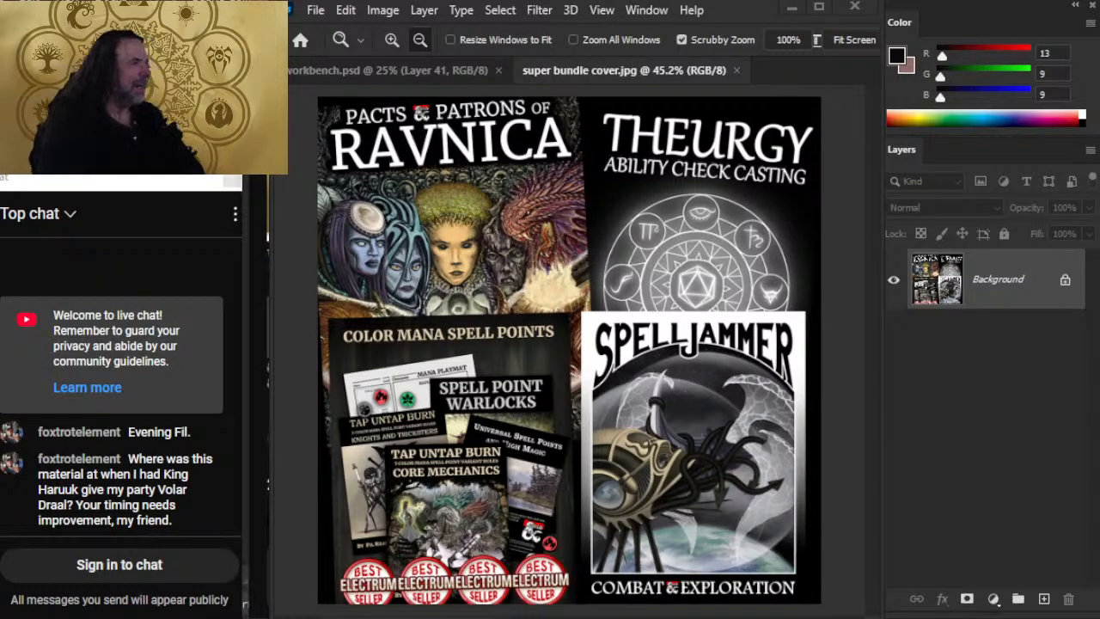
# - Switch to Chrome with the YouTube livestream page and like the video
pyautogui.hotkey('alt', 'Tab')
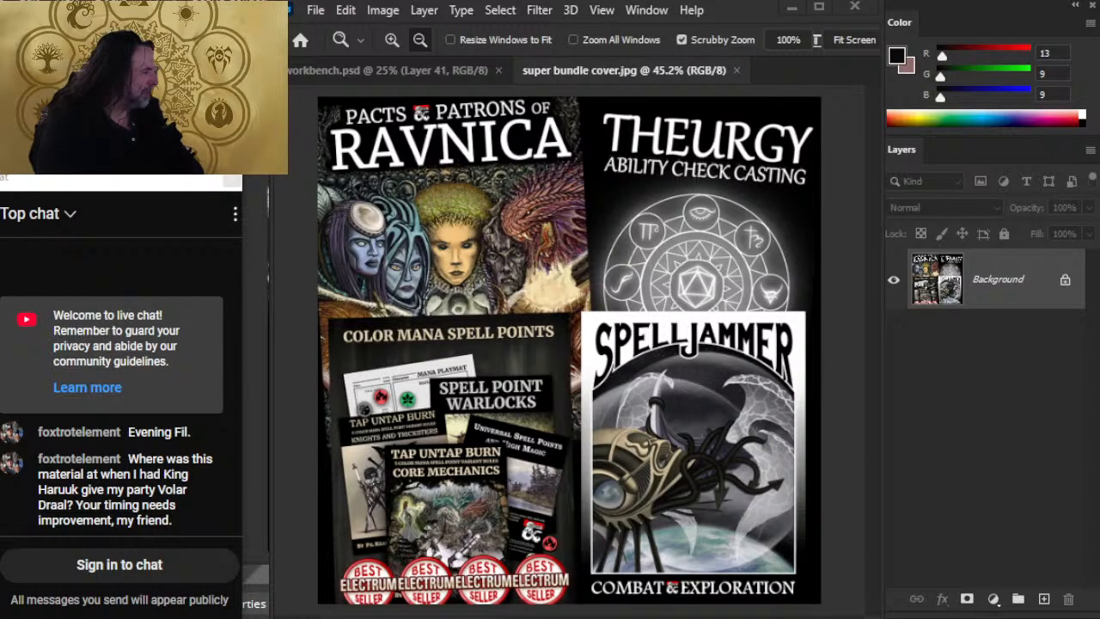
pyautogui.moveTo(1059, 372); pyautogui.dragTo(1059, 356)
pyautogui.hotkey('alt', 'Tab')
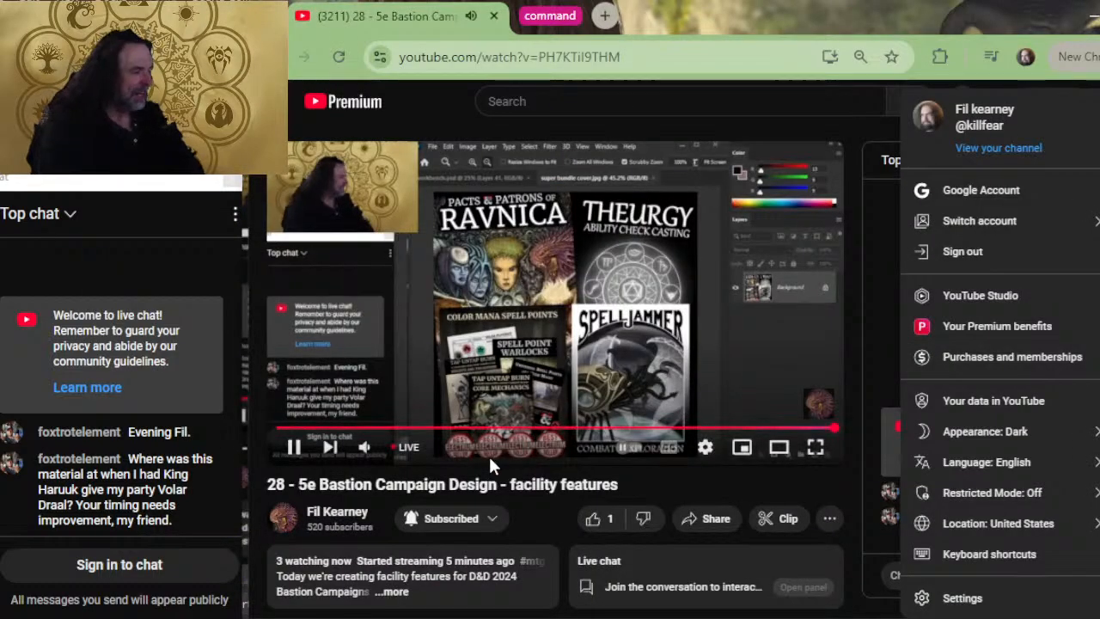
pyautogui.click(594, 518)
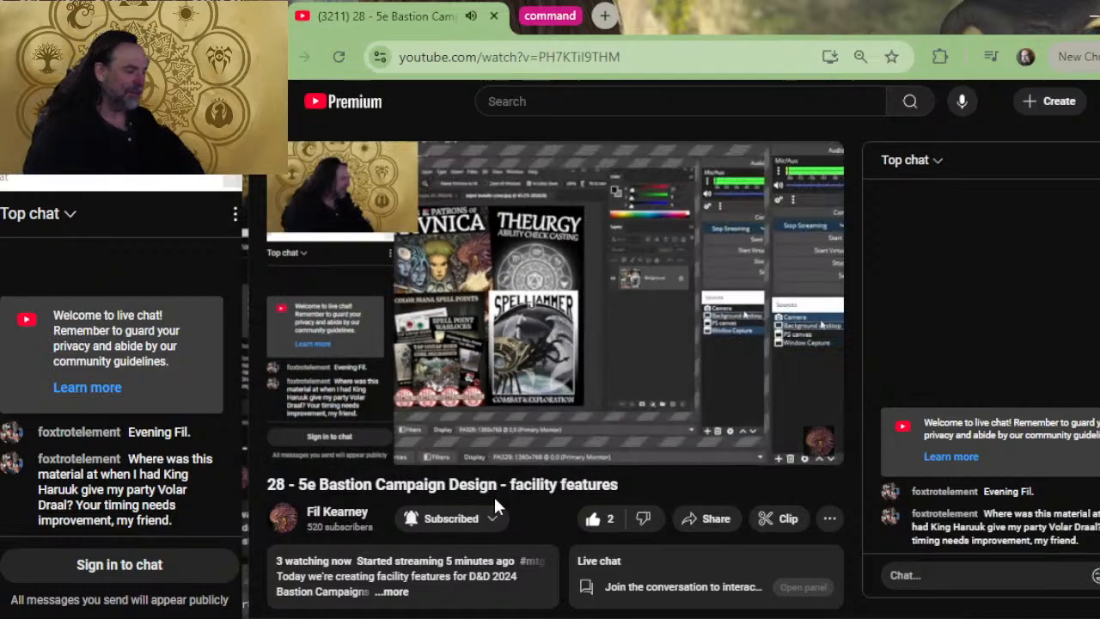
# - Expand the livestream's description and open the linked playtest document
pyautogui.scroll(-3, 482, 404)
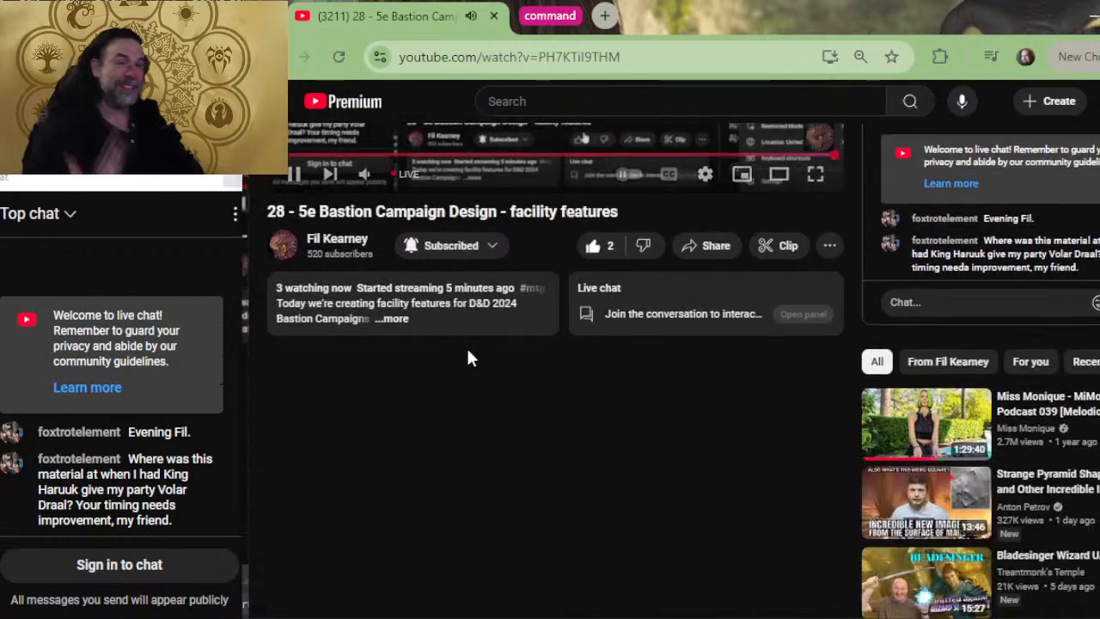
pyautogui.scroll(-1, 468, 351)
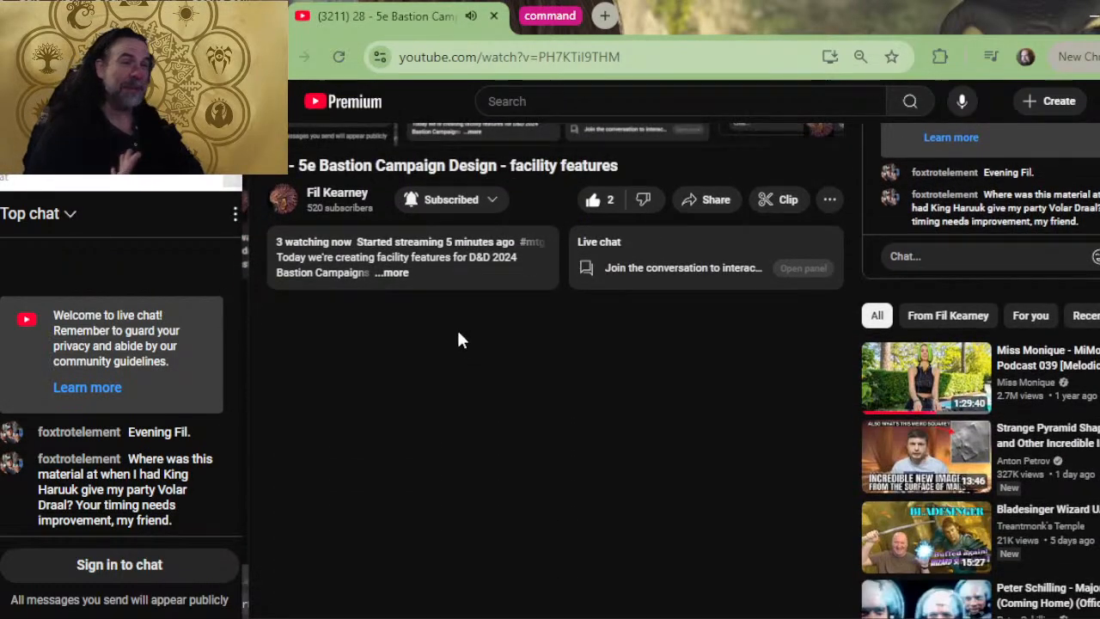
pyautogui.click(394, 273)
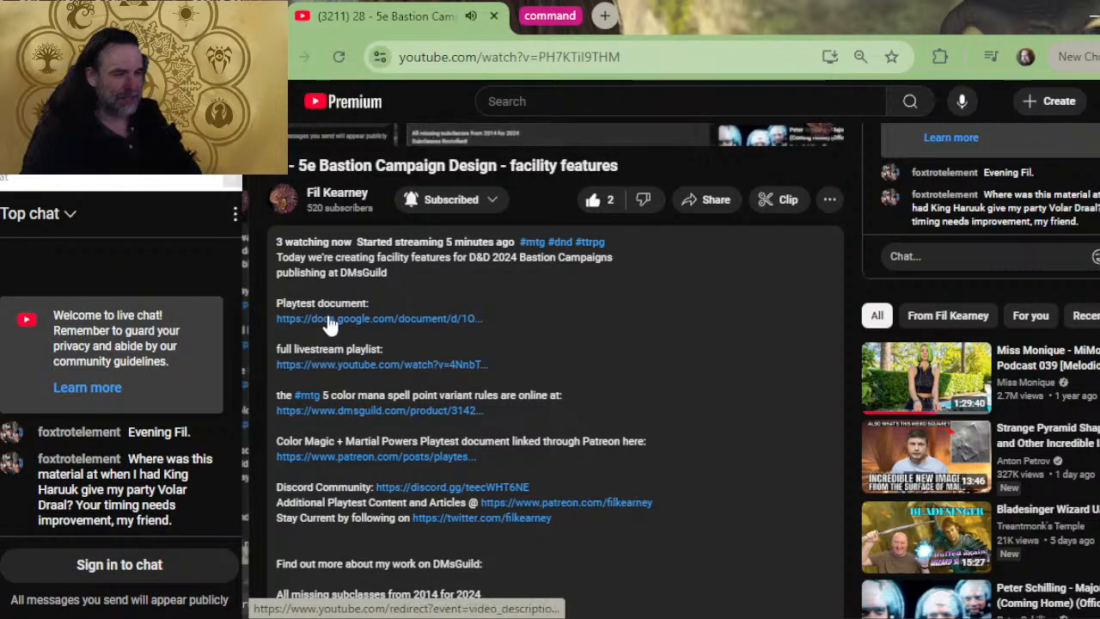
pyautogui.click(393, 326)
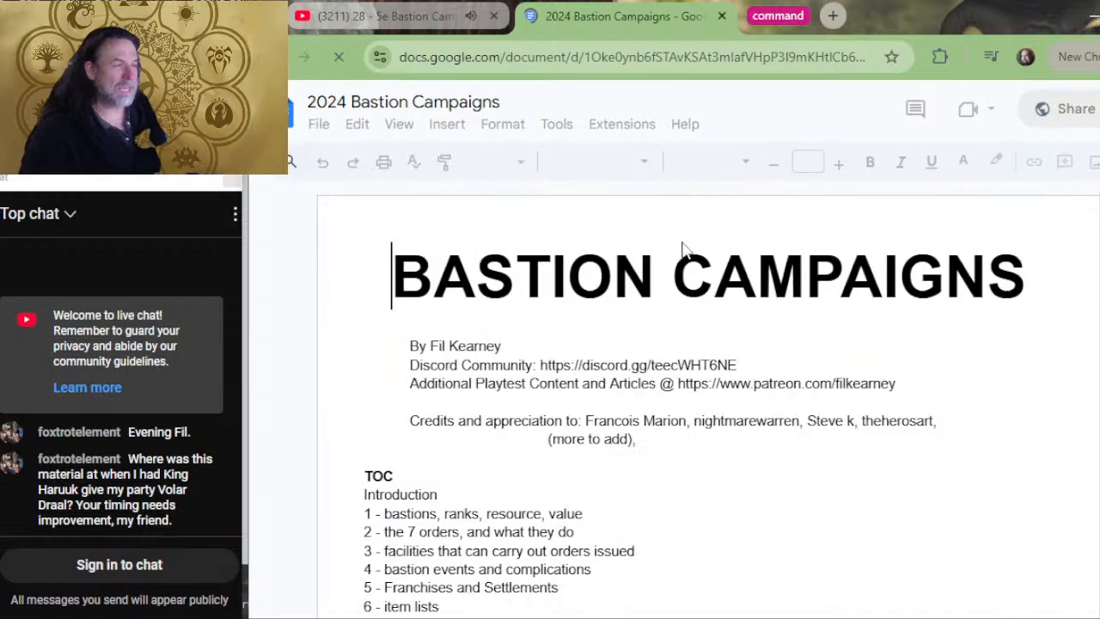
# - Return to the livestream page and look through the remaining links in its description
pyautogui.click(353, 14)
pyautogui.scroll(-3, 550, 404)
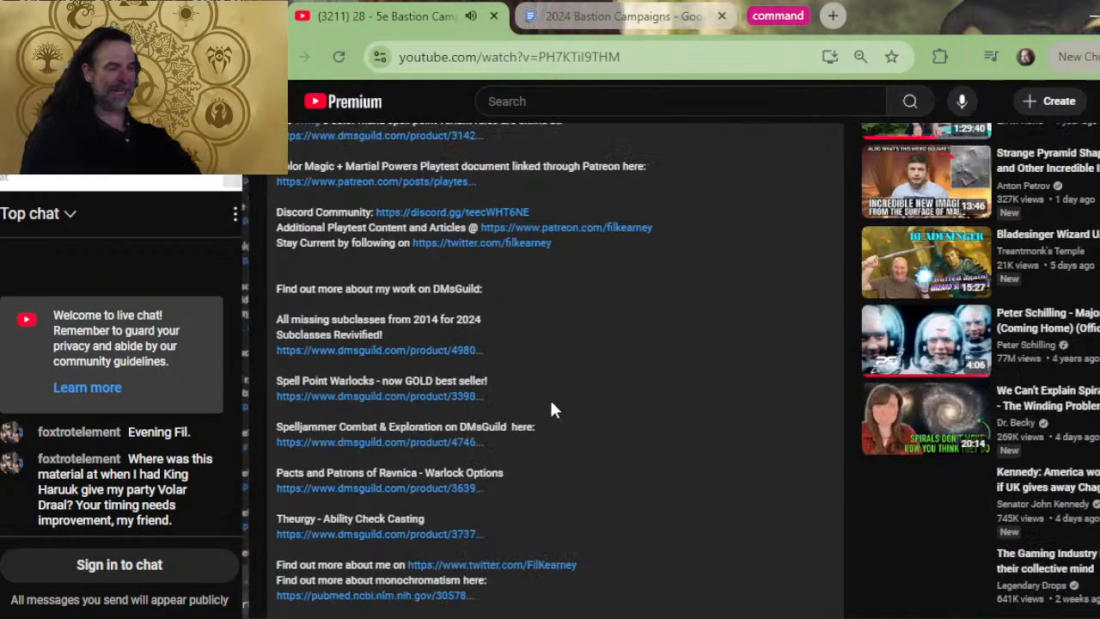
pyautogui.scroll(-4, 549, 391)
pyautogui.scroll(4, 516, 447)
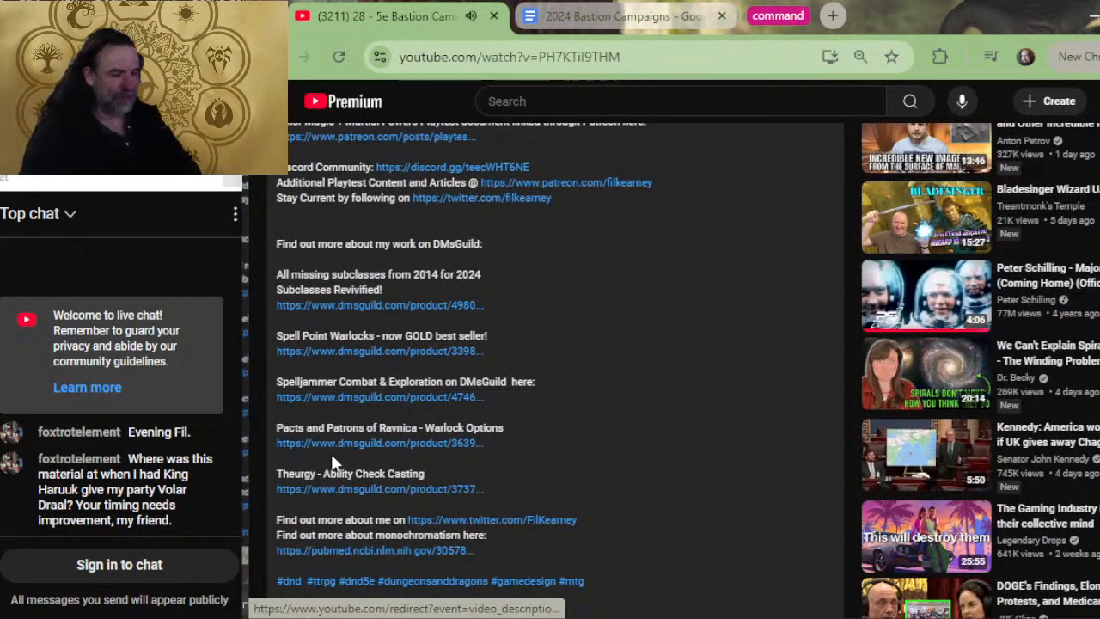
pyautogui.scroll(4, 487, 326)
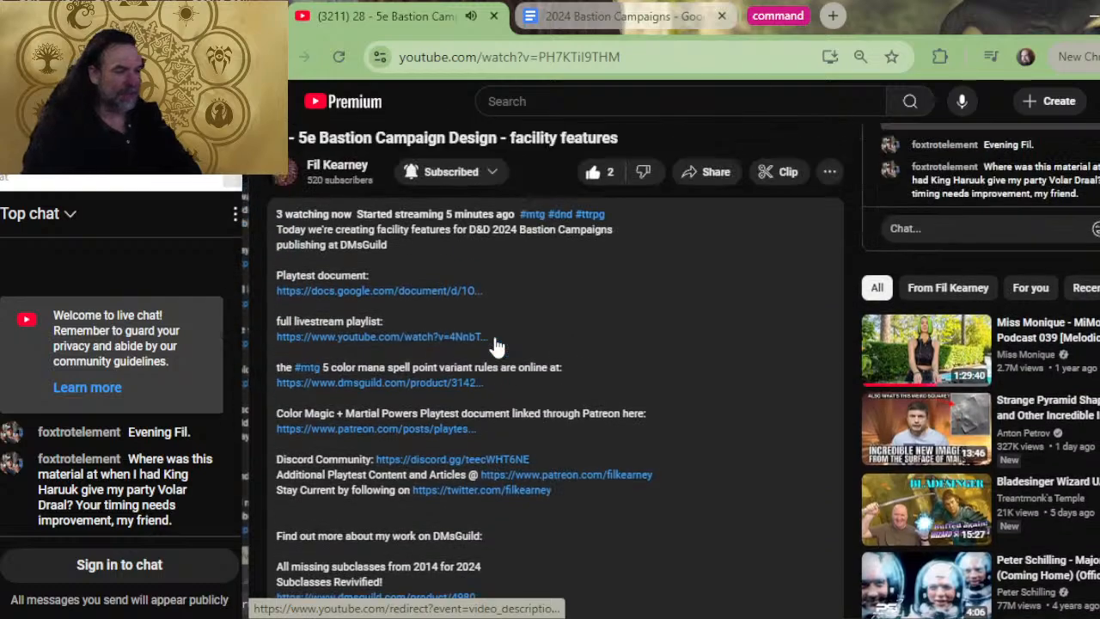
pyautogui.scroll(1, 497, 345)
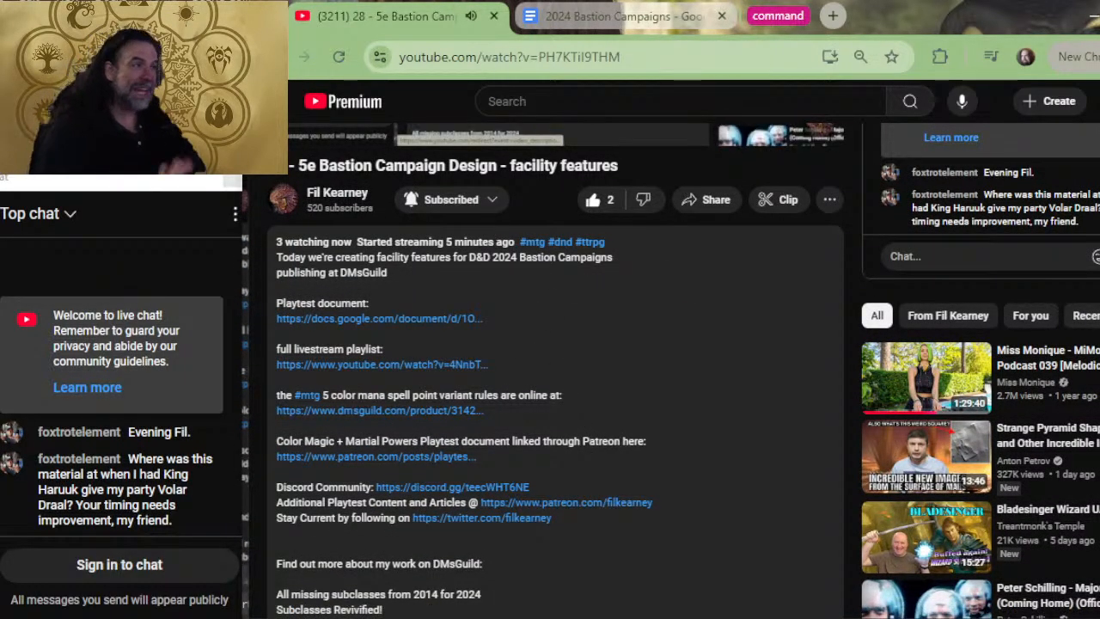
# - Expand the "command" tab group and bring up the D&D Beyond Bastions chapter
pyautogui.click(631, 24)
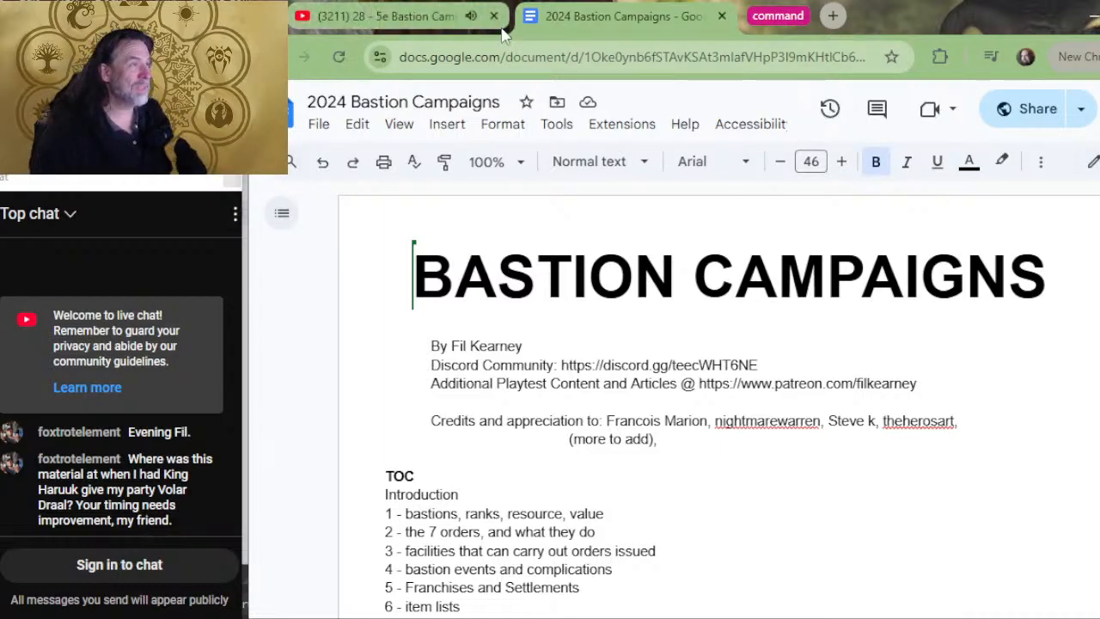
pyautogui.click(778, 19)
pyautogui.click(777, 21)
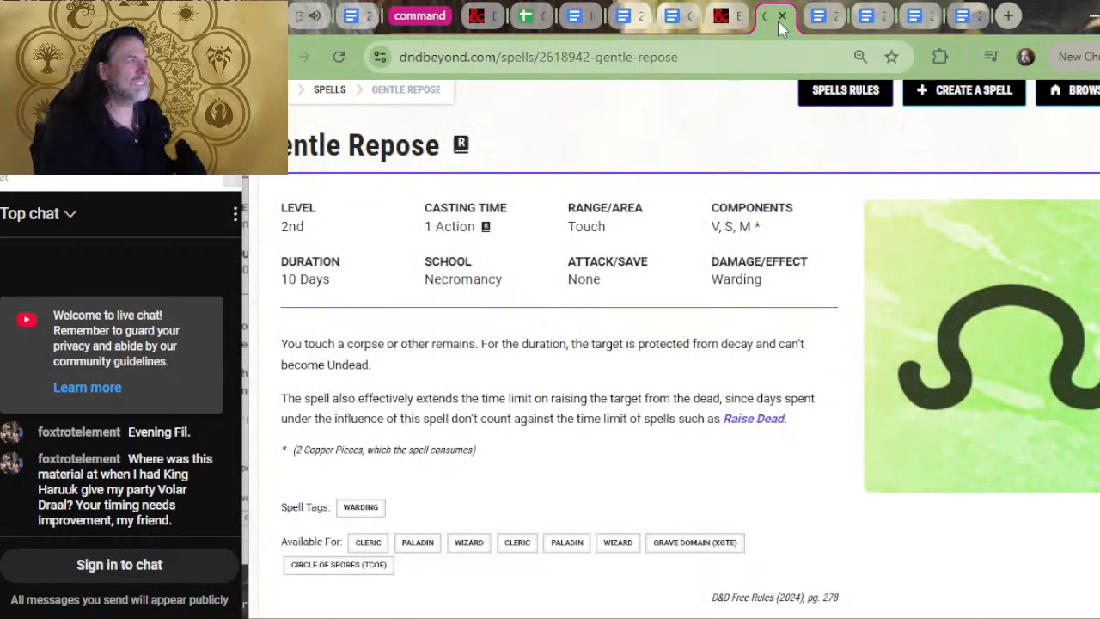
pyautogui.click(720, 26)
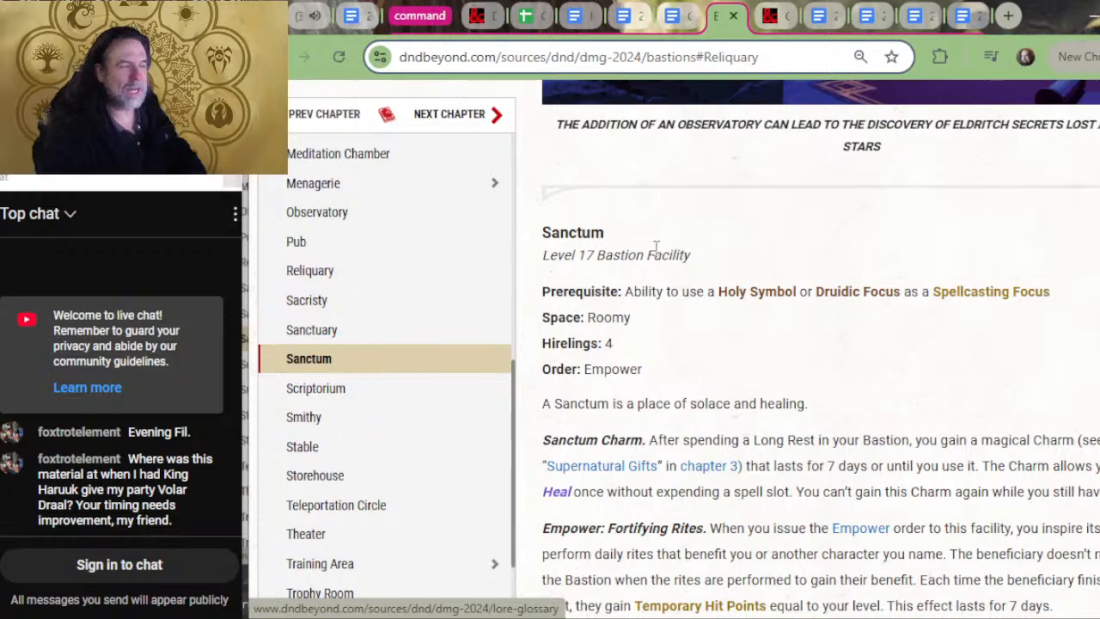
# - Read the Sanctum facility entry, covering its prerequisite, space, hirelings, order, Sanctum Charm, Fortifying Rites and Sanctum Recall
pyautogui.scroll(2, 709, 266)
pyautogui.scroll(2, 710, 266)
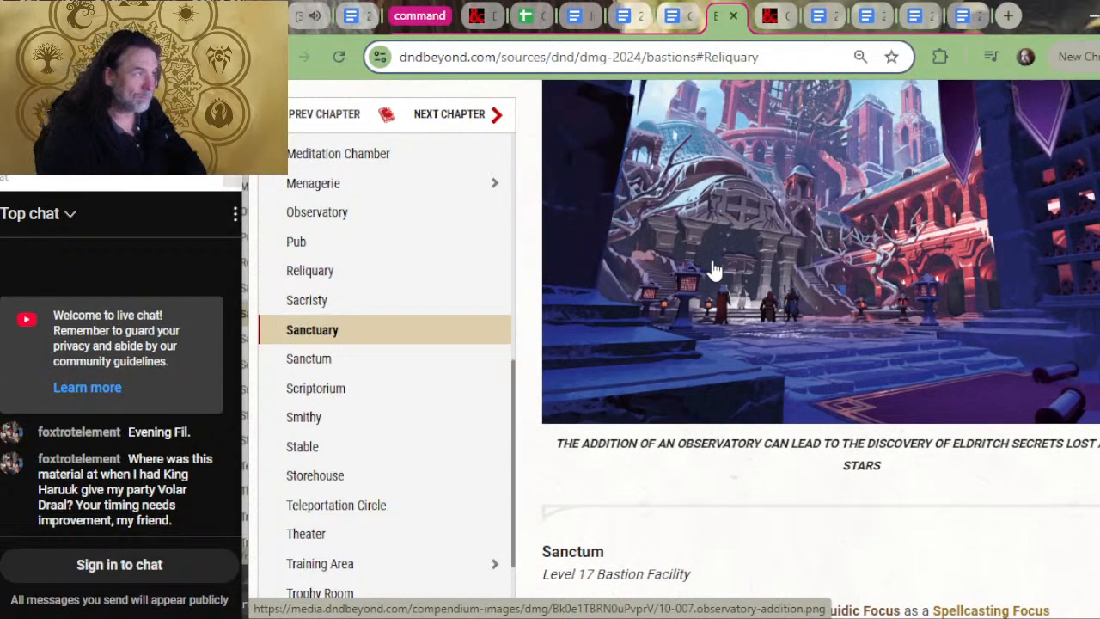
pyautogui.scroll(-4, 710, 267)
pyautogui.scroll(-3, 641, 253)
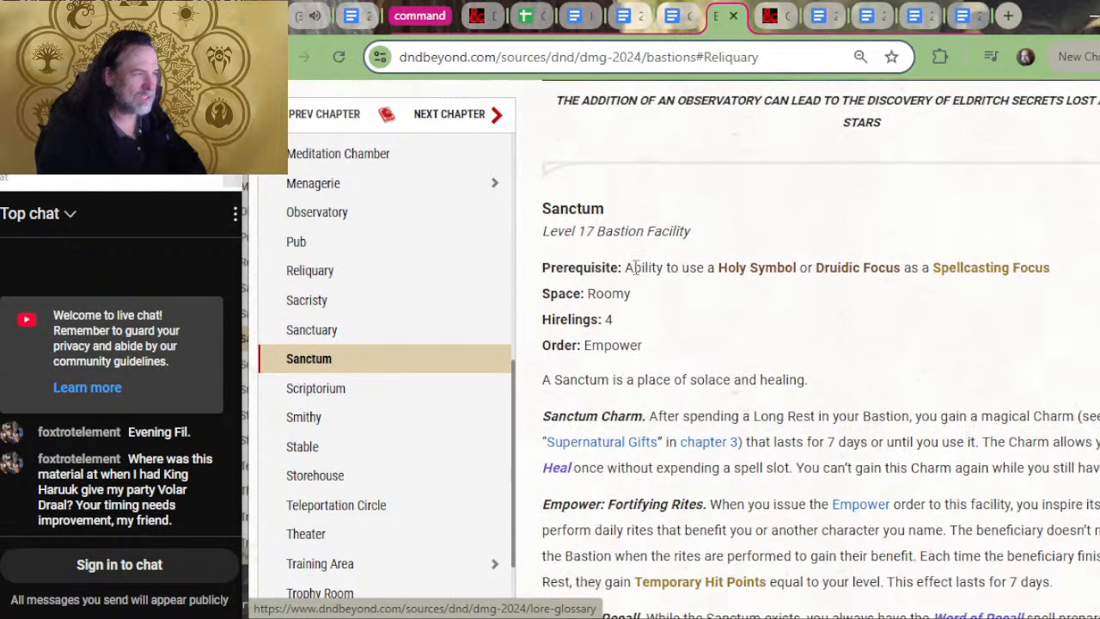
pyautogui.scroll(3, 644, 267)
pyautogui.hotkey('alt', 'Tab')
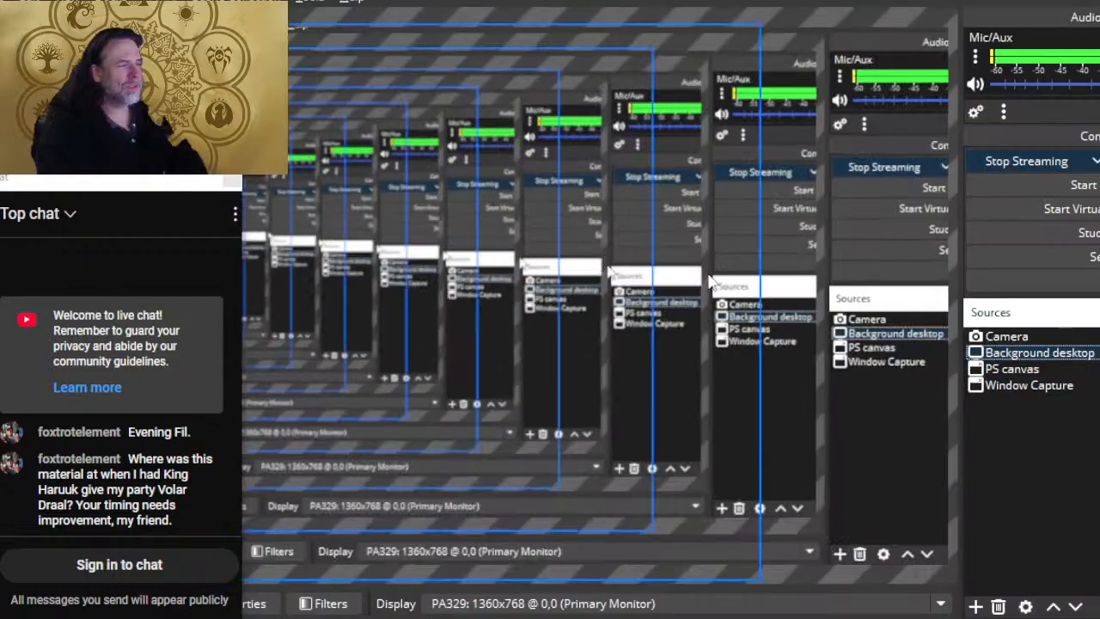
pyautogui.hotkey('alt', 'Tab')
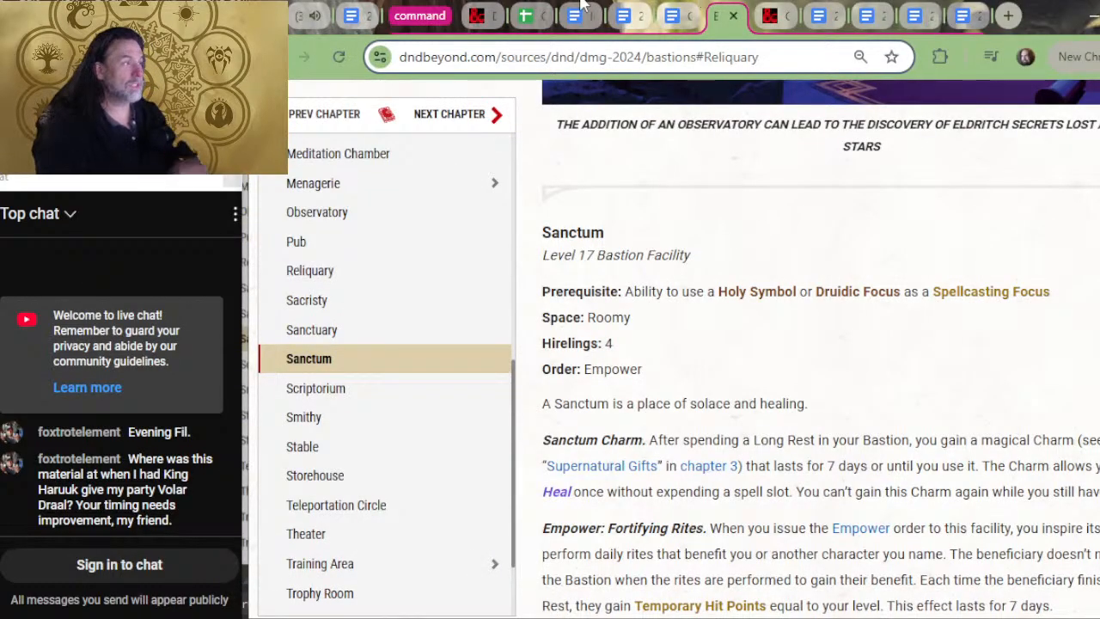
pyautogui.scroll(-2, 597, 125)
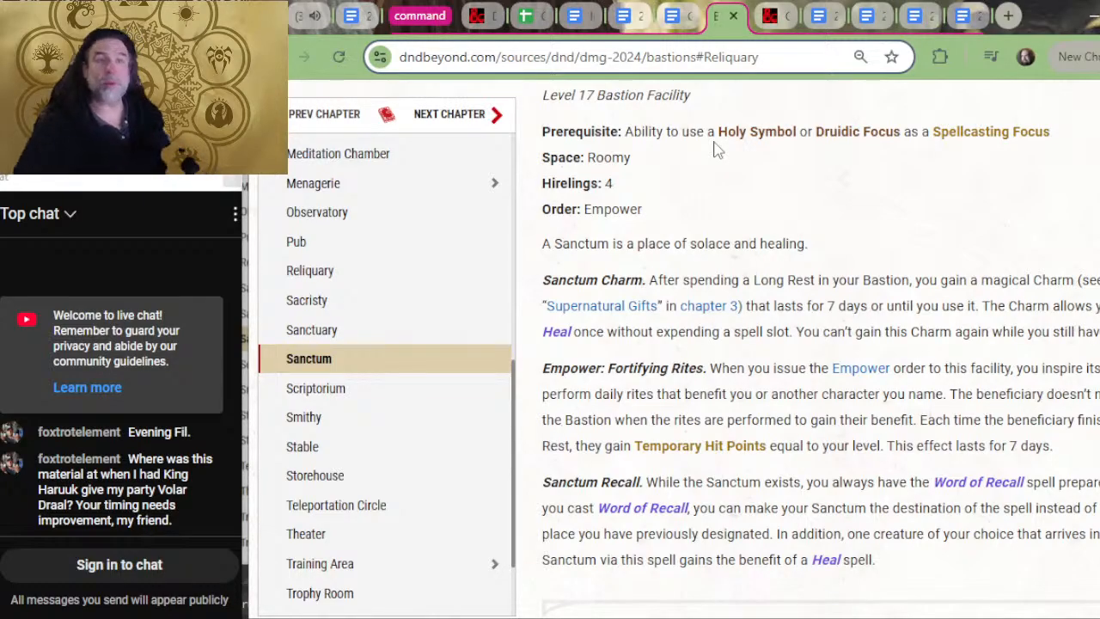
pyautogui.scroll(1, 722, 164)
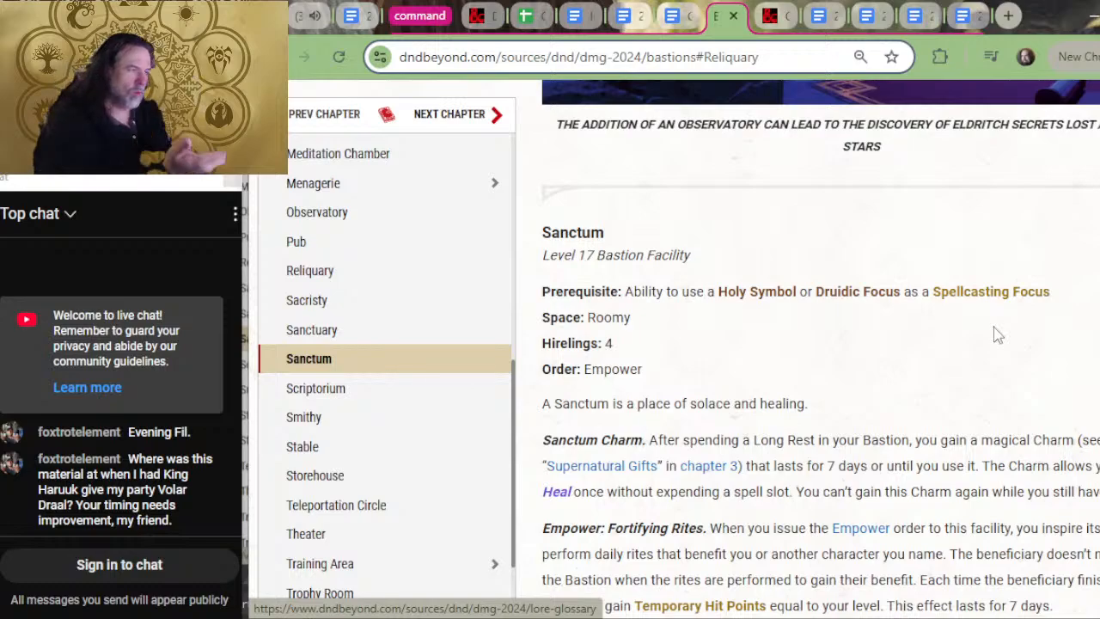
pyautogui.scroll(4, 1001, 323)
pyautogui.scroll(-4, 923, 397)
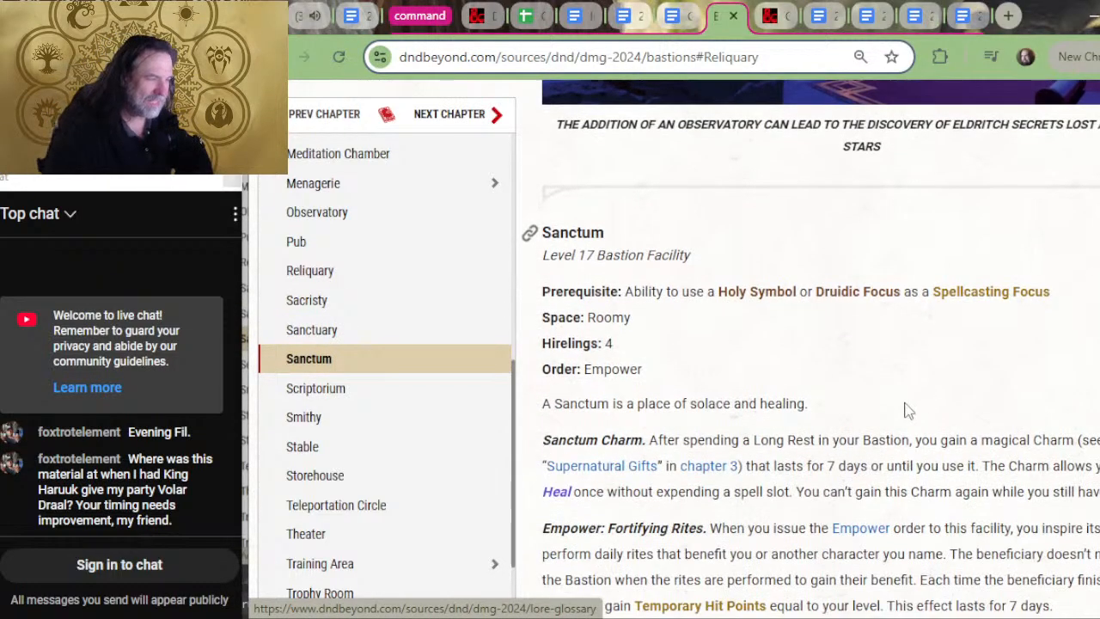
pyautogui.scroll(-2, 909, 411)
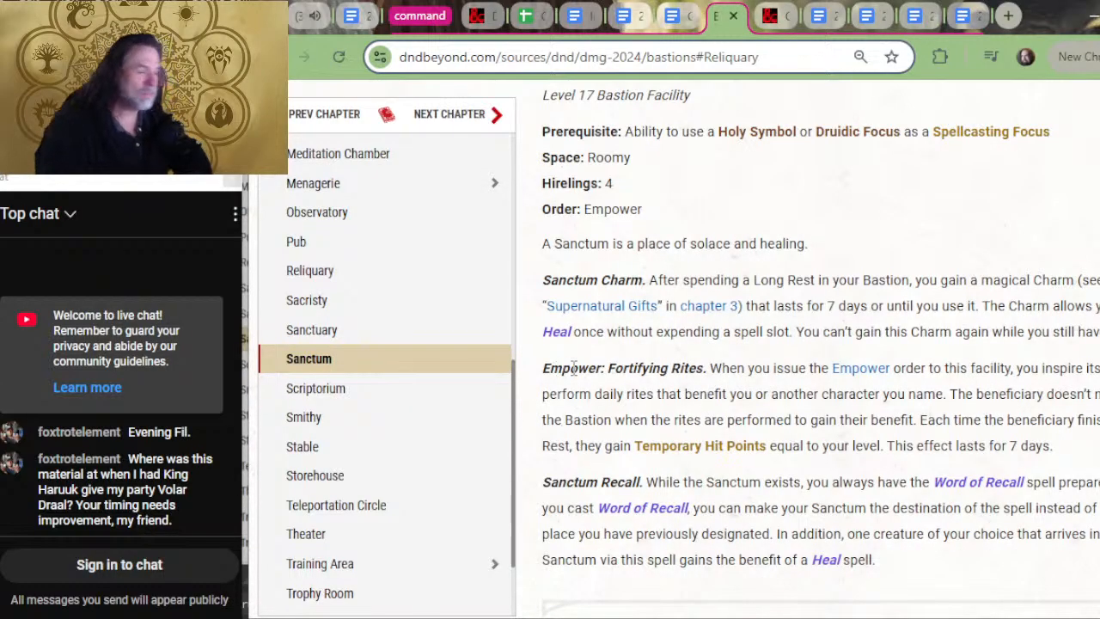
pyautogui.scroll(2, 573, 368)
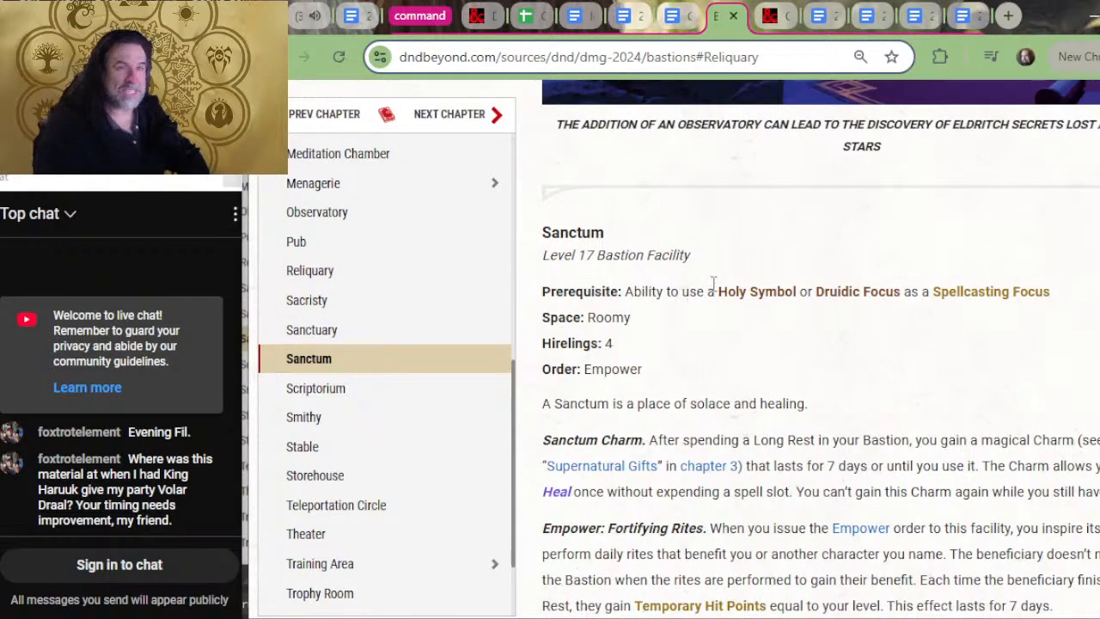
pyautogui.scroll(-2, 714, 284)
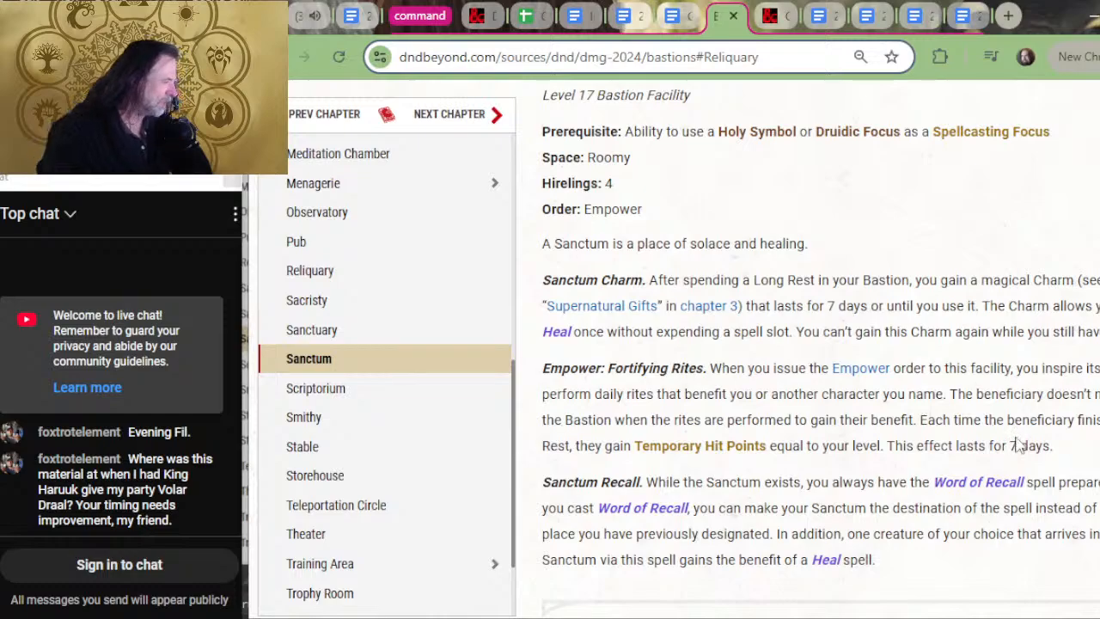
pyautogui.scroll(-2, 854, 424)
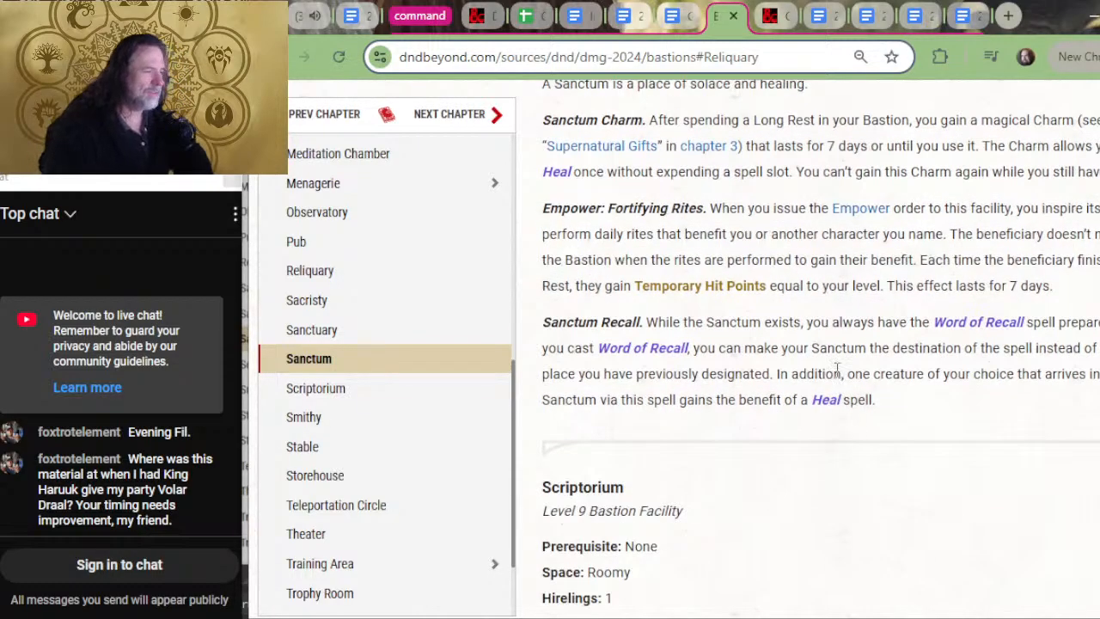
pyautogui.scroll(2, 609, 442)
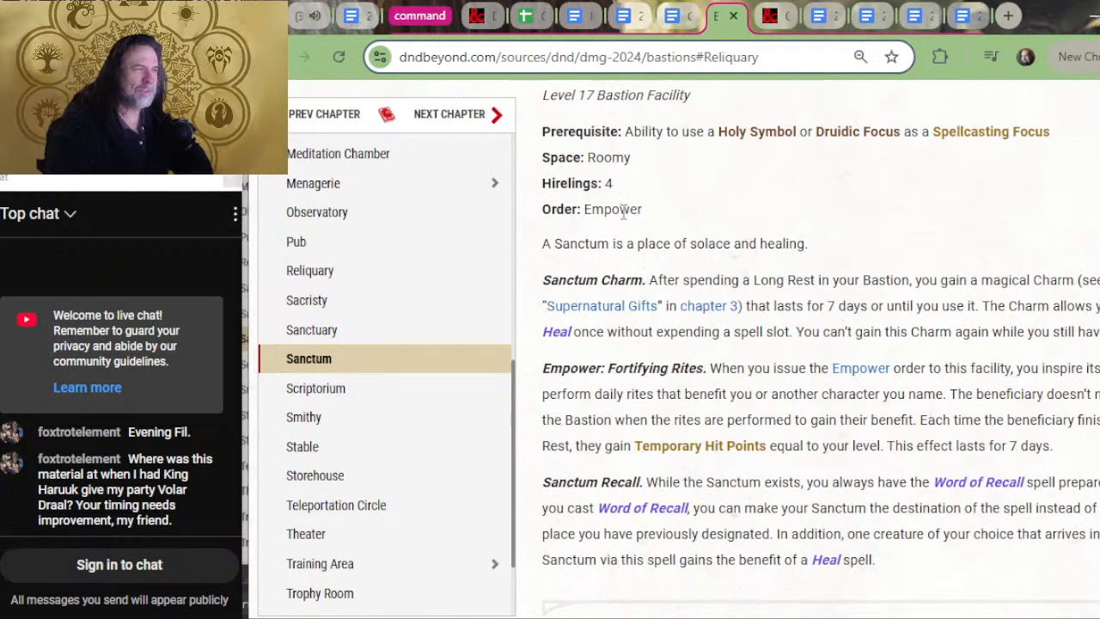
pyautogui.scroll(-2, 757, 326)
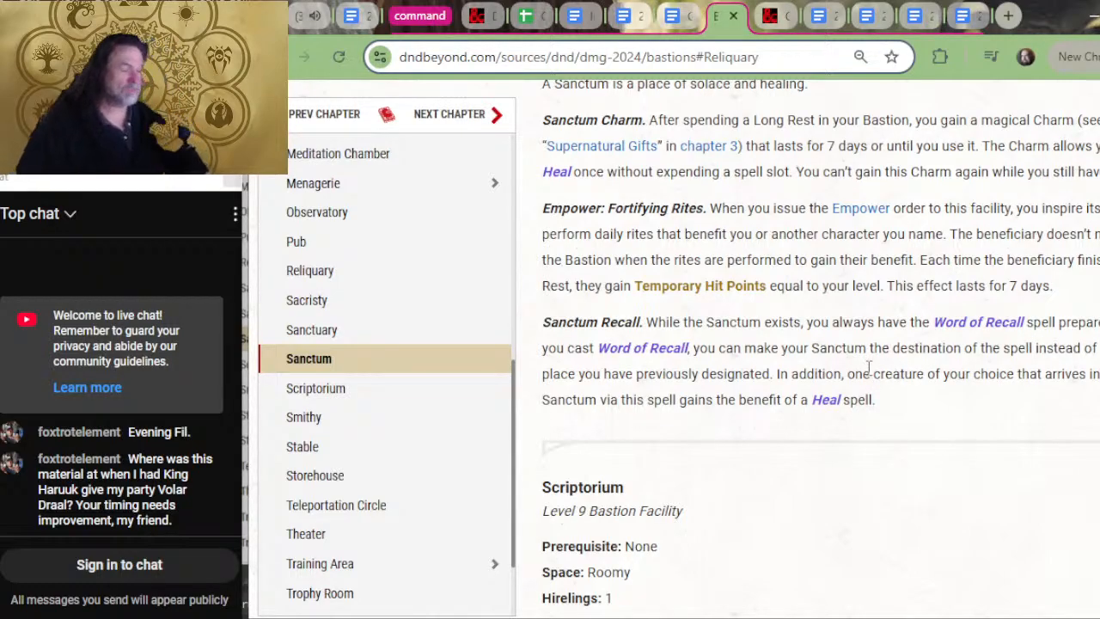
pyautogui.scroll(2, 868, 368)
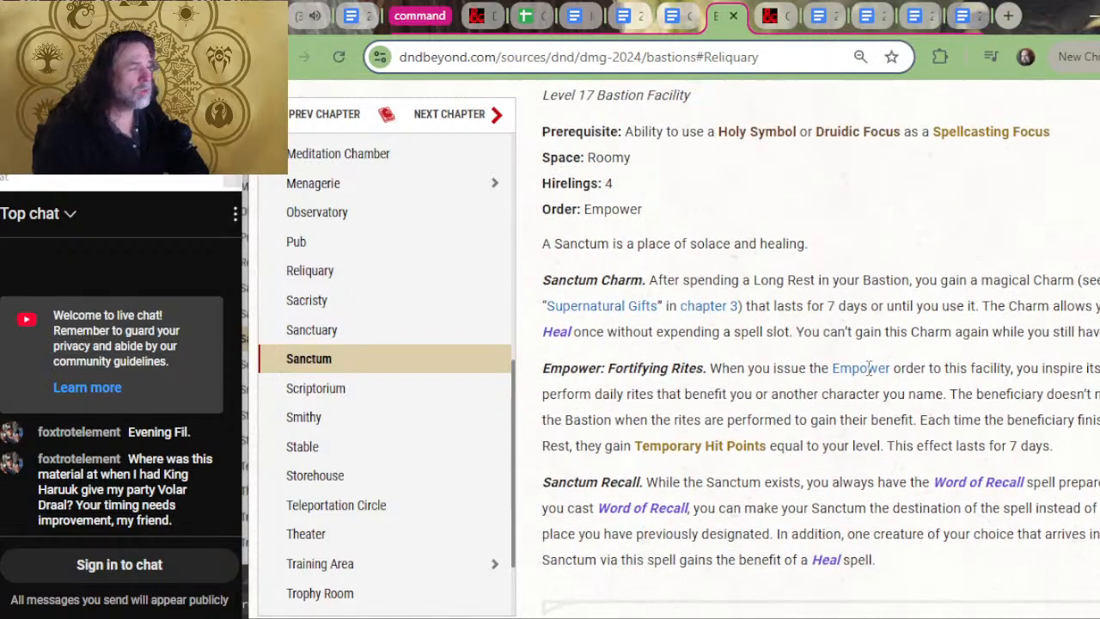
pyautogui.scroll(-2, 863, 371)
pyautogui.scroll(2, 861, 371)
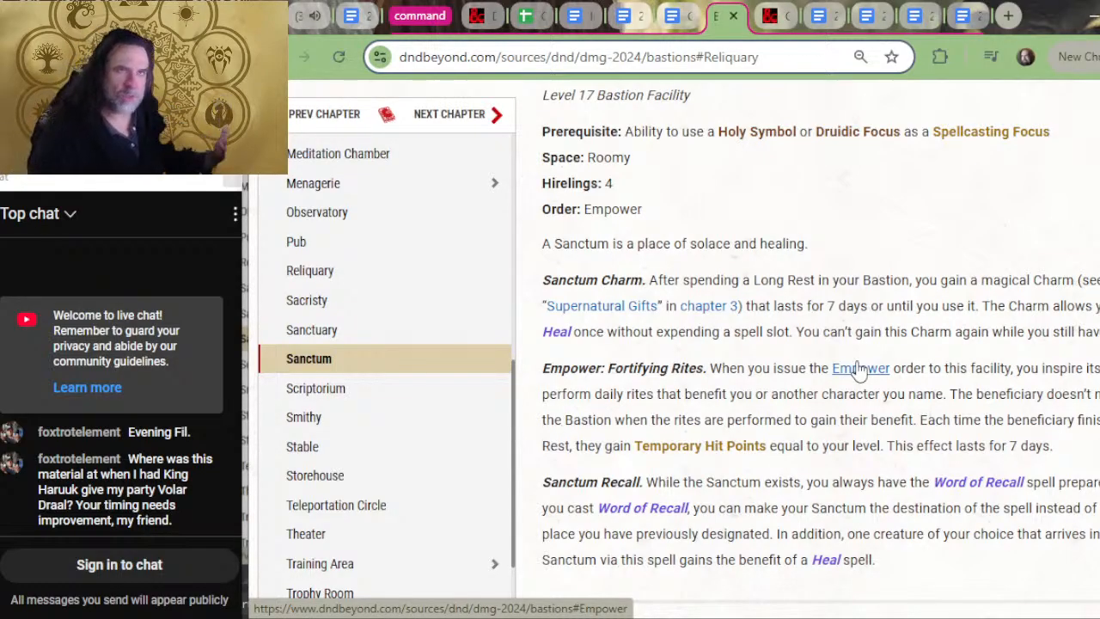
pyautogui.hotkey('alt', 'Tab')
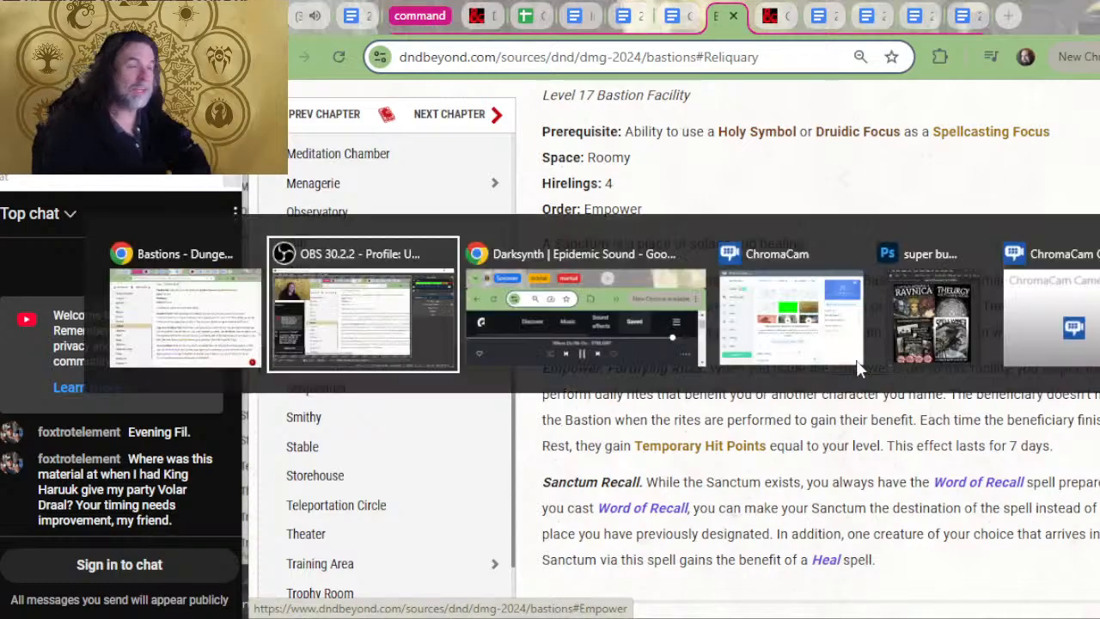
pyautogui.hotkey('alt', 'Tab')
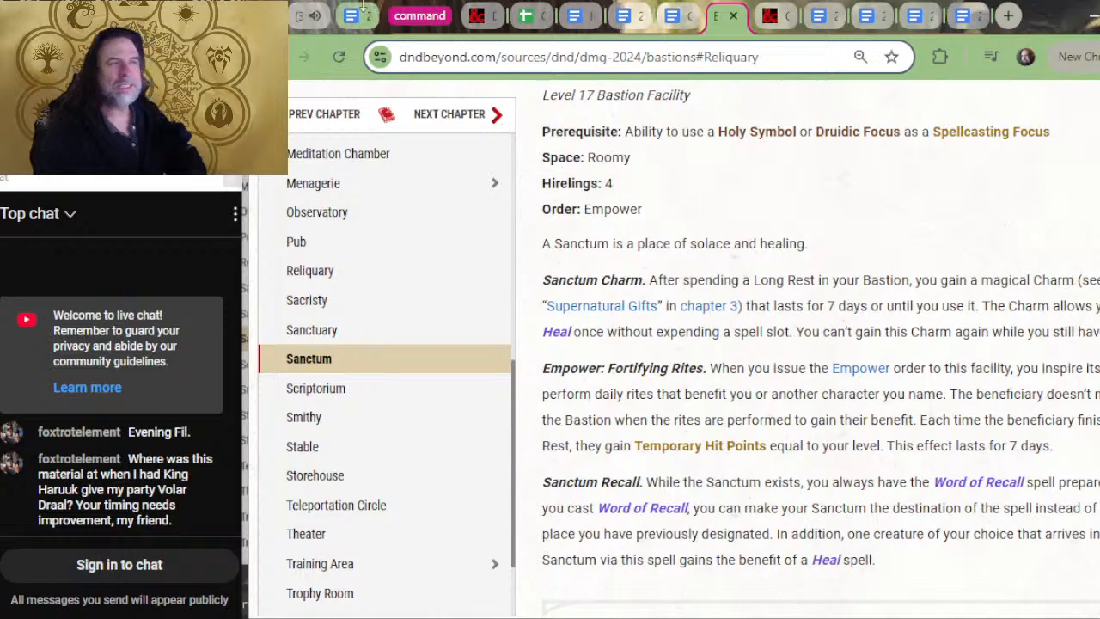
# - Bring up the 2024 Bastion Campaigns document and detach it into its own browser window
pyautogui.click(344, 23)
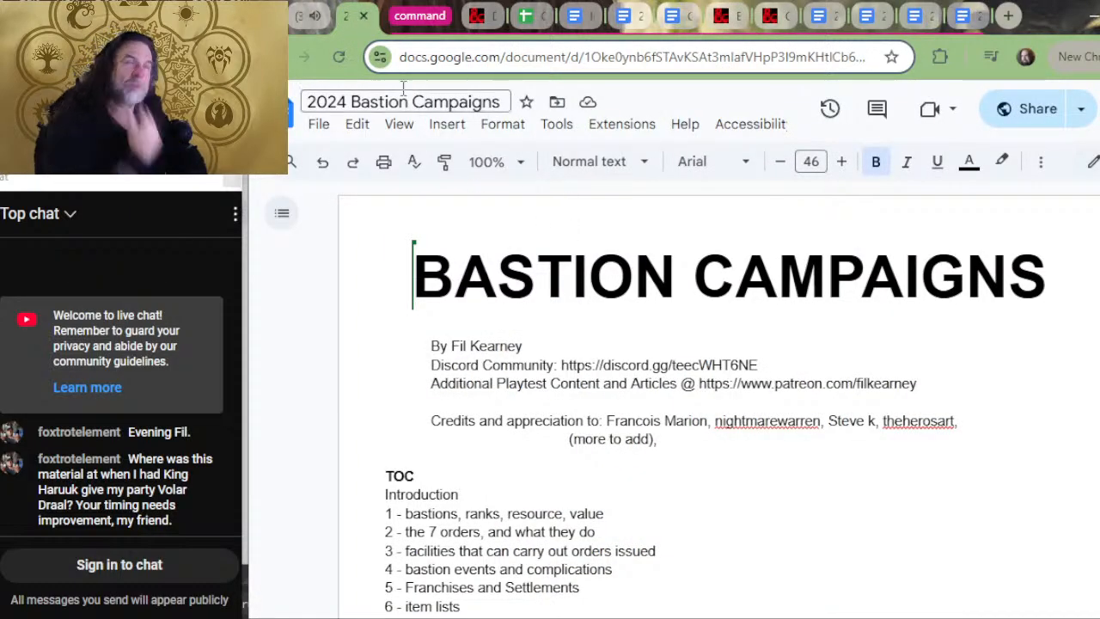
pyautogui.moveTo(344, 17); pyautogui.dragTo(572, 66)
# - Look through the bastion orders and facility descriptions down to the Sanctum section, and read its Empower features and charm table
pyautogui.scroll(-15, 703, 332)
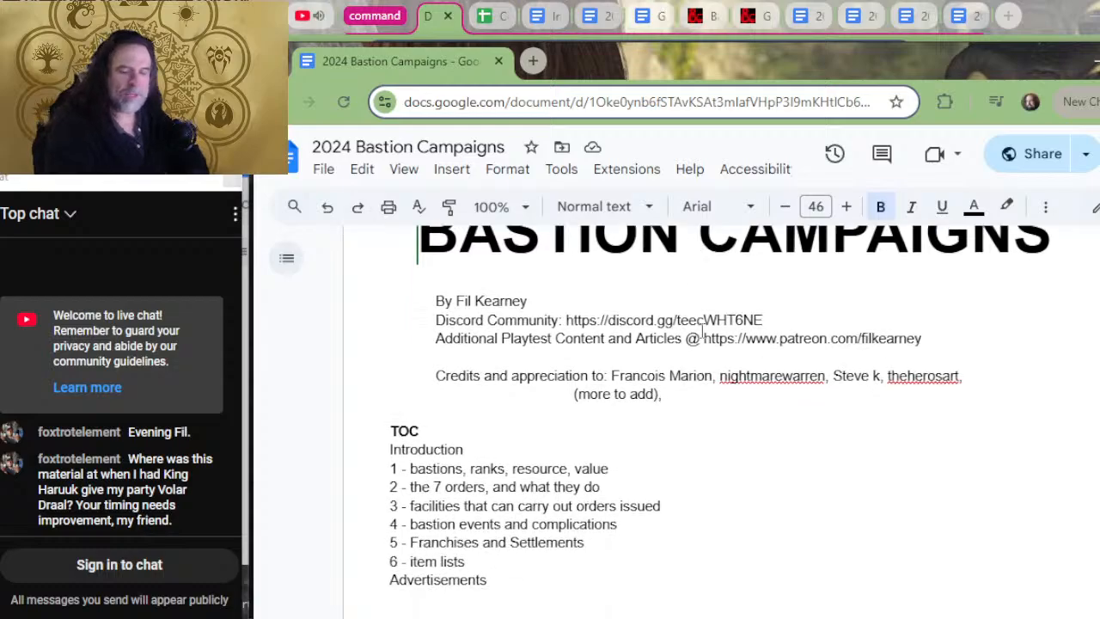
pyautogui.scroll(-20, 709, 336)
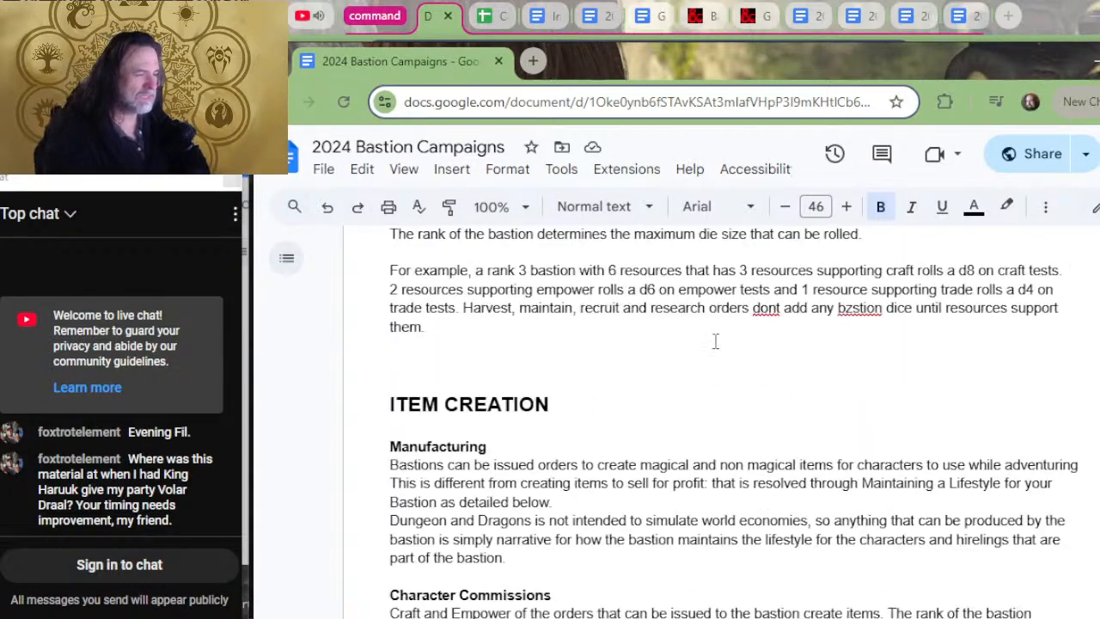
pyautogui.scroll(-20, 722, 370)
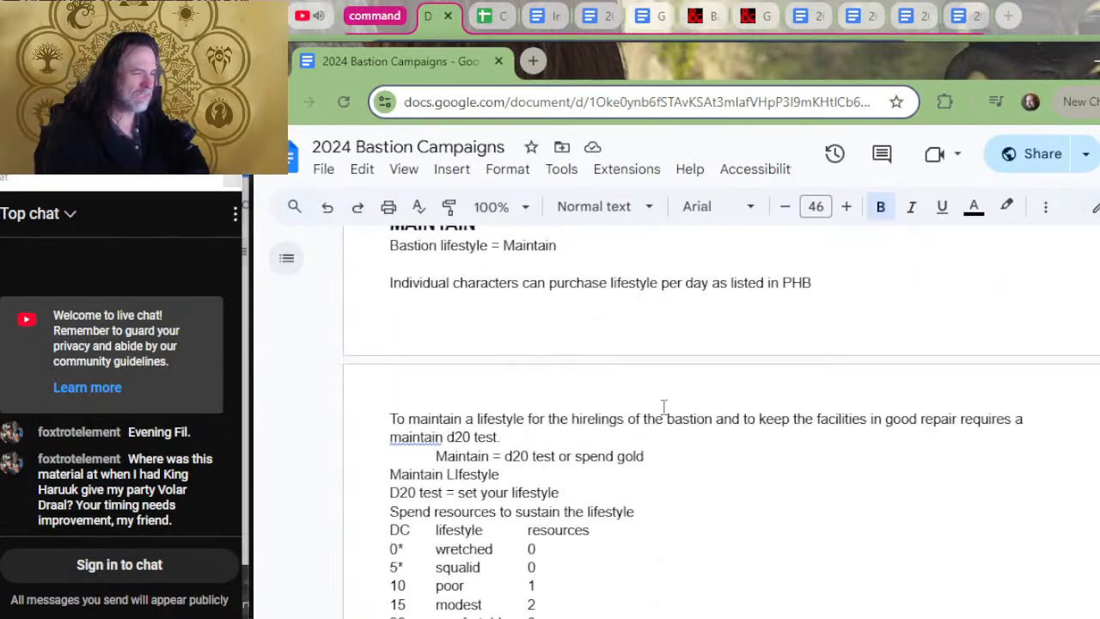
pyautogui.scroll(-20, 714, 404)
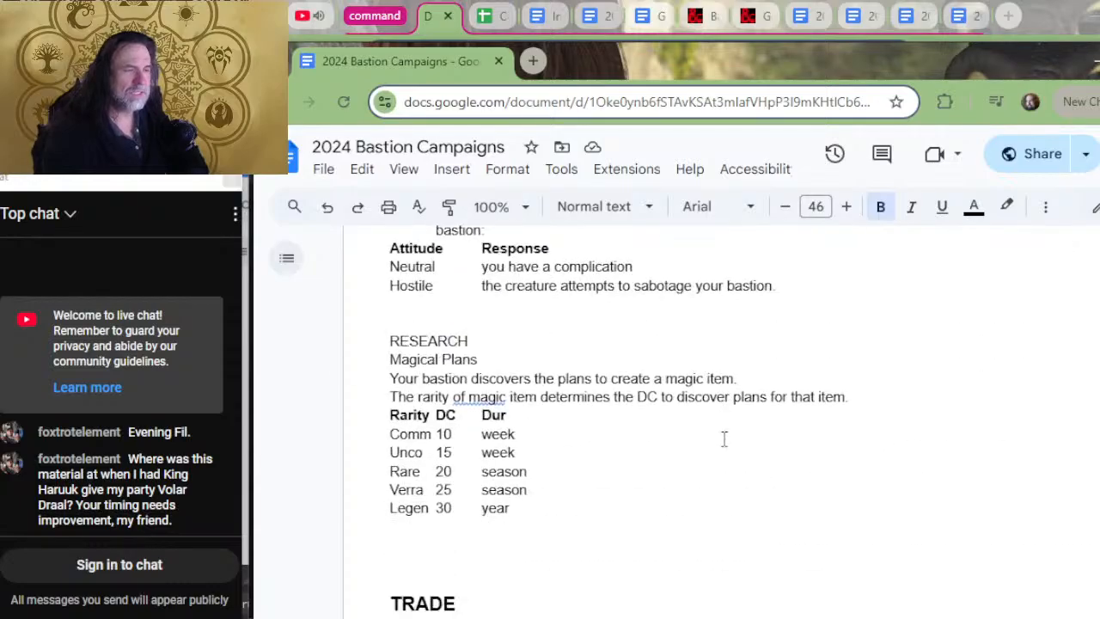
pyautogui.scroll(-20, 736, 453)
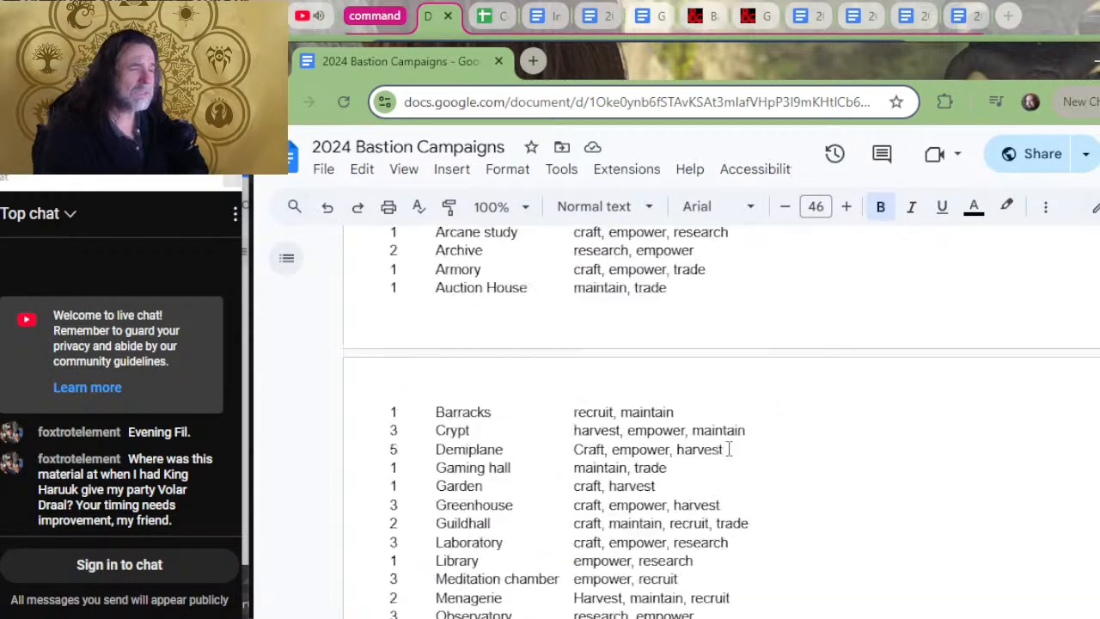
pyautogui.scroll(-20, 653, 430)
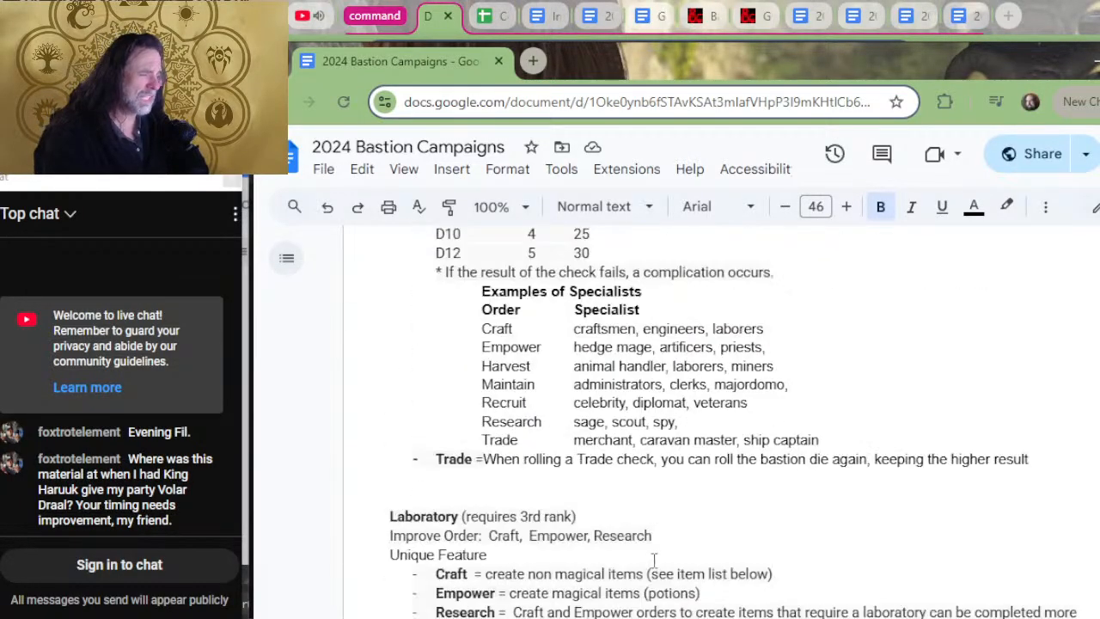
pyautogui.scroll(-15, 610, 447)
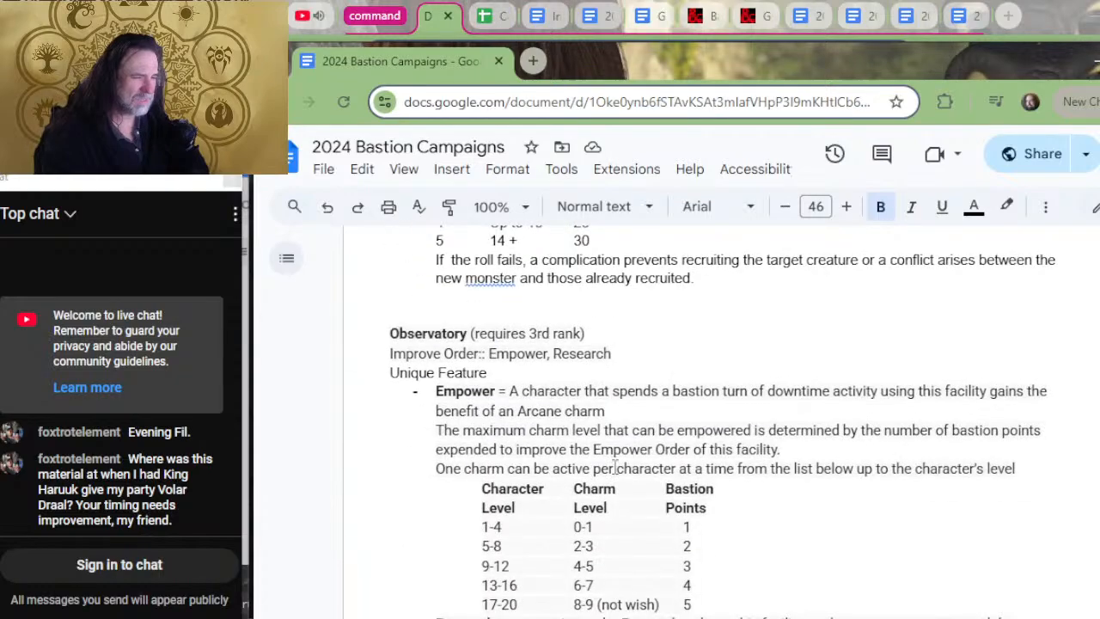
pyautogui.scroll(-15, 608, 417)
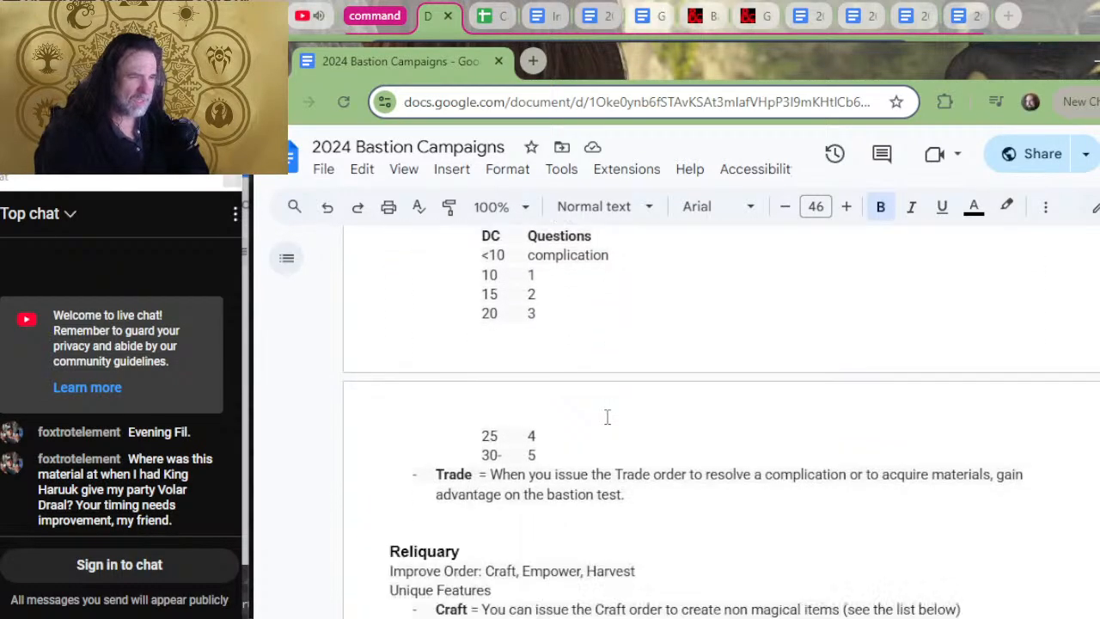
pyautogui.scroll(-2, 608, 417)
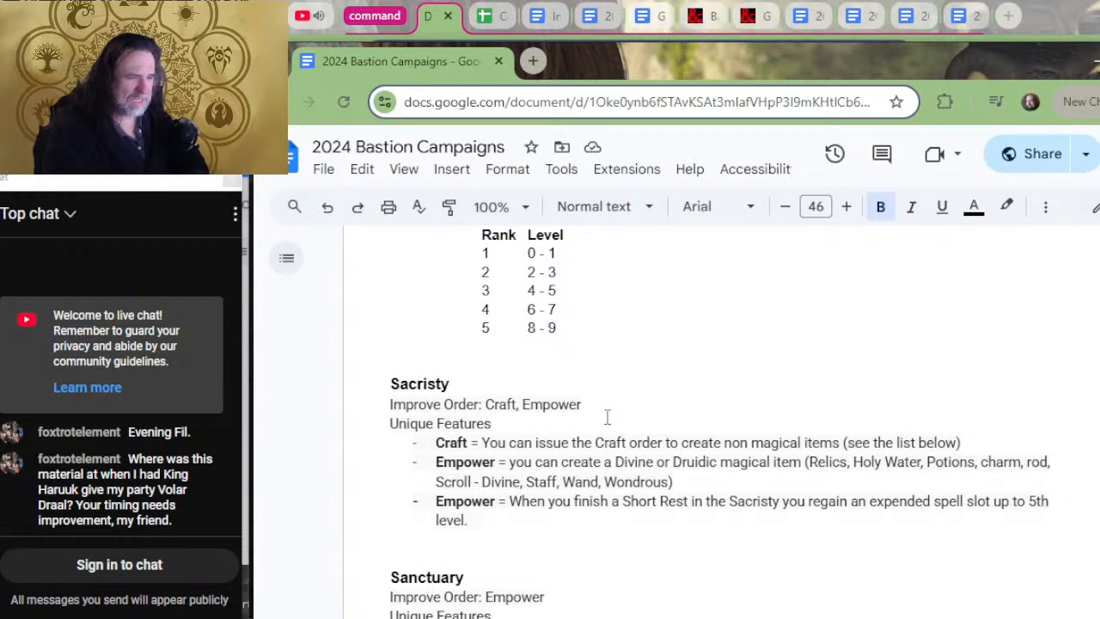
pyautogui.scroll(-2, 607, 417)
pyautogui.scroll(-6, 608, 415)
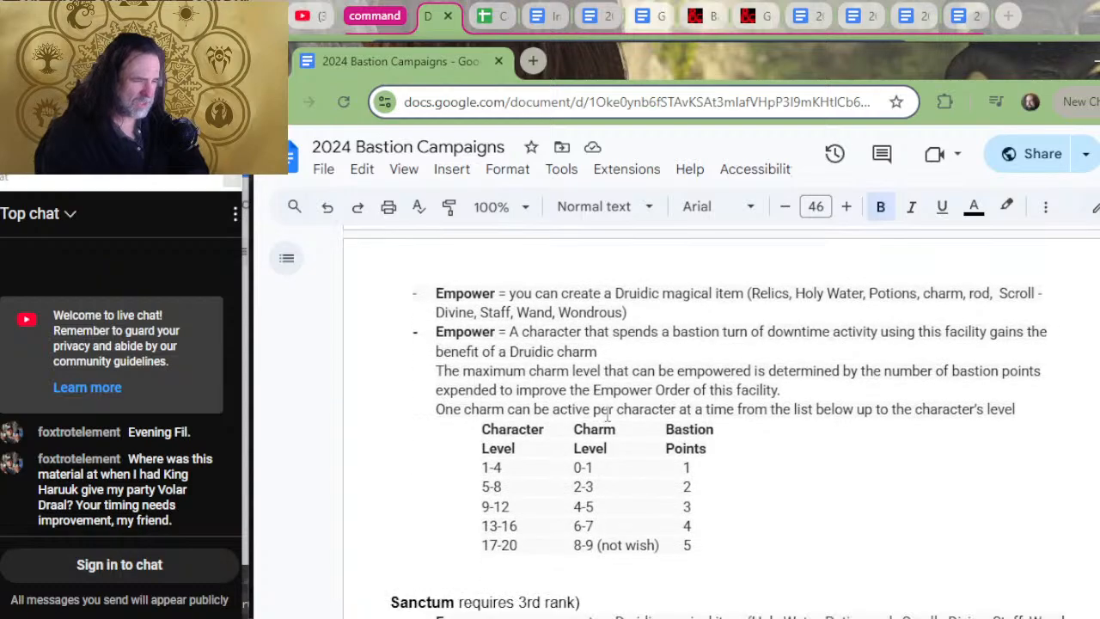
pyautogui.scroll(-2, 514, 396)
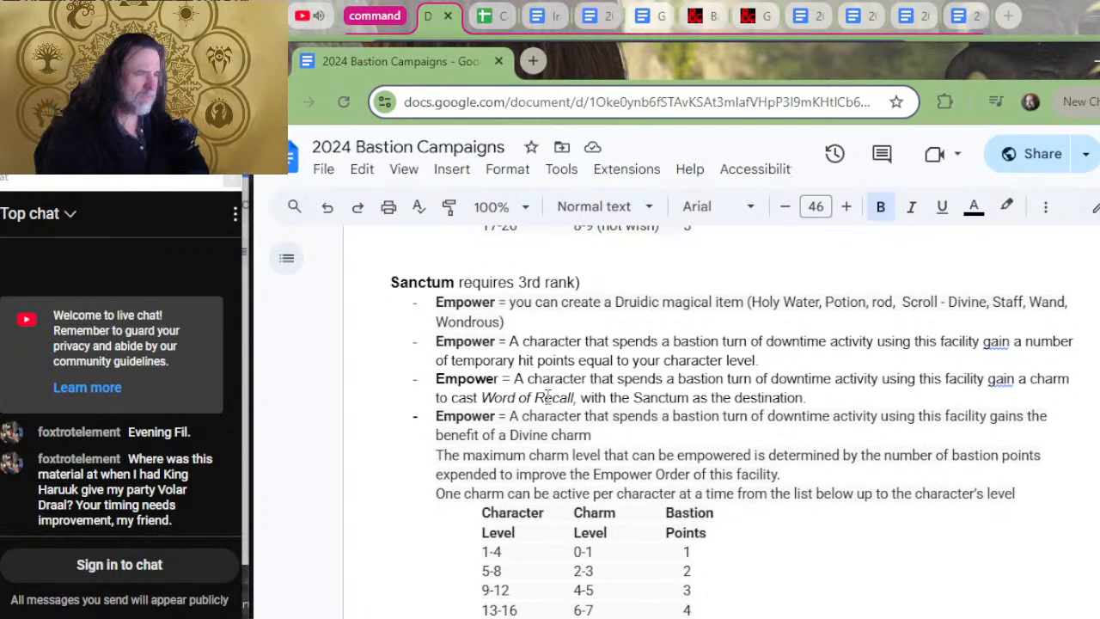
pyautogui.scroll(-2, 638, 567)
pyautogui.scroll(2, 639, 546)
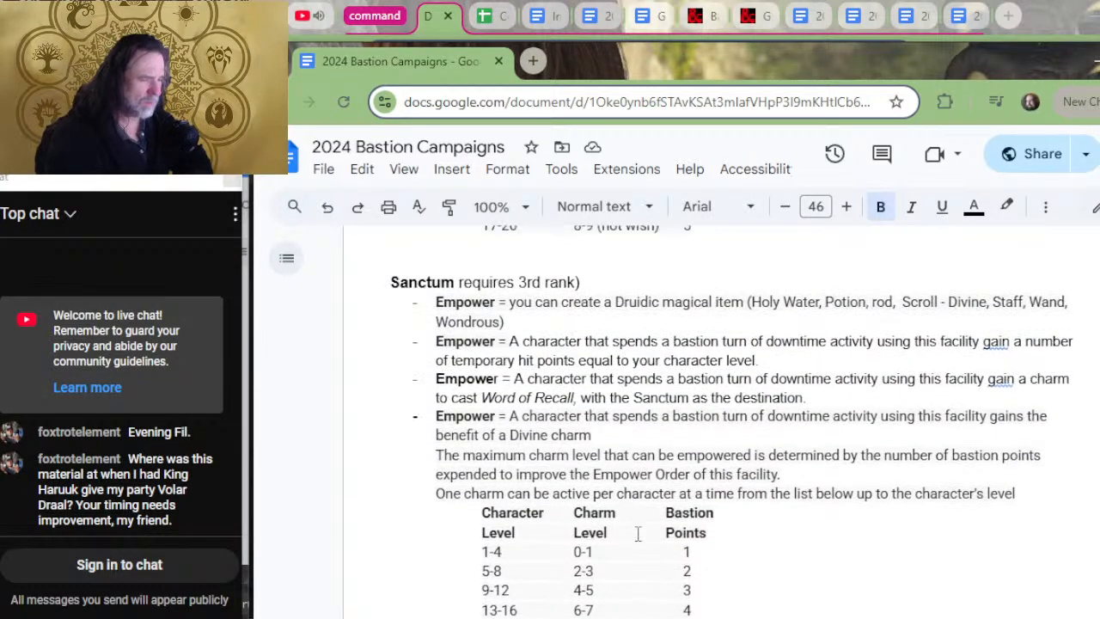
pyautogui.scroll(-4, 635, 516)
pyautogui.scroll(4, 560, 478)
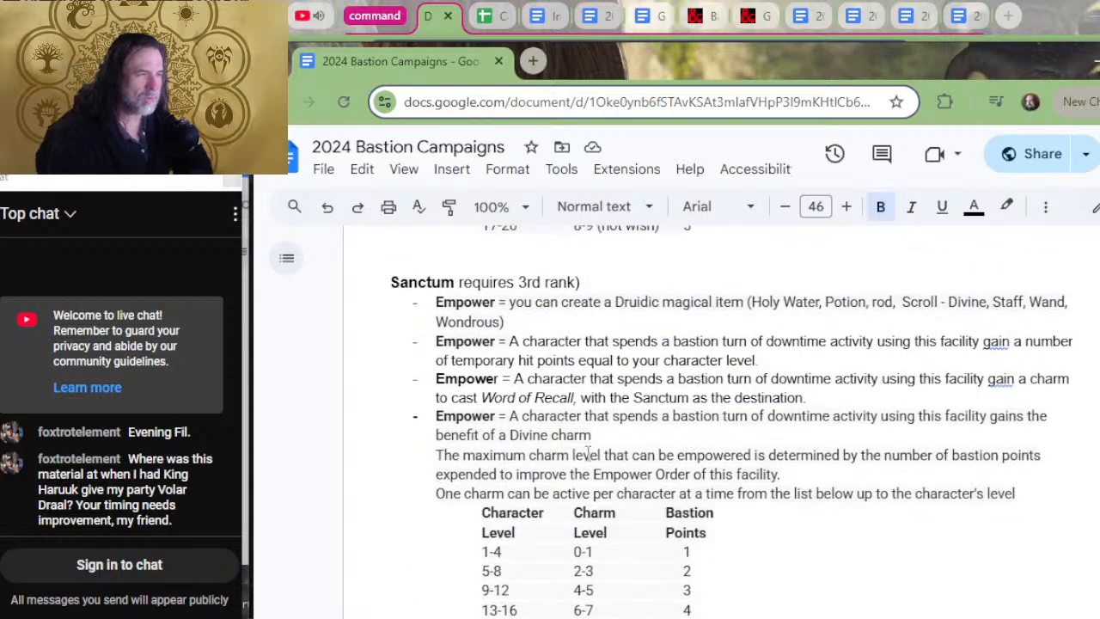
# - Check the D&D Beyond Sanctum entry against the playtest version, and return to the 2024 Bastion Campaigns document
pyautogui.click(431, 16)
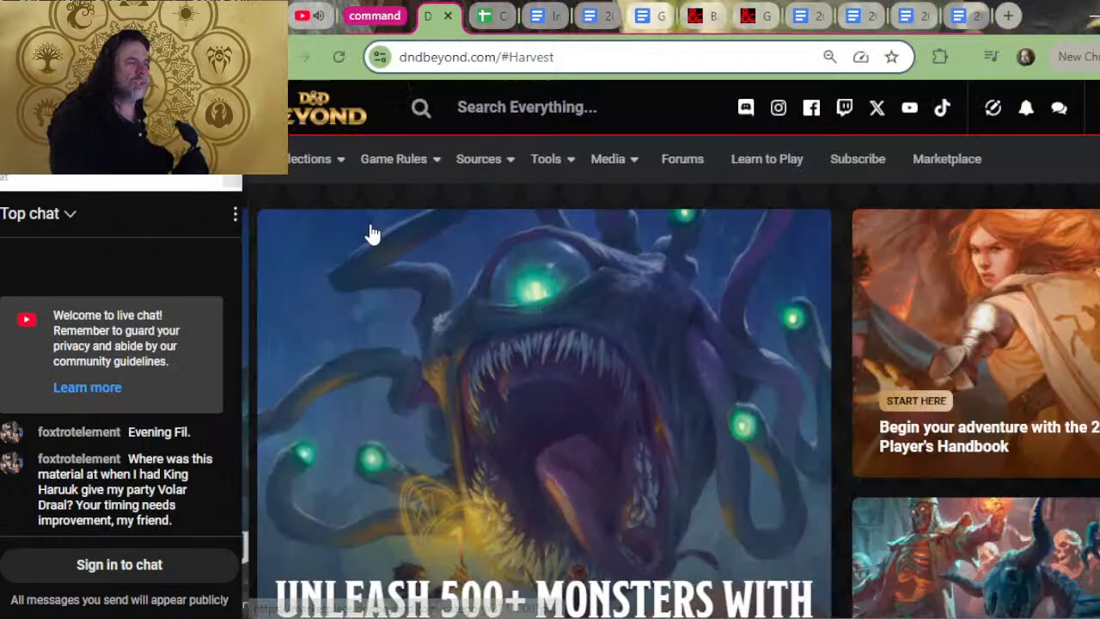
pyautogui.hotkey('alt', 'Tab')
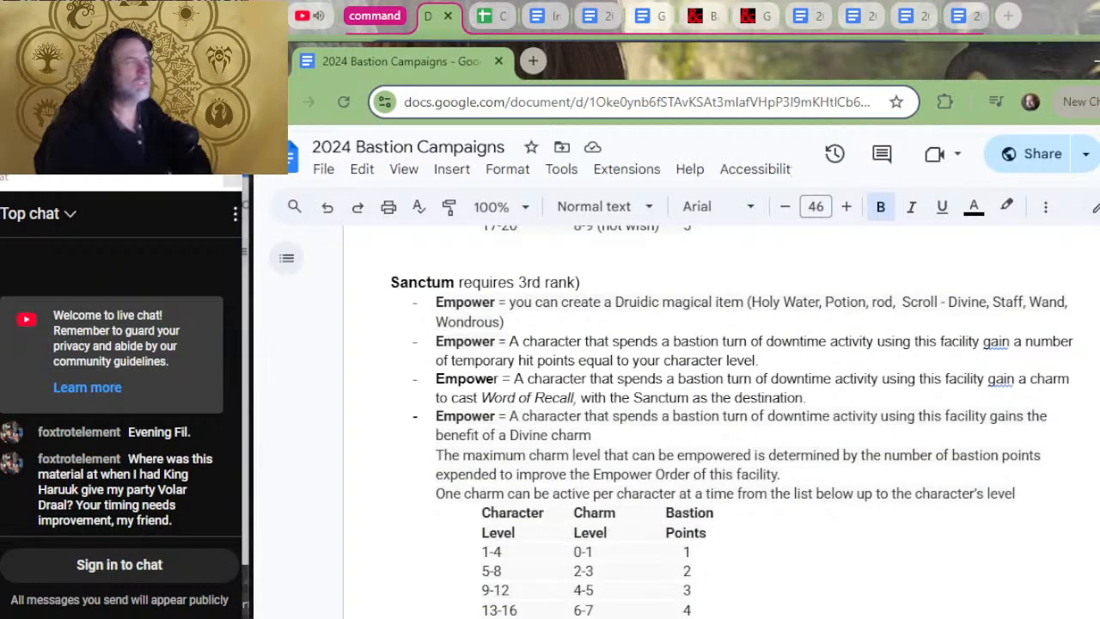
pyautogui.click(744, 18)
pyautogui.click(701, 17)
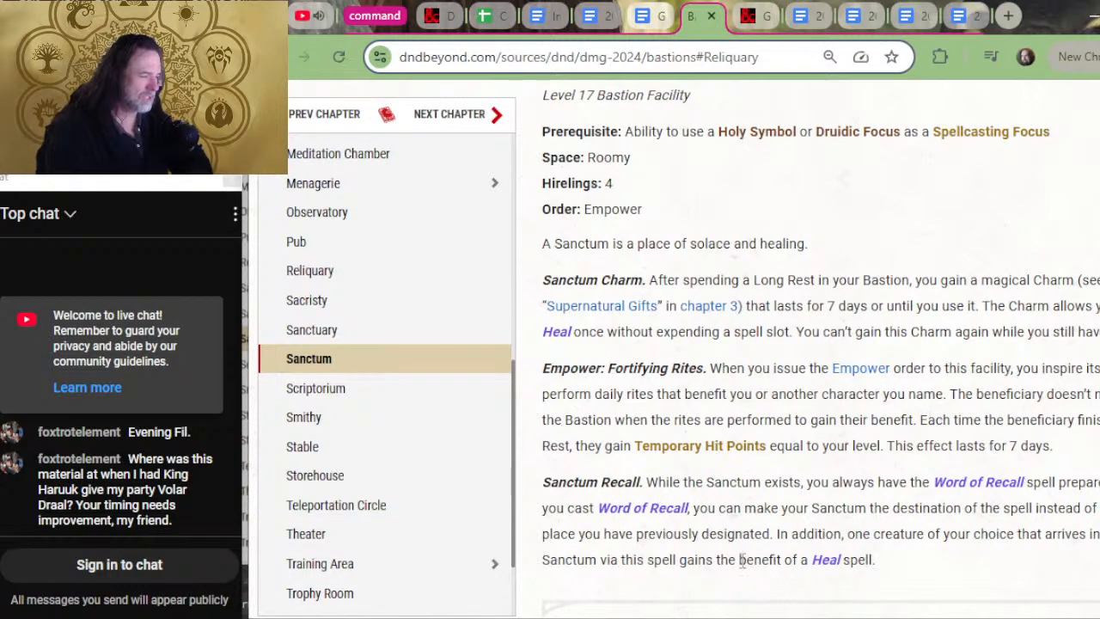
pyautogui.hotkey('alt', 'Tab')
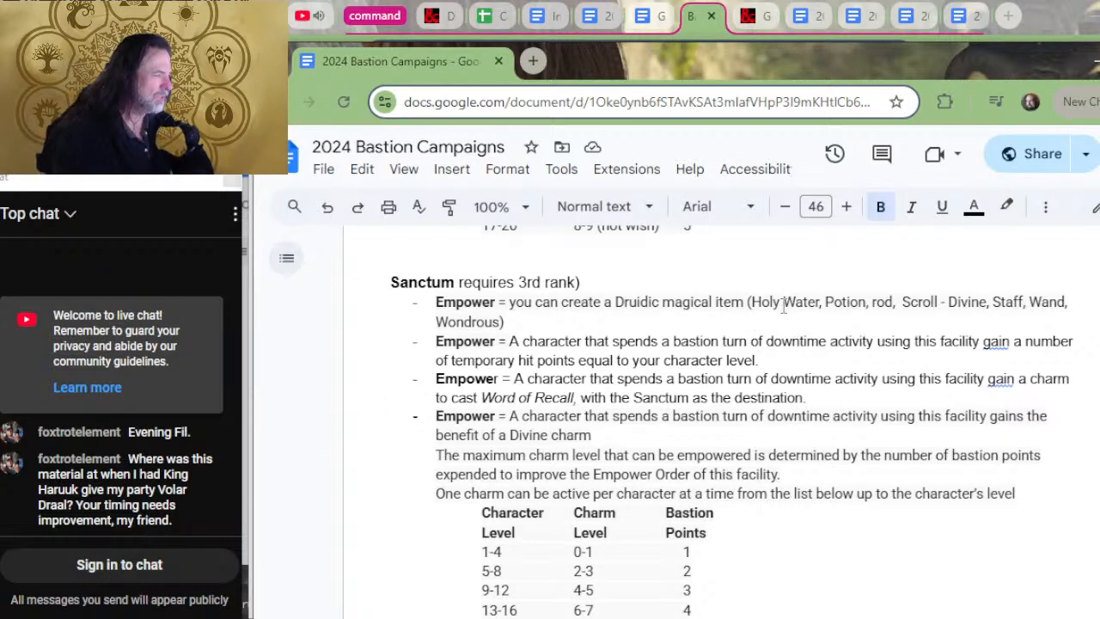
# - Reword the Sanctum's first Empower feature to begin "you issue the Empower order to create a Druidic magical item"
pyautogui.click(872, 306)
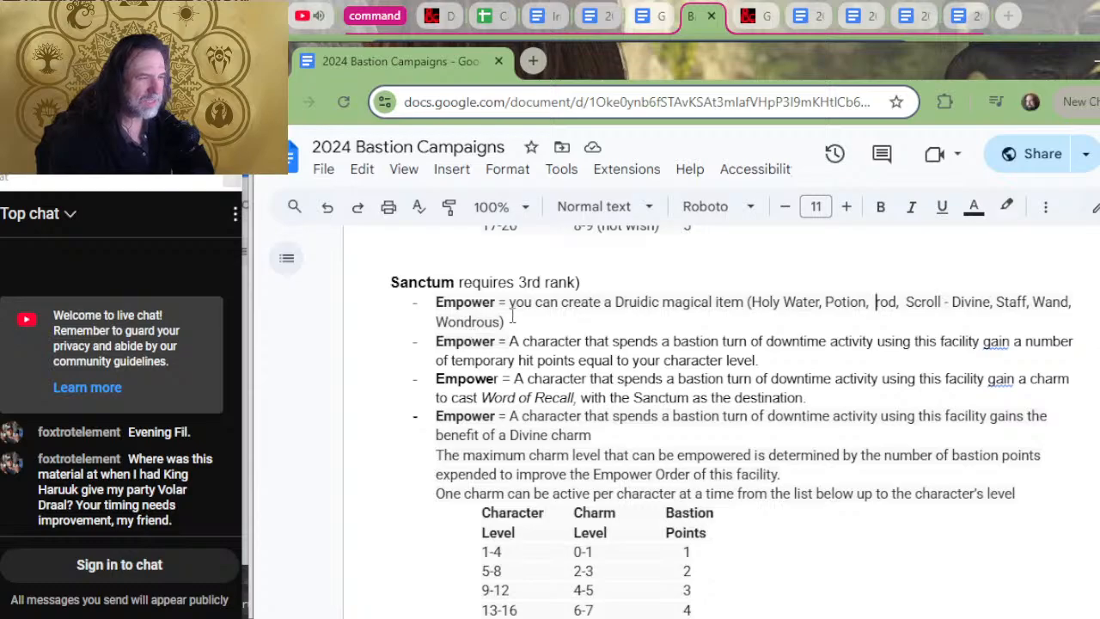
pyautogui.click(992, 302)
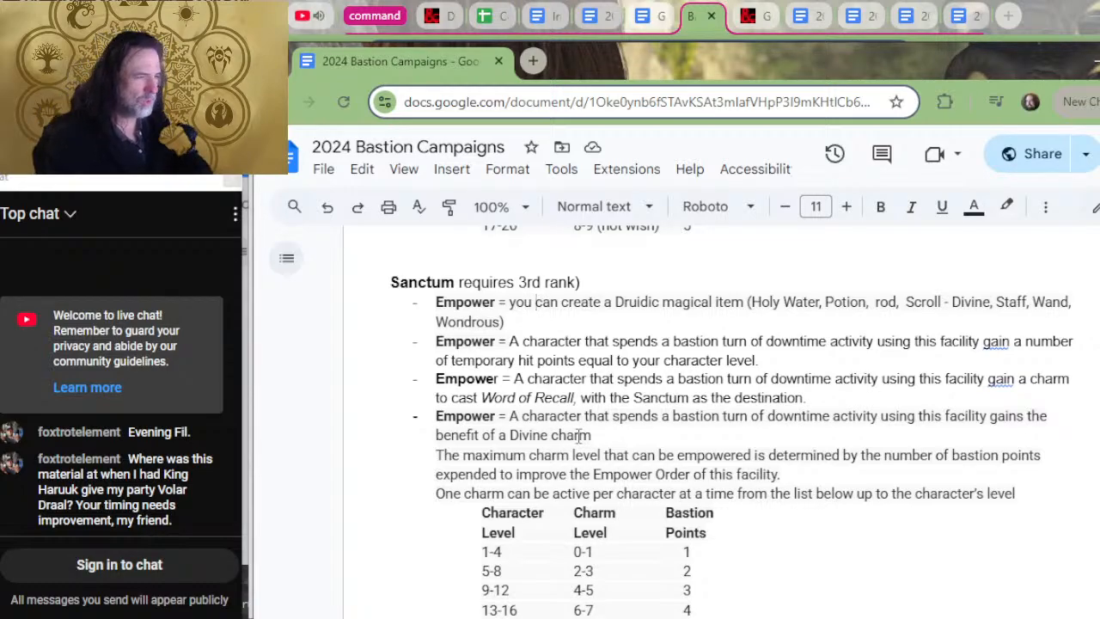
pyautogui.write('issue the ')
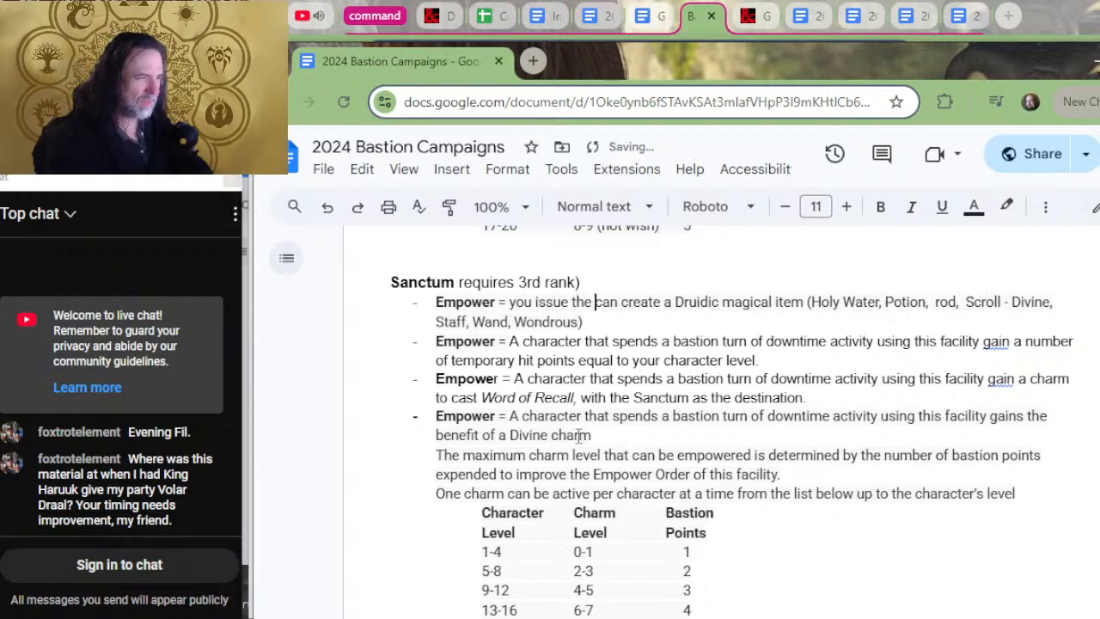
pyautogui.write('Empower order ')
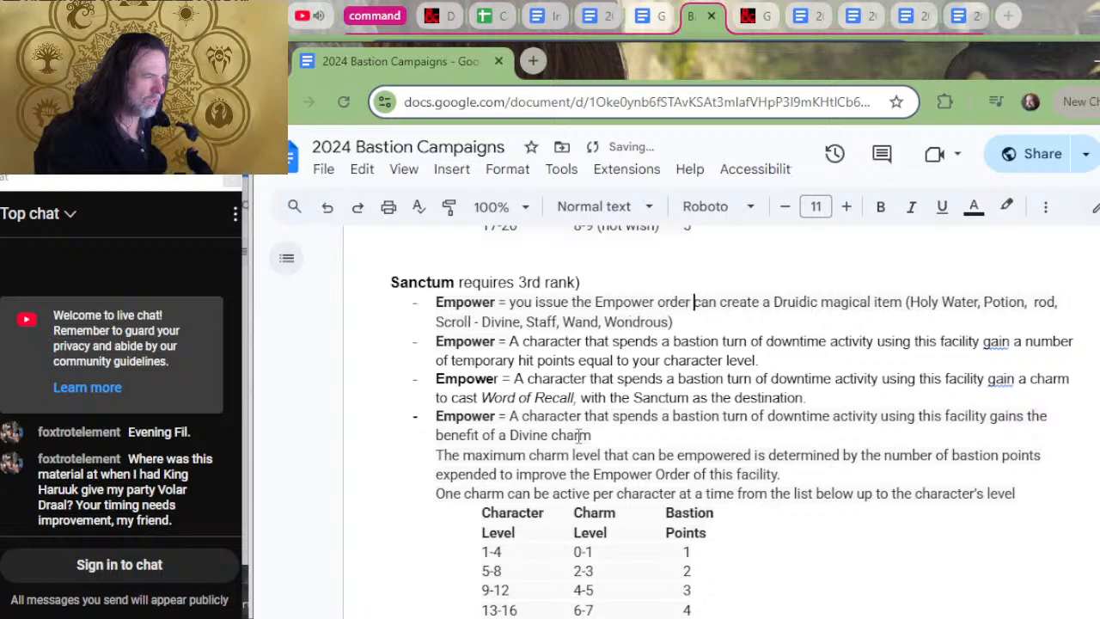
pyautogui.write('to')
pyautogui.press('Delete')
pyautogui.press('Delete')
pyautogui.press('Delete')
pyautogui.press('Delete')
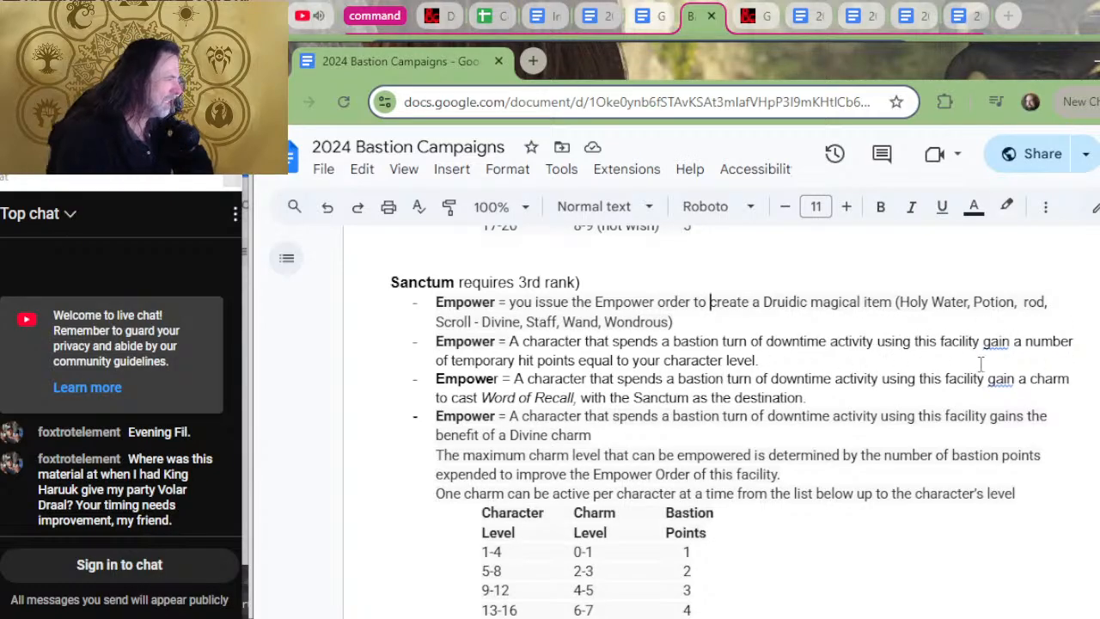
# - Correct "gain" to "gains" in the Sanctum's temporary hit points and Word of Recall features
pyautogui.click(1011, 340)
pyautogui.write('s')
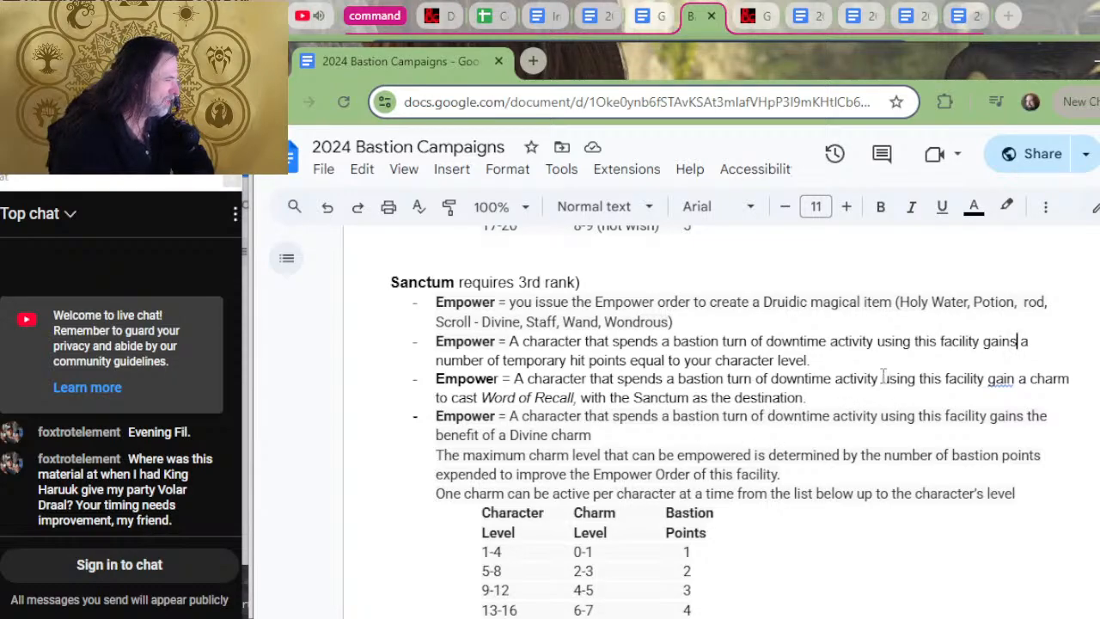
pyautogui.click(1016, 380)
pyautogui.write('s')
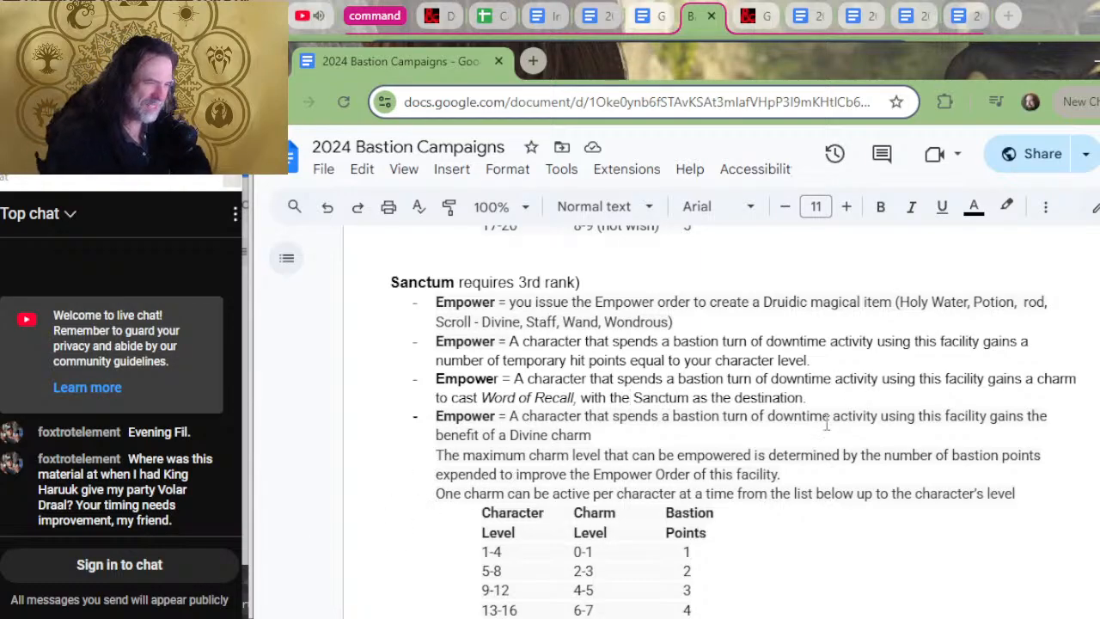
# - Change "facility" to "facilities" in the first sentence of the Sanctum's Divine charm feature
pyautogui.click(624, 439)
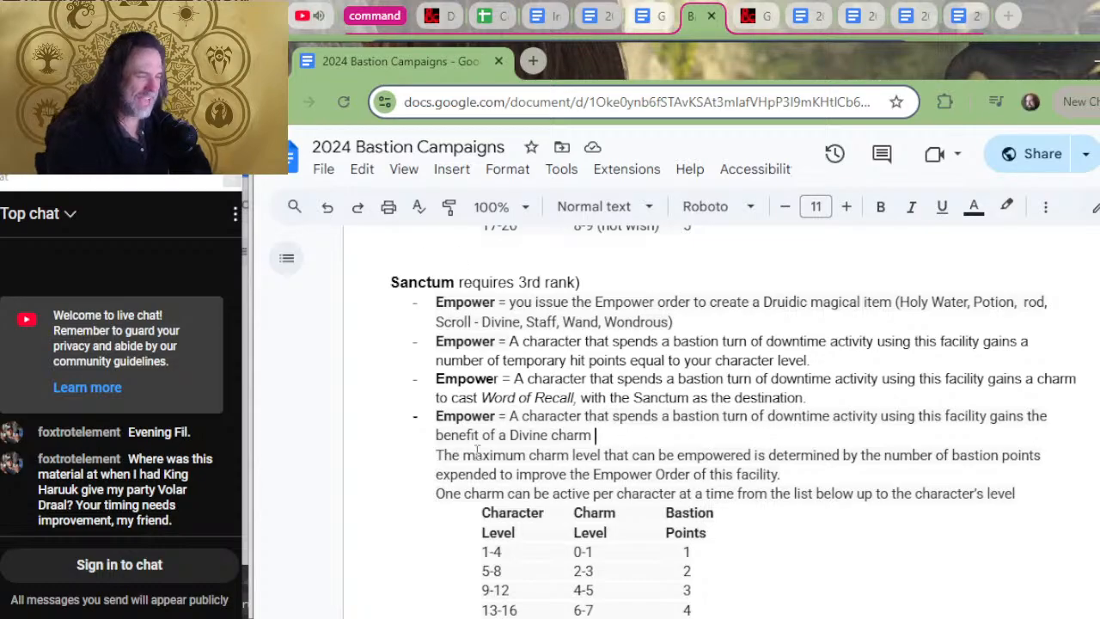
pyautogui.scroll(2, 682, 436)
pyautogui.scroll(-2, 681, 436)
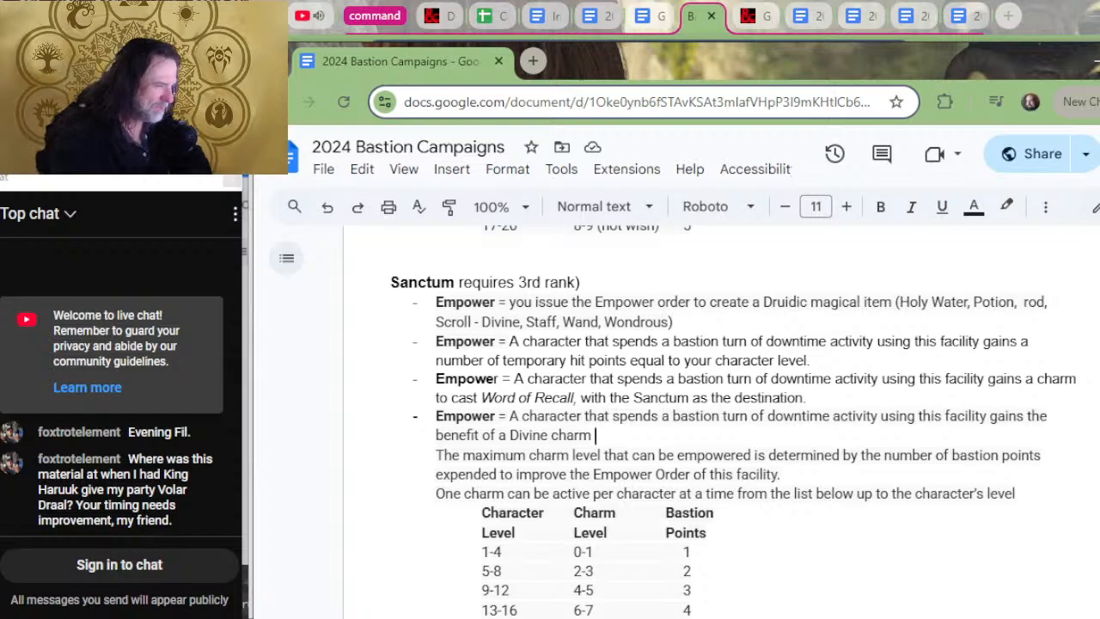
pyautogui.click(991, 417)
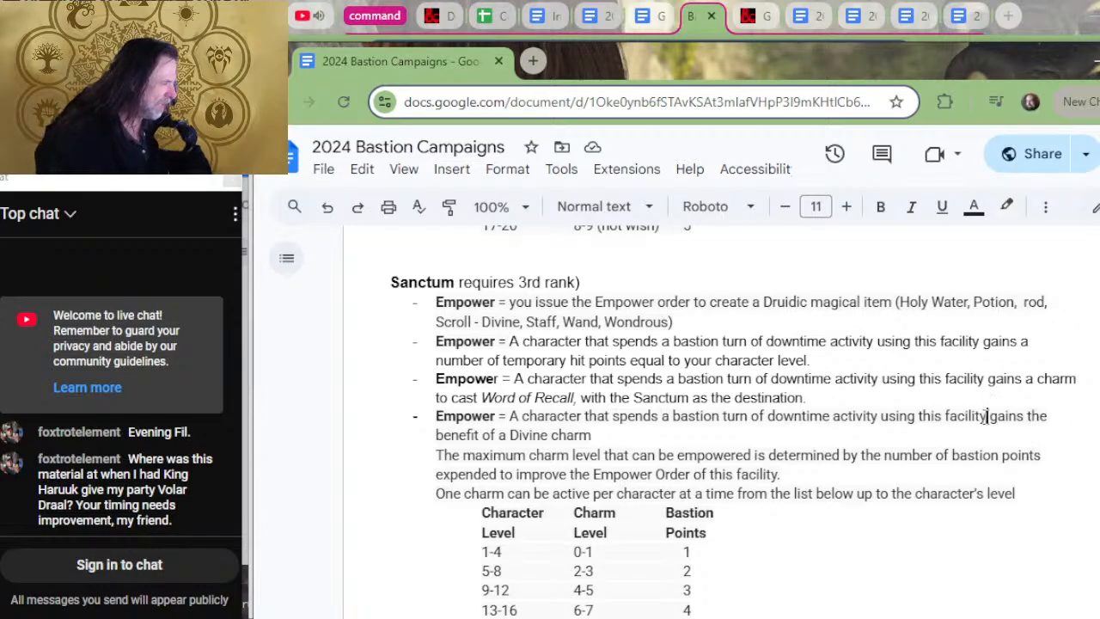
pyautogui.write('s')
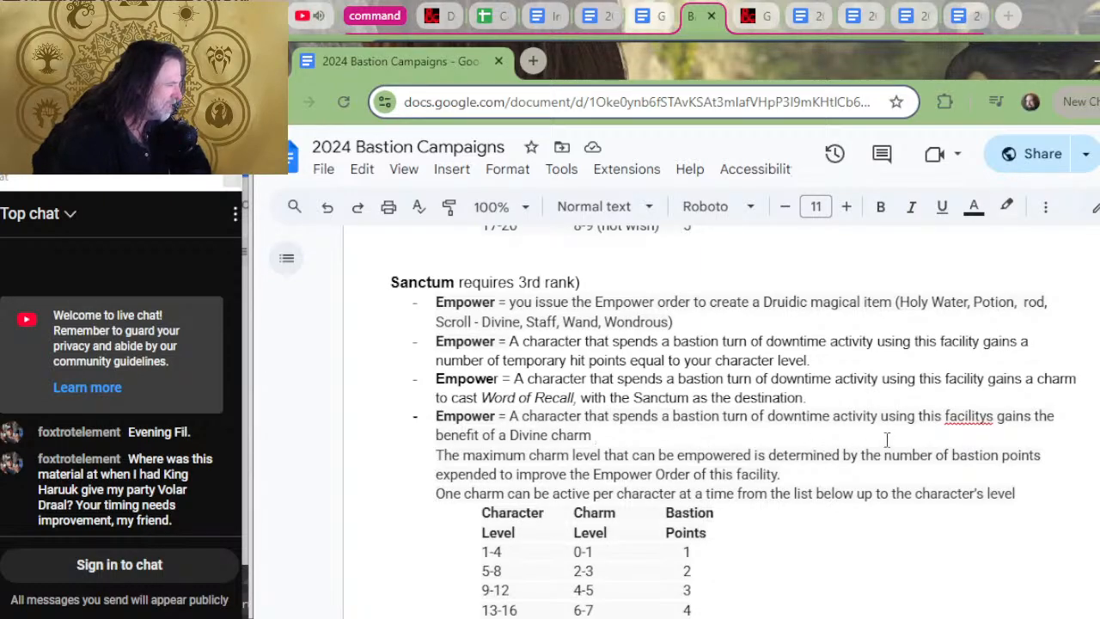
pyautogui.click(995, 417)
pyautogui.click(984, 391)
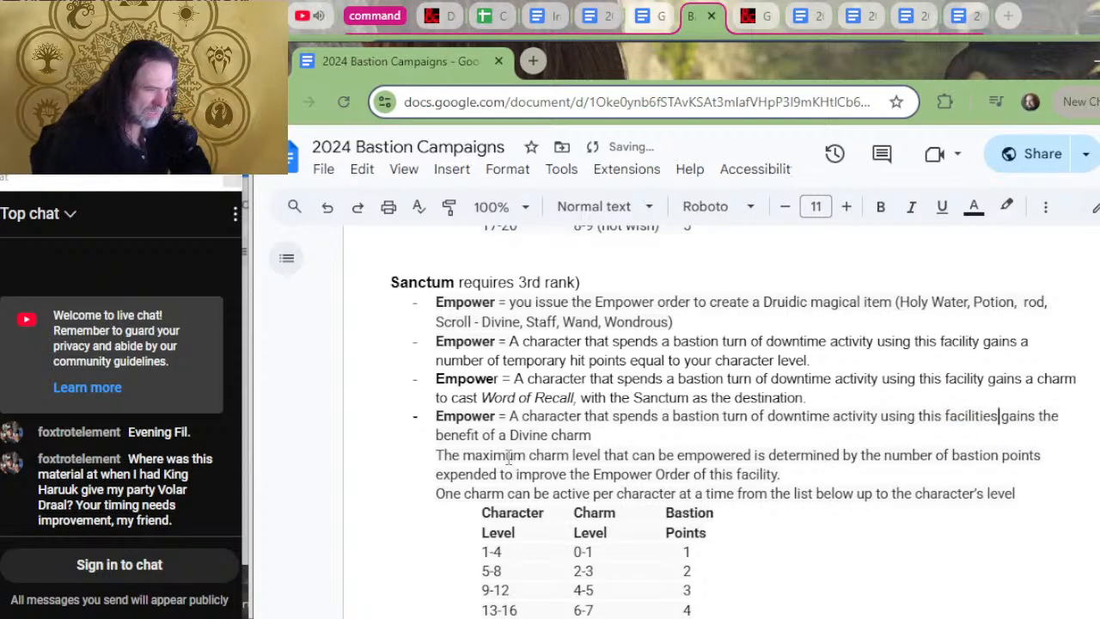
pyautogui.click(816, 475)
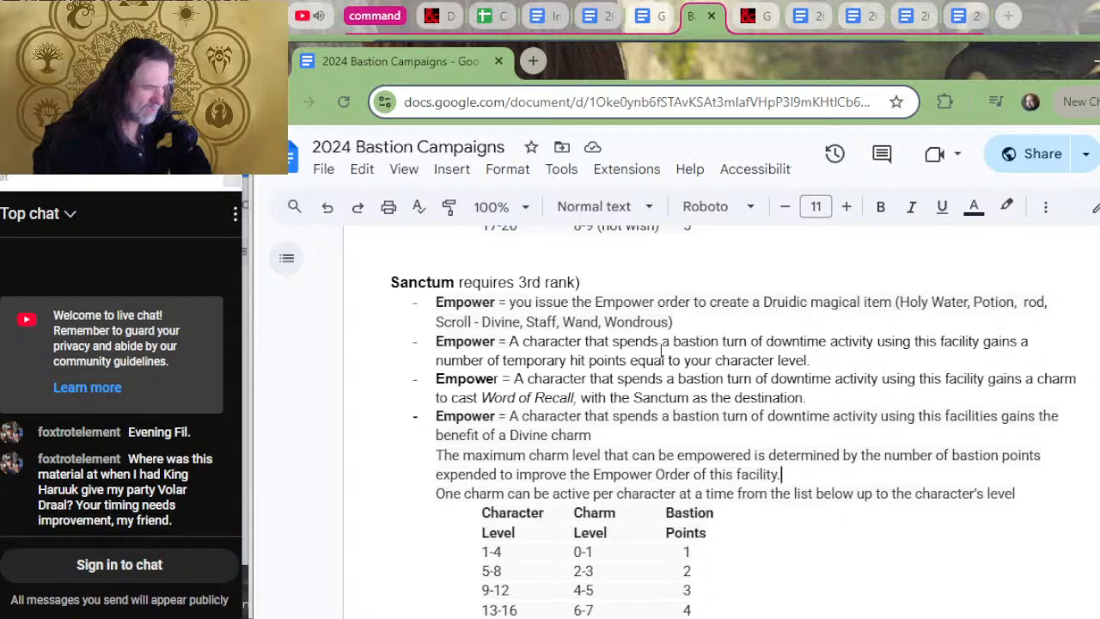
pyautogui.scroll(-2, 661, 351)
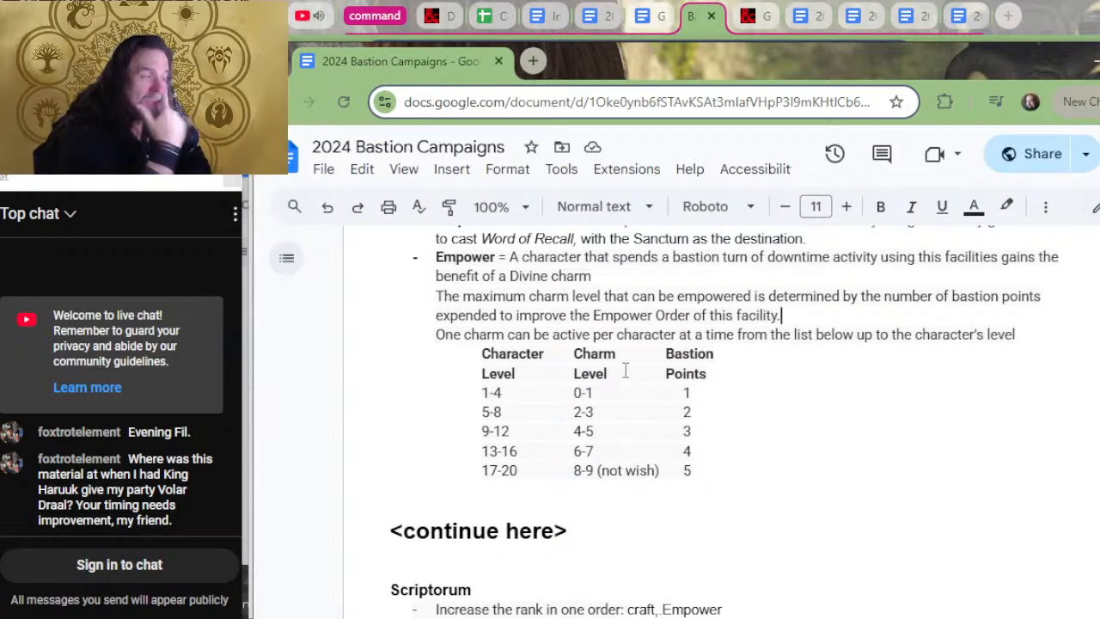
pyautogui.scroll(6, 633, 351)
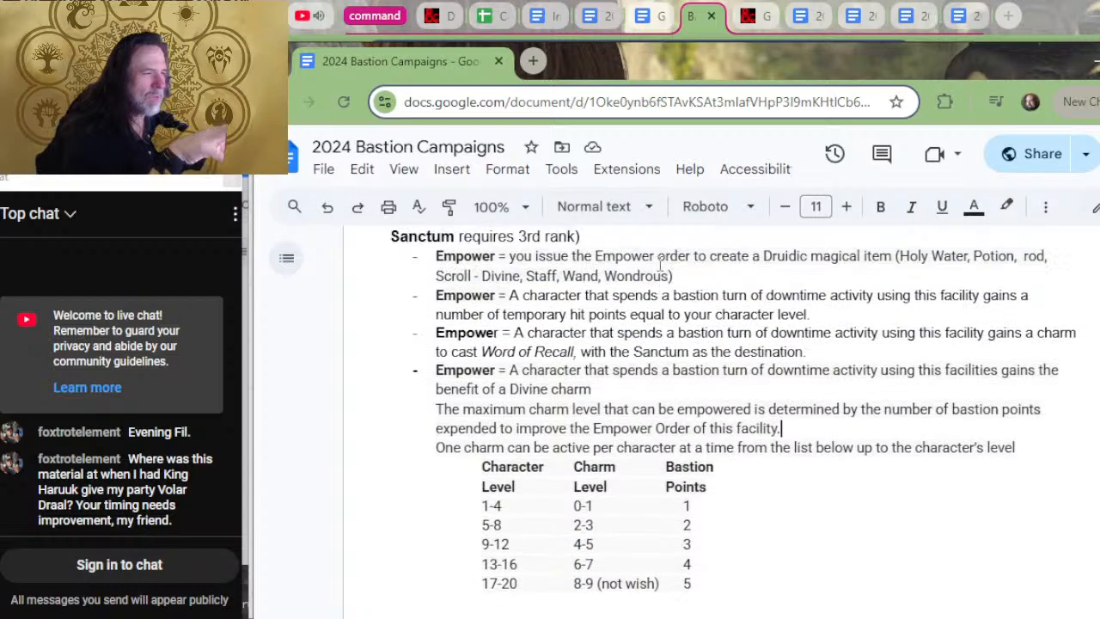
pyautogui.scroll(-3, 527, 384)
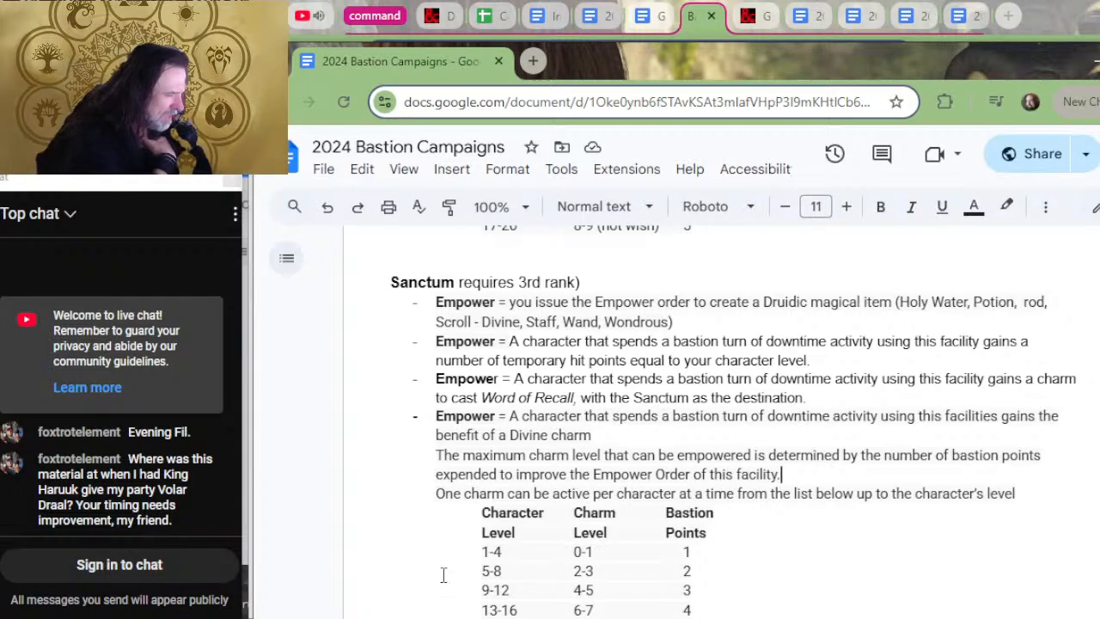
# - Add a new first column headed "Bastion Rank" to the Sanctum's charm table, ahead of the Character Level heading
pyautogui.click(473, 516)
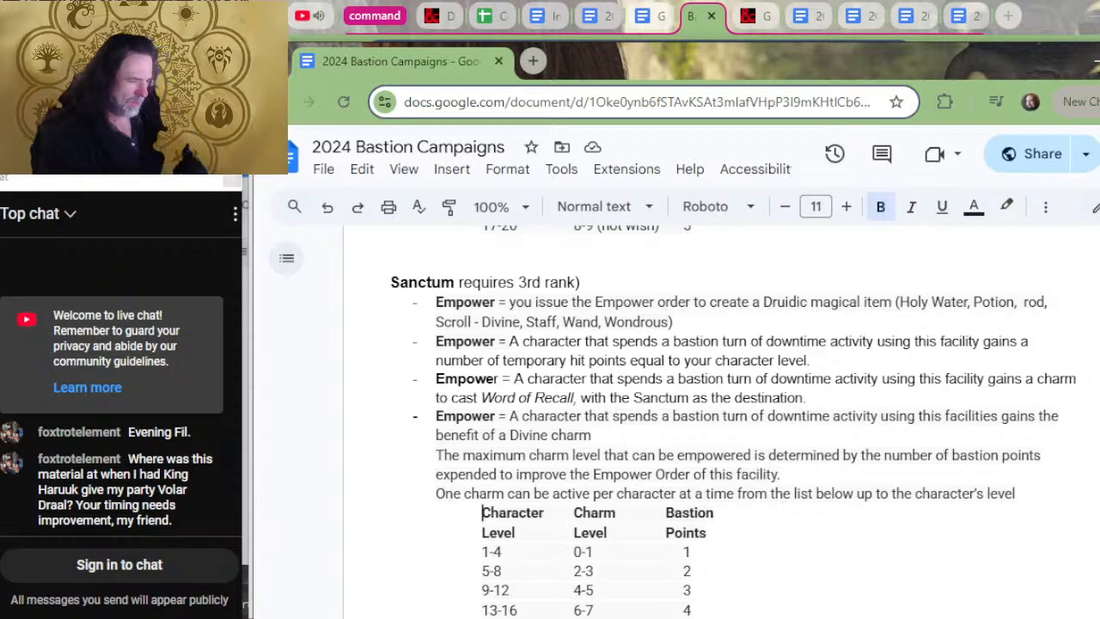
pyautogui.write('Bastion')
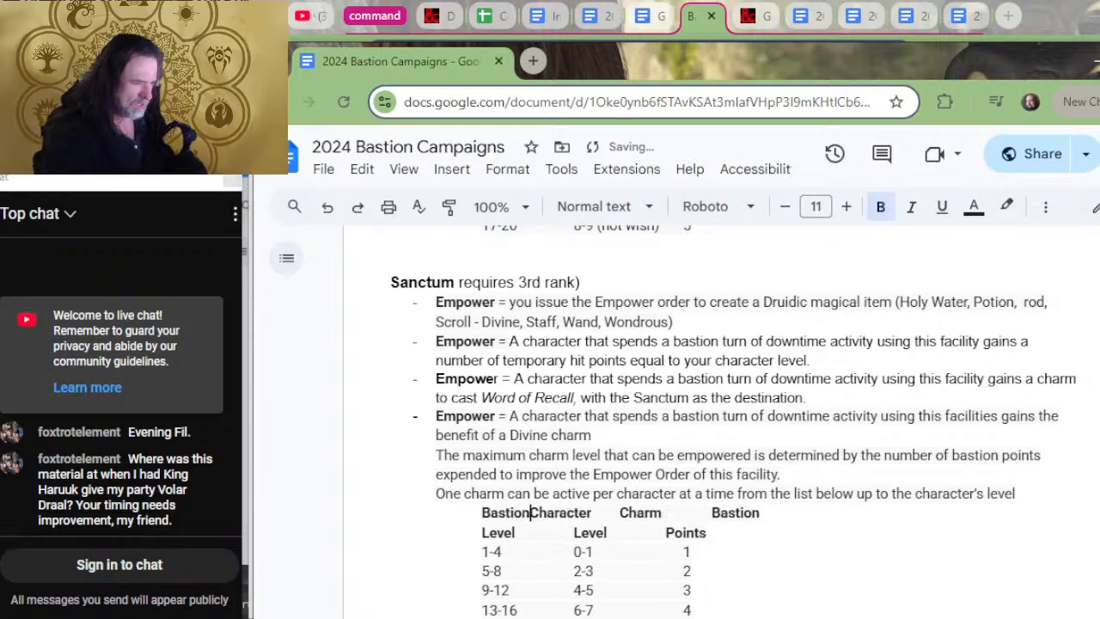
pyautogui.press('Tab')
pyautogui.press('Left')
pyautogui.press('Down')
pyautogui.press('Left')
pyautogui.press('Left')
pyautogui.press('Left')
pyautogui.press('Left')
pyautogui.press('Left')
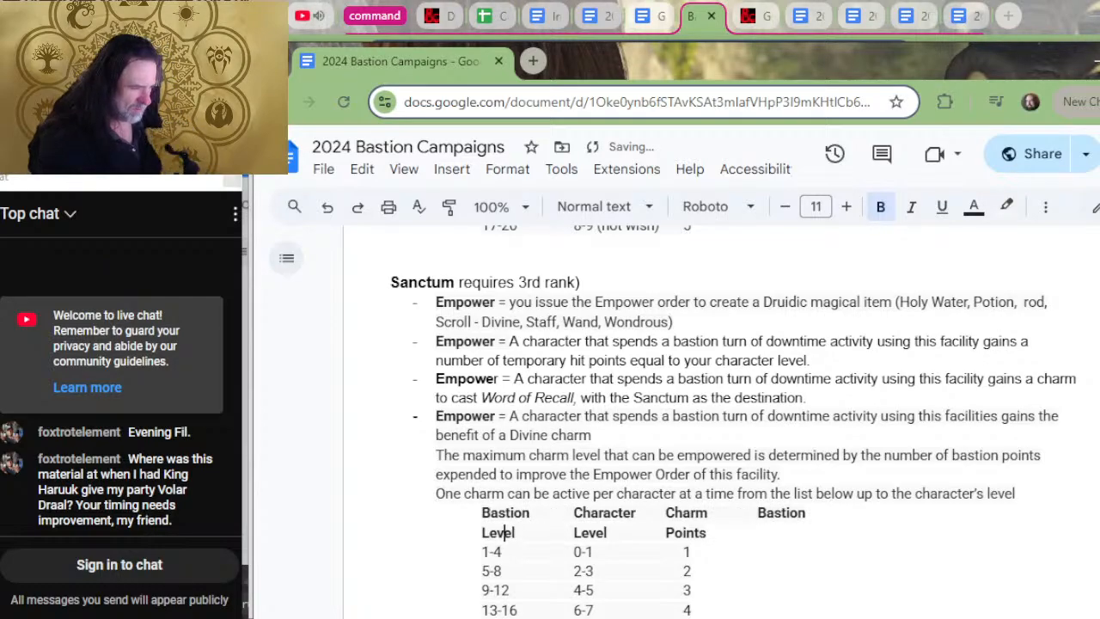
pyautogui.write('Rank')
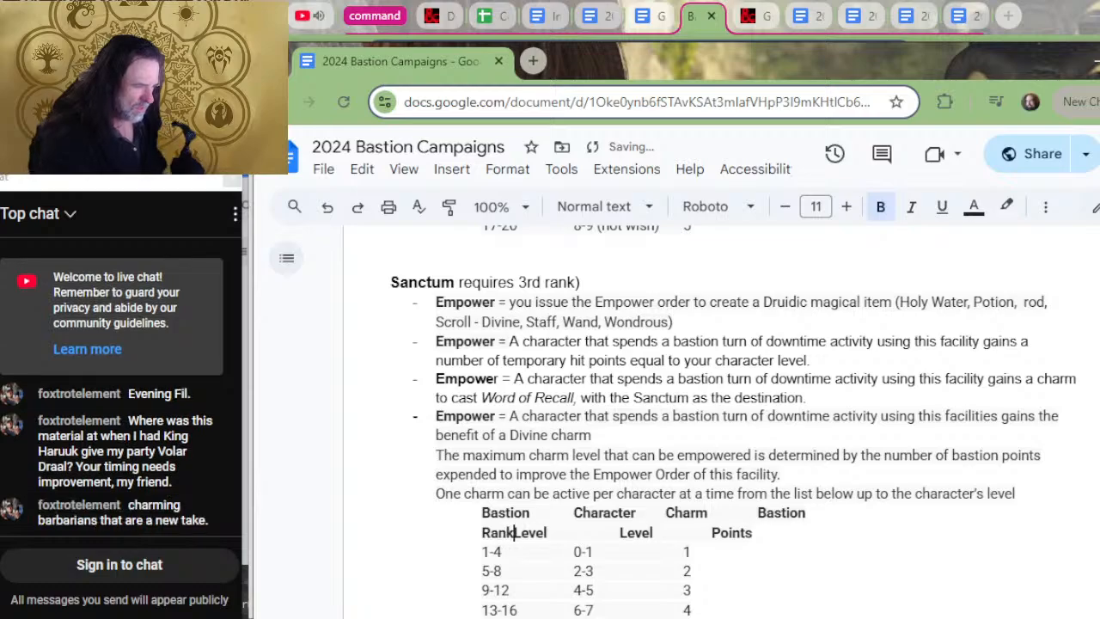
pyautogui.press('Tab')
pyautogui.press('Down')
pyautogui.press('Left')
pyautogui.press('Left')
pyautogui.press('Left')
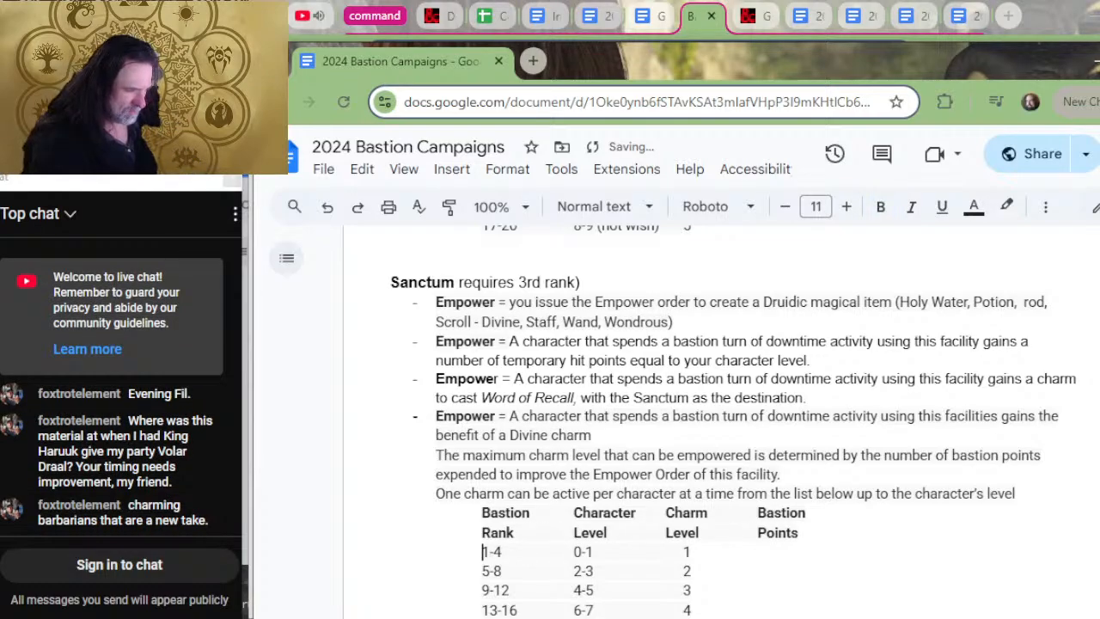
# - Number the Sanctum charm table's rows 1 to 5 in the new first column
pyautogui.write('1')
pyautogui.press('Tab')
pyautogui.press('Left')
pyautogui.press('Left')
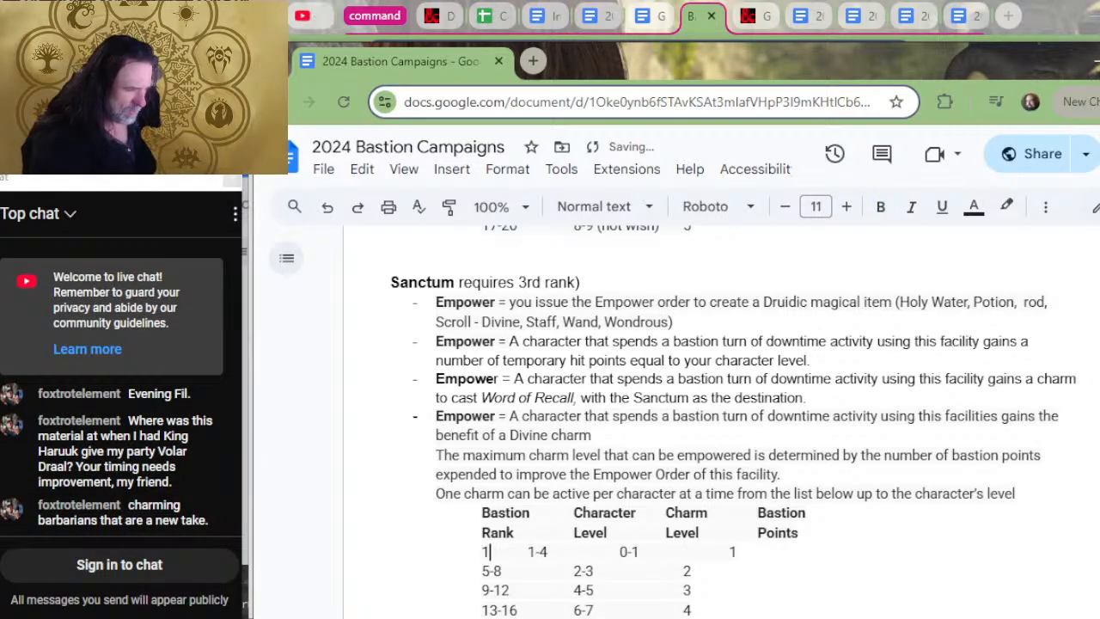
pyautogui.press('Down')
pyautogui.write('2')
pyautogui.press('Left')
pyautogui.press('Down')
pyautogui.write('3')
pyautogui.press('Left')
pyautogui.press('Down')
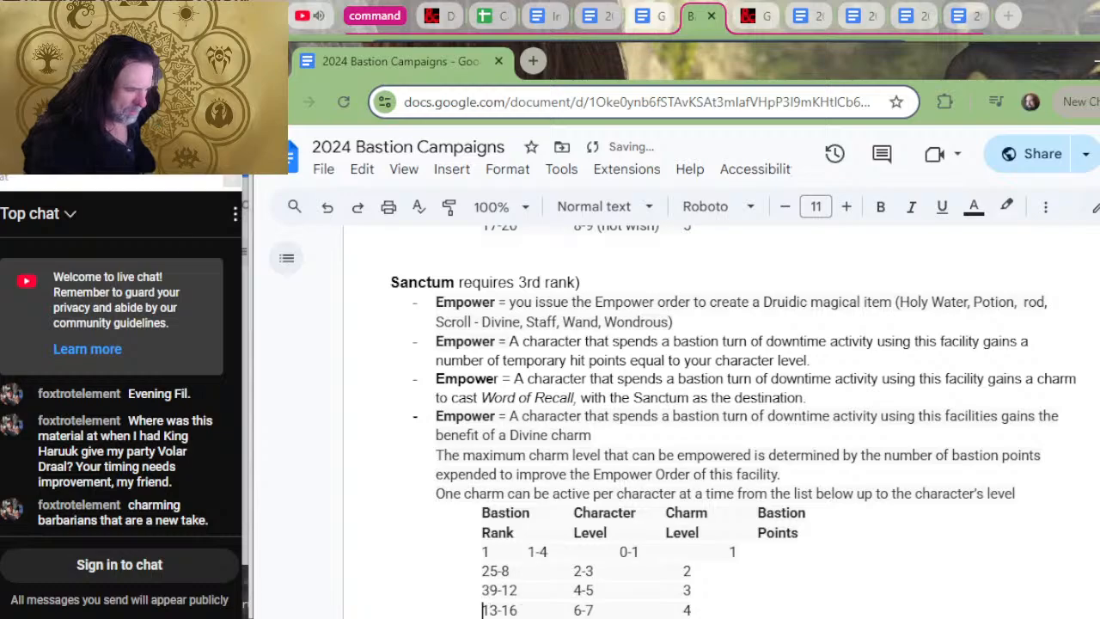
pyautogui.write('4')
pyautogui.press('Left')
pyautogui.write('5')
pyautogui.press('BackSpace')
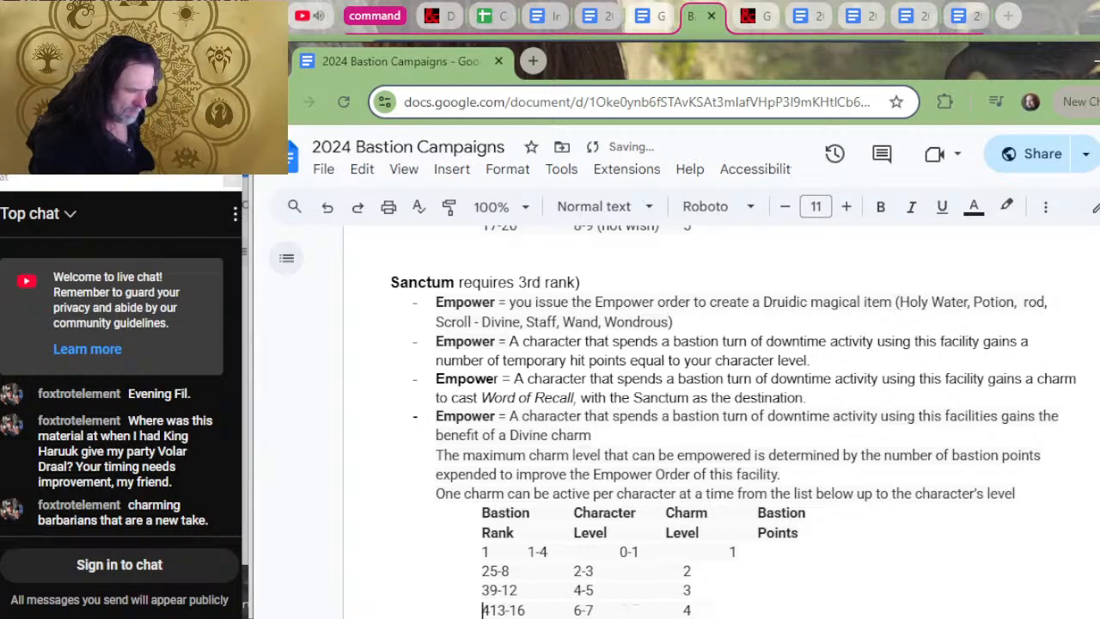
# - Space the Sanctum charm table's rows with tabs so the level values align under their Character, Charm and Bastion Points headings
pyautogui.press('Right')
pyautogui.press('Tab')
pyautogui.press('Left')
pyautogui.press('Up')
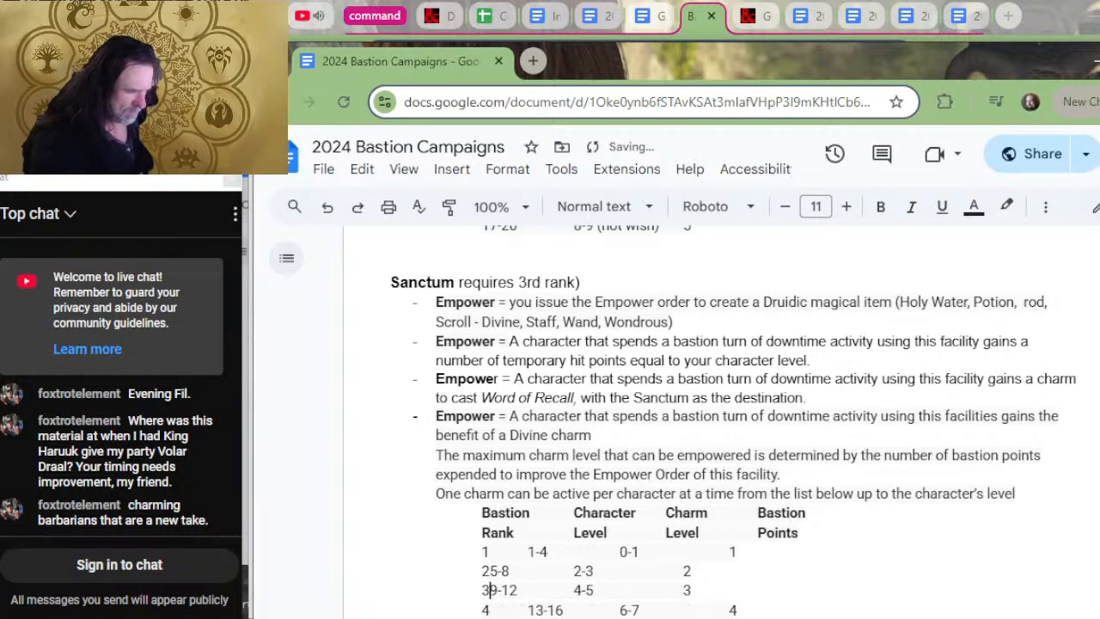
pyautogui.press('Tab')
pyautogui.press('Left')
pyautogui.press('Up')
pyautogui.press('Tab')
pyautogui.press('Left')
pyautogui.press('Up')
pyautogui.press('Tab')
pyautogui.press('Left')
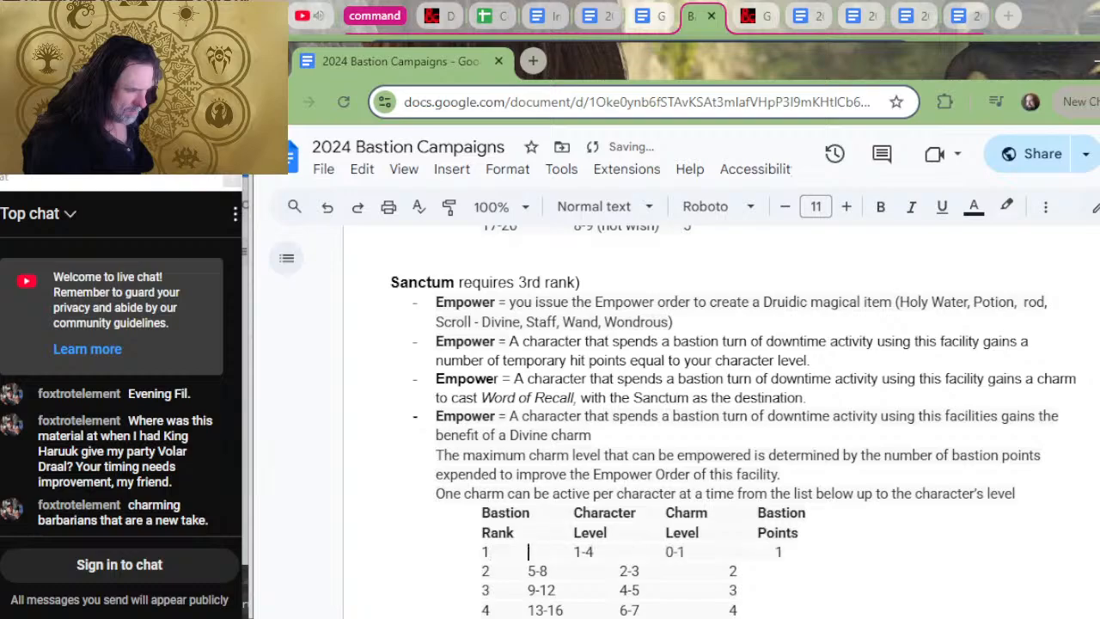
pyautogui.press('Down')
pyautogui.press('Tab')
pyautogui.press('Left')
pyautogui.press('Down')
pyautogui.press('Tab')
pyautogui.press('Left')
pyautogui.press('Down')
pyautogui.press('Tab')
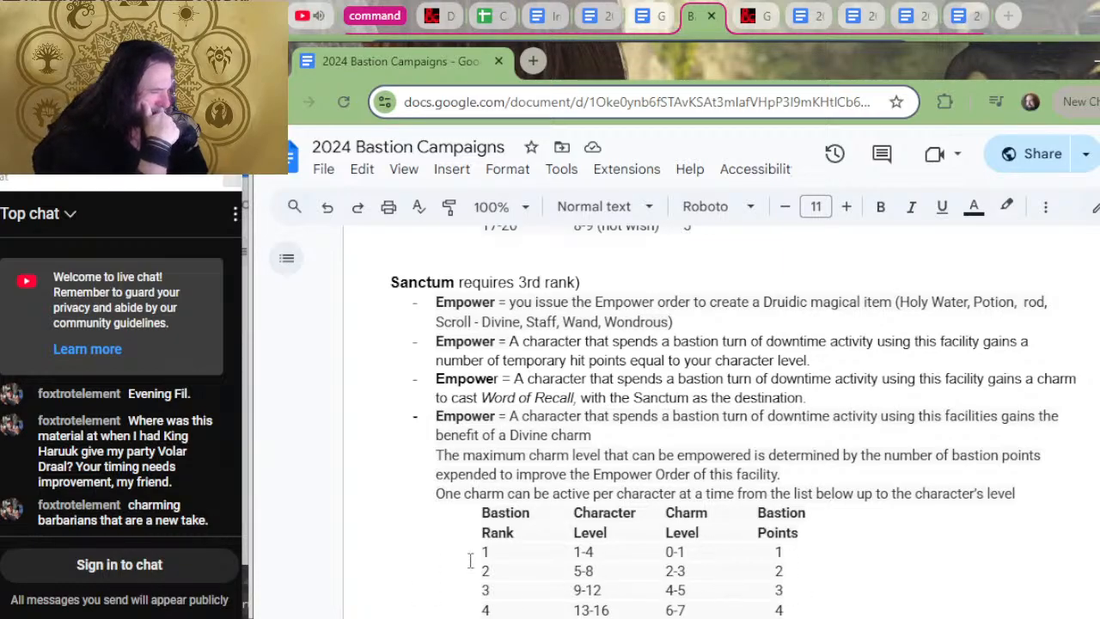
# - Change the first column's heading to "Bastion Points" and delete the duplicate "Bastion Points" heading from the Sanctum charm table's last column
pyautogui.moveTo(517, 530); pyautogui.dragTo(480, 531)
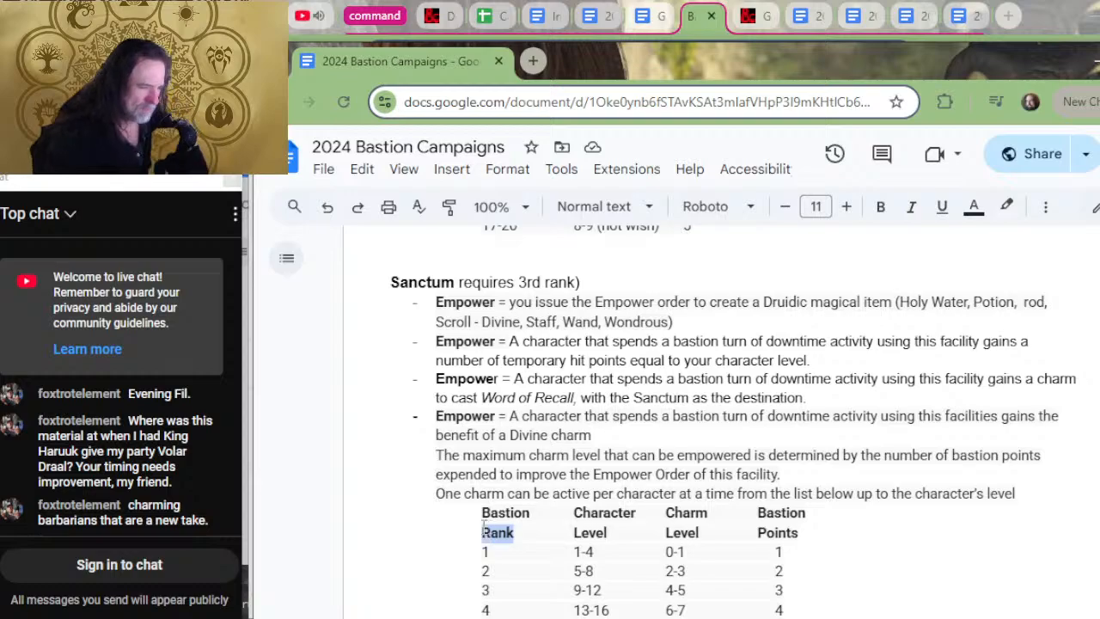
pyautogui.write('Points')
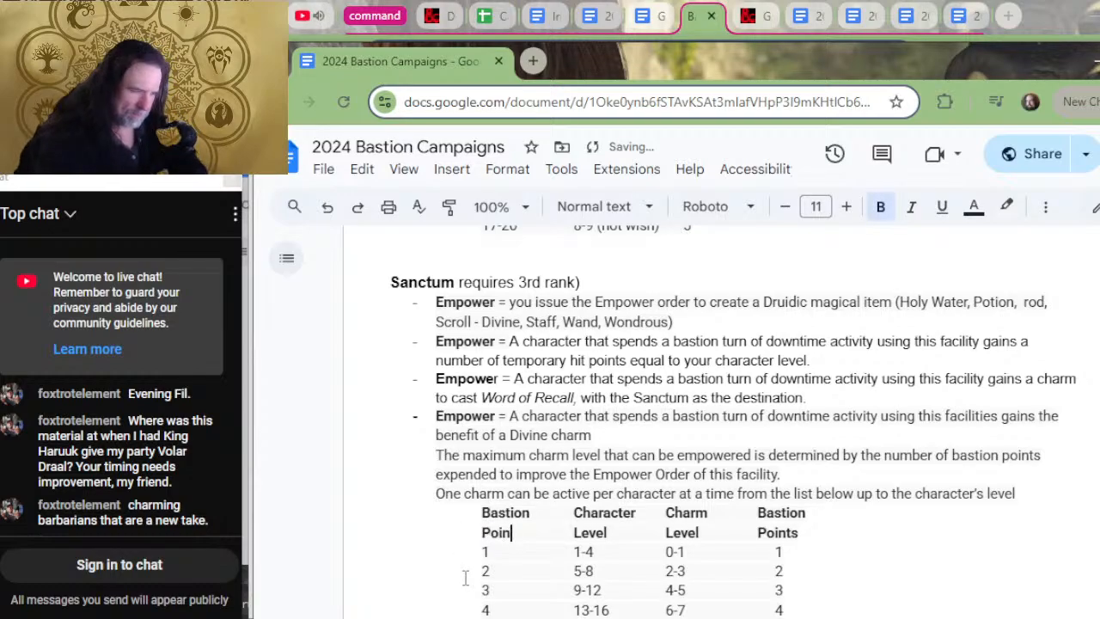
pyautogui.press('Right')
pyautogui.press('Right')
pyautogui.press('Right')
pyautogui.press('Right')
pyautogui.press('Right')
pyautogui.press('Right')
pyautogui.press('Right')
pyautogui.press('Right')
pyautogui.press('Right')
pyautogui.press('Right')
pyautogui.press('Right')
pyautogui.press('Right')
pyautogui.press('Right')
pyautogui.press('Right')
pyautogui.press('Right')
pyautogui.press('Right')
pyautogui.press('Right')
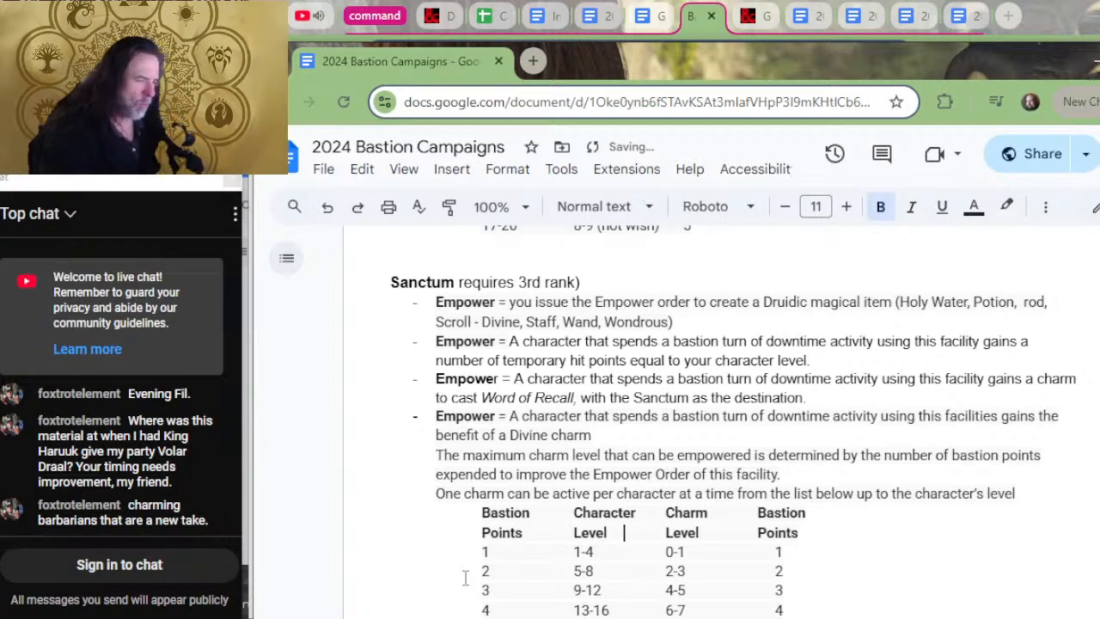
pyautogui.press('Right')
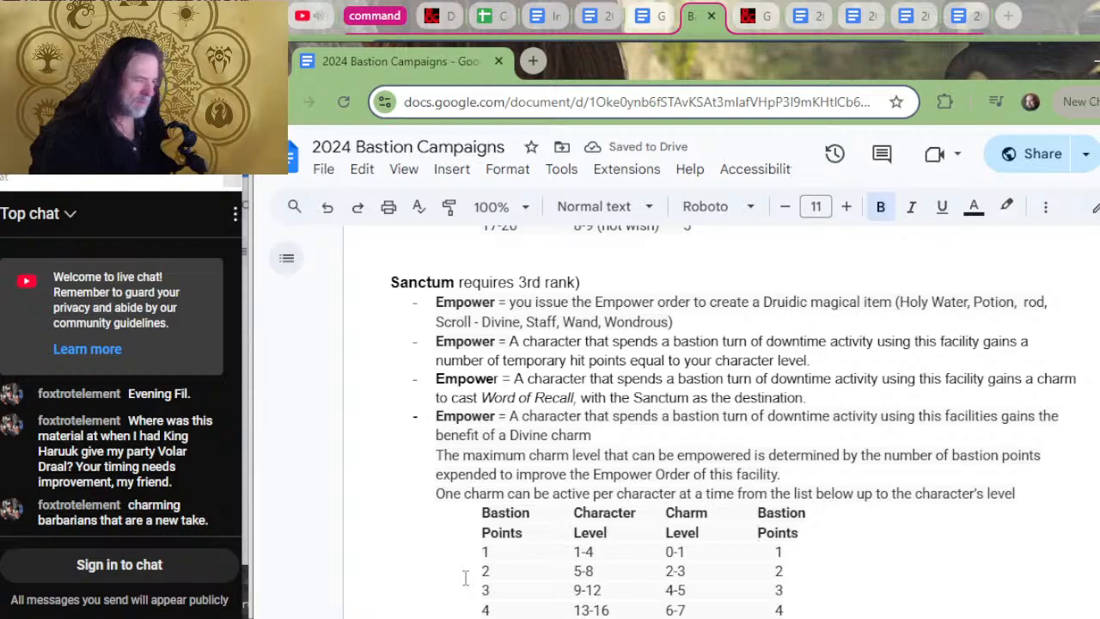
pyautogui.press('Delete')
pyautogui.press('Delete')
pyautogui.press('Delete')
pyautogui.press('Delete')
pyautogui.press('Delete')
pyautogui.press('Delete')
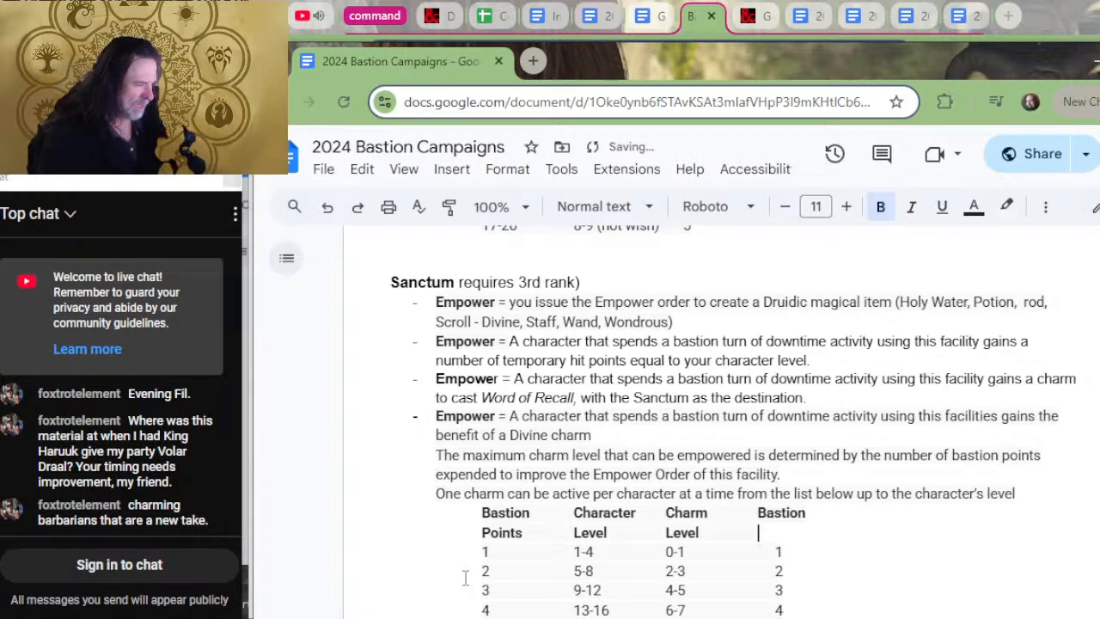
pyautogui.press('Up')
pyautogui.press('Delete')
pyautogui.press('Delete')
pyautogui.press('Delete')
pyautogui.press('Delete')
pyautogui.press('Delete')
pyautogui.press('Delete')
pyautogui.press('Delete')
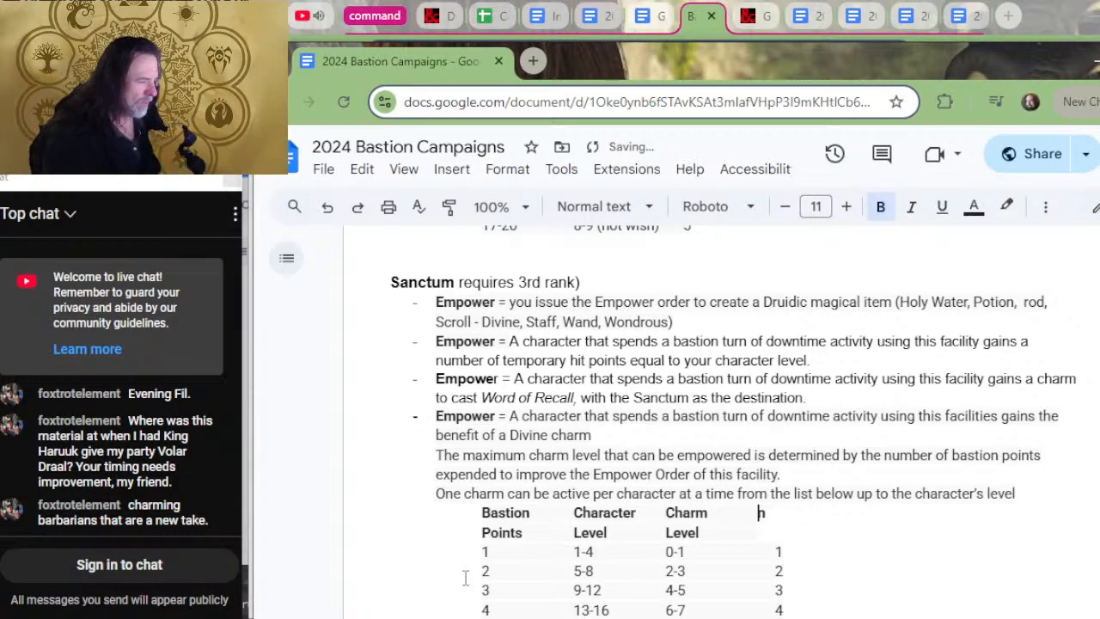
# - Delete the bastion point values from the last column of the Sanctum's charm table
pyautogui.press('Down')
pyautogui.press('Down')
pyautogui.press('Delete')
pyautogui.press('Delete')
pyautogui.press('Delete')
pyautogui.press('Delete')
pyautogui.press('Delete')
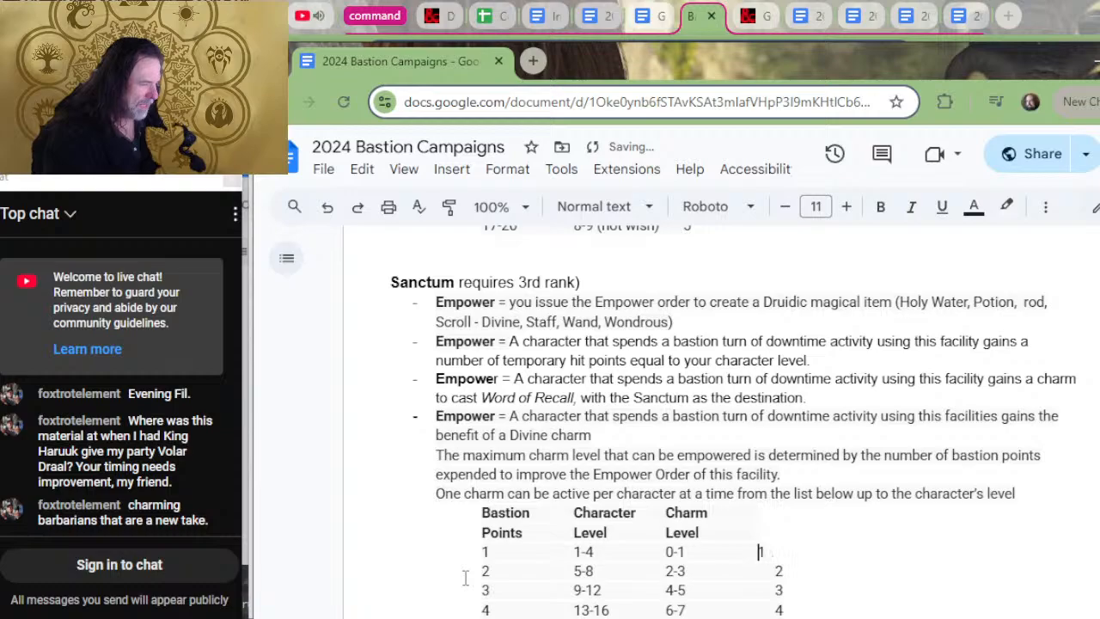
pyautogui.press('Down')
pyautogui.press('Delete')
pyautogui.press('Delete')
pyautogui.press('Delete')
pyautogui.press('Delete')
pyautogui.press('Delete')
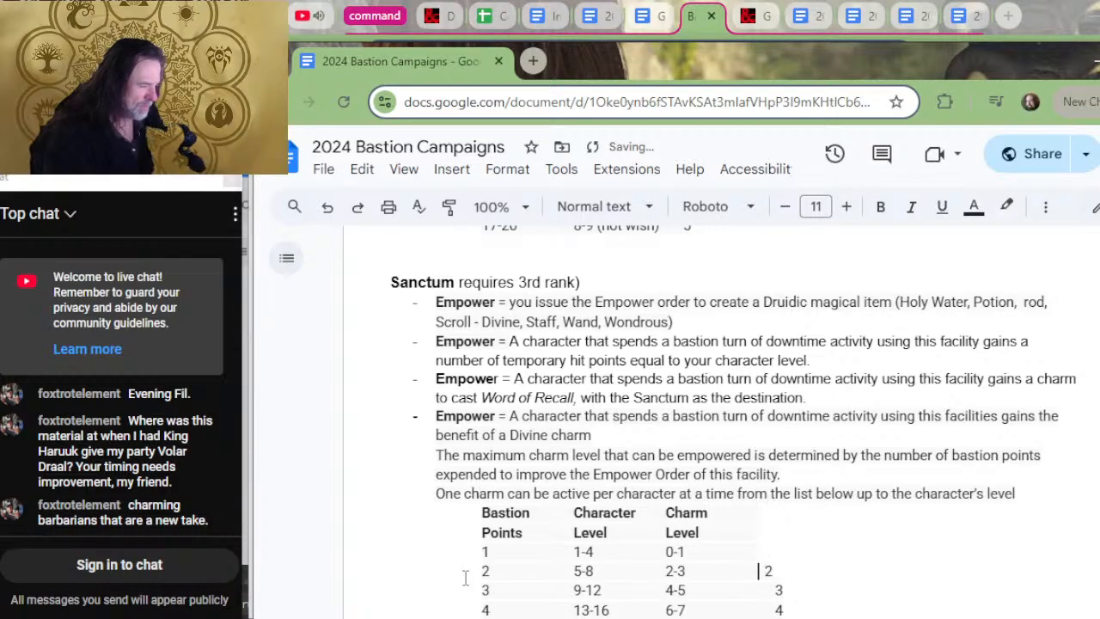
pyautogui.press('Down')
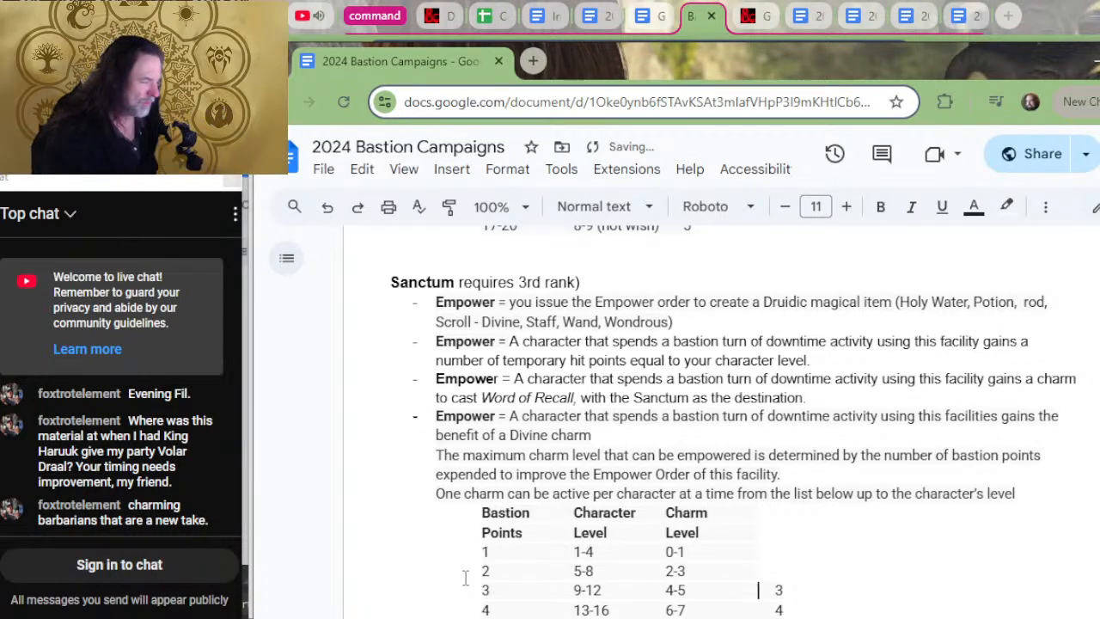
pyautogui.press('Delete')
pyautogui.press('Delete')
pyautogui.press('Delete')
pyautogui.press('Delete')
pyautogui.press('Delete')
pyautogui.press('Down')
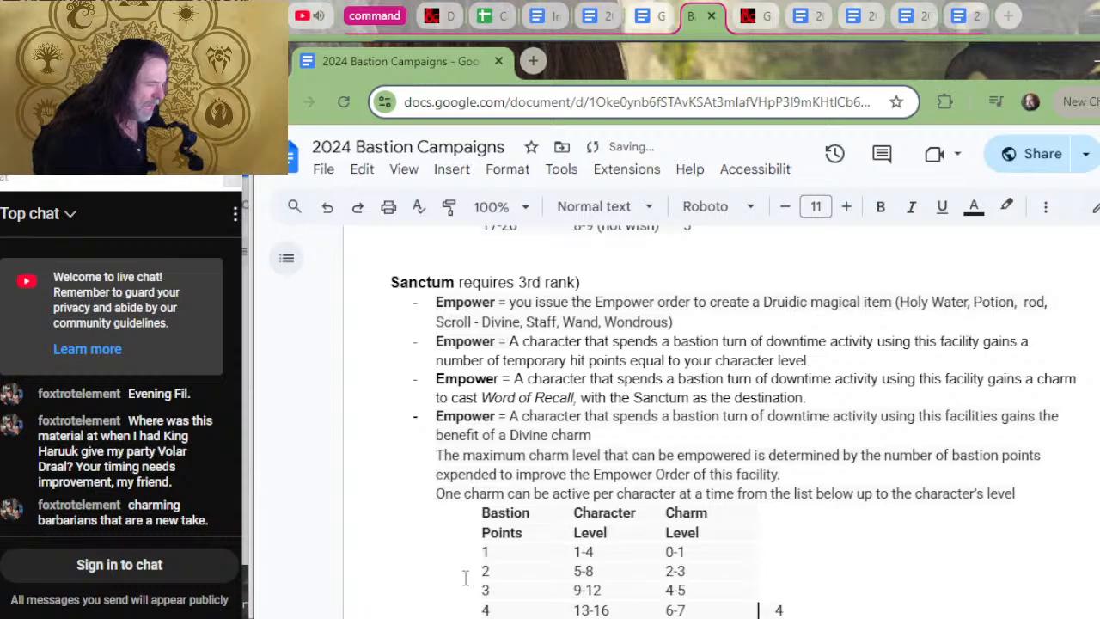
pyautogui.press('Delete')
pyautogui.press('Delete')
pyautogui.press('Delete')
pyautogui.press('Delete')
pyautogui.press('Delete')
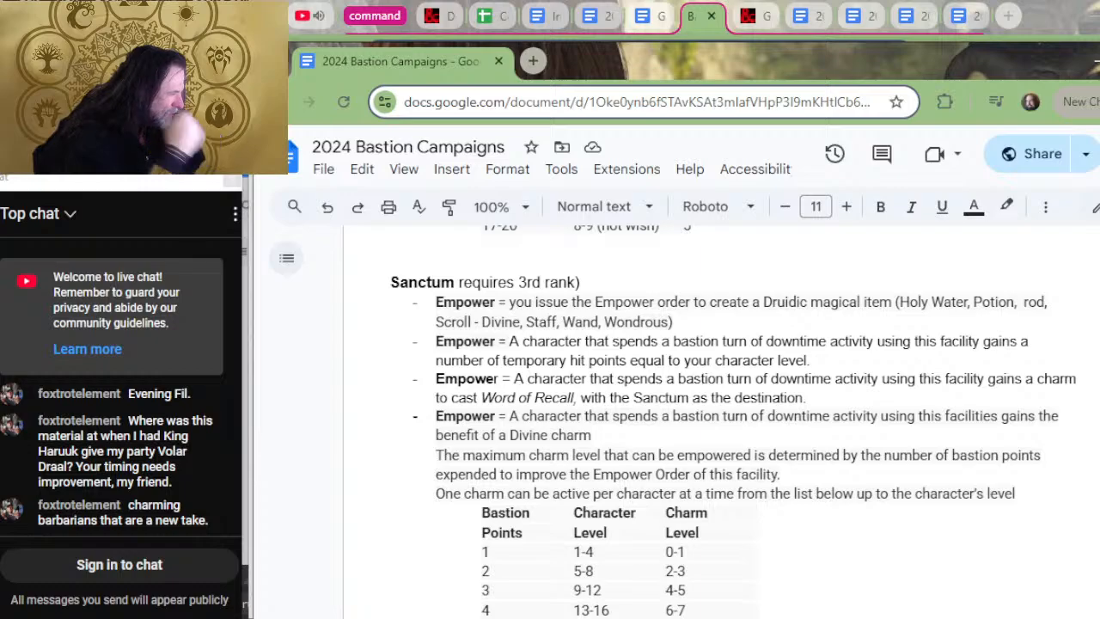
pyautogui.scroll(-2, 482, 592)
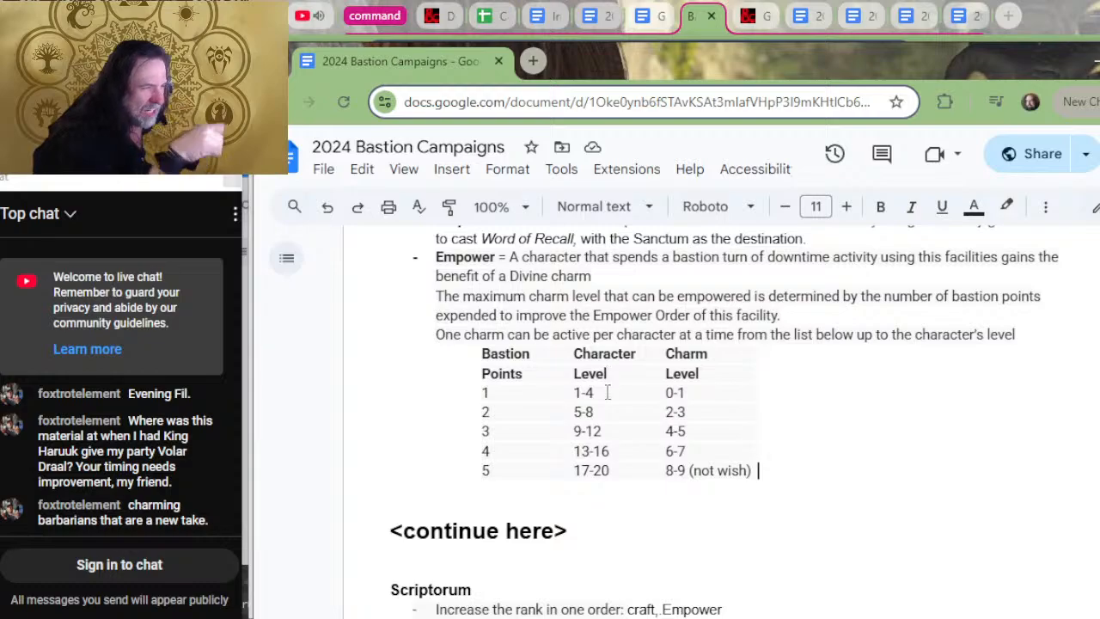
pyautogui.click(627, 391)
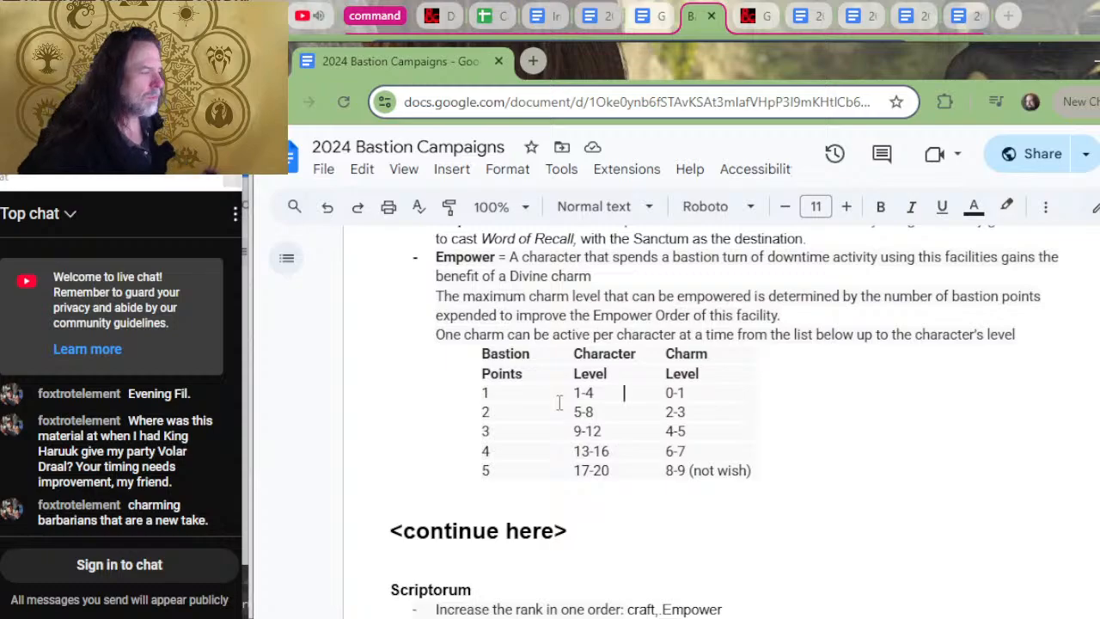
# - Check the Sanctum's level and prerequisite on D&D Beyond, and go back to the Sacristy entry in the 2024 Bastion Campaigns document
pyautogui.hotkey('alt', 'Tab')
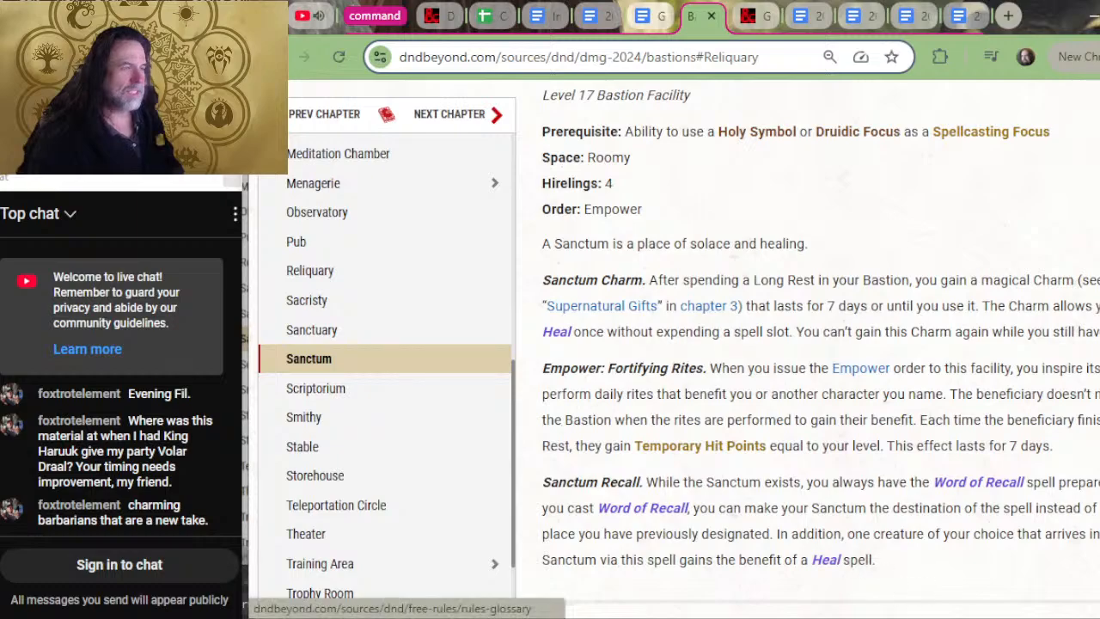
pyautogui.scroll(2, 640, 394)
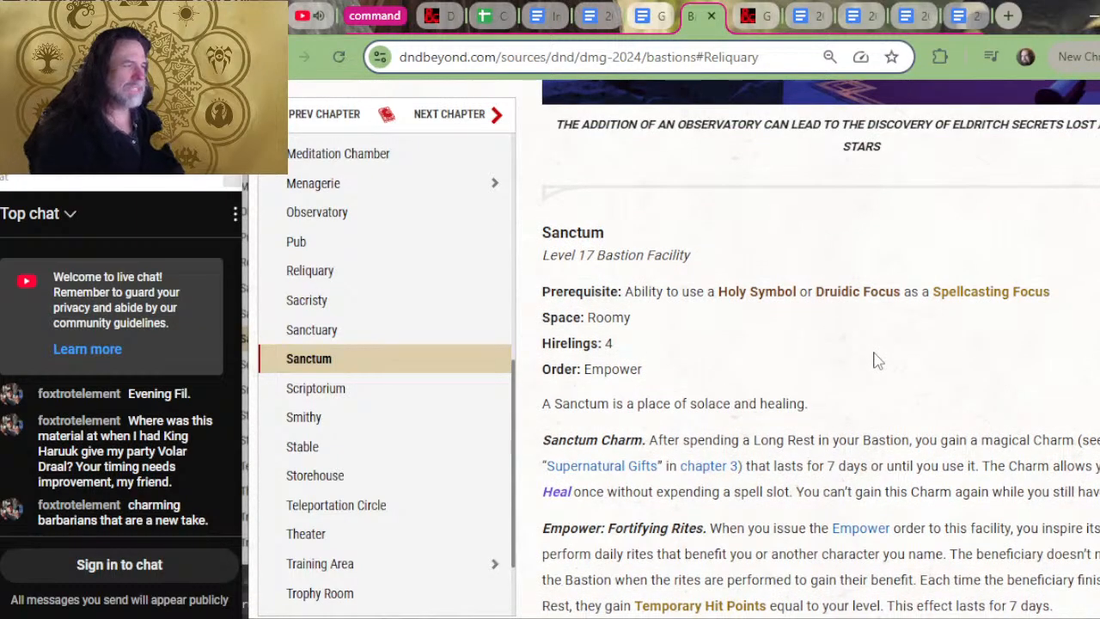
pyautogui.hotkey('alt', 'Tab')
pyautogui.hotkey('alt', 'Tab')
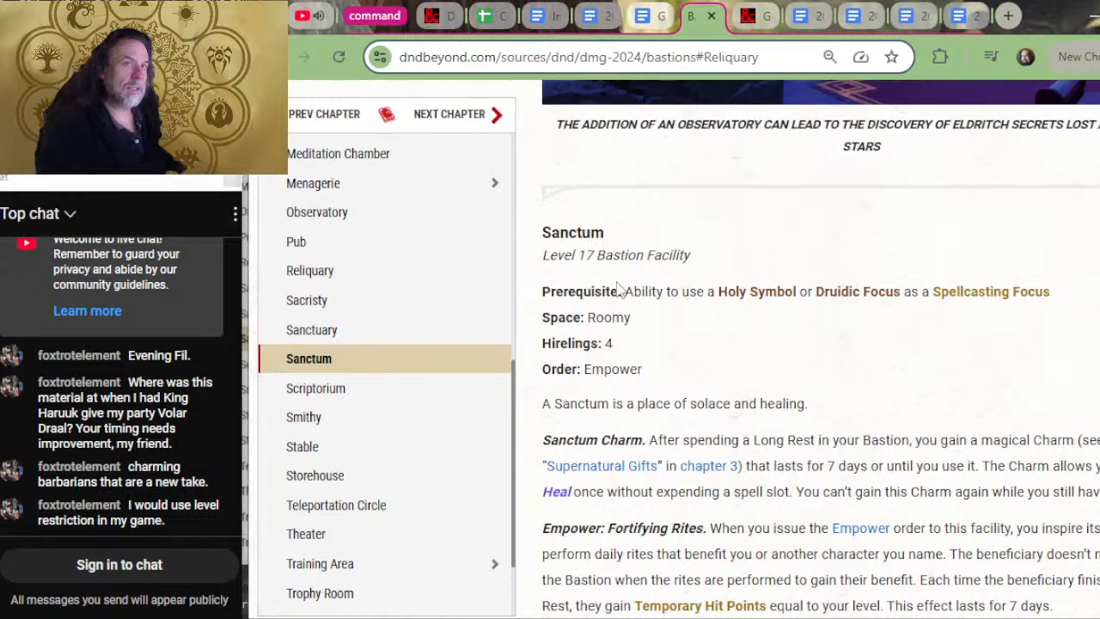
pyautogui.hotkey('alt', 'Tab')
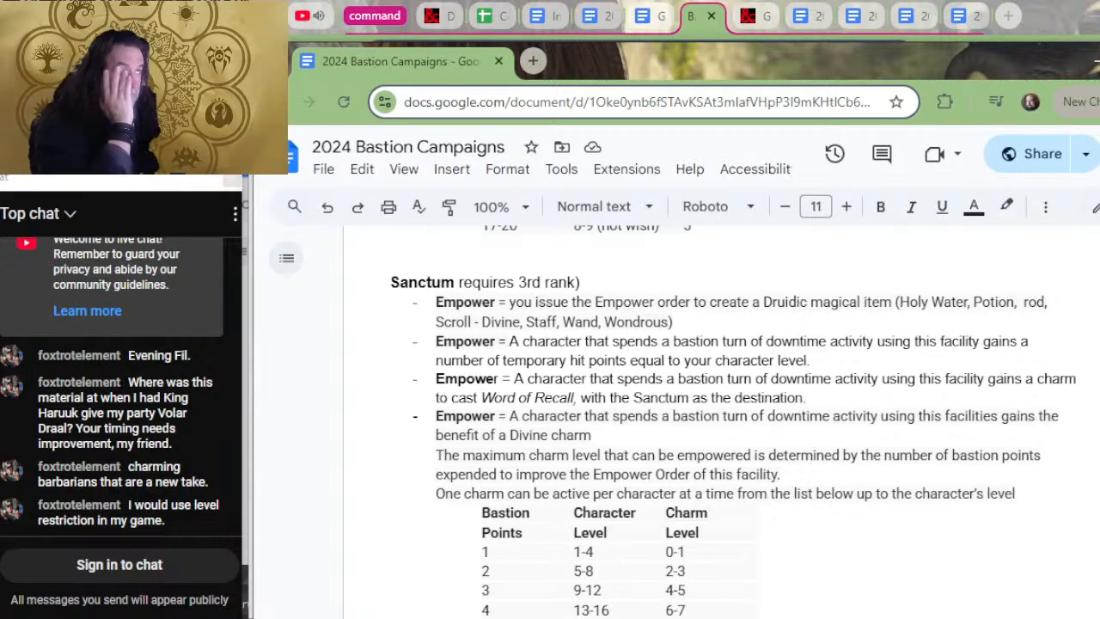
pyautogui.scroll(2, 416, 343)
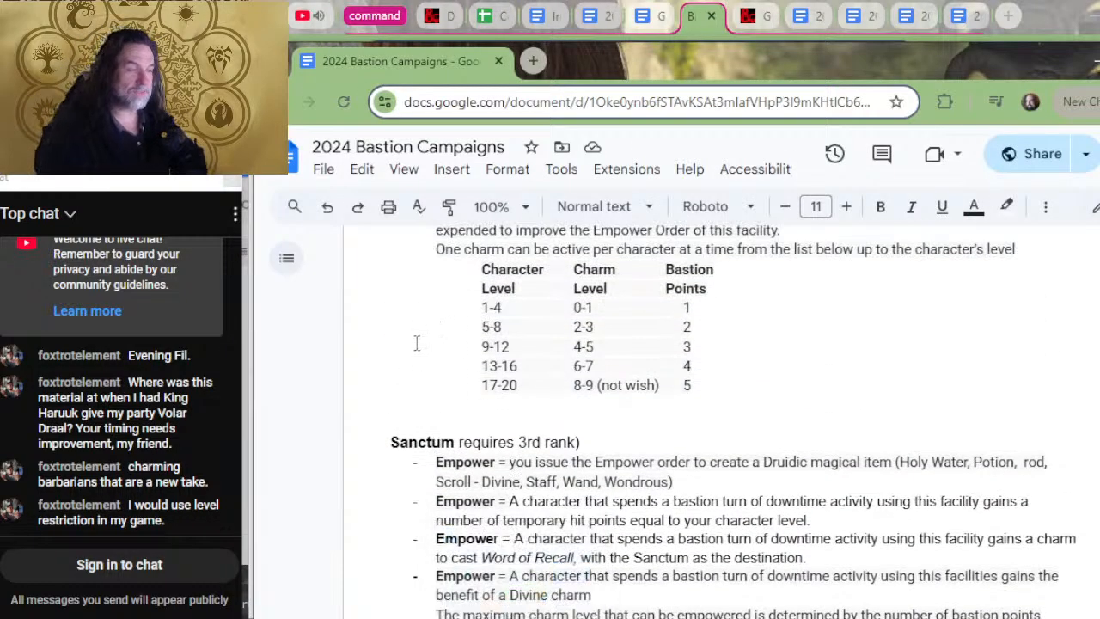
pyautogui.scroll(4, 584, 387)
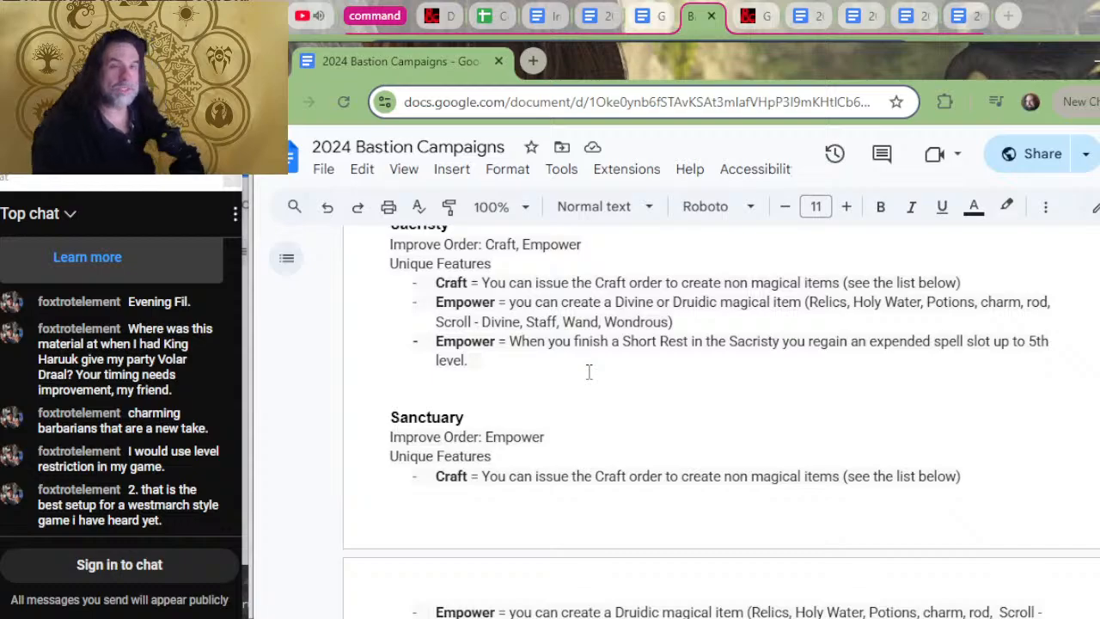
pyautogui.scroll(3, 589, 372)
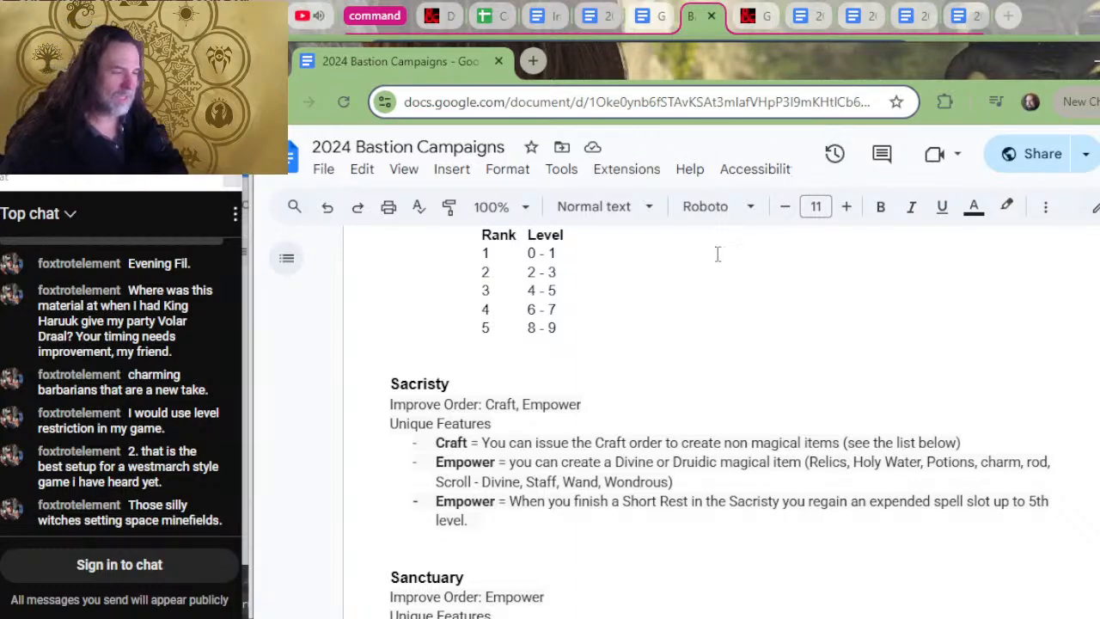
# - Review the orders, features and tables of the Pub and Reliquary entries
pyautogui.scroll(6, 576, 352)
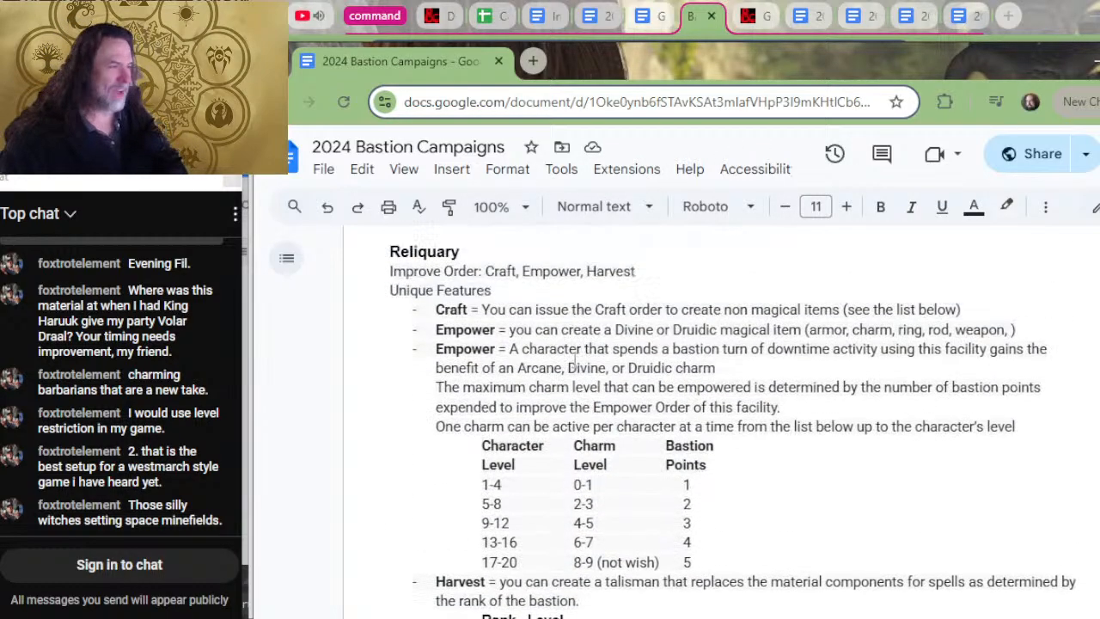
pyautogui.scroll(-3, 574, 360)
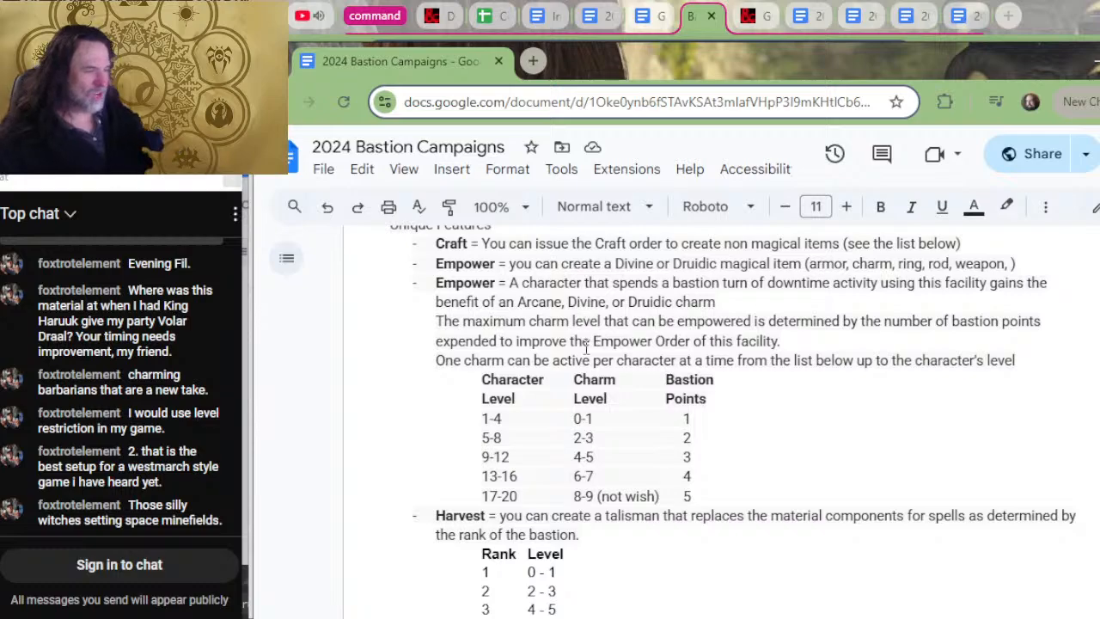
pyautogui.scroll(-3, 533, 353)
pyautogui.scroll(6, 531, 367)
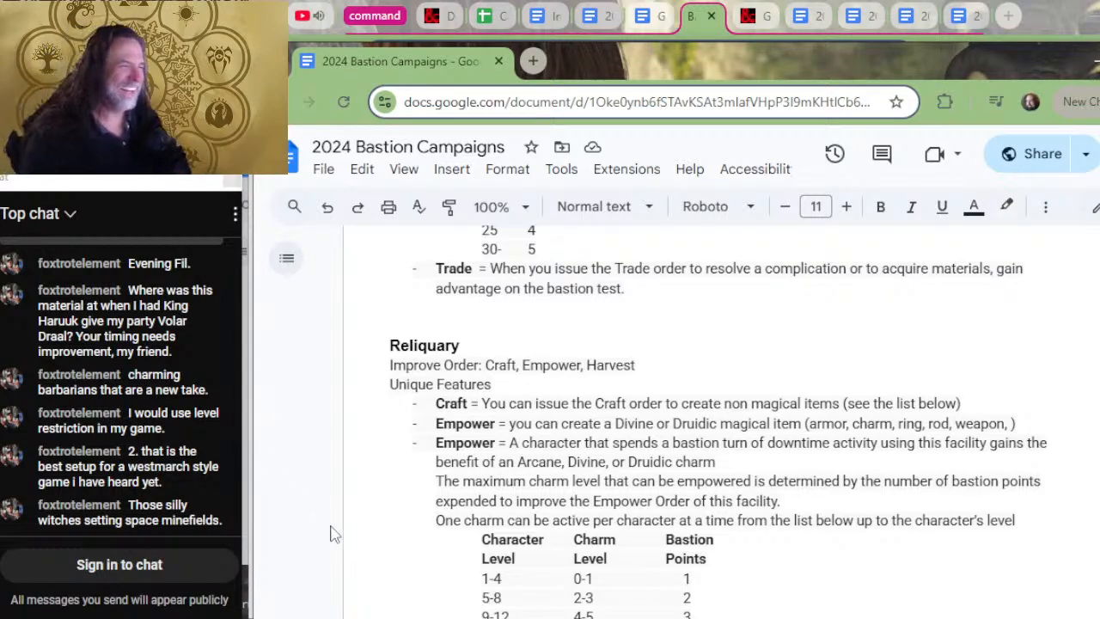
pyautogui.scroll(3, 267, 496)
pyautogui.scroll(3, 303, 522)
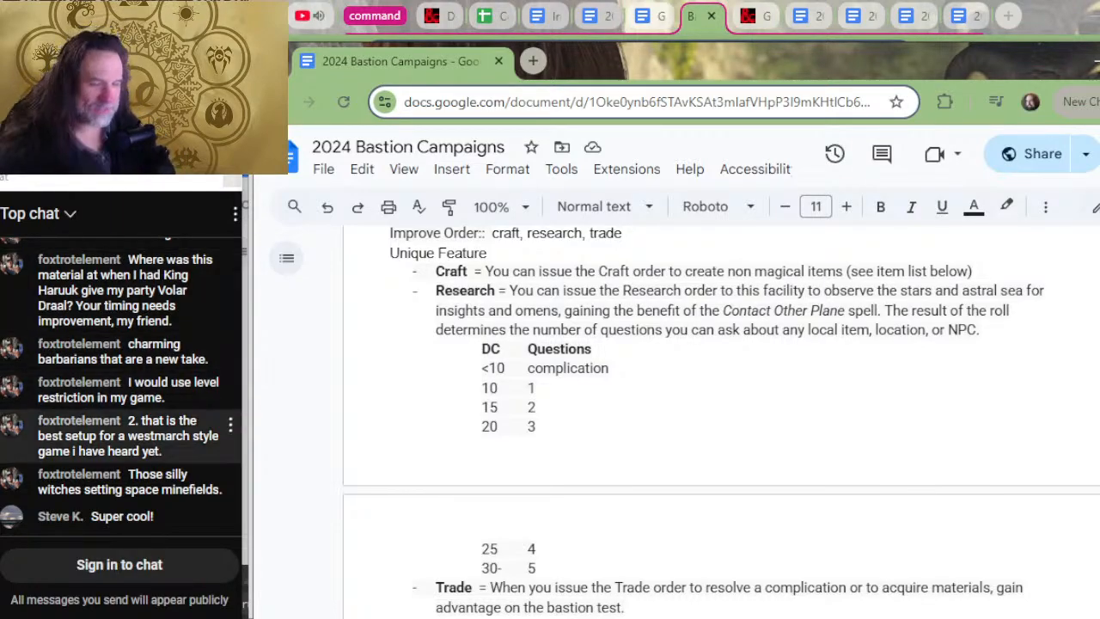
pyautogui.scroll(2, 534, 320)
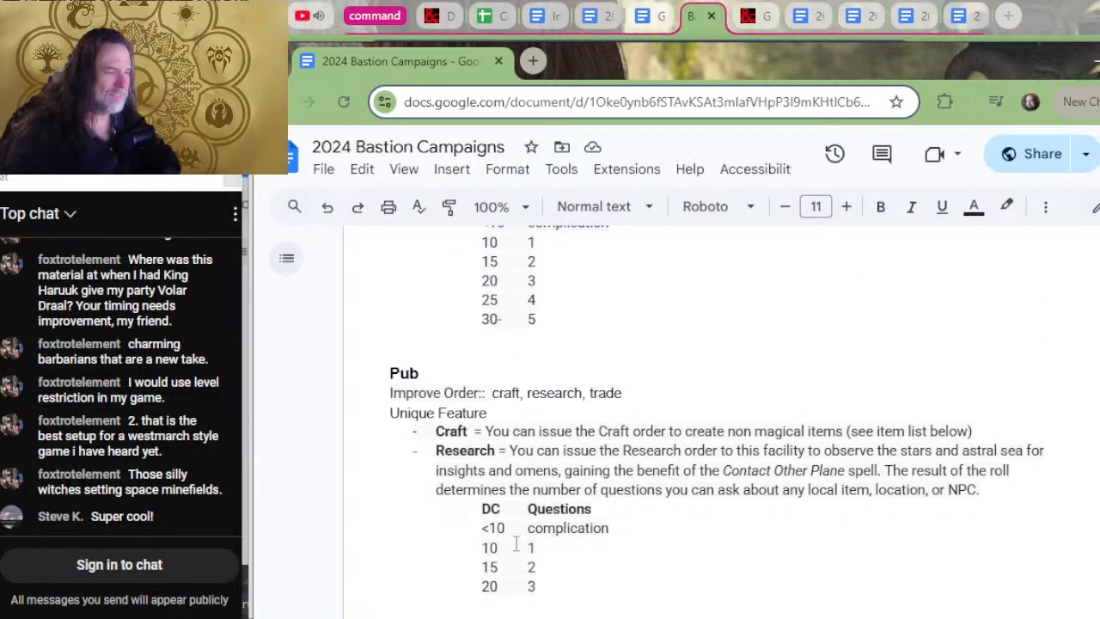
pyautogui.scroll(-4, 465, 489)
pyautogui.scroll(-2, 465, 522)
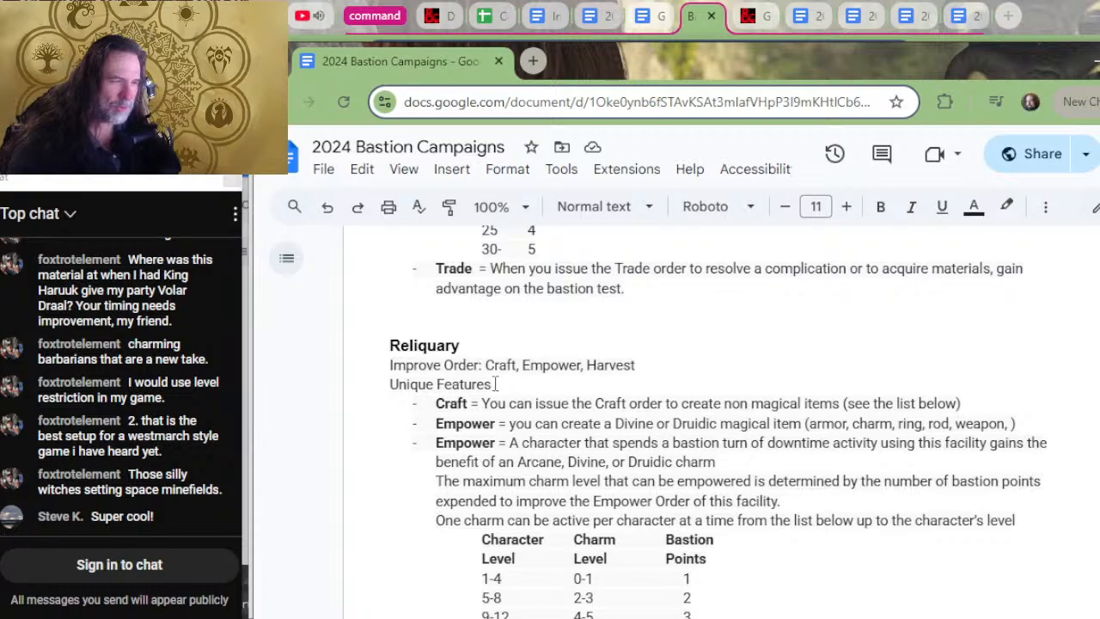
pyautogui.scroll(-2, 499, 383)
pyautogui.scroll(2, 542, 365)
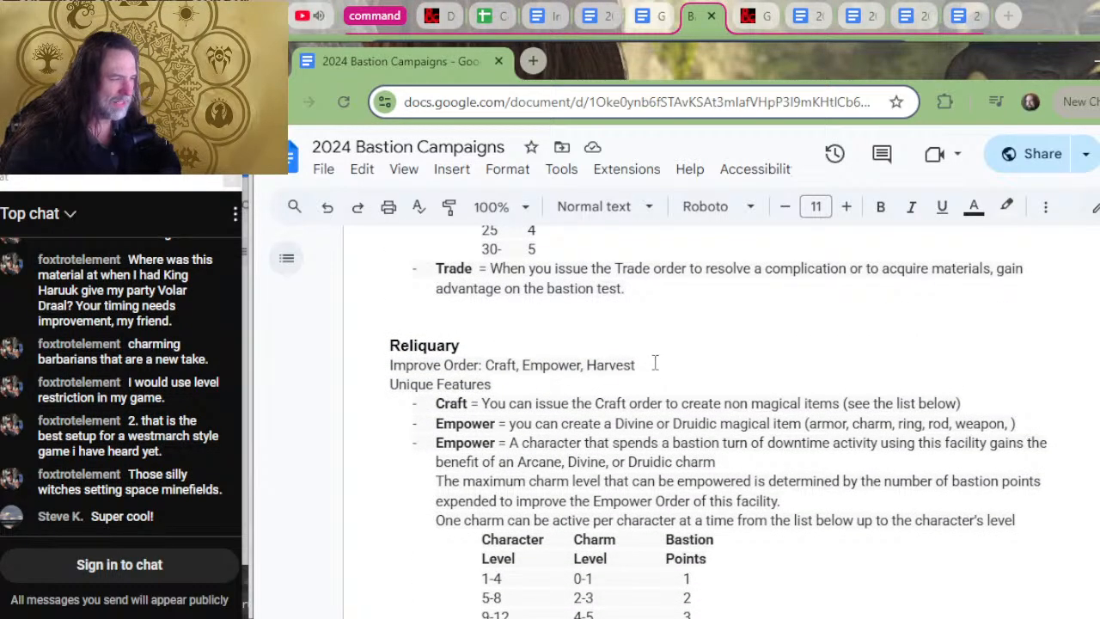
# - Copy the "Improve Order: Craft, Empower, Harvest" and "Unique Features" lines from the Reliquary entry
pyautogui.moveTo(660, 384); pyautogui.dragTo(661, 349)
pyautogui.hotkey('ctrl', 'c')
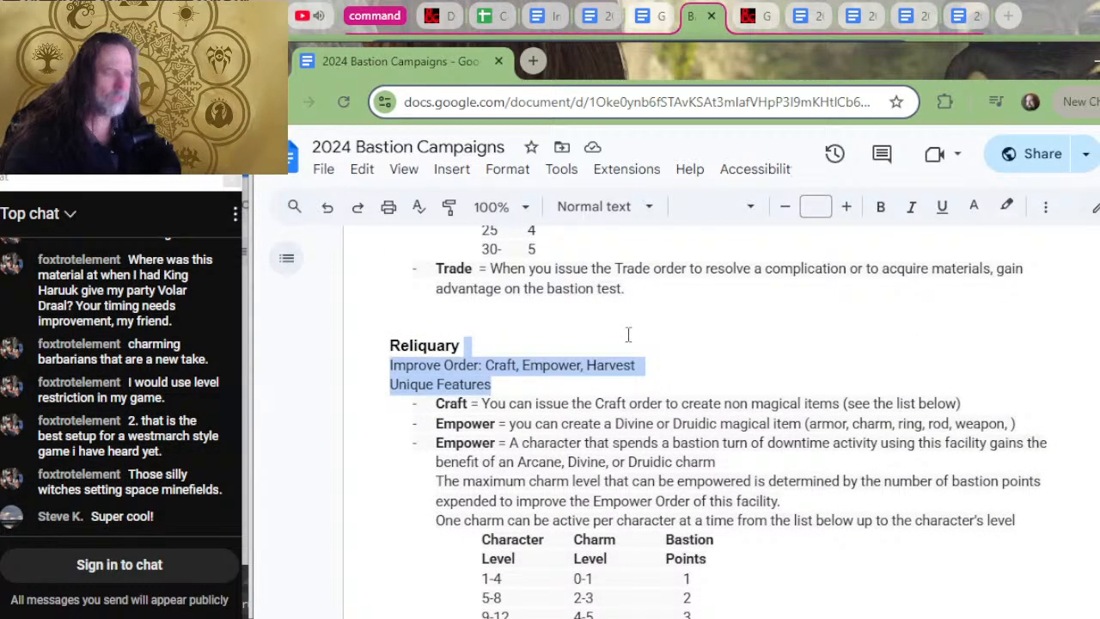
# - In the Reliquary's first Empower feature, insert "issue the Empower order to" after "you can" and remove "charm" from the item list
pyautogui.click(526, 404)
pyautogui.click(507, 403)
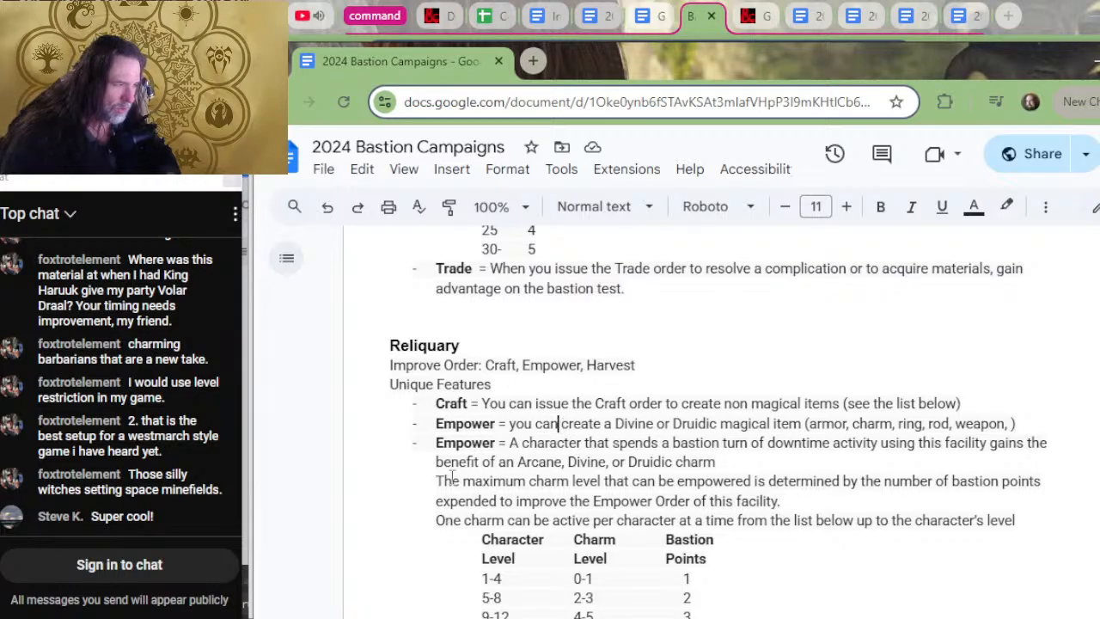
pyautogui.write('issue the')
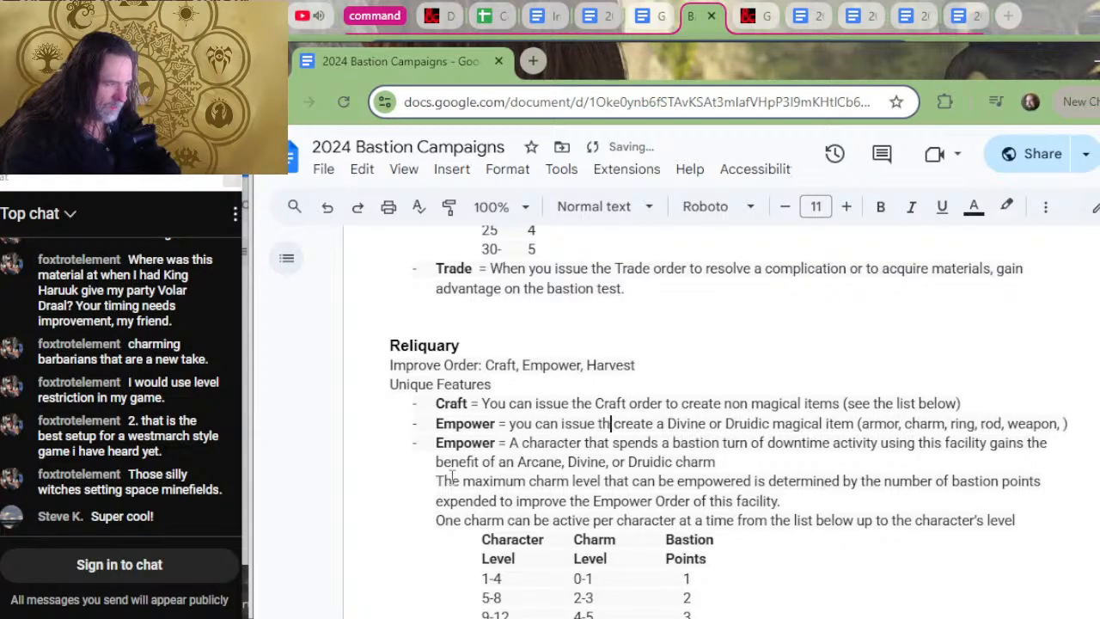
pyautogui.write('ower order to')
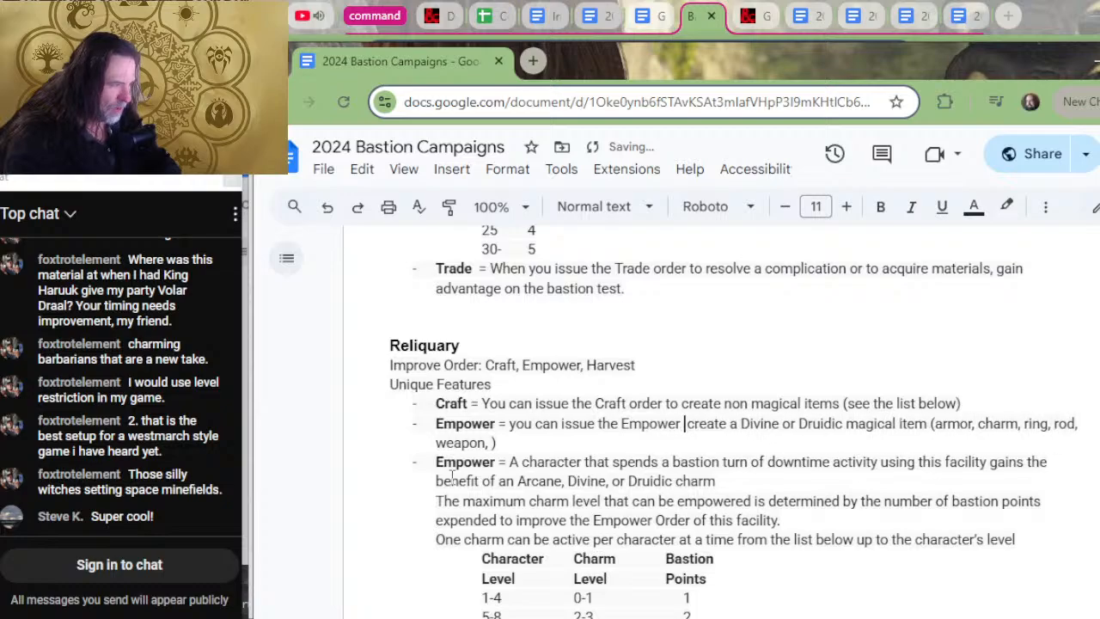
pyautogui.press('Delete')
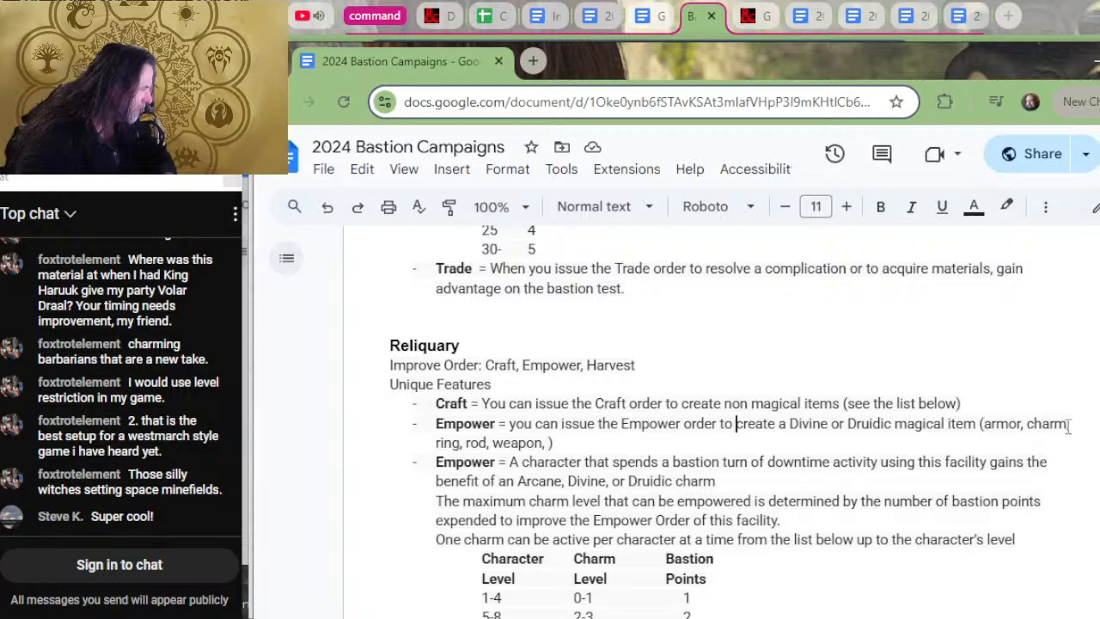
pyautogui.moveTo(1071, 423); pyautogui.dragTo(1025, 419)
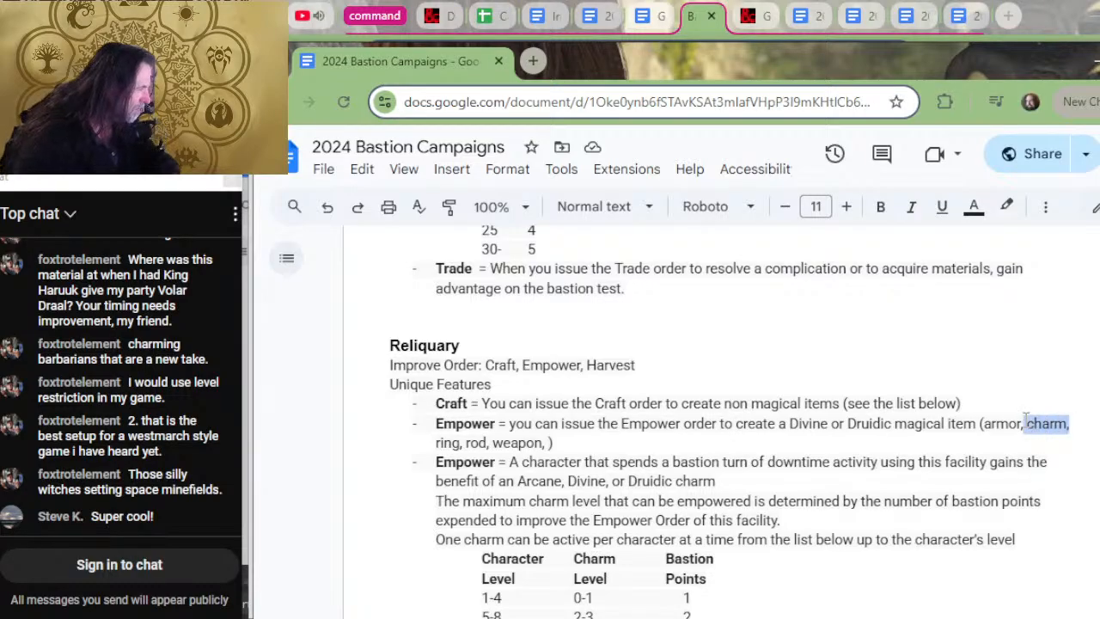
pyautogui.press('BackSpace')
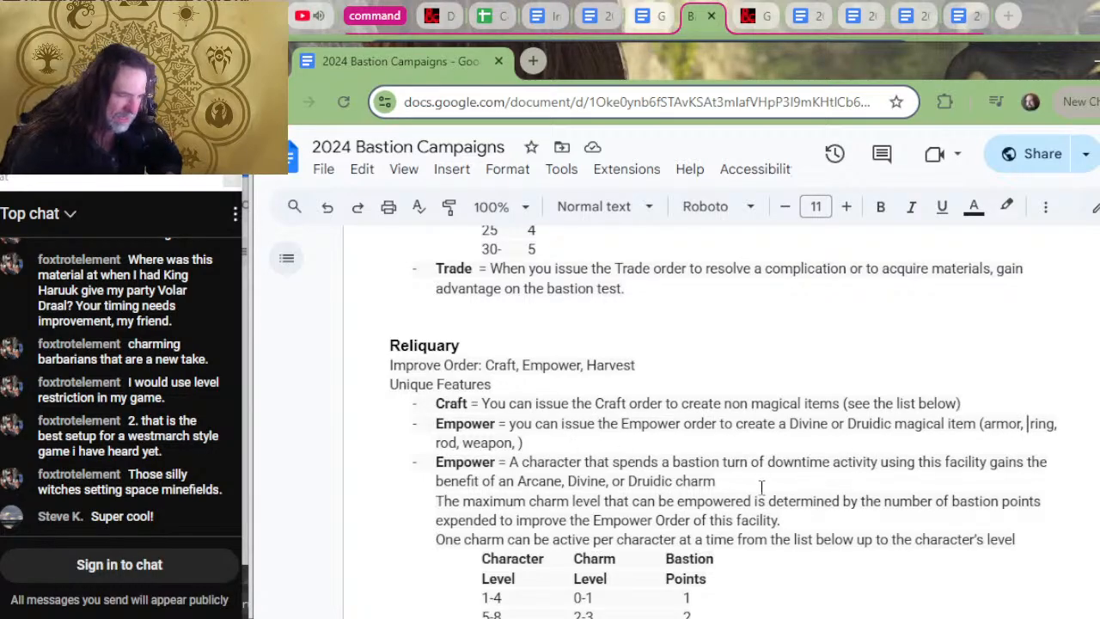
# - Paste the copied Improve Order and Unique Features lines beneath the Sanctum heading
pyautogui.scroll(-3, 717, 422)
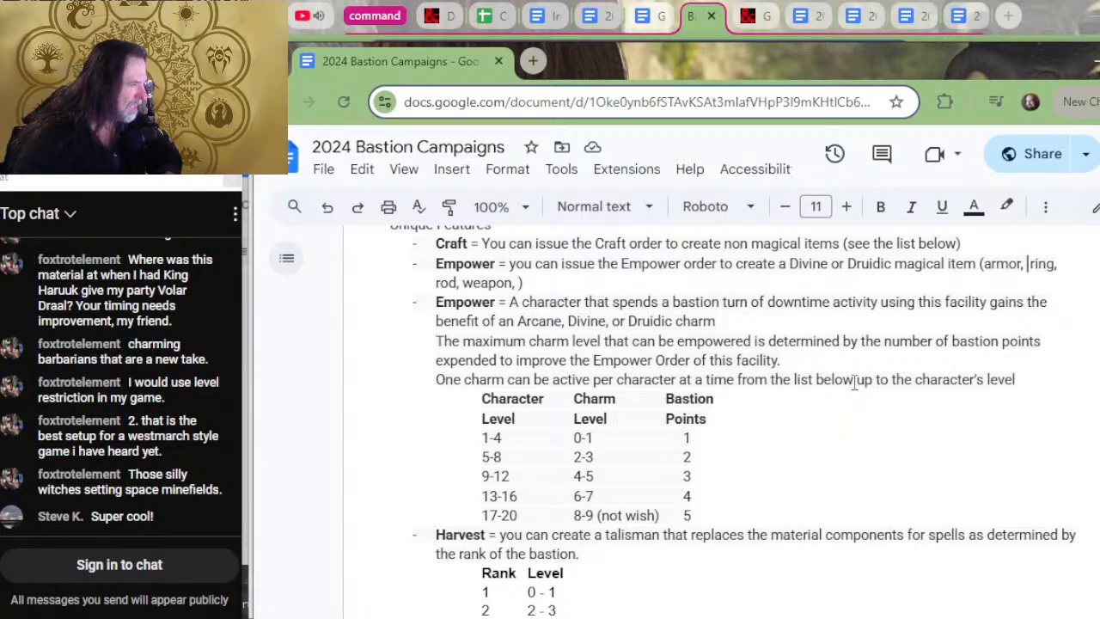
pyautogui.scroll(-2, 799, 447)
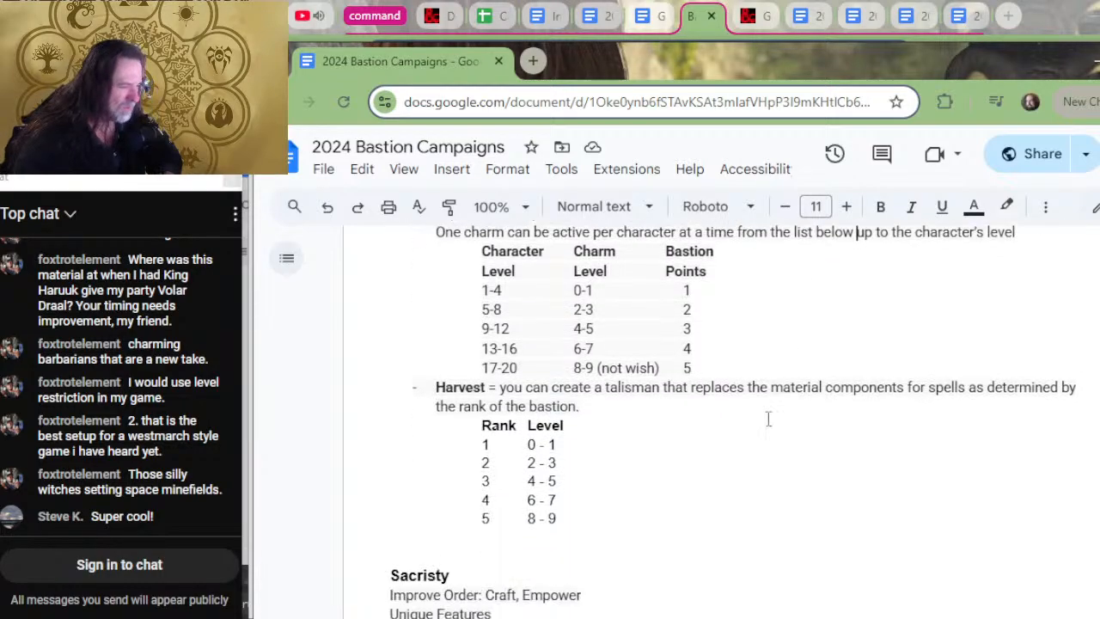
pyautogui.scroll(-6, 667, 521)
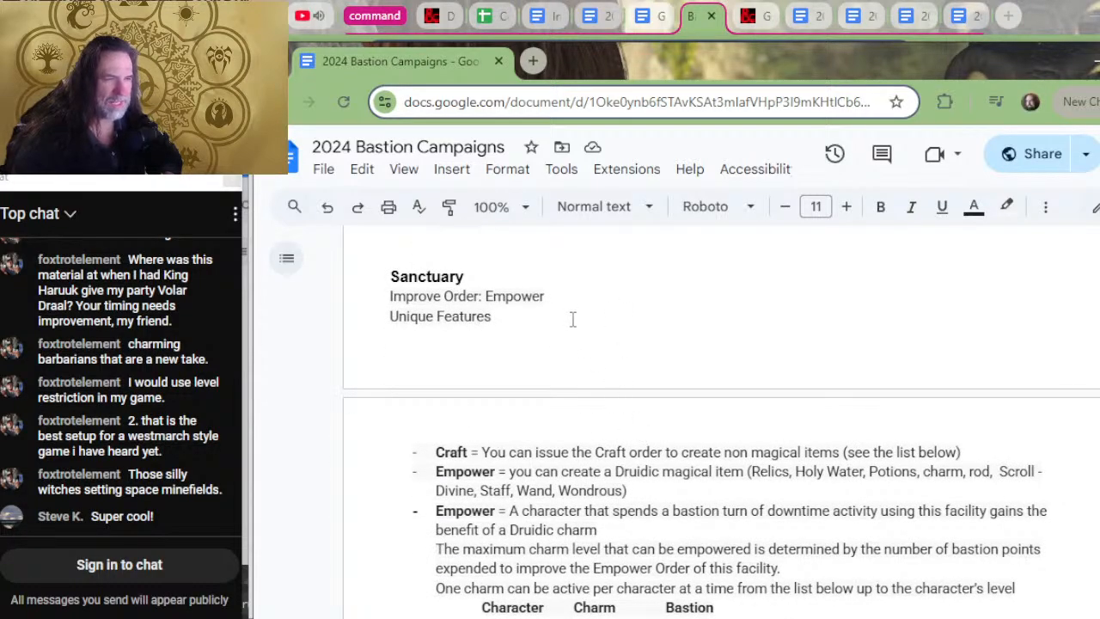
pyautogui.scroll(-5, 572, 319)
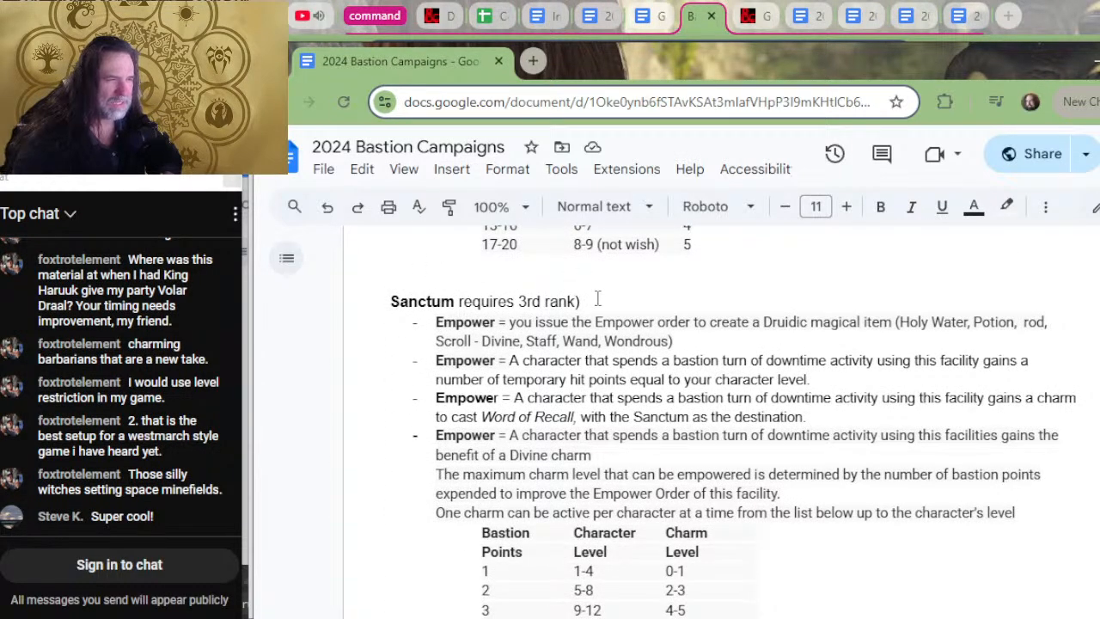
pyautogui.hotkey('ctrl', 'v')
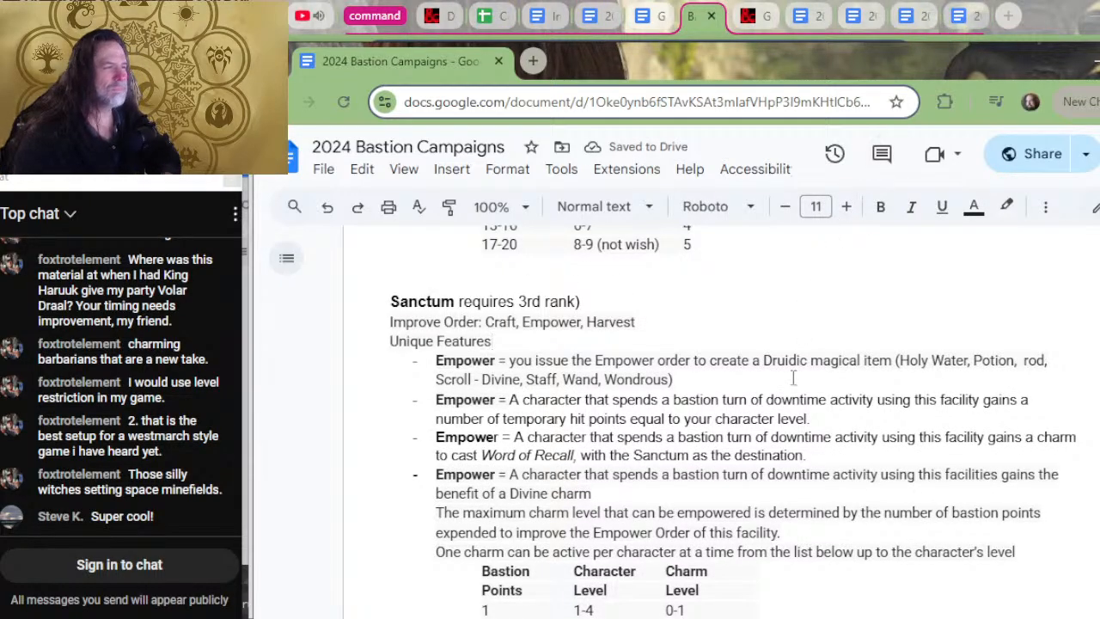
# - In the Reliquary's sentence on one active charm per character, replace "from the list below" with a comma after "time"
pyautogui.scroll(10, 793, 343)
pyautogui.scroll(4, 794, 375)
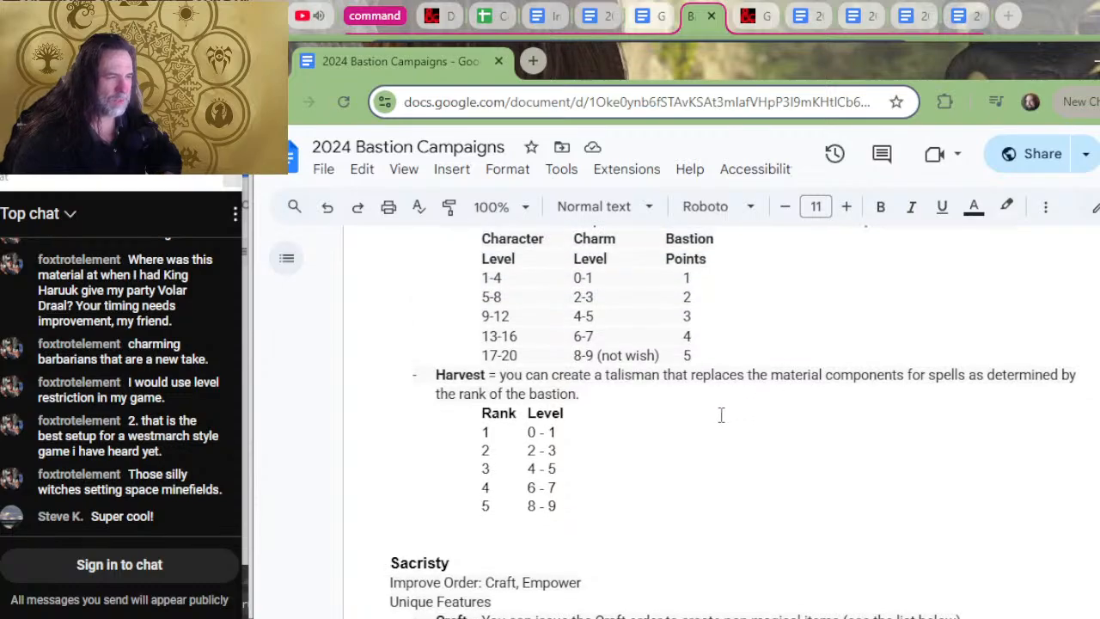
pyautogui.scroll(4, 719, 412)
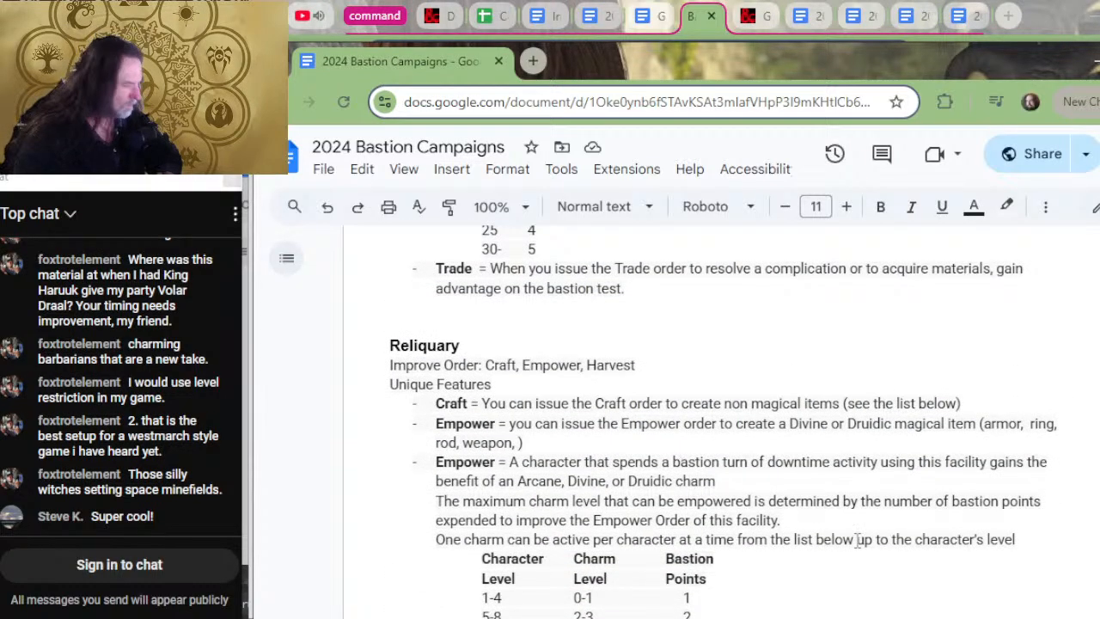
pyautogui.scroll(-2, 477, 441)
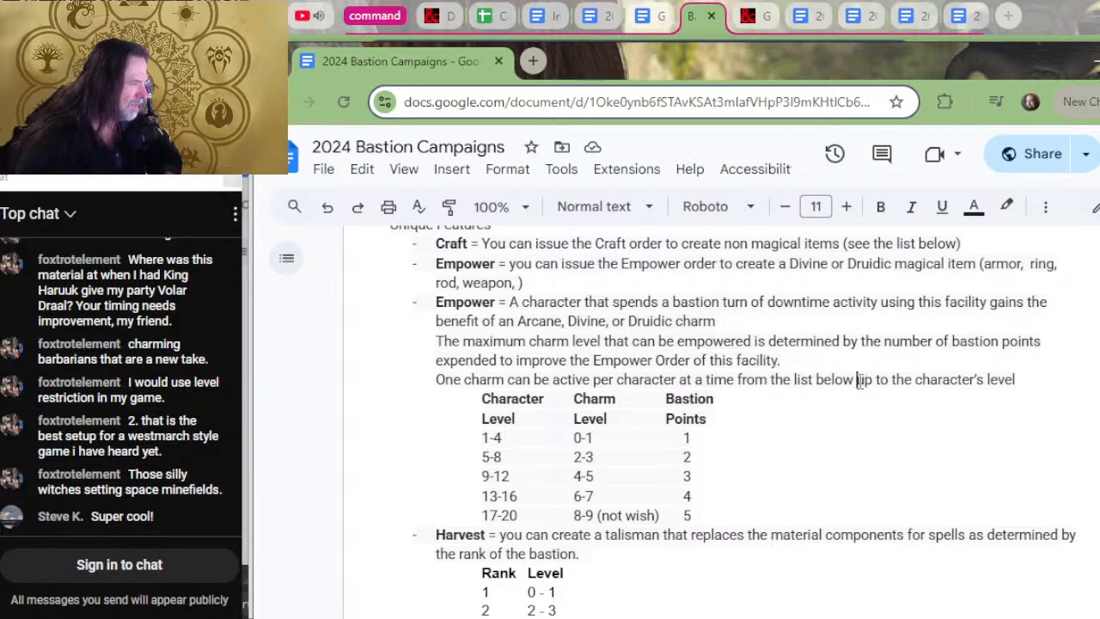
pyautogui.moveTo(858, 381); pyautogui.dragTo(771, 380)
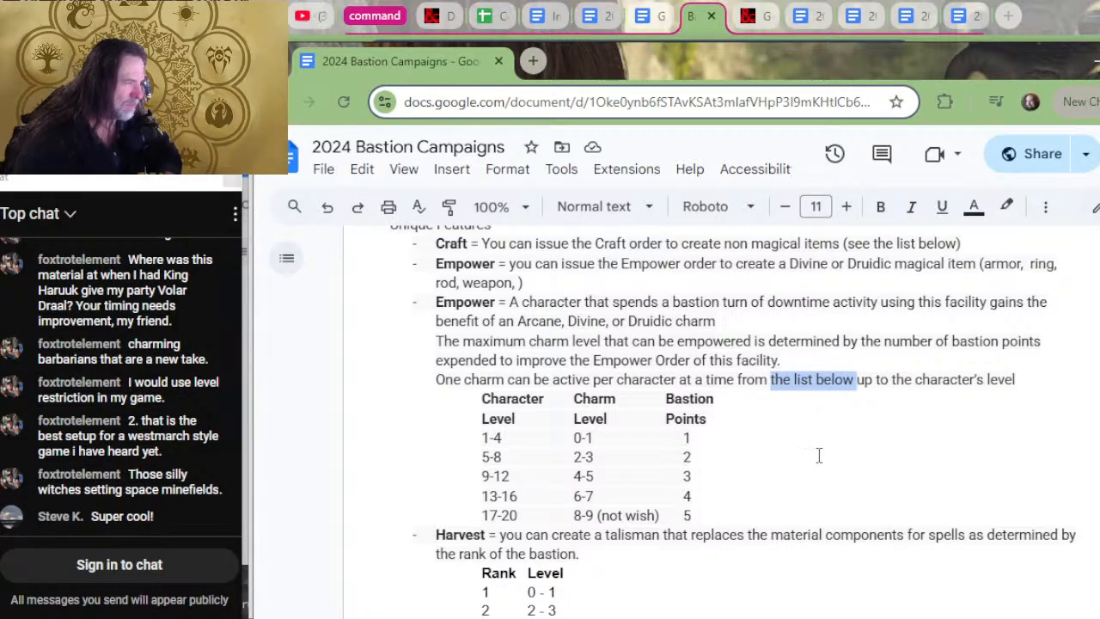
pyautogui.press('BackSpace')
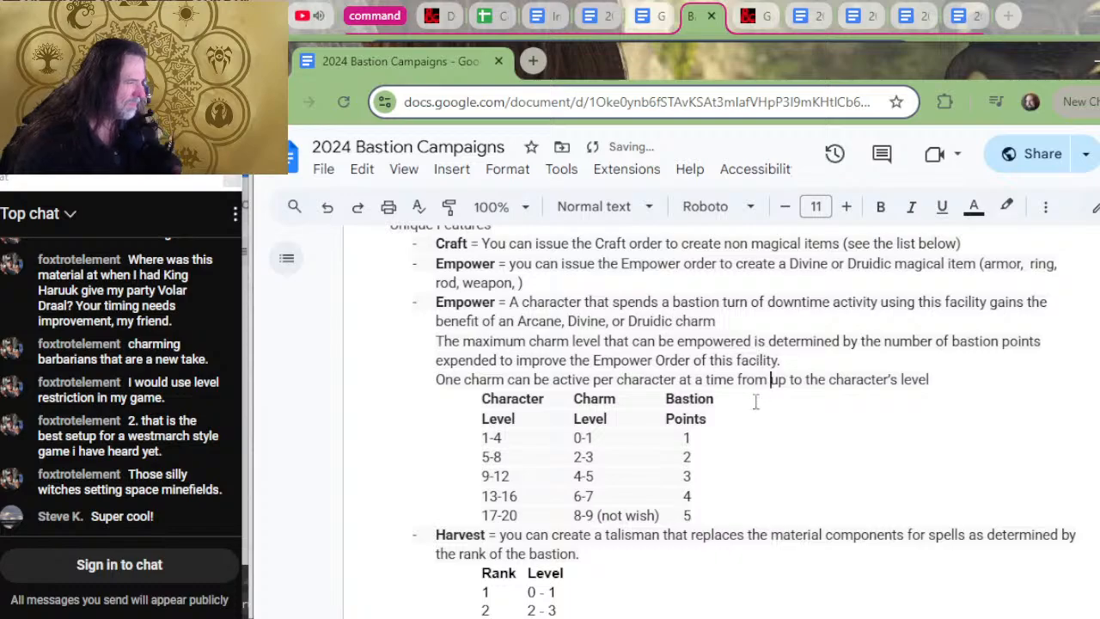
pyautogui.press('BackSpace')
pyautogui.press('BackSpace')
pyautogui.press('BackSpace')
pyautogui.press('BackSpace')
pyautogui.press('BackSpace')
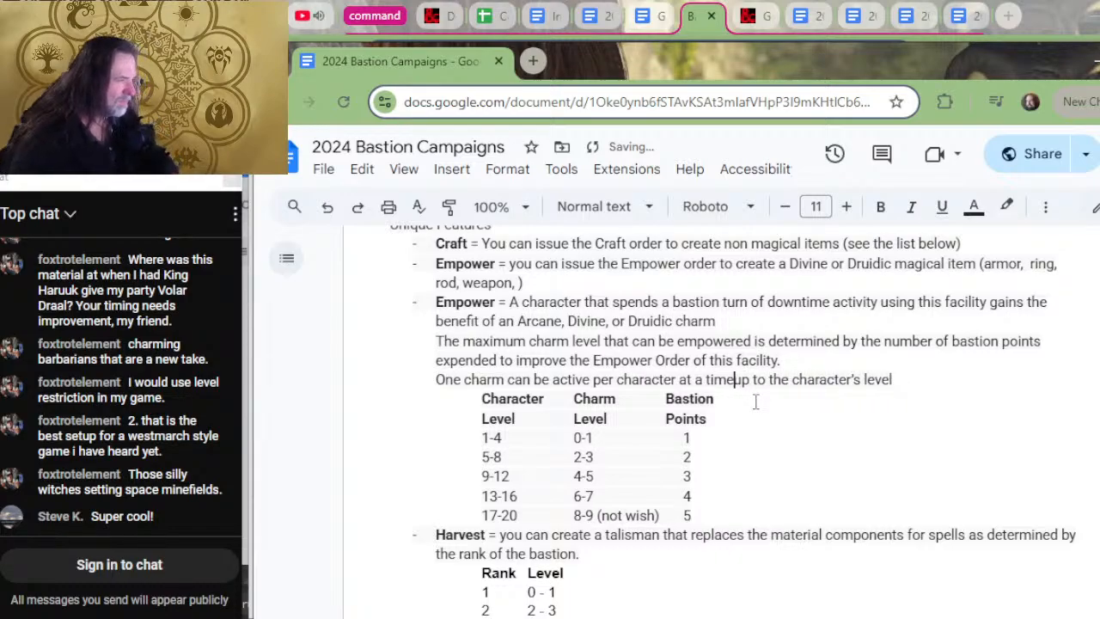
pyautogui.write(',')
# - End the Reliquary's active charm sentence with "as listed below." after "the character's level"
pyautogui.press('Down')
pyautogui.press('Left')
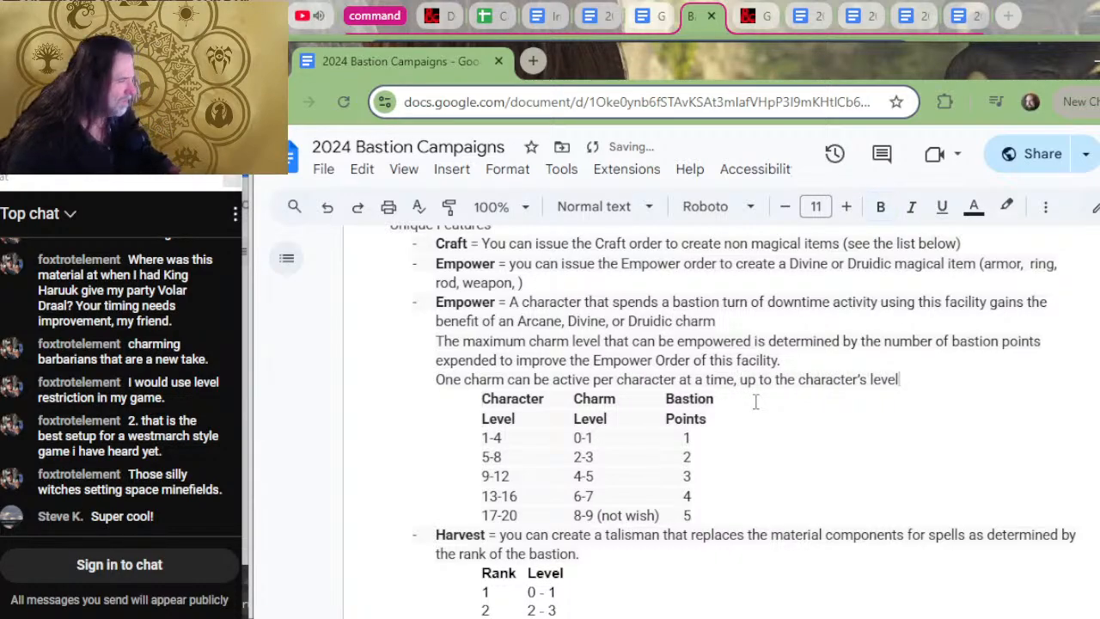
pyautogui.write('as the list below')
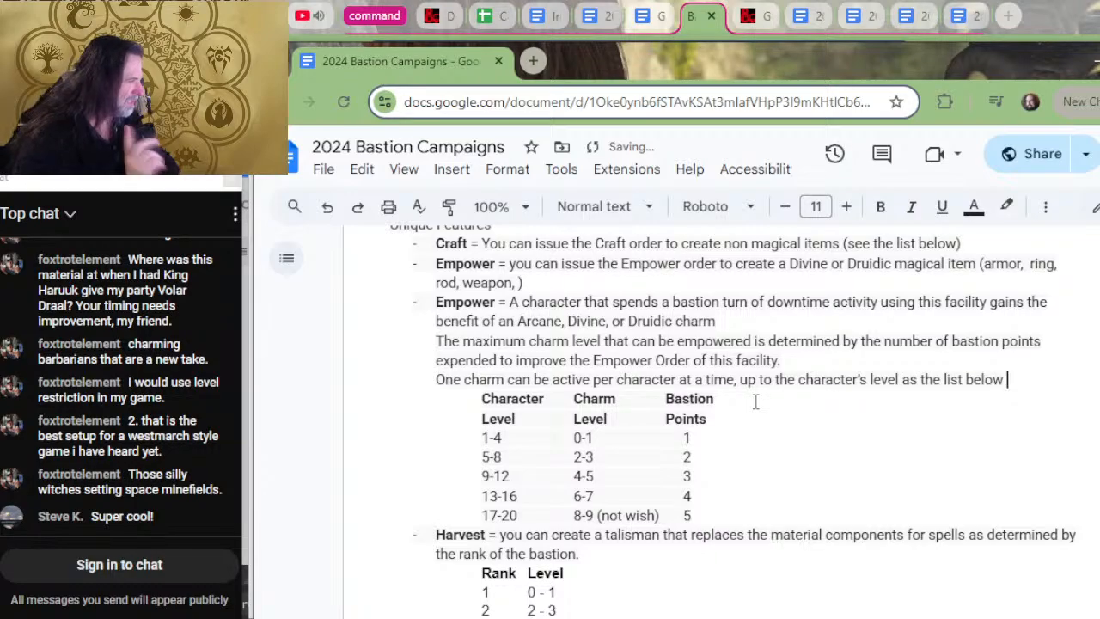
pyautogui.press('BackSpace')
pyautogui.write('.')
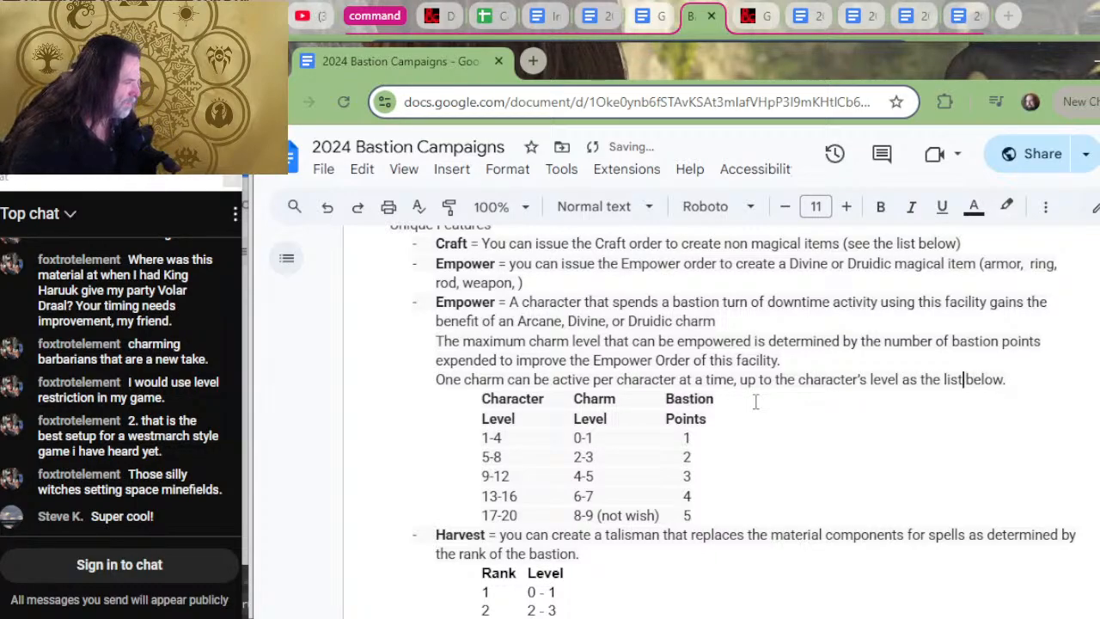
pyautogui.write('ed')
pyautogui.press('Left')
pyautogui.press('Left')
pyautogui.press('Left')
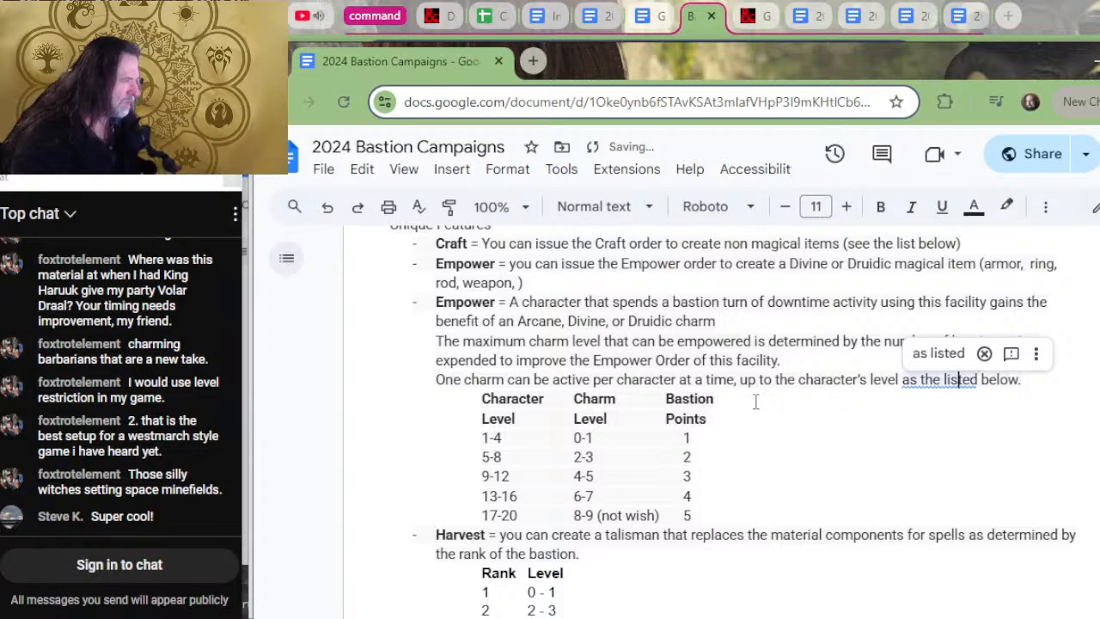
pyautogui.press('BackSpace')
pyautogui.press('BackSpace')
pyautogui.press('BackSpace')
pyautogui.press('BackSpace')
pyautogui.press('BackSpace')
pyautogui.press('BackSpace')
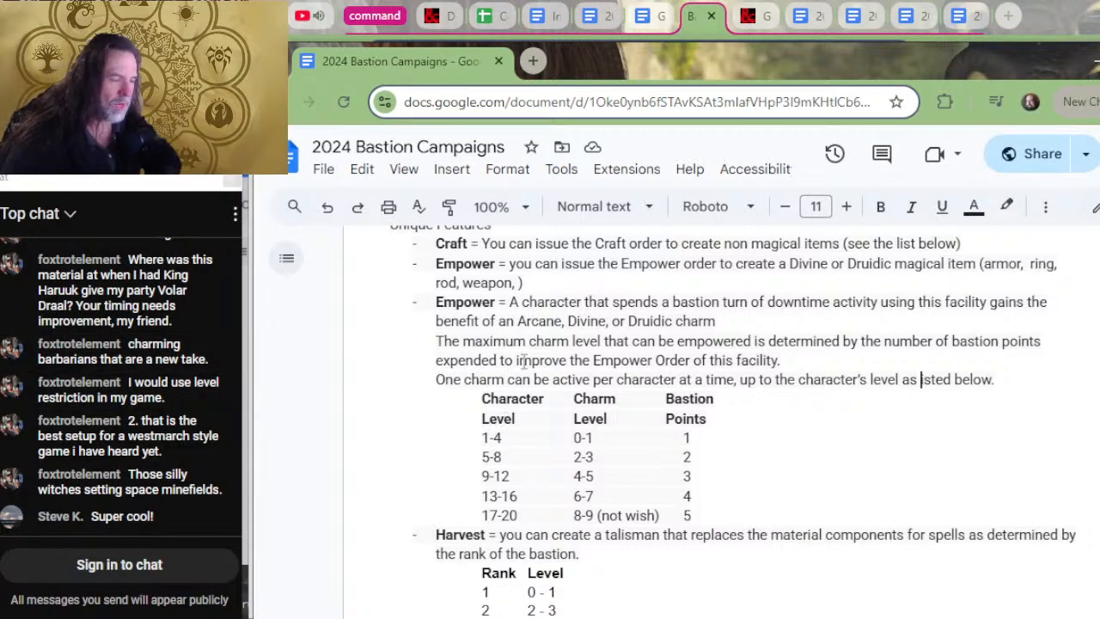
# - Change the scroll option in the Sanctum's first Empower feature to "Scroll - Divine or Druidic"
pyautogui.scroll(-8, 578, 354)
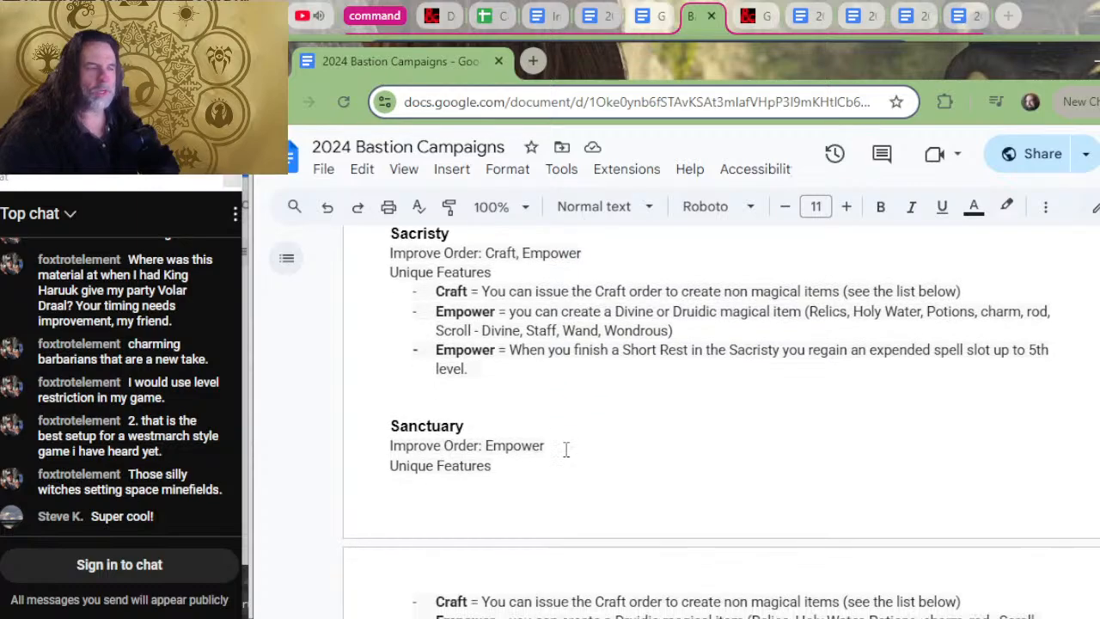
pyautogui.scroll(-5, 565, 452)
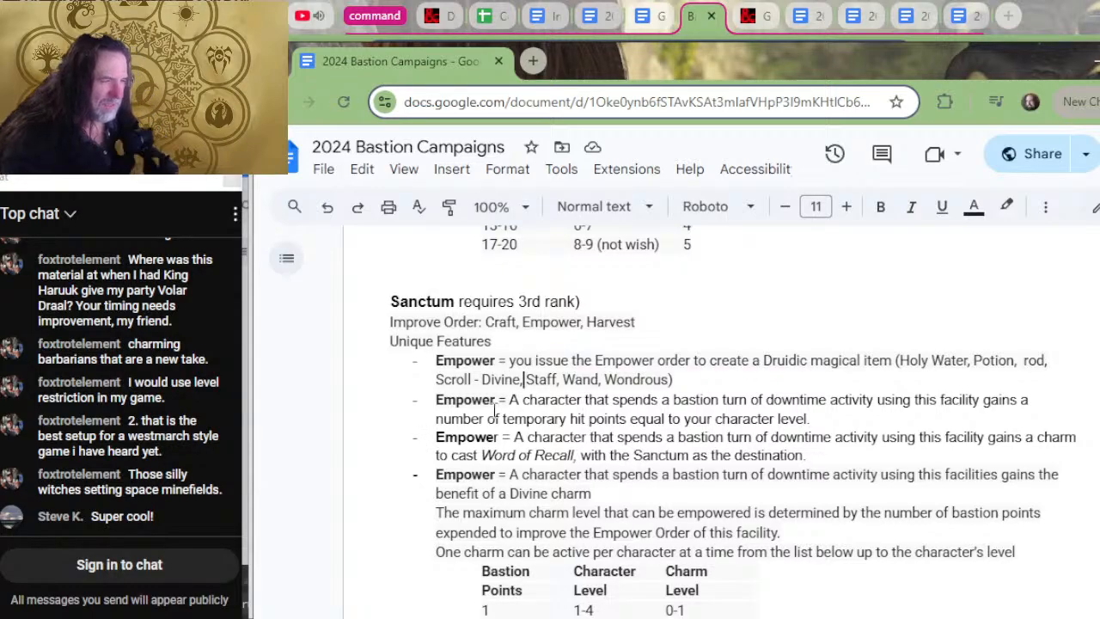
pyautogui.press('BackSpace')
pyautogui.write('or Druidi')
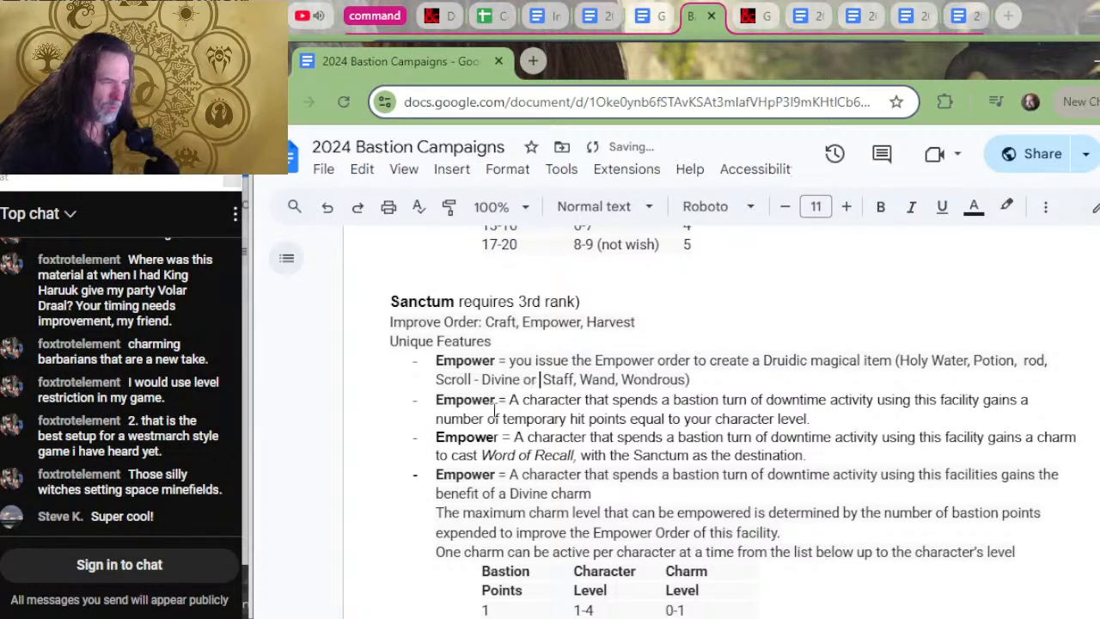
pyautogui.write('c,')
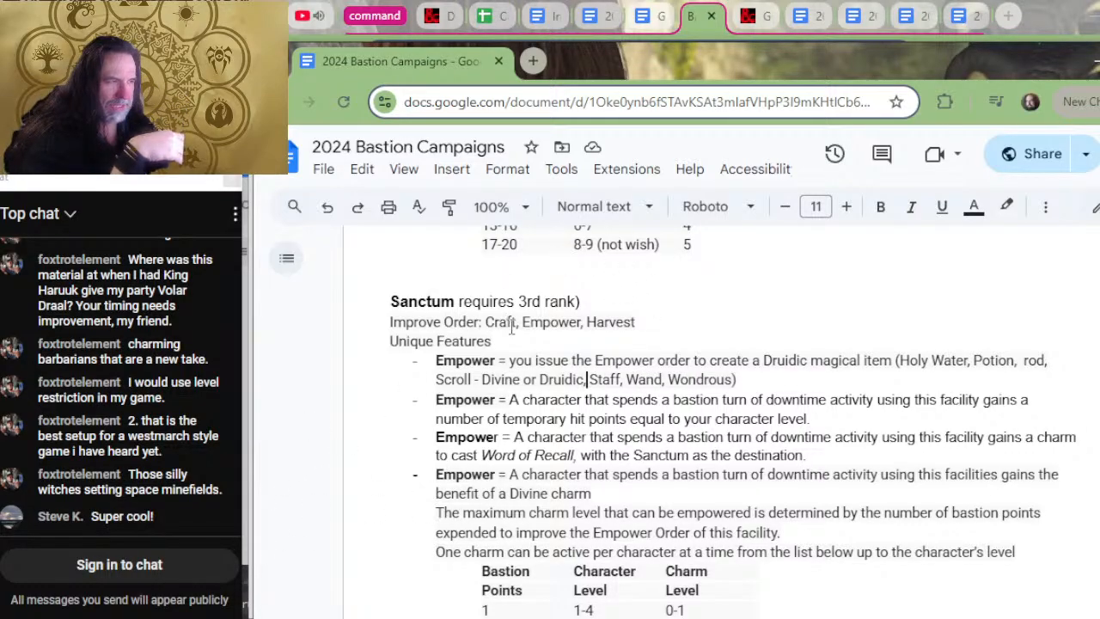
pyautogui.moveTo(508, 300); pyautogui.dragTo(560, 301)
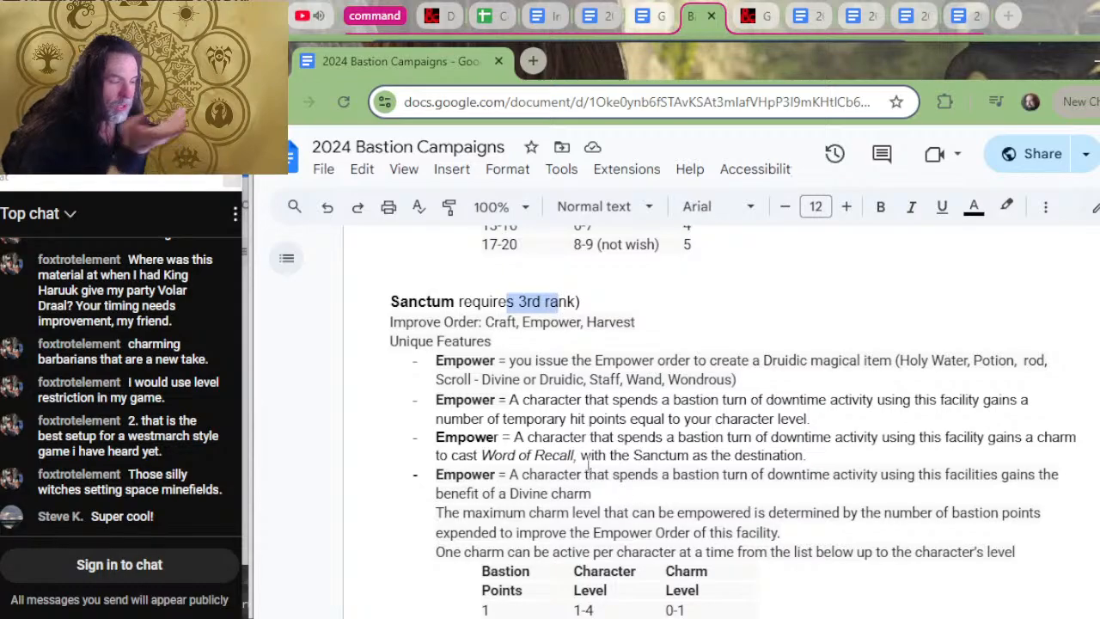
# - Review the Sanctum's Word of Recall feature and compare the Sanctum's charm table with the preceding facility's table
pyautogui.moveTo(592, 455); pyautogui.dragTo(533, 456)
pyautogui.click(533, 455)
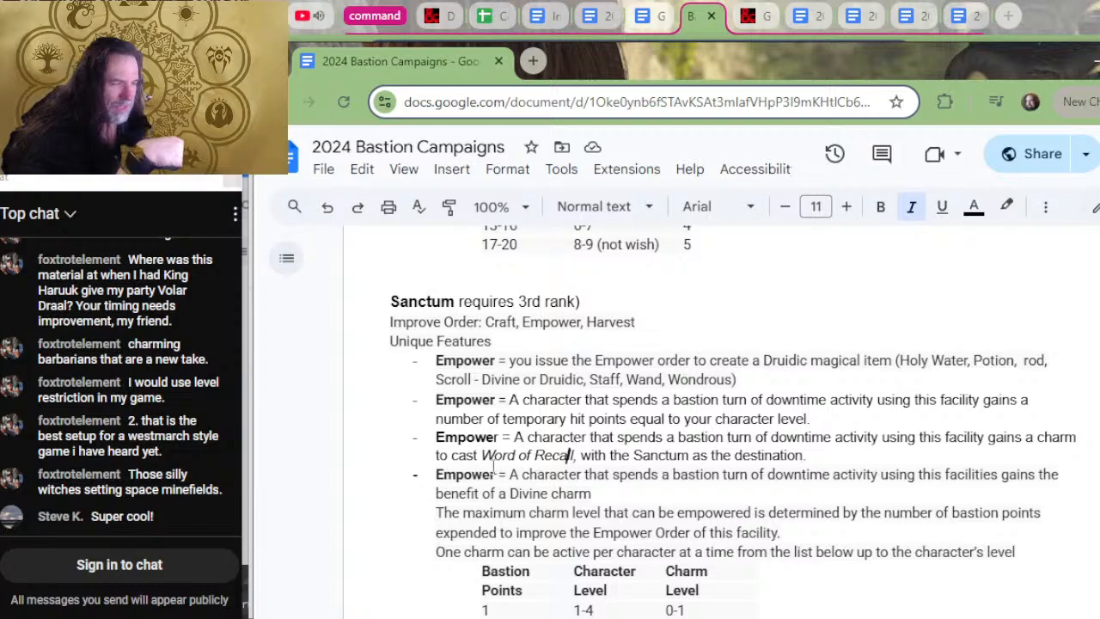
pyautogui.moveTo(574, 453); pyautogui.dragTo(484, 453)
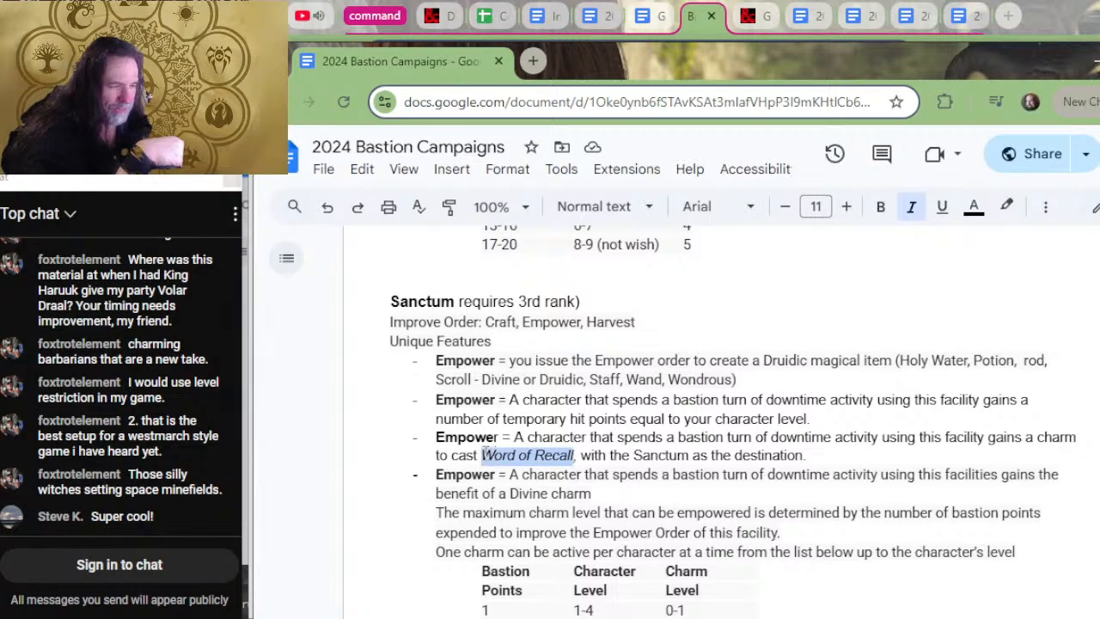
pyautogui.click(504, 454)
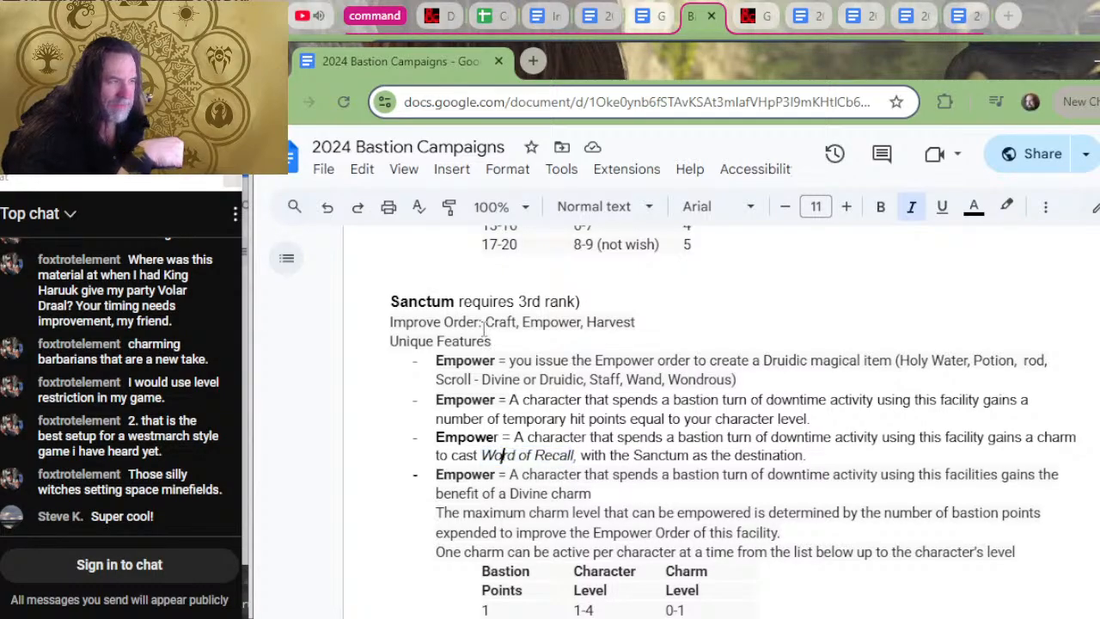
pyautogui.click(531, 301)
pyautogui.click(569, 454)
pyautogui.scroll(-3, 550, 430)
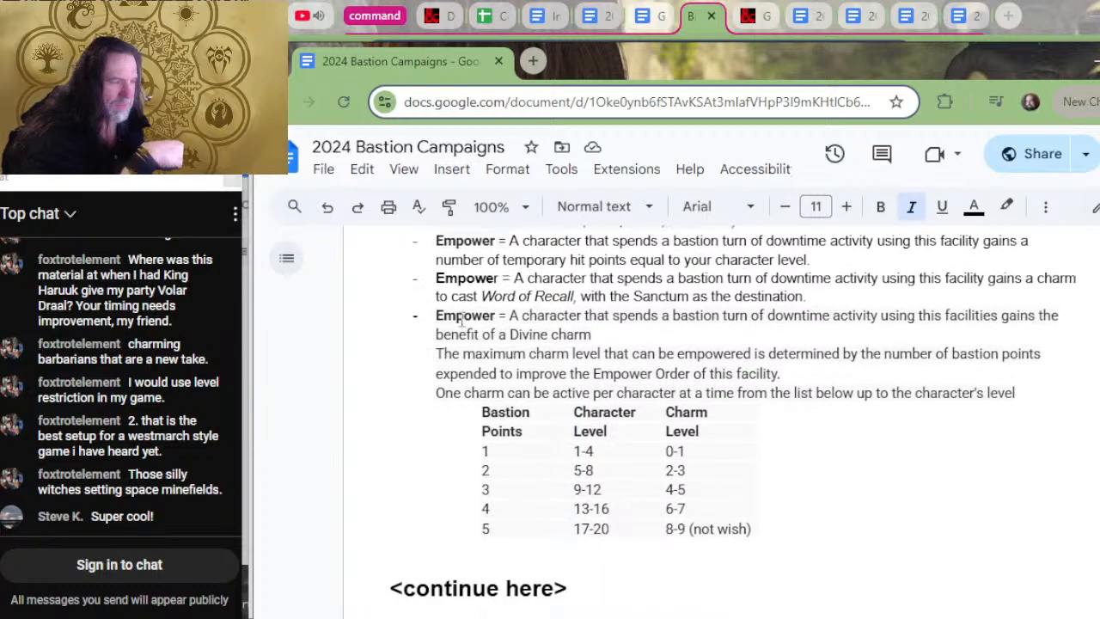
pyautogui.scroll(4, 516, 344)
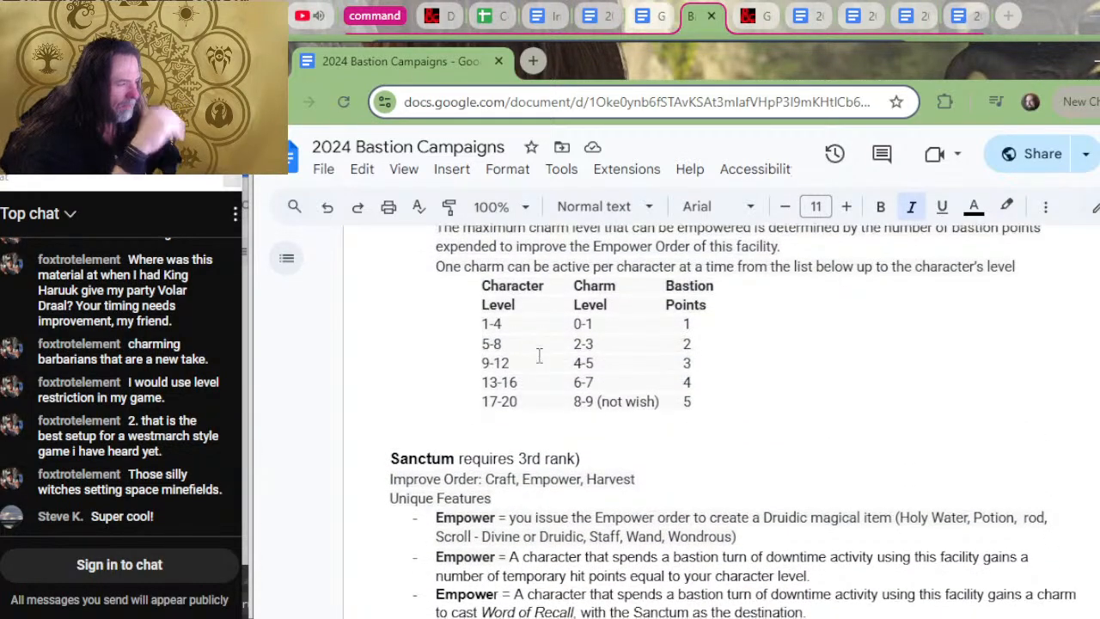
pyautogui.scroll(-4, 361, 307)
pyautogui.scroll(3, 368, 358)
pyautogui.scroll(-1, 413, 330)
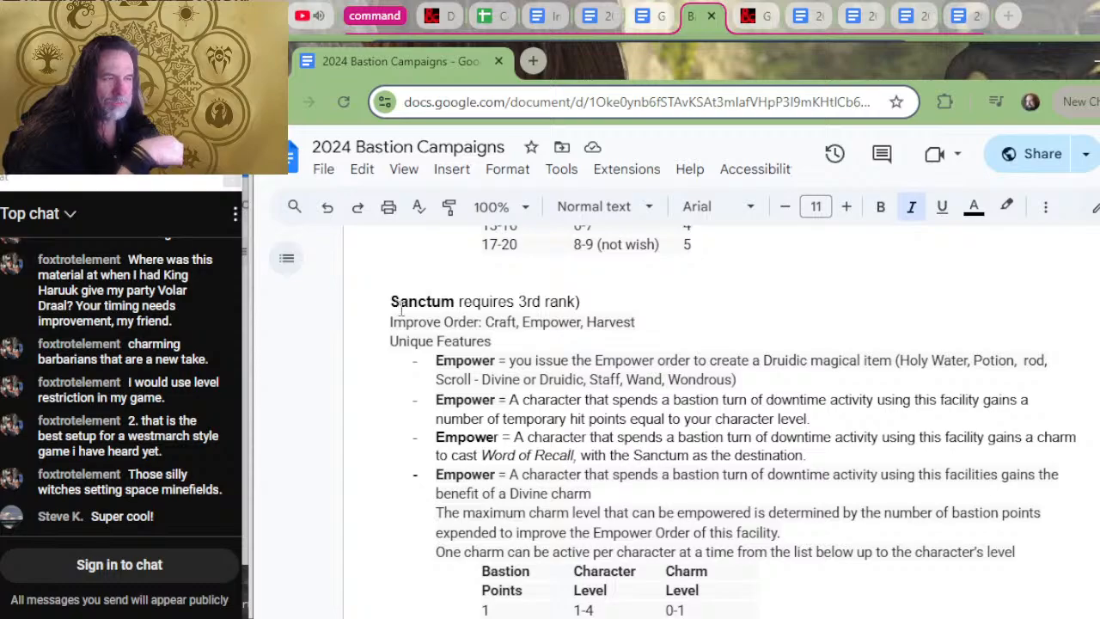
pyautogui.scroll(-2, 482, 488)
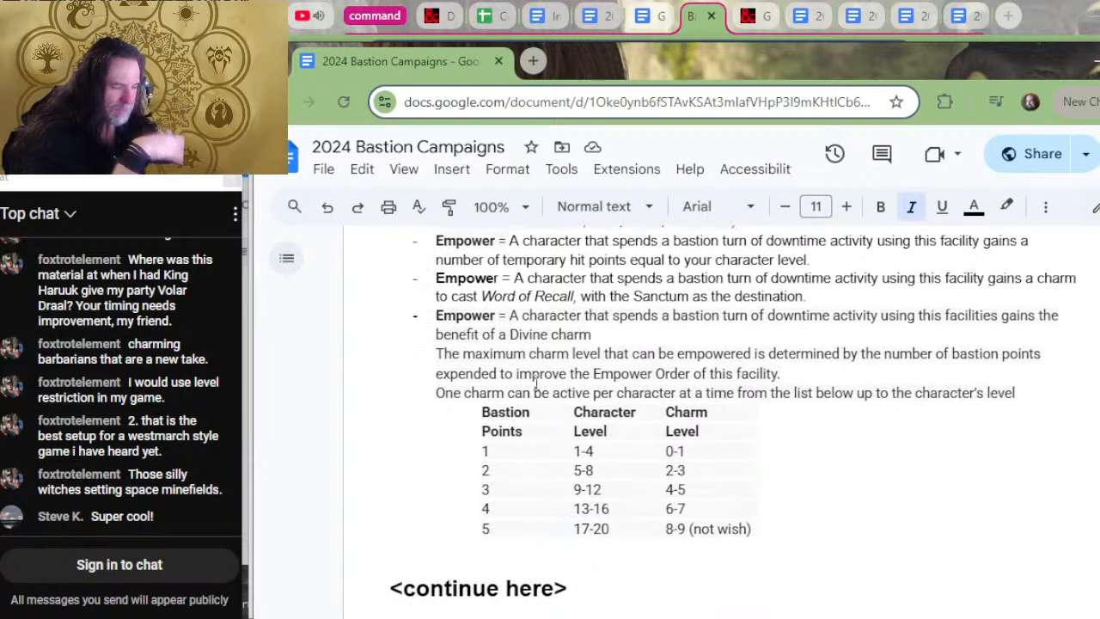
# - Examine the Sanctum's charm level table and compare the wording of its Word of Recall and Divine charm features
pyautogui.click(500, 448)
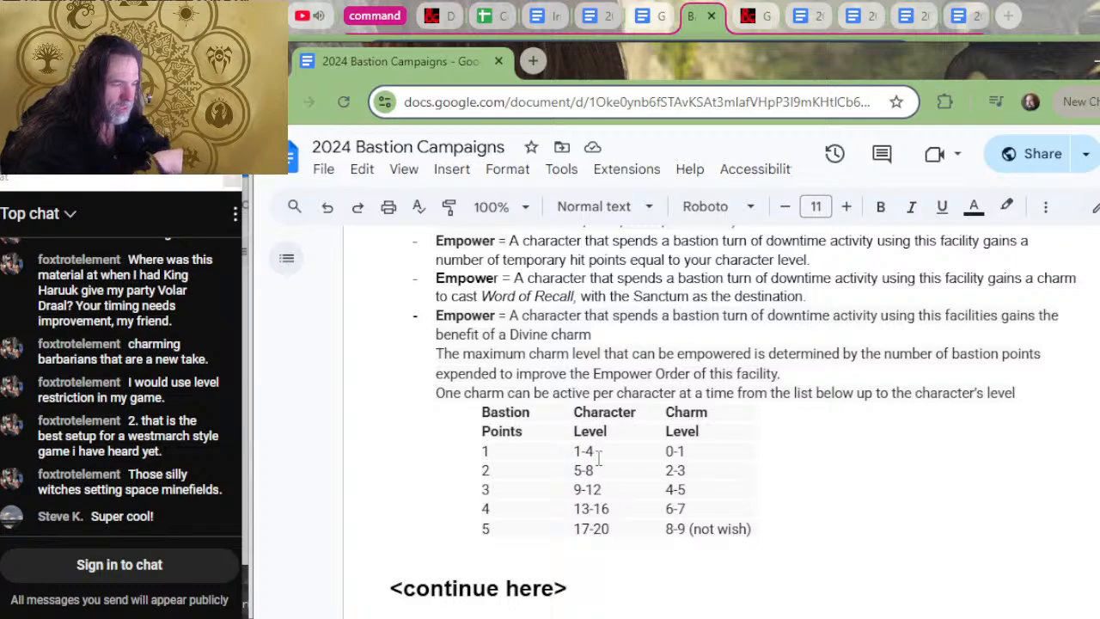
pyautogui.scroll(2, 563, 383)
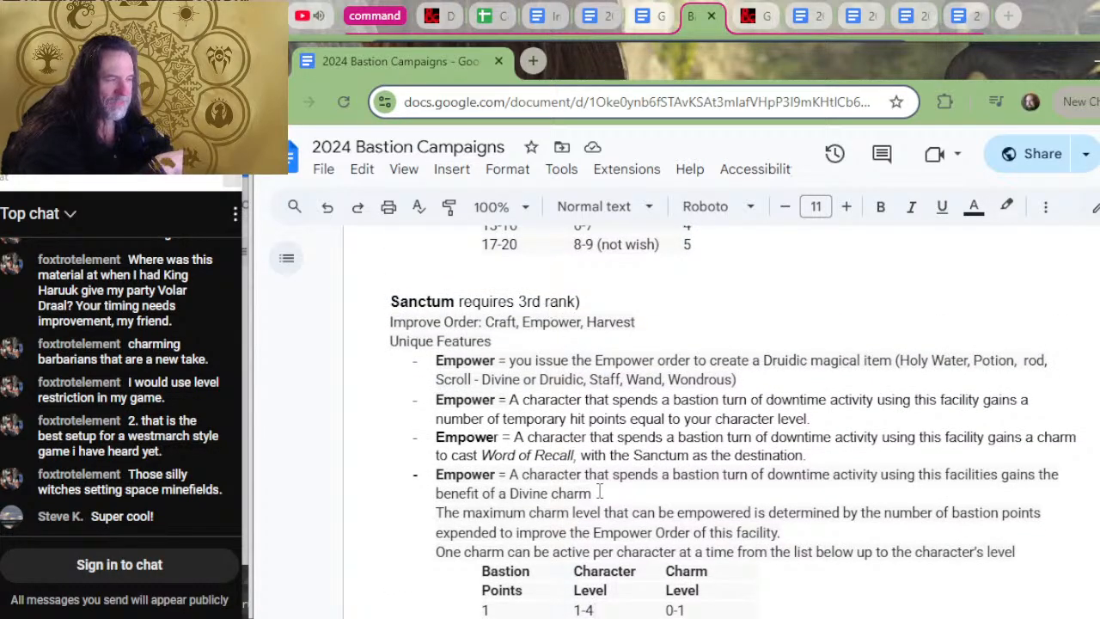
pyautogui.scroll(-2, 572, 348)
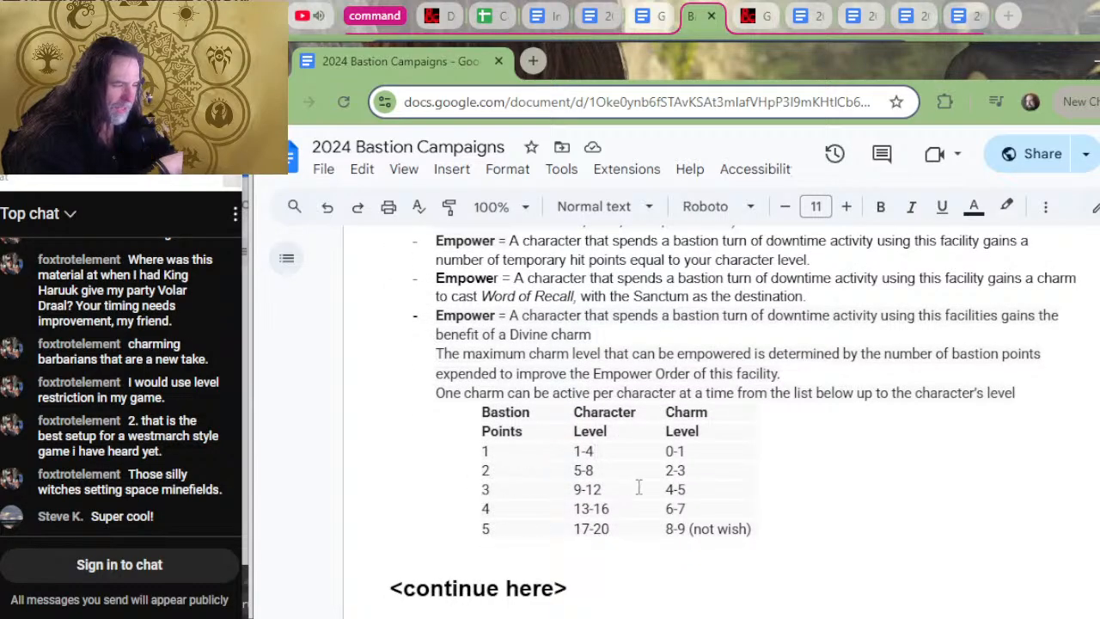
pyautogui.click(688, 475)
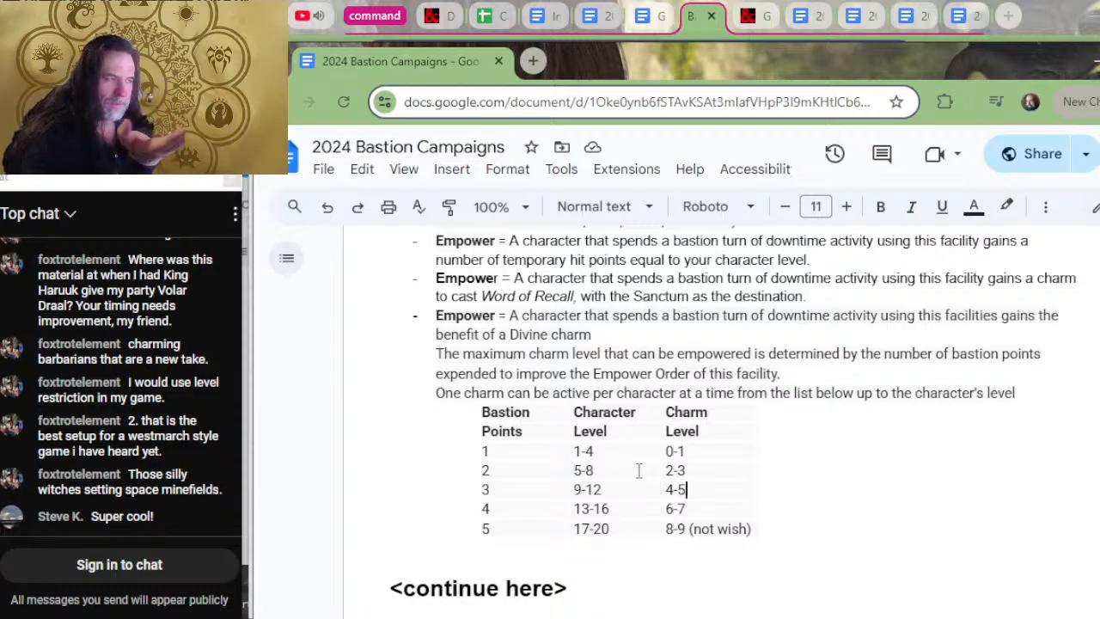
pyautogui.scroll(2, 557, 513)
pyautogui.scroll(-3, 557, 513)
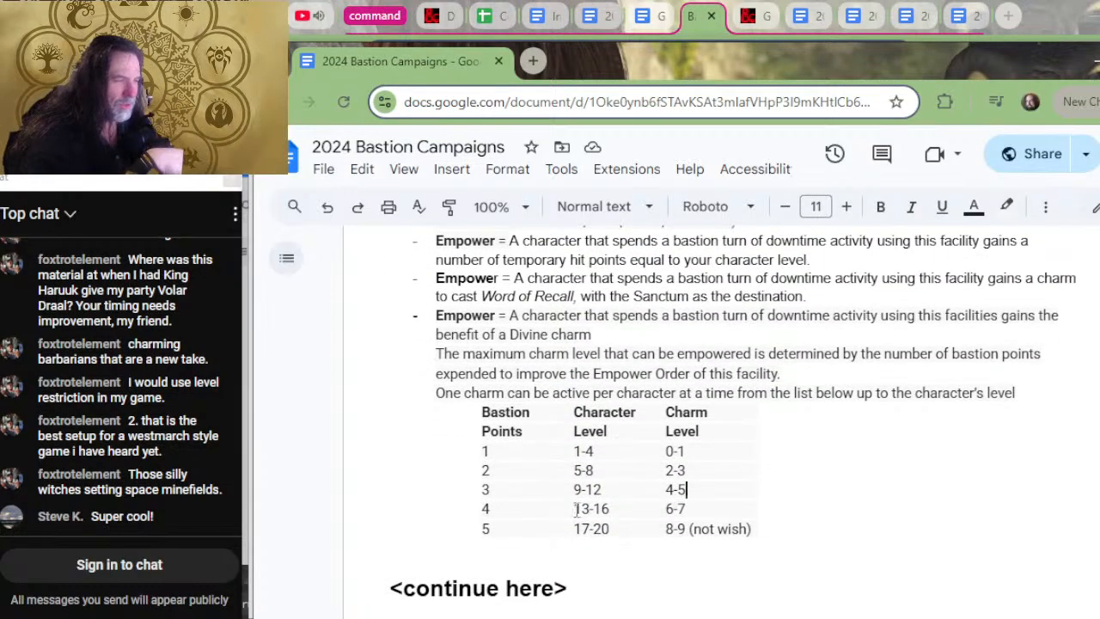
pyautogui.scroll(3, 557, 513)
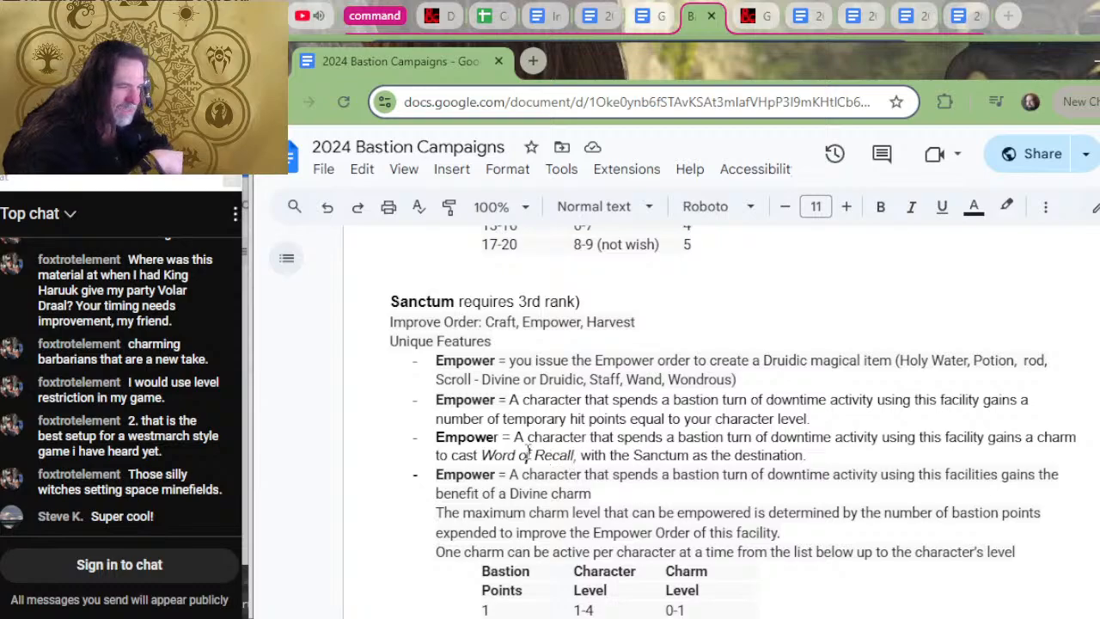
pyautogui.moveTo(529, 453); pyautogui.dragTo(667, 437)
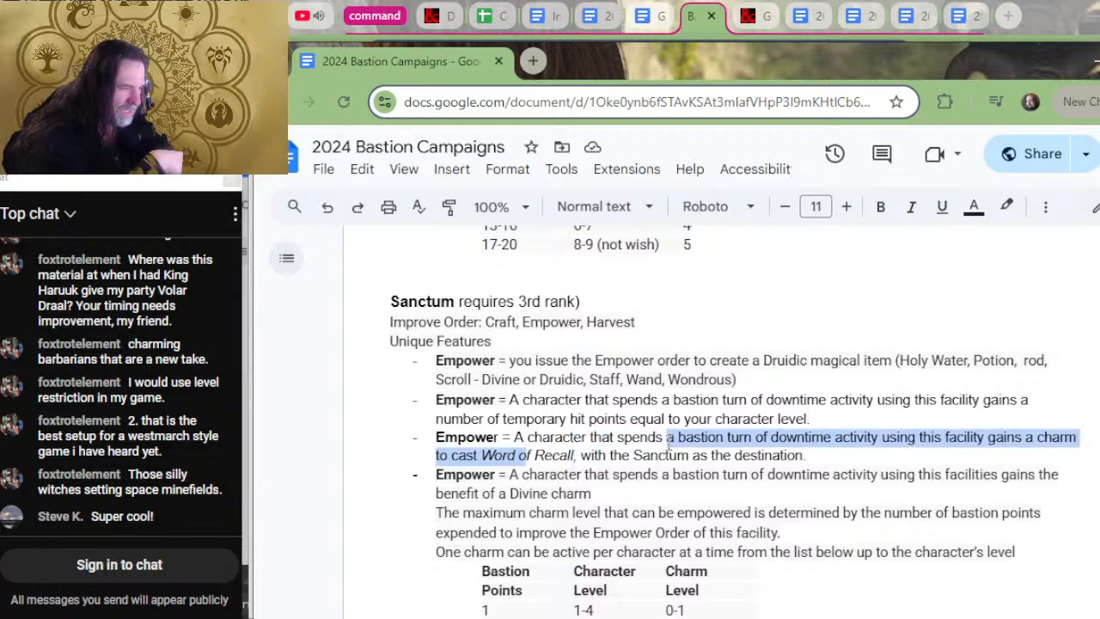
pyautogui.click(502, 520)
pyautogui.moveTo(536, 474); pyautogui.dragTo(561, 493)
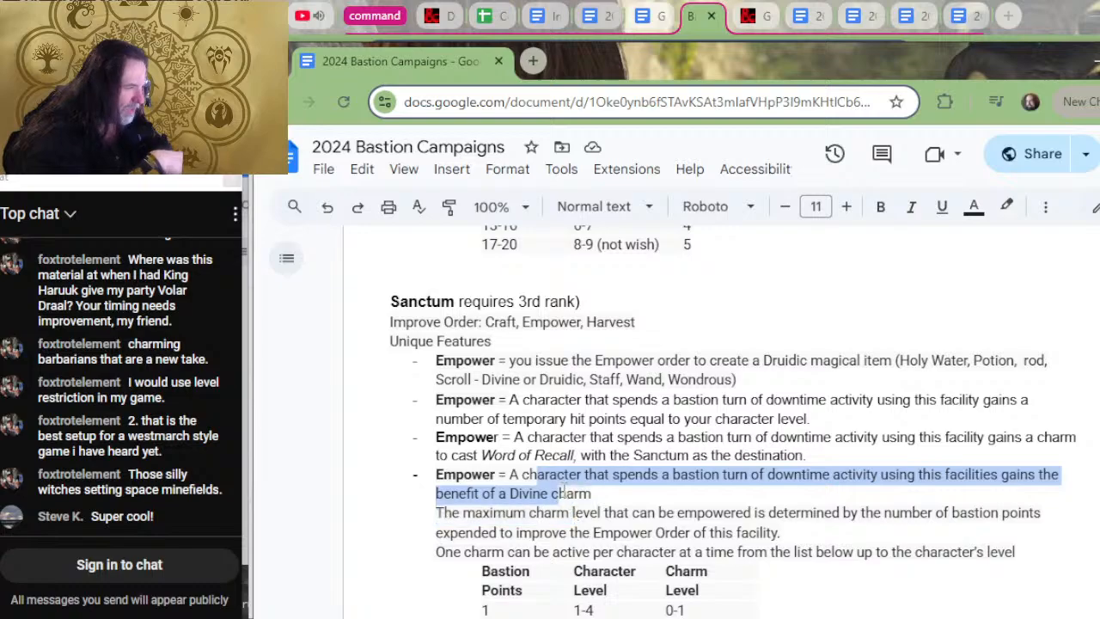
pyautogui.click(561, 493)
pyautogui.moveTo(581, 455); pyautogui.dragTo(592, 437)
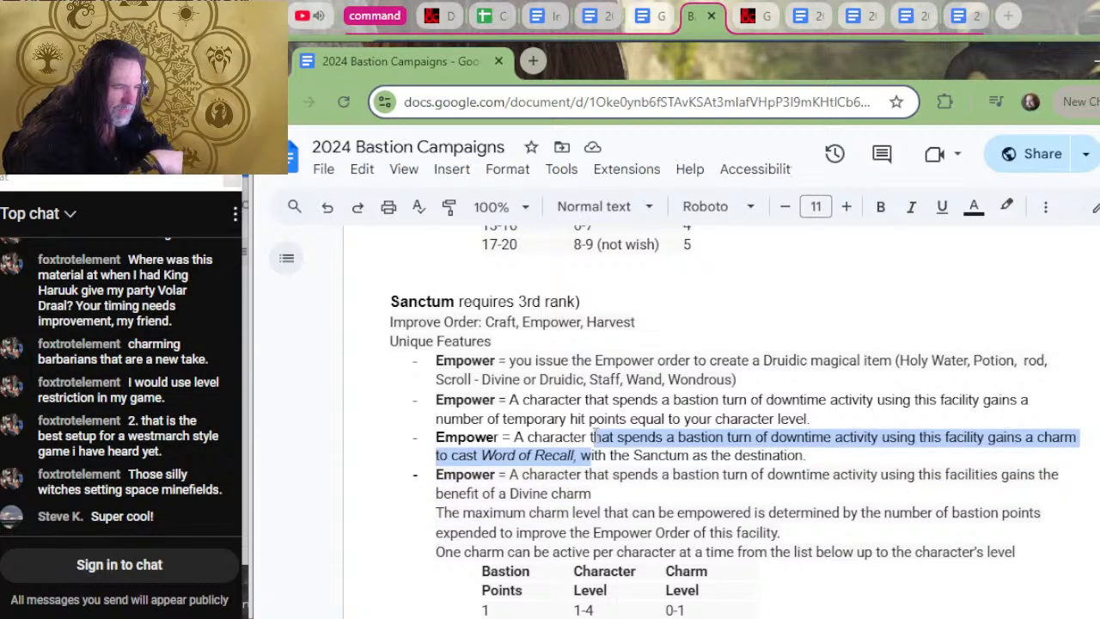
pyautogui.click(592, 437)
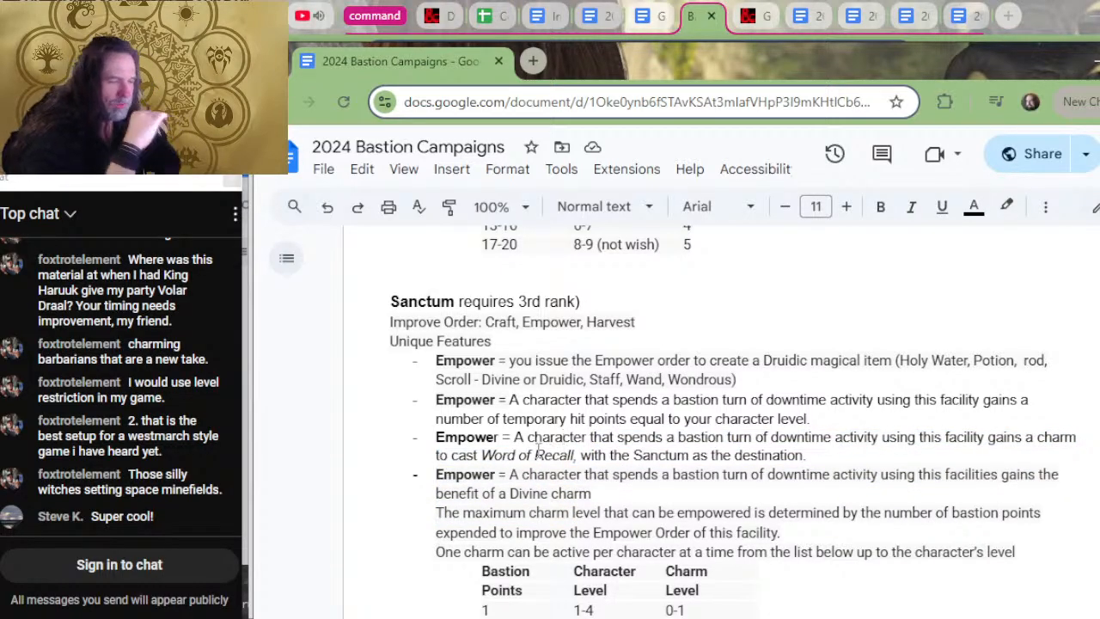
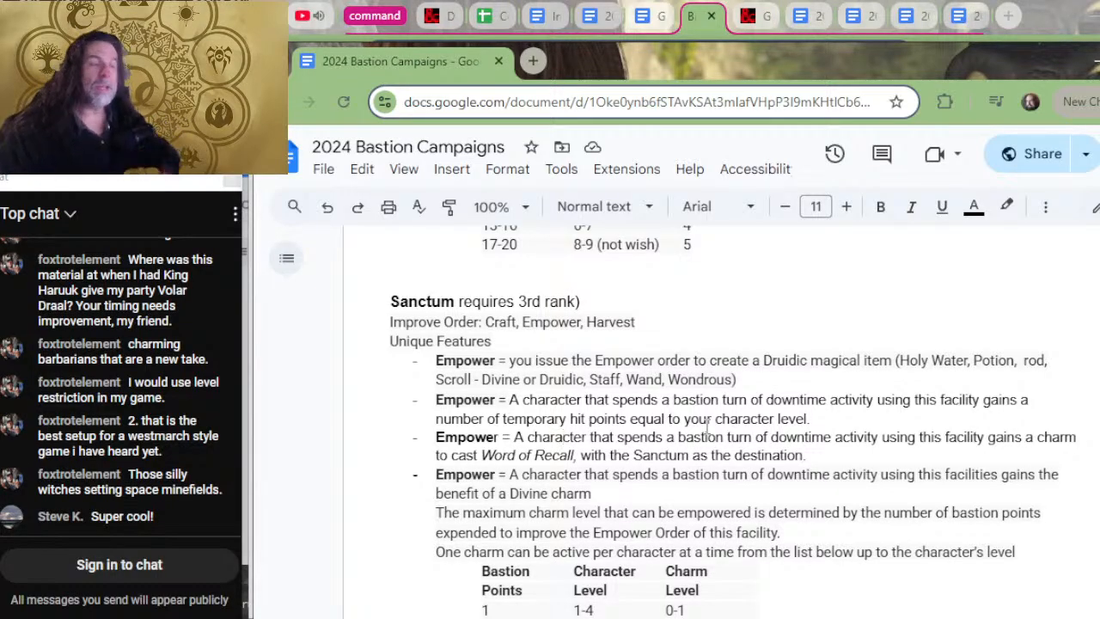
# - Reread the Sanctum section from its Improve Order line through the charm table by bastion points and character level
pyautogui.scroll(3, 707, 428)
pyautogui.scroll(-5, 793, 238)
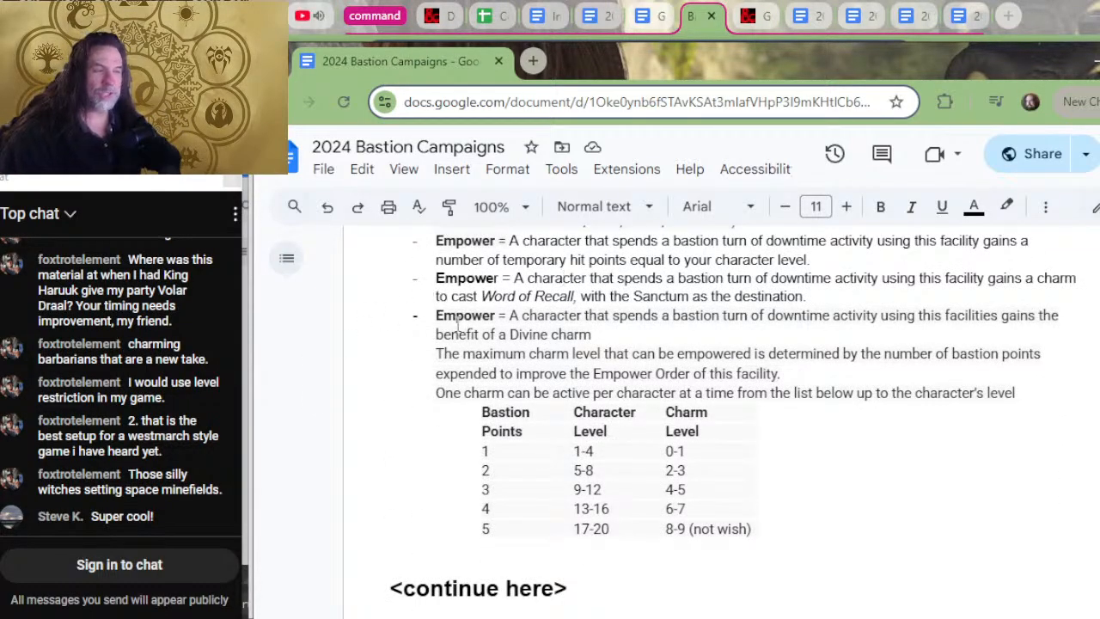
pyautogui.scroll(4, 455, 324)
pyautogui.scroll(-6, 530, 400)
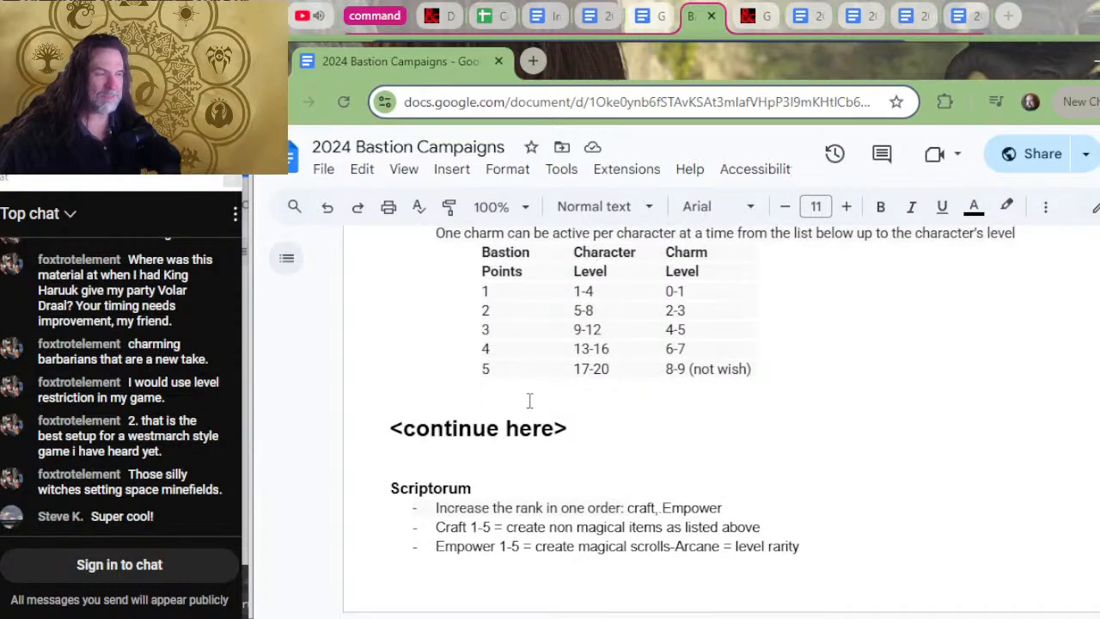
pyautogui.scroll(2, 529, 401)
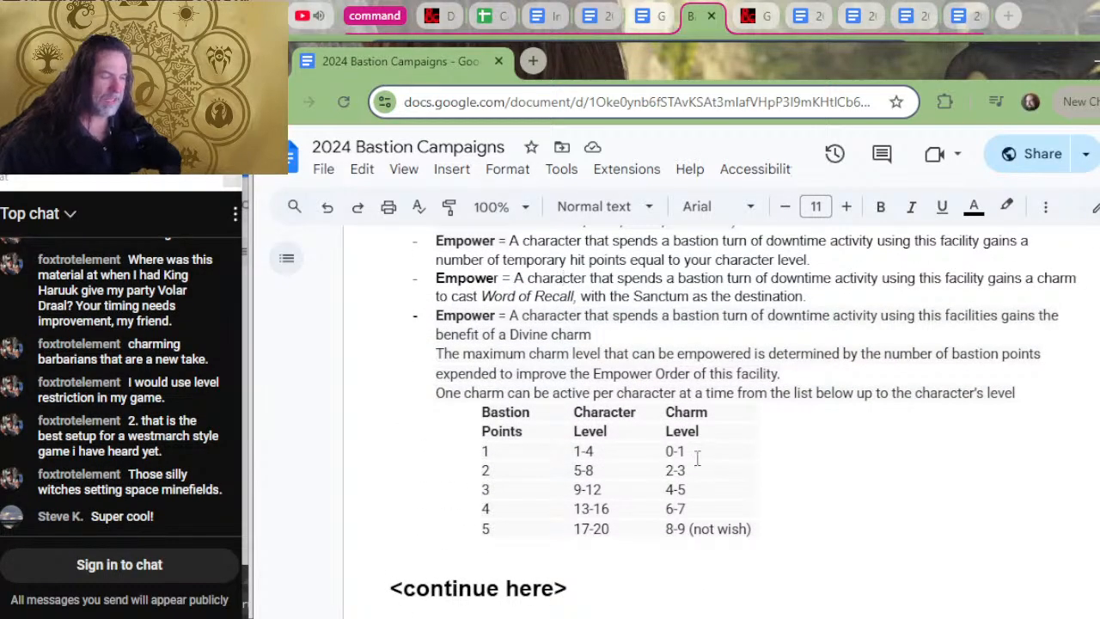
pyautogui.moveTo(729, 451); pyautogui.dragTo(788, 450)
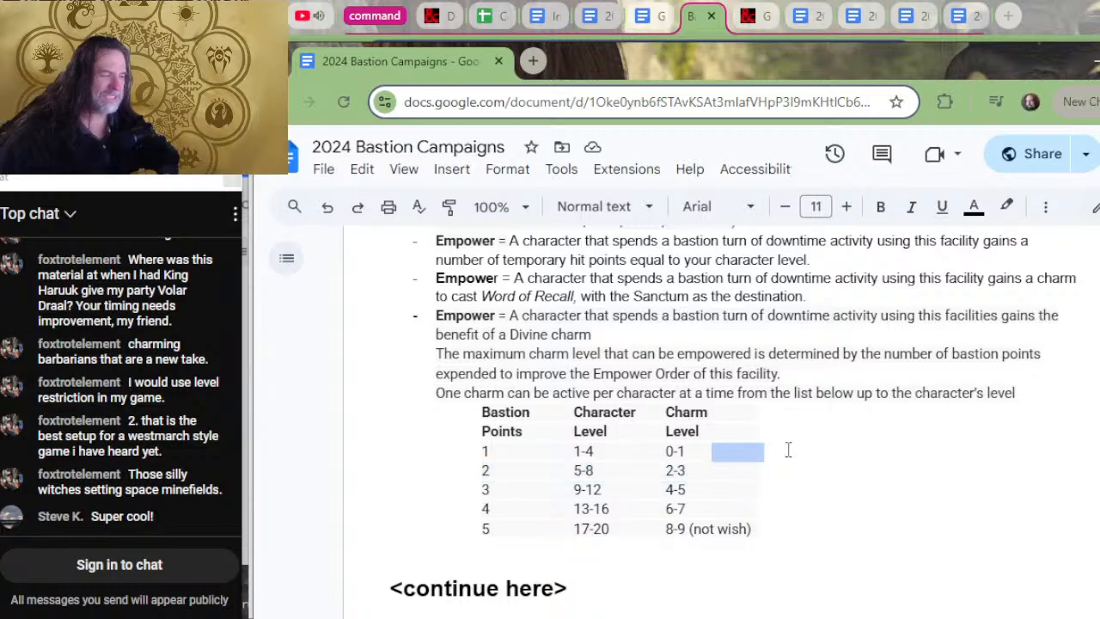
pyautogui.click(789, 449)
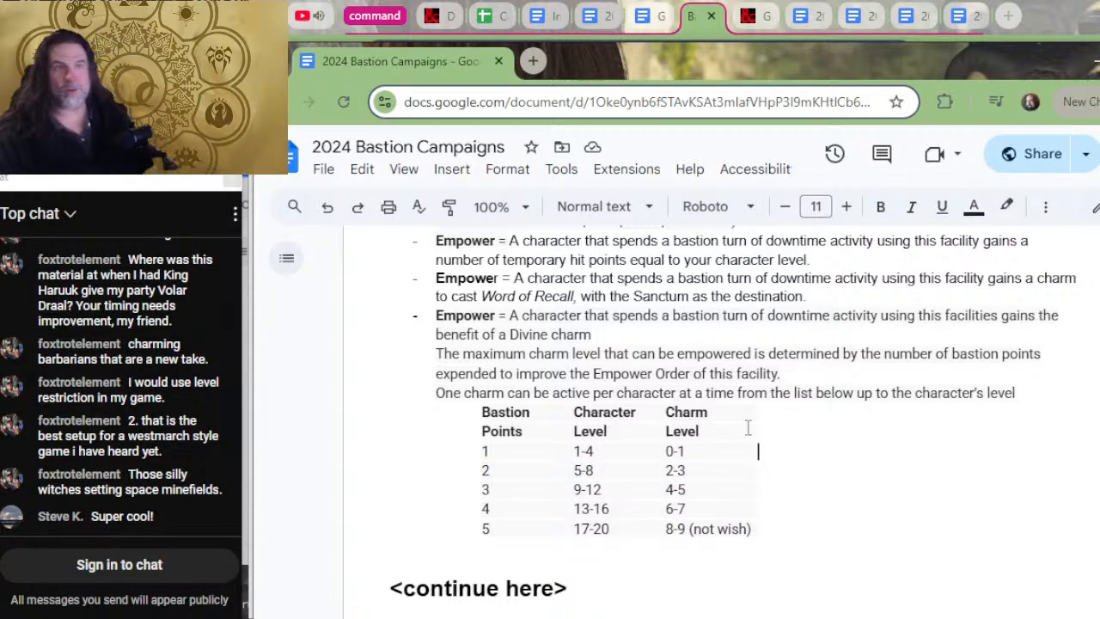
pyautogui.scroll(3, 748, 427)
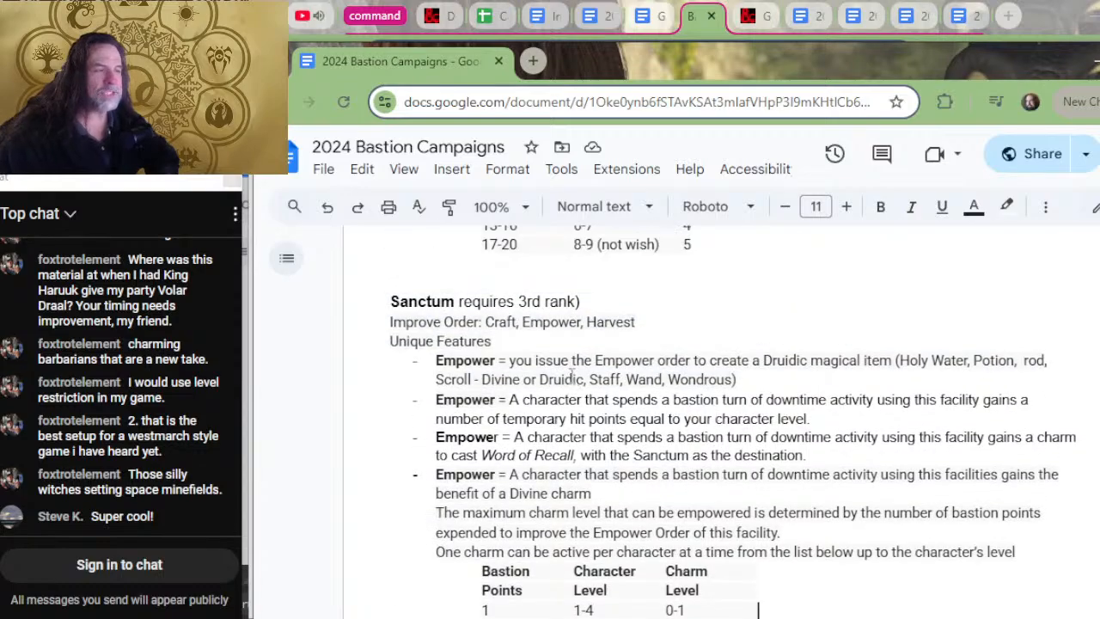
pyautogui.scroll(-3, 572, 371)
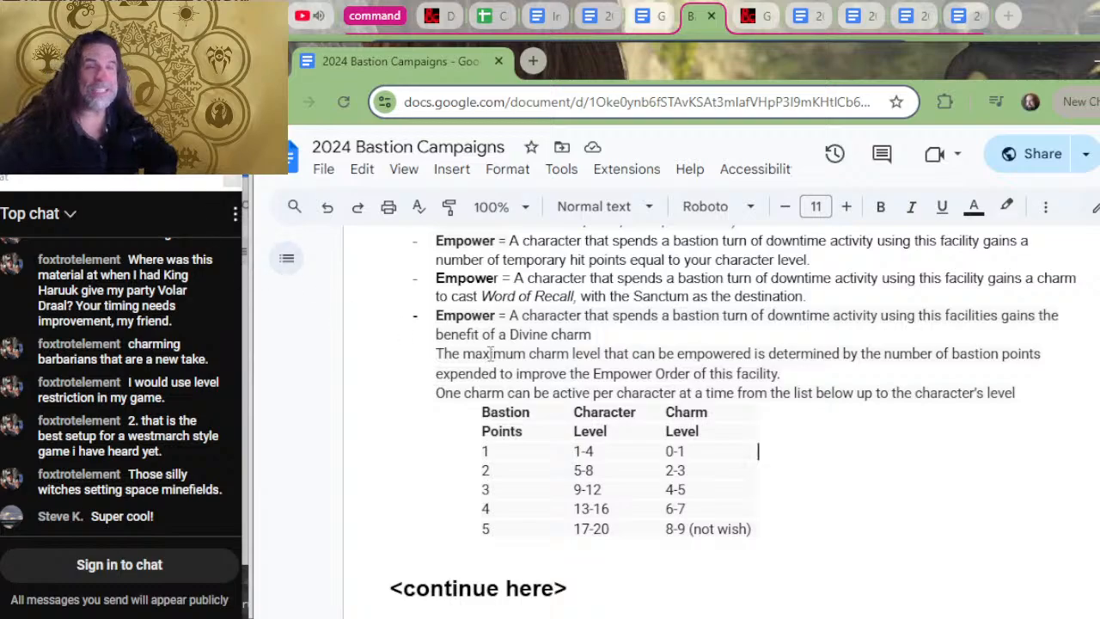
pyautogui.scroll(3, 490, 358)
pyautogui.scroll(-3, 542, 315)
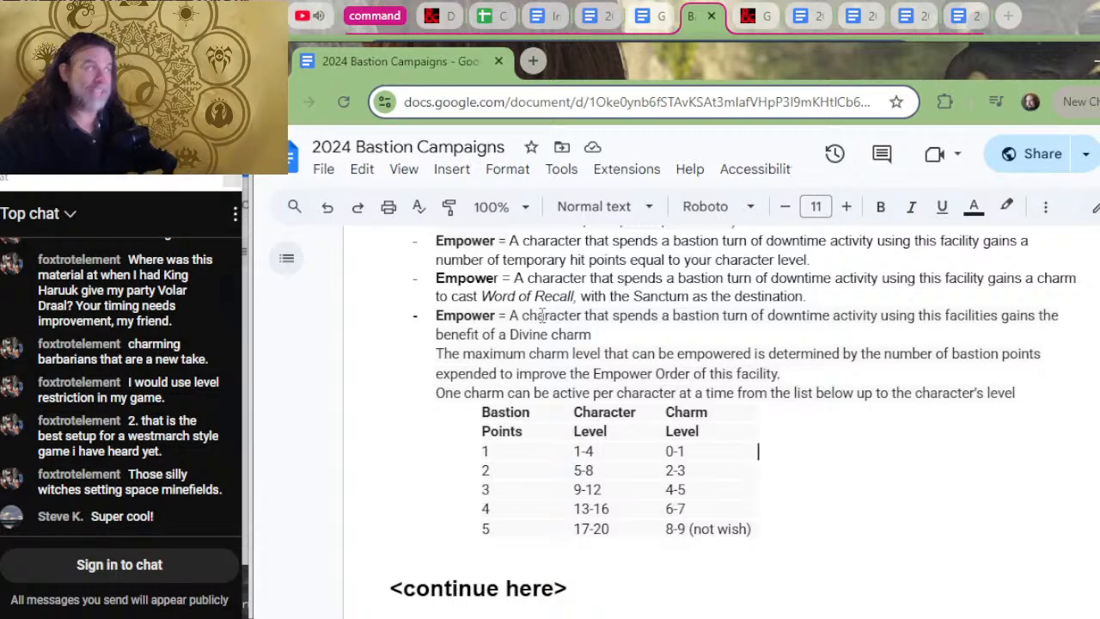
pyautogui.scroll(3, 541, 315)
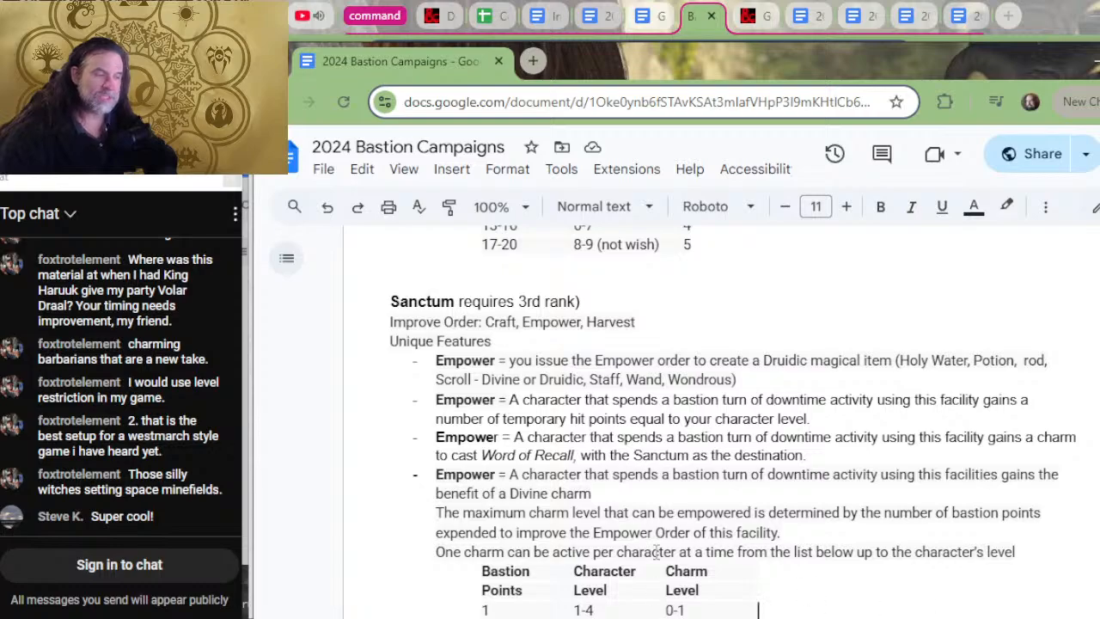
pyautogui.click(665, 458)
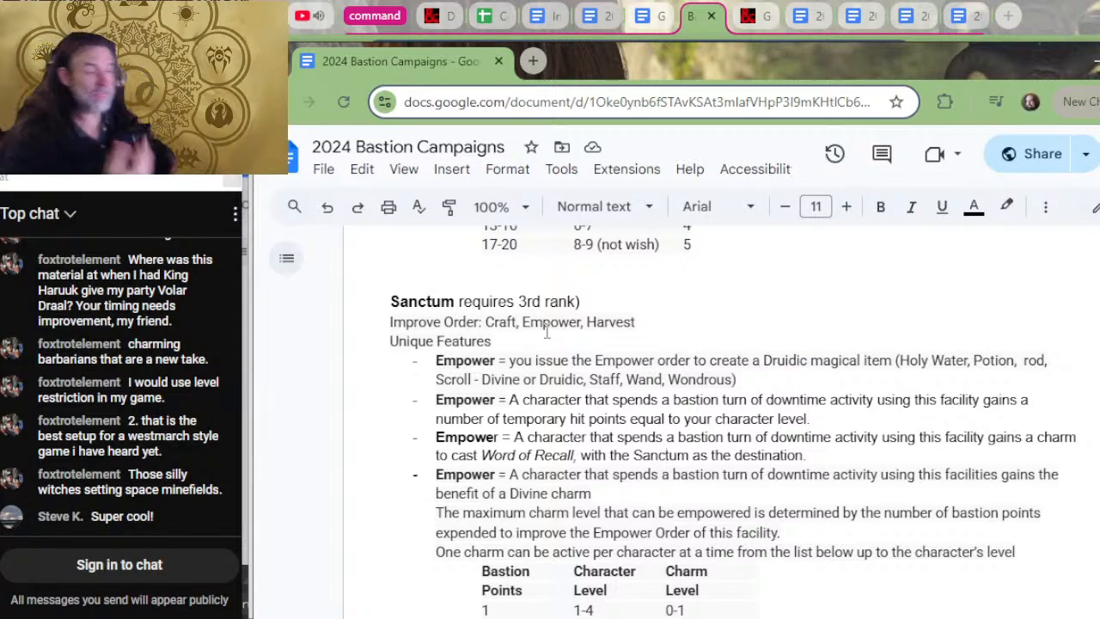
# - Switch to the D&D Beyond bastions page, read the official Sanctum entry, and return to the 2024 Bastion Campaigns document
pyautogui.hotkey('alt', 'Tab')
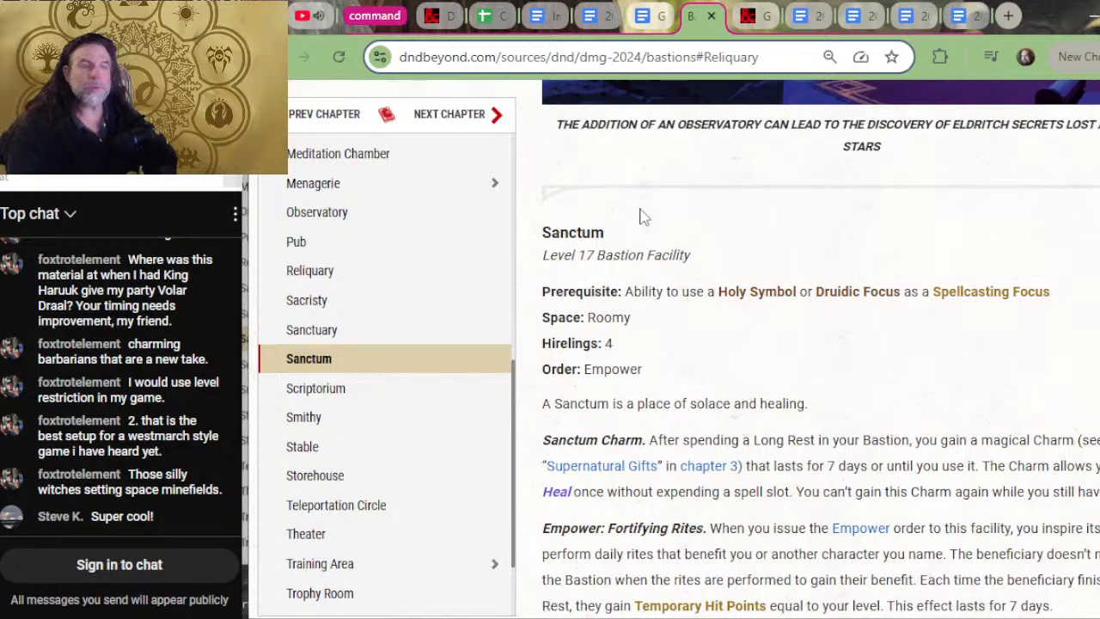
pyautogui.scroll(-2, 657, 288)
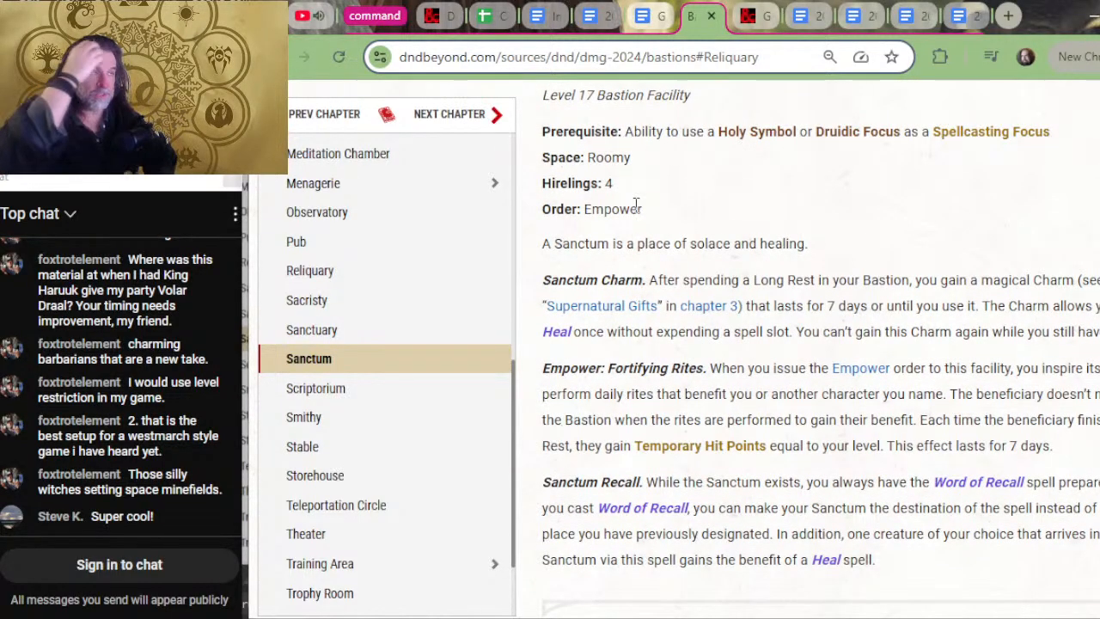
pyautogui.hotkey('alt', 'Tab')
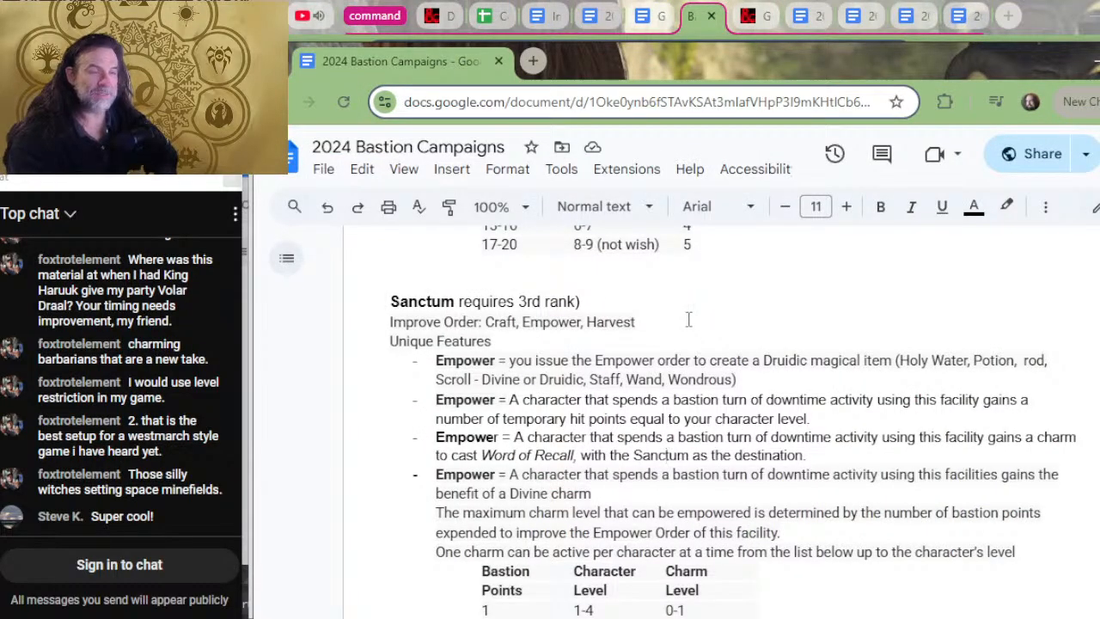
pyautogui.hotkey('alt', 'Tab')
pyautogui.hotkey('alt', 'Tab')
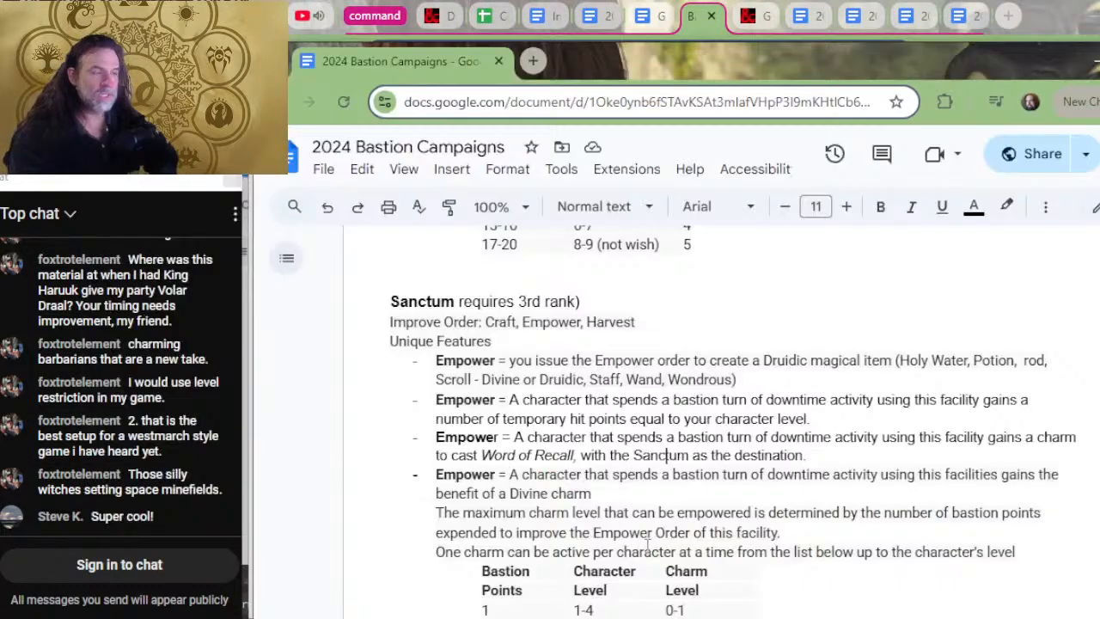
# - Compare the Sanctum's Druidic magical item feature with the preceding facility's Craft and Empower features
pyautogui.scroll(-3, 675, 526)
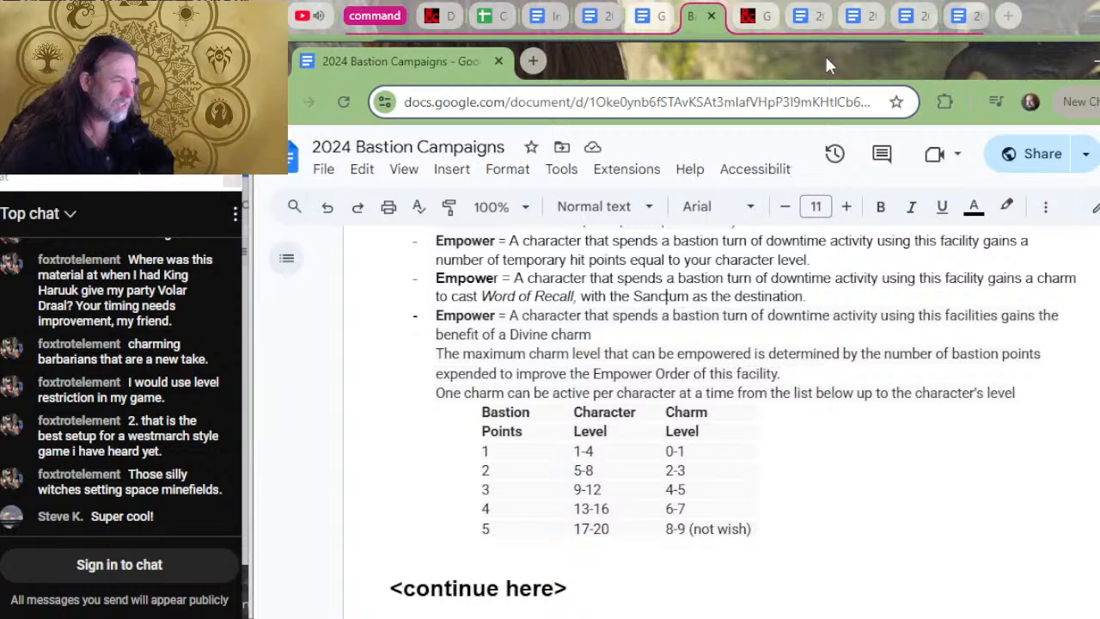
pyautogui.scroll(2, 727, 361)
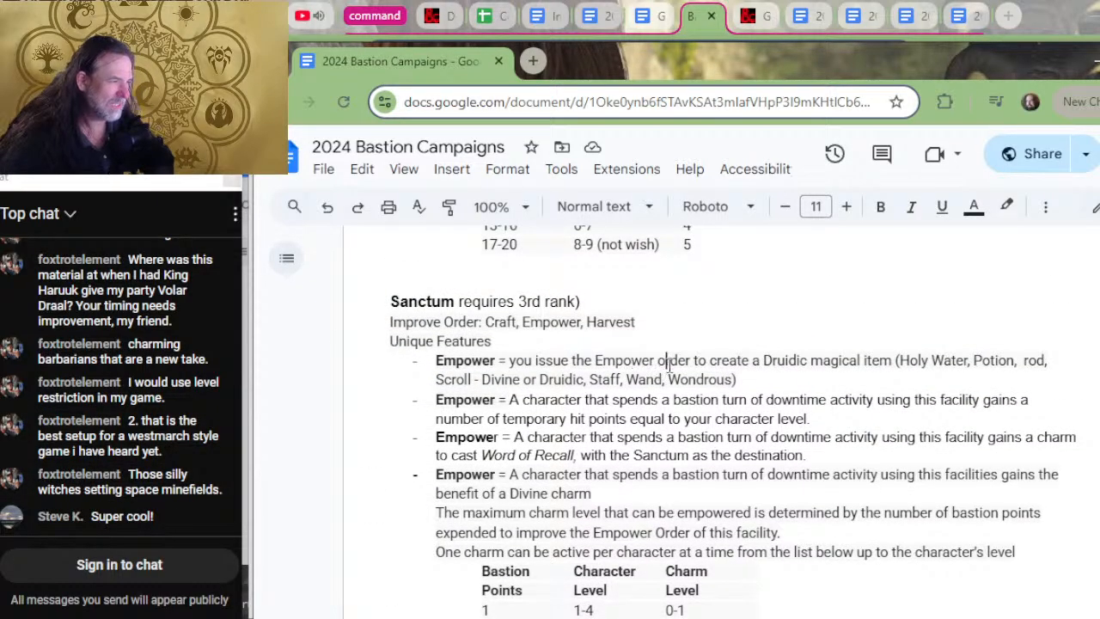
pyautogui.moveTo(659, 361); pyautogui.dragTo(685, 380)
pyautogui.scroll(4, 679, 361)
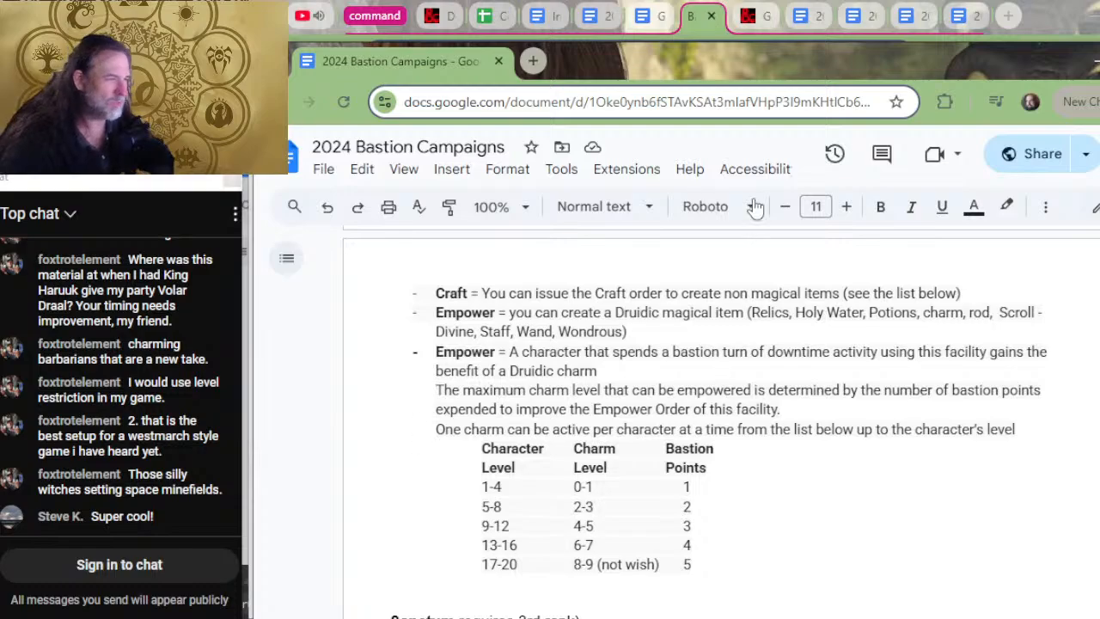
# - Insert "issue the Empower order to" into the Sanctuary's Druidic magical item feature, before "create a Druidic magical item"
pyautogui.click(559, 316)
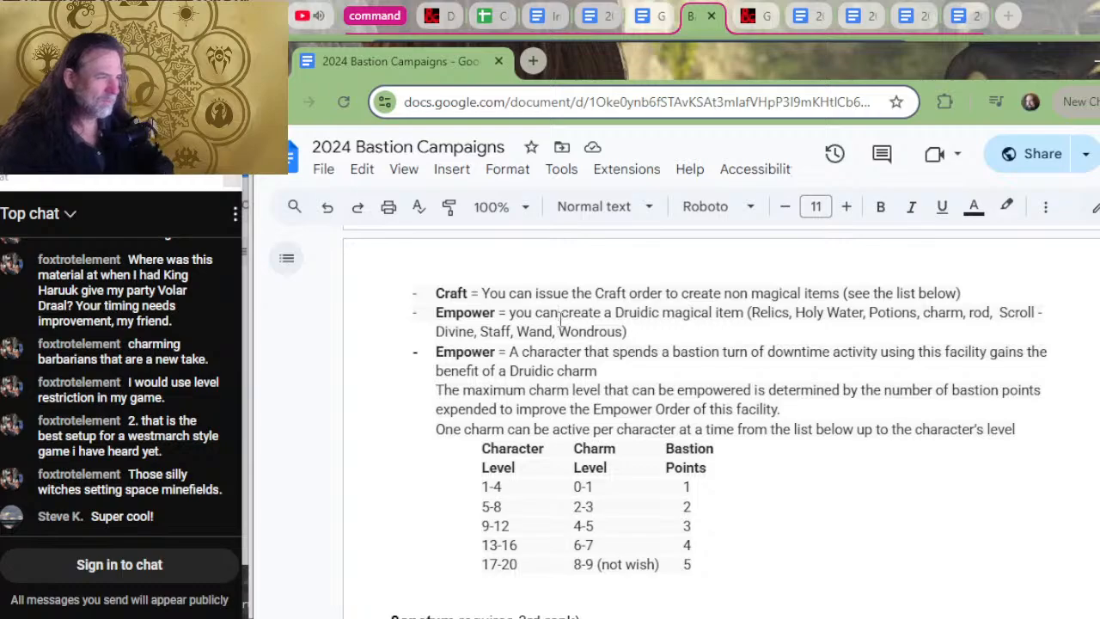
pyautogui.write('issu')
pyautogui.write('e the Empower')
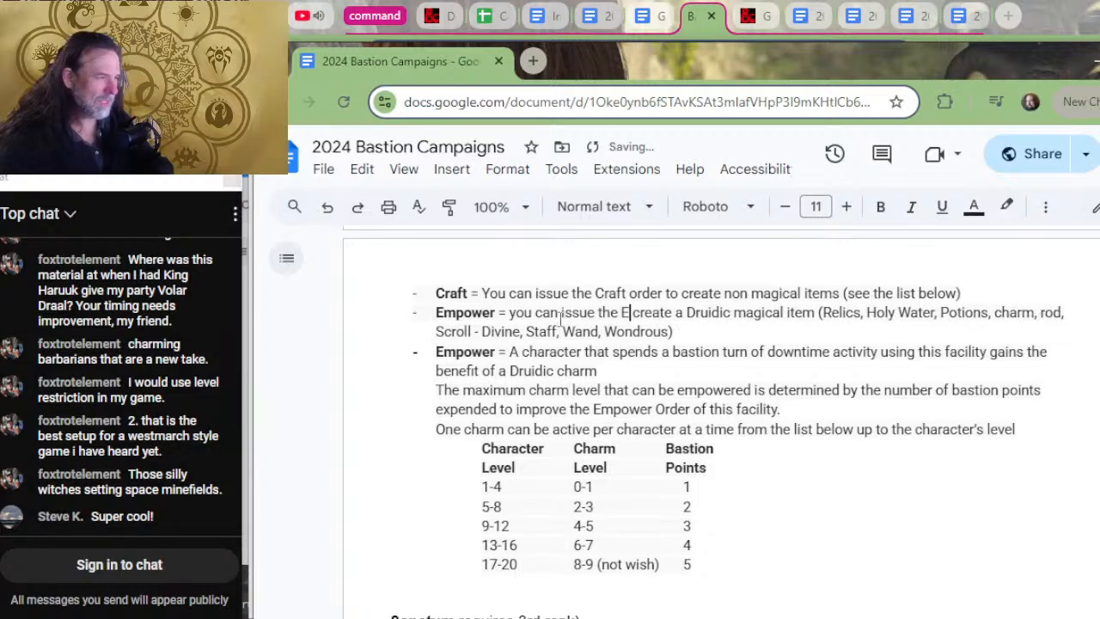
pyautogui.write(' or')
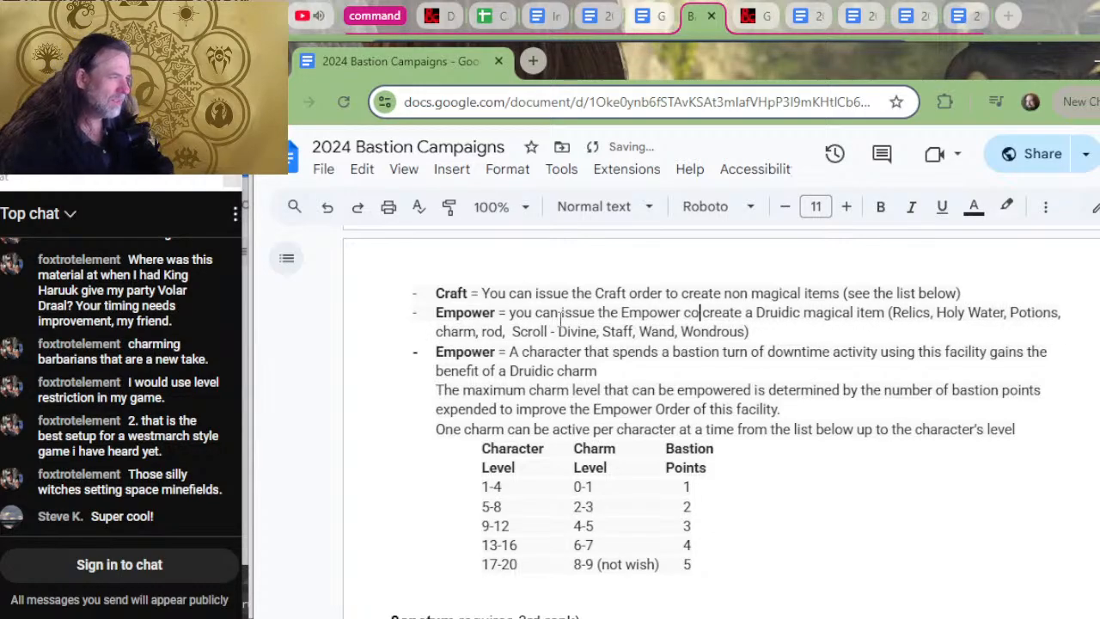
pyautogui.write('der to')
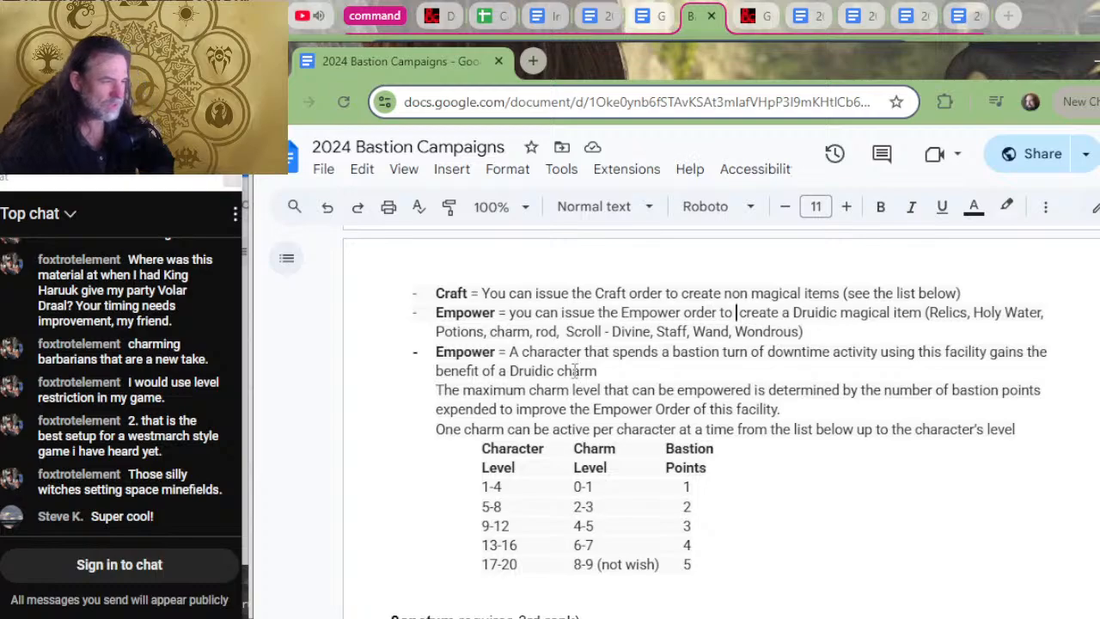
# - Compare the Sanctuary's Empower features and charm level table with the corresponding ones in the Sanctum section
pyautogui.scroll(2, 509, 400)
pyautogui.scroll(-7, 509, 404)
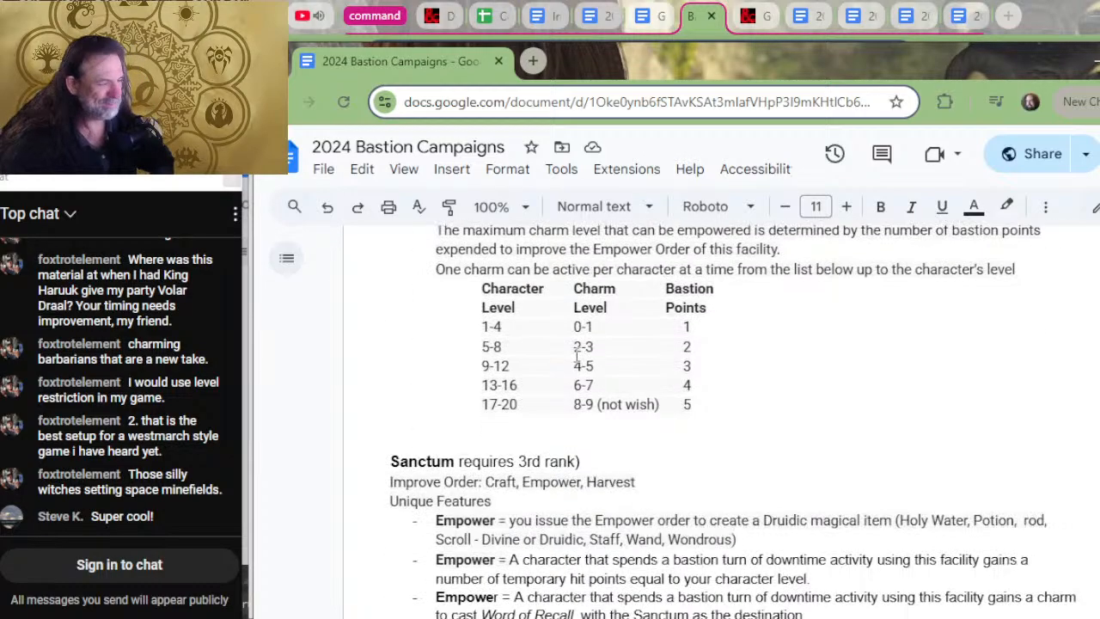
pyautogui.scroll(4, 564, 359)
pyautogui.scroll(3, 563, 359)
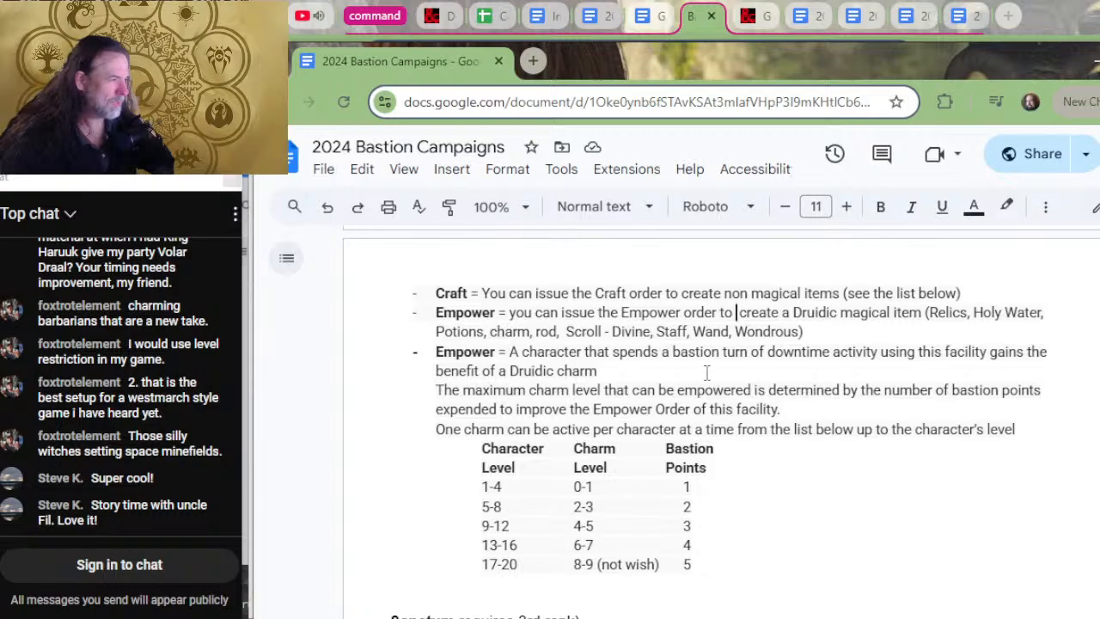
pyautogui.scroll(-2, 624, 373)
pyautogui.scroll(-2, 624, 373)
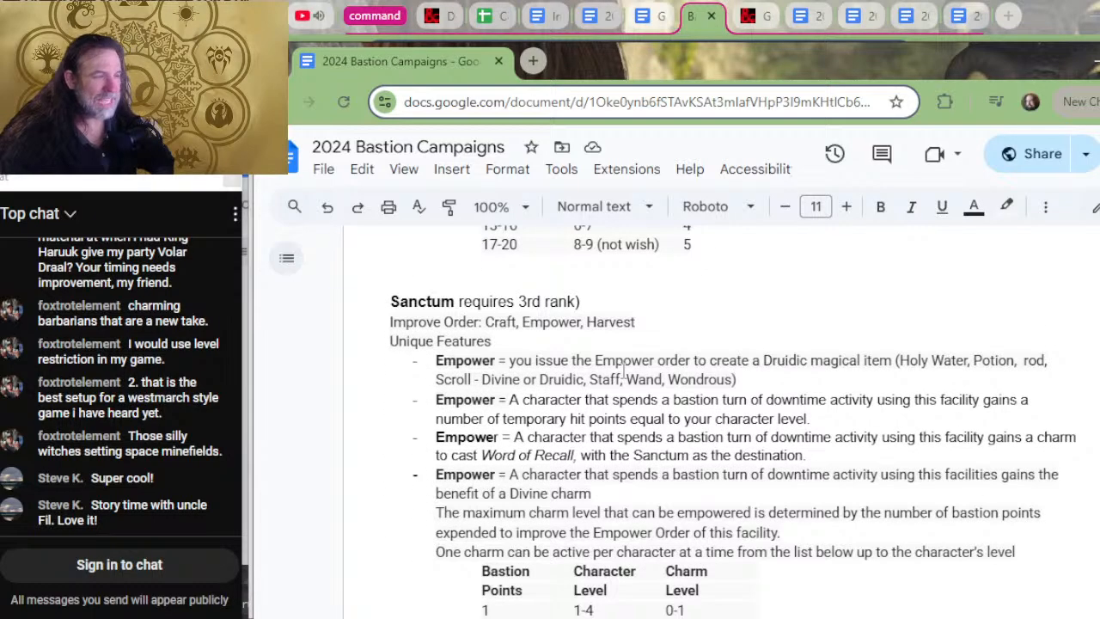
pyautogui.scroll(-2, 587, 376)
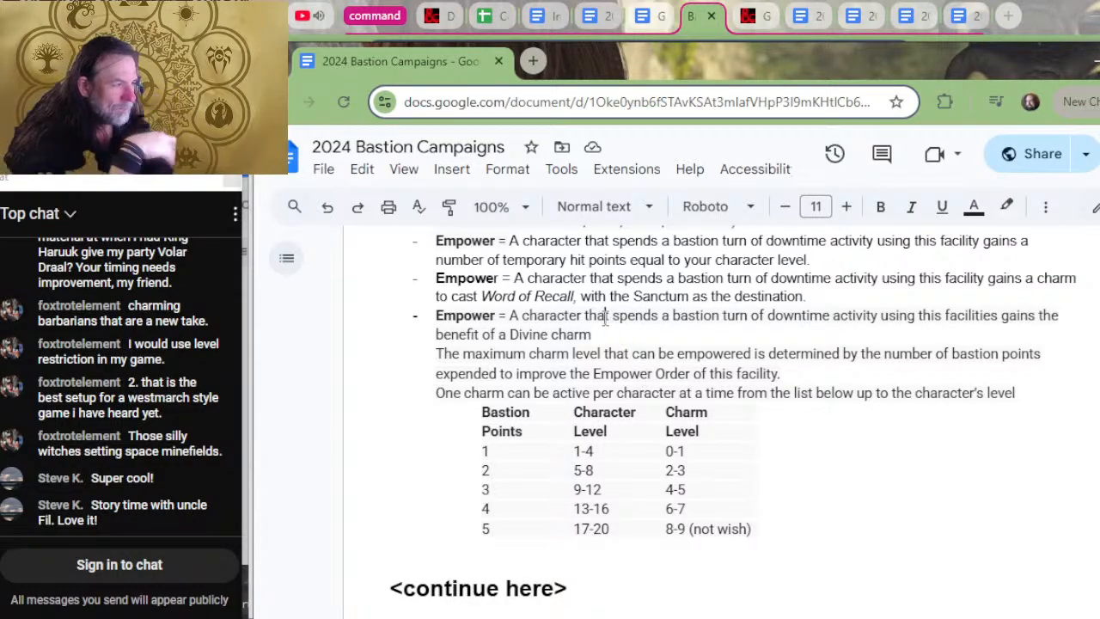
# - Reread the Sanctum's Druidic magical item, Word of Recall and Divine charm features along with the charm rules and level table
pyautogui.moveTo(608, 316); pyautogui.dragTo(575, 336)
pyautogui.moveTo(584, 279); pyautogui.dragTo(543, 294)
pyautogui.click(543, 294)
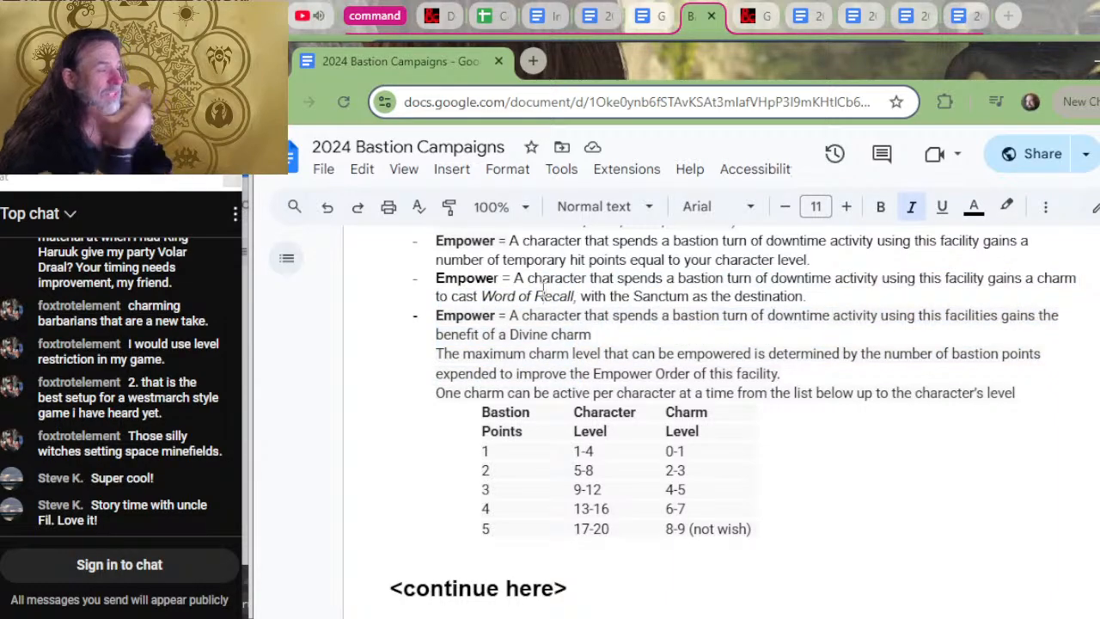
pyautogui.scroll(2, 609, 296)
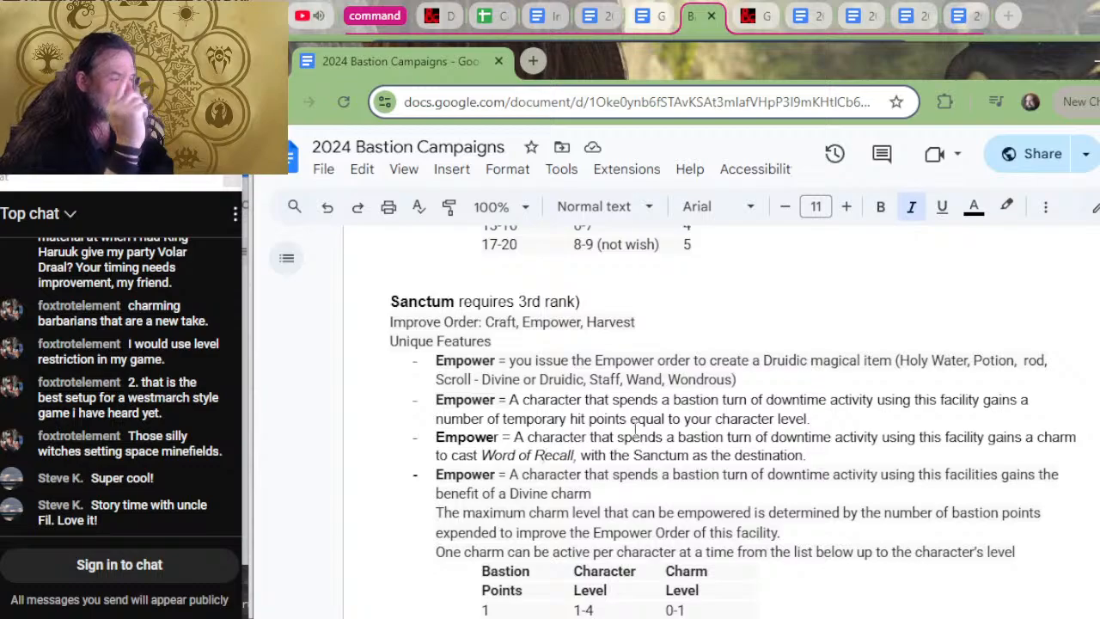
pyautogui.moveTo(665, 379); pyautogui.dragTo(654, 362)
pyautogui.click(651, 361)
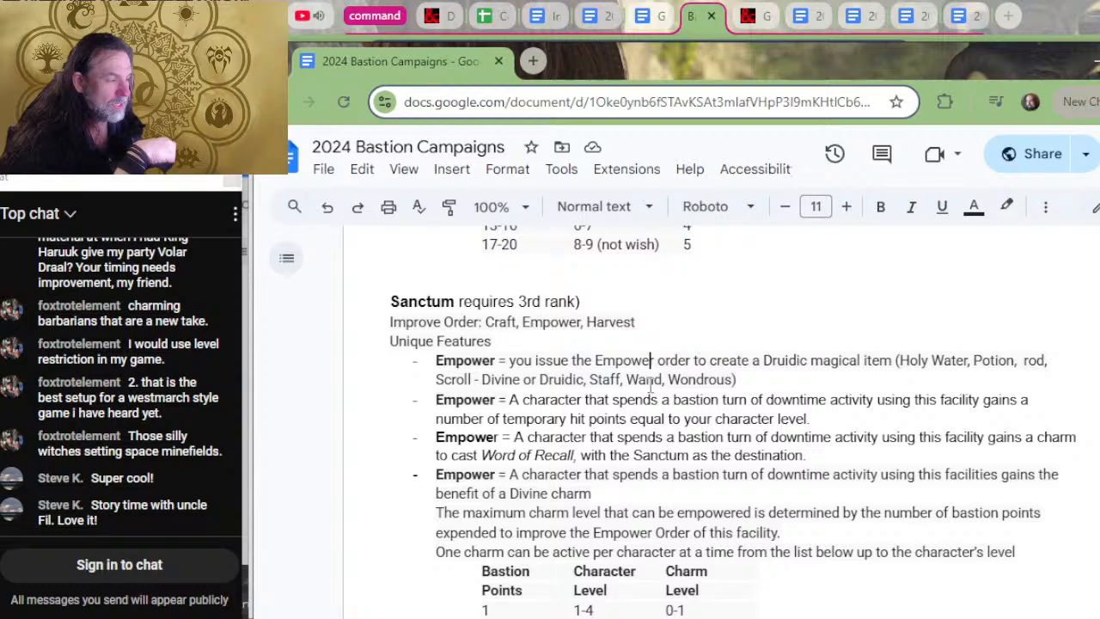
pyautogui.click(631, 456)
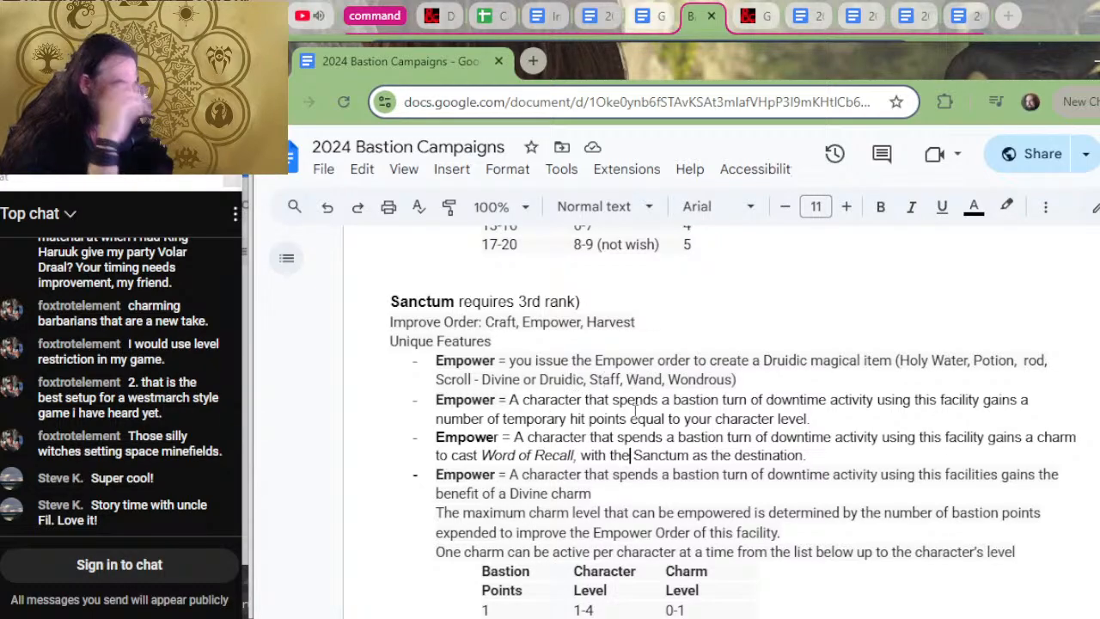
pyautogui.click(654, 533)
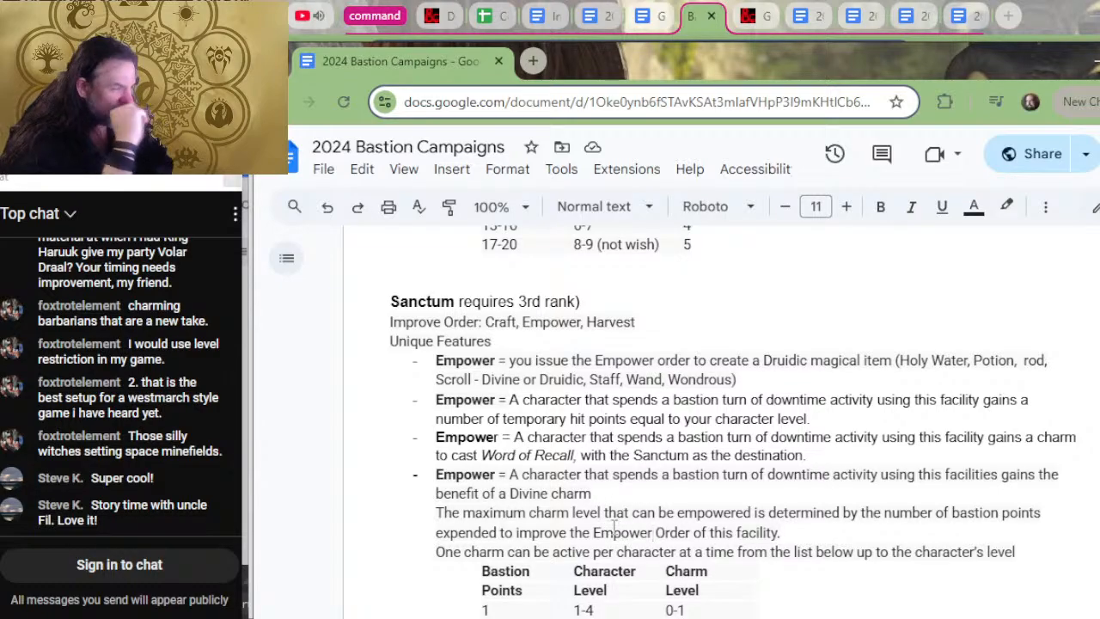
pyautogui.scroll(-2, 560, 461)
pyautogui.moveTo(574, 451); pyautogui.dragTo(522, 320)
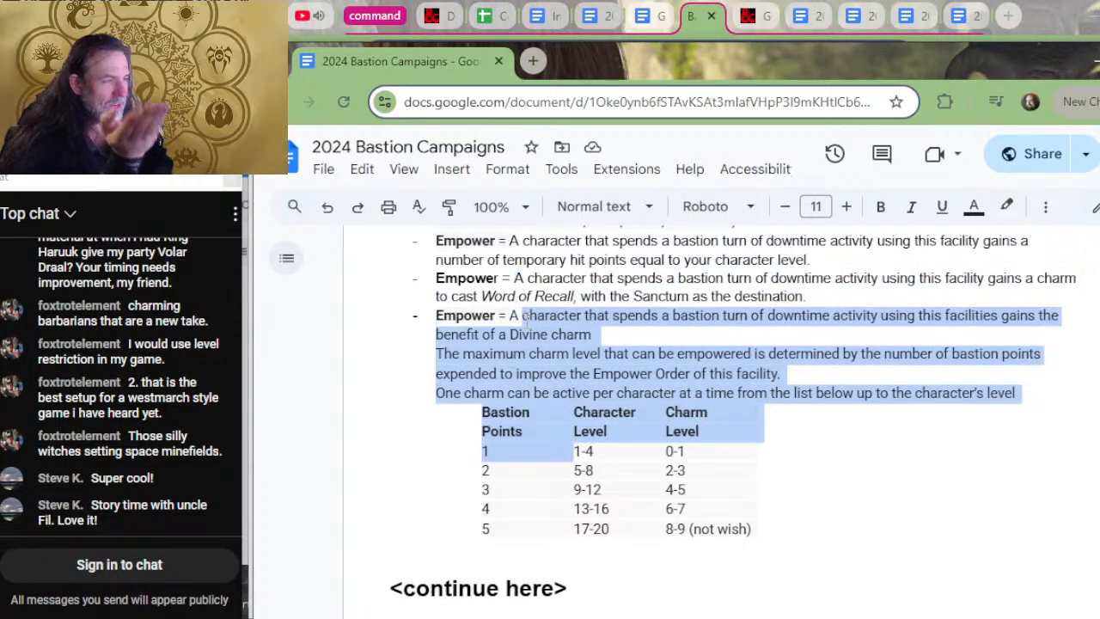
pyautogui.click(825, 299)
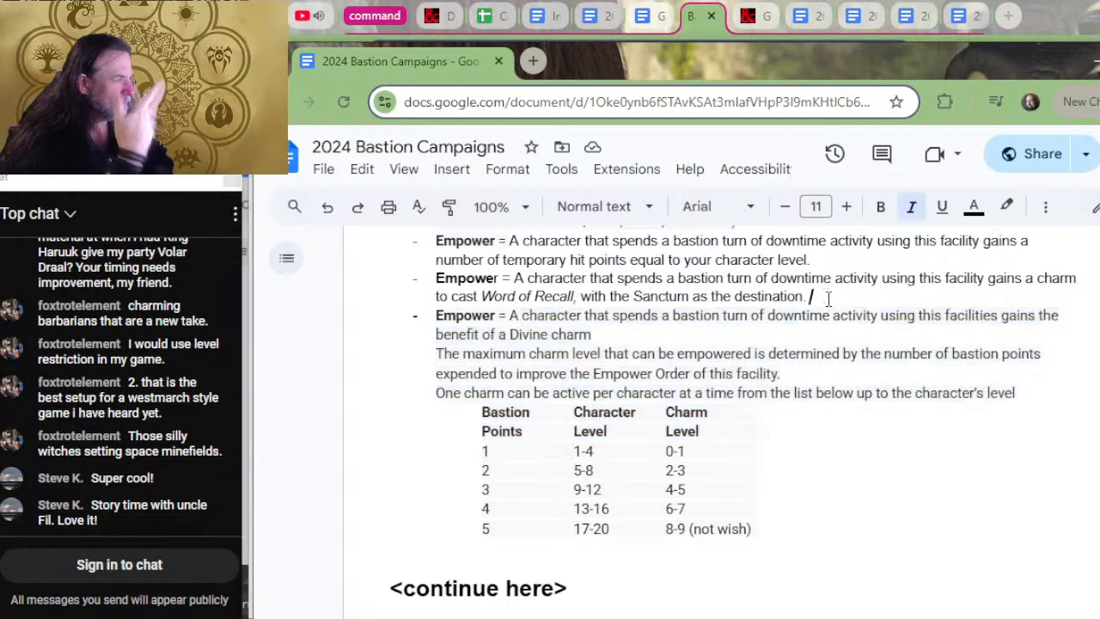
pyautogui.press('Return')
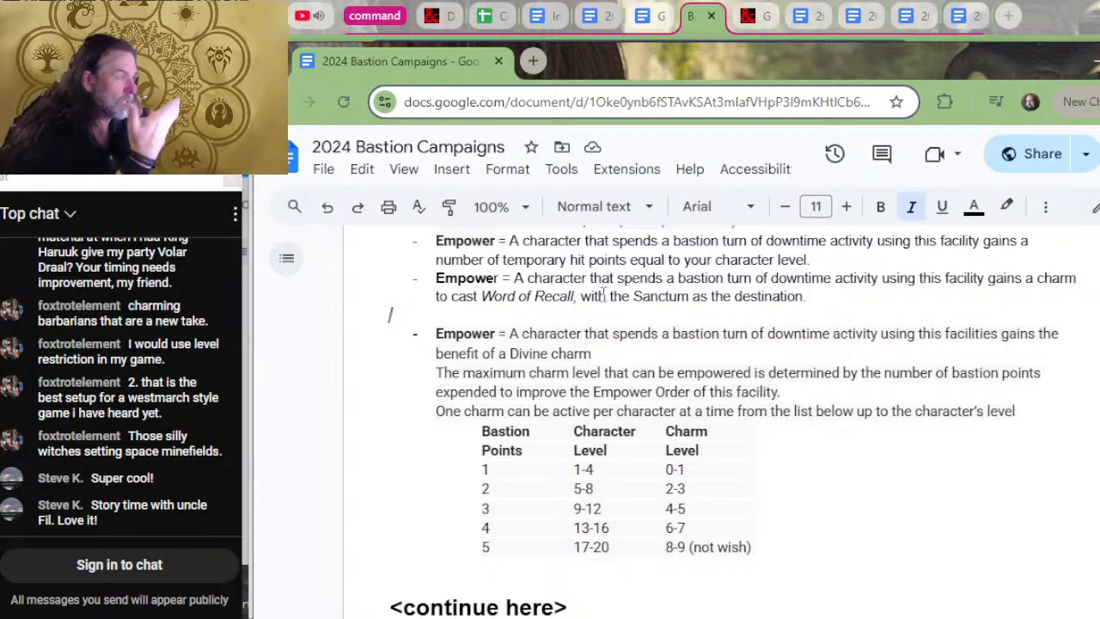
pyautogui.scroll(7, 604, 301)
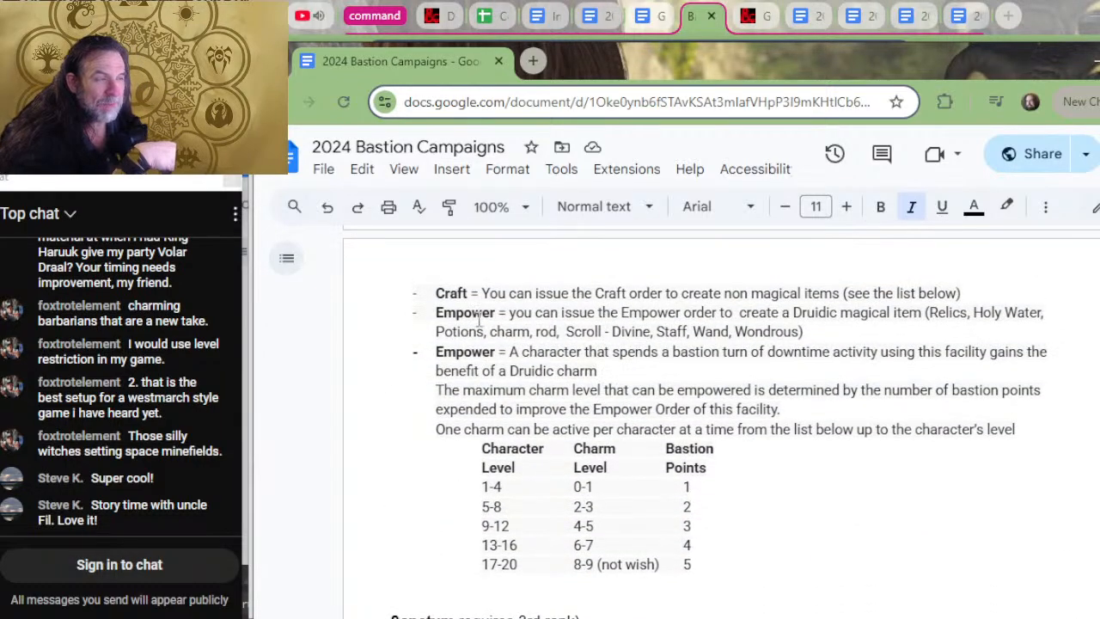
pyautogui.scroll(3, 482, 309)
pyautogui.scroll(-7, 774, 404)
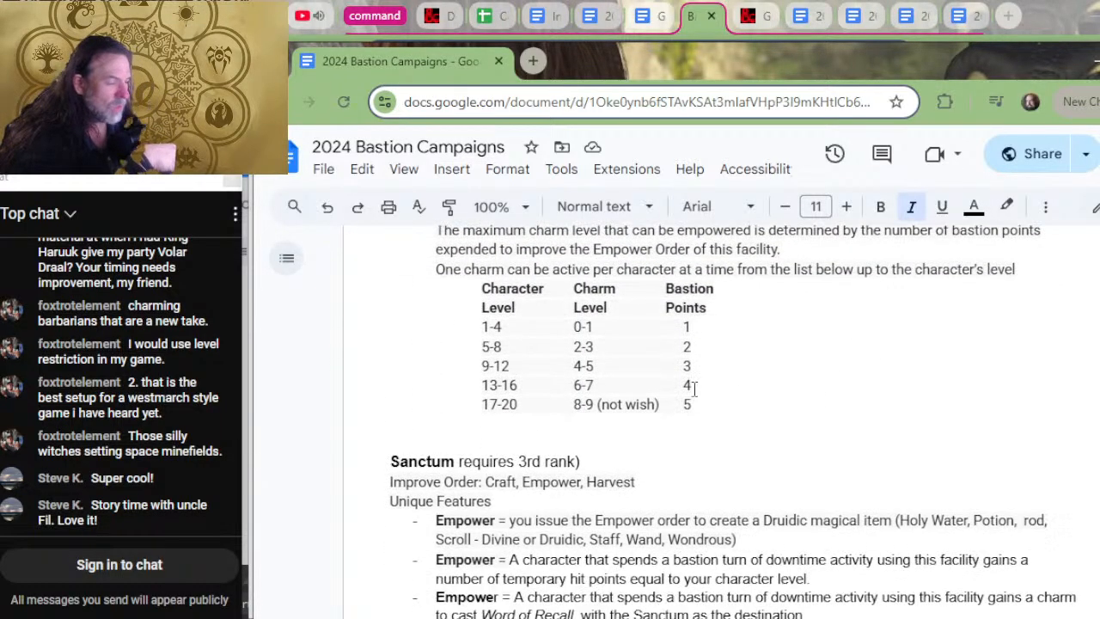
pyautogui.scroll(2, 651, 313)
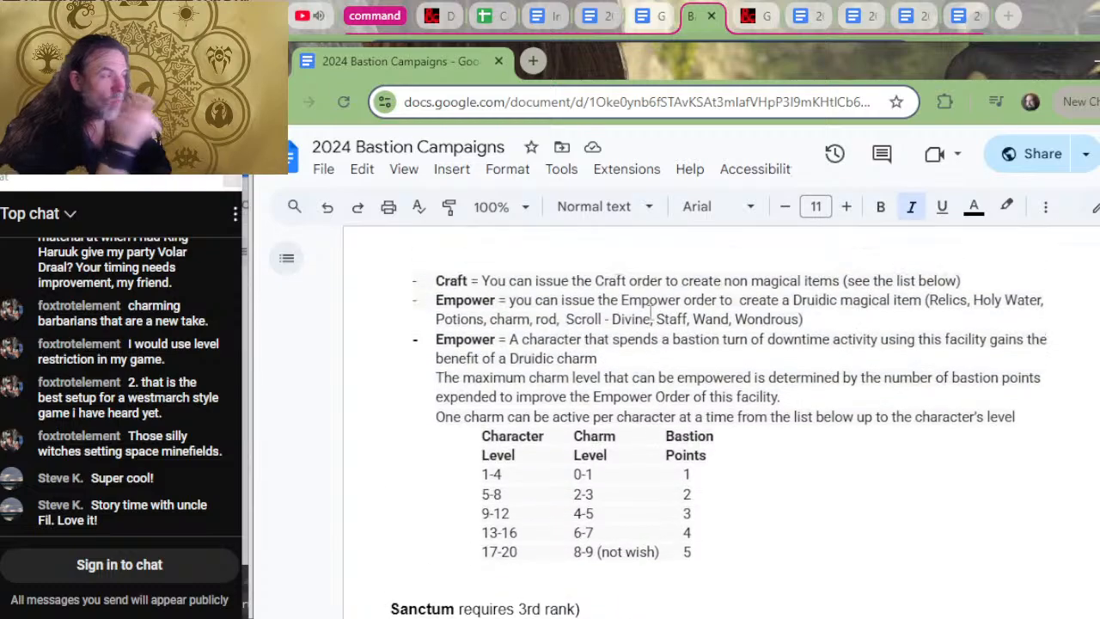
pyautogui.scroll(4, 575, 376)
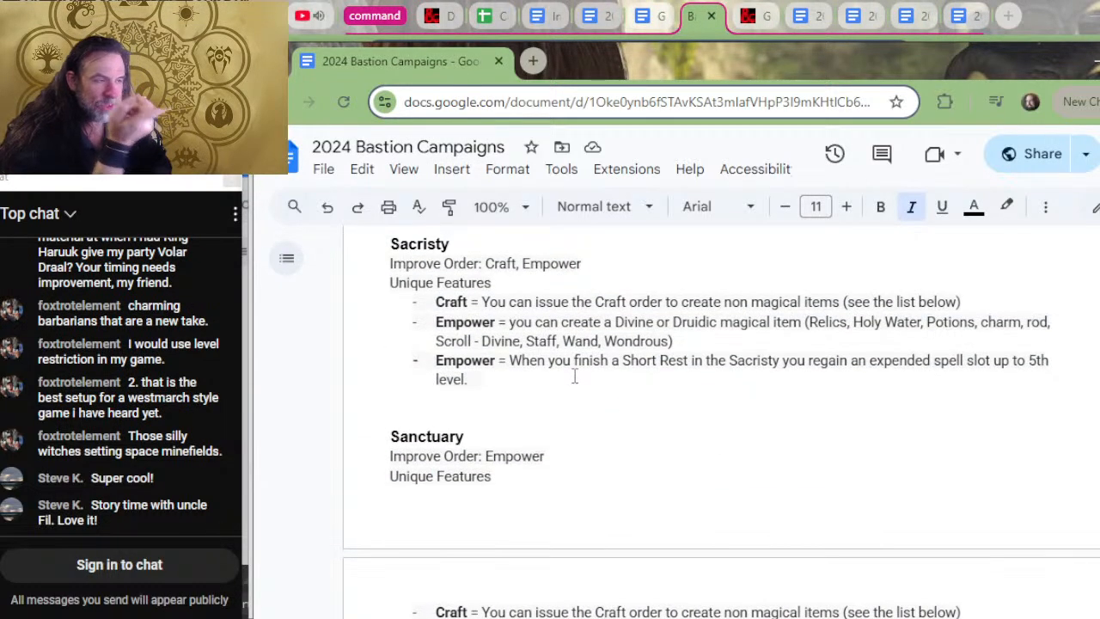
pyautogui.scroll(-2, 575, 377)
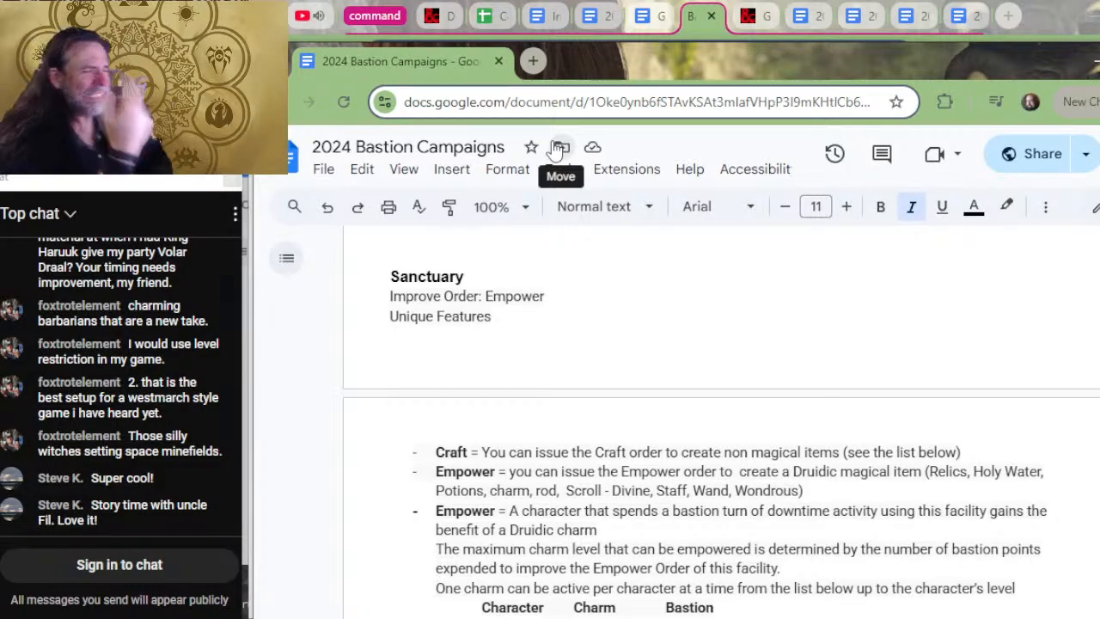
pyautogui.scroll(-2, 595, 245)
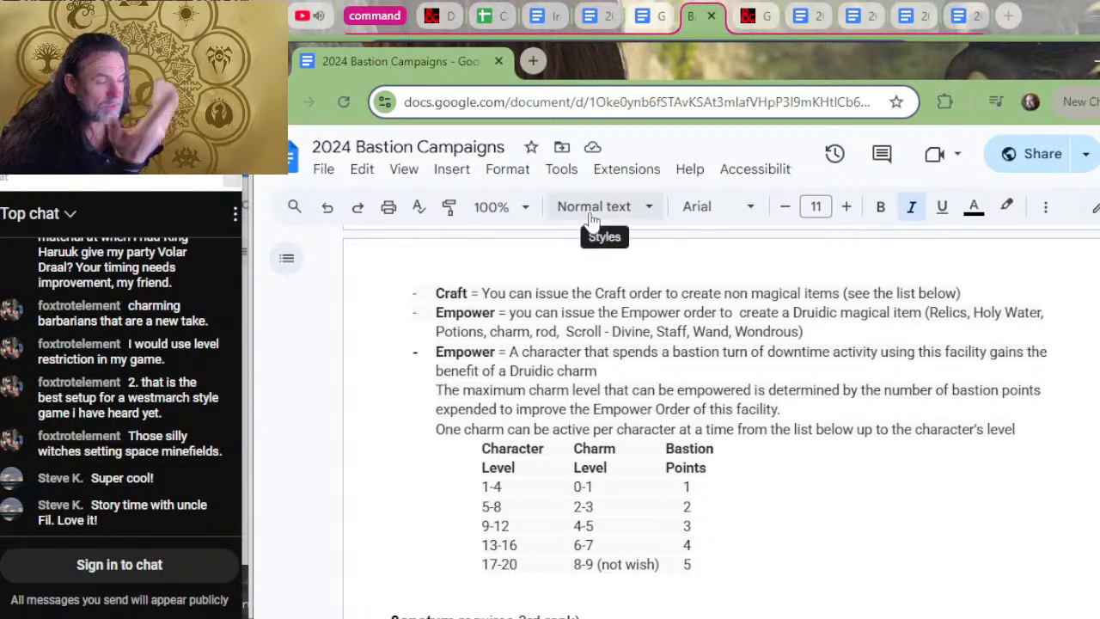
pyautogui.scroll(-5, 513, 367)
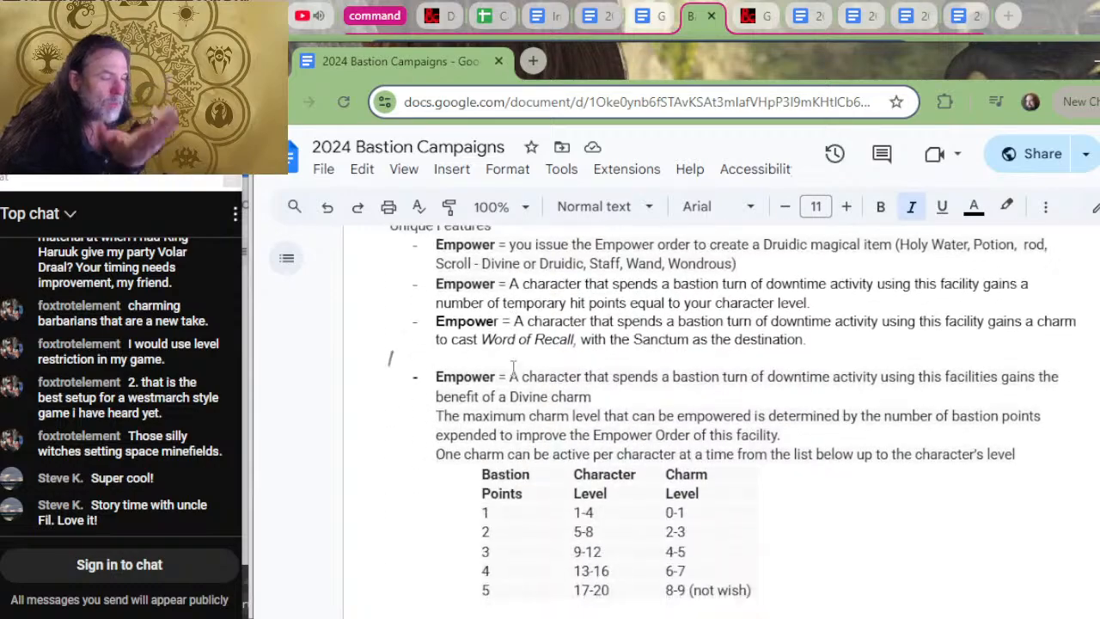
pyautogui.scroll(-1, 513, 367)
pyautogui.press('BackSpace')
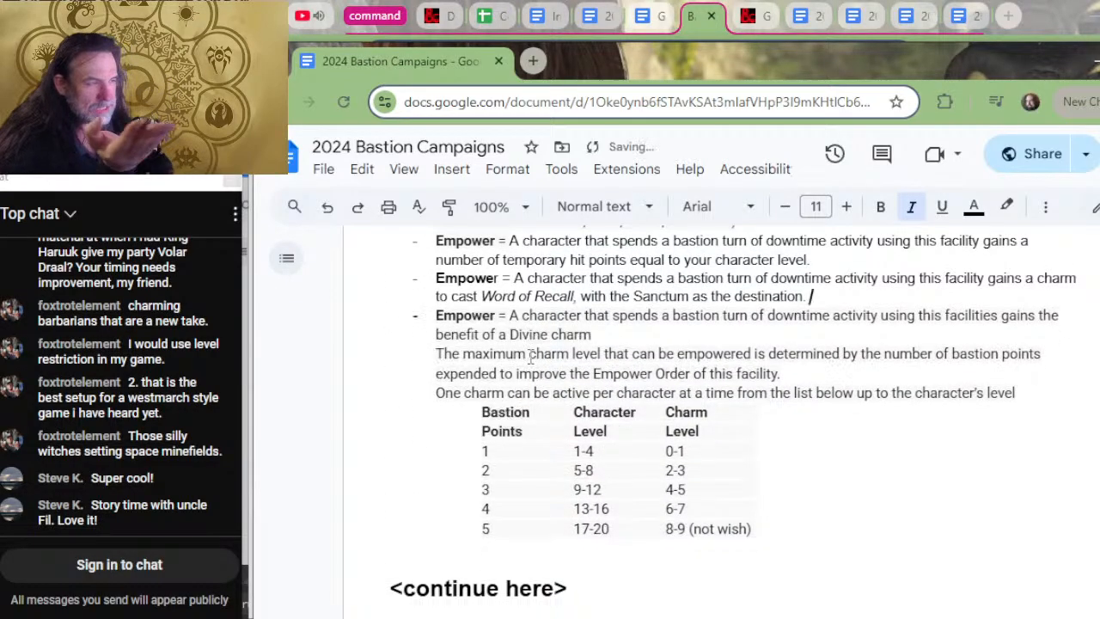
# - Copy the Sanctum's Improve Order and Unique Features lines beneath the Scriptorum heading and delete the <continue here> marker above that heading
pyautogui.scroll(-4, 530, 359)
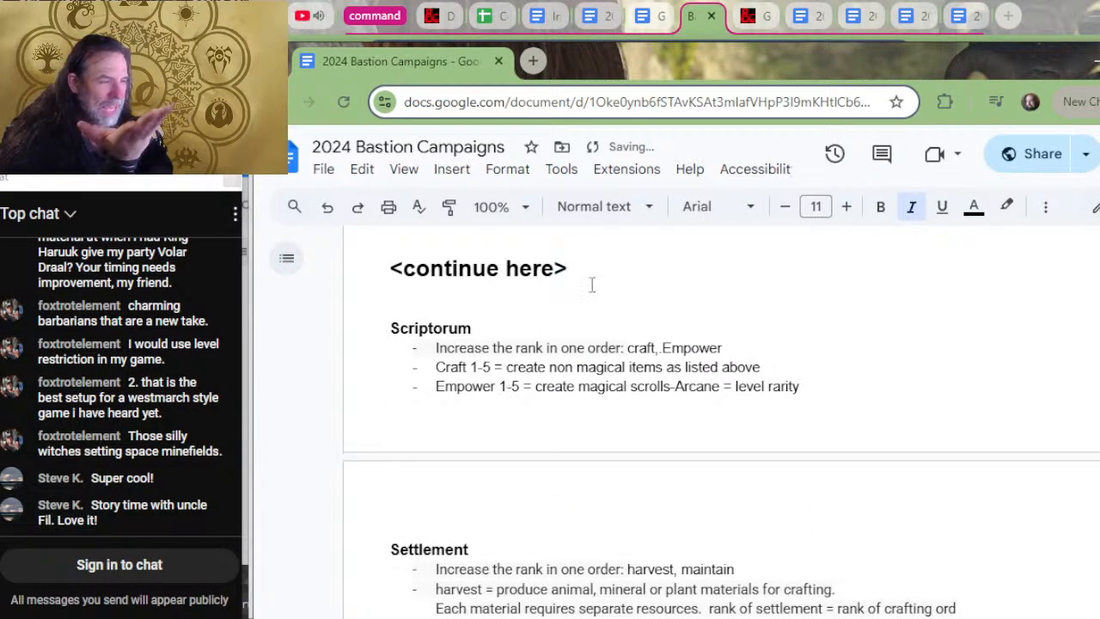
pyautogui.scroll(4, 591, 284)
pyautogui.scroll(3, 591, 372)
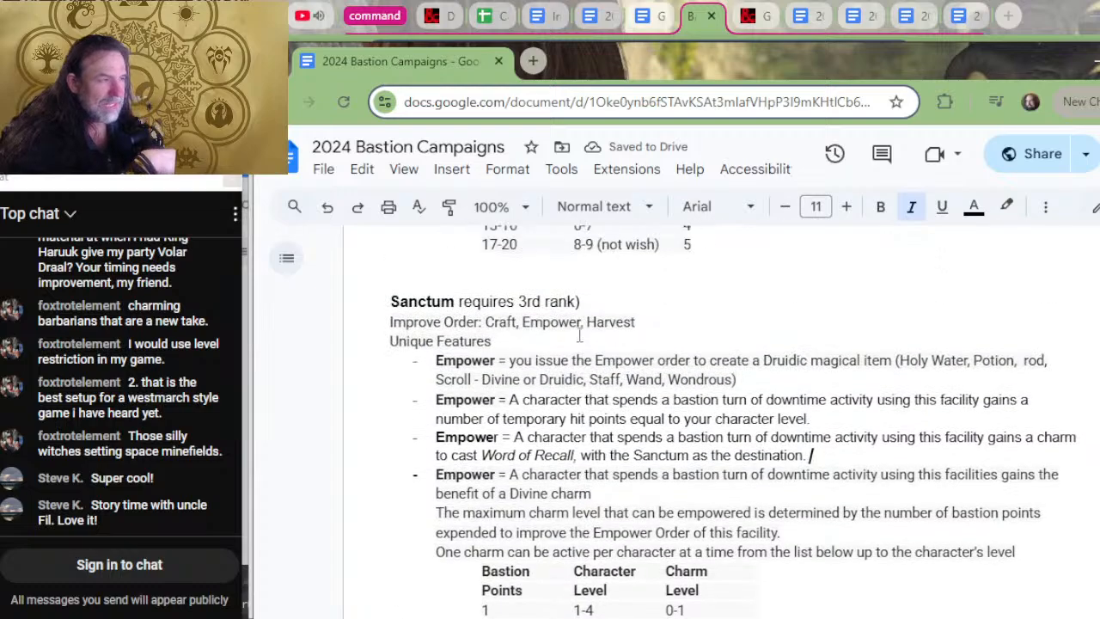
pyautogui.moveTo(669, 329); pyautogui.dragTo(672, 301)
pyautogui.hotkey('ctrl', 'c')
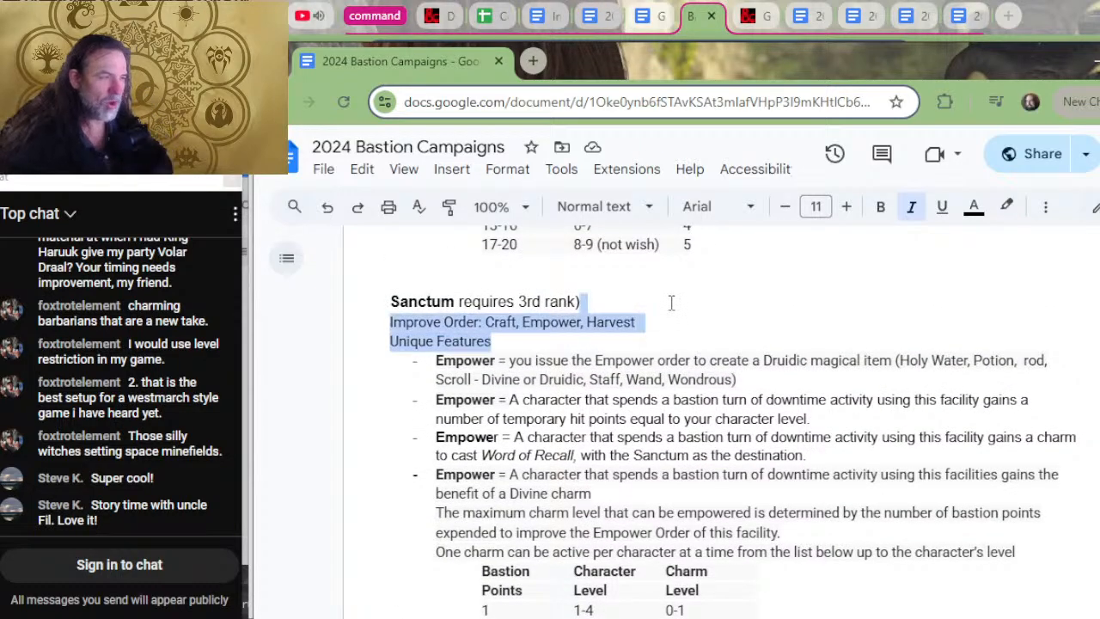
pyautogui.scroll(-4, 537, 481)
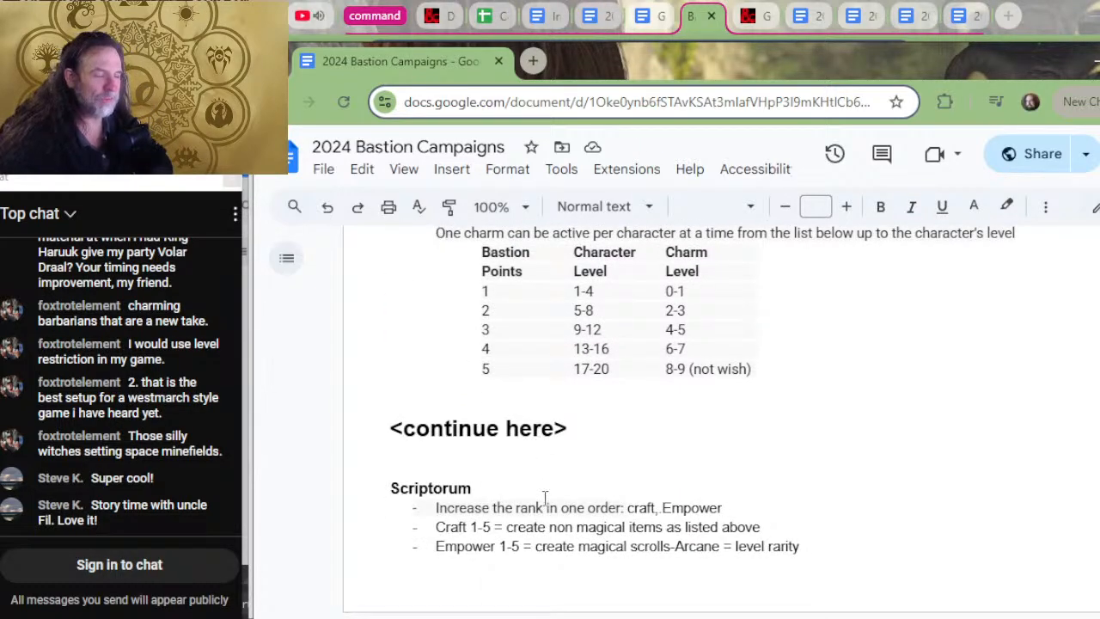
pyautogui.click(545, 490)
pyautogui.press('Return')
pyautogui.hotkey('ctrl', 'v')
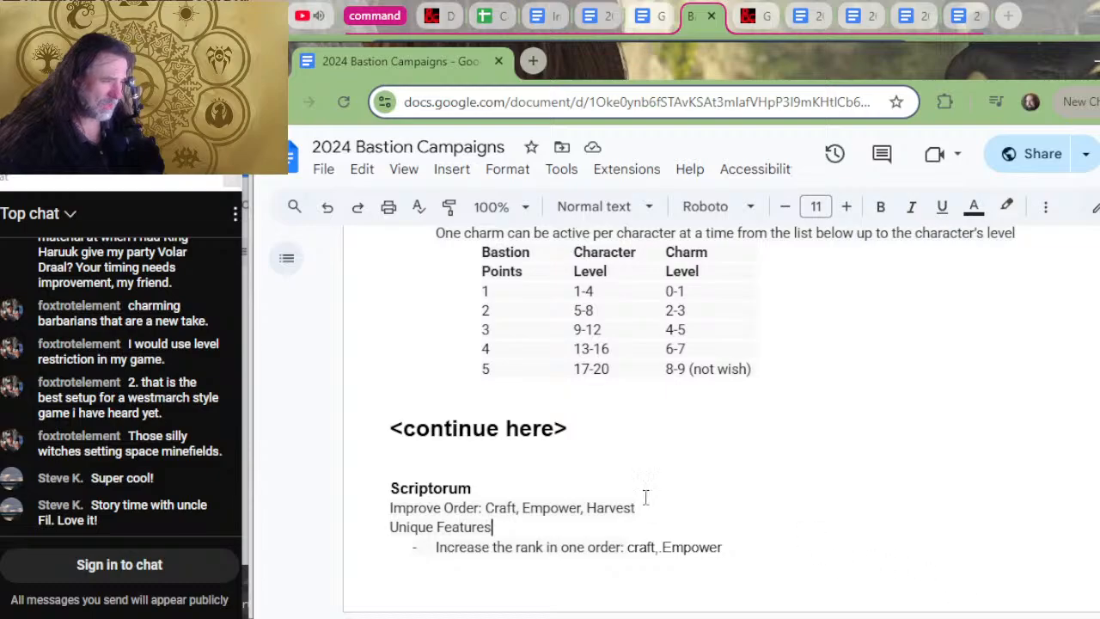
pyautogui.moveTo(631, 425); pyautogui.dragTo(597, 383)
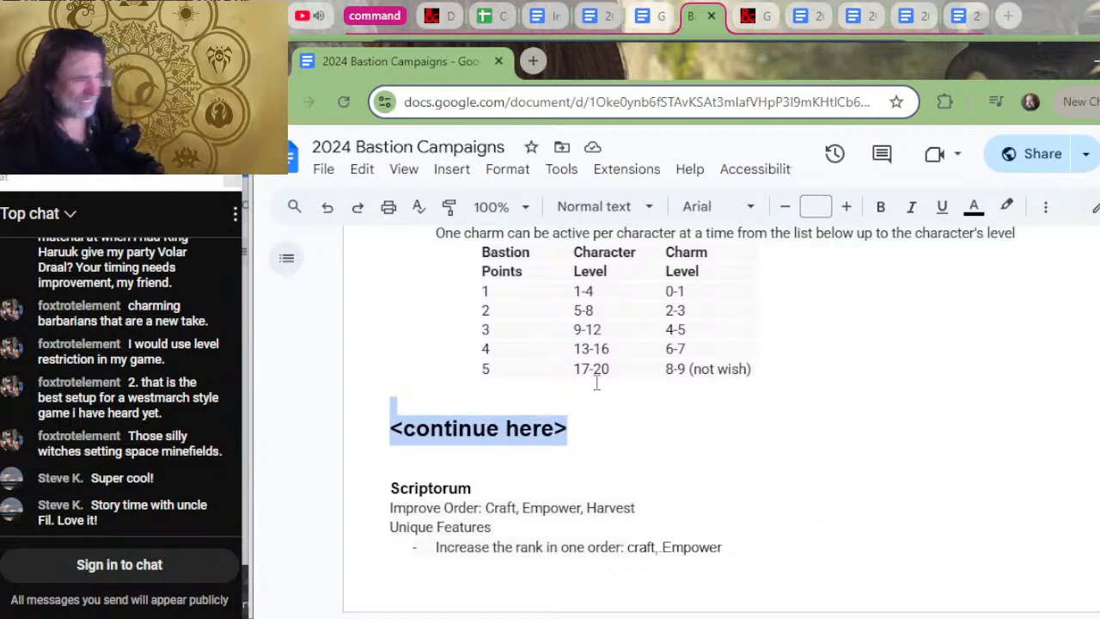
pyautogui.press('BackSpace')
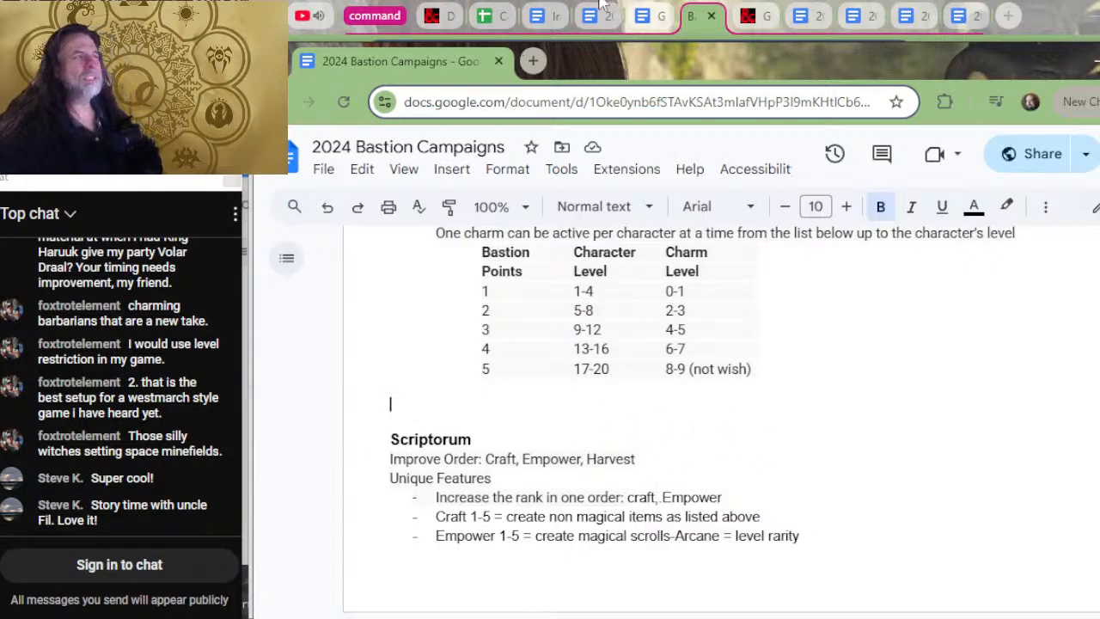
# - Review the Franchise, Maintain, Metause, Recruit and Research rules in the second copy of the Bastion Campaigns document
pyautogui.click(958, 15)
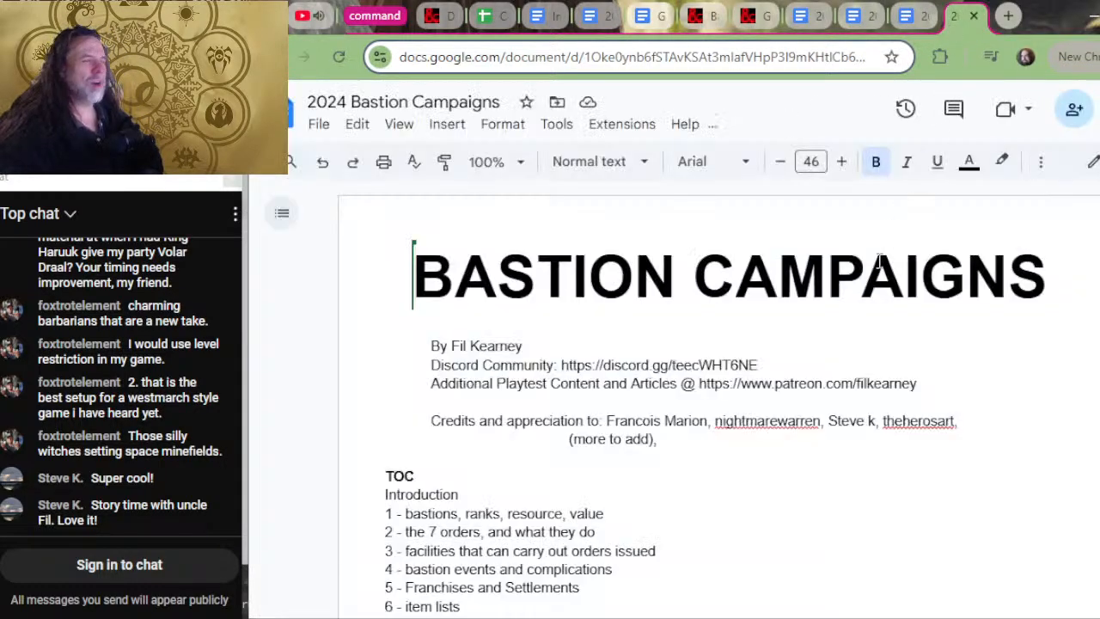
pyautogui.scroll(-20, 878, 265)
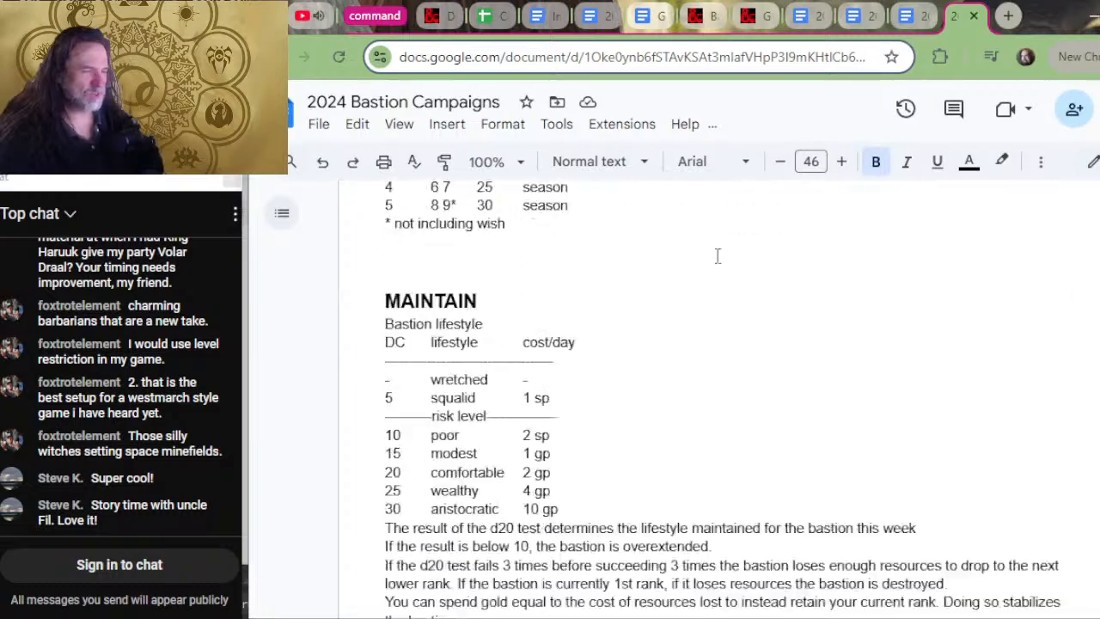
pyautogui.scroll(-20, 718, 255)
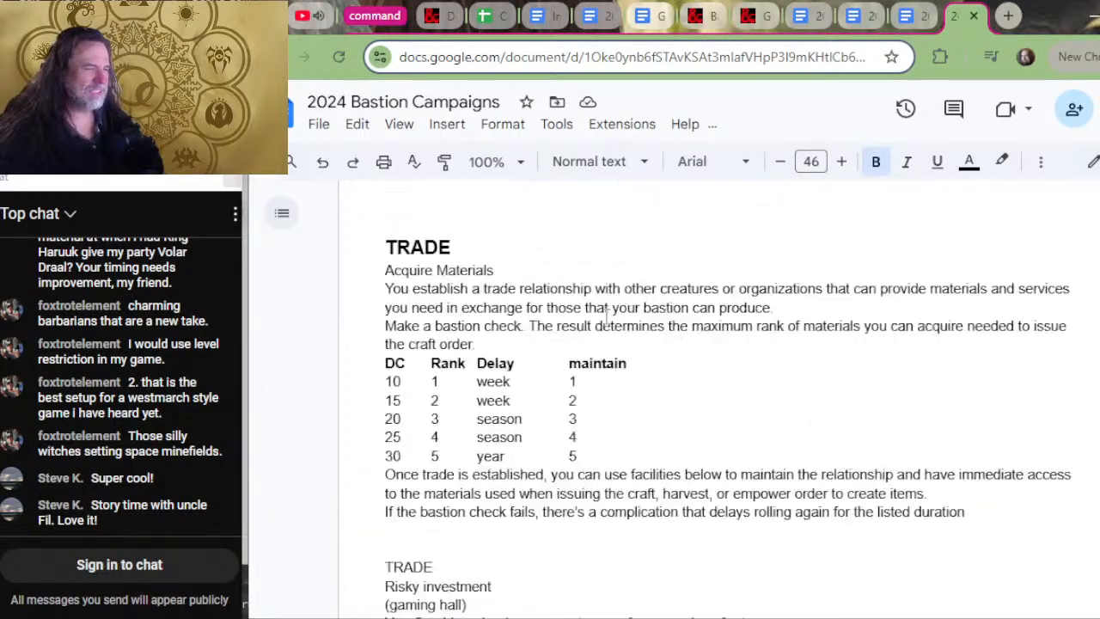
pyautogui.scroll(-6, 609, 319)
pyautogui.scroll(20, 614, 320)
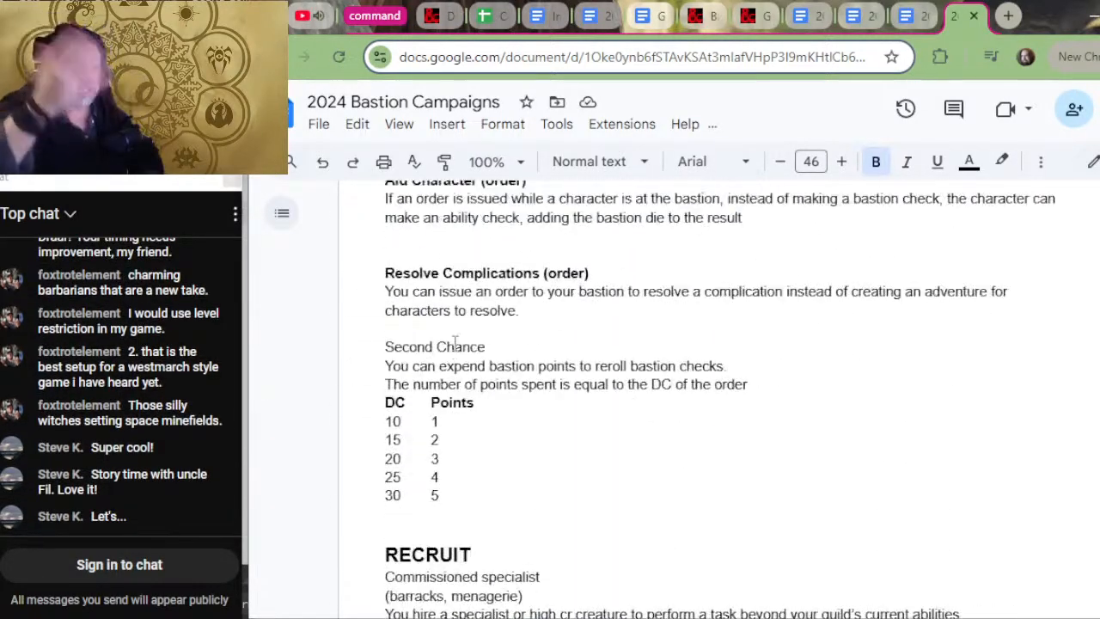
pyautogui.scroll(15, 575, 309)
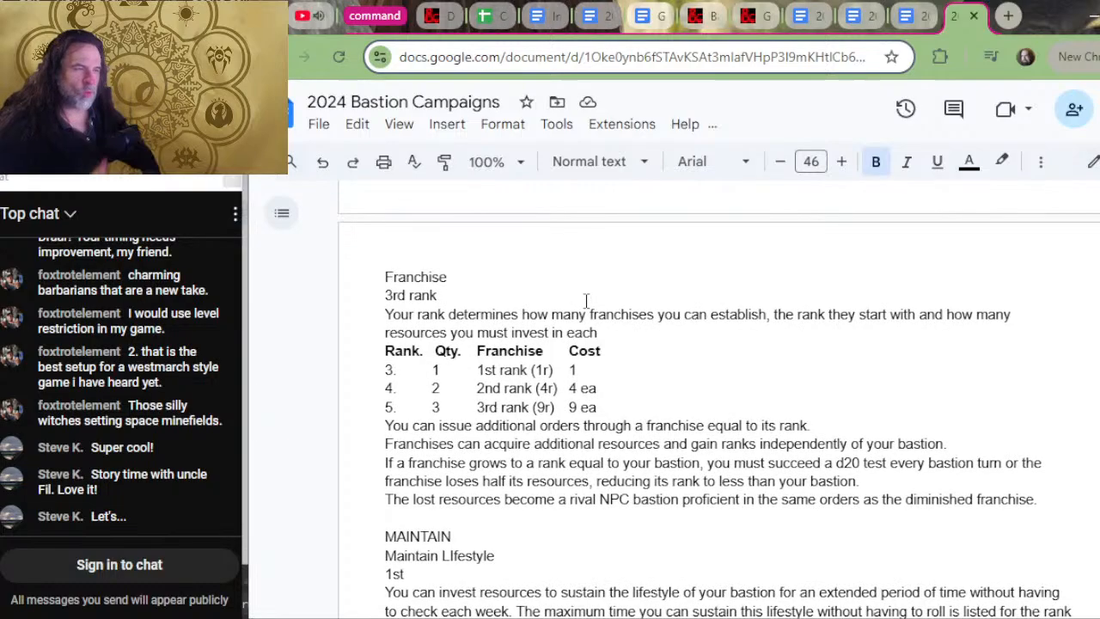
pyautogui.scroll(-4, 562, 258)
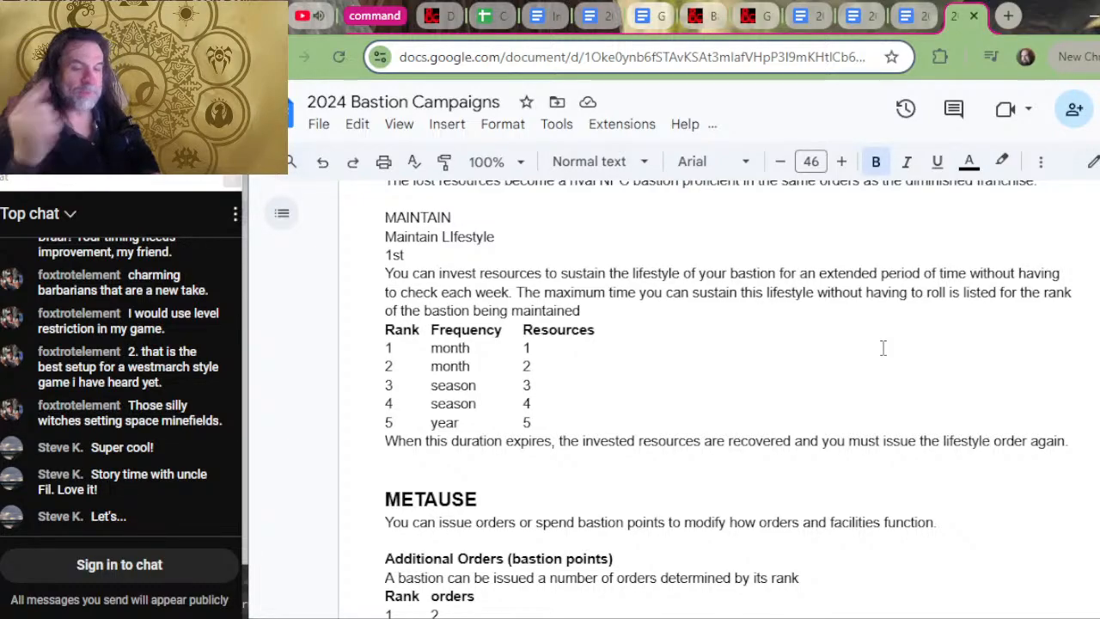
pyautogui.scroll(-10, 780, 358)
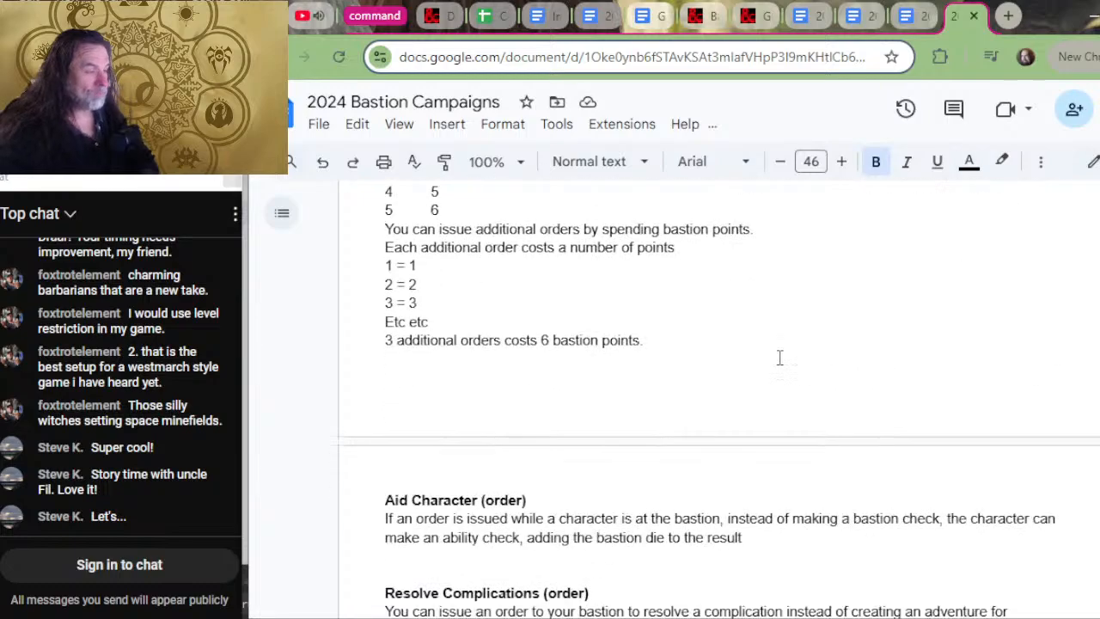
pyautogui.scroll(-2, 775, 366)
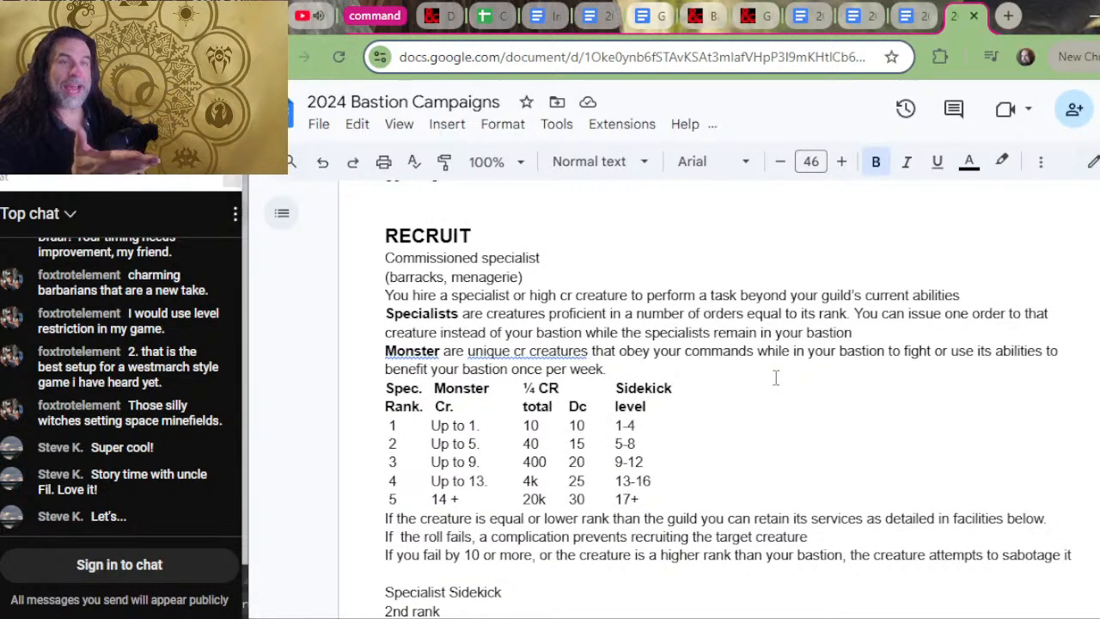
pyautogui.scroll(-4, 776, 378)
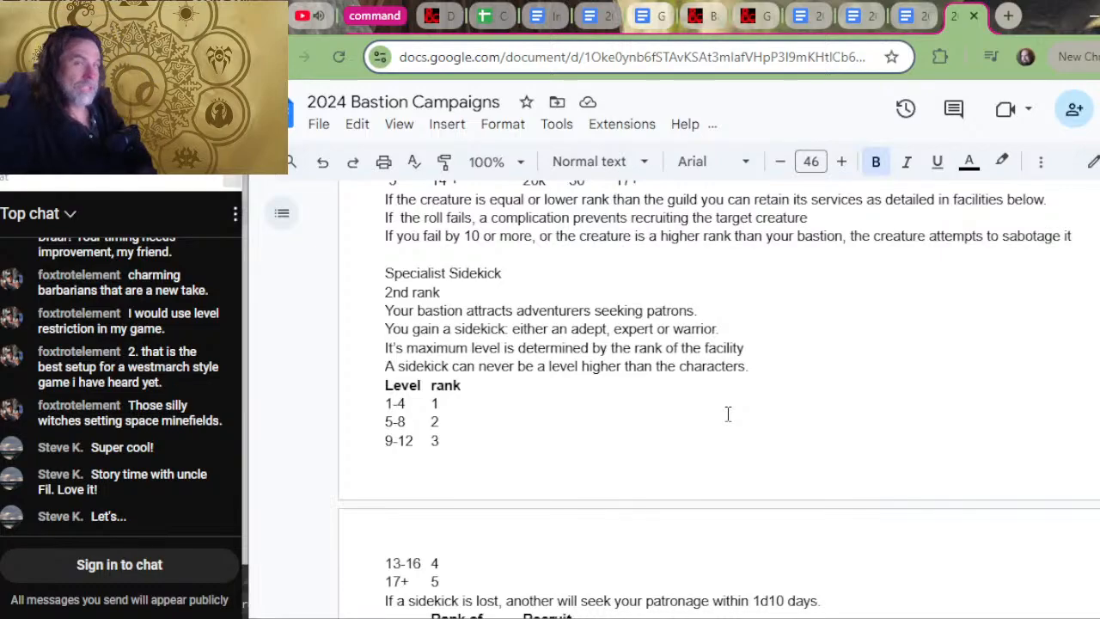
pyautogui.scroll(-6, 743, 427)
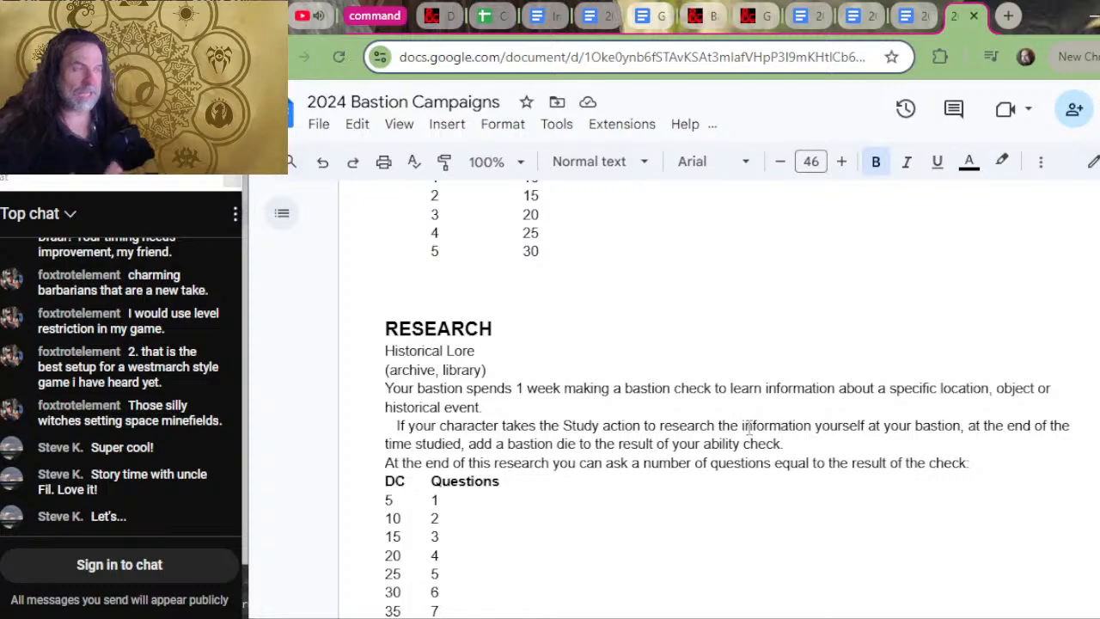
pyautogui.scroll(2, 746, 423)
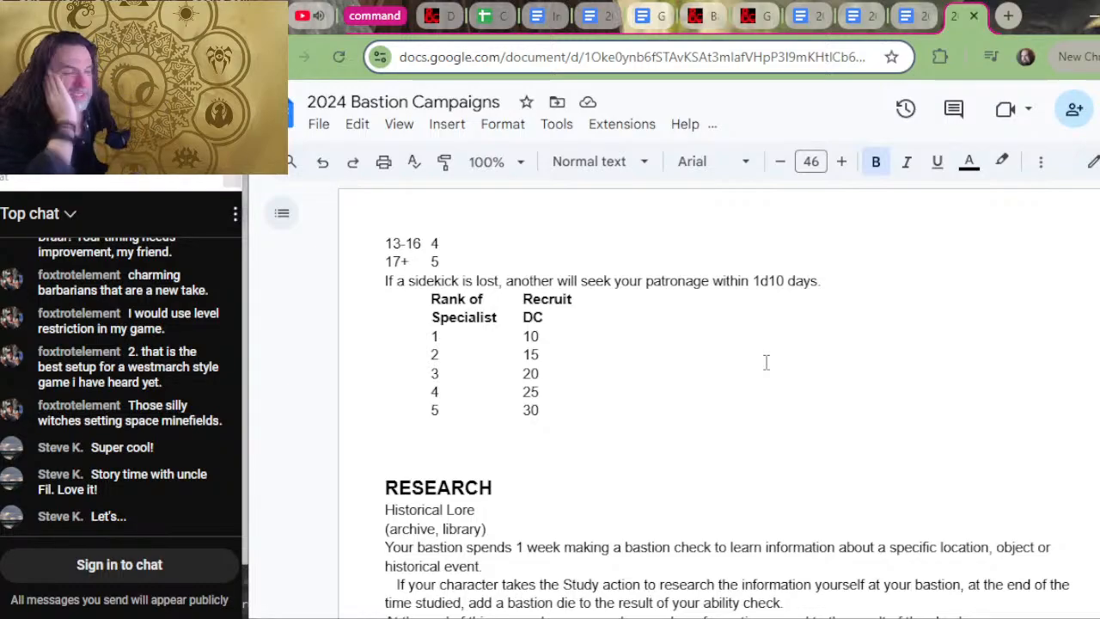
# - Examine the facility size rules and check which orders the facility list assigns to the Sanctum
pyautogui.scroll(-20, 756, 404)
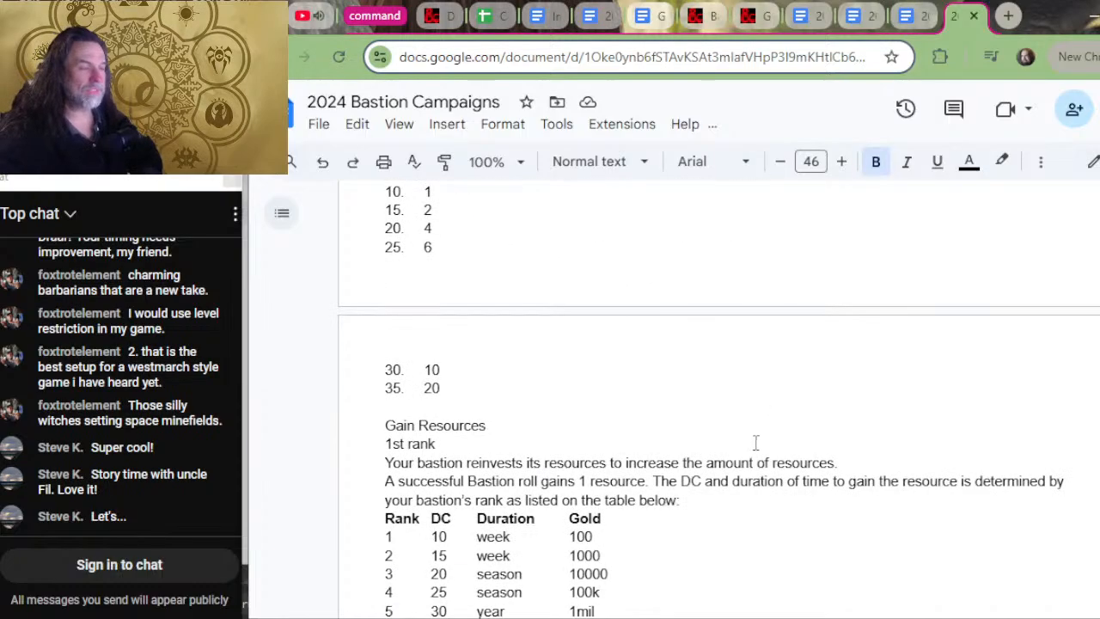
pyautogui.scroll(-10, 735, 454)
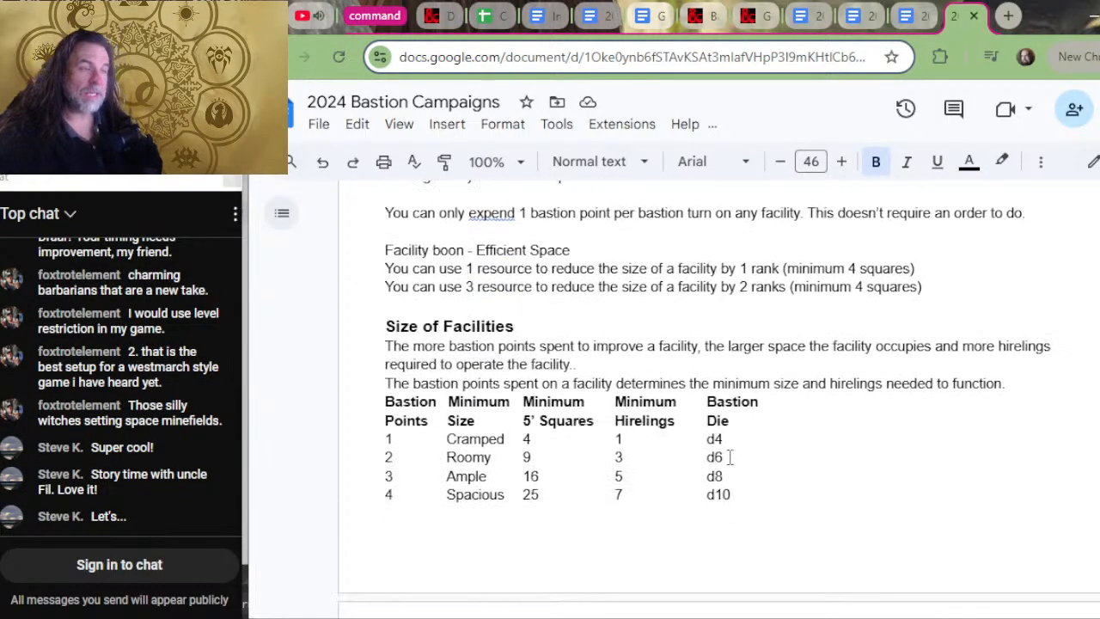
pyautogui.scroll(6, 727, 447)
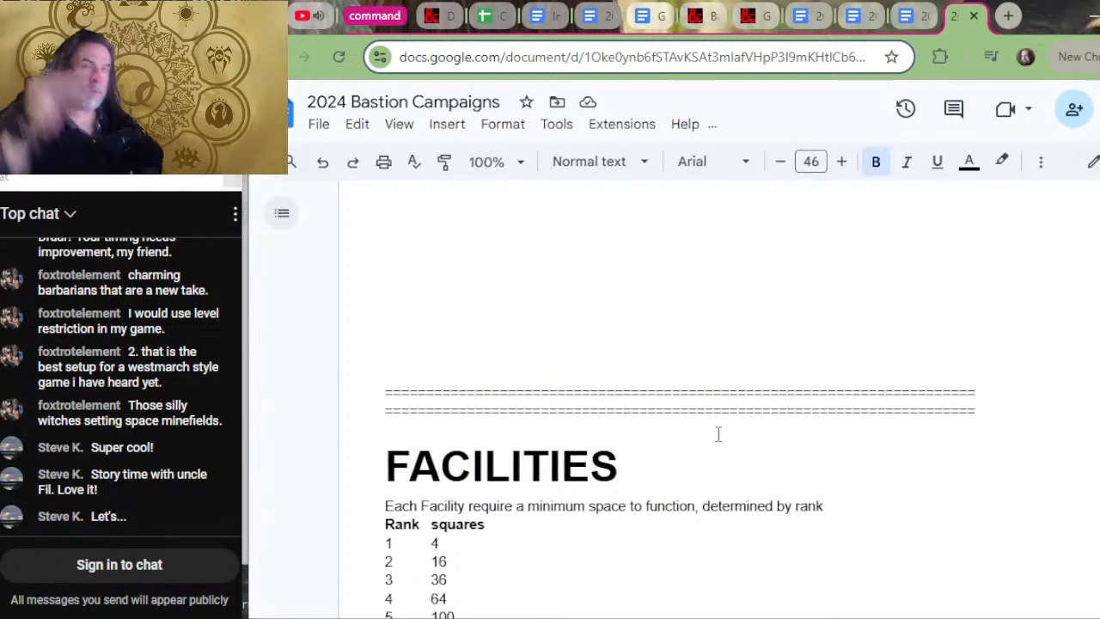
pyautogui.scroll(3, 720, 439)
pyautogui.scroll(-8, 695, 388)
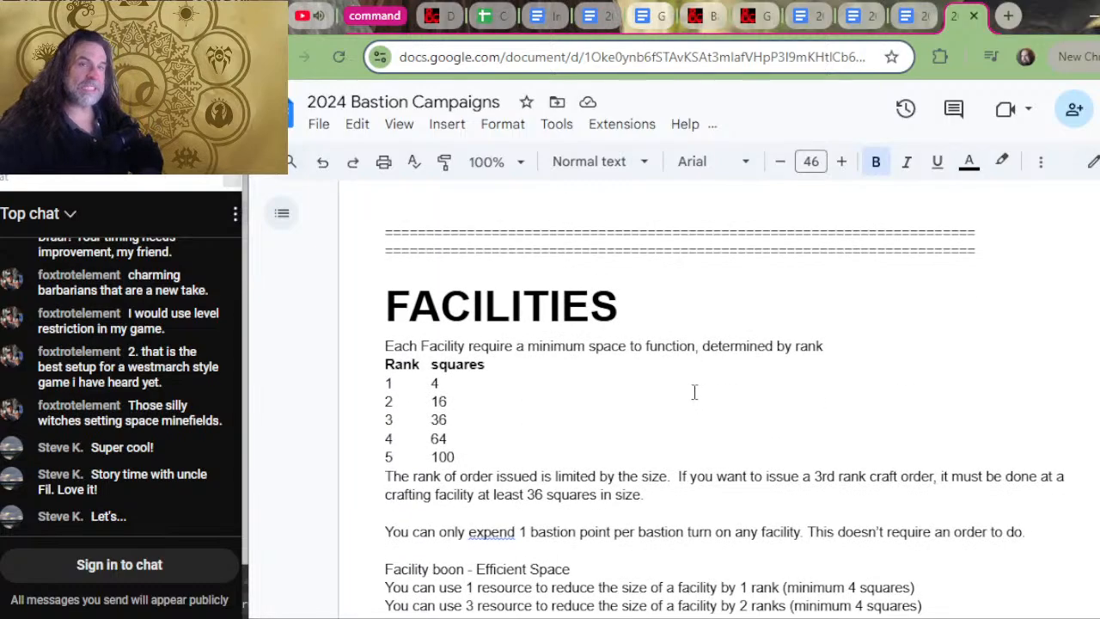
pyautogui.scroll(-8, 674, 396)
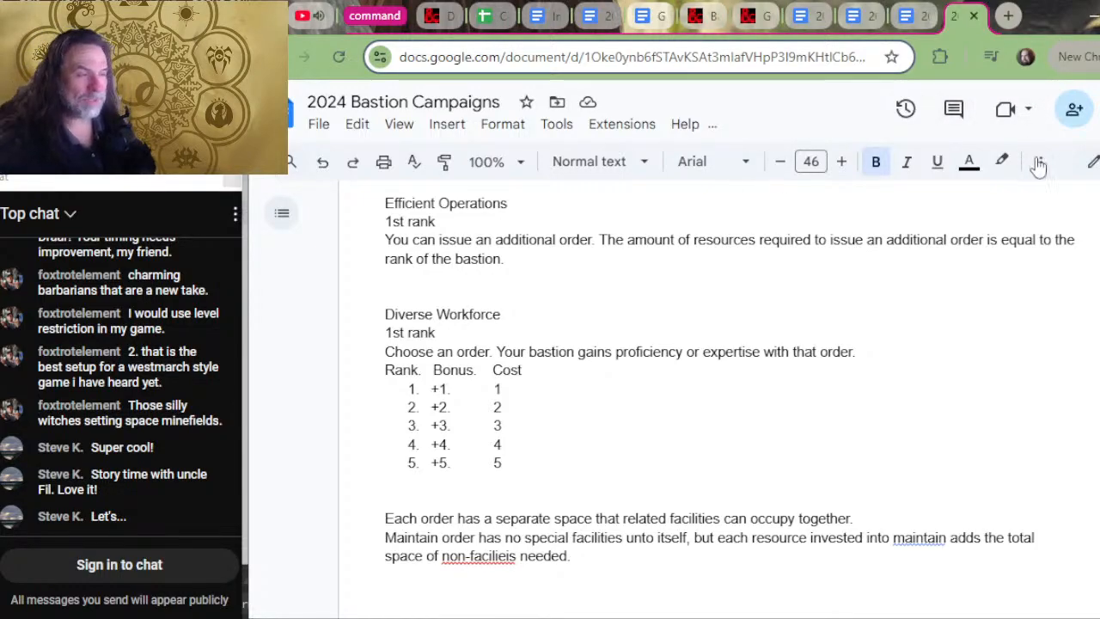
pyautogui.scroll(-1, 707, 334)
pyautogui.scroll(-12, 874, 240)
pyautogui.scroll(5, 817, 218)
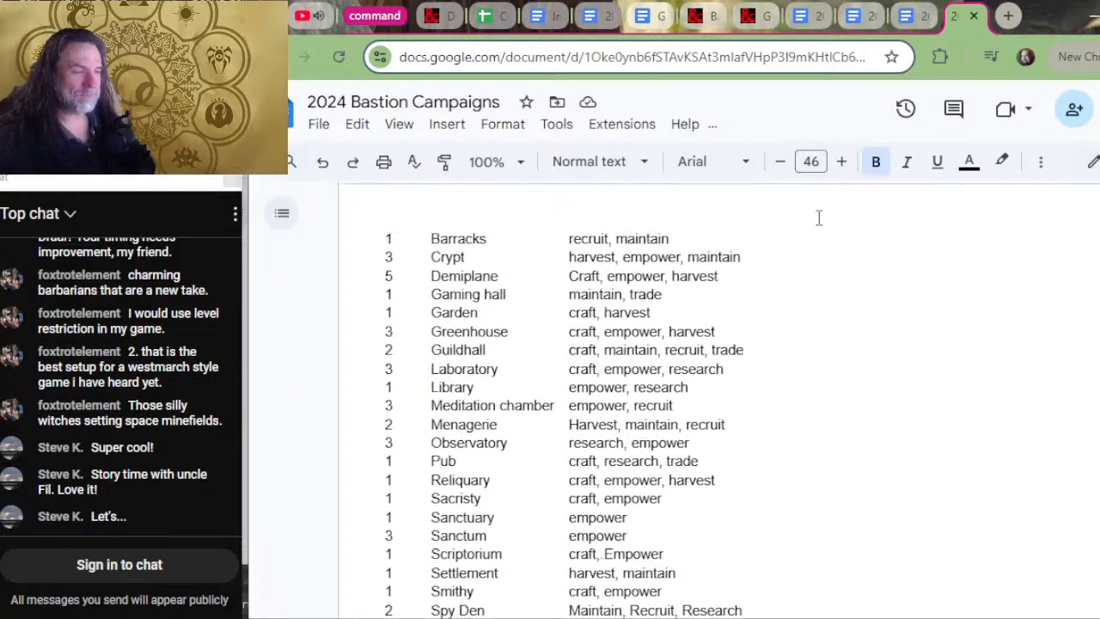
pyautogui.scroll(-2, 747, 207)
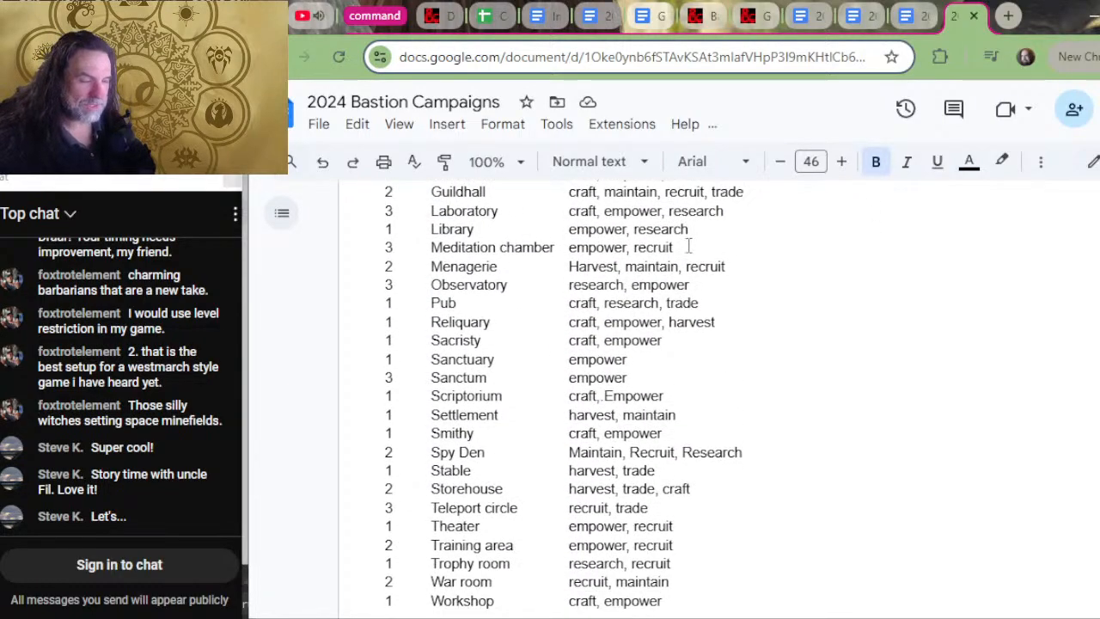
pyautogui.click(661, 376)
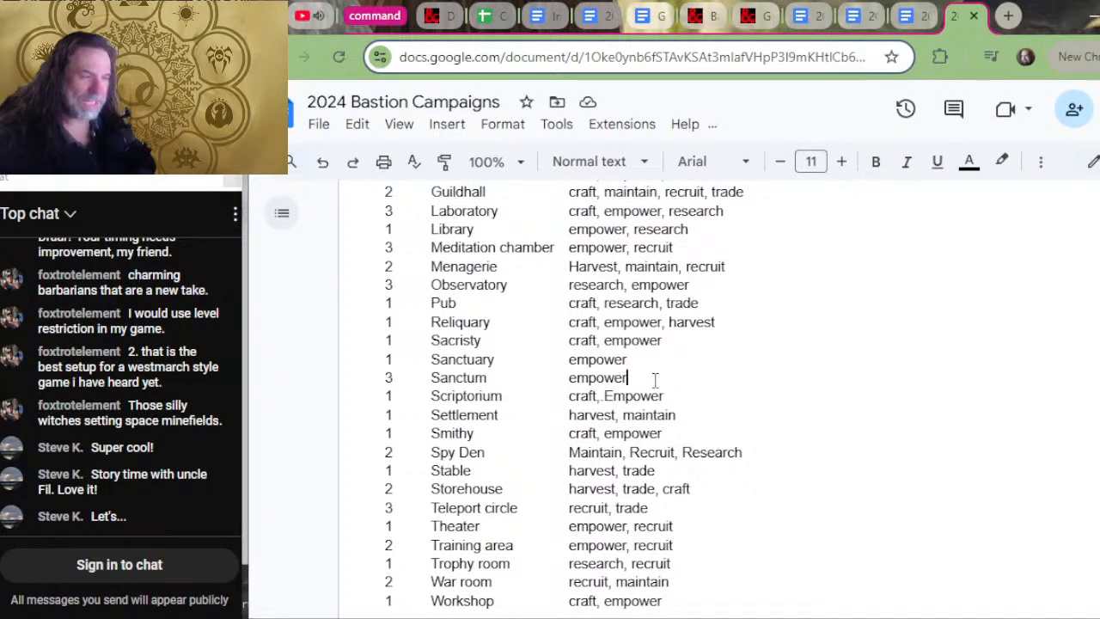
# - Remove Craft and Harvest from the Sanctum's Improve Order line in the working copy, keeping only Empower
pyautogui.hotkey('alt', 'Tab')
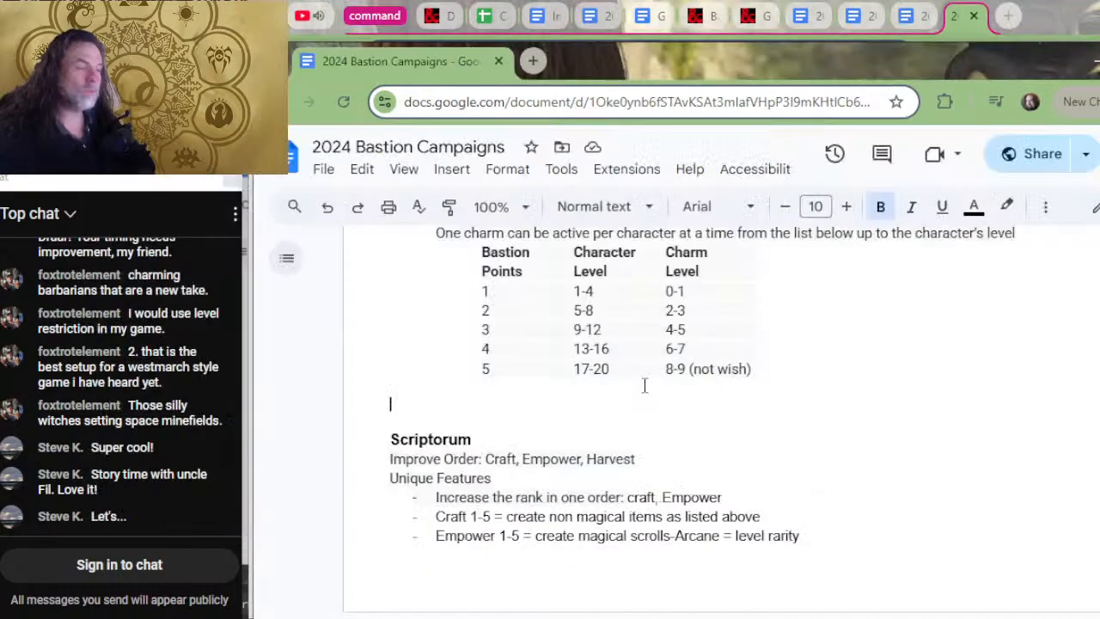
pyautogui.scroll(3, 643, 386)
pyautogui.scroll(1, 643, 386)
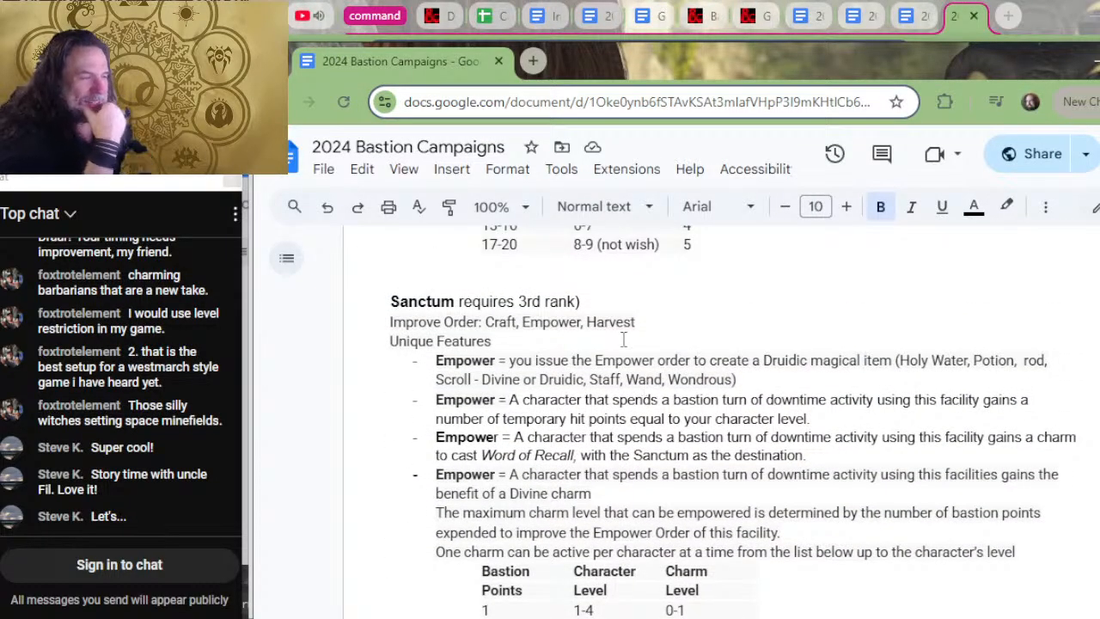
pyautogui.moveTo(638, 323); pyautogui.dragTo(582, 333)
pyautogui.press('BackSpace')
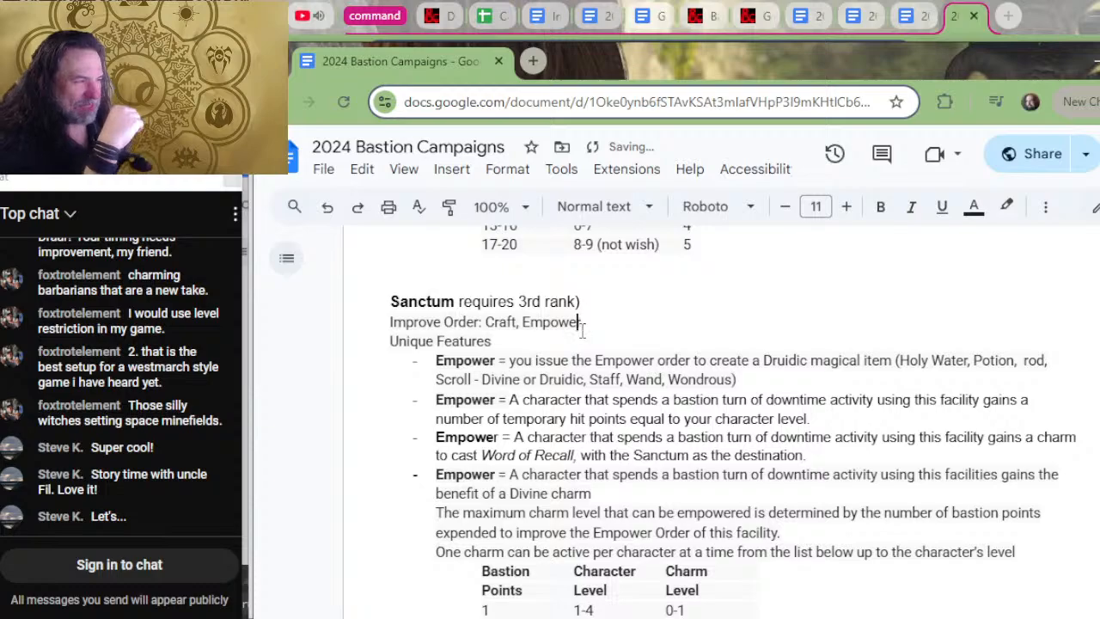
pyautogui.hotkey('ctrl', 'Left')
pyautogui.press('BackSpace')
pyautogui.press('BackSpace')
pyautogui.press('BackSpace')
pyautogui.press('BackSpace')
pyautogui.press('BackSpace')
pyautogui.press('BackSpace')
pyautogui.press('BackSpace')
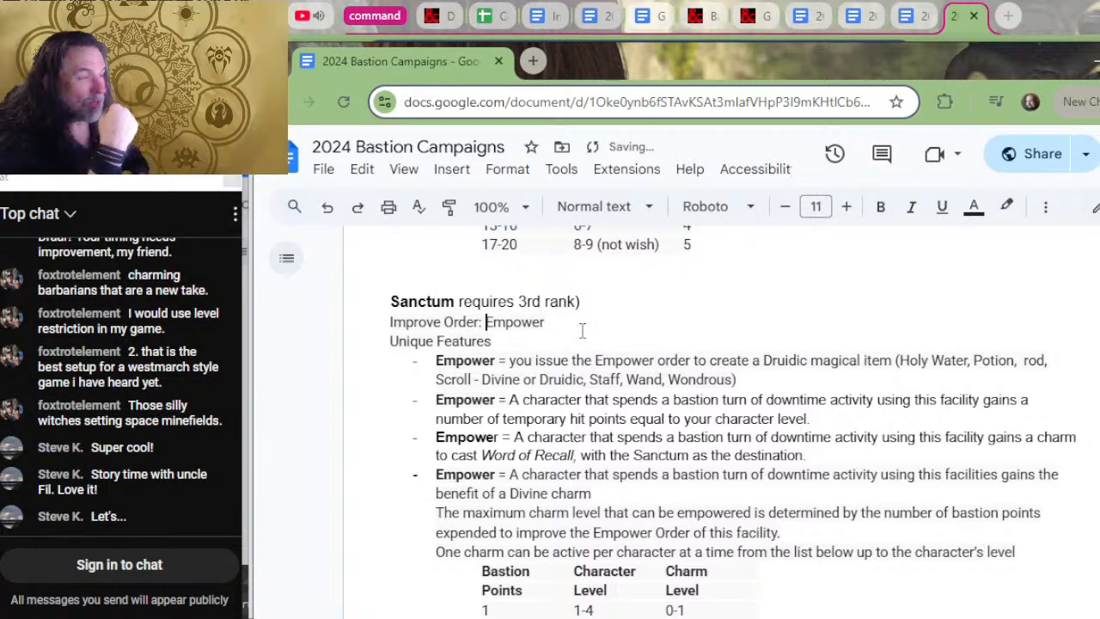
# - Check the Magic Items and Charms list in the reference copy for the item types assigned to the Sanctuary and Sanctum
pyautogui.scroll(6, 582, 330)
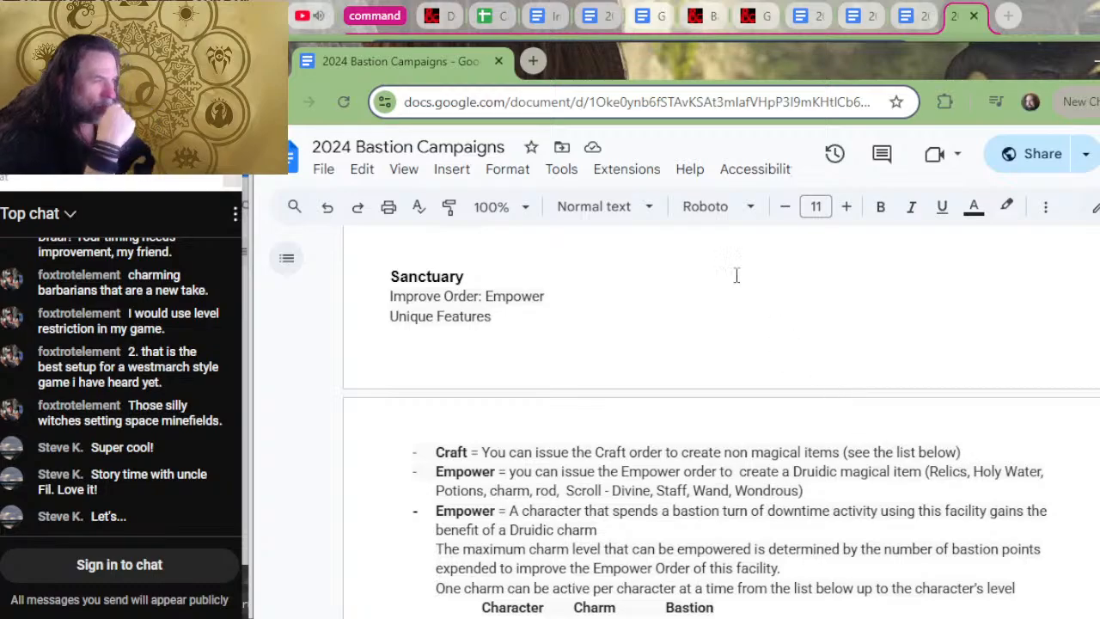
pyautogui.click(901, 17)
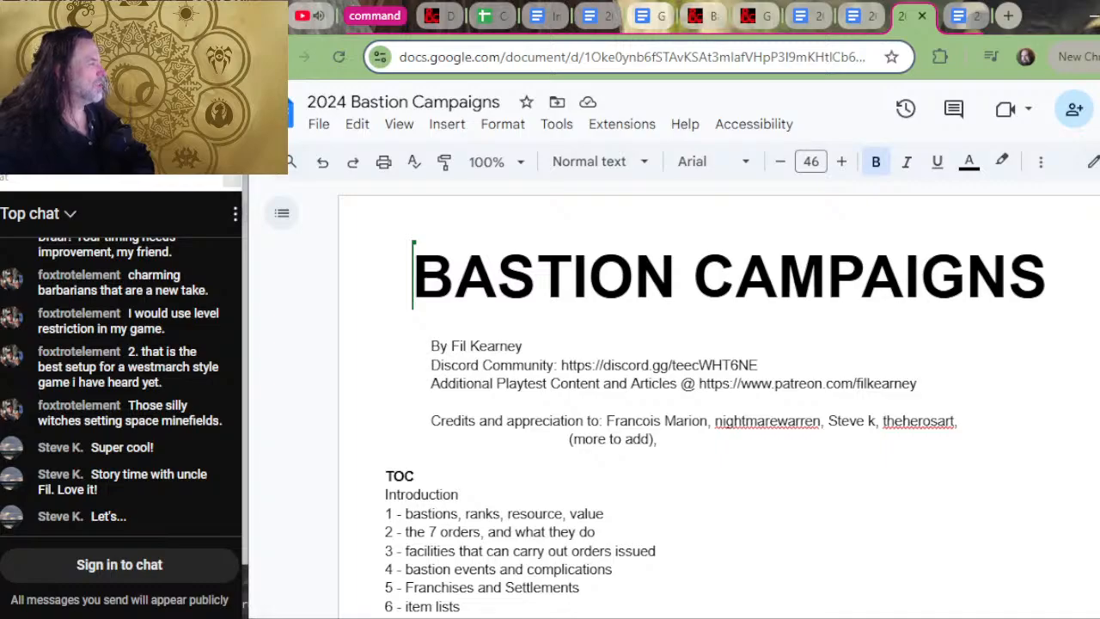
pyautogui.scroll(-15, 718, 395)
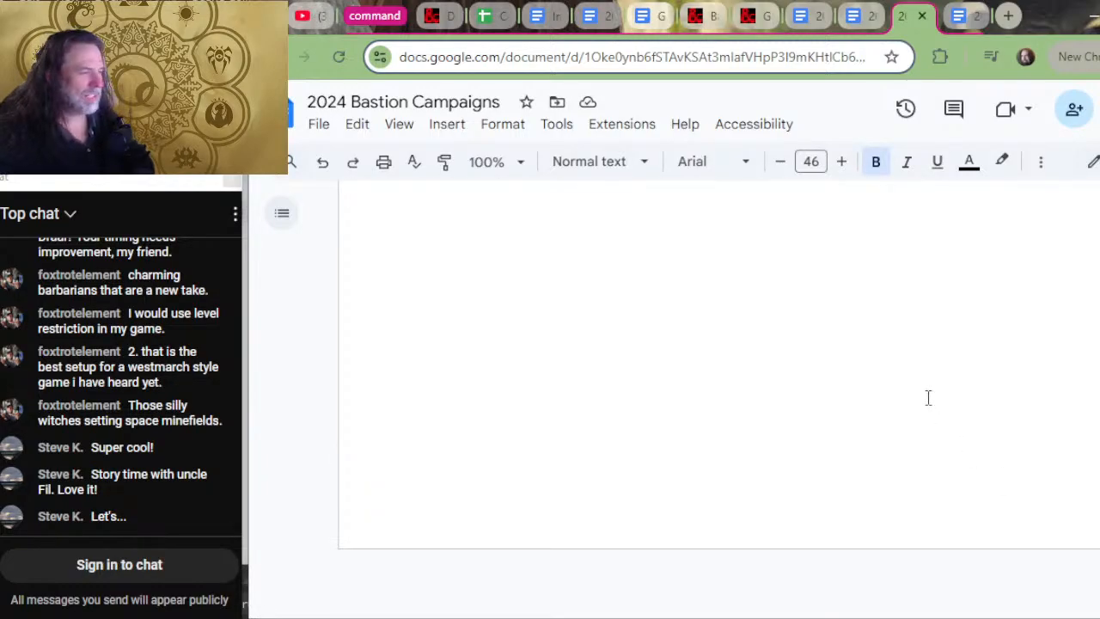
pyautogui.scroll(20, 928, 398)
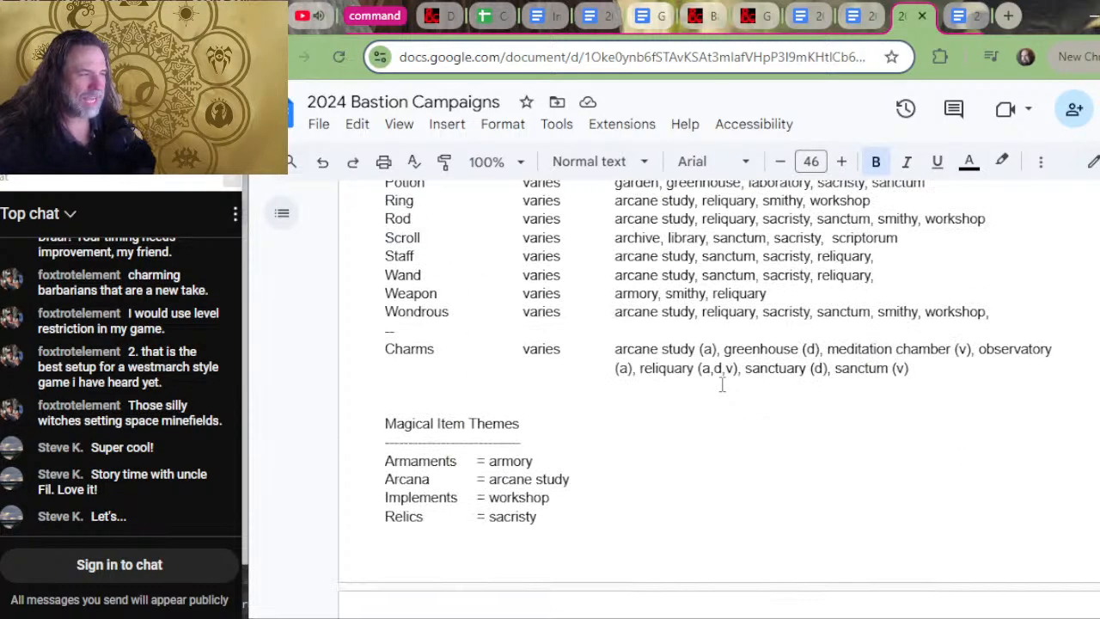
pyautogui.scroll(7, 722, 385)
pyautogui.scroll(-4, 732, 373)
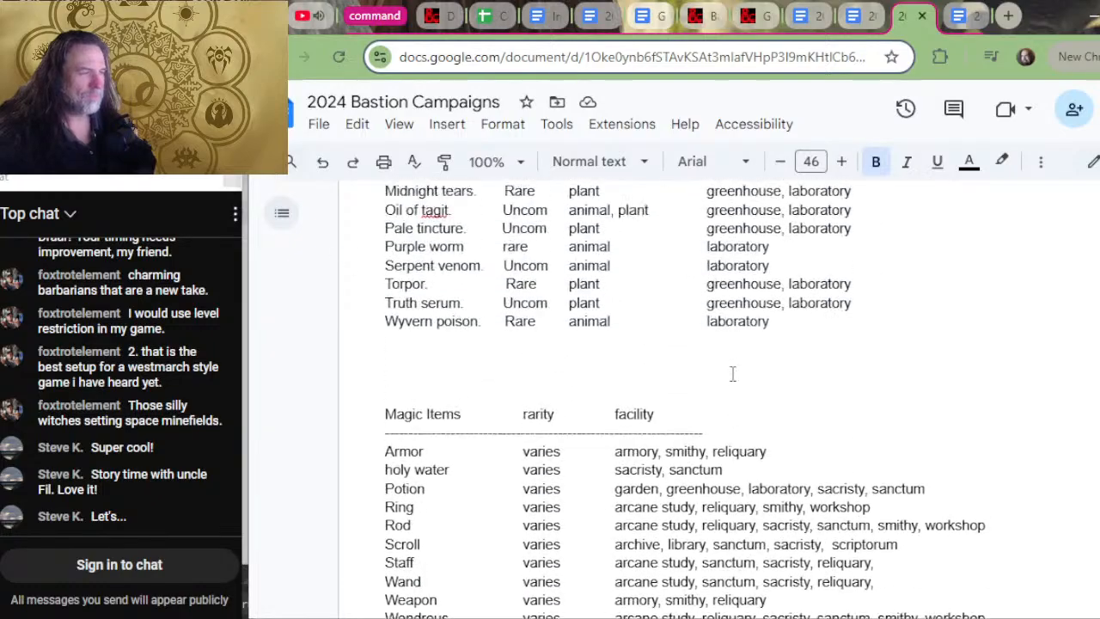
pyautogui.scroll(10, 733, 373)
pyautogui.scroll(-20, 734, 370)
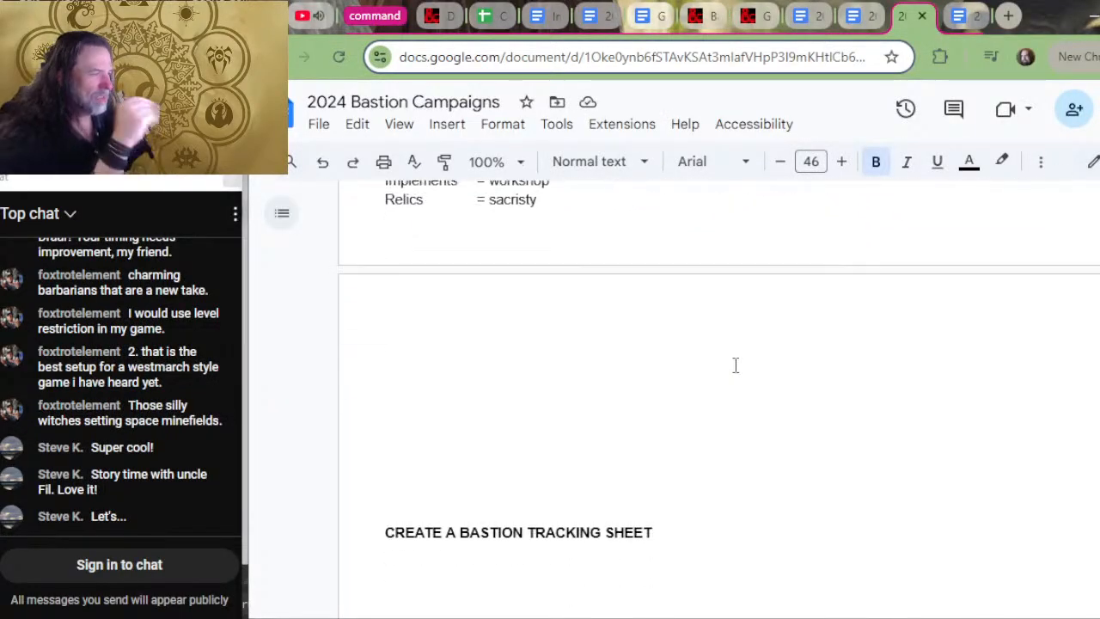
pyautogui.scroll(4, 735, 365)
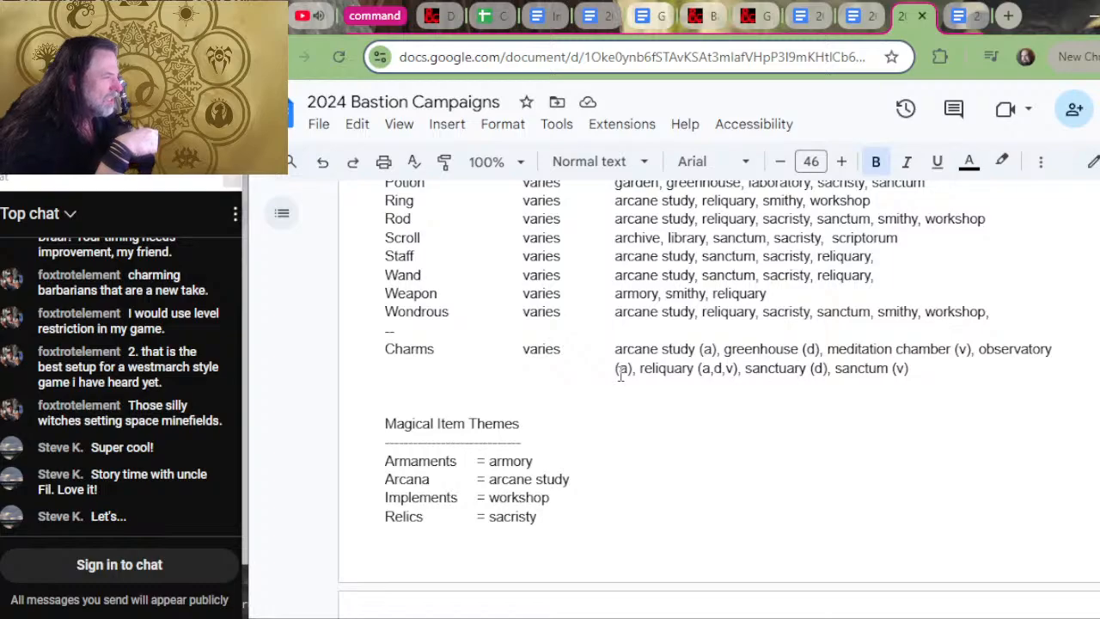
pyautogui.click(858, 313)
# - Add an empty feature bullet below the Sanctum's magical item Empower feature in the working copy
pyautogui.hotkey('alt', 'Tab')
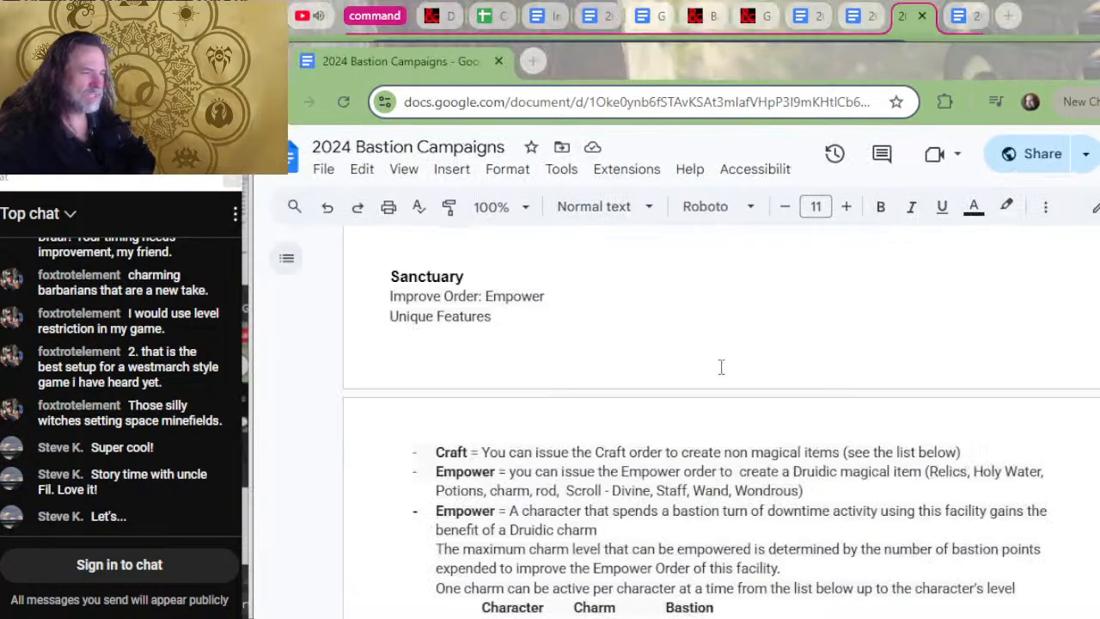
pyautogui.scroll(-5, 649, 434)
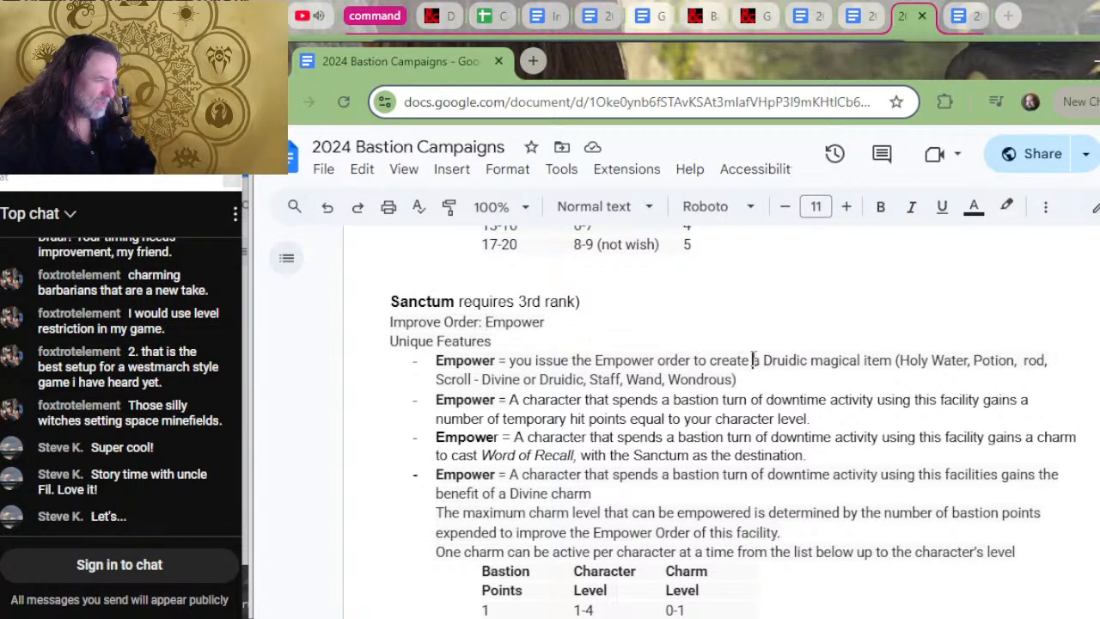
pyautogui.moveTo(753, 359); pyautogui.dragTo(563, 379)
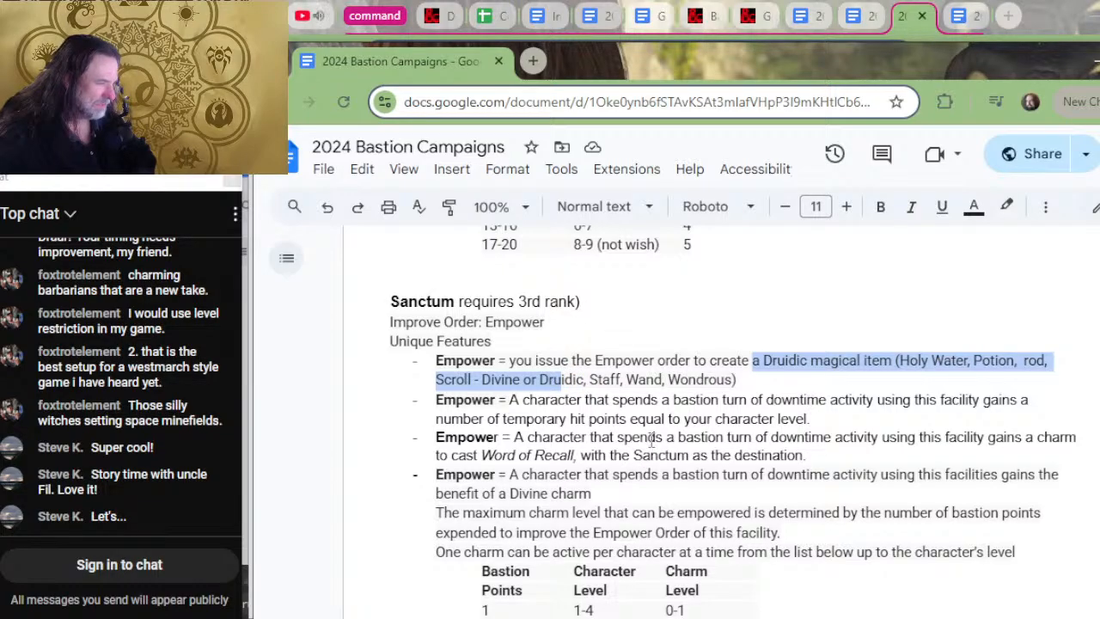
pyautogui.click(822, 376)
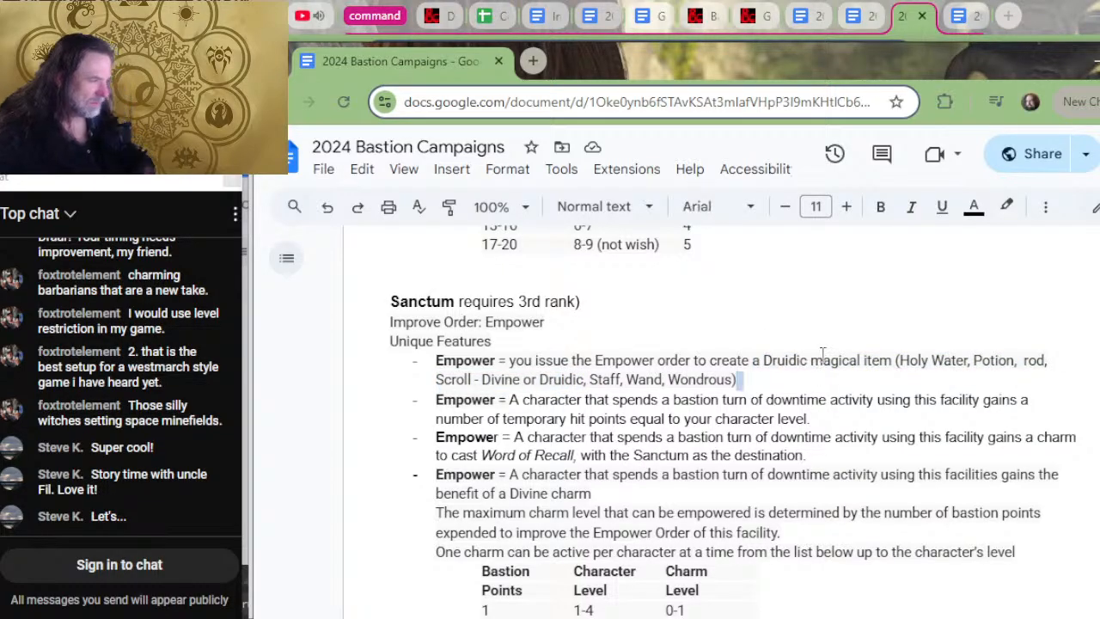
pyautogui.press('Return')
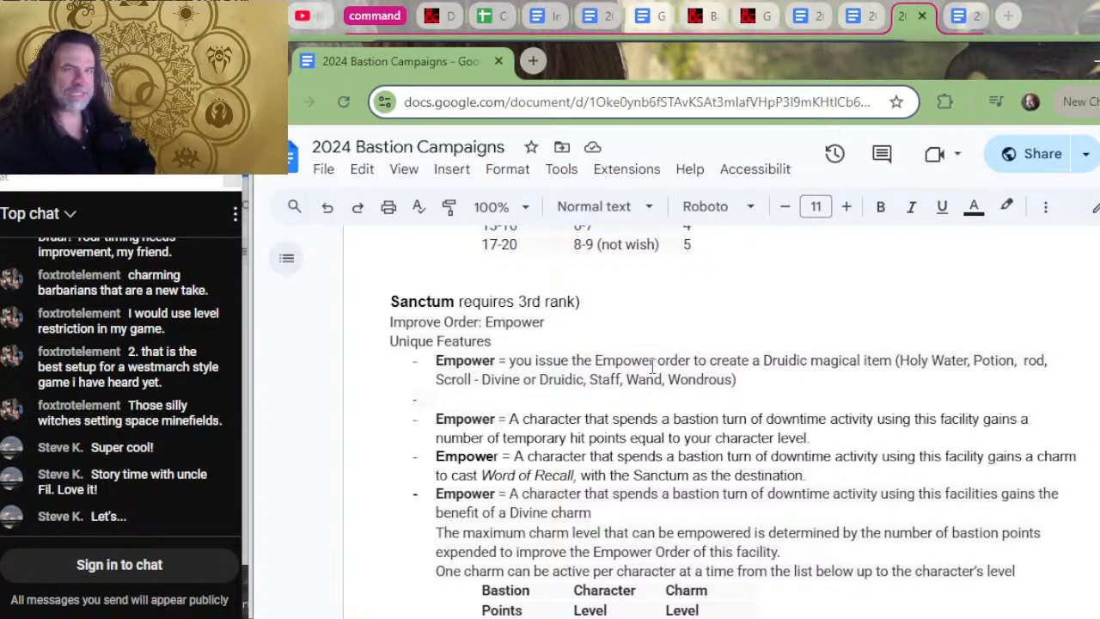
# - Examine the magic item, poison, food and siege equipment lists in the reference copy for items assigned to the Sanctum
pyautogui.hotkey('alt', 'Tab')
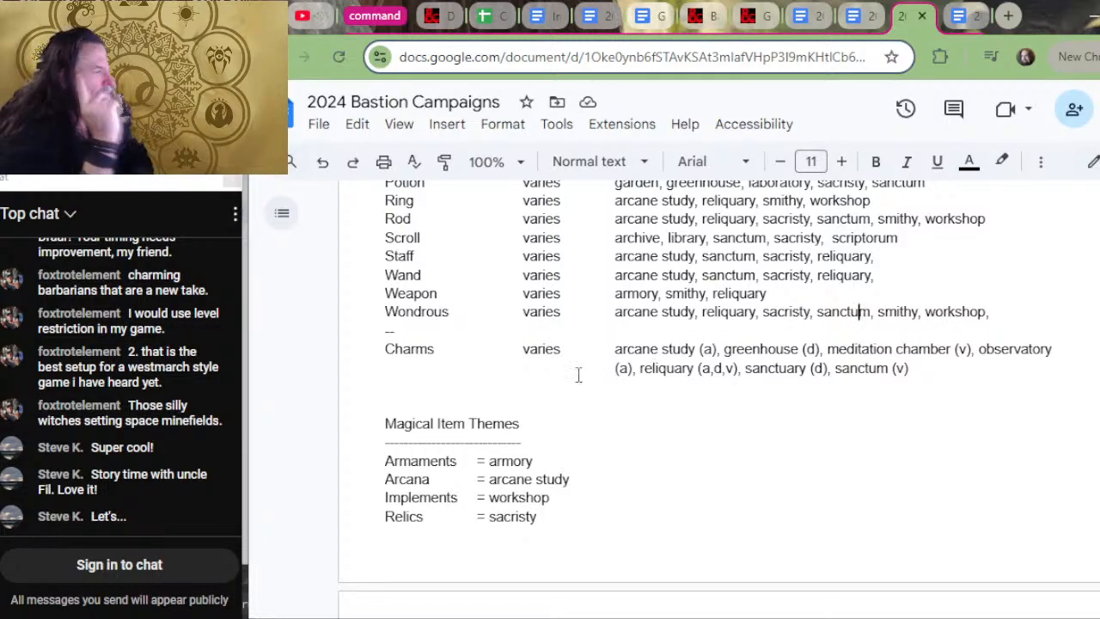
pyautogui.scroll(4, 584, 392)
pyautogui.scroll(2, 589, 407)
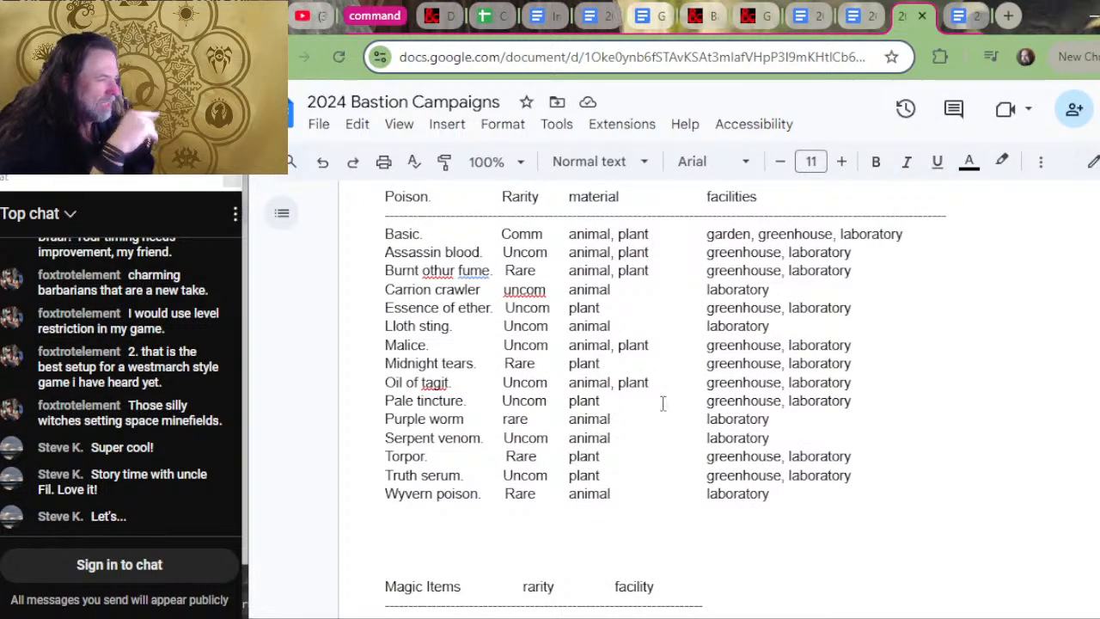
pyautogui.scroll(2, 662, 402)
pyautogui.scroll(-2, 662, 401)
pyautogui.scroll(-3, 662, 401)
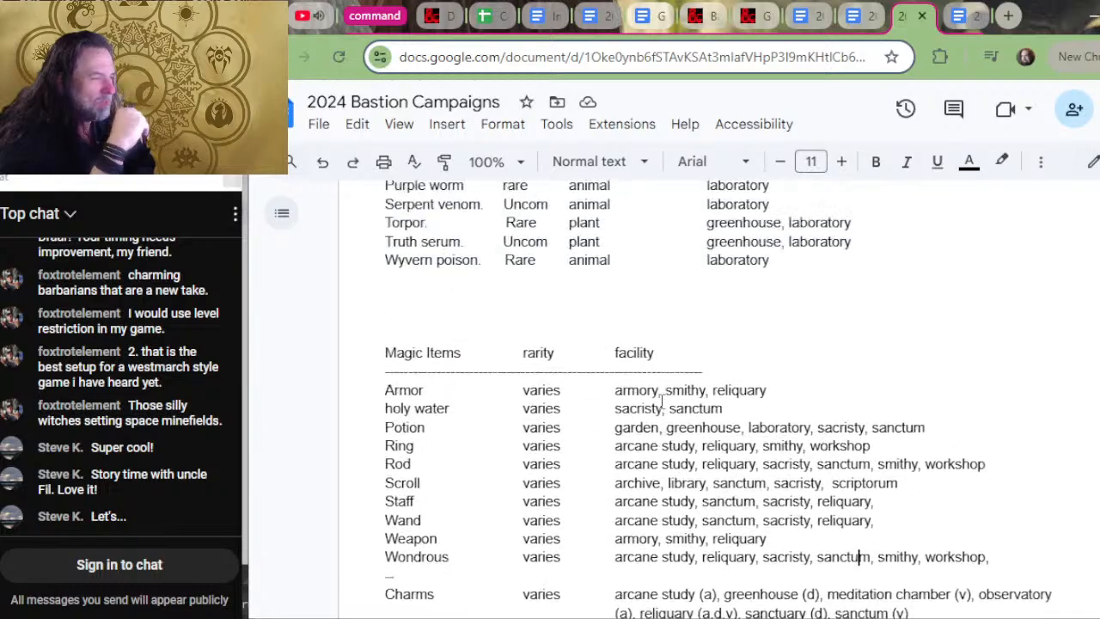
pyautogui.scroll(5, 705, 412)
pyautogui.scroll(-2, 773, 434)
pyautogui.scroll(4, 826, 455)
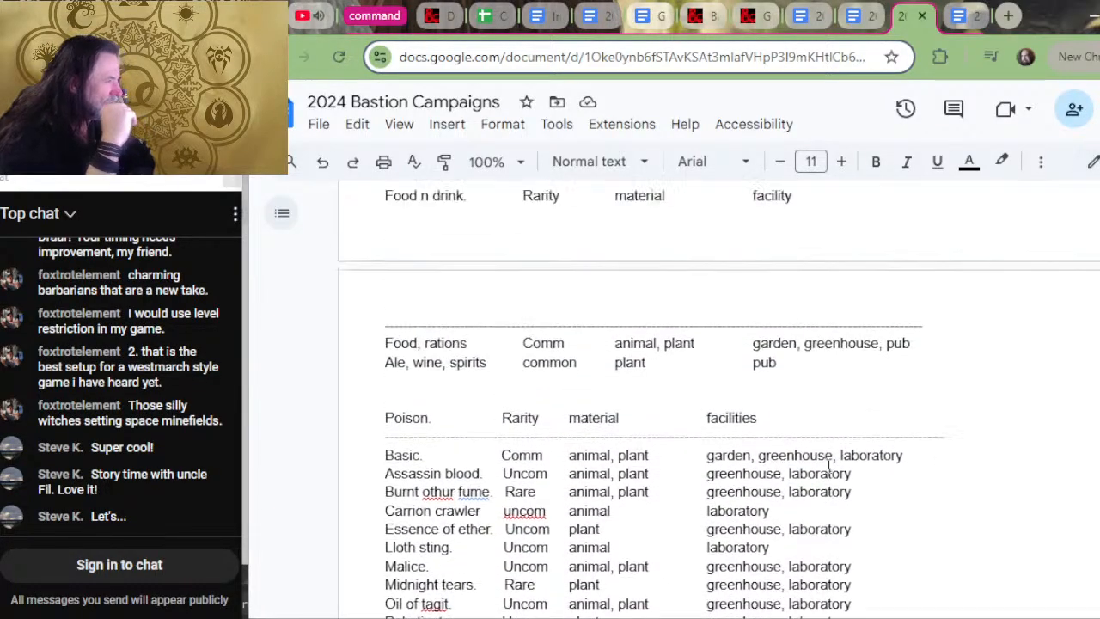
pyautogui.scroll(2, 808, 434)
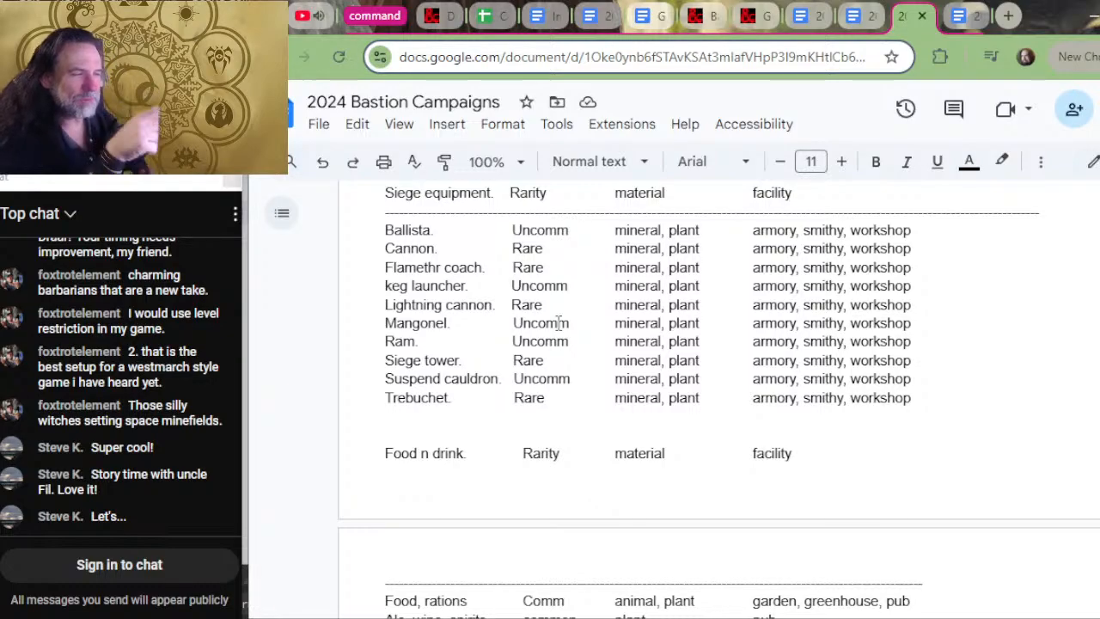
# - Examine the vehicles, mounts and adventuring gear lists for items assigned to the Sanctuary or Sanctum
pyautogui.scroll(-5, 751, 258)
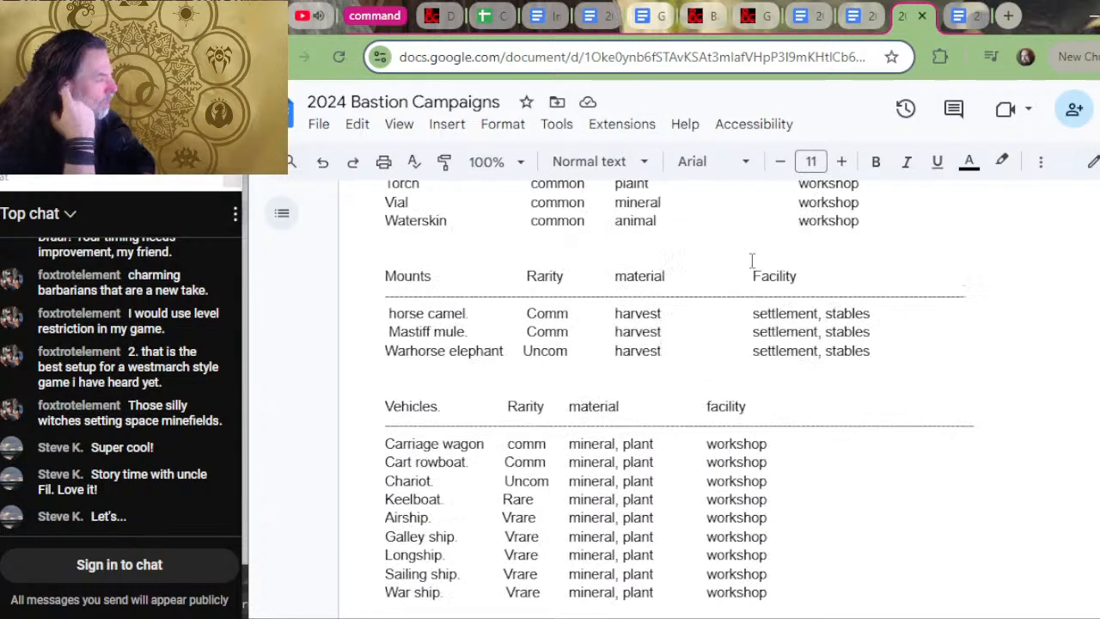
pyautogui.scroll(1, 774, 377)
pyautogui.scroll(2, 774, 377)
pyautogui.scroll(2, 810, 347)
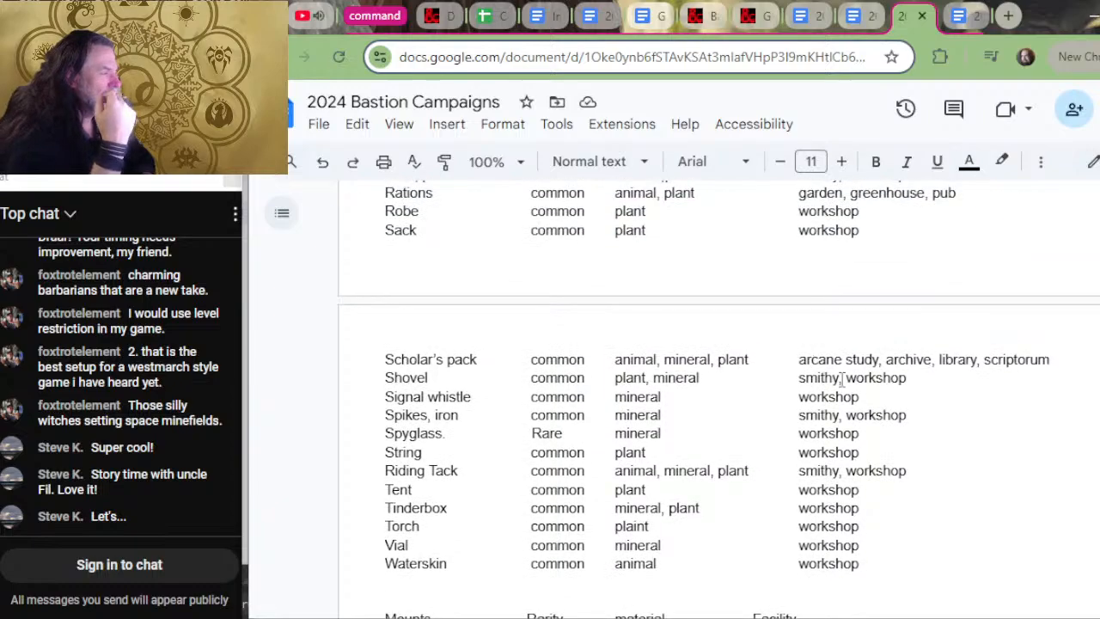
pyautogui.scroll(4, 914, 409)
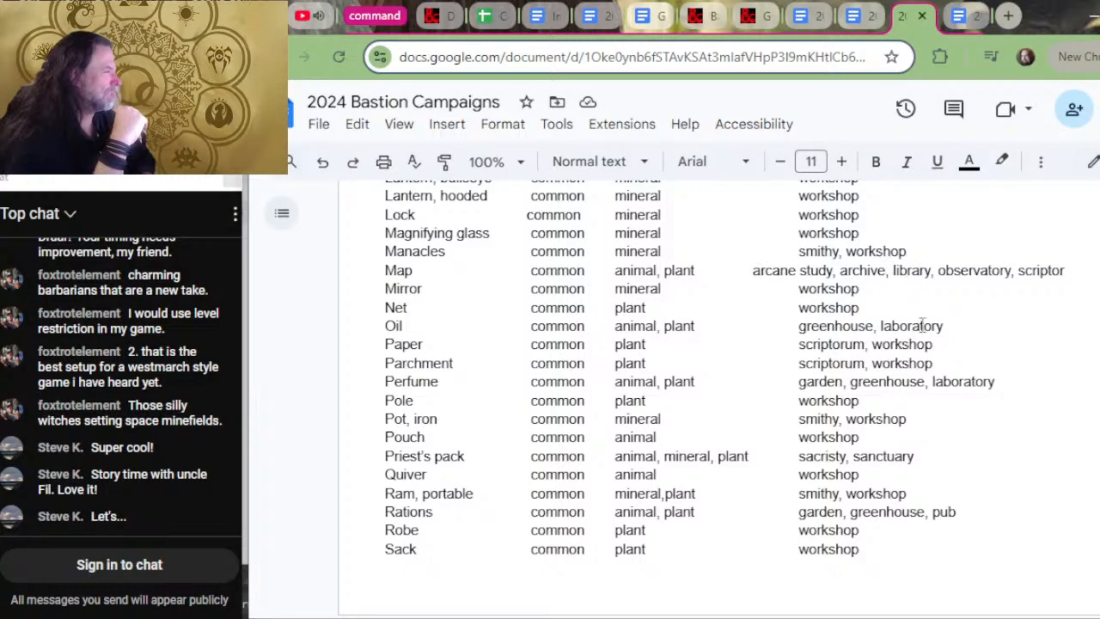
pyautogui.scroll(2, 897, 378)
pyautogui.scroll(2, 882, 442)
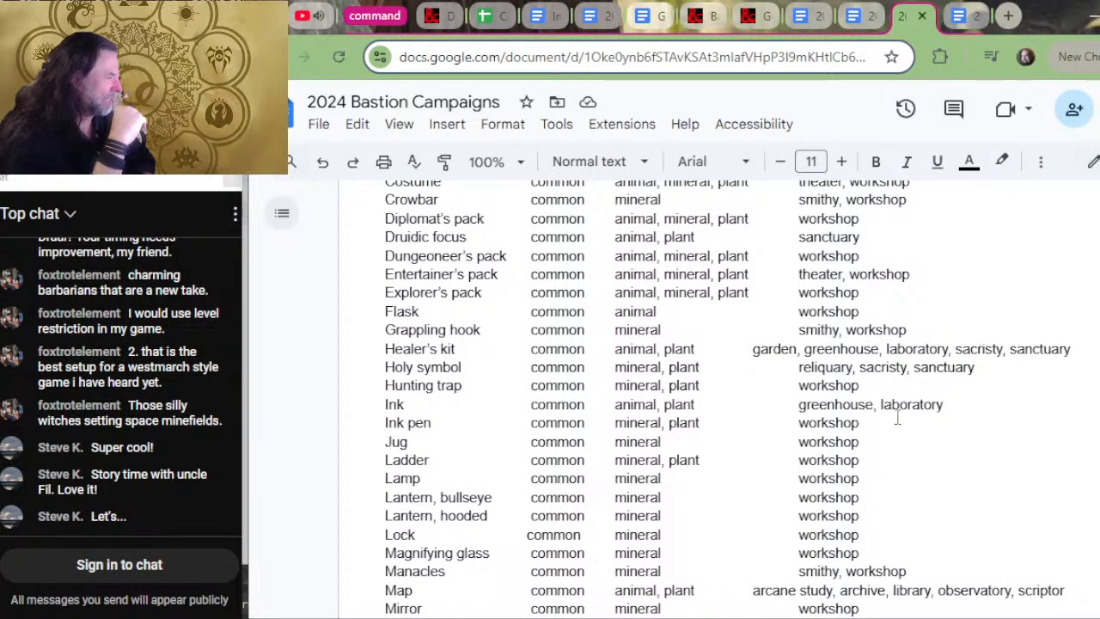
pyautogui.scroll(2, 898, 419)
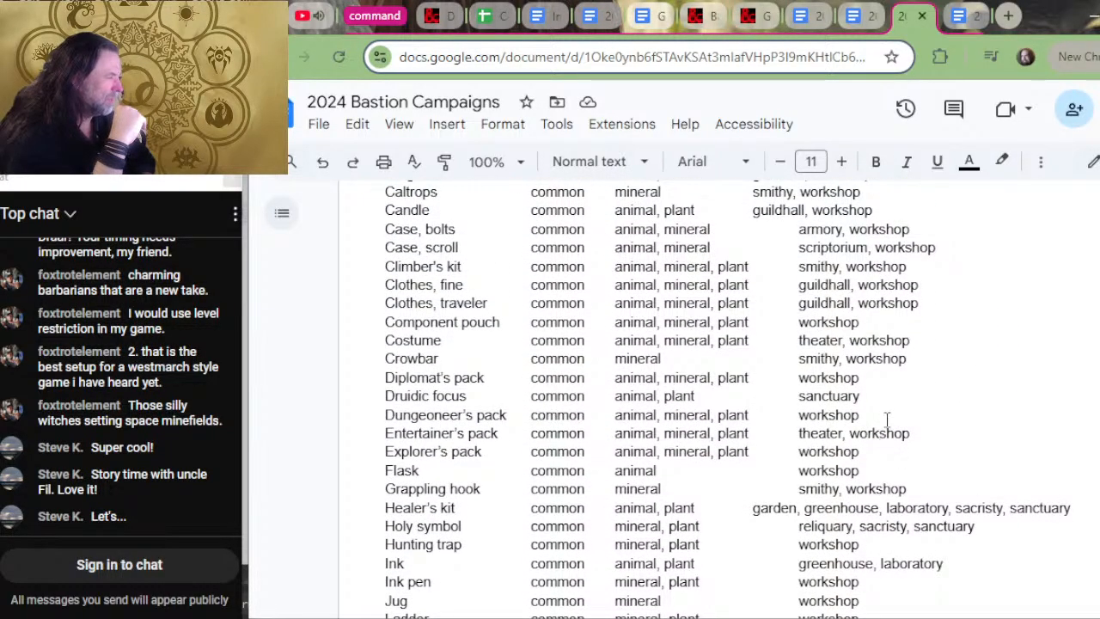
pyautogui.scroll(2, 887, 418)
pyautogui.scroll(2, 887, 419)
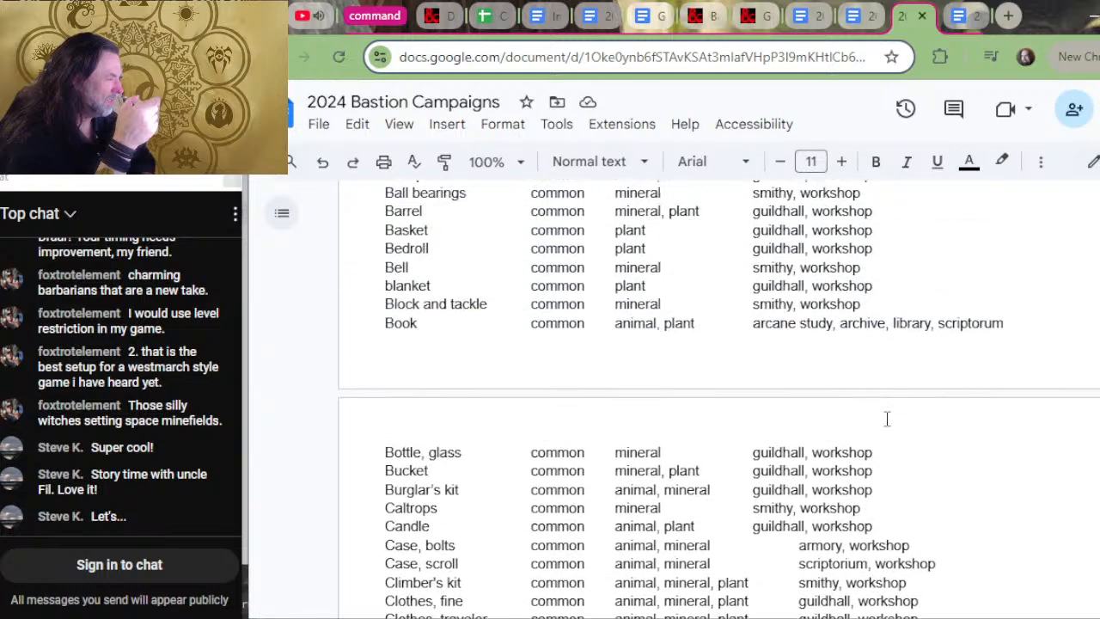
pyautogui.scroll(2, 884, 418)
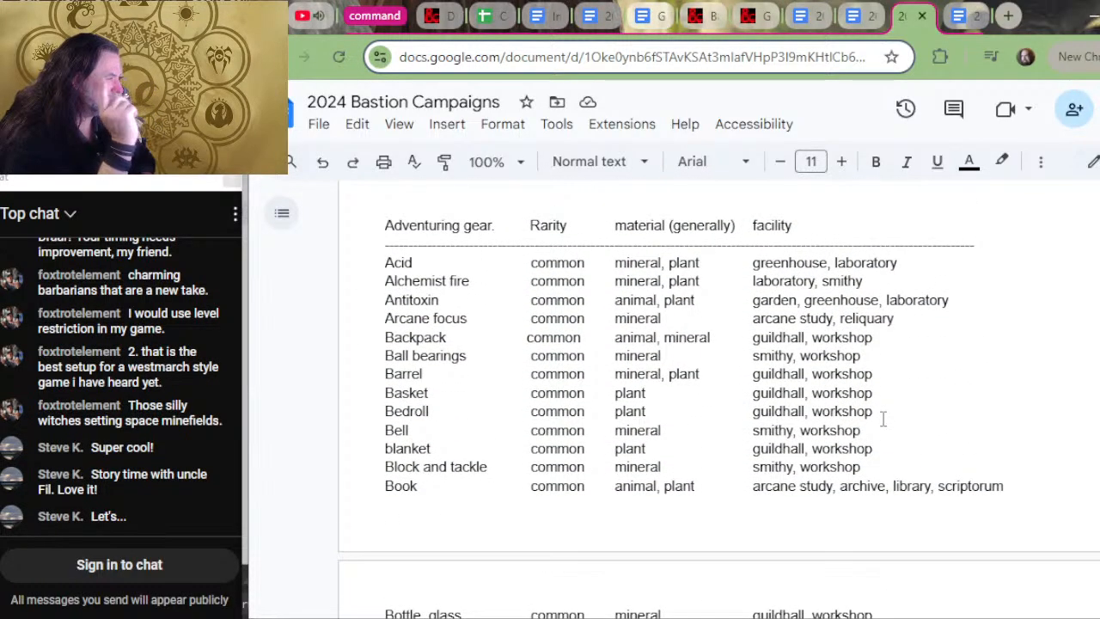
# - Check the facilities assigned to the other tools, artisan tools and armor in the reference copy
pyautogui.scroll(4, 883, 418)
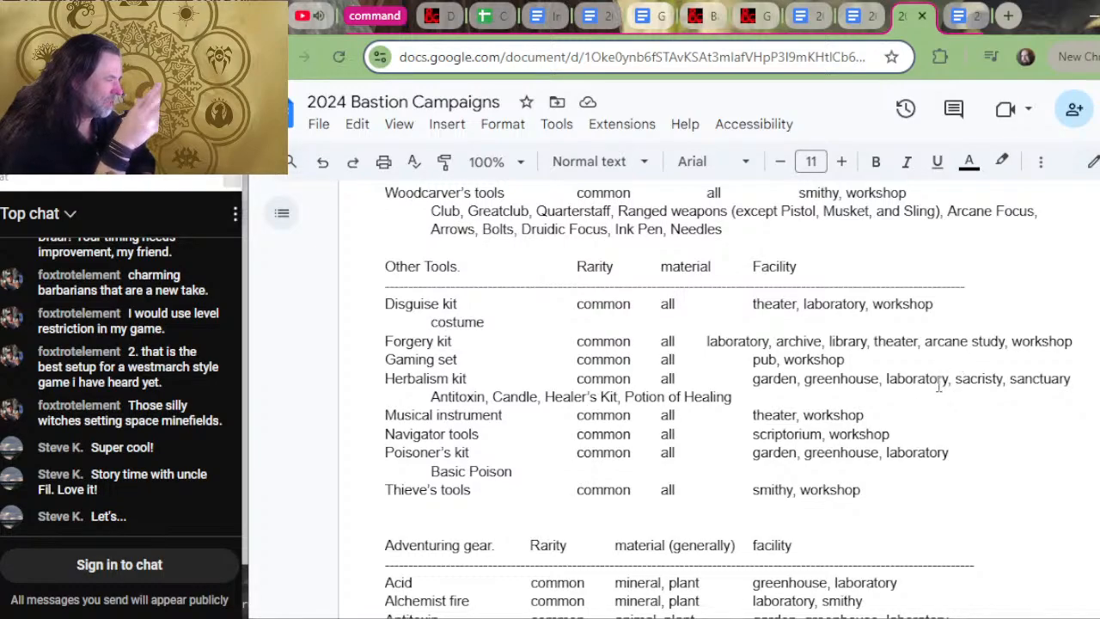
pyautogui.scroll(2, 940, 384)
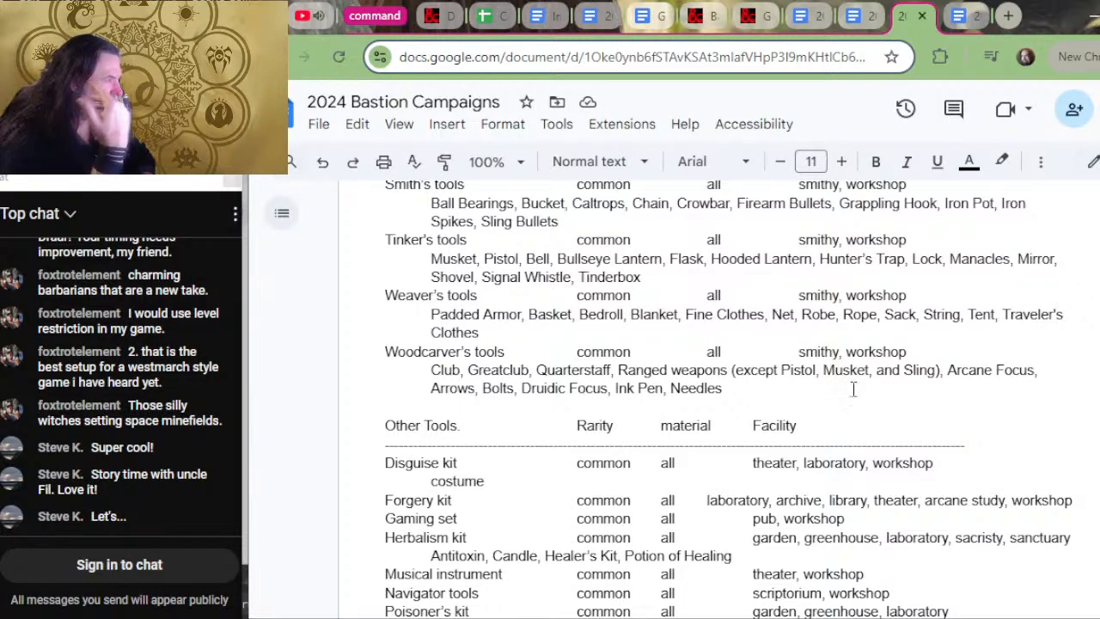
pyautogui.scroll(2, 851, 391)
pyautogui.scroll(2, 862, 399)
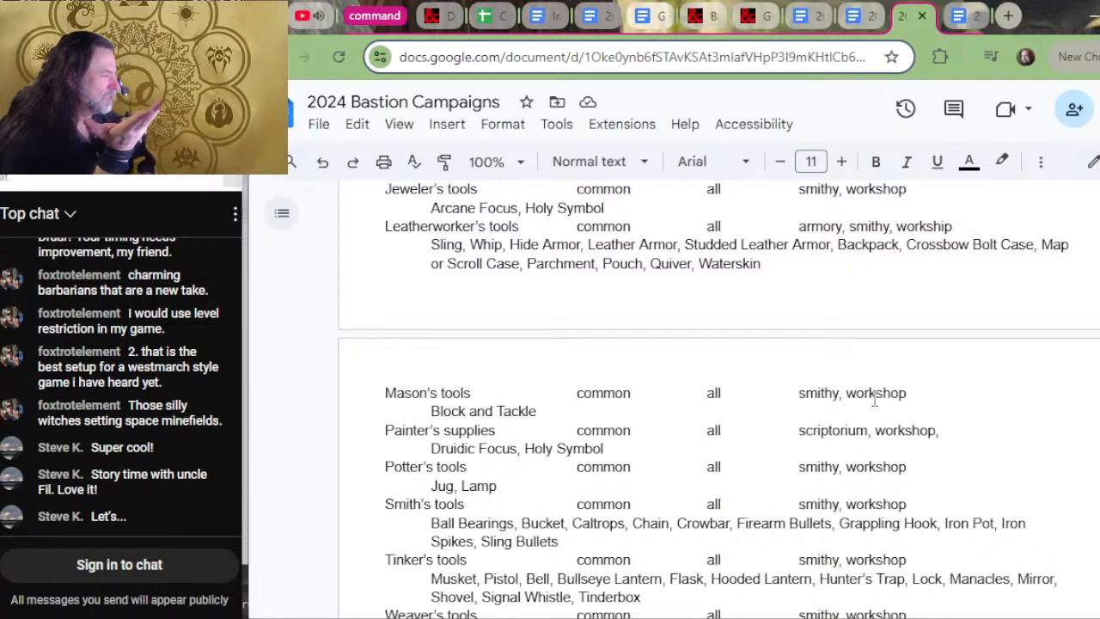
pyautogui.scroll(2, 868, 391)
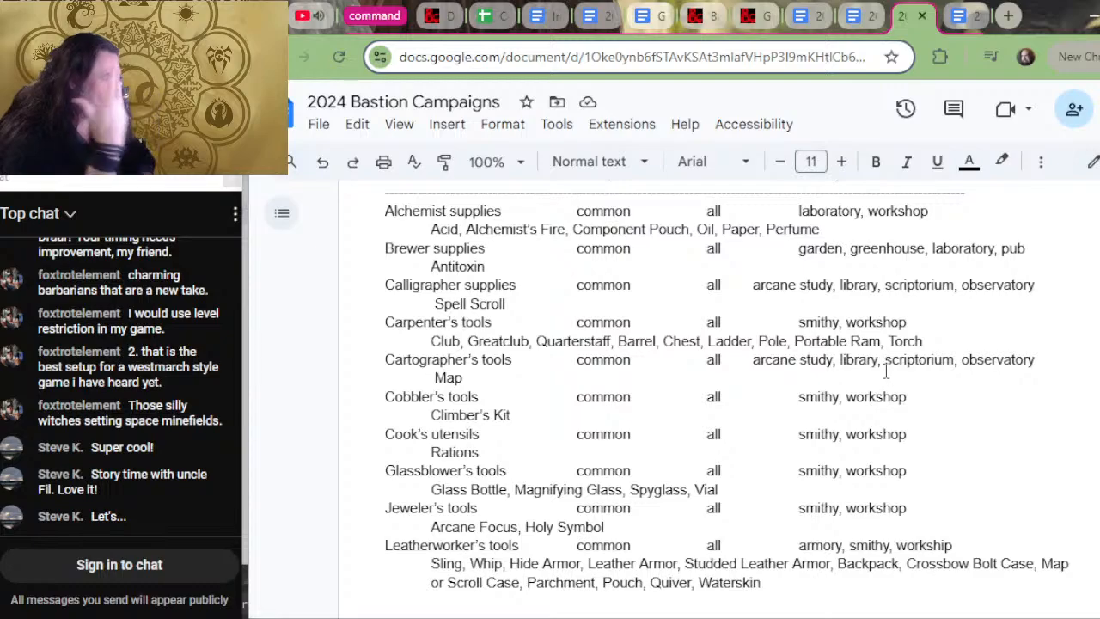
pyautogui.scroll(2, 886, 371)
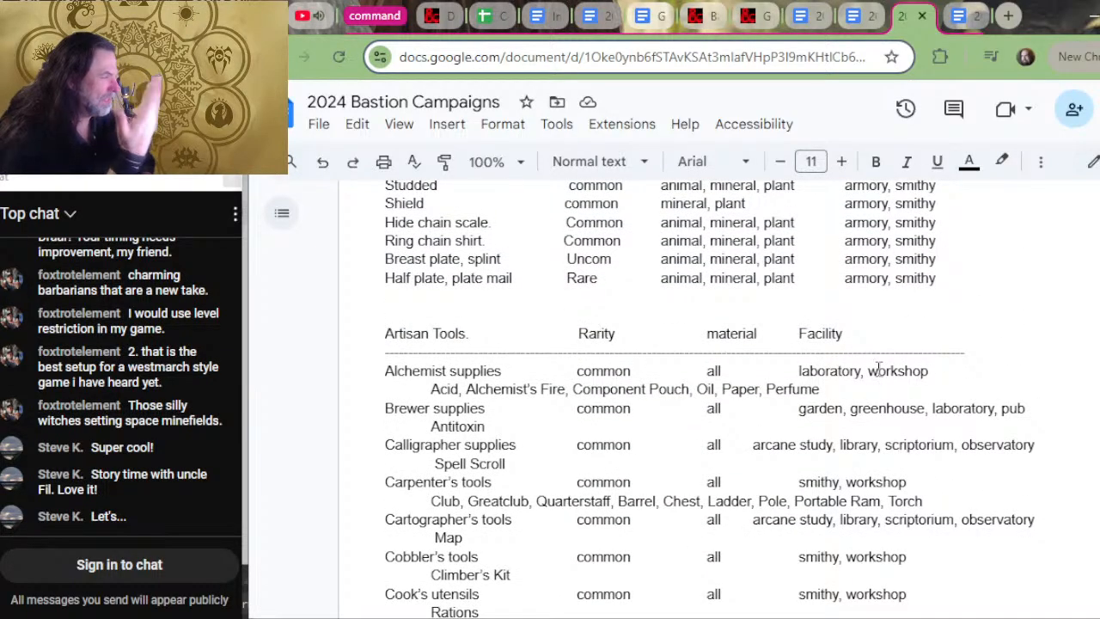
pyautogui.scroll(2, 894, 389)
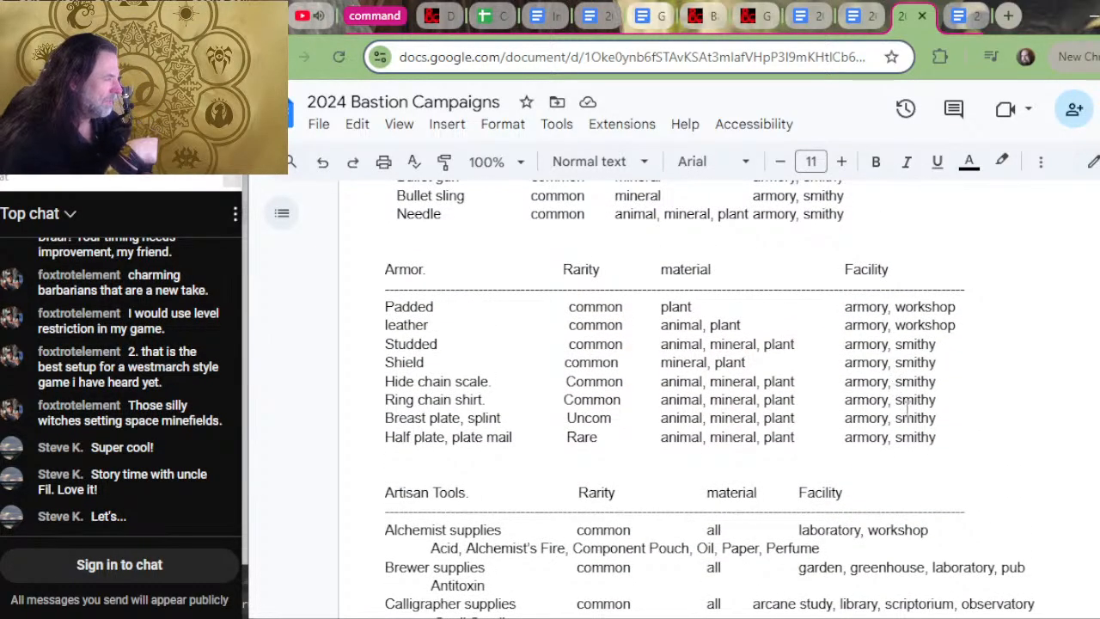
# - Check the facilities in the weapons list and the Sanctum's orders in the other copy's facility list
pyautogui.scroll(6, 898, 407)
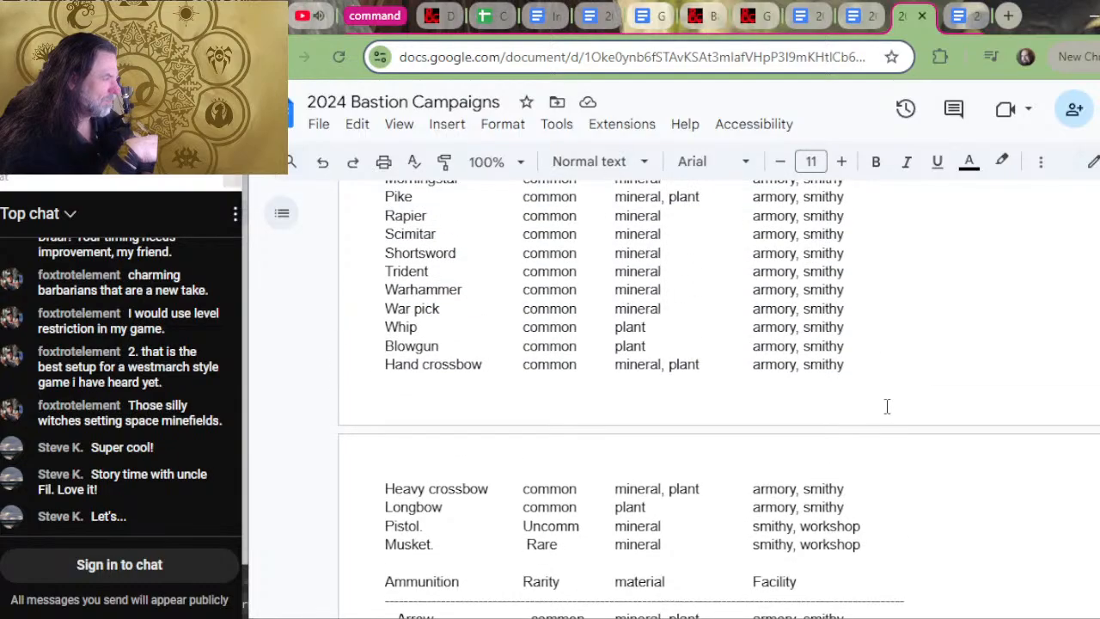
pyautogui.scroll(8, 887, 406)
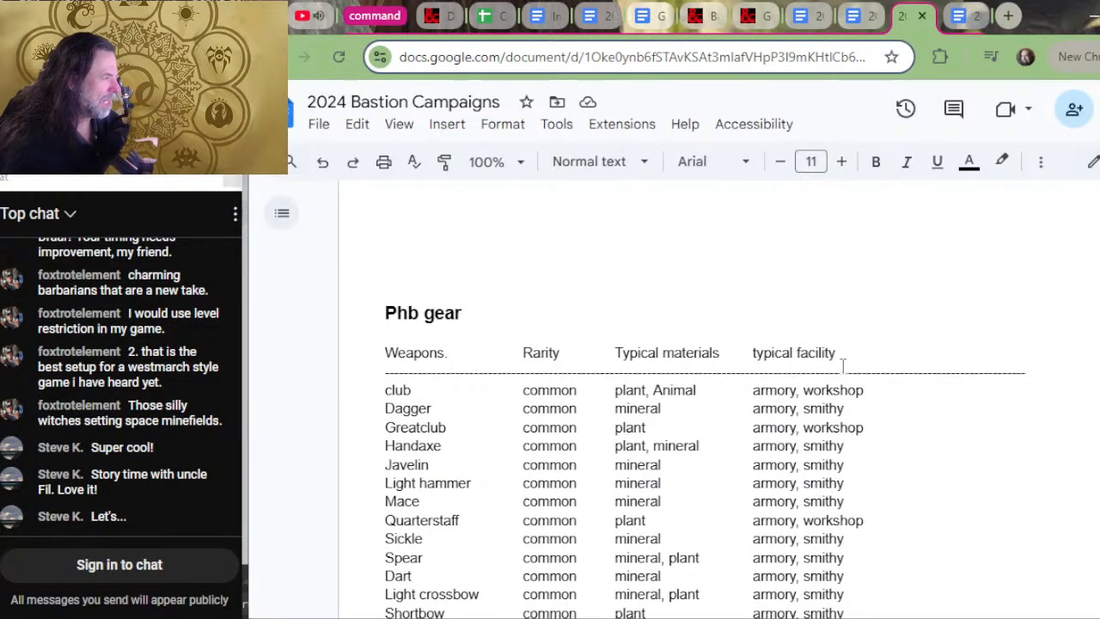
pyautogui.scroll(20, 843, 365)
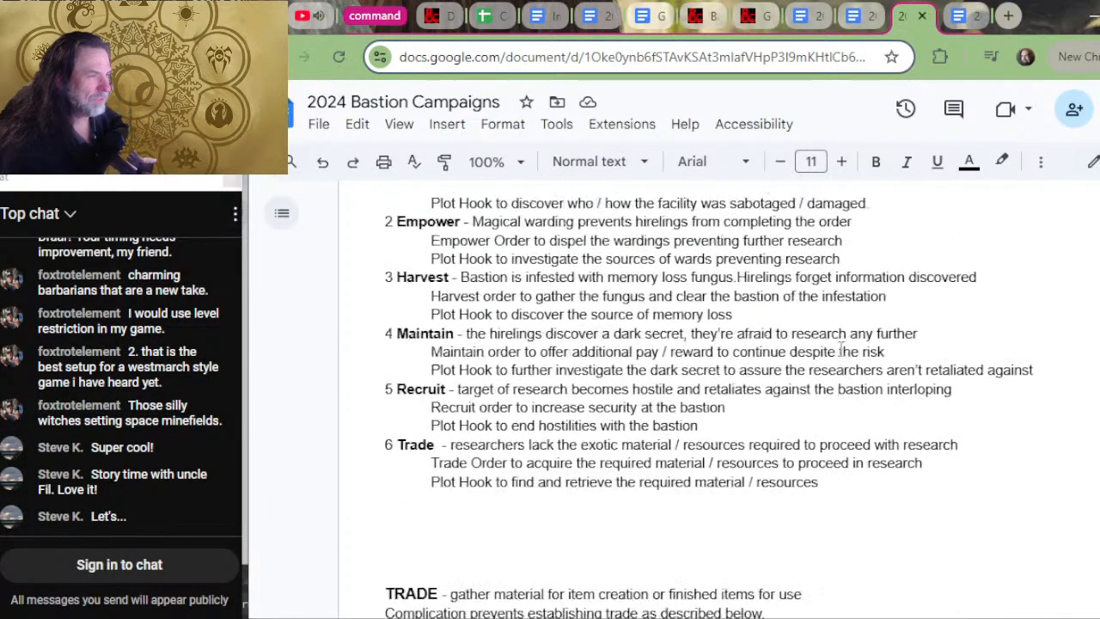
pyautogui.scroll(-20, 842, 357)
pyautogui.scroll(2, 842, 357)
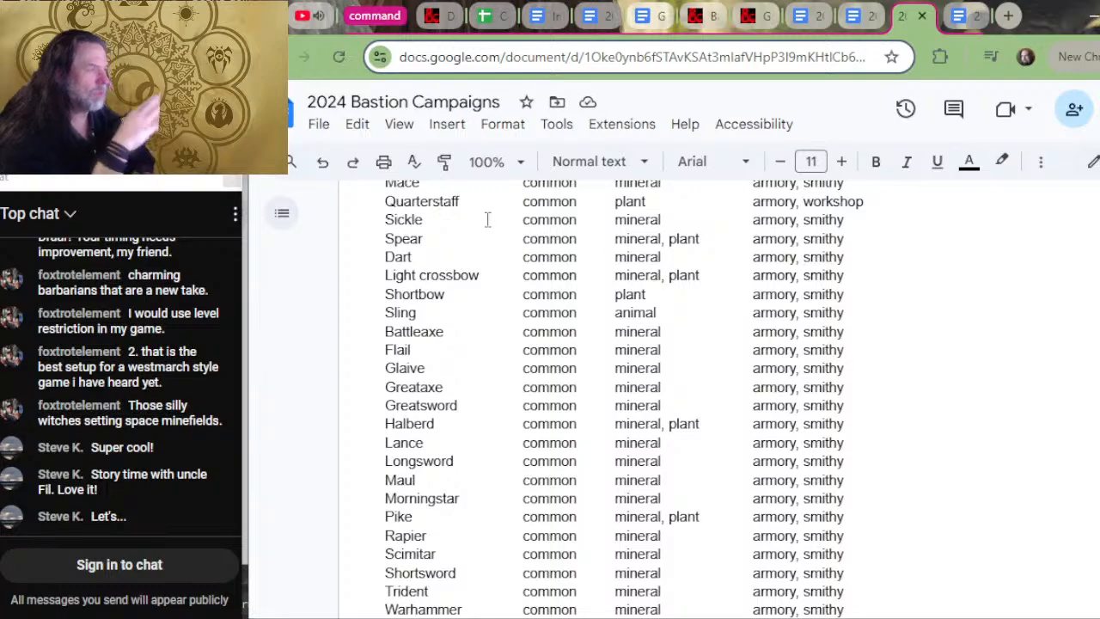
pyautogui.click(955, 19)
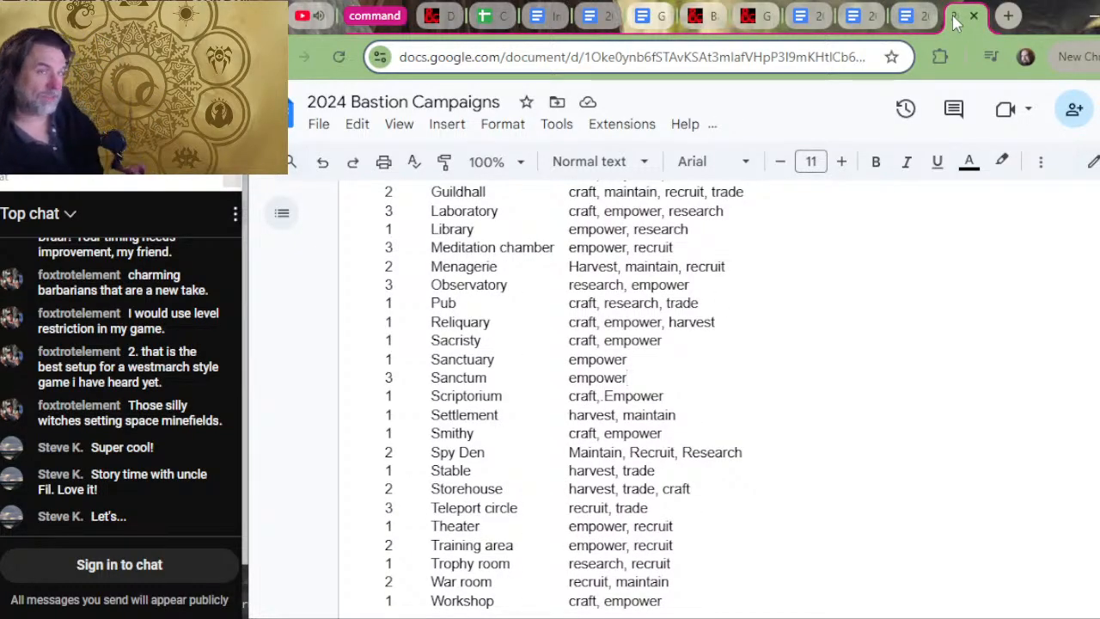
# - Remove the empty bullet below the Sanctum's magical item Empower feature in the working copy
pyautogui.hotkey('alt', 'Tab')
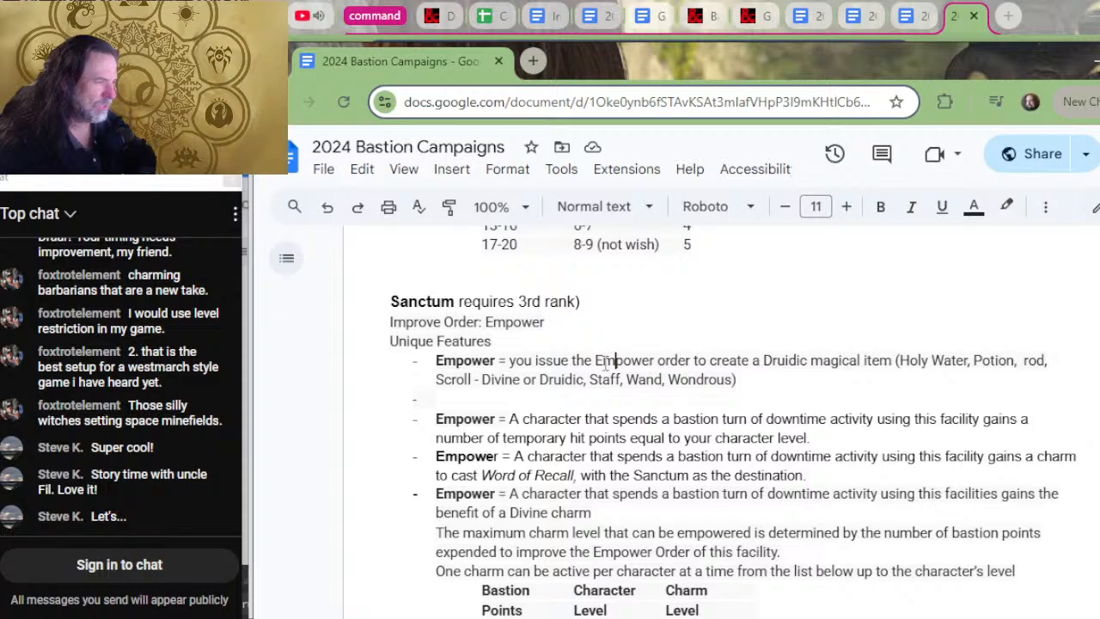
pyautogui.moveTo(614, 362); pyautogui.dragTo(571, 363)
pyautogui.click(573, 389)
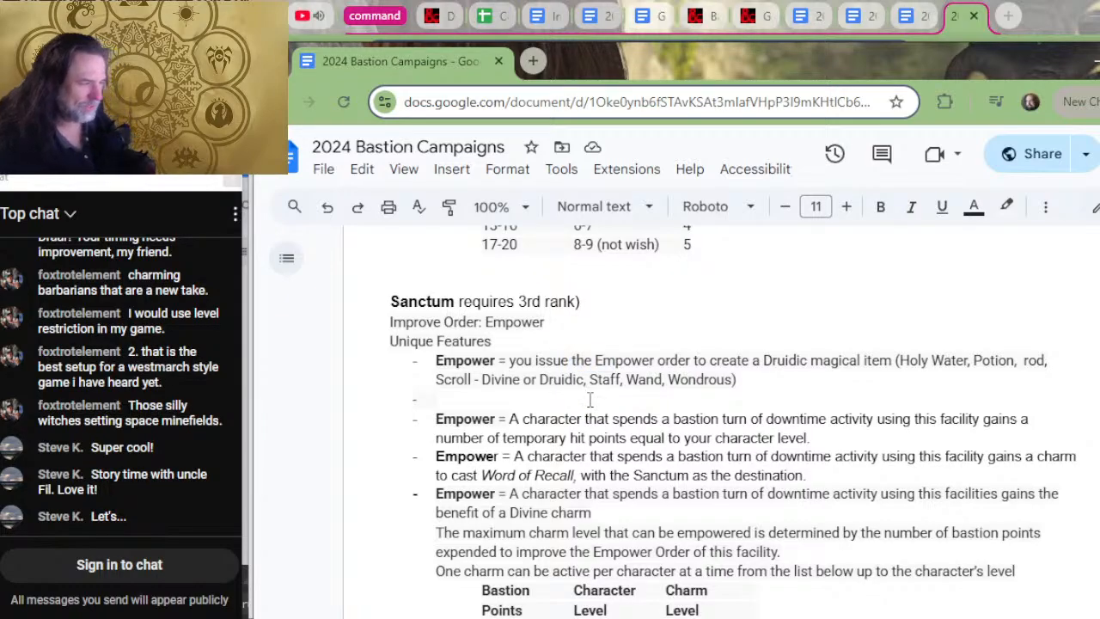
pyautogui.press('Delete')
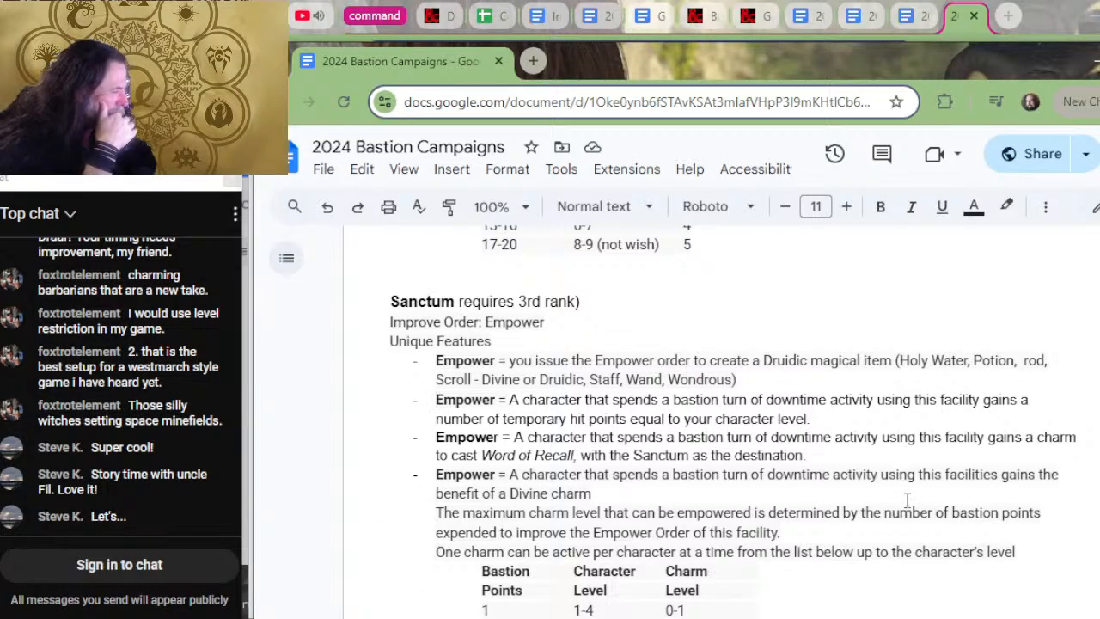
# - Start a non-italic sentence reading "When used this way," at the end of the Sanctum's Word of Recall Empower feature
pyautogui.scroll(-4, 610, 387)
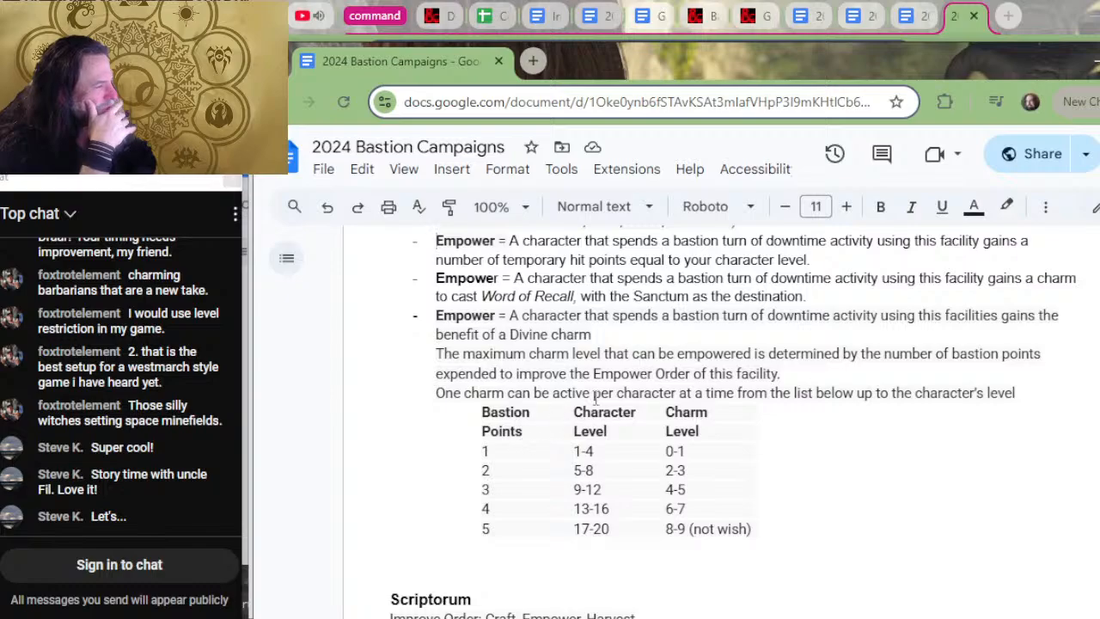
pyautogui.scroll(4, 823, 344)
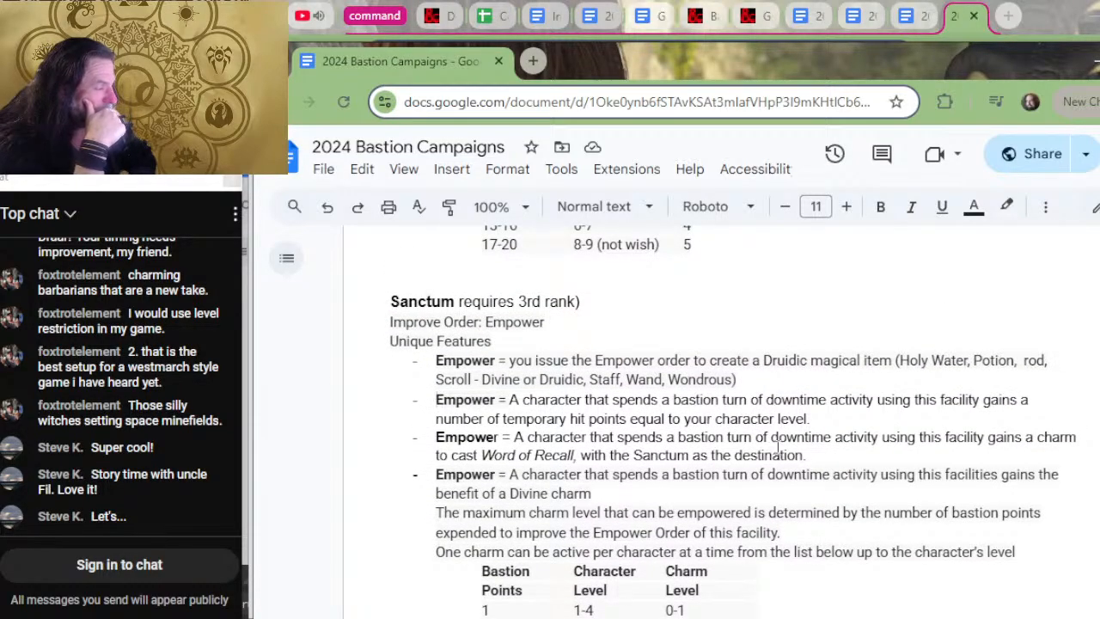
pyautogui.click(830, 453)
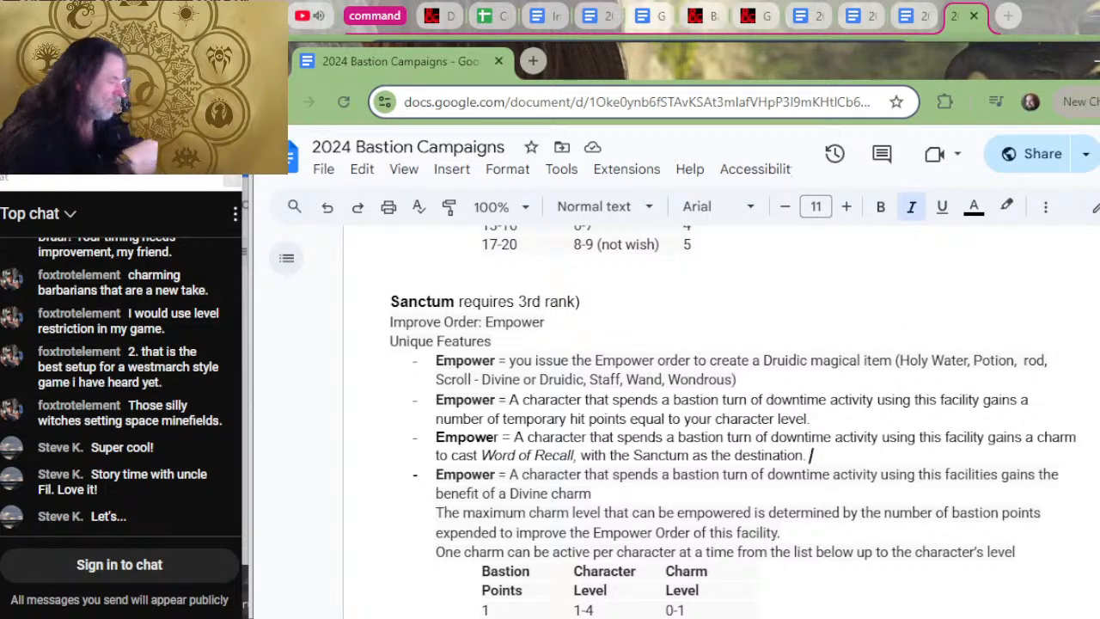
pyautogui.press('BackSpace')
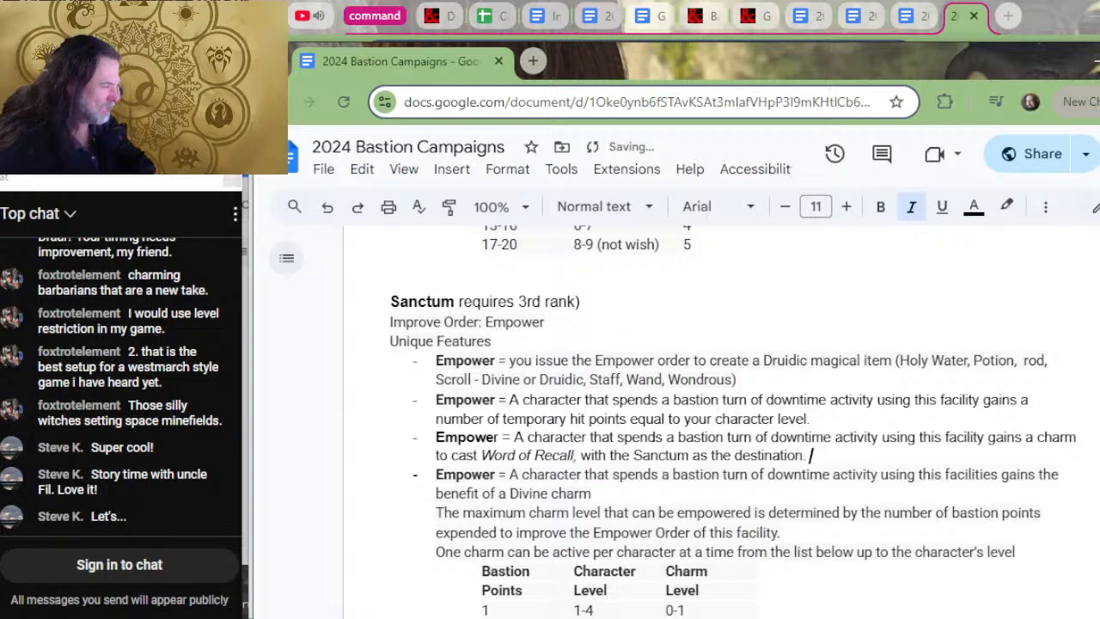
pyautogui.hotkey('ctrl', 'i')
pyautogui.write('WHen use')
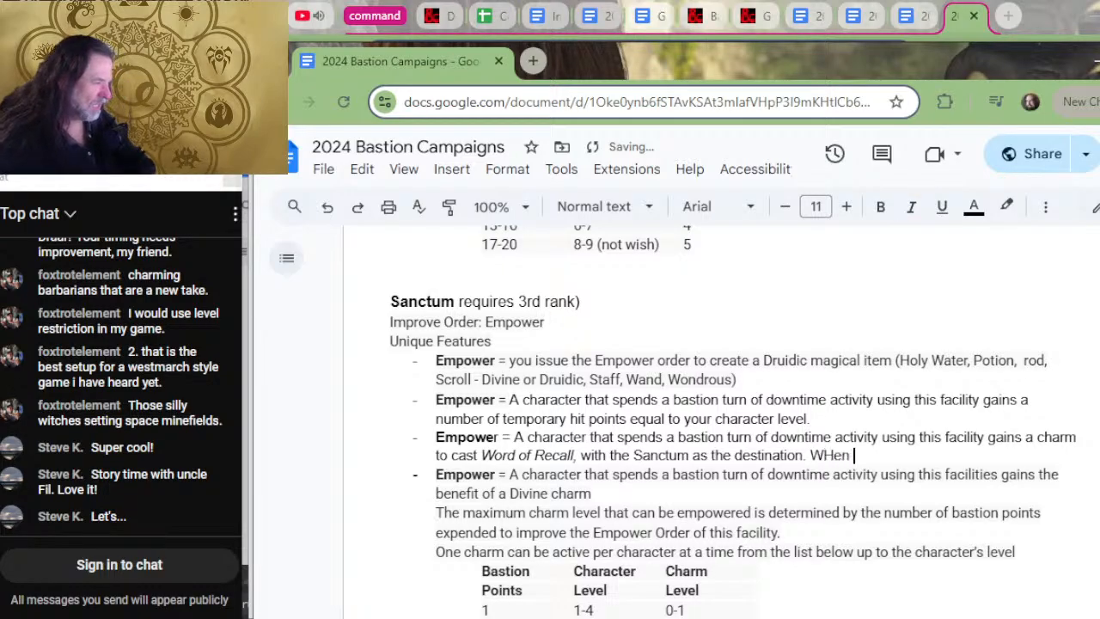
pyautogui.press('BackSpace')
pyautogui.press('BackSpace')
pyautogui.press('BackSpace')
pyautogui.press('BackSpace')
pyautogui.press('BackSpace')
pyautogui.press('BackSpace')
pyautogui.press('BackSpace')
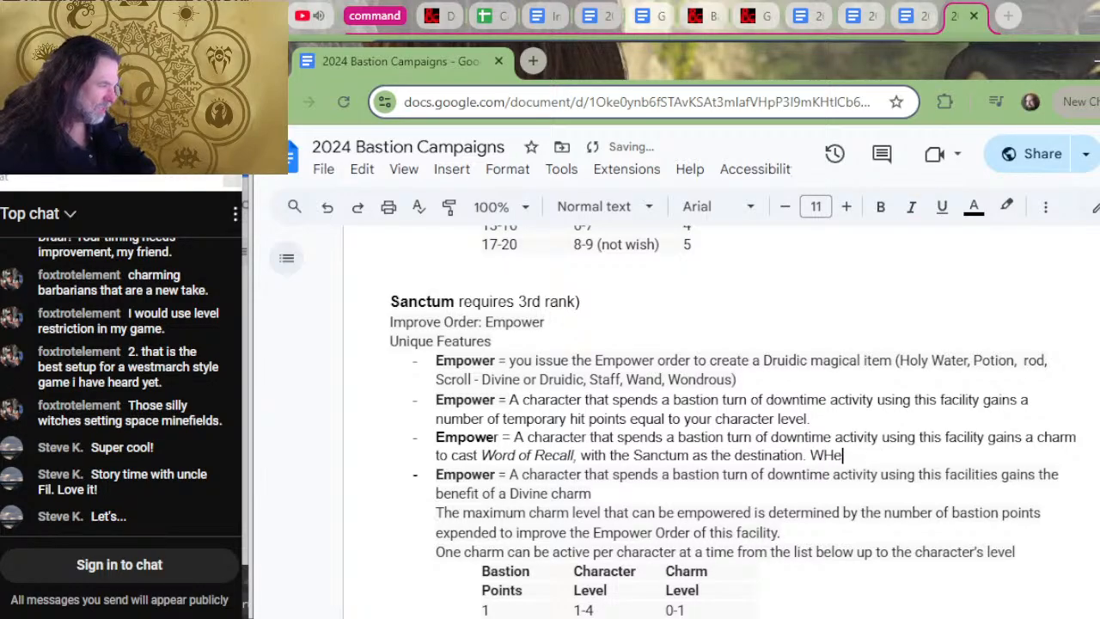
pyautogui.write('he')
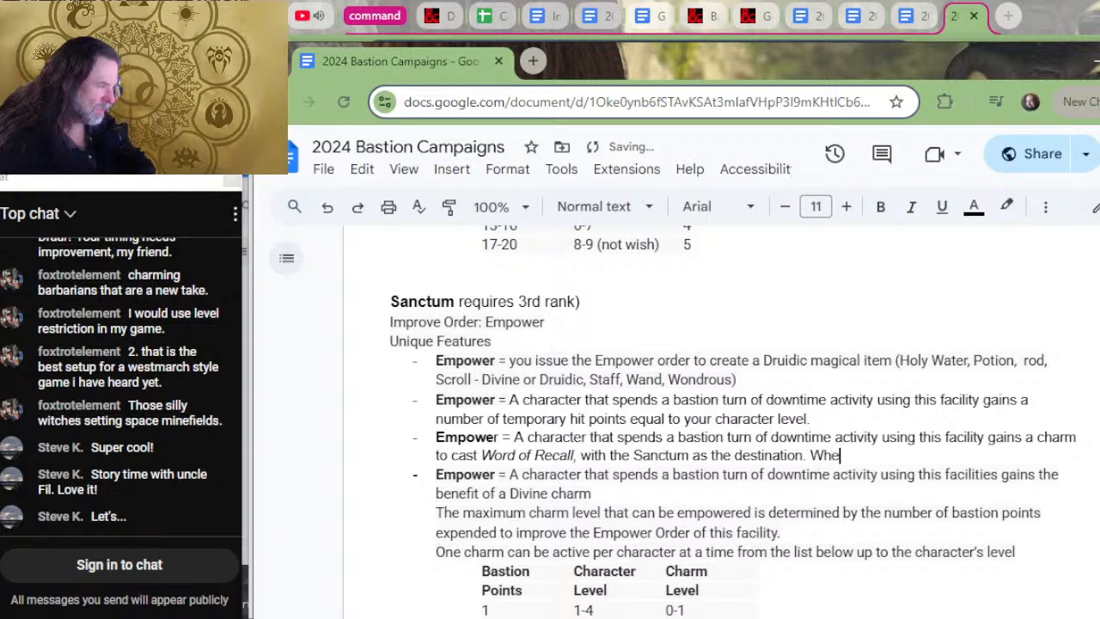
pyautogui.write('n used this way, ')
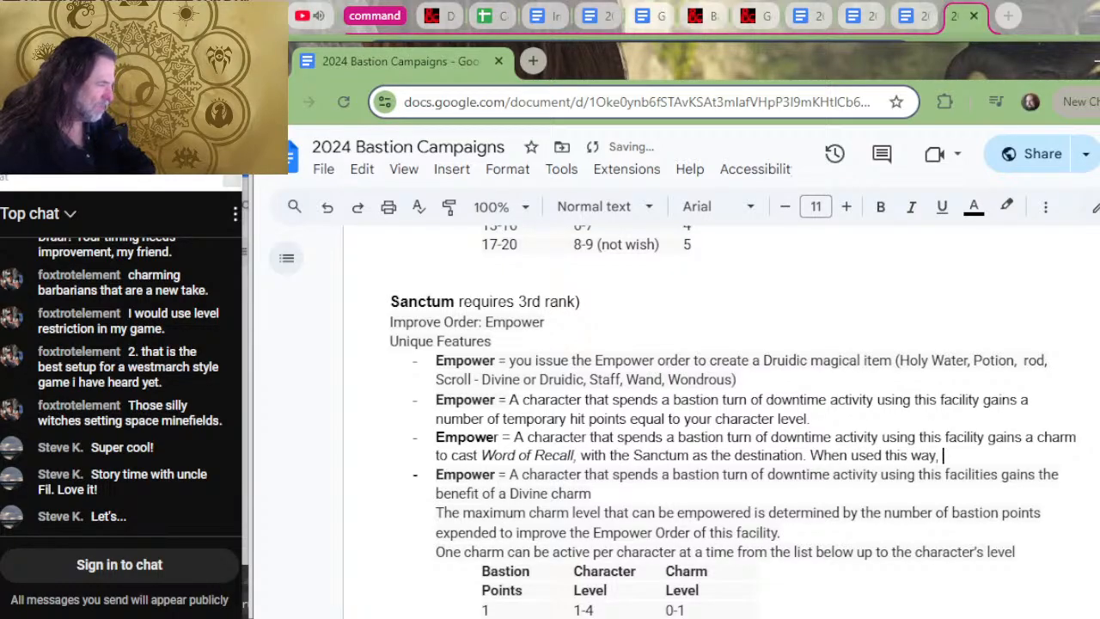
# - Continue the Word of Recall sentence with "everyone recalled gains the benefit"
pyautogui.write('ever')
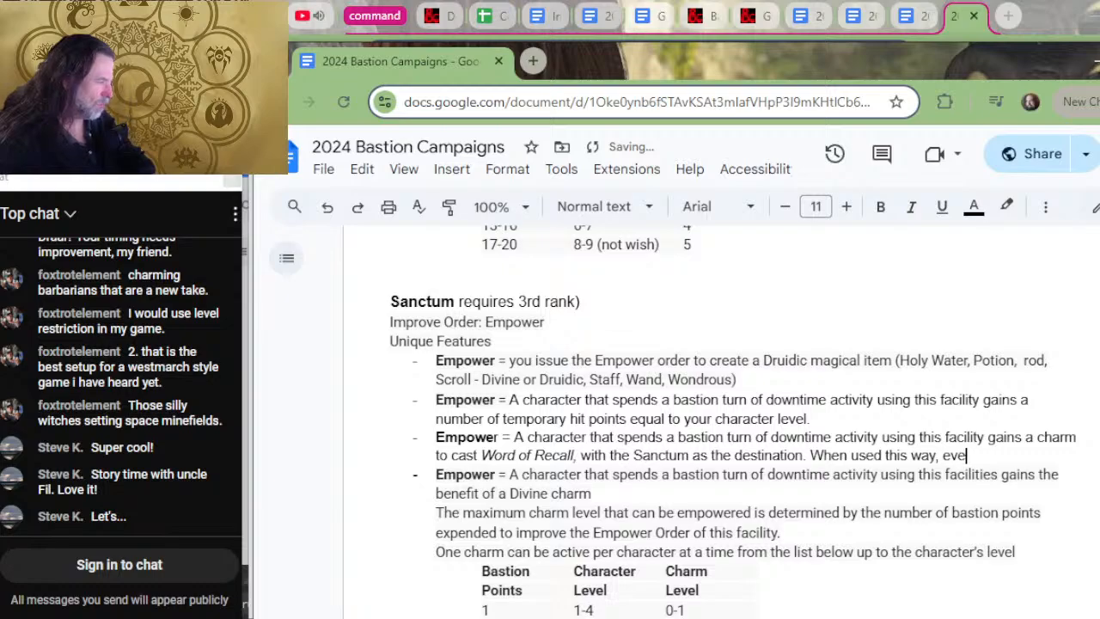
pyautogui.press('BackSpace')
pyautogui.press('BackSpace')
pyautogui.press('BackSpace')
pyautogui.press('BackSpace')
pyautogui.press('BackSpace')
pyautogui.press('BackSpace')
pyautogui.press('BackSpace')
pyautogui.press('BackSpace')
pyautogui.press('BackSpace')
pyautogui.press('BackSpace')
pyautogui.write('is way, everon')
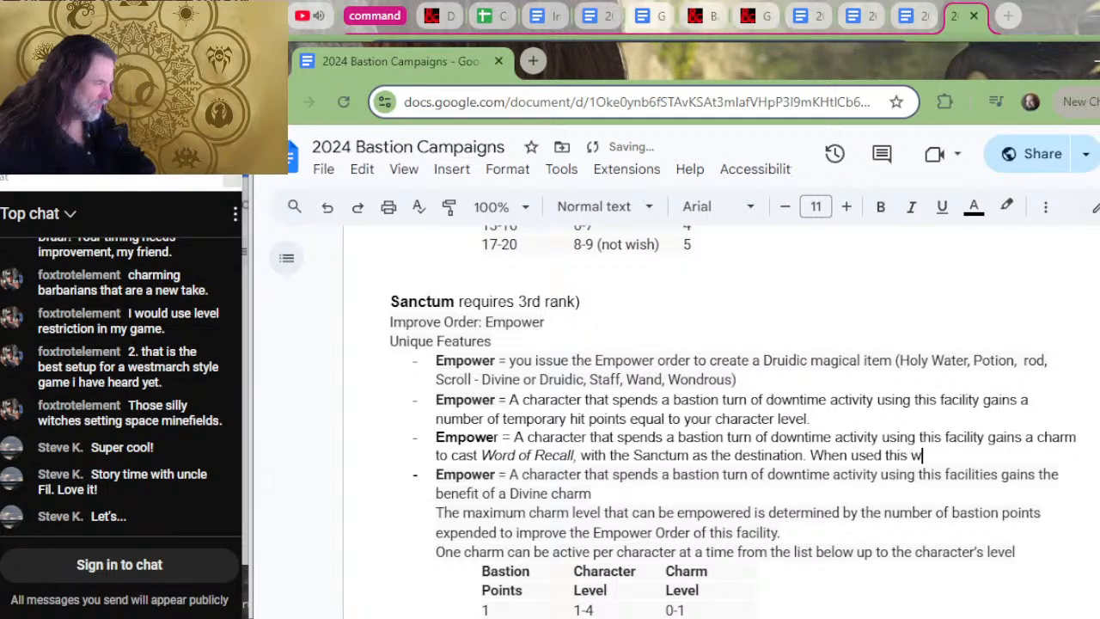
pyautogui.press('BackSpace')
pyautogui.press('BackSpace')
pyautogui.write('yone recei')
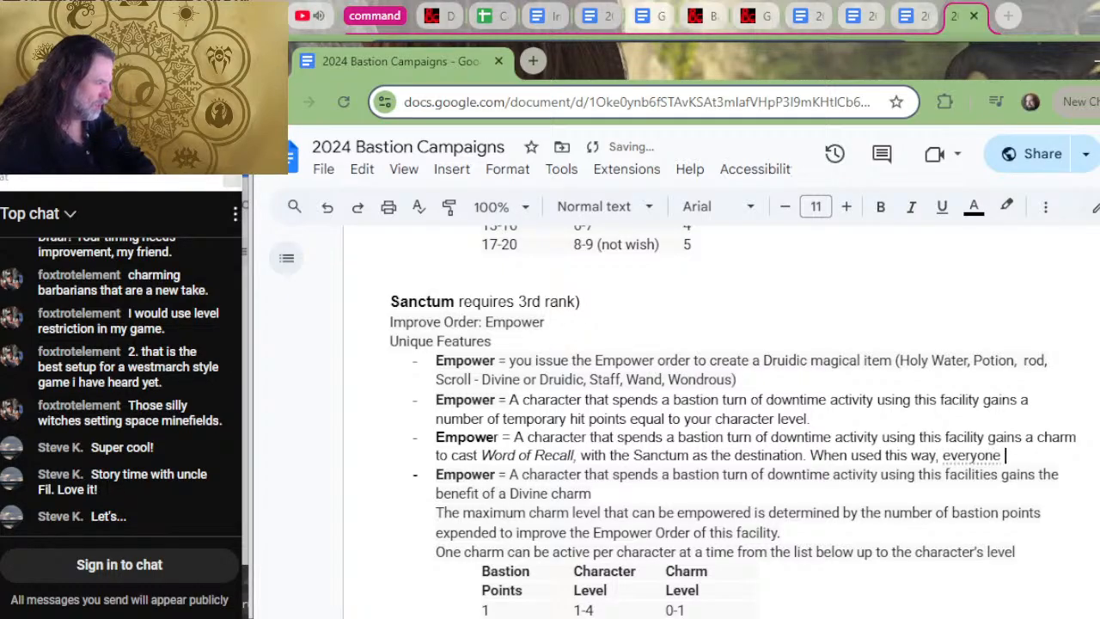
pyautogui.press('BackSpace')
pyautogui.press('BackSpace')
pyautogui.write('all')
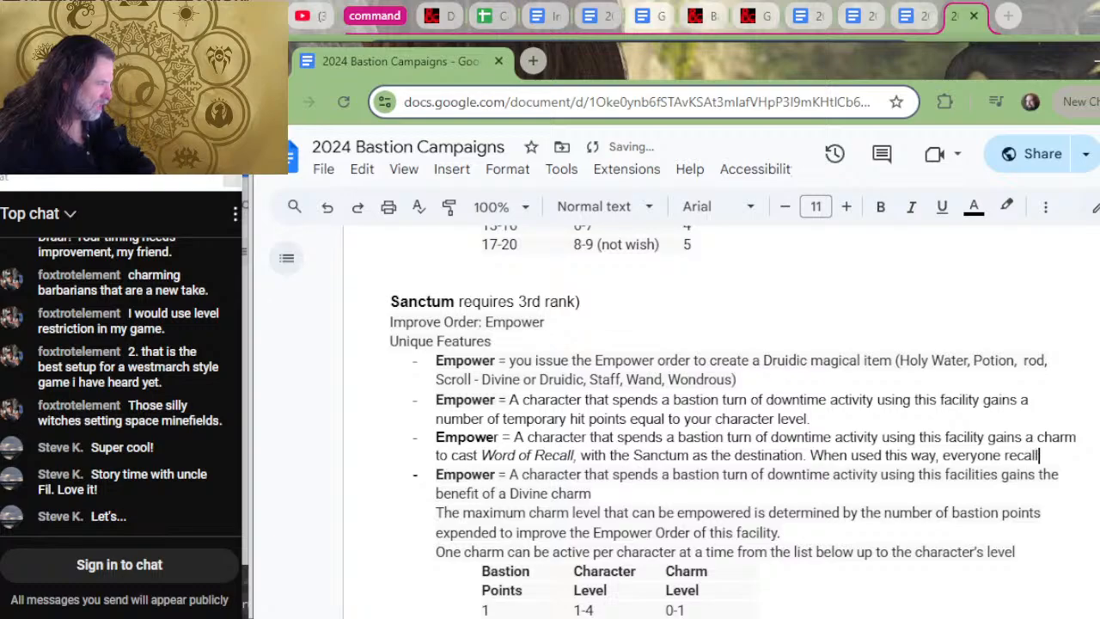
pyautogui.write('ed gains the benefit o0f')
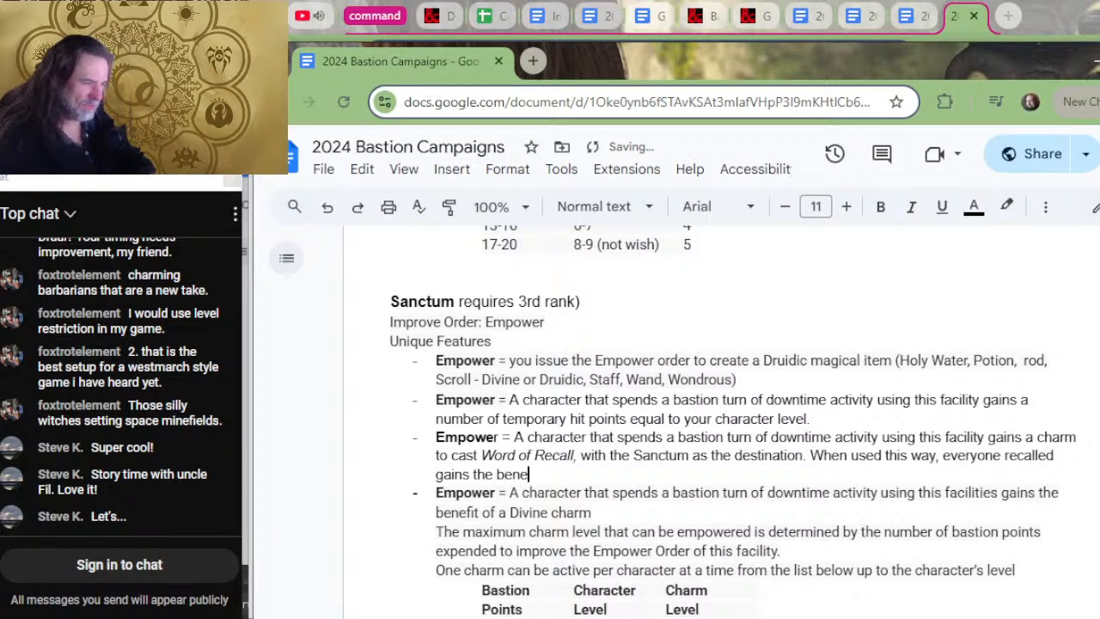
# - Finish the Word of Recall sentence with "of a Heal spell when they arrive.", setting only Heal in italics
pyautogui.press('BackSpace')
pyautogui.press('BackSpace')
pyautogui.press('BackSpace')
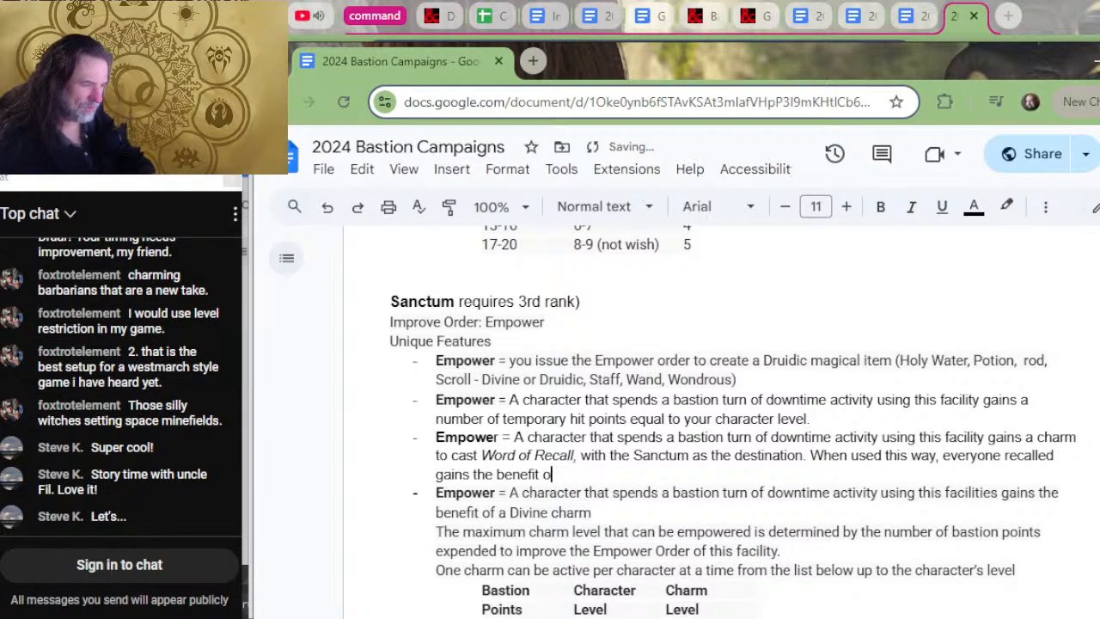
pyautogui.write('f a')
pyautogui.hotkey('ctrl', 'i')
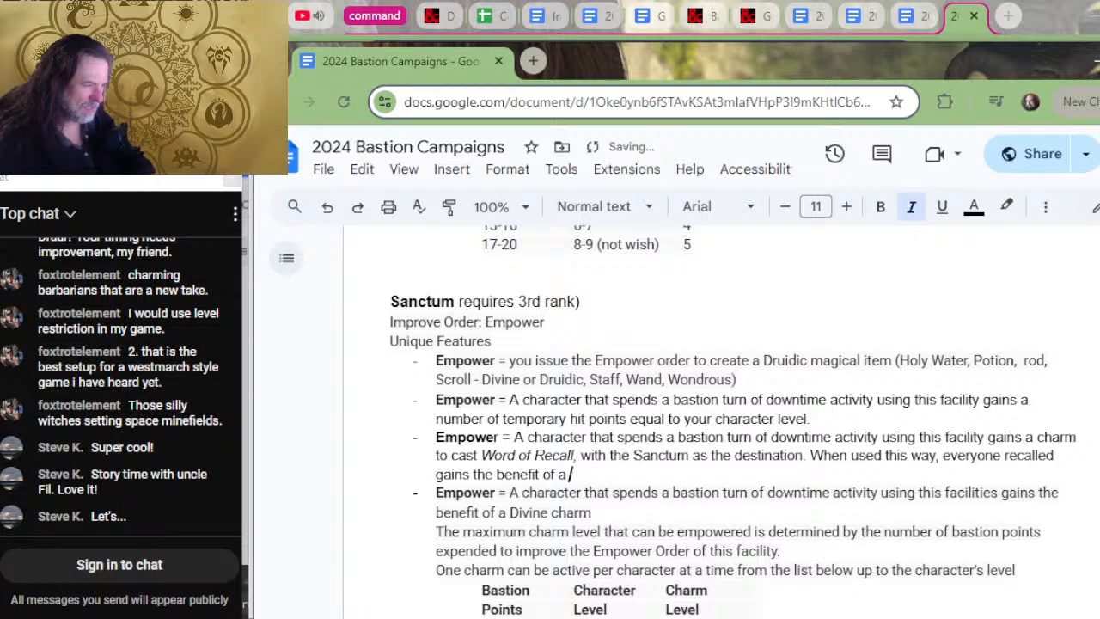
pyautogui.write('Heal')
pyautogui.hotkey('ctrl', 'i')
pyautogui.write('spe')
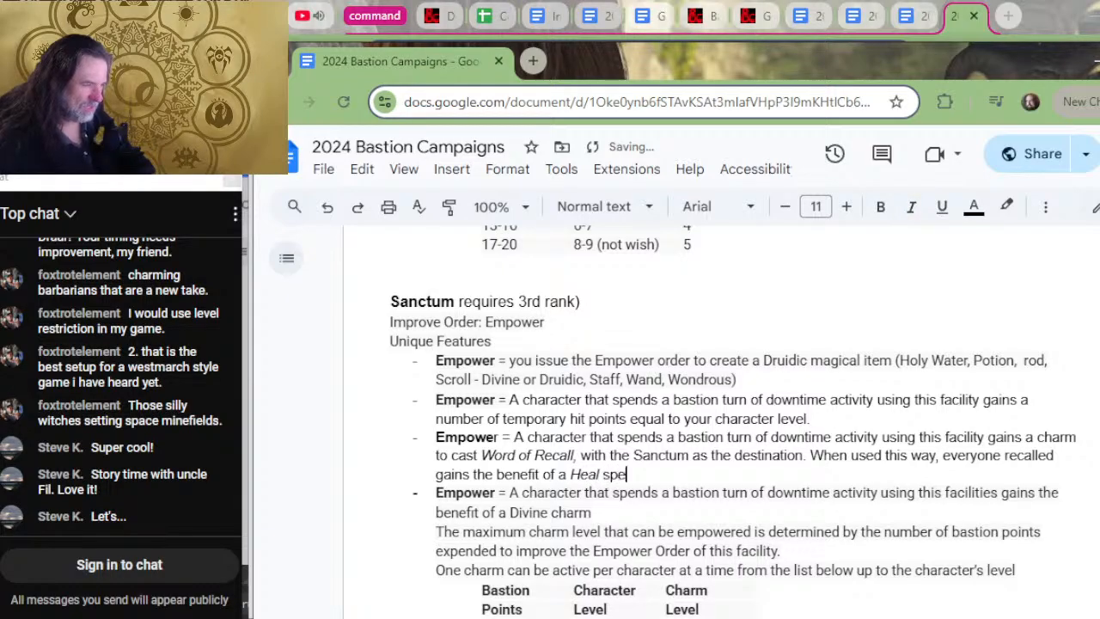
pyautogui.write('ll when they arri')
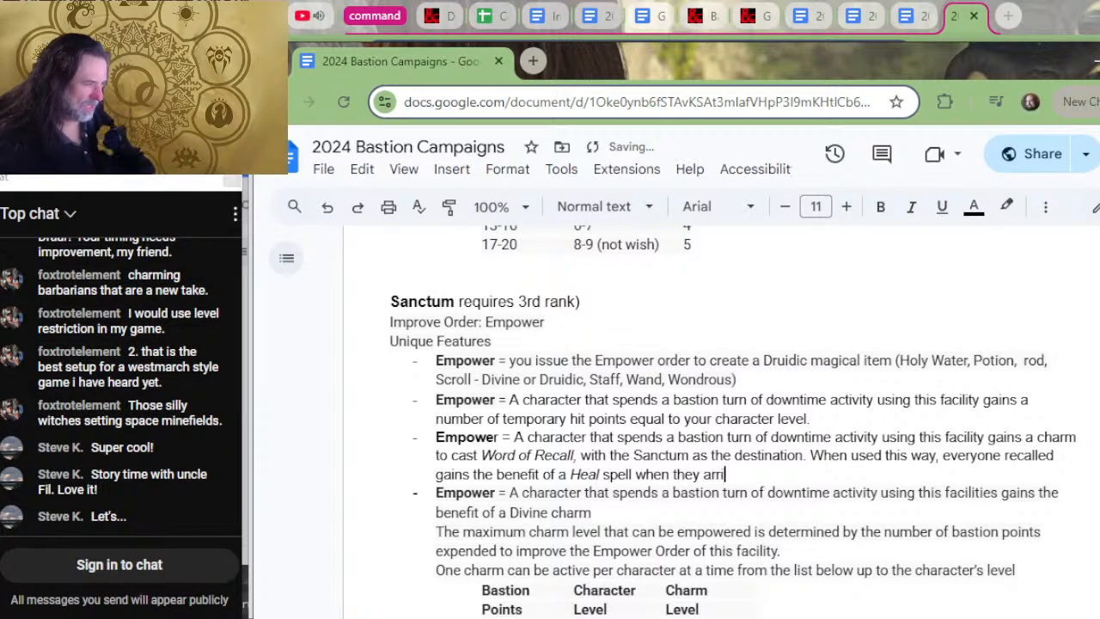
pyautogui.write('ve')
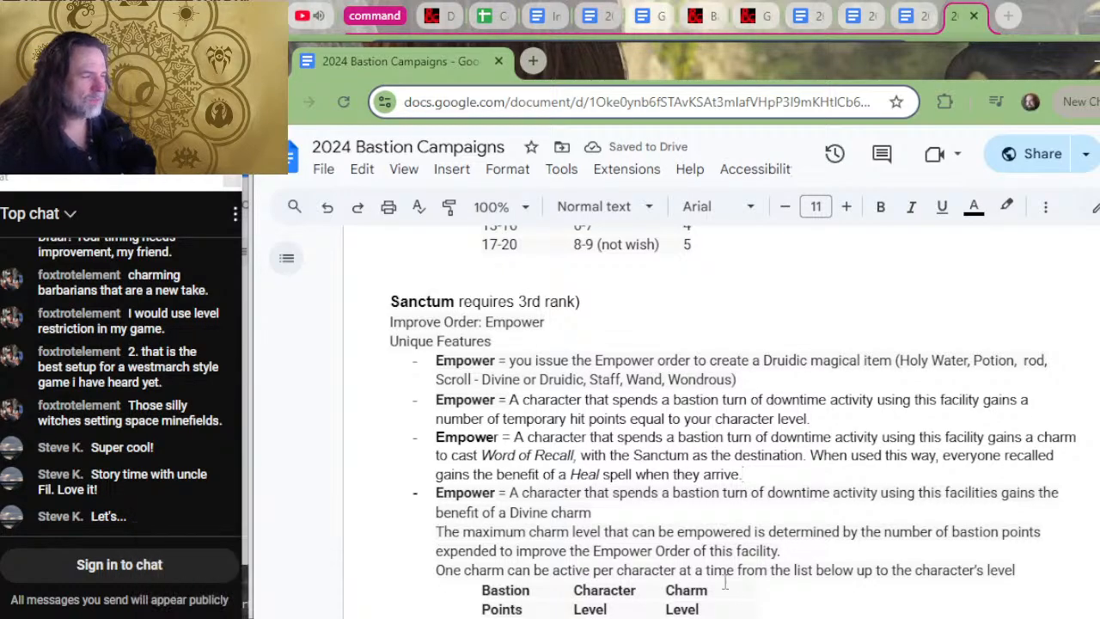
# - Check the Scriptorum's orders in the facility list and remove Harvest from its Improve Order line in the working copy
pyautogui.scroll(-1, 547, 487)
pyautogui.scroll(-5, 547, 488)
pyautogui.hotkey('alt', 'Tab')
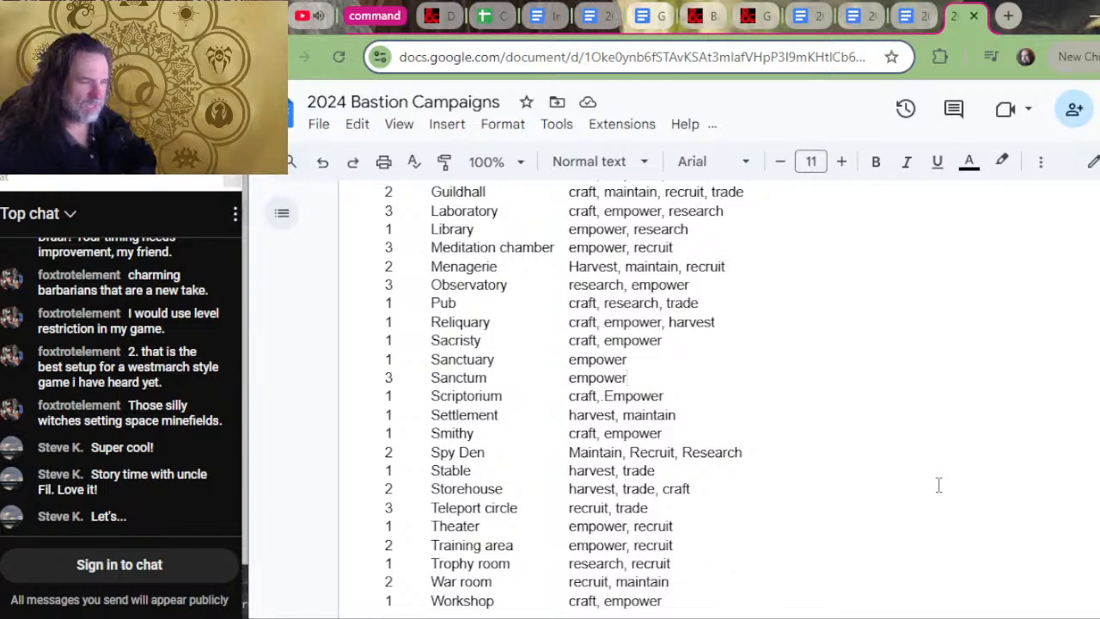
pyautogui.hotkey('alt', 'Tab')
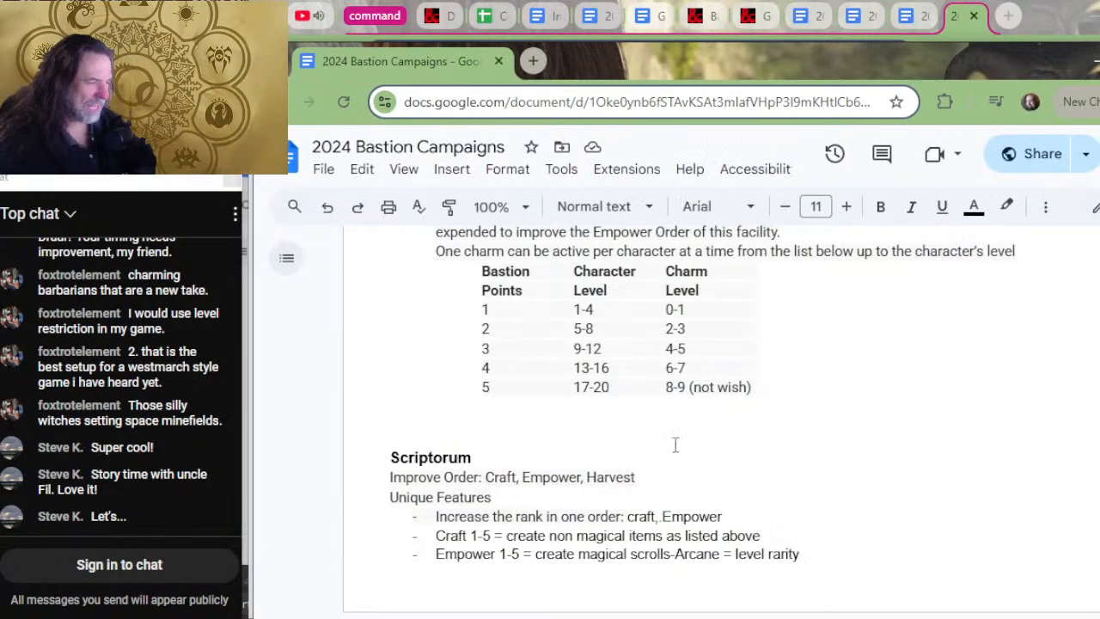
pyautogui.moveTo(659, 476); pyautogui.dragTo(580, 478)
pyautogui.press('BackSpace')
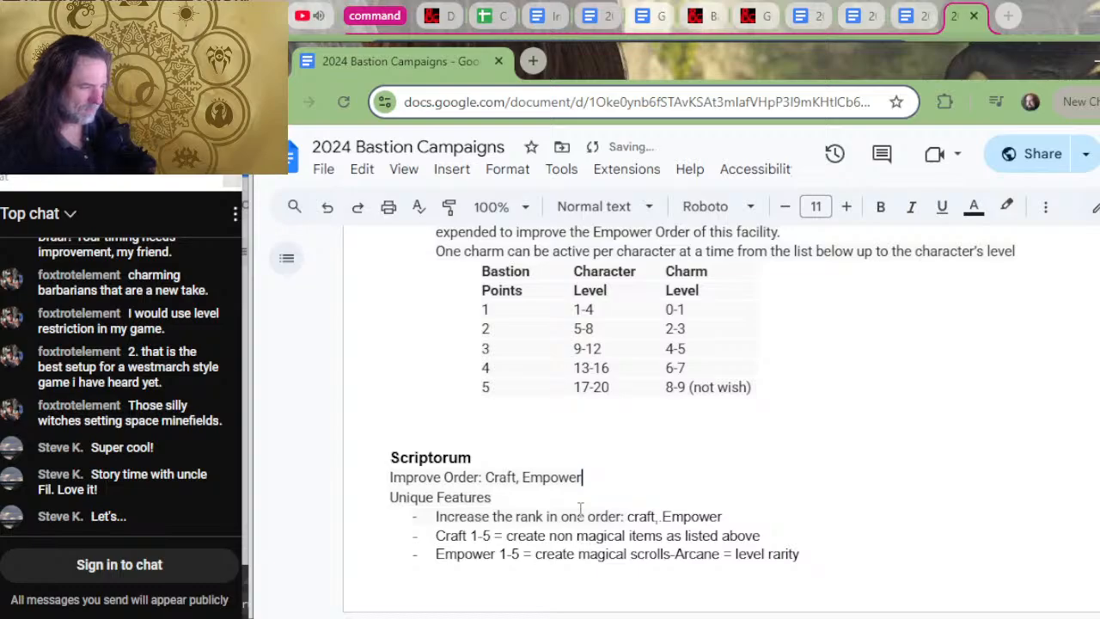
# - Examine the Scriptorium's official rules on D&D Beyond and its orders in the Google Docs facility list
pyautogui.click(703, 16)
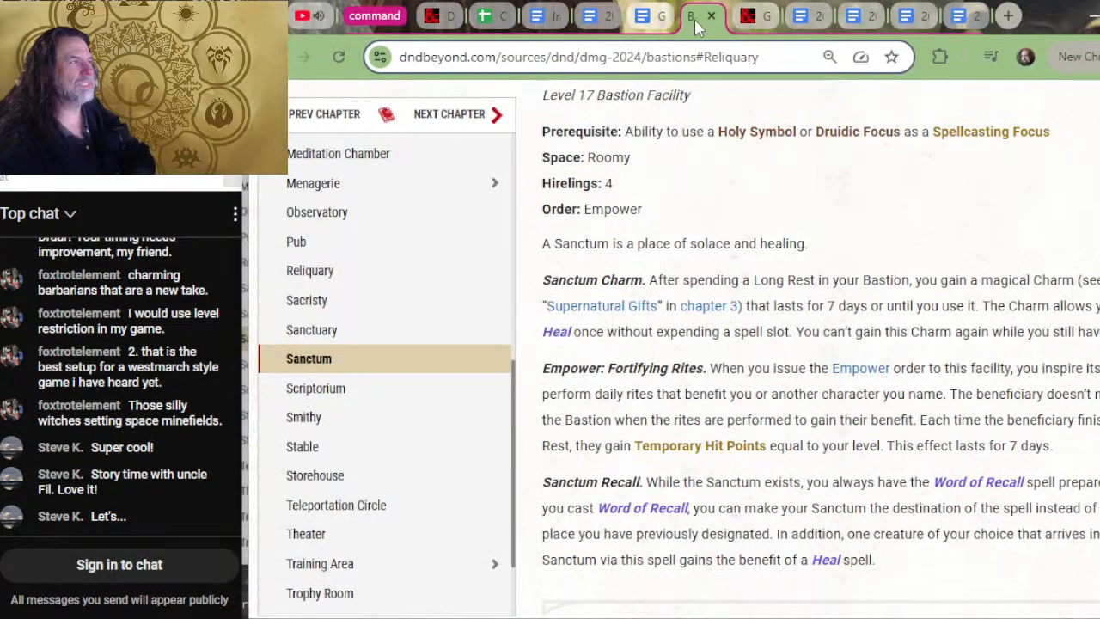
pyautogui.scroll(-4, 748, 248)
pyautogui.scroll(1, 751, 261)
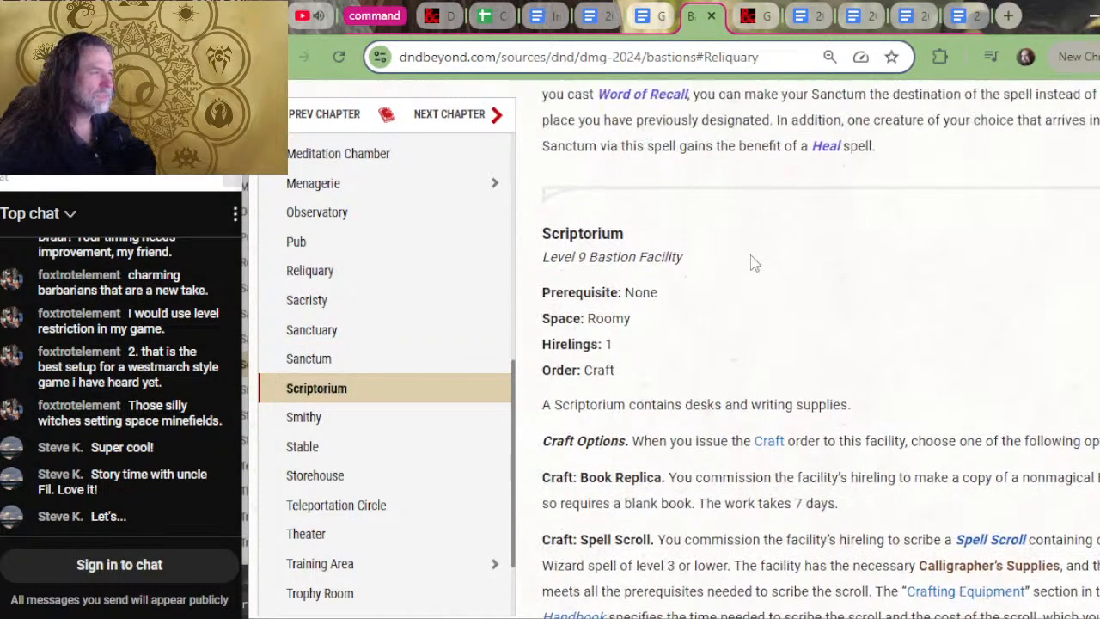
pyautogui.scroll(-1, 751, 268)
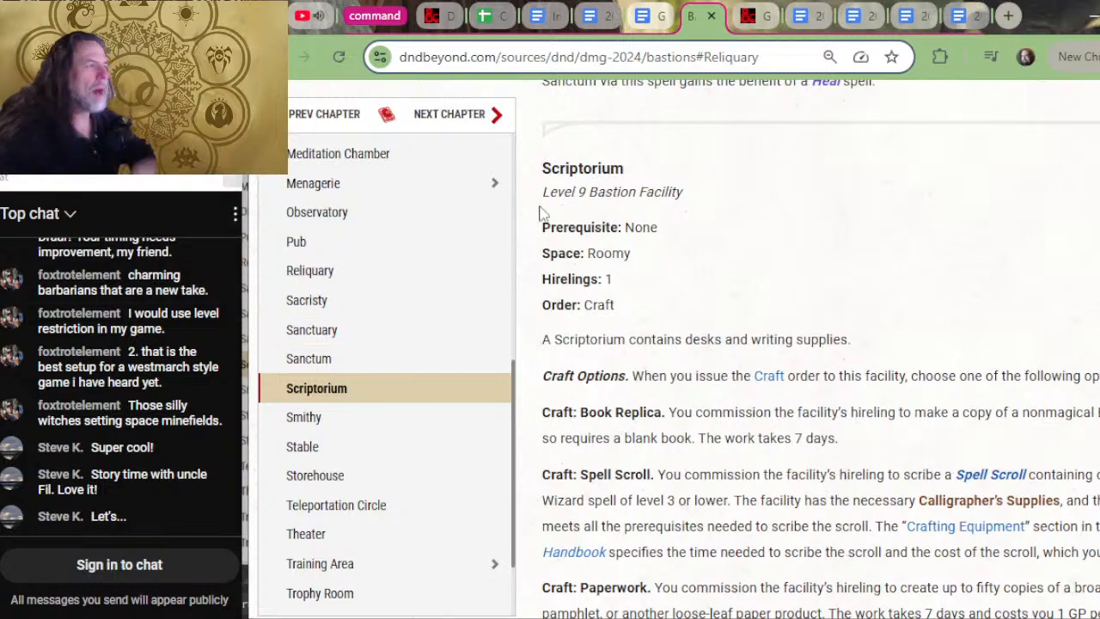
pyautogui.click(959, 15)
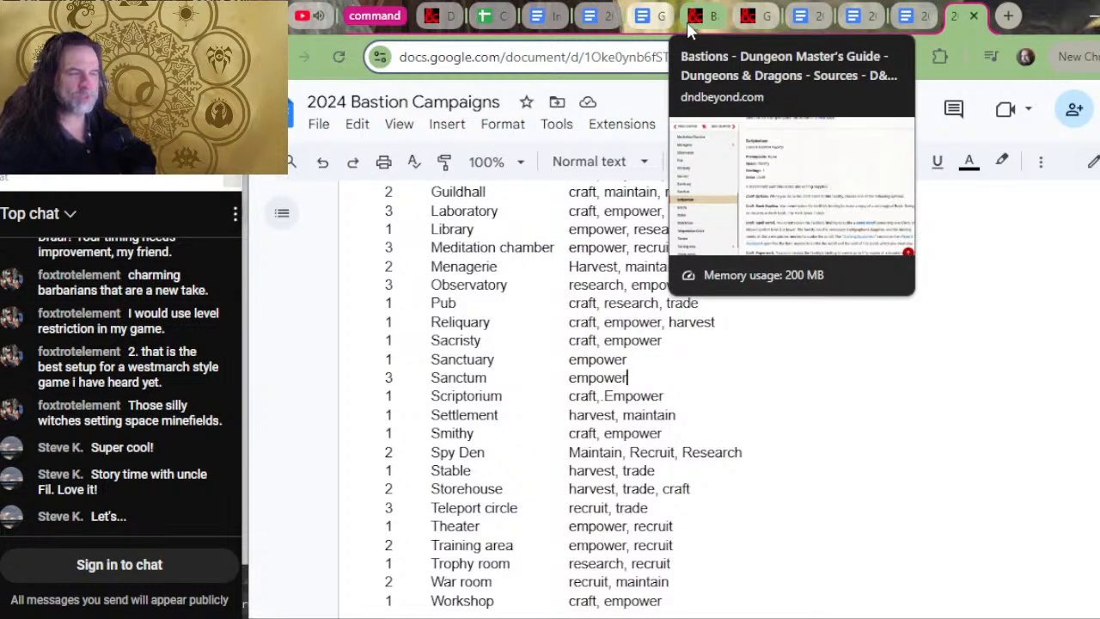
pyautogui.click(688, 26)
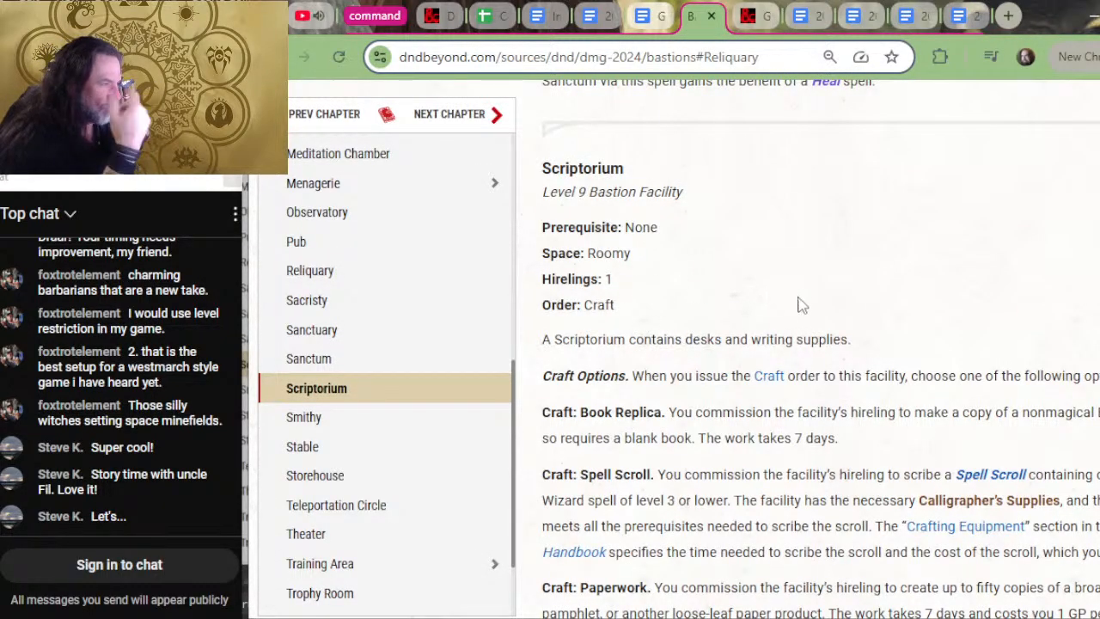
# - Check the official Sanctum and Sanctuary rules, including their orders and the Word of Recall spell details, on D&D Beyond
pyautogui.hotkey('alt', 'Tab')
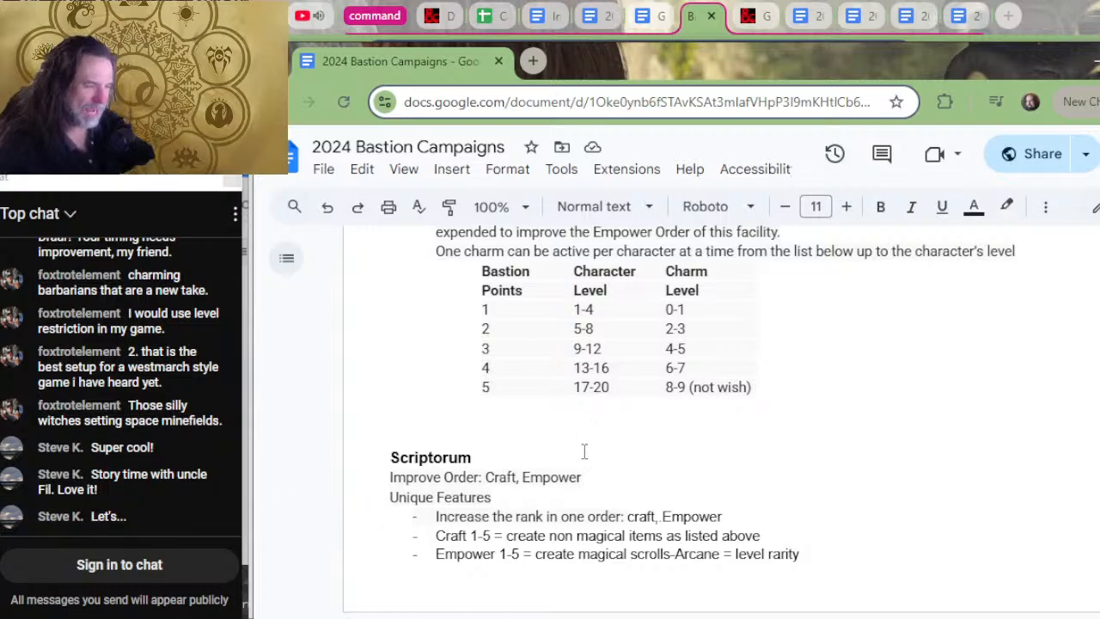
pyautogui.hotkey('alt', 'Tab')
pyautogui.scroll(5, 658, 361)
pyautogui.moveTo(653, 360)
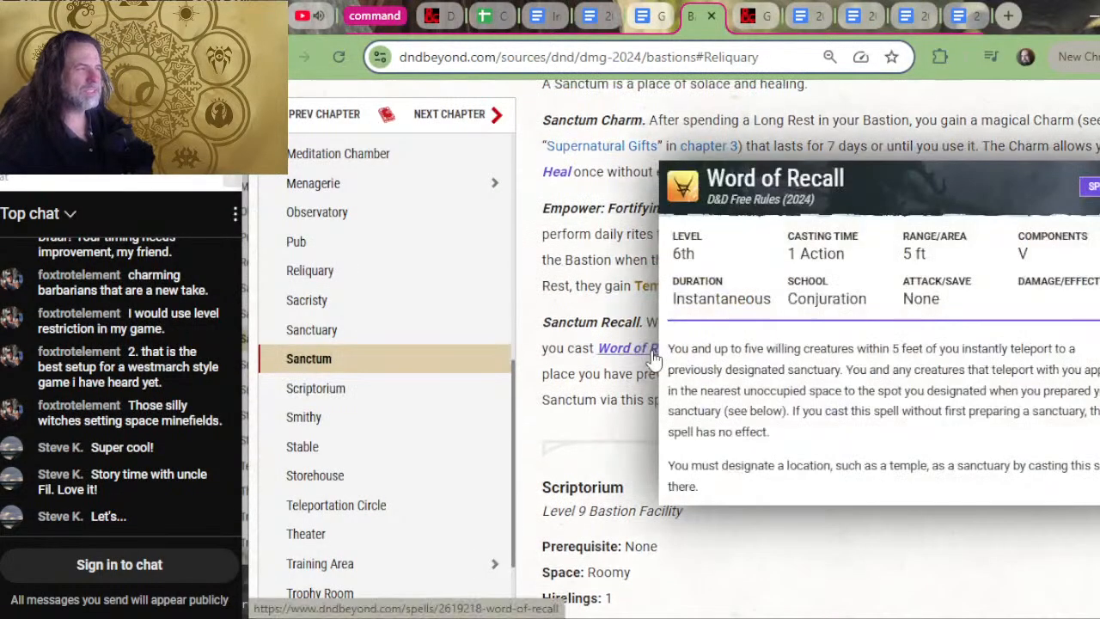
pyautogui.scroll(4, 692, 316)
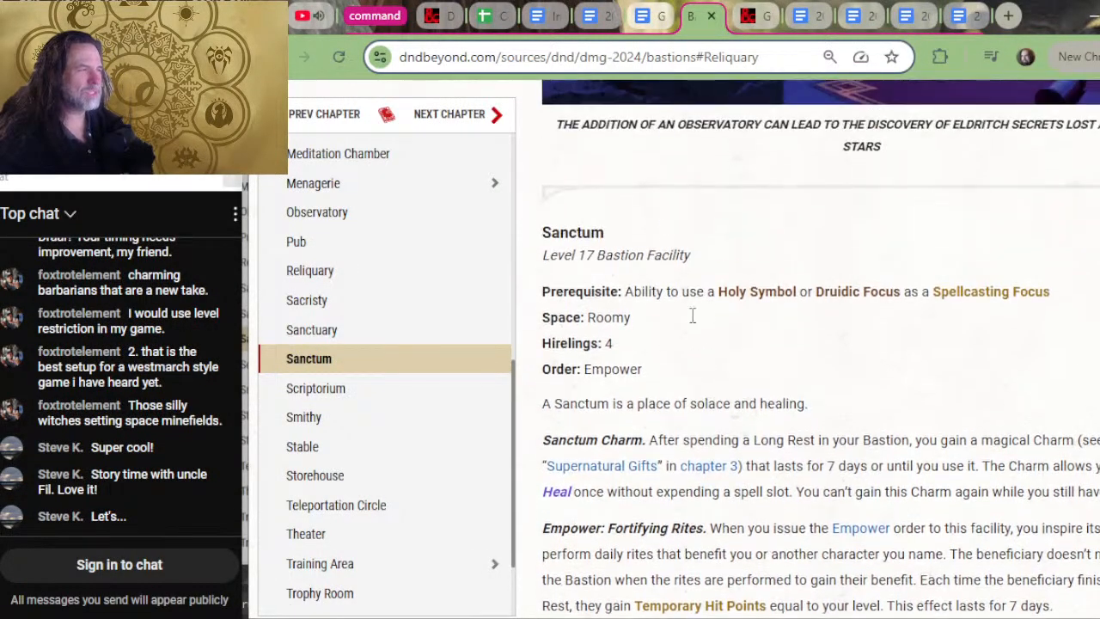
pyautogui.scroll(6, 696, 326)
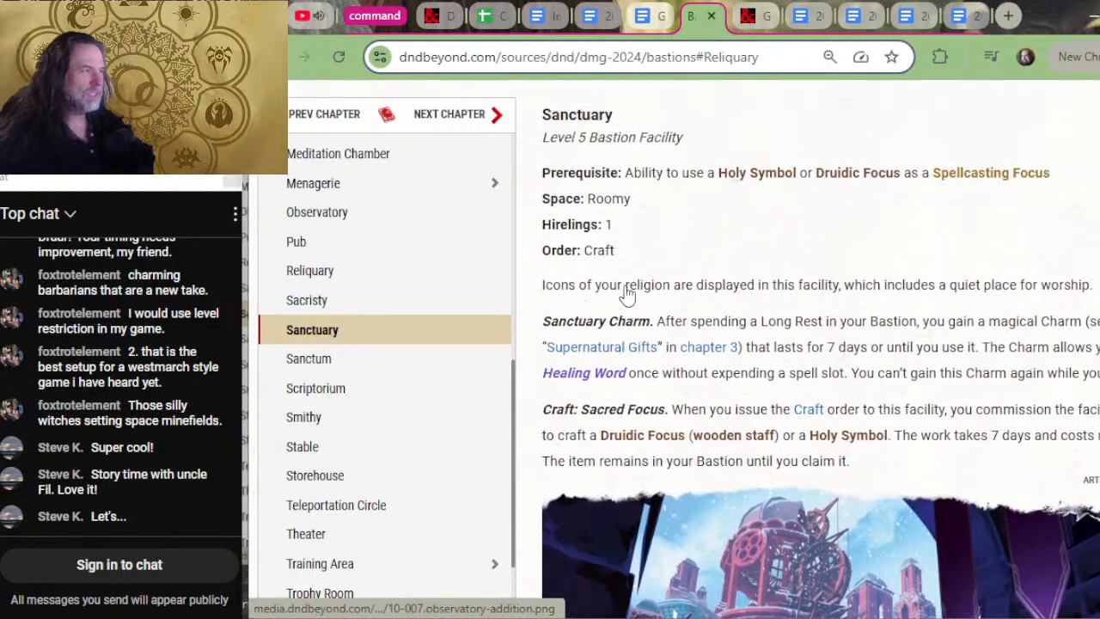
pyautogui.scroll(2, 628, 294)
pyautogui.hotkey('alt', 'Tab')
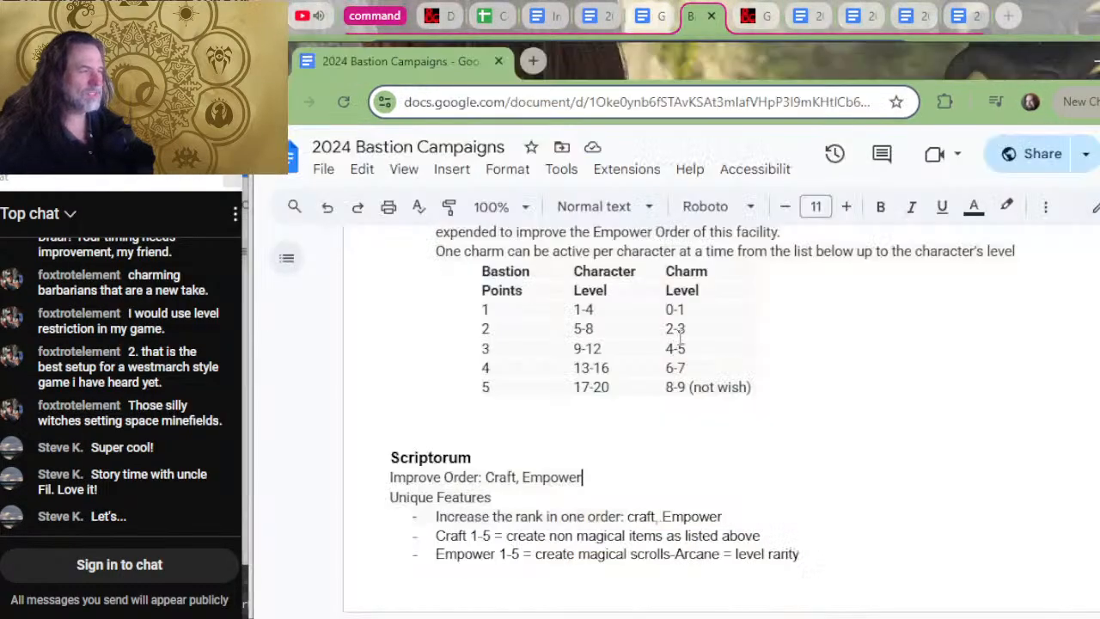
# - Add Craft ahead of Empower in the Sanctuary's Improve Order line, making it "Craft, Empower"
pyautogui.scroll(8, 675, 369)
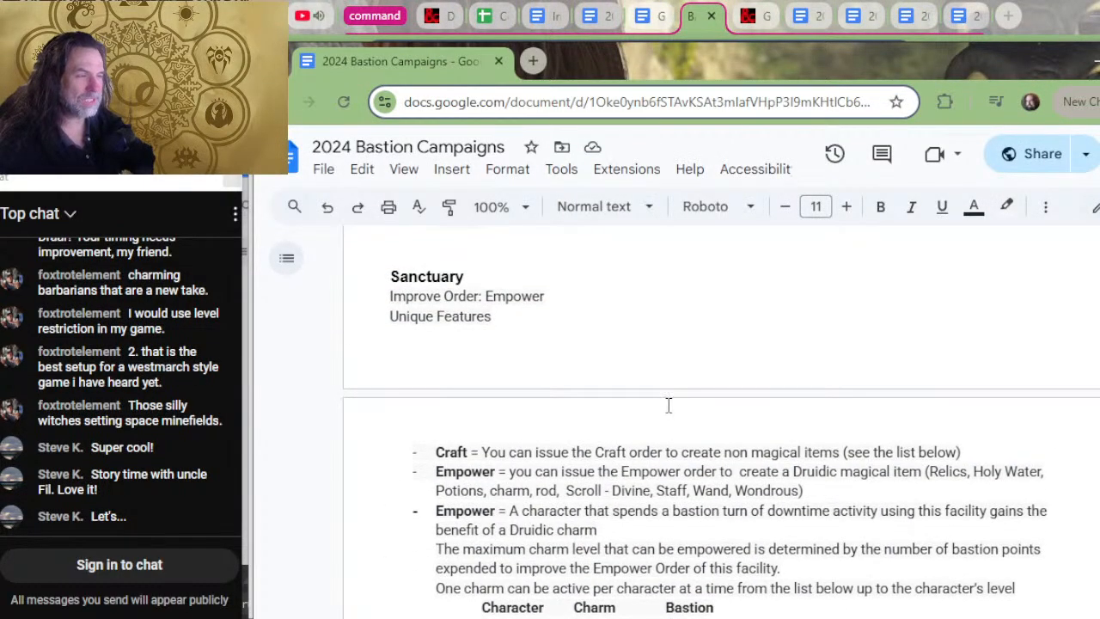
pyautogui.scroll(2, 668, 405)
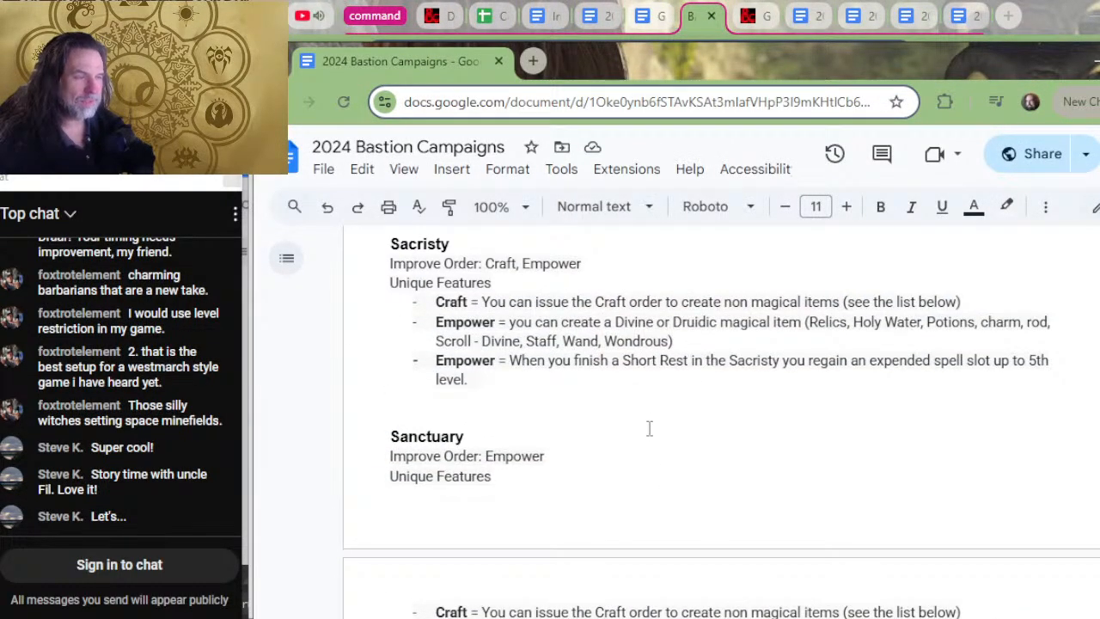
pyautogui.click(487, 456)
pyautogui.write('Craft')
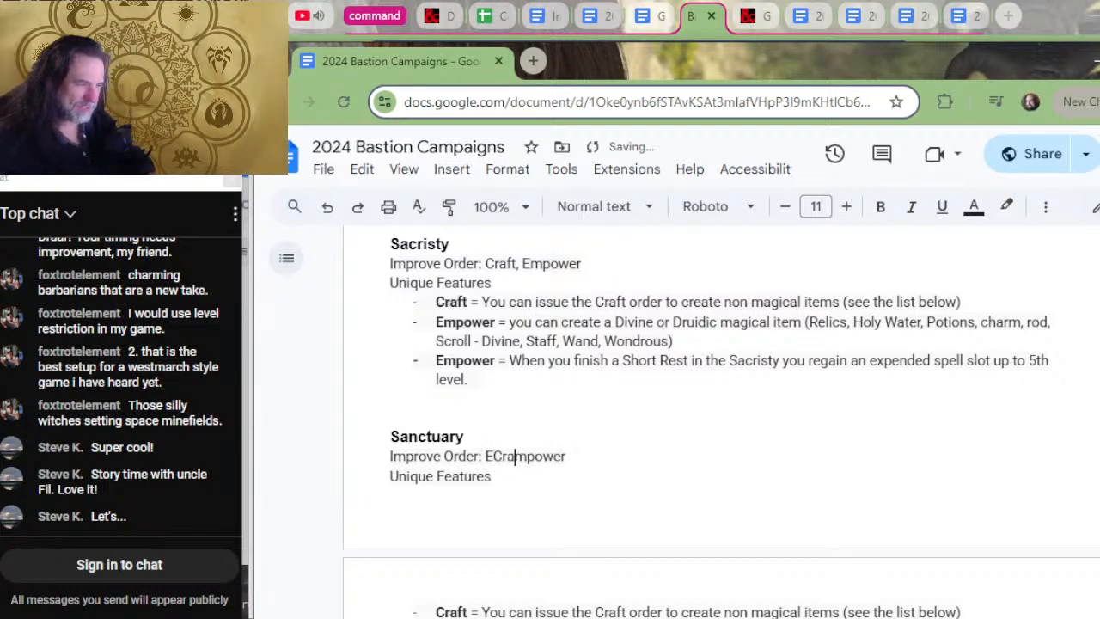
pyautogui.press('BackSpace')
pyautogui.press('BackSpace')
pyautogui.press('BackSpace')
pyautogui.press('BackSpace')
pyautogui.press('BackSpace')
pyautogui.press('BackSpace')
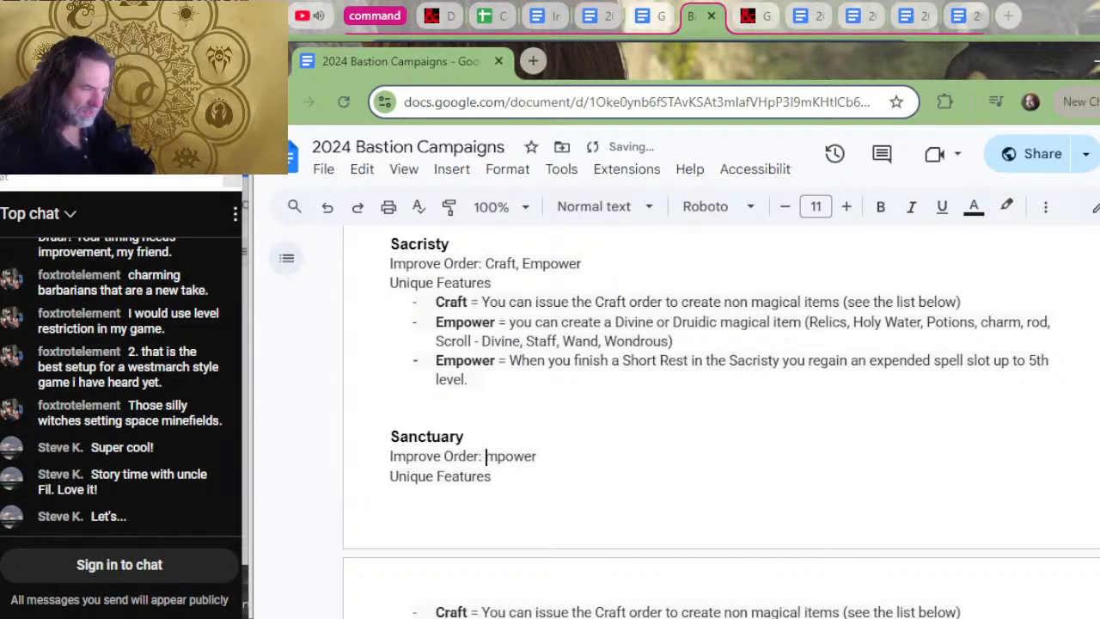
pyautogui.write('Craft,')
pyautogui.moveTo(189, 617)
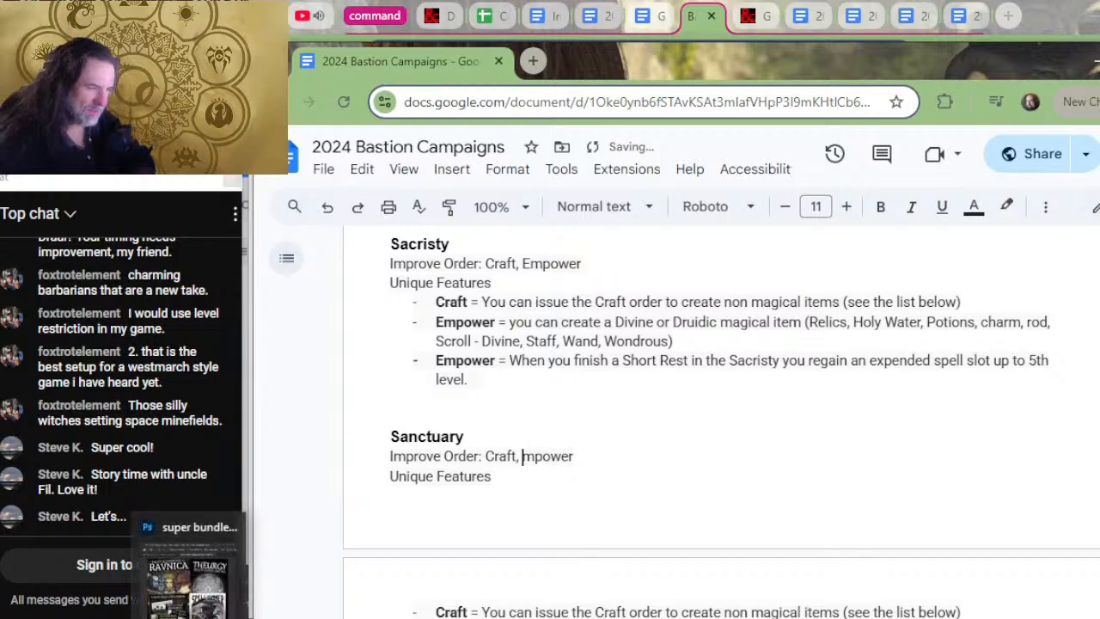
pyautogui.write('E')
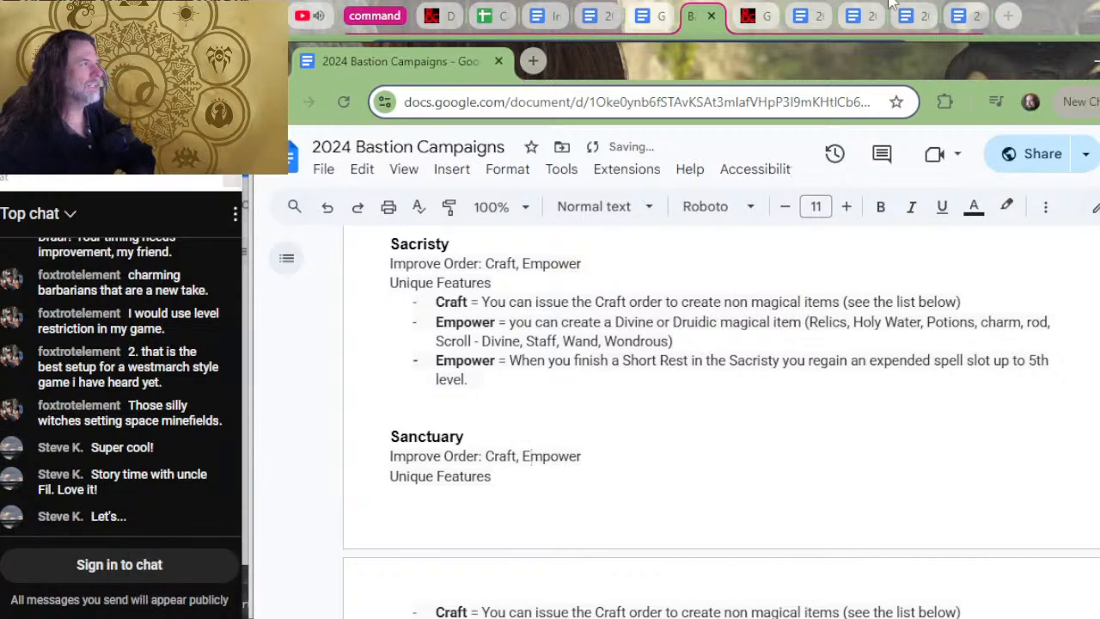
# - Check the weapon, armor, artisan tool and other tool lists for the facilities assigned to each item
pyautogui.click(901, 26)
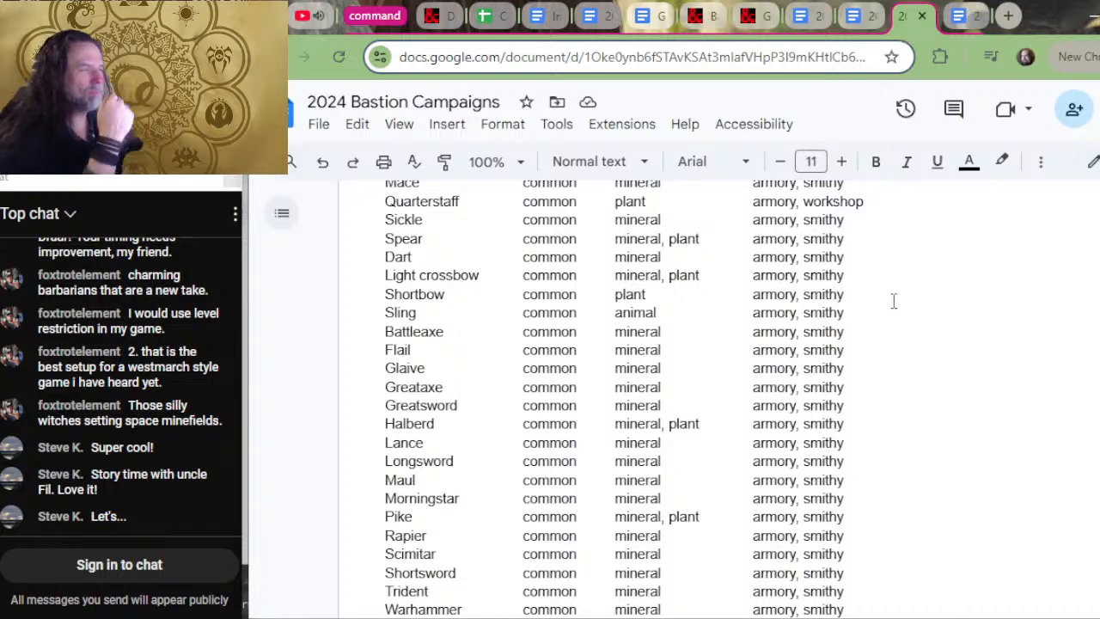
pyautogui.scroll(4, 855, 300)
pyautogui.scroll(-11, 855, 303)
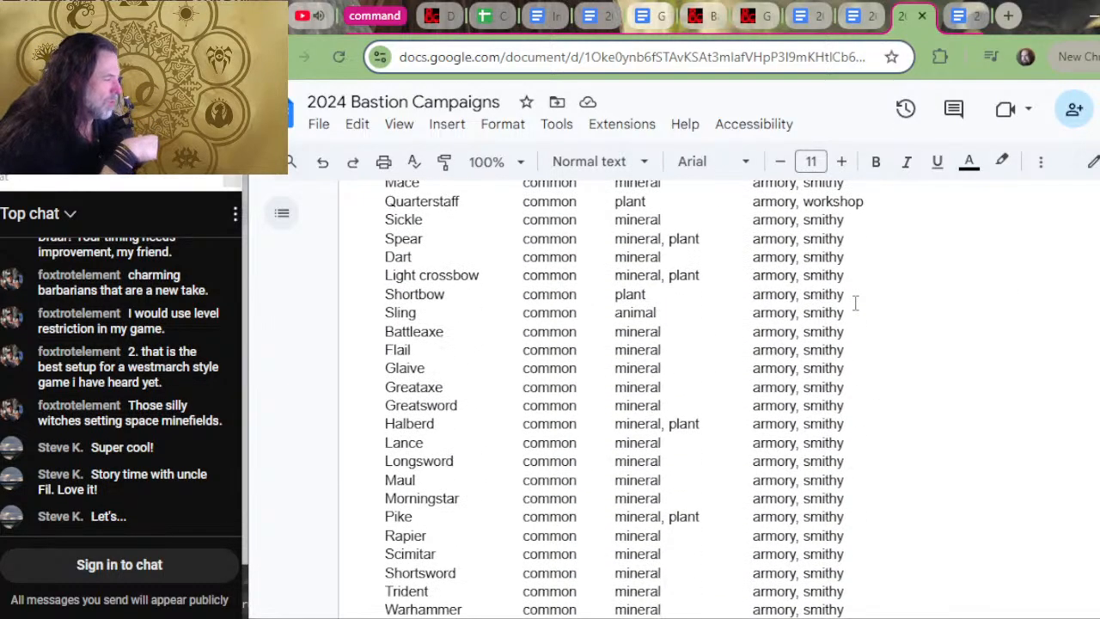
pyautogui.scroll(-4, 859, 303)
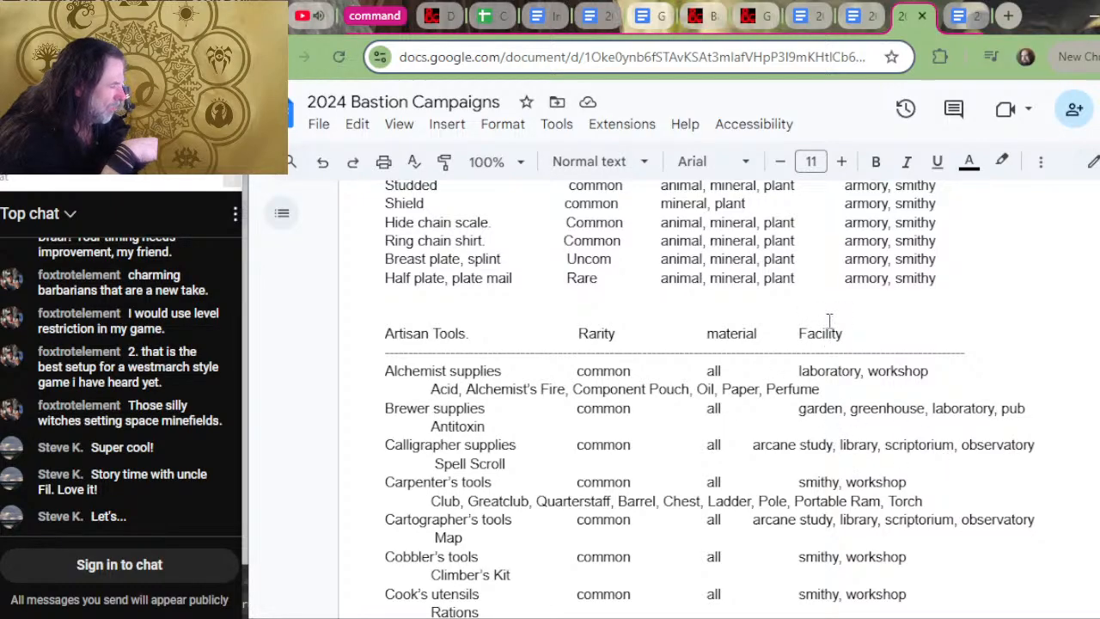
pyautogui.scroll(-2, 830, 319)
pyautogui.scroll(-2, 779, 342)
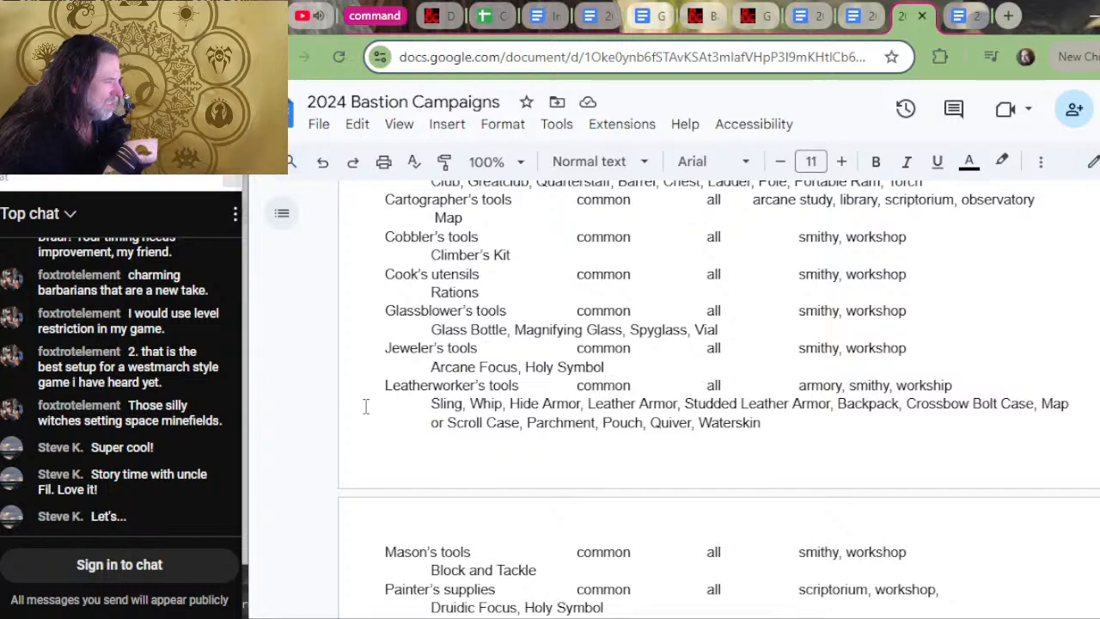
pyautogui.scroll(-2, 884, 359)
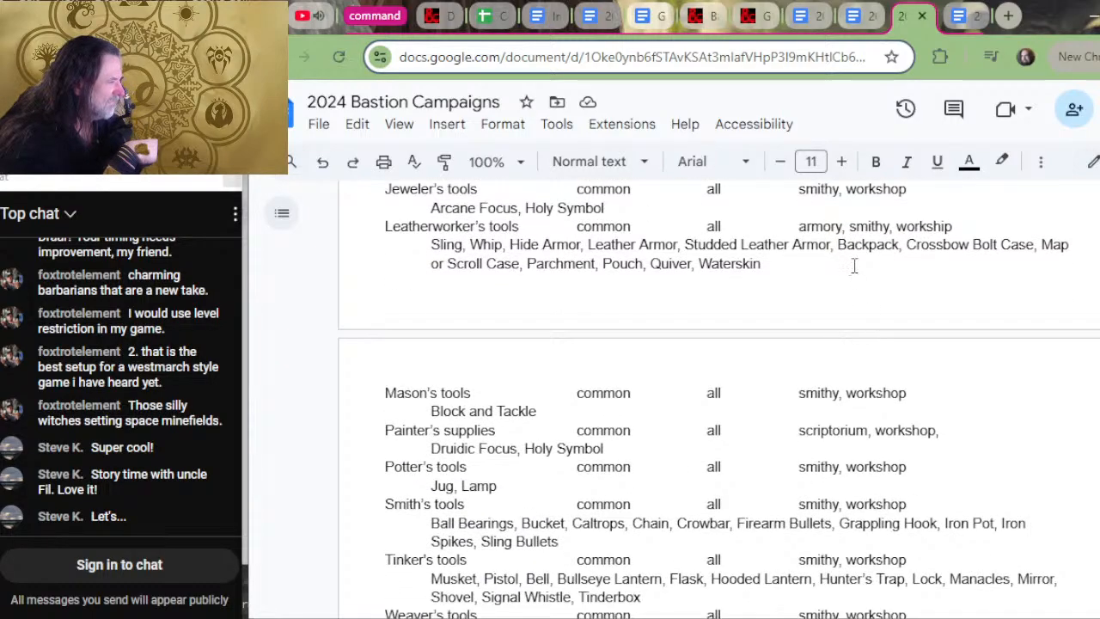
pyautogui.scroll(-2, 853, 288)
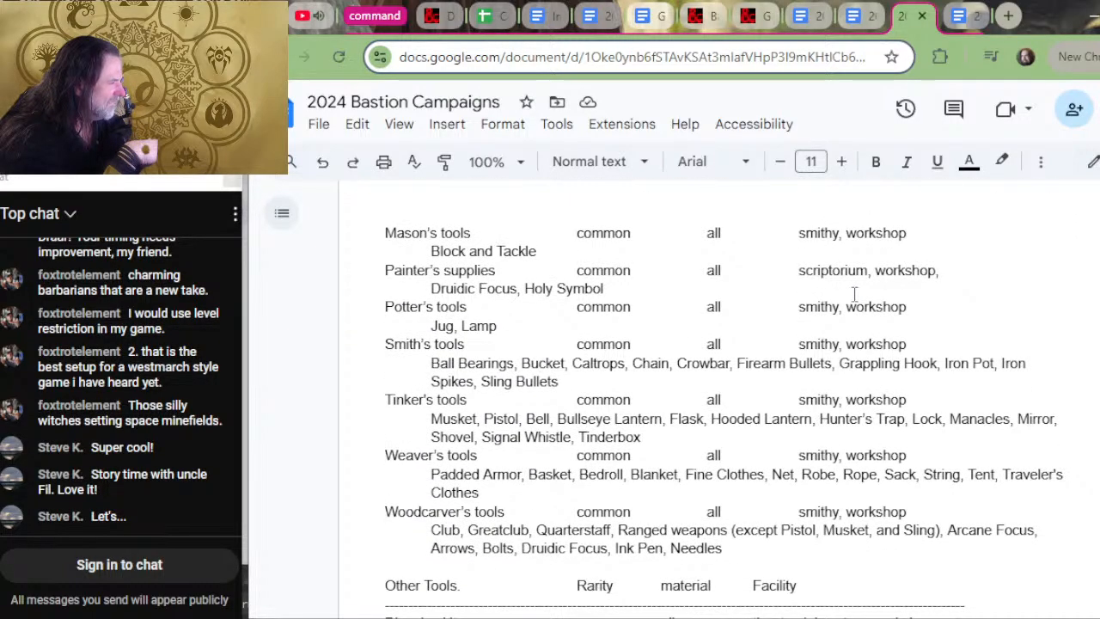
pyautogui.scroll(-2, 853, 294)
pyautogui.scroll(-2, 853, 294)
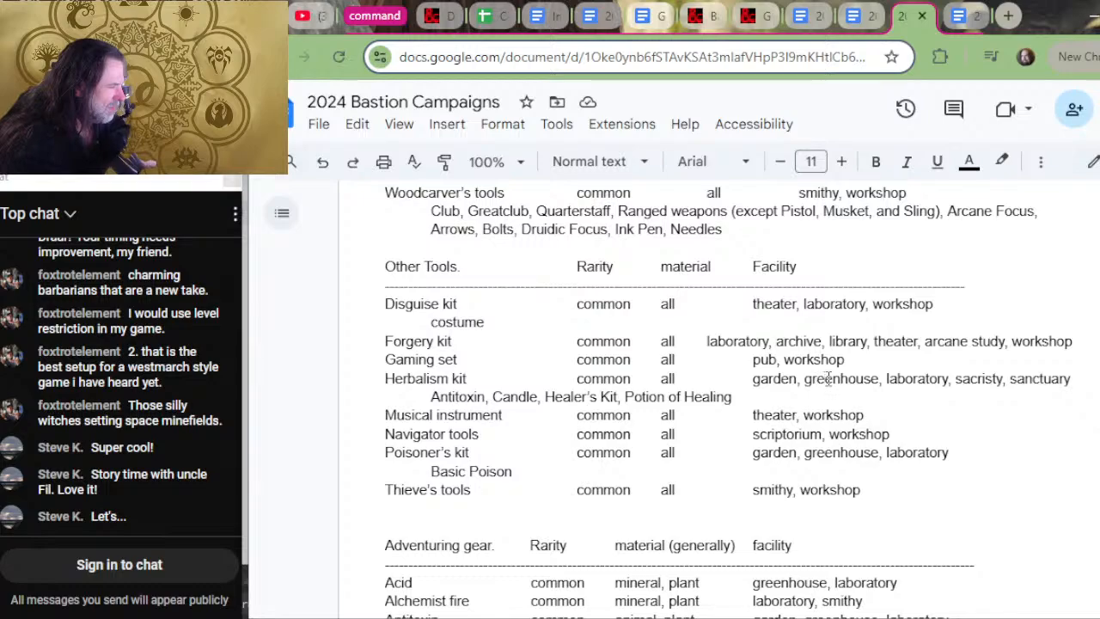
pyautogui.scroll(-2, 850, 359)
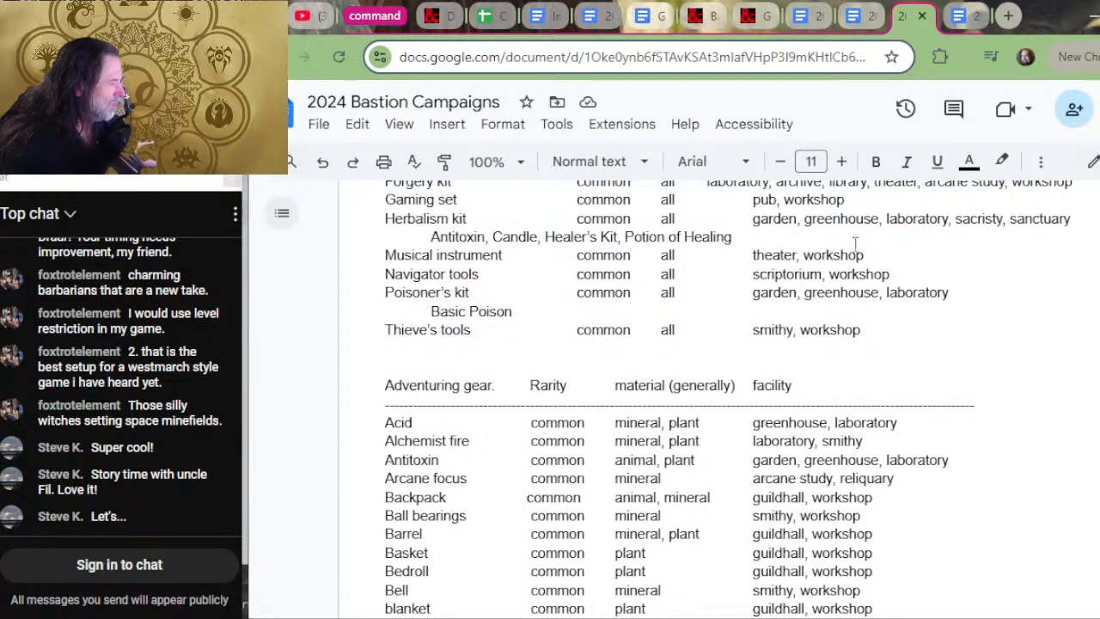
# - Check the facilities assigned to items from the Adventuring gear list through the Magic Items and Charms entries
pyautogui.scroll(-2, 842, 320)
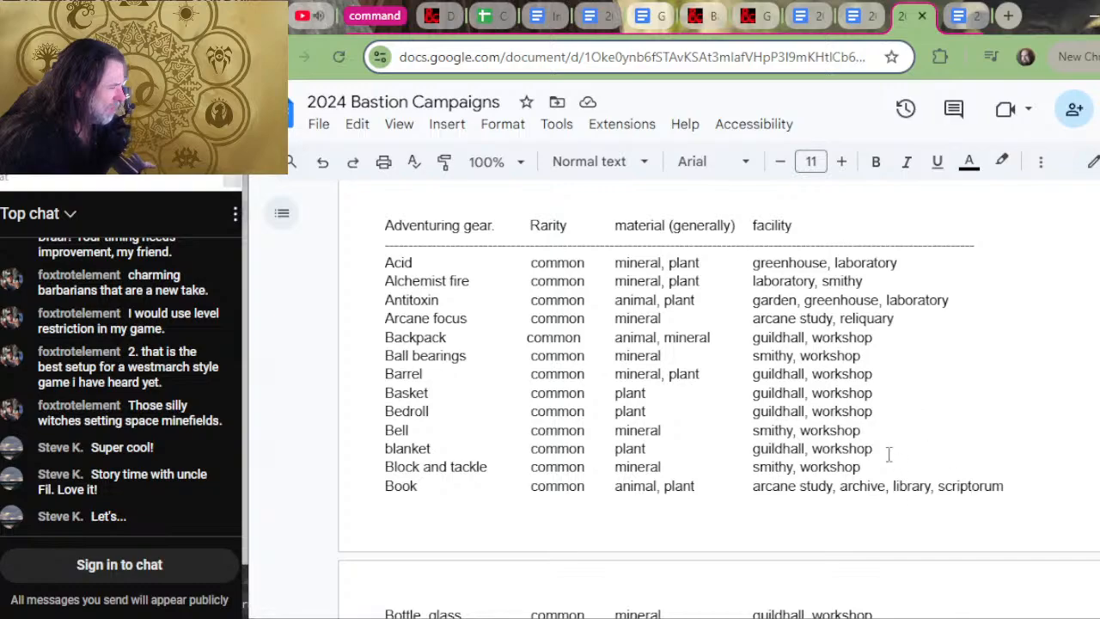
pyautogui.scroll(-2, 860, 322)
pyautogui.scroll(-2, 819, 329)
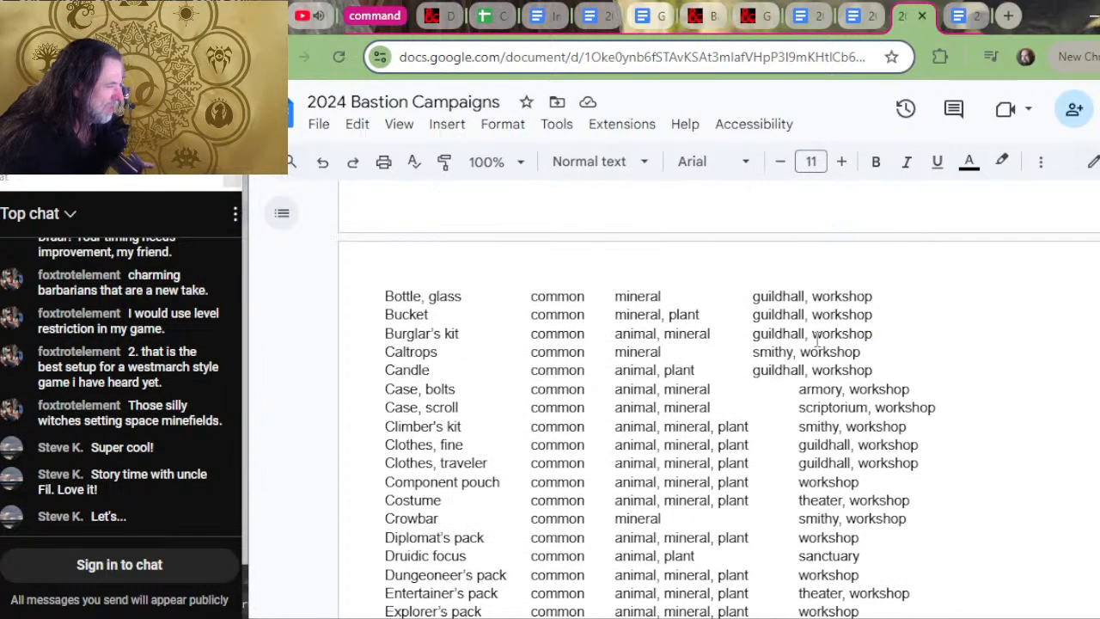
pyautogui.scroll(-2, 843, 389)
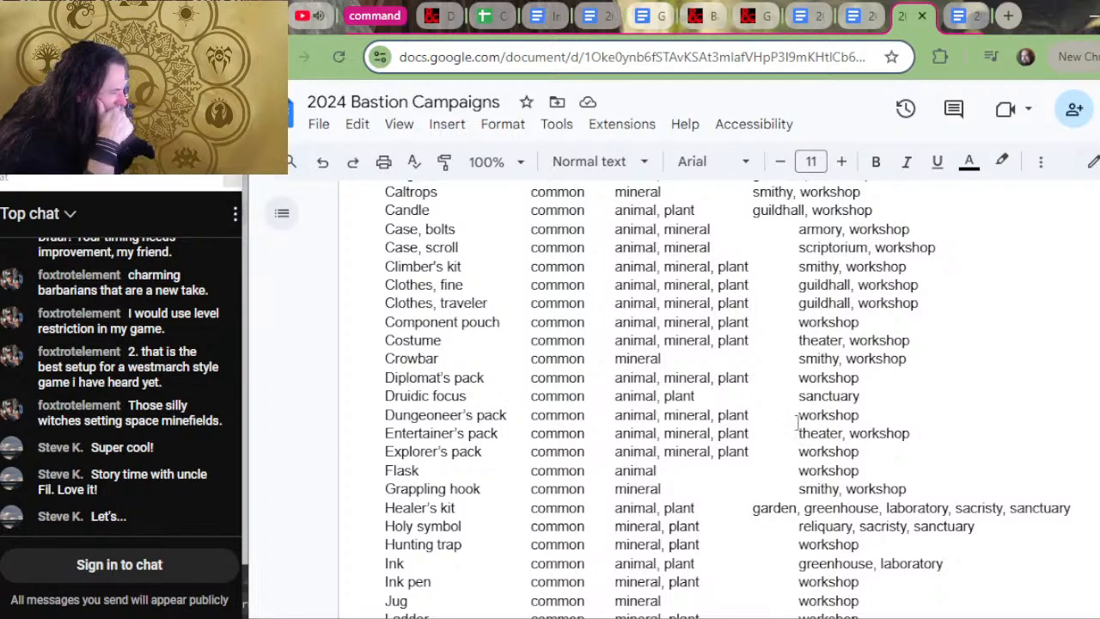
pyautogui.scroll(-2, 797, 422)
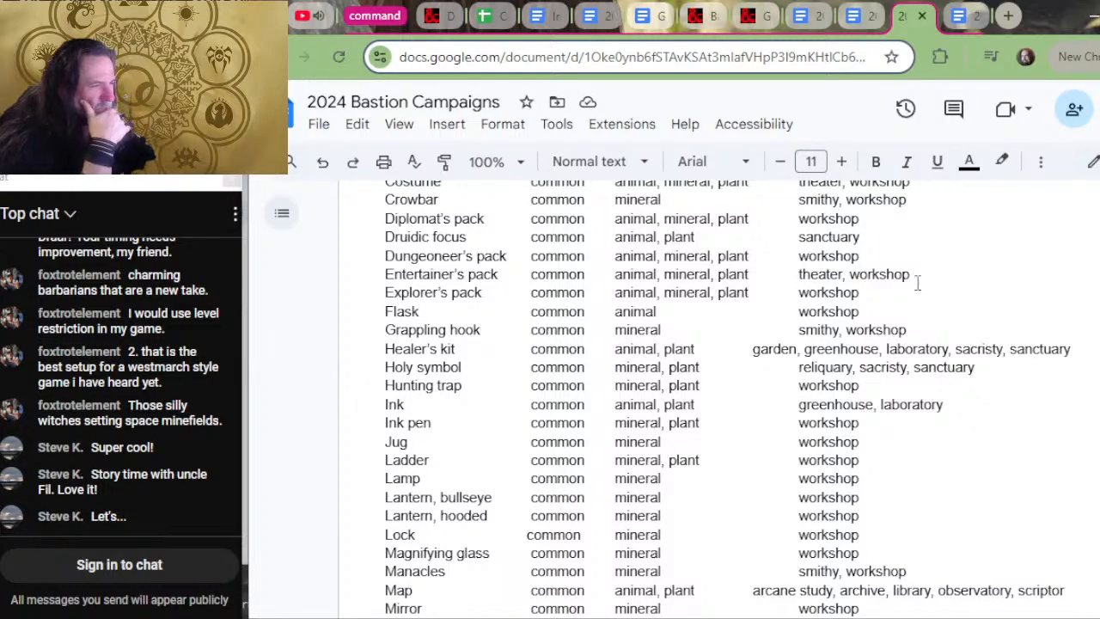
pyautogui.scroll(-2, 828, 372)
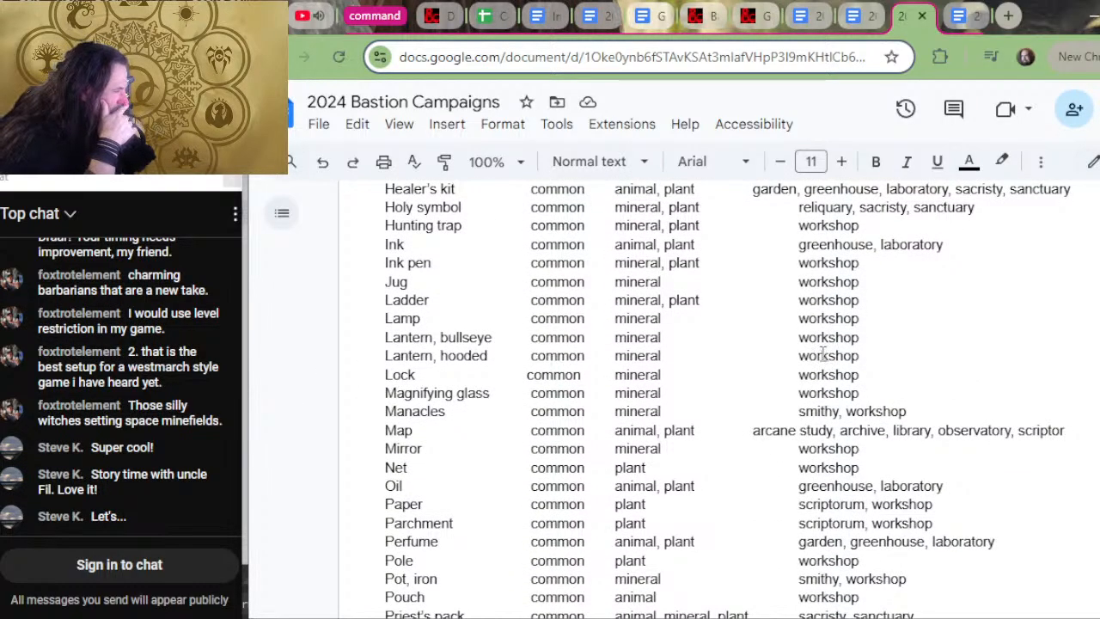
pyautogui.scroll(-2, 823, 354)
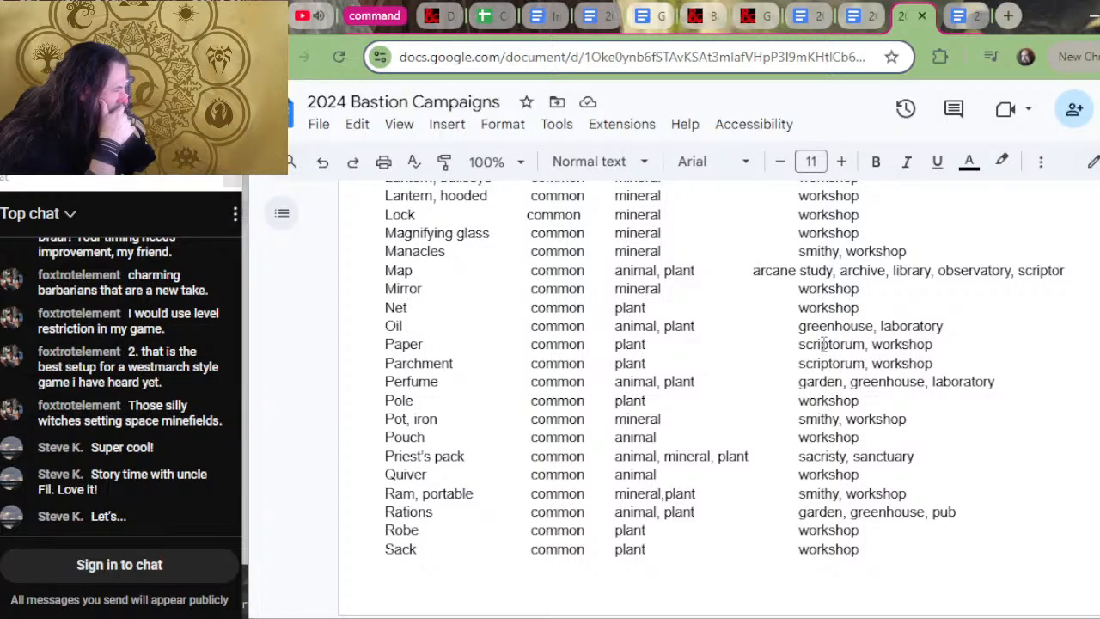
pyautogui.scroll(-2, 823, 343)
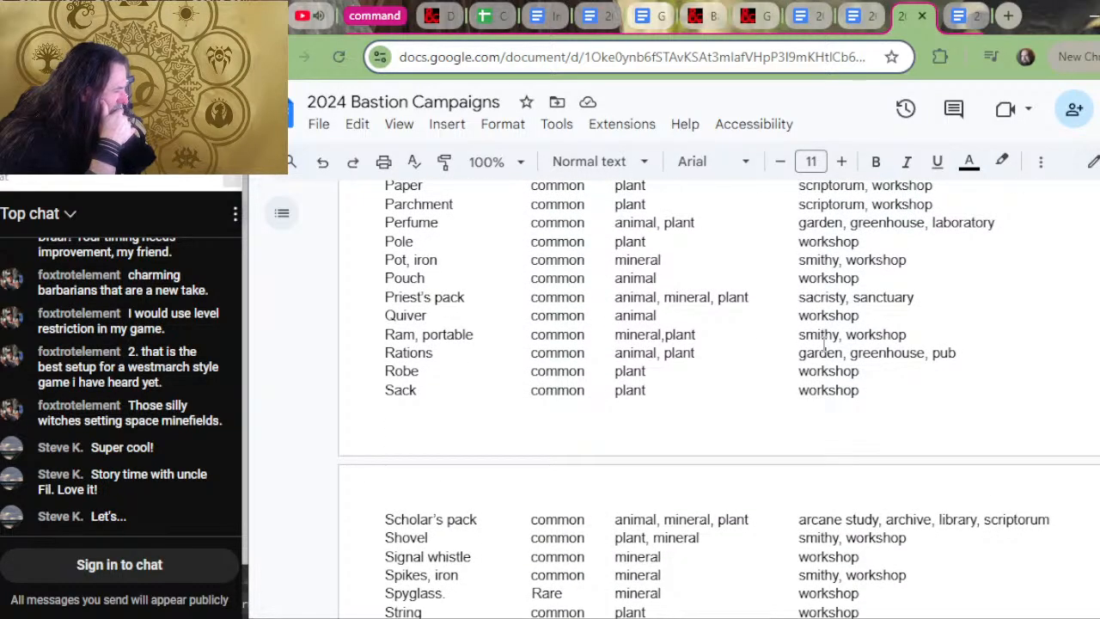
pyautogui.scroll(-2, 823, 344)
pyautogui.scroll(-2, 824, 344)
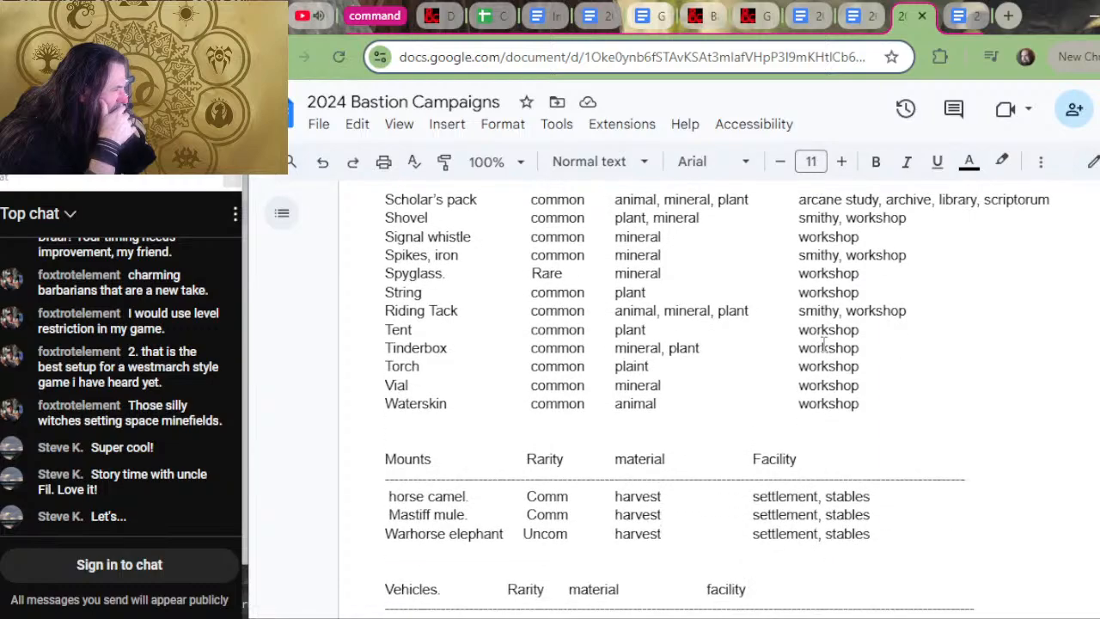
pyautogui.scroll(-2, 824, 344)
pyautogui.scroll(-4, 823, 344)
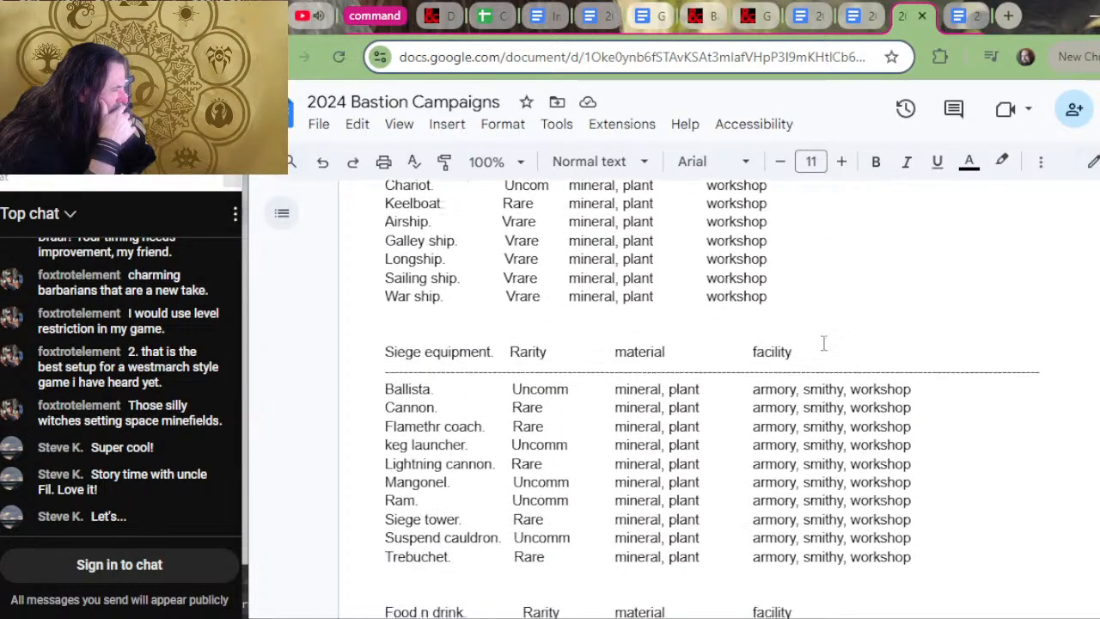
pyautogui.scroll(-7, 823, 344)
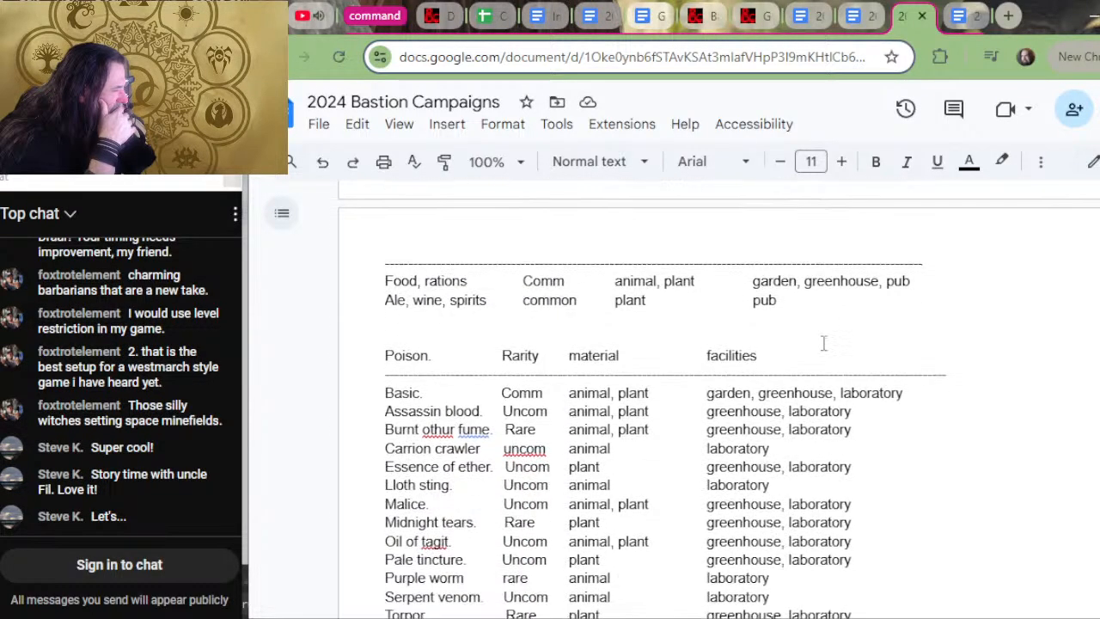
pyautogui.scroll(-6, 823, 343)
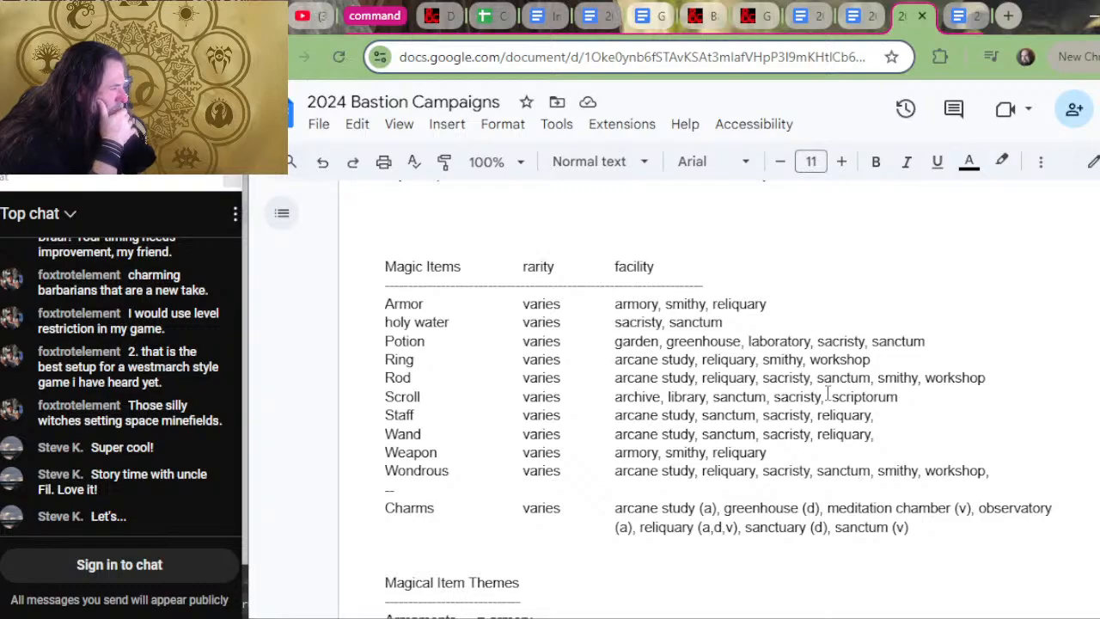
# - Compare the Sacristy, Sanctuary and Sanctum magic item features in the working copy with the Magic Items facility table
pyautogui.hotkey('alt', 'Tab')
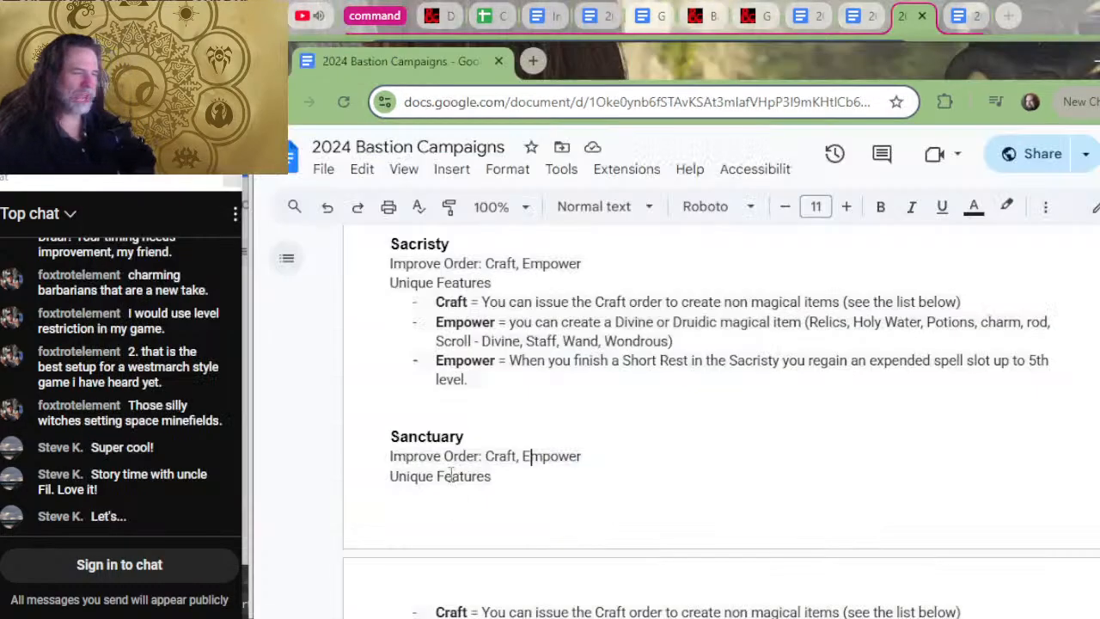
pyautogui.scroll(4, 534, 434)
pyautogui.scroll(-4, 535, 435)
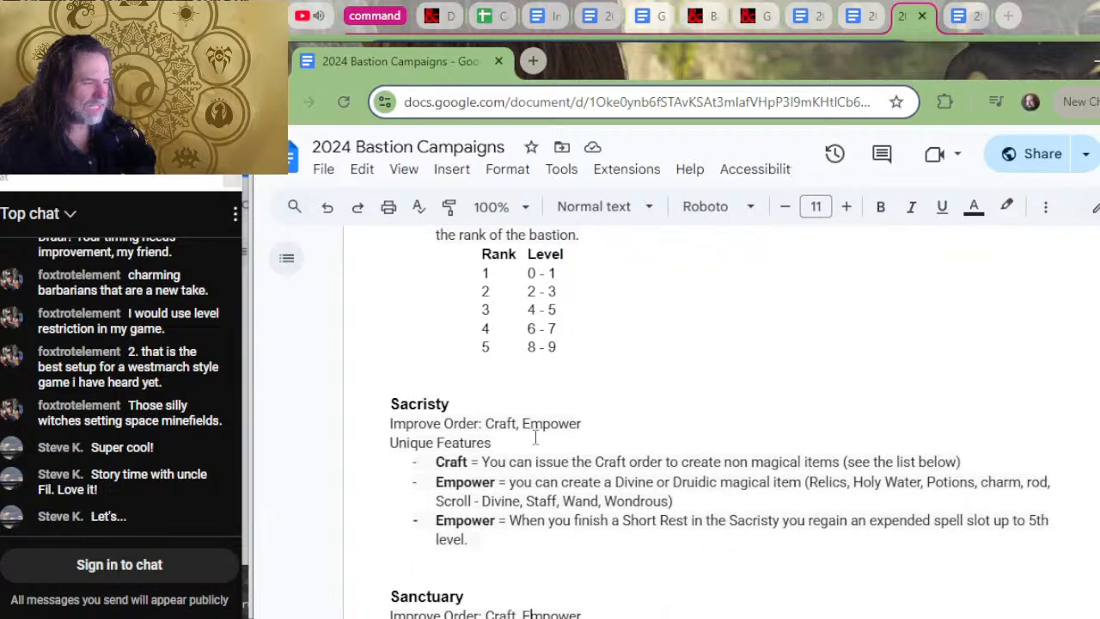
pyautogui.scroll(-2, 535, 436)
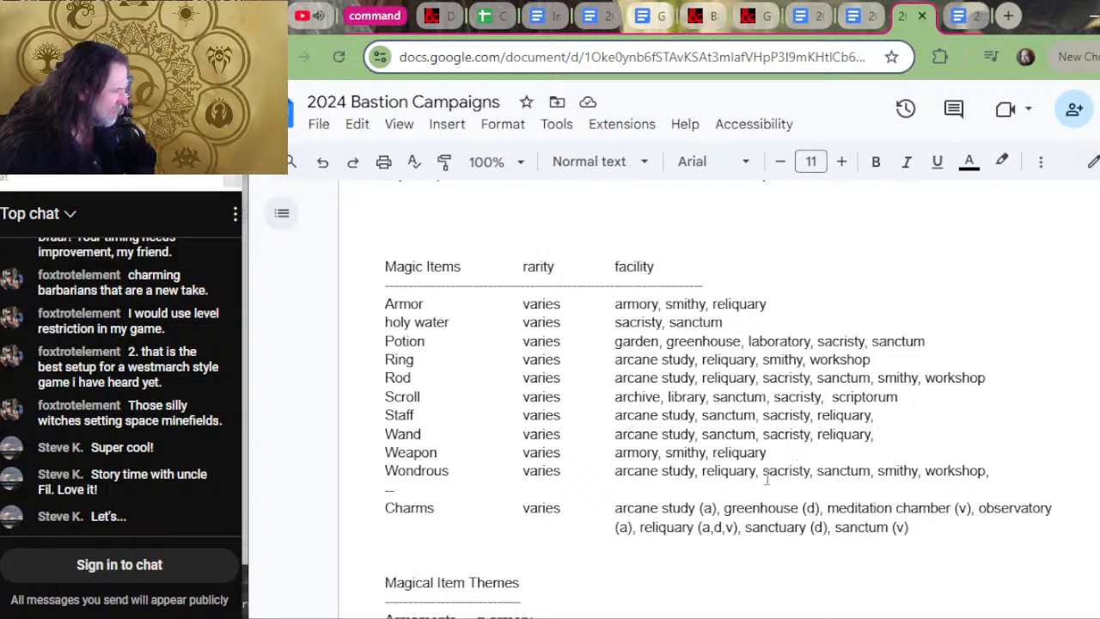
pyautogui.hotkey('alt', 'Tab')
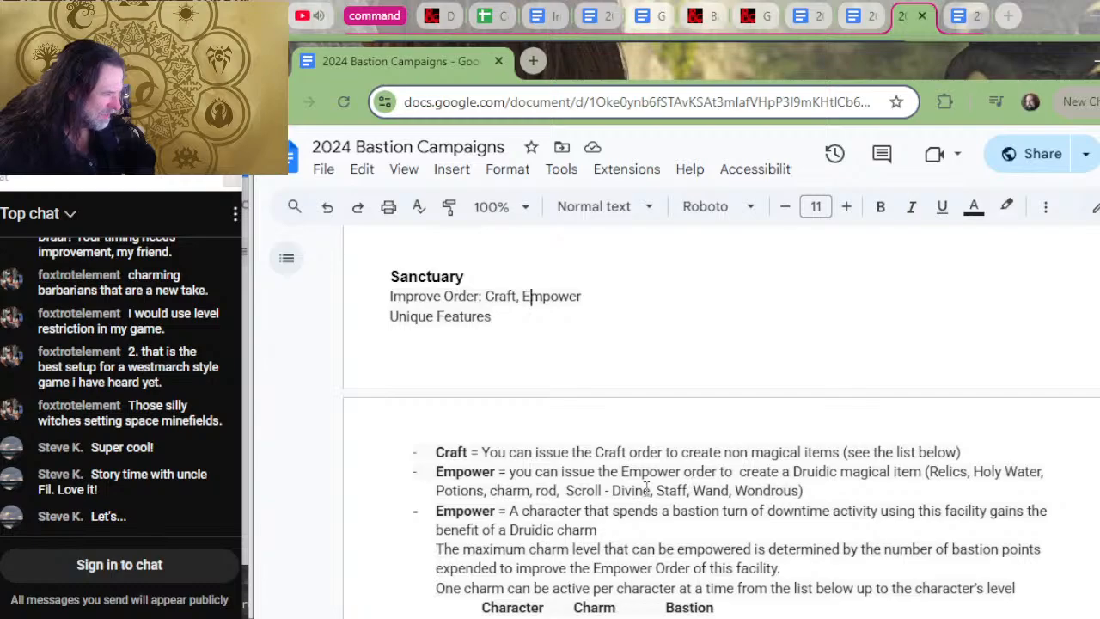
pyautogui.scroll(-2, 590, 459)
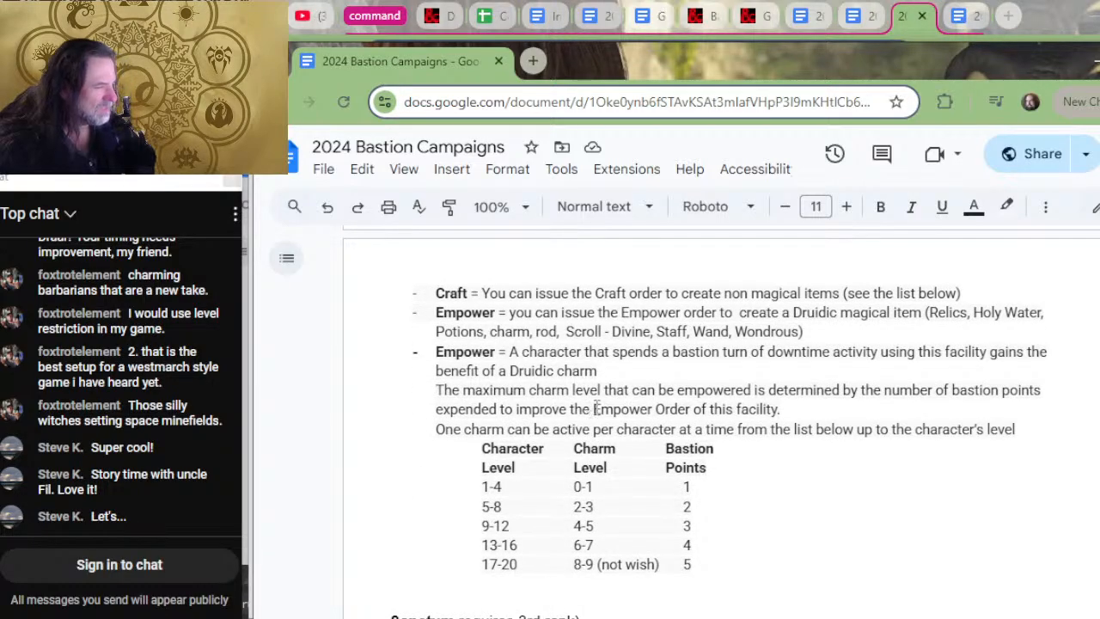
pyautogui.scroll(-2, 597, 408)
pyautogui.scroll(2, 594, 410)
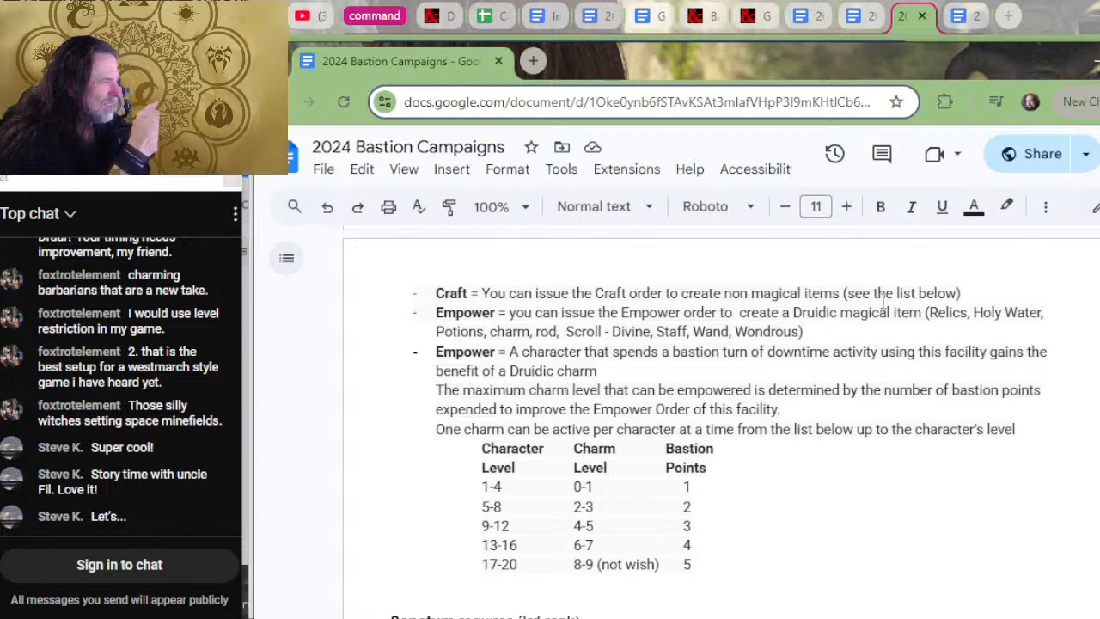
pyautogui.scroll(-4, 884, 299)
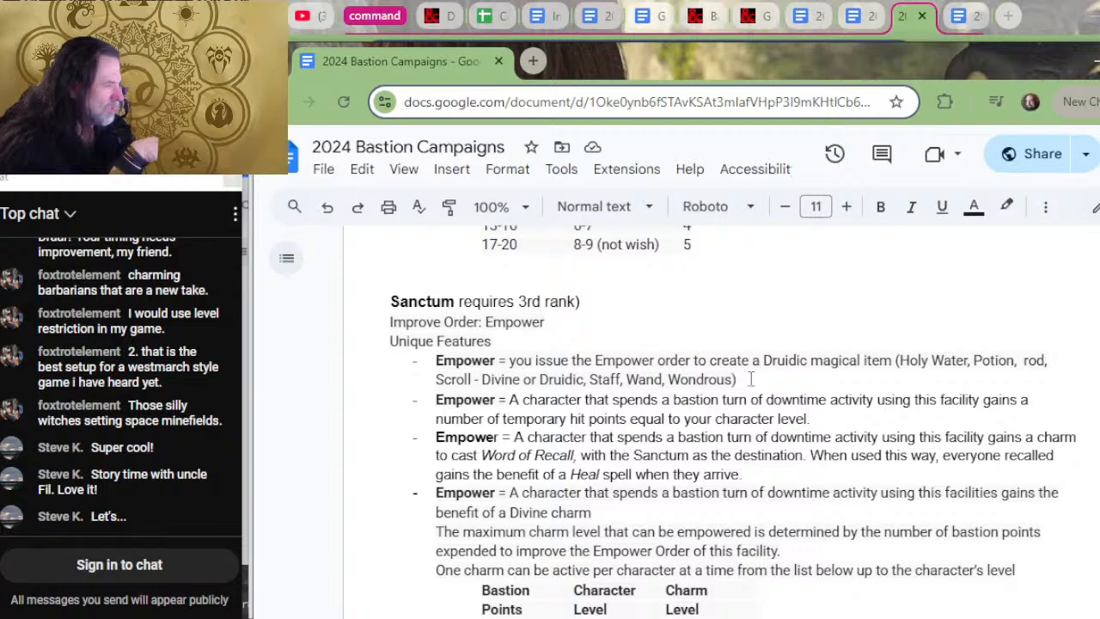
# - Add Craft ahead of empower in the Sanctuary row of the facility order list, making it "Craft, empower"
pyautogui.hotkey('alt', 'Tab')
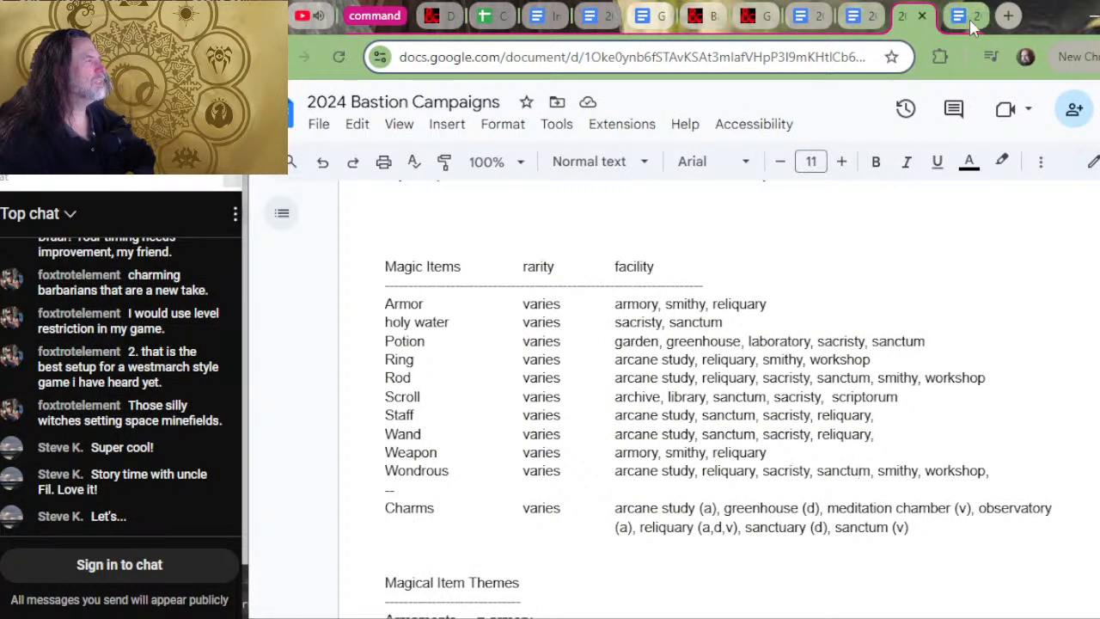
pyautogui.click(970, 22)
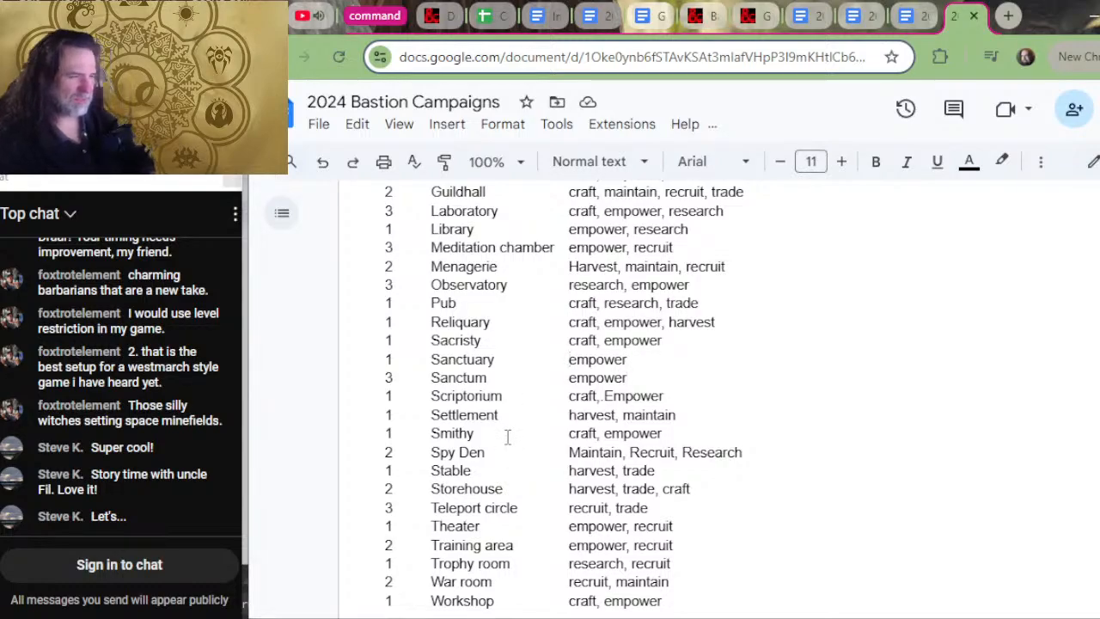
pyautogui.write('cRAFT,')
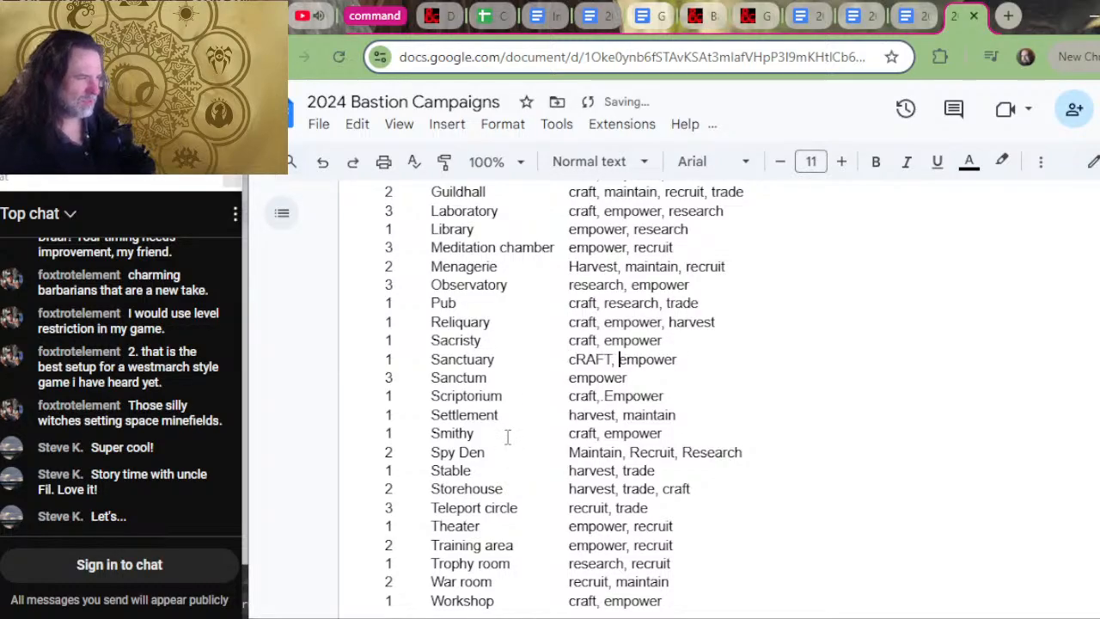
pyautogui.press('BackSpace')
pyautogui.press('BackSpace')
pyautogui.press('BackSpace')
pyautogui.press('BackSpace')
pyautogui.press('BackSpace')
pyautogui.press('BackSpace')
pyautogui.press('BackSpace')
pyautogui.write('Craft,')
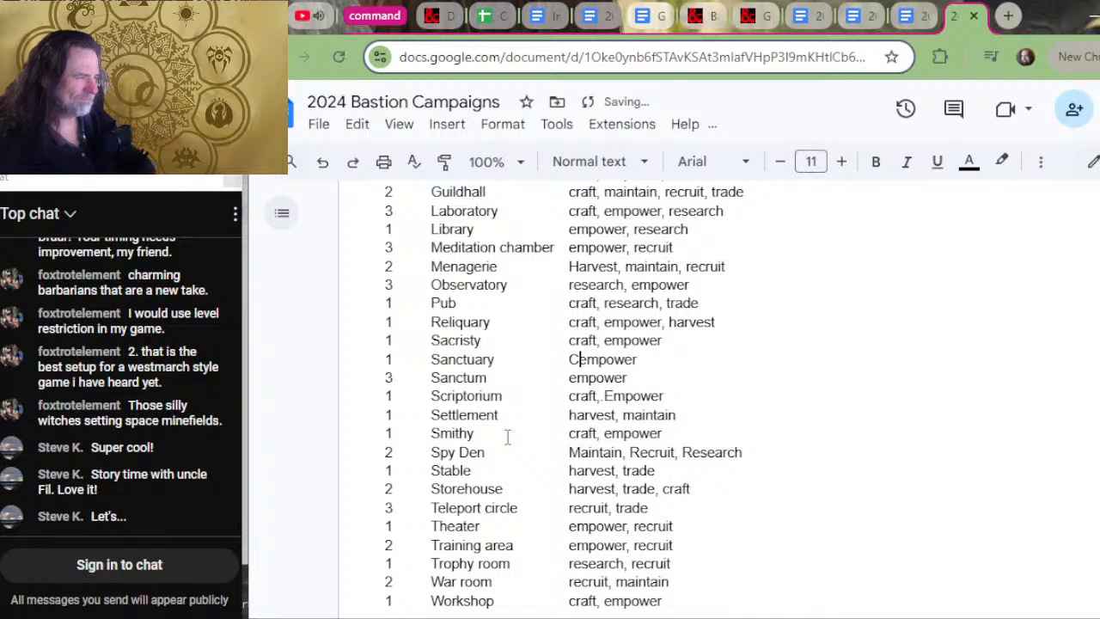
pyautogui.write(',')
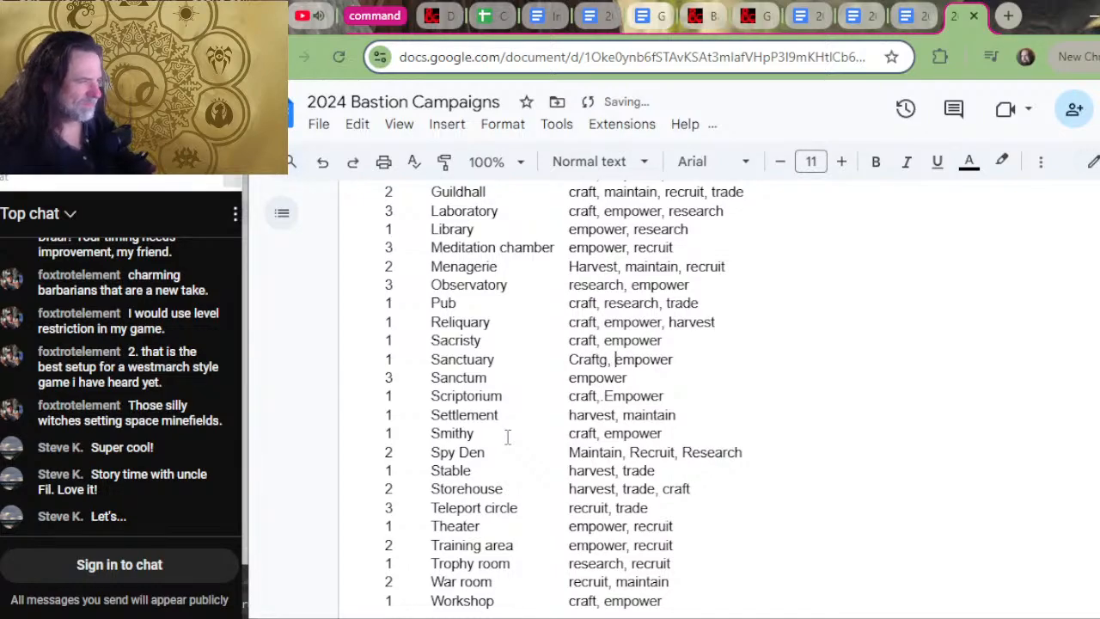
pyautogui.press('Delete')
pyautogui.press('Delete')
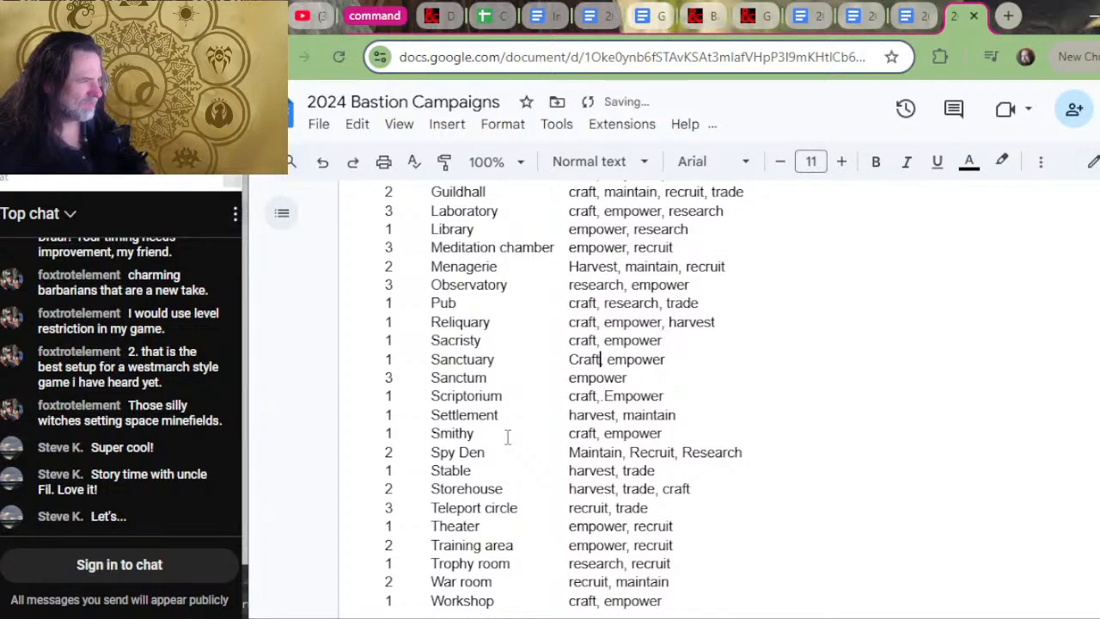
# - Add one more tally mark to the craft row of the order tally below the facility list
pyautogui.scroll(-10, 515, 447)
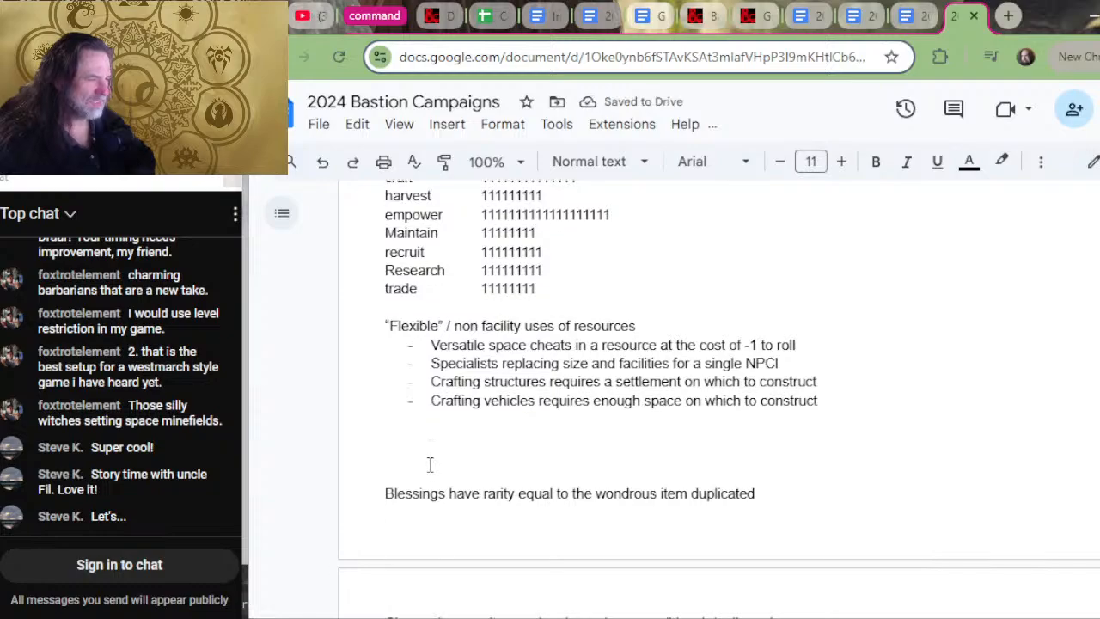
pyautogui.scroll(-5, 477, 426)
pyautogui.scroll(8, 521, 412)
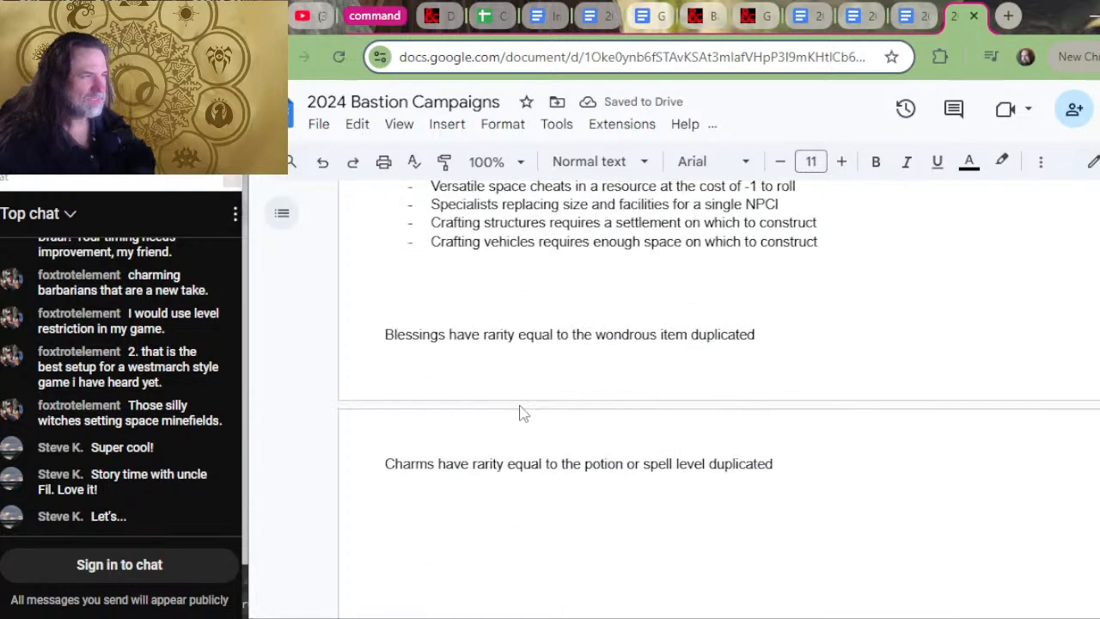
pyautogui.click(595, 338)
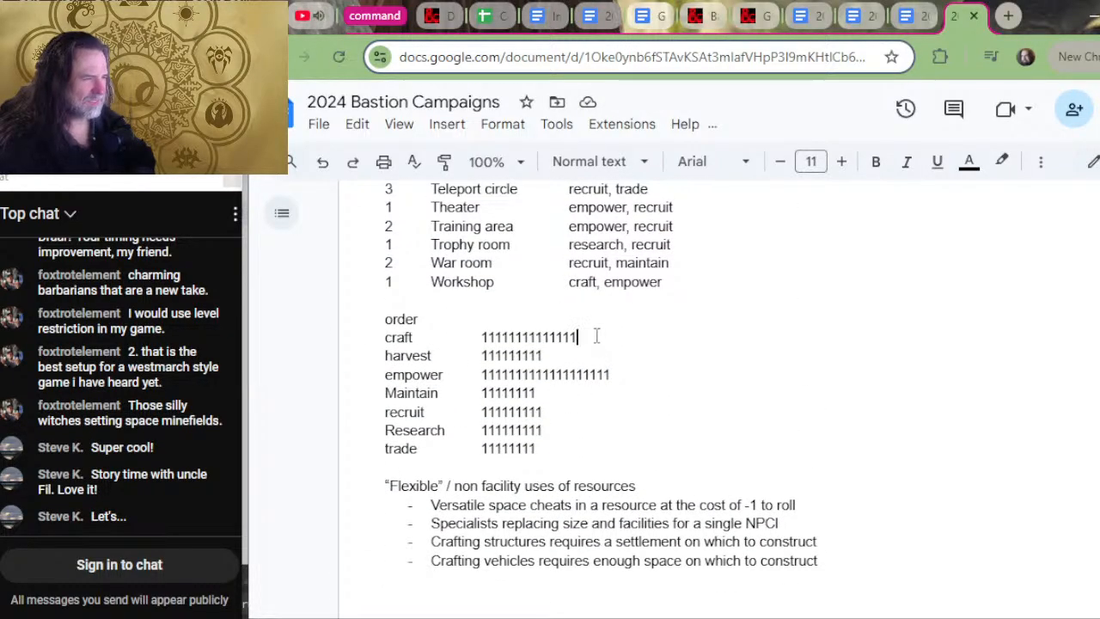
pyautogui.write('1')
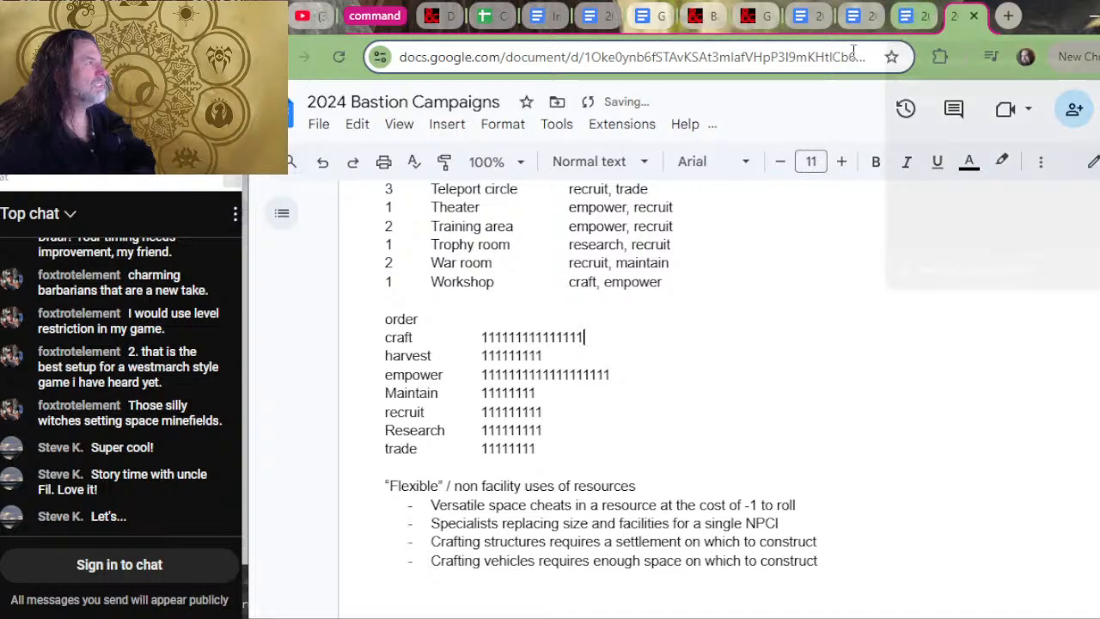
# - Compare the Magic Items facility table and order tally with the Sanctum and Sanctuary features in the working copy
pyautogui.hotkey('alt', 'Tab')
pyautogui.hotkey('alt', 'Tab')
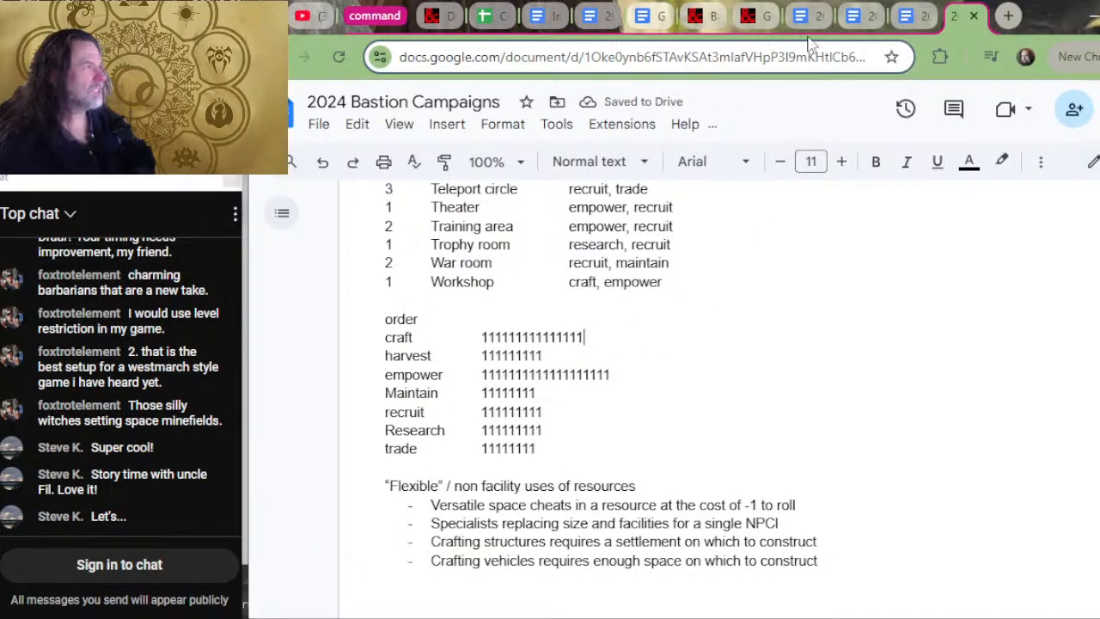
pyautogui.click(905, 23)
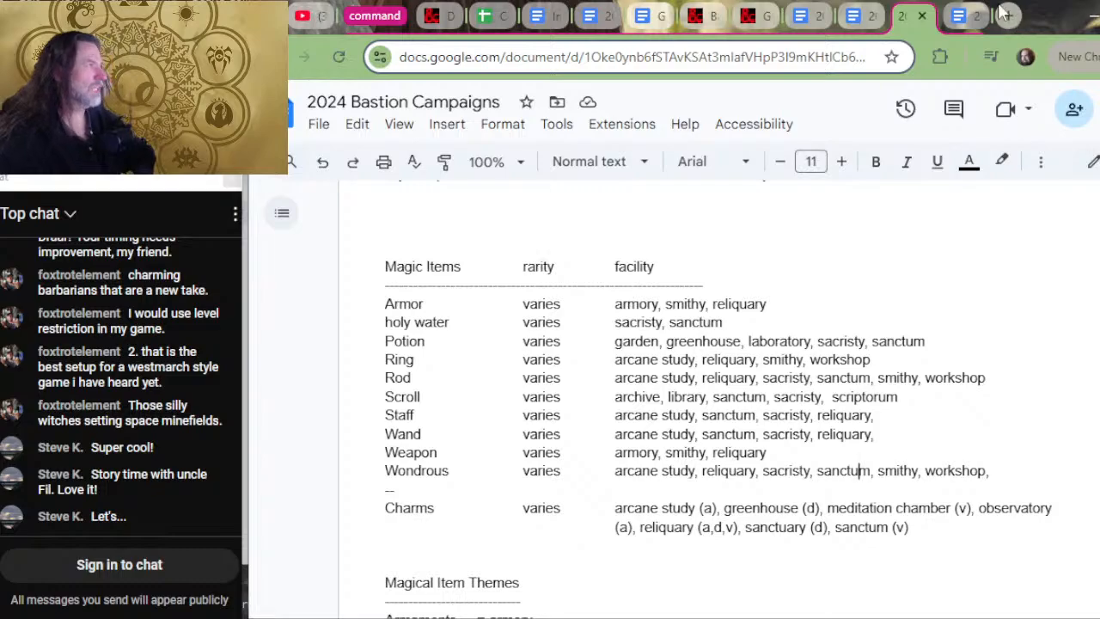
pyautogui.click(955, 19)
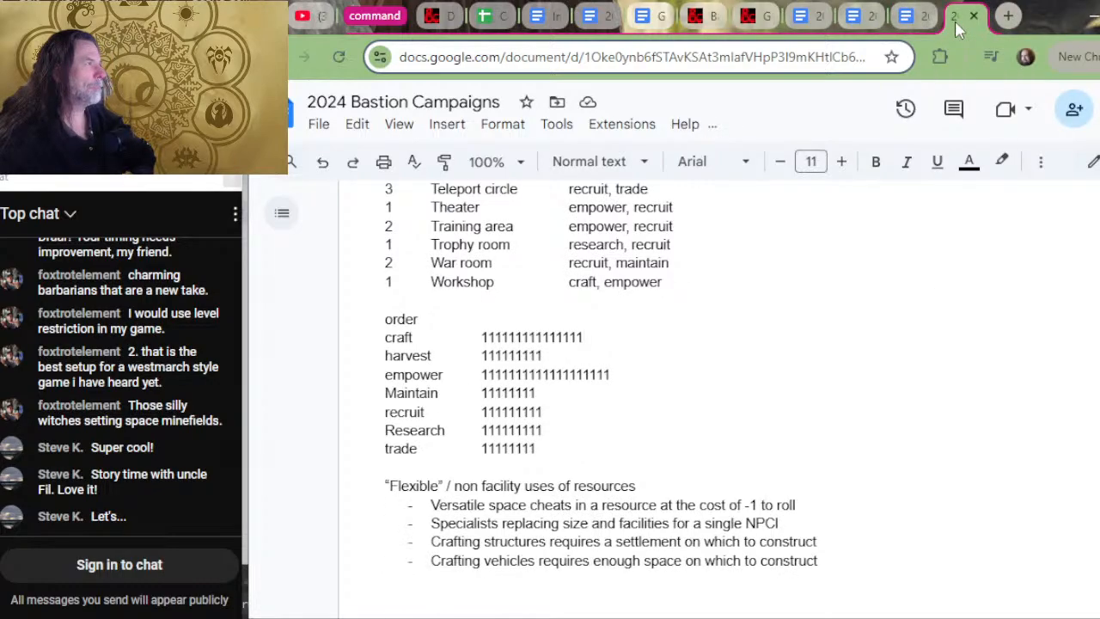
pyautogui.hotkey('alt', 'Tab')
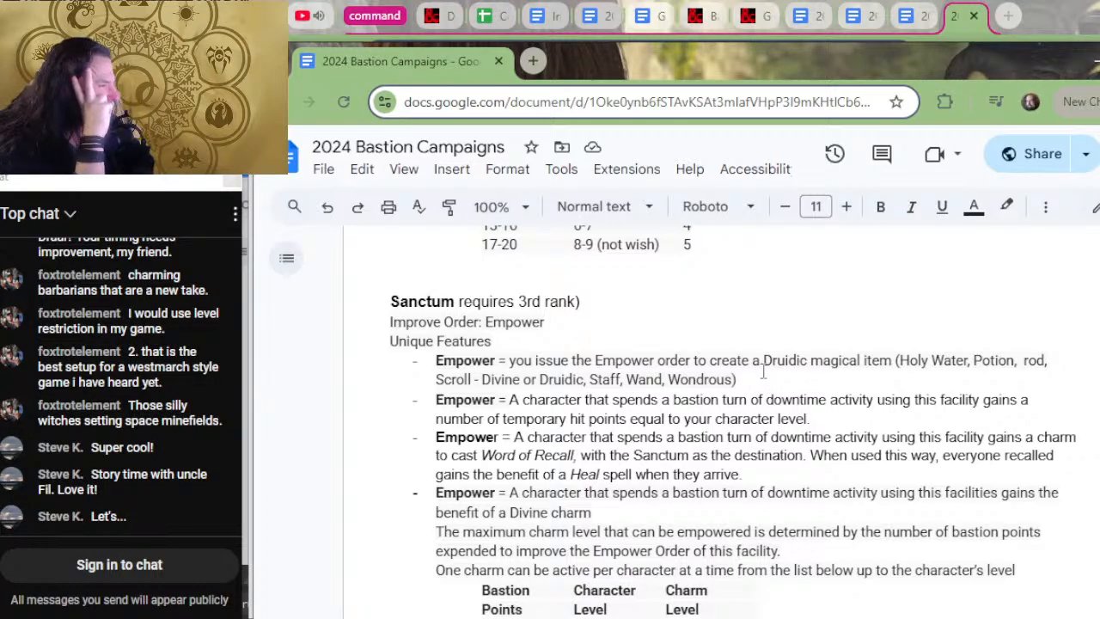
pyautogui.scroll(4, 763, 371)
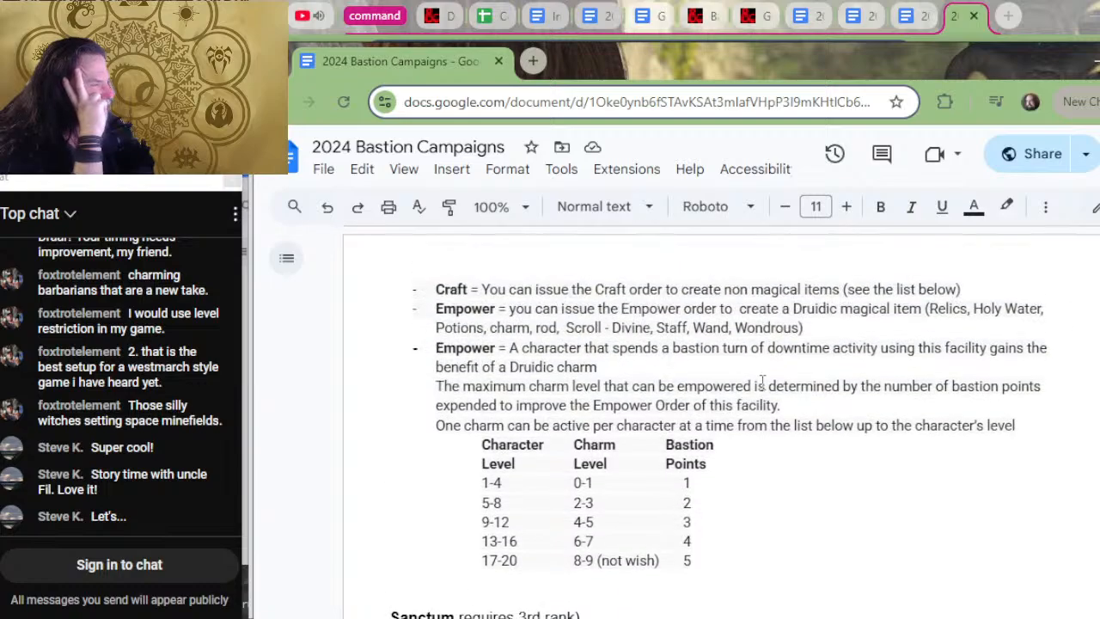
pyautogui.scroll(2, 765, 378)
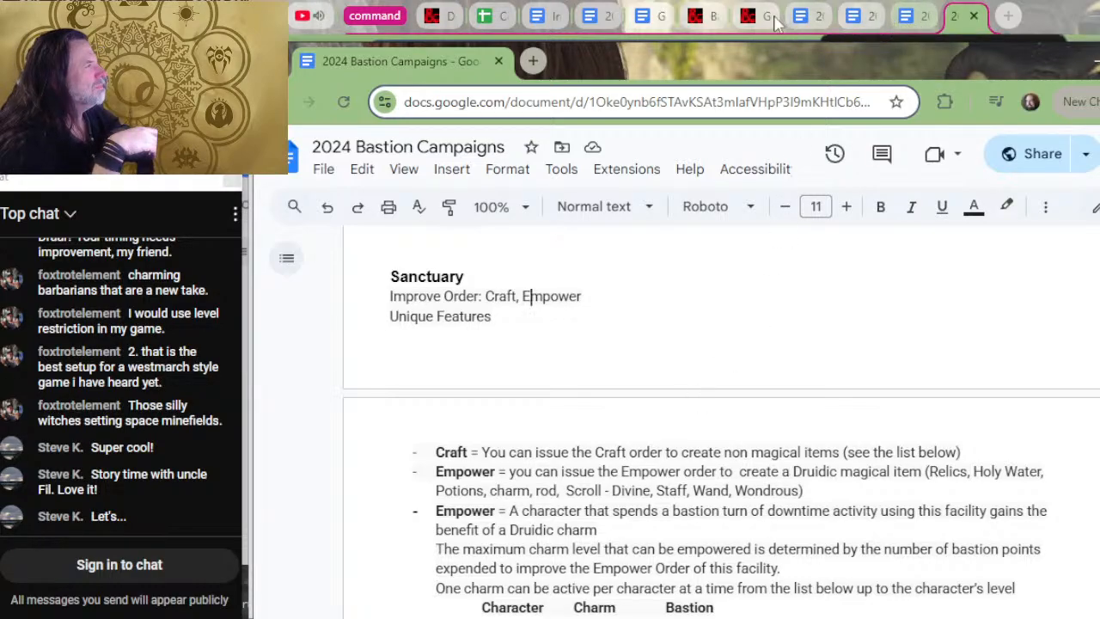
# - Check the official Sanctuary and Sanctum orders on D&D Beyond against the document's facility order list
pyautogui.click(682, 22)
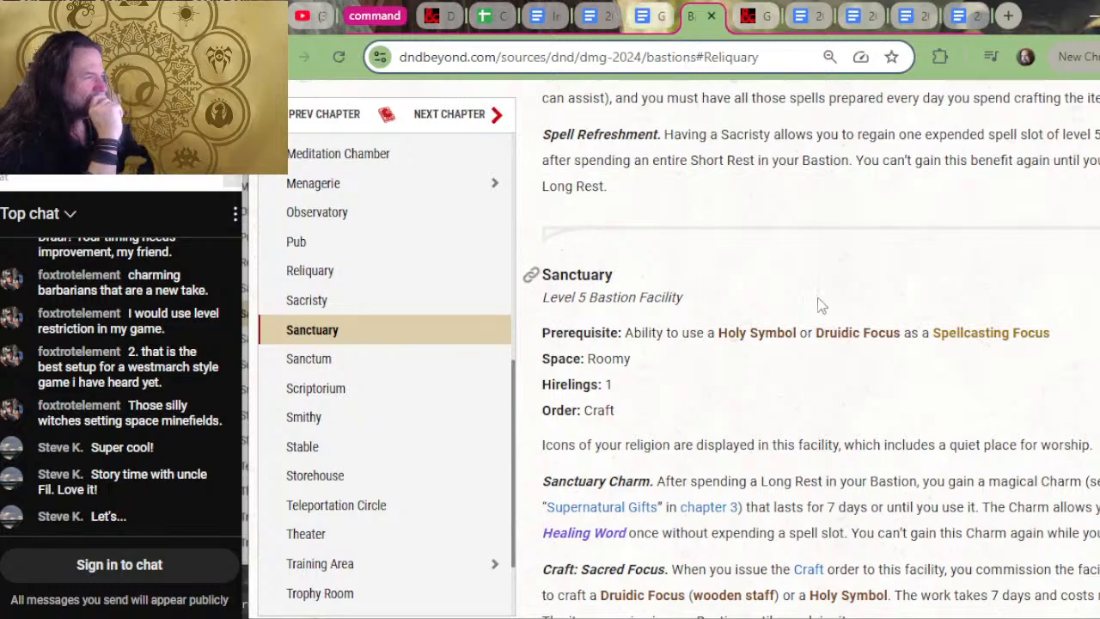
pyautogui.scroll(-5, 830, 295)
pyautogui.scroll(-3, 831, 297)
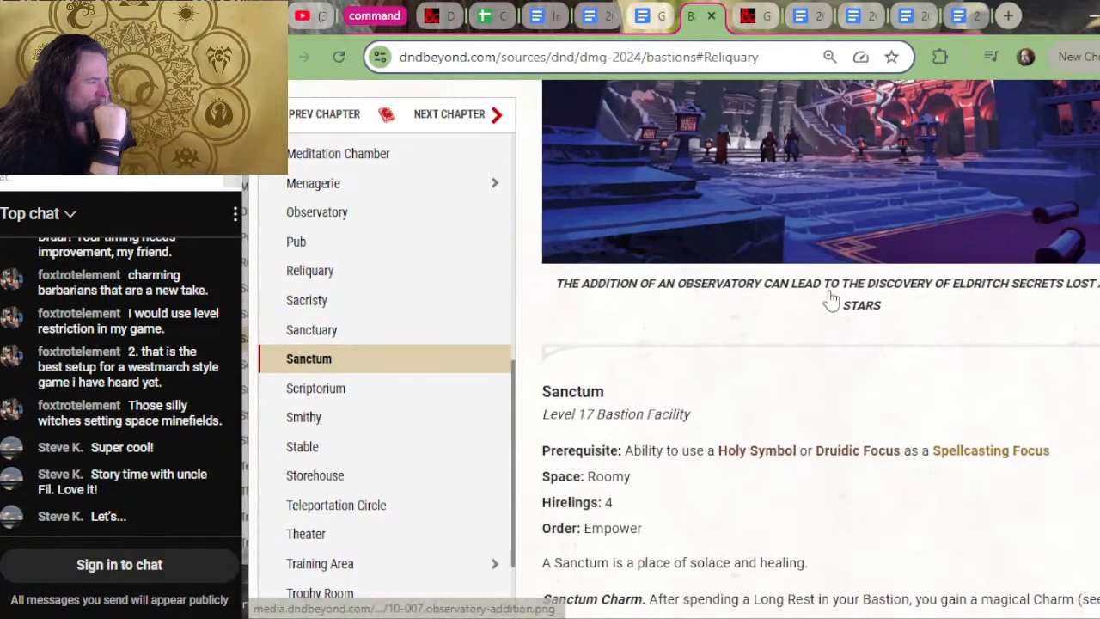
pyautogui.moveTo(722, 464)
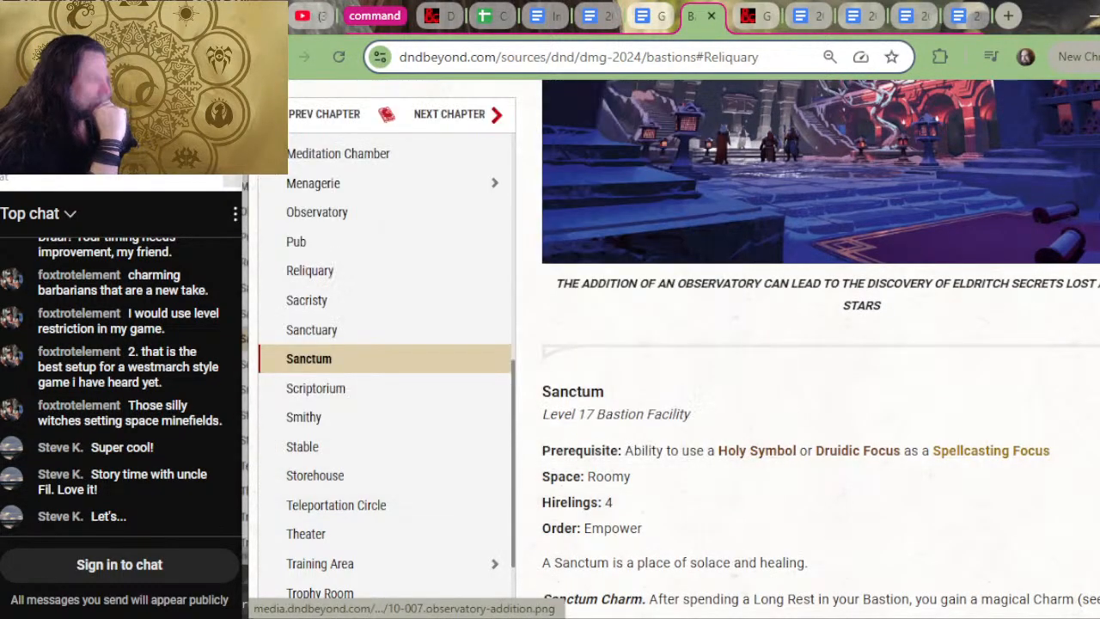
pyautogui.click(957, 17)
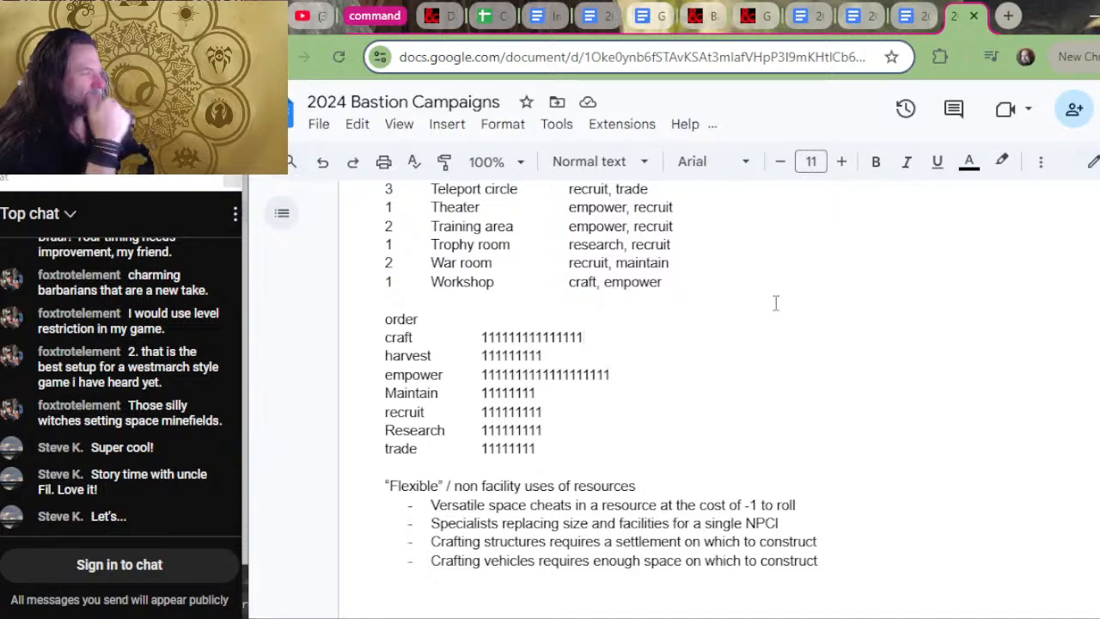
pyautogui.scroll(4, 742, 417)
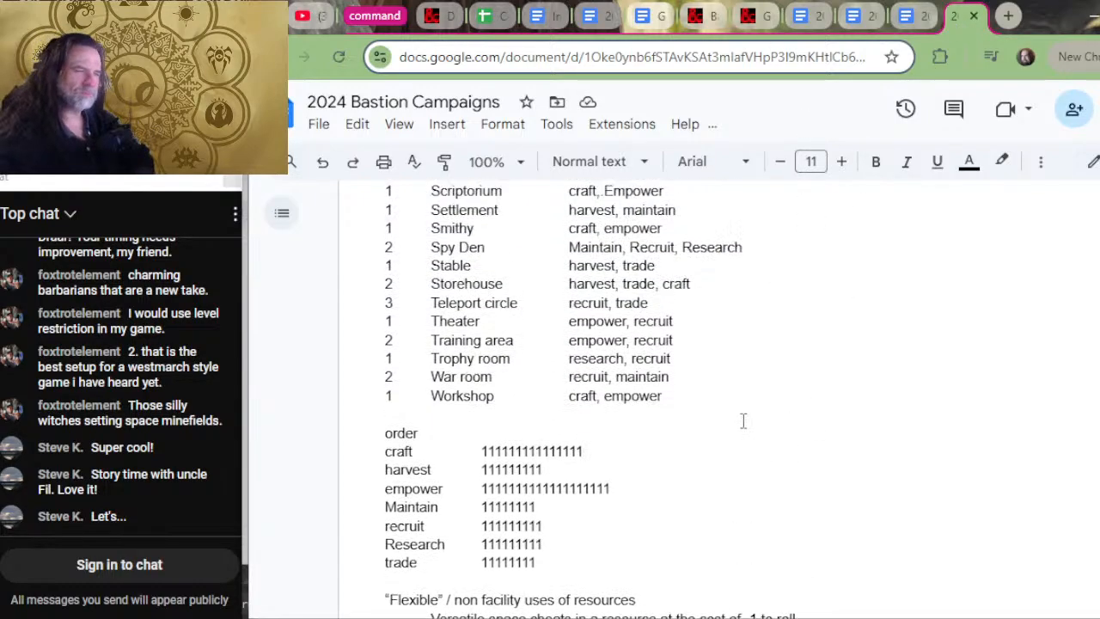
# - Review the facility orders, the order tally and the notes on flexible resources, blessings and charms
pyautogui.hotkey('alt', 'Tab')
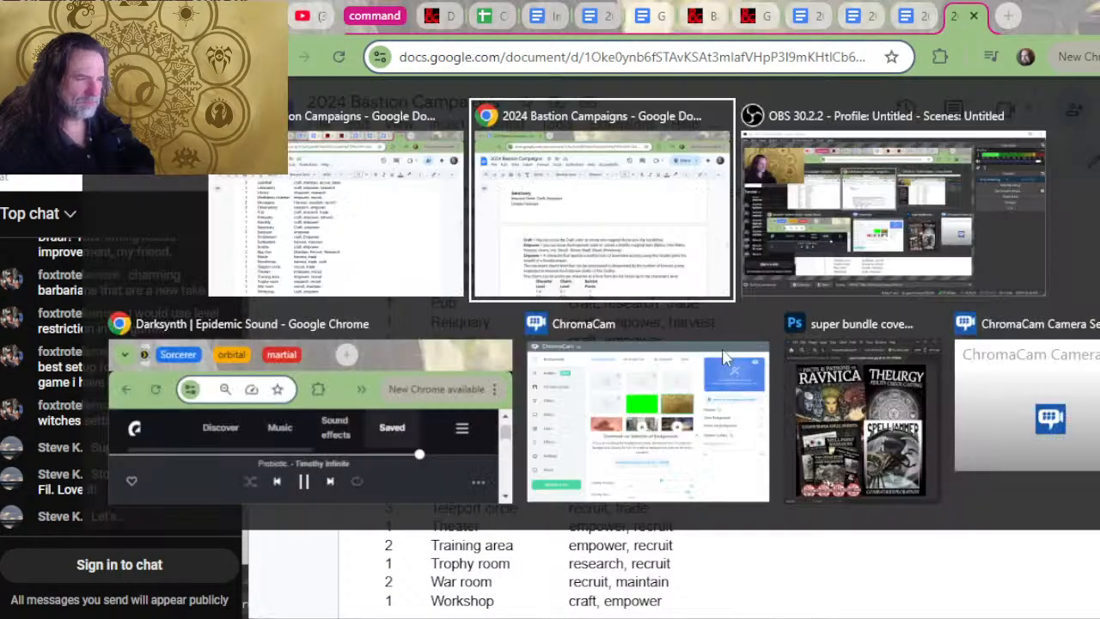
pyautogui.click(958, 25)
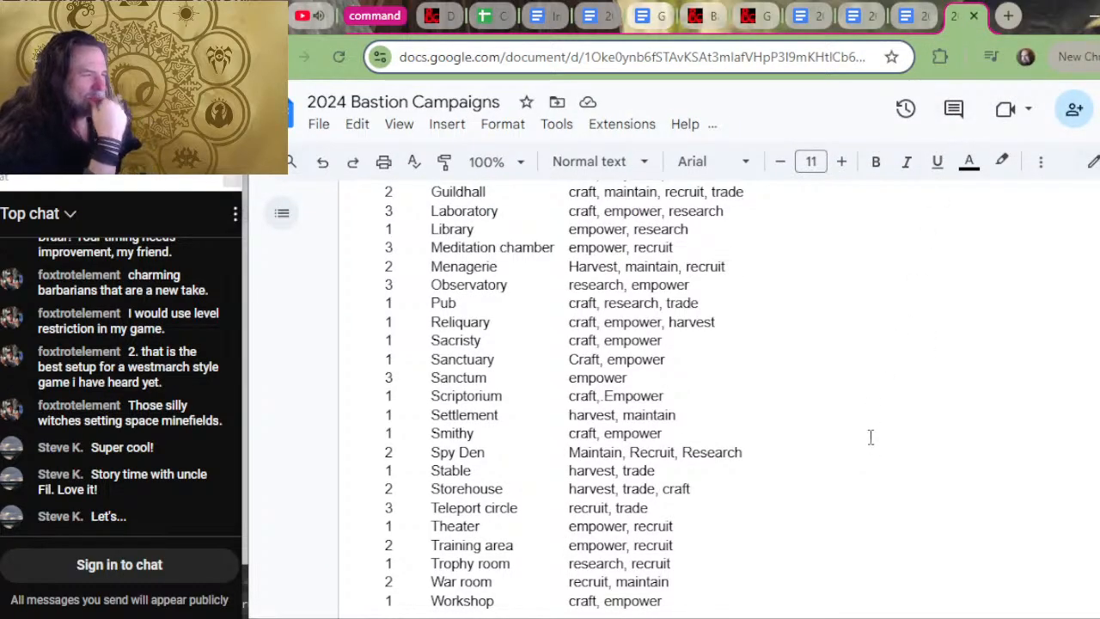
pyautogui.scroll(-4, 875, 438)
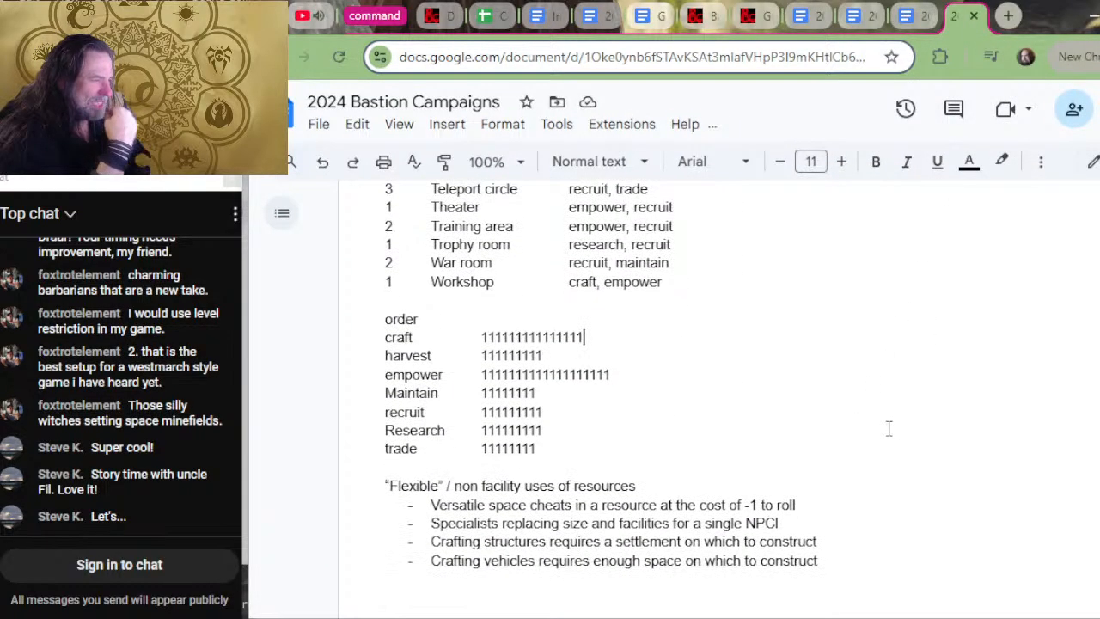
pyautogui.scroll(-4, 891, 426)
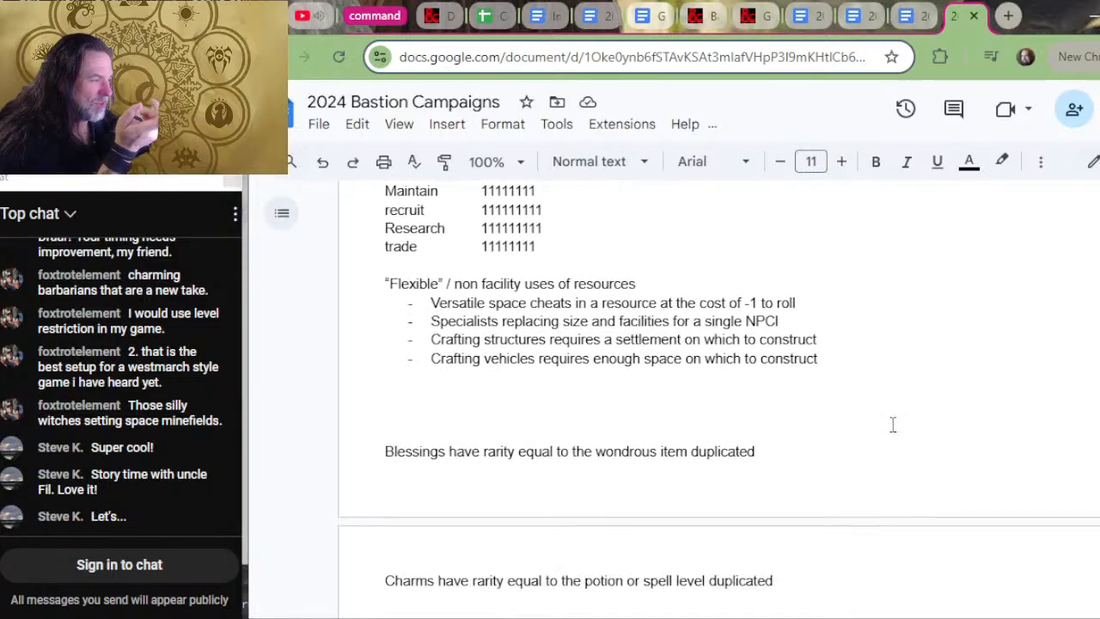
pyautogui.scroll(-6, 892, 423)
pyautogui.scroll(15, 911, 401)
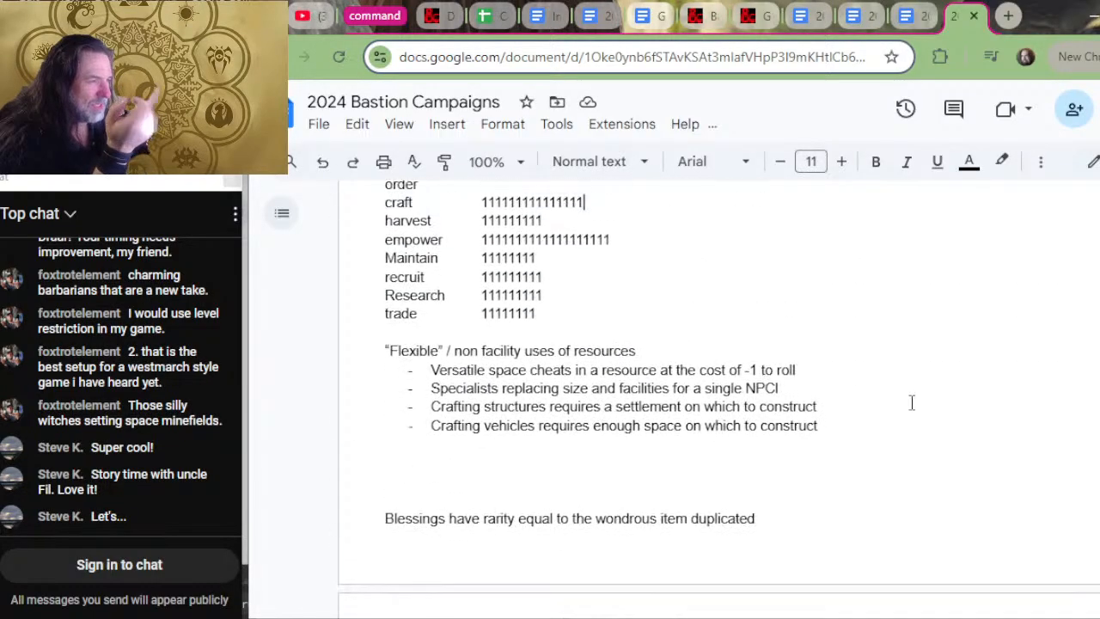
pyautogui.scroll(6, 911, 402)
pyautogui.scroll(-8, 913, 402)
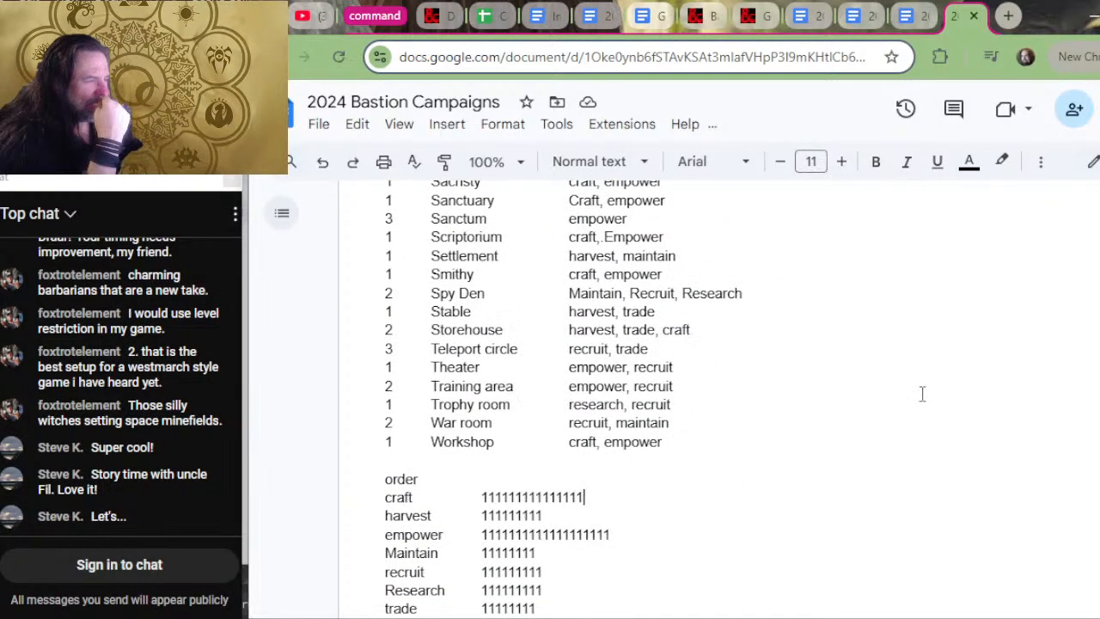
# - Compare the Magic Items facility table and Magical Item Themes with the Sacristy, Sanctuary and Scriptorum entries in the working copy
pyautogui.click(909, 17)
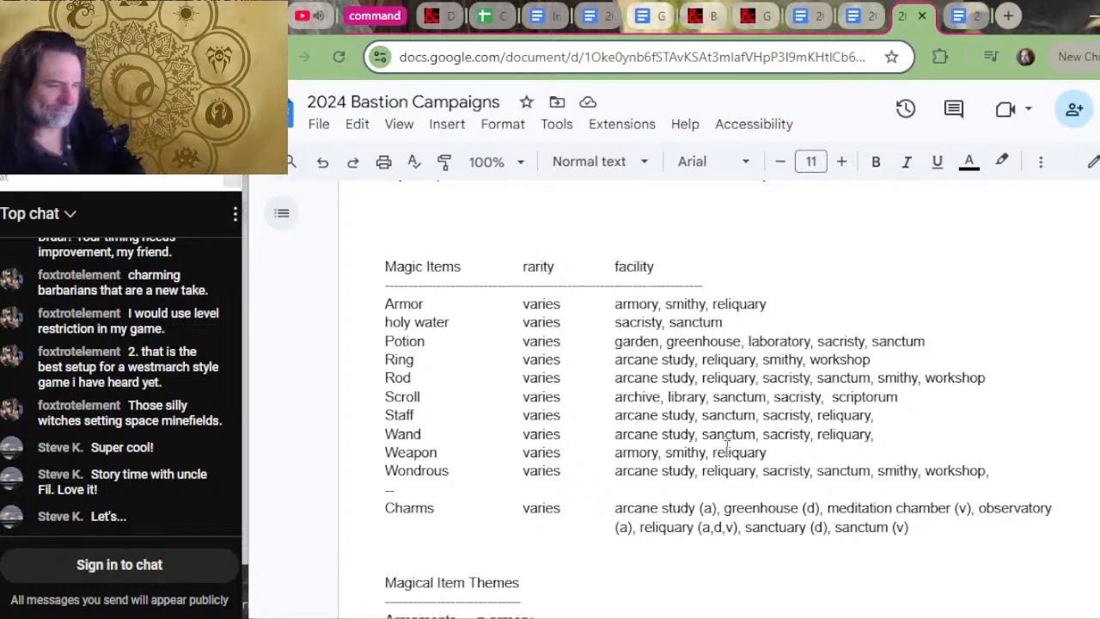
pyautogui.hotkey('alt', 'Tab')
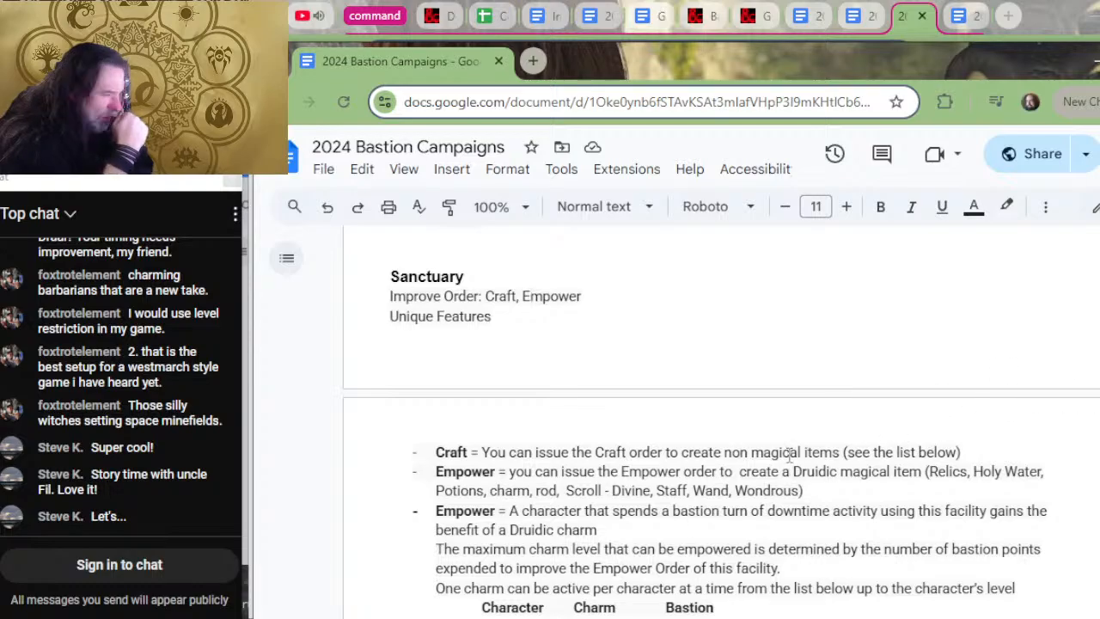
pyautogui.hotkey('alt', 'Tab')
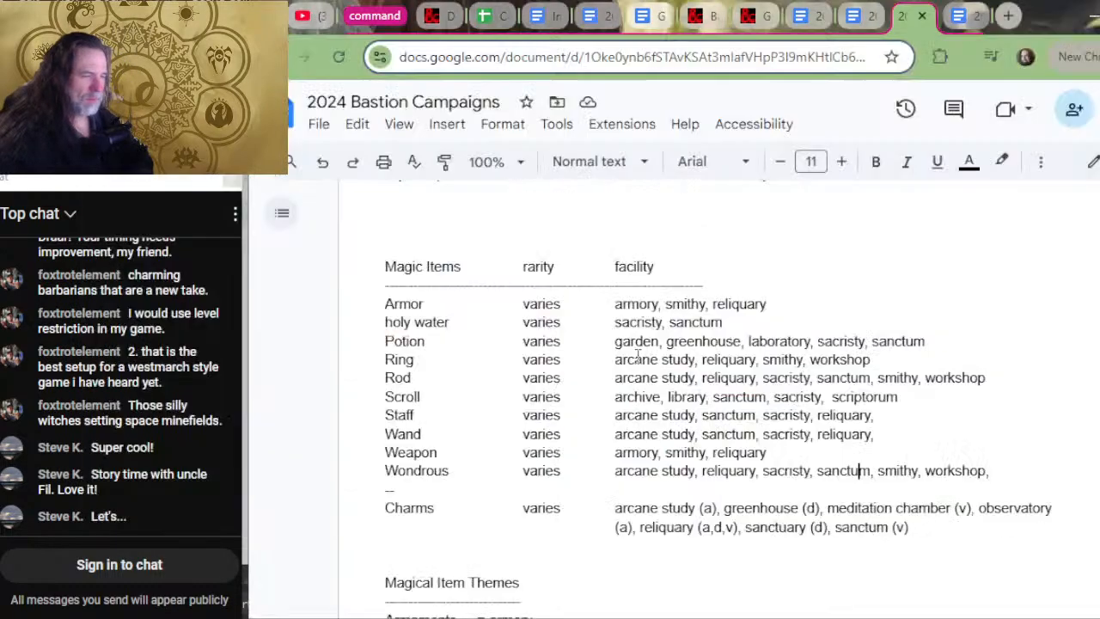
pyautogui.scroll(-4, 591, 370)
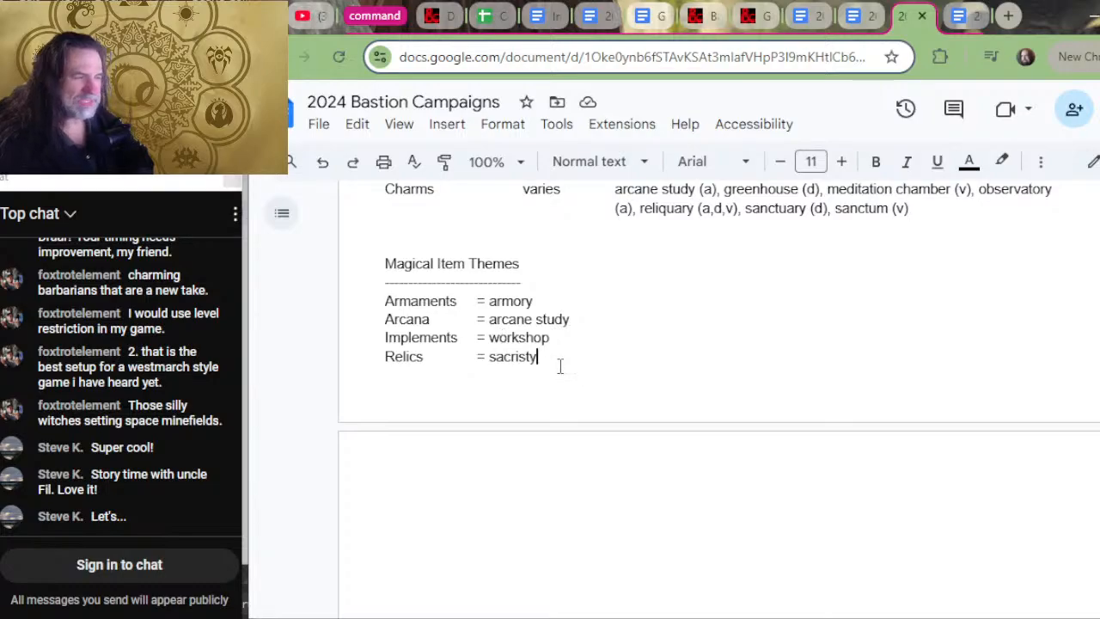
pyautogui.hotkey('alt', 'Tab')
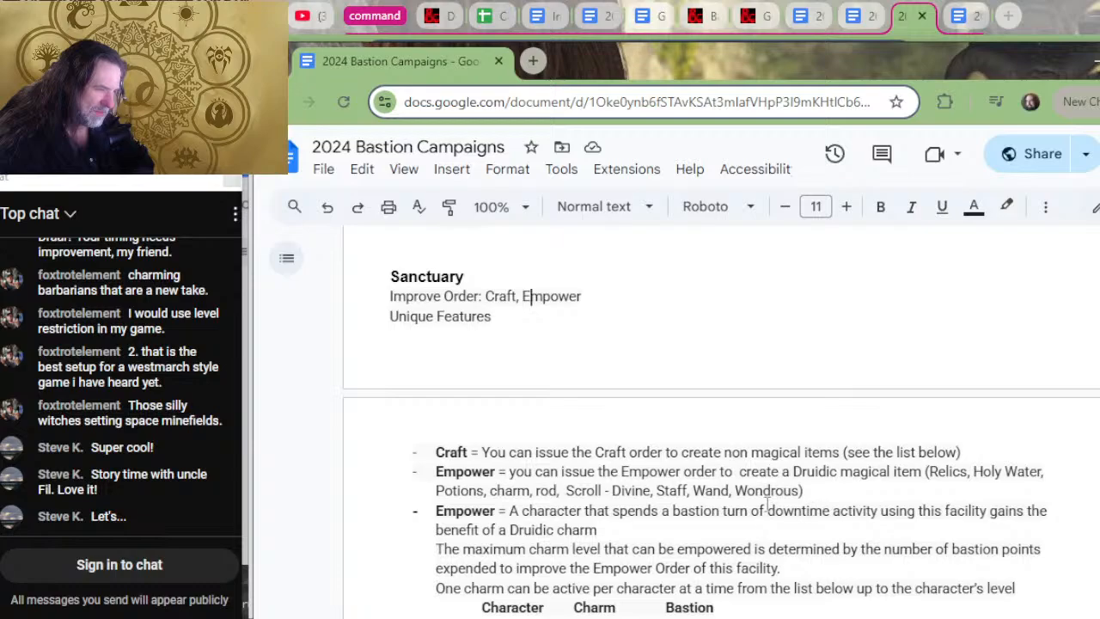
pyautogui.scroll(1, 845, 422)
pyautogui.scroll(10, 844, 422)
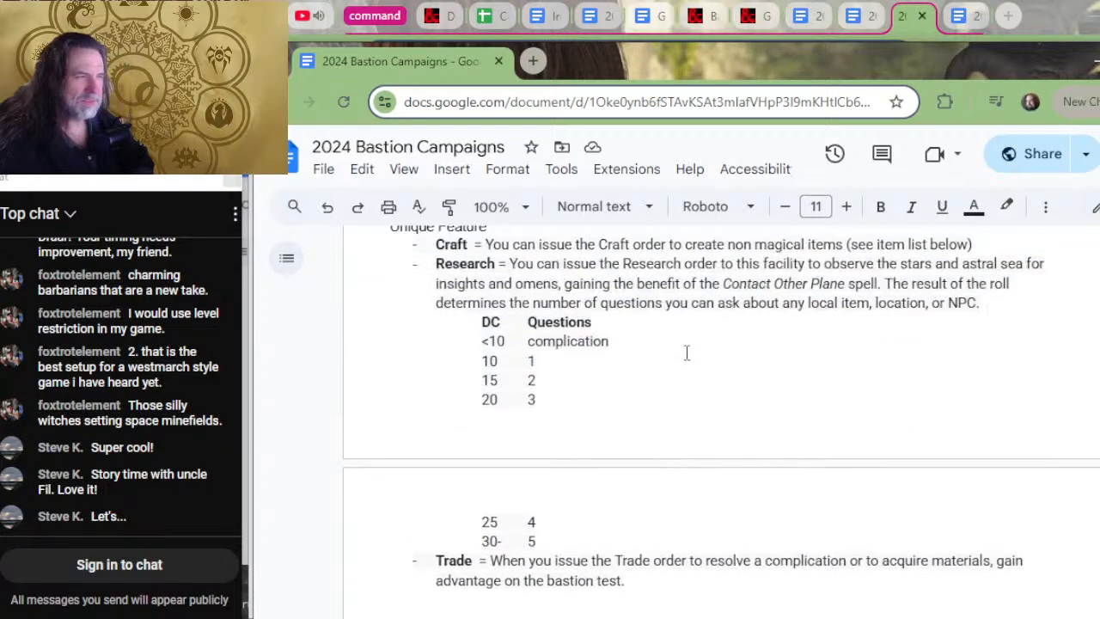
pyautogui.scroll(-10, 565, 367)
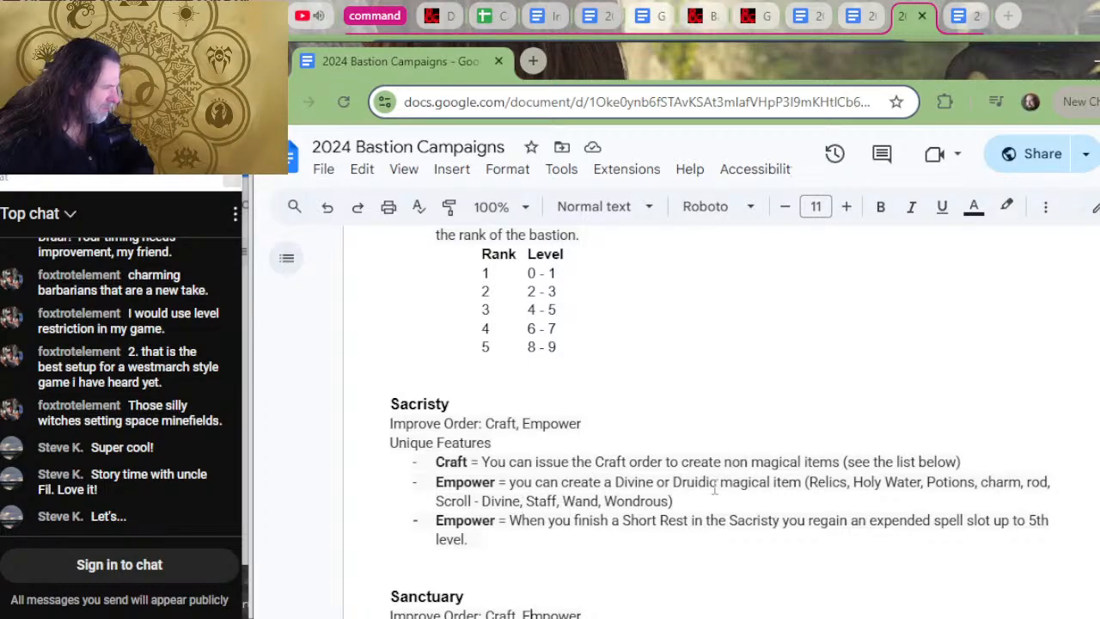
pyautogui.scroll(-15, 714, 487)
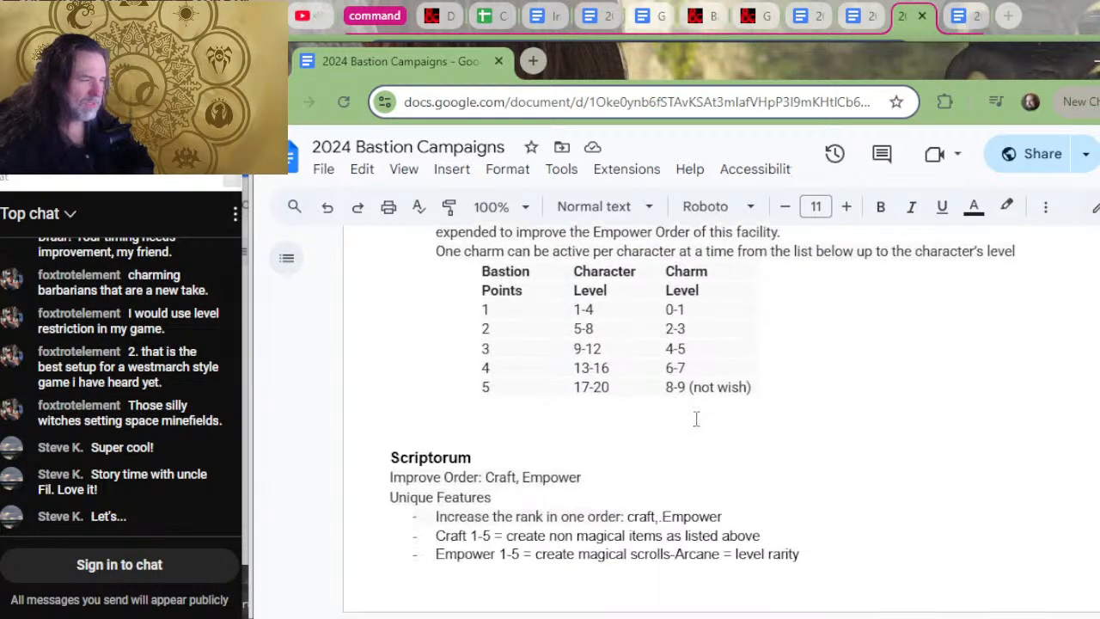
# - Compare the Sanctum and Sanctuary Empower features with the facilities listed for each magic item type and the Magical Item Themes
pyautogui.scroll(4, 697, 419)
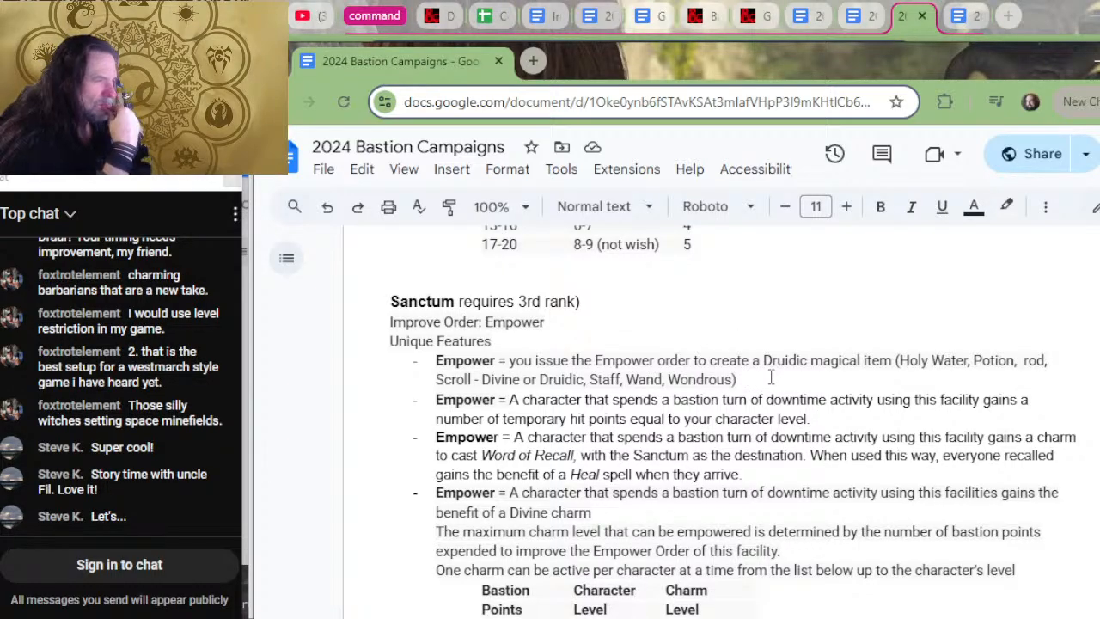
pyautogui.hotkey('alt', 'Tab')
pyautogui.scroll(2, 818, 365)
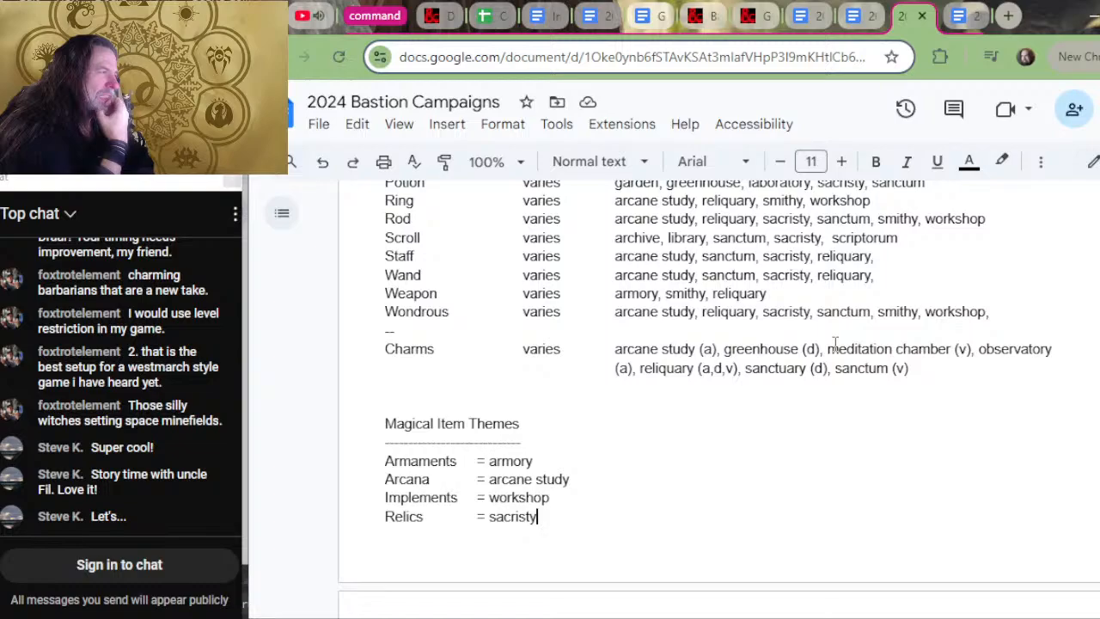
pyautogui.hotkey('alt', 'Tab')
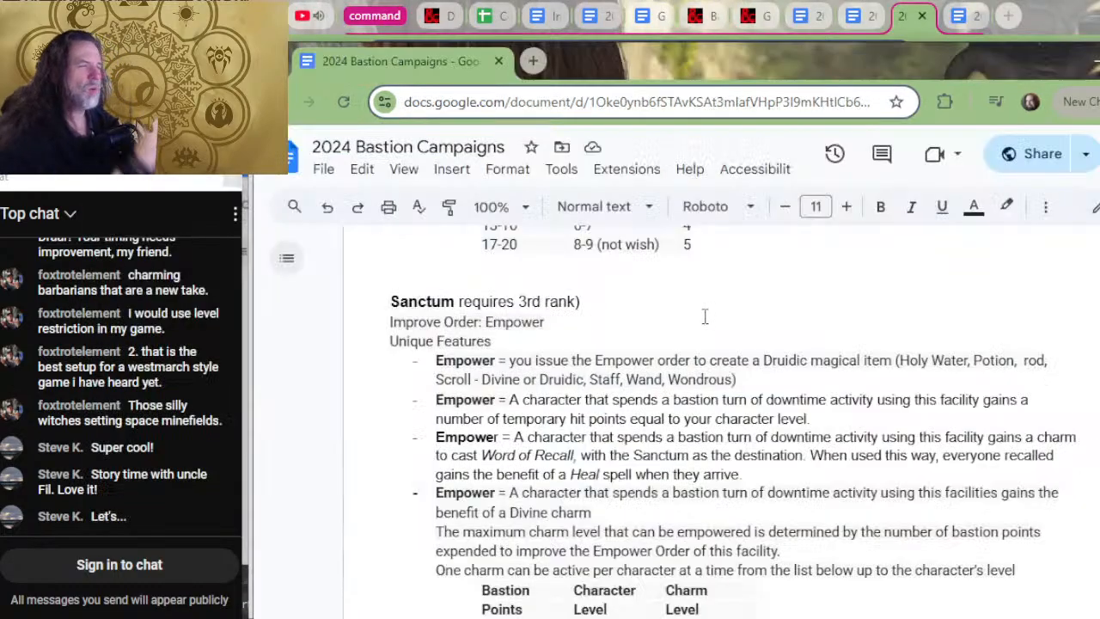
pyautogui.scroll(5, 705, 316)
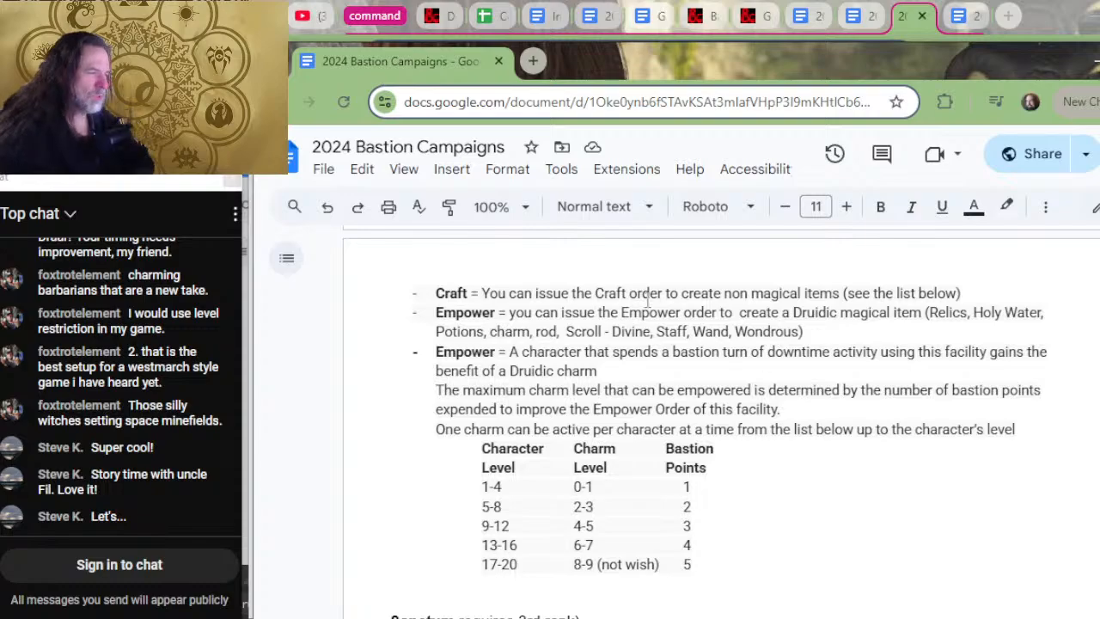
pyautogui.hotkey('alt', 'Tab')
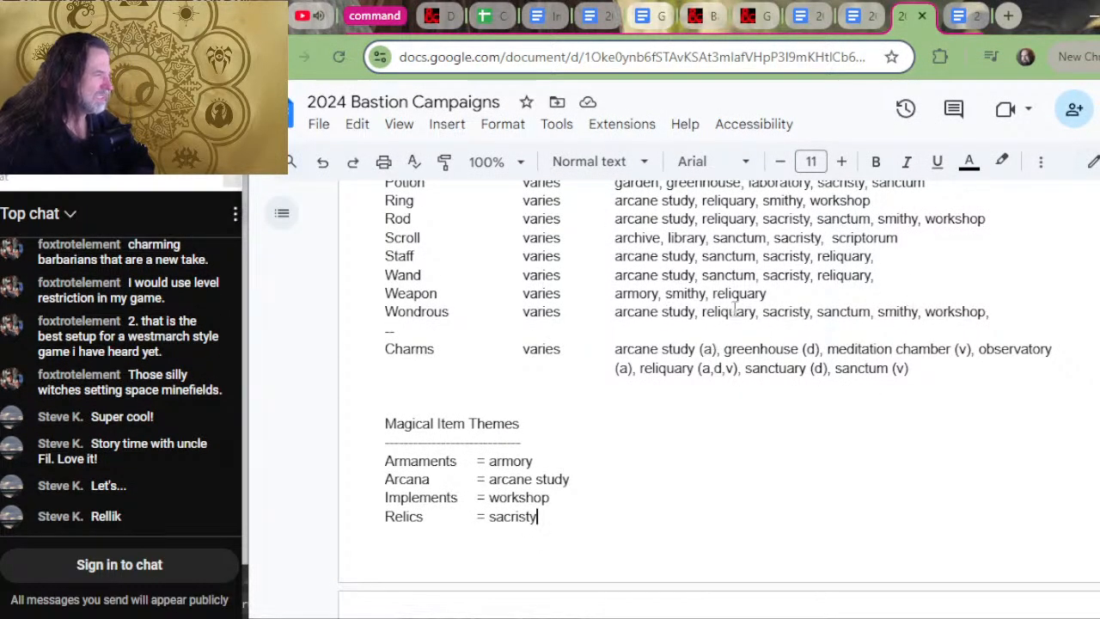
pyautogui.hotkey('alt', 'Tab')
pyautogui.scroll(4, 765, 344)
pyautogui.scroll(-2, 765, 344)
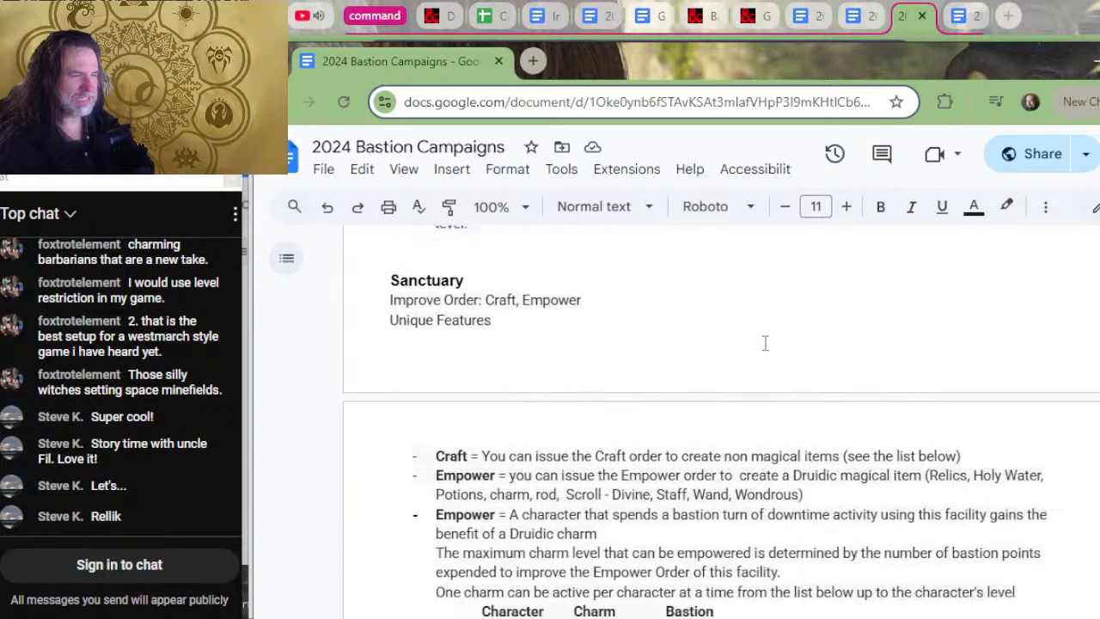
pyautogui.scroll(-8, 765, 344)
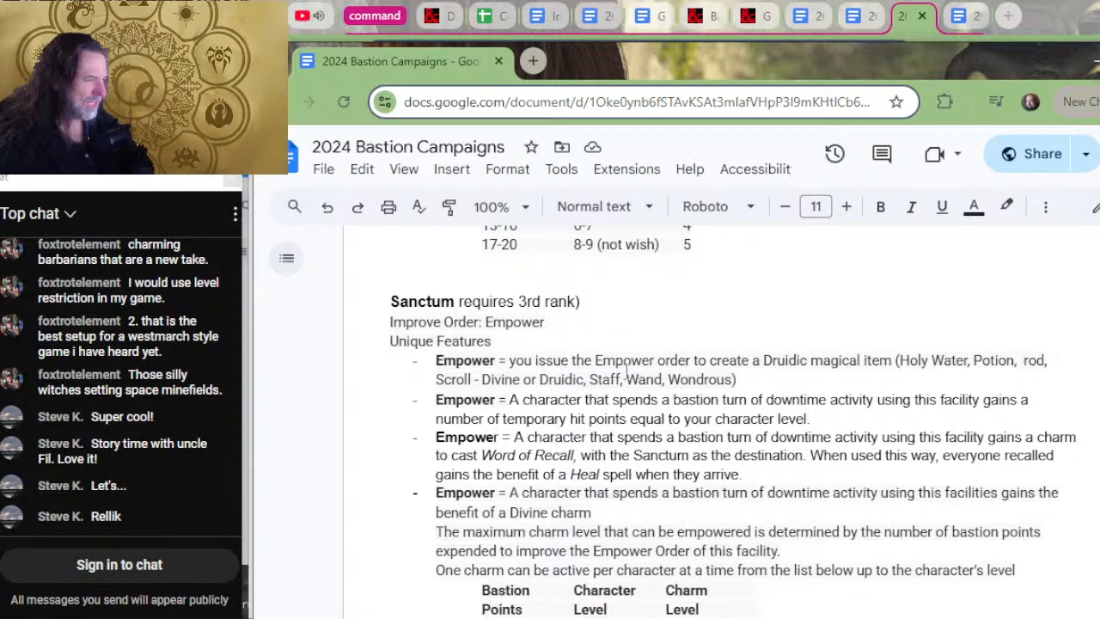
# - Move the Druidic magical item Empower feature from Sanctum into Sanctuary, below its existing Druidic magical item entry
pyautogui.moveTo(738, 379); pyautogui.dragTo(414, 371)
pyautogui.hotkey('ctrl', 'x')
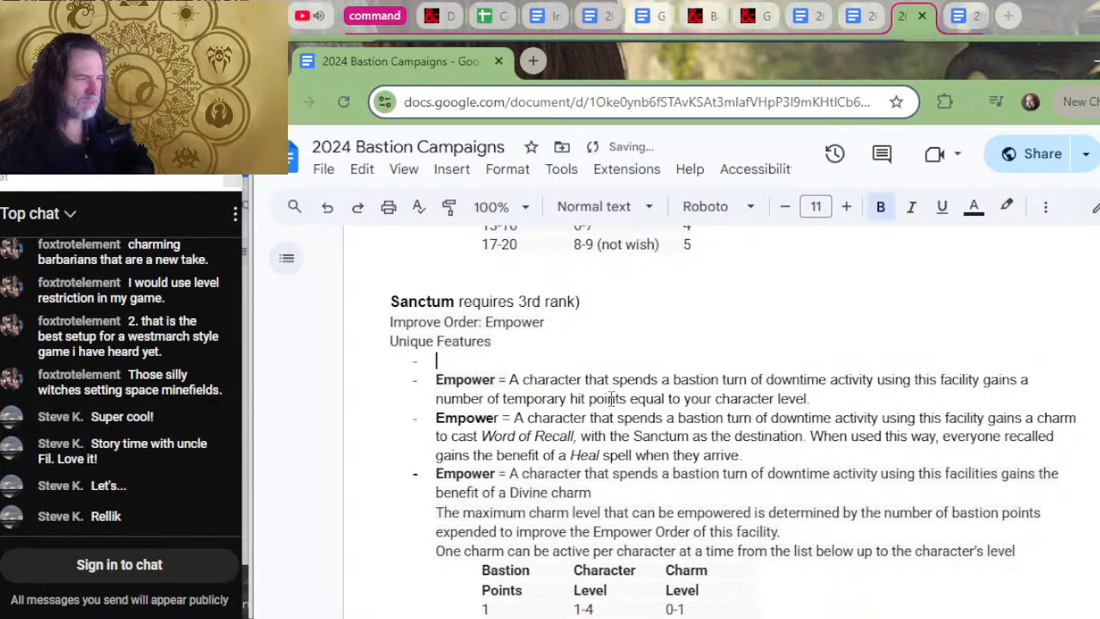
pyautogui.scroll(5, 615, 391)
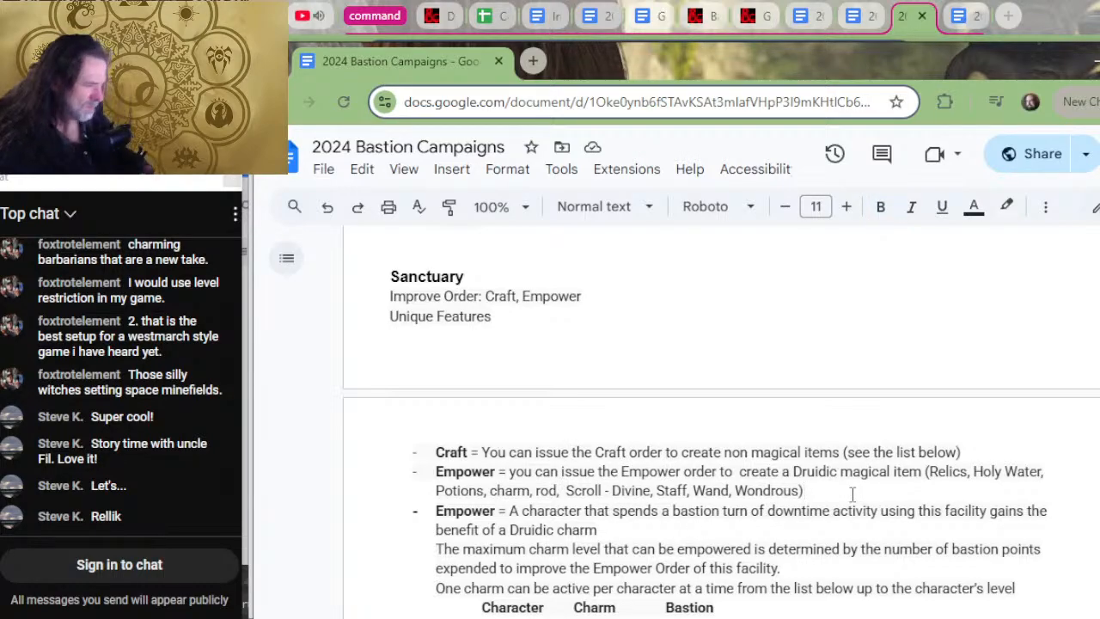
pyautogui.hotkey('ctrl', 'v')
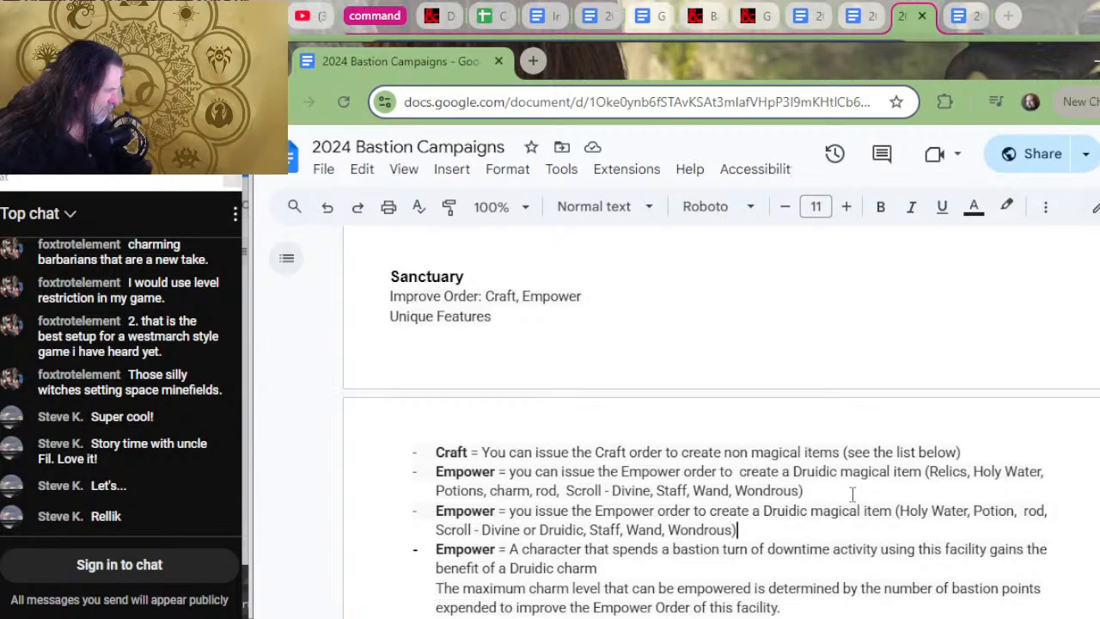
# - Remove Relics from Sanctuary's first Druidic magical item list and delete the second Druidic magical item feature below it
pyautogui.click(911, 17)
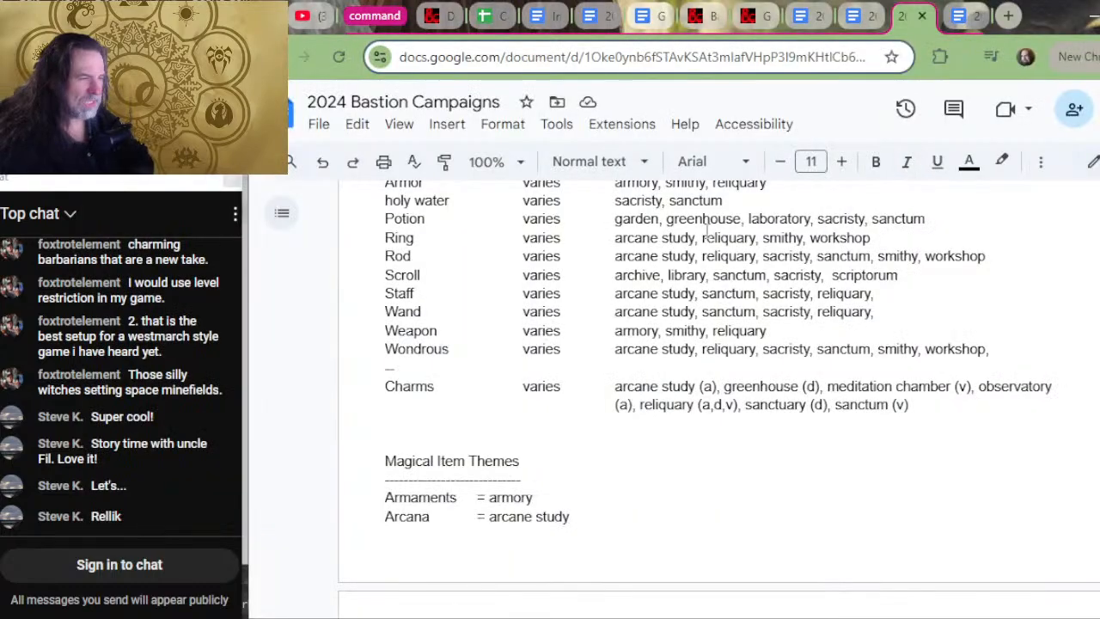
pyautogui.scroll(-2, 464, 257)
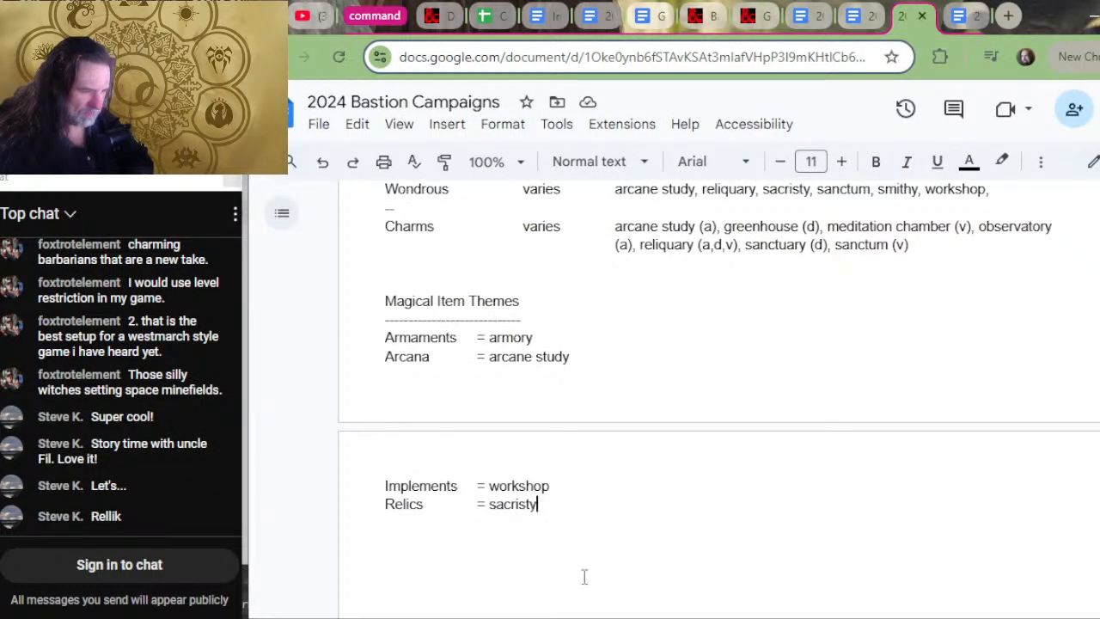
pyautogui.click(567, 507)
pyautogui.hotkey('alt', 'Tab')
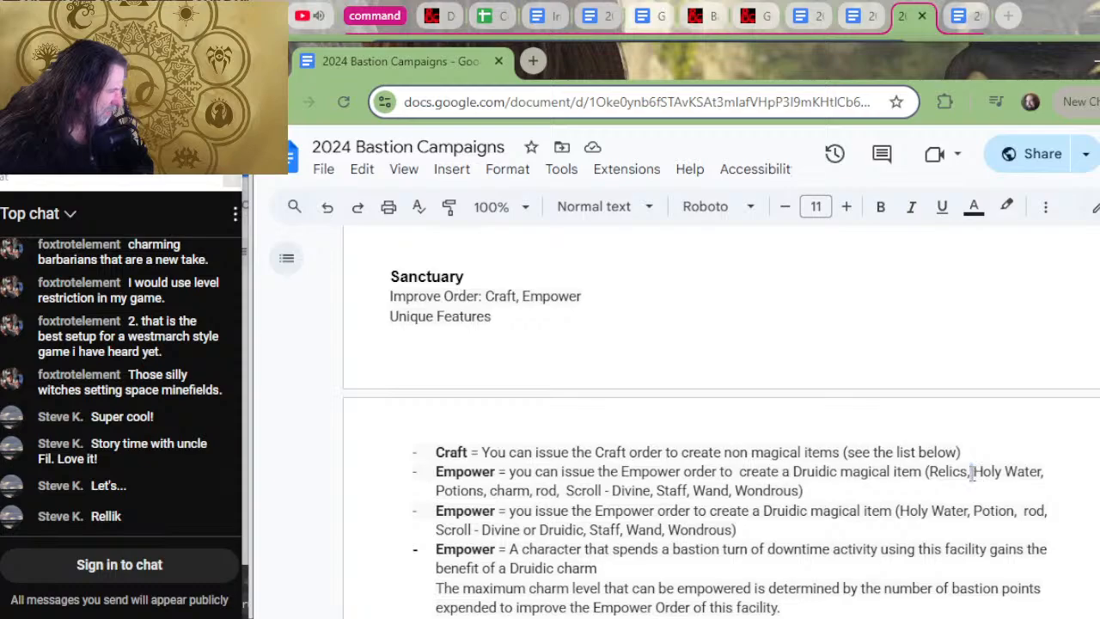
pyautogui.moveTo(972, 472); pyautogui.dragTo(938, 471)
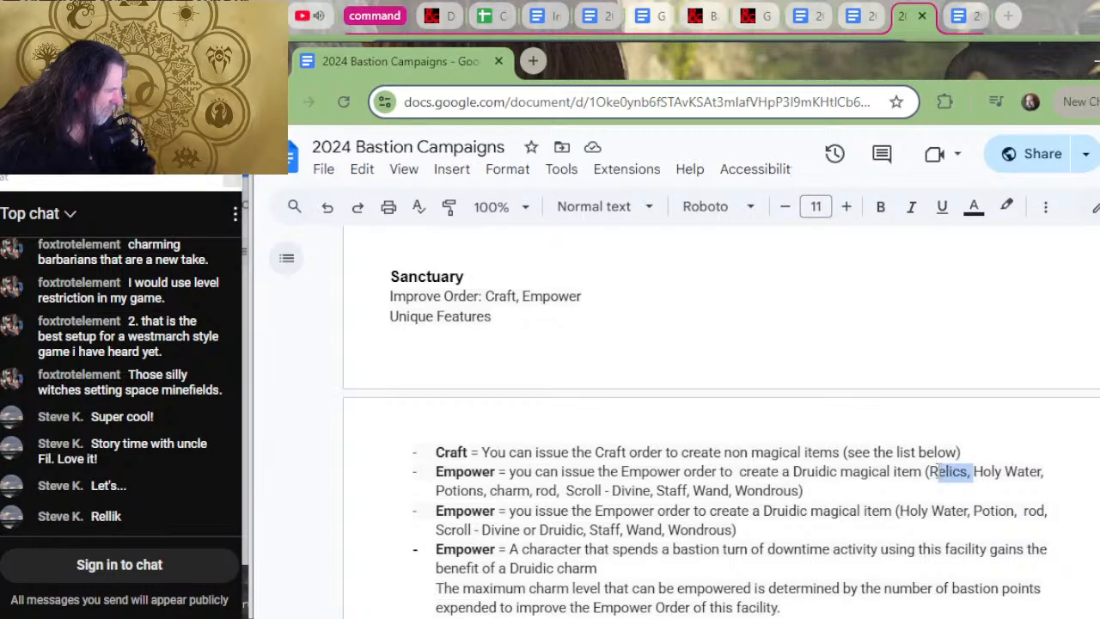
pyautogui.press('BackSpace')
pyautogui.press('BackSpace')
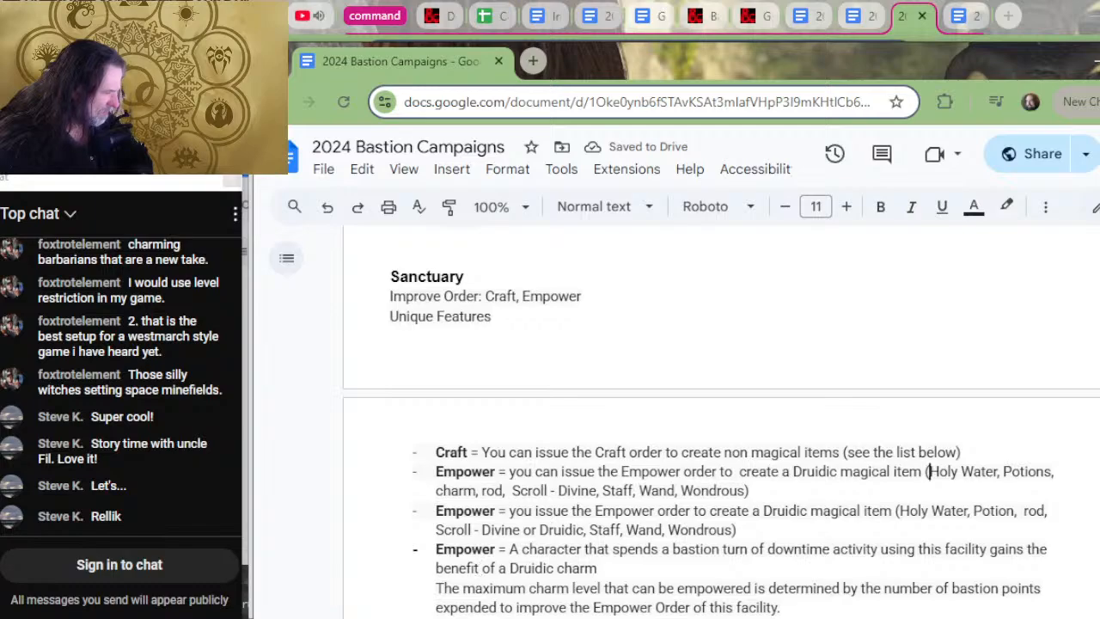
pyautogui.moveTo(840, 533); pyautogui.dragTo(845, 497)
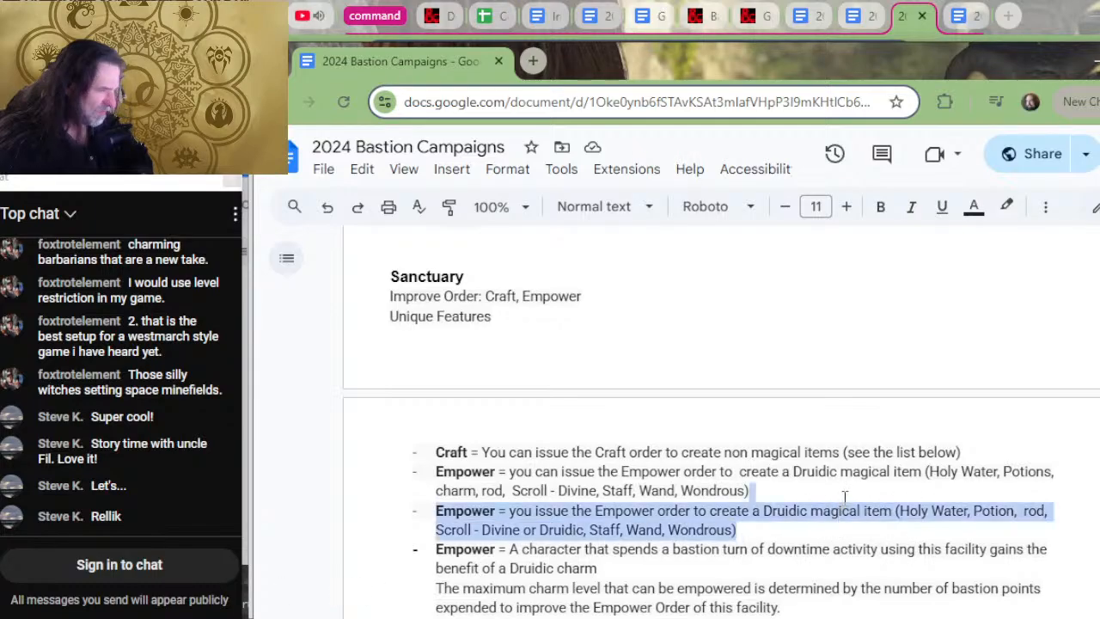
pyautogui.press('BackSpace')
# - Replace sanctum with sanctuary in the Wondrous row of the magic items facility table
pyautogui.hotkey('alt', 'Tab')
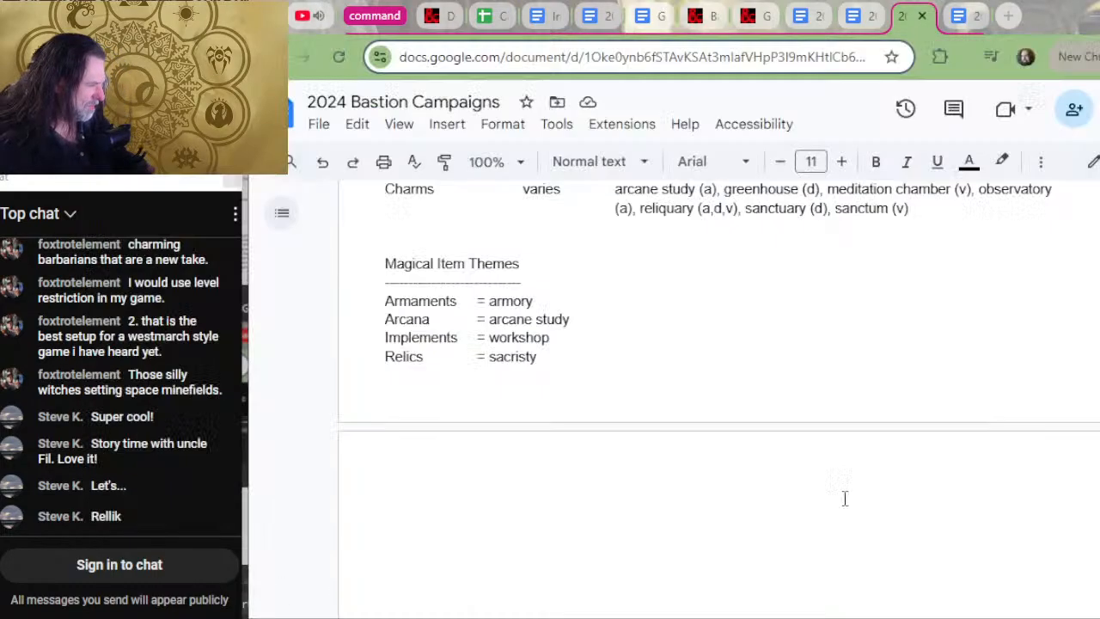
pyautogui.scroll(2, 807, 437)
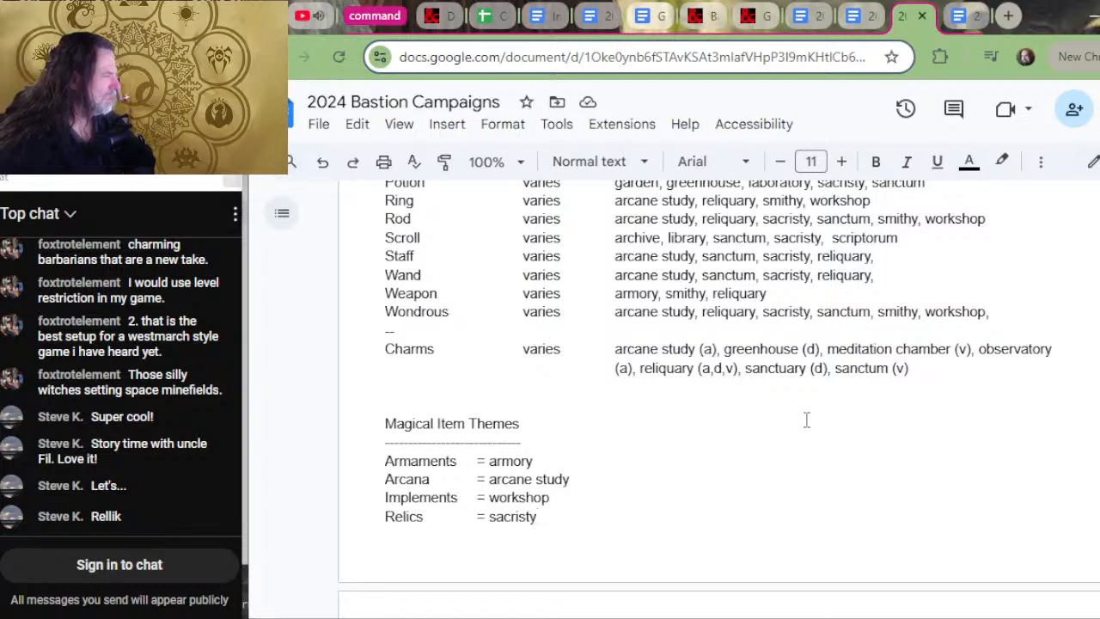
pyautogui.click(868, 313)
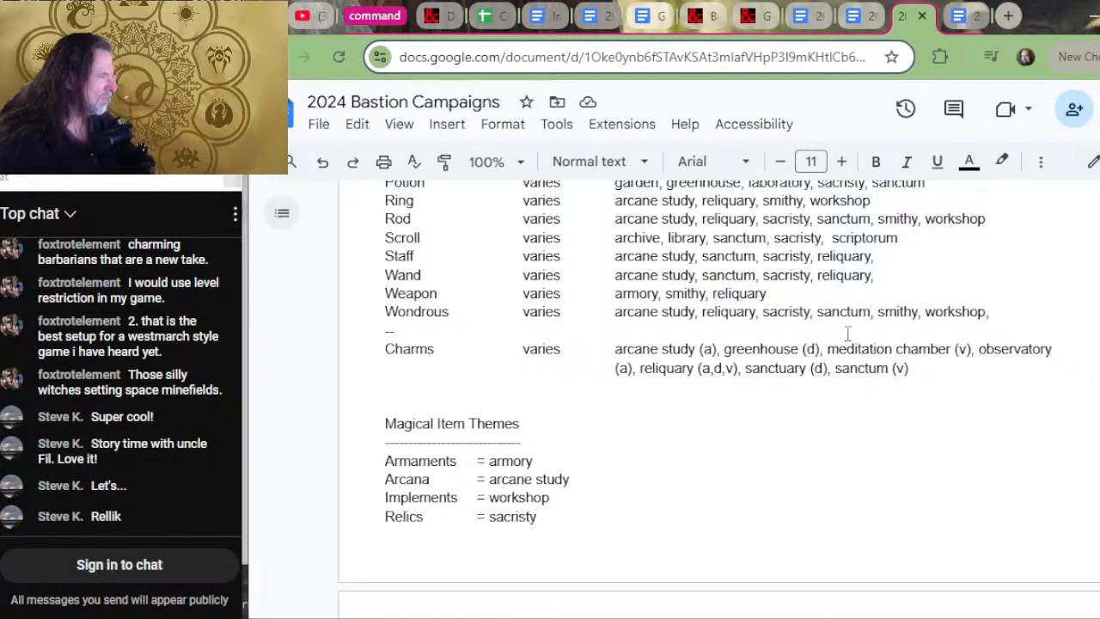
pyautogui.press('BackSpace')
pyautogui.press('BackSpace')
pyautogui.press('BackSpace')
pyautogui.write('uary,')
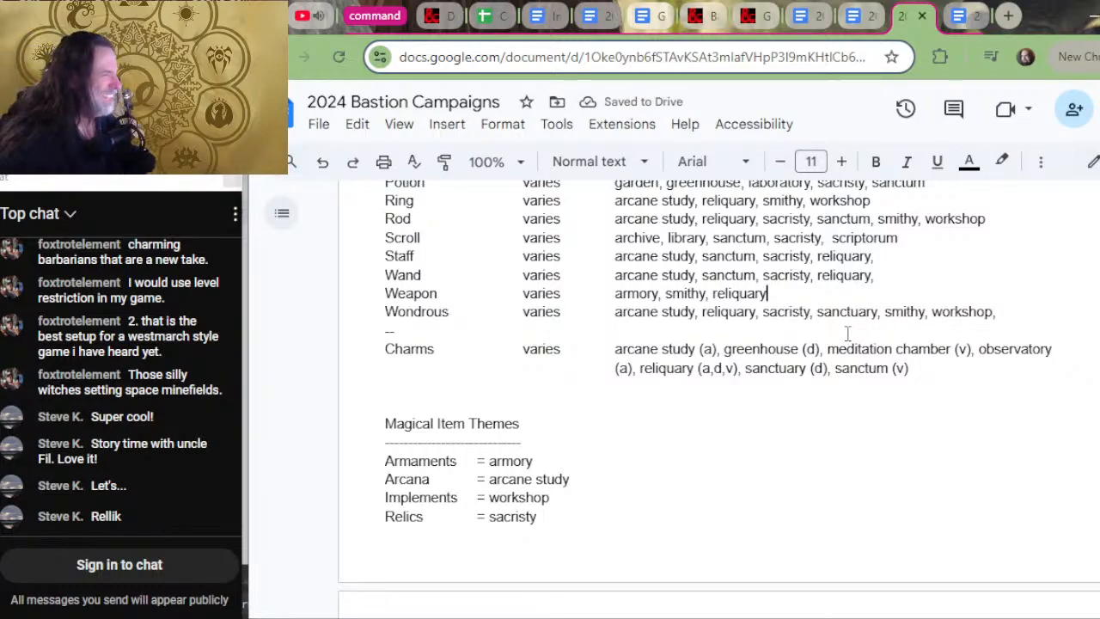
# - Replace sanctum with sanctuary in the Wand and Staff rows of the magic items facility table
pyautogui.press('Up')
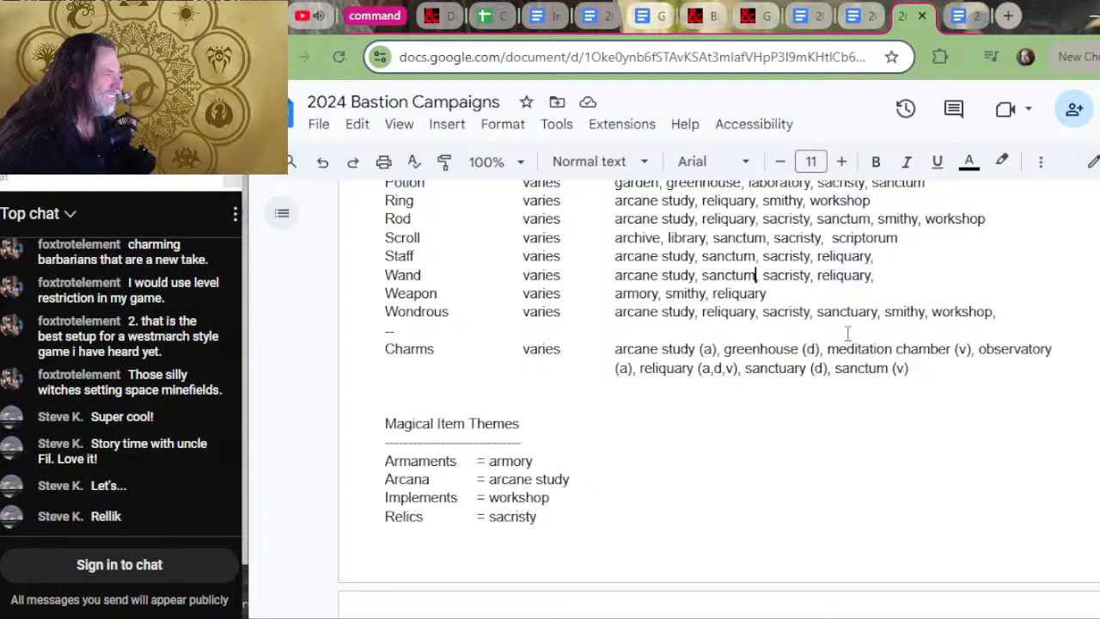
pyautogui.press('BackSpace')
pyautogui.press('BackSpace')
pyautogui.write('uary')
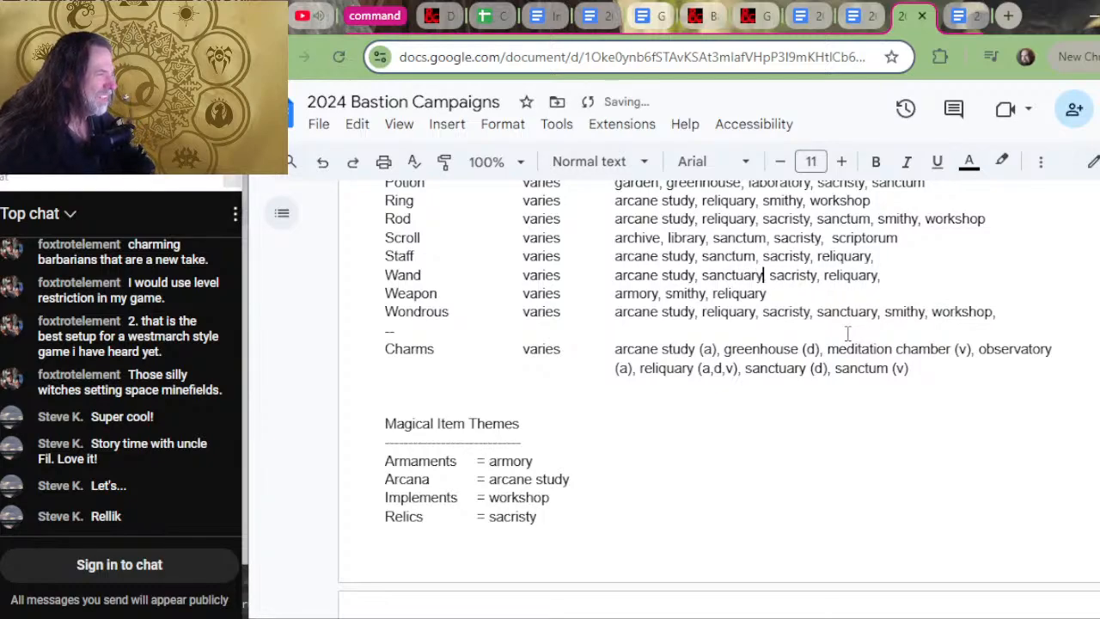
pyautogui.press('Up')
pyautogui.press('Left')
pyautogui.press('Left')
pyautogui.press('BackSpace')
pyautogui.press('BackSpace')
pyautogui.write('uary')
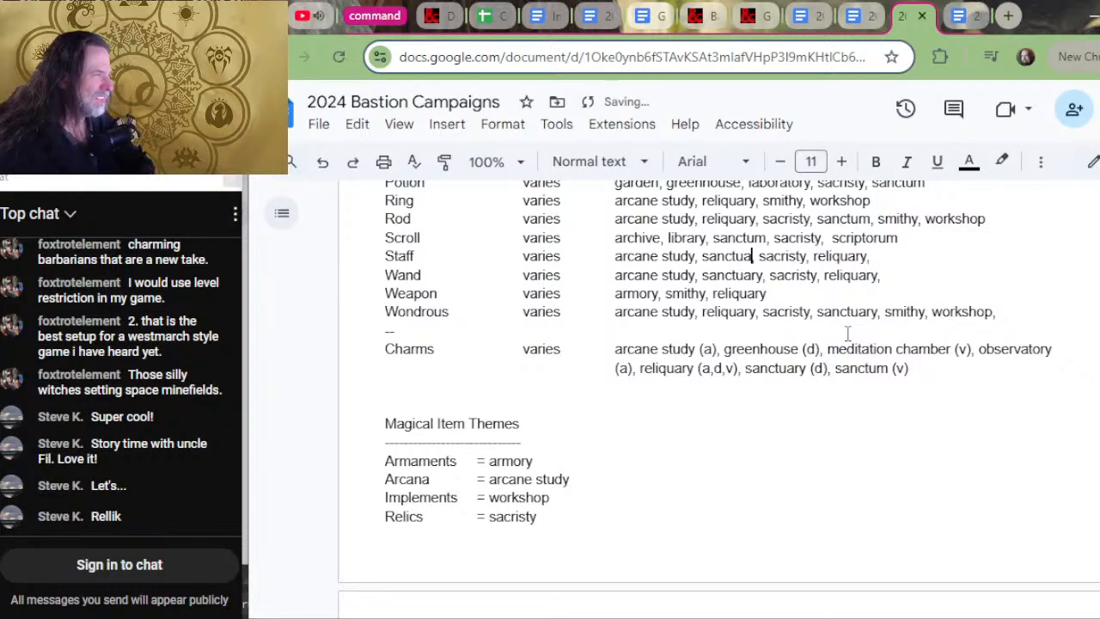
# - Replace sanctum with sanctuary in the Scroll row of the magic items facility table
pyautogui.press('Up')
pyautogui.press('Left')
pyautogui.press('BackSpace')
pyautogui.press('BackSpace')
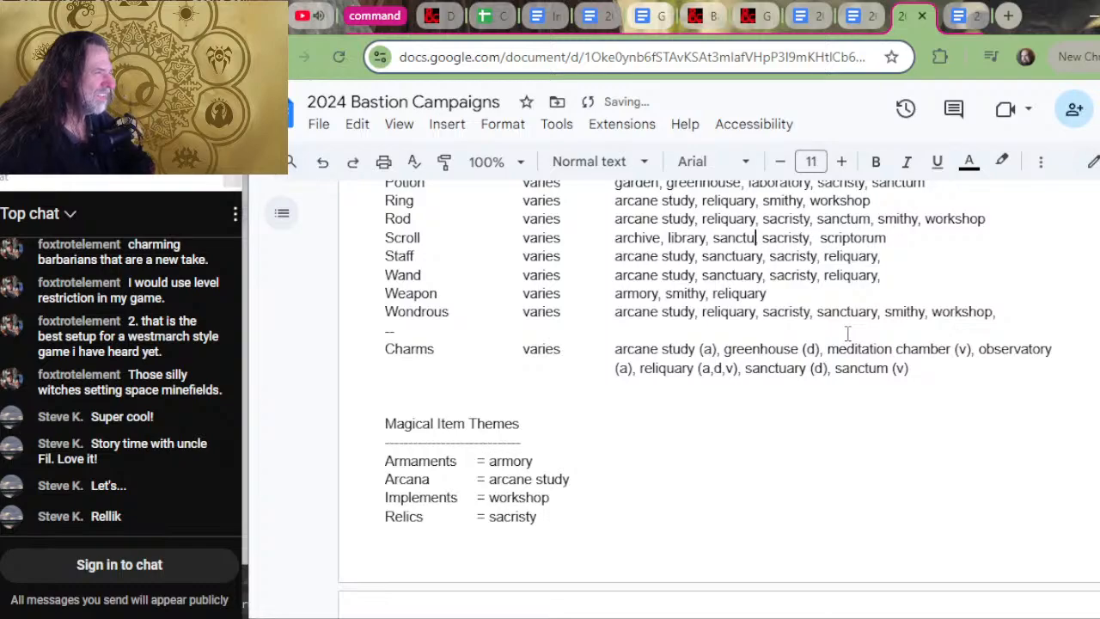
pyautogui.write('a')
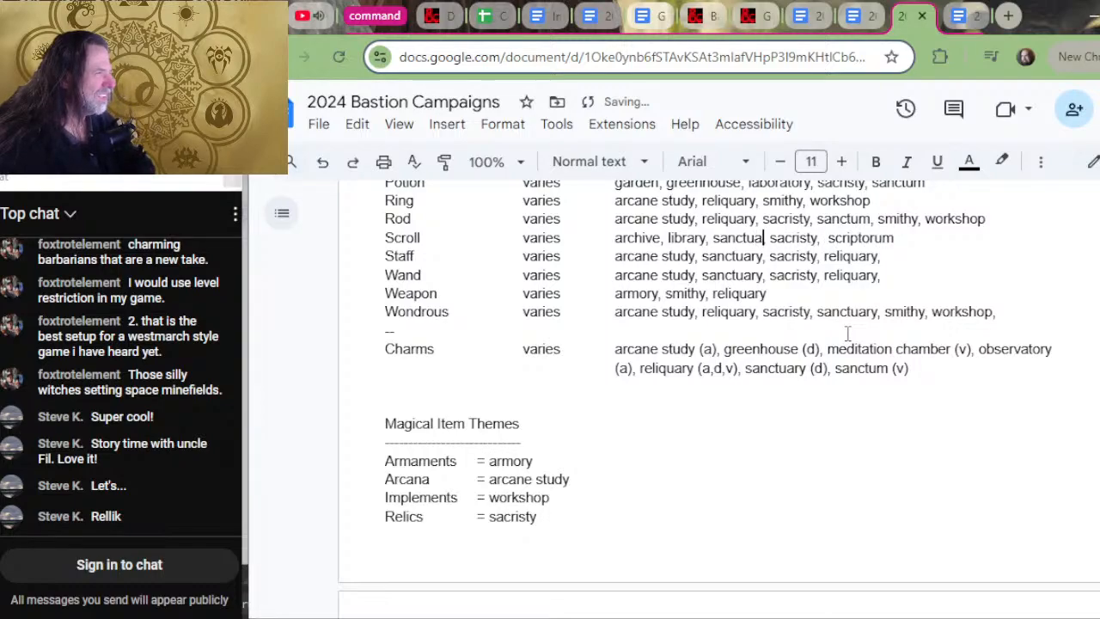
# - Complete the "sanctuary," entry in the Scroll row's facility list, between library and sacristy
pyautogui.write('ry,')
pyautogui.press('Up')
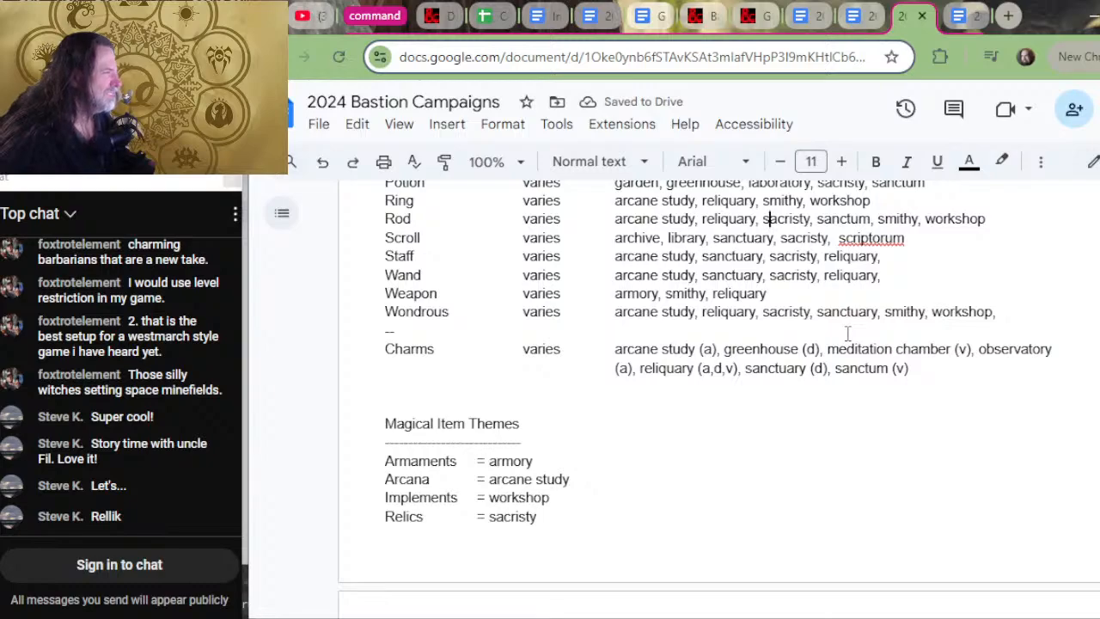
pyautogui.click(850, 238)
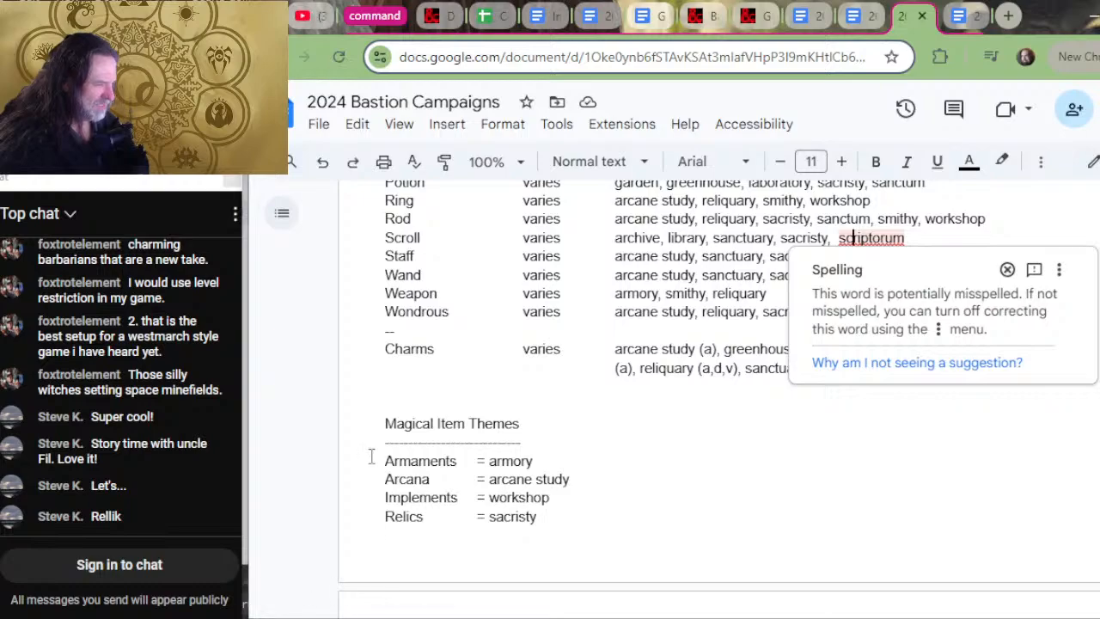
# - Change "sanctum" to "sanctuary" in the facility lists of the holy water and Potion rows
pyautogui.scroll(2, 318, 421)
pyautogui.click(681, 415)
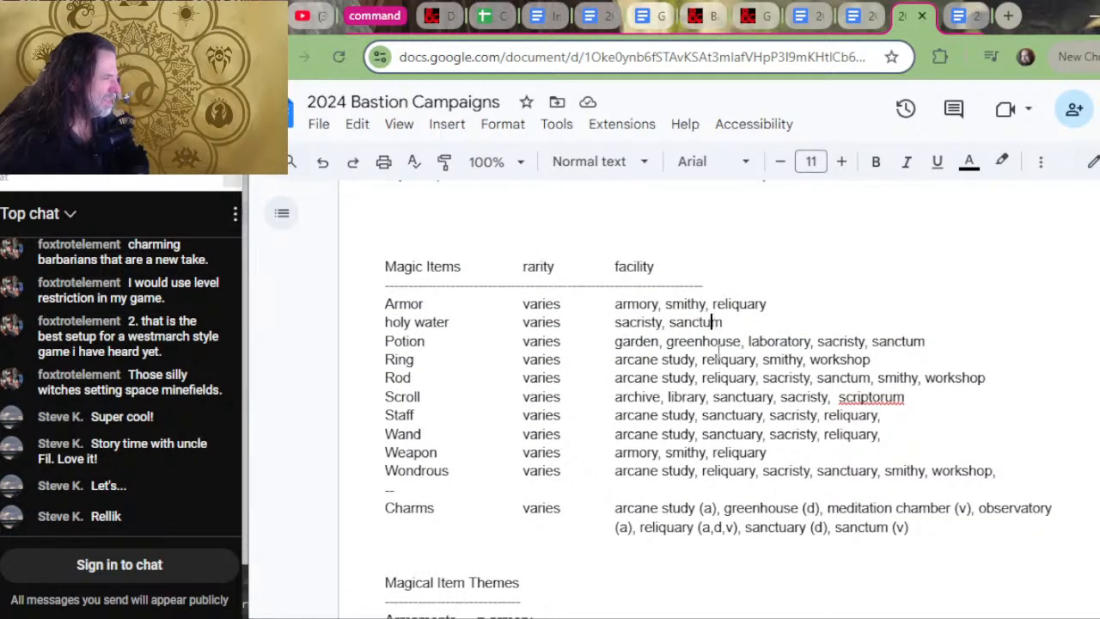
pyautogui.press('BackSpace')
pyautogui.write('ary')
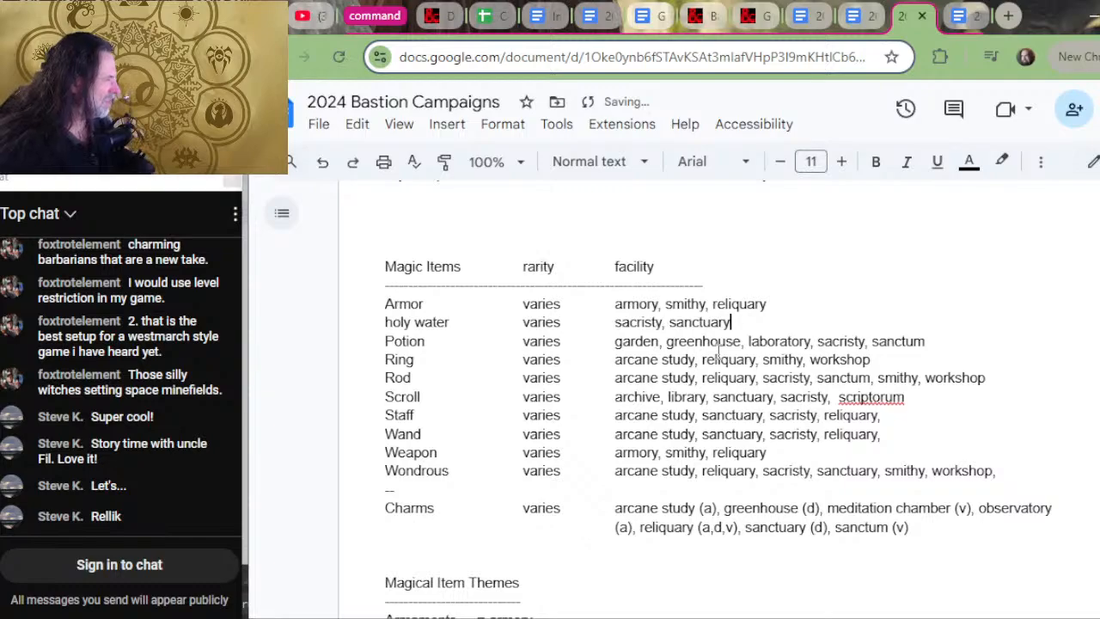
pyautogui.press('BackSpace')
pyautogui.write('ary')
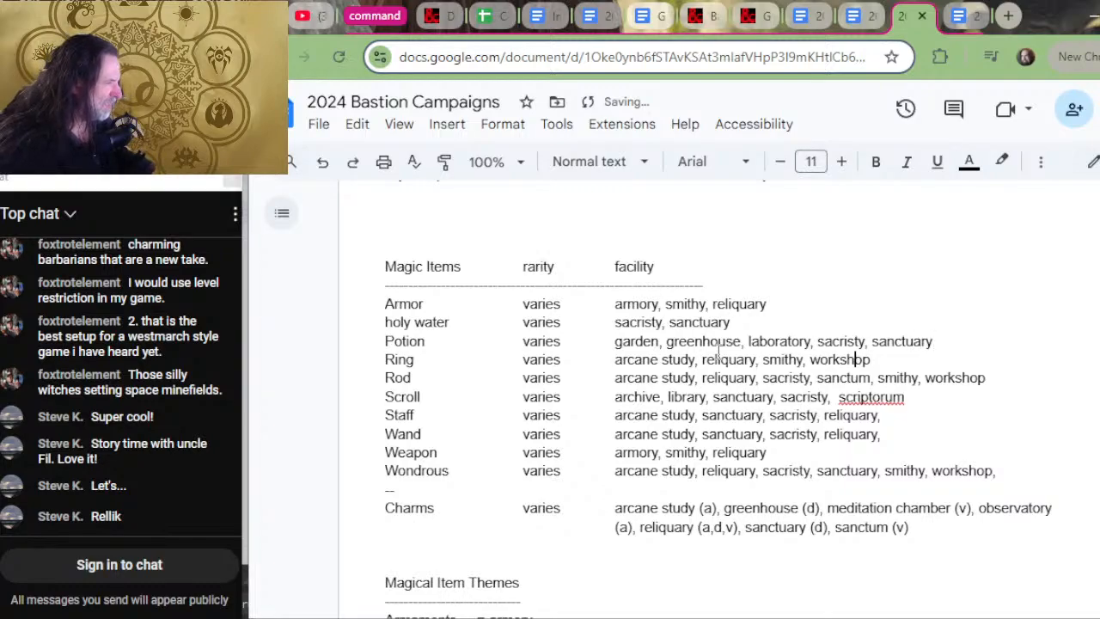
# - Change "sanctum" to "sanctuary" in the Rod row's facility list of the Magic Items table
pyautogui.press('Down')
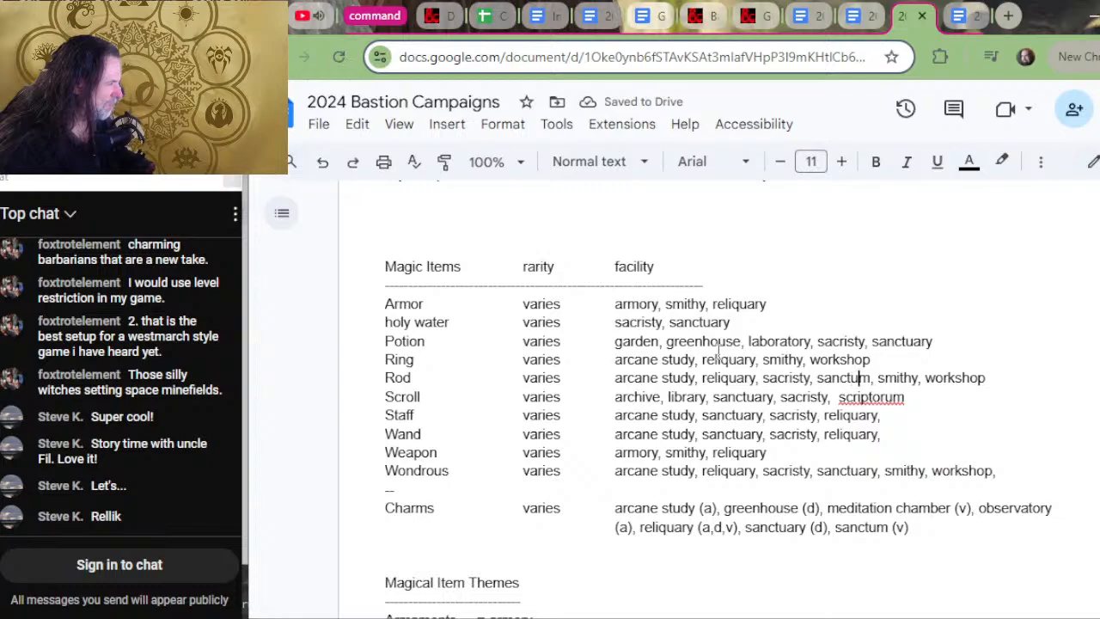
pyautogui.press('Delete')
pyautogui.write('ary')
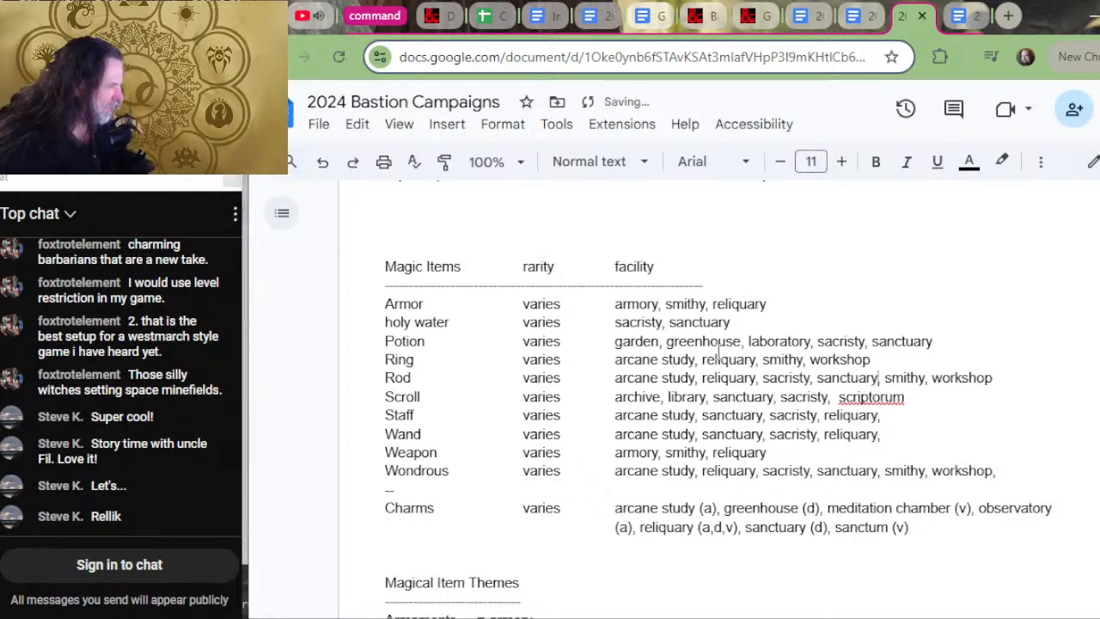
pyautogui.press('Down')
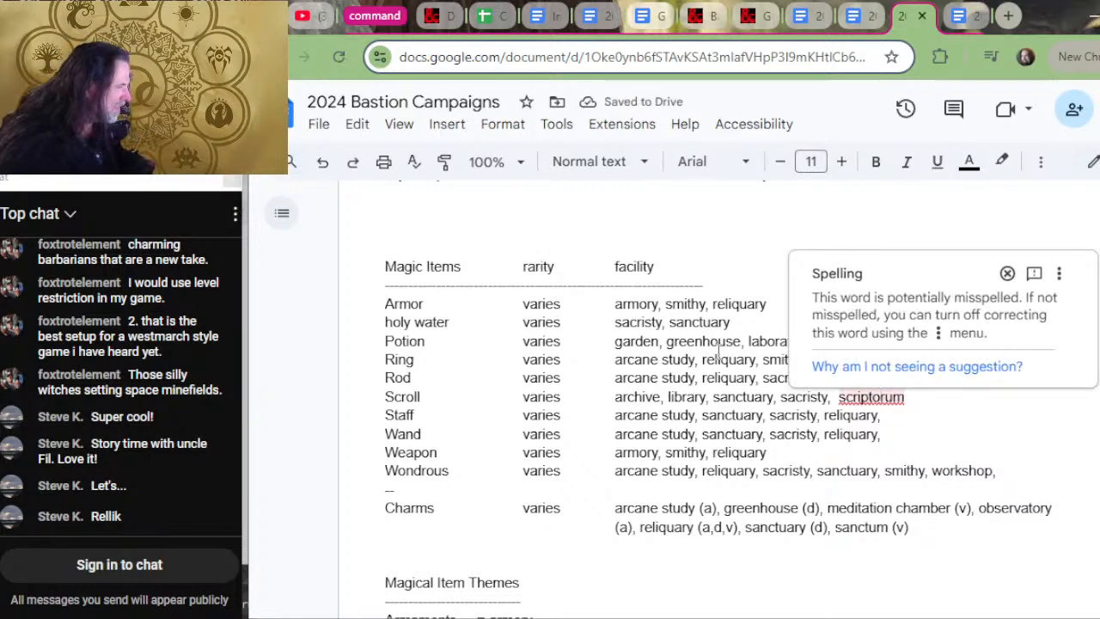
pyautogui.press('Down')
pyautogui.press('Down')
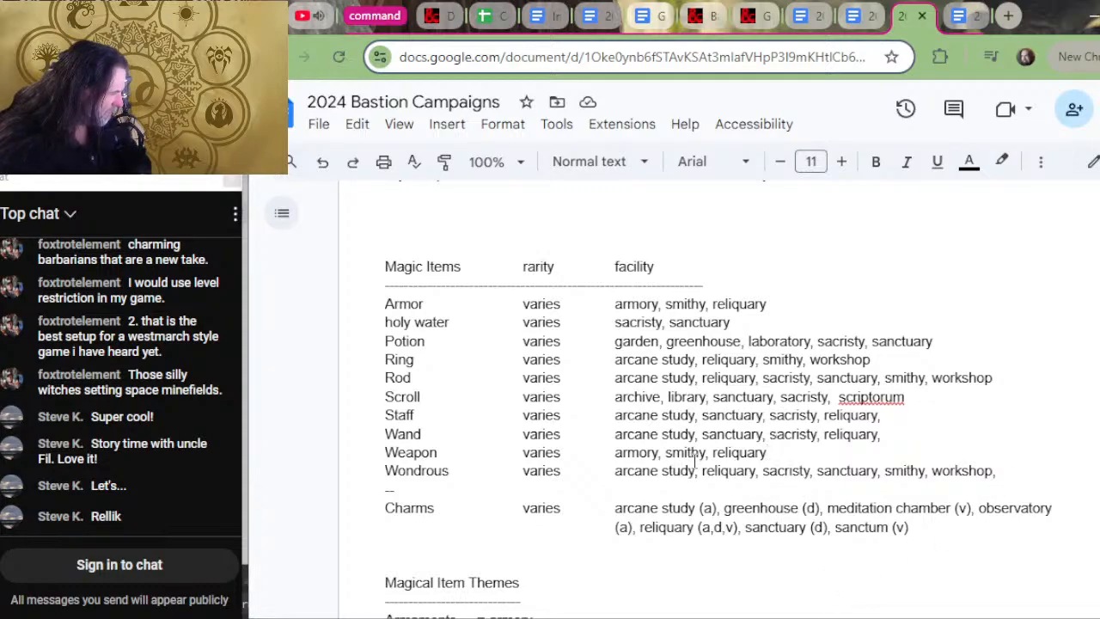
# - Examine the Sanctuary and Sanctum feature descriptions in the other document window, then return to the Magic Items table
pyautogui.hotkey('alt', 'Tab')
pyautogui.scroll(-3, 657, 395)
pyautogui.scroll(3, 666, 383)
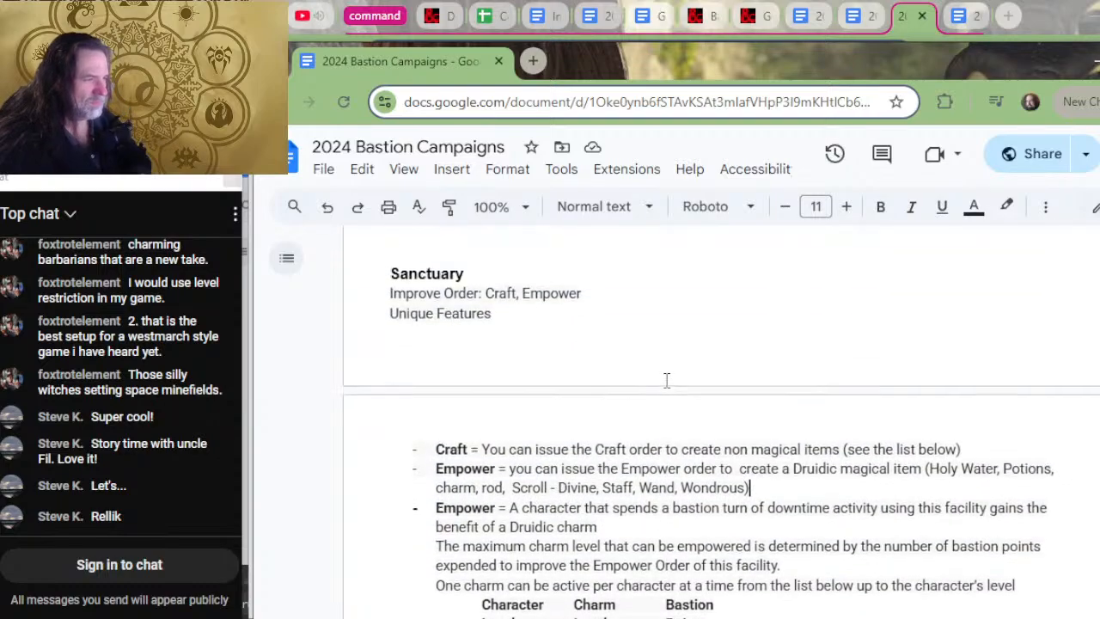
pyautogui.scroll(-3, 666, 380)
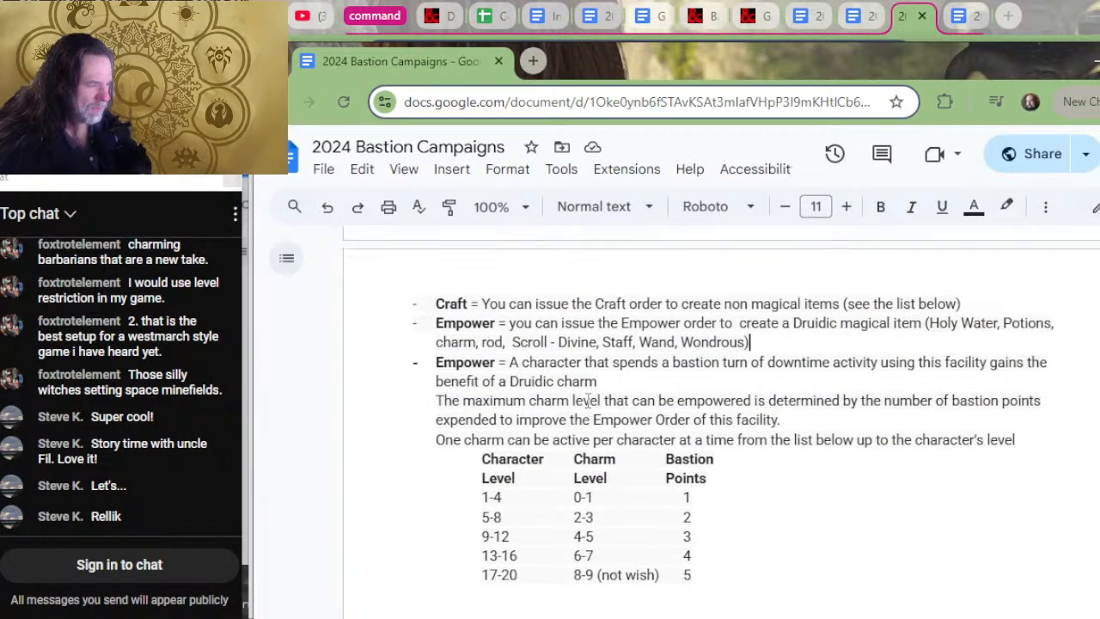
pyautogui.scroll(2, 589, 404)
pyautogui.scroll(-5, 599, 399)
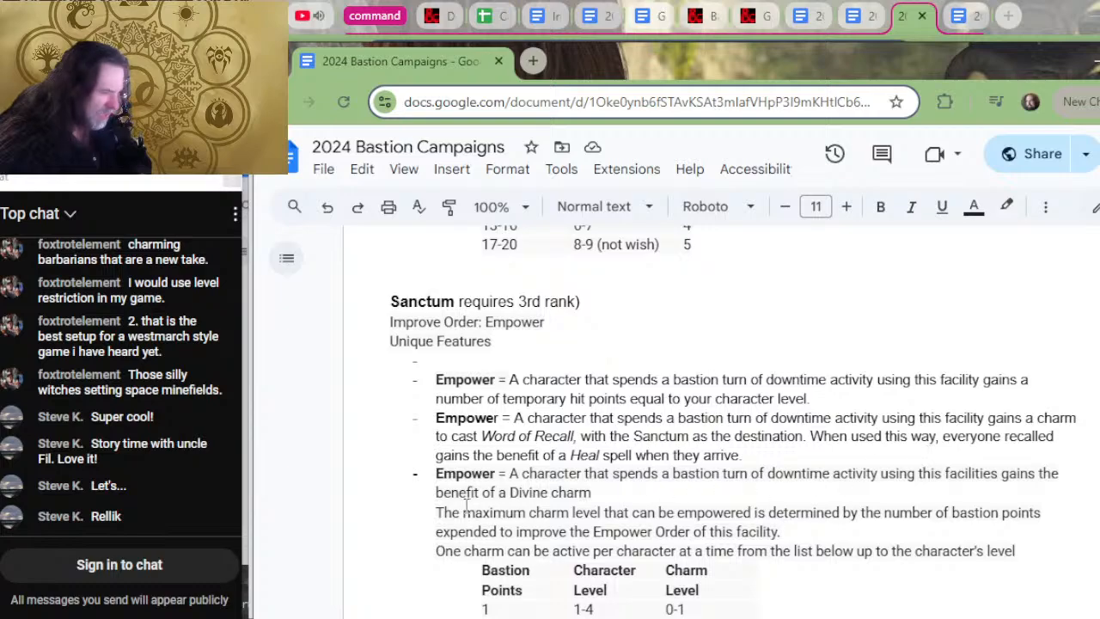
pyautogui.click(607, 495)
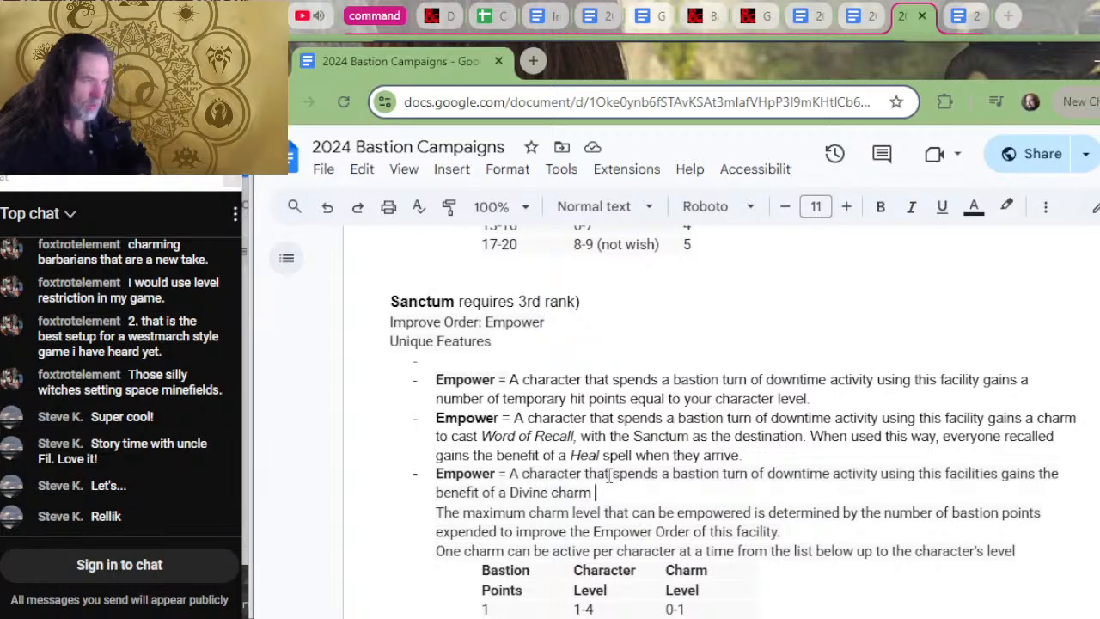
pyautogui.scroll(2, 608, 472)
pyautogui.click(1097, 61)
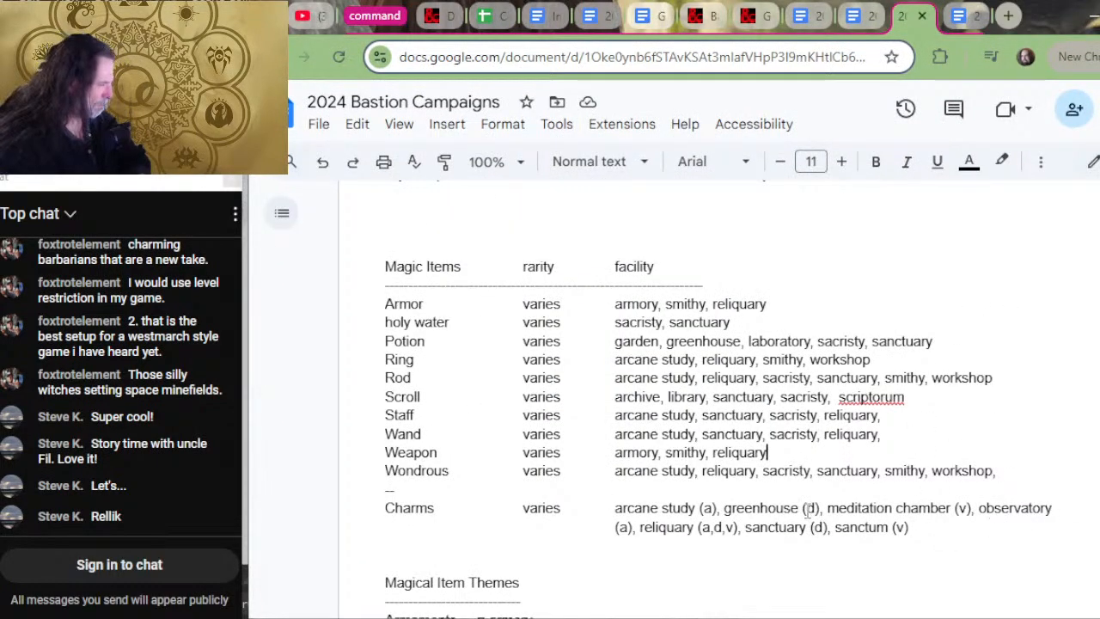
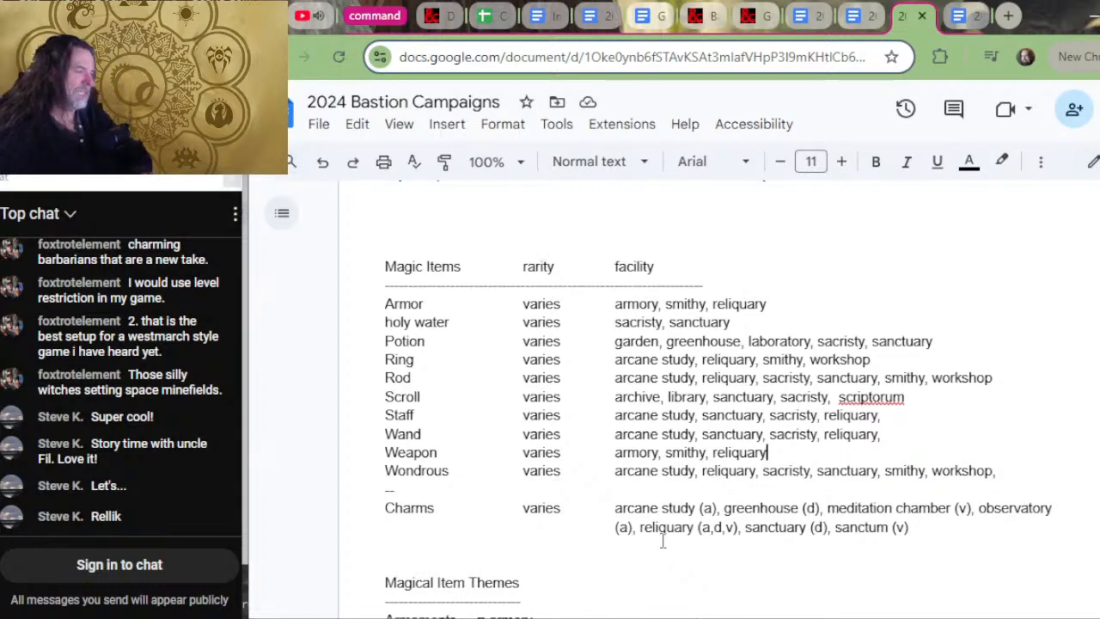
# - In the facility descriptions window, delete the "Increase the rank in one order" bullet from the Scriptorum's unique features
pyautogui.hotkey('alt', 'Tab')
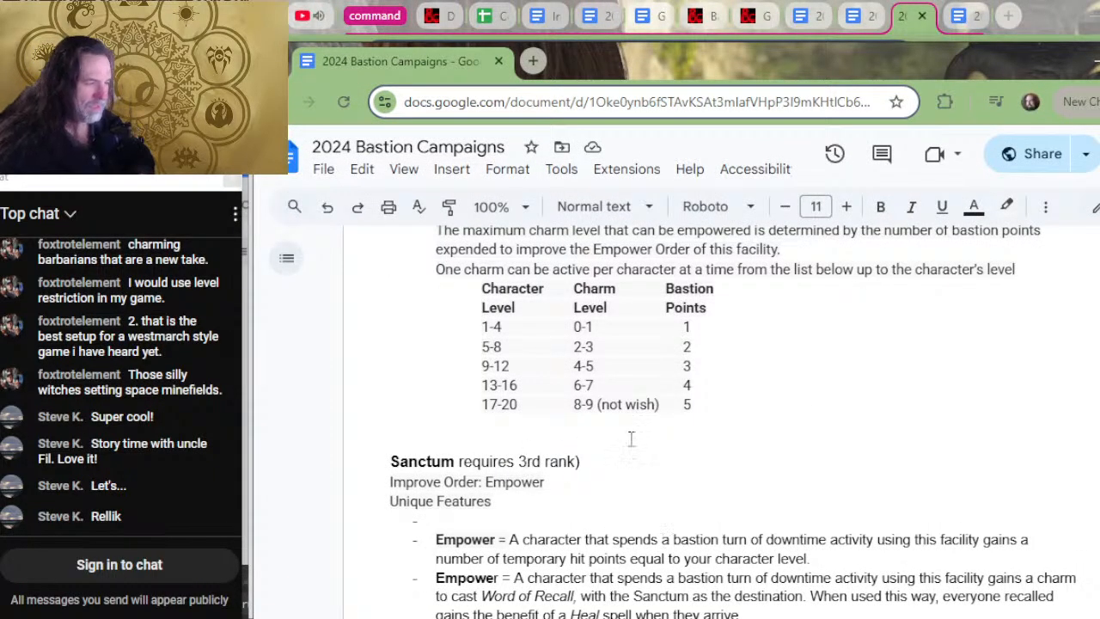
pyautogui.scroll(-10, 773, 432)
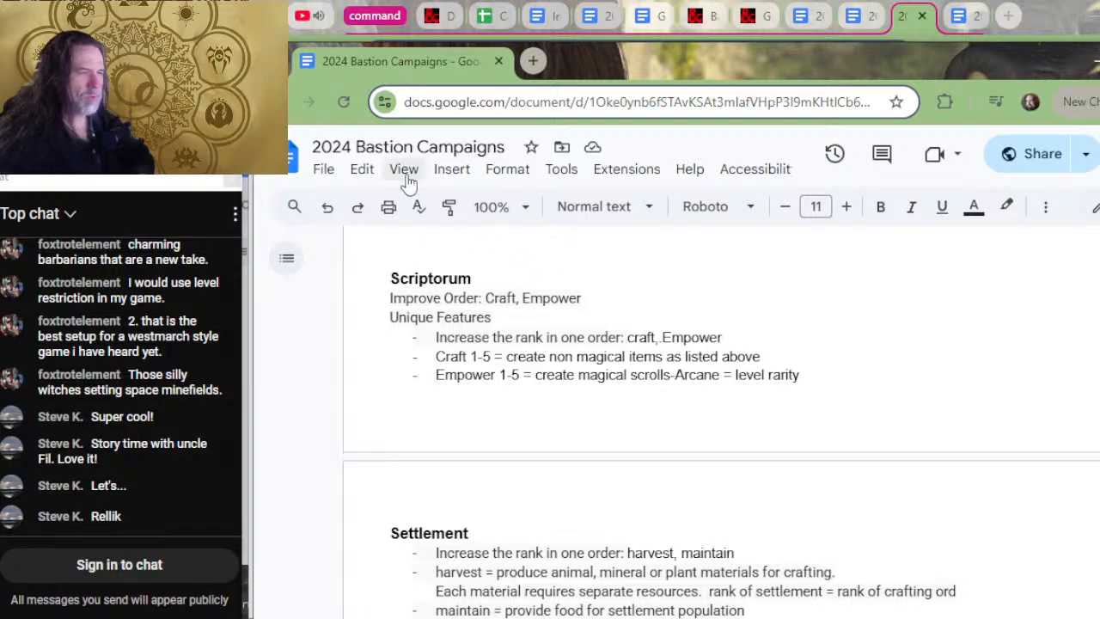
pyautogui.scroll(4, 636, 283)
pyautogui.scroll(-4, 643, 335)
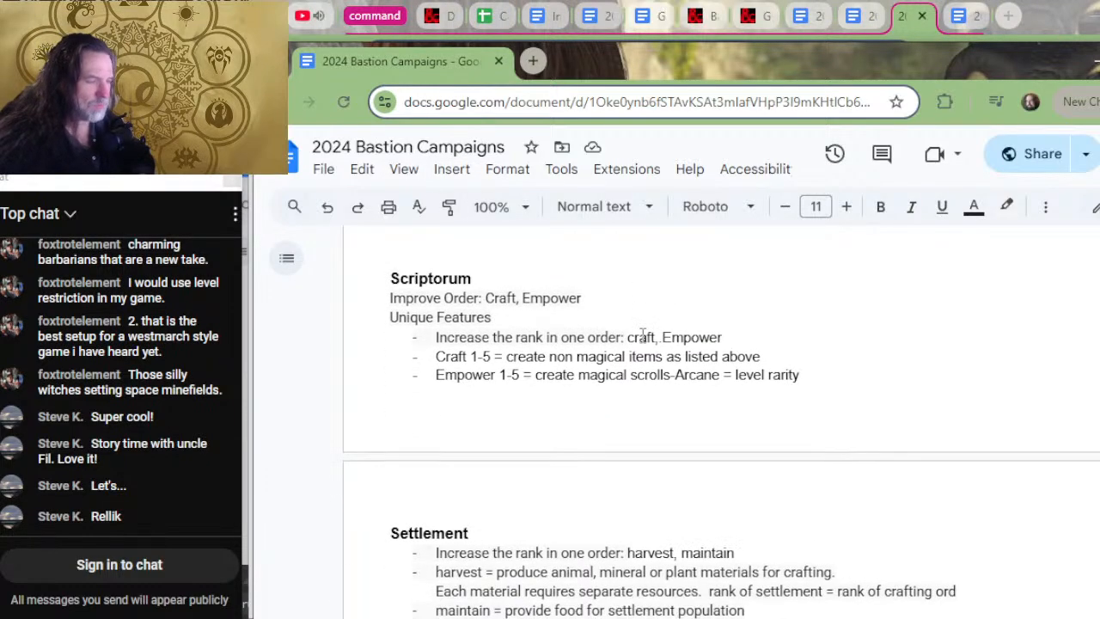
pyautogui.scroll(4, 559, 387)
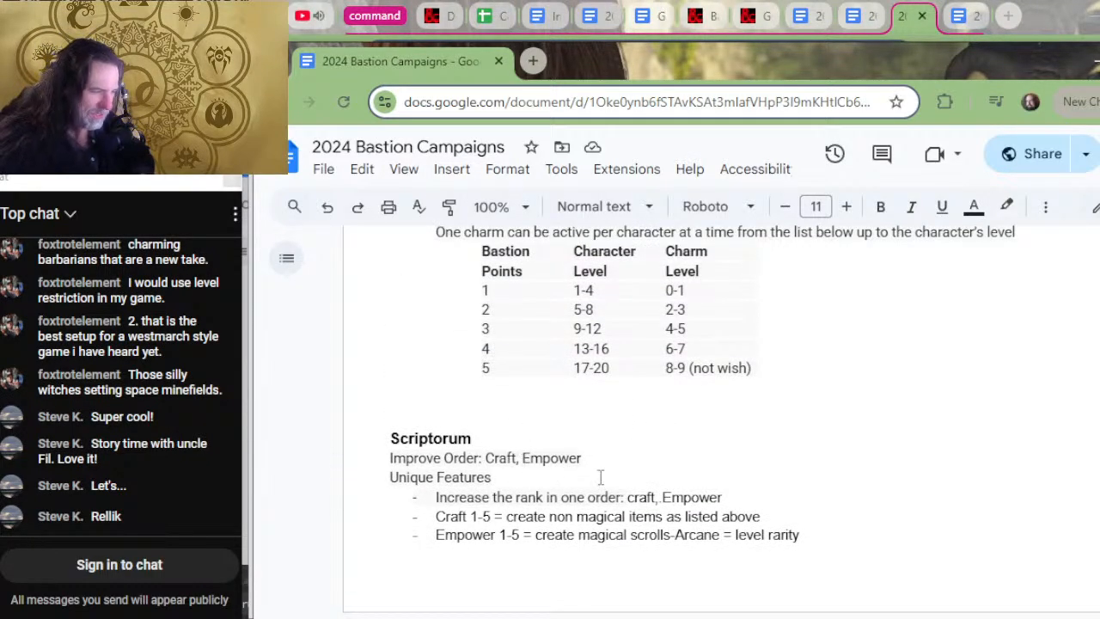
pyautogui.press('Right')
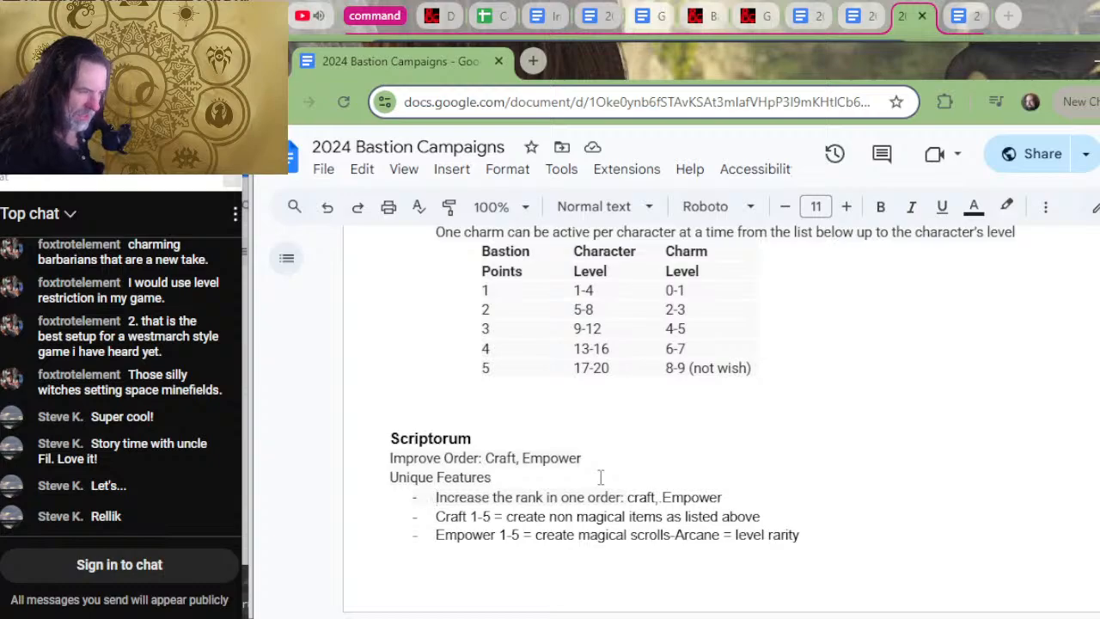
pyautogui.hotkey('shift', 'Down')
pyautogui.press('Delete')
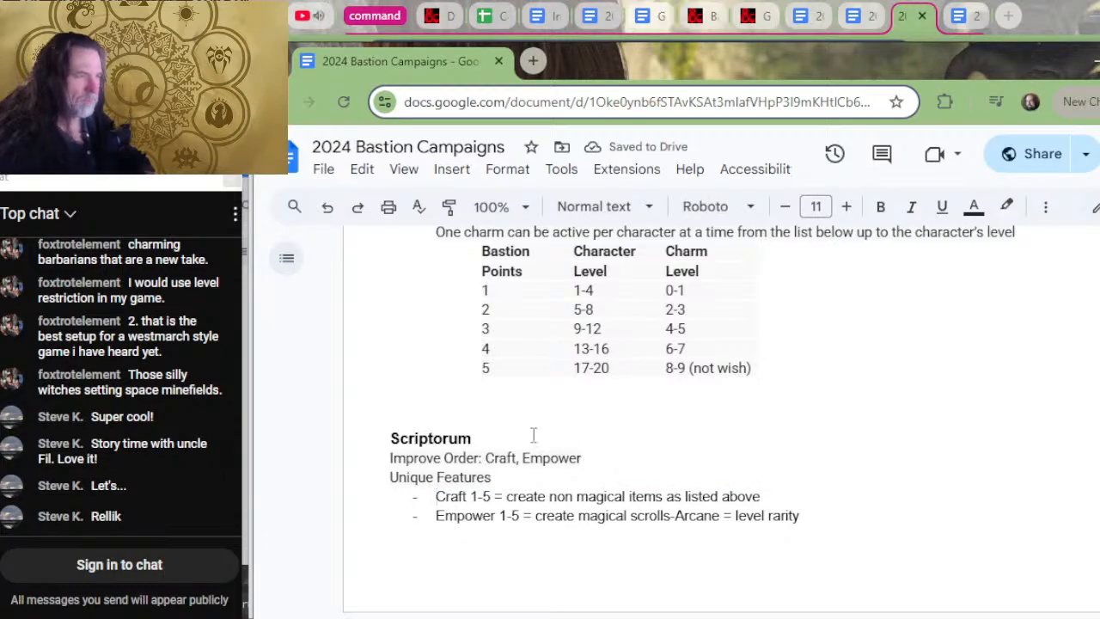
# - Replace the Scriptorum's "Craft 1-5" bullet text with a copy of the Sanctuary's Craft order description
pyautogui.scroll(5, 945, 468)
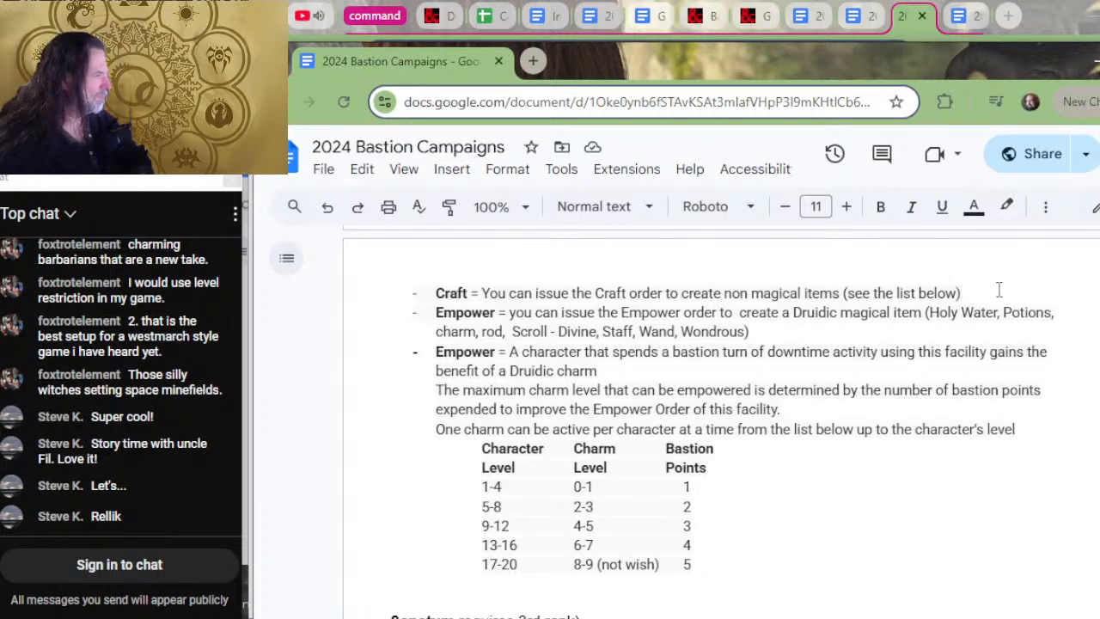
pyautogui.moveTo(995, 290); pyautogui.dragTo(423, 293)
pyautogui.hotkey('ctrl', 'c')
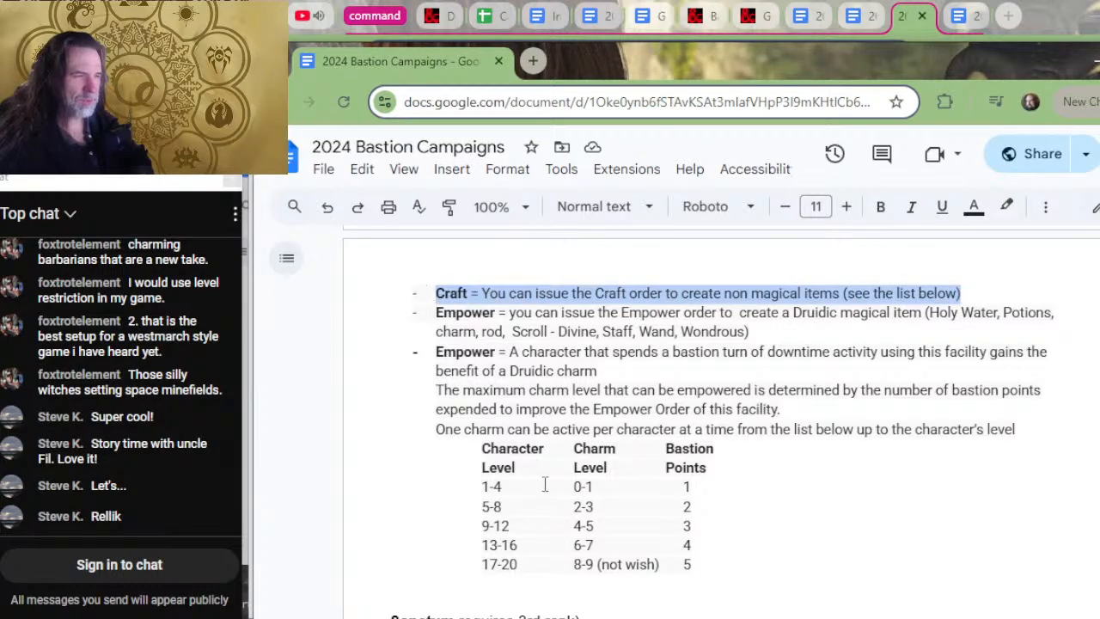
pyautogui.scroll(-8, 550, 489)
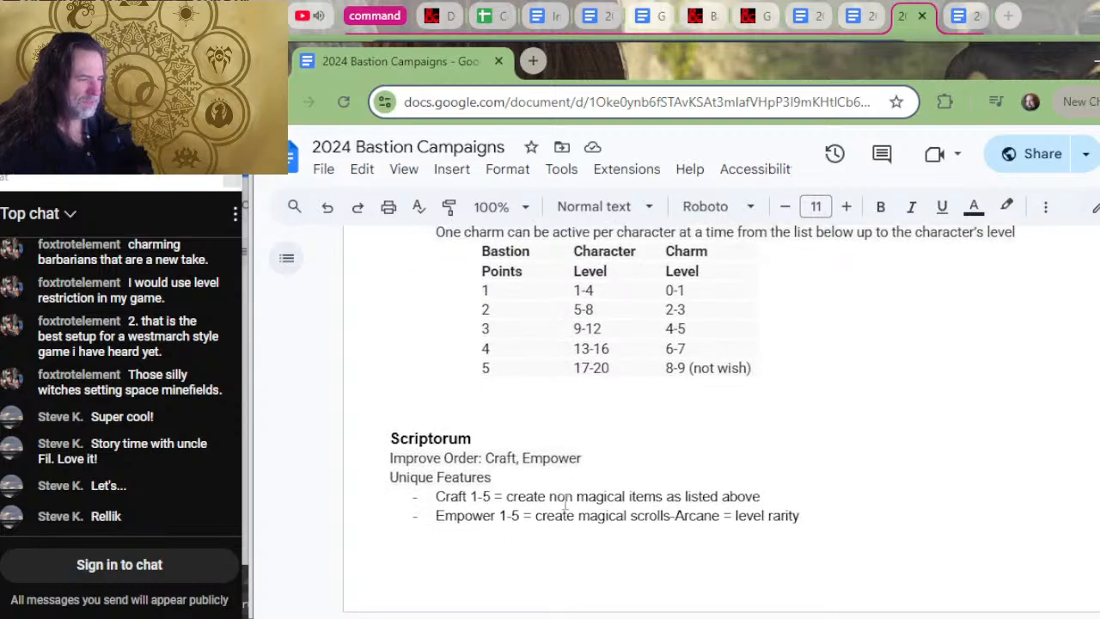
pyautogui.moveTo(804, 494); pyautogui.dragTo(431, 497)
pyautogui.hotkey('ctrl', 'v')
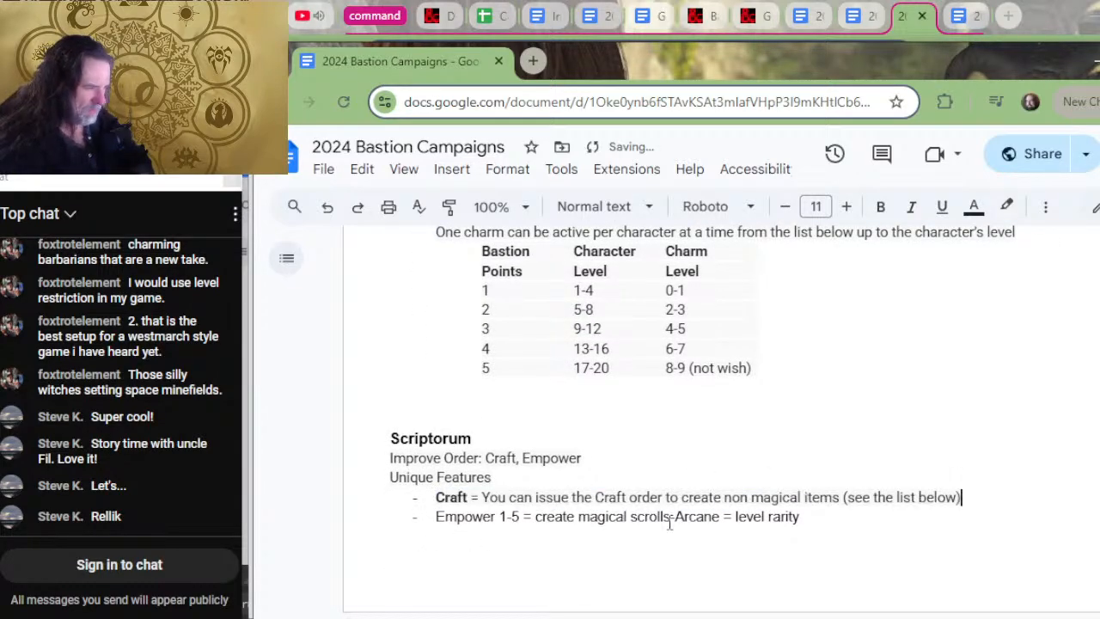
# - Replace the Scriptorum's "Empower 1-5" bullet text with a copy of the Sanctuary's Empower description for creating a Druidic magical item
pyautogui.moveTo(861, 525); pyautogui.dragTo(412, 531)
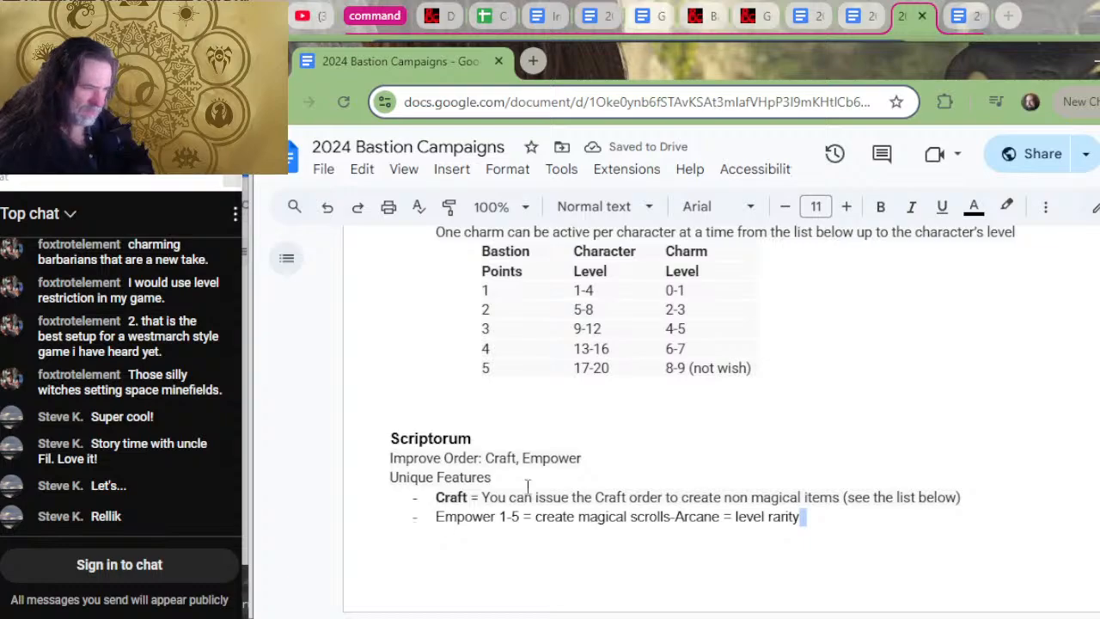
pyautogui.hotkey('ctrl', 'v')
pyautogui.scroll(5, 644, 437)
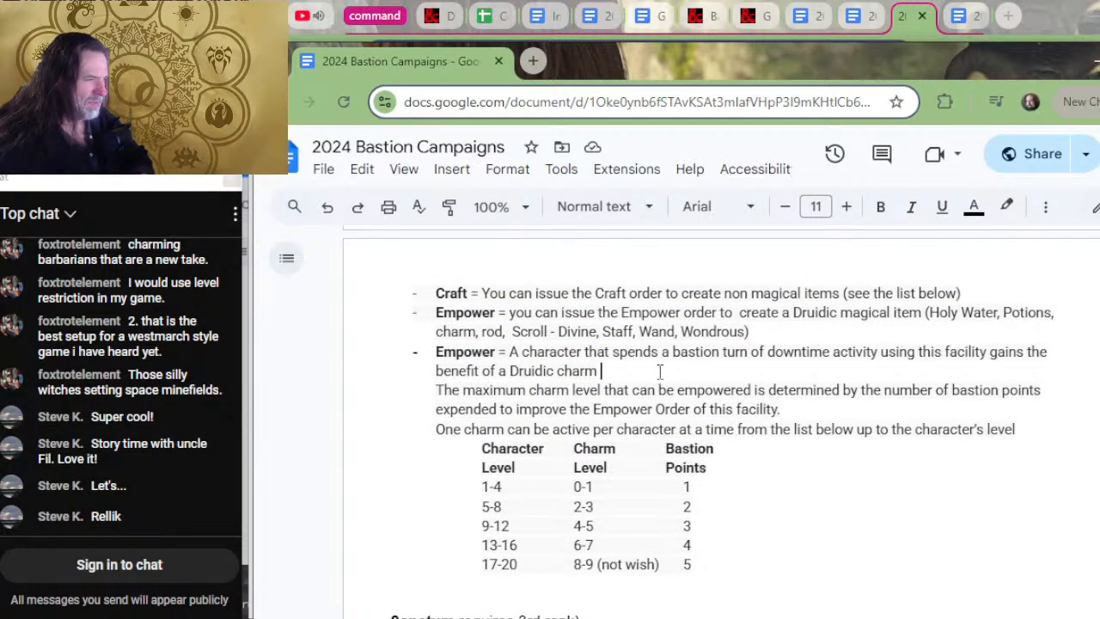
pyautogui.moveTo(659, 370); pyautogui.dragTo(399, 375)
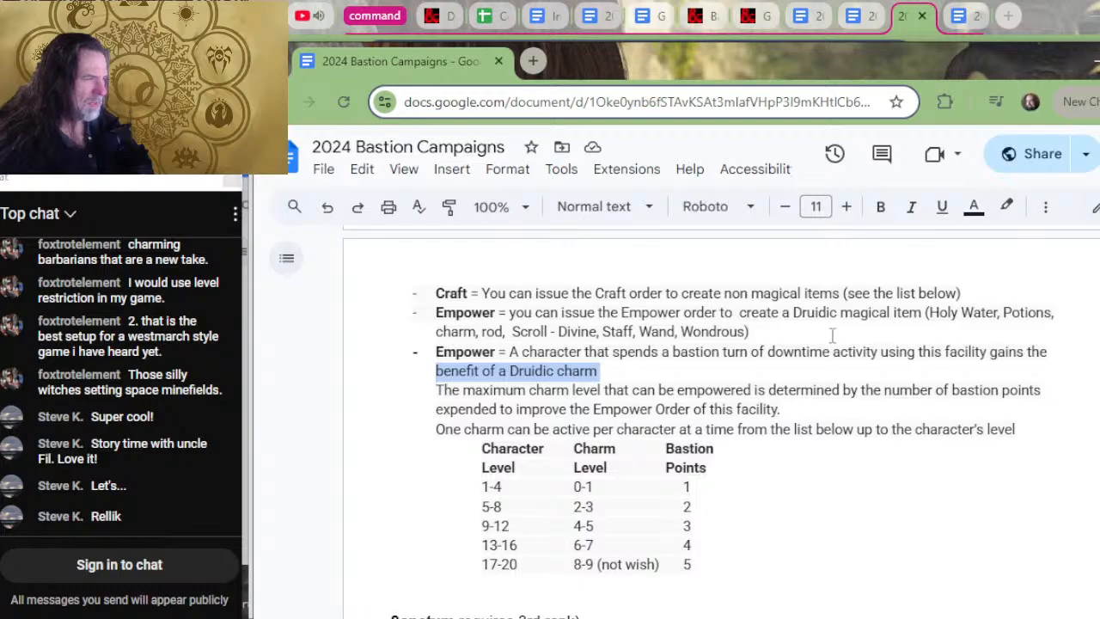
pyautogui.moveTo(837, 336); pyautogui.dragTo(422, 318)
pyautogui.hotkey('ctrl', 'c')
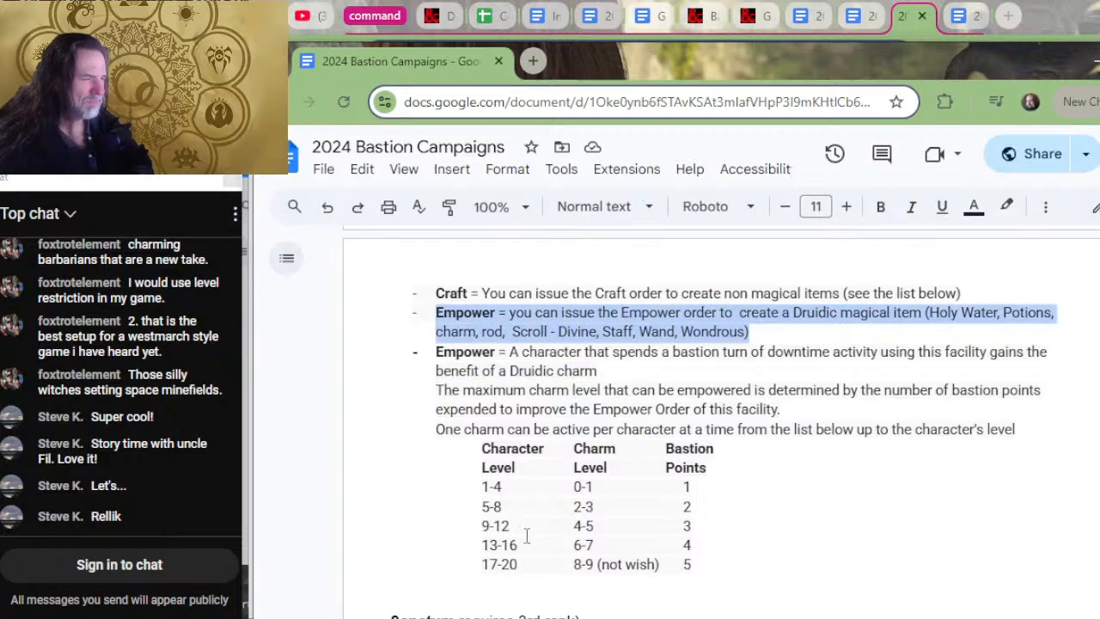
pyautogui.scroll(4, 574, 435)
pyautogui.scroll(-7, 607, 444)
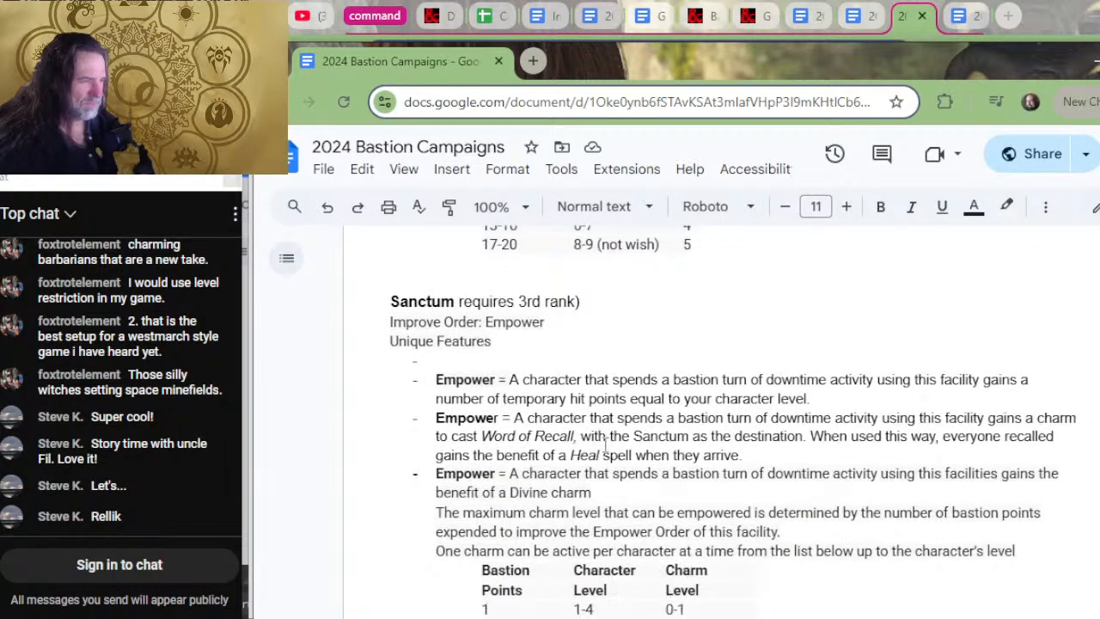
pyautogui.scroll(-5, 540, 374)
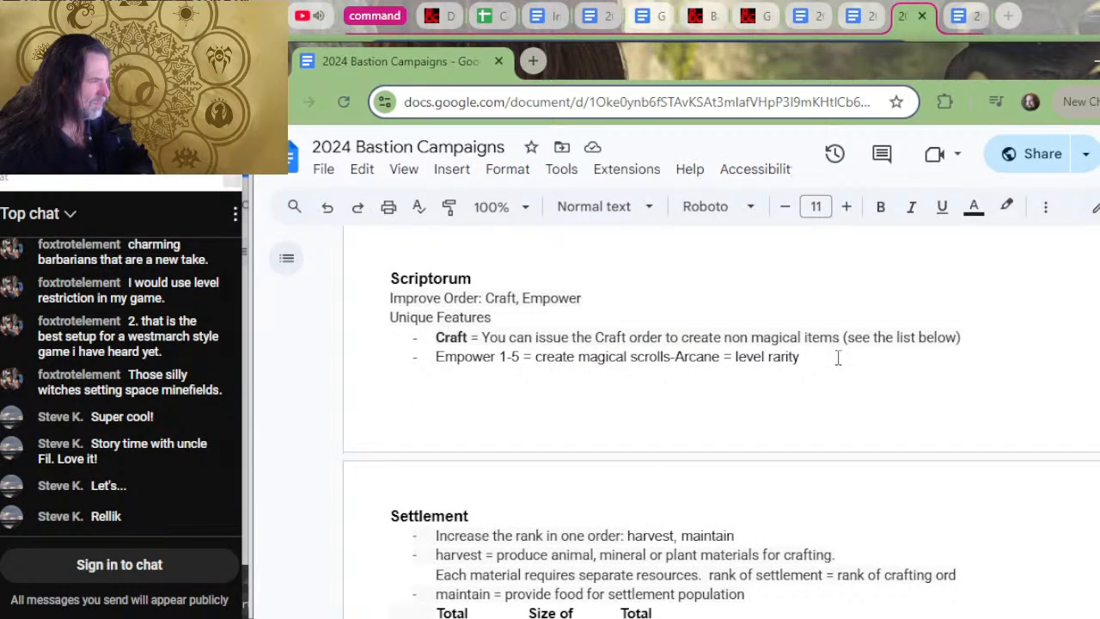
pyautogui.moveTo(838, 357); pyautogui.dragTo(433, 358)
pyautogui.hotkey('ctrl', 'v')
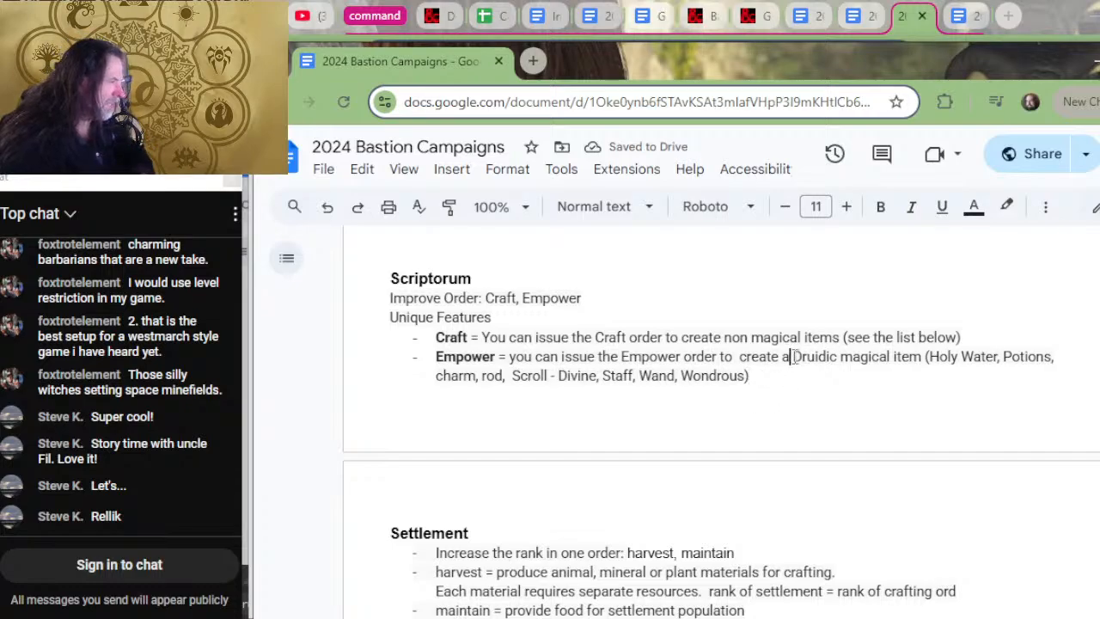
# - In the Scriptorum's Empower bullet, change "a Druidic magical item" to "an Arcane, Divine, or Druidic magical item"
pyautogui.press('Delete')
pyautogui.press('Delete')
pyautogui.press('Delete')
pyautogui.press('Delete')
pyautogui.press('Delete')
pyautogui.press('Delete')
pyautogui.press('Delete')
pyautogui.press('Delete')
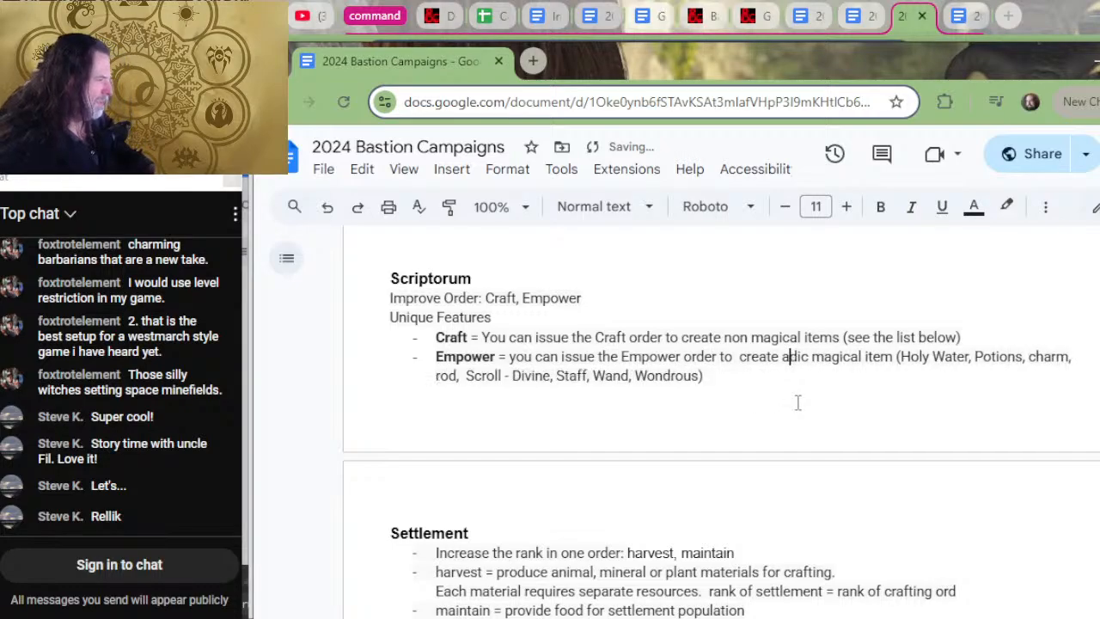
pyautogui.press('BackSpace')
pyautogui.write('n Arcan')
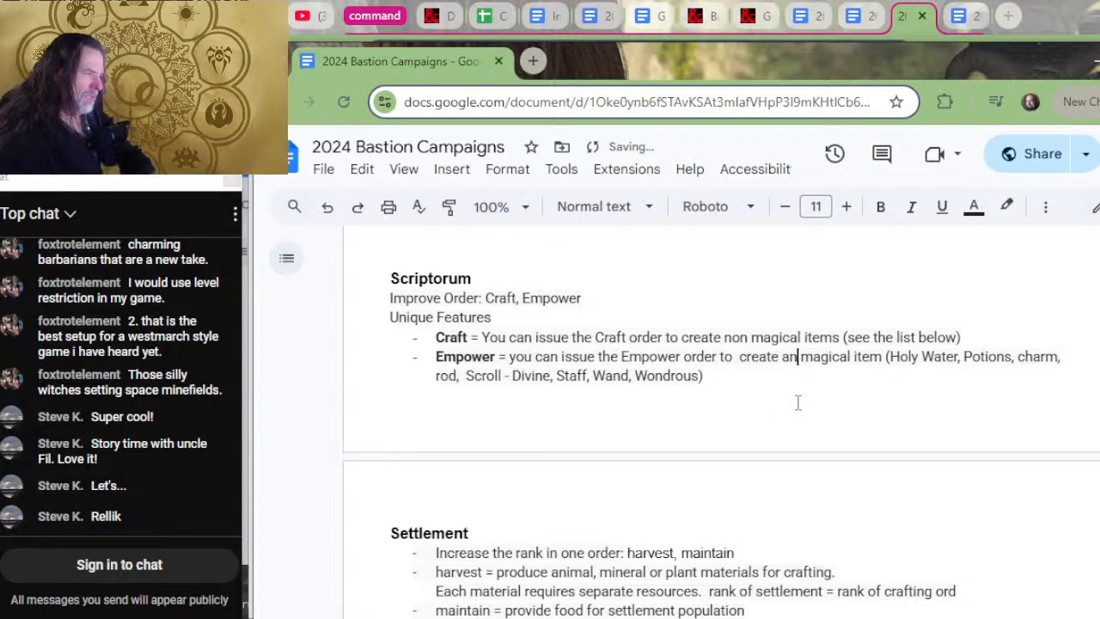
pyautogui.write('e, ')
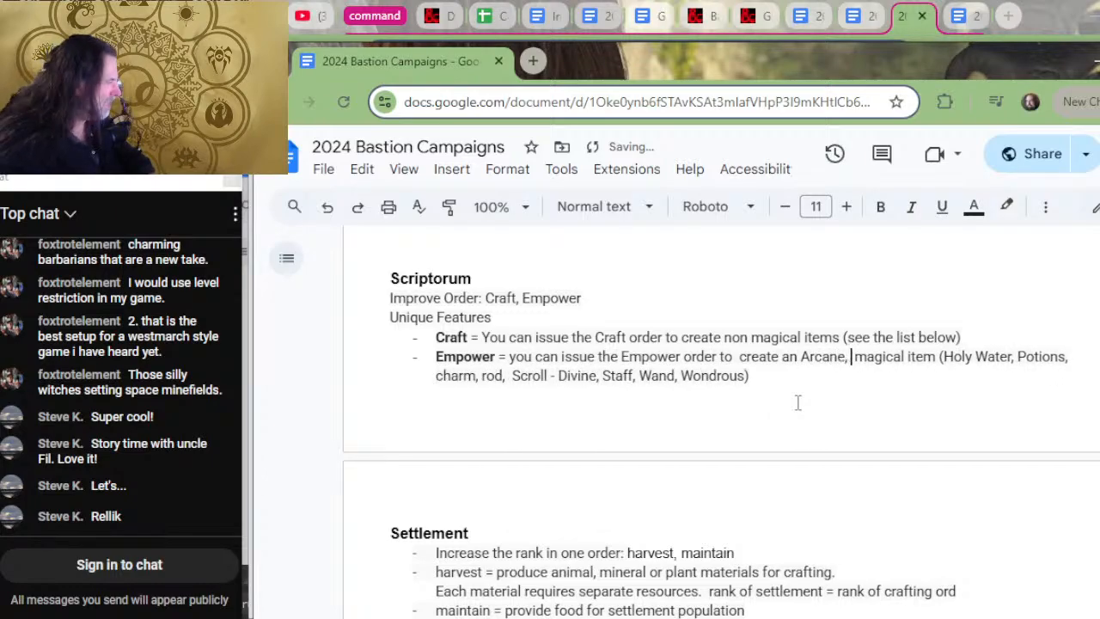
pyautogui.write('Dr')
pyautogui.press('BackSpace')
pyautogui.press('BackSpace')
pyautogui.write('Divin')
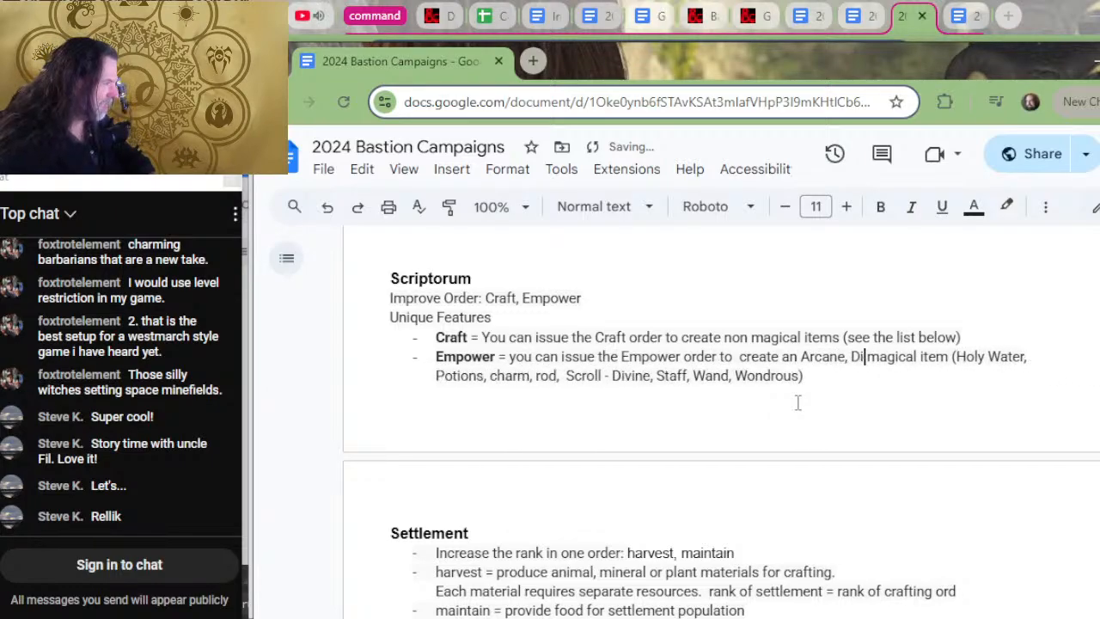
pyautogui.write('e, or D')
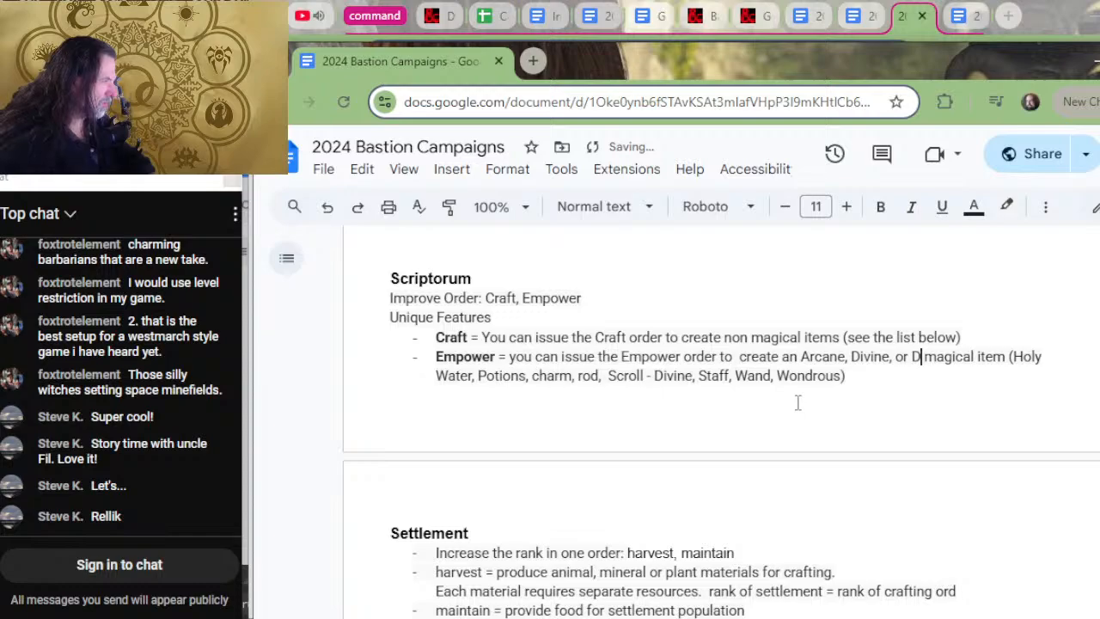
pyautogui.write('ruidic')
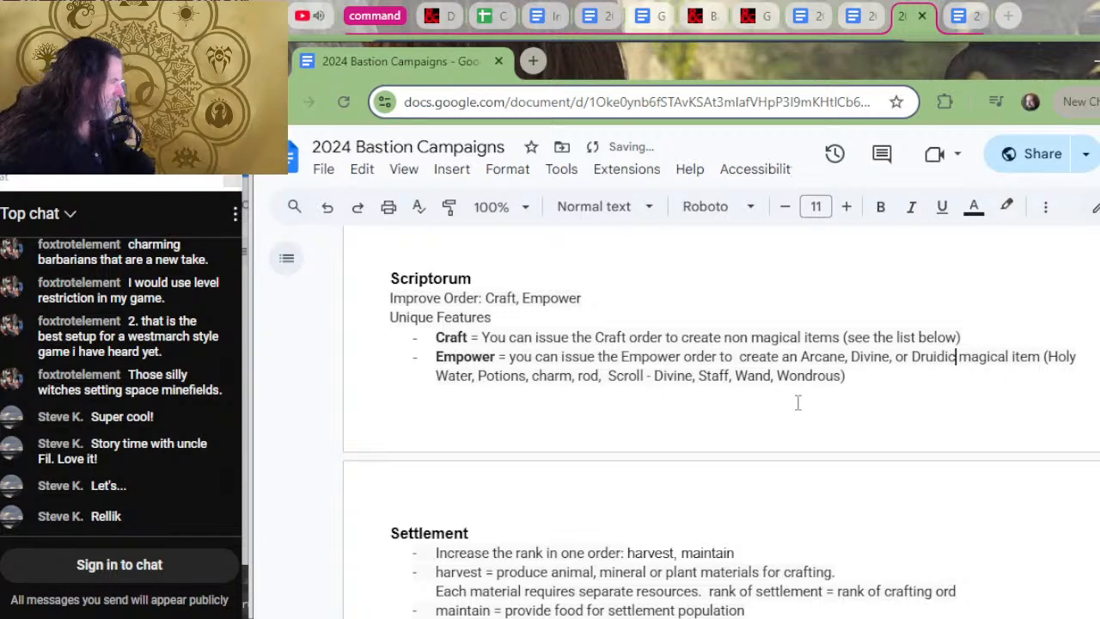
# - Replace the parenthesised item list at the end of the Scriptorum's Empower bullet with "(scrolls)"
pyautogui.press('Down')
pyautogui.press('Down')
pyautogui.press('Home')
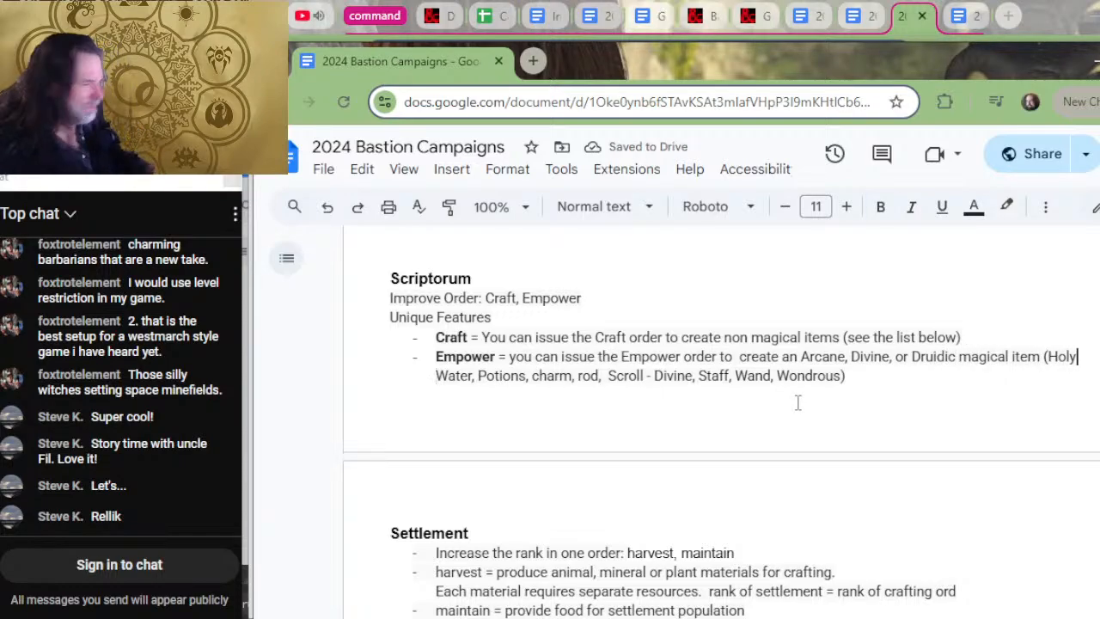
pyautogui.press('BackSpace')
pyautogui.press('BackSpace')
pyautogui.press('BackSpace')
pyautogui.write('scrolls)')
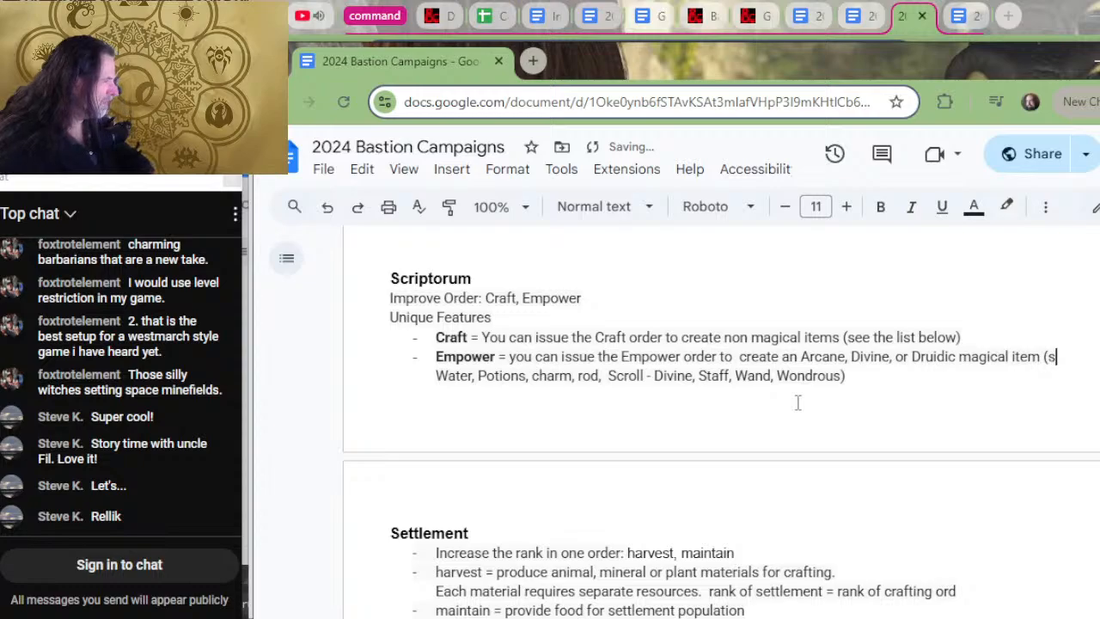
pyautogui.press('Delete')
pyautogui.press('Delete')
pyautogui.press('Delete')
pyautogui.press('Delete')
pyautogui.press('Delete')
pyautogui.press('Delete')
pyautogui.press('Delete')
pyautogui.press('Delete')
pyautogui.press('Delete')
pyautogui.press('Delete')
pyautogui.press('Delete')
pyautogui.press('Delete')
pyautogui.press('Delete')
pyautogui.press('Delete')
pyautogui.press('Delete')
pyautogui.press('Delete')
pyautogui.press('Delete')
pyautogui.press('Delete')
pyautogui.press('Delete')
pyautogui.press('Delete')
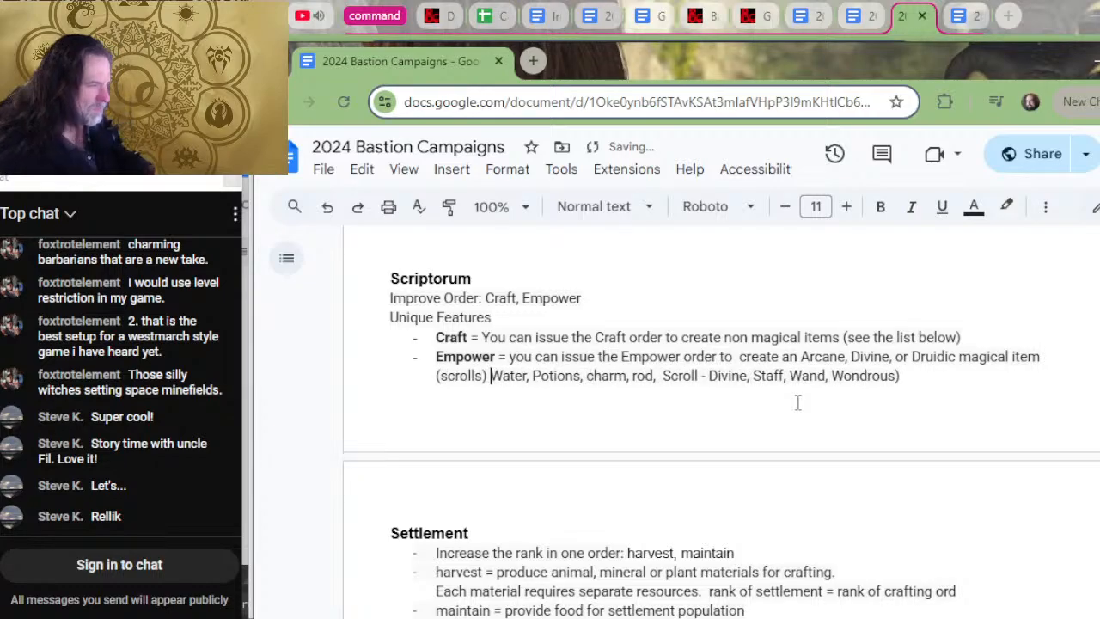
pyautogui.press('Delete')
pyautogui.press('Delete')
pyautogui.press('Delete')
pyautogui.press('Delete')
pyautogui.press('Delete')
pyautogui.press('Delete')
pyautogui.press('Delete')
pyautogui.press('Delete')
pyautogui.press('Delete')
pyautogui.press('Delete')
pyautogui.press('Delete')
pyautogui.press('Delete')
pyautogui.press('Delete')
pyautogui.press('Delete')
pyautogui.press('Delete')
pyautogui.press('Delete')
pyautogui.press('Delete')
pyautogui.press('Delete')
pyautogui.press('Delete')
pyautogui.press('Delete')
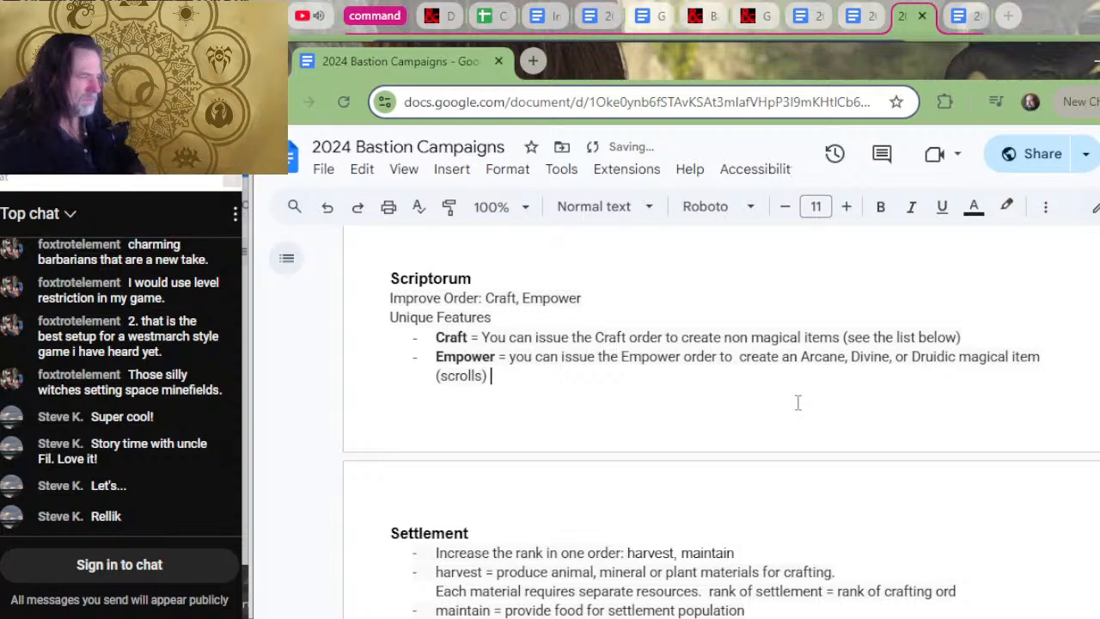
# - Check the Magic Items table in the other window, then reword the Scriptorum's Empower bullet ending to "create a magical item (scrolls - Any )"
pyautogui.hotkey('alt', 'Tab')
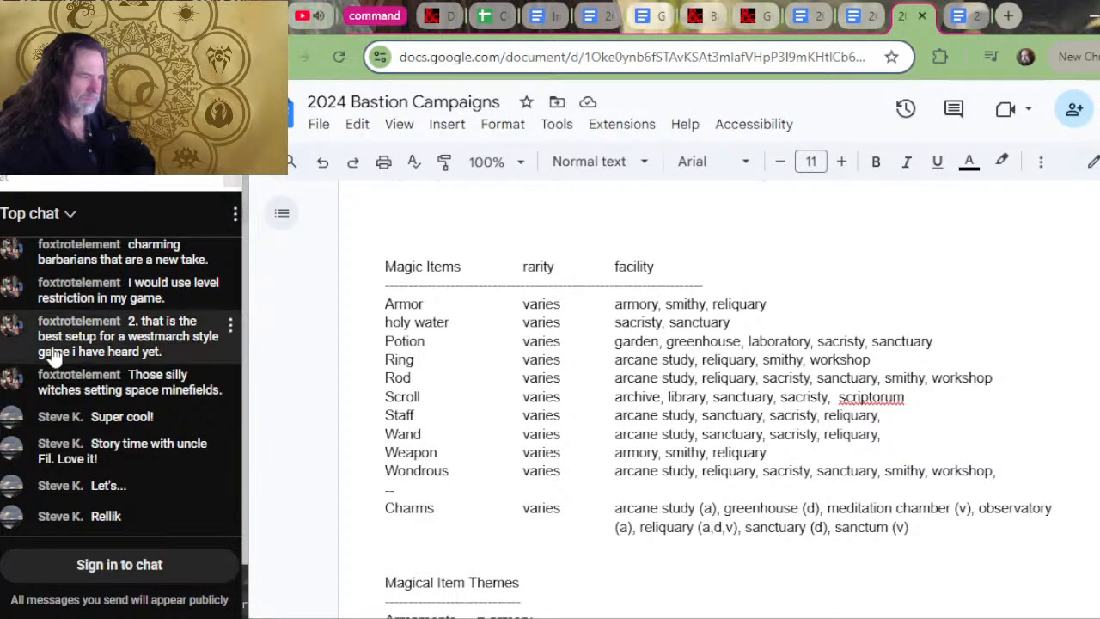
pyautogui.scroll(-3, 410, 184)
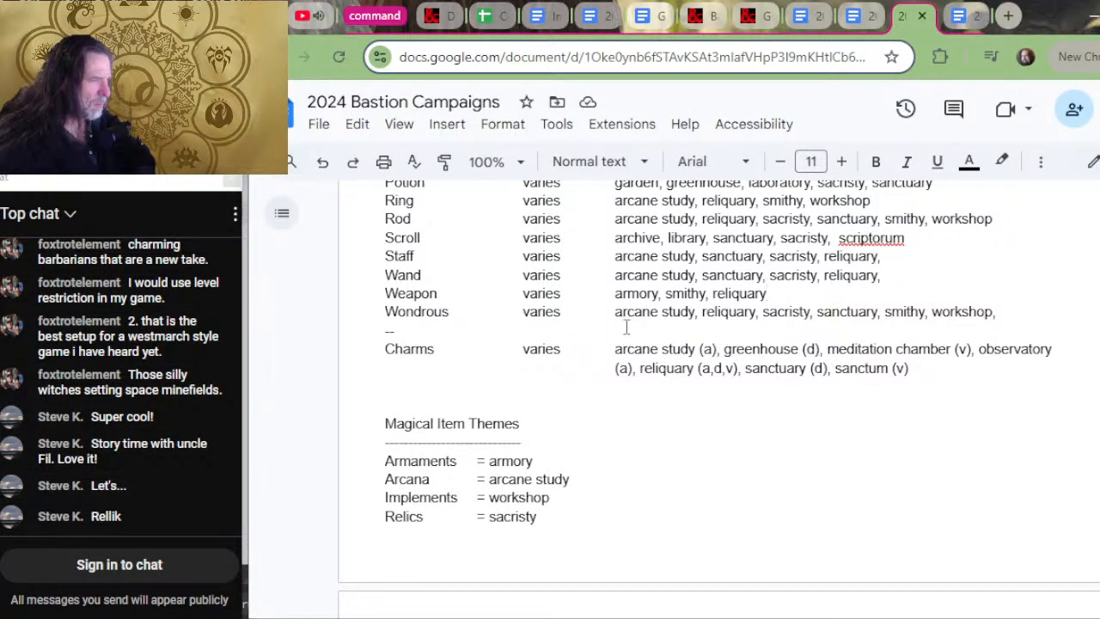
pyautogui.scroll(-2, 565, 413)
pyautogui.scroll(2, 653, 408)
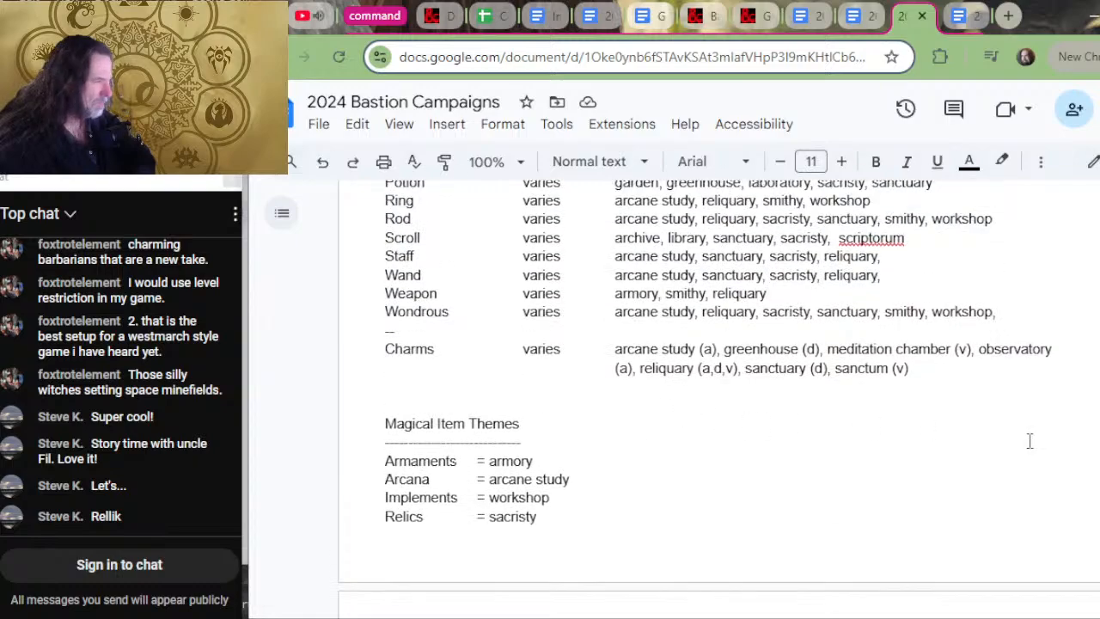
pyautogui.scroll(3, 821, 342)
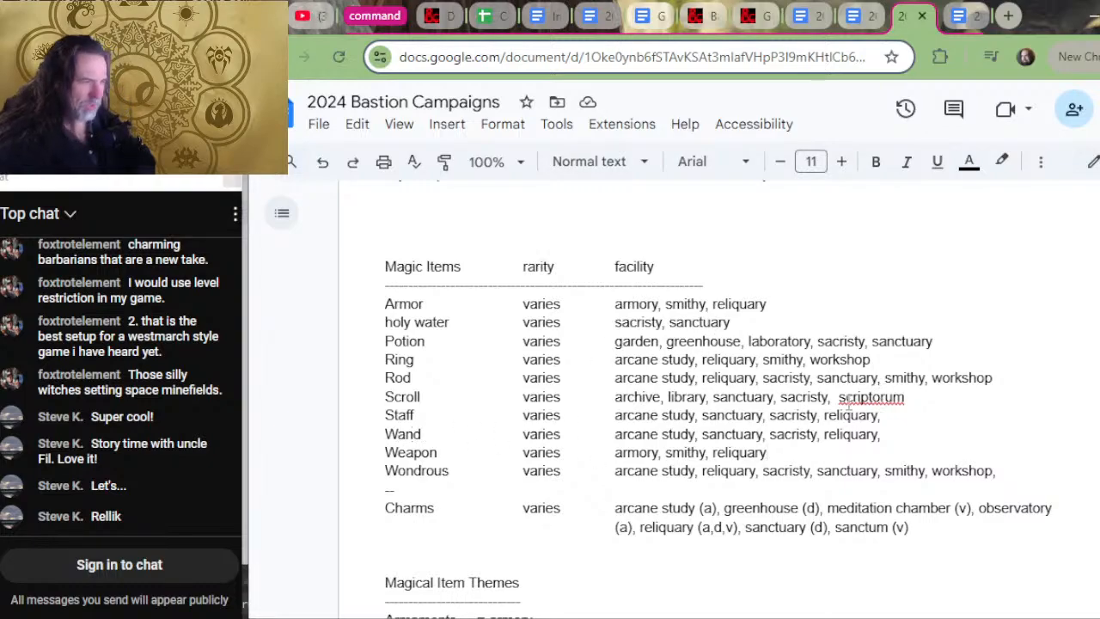
pyautogui.hotkey('alt', 'Tab')
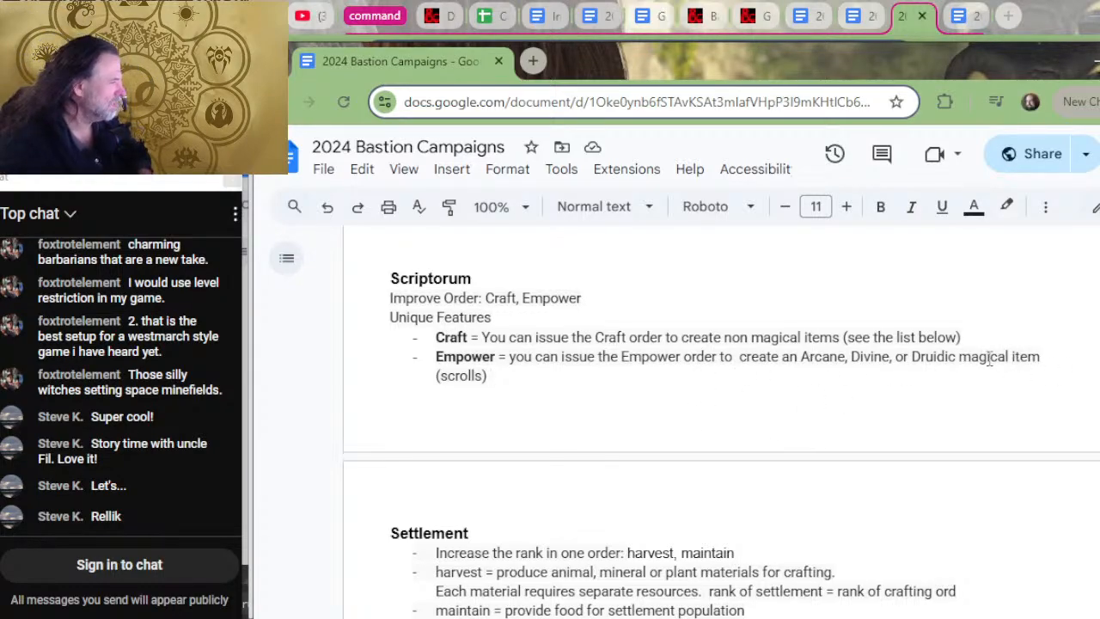
pyautogui.moveTo(957, 356); pyautogui.dragTo(804, 361)
pyautogui.press('BackSpace')
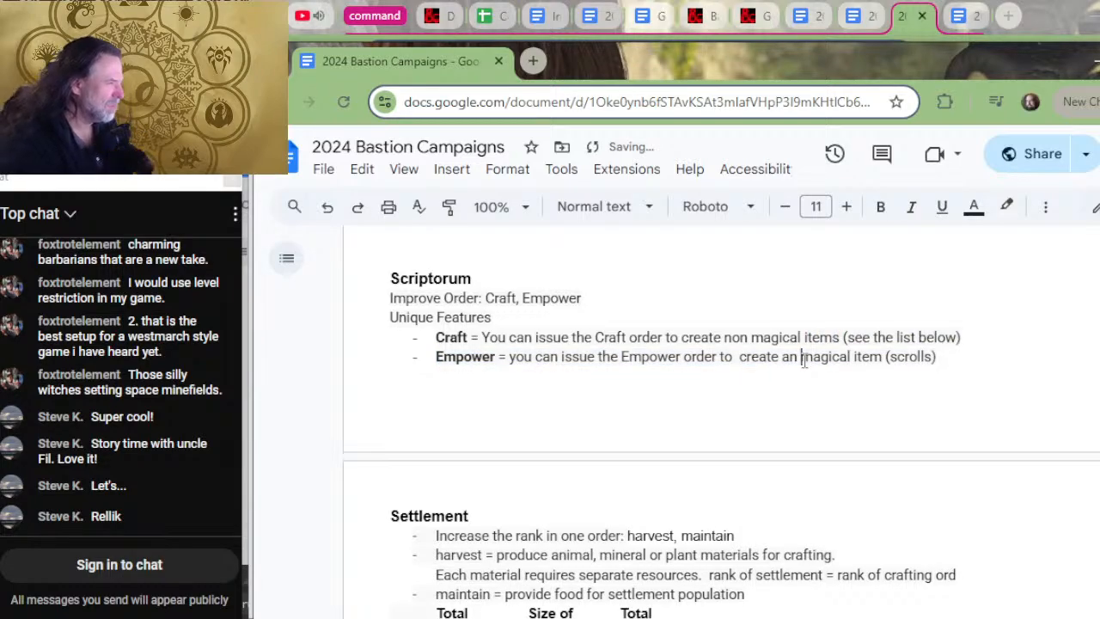
pyautogui.press('BackSpace')
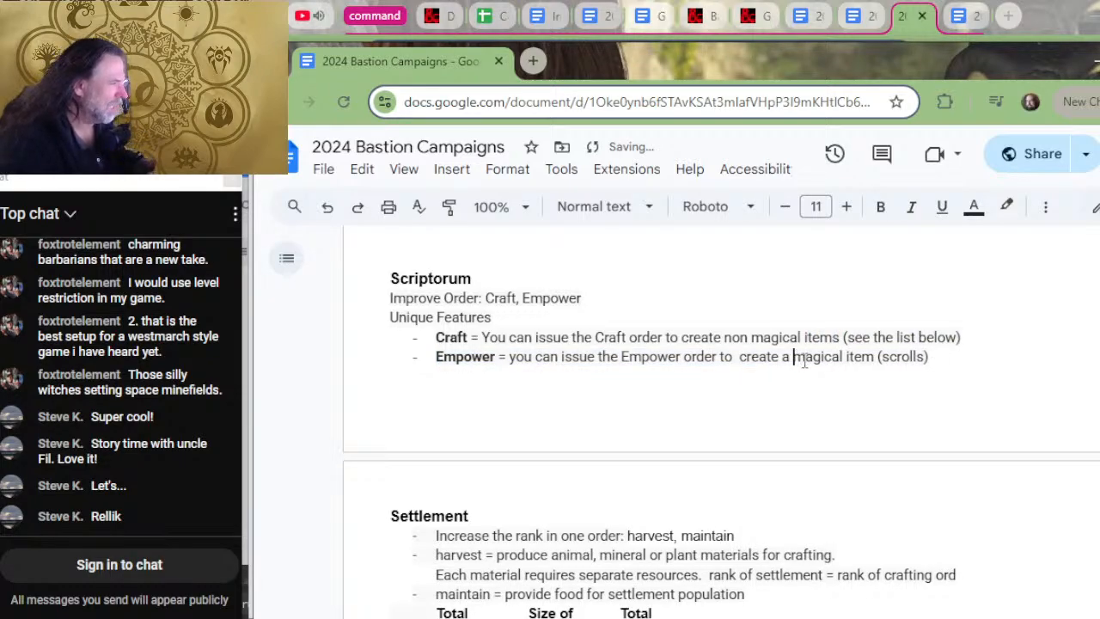
pyautogui.press('End')
pyautogui.press('BackSpace')
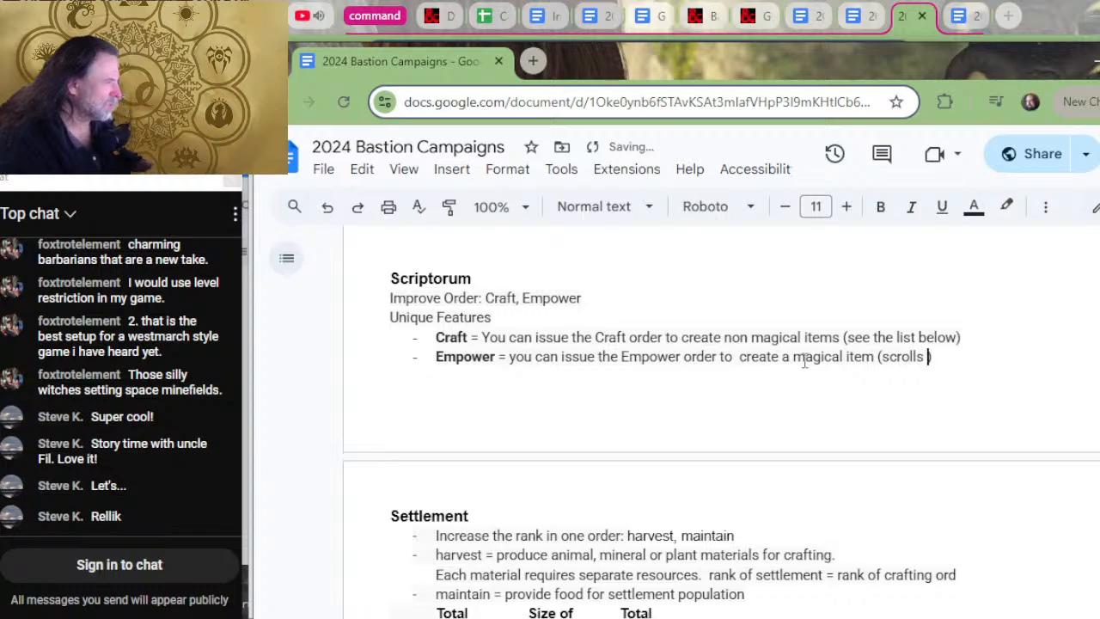
pyautogui.write('- Any')
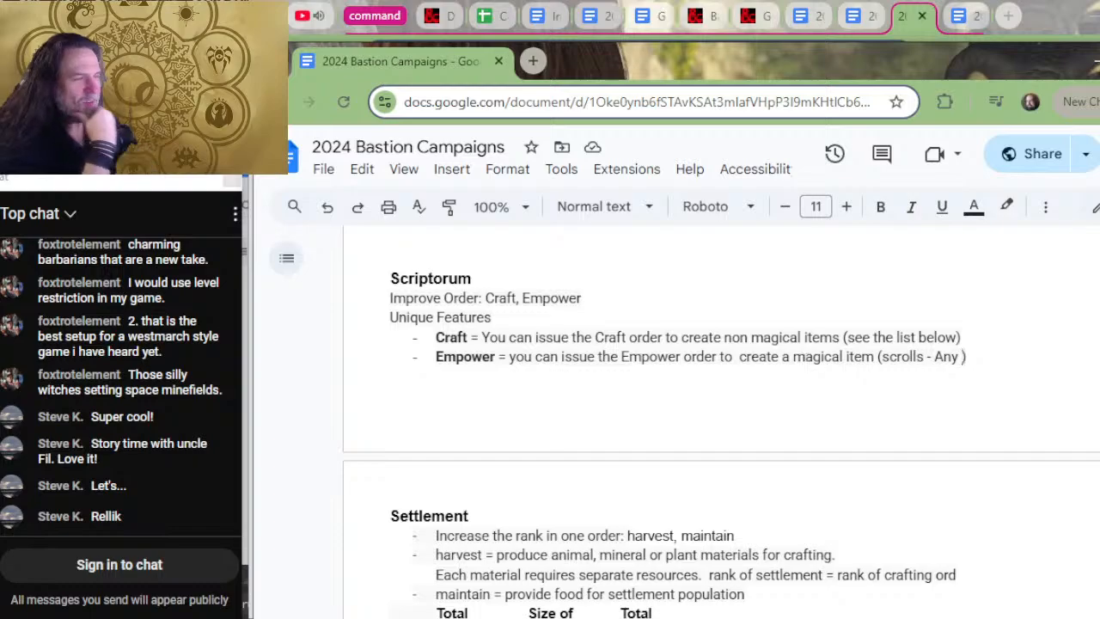
pyautogui.click(486, 363)
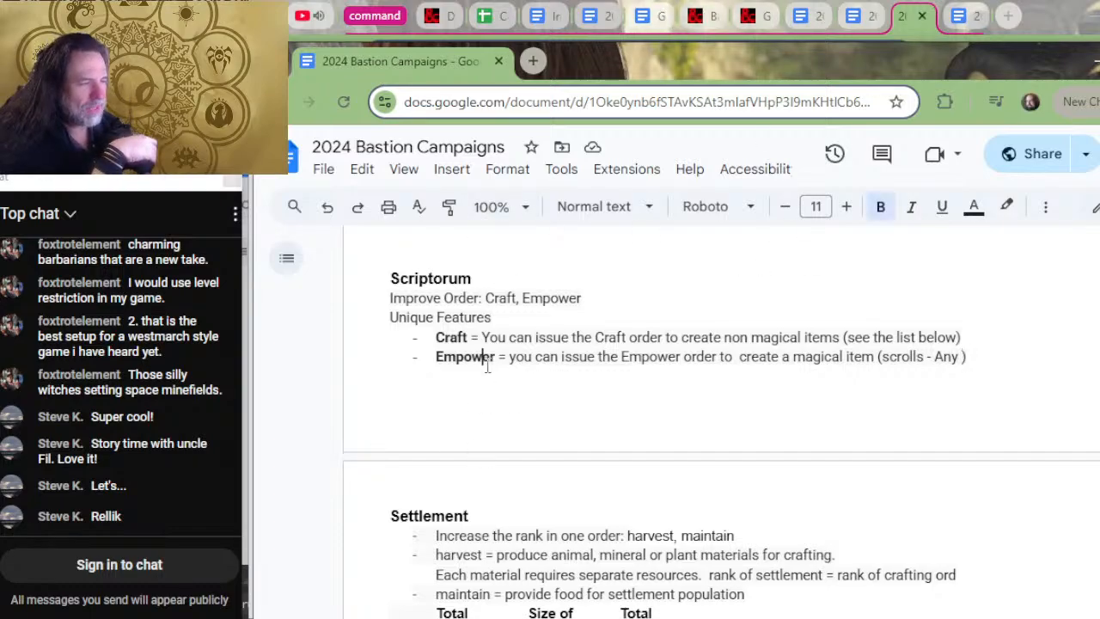
pyautogui.press('Down')
pyautogui.press('Return')
pyautogui.press('Down')
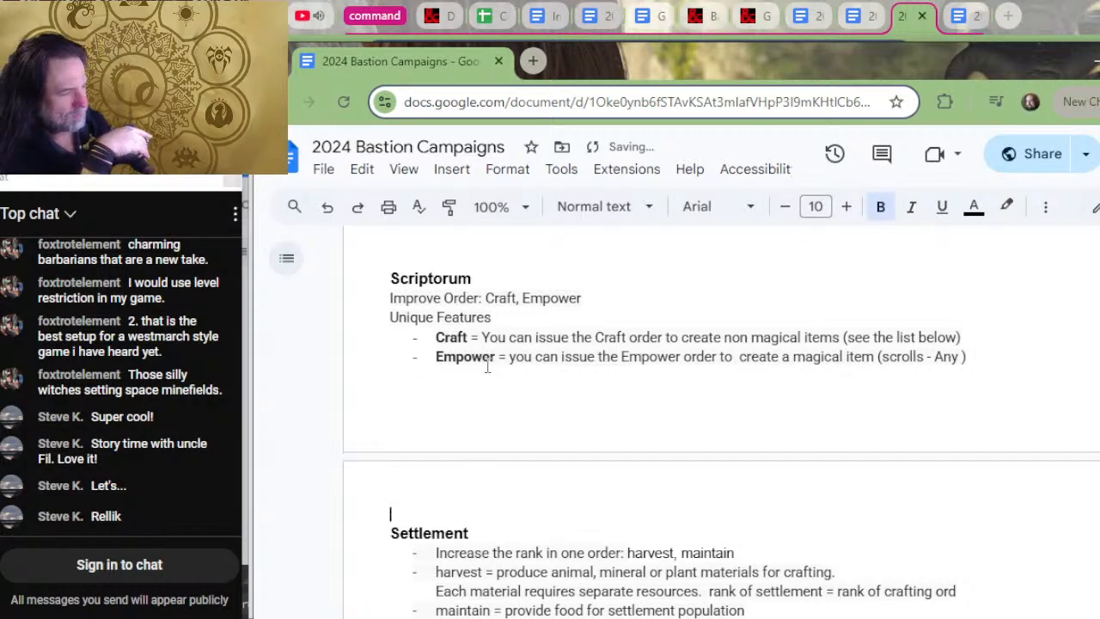
pyautogui.press('Up')
pyautogui.press('Up')
pyautogui.press('Return')
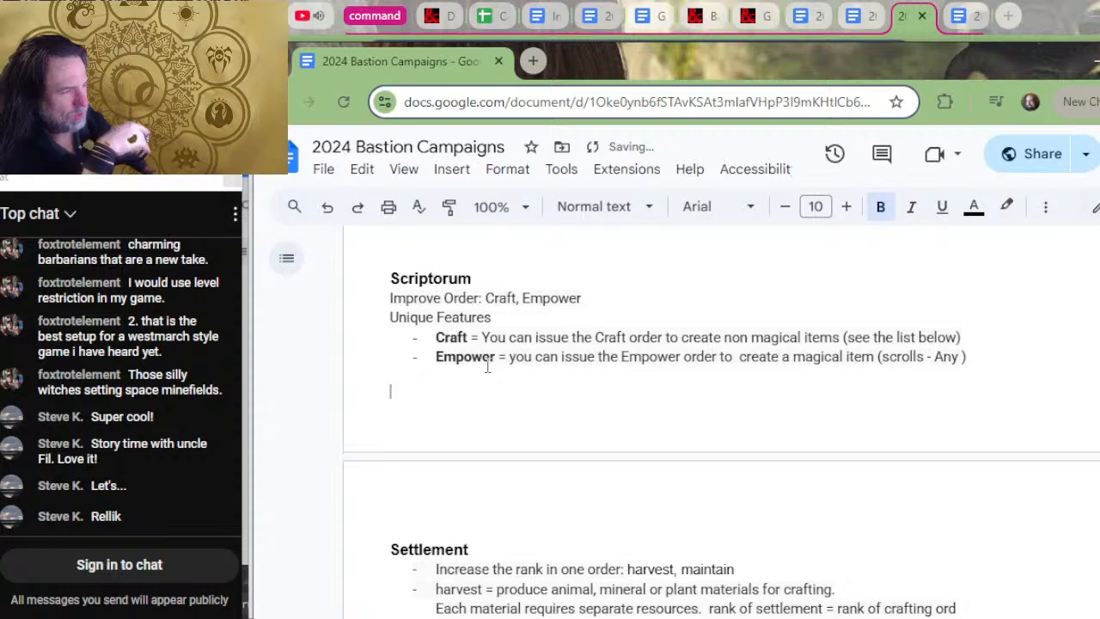
pyautogui.press('BackSpace')
pyautogui.press('Delete')
pyautogui.press('Down')
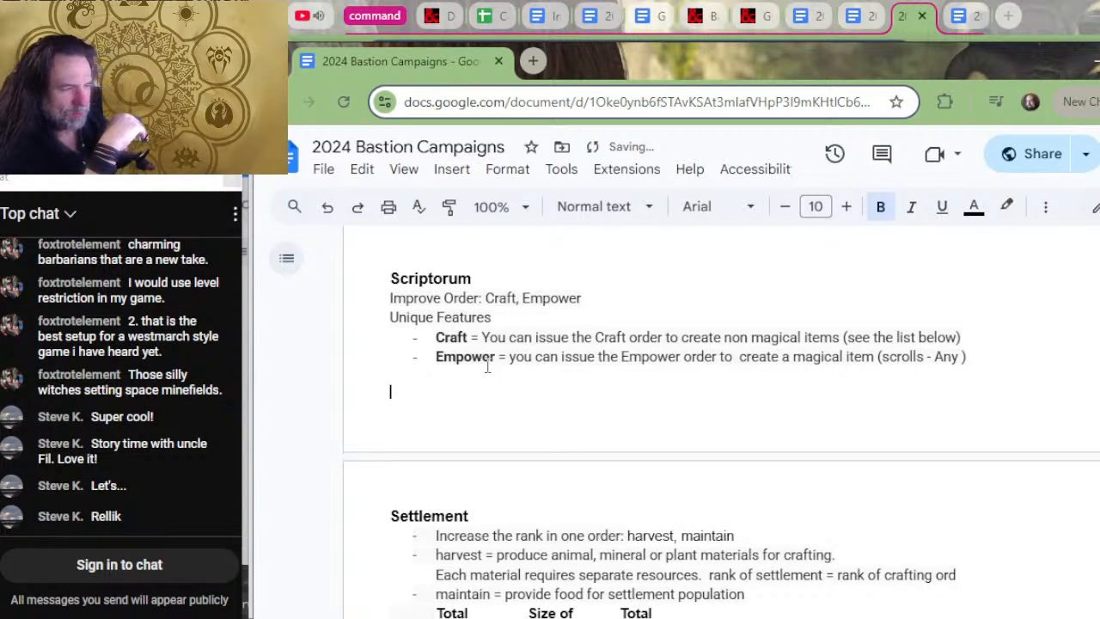
pyautogui.press('Down')
pyautogui.press('Up')
pyautogui.press('Up')
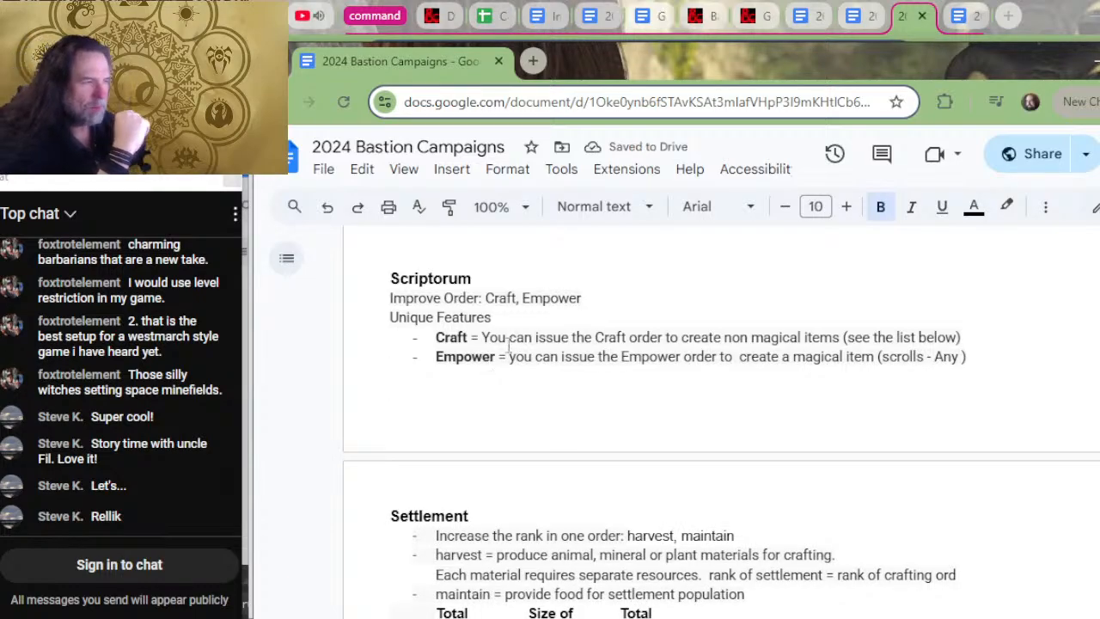
# - Copy the Scriptorum's "Improve Order: Craft, Empower" and "Unique Features" lines to directly below the Settlement heading
pyautogui.moveTo(577, 322); pyautogui.dragTo(577, 288)
pyautogui.hotkey('ctrl', 'c')
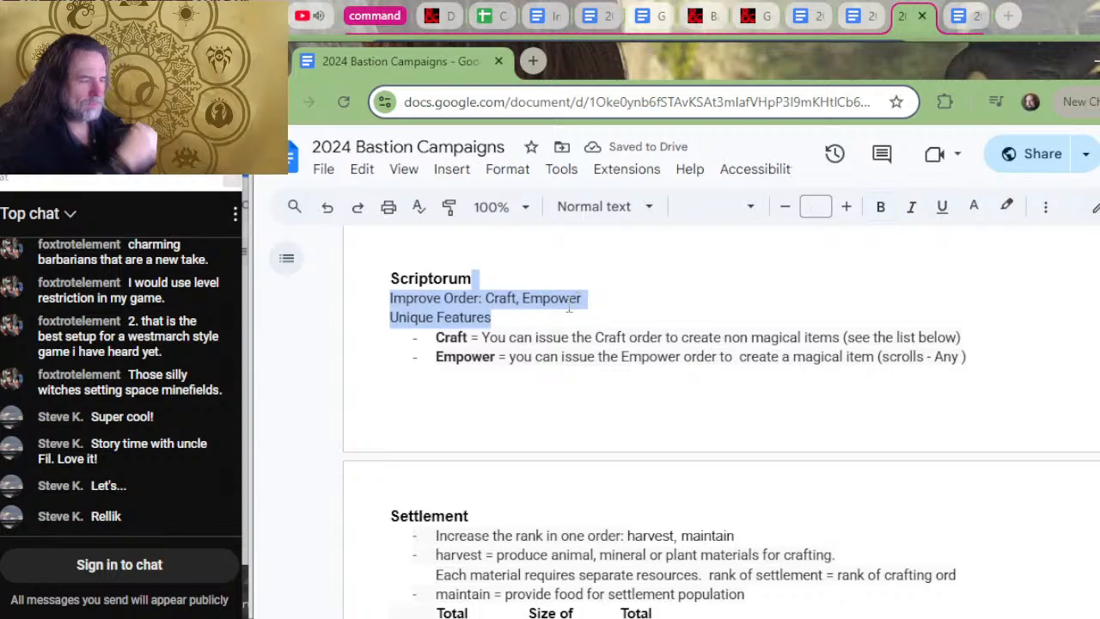
pyautogui.click(573, 512)
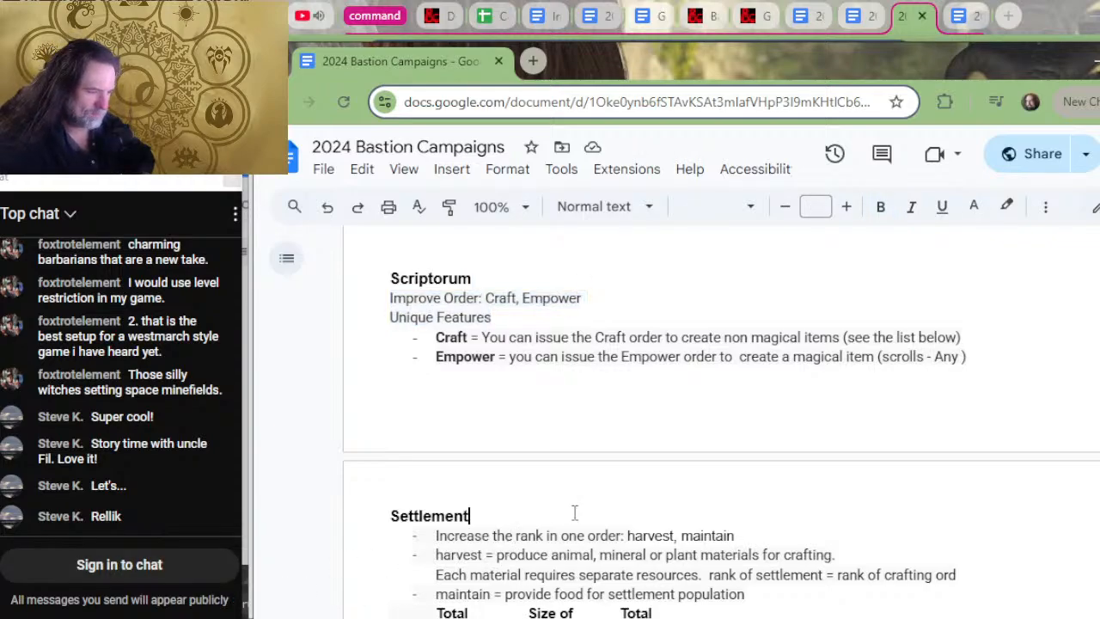
pyautogui.hotkey('ctrl', 'v')
pyautogui.scroll(-2, 533, 591)
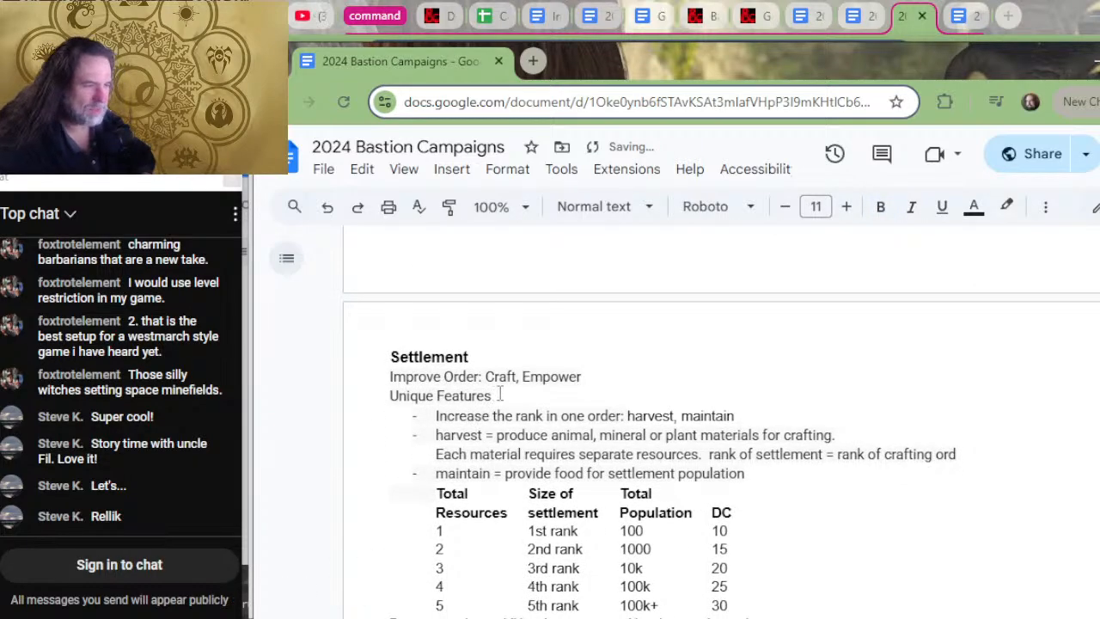
# - Delete the Settlement's "Increase the rank in one order" bullet and add an empty dash bullet under Unique Features
pyautogui.click(648, 393)
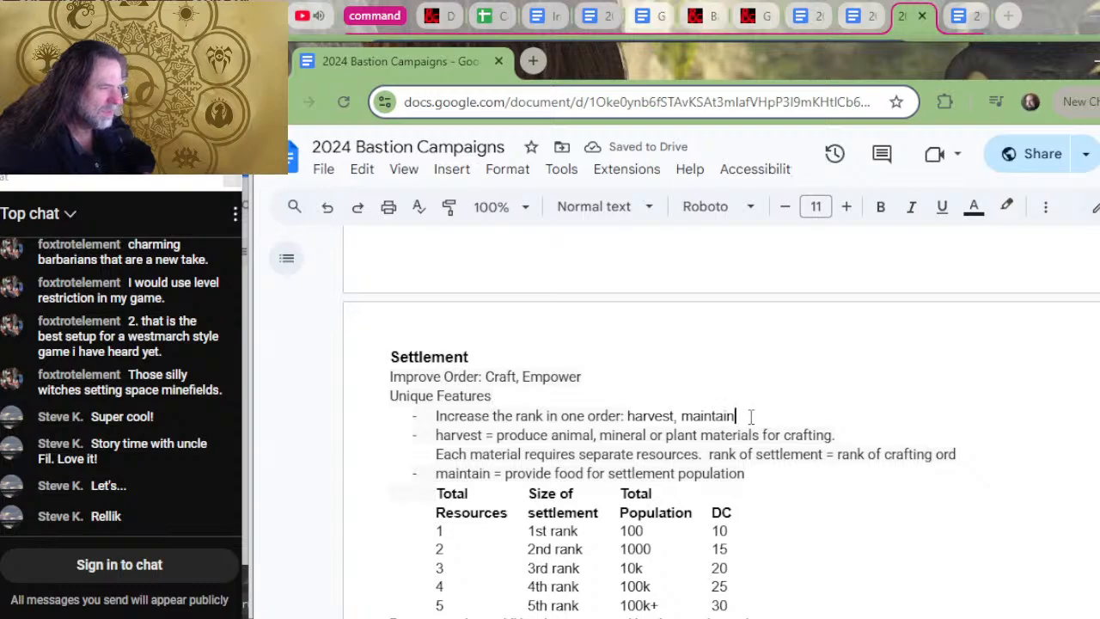
pyautogui.keyDown('shift'); pyautogui.click(752, 412); pyautogui.keyUp('shift')
pyautogui.press('BackSpace')
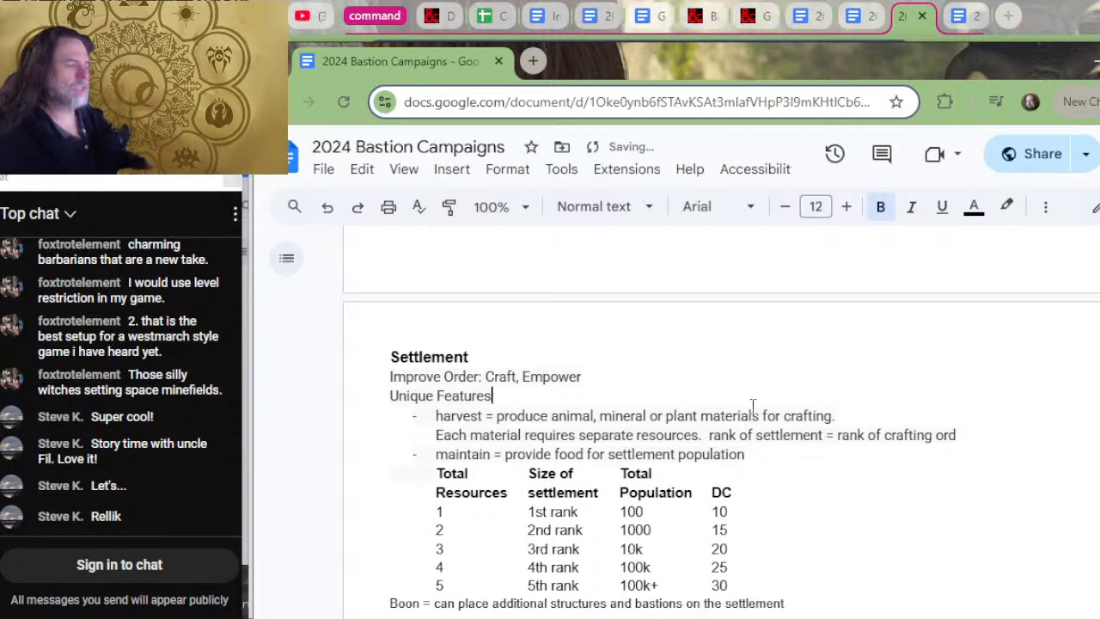
pyautogui.press('Return')
pyautogui.write('-')
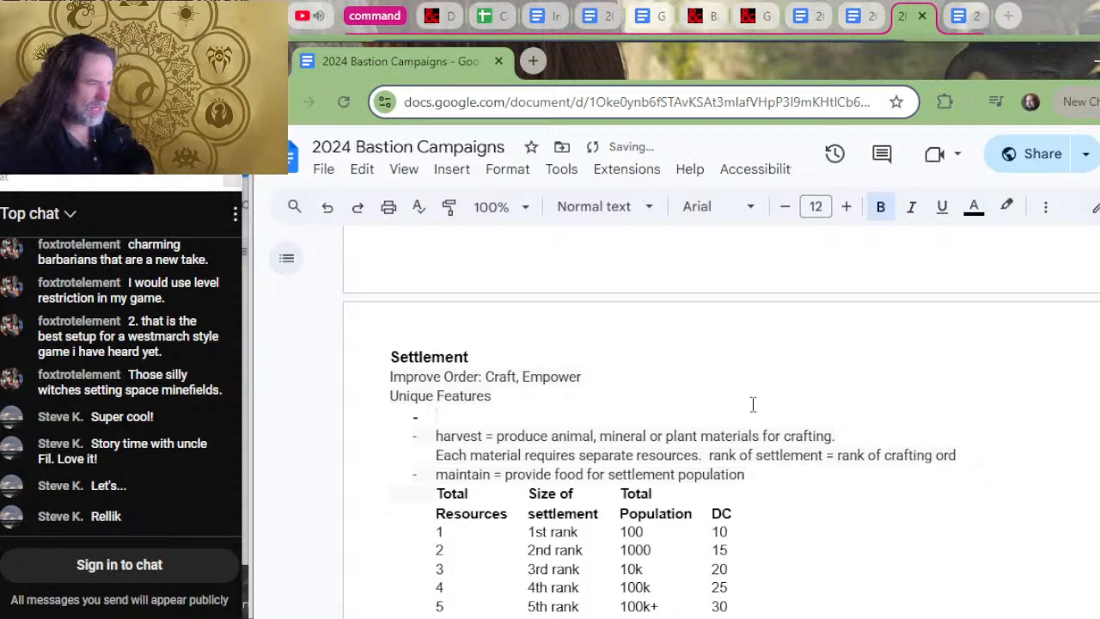
# - Look up the Settlement's orders in the facility list, set its Improve Order to "Harvest, Maintain", and place the cursor in the empty bullet
pyautogui.click(750, 33)
pyautogui.click(964, 10)
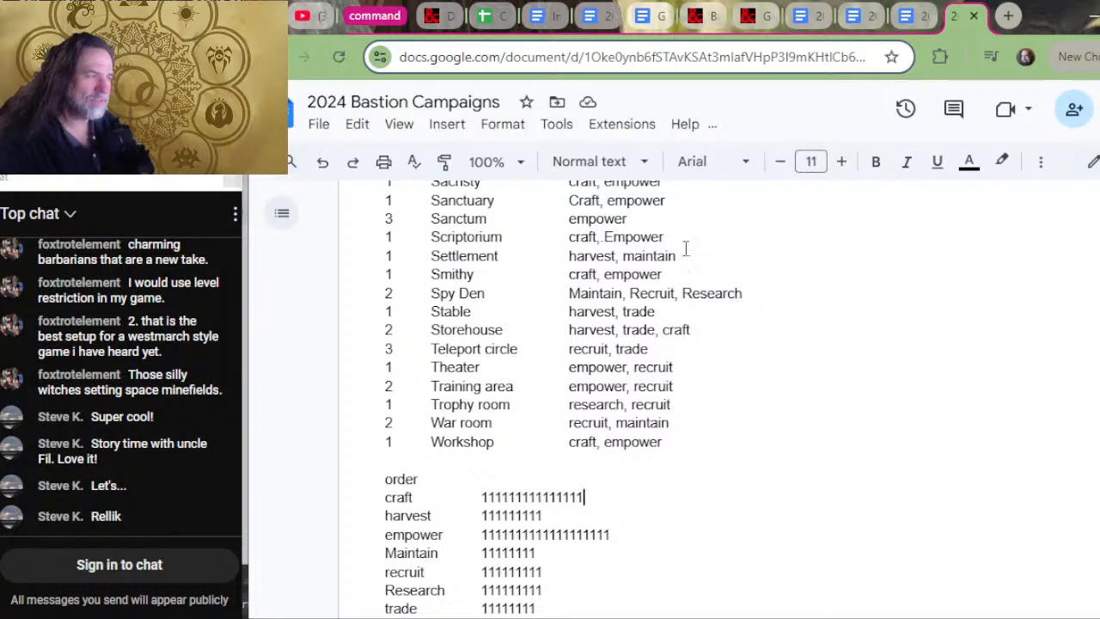
pyautogui.hotkey('alt', 'Tab')
pyautogui.moveTo(583, 376); pyautogui.dragTo(487, 368)
pyautogui.write('Harvest')
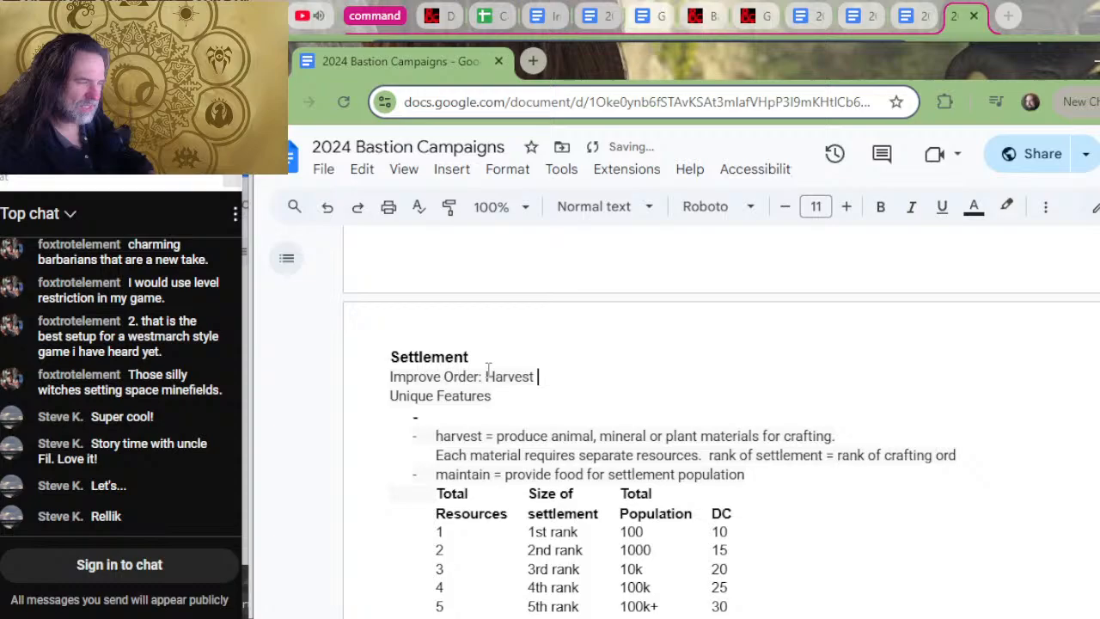
pyautogui.press('BackSpace')
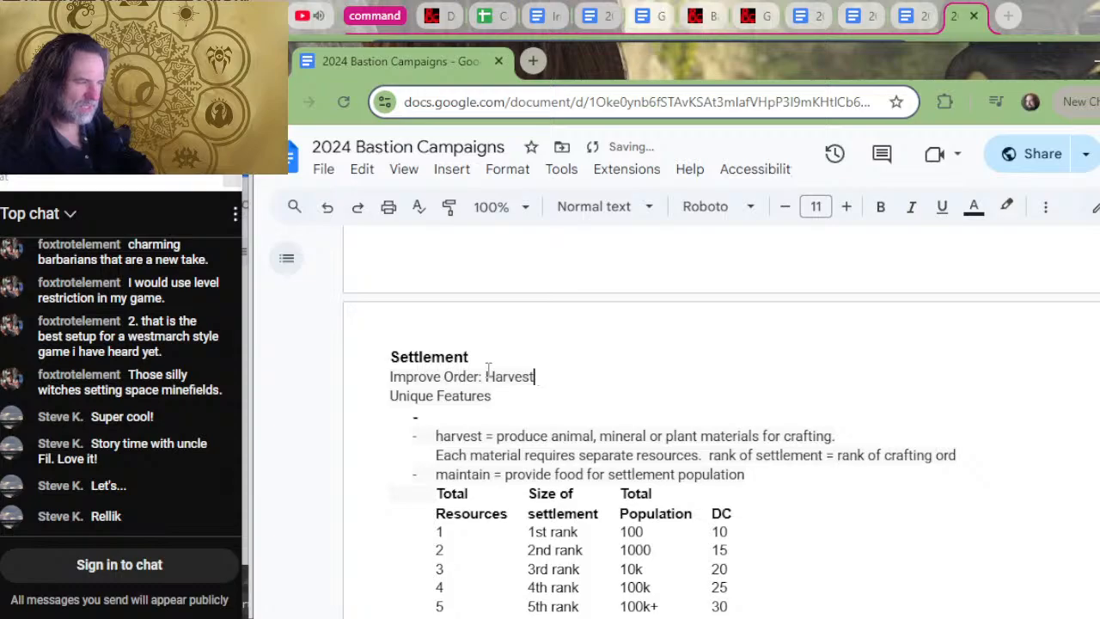
pyautogui.write(', Maintain')
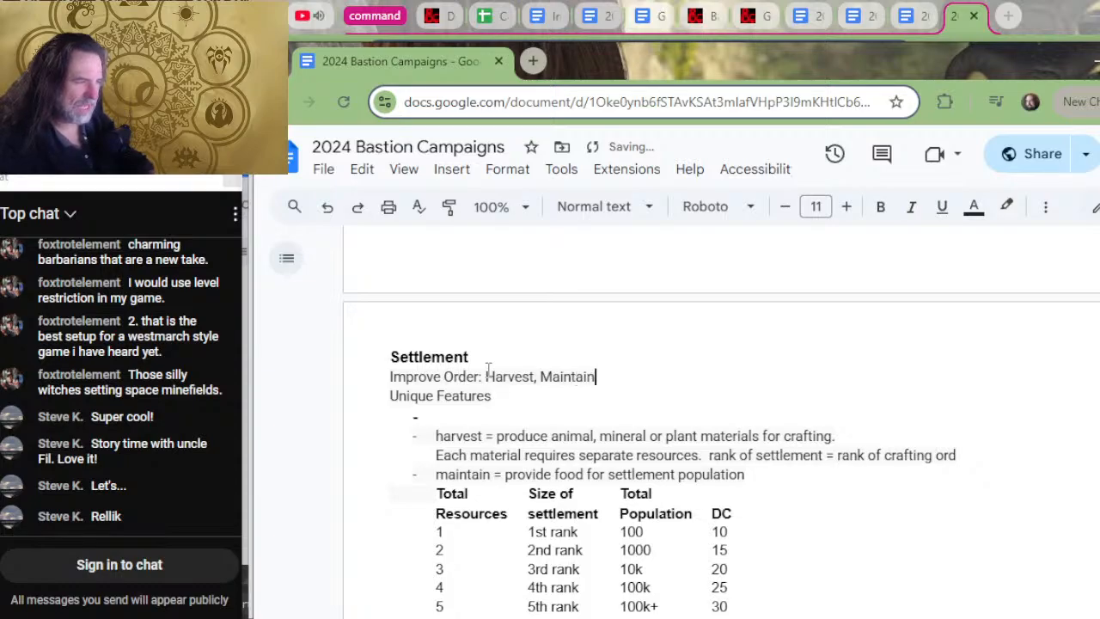
pyautogui.click(505, 427)
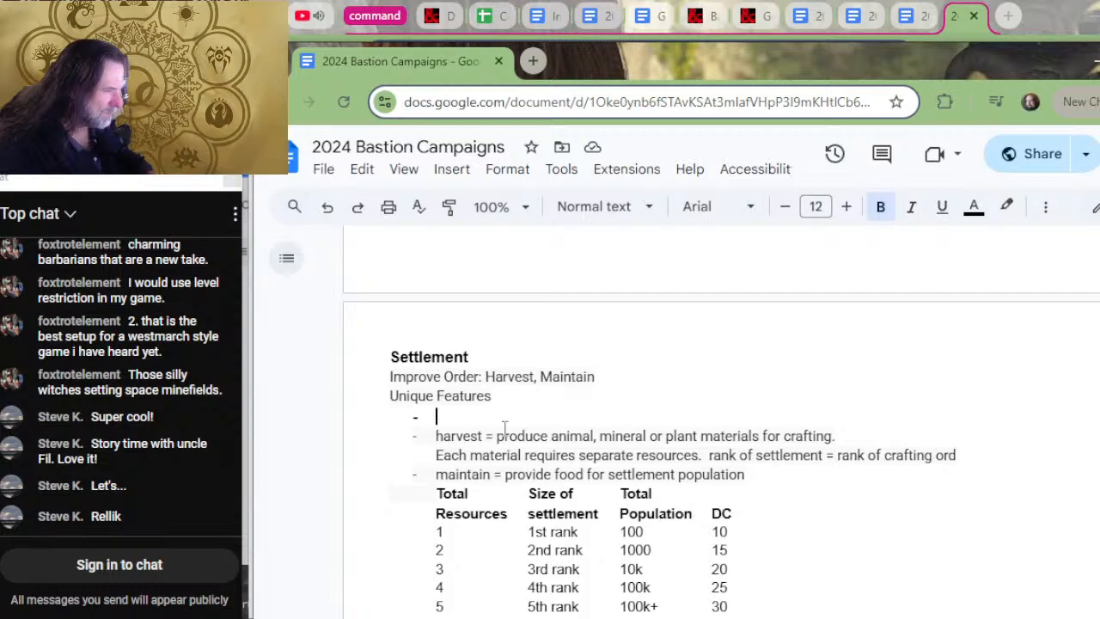
# - Remove the empty bullet under the Settlement's Unique Features and bold the word "harvest" in the bullet below it
pyautogui.press('BackSpace')
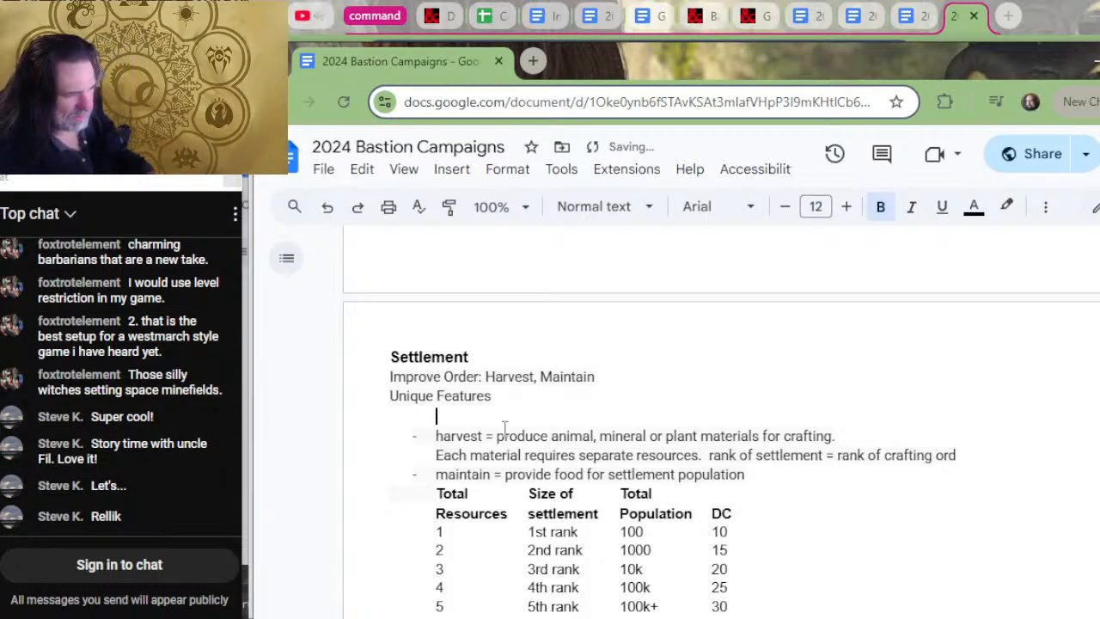
pyautogui.press('BackSpace')
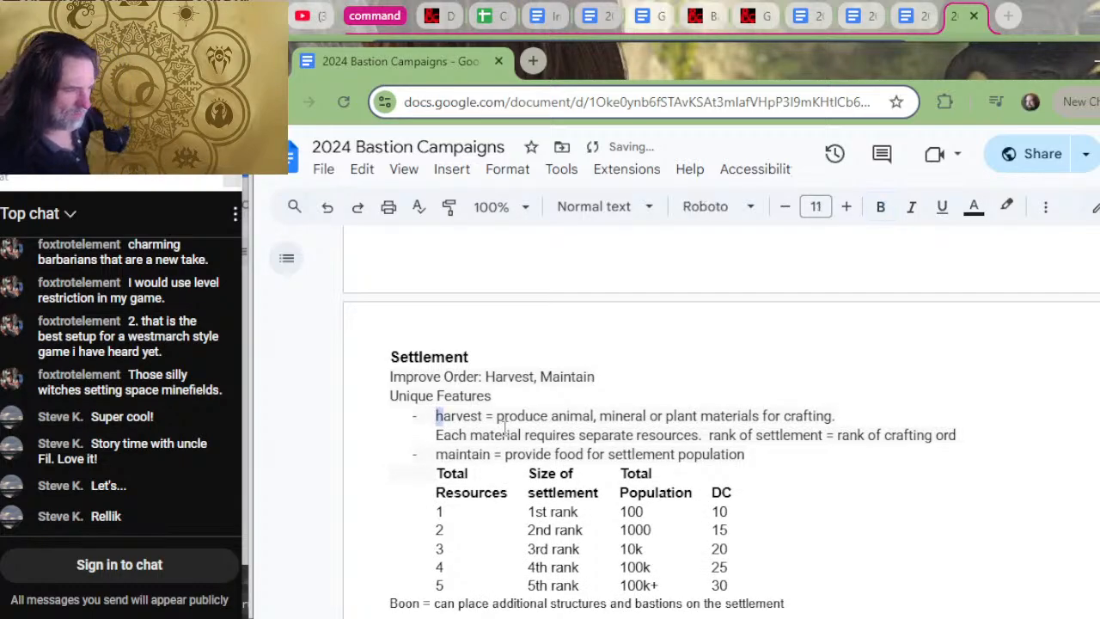
pyautogui.hotkey('shift', 'Right')
pyautogui.hotkey('shift', 'Right')
pyautogui.hotkey('shift', 'Right')
pyautogui.hotkey('shift', 'Right')
pyautogui.hotkey('shift', 'Right')
pyautogui.hotkey('shift', 'Right')
pyautogui.hotkey('shift', 'Right')
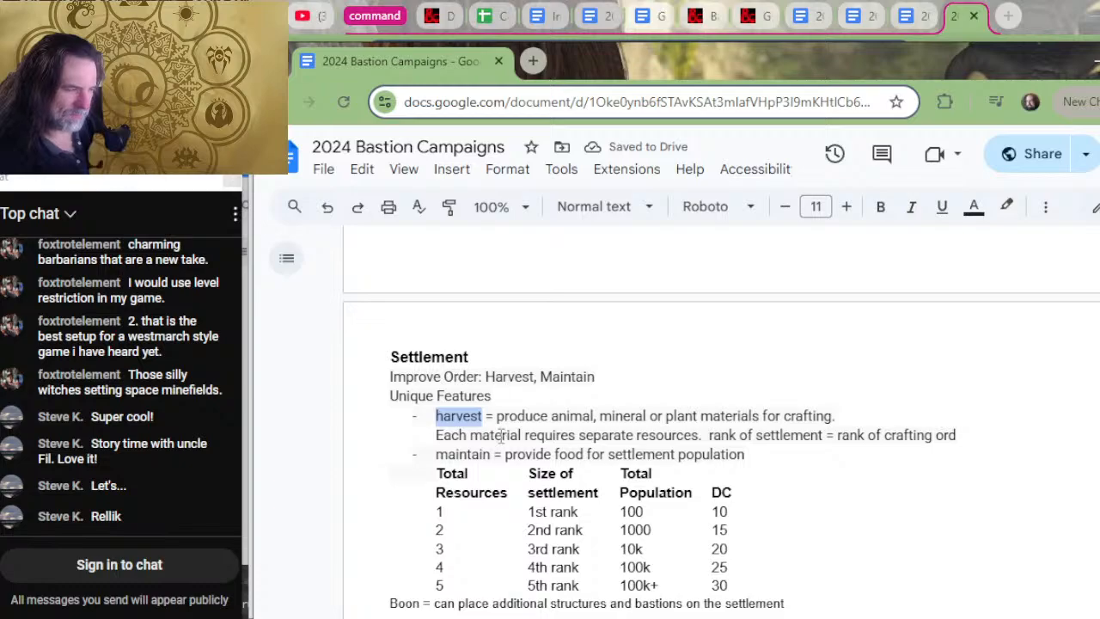
pyautogui.hotkey('ctrl', 'b')
# - Insert "you can issue the Harvest order to" before "produce animal, mineral or plant materials" in the Settlement's harvest bullet
pyautogui.press('Right')
pyautogui.press('Right')
pyautogui.press('Right')
pyautogui.press('Right')
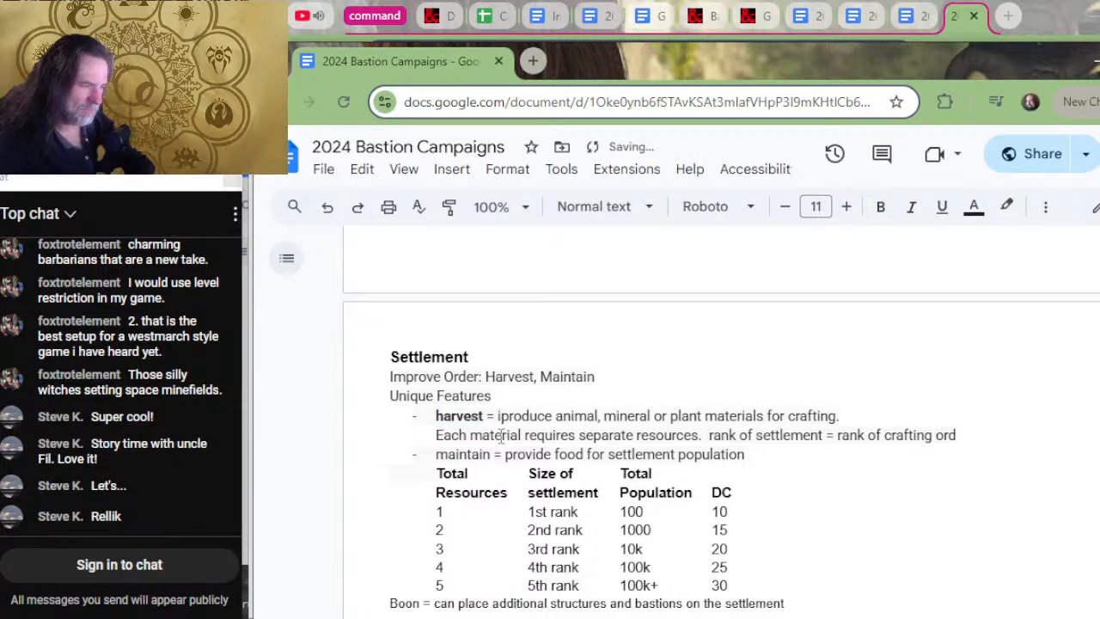
pyautogui.write('you can issu')
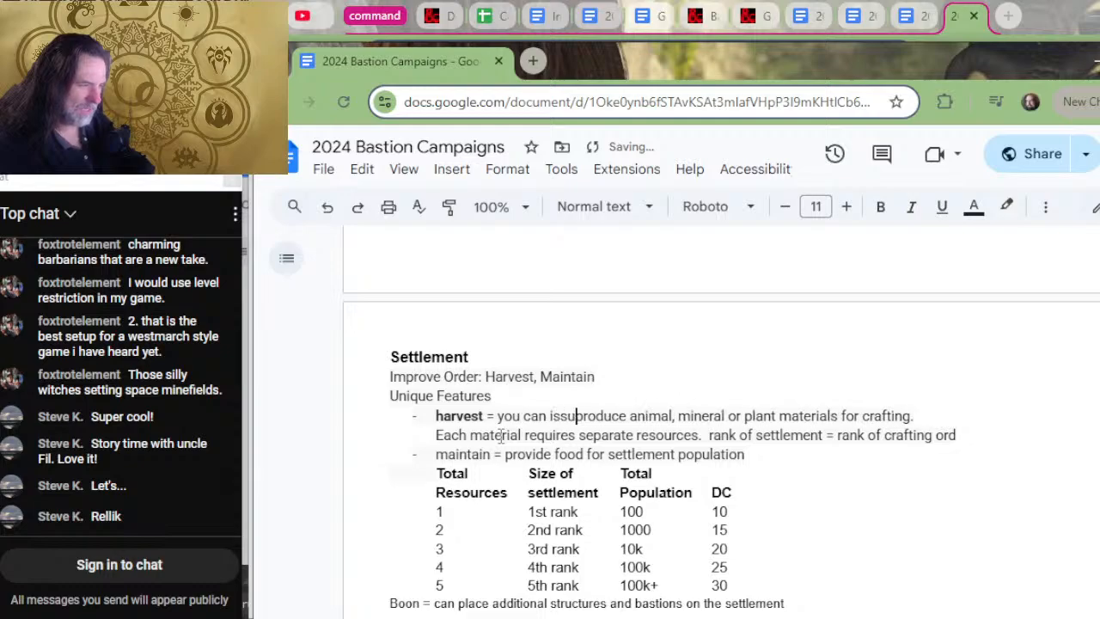
pyautogui.write('e the Harv')
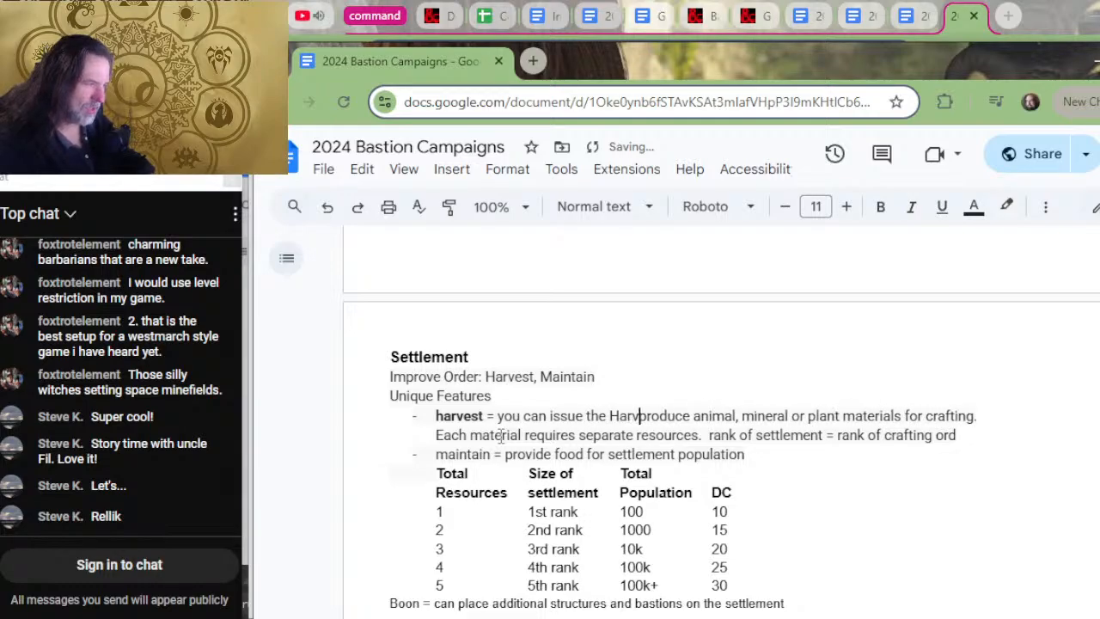
pyautogui.write('est order t')
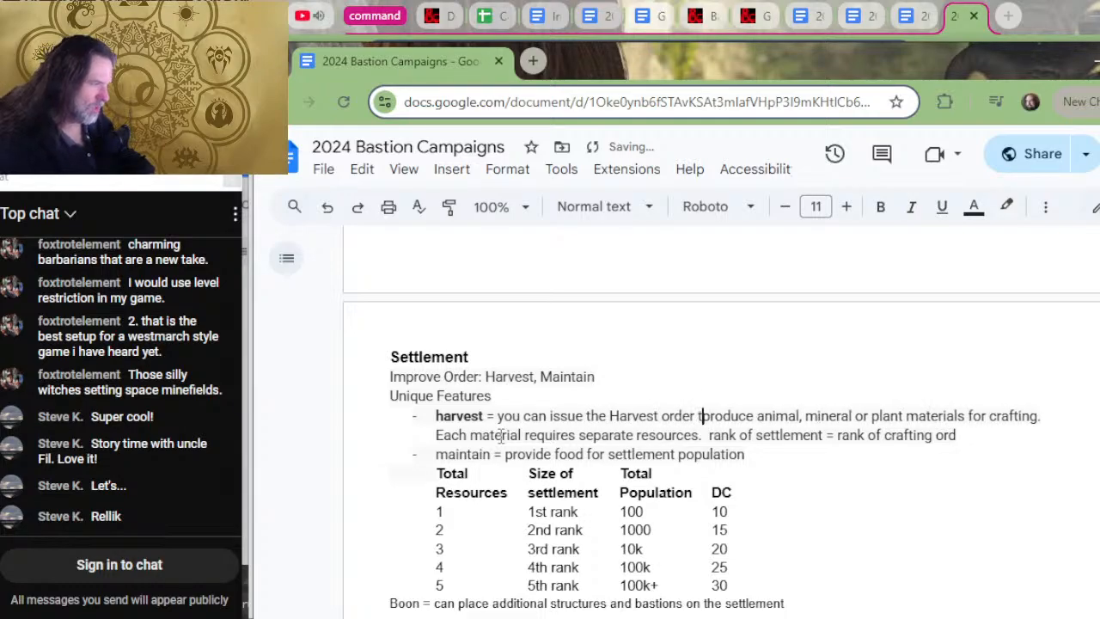
pyautogui.write('o')
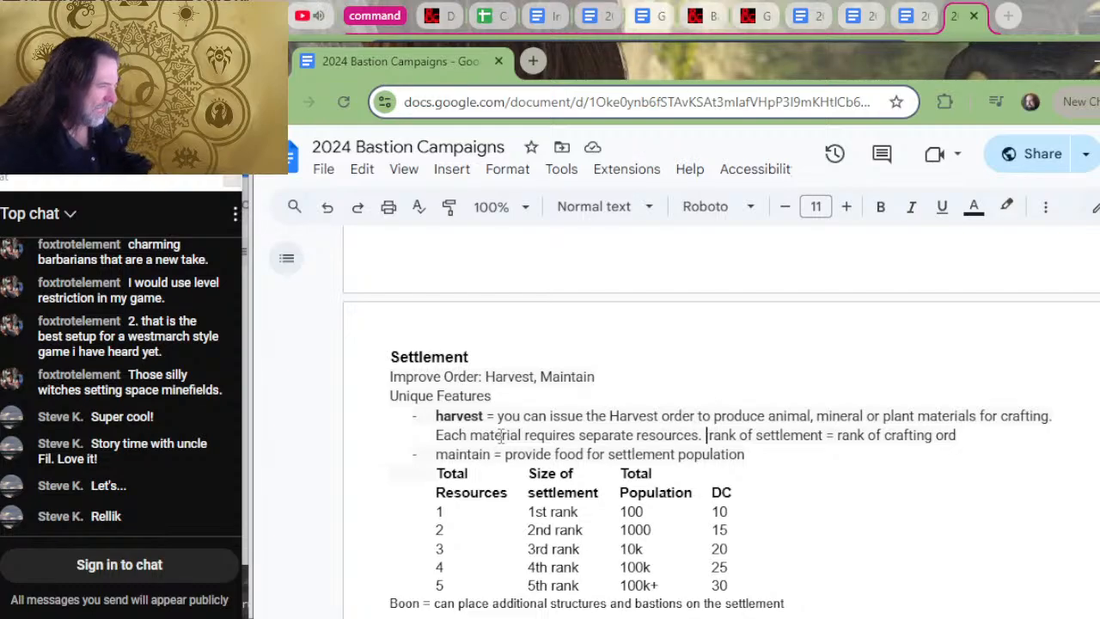
# - Delete "material requires separate resources" from the harvest bullet's second sentence, keeping only the word "Each" and the final period
pyautogui.press('Left')
pyautogui.press('Left')
pyautogui.press('Left')
pyautogui.press('Left')
pyautogui.press('Left')
pyautogui.press('Left')
pyautogui.press('Left')
pyautogui.press('Left')
pyautogui.press('Left')
pyautogui.press('Left')
pyautogui.press('Left')
pyautogui.press('Left')
pyautogui.press('Left')
pyautogui.press('Left')
pyautogui.press('Left')
pyautogui.press('Left')
pyautogui.press('Left')
pyautogui.press('Left')
pyautogui.press('Left')
pyautogui.press('Left')
pyautogui.press('Right')
pyautogui.press('Right')
pyautogui.press('Right')
pyautogui.press('Right')
pyautogui.press('Right')
pyautogui.press('Right')
pyautogui.press('Right')
pyautogui.press('Right')
pyautogui.press('Right')
pyautogui.press('Right')
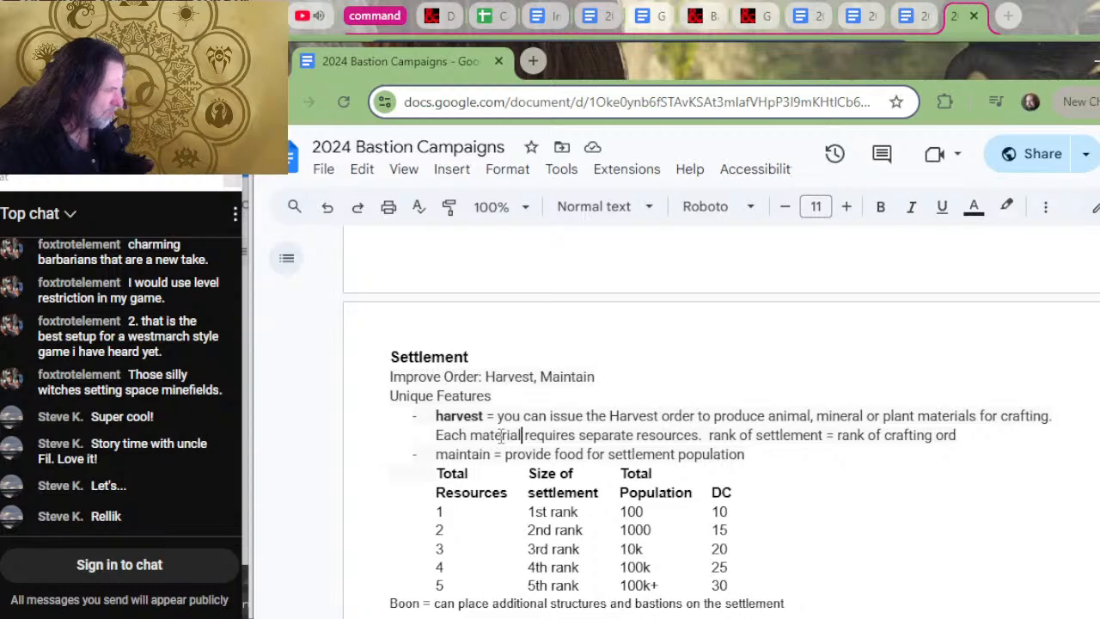
pyautogui.press('Right')
pyautogui.press('Right')
pyautogui.press('Right')
pyautogui.press('Right')
pyautogui.press('Right')
pyautogui.press('Right')
pyautogui.press('Right')
pyautogui.press('Right')
pyautogui.press('Right')
pyautogui.press('Right')
pyautogui.press('Right')
pyautogui.press('Right')
pyautogui.press('Right')
pyautogui.press('Right')
pyautogui.press('Right')
pyautogui.press('Right')
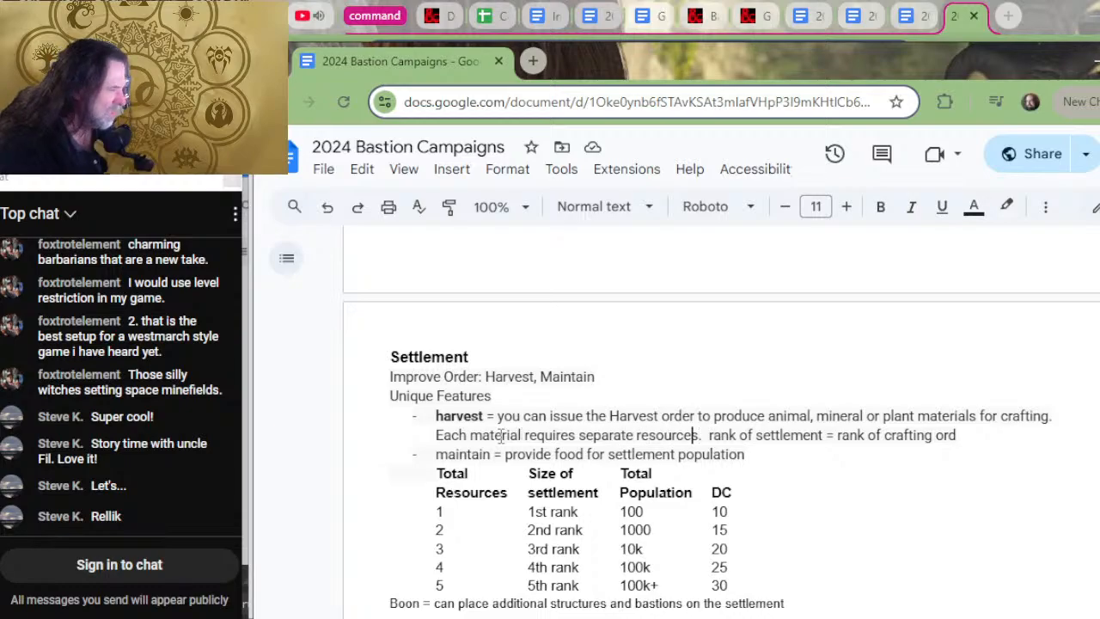
pyautogui.press('BackSpace')
pyautogui.press('BackSpace')
pyautogui.press('BackSpace')
pyautogui.press('BackSpace')
pyautogui.press('BackSpace')
pyautogui.press('BackSpace')
pyautogui.press('BackSpace')
pyautogui.press('BackSpace')
pyautogui.press('BackSpace')
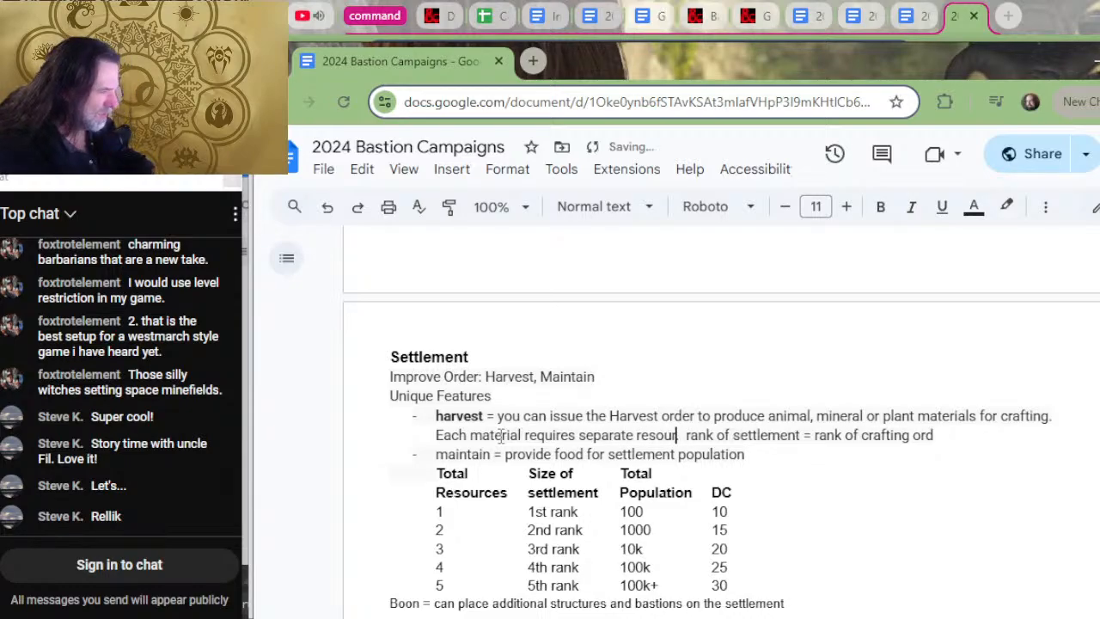
pyautogui.press('BackSpace')
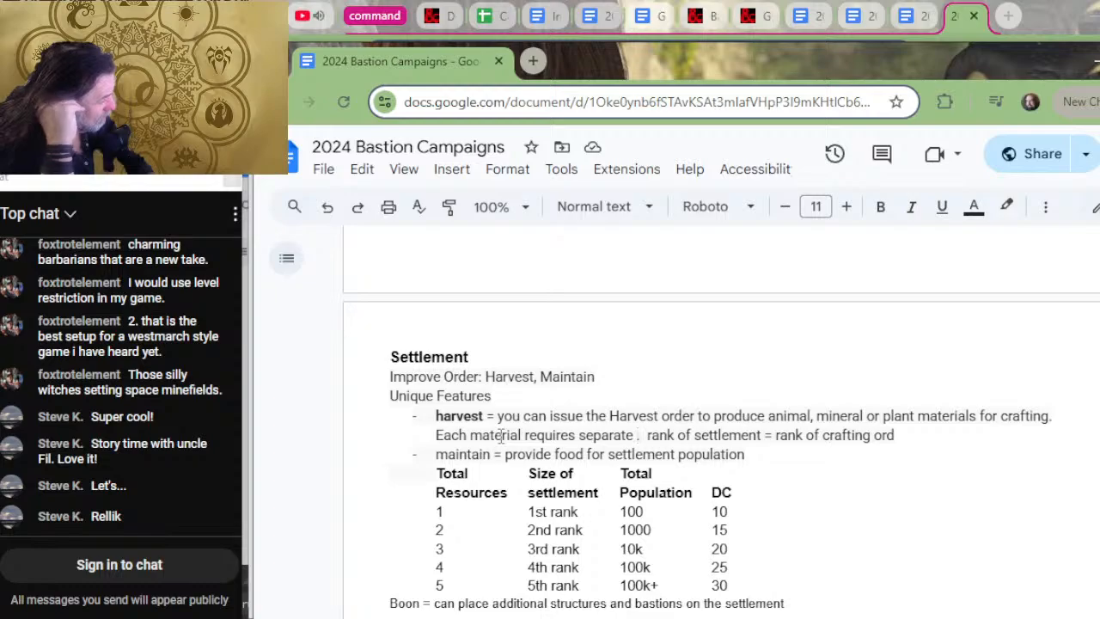
pyautogui.press('BackSpace')
pyautogui.press('BackSpace')
pyautogui.press('BackSpace')
pyautogui.press('BackSpace')
pyautogui.press('BackSpace')
pyautogui.press('BackSpace')
pyautogui.press('BackSpace')
pyautogui.press('BackSpace')
pyautogui.press('BackSpace')
pyautogui.press('BackSpace')
pyautogui.press('BackSpace')
pyautogui.press('BackSpace')
pyautogui.press('BackSpace')
pyautogui.press('BackSpace')
pyautogui.press('BackSpace')
pyautogui.press('BackSpace')
pyautogui.press('BackSpace')
pyautogui.press('BackSpace')
pyautogui.press('BackSpace')
pyautogui.press('BackSpace')
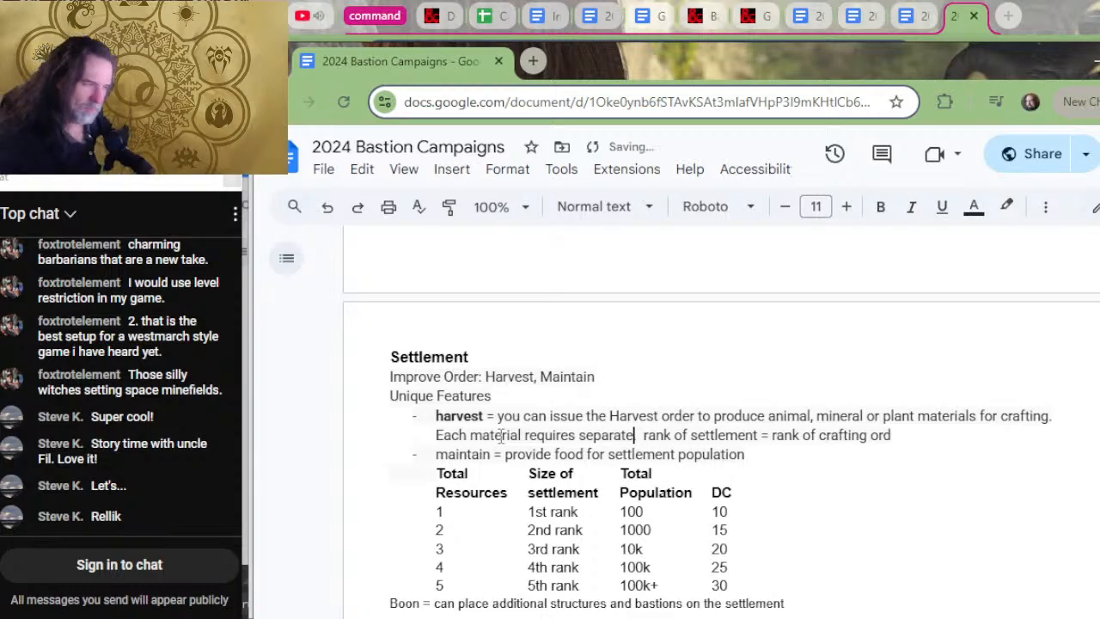
pyautogui.press('BackSpace')
pyautogui.press('BackSpace')
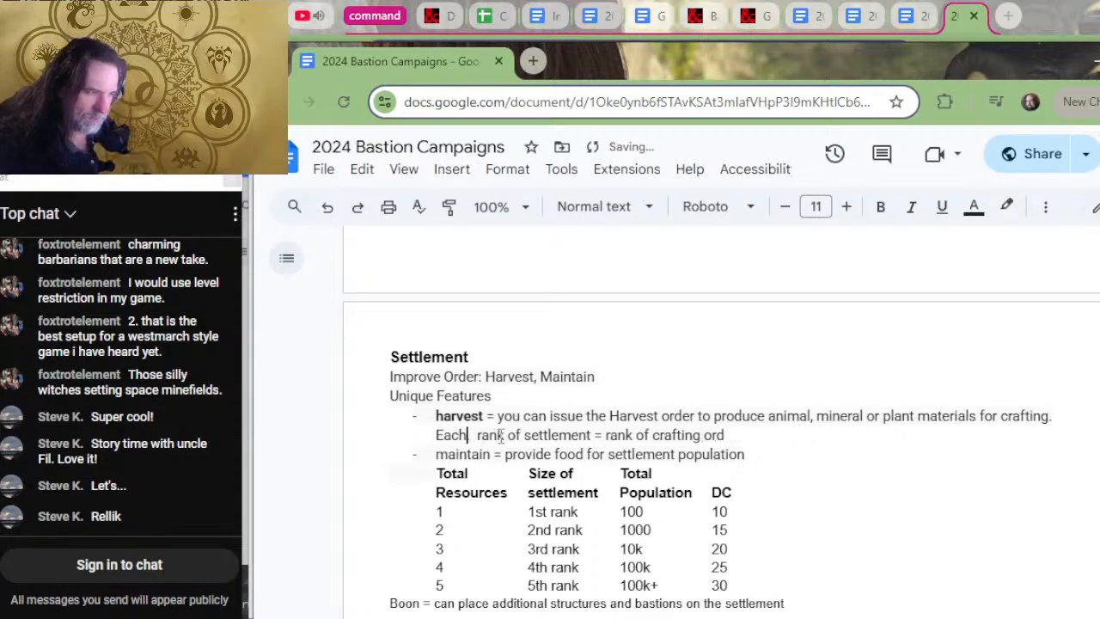
pyautogui.write('bastion poi')
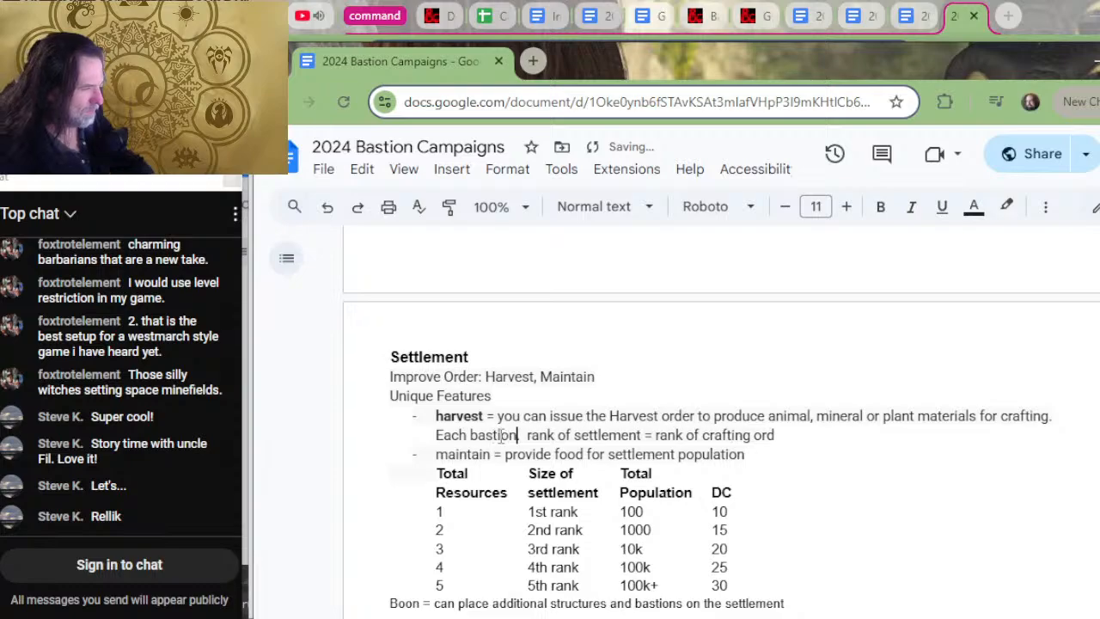
pyautogui.write('nt sp')
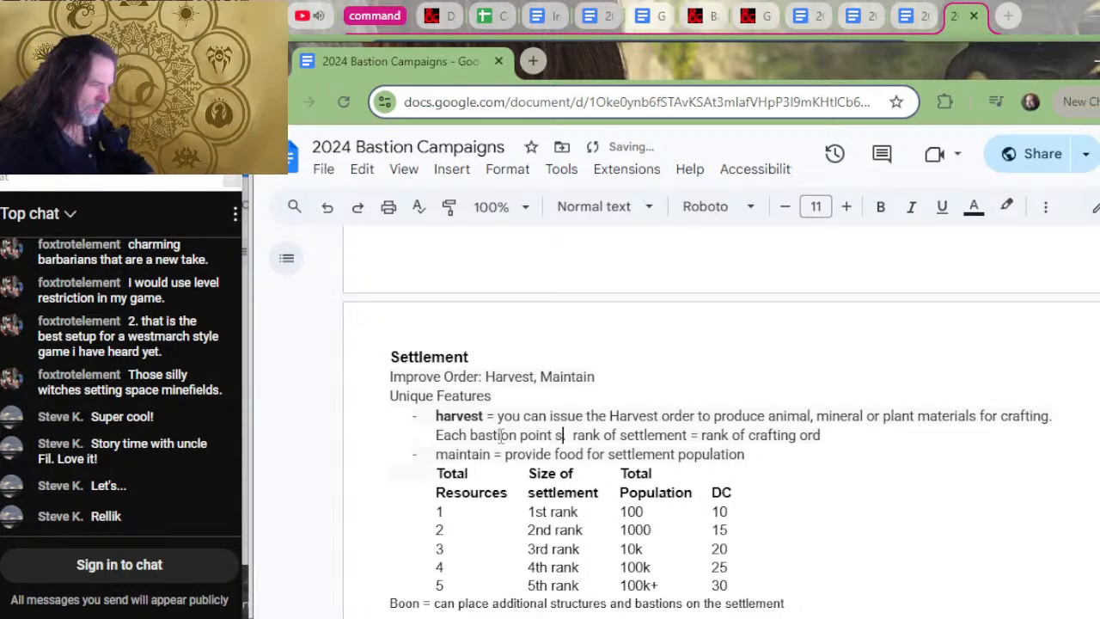
pyautogui.write('ent this w')
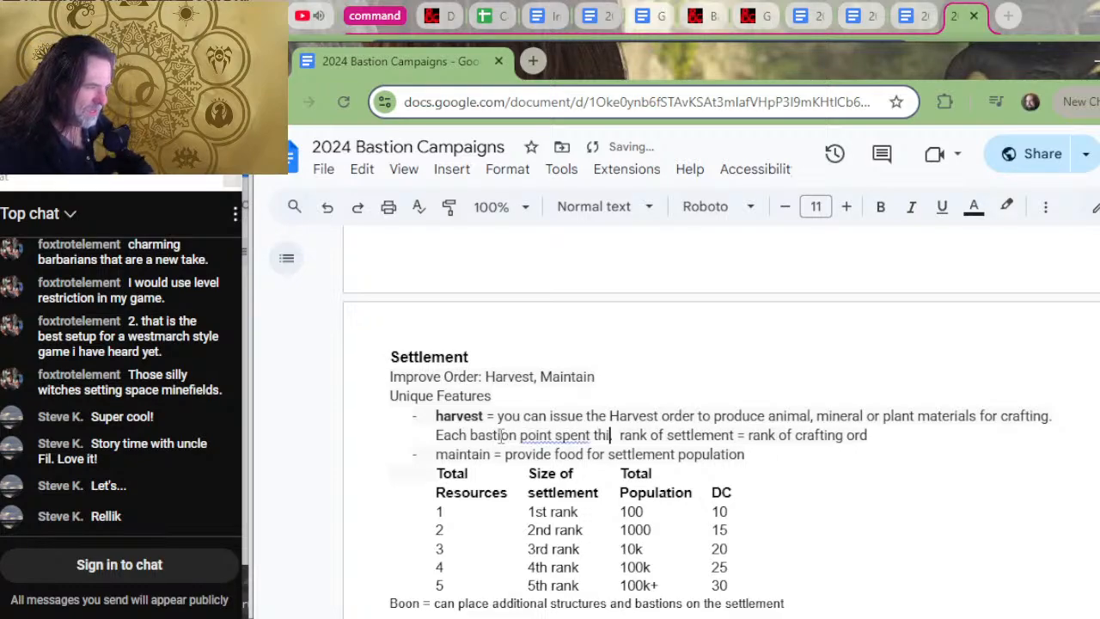
pyautogui.write('ay')
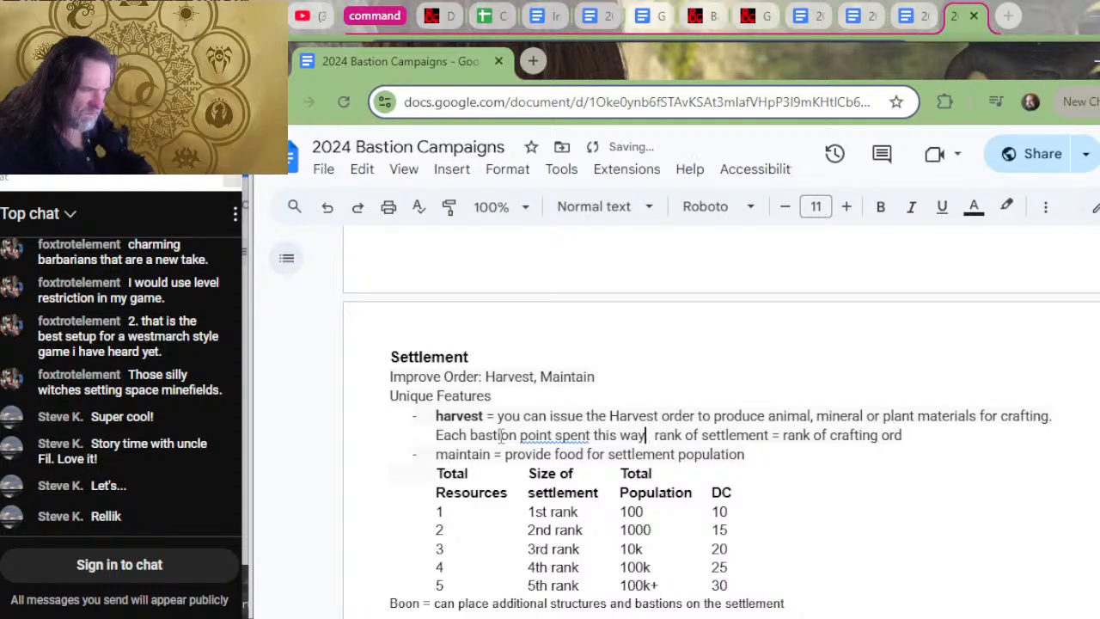
pyautogui.write('improvi')
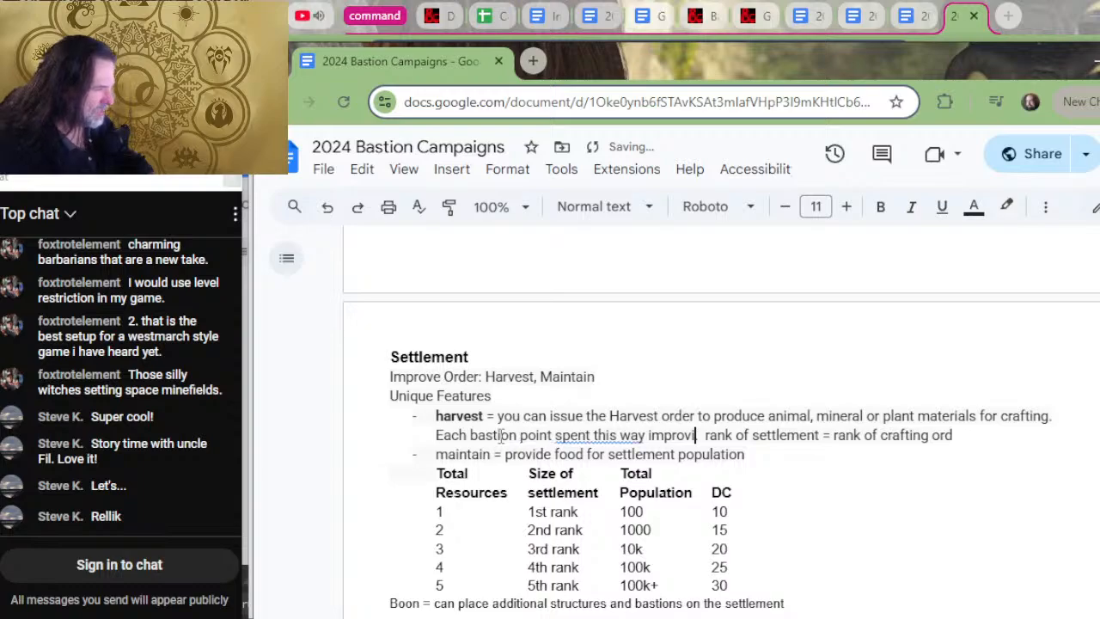
pyautogui.write('es h')
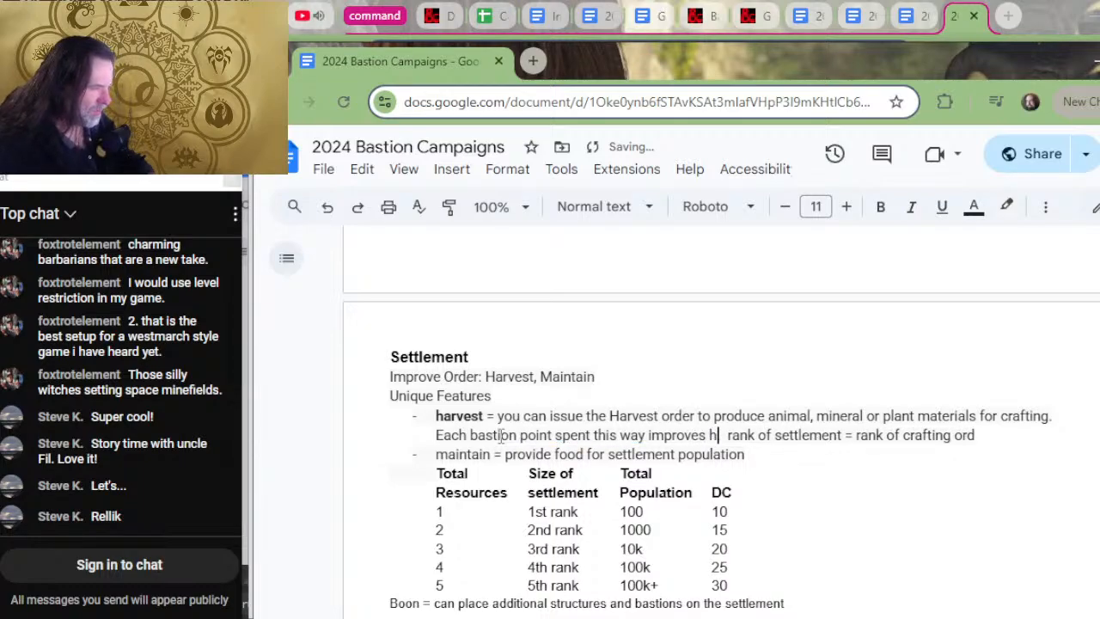
pyautogui.press('BackSpace')
pyautogui.write('harv')
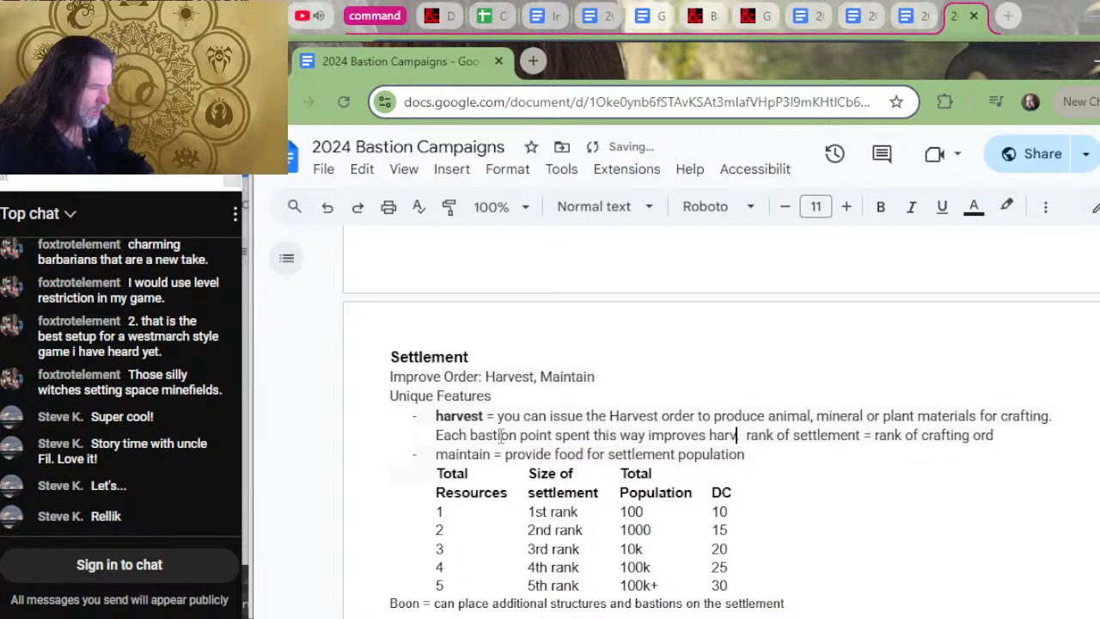
pyautogui.press('BackSpace')
pyautogui.press('BackSpace')
pyautogui.press('BackSpace')
pyautogui.write('the harve')
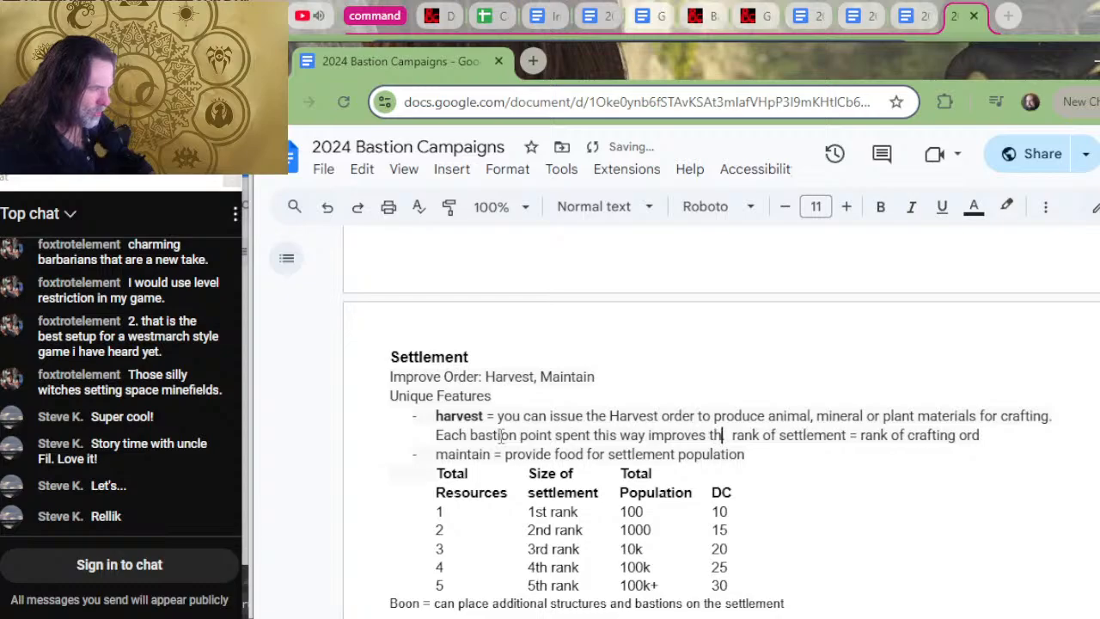
pyautogui.write('st')
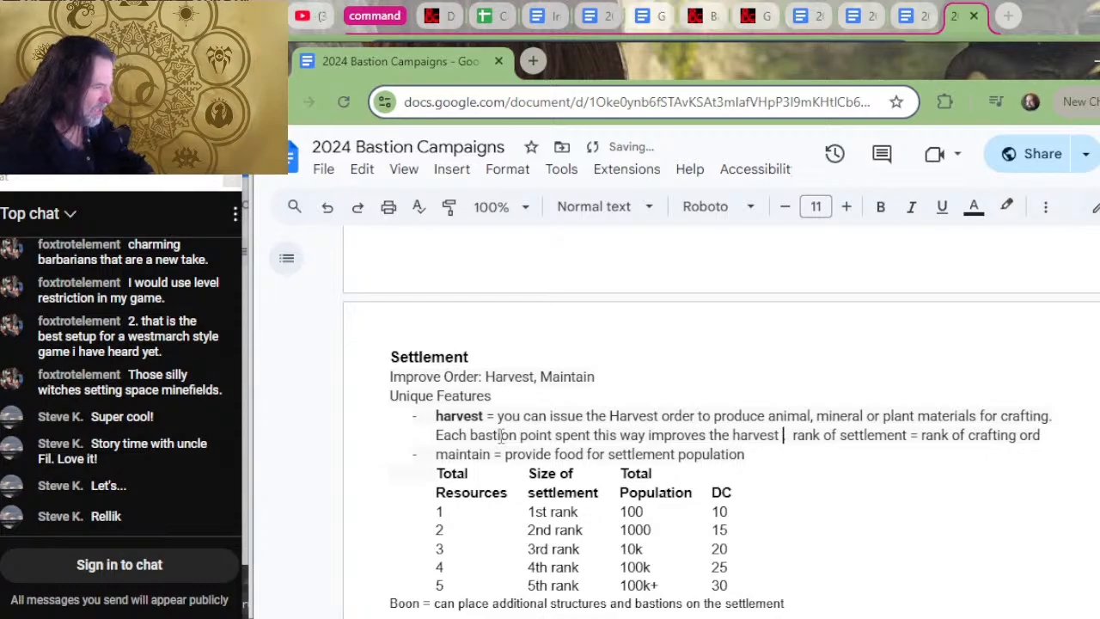
pyautogui.press('BackSpace')
pyautogui.press('BackSpace')
pyautogui.press('BackSpace')
pyautogui.press('BackSpace')
pyautogui.press('BackSpace')
pyautogui.press('BackSpace')
pyautogui.press('BackSpace')
pyautogui.press('BackSpace')
pyautogui.press('BackSpace')
pyautogui.press('BackSpace')
pyautogui.press('BackSpace')
pyautogui.press('BackSpace')
pyautogui.press('BackSpace')
pyautogui.press('BackSpace')
pyautogui.press('BackSpace')
pyautogui.press('BackSpace')
pyautogui.press('BackSpace')
pyautogui.press('BackSpace')
pyautogui.press('BackSpace')
pyautogui.press('BackSpace')
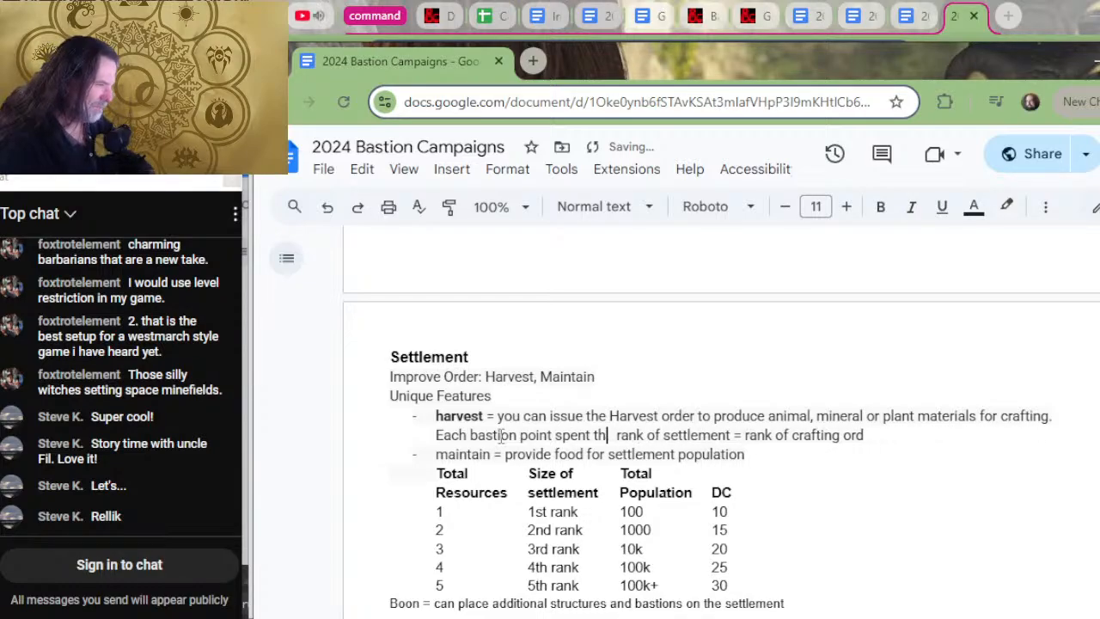
pyautogui.press('BackSpace')
pyautogui.press('BackSpace')
pyautogui.press('BackSpace')
pyautogui.press('BackSpace')
pyautogui.press('BackSpace')
pyautogui.press('BackSpace')
pyautogui.press('BackSpace')
pyautogui.press('BackSpace')
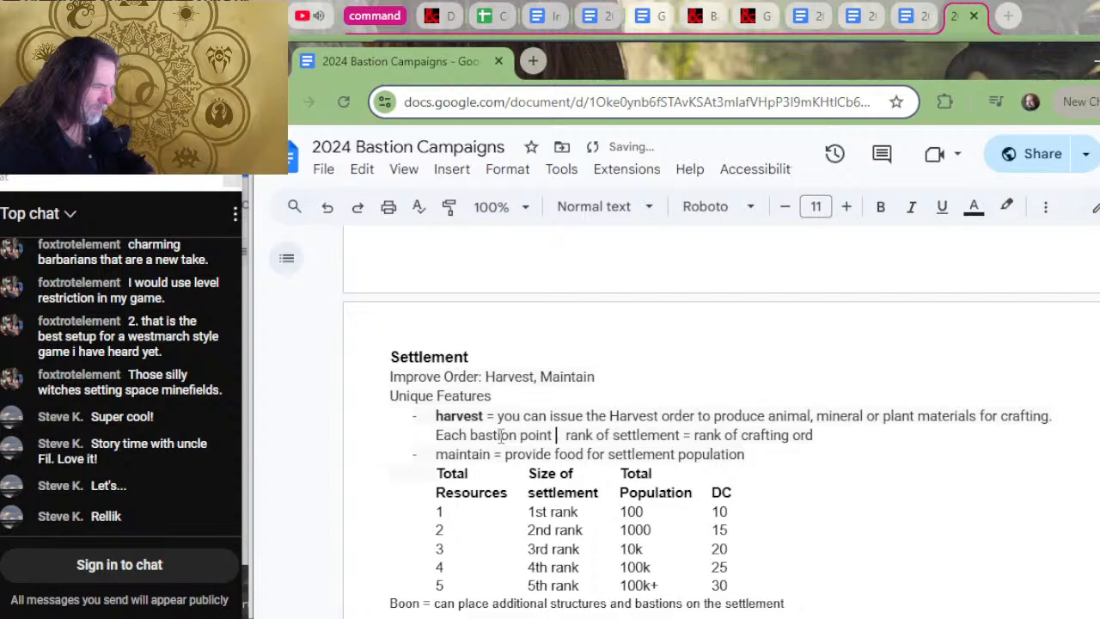
pyautogui.press('BackSpace')
pyautogui.press('BackSpace')
pyautogui.press('BackSpace')
pyautogui.press('BackSpace')
pyautogui.press('BackSpace')
pyautogui.press('BackSpace')
pyautogui.press('BackSpace')
pyautogui.press('BackSpace')
pyautogui.press('BackSpace')
pyautogui.press('BackSpace')
pyautogui.press('BackSpace')
pyautogui.press('BackSpace')
pyautogui.press('BackSpace')
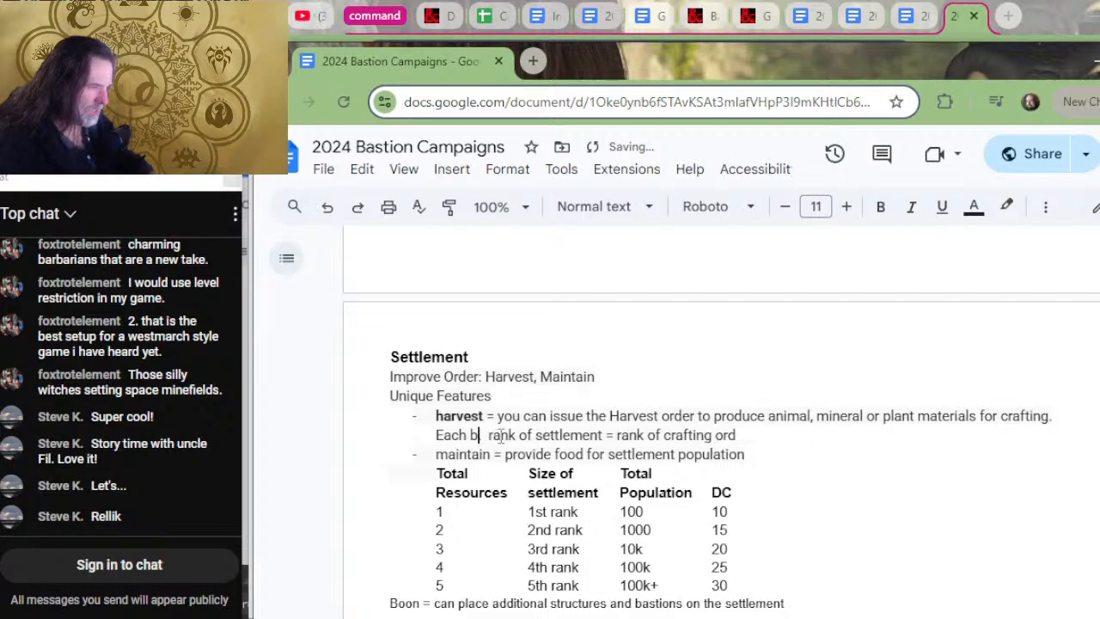
pyautogui.press('BackSpace')
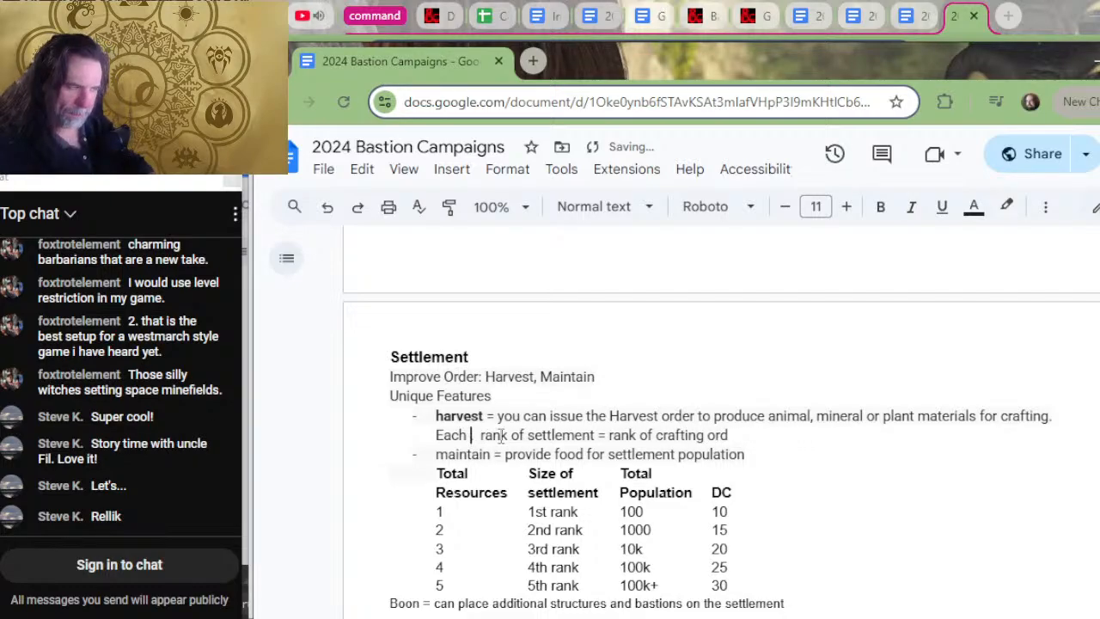
pyautogui.write('bastion poin')
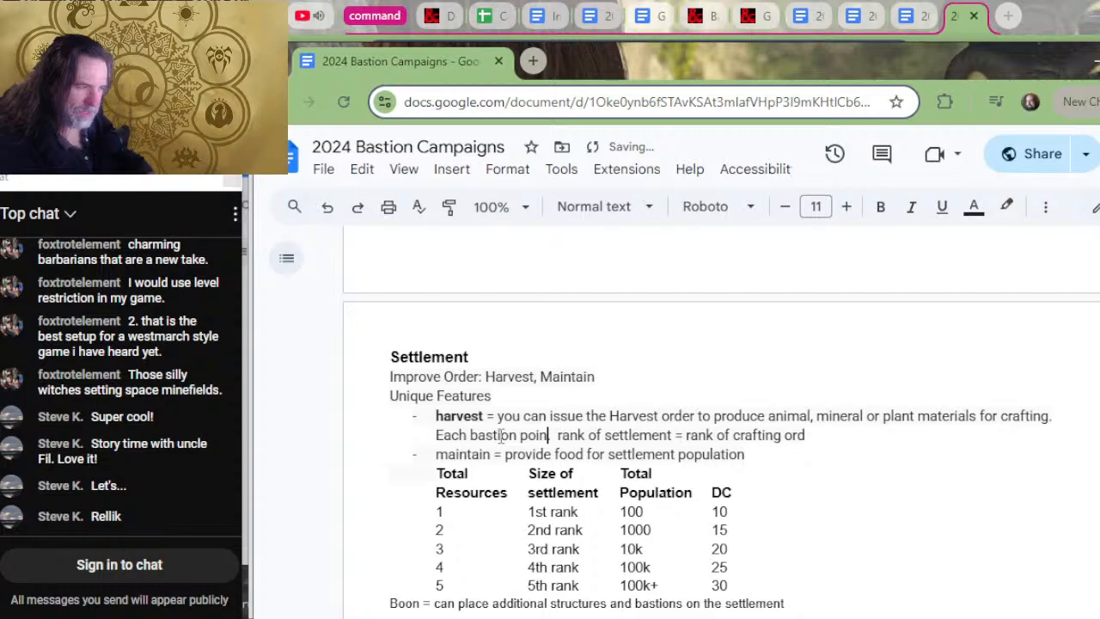
pyautogui.write('t')
pyautogui.press('BackSpace')
pyautogui.press('BackSpace')
pyautogui.press('BackSpace')
pyautogui.press('BackSpace')
pyautogui.press('BackSpace')
pyautogui.press('BackSpace')
pyautogui.press('BackSpace')
pyautogui.press('BackSpace')
pyautogui.press('BackSpace')
pyautogui.press('BackSpace')
pyautogui.press('BackSpace')
pyautogui.press('BackSpace')
pyautogui.press('BackSpace')
# - Replace "Each" with "When you spend" at the start of the harvest bullet's second sentence
pyautogui.press('BackSpace')
pyautogui.press('BackSpace')
pyautogui.press('BackSpace')
pyautogui.press('BackSpace')
pyautogui.press('BackSpace')
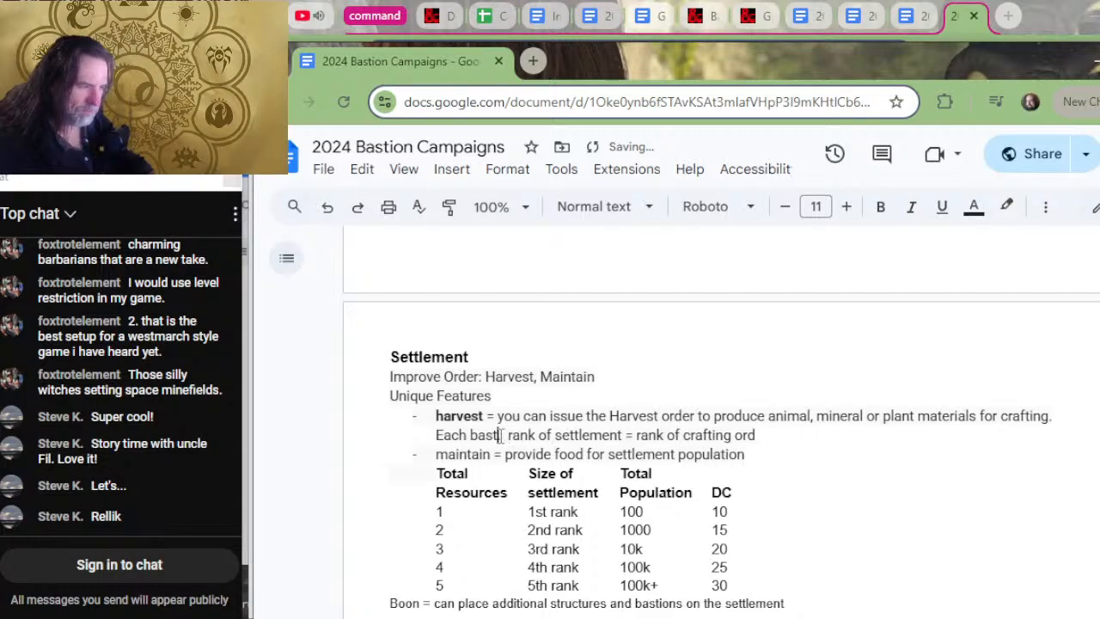
pyautogui.press('BackSpace')
pyautogui.write('WHne you')
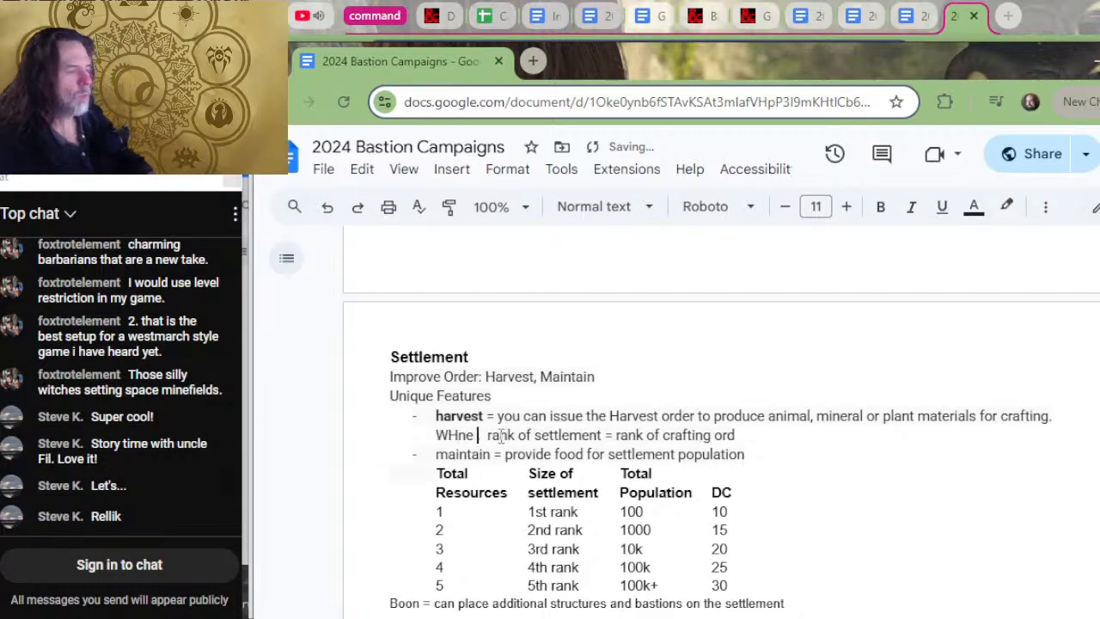
pyautogui.press('BackSpace')
pyautogui.press('BackSpace')
pyautogui.press('BackSpace')
pyautogui.press('BackSpace')
pyautogui.press('BackSpace')
pyautogui.press('BackSpace')
pyautogui.press('BackSpace')
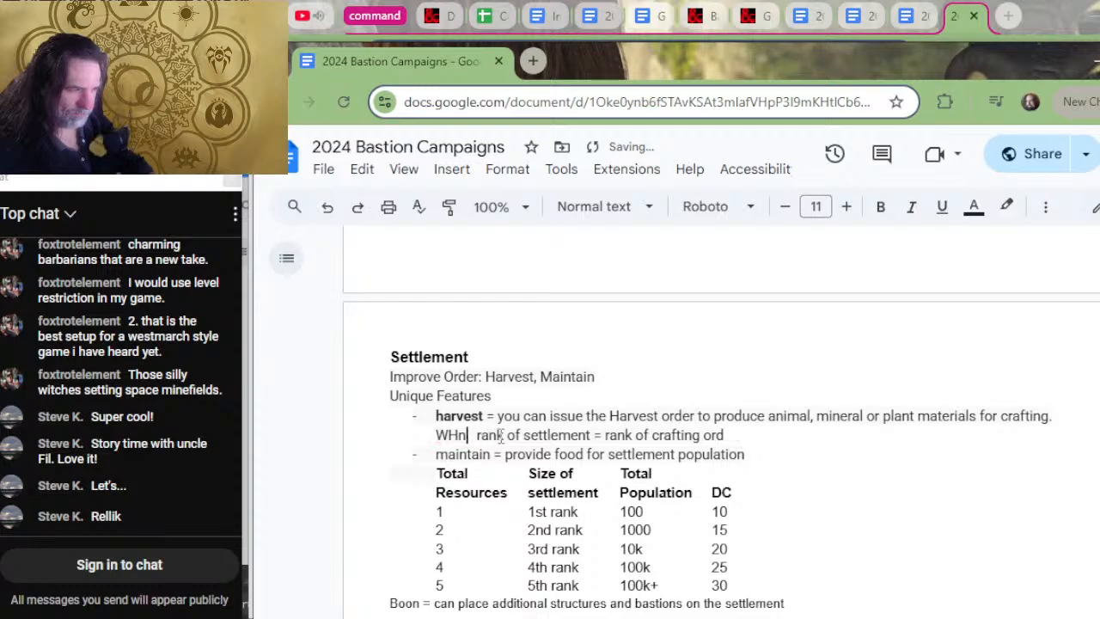
pyautogui.write('hen you spend ')
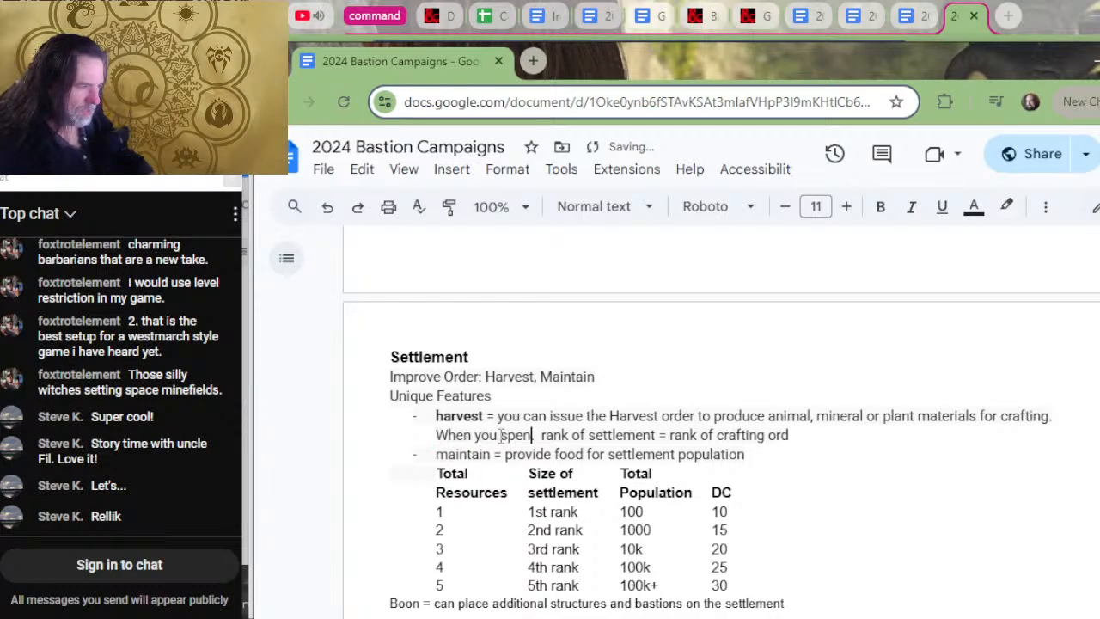
pyautogui.write('.')
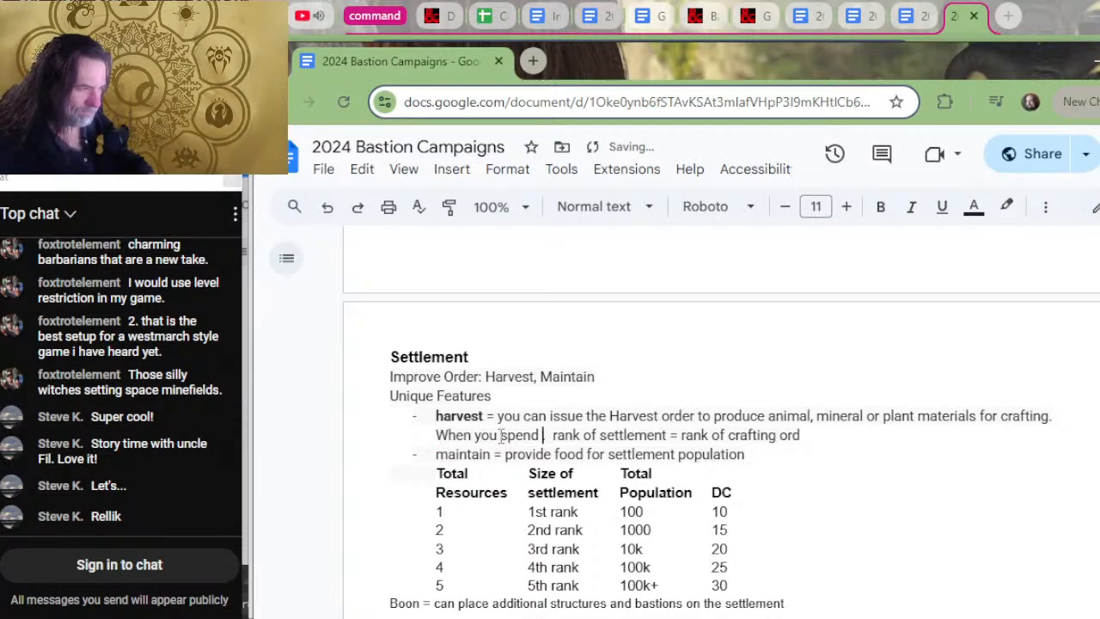
pyautogui.press('BackSpace')
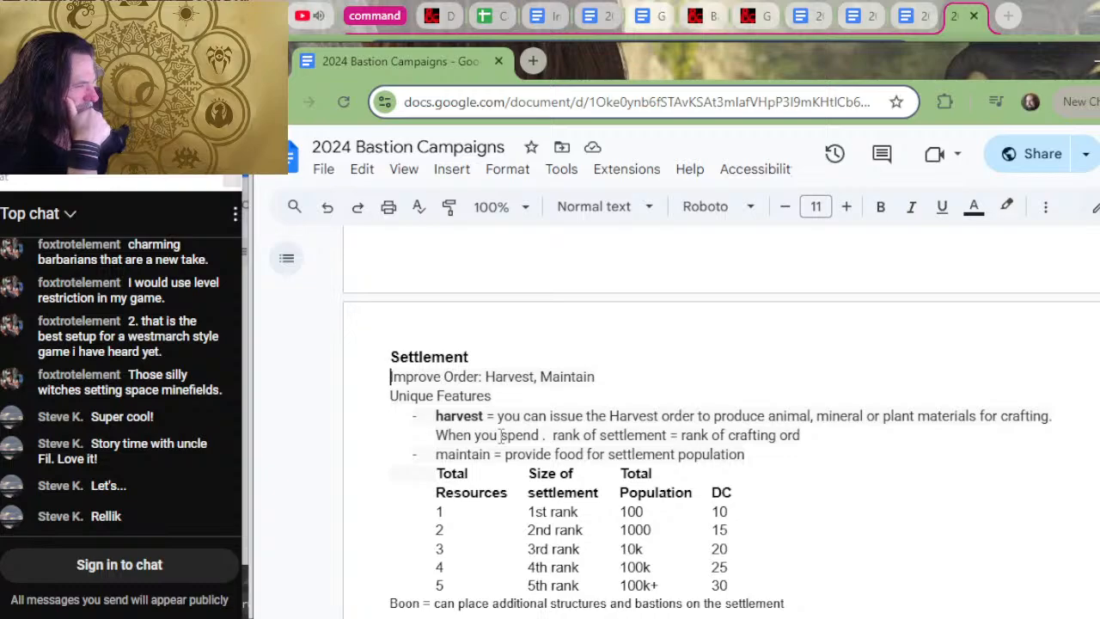
# - Add a line between the Settlement heading and its Improve Order, beginning "Settlements are plot of land"
pyautogui.press('Return')
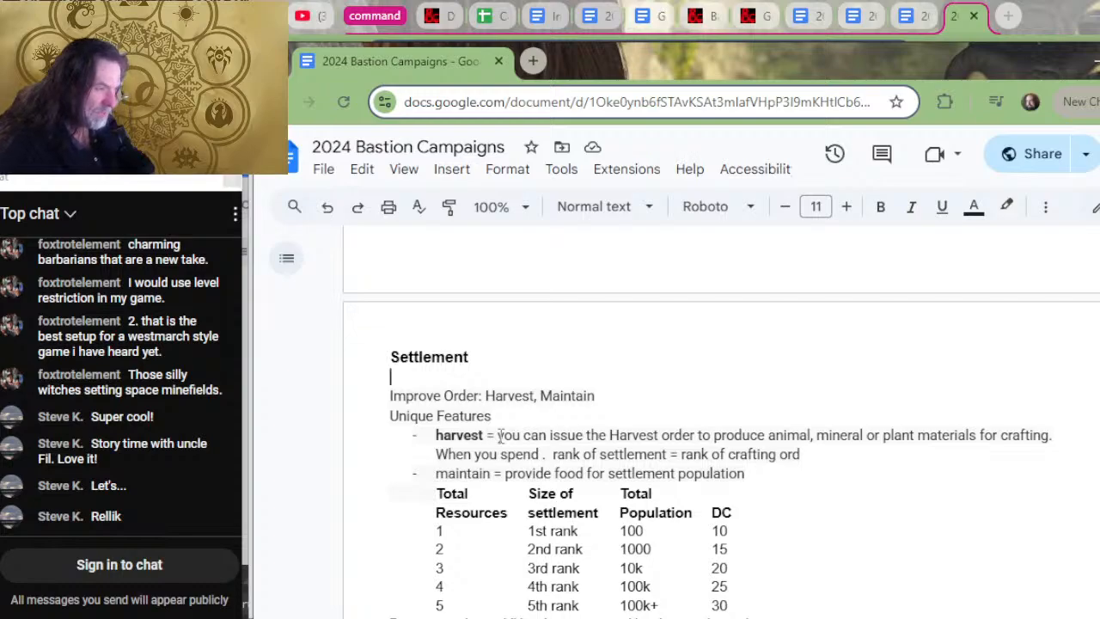
pyautogui.write('Sett')
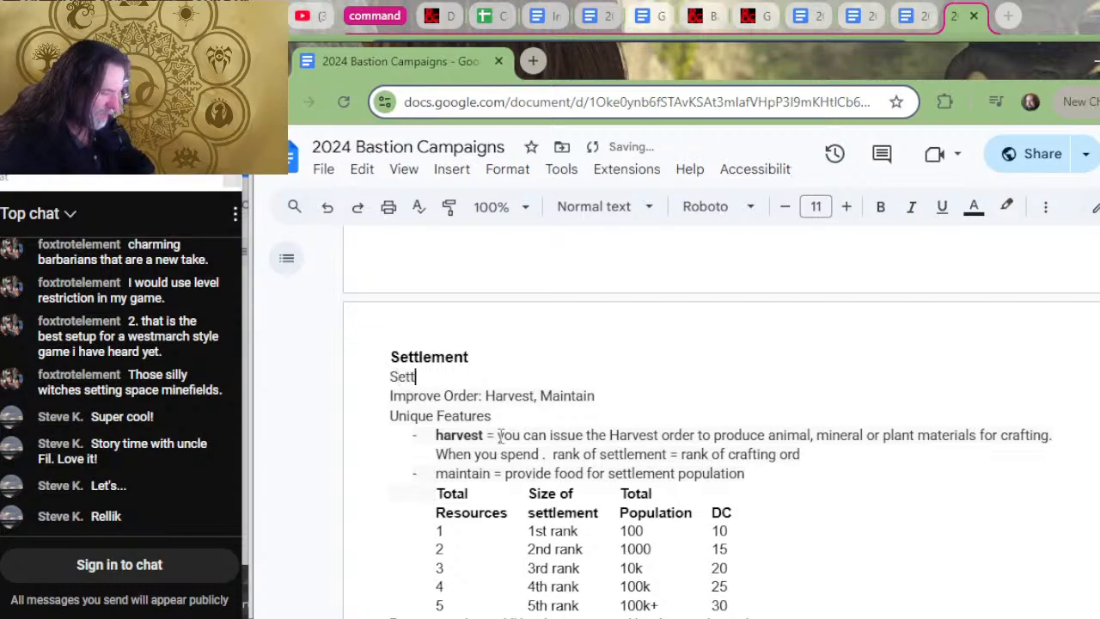
pyautogui.write('lements are ')
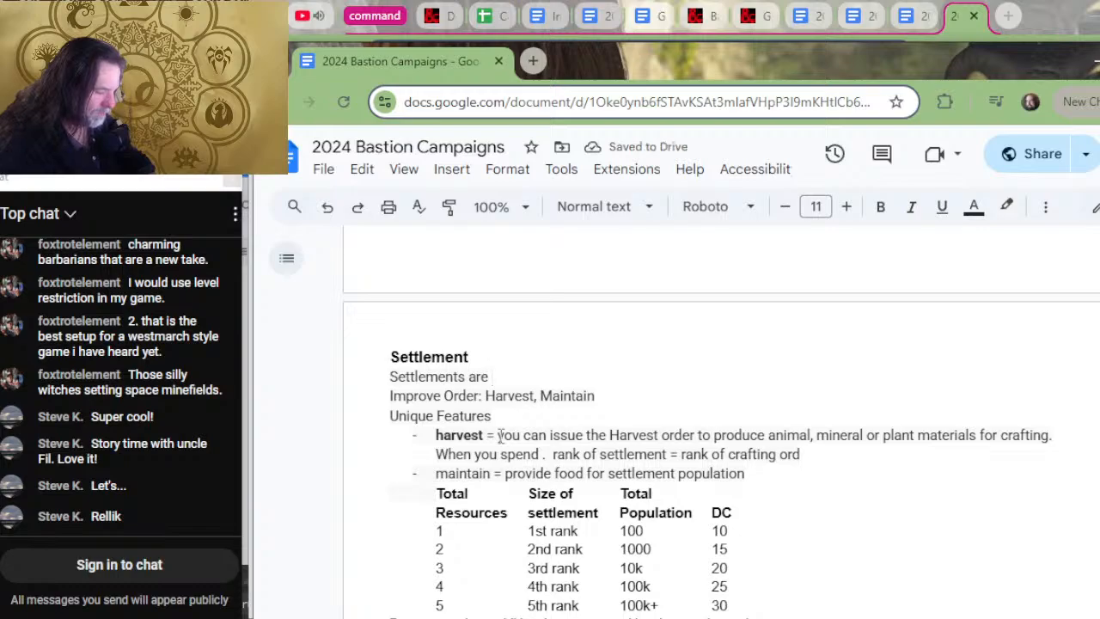
pyautogui.write('plo')
pyautogui.press('BackSpace')
pyautogui.write('lot of ')
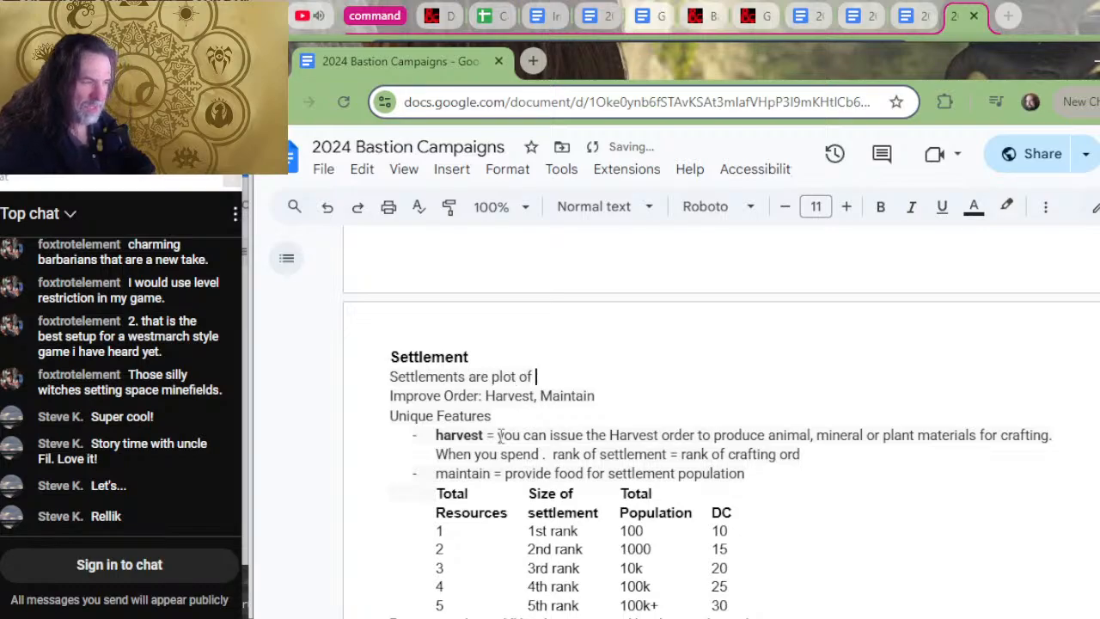
pyautogui.write('land or si')
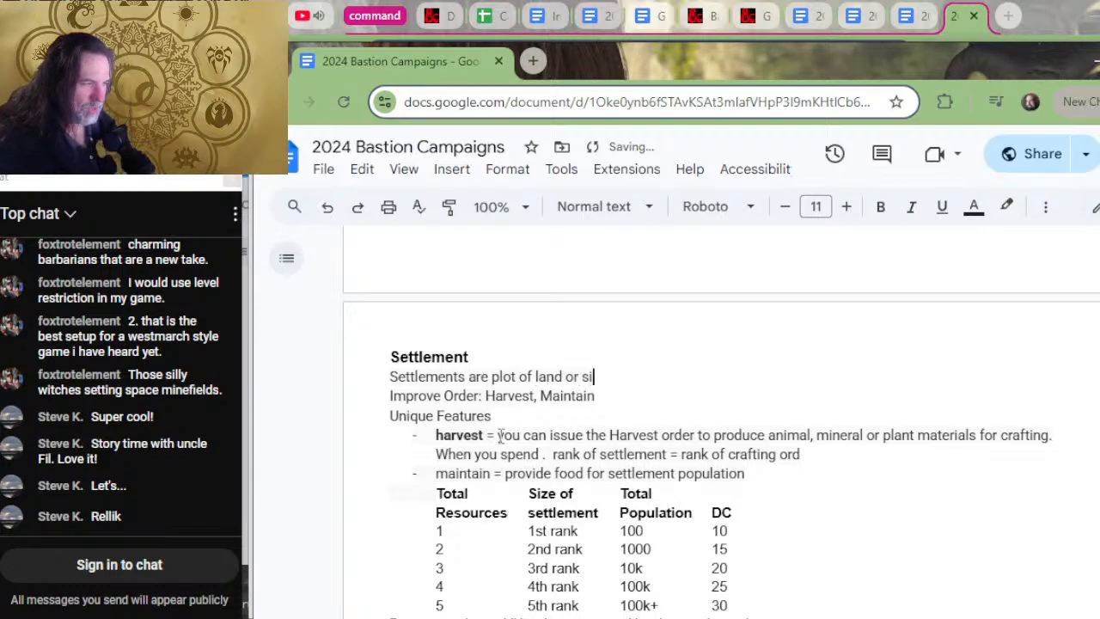
pyautogui.write('milar')
pyautogui.press('BackSpace')
pyautogui.press('BackSpace')
pyautogui.press('BackSpace')
pyautogui.press('BackSpace')
pyautogui.press('BackSpace')
pyautogui.press('BackSpace')
pyautogui.press('BackSpace')
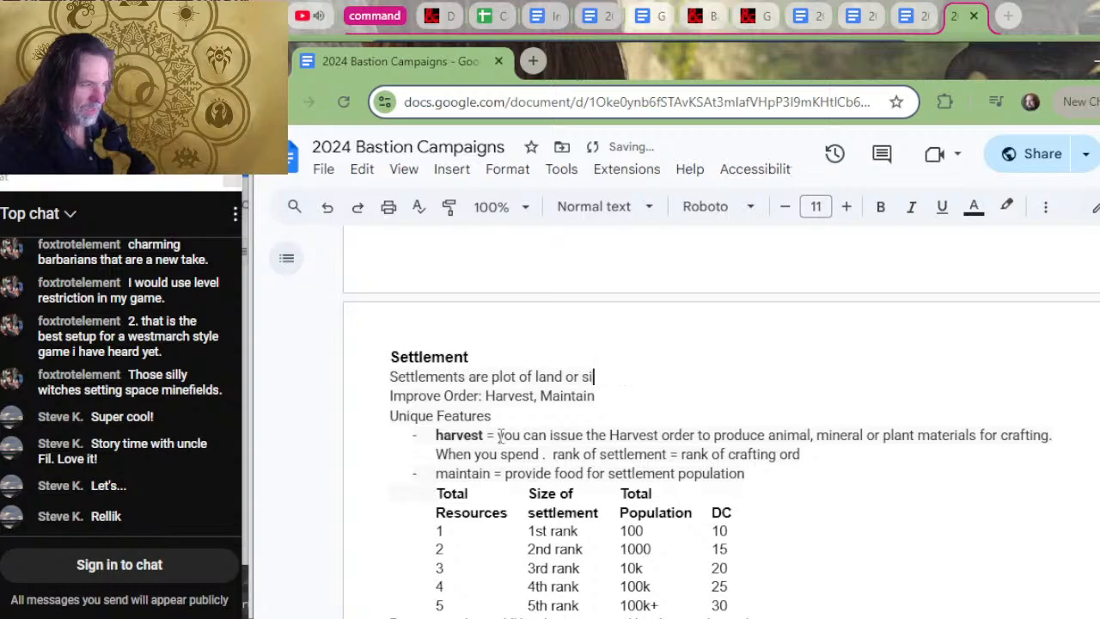
pyautogui.press('BackSpace')
pyautogui.press('BackSpace')
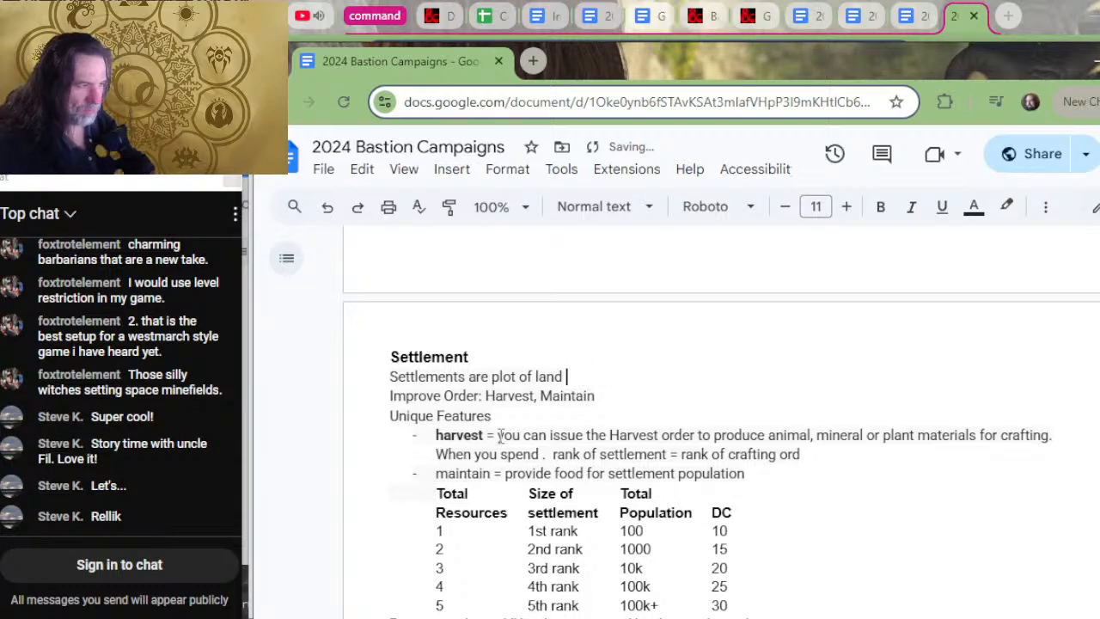
# - Change "plot of land" to "plots of land" in the Settlement description and complete the sentence with "that your bastion has control over."
pyautogui.press('BackSpace')
pyautogui.press('BackSpace')
pyautogui.press('BackSpace')
pyautogui.press('BackSpace')
pyautogui.press('BackSpace')
pyautogui.press('BackSpace')
pyautogui.press('BackSpace')
pyautogui.press('BackSpace')
pyautogui.press('BackSpace')
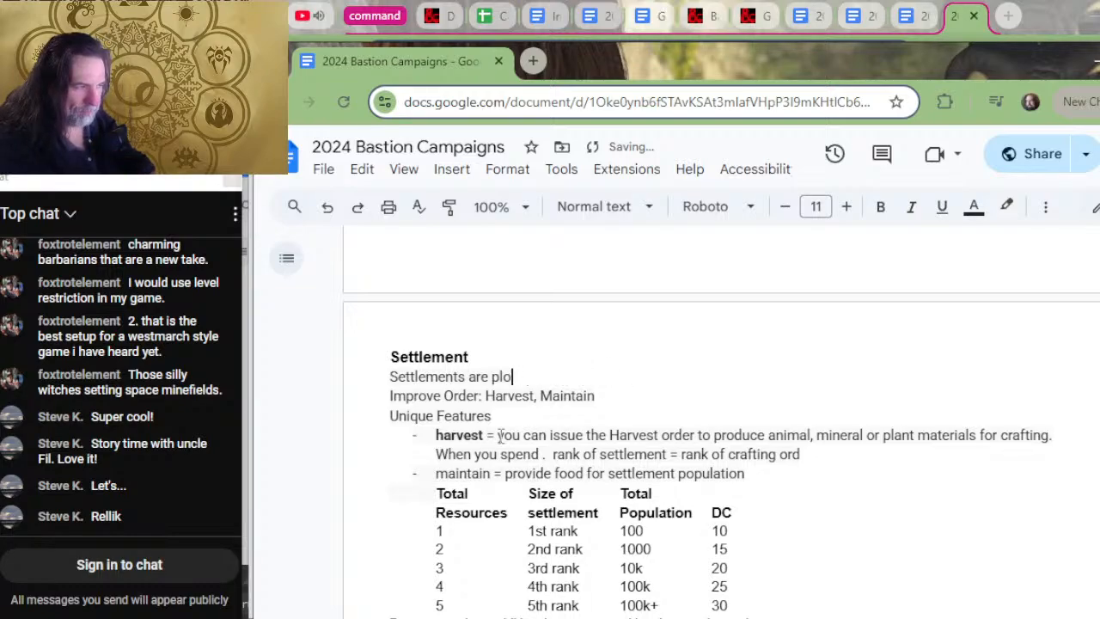
pyautogui.press('BackSpace')
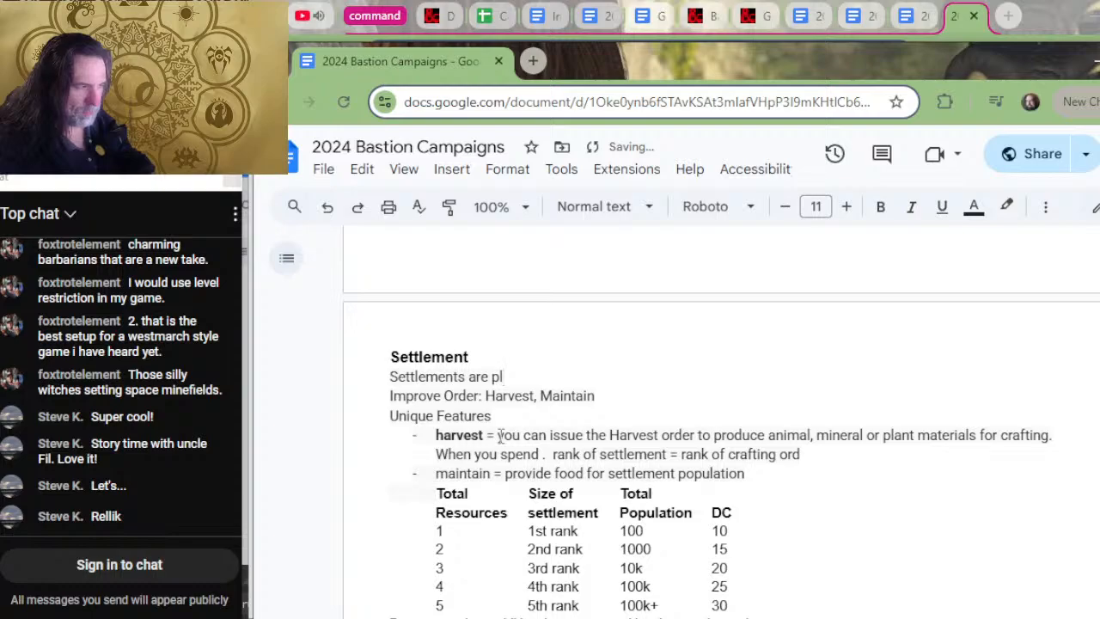
pyautogui.write('ots of land t')
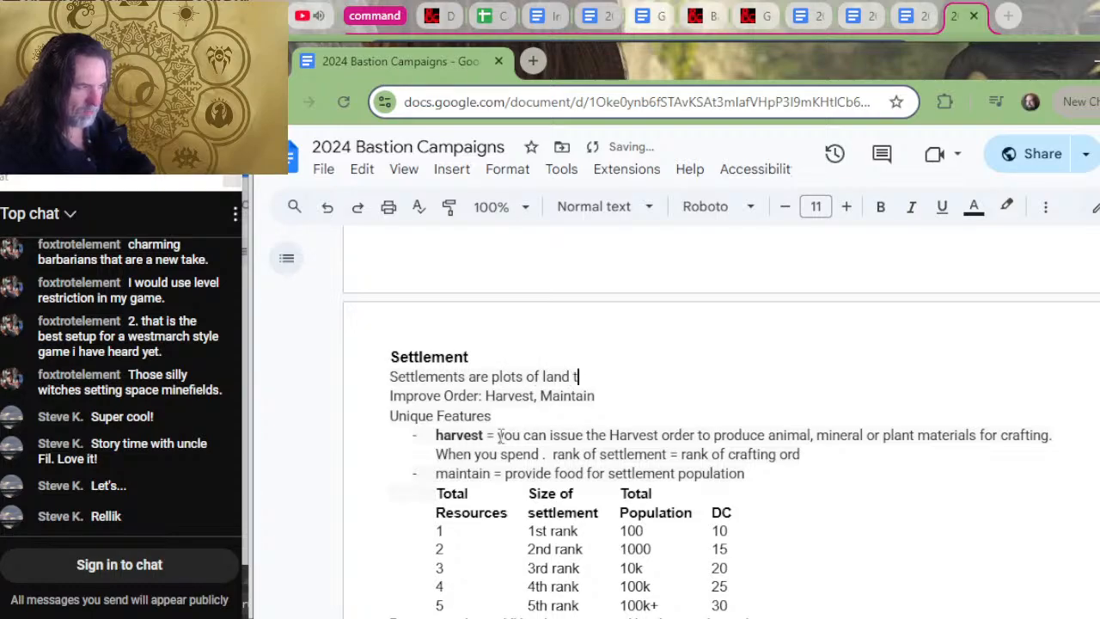
pyautogui.write('hat')
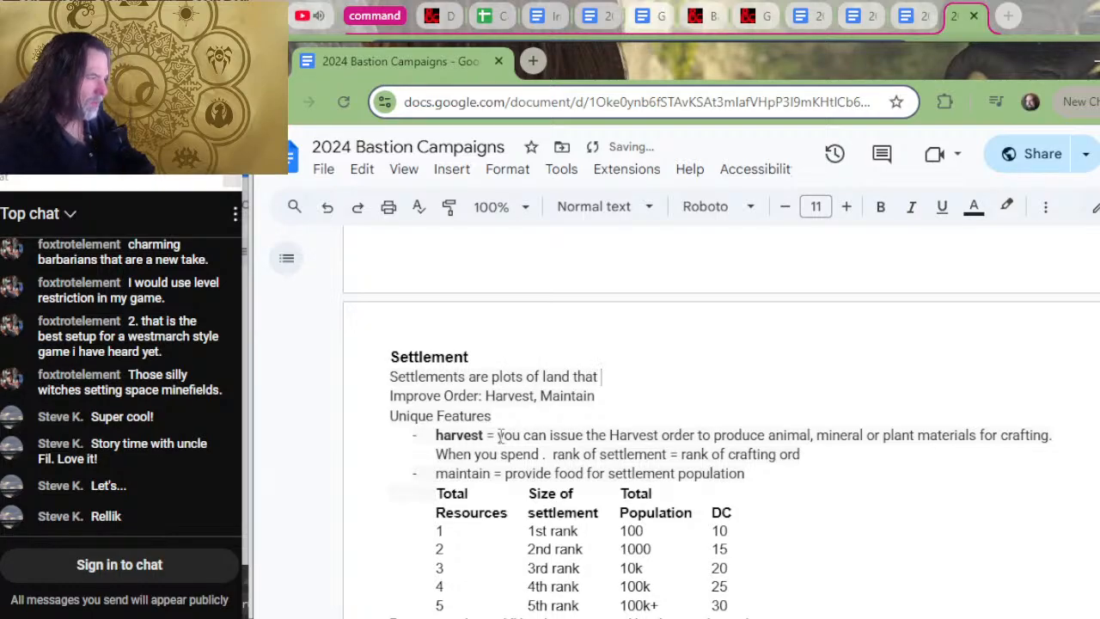
pyautogui.write(' your bastion ')
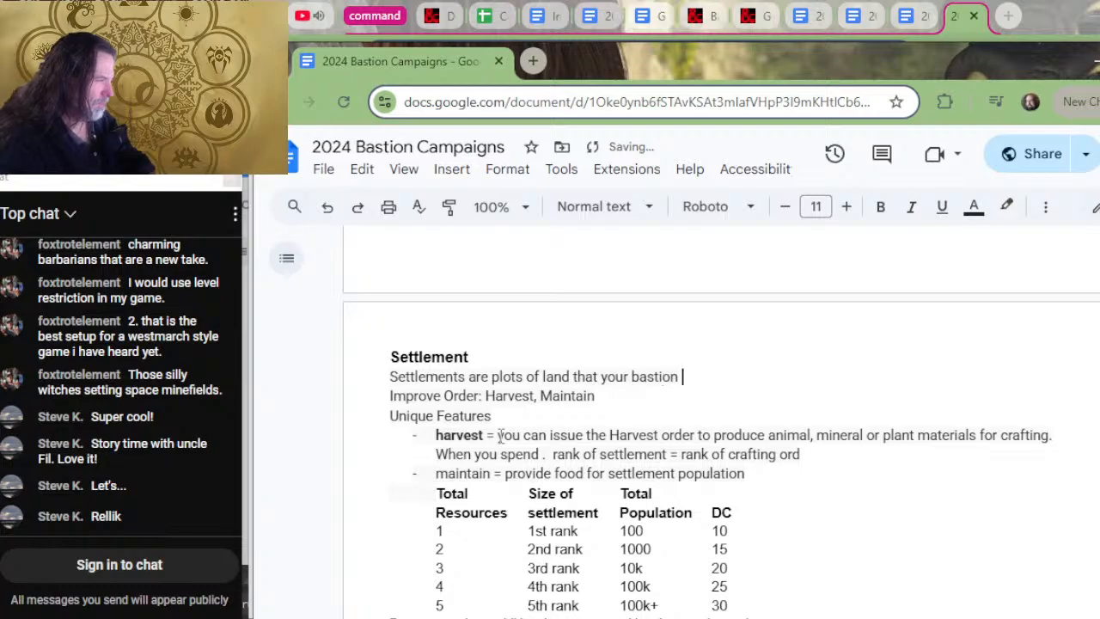
pyautogui.write('has ')
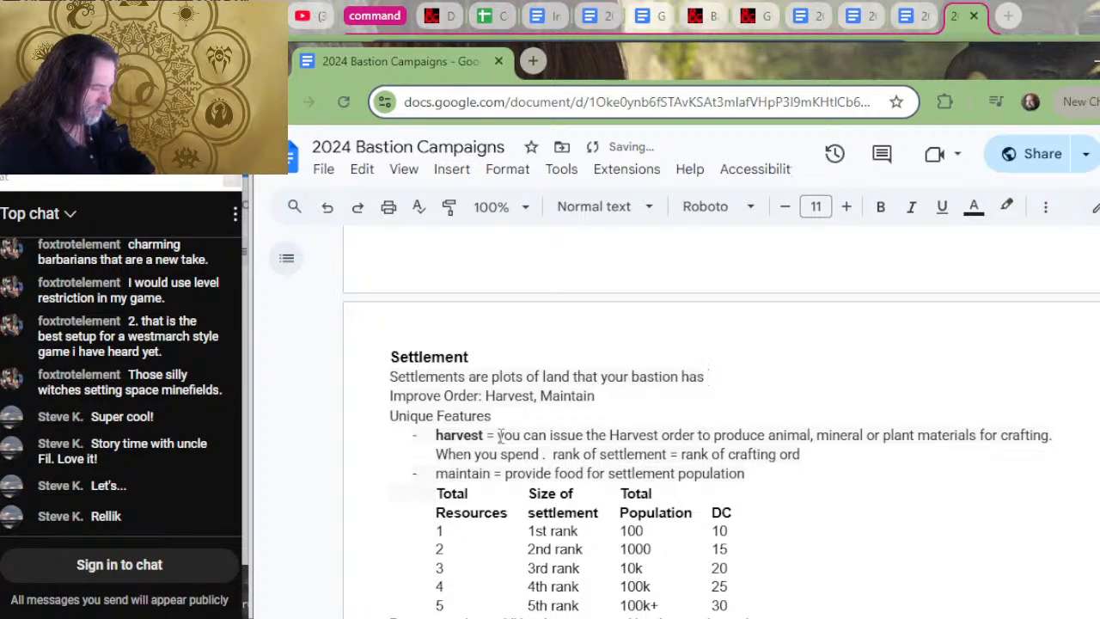
pyautogui.write('control over')
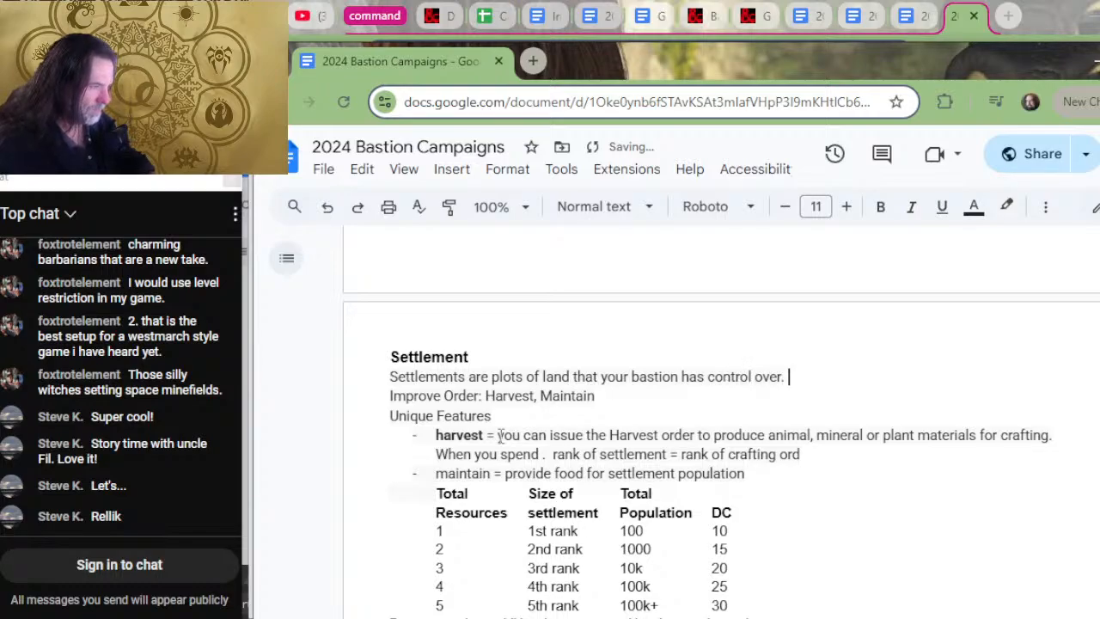
pyautogui.write('. ')
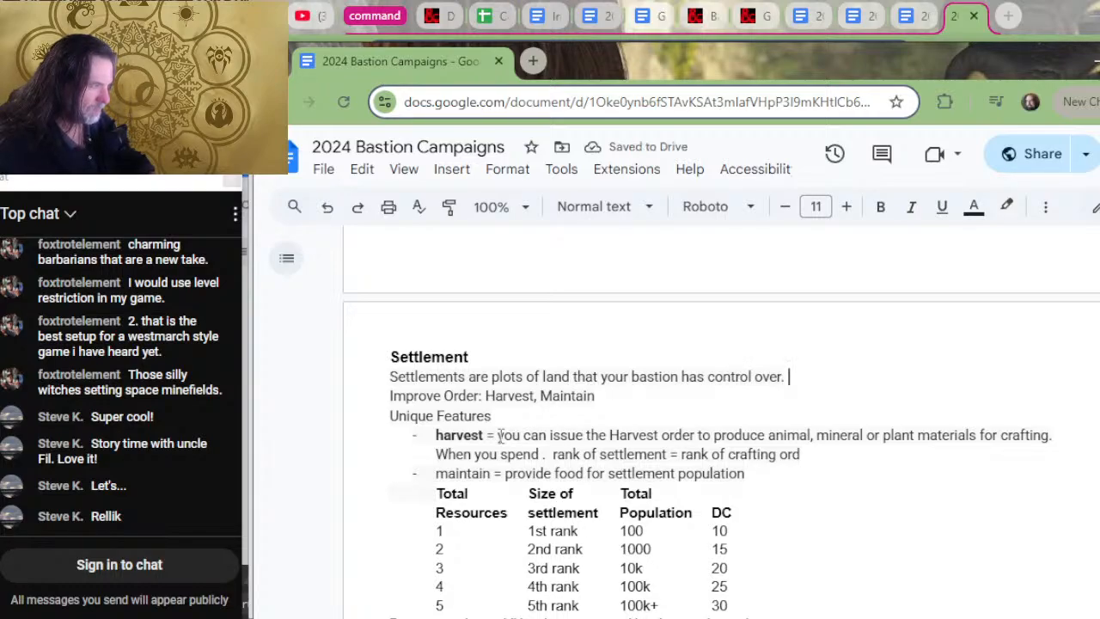
# - Continue the Settlement description with "The maximum population and size of the land is determined by the number of"
pyautogui.write('The size of')
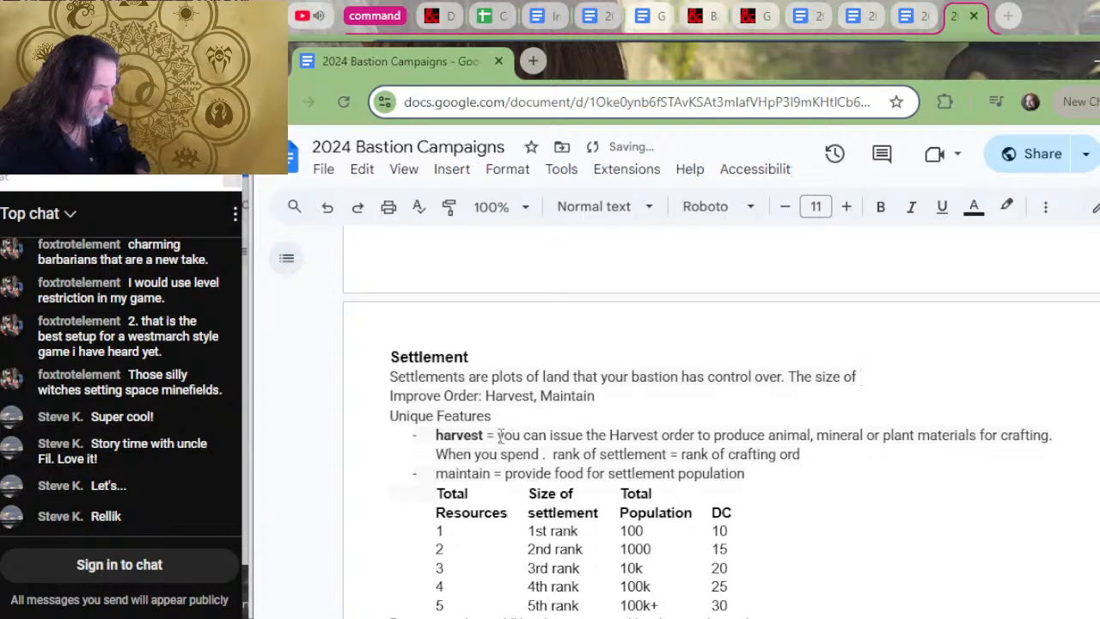
pyautogui.scroll(-3, 852, 530)
pyautogui.scroll(3, 783, 535)
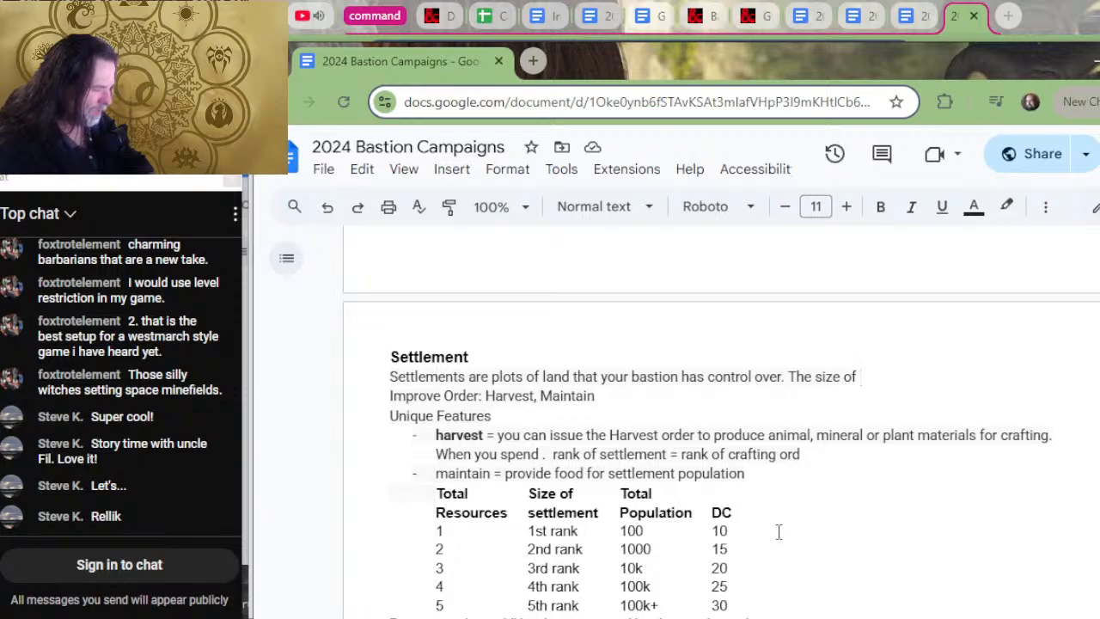
pyautogui.press('BackSpace')
pyautogui.press('BackSpace')
pyautogui.press('BackSpace')
pyautogui.press('BackSpace')
pyautogui.press('BackSpace')
pyautogui.press('BackSpace')
pyautogui.press('BackSpace')
pyautogui.press('BackSpace')
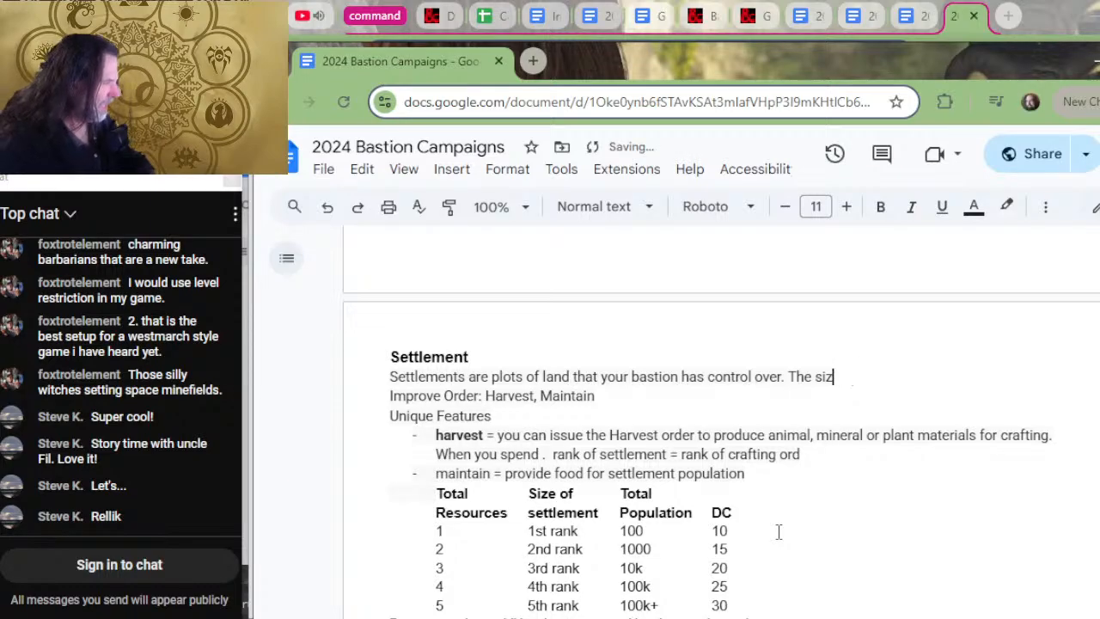
pyautogui.write('maxim')
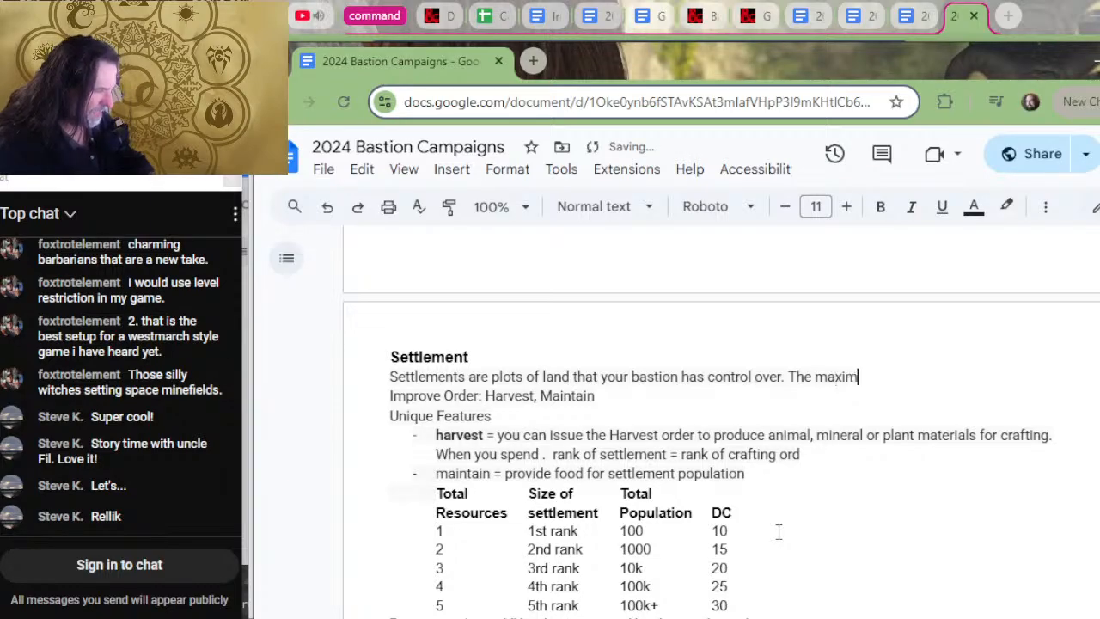
pyautogui.write('um popu')
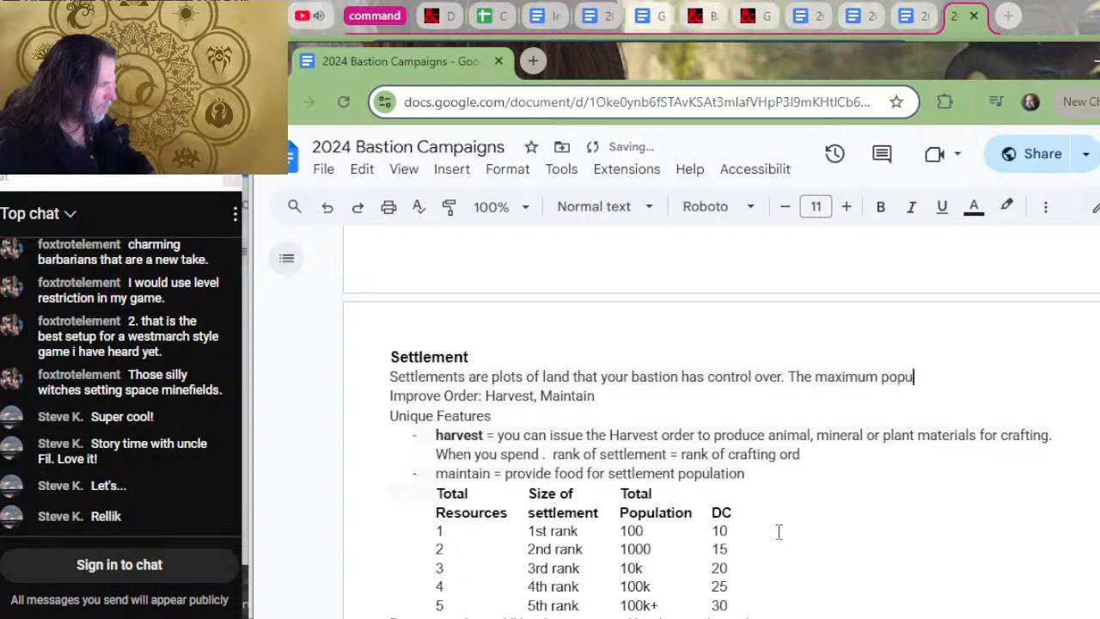
pyautogui.write('lation and size ')
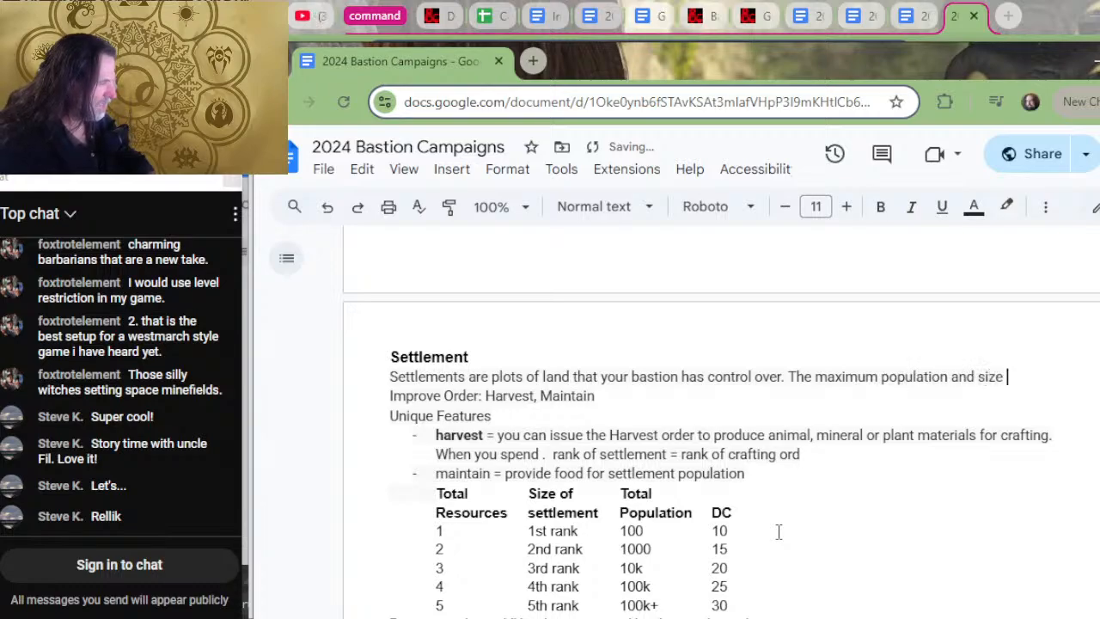
pyautogui.write('of the l')
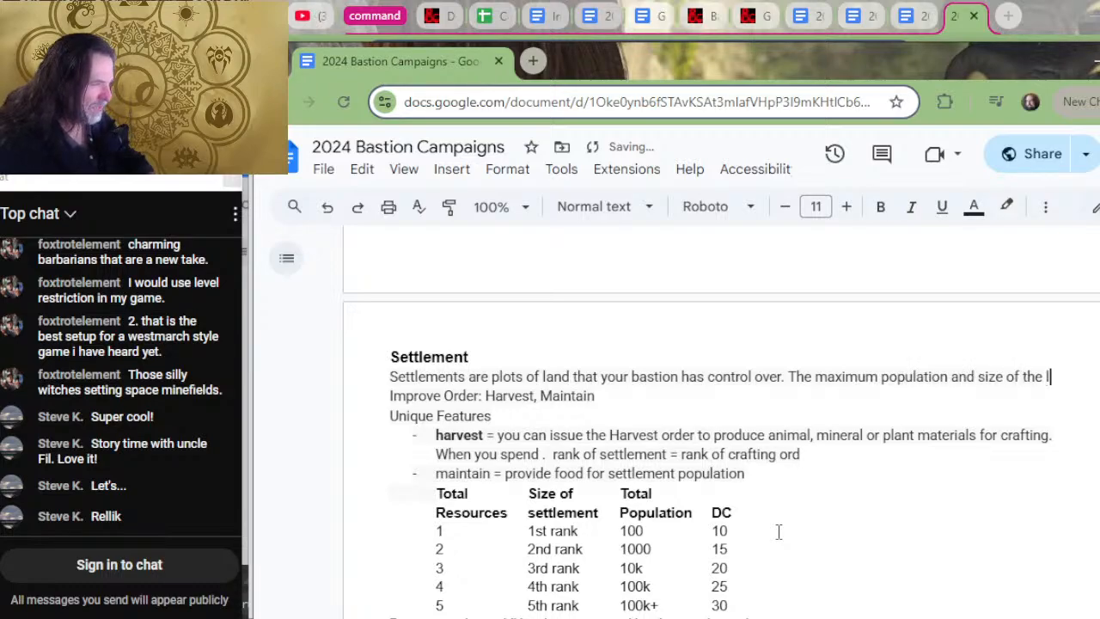
pyautogui.write('and is deter')
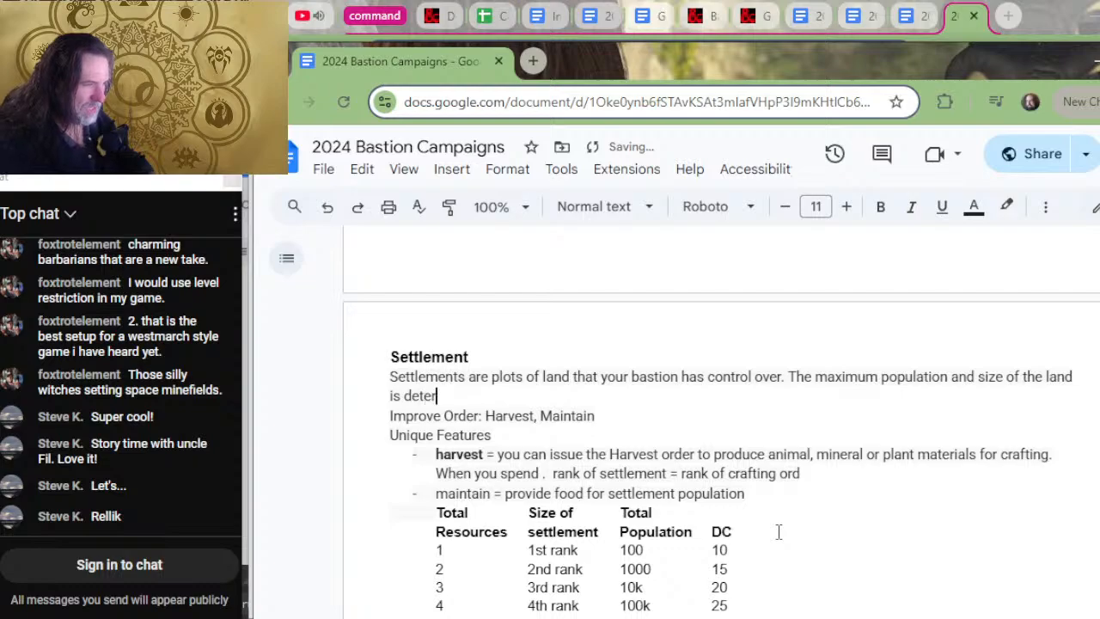
pyautogui.write('mined by the ')
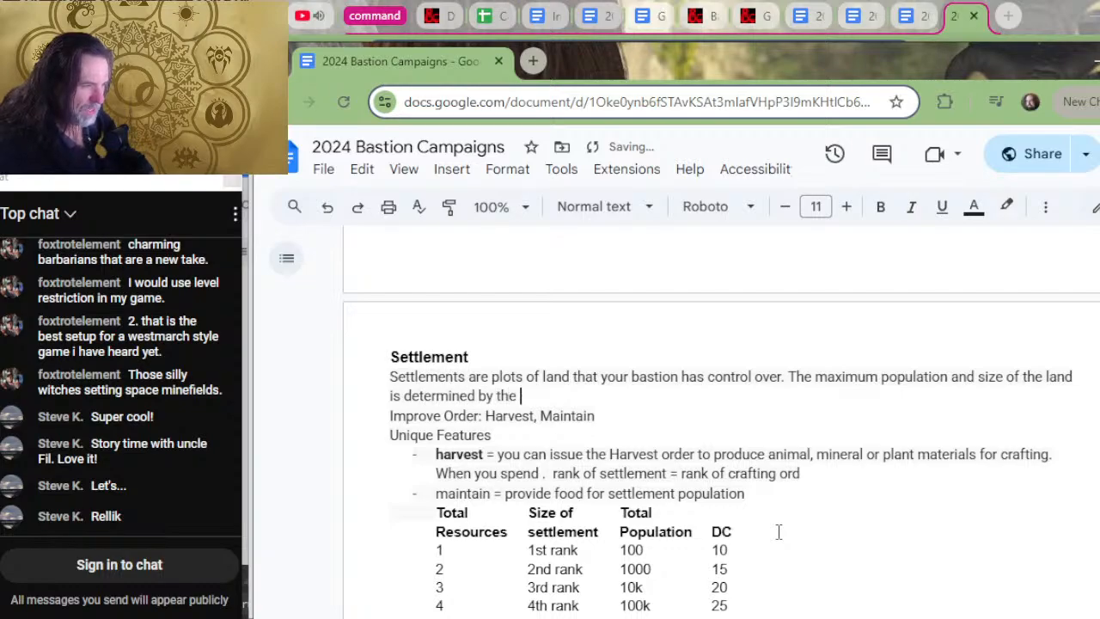
pyautogui.write('number of ')
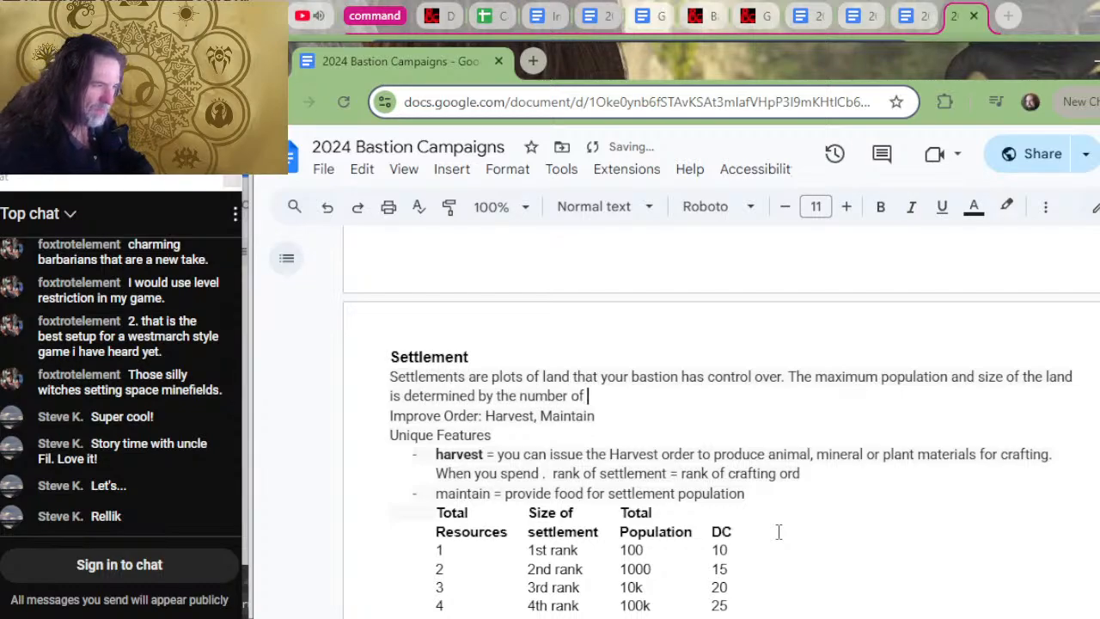
pyautogui.write('Main')
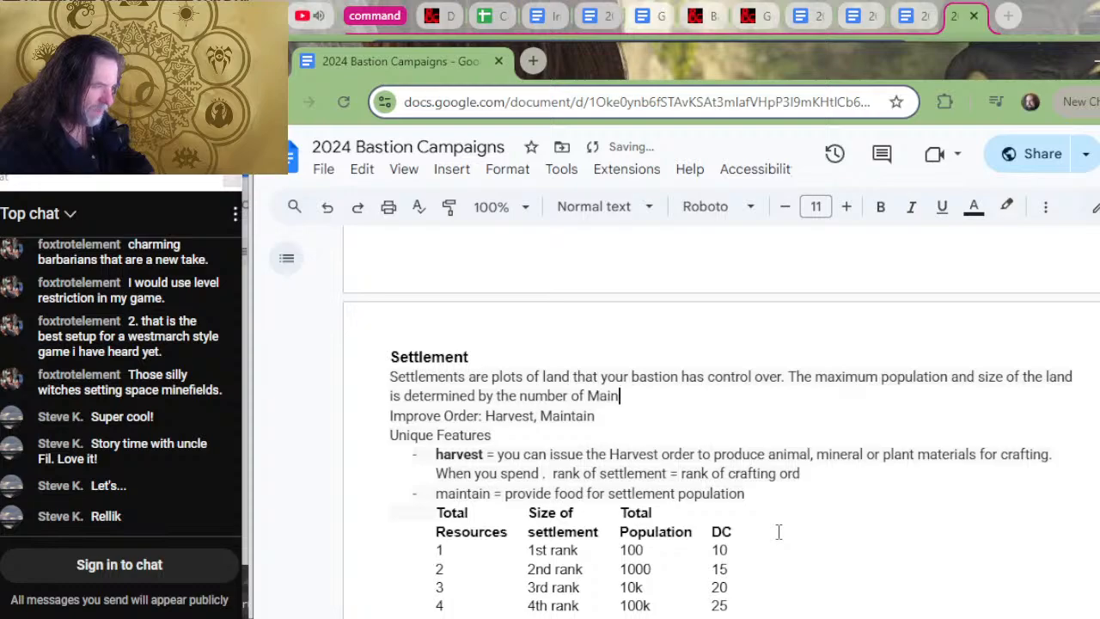
pyautogui.write('tain poin')
pyautogui.press('BackSpace')
pyautogui.press('BackSpace')
pyautogui.press('BackSpace')
pyautogui.press('BackSpace')
pyautogui.press('BackSpace')
pyautogui.press('BackSpace')
pyautogui.press('BackSpace')
pyautogui.press('BackSpace')
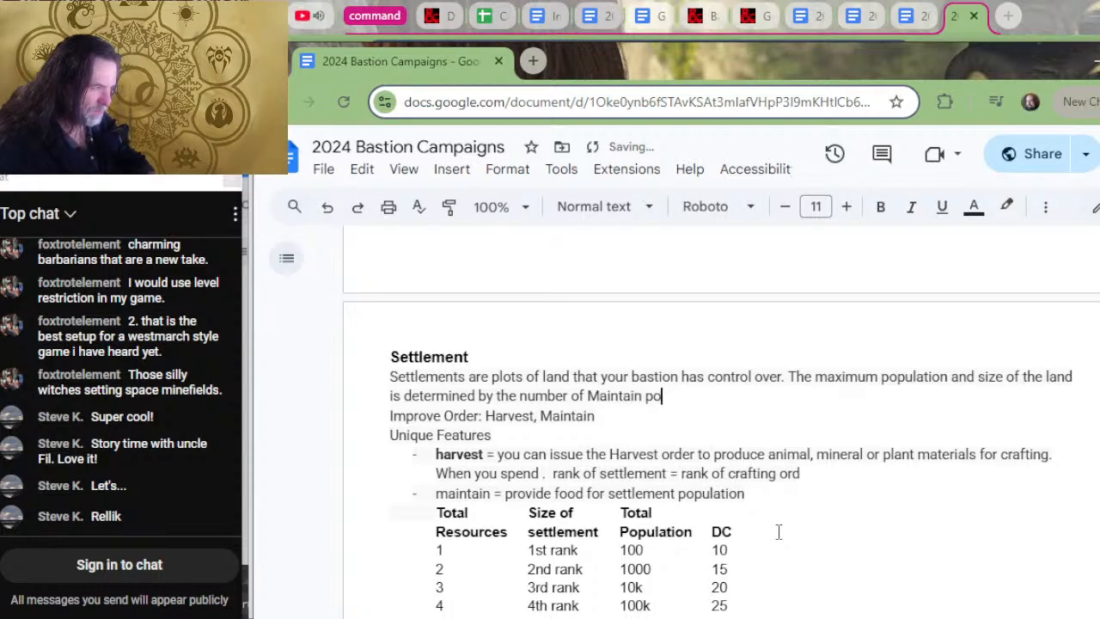
pyautogui.press('BackSpace')
pyautogui.press('BackSpace')
pyautogui.press('BackSpace')
pyautogui.press('BackSpace')
pyautogui.press('BackSpace')
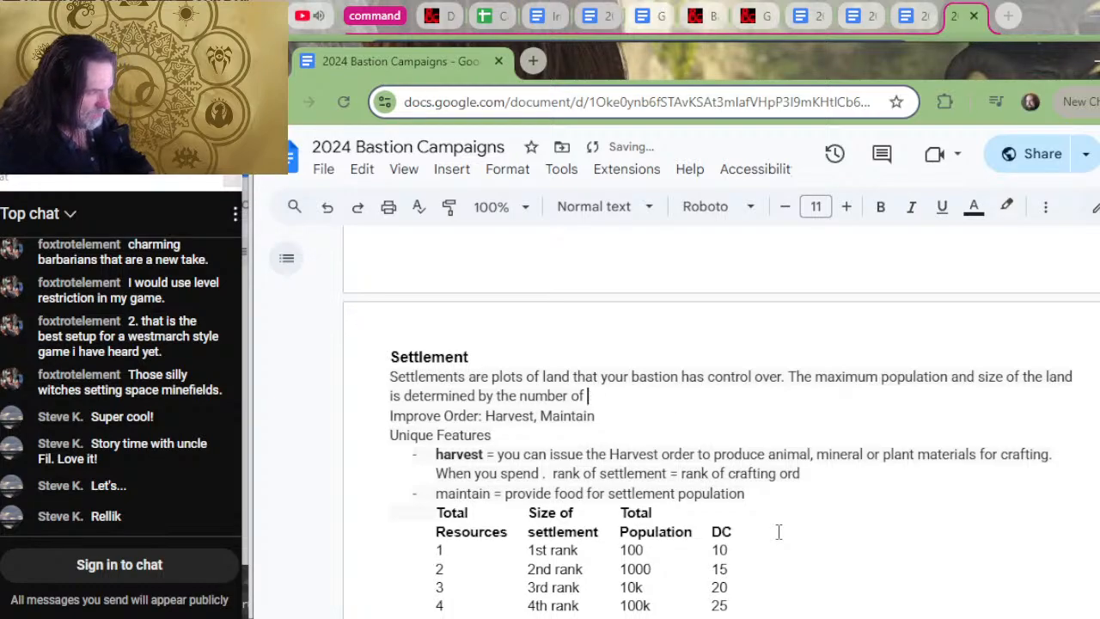
# - Continue the Settlement description's second sentence with "Bastion Points expended"
pyautogui.write('Bastio')
pyautogui.write('n POin')
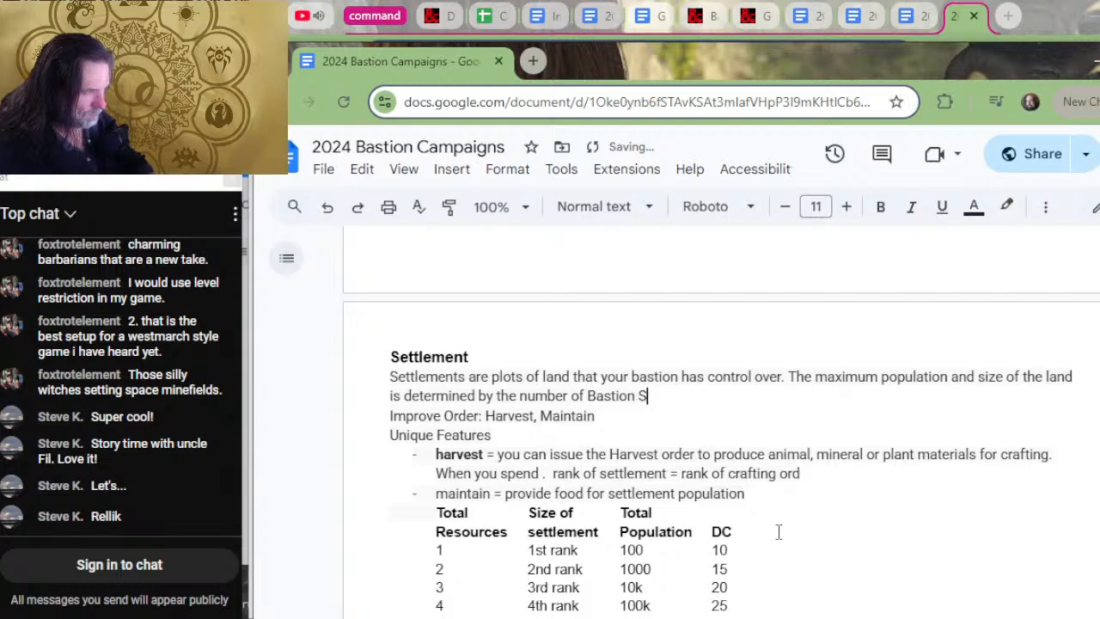
pyautogui.press('BackSpace')
pyautogui.press('BackSpace')
pyautogui.press('BackSpace')
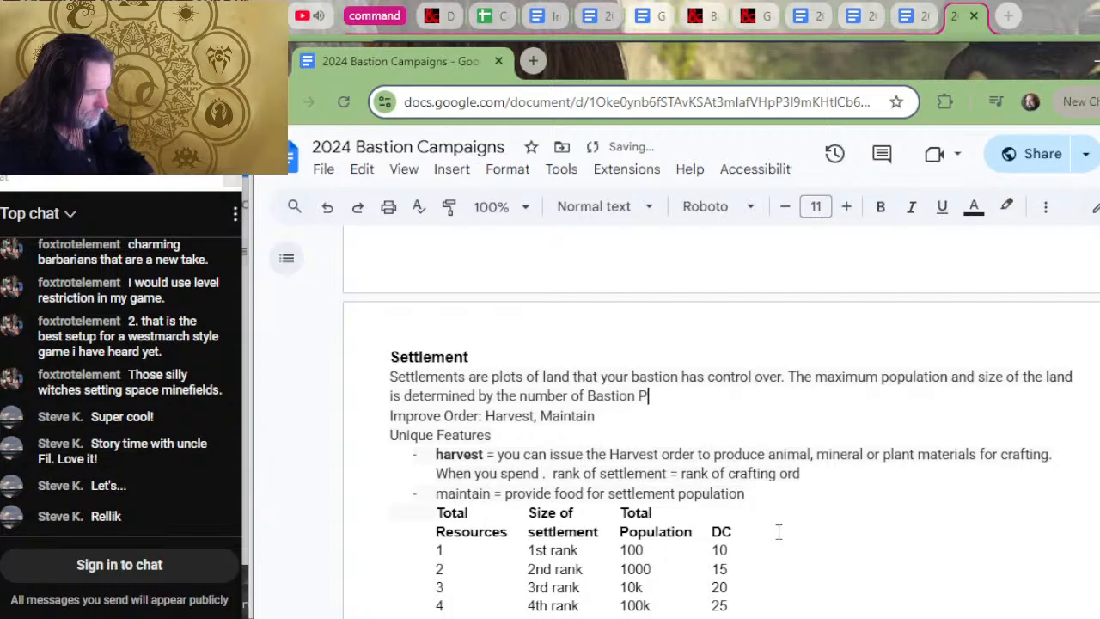
pyautogui.write('oints ex')
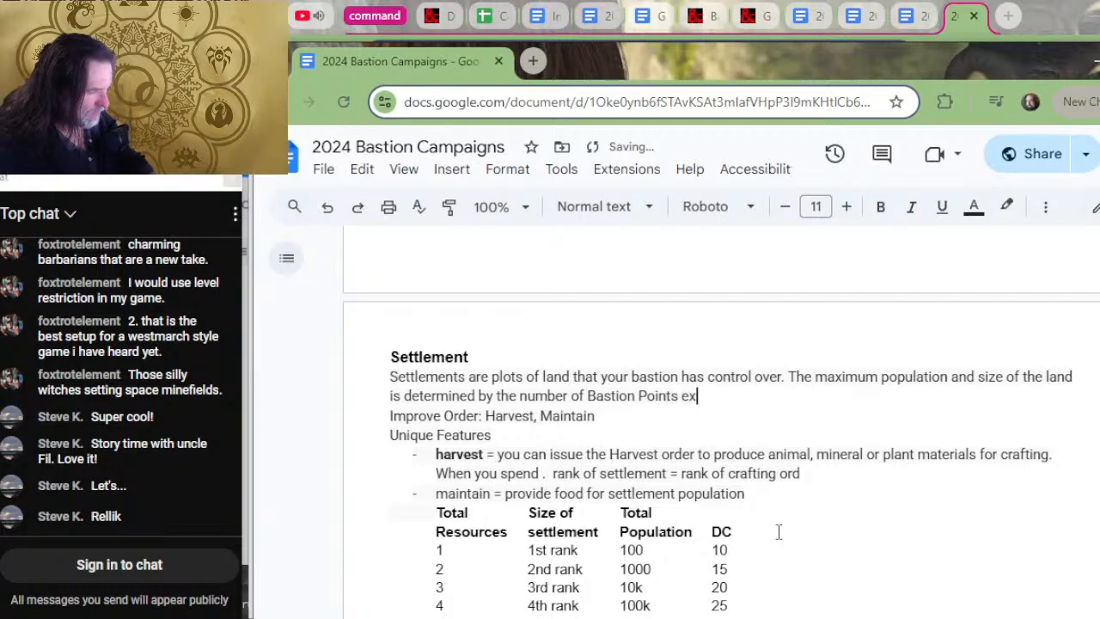
pyautogui.write('pnnded t')
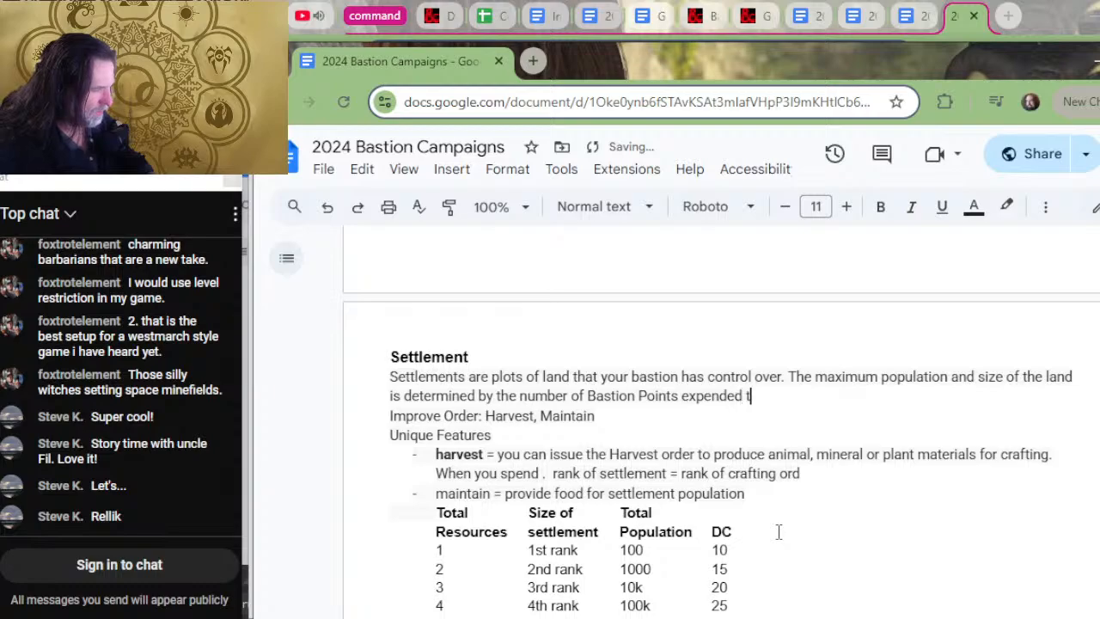
pyautogui.write('o increase t')
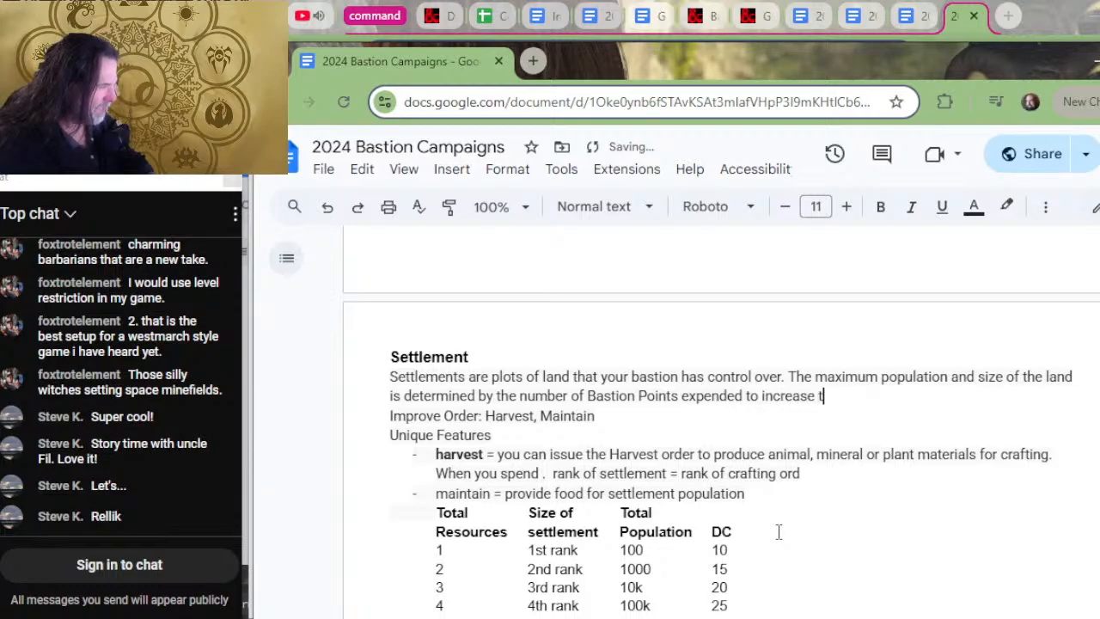
pyautogui.write('he s')
pyautogui.press('BackSpace')
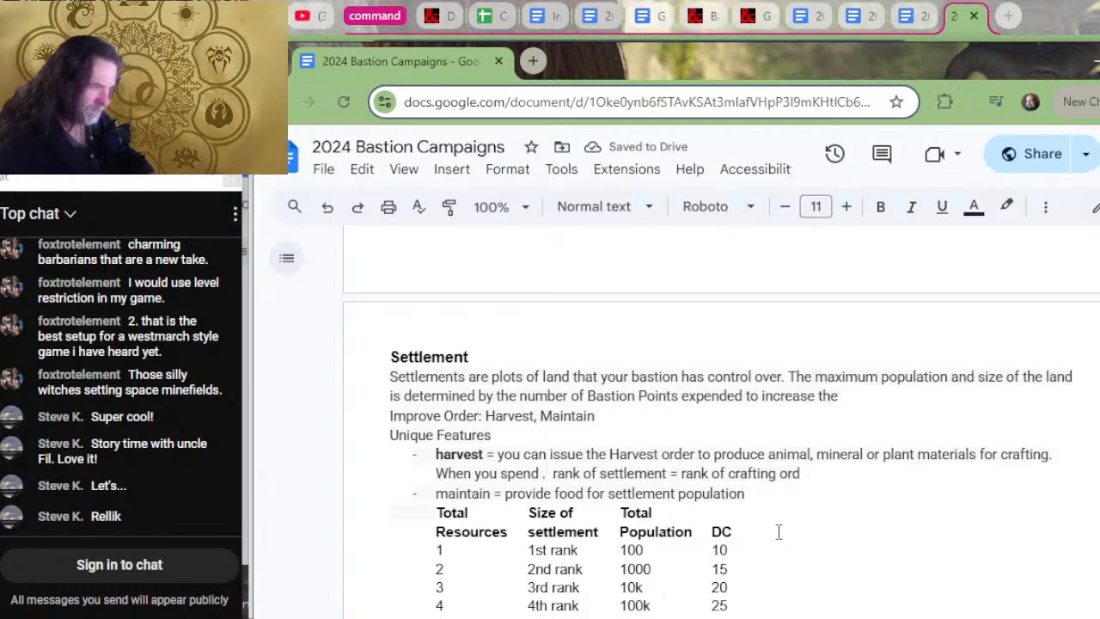
pyautogui.press('BackSpace')
pyautogui.press('BackSpace')
pyautogui.press('BackSpace')
pyautogui.press('BackSpace')
pyautogui.press('BackSpace')
pyautogui.press('BackSpace')
pyautogui.press('BackSpace')
pyautogui.press('BackSpace')
pyautogui.press('BackSpace')
pyautogui.press('BackSpace')
pyautogui.press('BackSpace')
pyautogui.press('BackSpace')
pyautogui.press('BackSpace')
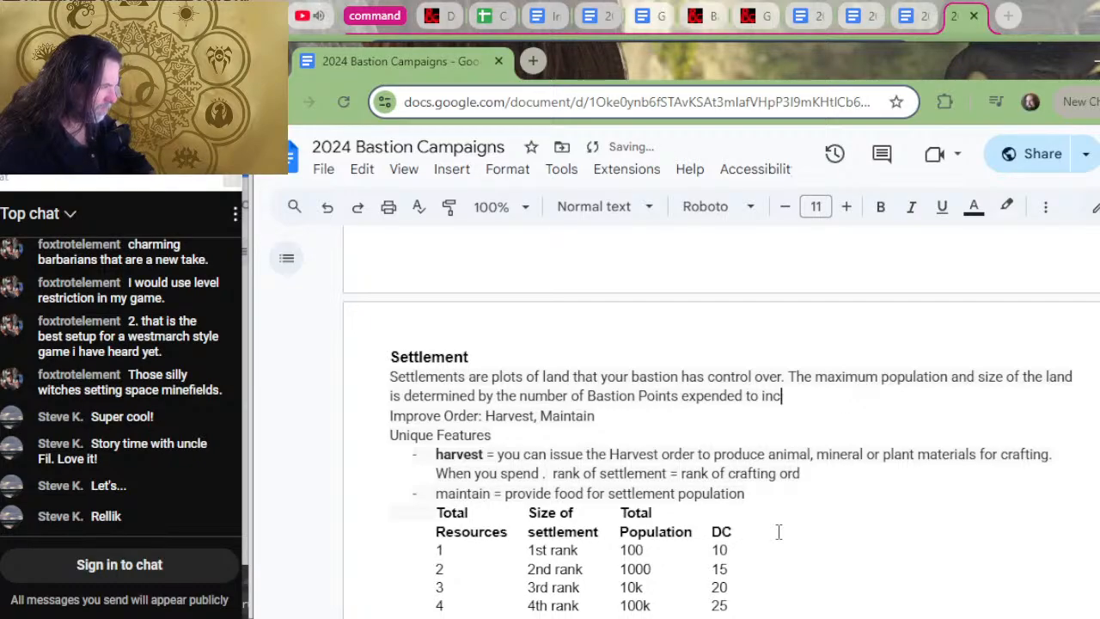
pyautogui.press('BackSpace')
pyautogui.press('BackSpace')
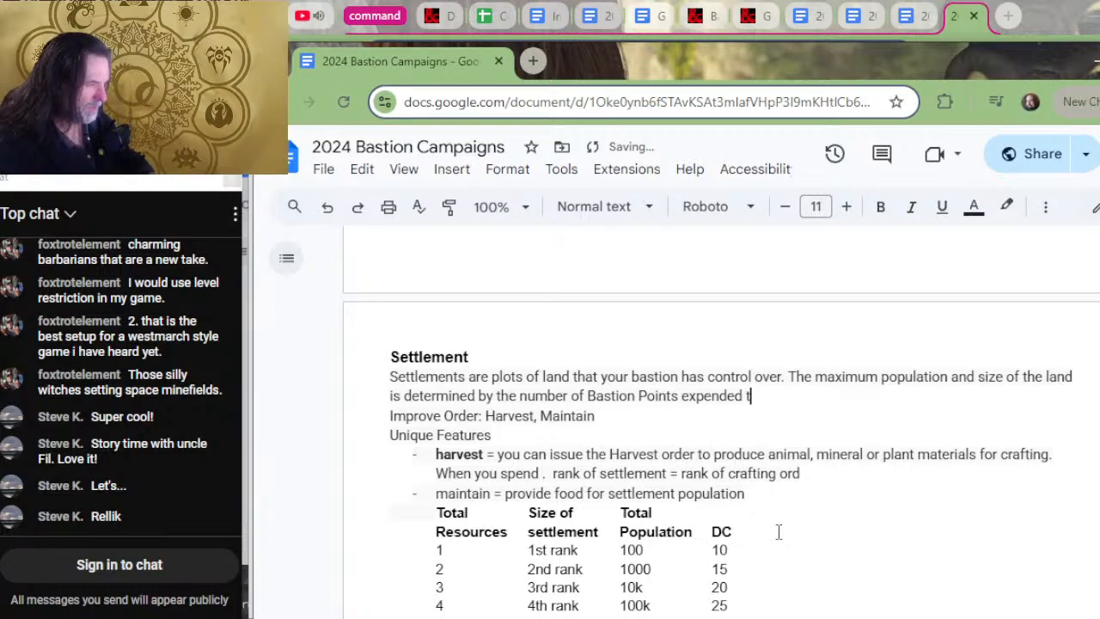
# - Finish the Settlement description's second sentence with "to improve this facility."
pyautogui.write('o improve ')
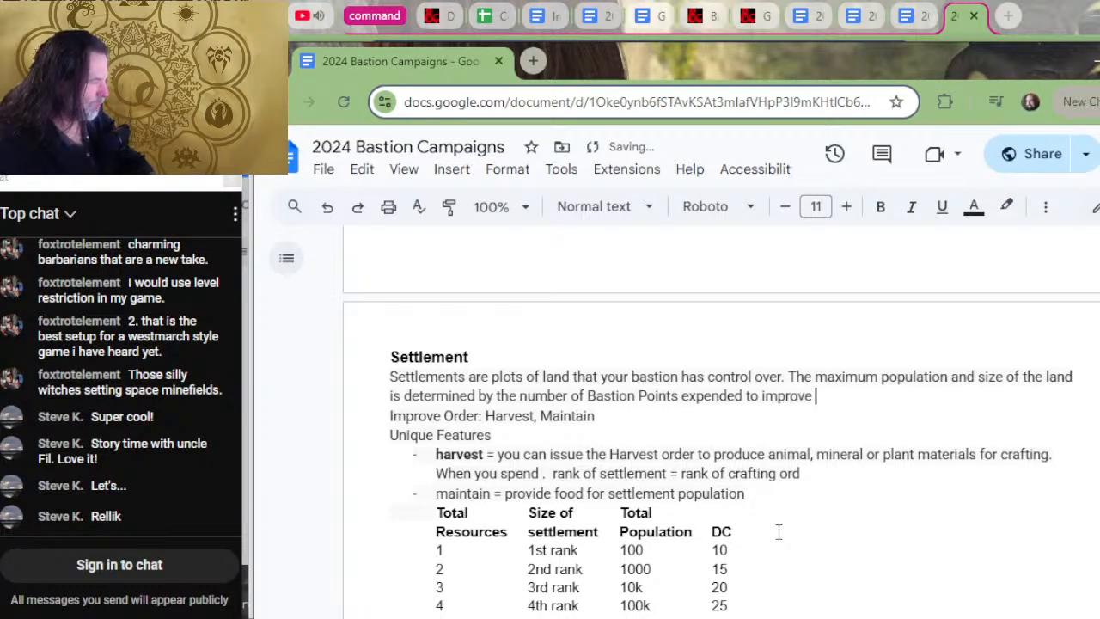
pyautogui.write('this facility.')
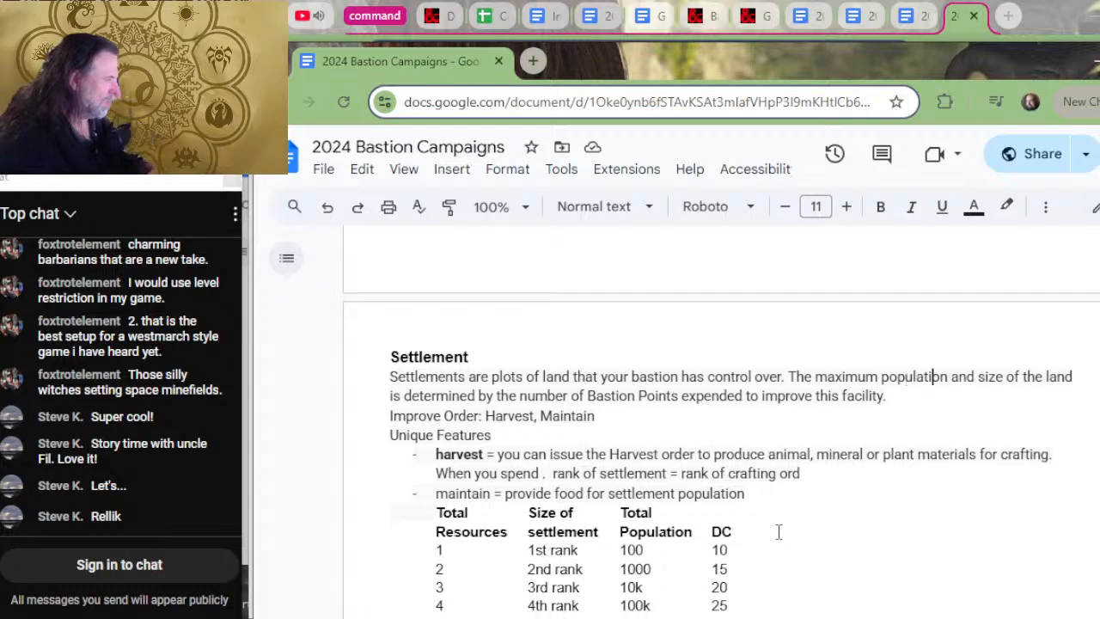
pyautogui.press('Right')
pyautogui.write('that can be s')
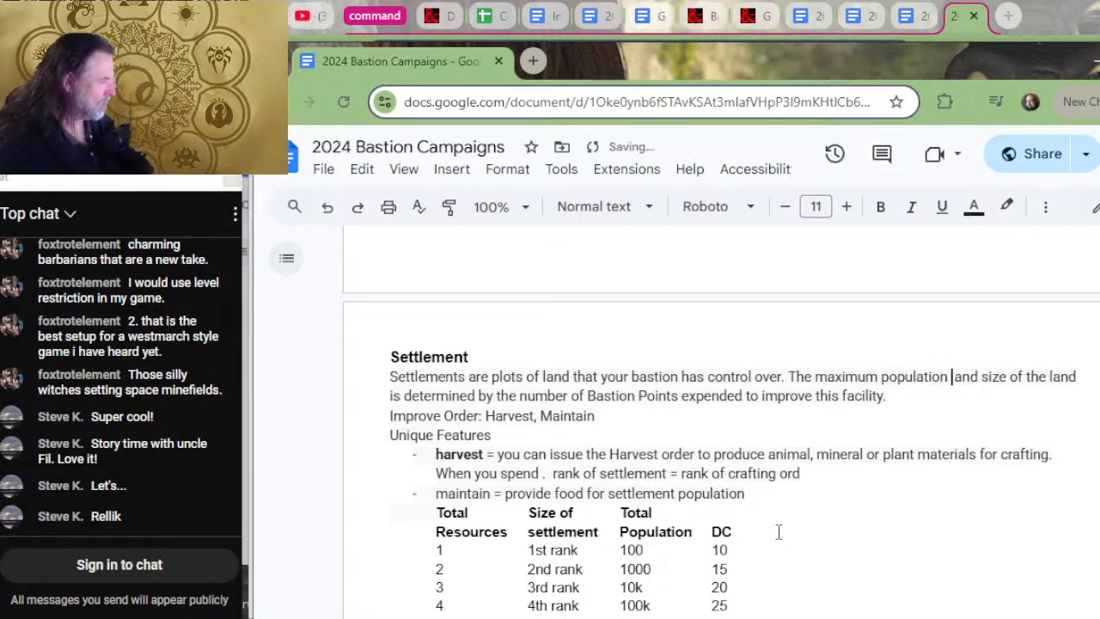
pyautogui.write('upported o')
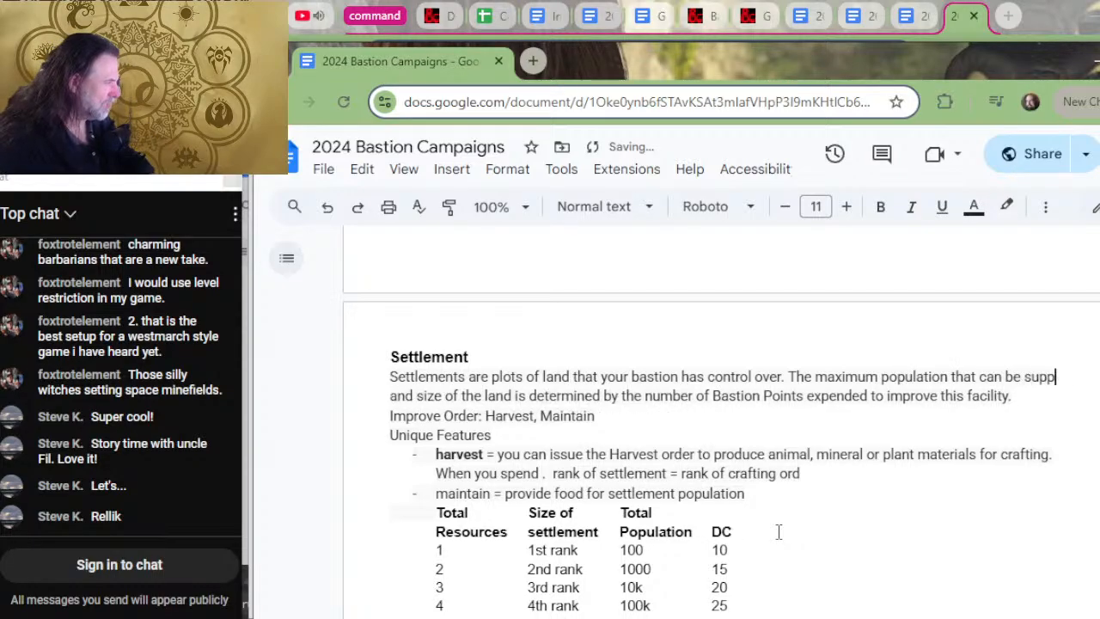
pyautogui.write('n the land')
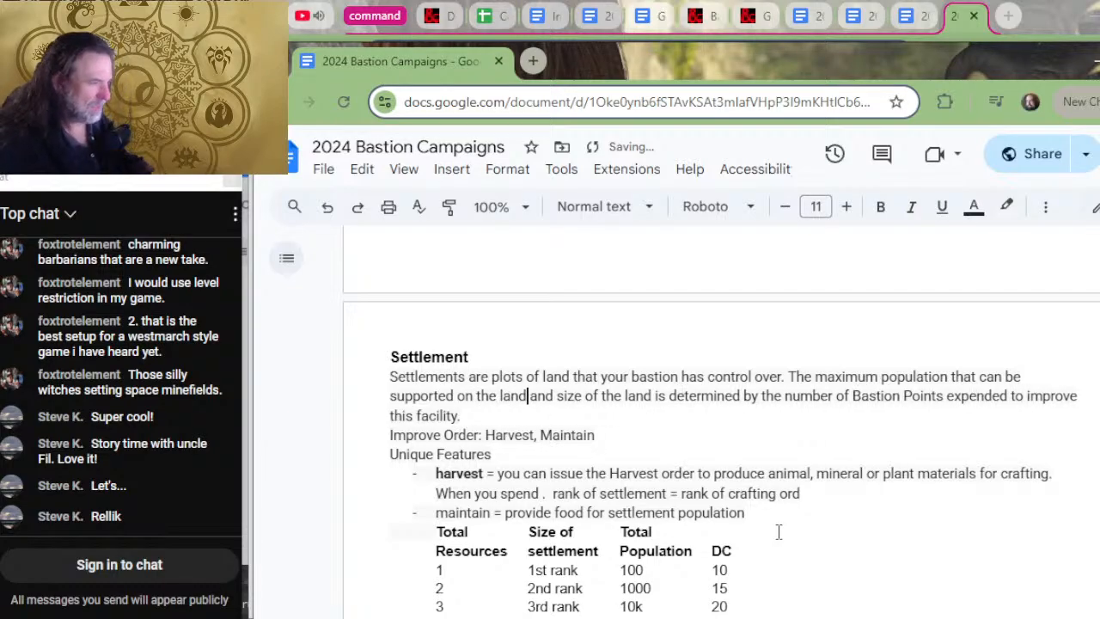
pyautogui.press('BackSpace')
pyautogui.press('BackSpace')
pyautogui.press('BackSpace')
pyautogui.press('BackSpace')
pyautogui.press('BackSpace')
pyautogui.press('BackSpace')
pyautogui.press('BackSpace')
pyautogui.press('BackSpace')
pyautogui.press('BackSpace')
pyautogui.press('BackSpace')
pyautogui.press('BackSpace')
pyautogui.press('BackSpace')
pyautogui.press('BackSpace')
pyautogui.press('BackSpace')
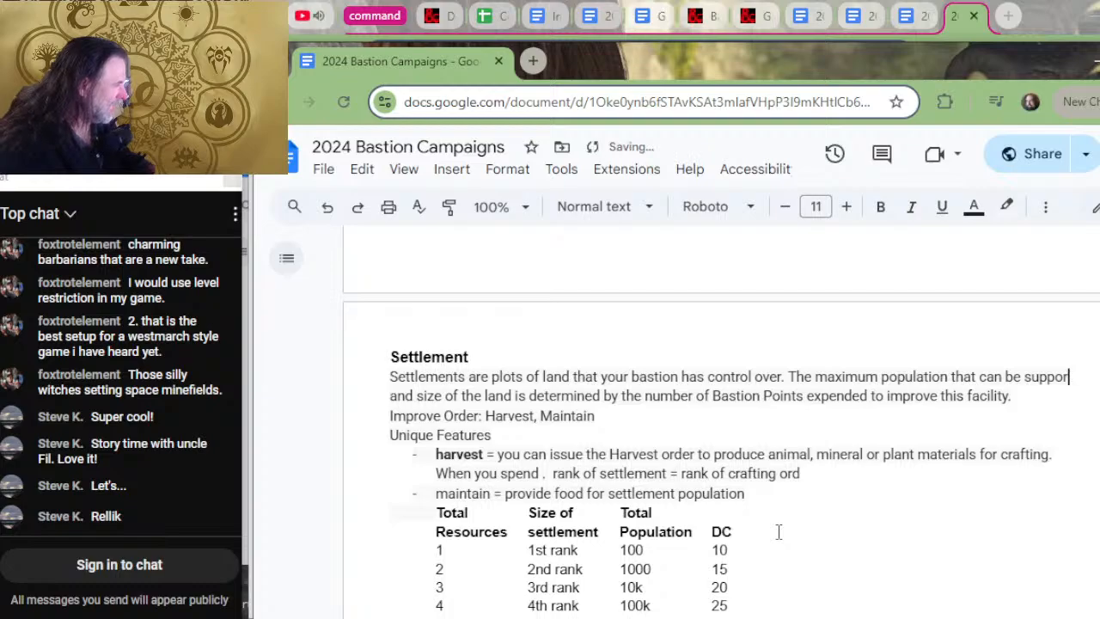
pyautogui.press('BackSpace')
pyautogui.press('BackSpace')
pyautogui.press('BackSpace')
pyautogui.press('BackSpace')
pyautogui.press('BackSpace')
pyautogui.press('BackSpace')
pyautogui.press('BackSpace')
pyautogui.press('BackSpace')
pyautogui.press('BackSpace')
pyautogui.press('BackSpace')
pyautogui.press('BackSpace')
pyautogui.press('BackSpace')
pyautogui.press('BackSpace')
pyautogui.press('BackSpace')
pyautogui.press('BackSpace')
pyautogui.press('BackSpace')
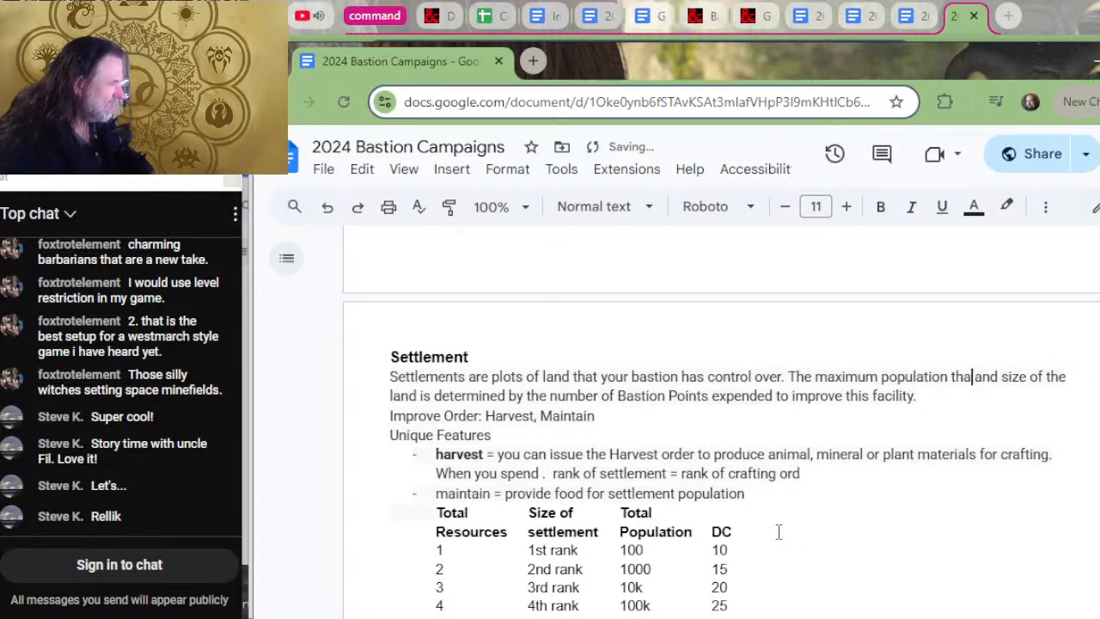
pyautogui.press('BackSpace')
pyautogui.press('BackSpace')
pyautogui.press('BackSpace')
# - Replace "maximum population" with "size of the plot" in the Settlement description's second sentence
pyautogui.press('BackSpace')
pyautogui.press('BackSpace')
pyautogui.press('BackSpace')
pyautogui.press('BackSpace')
pyautogui.press('BackSpace')
pyautogui.press('BackSpace')
pyautogui.press('BackSpace')
pyautogui.press('BackSpace')
pyautogui.press('BackSpace')
pyautogui.press('BackSpace')
pyautogui.press('BackSpace')
pyautogui.press('BackSpace')
pyautogui.press('BackSpace')
pyautogui.press('BackSpace')
pyautogui.press('BackSpace')
pyautogui.press('BackSpace')
pyautogui.press('BackSpace')
pyautogui.write('he size orf t')
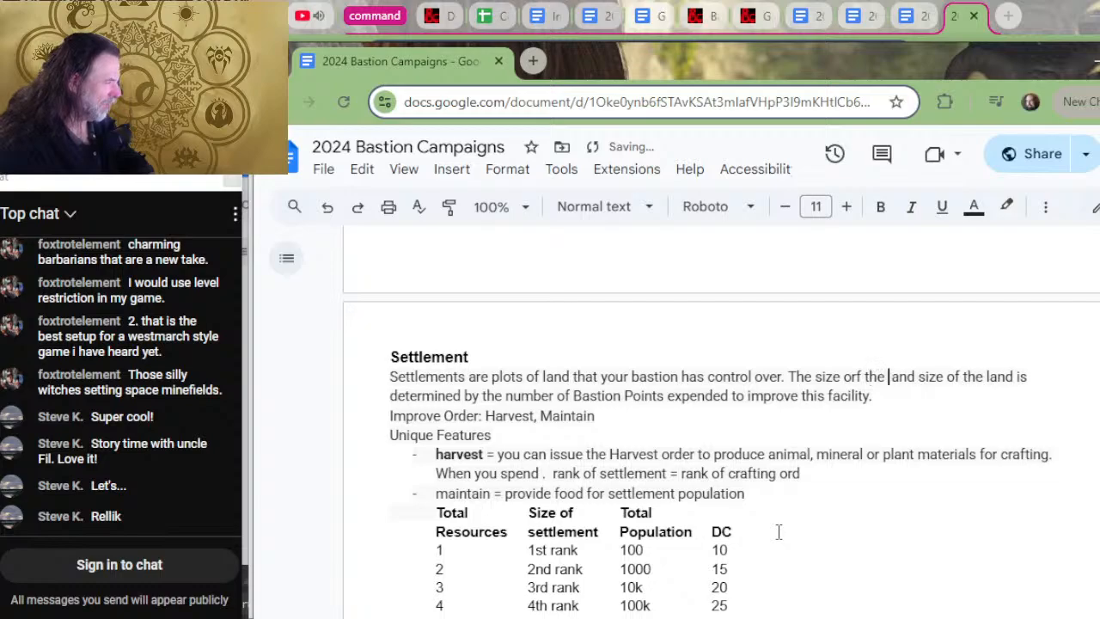
pyautogui.press('BackSpace')
pyautogui.press('BackSpace')
pyautogui.press('BackSpace')
pyautogui.press('BackSpace')
pyautogui.write('f the plot ')
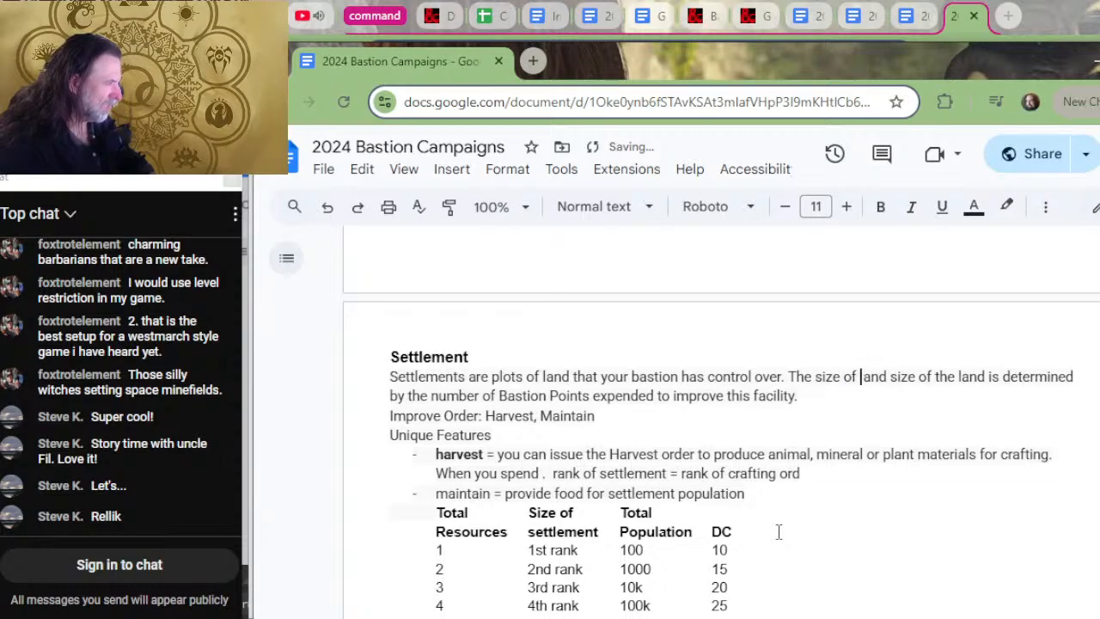
# - Insert "and the maximum number of residents that" after "The size of the plot" in the Settlement description
pyautogui.write('and the ma')
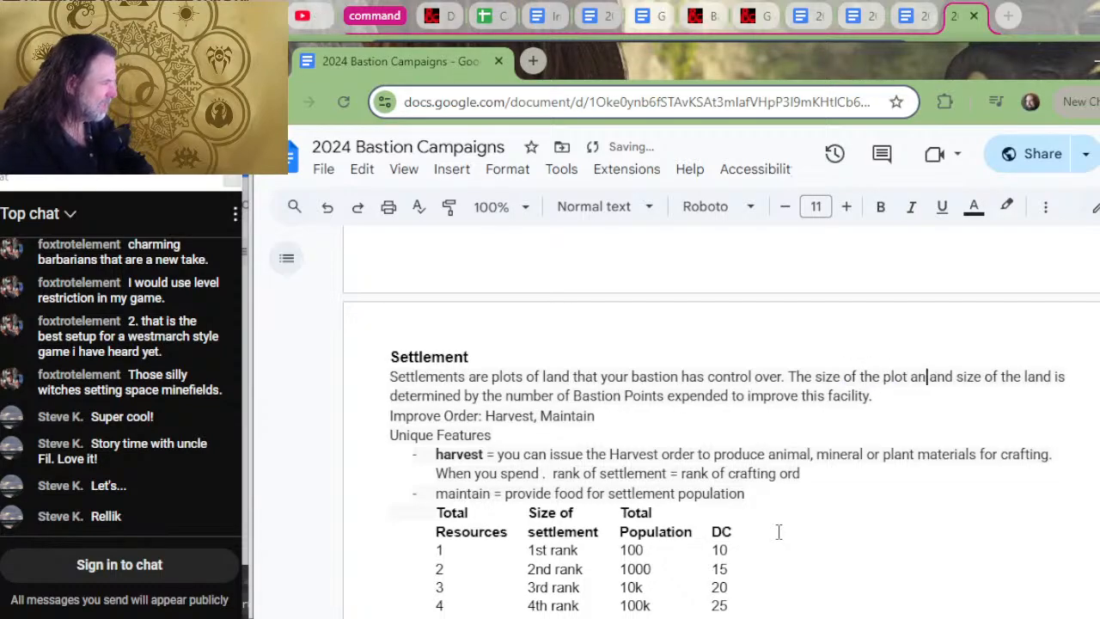
pyautogui.write('ximum numb')
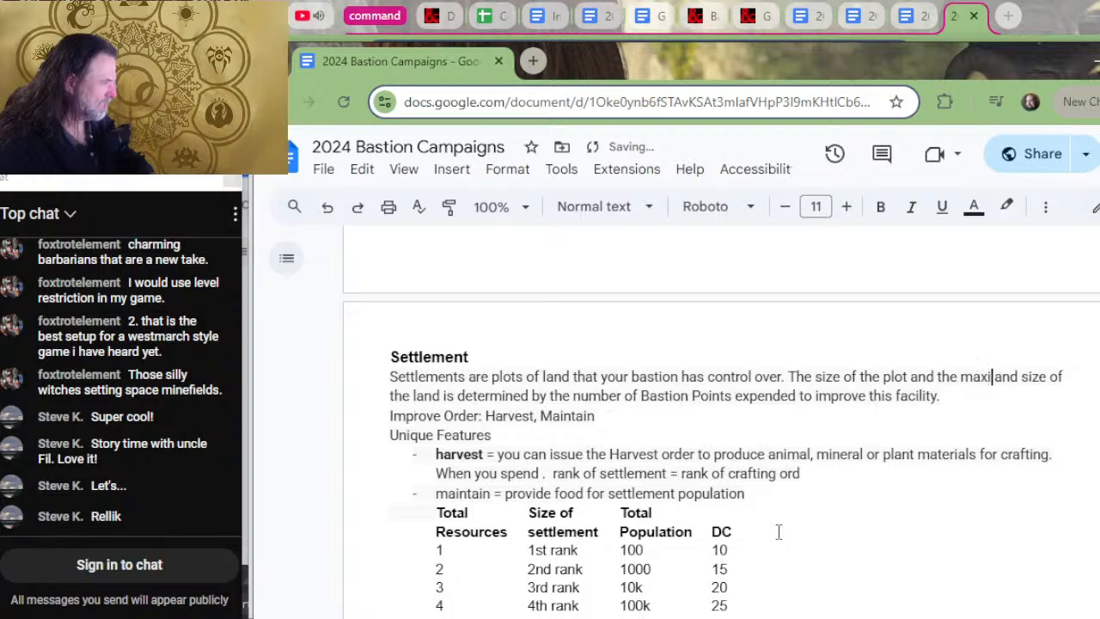
pyautogui.write('er of resid')
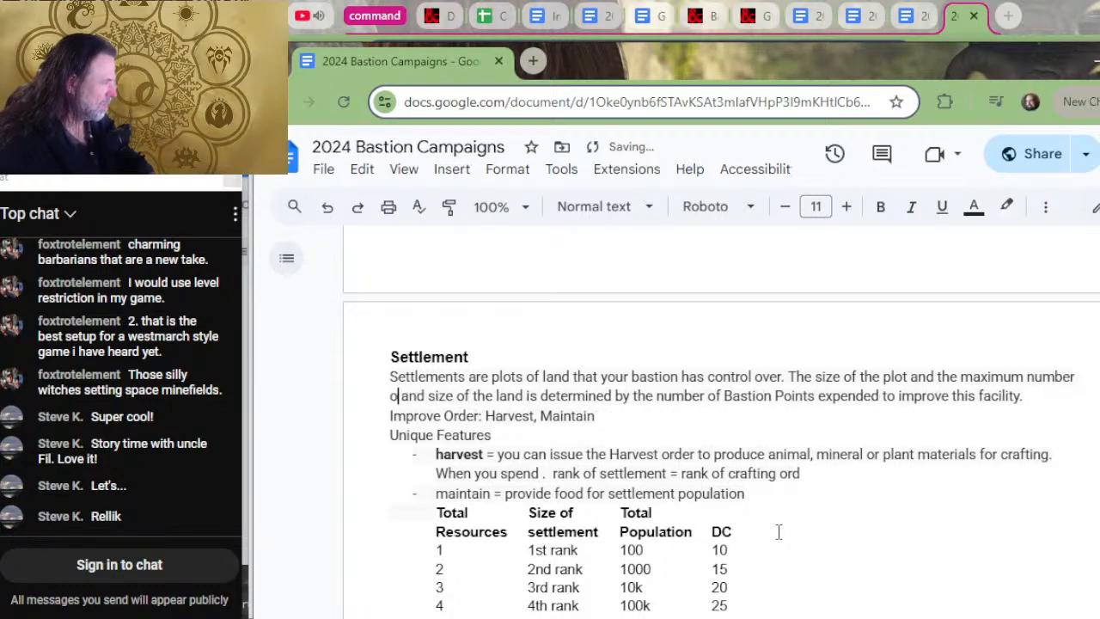
pyautogui.write('ents taht ca')
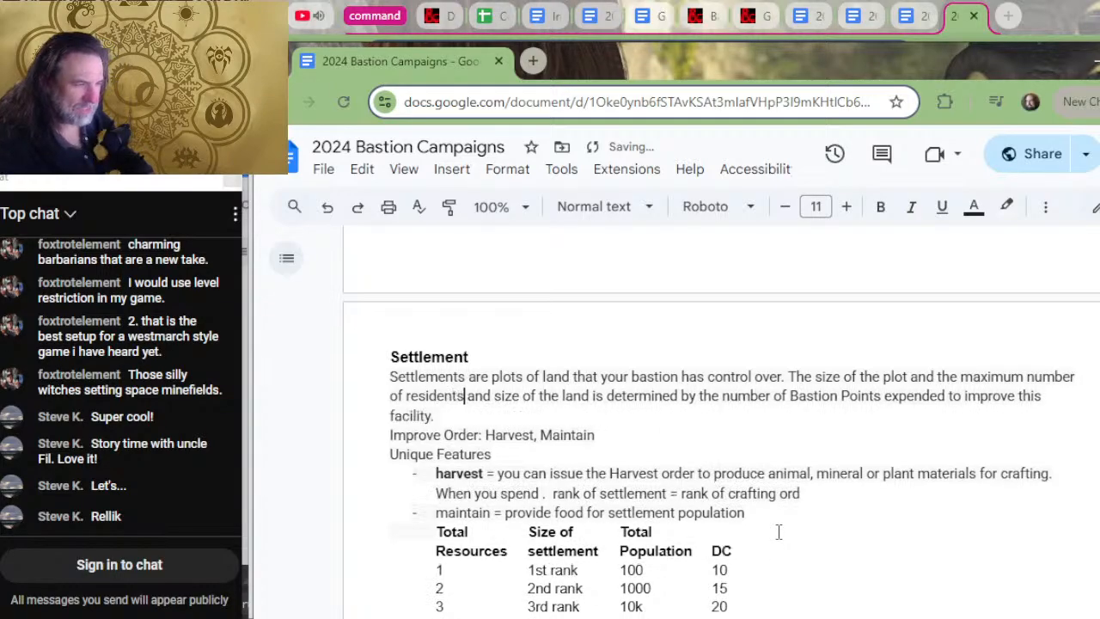
pyautogui.press('BackSpace')
pyautogui.press('BackSpace')
pyautogui.press('BackSpace')
pyautogui.press('BackSpace')
pyautogui.press('BackSpace')
pyautogui.press('BackSpace')
pyautogui.press('BackSpace')
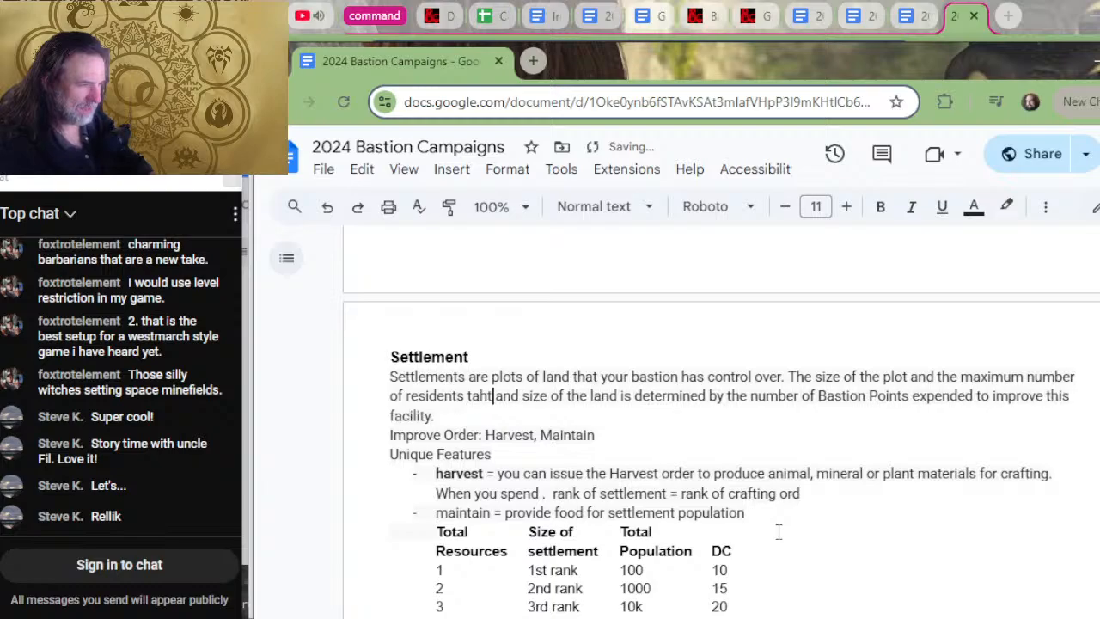
pyautogui.write('that ')
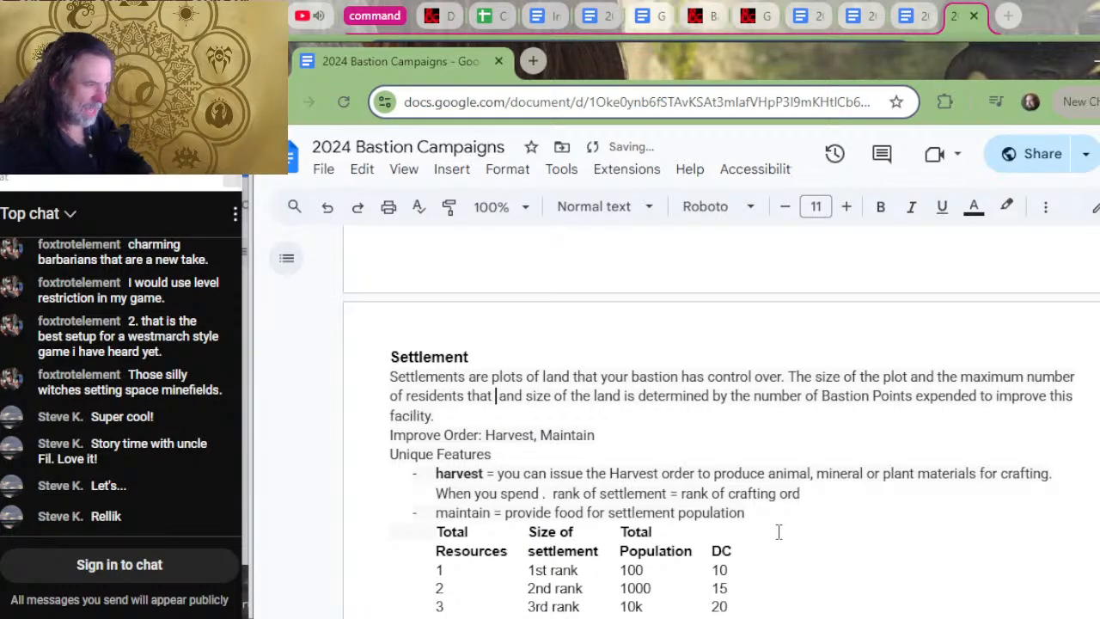
# - Complete the residents clause in the Settlement description with "the land can maintain"
pyautogui.write('the settlel')
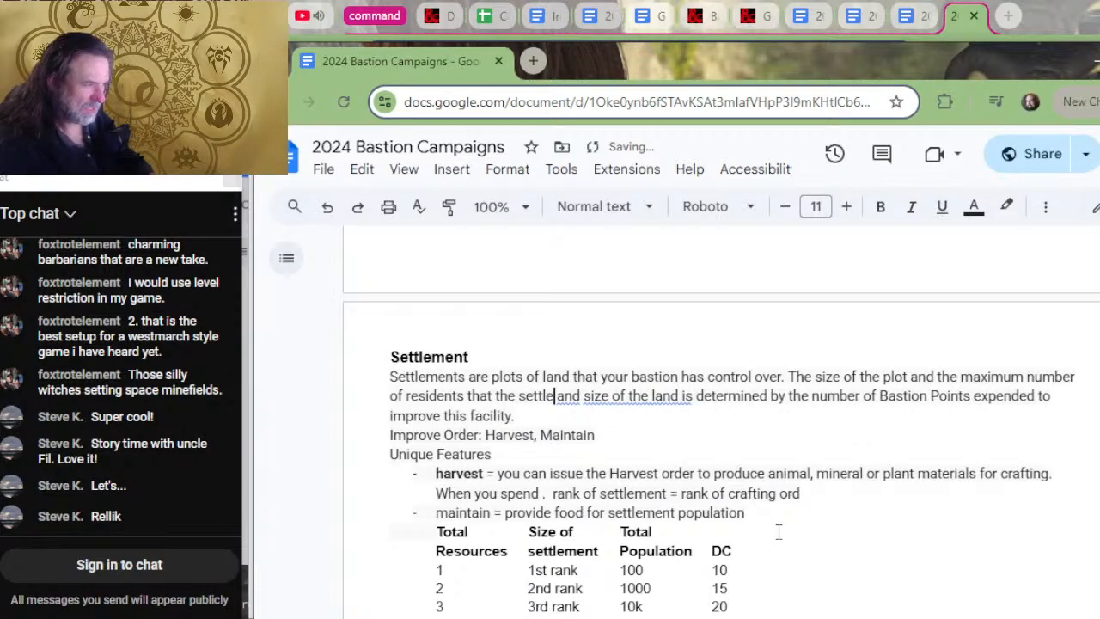
pyautogui.write('ment')
pyautogui.press('BackSpace')
pyautogui.press('BackSpace')
pyautogui.press('BackSpace')
pyautogui.press('BackSpace')
pyautogui.press('BackSpace')
pyautogui.press('BackSpace')
pyautogui.press('BackSpace')
pyautogui.press('BackSpace')
pyautogui.press('BackSpace')
pyautogui.press('BackSpace')
pyautogui.press('BackSpace')
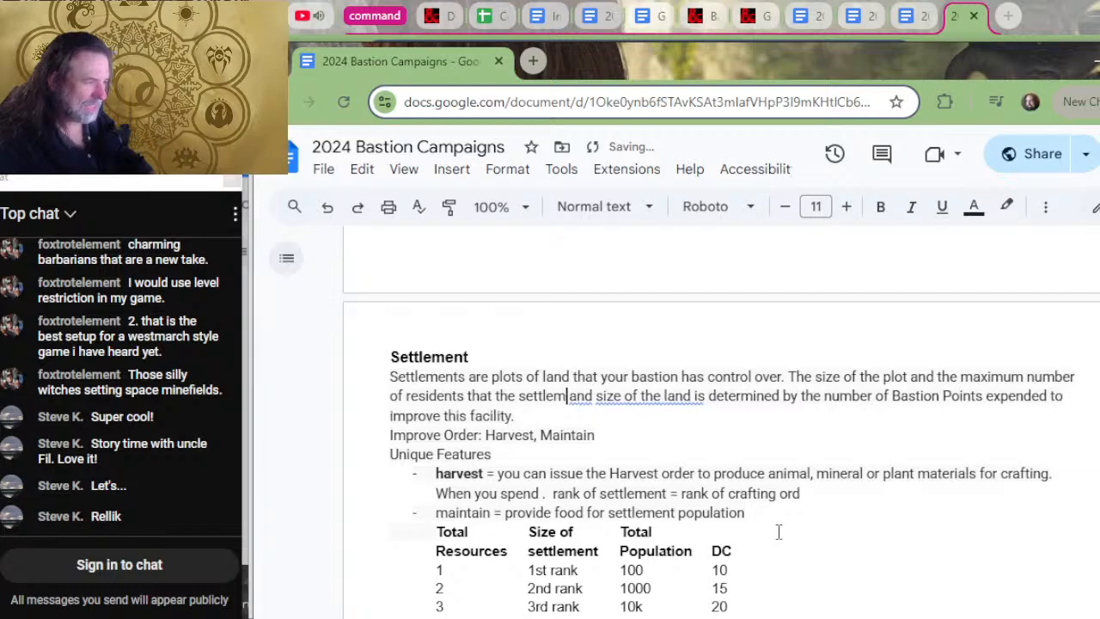
pyautogui.write('land can main')
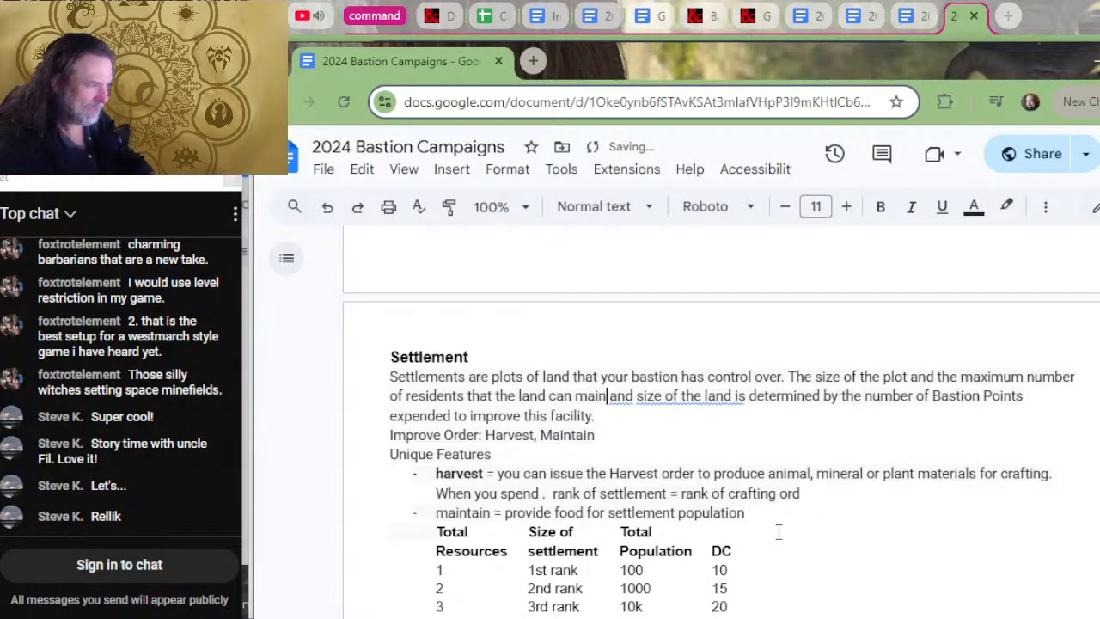
# - Delete the leftover words "and size of the land" before "is determined" in the Settlement description
pyautogui.press('Delete')
pyautogui.press('Delete')
pyautogui.press('Delete')
pyautogui.press('Delete')
pyautogui.press('Delete')
pyautogui.press('Delete')
pyautogui.press('Delete')
pyautogui.press('Delete')
pyautogui.press('Delete')
pyautogui.press('Delete')
pyautogui.press('Delete')
pyautogui.press('Delete')
pyautogui.press('Delete')
pyautogui.press('Delete')
pyautogui.press('Delete')
pyautogui.press('Delete')
pyautogui.press('Delete')
pyautogui.press('Delete')
pyautogui.press('Delete')
pyautogui.press('Delete')
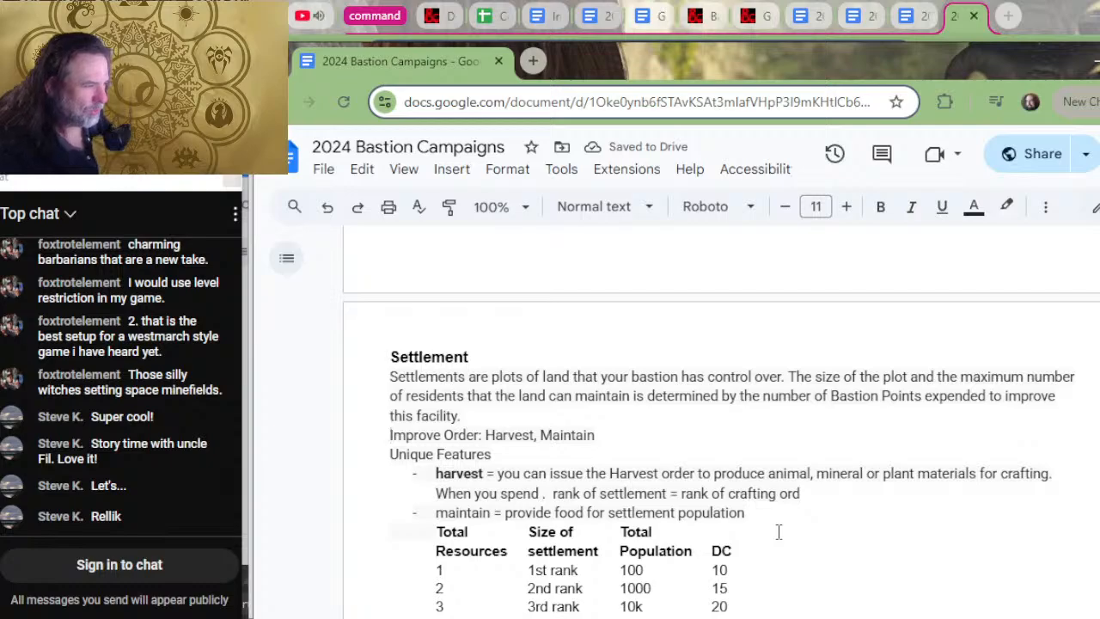
# - Insert "the Maintain order in" before "this facility" at the end of the Settlement description
pyautogui.press('Left')
pyautogui.write('t')
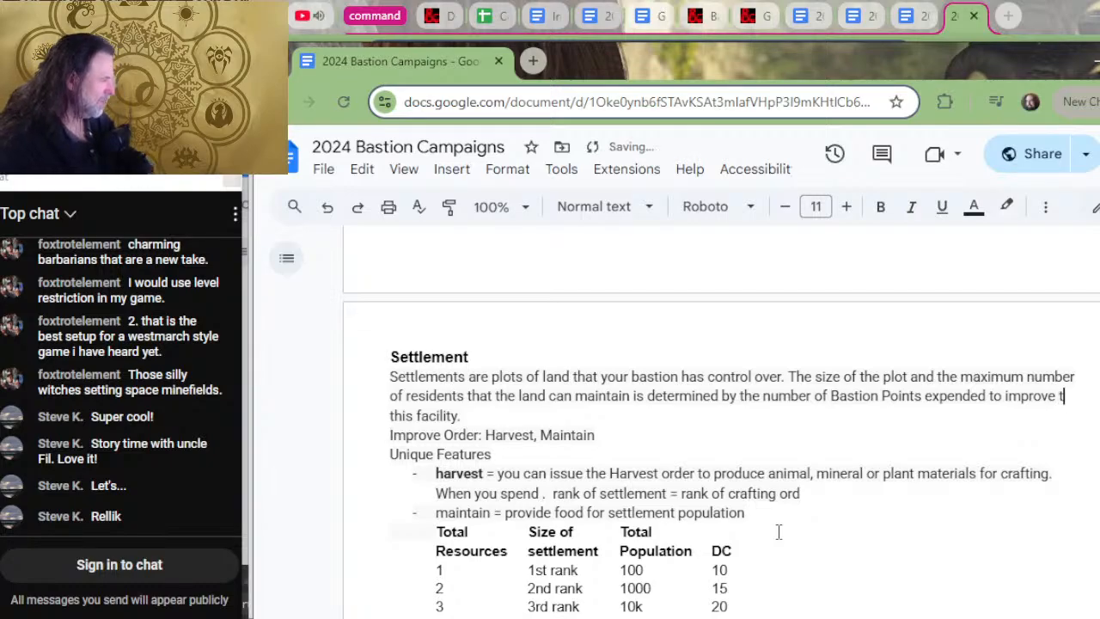
pyautogui.write('he Maintain order')
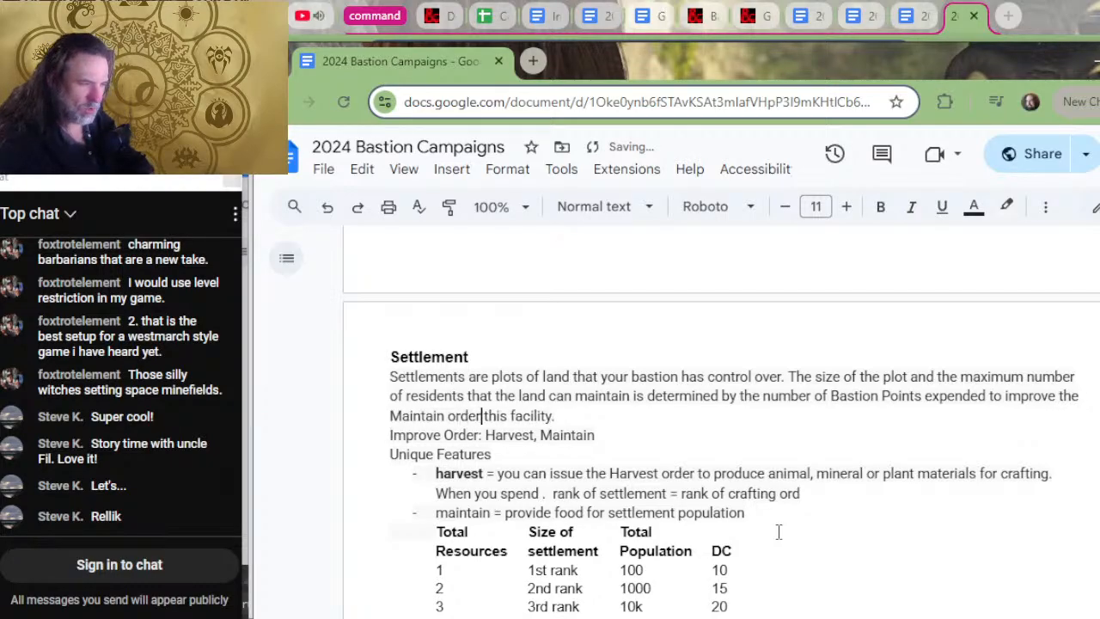
pyautogui.write(' in')
pyautogui.press('Delete')
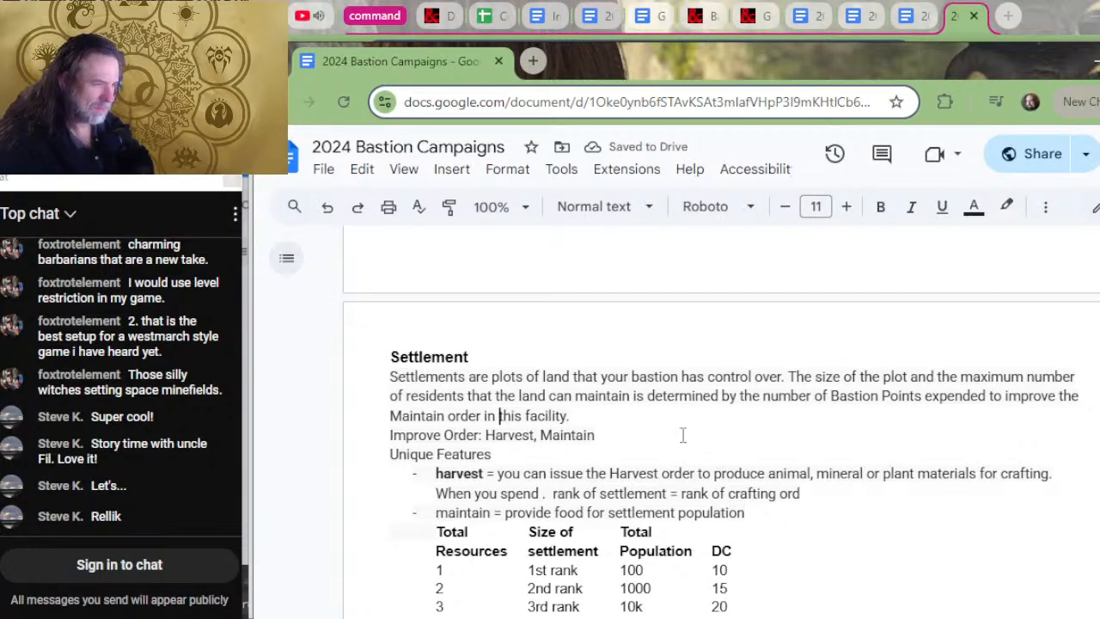
# - Move the "Improve Order: Harvest, Maintain" and "Unique Features" lines directly beneath the Settlement heading, above its description
pyautogui.moveTo(619, 449); pyautogui.dragTo(633, 422)
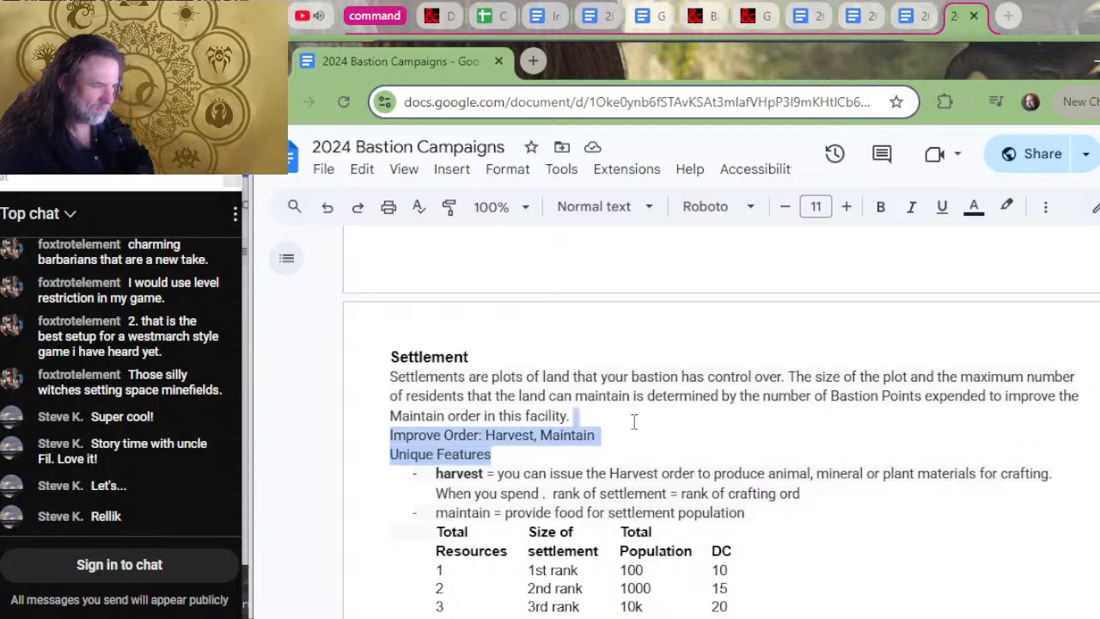
pyautogui.press('Delete')
pyautogui.hotkey('ctrl', 'z')
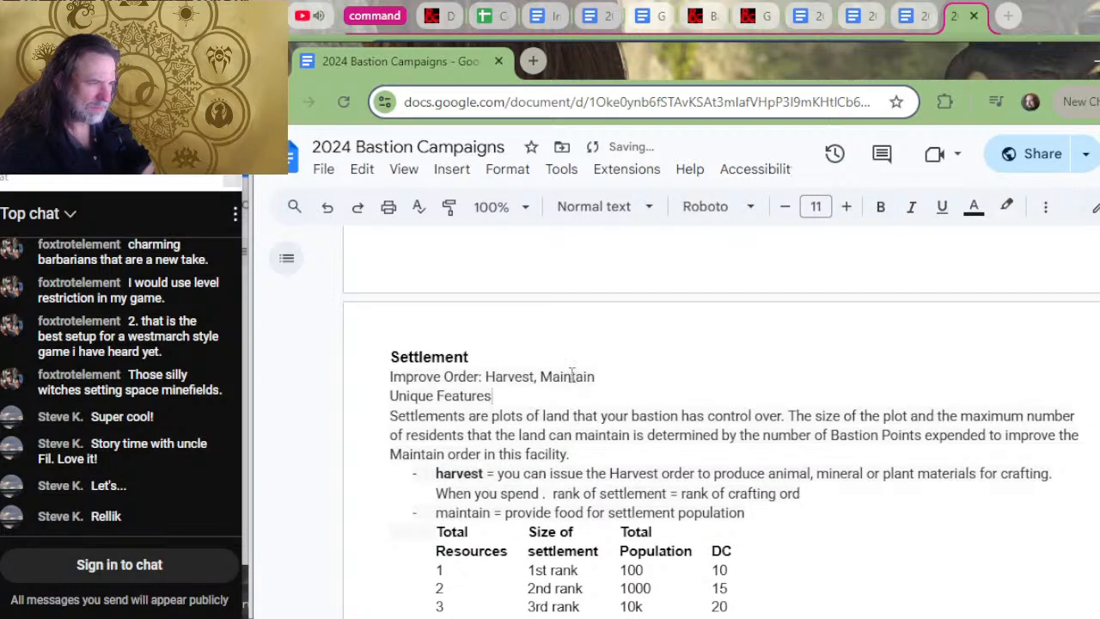
pyautogui.hotkey('ctrl', 'y')
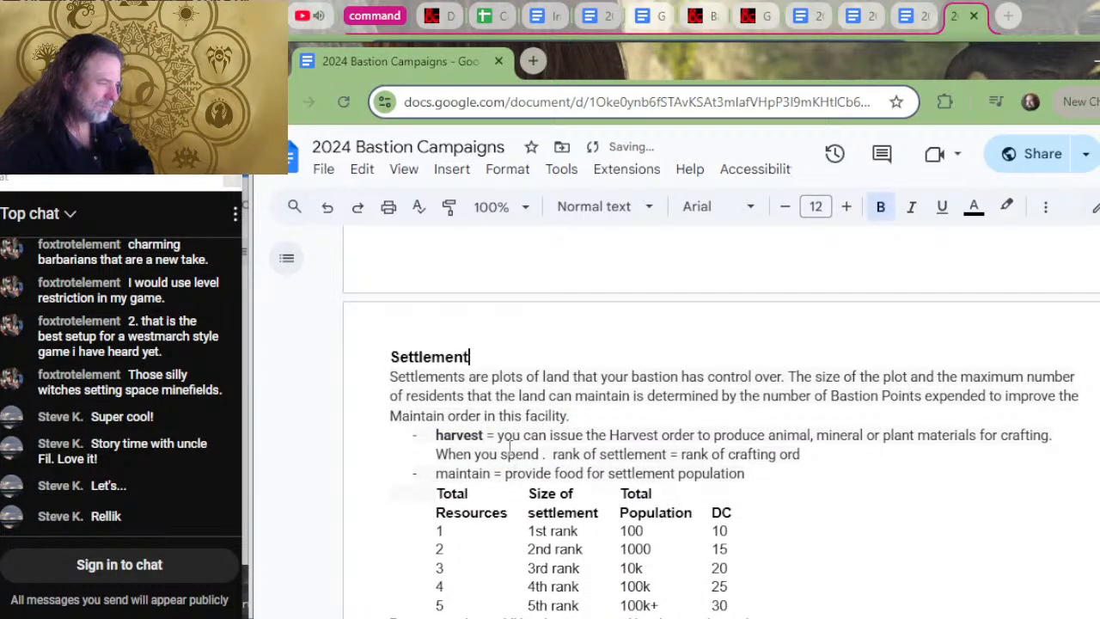
pyautogui.hotkey('ctrl', 'z')
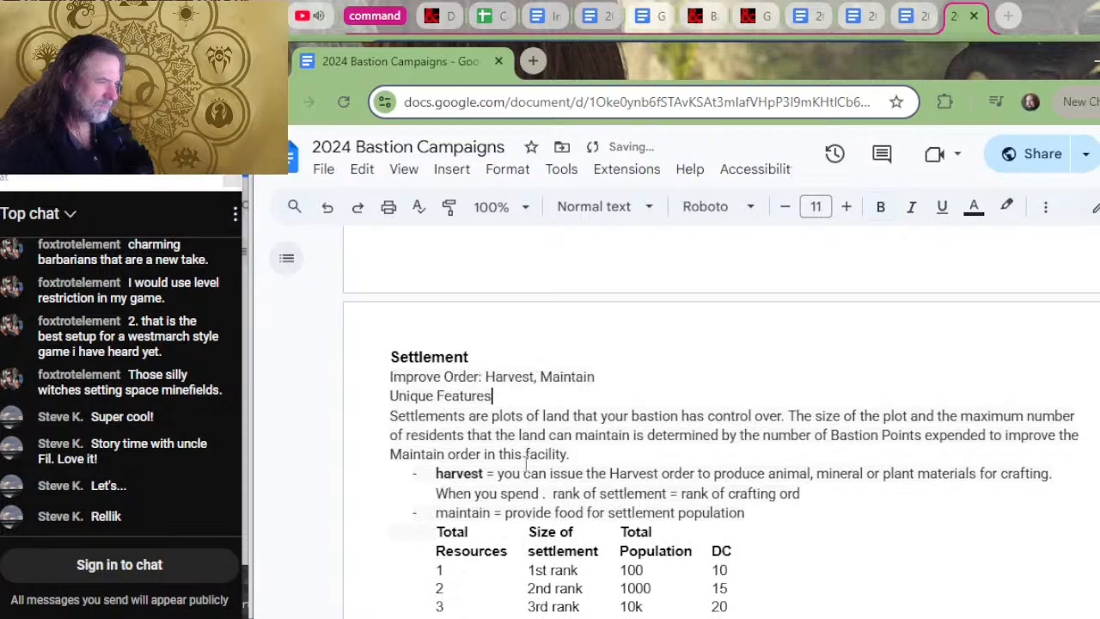
pyautogui.scroll(-2, 611, 439)
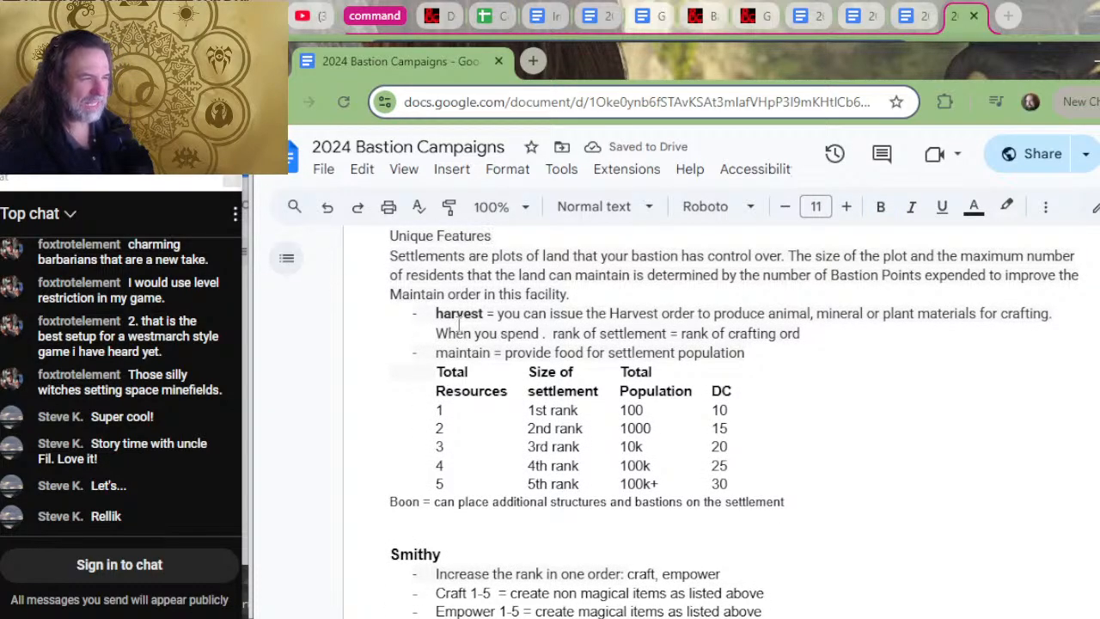
# - Delete the line "Boon = can place additional structures and bastions on the settlement" beneath the Settlement table
pyautogui.moveTo(762, 484); pyautogui.dragTo(771, 464)
pyautogui.click(770, 464)
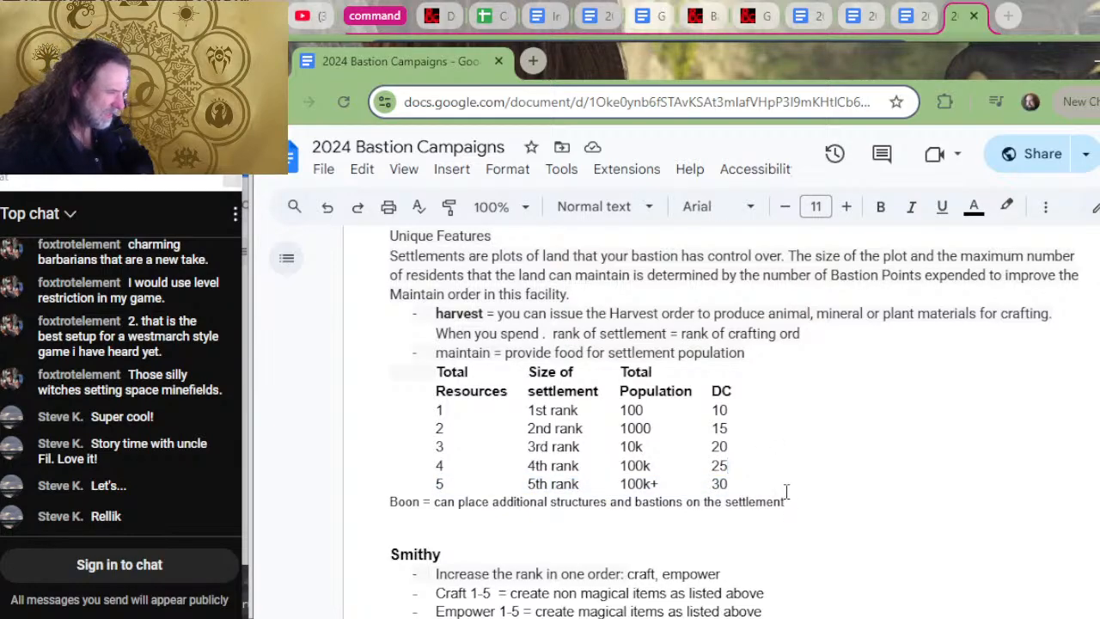
pyautogui.hotkey('shift', 'Home')
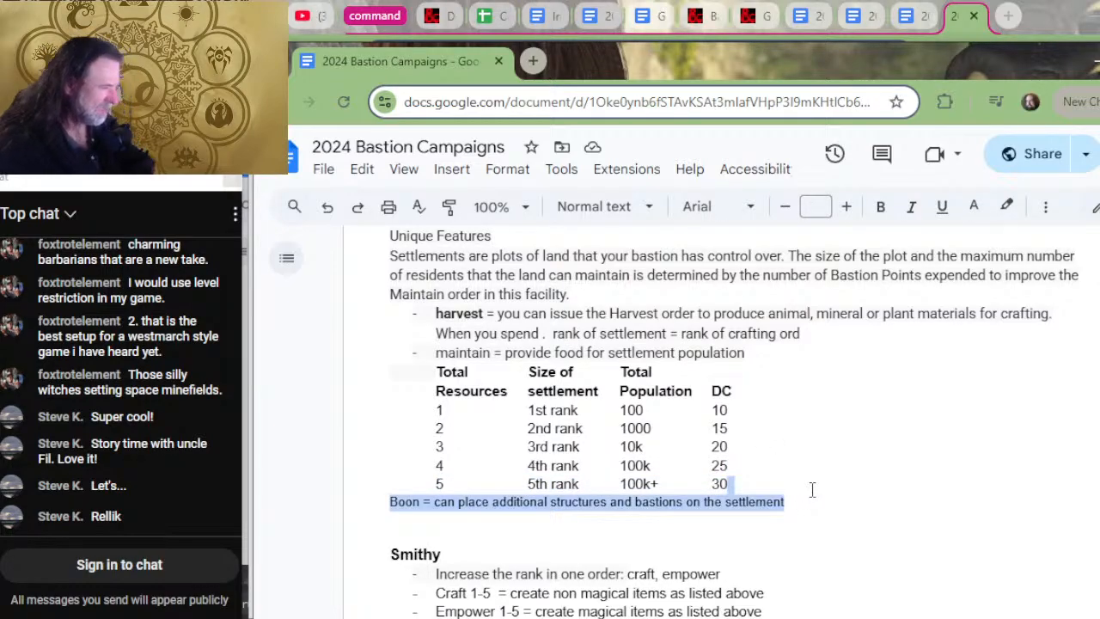
pyautogui.press('BackSpace')
pyautogui.press('BackSpace')
# - Move the maintain bullet and its settlement size table above the harvest bullet in the Settlement section
pyautogui.moveTo(808, 481); pyautogui.dragTo(838, 336)
pyautogui.press('BackSpace')
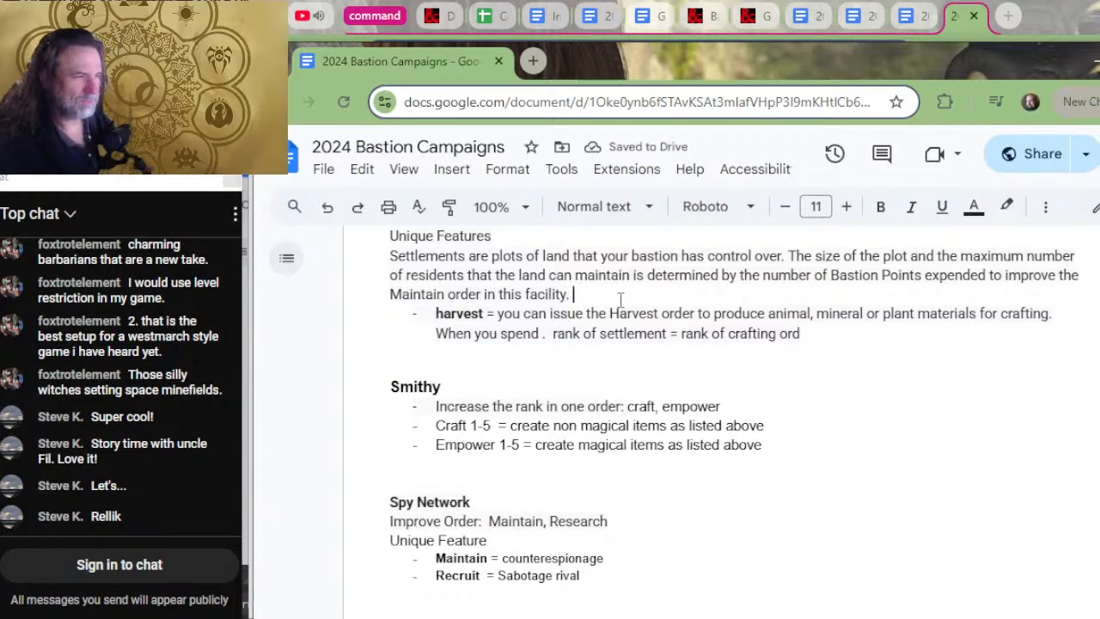
pyautogui.write('maintain = provide food for settlement population Total Resources\tSize of settlement\tTotal Population\tDC 1\t1st rank\t100\t10 2\t2nd rank\t1000\t15 3\t3rd rank\t10k\t20 4\t4th rank\t100k\t25 5\t5th rank\t100k+\t30')
pyautogui.press('Right')
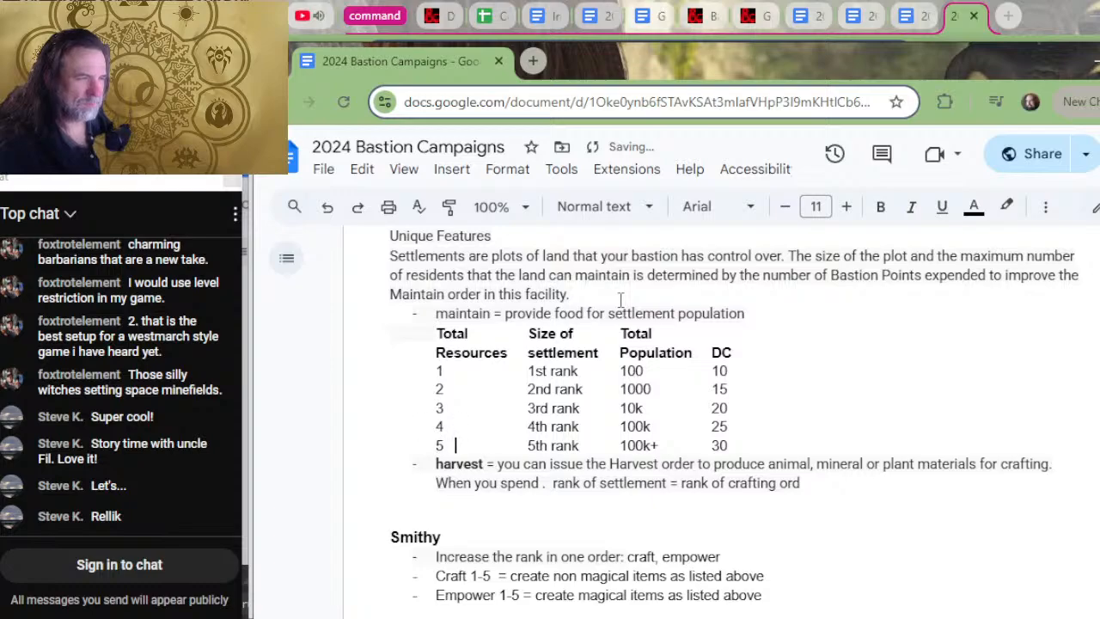
# - Make the word "maintain" at the start of the first Settlement bullet bold
pyautogui.press('Up')
pyautogui.press('Up')
pyautogui.press('Up')
pyautogui.press('Up')
pyautogui.press('Up')
pyautogui.press('Up')
pyautogui.press('Up')
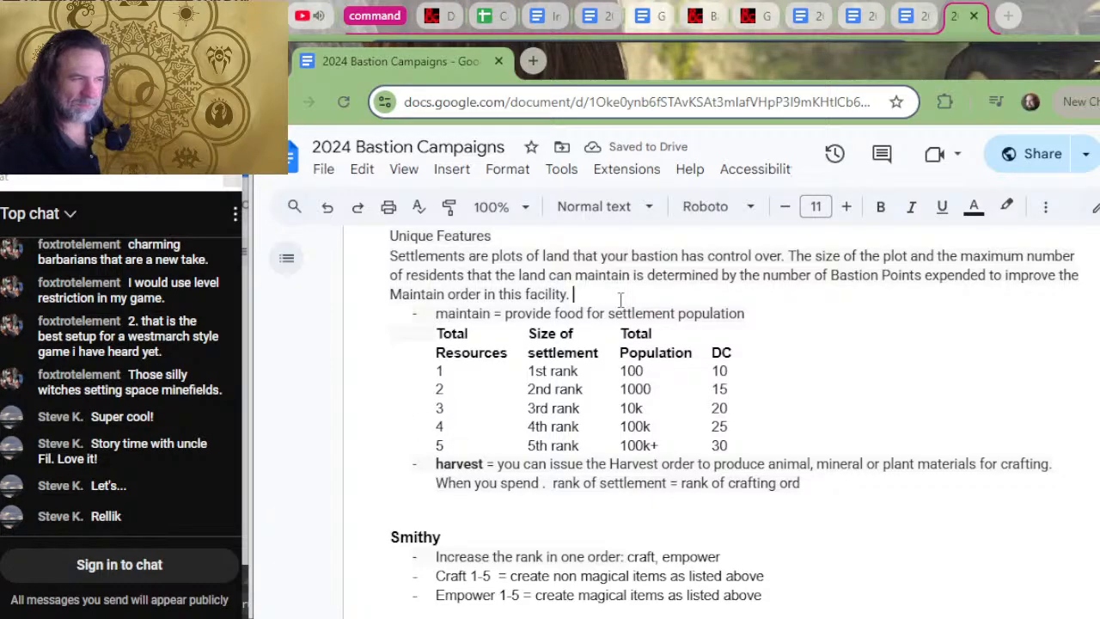
pyautogui.hotkey('shift', 'Right')
pyautogui.hotkey('shift', 'Right')
pyautogui.hotkey('shift', 'Right')
pyautogui.hotkey('shift', 'Right')
pyautogui.hotkey('shift', 'Right')
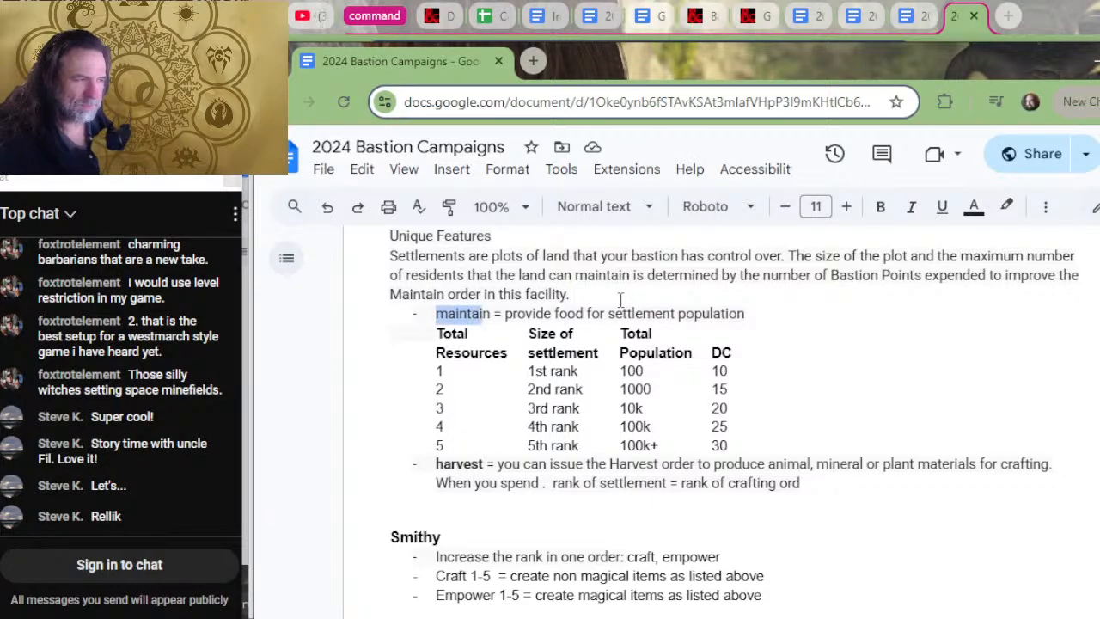
pyautogui.hotkey('ctrl', 'b')
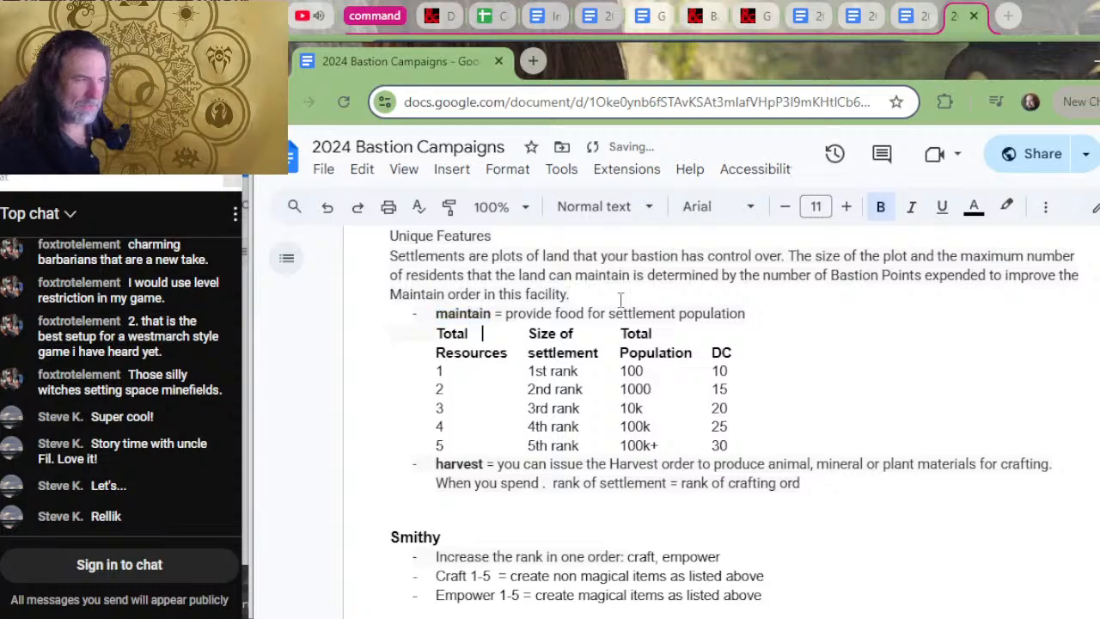
# - Insert "size and max population" directly after the equals sign in the Settlement maintain bullet
pyautogui.press('Right')
pyautogui.press('Right')
pyautogui.press('Right')
pyautogui.press('Right')
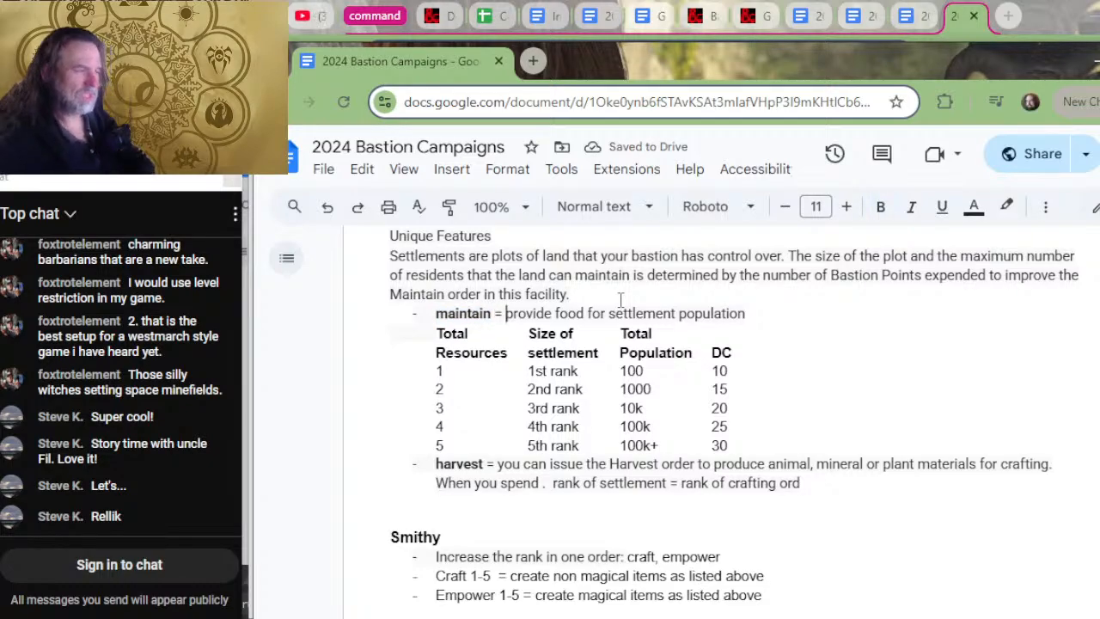
pyautogui.write('si')
pyautogui.write('ze and ')
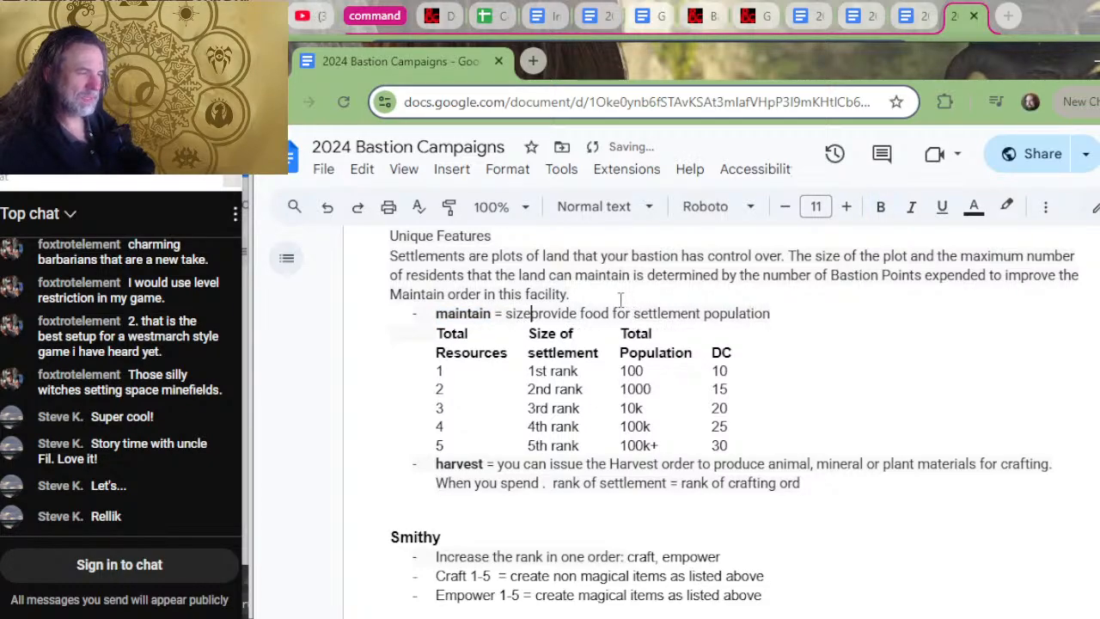
pyautogui.write('max popu')
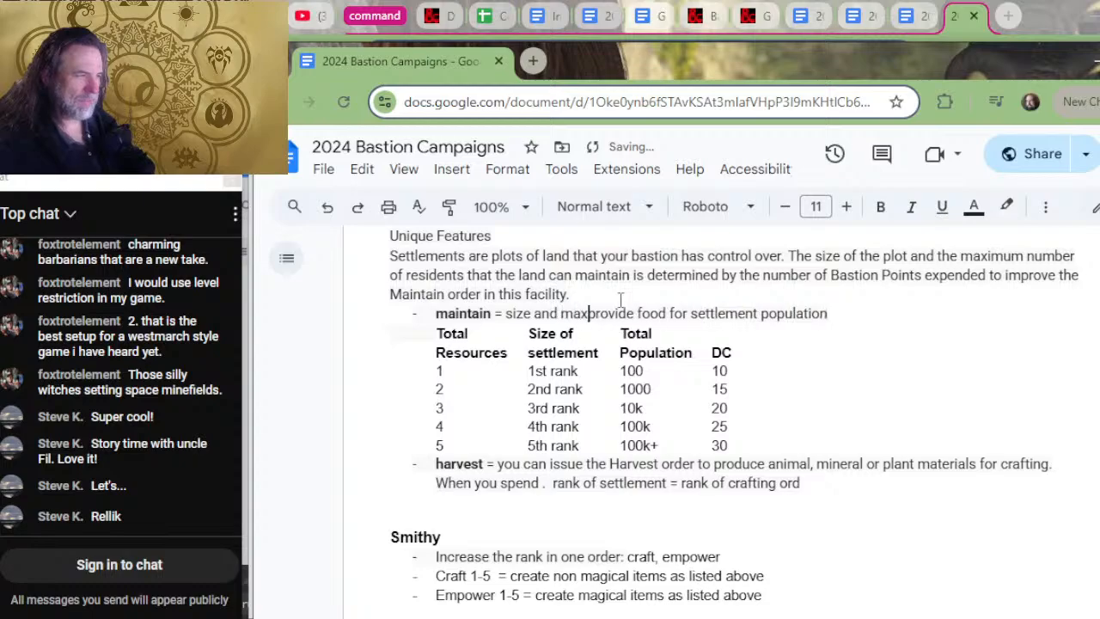
pyautogui.write('lation ')
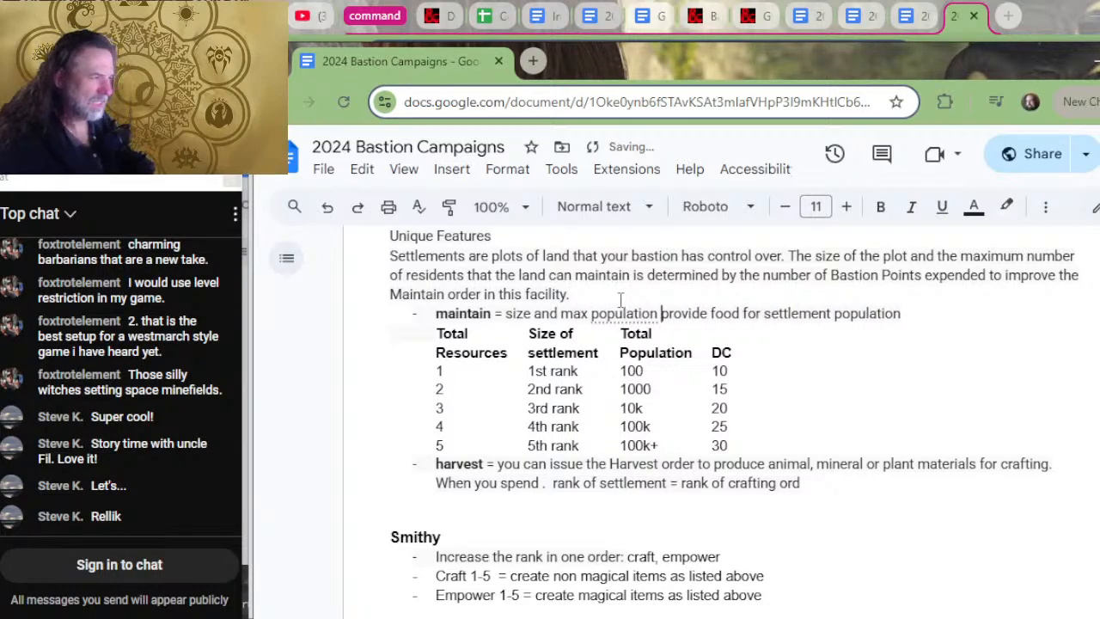
# - Continue the maintain bullet's new wording with "is determined by the number of bastion points expended"
pyautogui.write('is de')
pyautogui.write('termined by the n')
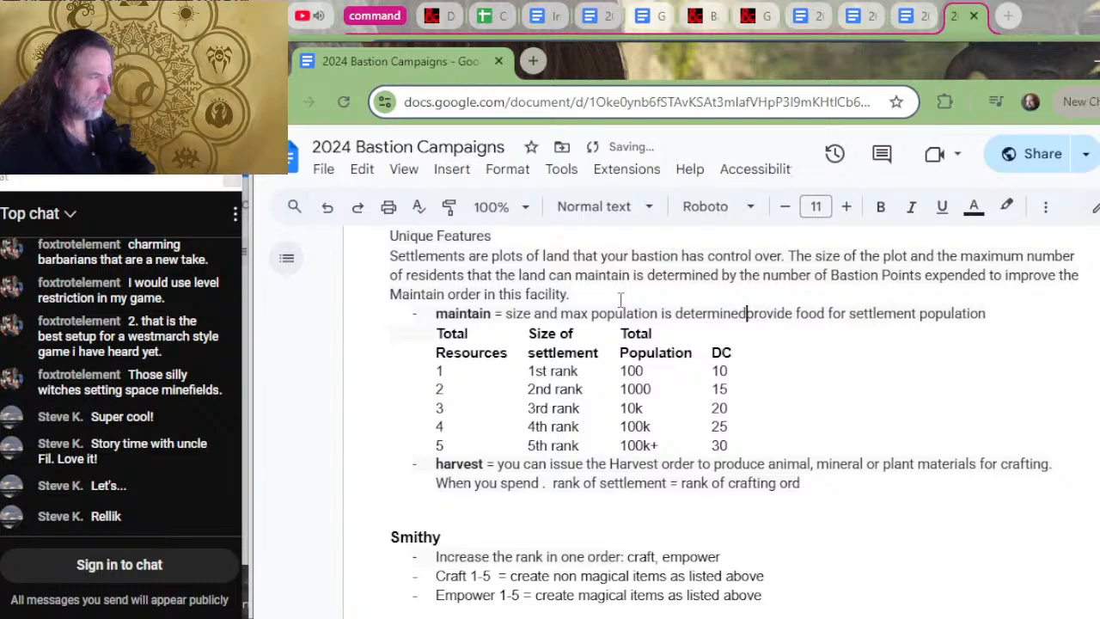
pyautogui.write('umber orf')
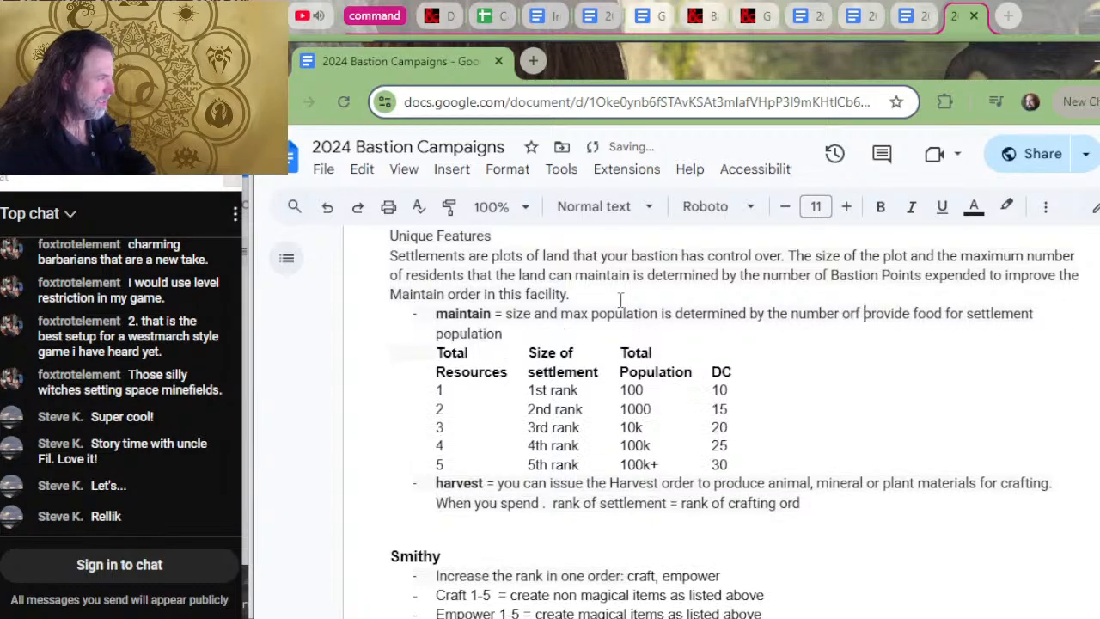
pyautogui.press('BackSpace')
pyautogui.press('BackSpace')
pyautogui.press('BackSpace')
pyautogui.write('f bastion p')
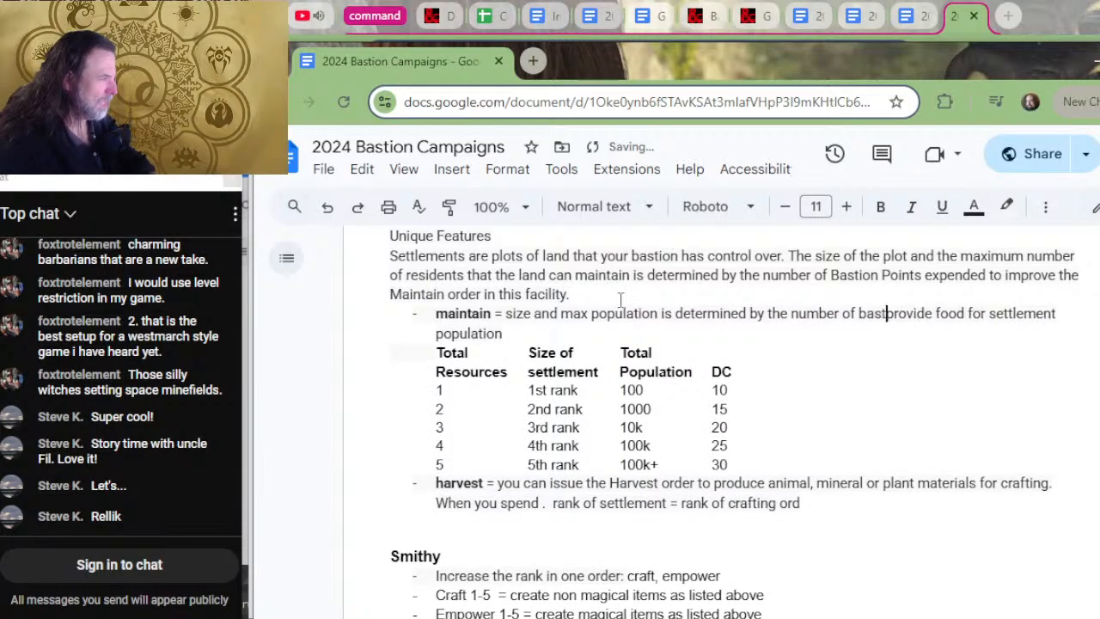
pyautogui.write('oints e')
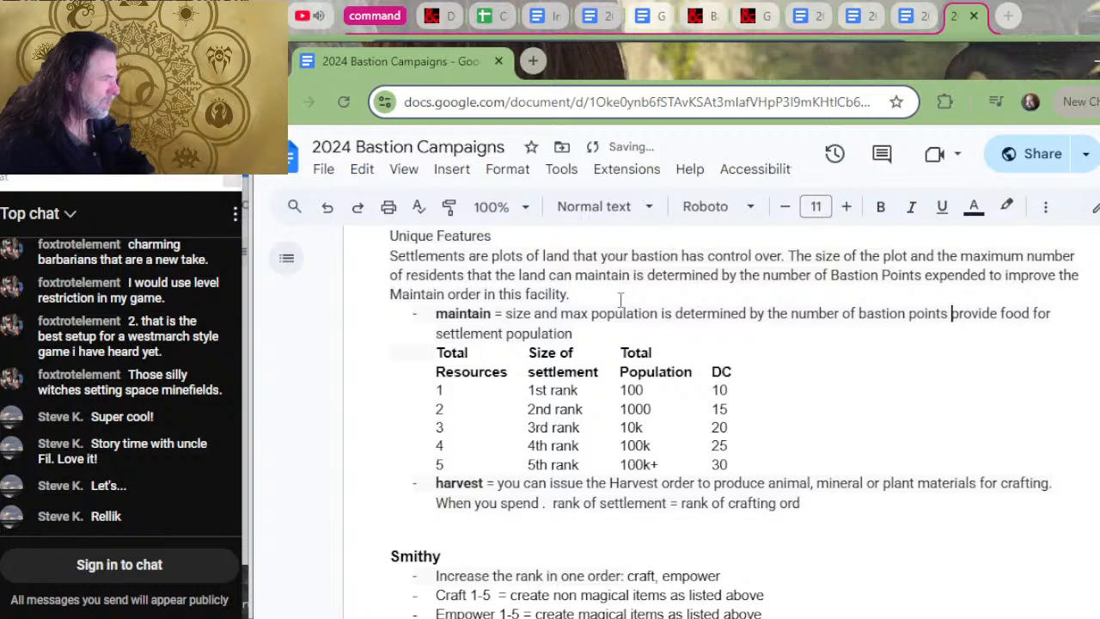
pyautogui.write('xpended')
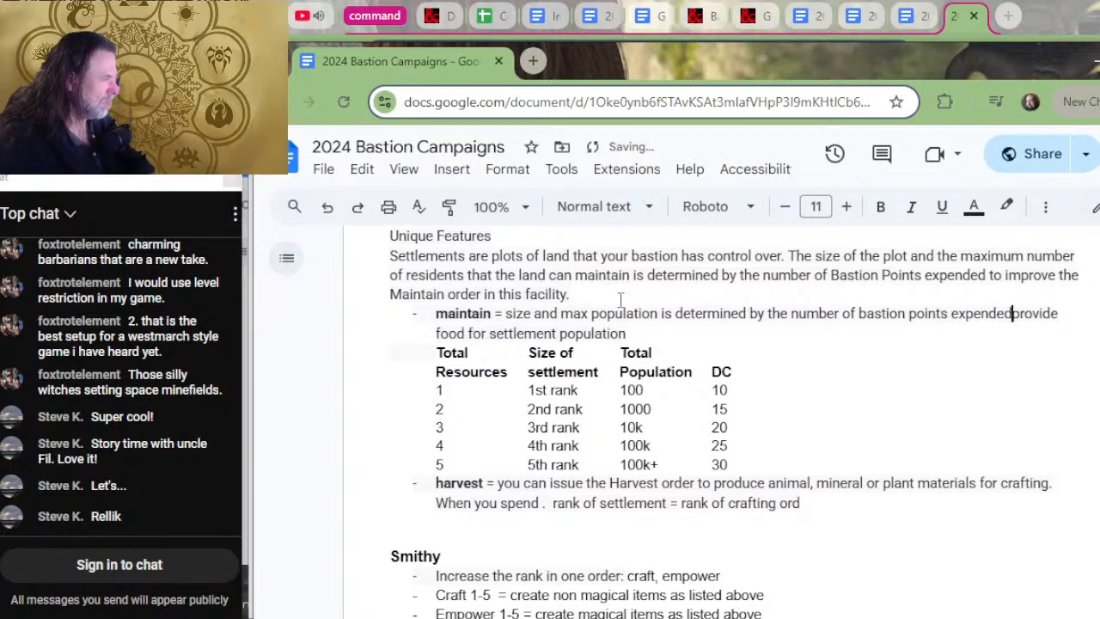
# - Delete "provide food for settlement population" and the "is determined by" clause, trimming the maintain bullet back to "size and max population"
pyautogui.hotkey('ctrl', 'shift', 'Down')
pyautogui.press('Delete')
pyautogui.press('BackSpace')
pyautogui.press('BackSpace')
pyautogui.press('BackSpace')
pyautogui.press('BackSpace')
pyautogui.press('BackSpace')
pyautogui.press('BackSpace')
pyautogui.press('BackSpace')
pyautogui.press('BackSpace')
pyautogui.press('BackSpace')
pyautogui.press('BackSpace')
pyautogui.press('BackSpace')
pyautogui.press('BackSpace')
pyautogui.press('BackSpace')
pyautogui.press('BackSpace')
pyautogui.press('BackSpace')
pyautogui.press('BackSpace')
pyautogui.press('BackSpace')
pyautogui.press('BackSpace')
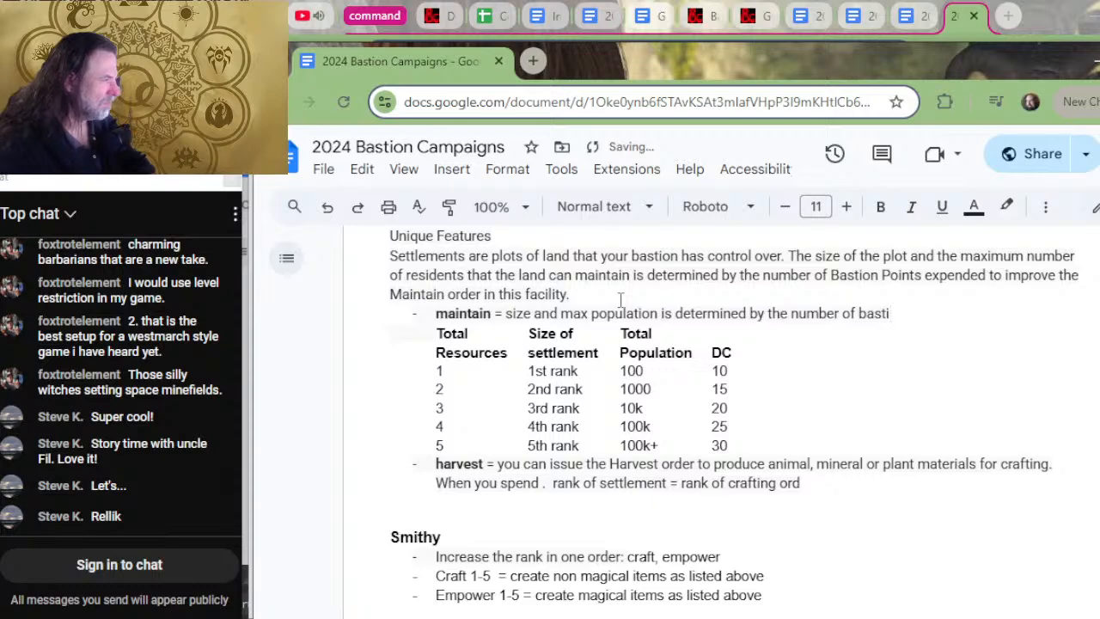
pyautogui.write('ion')
pyautogui.press('BackSpace')
pyautogui.press('BackSpace')
pyautogui.press('BackSpace')
pyautogui.press('BackSpace')
pyautogui.write('on b')
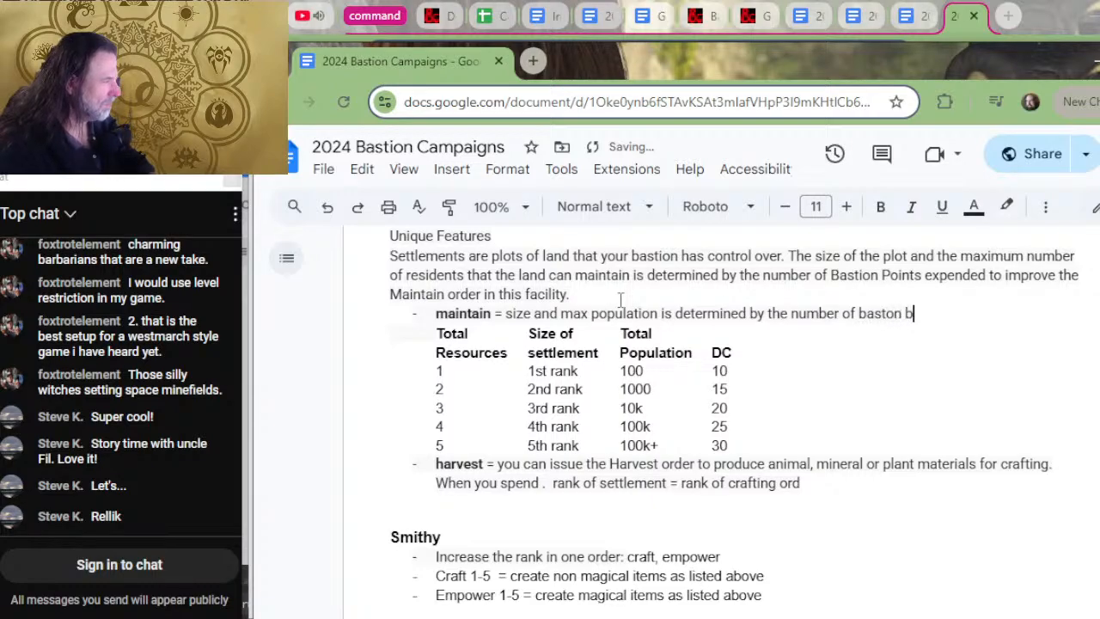
pyautogui.press('BackSpace')
pyautogui.press('BackSpace')
pyautogui.press('BackSpace')
pyautogui.press('BackSpace')
pyautogui.press('BackSpace')
pyautogui.press('BackSpace')
pyautogui.press('BackSpace')
pyautogui.press('BackSpace')
pyautogui.press('BackSpace')
pyautogui.press('BackSpace')
pyautogui.press('BackSpace')
pyautogui.press('BackSpace')
pyautogui.press('BackSpace')
pyautogui.press('BackSpace')
pyautogui.press('BackSpace')
pyautogui.press('BackSpace')
pyautogui.press('BackSpace')
pyautogui.press('BackSpace')
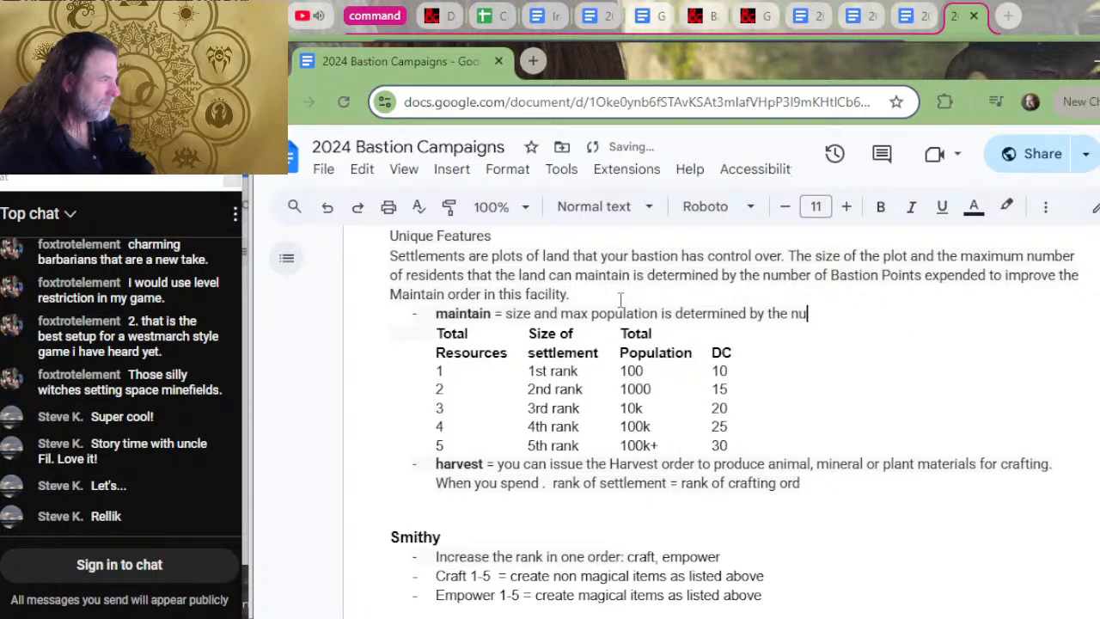
pyautogui.press('BackSpace')
pyautogui.press('BackSpace')
pyautogui.press('BackSpace')
pyautogui.press('BackSpace')
pyautogui.press('BackSpace')
pyautogui.press('BackSpace')
pyautogui.press('BackSpace')
pyautogui.press('BackSpace')
pyautogui.press('BackSpace')
pyautogui.press('BackSpace')
pyautogui.press('BackSpace')
pyautogui.press('BackSpace')
pyautogui.press('BackSpace')
pyautogui.press('BackSpace')
pyautogui.press('BackSpace')
pyautogui.press('BackSpace')
pyautogui.press('BackSpace')
pyautogui.press('BackSpace')
pyautogui.press('BackSpace')
pyautogui.press('BackSpace')
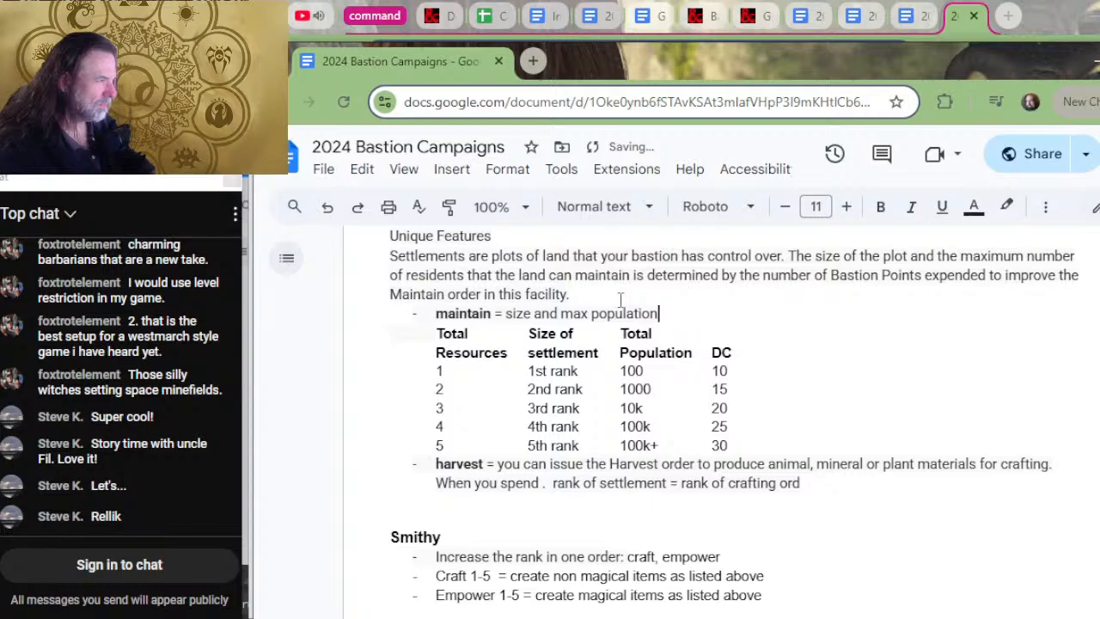
# - Complete the maintain bullet with "as determined by number of bastion points expended this way:"
pyautogui.write('as determine')
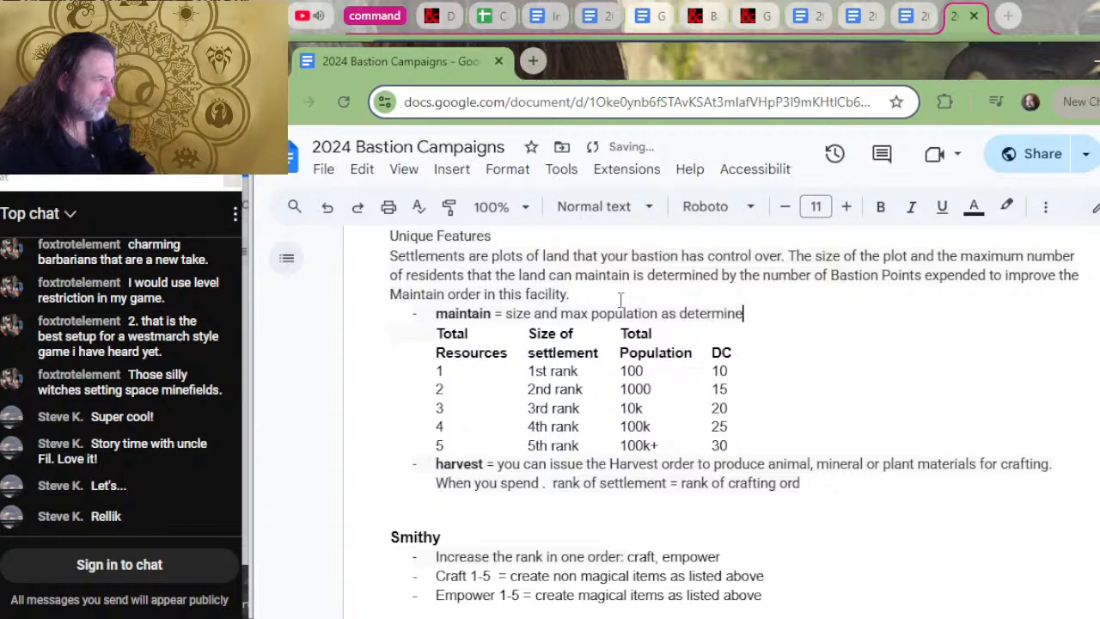
pyautogui.write('d by number of ')
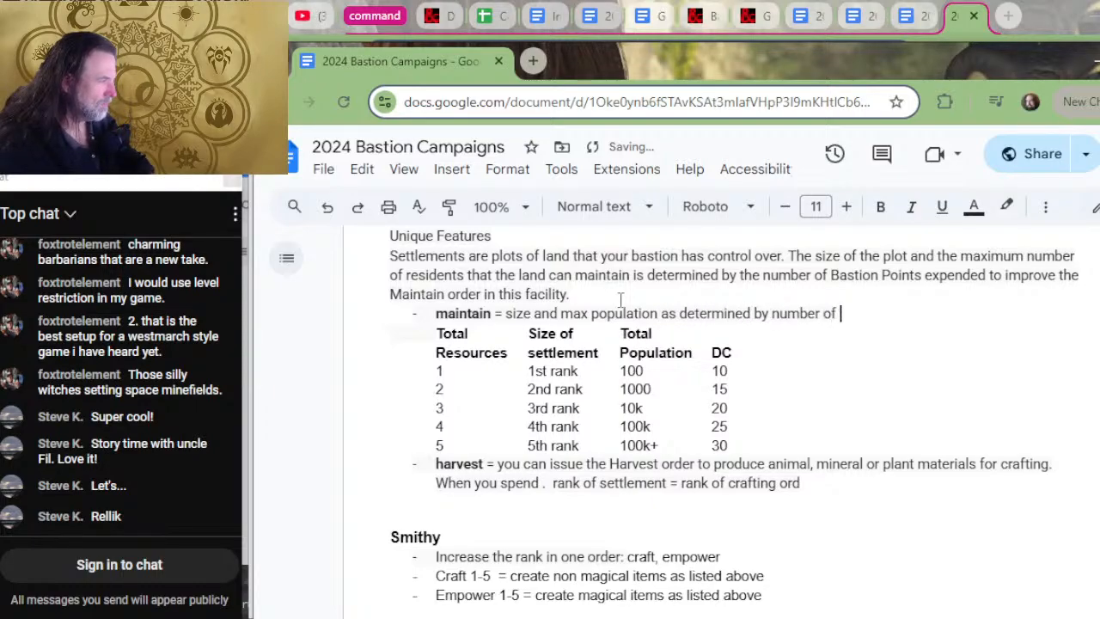
pyautogui.write('bastion points sp')
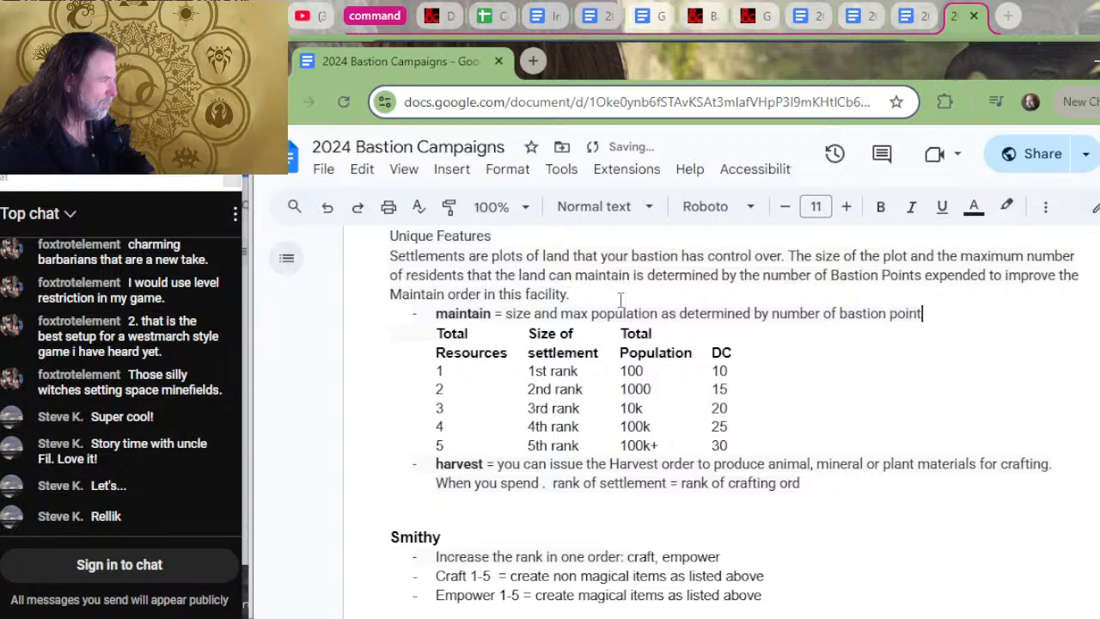
pyautogui.press('BackSpace')
pyautogui.press('BackSpace')
pyautogui.write('expe')
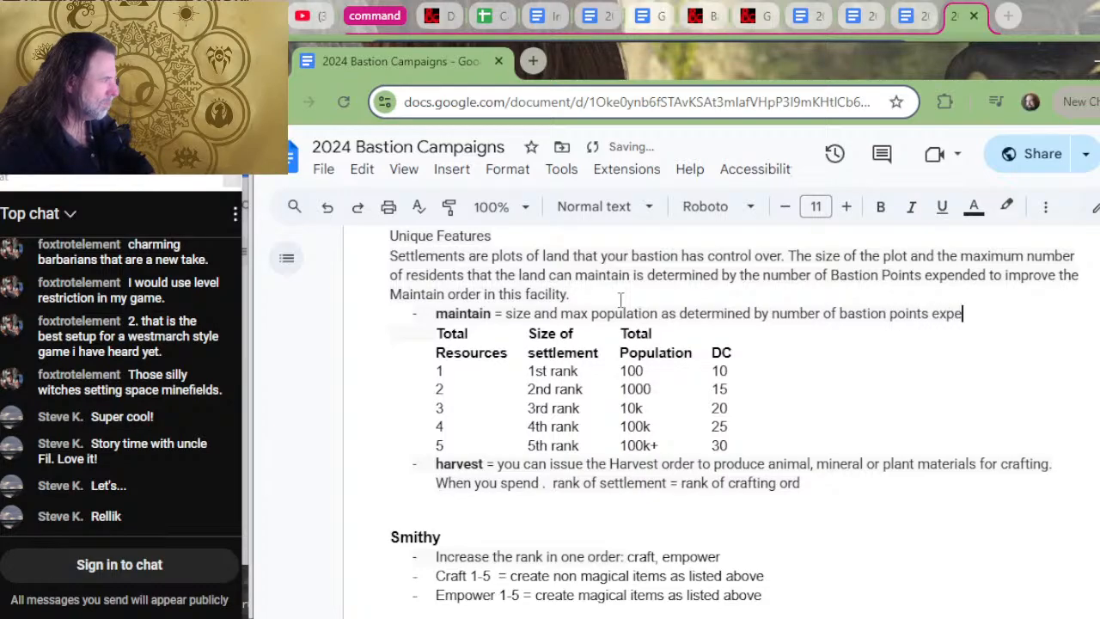
pyautogui.write('nded this way:')
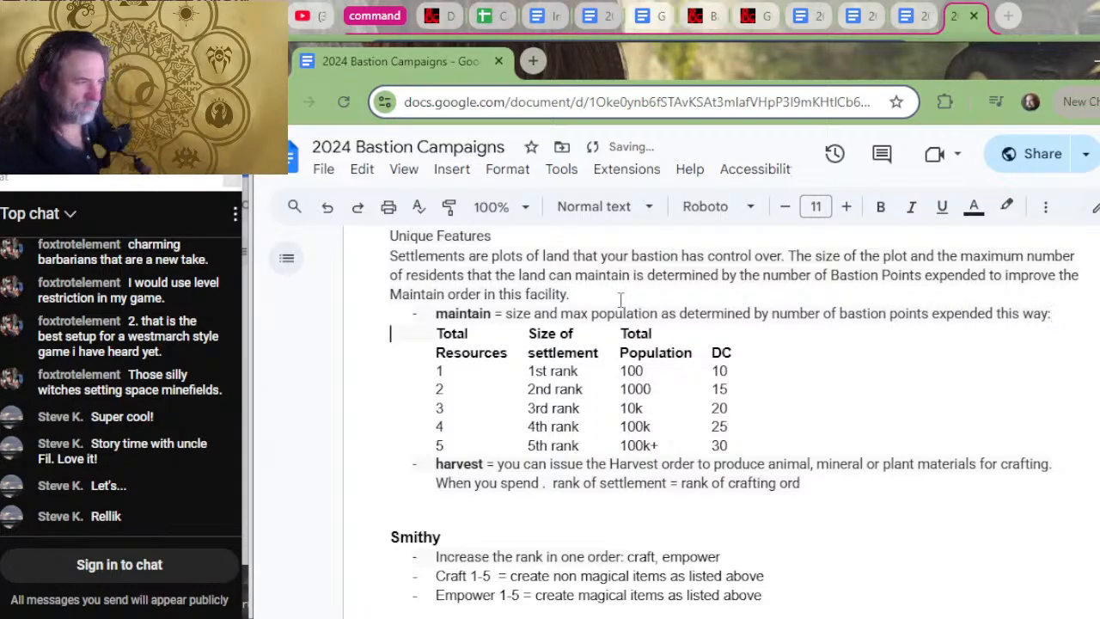
pyautogui.press('Right')
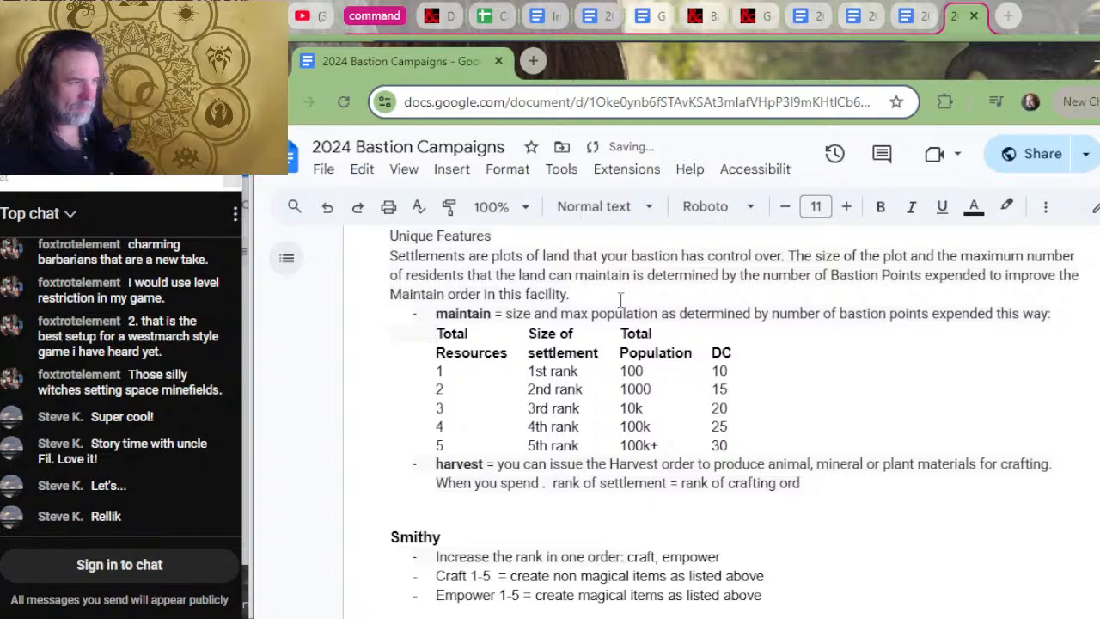
pyautogui.write('Bastion')
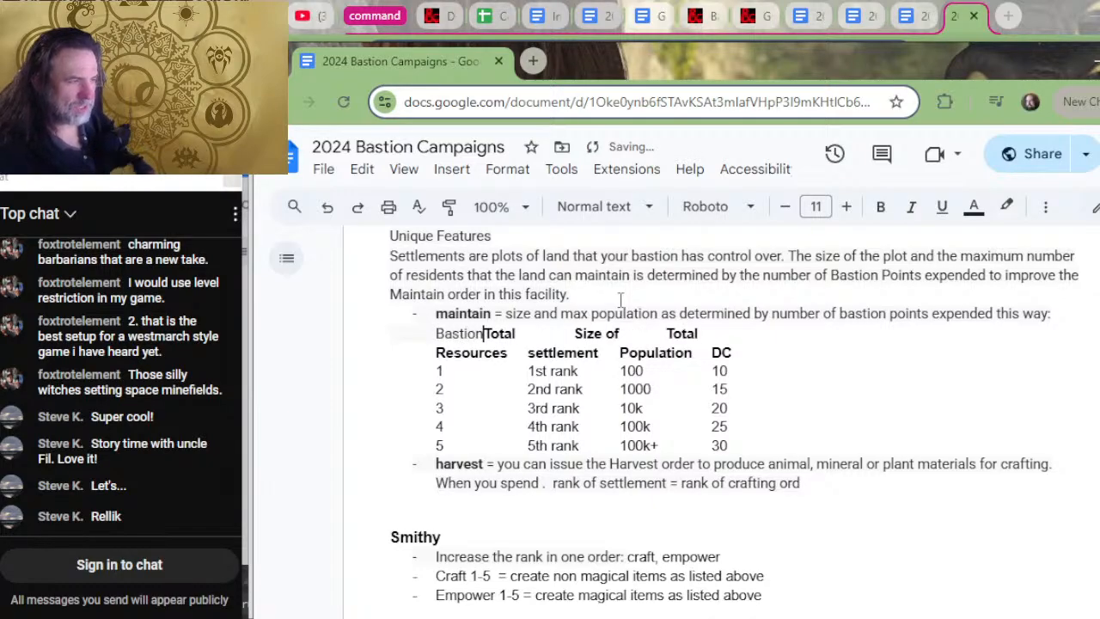
pyautogui.press('BackSpace')
pyautogui.press('BackSpace')
pyautogui.press('BackSpace')
pyautogui.press('BackSpace')
pyautogui.press('BackSpace')
pyautogui.press('BackSpace')
pyautogui.press('BackSpace')
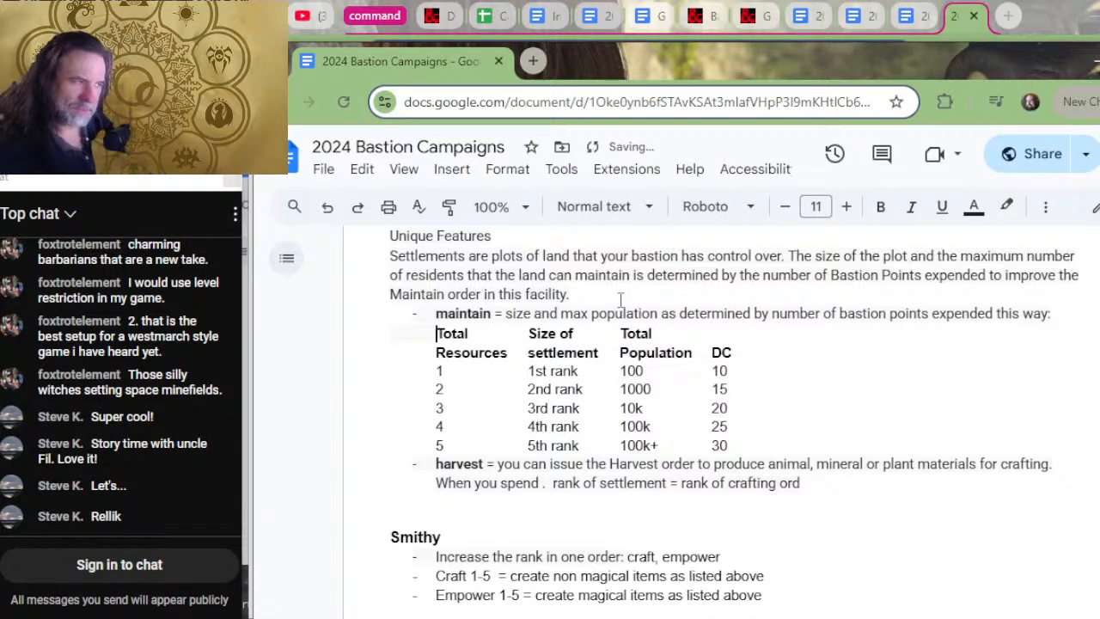
# - Insert a bold "Bastion" into the settlement table's "Total" heading above "Resources", and replace "Resources" with "Points"
pyautogui.press('Right')
pyautogui.write('Bastion')
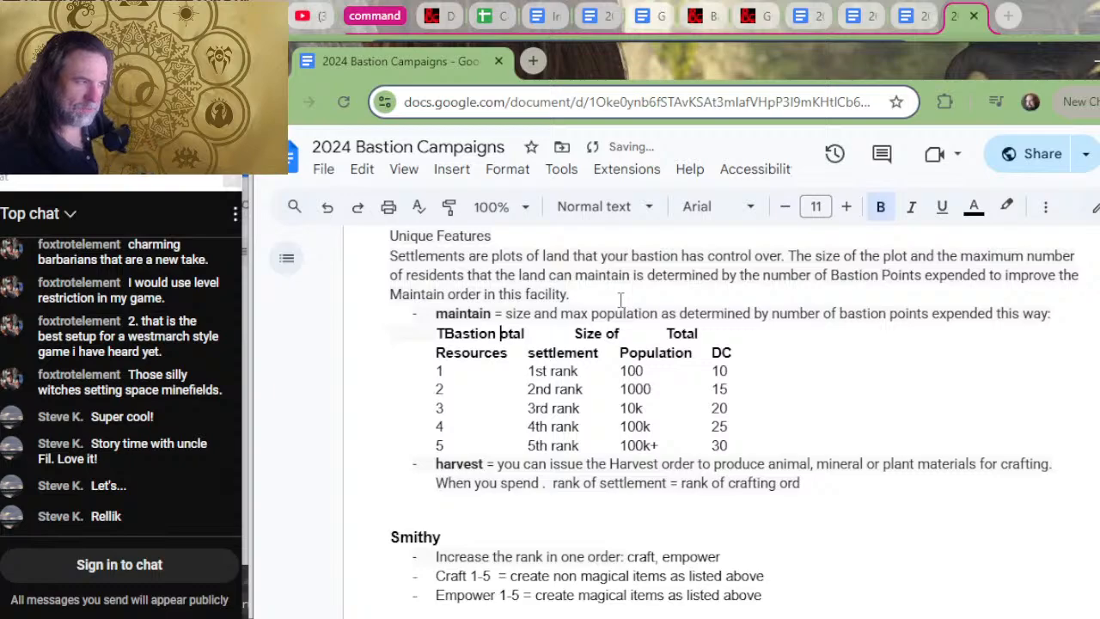
pyautogui.press('Down')
pyautogui.press('BackSpace')
pyautogui.press('BackSpace')
pyautogui.press('BackSpace')
pyautogui.press('BackSpace')
pyautogui.press('BackSpace')
pyautogui.press('BackSpace')
pyautogui.press('BackSpace')
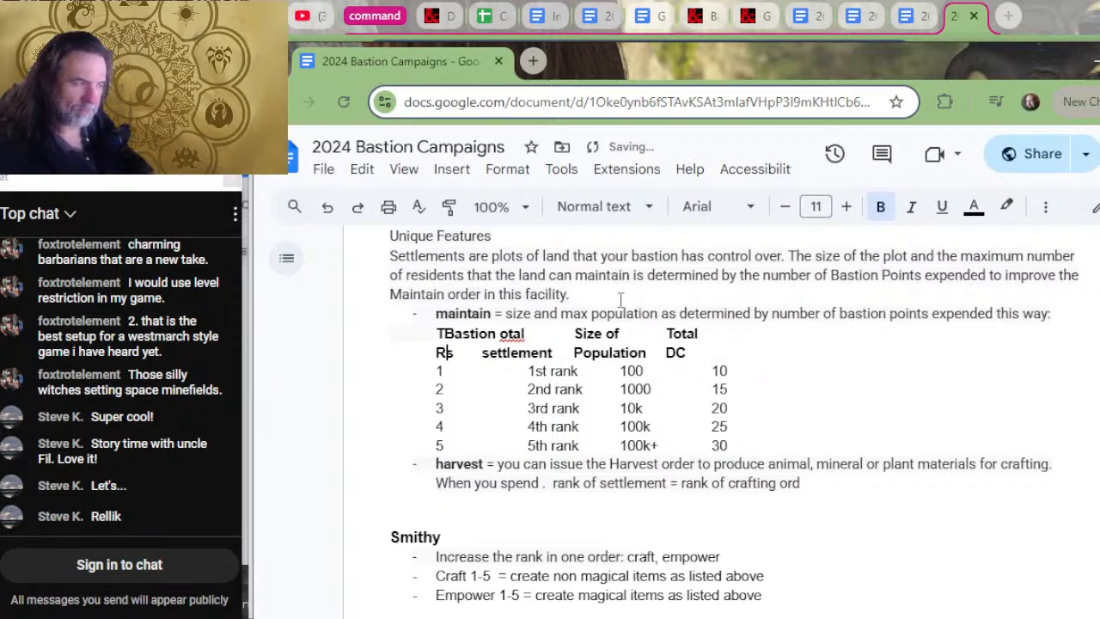
pyautogui.write('POin')
pyautogui.press('BackSpace')
pyautogui.press('BackSpace')
pyautogui.press('BackSpace')
pyautogui.write('oi')
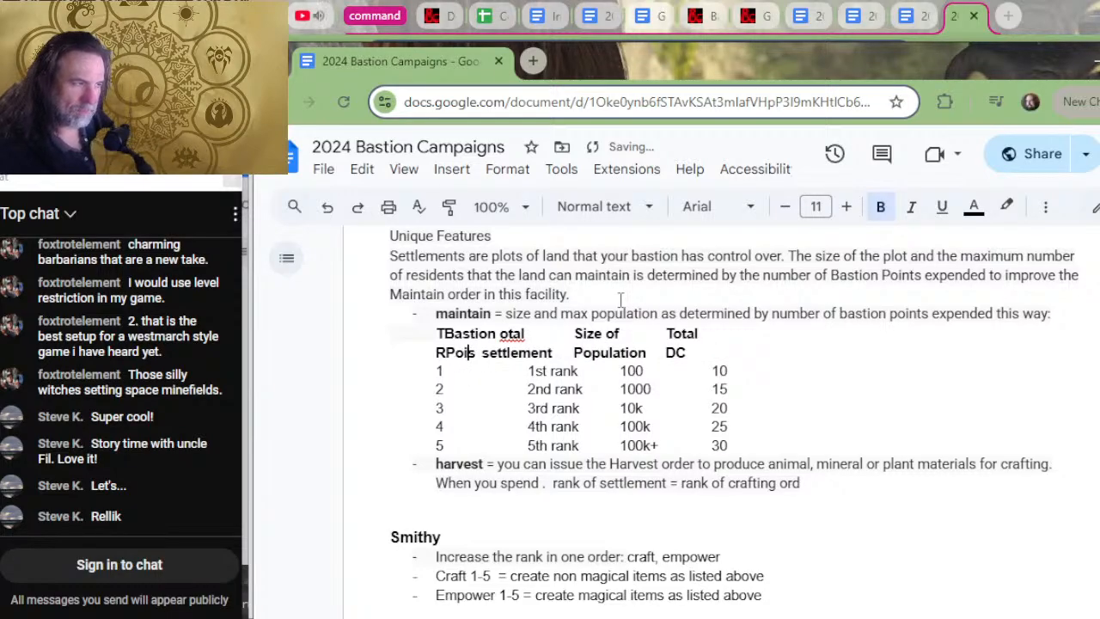
pyautogui.write('nt')
pyautogui.press('Left')
pyautogui.press('Left')
pyautogui.press('Left')
pyautogui.press('Left')
pyautogui.press('Left')
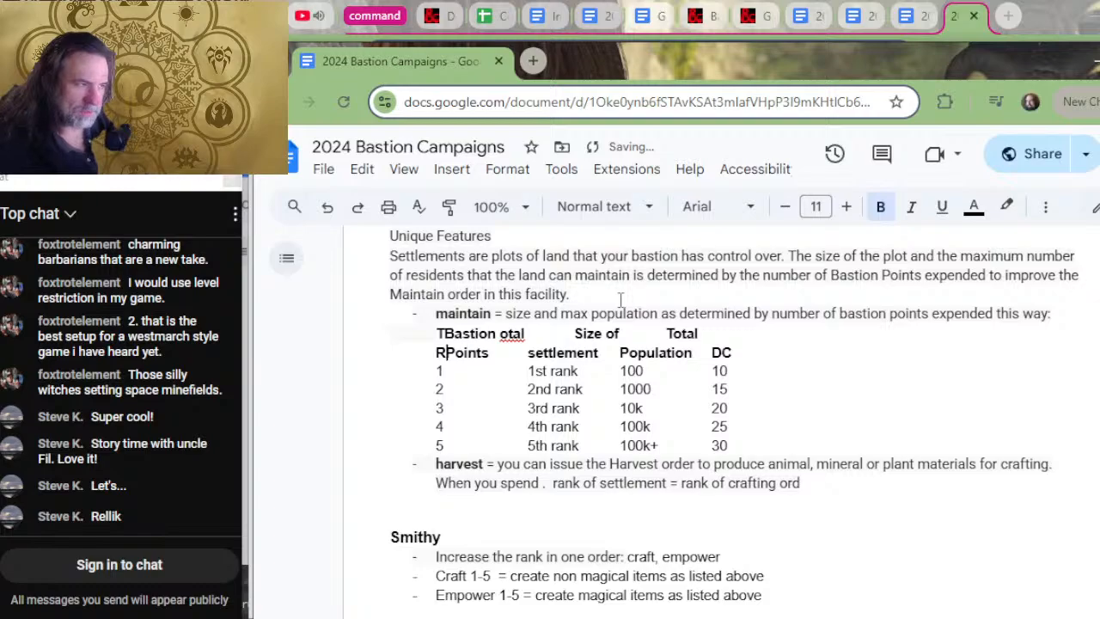
pyautogui.press('BackSpace')
# - Remove the leftover letters of "Total" around "Bastion" in the first column heading and realign the "settlement" heading with its column
pyautogui.press('Up')
pyautogui.press('Delete')
pyautogui.press('Right')
pyautogui.press('Right')
pyautogui.press('Right')
pyautogui.press('Right')
pyautogui.press('Right')
pyautogui.press('Right')
pyautogui.press('Right')
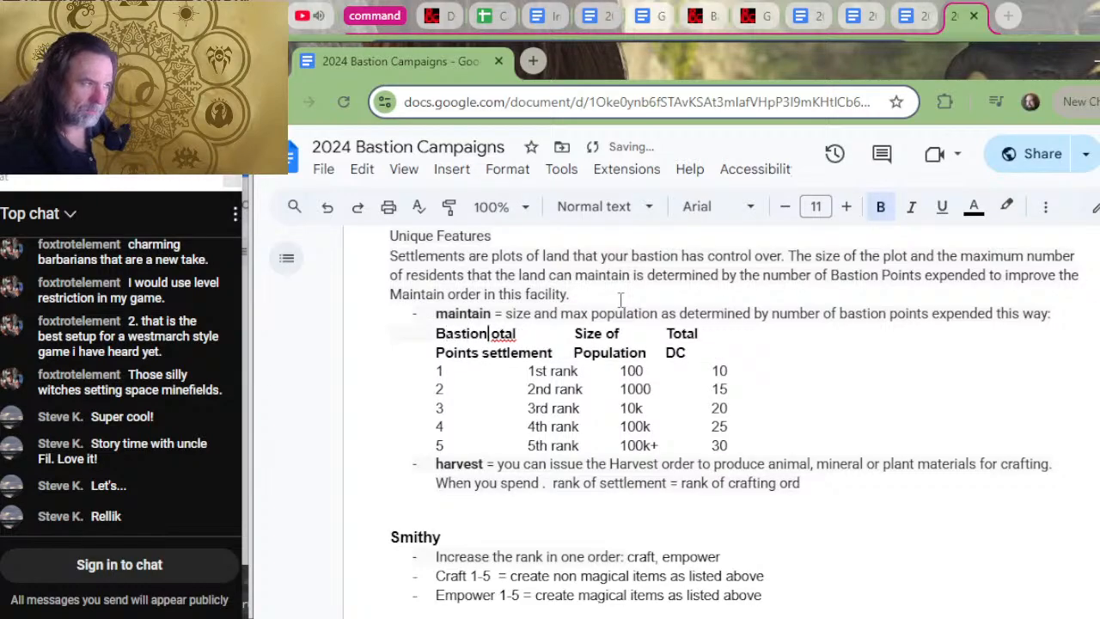
pyautogui.press('Delete')
pyautogui.press('Delete')
pyautogui.press('Down')
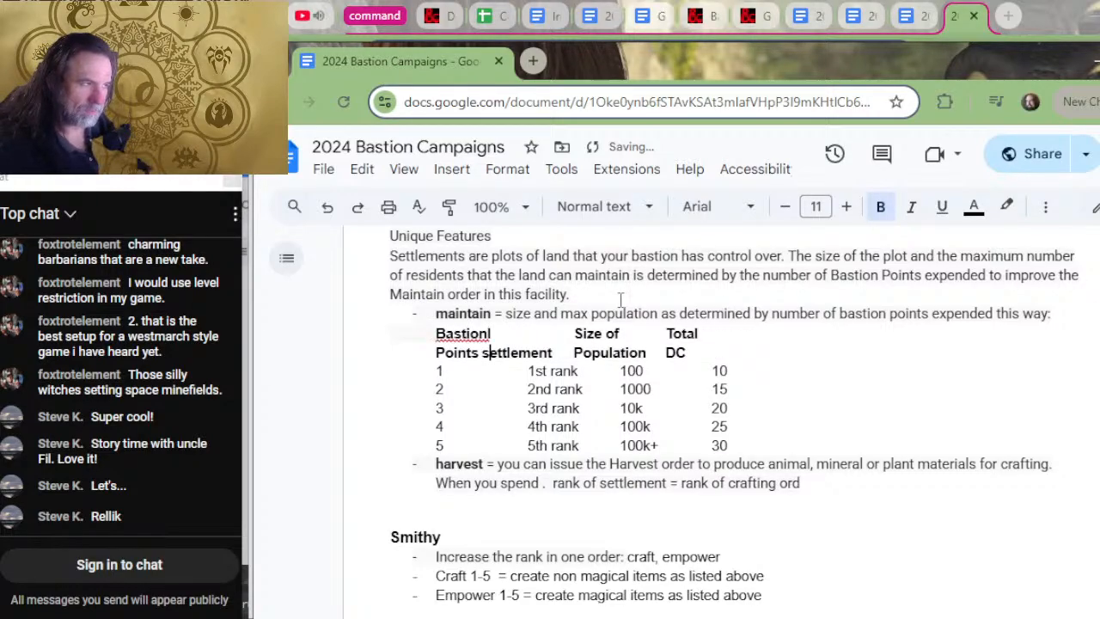
pyautogui.press('Tab')
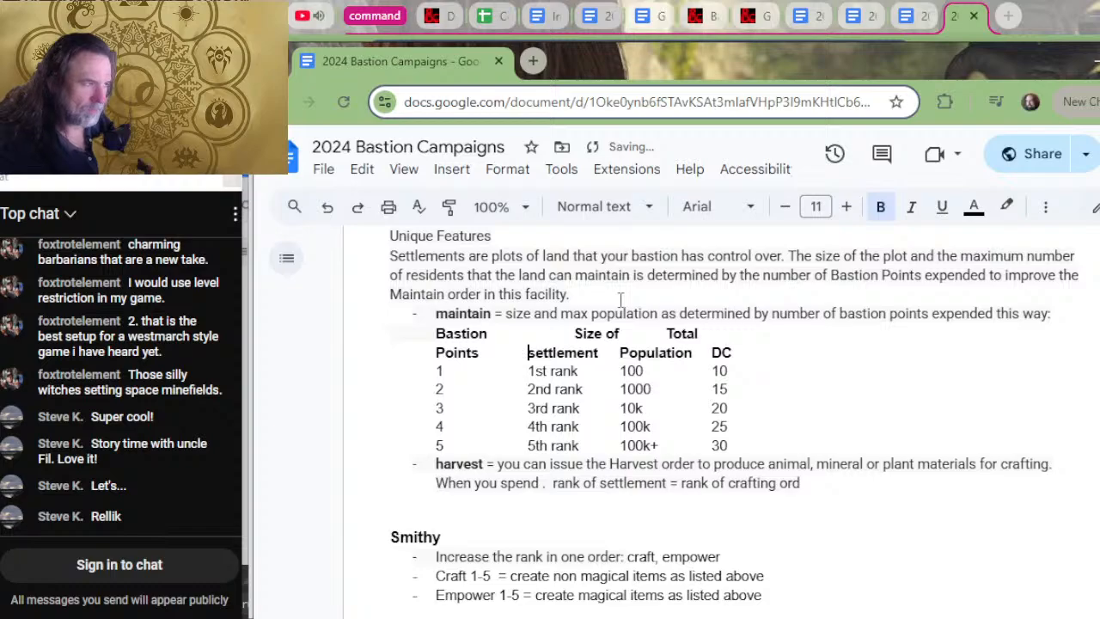
# - Insert "Type of" above "settlement" in the table heading and align the "Size of" heading with the third column
pyautogui.press('Right')
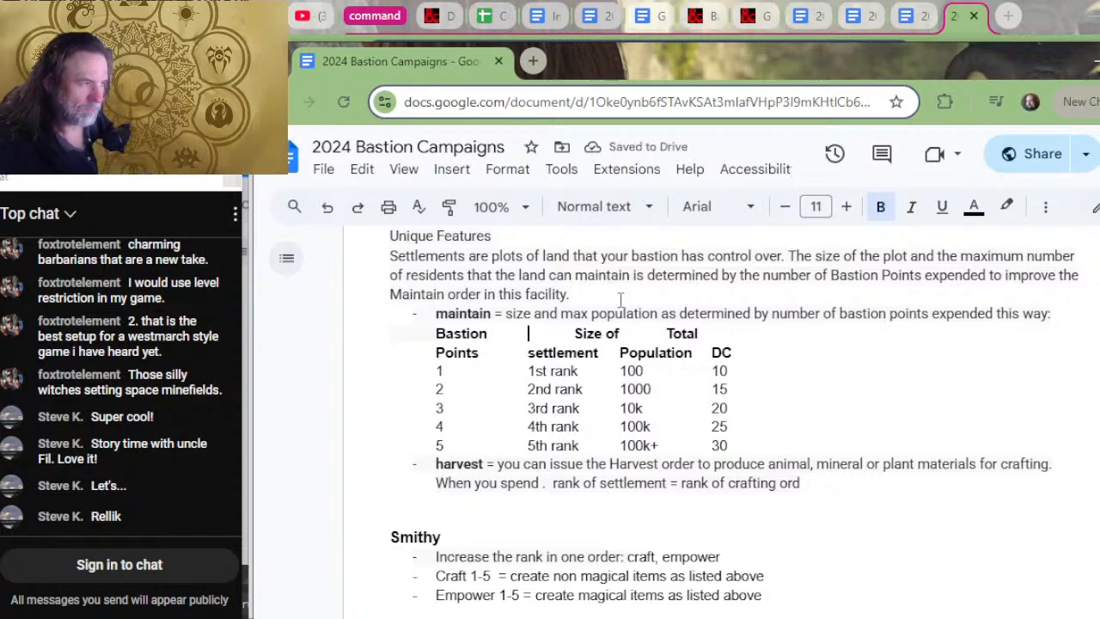
pyautogui.press('Delete')
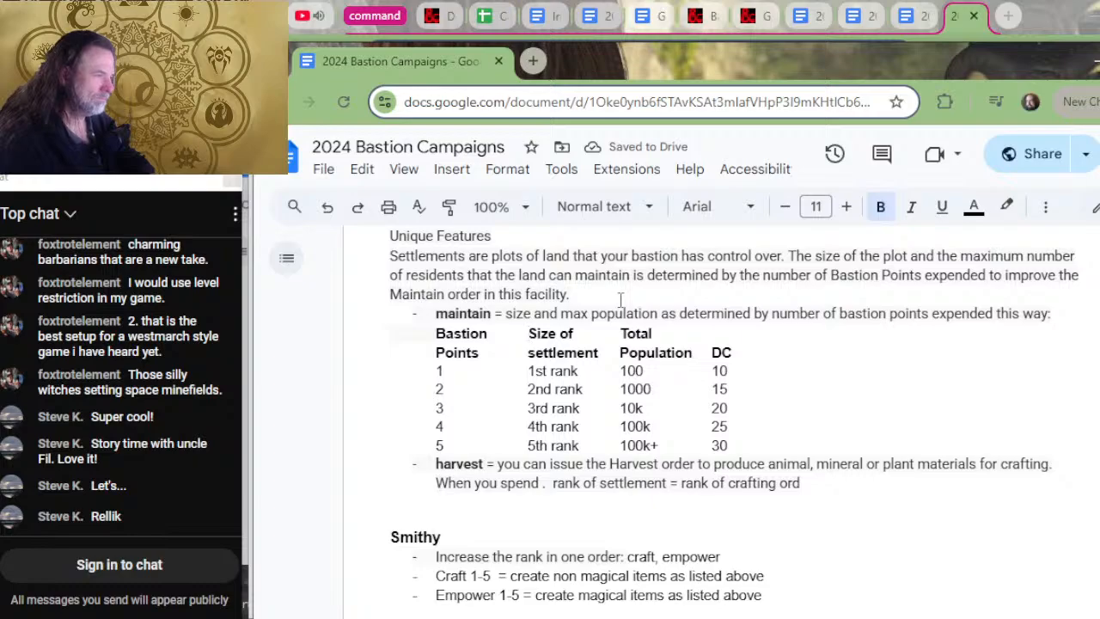
pyautogui.write('Type of')
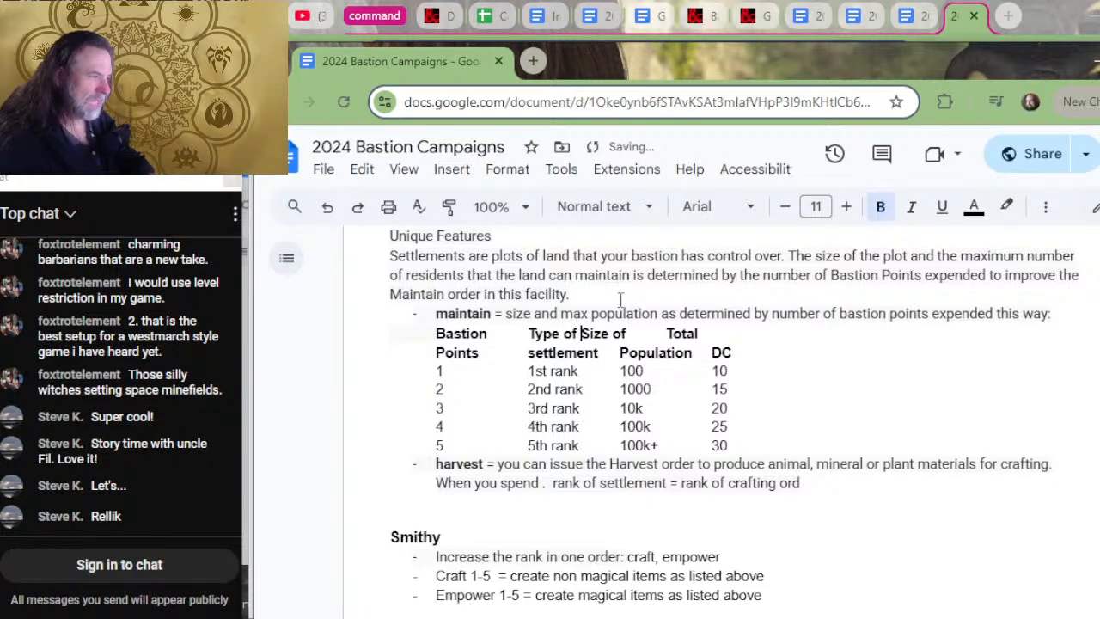
pyautogui.press('Tab')
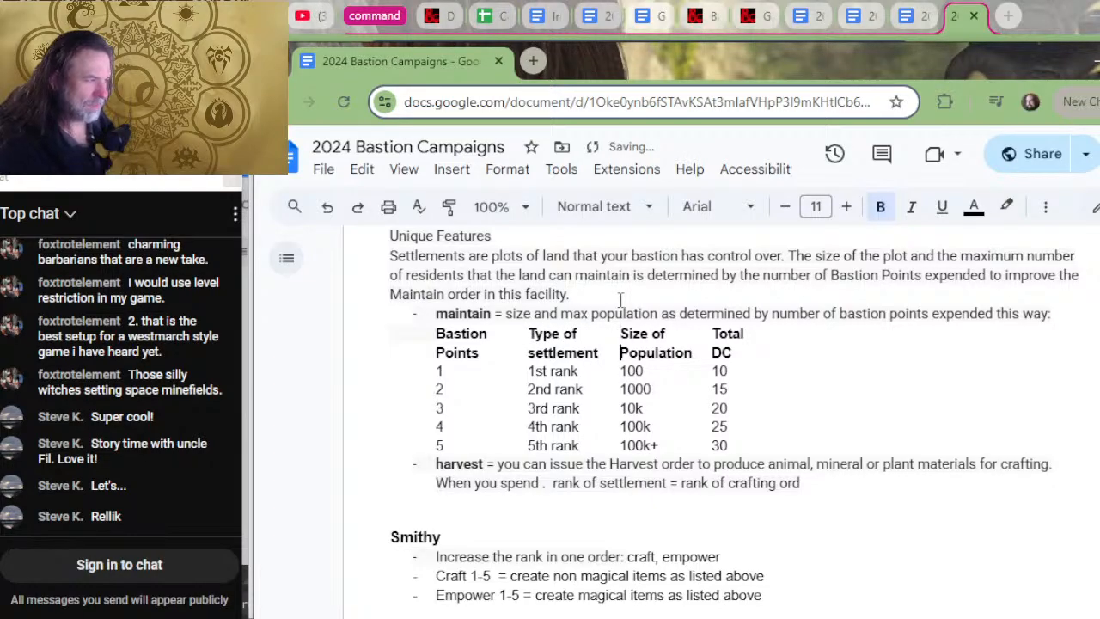
# - Add a bold two-line "Size of Land" heading as the third column and shift the "Population" heading one column over
pyautogui.press('Up')
pyautogui.write('Si')
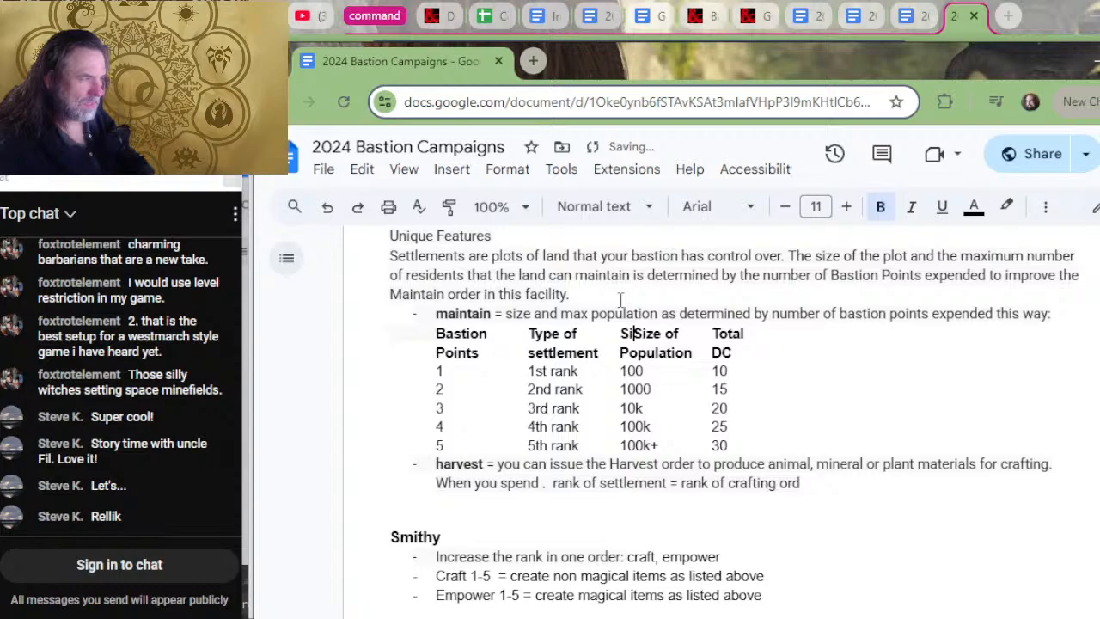
pyautogui.press('BackSpace')
pyautogui.press('BackSpace')
pyautogui.write('Size of')
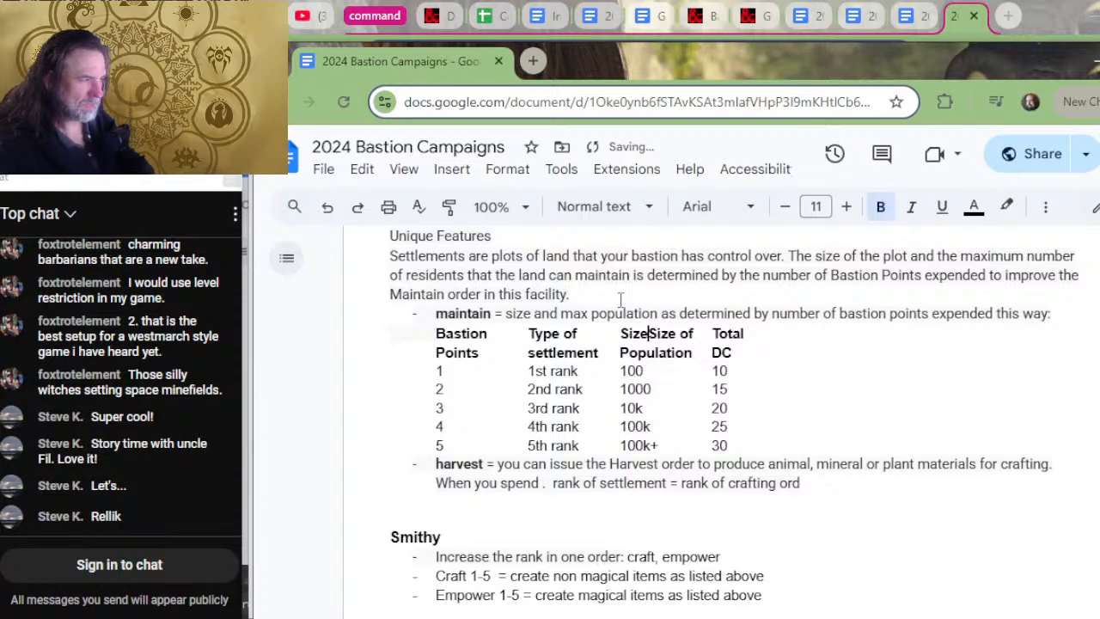
pyautogui.press('Down')
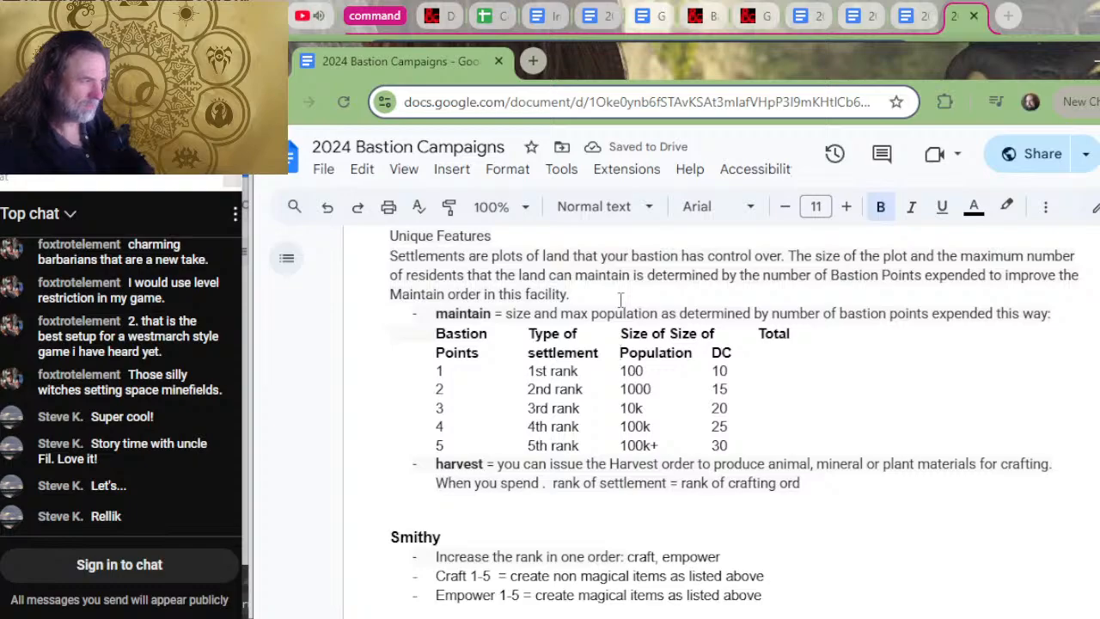
pyautogui.write('Land')
pyautogui.press('Tab')
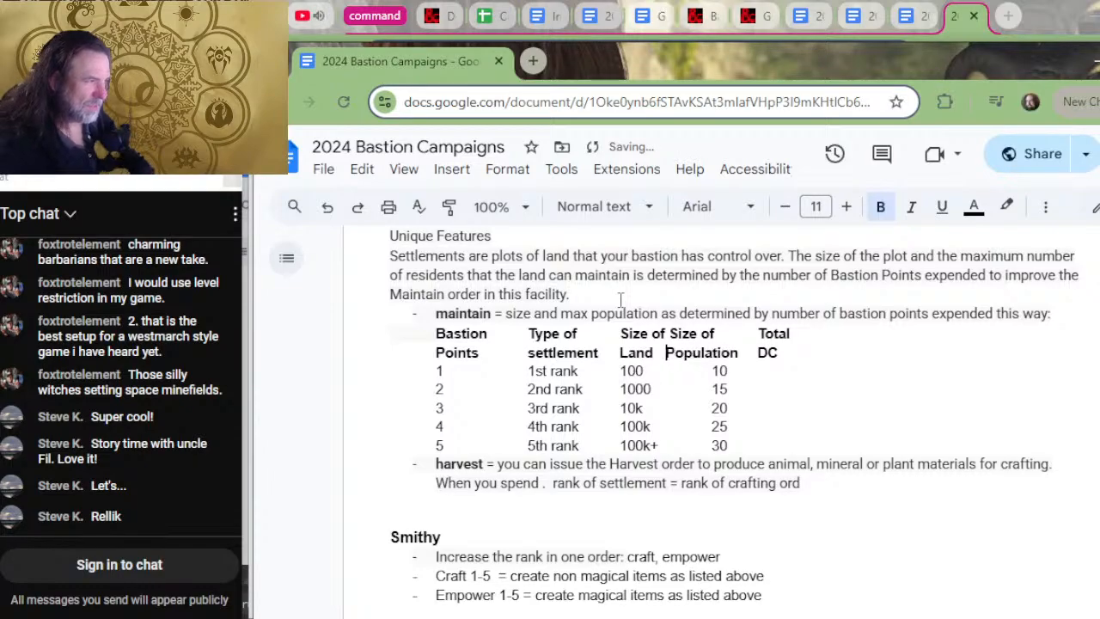
pyautogui.press('Tab')
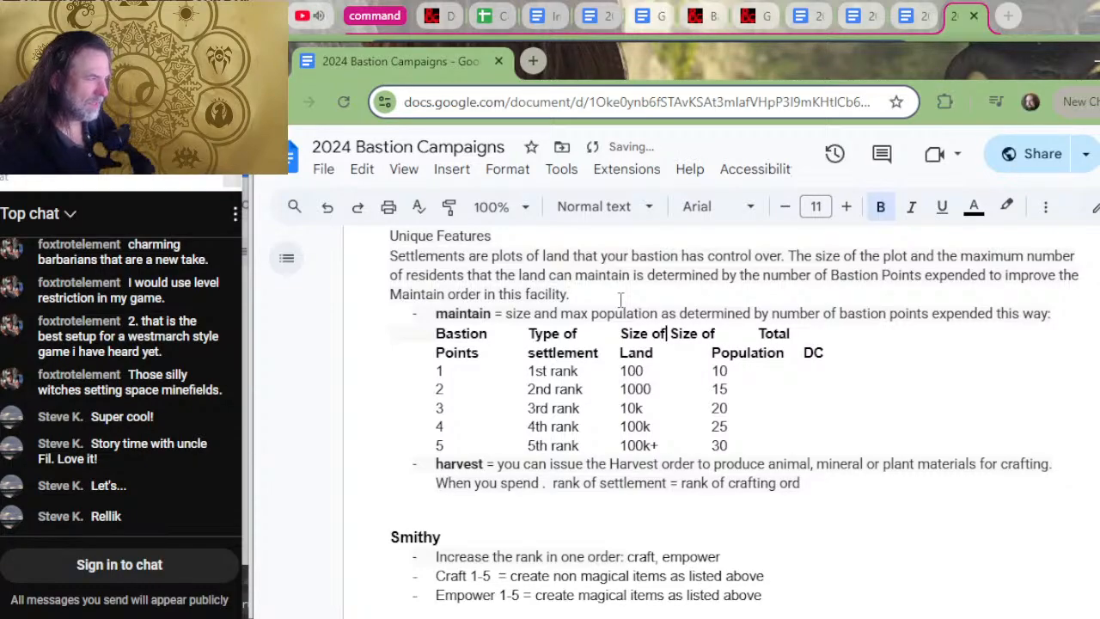
# - Create a "Max Pop" heading in the fourth column, shortening "Population" and deleting the leftover "Size of", "Total" and "DC" heading text
pyautogui.press('Tab')
pyautogui.write('Max')
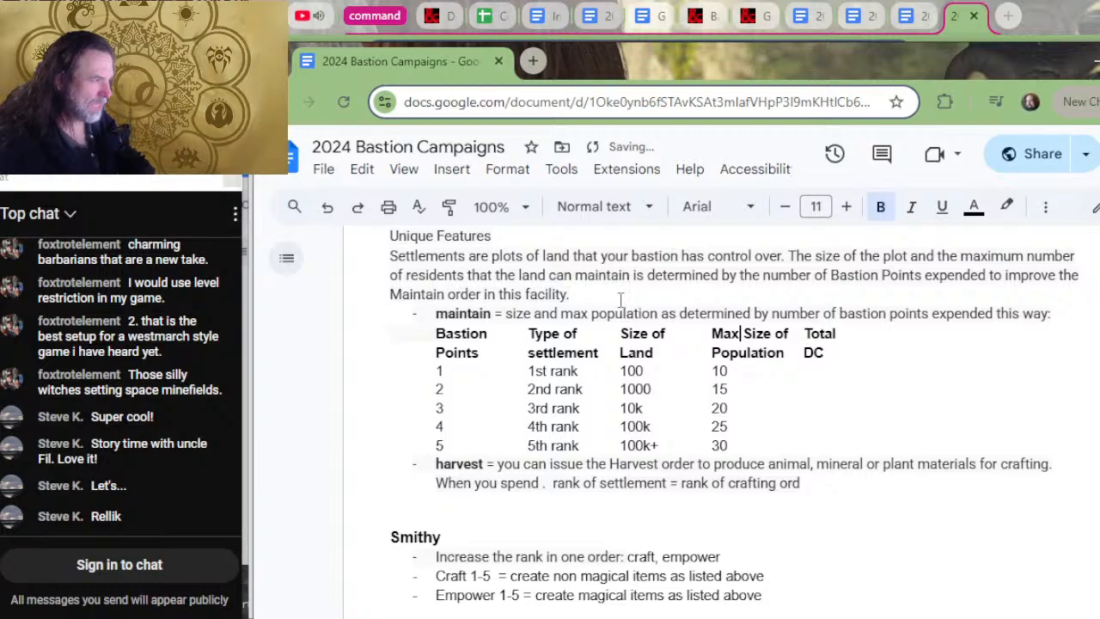
pyautogui.press('Delete')
pyautogui.press('Delete')
pyautogui.press('Delete')
pyautogui.press('Delete')
pyautogui.press('Delete')
pyautogui.press('Delete')
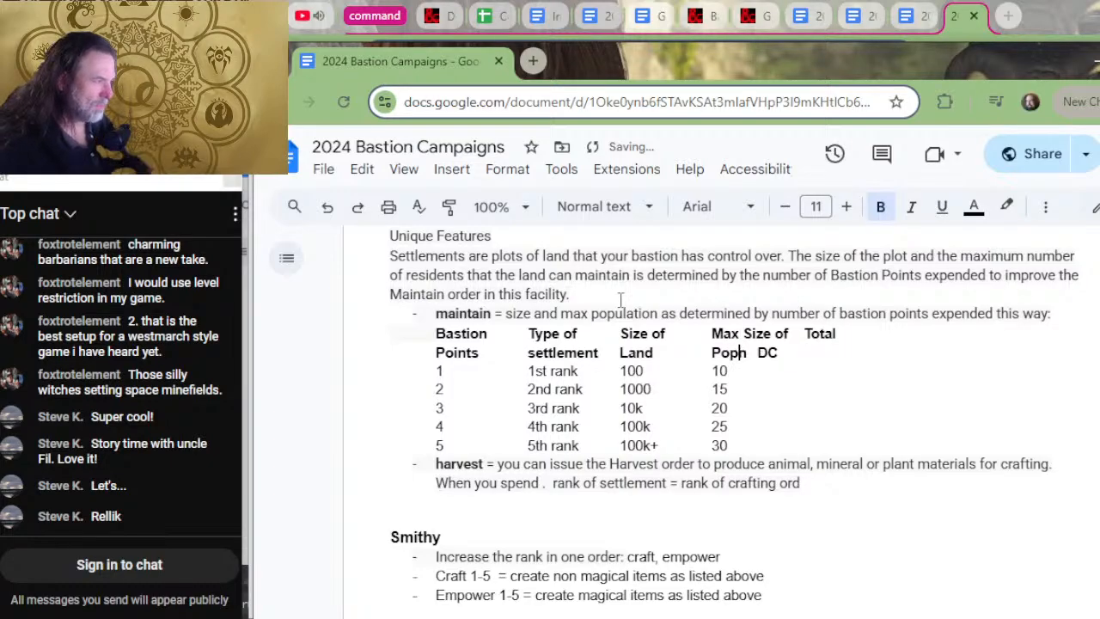
pyautogui.press('Delete')
pyautogui.press('Delete')
pyautogui.press('Delete')
pyautogui.press('Delete')
pyautogui.press('Delete')
pyautogui.press('Delete')
pyautogui.press('Delete')
pyautogui.press('Delete')
pyautogui.press('Delete')
pyautogui.press('Delete')
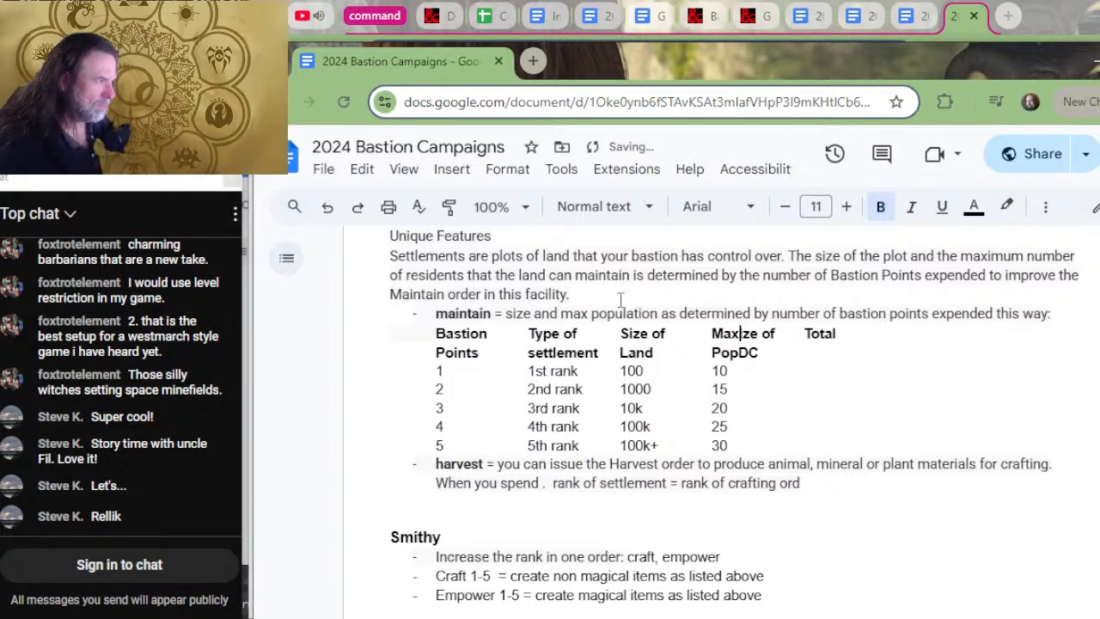
pyautogui.press('Delete')
pyautogui.press('Delete')
pyautogui.press('Delete')
pyautogui.press('Delete')
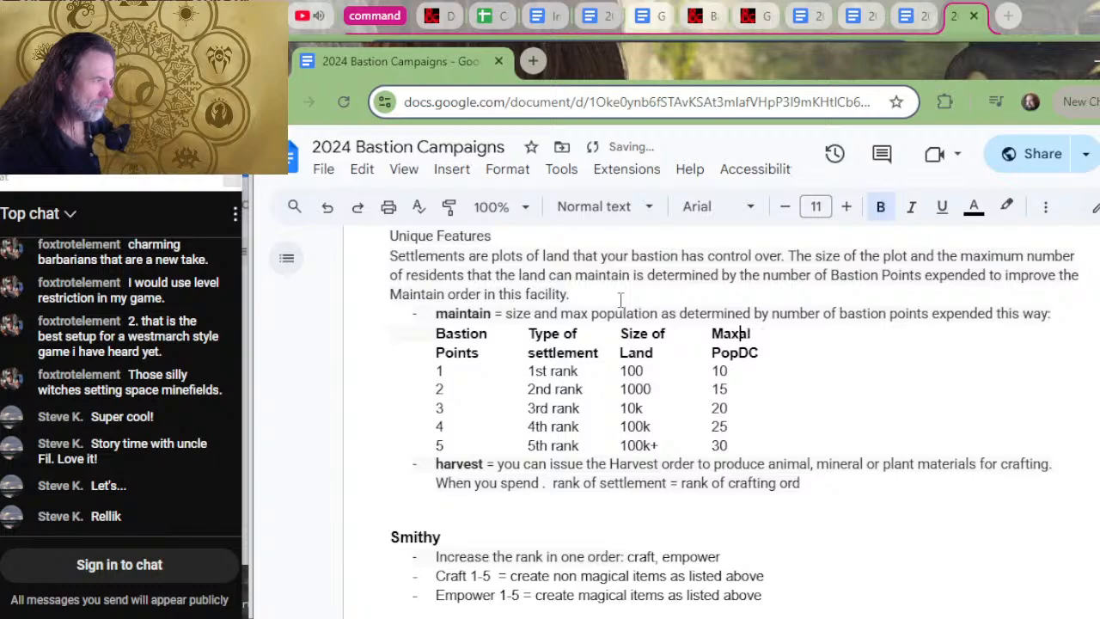
pyautogui.press('Down')
pyautogui.press('Delete')
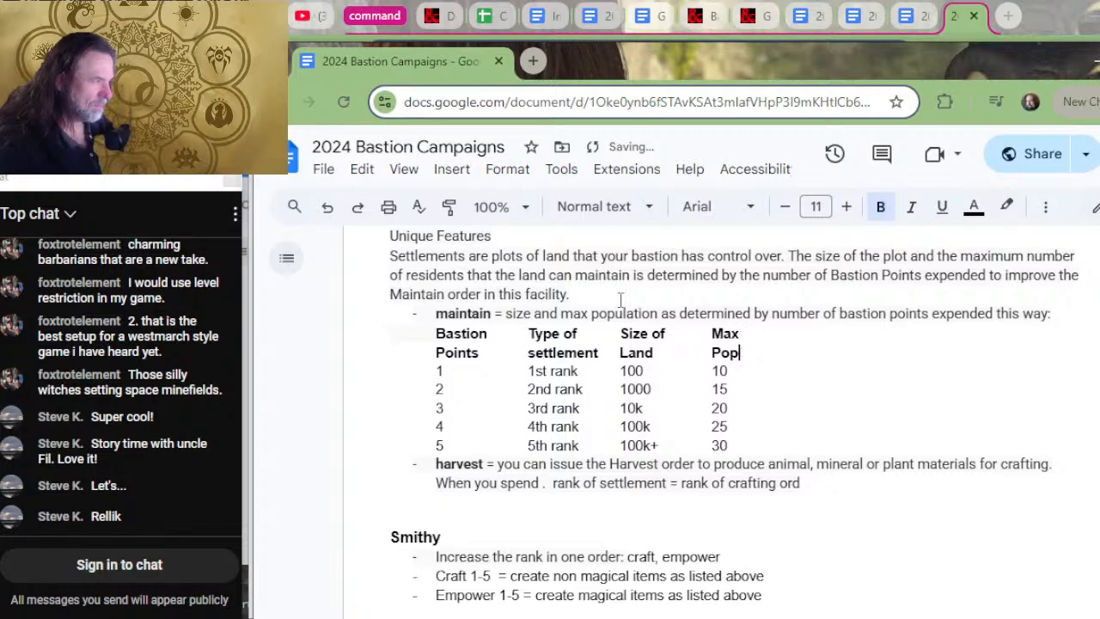
# - Delete the old DC values from all five rows beneath the "Max Pop" heading
pyautogui.press('Down')
pyautogui.press('BackSpace')
pyautogui.press('BackSpace')
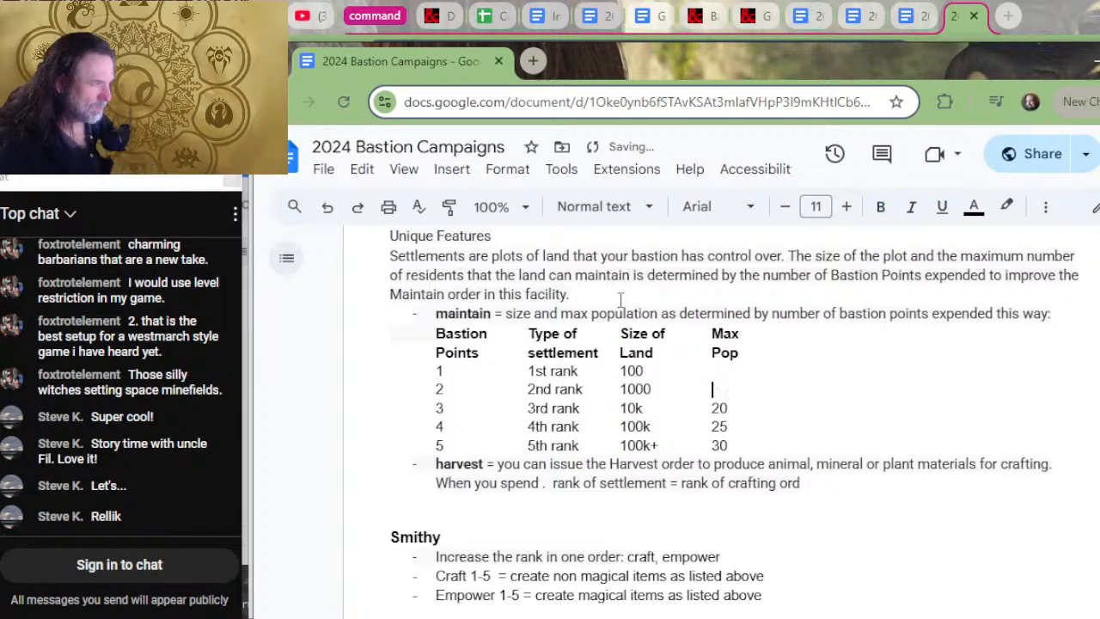
pyautogui.press('Down')
pyautogui.press('Delete')
pyautogui.press('Delete')
pyautogui.press('Down')
pyautogui.press('Delete')
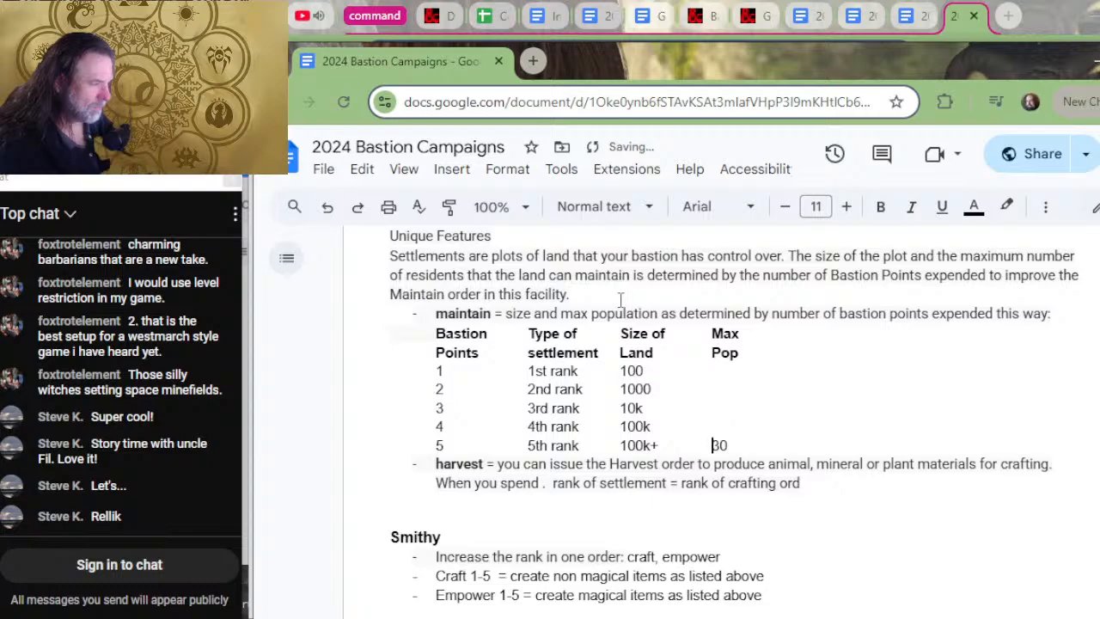
pyautogui.press('Delete')
pyautogui.press('Delete')
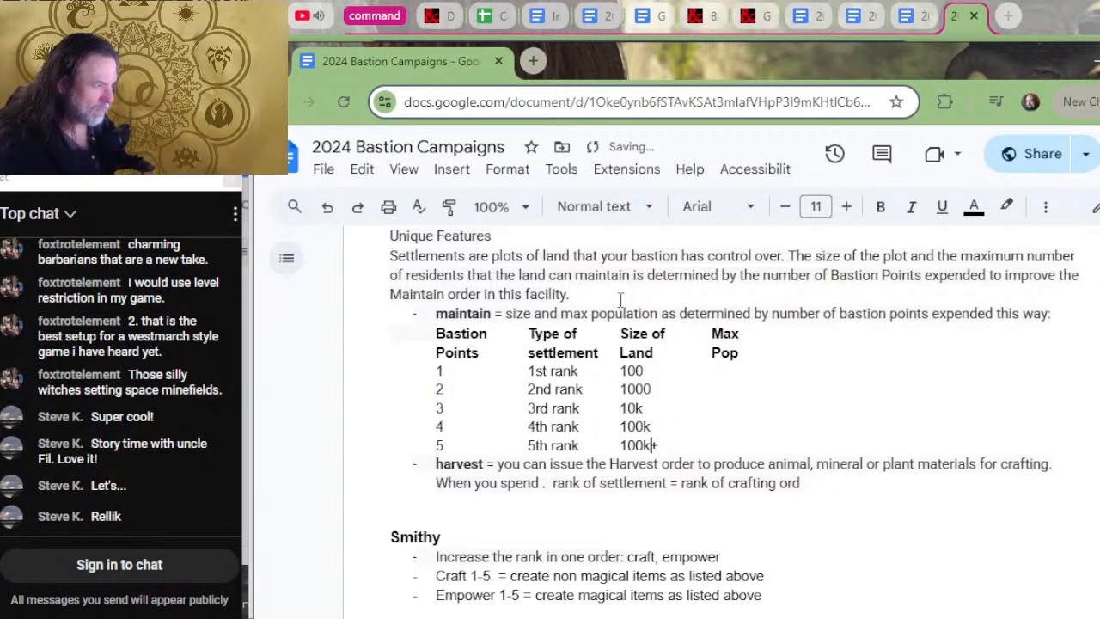
# - Move the population values of all five rows under the "Max Pop" heading, leaving the "Size of Land" column empty
pyautogui.press('Left')
pyautogui.press('Left')
pyautogui.press('Left')
pyautogui.press('Left')
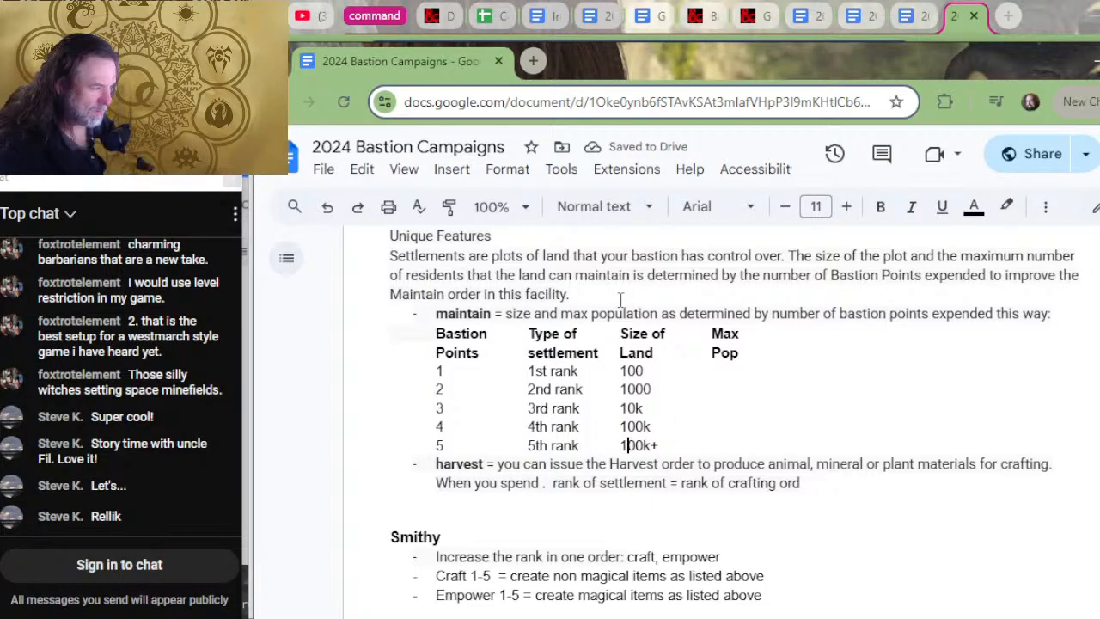
pyautogui.press('Right')
pyautogui.press('Tab')
pyautogui.press('Tab')
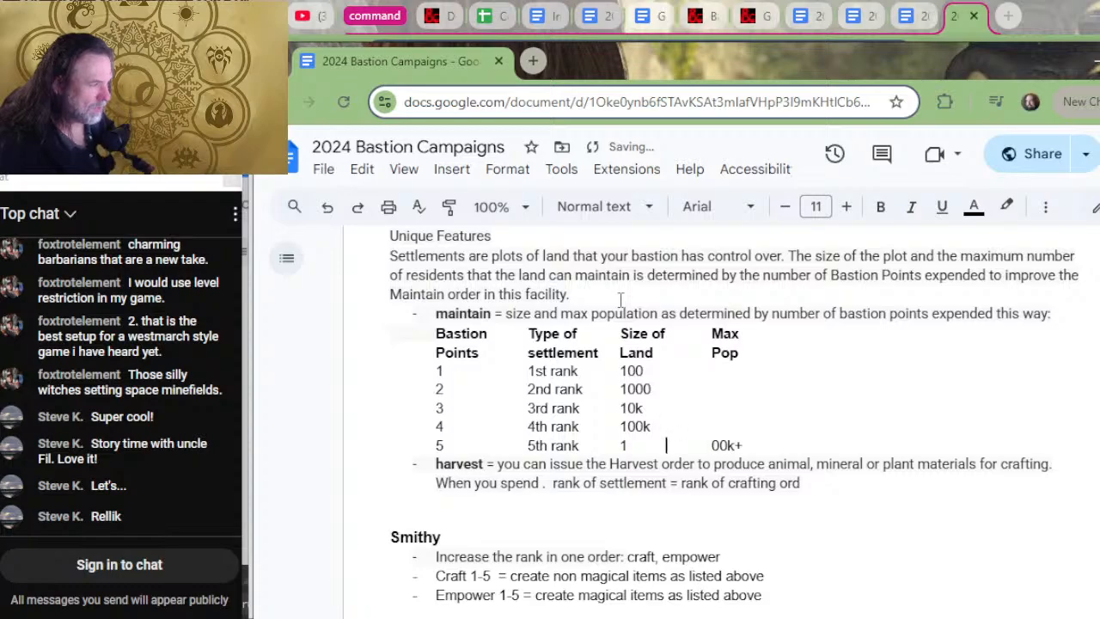
pyautogui.press('BackSpace')
pyautogui.press('BackSpace')
pyautogui.press('Tab')
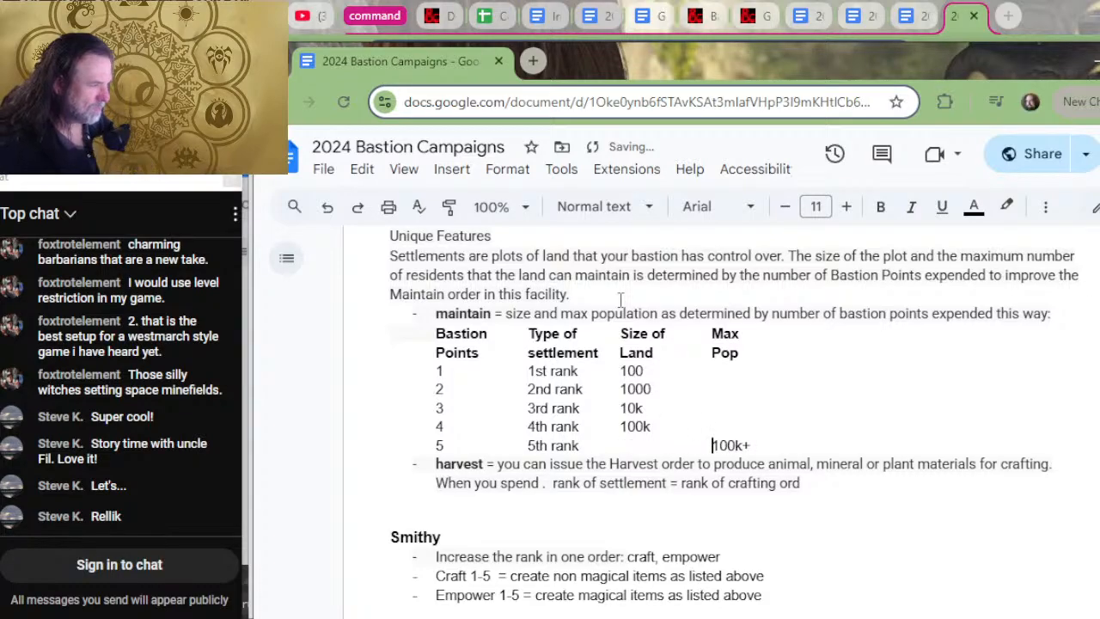
pyautogui.press('Tab')
pyautogui.press('Left')
pyautogui.press('Up')
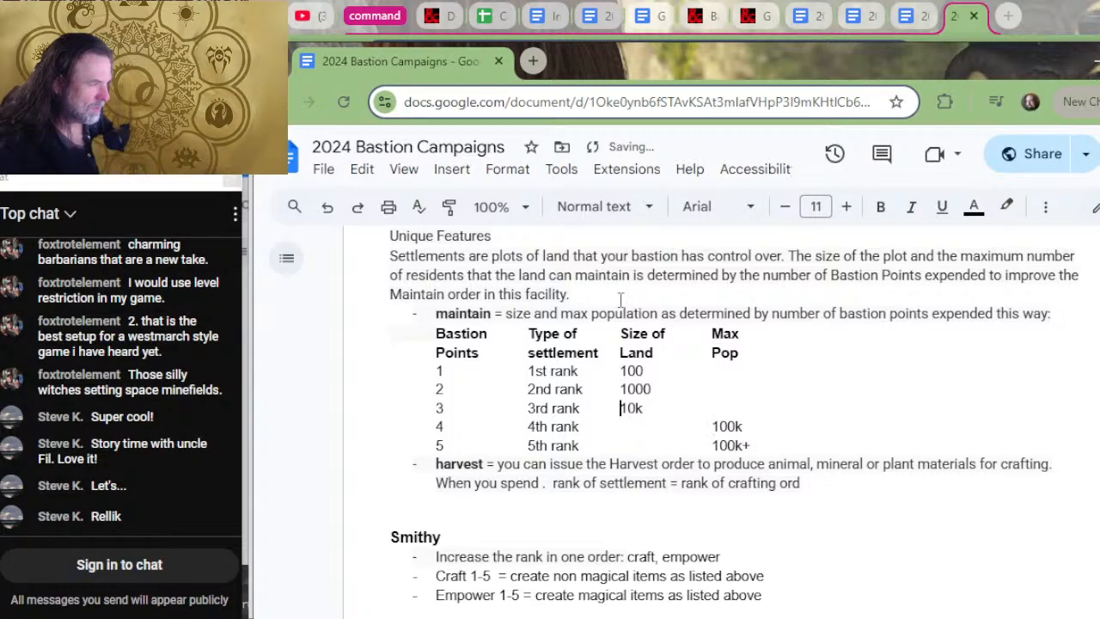
pyautogui.press('Tab')
pyautogui.press('Tab')
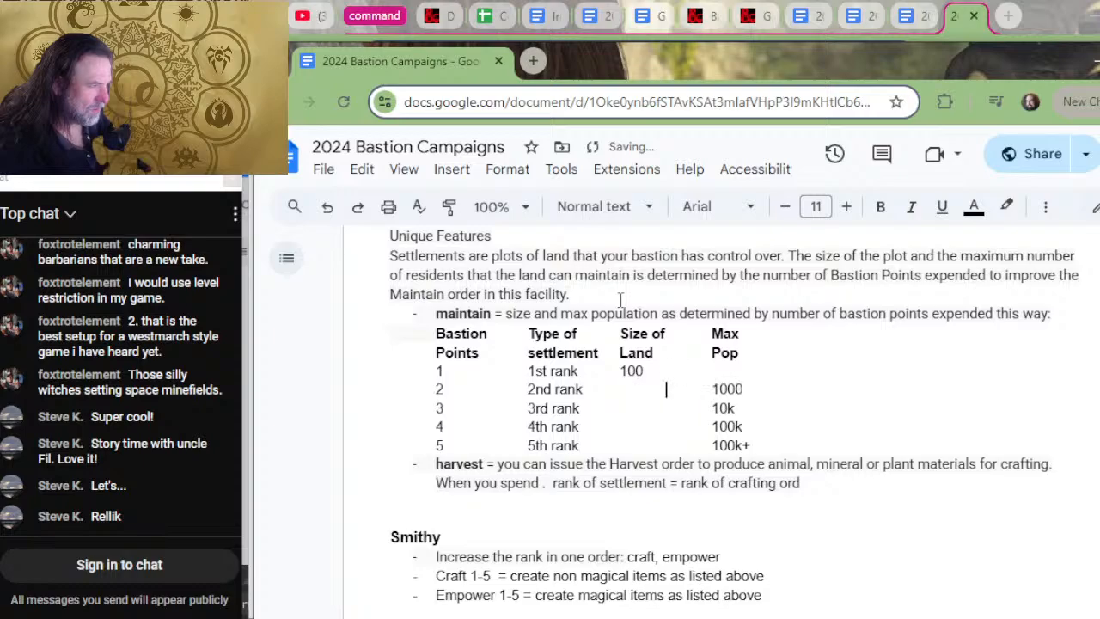
pyautogui.press('Left')
pyautogui.press('Up')
pyautogui.press('Tab')
# - Clear the settlement type entry in the row for 1 bastion point
pyautogui.press('Left')
pyautogui.press('Left')
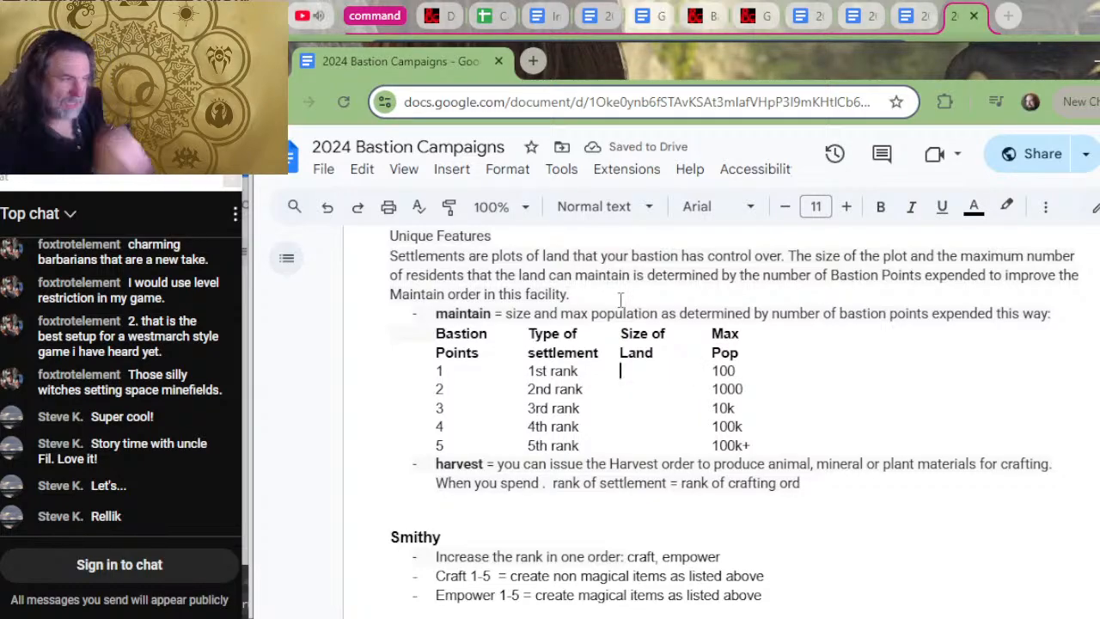
pyautogui.press('Left')
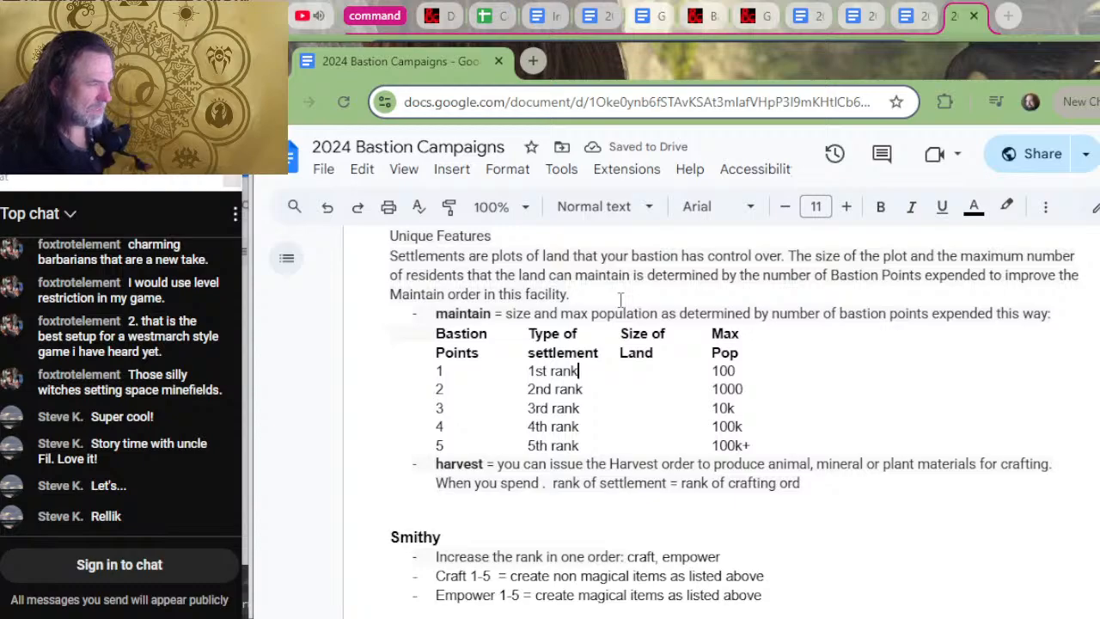
pyautogui.press('BackSpace')
pyautogui.press('BackSpace')
pyautogui.press('BackSpace')
pyautogui.press('BackSpace')
pyautogui.press('BackSpace')
pyautogui.press('BackSpace')
pyautogui.press('BackSpace')
pyautogui.press('BackSpace')
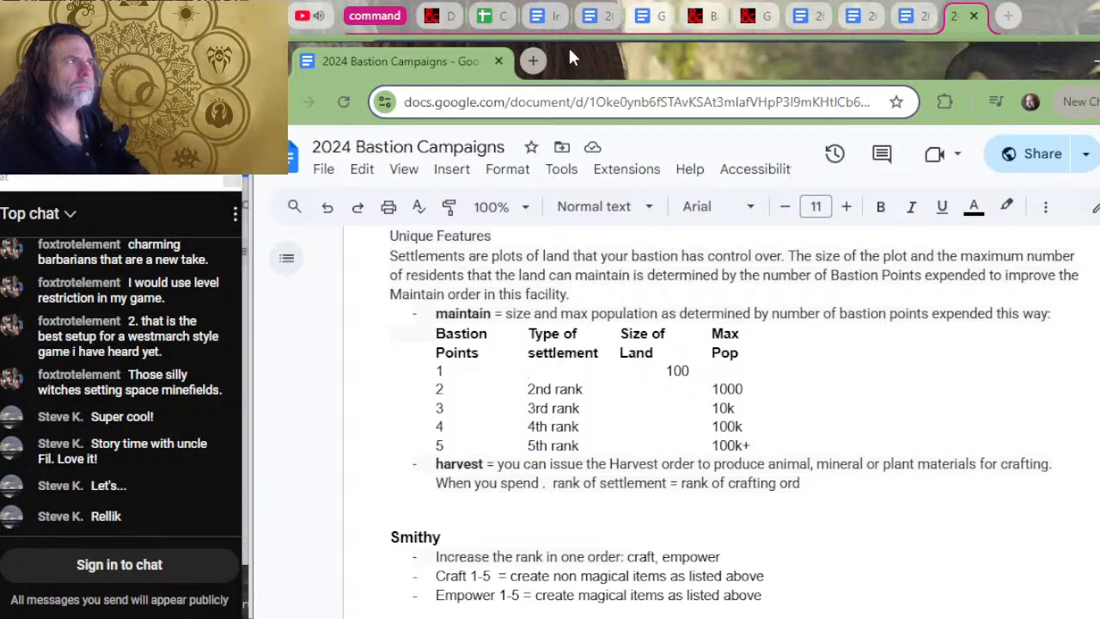
pyautogui.press('Up')
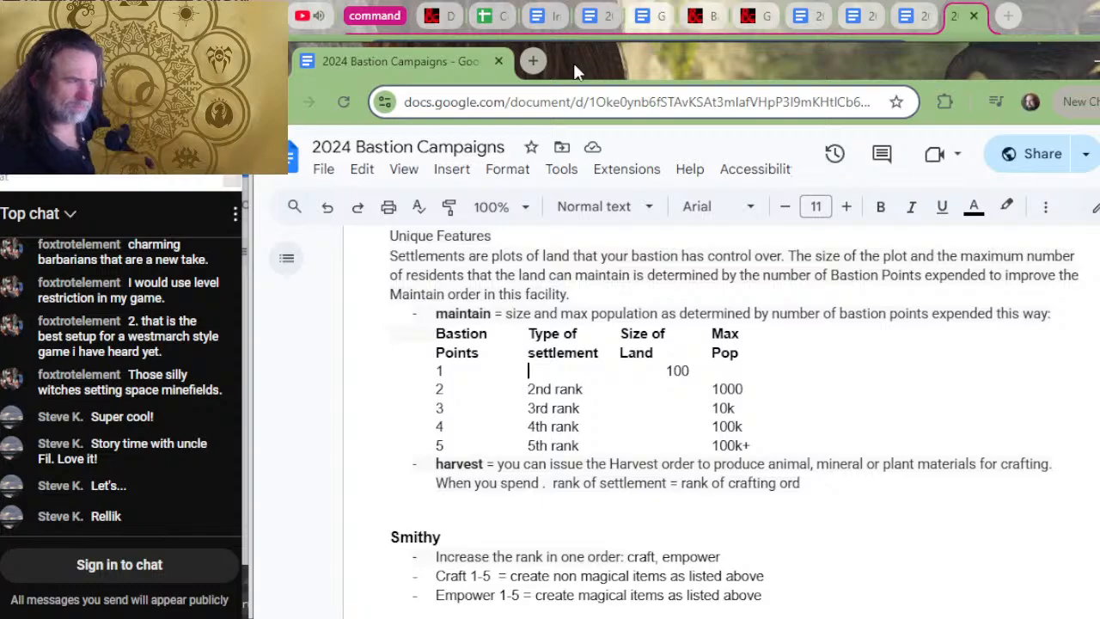
pyautogui.write('s')
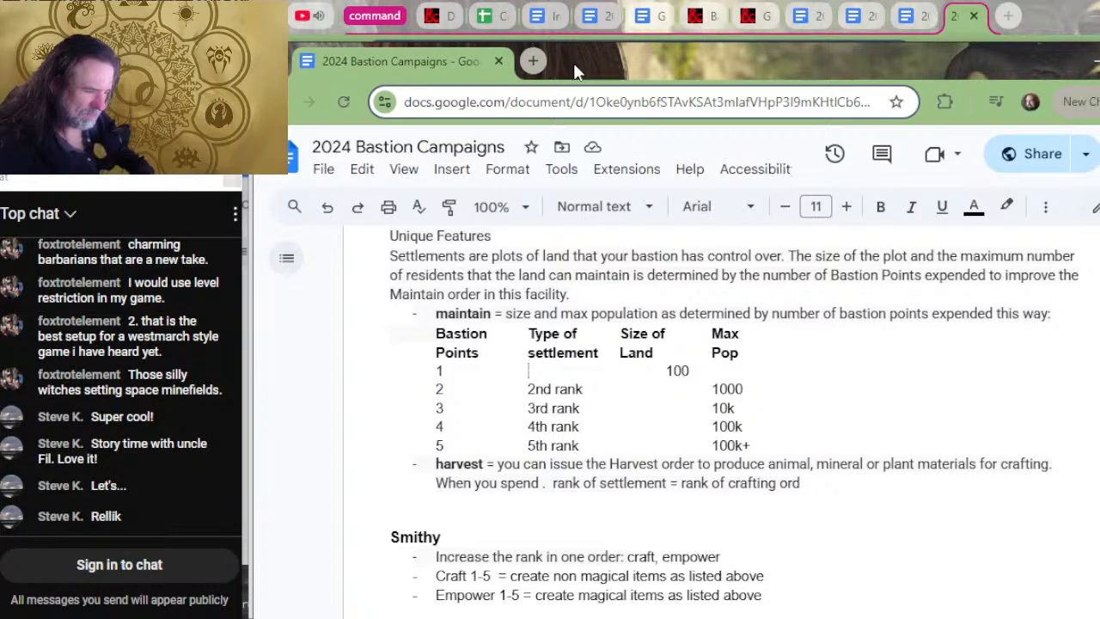
# - Set the settlement type for 2 bastion points to "Village", keeping its population under "Max Pop"
pyautogui.press('Delete')
pyautogui.press('Delete')
pyautogui.press('Delete')
pyautogui.press('Delete')
pyautogui.press('Delete')
pyautogui.press('Delete')
pyautogui.press('Delete')
pyautogui.press('Delete')
pyautogui.press('Delete')
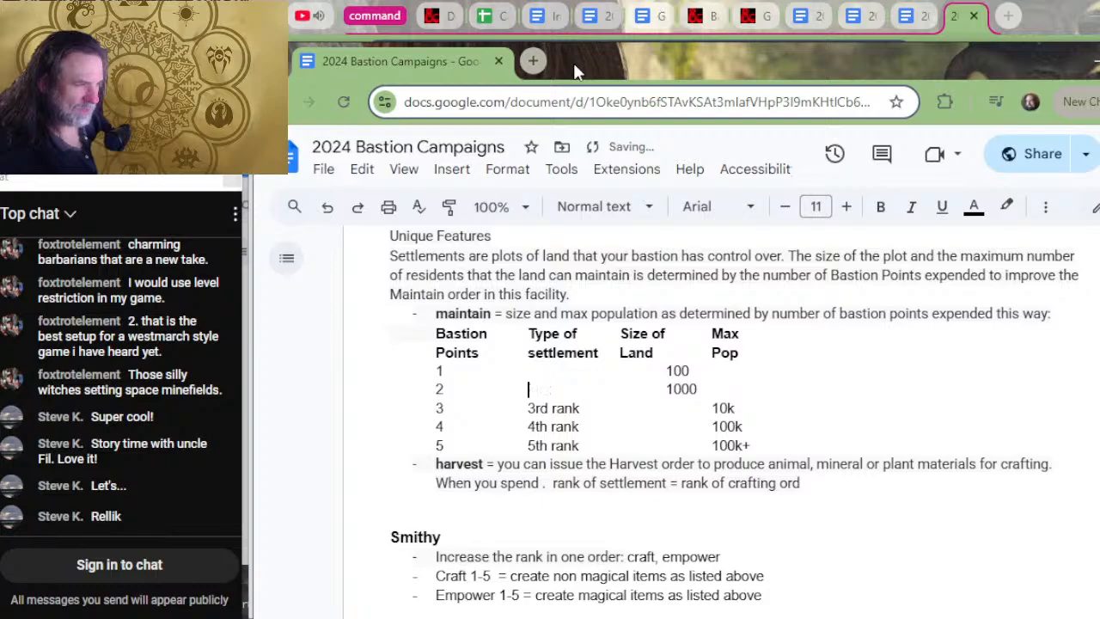
pyautogui.write('Village')
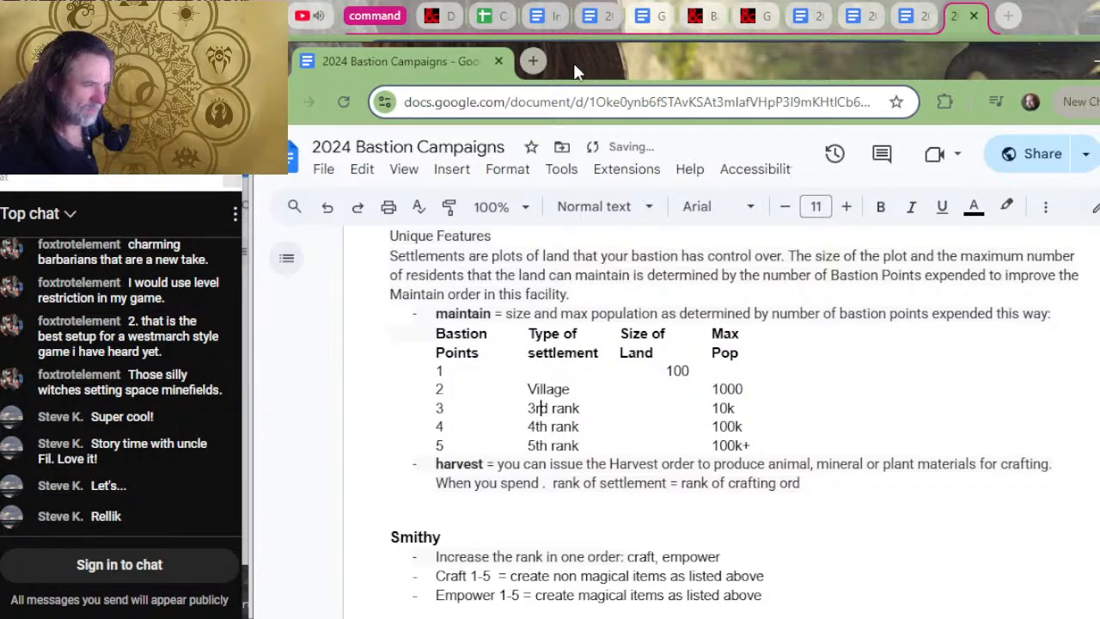
# - Set the settlement type for 3 bastion points to "Town" and realign its population under "Max Pop"
pyautogui.press('Left')
pyautogui.press('Delete')
pyautogui.press('Delete')
pyautogui.press('Delete')
pyautogui.press('Delete')
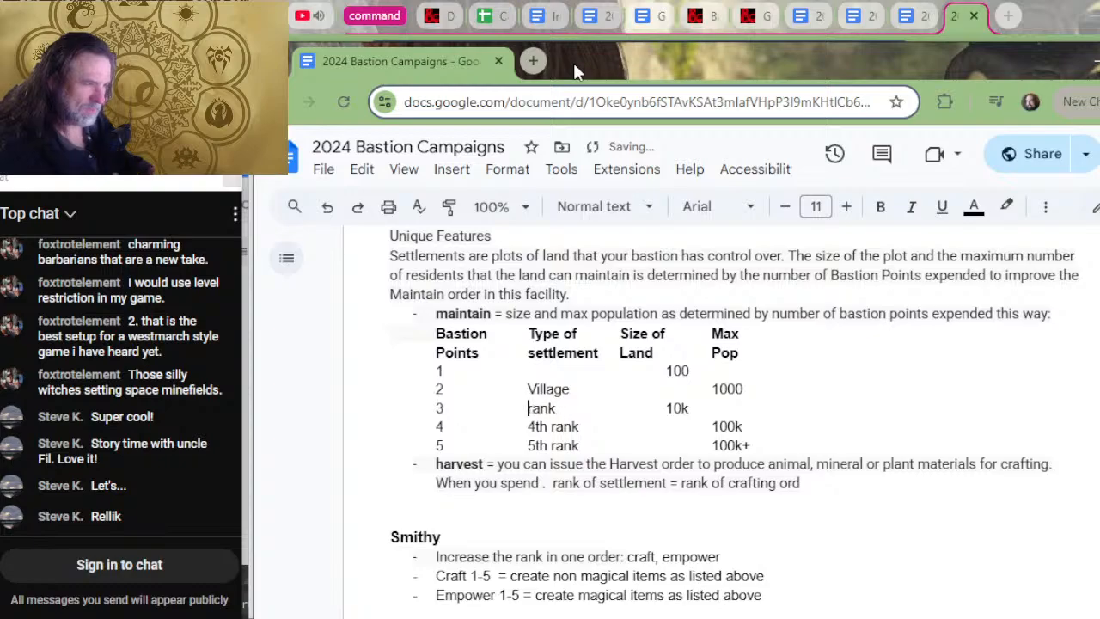
pyautogui.press('Delete')
pyautogui.press('Delete')
pyautogui.press('Delete')
pyautogui.write('Tgown')
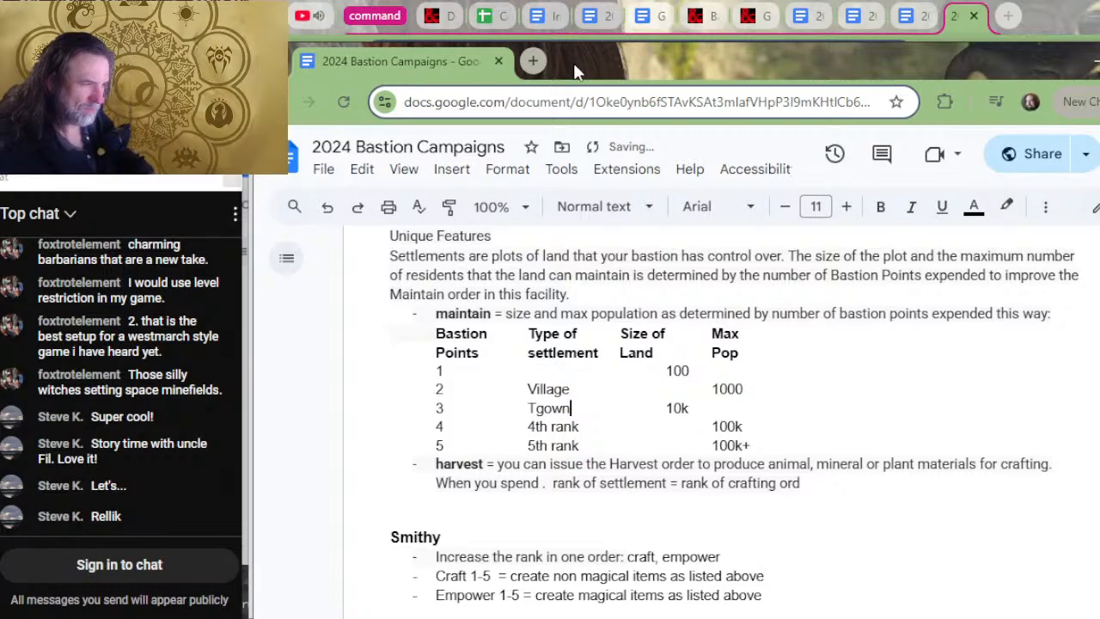
pyautogui.press('BackSpace')
pyautogui.press('BackSpace')
pyautogui.press('BackSpace')
pyautogui.write('own')
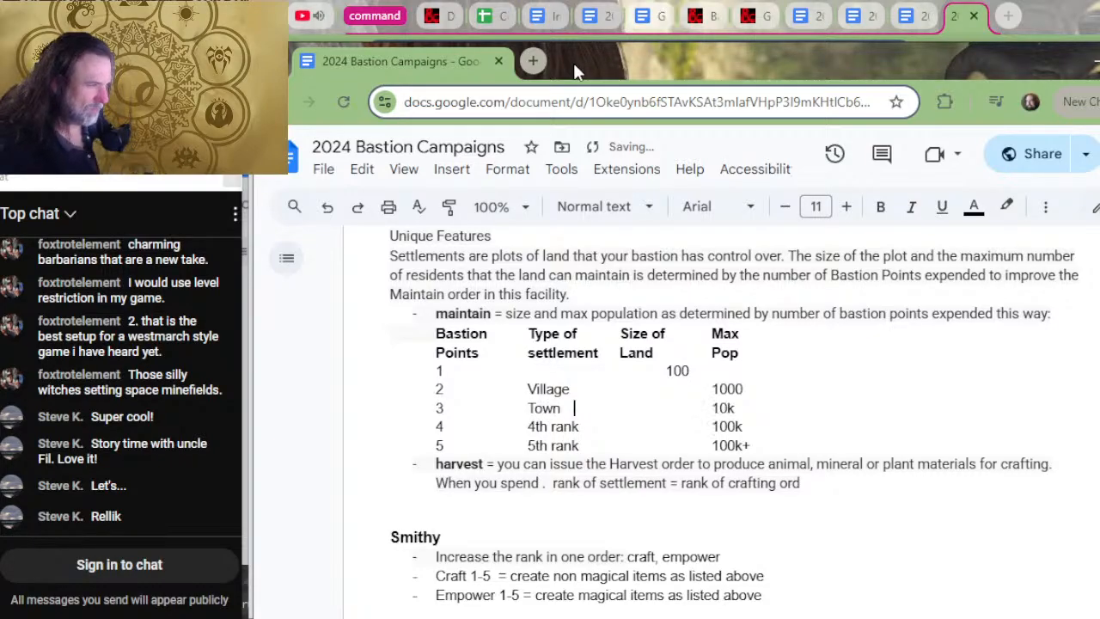
# - Replace the settlement type for 4 bastion points with "City"
pyautogui.press('BackSpace')
pyautogui.press('BackSpace')
pyautogui.press('BackSpace')
pyautogui.press('BackSpace')
pyautogui.press('BackSpace')
pyautogui.press('BackSpace')
pyautogui.press('BackSpace')
pyautogui.press('BackSpace')
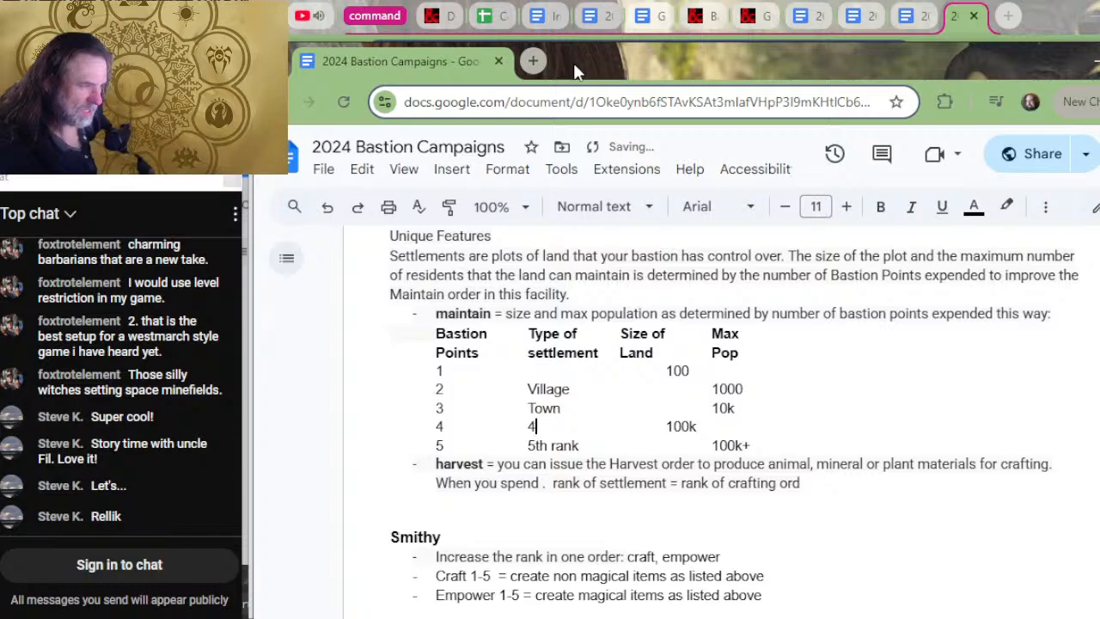
pyautogui.write('City')
# - Replace the settlement type for 5 bastion points with "Metropolis", keeping its population under "Max Pop"
pyautogui.press('Down')
pyautogui.press('Left')
pyautogui.press('Left')
pyautogui.press('Left')
pyautogui.press('Left')
pyautogui.press('Left')
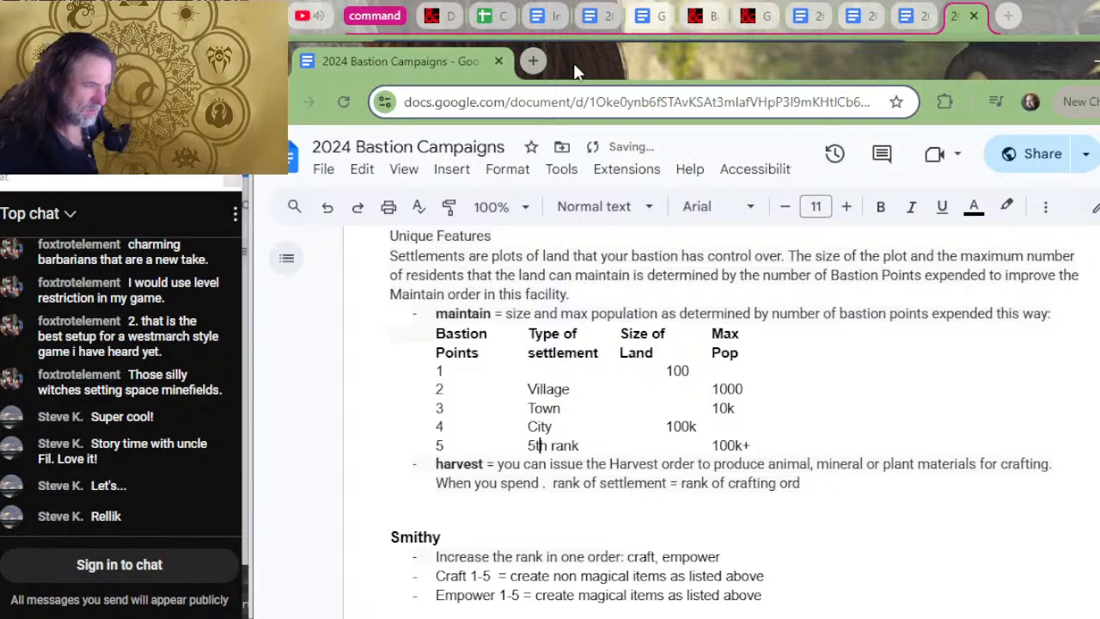
pyautogui.press('Delete')
pyautogui.press('Delete')
pyautogui.press('Delete')
pyautogui.press('Delete')
pyautogui.press('Delete')
pyautogui.press('Delete')
pyautogui.press('Delete')
pyautogui.press('Delete')
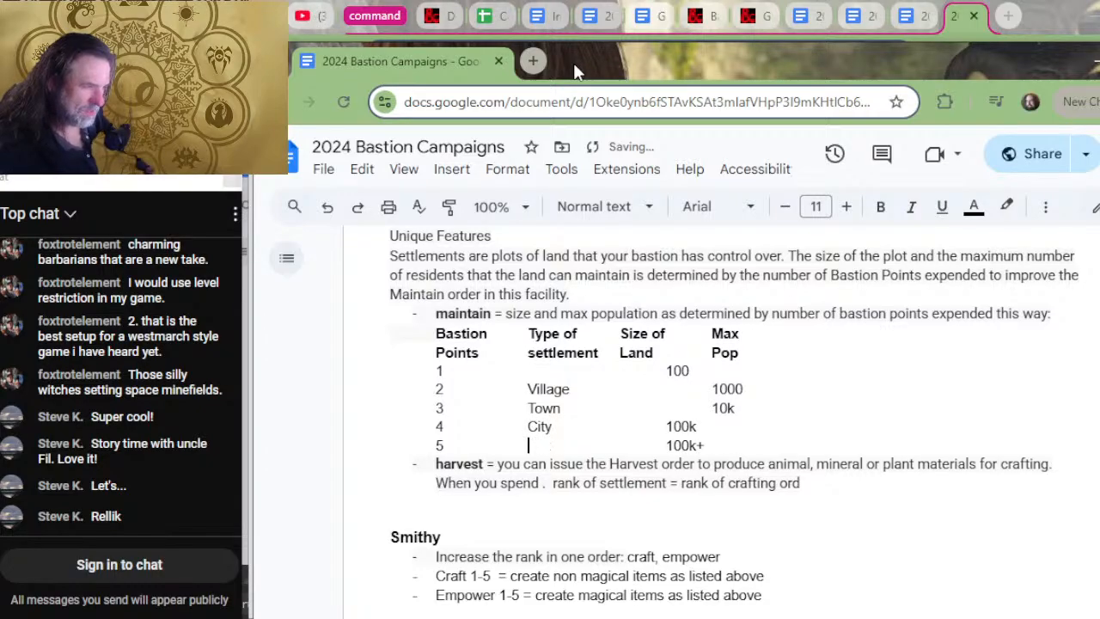
pyautogui.write('Metropo')
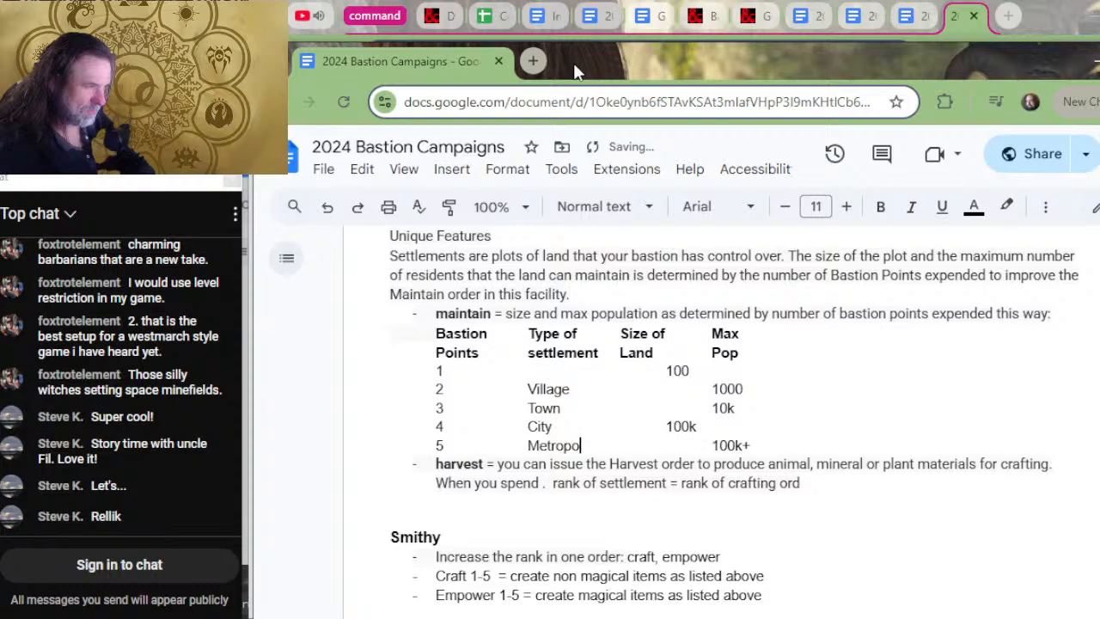
pyautogui.write('lis')
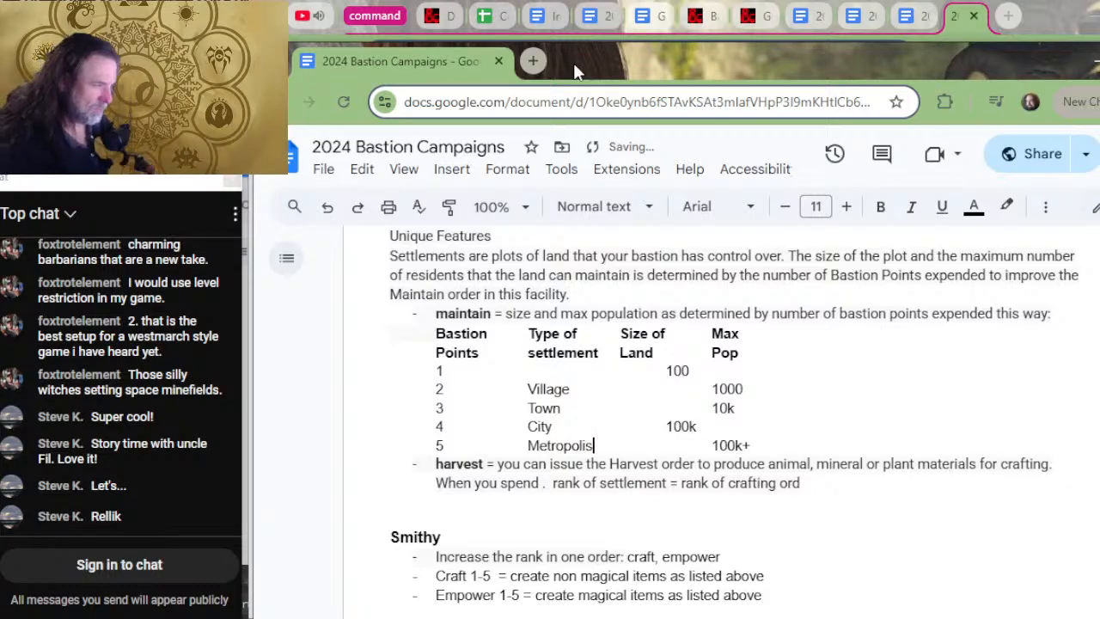
pyautogui.press('Tab')
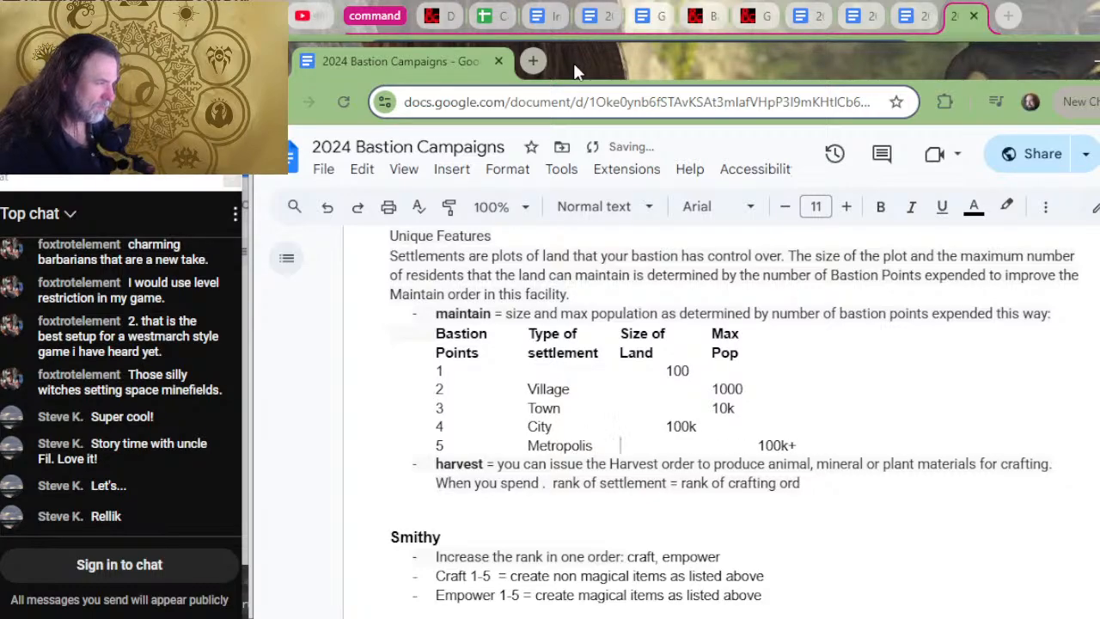
pyautogui.press('Delete')
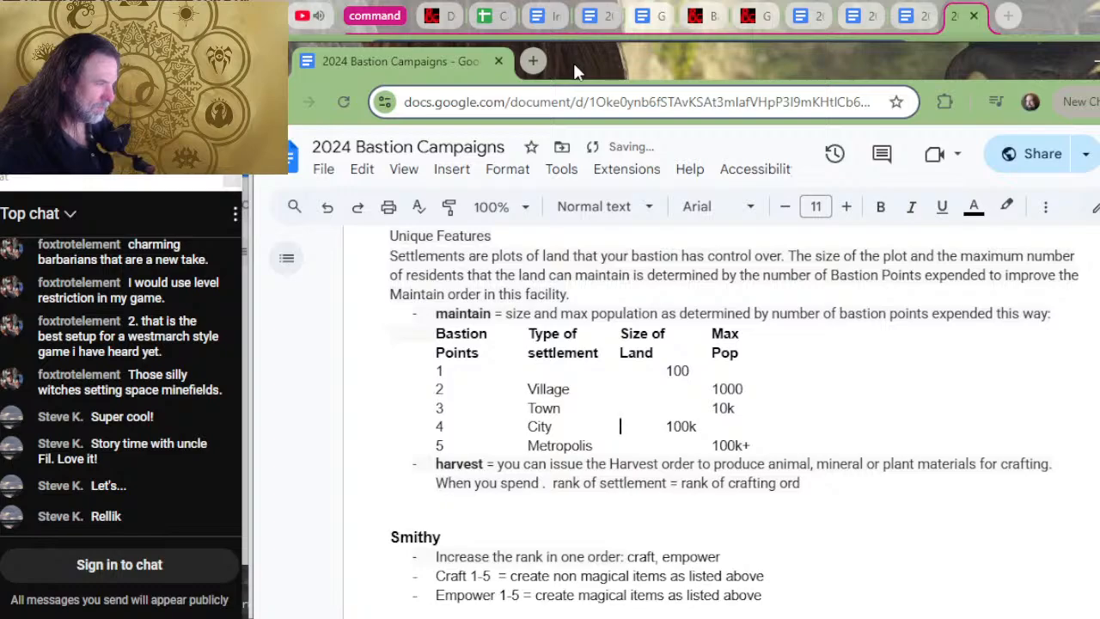
# - Realign the populations for 4 and 1 bastion points under the "Max Pop" column
pyautogui.press('Tab')
pyautogui.press('Up')
pyautogui.press('Up')
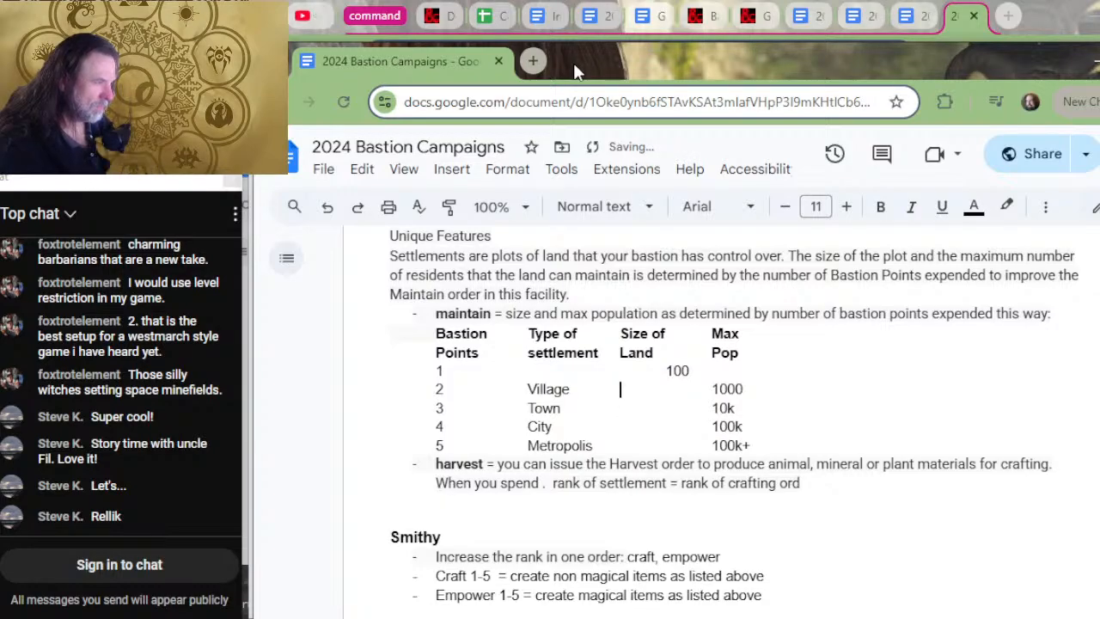
pyautogui.press('Up')
pyautogui.press('Tab')
pyautogui.press('Left')
pyautogui.press('Left')
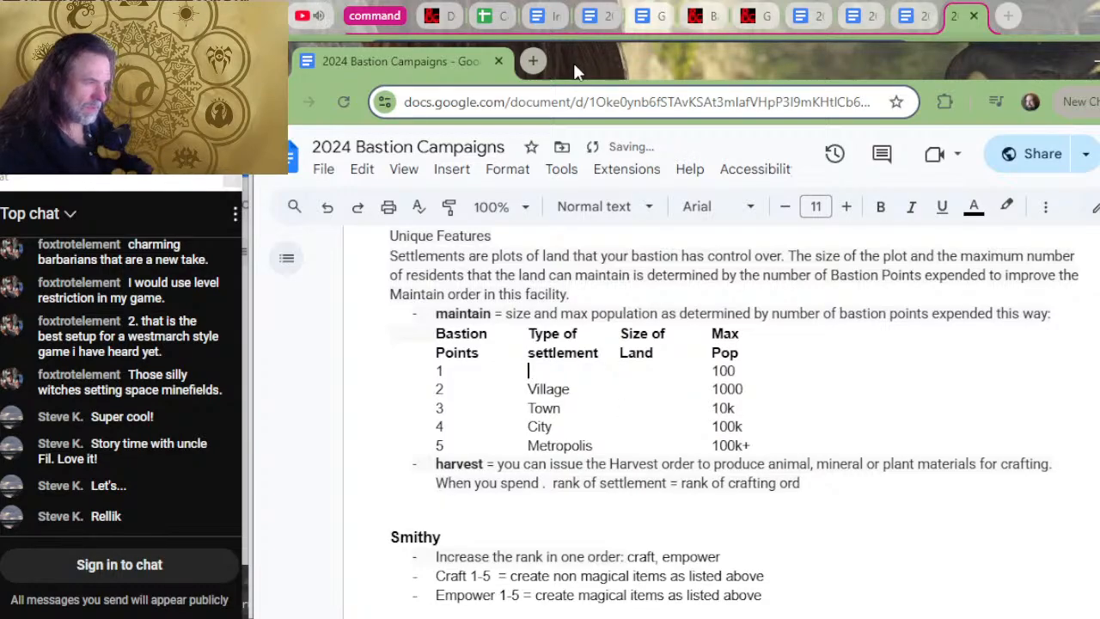
pyautogui.press('Left')
pyautogui.press('Right')
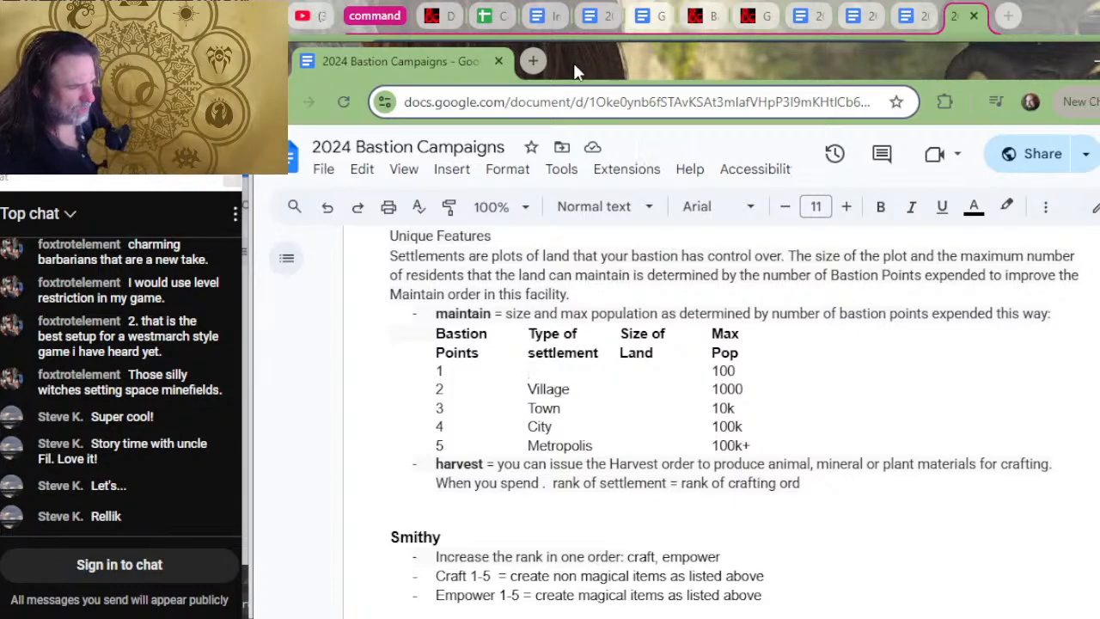
# - Examine the older SETTLEMENTS section further down the document, including its rank table and term definitions
pyautogui.scroll(-2, 786, 396)
pyautogui.scroll(-5, 787, 397)
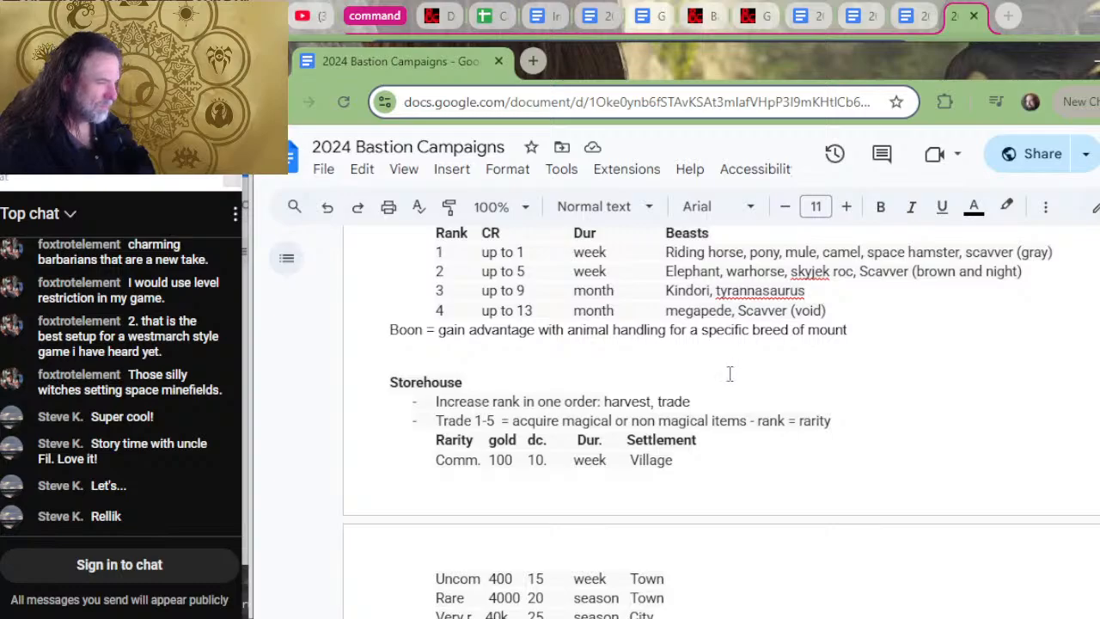
pyautogui.scroll(-10, 730, 375)
pyautogui.scroll(2, 729, 375)
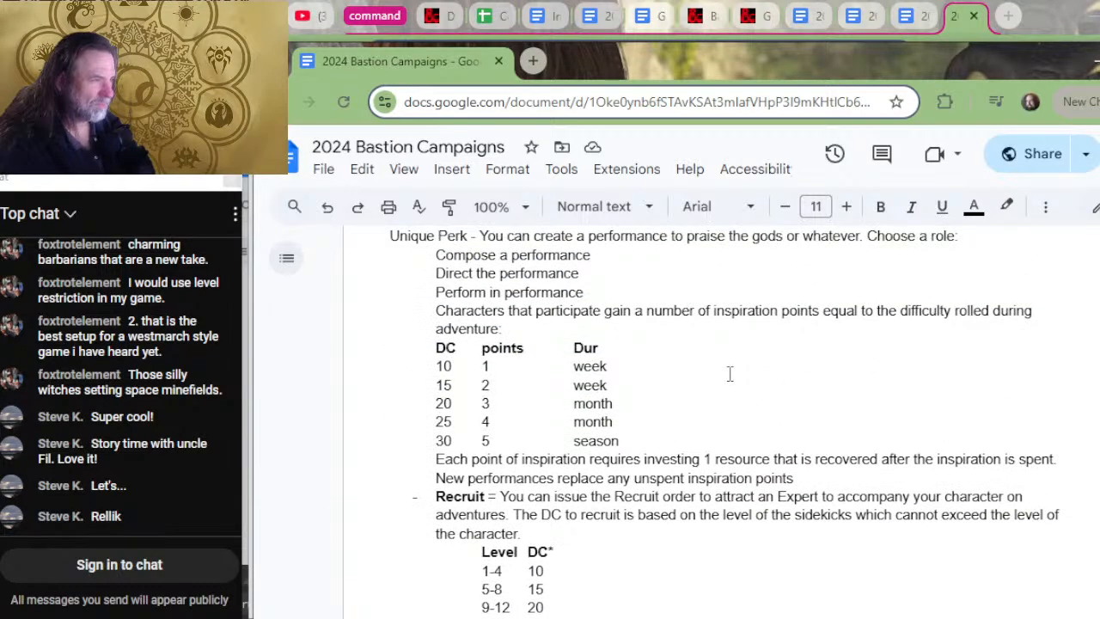
pyautogui.scroll(-6, 729, 375)
pyautogui.scroll(-8, 730, 374)
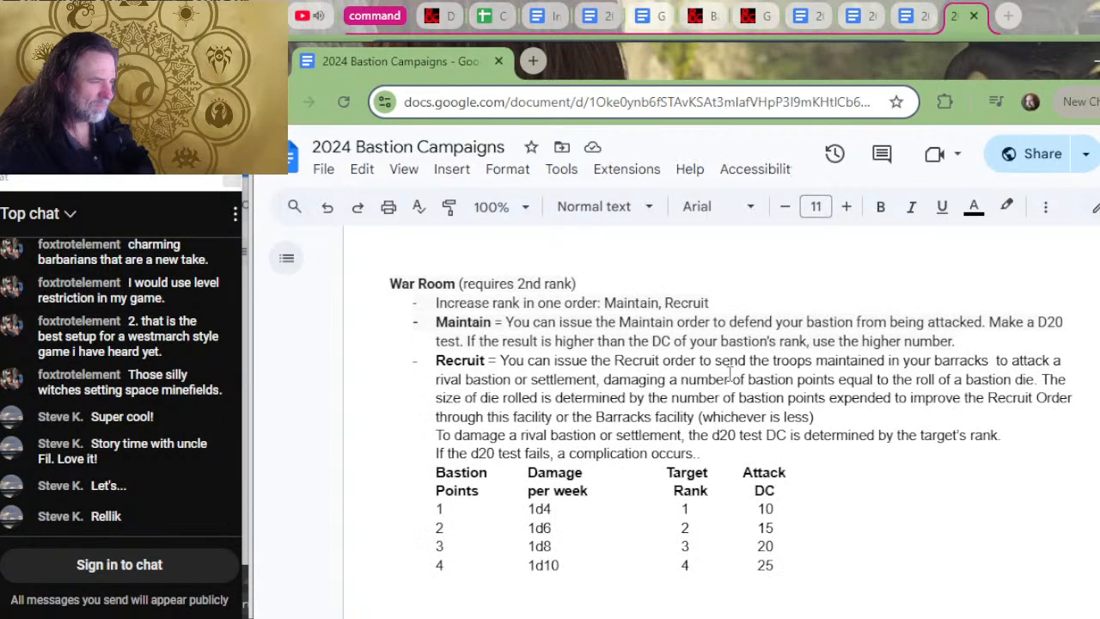
pyautogui.scroll(-2, 644, 380)
pyautogui.scroll(-7, 643, 380)
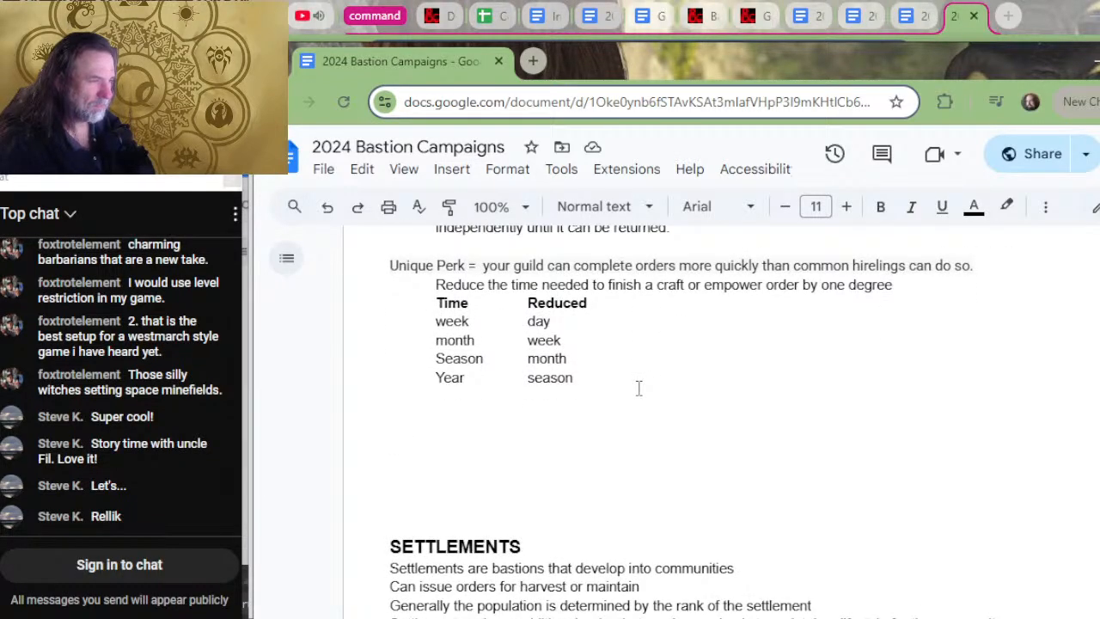
pyautogui.scroll(-4, 639, 389)
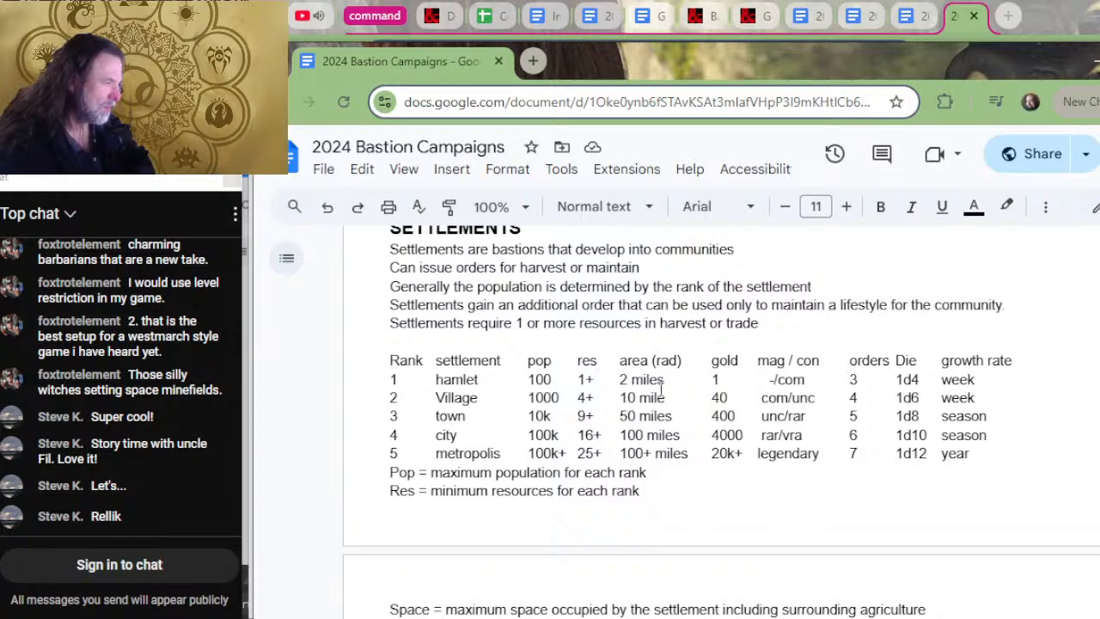
pyautogui.scroll(2, 566, 382)
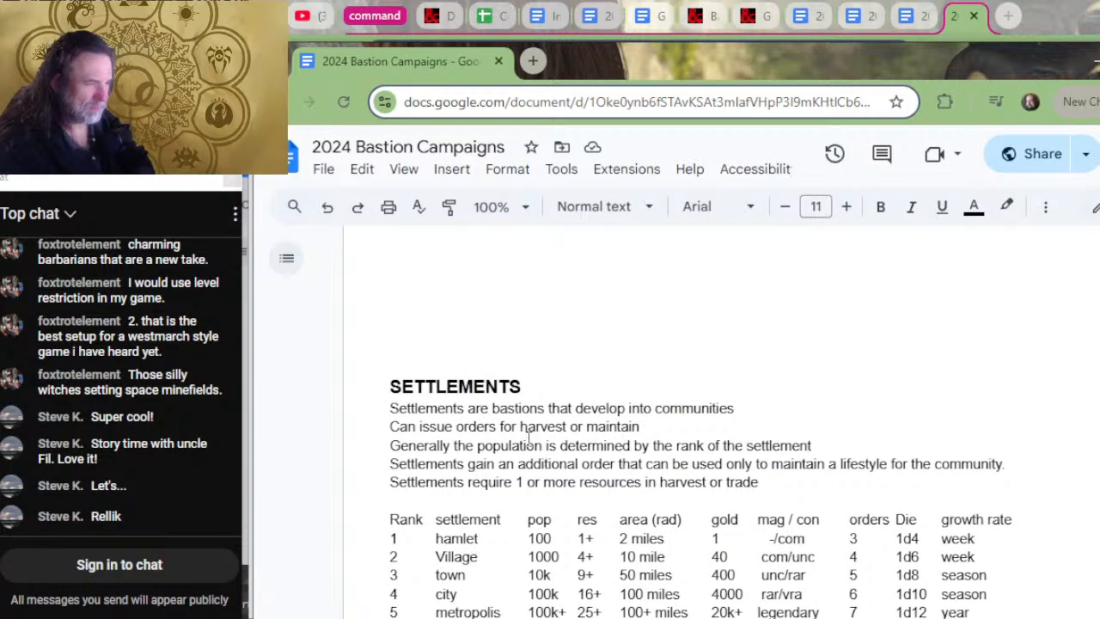
pyautogui.scroll(-4, 528, 430)
pyautogui.scroll(2, 526, 422)
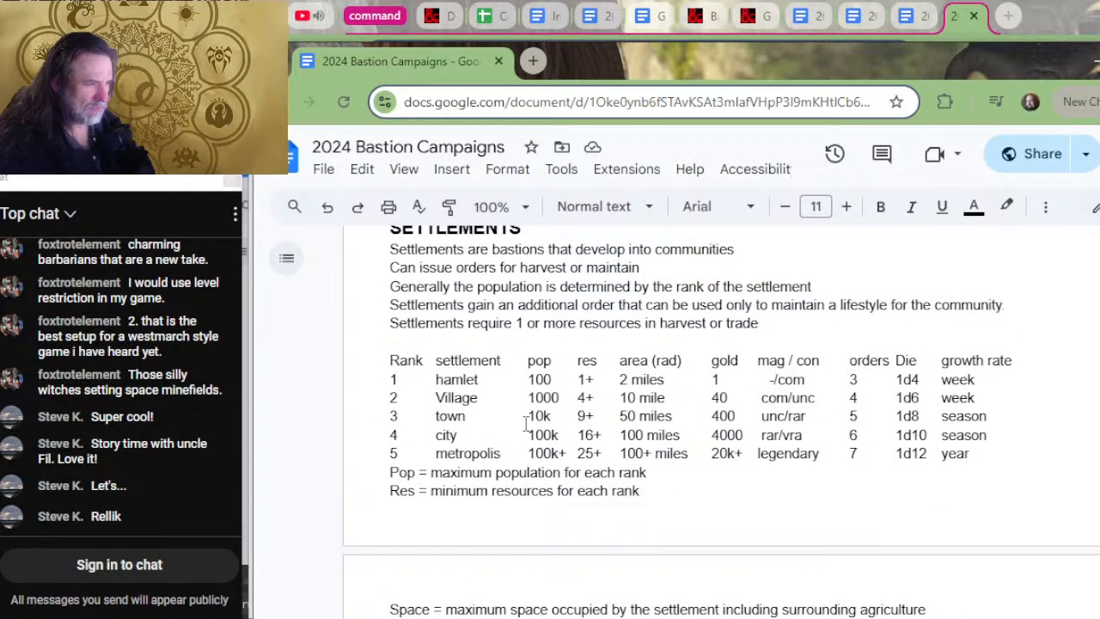
pyautogui.scroll(-6, 526, 421)
pyautogui.scroll(-2, 526, 421)
pyautogui.scroll(9, 520, 423)
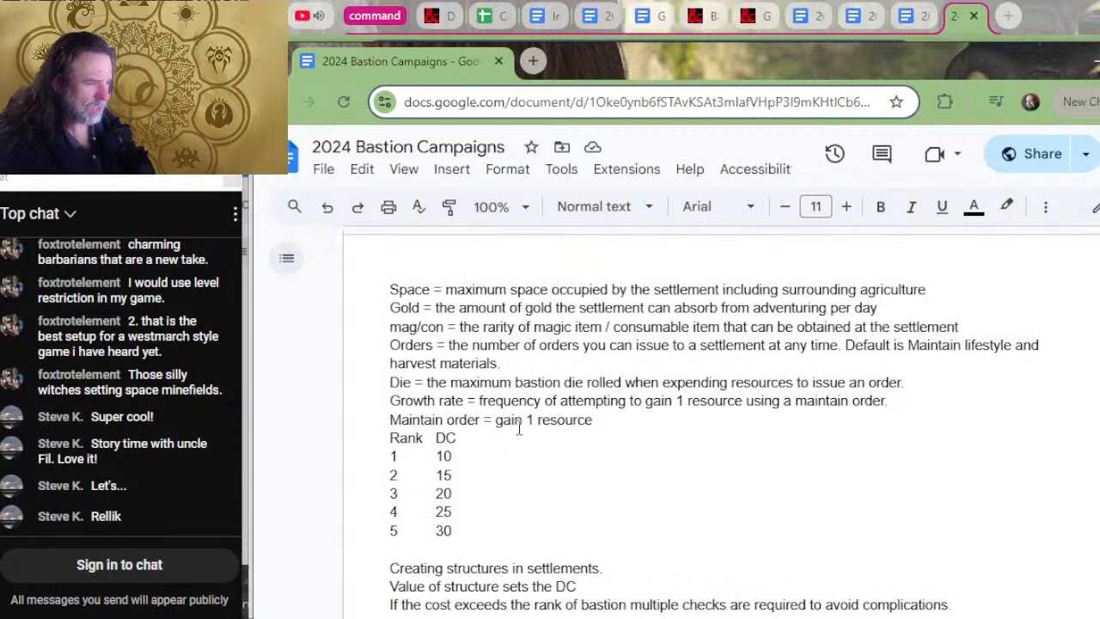
pyautogui.scroll(2, 529, 362)
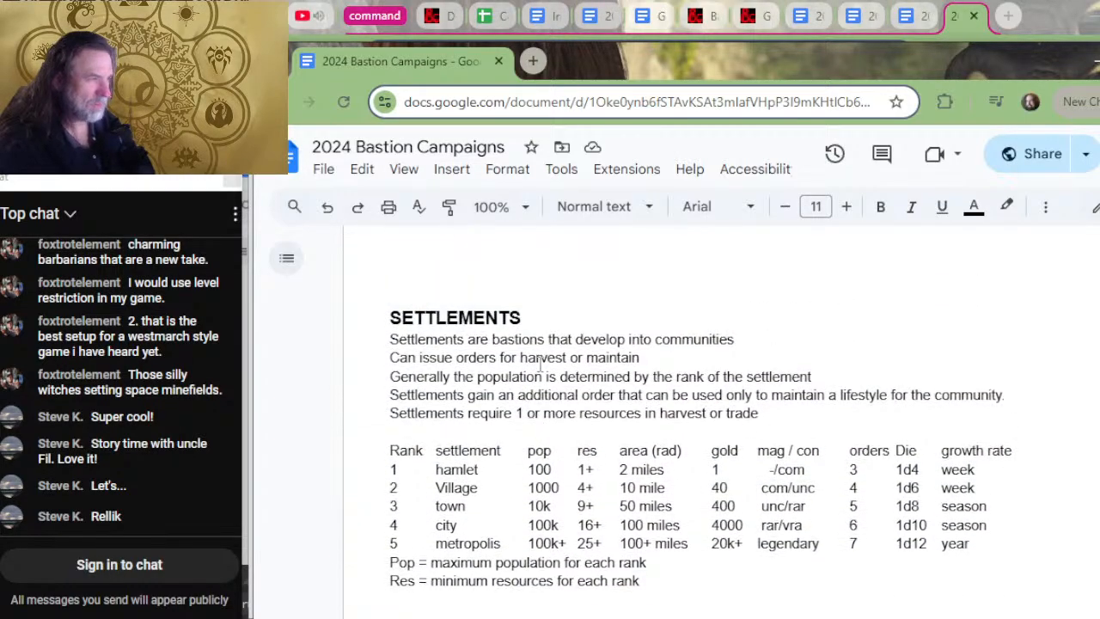
# - Cut the entire SETTLEMENTS section located before "BASTION EVENTS and COMPLICATIONS"
pyautogui.moveTo(491, 364); pyautogui.dragTo(572, 287)
pyautogui.scroll(-4, 587, 262)
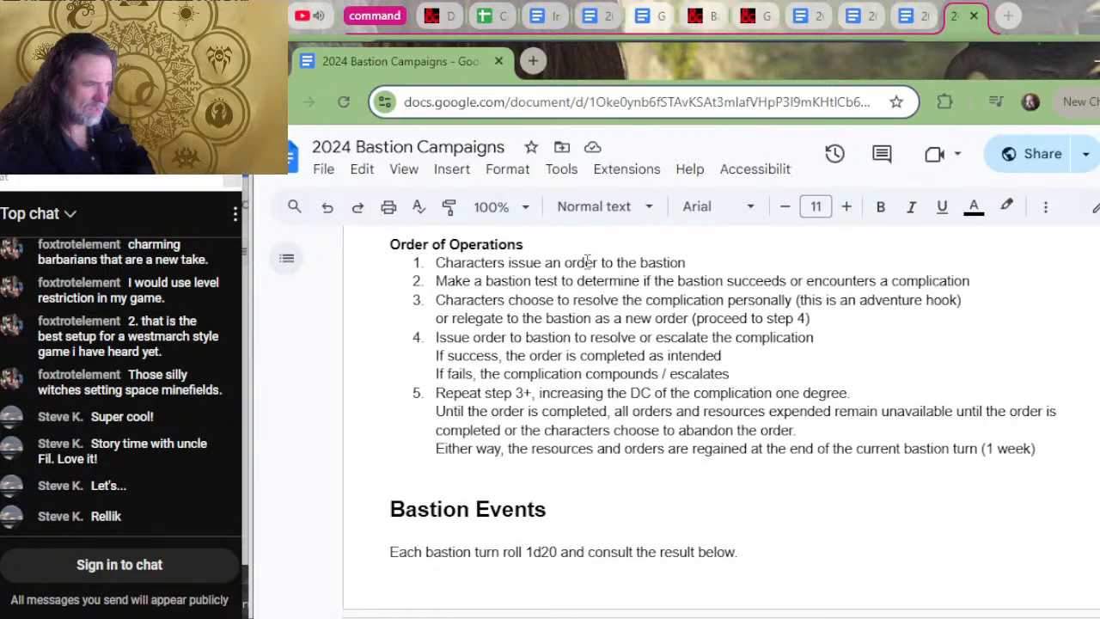
pyautogui.scroll(2, 587, 261)
pyautogui.moveTo(587, 262); pyautogui.dragTo(594, 498)
pyautogui.scroll(4, 569, 275)
pyautogui.hotkey('ctrl', 'x')
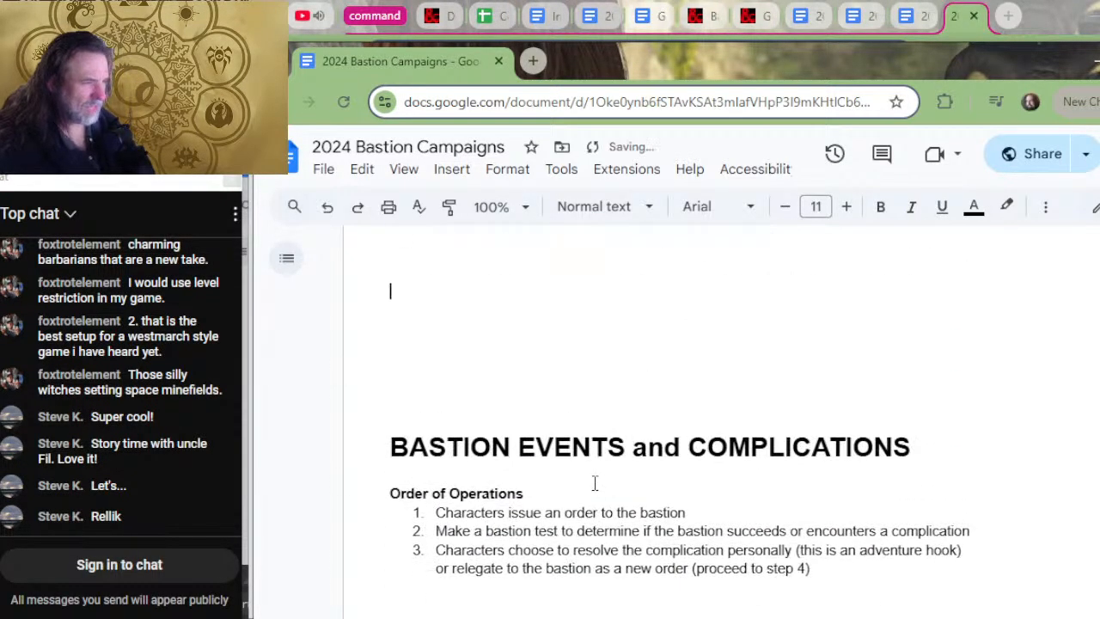
# - Insert two blank lines between the Metropolis row and the harvest entry in the Settlement facility
pyautogui.scroll(5, 595, 483)
pyautogui.scroll(20, 594, 484)
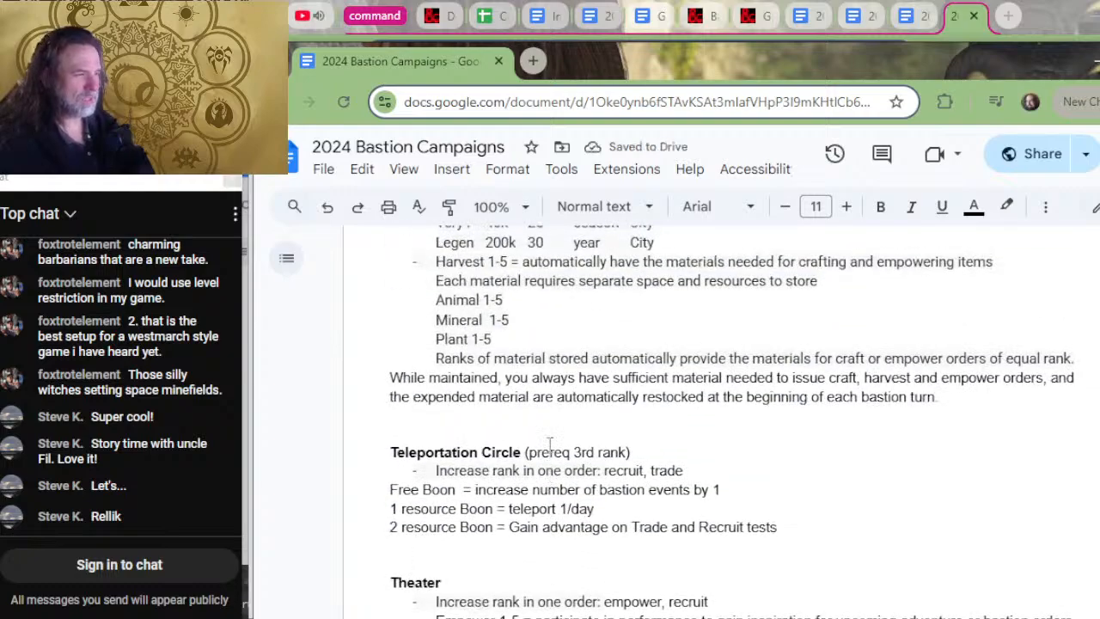
pyautogui.scroll(10, 617, 343)
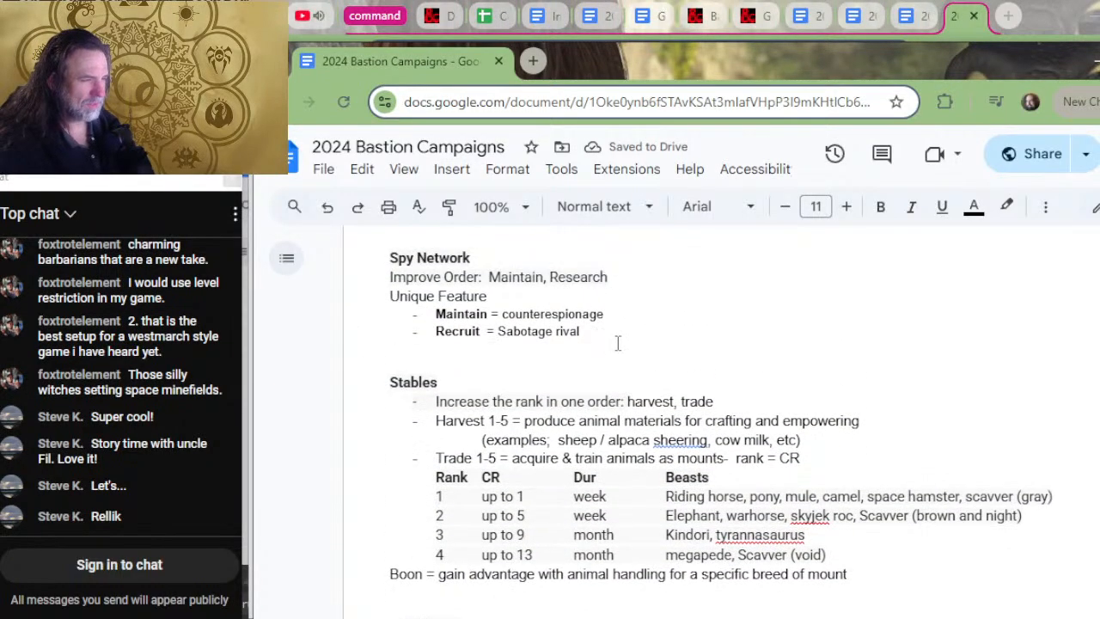
pyautogui.scroll(2, 617, 343)
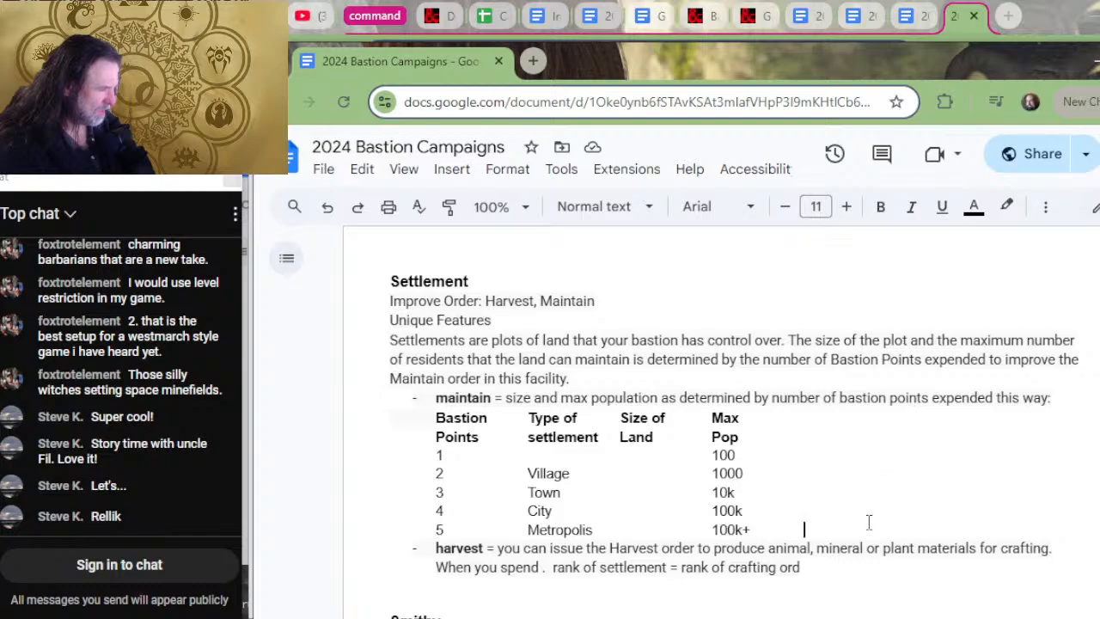
pyautogui.press('Return')
pyautogui.press('Return')
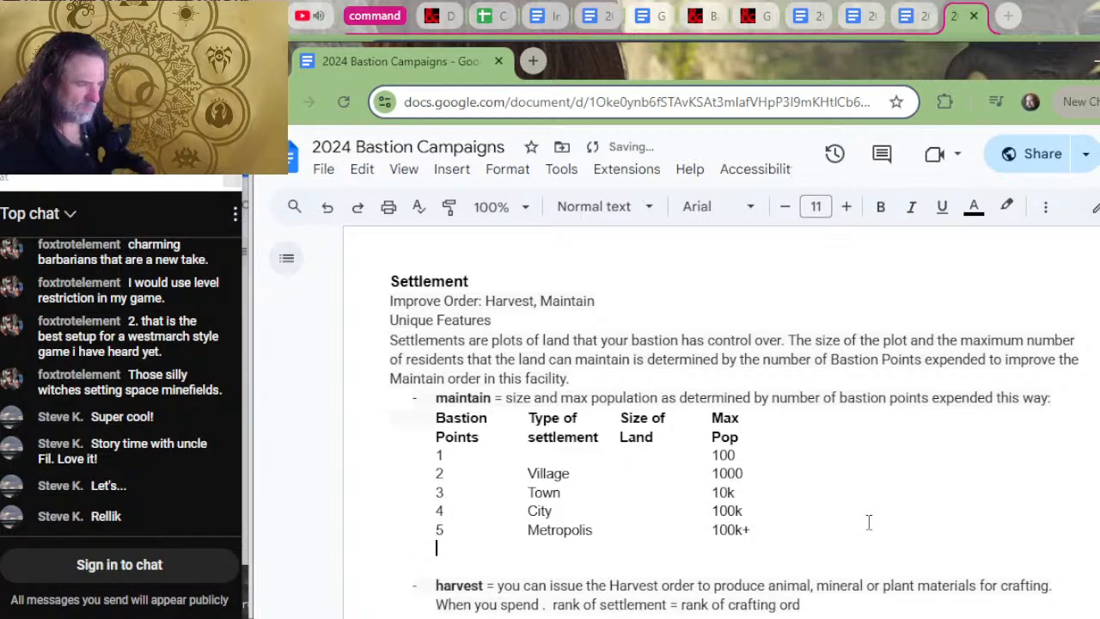
# - Paste the cut SETTLEMENTS section above the Settlement facility heading
pyautogui.press('Up')
pyautogui.press('Up')
pyautogui.press('Up')
pyautogui.press('Up')
pyautogui.press('Up')
pyautogui.press('Up')
pyautogui.press('Up')
pyautogui.press('Up')
pyautogui.press('Up')
pyautogui.press('Up')
pyautogui.press('Up')
pyautogui.press('Up')
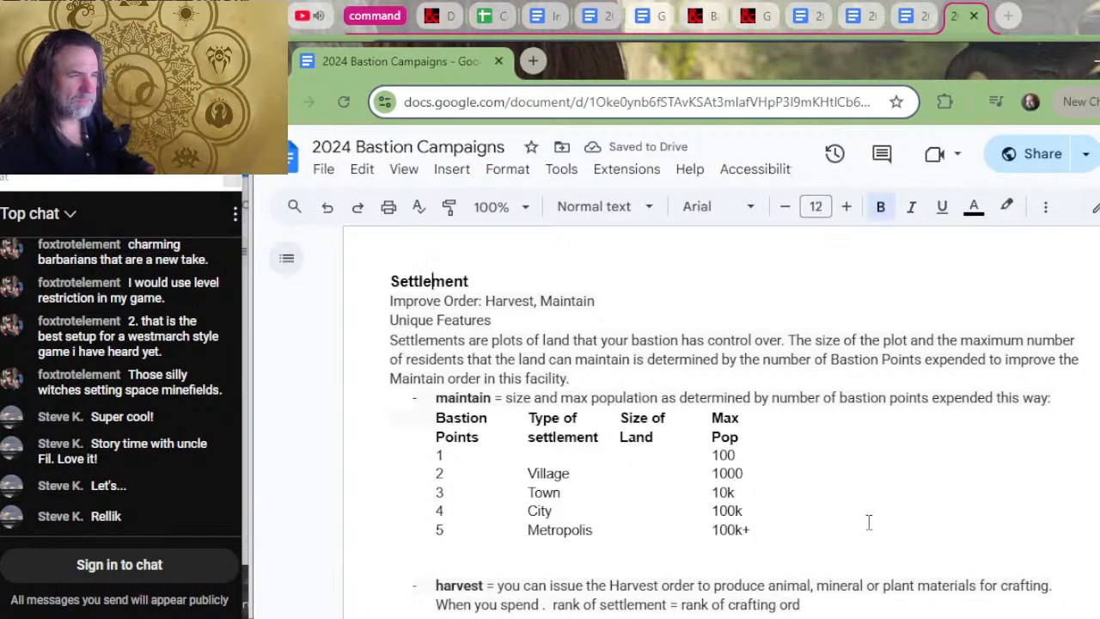
pyautogui.hotkey('ctrl', 'v')
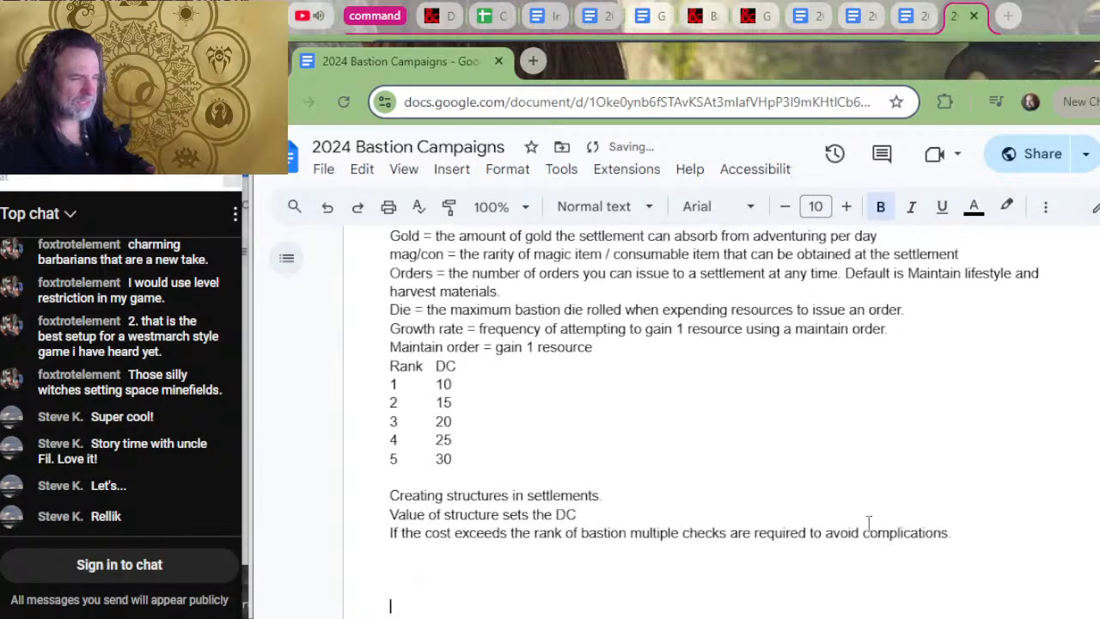
# - Replace "resources in" with "bastion points expended to improve" in the SETTLEMENTS line about what settlements require
pyautogui.scroll(2, 888, 548)
pyautogui.scroll(4, 888, 548)
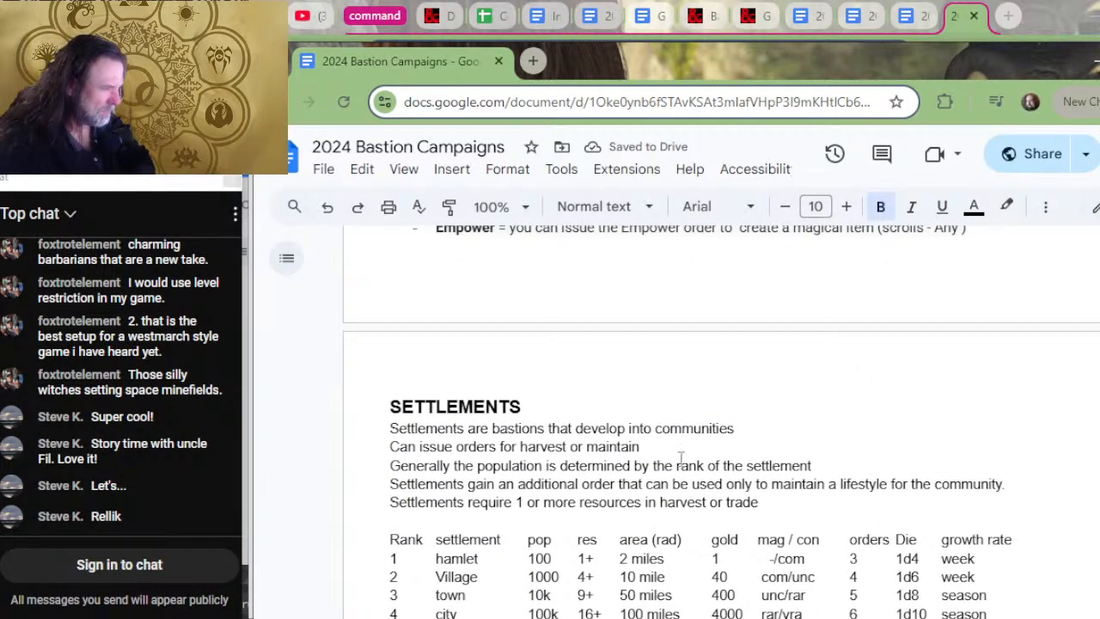
pyautogui.click(650, 446)
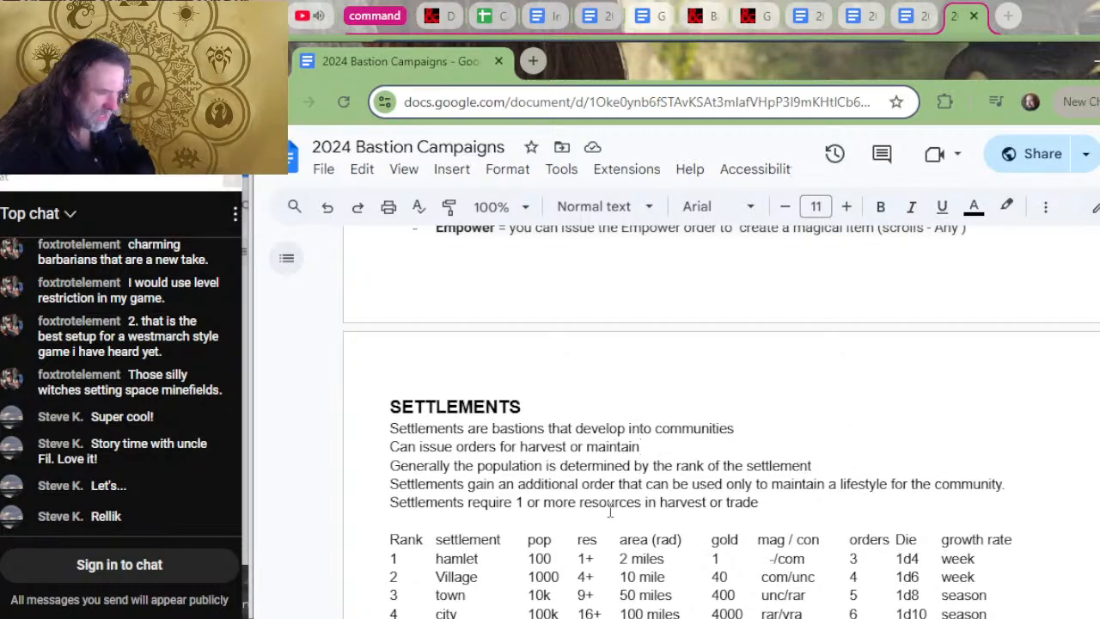
pyautogui.scroll(-2, 610, 511)
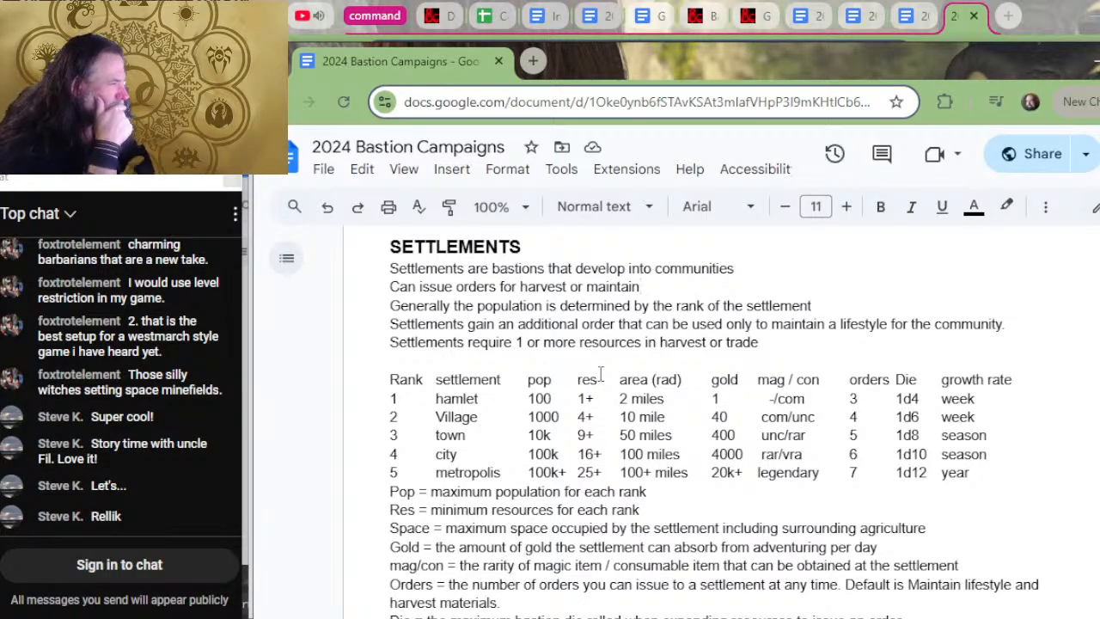
pyautogui.moveTo(641, 345); pyautogui.dragTo(579, 344)
pyautogui.write('bastion points')
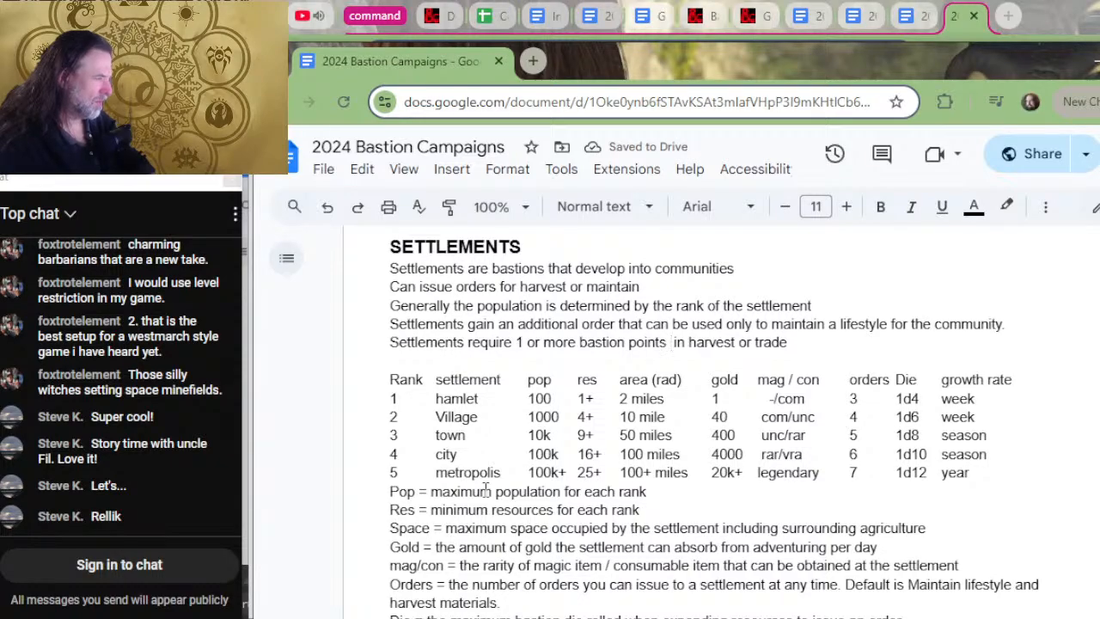
pyautogui.write('expe')
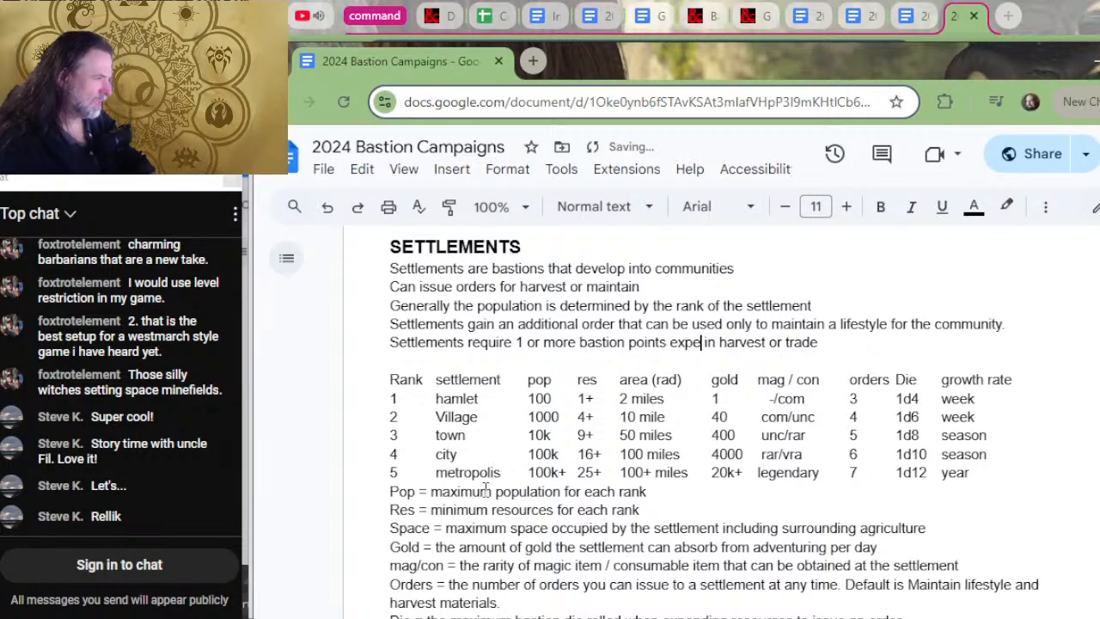
pyautogui.write('nded to impro')
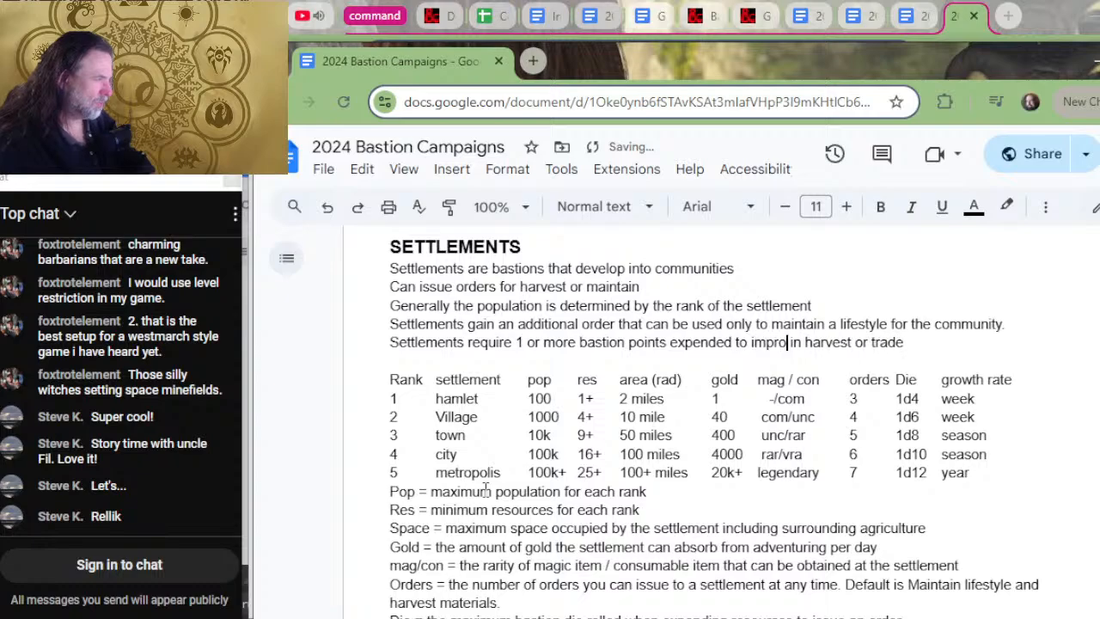
pyautogui.write('ve')
pyautogui.press('Delete')
pyautogui.press('Delete')
pyautogui.press('Delete')
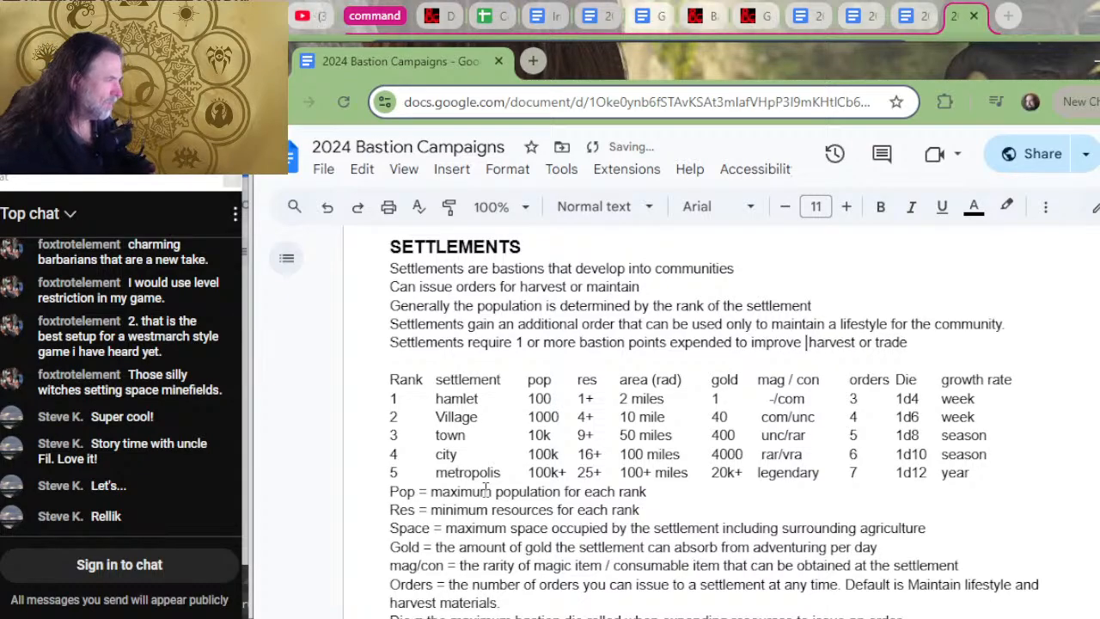
pyautogui.press('BackSpace')
# - Replace "trade" with "maintain" at the end of the SETTLEMENTS line about expending bastion points to improve harvest
pyautogui.press('Right')
pyautogui.press('Right')
pyautogui.press('Right')
pyautogui.press('Right')
pyautogui.press('Right')
pyautogui.press('Right')
pyautogui.press('Right')
pyautogui.press('Right')
pyautogui.press('Right')
pyautogui.press('Right')
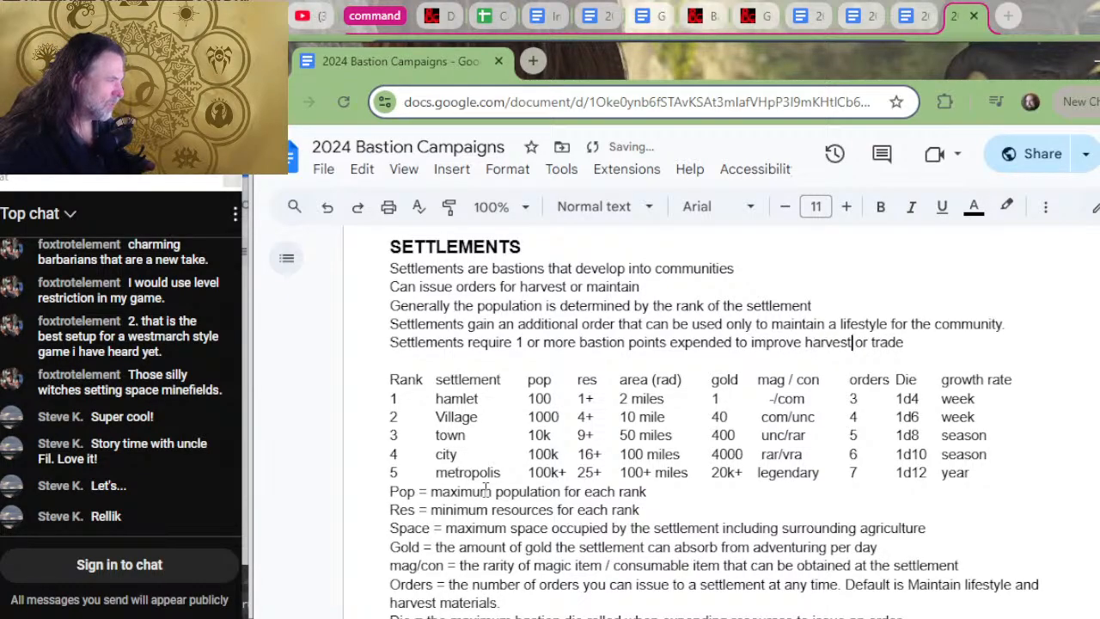
pyautogui.press('Delete')
pyautogui.press('Delete')
pyautogui.press('Delete')
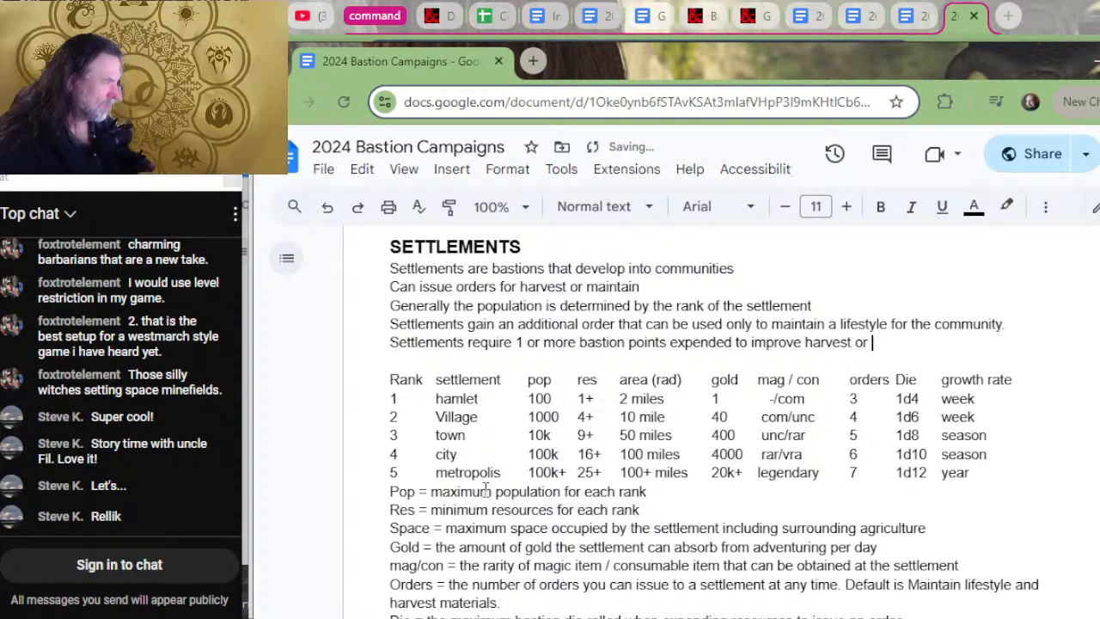
pyautogui.write('maintain')
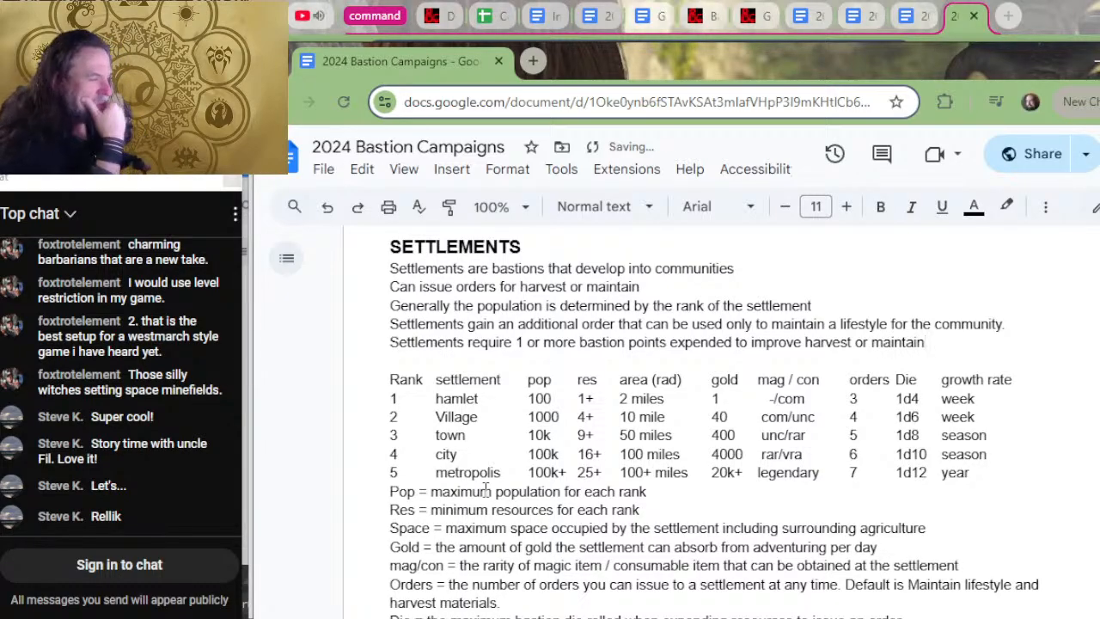
# - Remove the blank line between the bastion points sentence and the Rank header row of the settlement table
pyautogui.press('Down')
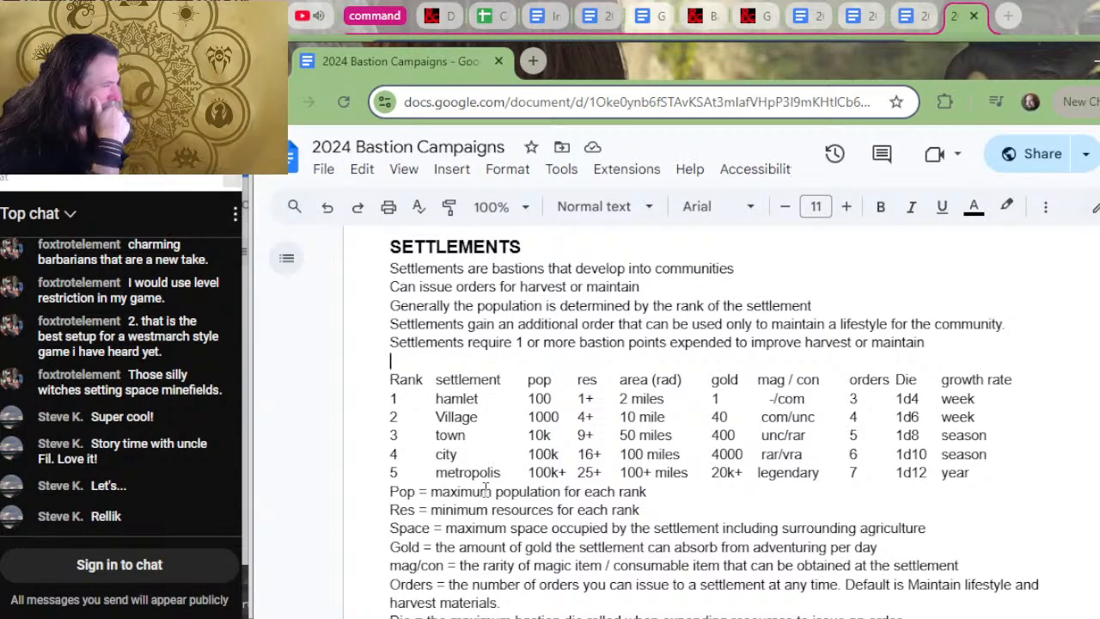
pyautogui.press('Right')
pyautogui.press('Right')
pyautogui.press('Right')
pyautogui.press('Right')
pyautogui.press('Right')
pyautogui.press('Right')
pyautogui.press('Right')
pyautogui.press('Right')
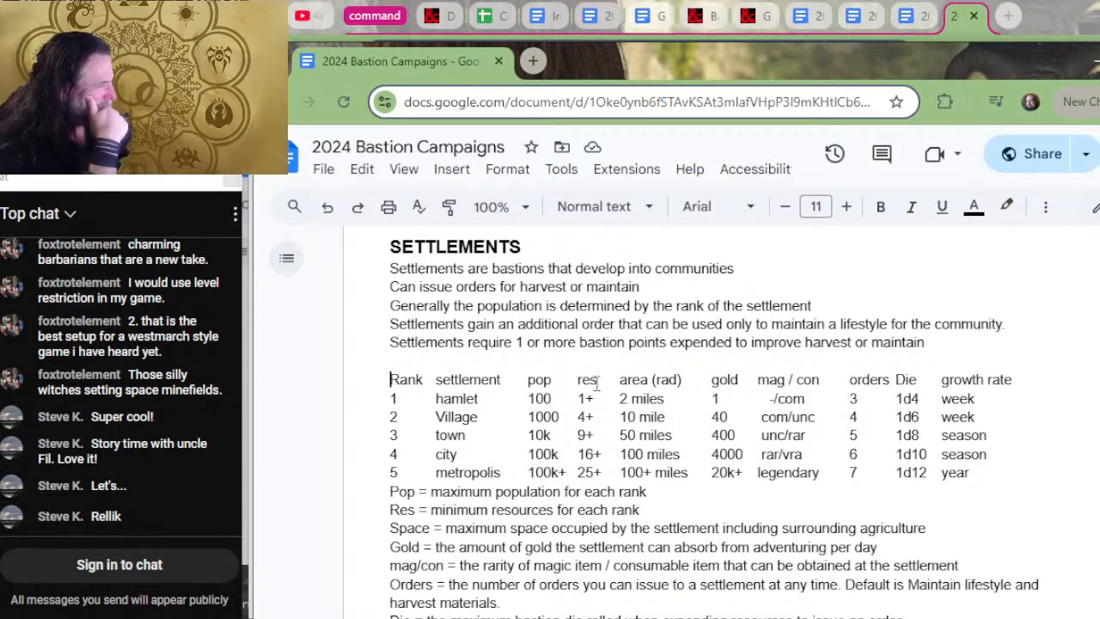
pyautogui.press('Home')
pyautogui.press('BackSpace')
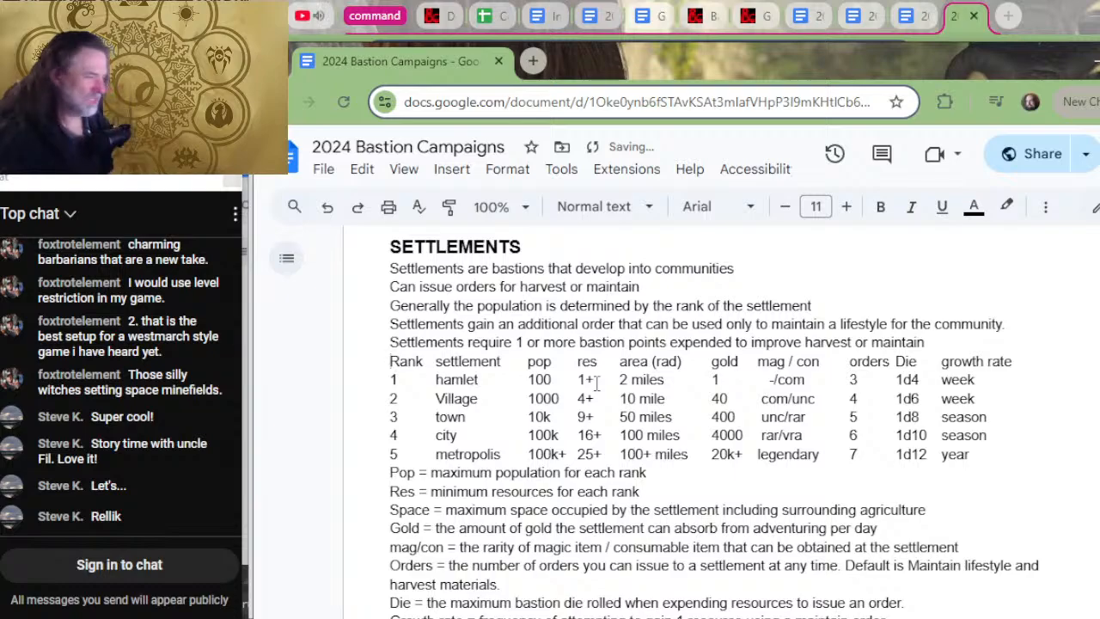
pyautogui.press('Return')
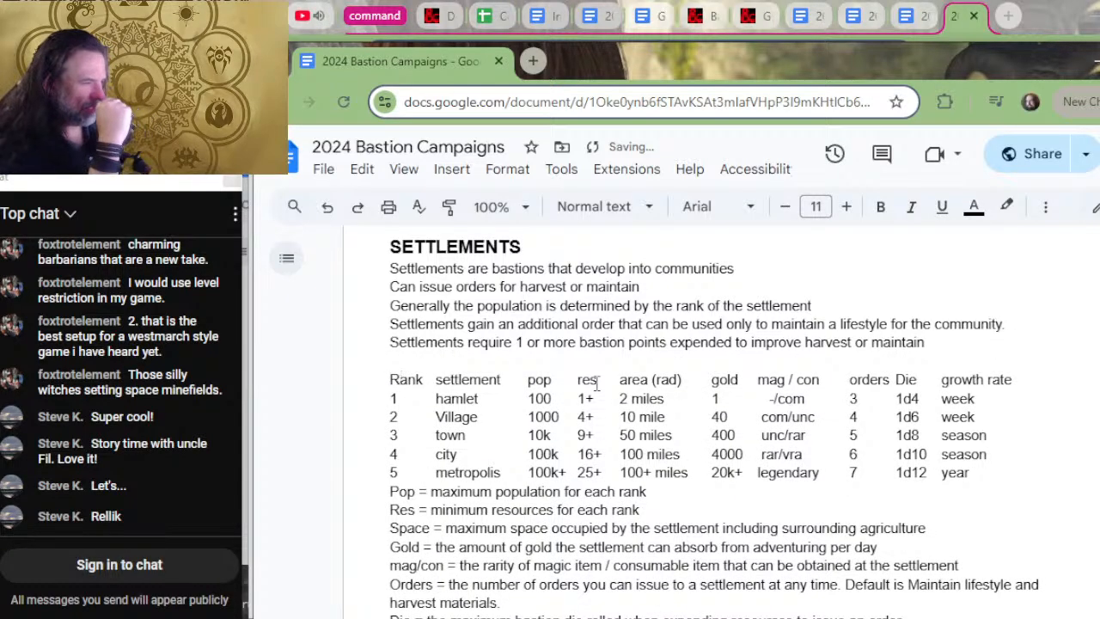
pyautogui.press('BackSpace')
# - Delete the "res" column heading and the res values in the hamlet and Village rows of the settlement table
pyautogui.hotkey('ctrl', 'Right')
pyautogui.hotkey('ctrl', 'Right')
pyautogui.hotkey('ctrl', 'Right')
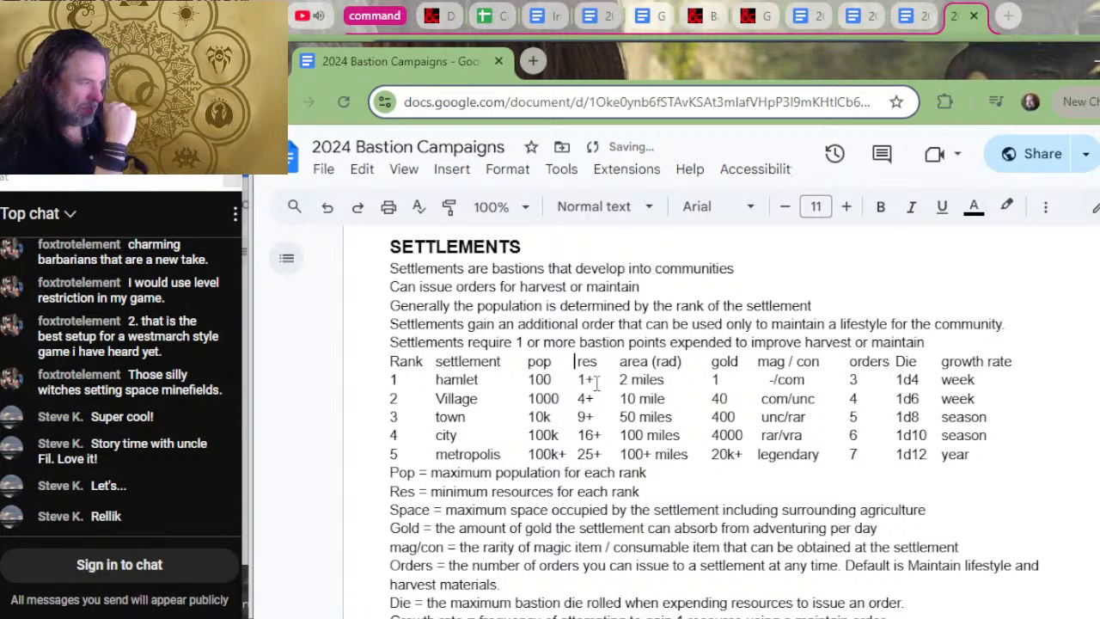
pyautogui.hotkey('ctrl', 'Delete')
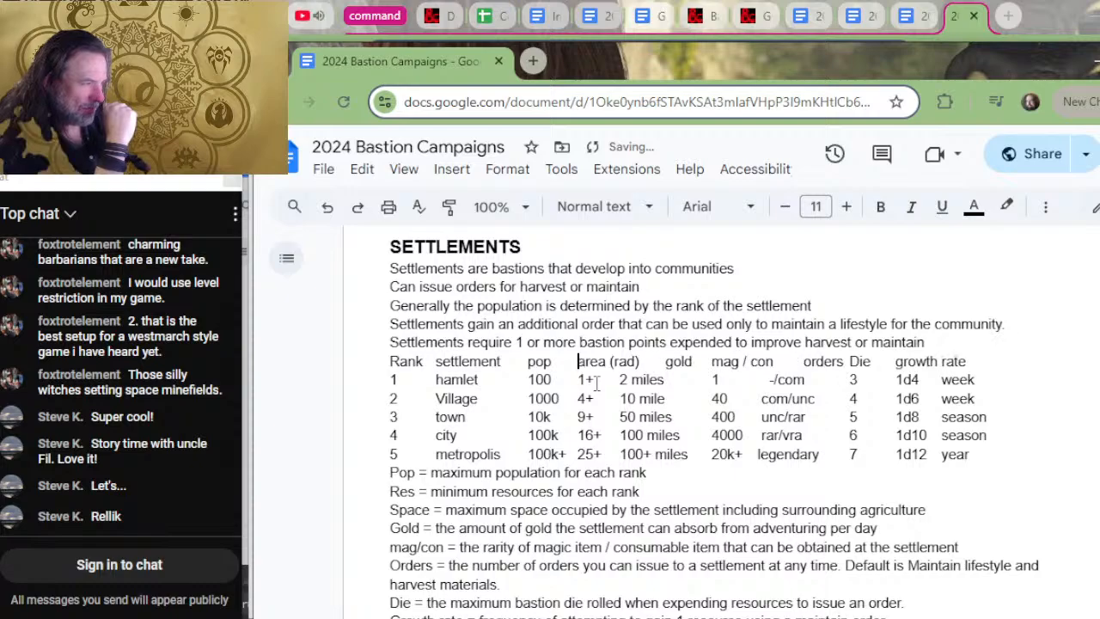
pyautogui.press('Down')
pyautogui.press('Delete')
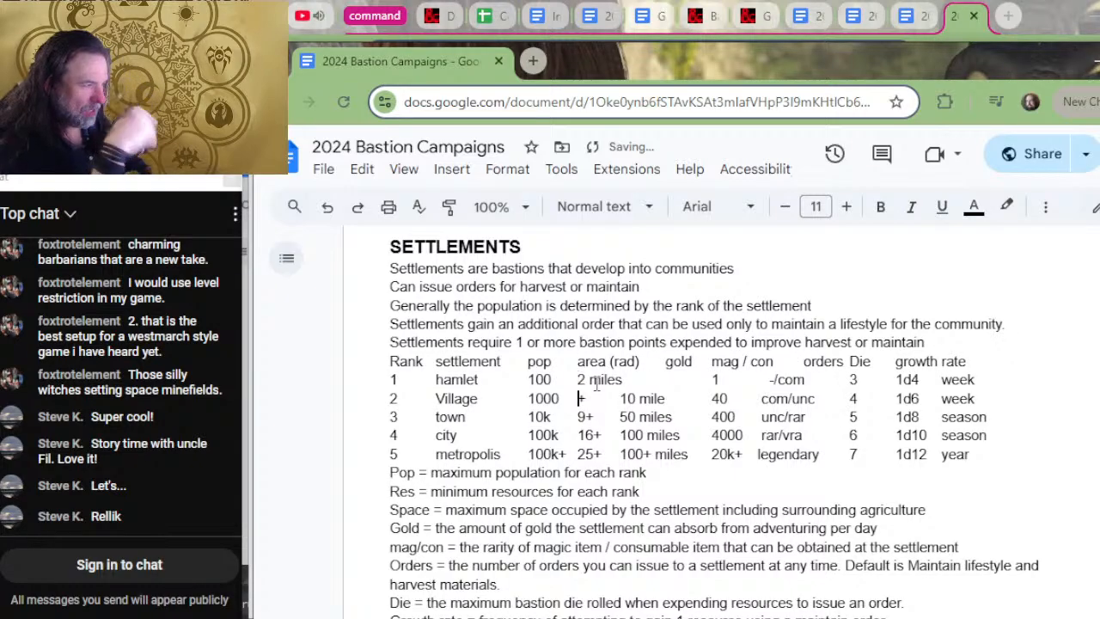
pyautogui.press('Delete')
pyautogui.press('Delete')
pyautogui.write('1')
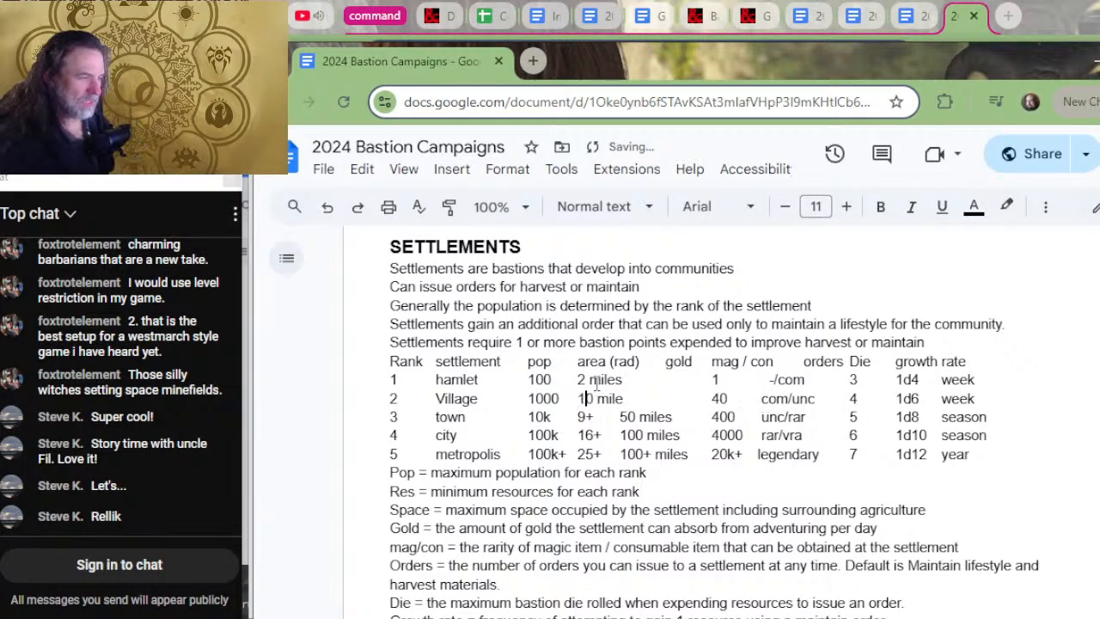
# - Delete the res values from the town, city and metropolis rows of the settlement table
pyautogui.press('Down')
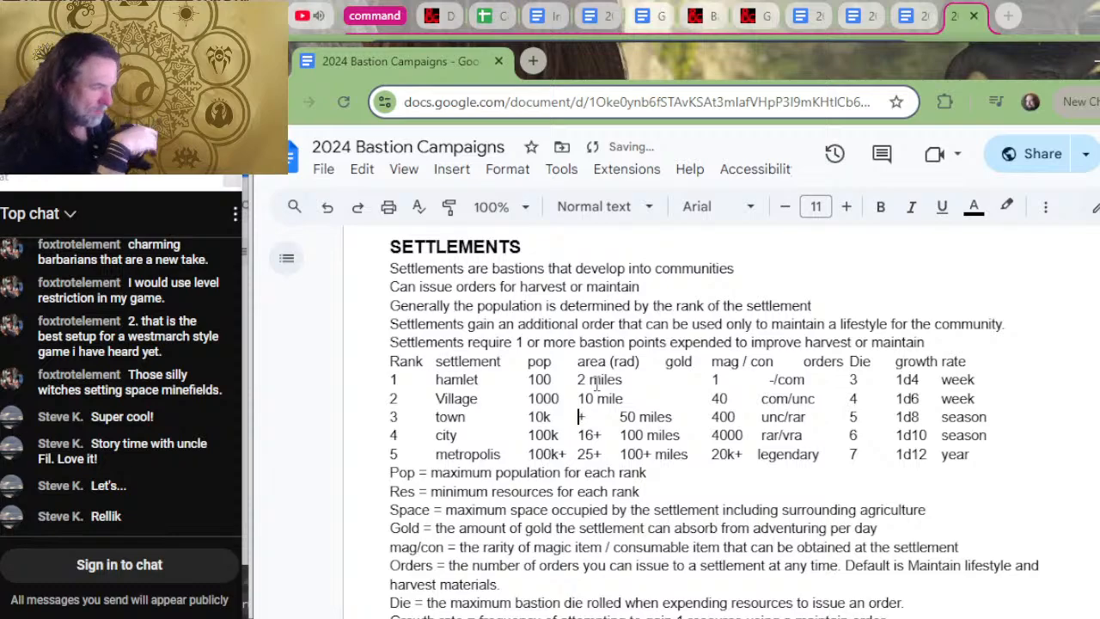
pyautogui.press('Delete')
pyautogui.press('Delete')
pyautogui.press('Delete')
pyautogui.press('Delete')
pyautogui.press('Delete')
pyautogui.press('Delete')
pyautogui.press('Delete')
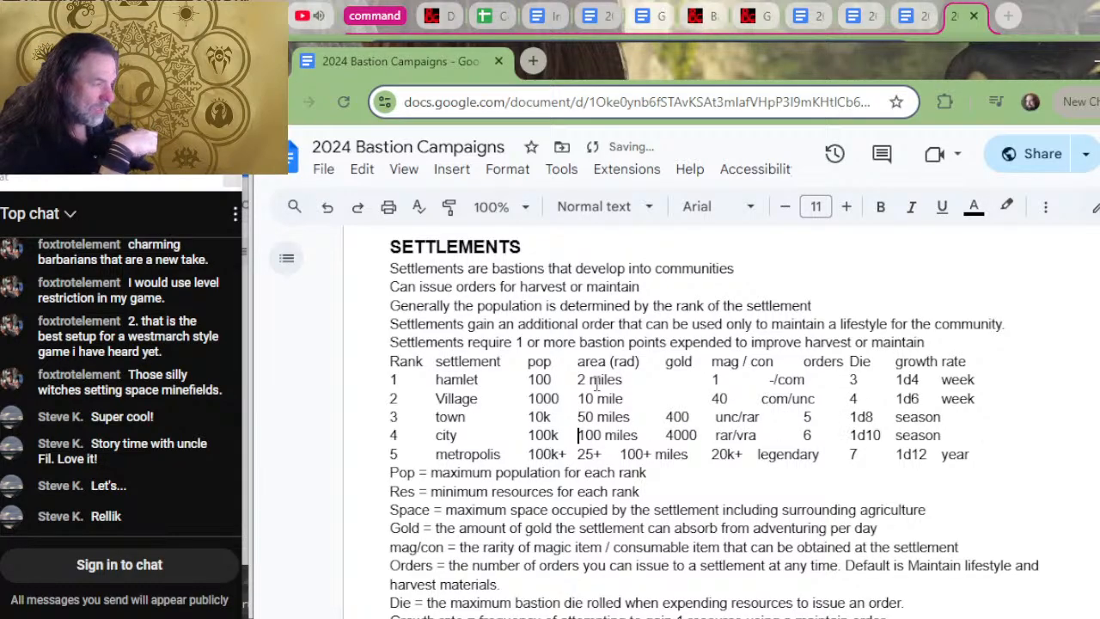
pyautogui.press('Down')
pyautogui.press('Delete')
pyautogui.press('Delete')
pyautogui.press('Delete')
pyautogui.press('Delete')
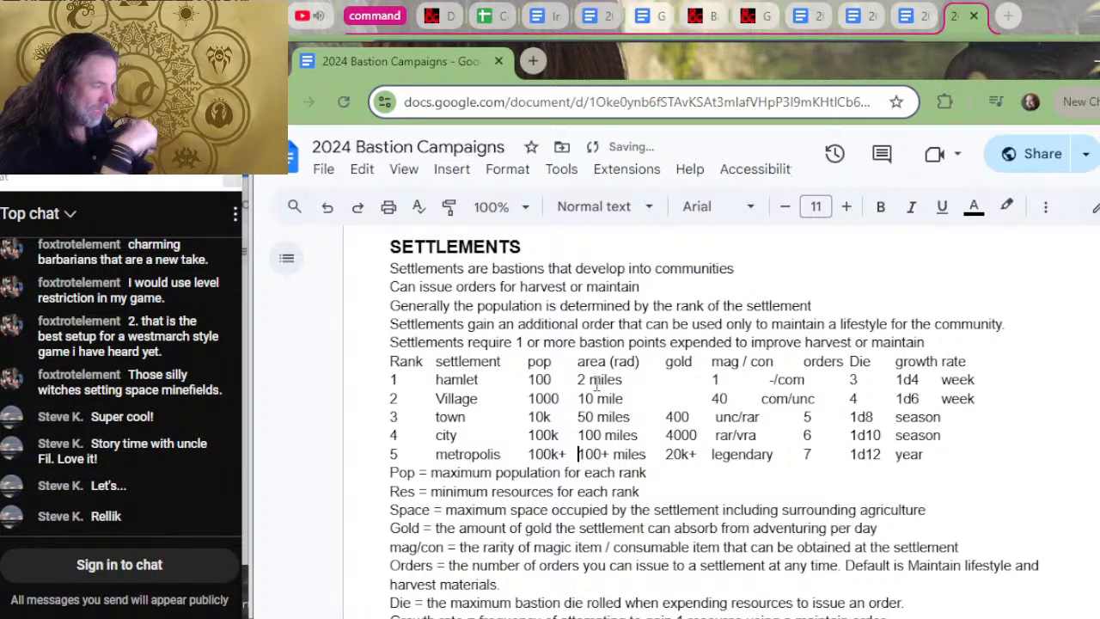
# - Remove the extra tab before the gold values in the Village and hamlet rows to align them with the gold column
pyautogui.press('Right')
pyautogui.press('Right')
pyautogui.press('Right')
pyautogui.press('Right')
pyautogui.press('Right')
pyautogui.press('Right')
pyautogui.press('Right')
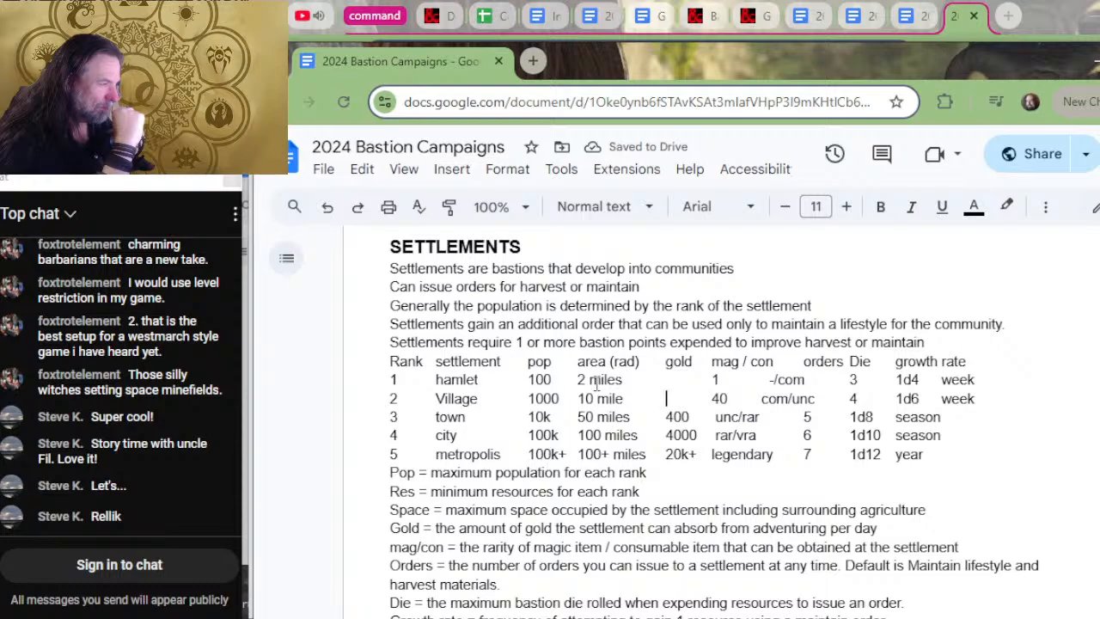
pyautogui.press('Delete')
pyautogui.press('Delete')
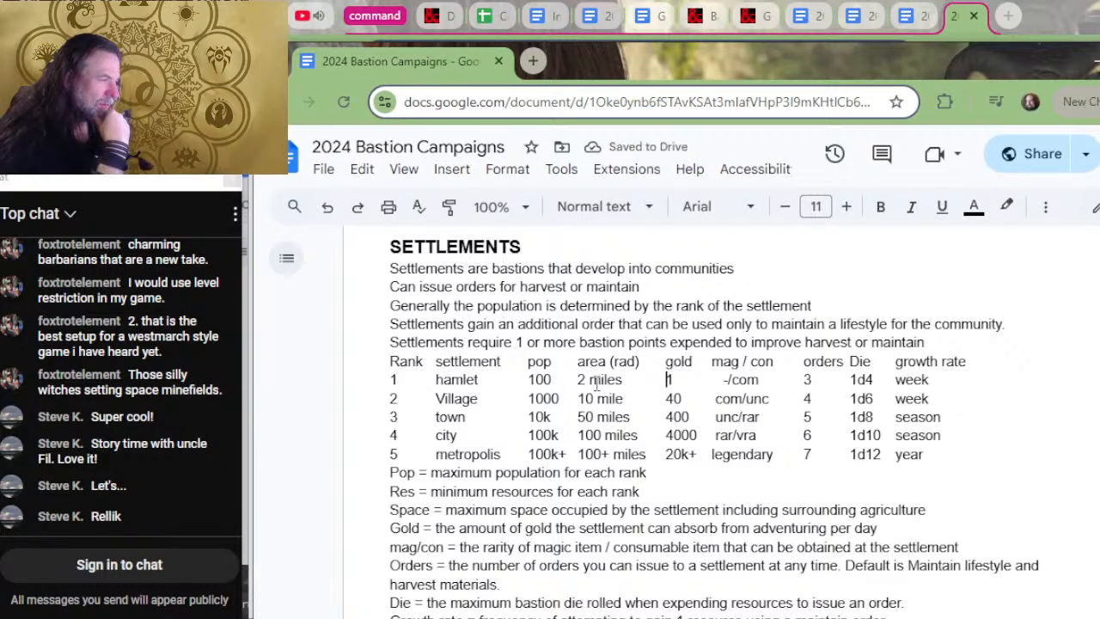
pyautogui.press('Right')
pyautogui.press('Right')
pyautogui.press('Right')
pyautogui.press('Right')
pyautogui.press('Right')
pyautogui.press('Right')
pyautogui.press('Right')
pyautogui.press('Right')
pyautogui.press('Right')
pyautogui.press('Right')
pyautogui.press('Right')
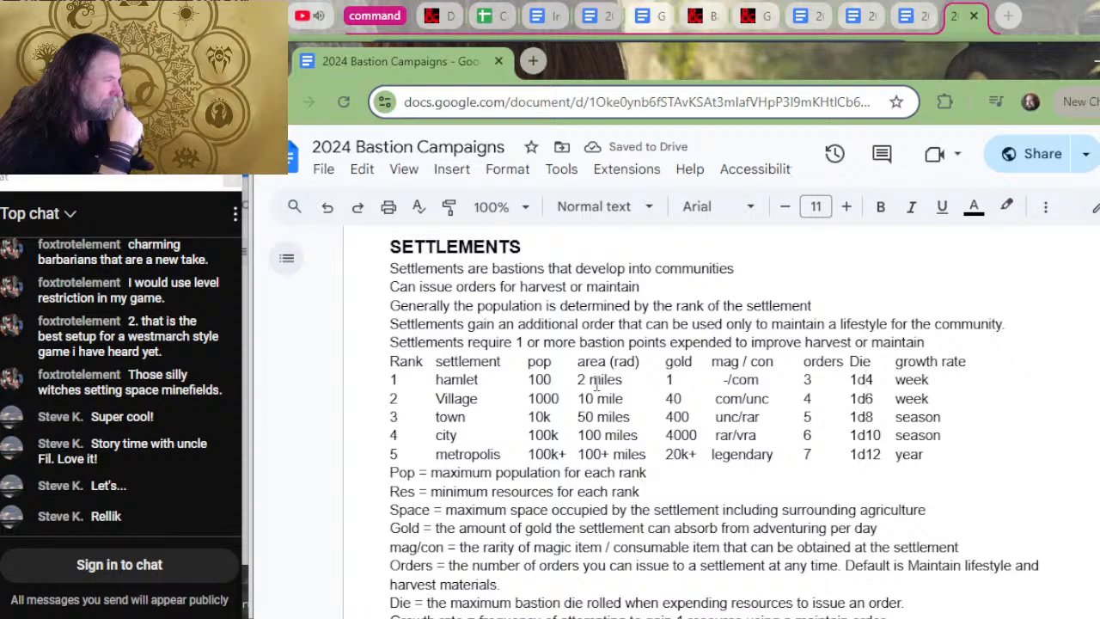
pyautogui.press('Up')
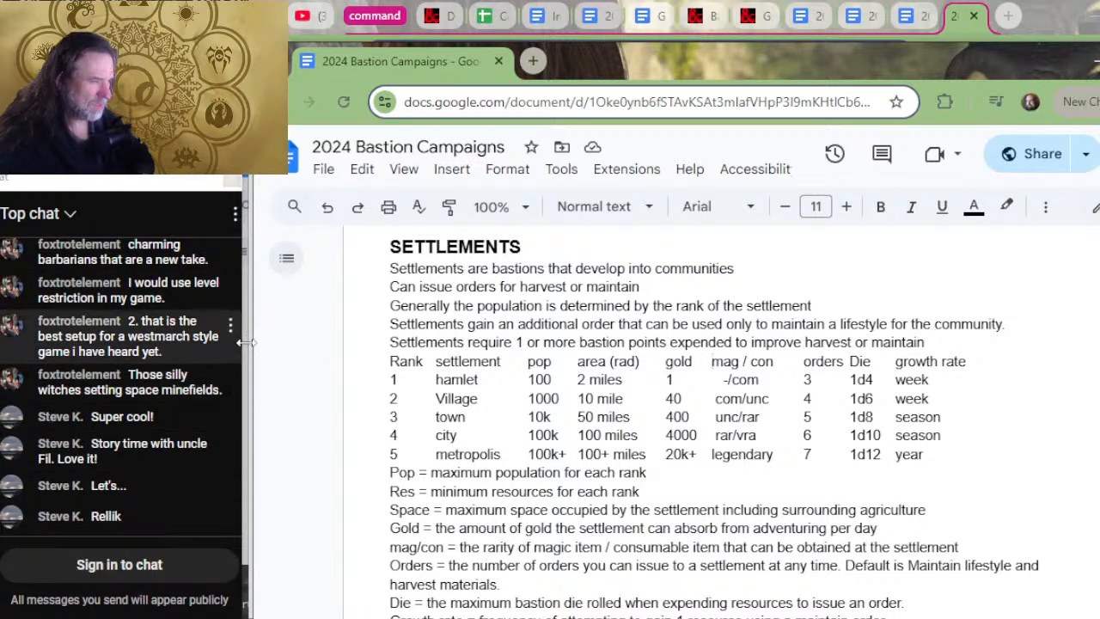
# - Copy the SETTLEMENTS section from its heading through the Growth rate line
pyautogui.scroll(-2, 561, 471)
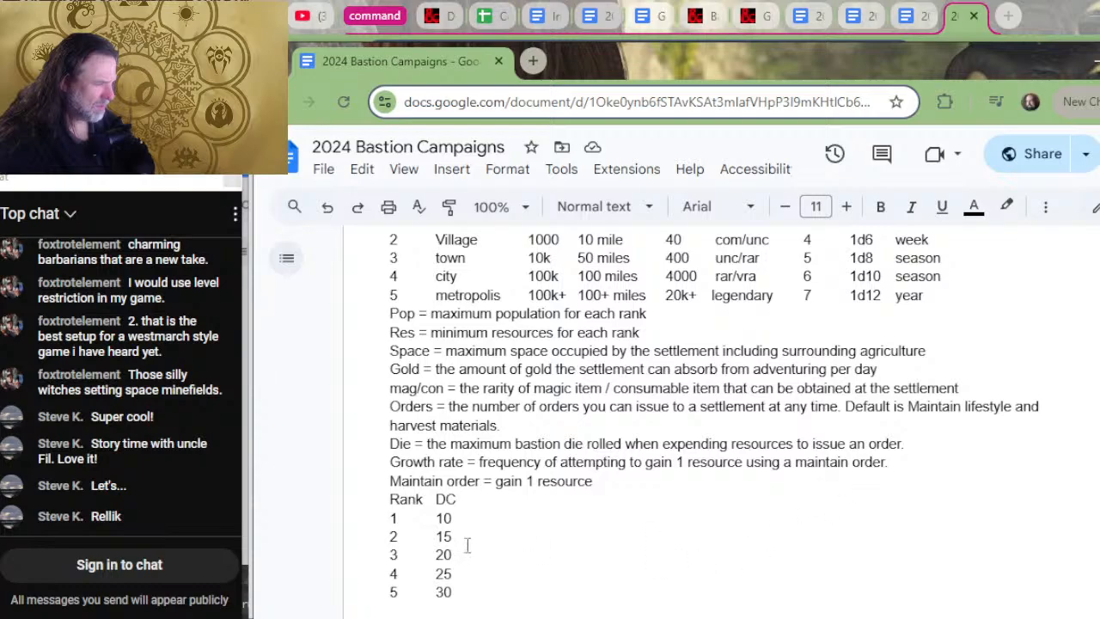
pyautogui.click(906, 462)
pyautogui.moveTo(906, 462); pyautogui.dragTo(378, 243)
pyautogui.scroll(-2, 516, 389)
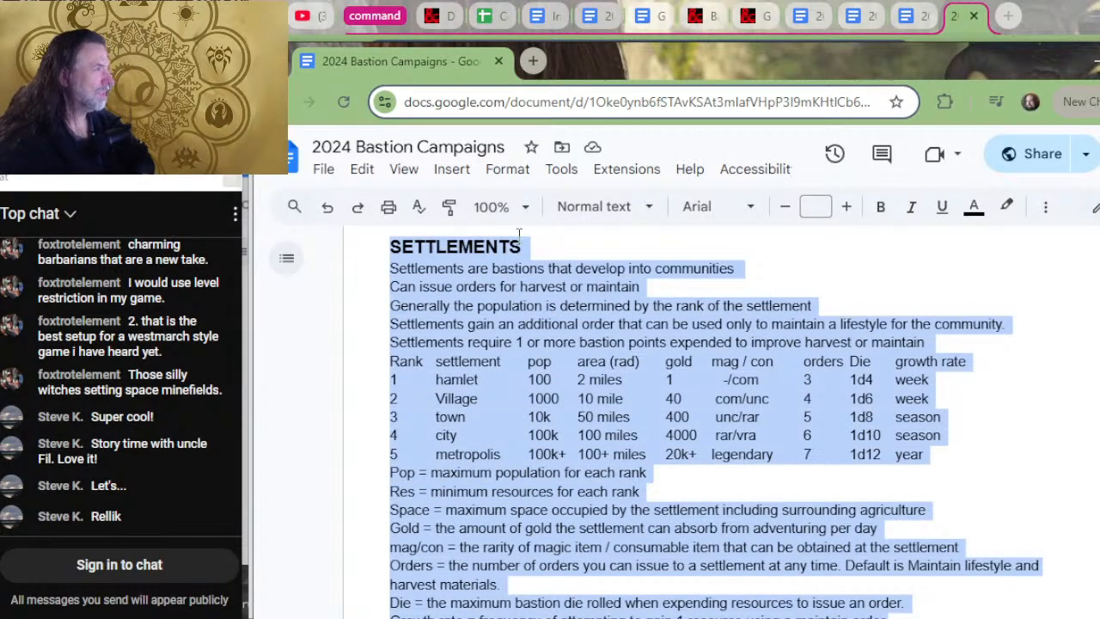
# - In the other browser tab of the document, add the line "Thrash for now" and a blank line below the CREATE A BASTION TRACKING SHEET heading
pyautogui.click(911, 19)
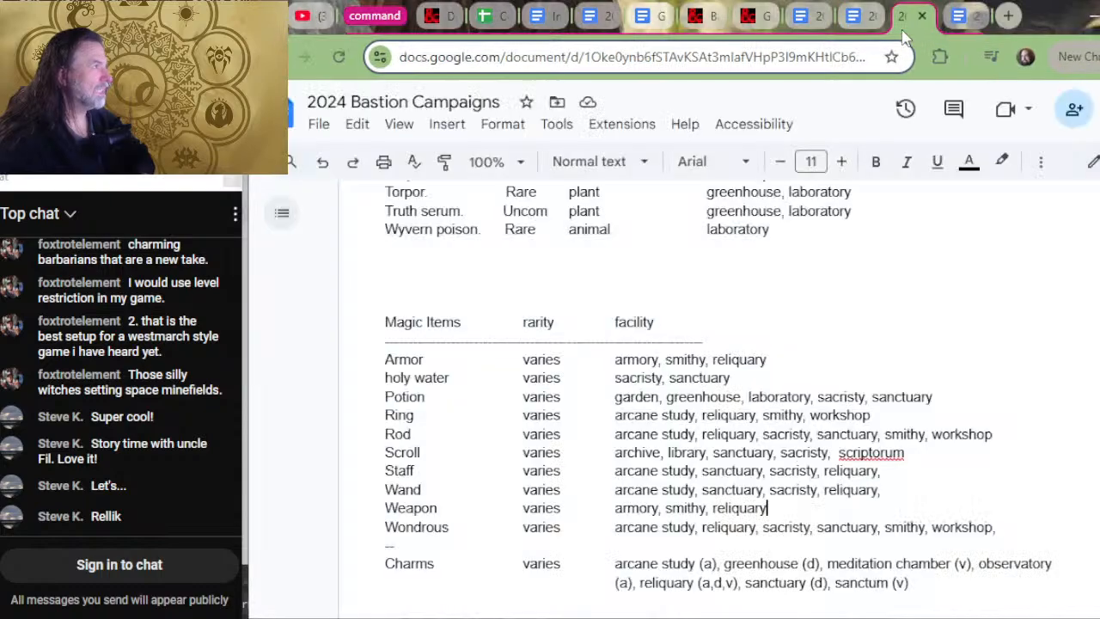
pyautogui.scroll(-12, 737, 304)
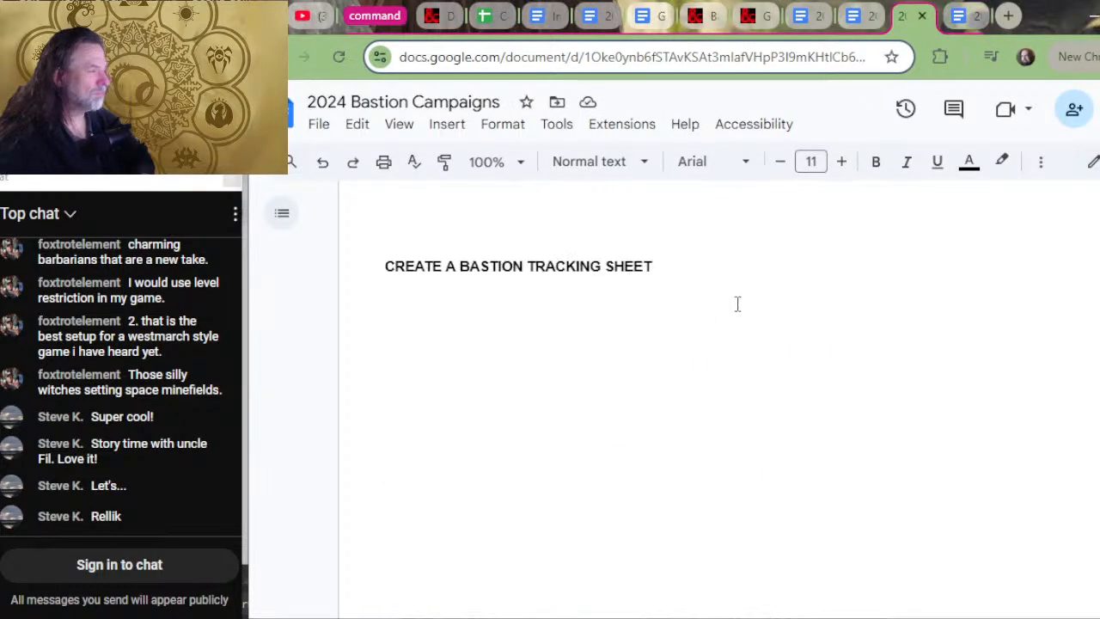
pyautogui.scroll(5, 730, 344)
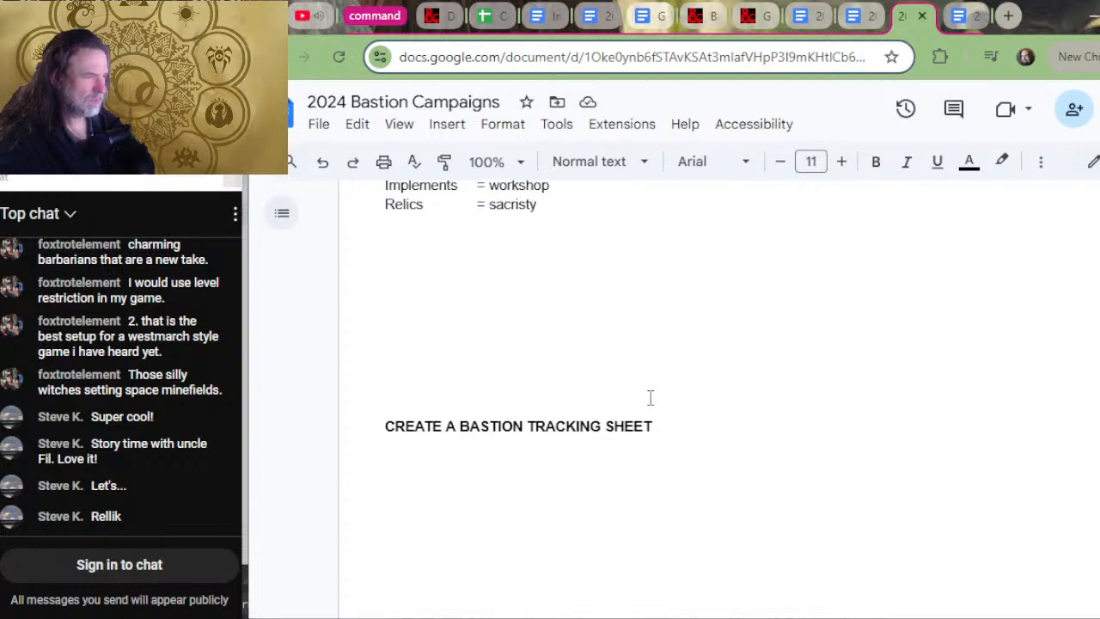
pyautogui.scroll(-3, 651, 397)
pyautogui.click(516, 347)
pyautogui.write('tgra')
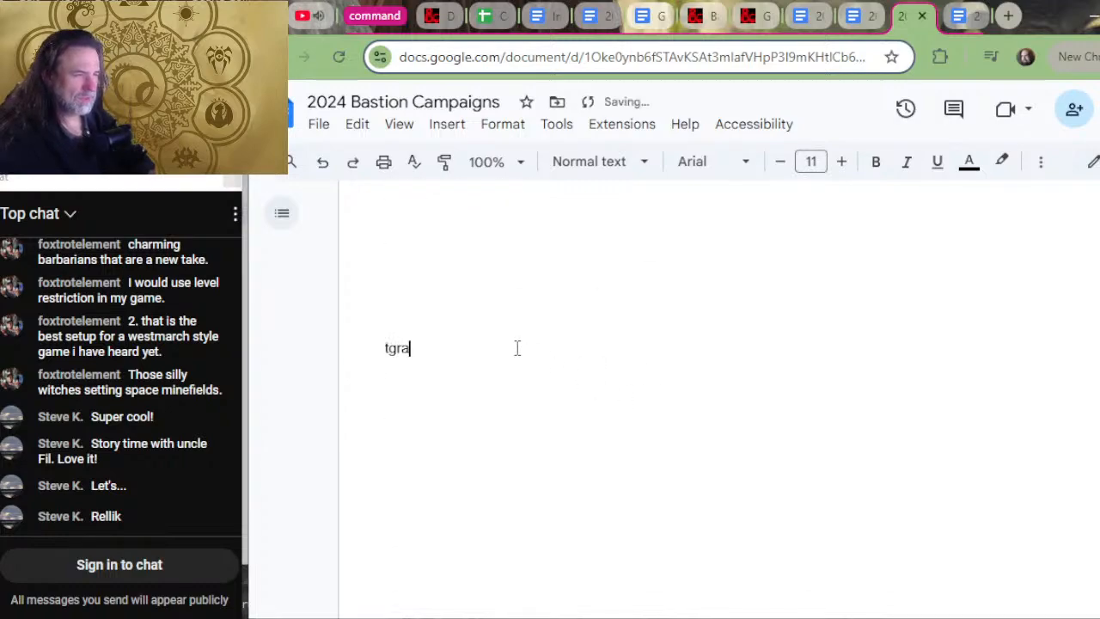
pyautogui.write('sh for now')
pyautogui.press('Return')
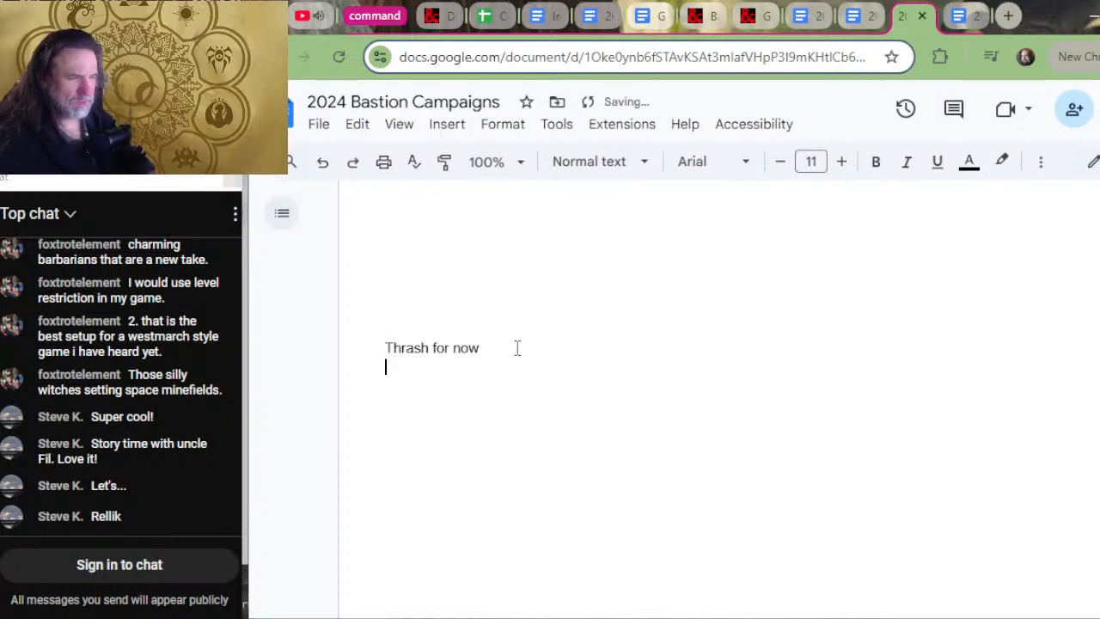
pyautogui.press('Return')
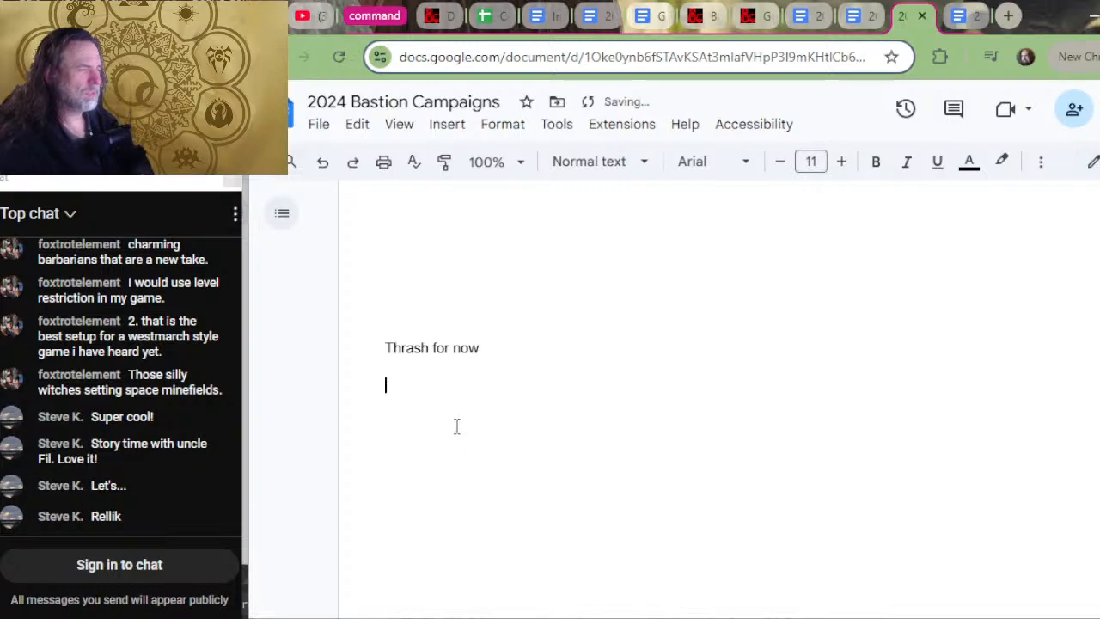
# - Paste the copied SETTLEMENTS section below the "Thrash for now" line
pyautogui.hotkey('alt', 'Tab')
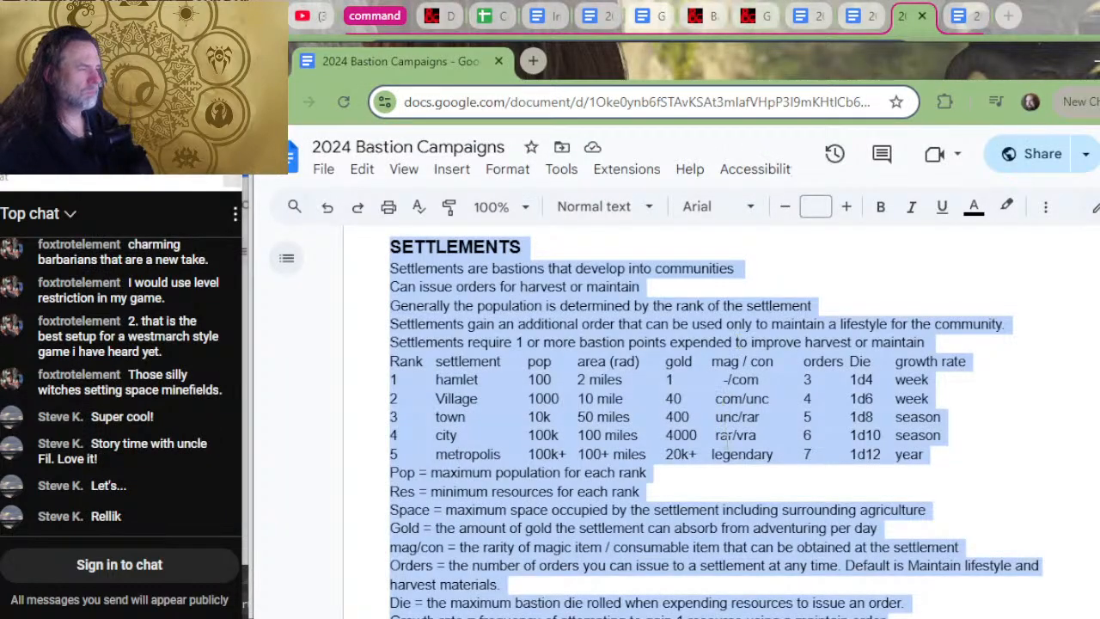
pyautogui.hotkey('alt', 'Tab')
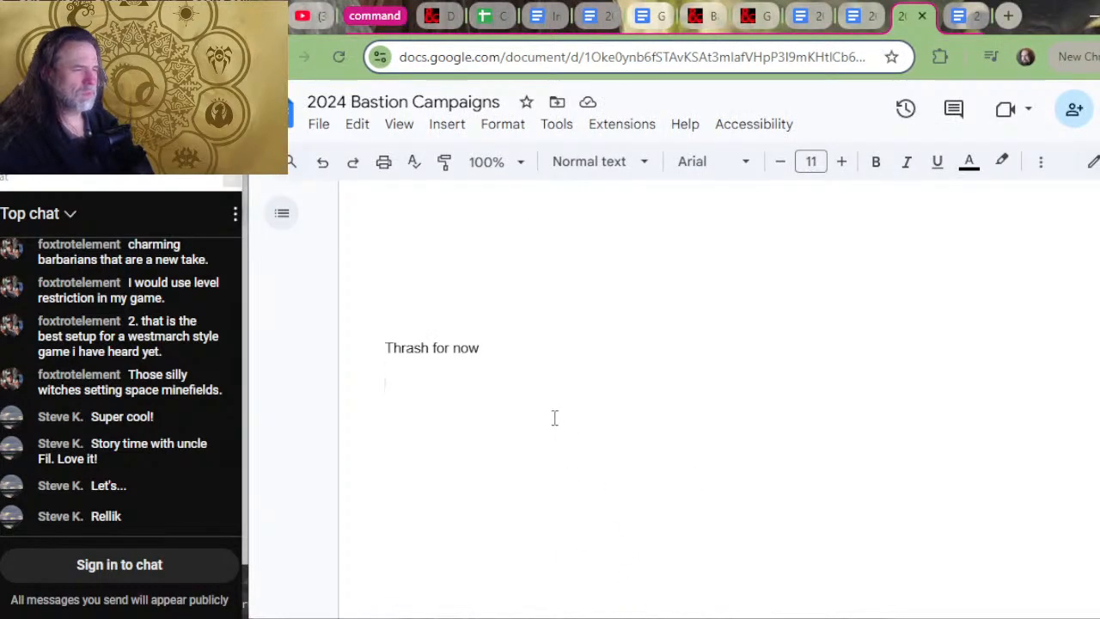
pyautogui.rightClick(507, 385)
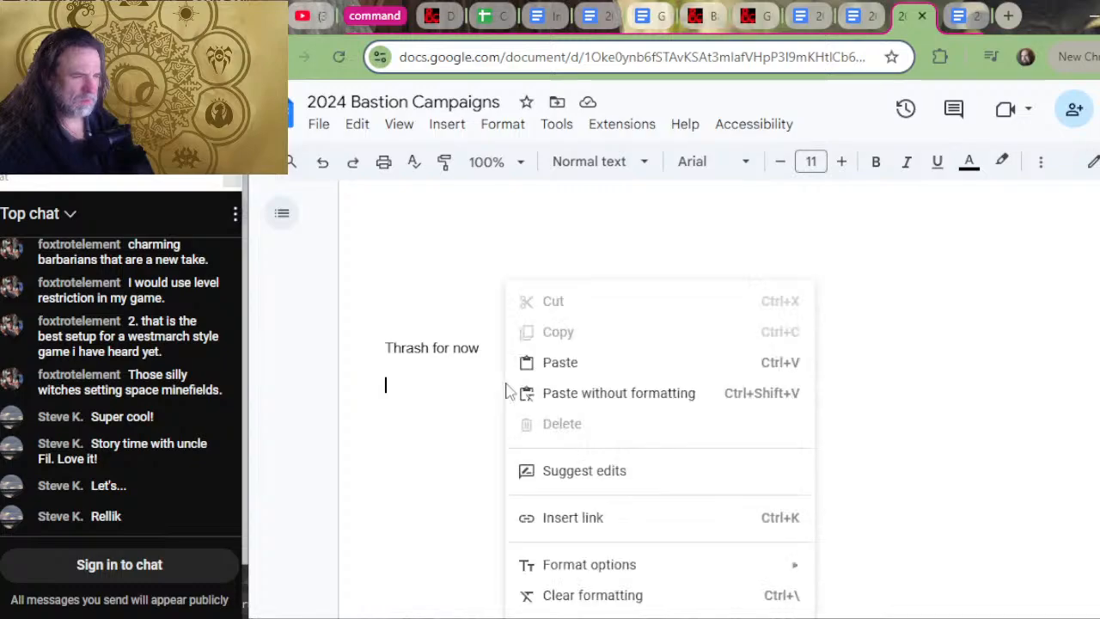
pyautogui.click(563, 362)
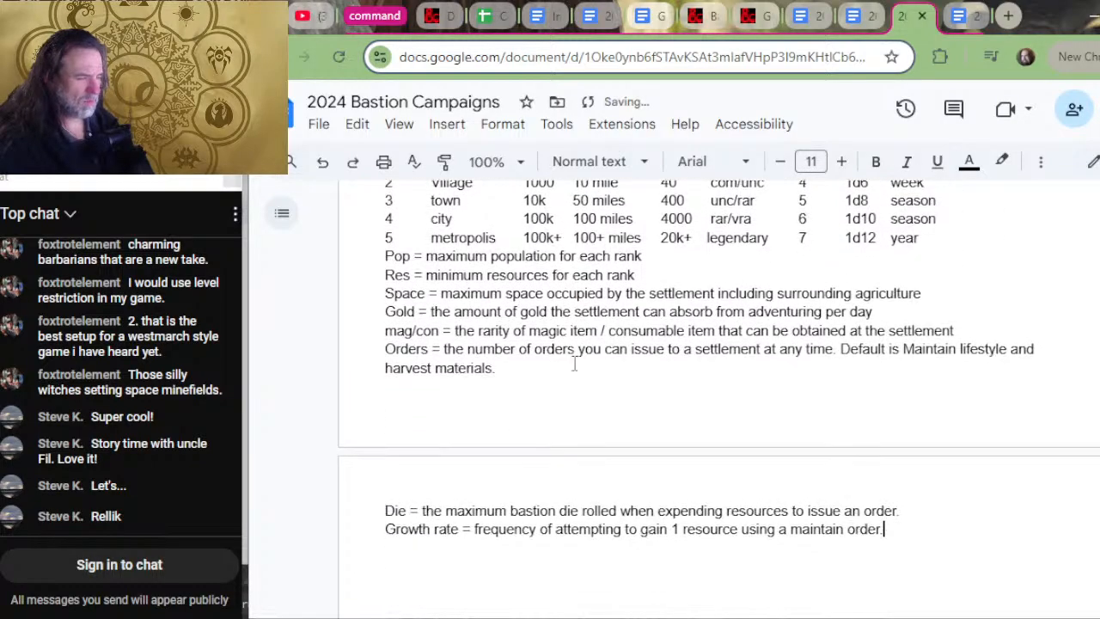
# - Examine the pasted SETTLEMENTS section and the magic item and poison tables above it, and return to the other document window
pyautogui.scroll(-3, 574, 363)
pyautogui.scroll(5, 574, 364)
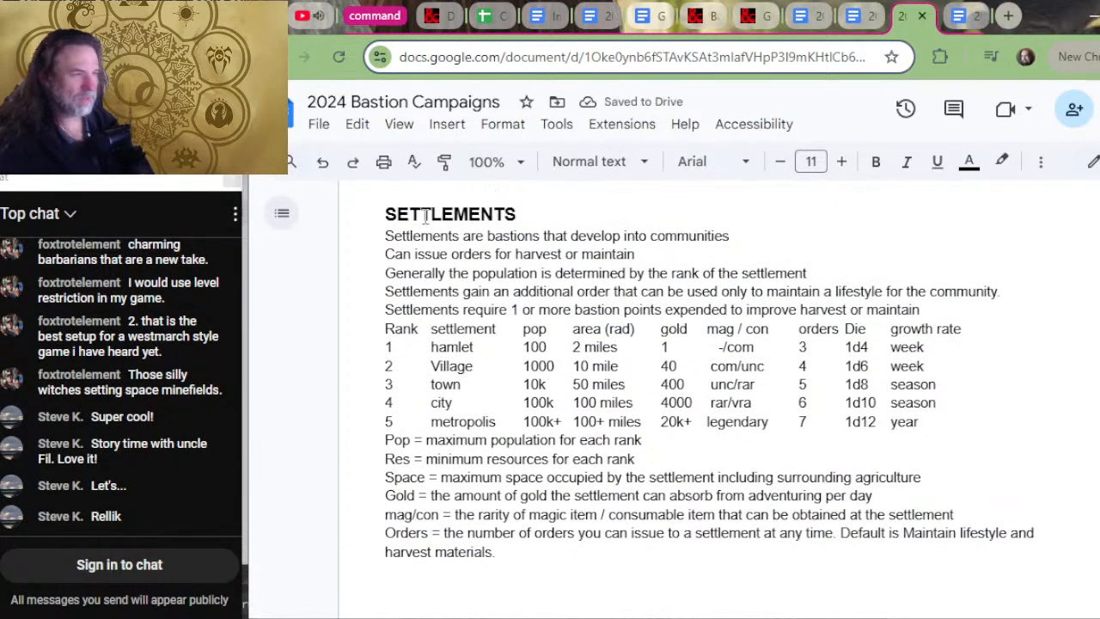
pyautogui.scroll(4, 453, 347)
pyautogui.click(452, 380)
pyautogui.scroll(-4, 452, 451)
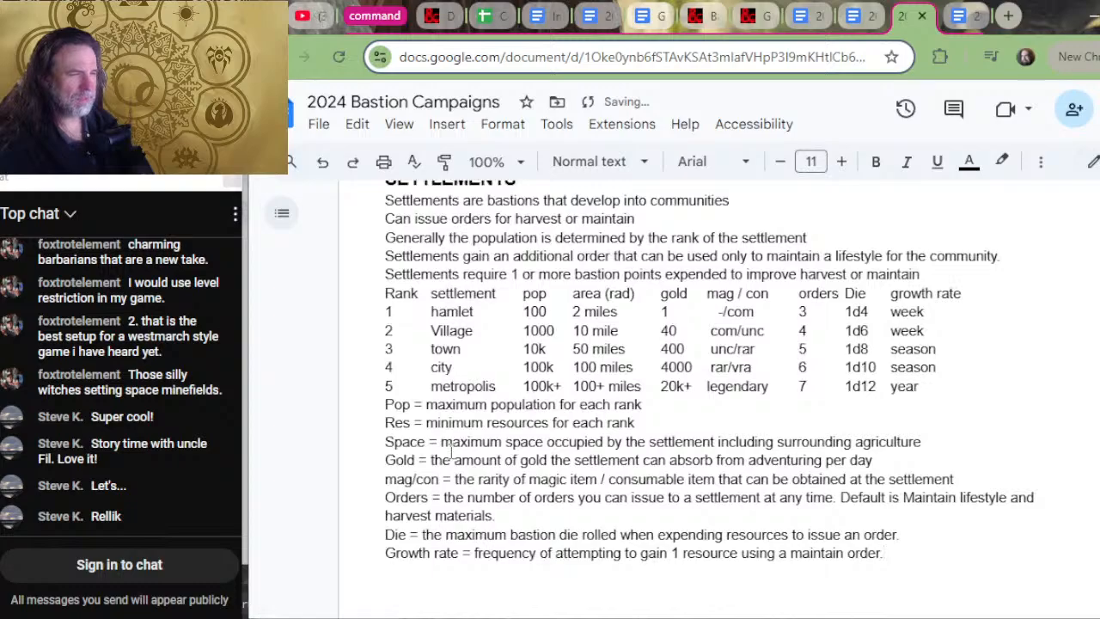
pyautogui.scroll(12, 452, 453)
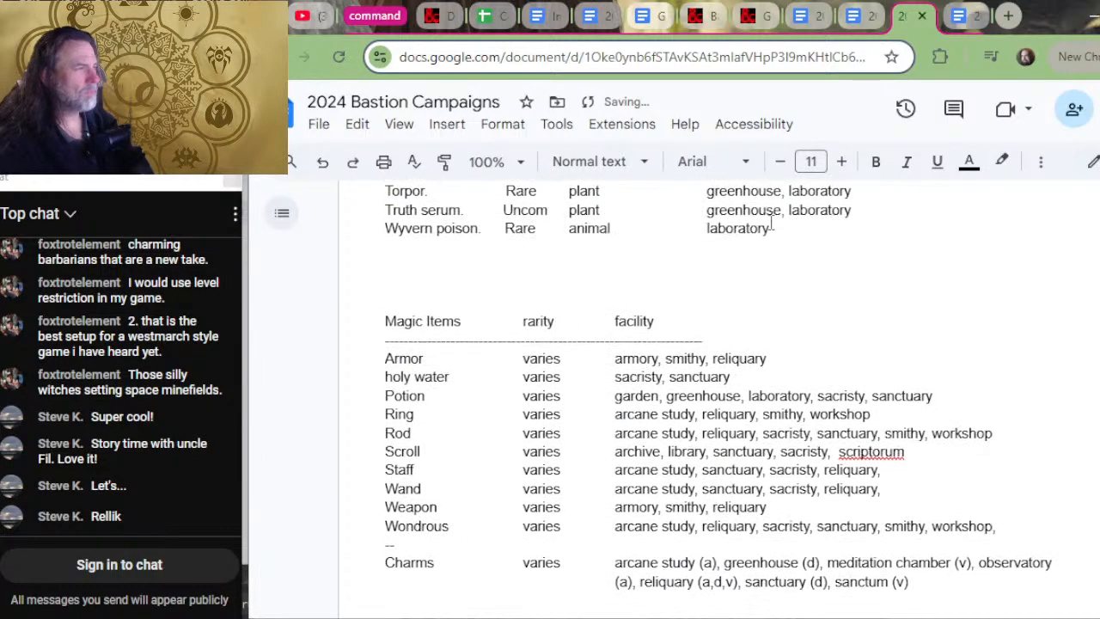
pyautogui.scroll(-3, 771, 221)
pyautogui.scroll(6, 687, 319)
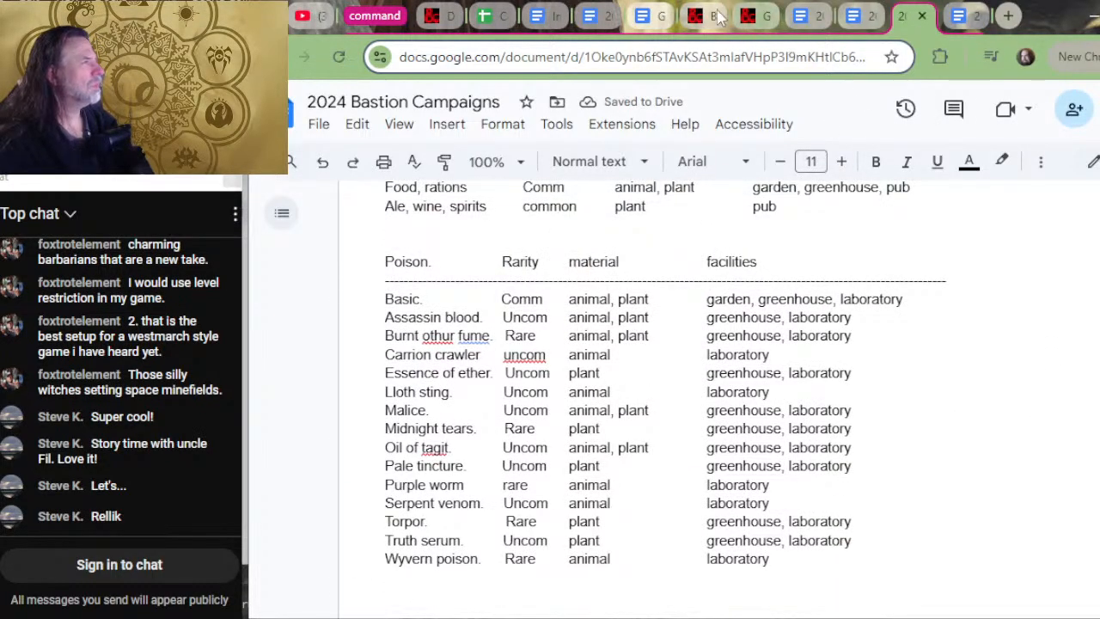
pyautogui.hotkey('alt', 'Tab')
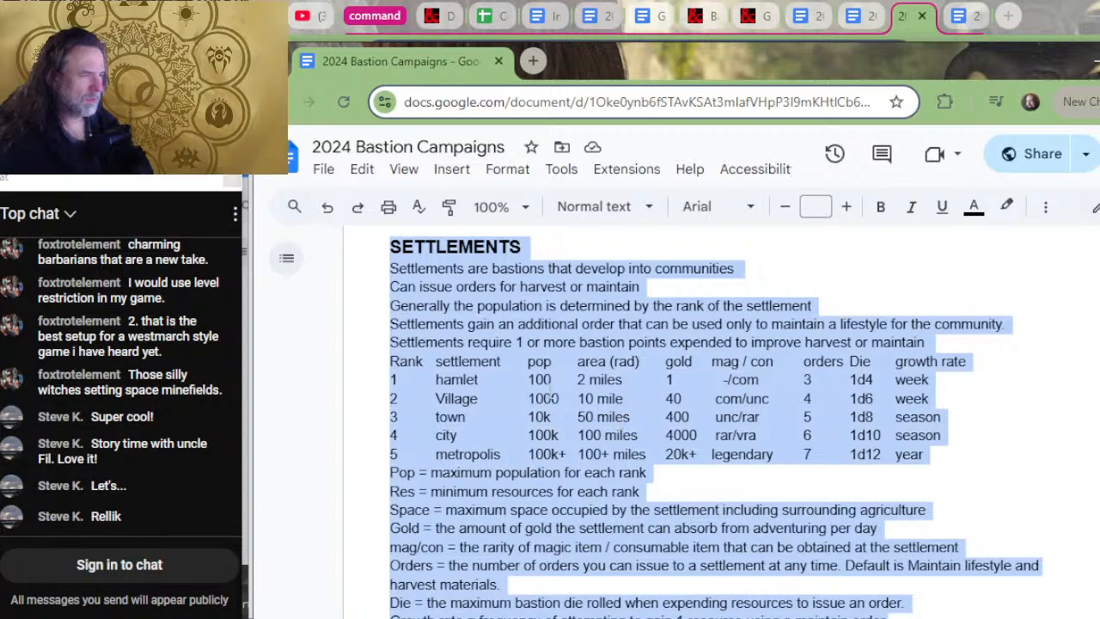
# - Delete the column definitions below the SETTLEMENTS rank table, from the Pop line through the Growth rate line
pyautogui.scroll(2, 550, 398)
pyautogui.scroll(-2, 550, 398)
pyautogui.click(550, 400)
pyautogui.scroll(-3, 548, 402)
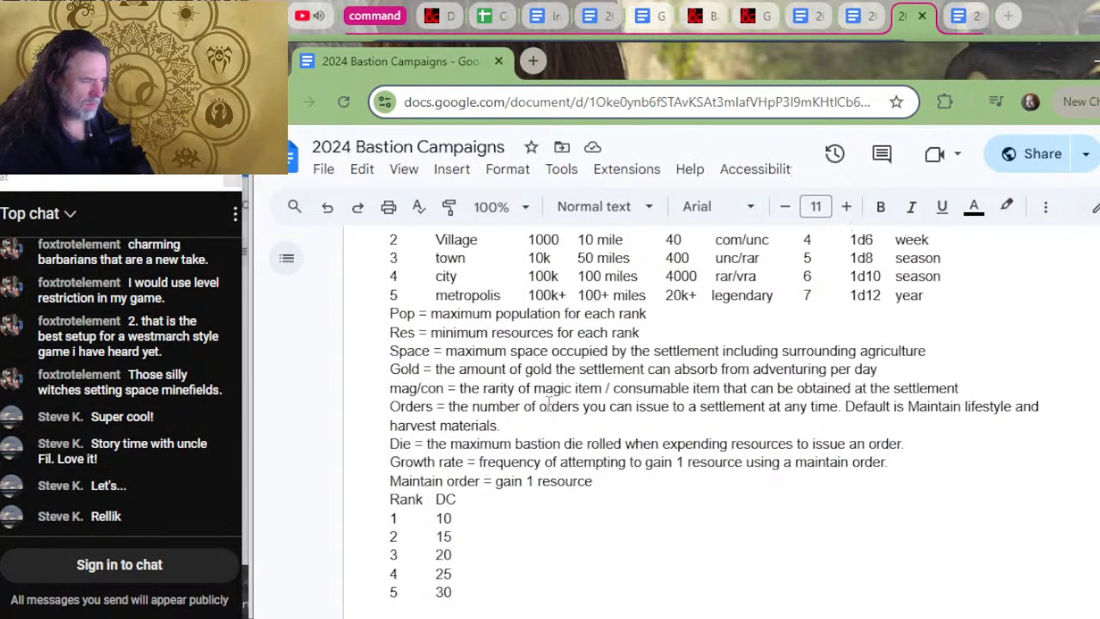
pyautogui.doubleClick(939, 458)
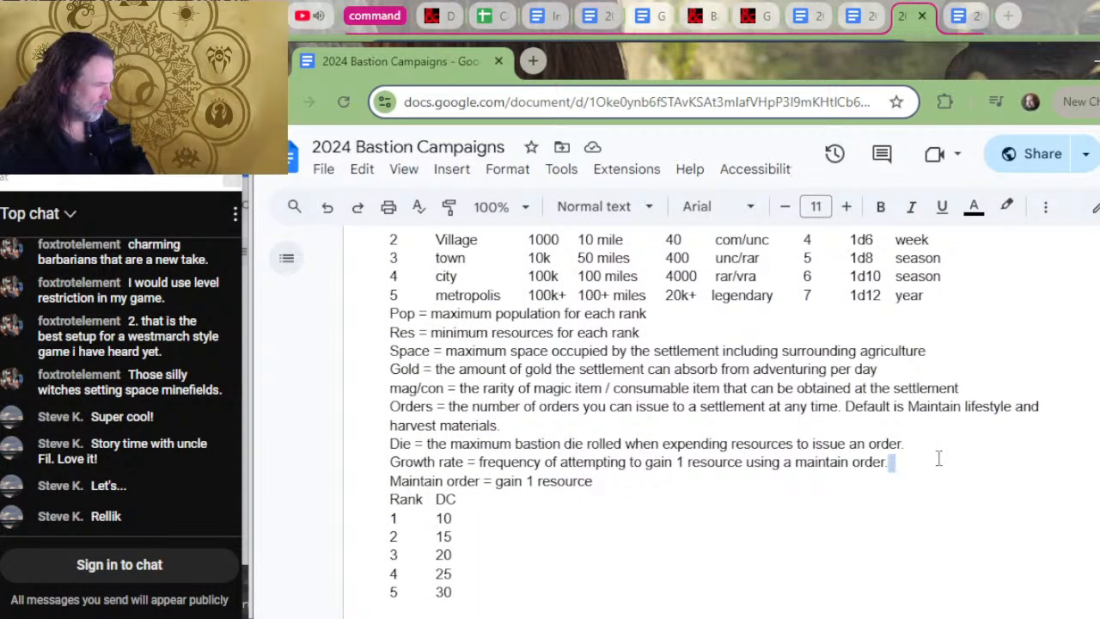
pyautogui.moveTo(939, 458); pyautogui.dragTo(361, 314)
pyautogui.press('BackSpace')
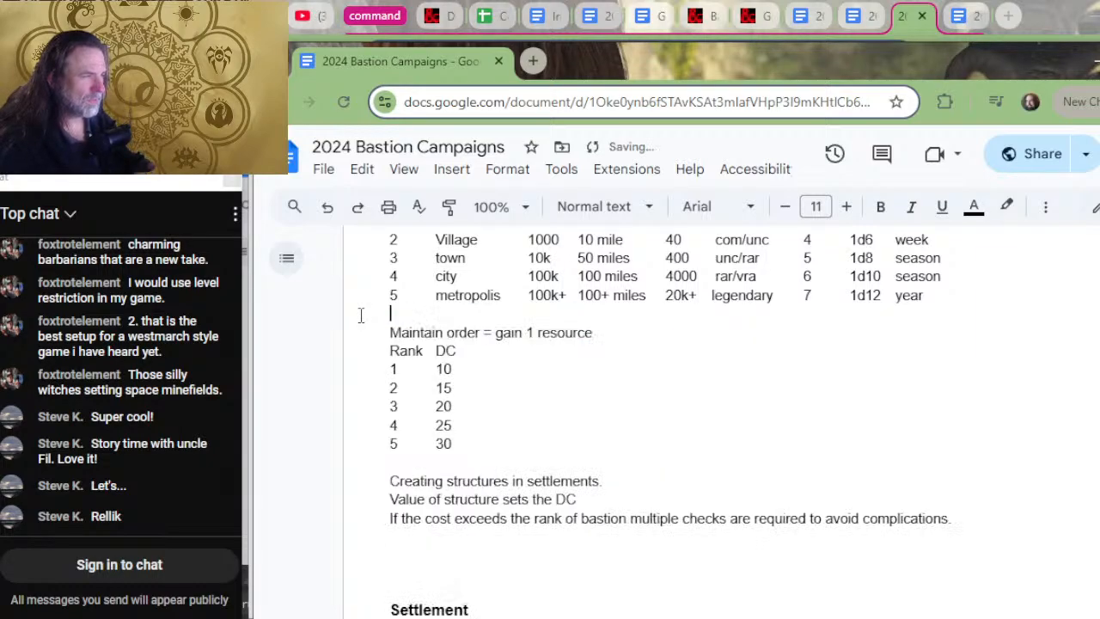
# - Set the hamlet's gold value to 10 in the SETTLEMENTS rank table
pyautogui.scroll(5, 453, 381)
pyautogui.scroll(-3, 582, 490)
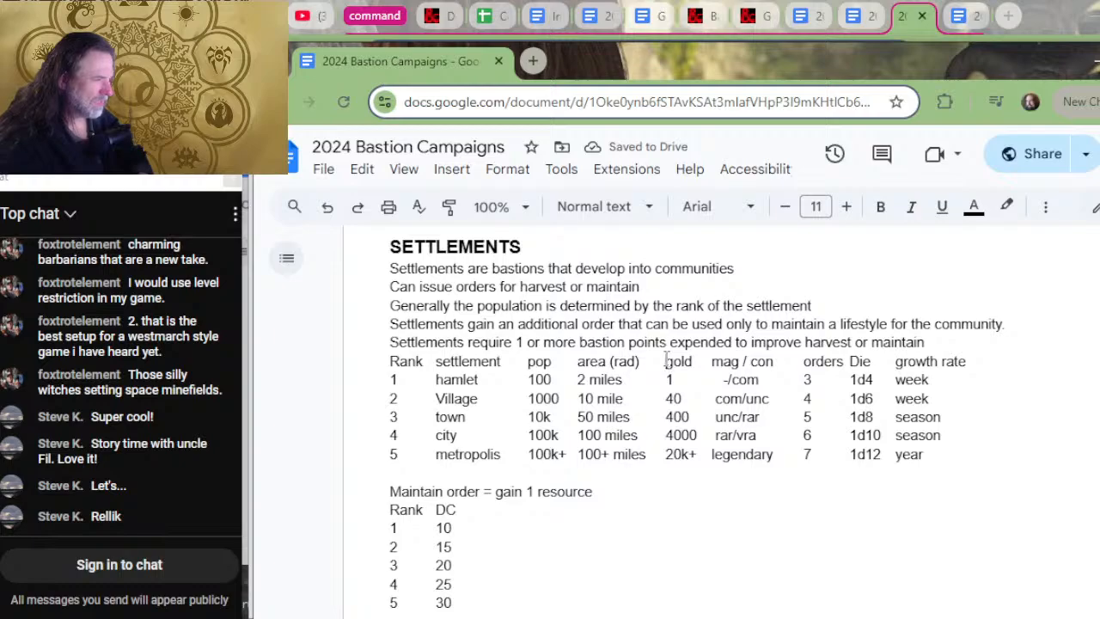
pyautogui.moveTo(666, 361); pyautogui.dragTo(688, 398)
pyautogui.click(684, 398)
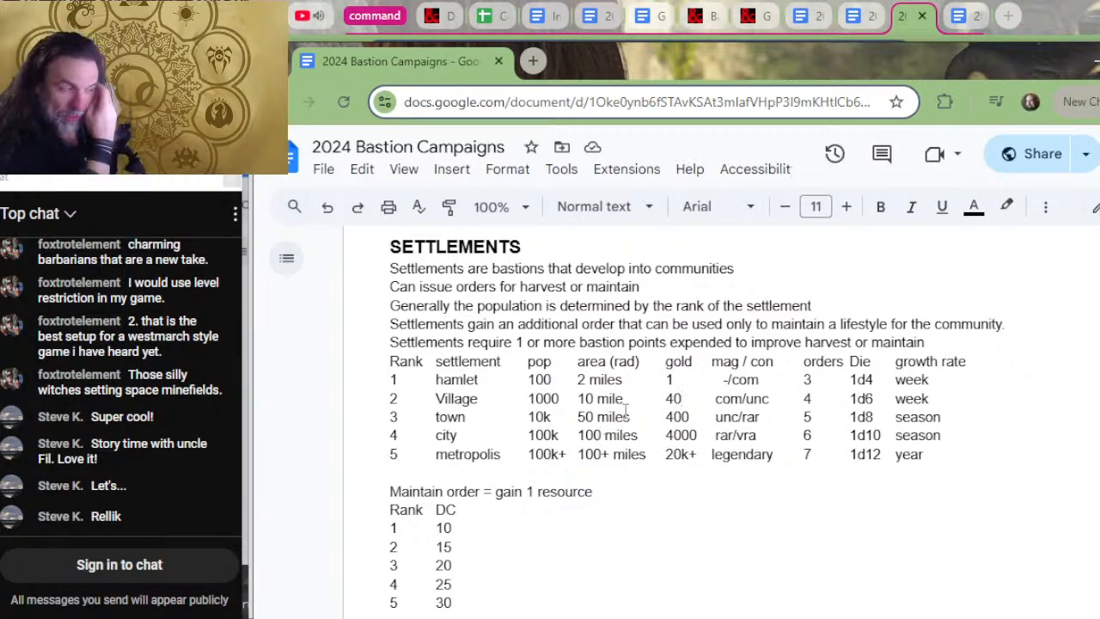
pyautogui.click(683, 379)
pyautogui.write('0')
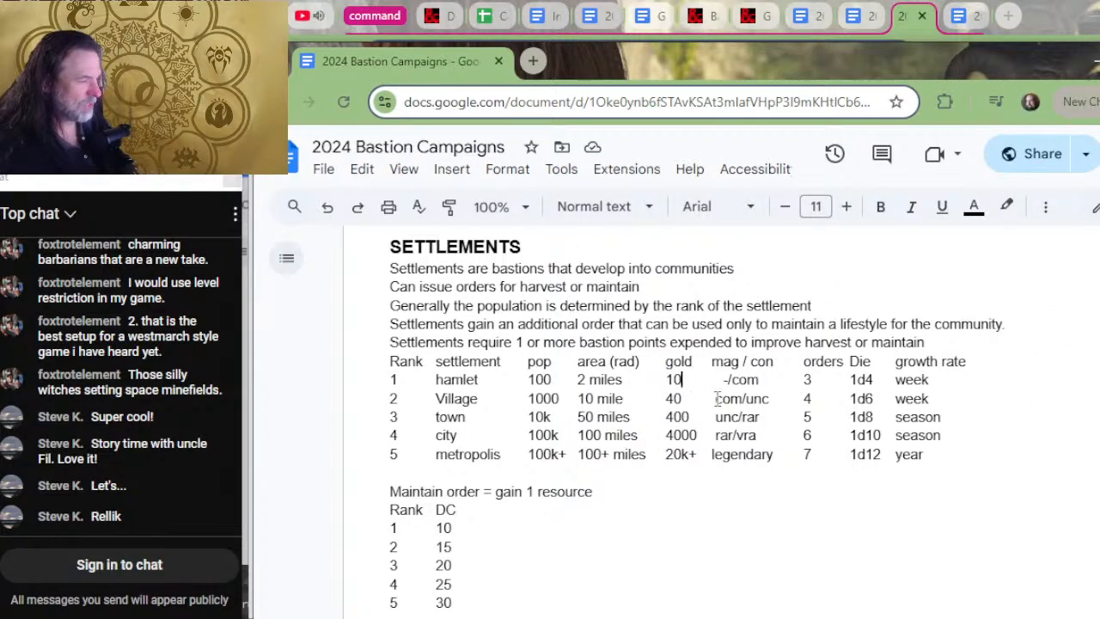
# - Remove the mag / con, orders and Die headings from the SETTLEMENTS rank table
pyautogui.moveTo(713, 417); pyautogui.dragTo(624, 426)
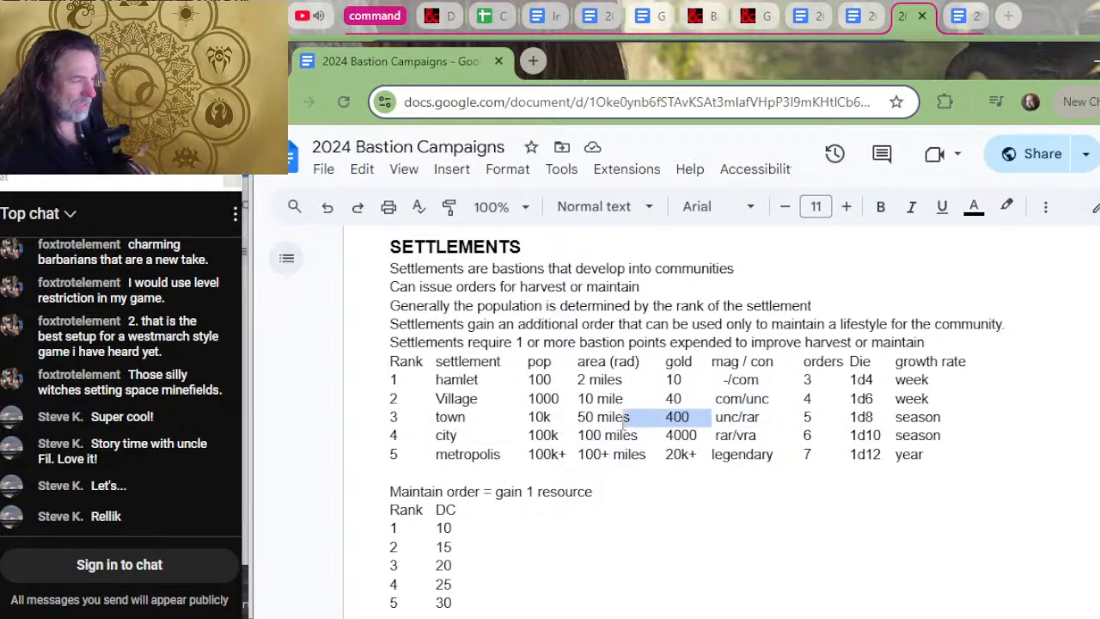
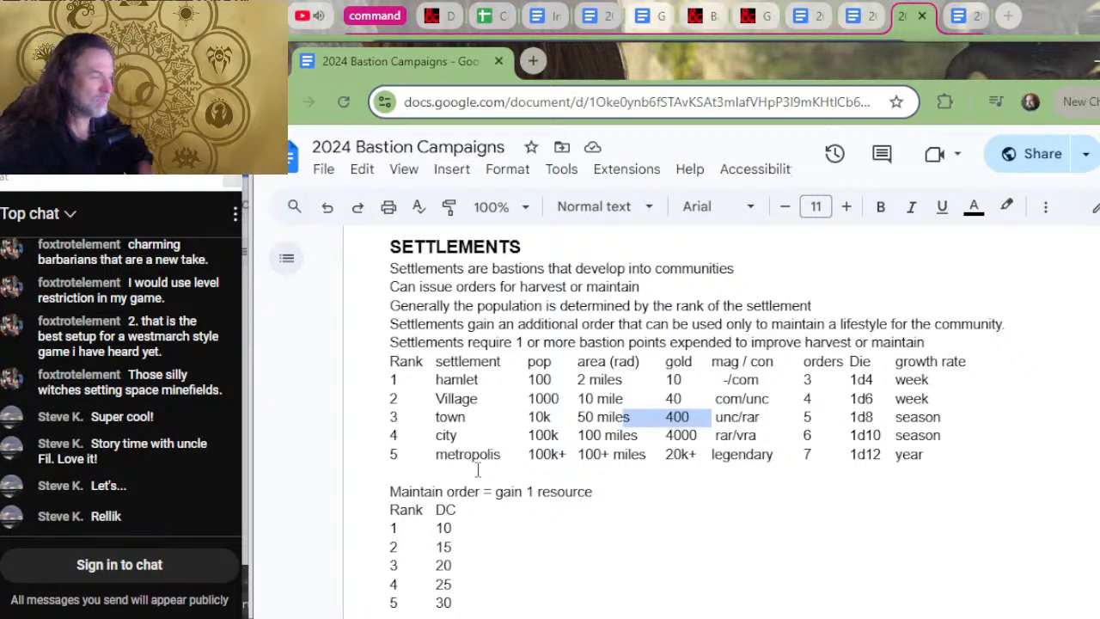
pyautogui.click(764, 379)
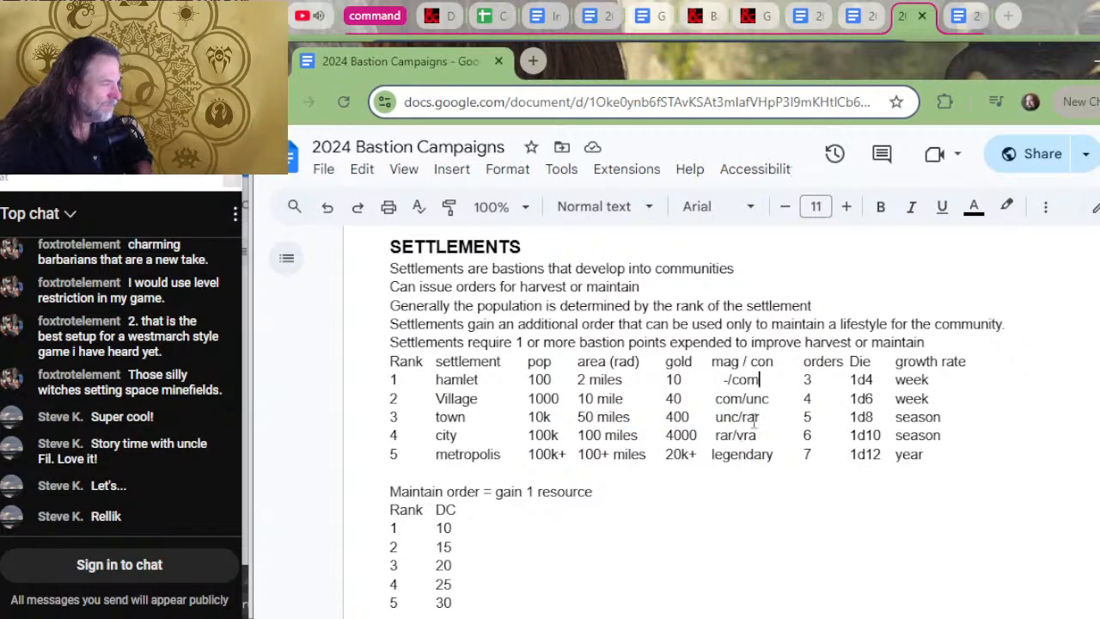
pyautogui.moveTo(966, 362); pyautogui.dragTo(785, 370)
pyautogui.click(825, 371)
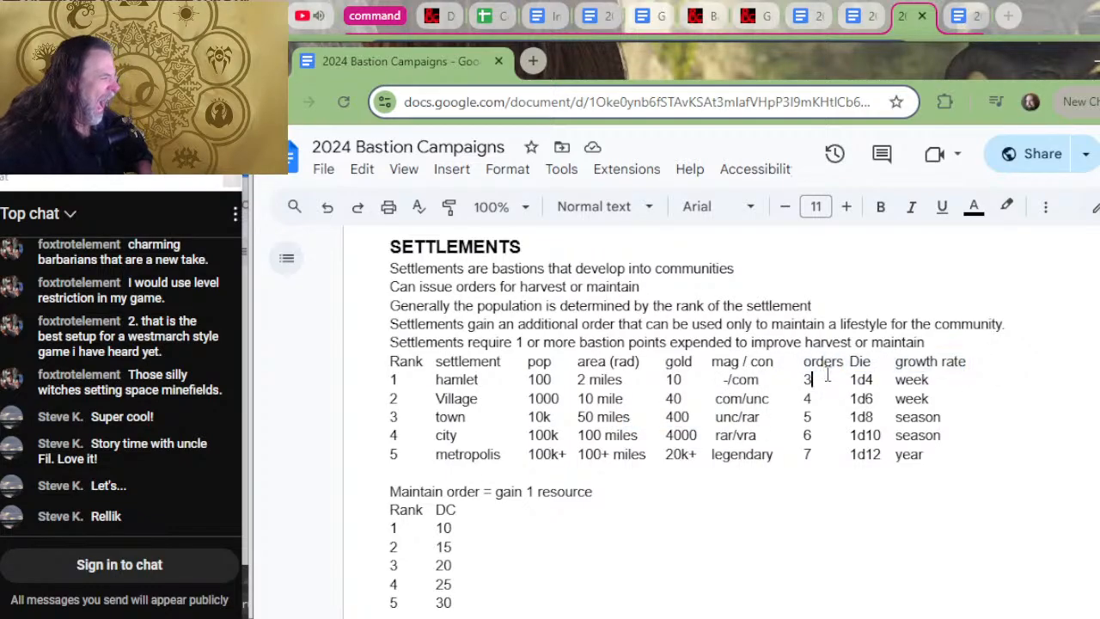
pyautogui.moveTo(872, 361); pyautogui.dragTo(710, 362)
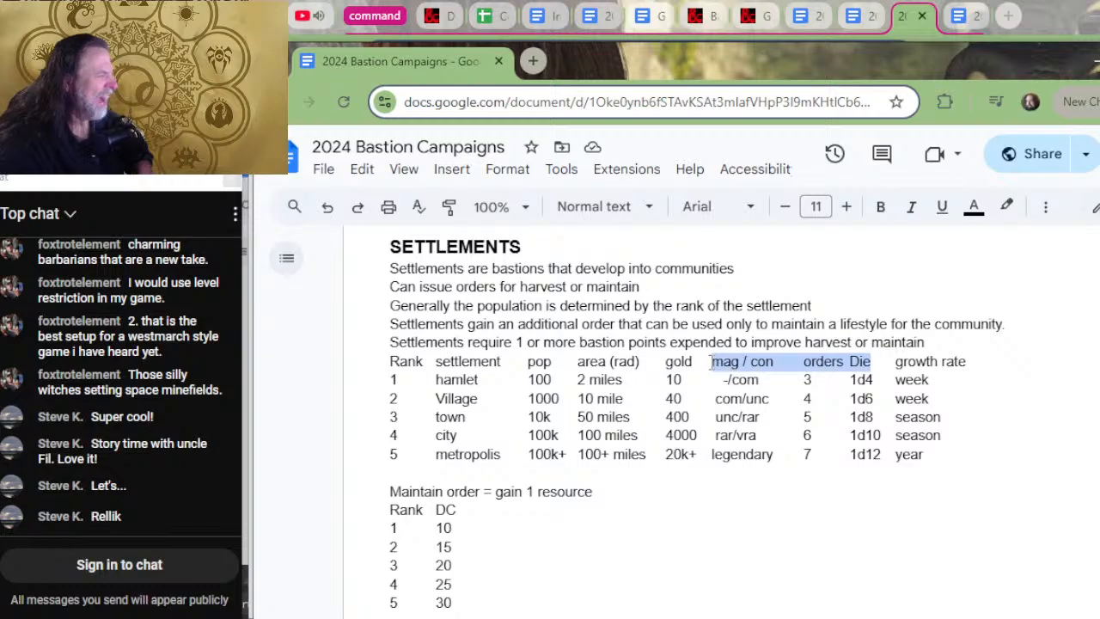
pyautogui.press('Delete')
# - Remove the hamlet row's mag / con, orders and die values, and close the gap before growth rate in the header and hamlet rows
pyautogui.press('Down')
pyautogui.press('Delete')
pyautogui.press('Delete')
pyautogui.press('Delete')
pyautogui.press('Delete')
pyautogui.press('Delete')
pyautogui.press('Delete')
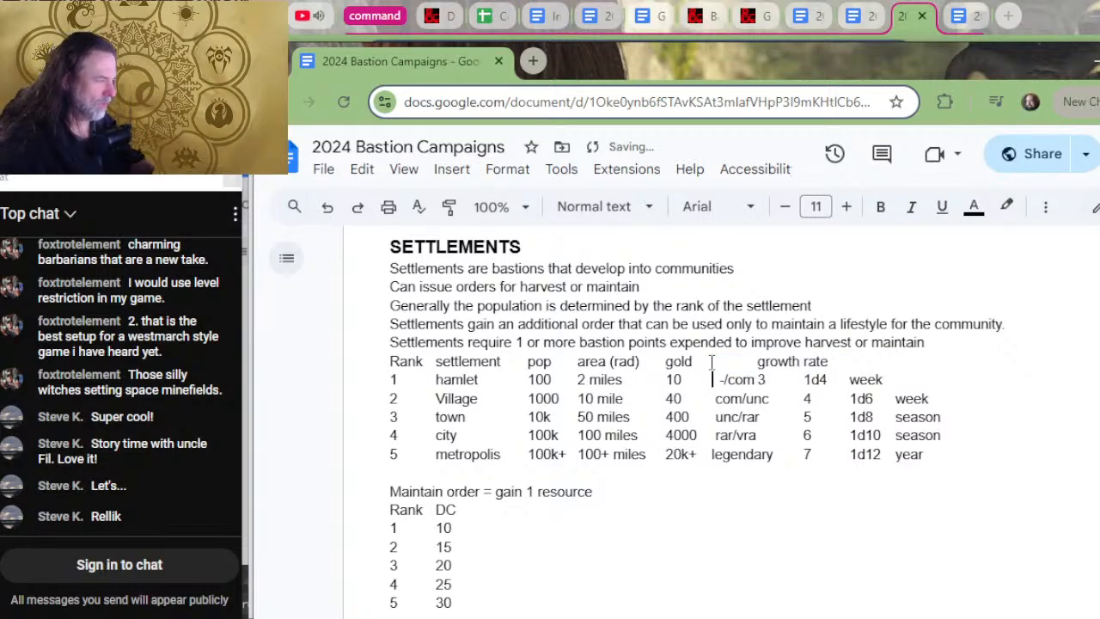
pyautogui.press('Delete')
pyautogui.press('Delete')
pyautogui.press('Delete')
pyautogui.press('Delete')
pyautogui.press('Delete')
pyautogui.press('Delete')
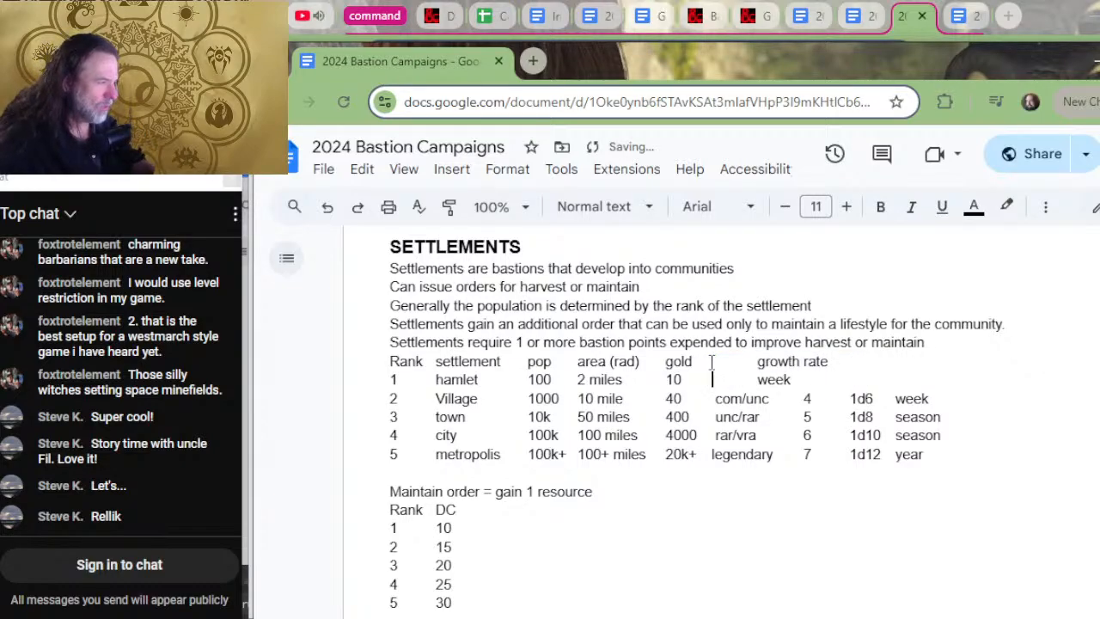
pyautogui.press('Up')
pyautogui.press('Delete')
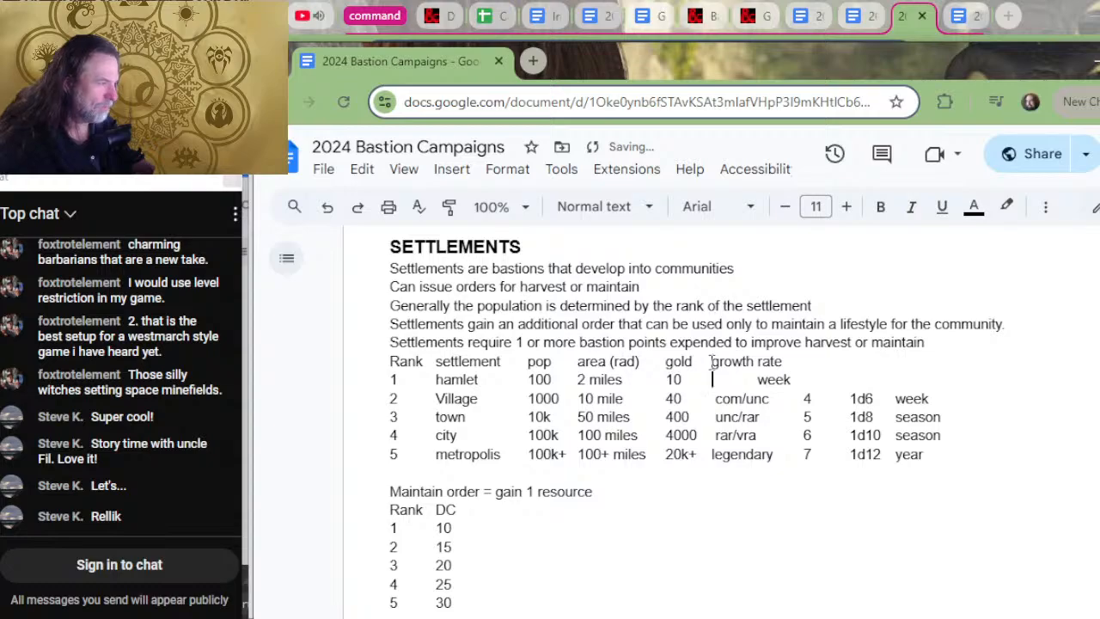
pyautogui.press('Delete')
# - Remove the Village row's mag / con, orders and die values so that week directly follows the gold value
pyautogui.press('Down')
pyautogui.press('Delete')
pyautogui.press('Delete')
pyautogui.press('Delete')
pyautogui.press('Delete')
pyautogui.press('Delete')
pyautogui.press('Delete')
pyautogui.press('Delete')
pyautogui.press('Delete')
pyautogui.press('Delete')
pyautogui.press('Delete')
pyautogui.press('Delete')
pyautogui.press('Delete')
pyautogui.press('Delete')
pyautogui.press('Delete')
pyautogui.press('Delete')
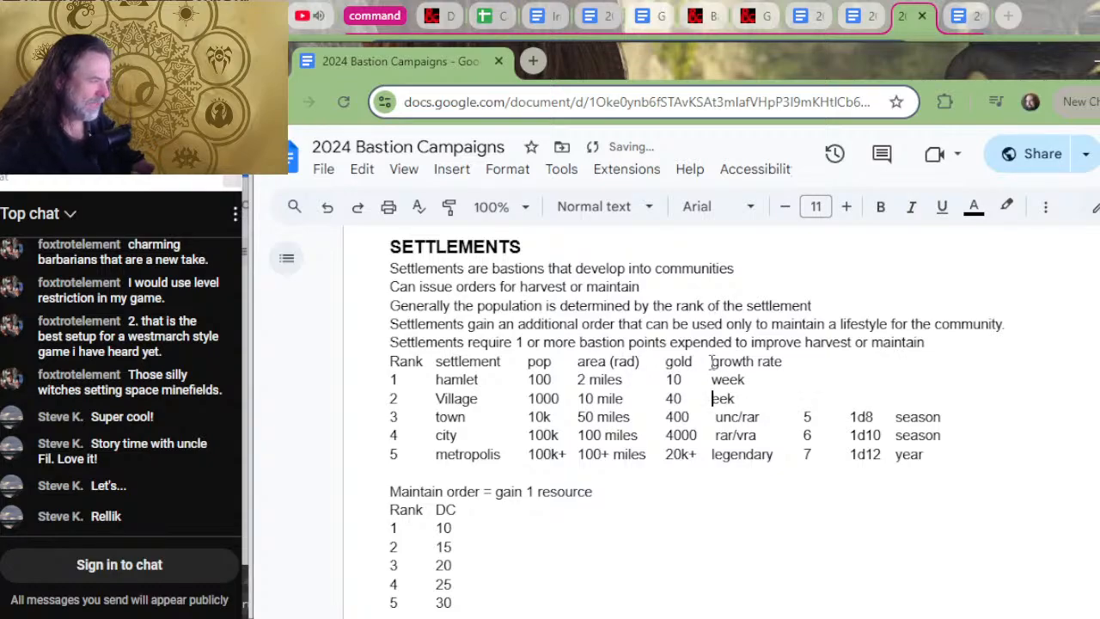
pyautogui.write('w')
# - Remove the town row's mag / con, orders and die values ahead of its growth rate
pyautogui.press('Down')
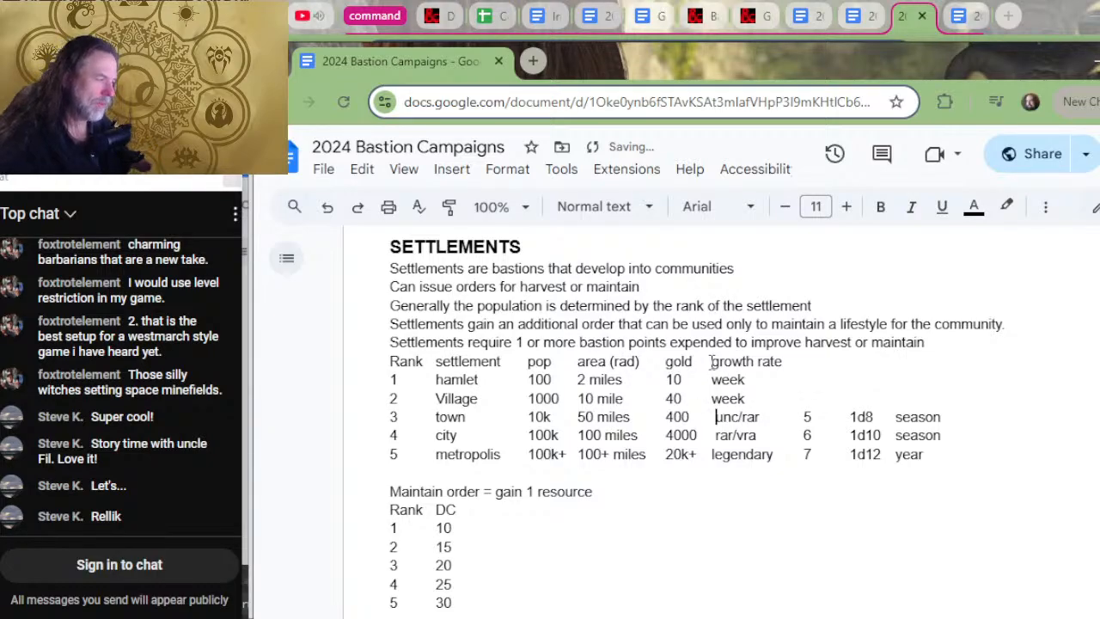
pyautogui.press('Delete')
pyautogui.press('Delete')
pyautogui.press('Delete')
pyautogui.press('Delete')
pyautogui.press('Delete')
pyautogui.press('Delete')
pyautogui.press('Delete')
pyautogui.press('Delete')
pyautogui.press('Delete')
pyautogui.press('Delete')
pyautogui.press('Delete')
pyautogui.press('Delete')
pyautogui.press('Delete')
pyautogui.press('Delete')
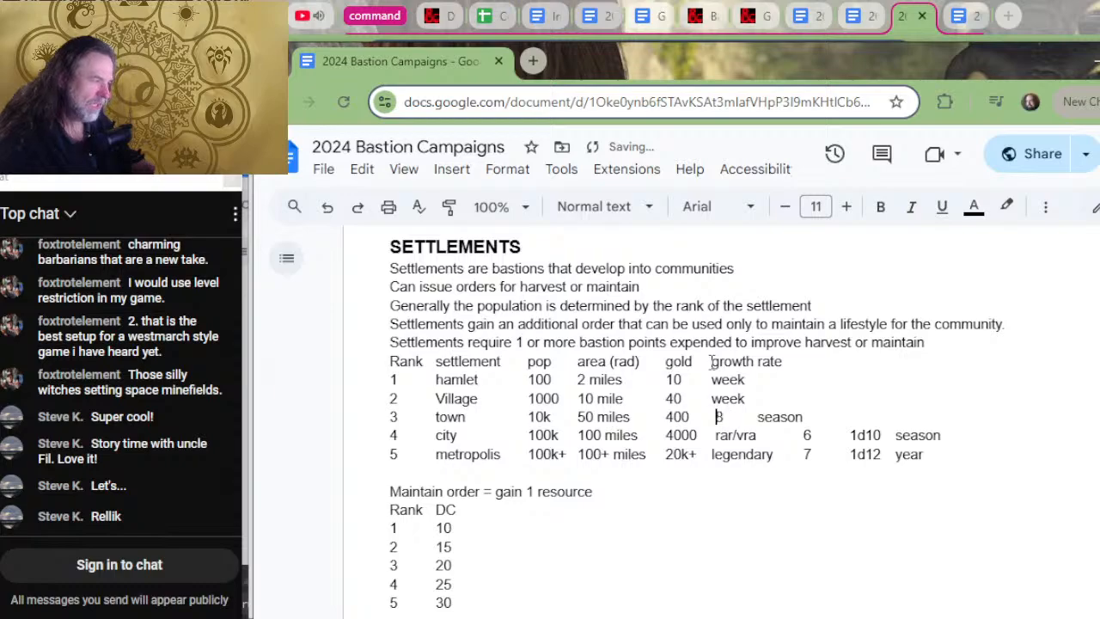
# - Remove the city row's mag / con, orders and die values ahead of its growth rate
pyautogui.press('Down')
pyautogui.press('Delete')
pyautogui.press('Delete')
pyautogui.press('Delete')
pyautogui.press('Delete')
pyautogui.press('Delete')
pyautogui.press('Delete')
pyautogui.press('Delete')
pyautogui.press('Delete')
pyautogui.press('Delete')
pyautogui.press('Delete')
pyautogui.press('Delete')
pyautogui.press('Delete')
pyautogui.press('Delete')
pyautogui.press('Delete')
pyautogui.press('Delete')
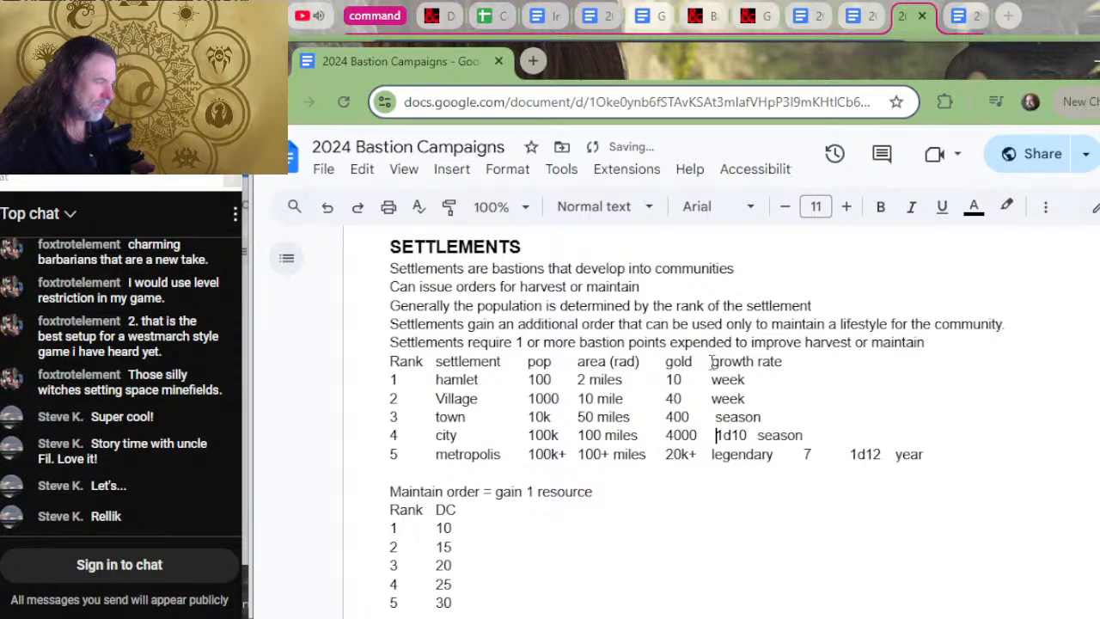
# - Remove the metropolis row's mag / con, orders and die values ahead of its growth rate
pyautogui.press('Down')
pyautogui.press('Delete')
pyautogui.press('Delete')
pyautogui.press('Delete')
pyautogui.press('Delete')
pyautogui.press('Delete')
pyautogui.press('Delete')
pyautogui.press('Delete')
pyautogui.press('Delete')
pyautogui.press('Delete')
pyautogui.press('Delete')
pyautogui.press('Delete')
pyautogui.press('Delete')
pyautogui.press('Delete')
pyautogui.press('Delete')
pyautogui.press('Delete')
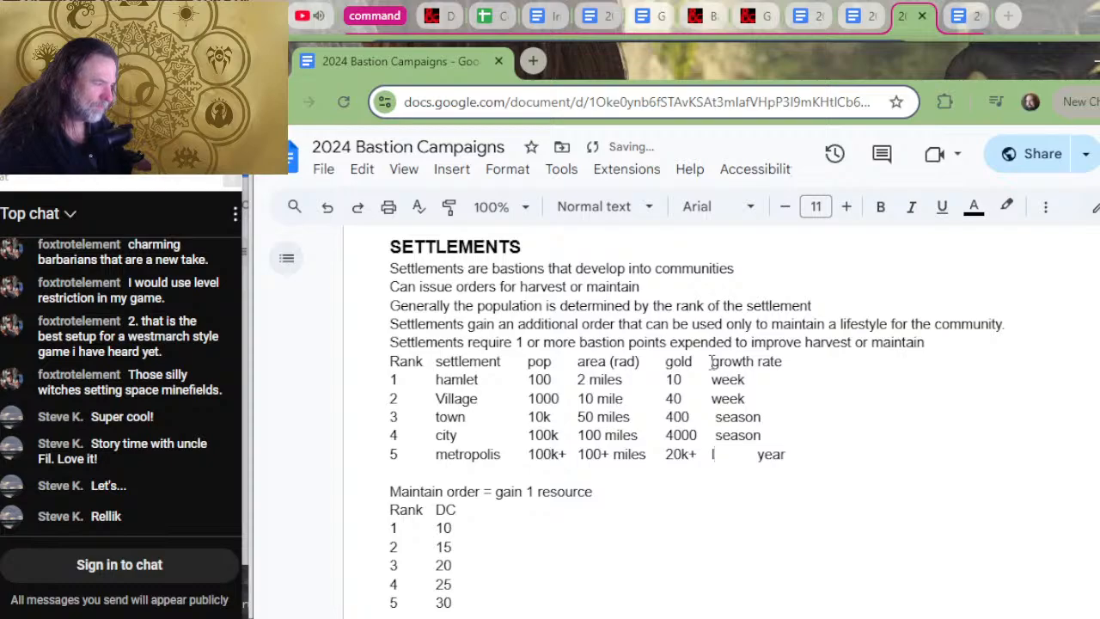
pyautogui.press('Delete')
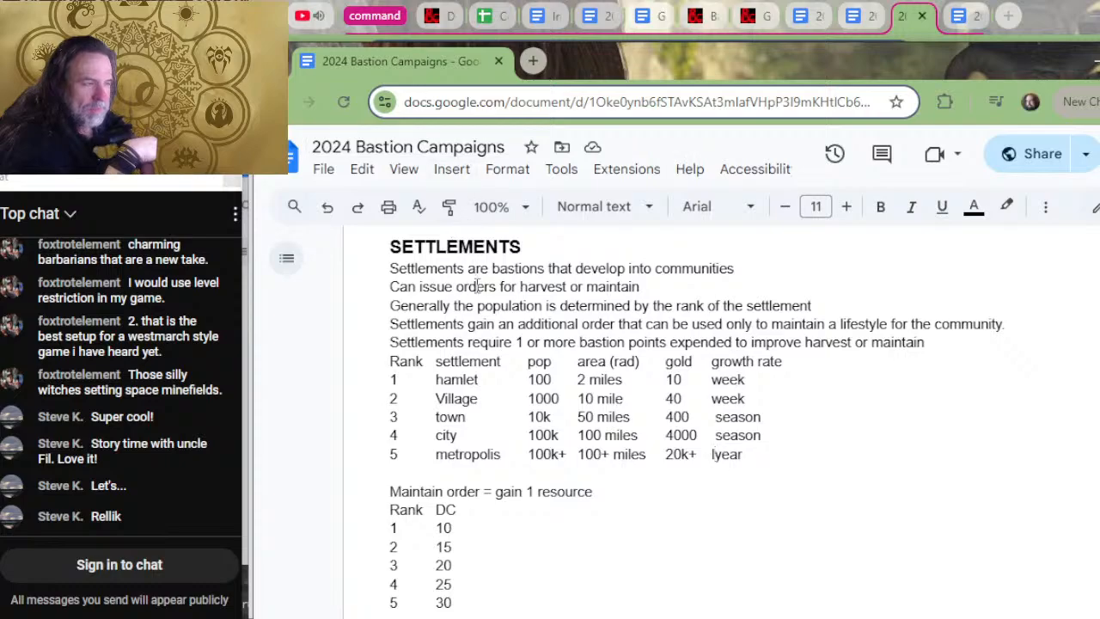
# - Remove the blank line below the rank table and start the Maintain order line with a plain dash and a tab, without list formatting
pyautogui.doubleClick(441, 471)
pyautogui.press('Delete')
pyautogui.press('Delete')
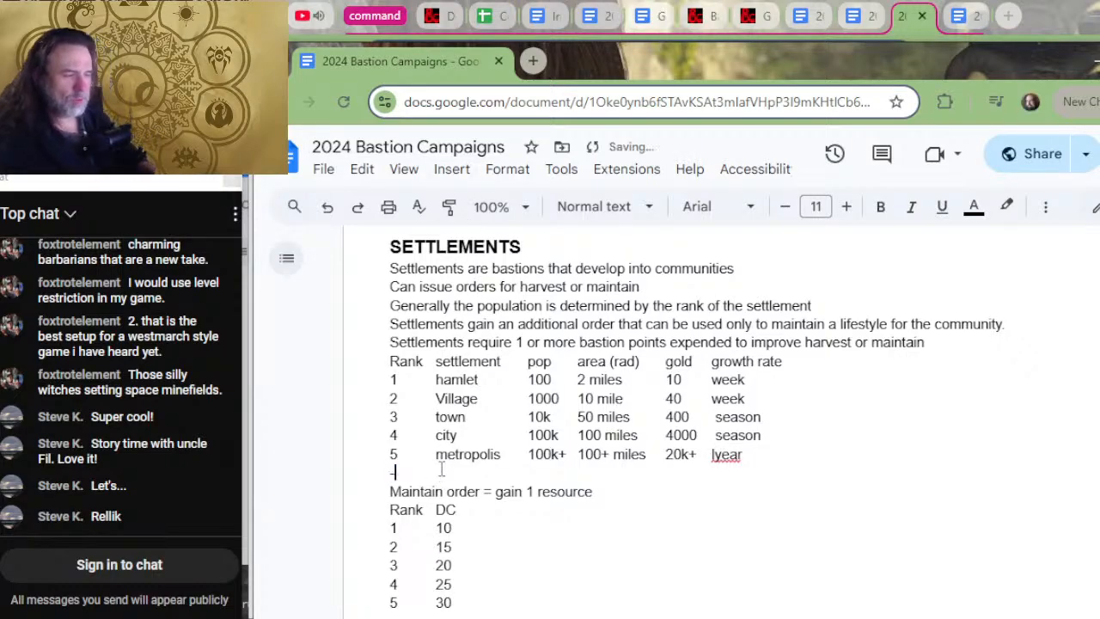
pyautogui.write('-')
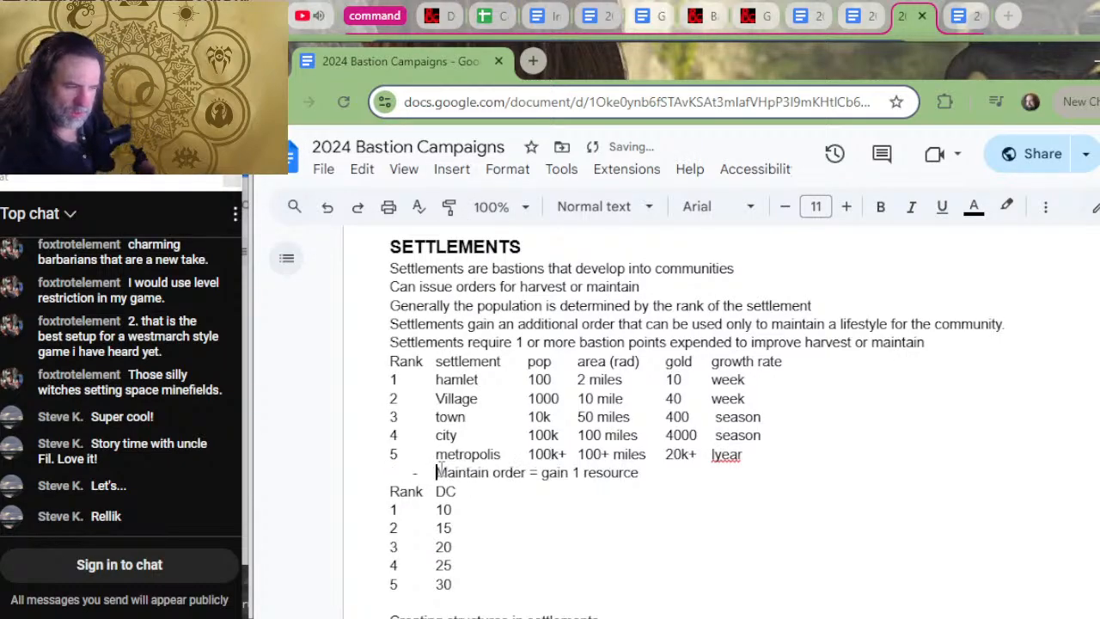
pyautogui.hotkey('ctrl', 'z')
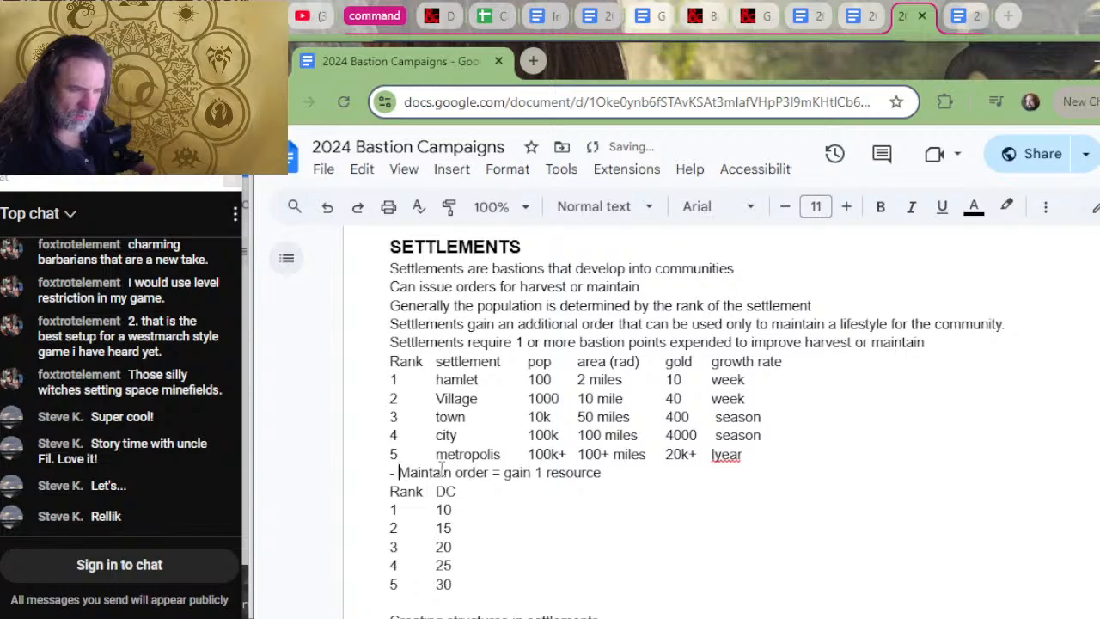
pyautogui.press('Tab')
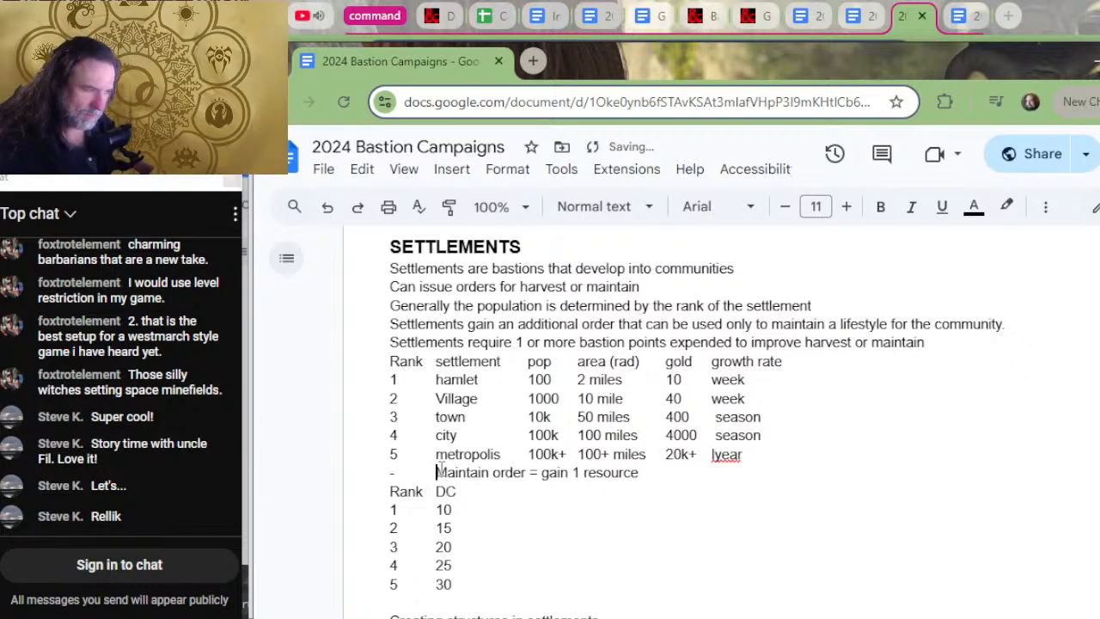
# - Bold the word Maintain on the dashed line below the rank table
pyautogui.hotkey('shift', 'Right')
pyautogui.hotkey('shift', 'Right')
pyautogui.hotkey('shift', 'Right')
pyautogui.hotkey('shift', 'Right')
pyautogui.hotkey('shift', 'Right')
pyautogui.hotkey('shift', 'Right')
pyautogui.hotkey('shift', 'Right')
pyautogui.hotkey('shift', 'Right')
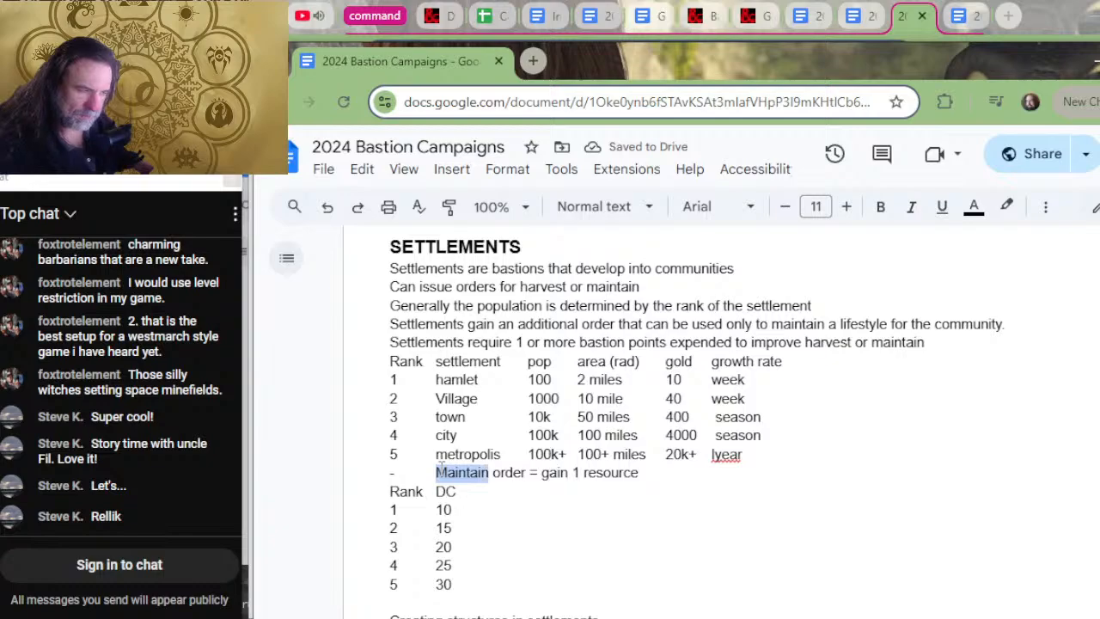
pyautogui.hotkey('ctrl', 'b')
pyautogui.press('Right')
# - Add an equals sign in regular weight after the bold word Maintain
pyautogui.write('=')
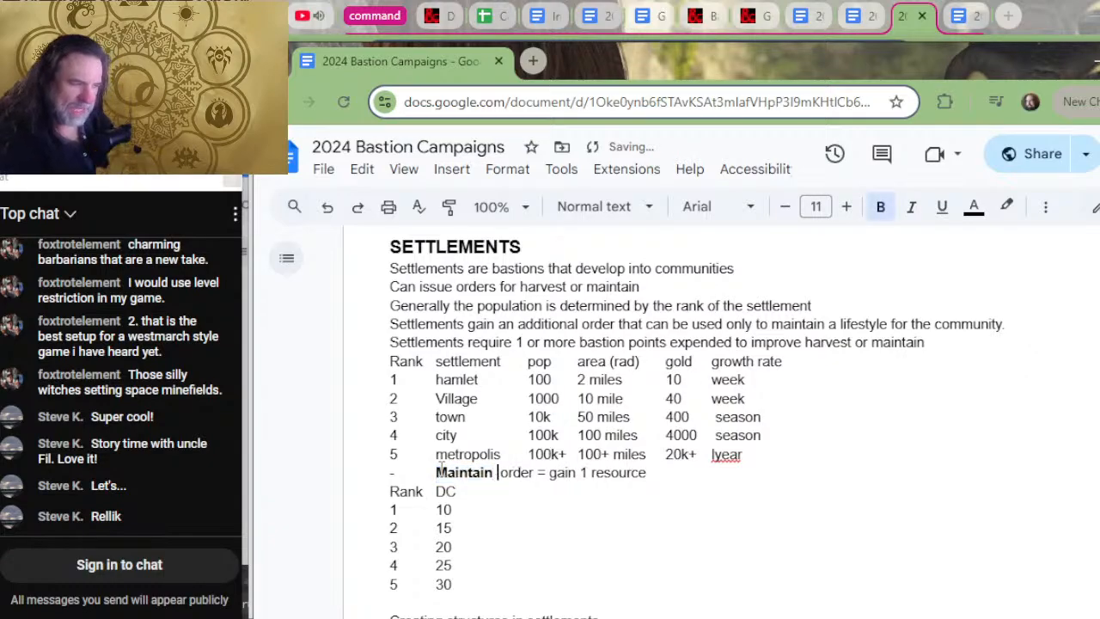
pyautogui.press('BackSpace')
pyautogui.press('BackSpace')
pyautogui.press('BackSpace')
pyautogui.hotkey('ctrl', 'b')
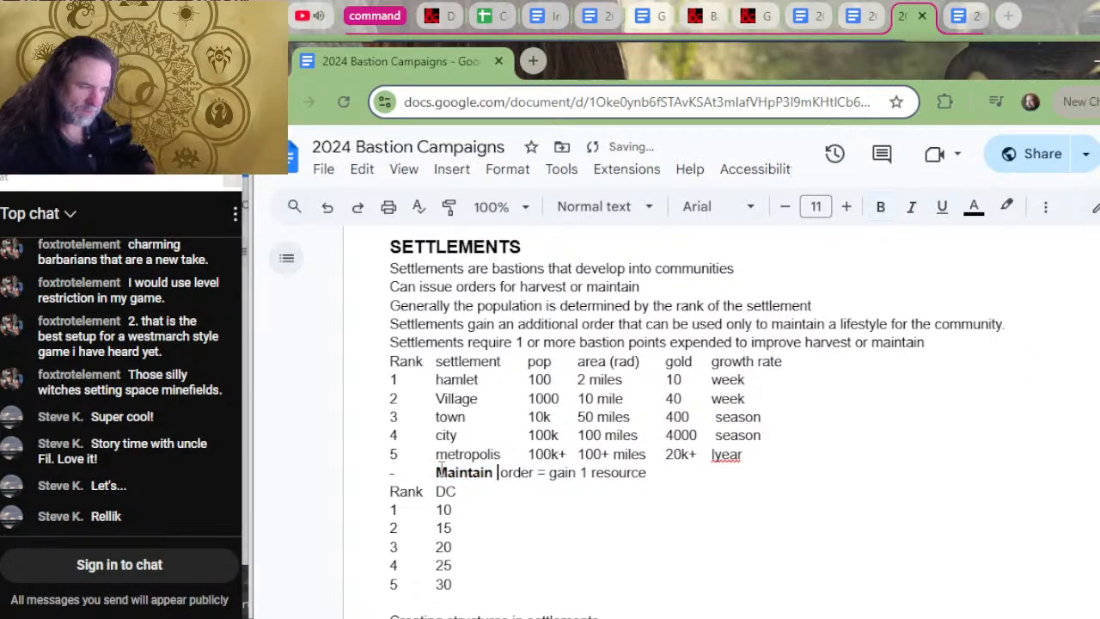
pyautogui.write('= ')
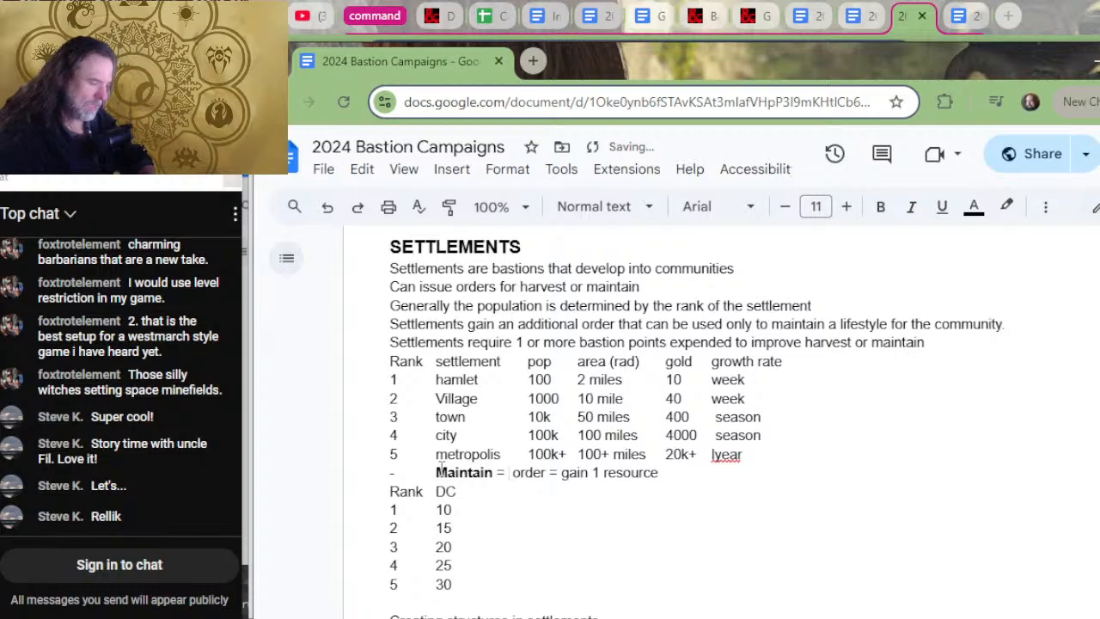
pyautogui.write('Expand')
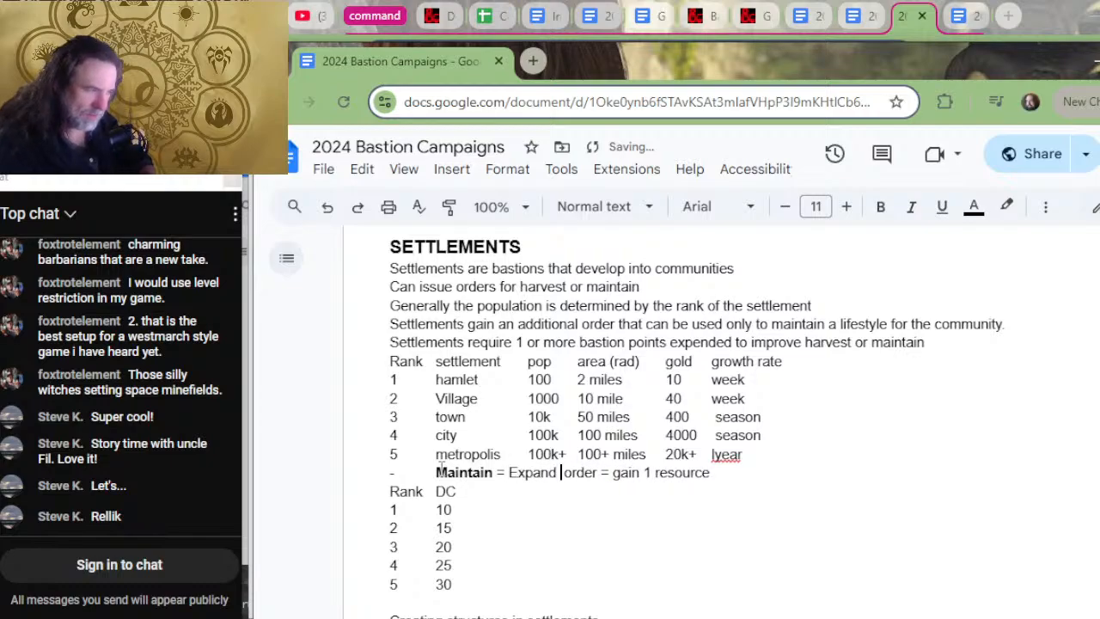
pyautogui.write('Ter')
pyautogui.press('BackSpace')
pyautogui.press('BackSpace')
pyautogui.press('BackSpace')
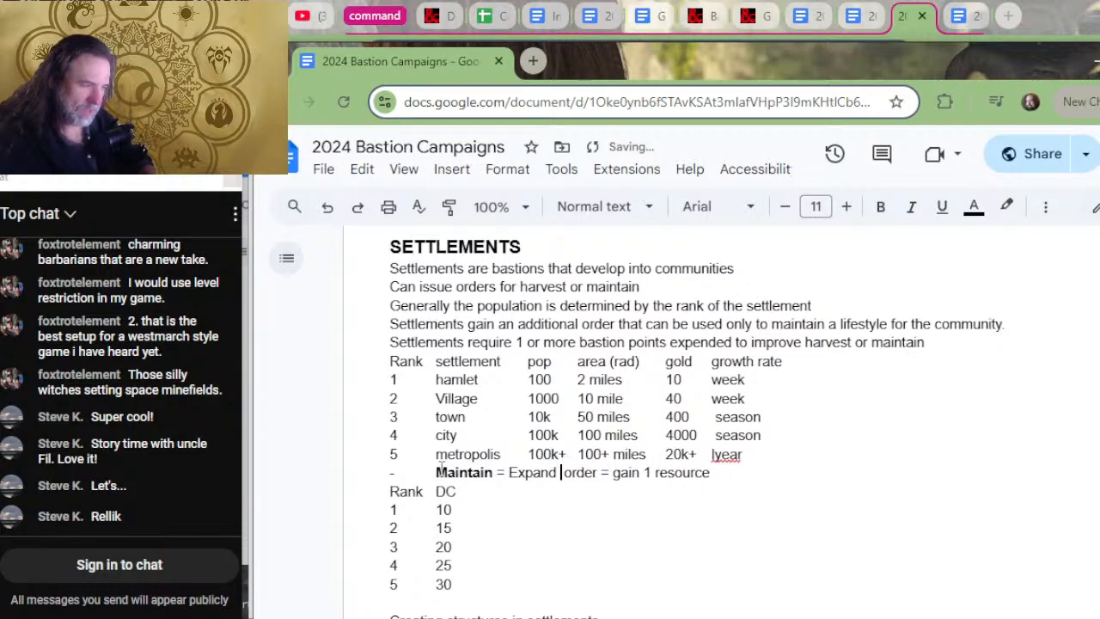
pyautogui.press('BackSpace')
pyautogui.press('BackSpace')
pyautogui.press('BackSpace')
pyautogui.press('BackSpace')
pyautogui.press('BackSpace')
pyautogui.press('BackSpace')
pyautogui.press('BackSpace')
# - Replace the word Expand after the equals sign on the bold Maintain line with "You can issue"
pyautogui.write('YOu ca')
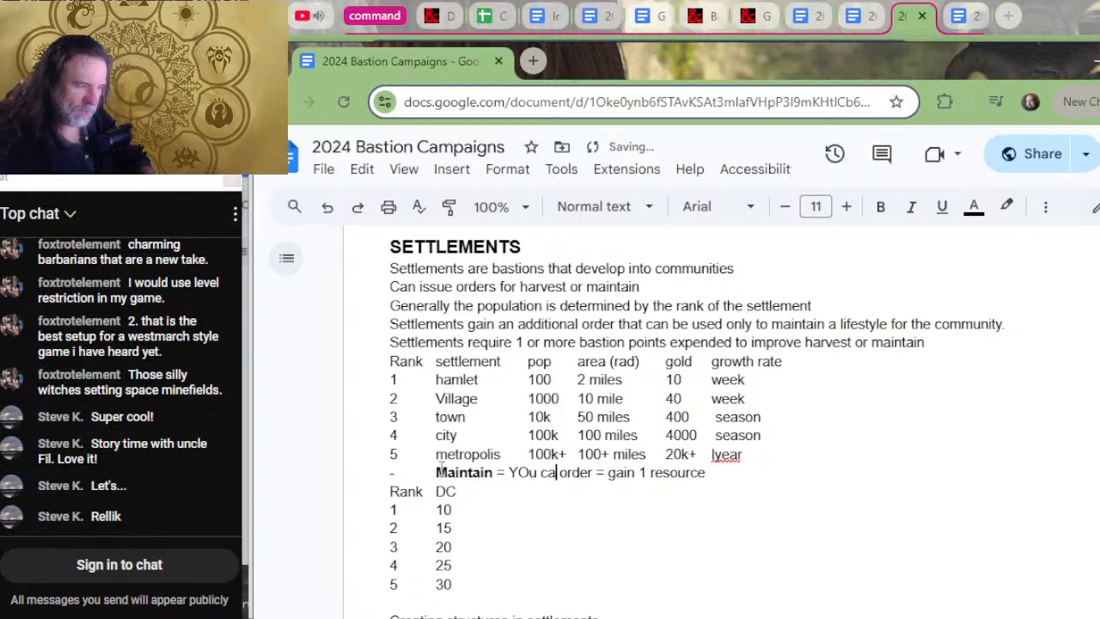
pyautogui.write('n')
pyautogui.press('BackSpace')
pyautogui.press('BackSpace')
pyautogui.press('BackSpace')
pyautogui.press('BackSpace')
pyautogui.press('BackSpace')
pyautogui.press('BackSpace')
pyautogui.press('BackSpace')
pyautogui.write('ou')
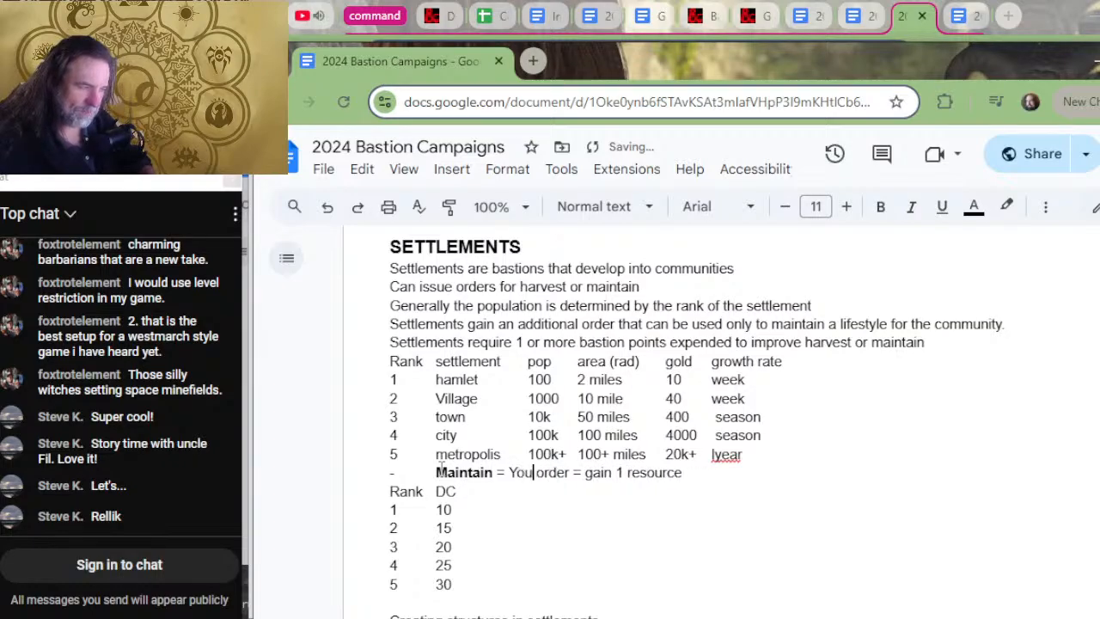
pyautogui.write(' can issue a')
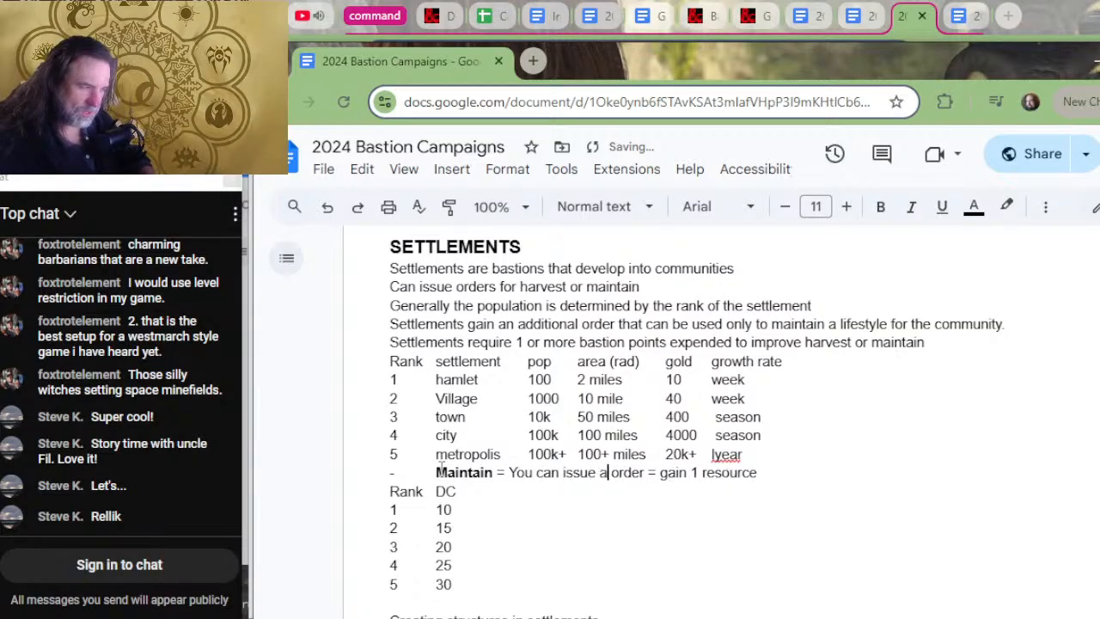
# - Continue the Maintain description with "the Maintain order to expand the"
pyautogui.write('n or')
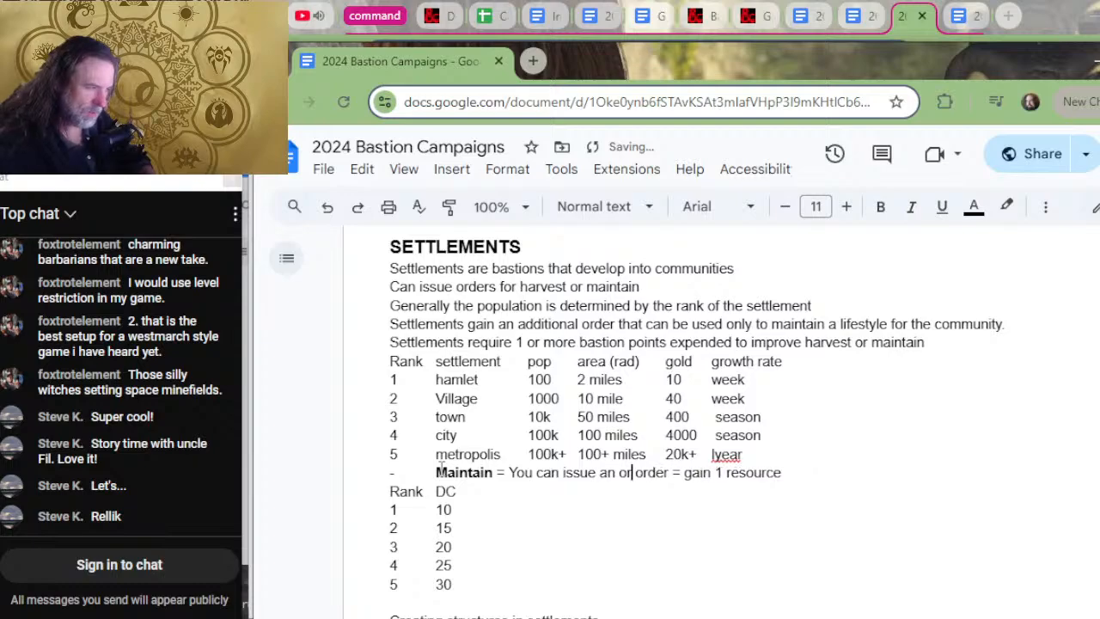
pyautogui.press('BackSpace')
pyautogui.press('BackSpace')
pyautogui.press('BackSpace')
pyautogui.press('BackSpace')
pyautogui.press('BackSpace')
pyautogui.write('the Mainta')
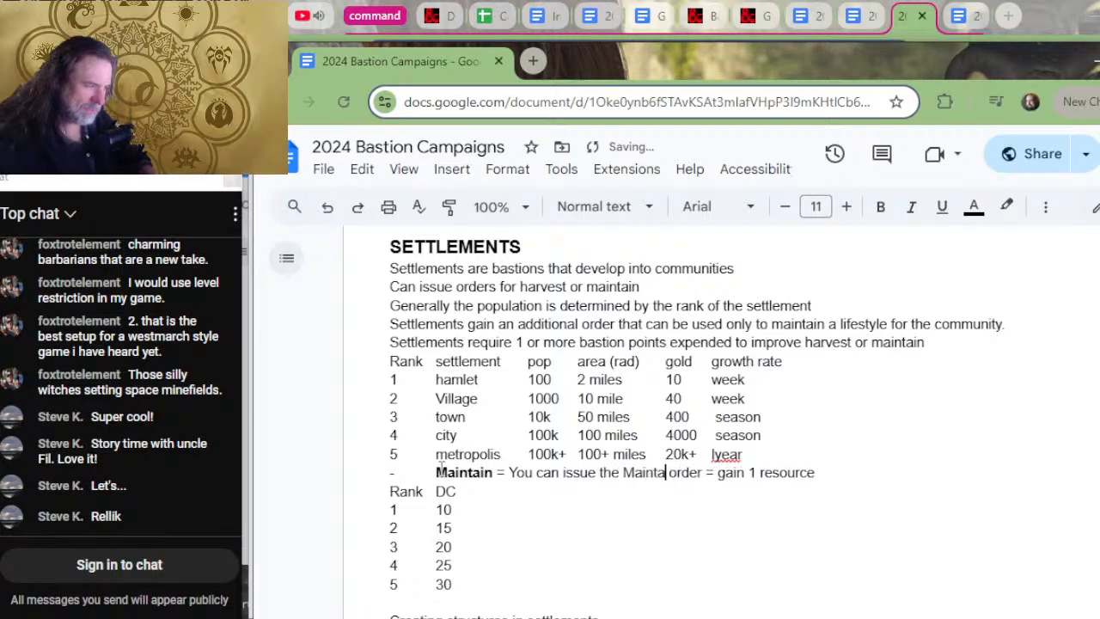
pyautogui.write('in order to exz')
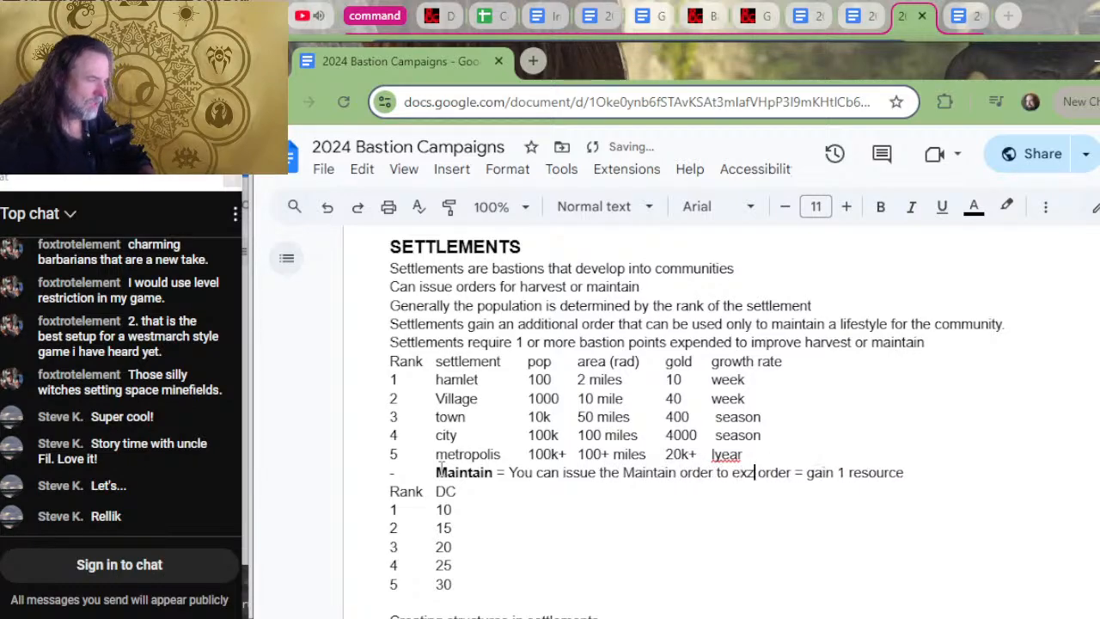
pyautogui.press('BackSpace')
pyautogui.write('p')
pyautogui.press('BackSpace')
pyautogui.press('BackSpace')
pyautogui.write('xpand the s')
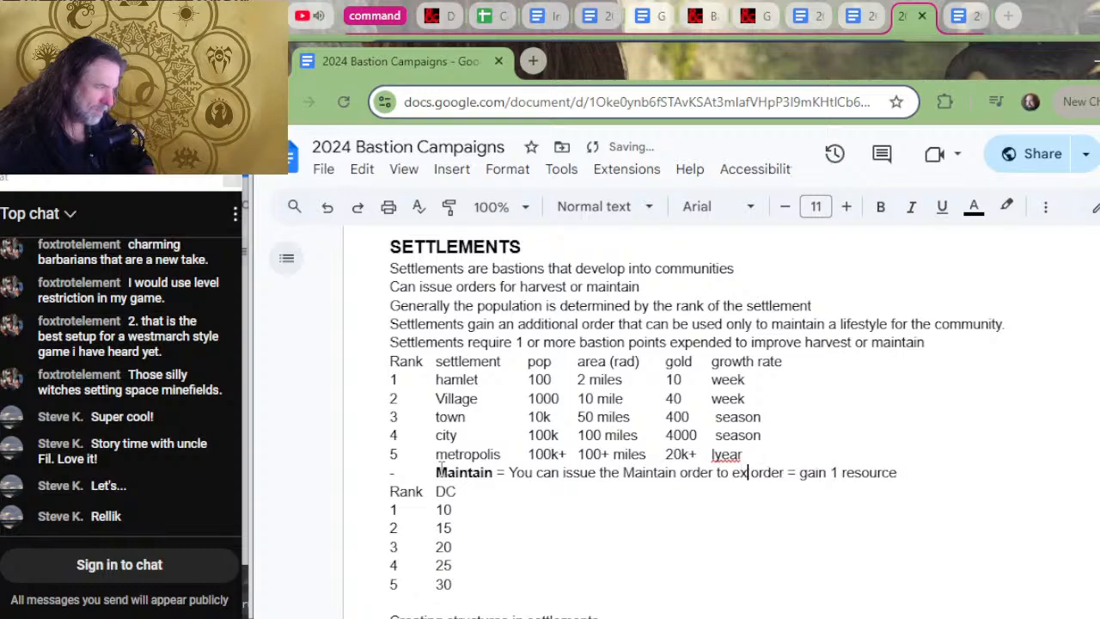
pyautogui.write('ize')
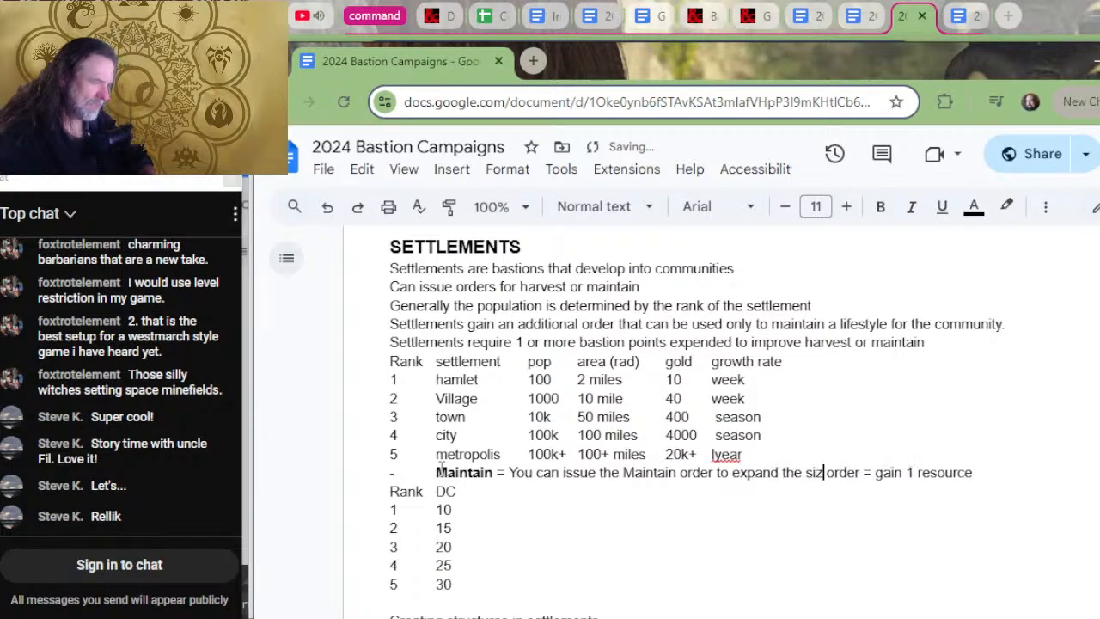
pyautogui.press('BackSpace')
pyautogui.press('BackSpace')
pyautogui.press('BackSpace')
pyautogui.press('BackSpace')
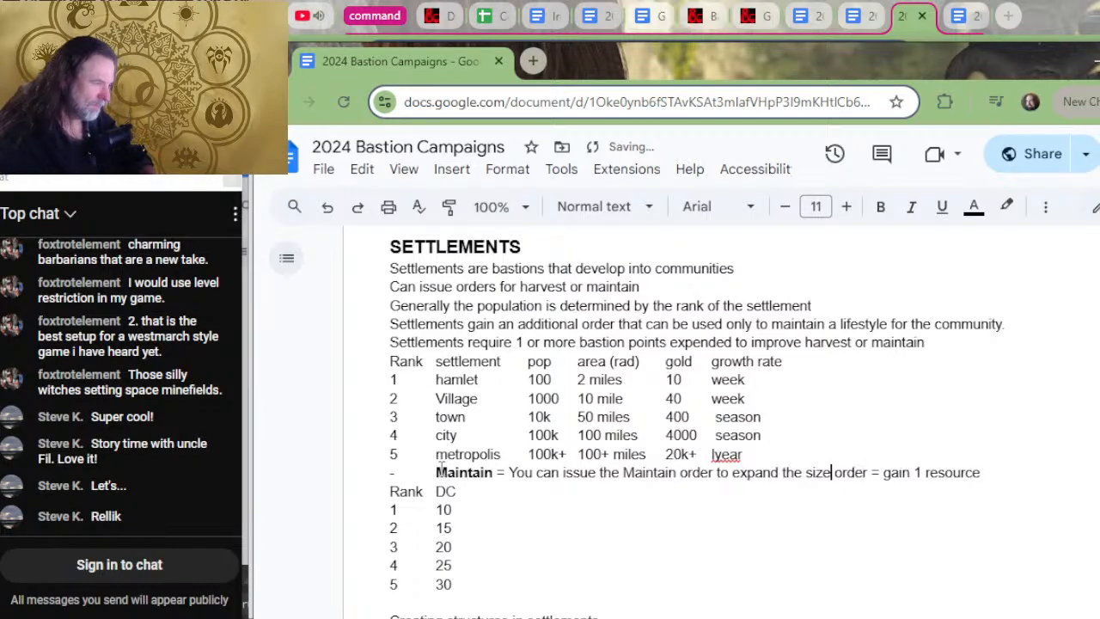
pyautogui.press('BackSpace')
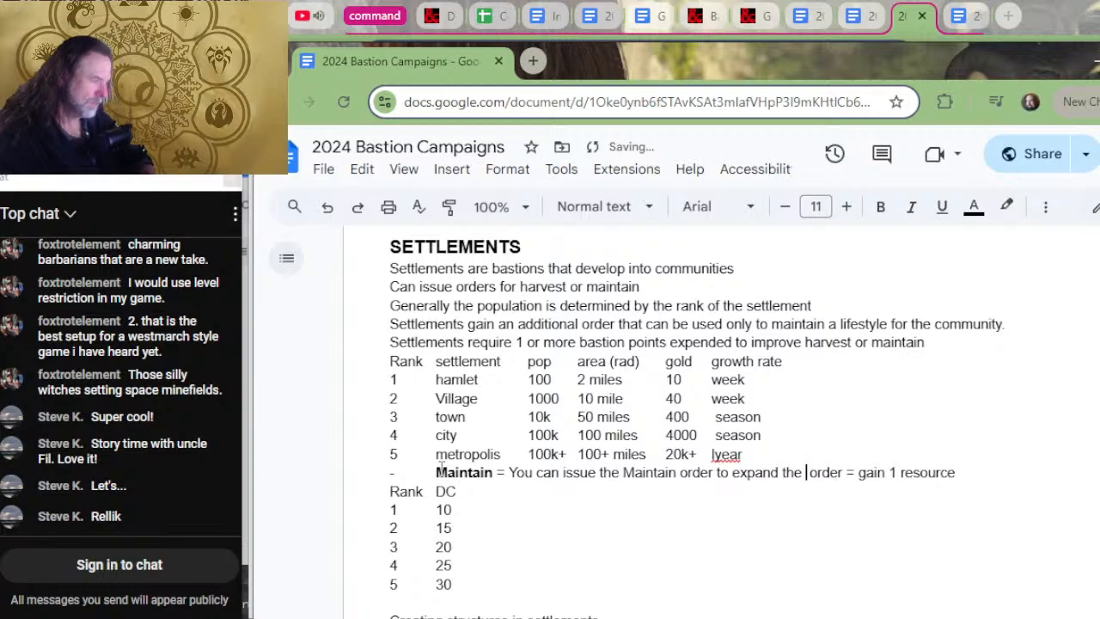
# - Correct the metropolis row's misspelled growth rate to "year"
pyautogui.press('Up')
pyautogui.press('Left')
pyautogui.press('Left')
pyautogui.press('Left')
pyautogui.press('Left')
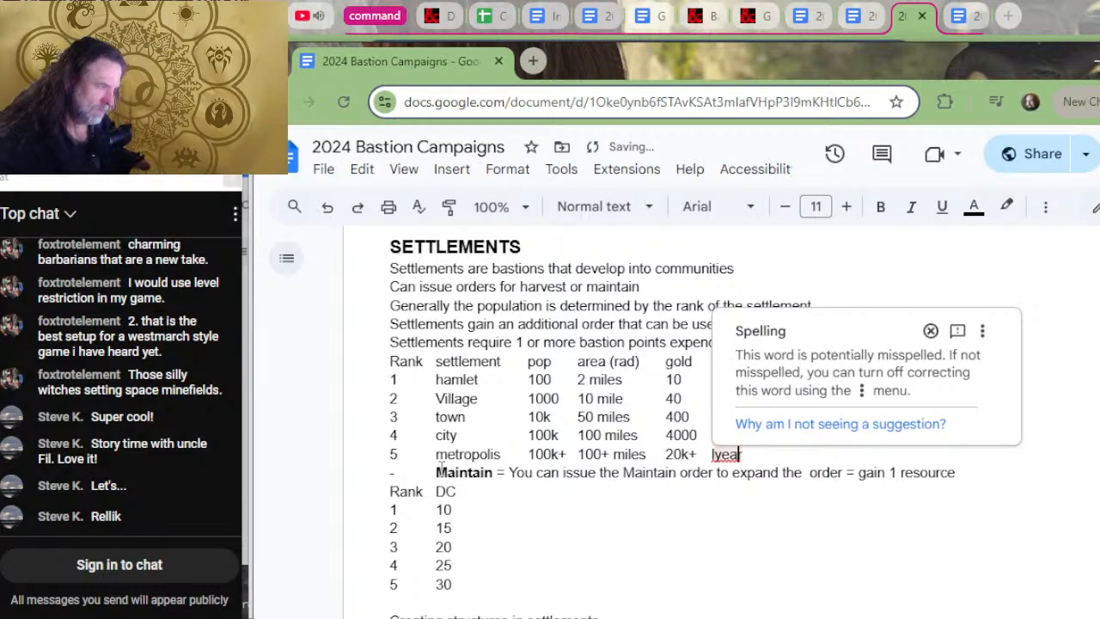
pyautogui.press('BackSpace')
pyautogui.press('BackSpace')
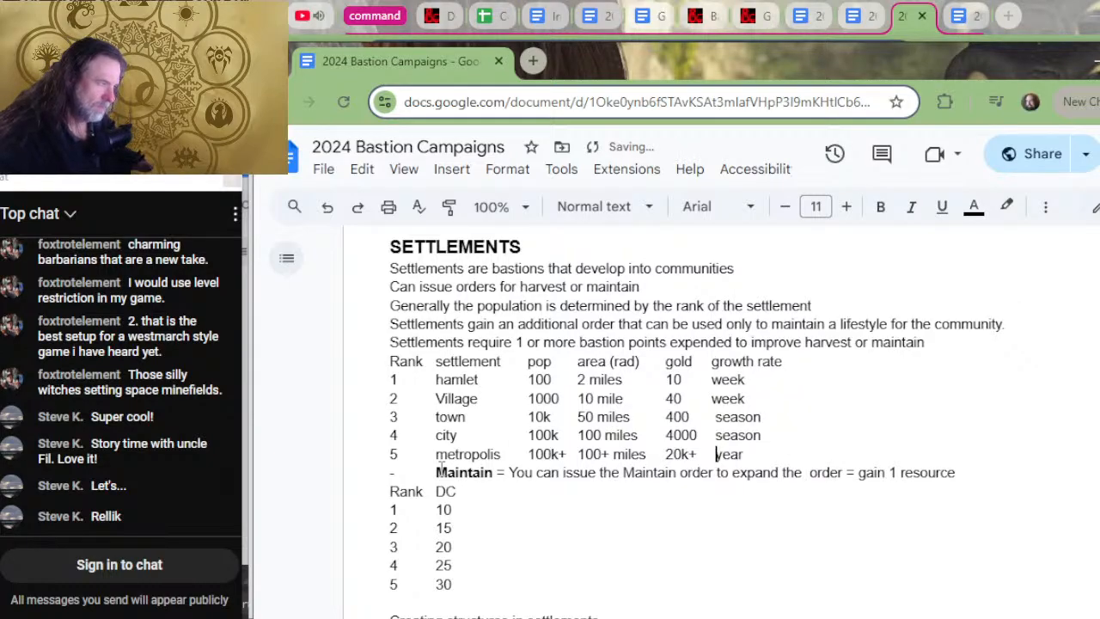
# - Complete the Maintain sentence with "size of the settlement." after "expand the"
pyautogui.press('Down')
pyautogui.press('Right')
pyautogui.press('Right')
pyautogui.press('Right')
pyautogui.press('Right')
pyautogui.press('Right')
pyautogui.press('Right')
pyautogui.press('Right')
pyautogui.press('Right')
pyautogui.press('Right')
pyautogui.press('Right')
pyautogui.press('Right')
pyautogui.press('Right')
pyautogui.press('Right')
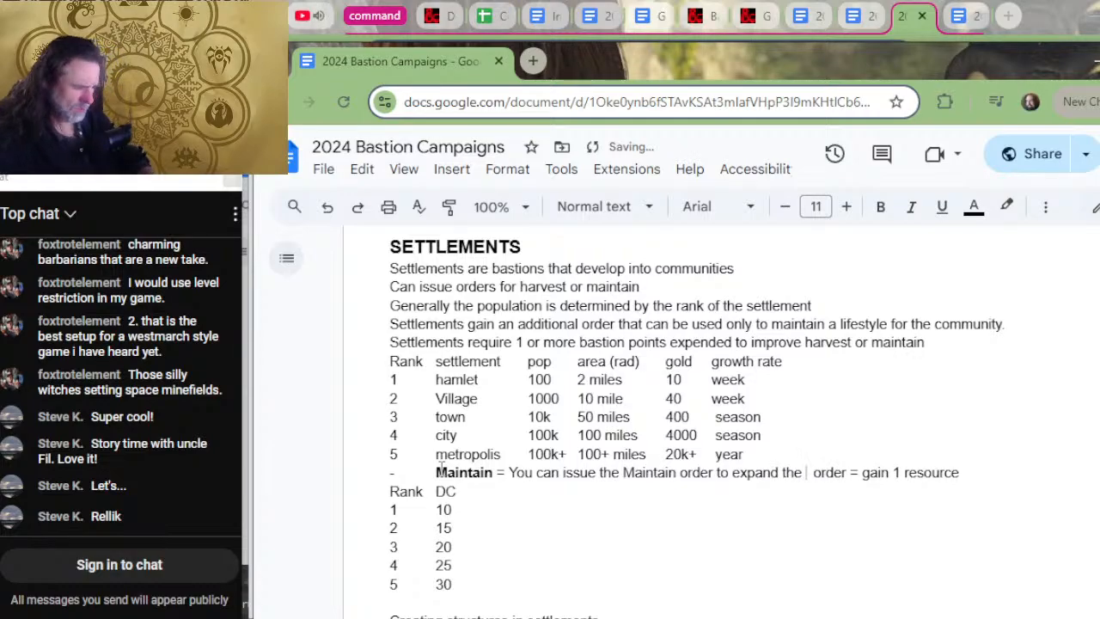
pyautogui.write('size of ')
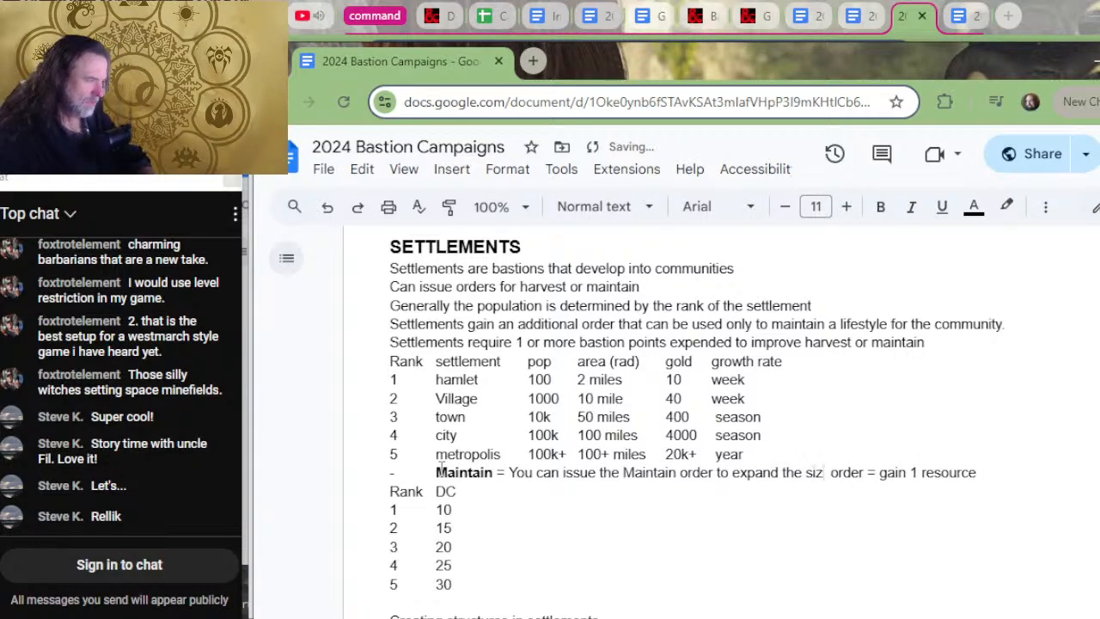
pyautogui.write('the settlement')
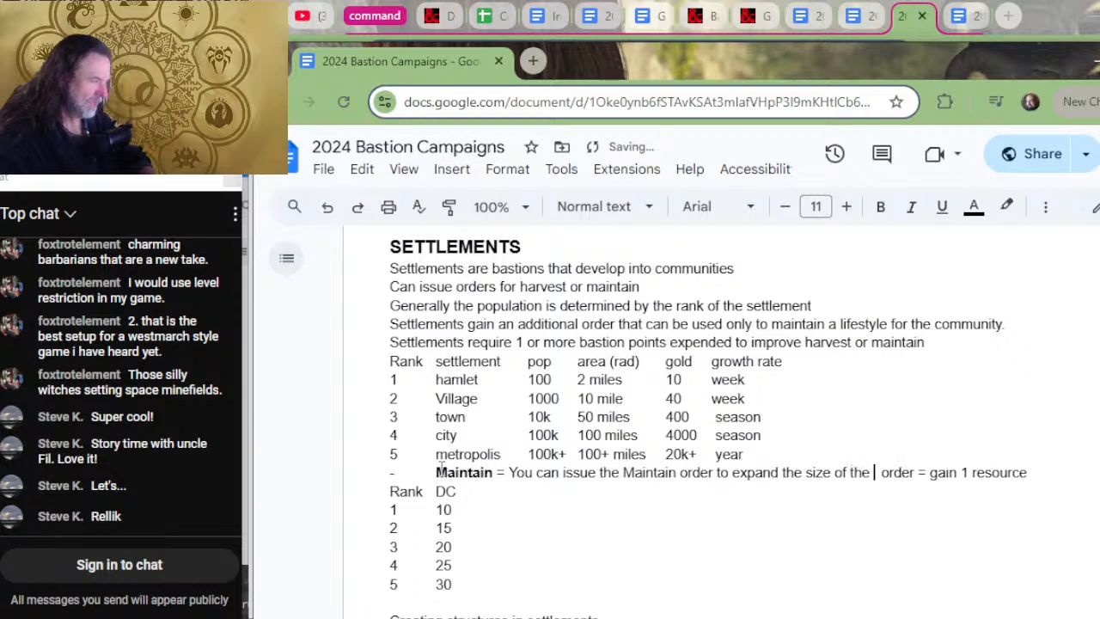
pyautogui.write('.')
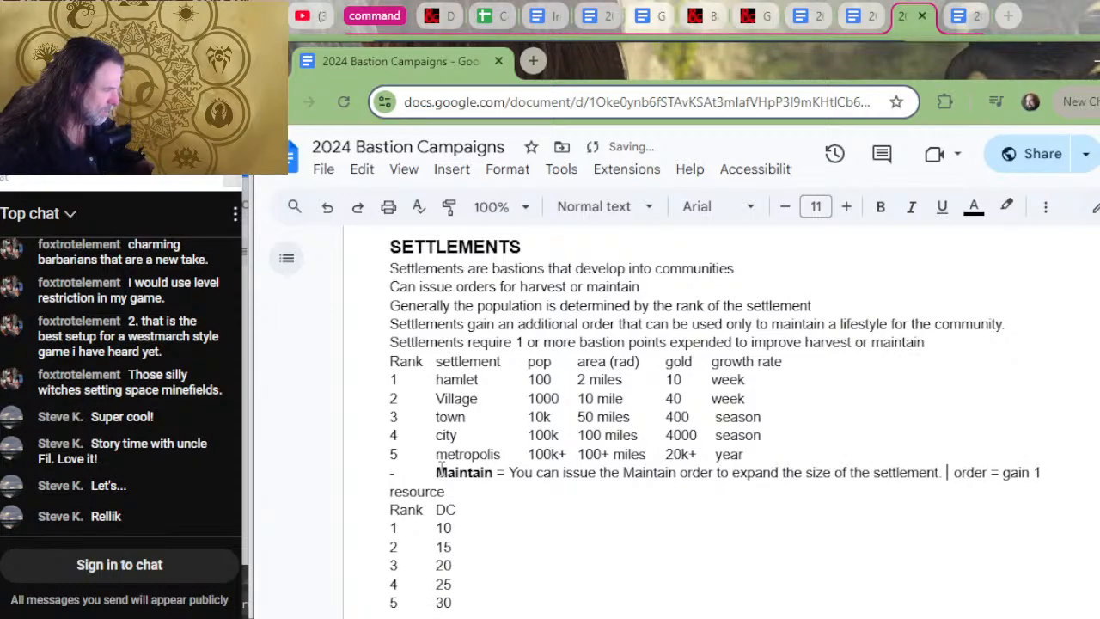
# - Delete the leftover "order = gain 1 resource" text after the Maintain sentence, leaving the Rank / DC table directly below
pyautogui.press('Return')
pyautogui.press('Tab')
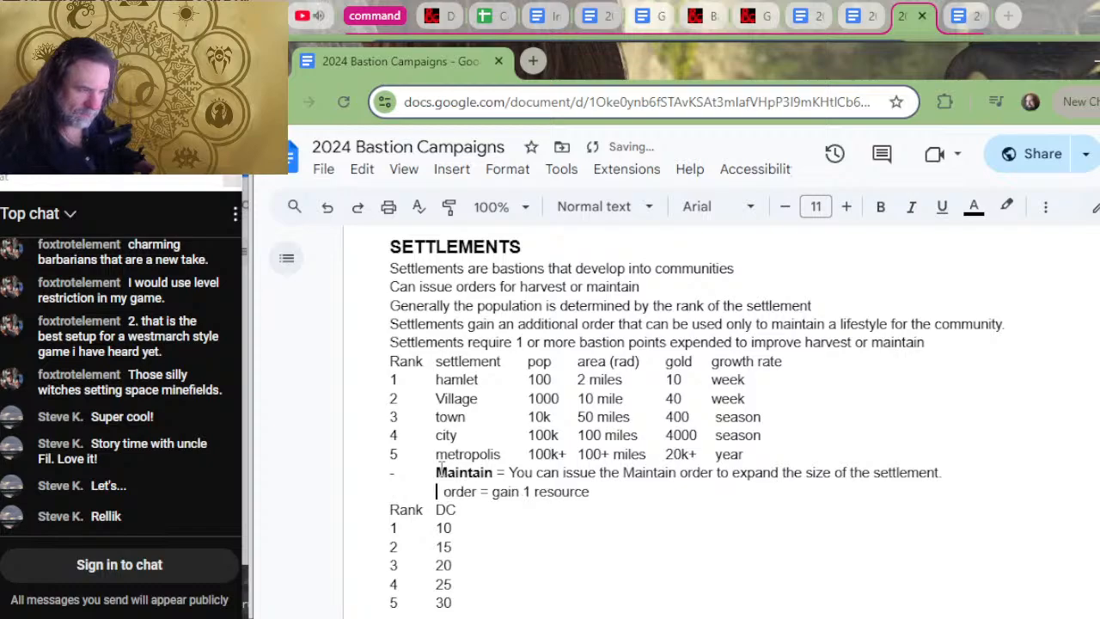
pyautogui.press('Delete')
pyautogui.press('Delete')
pyautogui.press('Delete')
pyautogui.press('Delete')
pyautogui.press('Delete')
pyautogui.press('Delete')
pyautogui.press('Delete')
pyautogui.press('Delete')
pyautogui.press('Delete')
pyautogui.press('Delete')
pyautogui.press('Delete')
pyautogui.press('Delete')
pyautogui.press('Delete')
pyautogui.press('Delete')
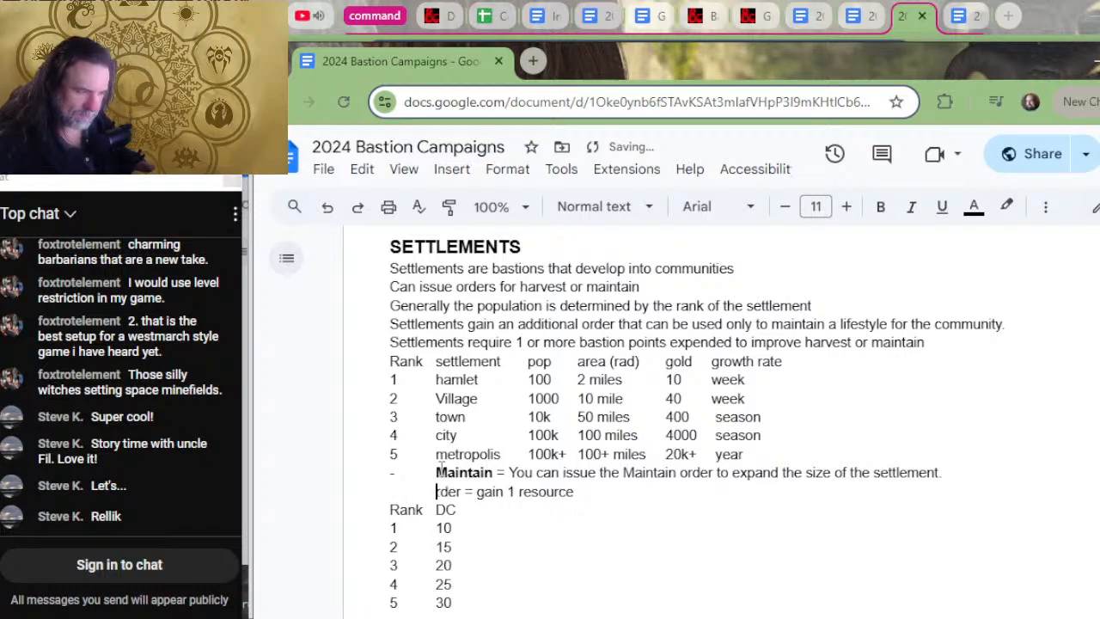
pyautogui.press('Delete')
pyautogui.press('Delete')
pyautogui.press('Delete')
pyautogui.press('Delete')
pyautogui.press('Delete')
pyautogui.press('Delete')
pyautogui.press('Delete')
pyautogui.press('Delete')
pyautogui.press('Delete')
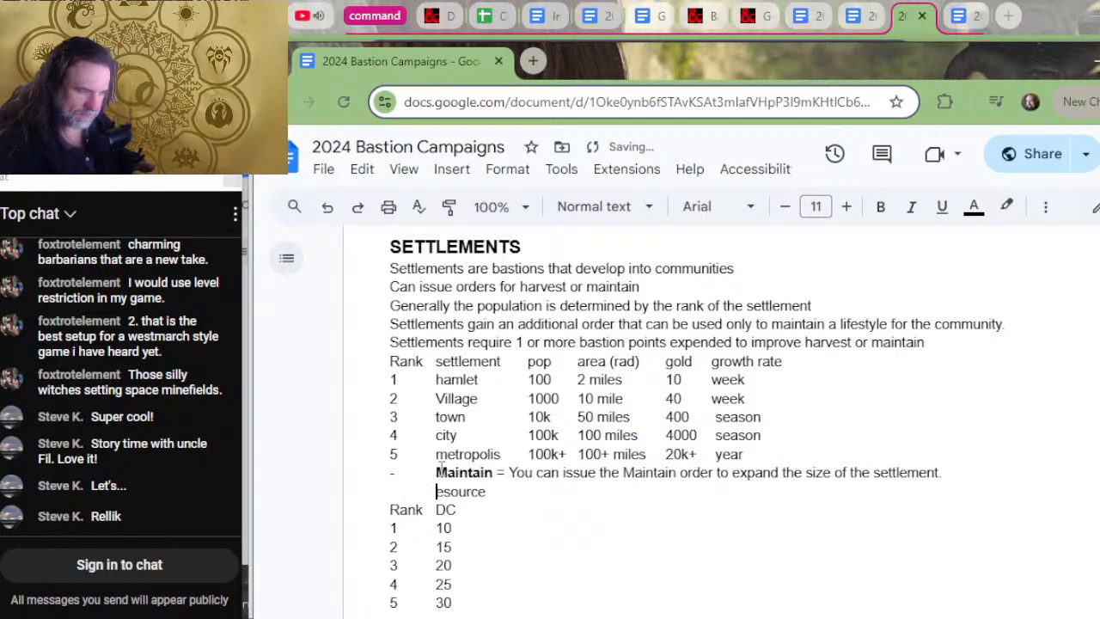
pyautogui.press('Delete')
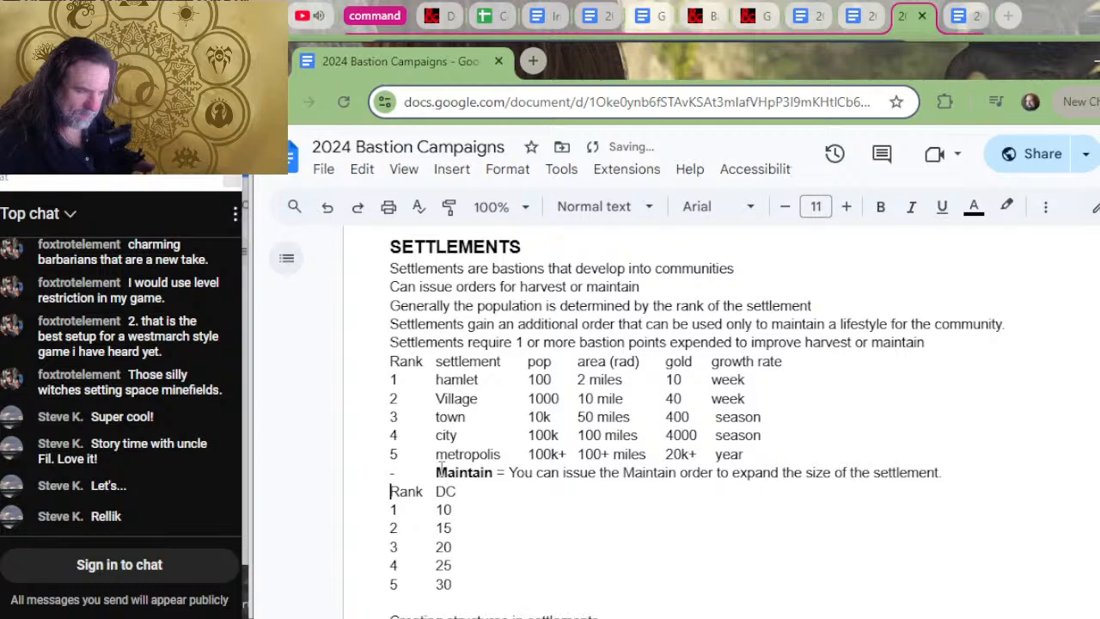
# - Indent the Rank / DC header and its five rows by one tab beneath the Maintain line
pyautogui.press('Tab')
pyautogui.press('End')
pyautogui.press('Down')
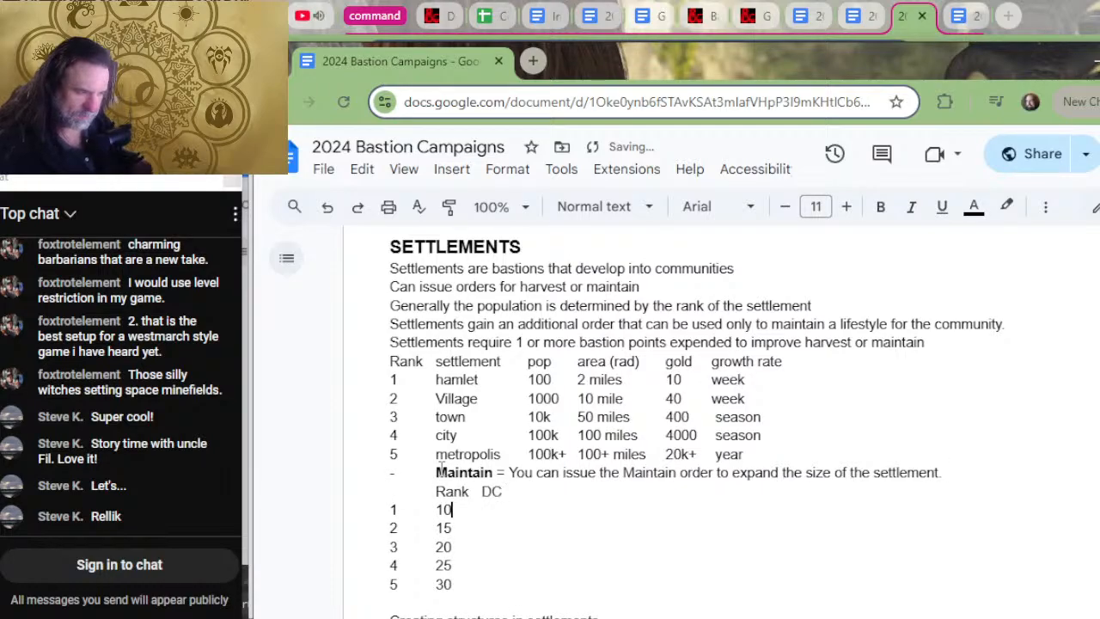
pyautogui.press('Home')
pyautogui.hotkey('shift', 'Down')
pyautogui.hotkey('shift', 'Down')
pyautogui.hotkey('shift', 'Down')
pyautogui.hotkey('shift', 'Down')
pyautogui.hotkey('shift', 'Down')
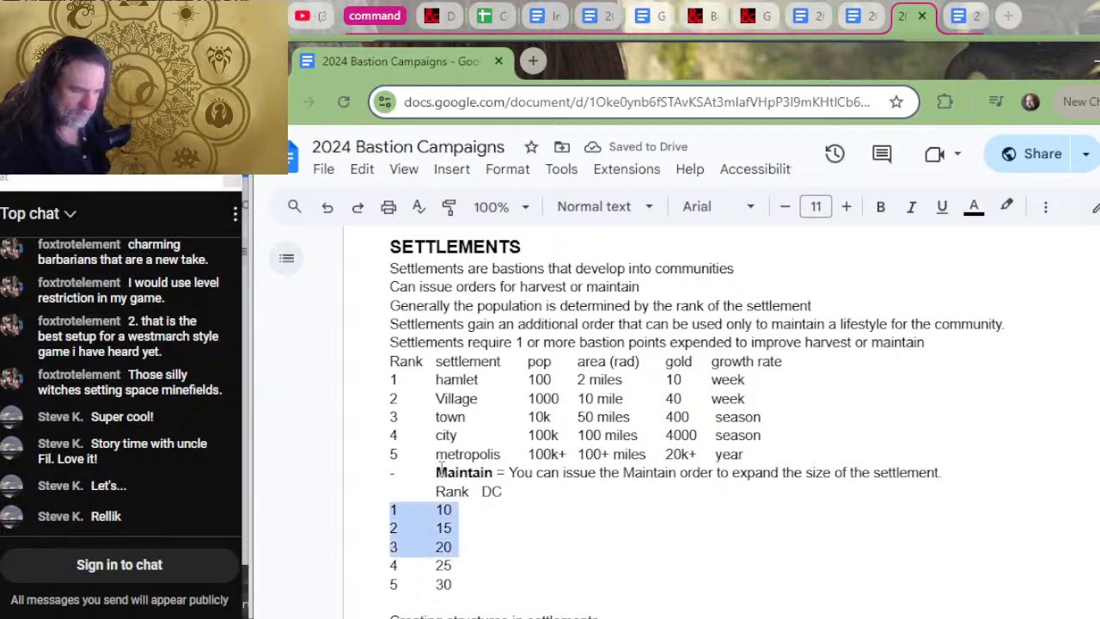
pyautogui.press('Tab')
pyautogui.press('Right')
pyautogui.press('Left')
pyautogui.press('Up')
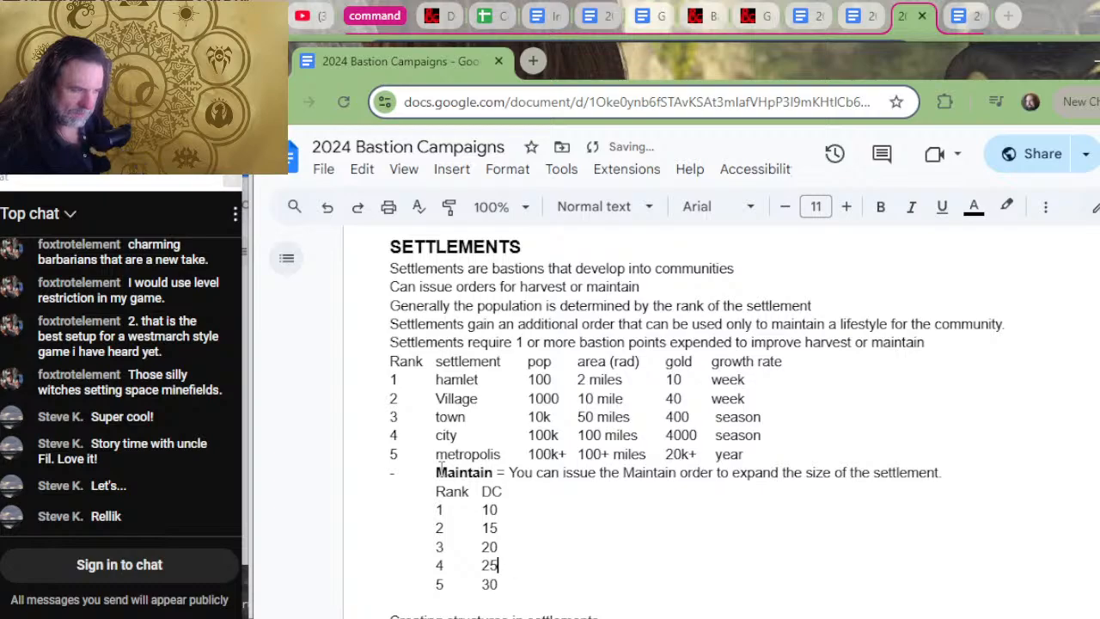
# - Insert an indented blank line between the Maintain sentence and the Rank / DC header
pyautogui.press('Up')
pyautogui.press('Up')
pyautogui.press('Up')
pyautogui.press('Up')
pyautogui.press('End')
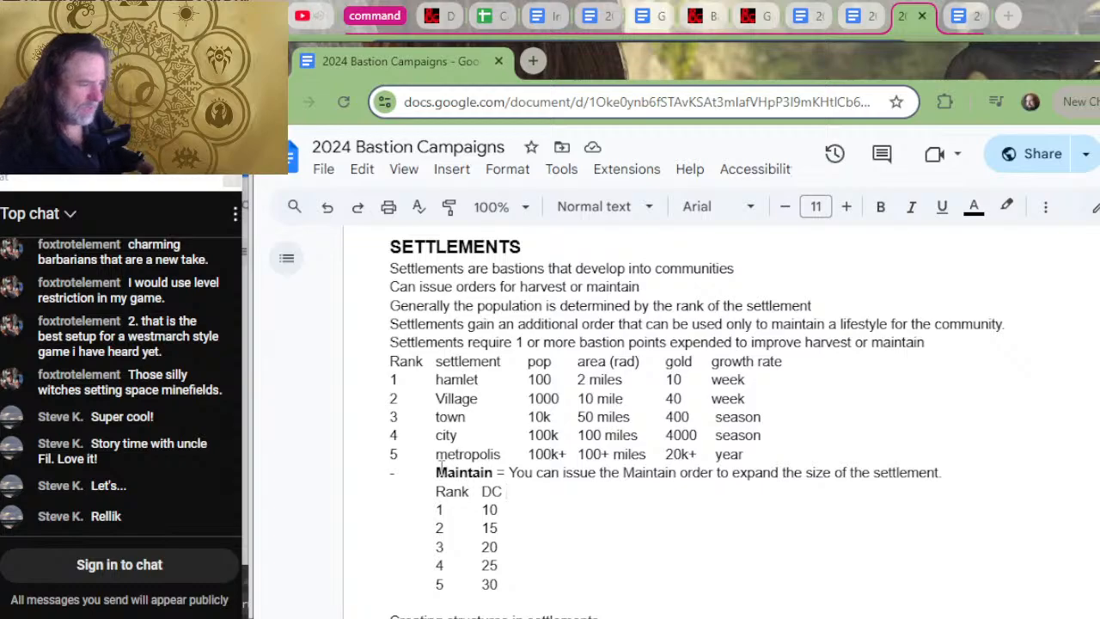
pyautogui.press('Right')
pyautogui.press('Up')
pyautogui.press('Return')
pyautogui.press('Up')
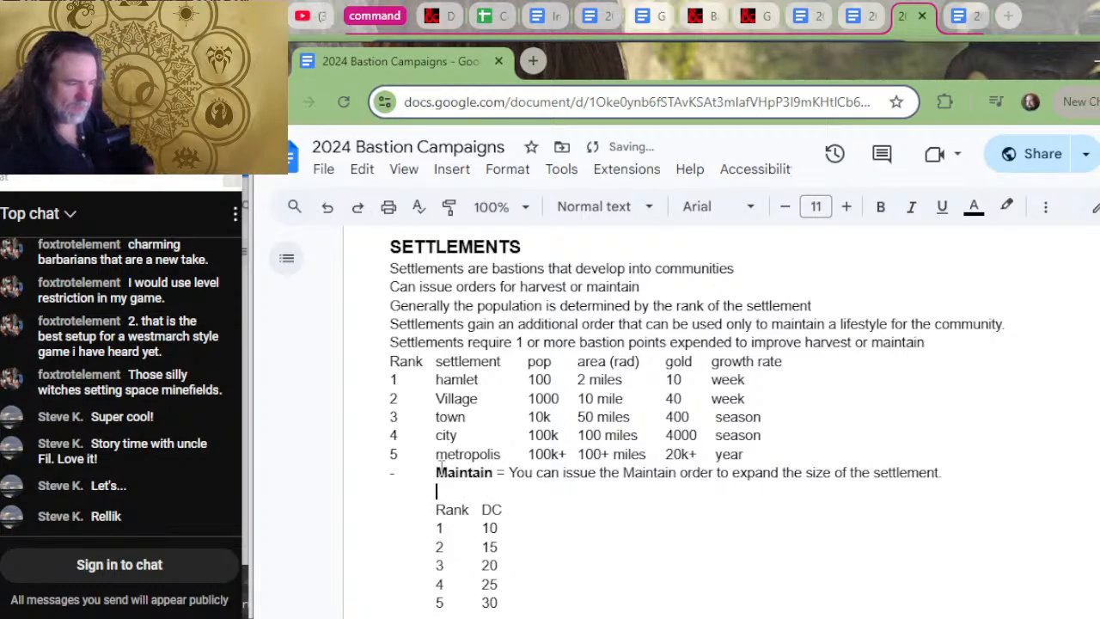
pyautogui.write('tO EXMPAND')
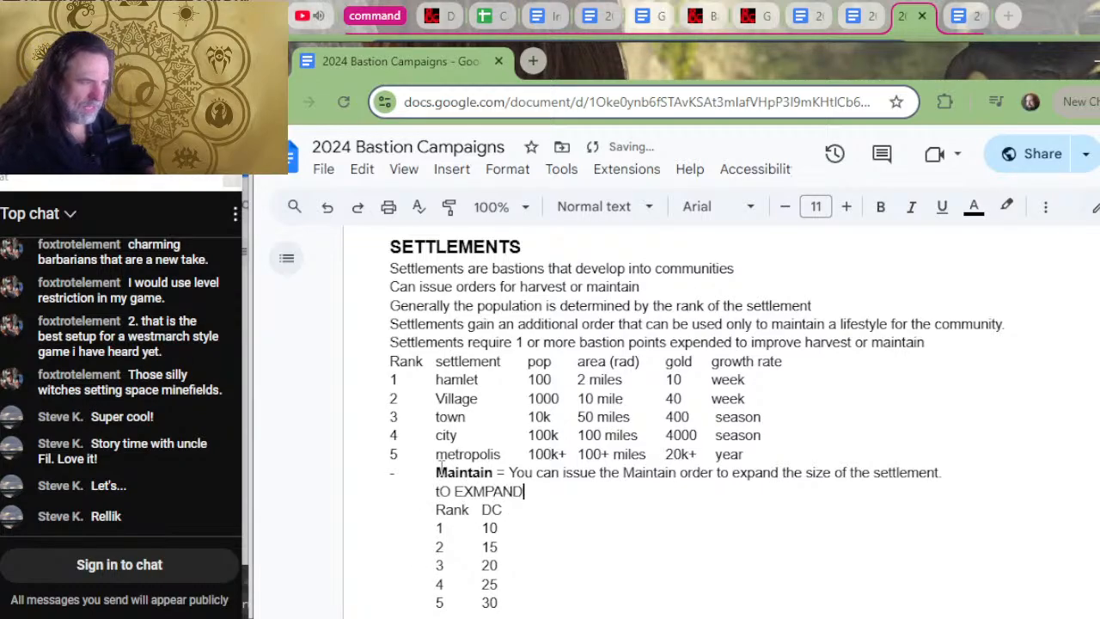
pyautogui.write(' THE P')
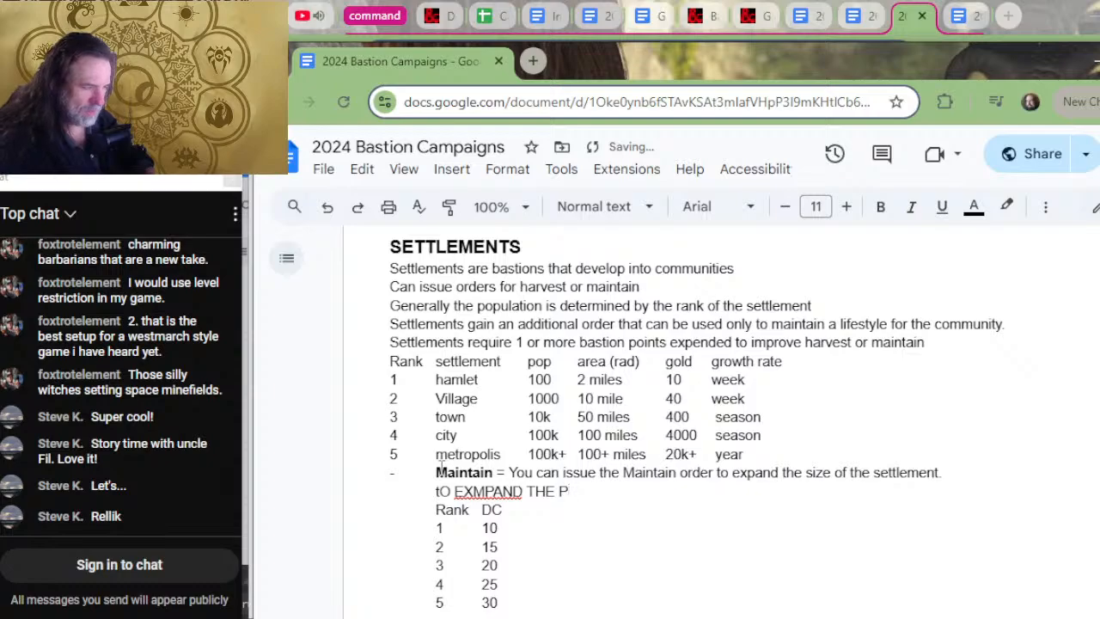
pyautogui.press('BackSpace')
pyautogui.press('BackSpace')
pyautogui.press('BackSpace')
pyautogui.press('BackSpace')
pyautogui.press('BackSpace')
pyautogui.press('BackSpace')
pyautogui.press('BackSpace')
pyautogui.press('BackSpace')
pyautogui.press('BackSpace')
pyautogui.press('BackSpace')
pyautogui.press('BackSpace')
pyautogui.press('BackSpace')
pyautogui.press('BackSpace')
pyautogui.press('BackSpace')
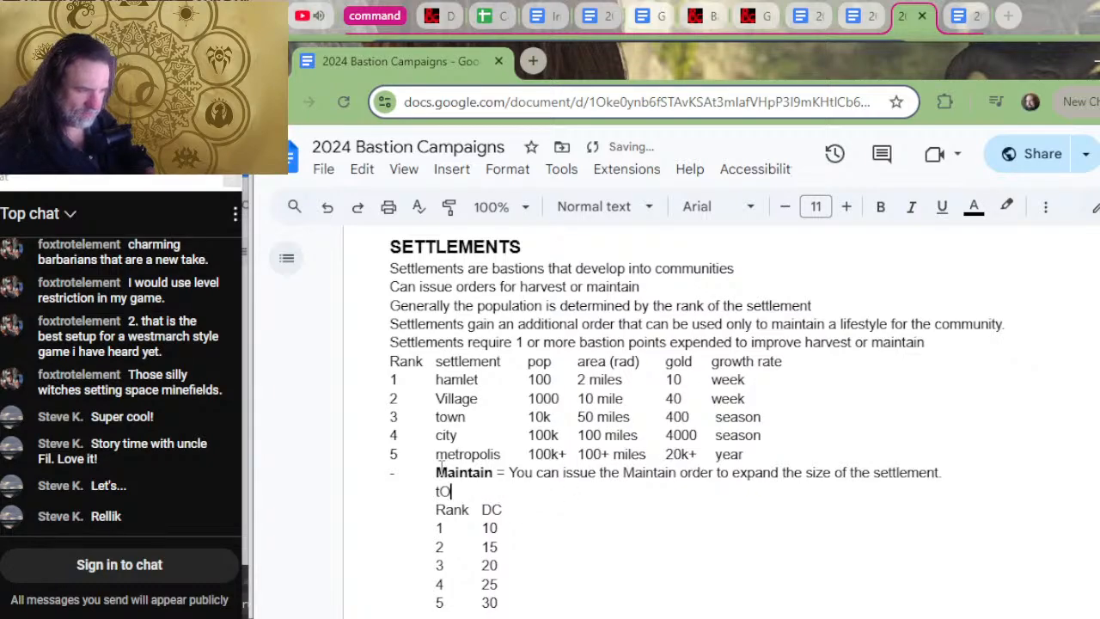
pyautogui.press('BackSpace')
pyautogui.press('BackSpace')
# - Review the SETTLEMENTS introduction lines about population by rank and the additional order for maintaining a lifestyle
pyautogui.press('Up')
pyautogui.press('Up')
pyautogui.press('Up')
pyautogui.press('Up')
pyautogui.press('Up')
pyautogui.press('Up')
pyautogui.press('Up')
pyautogui.press('Up')
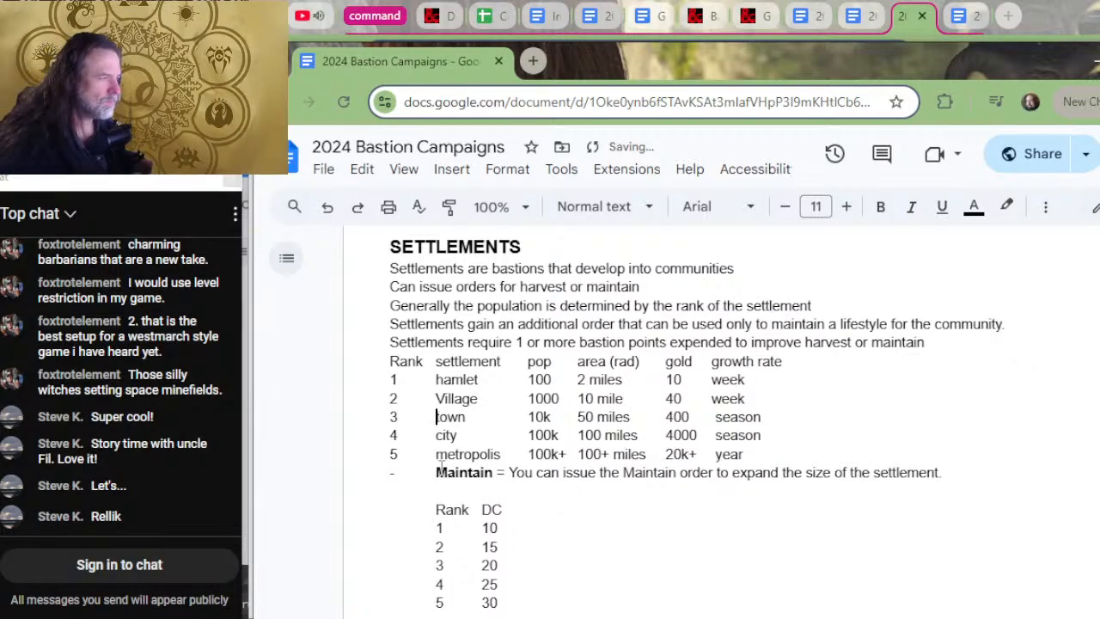
pyautogui.press('Up')
pyautogui.press('Up')
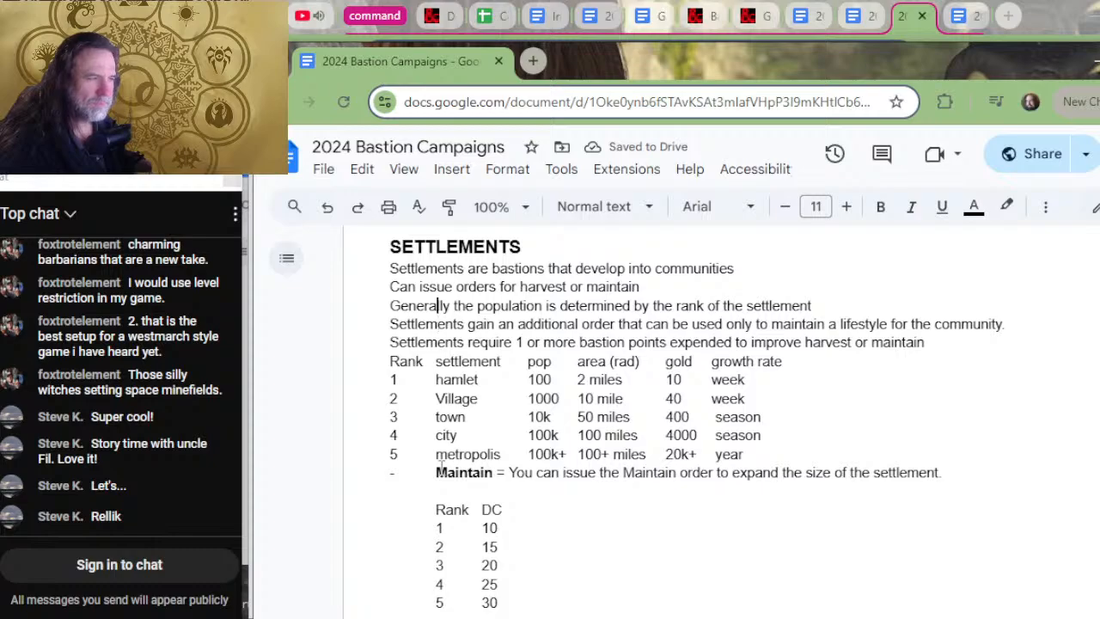
pyautogui.press('Right')
pyautogui.press('Right')
pyautogui.press('Right')
pyautogui.press('Right')
pyautogui.press('Right')
pyautogui.press('Right')
pyautogui.press('Right')
pyautogui.press('Right')
pyautogui.press('Right')
pyautogui.press('Right')
pyautogui.press('Right')
pyautogui.press('Right')
pyautogui.press('Right')
pyautogui.press('Right')
pyautogui.press('Right')
pyautogui.press('Right')
pyautogui.press('Right')
pyautogui.press('Right')
pyautogui.press('Right')
pyautogui.press('Right')
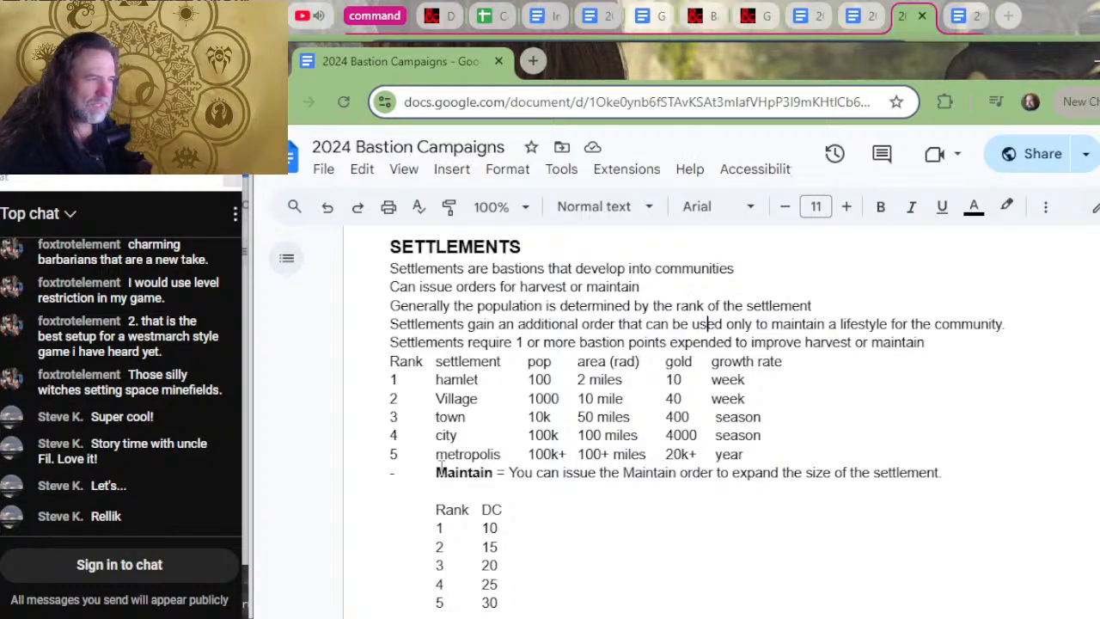
# - Review the SETTLEMENTS lines about the additional lifestyle order and the bastion points required to improve harvest or maintain
pyautogui.press('Left')
pyautogui.press('Left')
pyautogui.press('Left')
pyautogui.press('Left')
pyautogui.press('Left')
pyautogui.press('Left')
pyautogui.press('Left')
pyautogui.press('Left')
pyautogui.press('Left')
pyautogui.press('Left')
pyautogui.press('Left')
pyautogui.press('Left')
pyautogui.press('Left')
pyautogui.press('Left')
pyautogui.press('Left')
pyautogui.press('Left')
pyautogui.press('Left')
pyautogui.press('Left')
pyautogui.press('Left')
pyautogui.press('Left')
pyautogui.press('Right')
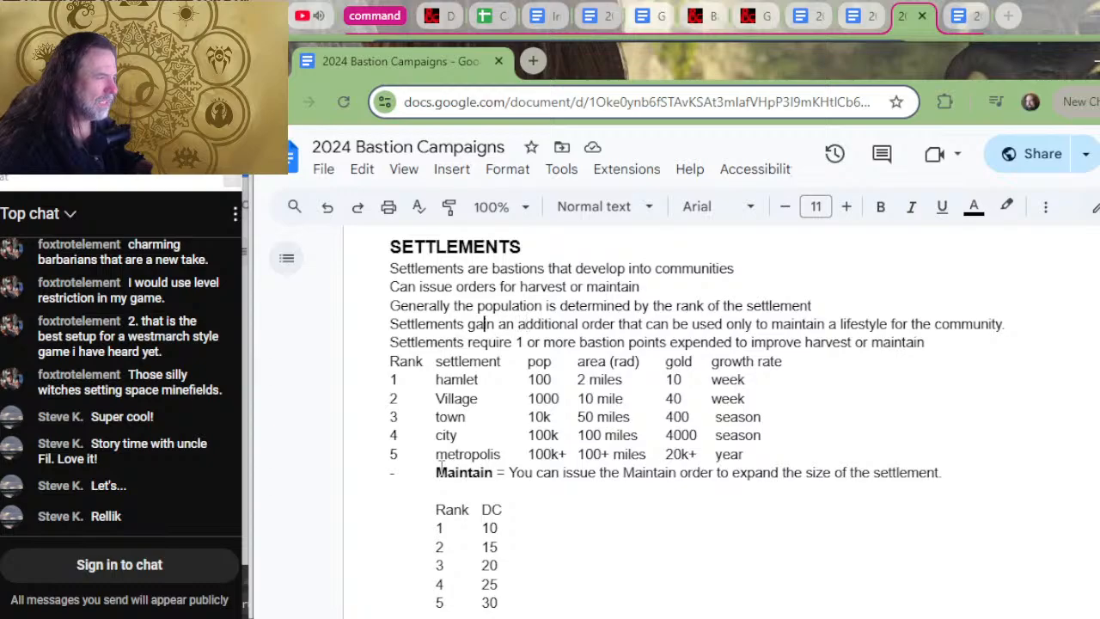
pyautogui.press('Right')
pyautogui.press('Right')
pyautogui.press('Right')
pyautogui.press('Right')
pyautogui.press('Right')
pyautogui.press('Right')
pyautogui.press('Right')
pyautogui.press('Right')
pyautogui.press('Right')
pyautogui.press('Right')
pyautogui.press('Right')
pyautogui.press('Right')
pyautogui.press('Right')
pyautogui.press('Right')
pyautogui.press('Right')
pyautogui.press('Right')
pyautogui.press('Right')
pyautogui.press('Right')
pyautogui.press('Right')
pyautogui.press('Right')
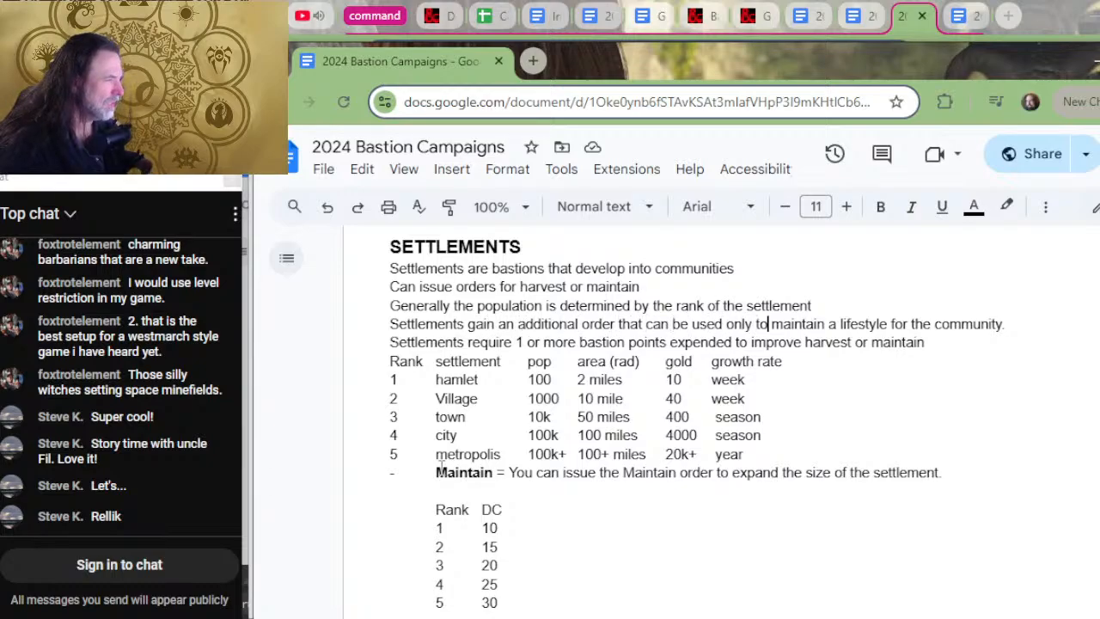
pyautogui.press('Right')
pyautogui.press('Right')
pyautogui.press('Right')
pyautogui.press('Right')
pyautogui.press('Right')
pyautogui.press('Right')
pyautogui.press('Right')
pyautogui.press('Right')
pyautogui.press('Right')
pyautogui.press('Right')
pyautogui.press('Right')
pyautogui.press('Right')
pyautogui.press('Right')
pyautogui.press('Right')
pyautogui.press('Right')
pyautogui.press('Right')
pyautogui.press('Right')
pyautogui.press('Right')
pyautogui.press('Right')
pyautogui.press('Right')
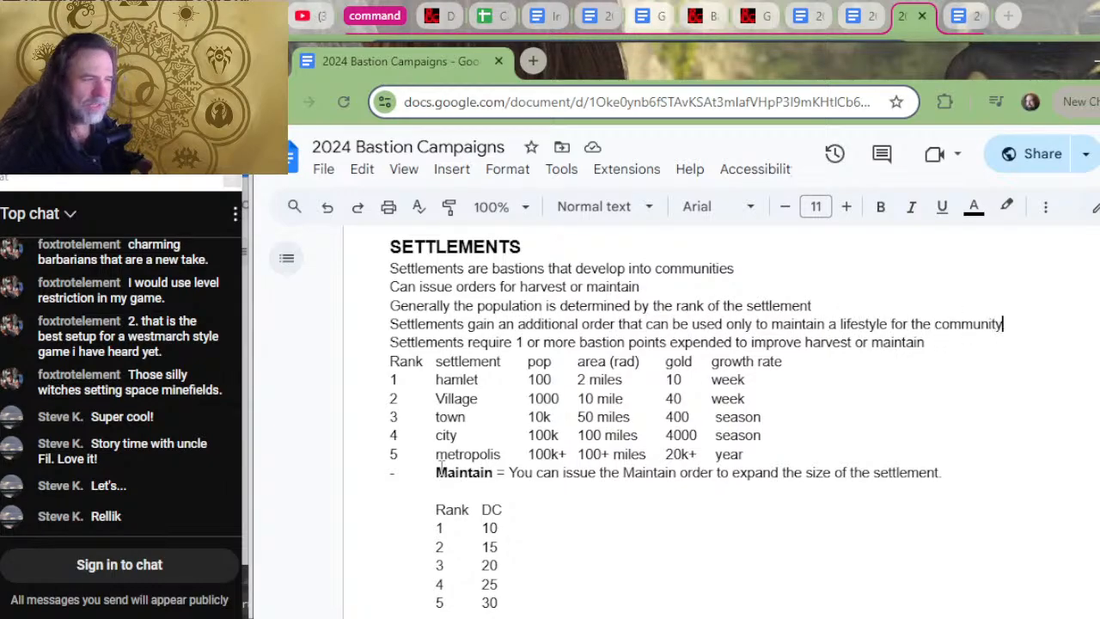
pyautogui.press('Right')
pyautogui.press('Right')
pyautogui.press('Right')
pyautogui.press('Right')
pyautogui.press('Right')
pyautogui.press('Right')
pyautogui.press('Right')
pyautogui.press('Right')
pyautogui.press('Right')
pyautogui.press('Right')
pyautogui.press('Right')
pyautogui.press('Right')
pyautogui.press('Right')
pyautogui.press('Right')
pyautogui.press('Right')
pyautogui.press('Right')
pyautogui.press('Right')
pyautogui.press('Right')
pyautogui.press('Right')
pyautogui.press('Right')
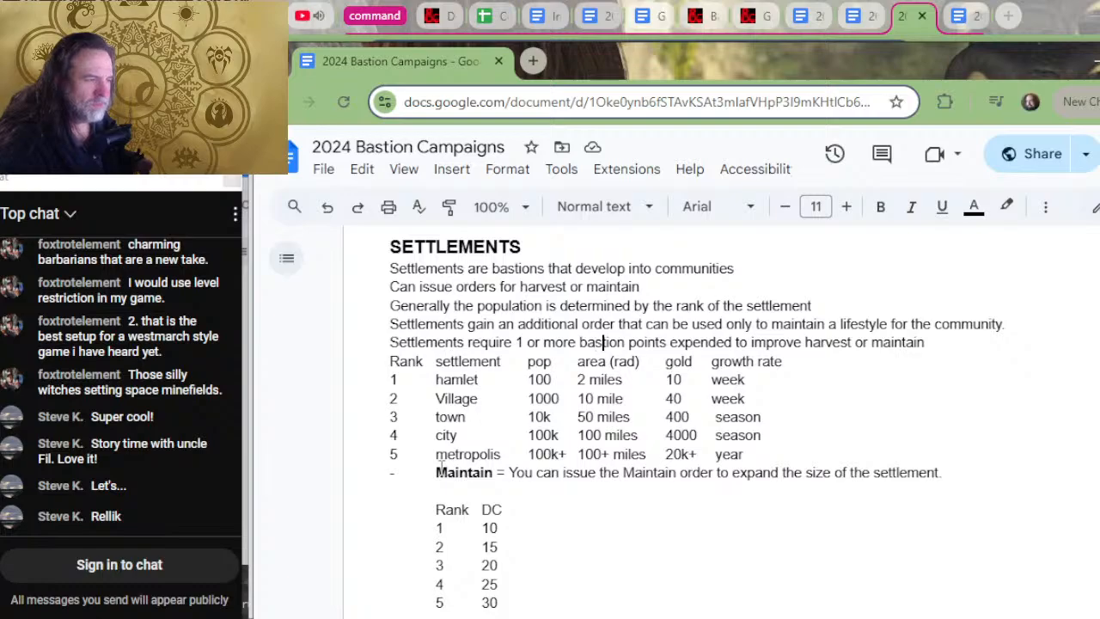
pyautogui.press('Right')
pyautogui.press('Right')
pyautogui.press('Right')
pyautogui.press('Right')
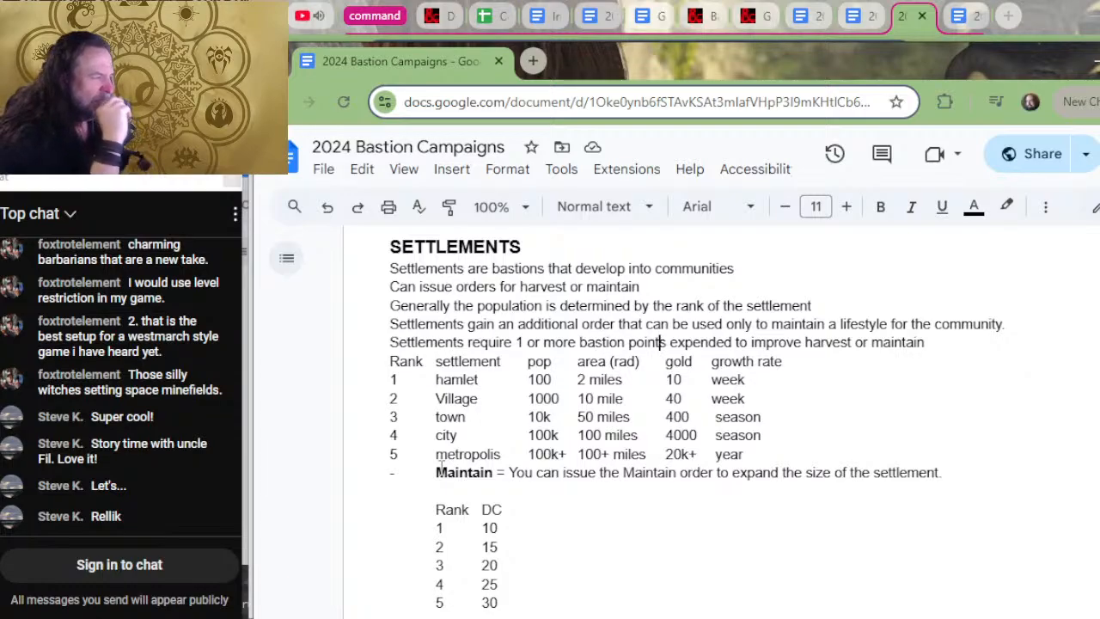
# - Reword the opening of the bastion points requirement line in SETTLEMENTS to "To establish a settlement,"
pyautogui.press('Left')
pyautogui.press('Left')
pyautogui.press('Left')
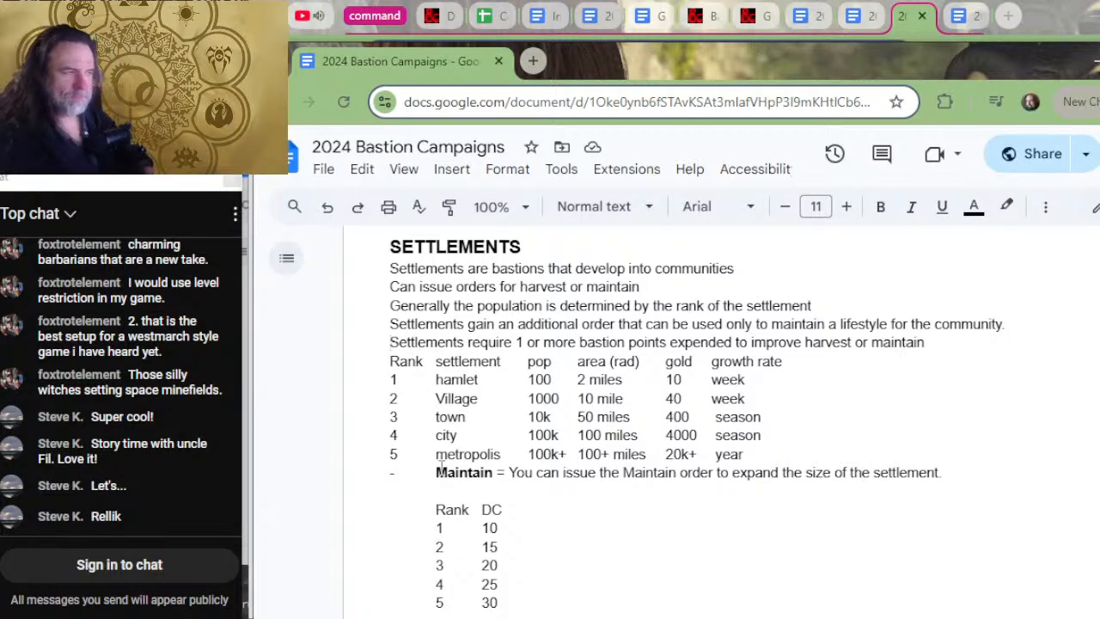
pyautogui.write('To esta')
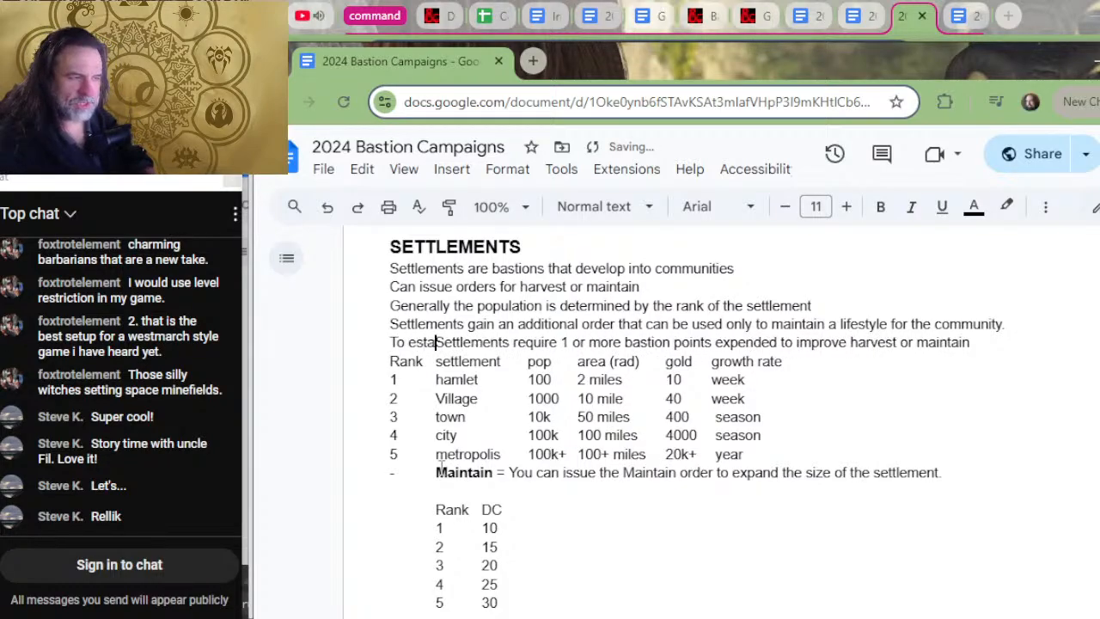
pyautogui.write('blish a s')
pyautogui.press('Delete')
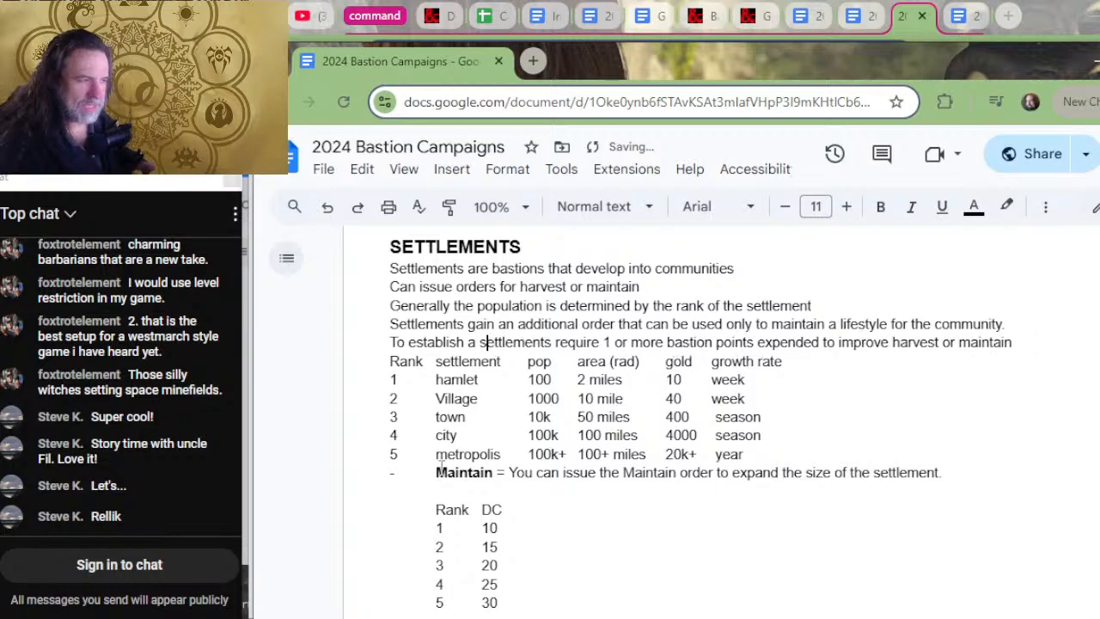
pyautogui.press('Right')
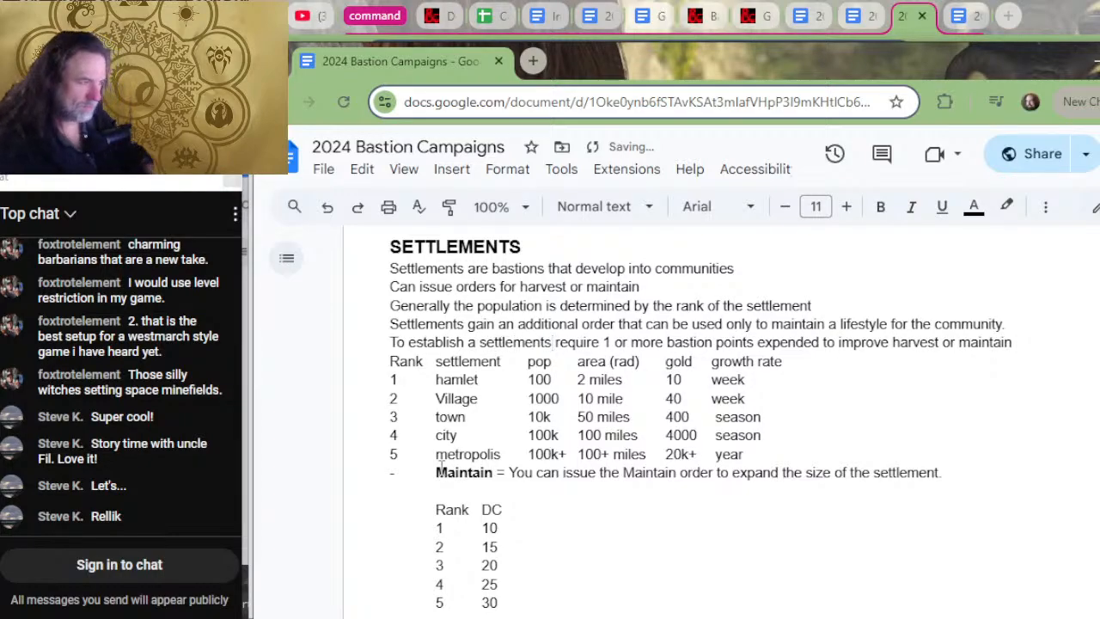
pyautogui.press('Delete')
pyautogui.press('Delete')
pyautogui.write(', a basti')
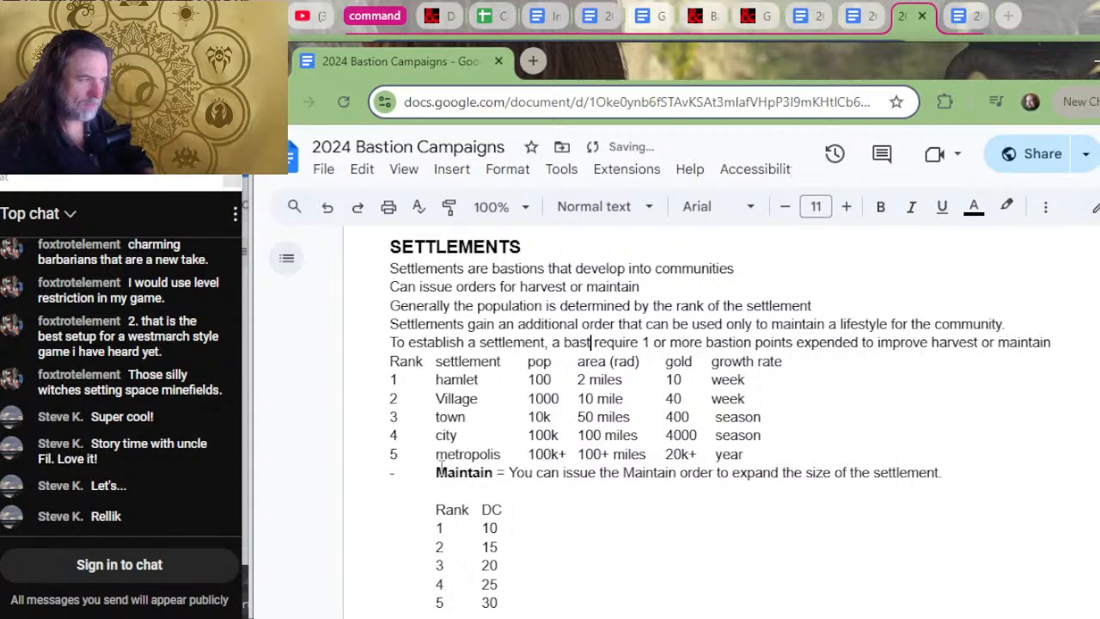
# - Replace the partial wording after "To establish a settlement," with "the governing bastion"
pyautogui.press('BackSpace')
pyautogui.press('BackSpace')
pyautogui.press('BackSpace')
pyautogui.press('BackSpace')
pyautogui.press('BackSpace')
pyautogui.press('BackSpace')
pyautogui.press('BackSpace')
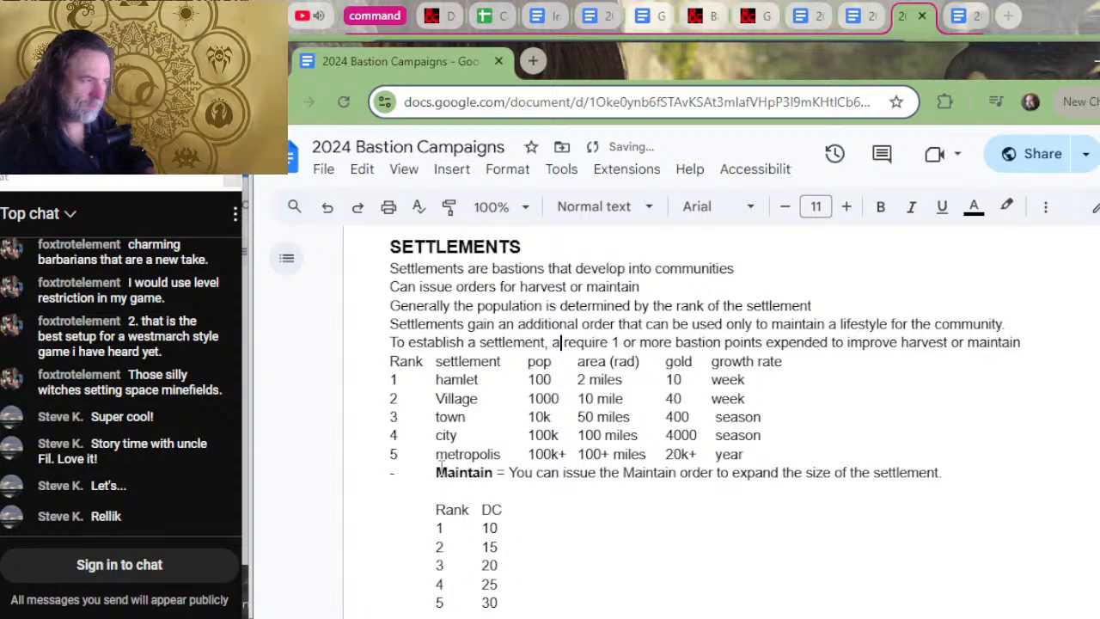
pyautogui.write('the c')
pyautogui.press('BackSpace')
pyautogui.write('govern')
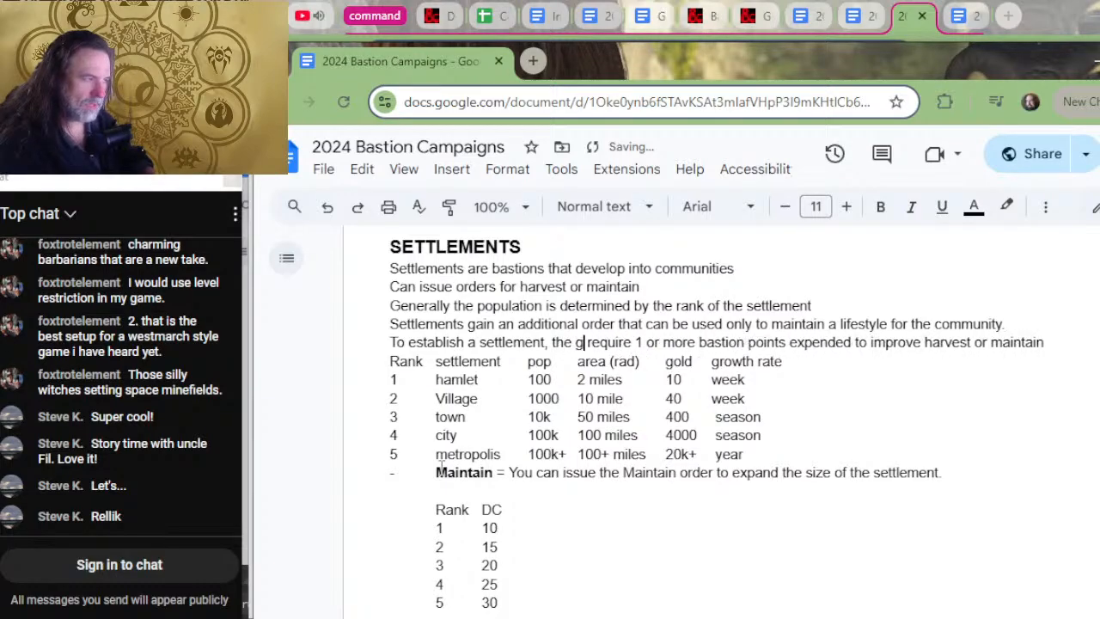
pyautogui.write('ing ')
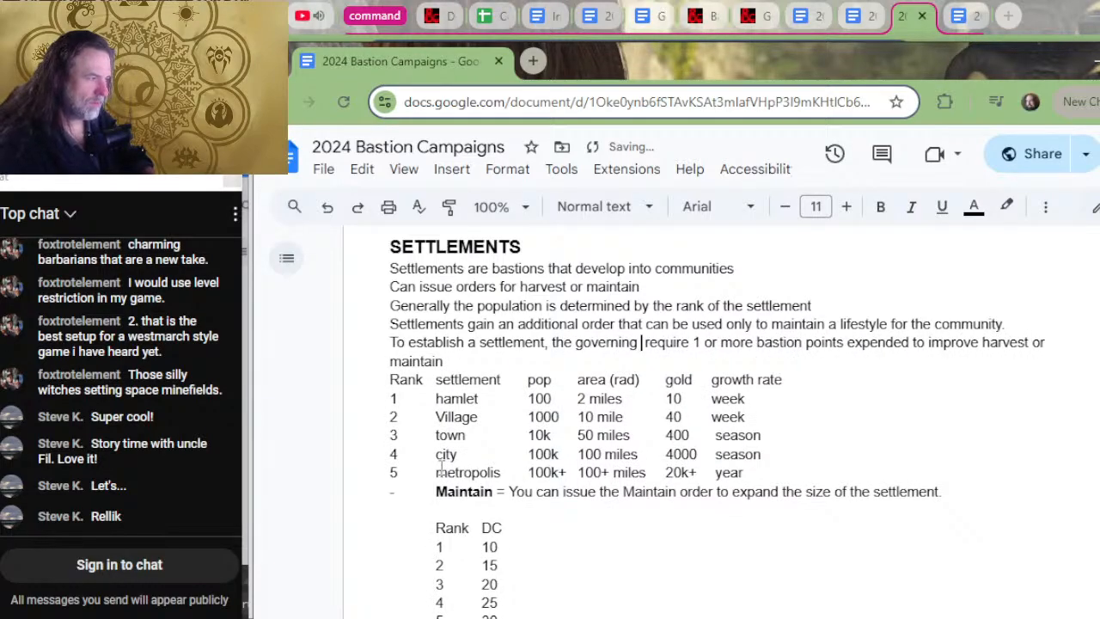
pyautogui.write('bastion ')
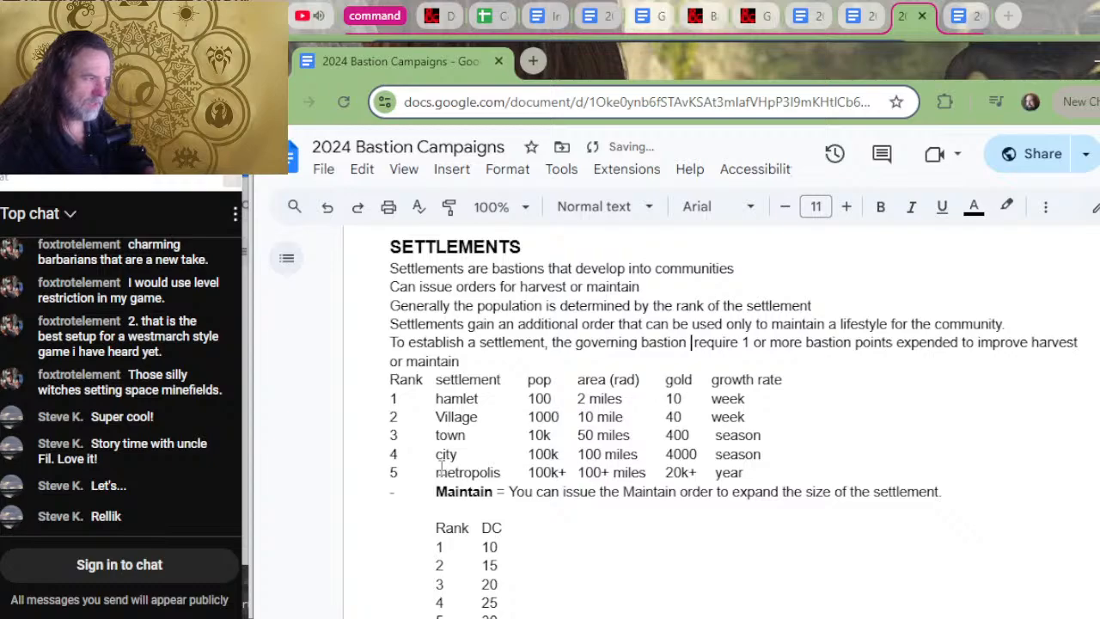
# - Continue the sentence after "the governing bastion" with "must expend 1 or more bastion points to improve the", ahead of the old "require" wording
pyautogui.write('must e')
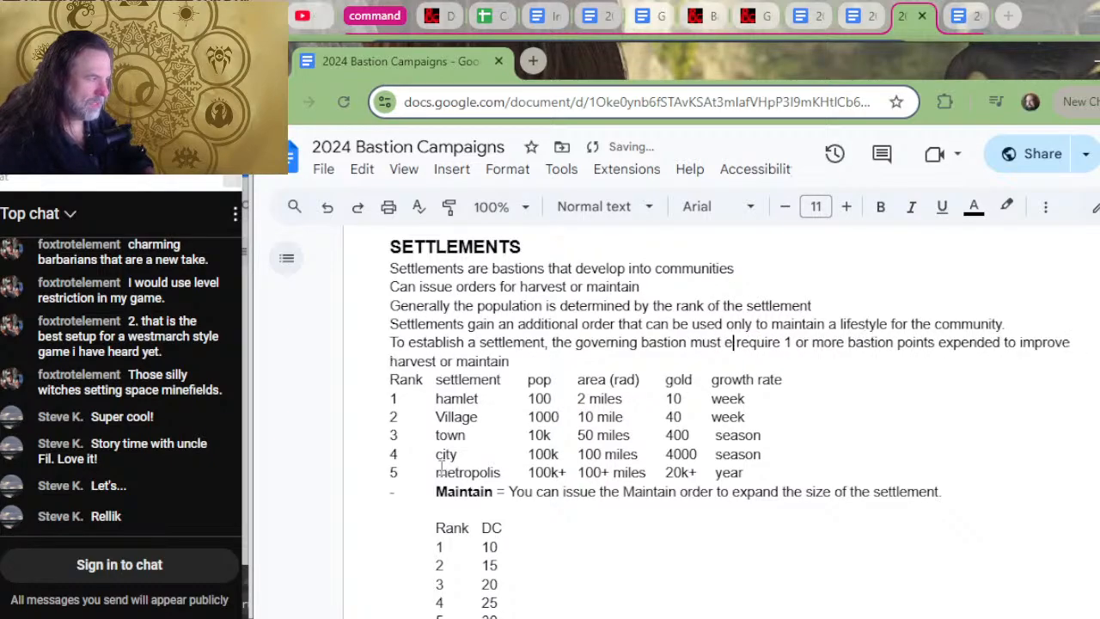
pyautogui.write('xpend ')
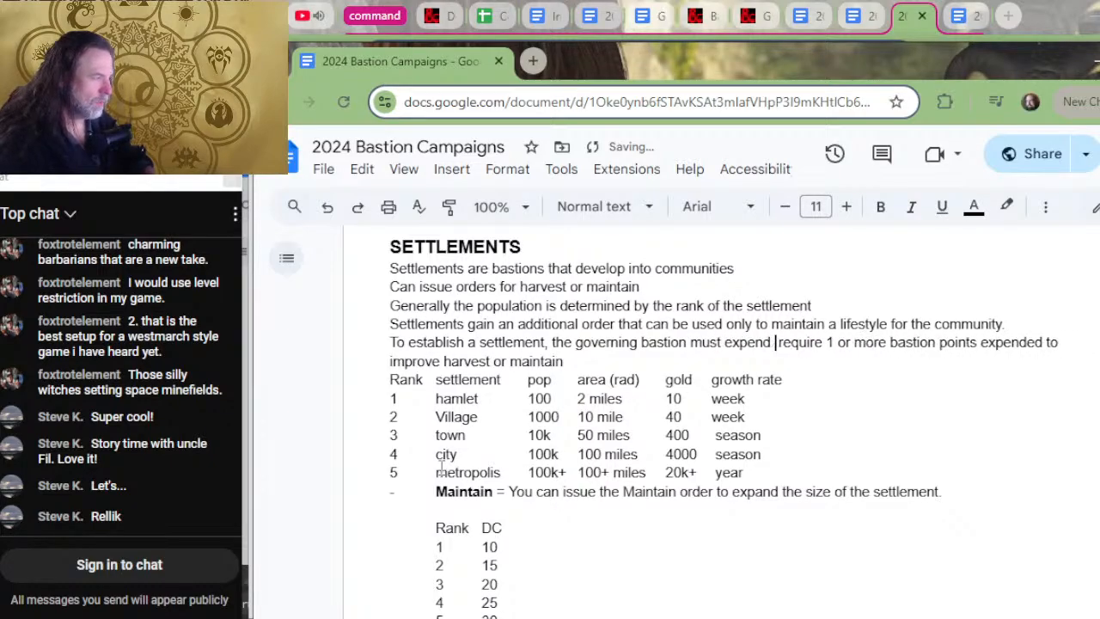
pyautogui.write('1 or more b')
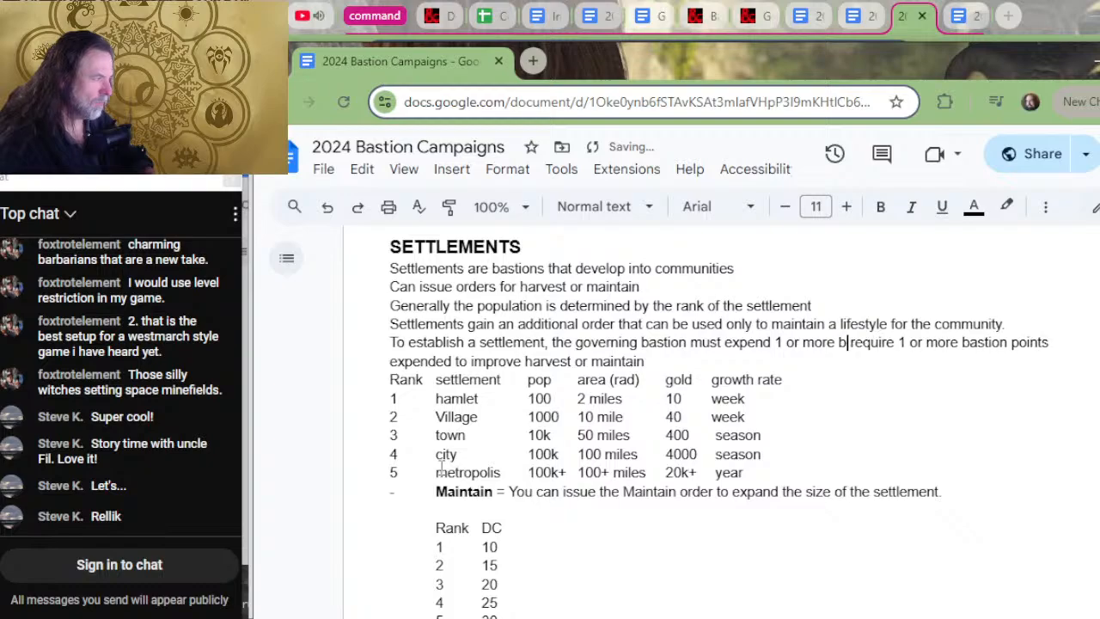
pyautogui.write('astion points ')
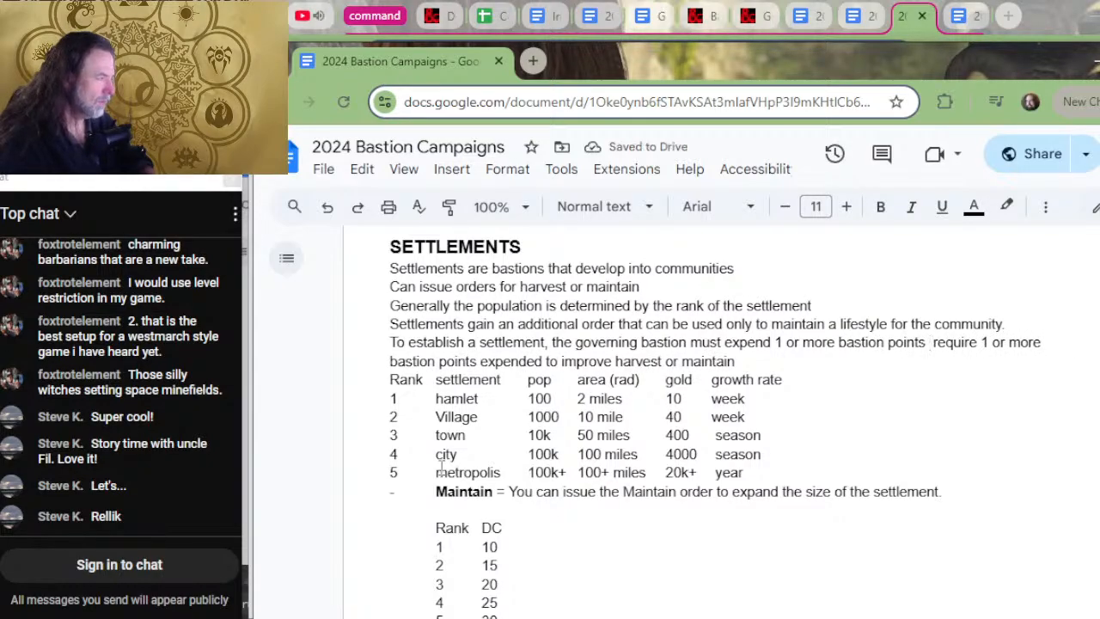
pyautogui.write('to ')
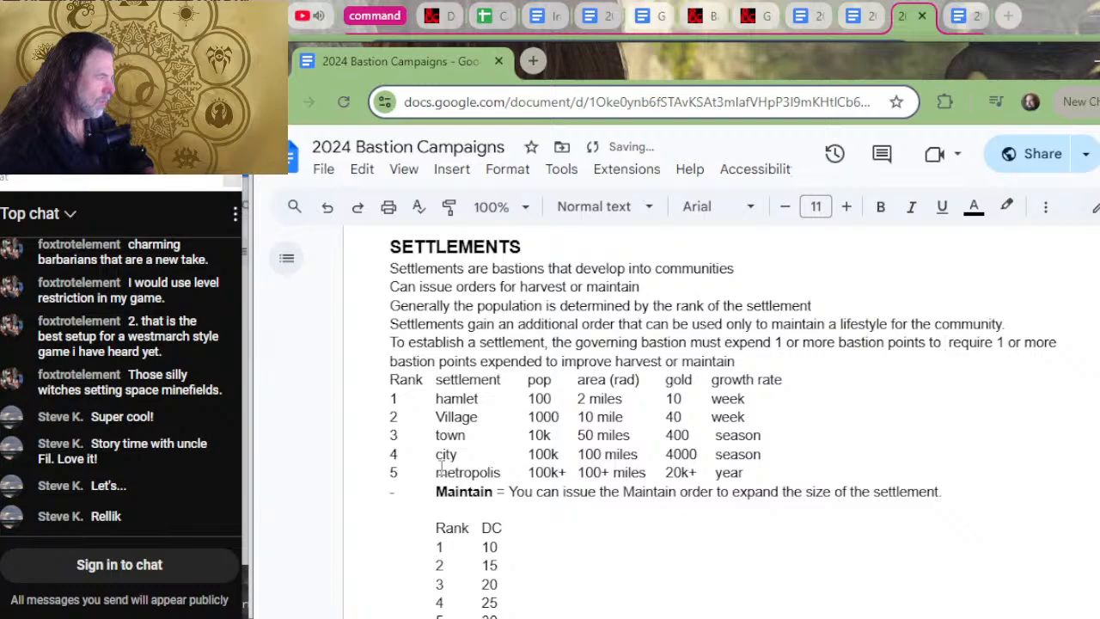
pyautogui.write('improve the')
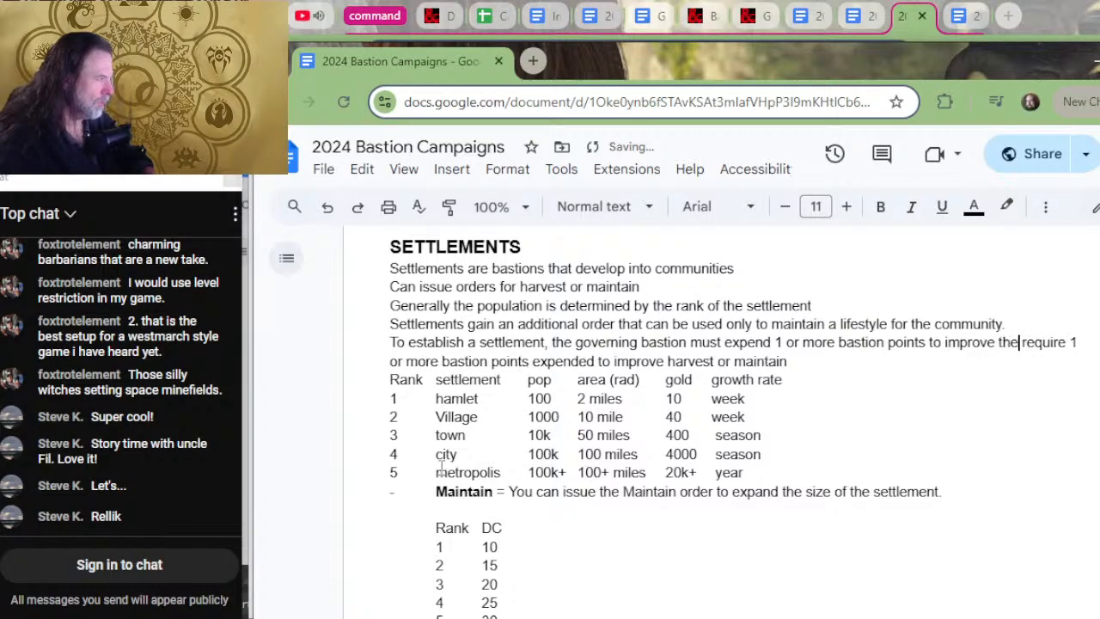
pyautogui.write(' Harvest')
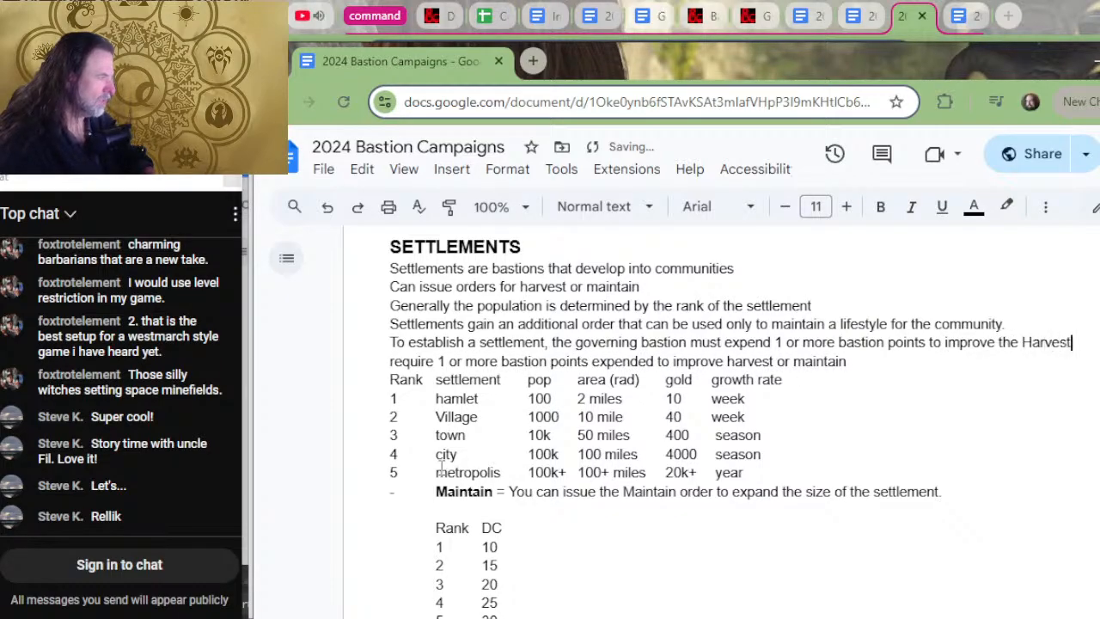
pyautogui.write(' or Ma ')
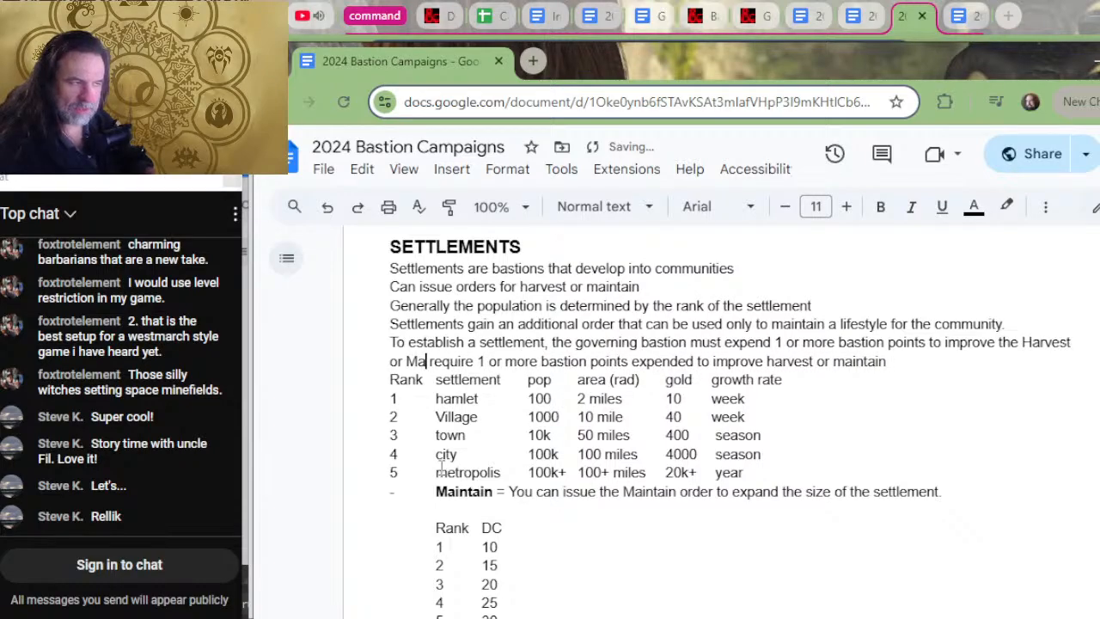
pyautogui.write('i')
pyautogui.press('BackSpace')
pyautogui.press('BackSpace')
pyautogui.press('BackSpace')
pyautogui.press('BackSpace')
pyautogui.press('BackSpace')
pyautogui.press('BackSpace')
pyautogui.press('BackSpace')
pyautogui.press('BackSpace')
pyautogui.press('BackSpace')
pyautogui.press('BackSpace')
pyautogui.press('BackSpace')
pyautogui.press('BackSpace')
pyautogui.press('BackSpace')
pyautogui.press('BackSpace')
pyautogui.press('BackSpace')
pyautogui.press('BackSpace')
pyautogui.press('BackSpace')
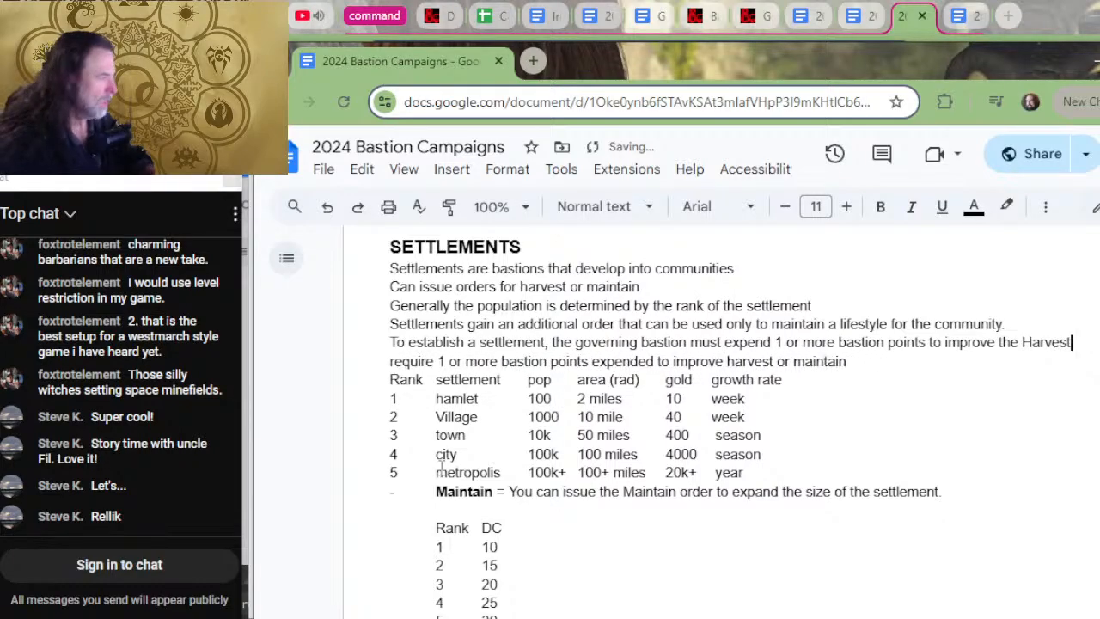
pyautogui.press('BackSpace')
pyautogui.press('BackSpace')
pyautogui.press('BackSpace')
pyautogui.press('BackSpace')
pyautogui.press('BackSpace')
pyautogui.press('BackSpace')
pyautogui.press('BackSpace')
pyautogui.press('BackSpace')
pyautogui.press('BackSpace')
pyautogui.press('BackSpace')
pyautogui.press('BackSpace')
pyautogui.press('BackSpace')
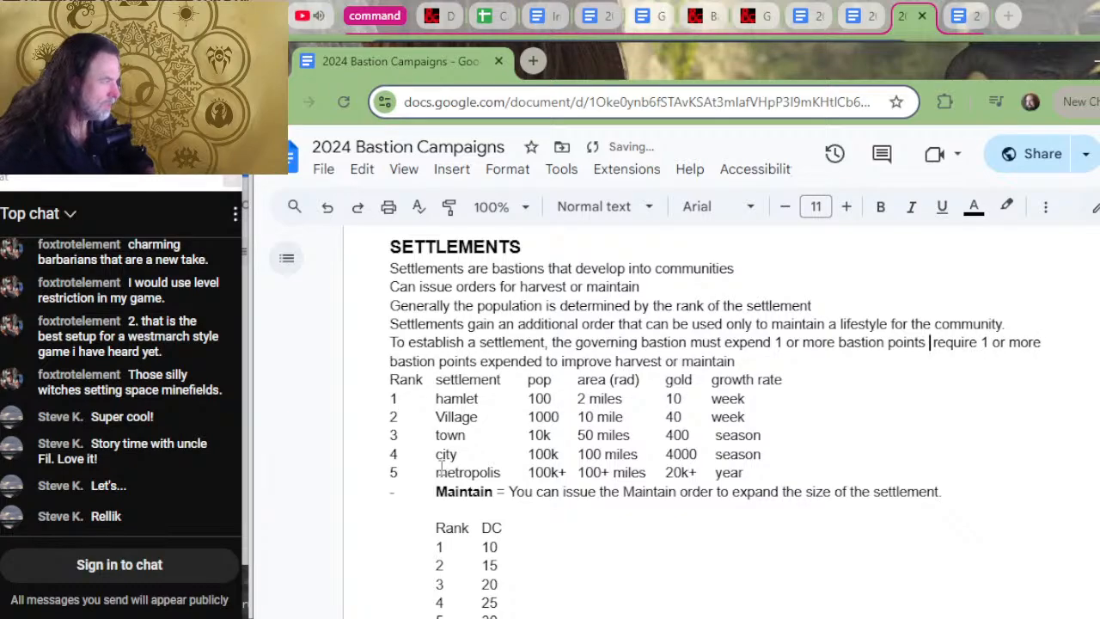
# - Continue the sentence about establishing a settlement after "bastion points" with "to improve the Maintain order with this facility."
pyautogui.write('to imp ')
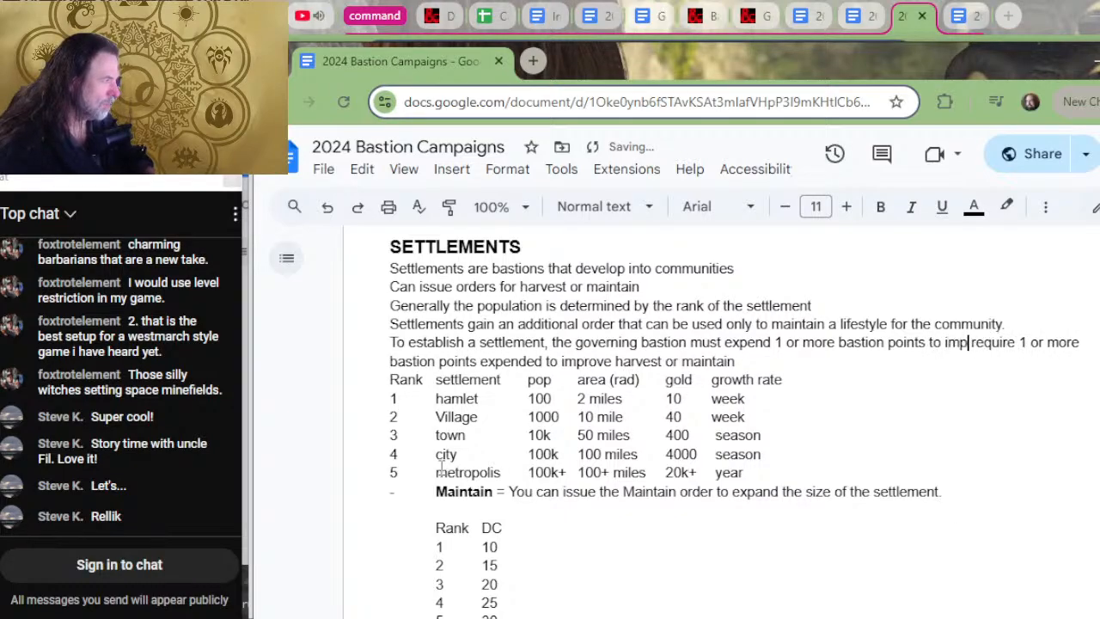
pyautogui.write('rove the Mai')
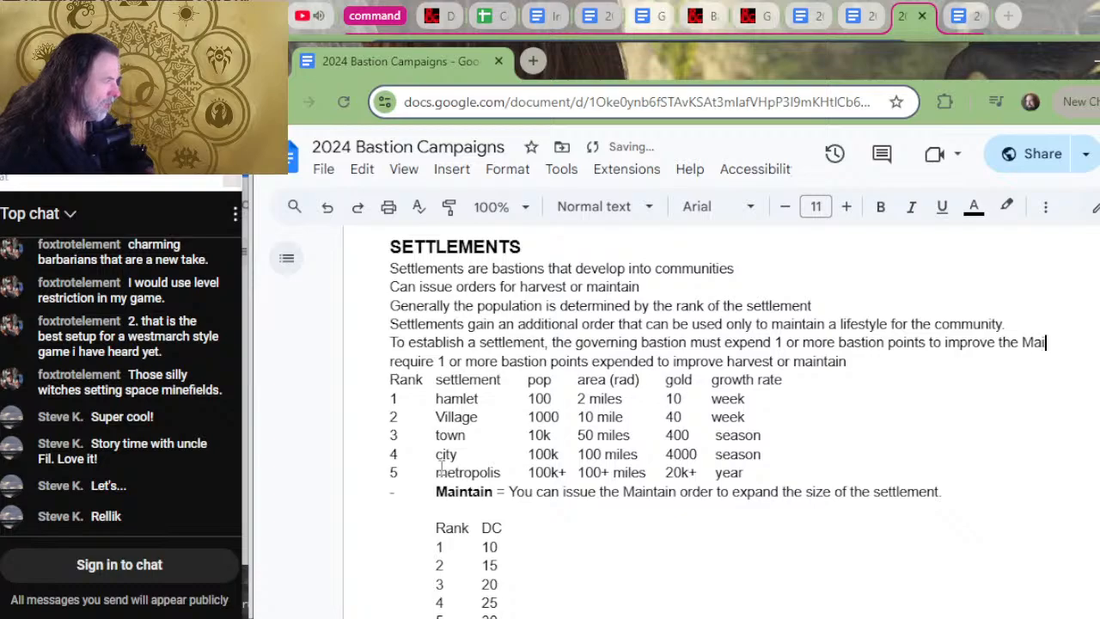
pyautogui.write('ntain order ')
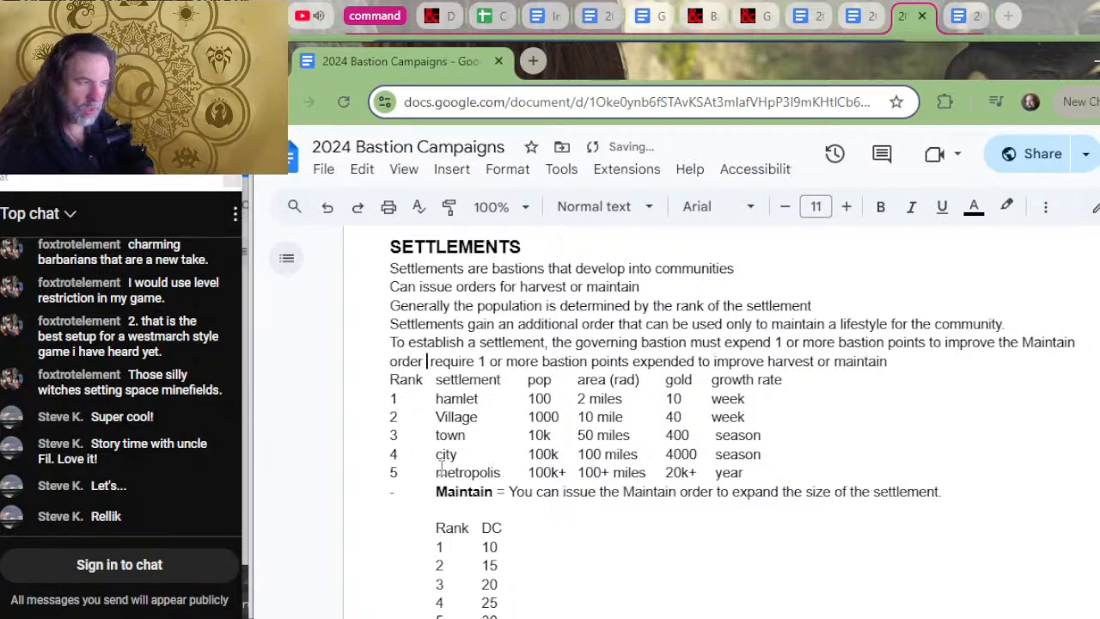
pyautogui.write('o')
pyautogui.press('BackSpace')
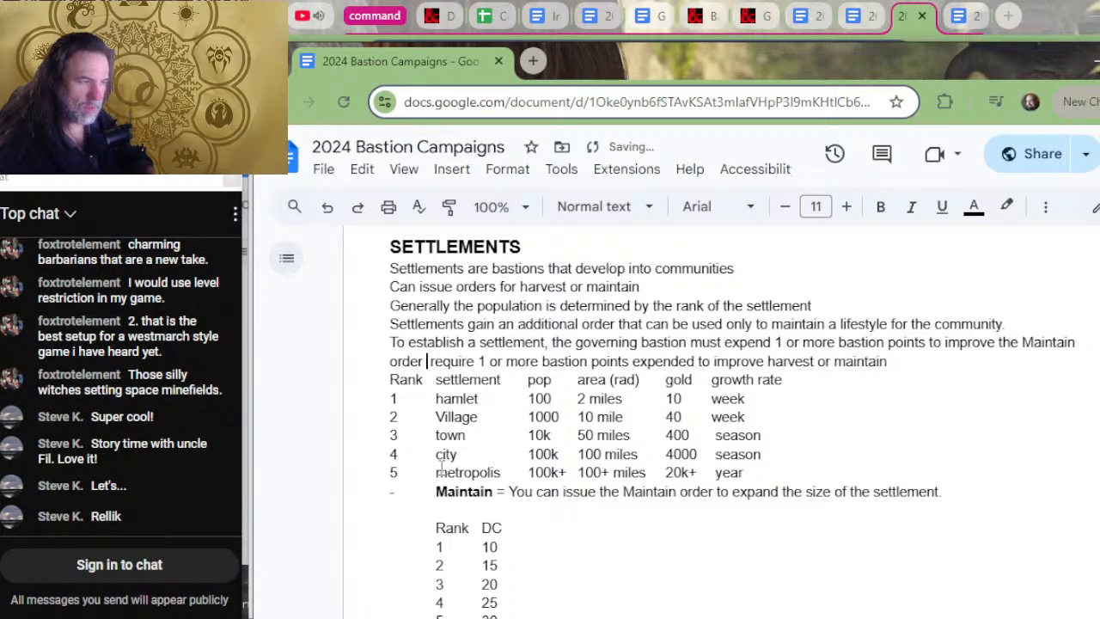
pyautogui.write('with this ')
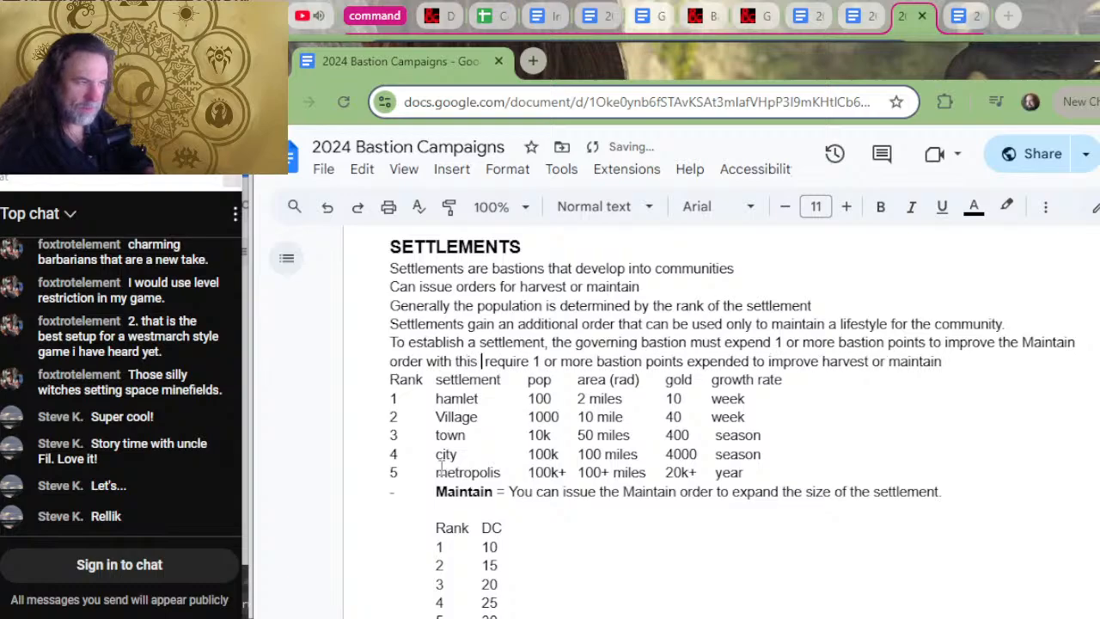
pyautogui.write('facility')
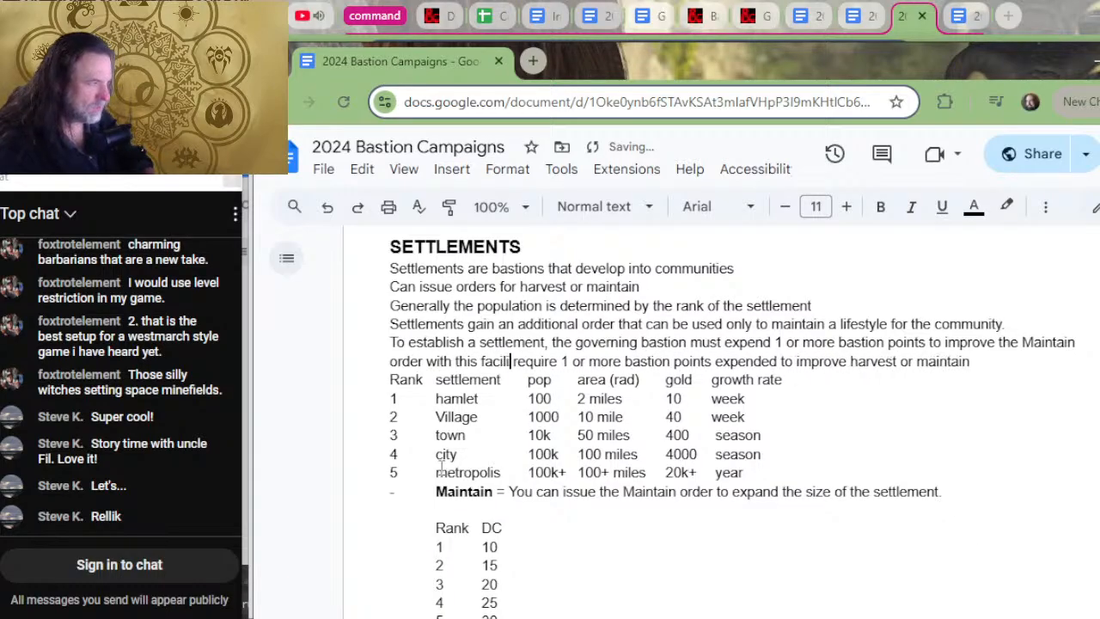
# - Delete the leftover text "require 1 or more bastion points expended to improve harvest or maintain" after the new sentence
pyautogui.press('Delete')
pyautogui.press('Delete')
pyautogui.press('Delete')
pyautogui.press('Delete')
pyautogui.press('Delete')
pyautogui.press('Delete')
pyautogui.press('Delete')
pyautogui.press('Delete')
pyautogui.press('Delete')
pyautogui.press('Delete')
pyautogui.press('Delete')
pyautogui.press('Delete')
pyautogui.press('Delete')
pyautogui.press('Delete')
pyautogui.press('Delete')
pyautogui.press('Delete')
pyautogui.press('Delete')
pyautogui.press('Delete')
pyautogui.press('Delete')
pyautogui.press('Delete')
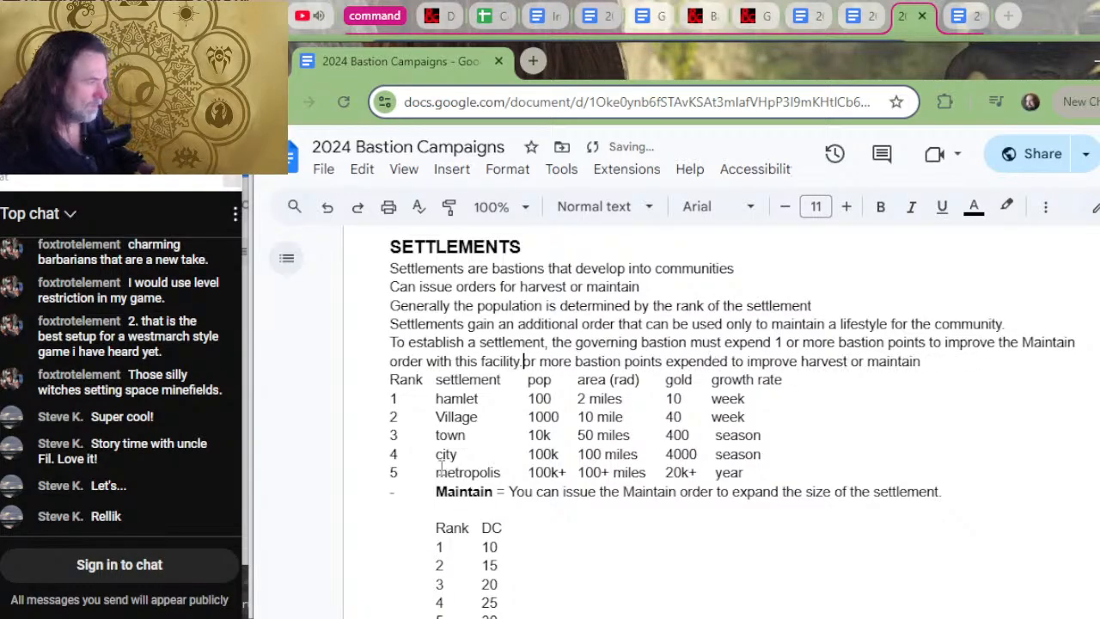
pyautogui.press('Delete')
pyautogui.press('Delete')
pyautogui.press('Delete')
pyautogui.press('Delete')
pyautogui.press('Delete')
pyautogui.press('Delete')
pyautogui.press('Delete')
pyautogui.press('Delete')
pyautogui.press('Delete')
pyautogui.press('Delete')
pyautogui.press('Delete')
pyautogui.press('Delete')
pyautogui.press('Delete')
pyautogui.press('Delete')
pyautogui.press('Delete')
pyautogui.press('Delete')
pyautogui.press('Delete')
pyautogui.press('Delete')
pyautogui.press('Delete')
pyautogui.press('Delete')
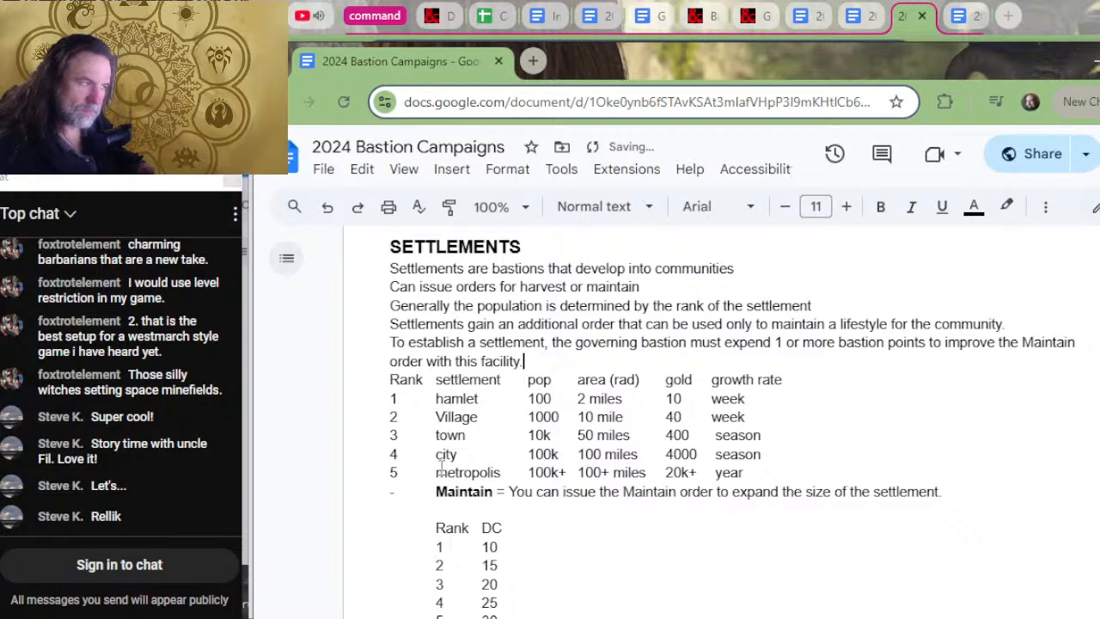
# - Rename the first column heading of the settlement table from Rank to "Points"
pyautogui.press('Down')
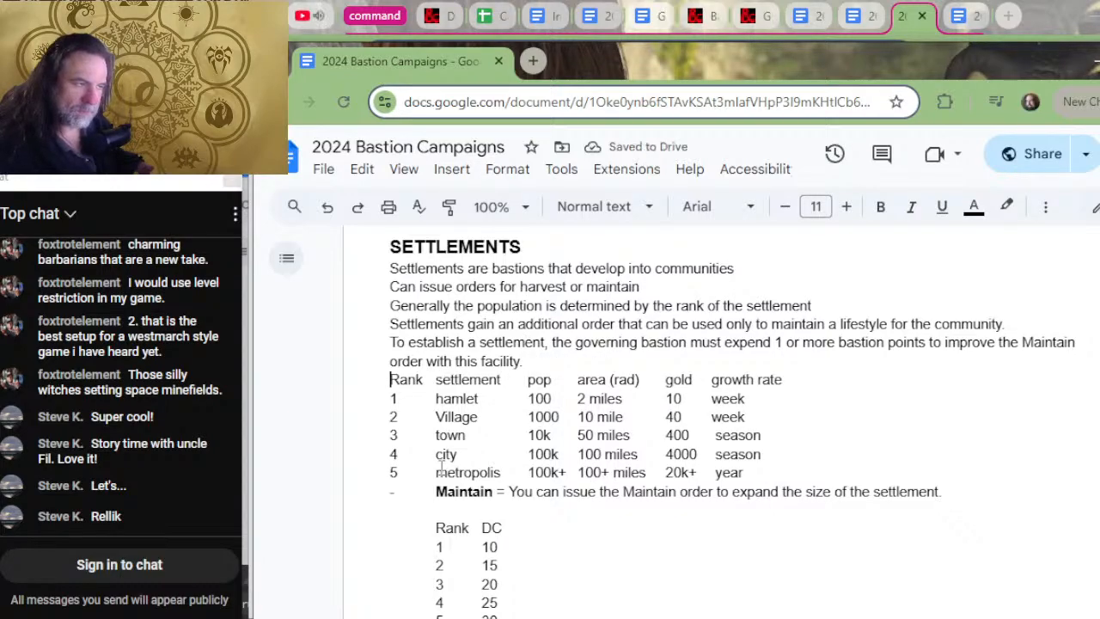
pyautogui.press('Right')
pyautogui.press('Delete')
pyautogui.press('Delete')
pyautogui.press('Delete')
pyautogui.press('Delete')
pyautogui.write('POin')
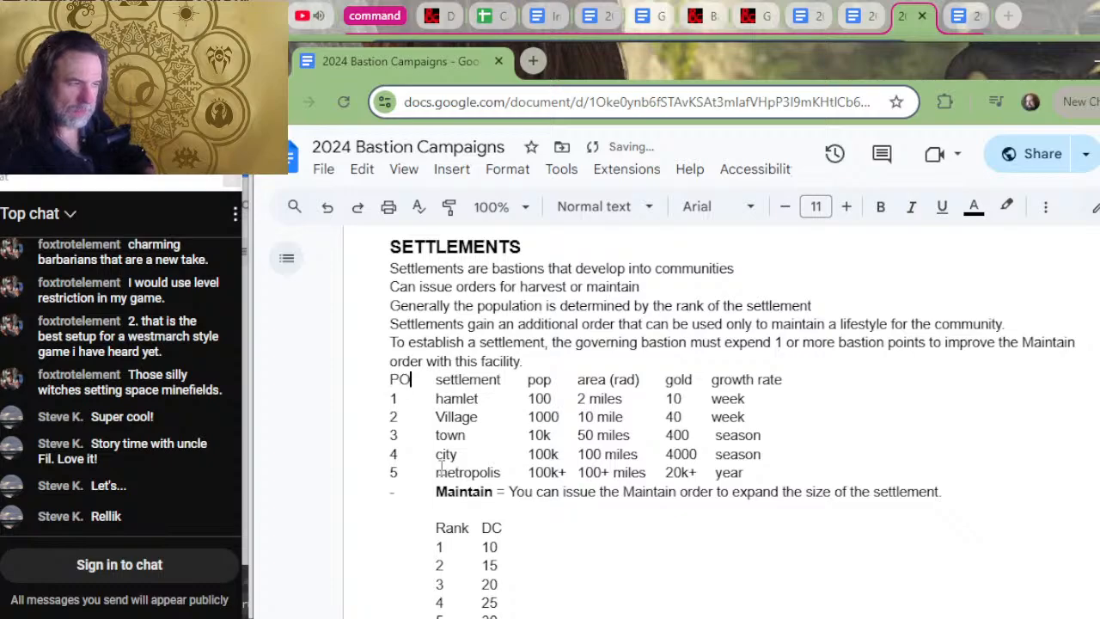
pyautogui.press('BackSpace')
pyautogui.press('BackSpace')
pyautogui.press('BackSpace')
pyautogui.write('oints')
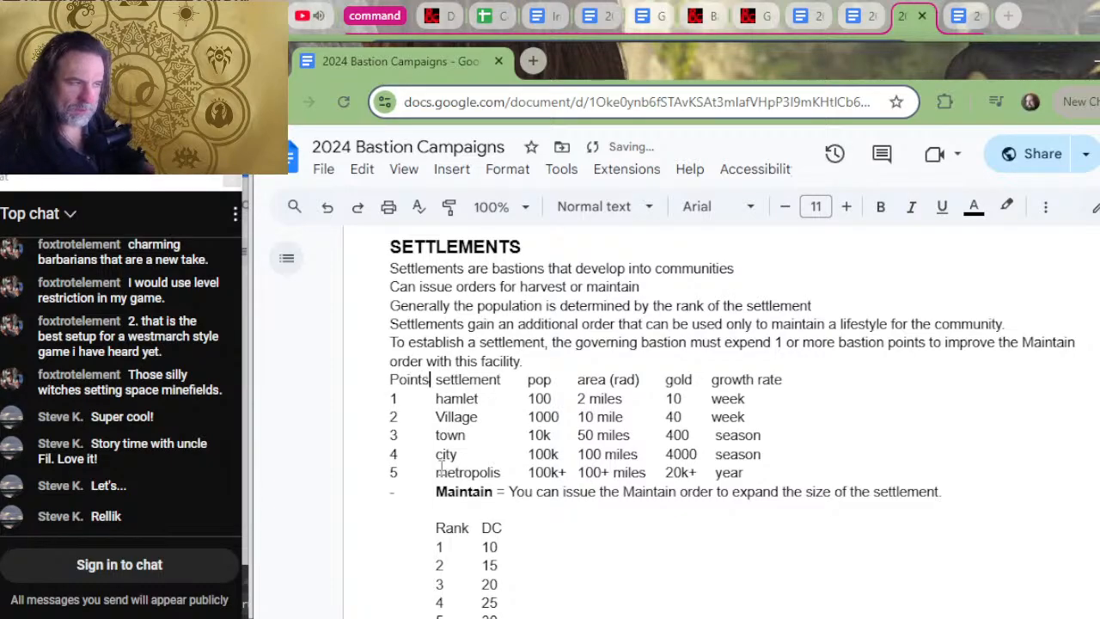
# - Below the Maintain description, add "Roll a bastion check and compare the result to the DC of the current rank of the settlement."
pyautogui.press('Down')
pyautogui.press('Down')
pyautogui.press('Down')
pyautogui.press('Down')
pyautogui.press('Down')
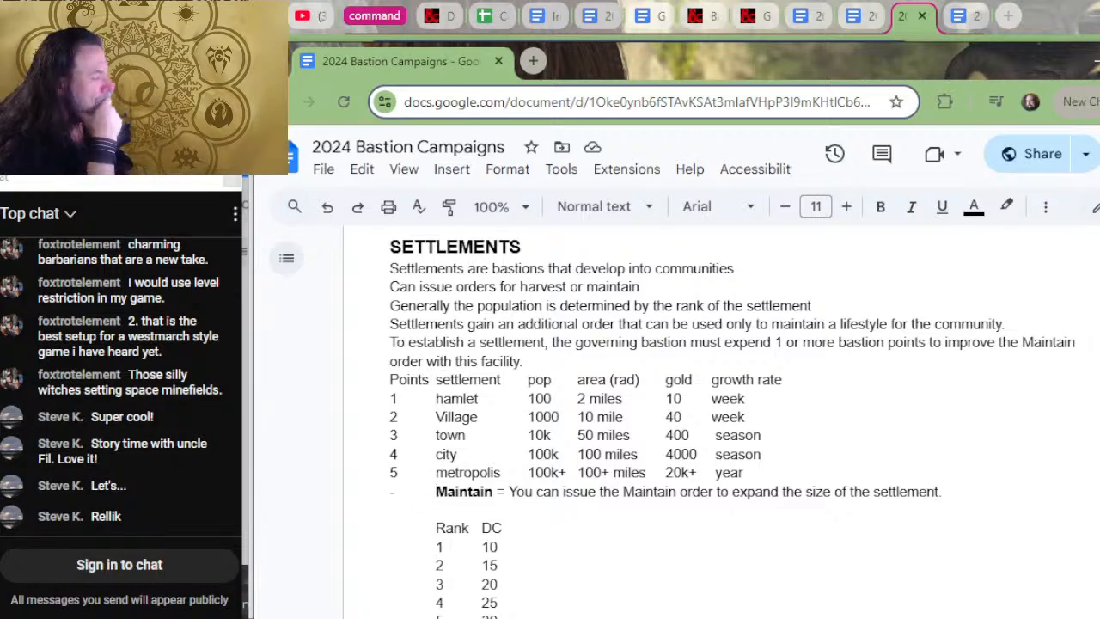
pyautogui.click(748, 508)
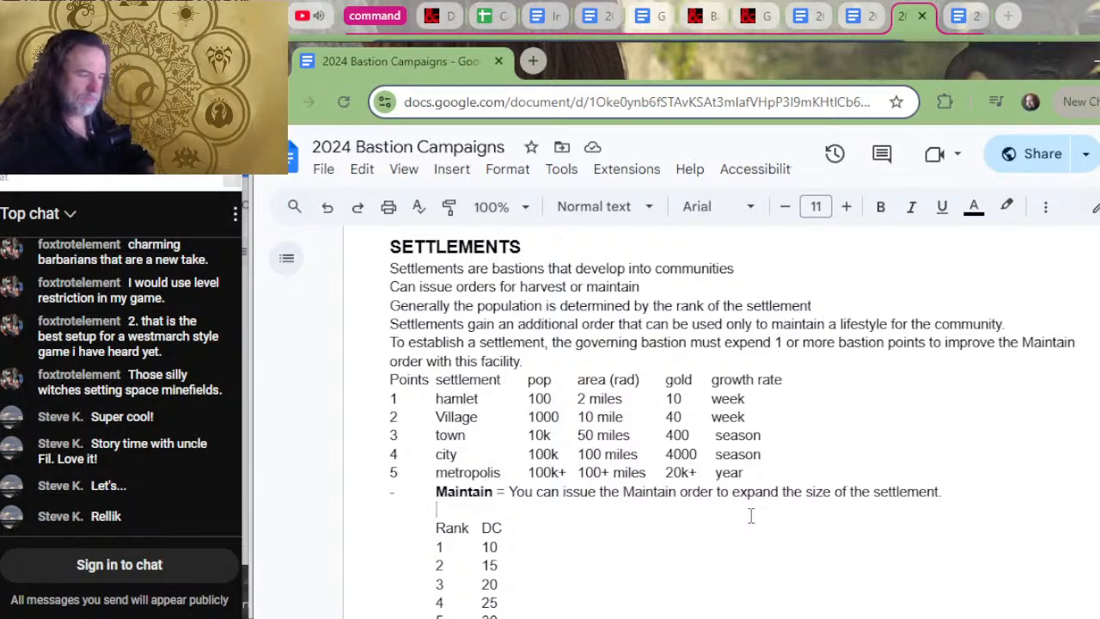
pyautogui.write('Roll ')
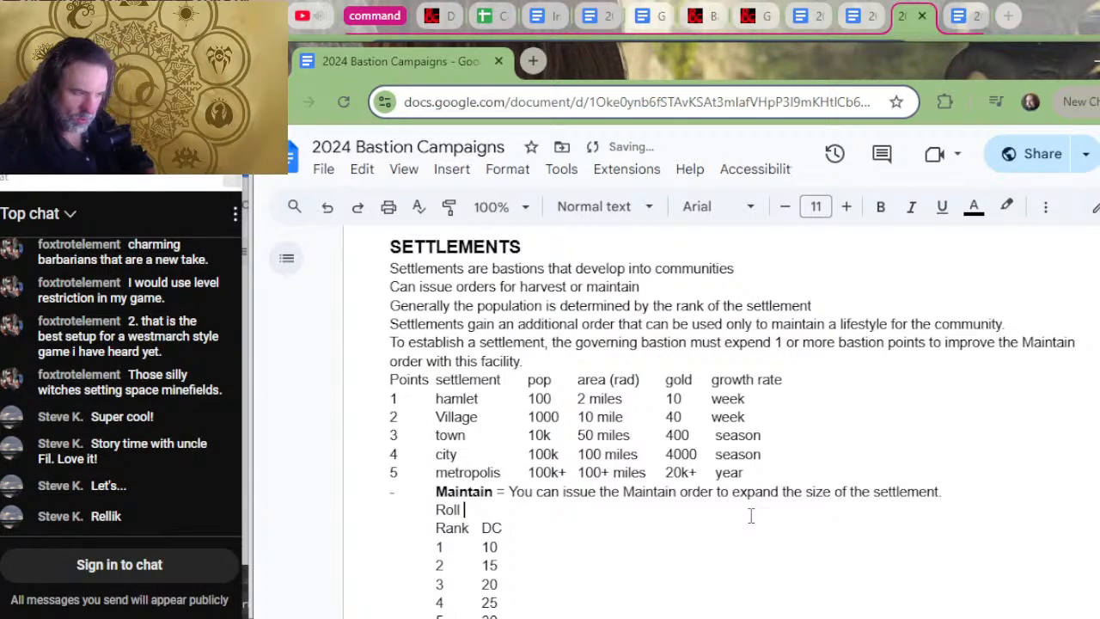
pyautogui.write('a bastion ')
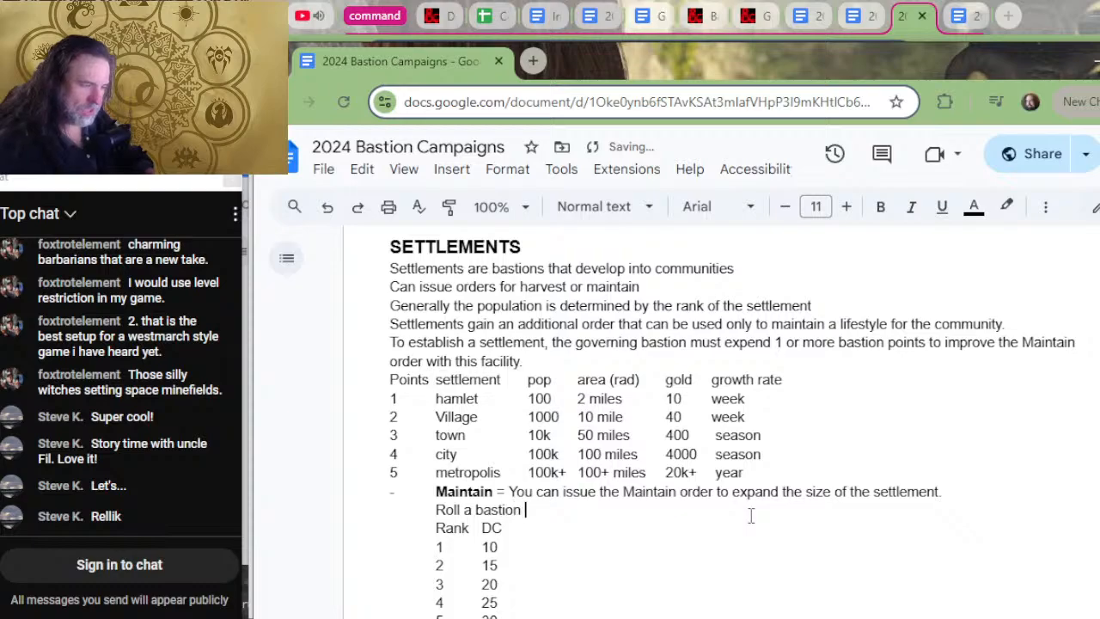
pyautogui.write('check')
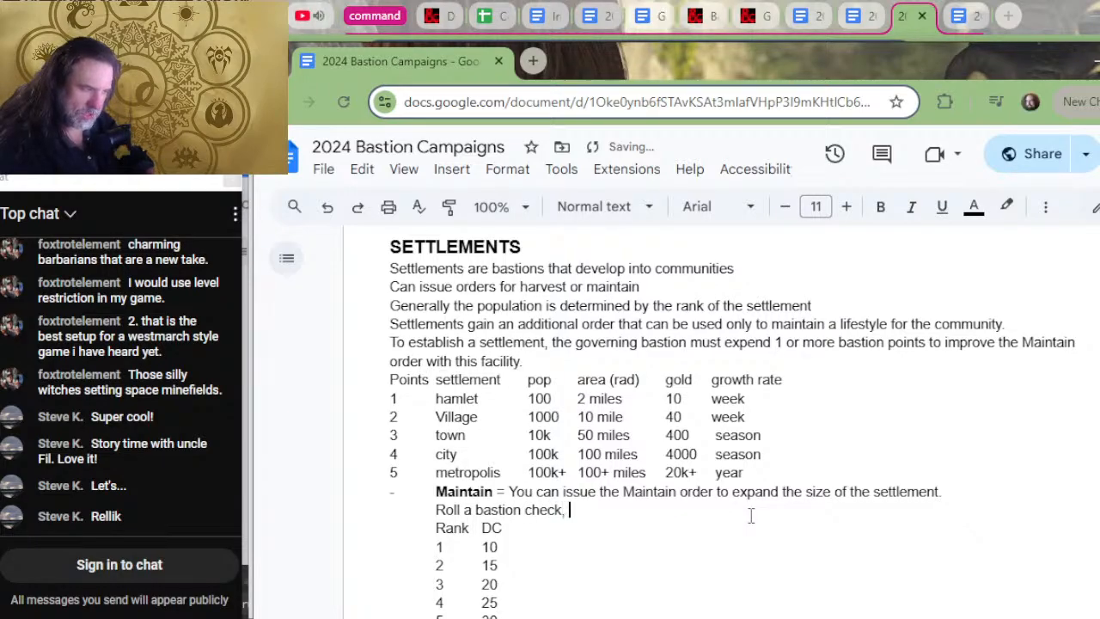
pyautogui.write(' and comp')
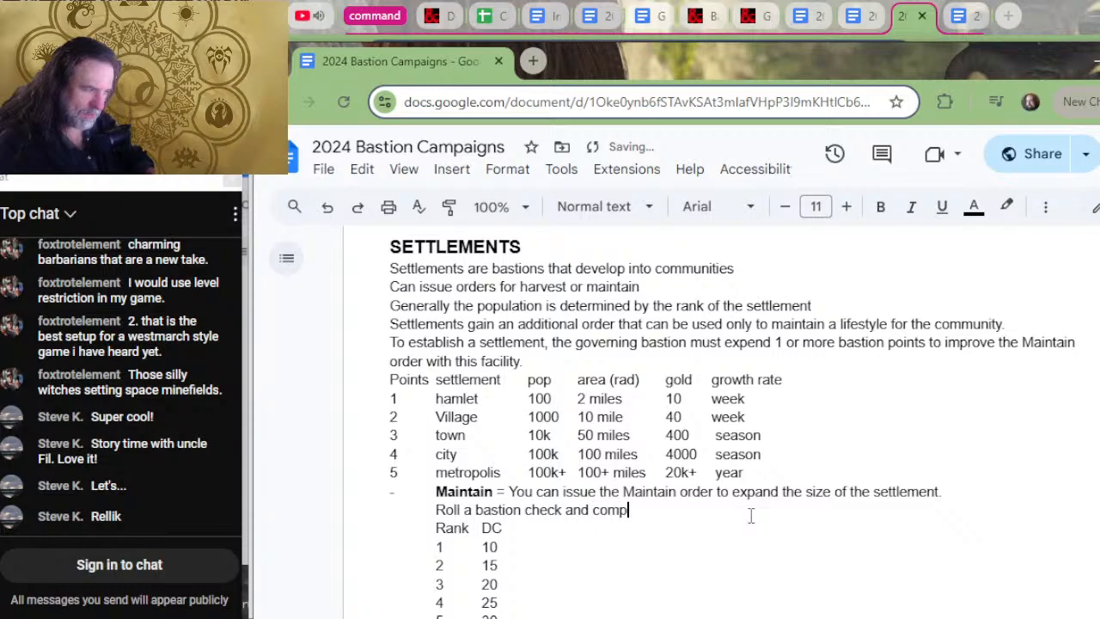
pyautogui.write('are the result ')
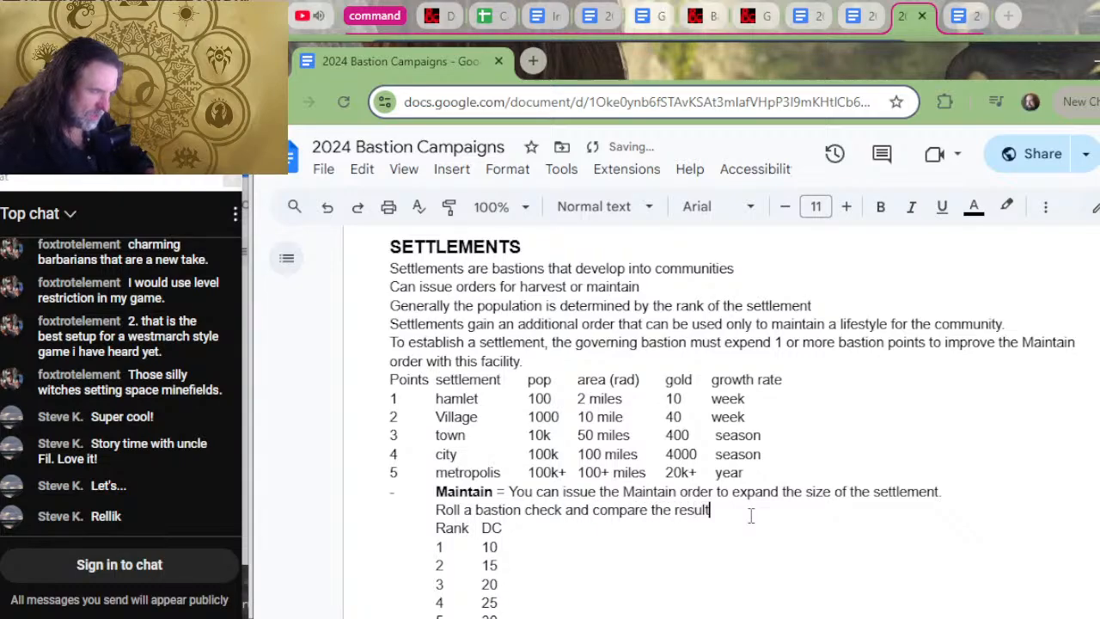
pyautogui.write('to the d')
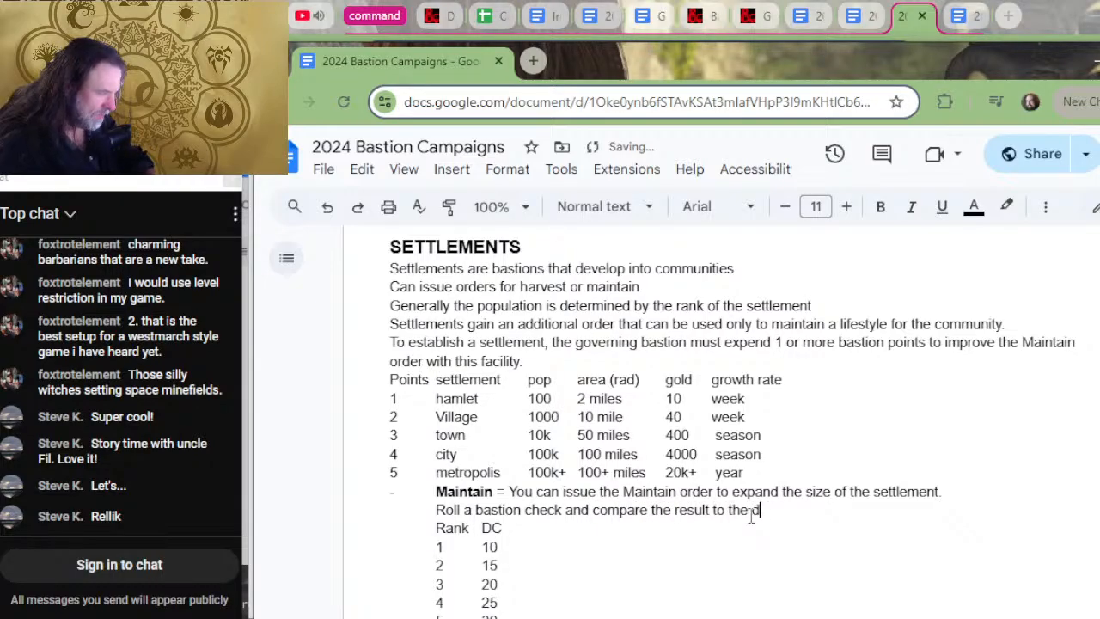
pyautogui.press('BackSpace')
pyautogui.write('DC ')
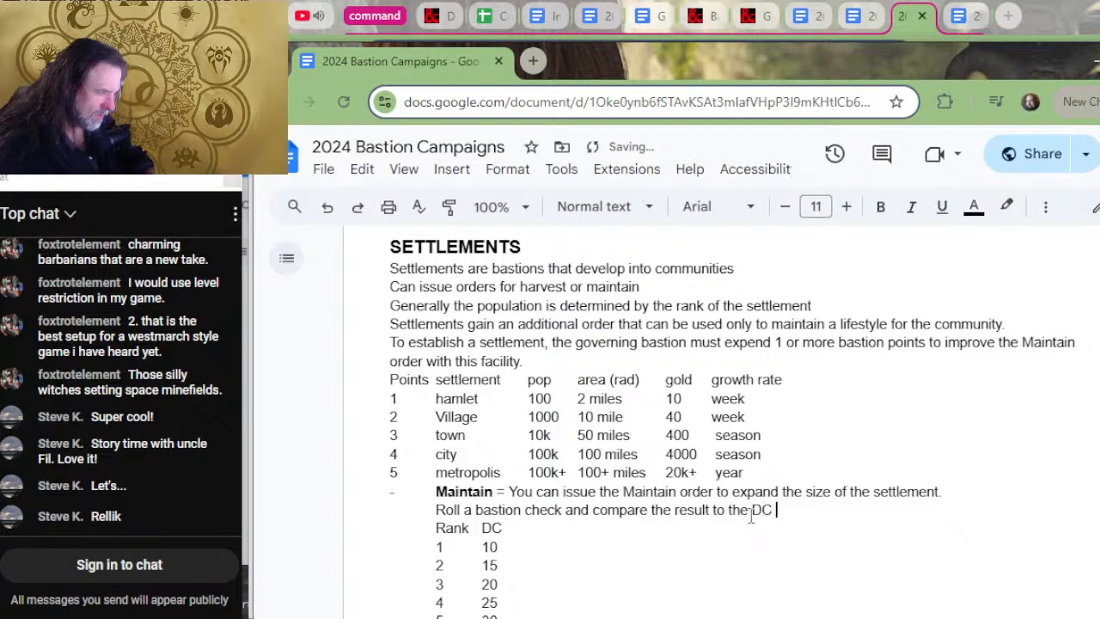
pyautogui.write('of the ')
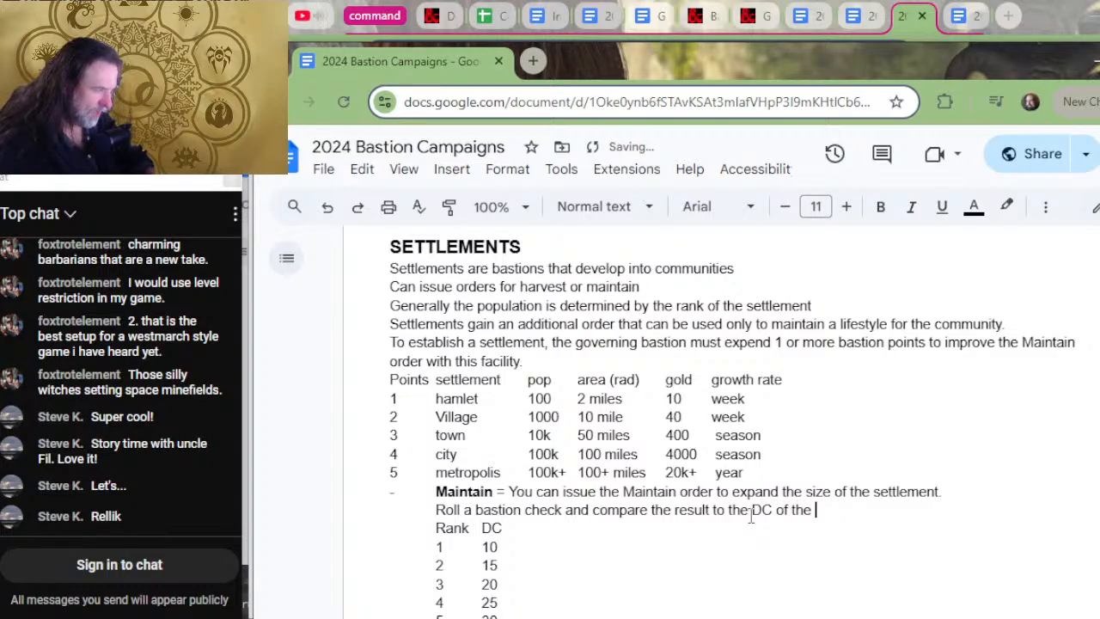
pyautogui.write('current ')
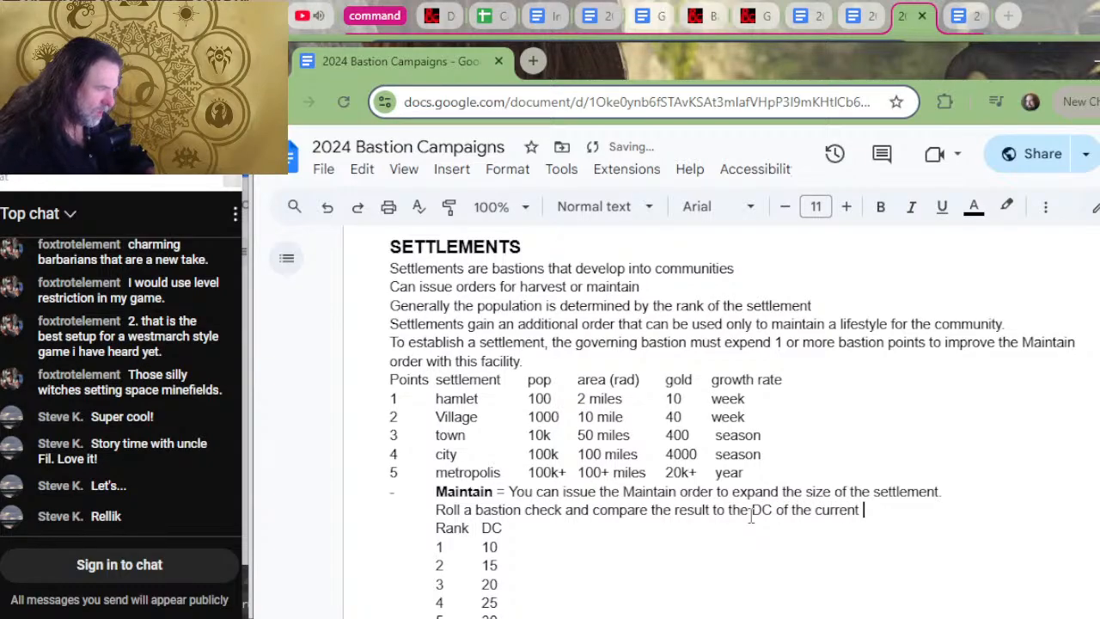
pyautogui.write('rank o')
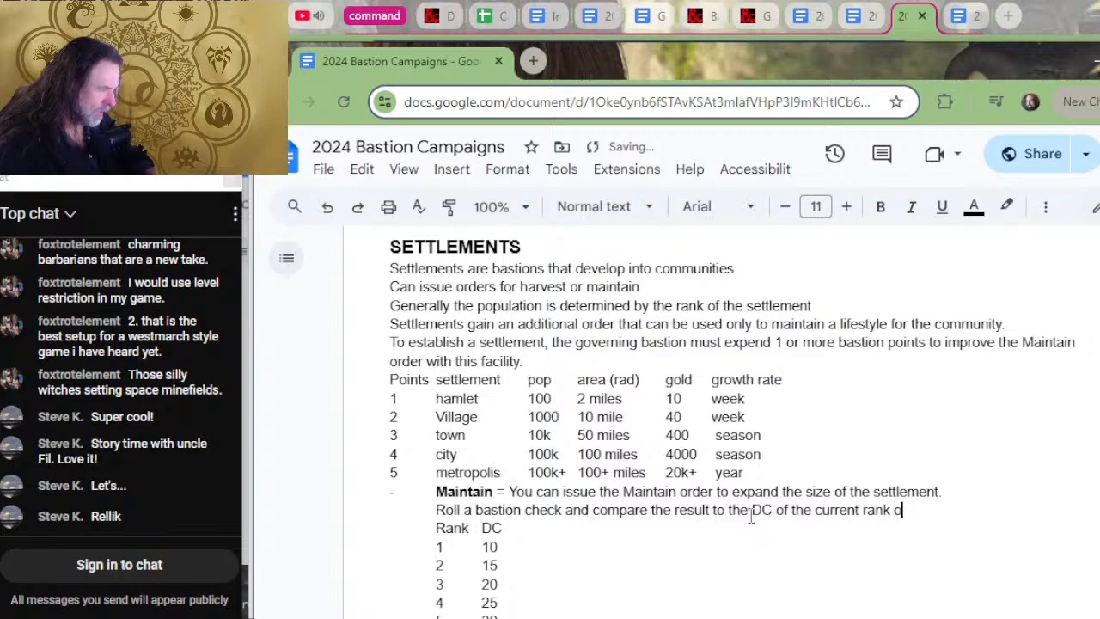
pyautogui.write('f')
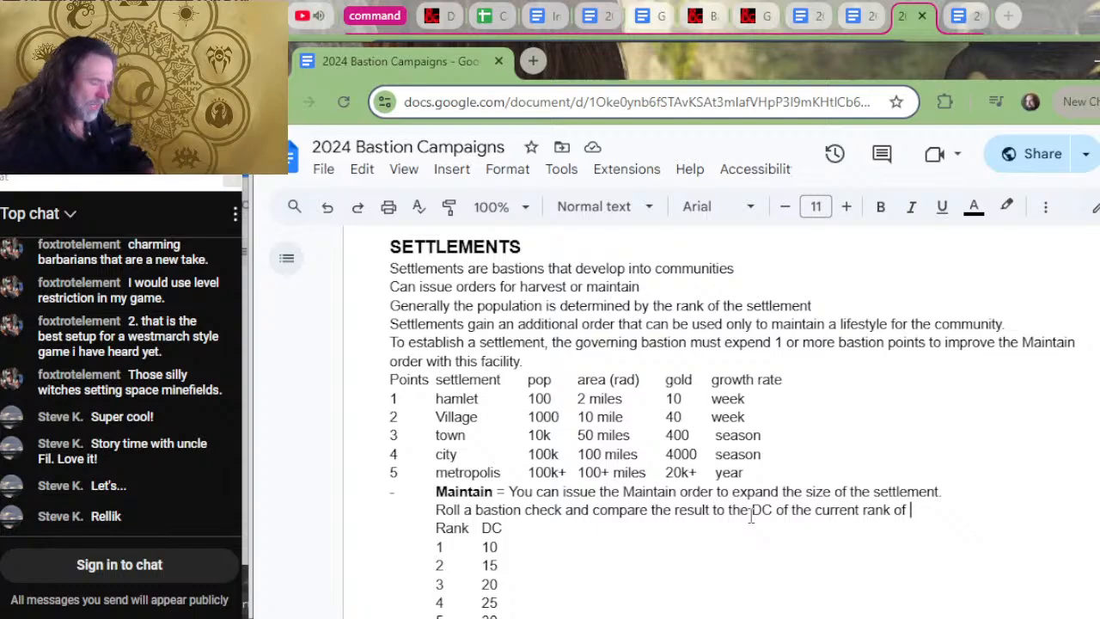
pyautogui.press('BackSpace')
pyautogui.press('BackSpace')
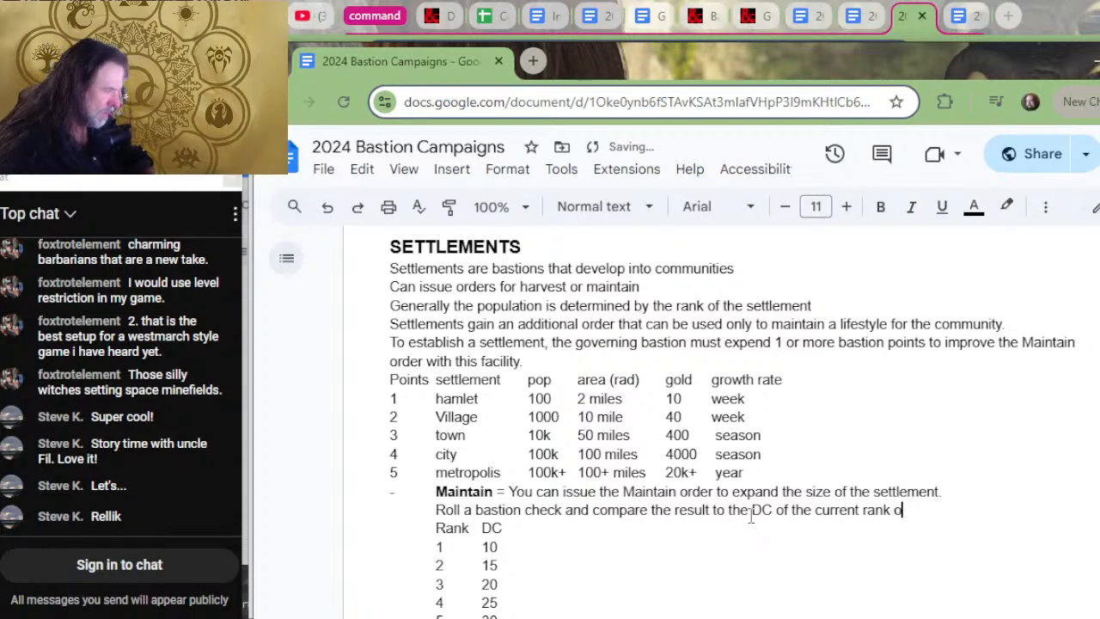
pyautogui.write('f the settleme')
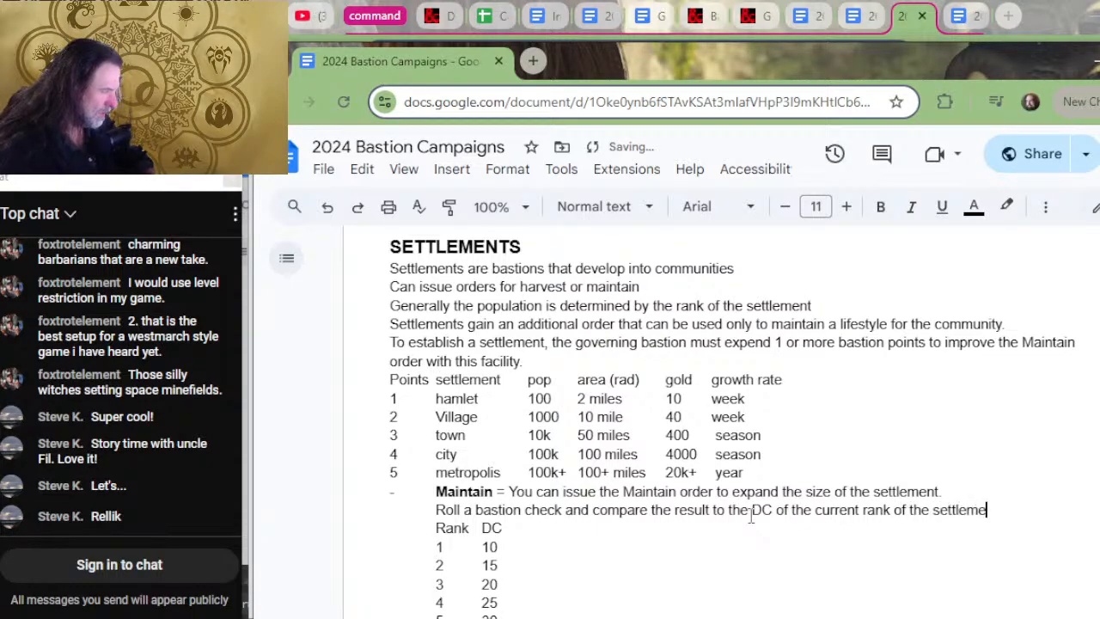
pyautogui.write('nt')
pyautogui.write('.')
# - Below the bastion check sentence, add "If the roll succeeds, the population increases by the listed amount for the rank of settlement."
pyautogui.press('Return')
pyautogui.write('I')
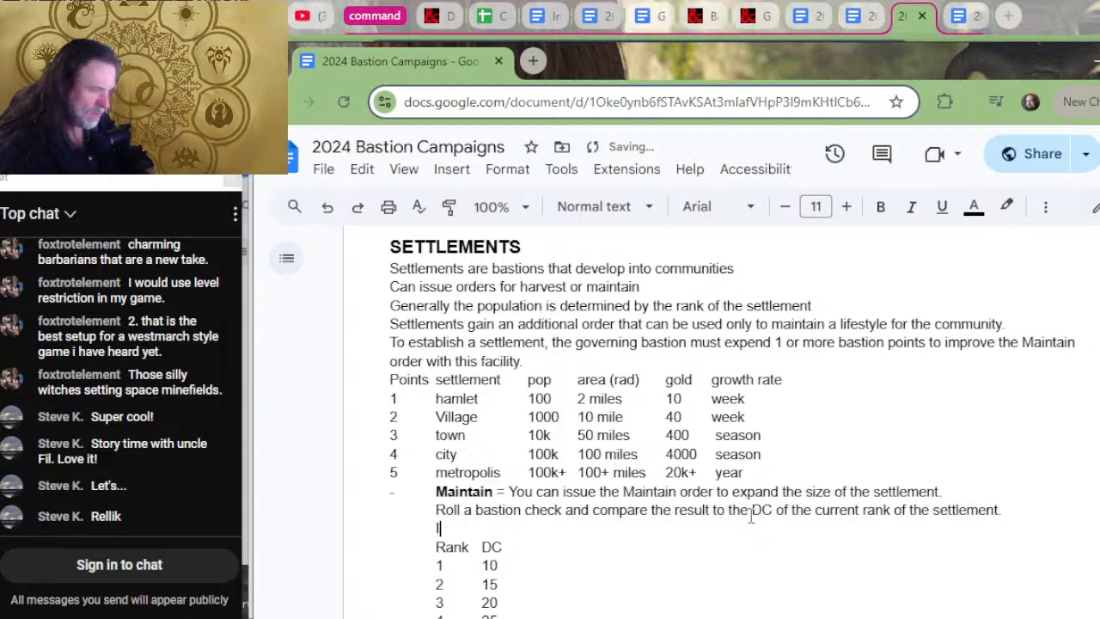
pyautogui.write('F the')
pyautogui.press('BackSpace')
pyautogui.press('BackSpace')
pyautogui.press('BackSpace')
pyautogui.press('BackSpace')
pyautogui.press('BackSpace')
pyautogui.press('BackSpace')
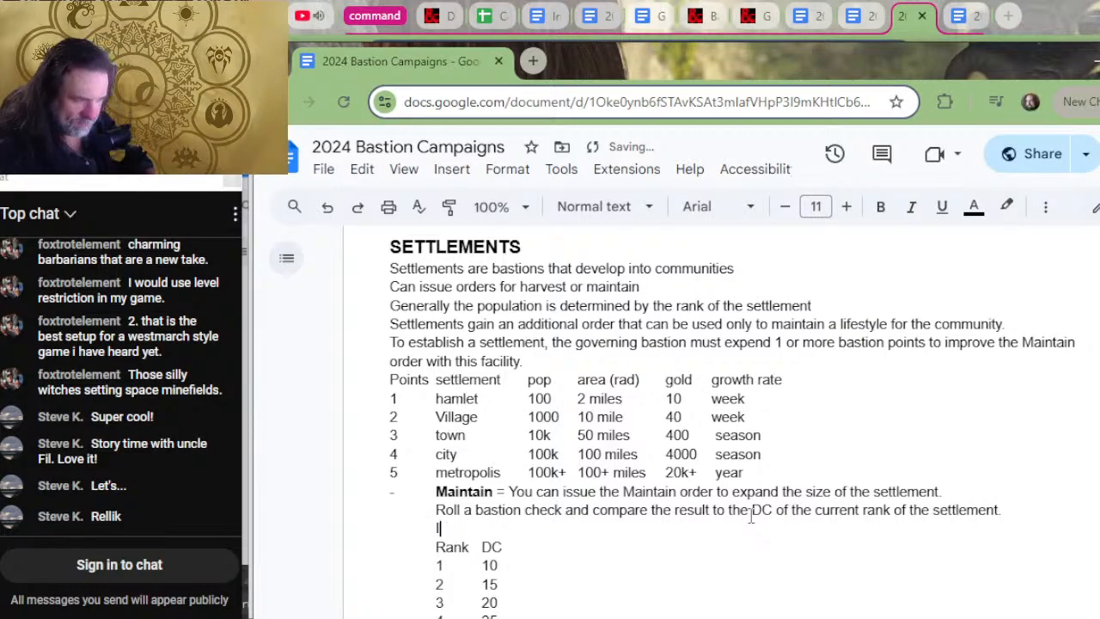
pyautogui.write('f the roll su')
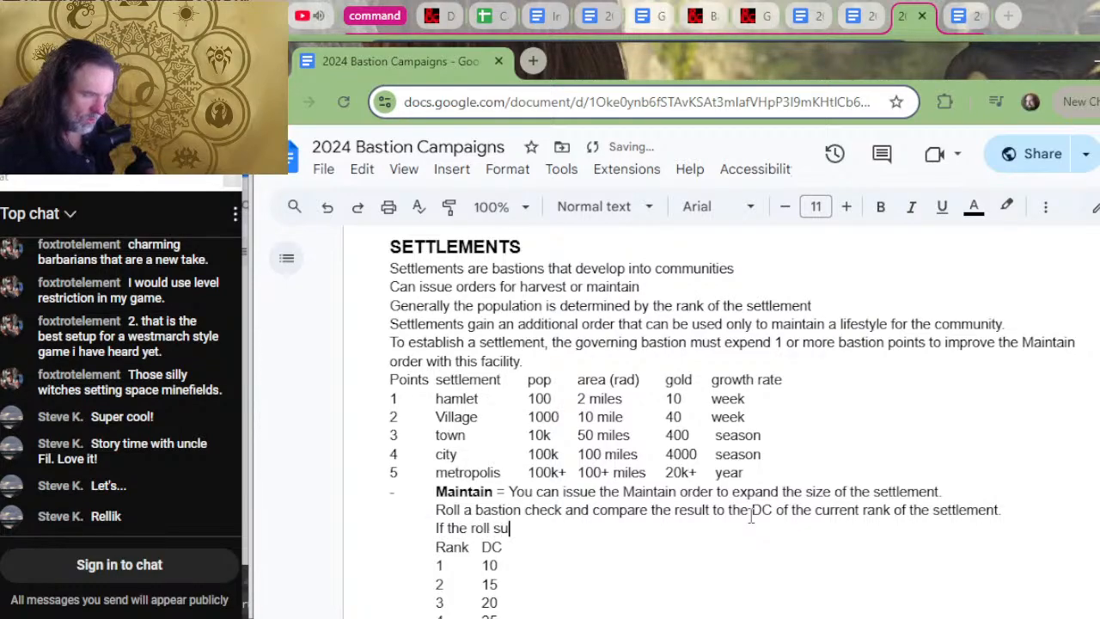
pyautogui.write('cceeds, the')
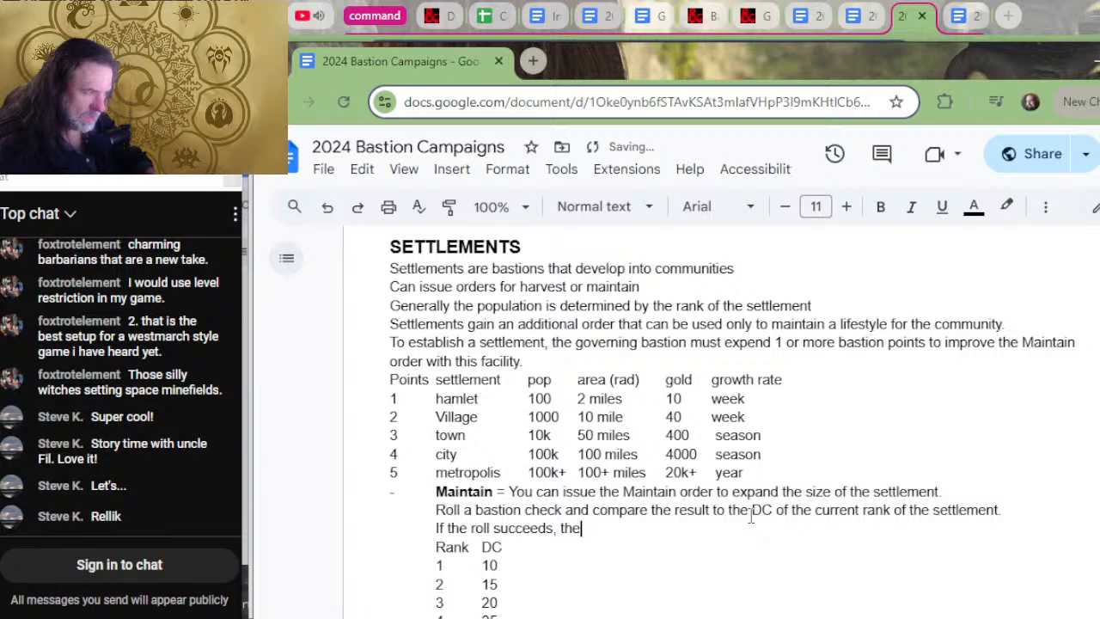
pyautogui.write(' population ')
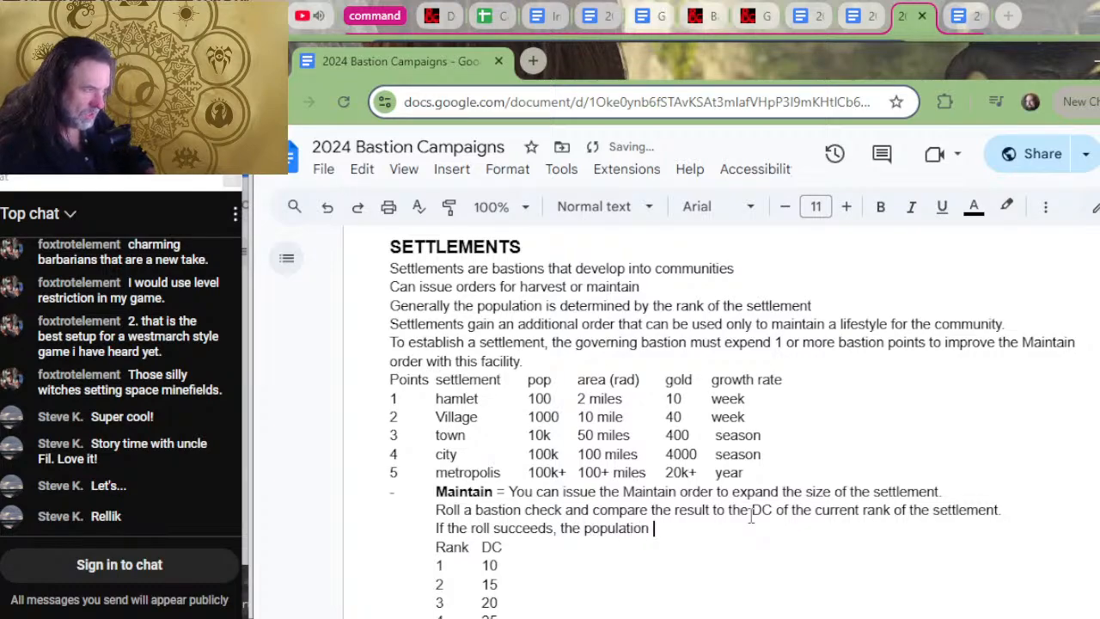
pyautogui.write('increases by')
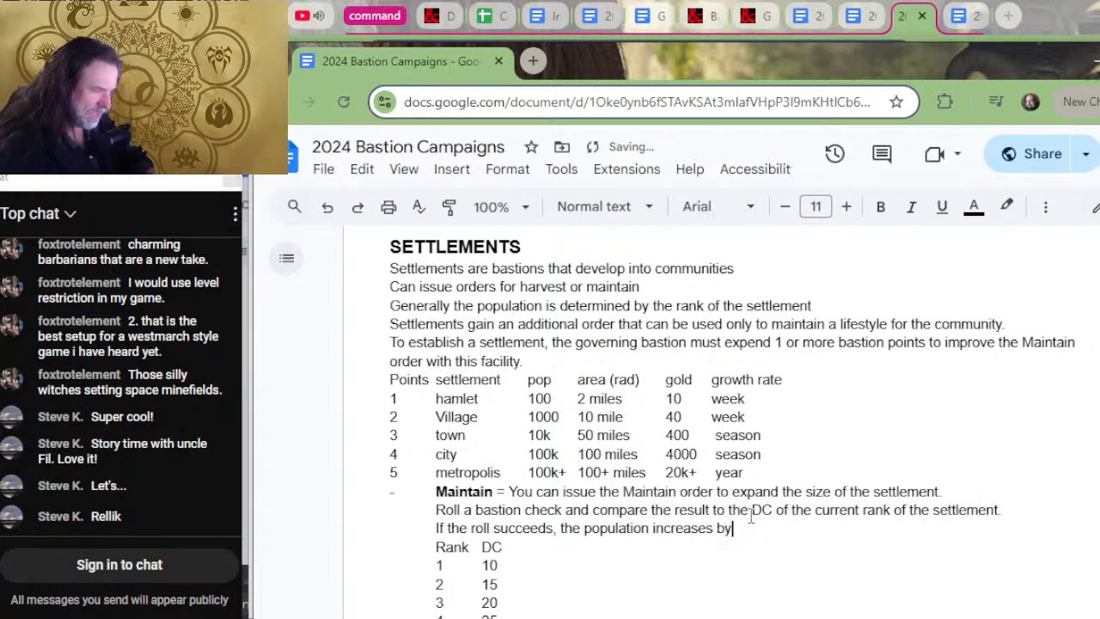
pyautogui.write(' the listed ')
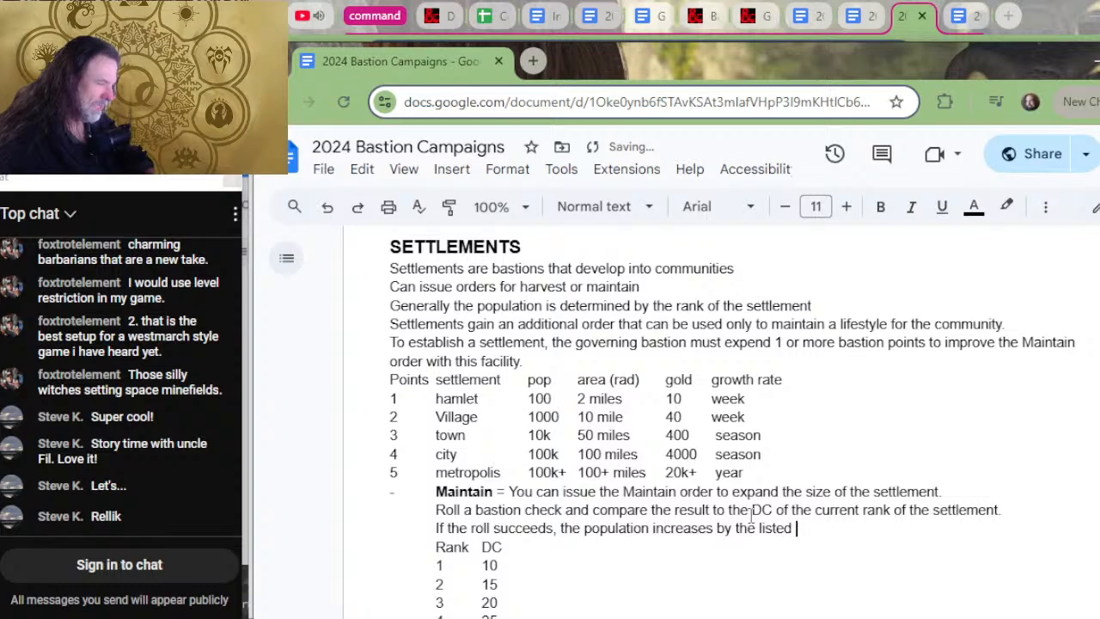
pyautogui.write('amount for the r')
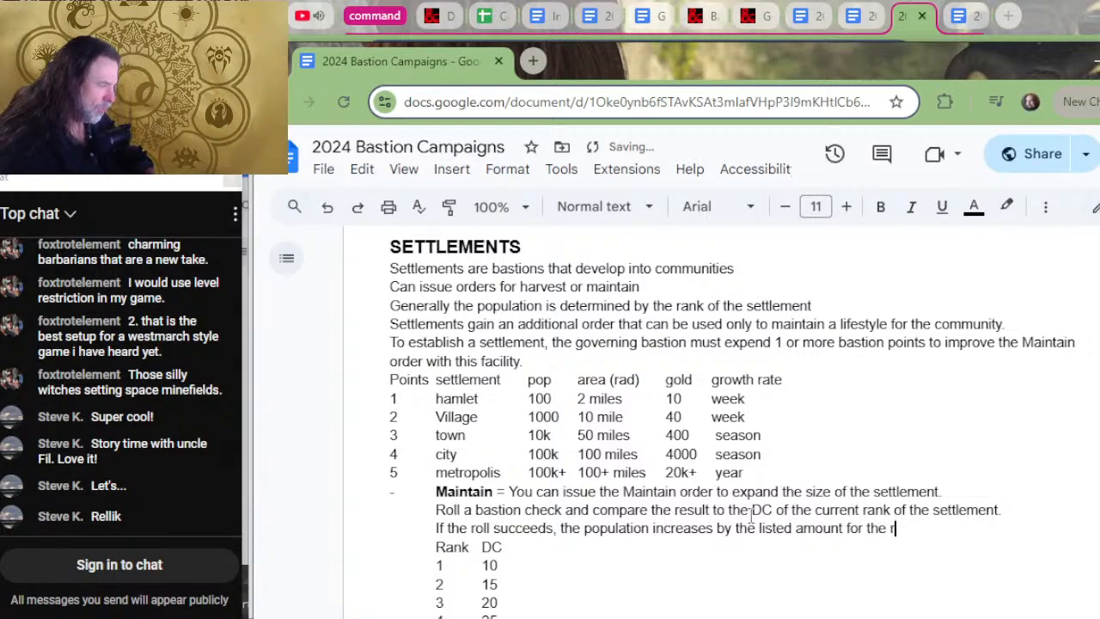
pyautogui.write('ank of settlem')
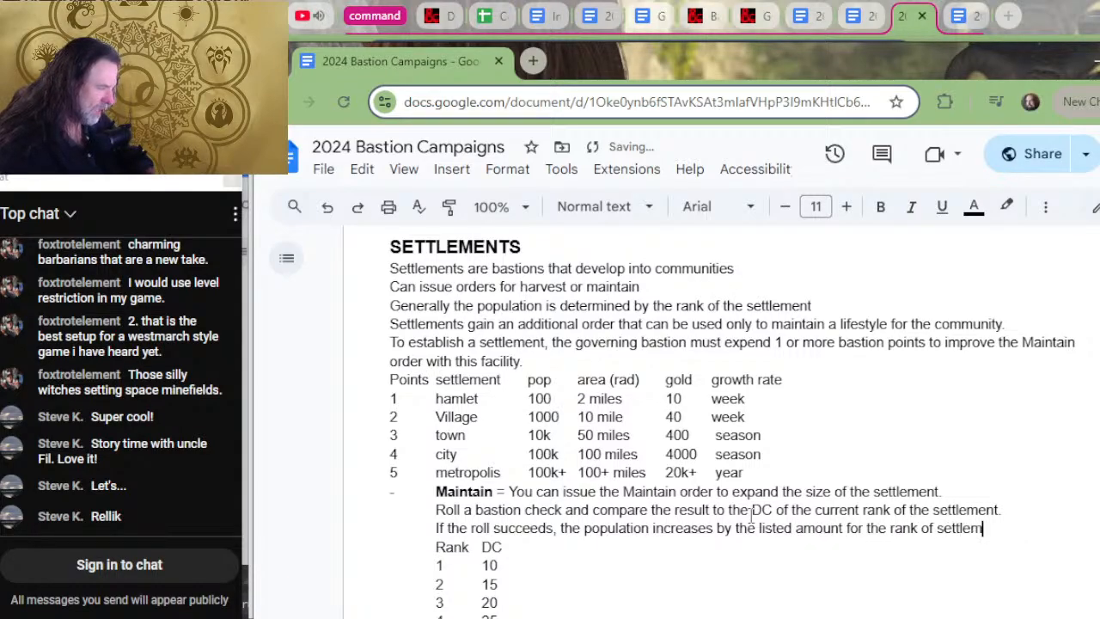
pyautogui.write('ent.')
# - On the following line, add "If the roll fails, the population doesn't increase and a complication occurs."
pyautogui.press('Return')
pyautogui.write('If ')
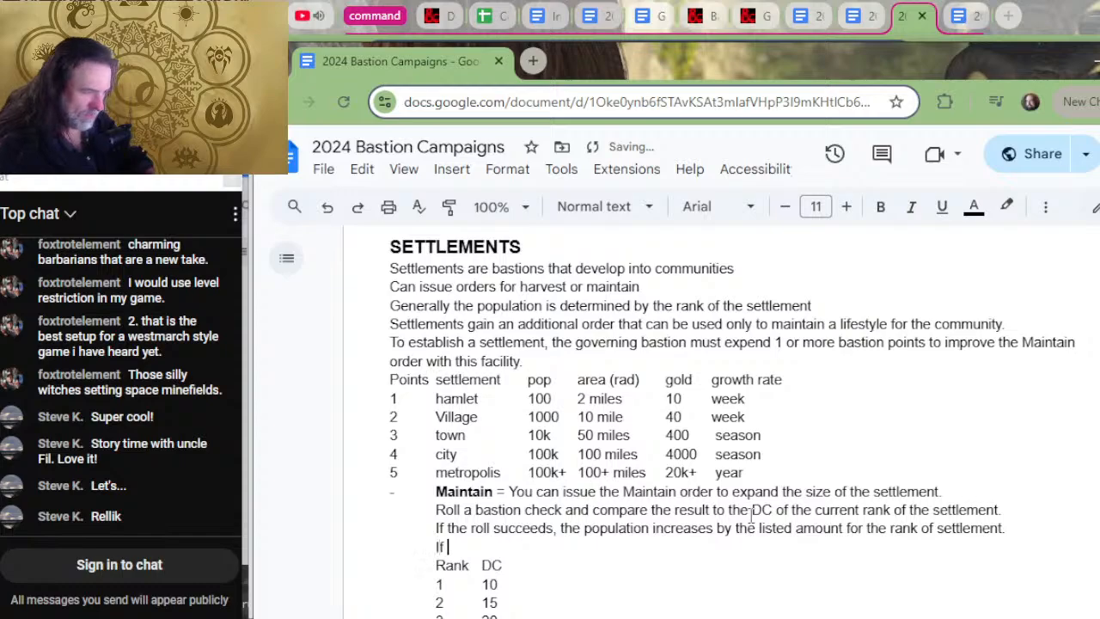
pyautogui.write('the roll fails, ')
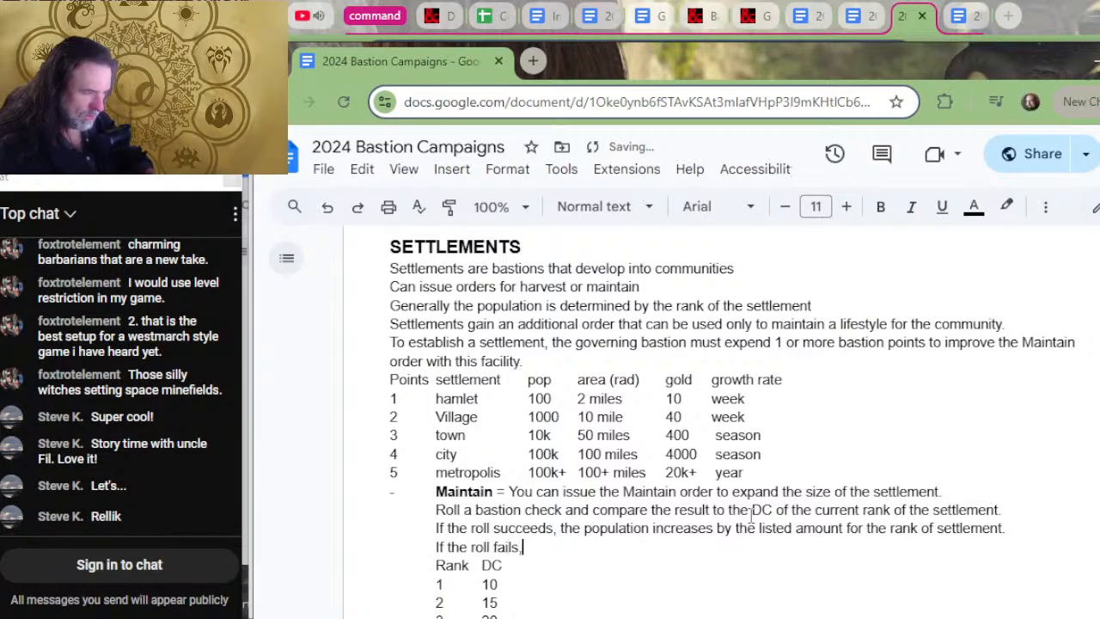
pyautogui.write('the popu')
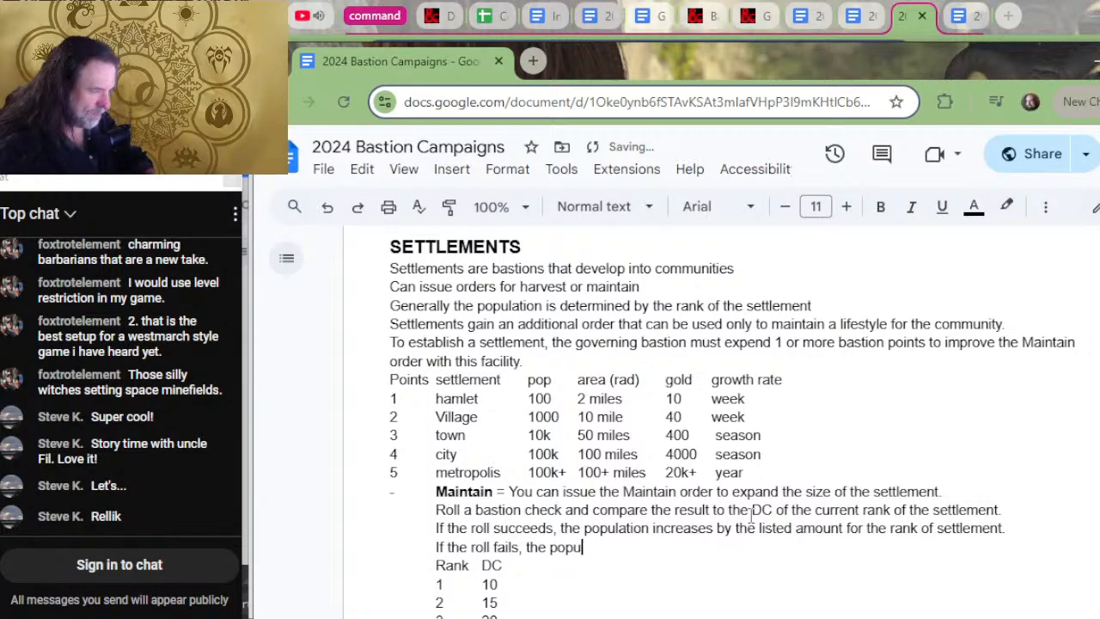
pyautogui.write("lation doesn't i")
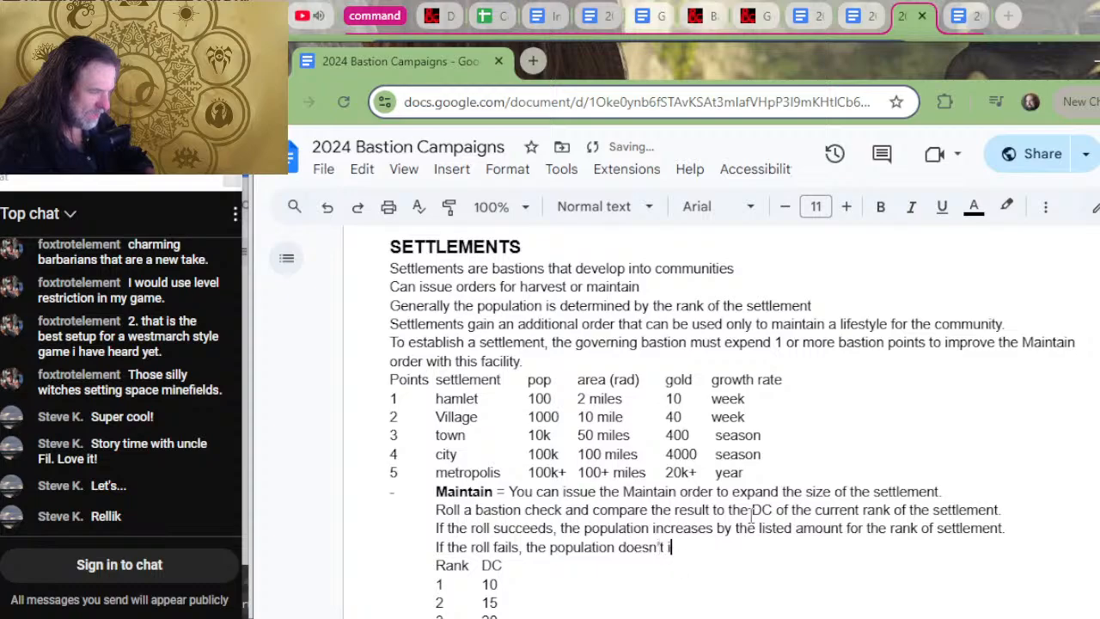
pyautogui.write('ncrease and ')
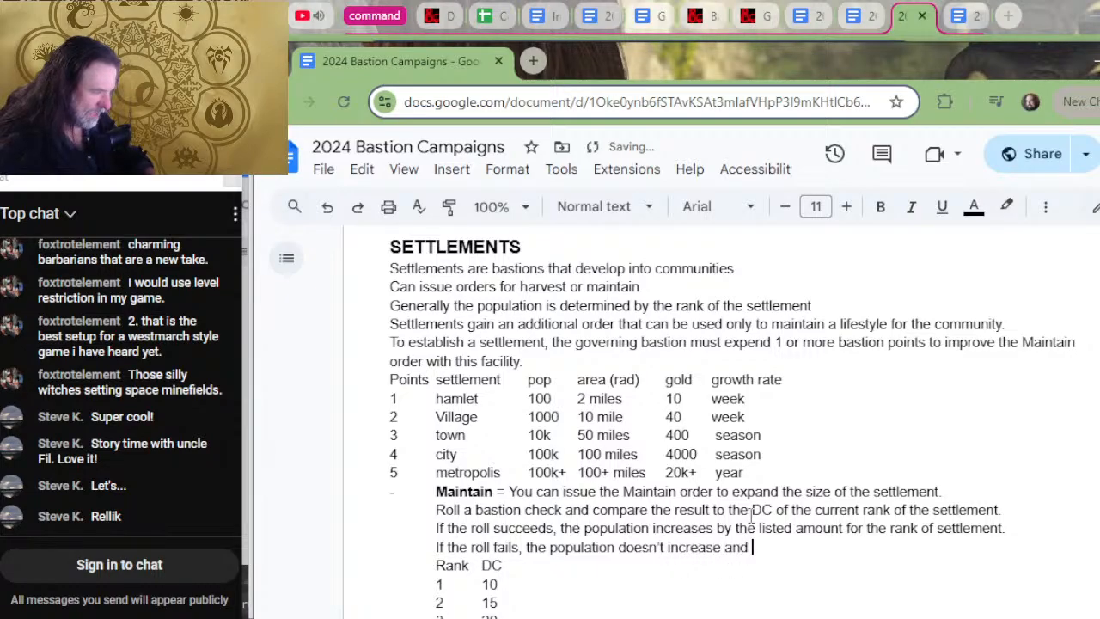
pyautogui.write('a complication')
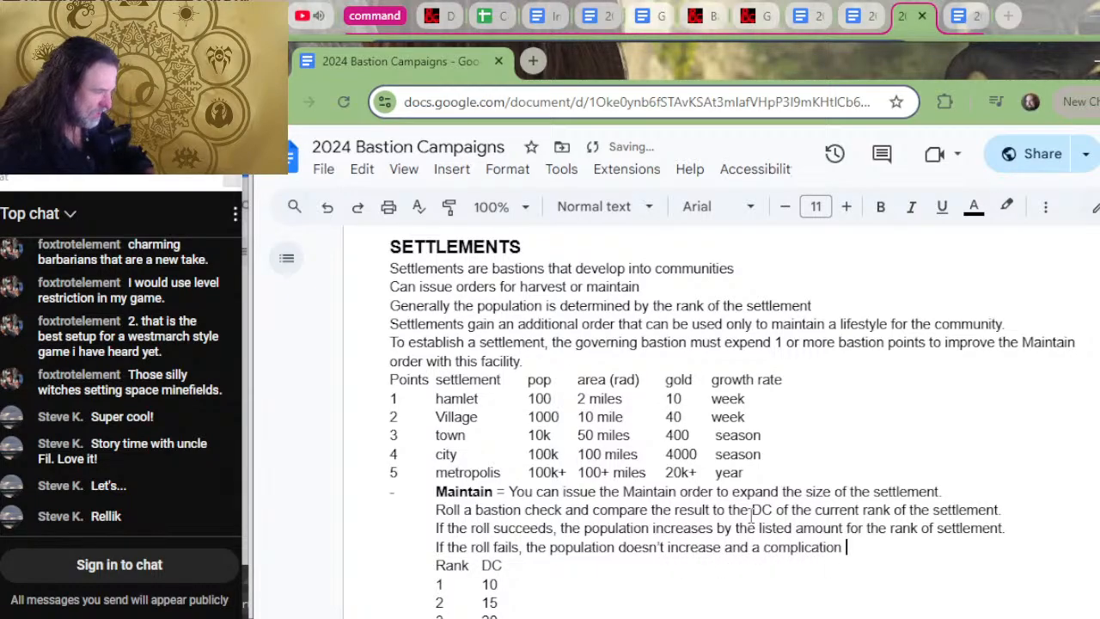
pyautogui.write(' occur')
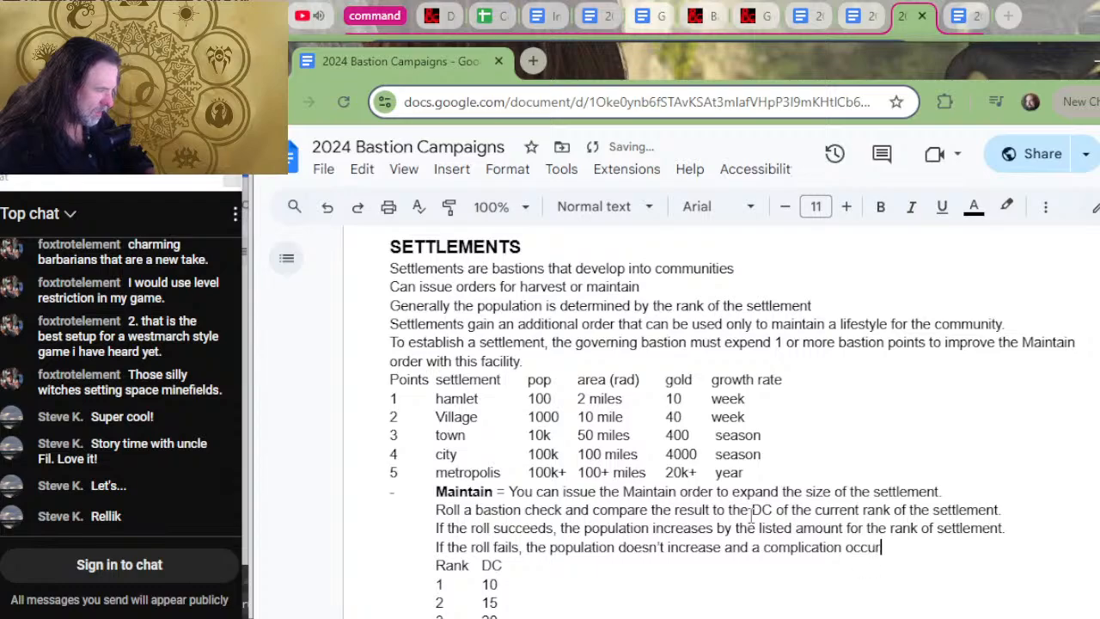
pyautogui.write('s.')
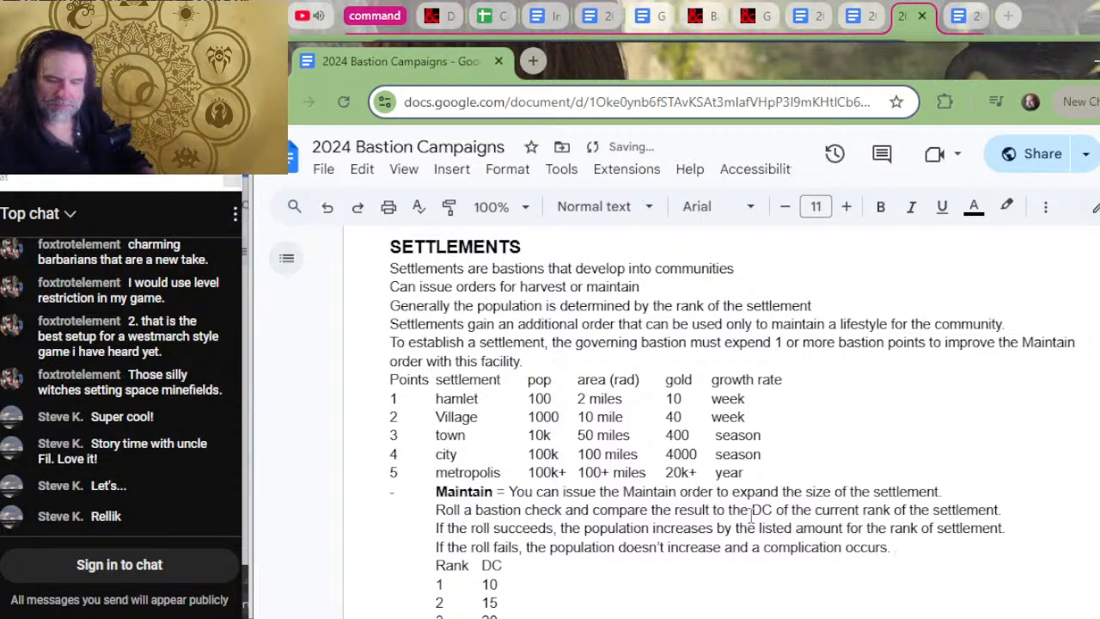
# - Move the failed-roll sentence above the successful-roll sentence, leaving no blank line between them
pyautogui.press('Right')
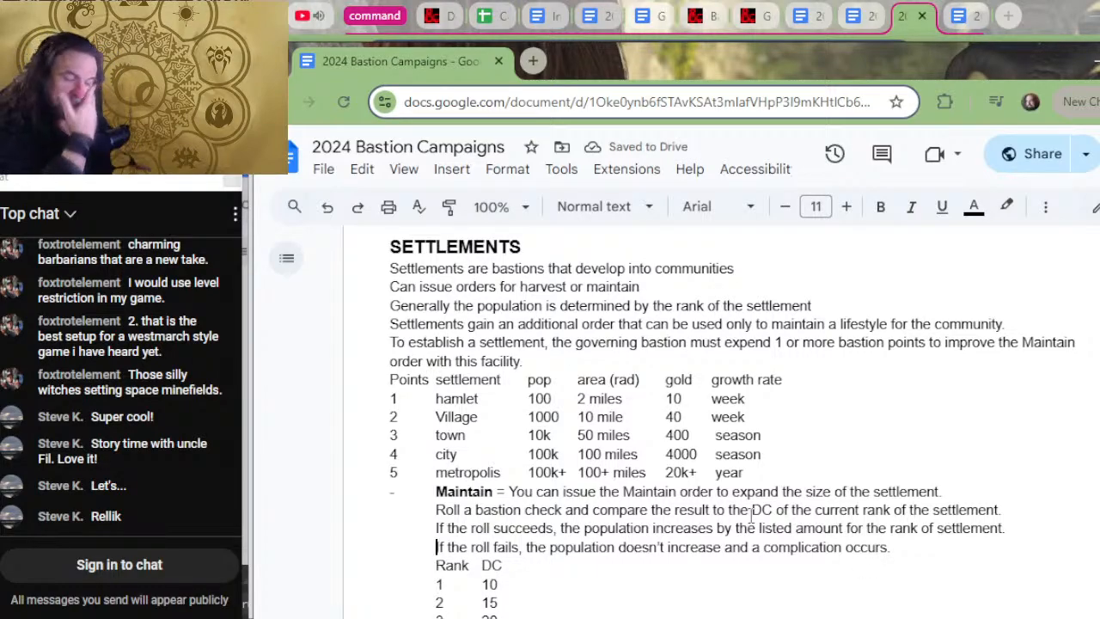
pyautogui.hotkey('shift', 'Up')
pyautogui.hotkey('ctrl', 'c')
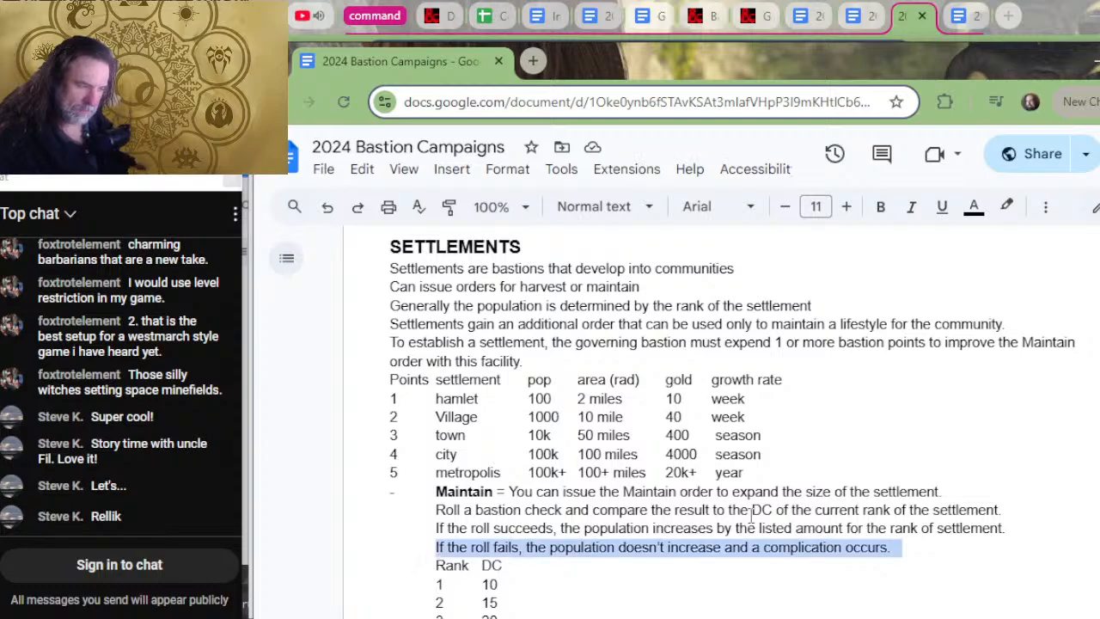
pyautogui.press('BackSpace')
pyautogui.press('Up')
pyautogui.press('Up')
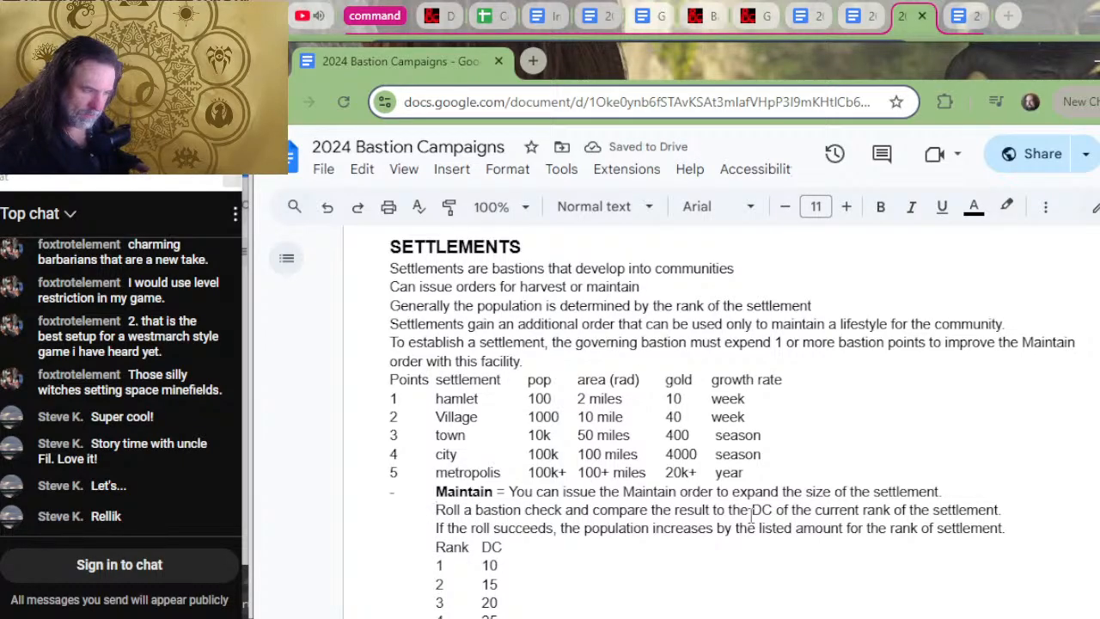
pyautogui.press('Return')
pyautogui.press('Up')
pyautogui.hotkey('ctrl', 'v')
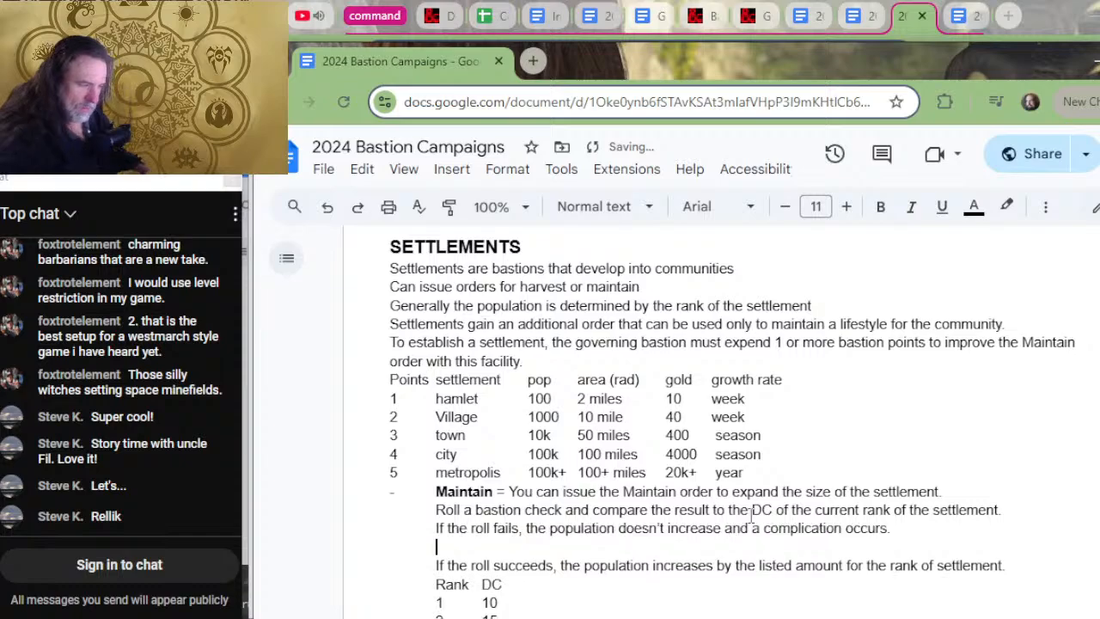
pyautogui.press('Delete')
pyautogui.press('BackSpace')
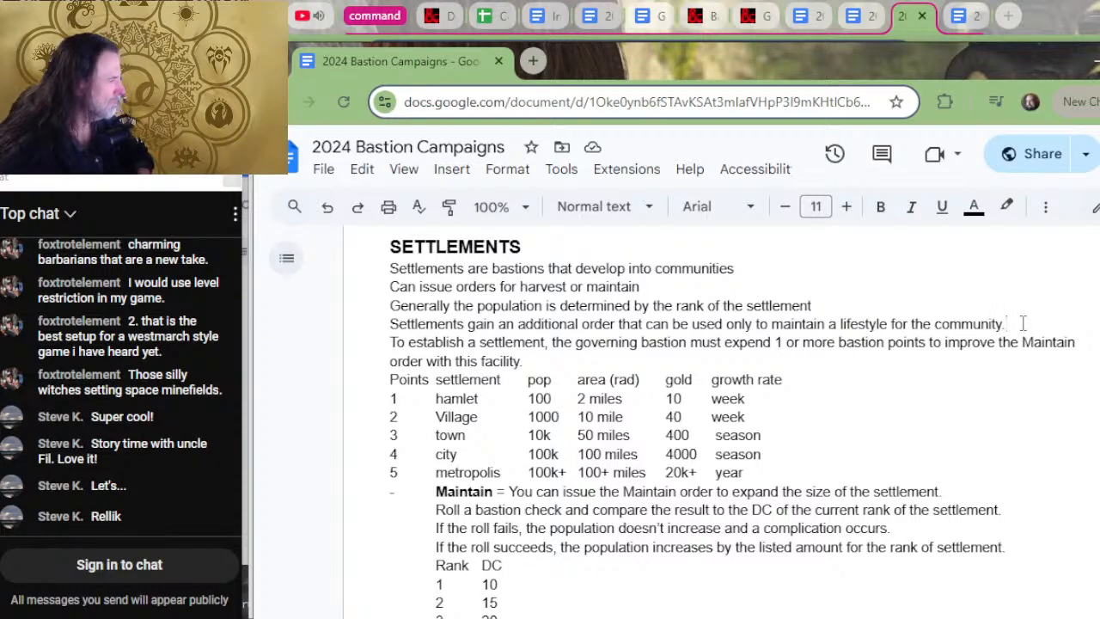
# - Move the sentence about settlements gaining an additional order from the introduction to directly below the Rank and DC table, indented to match it
pyautogui.moveTo(1023, 323); pyautogui.dragTo(813, 305)
pyautogui.hotkey('ctrl', 'c')
pyautogui.press('BackSpace')
pyautogui.scroll(-3, 557, 536)
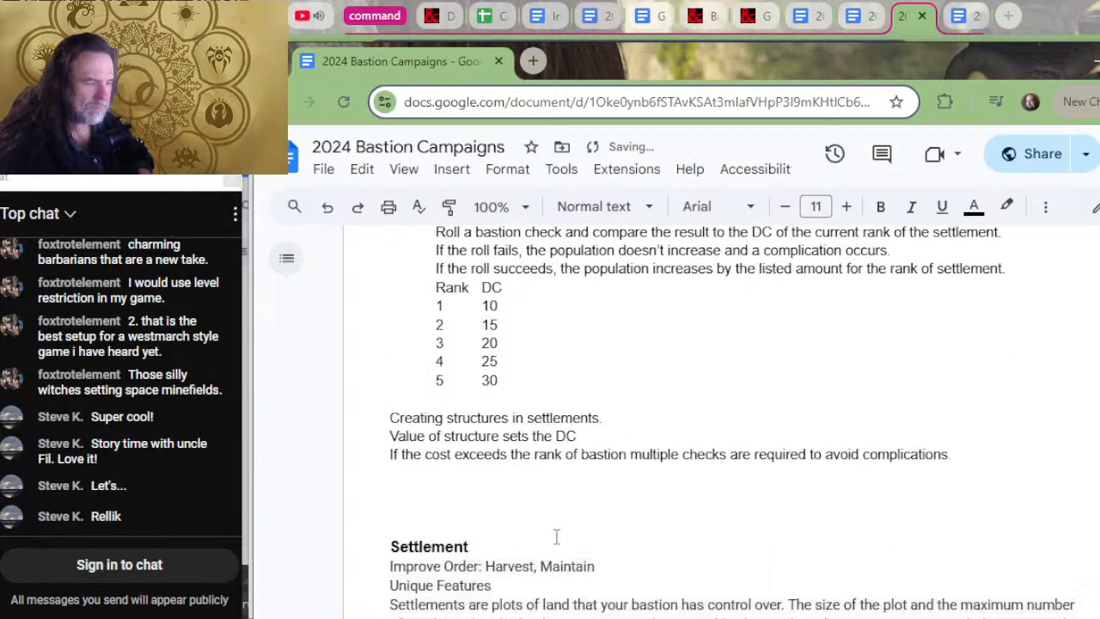
pyautogui.scroll(-1, 557, 537)
pyautogui.click(526, 335)
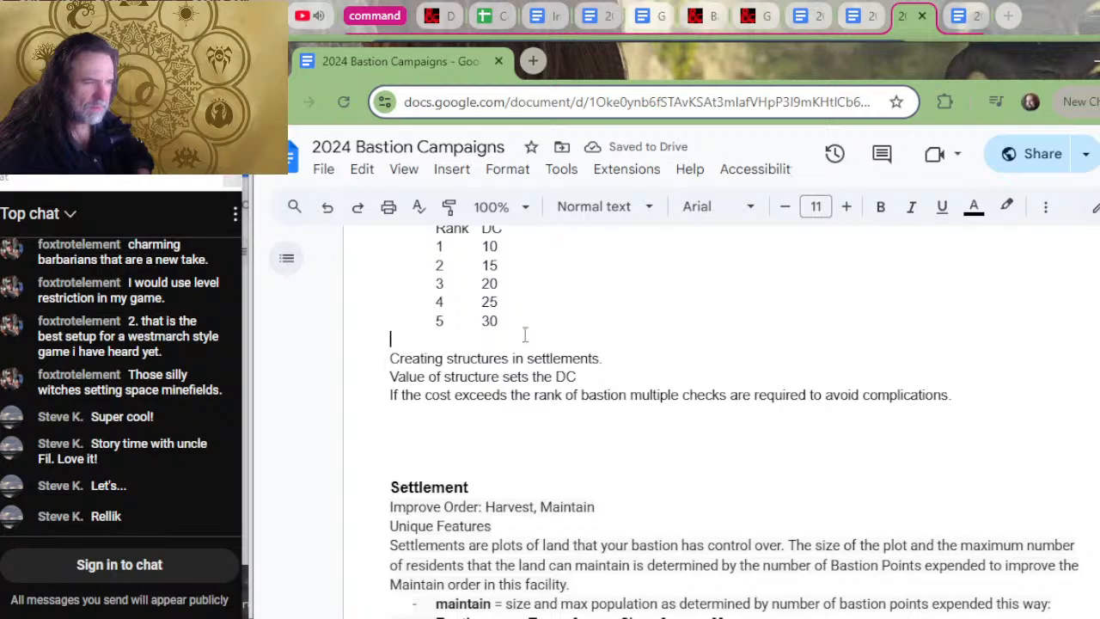
pyautogui.press('Return')
pyautogui.press('Return')
pyautogui.press('Up')
pyautogui.press('Up')
pyautogui.hotkey('ctrl', 'v')
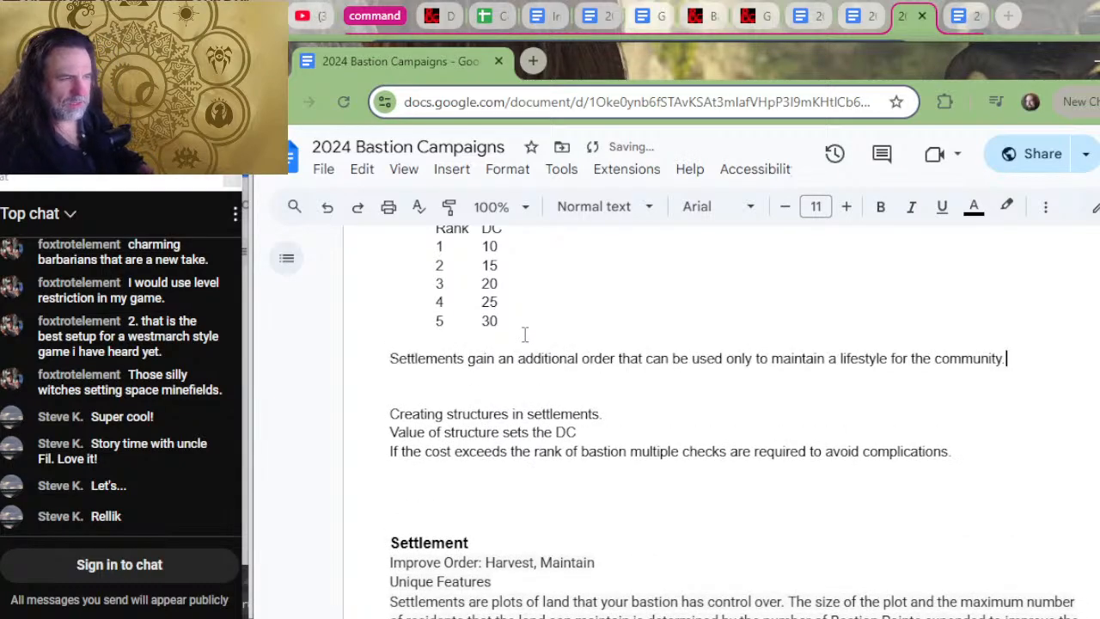
pyautogui.press('Up')
pyautogui.press('Delete')
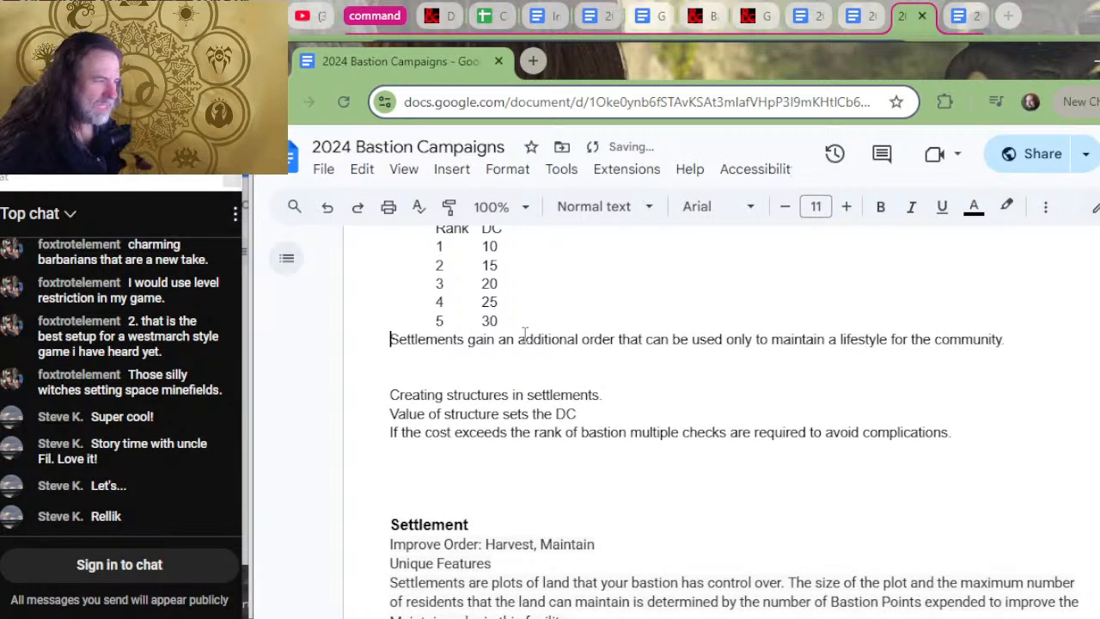
pyautogui.press('Tab')
# - Below the indented additional-order sentence, add the line "Settlements roll one additional event per bastion turn."
pyautogui.press('Down')
pyautogui.press('Left')
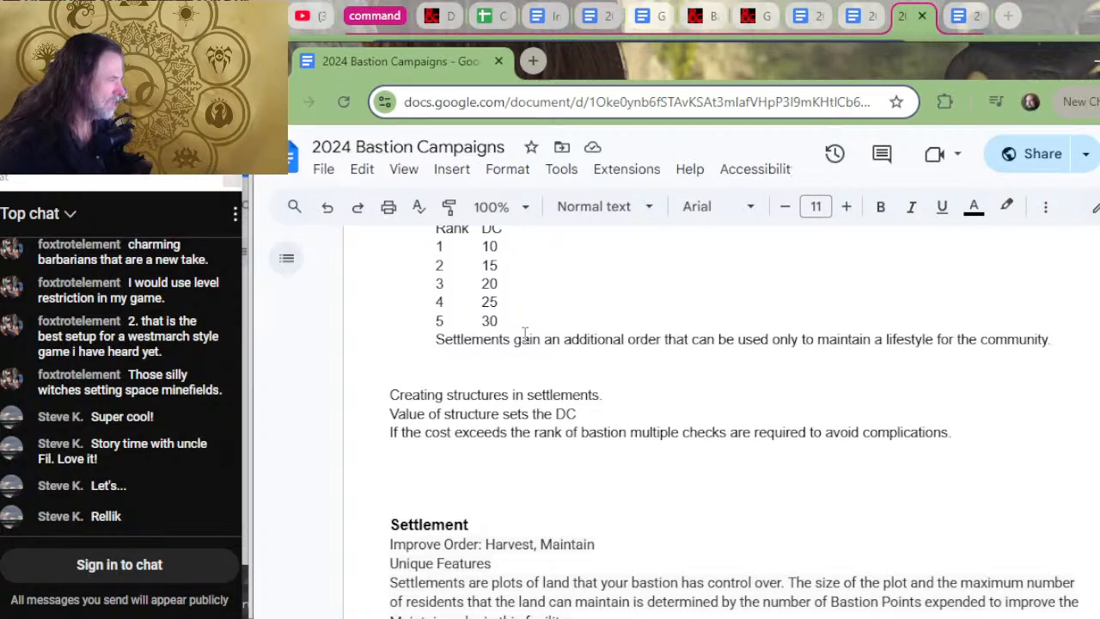
pyautogui.press('Return')
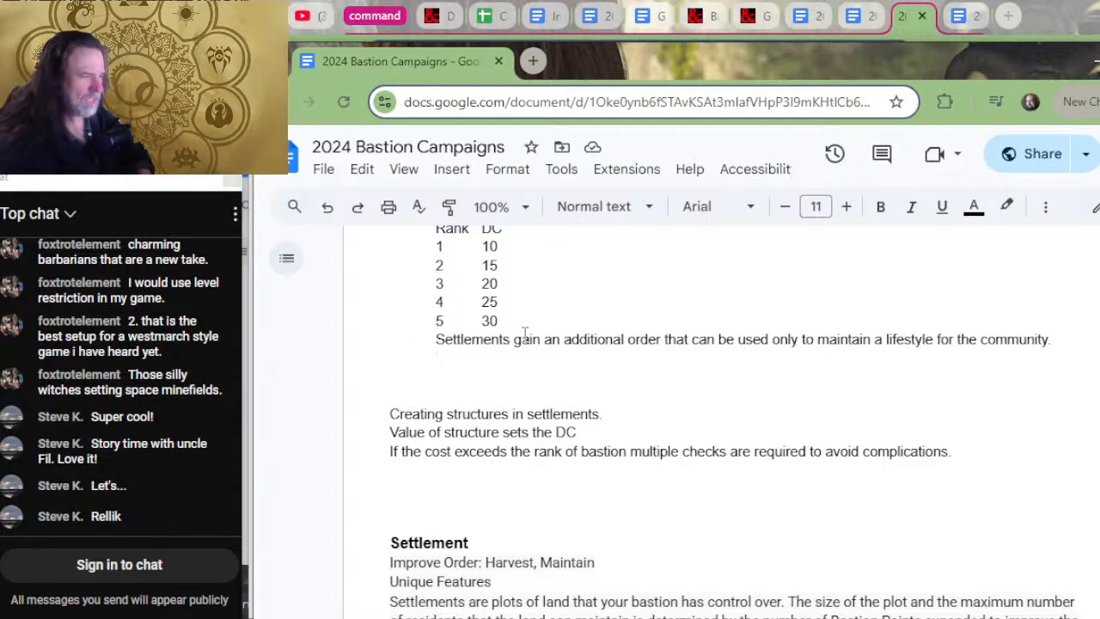
pyautogui.scroll(4, 687, 354)
pyautogui.scroll(-2, 700, 400)
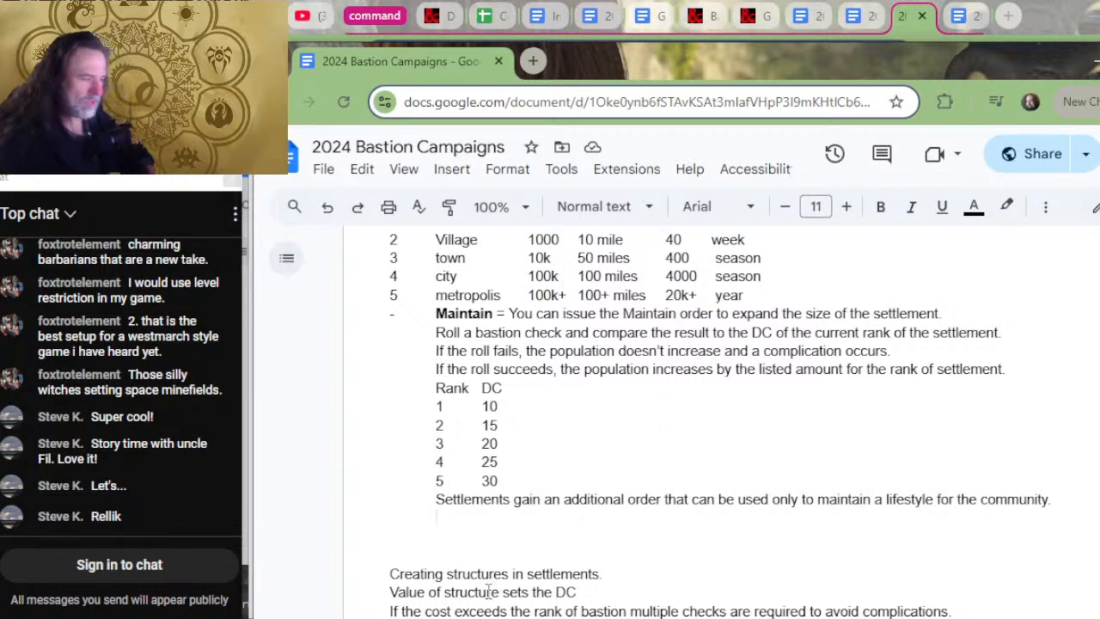
pyautogui.write('Set')
pyautogui.press('BackSpace')
pyautogui.press('BackSpace')
pyautogui.press('BackSpace')
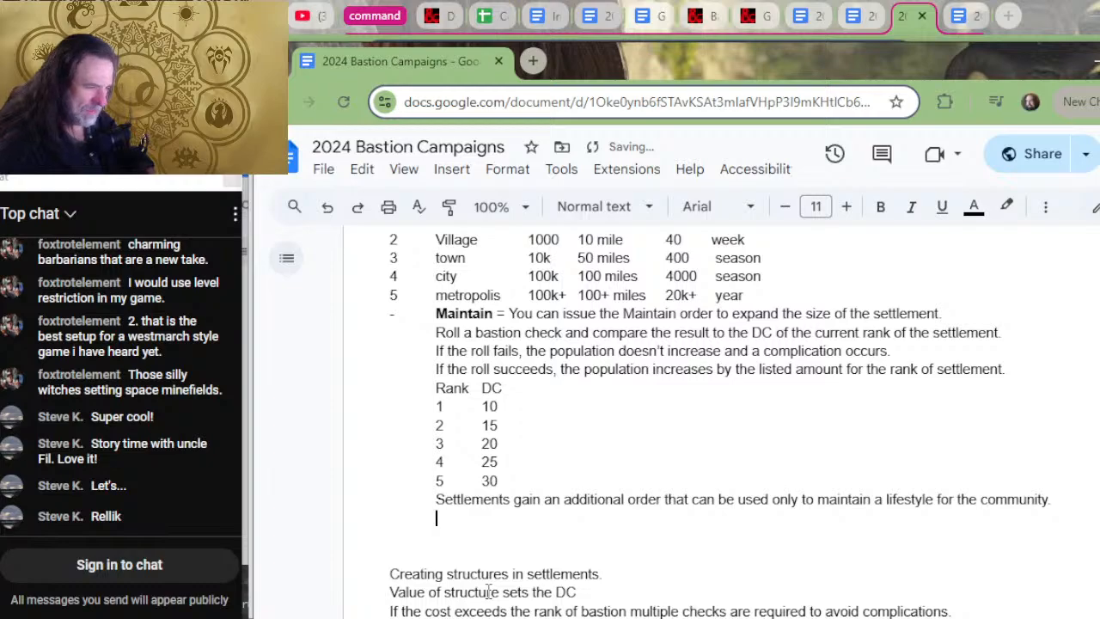
pyautogui.write('Settlements ')
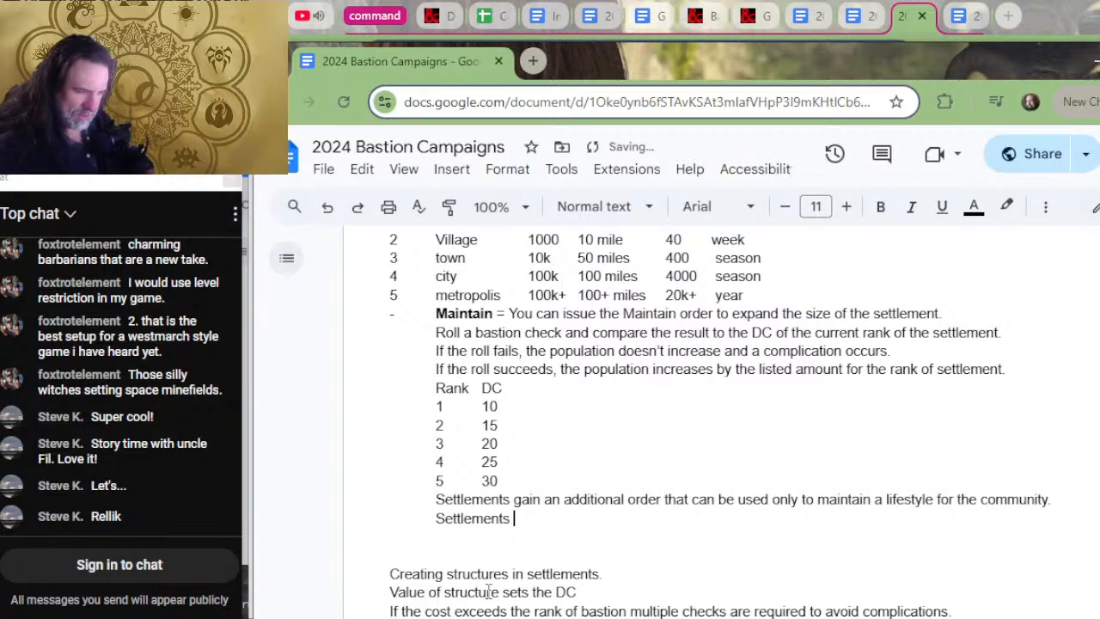
pyautogui.write('roll ')
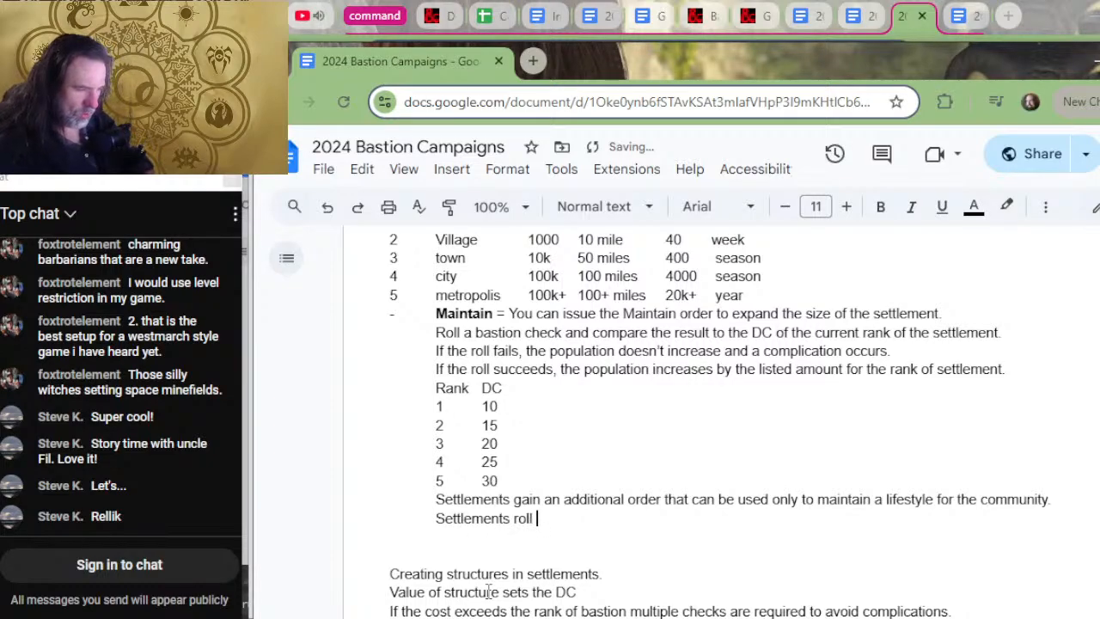
pyautogui.write('one ')
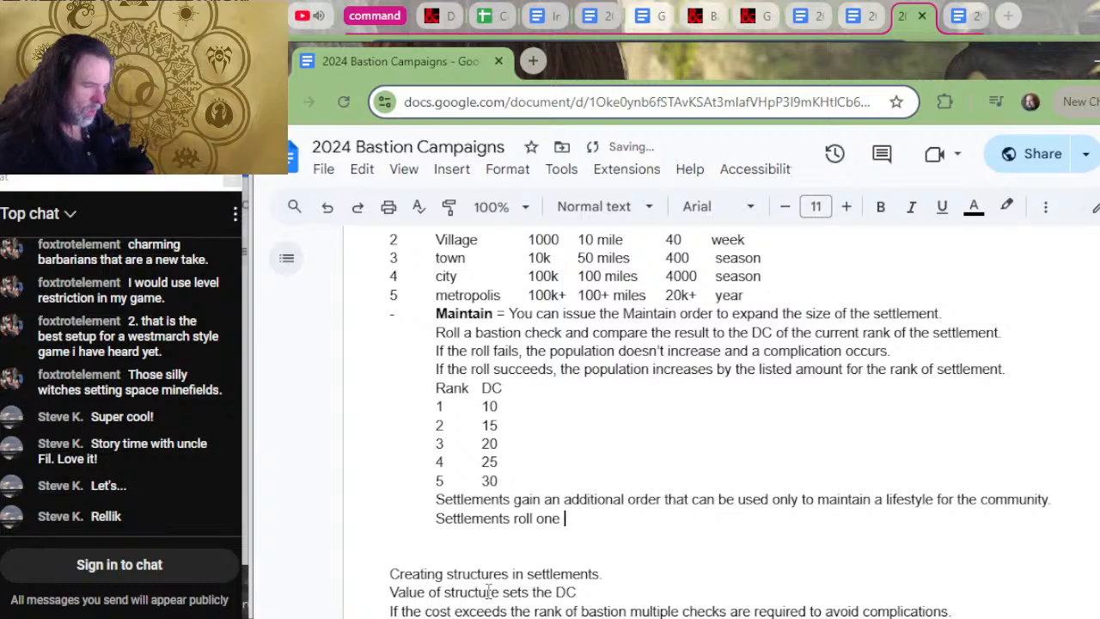
pyautogui.write('additional')
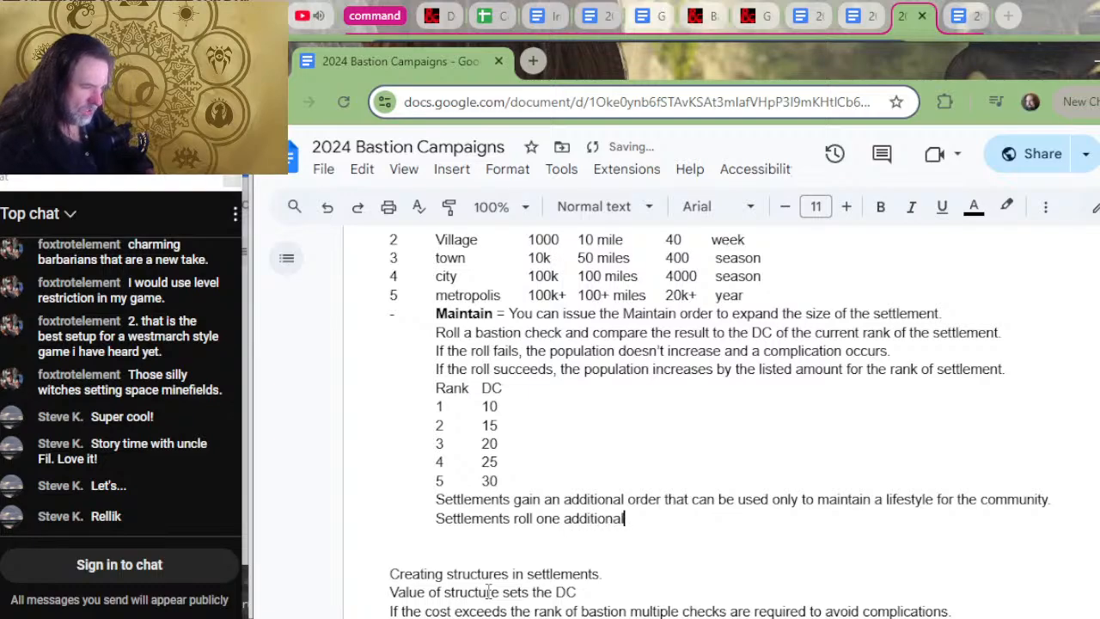
pyautogui.write(' bastion ev')
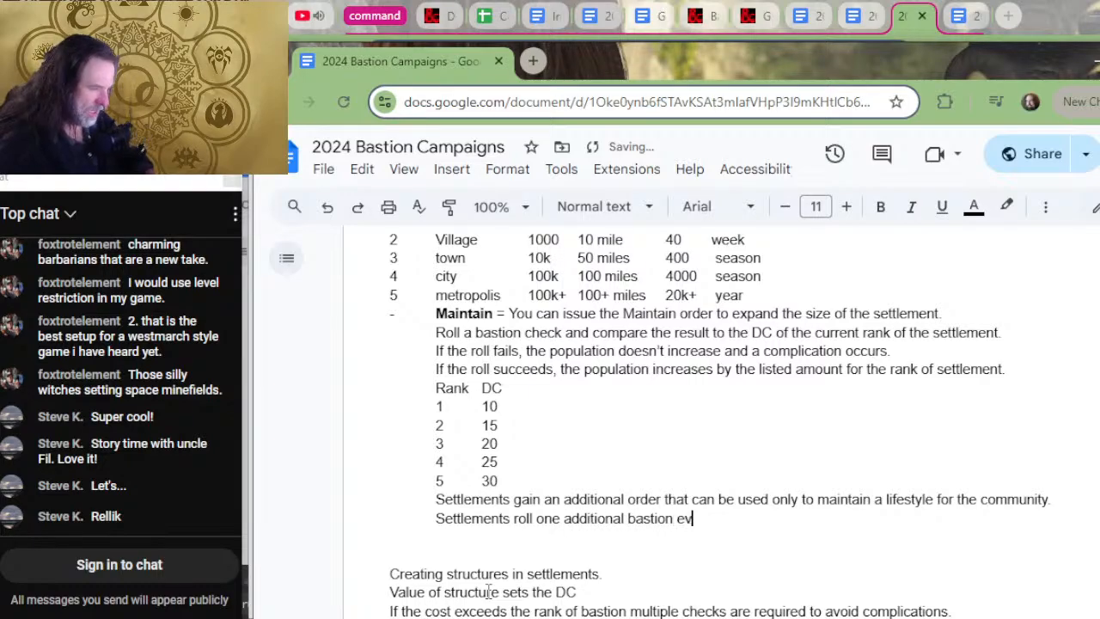
pyautogui.write('ent per')
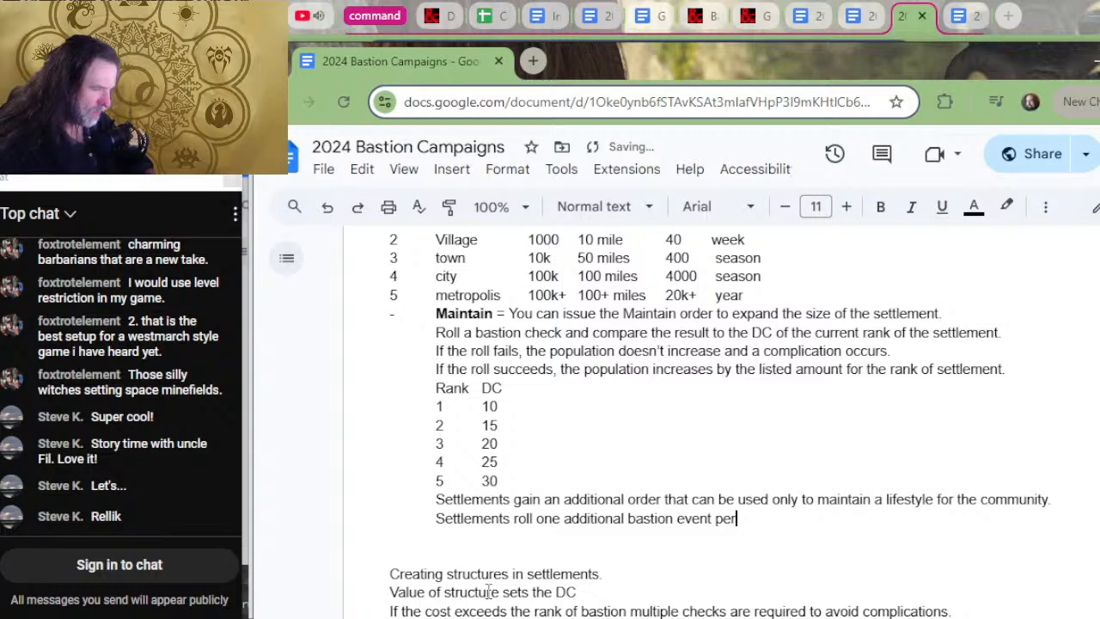
pyautogui.press('BackSpace')
pyautogui.press('BackSpace')
pyautogui.press('BackSpace')
pyautogui.press('BackSpace')
pyautogui.press('BackSpace')
pyautogui.press('BackSpace')
pyautogui.press('BackSpace')
pyautogui.press('BackSpace')
pyautogui.press('BackSpace')
pyautogui.press('BackSpace')
pyautogui.press('BackSpace')
pyautogui.press('BackSpace')
pyautogui.press('BackSpace')
pyautogui.press('BackSpace')
pyautogui.press('BackSpace')
pyautogui.press('BackSpace')
pyautogui.press('BackSpace')
pyautogui.press('BackSpace')
pyautogui.write('ev')
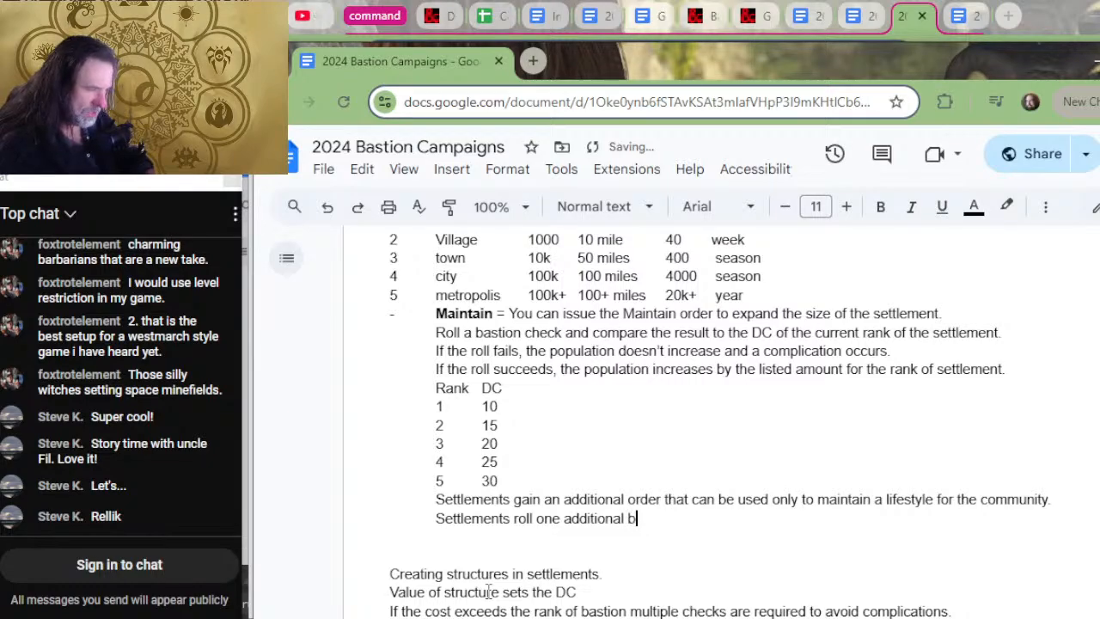
pyautogui.write('ent per bast')
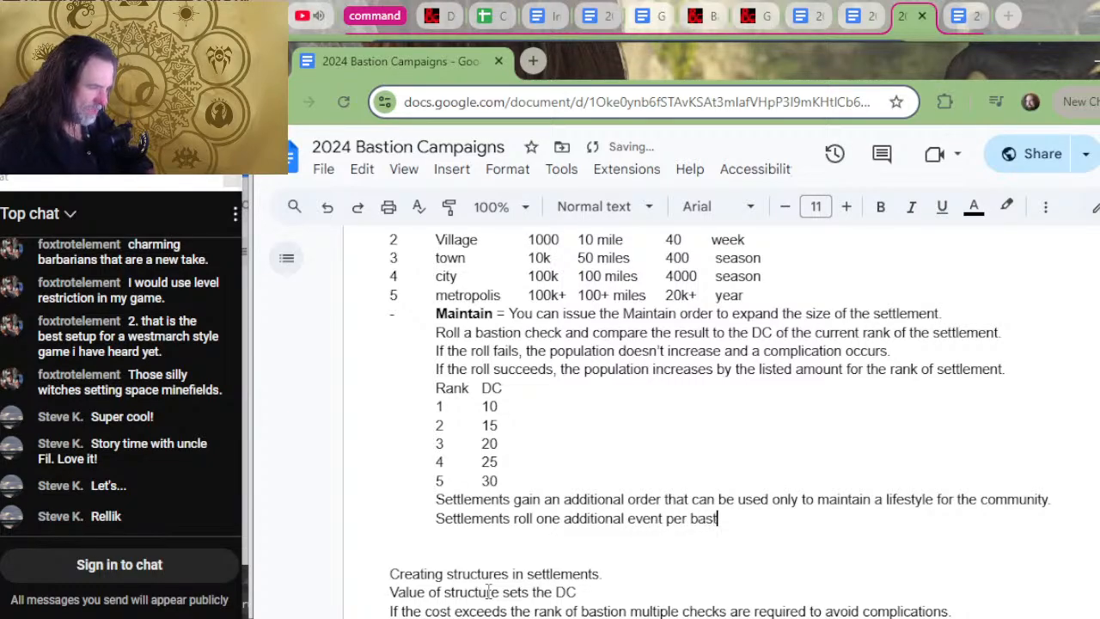
pyautogui.write('ion turn.')
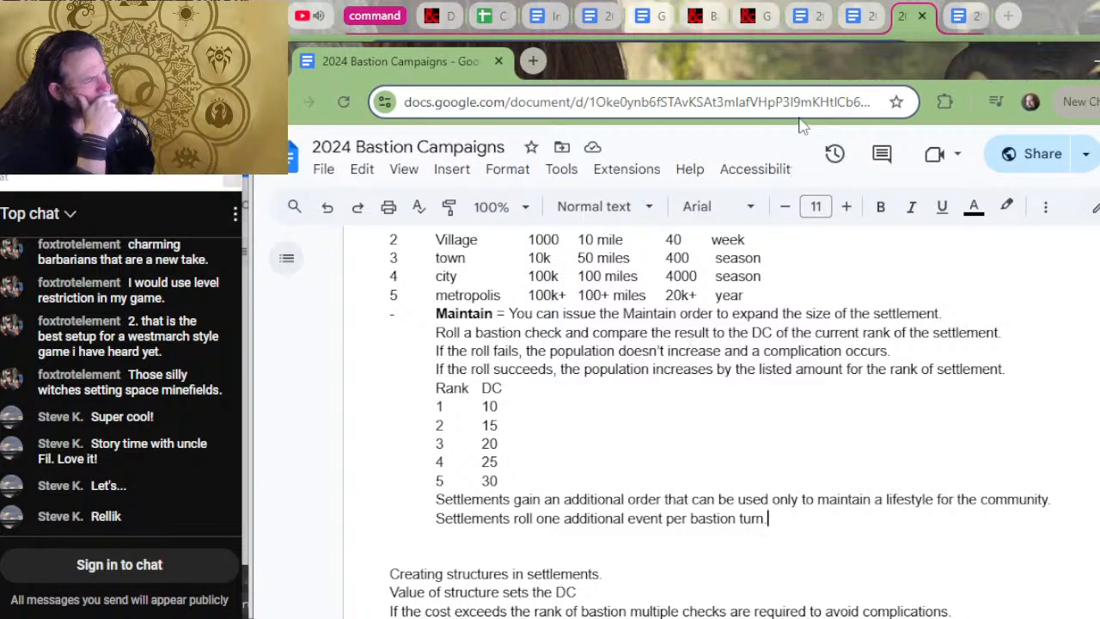
# - Delete the gold heading and the gold values of all five ranks from the settlement table
pyautogui.scroll(3, 834, 299)
pyautogui.scroll(5, 714, 356)
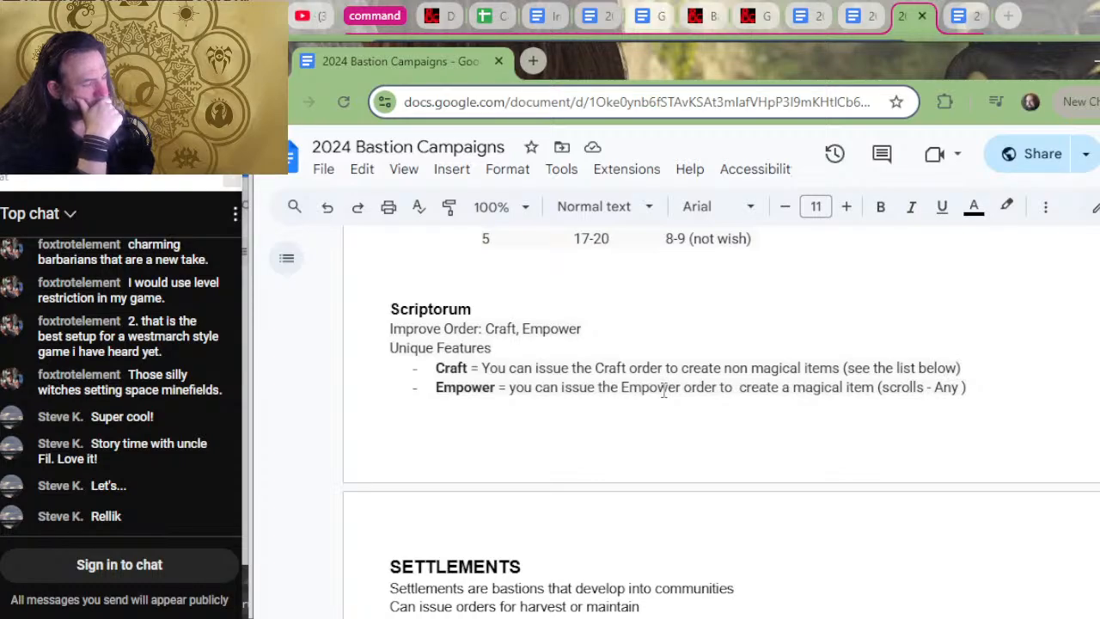
pyautogui.scroll(-3, 663, 391)
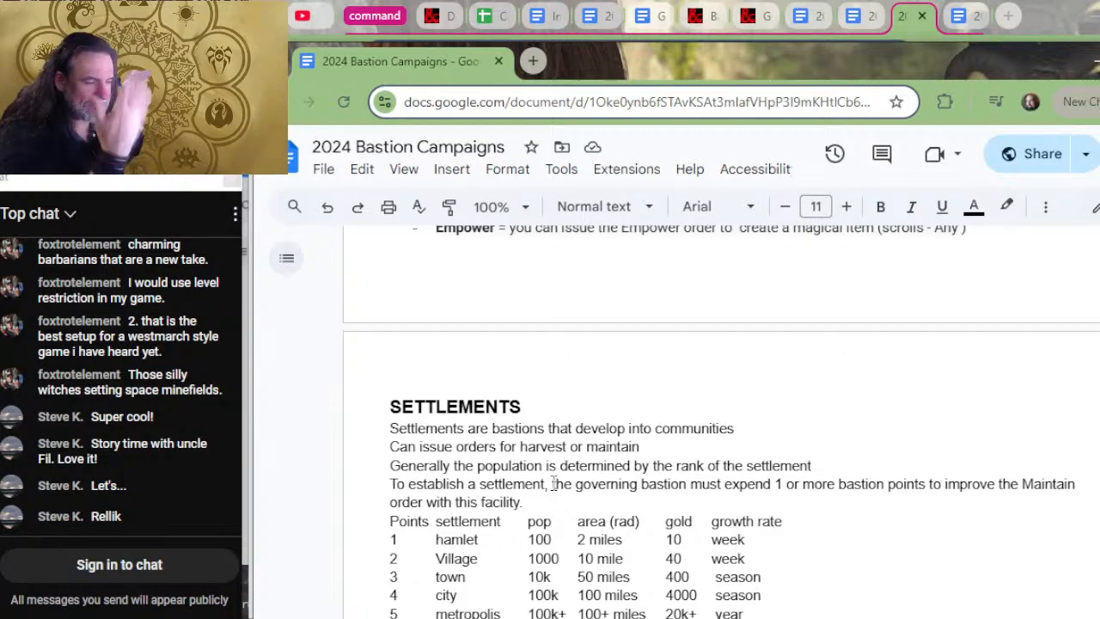
pyautogui.scroll(-2, 554, 484)
pyautogui.scroll(-2, 554, 484)
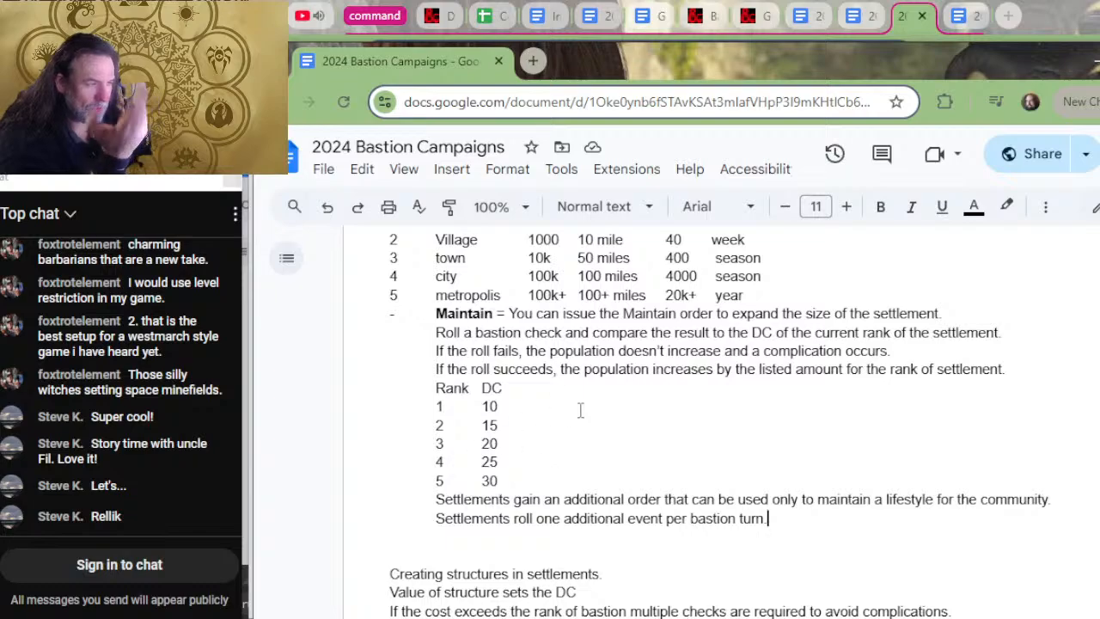
pyautogui.scroll(2, 563, 430)
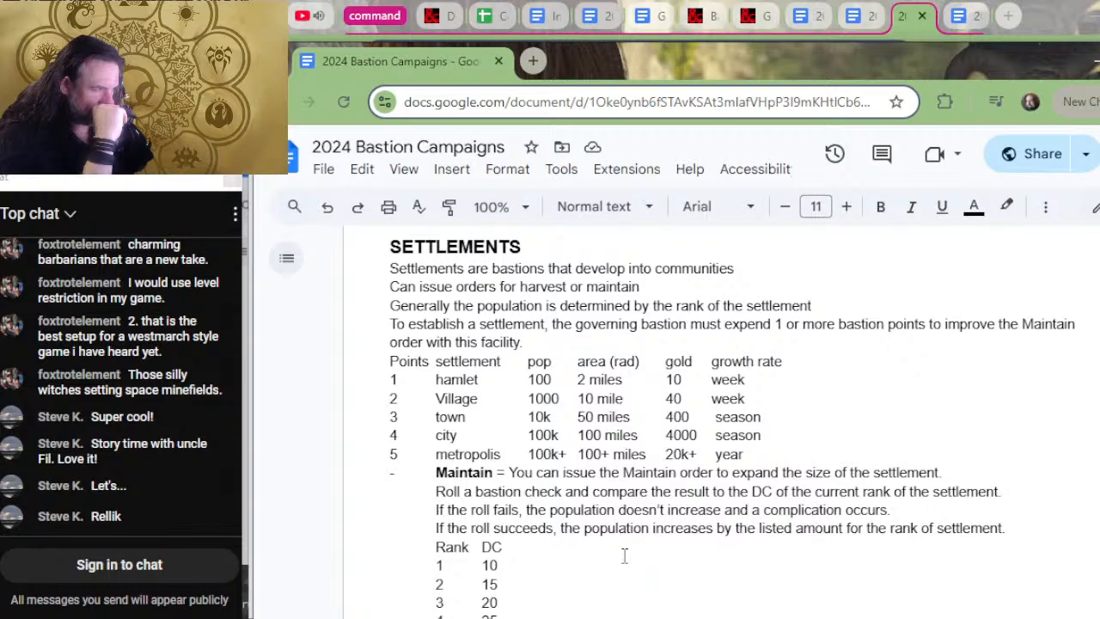
pyautogui.doubleClick(683, 361)
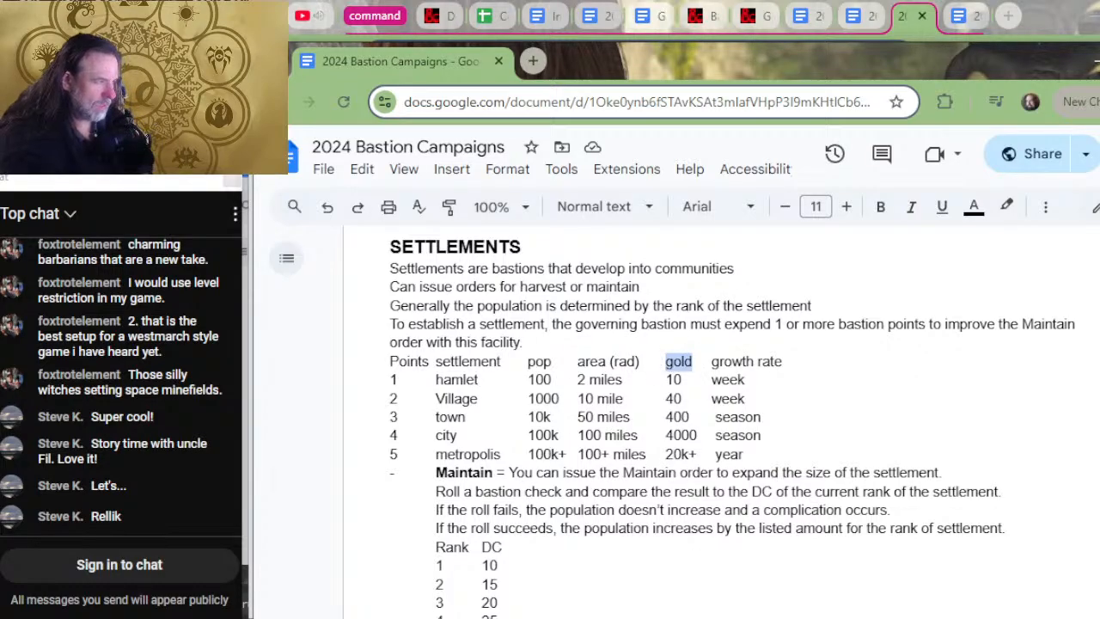
pyautogui.press('BackSpace')
pyautogui.moveTo(710, 380); pyautogui.dragTo(667, 380)
pyautogui.press('BackSpace')
pyautogui.press('BackSpace')
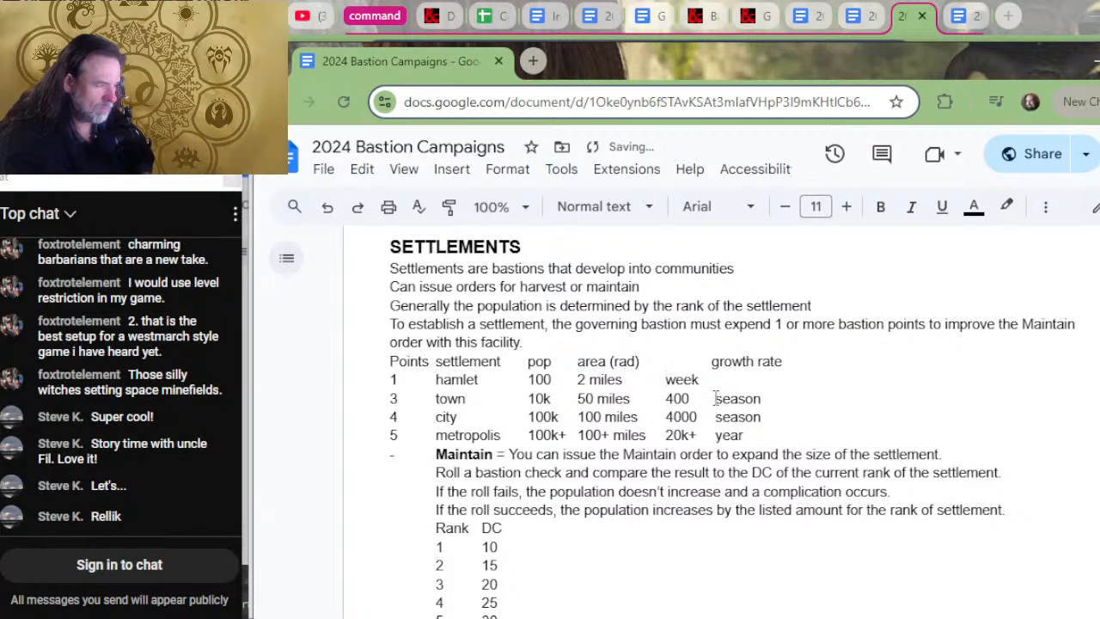
pyautogui.hotkey('ctrl', 'z')
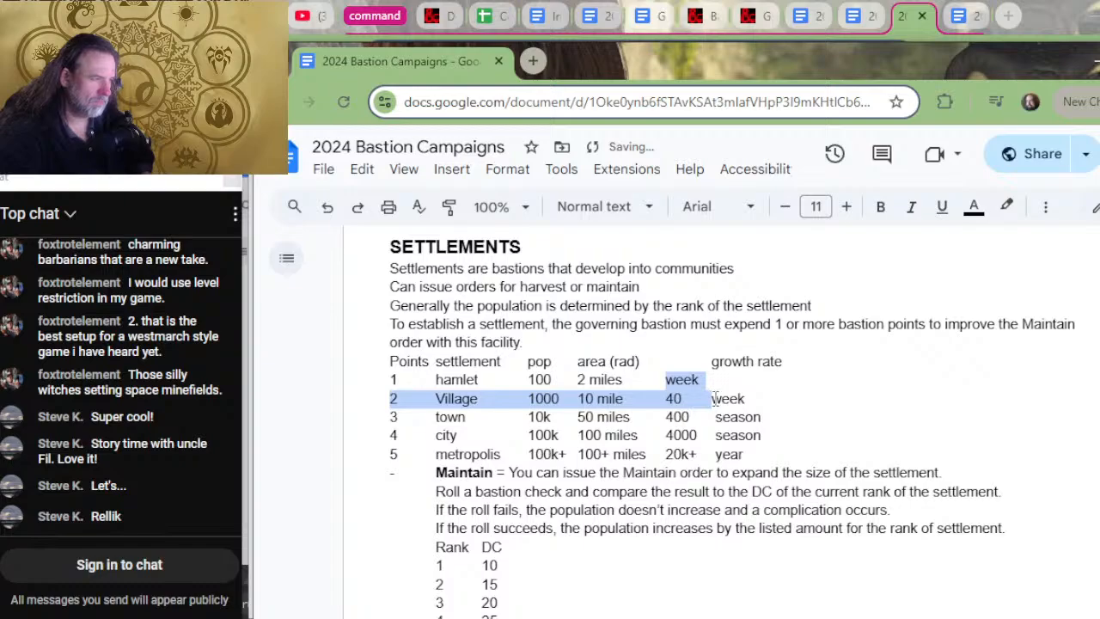
pyautogui.click(713, 398)
pyautogui.moveTo(713, 398); pyautogui.dragTo(668, 426)
pyautogui.press('BackSpace')
pyautogui.press('BackSpace')
pyautogui.press('BackSpace')
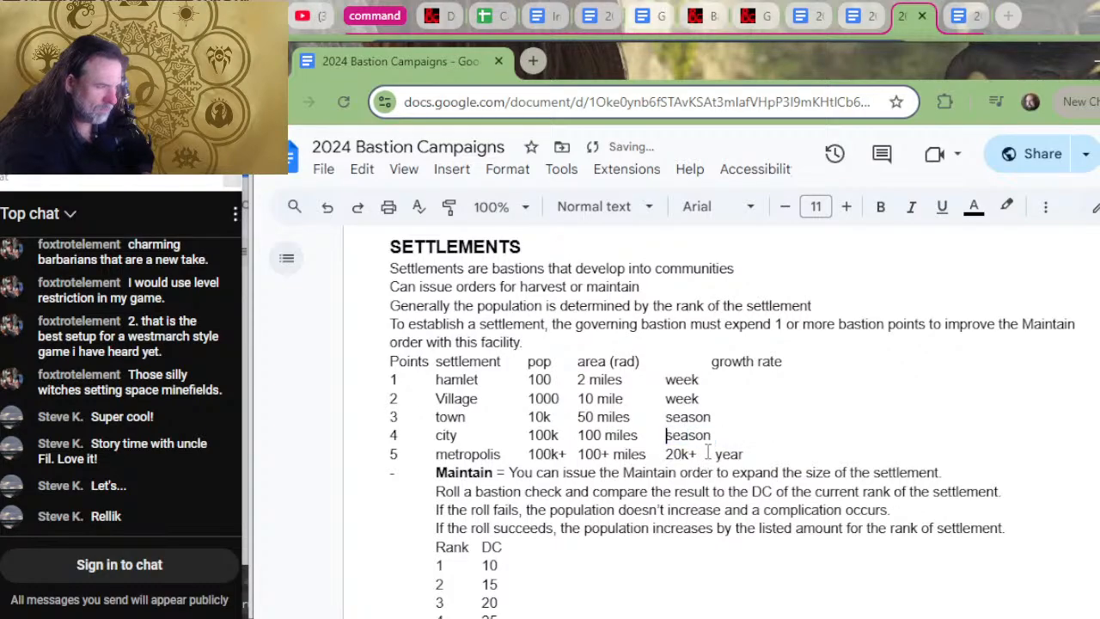
pyautogui.moveTo(713, 454); pyautogui.dragTo(670, 428)
pyautogui.press('BackSpace')
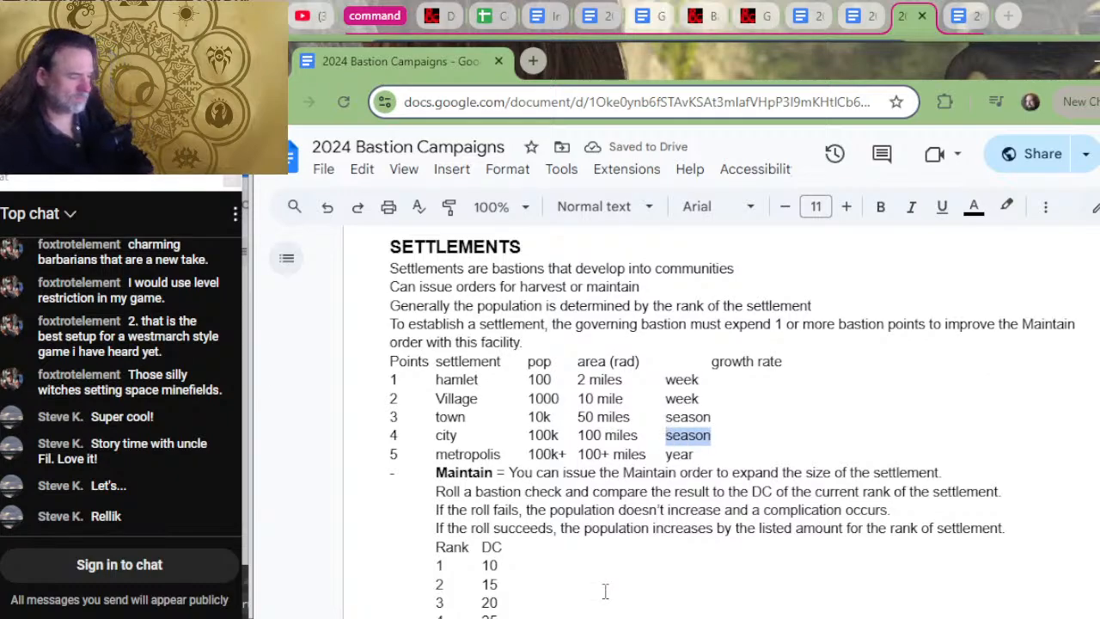
# - In the settlement table, set the growth rate to "year" for the city and "season" for the Village
pyautogui.write('year')
pyautogui.press('Up')
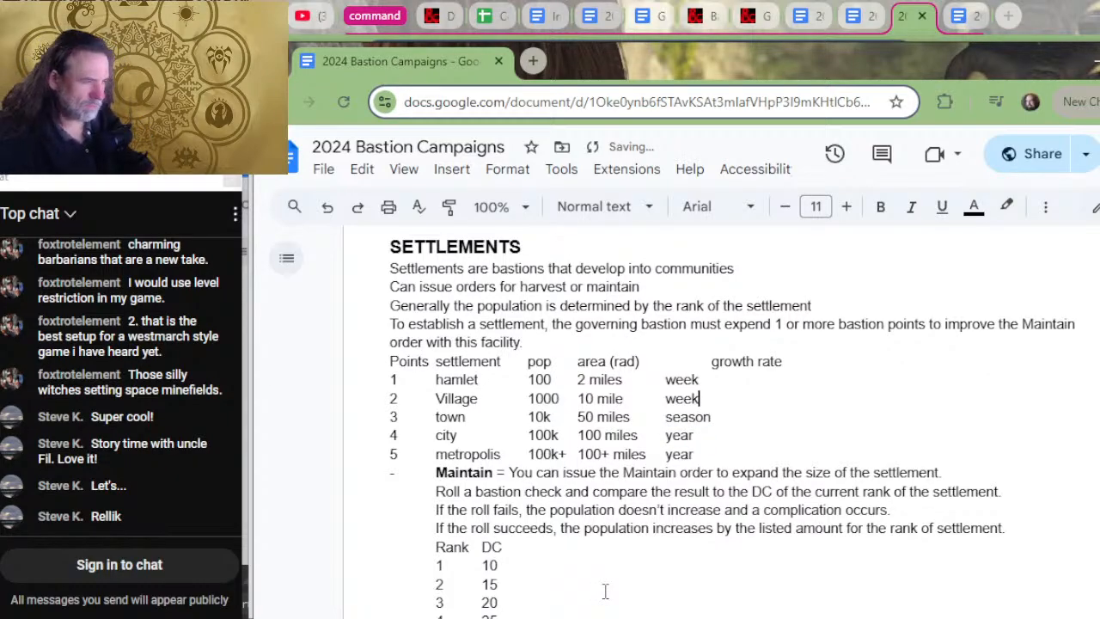
pyautogui.press('BackSpace')
pyautogui.press('BackSpace')
pyautogui.press('BackSpace')
pyautogui.press('BackSpace')
pyautogui.write('sea')
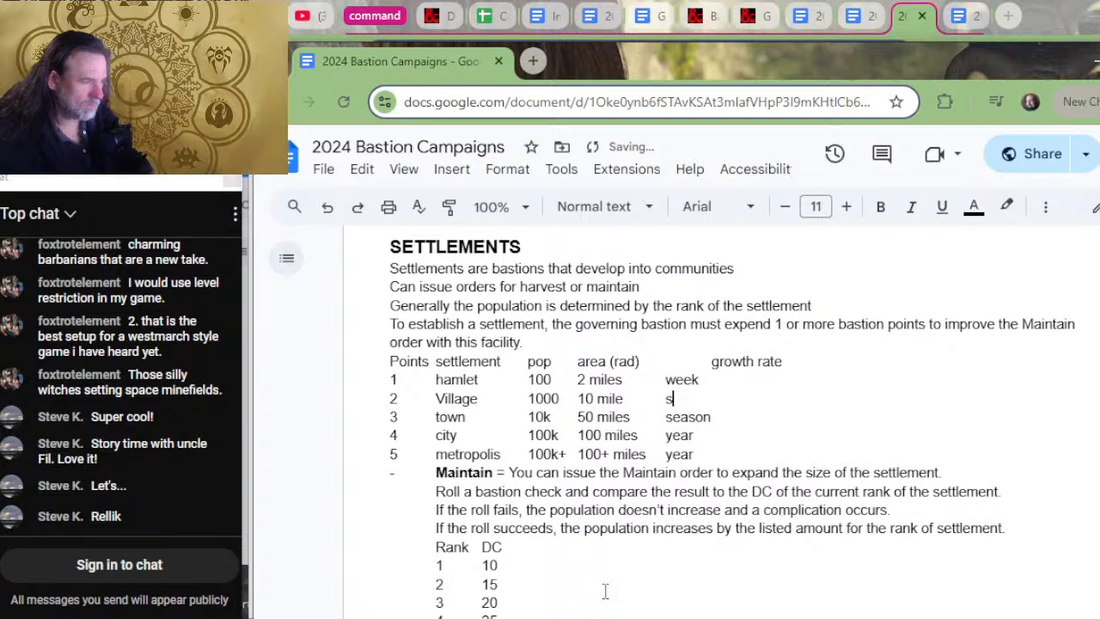
pyautogui.write('sons')
pyautogui.press('BackSpace')
pyautogui.press('BackSpace')
pyautogui.press('BackSpace')
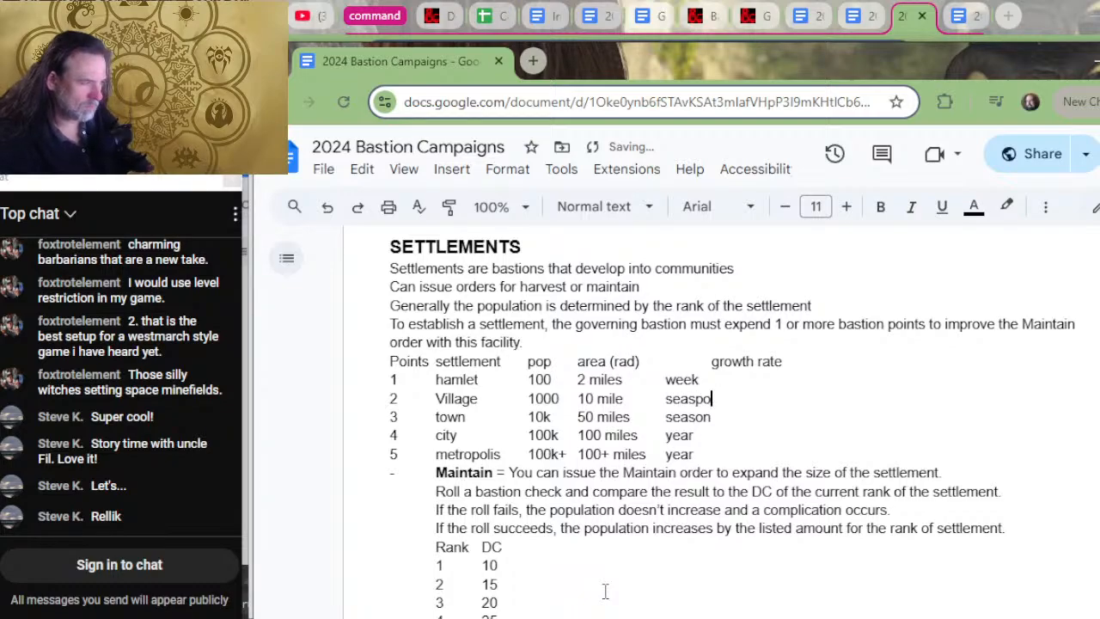
pyautogui.write('on')
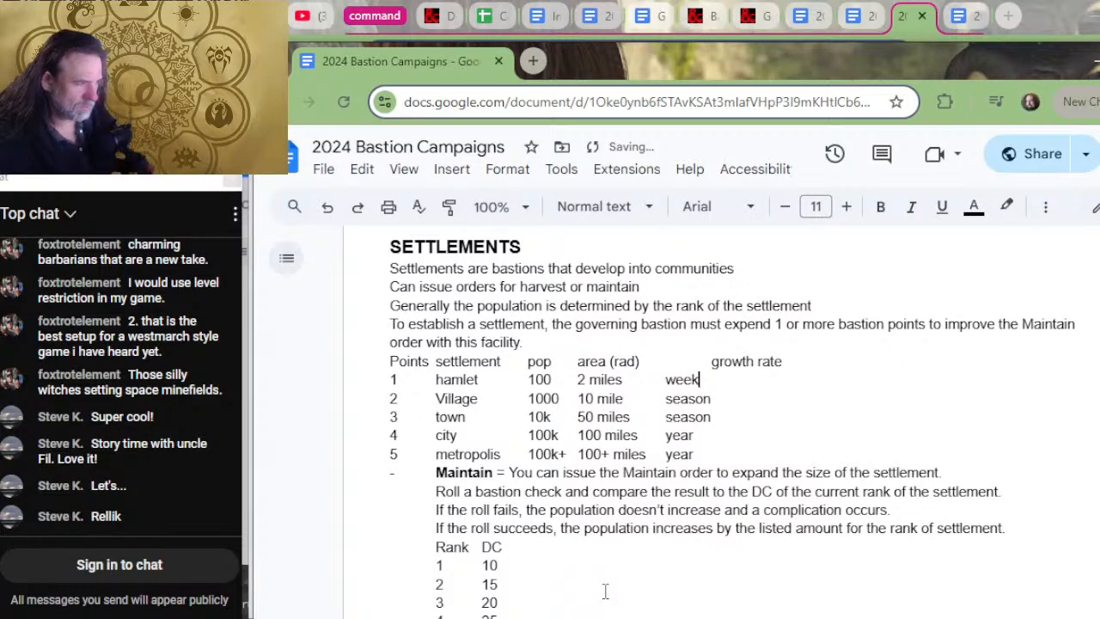
# - Set the hamlet's growth rate to "month" and align the growth rate heading with the values below it
pyautogui.press('BackSpace')
pyautogui.press('BackSpace')
pyautogui.press('BackSpace')
pyautogui.press('BackSpace')
pyautogui.write('montgh')
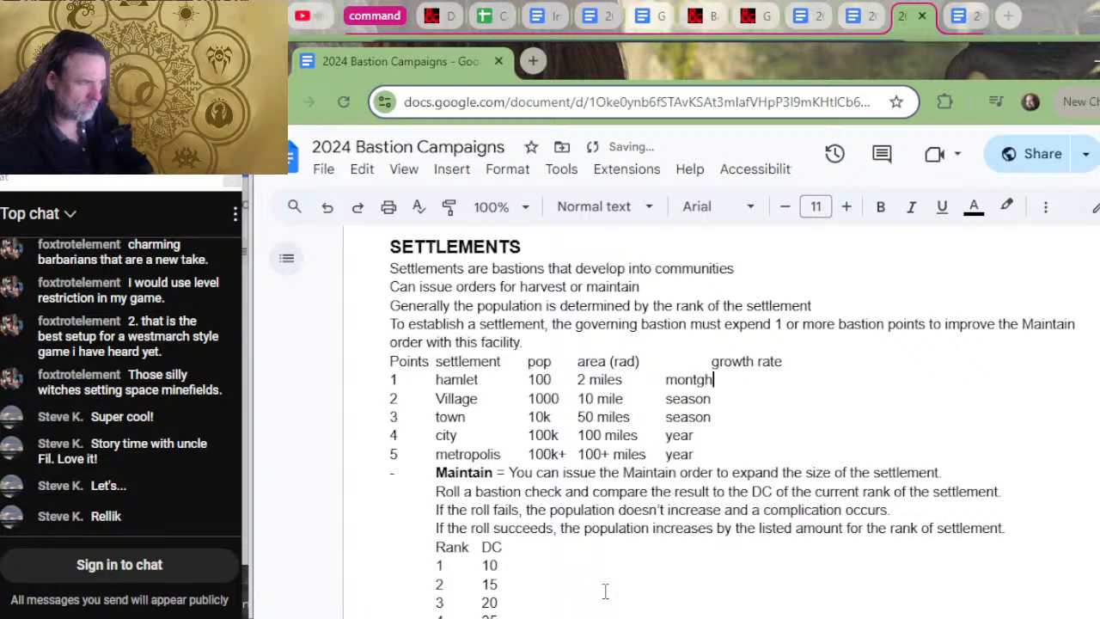
pyautogui.press('Up')
pyautogui.press('BackSpace')
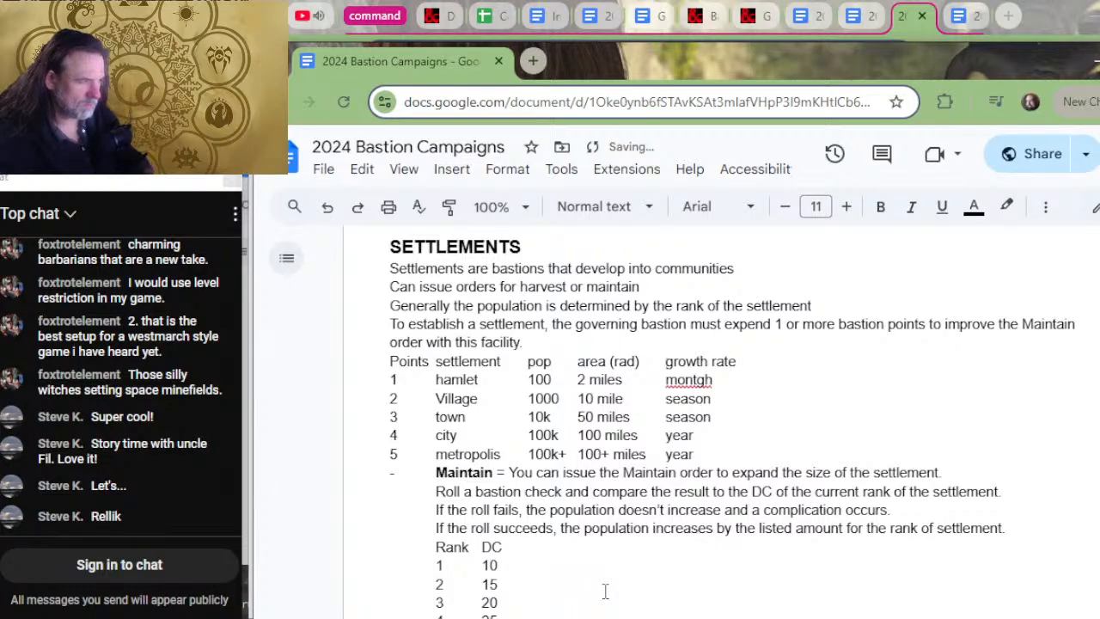
pyautogui.press('Down')
pyautogui.press('Right')
pyautogui.press('Right')
pyautogui.press('Right')
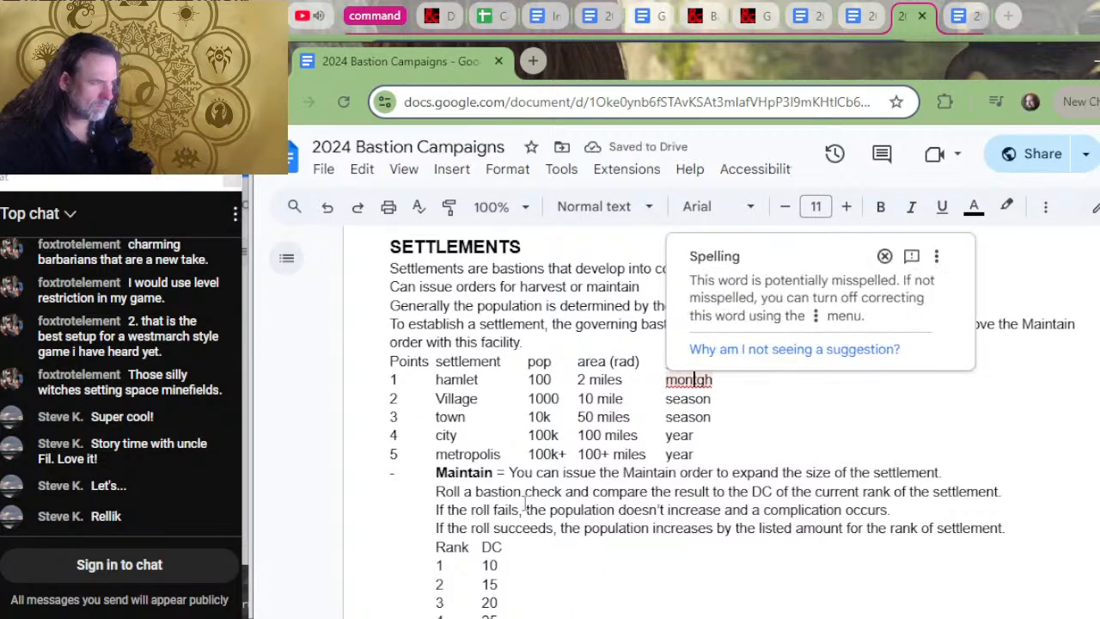
pyautogui.press('Right')
pyautogui.press('Delete')
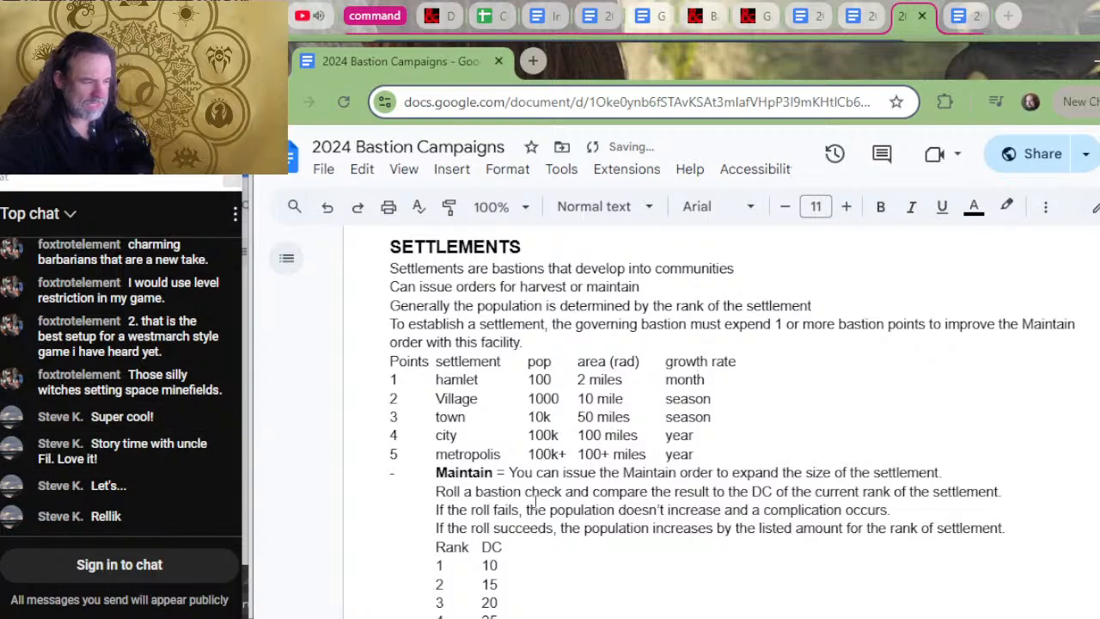
# - Add a "population" column heading after DC in the rank table of the Maintain order
pyautogui.scroll(-2, 550, 462)
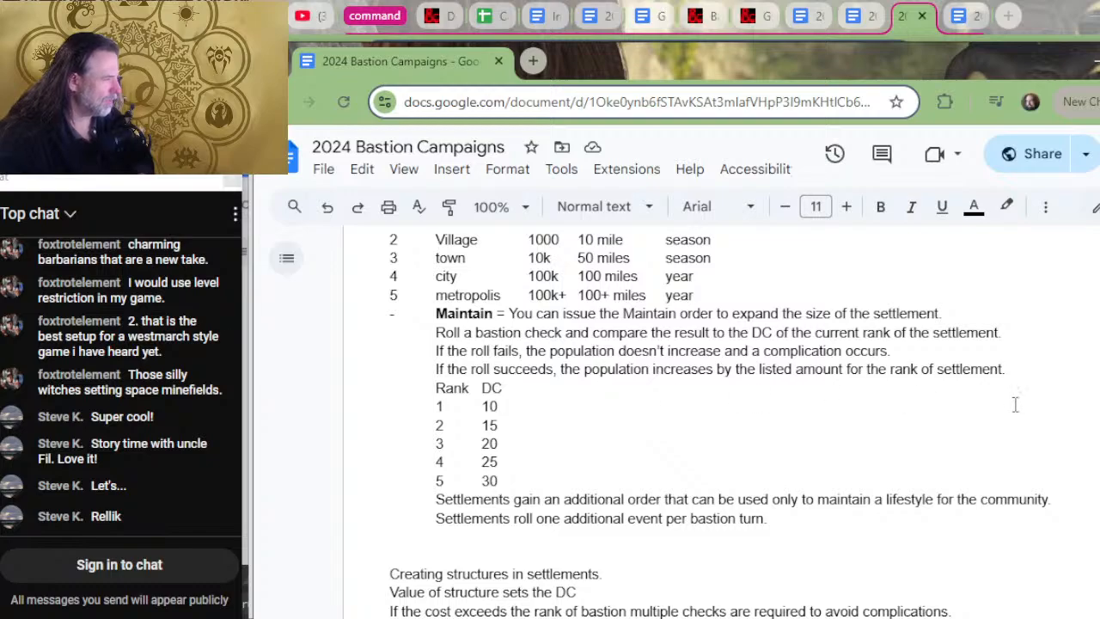
pyautogui.click(1014, 375)
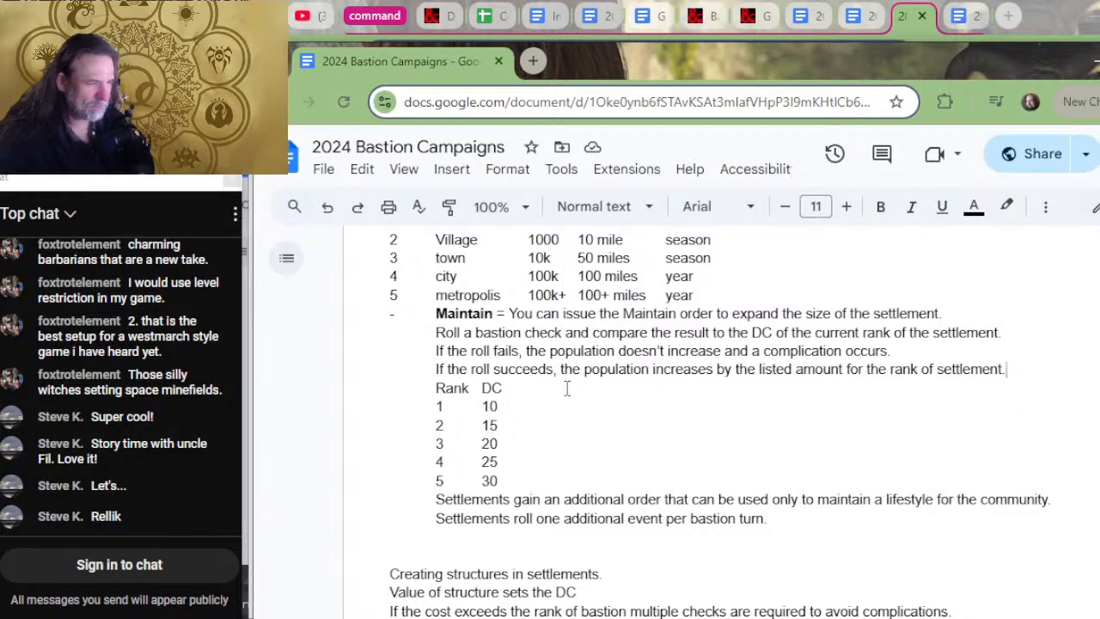
pyautogui.press('Tab')
pyautogui.write('p')
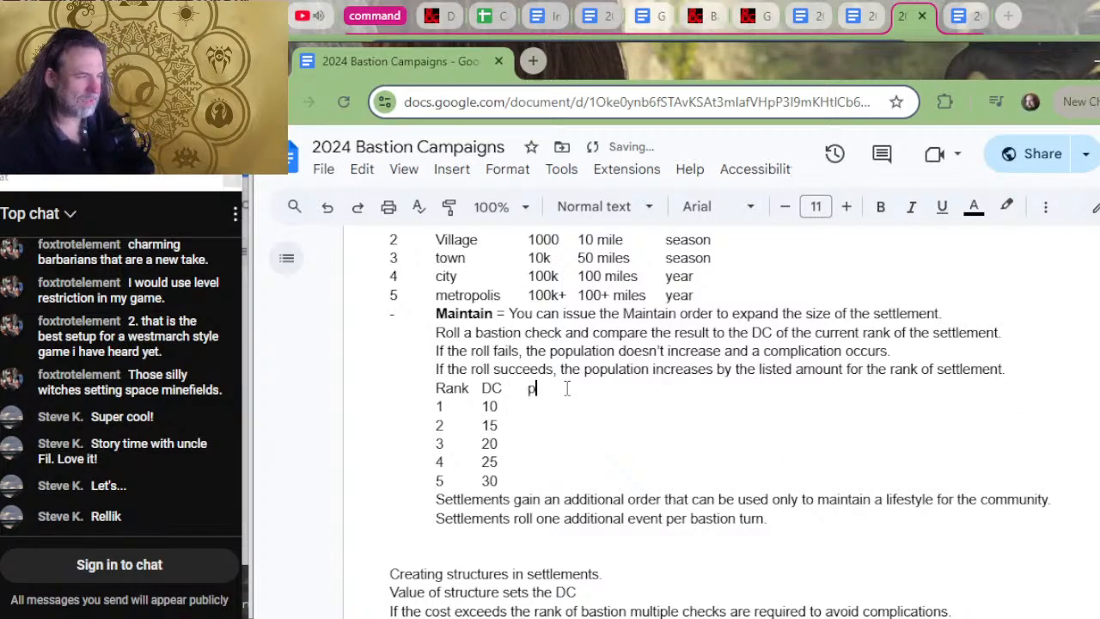
pyautogui.write('opulation')
pyautogui.press('Down')
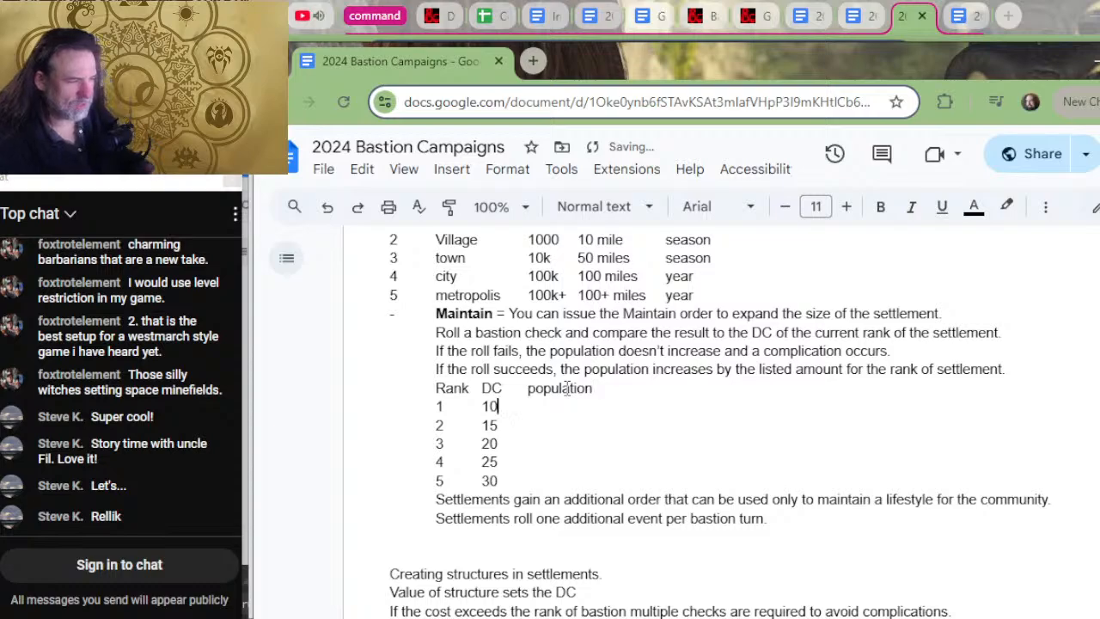
# - Fill the population column of the Maintain rank table for ranks 1 to 4 with 100, 1000, 10k and 100k
pyautogui.write('1')
pyautogui.press('BackSpace')
pyautogui.press('Down')
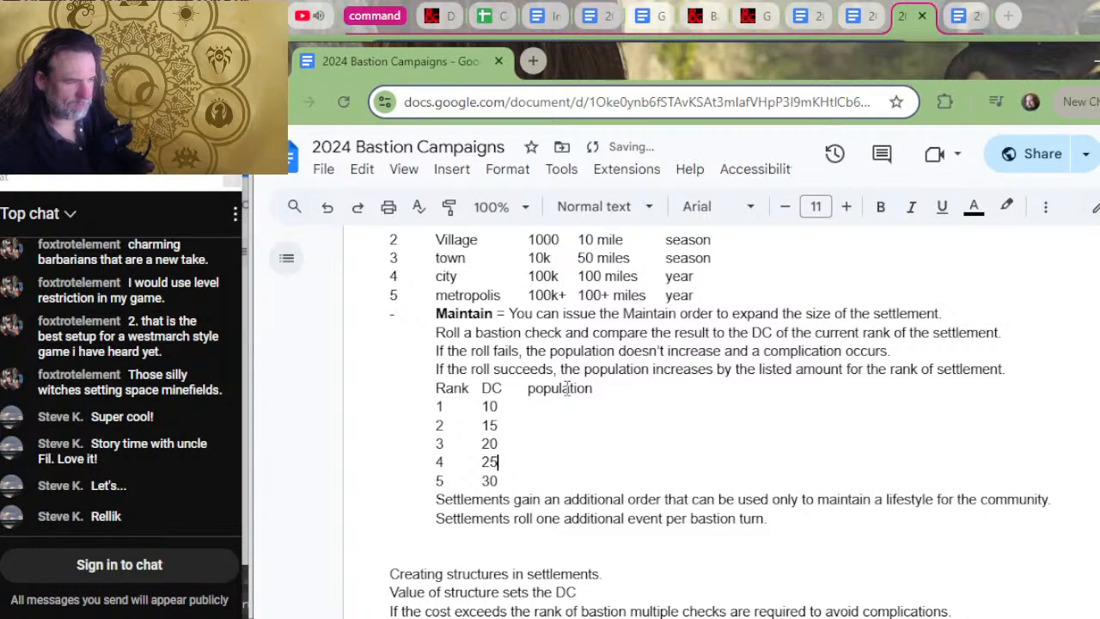
pyautogui.write('100')
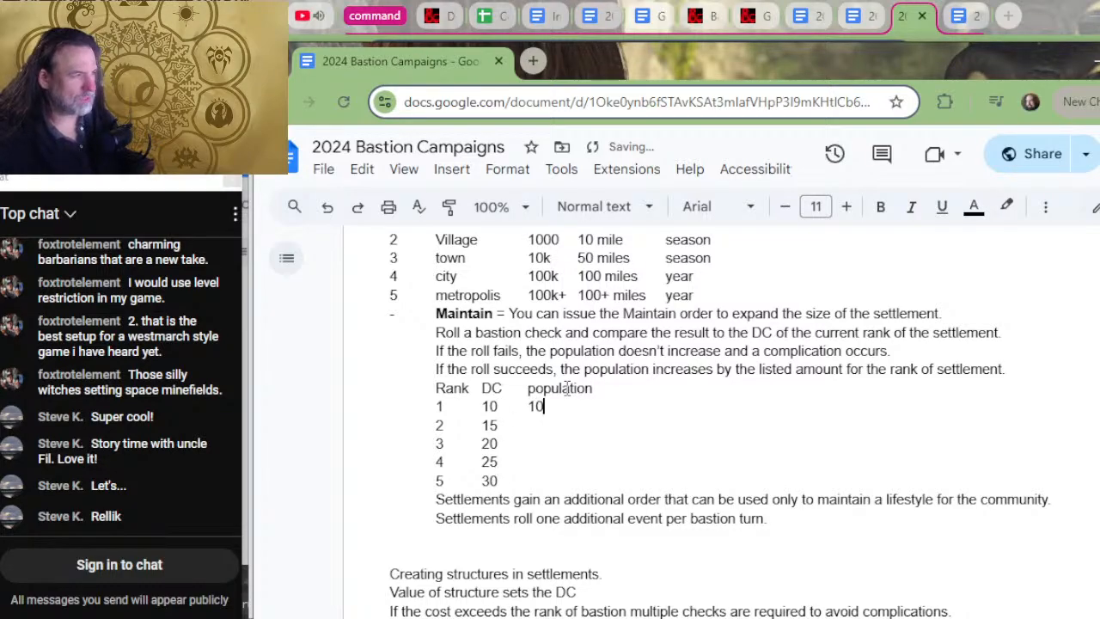
pyautogui.press('Down')
pyautogui.press('Tab')
pyautogui.write('1000')
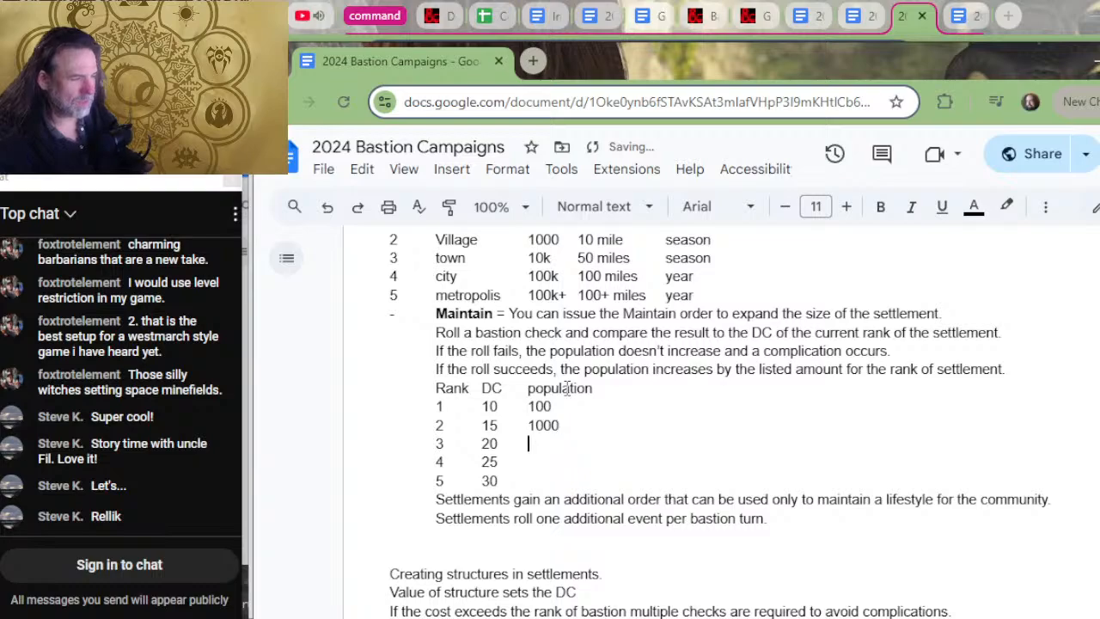
pyautogui.write('10')
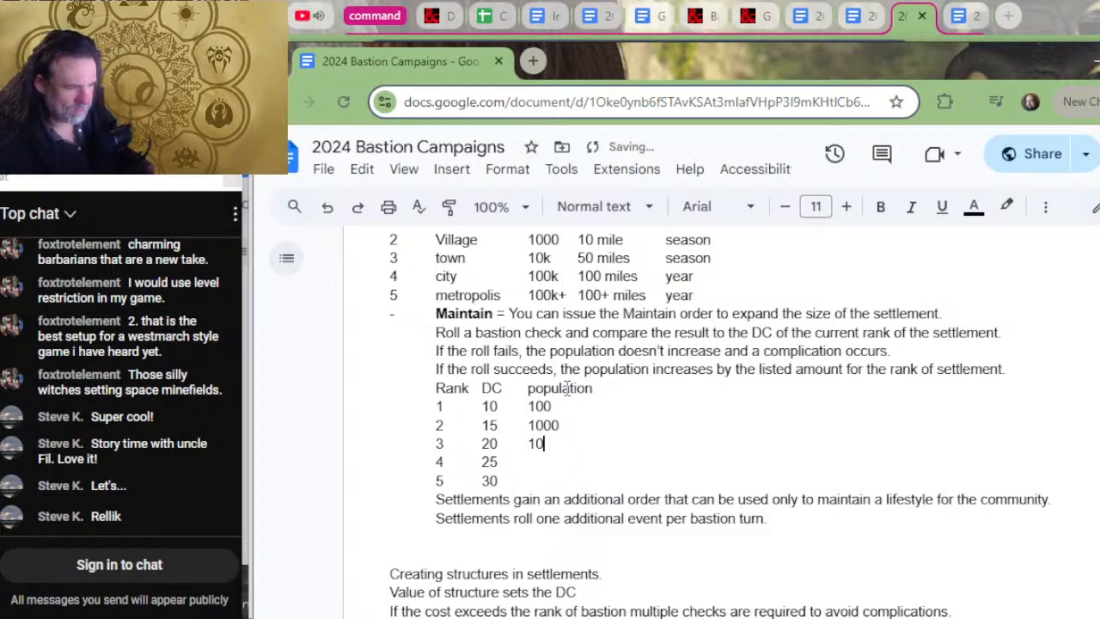
pyautogui.write('k')
pyautogui.press('Down')
pyautogui.press('Tab')
pyautogui.write('1')
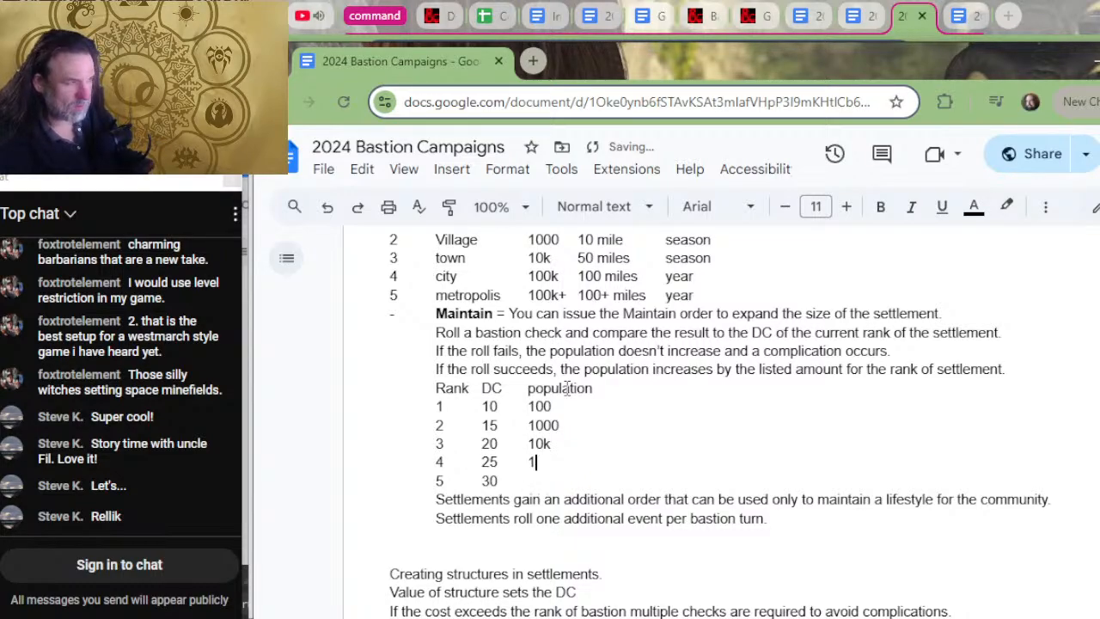
pyautogui.write('00k')
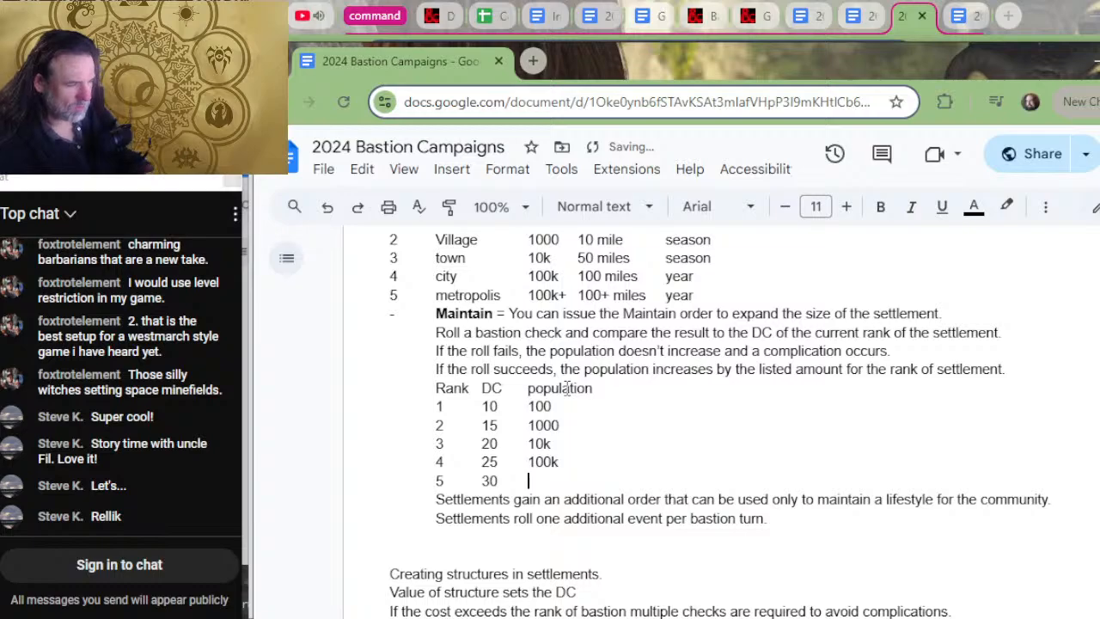
pyautogui.write('00')
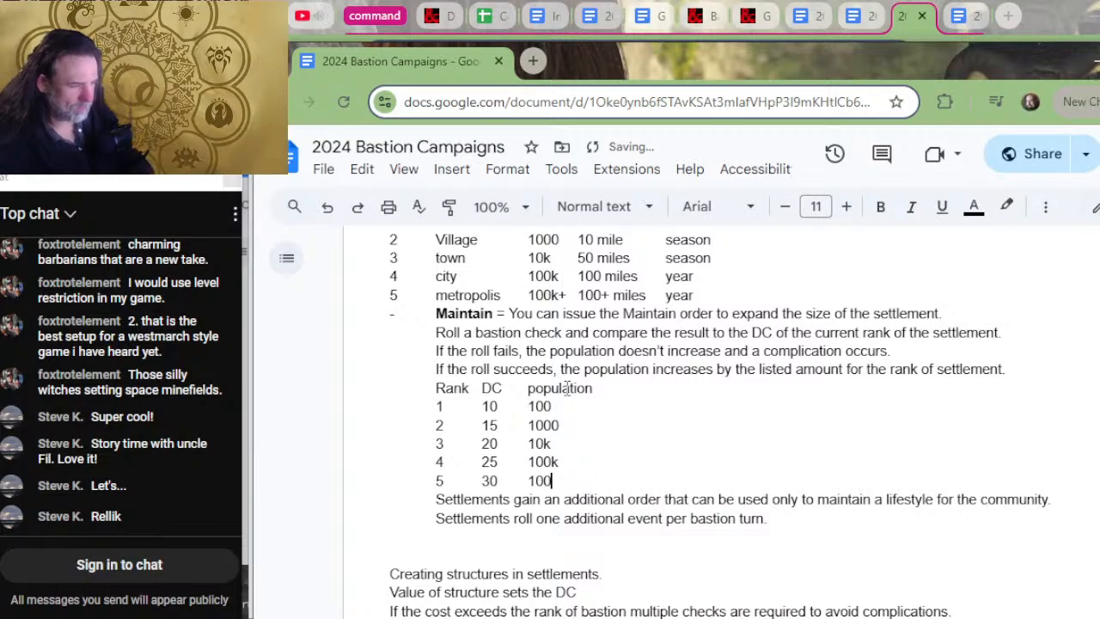
pyautogui.press('BackSpace')
pyautogui.press('BackSpace')
pyautogui.press('BackSpace')
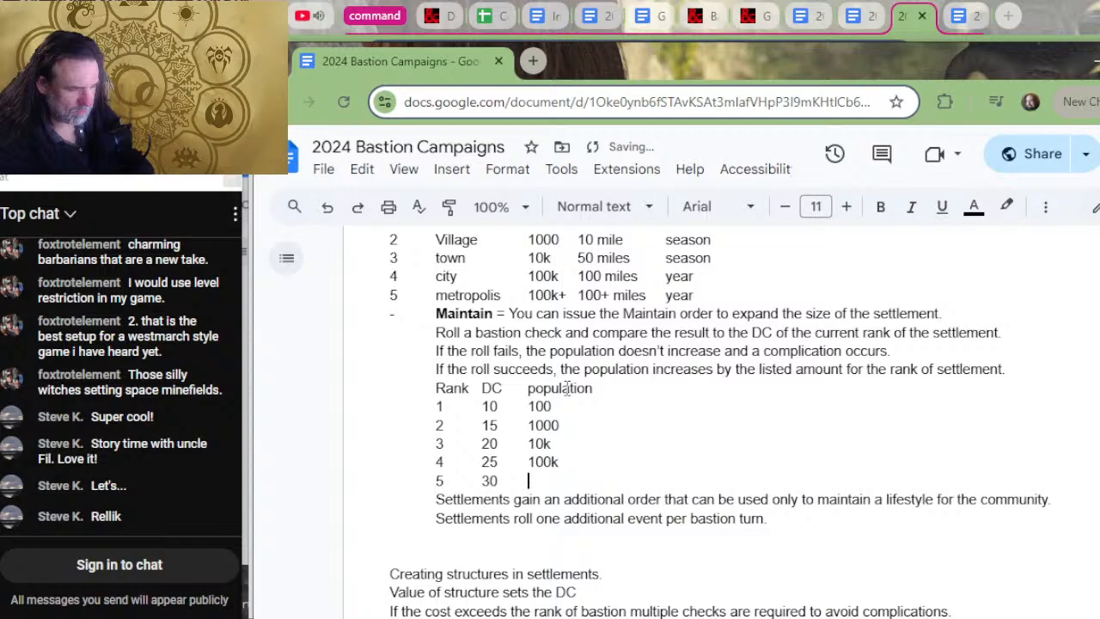
pyautogui.write('=')
pyautogui.press('BackSpace')
pyautogui.write('+')
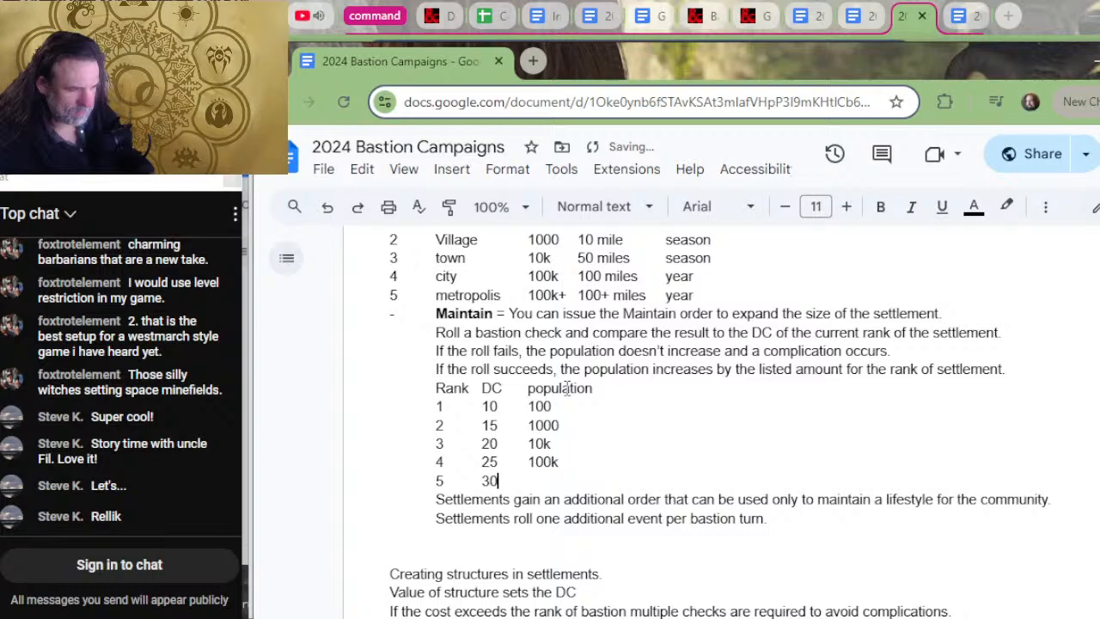
pyautogui.press('Tab')
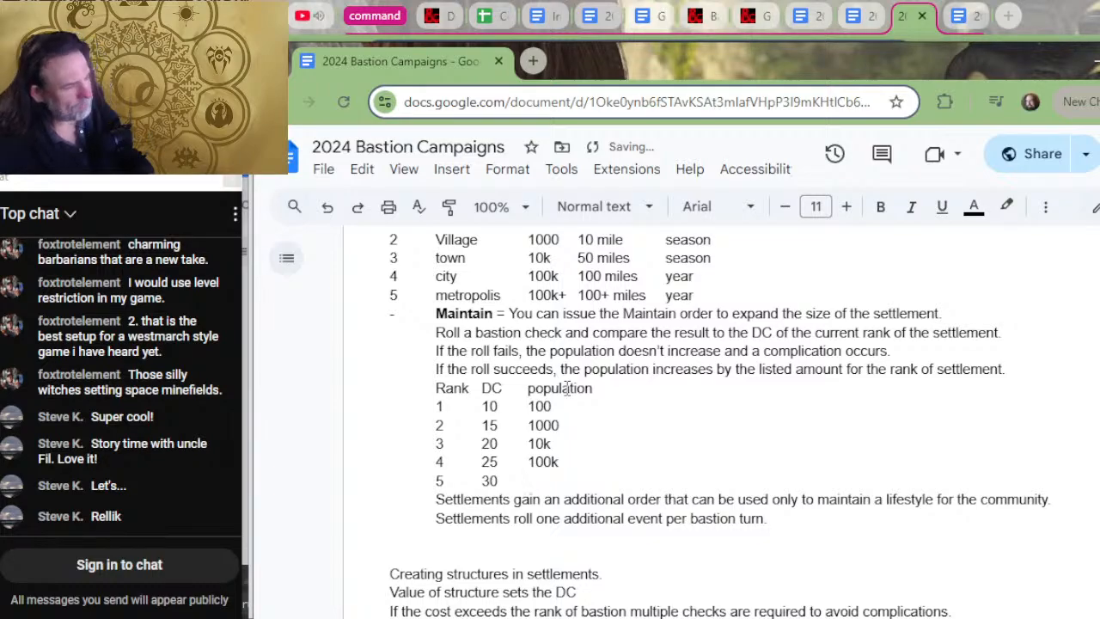
# - In the Maintain rank table, reduce the population values to 10 for rank 1 and 100 for rank 2
pyautogui.press('Up')
pyautogui.press('Up')
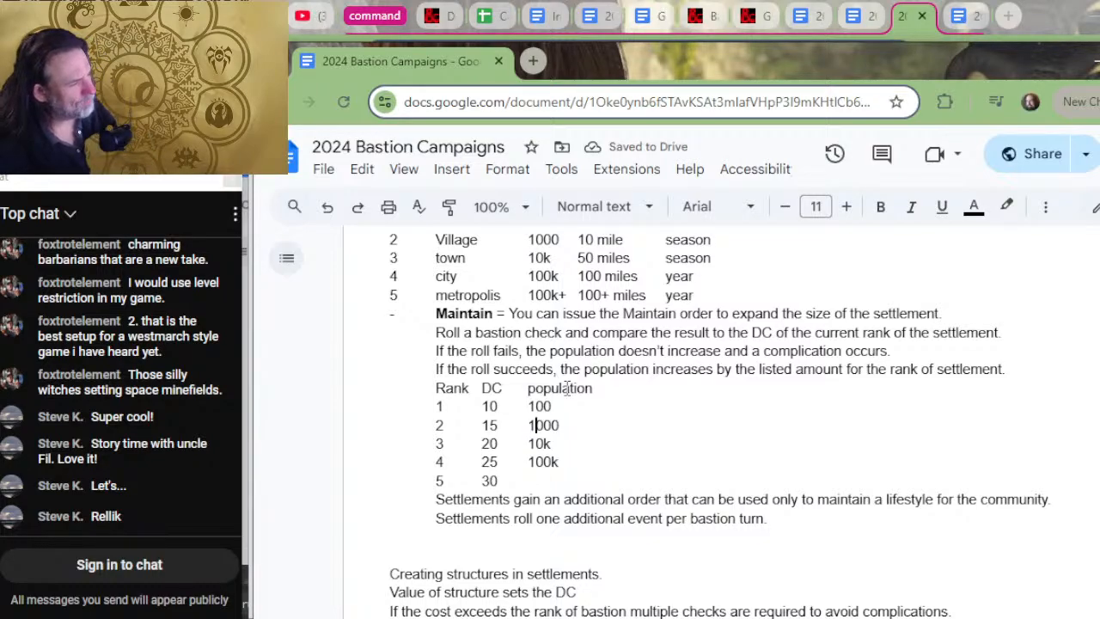
pyautogui.press('Up')
pyautogui.press('End')
pyautogui.press('BackSpace')
pyautogui.press('Down')
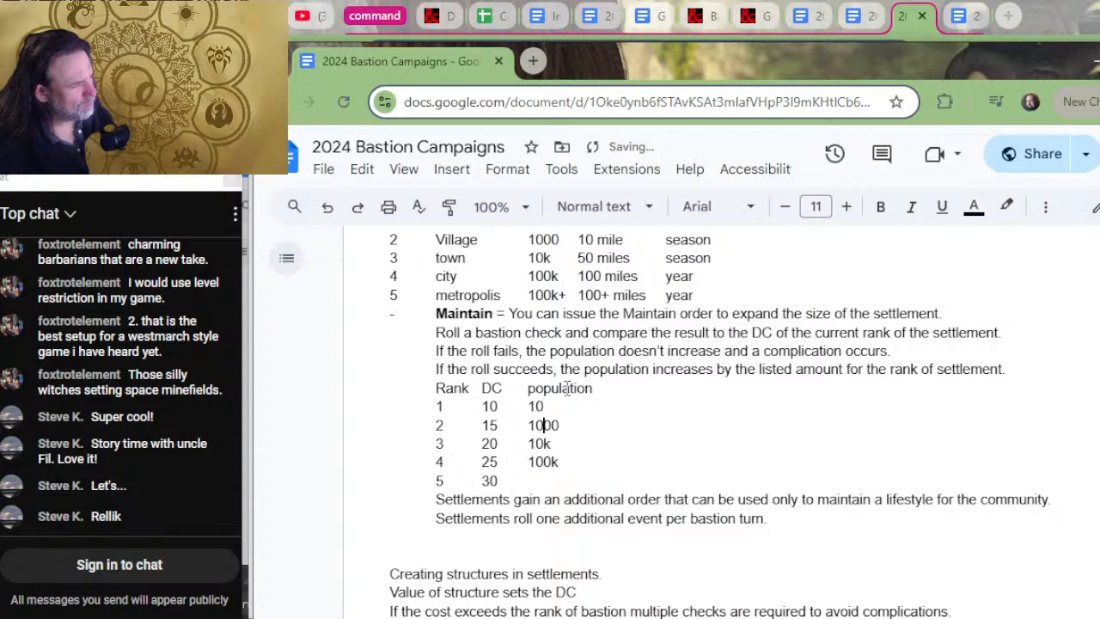
pyautogui.press('Delete')
# - Set the Maintain rank table's population values to 1000 for rank 3, 10k for rank 4 and 100k for rank 5
pyautogui.write('0')
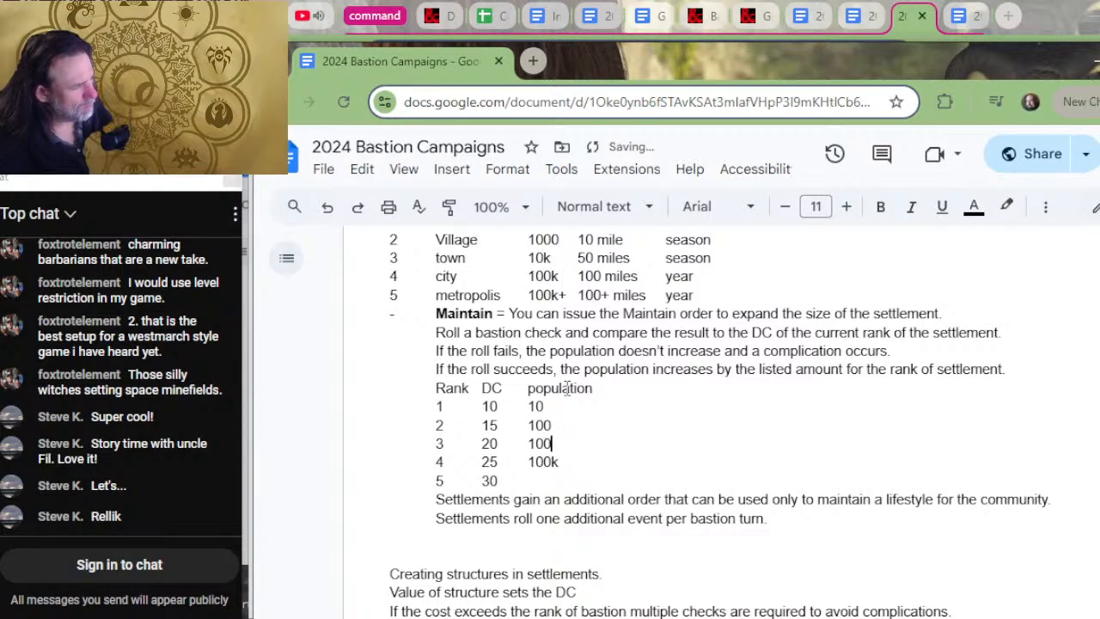
pyautogui.write('0')
pyautogui.press('Down')
pyautogui.press('Left')
pyautogui.press('BackSpace')
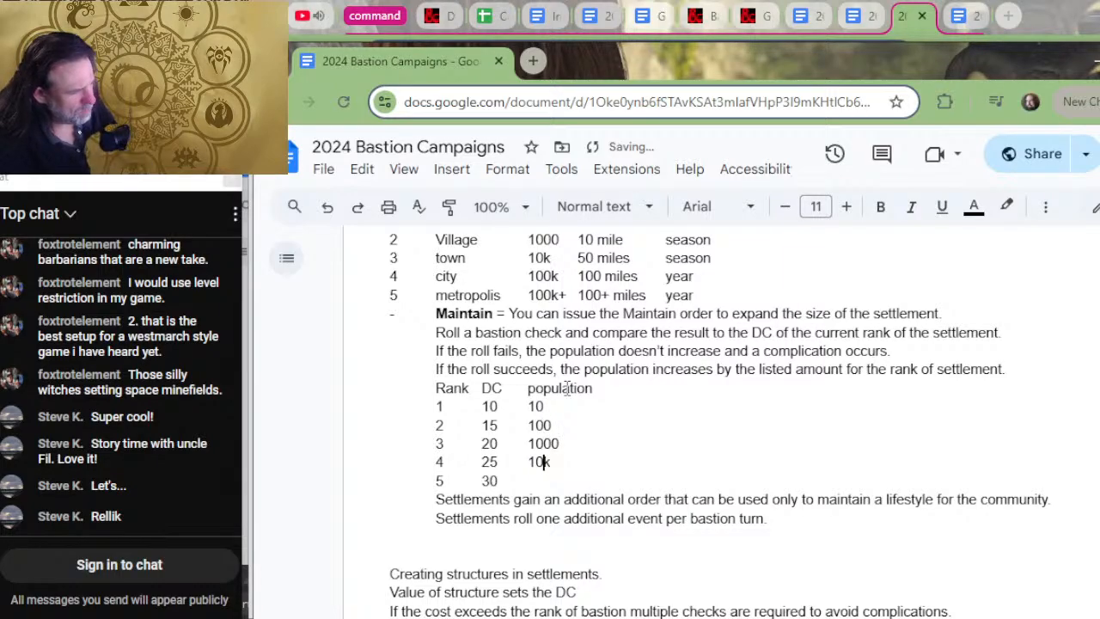
pyautogui.press('Down')
pyautogui.write('100')
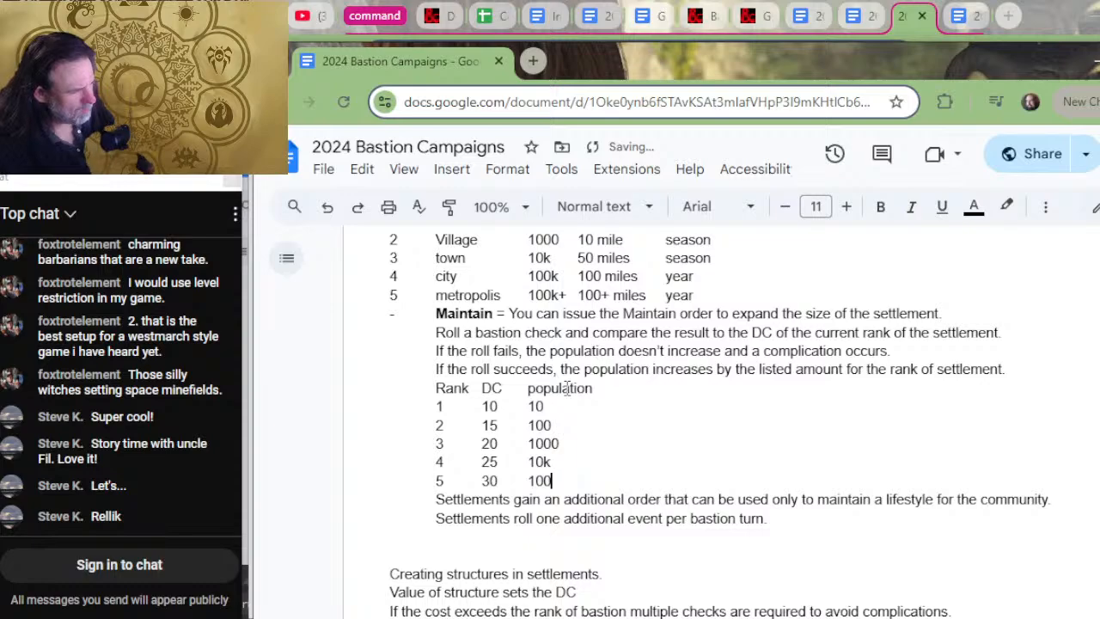
pyautogui.write('k')
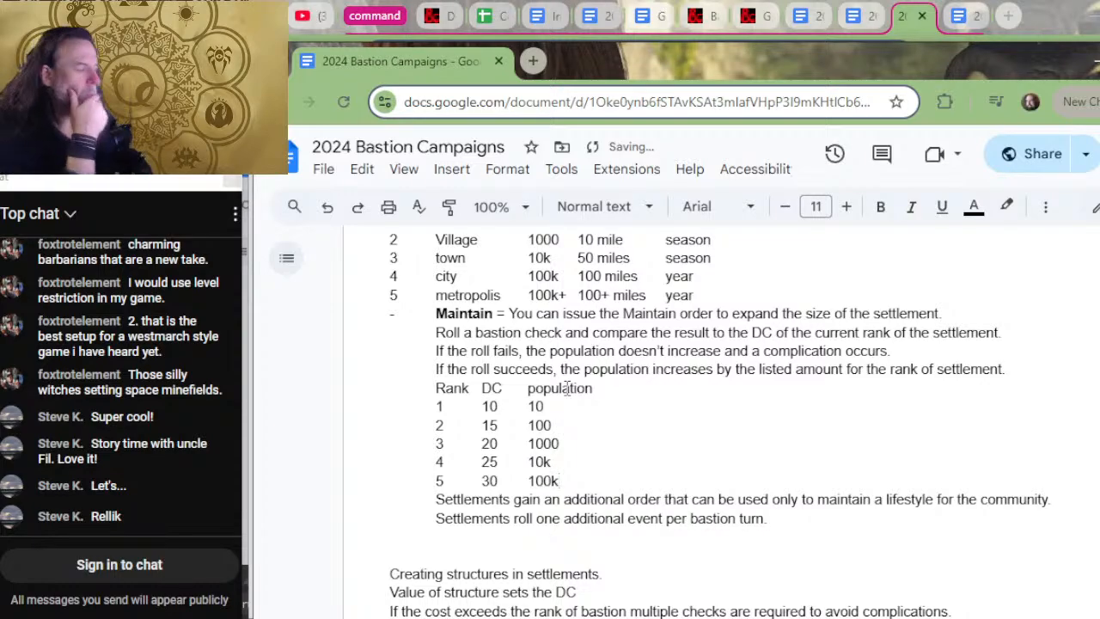
# - Put a plus sign in front of the population value of all five ranks in the Maintain rank table
pyautogui.press('Up')
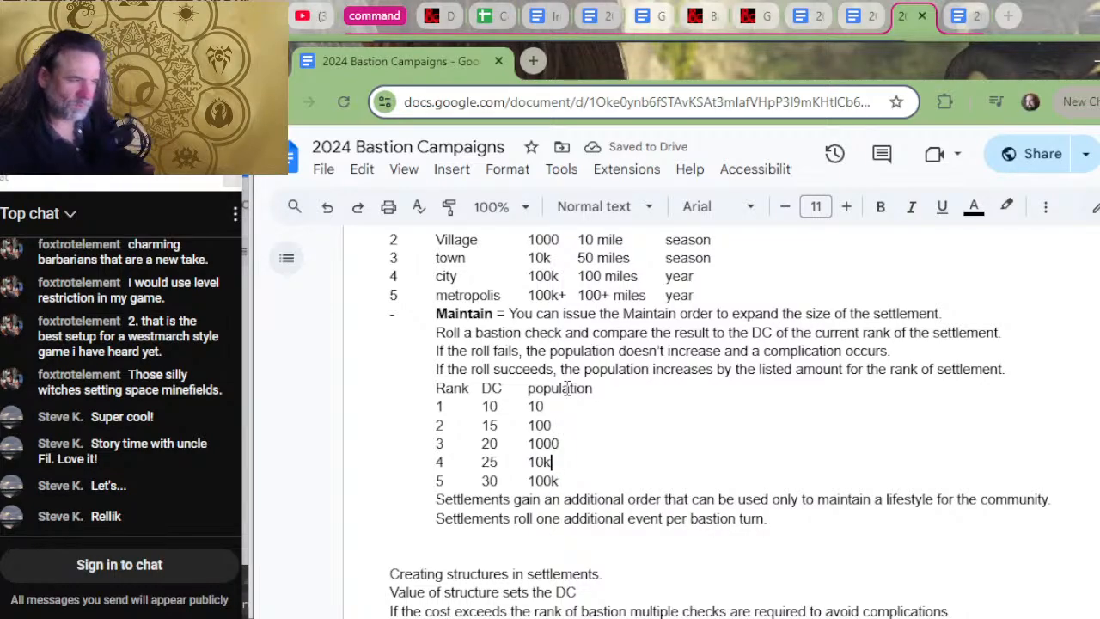
pyautogui.press('Left')
pyautogui.write('+')
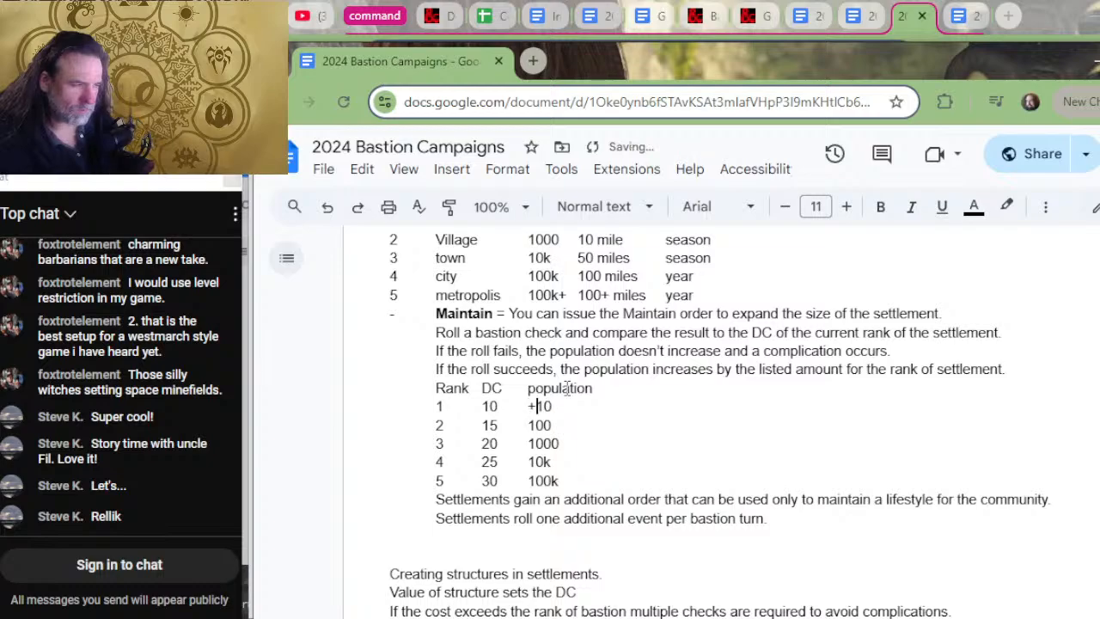
pyautogui.write('+')
pyautogui.write('+')
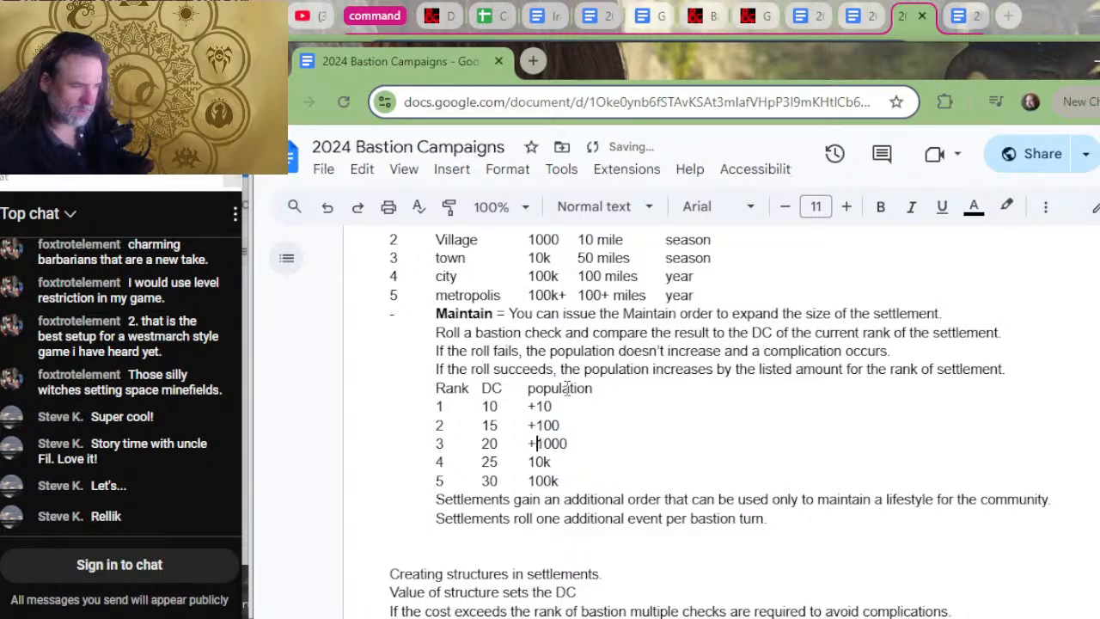
pyautogui.press('Down')
pyautogui.write('+')
pyautogui.write('+')
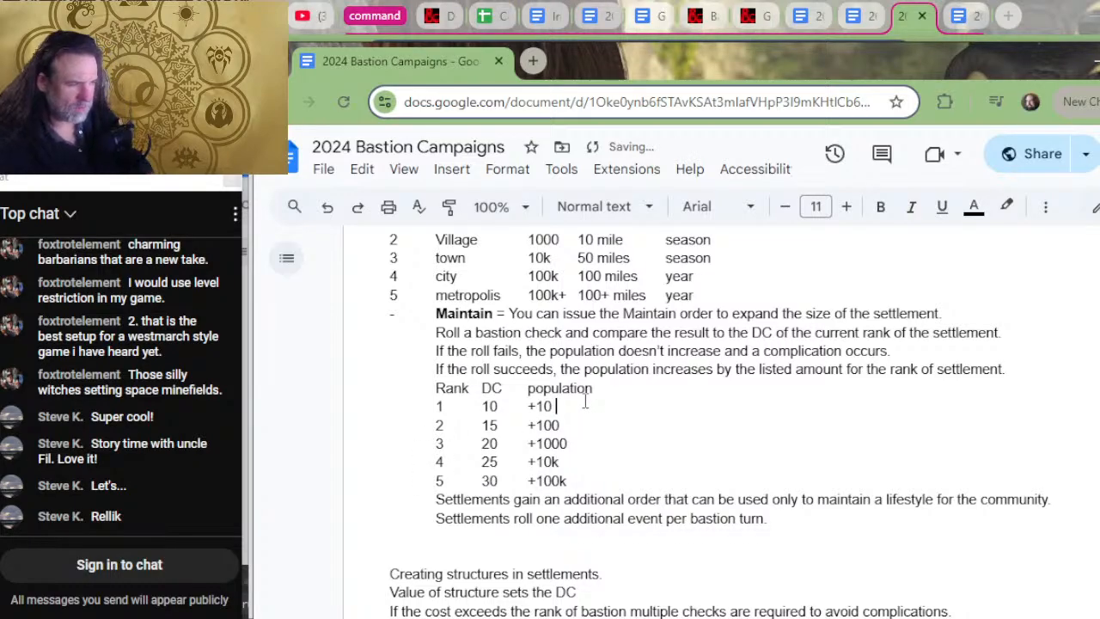
# - Append a second value to each rank's population increase: "/ 100", "/ 1000", "/ 10k", "/ 100k" and "/ 100j+" for ranks 1 to 5
pyautogui.write(' / 100')
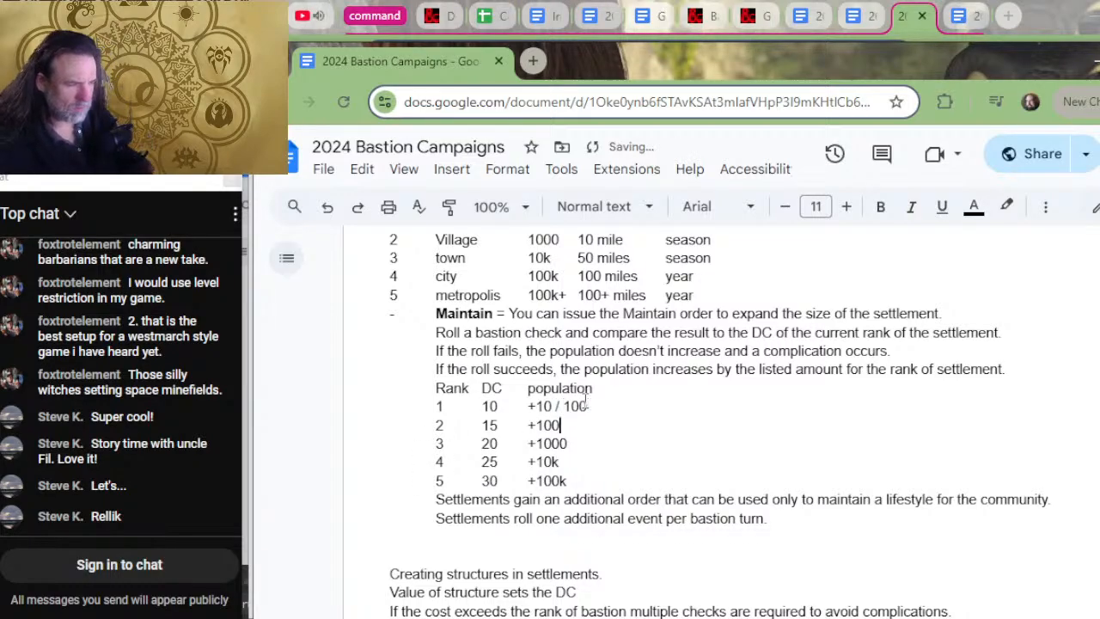
pyautogui.write('/ 1')
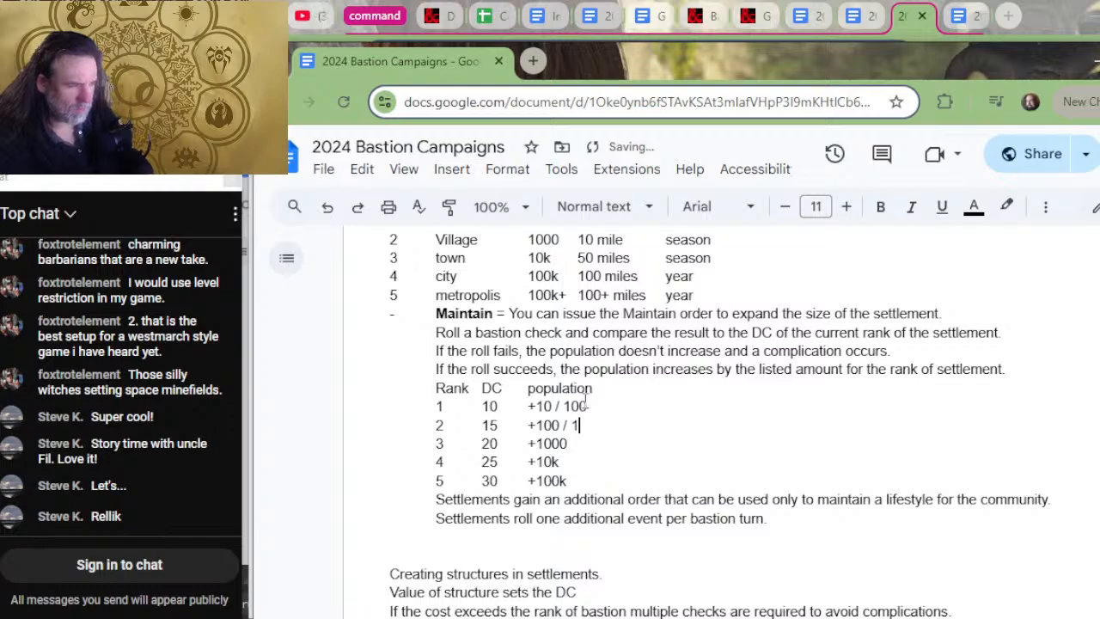
pyautogui.write('000')
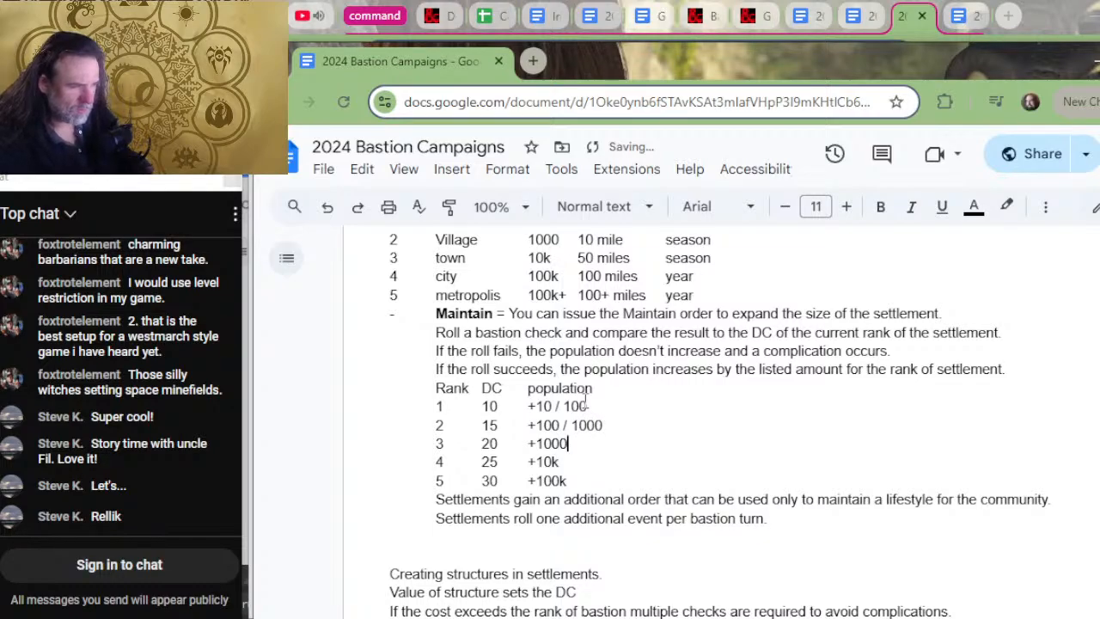
pyautogui.write(' / ')
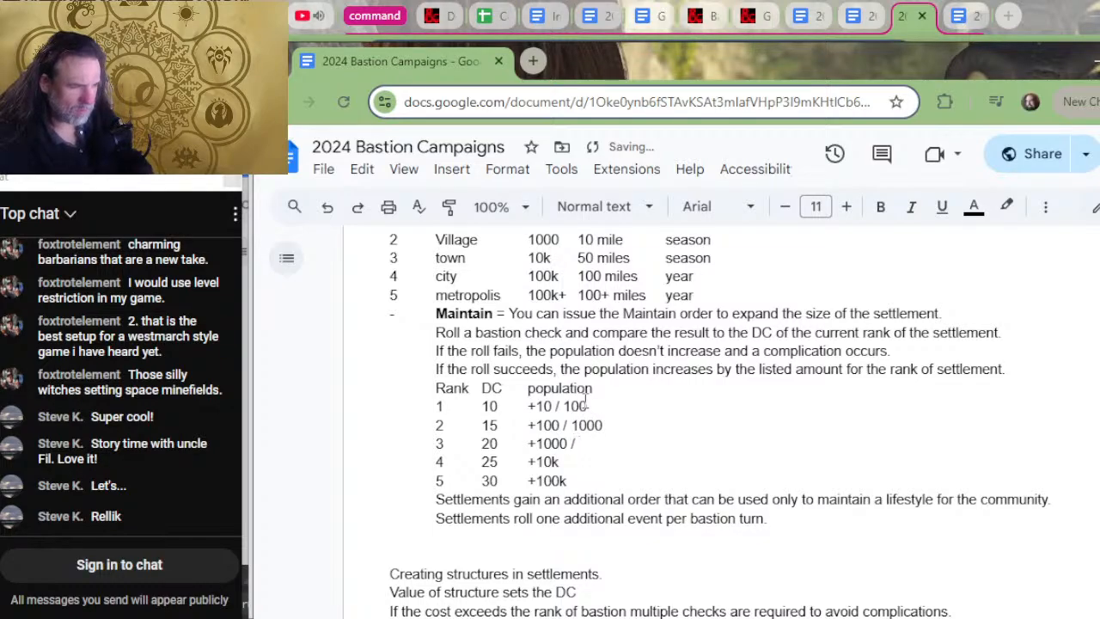
pyautogui.write('10k')
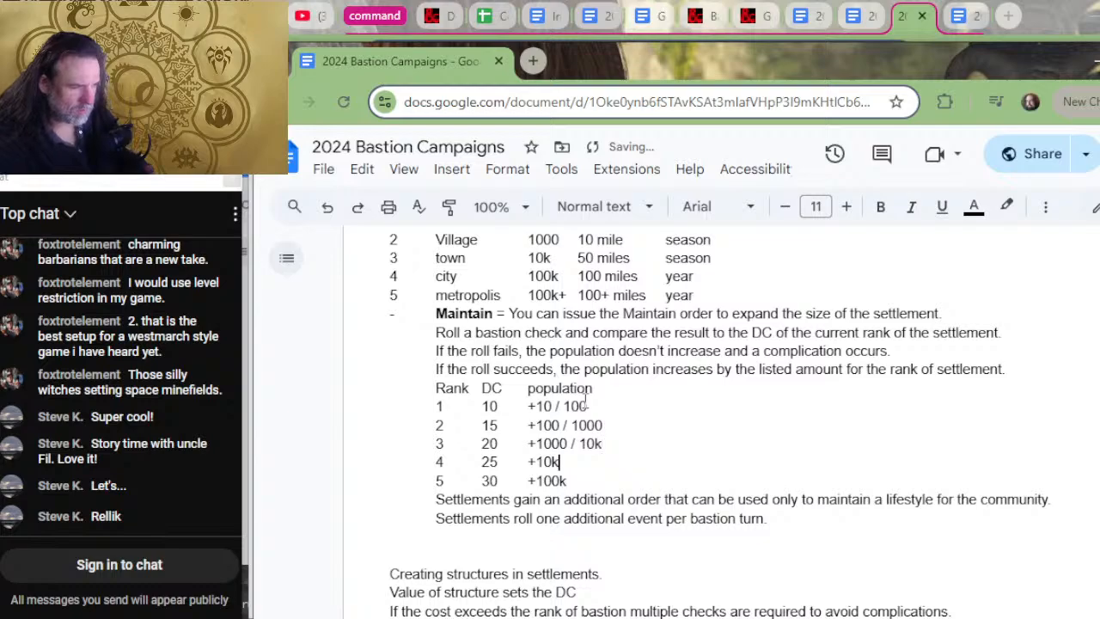
pyautogui.write('/ 100k')
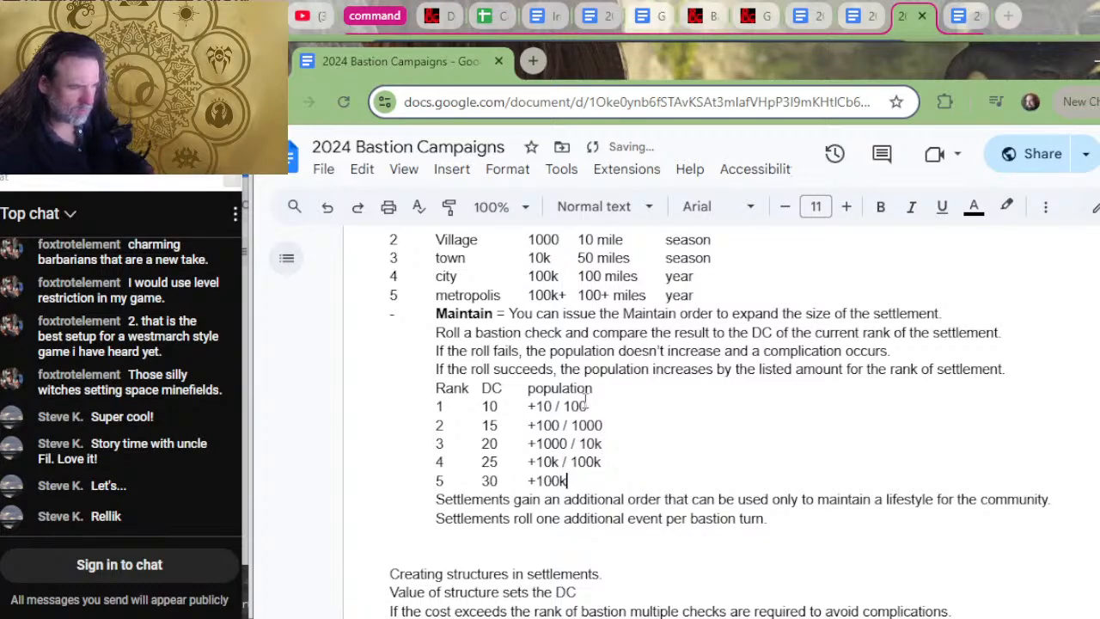
pyautogui.write('/ ')
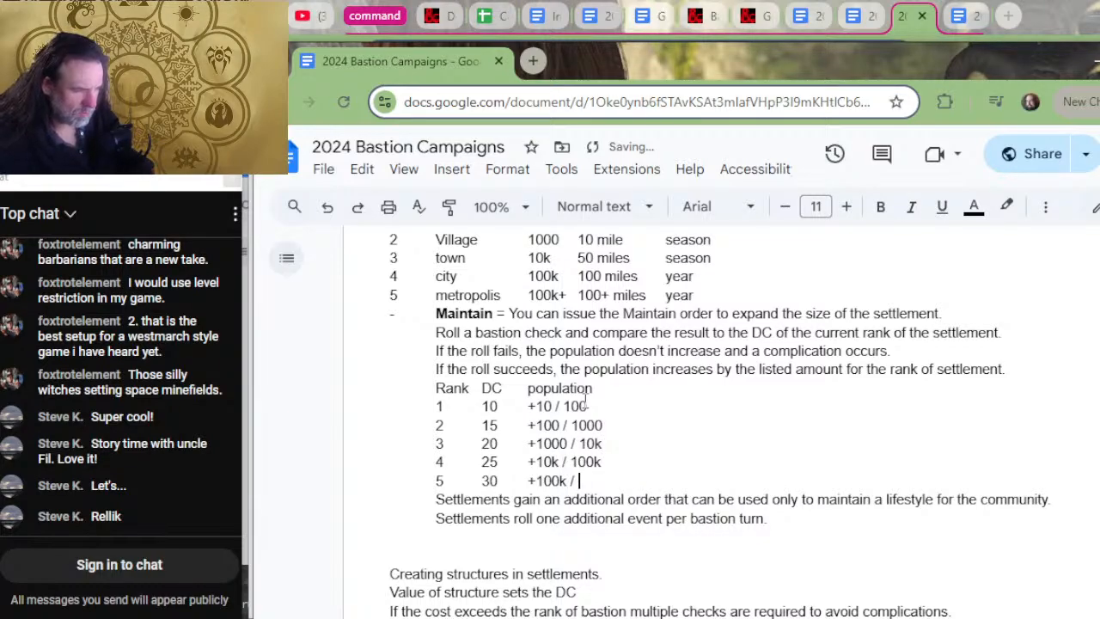
pyautogui.write('100')
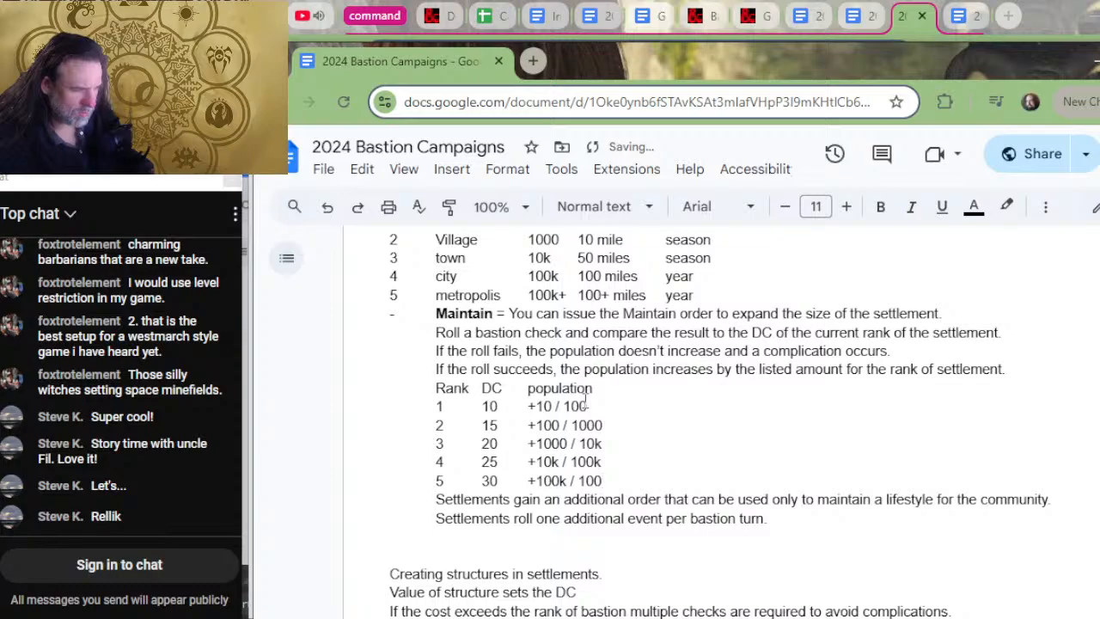
pyautogui.write('k+')
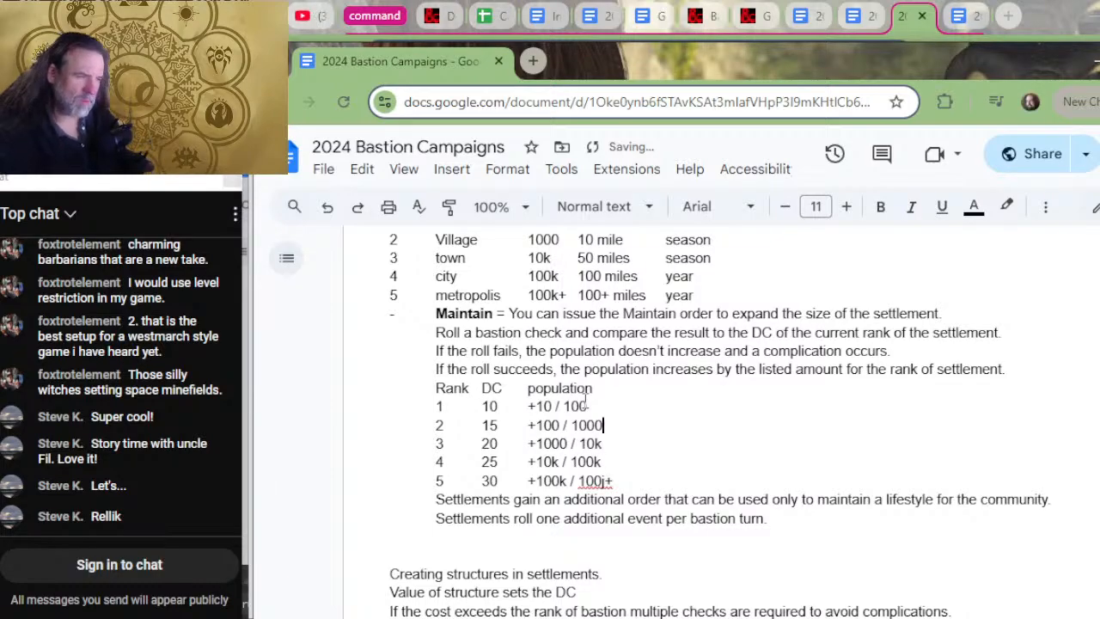
# - Insert a space before the population heading to line it up with the numbers below
pyautogui.press('Left')
pyautogui.press('Left')
pyautogui.press('Left')
pyautogui.press('Left')
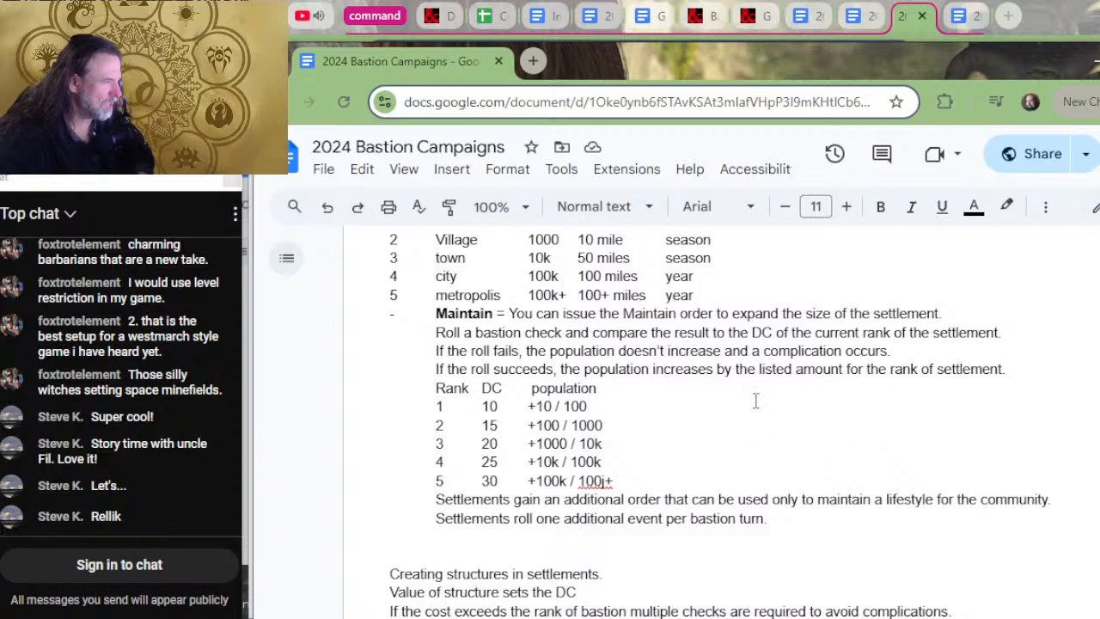
pyautogui.click(530, 387)
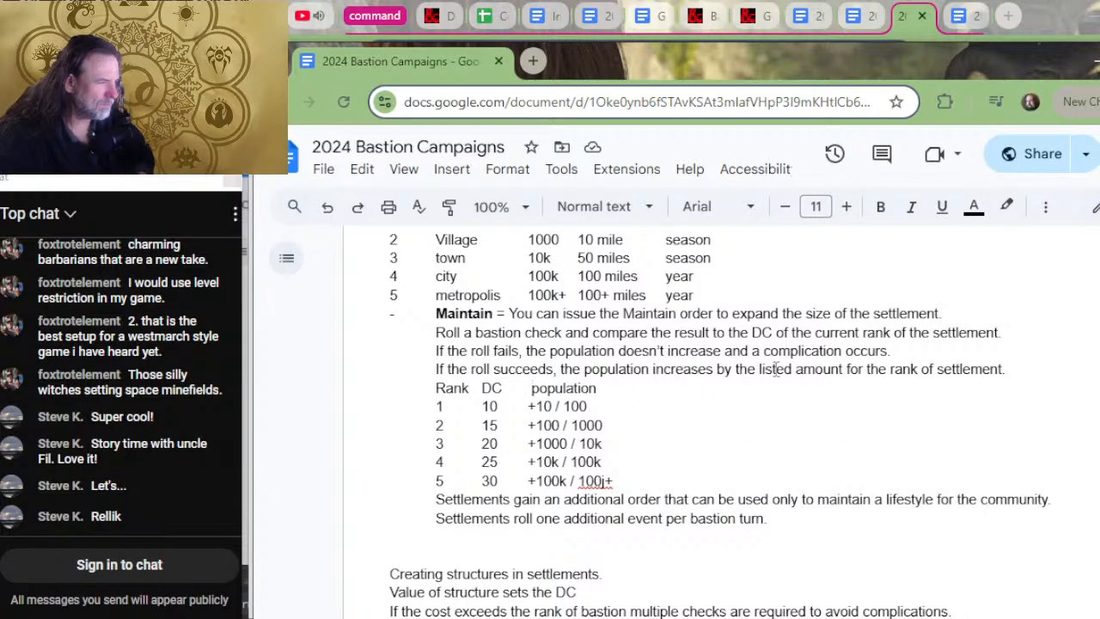
# - Add a line above the Maintain rank table reading "The time required to carry out this order is determined by the current rank."
pyautogui.click(1019, 371)
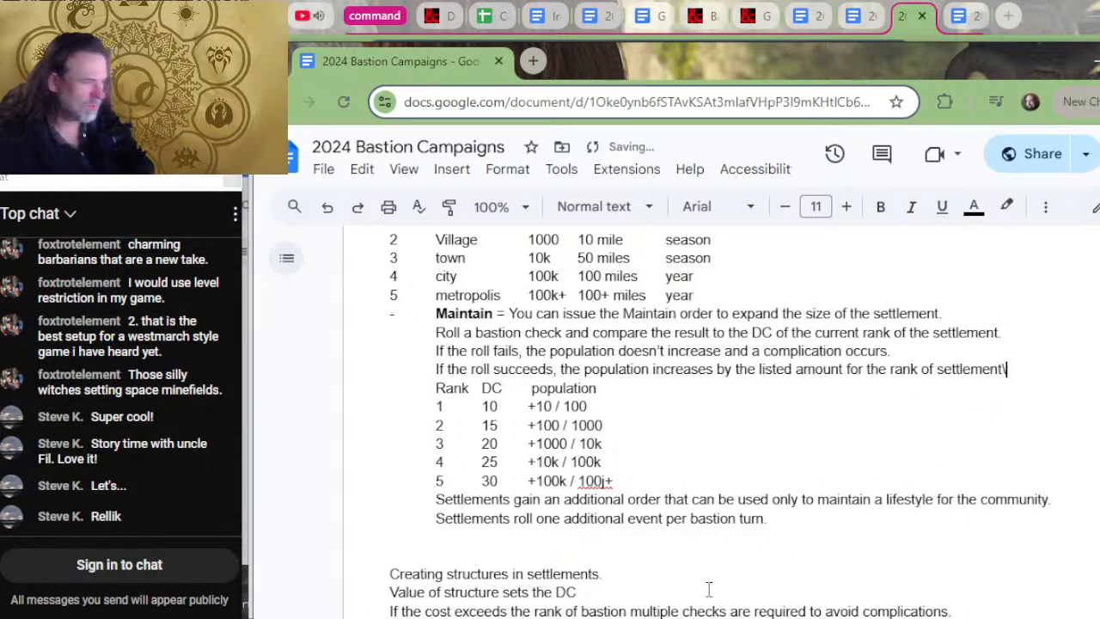
pyautogui.press('Return')
pyautogui.press('BackSpace')
pyautogui.write('\\\\')
pyautogui.press('Return')
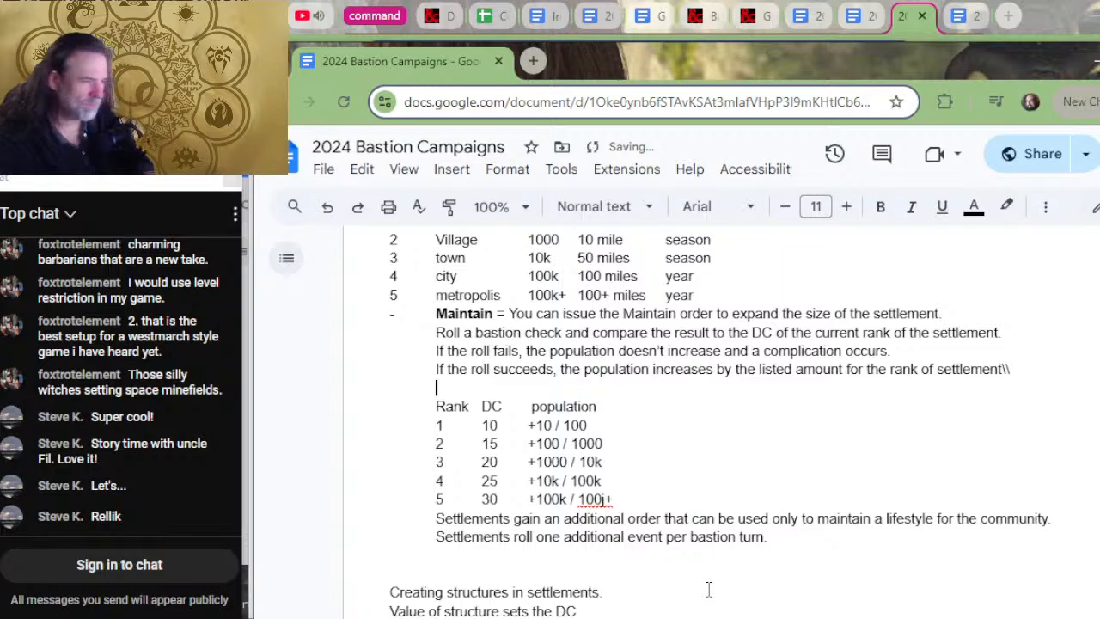
pyautogui.write('The time requ')
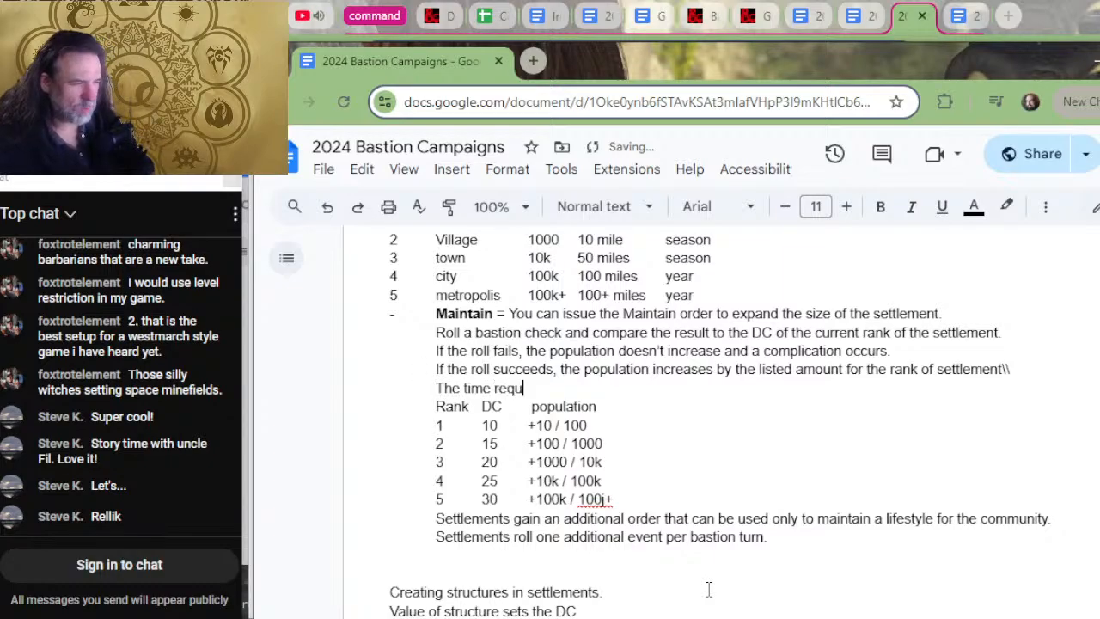
pyautogui.write('ired to ')
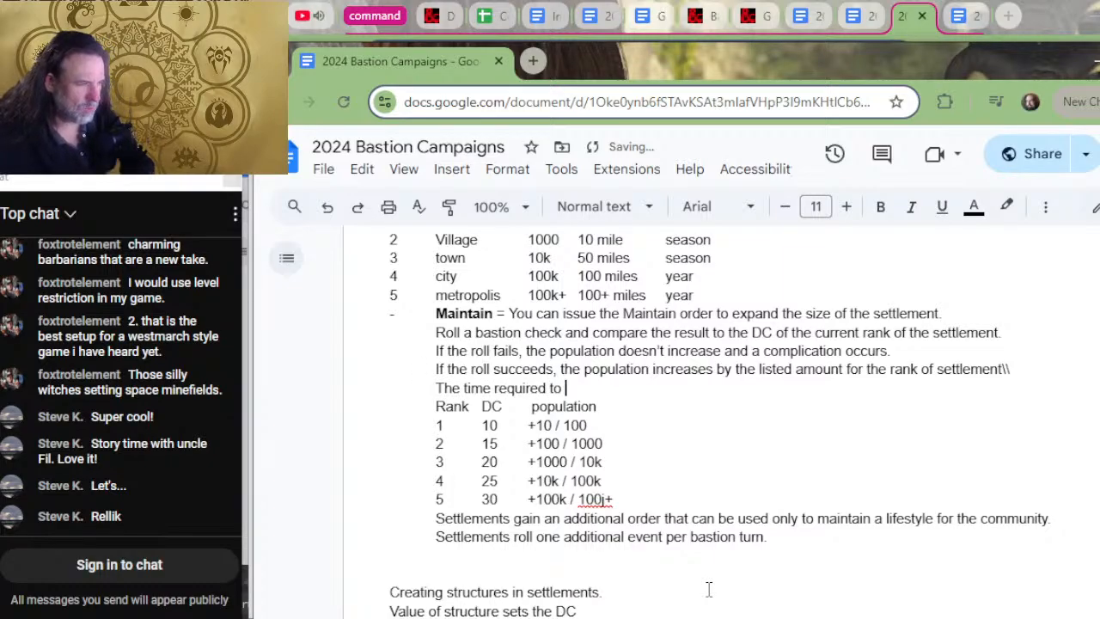
pyautogui.write('carry')
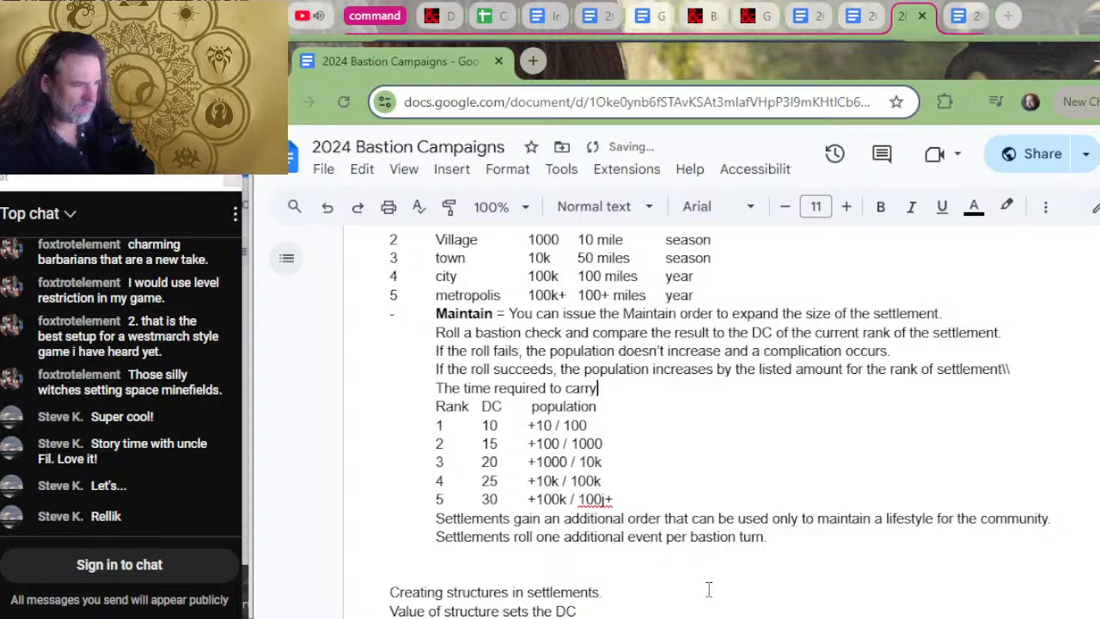
pyautogui.write(' out this order ')
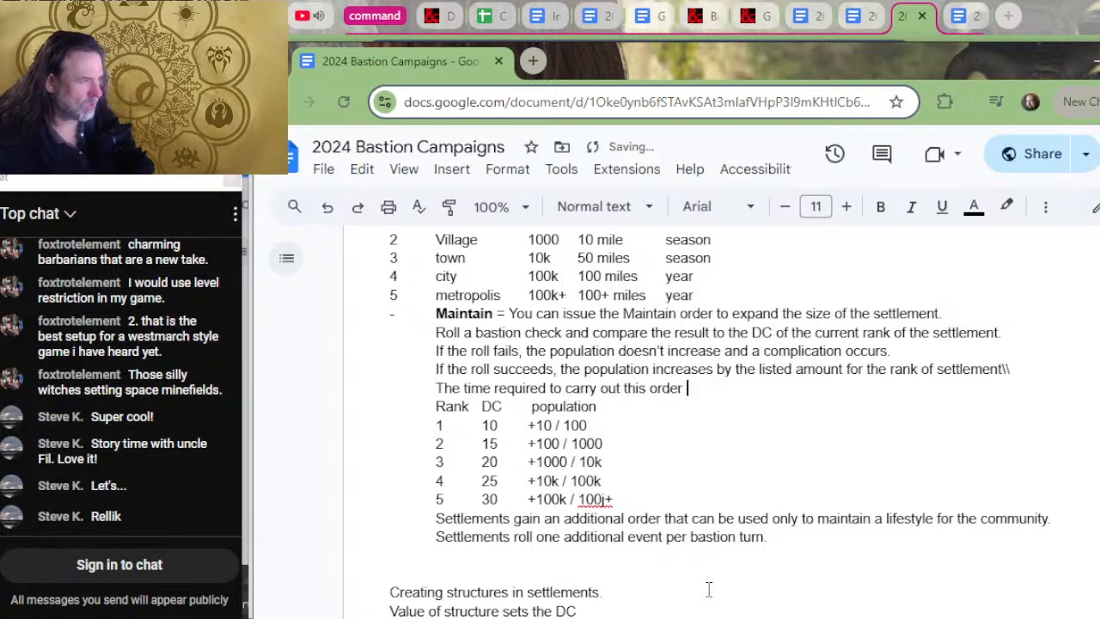
pyautogui.write('is determined by the ')
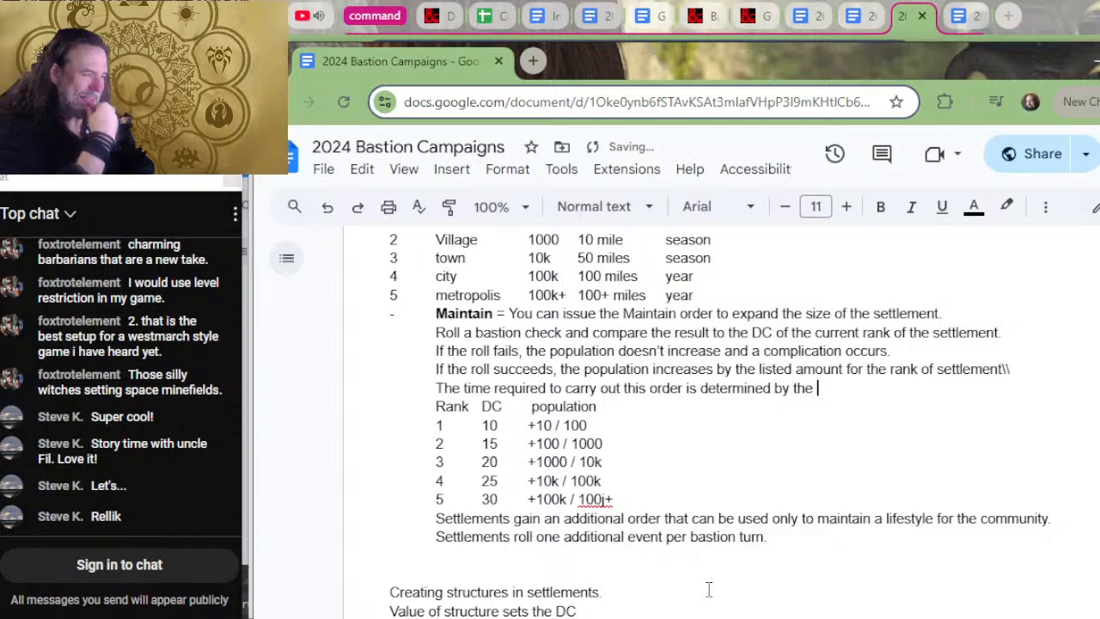
pyautogui.write('rank')
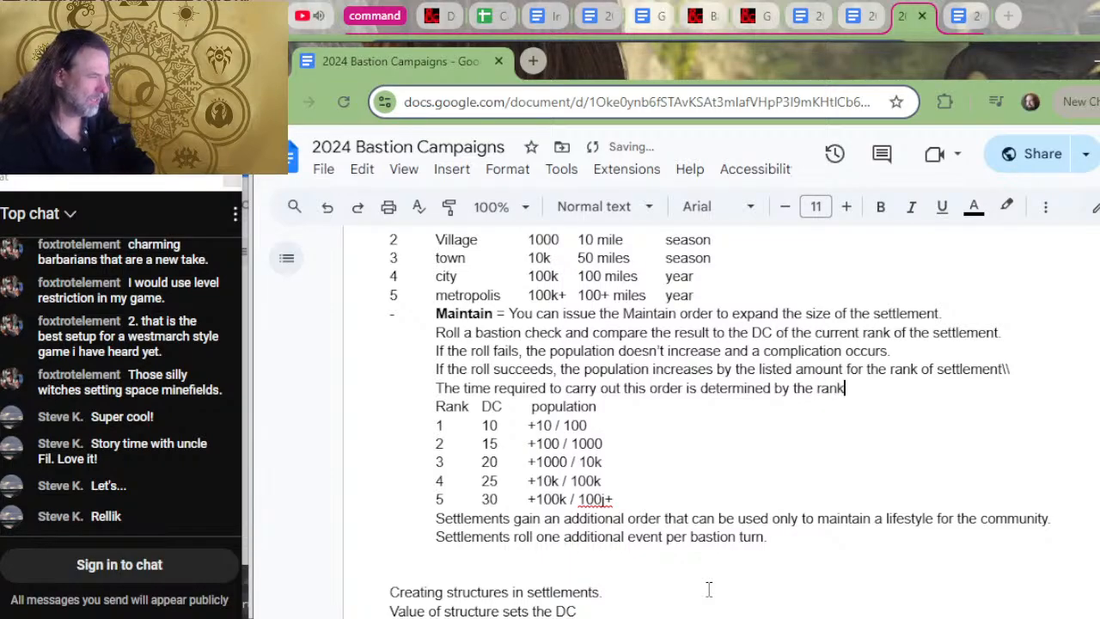
pyautogui.press('BackSpace')
pyautogui.press('BackSpace')
pyautogui.press('BackSpace')
pyautogui.press('BackSpace')
pyautogui.write('cur')
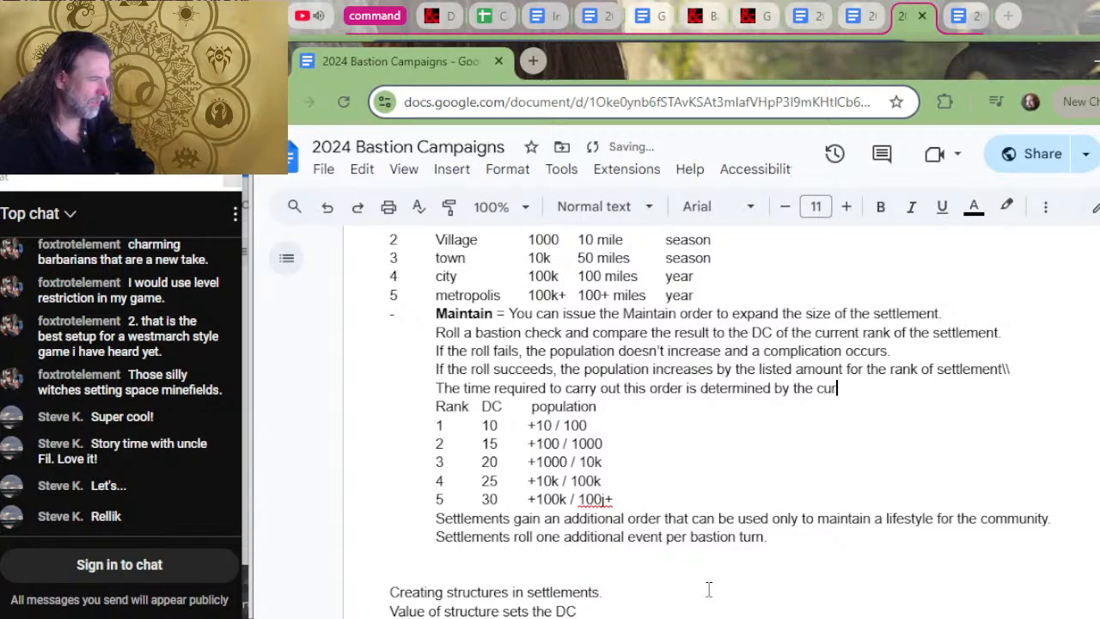
pyautogui.write('rent rank.')
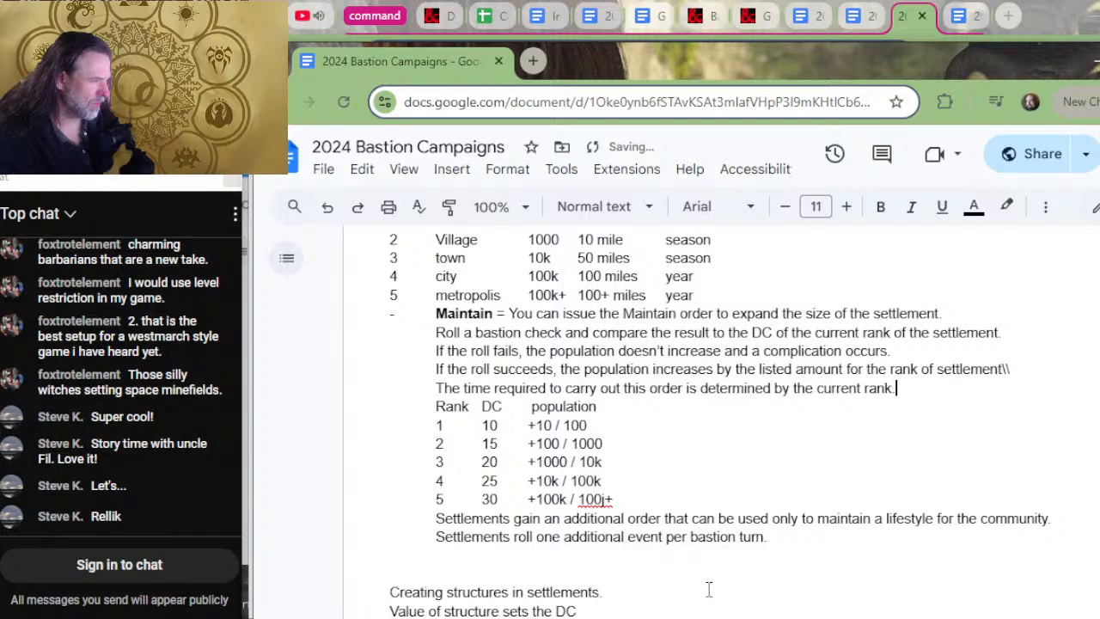
# - Add the heading "duration" after population in the Maintain rank table
pyautogui.press('Down')
pyautogui.press('Tab')
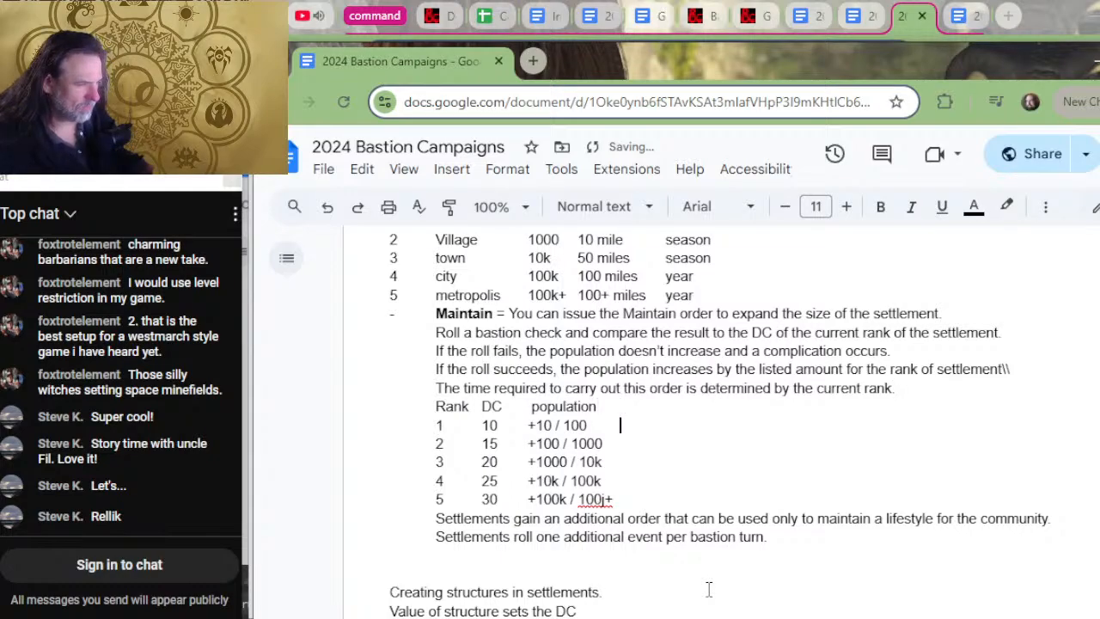
pyautogui.press('Down')
pyautogui.press('Down')
pyautogui.scroll(1, 709, 588)
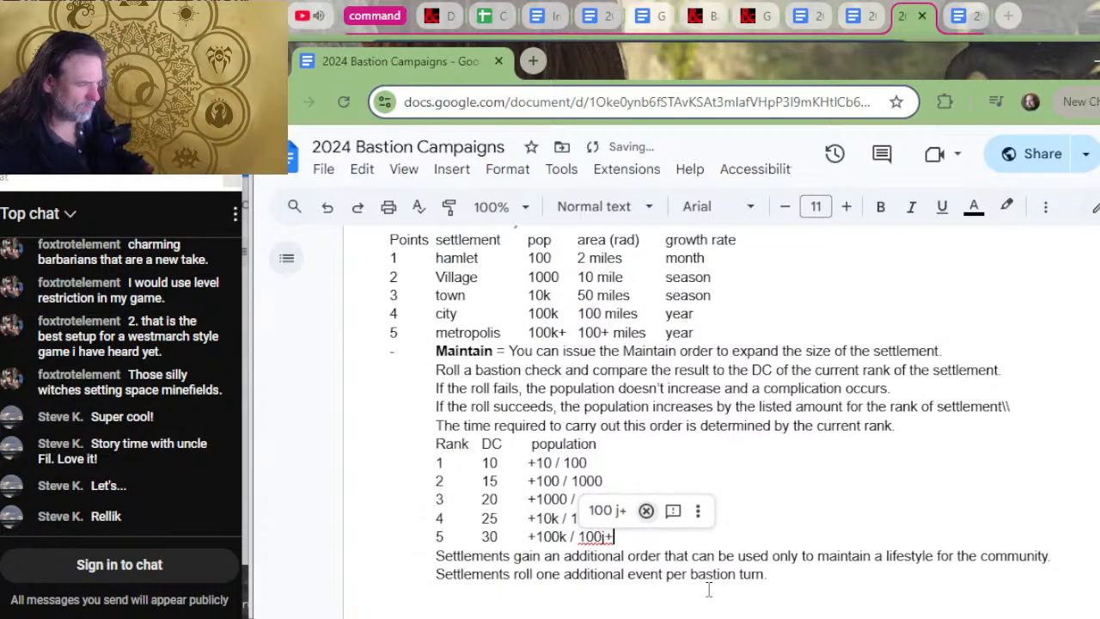
pyautogui.press('Tab')
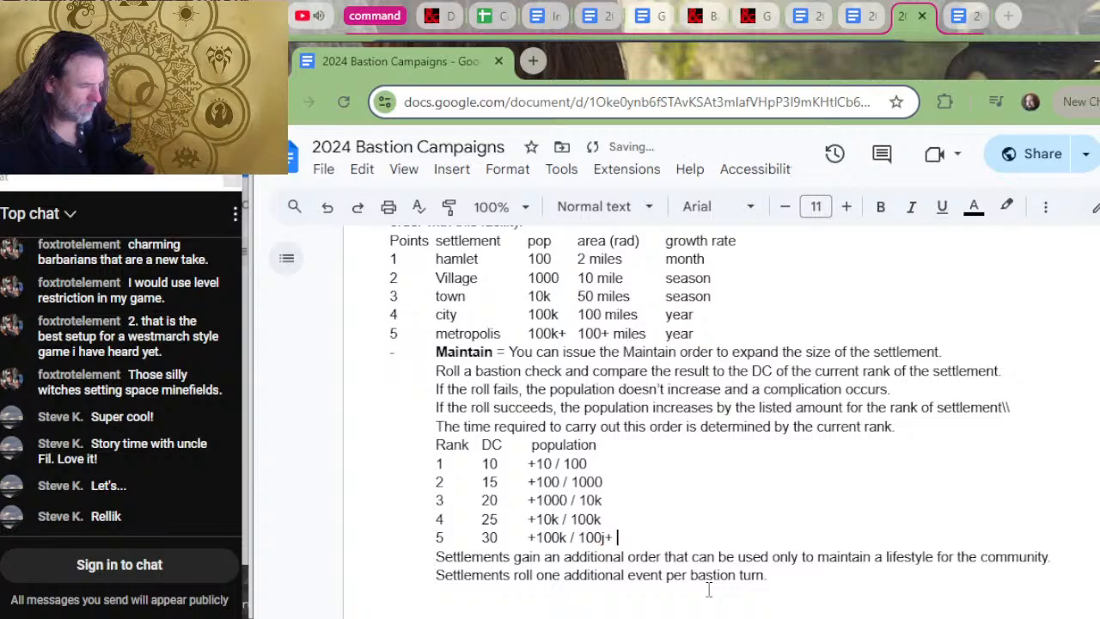
pyautogui.press('Up')
pyautogui.press('Tab')
pyautogui.press('Up')
pyautogui.press('Up')
pyautogui.press('Up')
pyautogui.write('duration')
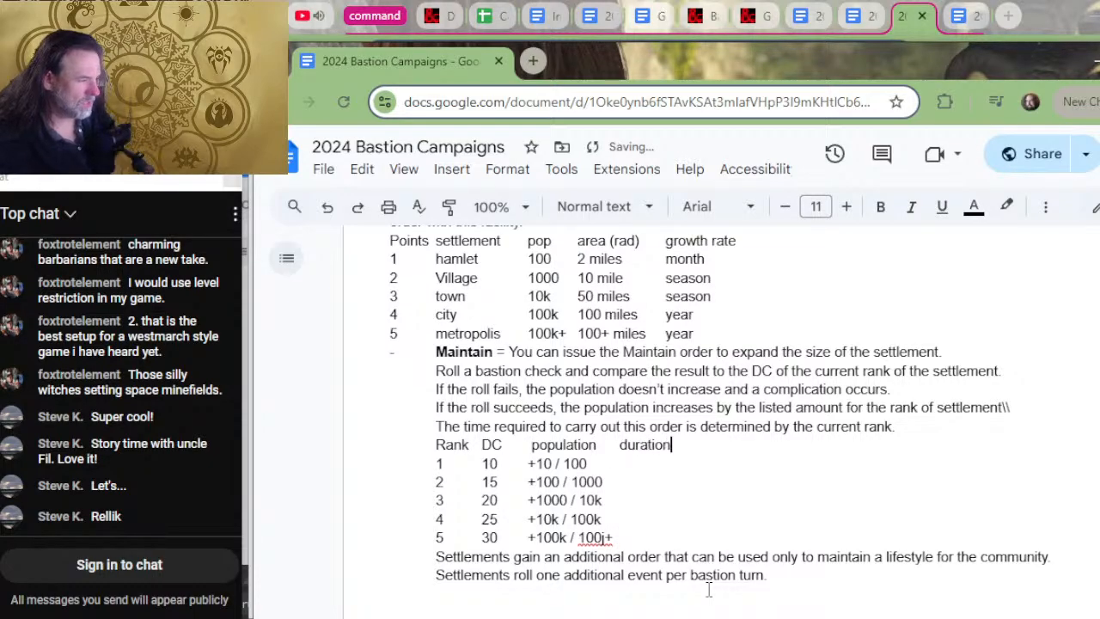
# - Remove the "duration" heading and restore the rank 1 row on its own line with its rank number
pyautogui.press('Down')
pyautogui.press('Delete')
pyautogui.press('Delete')
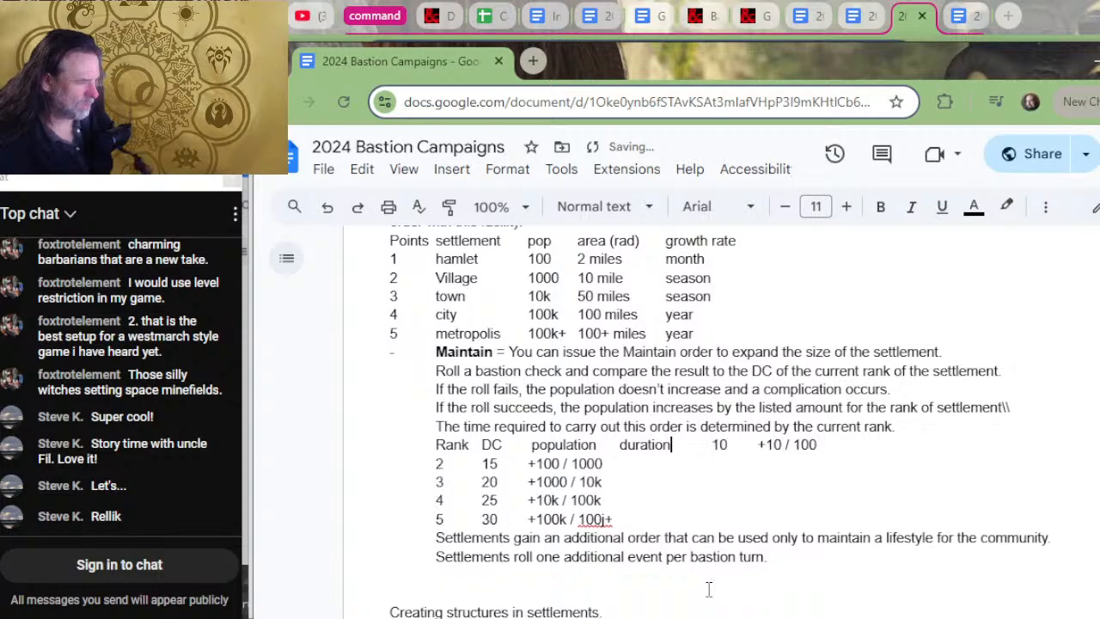
pyautogui.press('BackSpace')
pyautogui.press('BackSpace')
pyautogui.press('BackSpace')
pyautogui.press('BackSpace')
pyautogui.press('BackSpace')
pyautogui.press('BackSpace')
pyautogui.press('BackSpace')
pyautogui.press('BackSpace')
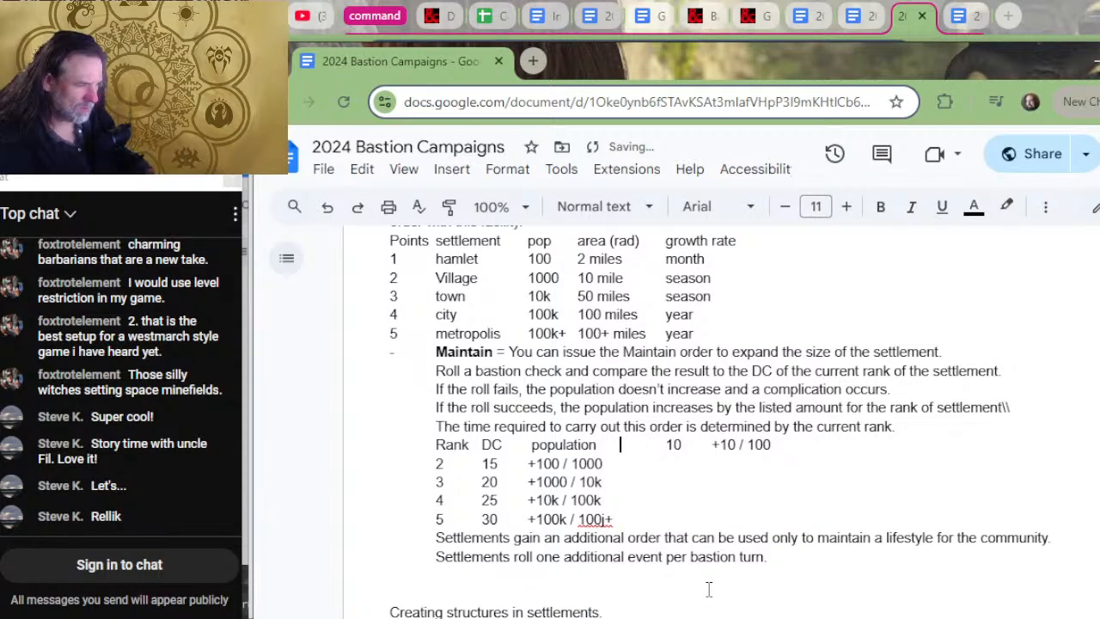
pyautogui.press('Return')
pyautogui.press('End')
pyautogui.press('Right')
pyautogui.press('Up')
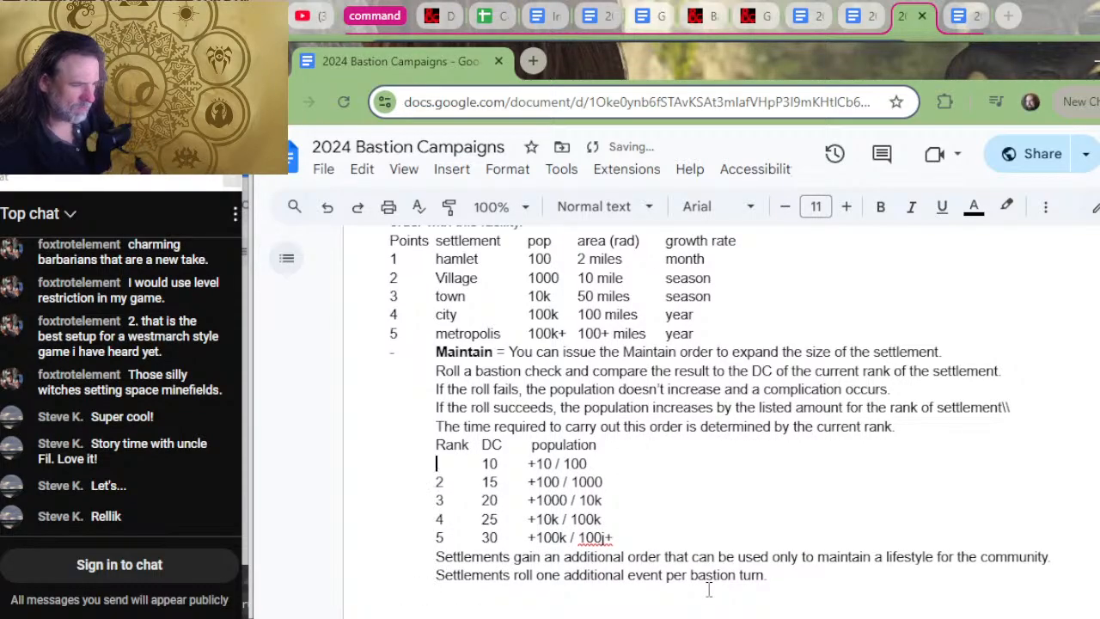
pyautogui.write('1')
# - Add a fourth column heading, "rate", after population in the Maintain rank table
pyautogui.press('Up')
pyautogui.press('End')
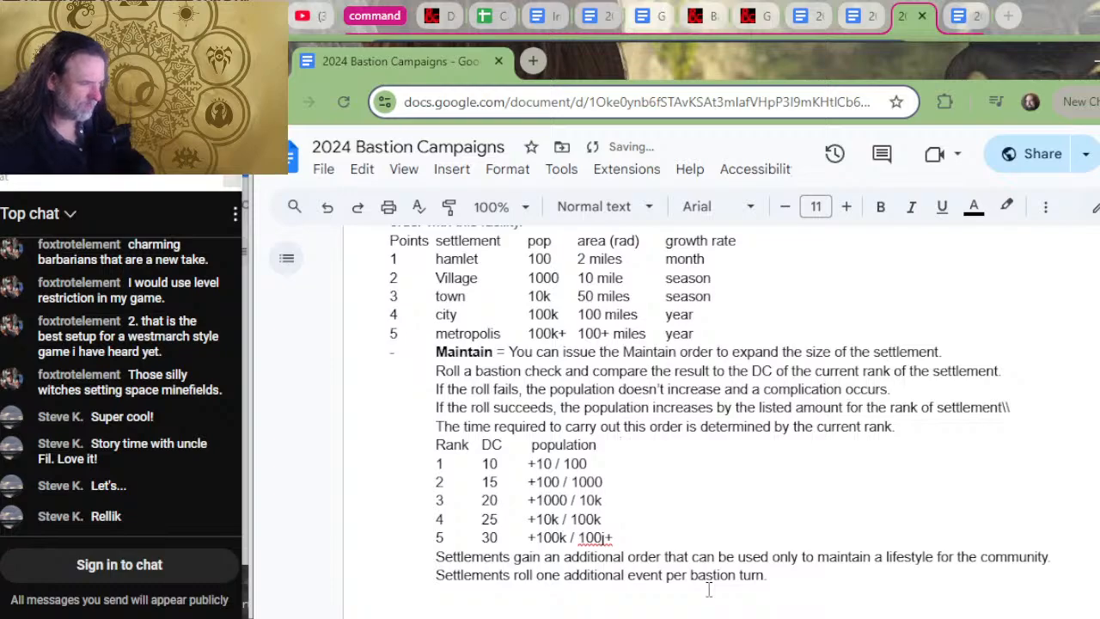
pyautogui.press('Tab')
pyautogui.press('BackSpace')
pyautogui.press('BackSpace')
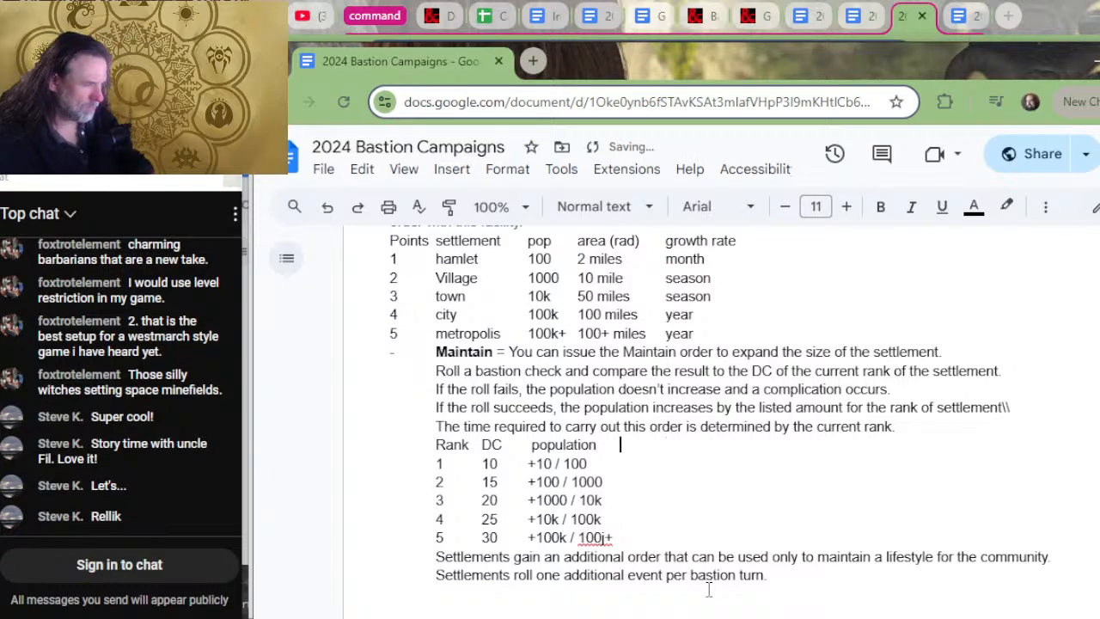
pyautogui.press('Tab')
pyautogui.write('rate')
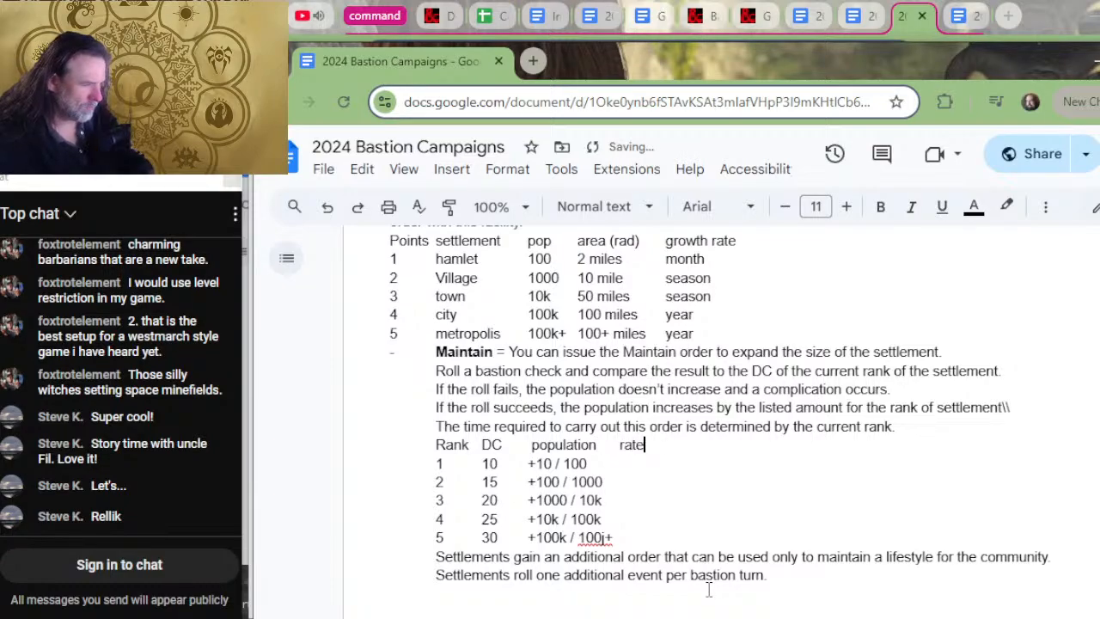
# - Fill in the rate column with month for rank 1, season for ranks 2 and 3, and year for ranks 4 and 5
pyautogui.press('Down')
pyautogui.press('Tab')
pyautogui.write('month ')
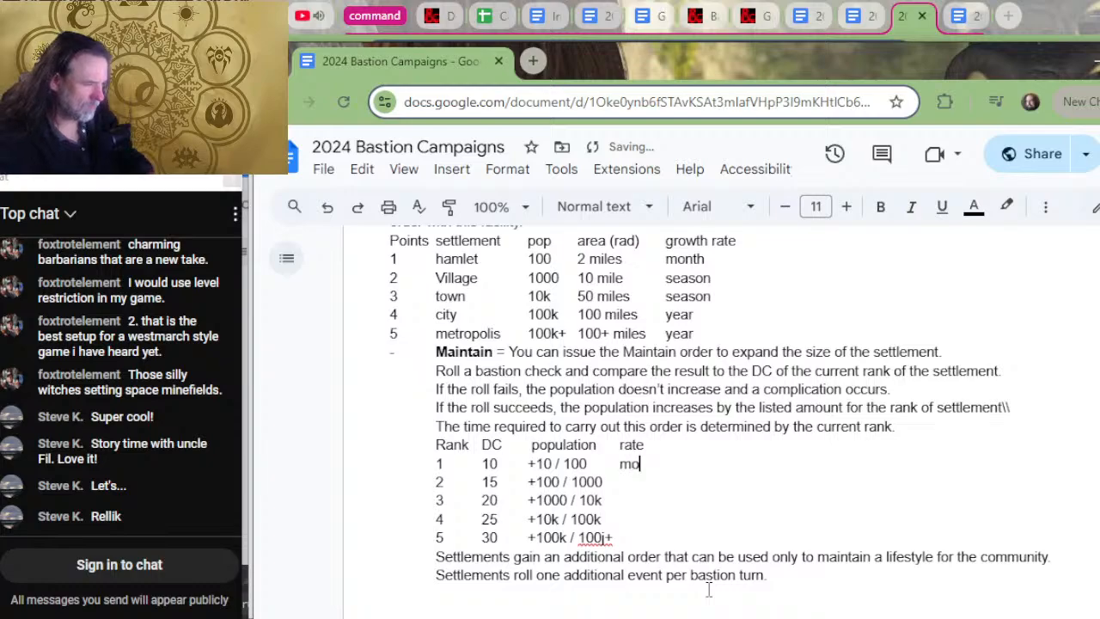
pyautogui.write('seaspon ')
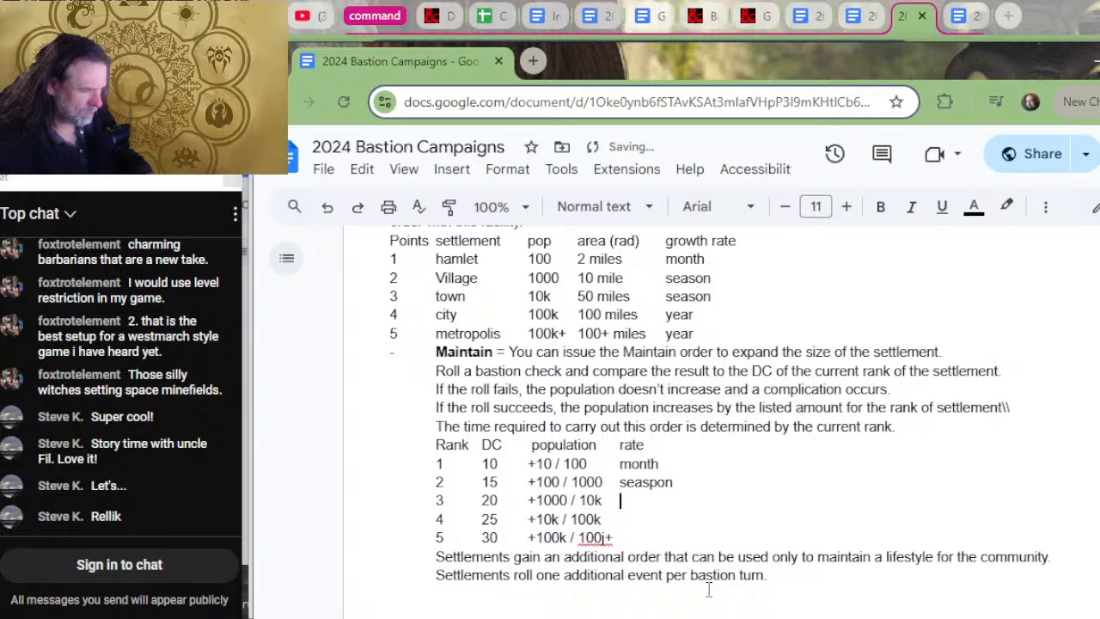
pyautogui.write('season ')
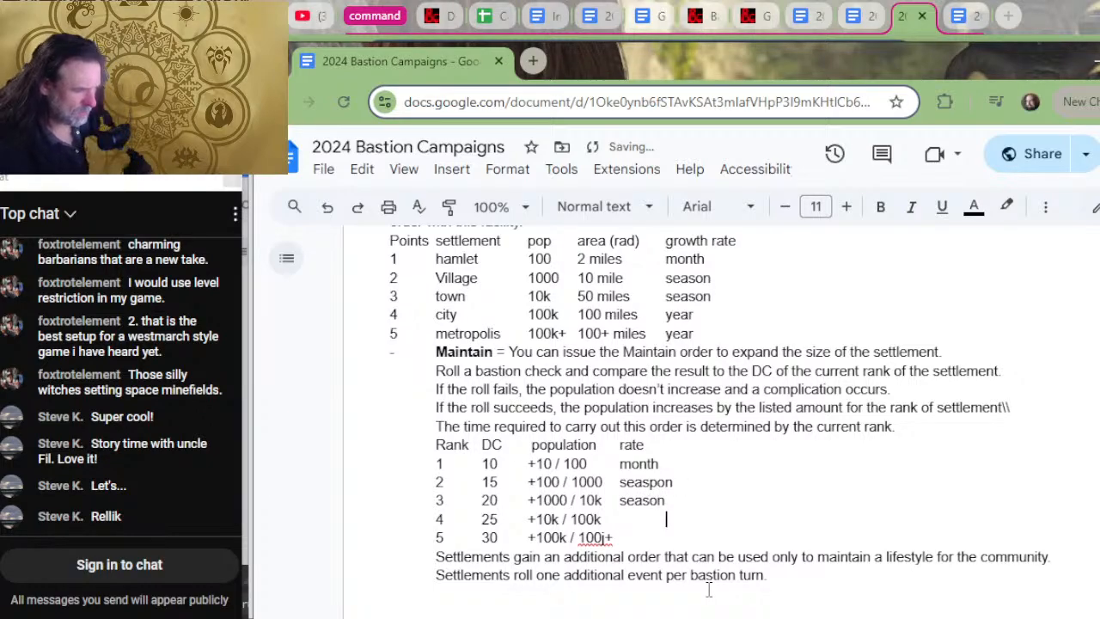
pyautogui.write('year ')
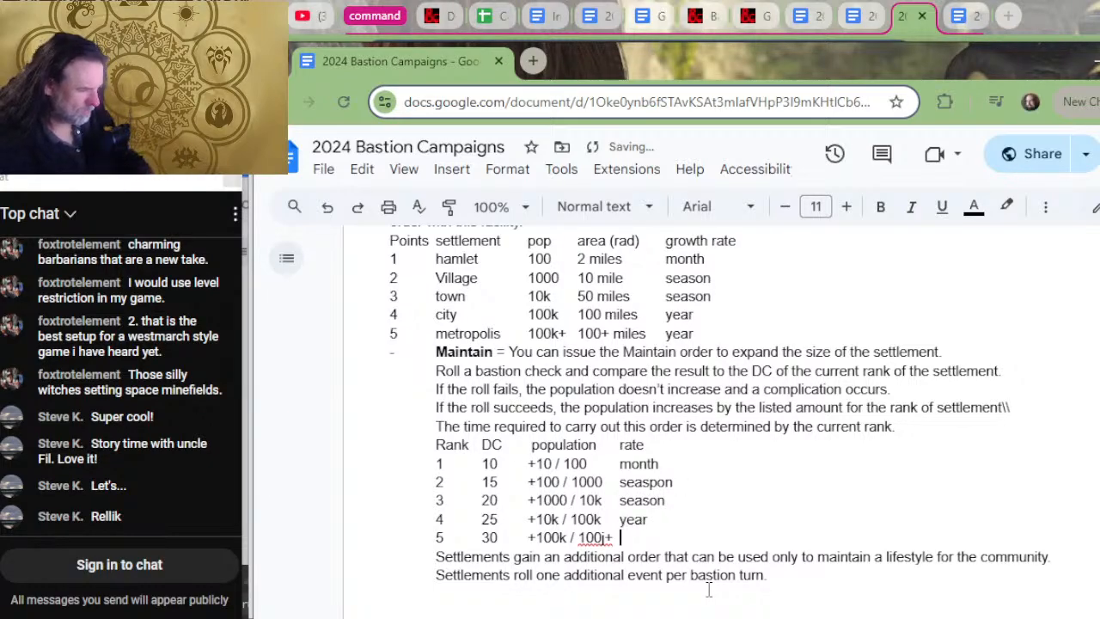
pyautogui.write('year')
pyautogui.press('Up')
pyautogui.press('Up')
pyautogui.press('Up')
pyautogui.press('Delete')
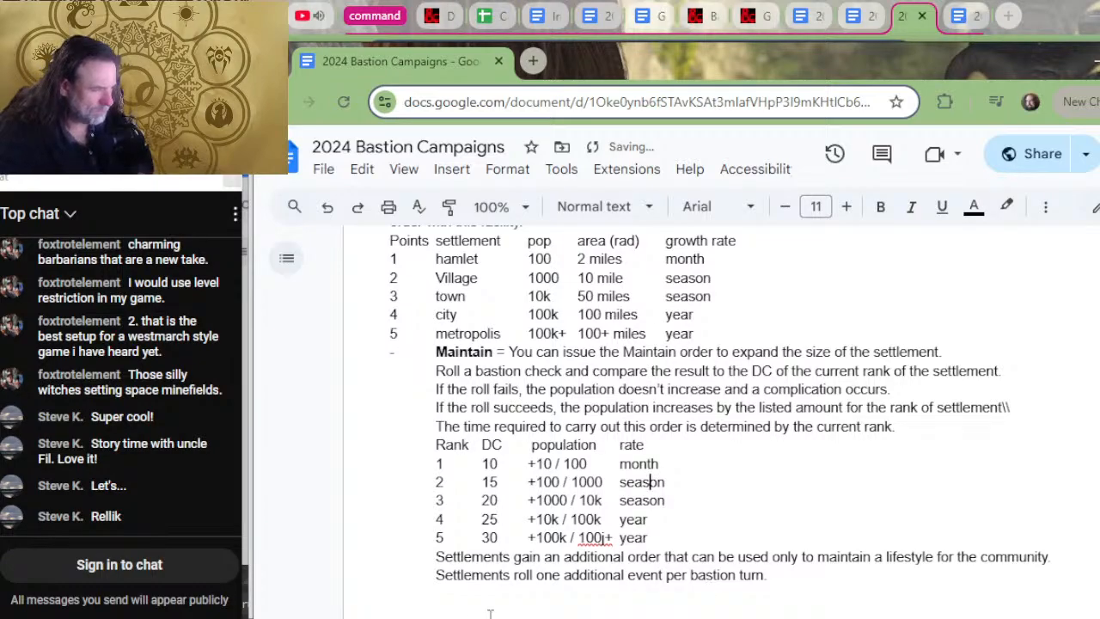
# - Make the whole heading row of the Maintain rank table bold
pyautogui.click(650, 443)
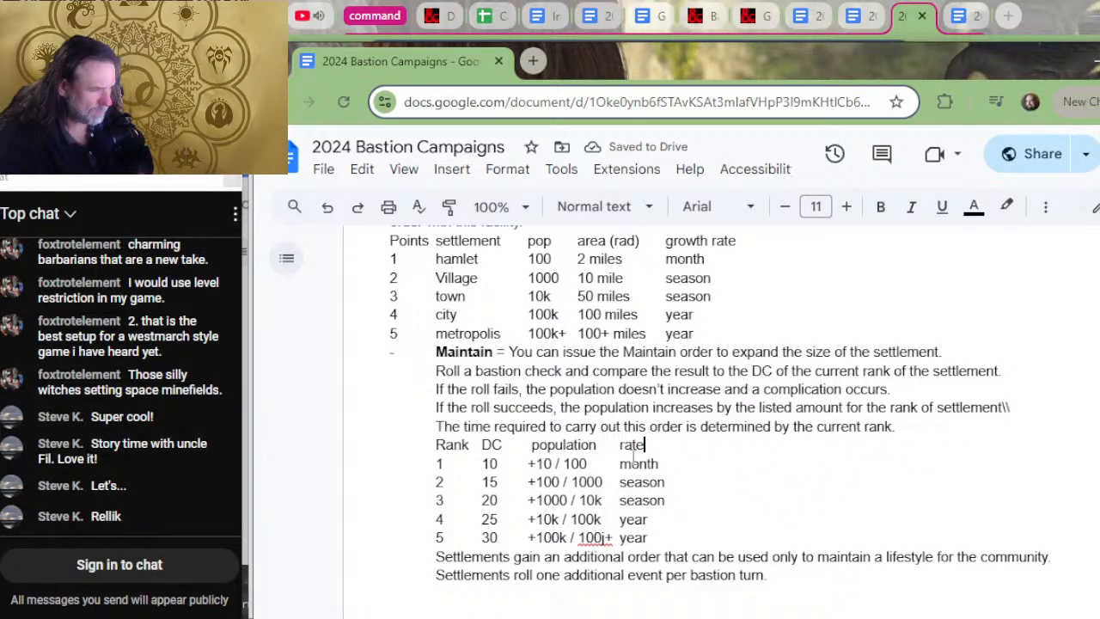
pyautogui.moveTo(644, 445); pyautogui.dragTo(437, 445)
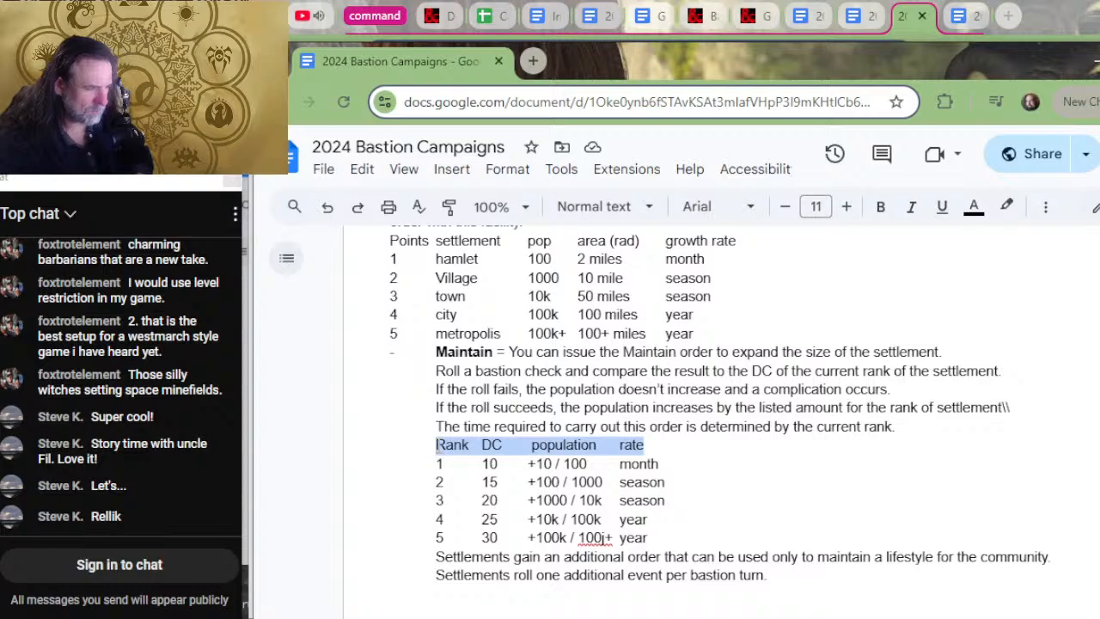
pyautogui.hotkey('ctrl', 'b')
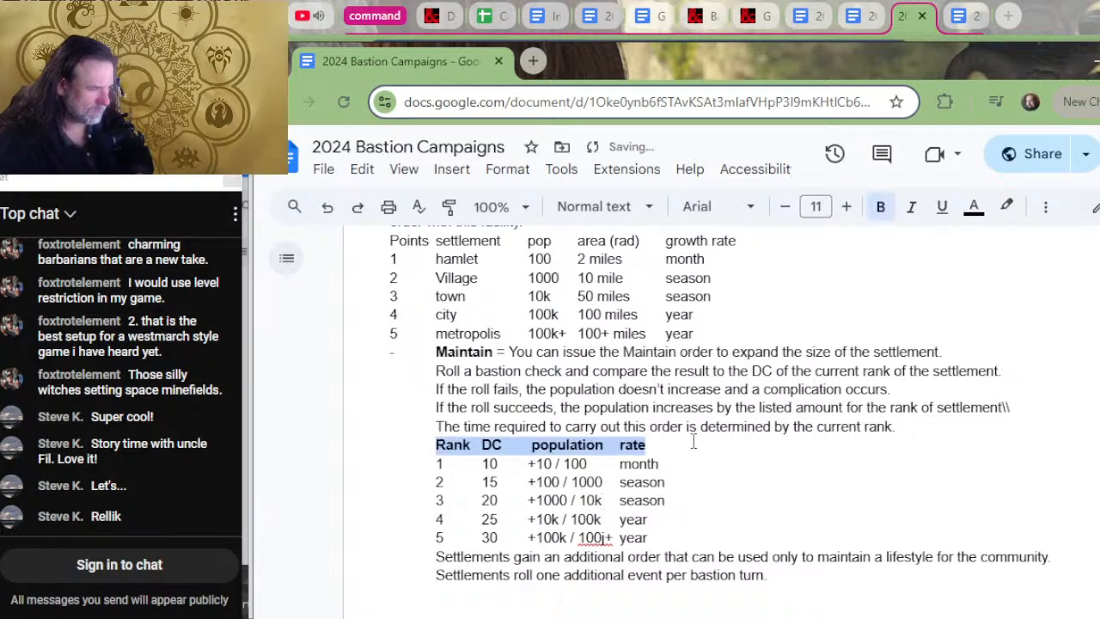
pyautogui.click(694, 441)
# - Change the population heading to "pop/max" and remove the stray "j" from rank 5's second population value
pyautogui.moveTo(604, 445); pyautogui.dragTo(555, 447)
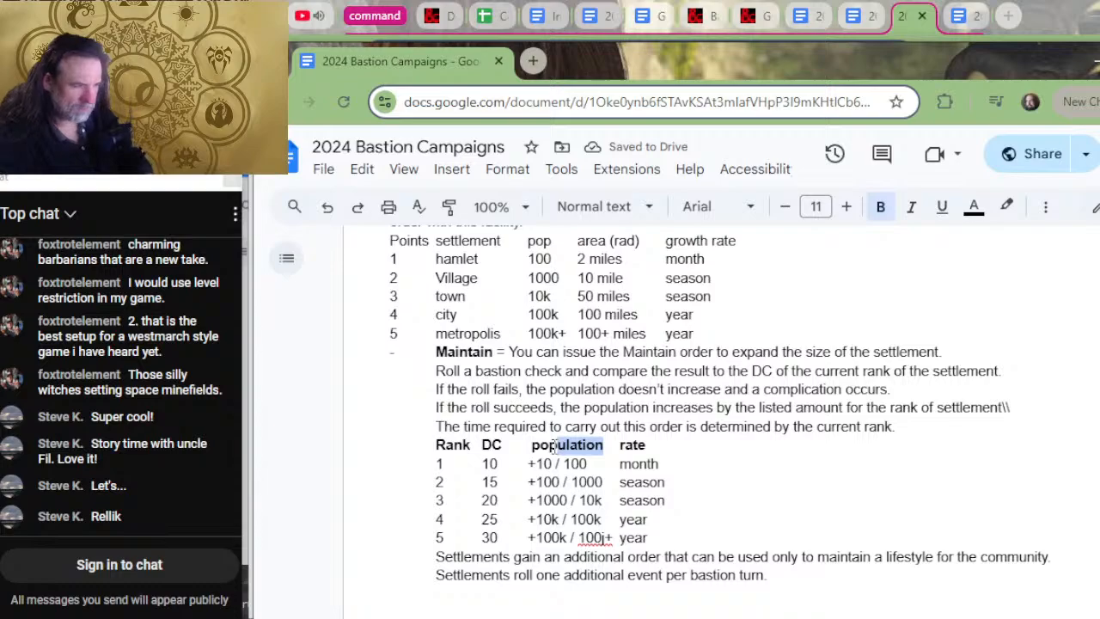
pyautogui.write('/max')
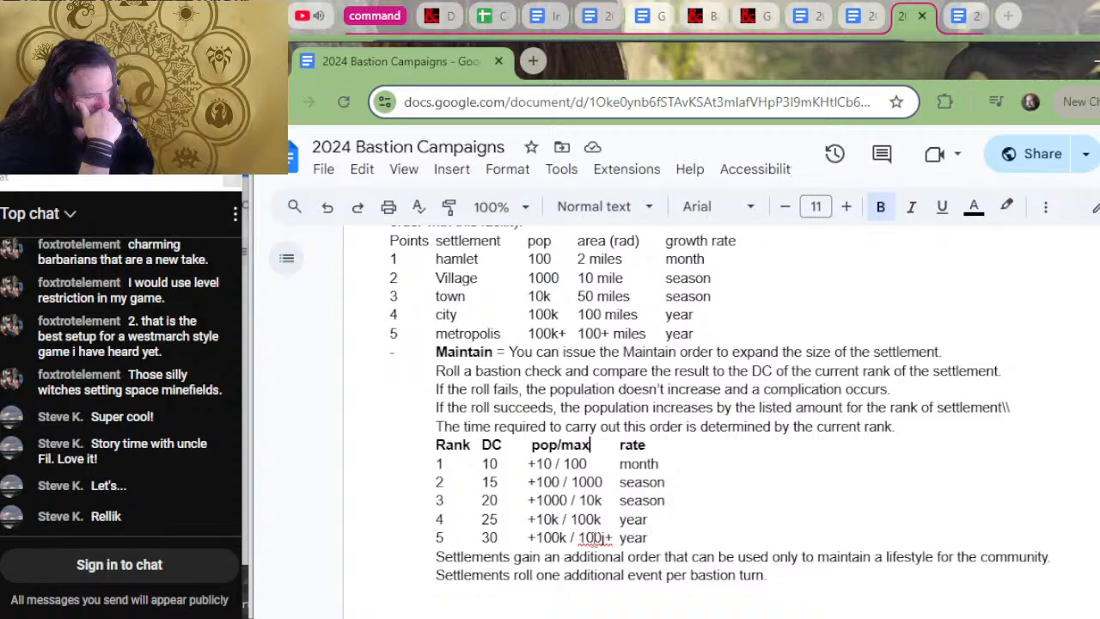
pyautogui.click(604, 538)
pyautogui.press('BackSpace')
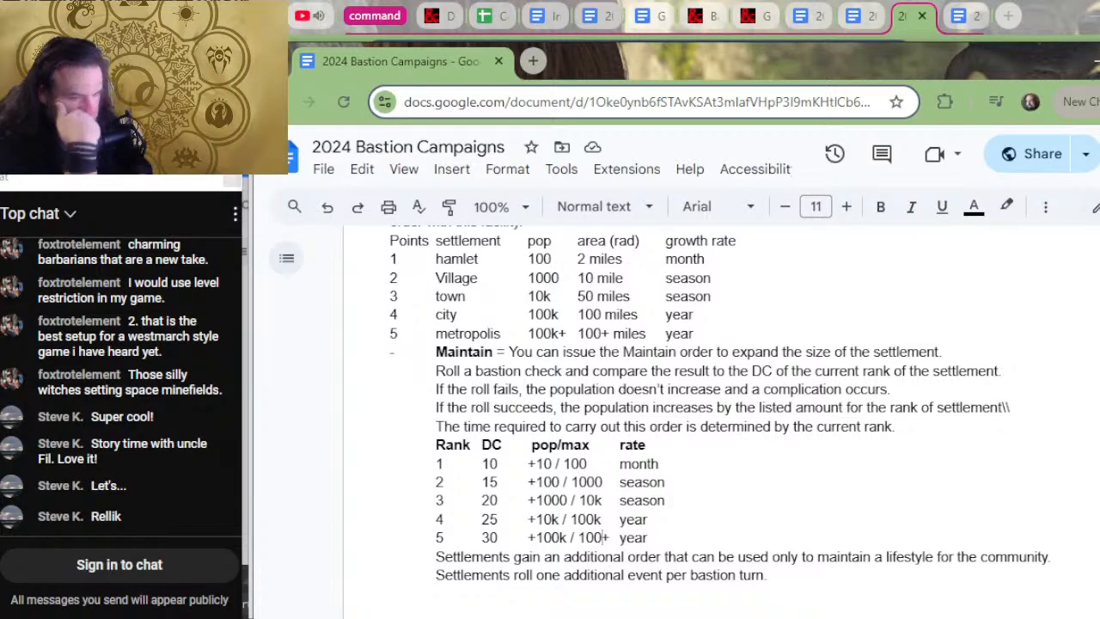
pyautogui.moveTo(424, 617)
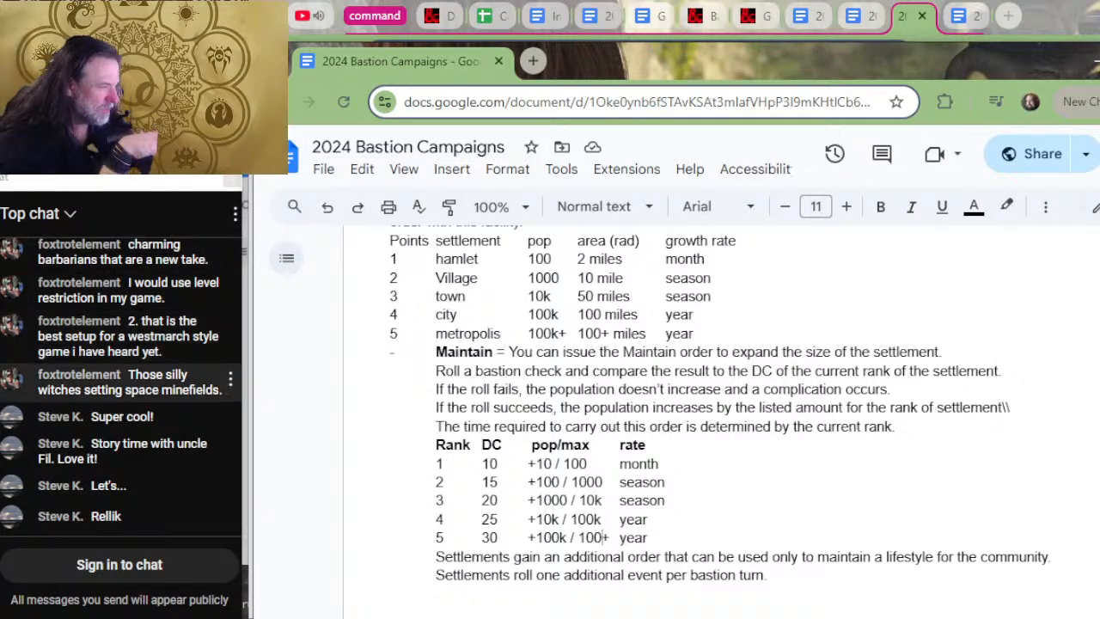
pyautogui.write('+')
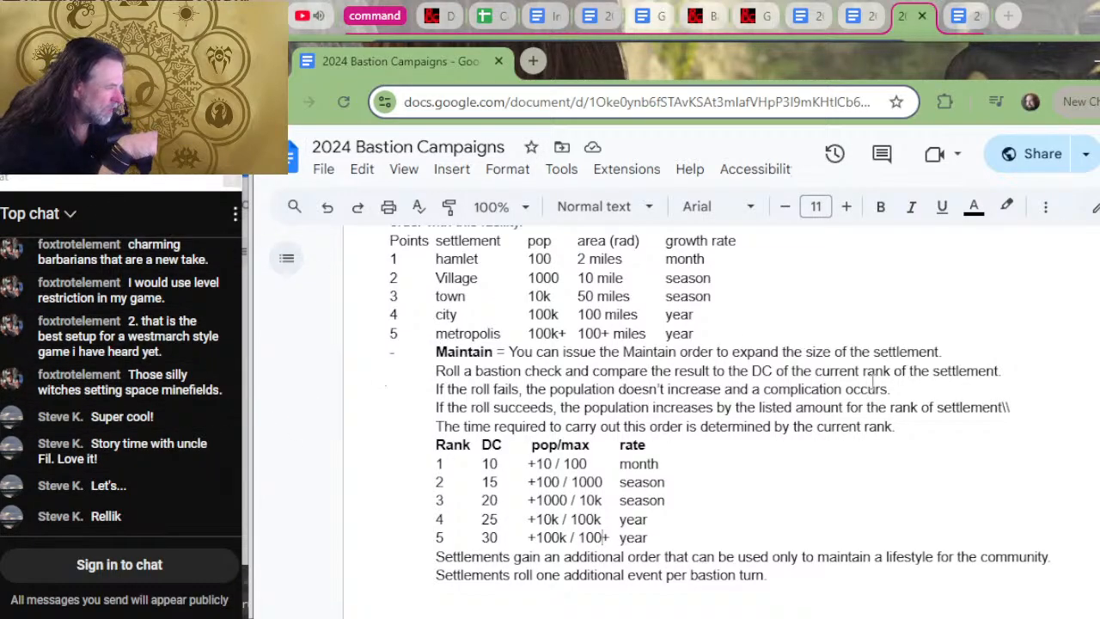
# - Add the line "When the population reaches the listed max, the settlement increases to the next rank." directly above the Maintain rank table
pyautogui.click(946, 417)
pyautogui.press('Return')
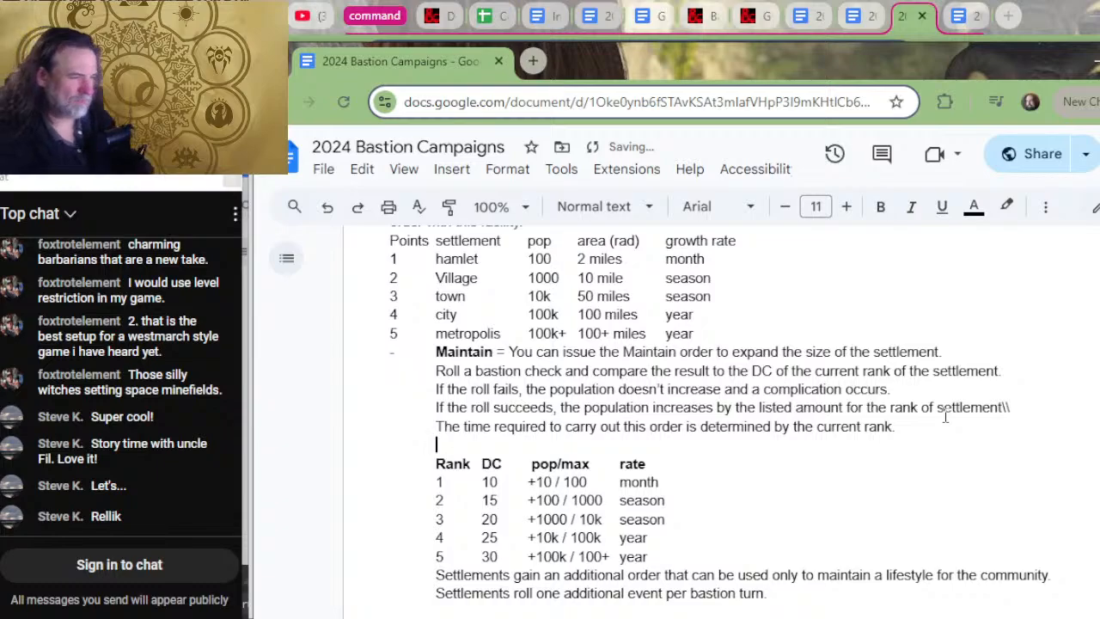
pyautogui.write('when the popu')
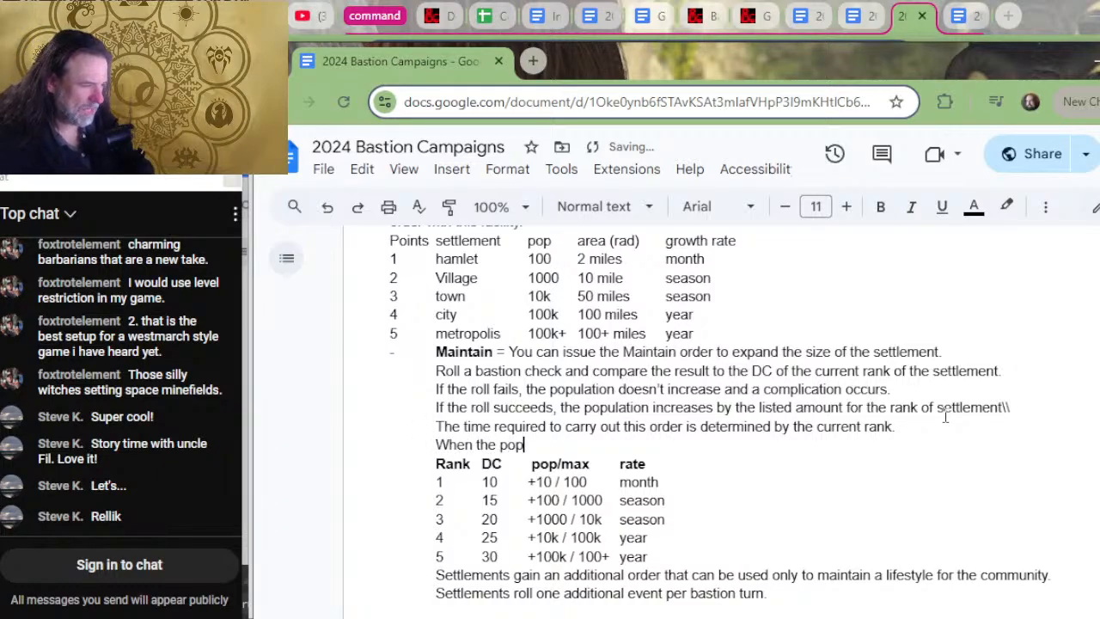
pyautogui.write('lation re')
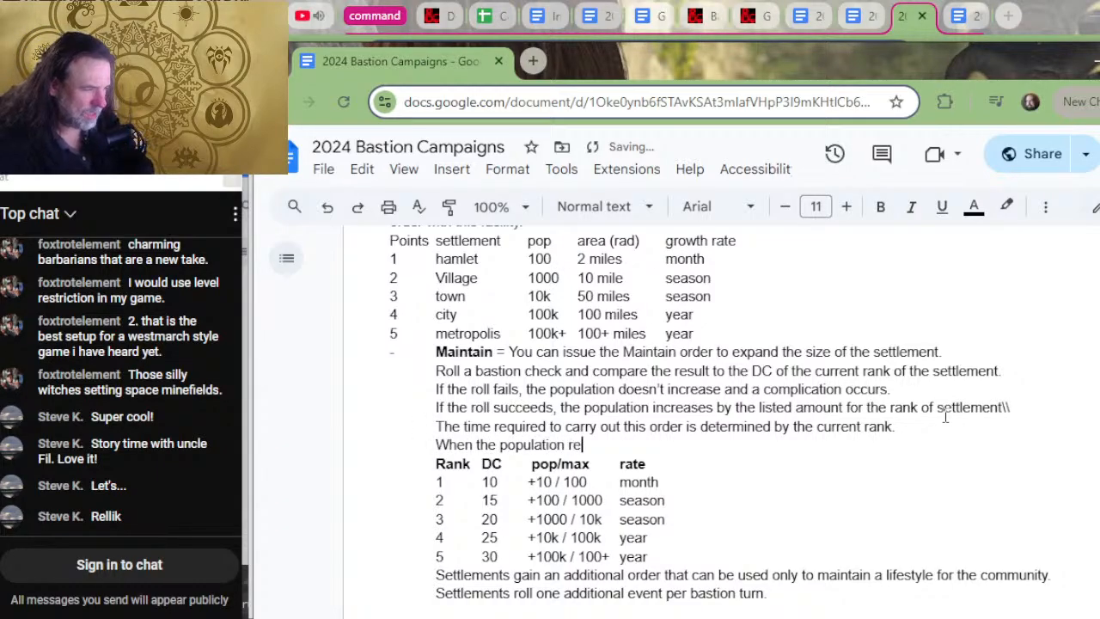
pyautogui.write('ceaches th')
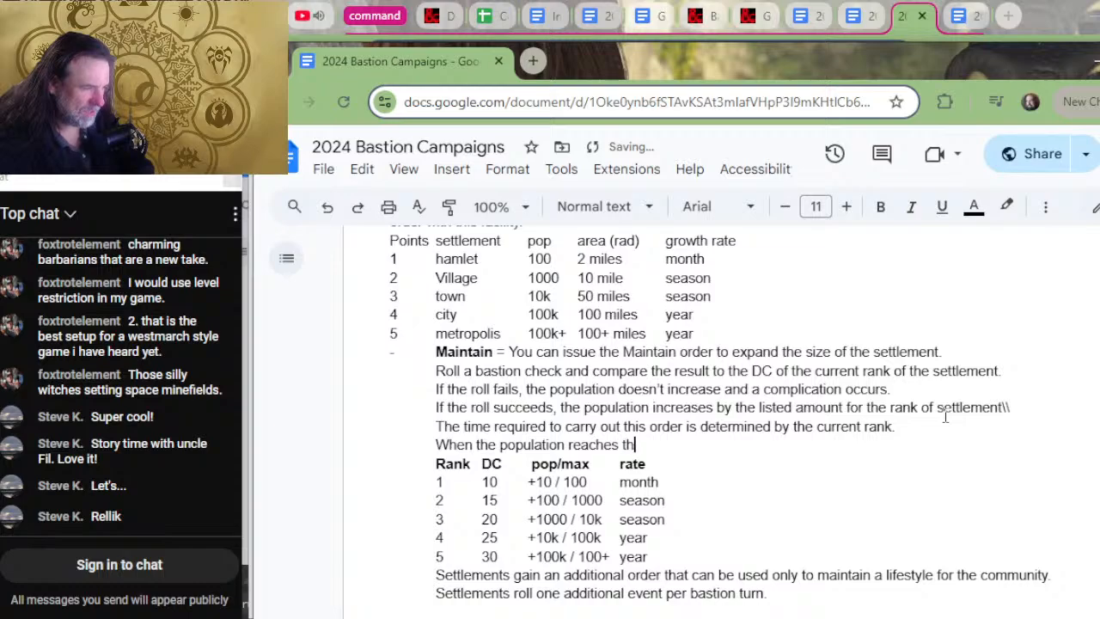
pyautogui.write('e listed max')
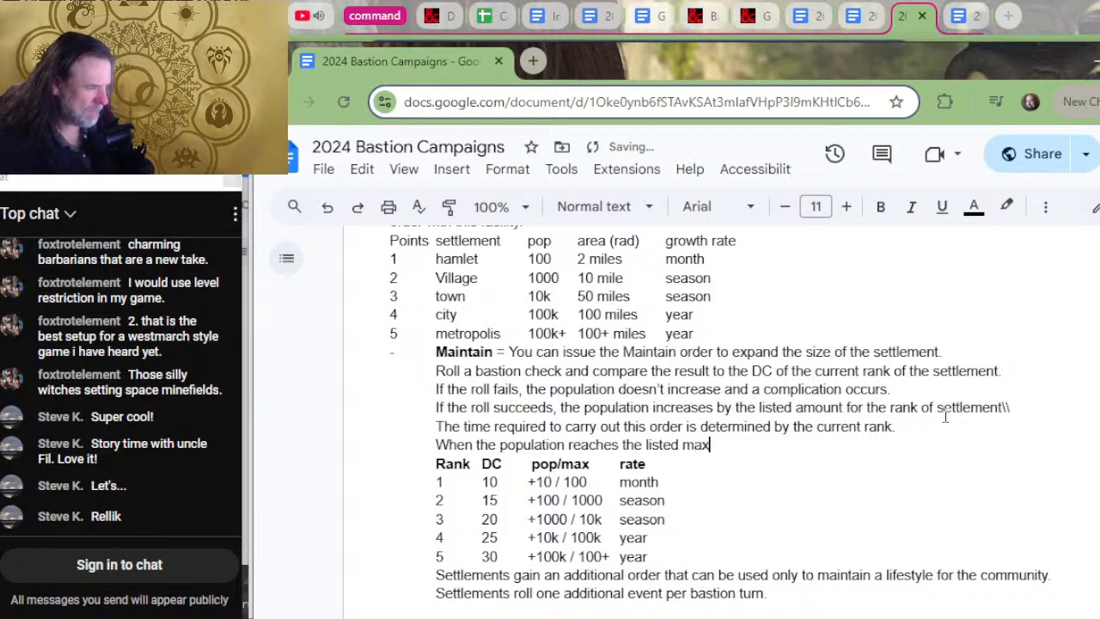
pyautogui.write(', the set')
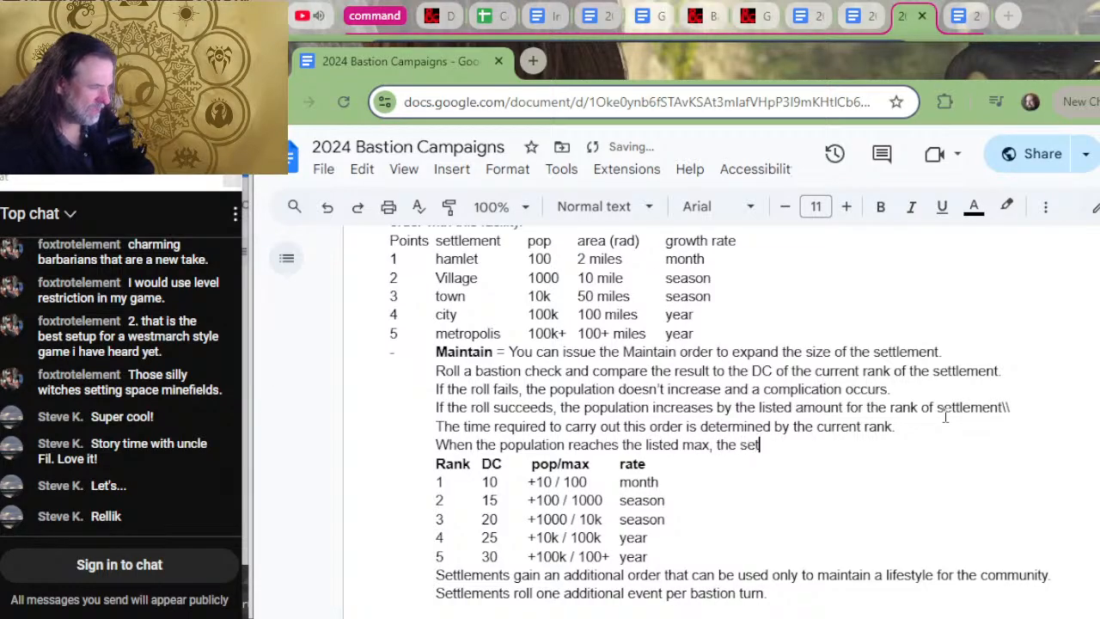
pyautogui.write('tlement inc')
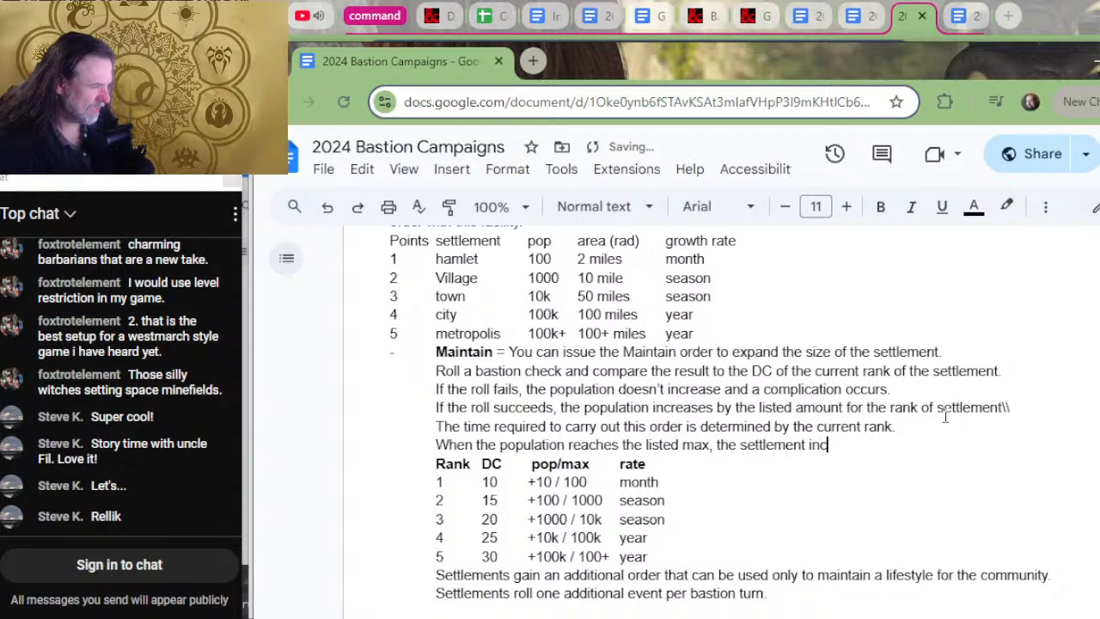
pyautogui.write('reases to')
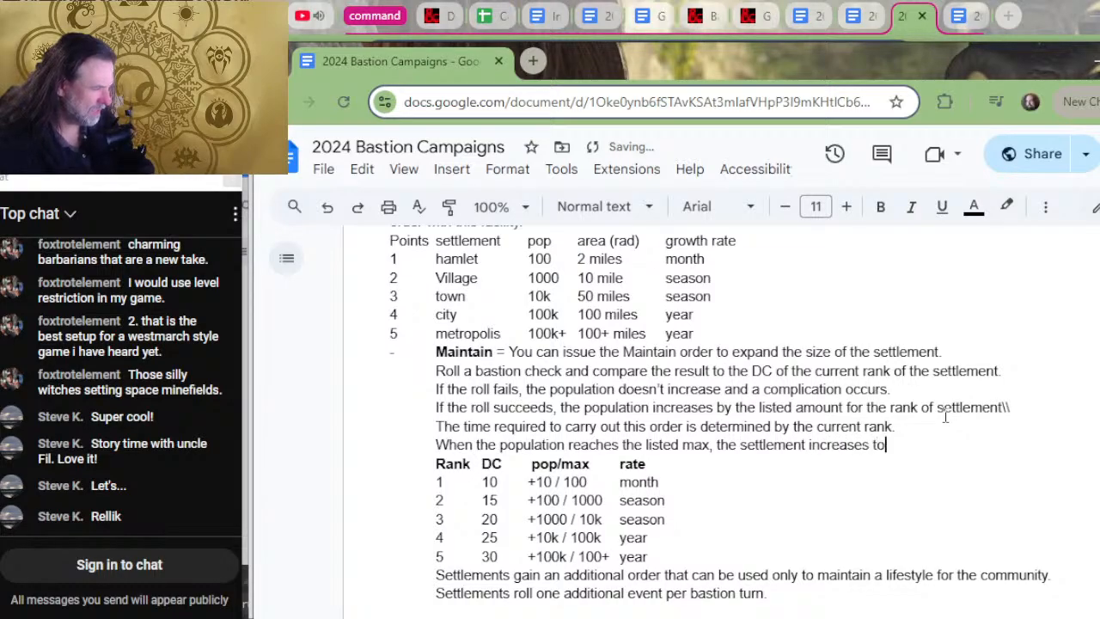
pyautogui.write(' the next rank.')
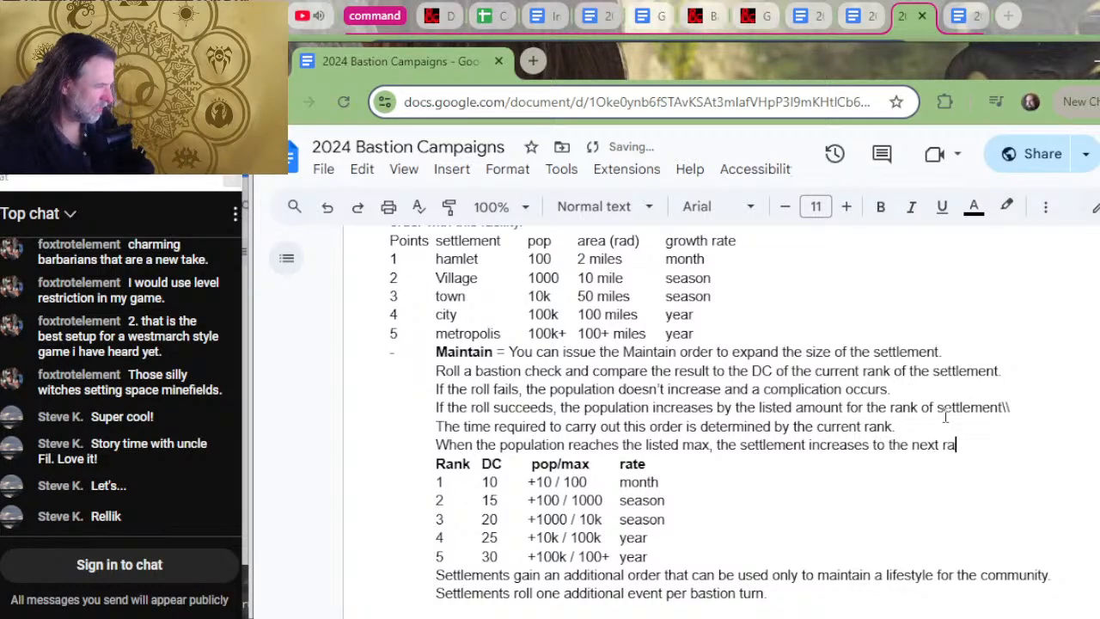
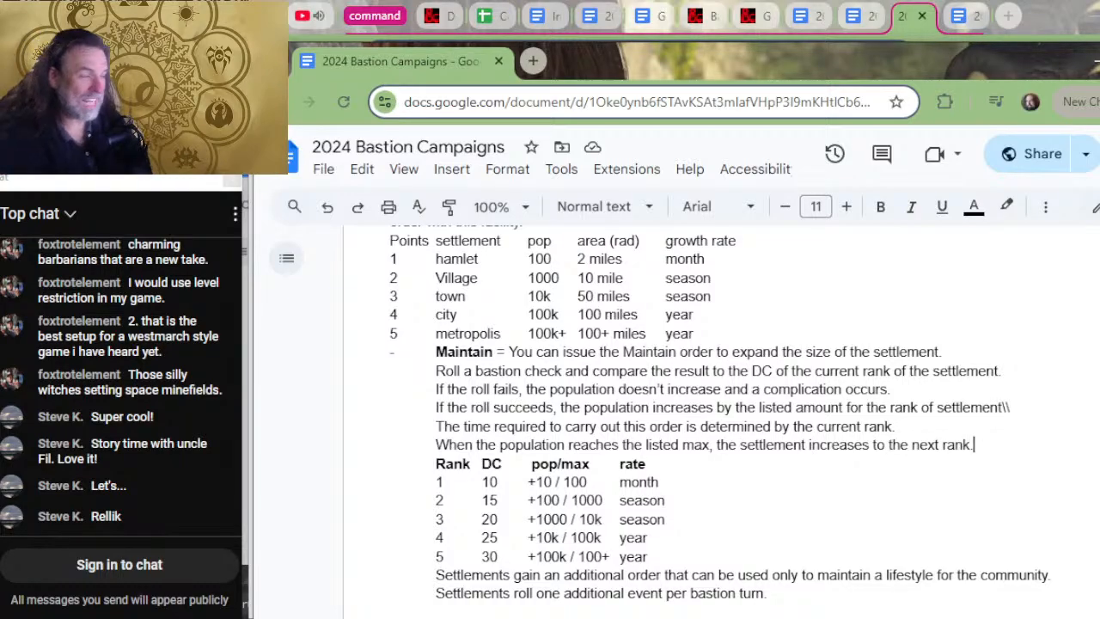
# - Review the SETTLEMENTS section from its introduction and points table through the Maintain rules and the notes on creating structures
pyautogui.scroll(3, 442, 386)
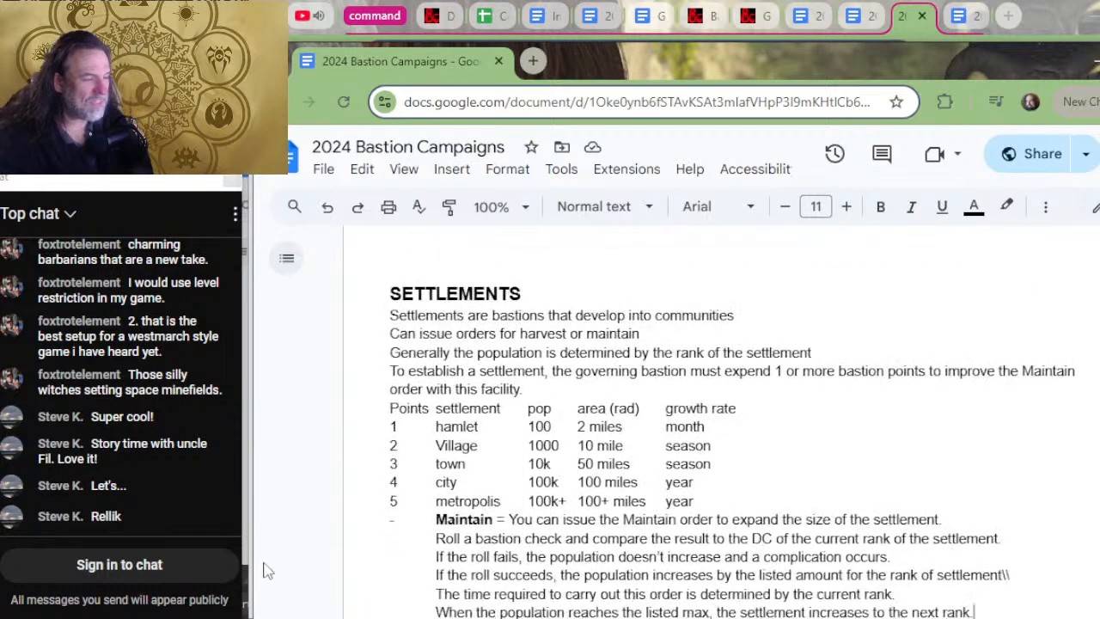
pyautogui.scroll(-3, 267, 570)
pyautogui.scroll(1, 601, 469)
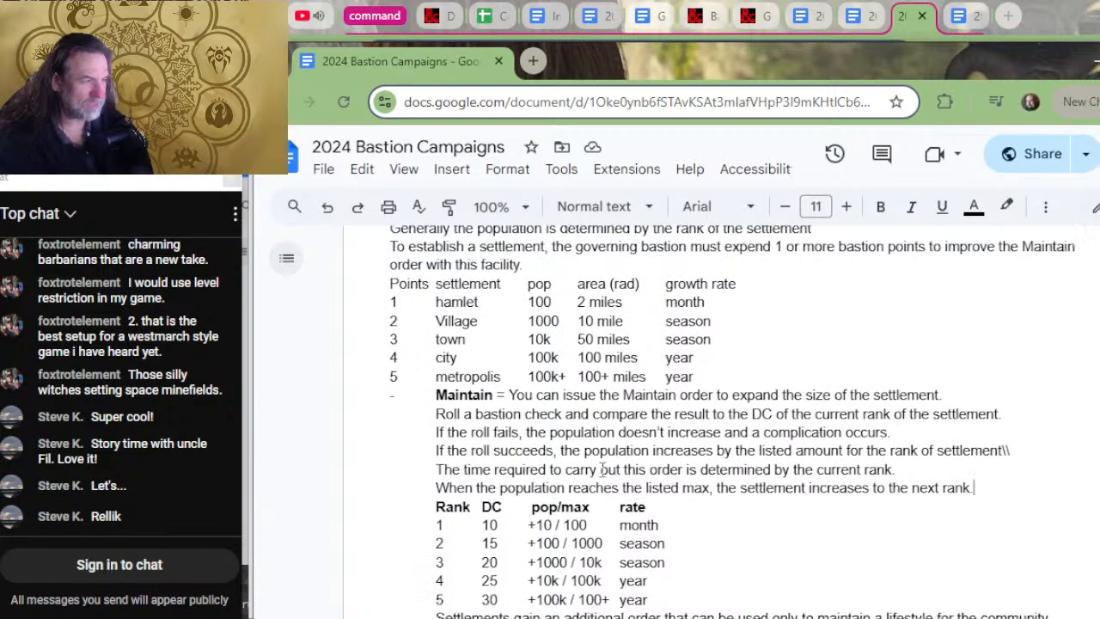
pyautogui.scroll(3, 602, 469)
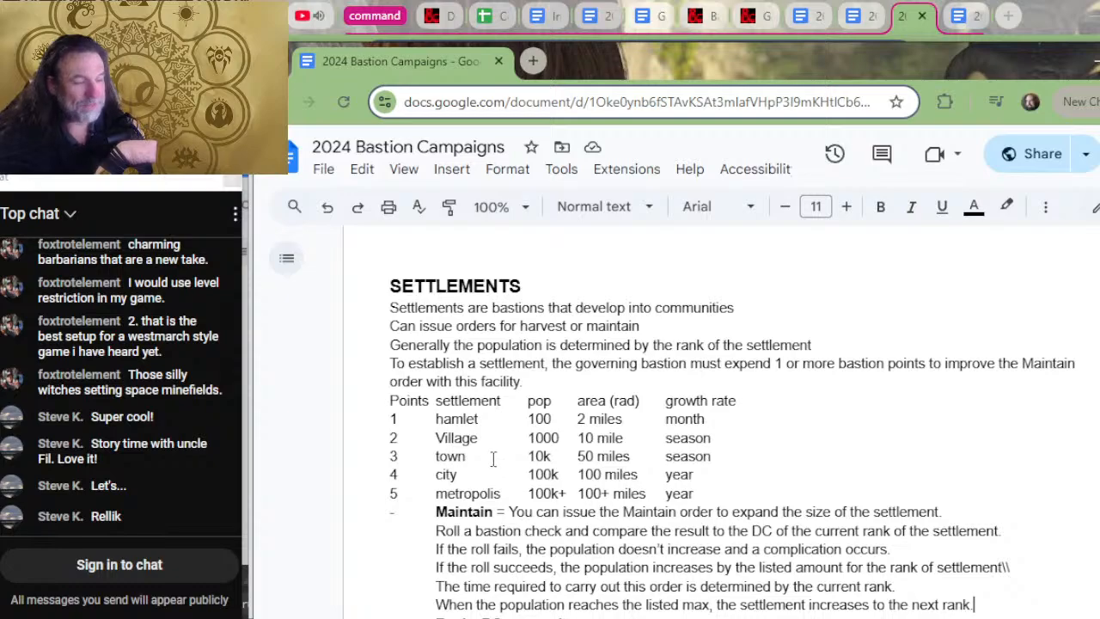
pyautogui.moveTo(489, 457)
pyautogui.mouseDown()
pyautogui.moveTo(351, 470)
pyautogui.moveTo(460, 452)
pyautogui.moveTo(526, 458)
pyautogui.moveTo(492, 462)
pyautogui.mouseUp()
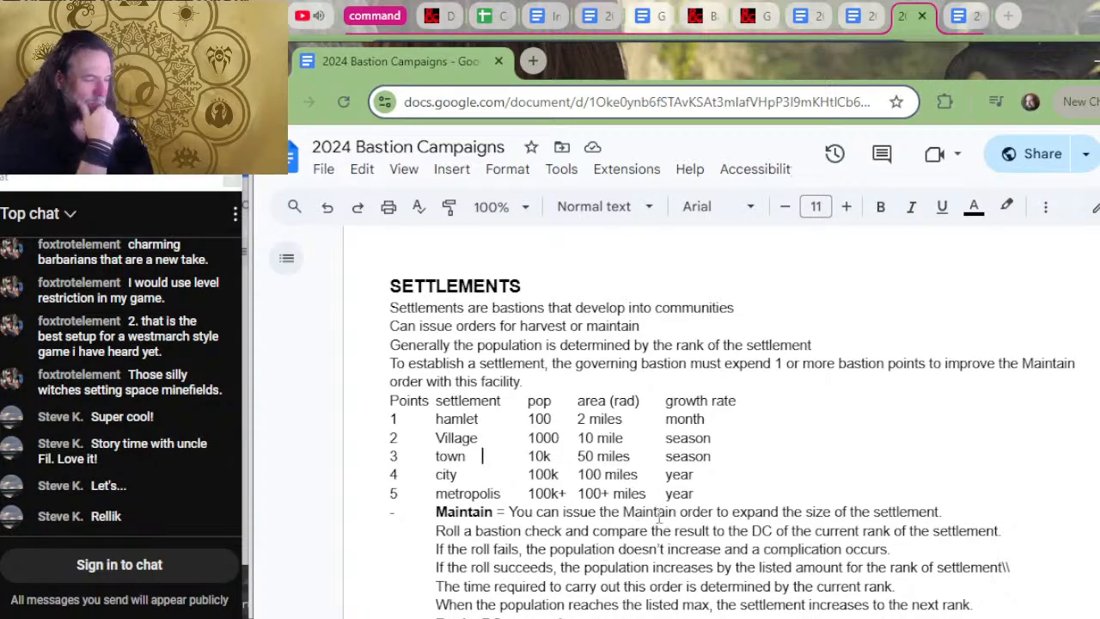
pyautogui.scroll(-2, 681, 510)
pyautogui.scroll(-2, 685, 508)
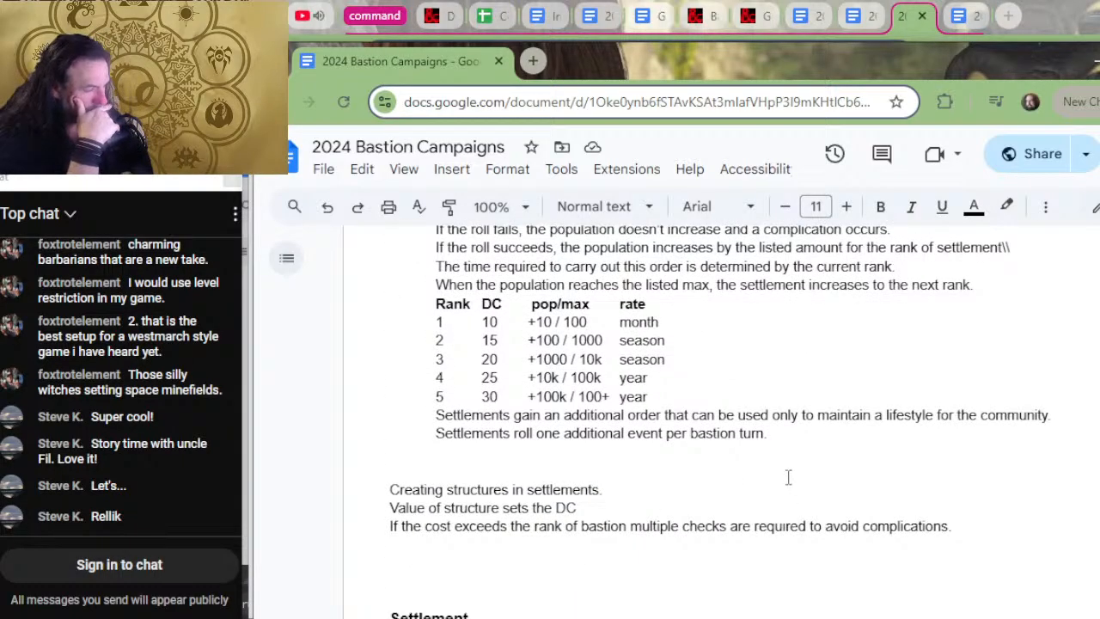
# - Move the whole SETTLEMENTS section, including the structure notes, to the blank space after the Workshop's order-time reduction table
pyautogui.moveTo(611, 560); pyautogui.dragTo(385, 293)
pyautogui.scroll(4, 575, 472)
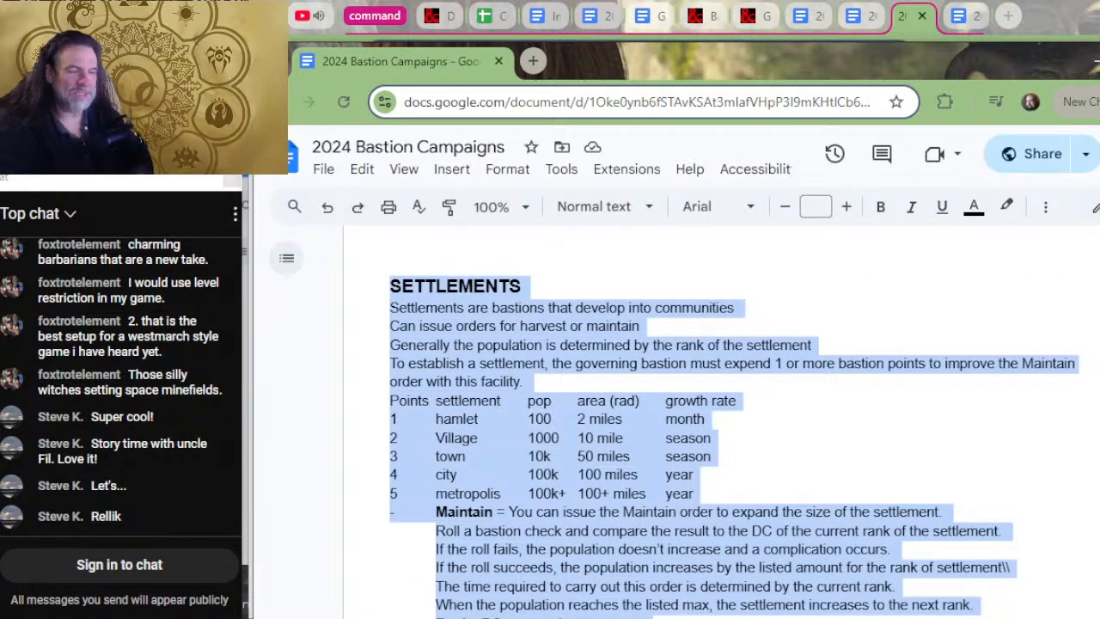
pyautogui.press('Delete')
pyautogui.scroll(-20, 722, 421)
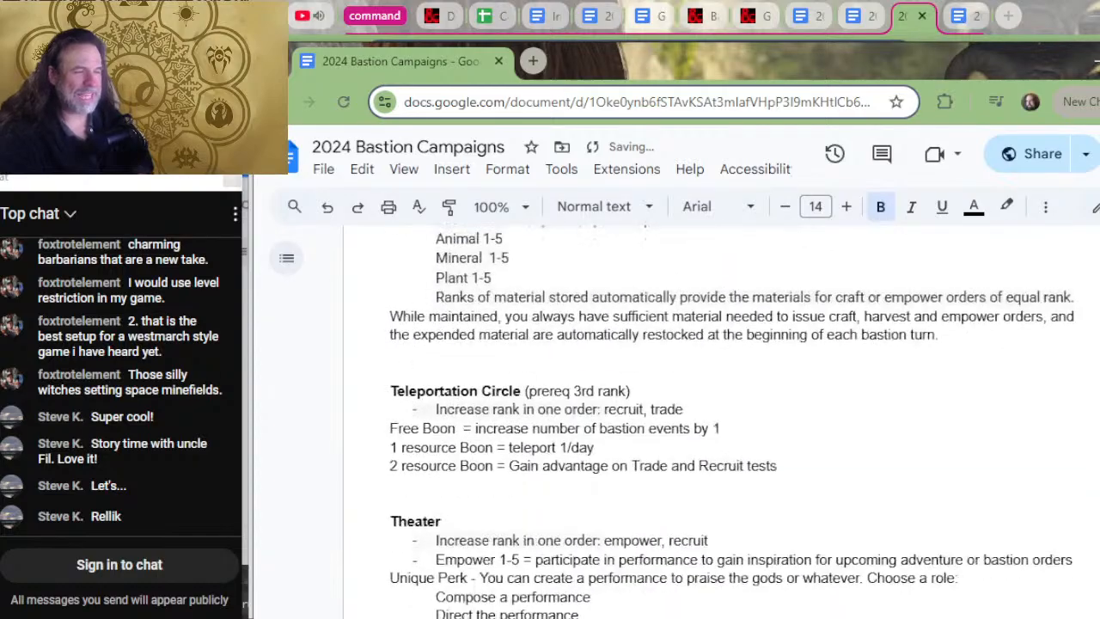
pyautogui.scroll(-8, 1023, 400)
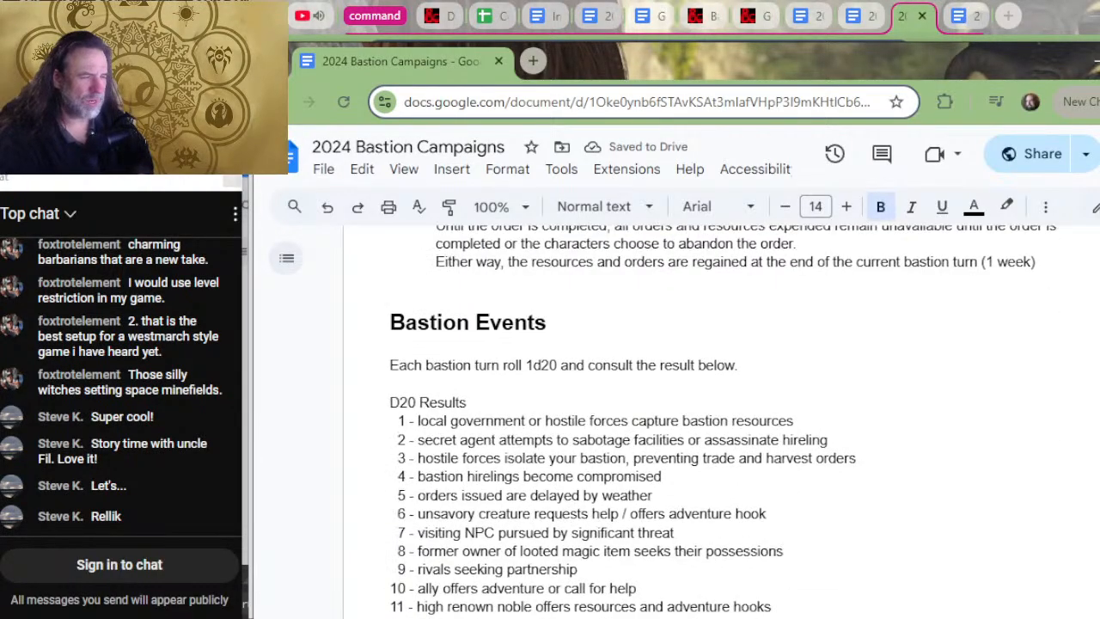
pyautogui.scroll(10, 1023, 400)
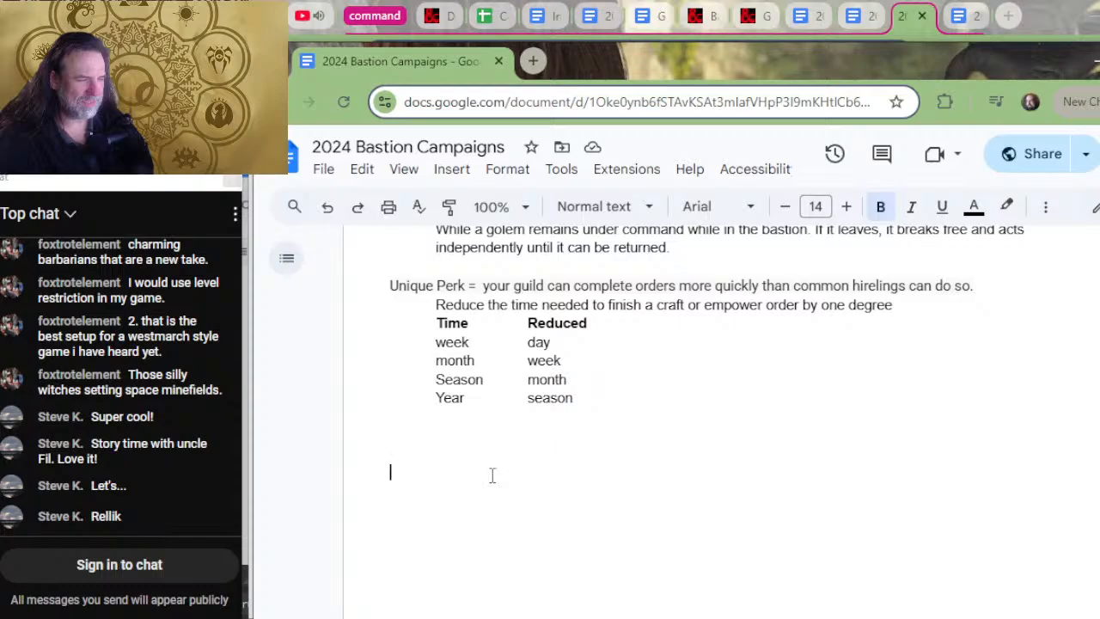
pyautogui.hotkey('ctrl', 'v')
# - Delete the old SETTLEMENTS section below "Thrash for now" near the document's end, including its rank table and term definitions
pyautogui.scroll(-15, 727, 418)
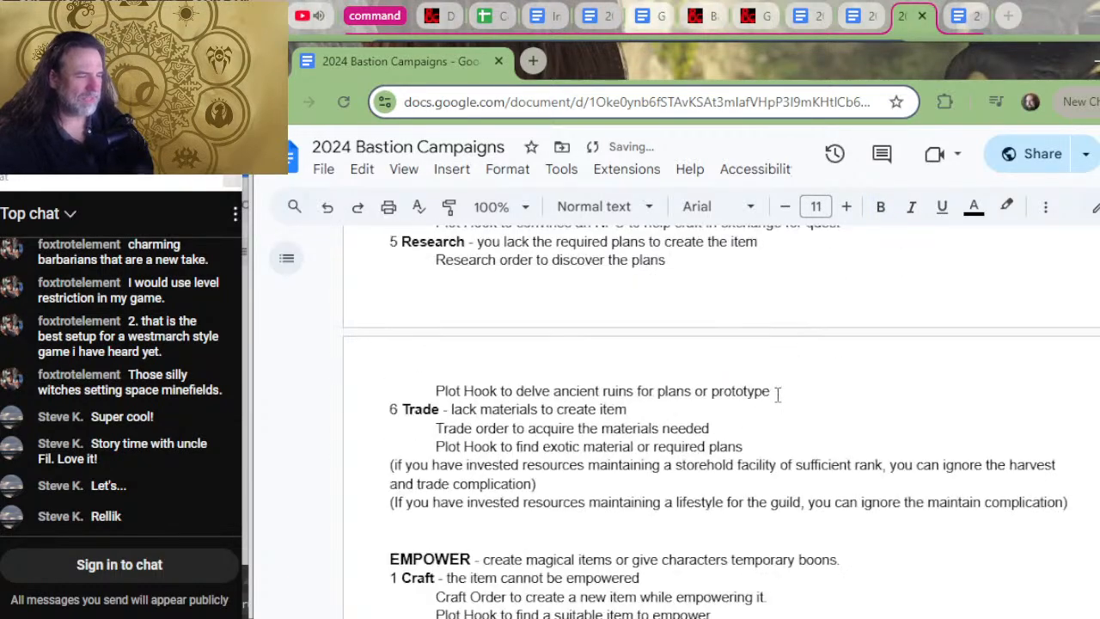
pyautogui.scroll(-20, 777, 393)
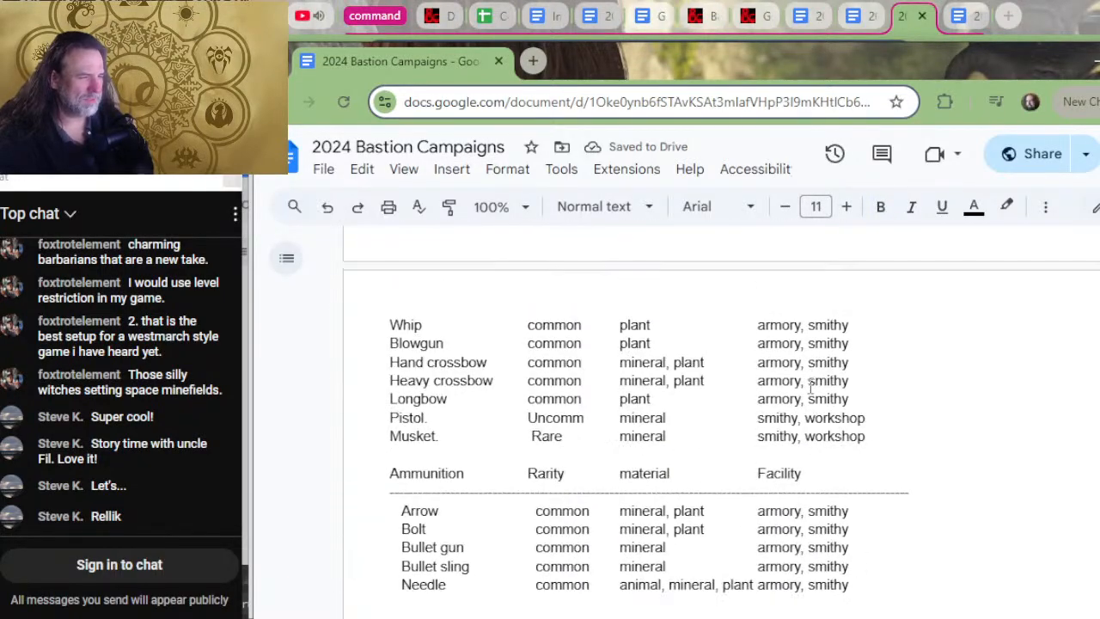
pyautogui.scroll(-20, 811, 389)
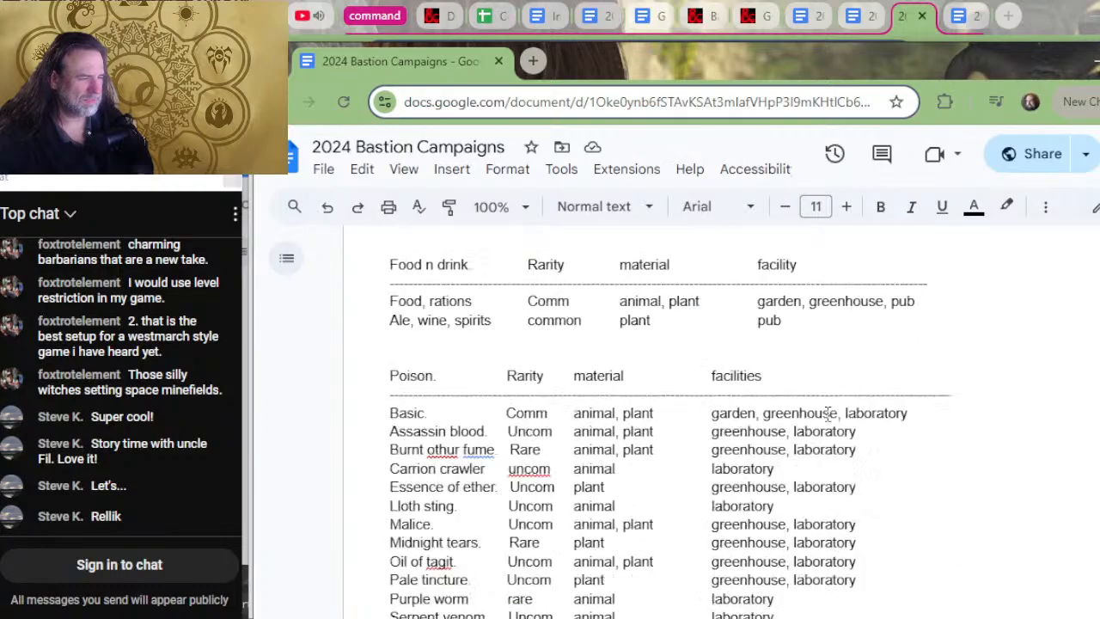
pyautogui.scroll(-20, 828, 414)
pyautogui.scroll(2, 729, 478)
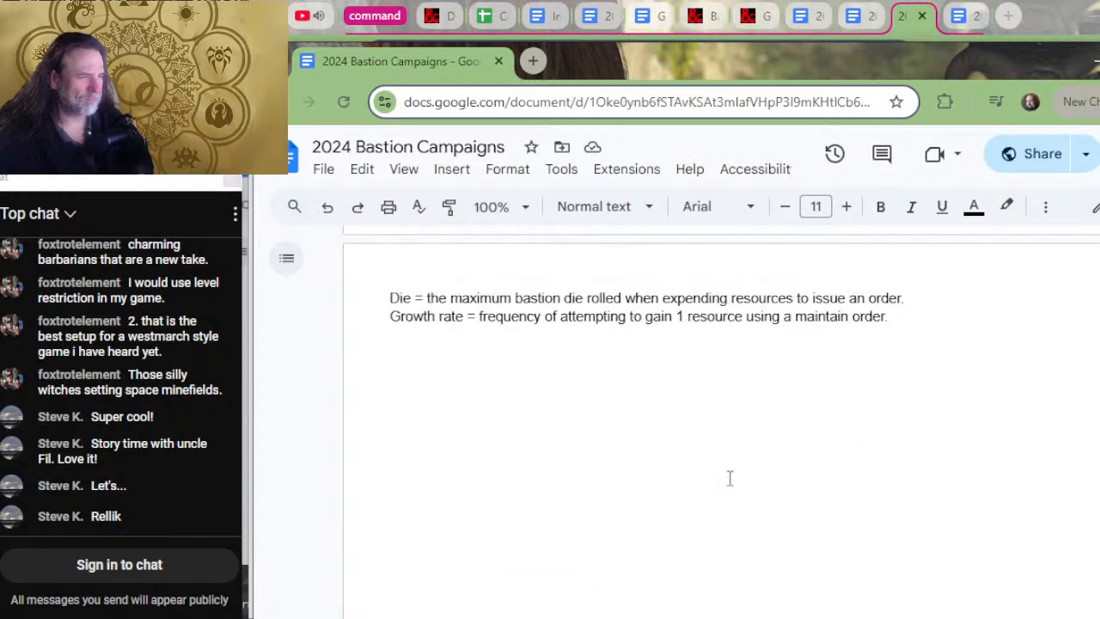
pyautogui.scroll(3, 730, 478)
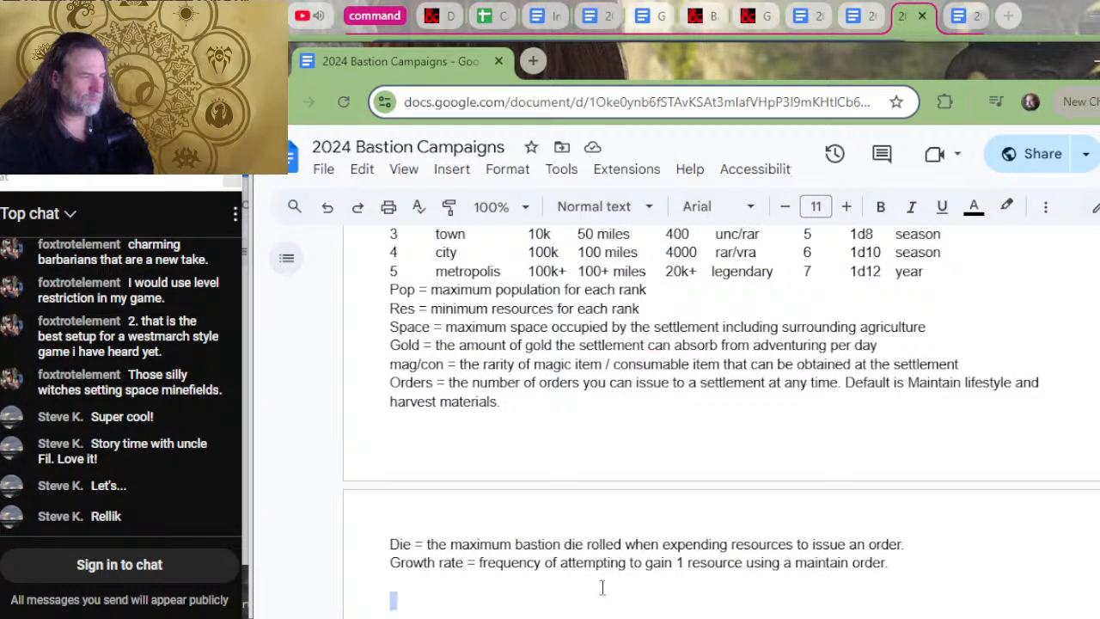
pyautogui.moveTo(602, 587); pyautogui.dragTo(370, 357)
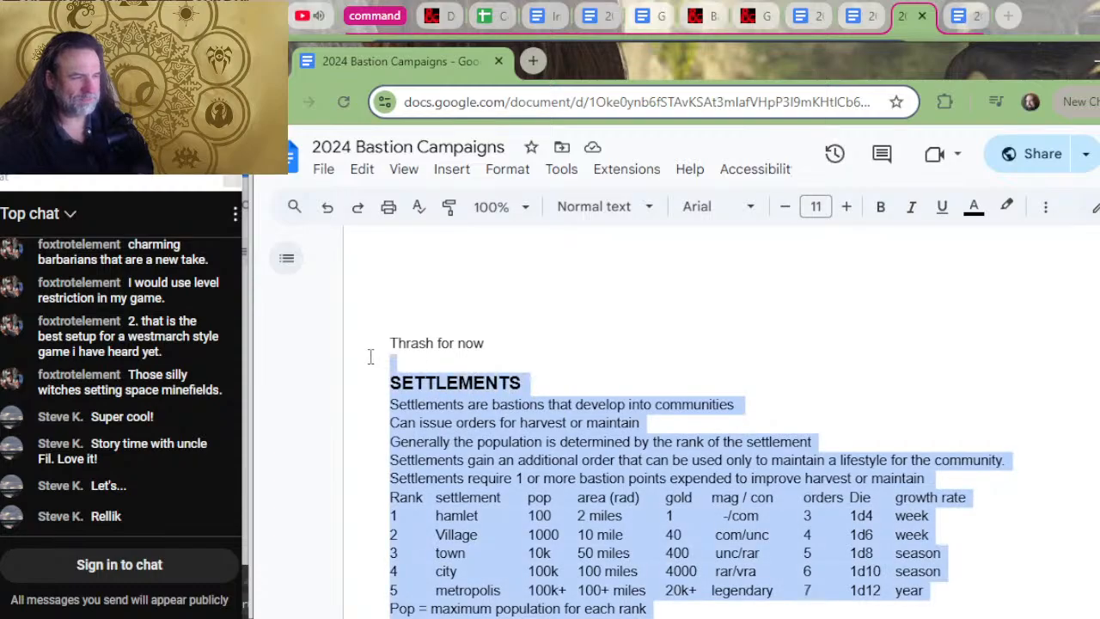
pyautogui.press('Delete')
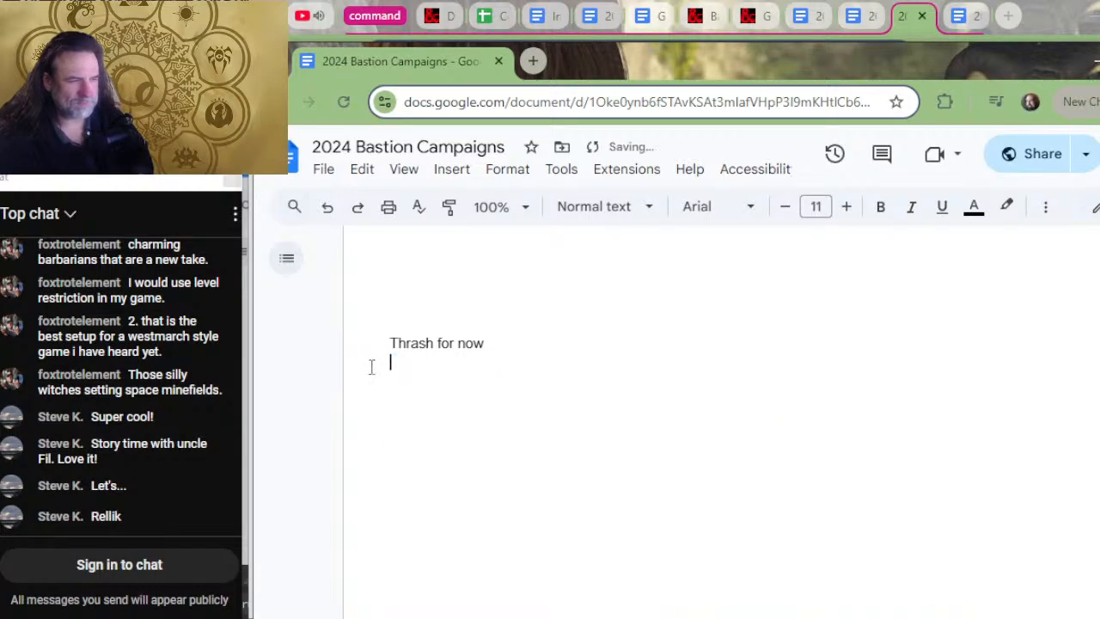
# - Rename the Settlement facility heading, located between Scriptorum and Smithy in the facility descriptions, to "Government"
pyautogui.scroll(20, 371, 367)
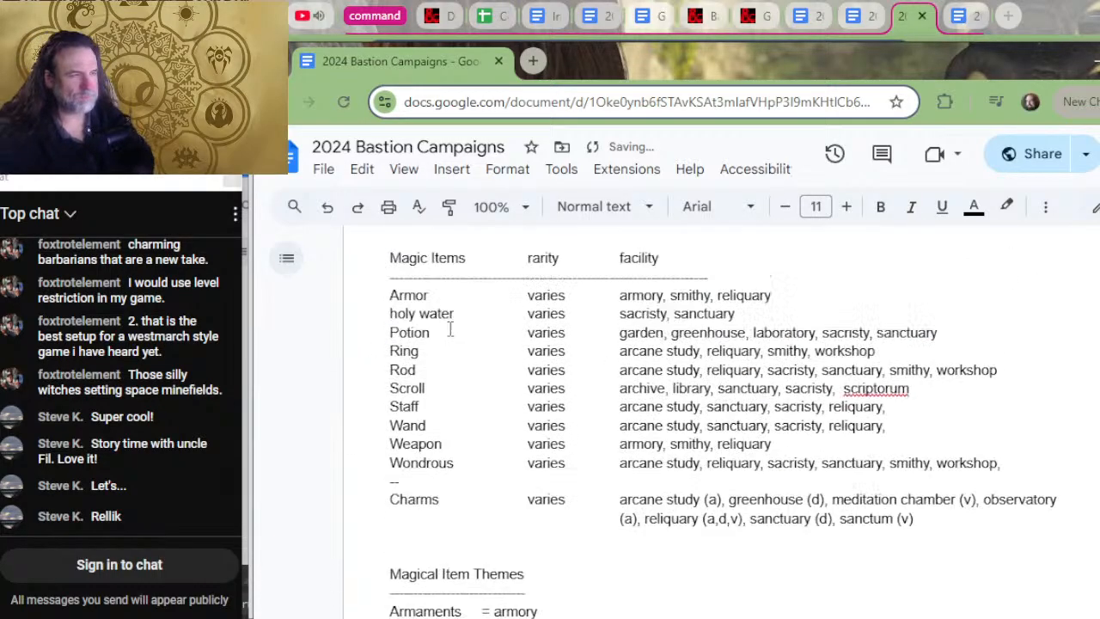
pyautogui.scroll(20, 446, 331)
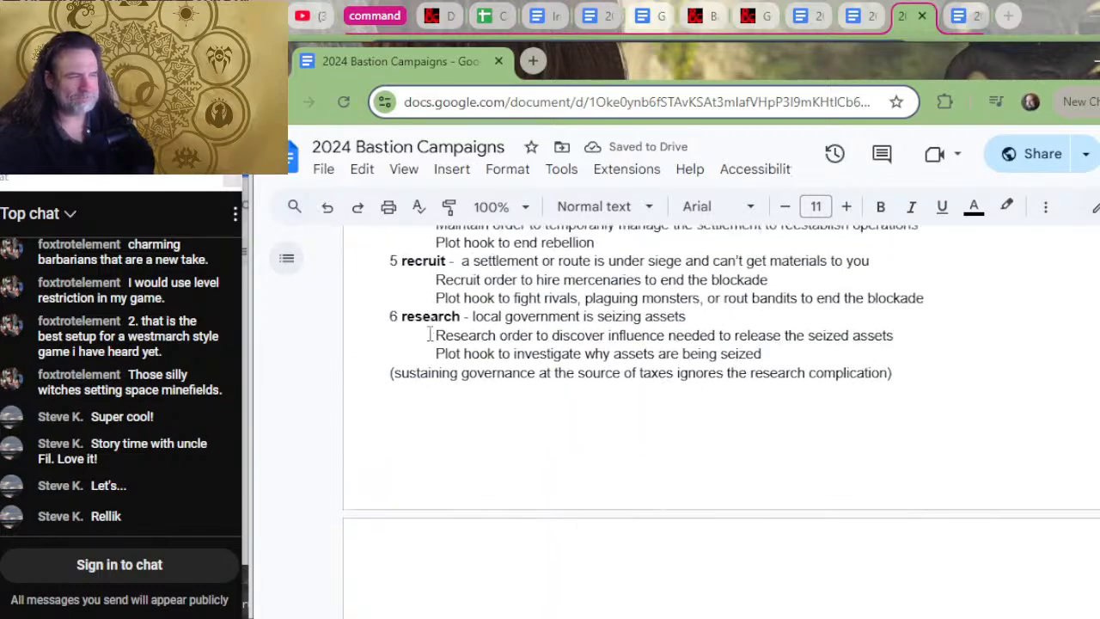
pyautogui.scroll(20, 513, 342)
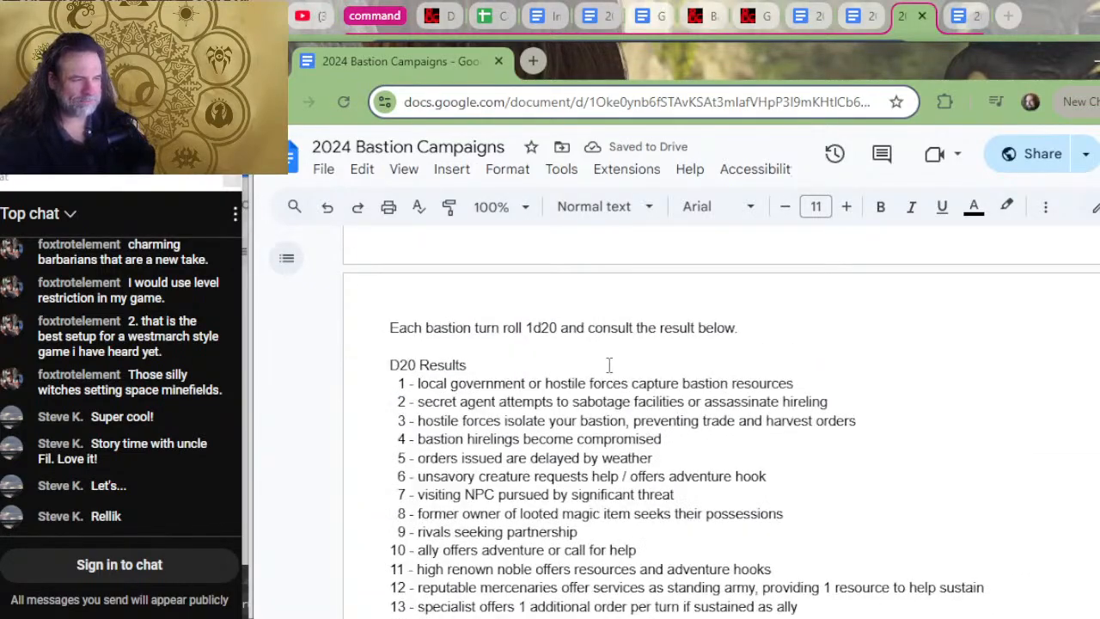
pyautogui.scroll(2, 612, 365)
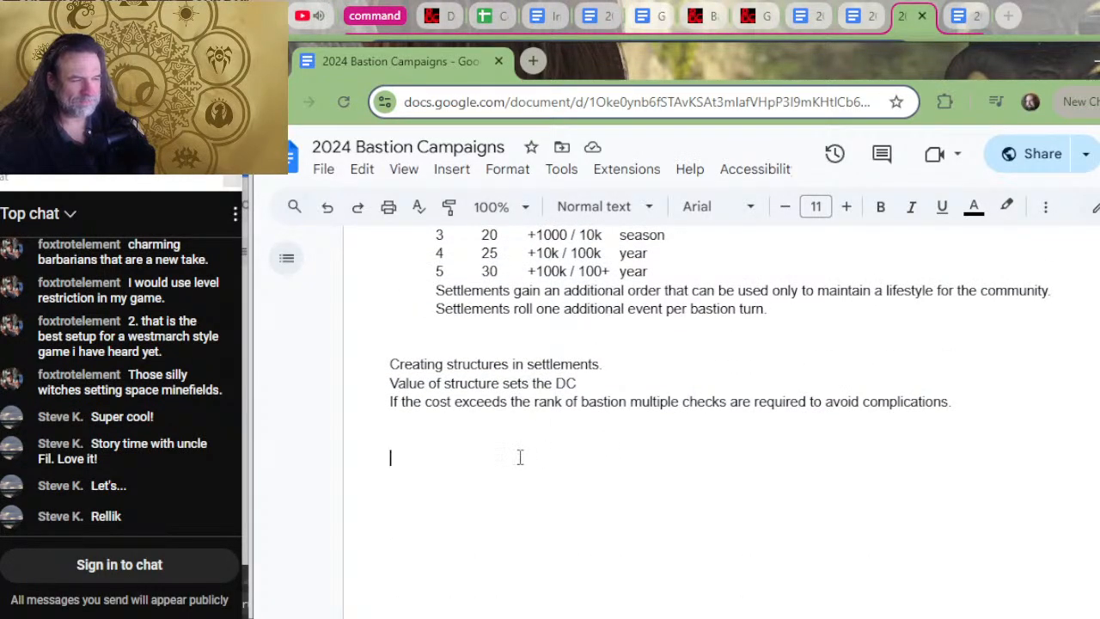
pyautogui.scroll(20, 519, 457)
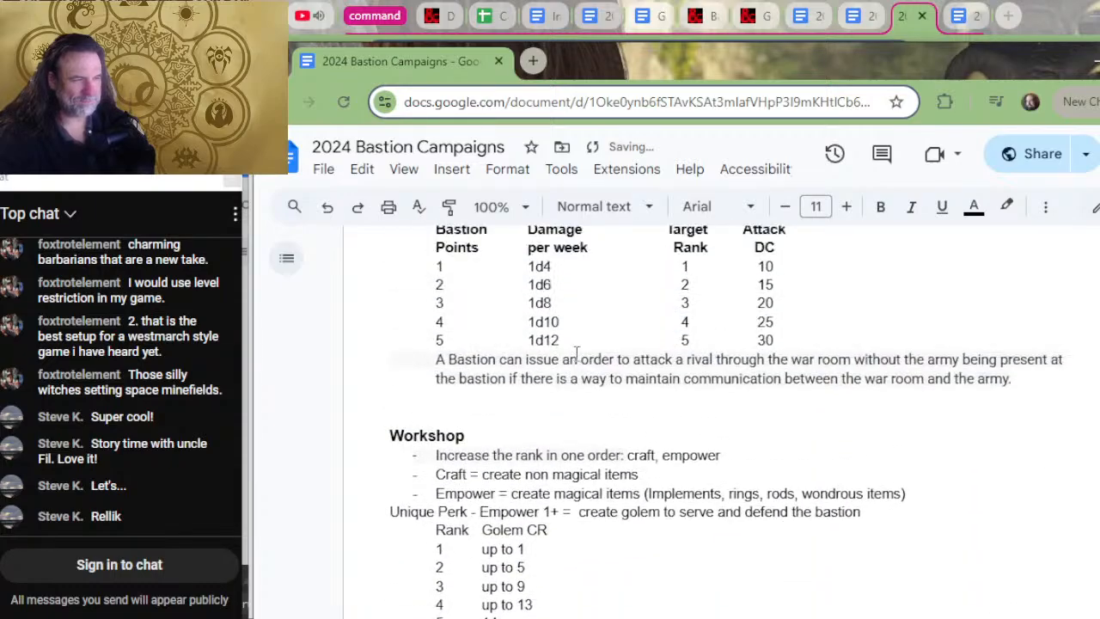
pyautogui.scroll(15, 577, 330)
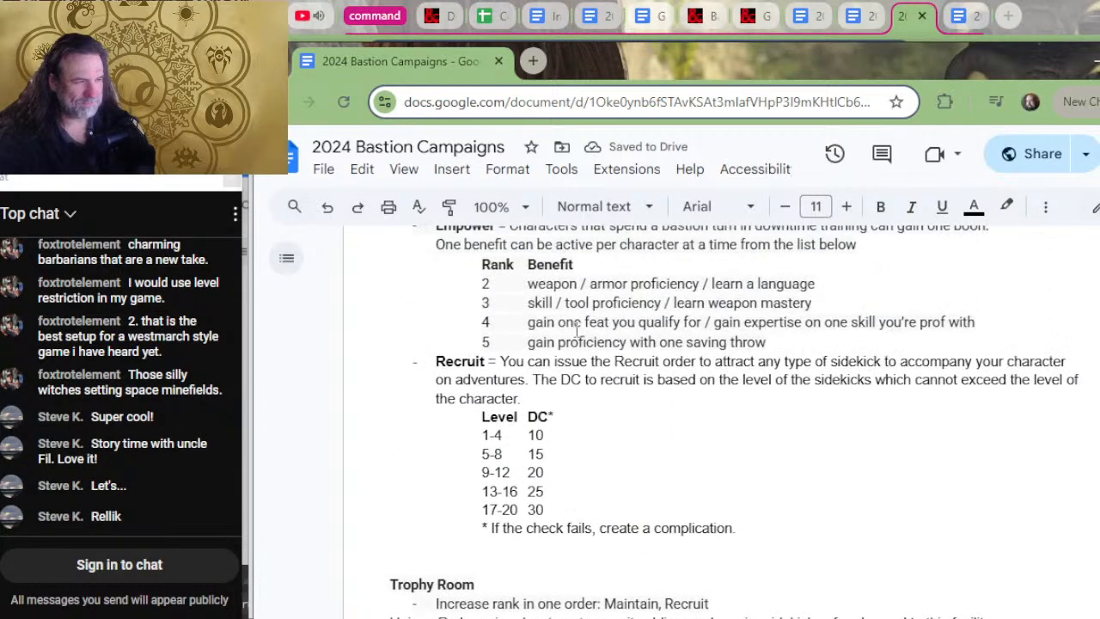
pyautogui.scroll(15, 577, 330)
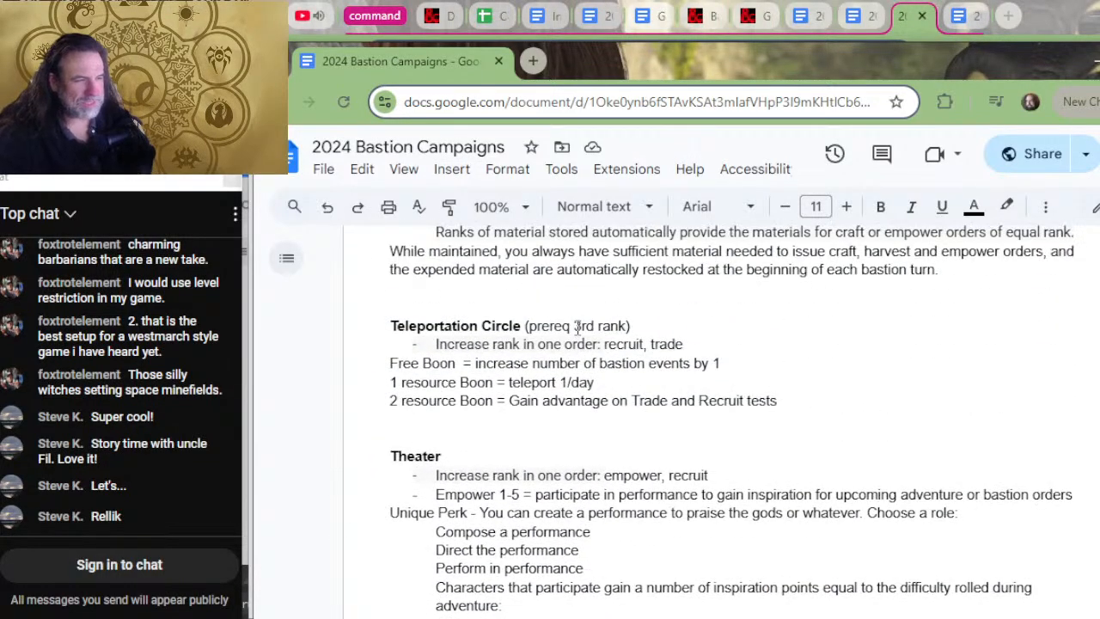
pyautogui.scroll(15, 577, 326)
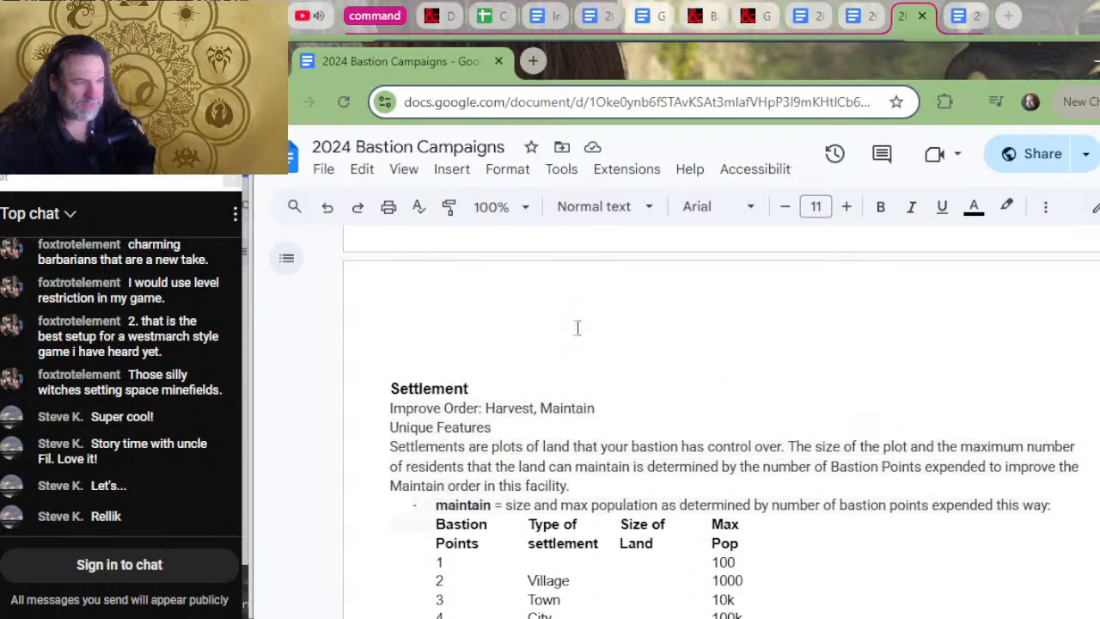
pyautogui.scroll(-2, 550, 370)
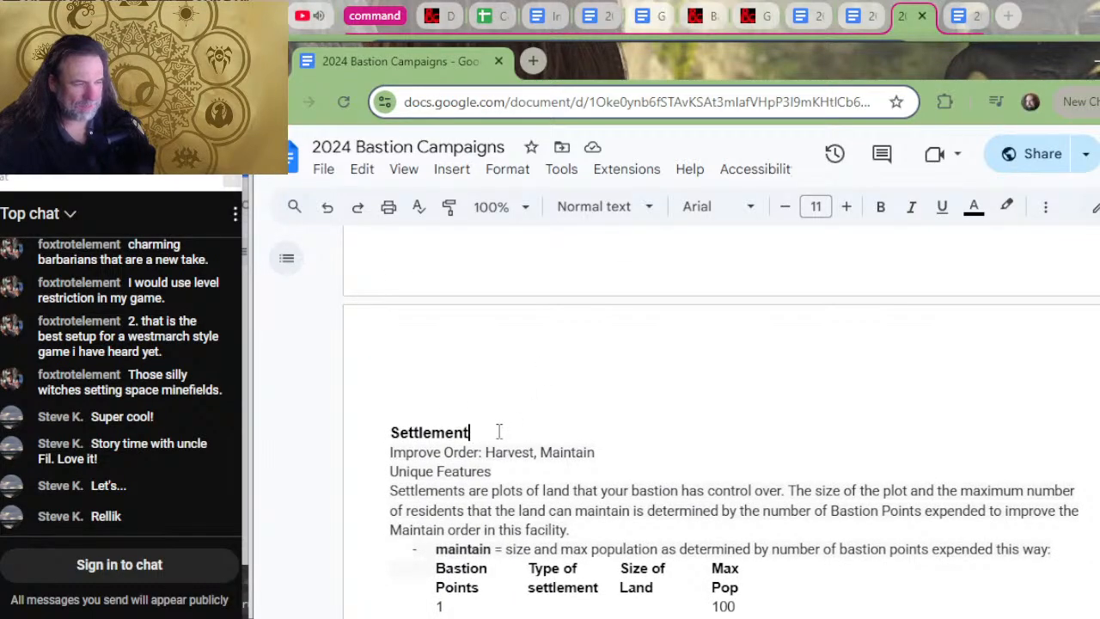
pyautogui.moveTo(498, 432); pyautogui.dragTo(373, 437)
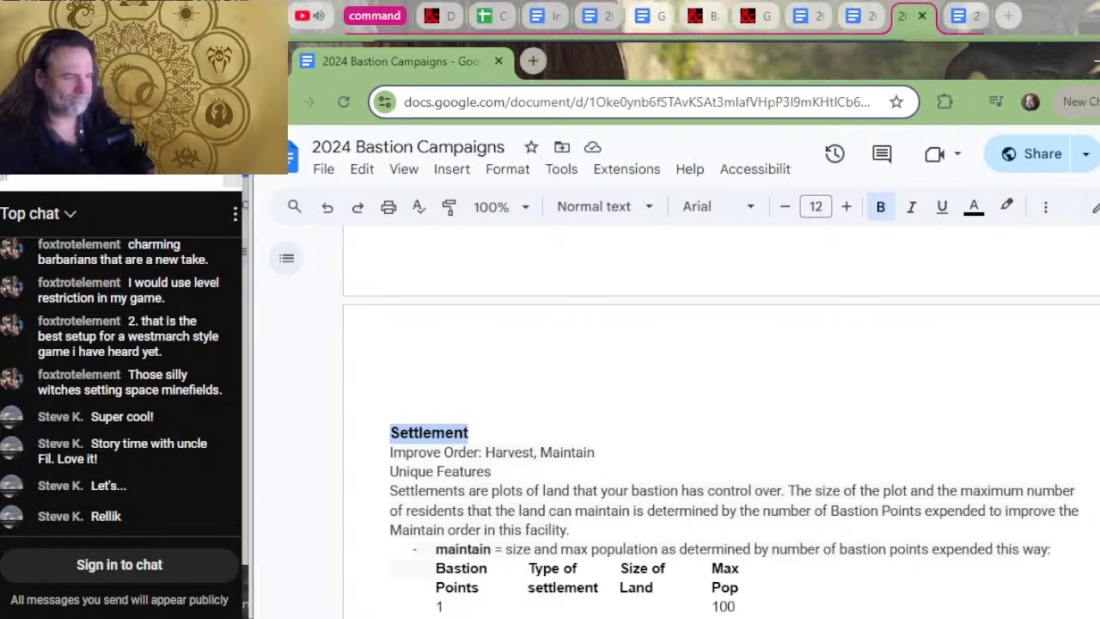
pyautogui.write('Gove')
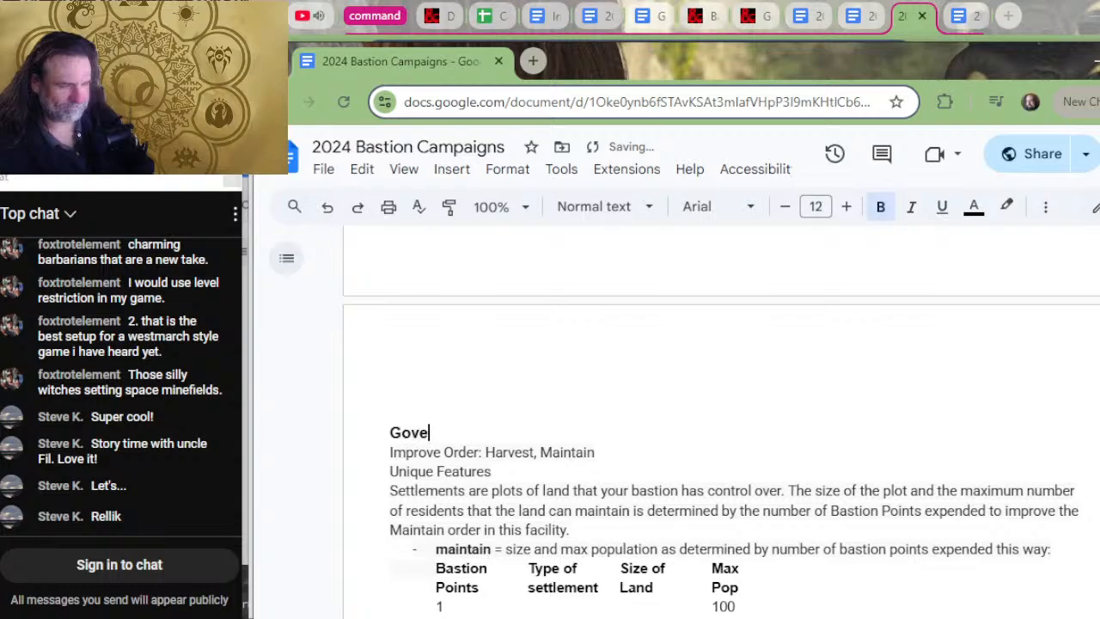
pyautogui.write('rnment')
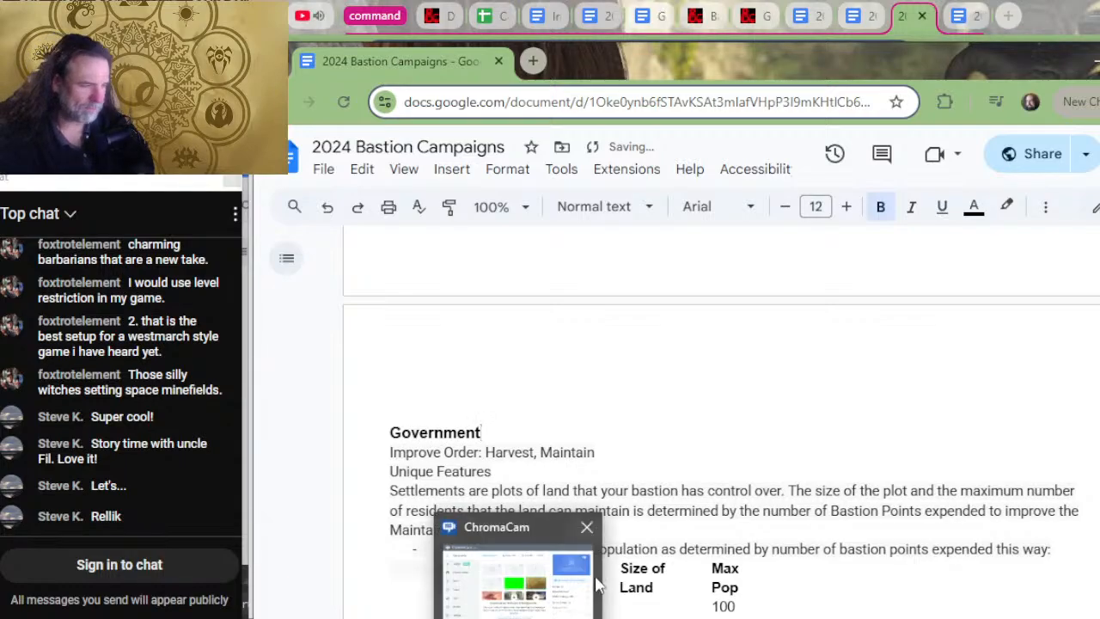
# - Cut the whole Government section, from its heading through its harvest entry, from above Smithy and remove the extra blank lines there
pyautogui.scroll(-4, 753, 295)
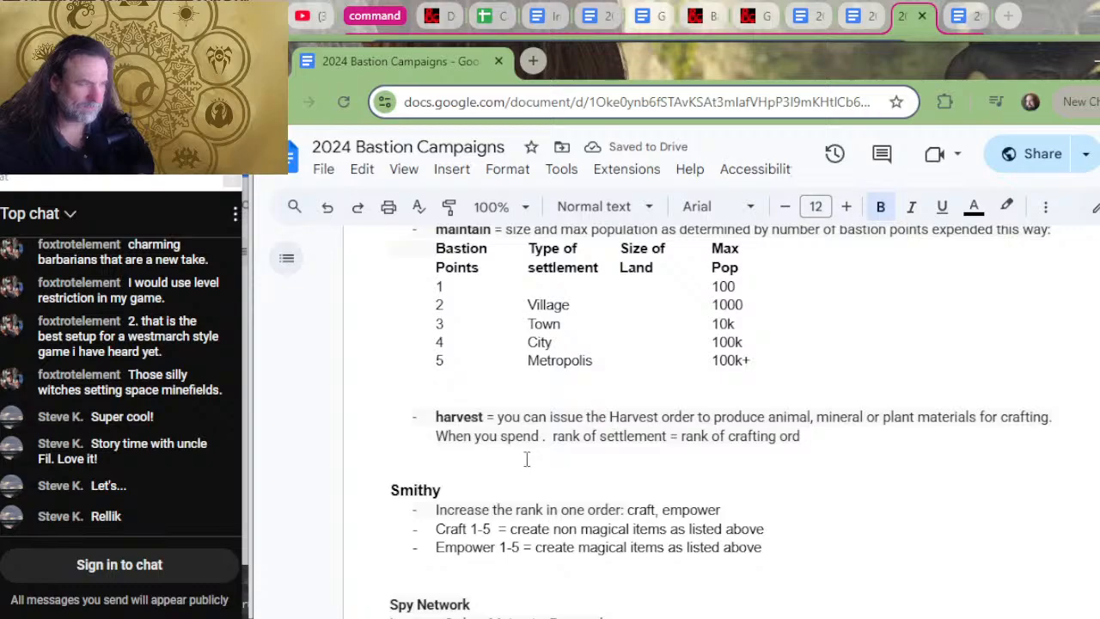
pyautogui.scroll(4, 527, 459)
pyautogui.scroll(-4, 525, 459)
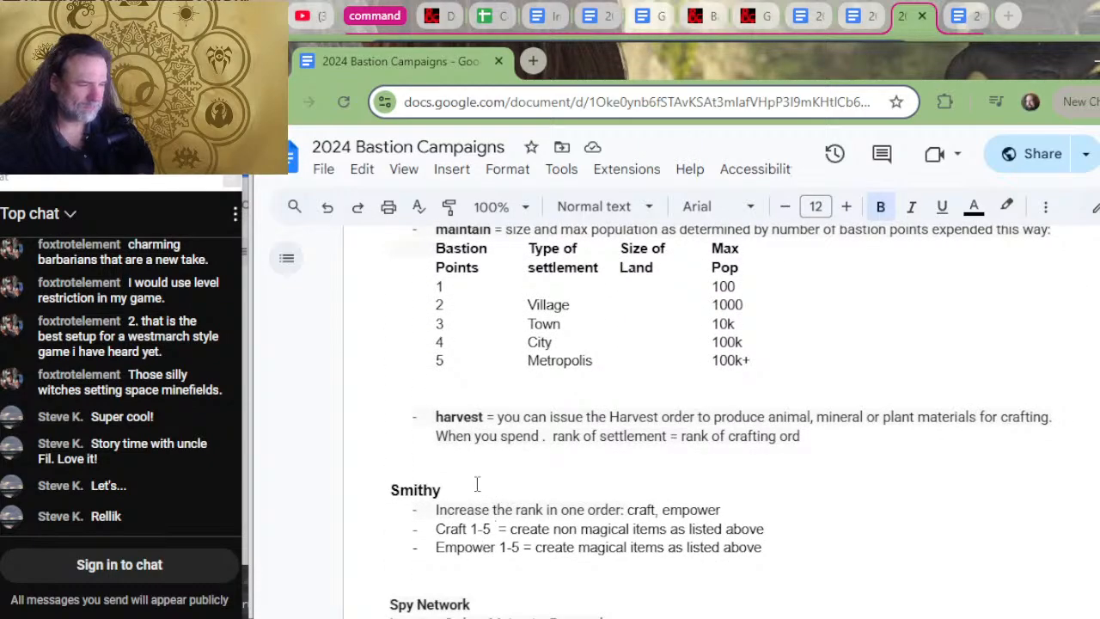
pyautogui.moveTo(478, 467); pyautogui.dragTo(380, 264)
pyautogui.hotkey('ctrl', 'c')
pyautogui.press('Delete')
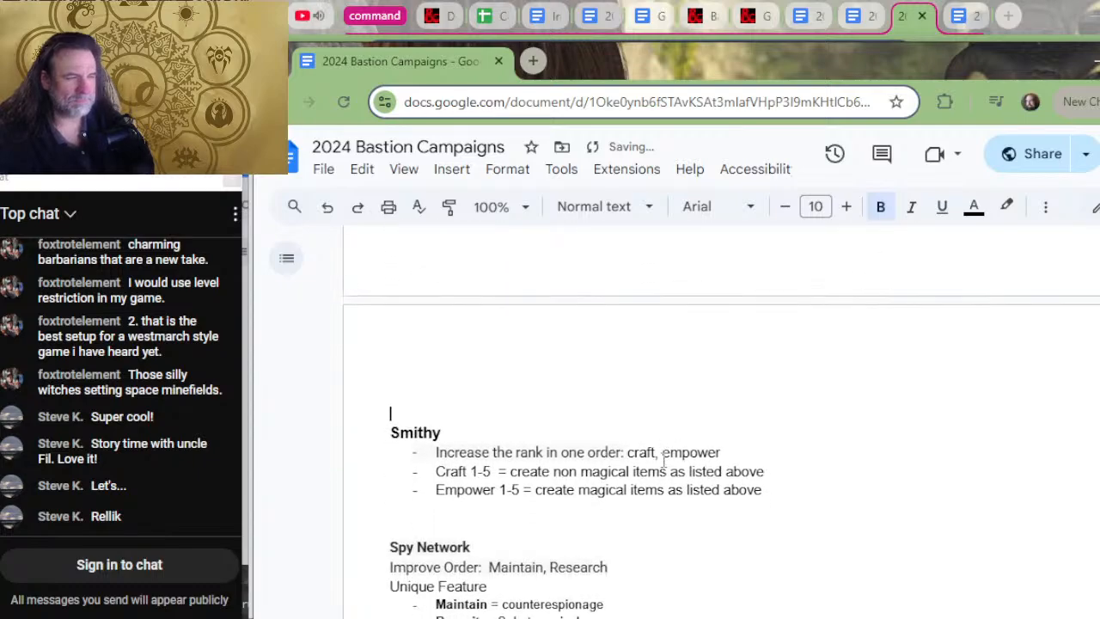
pyautogui.scroll(2, 602, 458)
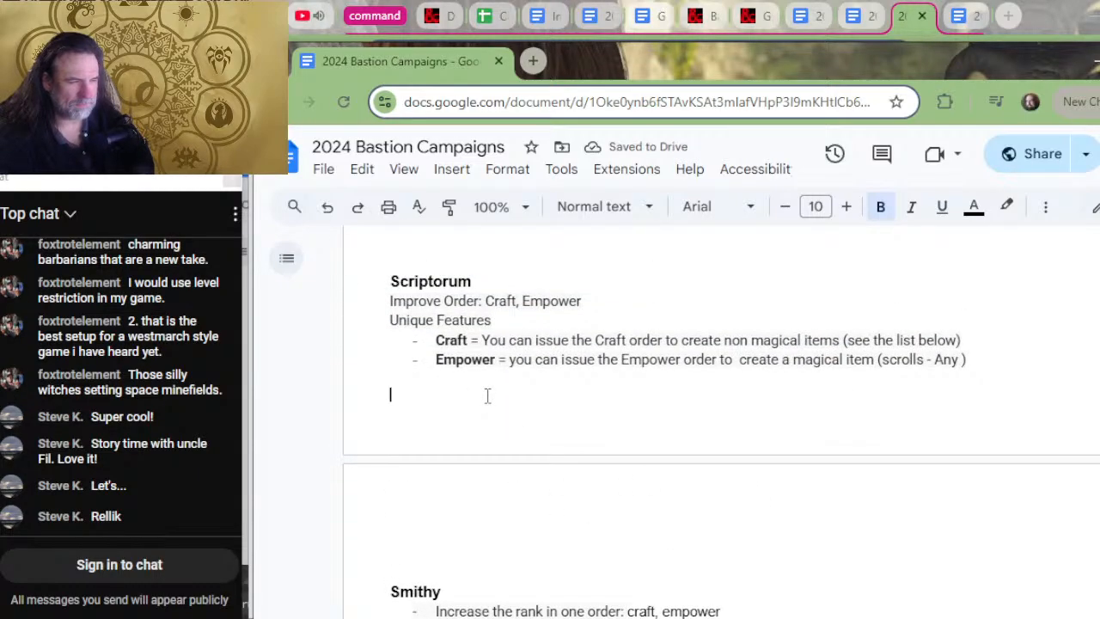
pyautogui.press('Down')
pyautogui.press('Delete')
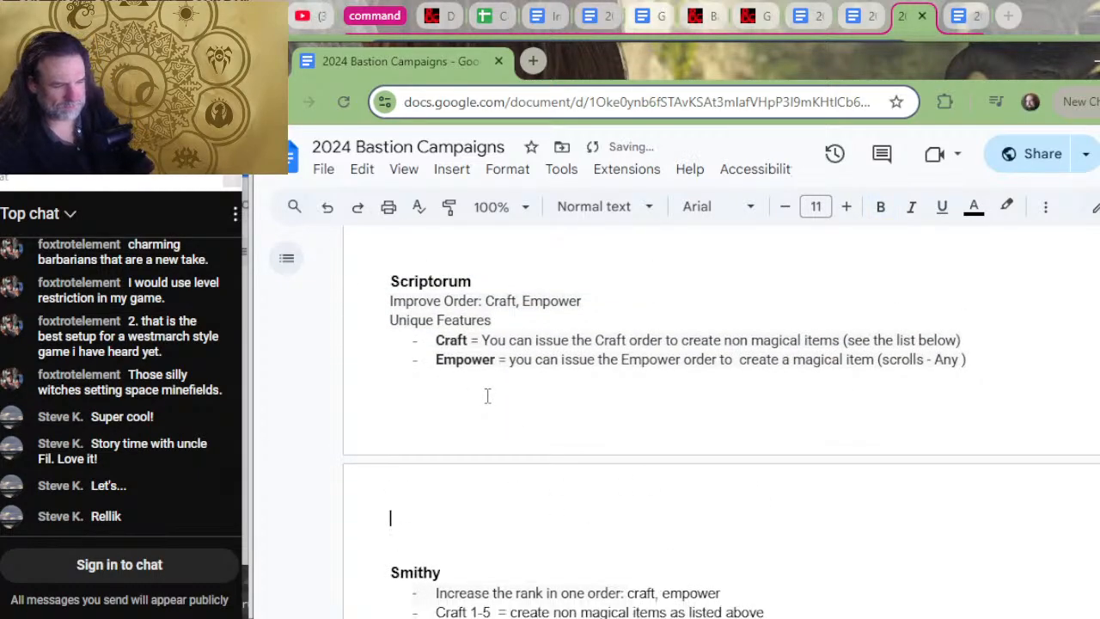
pyautogui.press('Delete')
pyautogui.press('BackSpace')
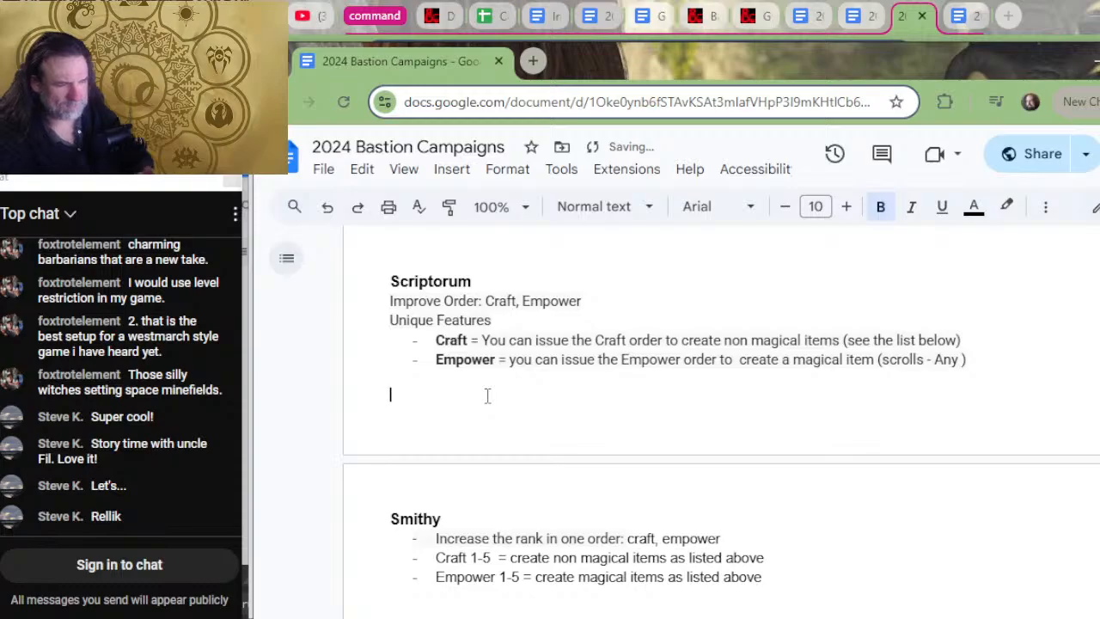
# - Paste the cut Government section between the Garden and Greenhouse facilities
pyautogui.scroll(5, 414, 306)
pyautogui.scroll(15, 434, 355)
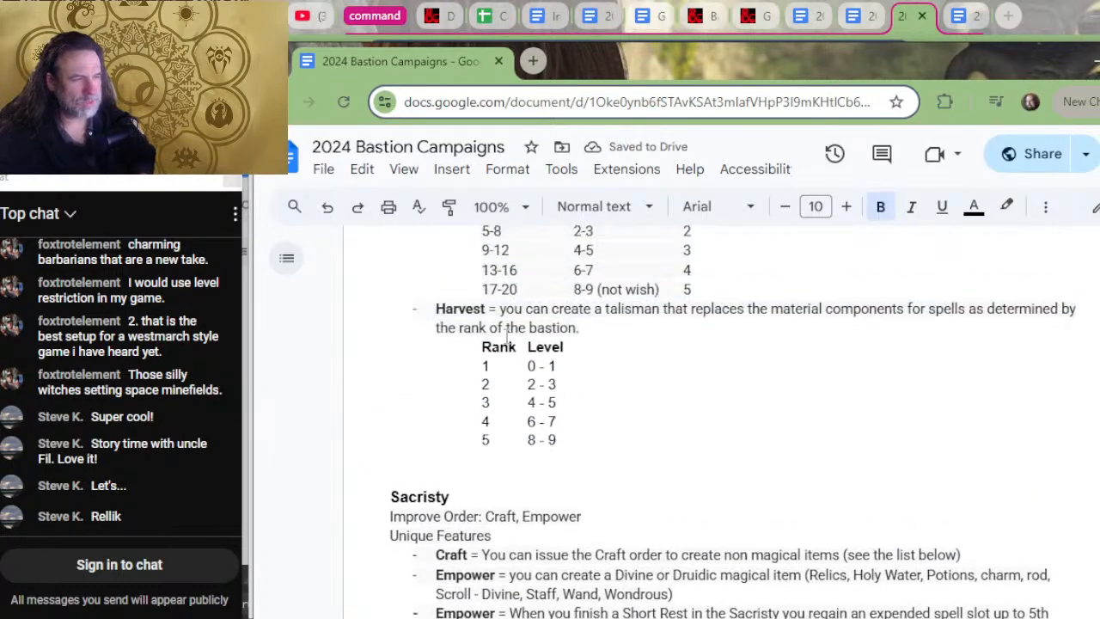
pyautogui.scroll(15, 544, 316)
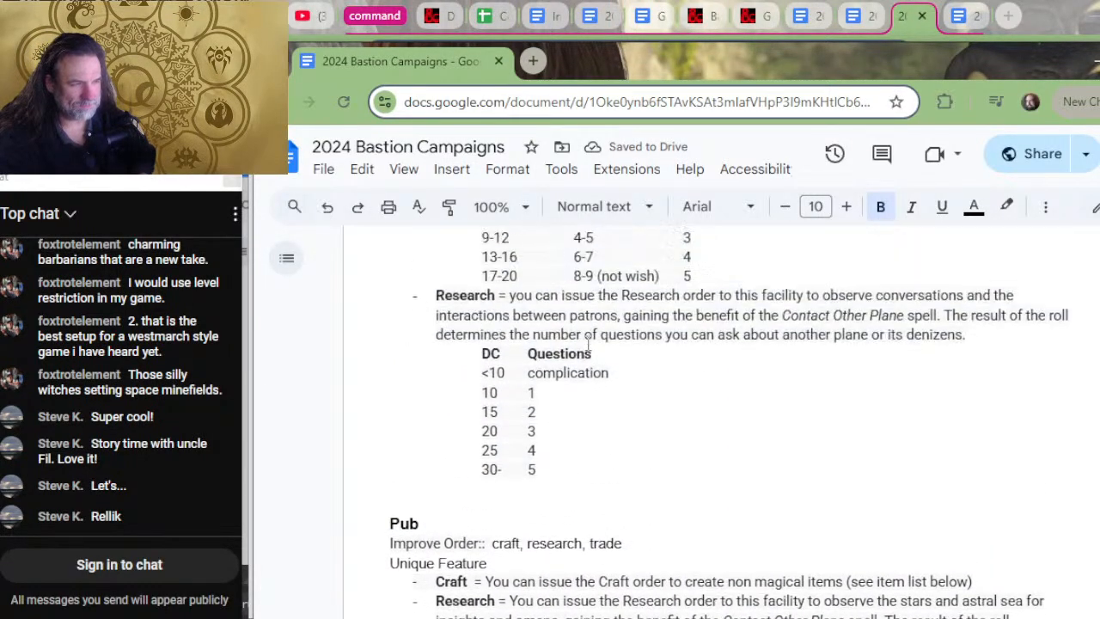
pyautogui.scroll(15, 601, 360)
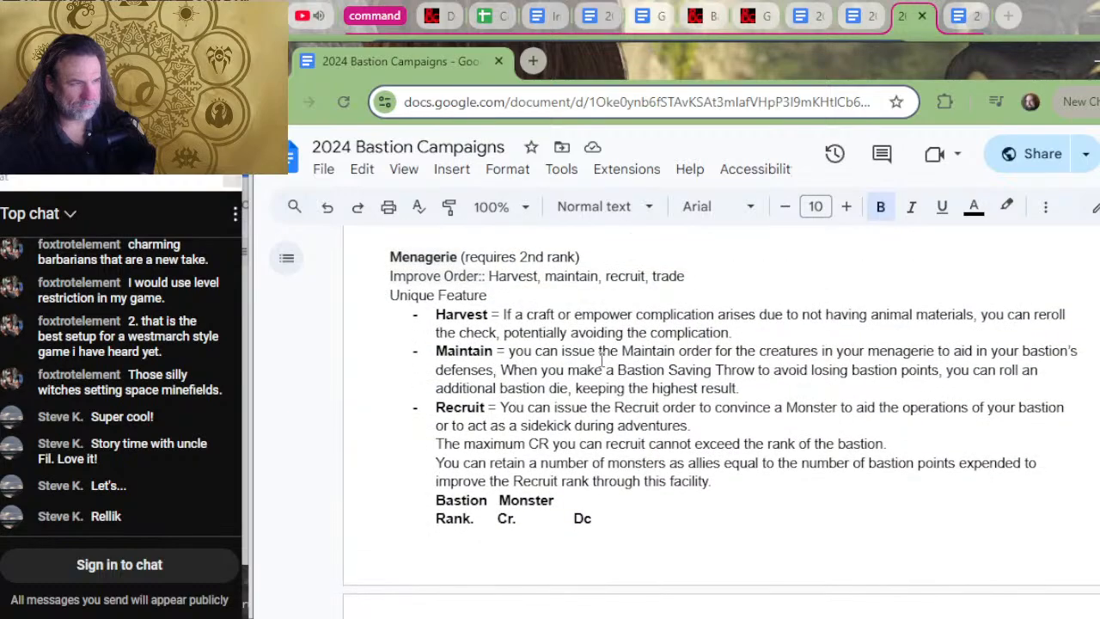
pyautogui.scroll(6, 600, 360)
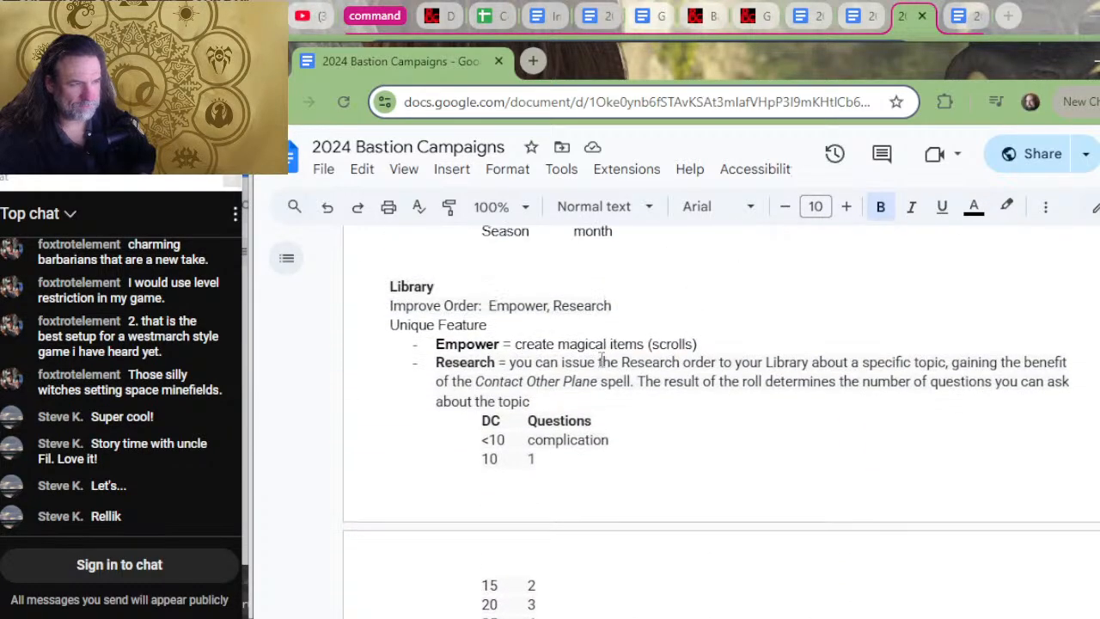
pyautogui.scroll(-4, 602, 359)
pyautogui.scroll(10, 602, 360)
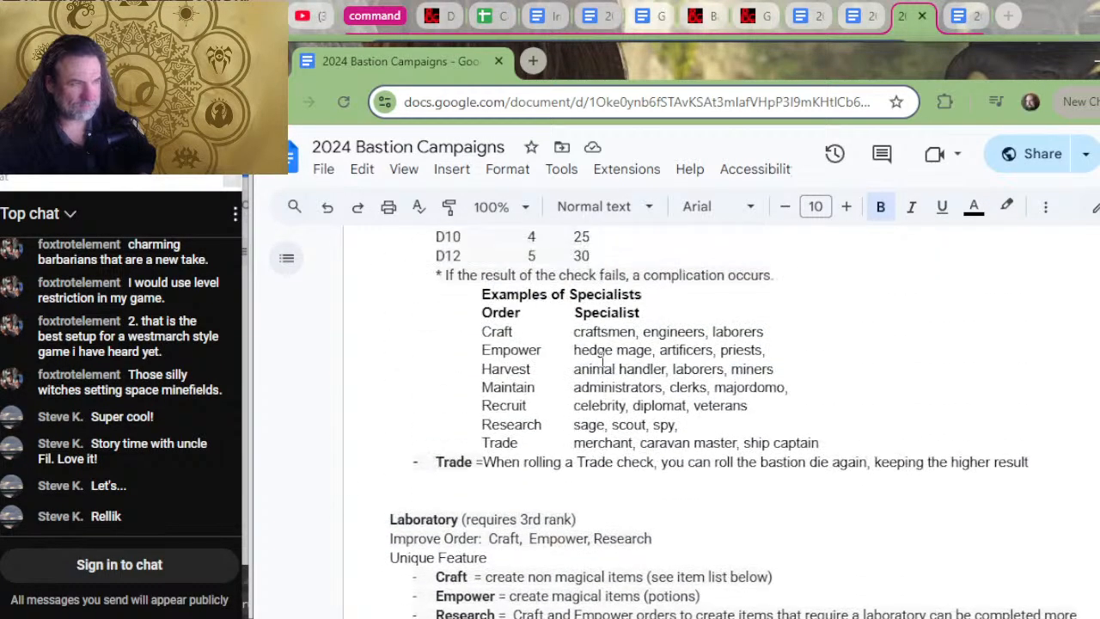
pyautogui.scroll(8, 602, 359)
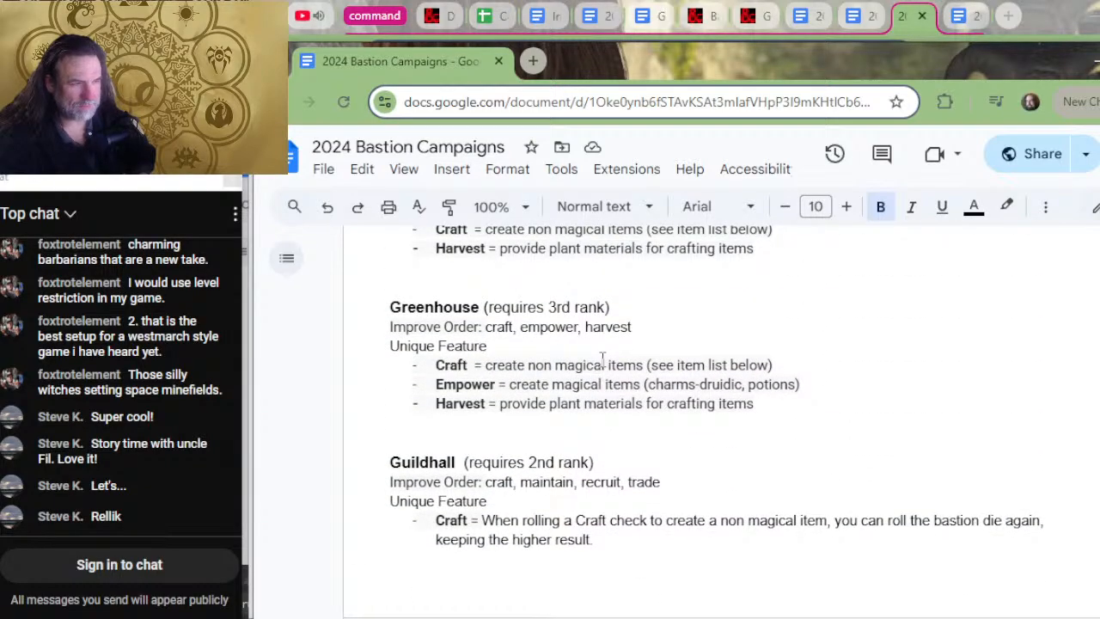
pyautogui.scroll(2, 524, 422)
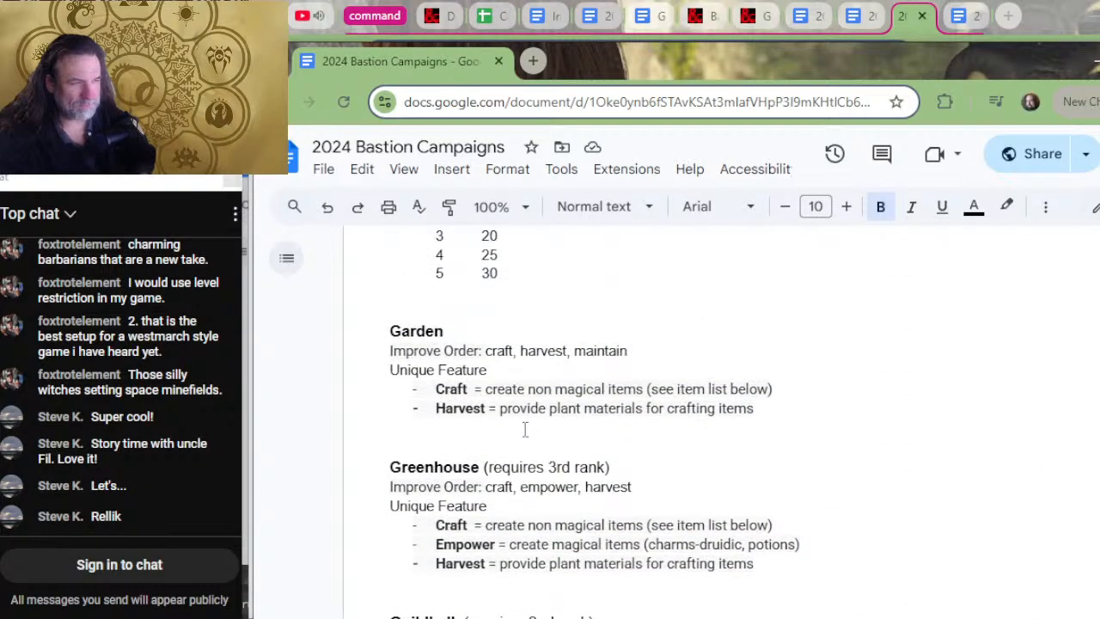
pyautogui.click(516, 433)
pyautogui.press('Return')
pyautogui.press('Return')
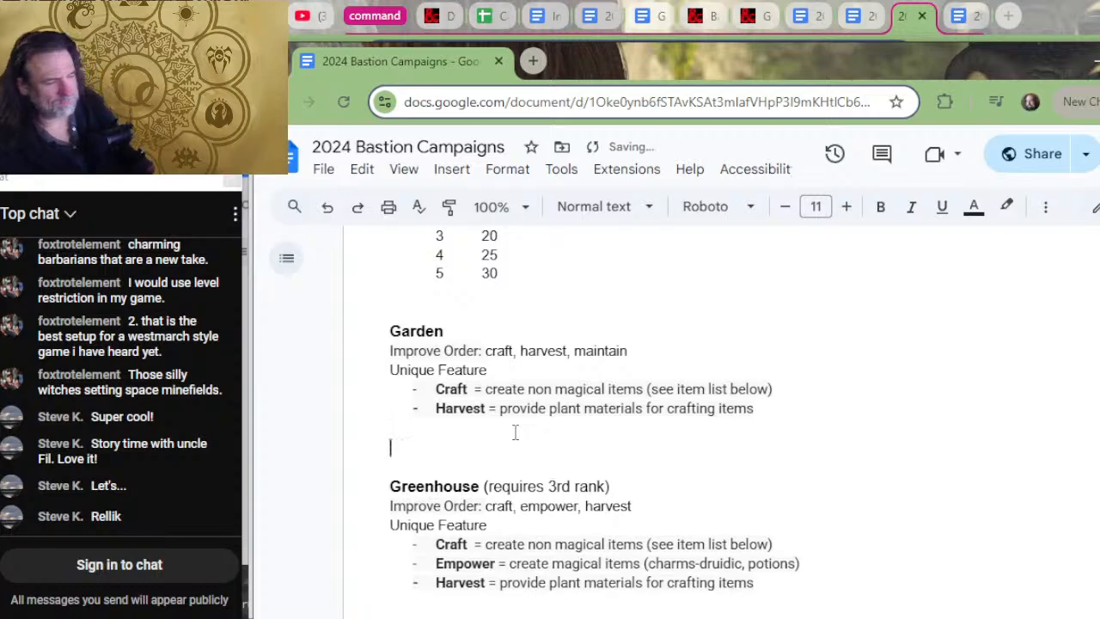
pyautogui.hotkey('ctrl', 'v')
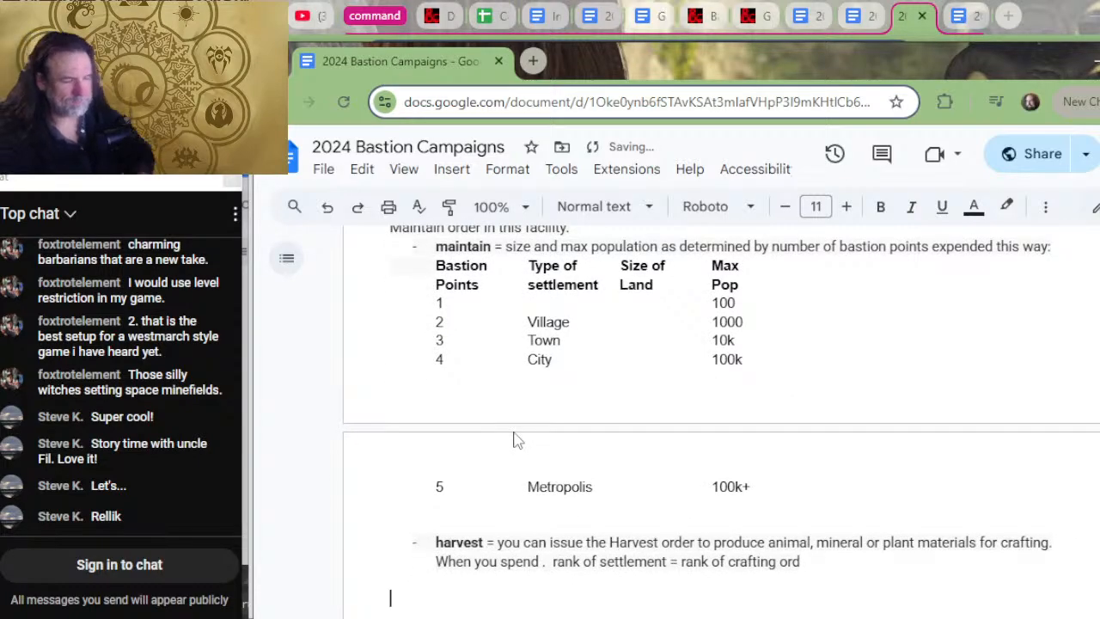
# - Remove the surplus blank lines below the Government section's harvest entry and above its heading
pyautogui.scroll(-4, 513, 437)
pyautogui.press('BackSpace')
pyautogui.press('BackSpace')
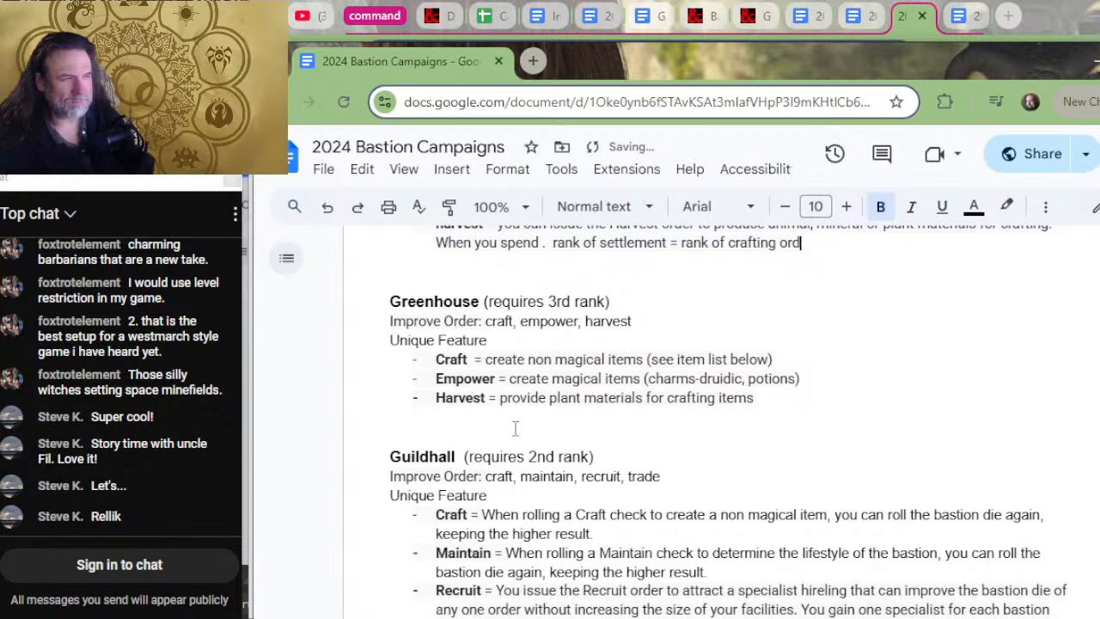
pyautogui.press('Down')
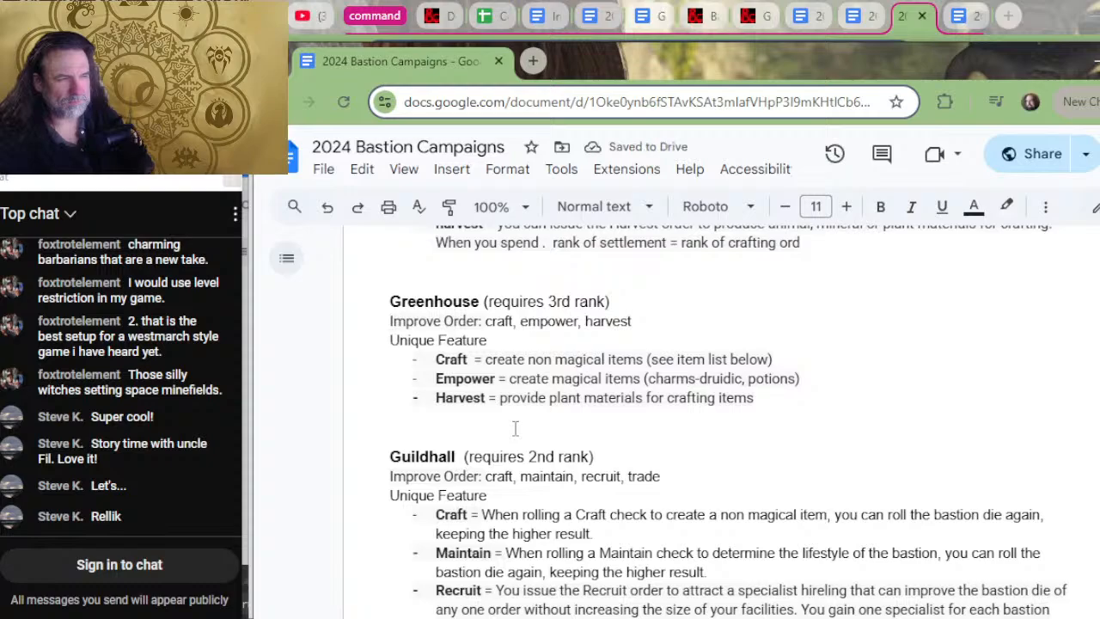
pyautogui.scroll(4, 482, 423)
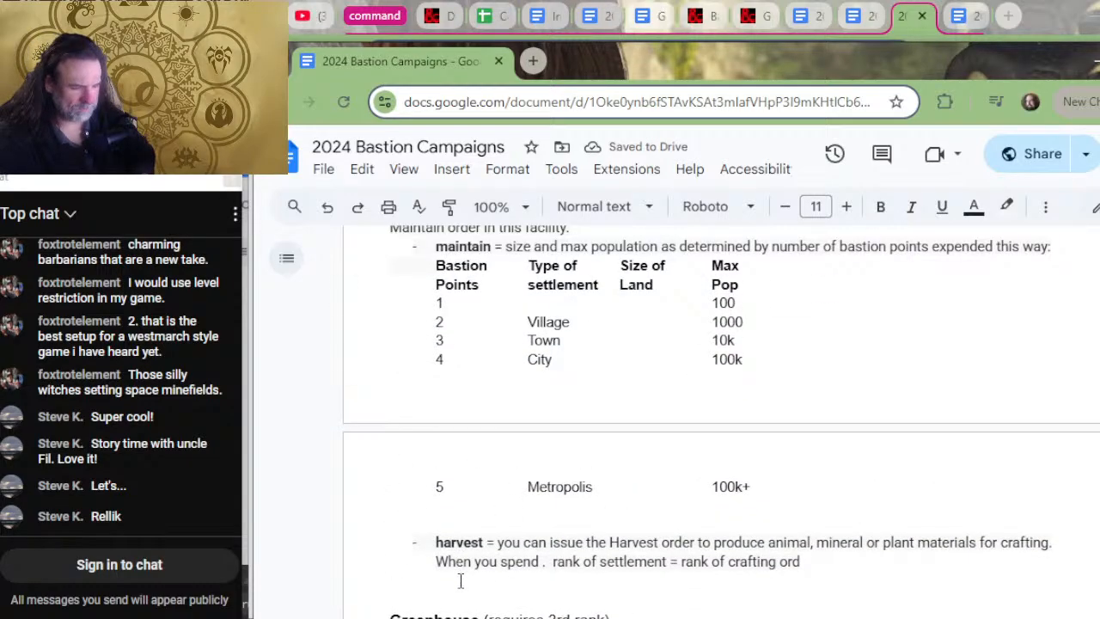
pyautogui.scroll(4, 467, 570)
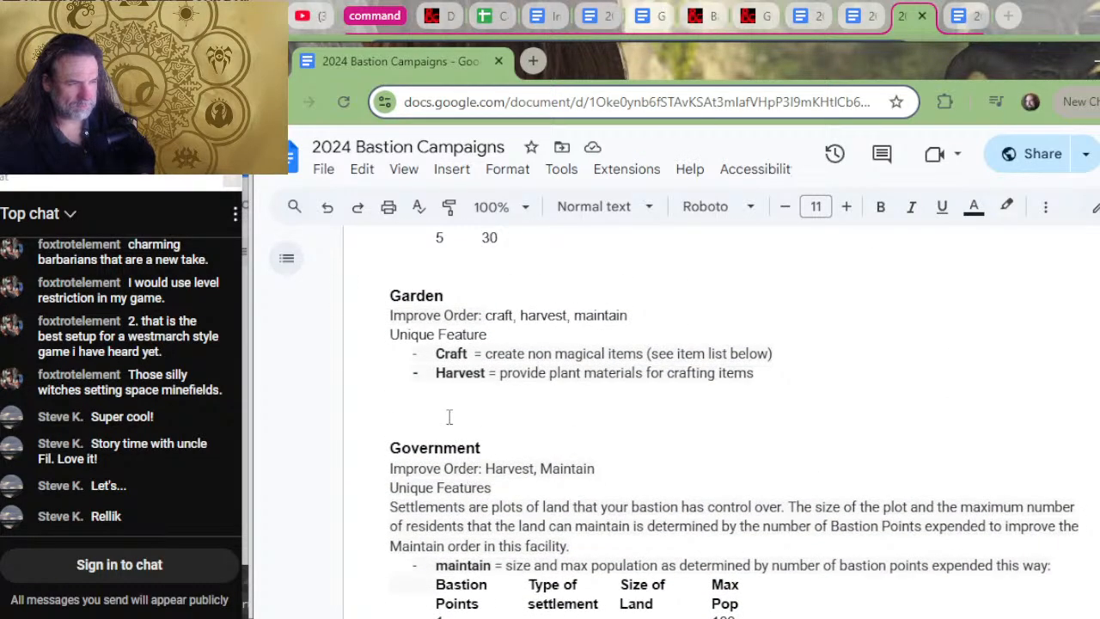
pyautogui.press('Delete')
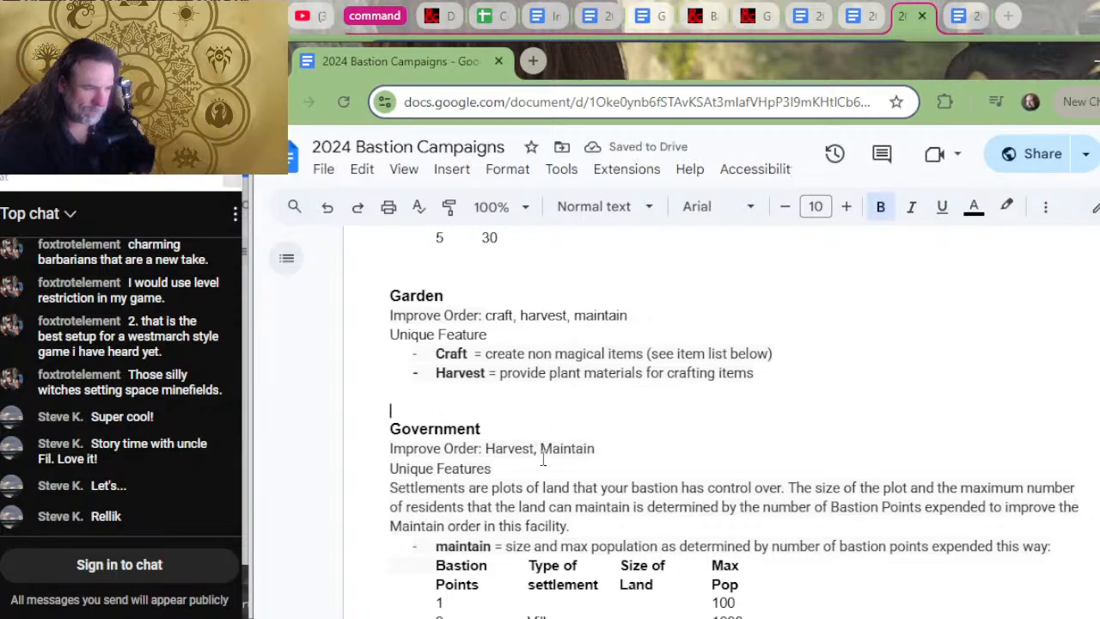
# - Remove Harvest from the Government facility's Improve Order line, keeping only Maintain
pyautogui.moveTo(541, 448); pyautogui.dragTo(486, 447)
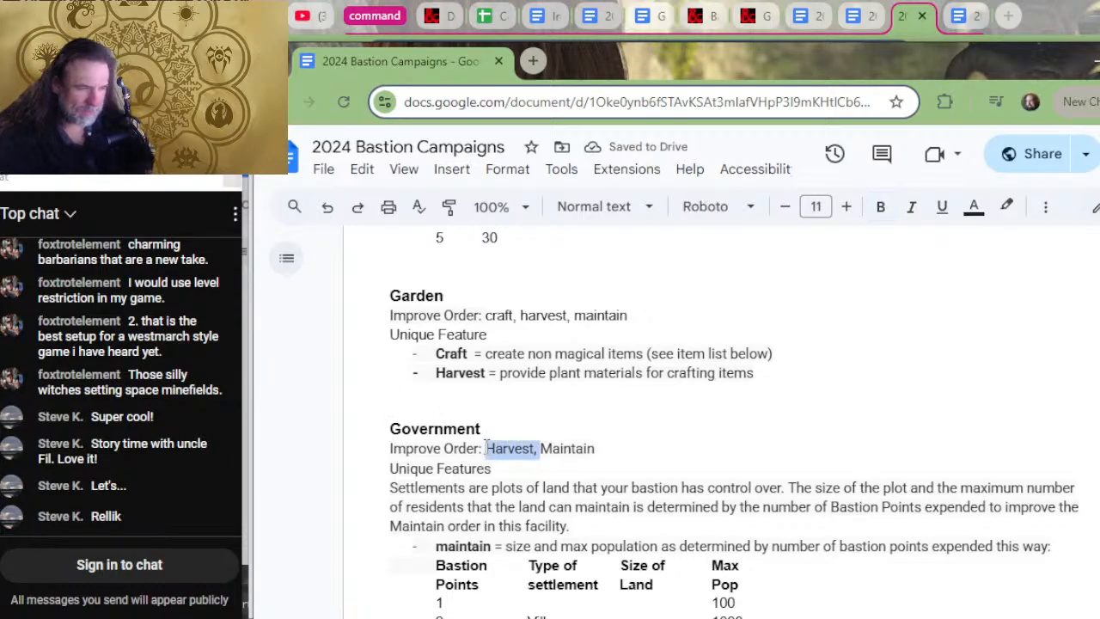
pyautogui.press('Delete')
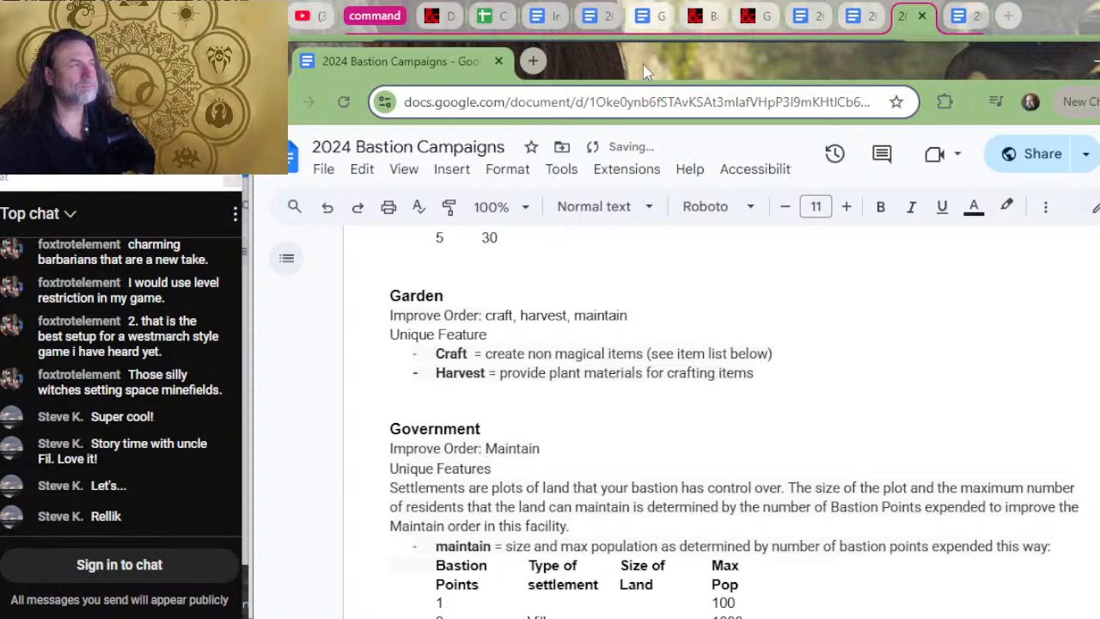
# - In the facility list tab, remove harvest from the Settlement row's orders and take one mark off the harvest tally
pyautogui.click(901, 18)
pyautogui.click(964, 15)
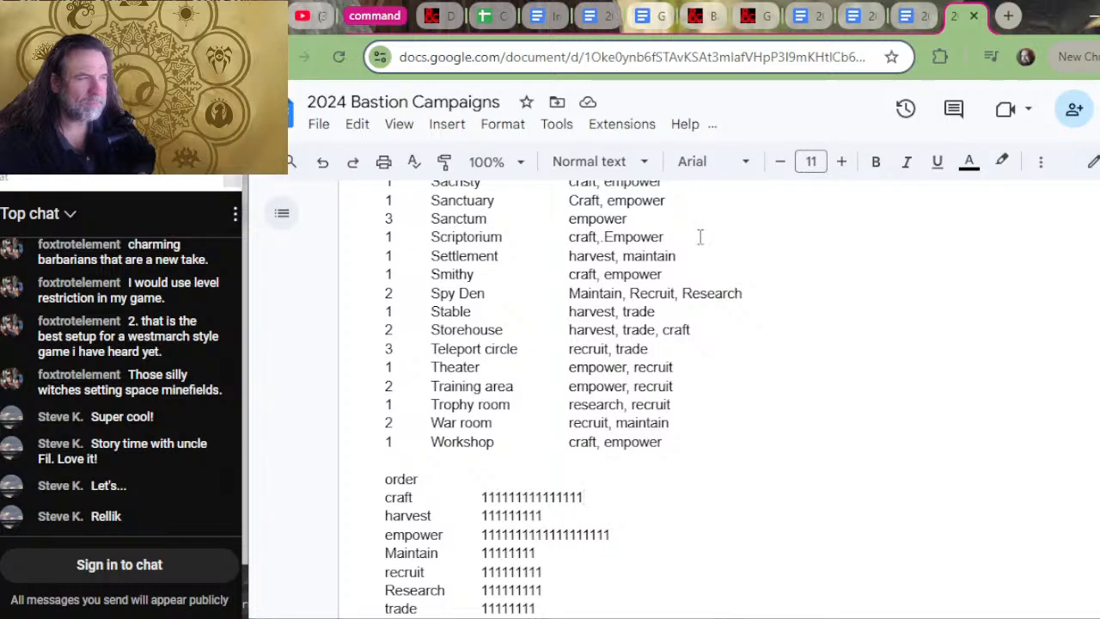
pyautogui.moveTo(624, 255); pyautogui.dragTo(566, 256)
pyautogui.press('BackSpace')
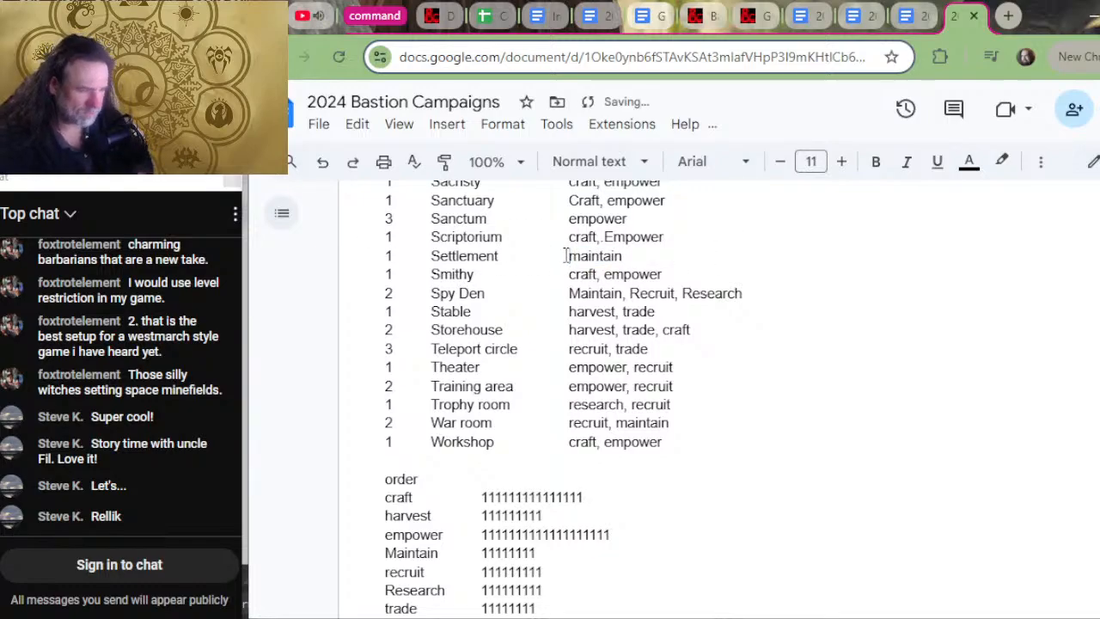
pyautogui.scroll(-3, 618, 364)
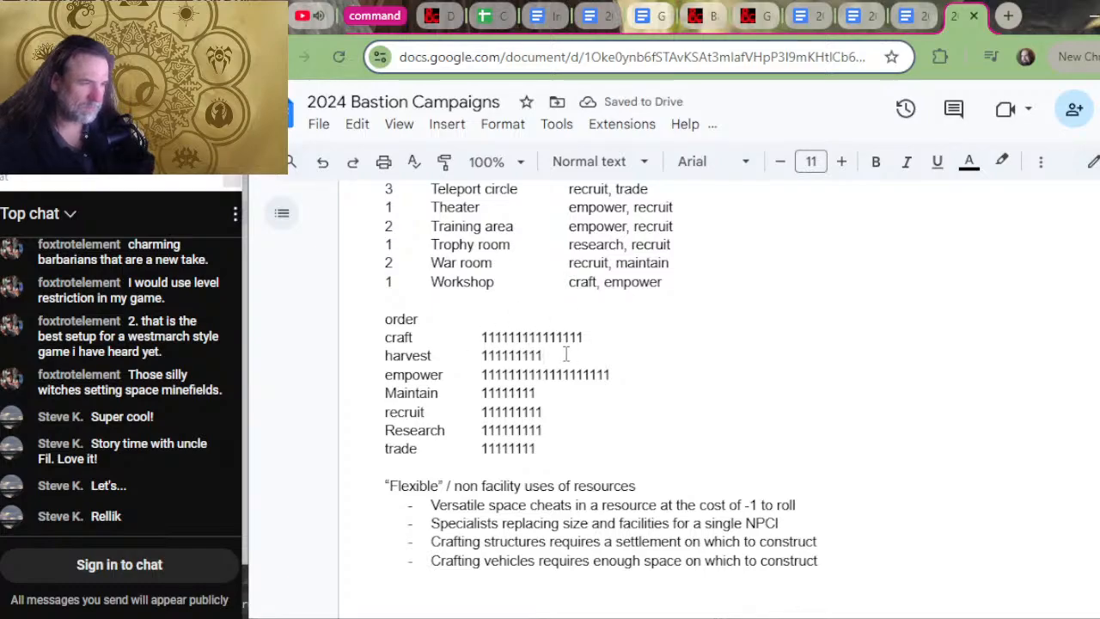
pyautogui.press('BackSpace')
# - Move the Settlement row from below Scriptorium to directly below Garden in the facility list, leaving no blank line
pyautogui.scroll(4, 566, 354)
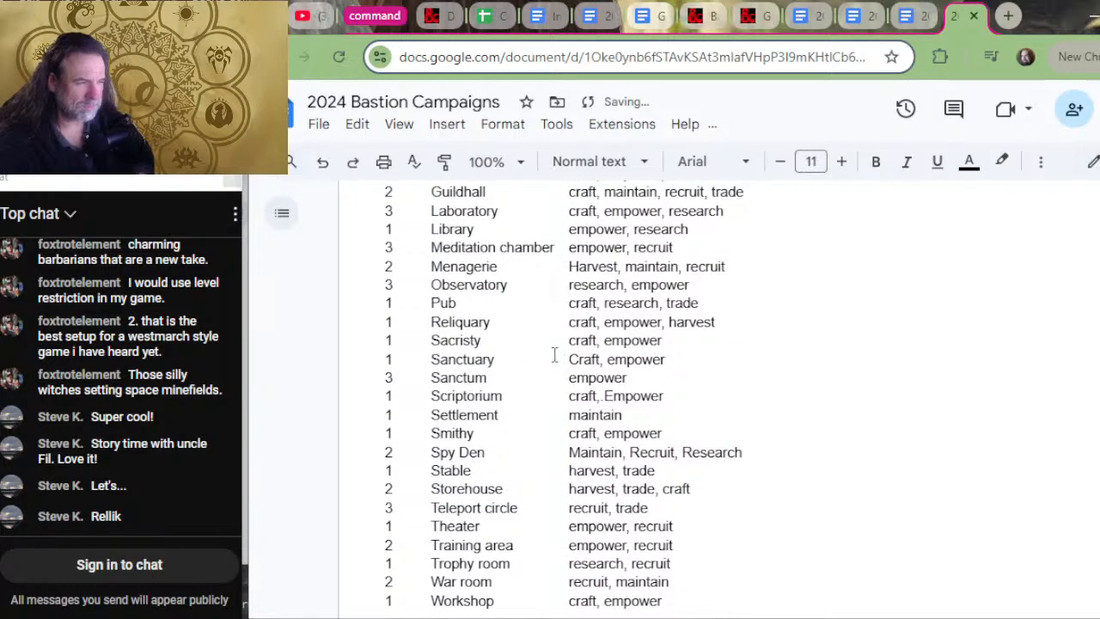
pyautogui.moveTo(700, 416); pyautogui.dragTo(704, 404)
pyautogui.hotkey('ctrl', 'c')
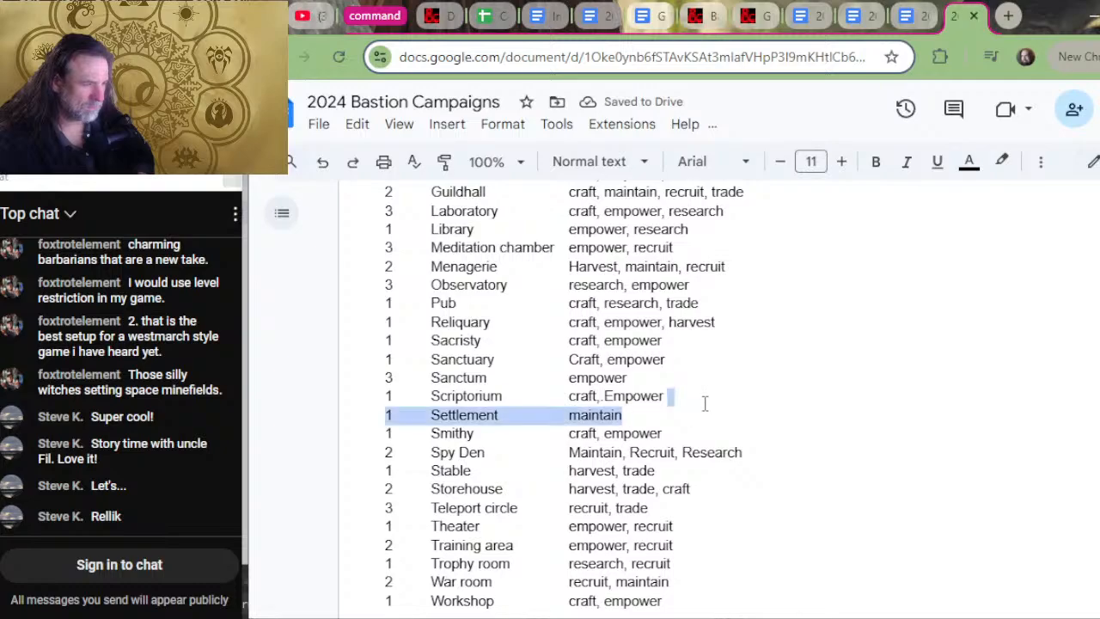
pyautogui.press('BackSpace')
pyautogui.scroll(2, 706, 398)
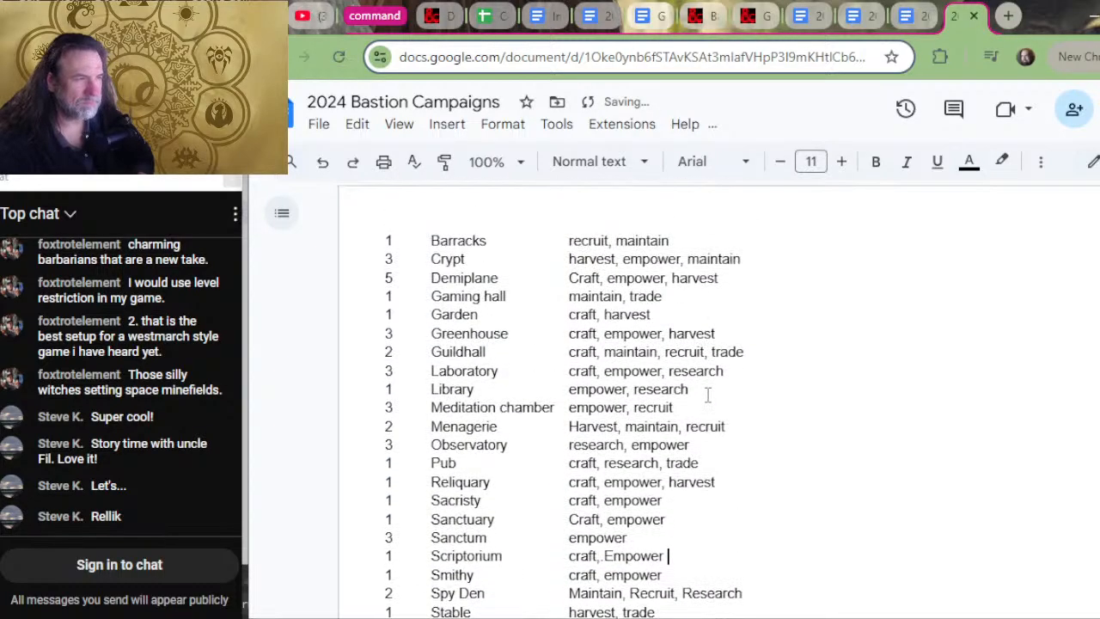
pyautogui.click(694, 318)
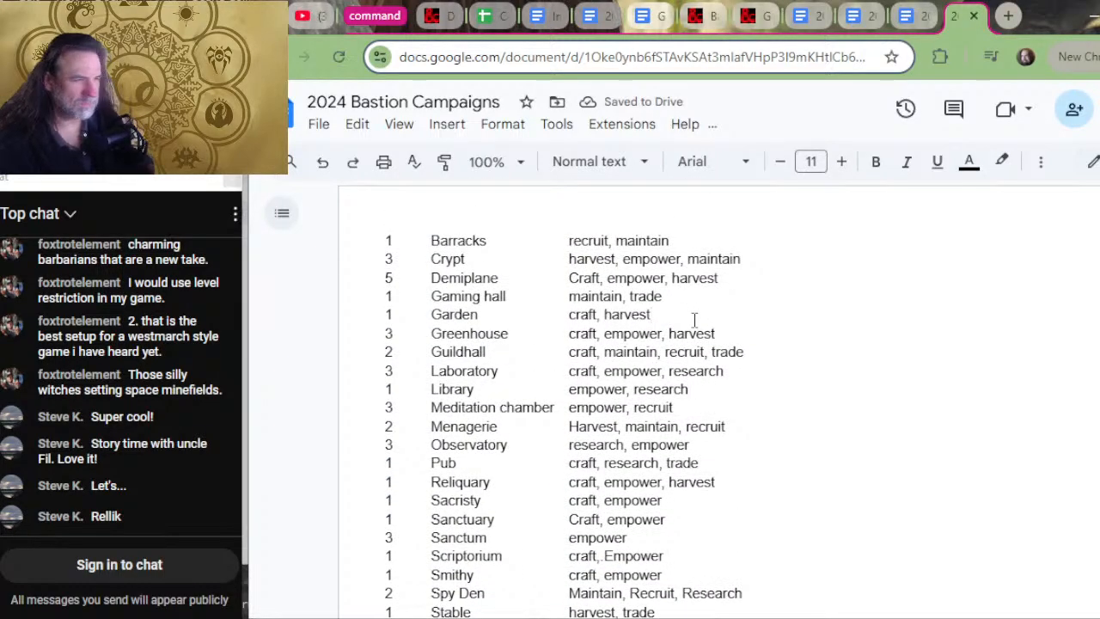
pyautogui.press('Return')
pyautogui.hotkey('ctrl', 'v')
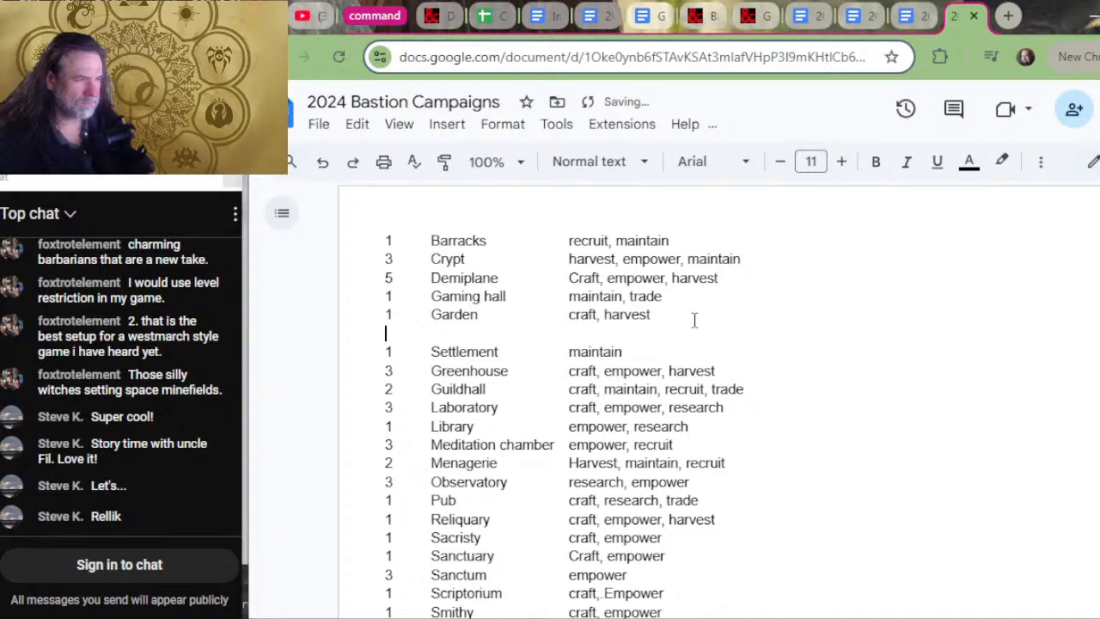
pyautogui.press('Delete')
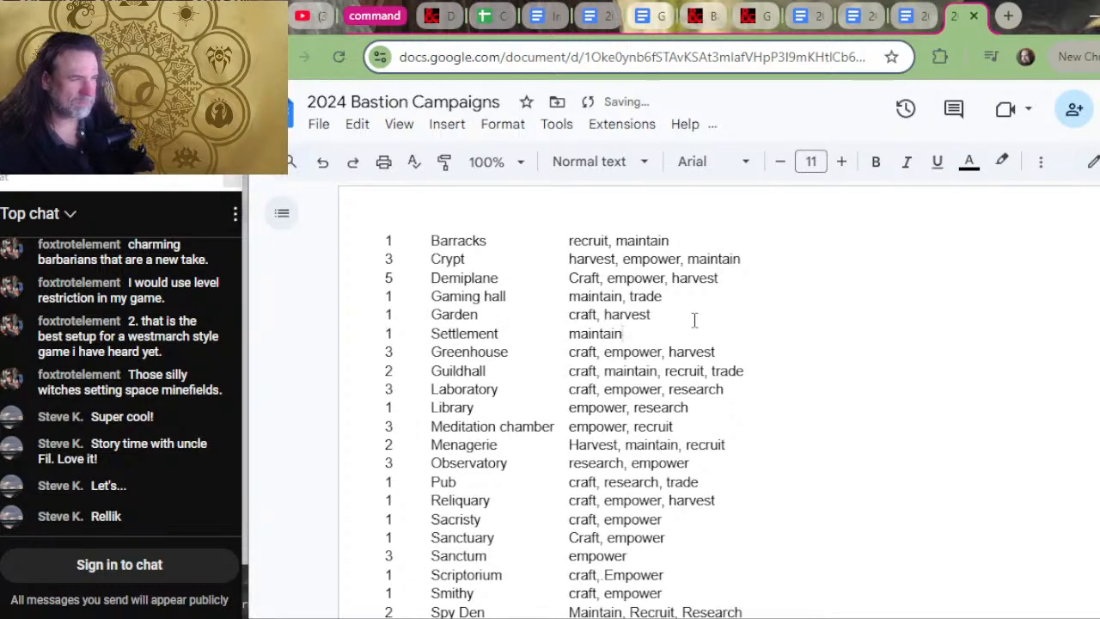
# - Rename the moved Settlement row as Government
pyautogui.press('Left')
pyautogui.press('Left')
pyautogui.press('Left')
pyautogui.press('Left')
pyautogui.press('Left')
pyautogui.press('Left')
pyautogui.press('Left')
pyautogui.press('Left')
pyautogui.press('Left')
pyautogui.press('Left')
pyautogui.press('BackSpace')
pyautogui.press('BackSpace')
pyautogui.press('BackSpace')
pyautogui.press('BackSpace')
pyautogui.press('BackSpace')
pyautogui.press('BackSpace')
pyautogui.press('BackSpace')
pyautogui.press('BackSpace')
pyautogui.press('BackSpace')
pyautogui.press('BackSpace')
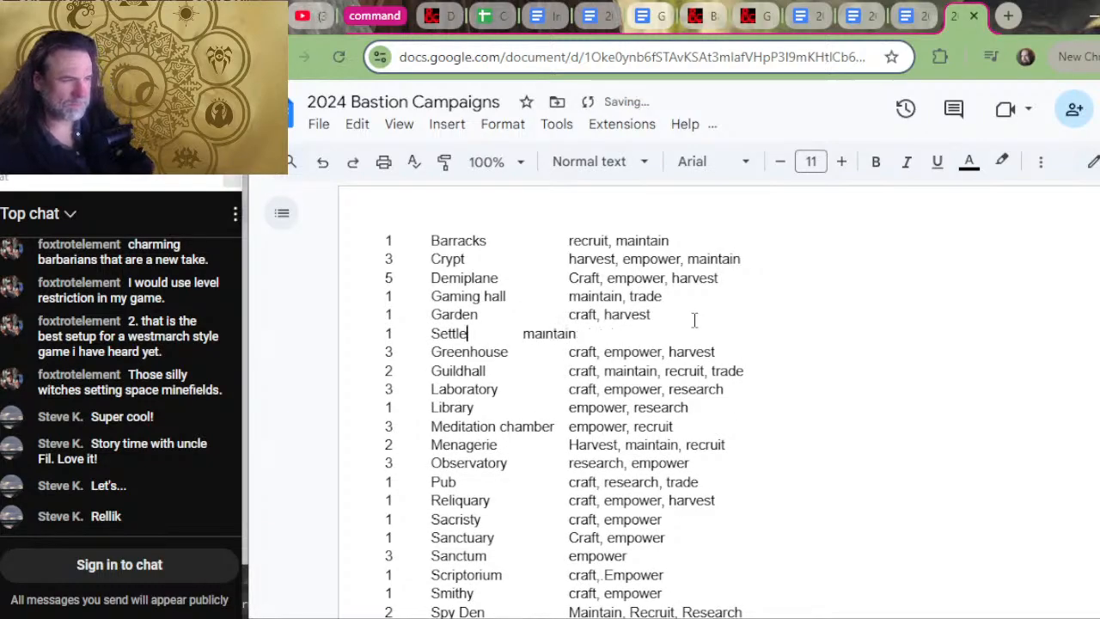
pyautogui.write('Gov')
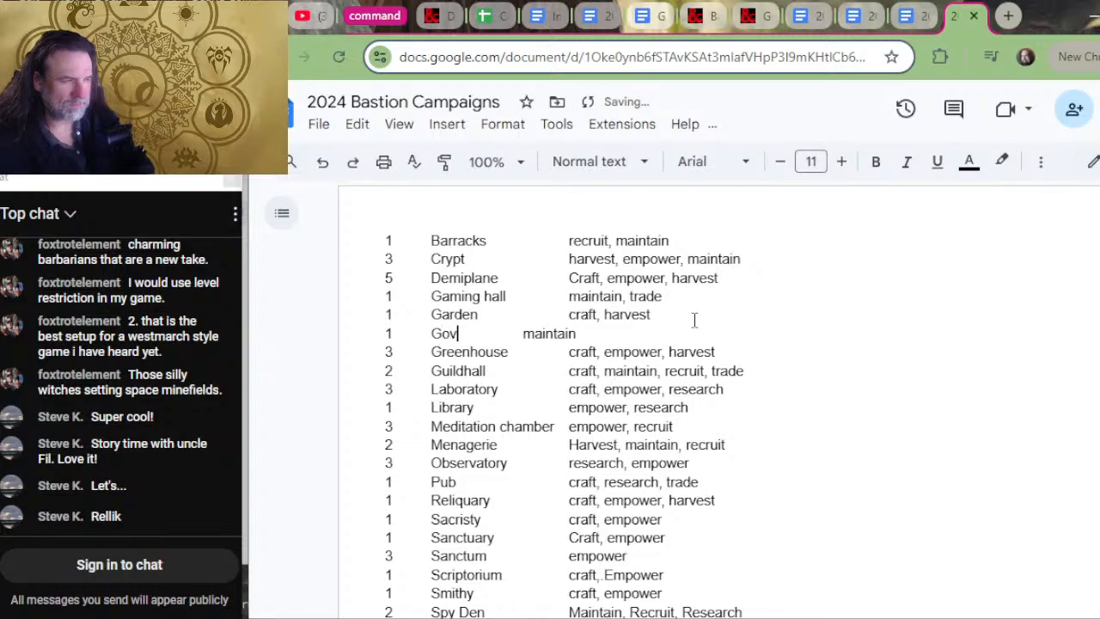
pyautogui.write('ernment')
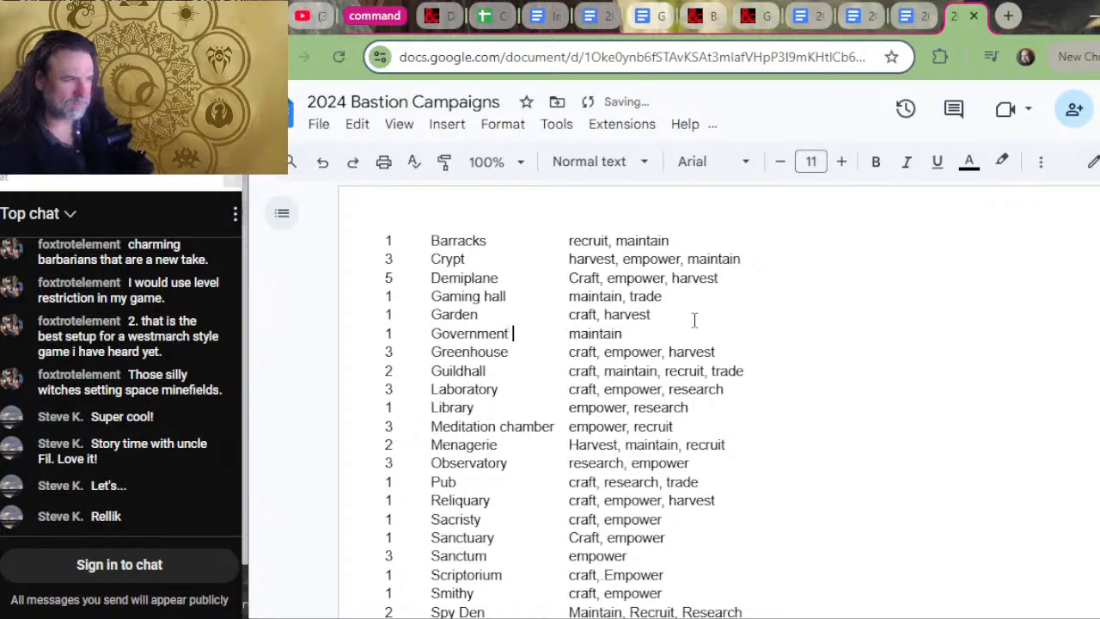
# - Capitalize the Government row's order as Maintain and align it with the other rows' orders
pyautogui.press('Delete')
pyautogui.press('Delete')
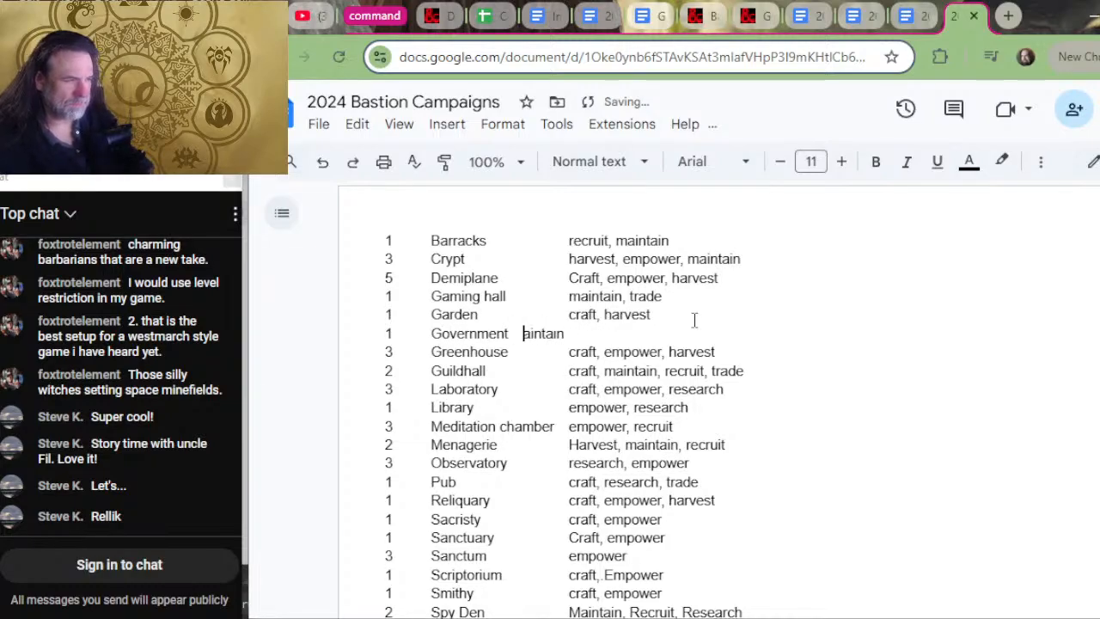
pyautogui.press('Tab')
pyautogui.write('M')
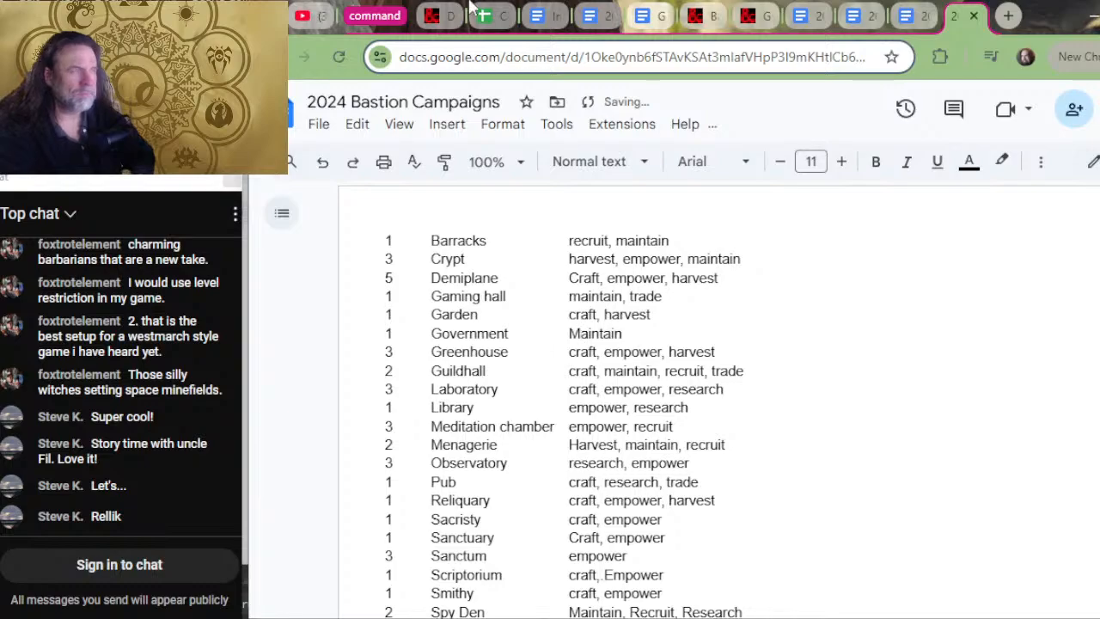
# - Back in the rules document window, add a dash list item with a bold Maintain label under Government's Unique Features
pyautogui.hotkey('alt', 'Tab')
pyautogui.scroll(-2, 368, 515)
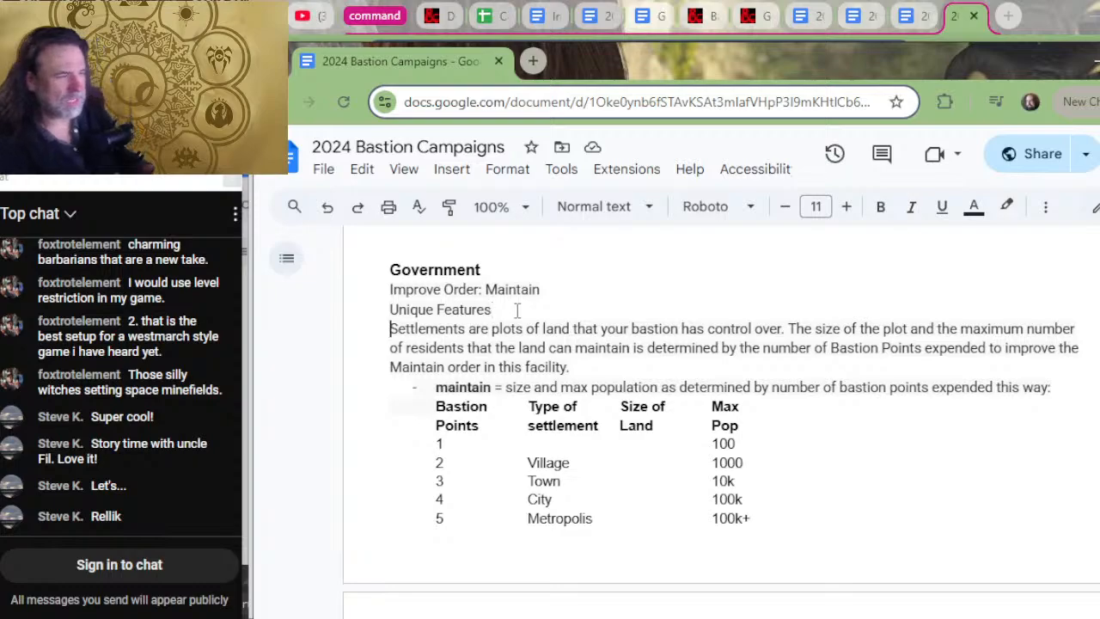
pyautogui.click(516, 310)
pyautogui.press('Return')
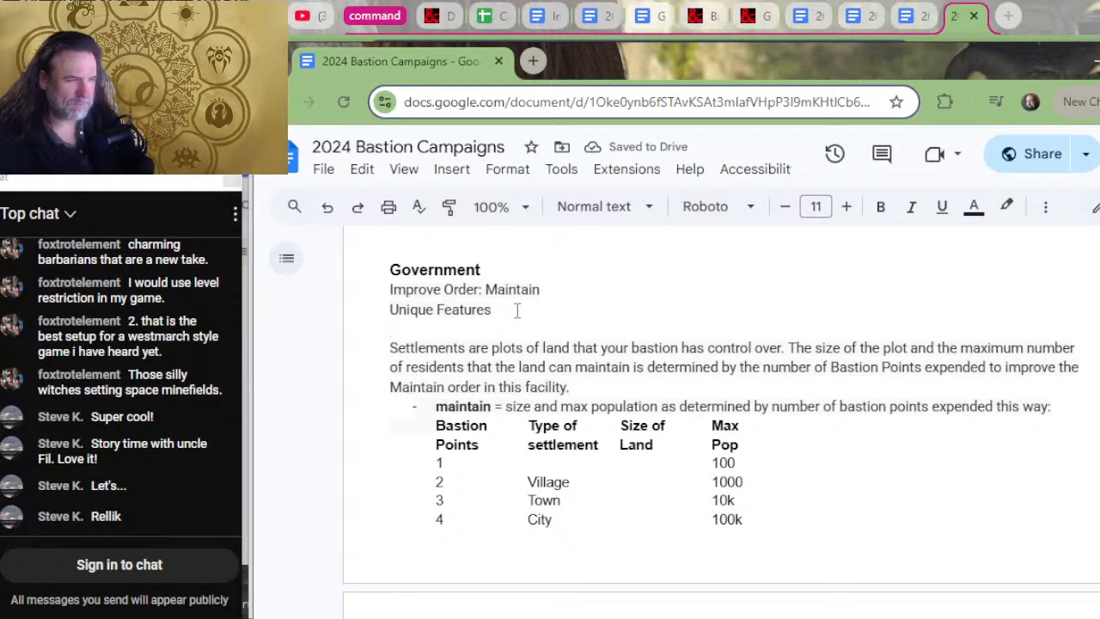
pyautogui.write('- ')
pyautogui.write('M')
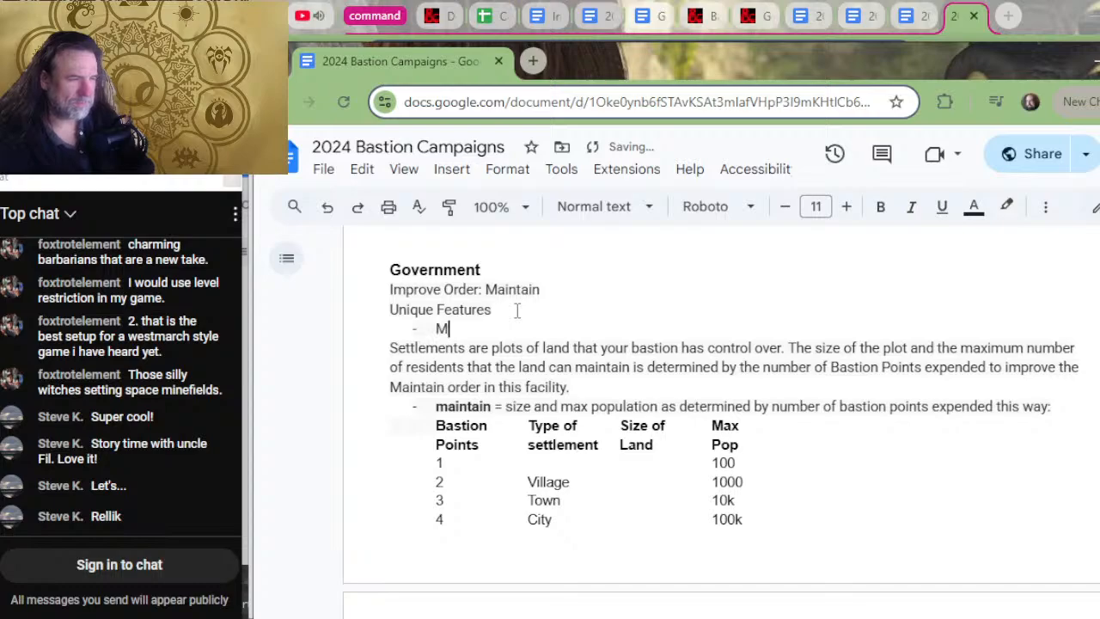
pyautogui.write('aintain')
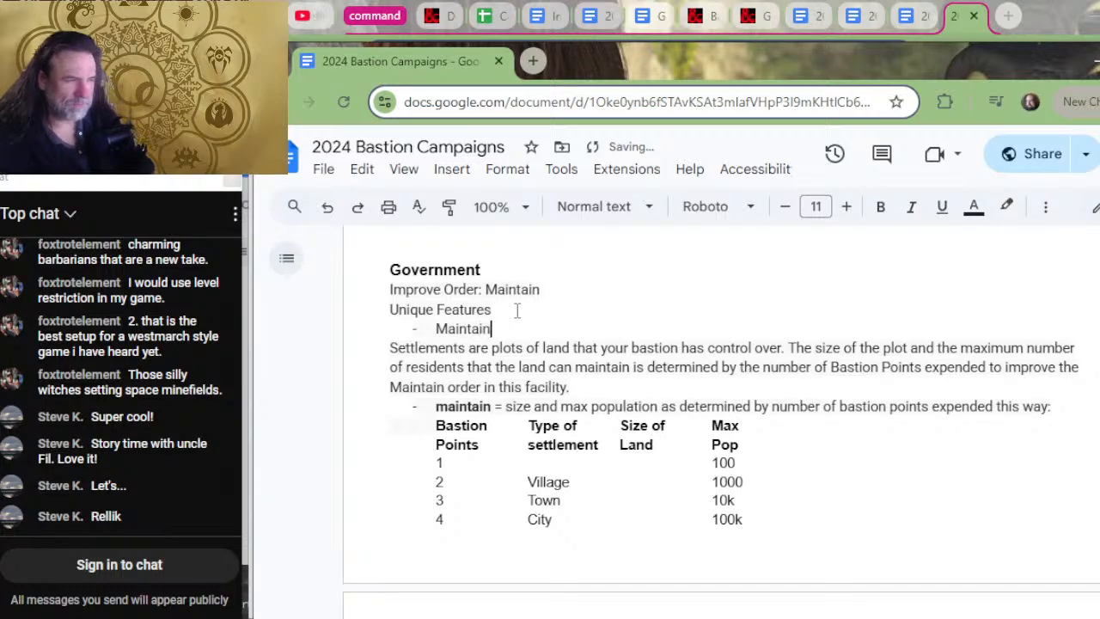
pyautogui.hotkey('shift', 'Left')
pyautogui.hotkey('shift', 'Left')
pyautogui.hotkey('shift', 'Left')
pyautogui.hotkey('shift', 'Left')
pyautogui.hotkey('shift', 'Left')
pyautogui.hotkey('shift', 'Left')
pyautogui.hotkey('shift', 'Left')
pyautogui.hotkey('shift', 'Left')
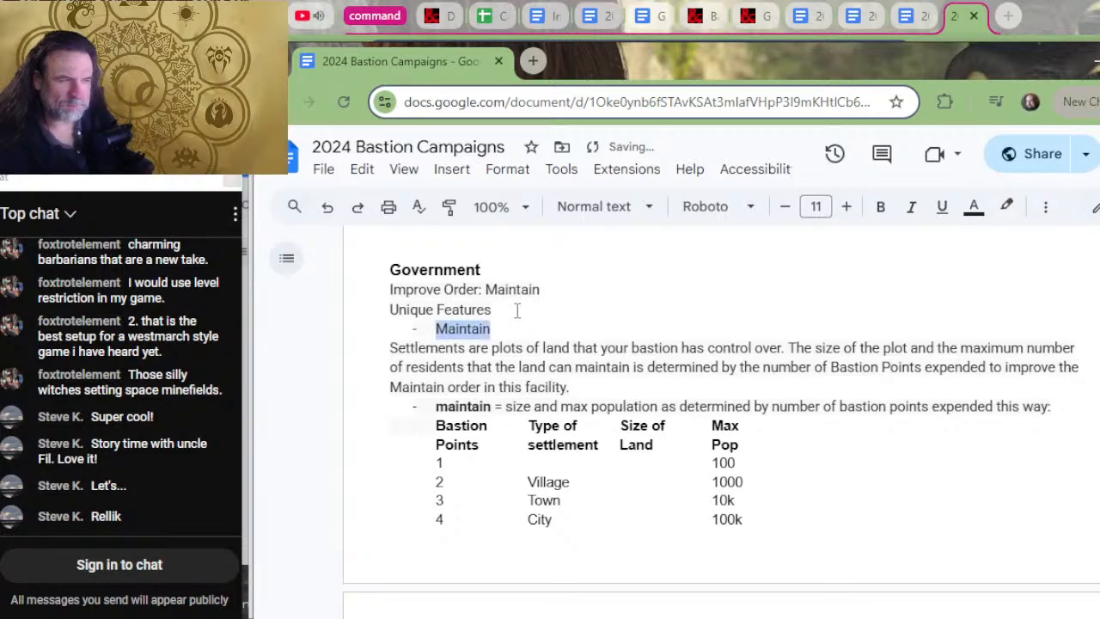
pyautogui.hotkey('ctrl', 'b')
pyautogui.press('Right')
pyautogui.hotkey('ctrl', 'b')
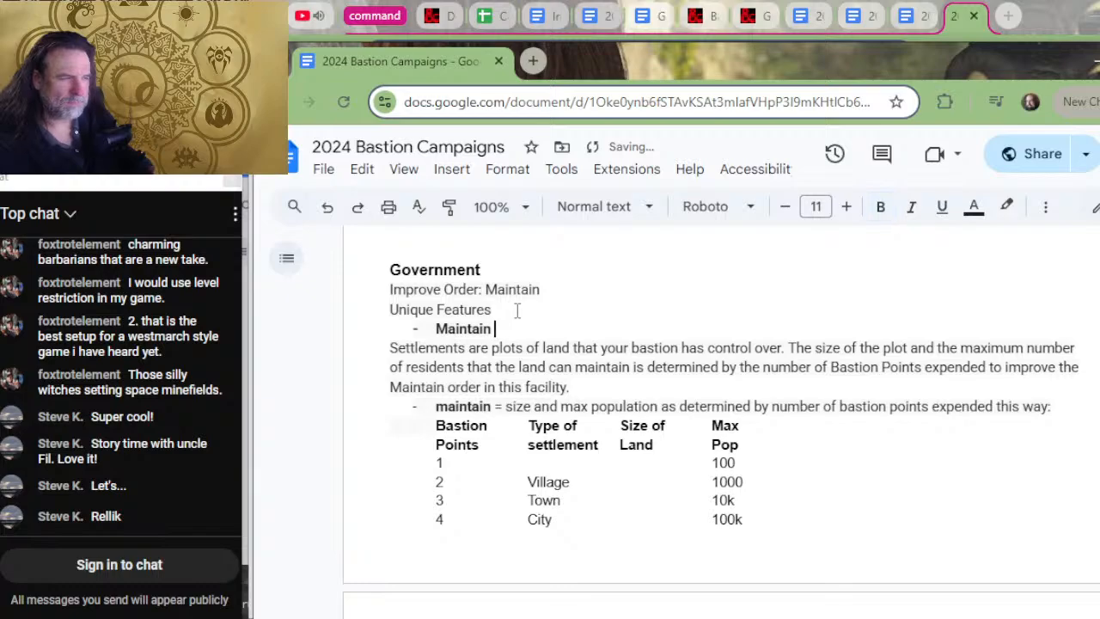
# - Complete the Maintain item with "= You can issue the Maintain order to govern a settlement as detailed in the Settlement section below."
pyautogui.write('= You c')
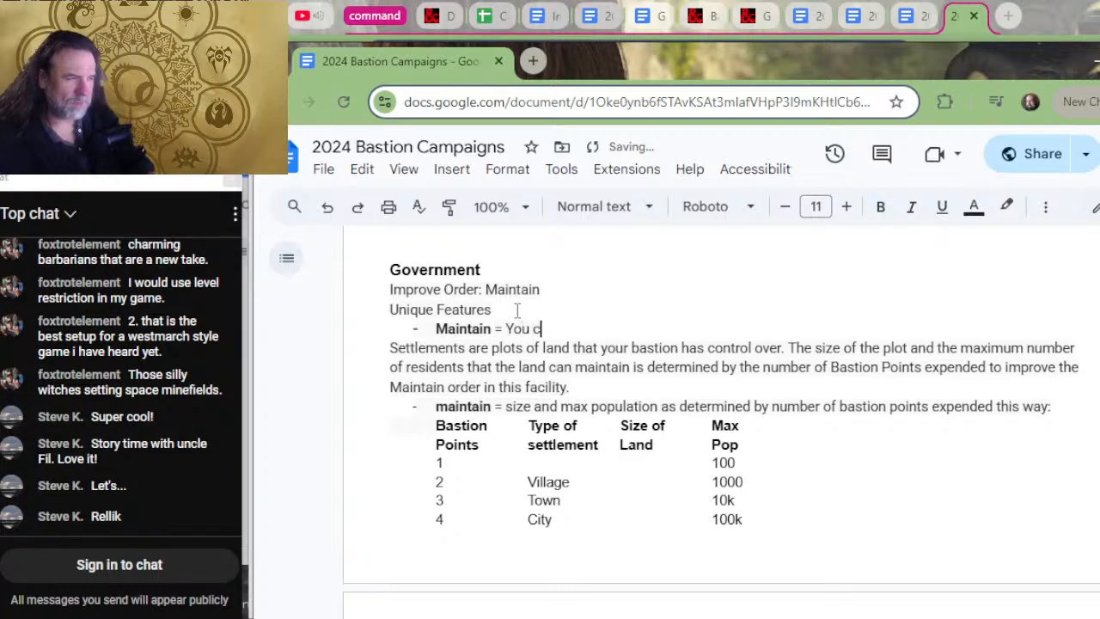
pyautogui.write('an issue th')
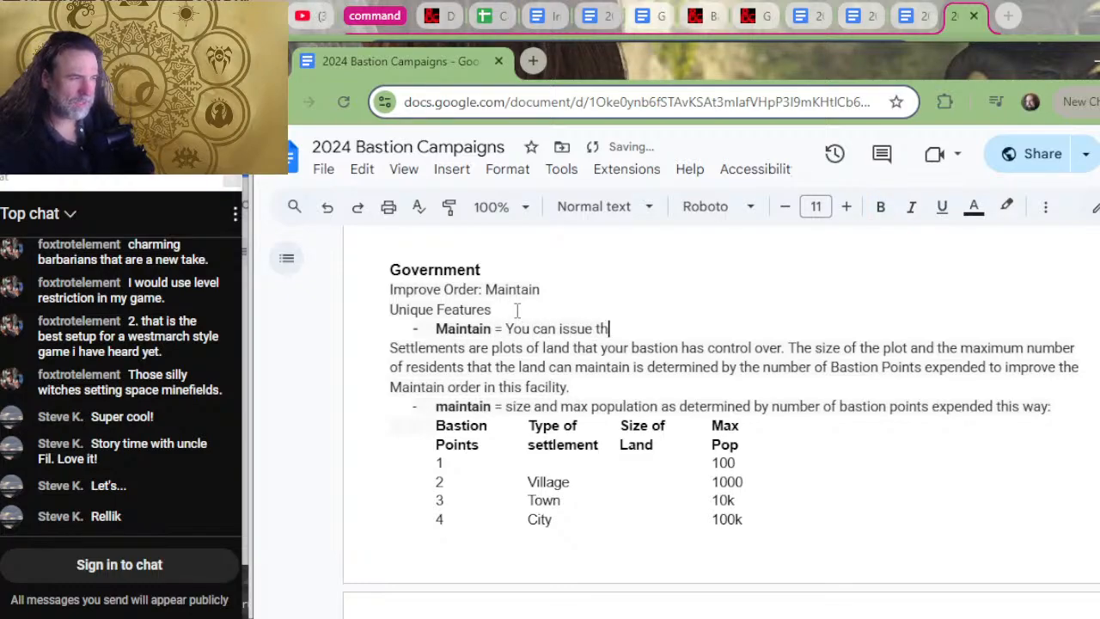
pyautogui.write('e Maintain ord')
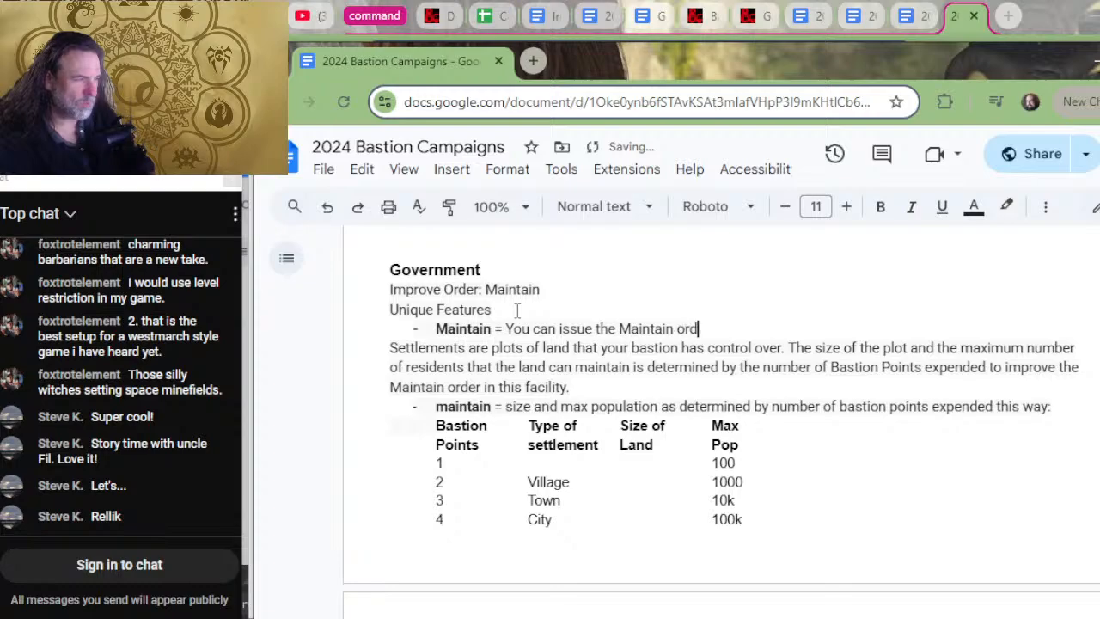
pyautogui.write('er to g')
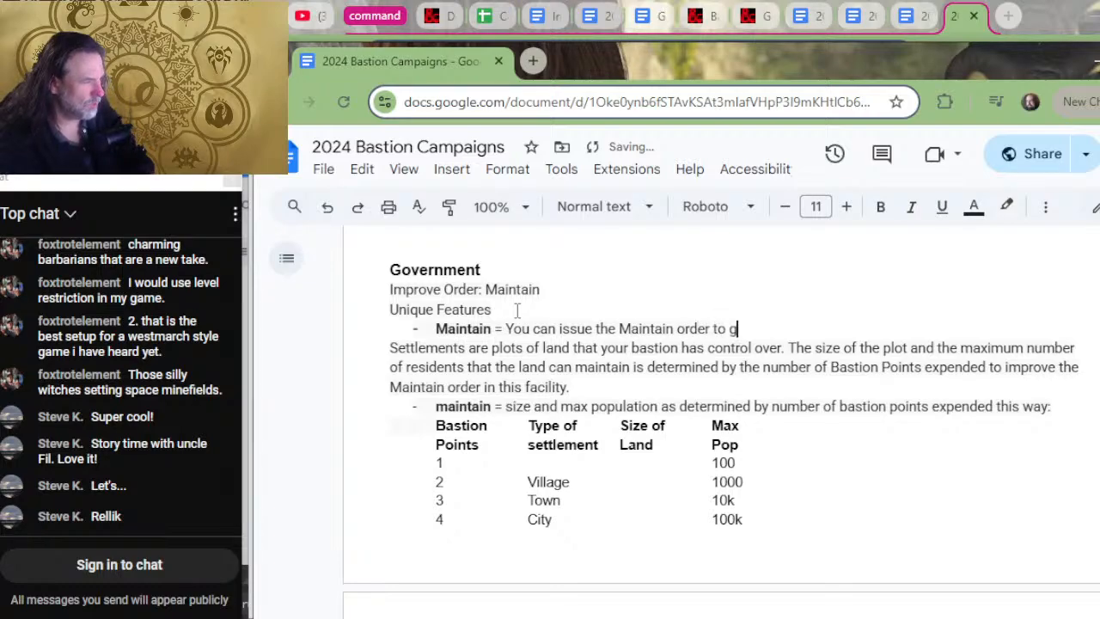
pyautogui.write('overn a s')
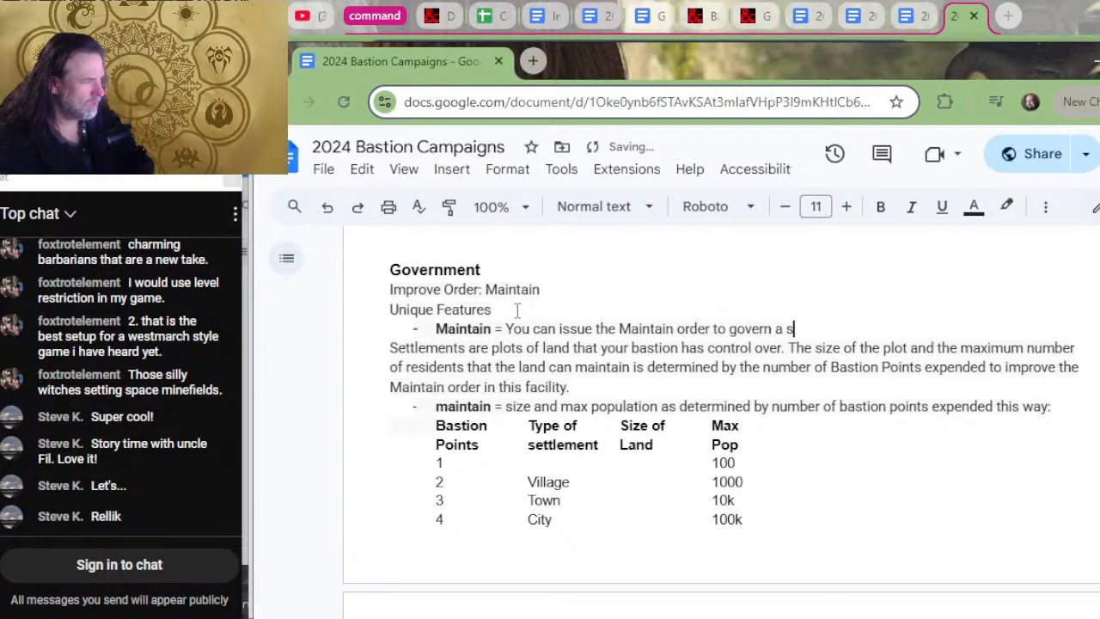
pyautogui.write('ettlement.')
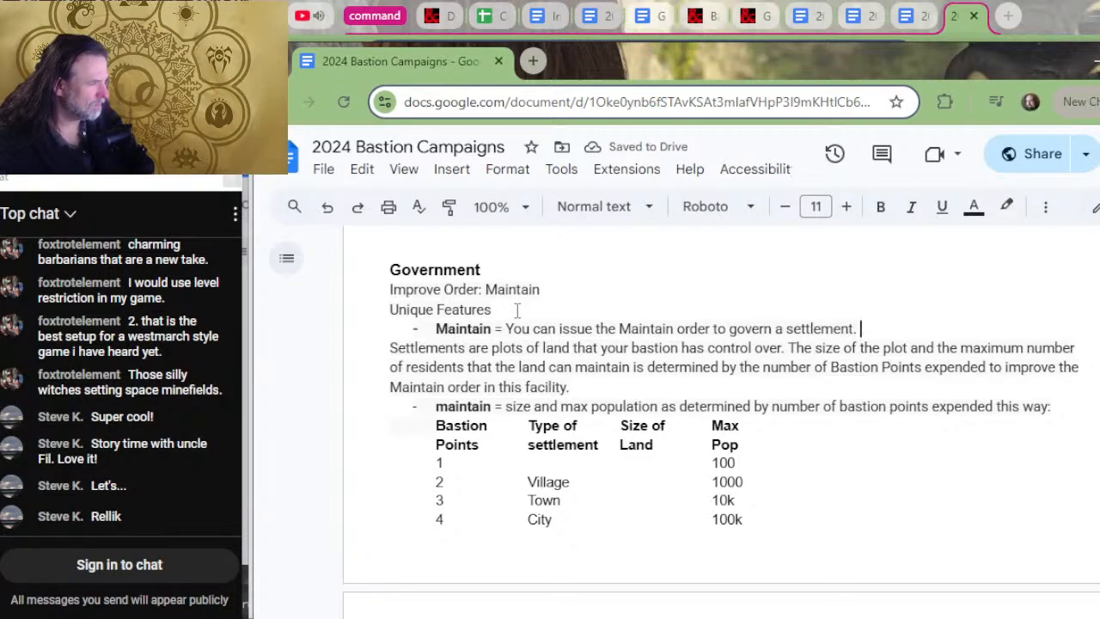
pyautogui.write('a')
pyautogui.write(' as detailed')
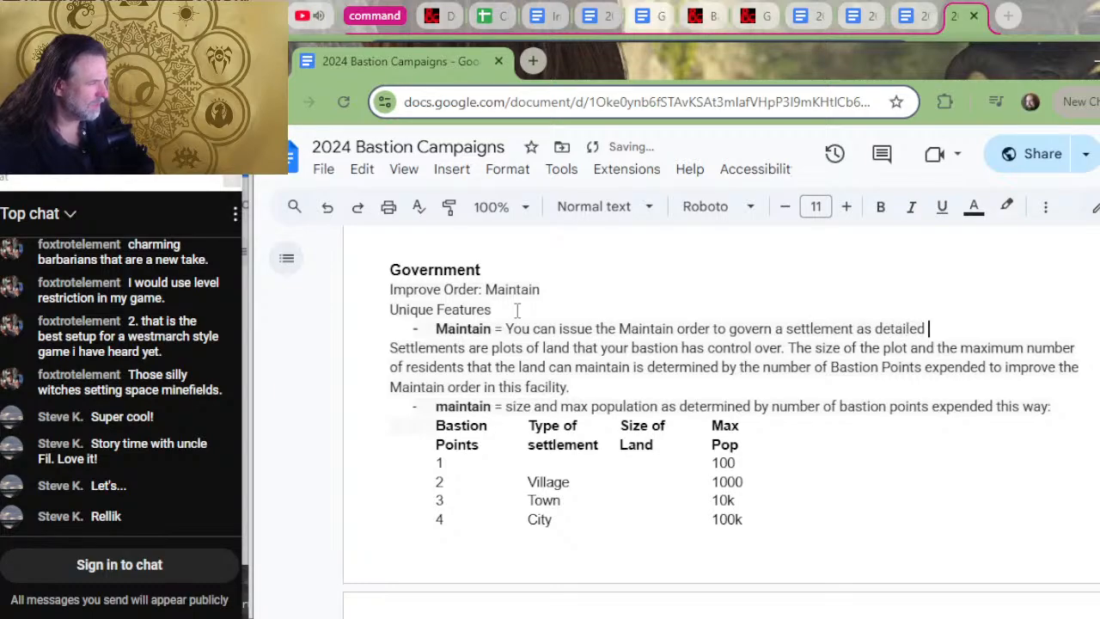
pyautogui.write(' in the Settle')
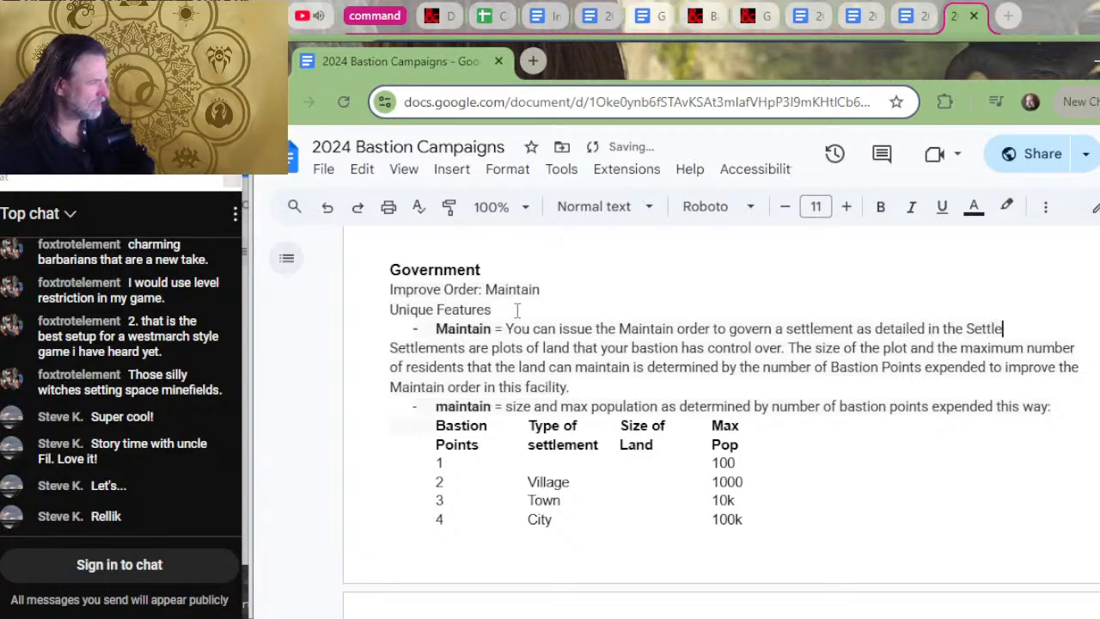
pyautogui.write('ment section ')
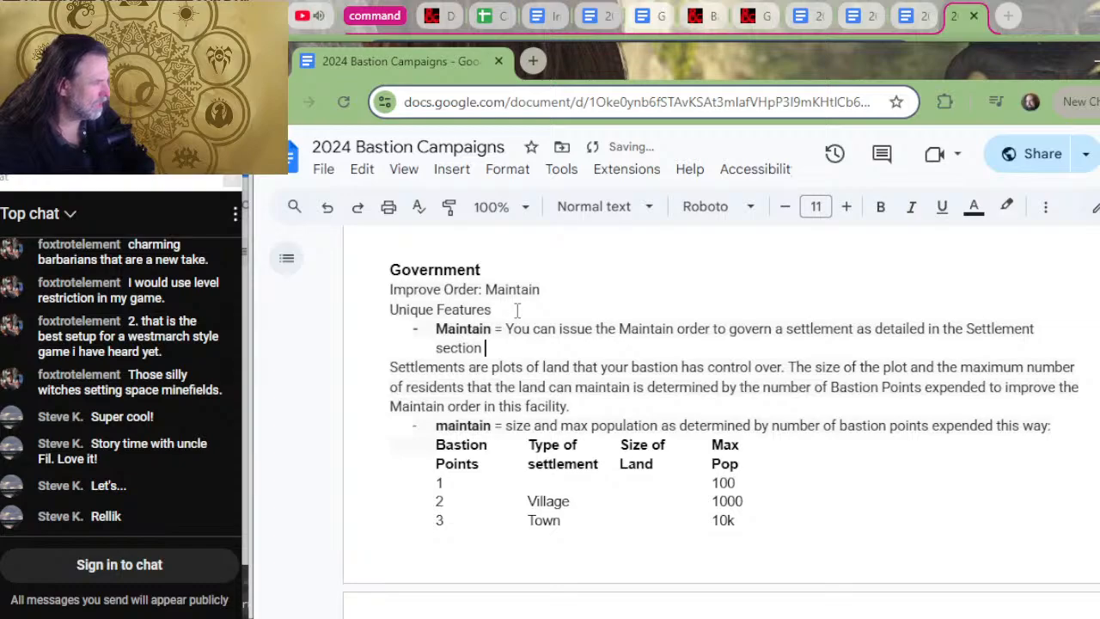
pyautogui.write('below. ')
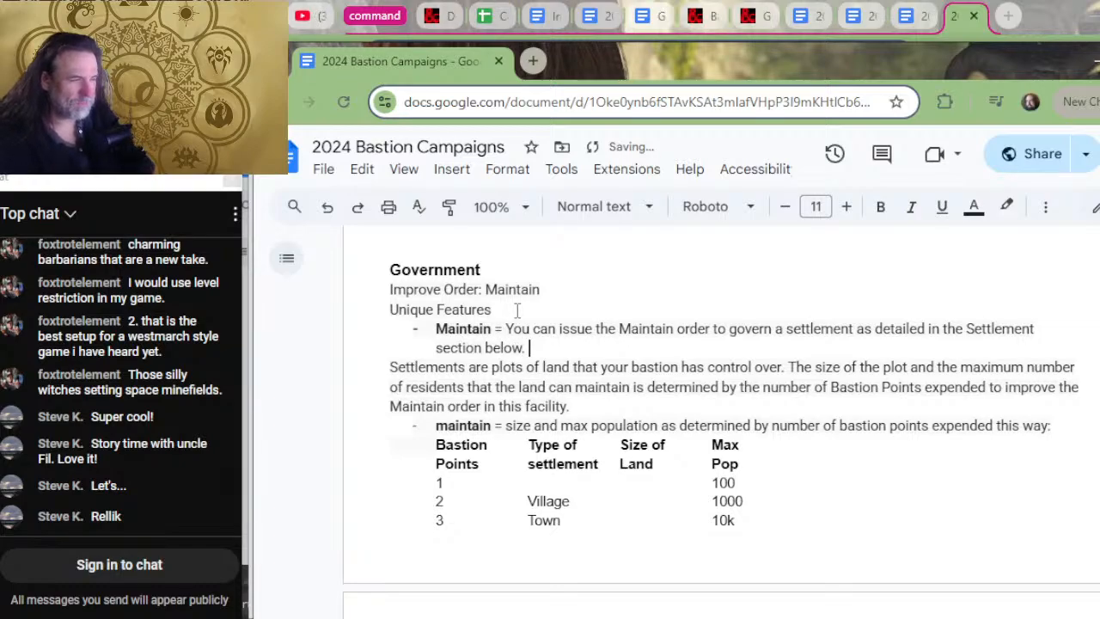
pyautogui.write('YOu')
pyautogui.press('BackSpace')
pyautogui.press('BackSpace')
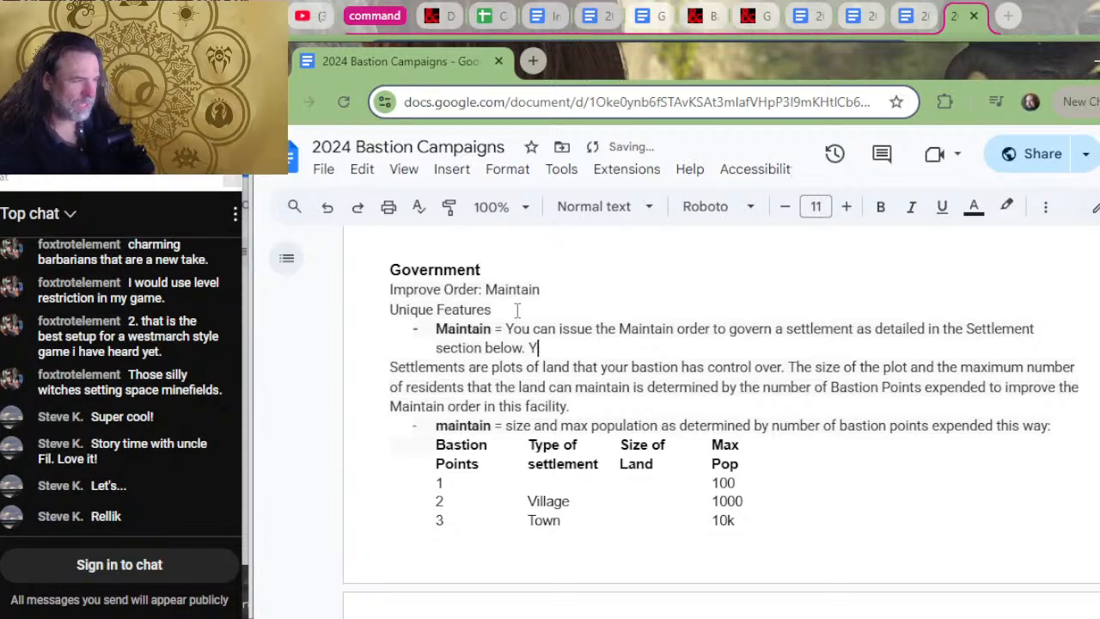
pyautogui.press('BackSpace')
pyautogui.write('you')
pyautogui.press('BackSpace')
pyautogui.press('BackSpace')
pyautogui.press('BackSpace')
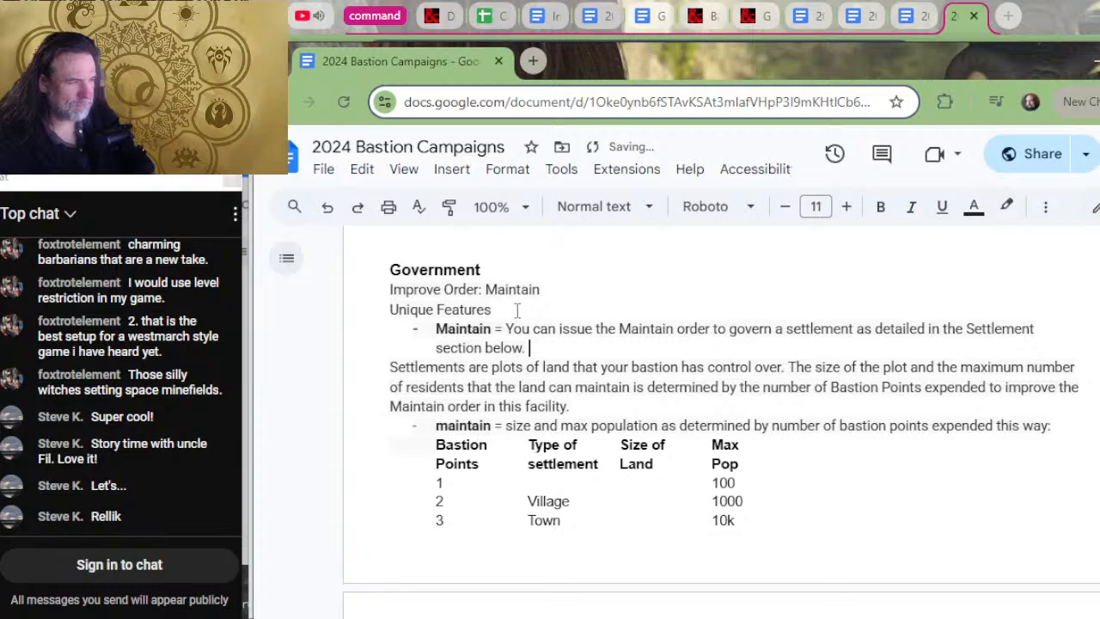
# - Continue Government's Maintain item with "The maximum size of settlement you can govern"
pyautogui.write('The maximum')
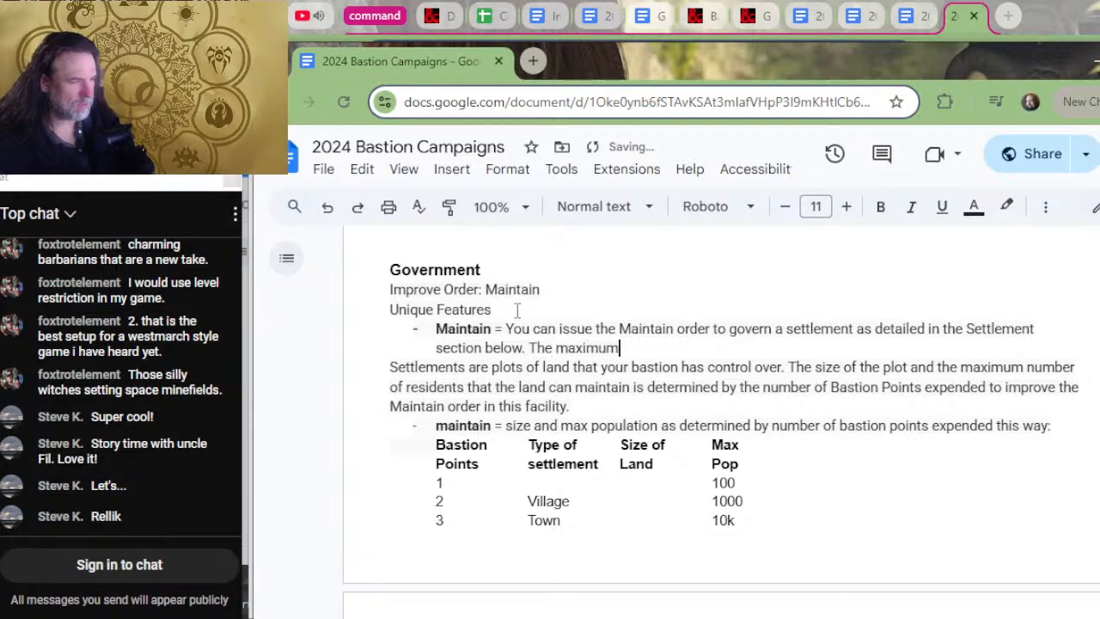
pyautogui.write(' size of ')
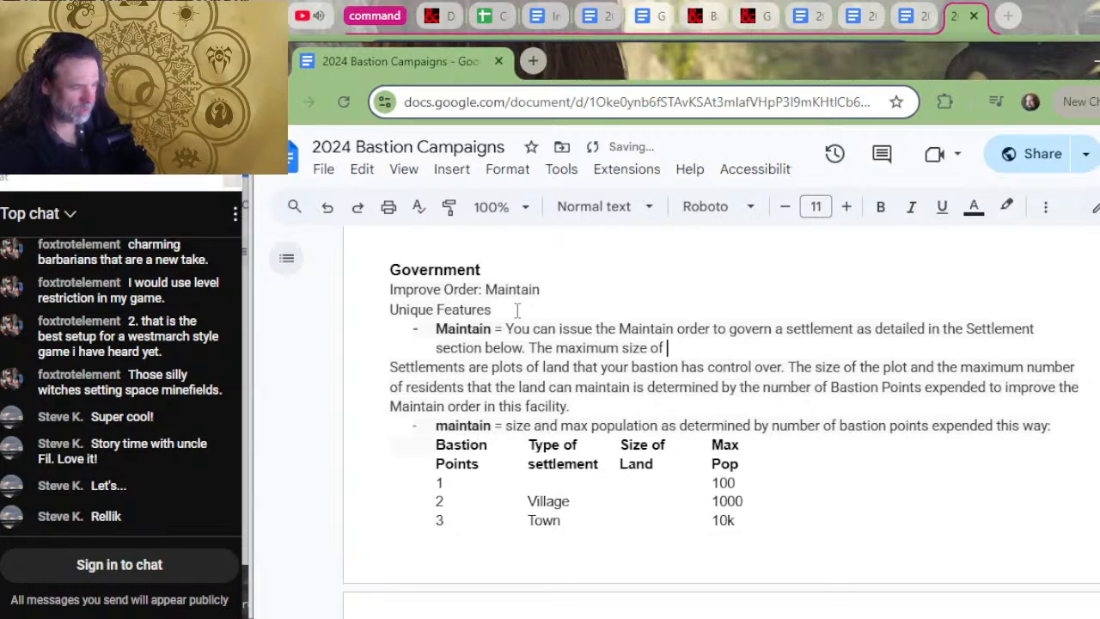
pyautogui.write('po')
pyautogui.press('BackSpace')
pyautogui.press('BackSpace')
pyautogui.press('BackSpace')
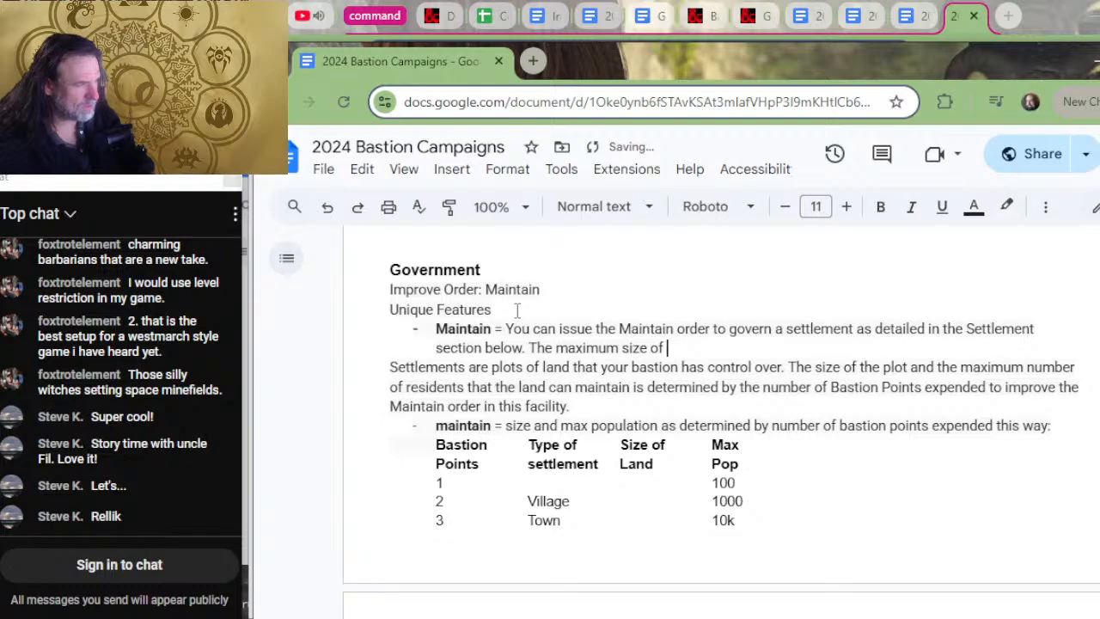
pyautogui.write('settl')
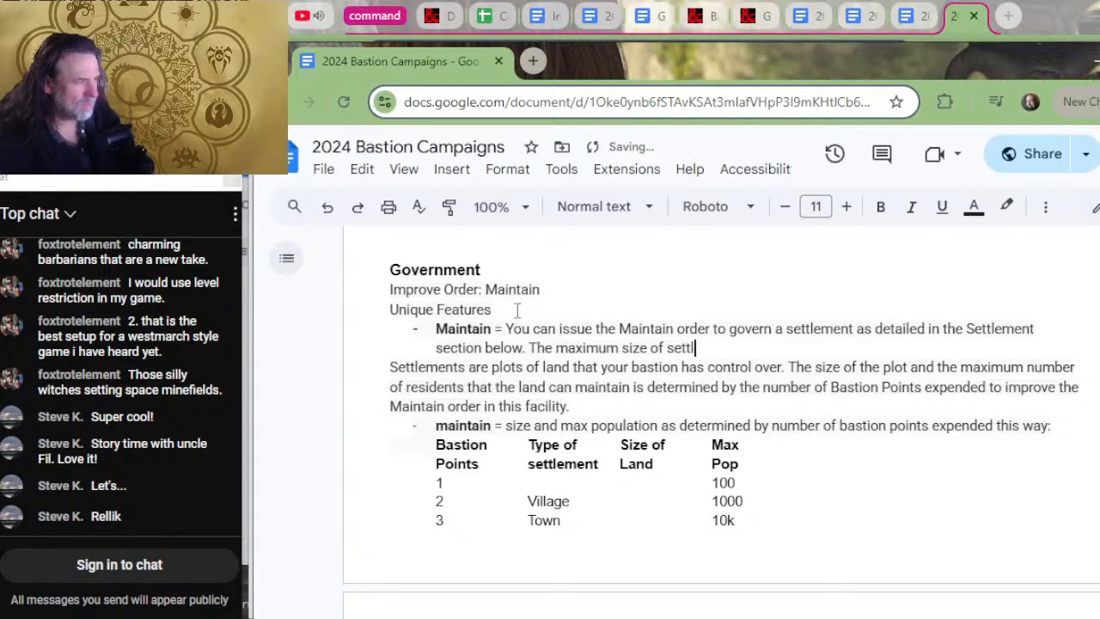
pyautogui.press('BackSpace')
pyautogui.press('BackSpace')
pyautogui.press('BackSpace')
pyautogui.press('BackSpace')
pyautogui.press('BackSpace')
pyautogui.press('BackSpace')
pyautogui.press('BackSpace')
pyautogui.press('BackSpace')
pyautogui.press('BackSpace')
pyautogui.press('BackSpace')
pyautogui.write('e ')
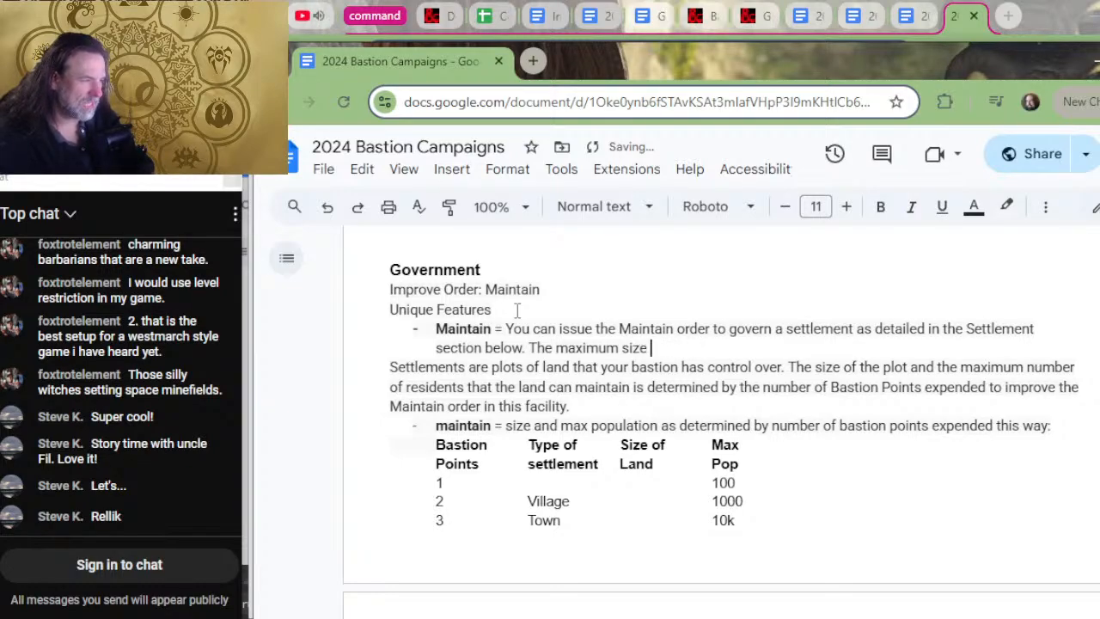
pyautogui.write('of settlement ')
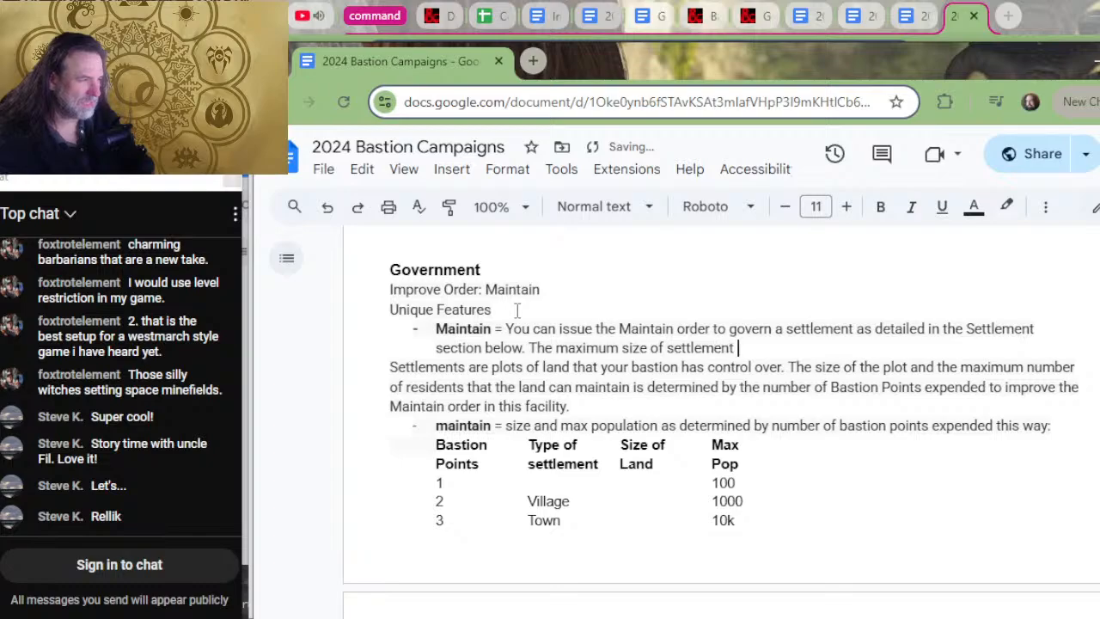
pyautogui.write('you can')
pyautogui.write('rn ')
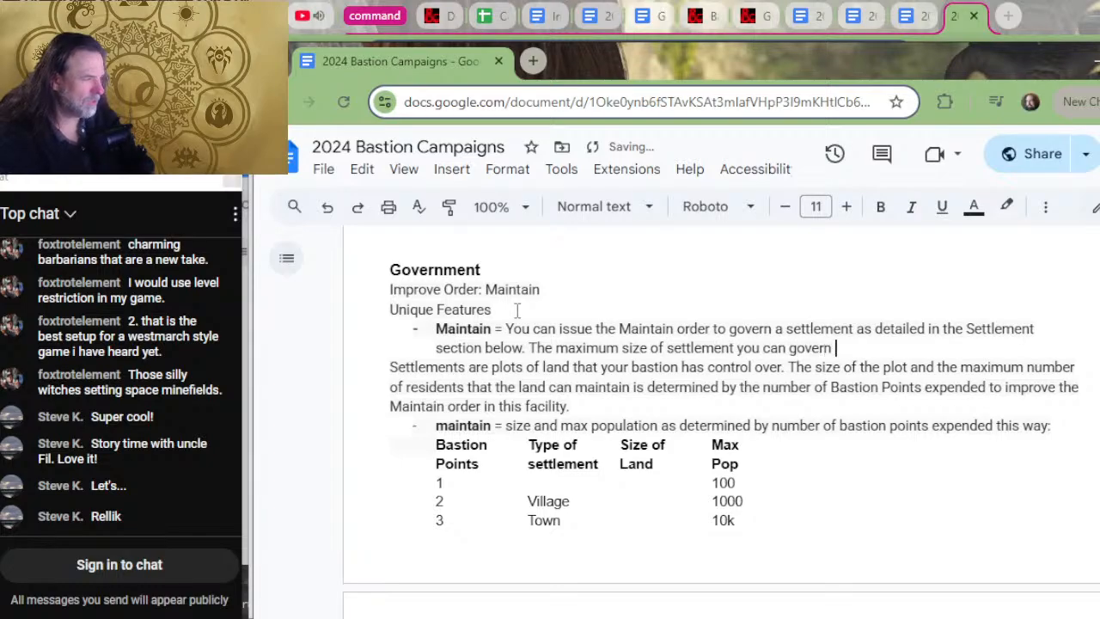
# - Extend the unfinished Maintain sentence with "is determined by the number of bastion points you expend"
pyautogui.write('is dictate')
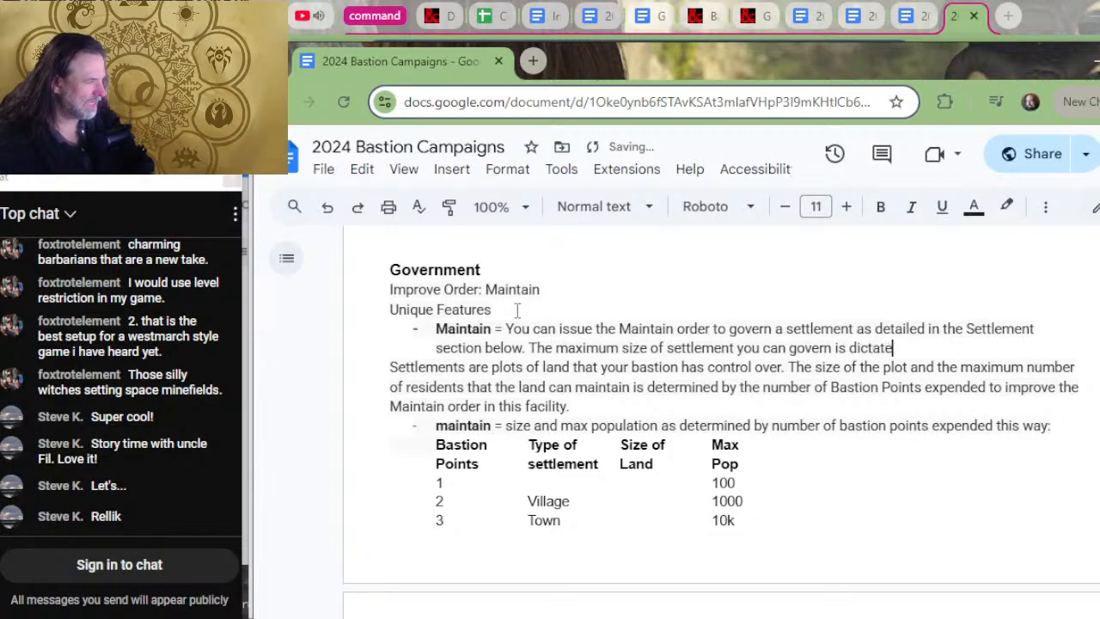
pyautogui.write('d by th')
pyautogui.press('BackSpace')
pyautogui.press('BackSpace')
pyautogui.press('BackSpace')
pyautogui.press('BackSpace')
pyautogui.press('BackSpace')
pyautogui.press('BackSpace')
pyautogui.press('BackSpace')
pyautogui.press('BackSpace')
pyautogui.press('BackSpace')
pyautogui.press('BackSpace')
pyautogui.press('BackSpace')
pyautogui.press('BackSpace')
pyautogui.press('BackSpace')
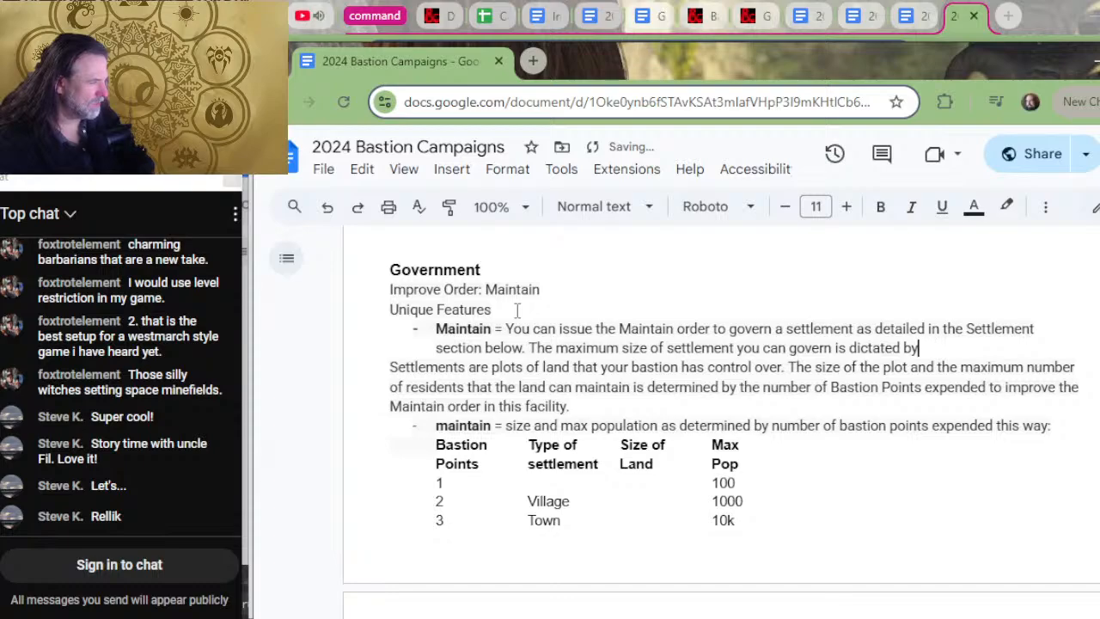
pyautogui.write('etermined buy the')
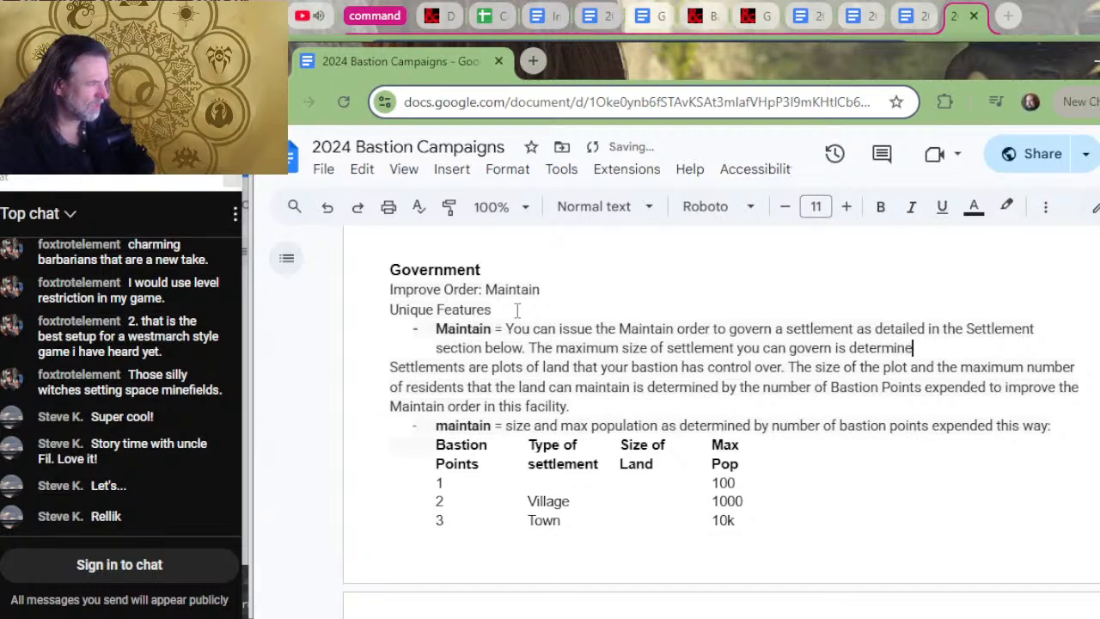
pyautogui.press('BackSpace')
pyautogui.press('BackSpace')
pyautogui.press('BackSpace')
pyautogui.press('BackSpace')
pyautogui.press('BackSpace')
pyautogui.press('BackSpace')
pyautogui.press('BackSpace')
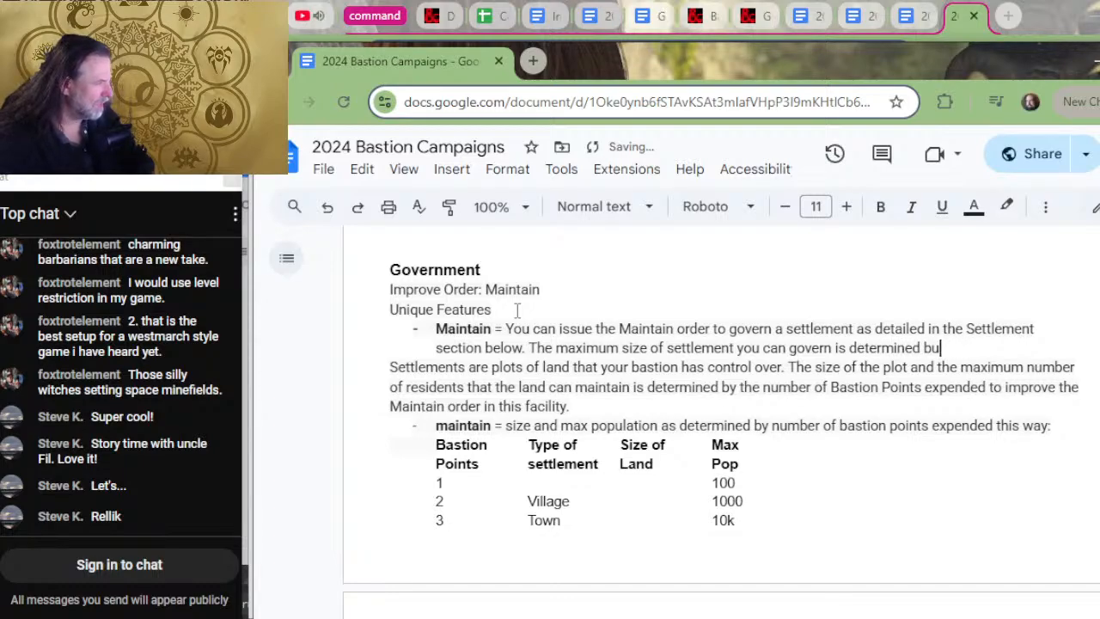
pyautogui.write('y the number o')
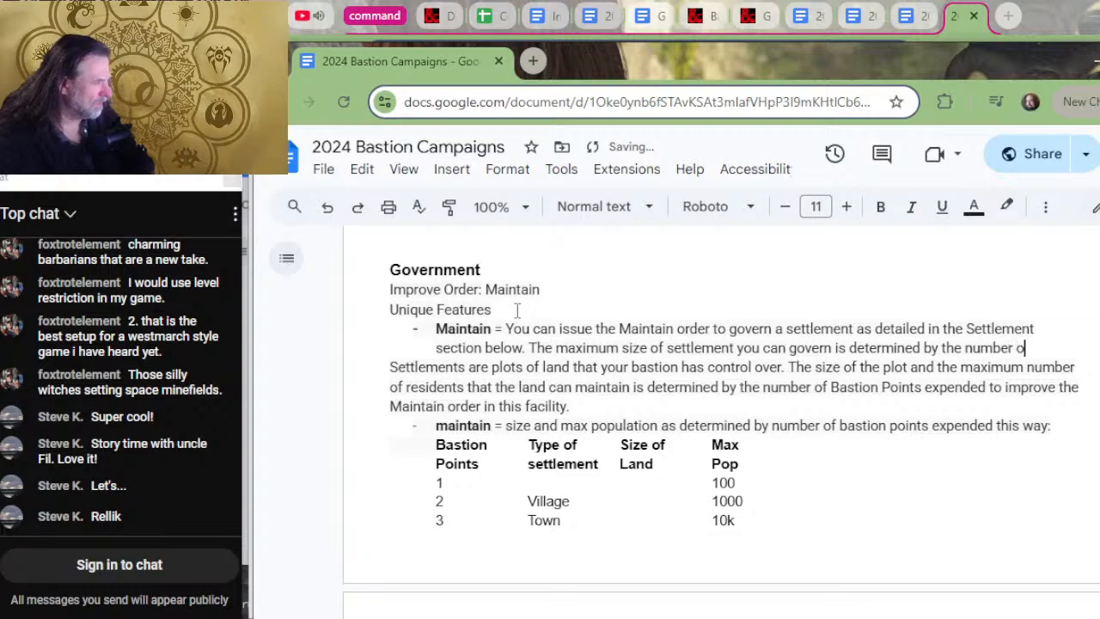
pyautogui.write('f bastion poi')
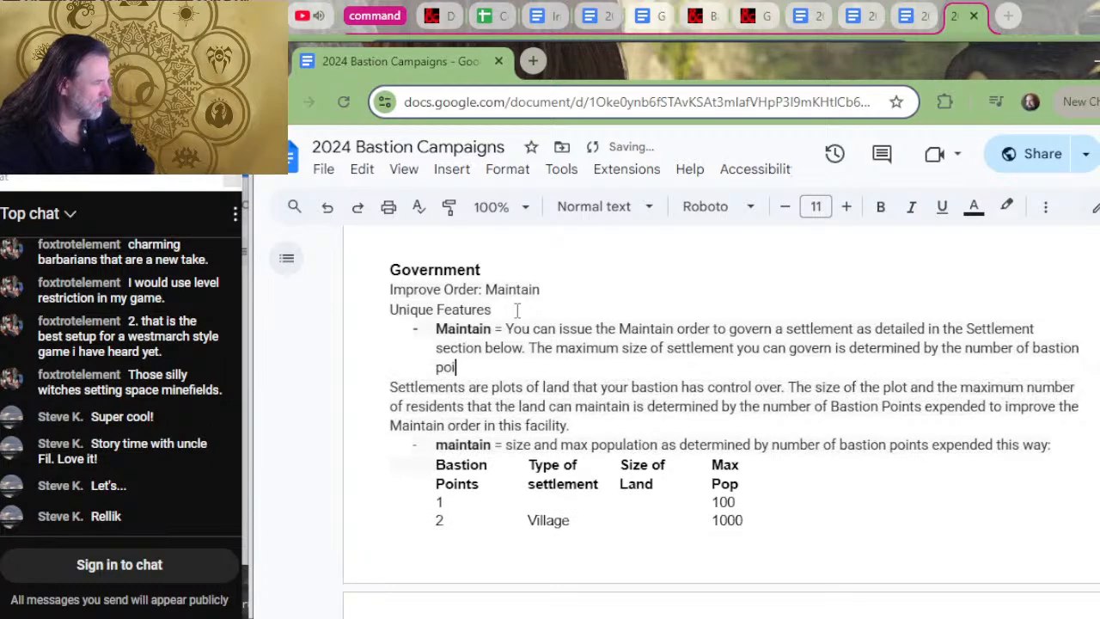
pyautogui.write('nts you expen')
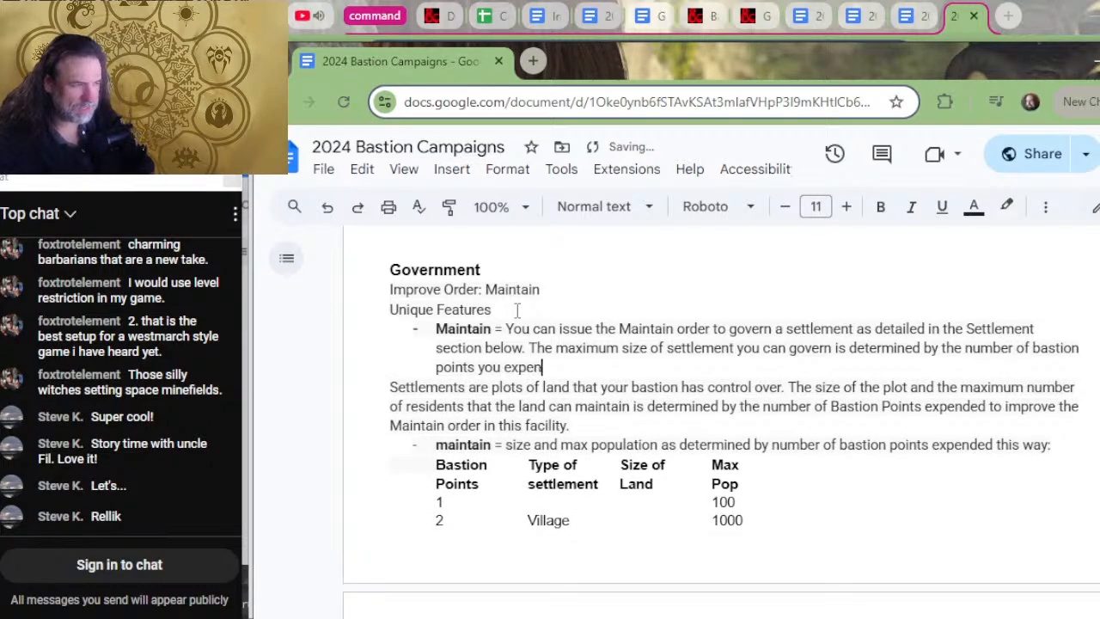
pyautogui.write('d tgo imp')
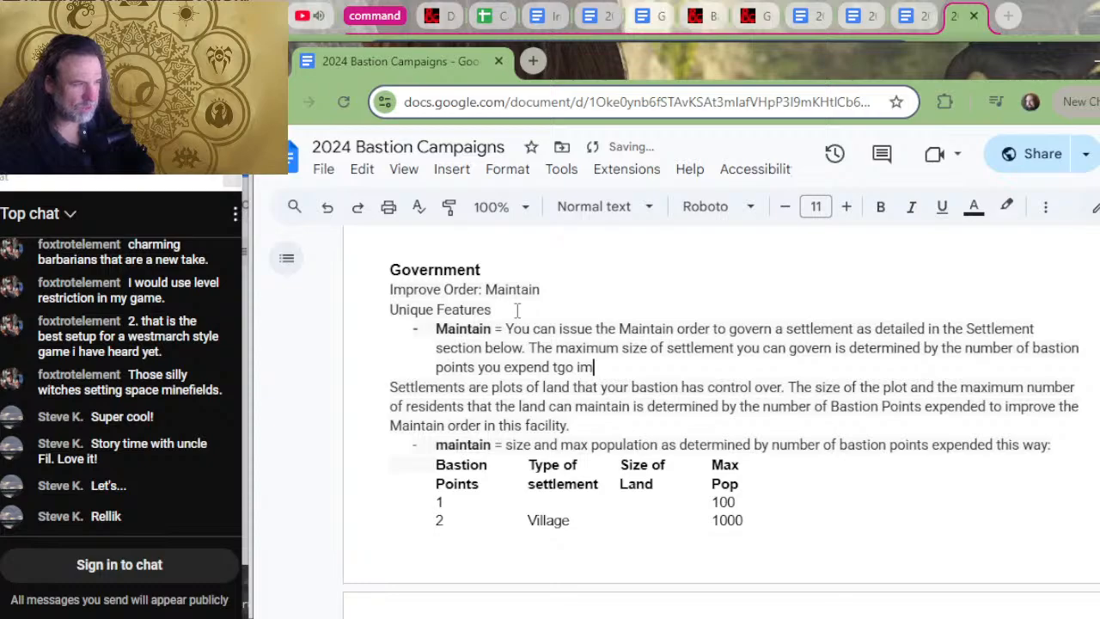
pyautogui.press('BackSpace')
pyautogui.press('BackSpace')
pyautogui.press('BackSpace')
pyautogui.press('BackSpace')
pyautogui.press('BackSpace')
pyautogui.press('BackSpace')
pyautogui.press('BackSpace')
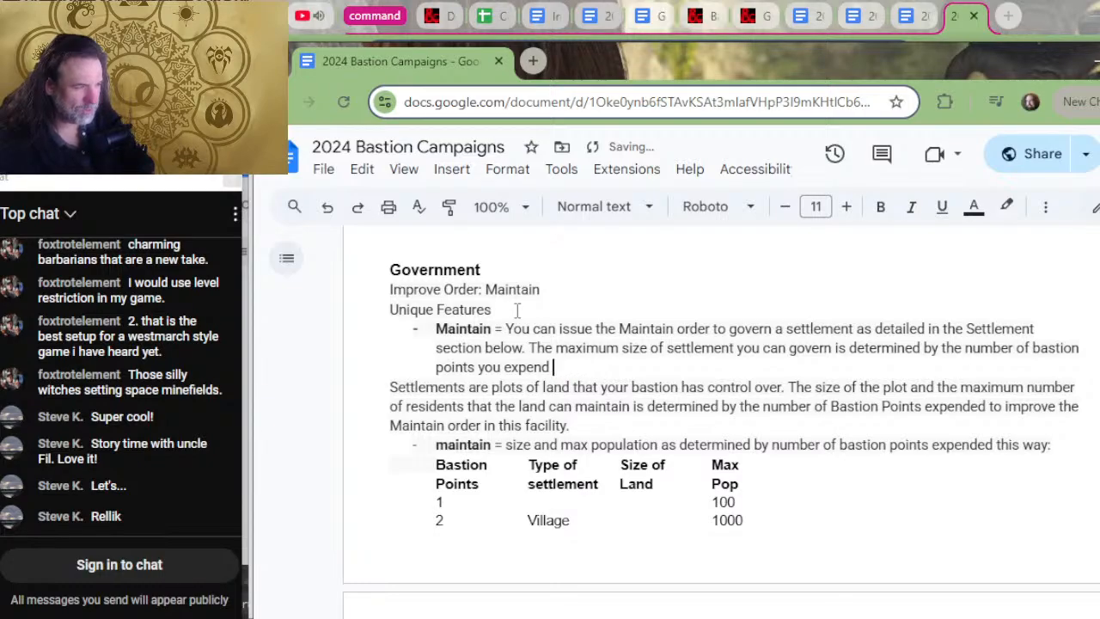
# - Finish the Maintain sentence with "to improve the Maintain order through this facility."
pyautogui.write('to im')
pyautogui.write('prove the Mai')
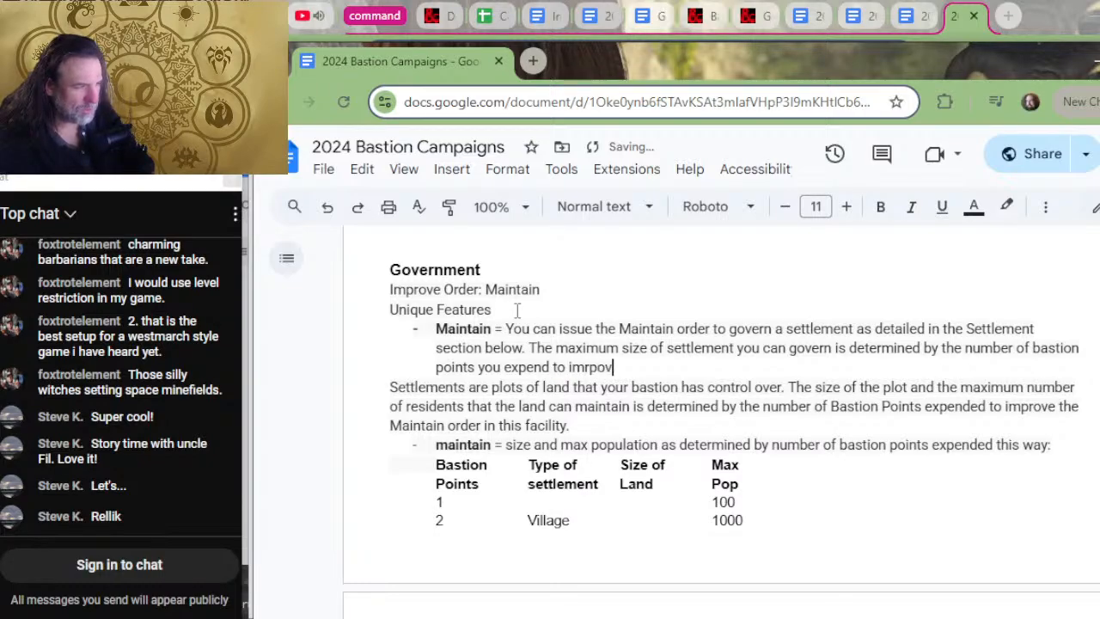
pyautogui.write('nta')
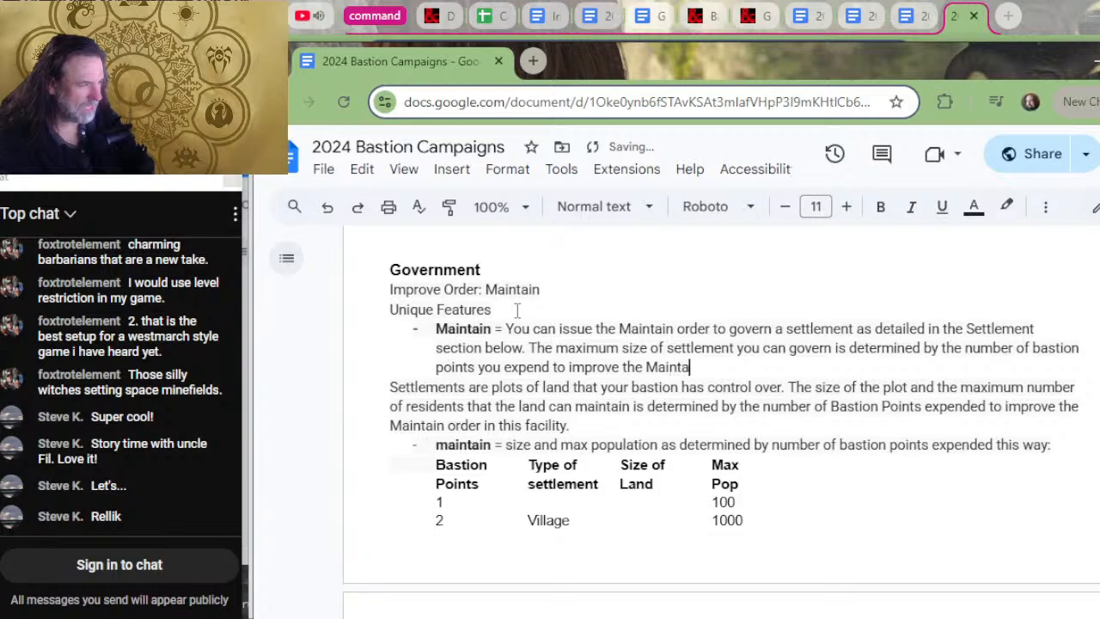
pyautogui.write('in order through ')
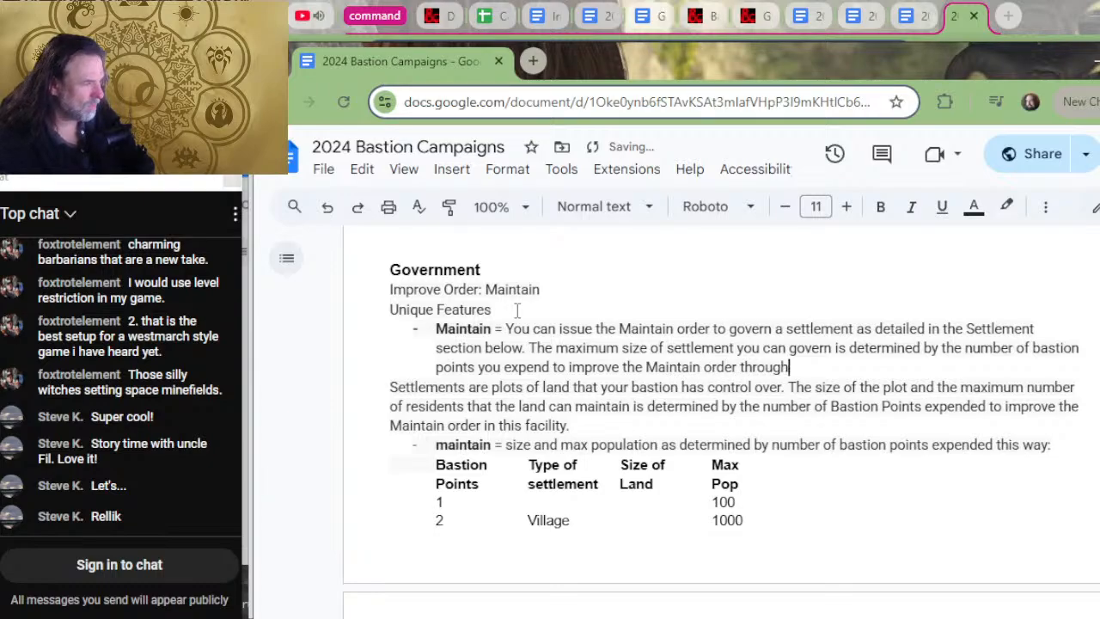
pyautogui.write('this facility.')
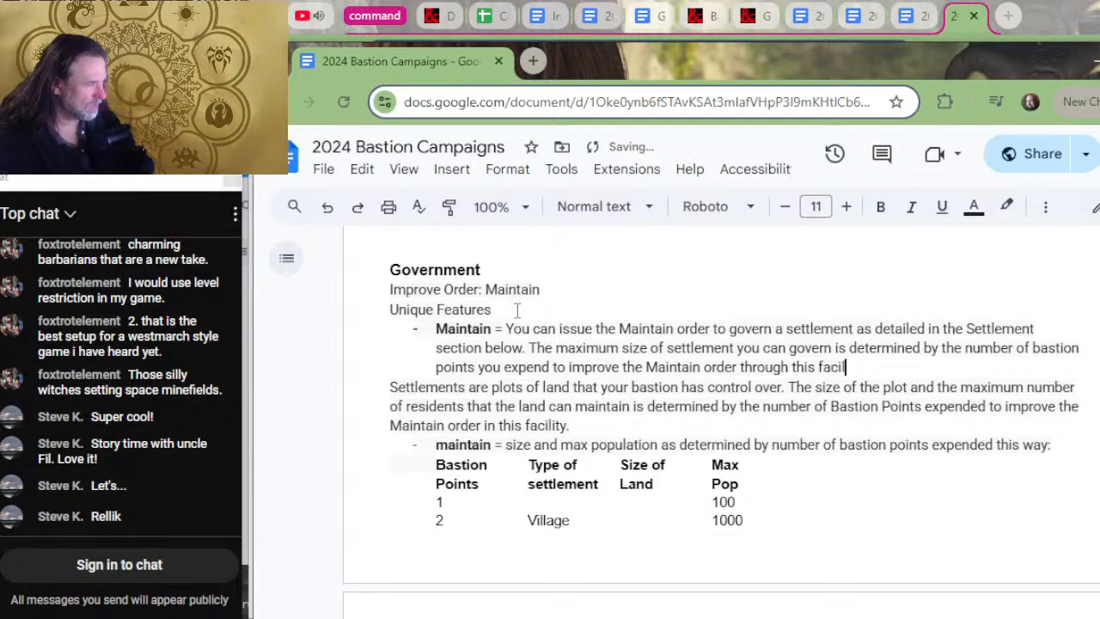
# - Delete the old Settlements paragraph and the old maintain item's text up to "ion points expended this way:"
pyautogui.hotkey('shift', 'Down')
pyautogui.hotkey('shift', 'Down')
pyautogui.hotkey('shift', 'Down')
pyautogui.hotkey('shift', 'Down')
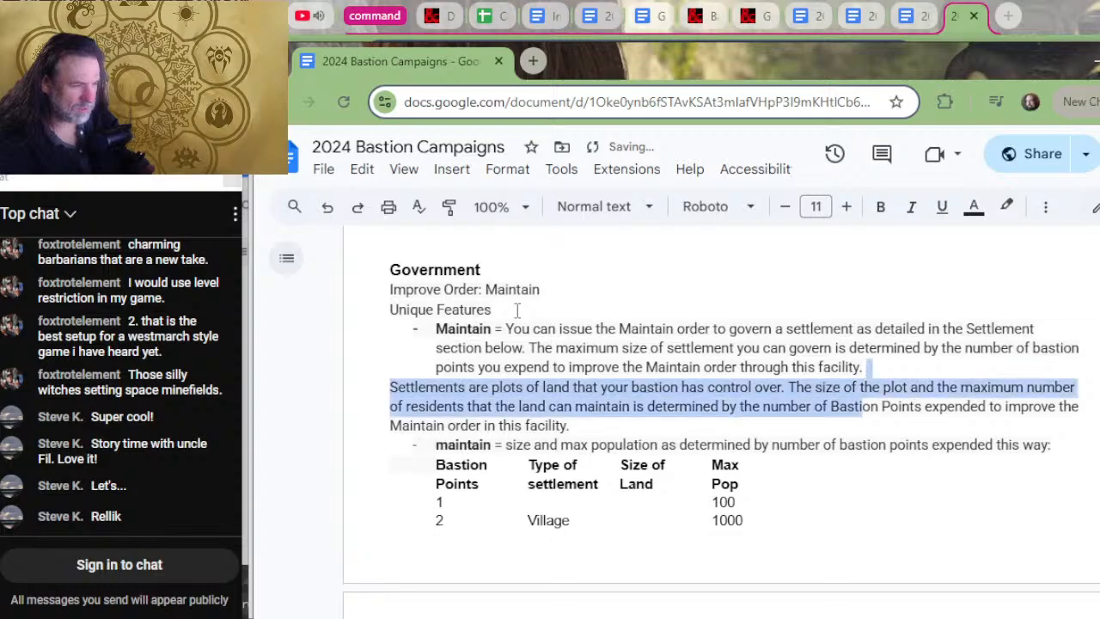
pyautogui.press('BackSpace')
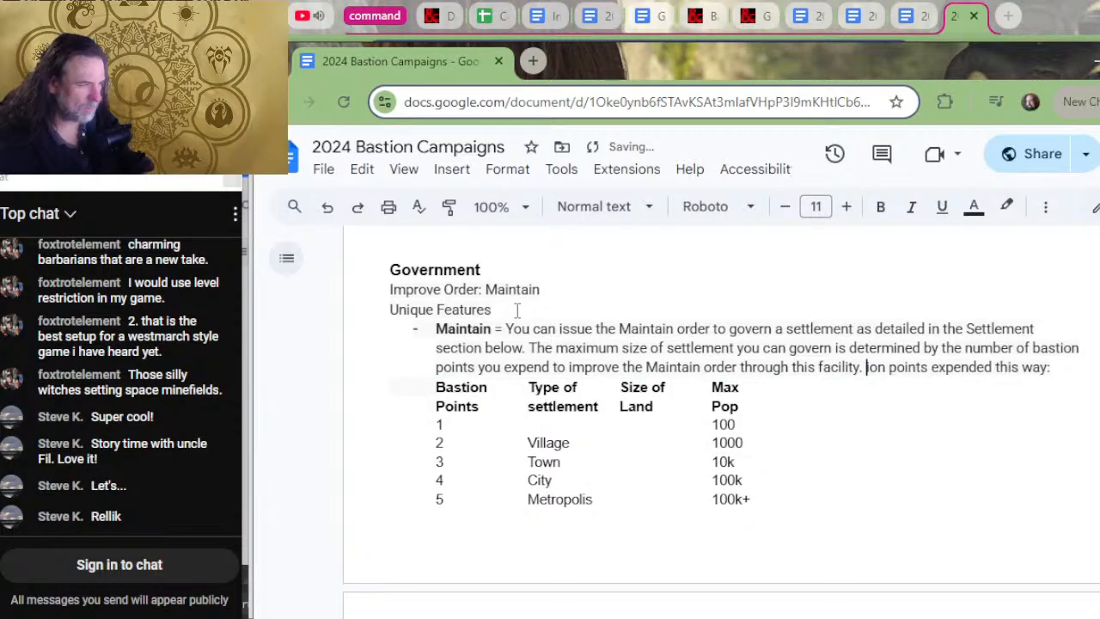
# - Enter "Hamletg" as the settlement type in the 1 Bastion Point row
pyautogui.press('Down')
pyautogui.press('Left')
pyautogui.press('Left')
pyautogui.press('Left')
pyautogui.press('Left')
pyautogui.press('Left')
pyautogui.press('Left')
pyautogui.press('Left')
pyautogui.press('Left')
pyautogui.press('Left')
pyautogui.press('Left')
pyautogui.press('Left')
pyautogui.press('Left')
pyautogui.press('Left')
pyautogui.press('Left')
pyautogui.press('Left')
pyautogui.press('Left')
pyautogui.press('Left')
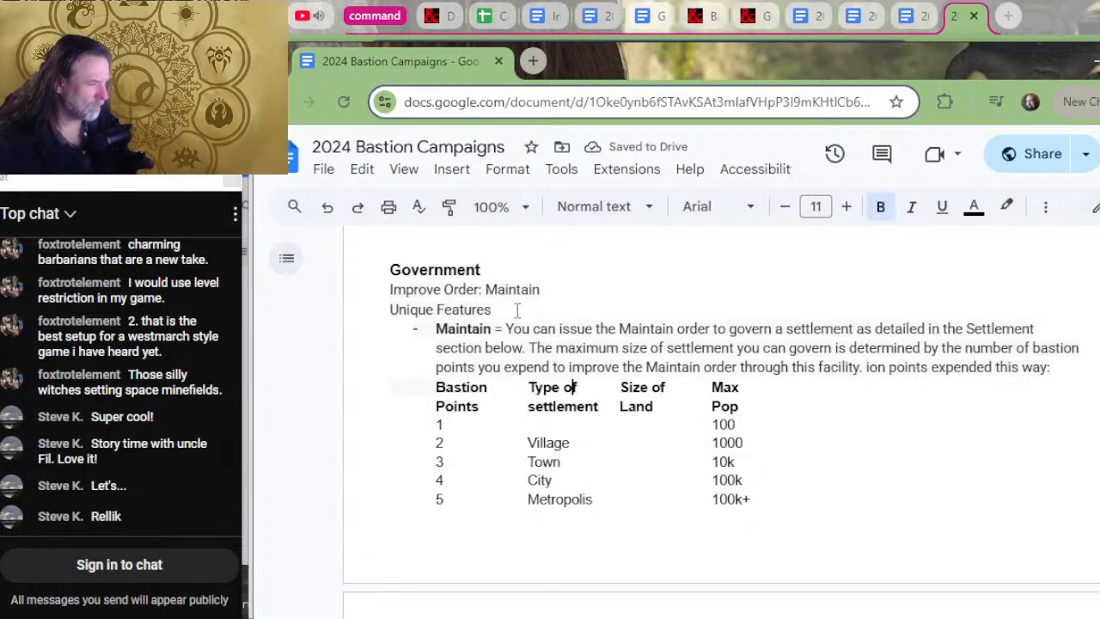
pyautogui.press('Down')
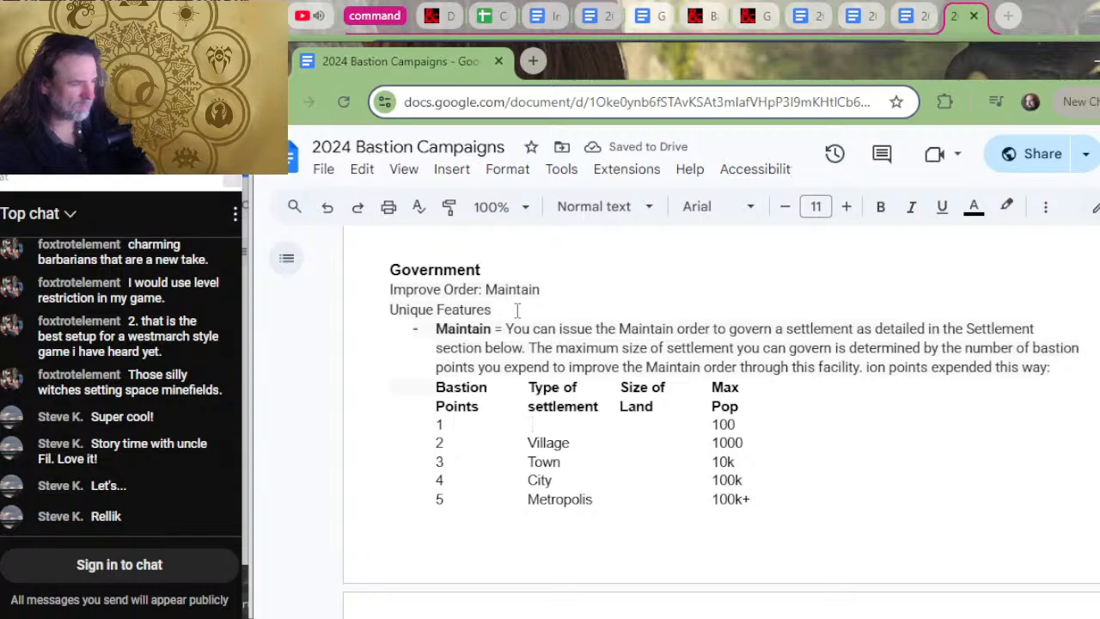
pyautogui.write('Hamletg')
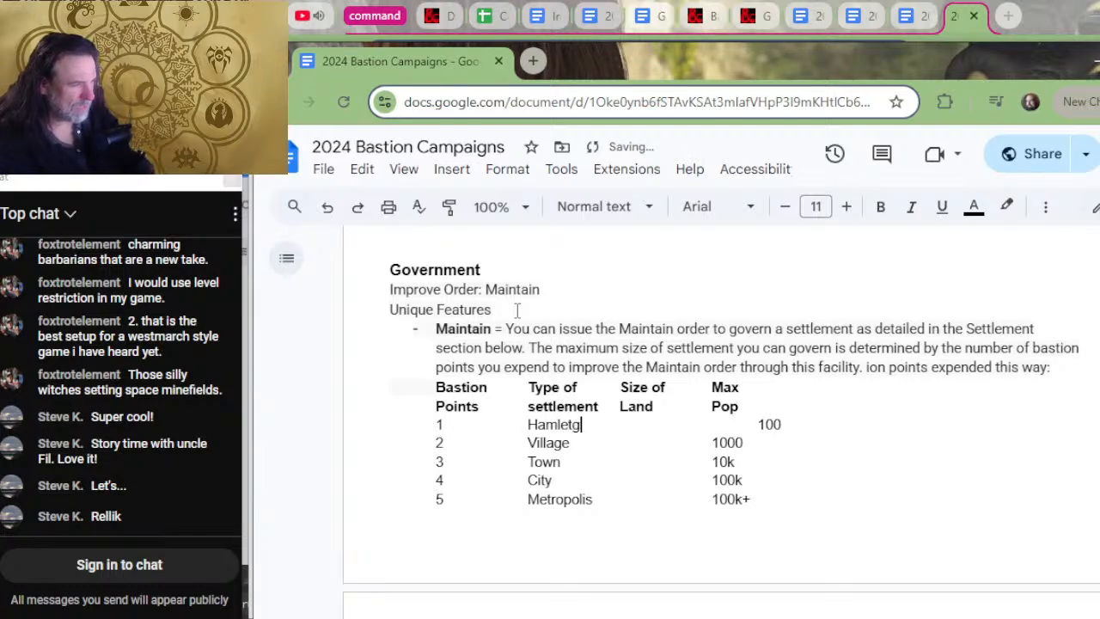
# - Change the "Type of settlement" column heading to "Size of settlement"
pyautogui.press('Up')
pyautogui.press('Up')
pyautogui.press('Up')
pyautogui.press('Down')
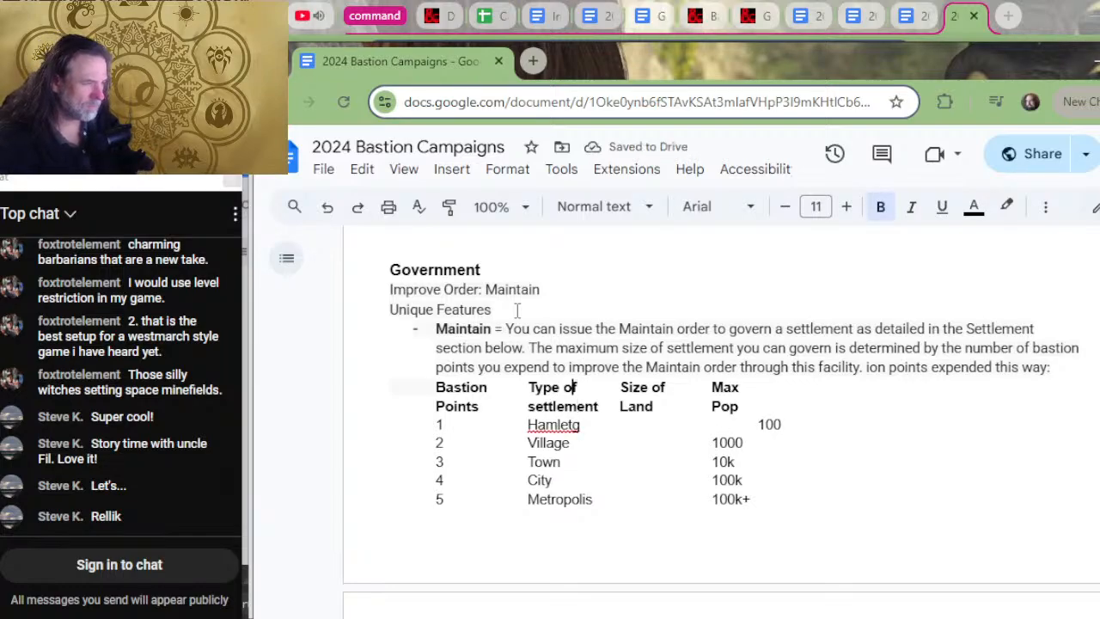
pyautogui.press('BackSpace')
pyautogui.press('BackSpace')
pyautogui.press('BackSpace')
pyautogui.press('BackSpace')
pyautogui.write('Size')
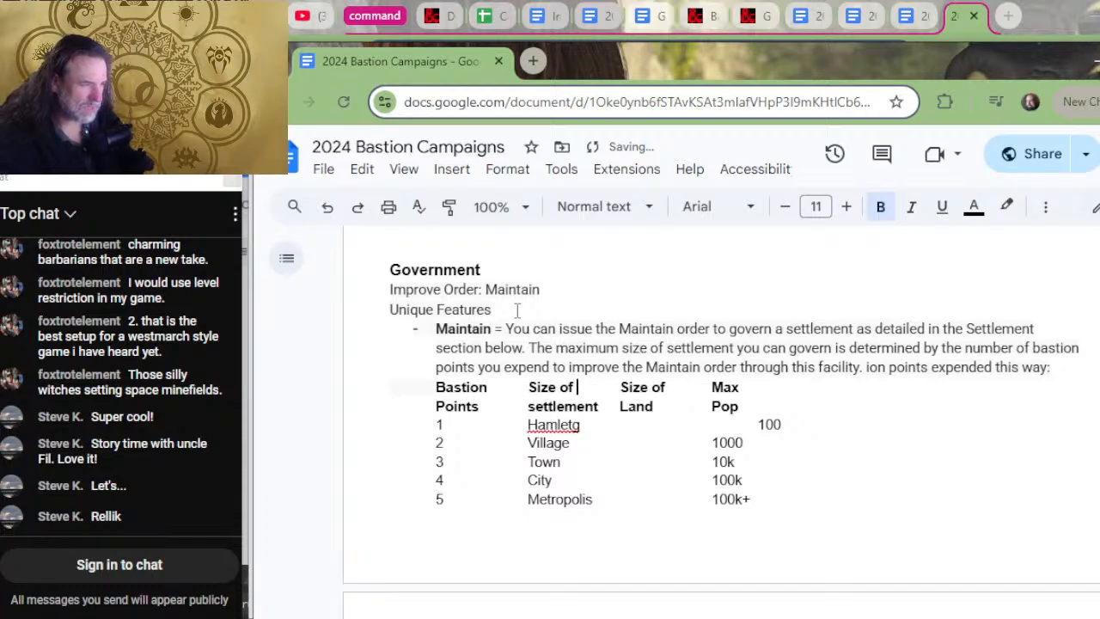
# - Remove the "Size of Land" column heading and bring the "Max Pop" heading into its place
pyautogui.press('Left')
pyautogui.press('Delete')
pyautogui.press('Delete')
pyautogui.press('Delete')
pyautogui.press('Delete')
pyautogui.press('Delete')
pyautogui.press('Delete')
pyautogui.press('Delete')
pyautogui.press('Delete')
pyautogui.press('Delete')
pyautogui.press('Delete')
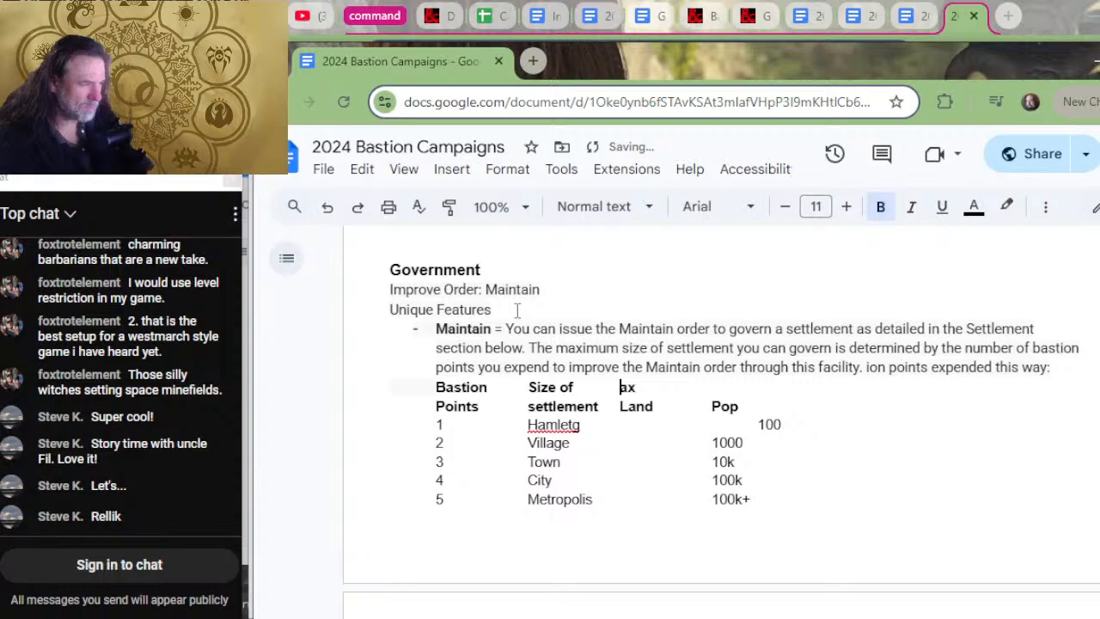
pyautogui.write('M')
pyautogui.press('Down')
pyautogui.press('Left')
pyautogui.press('Delete')
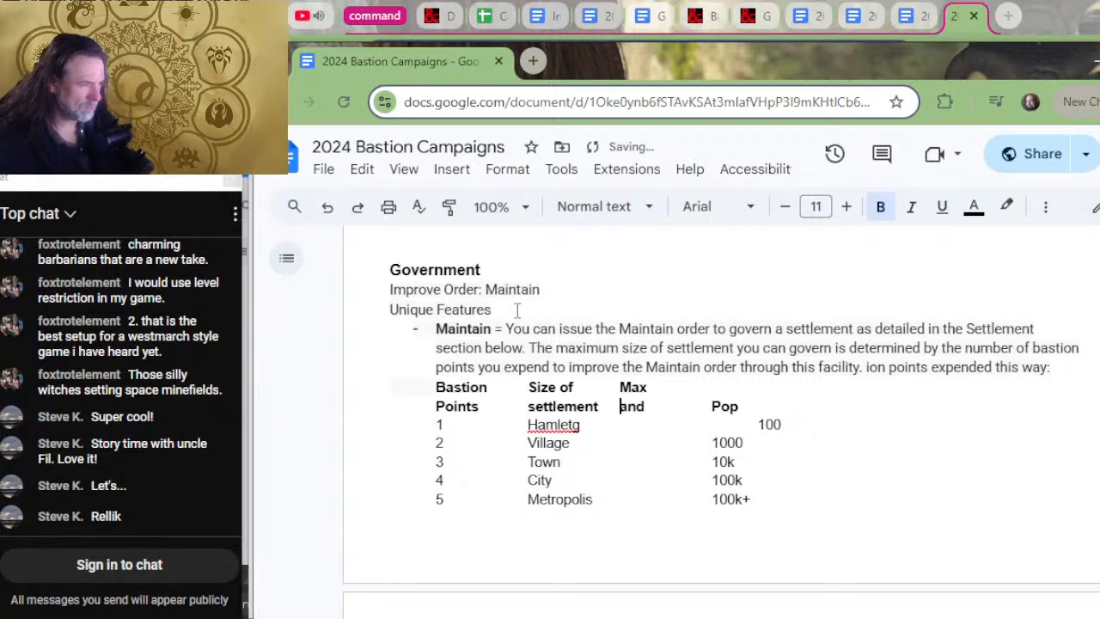
pyautogui.press('Delete')
pyautogui.press('Delete')
pyautogui.press('Delete')
pyautogui.press('Delete')
pyautogui.press('Delete')
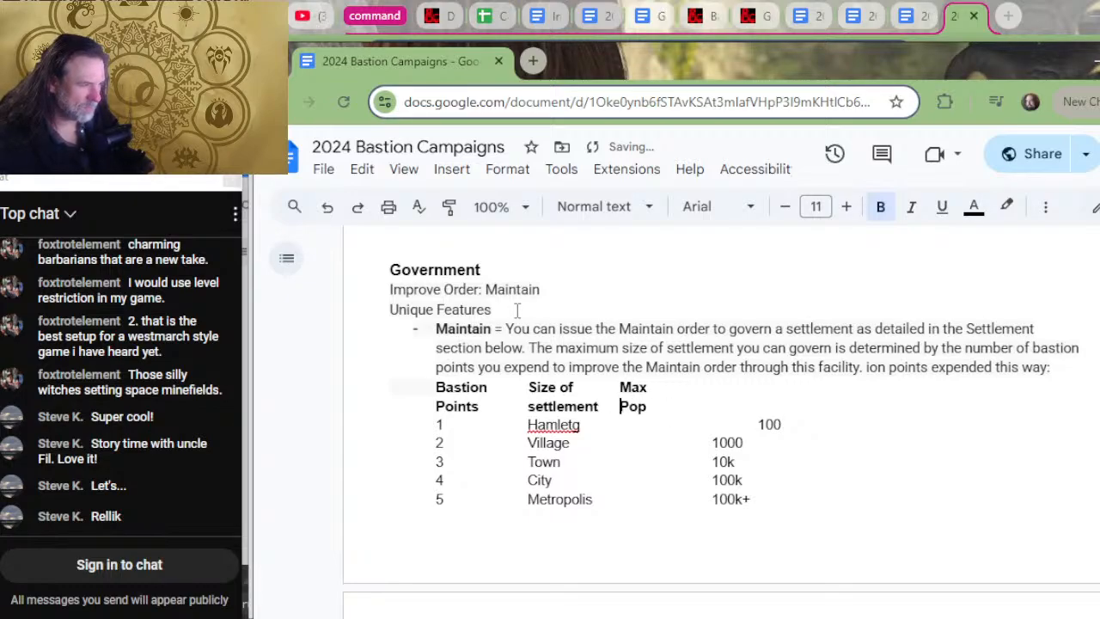
# - Remove the extra spacing in all five settlement rows so their population values align under Max Pop
pyautogui.press('Down')
pyautogui.press('Delete')
pyautogui.press('Delete')
pyautogui.press('Delete')
pyautogui.press('Delete')
pyautogui.press('Delete')
pyautogui.press('Delete')
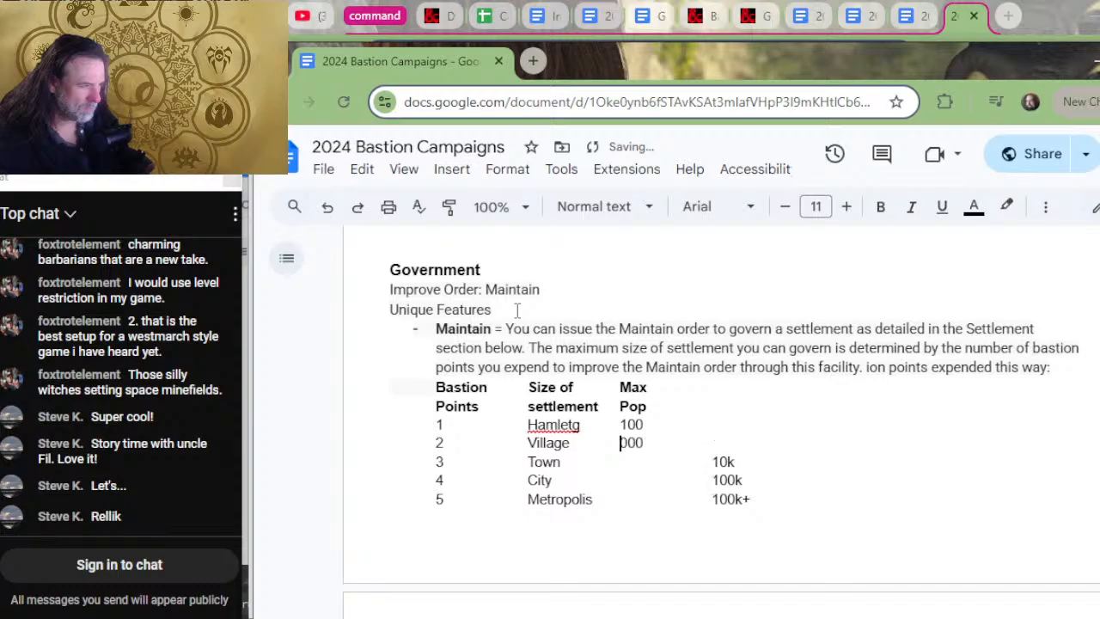
pyautogui.press('Down')
pyautogui.write('1')
pyautogui.press('Down')
pyautogui.press('Delete')
pyautogui.press('Delete')
pyautogui.press('Down')
pyautogui.press('Delete')
pyautogui.press('Delete')
pyautogui.press('Down')
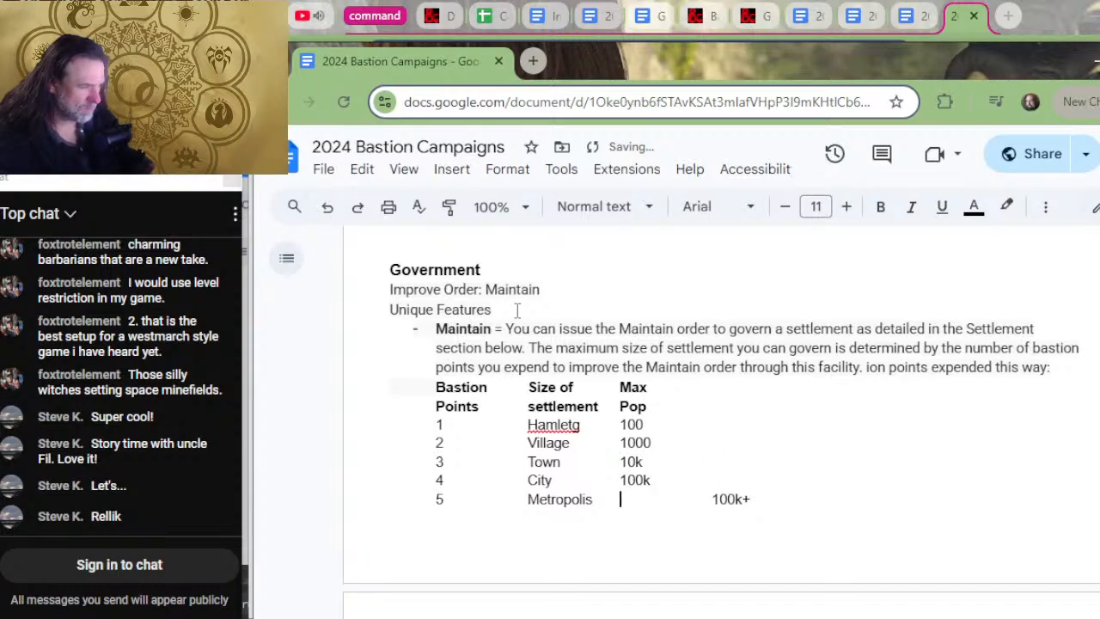
pyautogui.press('Delete')
pyautogui.press('Delete')
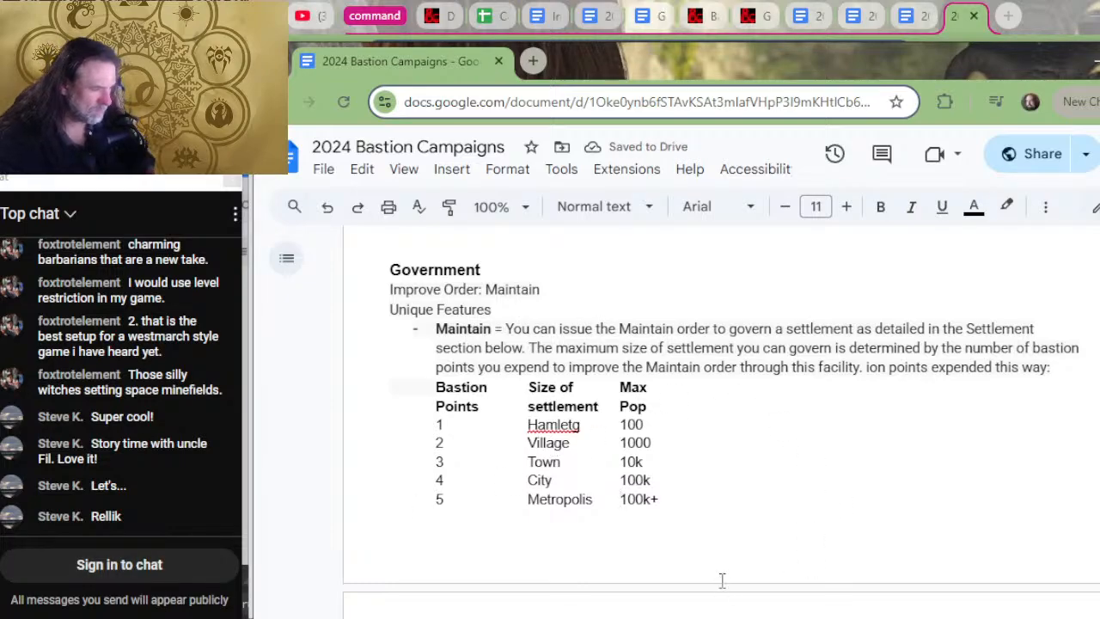
# - Replace the Max Pop value in the Metropolis row with "unlimited"
pyautogui.press('Delete')
pyautogui.press('Delete')
pyautogui.press('Delete')
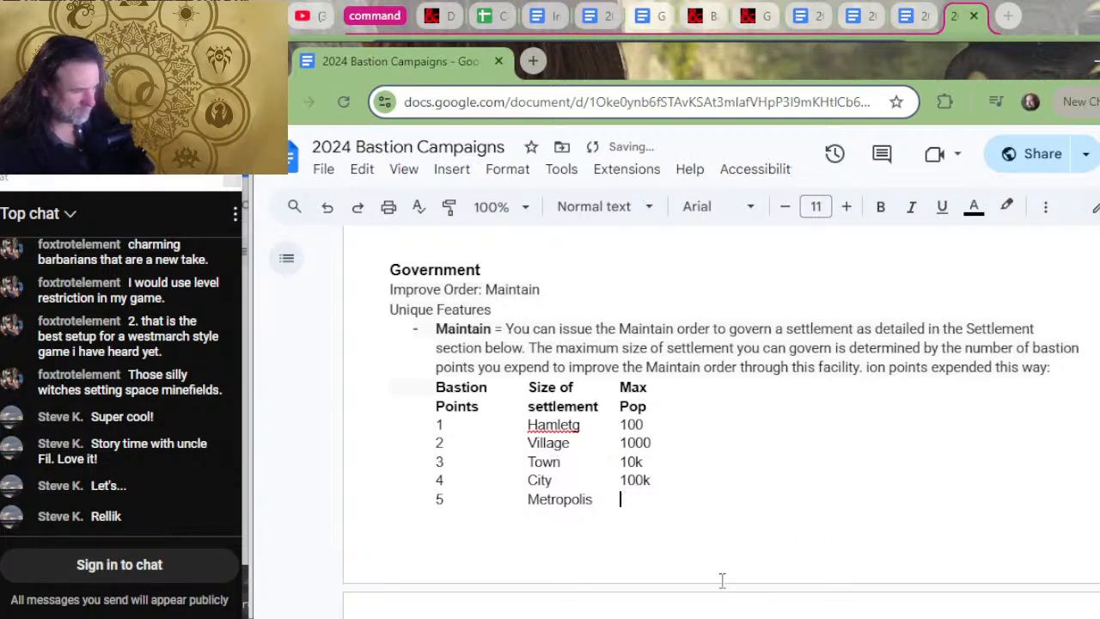
pyautogui.write('unlimited')
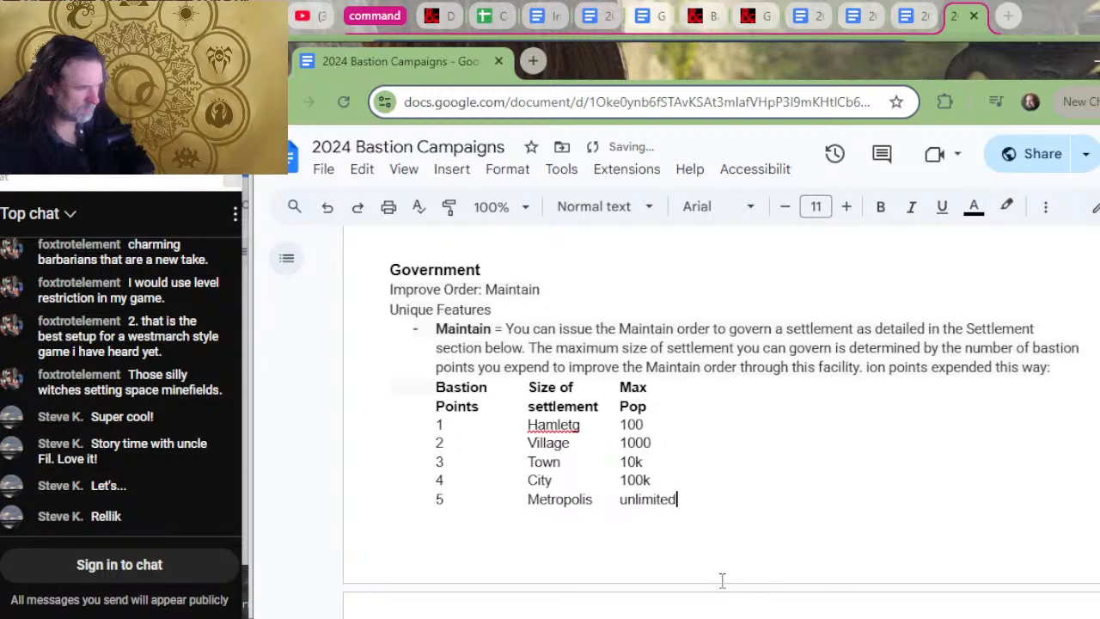
# - Change the Max Pop entry in the Metropolis row to "NA"
pyautogui.press('BackSpace')
pyautogui.press('BackSpace')
pyautogui.press('BackSpace')
pyautogui.press('BackSpace')
pyautogui.press('BackSpace')
pyautogui.press('BackSpace')
pyautogui.press('BackSpace')
pyautogui.press('BackSpace')
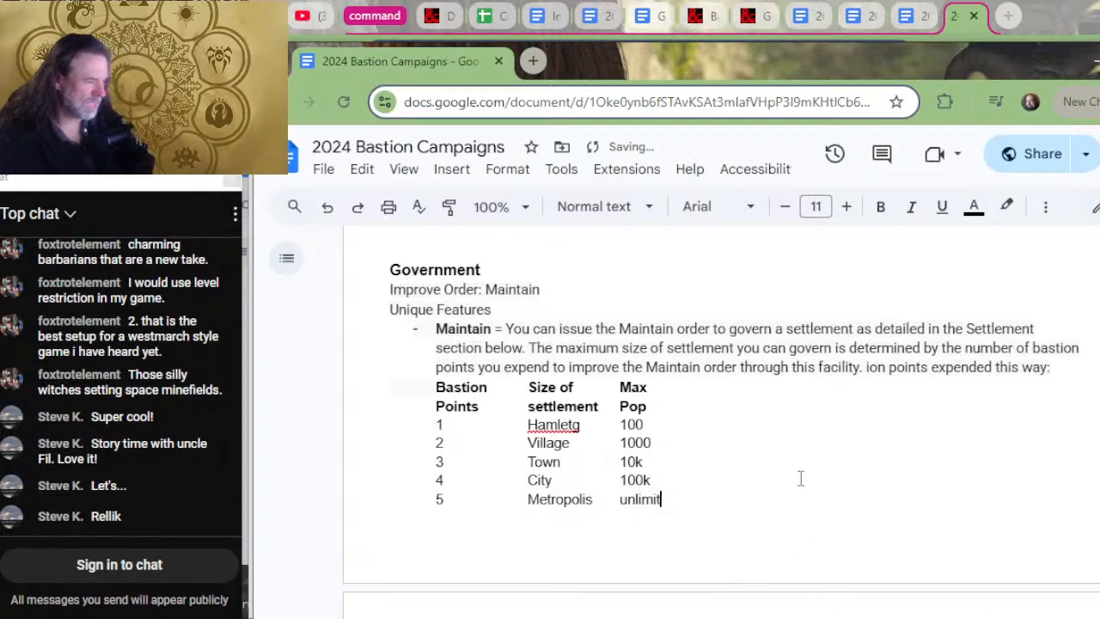
pyautogui.press('BackSpace')
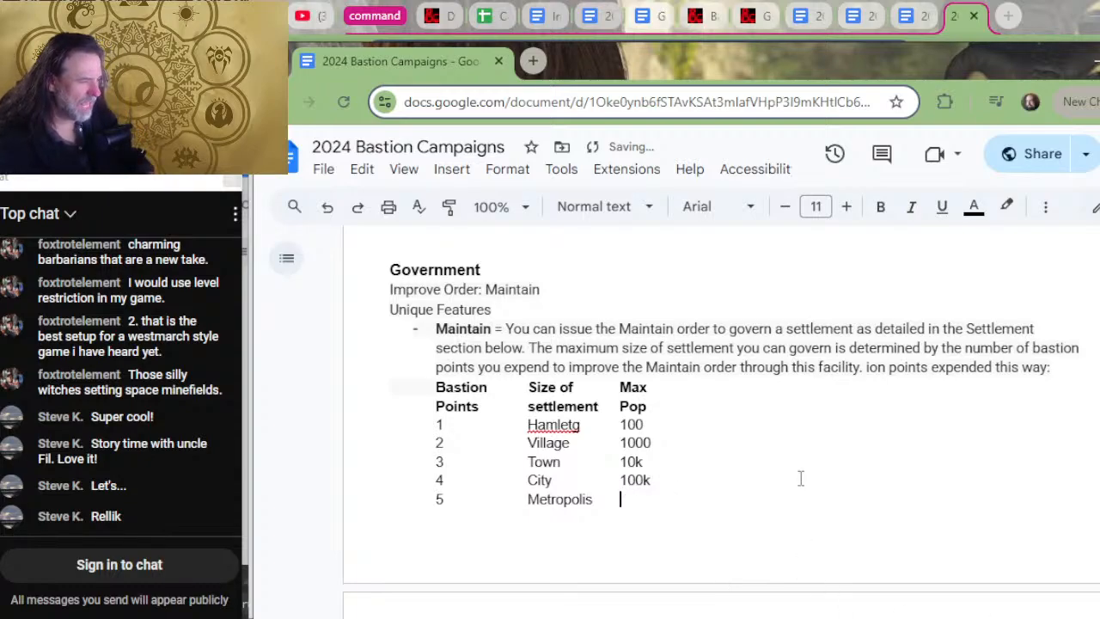
pyautogui.write('NWA')
pyautogui.press('BackSpace')
pyautogui.press('BackSpace')
pyautogui.write('SA')
pyautogui.press('BackSpace')
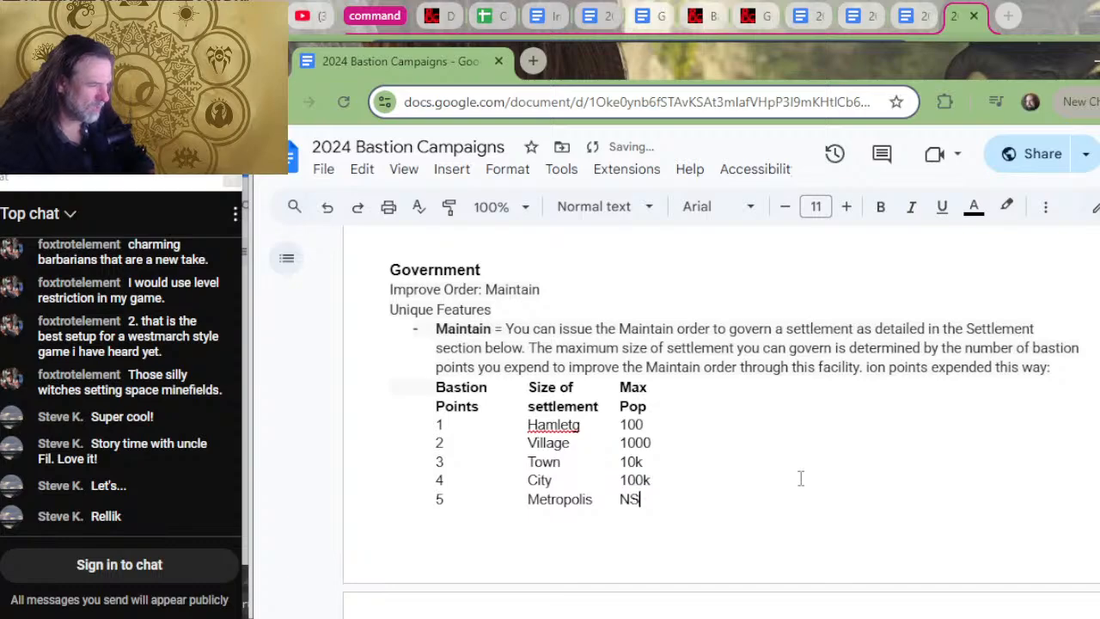
pyautogui.press('BackSpace')
pyautogui.write('A')
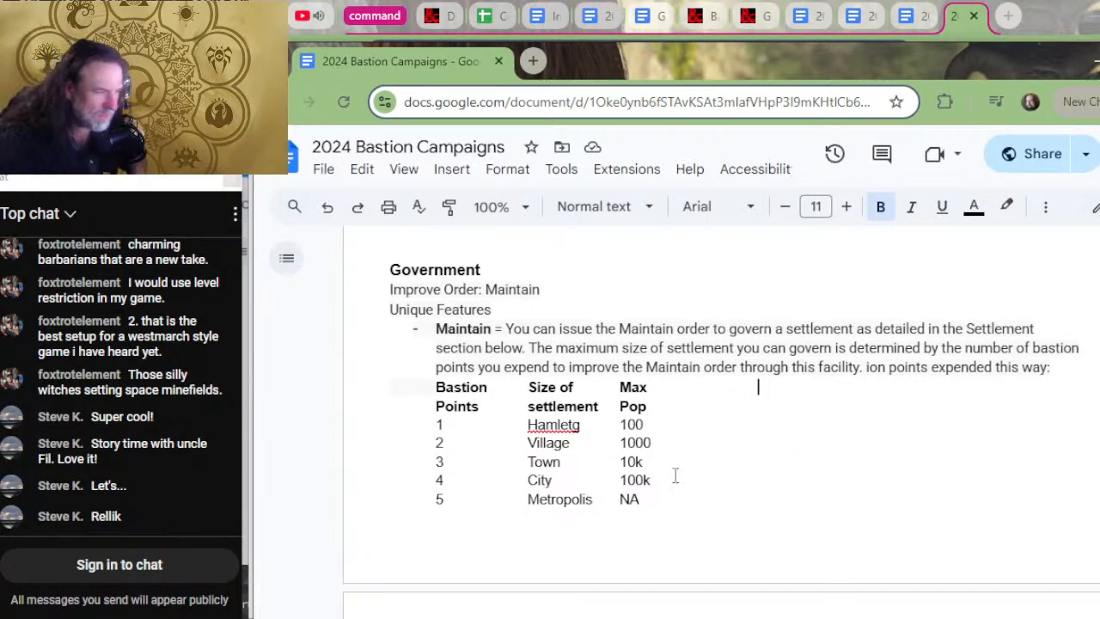
# - Correct the misspelled settlement size in the 1 Bastion Point row to "Hamlet", keeping its population value aligned under Max Pop
pyautogui.click(585, 428)
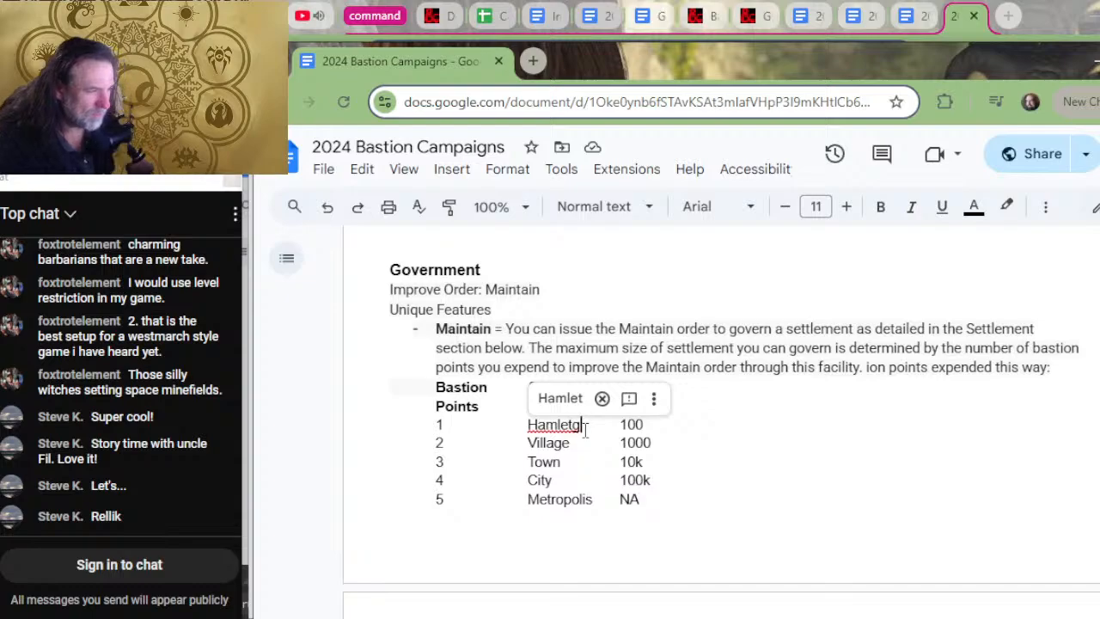
pyautogui.press('BackSpace')
pyautogui.press('Delete')
pyautogui.press('Tab')
pyautogui.click(703, 434)
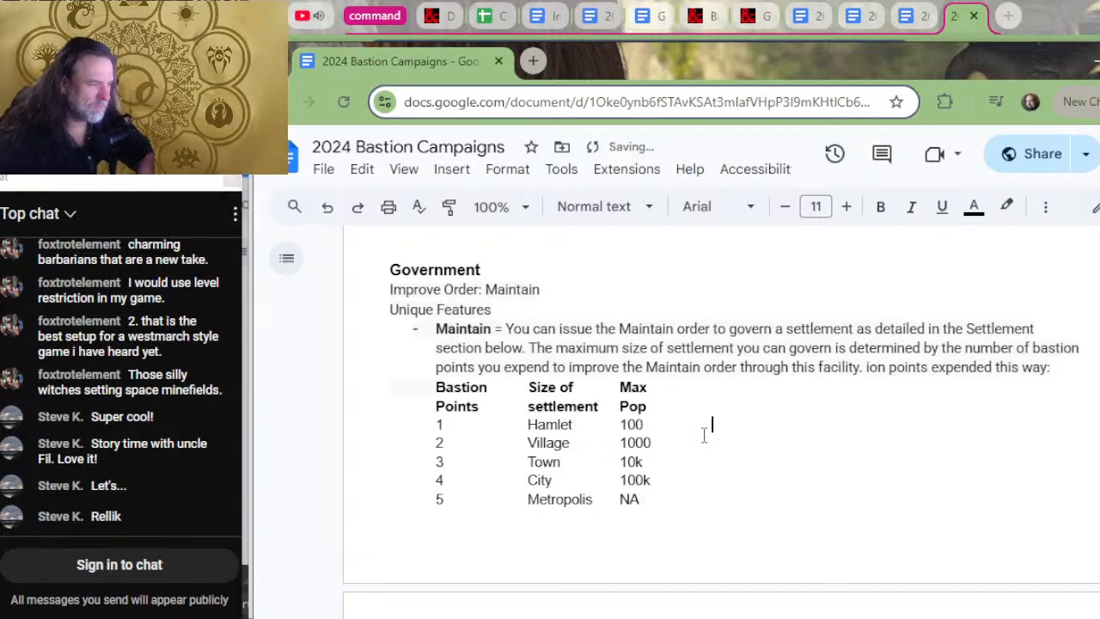
# - Copy the leftover harvest bullet between the settlement-size table and Greenhouse, and delete it from there along with the extra empty line
pyautogui.scroll(-2, 703, 436)
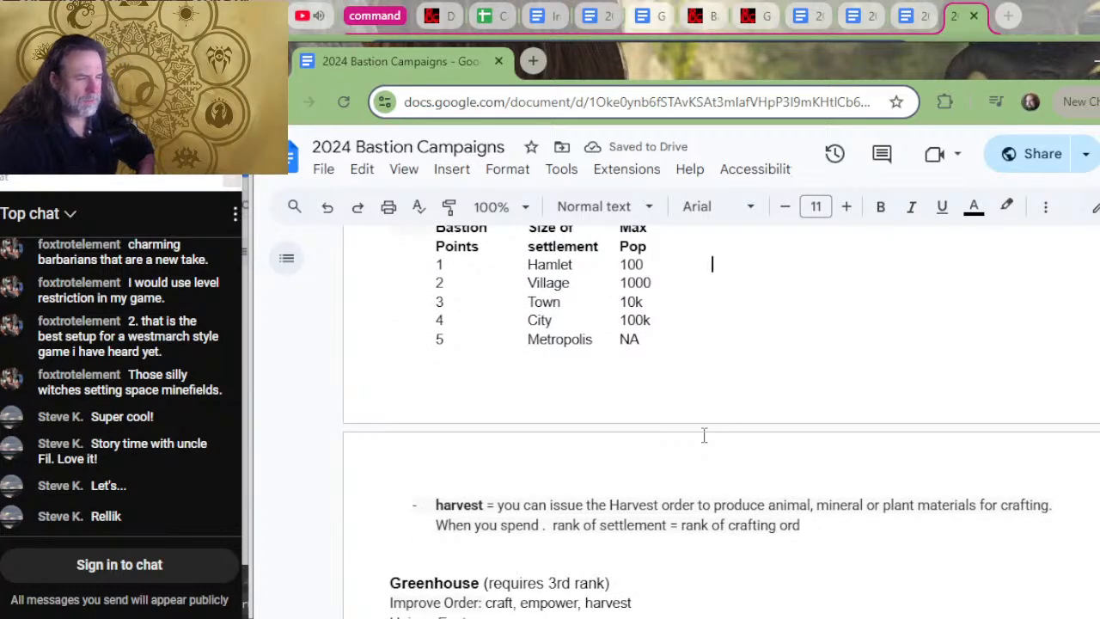
pyautogui.scroll(4, 704, 440)
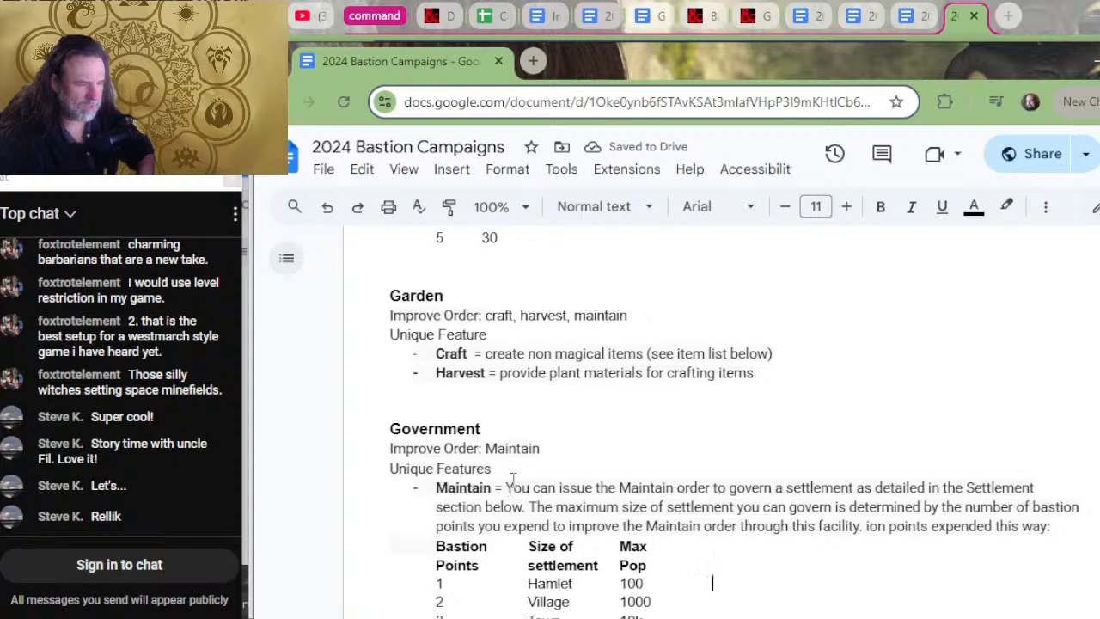
pyautogui.scroll(-4, 513, 478)
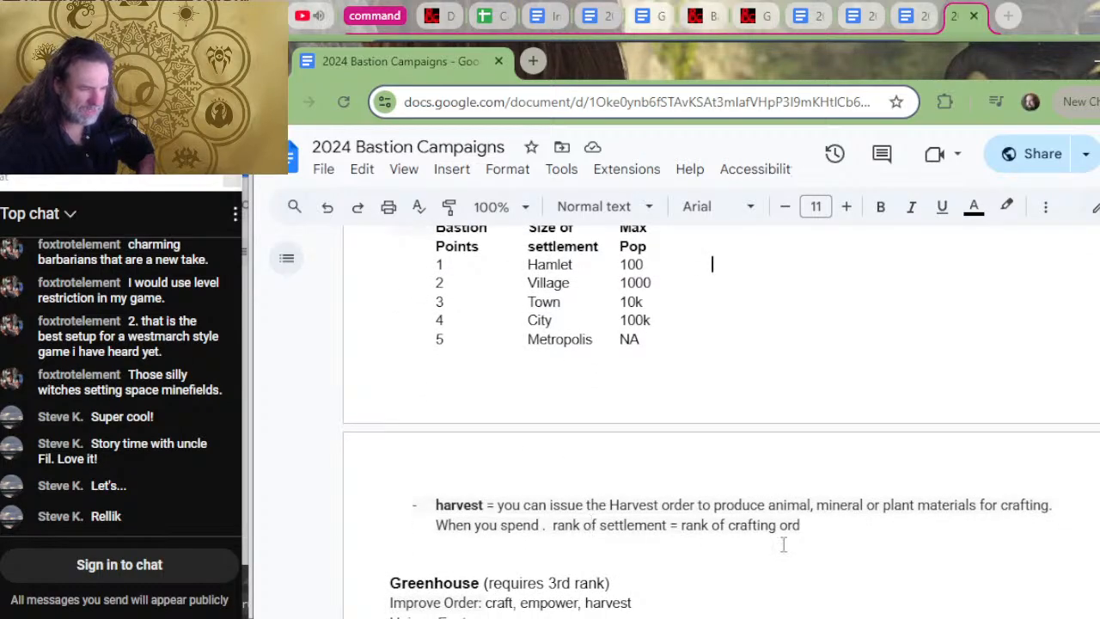
pyautogui.moveTo(810, 526); pyautogui.dragTo(394, 488)
pyautogui.hotkey('ctrl', 'c')
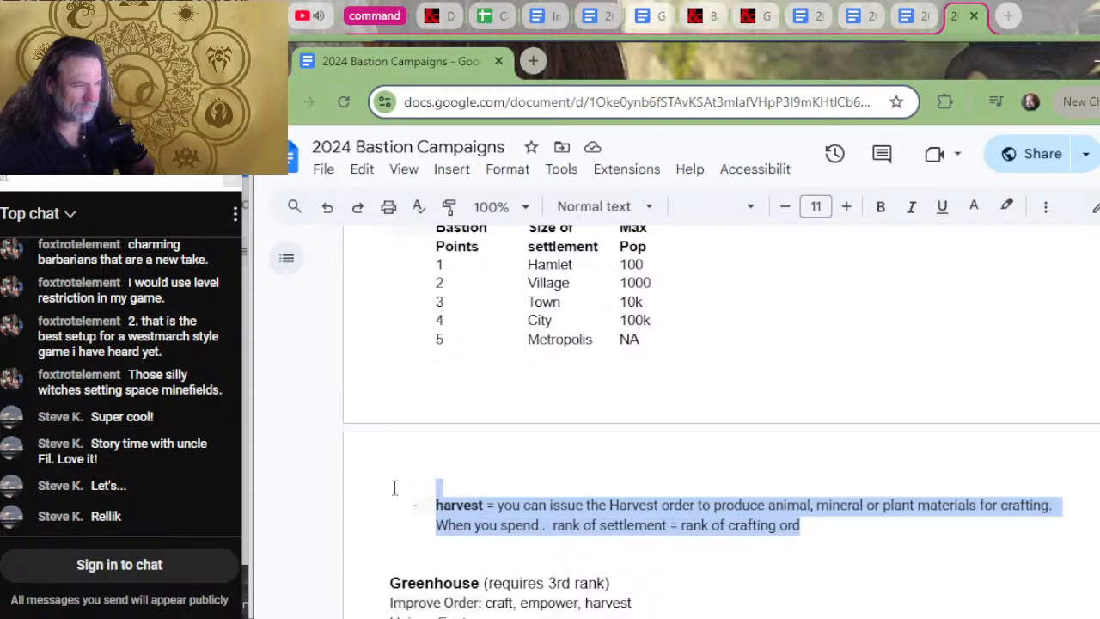
pyautogui.press('BackSpace')
pyautogui.press('Delete')
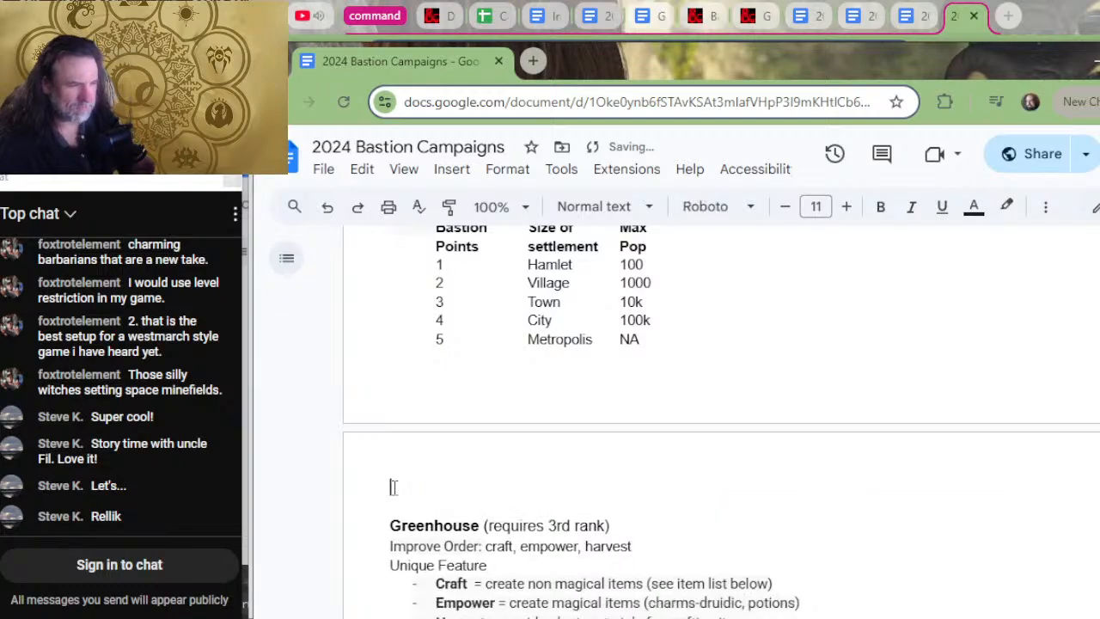
# - Paste the copied harvest bullet as a new line beneath the Garden facility's Harvest feature
pyautogui.scroll(6, 534, 523)
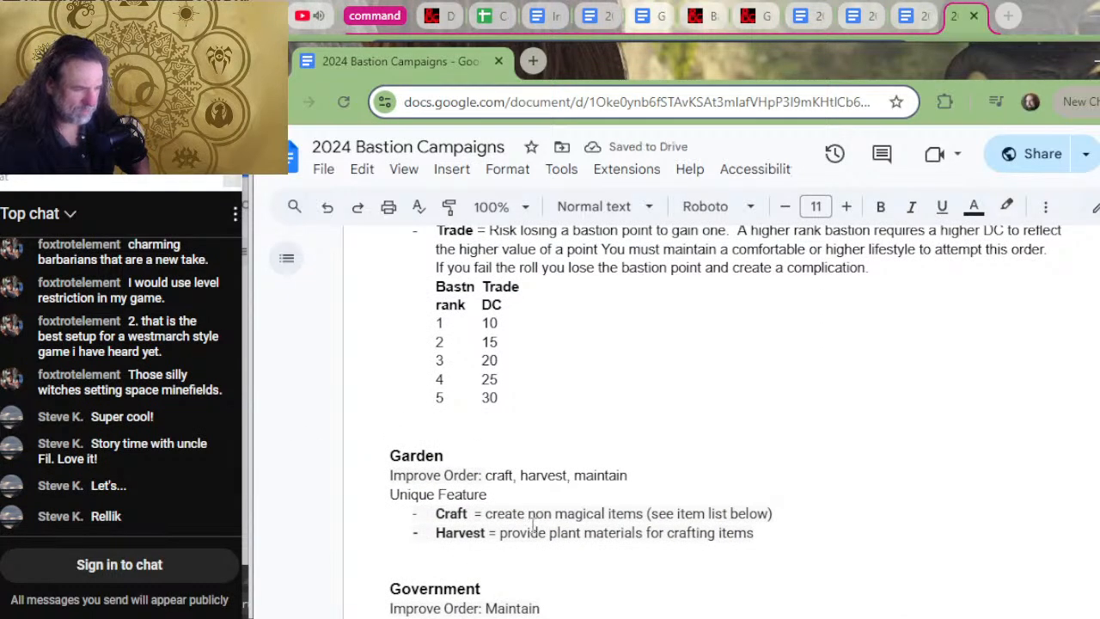
pyautogui.click(771, 520)
pyautogui.click(776, 530)
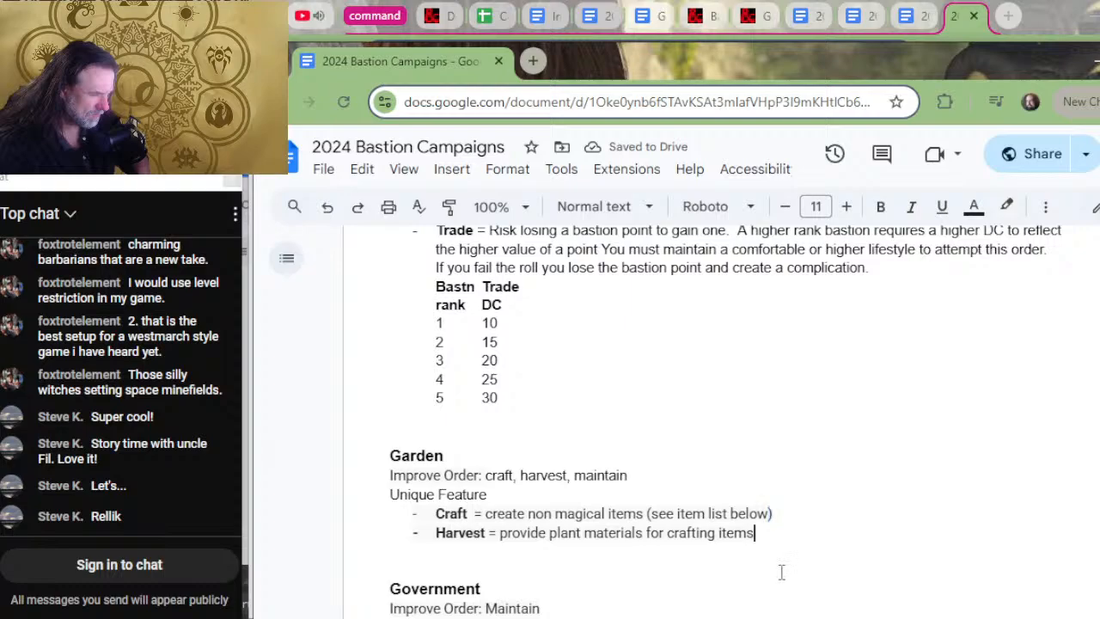
pyautogui.press('Return')
pyautogui.hotkey('ctrl', 'v')
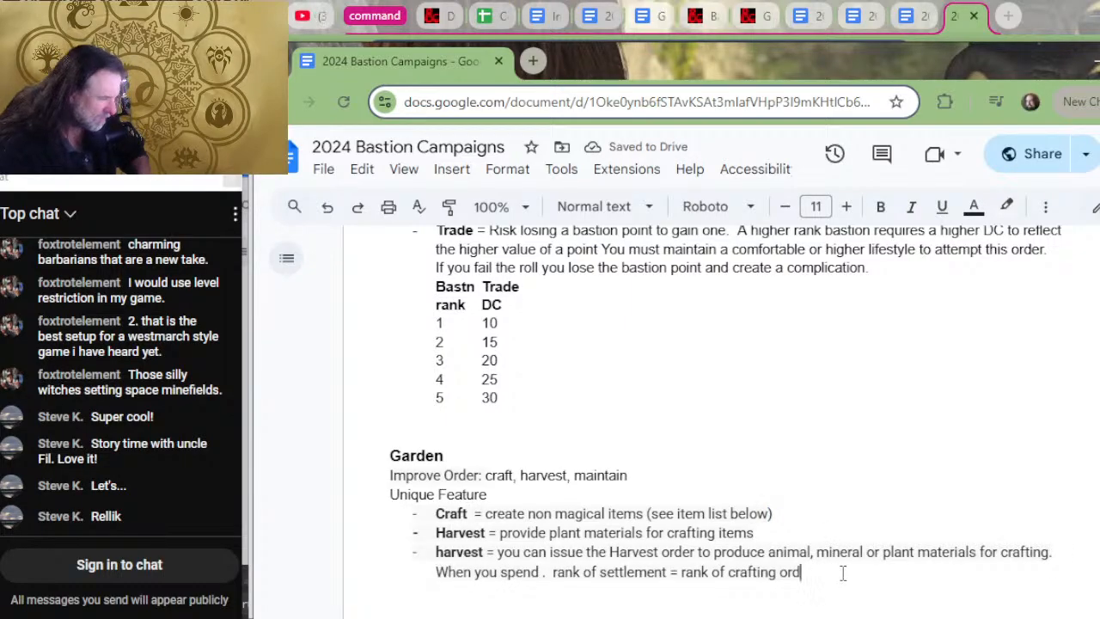
# - Copy the pasted harvest bullet again and remove it from the Garden section
pyautogui.moveTo(843, 574); pyautogui.dragTo(854, 531)
pyautogui.hotkey('ctrl', 'c')
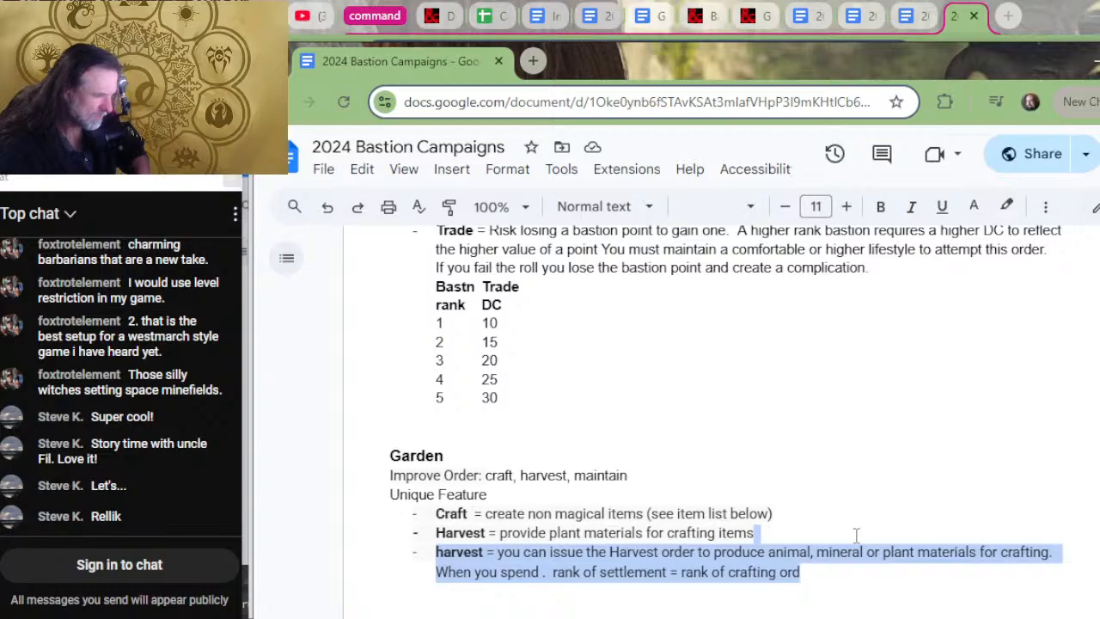
pyautogui.press('BackSpace')
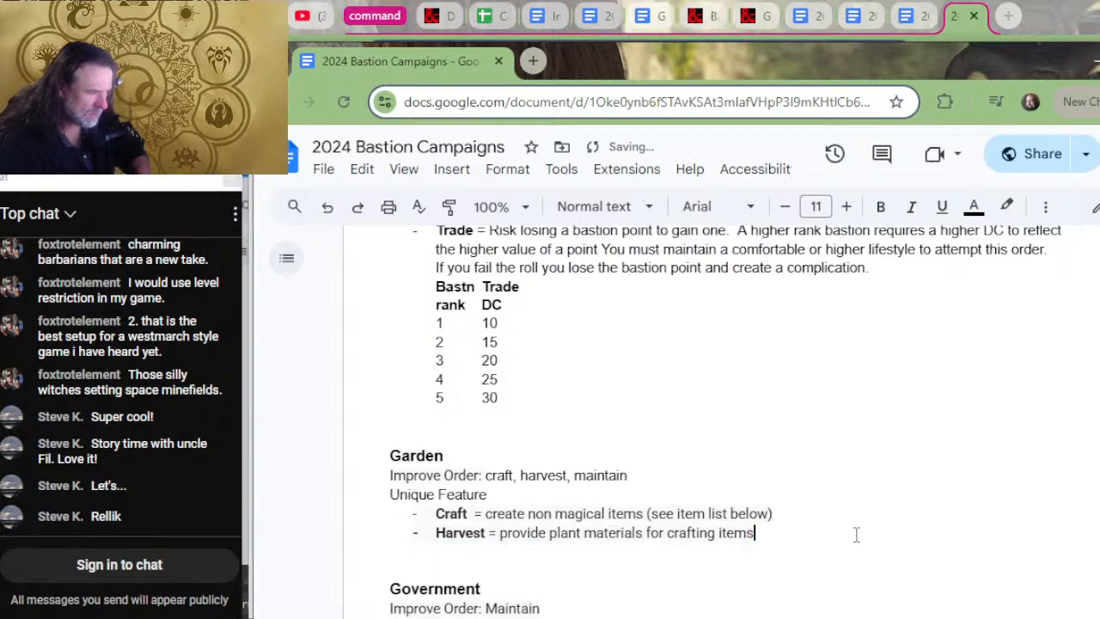
# - Switch to the other 2024 Bastion Campaigns document and look through its Settlements rules for a place for the harvest bullet
pyautogui.click(913, 24)
pyautogui.scroll(10, 740, 367)
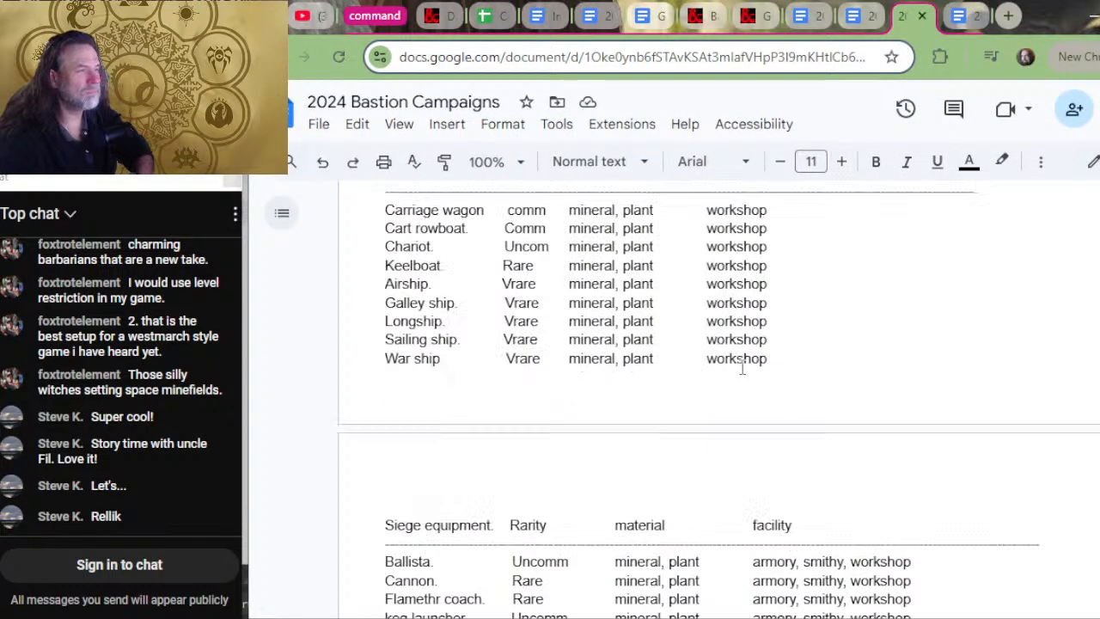
pyautogui.scroll(20, 741, 368)
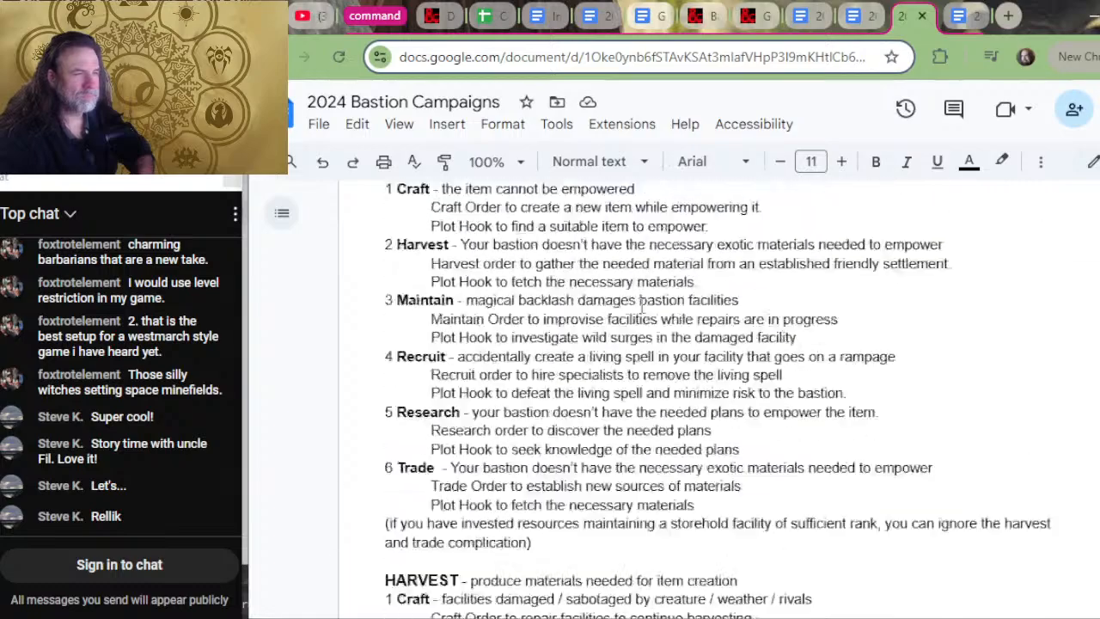
pyautogui.scroll(10, 643, 308)
pyautogui.scroll(-2, 494, 363)
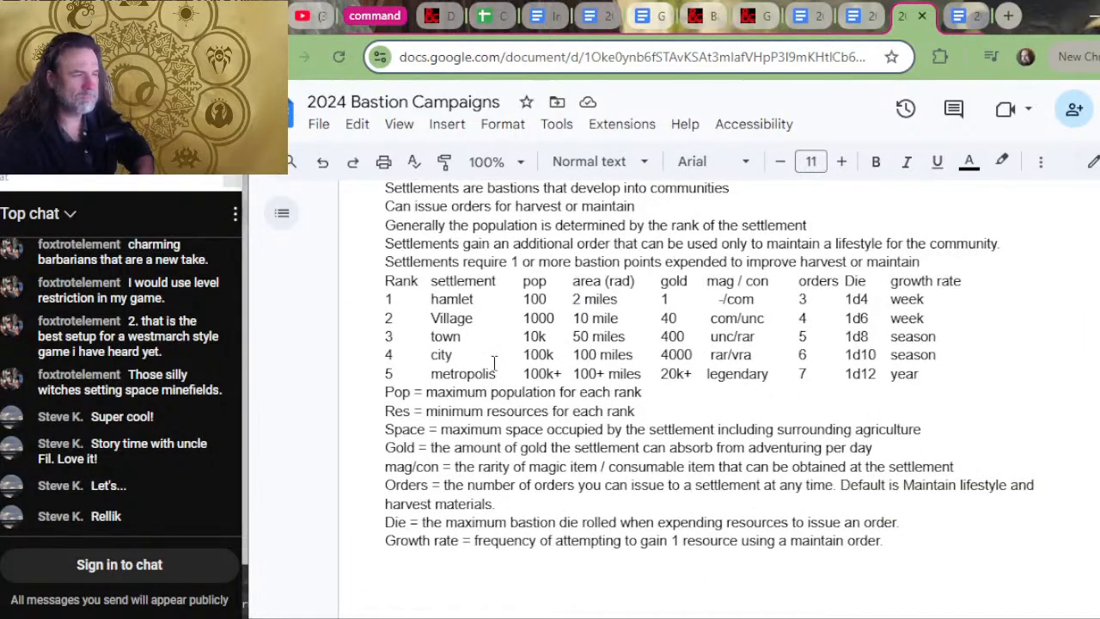
pyautogui.scroll(2, 494, 364)
pyautogui.scroll(-10, 489, 366)
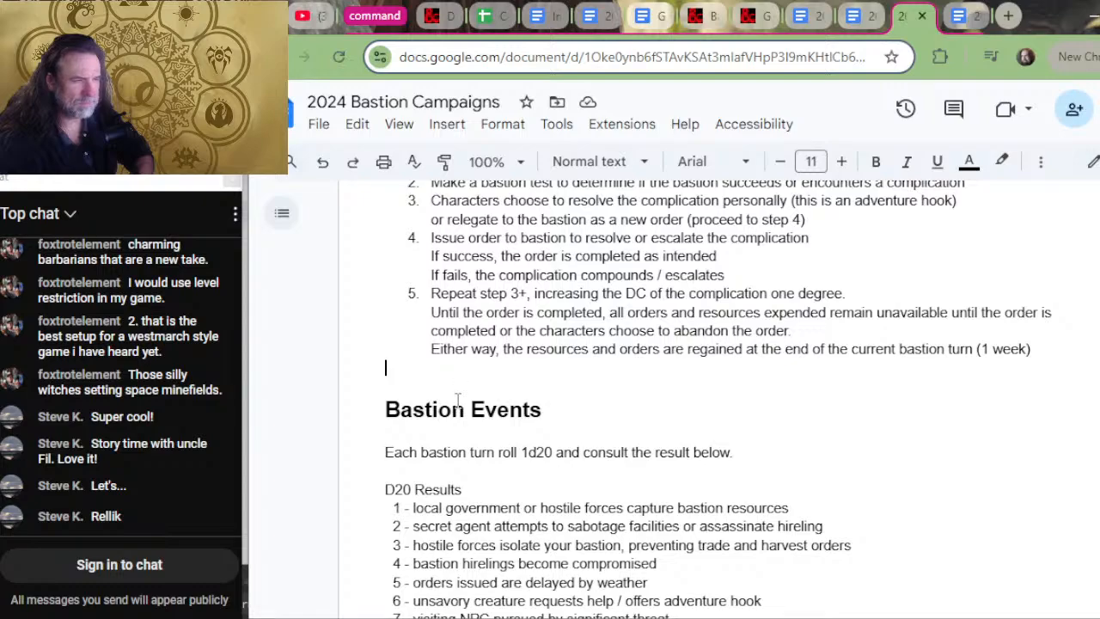
# - Paste the harvest bullet above the Bastion Events heading and add blank lines after it
pyautogui.hotkey('ctrl', 'v')
pyautogui.press('Return')
pyautogui.press('Return')
pyautogui.press('Return')
pyautogui.press('Return')
pyautogui.press('Return')
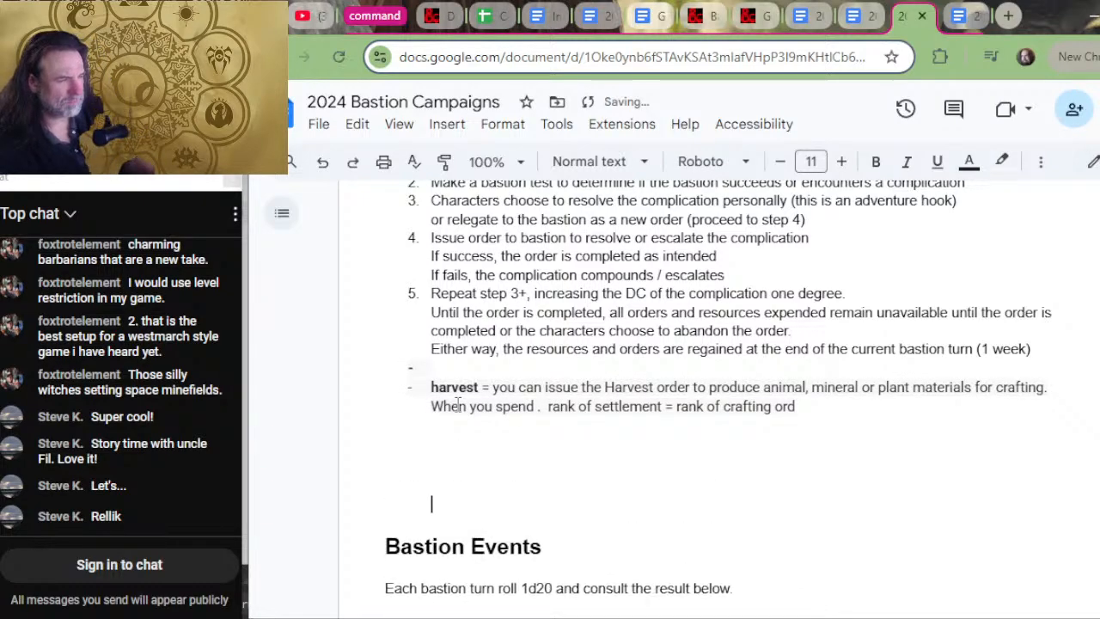
# - Undo the harvest bullet and blank lines inserted above the Bastion Events heading
pyautogui.scroll(4, 511, 332)
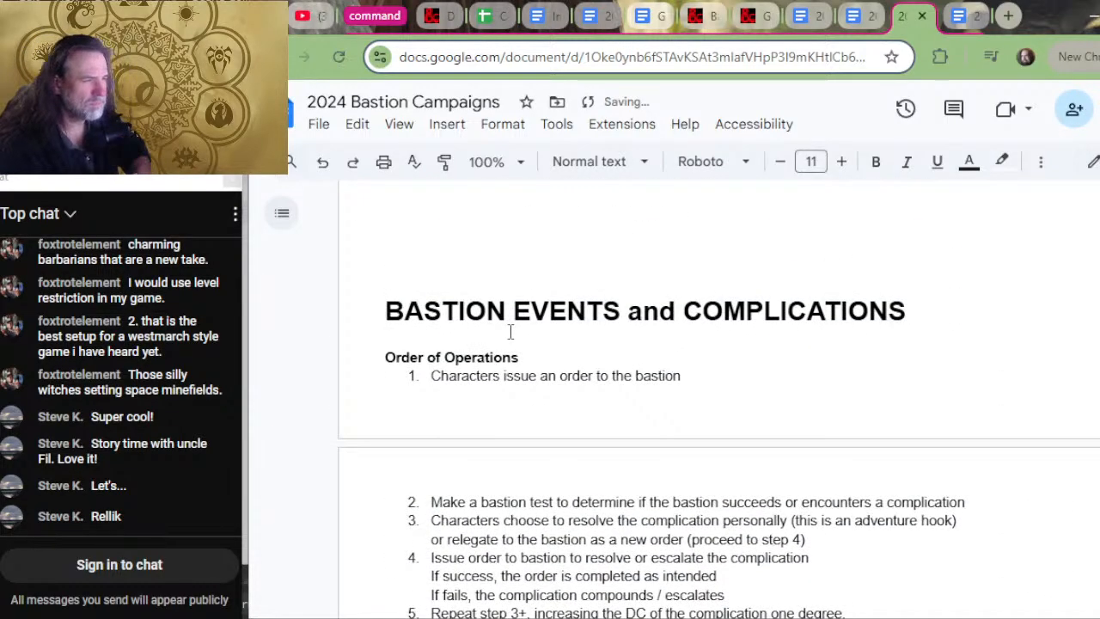
pyautogui.scroll(-4, 511, 332)
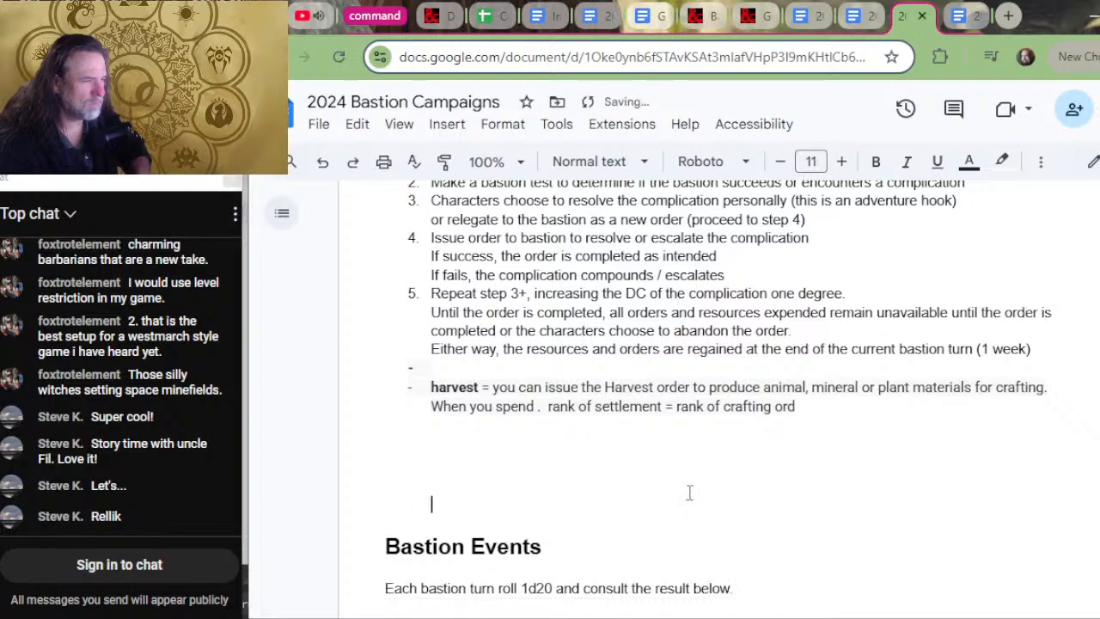
pyautogui.hotkey('ctrl', 'z')
pyautogui.hotkey('ctrl', 'z')
pyautogui.hotkey('ctrl', 'z')
pyautogui.hotkey('ctrl', 'z')
pyautogui.hotkey('ctrl', 'z')
pyautogui.hotkey('ctrl', 'z')
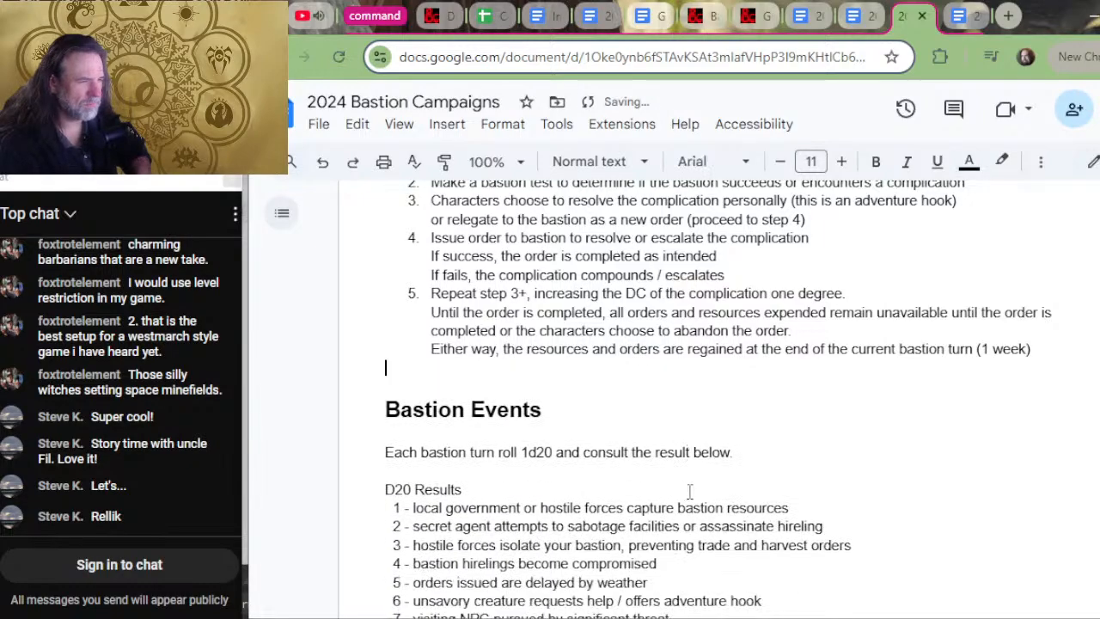
# - Paste the harvest bullet below "Settlements roll one additional event per bastion turn." and above "Creating structures in settlements."
pyautogui.scroll(4, 696, 468)
pyautogui.scroll(4, 697, 447)
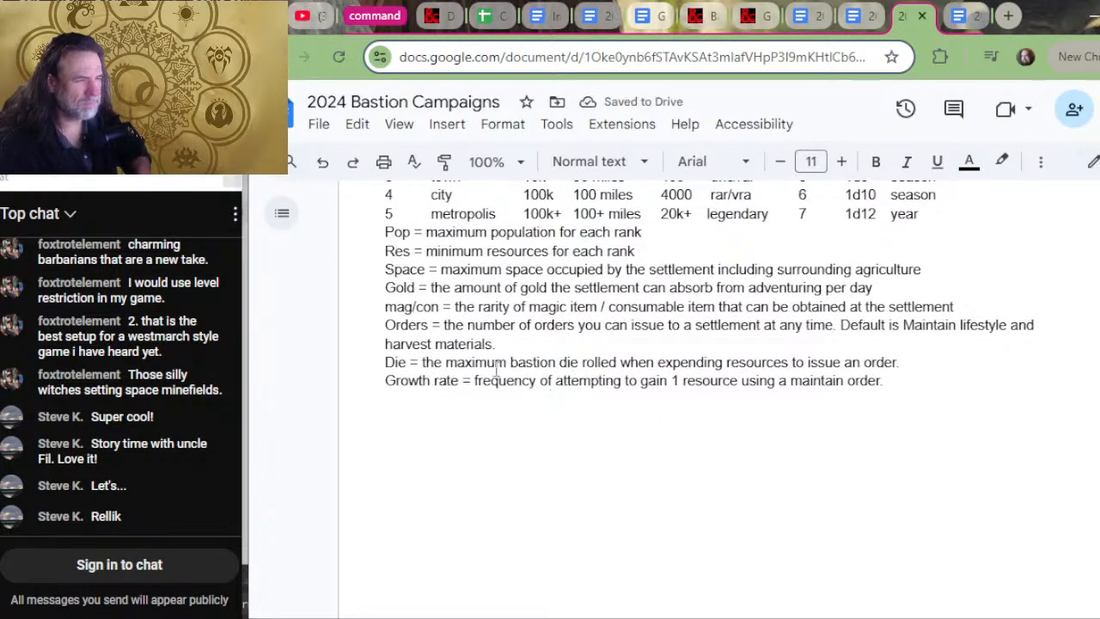
pyautogui.scroll(5, 498, 378)
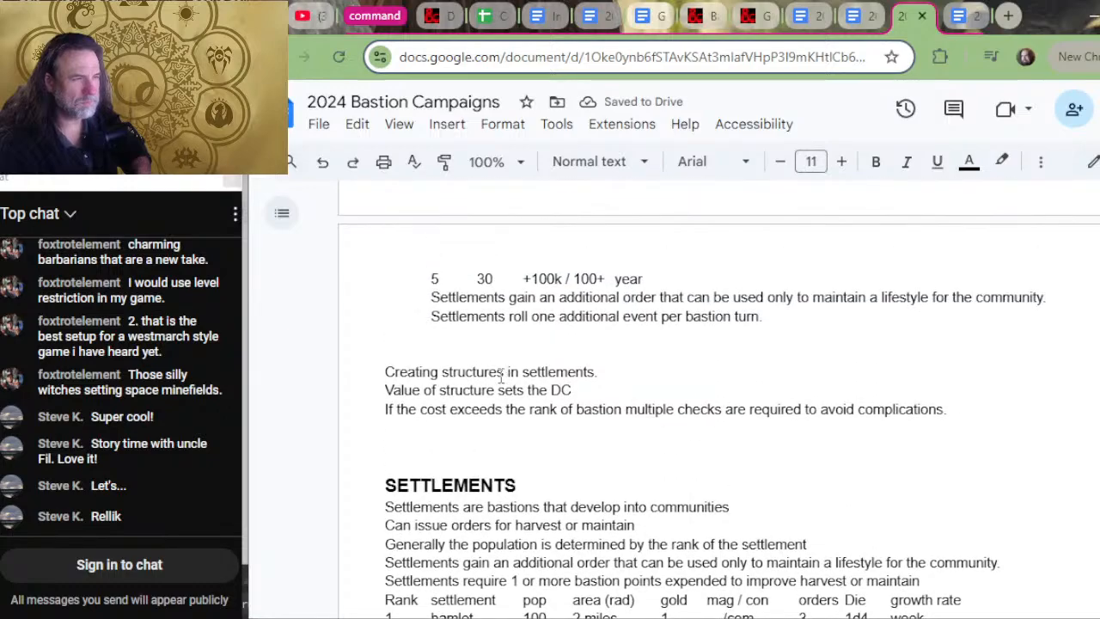
pyautogui.scroll(4, 526, 401)
pyautogui.scroll(-2, 584, 494)
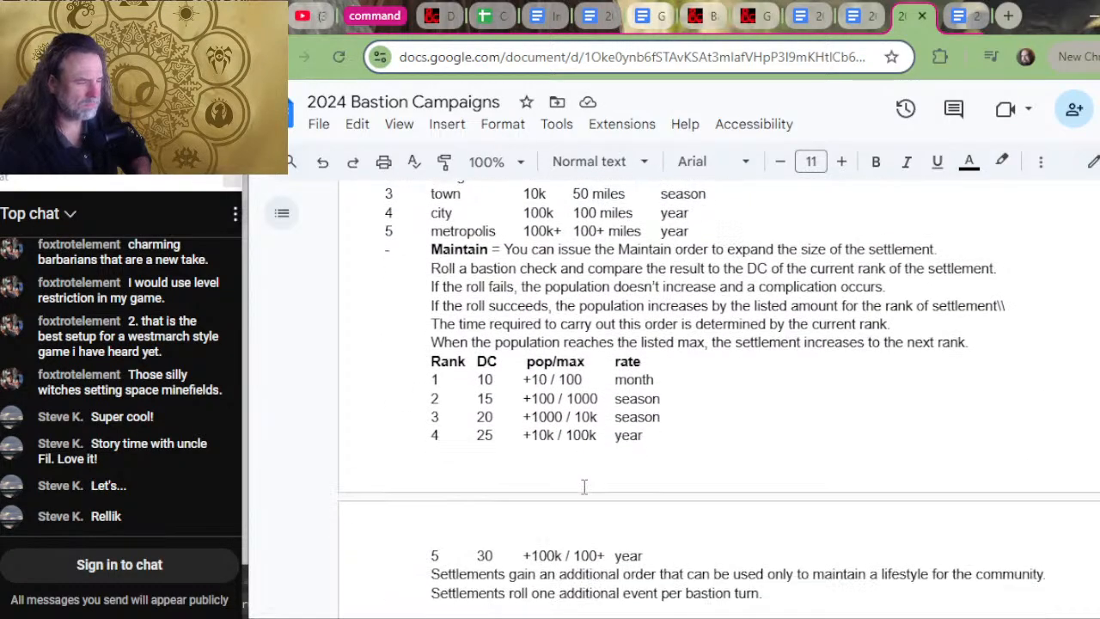
pyautogui.click(420, 494)
pyautogui.hotkey('ctrl', 'v')
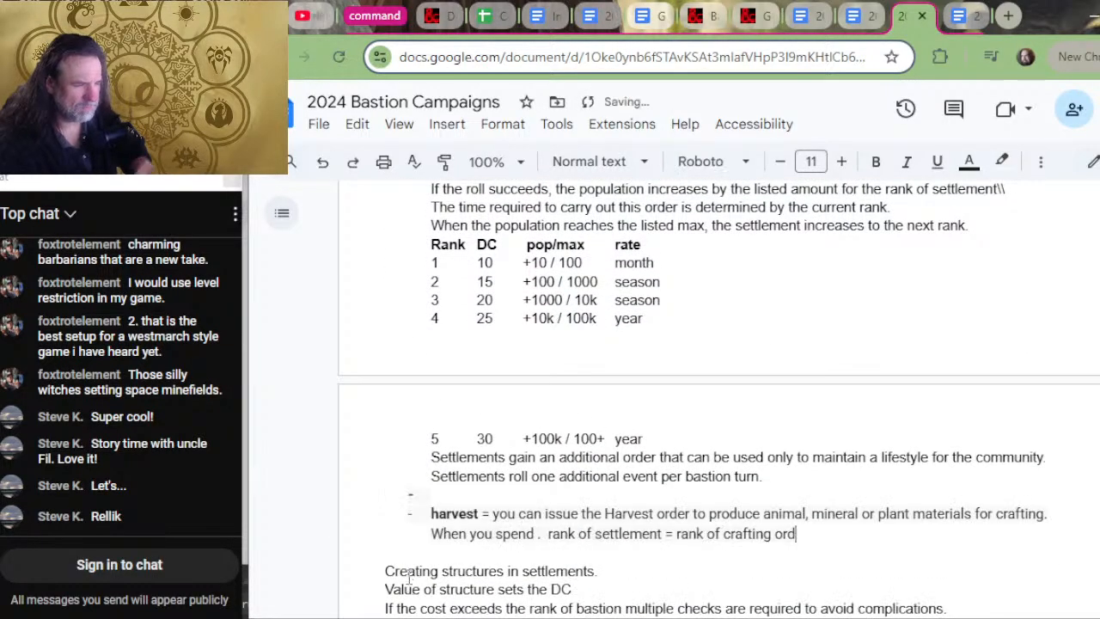
# - Try to delete the empty bullet above the harvest entry, and revert the accidental edit to "animal", keeping the pasted text
pyautogui.press('Up')
pyautogui.press('BackSpace')
pyautogui.press('BackSpace')
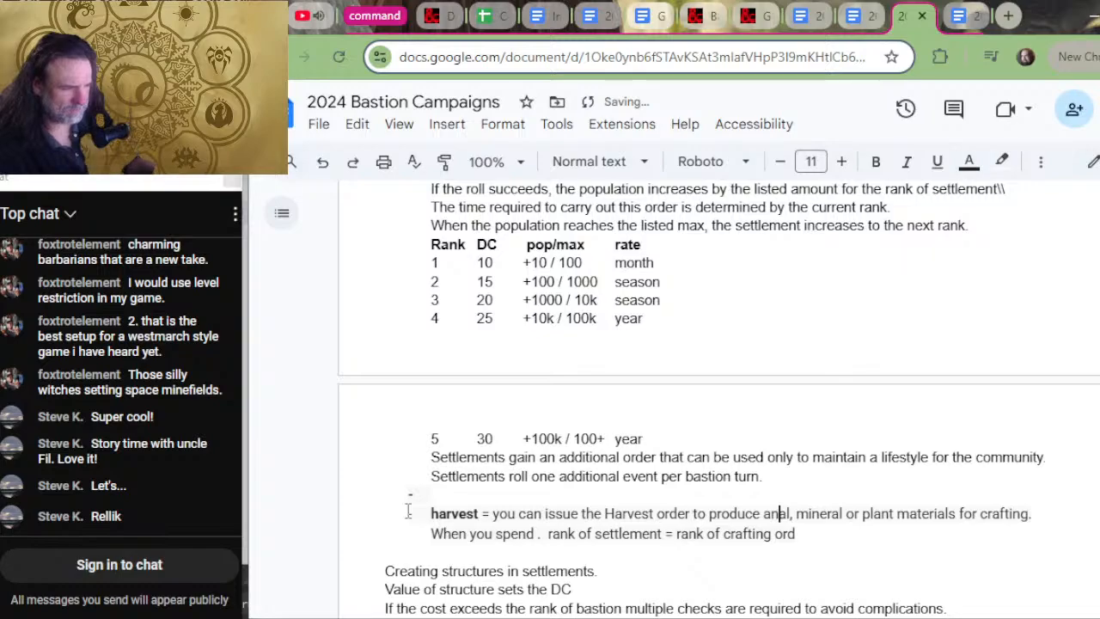
pyautogui.hotkey('ctrl', 'z')
pyautogui.hotkey('ctrl', 'z')
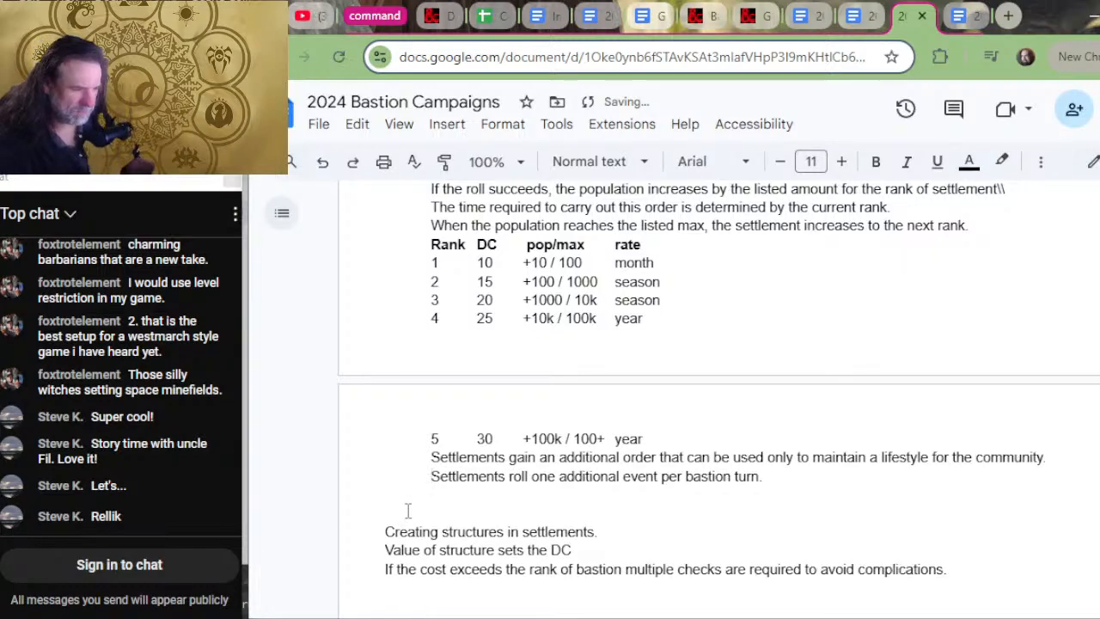
pyautogui.press('Down')
pyautogui.write('harvest = you can issue the Harvest order to produce animal, mineral or plant materials for crafting. When you spend .  rank of settlement = rank of crafting ord')
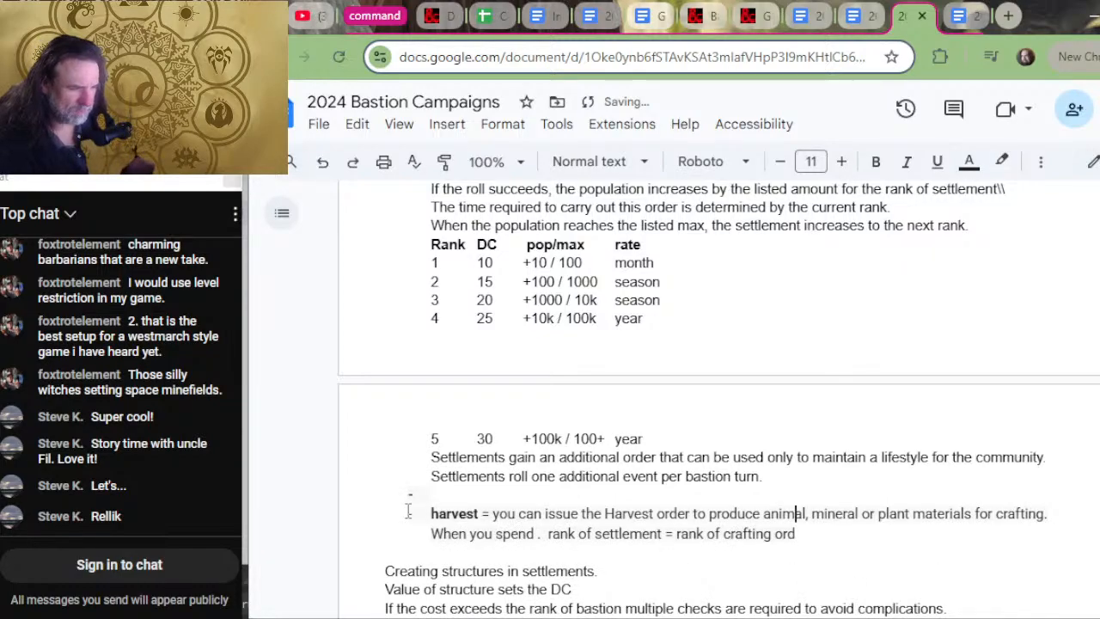
# - Remove the empty bullet above the harvest entry and add a blank line before "Creating structures in settlements."
pyautogui.press('Up')
pyautogui.press('BackSpace')
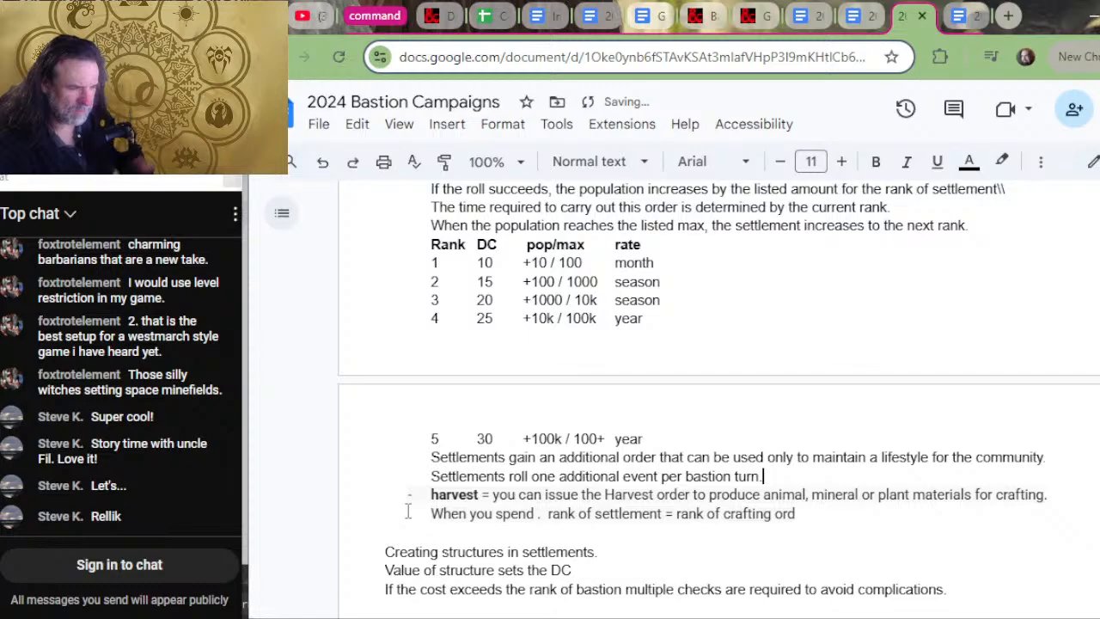
pyautogui.click(419, 534)
pyautogui.press('Return')
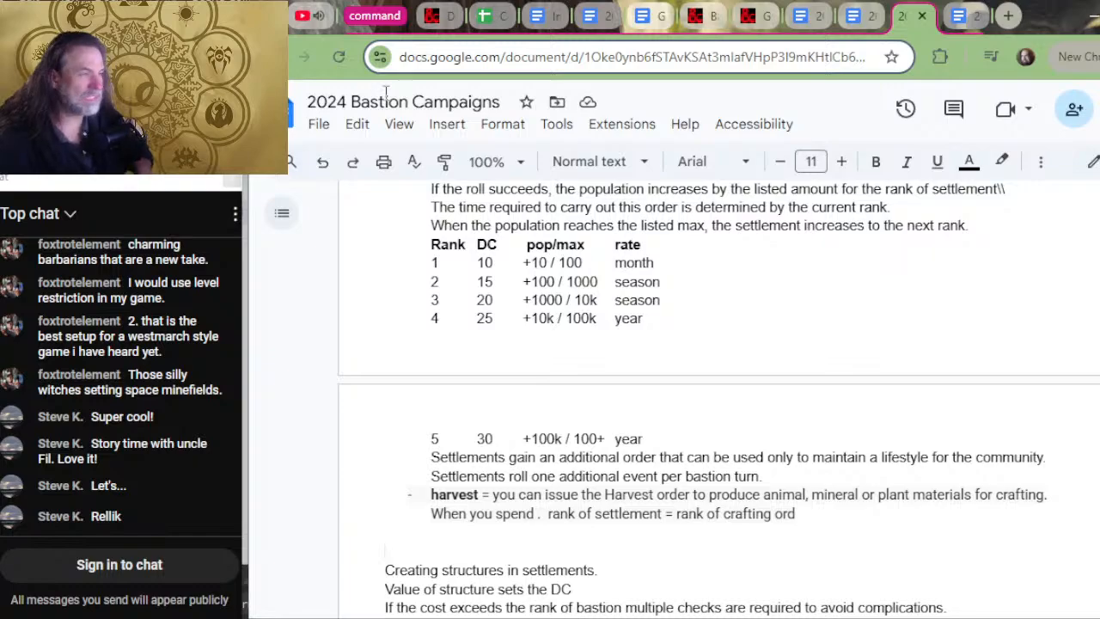
# - Review the Settlements rules, including the moved harvest entry and the duplicate section below, and check the document through its end
pyautogui.scroll(6, 725, 216)
pyautogui.scroll(-2, 761, 352)
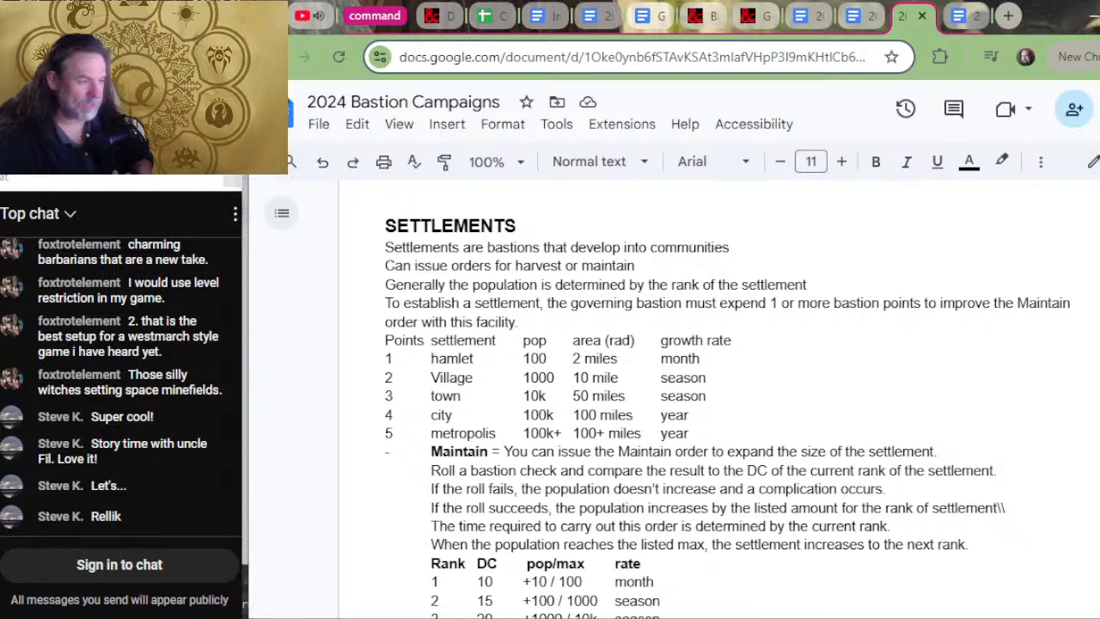
pyautogui.scroll(-3, 800, 355)
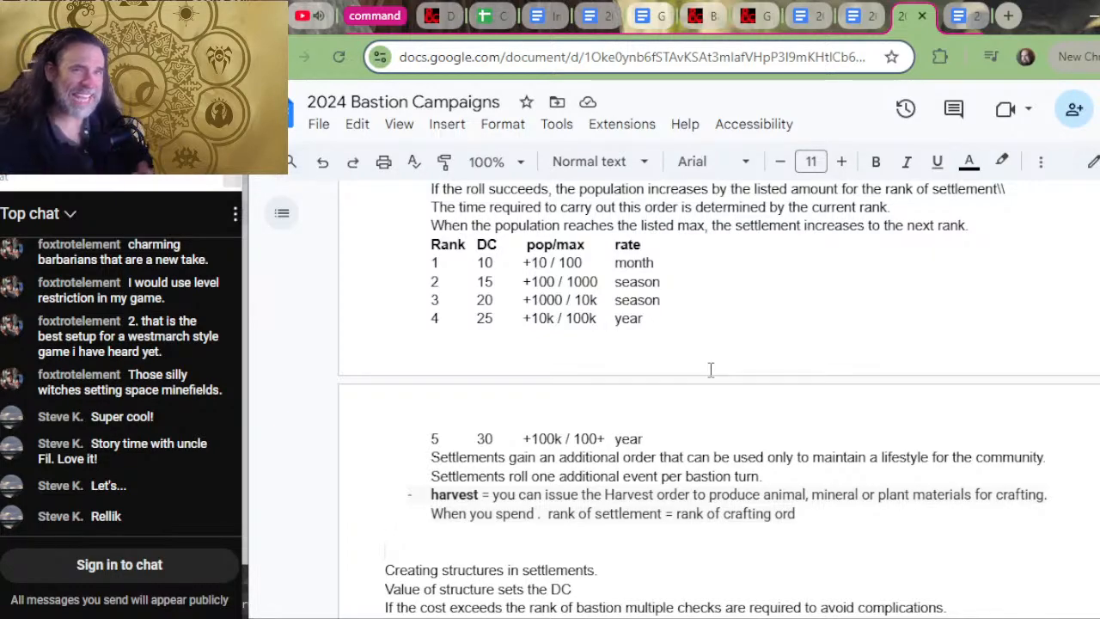
pyautogui.scroll(-2, 647, 436)
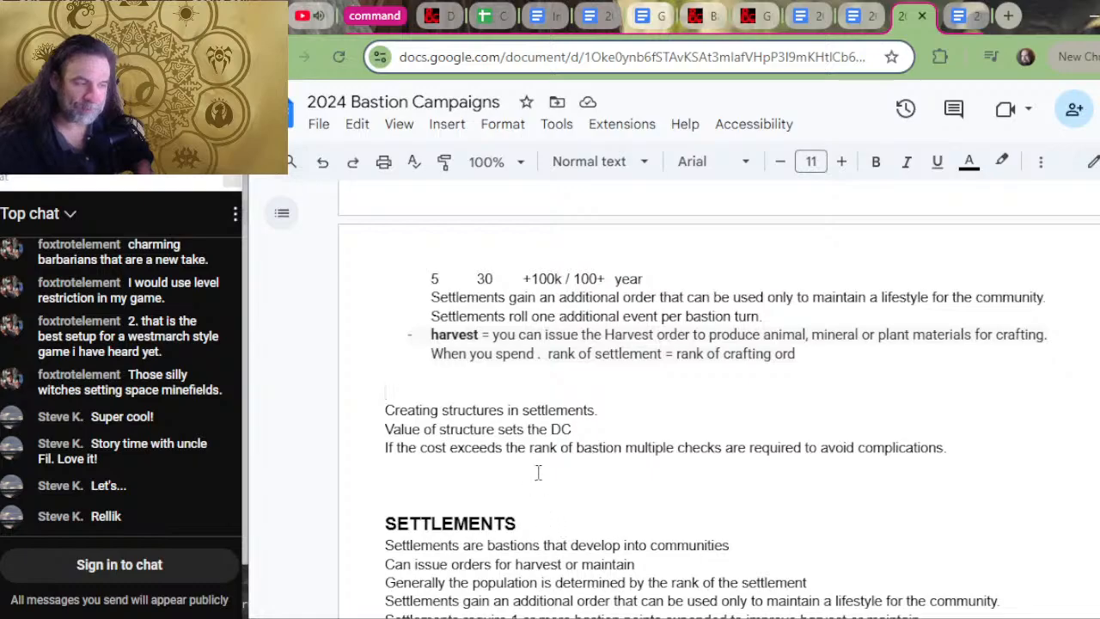
pyautogui.scroll(-6, 601, 386)
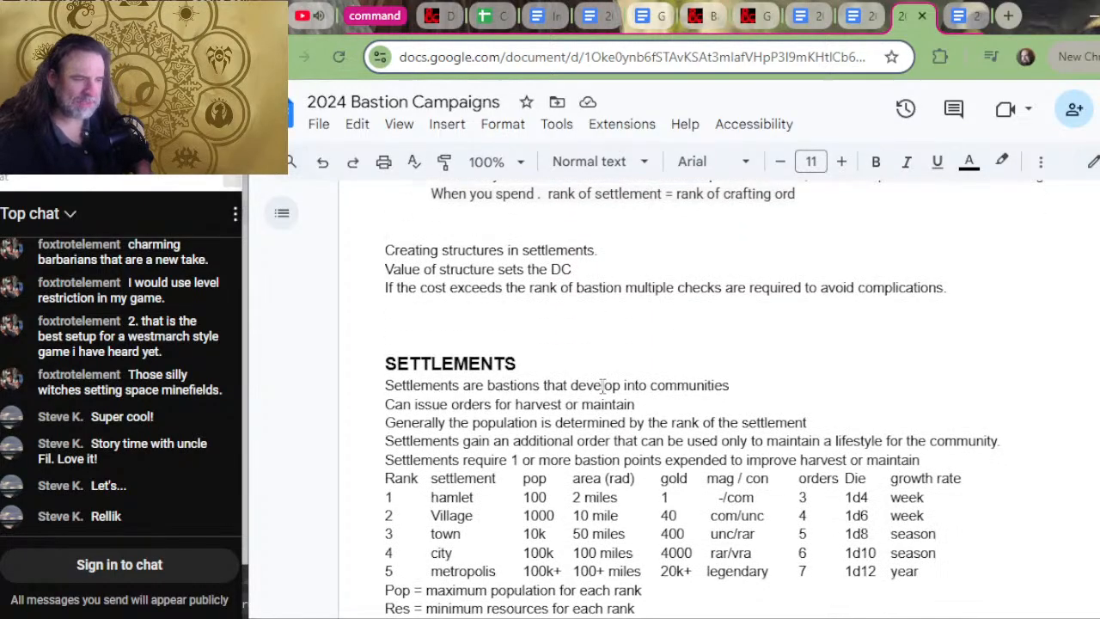
pyautogui.scroll(-1, 602, 335)
pyautogui.scroll(15, 606, 329)
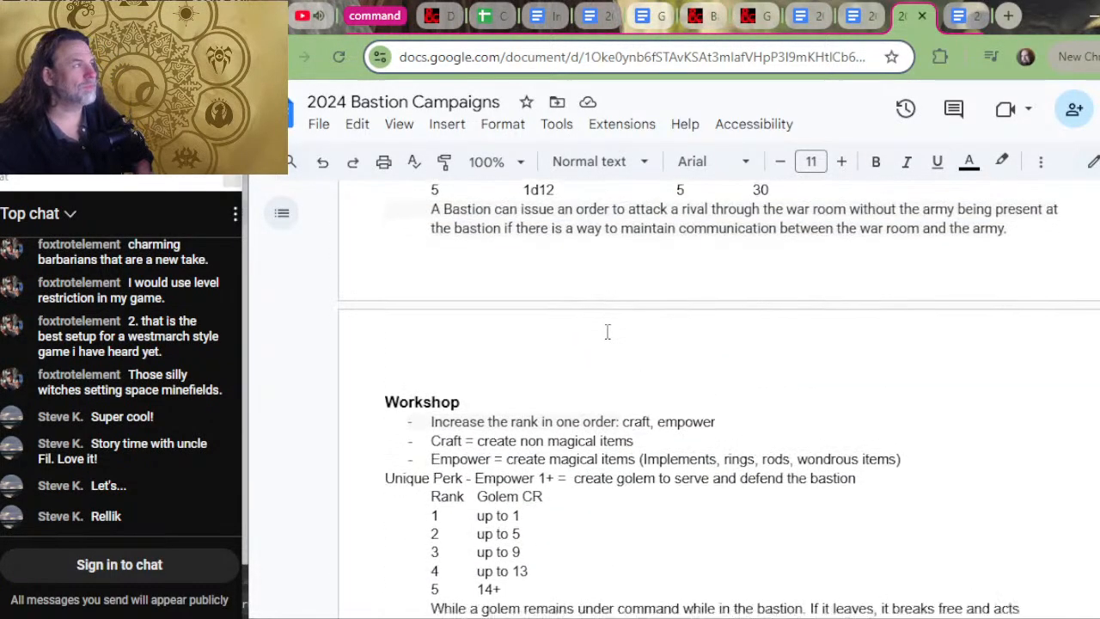
pyautogui.scroll(-15, 800, 414)
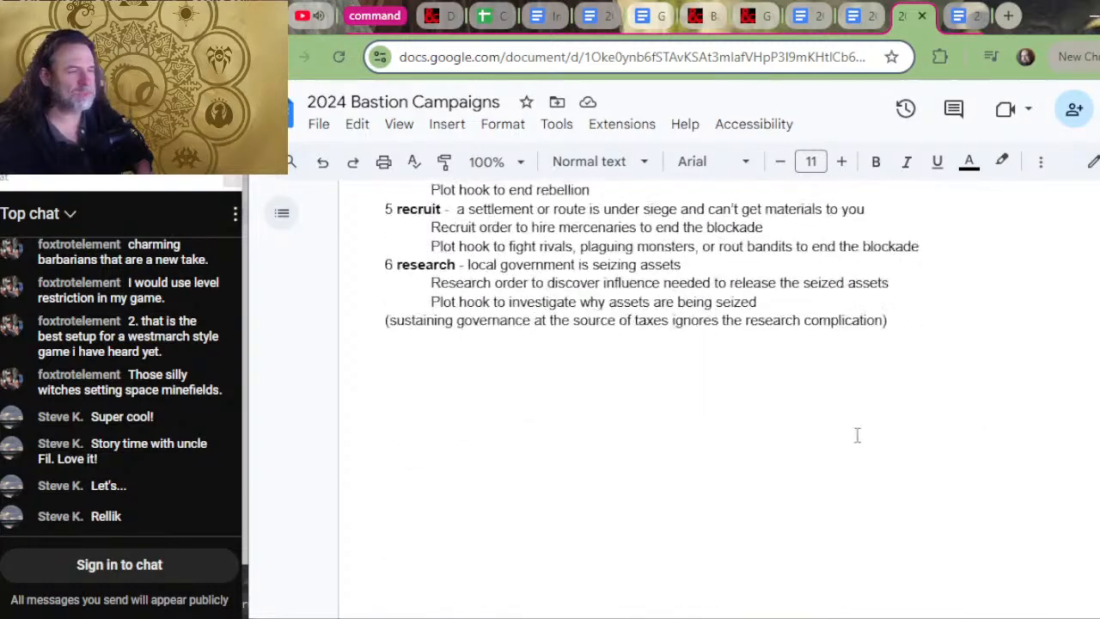
# - Switch to the separate 2024 Bastion Campaigns window and look through the facility entries from Garden to Pub
pyautogui.click(961, 25)
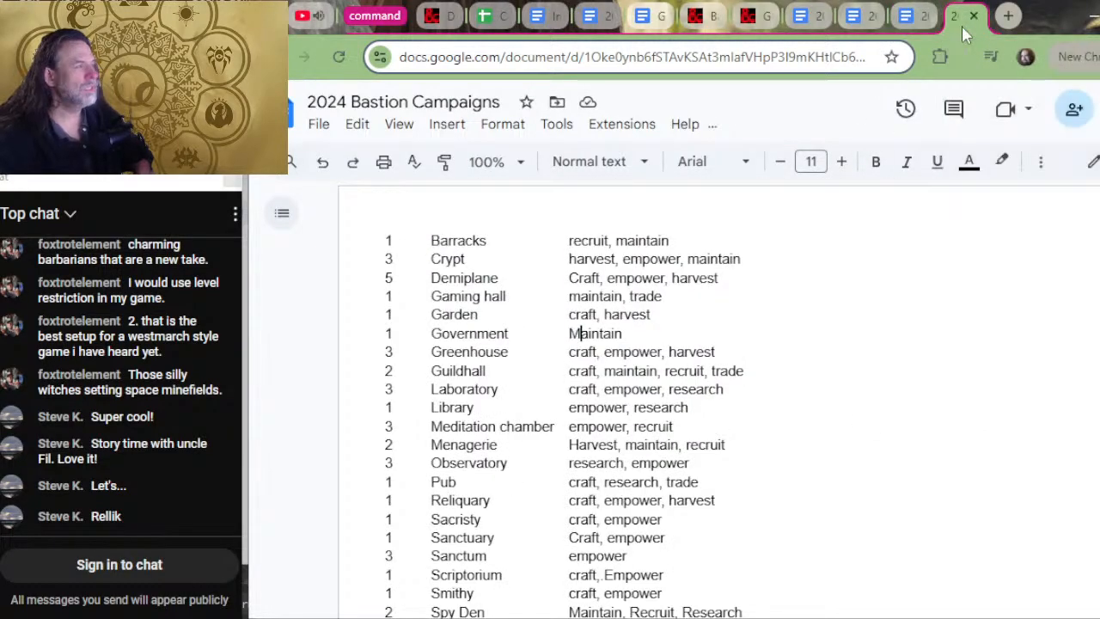
pyautogui.hotkey('alt', 'Tab')
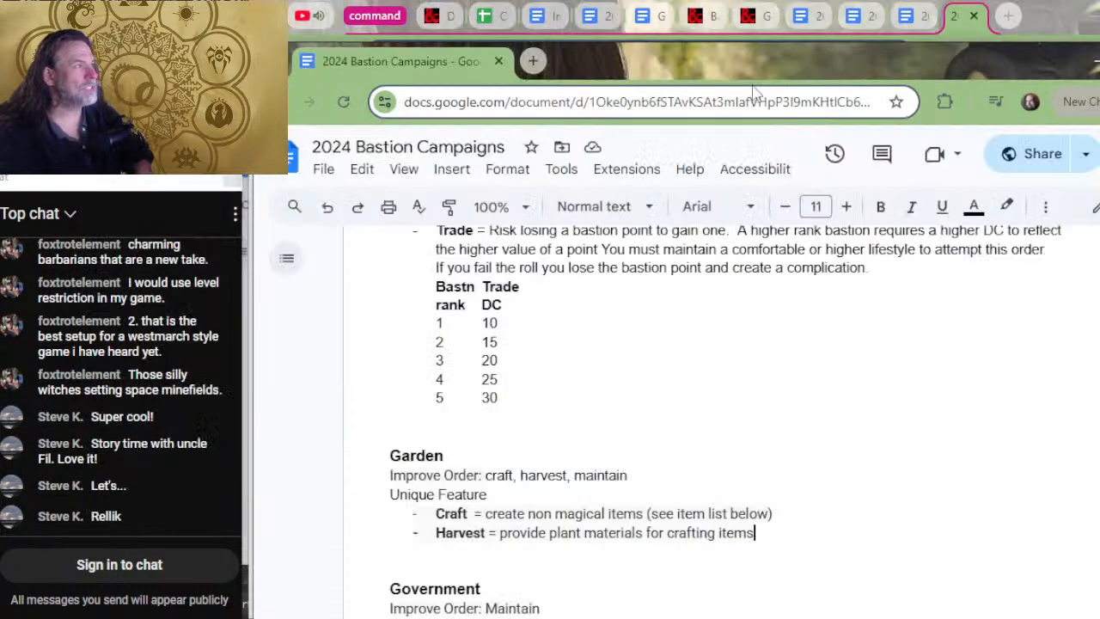
pyautogui.click(465, 456)
pyautogui.press('Up')
pyautogui.press('Up')
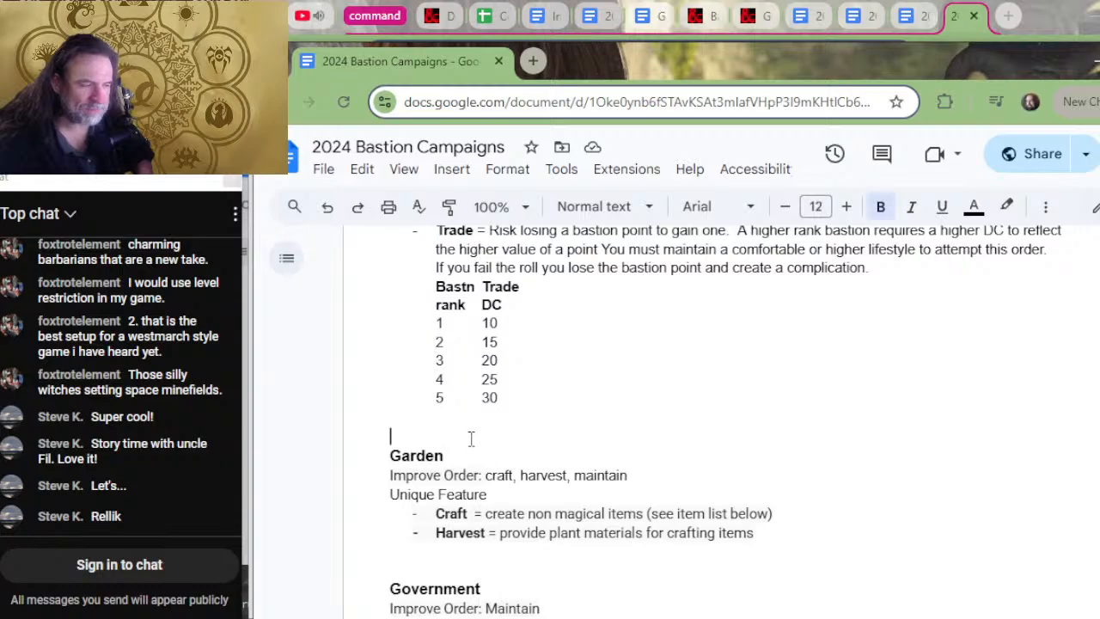
pyautogui.scroll(-5, 518, 419)
pyautogui.scroll(-14, 518, 420)
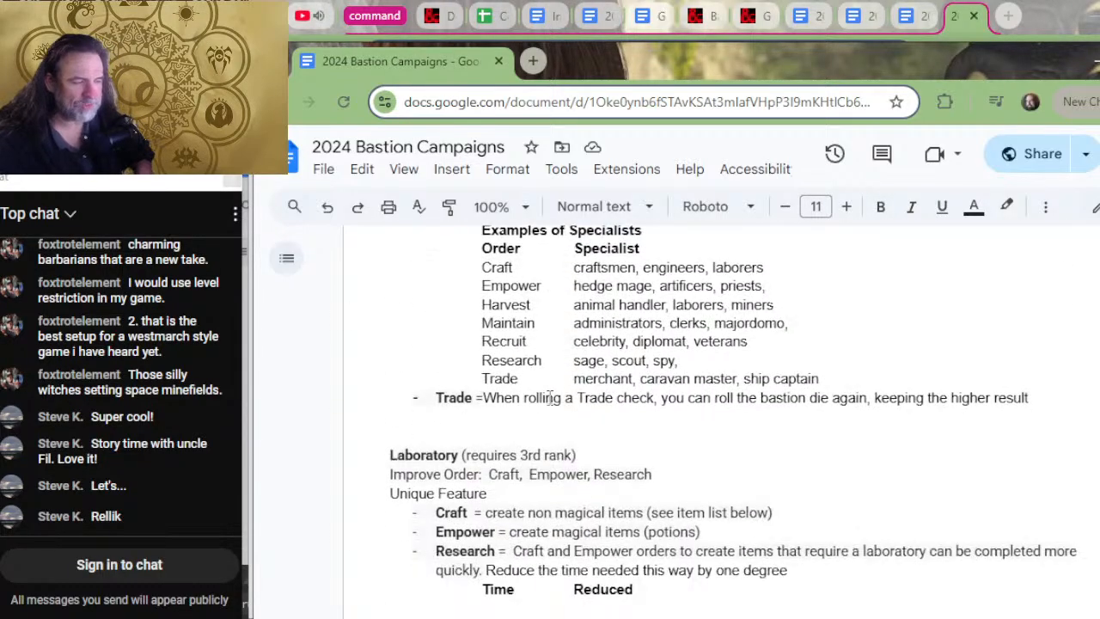
pyautogui.scroll(-15, 561, 394)
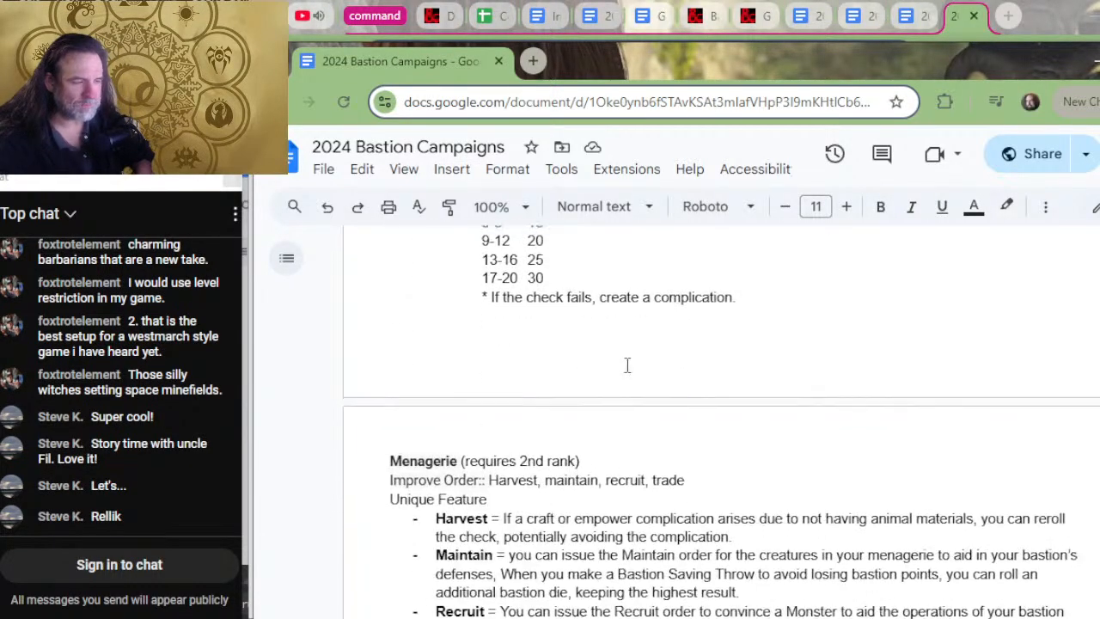
pyautogui.scroll(-10, 628, 368)
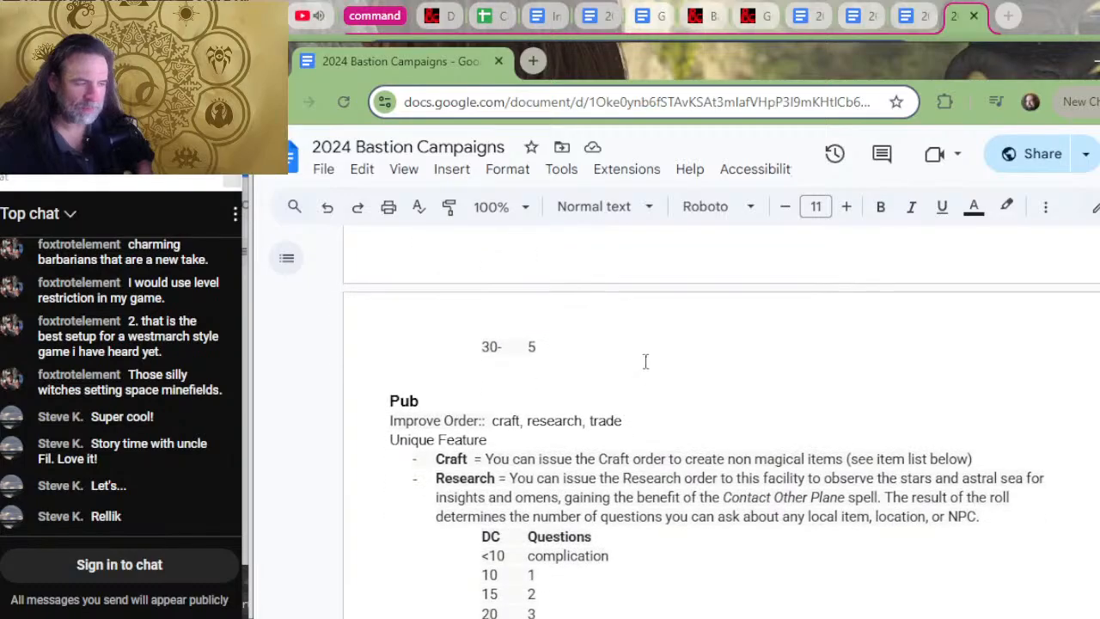
pyautogui.scroll(2, 643, 364)
pyautogui.scroll(5, 643, 364)
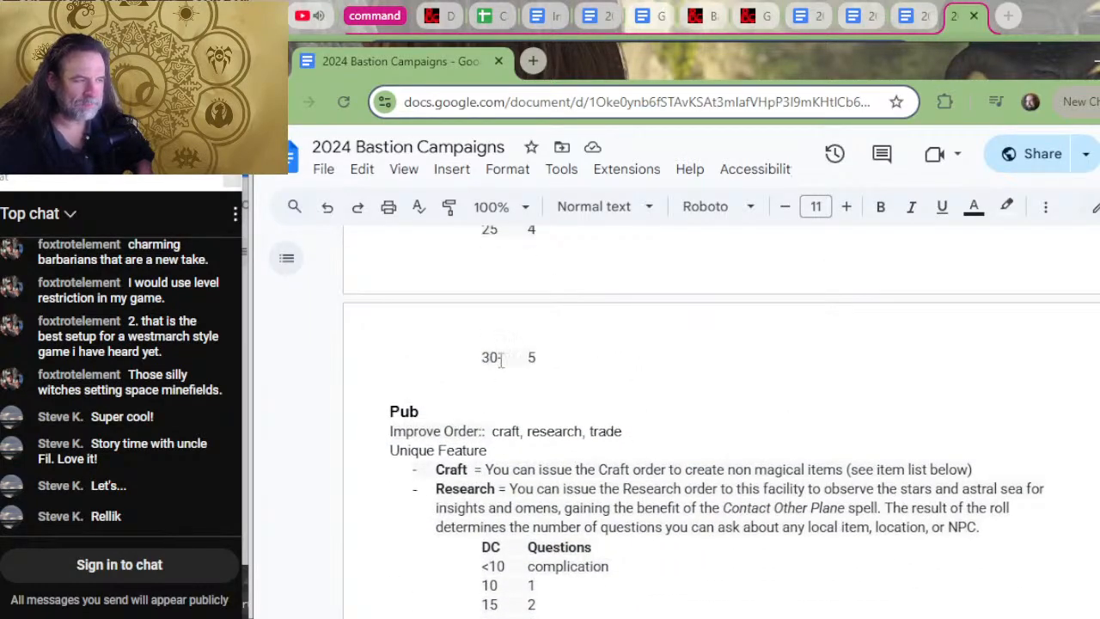
# - Delete one blank line above the Scriptorum heading
pyautogui.click(484, 388)
pyautogui.scroll(-10, 516, 379)
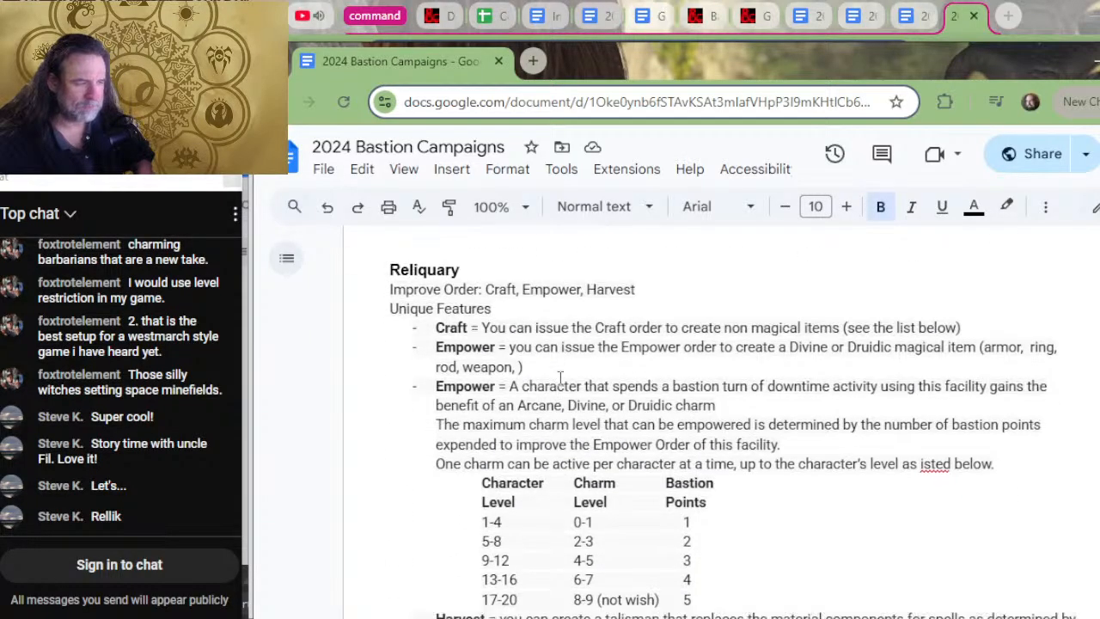
pyautogui.scroll(-12, 562, 375)
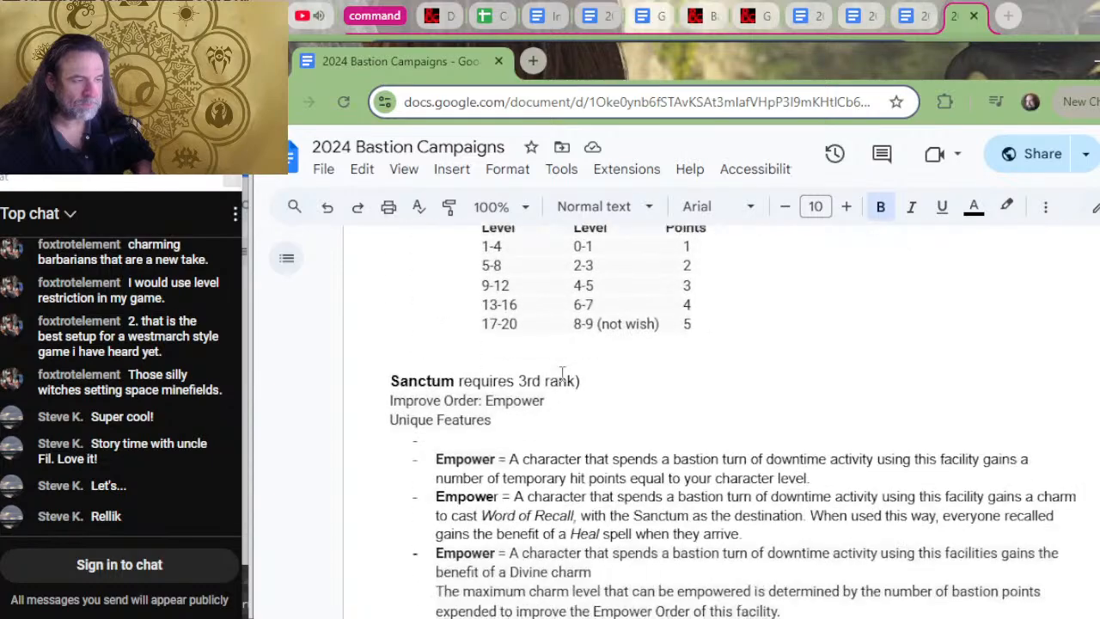
pyautogui.scroll(-2, 562, 374)
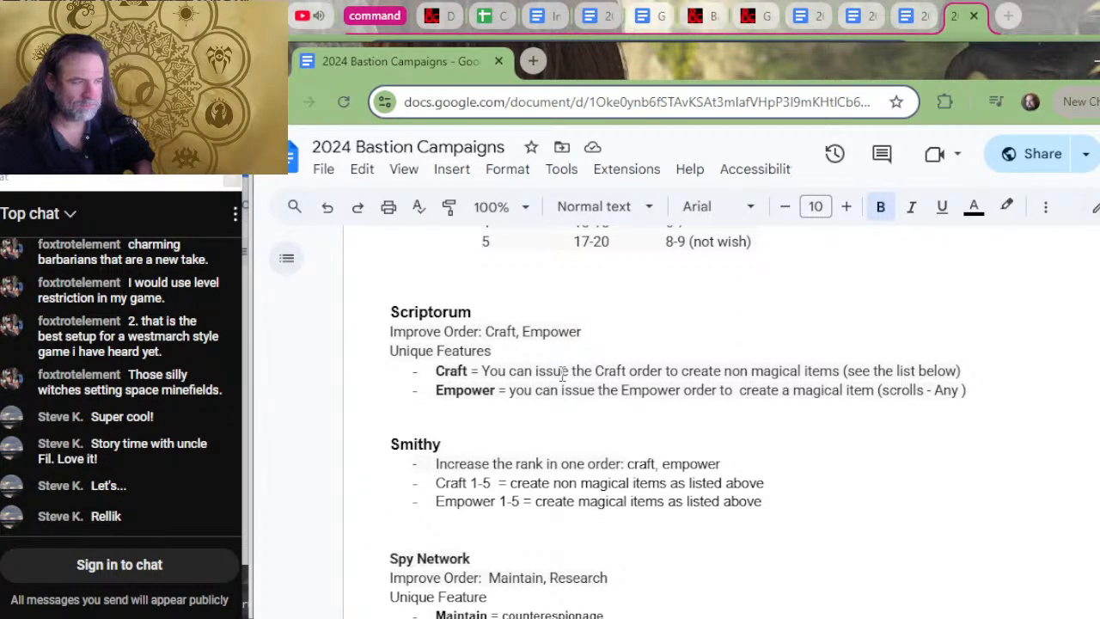
pyautogui.scroll(3, 562, 374)
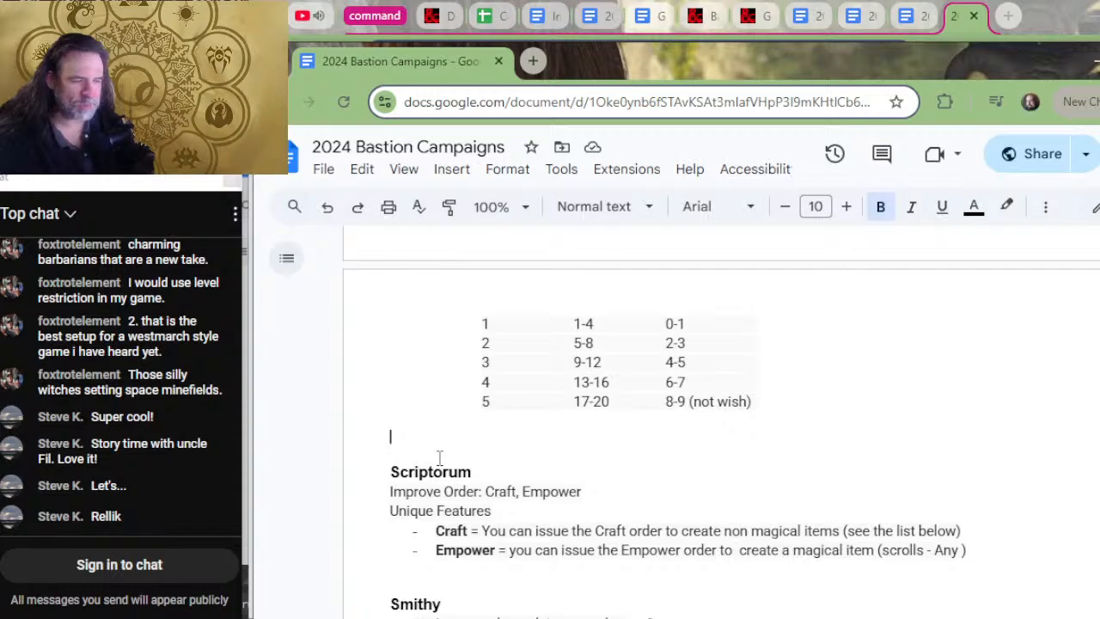
pyautogui.press('Delete')
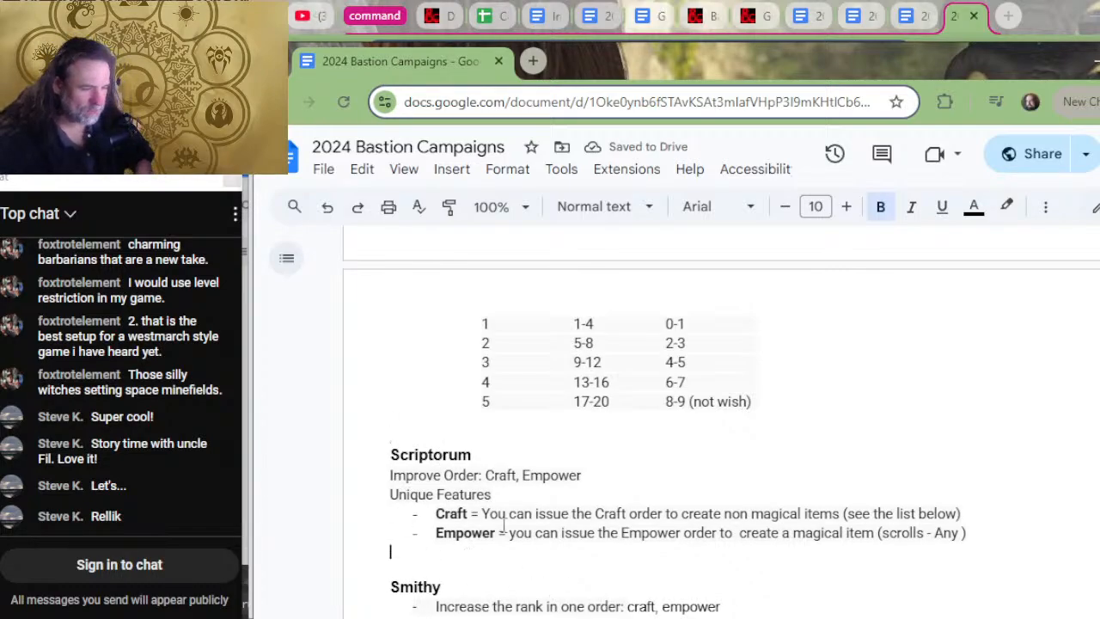
# - Examine the remaining facility entries from Smithy through Workshop, down to the Settlements heading
pyautogui.scroll(-7, 515, 490)
pyautogui.scroll(-2, 525, 451)
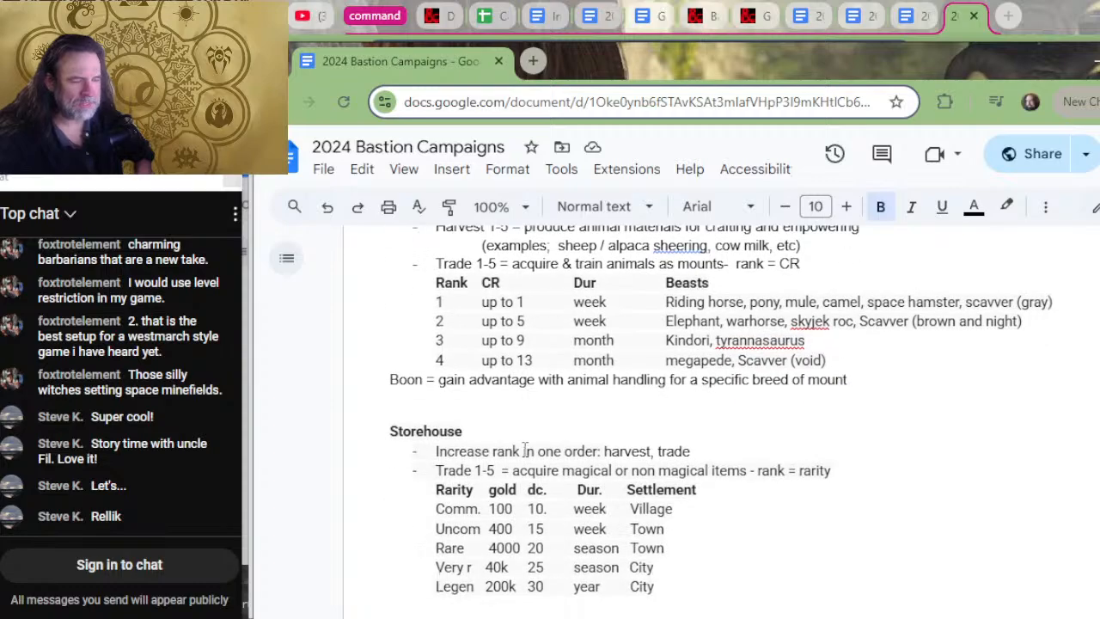
pyautogui.scroll(-8, 525, 450)
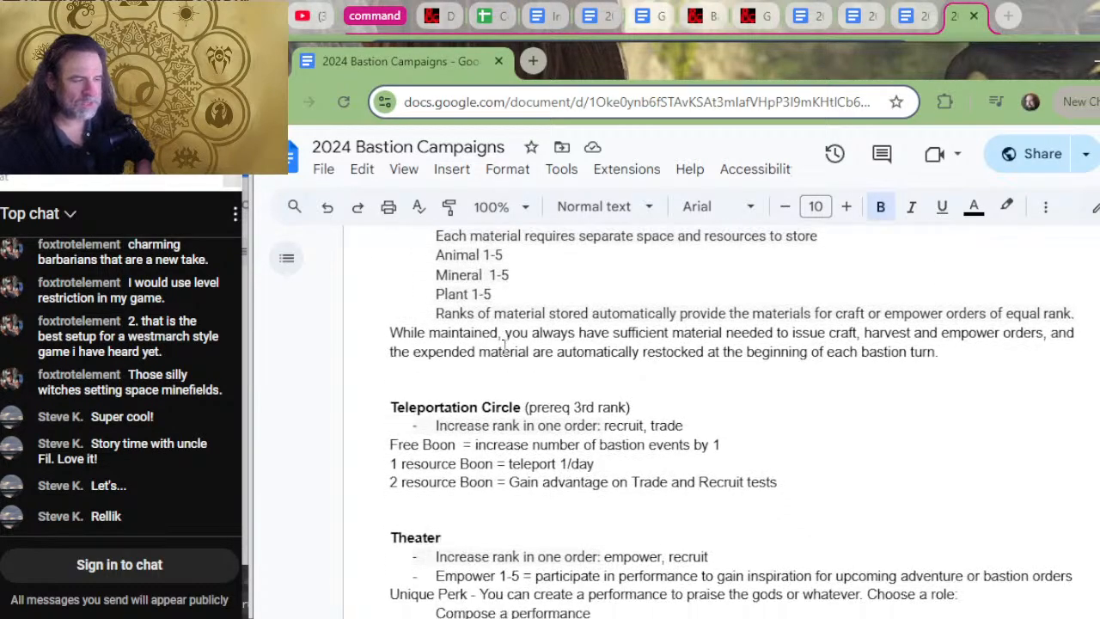
pyautogui.scroll(-10, 505, 347)
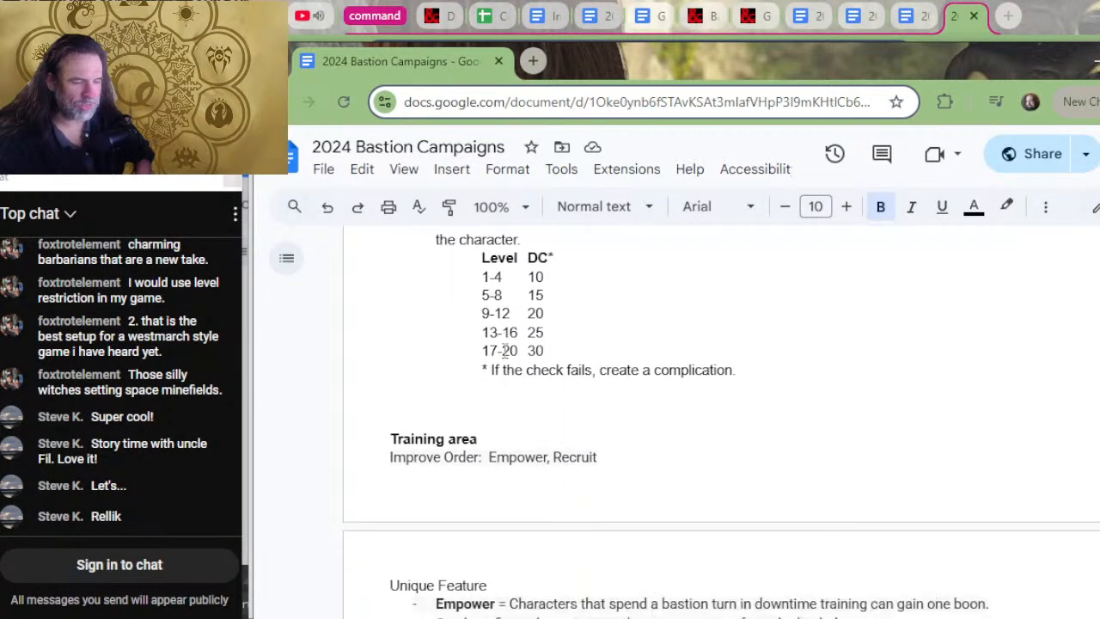
pyautogui.scroll(2, 505, 348)
pyautogui.scroll(-6, 505, 347)
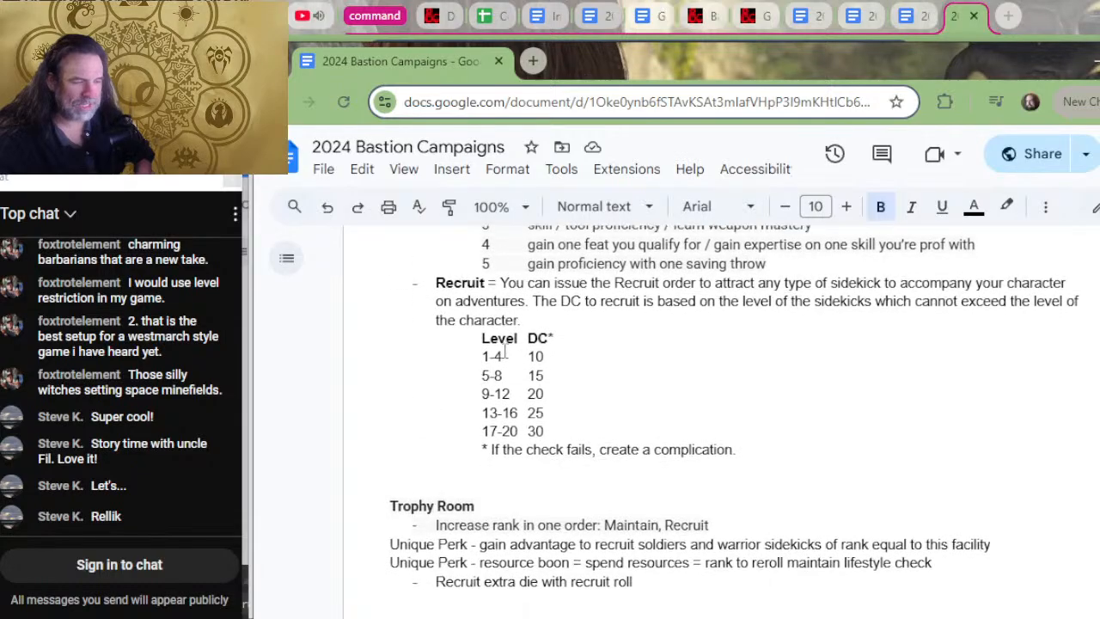
pyautogui.scroll(-5, 504, 349)
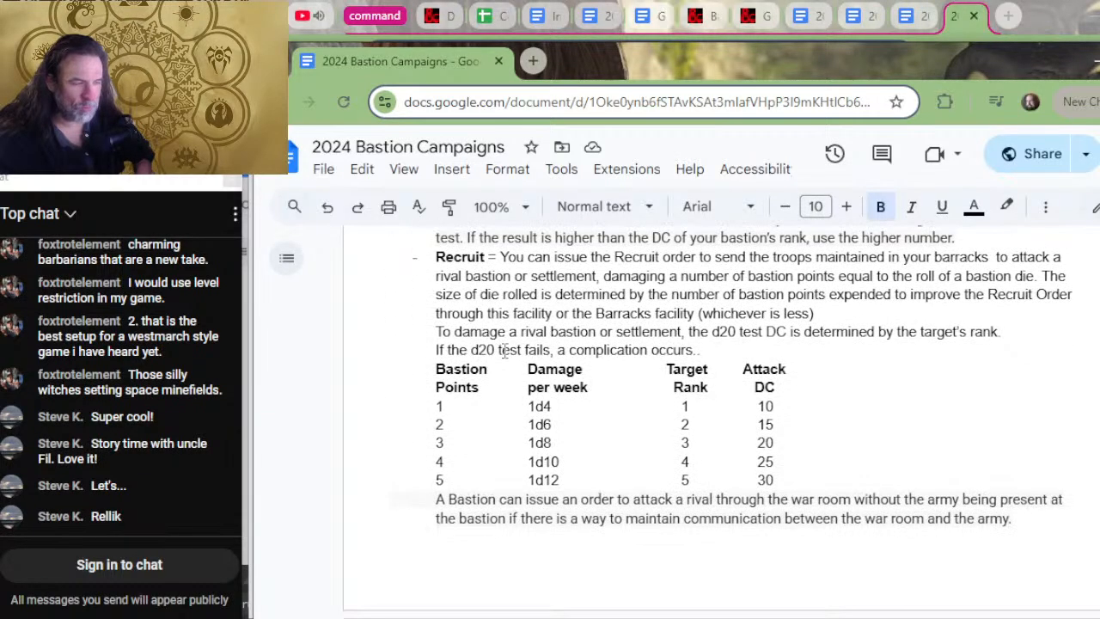
pyautogui.scroll(-7, 505, 349)
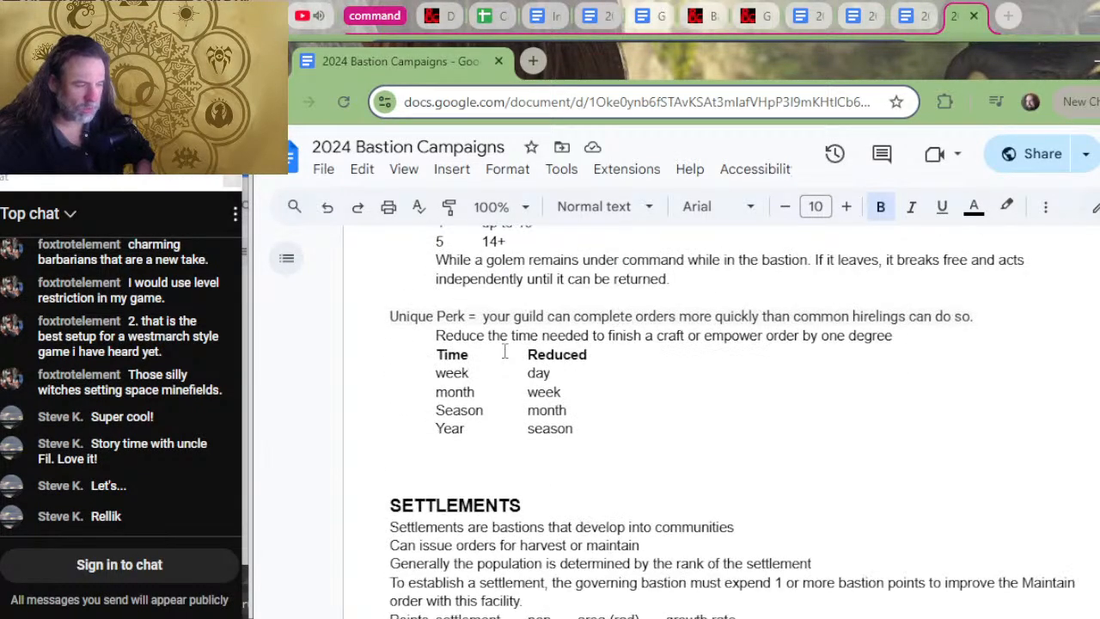
# - Insert four blank lines between the Workshop's time reduction table and the SETTLEMENTS heading
pyautogui.scroll(-2, 505, 349)
pyautogui.scroll(4, 506, 358)
pyautogui.scroll(-2, 508, 366)
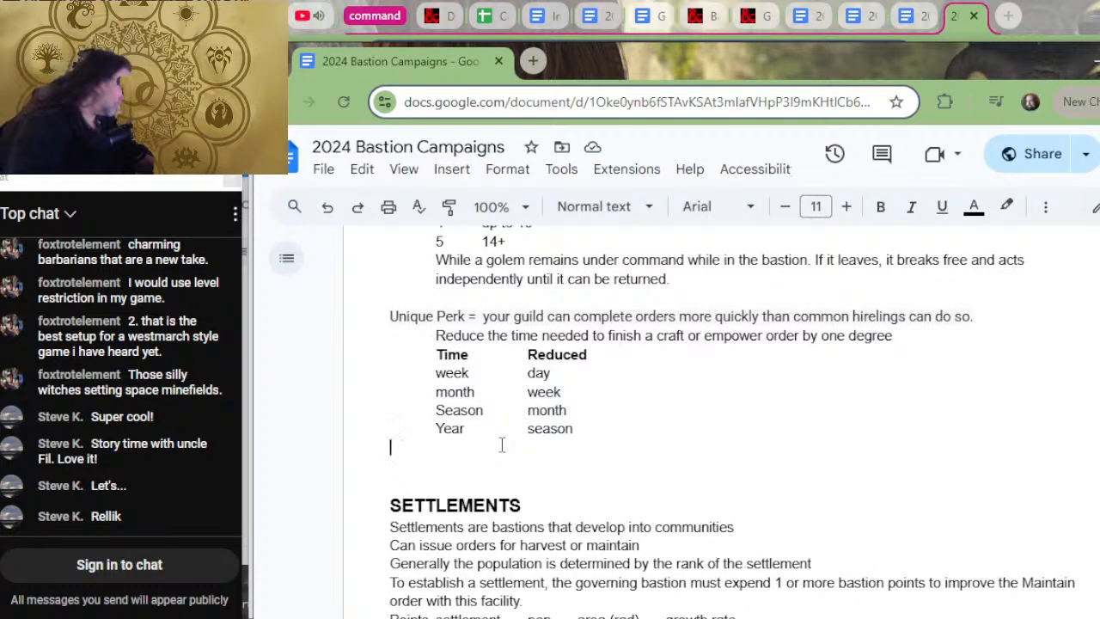
pyautogui.press('Return')
pyautogui.press('Return')
pyautogui.press('Return')
pyautogui.press('Return')
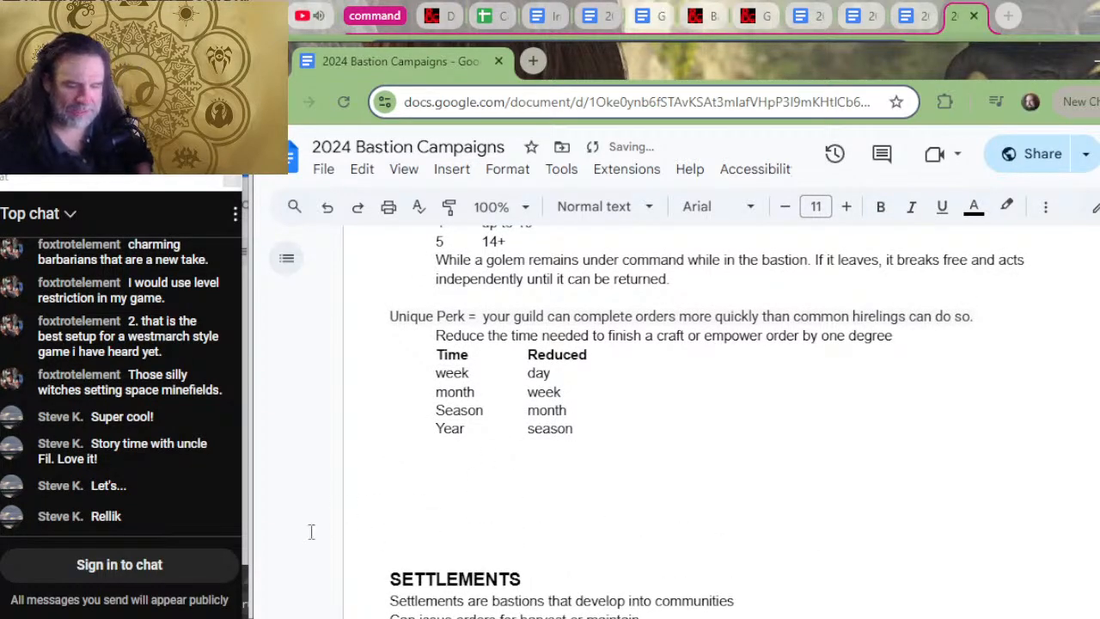
# - Reposition the separate document window so that more of the page is in view
pyautogui.scroll(8, 509, 538)
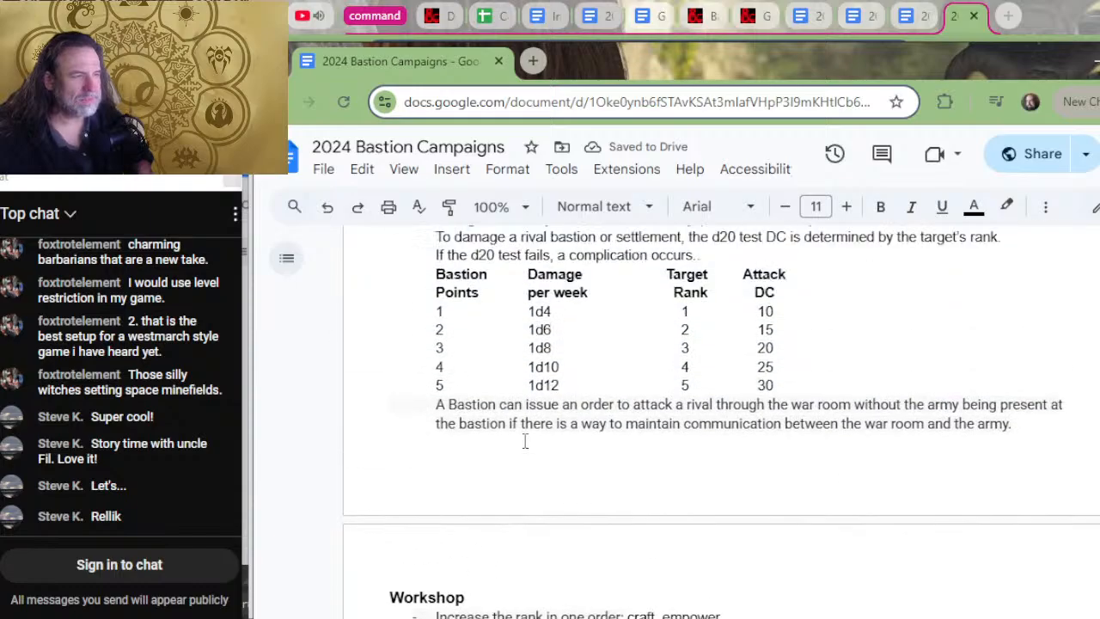
pyautogui.scroll(2, 472, 463)
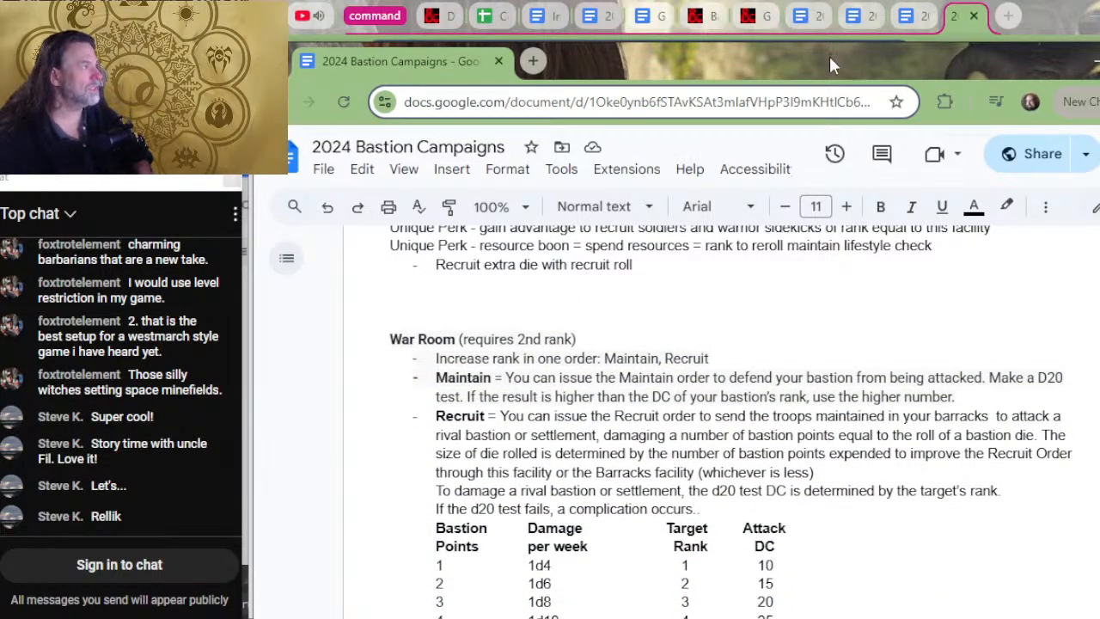
pyautogui.moveTo(829, 56); pyautogui.dragTo(772, 17)
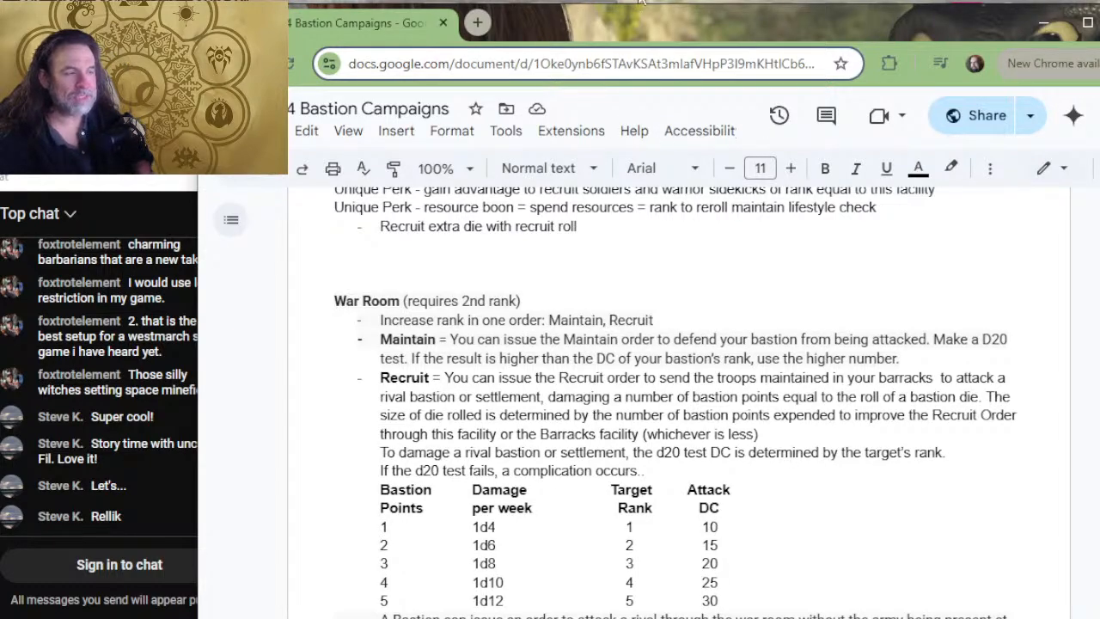
# - Review the Workshop, War Room, Trophy Room and Training area entries for their orders and unique features
pyautogui.scroll(4, 514, 430)
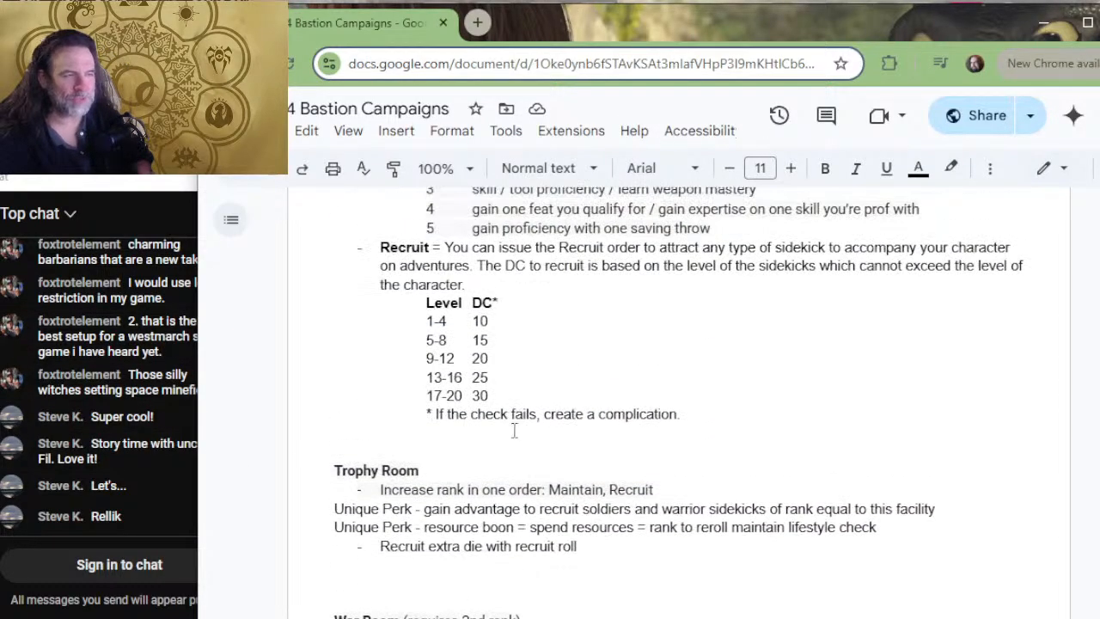
pyautogui.scroll(-10, 537, 441)
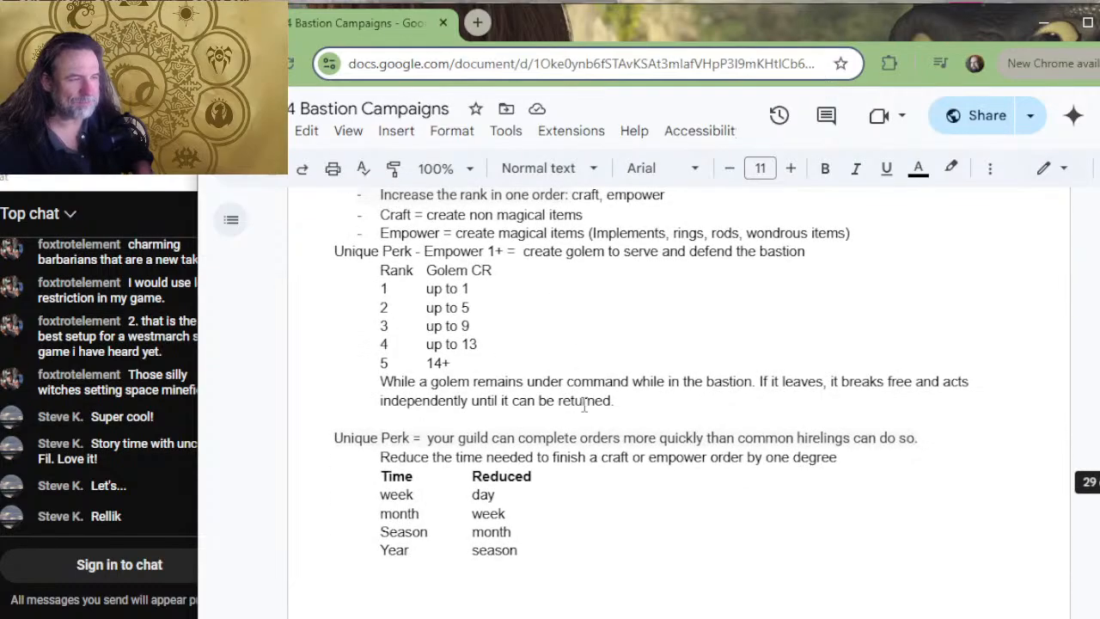
pyautogui.scroll(-4, 589, 413)
pyautogui.scroll(14, 588, 414)
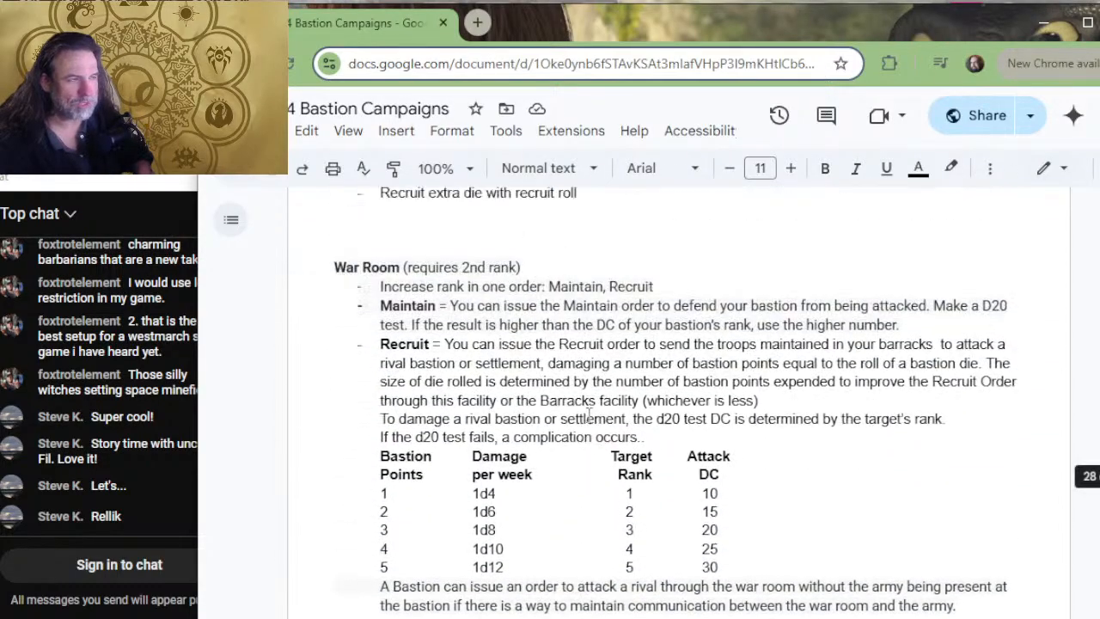
pyautogui.scroll(-2, 589, 414)
pyautogui.scroll(3, 590, 414)
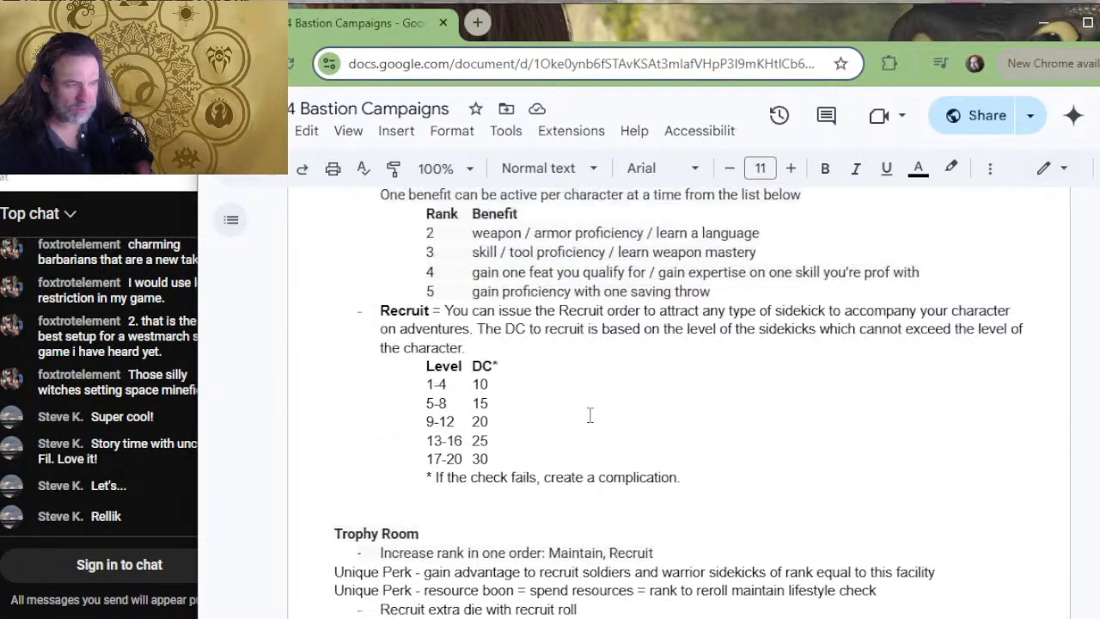
pyautogui.scroll(-1, 590, 415)
pyautogui.scroll(-2, 590, 414)
pyautogui.scroll(5, 590, 415)
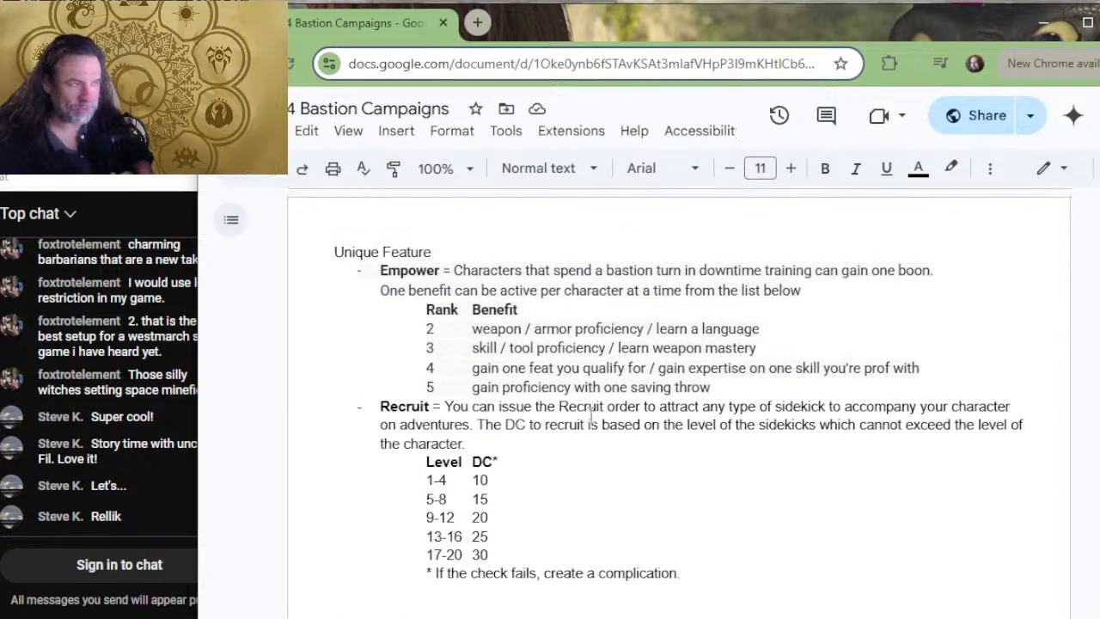
pyautogui.scroll(6, 593, 412)
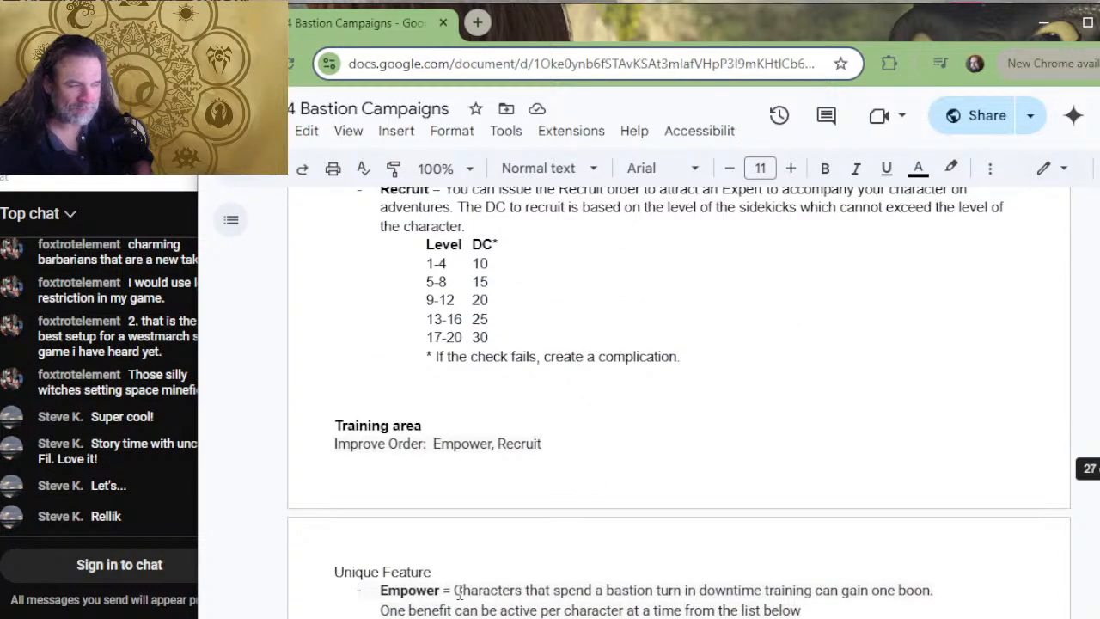
# - Replace the Smithy's rank increase line with a copy of the Scriptorum's Improve Order and Unique Features lines
pyautogui.scroll(2, 550, 449)
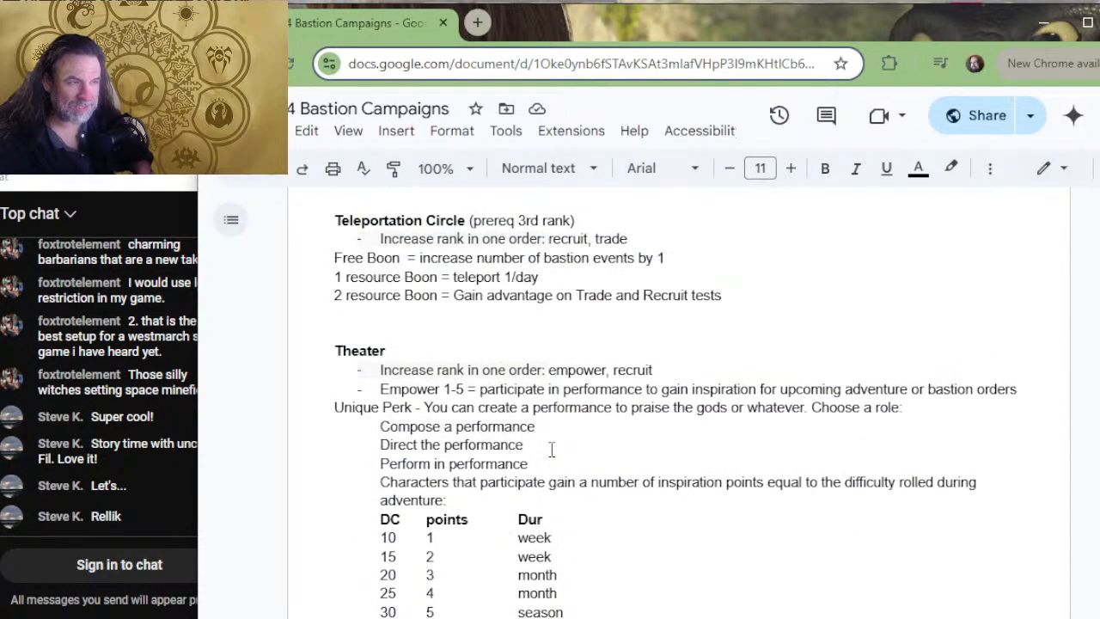
pyautogui.scroll(2, 552, 449)
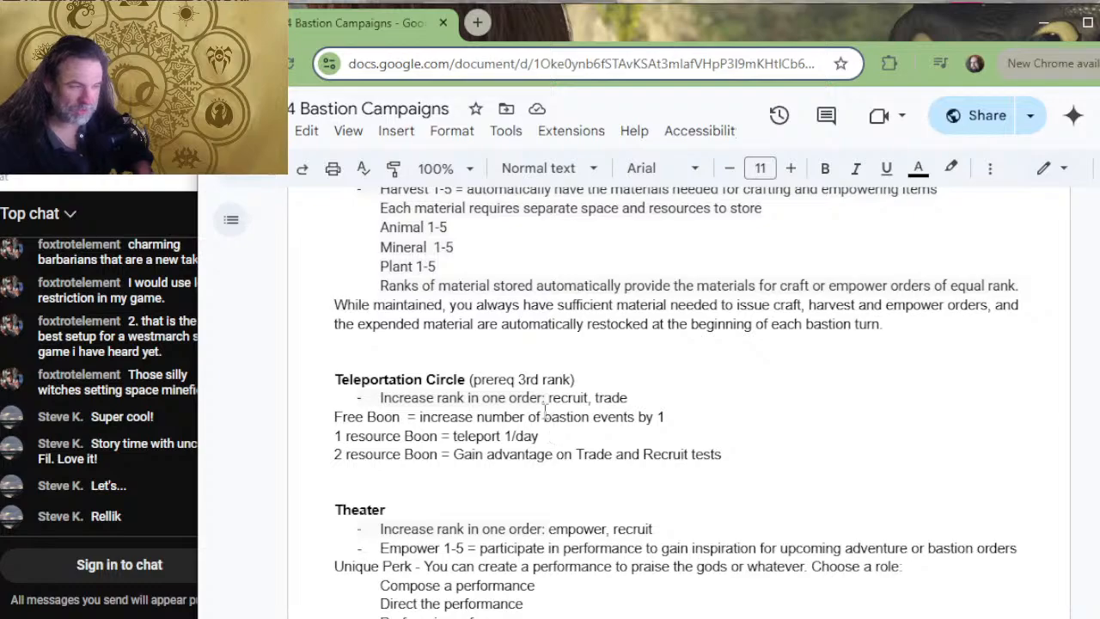
pyautogui.scroll(4, 542, 412)
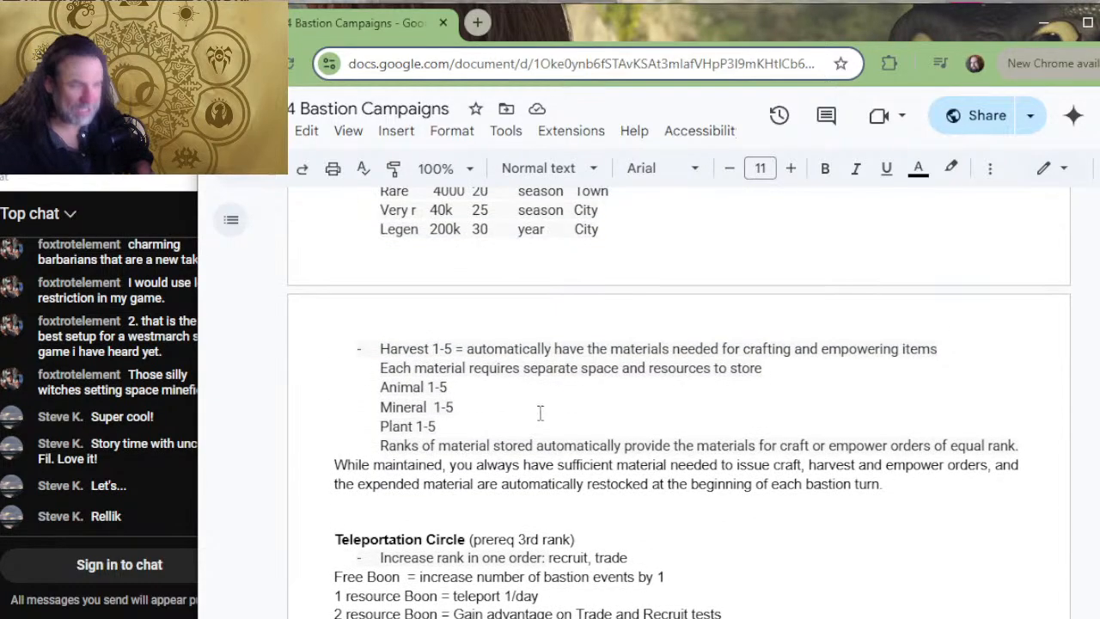
pyautogui.scroll(2, 542, 414)
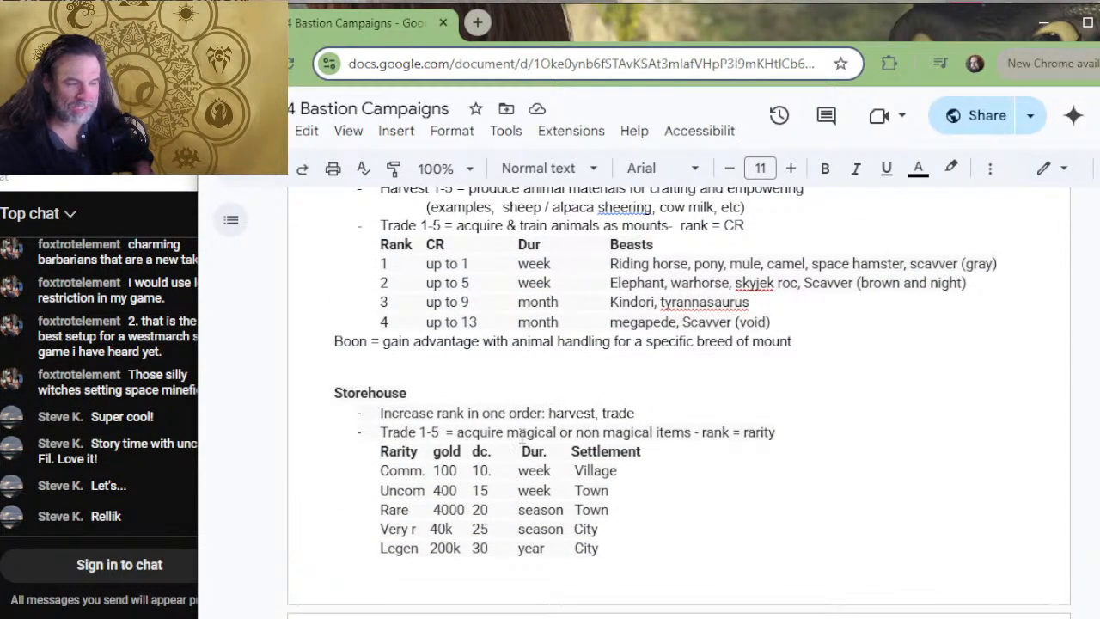
pyautogui.scroll(4, 522, 438)
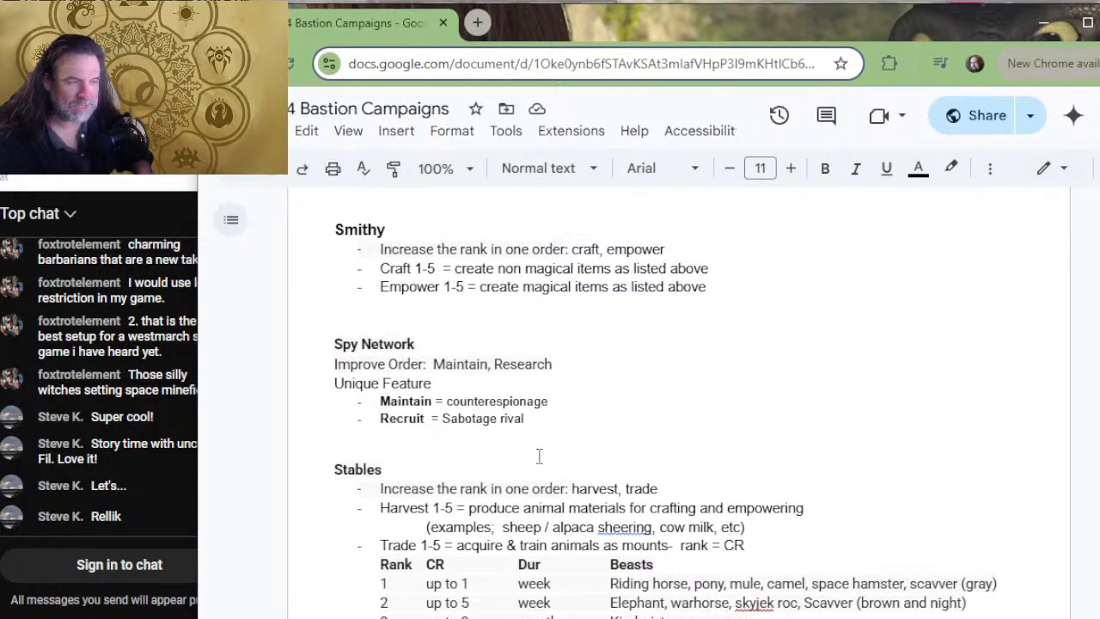
pyautogui.scroll(2, 525, 466)
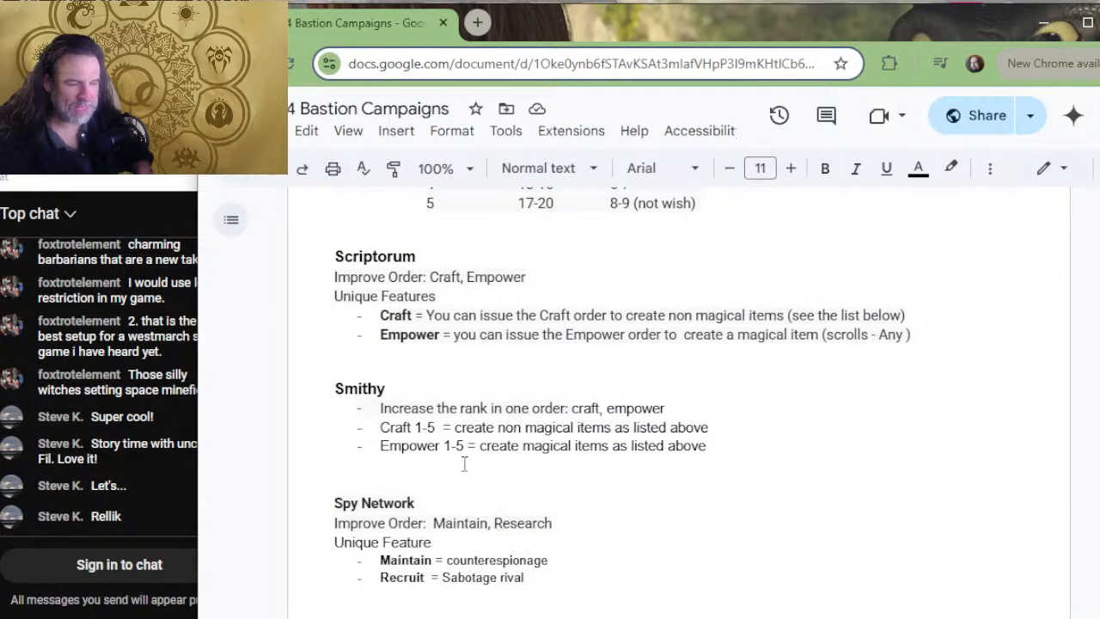
pyautogui.click(447, 359)
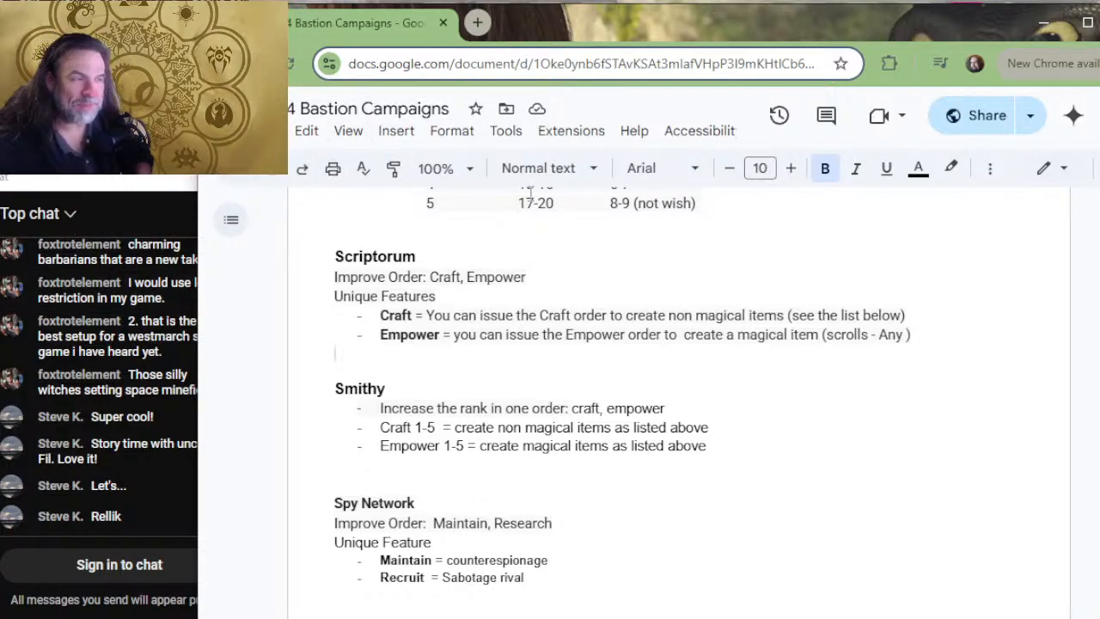
pyautogui.moveTo(541, 297); pyautogui.dragTo(533, 260)
pyautogui.hotkey('ctrl', 'c')
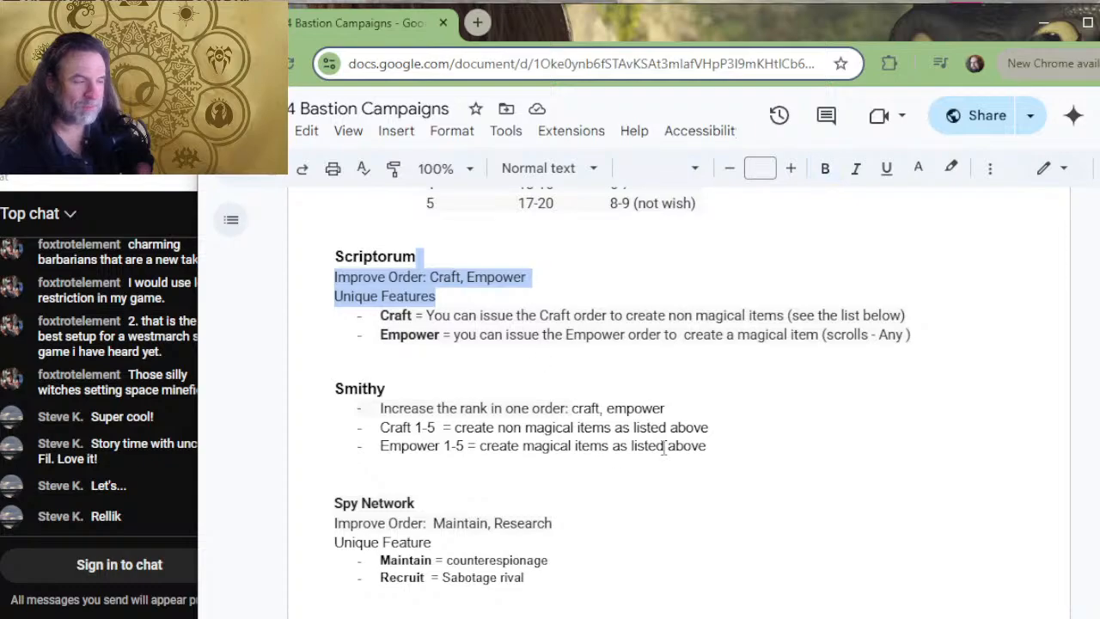
pyautogui.click(707, 393)
pyautogui.click(708, 404)
pyautogui.keyDown('shift'); pyautogui.click(705, 393); pyautogui.keyUp('shift')
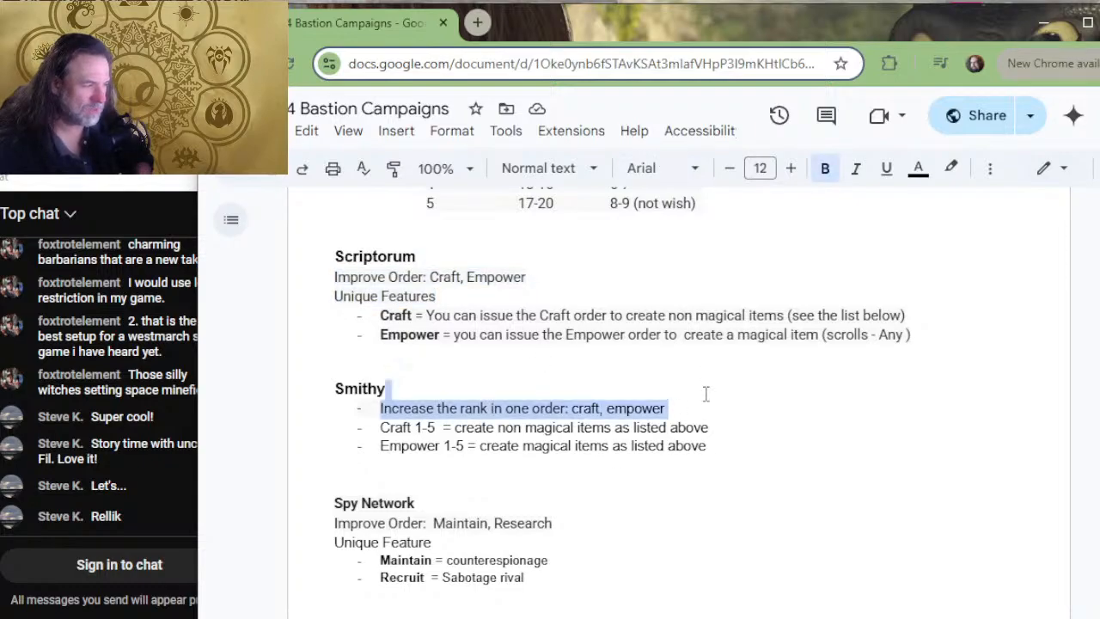
pyautogui.hotkey('ctrl', 'v')
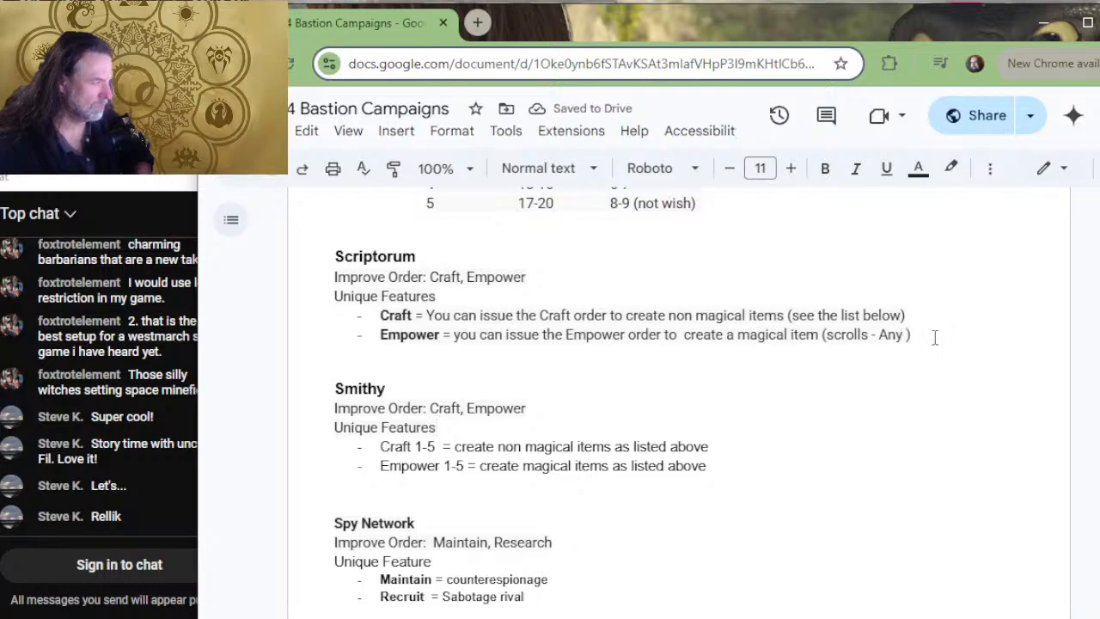
# - Replace the Smithy's Craft 1-5 and Empower 1-5 bullets with copies of the Scriptorum's Craft and Empower bullets
pyautogui.moveTo(934, 338); pyautogui.dragTo(293, 319)
pyautogui.hotkey('ctrl', 'c')
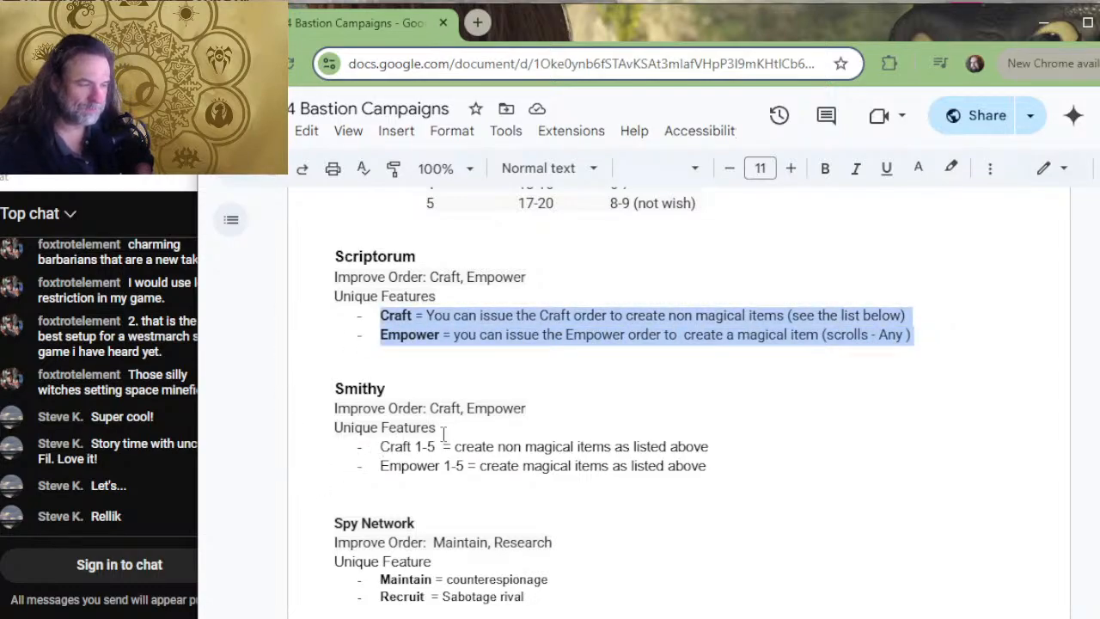
pyautogui.click(443, 427)
pyautogui.press('Return')
pyautogui.hotkey('ctrl', 'v')
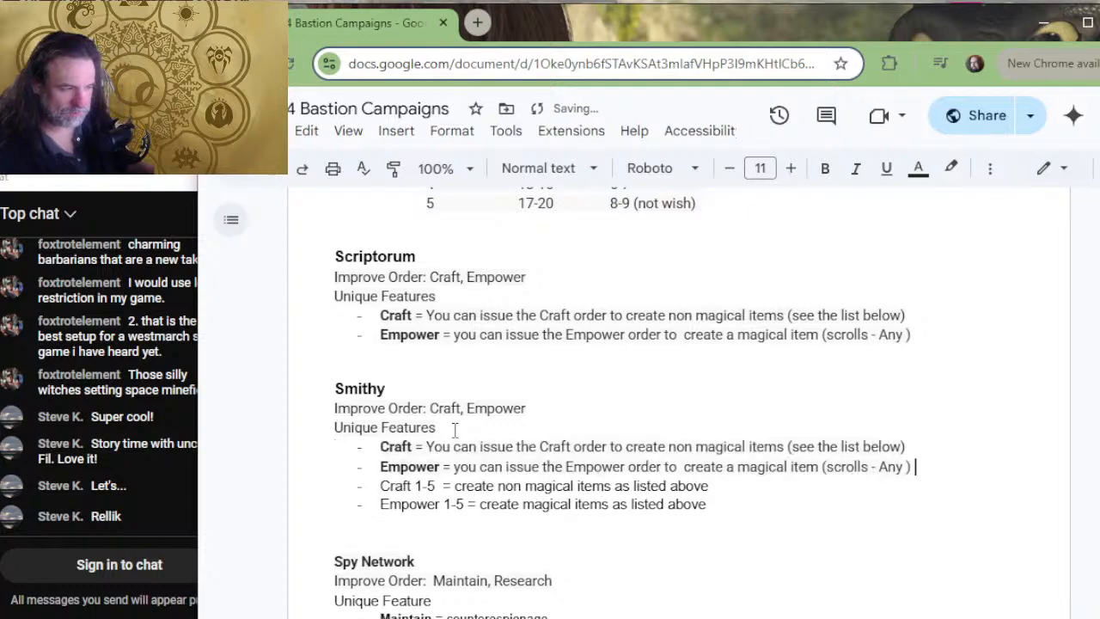
pyautogui.click(929, 509)
pyautogui.moveTo(937, 496); pyautogui.dragTo(945, 474)
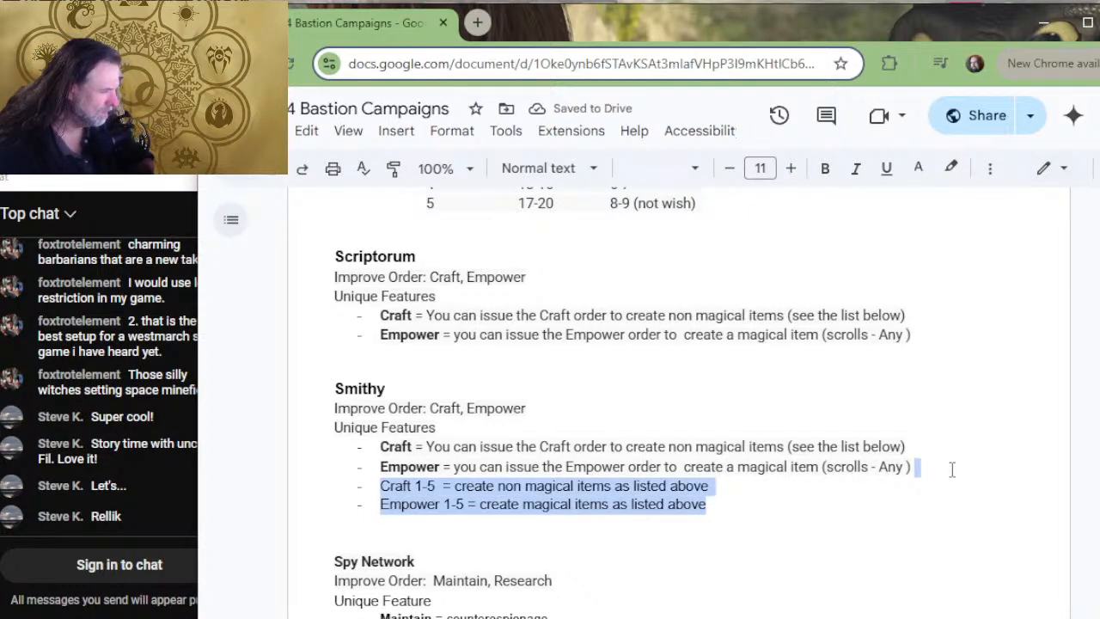
pyautogui.press('BackSpace')
# - Find the Magic Items table in the other document window and examine which item types list the smithy as a facility
pyautogui.hotkey('alt', 'Tab')
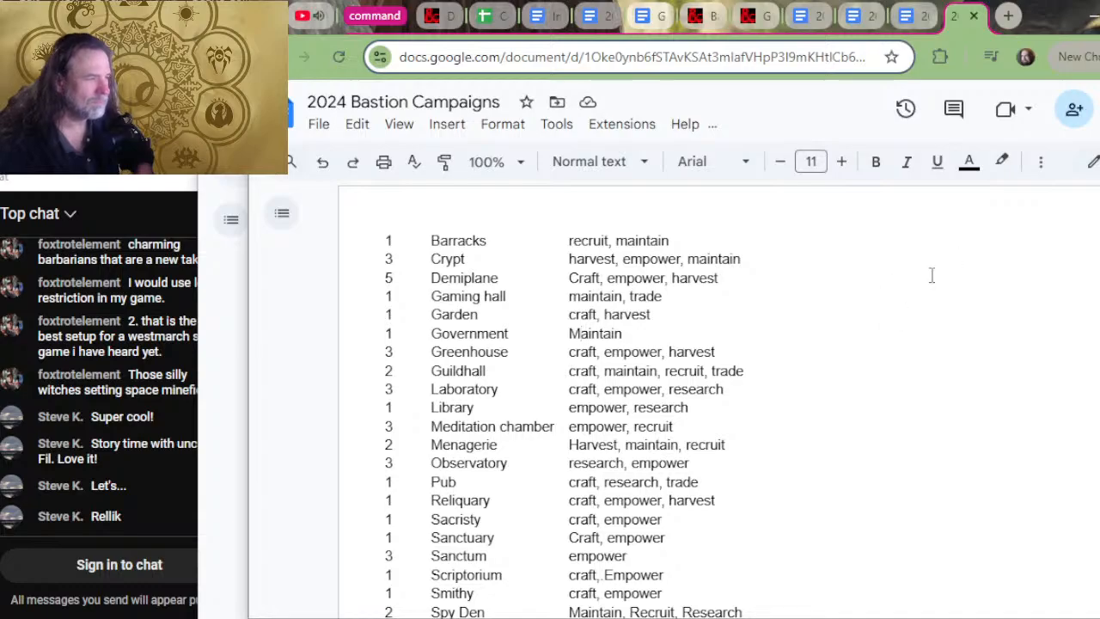
pyautogui.scroll(-6, 911, 284)
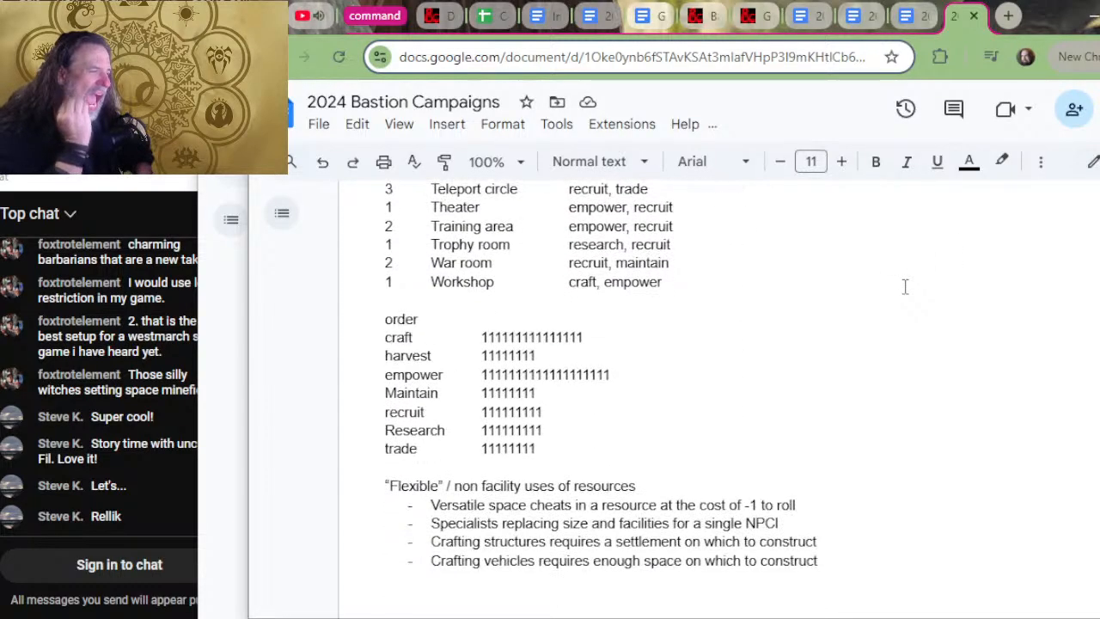
pyautogui.scroll(-2, 905, 286)
pyautogui.scroll(7, 904, 286)
pyautogui.click(914, 20)
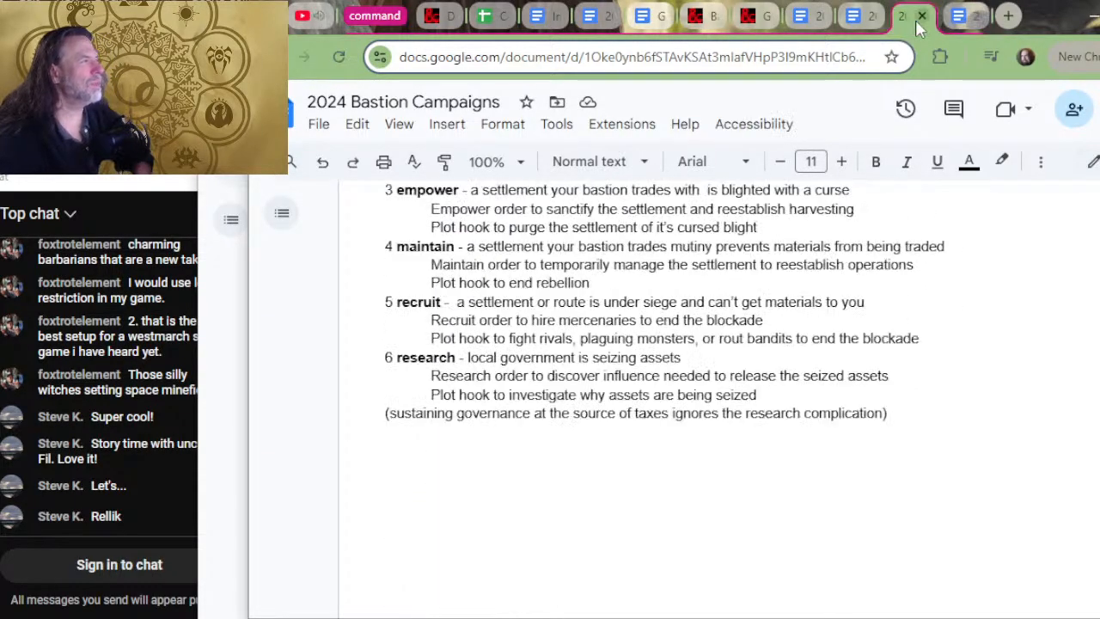
pyautogui.scroll(-20, 788, 395)
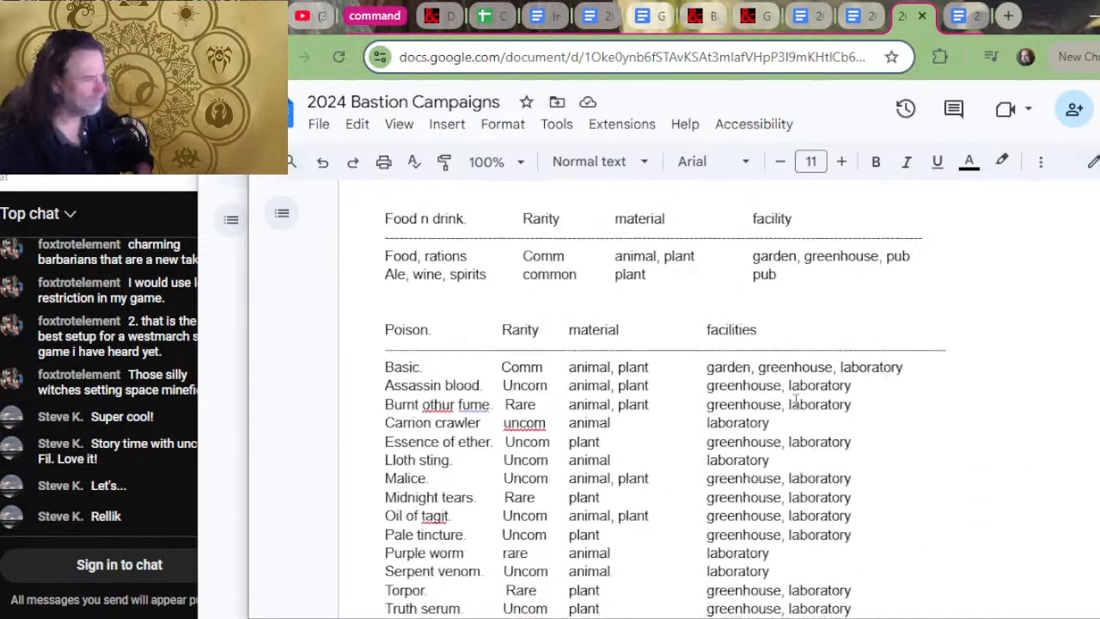
pyautogui.scroll(-10, 795, 402)
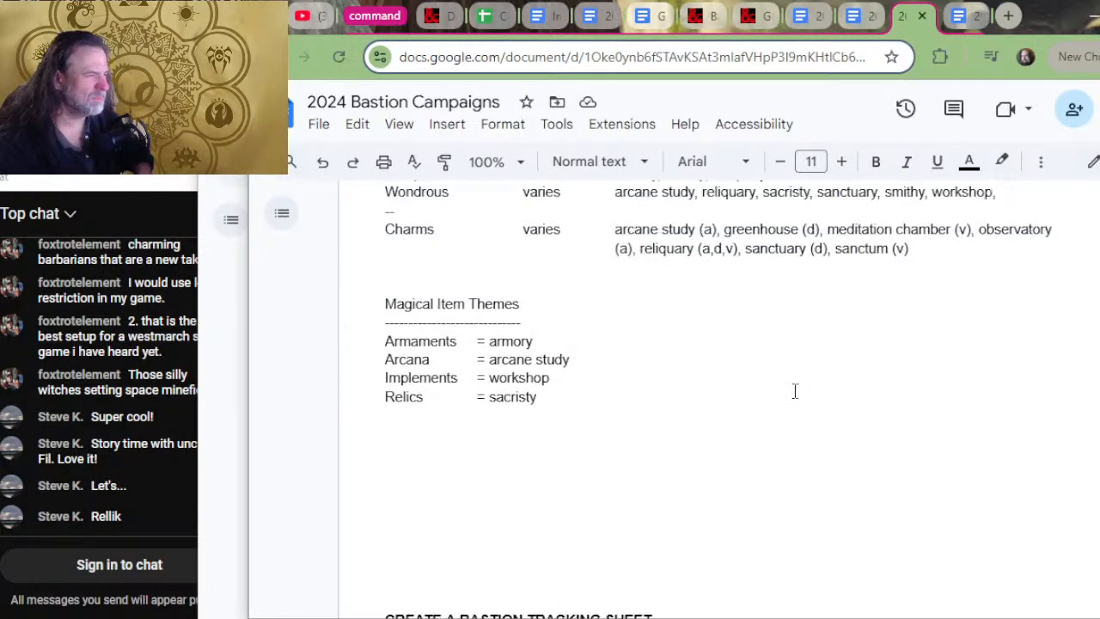
pyautogui.scroll(1, 795, 391)
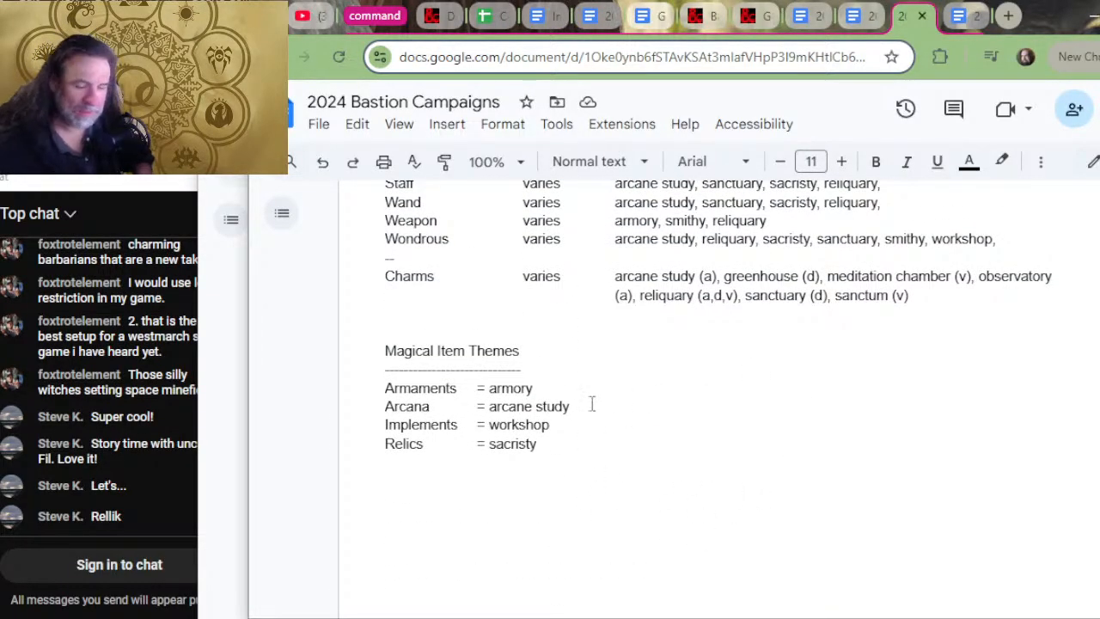
pyautogui.scroll(3, 778, 354)
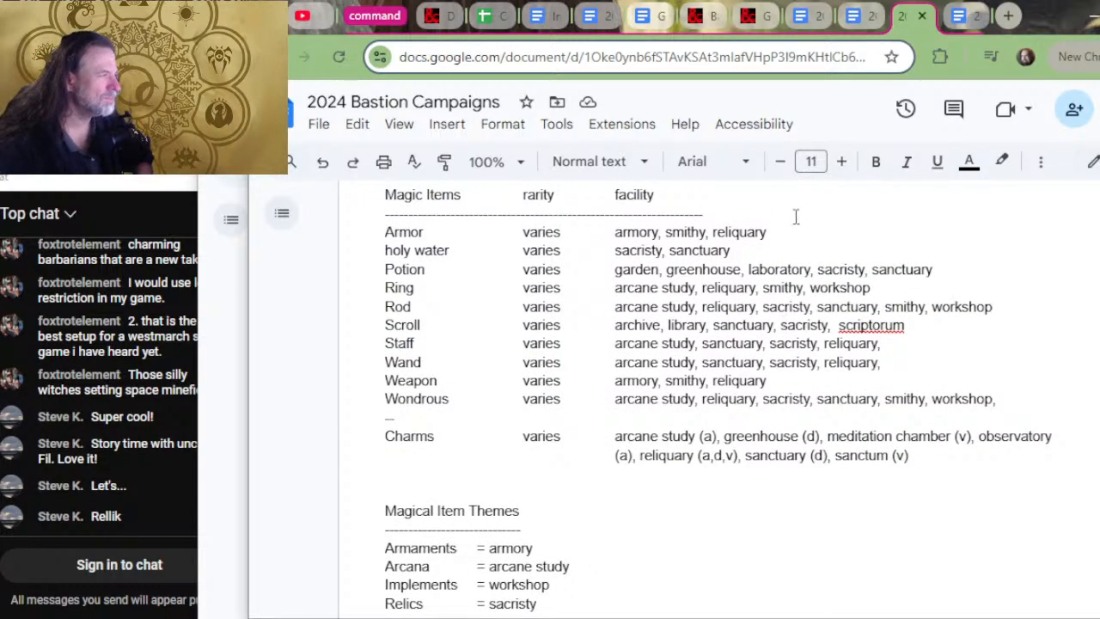
# - Replace "scrolls - Any" in the Smithy's Empower bullet with "armor, ring, rod", consulting the Magic Items table
pyautogui.hotkey('alt', 'Tab')
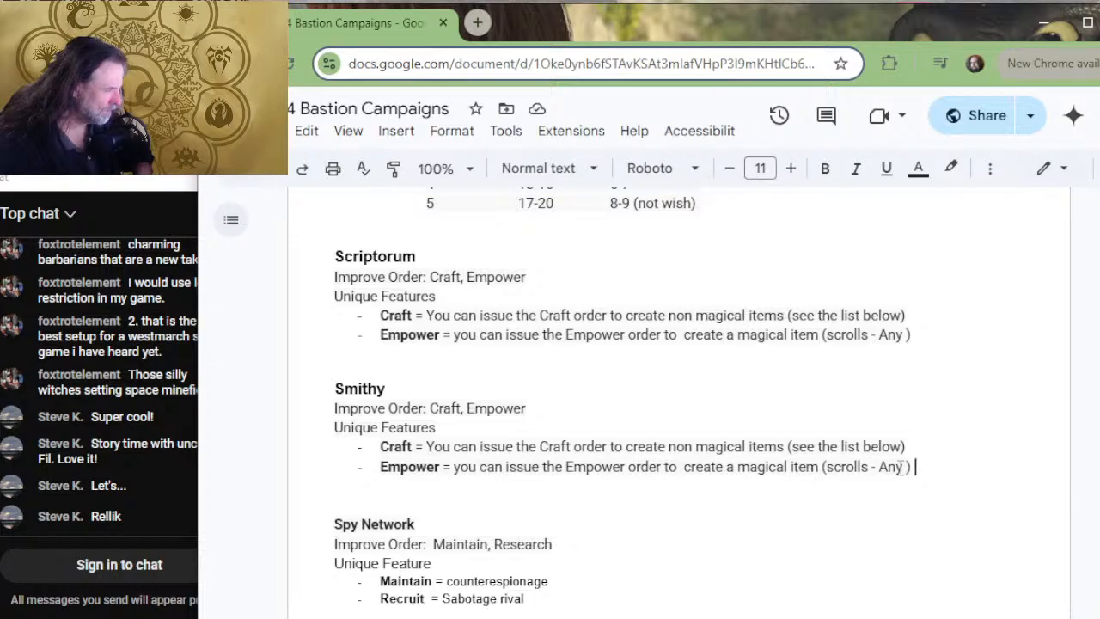
pyautogui.moveTo(909, 466); pyautogui.dragTo(828, 467)
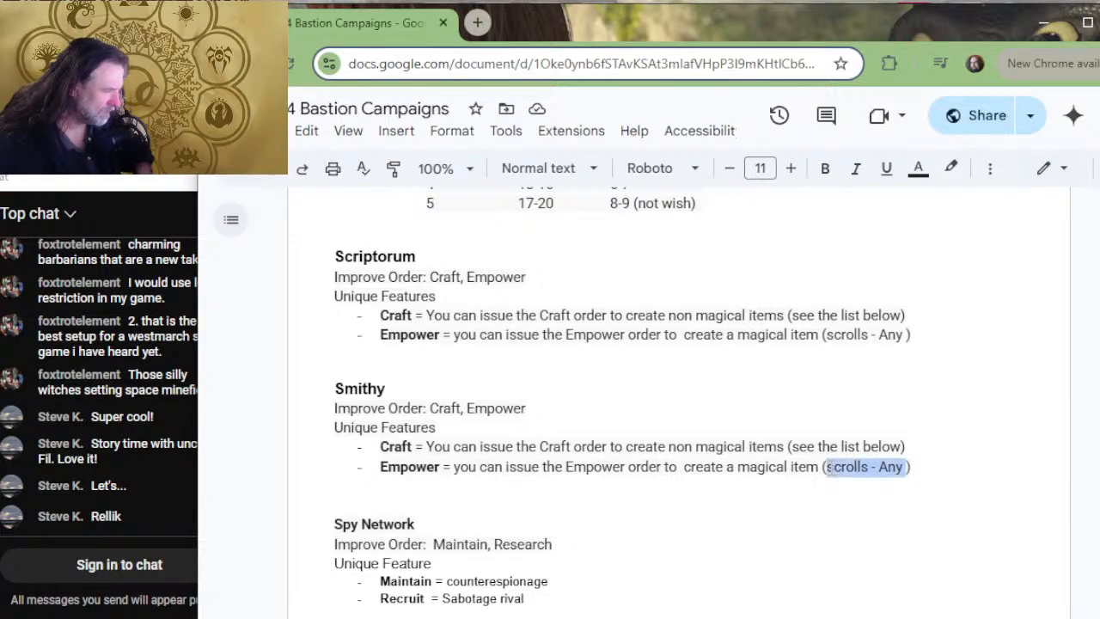
pyautogui.write('armor')
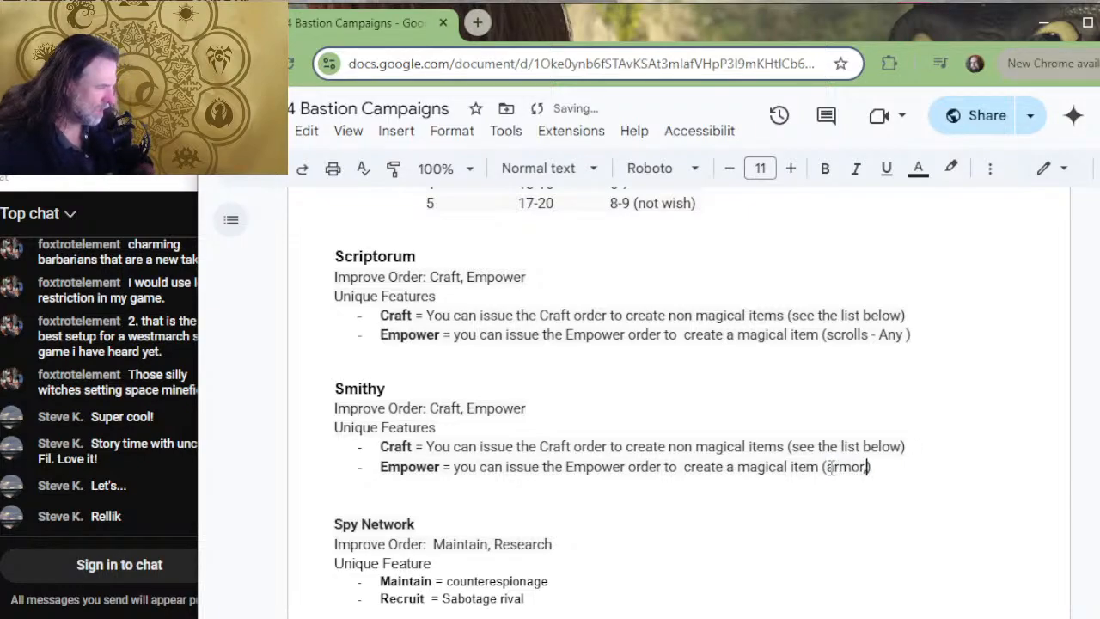
pyautogui.hotkey('alt', 'Tab')
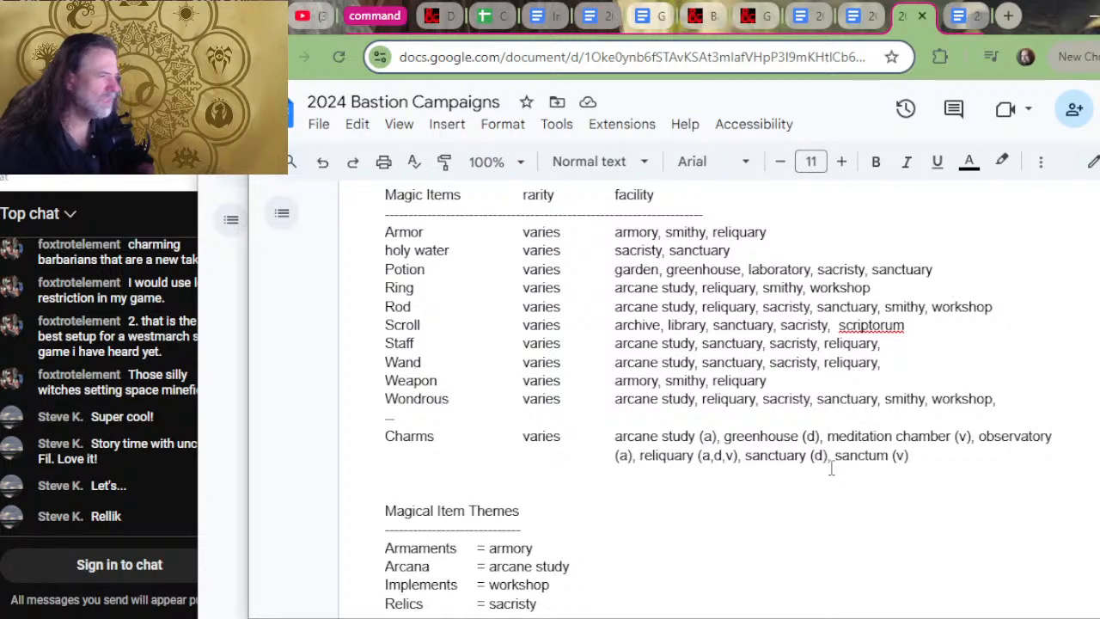
pyautogui.hotkey('alt', 'Tab')
pyautogui.write(', ring,')
pyautogui.hotkey('alt', 'Tab')
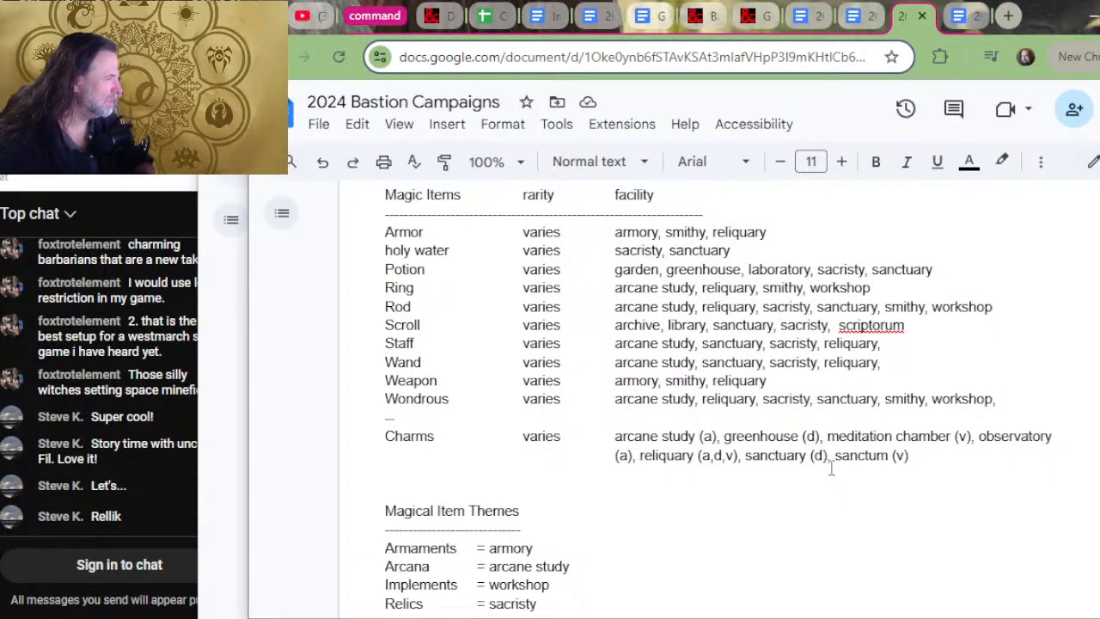
pyautogui.hotkey('alt', 'Tab')
pyautogui.write('rod')
# - Extend the Smithy's Empower item list with "weapon, wondrous" and check it against the Magic Items table
pyautogui.hotkey('alt', 'Tab')
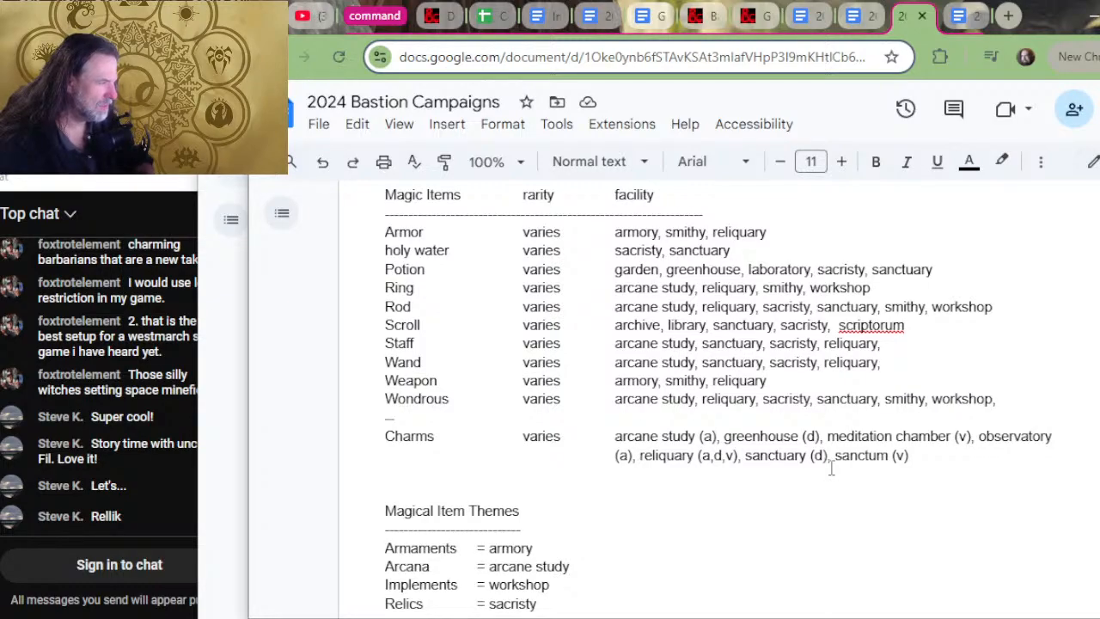
pyautogui.hotkey('alt', 'Tab')
pyautogui.write(', weaon')
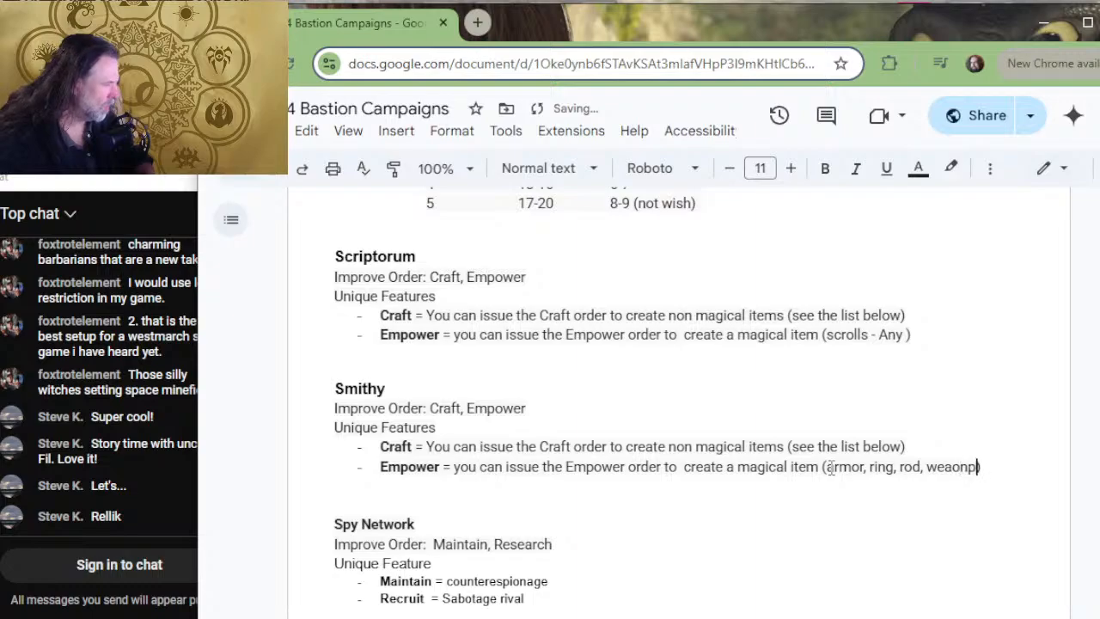
pyautogui.press('BackSpace')
pyautogui.press('BackSpace')
pyautogui.write('pon,')
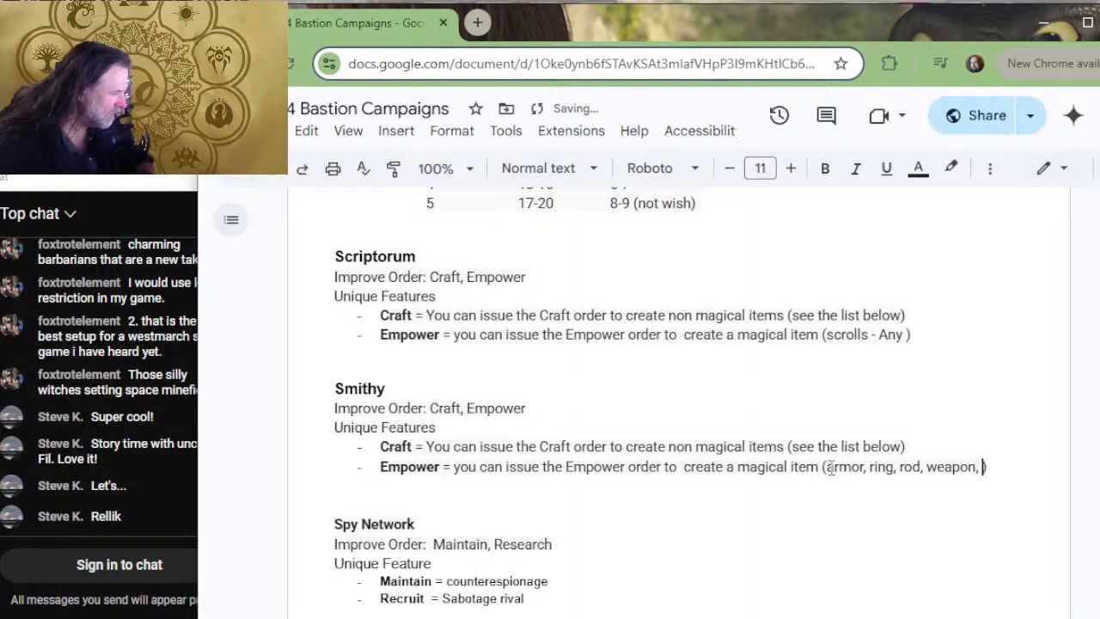
pyautogui.hotkey('alt', 'Tab')
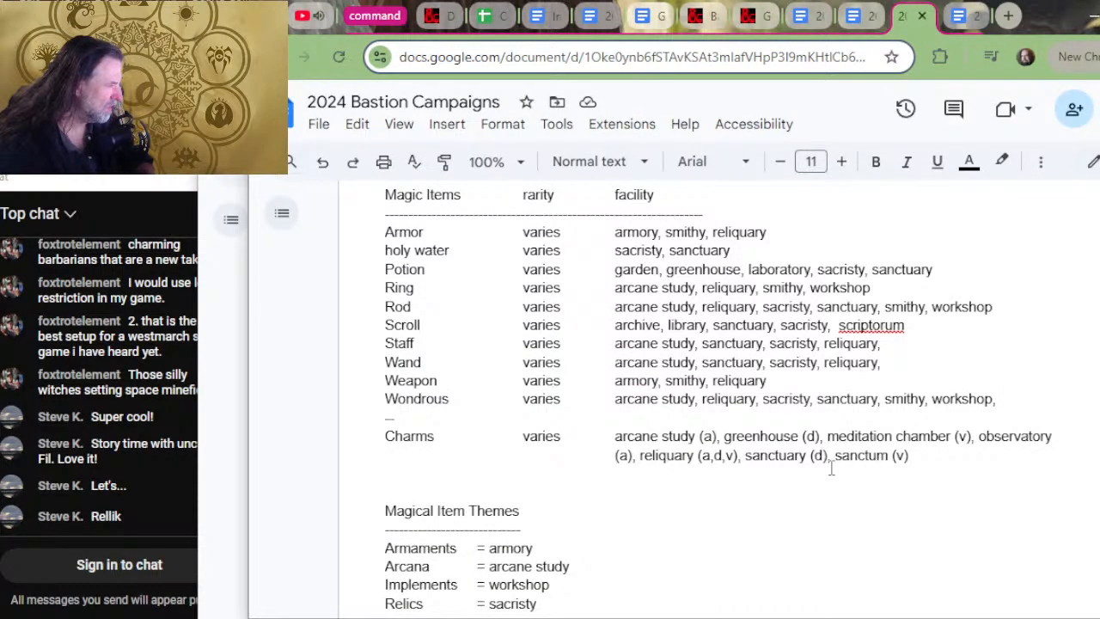
pyautogui.hotkey('alt', 'Tab')
pyautogui.write('wondrous')
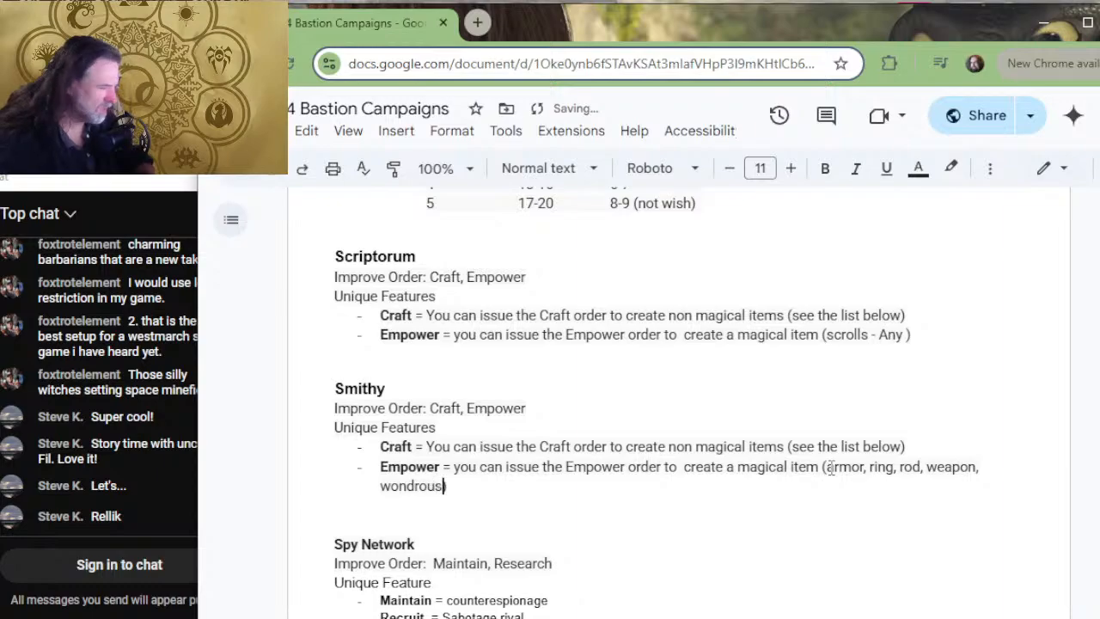
pyautogui.hotkey('alt', 'Tab')
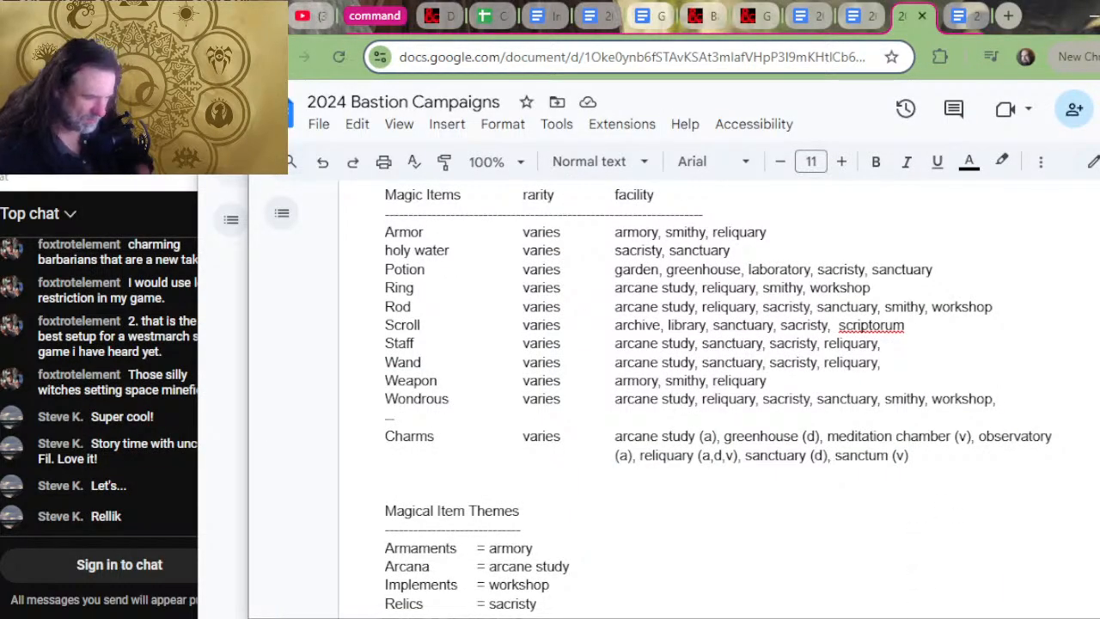
pyautogui.scroll(-1, 821, 585)
pyautogui.scroll(1, 759, 553)
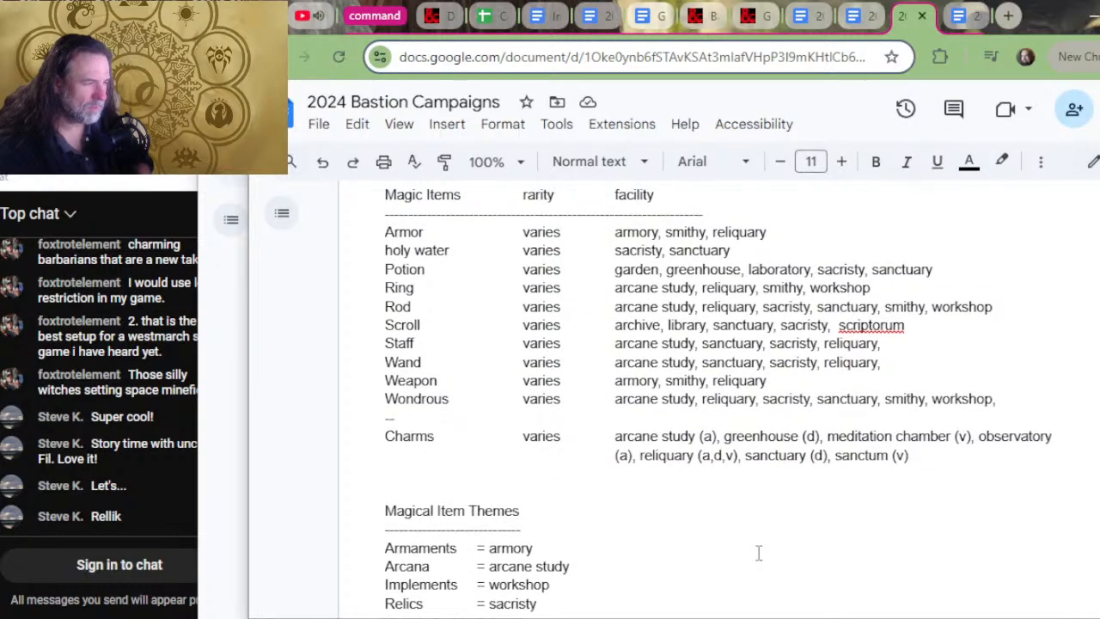
pyautogui.hotkey('alt', 'Tab')
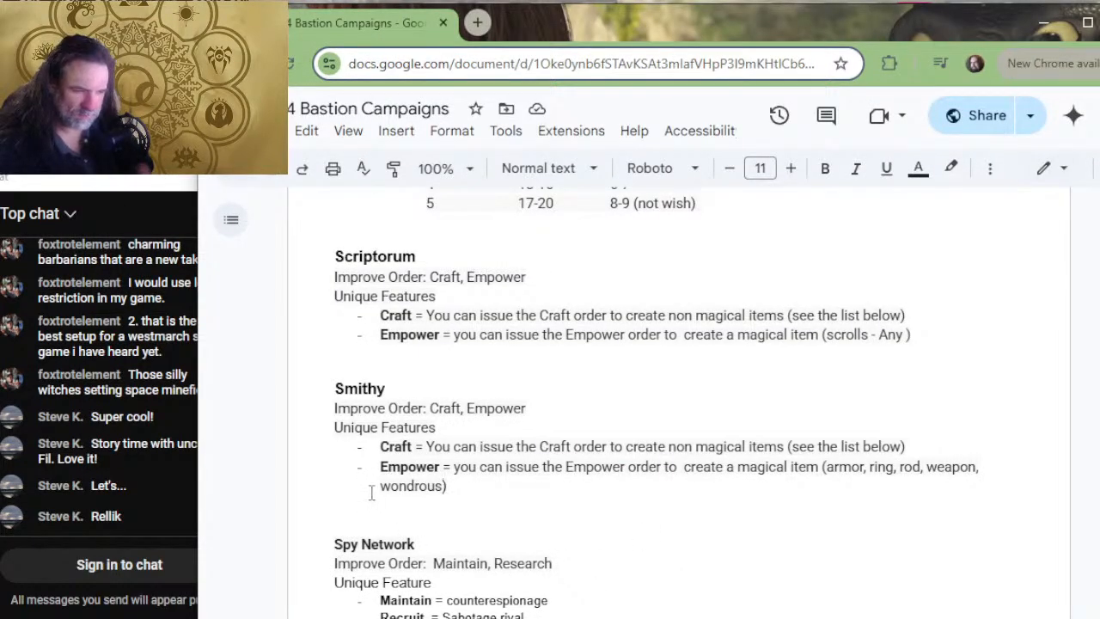
# - Indent the wrapped "wondrous)" line of the Smithy's Empower bullet so it sits under the description text
pyautogui.press('Home')
pyautogui.press('Up')
pyautogui.press('Tab')
pyautogui.hotkey('shift', 'Tab')
pyautogui.press('Down')
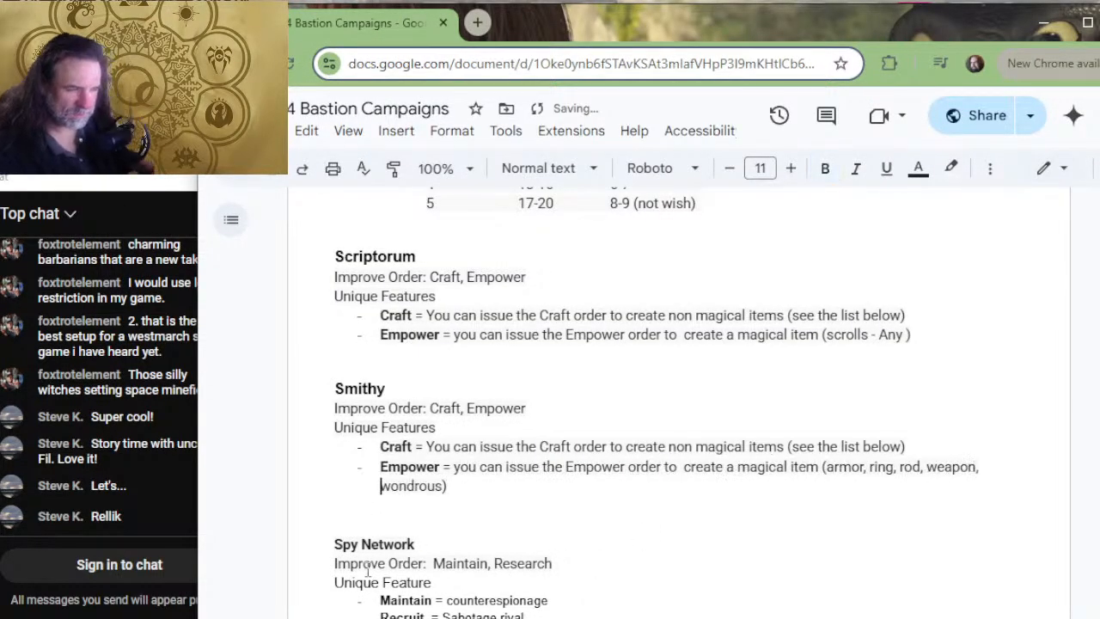
pyautogui.press('Tab')
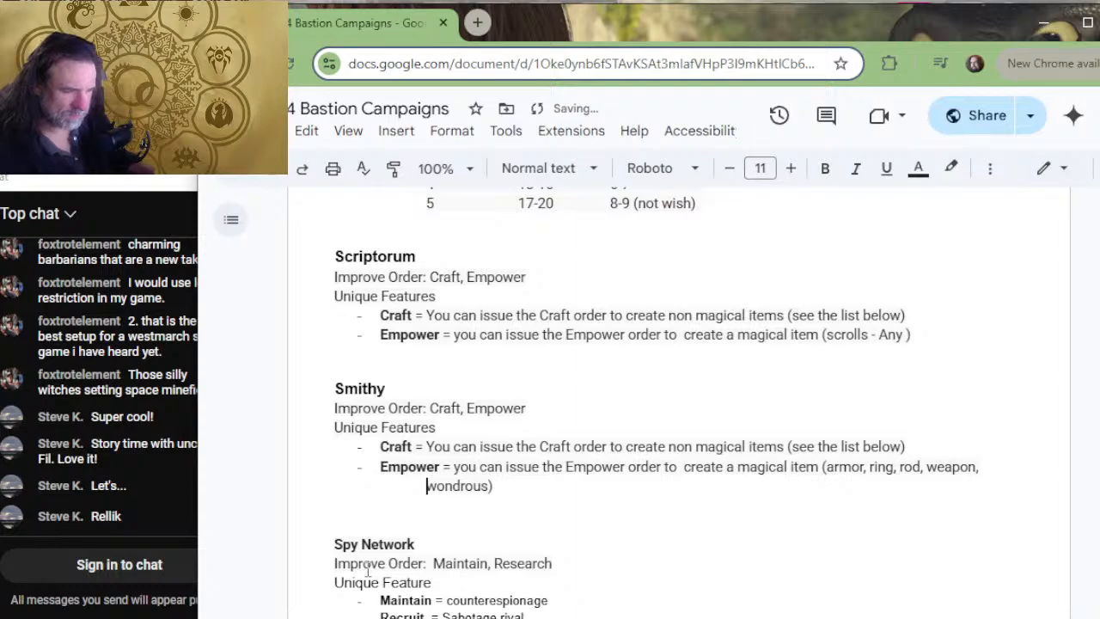
pyautogui.press('Tab')
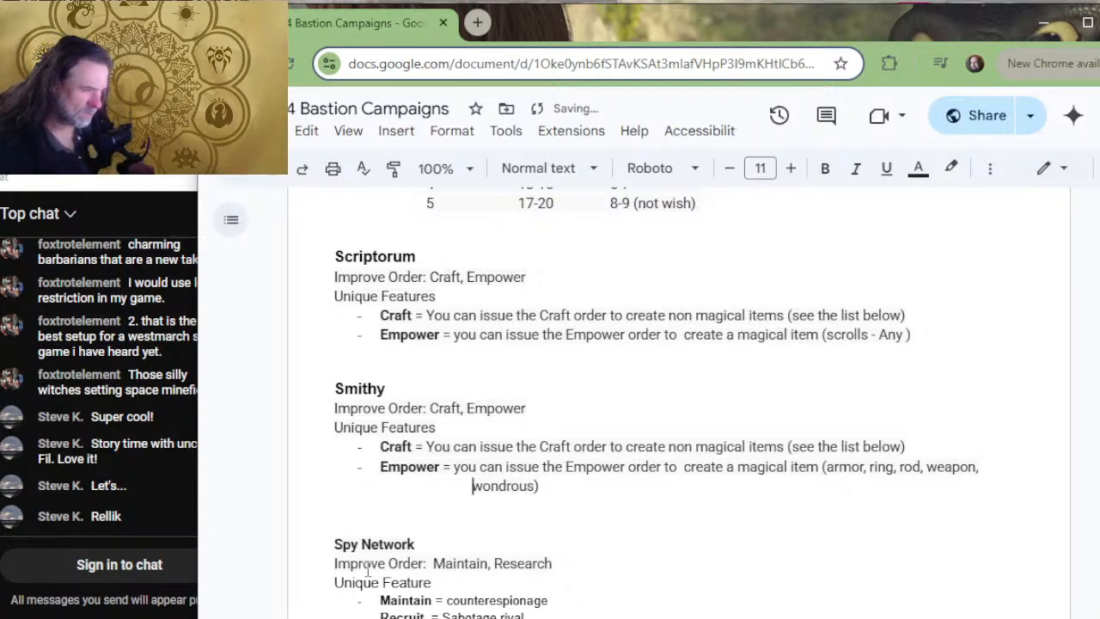
pyautogui.press('BackSpace')
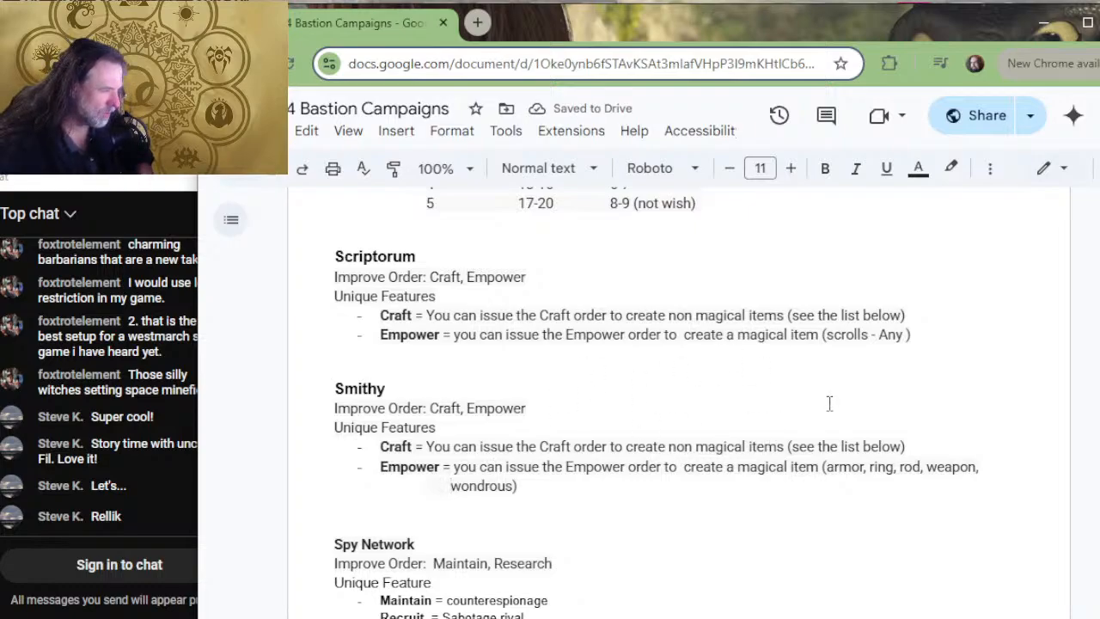
pyautogui.click(449, 369)
pyautogui.click(445, 353)
pyautogui.click(463, 509)
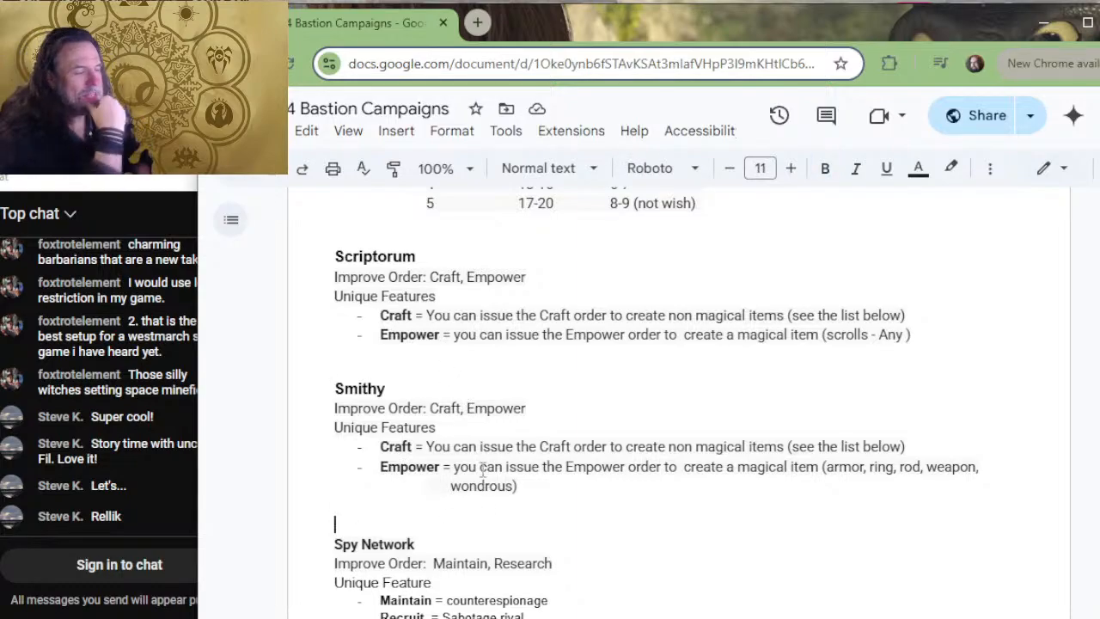
# - Add an equals sign after "counterespionage" in the Spy Network's Maintain bullet
pyautogui.scroll(-2, 487, 480)
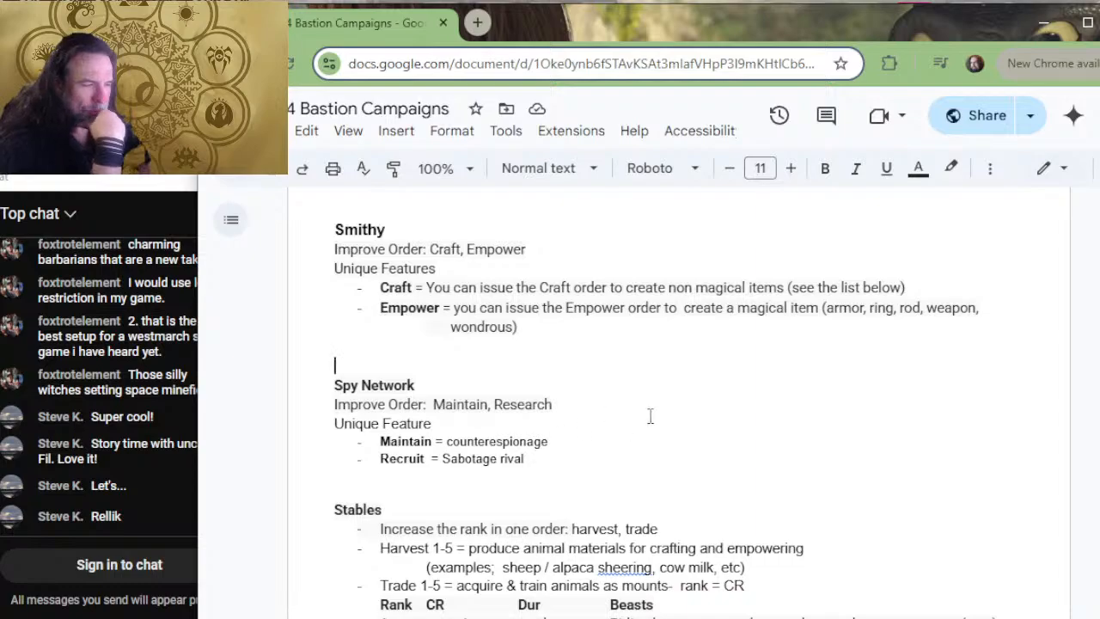
pyautogui.click(582, 439)
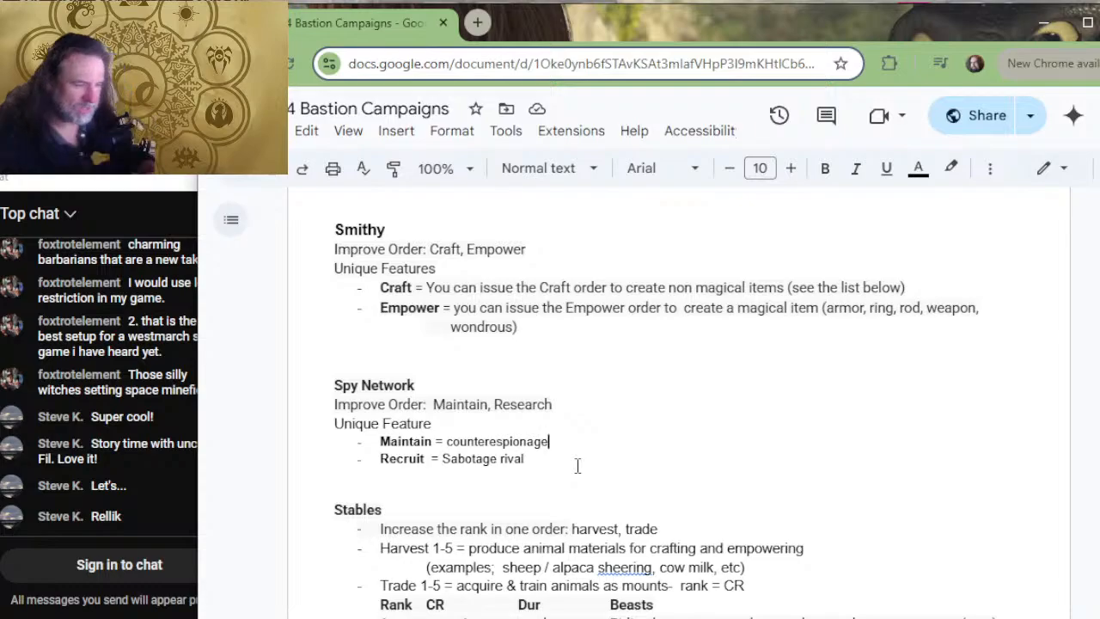
pyautogui.write('=')
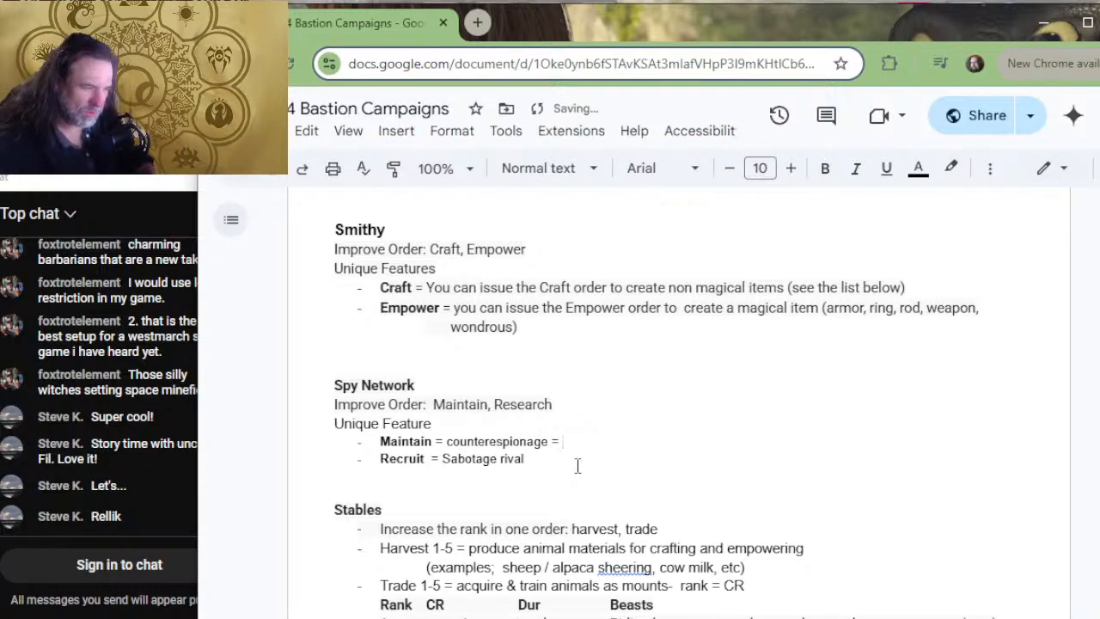
pyautogui.write(' GAIN')
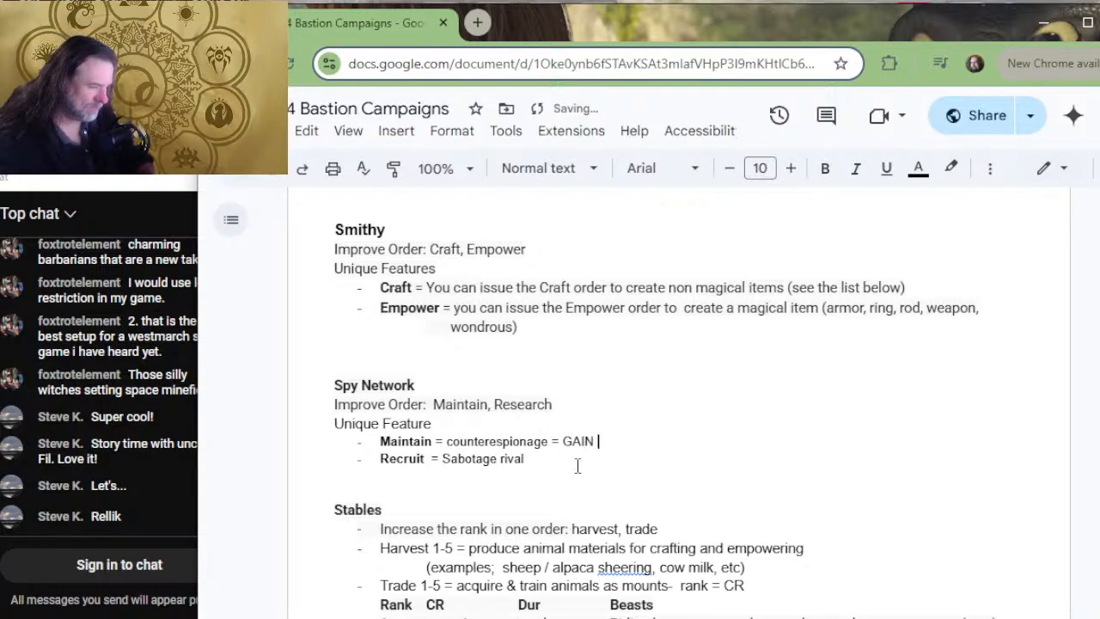
pyautogui.press('BackSpace')
pyautogui.press('BackSpace')
pyautogui.press('BackSpace')
pyautogui.press('BackSpace')
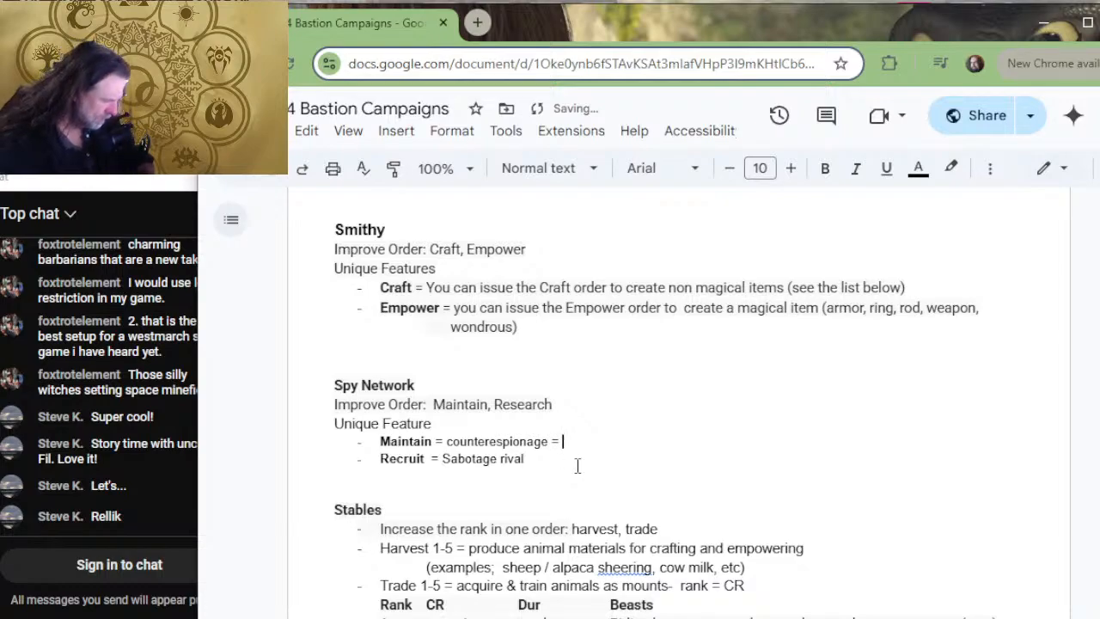
# - Begin the Spy Network's counterespionage description with "When your bastion is targeted for sabotage,"
pyautogui.write('When')
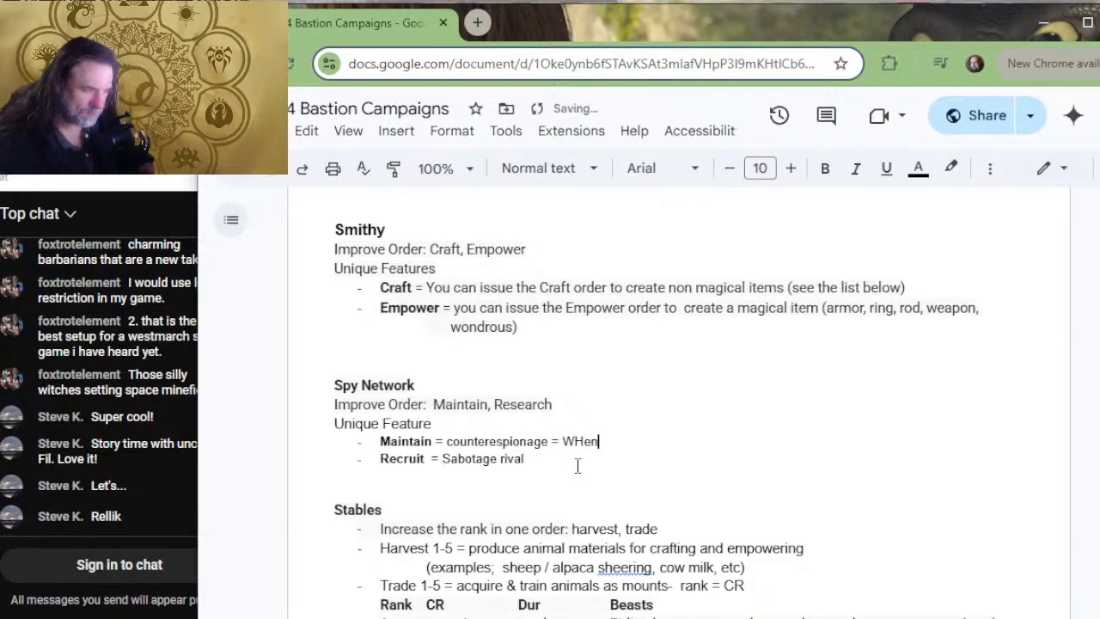
pyautogui.press('BackSpace')
pyautogui.press('BackSpace')
pyautogui.press('BackSpace')
pyautogui.press('BackSpace')
pyautogui.write('WHen')
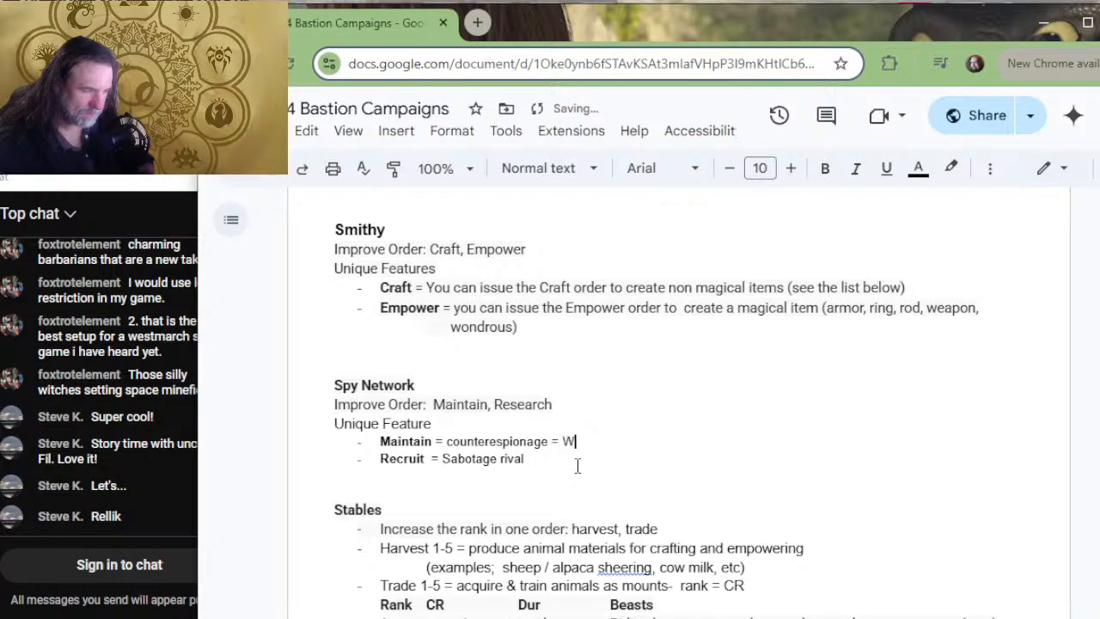
pyautogui.press('BackSpace')
pyautogui.press('BackSpace')
pyautogui.press('BackSpace')
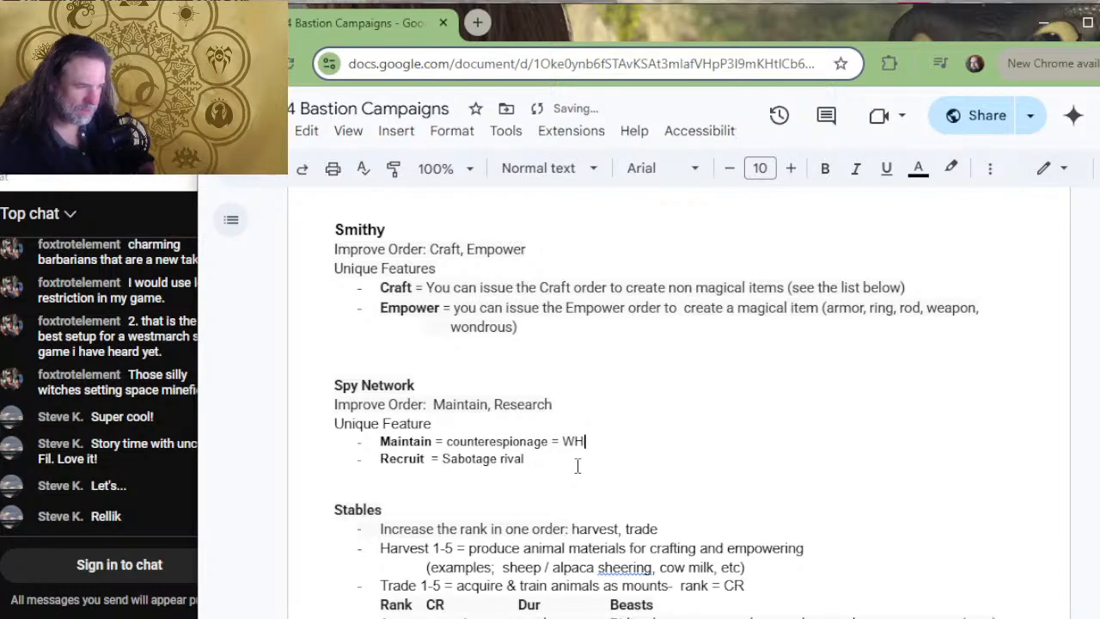
pyautogui.write('hen')
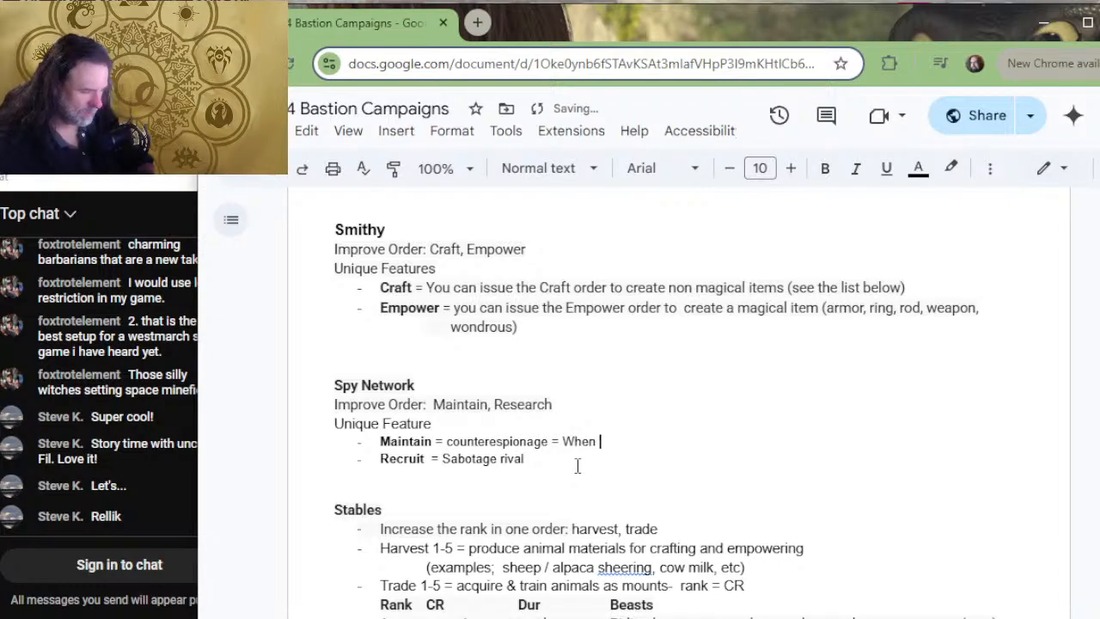
pyautogui.write(' your bastion i')
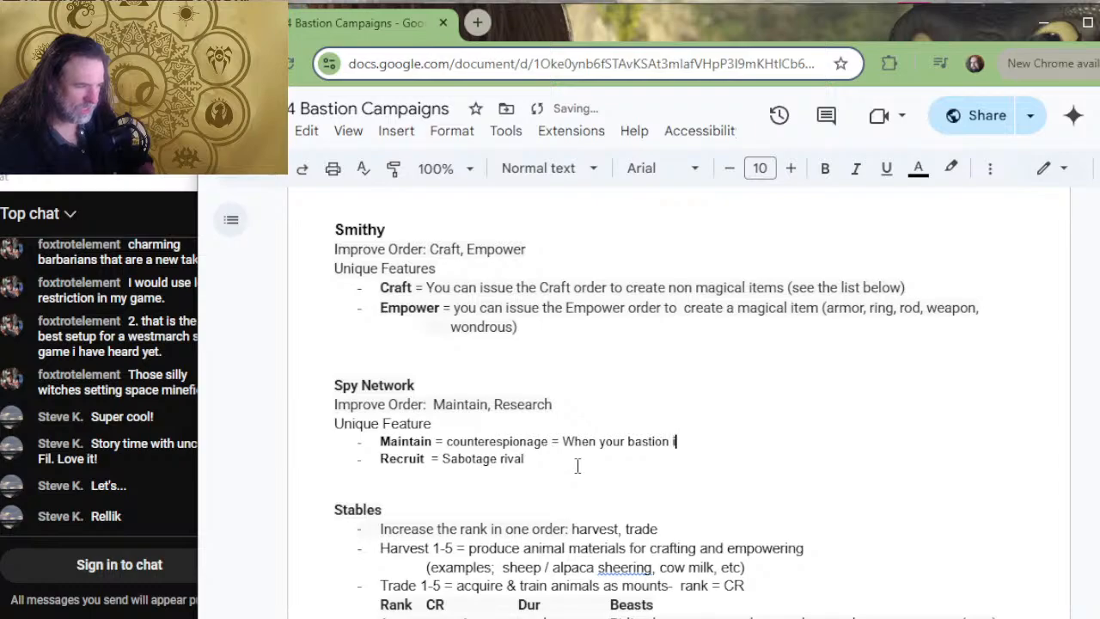
pyautogui.write('s targeted for ')
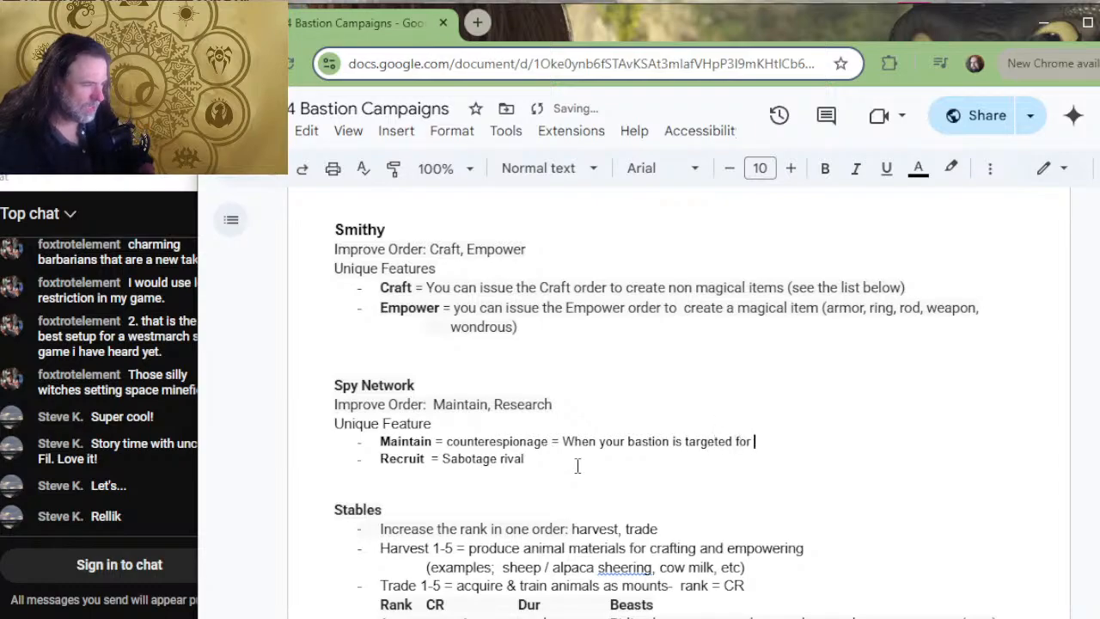
pyautogui.write('sabotage')
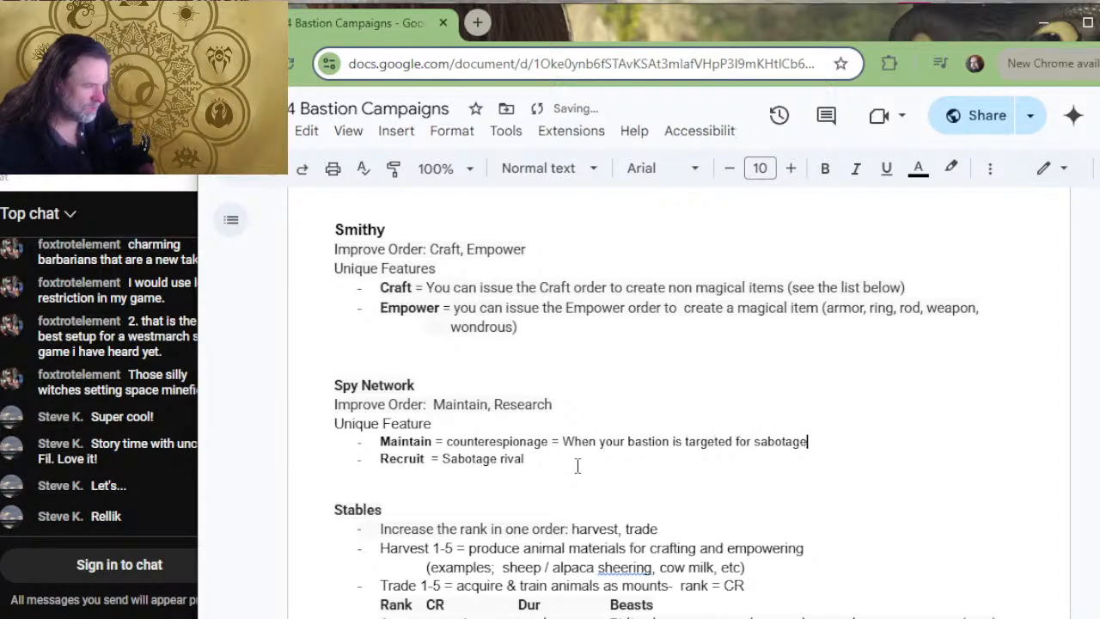
pyautogui.write(', ')
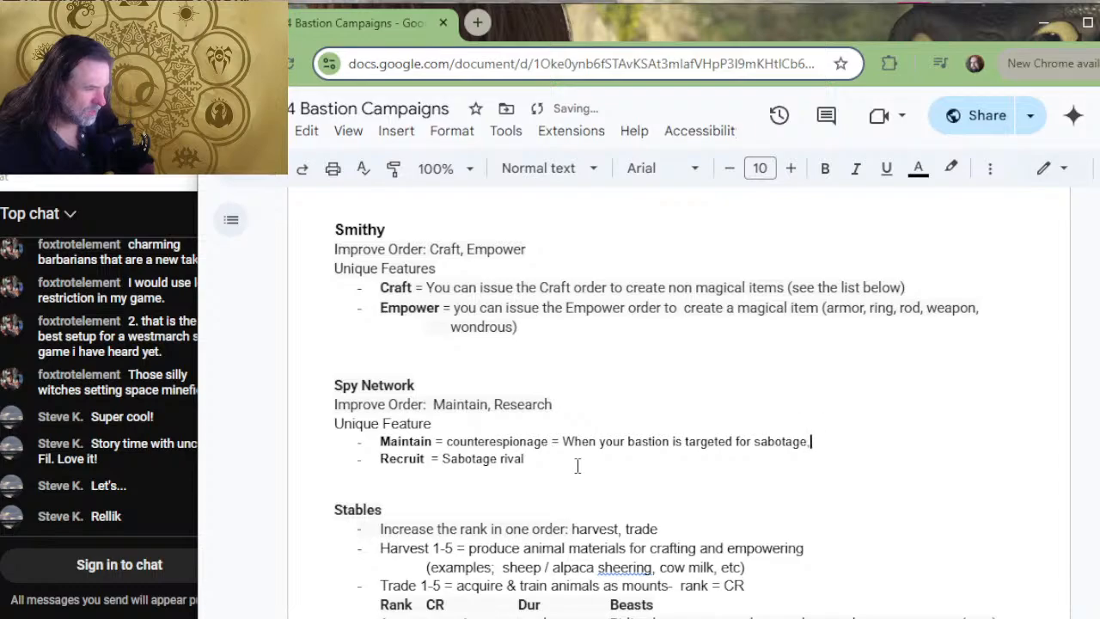
# - Continue the Maintain description with "you can issue the Maintain order to your Spy Network to counteract the sabotage,"
pyautogui.write('you can is')
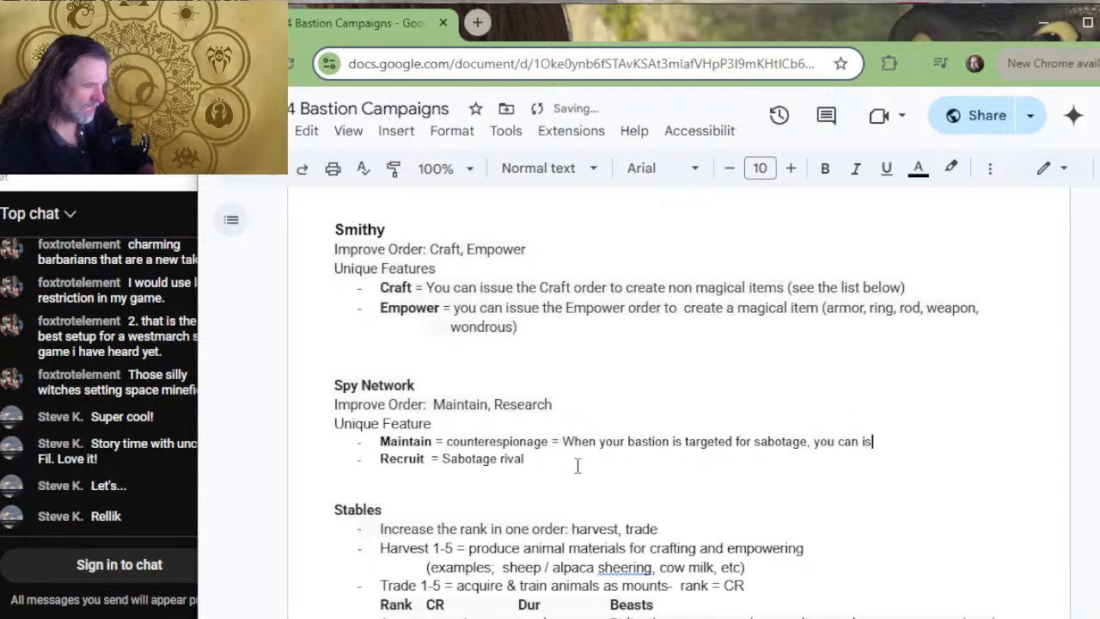
pyautogui.write('sue the Maintain')
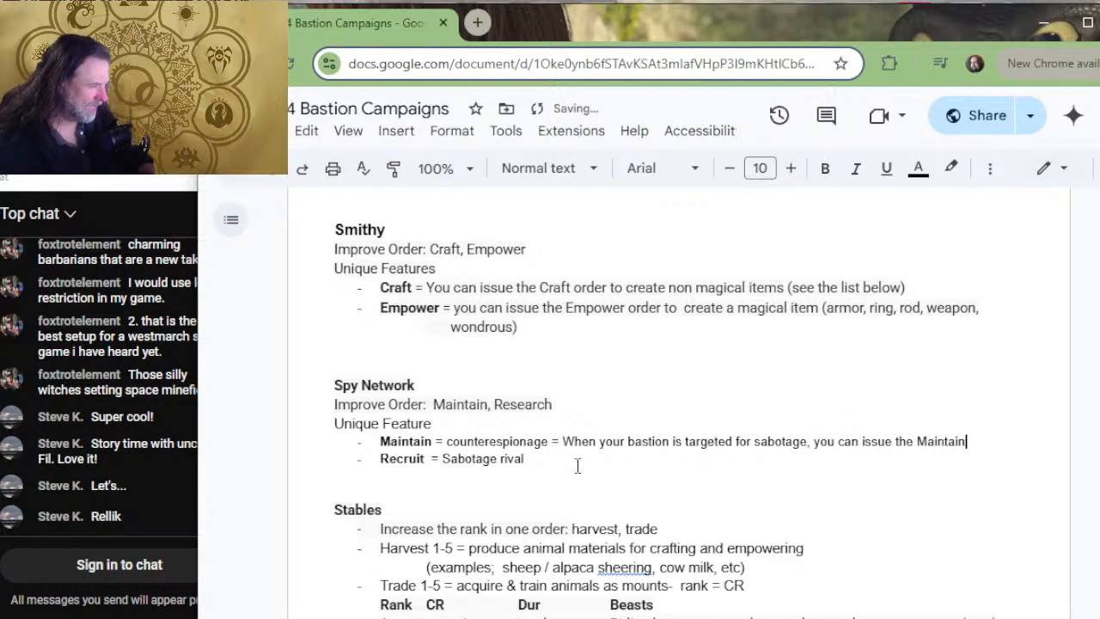
pyautogui.write(' order to your')
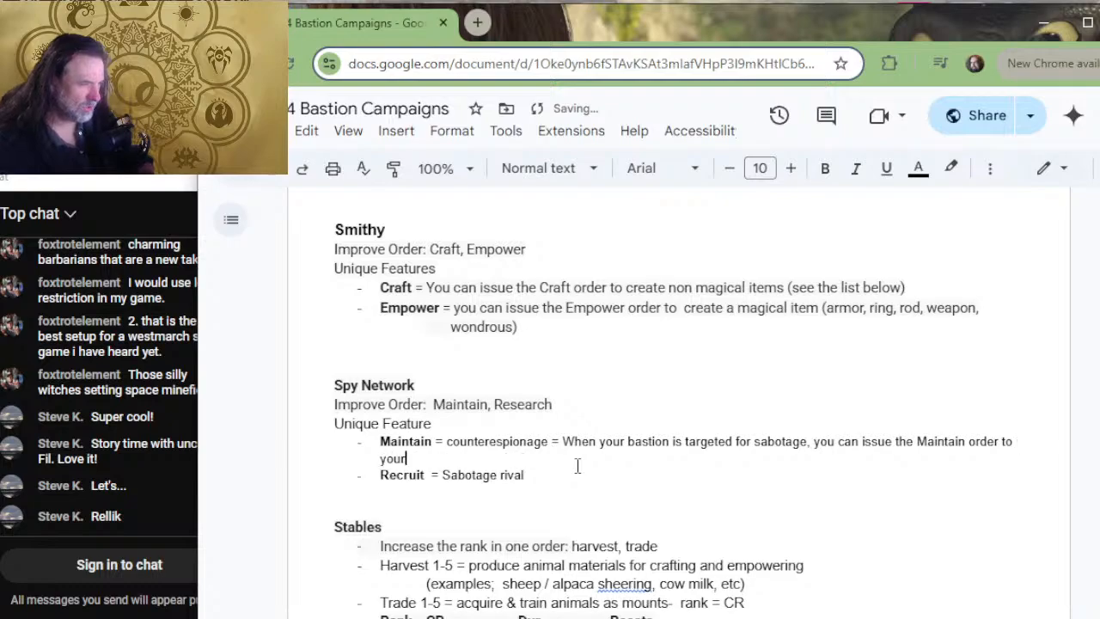
pyautogui.write(' Spy Network to')
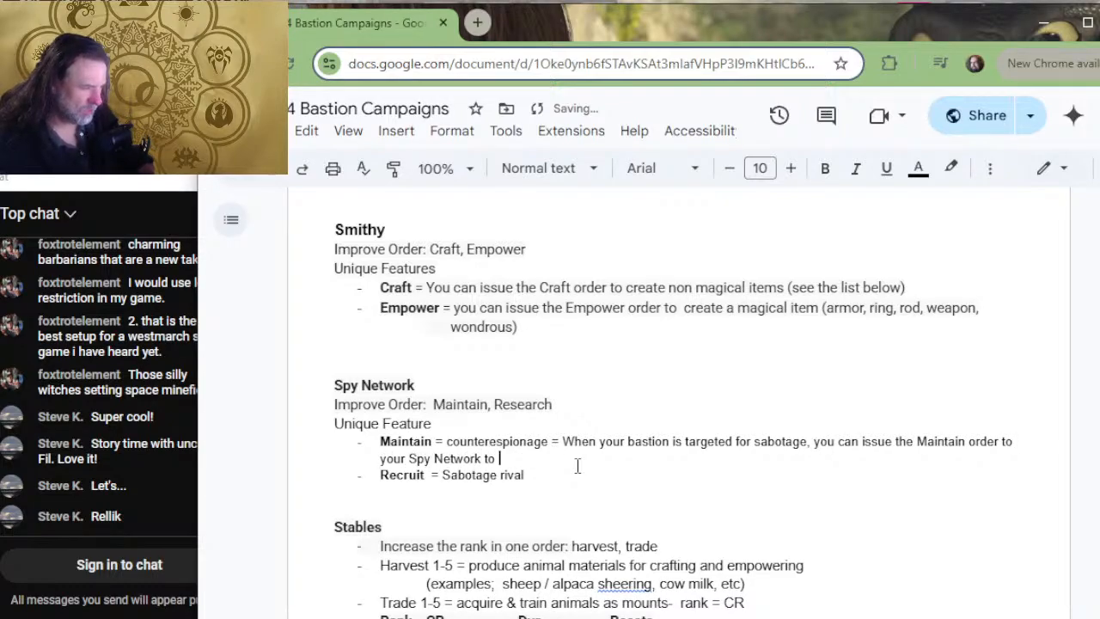
pyautogui.write(' counter')
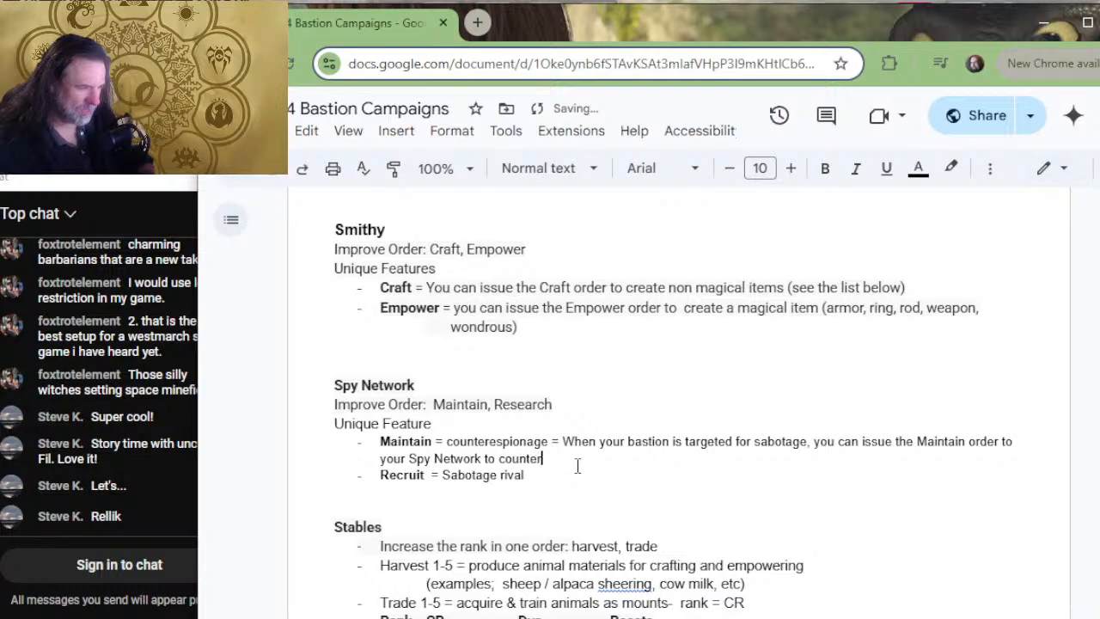
pyautogui.write('act the ')
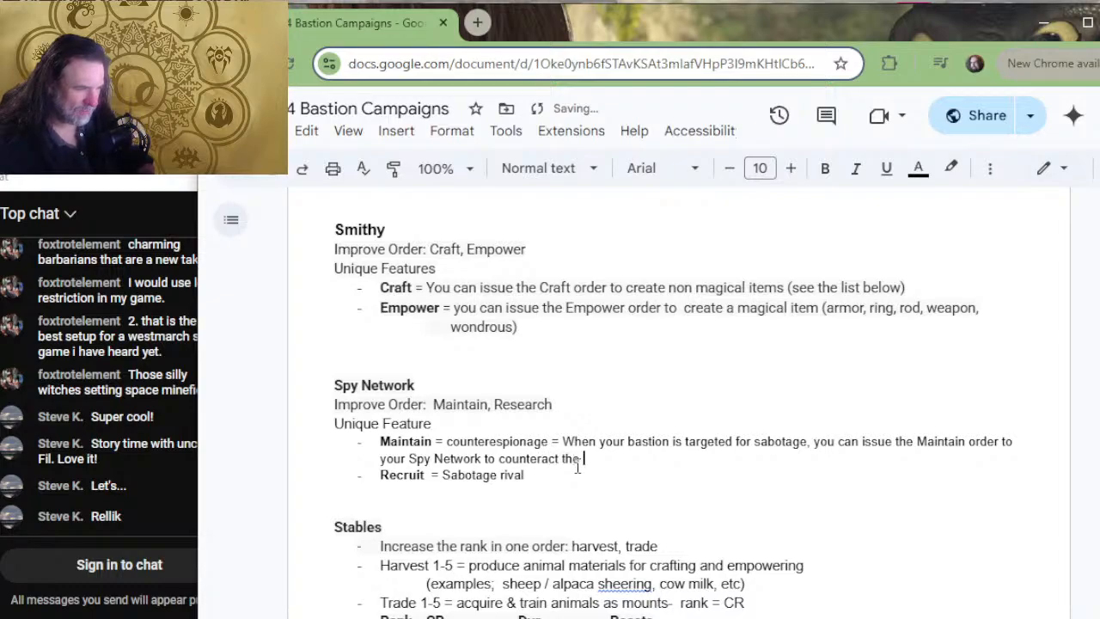
pyautogui.write('sabo')
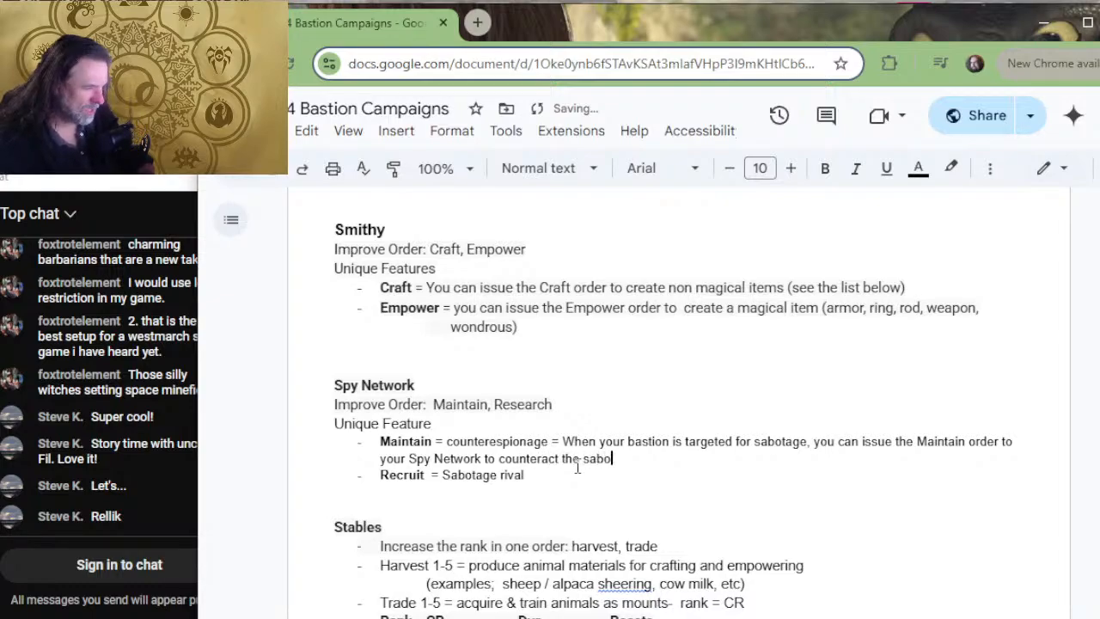
pyautogui.write('tage, ')
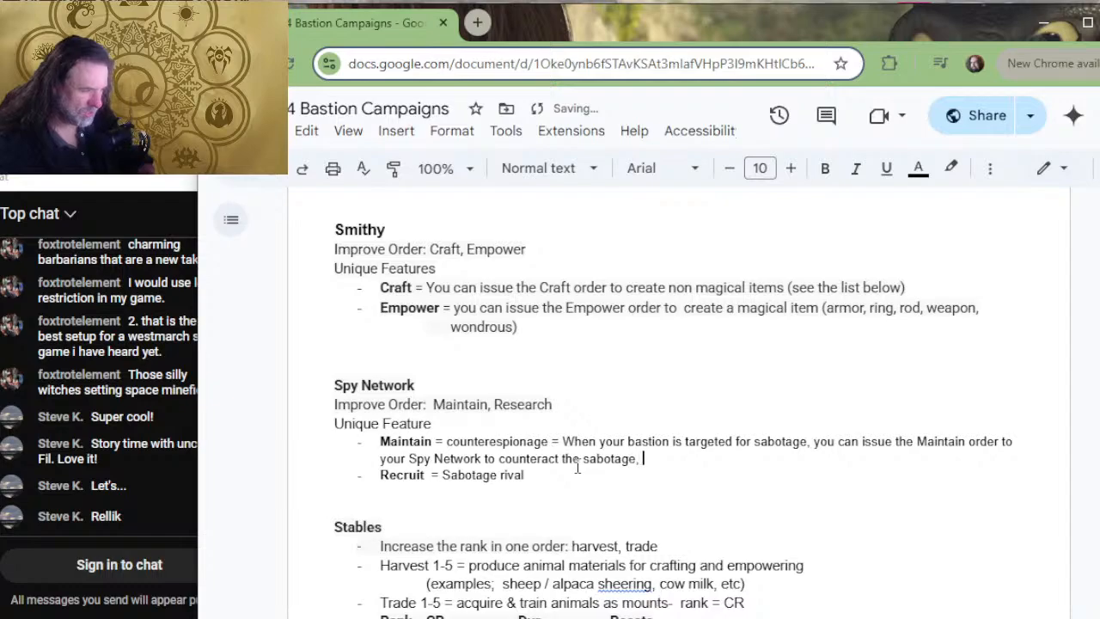
# - Extend the Maintain description after "counteract the sabotage," with "potentially causing"
pyautogui.write('potentia')
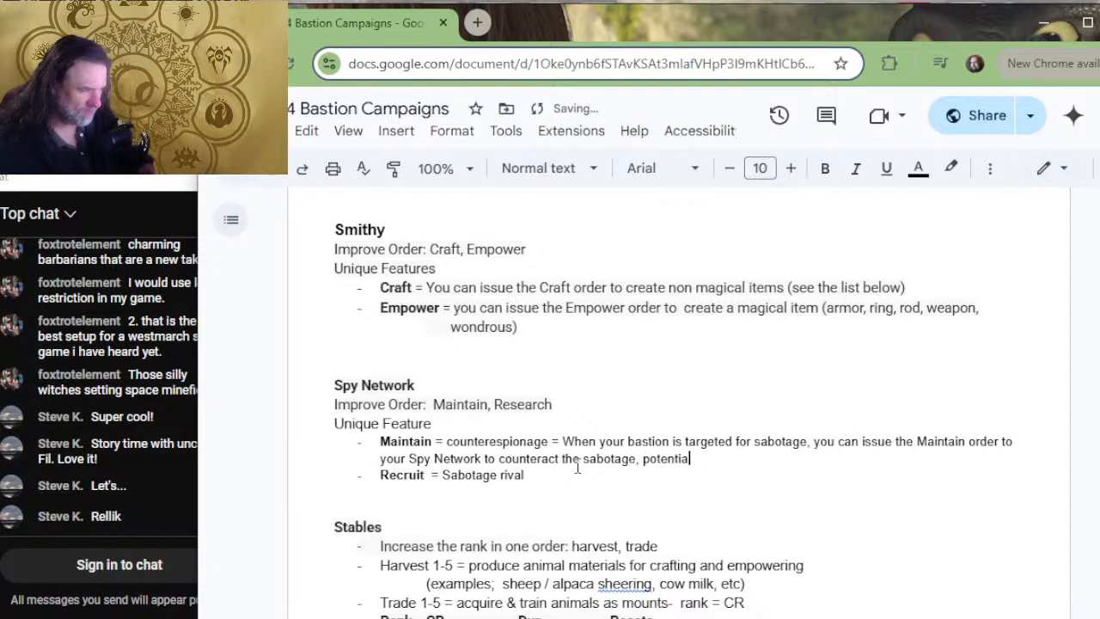
pyautogui.write('lly redi')
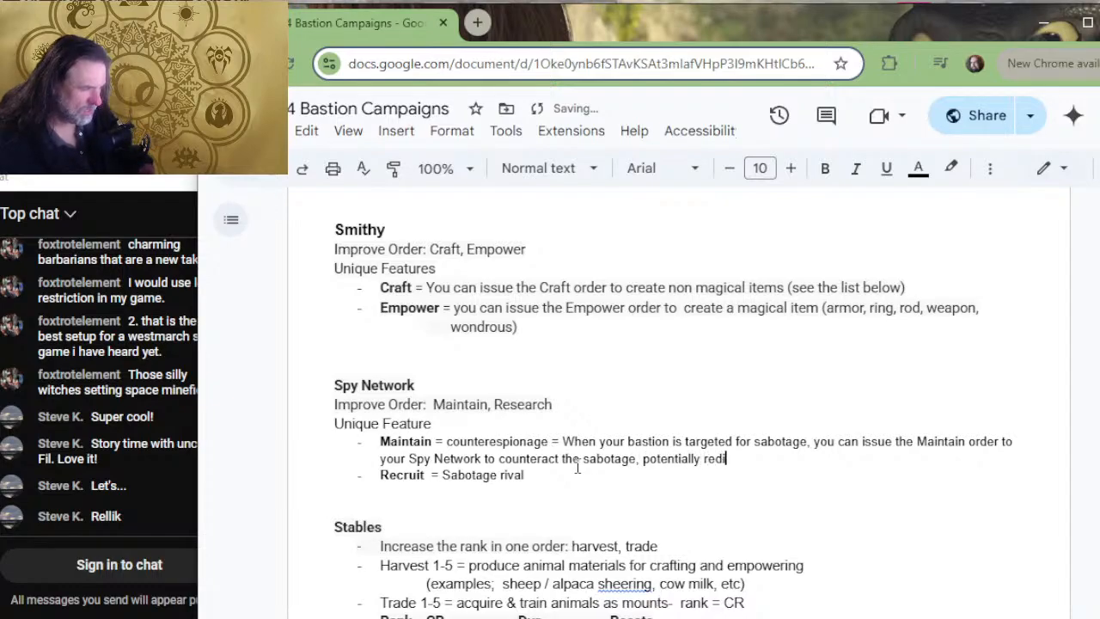
pyautogui.press('BackSpace')
pyautogui.press('BackSpace')
pyautogui.press('BackSpace')
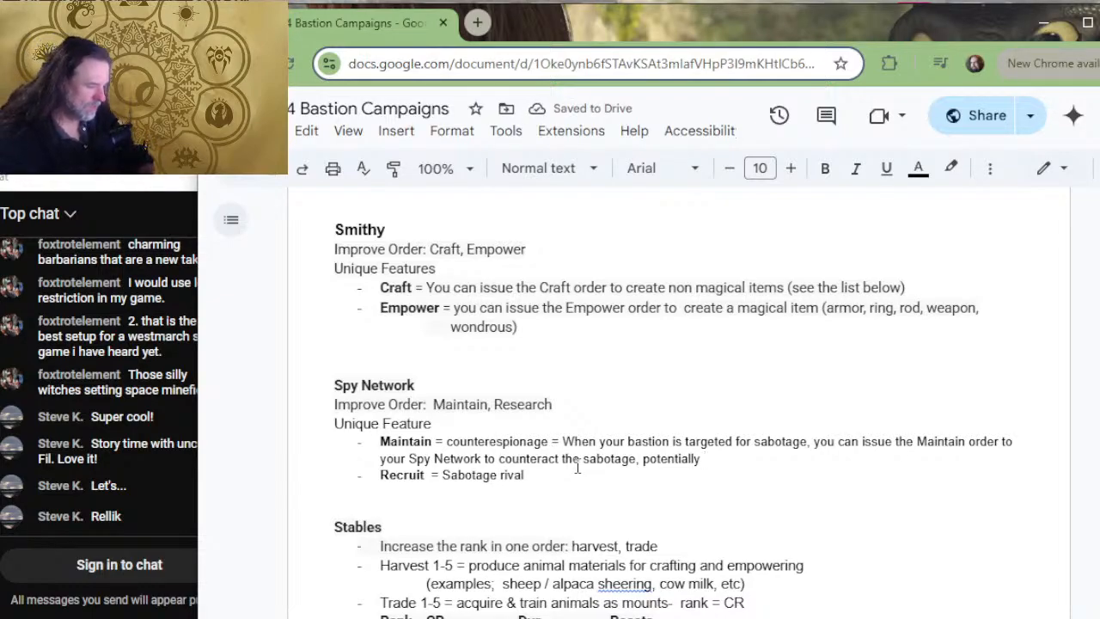
pyautogui.write('causing')
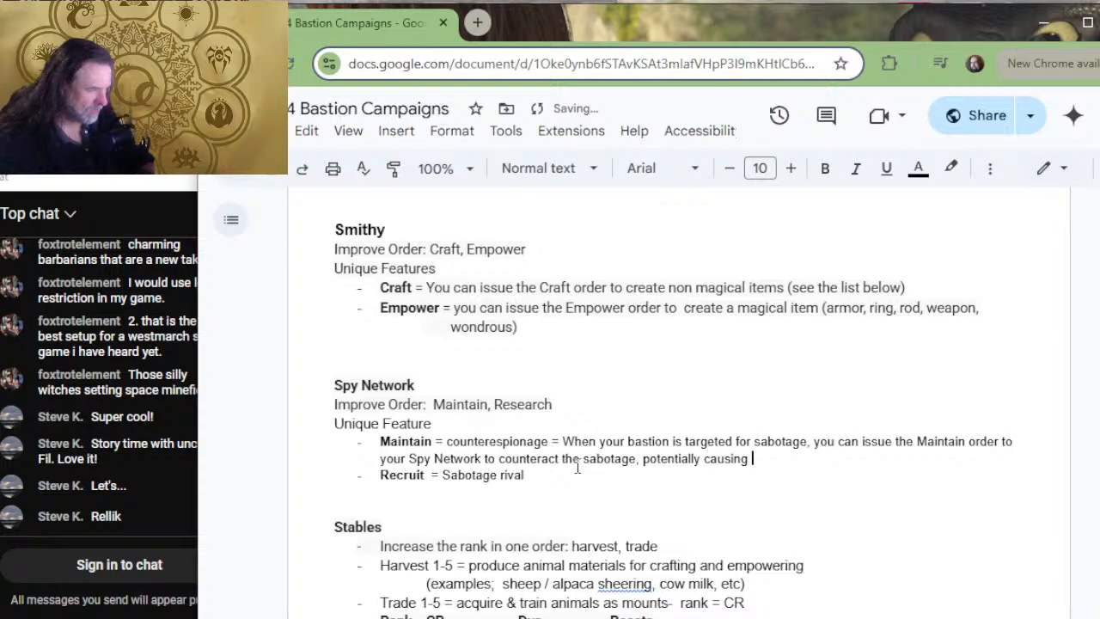
pyautogui.write(' the sa')
pyautogui.press('BackSpace')
pyautogui.press('BackSpace')
pyautogui.press('BackSpace')
pyautogui.press('BackSpace')
pyautogui.press('BackSpace')
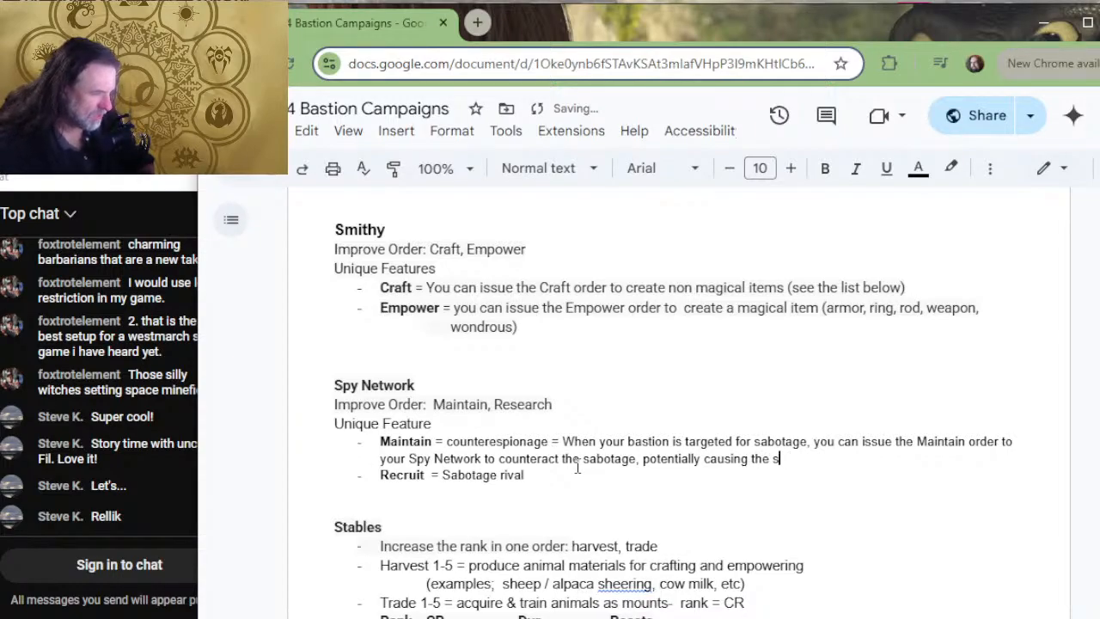
pyautogui.press('BackSpace')
pyautogui.press('BackSpace')
pyautogui.press('BackSpace')
pyautogui.press('BackSpace')
pyautogui.write('ng the')
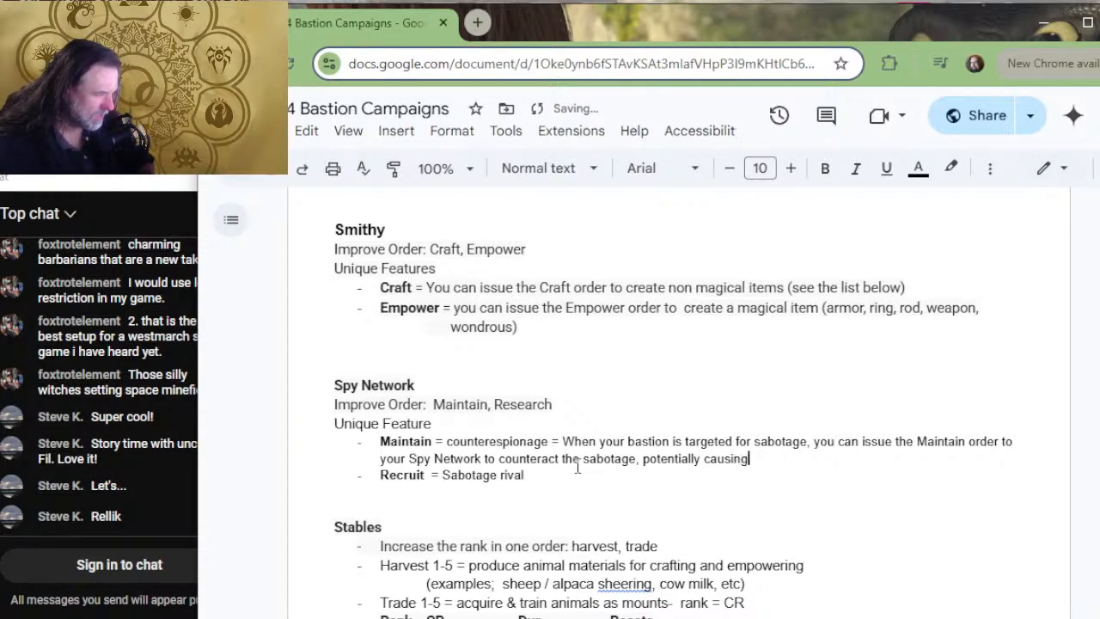
pyautogui.press('BackSpace')
pyautogui.press('BackSpace')
pyautogui.press('BackSpace')
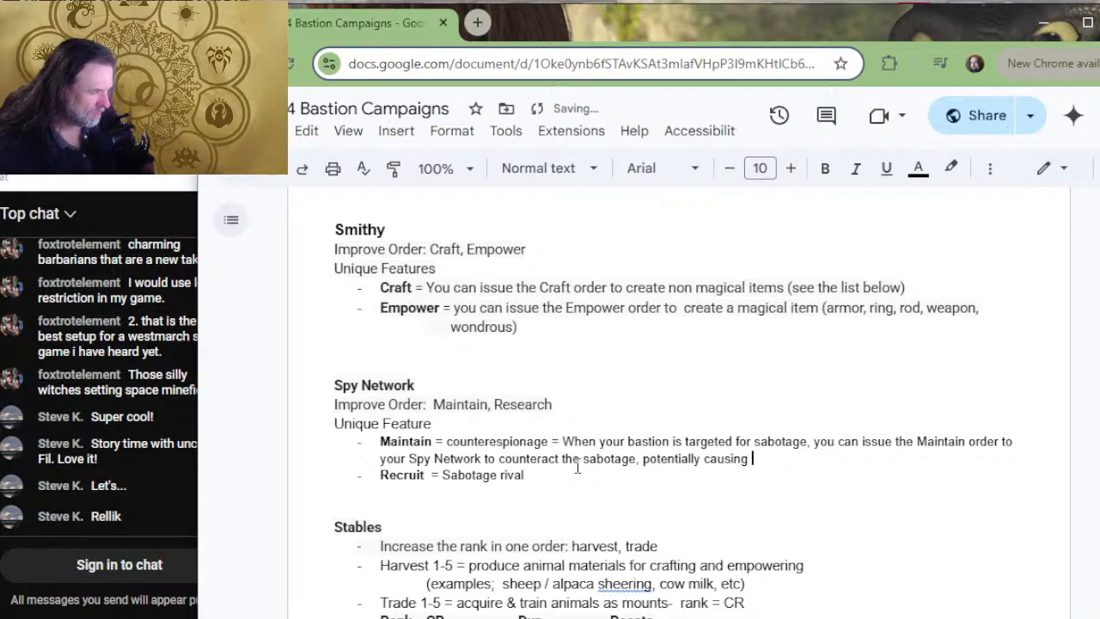
# - Complete the Maintain clause after "potentially causing" with "it to fail." and begin another sentence with "Roll"
pyautogui.write('it to fail.')
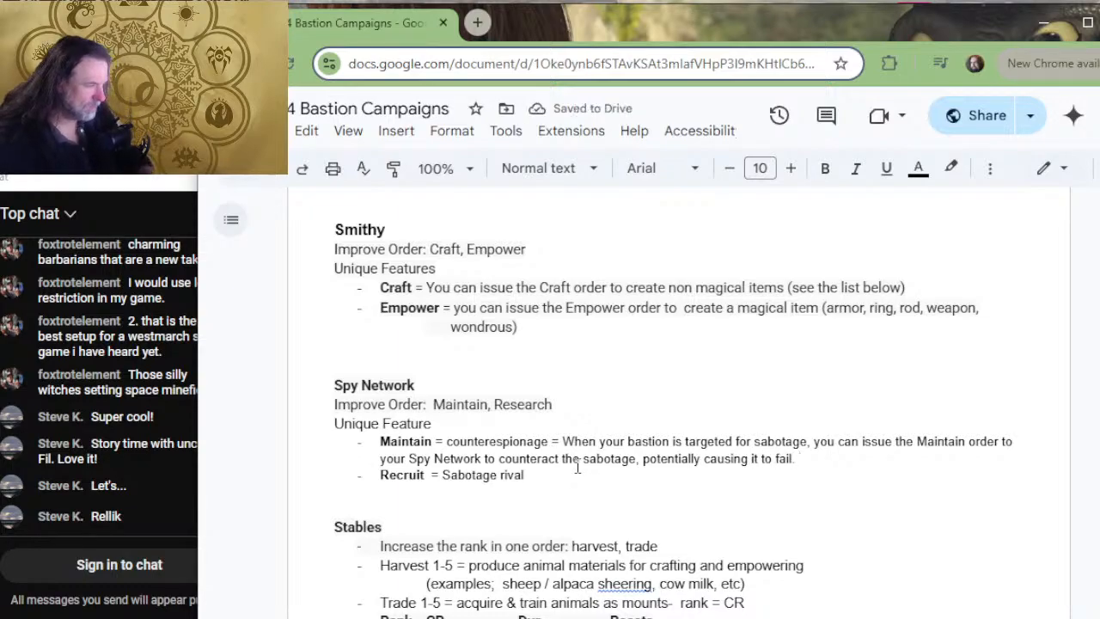
pyautogui.write(' Roll a')
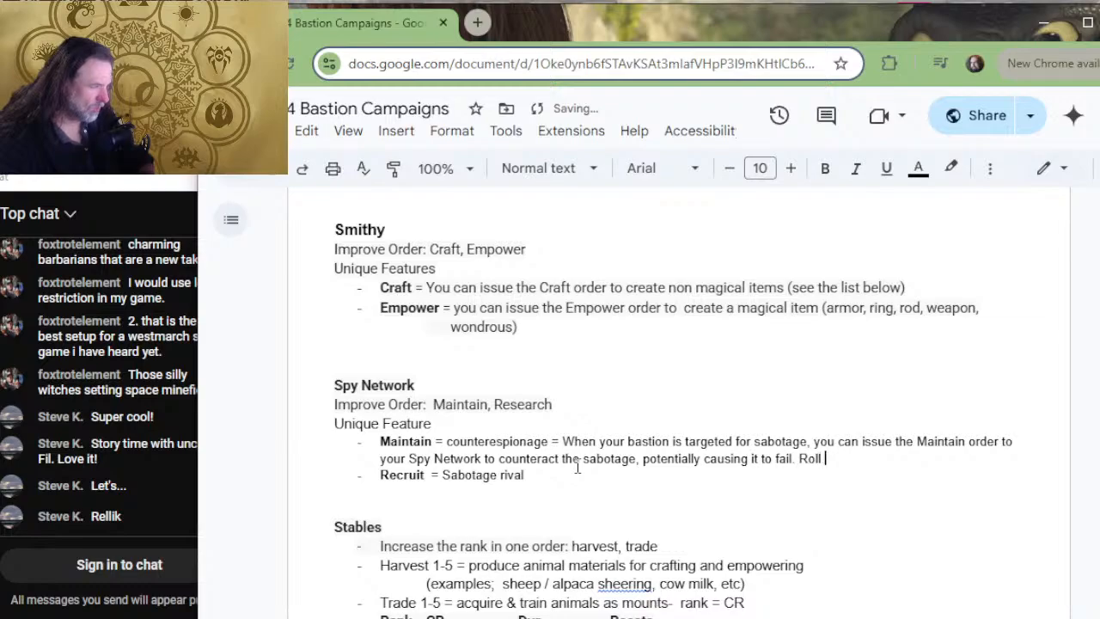
# - Delete "potentially causing it to fail. Roll" after "counteract the sabotage," in the Spy Network's Maintain description
pyautogui.press('BackSpace')
pyautogui.press('BackSpace')
pyautogui.press('BackSpace')
pyautogui.press('BackSpace')
pyautogui.press('BackSpace')
pyautogui.press('BackSpace')
pyautogui.press('BackSpace')
pyautogui.press('BackSpace')
pyautogui.press('BackSpace')
pyautogui.press('BackSpace')
pyautogui.press('BackSpace')
pyautogui.press('BackSpace')
pyautogui.press('BackSpace')
pyautogui.press('BackSpace')
pyautogui.press('BackSpace')
pyautogui.press('BackSpace')
pyautogui.press('BackSpace')
pyautogui.press('BackSpace')
pyautogui.press('BackSpace')
pyautogui.press('BackSpace')
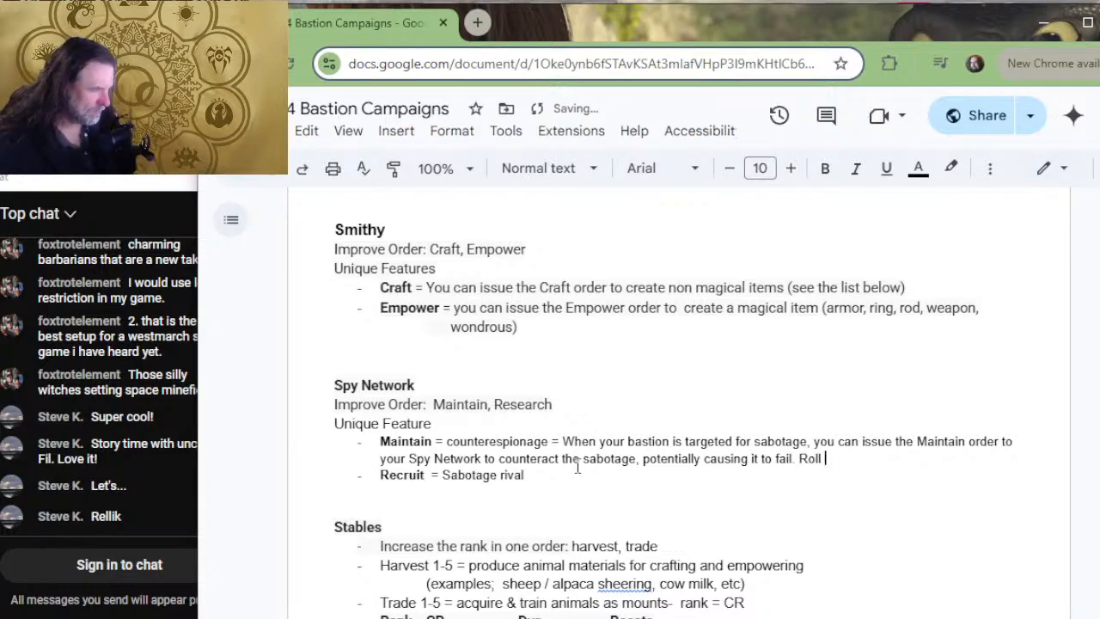
pyautogui.press('BackSpace')
pyautogui.press('BackSpace')
pyautogui.press('BackSpace')
pyautogui.press('BackSpace')
pyautogui.press('BackSpace')
pyautogui.press('BackSpace')
pyautogui.press('BackSpace')
pyautogui.press('BackSpace')
pyautogui.press('BackSpace')
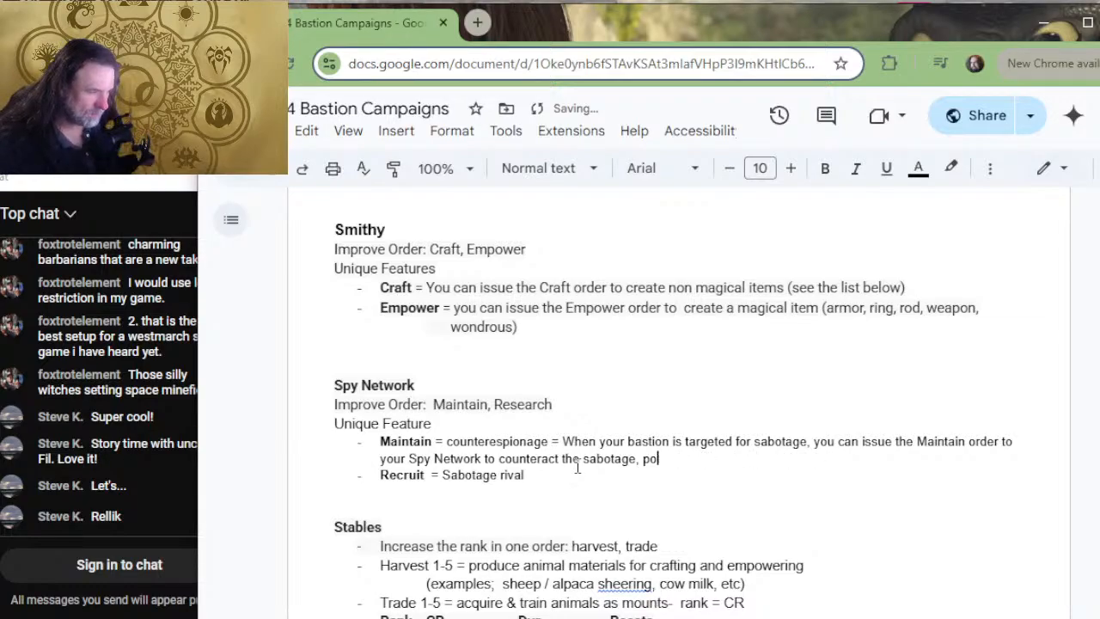
# - Add "Roll a bastion check" after "counteract the sabotage," in the Maintain description
pyautogui.write('Roll a ')
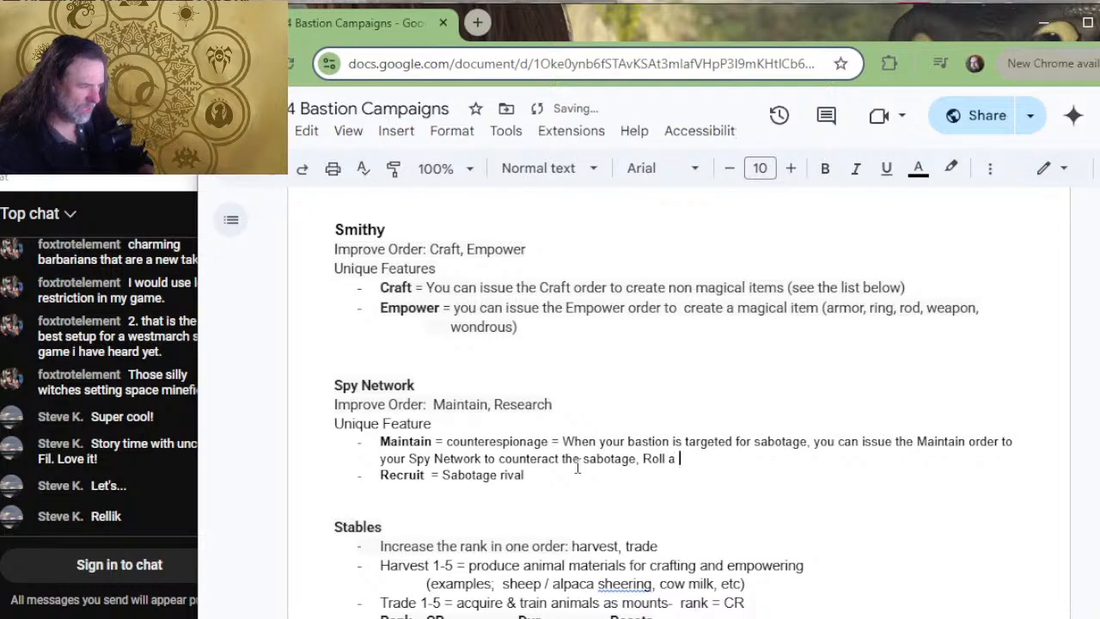
pyautogui.write('bastion check a')
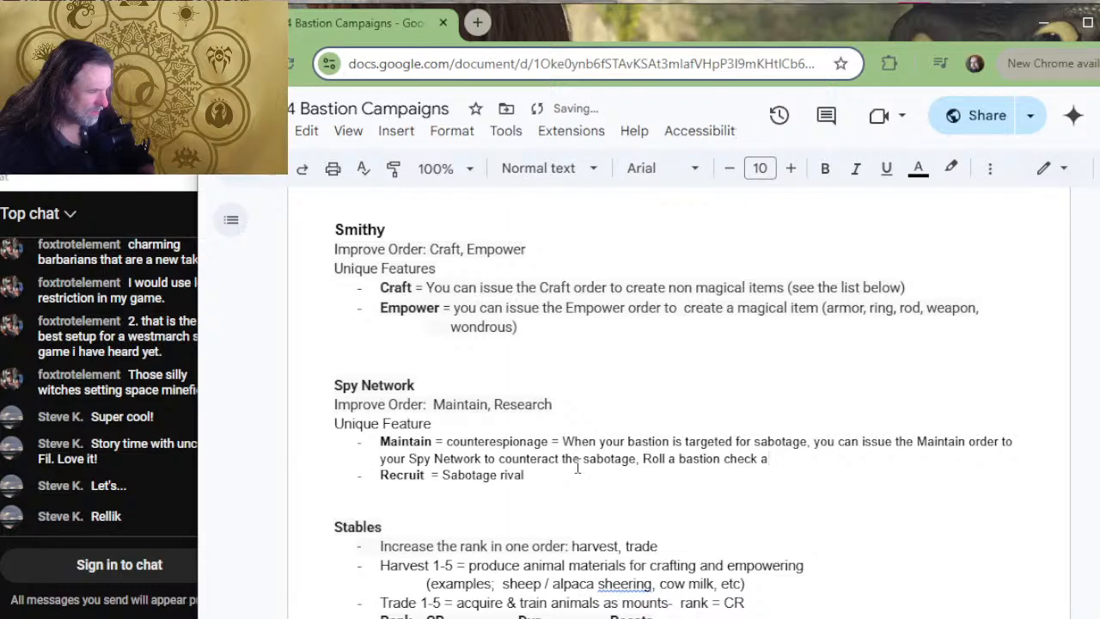
pyautogui.press('BackSpace')
# - End the bastion check sentence with a period and continue with "If the result is higher than the DC for your bastion rank,"
pyautogui.write('. If the result e')
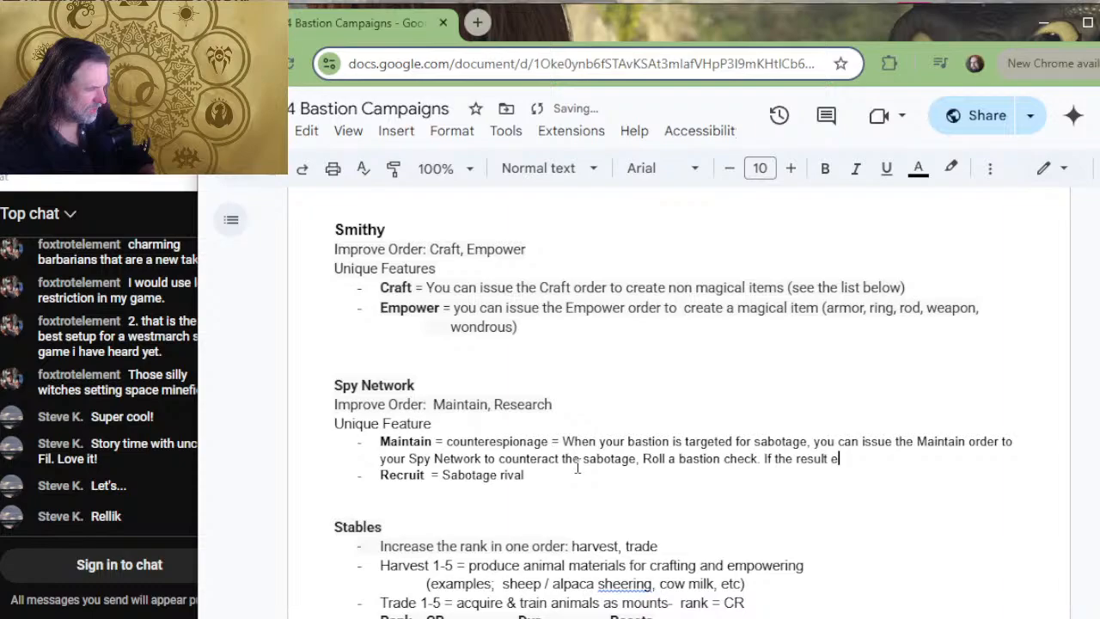
pyautogui.press('BackSpace')
pyautogui.write('is higher than the ')
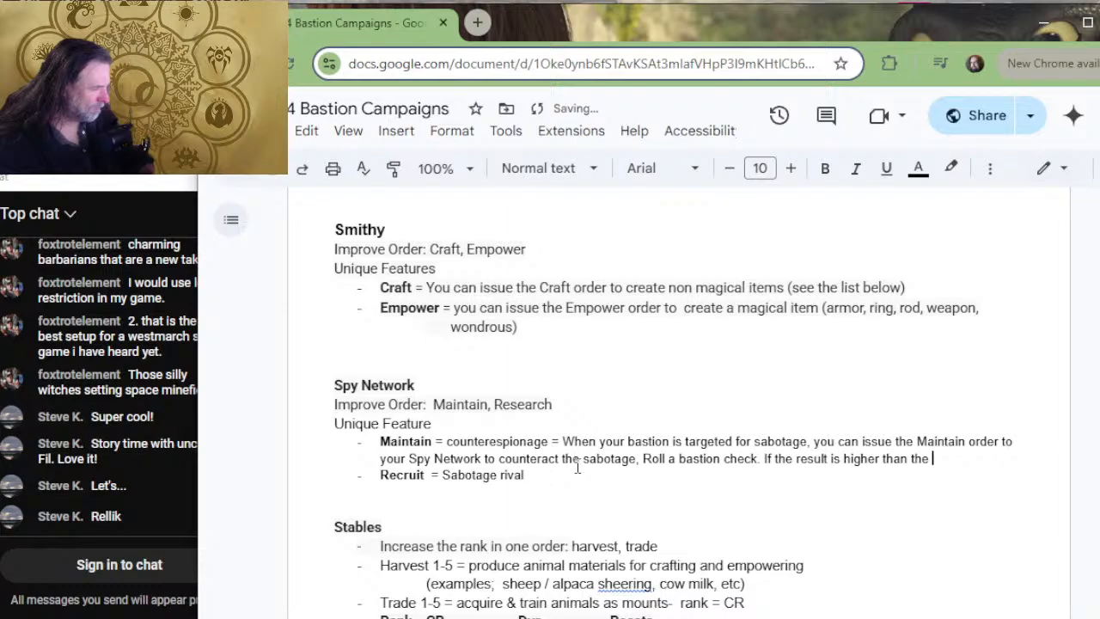
pyautogui.write('DC for ')
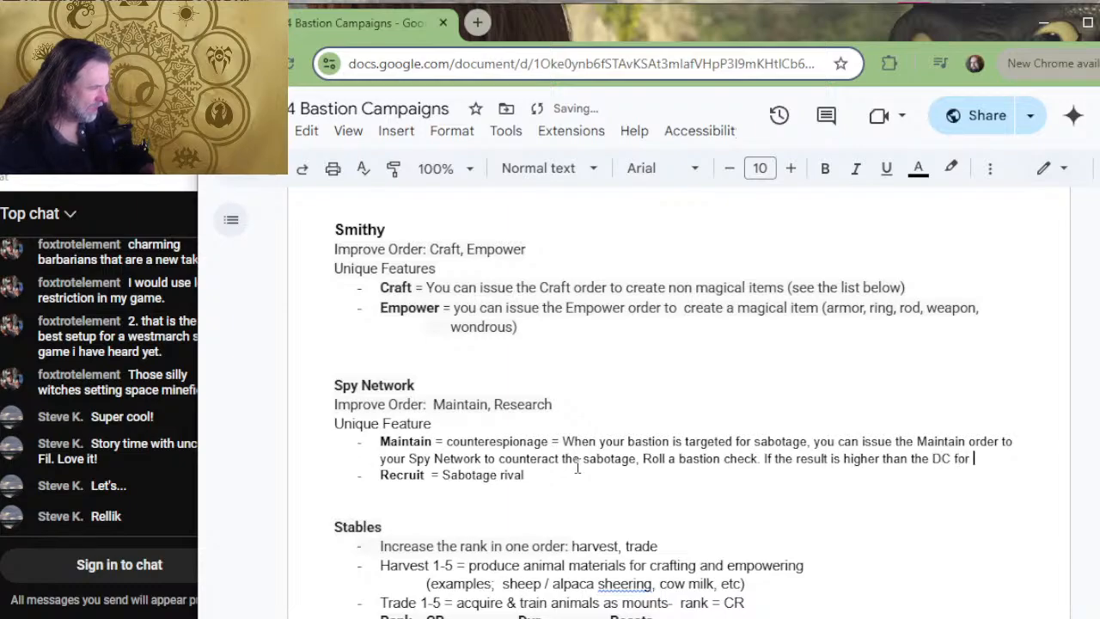
pyautogui.write('your bastion r')
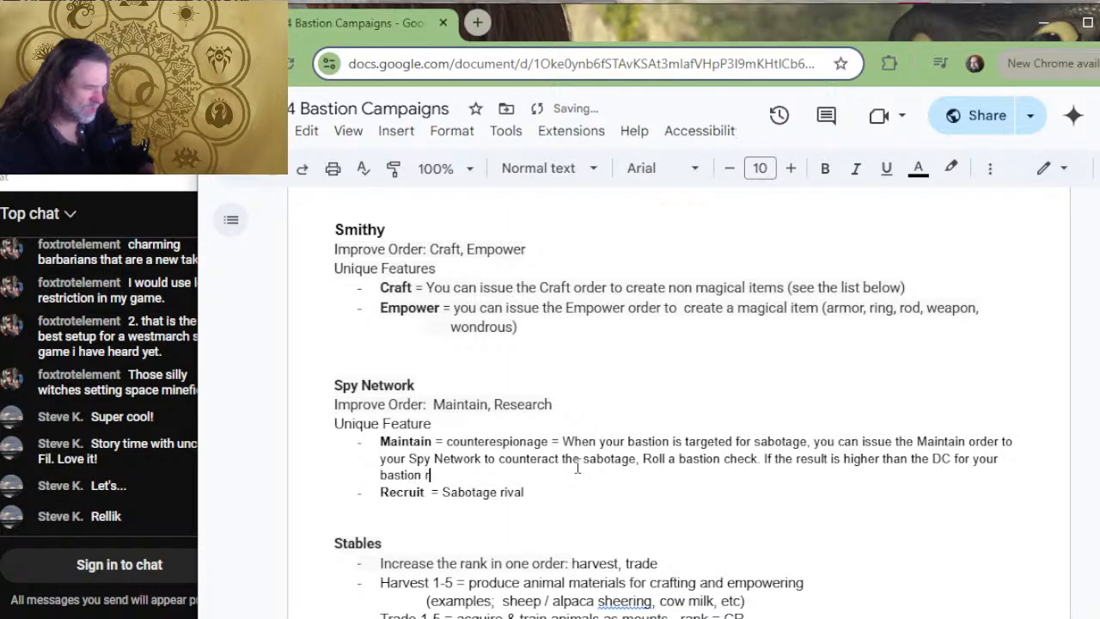
pyautogui.write('ank, us')
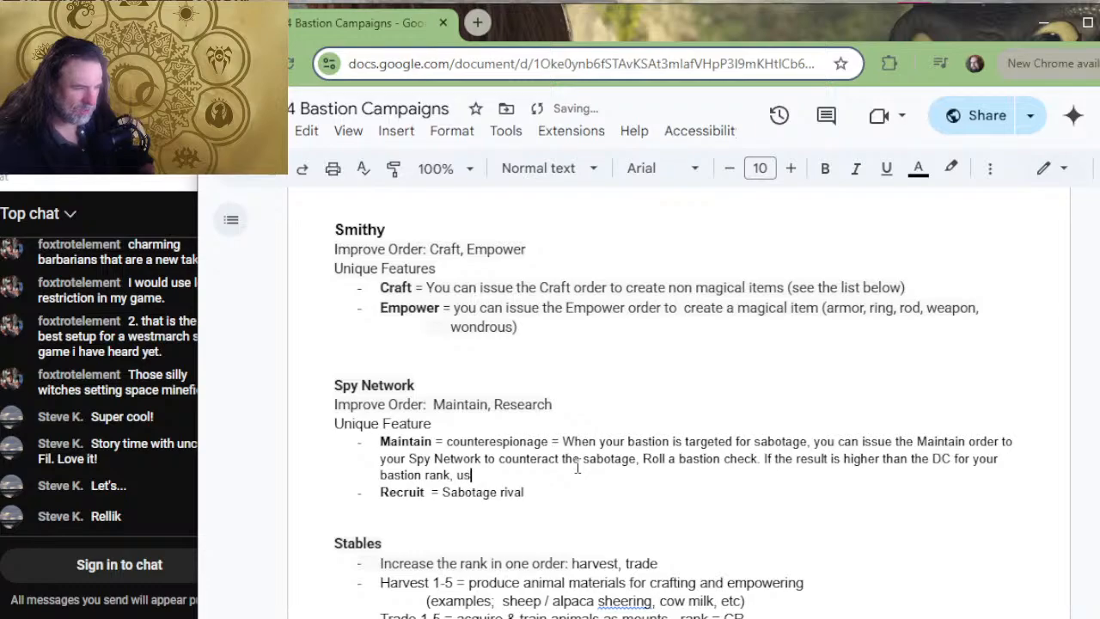
# - Finish the Maintain sentence with "use the higher number as the target DC for the saboteurs to damage your facilities"
pyautogui.write('e the higher nu')
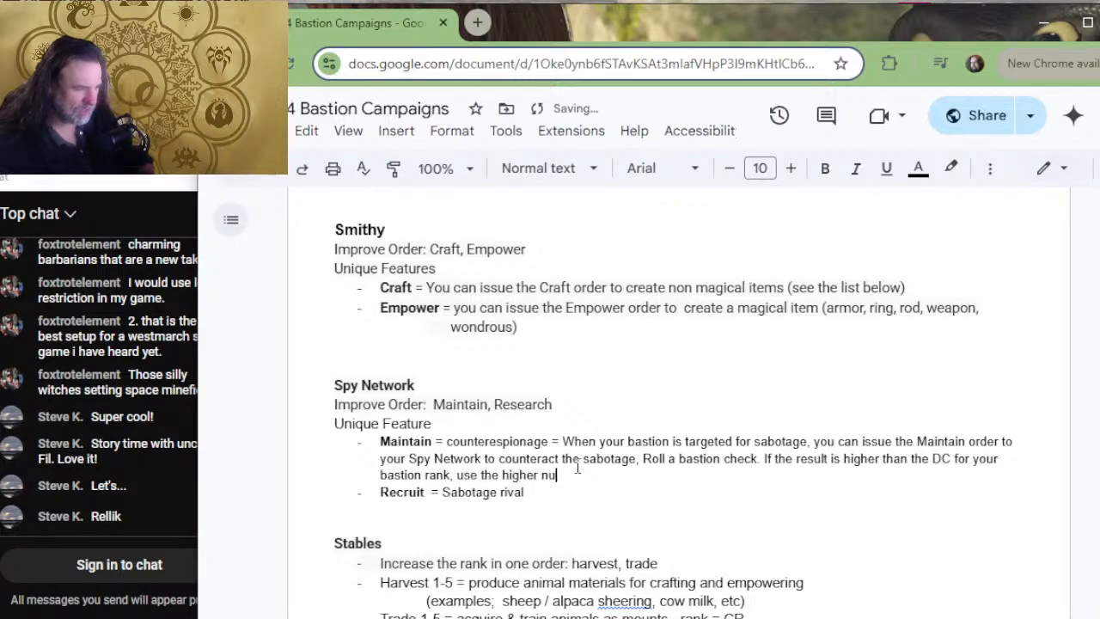
pyautogui.write('mber as the ')
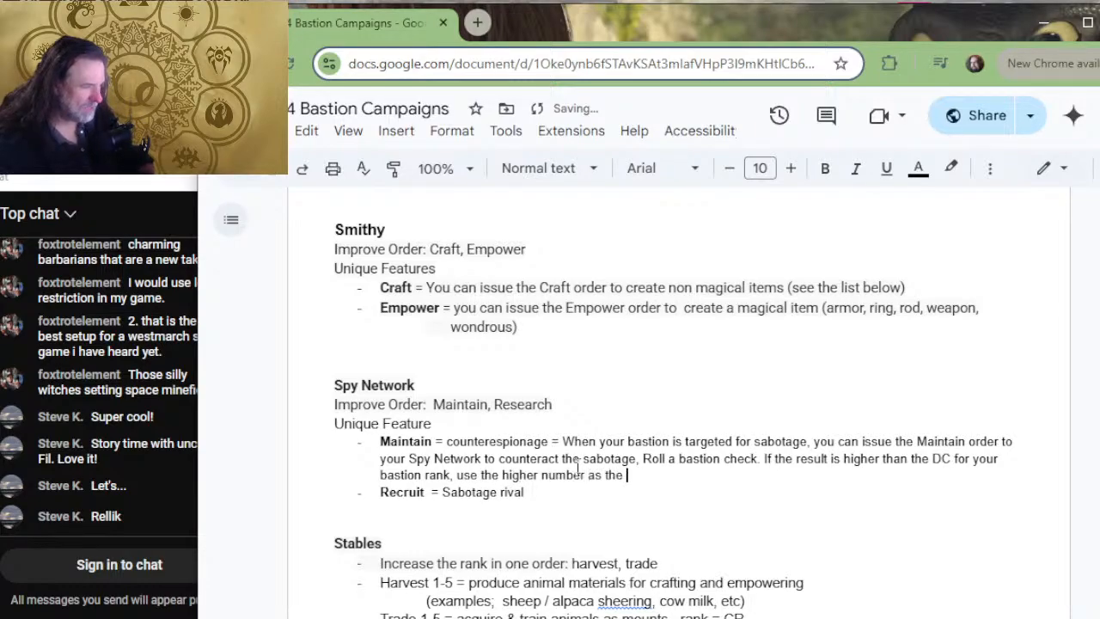
pyautogui.write('target')
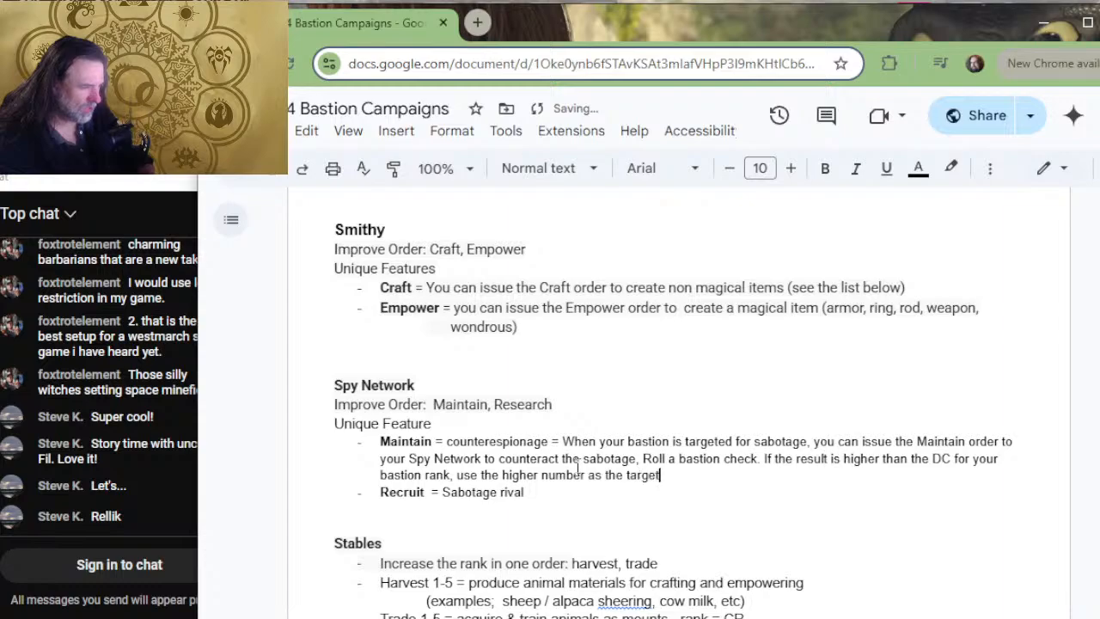
pyautogui.write(' DC for ')
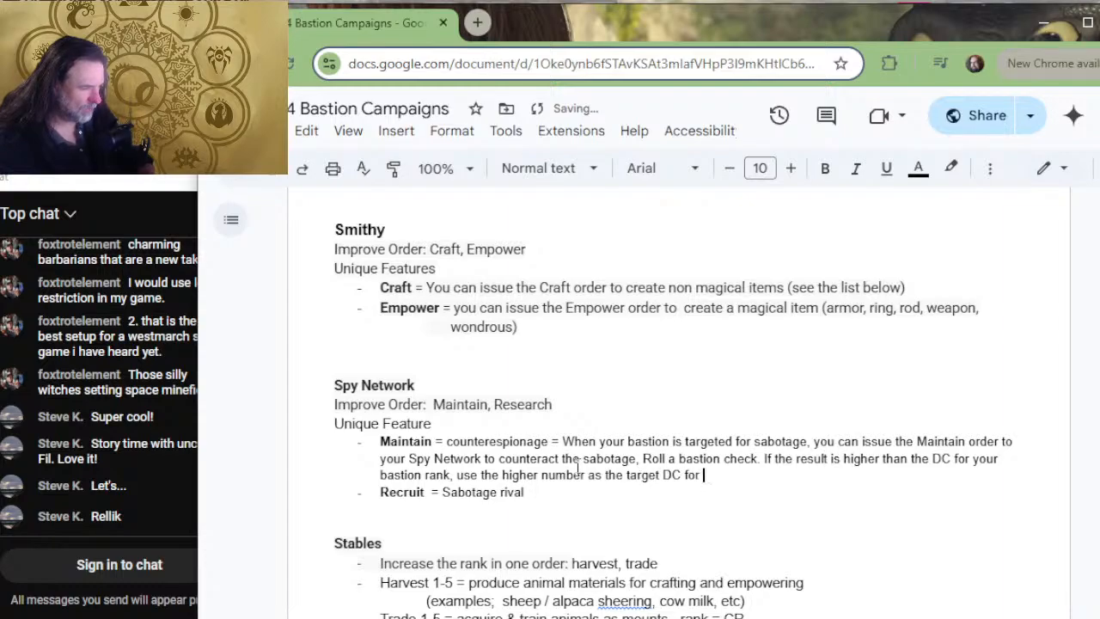
pyautogui.write('the sab')
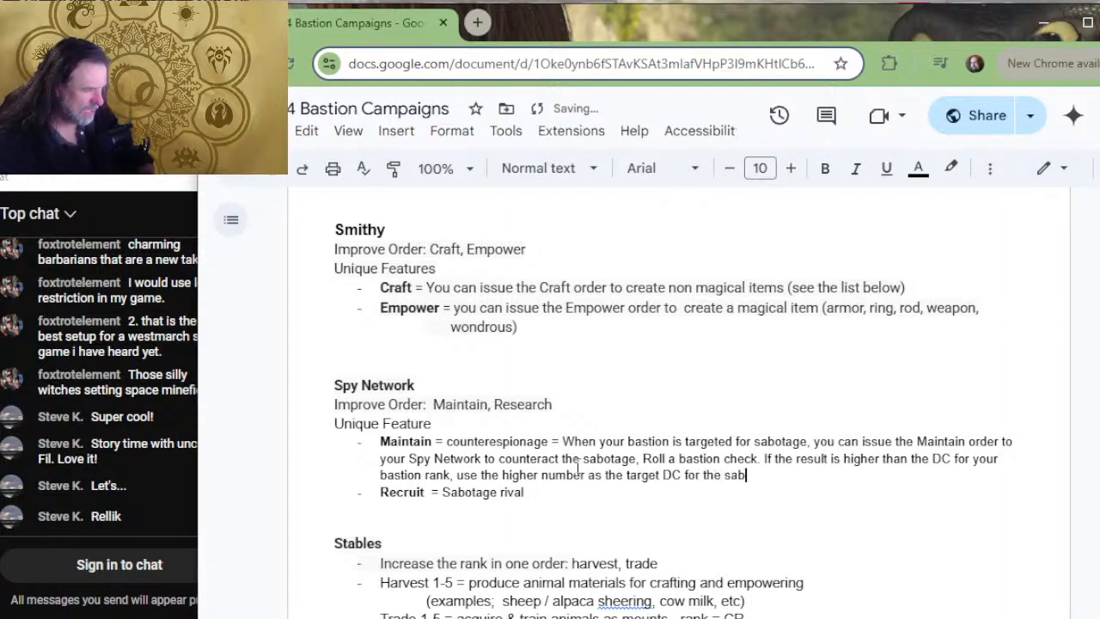
pyautogui.write('oteu')
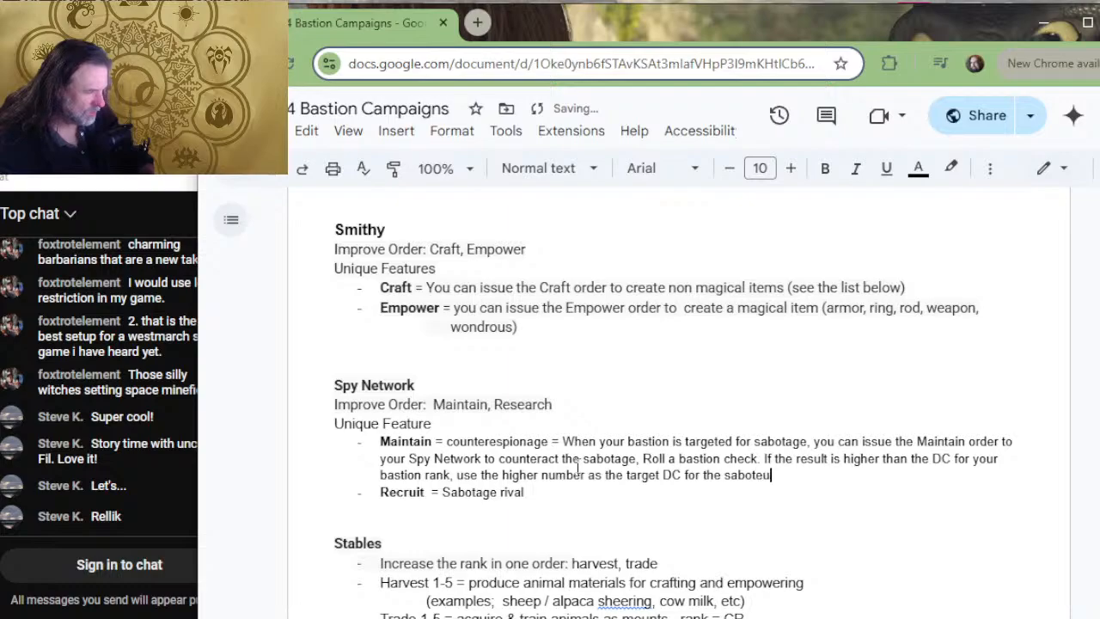
pyautogui.write('rs to ')
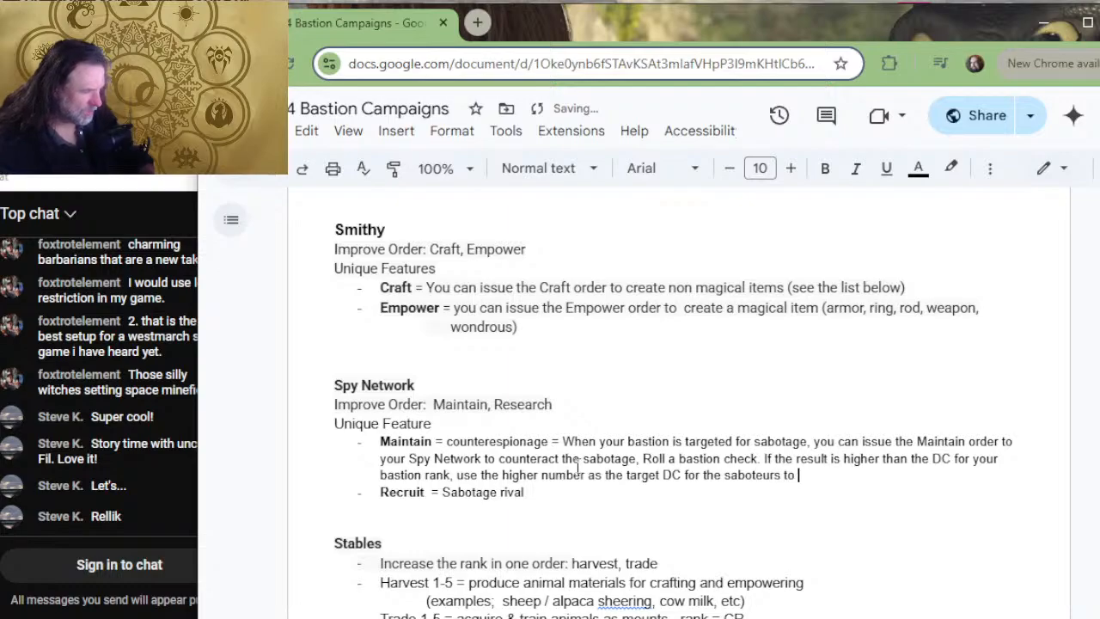
pyautogui.write('damage your ')
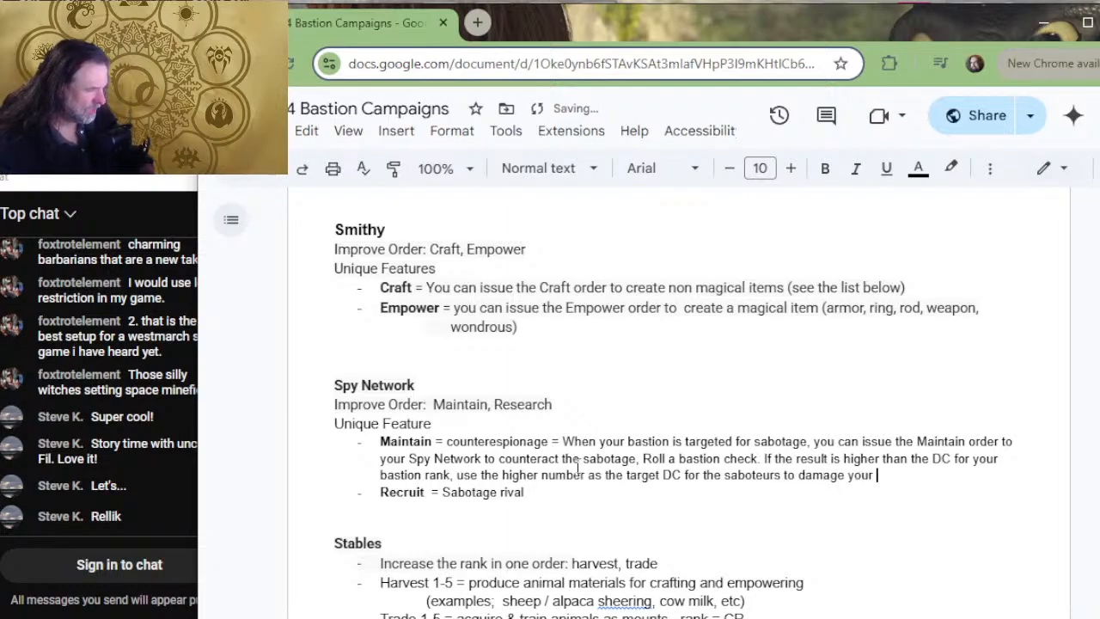
pyautogui.write('facilit')
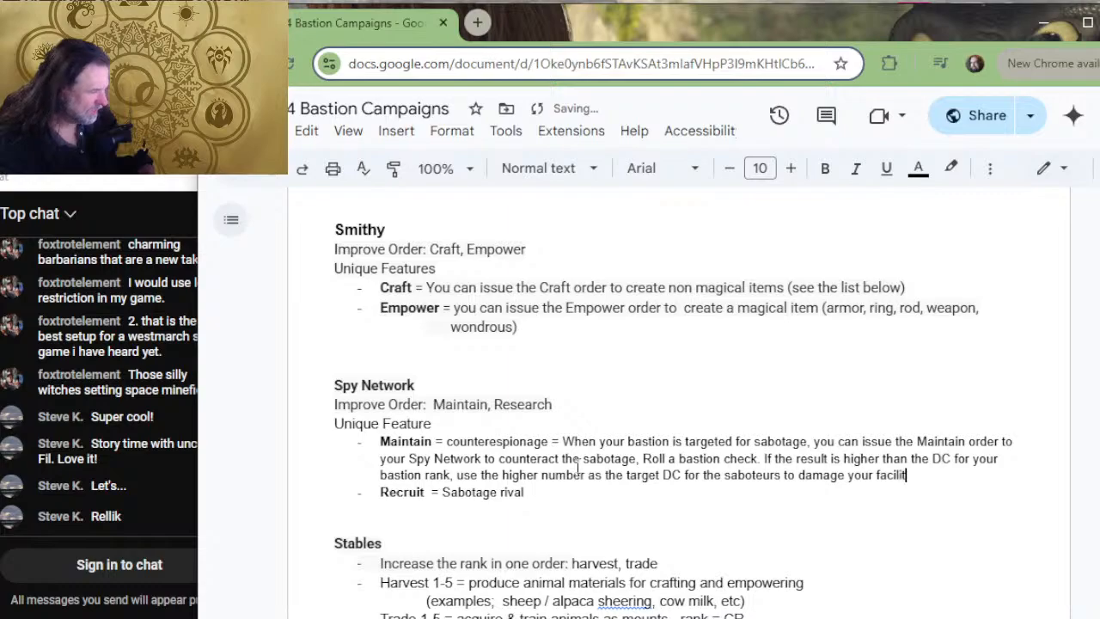
pyautogui.write('ies')
# - Start an indented, unbulleted table heading below the Maintain description, with "Bastion" on one line and "Rank" beneath it
pyautogui.press('Return')
pyautogui.press('Return')
pyautogui.press('Return')
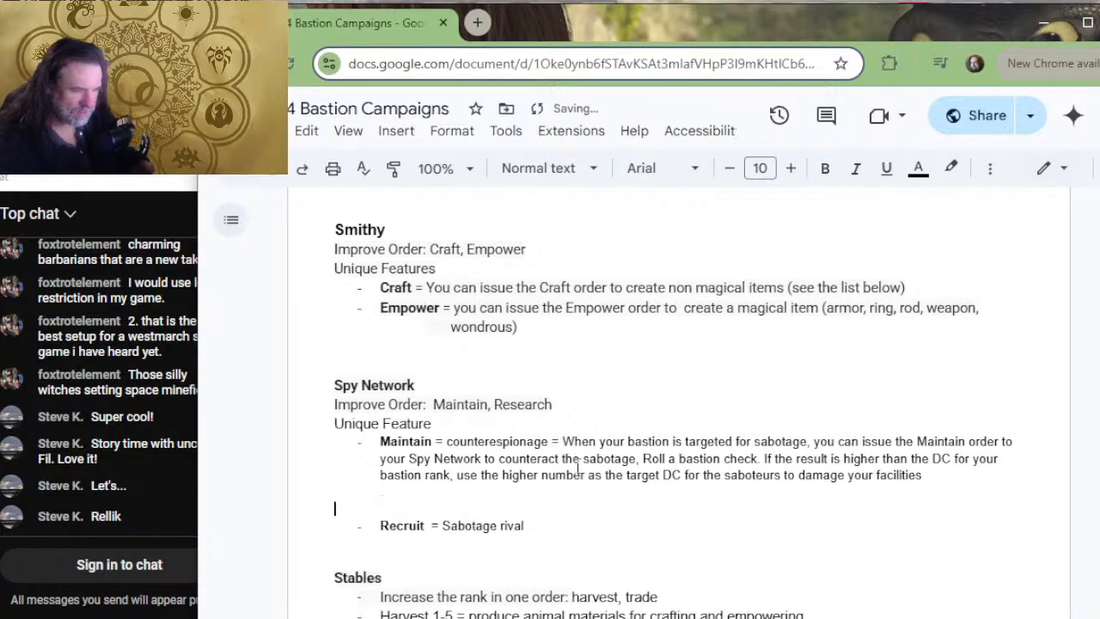
pyautogui.press('Up')
pyautogui.write('VBa')
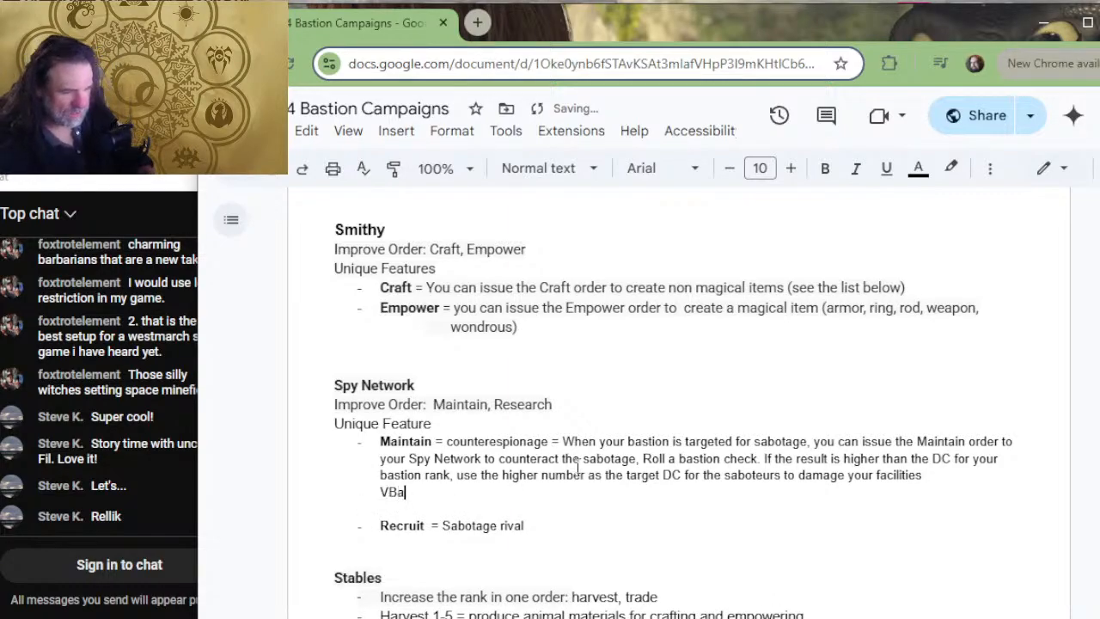
pyautogui.press('BackSpace')
pyautogui.press('BackSpace')
pyautogui.press('BackSpace')
pyautogui.write('Bast')
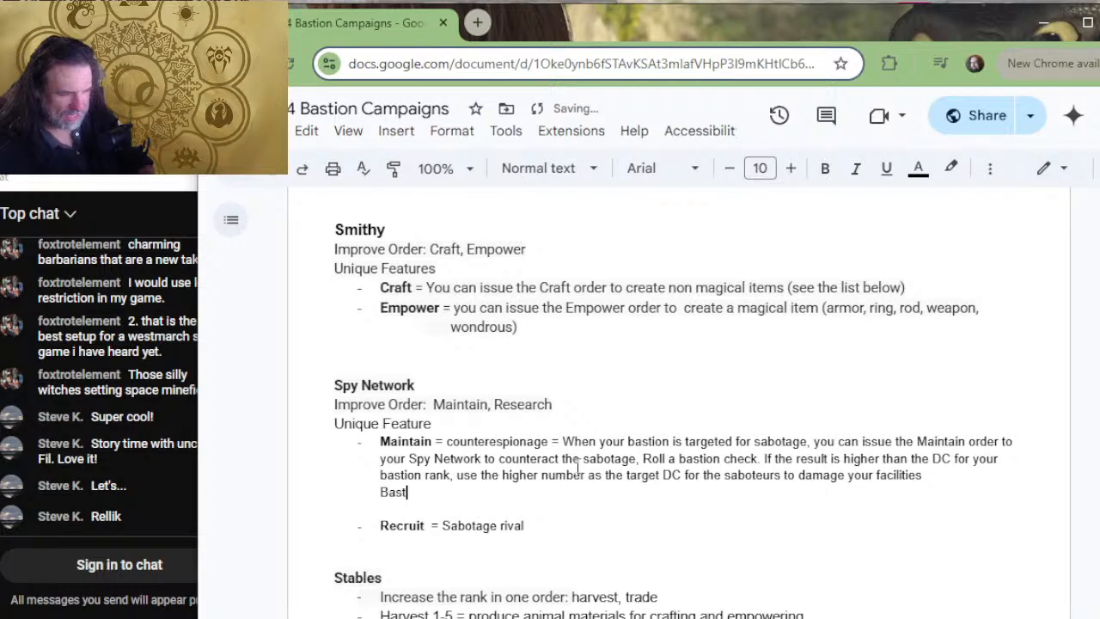
pyautogui.write('ion')
pyautogui.press('Return')
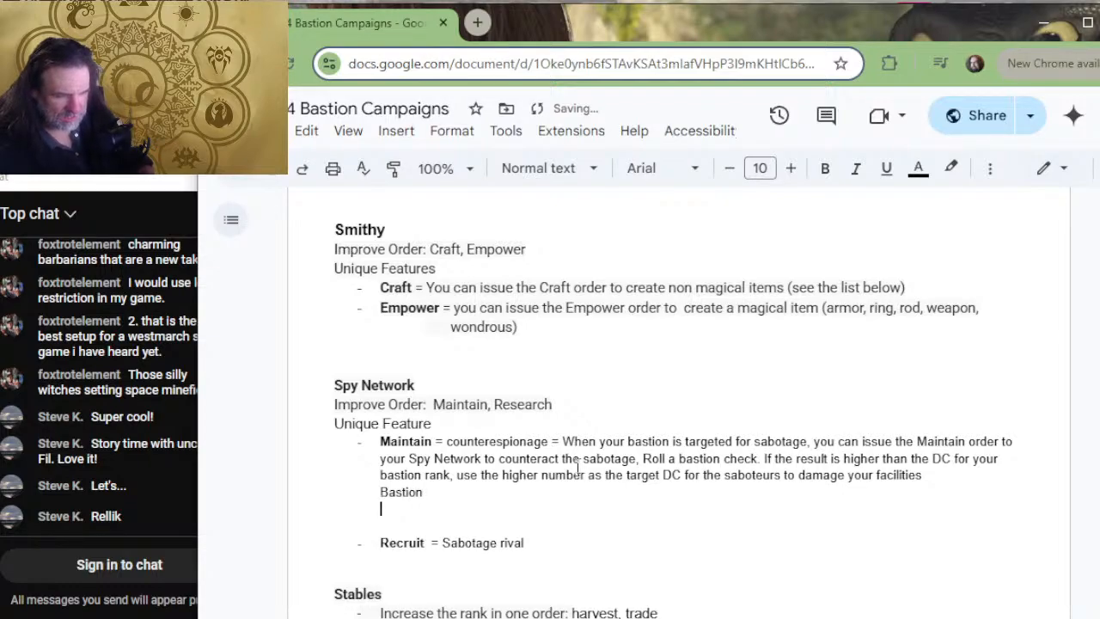
pyautogui.write('Rank')
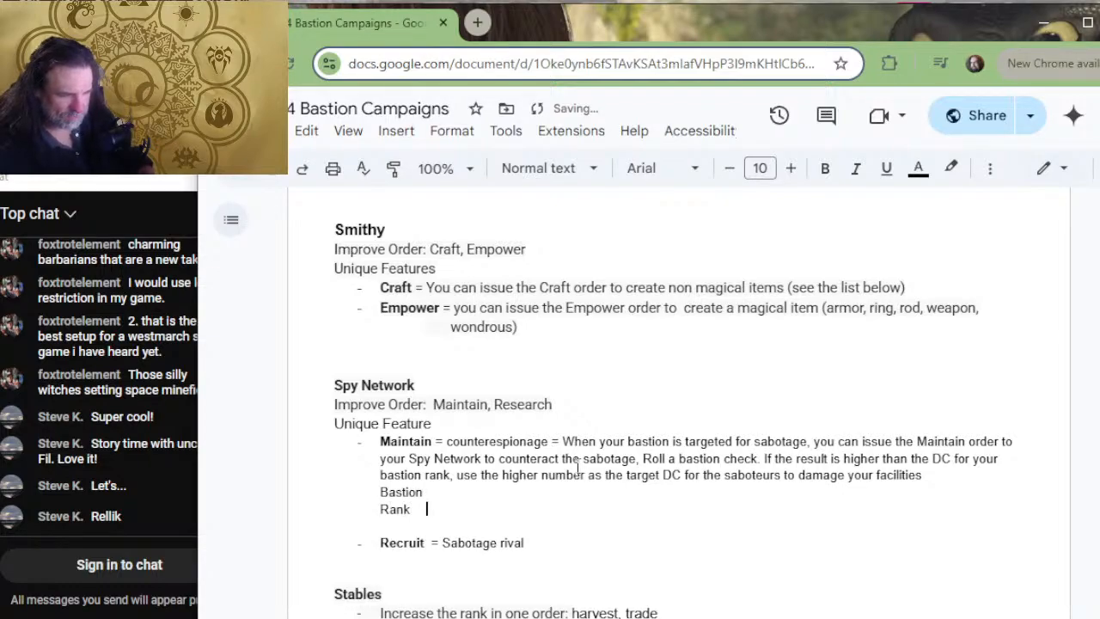
# - Add a second column heading with "Default" beside "Bastion" and "DC" beside "Rank", shifting "DC" to sit under "Default"
pyautogui.write('DC')
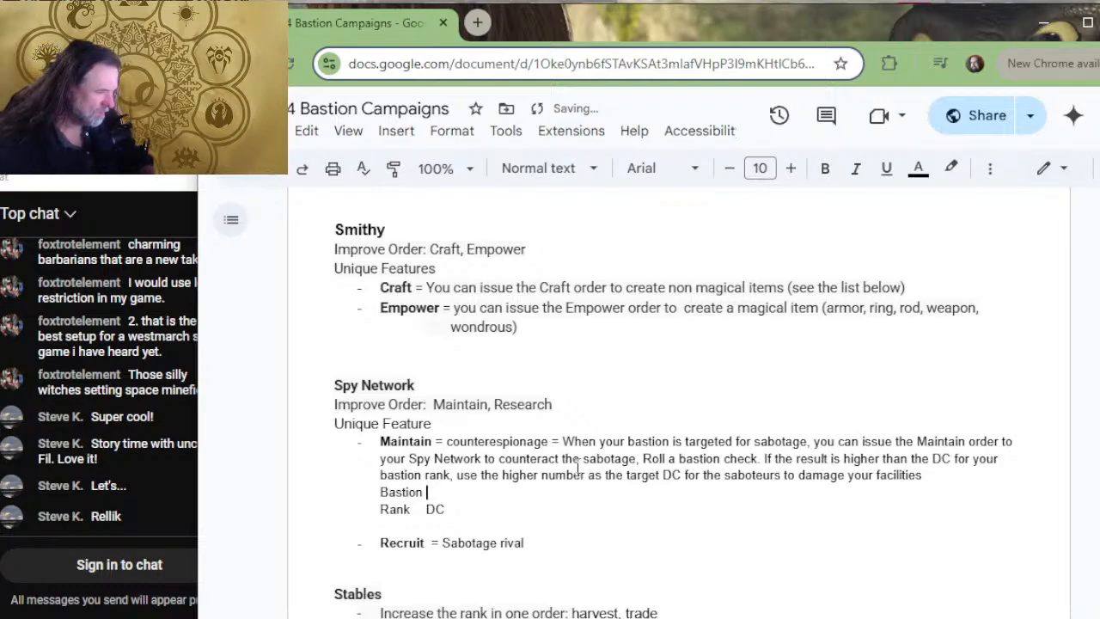
pyautogui.write('TDefault')
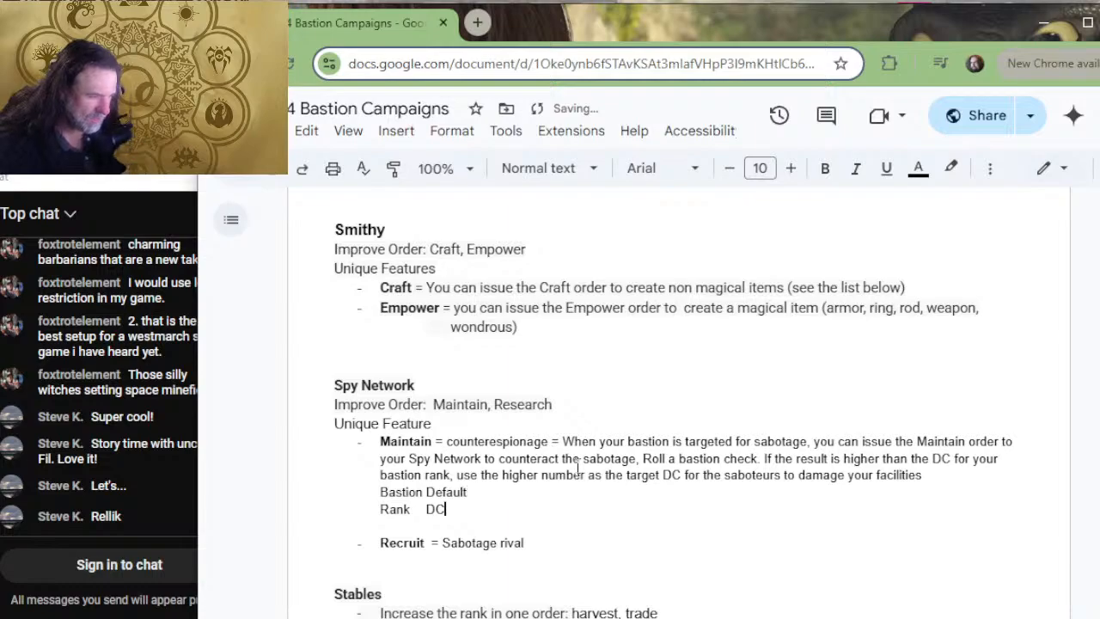
pyautogui.press('Left')
pyautogui.press('Left')
pyautogui.press('Left')
pyautogui.press('Right')
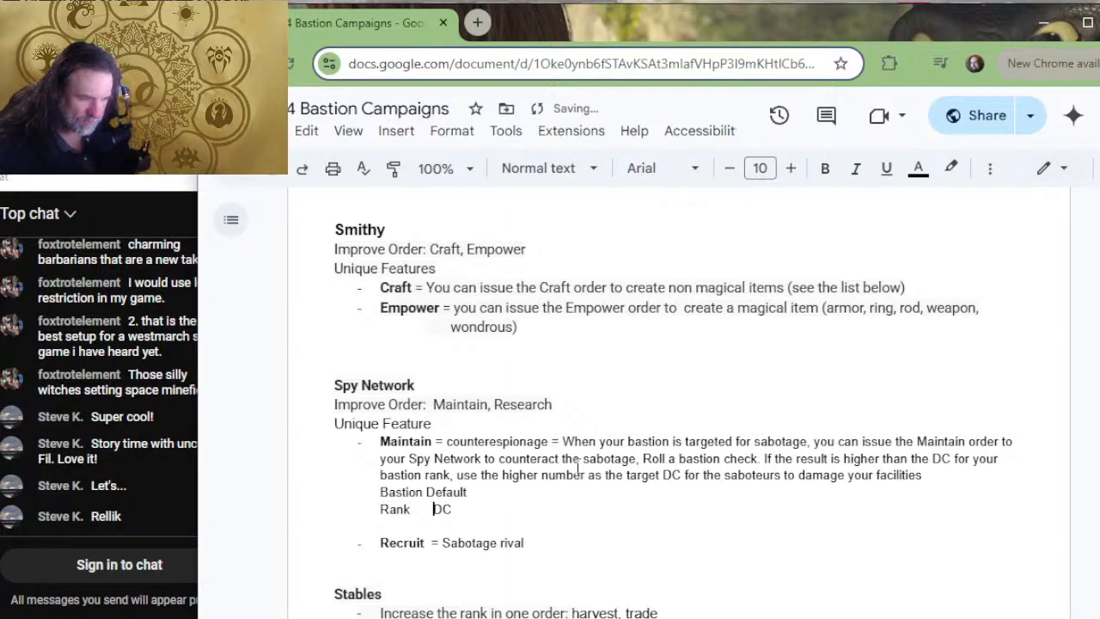
# - Insert two more blank lines between the Rank and DC heading row and the Recruit bullet
pyautogui.press('Down')
pyautogui.press('Return')
pyautogui.press('Return')
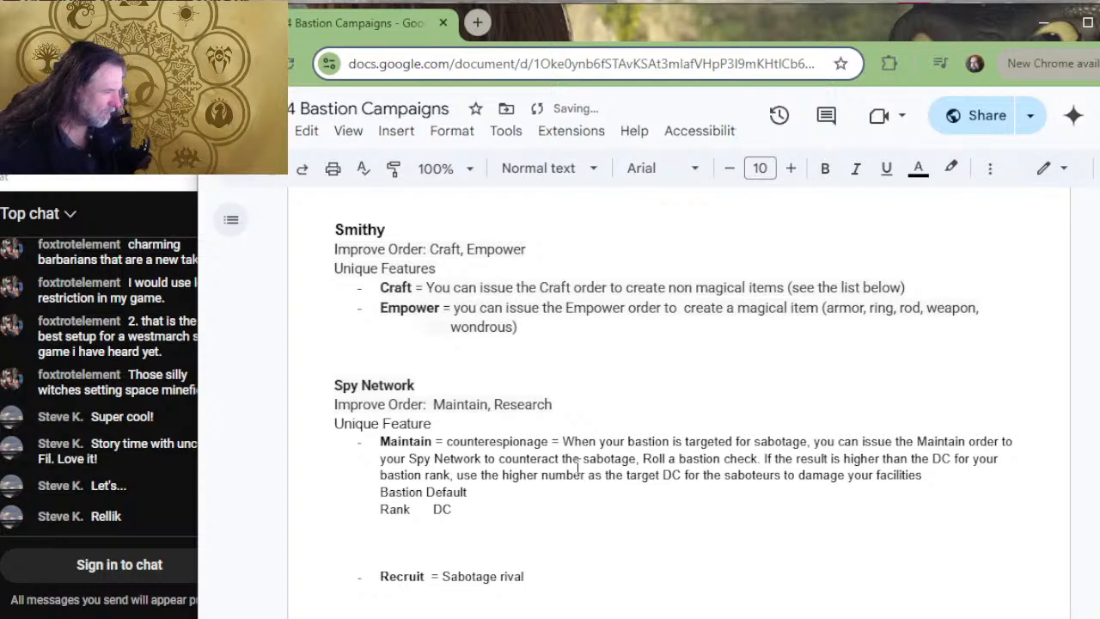
# - Insert "Default" before "DC for your bastion rank" in the Maintain description and return to the end of the DC heading
pyautogui.press('Up')
pyautogui.press('Up')
pyautogui.press('Up')
pyautogui.press('End')
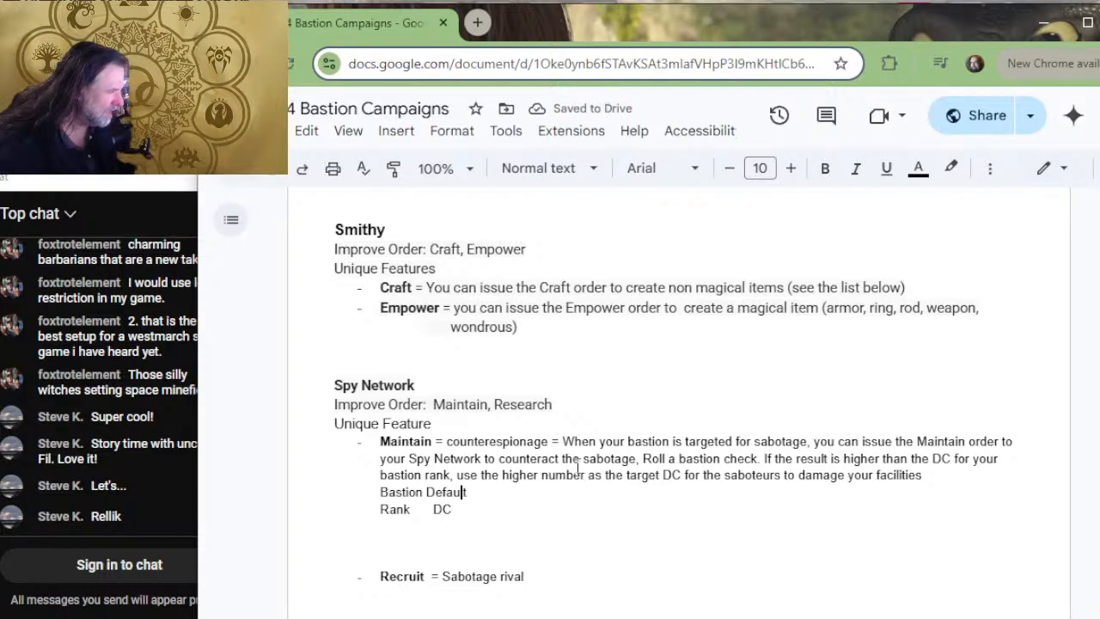
pyautogui.press('Left')
pyautogui.press('Left')
pyautogui.press('Left')
pyautogui.press('Left')
pyautogui.press('Left')
pyautogui.press('Left')
pyautogui.press('Left')
pyautogui.press('Left')
pyautogui.press('Left')
pyautogui.press('Left')
pyautogui.press('Left')
pyautogui.press('Left')
pyautogui.press('Left')
pyautogui.press('Left')
pyautogui.press('Left')
pyautogui.press('Left')
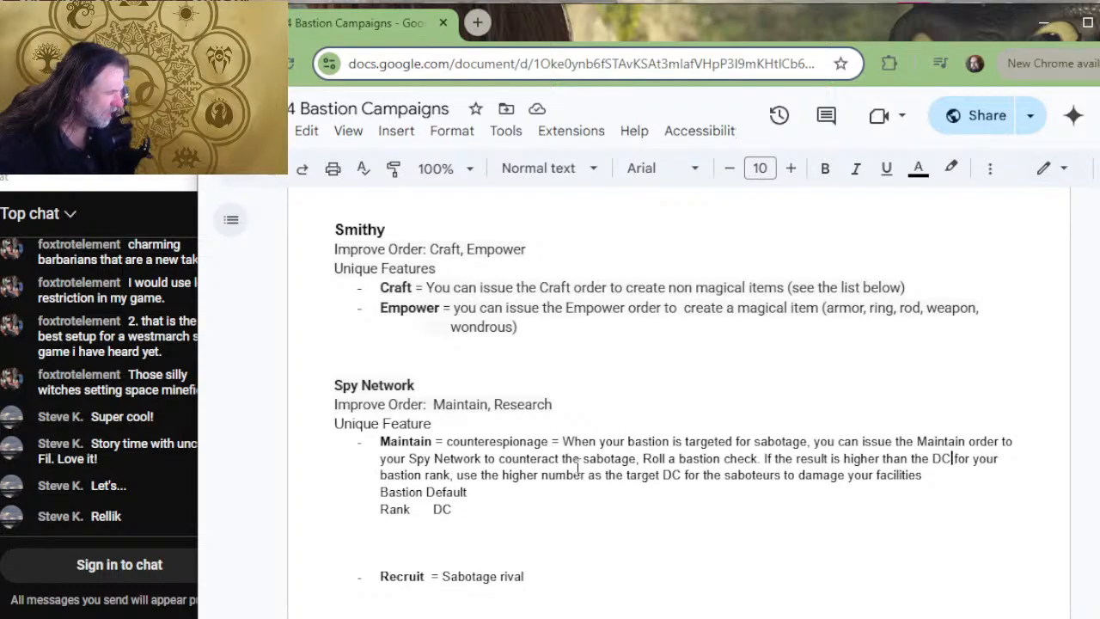
pyautogui.write('Defau')
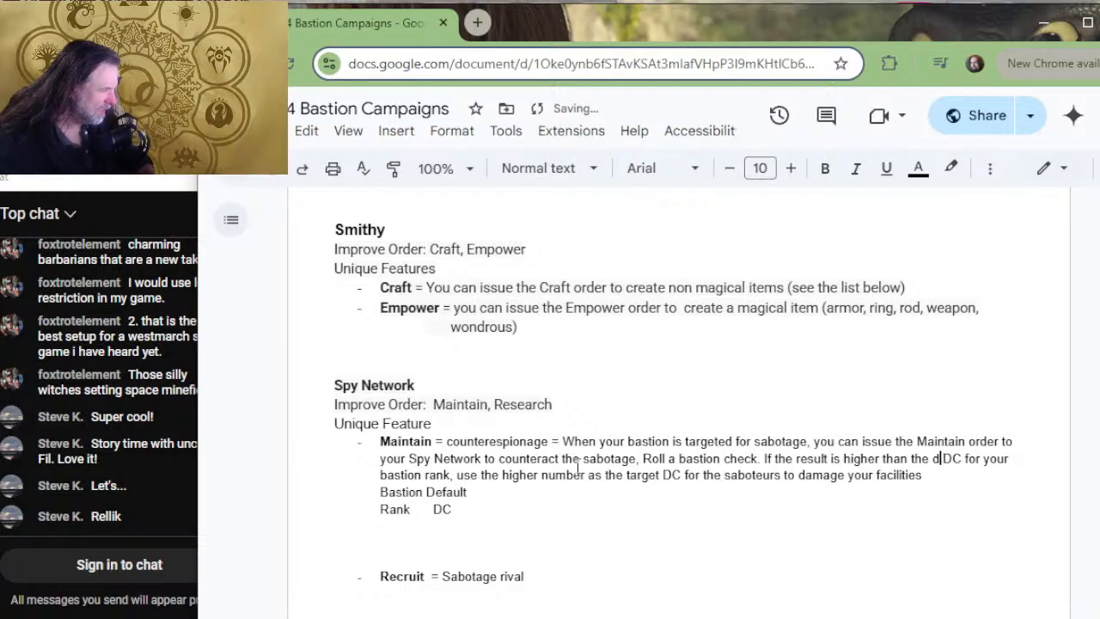
pyautogui.write('lt')
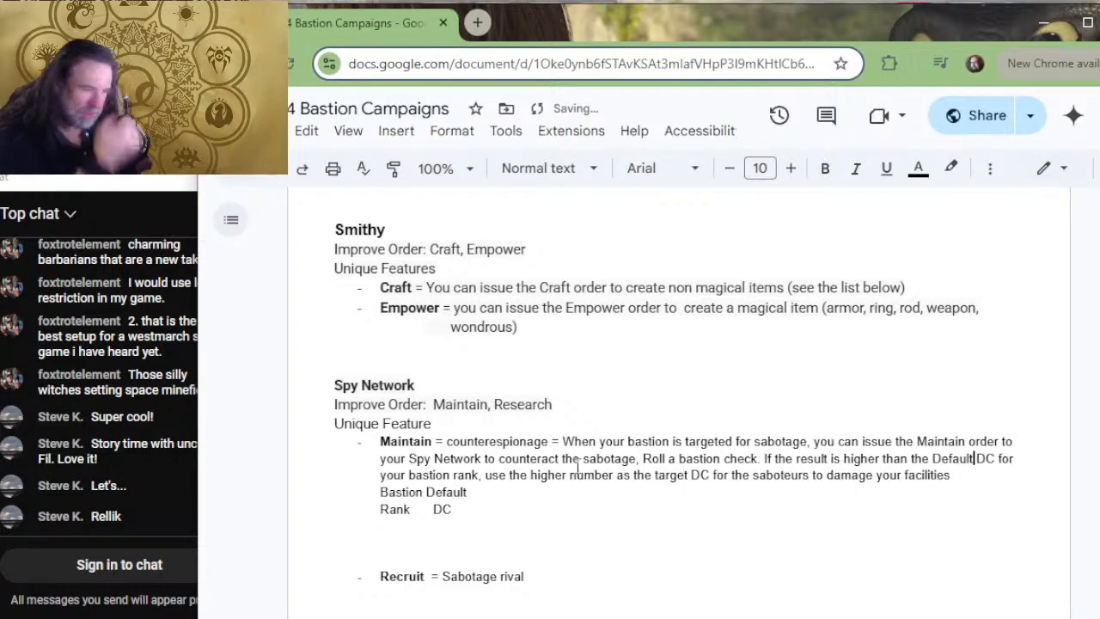
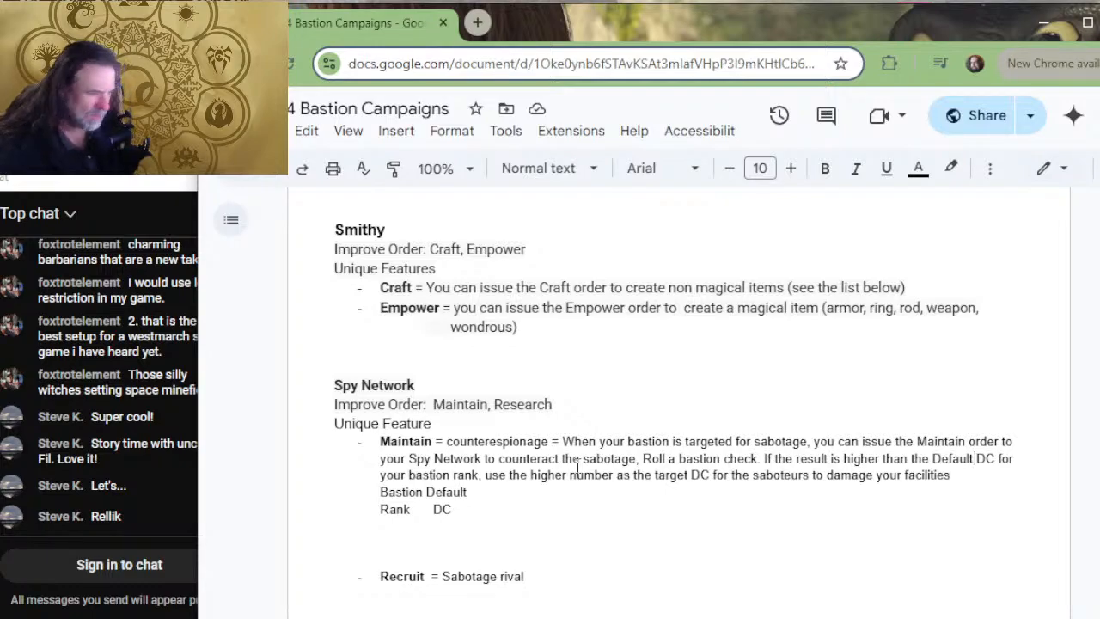
pyautogui.press('Down')
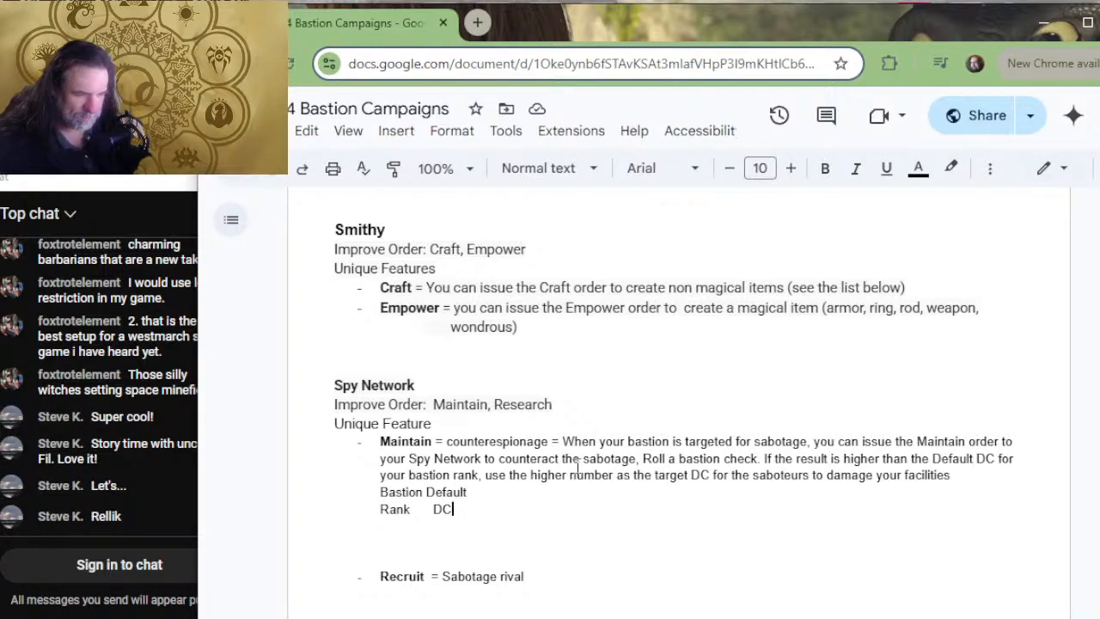
# - Make the two table heading rows, "Bastion Default" and "Rank DC", bold, undoing the stray paste over them
pyautogui.hotkey('shift', 'Left')
pyautogui.hotkey('shift', 'Left')
pyautogui.hotkey('shift', 'Up')
pyautogui.hotkey('shift', 'Left')
pyautogui.hotkey('shift', 'Left')
pyautogui.hotkey('shift', 'Left')
pyautogui.hotkey('shift', 'Left')
pyautogui.hotkey('shift', 'Left')
pyautogui.hotkey('shift', 'Left')
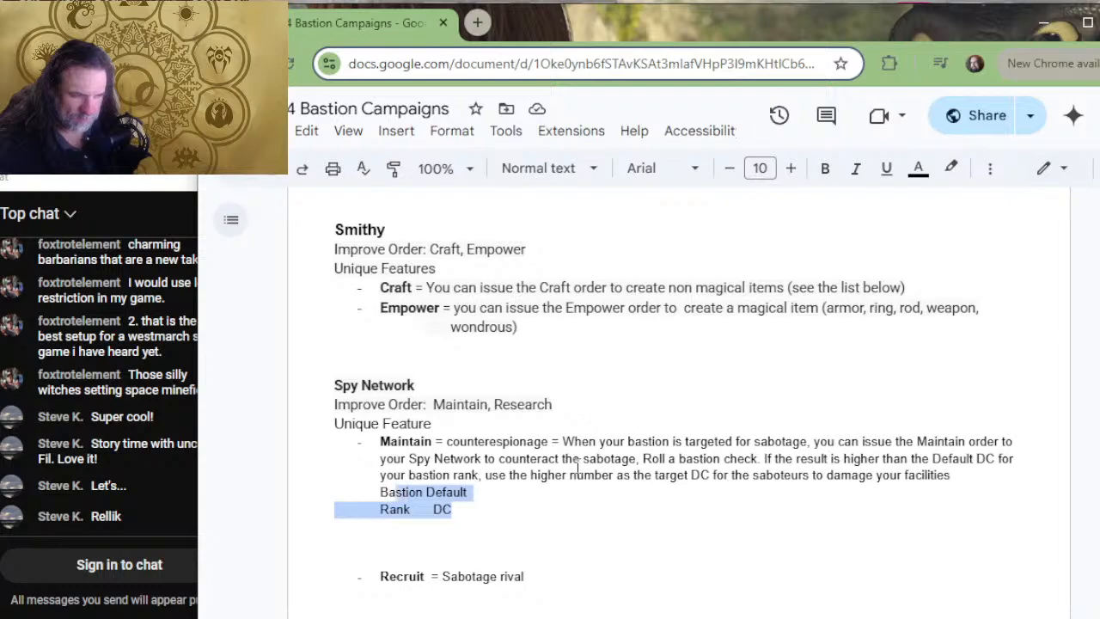
pyautogui.hotkey('shift', 'Left')
pyautogui.hotkey('shift', 'Left')
pyautogui.hotkey('shift', 'Left')
pyautogui.write('Craft = You can issue the Craft order to create non magical items (see the list below) Empower = you can issue the Empower order to  create a magical item (scrolls - Any )')
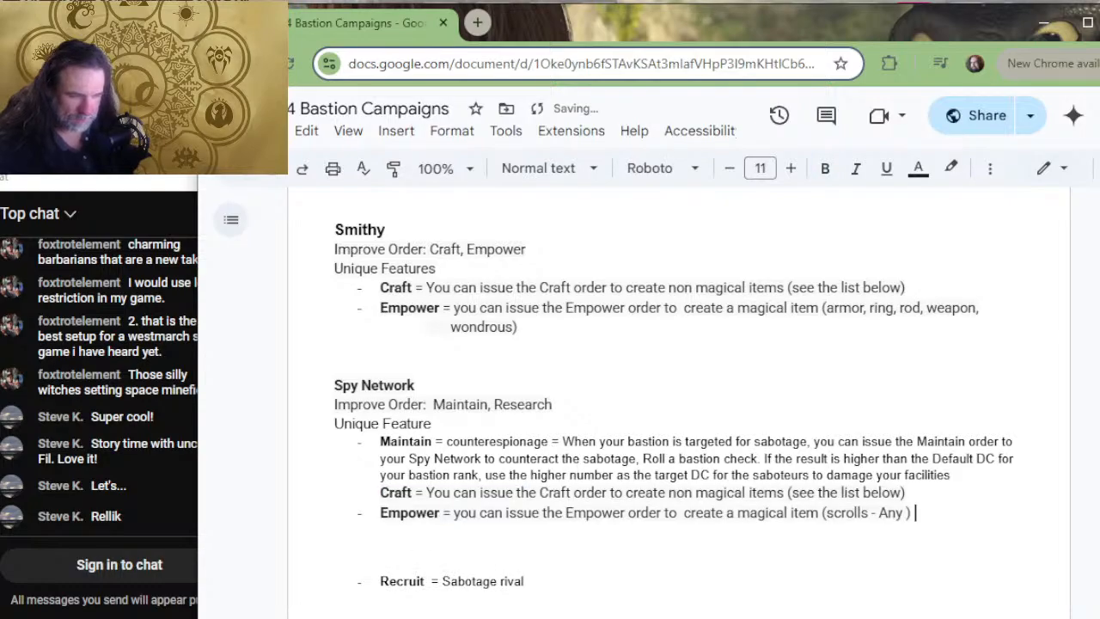
pyautogui.hotkey('ctrl', 'z')
# - Adjust the spacing in the bold heading rows so "Default" sits beside "Bastion" and "DC" is centred beneath "Default"
pyautogui.click(335, 543)
pyautogui.press('Up')
pyautogui.press('Up')
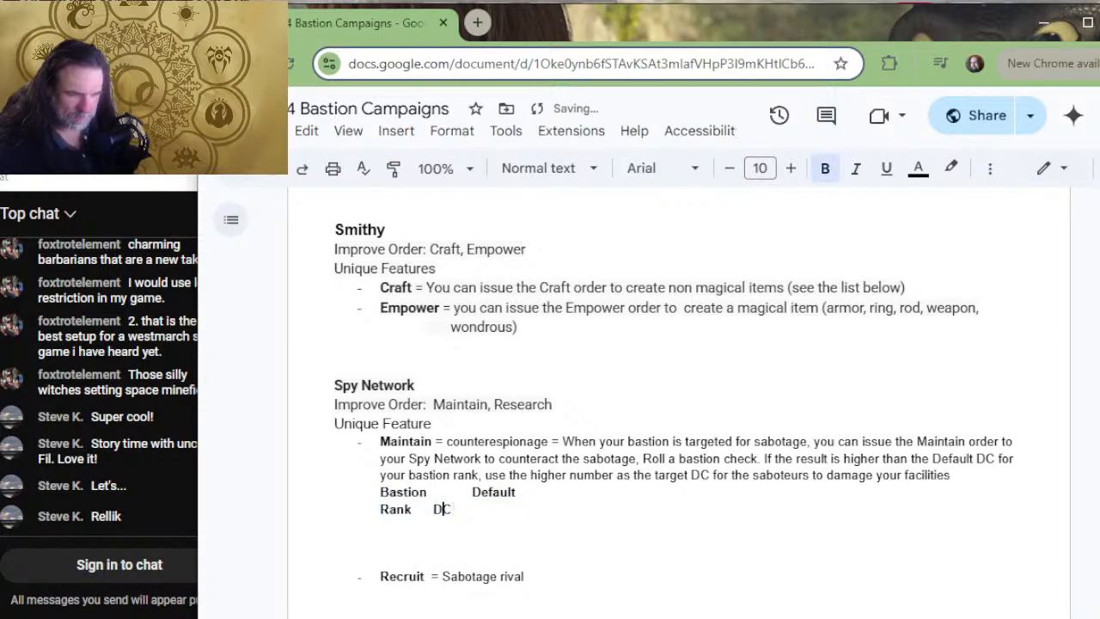
pyautogui.press('Delete')
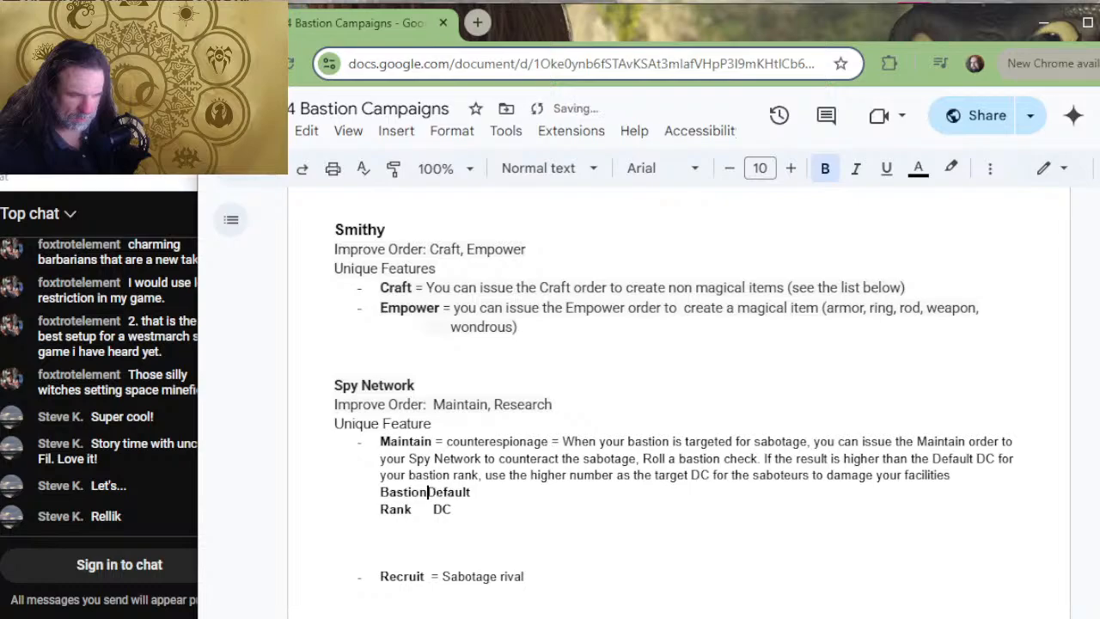
pyautogui.press('Down')
pyautogui.press('Tab')
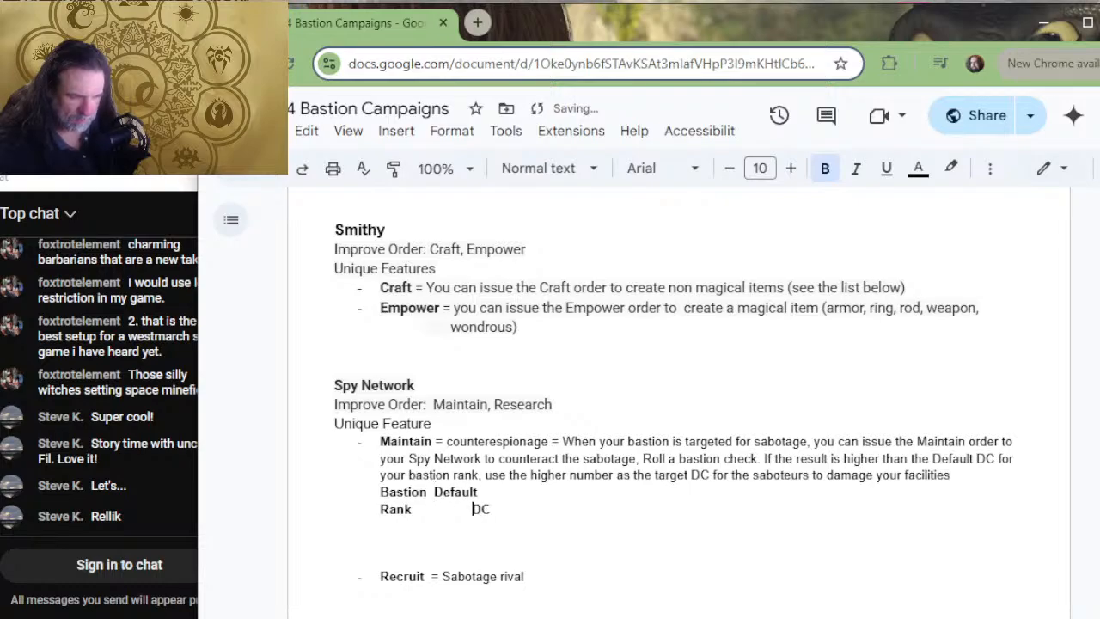
pyautogui.press('BackSpace')
pyautogui.press('Down')
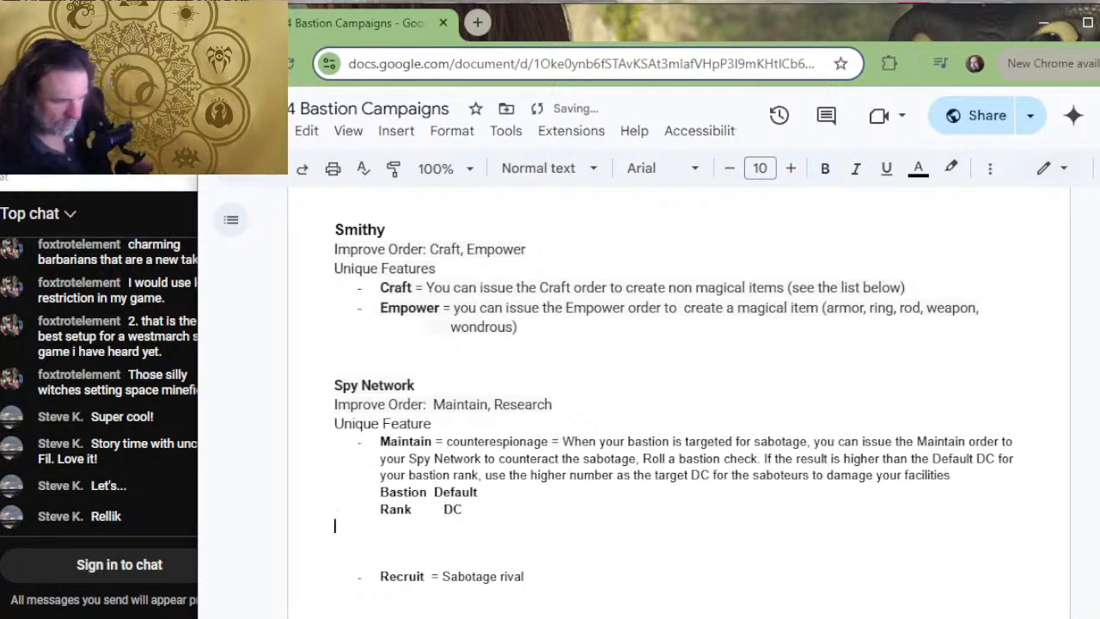
# - Indent the three blank lines below the Rank and DC heading row to line up with the headings
pyautogui.write('1')
pyautogui.press('BackSpace')
pyautogui.press('Tab')
pyautogui.press('Down')
pyautogui.press('Tab')
pyautogui.press('Down')
pyautogui.press('Tab')
pyautogui.press('Down')
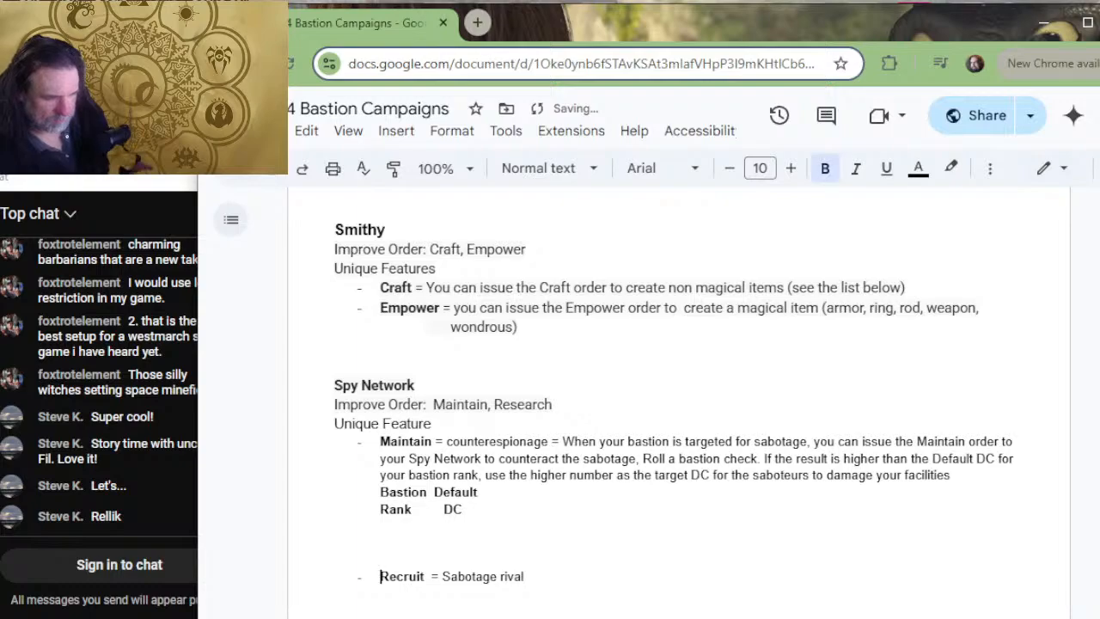
pyautogui.press('Tab')
pyautogui.press('Down')
pyautogui.press('Tab')
pyautogui.press('Up')
pyautogui.press('Return')
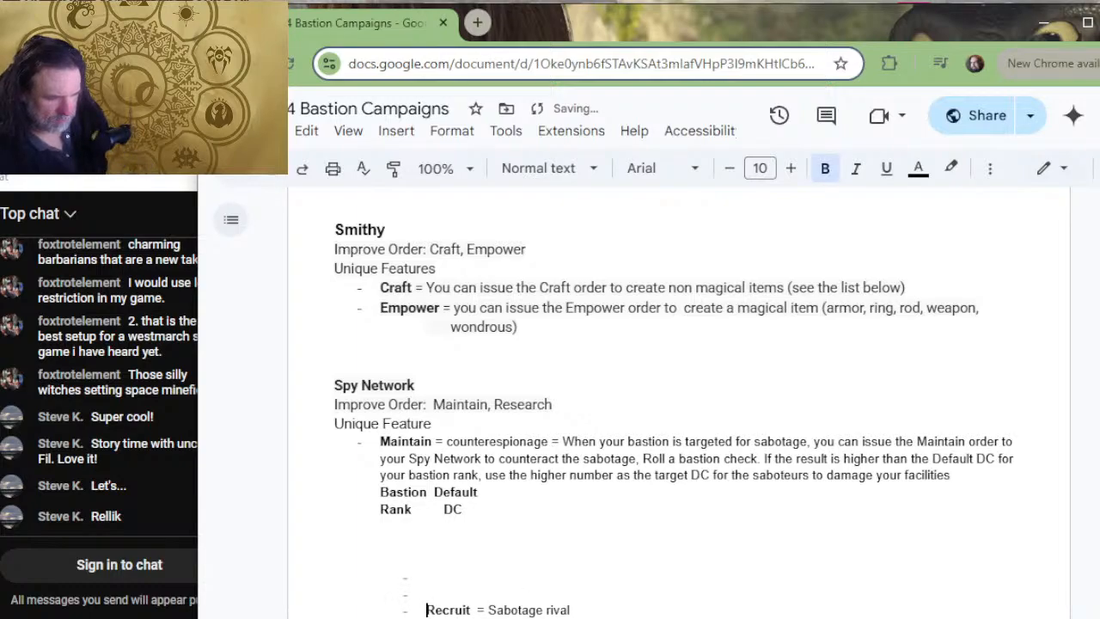
pyautogui.hotkey('ctrl', 'z')
pyautogui.hotkey('ctrl', 'z')
# - Add two more blank lines between the indented table rows and the Recruit bullet
pyautogui.press('Up')
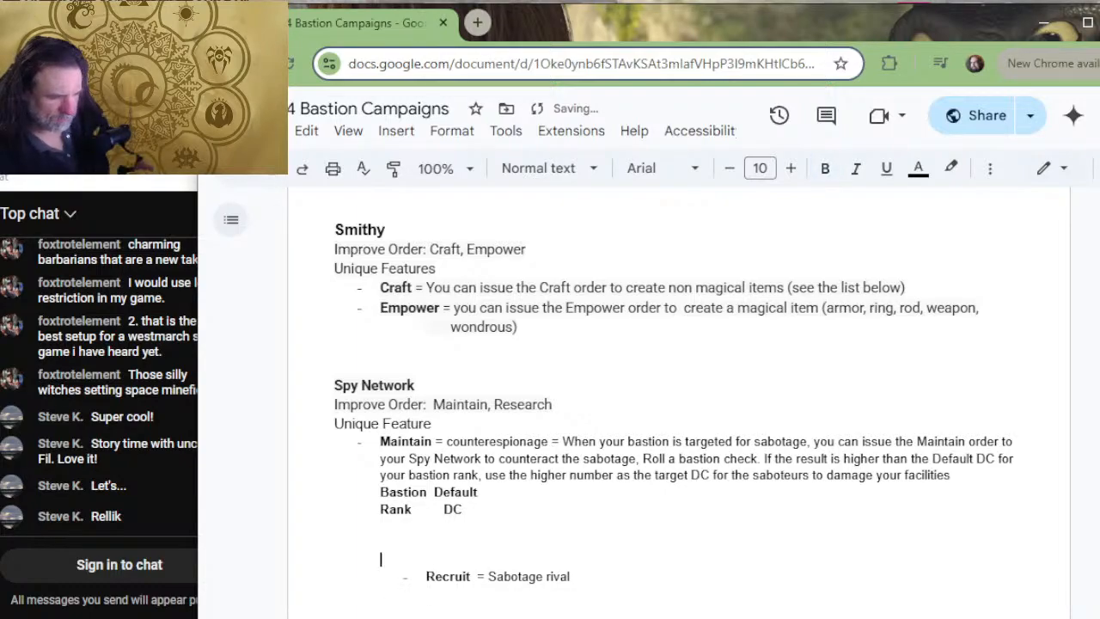
pyautogui.press('BackSpace')
pyautogui.press('Return')
pyautogui.press('Return')
pyautogui.press('Up')
pyautogui.press('Up')
pyautogui.press('Tab')
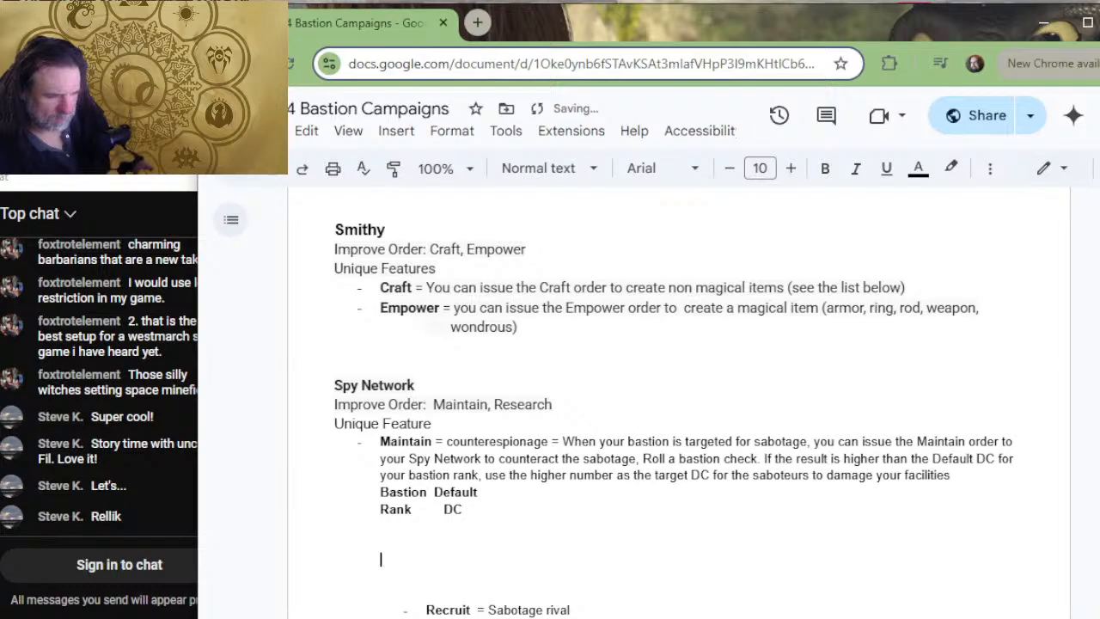
# - Fill in ranks 1, 2, 3 and 4 on successive rows under the Rank heading, indenting the fourth row to match
pyautogui.press('Up')
pyautogui.press('Up')
pyautogui.write('1')
pyautogui.press('Down')
pyautogui.write('2')
pyautogui.press('Down')
pyautogui.write('3')
pyautogui.press('Down')
pyautogui.write('4')
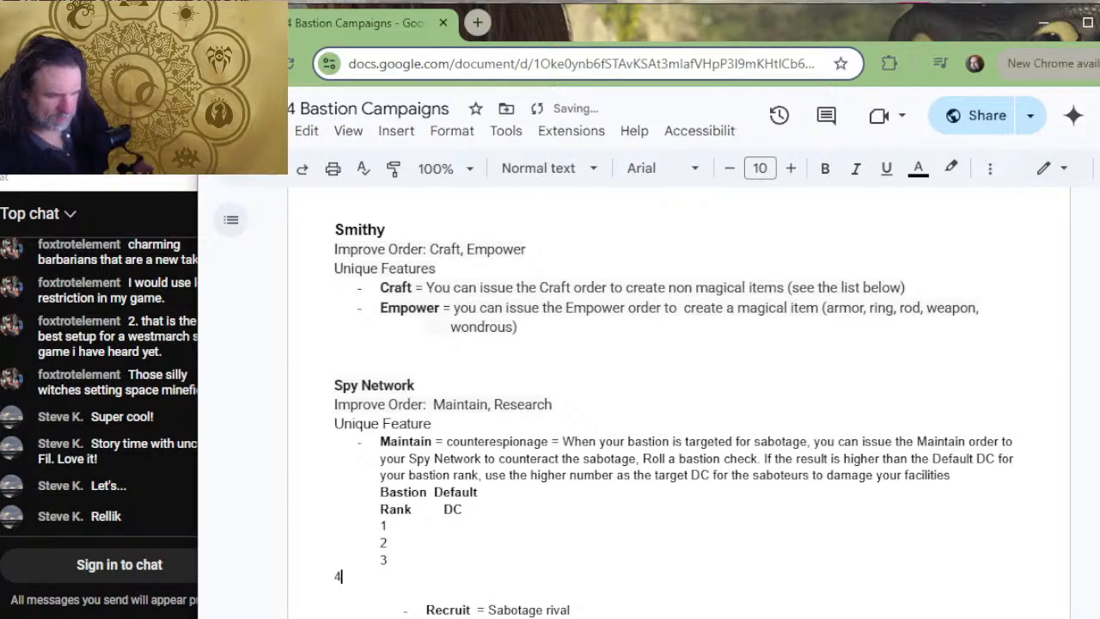
pyautogui.press('BackSpace')
pyautogui.press('Tab')
pyautogui.write('4')
# - Add an indented row for rank 5 and insert blank lines below it
pyautogui.press('Return')
pyautogui.press('Tab')
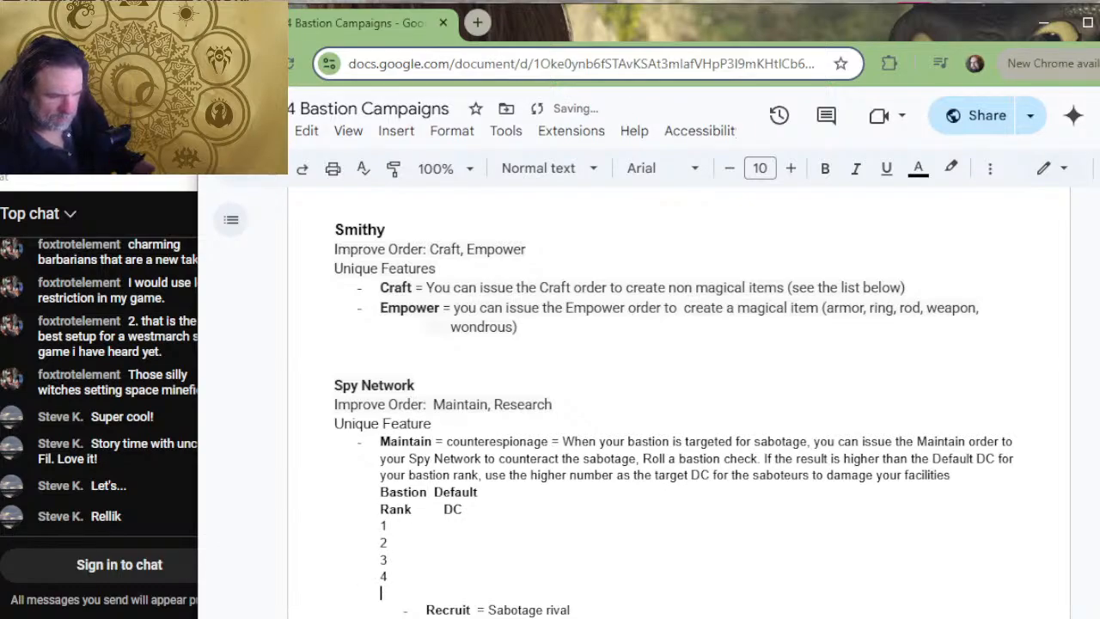
pyautogui.write('5')
pyautogui.press('Return')
pyautogui.press('Return')
pyautogui.press('Return')
# - Enter the default DCs 30 for rank 5, 25 for rank 4 and 20 for rank 3 in a second column
pyautogui.press('Up')
pyautogui.press('Up')
pyautogui.press('Up')
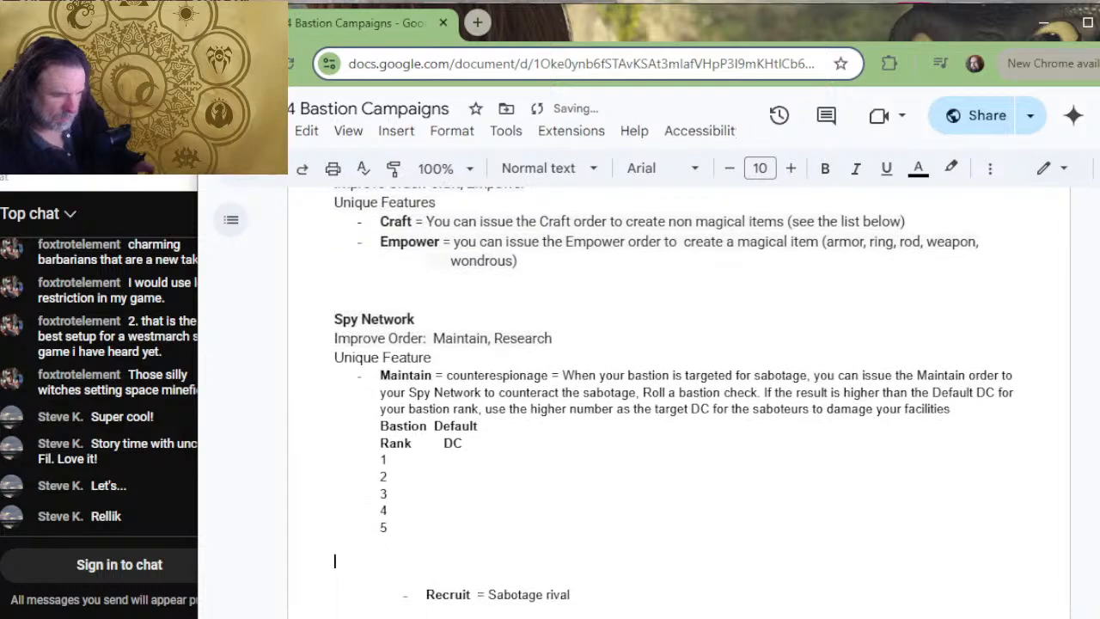
pyautogui.press('Tab')
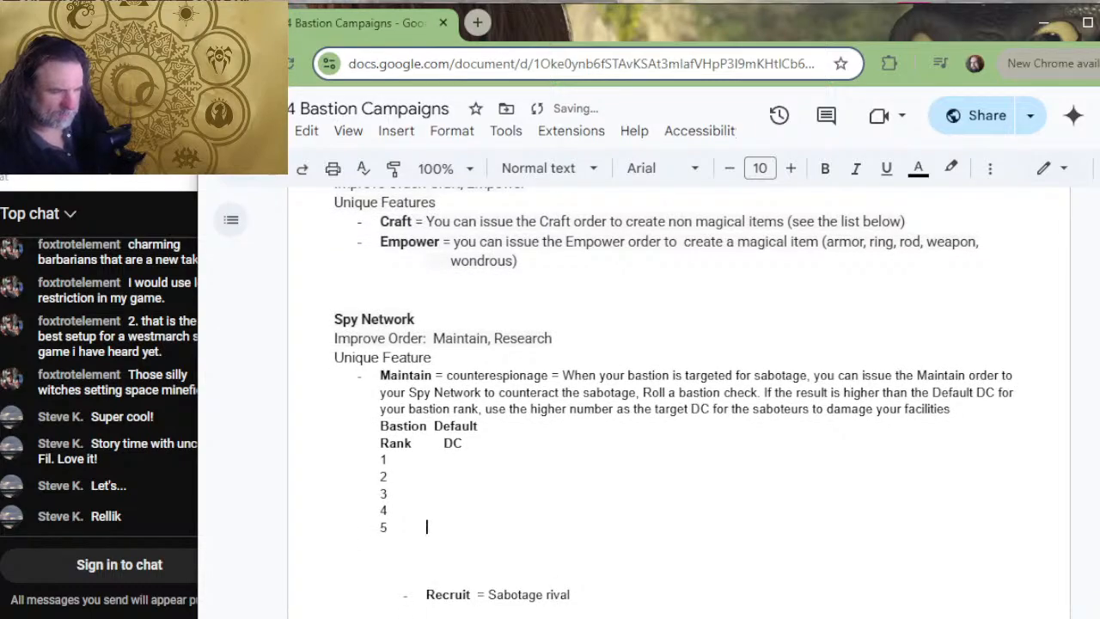
pyautogui.write('30')
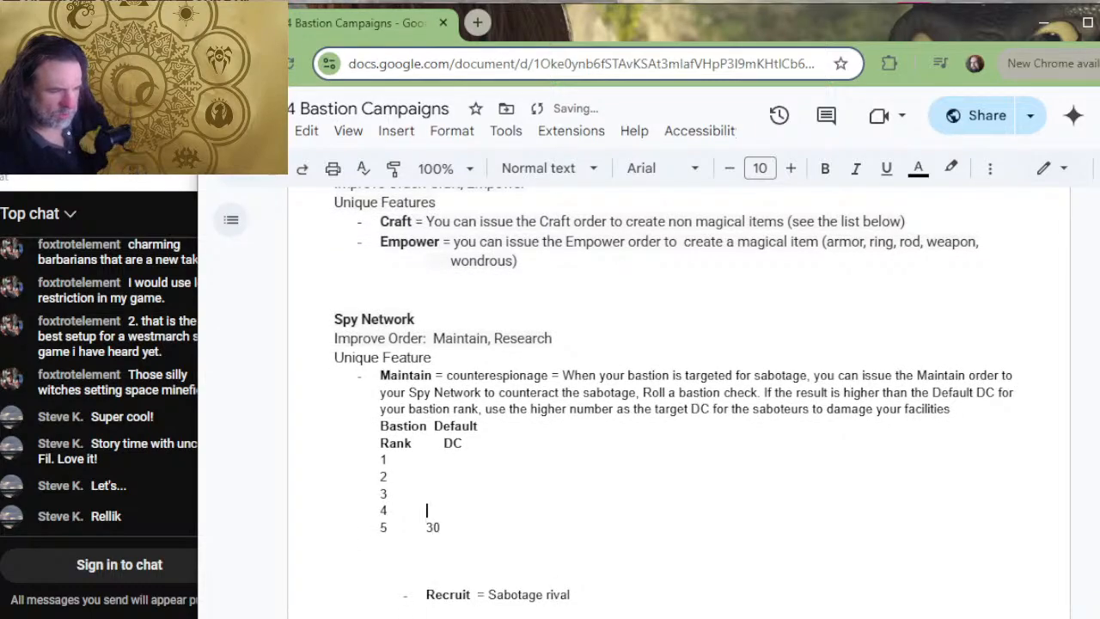
pyautogui.write('25')
pyautogui.press('Up')
pyautogui.press('Tab')
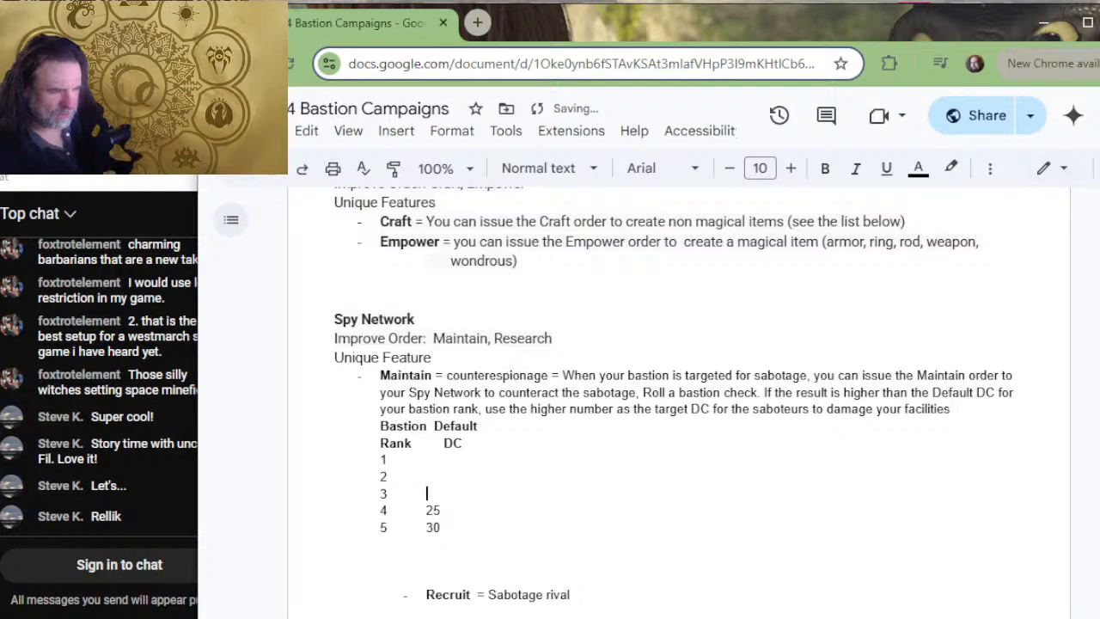
pyautogui.write('21')
pyautogui.press('BackSpace')
pyautogui.write('0')
# - Enter the default DCs 15 for rank 2 and 10 for rank 1 in the second column
pyautogui.press('Up')
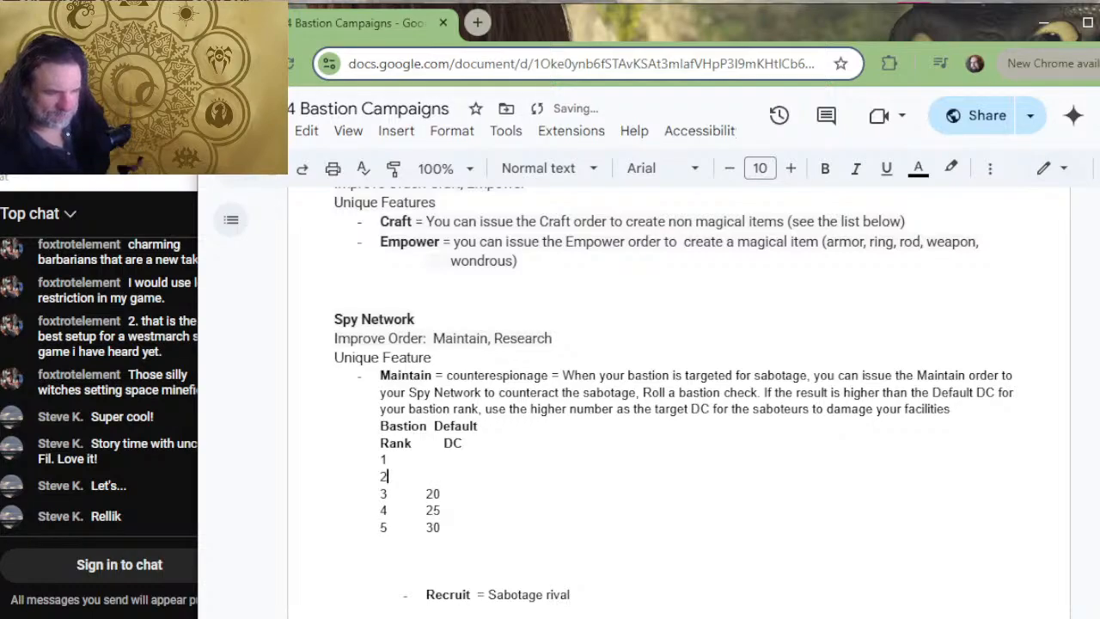
pyautogui.press('Tab')
pyautogui.write('15')
pyautogui.press('Up')
pyautogui.press('Tab')
pyautogui.write('10')
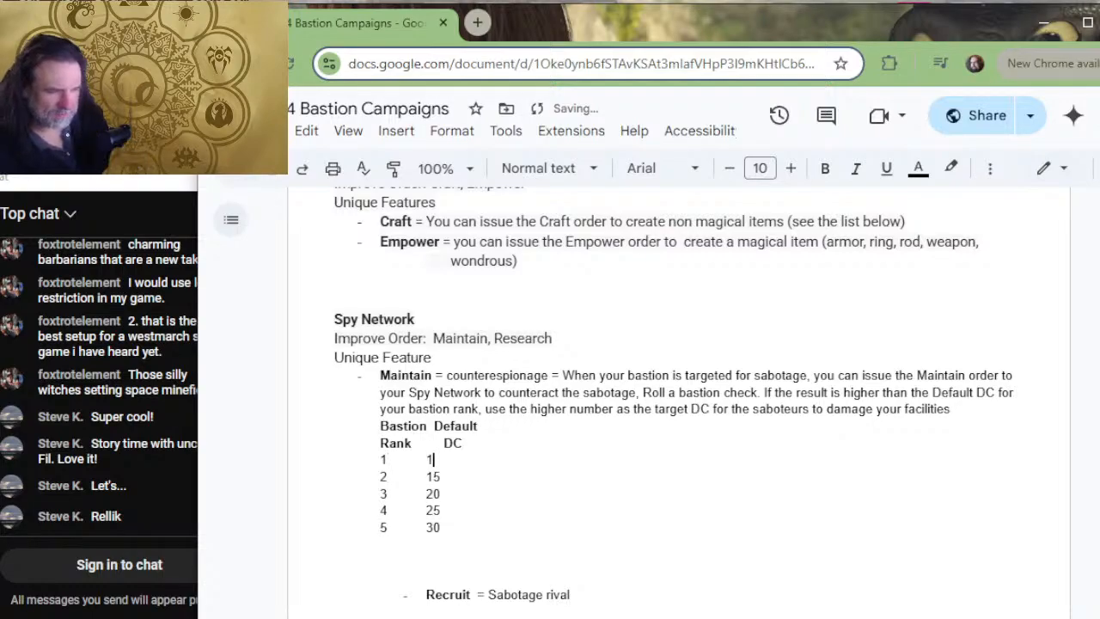
# - Shift the rank 1 and rank 2 DC values with spaces so they line up under the "DC" heading
pyautogui.press('Left')
pyautogui.press('Left')
pyautogui.press('Tab')
pyautogui.press('Down')
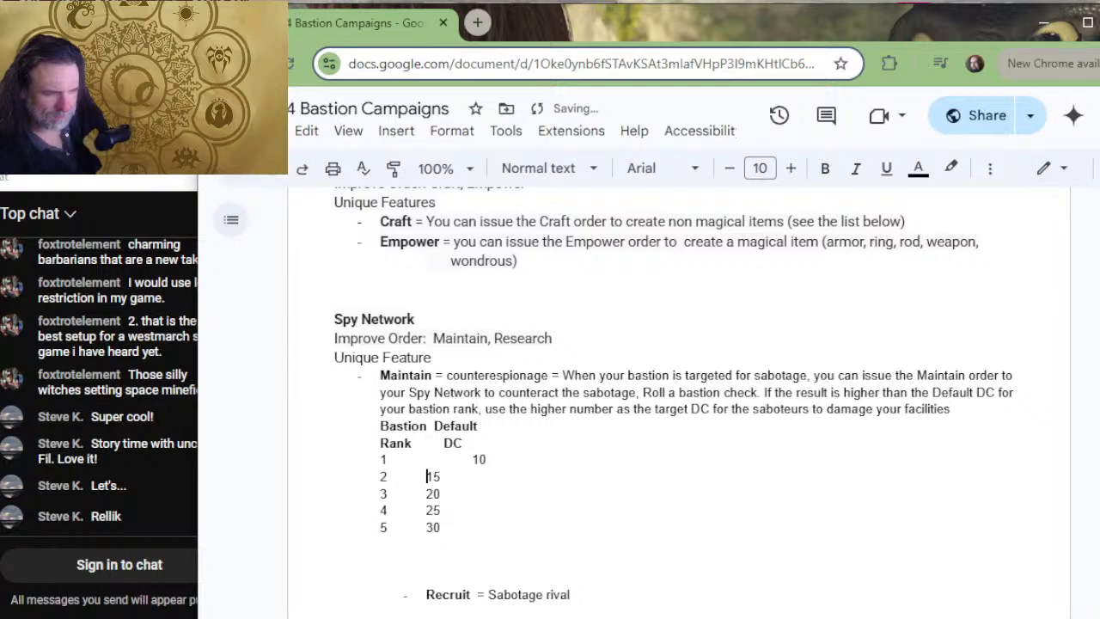
pyautogui.press('Up')
pyautogui.press('Delete')
pyautogui.press('Down')
pyautogui.press('Left')
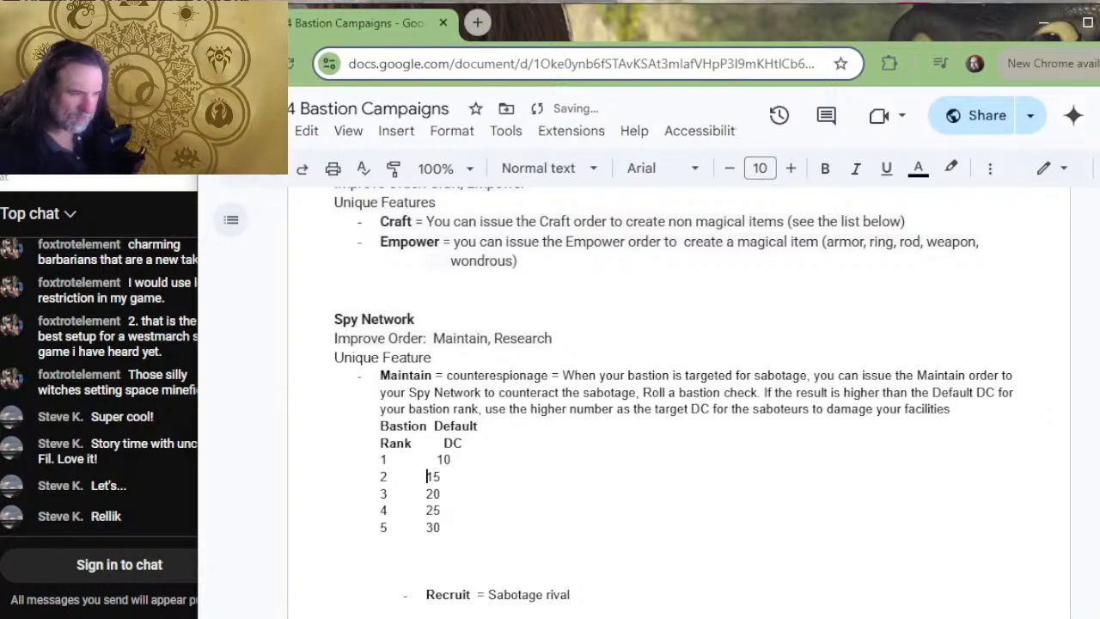
pyautogui.press('Up')
pyautogui.press('Down')
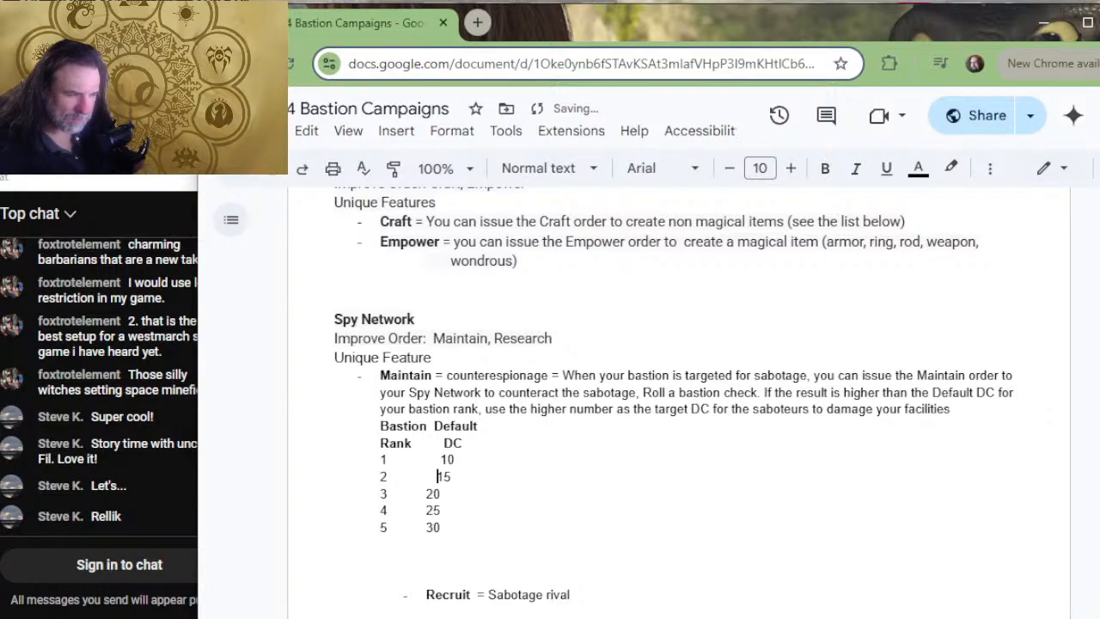
# - Shift the DC values for ranks 3, 4 and 5 to align with the rank 1 value, and fine-tune the column alignment
pyautogui.press('Down')
pyautogui.press('Left')
pyautogui.press('Down')
pyautogui.press('Left')
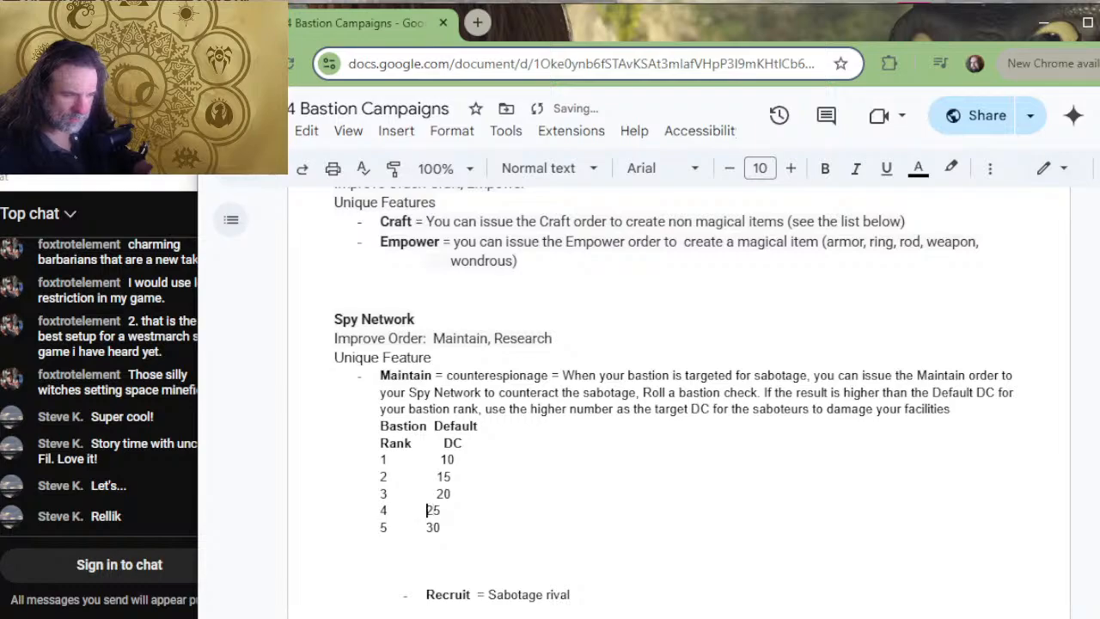
pyautogui.press('Down')
pyautogui.press('Left')
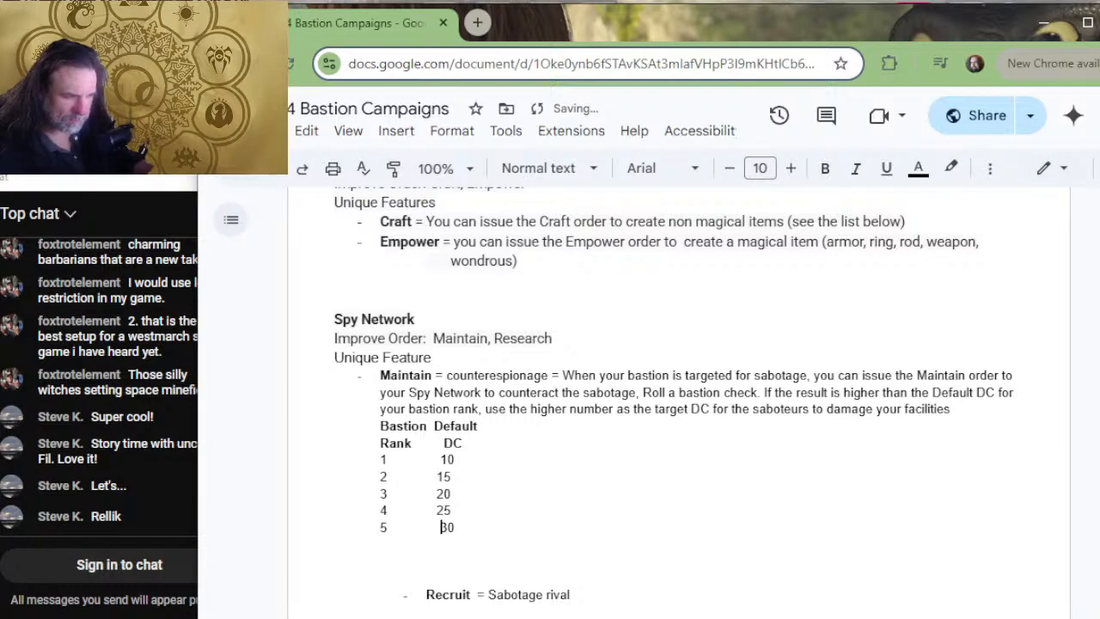
pyautogui.press('Up')
pyautogui.press('Up')
pyautogui.press('Up')
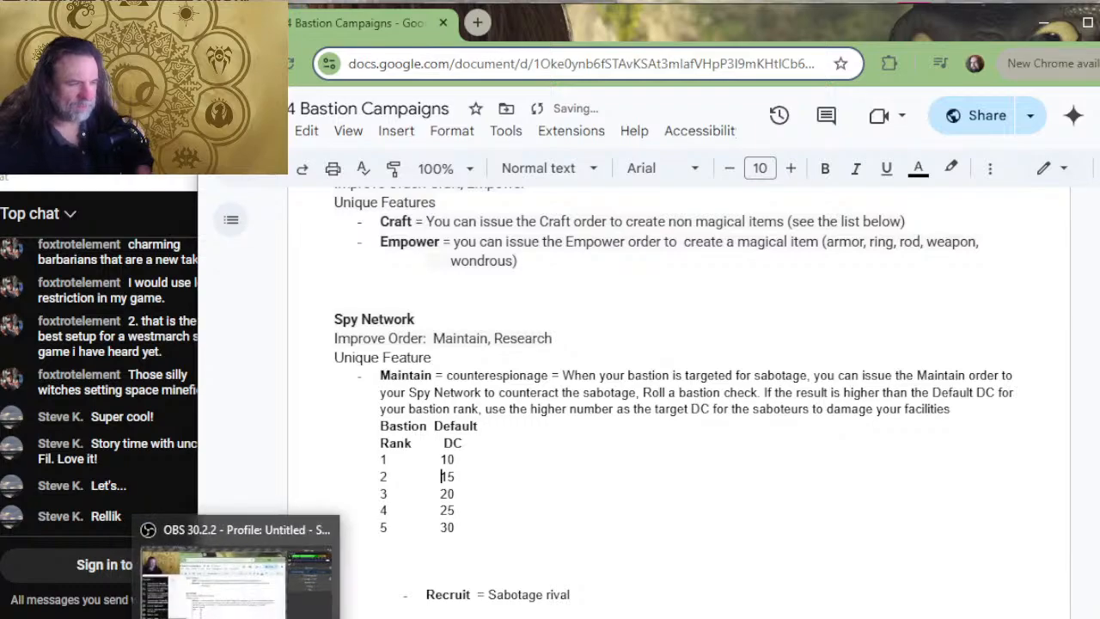
# - Remove the blank lines between the rank 5 row and the Recruit bullet, and return that bullet to the same level as Maintain
pyautogui.click(513, 549)
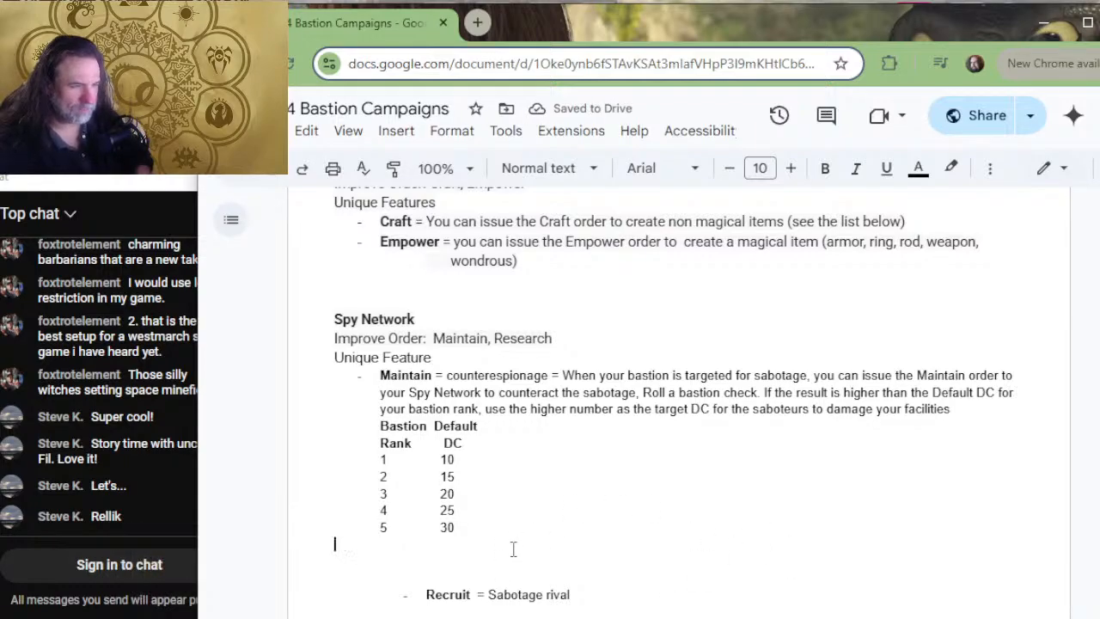
pyautogui.scroll(-4, 513, 548)
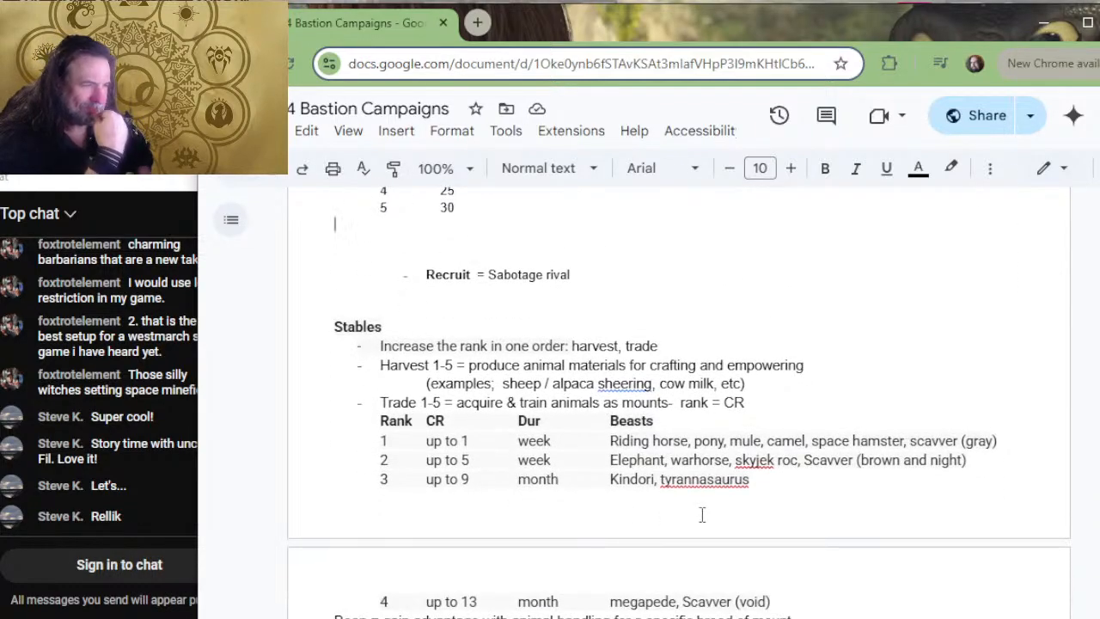
pyautogui.scroll(2, 590, 494)
pyautogui.press('Delete')
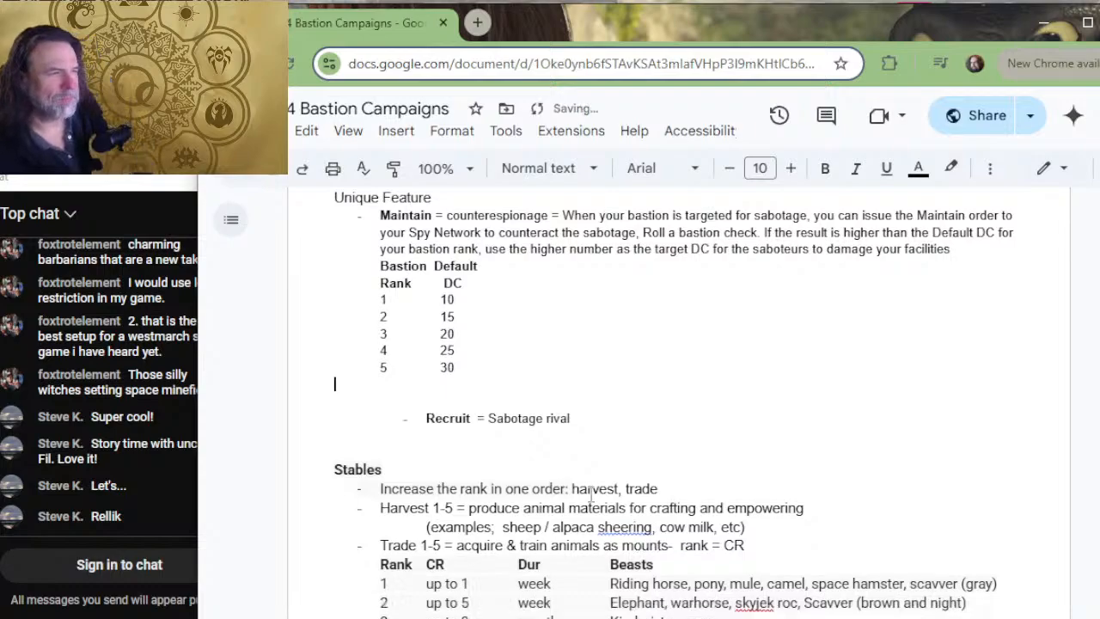
pyautogui.press('Delete')
pyautogui.press('Delete')
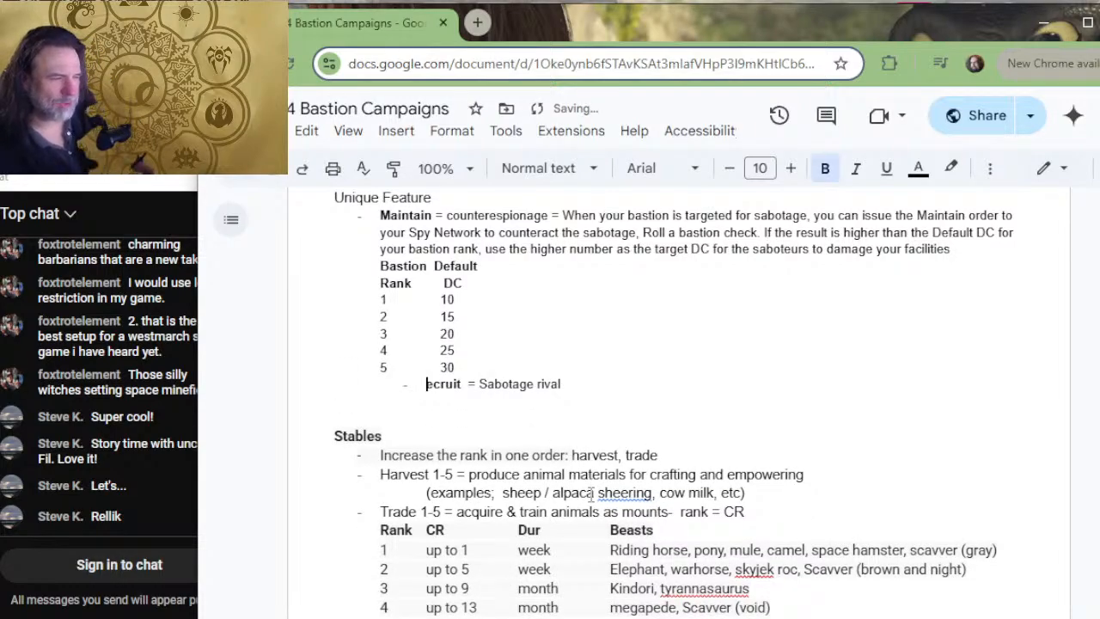
pyautogui.press('BackSpace')
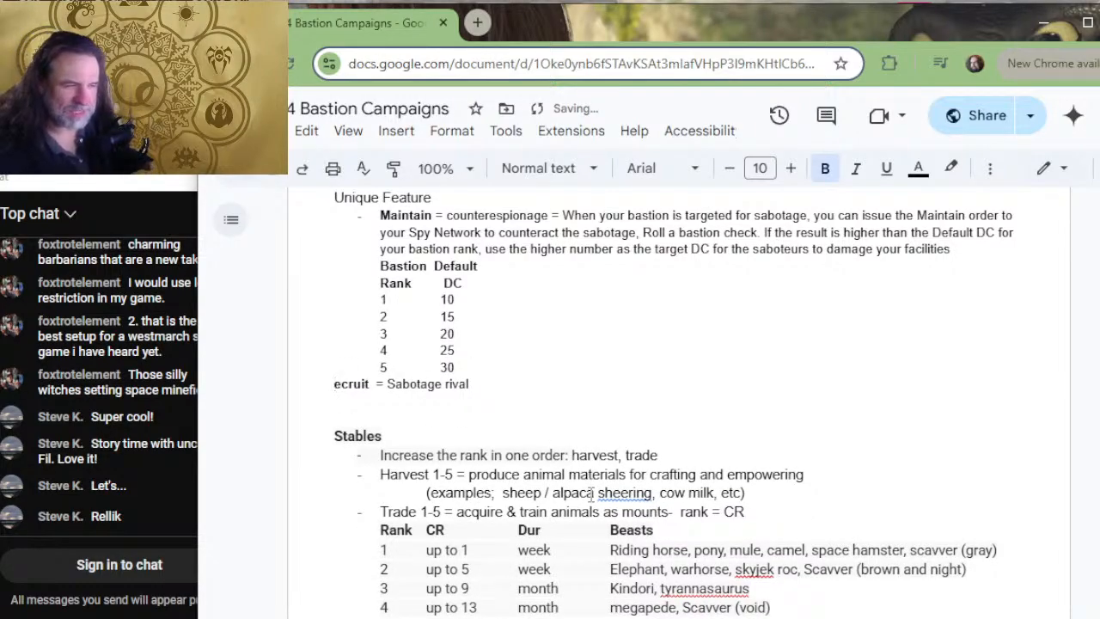
pyautogui.hotkey('ctrl', 'z')
pyautogui.write('R')
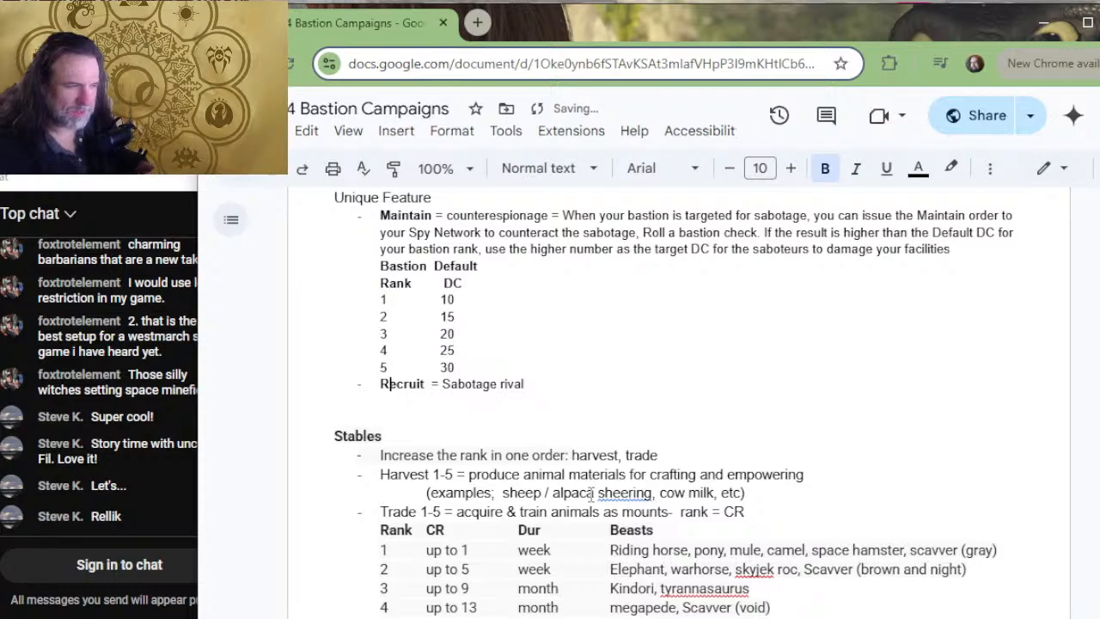
pyautogui.press('End')
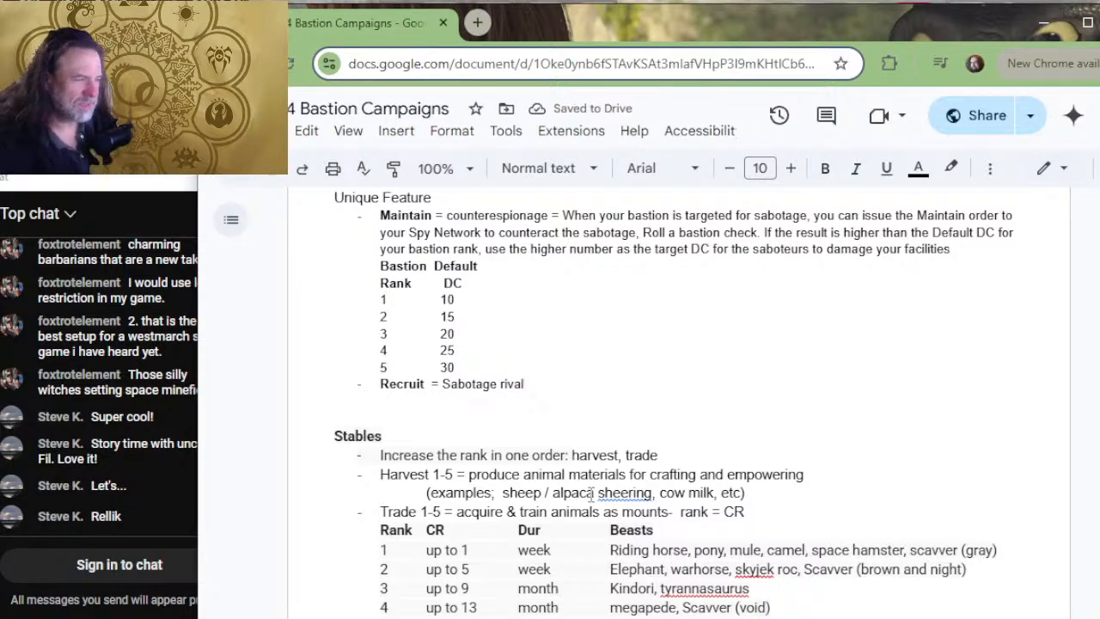
# - Delete the "Sabotage rival" text from the Recruit bullet, keeping "Recruit ="
pyautogui.press('BackSpace')
pyautogui.press('BackSpace')
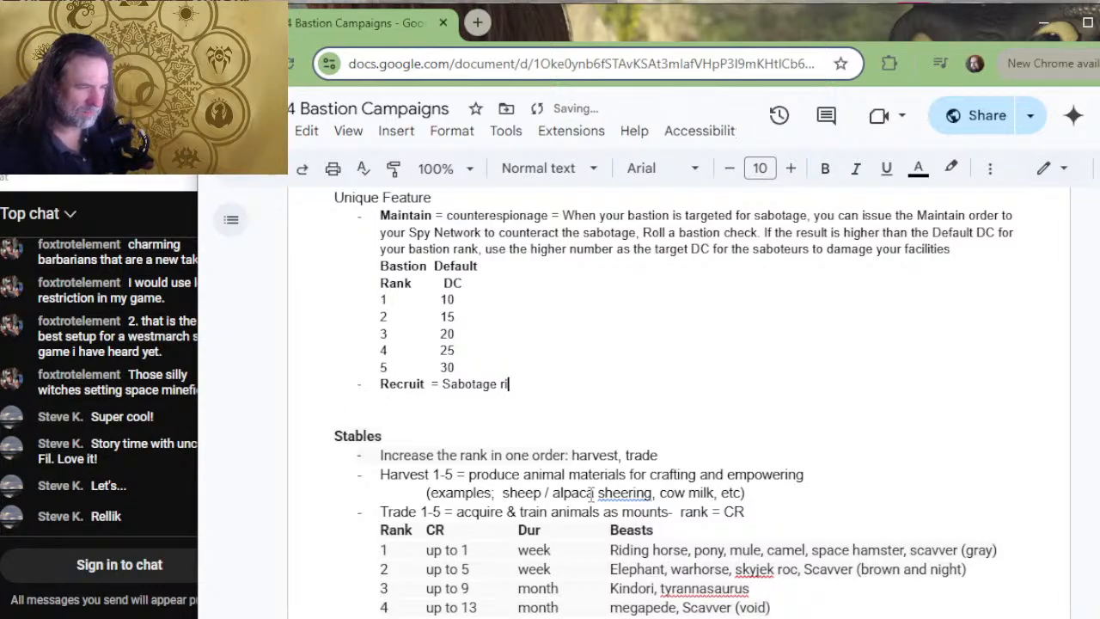
pyautogui.press('BackSpace')
pyautogui.press('BackSpace')
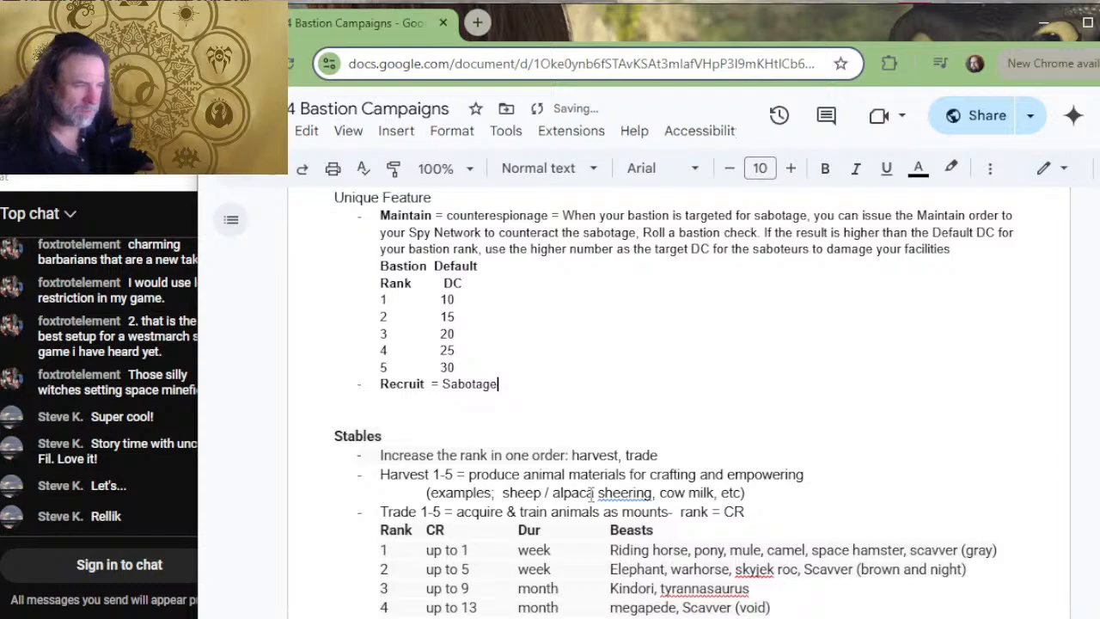
pyautogui.press('BackSpace')
pyautogui.press('BackSpace')
pyautogui.press('BackSpace')
pyautogui.press('BackSpace')
pyautogui.press('BackSpace')
pyautogui.press('BackSpace')
pyautogui.press('BackSpace')
pyautogui.press('BackSpace')
pyautogui.write('E')
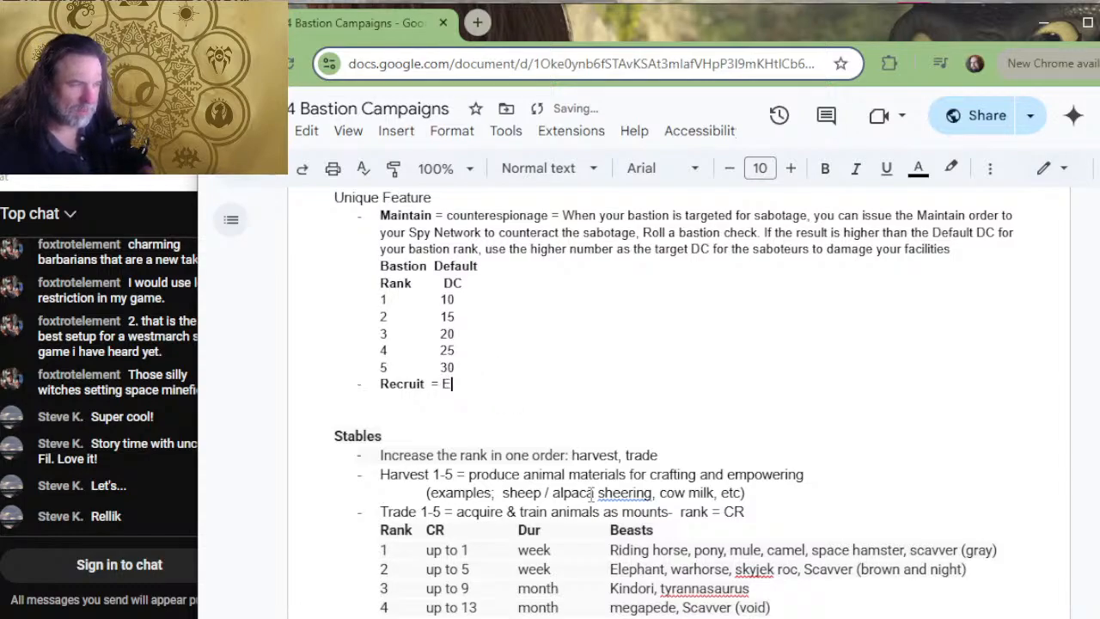
pyautogui.write('spo')
pyautogui.press('BackSpace')
pyautogui.press('BackSpace')
pyautogui.press('BackSpace')
pyautogui.press('BackSpace')
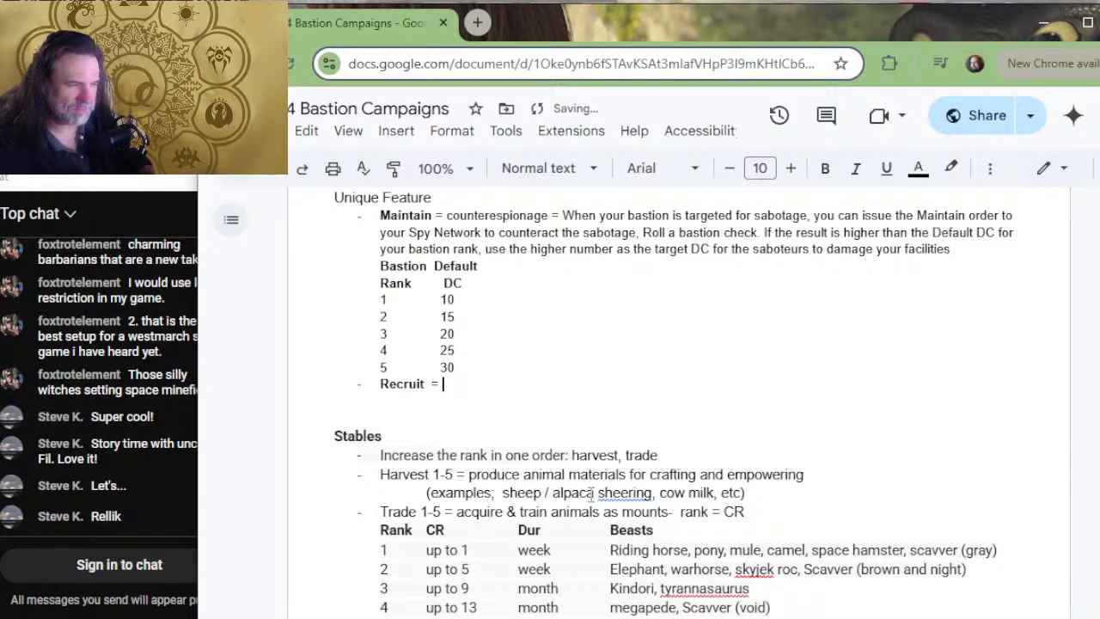
# - Begin the Recruit description after "Recruit =" with "sabotage = You can issue the Recruit order"
pyautogui.write('sabotag')
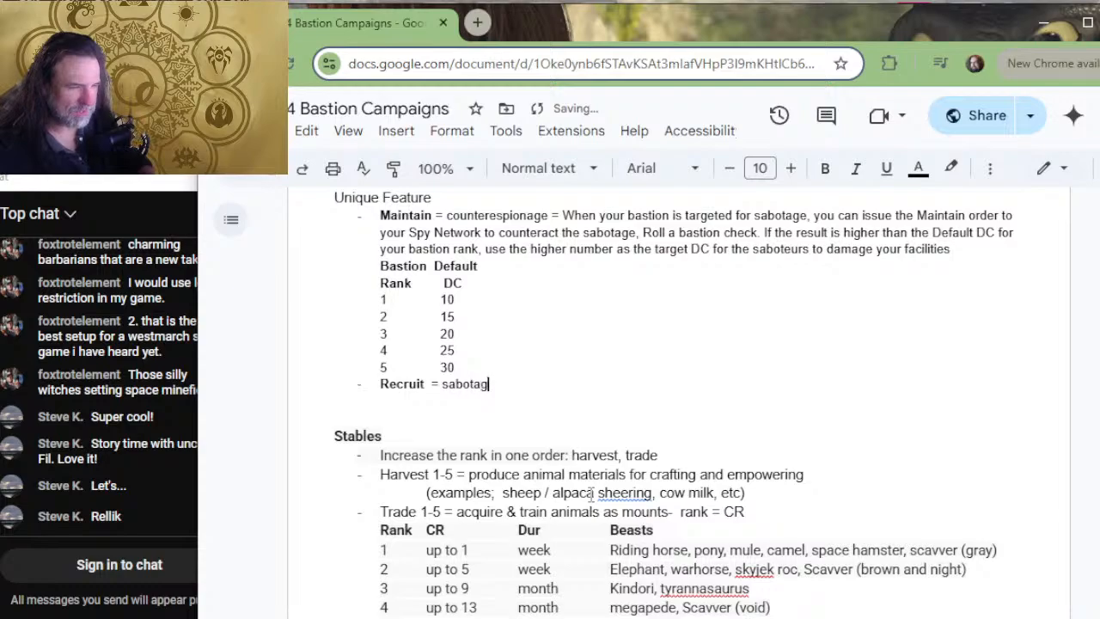
pyautogui.write('e = ')
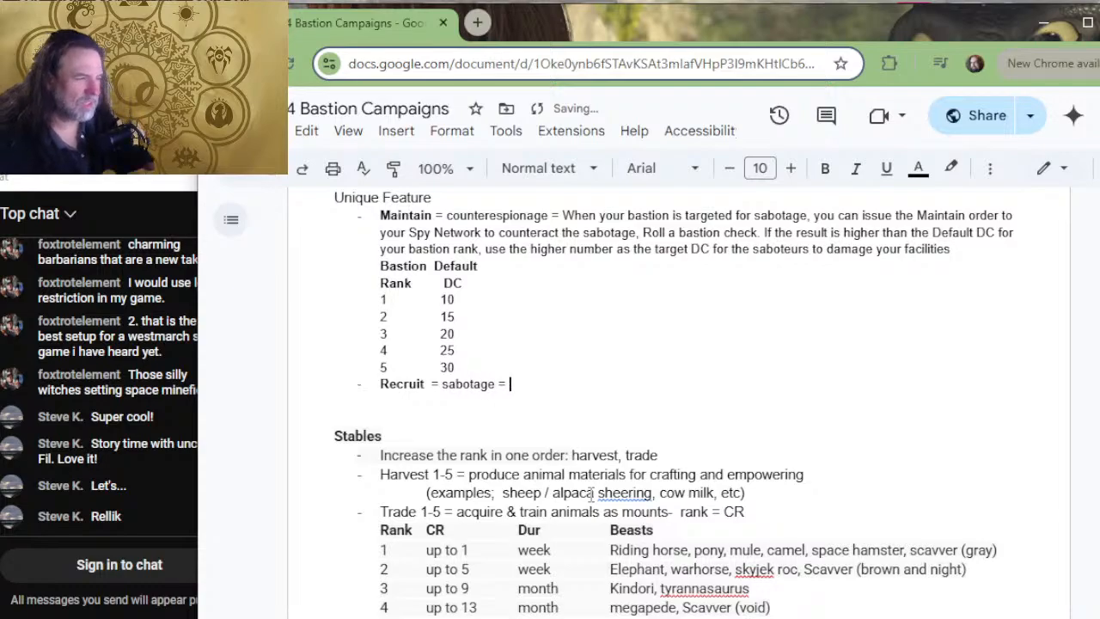
pyautogui.write('Whe')
pyautogui.press('BackSpace')
pyautogui.press('BackSpace')
pyautogui.press('BackSpace')
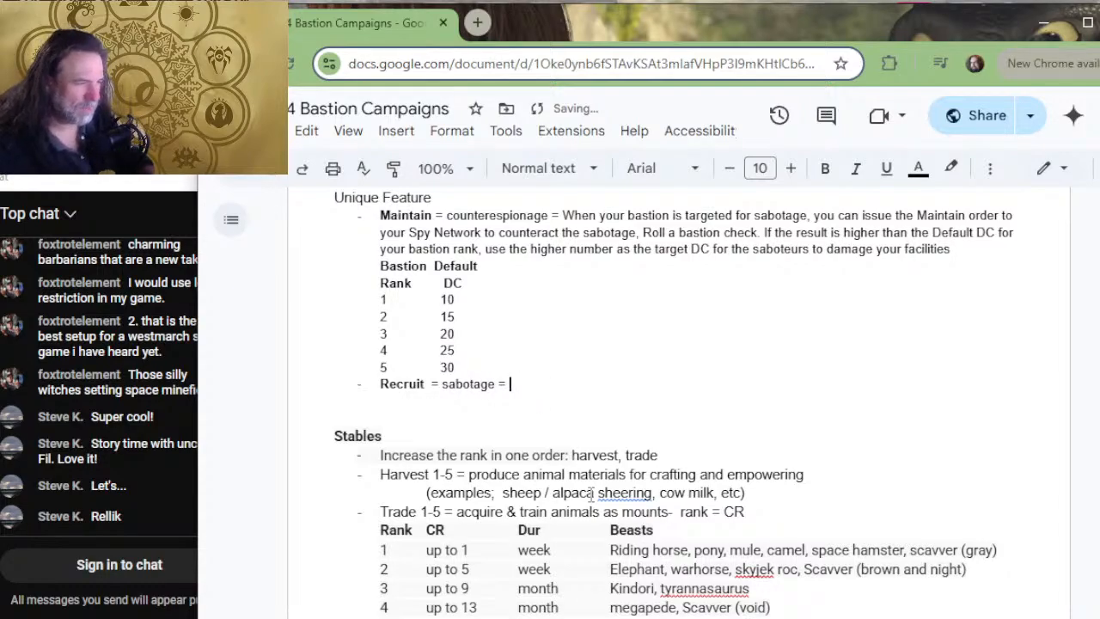
pyautogui.write('You can i')
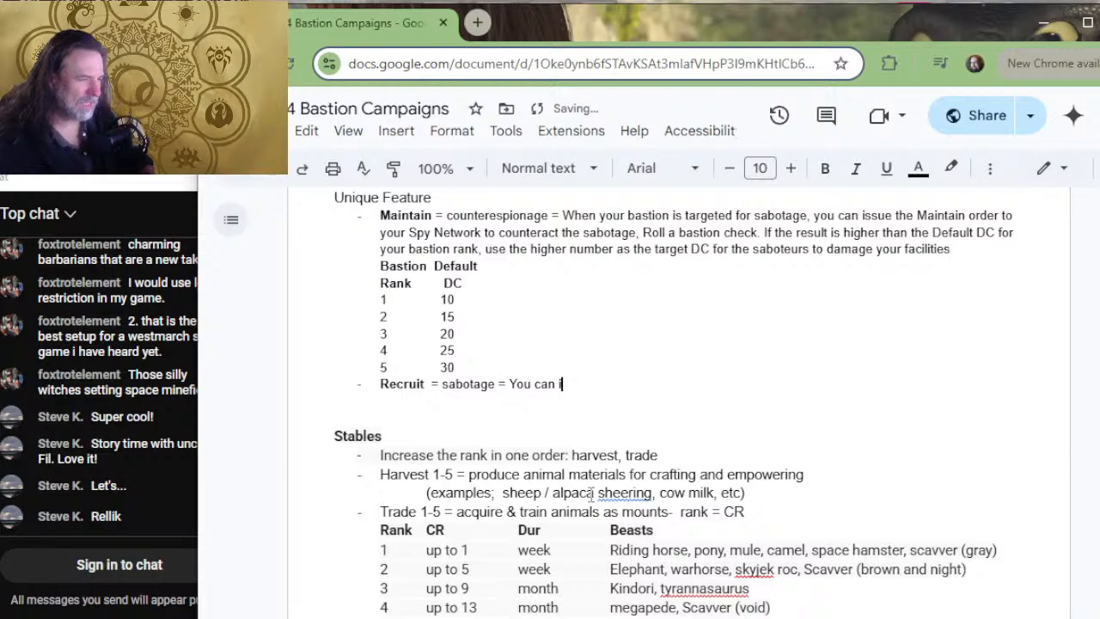
pyautogui.write('ssue the ')
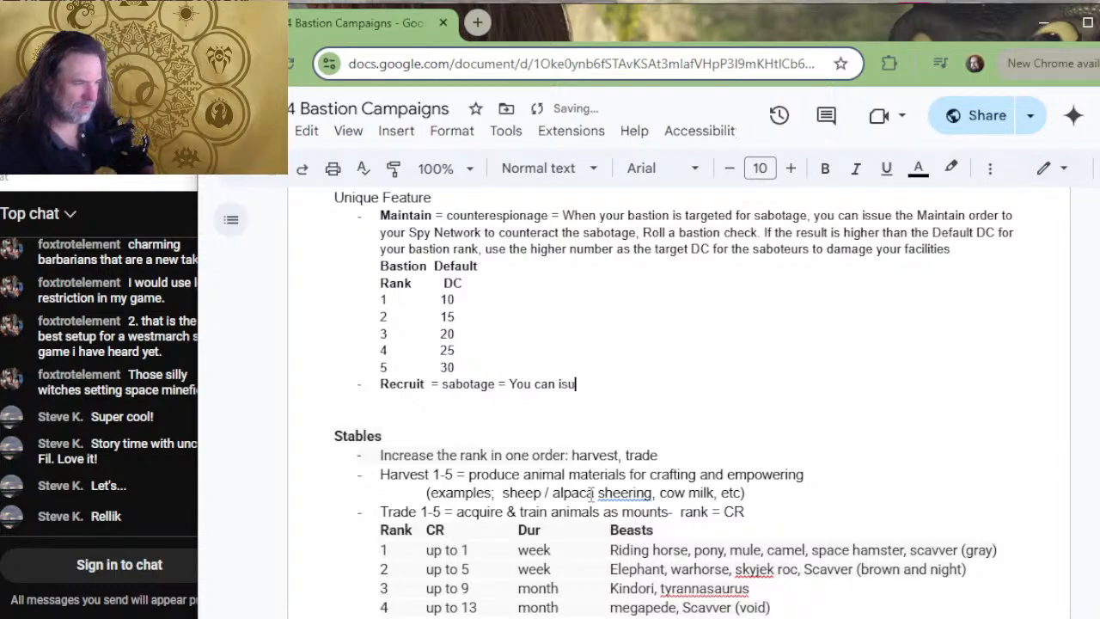
pyautogui.write('R')
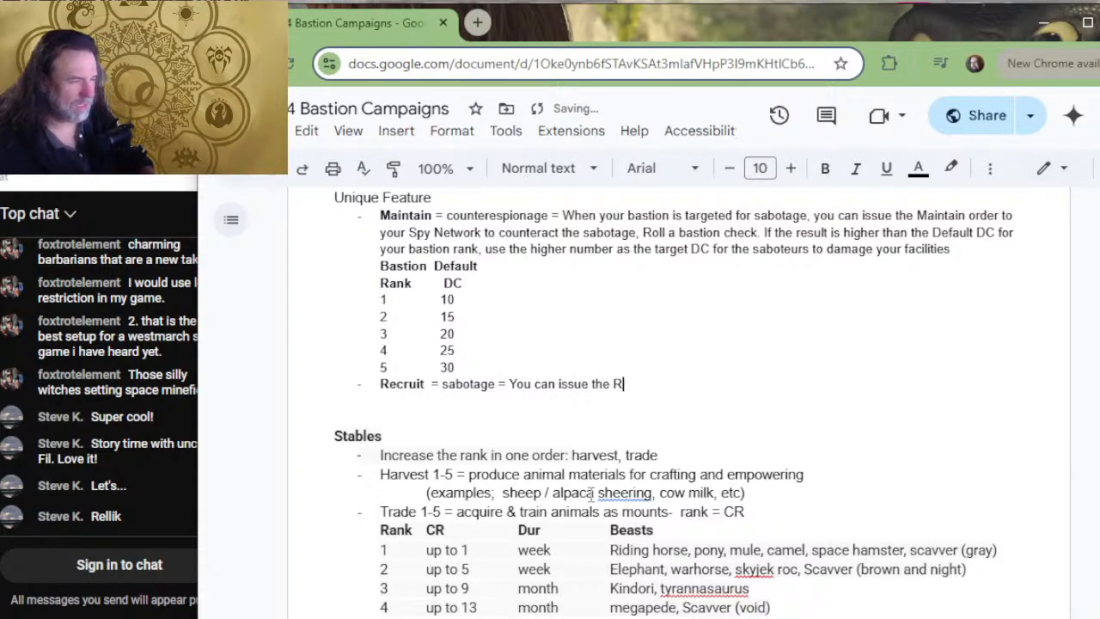
pyautogui.write('ecruit order ')
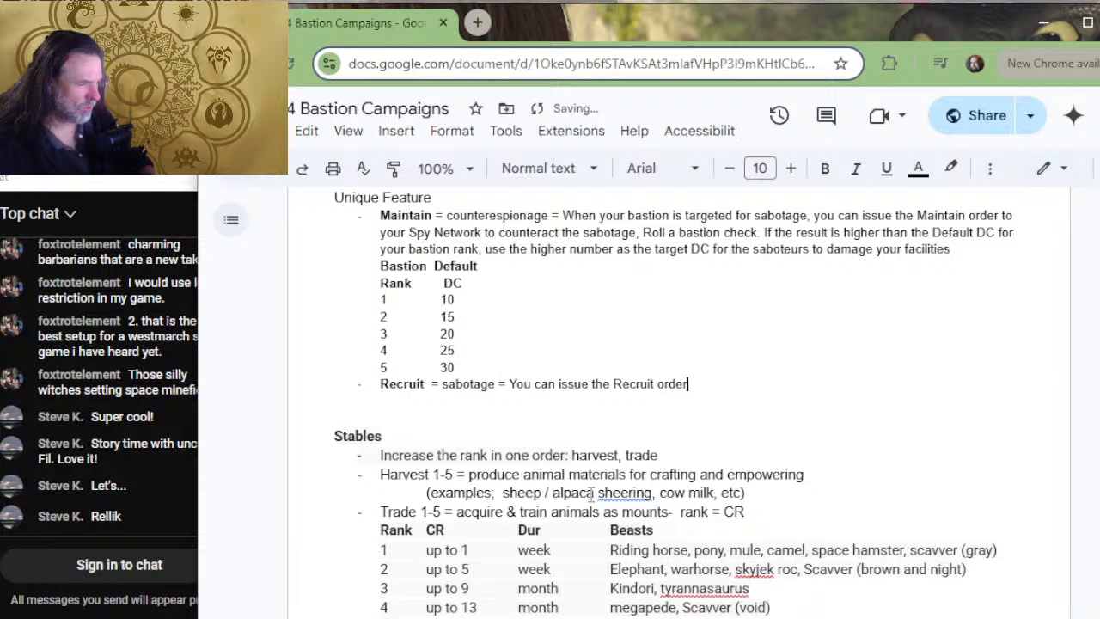
# - Complete the first Recruit sentence with "to hire spies to sabotage a rival bastion."
pyautogui.write('to hire')
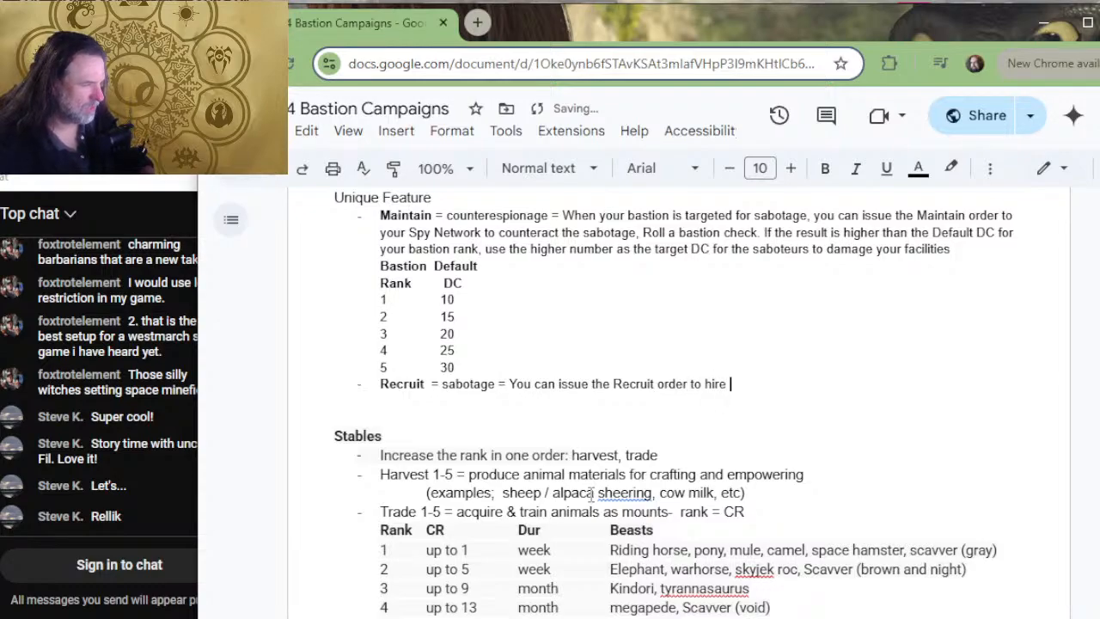
pyautogui.write(' spie')
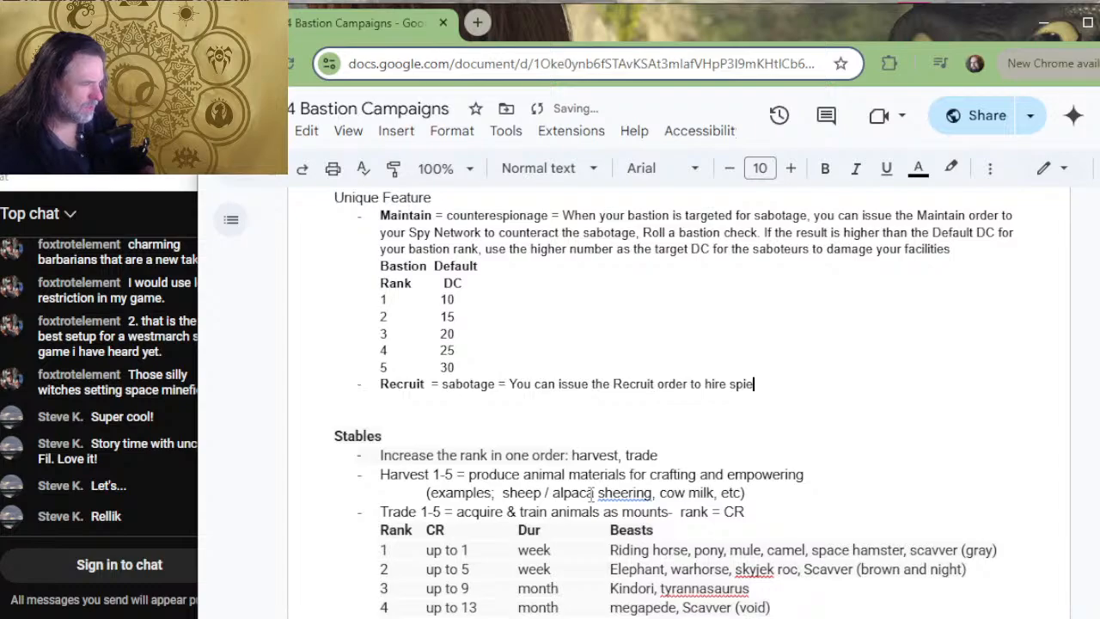
pyautogui.write('s to sabotag')
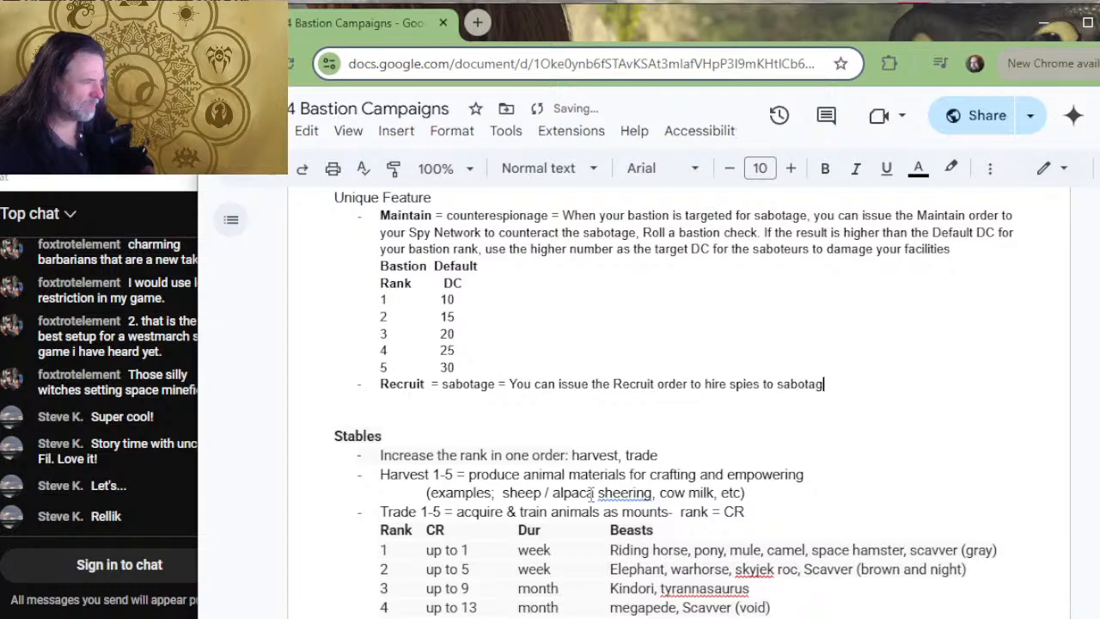
pyautogui.write('e a rival')
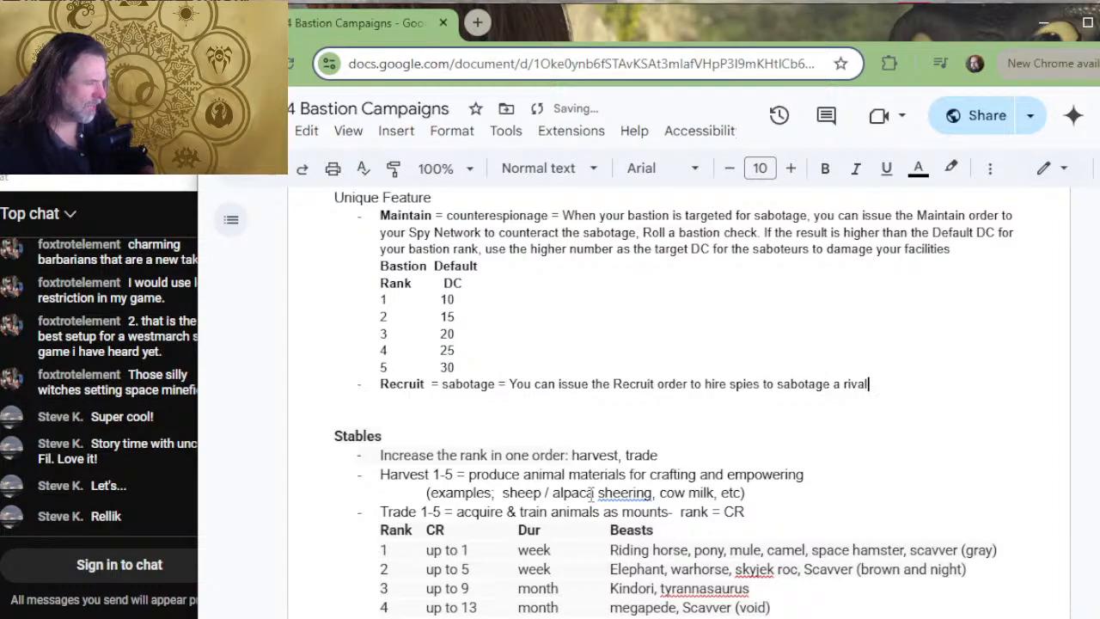
pyautogui.write(' bastion.')
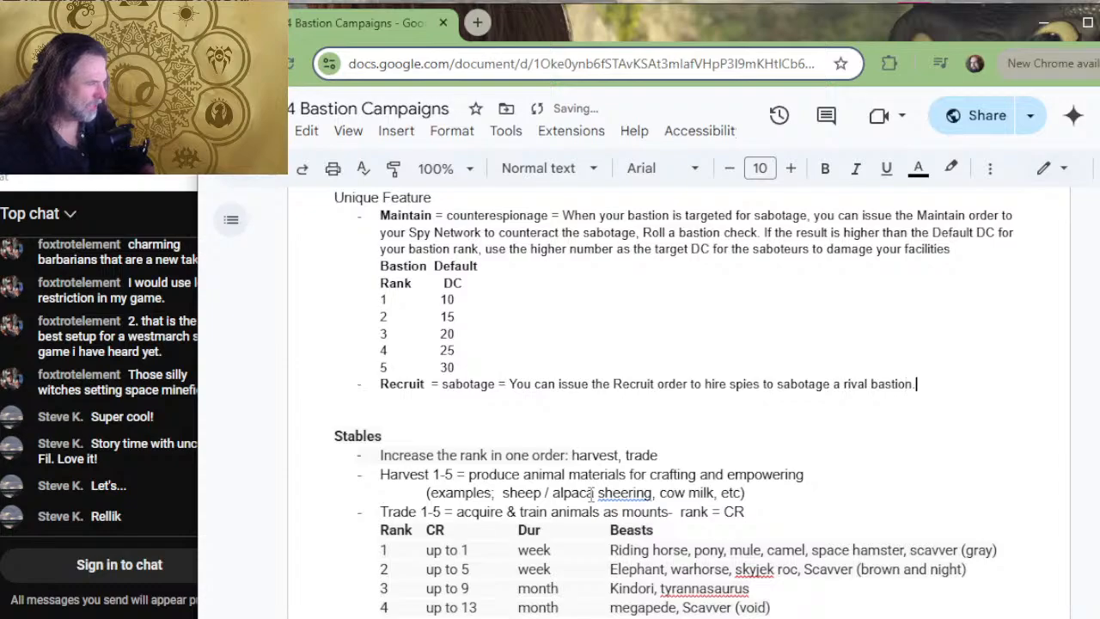
# - Start a new line under the Recruit sentence with "WHen you do,"
pyautogui.press('Return')
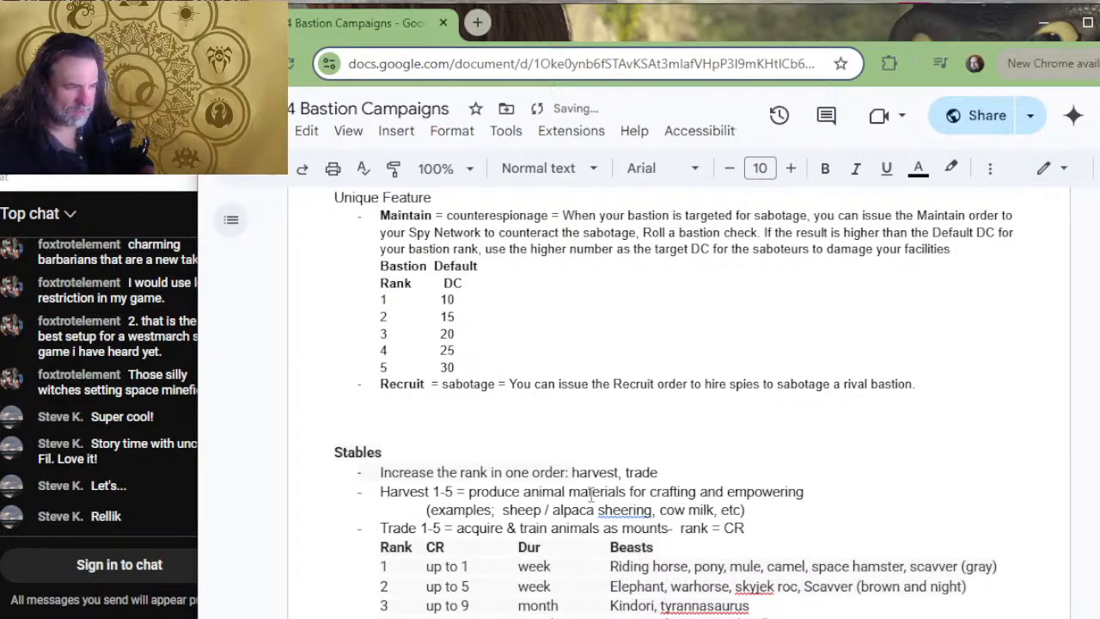
pyautogui.write('WHen you ')
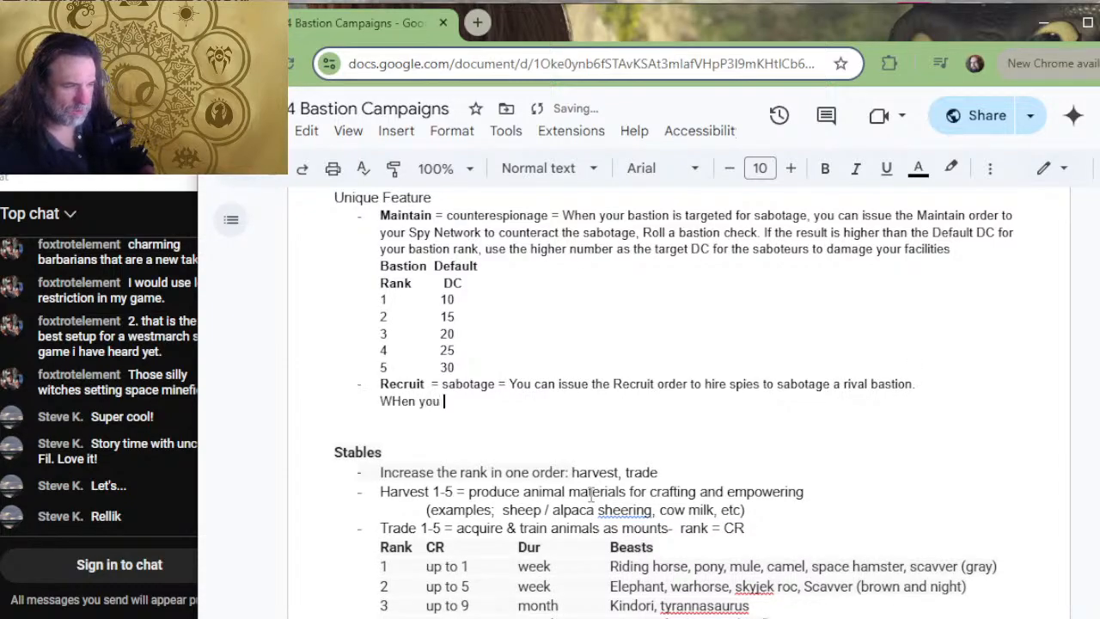
pyautogui.write('do, issue')
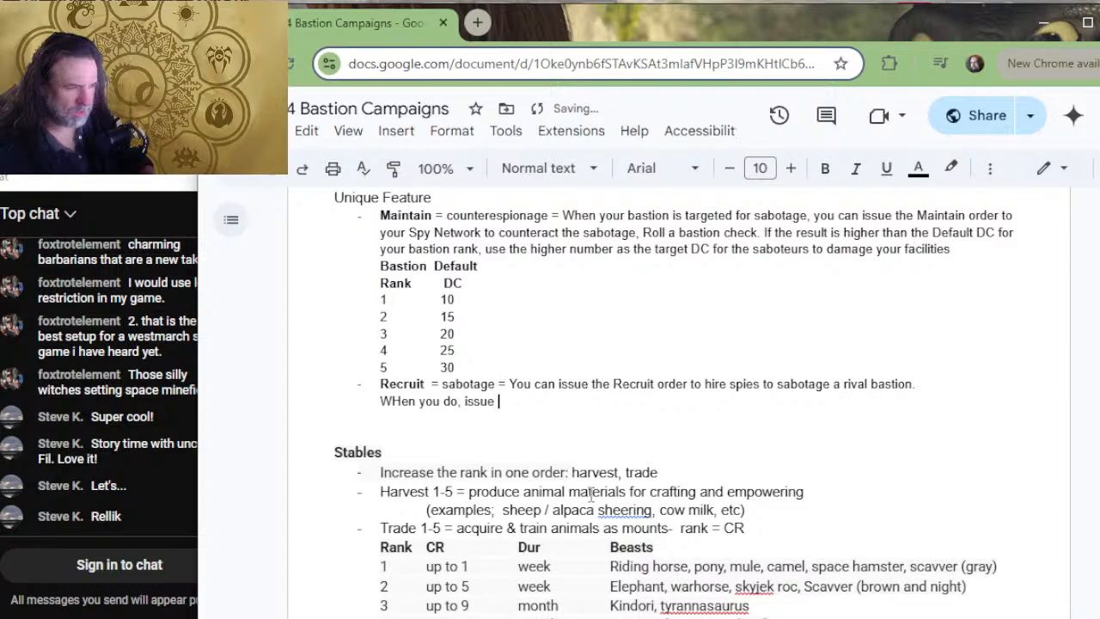
pyautogui.press('BackSpace')
pyautogui.press('BackSpace')
pyautogui.press('BackSpace')
pyautogui.press('BackSpace')
pyautogui.press('BackSpace')
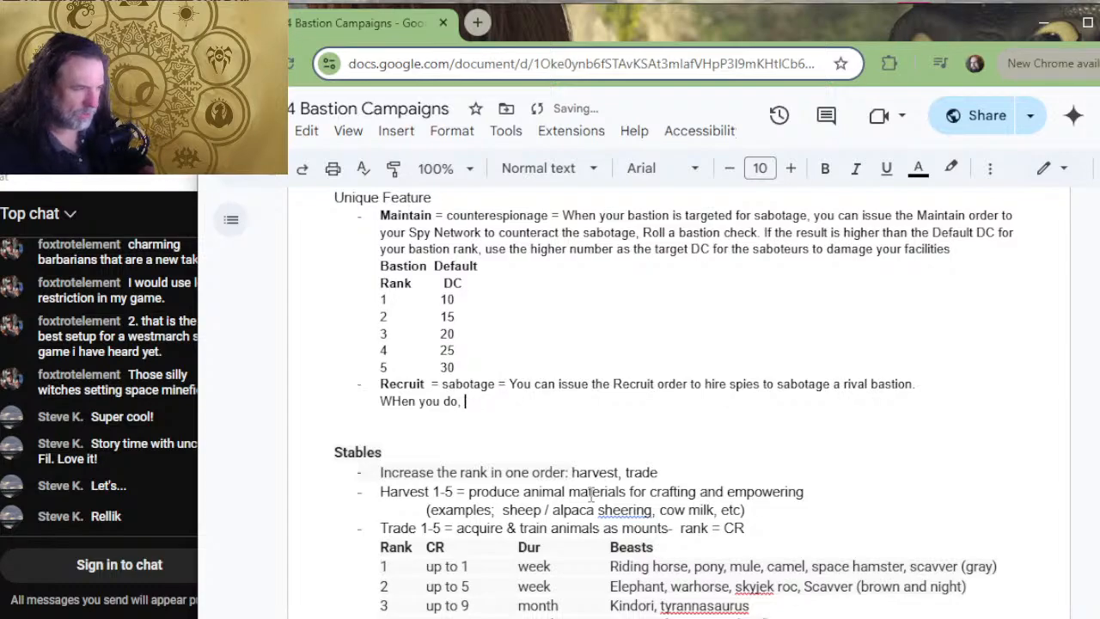
# - Continue the second Recruit sentence with "make a bastion test"
pyautogui.write('make a R')
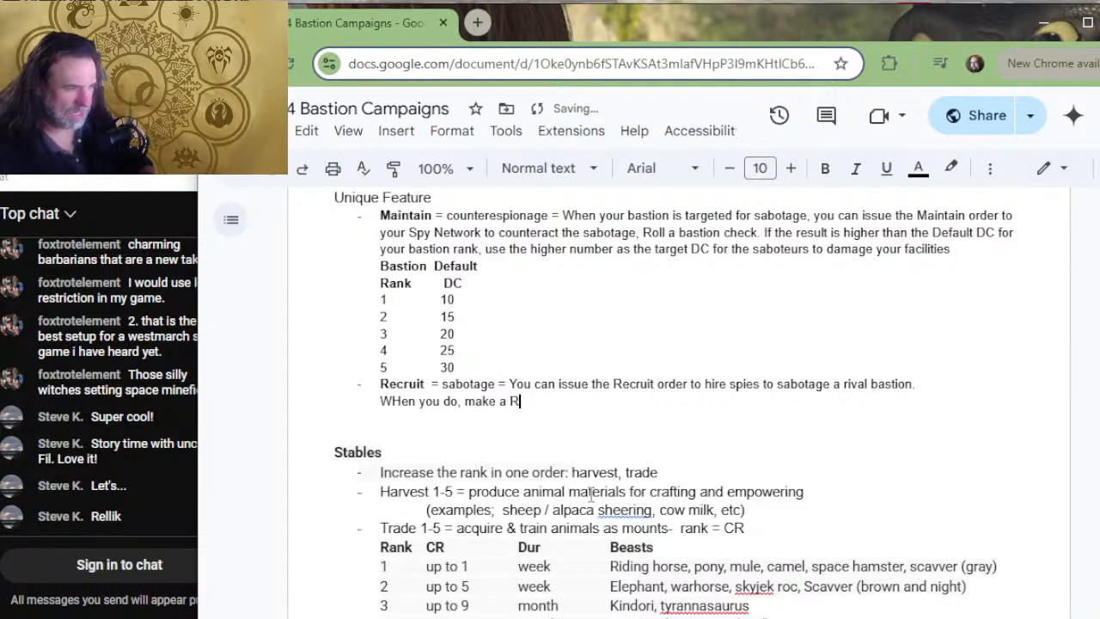
pyautogui.write('ecruit bast')
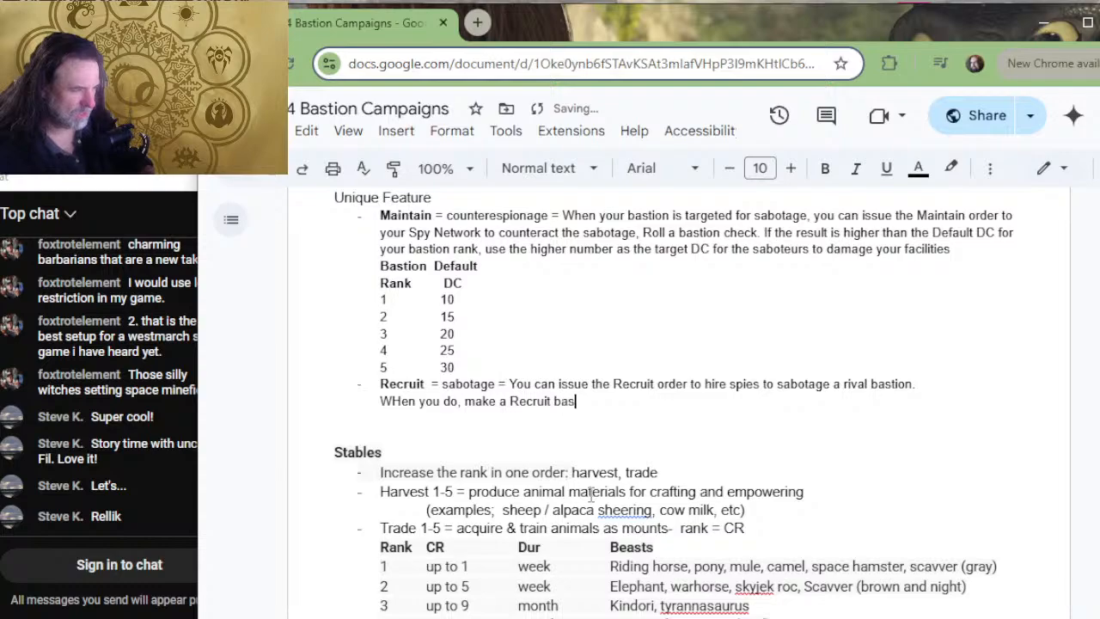
pyautogui.press('BackSpace')
pyautogui.press('BackSpace')
pyautogui.press('BackSpace')
pyautogui.press('BackSpace')
pyautogui.press('BackSpace')
pyautogui.press('BackSpace')
pyautogui.press('BackSpace')
pyautogui.press('BackSpace')
pyautogui.press('BackSpace')
pyautogui.press('BackSpace')
pyautogui.press('BackSpace')
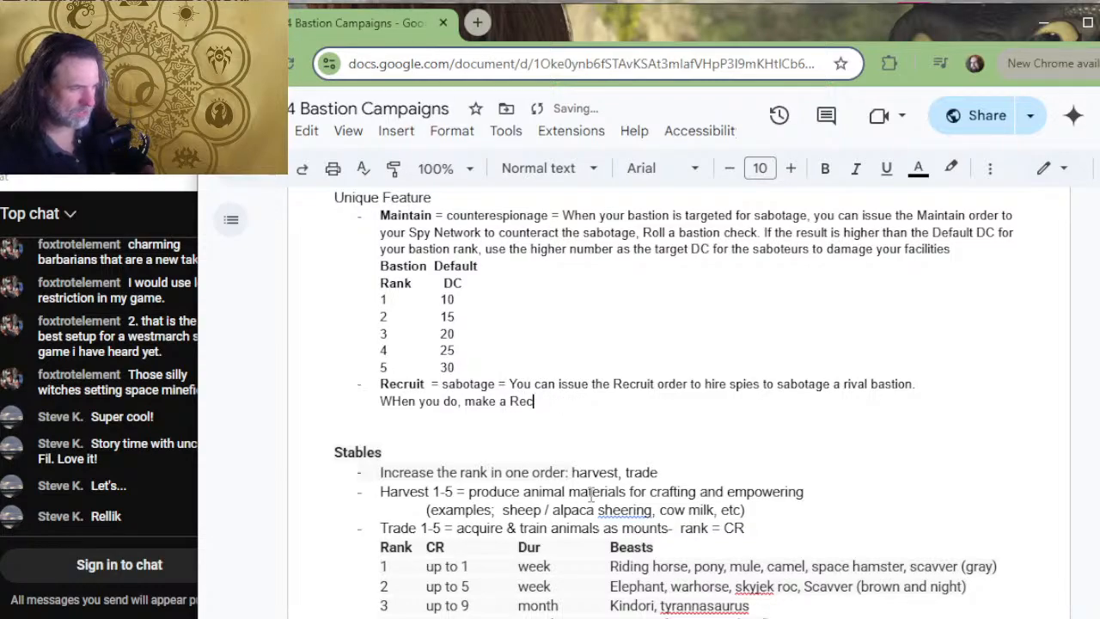
pyautogui.write('ba')
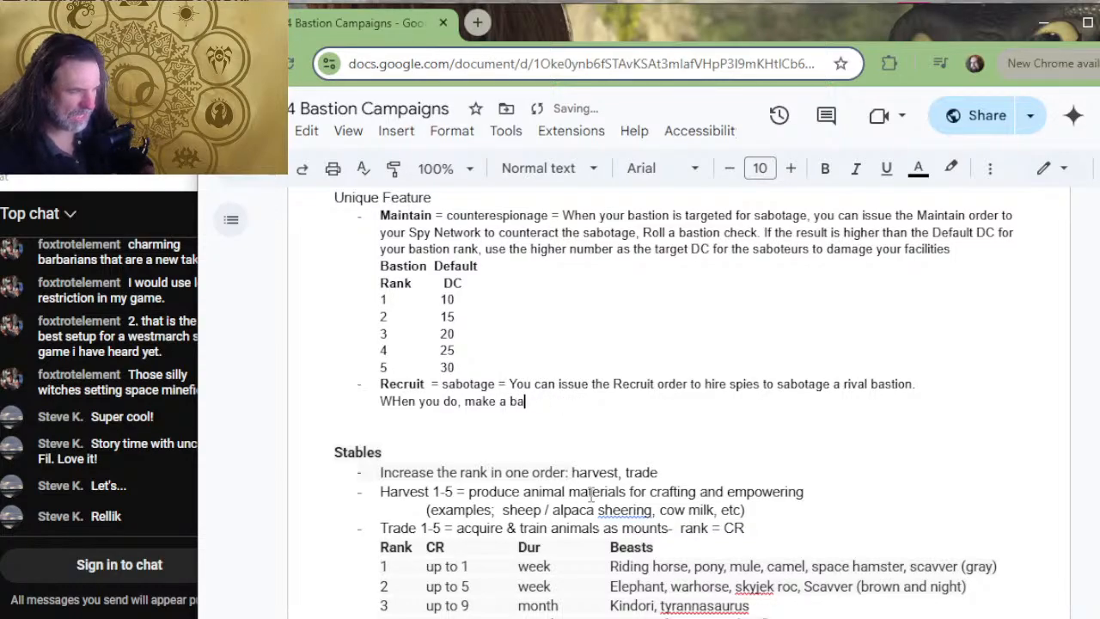
pyautogui.write('stion test')
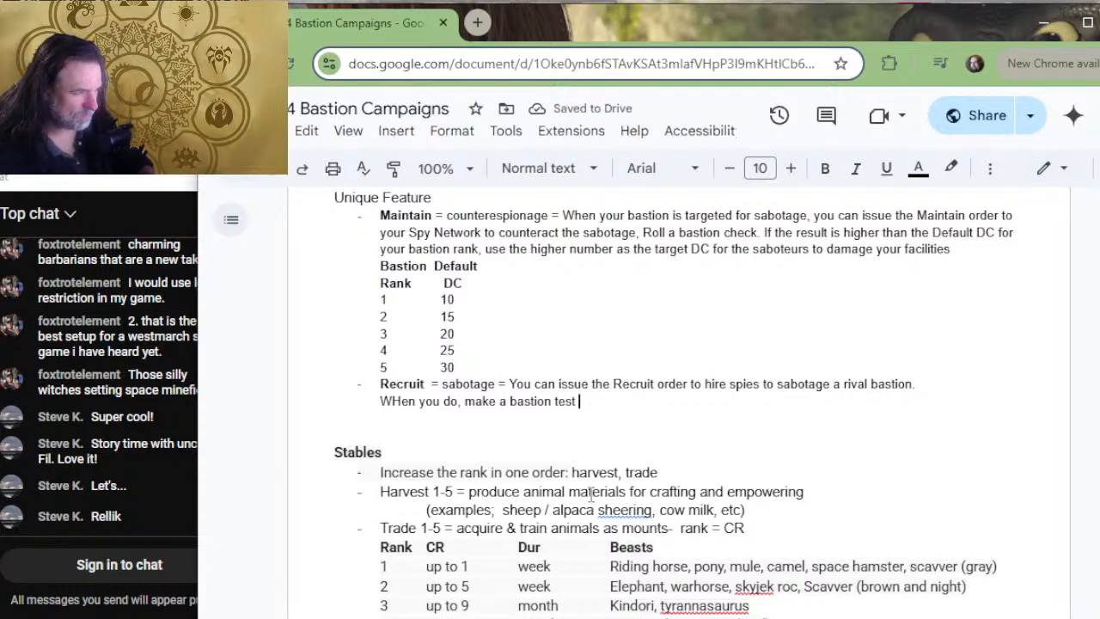
# - Add "against the DC of the target bastion" to the second Recruit sentence
pyautogui.write('against the DC ')
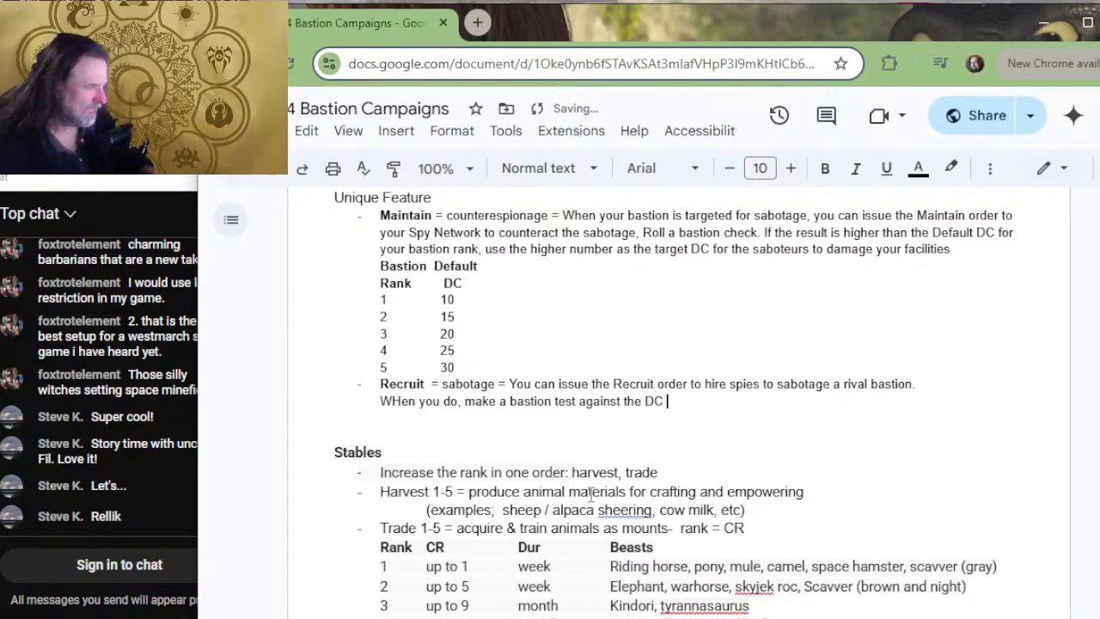
pyautogui.write('of the t')
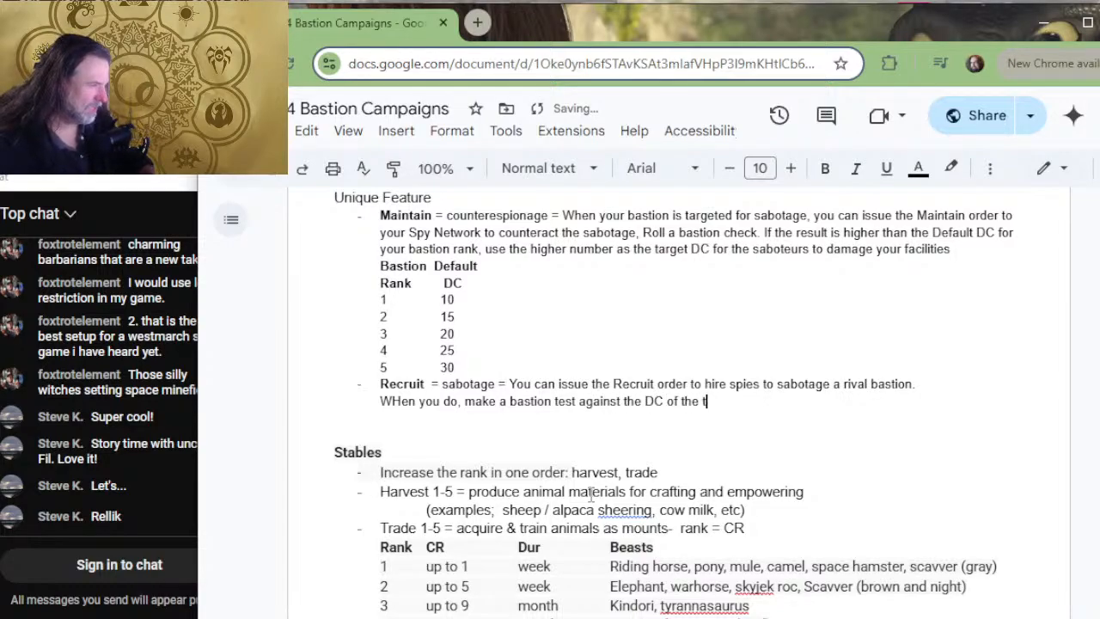
pyautogui.write('arget')
pyautogui.write(' bastion')
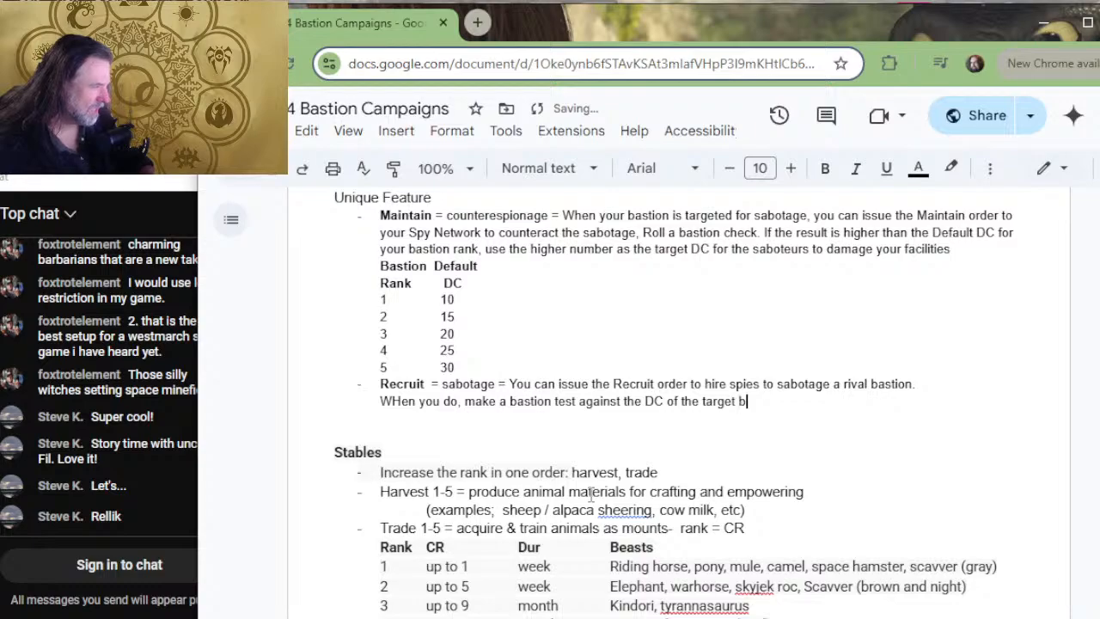
pyautogui.write('.')
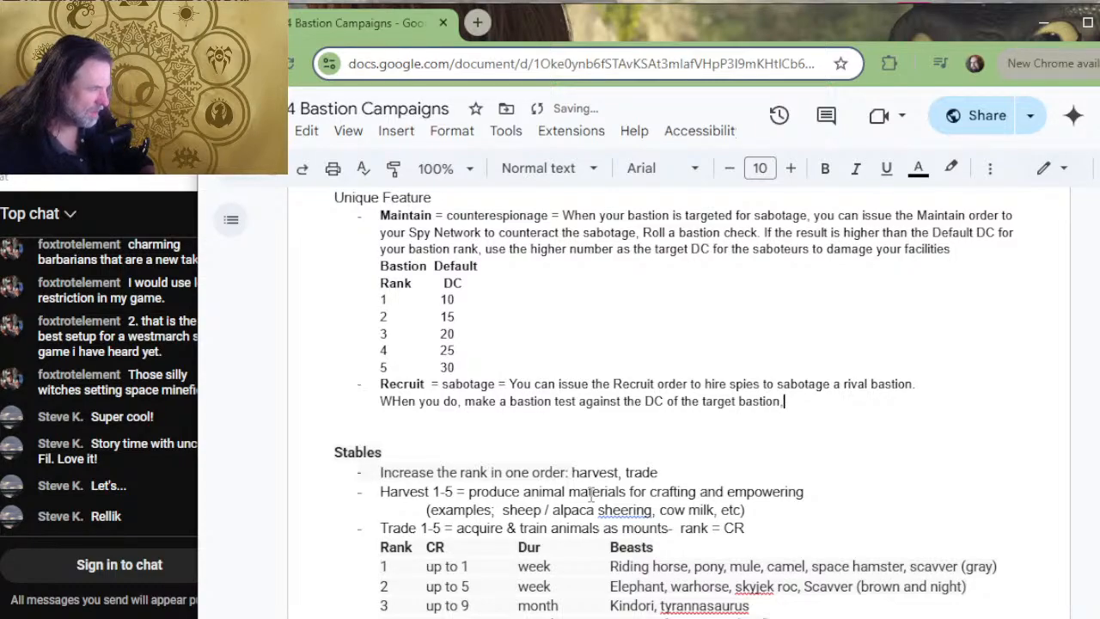
# - Finish the second Recruit sentence with ", determined by the rank of the target." and add an empty line below it
pyautogui.press('BackSpace')
pyautogui.press('BackSpace')
pyautogui.write(', determined by ')
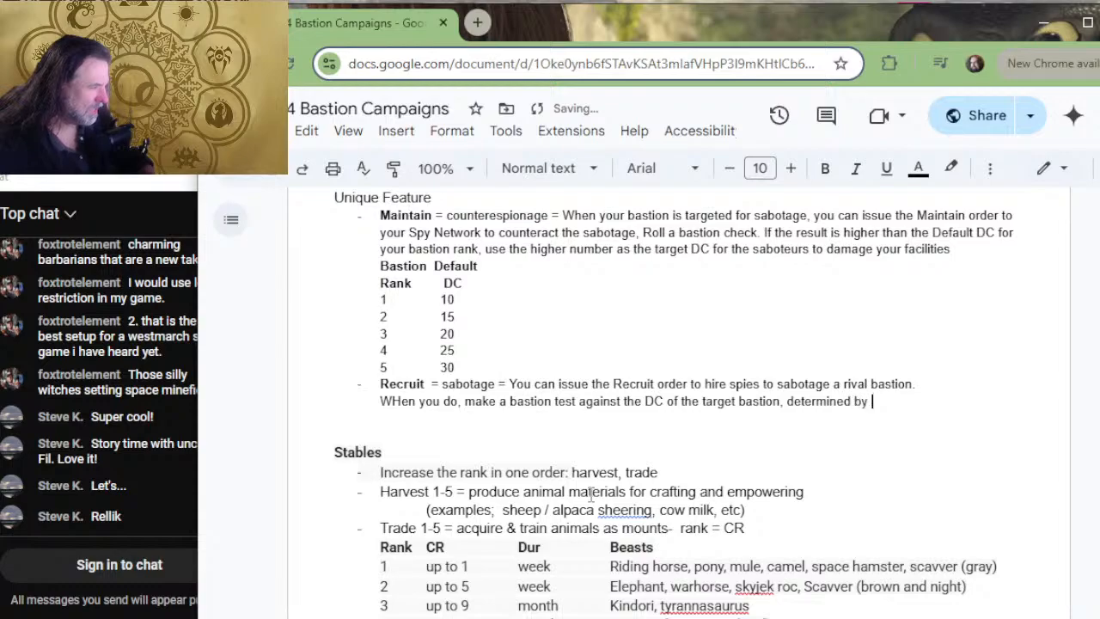
pyautogui.write('the rank of t')
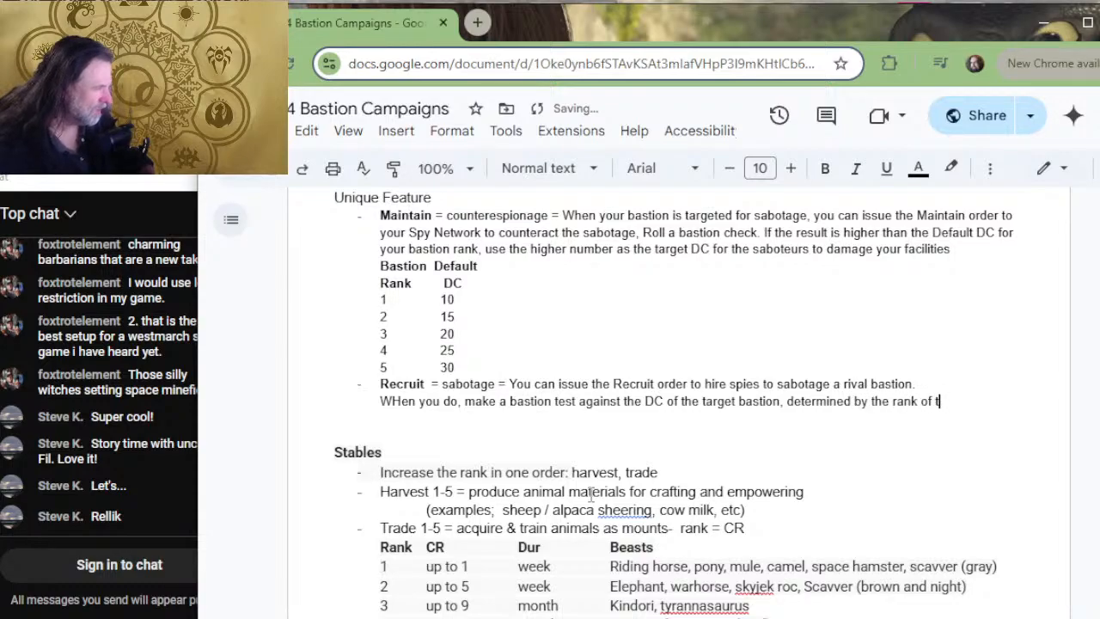
pyautogui.write('he target')
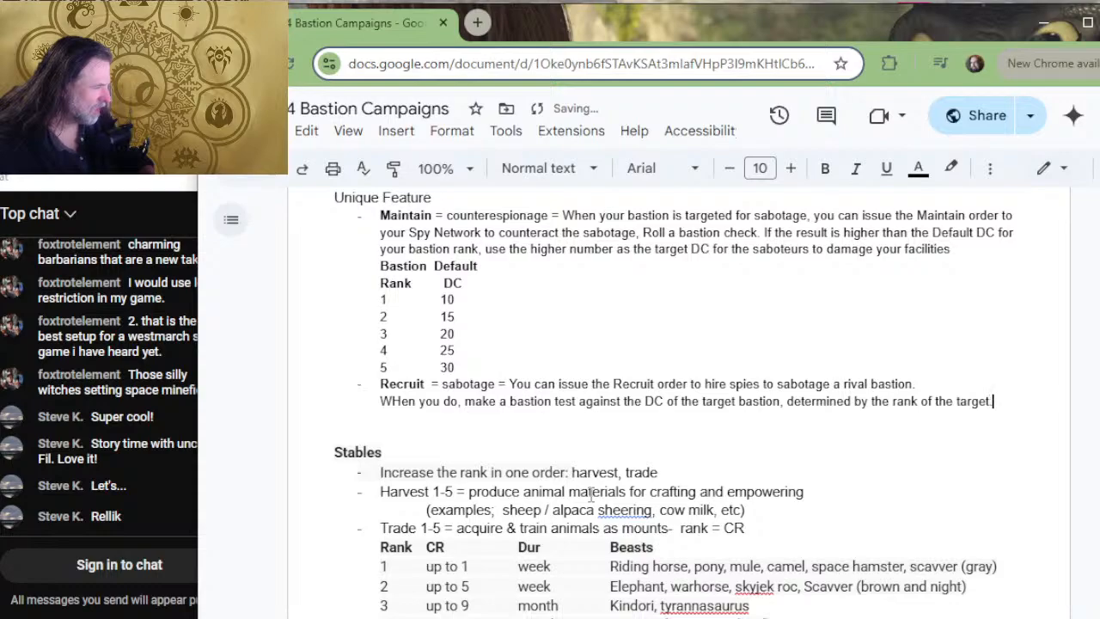
pyautogui.write('.')
pyautogui.press('Return')
# - Move the whole Bastion Rank / Default DC table from under Maintain to below the Recruit description
pyautogui.press('Up')
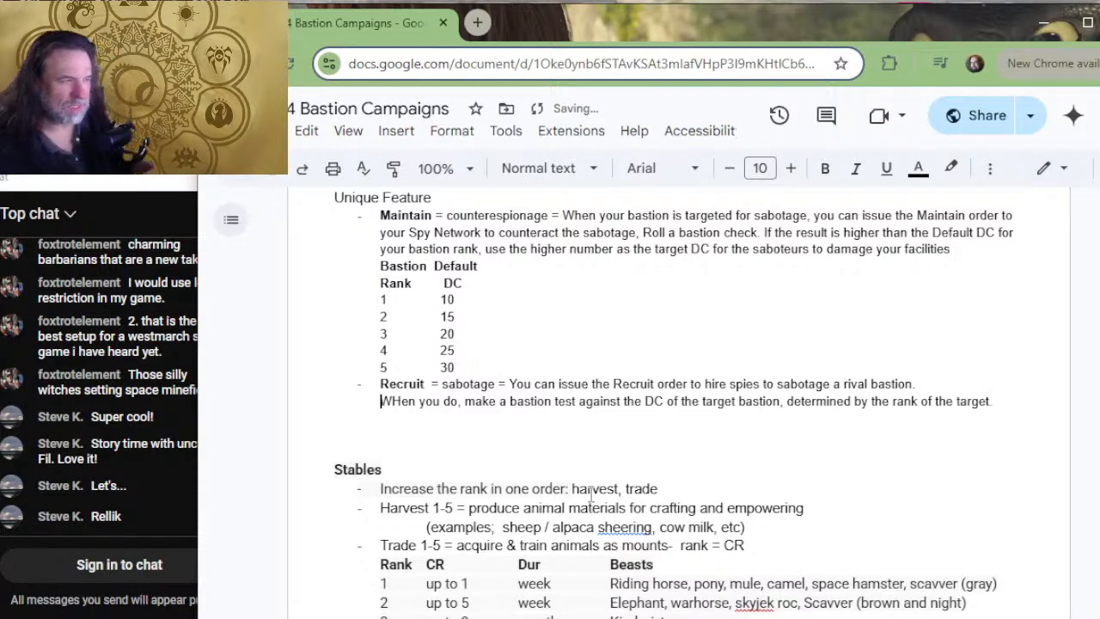
pyautogui.press('Up')
pyautogui.press('Up')
pyautogui.press('Up')
pyautogui.press('Up')
pyautogui.press('Up')
pyautogui.hotkey('shift', 'Down')
pyautogui.hotkey('shift', 'Down')
pyautogui.hotkey('shift', 'Down')
pyautogui.hotkey('shift', 'Down')
pyautogui.hotkey('shift', 'Down')
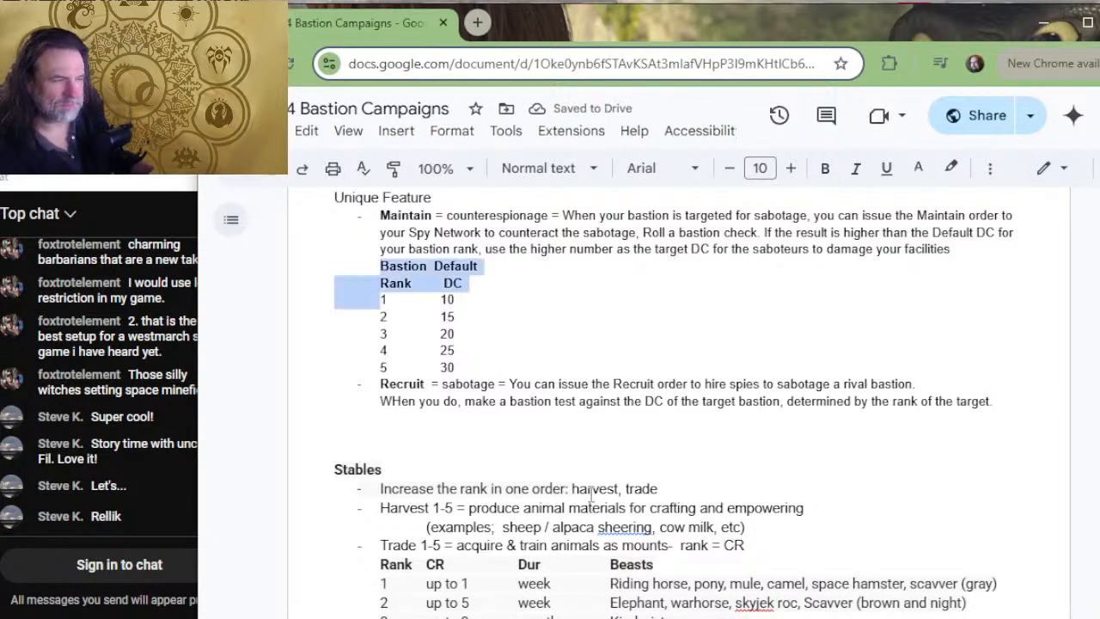
pyautogui.hotkey('shift', 'Down')
pyautogui.hotkey('shift', 'Down')
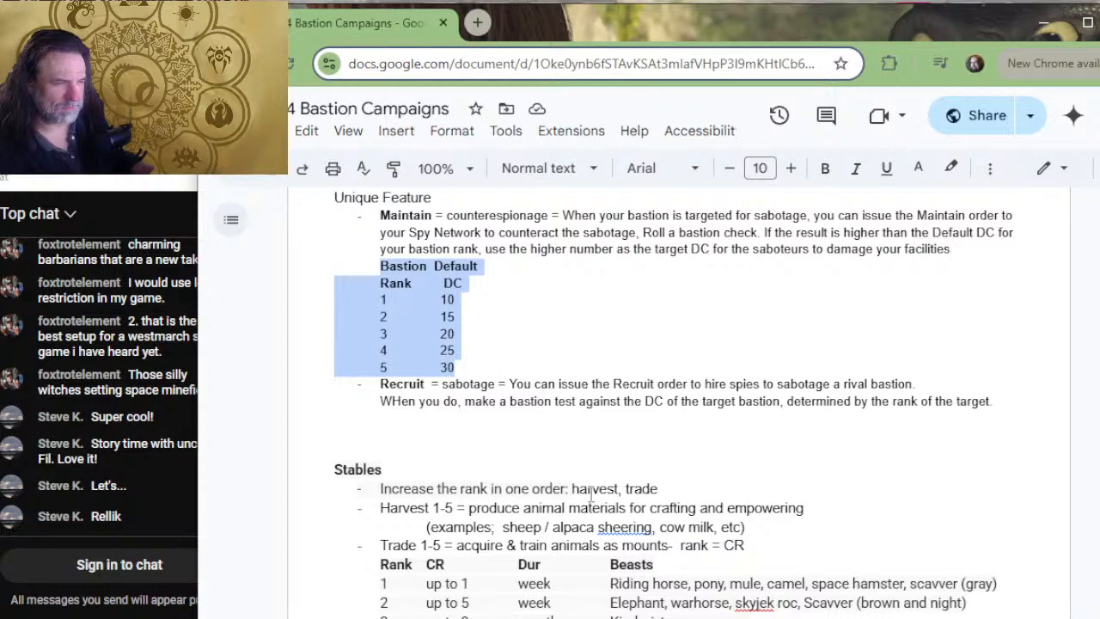
pyautogui.hotkey('ctrl', 'x')
pyautogui.press('Down')
pyautogui.press('Down')
pyautogui.hotkey('ctrl', 'v')
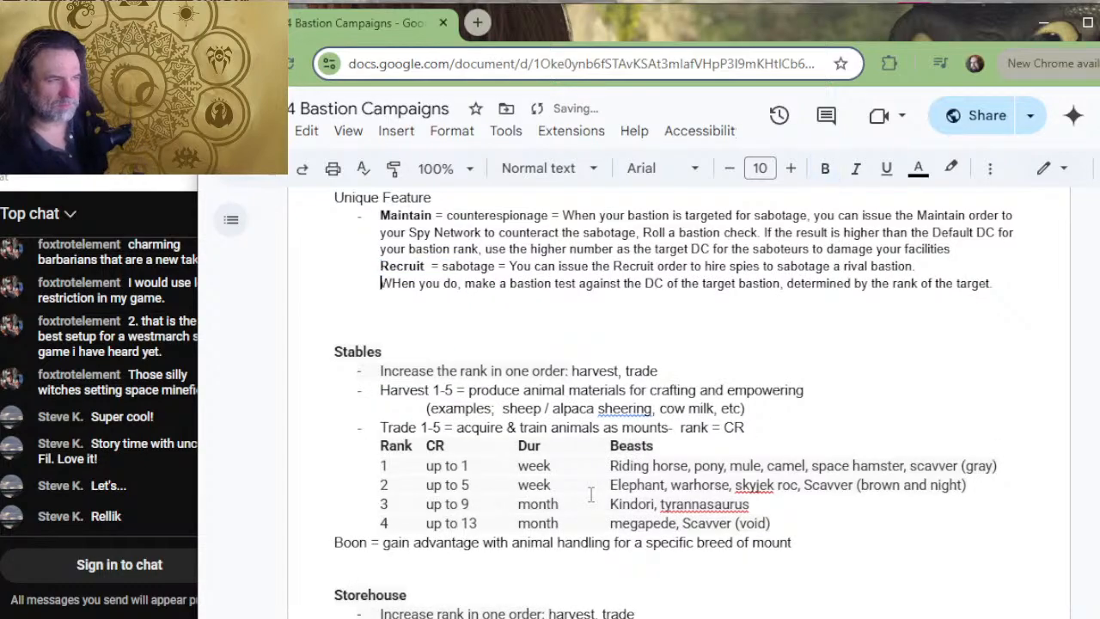
# - Indent the moved table's "Bastion Default" heading line to line up with the rows beneath it
pyautogui.press('Up')
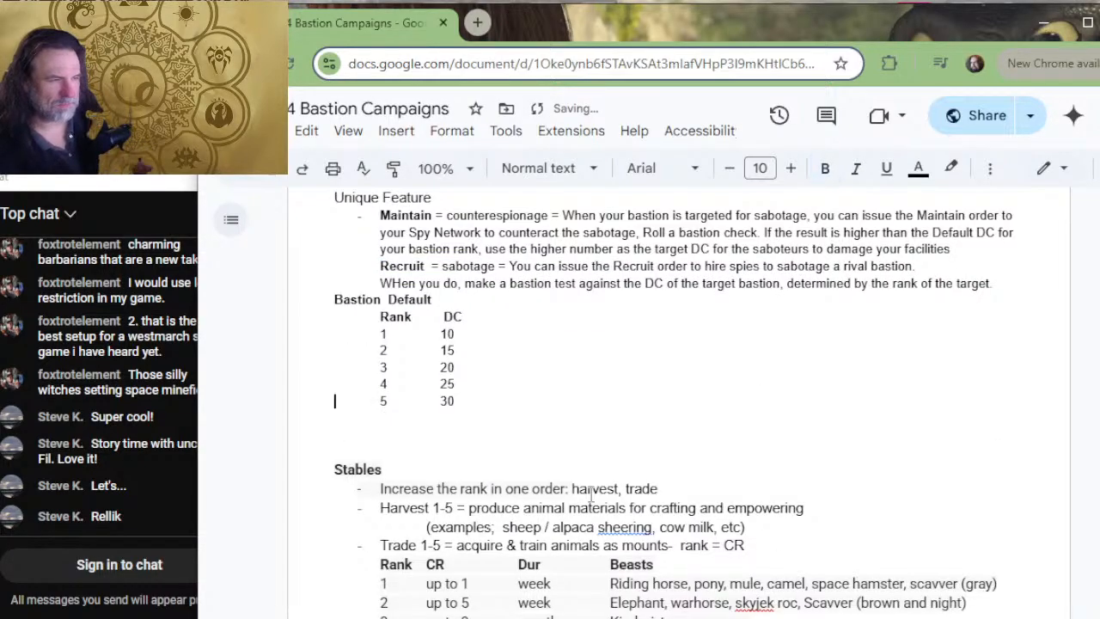
pyautogui.press('Up')
pyautogui.press('Up')
pyautogui.press('Up')
pyautogui.press('Tab')
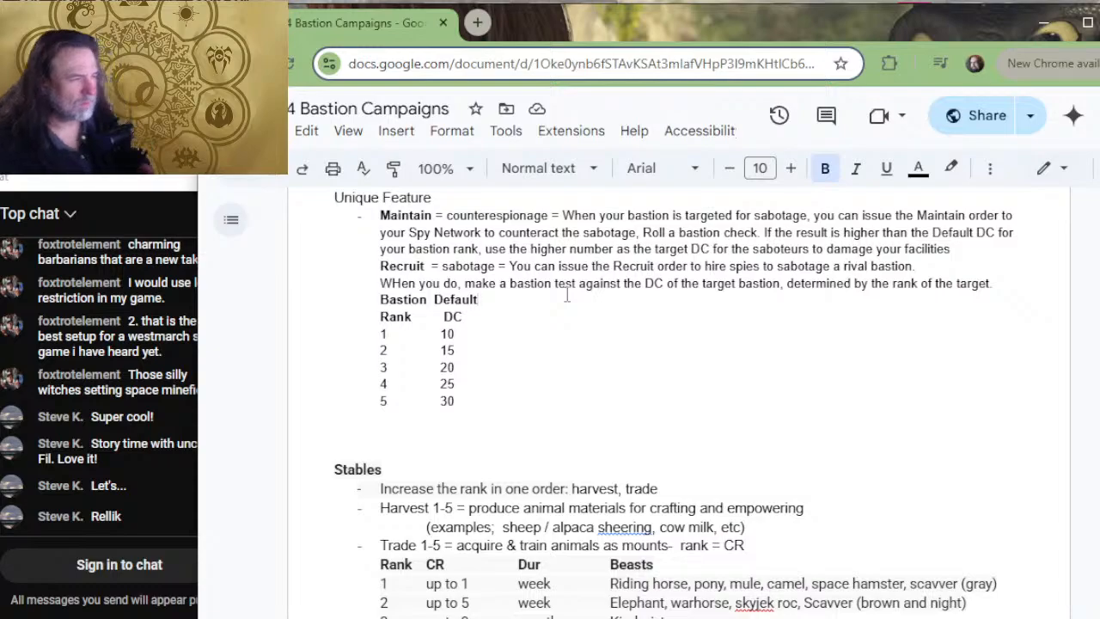
# - Add a third column heading "Damage Die" to the Bastion Rank / Default DC table, split over its two heading lines
pyautogui.press('Tab')
pyautogui.write('Damage ')
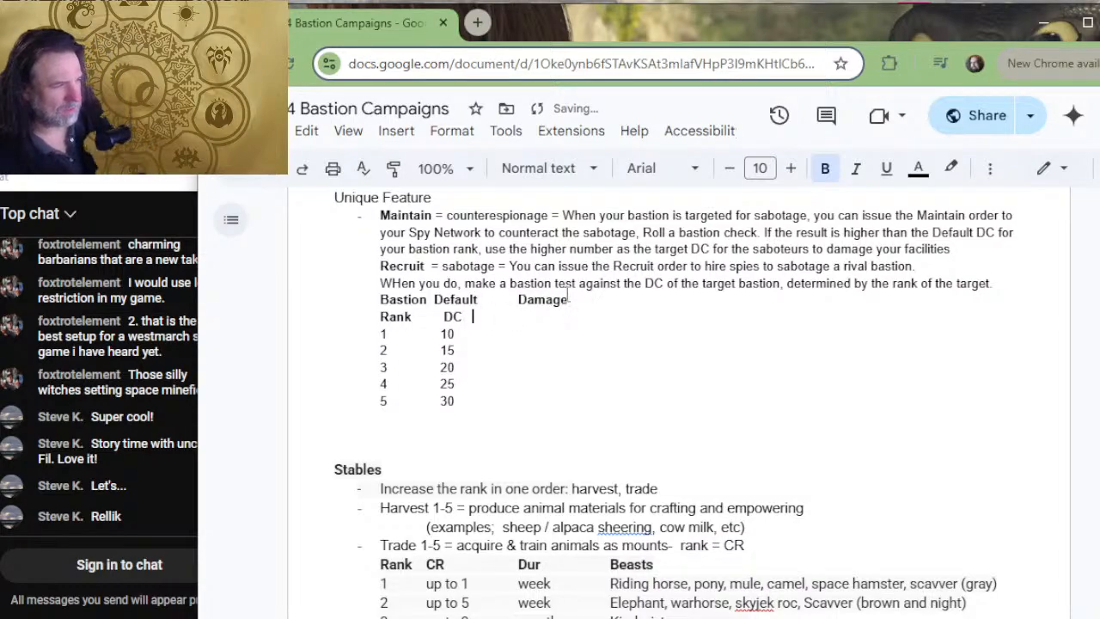
pyautogui.write('Die')
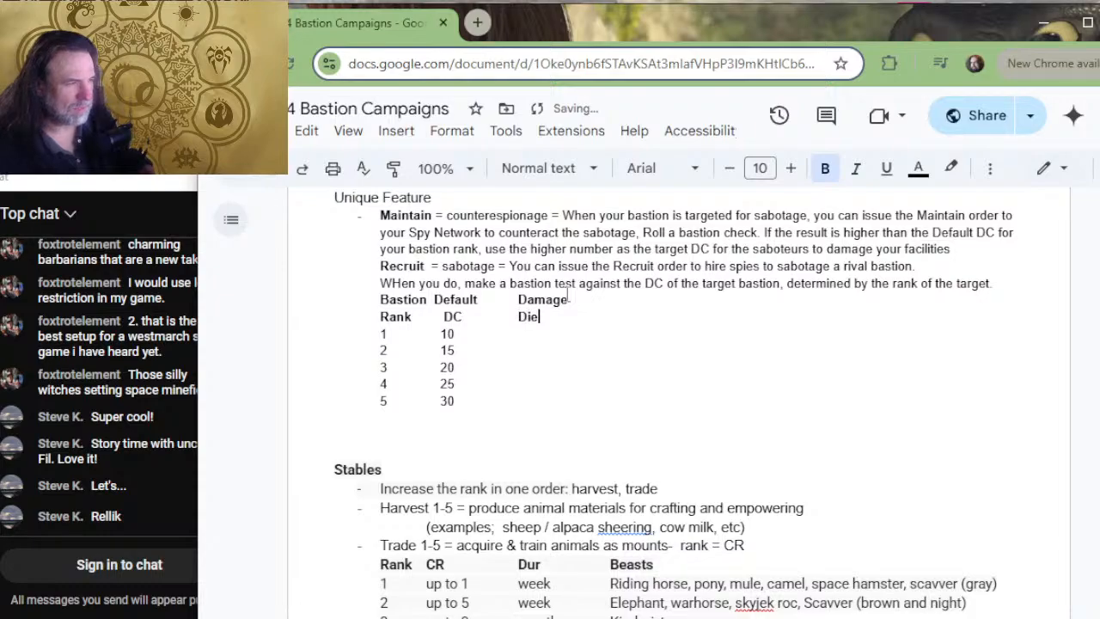
# - Fill the Damage Die column with d4, d6, d8, d10 and d12 for ranks 1 to 5
pyautogui.press('Down')
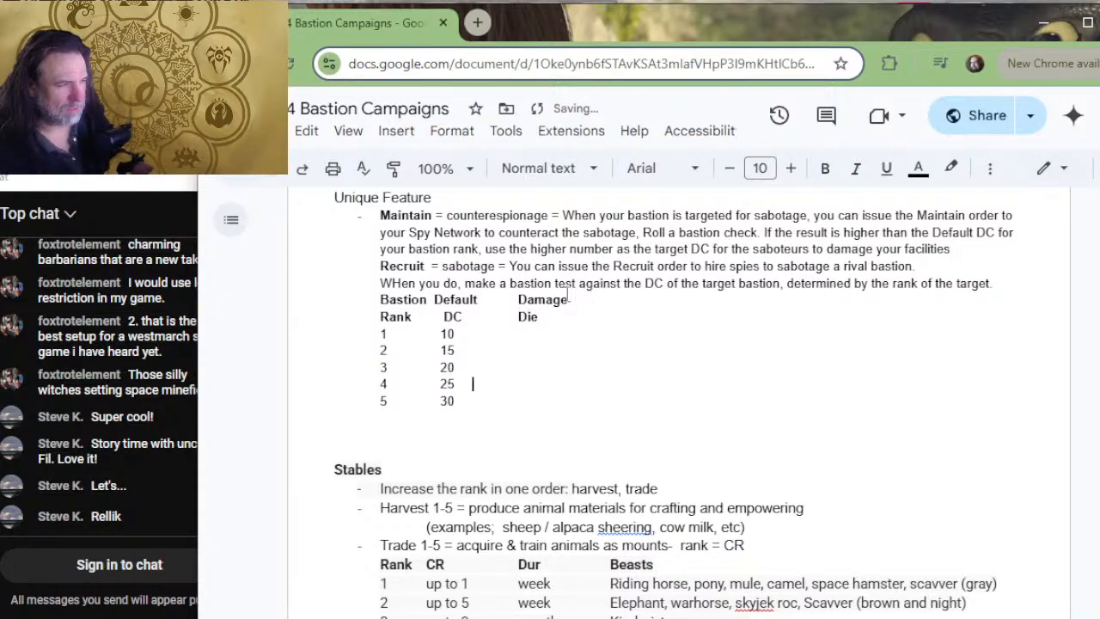
pyautogui.write('d12')
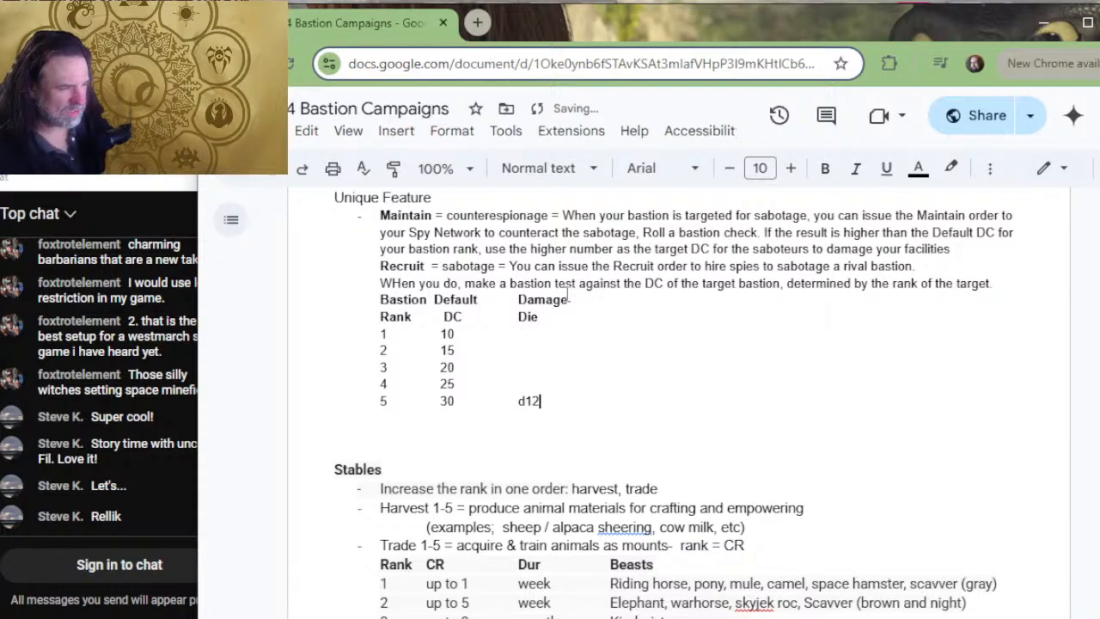
pyautogui.press('Up')
pyautogui.write('d10')
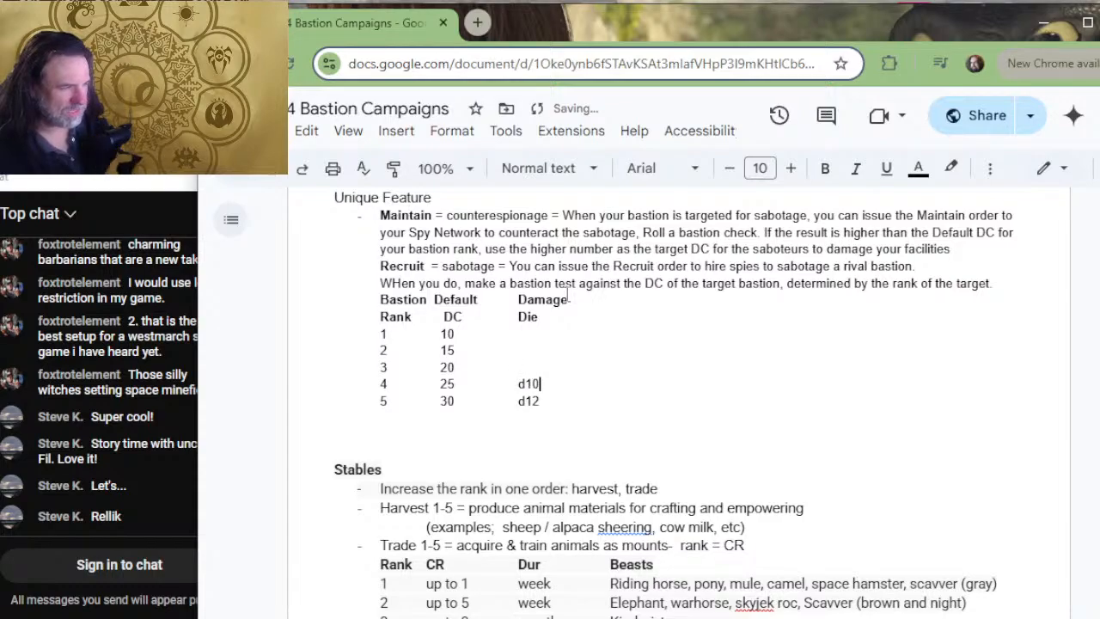
pyautogui.press('Up')
pyautogui.write('d85')
pyautogui.press('BackSpace')
pyautogui.press('Up')
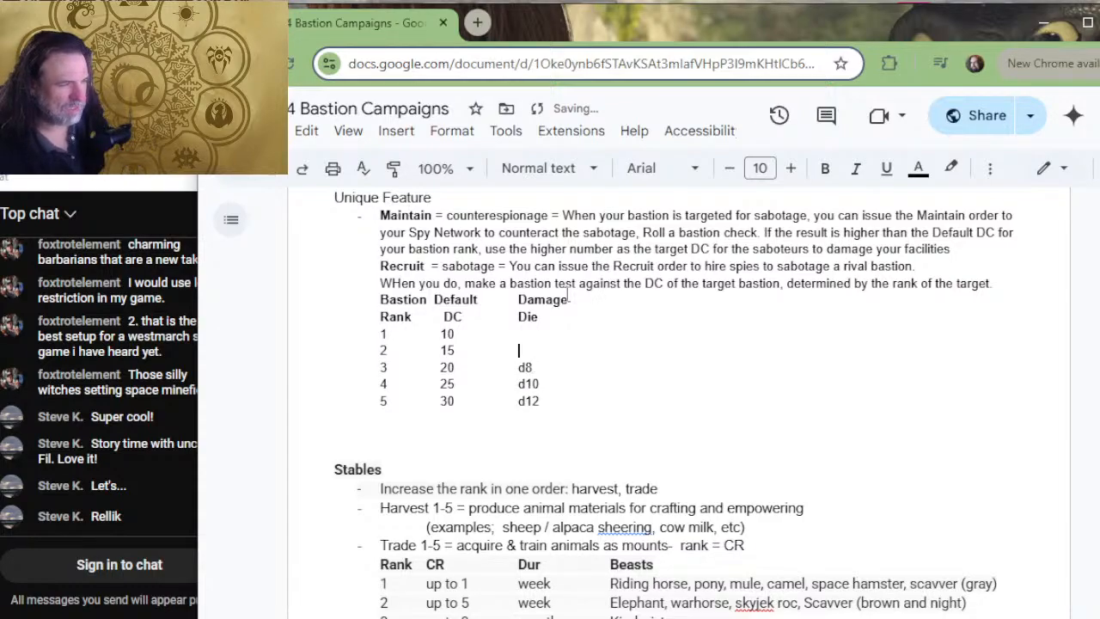
pyautogui.write('d6')
pyautogui.press('Up')
pyautogui.write('d4')
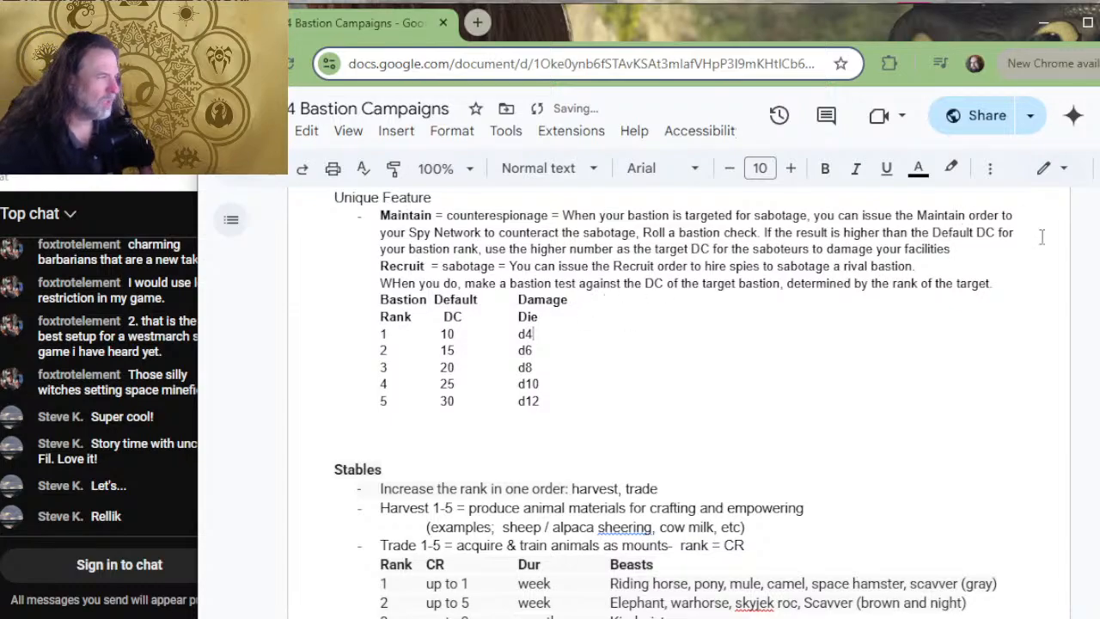
# - Start a new line between the Recruit description and the table with "If you are"
pyautogui.click(1021, 267)
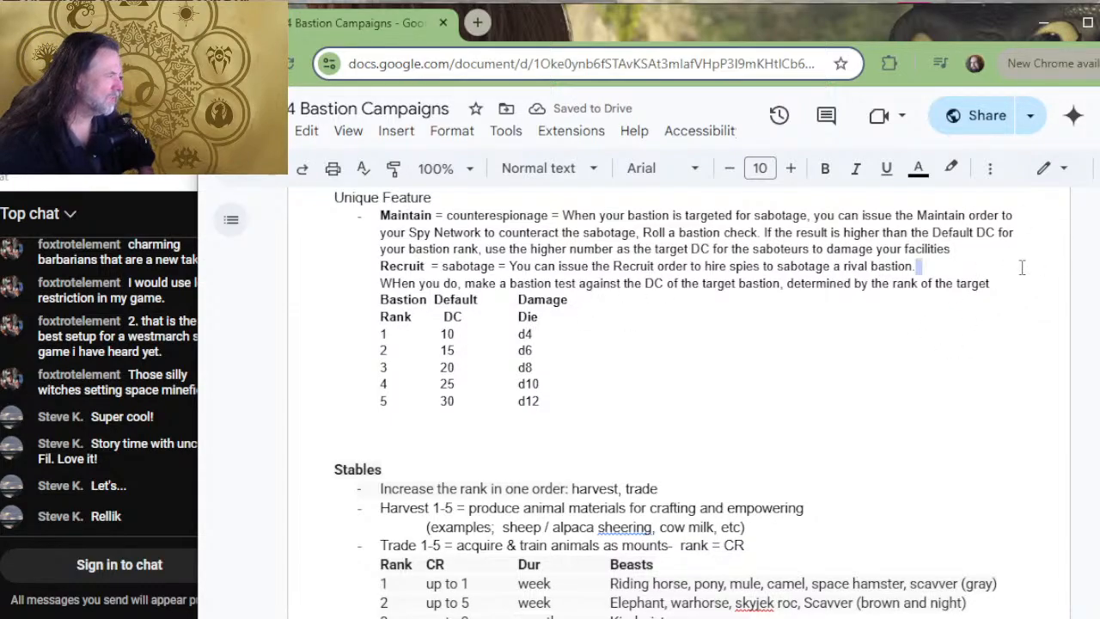
pyautogui.click(1034, 279)
pyautogui.press('Return')
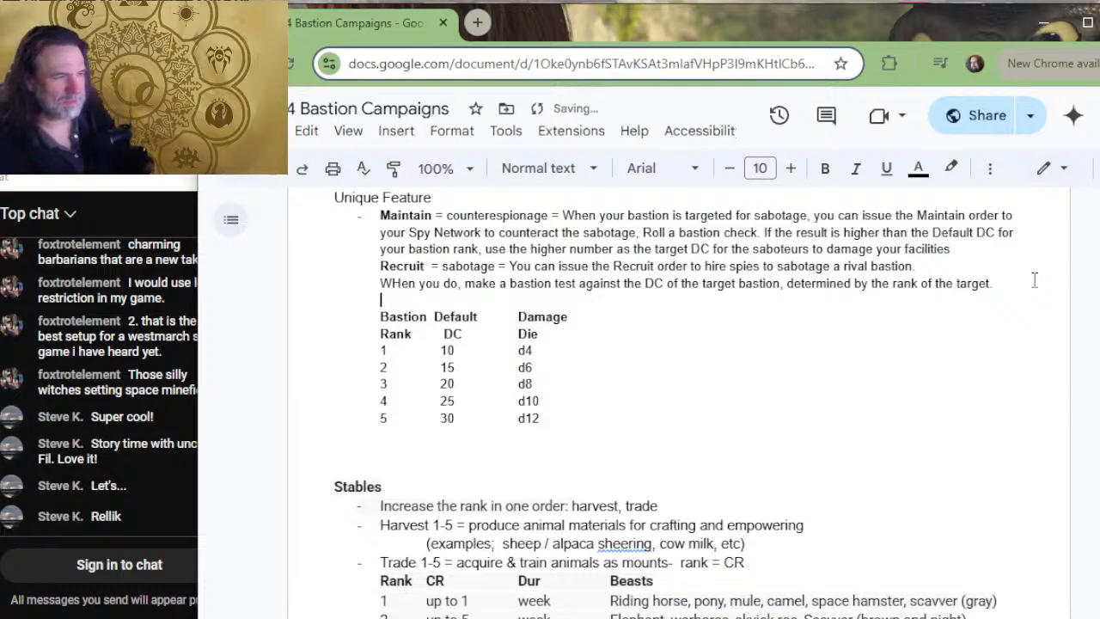
pyautogui.write('If you are')
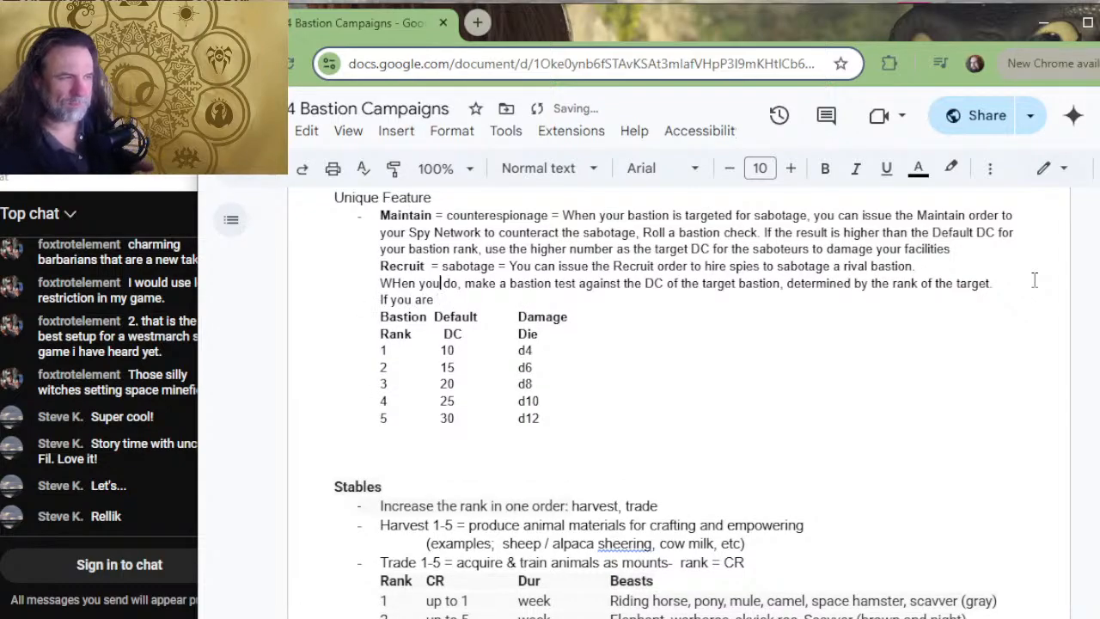
# - Correct the capitalization of "WHen" to "When" at the start of the second Recruit sentence
pyautogui.press('Left')
pyautogui.press('Left')
pyautogui.press('Left')
pyautogui.press('Left')
pyautogui.press('Left')
pyautogui.press('Left')
pyautogui.press('BackSpace')
pyautogui.press('Return')
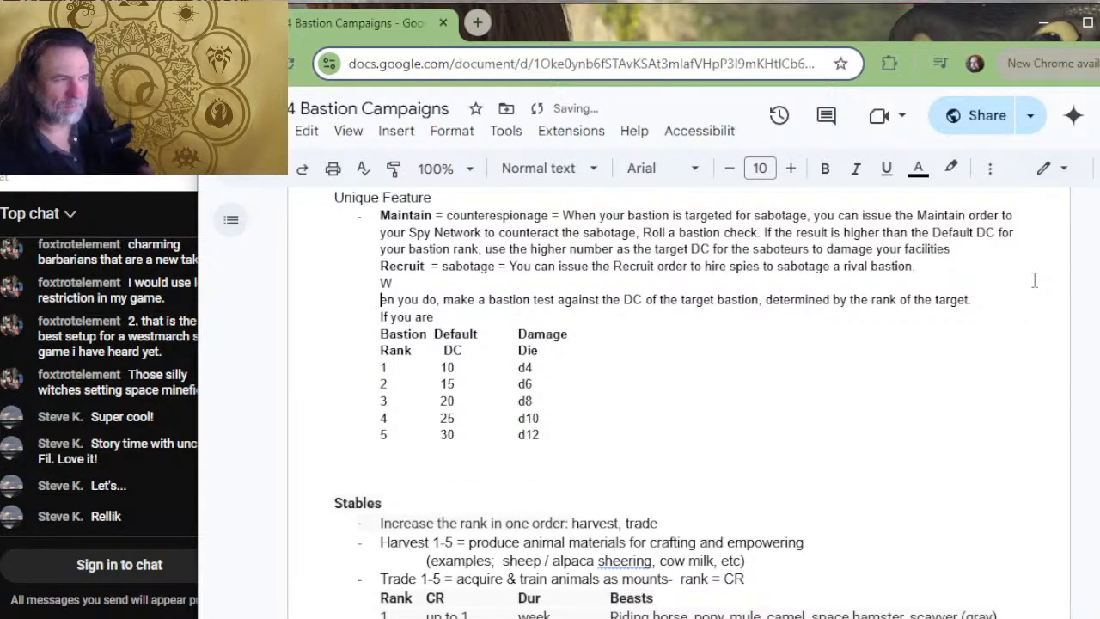
pyautogui.press('BackSpace')
pyautogui.press('BackSpace')
pyautogui.write('h')
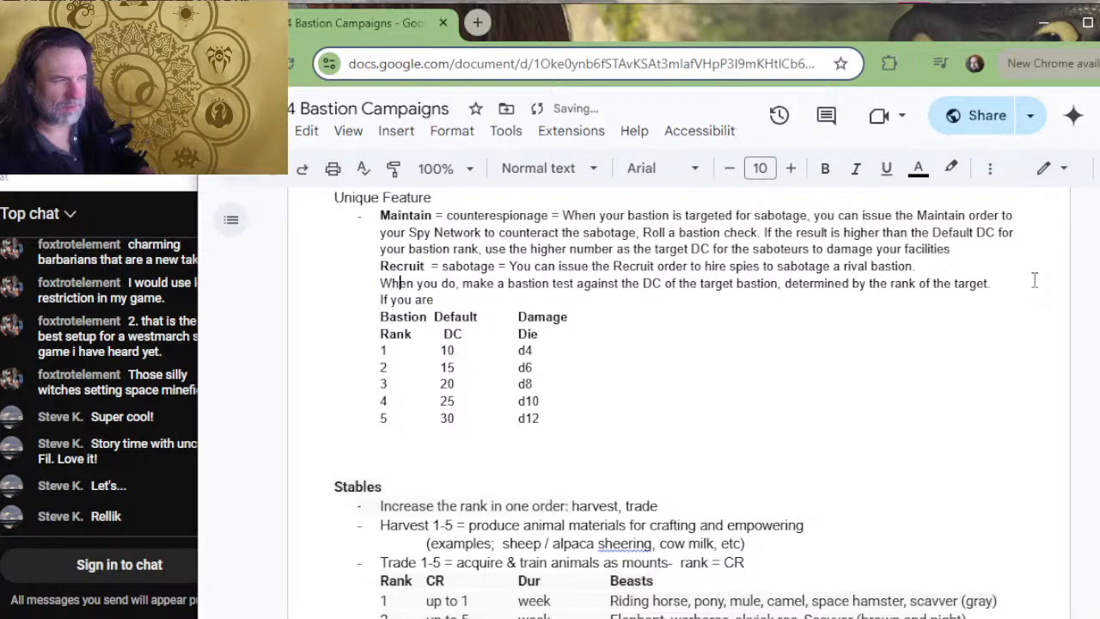
pyautogui.press('Right')
pyautogui.press('Right')
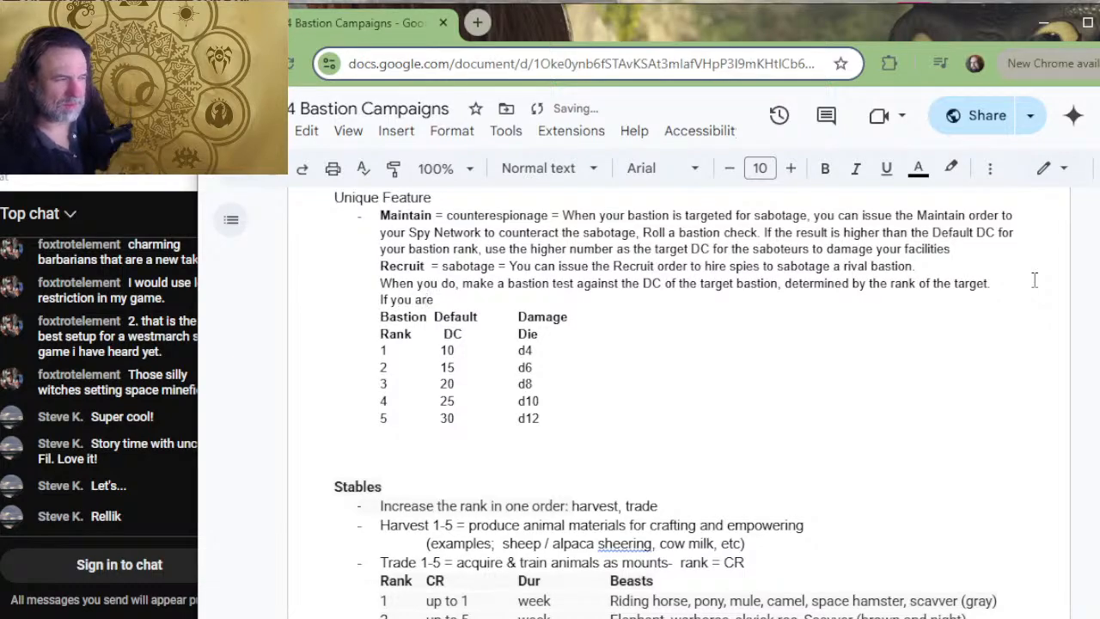
# - Continue the "If you are" line with "successful, you damage the facilities of the target bastion,"
pyautogui.write('succ')
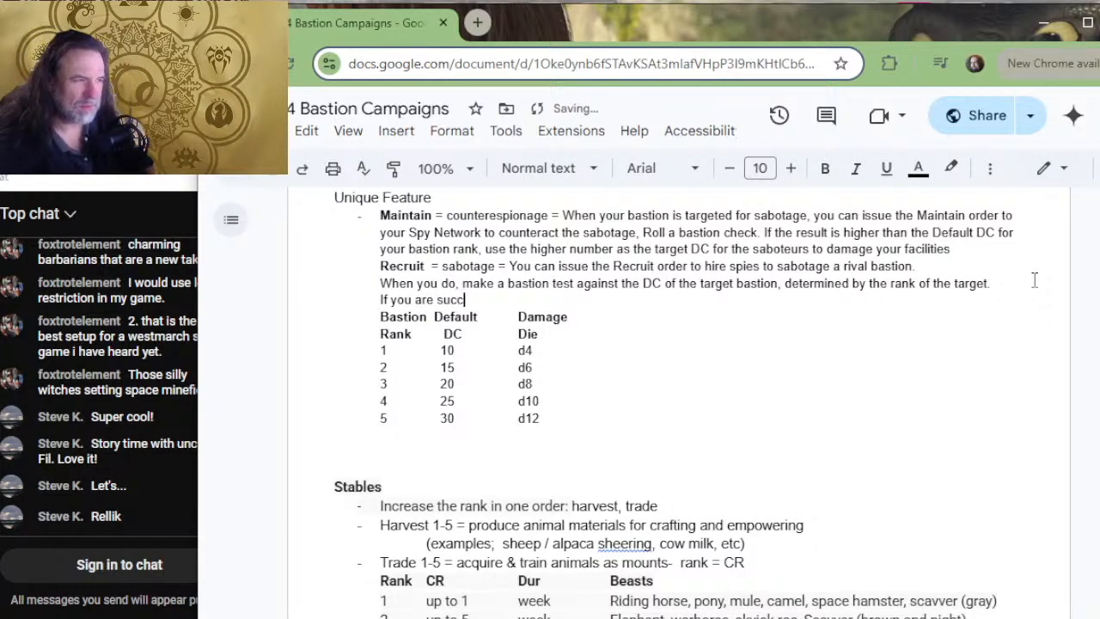
pyautogui.write('essful')
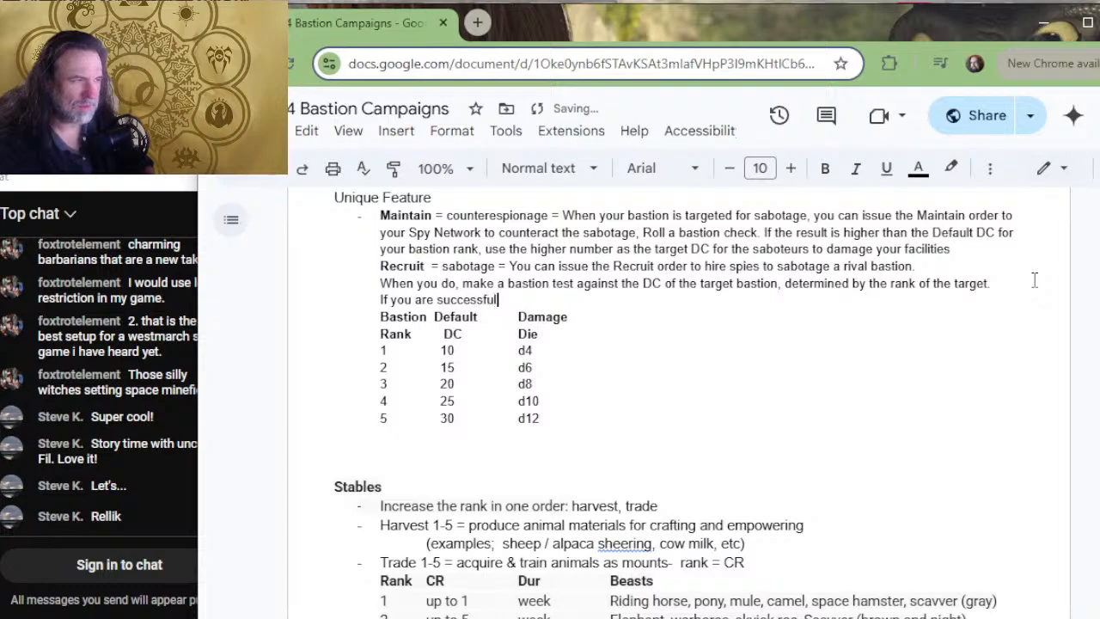
pyautogui.write(', you damage ')
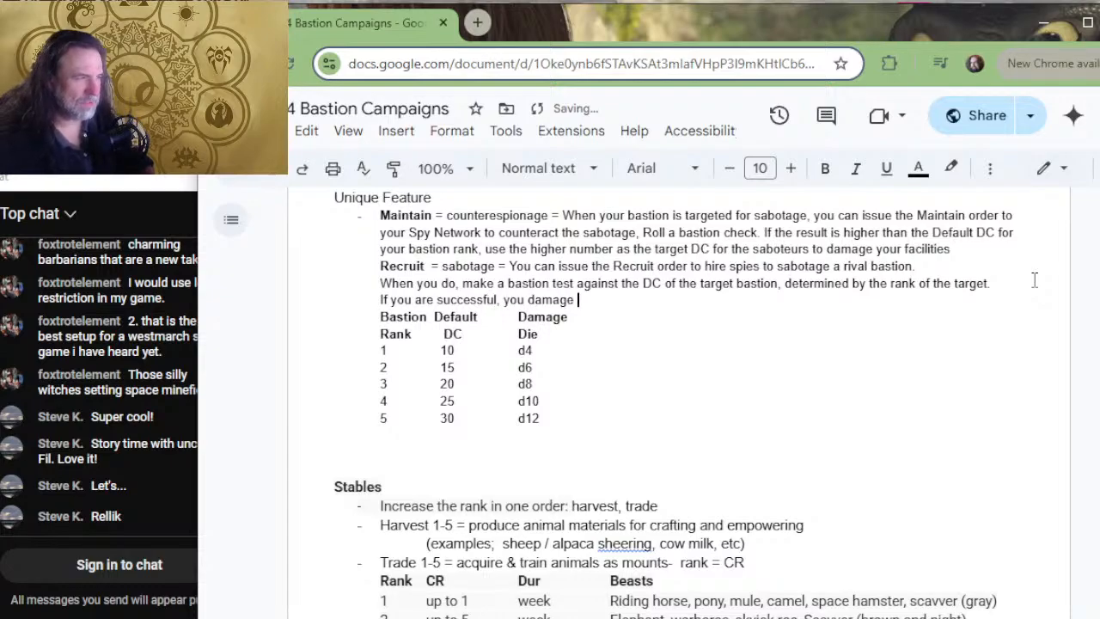
pyautogui.write('the fa')
pyautogui.press('BackSpace')
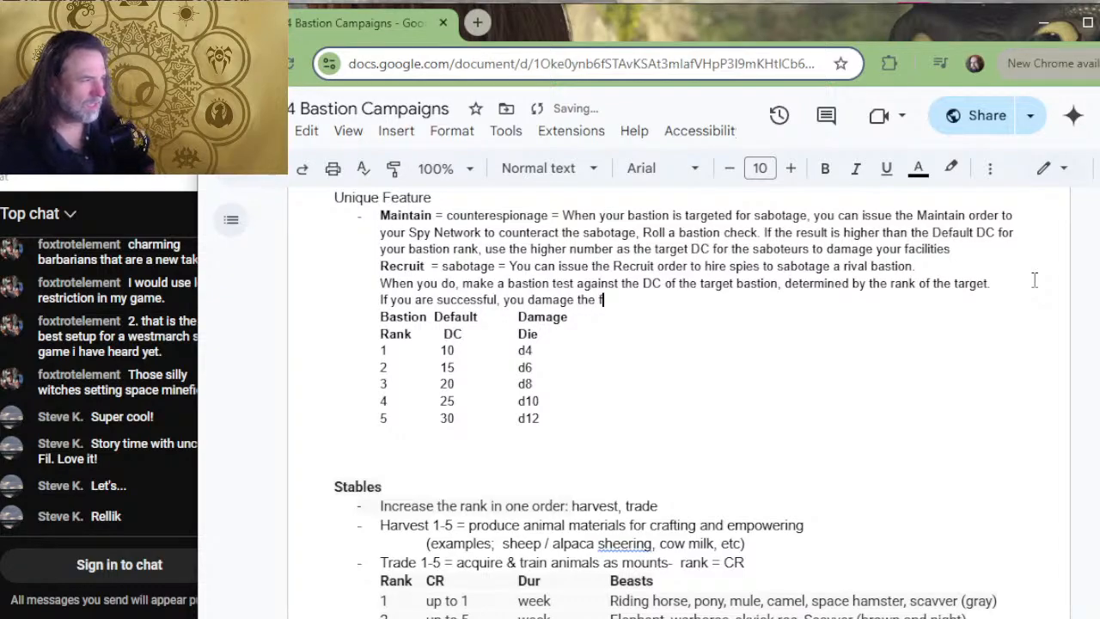
pyautogui.write('acilities of')
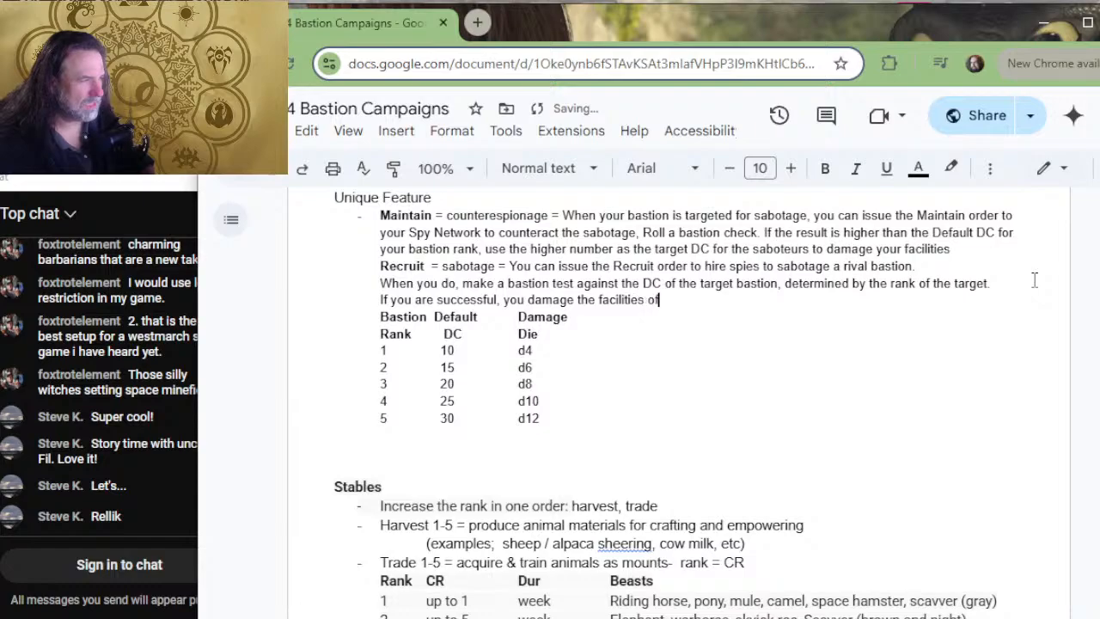
pyautogui.write(' the target ba')
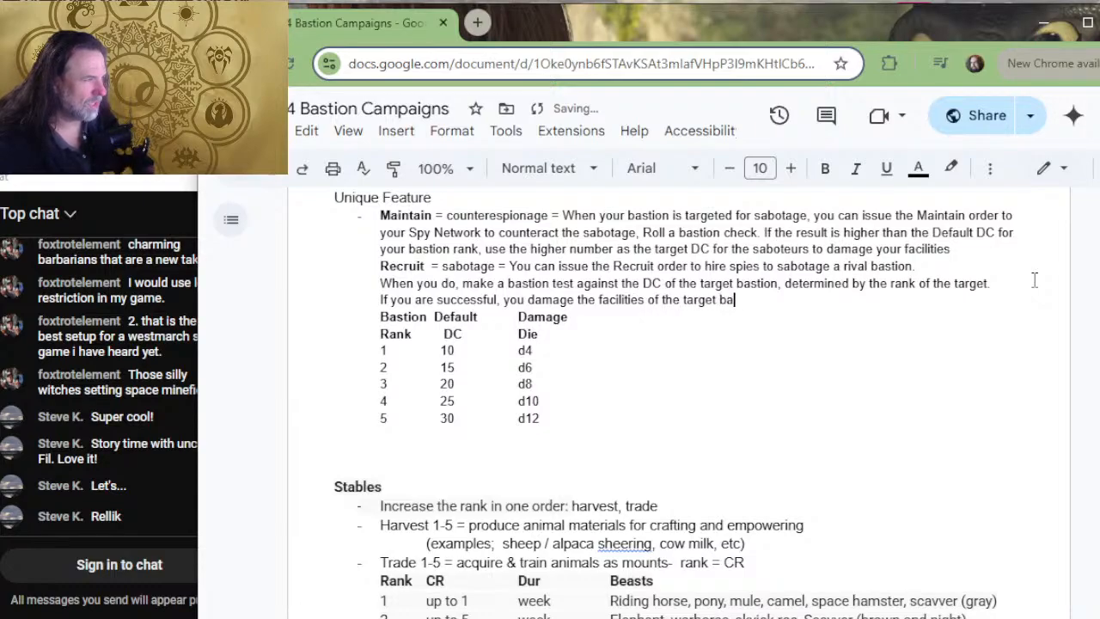
pyautogui.write('stion. re')
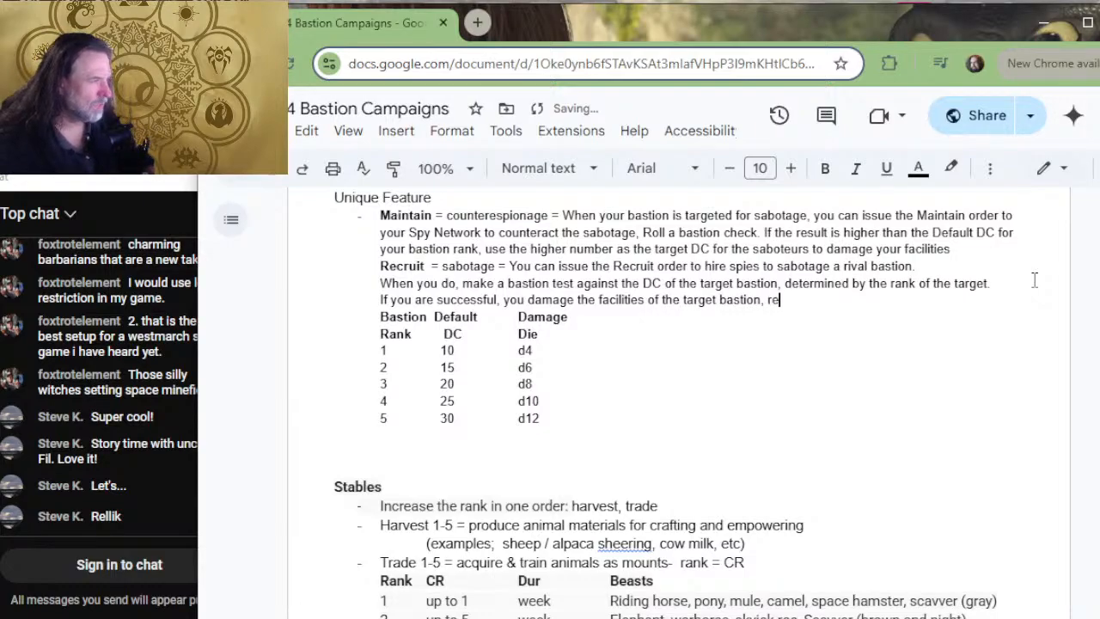
# - Extend the success sentence with "reducing the number of Bastion Points", correcting the capitalization of "Points"
pyautogui.write('ducing the numbe')
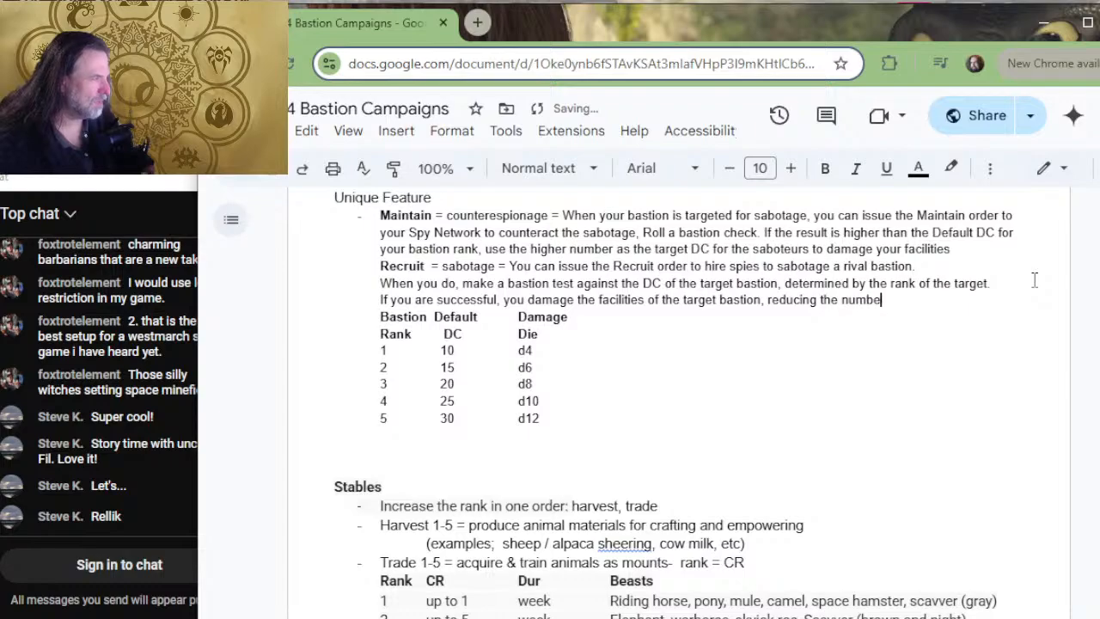
pyautogui.write('r of th')
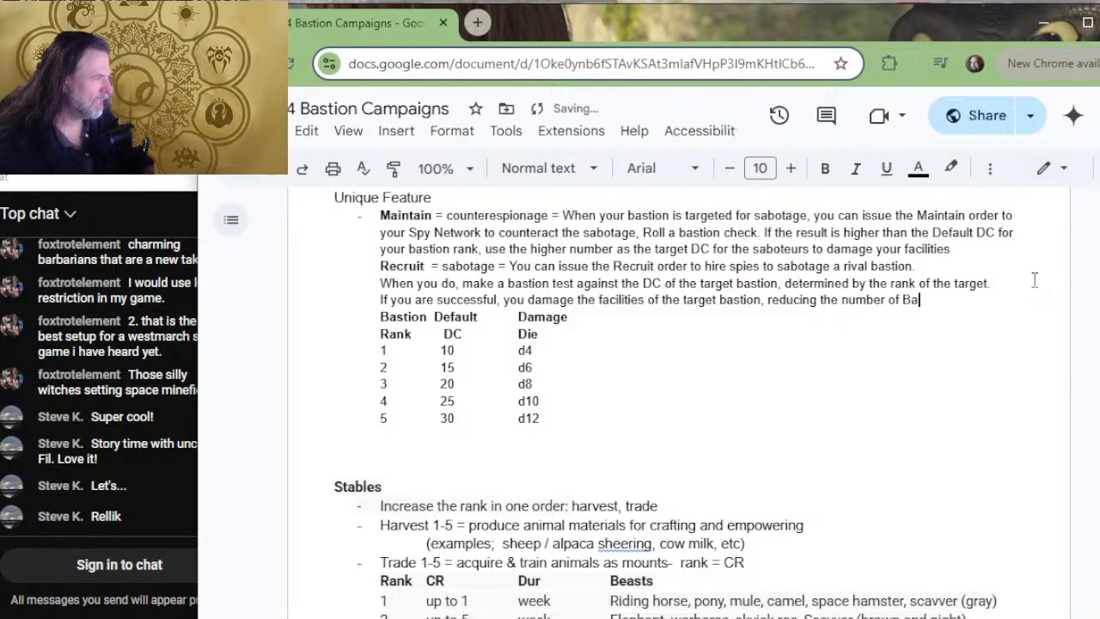
pyautogui.press('BackSpace')
pyautogui.press('BackSpace')
pyautogui.write('Bastion POints')
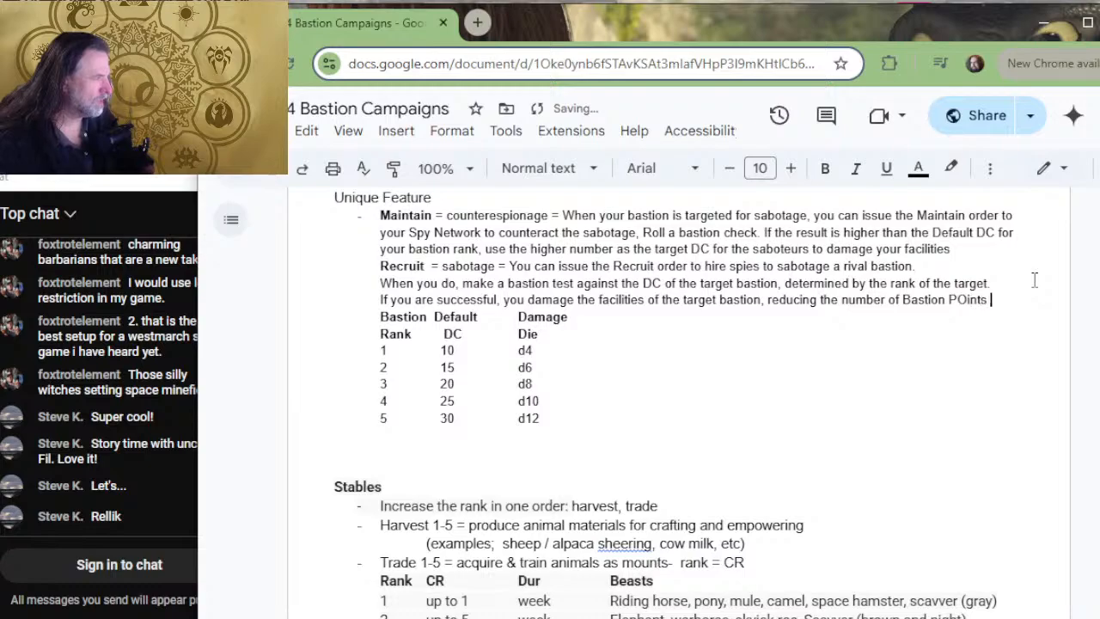
pyautogui.press('BackSpace')
pyautogui.press('BackSpace')
pyautogui.press('BackSpace')
pyautogui.press('BackSpace')
pyautogui.press('BackSpace')
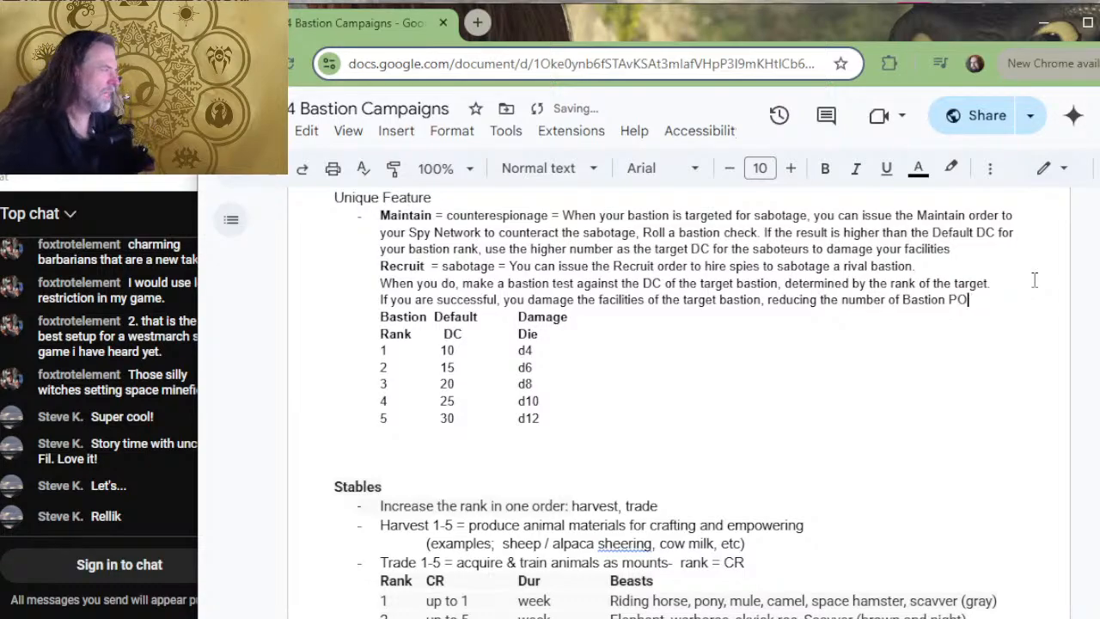
pyautogui.write('int')
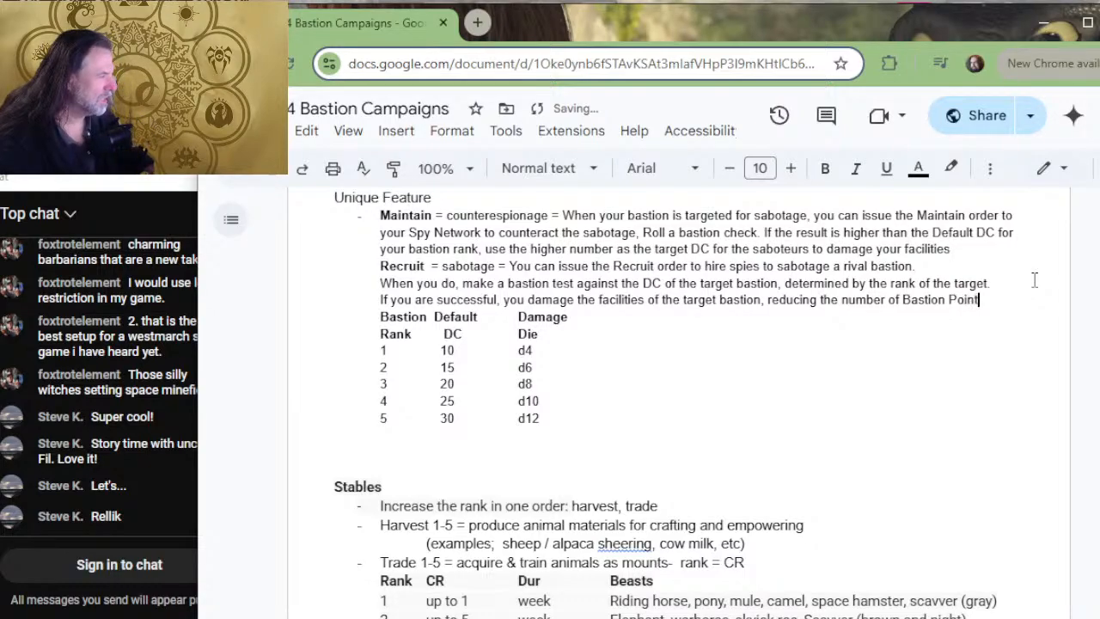
# - Continue the success sentence with "of the target by the amount listed for the rank of bastion attacked"
pyautogui.write('s of the target by the ')
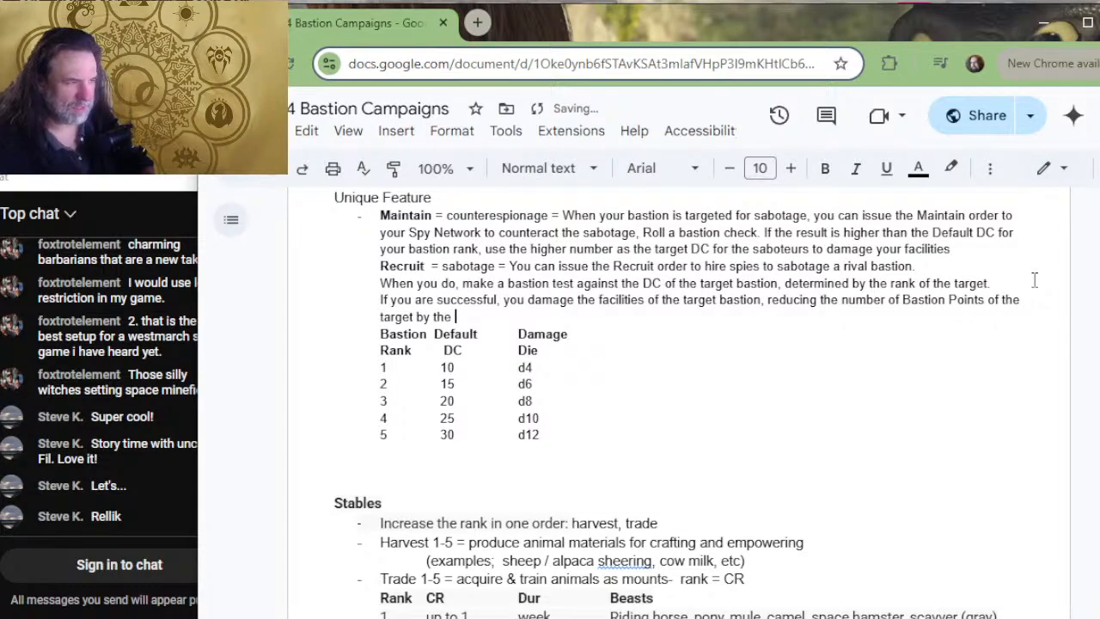
pyautogui.write('amount list')
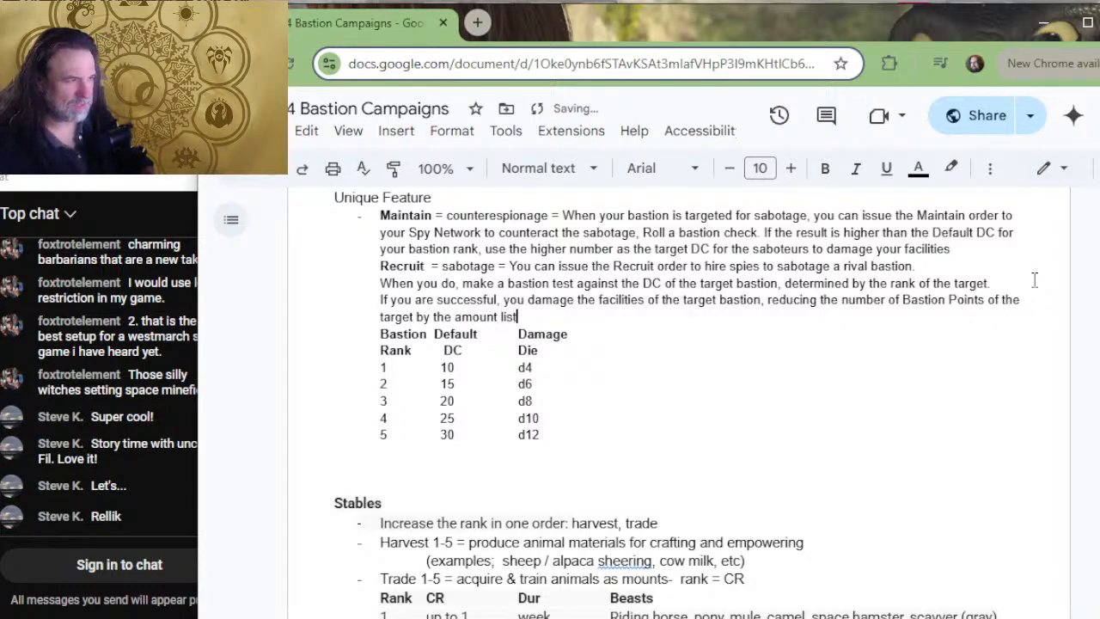
pyautogui.write('ed for the rank of')
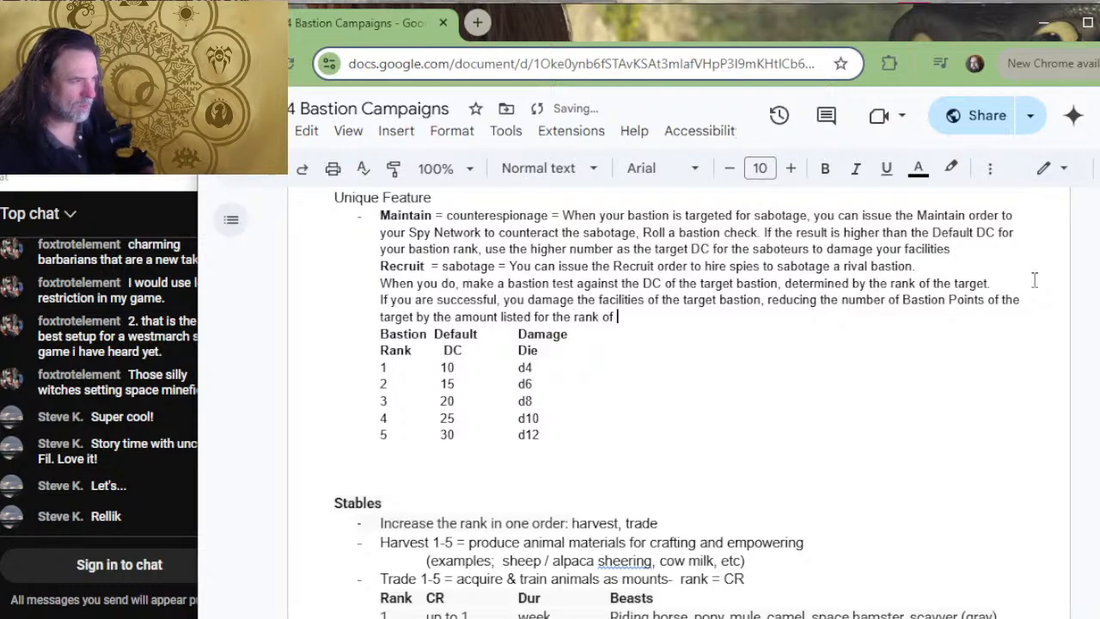
pyautogui.write(' bastion a')
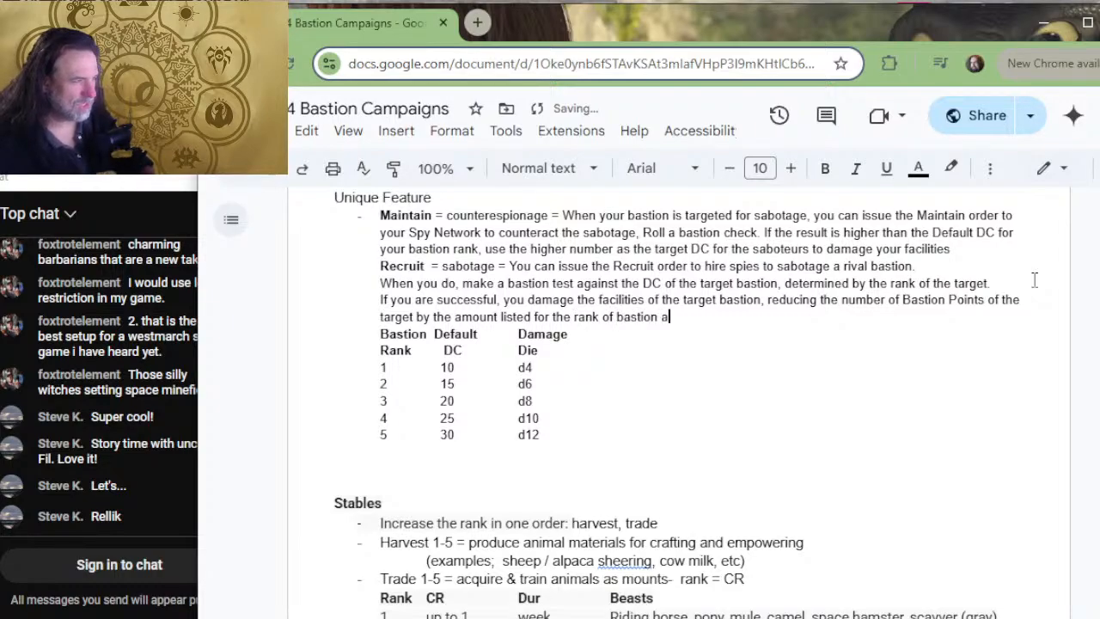
pyautogui.write('ttacked')
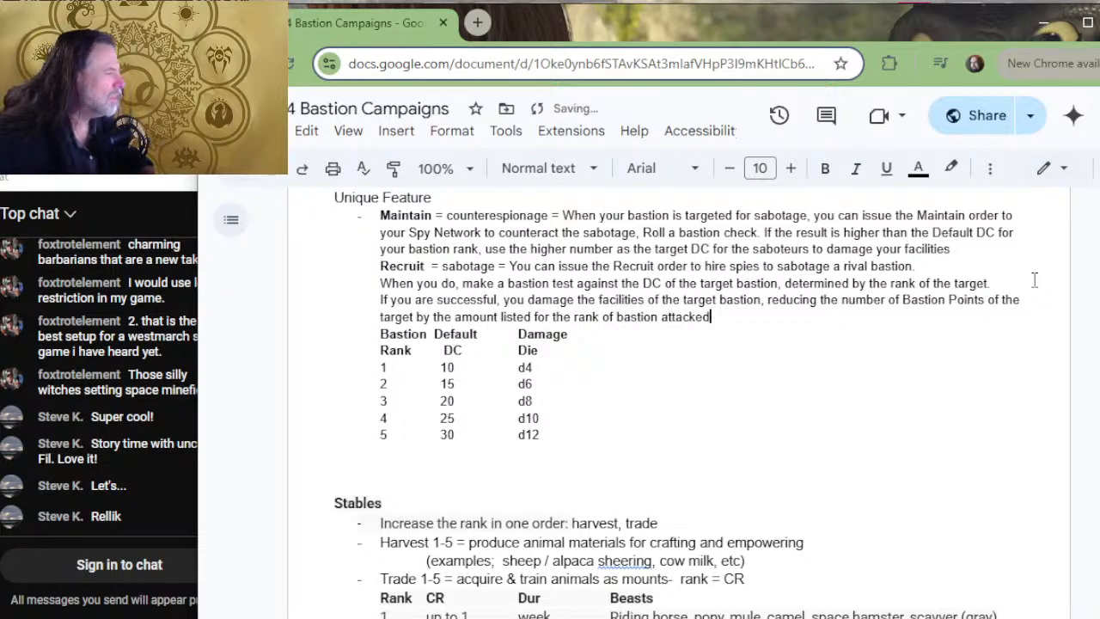
# - Replace the success sentence's ending "the rank of bastion attacked" with "the number of bastion points you've"
pyautogui.press('BackSpace')
pyautogui.press('BackSpace')
pyautogui.press('BackSpace')
pyautogui.press('BackSpace')
pyautogui.press('BackSpace')
pyautogui.press('BackSpace')
pyautogui.press('BackSpace')
pyautogui.press('BackSpace')
pyautogui.press('BackSpace')
pyautogui.press('BackSpace')
pyautogui.press('BackSpace')
pyautogui.press('BackSpace')
pyautogui.press('BackSpace')
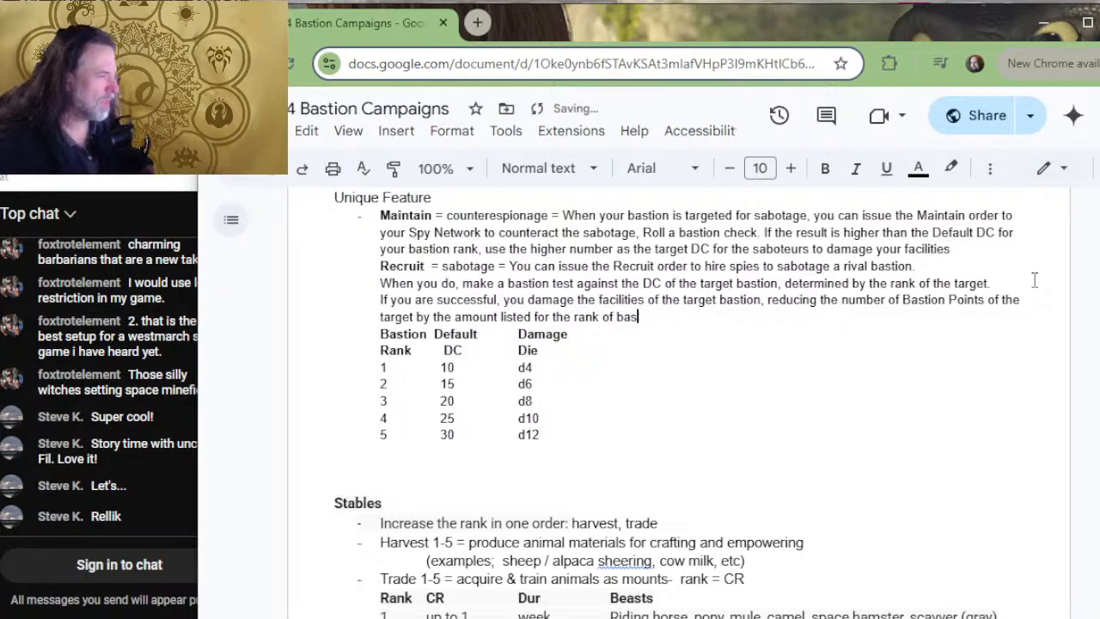
pyautogui.press('BackSpace')
pyautogui.press('BackSpace')
pyautogui.press('BackSpace')
pyautogui.press('BackSpace')
pyautogui.press('BackSpace')
pyautogui.press('BackSpace')
pyautogui.press('BackSpace')
pyautogui.press('BackSpace')
pyautogui.press('BackSpace')
pyautogui.press('BackSpace')
pyautogui.press('BackSpace')
pyautogui.press('BackSpace')
pyautogui.press('BackSpace')
pyautogui.press('BackSpace')
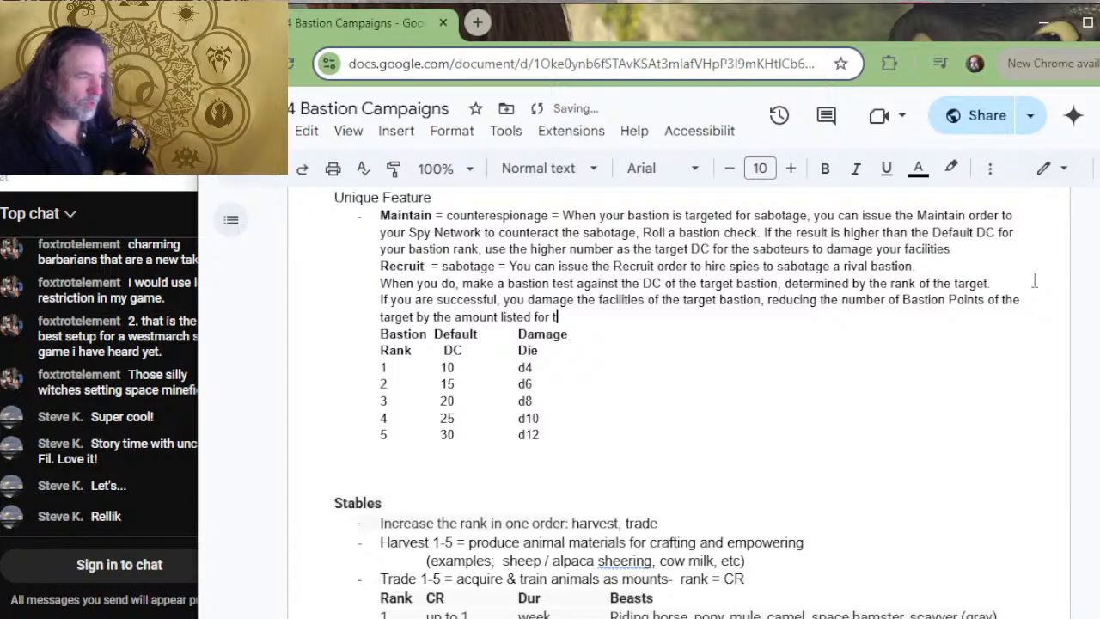
pyautogui.write('he number ')
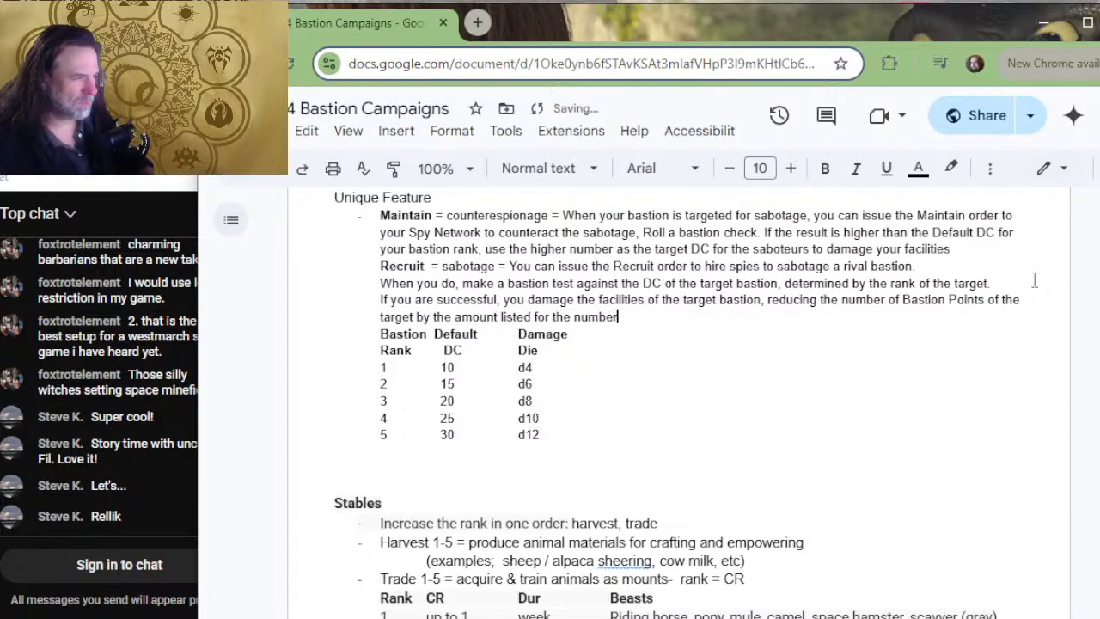
pyautogui.write('of bastion poin')
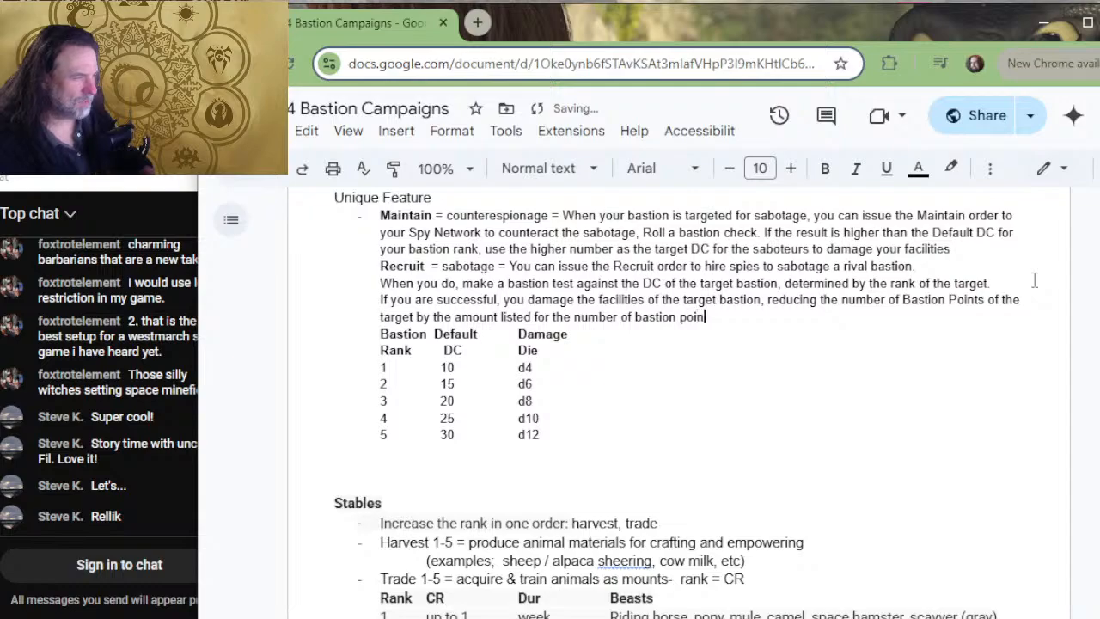
pyautogui.write("ts you've ")
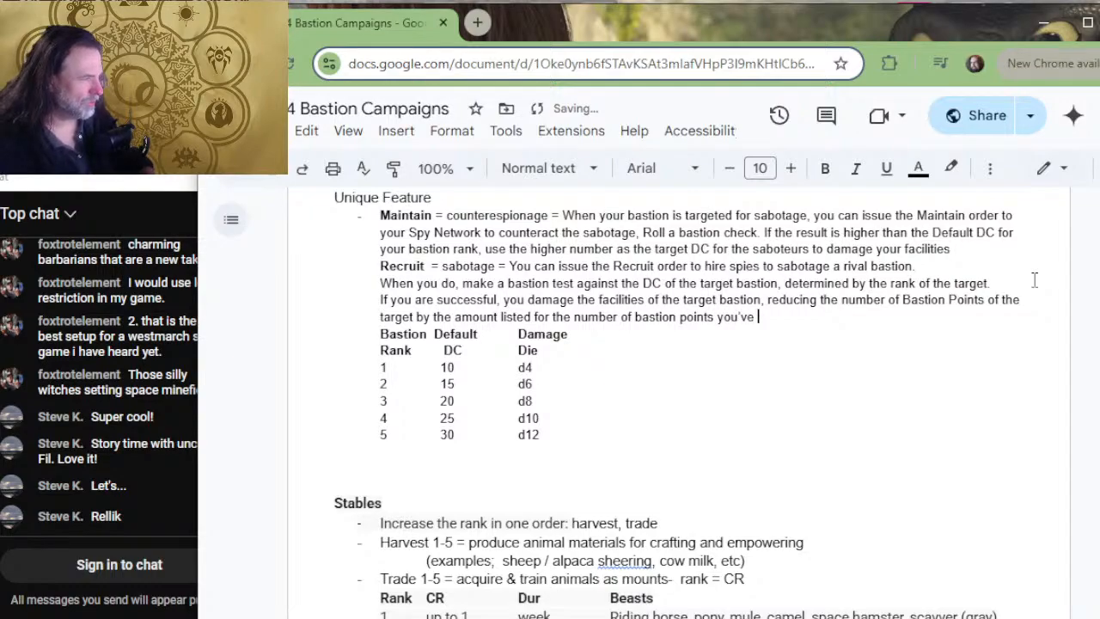
# - Continue the success sentence with "expended to improve the recruit order of this facility"
pyautogui.write('expended to ')
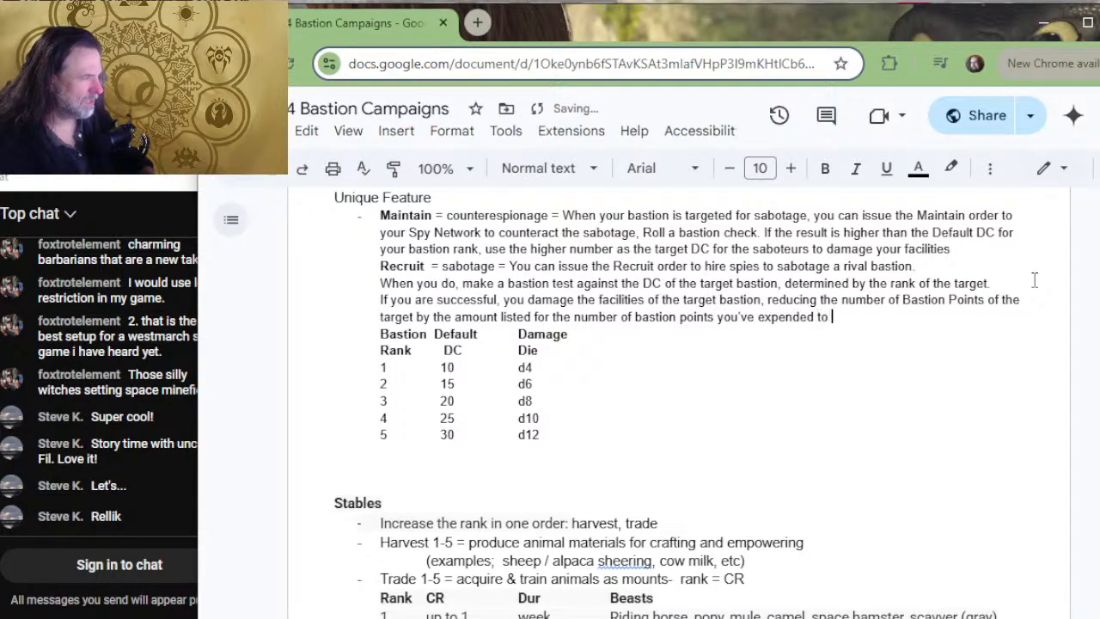
pyautogui.write('imr')
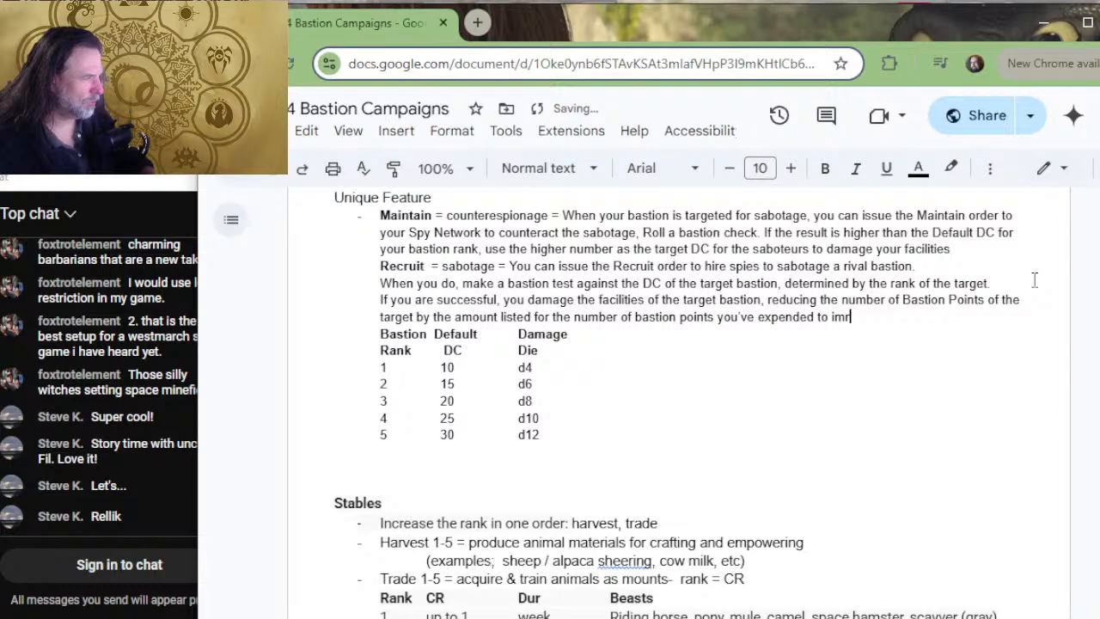
pyautogui.press('BackSpace')
pyautogui.write('prove the re')
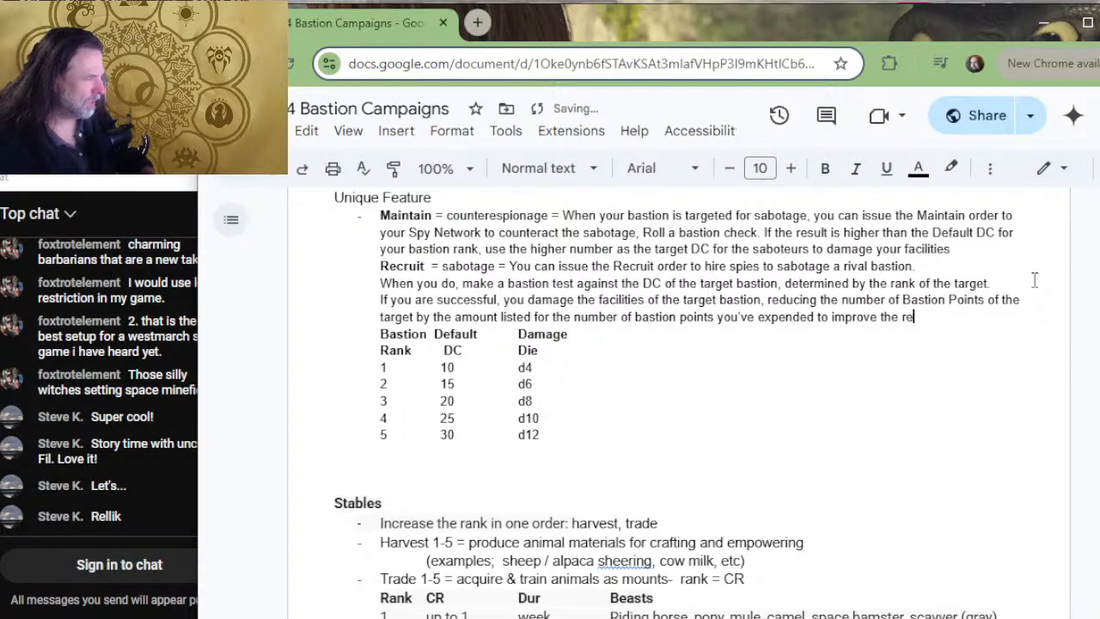
pyautogui.write('cruit order of')
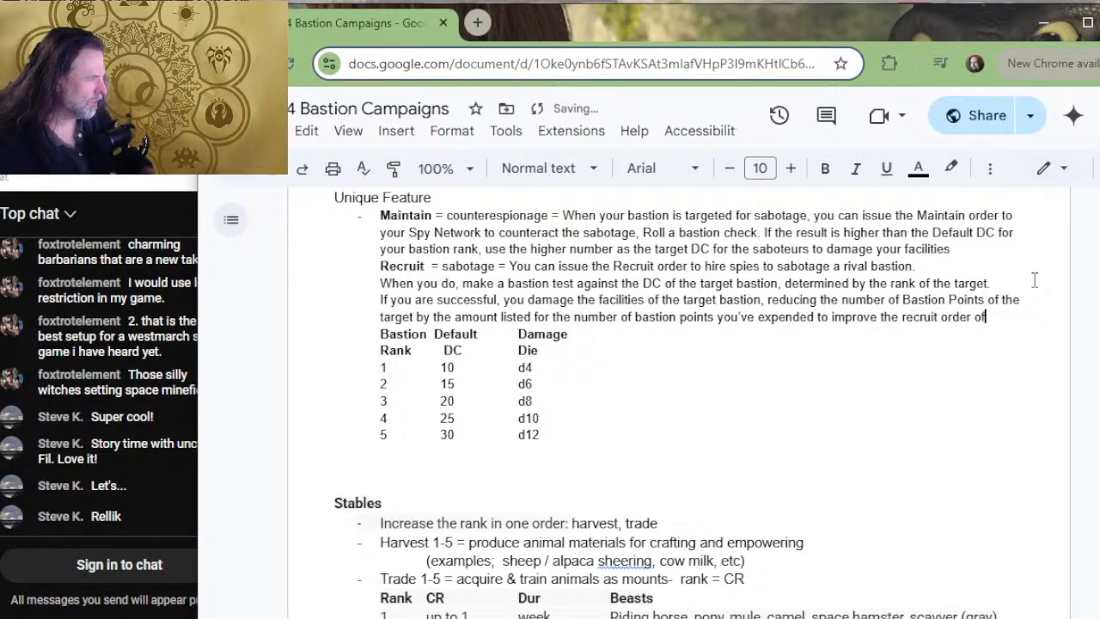
pyautogui.write(' this facility')
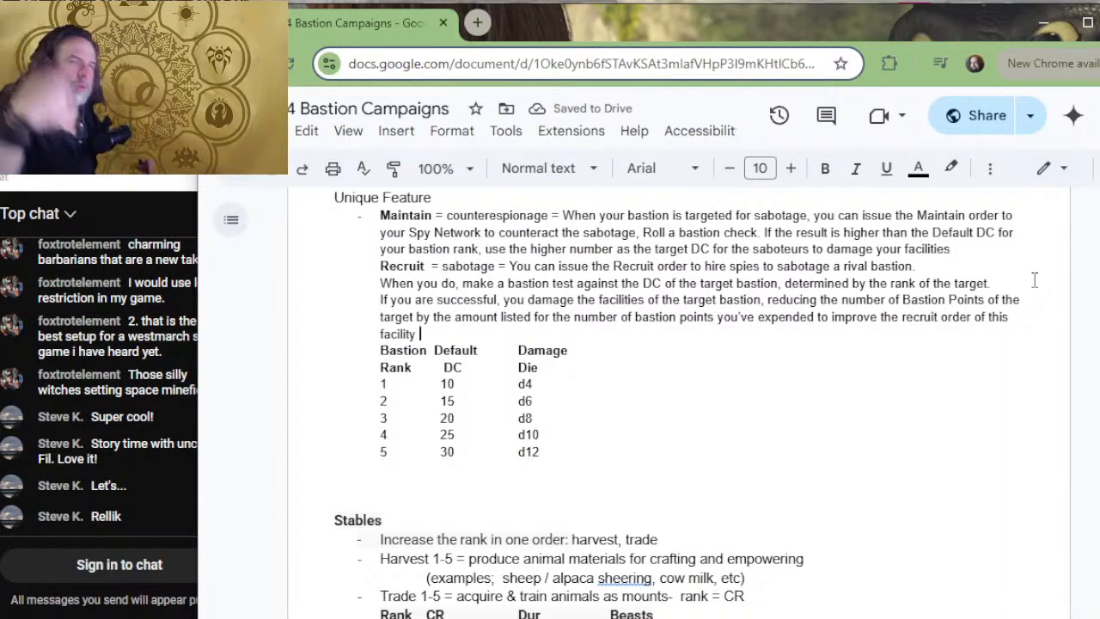
# - Insert a two-line "Bastion Points" heading between the Default DC and Damage Die headings of the sabotage table
pyautogui.press('Down')
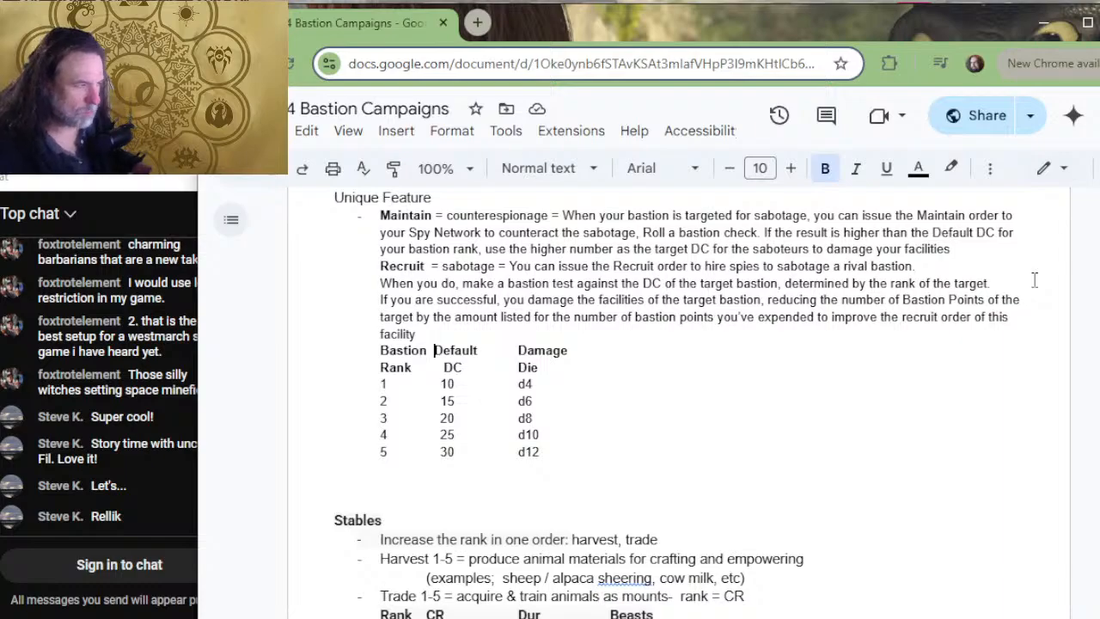
pyautogui.press('Tab')
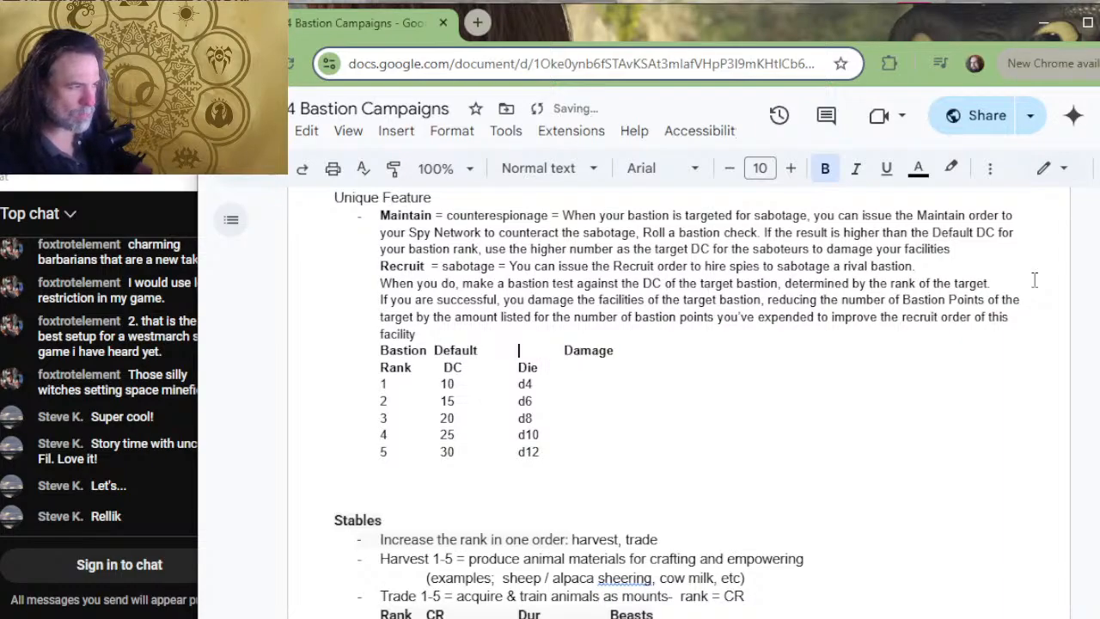
pyautogui.press('Tab')
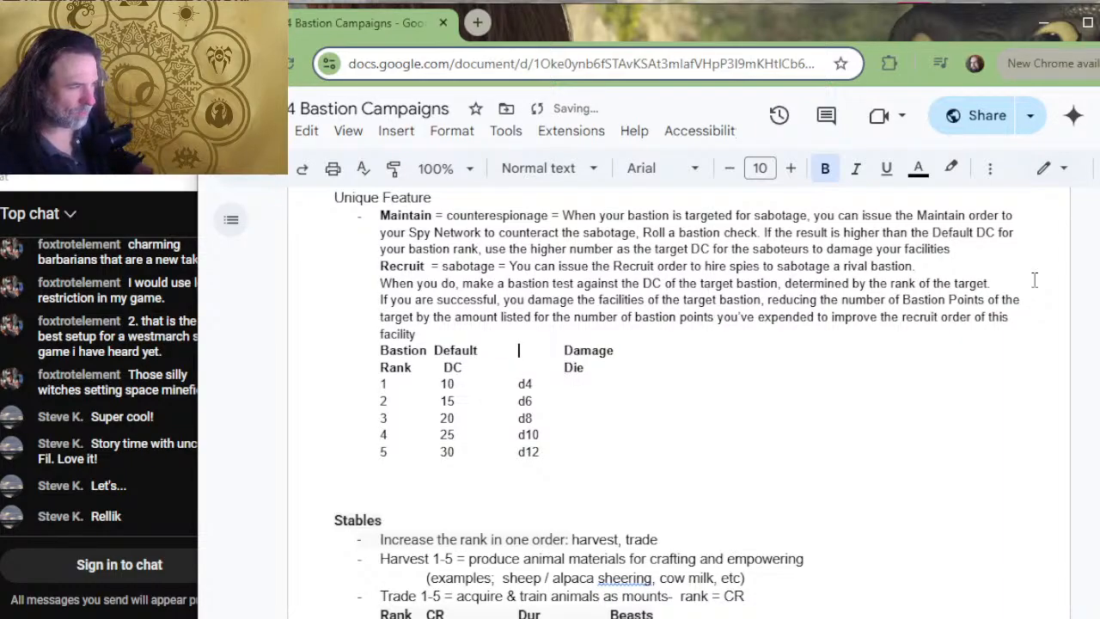
pyautogui.write('Bastion ')
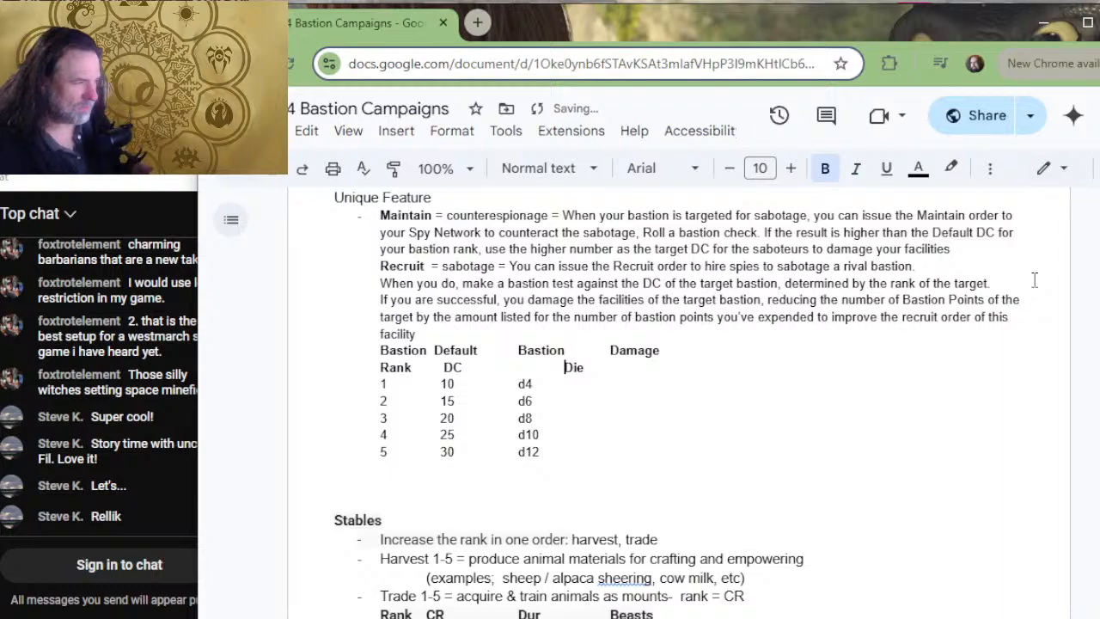
pyautogui.write('Points')
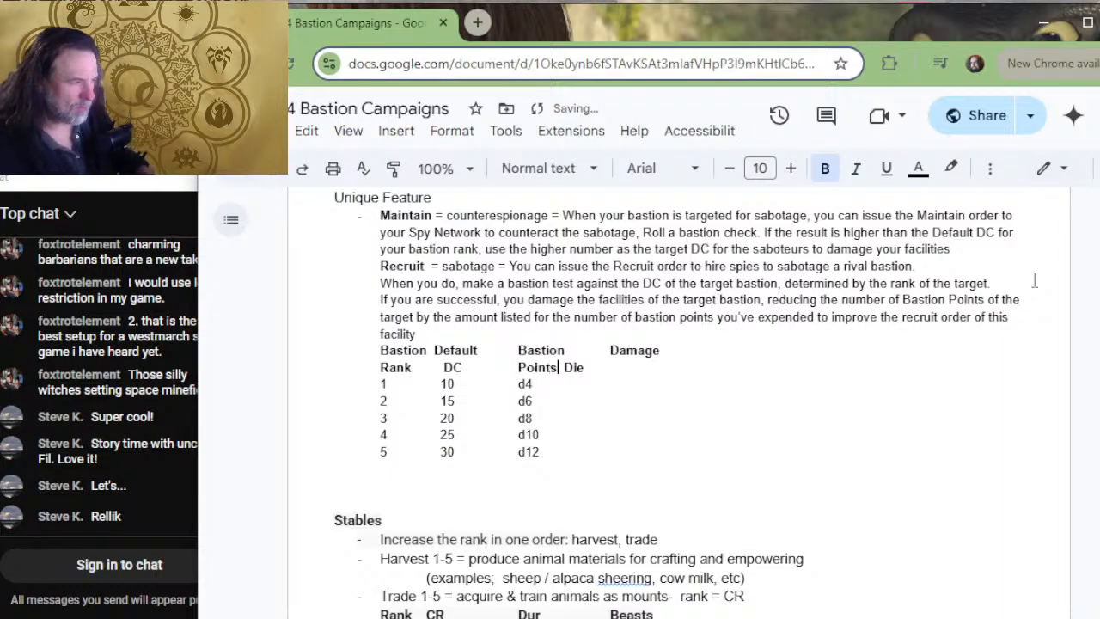
# - Shift the d4 to d12 values in all five table rows across to align under the Damage Die heading
pyautogui.press('Down')
pyautogui.press('Home')
pyautogui.press('Tab')
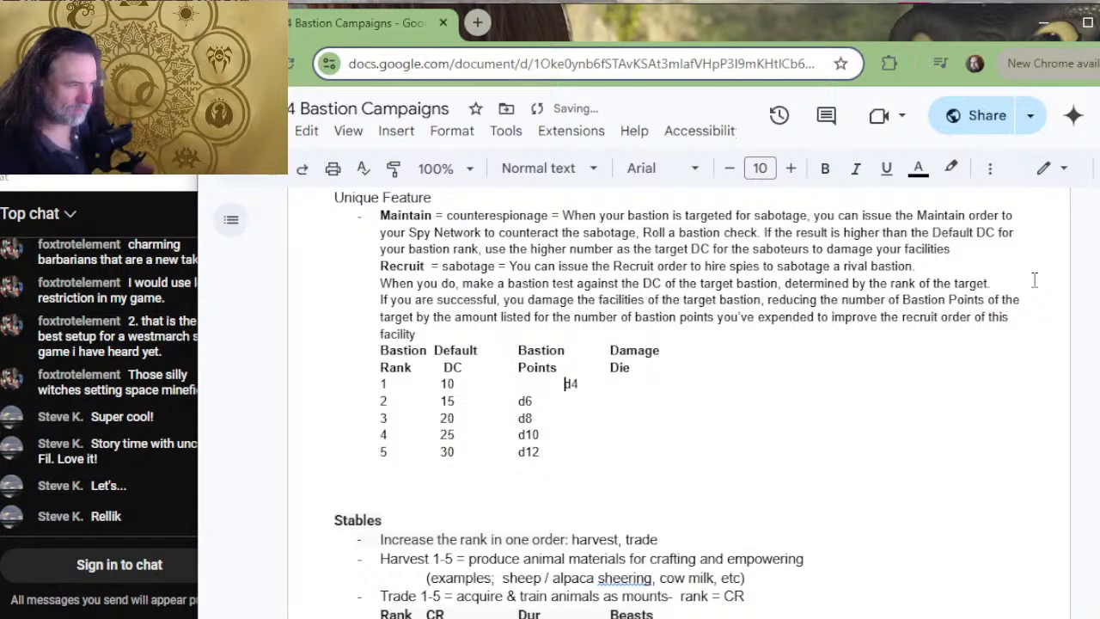
pyautogui.press('Down')
pyautogui.press('Tab')
pyautogui.press('Down')
pyautogui.press('Tab')
pyautogui.press('Down')
pyautogui.press('Tab')
pyautogui.press('Down')
pyautogui.press('Tab')
pyautogui.press('Tab')
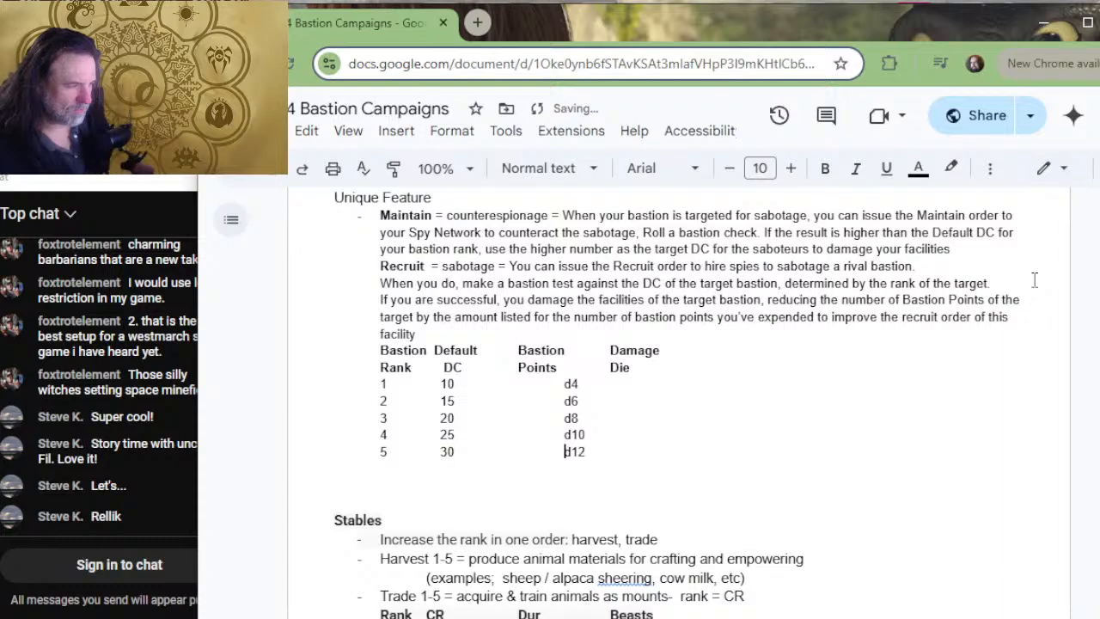
pyautogui.press('Up')
pyautogui.press('Tab')
pyautogui.press('Up')
pyautogui.press('Tab')
pyautogui.press('Up')
pyautogui.press('Tab')
pyautogui.press('Up')
pyautogui.press('Tab')
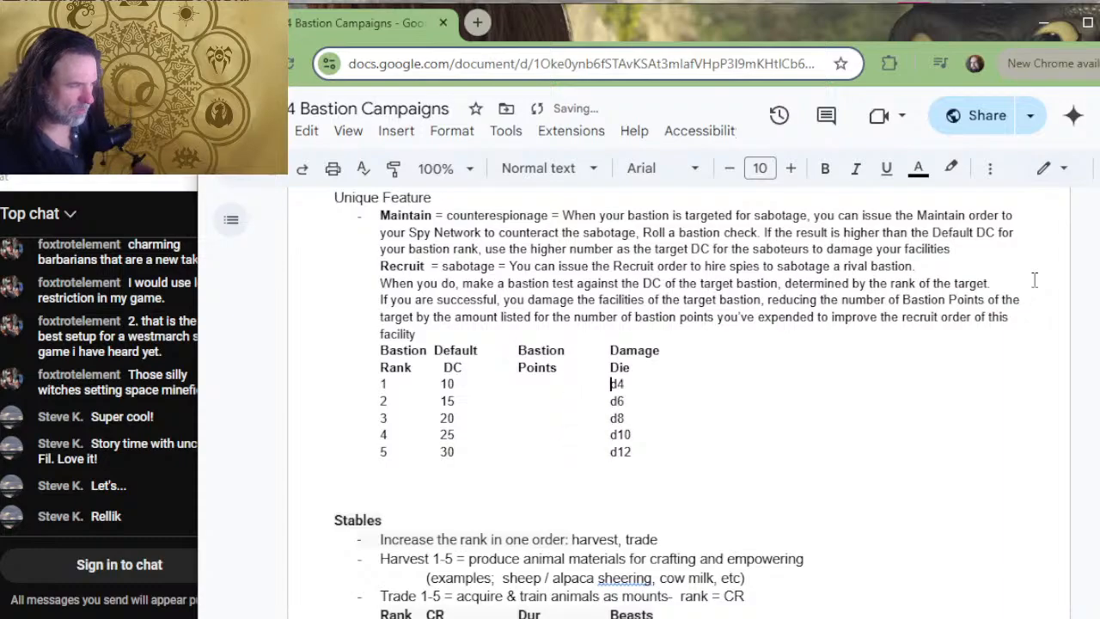
# - Fill the Bastion Points column with 1, 2, 3, 4 and 5 for bastion ranks 1 to 5
pyautogui.press('Left')
pyautogui.write('1')
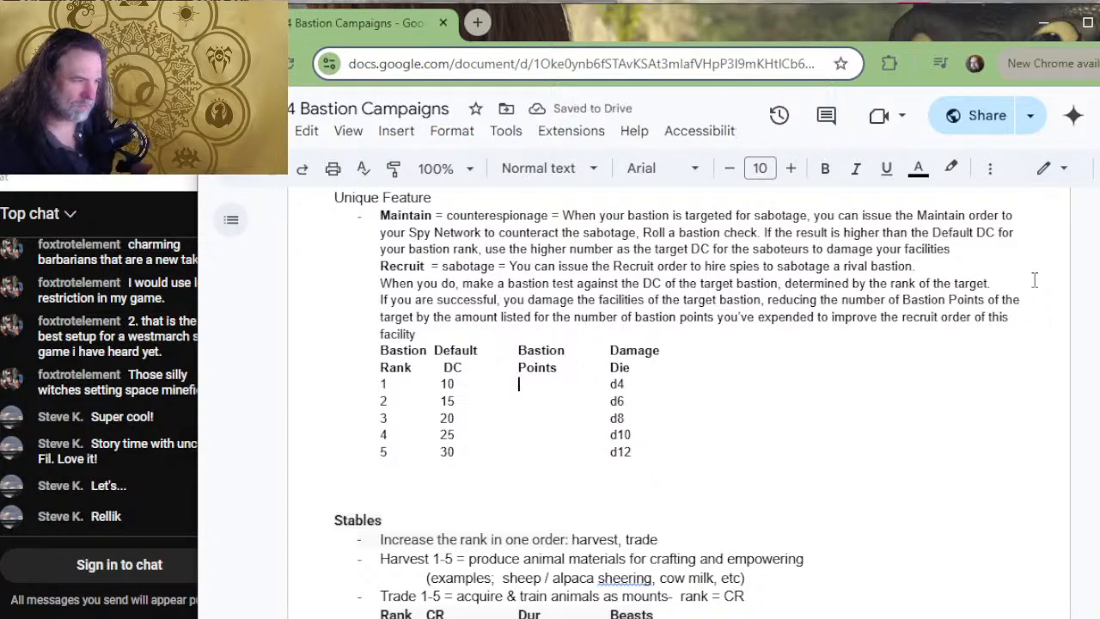
pyautogui.press('Down')
pyautogui.write('2')
pyautogui.press('Down')
pyautogui.write('3')
pyautogui.press('Down')
pyautogui.write('4')
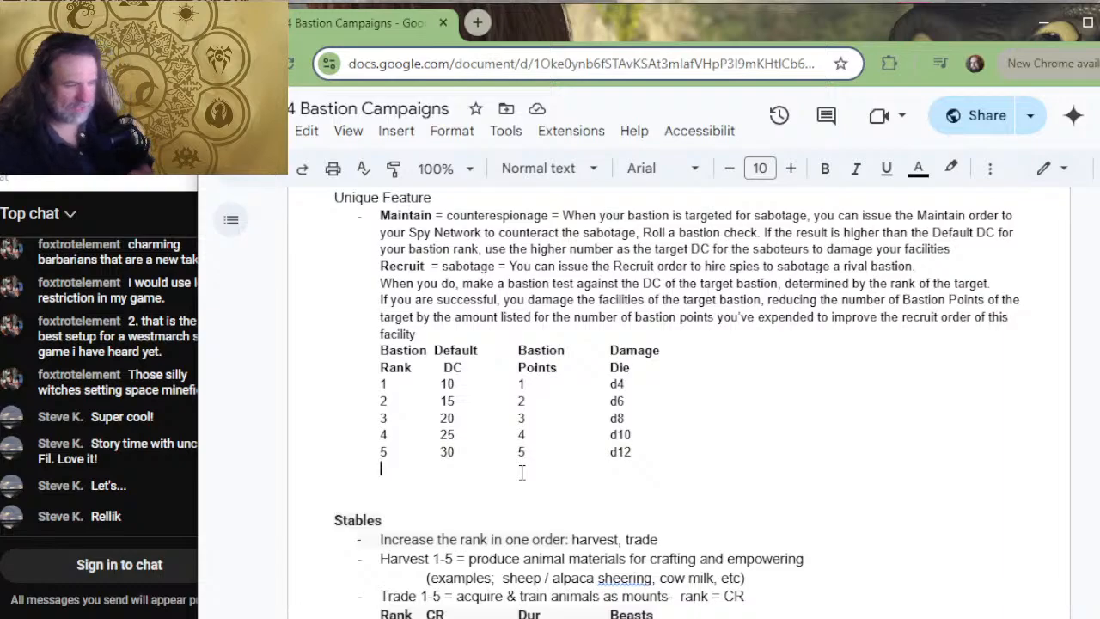
# - Start a new line below the sabotage table with "When a bastion loses bastion points this way,"
pyautogui.write('WH')
pyautogui.press('BackSpace')
pyautogui.press('BackSpace')
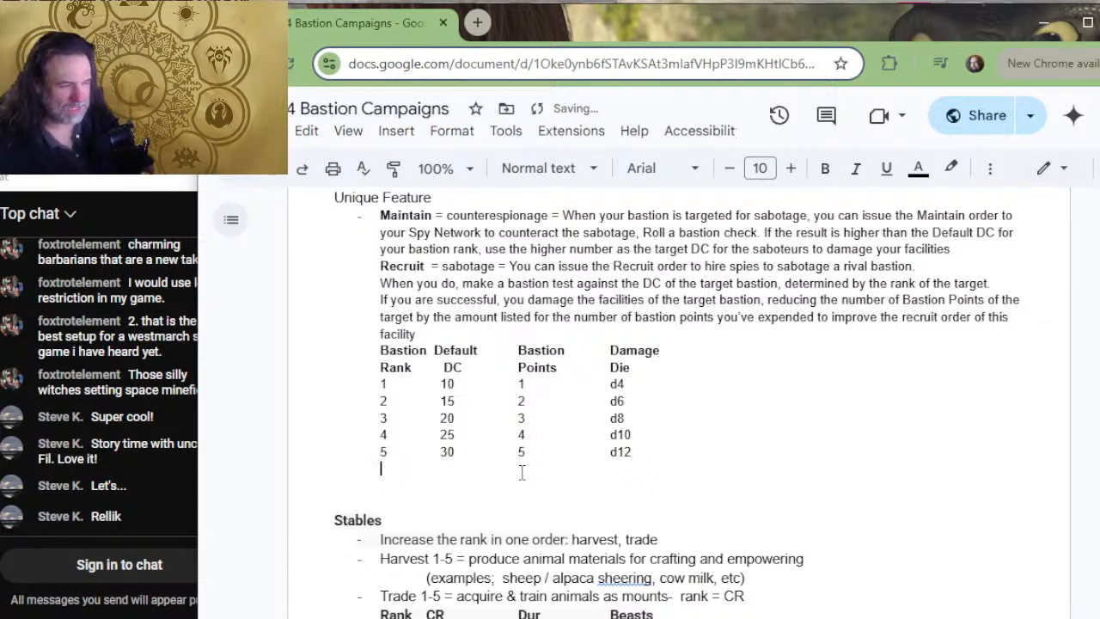
pyautogui.write('When a ')
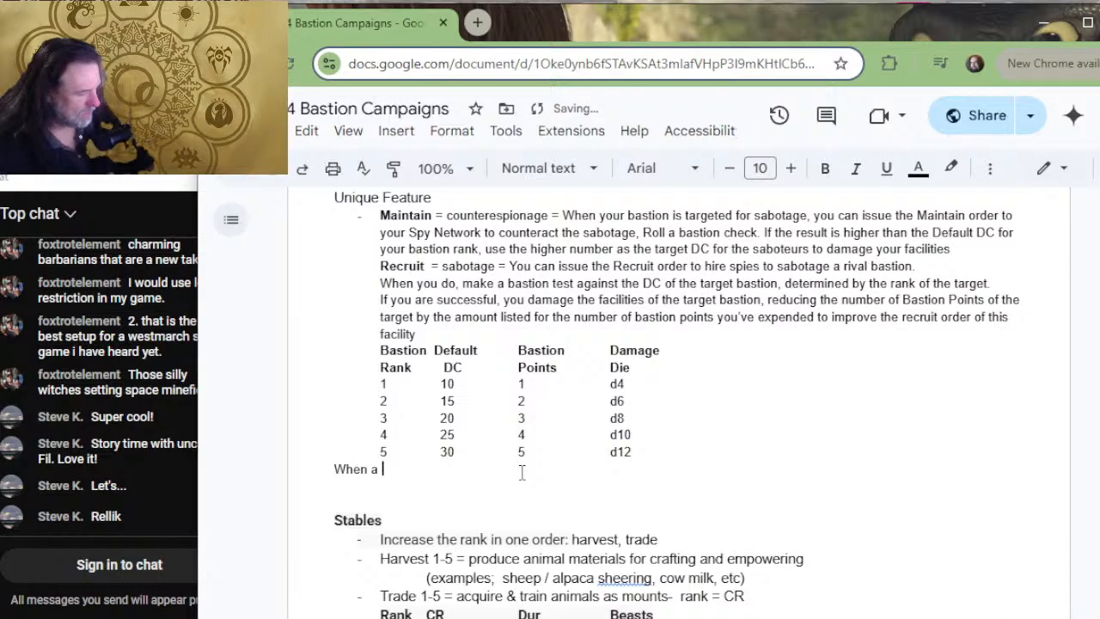
pyautogui.write('bastion ')
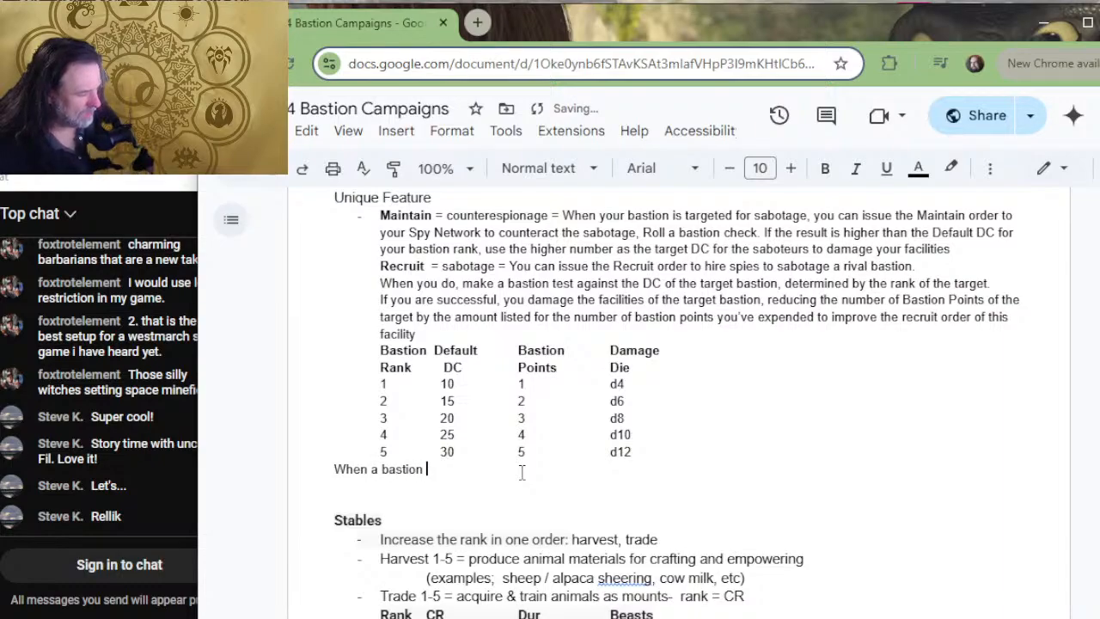
pyautogui.write('loses')
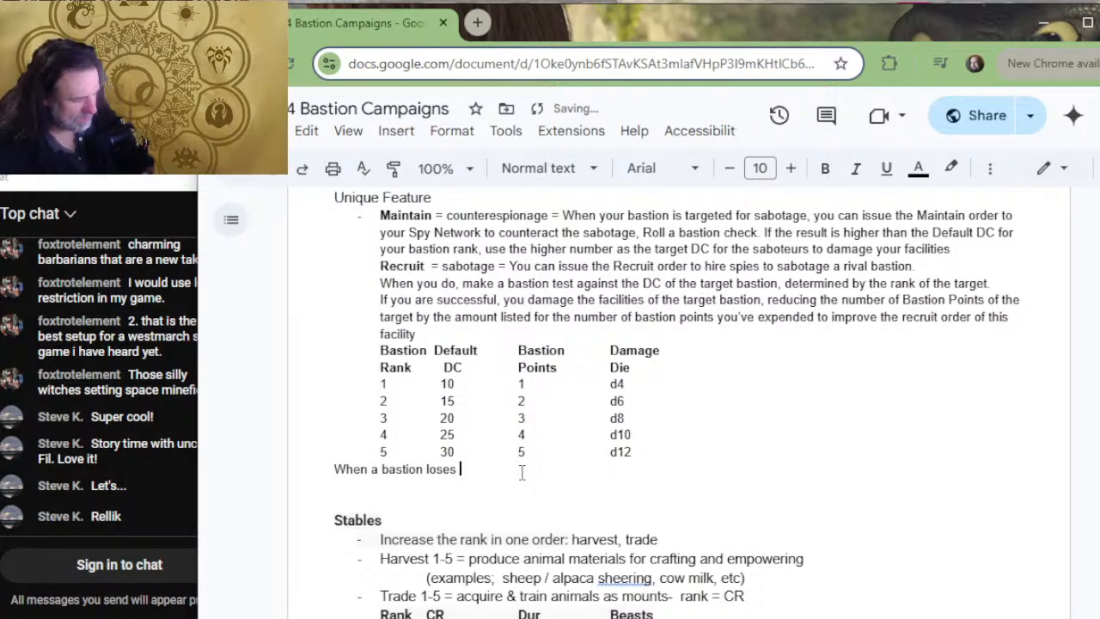
pyautogui.write(' bastion point')
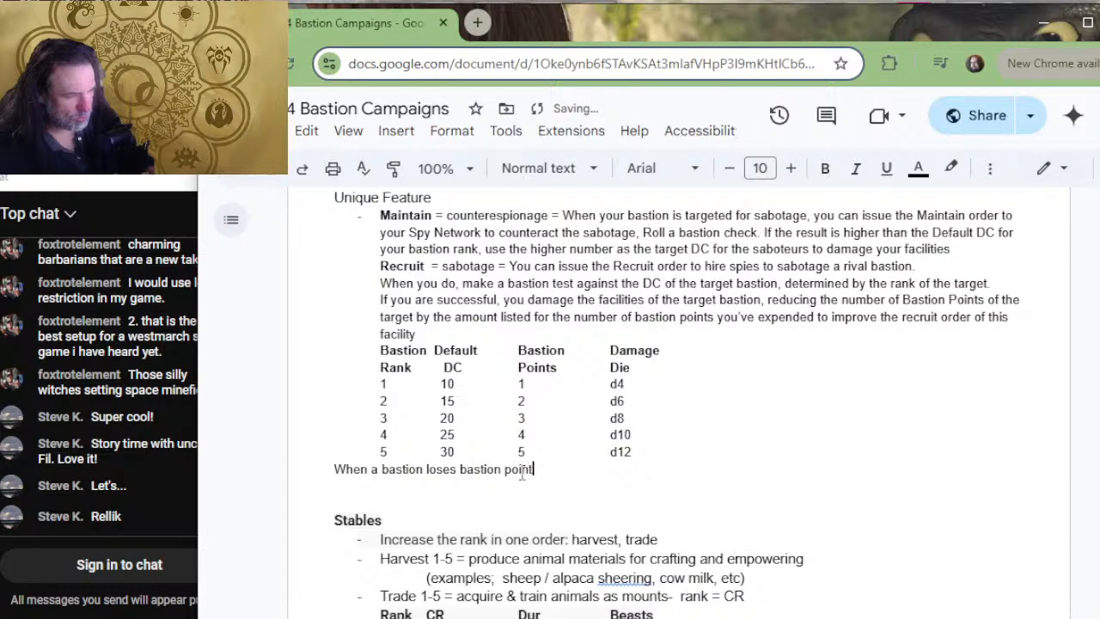
pyautogui.write('s this way, ')
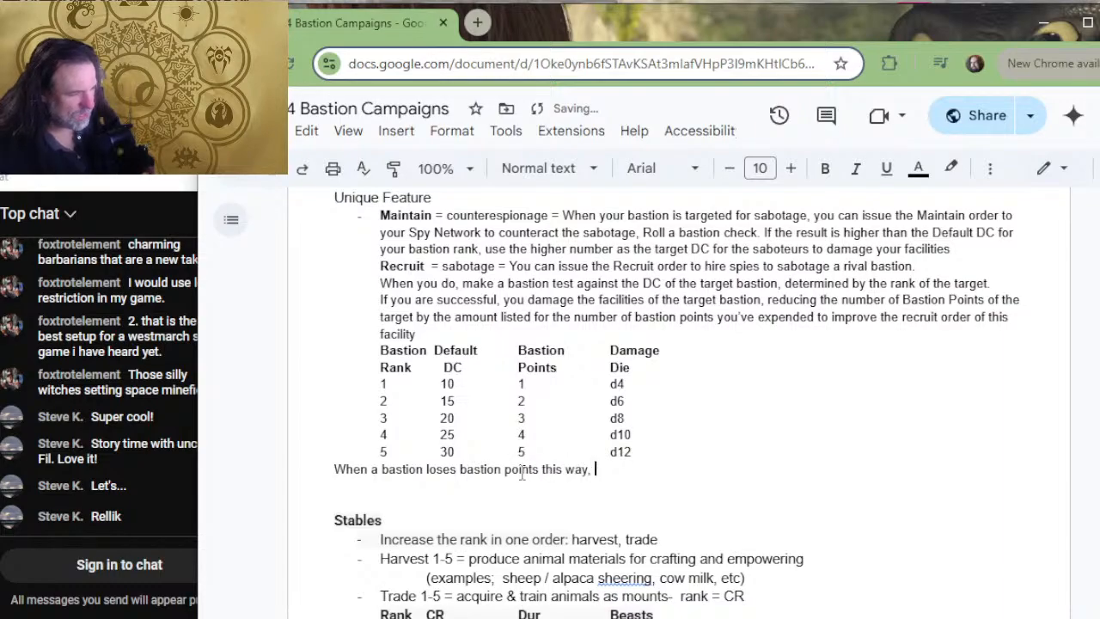
# - Continue the line below the table with "the damaged bastion can issue the Maintain order to repair facilities,"
pyautogui.write('the ')
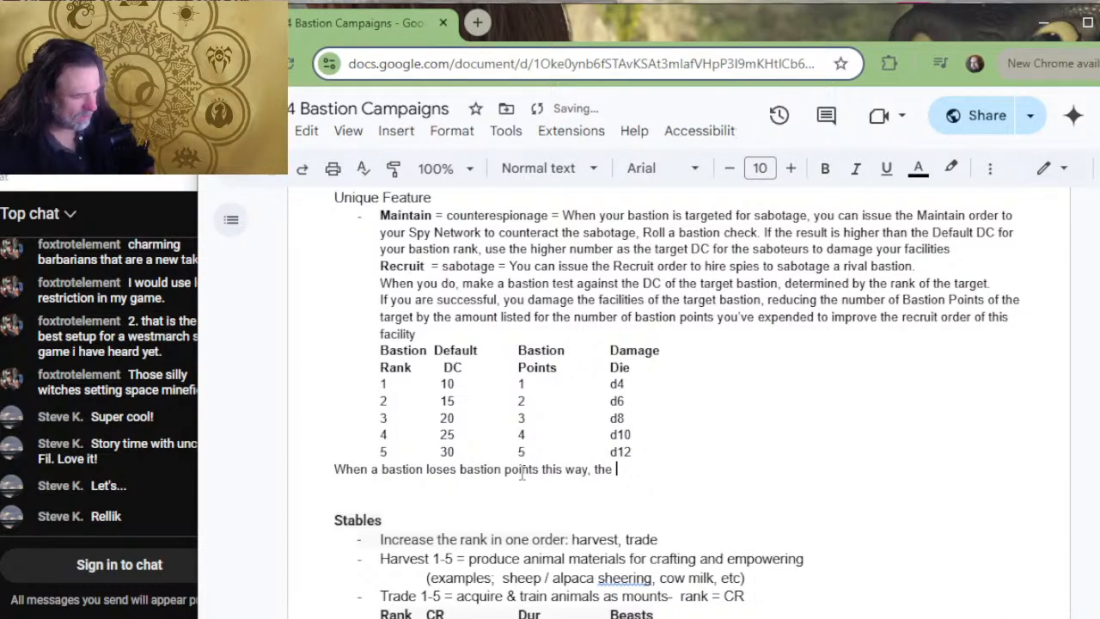
pyautogui.write('damaged bastion ')
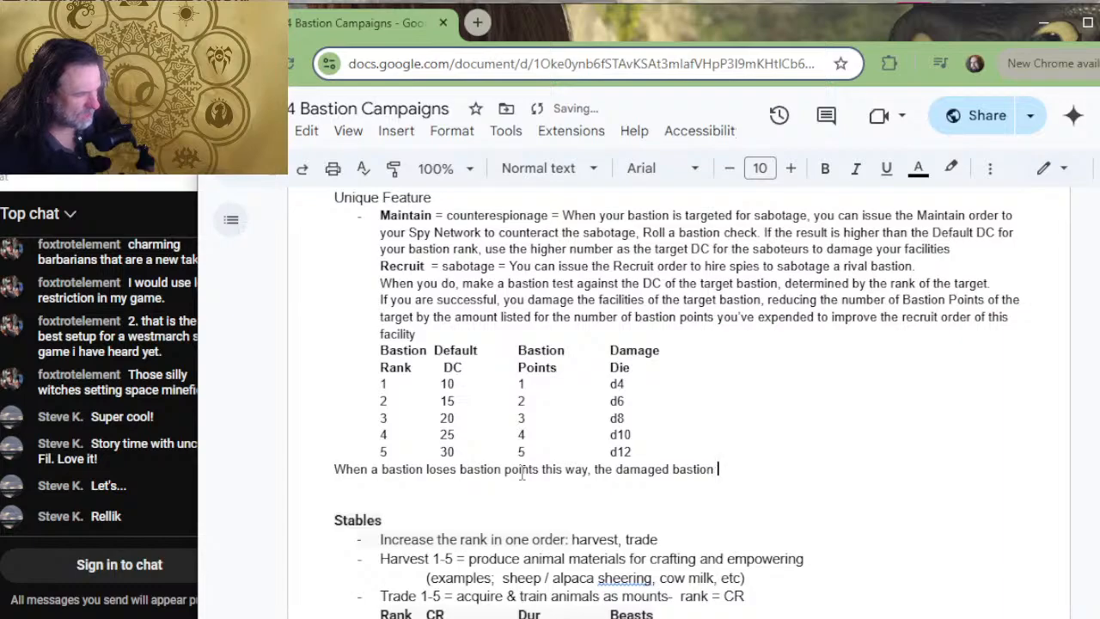
pyautogui.write('can issue the')
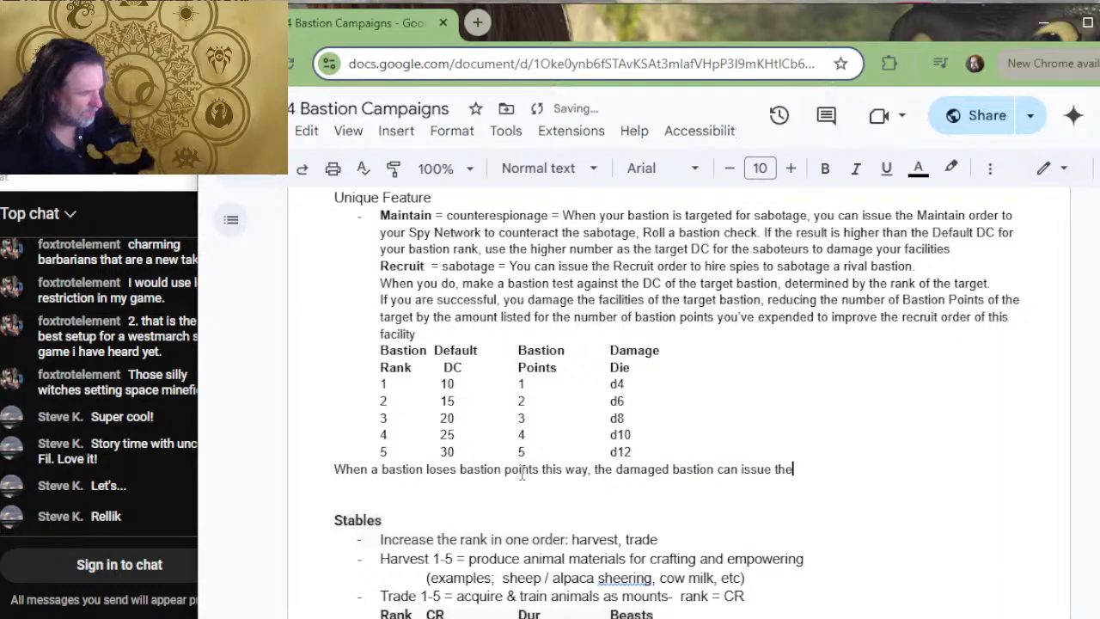
pyautogui.write(' Maintain ')
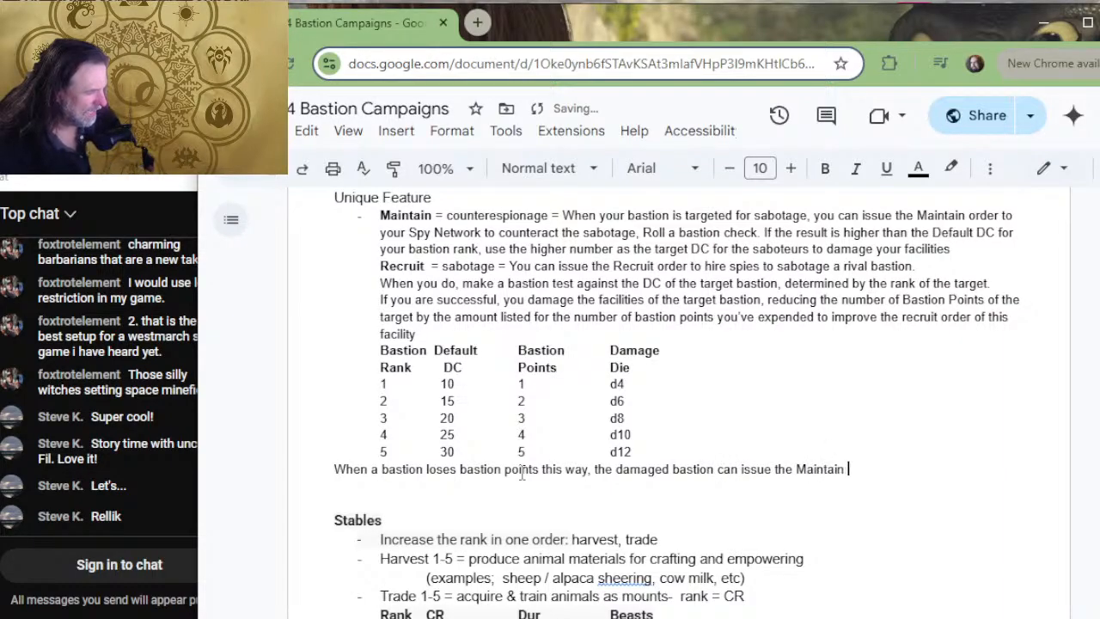
pyautogui.write('order to re')
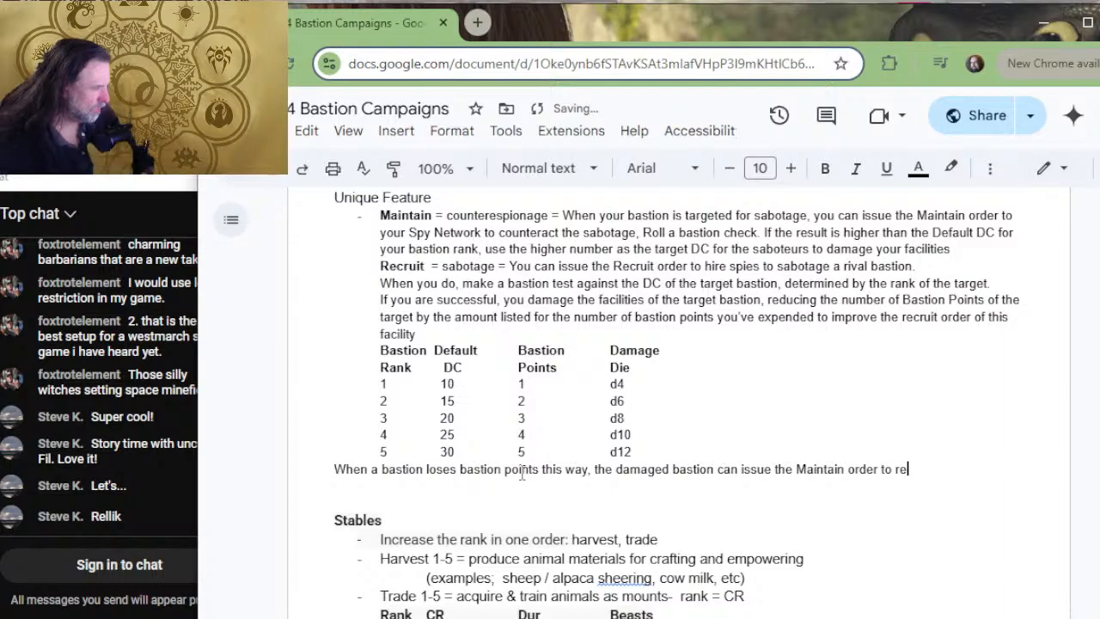
pyautogui.write('pair fa')
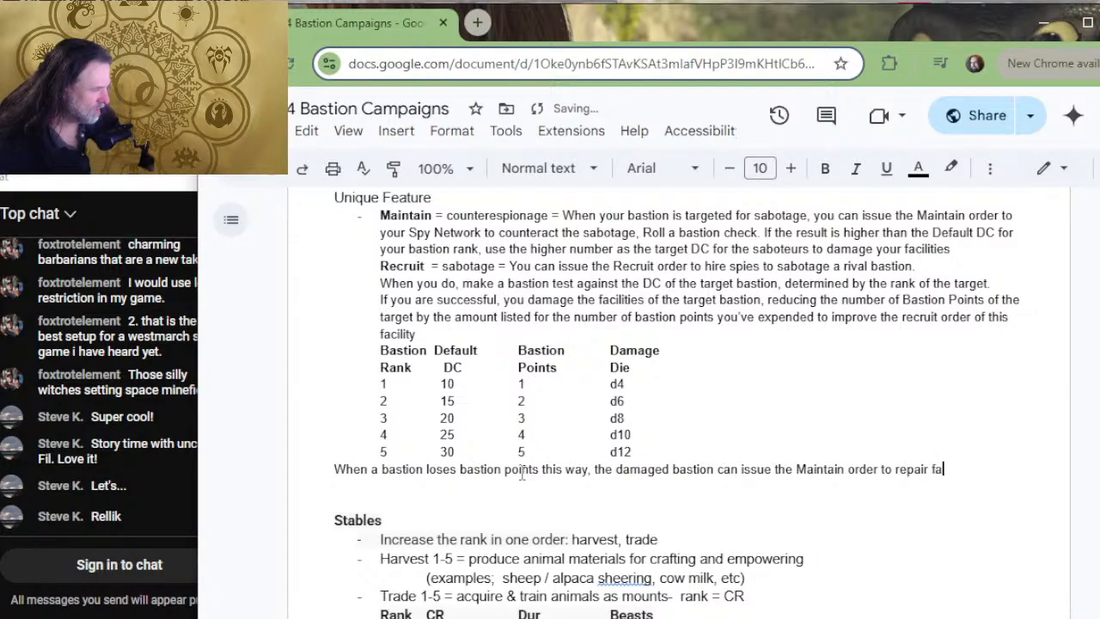
pyautogui.write('cilities,')
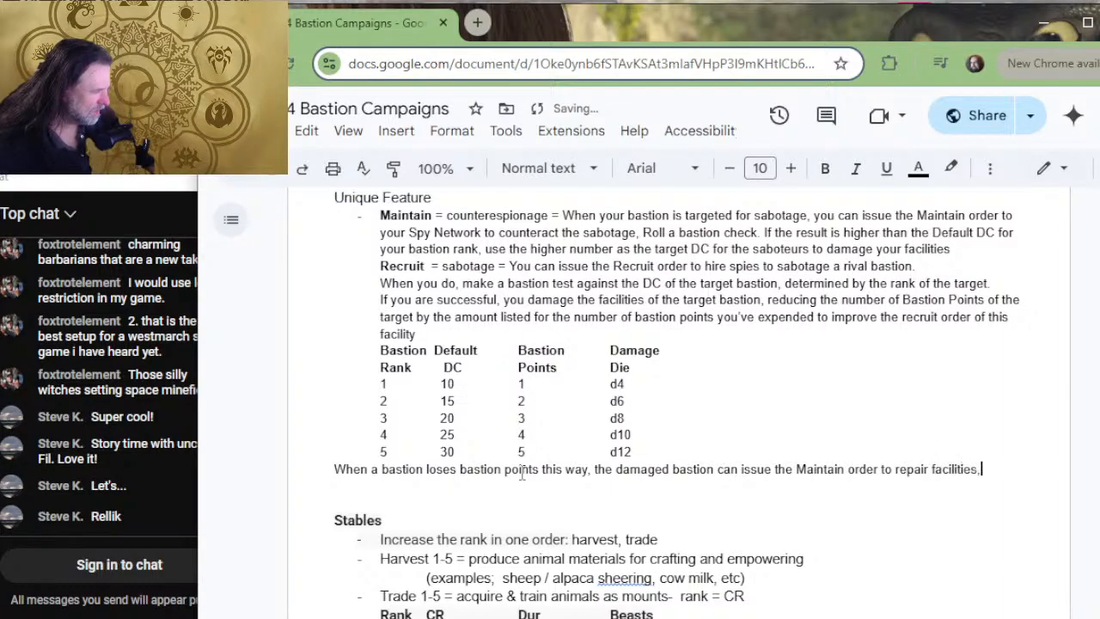
# - Complete the repair sentence below the table with "each order can repair one bastion point per week."
pyautogui.write(' each order ')
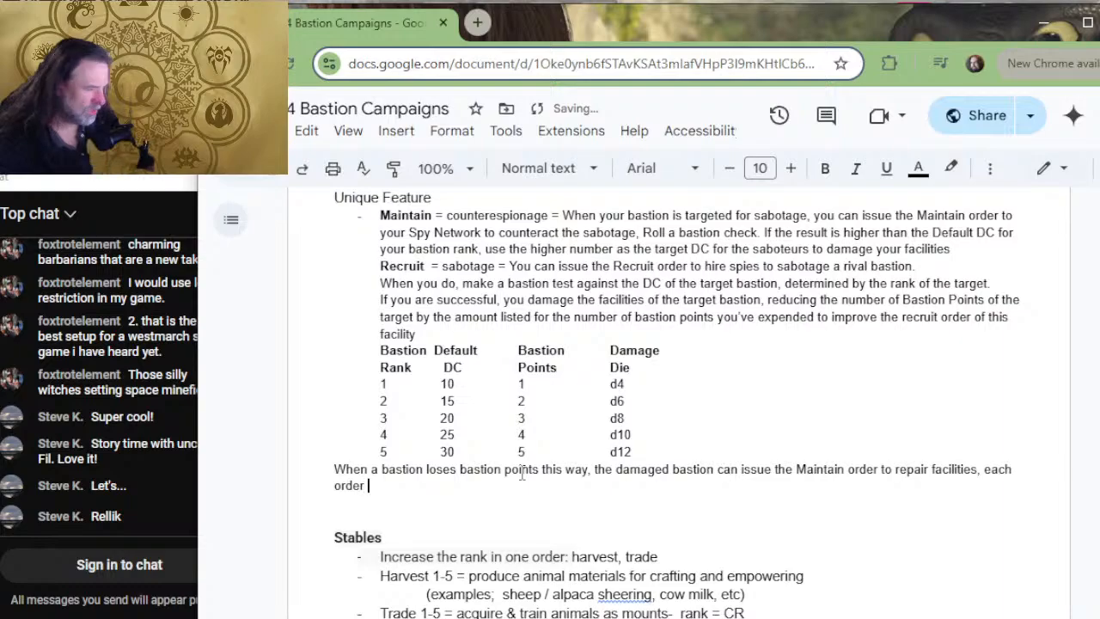
pyautogui.write('can repair o')
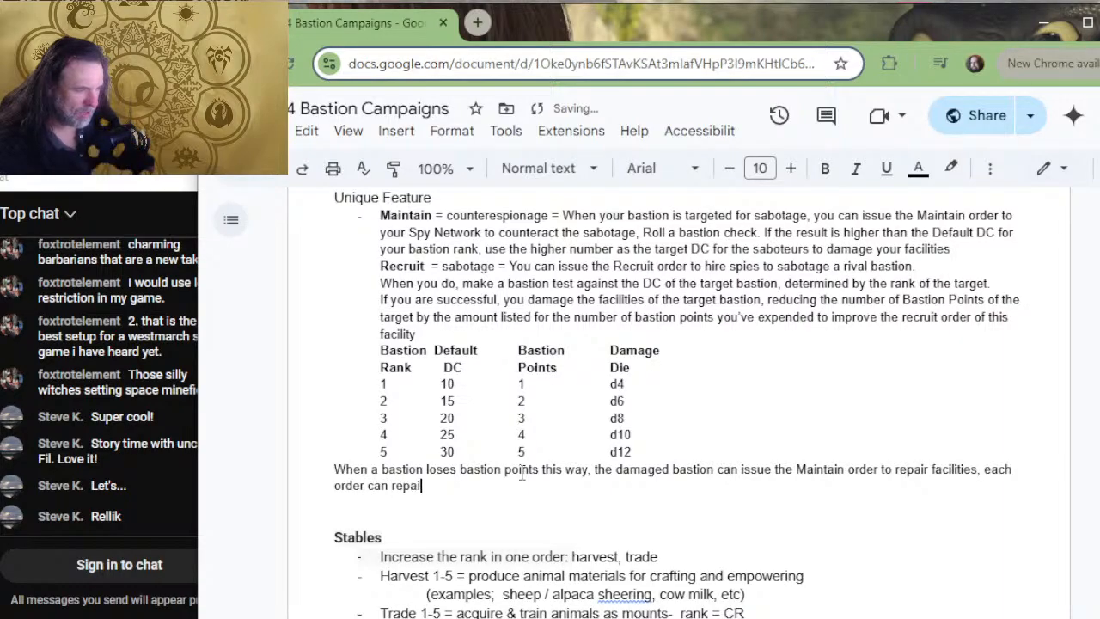
pyautogui.write('ne bastion ')
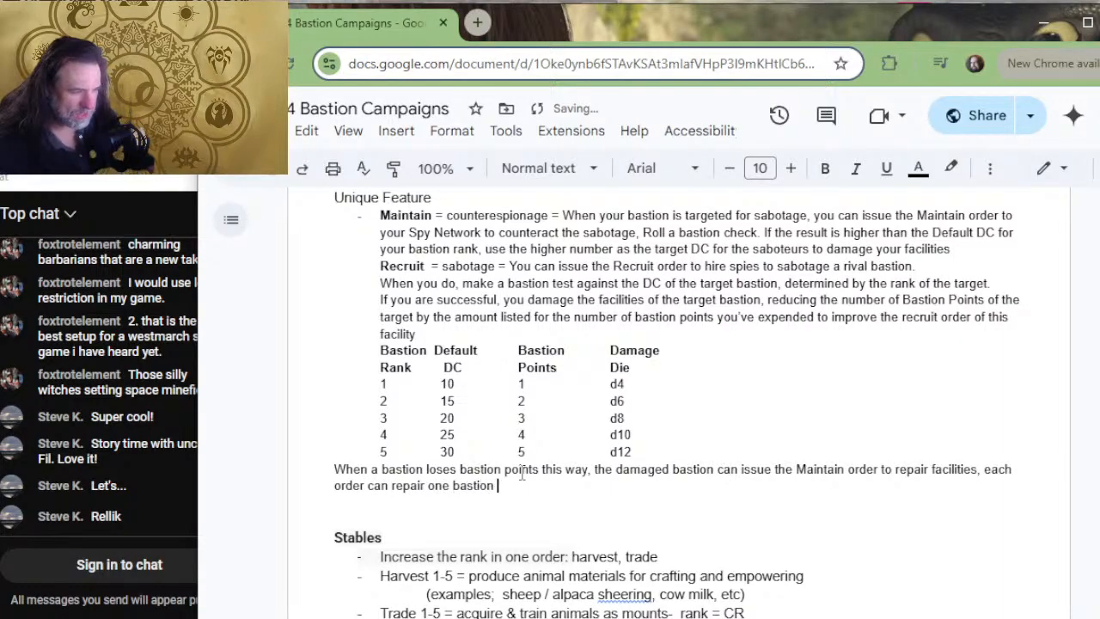
pyautogui.write('point per f')
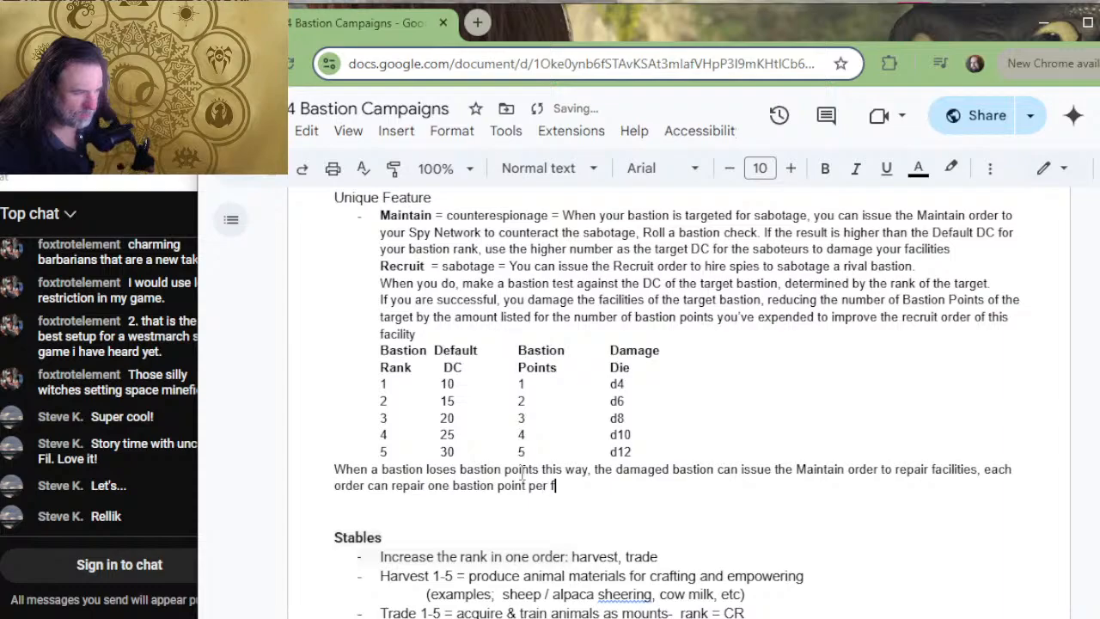
pyautogui.press('BackSpace')
pyautogui.write('week./')
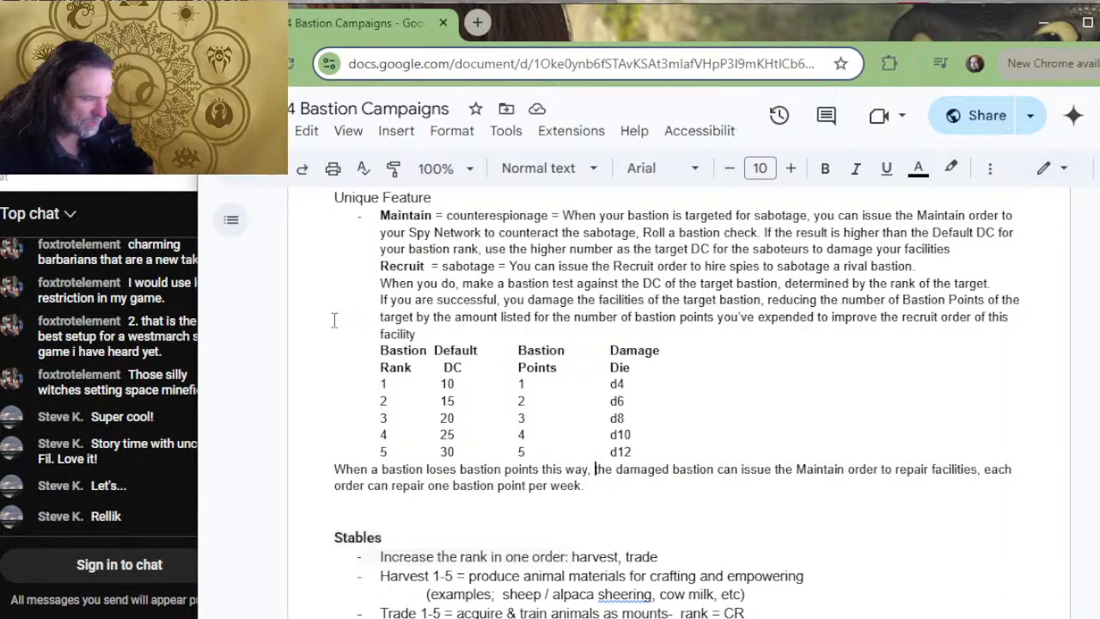
pyautogui.write('remove')
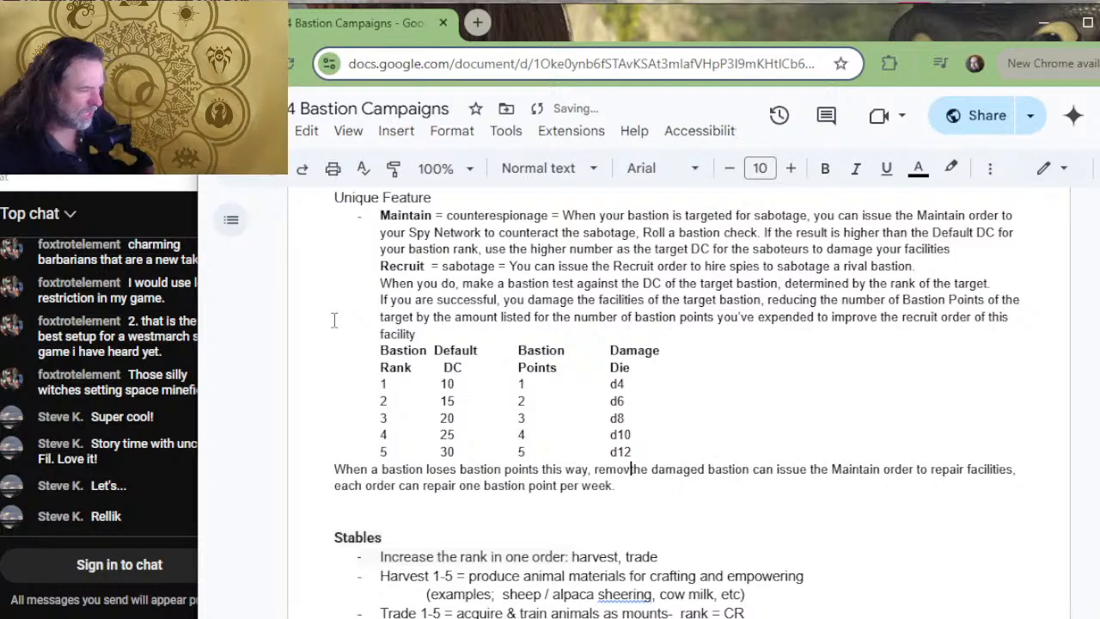
pyautogui.press('BackSpace')
pyautogui.press('BackSpace')
pyautogui.press('BackSpace')
pyautogui.press('BackSpace')
pyautogui.press('BackSpace')
pyautogui.press('BackSpace')
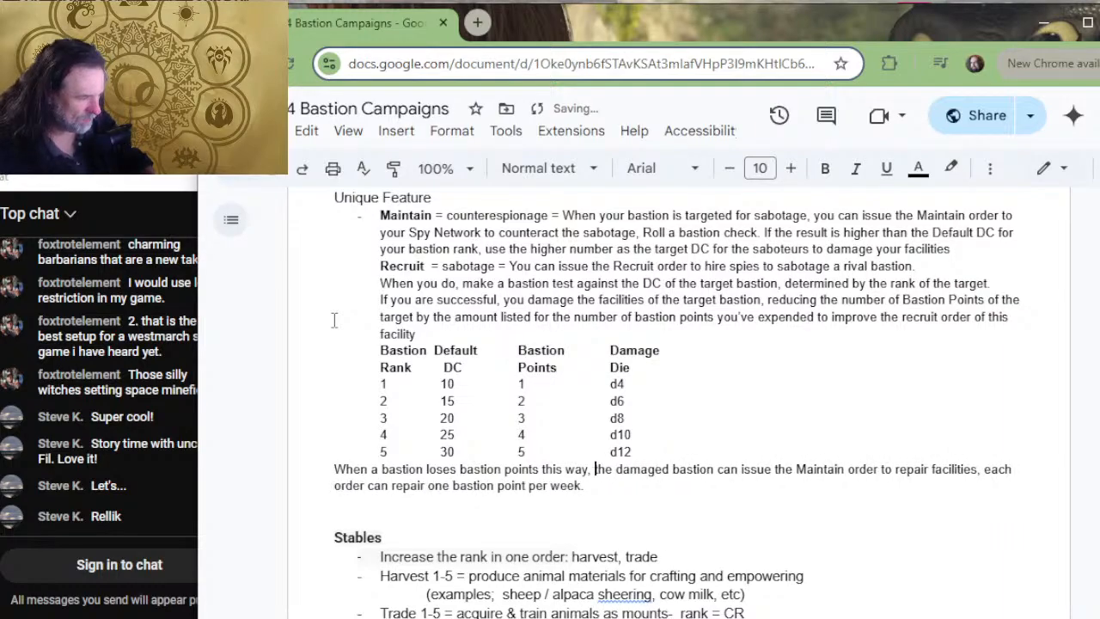
pyautogui.write('the')
pyautogui.press('BackSpace')
pyautogui.press('BackSpace')
pyautogui.press('BackSpace')
pyautogui.press('BackSpace')
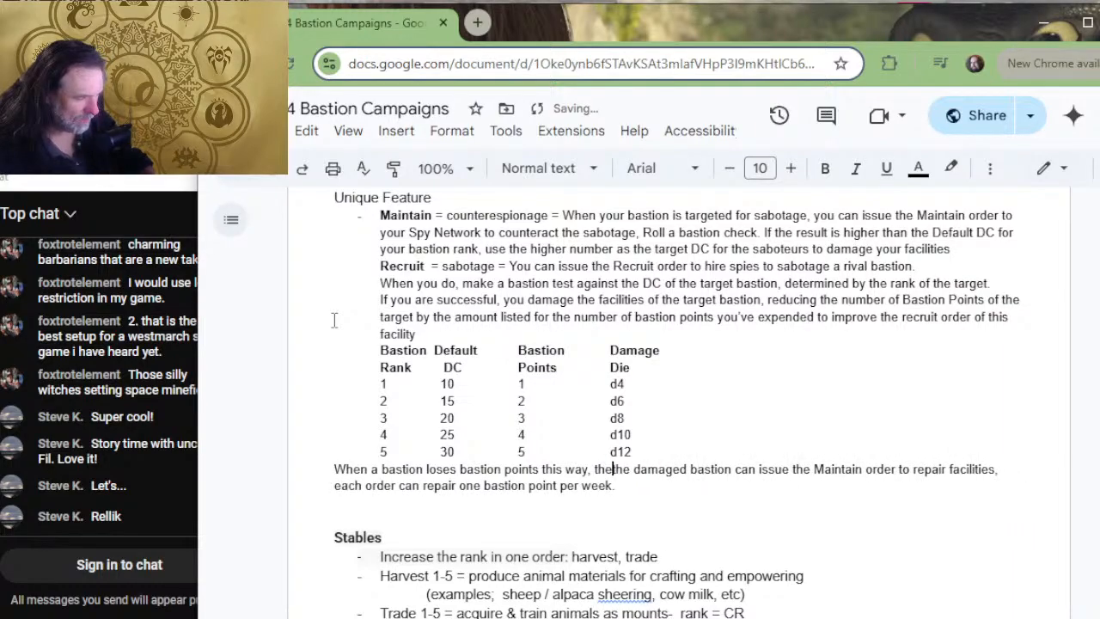
# - Insert "the total number is temporarily reduced" after "When a bastion loses bastion points this way,"
pyautogui.write('the total numb')
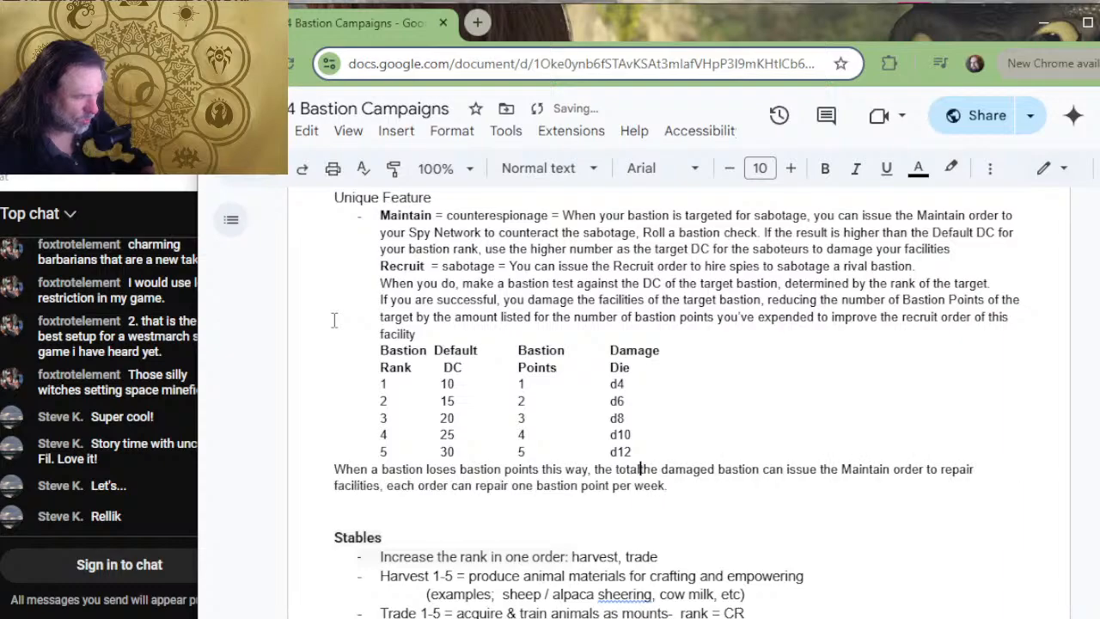
pyautogui.write('er of BP')
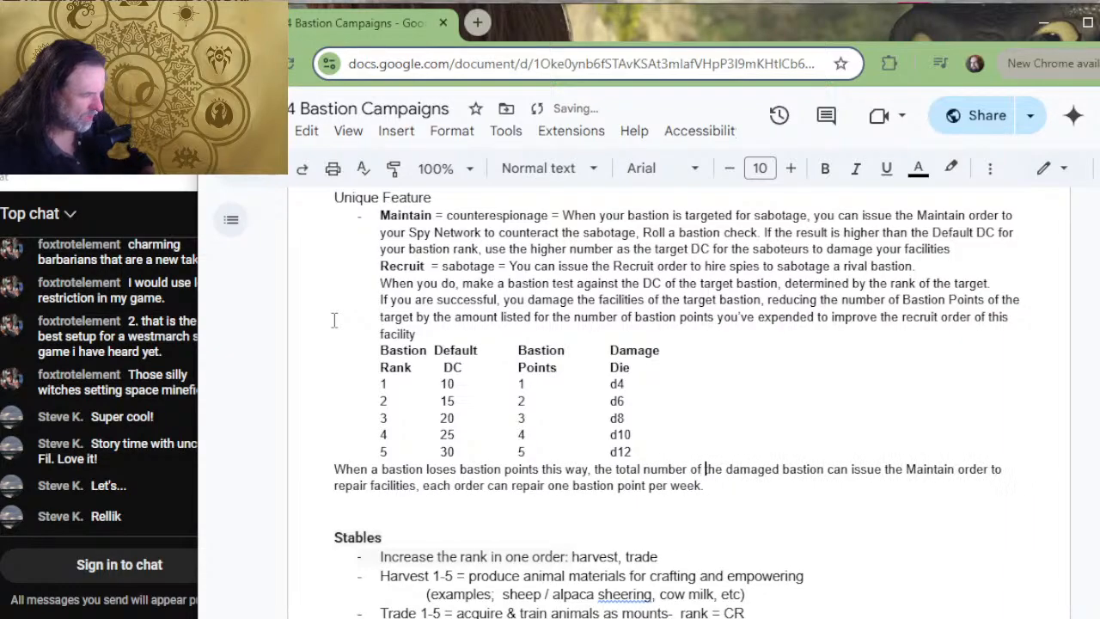
pyautogui.press('BackSpace')
pyautogui.press('BackSpace')
pyautogui.press('BackSpace')
pyautogui.press('BackSpace')
pyautogui.press('BackSpace')
pyautogui.press('BackSpace')
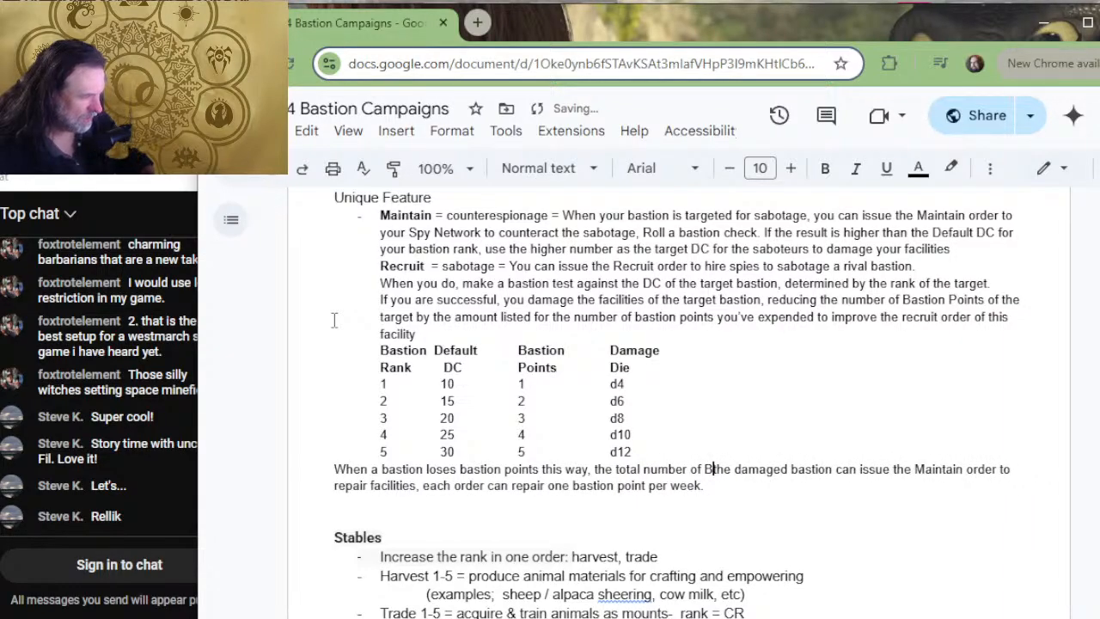
pyautogui.write('is tempora')
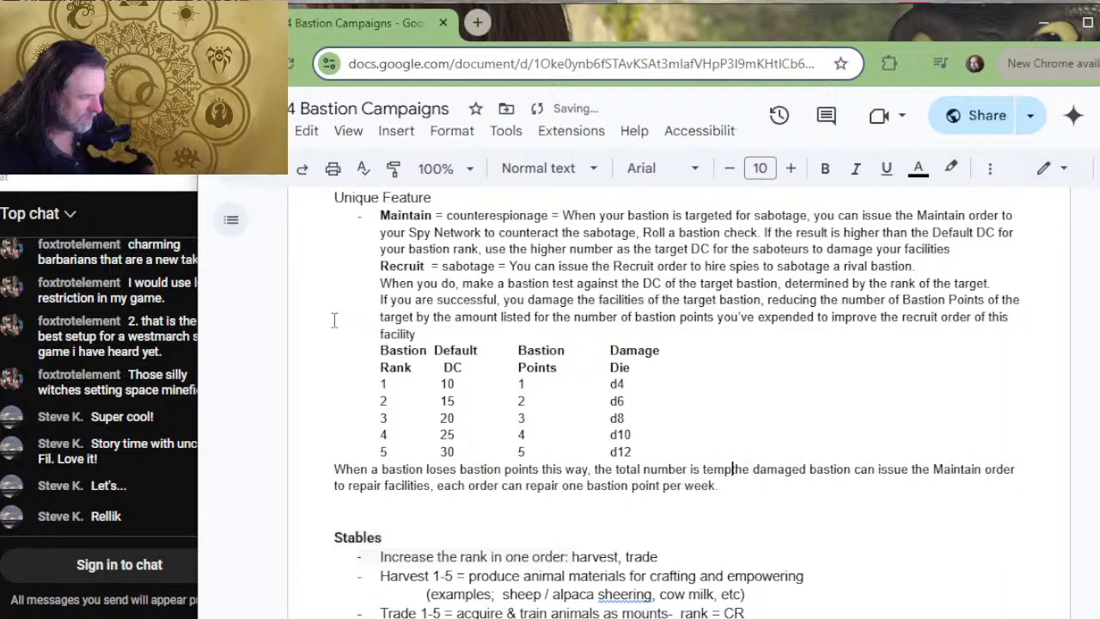
pyautogui.write('rily reduced')
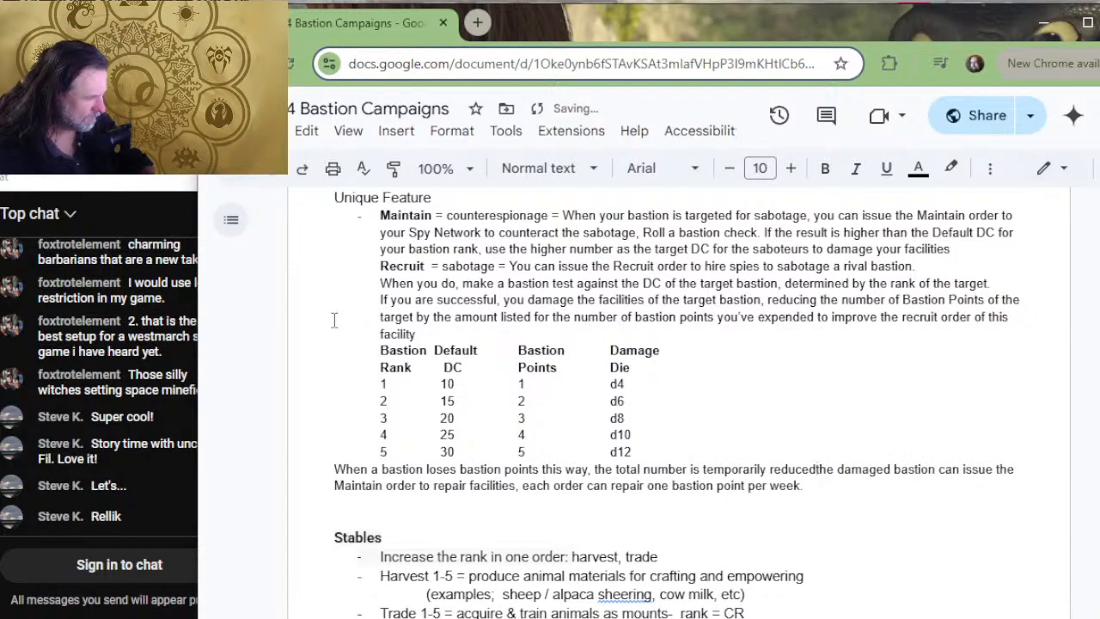
# - End the inserted clause with "until they are repaired." and move "the damaged bastion can issue" onto a new line
pyautogui.write(' unti')
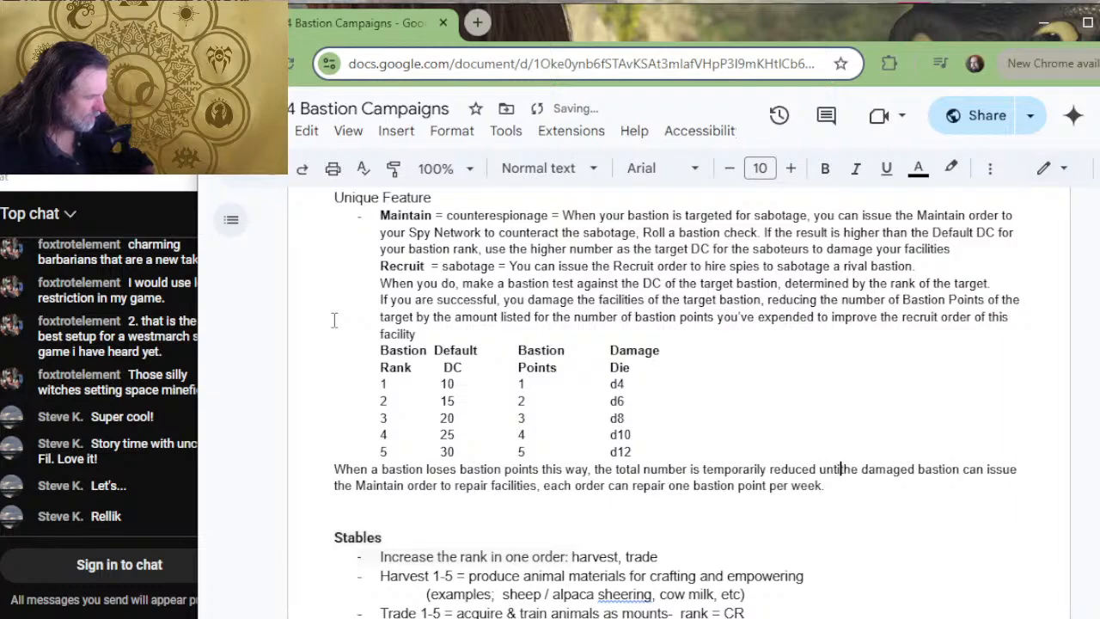
pyautogui.write('l they are repaired')
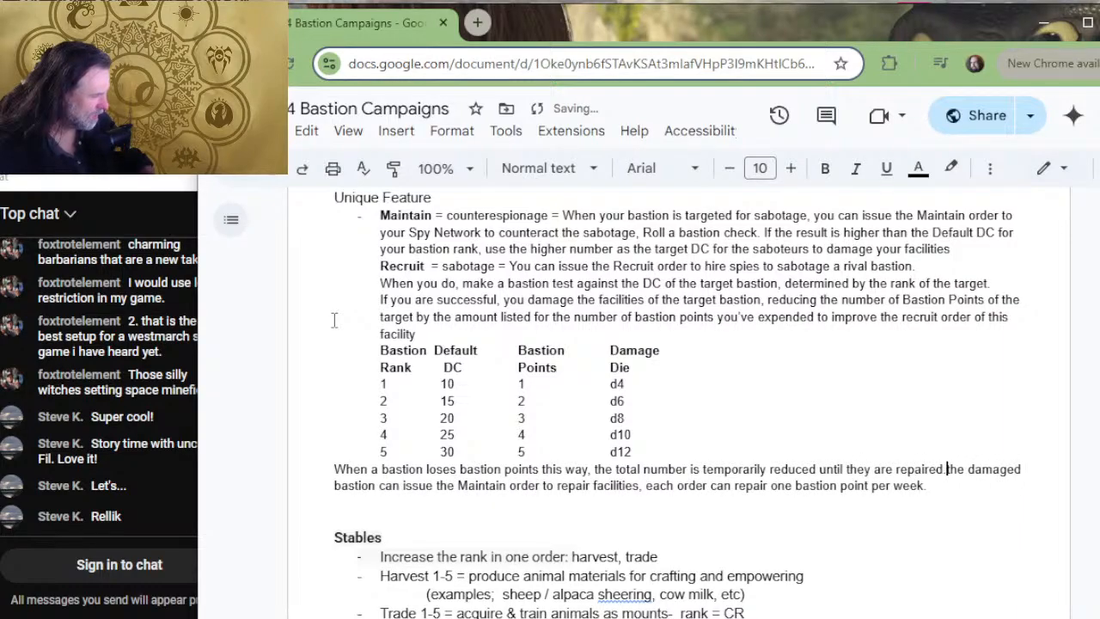
pyautogui.press('BackSpace')
pyautogui.write('.')
pyautogui.press('Return')
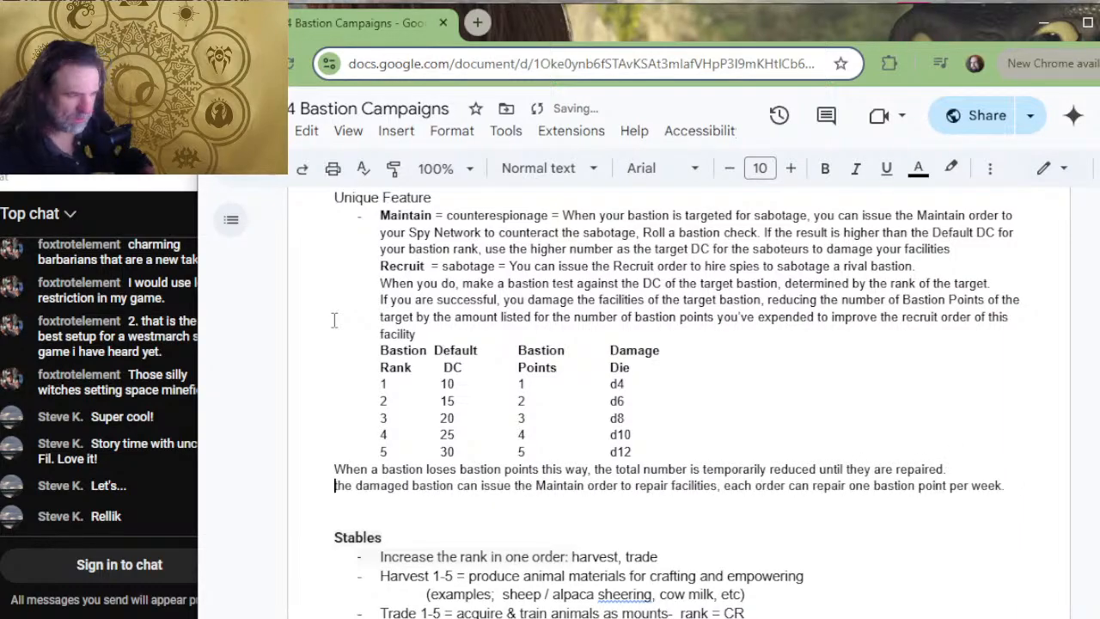
# - Begin the new line, ahead of "the damaged bastion", with "1st remove any BP not"
pyautogui.write('1st remove')
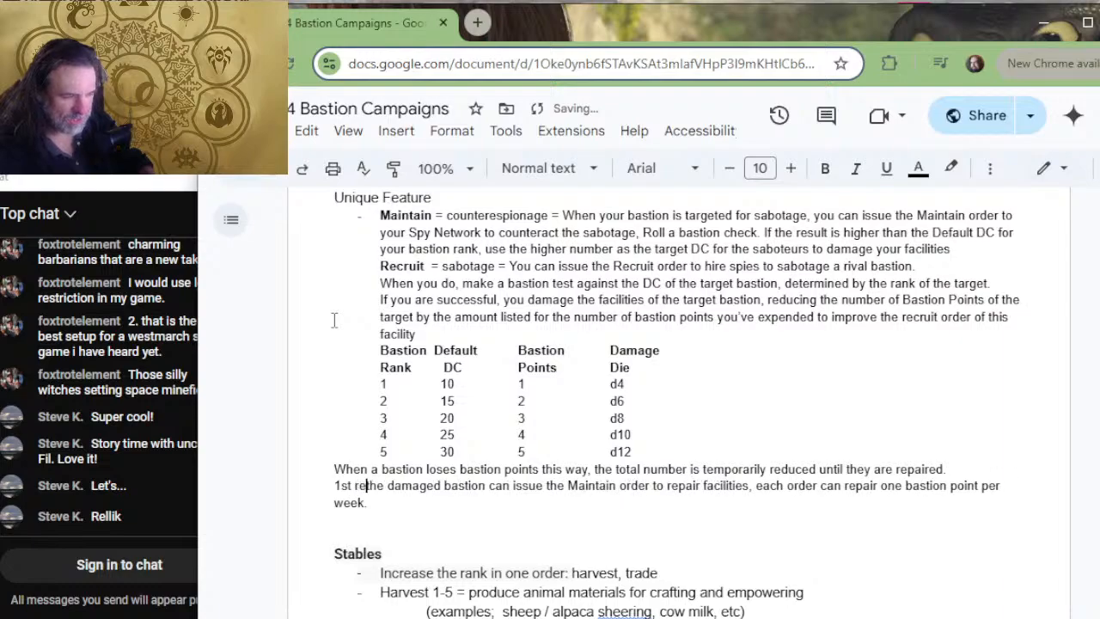
pyautogui.write(' any ')
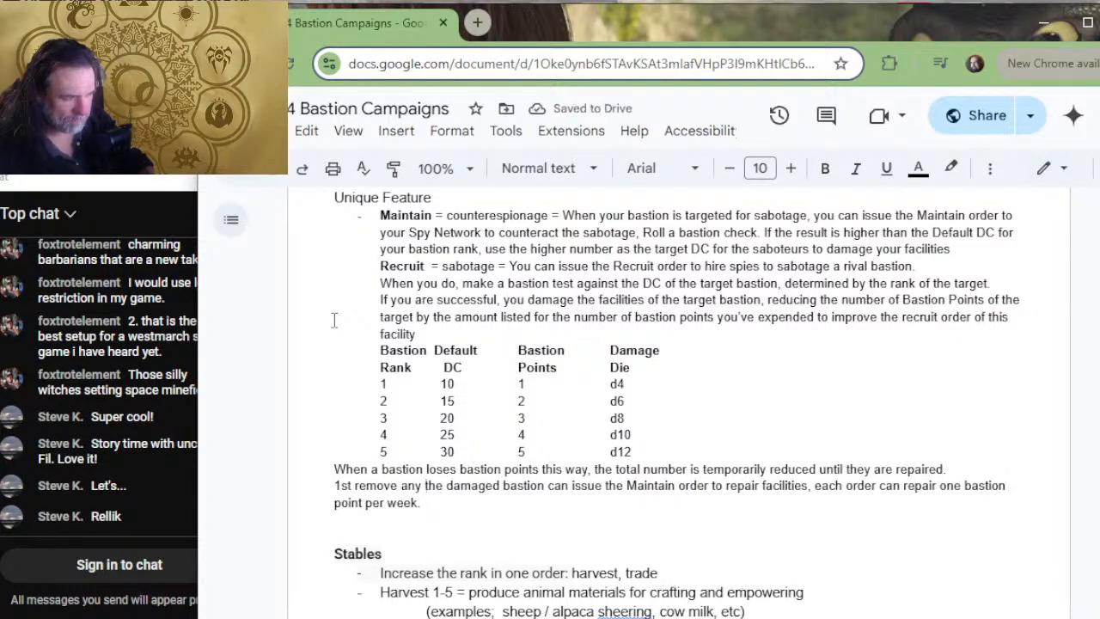
pyautogui.write('bastio')
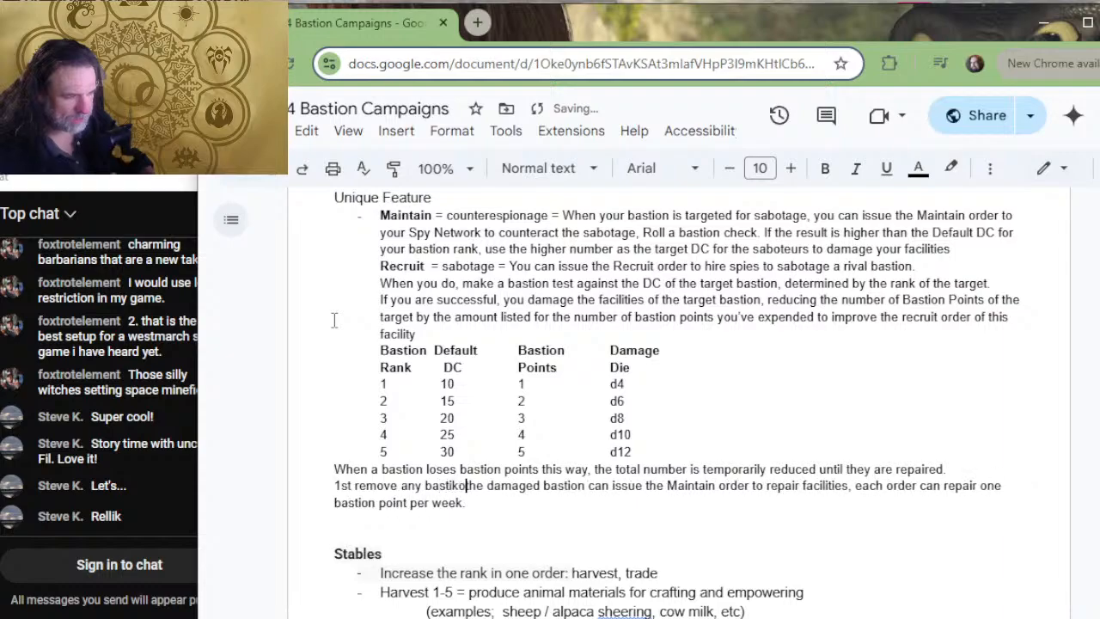
pyautogui.press('BackSpace')
pyautogui.press('BackSpace')
pyautogui.press('BackSpace')
pyautogui.write('BP n')
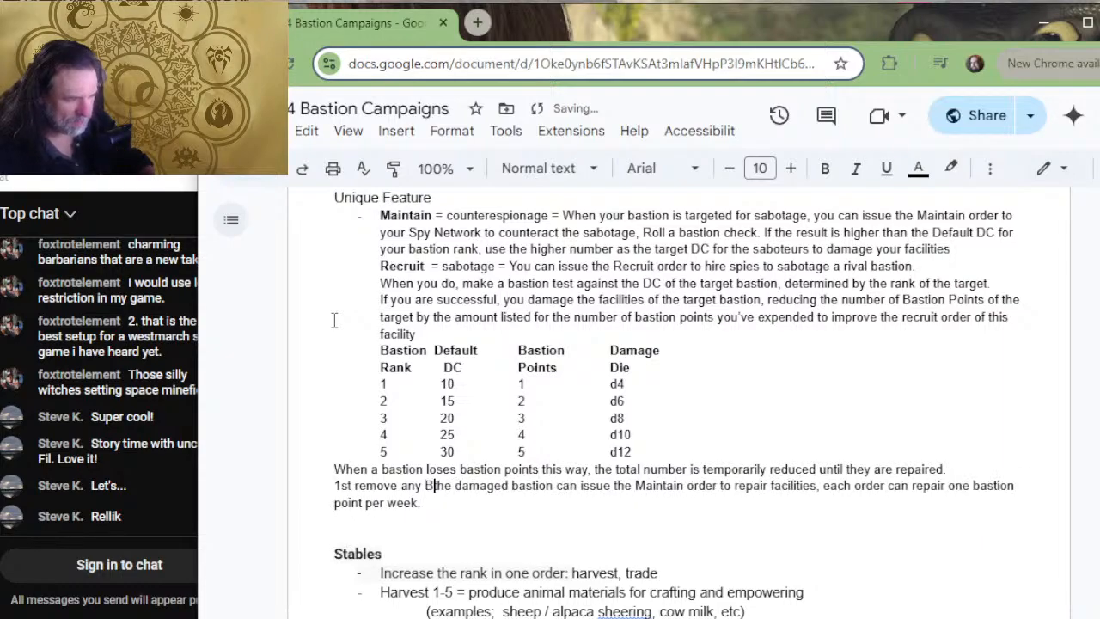
pyautogui.write('ot ')
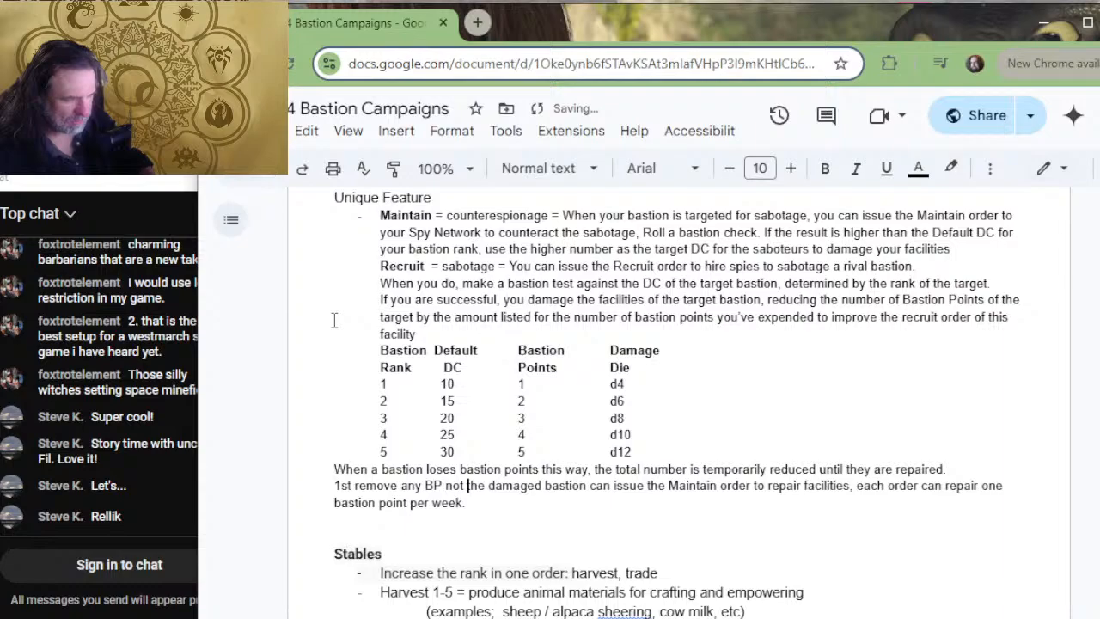
# - Replace "BP not" with "open bastion points." in the sentence starting "1st remove any"
pyautogui.write('exep')
pyautogui.press('BackSpace')
pyautogui.press('BackSpace')
pyautogui.press('BackSpace')
pyautogui.press('BackSpace')
pyautogui.press('BackSpace')
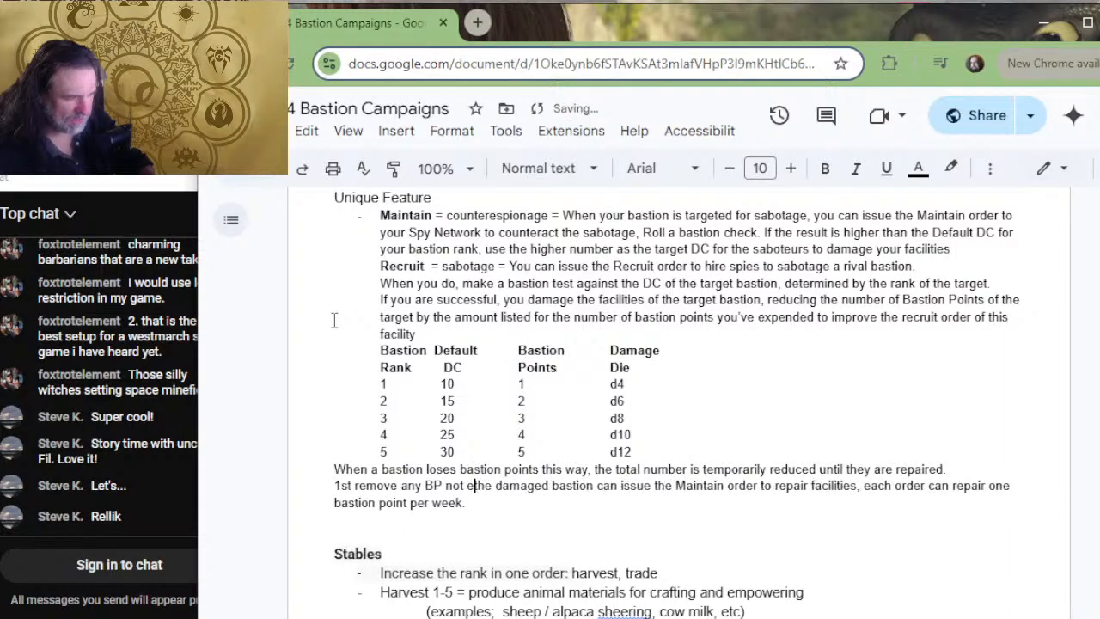
pyautogui.press('BackSpace')
pyautogui.press('BackSpace')
pyautogui.press('BackSpace')
pyautogui.press('BackSpace')
pyautogui.press('BackSpace')
pyautogui.press('BackSpace')
pyautogui.press('BackSpace')
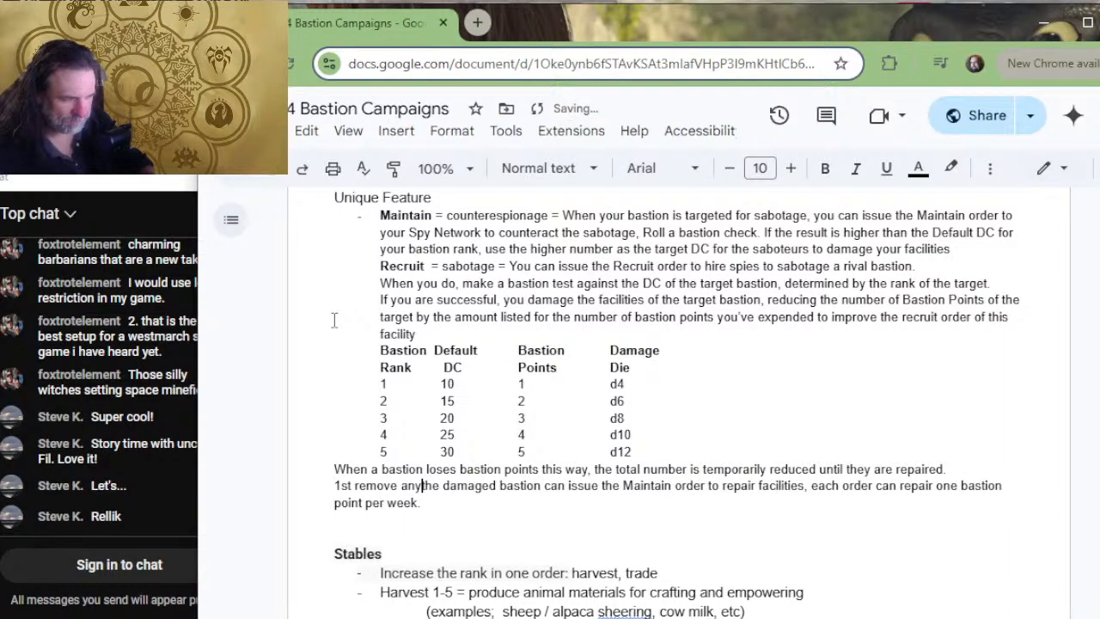
pyautogui.write('open ')
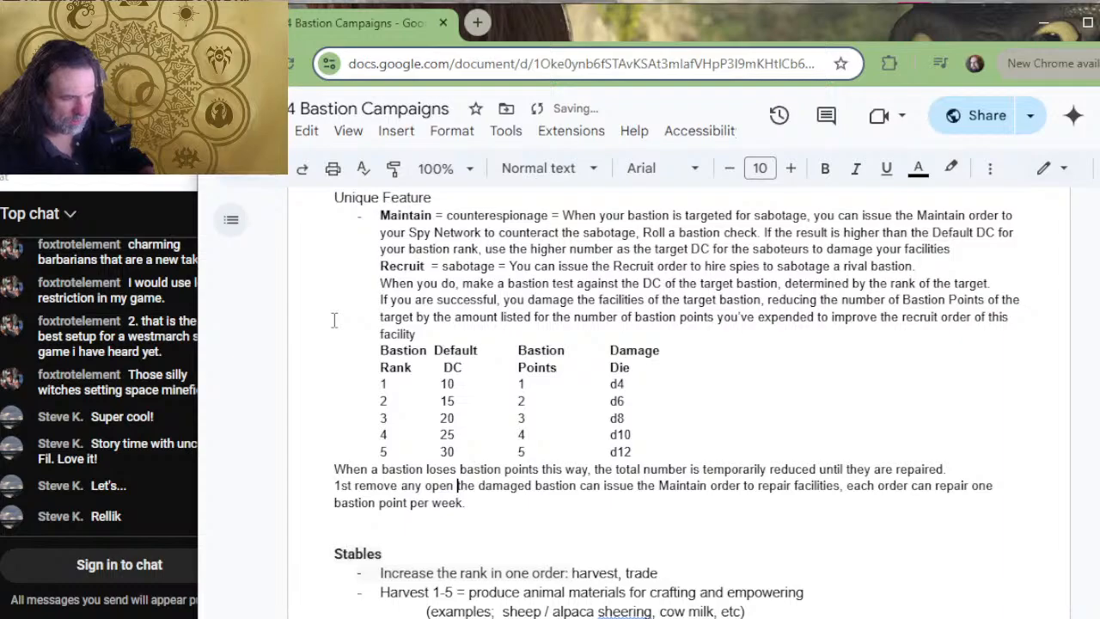
pyautogui.write('bastion poi')
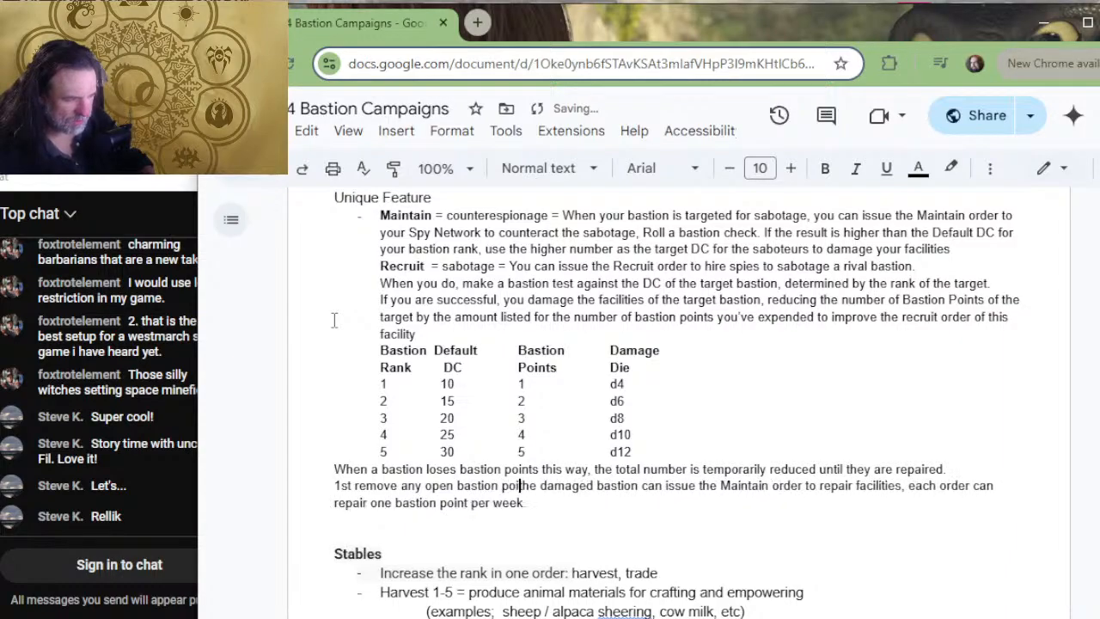
pyautogui.write('nts. ')
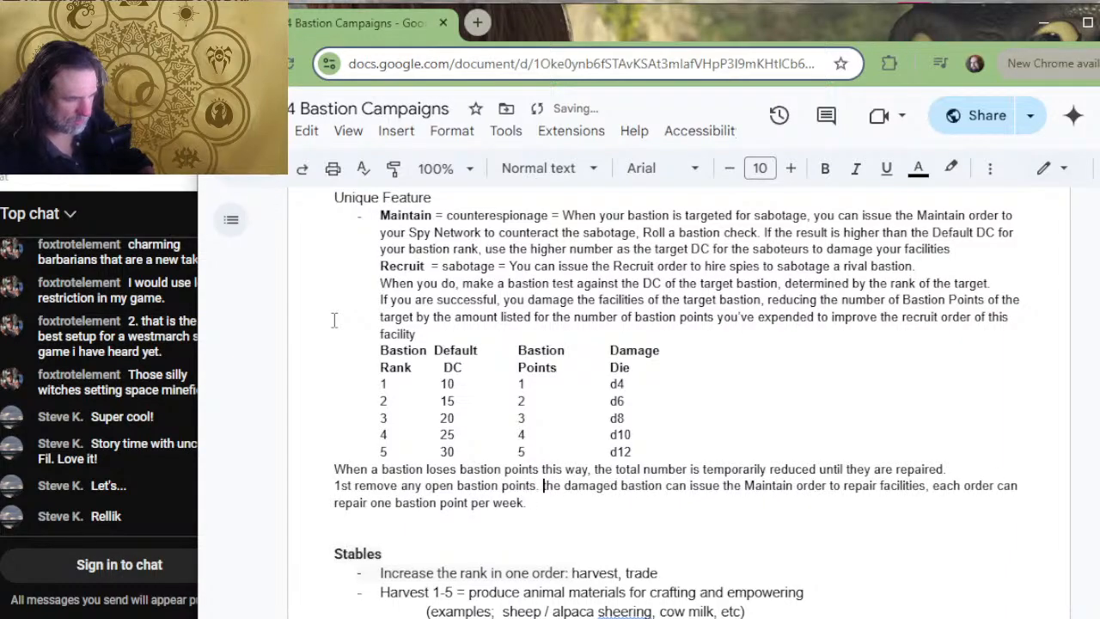
# - Start a sentence after "open bastion points." with "Any remaining damage is taken from"
pyautogui.write('ANy remain')
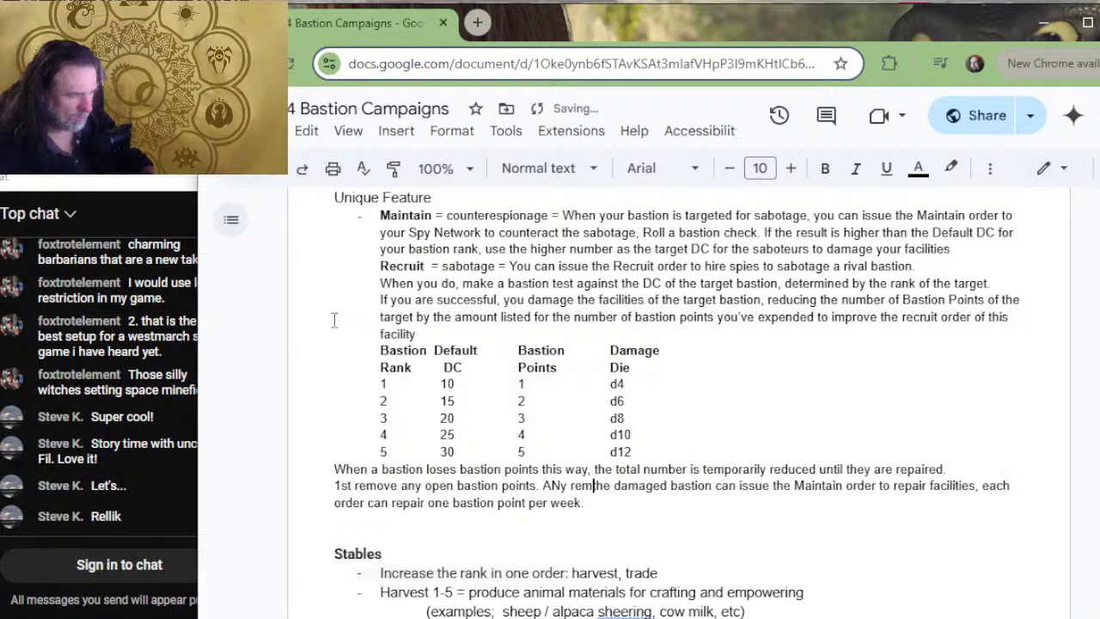
pyautogui.write('ing')
pyautogui.press('BackSpace')
pyautogui.press('BackSpace')
pyautogui.press('BackSpace')
pyautogui.press('BackSpace')
pyautogui.press('BackSpace')
pyautogui.press('BackSpace')
pyautogui.press('BackSpace')
pyautogui.press('BackSpace')
pyautogui.press('BackSpace')
pyautogui.press('BackSpace')
pyautogui.press('BackSpace')
pyautogui.press('BackSpace')
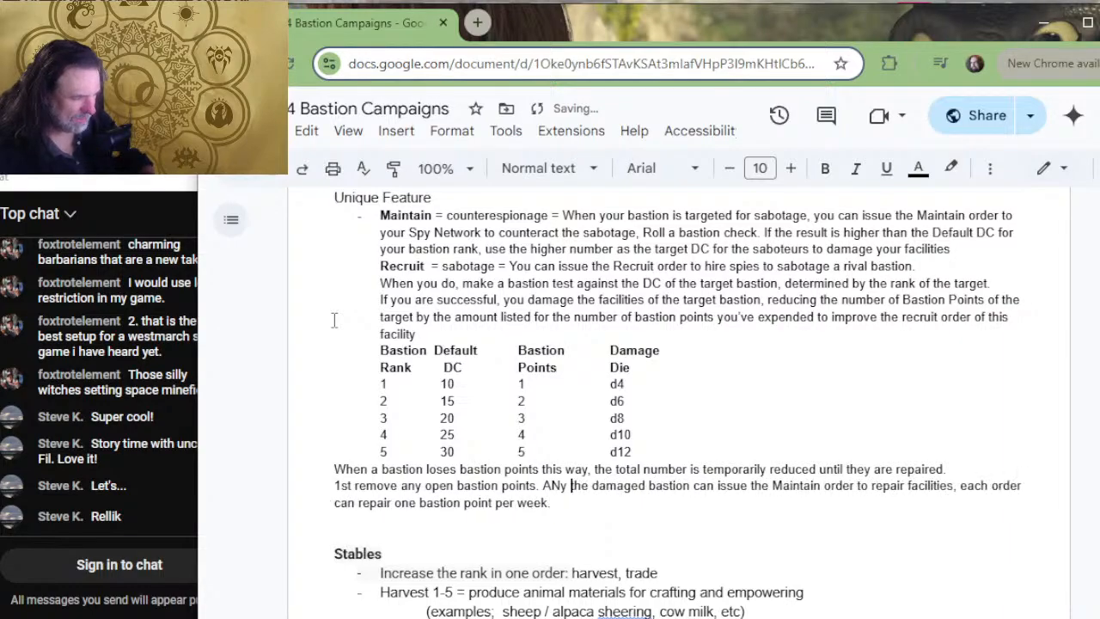
pyautogui.write('ny remaining damage')
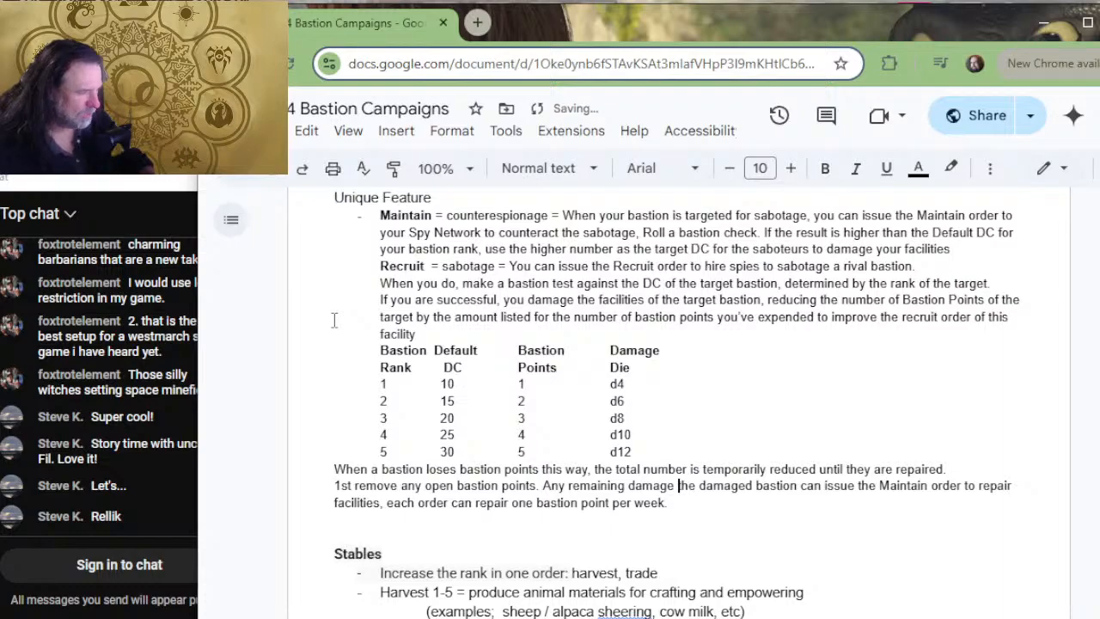
pyautogui.write(' is taken fr')
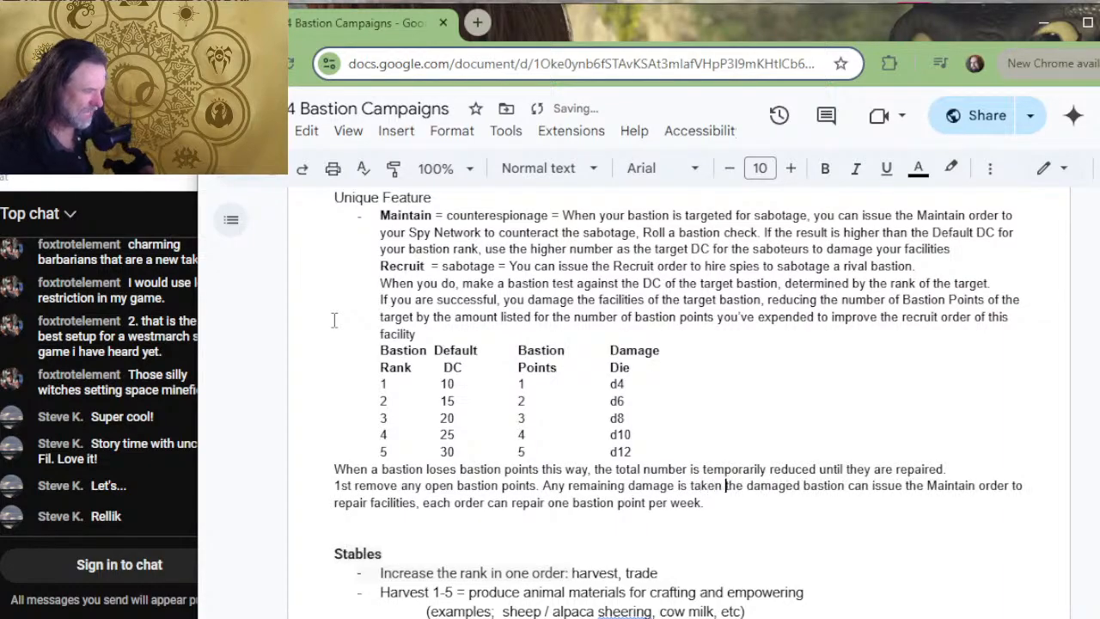
pyautogui.write('om ')
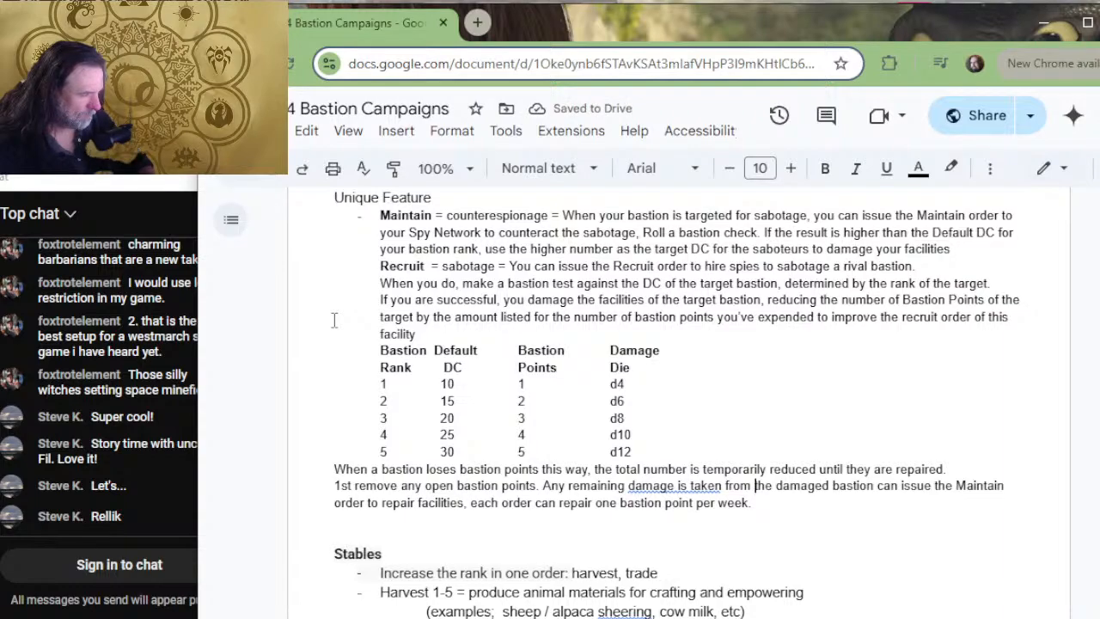
# - Continue the sentence after "damage is taken from" with "facilities in the bastion,"
pyautogui.write('faciliti')
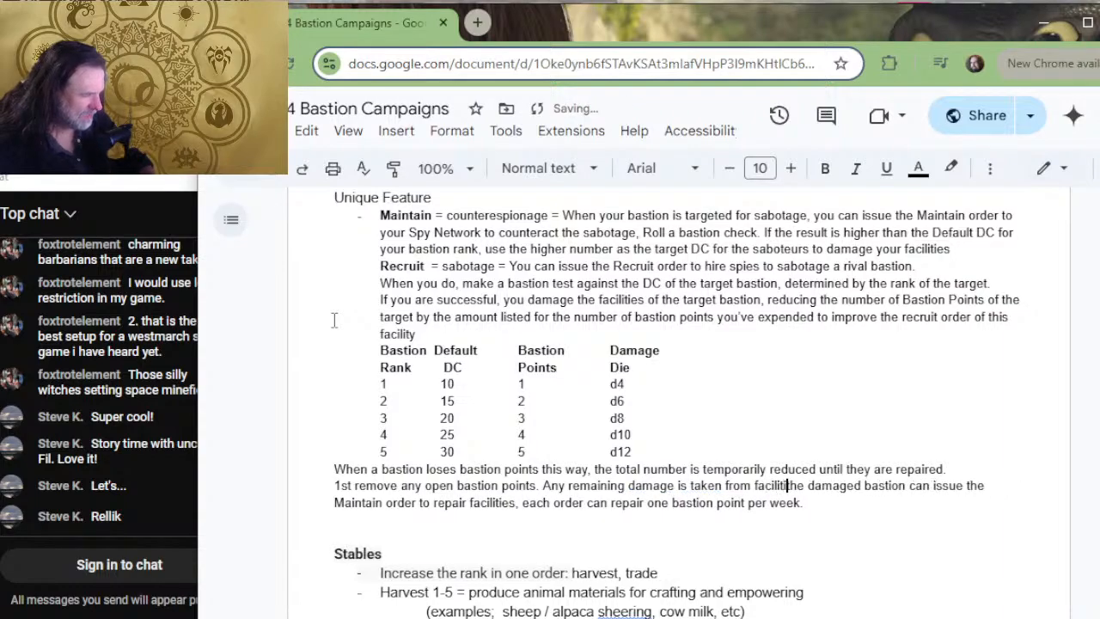
pyautogui.write('es in the bast')
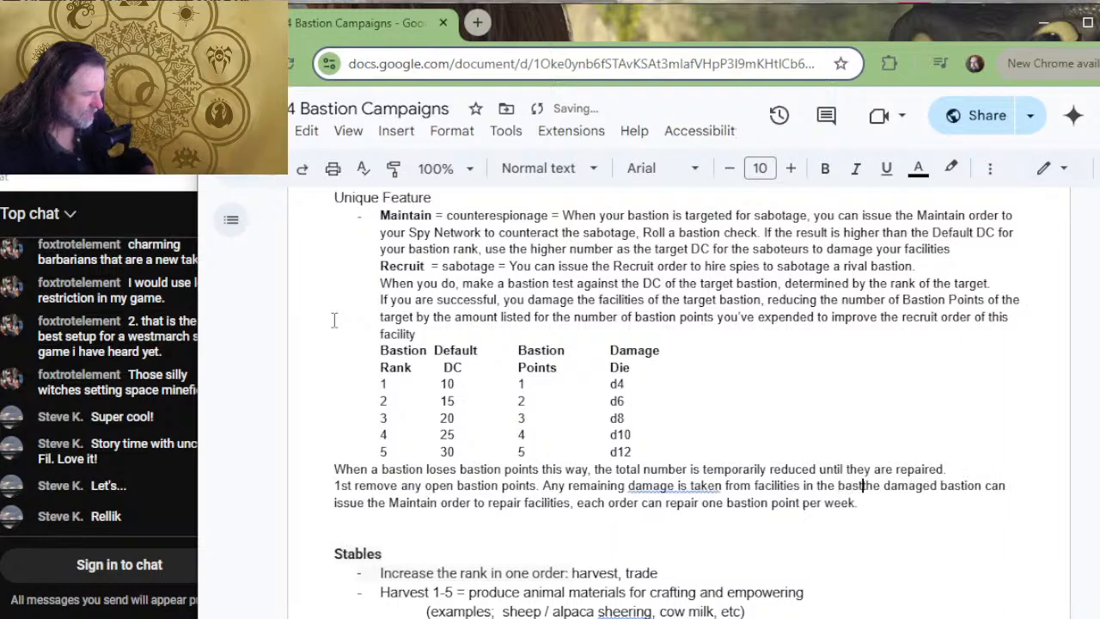
pyautogui.write('ion')
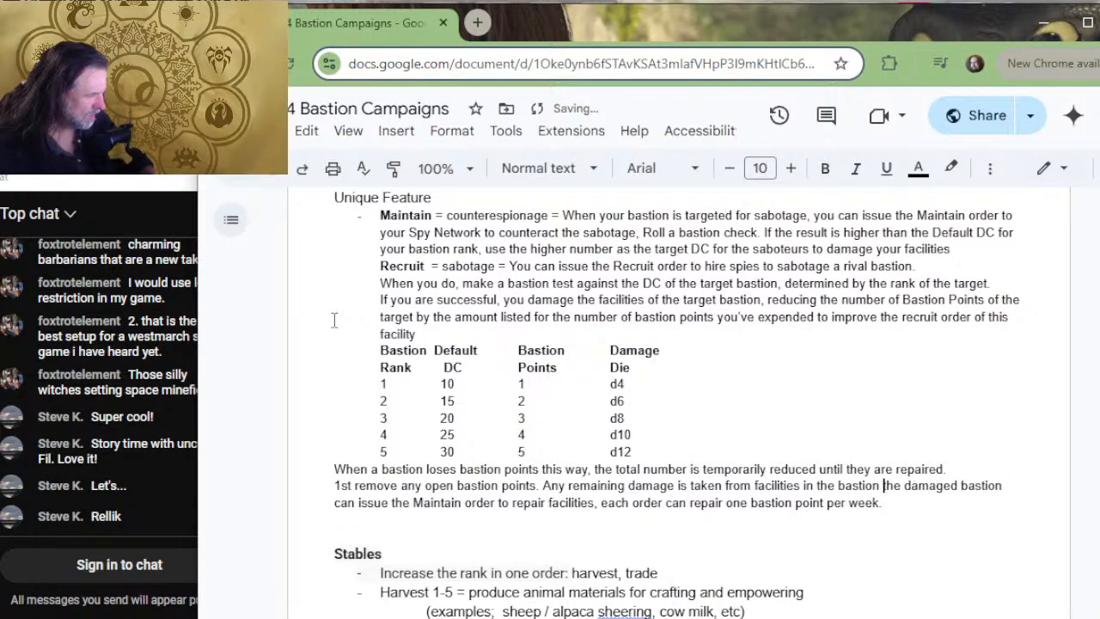
pyautogui.press('BackSpace')
pyautogui.write(', 1')
pyautogui.press('BackSpace')
pyautogui.press('BackSpace')
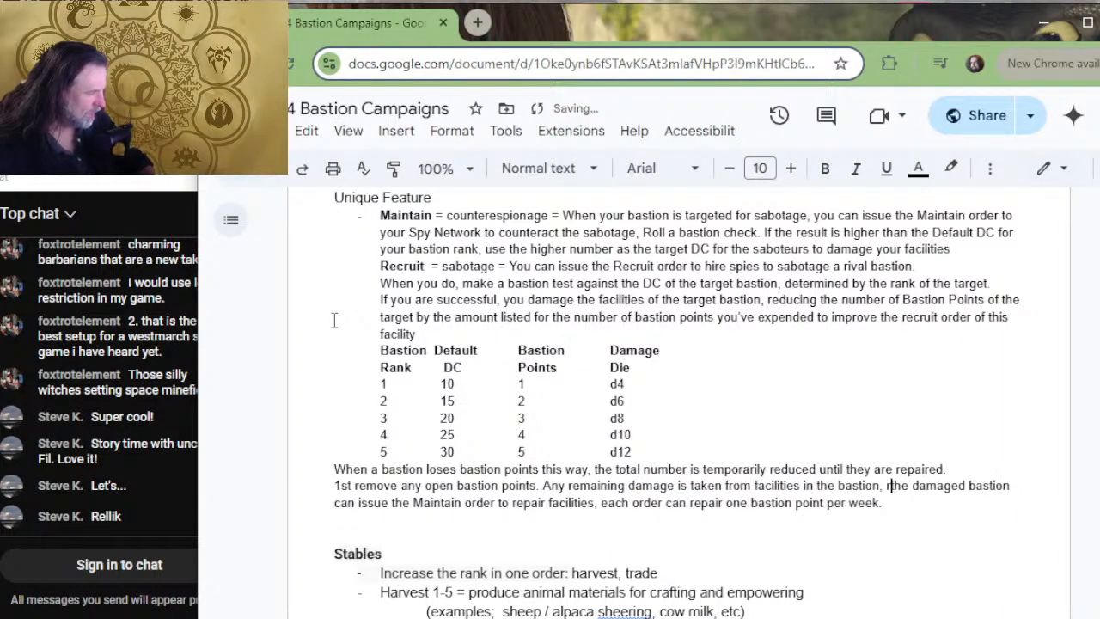
pyautogui.write('roll a')
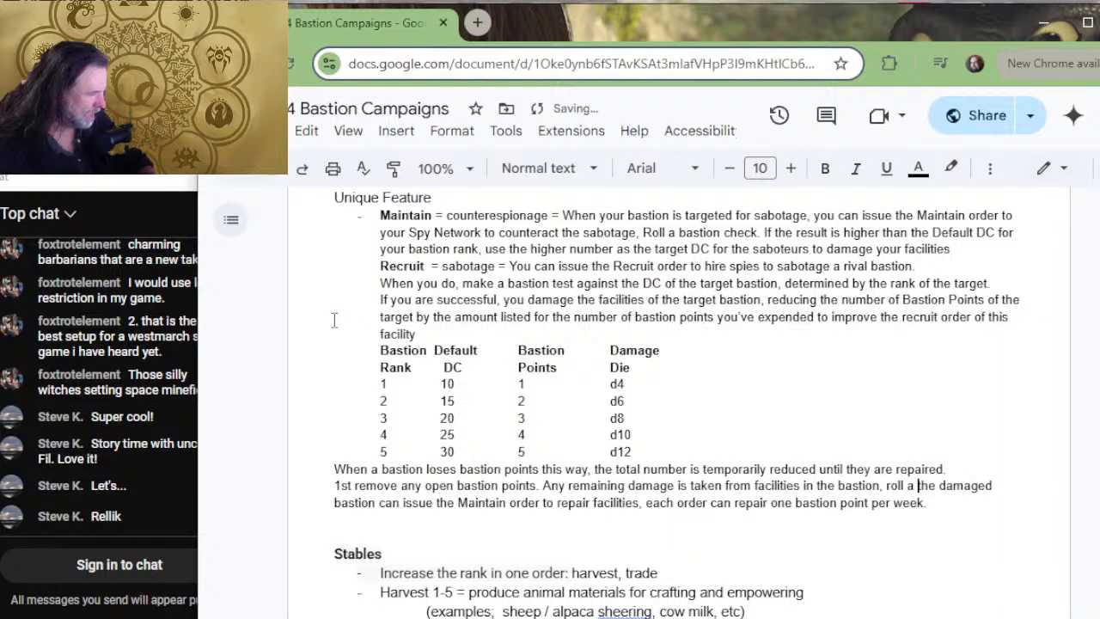
pyautogui.press('BackSpace')
pyautogui.press('BackSpace')
pyautogui.press('BackSpace')
pyautogui.press('BackSpace')
pyautogui.press('BackSpace')
pyautogui.press('BackSpace')
pyautogui.press('BackSpace')
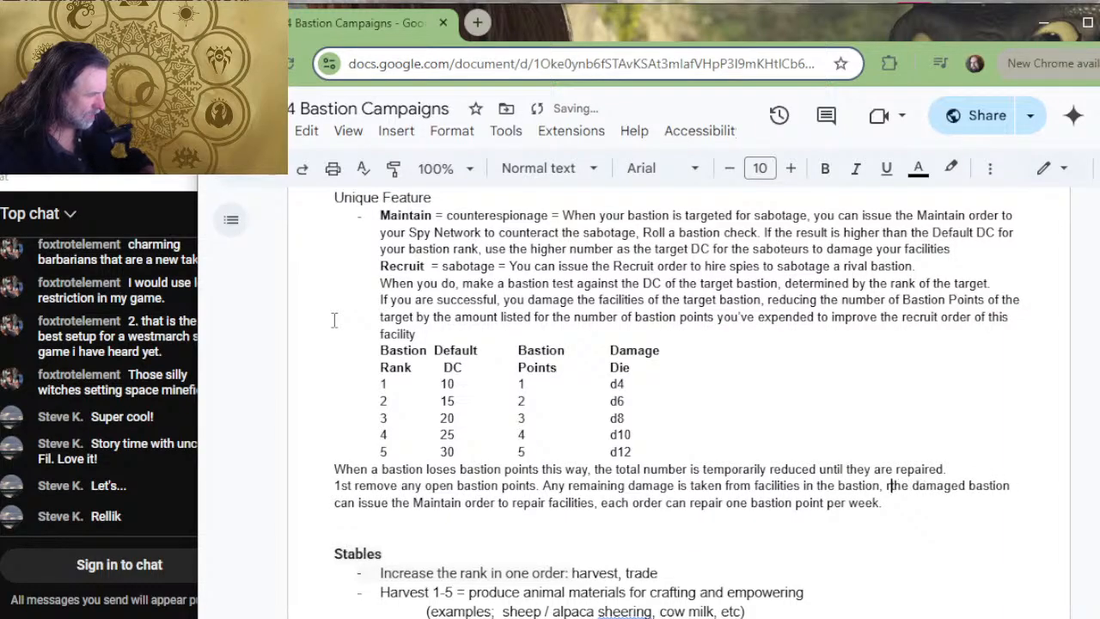
# - Add "randomly choose which facility loses a point, or" after "facilities in the bastion,"
pyautogui.write('randomly c')
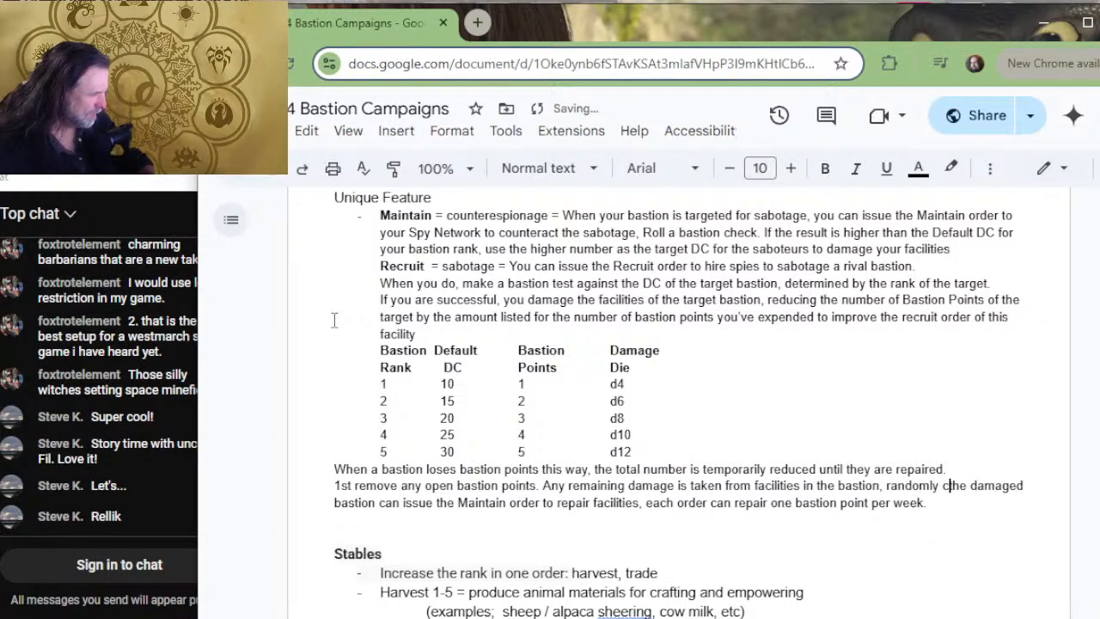
pyautogui.write('hoo')
pyautogui.write('which point')
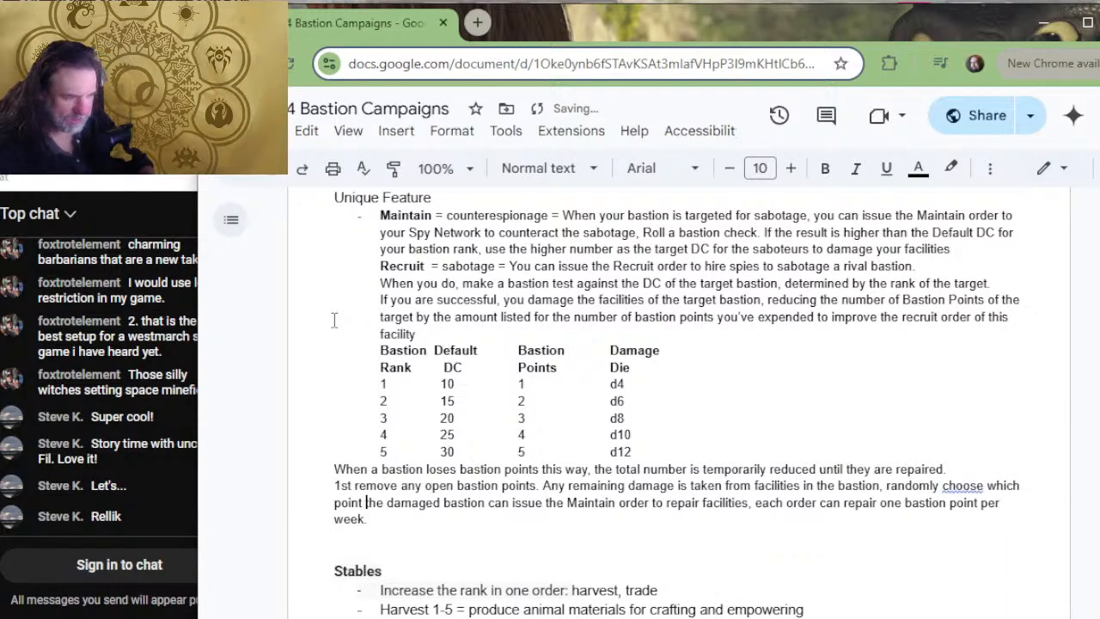
pyautogui.press('BackSpace')
pyautogui.press('BackSpace')
pyautogui.press('BackSpace')
pyautogui.press('BackSpace')
pyautogui.press('BackSpace')
pyautogui.press('BackSpace')
pyautogui.press('BackSpace')
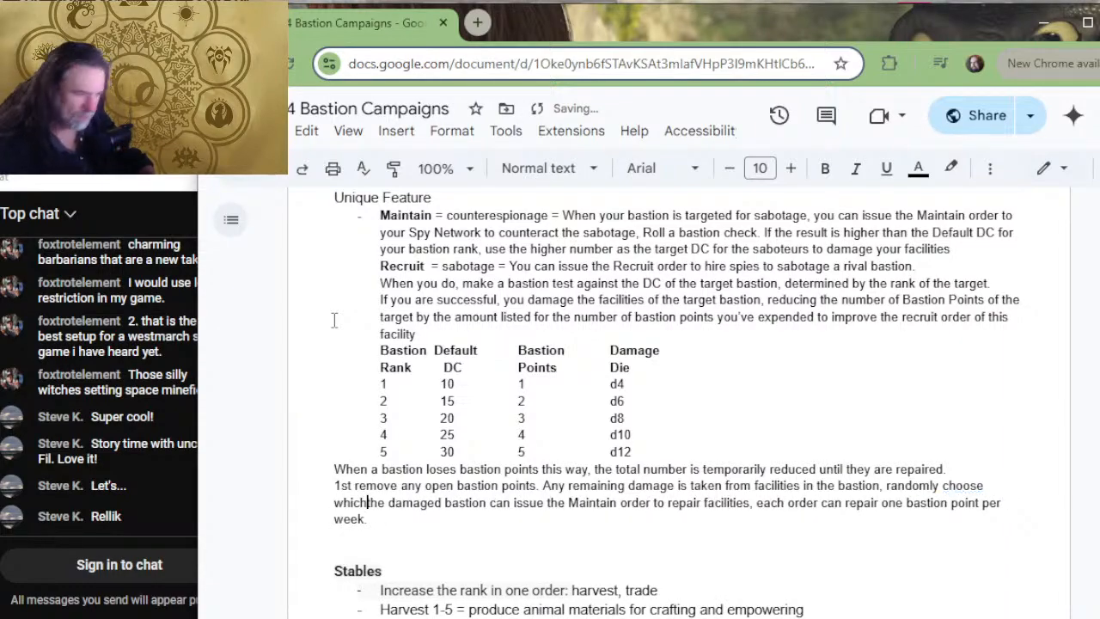
pyautogui.write('facility los')
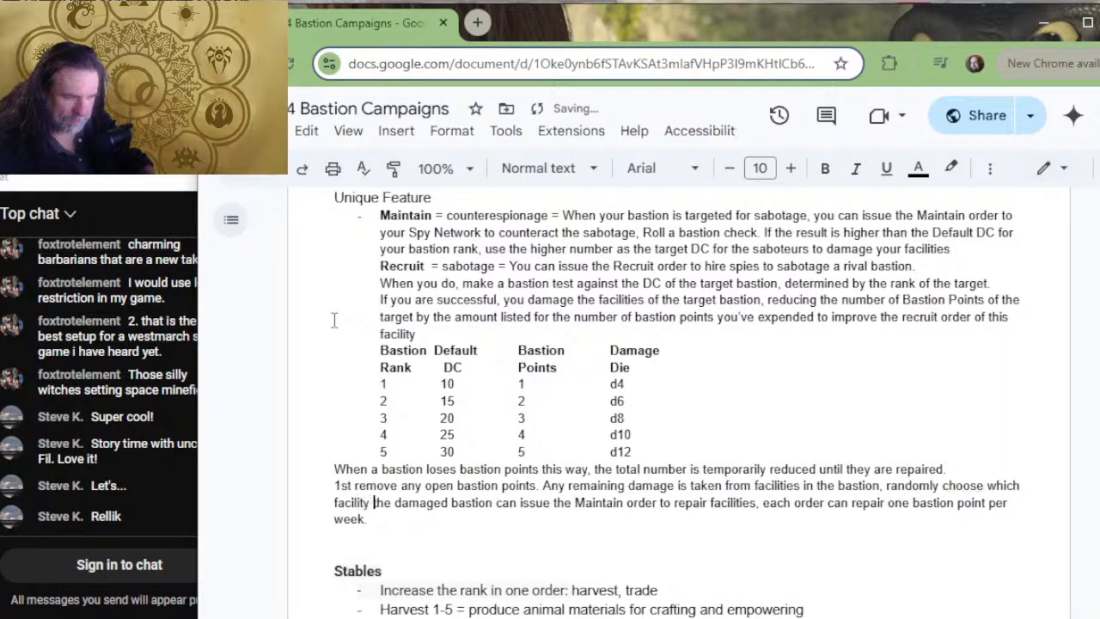
pyautogui.write('es a point, or ')
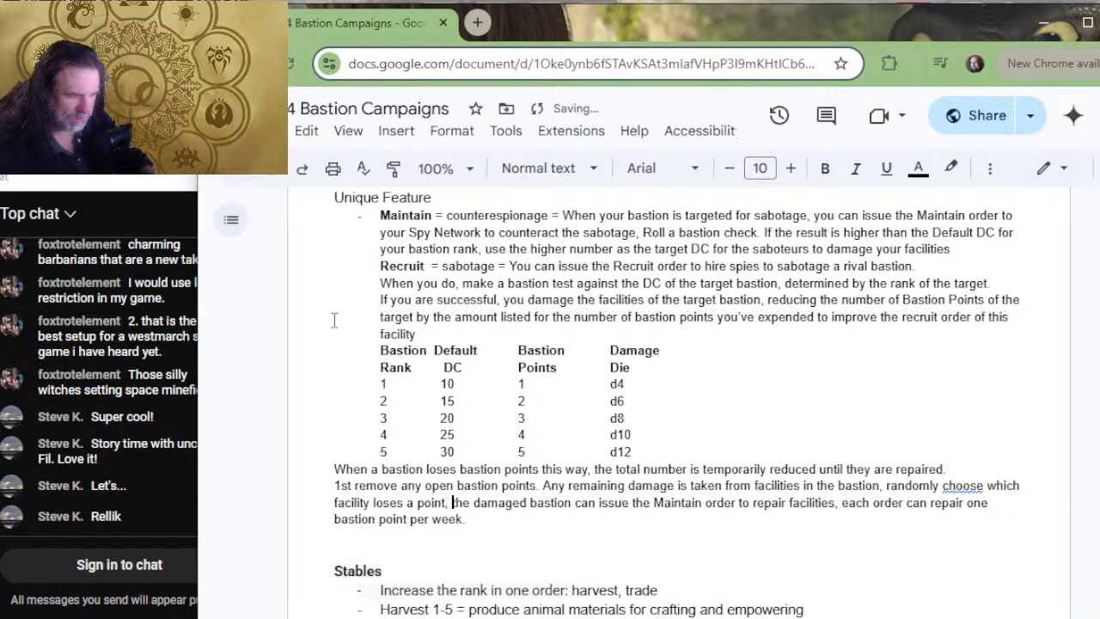
# - Finish the sentence with "the DM can choose which facility is reduced." and begin another one with "Un"
pyautogui.write('the DM can cho')
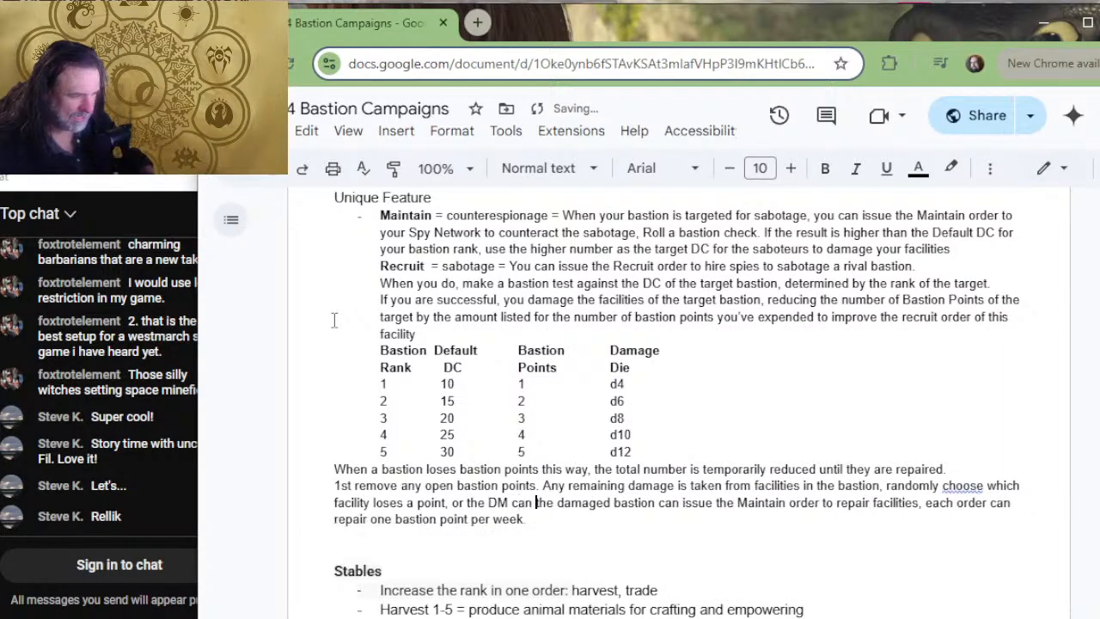
pyautogui.write('ose which')
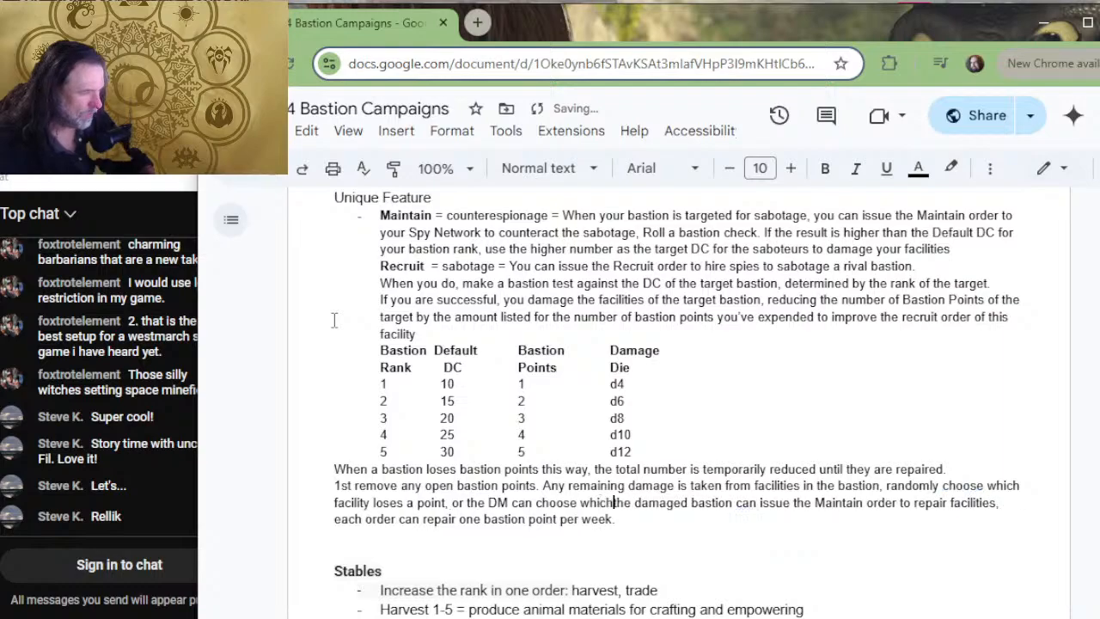
pyautogui.write(' facil')
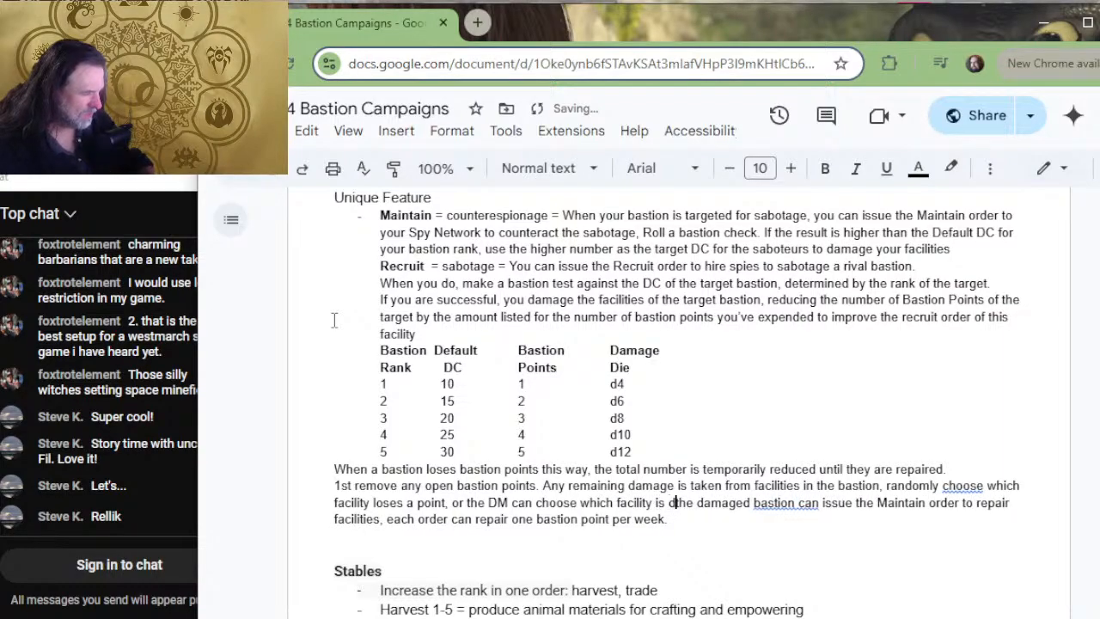
pyautogui.write('ity is reduc')
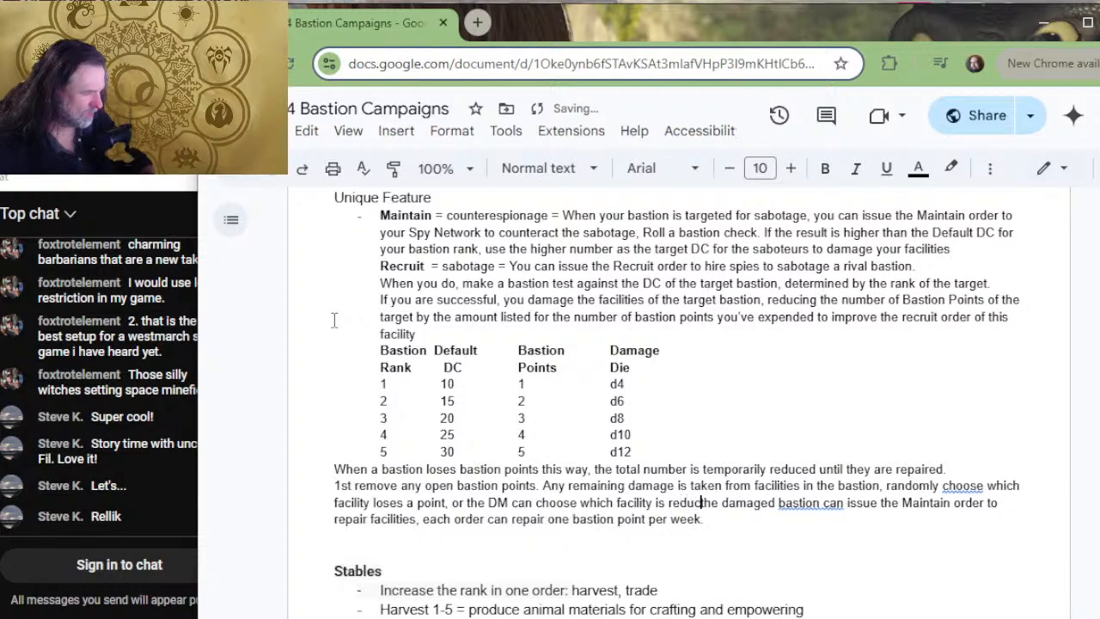
pyautogui.write('ed.  Un')
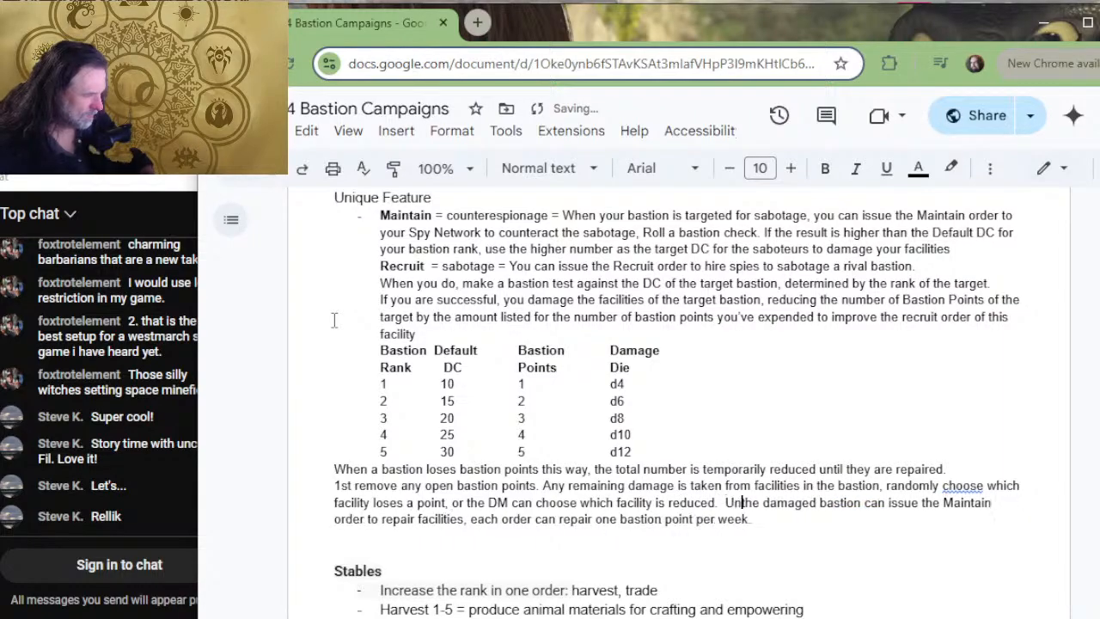
# - Extend "Un" to read "Until the points are repaired the bastion carries our orders as though"
pyautogui.write('til the points ')
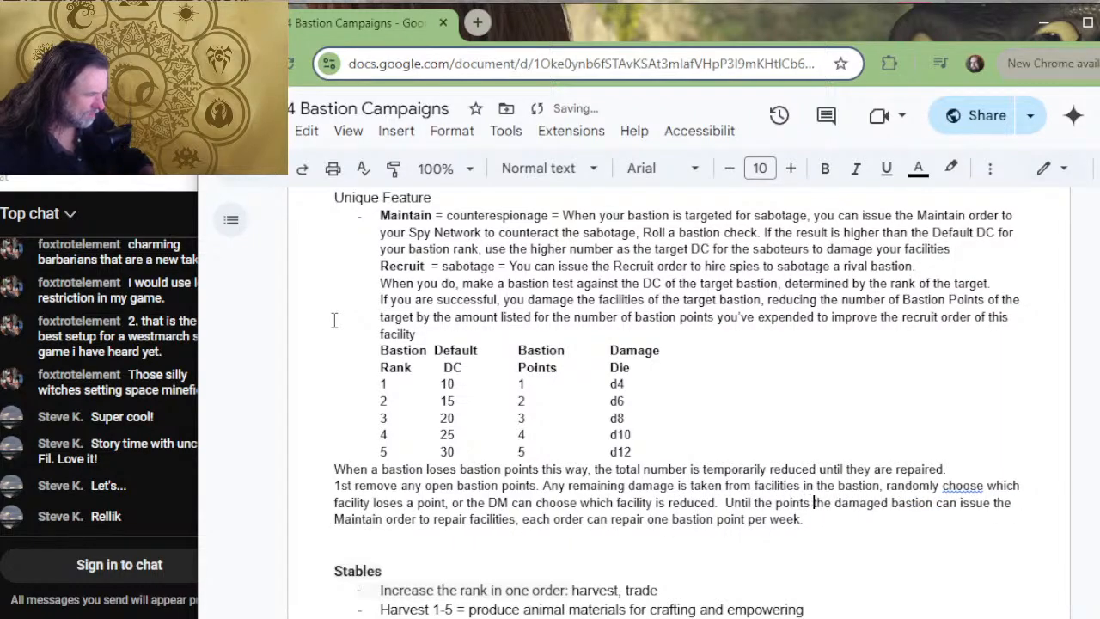
pyautogui.write('are repaire')
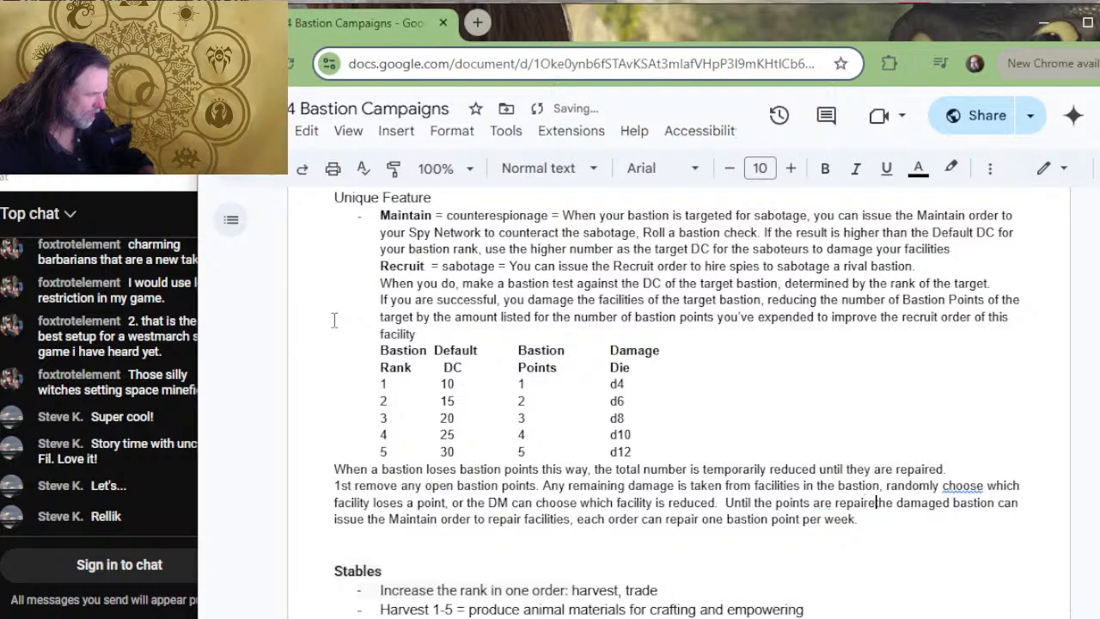
pyautogui.write('d the ')
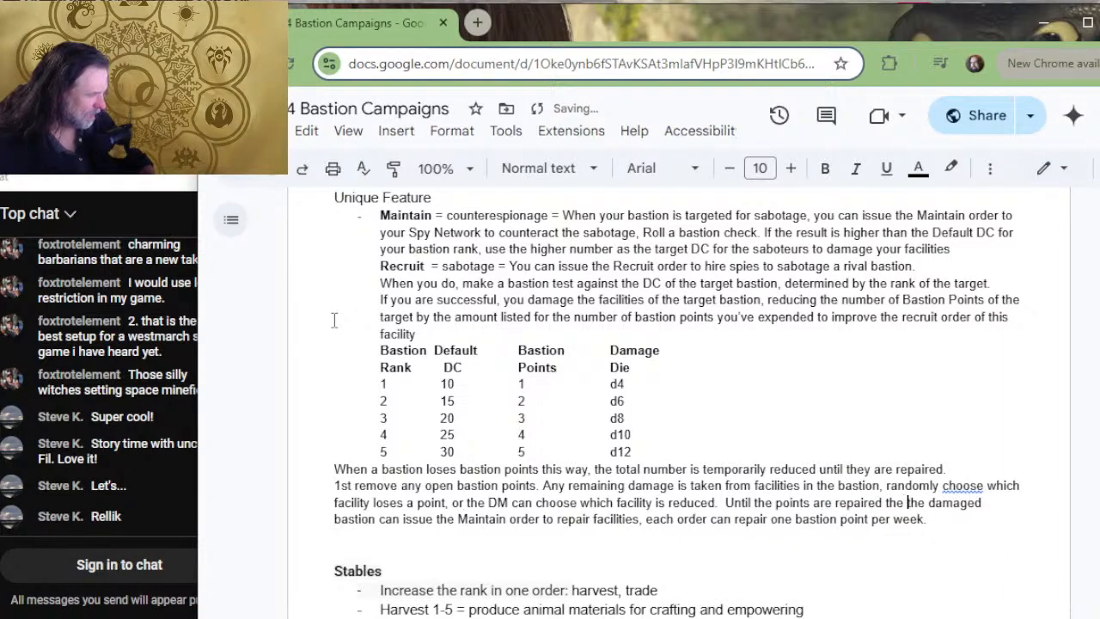
pyautogui.write('bastion ')
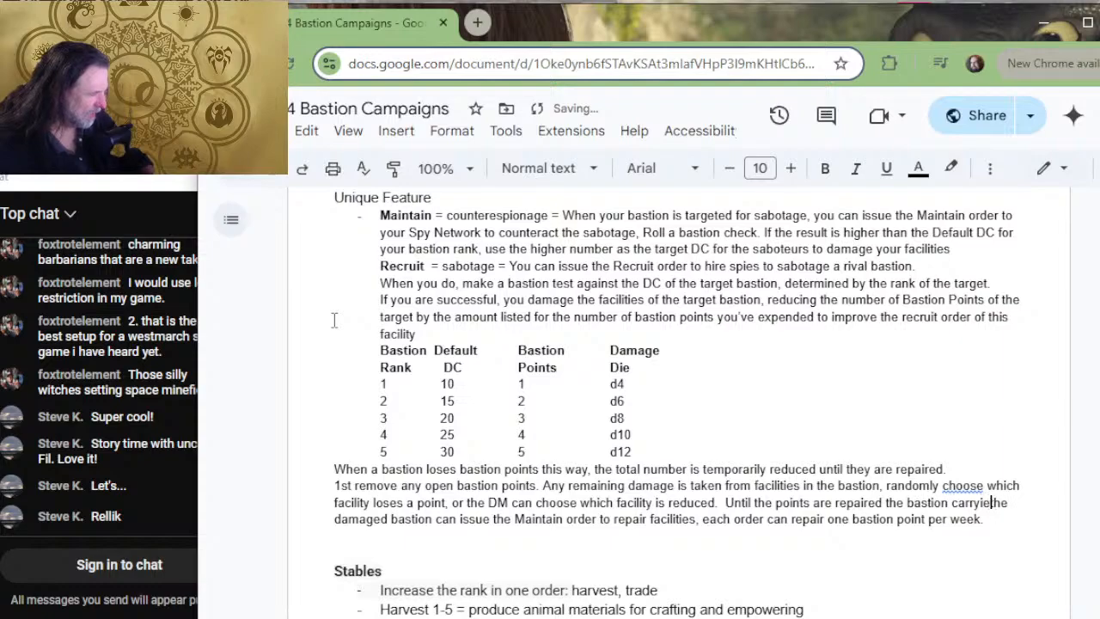
pyautogui.write('carries our orders a')
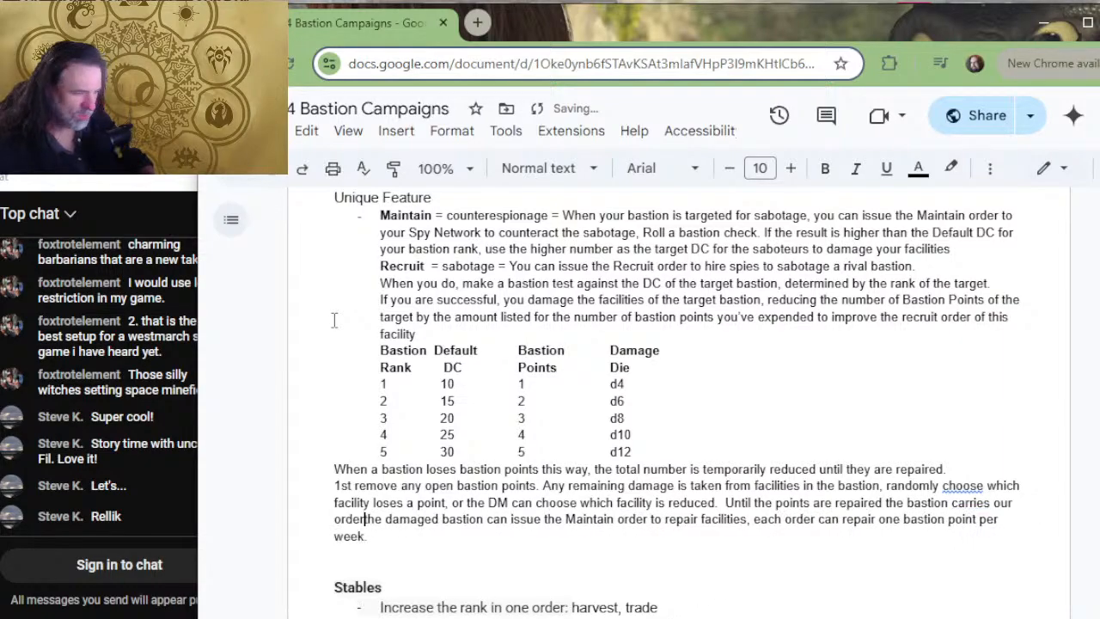
pyautogui.write('s though ')
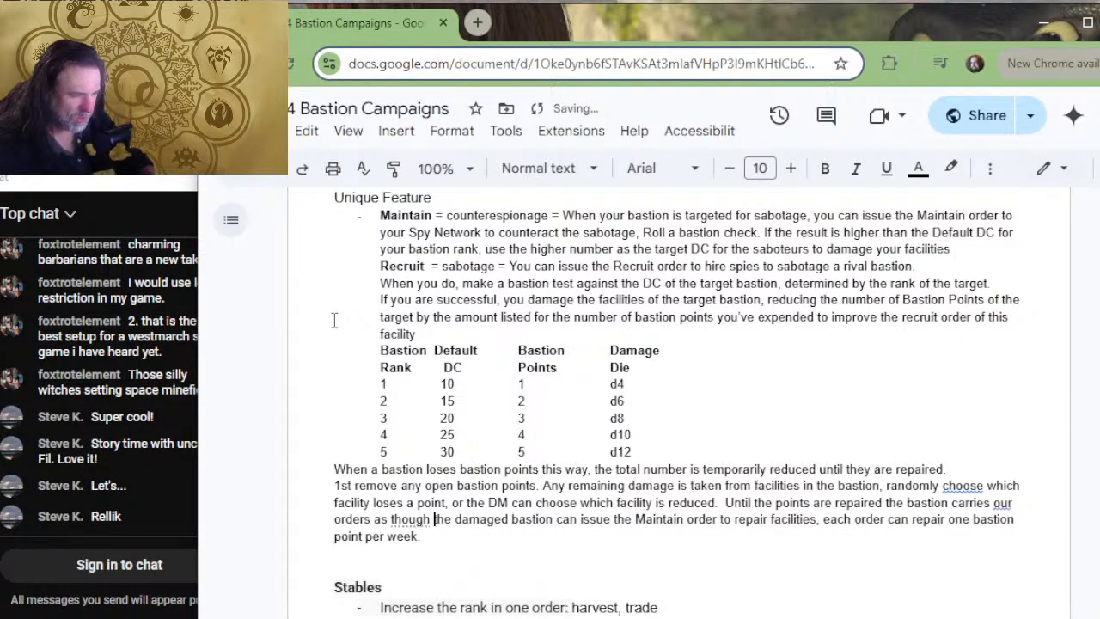
# - Continue after "orders as though" with "those points don't aff"
pyautogui.write('those oints')
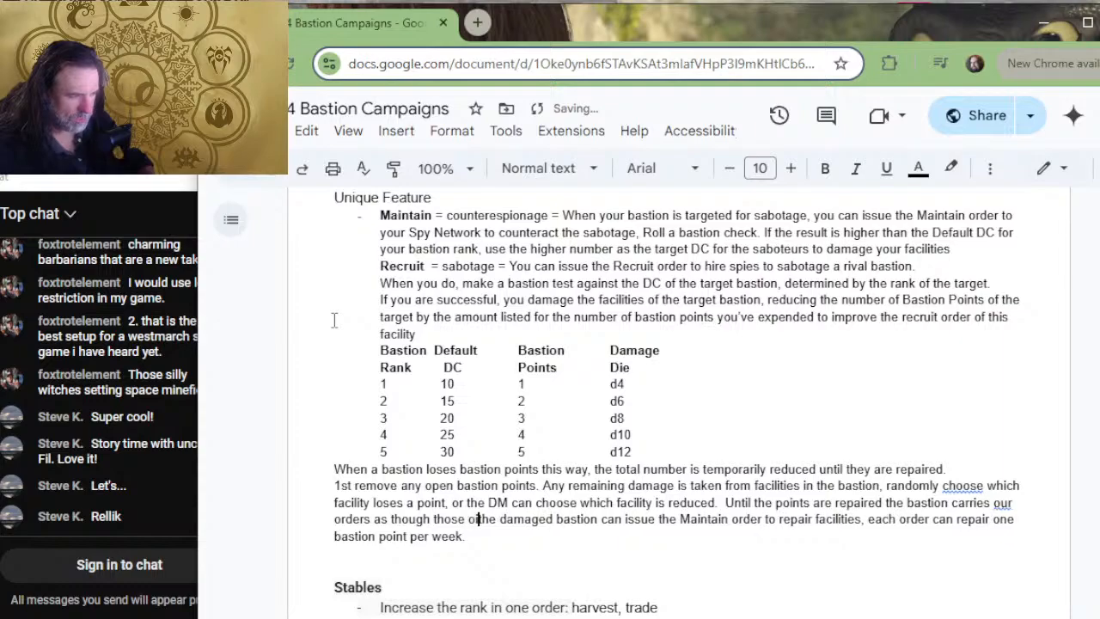
pyautogui.press('BackSpace')
pyautogui.press('BackSpace')
pyautogui.press('BackSpace')
pyautogui.press('BackSpace')
pyautogui.press('BackSpace')
pyautogui.write('p')
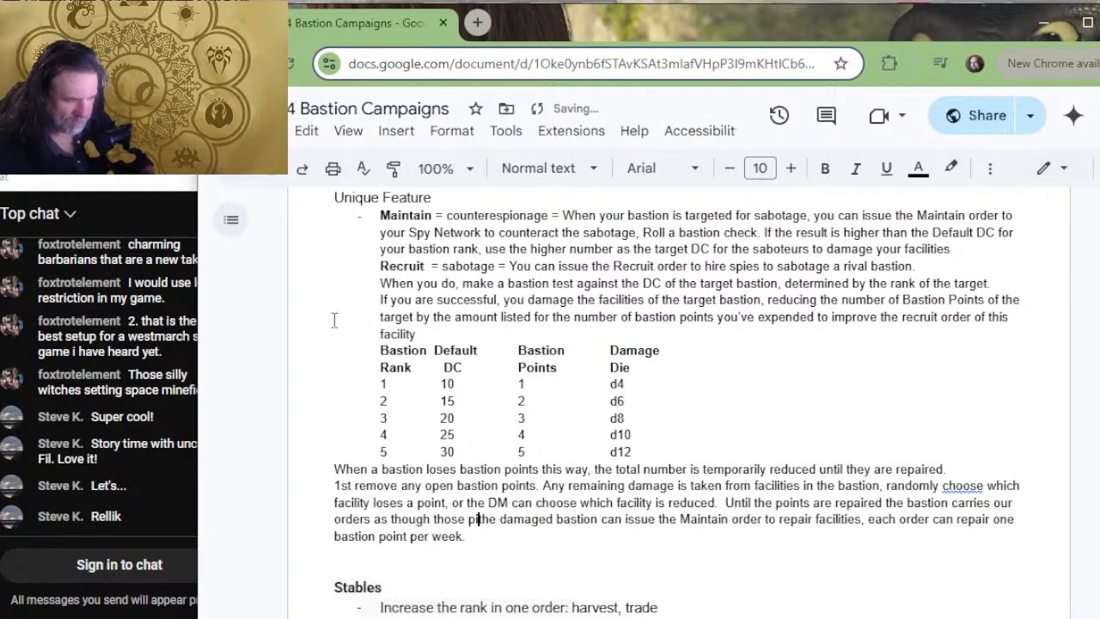
pyautogui.write("oints don't a")
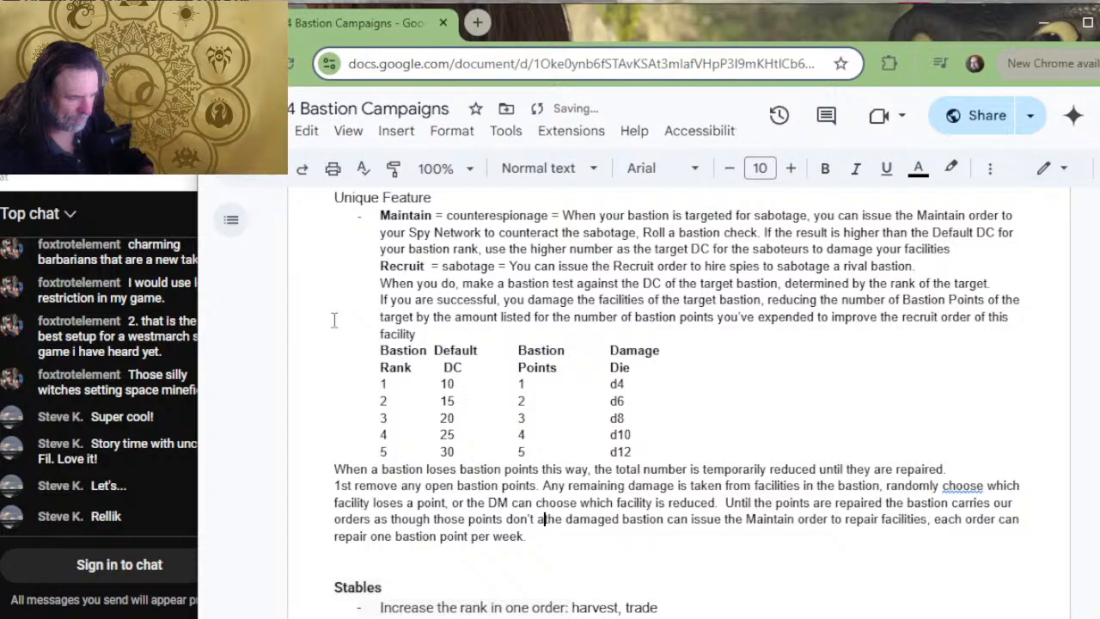
pyautogui.write('ff')
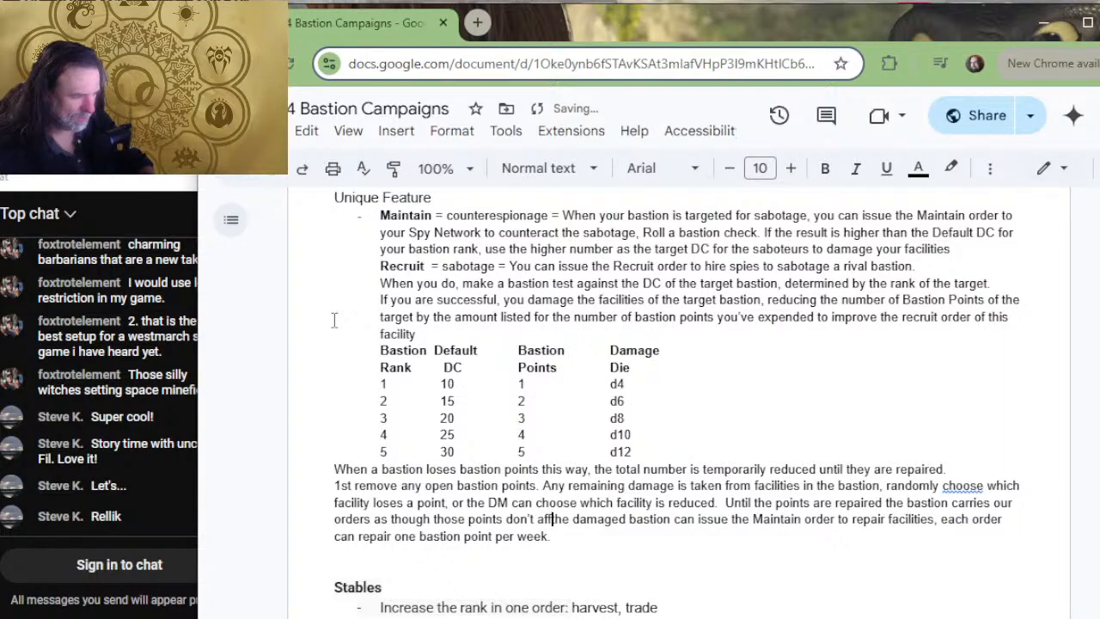
# - Replace "aff" with "benefit the bastion." and move "the damaged bastion can issue" onto a new line
pyautogui.press('BackSpace')
pyautogui.press('BackSpace')
pyautogui.press('BackSpace')
pyautogui.write('benef')
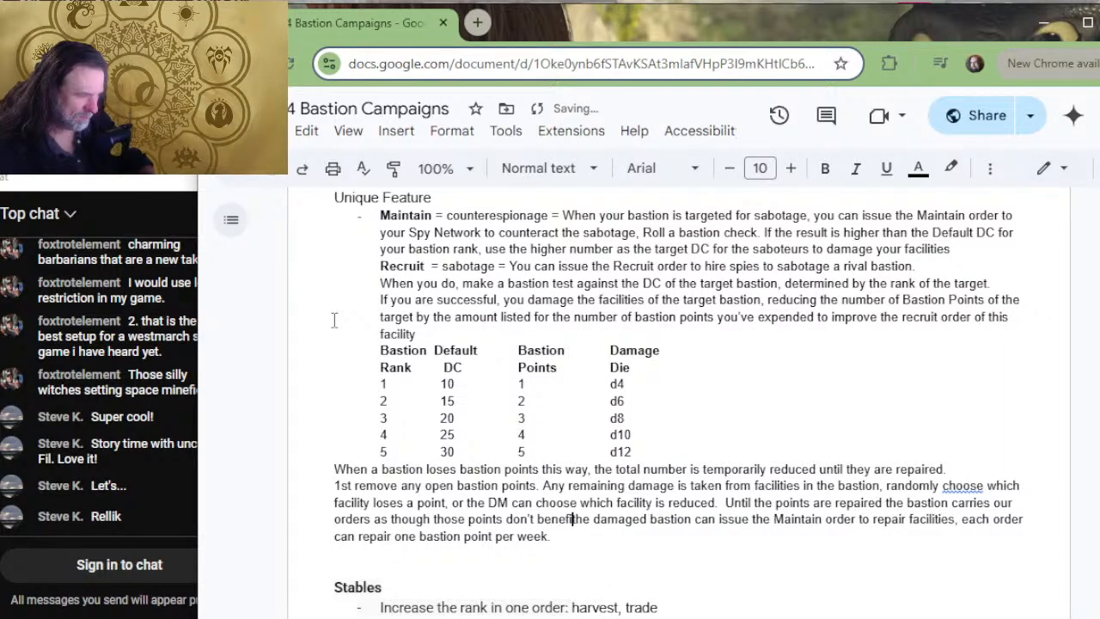
pyautogui.write('it the basti')
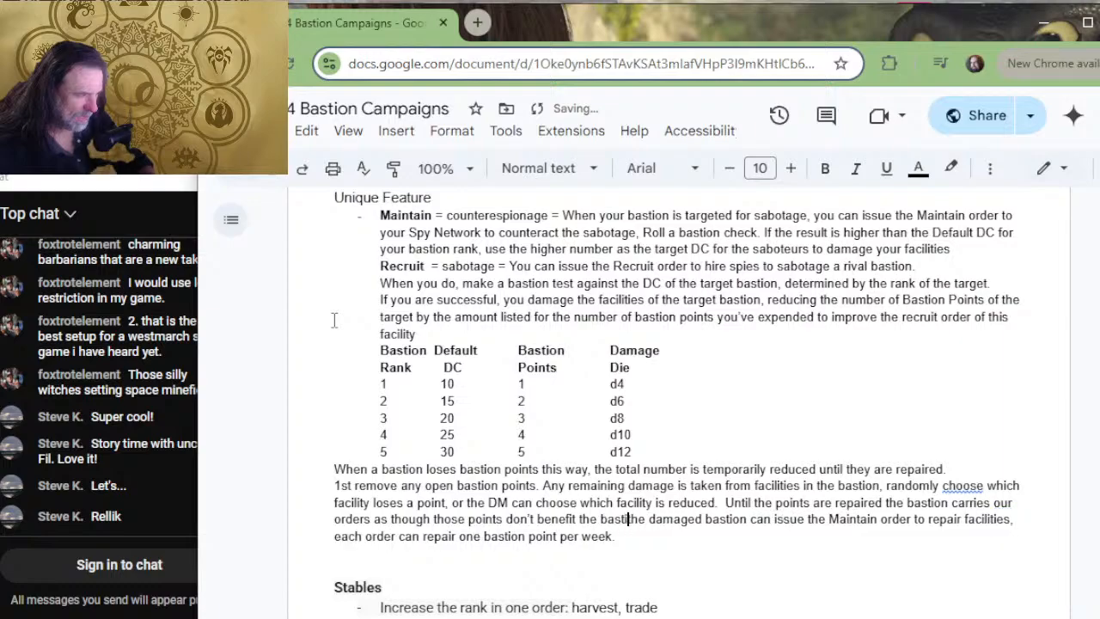
pyautogui.write('on.')
pyautogui.press('Return')
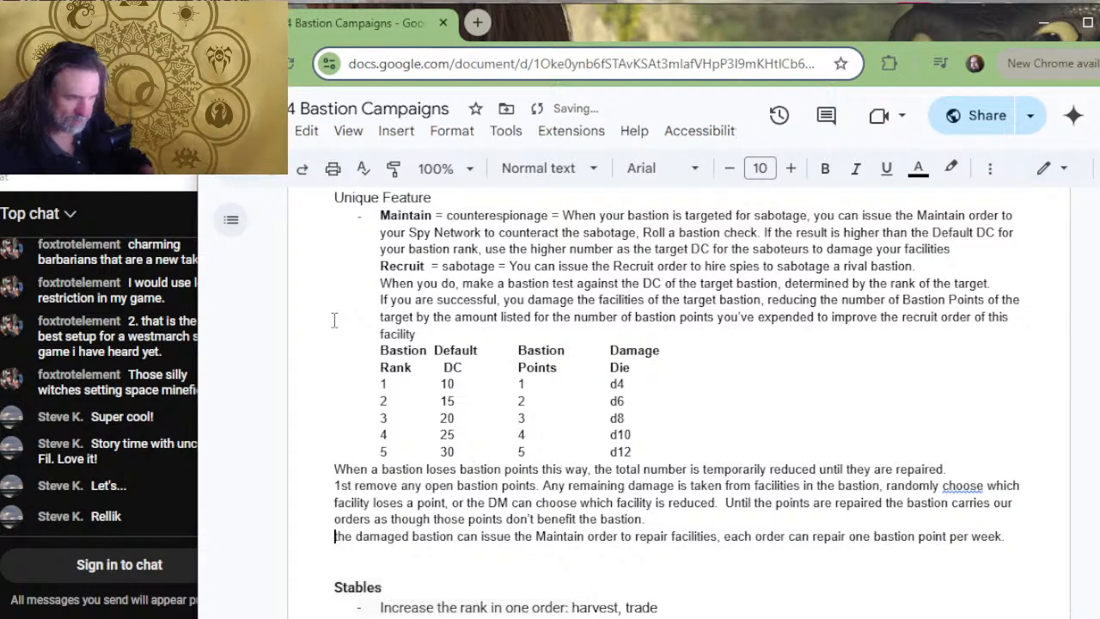
# - Insert the heading "REPAIRING DAMAGED BASTIONS" on its own line above "the damaged bastion can issue"
pyautogui.write('REPA')
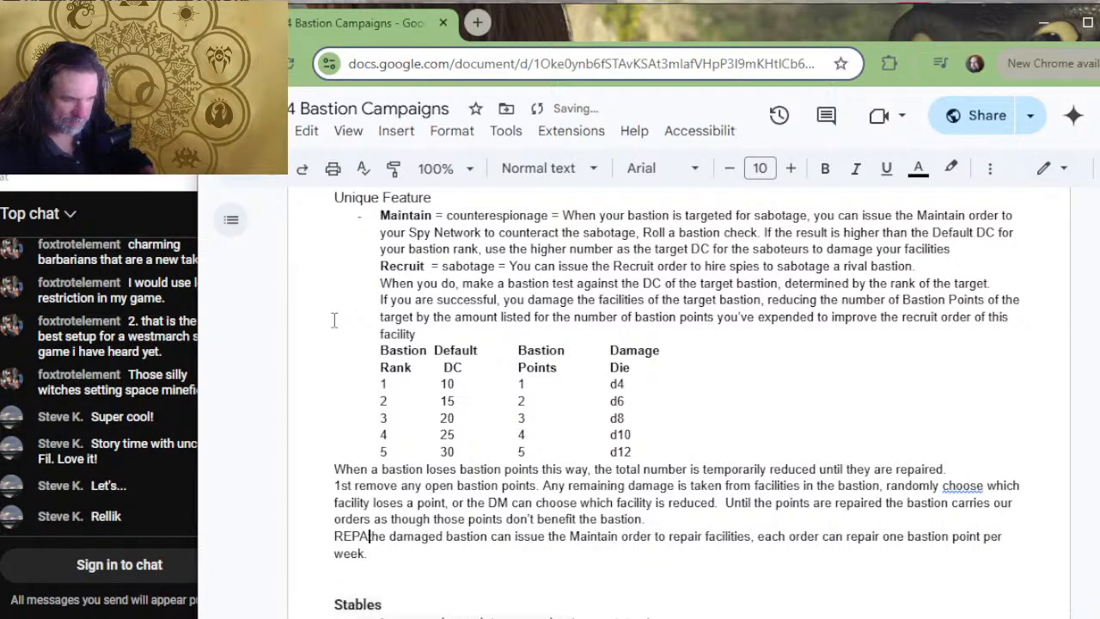
pyautogui.write('IRING DAMAGED ')
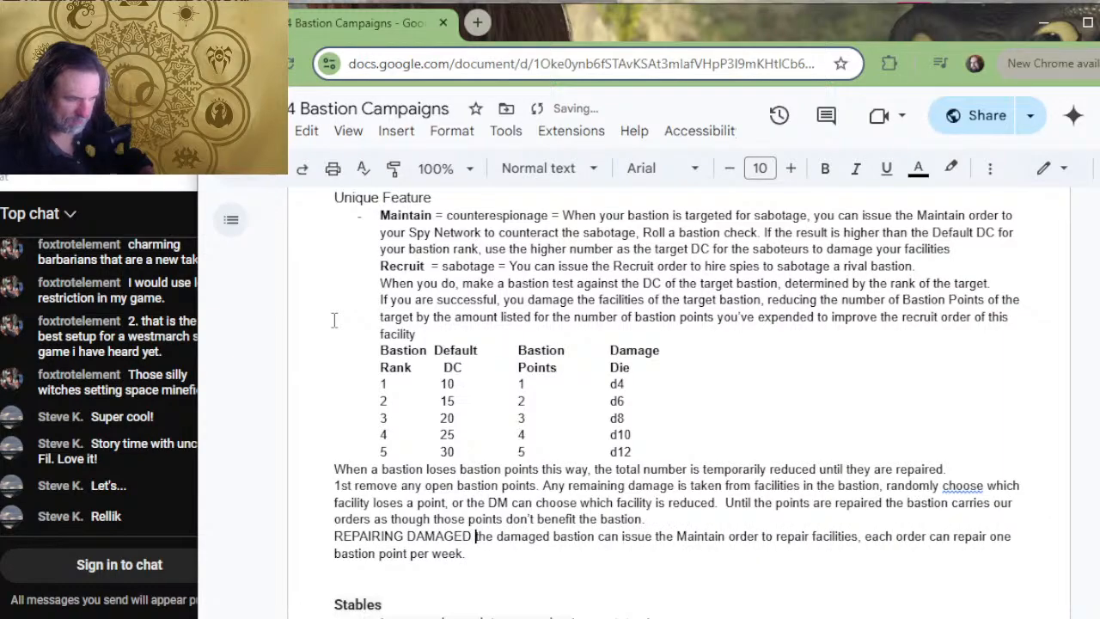
pyautogui.write('BASTI')
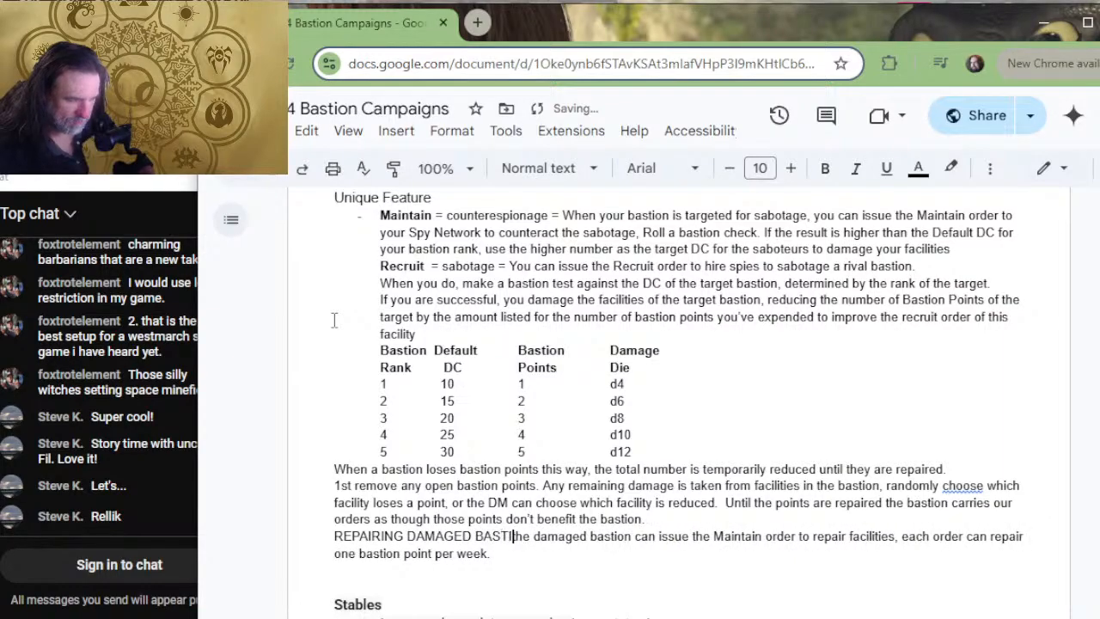
pyautogui.write('ONS')
pyautogui.press('Return')
# - Make the "REPAIRING DAMAGED BASTIONS" heading bold and return to the line starting "1st remove any open bastion points."
pyautogui.press('Up')
pyautogui.hotkey('shift', 'End')
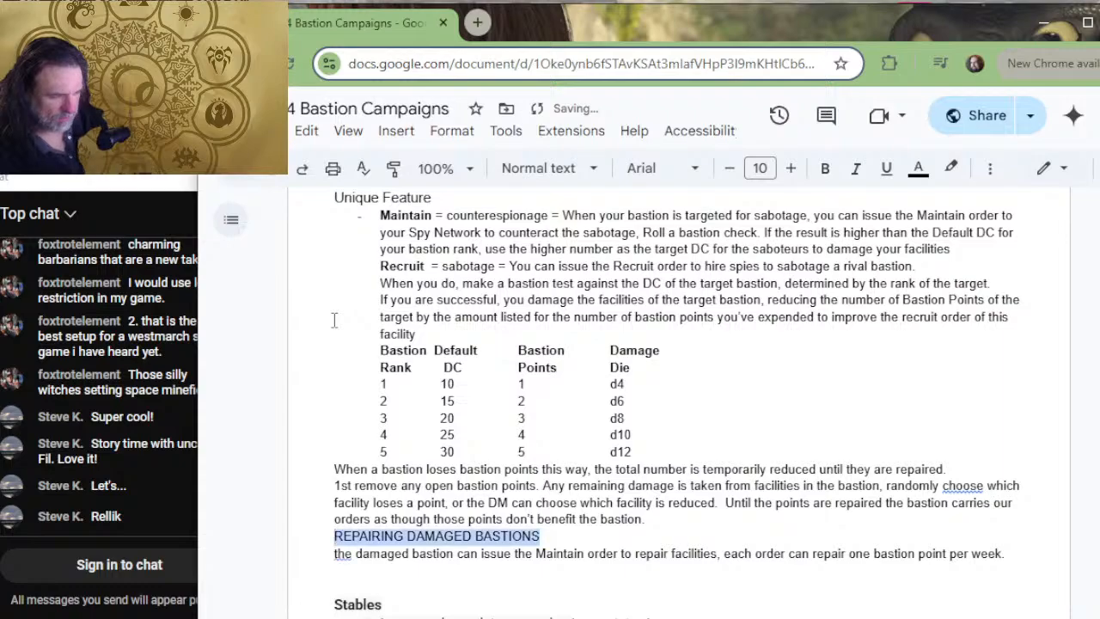
pyautogui.hotkey('ctrl', 'b')
pyautogui.press('Up')
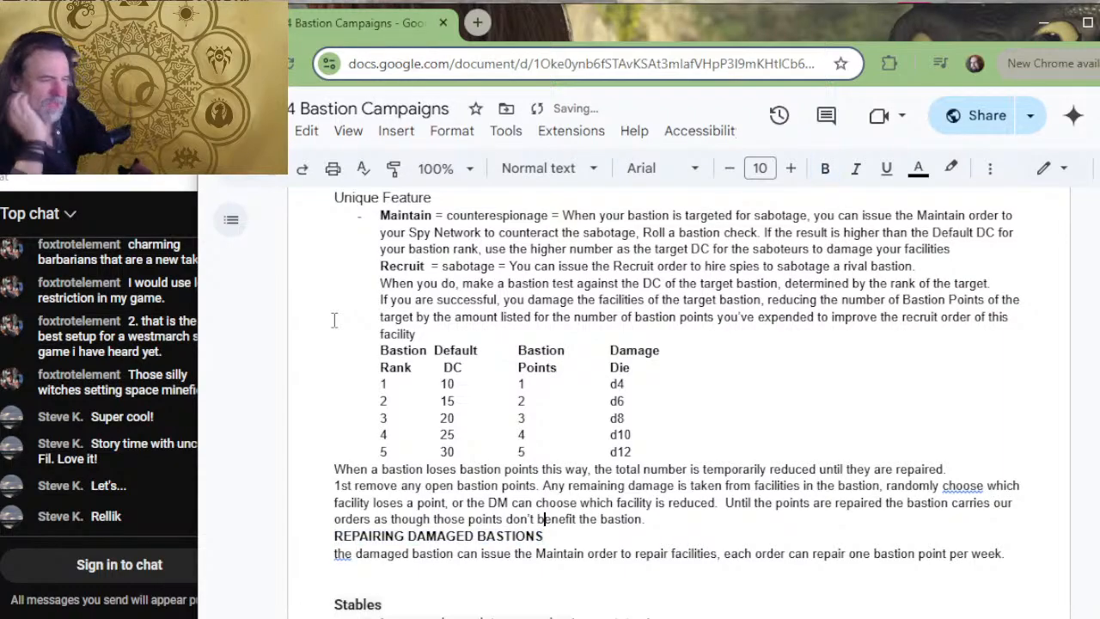
pyautogui.press('Up')
pyautogui.press('Up')
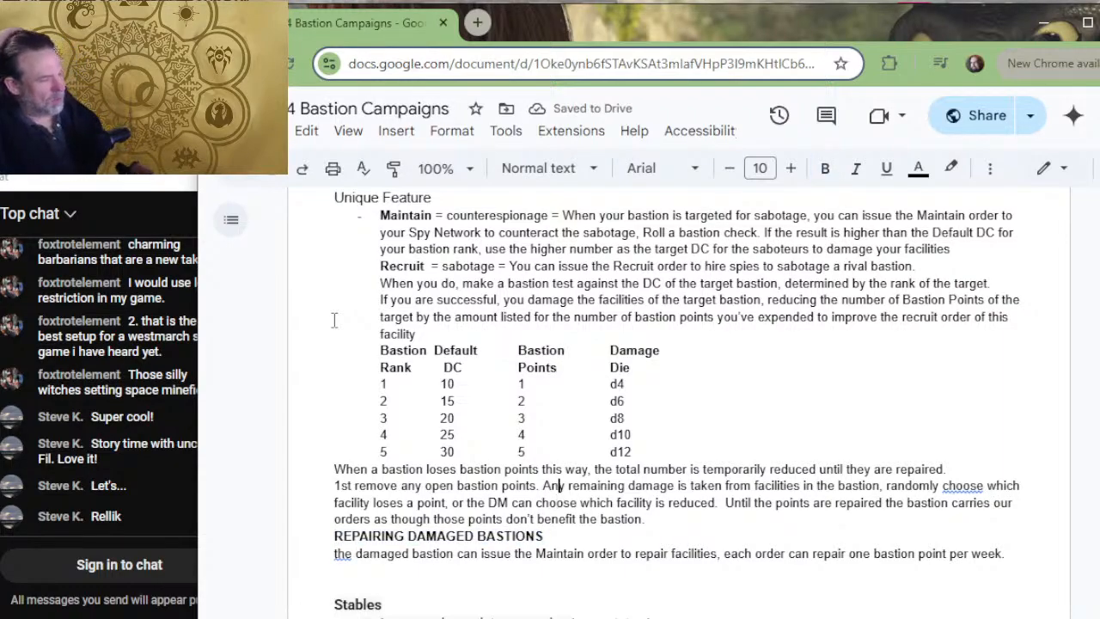
pyautogui.press('Up')
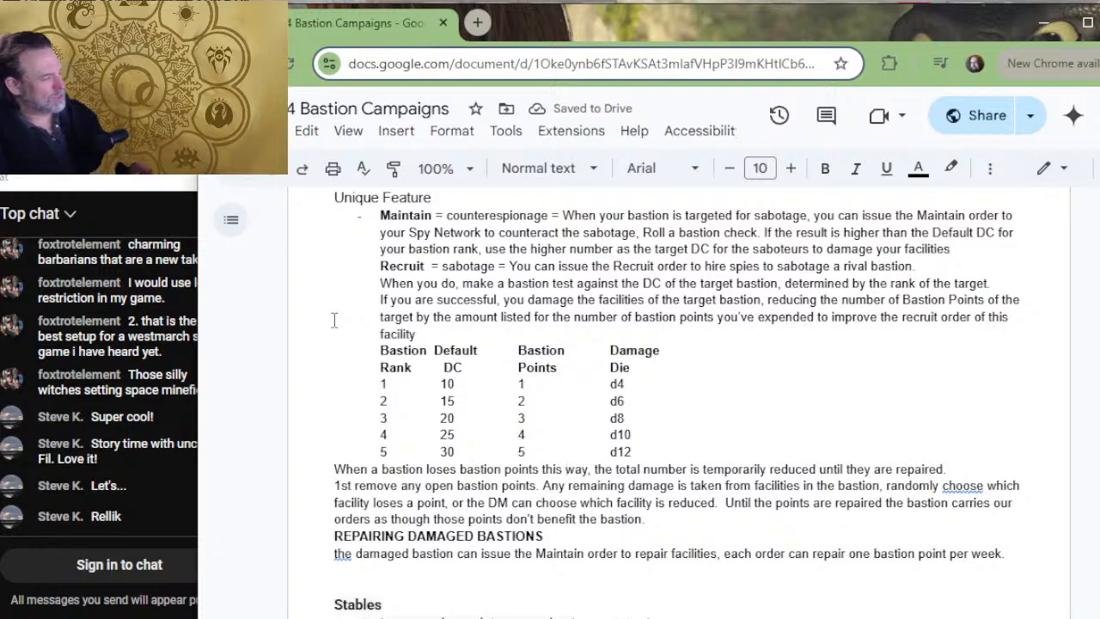
pyautogui.press('Down')
pyautogui.press('Down')
pyautogui.press('Down')
pyautogui.press('Down')
pyautogui.press('Right')
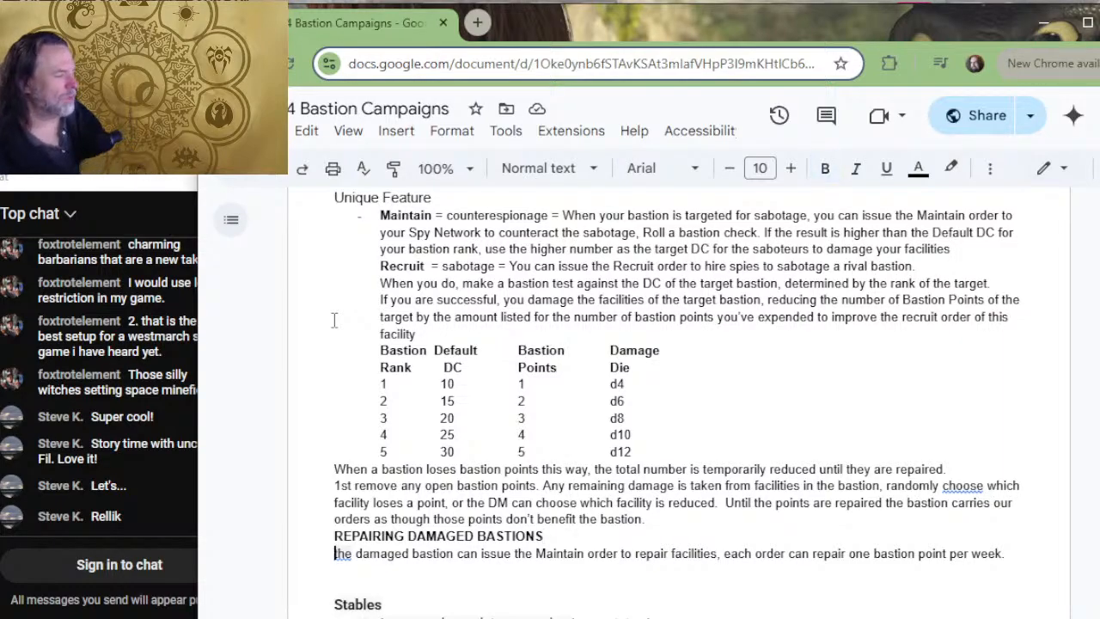
pyautogui.press('Up')
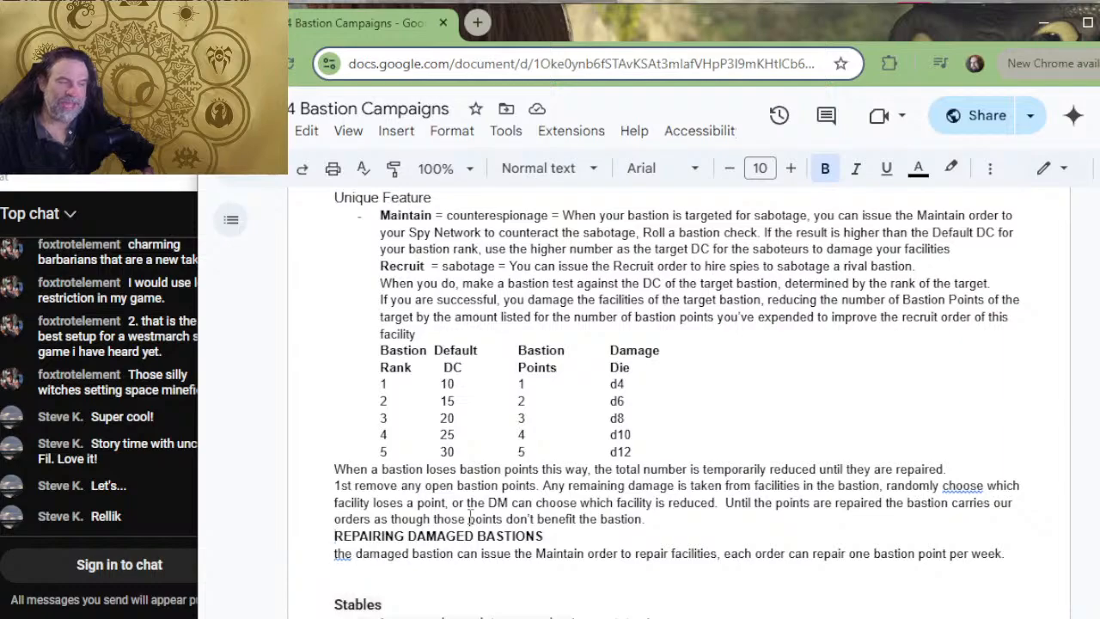
pyautogui.click(310, 540)
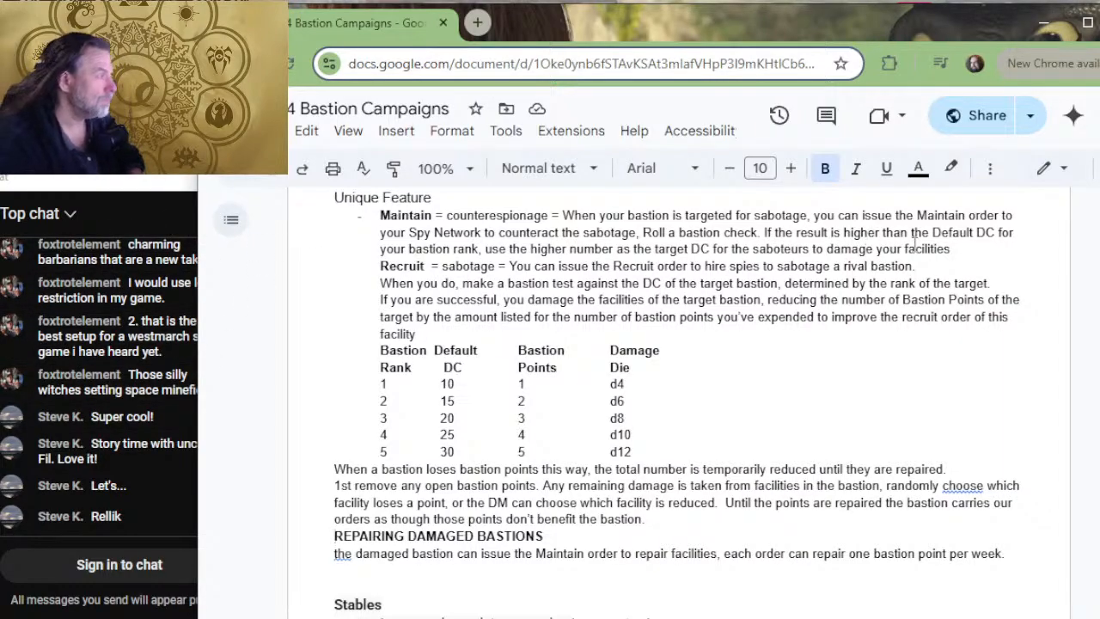
# - Add an empty dash bullet after the Spy Network's Maintain entry and give the Recruit entry its own dash bullet
pyautogui.click(976, 249)
pyautogui.press('Return')
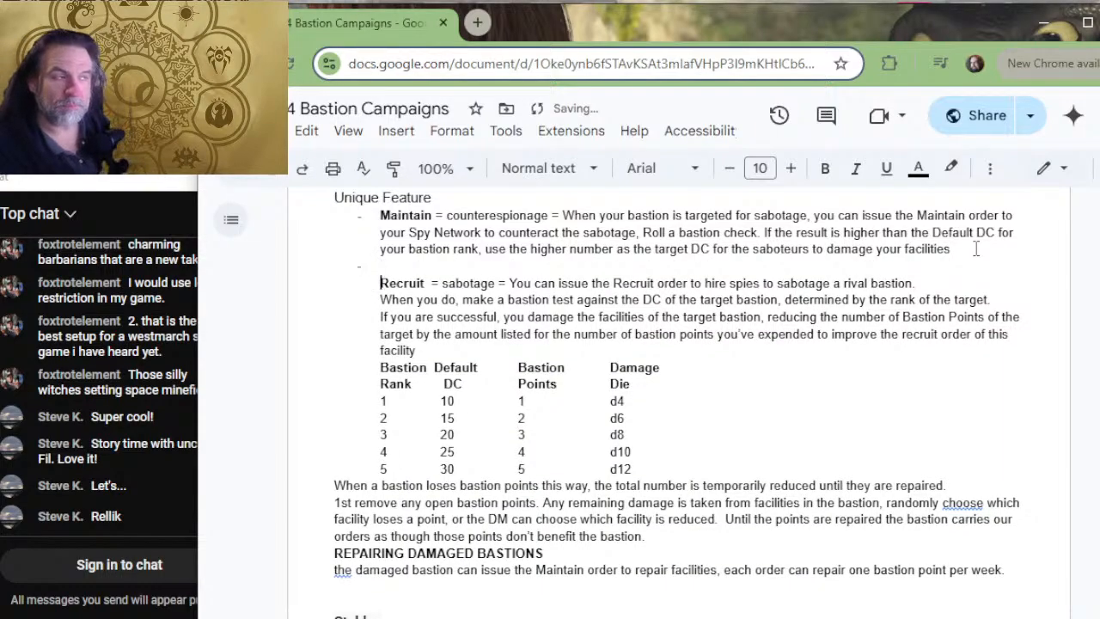
pyautogui.press('Down')
pyautogui.press('BackSpace')
pyautogui.press('BackSpace')
pyautogui.press('Return')
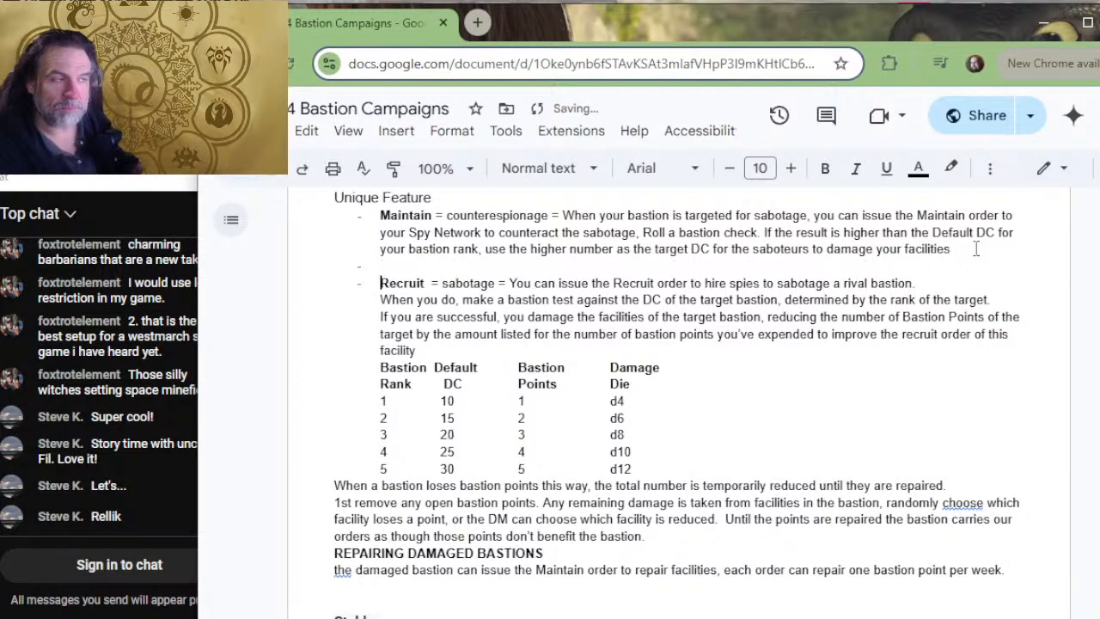
pyautogui.press('Up')
pyautogui.write('Recrk')
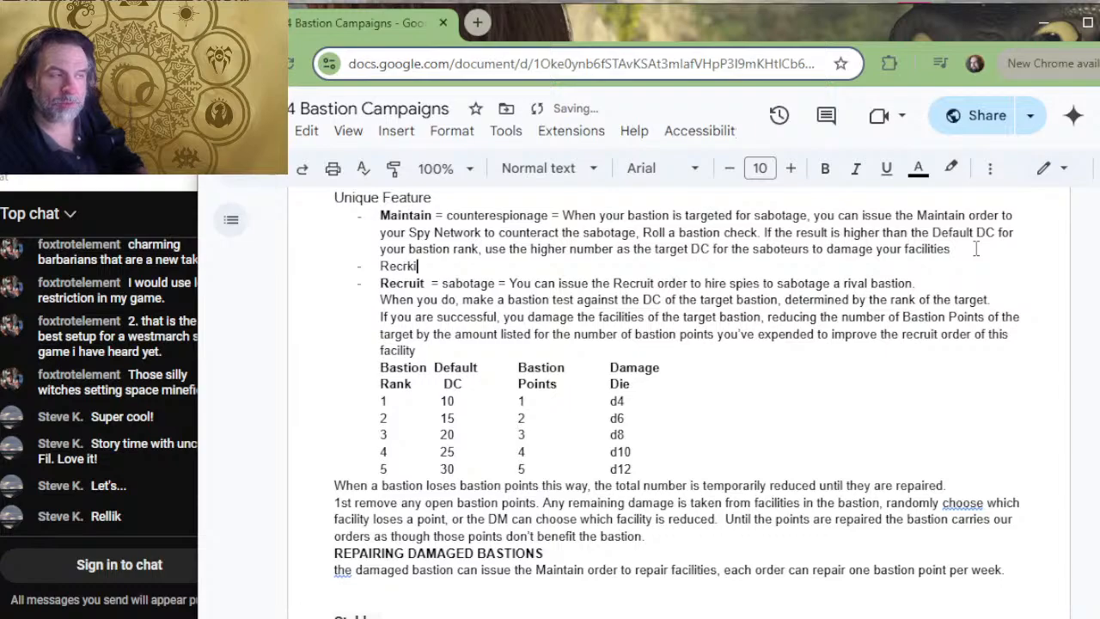
pyautogui.press('BackSpace')
pyautogui.press('BackSpace')
pyautogui.press('BackSpace')
pyautogui.press('BackSpace')
pyautogui.press('BackSpace')
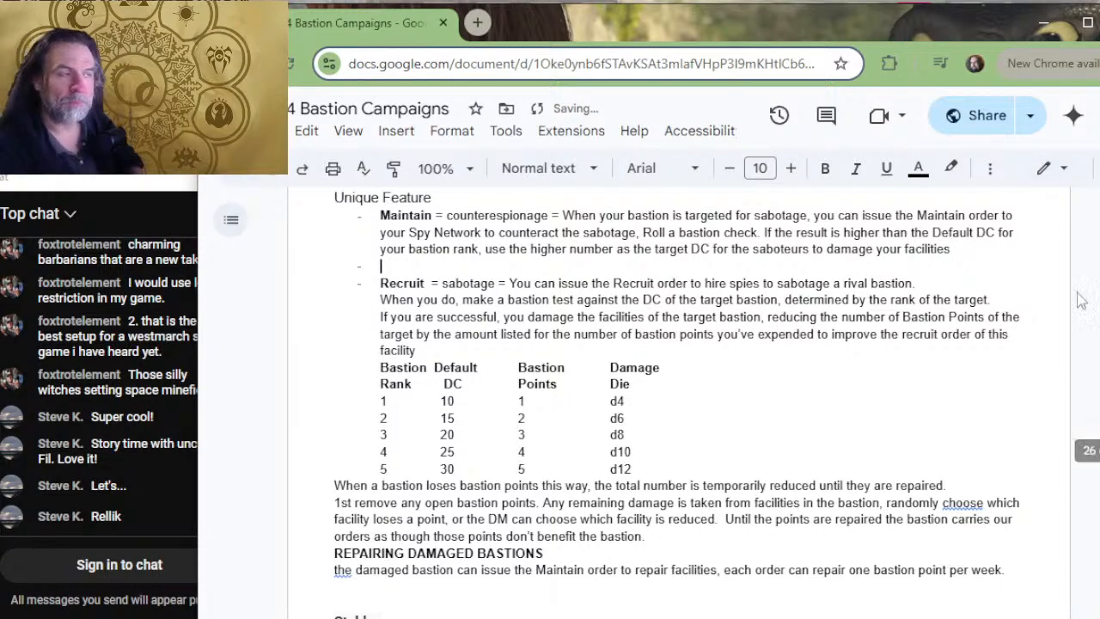
# - Insert "Recruit," before "Research" in the Spy Network's Improve Order line
pyautogui.scroll(1, 642, 210)
pyautogui.scroll(1, 641, 210)
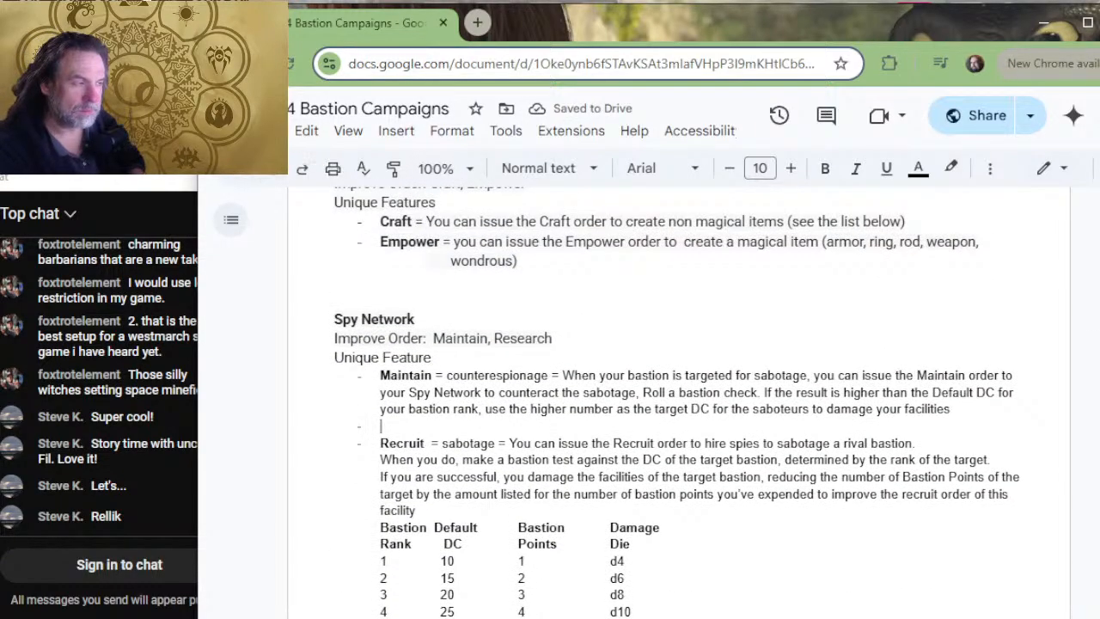
pyautogui.click(496, 338)
pyautogui.write('Recr')
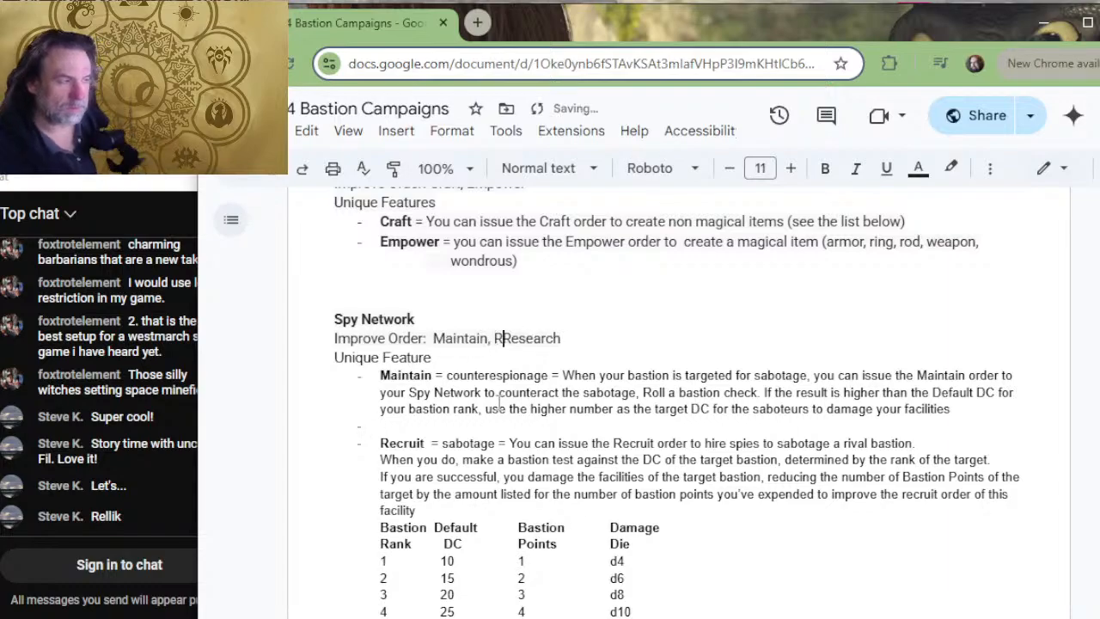
pyautogui.write('uit,')
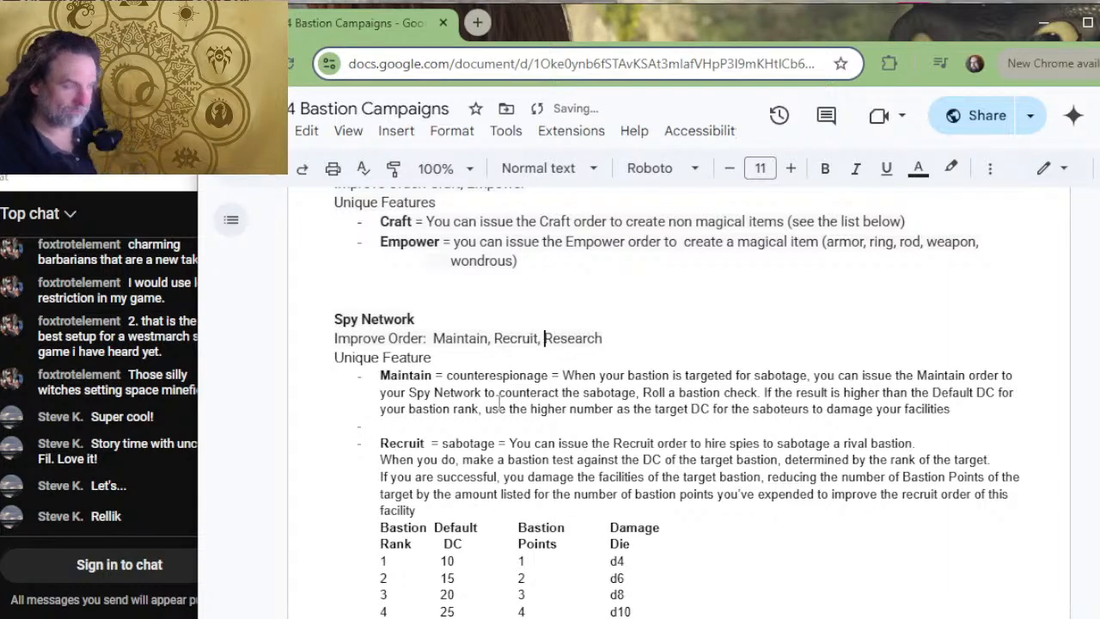
# - Enter "Research =" on the empty bullet between the Maintain and Recruit entries
pyautogui.click(428, 434)
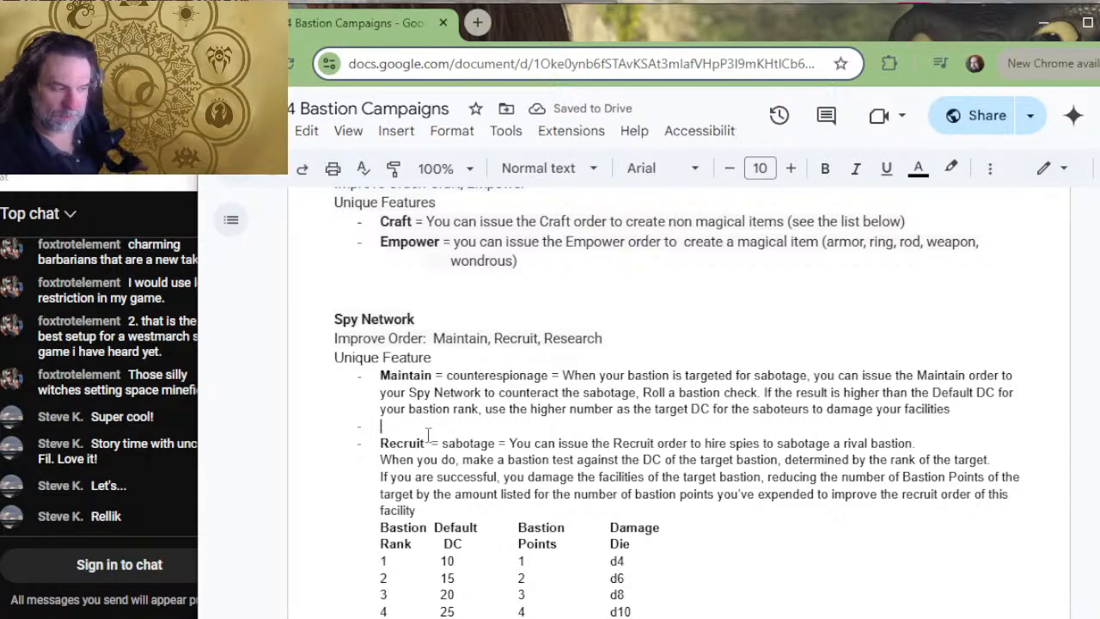
pyautogui.press('BackSpace')
pyautogui.hotkey('ctrl', 'z')
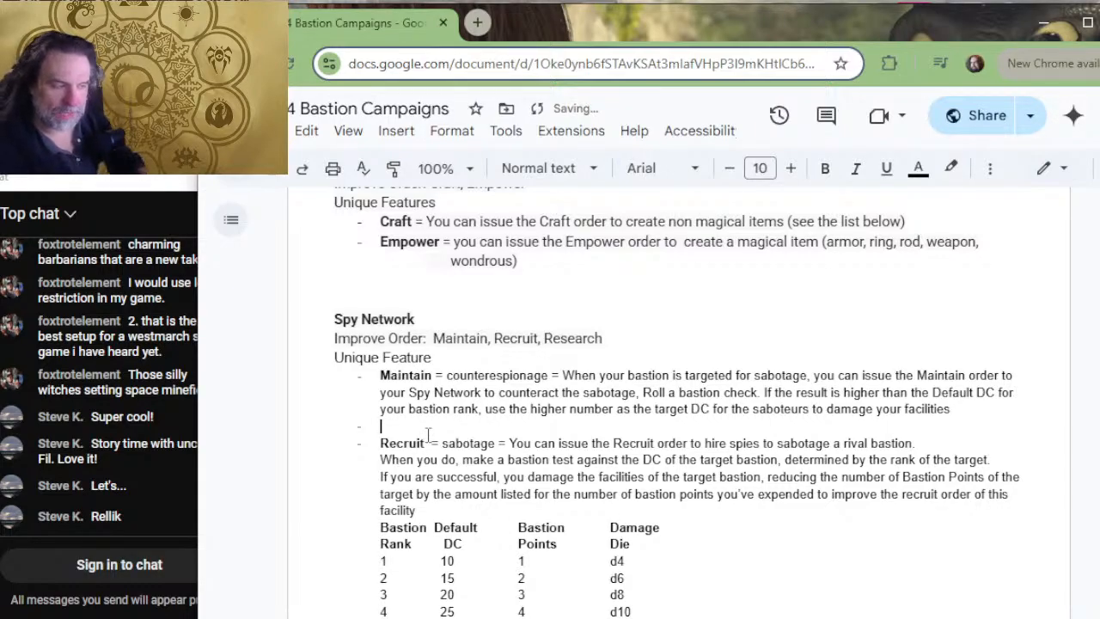
pyautogui.write('Research ')
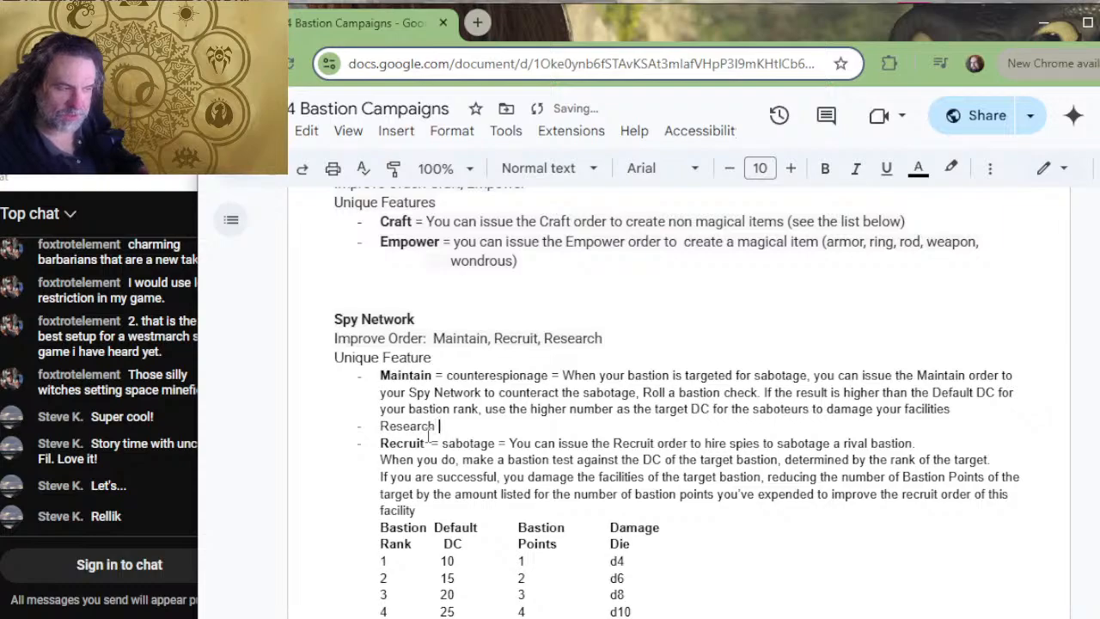
pyautogui.write('=')
# - Cut "Research =" from between the Maintain and Recruit entries and remove the emptied bullet line
pyautogui.hotkey('shift', 'Left')
pyautogui.hotkey('shift', 'Left')
pyautogui.hotkey('shift', 'Left')
pyautogui.hotkey('shift', 'Left')
pyautogui.hotkey('shift', 'Left')
pyautogui.hotkey('shift', 'Left')
pyautogui.hotkey('shift', 'Left')
pyautogui.hotkey('shift', 'Left')
pyautogui.hotkey('shift', 'Left')
pyautogui.hotkey('shift', 'Left')
pyautogui.hotkey('shift', 'Left')
pyautogui.hotkey('shift', 'Left')
pyautogui.hotkey('shift', 'Left')
pyautogui.hotkey('shift', 'Left')
pyautogui.hotkey('shift', 'Left')
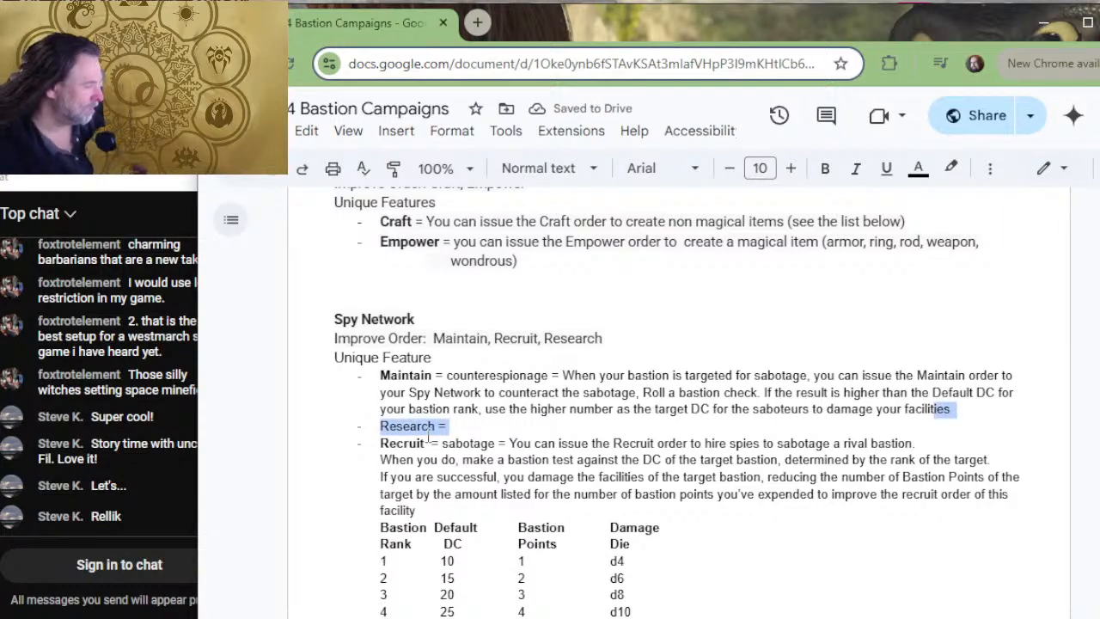
pyautogui.hotkey('shift', 'Right')
pyautogui.hotkey('shift', 'Right')
pyautogui.hotkey('shift', 'Right')
pyautogui.hotkey('shift', 'Right')
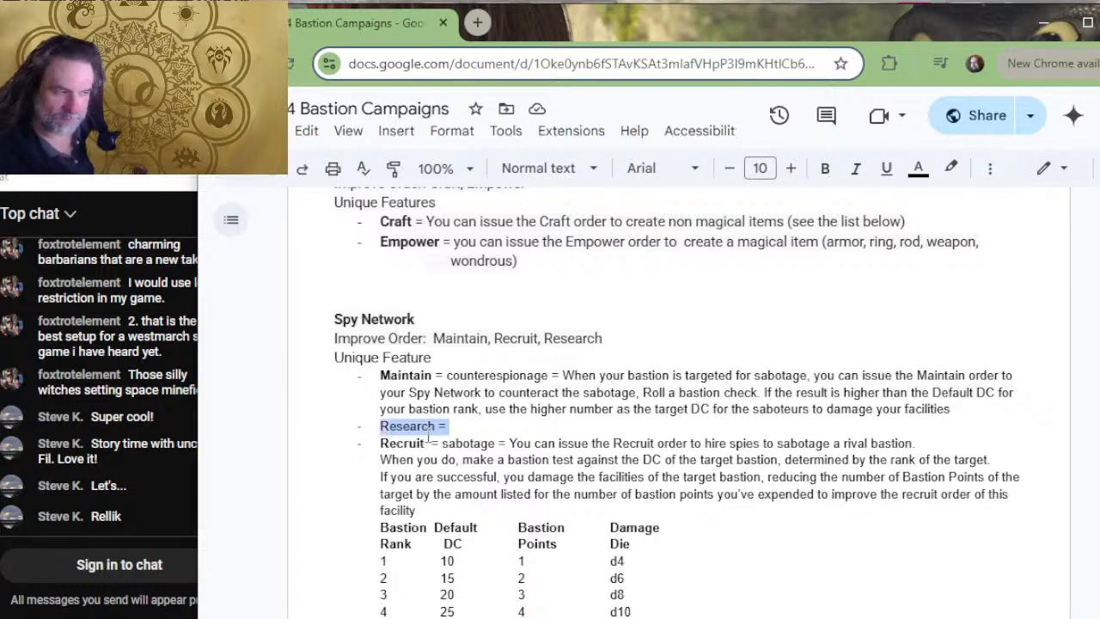
pyautogui.hotkey('ctrl', 'x')
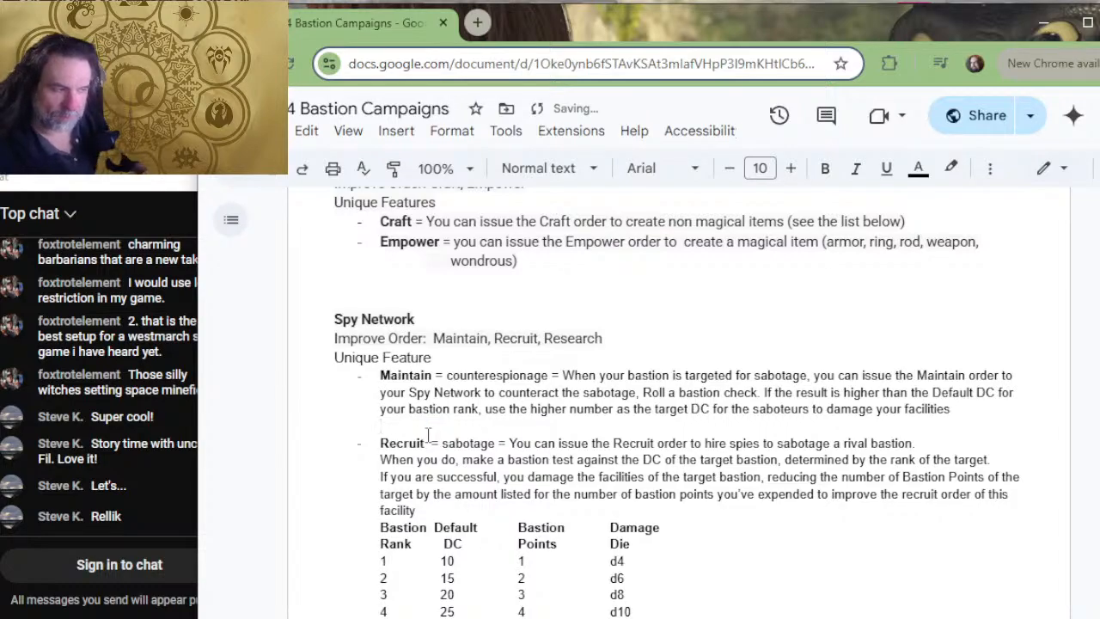
pyautogui.press('BackSpace')
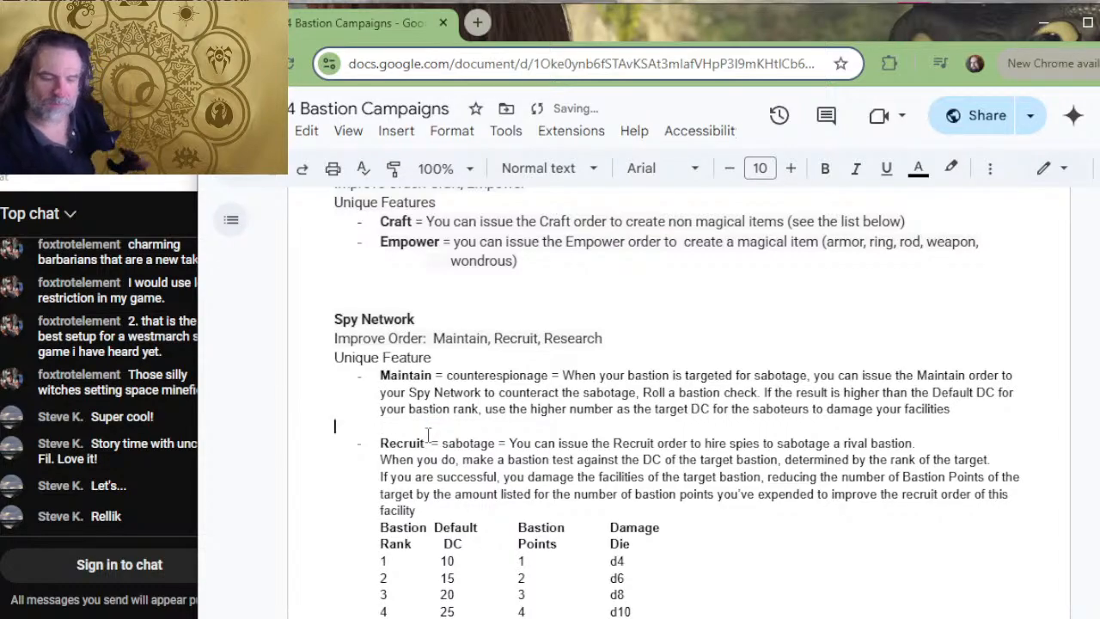
pyautogui.press('Delete')
# - Place "Research =" as a dash bullet below the bastion repair paragraph and make the word "Research" bold
pyautogui.scroll(-4, 449, 460)
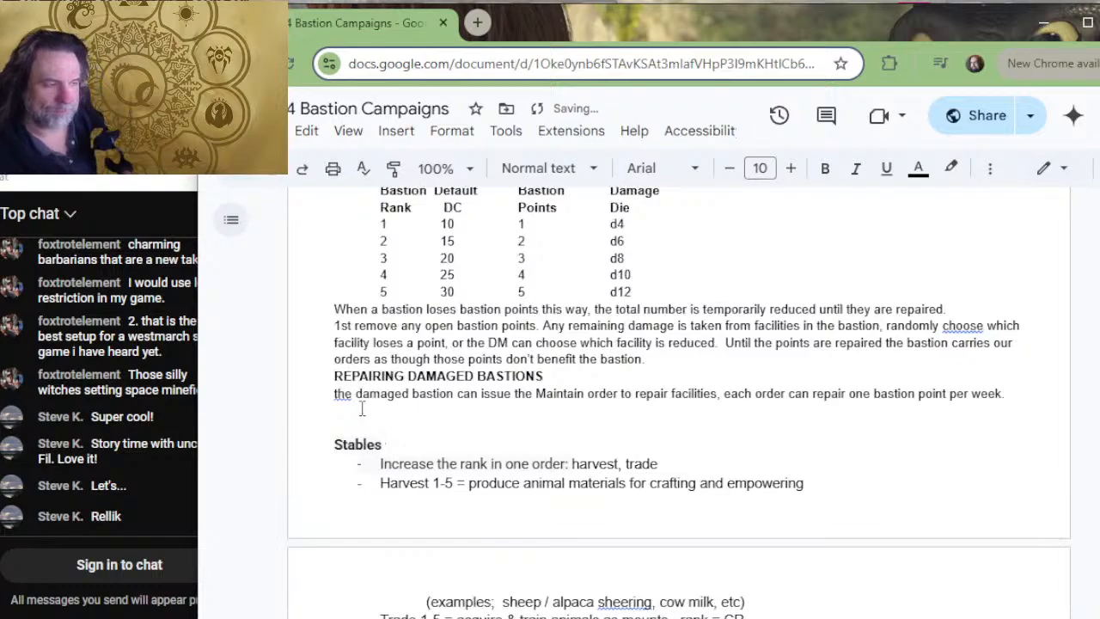
pyautogui.click(387, 412)
pyautogui.write('Research =')
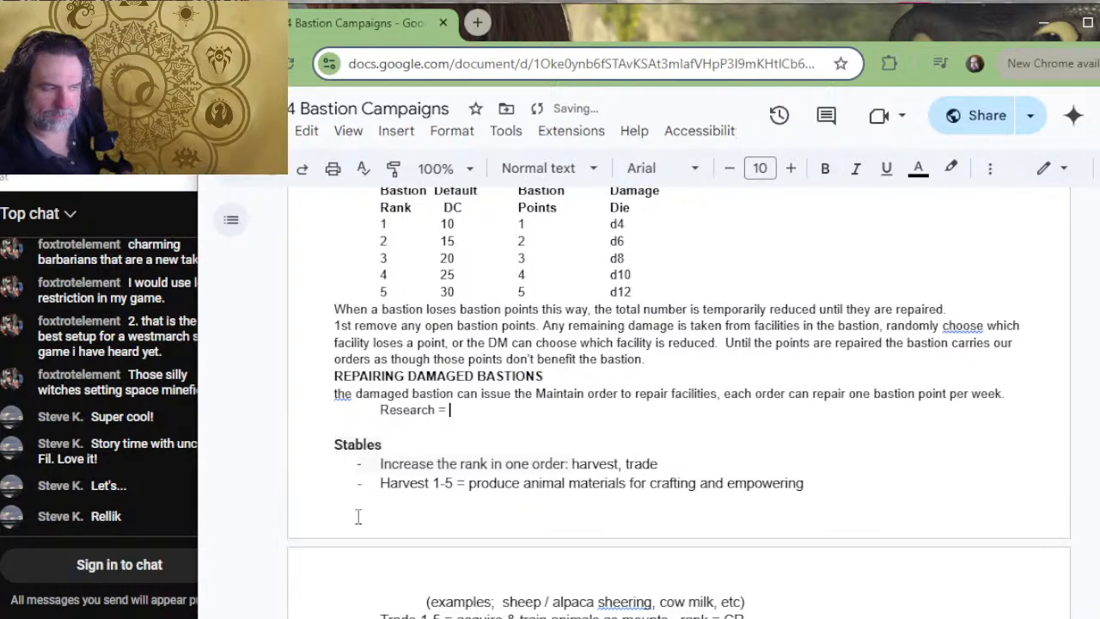
pyautogui.click(375, 419)
pyautogui.write('-')
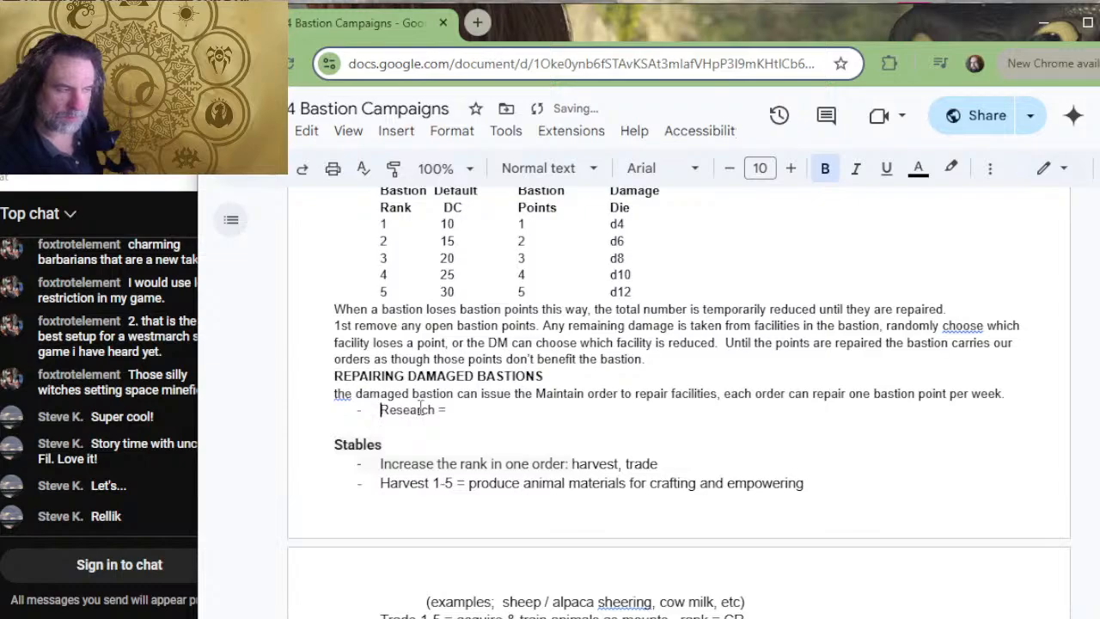
pyautogui.moveTo(437, 414); pyautogui.dragTo(380, 413)
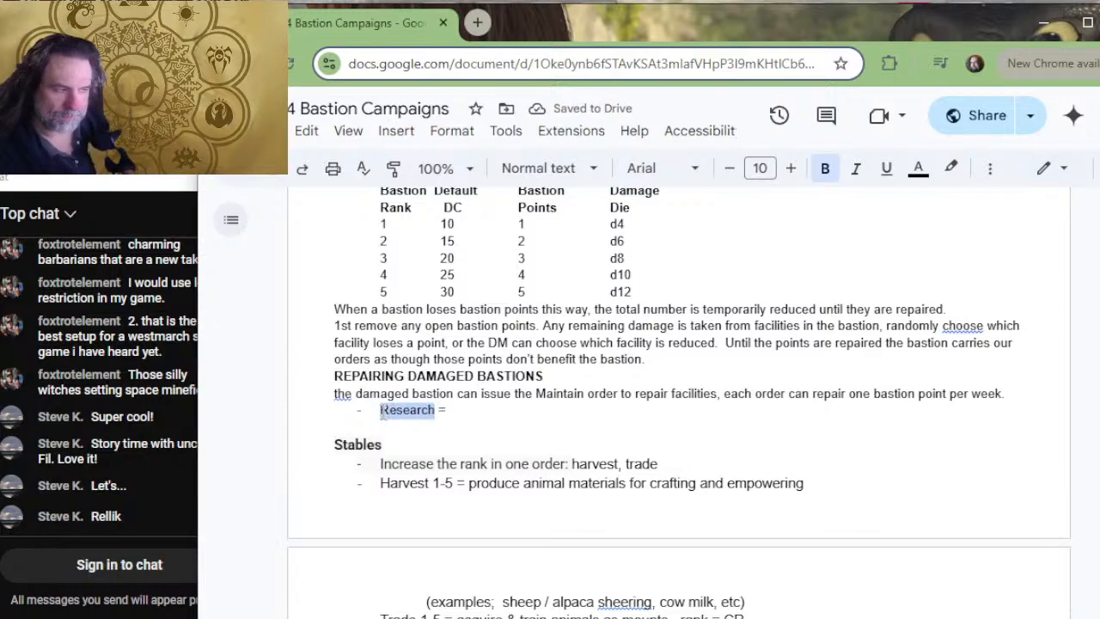
pyautogui.hotkey('ctrl', 'b')
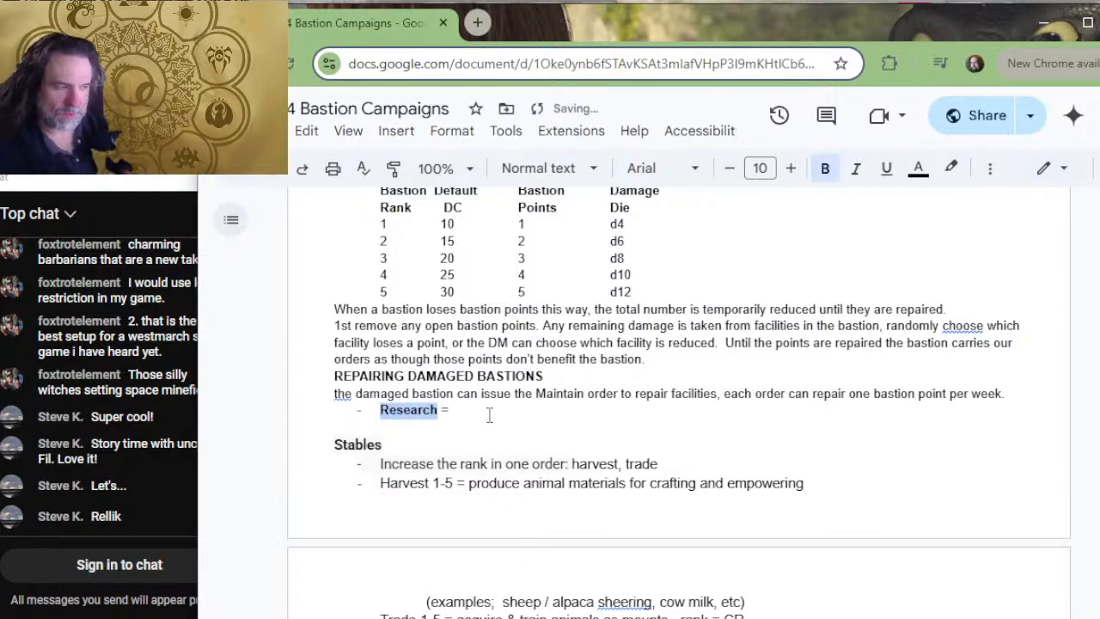
# - Write "gather information" after "Research =" in the new bullet
pyautogui.click(505, 412)
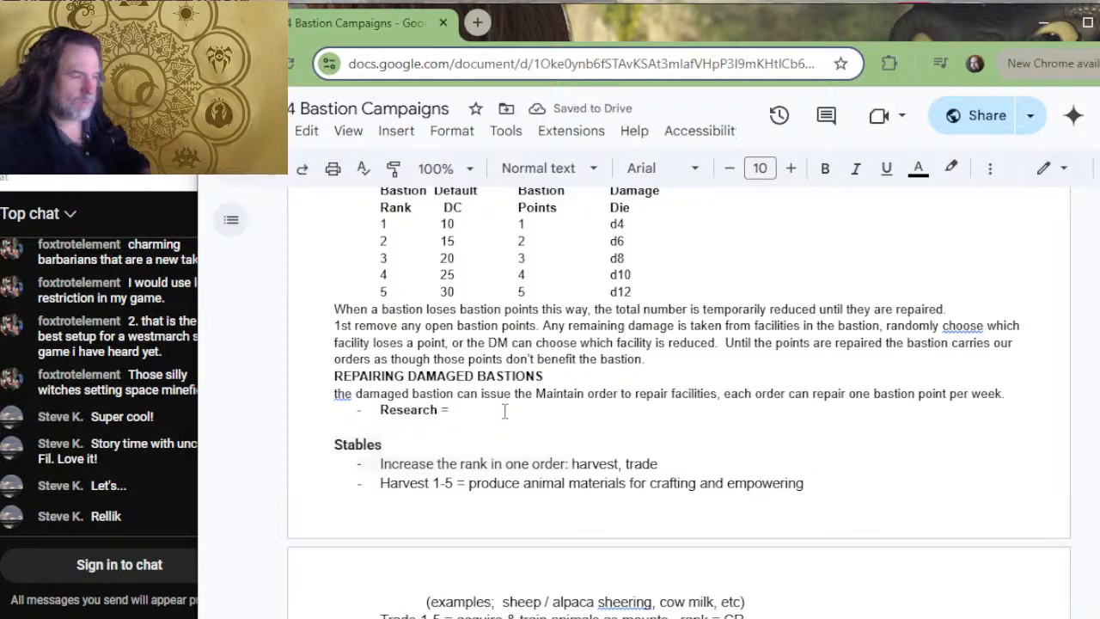
pyautogui.write('spy')
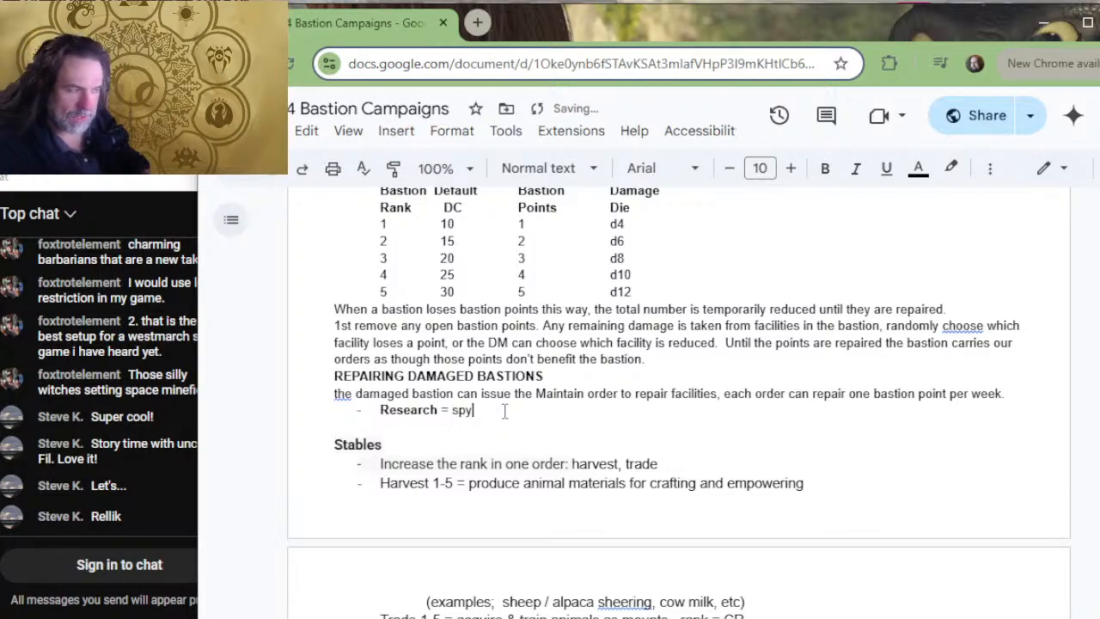
pyautogui.press('BackSpace')
pyautogui.press('BackSpace')
pyautogui.press('BackSpace')
pyautogui.write('g')
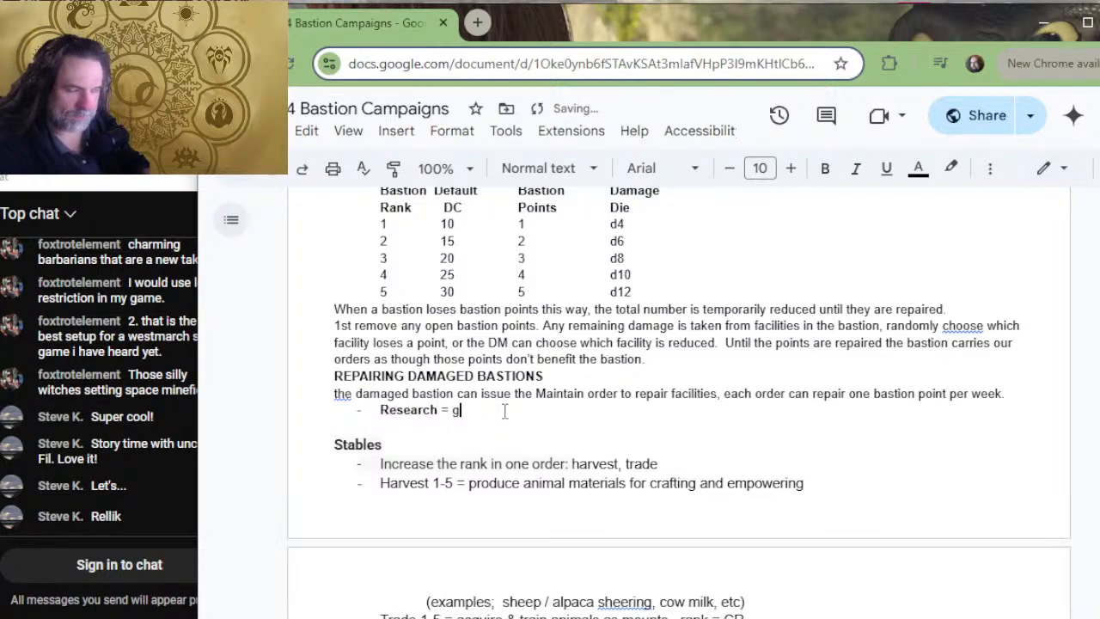
pyautogui.write('ather information')
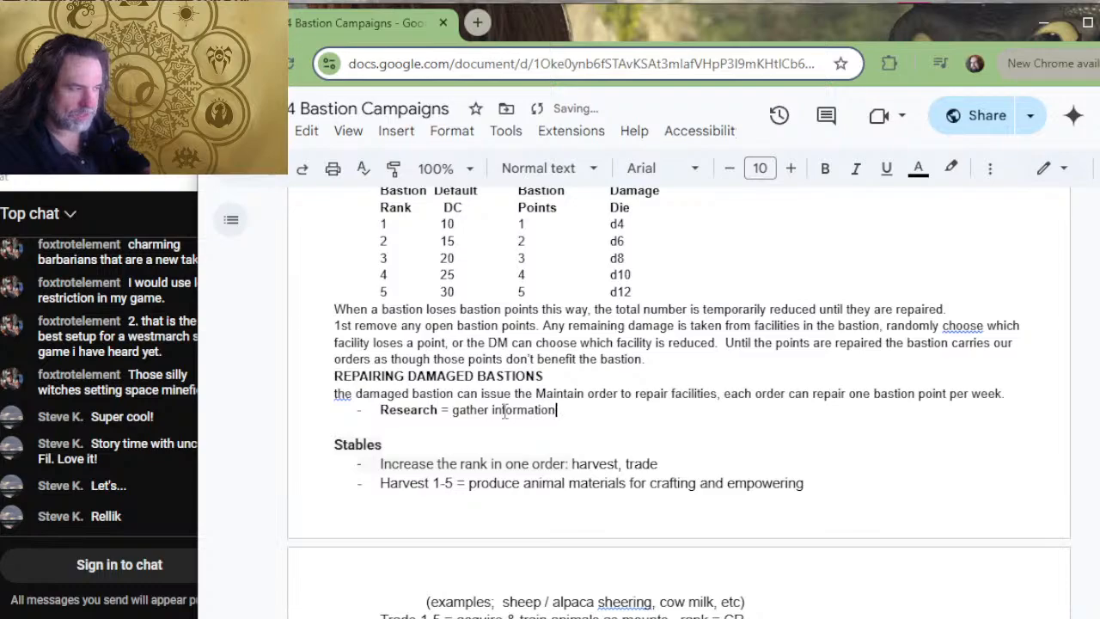
# - Copy the Pub's Research entry with its DC and Questions table and return to the Spy Network section
pyautogui.scroll(15, 504, 413)
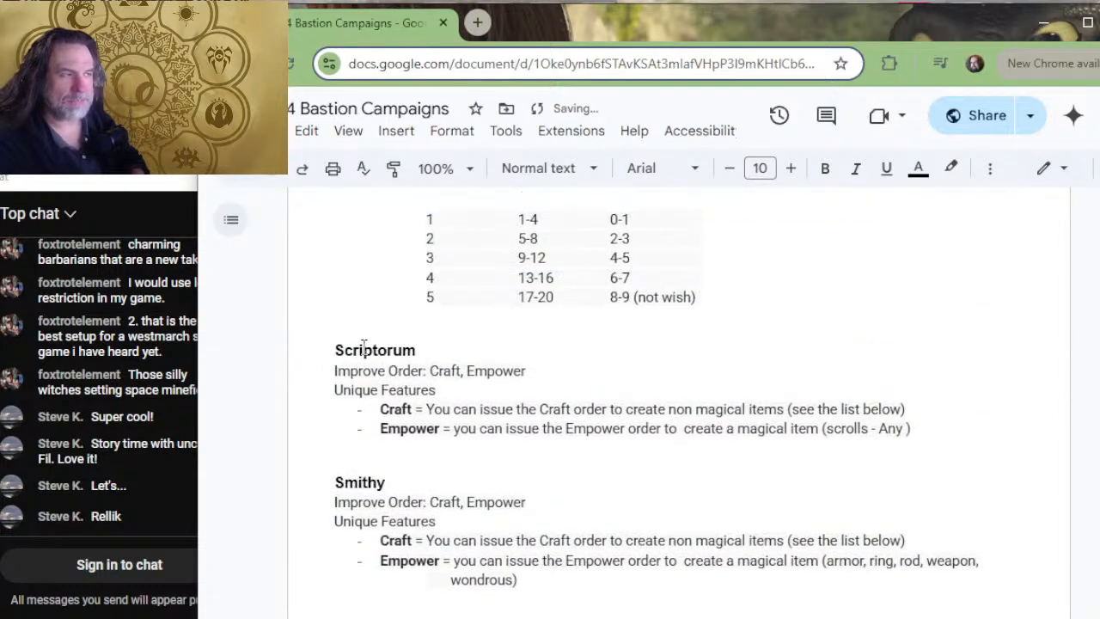
pyautogui.scroll(10, 533, 352)
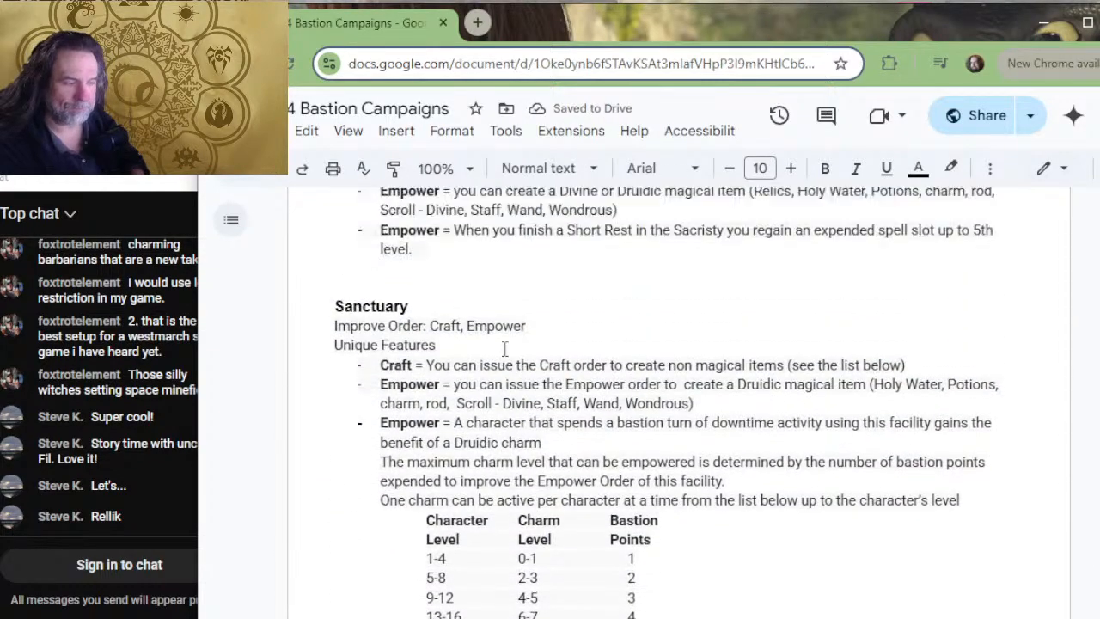
pyautogui.scroll(12, 548, 356)
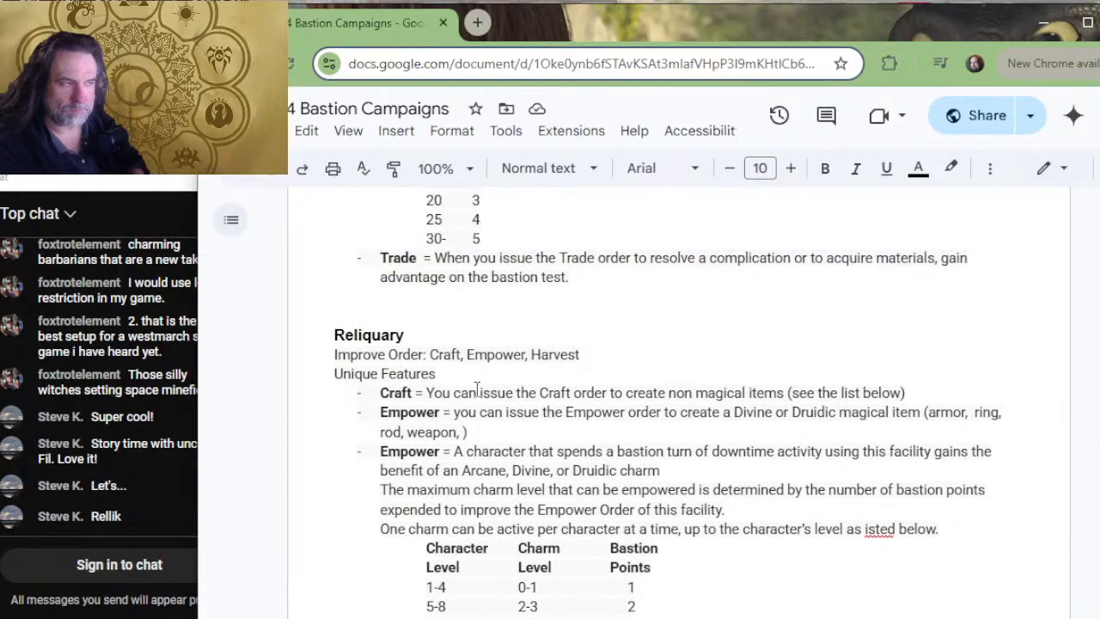
pyautogui.scroll(4, 483, 375)
pyautogui.scroll(-4, 483, 375)
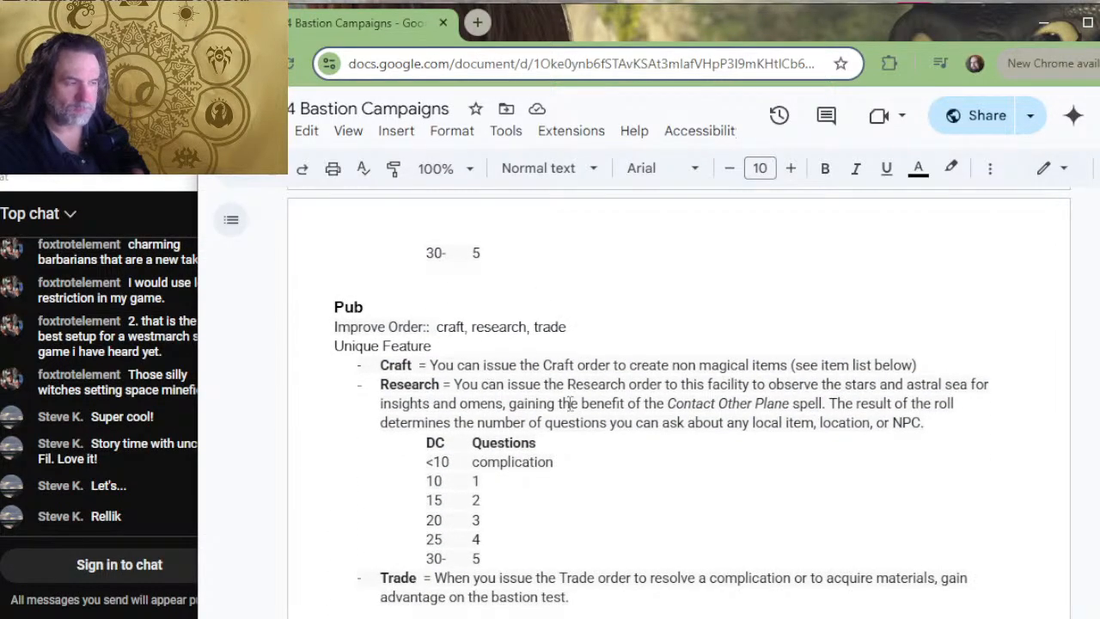
pyautogui.click(568, 563)
pyautogui.moveTo(568, 563); pyautogui.dragTo(369, 388)
pyautogui.hotkey('ctrl', 'c')
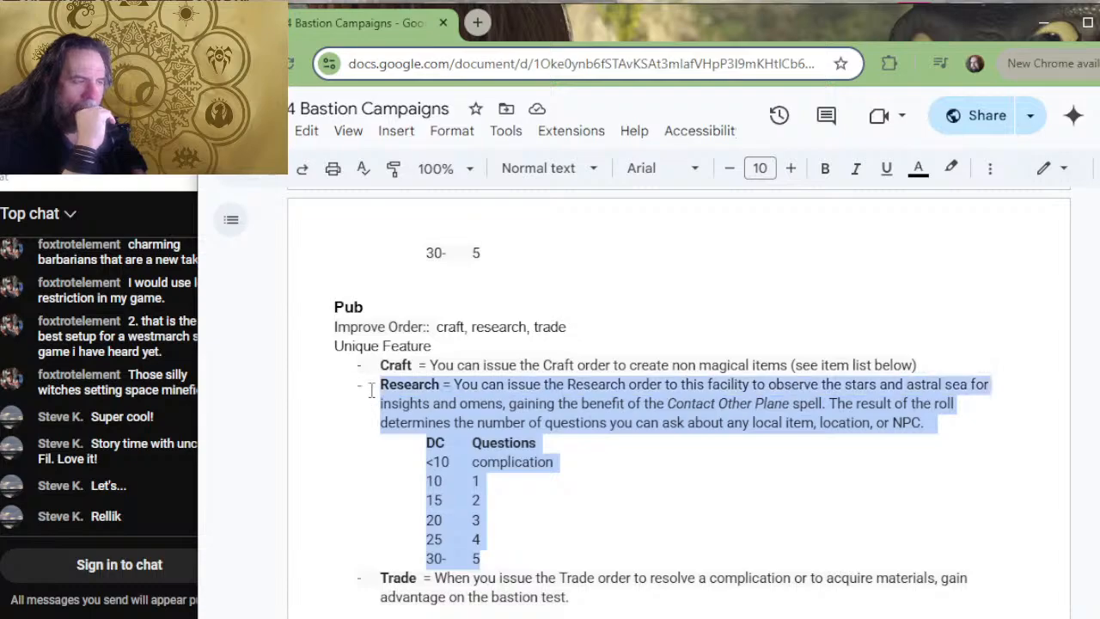
pyautogui.scroll(-10, 585, 426)
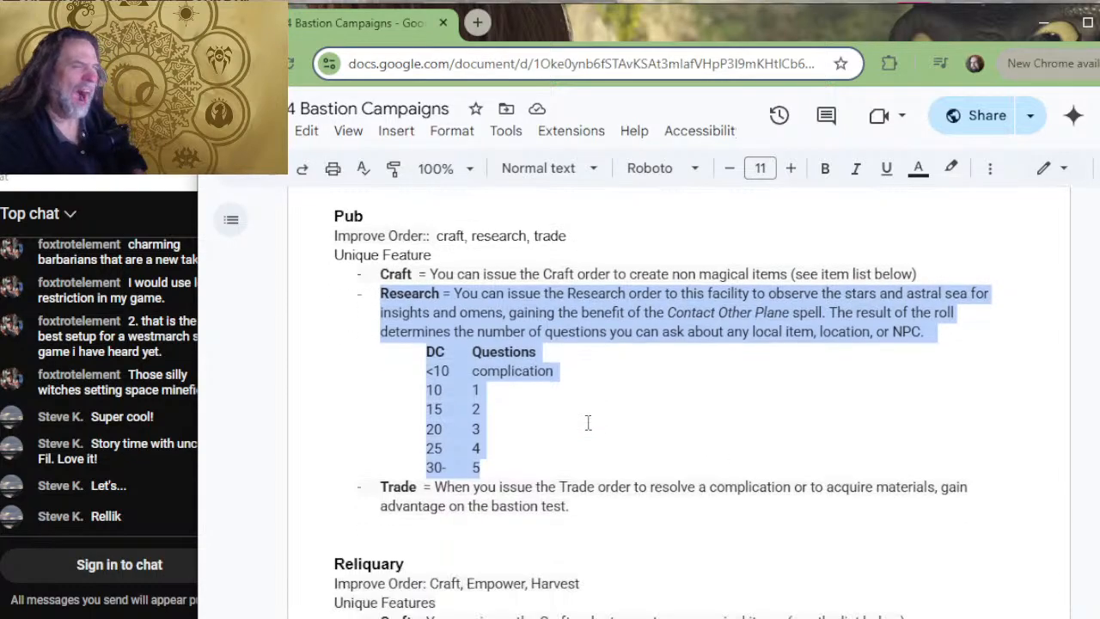
pyautogui.scroll(-6, 578, 430)
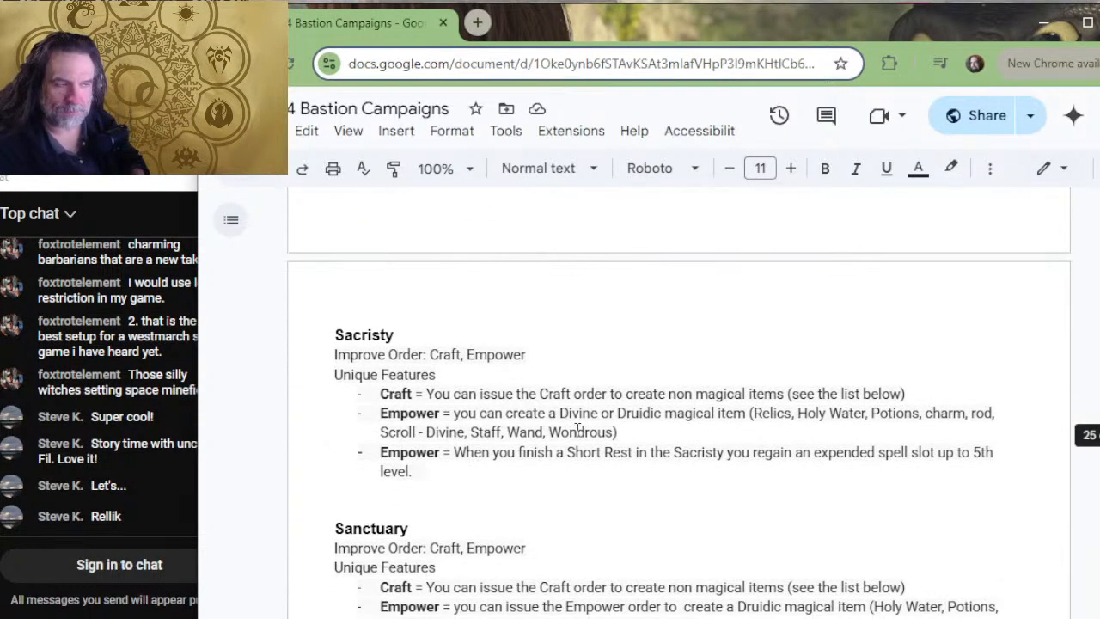
pyautogui.scroll(-12, 575, 436)
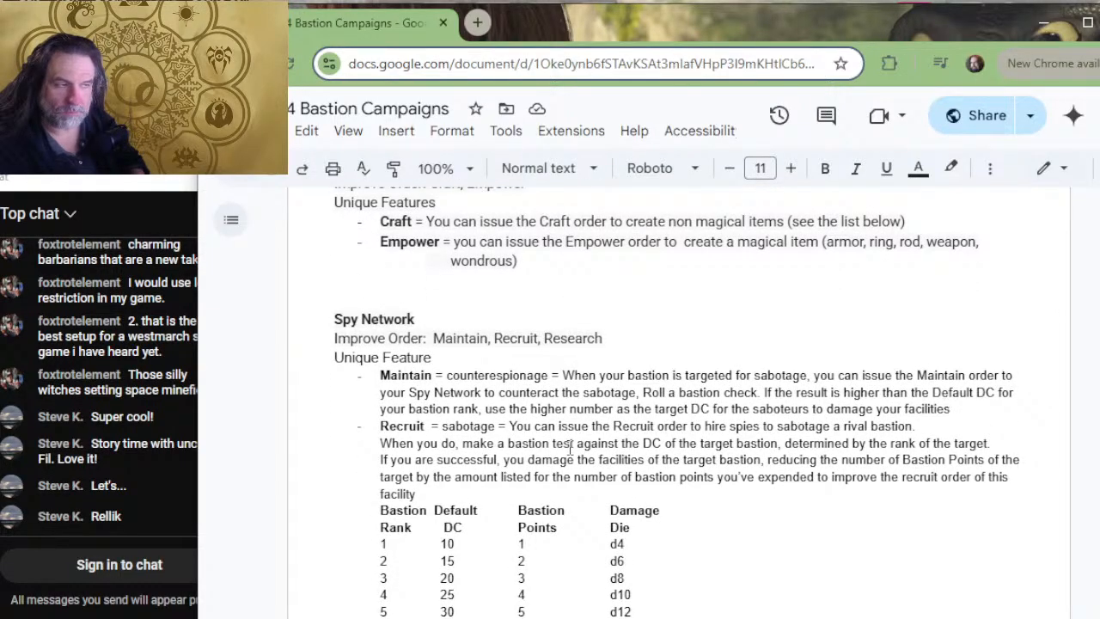
# - Replace the Spy Network's "Research = gather information" bullet with the copied Research entry and its DC and Questions table
pyautogui.scroll(-4, 570, 448)
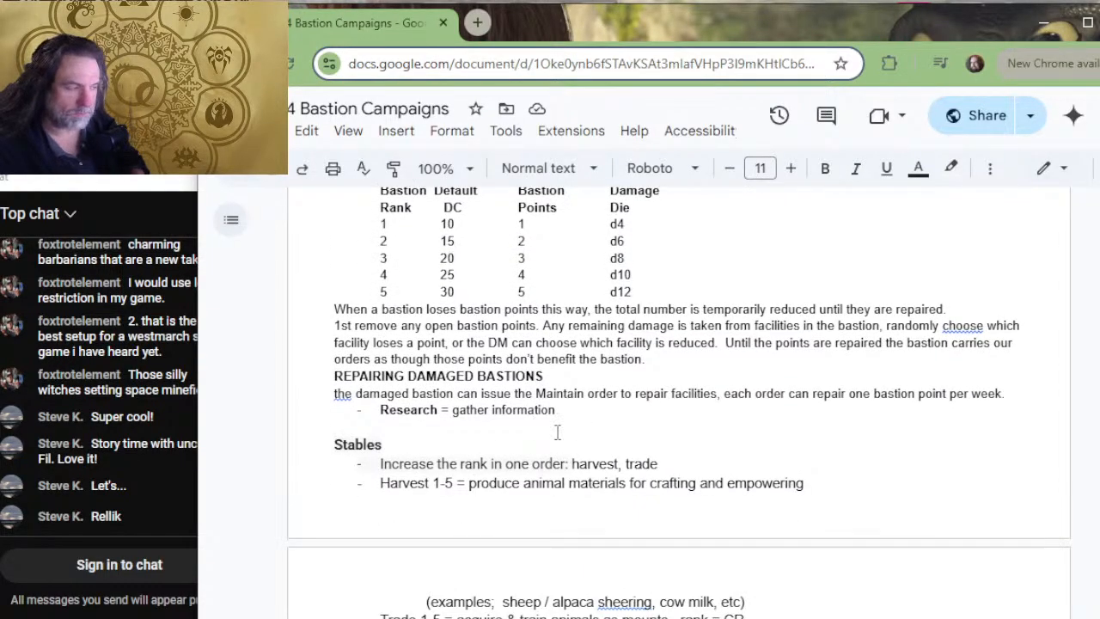
pyautogui.moveTo(594, 420); pyautogui.dragTo(492, 428)
pyautogui.moveTo(401, 428); pyautogui.dragTo(381, 411)
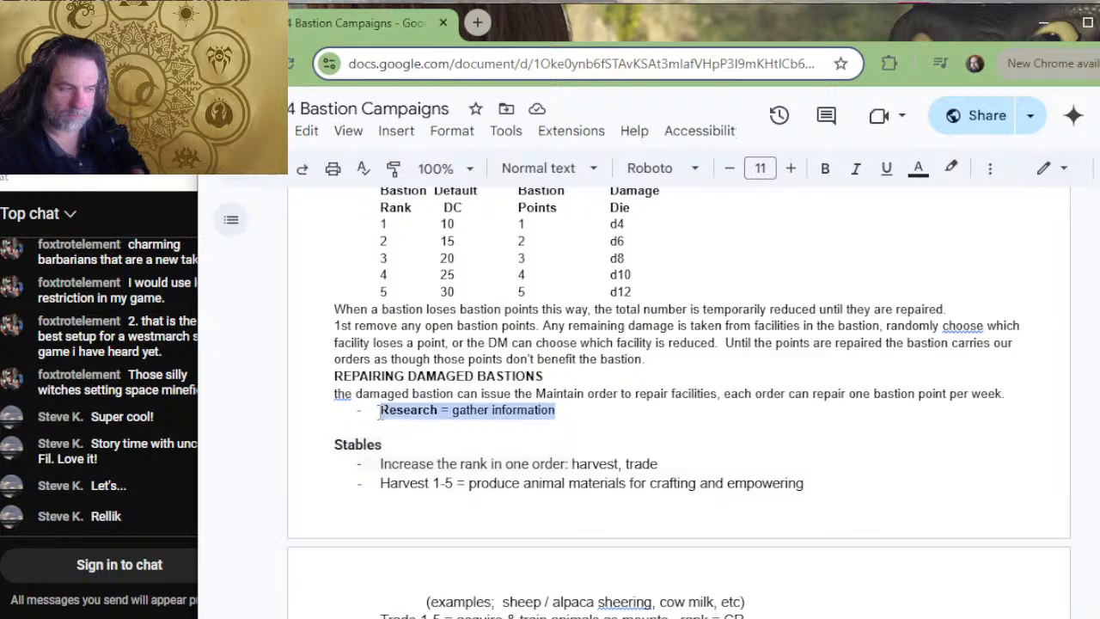
pyautogui.hotkey('ctrl', 'v')
pyautogui.press('Return')
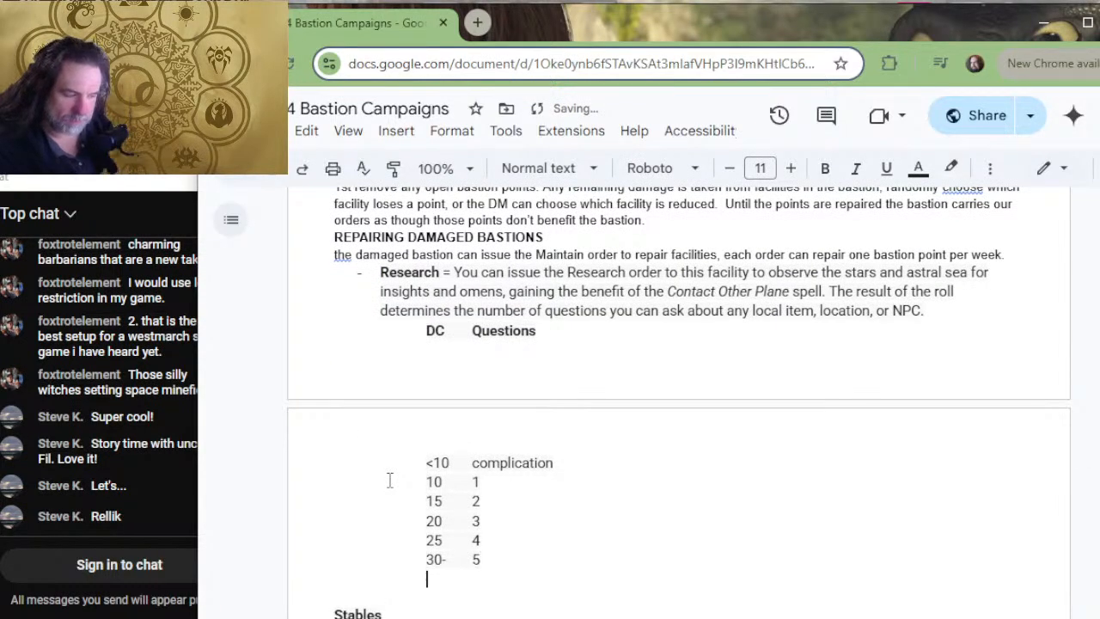
pyautogui.press('BackSpace')
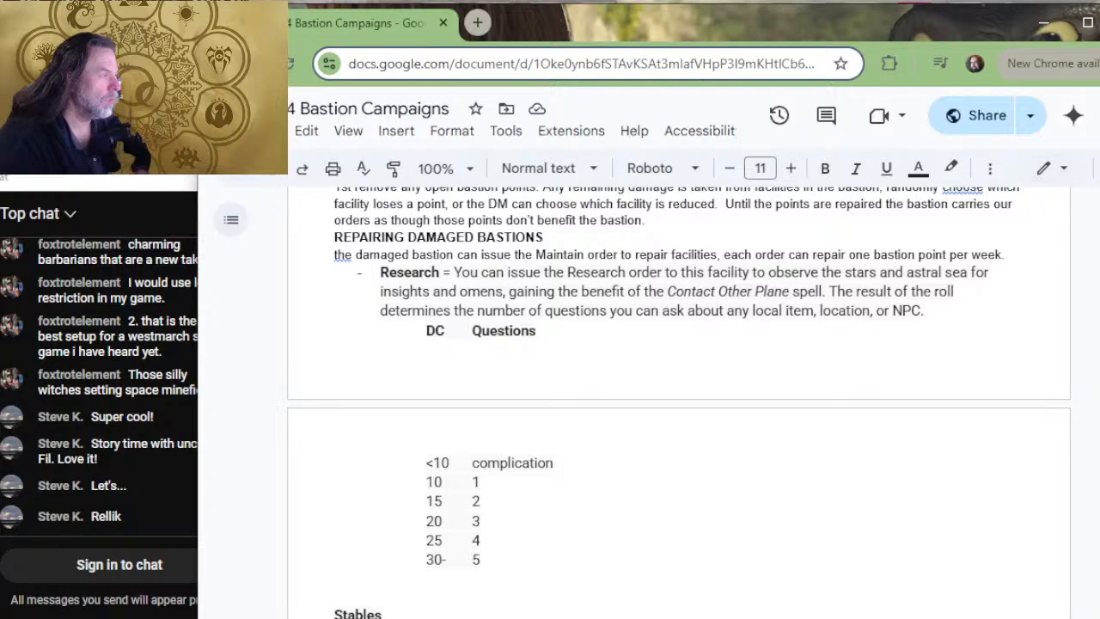
# - Replace "observe" with "gather information" in the Spy Network's Research entry
pyautogui.click(822, 272)
pyautogui.press('BackSpace')
pyautogui.press('BackSpace')
pyautogui.press('BackSpace')
pyautogui.press('BackSpace')
pyautogui.press('BackSpace')
pyautogui.press('BackSpace')
pyautogui.press('BackSpace')
pyautogui.press('BackSpace')
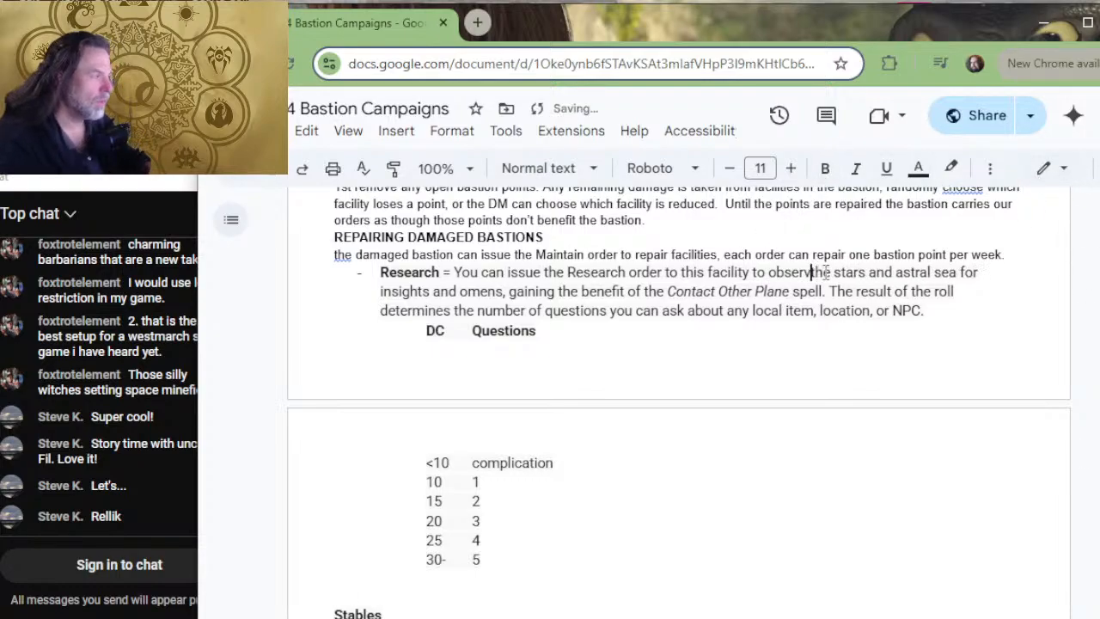
pyautogui.write('gather in ')
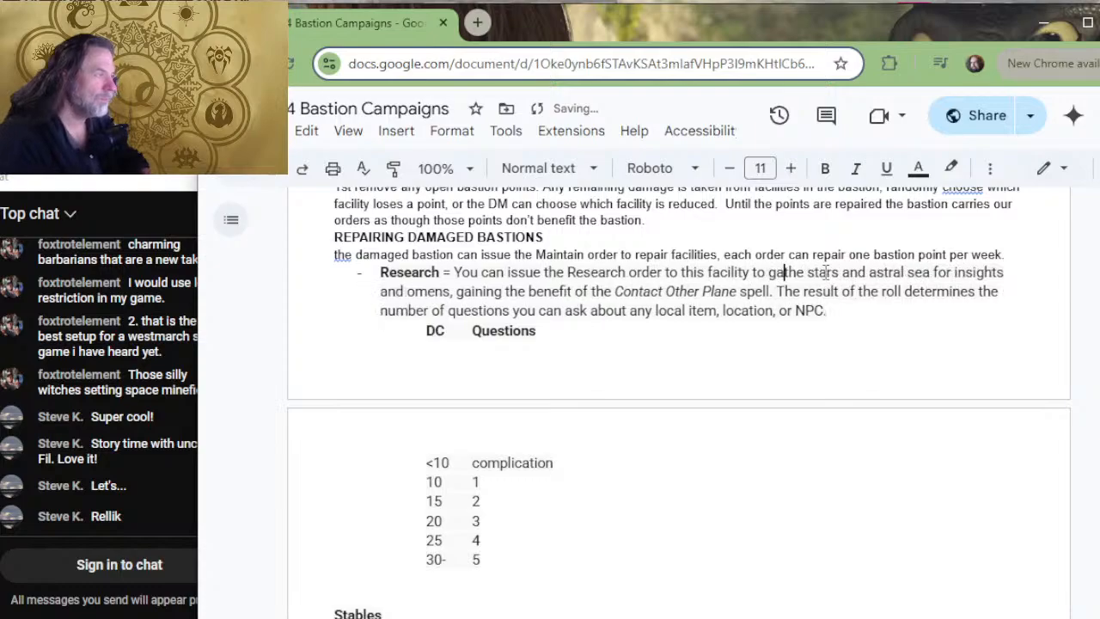
pyautogui.write('formation the')
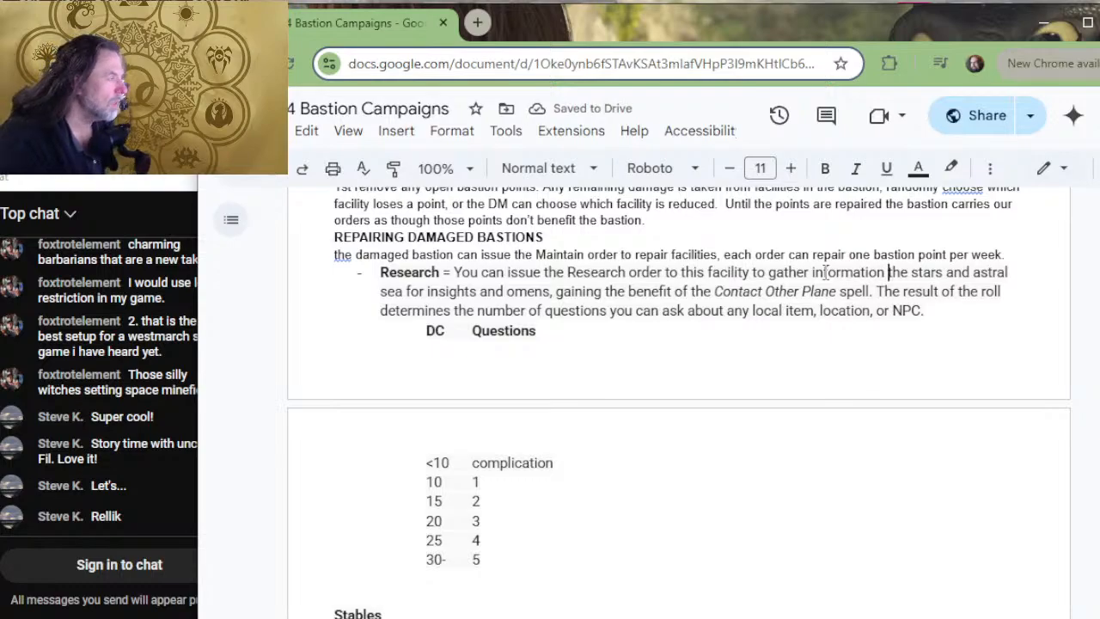
pyautogui.hotkey('shift', 'Down')
pyautogui.hotkey('shift', 'Down')
pyautogui.hotkey('shift', 'Left')
pyautogui.hotkey('shift', 'Left')
pyautogui.hotkey('shift', 'Left')
pyautogui.hotkey('shift', 'Left')
pyautogui.hotkey('shift', 'Left')
pyautogui.hotkey('shift', 'Left')
pyautogui.hotkey('shift', 'Left')
pyautogui.hotkey('shift', 'Left')
pyautogui.hotkey('shift', 'Left')
pyautogui.hotkey('shift', 'Left')
pyautogui.hotkey('shift', 'Left')
pyautogui.hotkey('shift', 'Left')
pyautogui.hotkey('shift', 'Left')
pyautogui.hotkey('shift', 'Left')
pyautogui.hotkey('shift', 'Left')
pyautogui.hotkey('shift', 'Left')
pyautogui.hotkey('shift', 'Left')
pyautogui.hotkey('shift', 'Left')
pyautogui.hotkey('shift', 'Left')
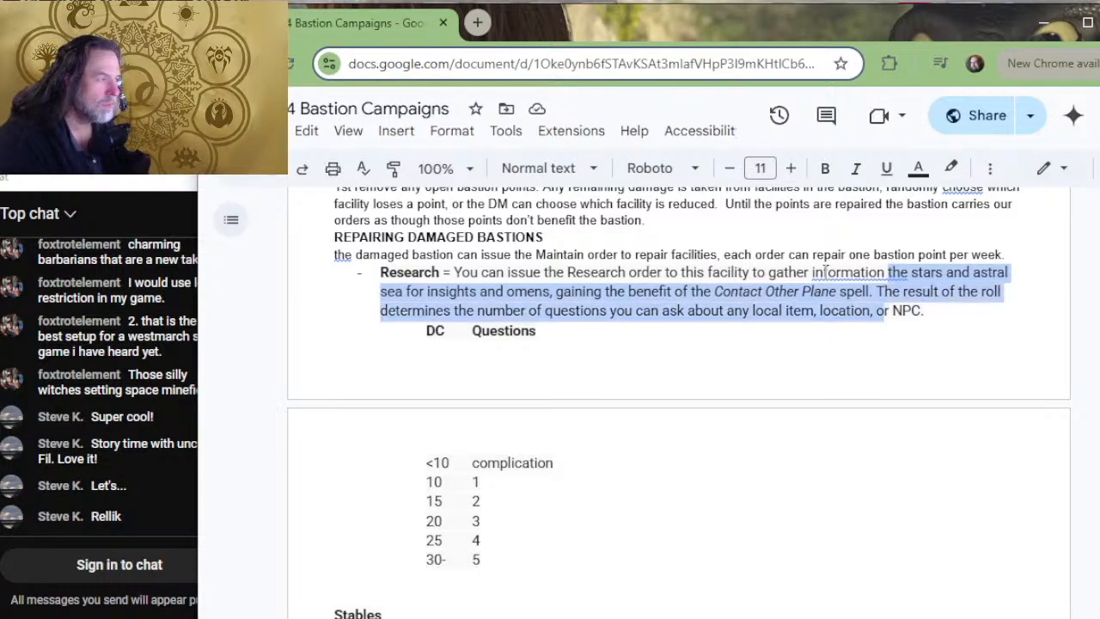
pyautogui.hotkey('shift', 'Left')
pyautogui.hotkey('shift', 'Left')
pyautogui.hotkey('shift', 'Left')
pyautogui.hotkey('shift', 'Left')
pyautogui.hotkey('shift', 'Left')
pyautogui.hotkey('shift', 'Left')
pyautogui.hotkey('shift', 'Left')
pyautogui.hotkey('shift', 'Left')
pyautogui.hotkey('shift', 'Left')
pyautogui.hotkey('shift', 'Left')
pyautogui.hotkey('shift', 'Left')
pyautogui.hotkey('shift', 'Left')
pyautogui.hotkey('shift', 'Left')
pyautogui.hotkey('shift', 'Left')
pyautogui.hotkey('shift', 'Left')
pyautogui.hotkey('shift', 'Left')
pyautogui.hotkey('shift', 'Left')
pyautogui.hotkey('shift', 'Left')
pyautogui.hotkey('shift', 'Left')
pyautogui.hotkey('shift', 'Left')
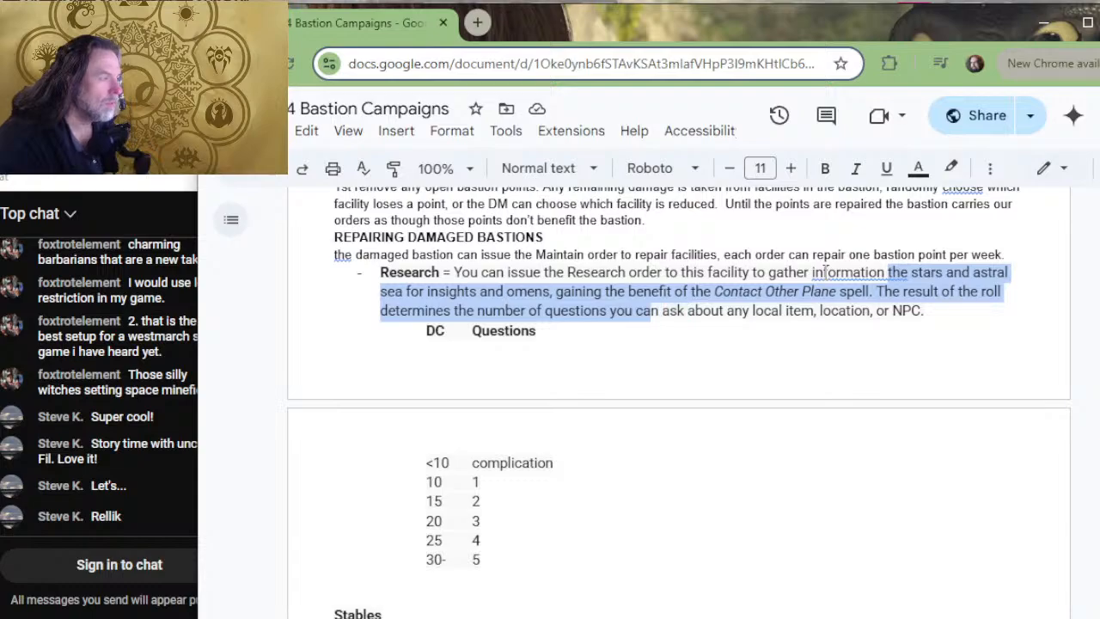
pyautogui.hotkey('shift', 'Right')
pyautogui.hotkey('shift', 'Right')
pyautogui.hotkey('shift', 'Right')
pyautogui.hotkey('shift', 'Right')
pyautogui.hotkey('shift', 'Right')
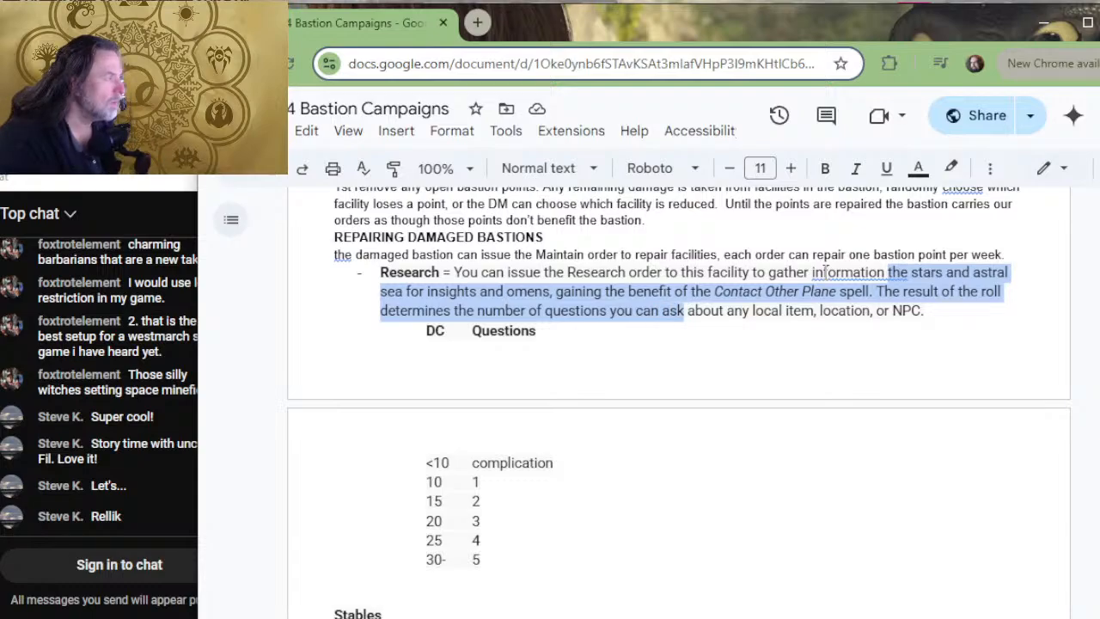
pyautogui.hotkey('shift', 'Up')
pyautogui.hotkey('shift', 'Left')
pyautogui.hotkey('shift', 'Left')
pyautogui.hotkey('shift', 'Left')
pyautogui.hotkey('shift', 'Left')
pyautogui.hotkey('shift', 'Left')
pyautogui.hotkey('shift', 'Left')
pyautogui.hotkey('shift', 'Left')
pyautogui.hotkey('shift', 'Left')
pyautogui.hotkey('shift', 'Left')
pyautogui.hotkey('shift', 'Left')
pyautogui.hotkey('shift', 'Left')
pyautogui.hotkey('shift', 'Left')
pyautogui.hotkey('shift', 'Left')
pyautogui.hotkey('shift', 'Left')
pyautogui.hotkey('shift', 'Left')
pyautogui.hotkey('shift', 'Left')
pyautogui.hotkey('shift', 'Left')
pyautogui.hotkey('shift', 'Left')
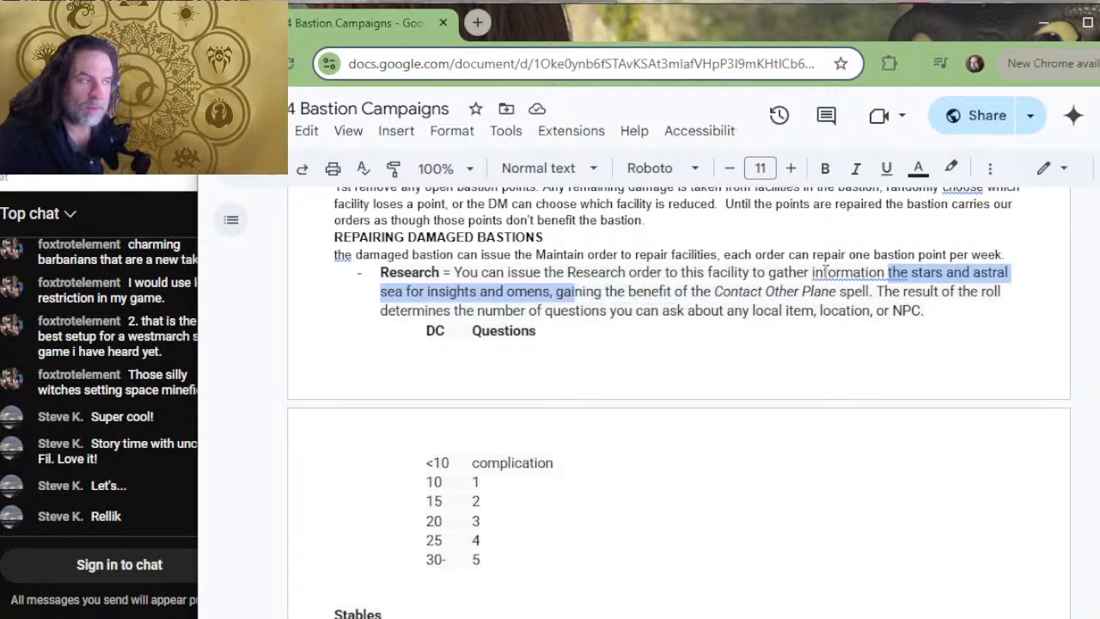
pyautogui.hotkey('shift', 'Left')
pyautogui.hotkey('shift', 'Left')
pyautogui.hotkey('shift', 'Left')
pyautogui.hotkey('shift', 'Left')
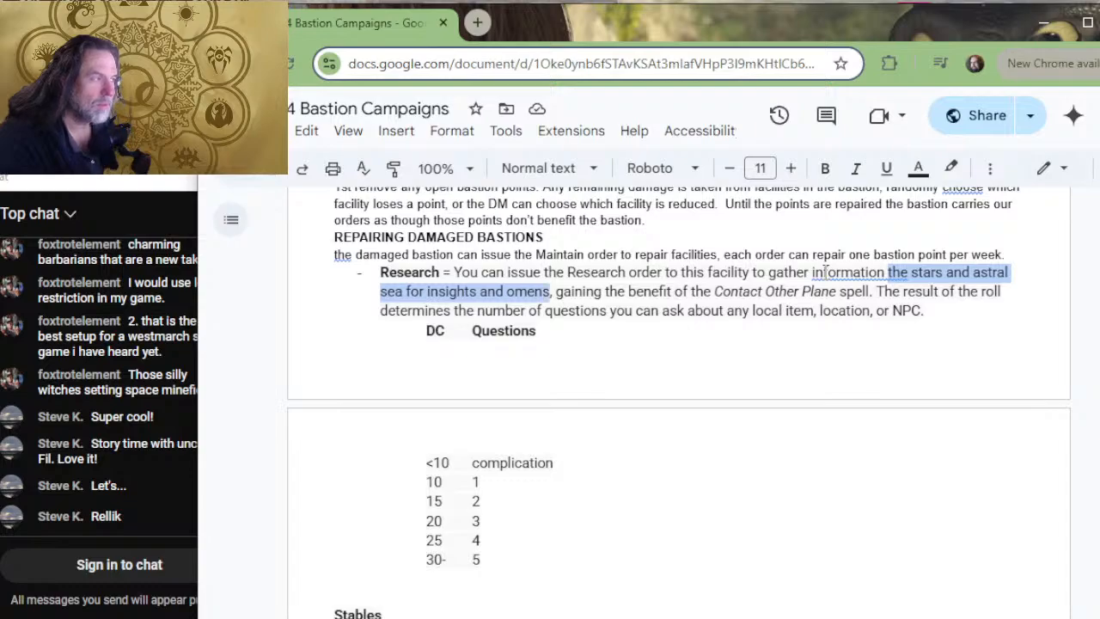
pyautogui.hotkey('shift', 'Left')
pyautogui.hotkey('shift', 'Left')
pyautogui.hotkey('shift', 'Left')
pyautogui.hotkey('shift', 'Left')
pyautogui.hotkey('shift', 'Left')
pyautogui.hotkey('shift', 'Left')
pyautogui.hotkey('shift', 'Left')
pyautogui.hotkey('shift', 'Left')
pyautogui.hotkey('shift', 'Left')
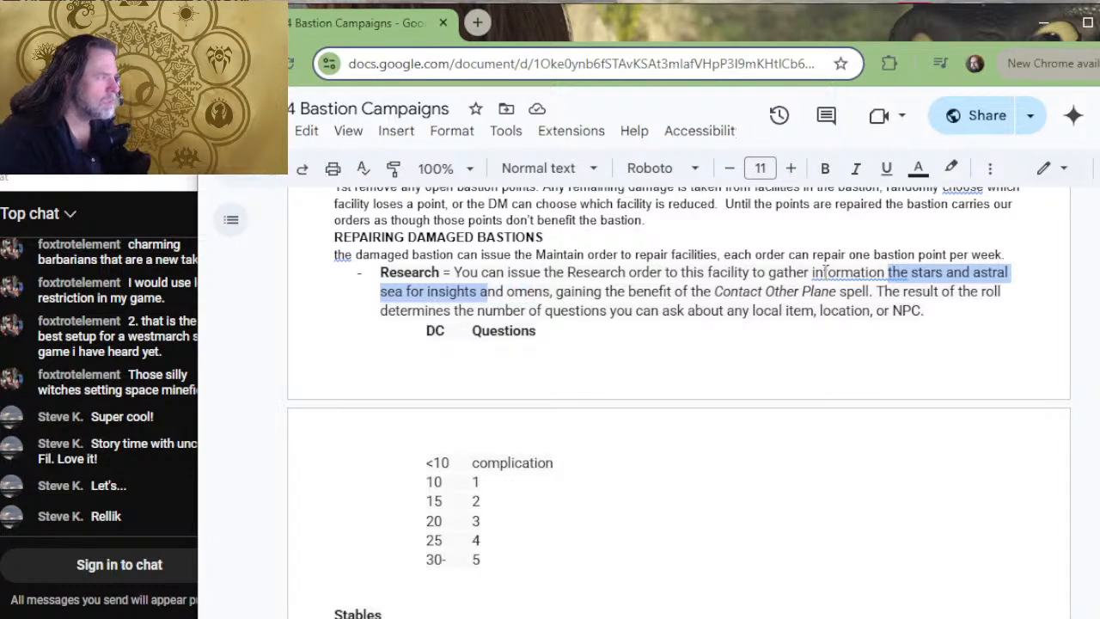
pyautogui.hotkey('shift', 'Left')
pyautogui.hotkey('shift', 'Left')
pyautogui.hotkey('shift', 'Left')
pyautogui.hotkey('shift', 'Left')
pyautogui.hotkey('shift', 'Left')
pyautogui.hotkey('shift', 'Left')
pyautogui.hotkey('shift', 'Left')
pyautogui.hotkey('shift', 'Right')
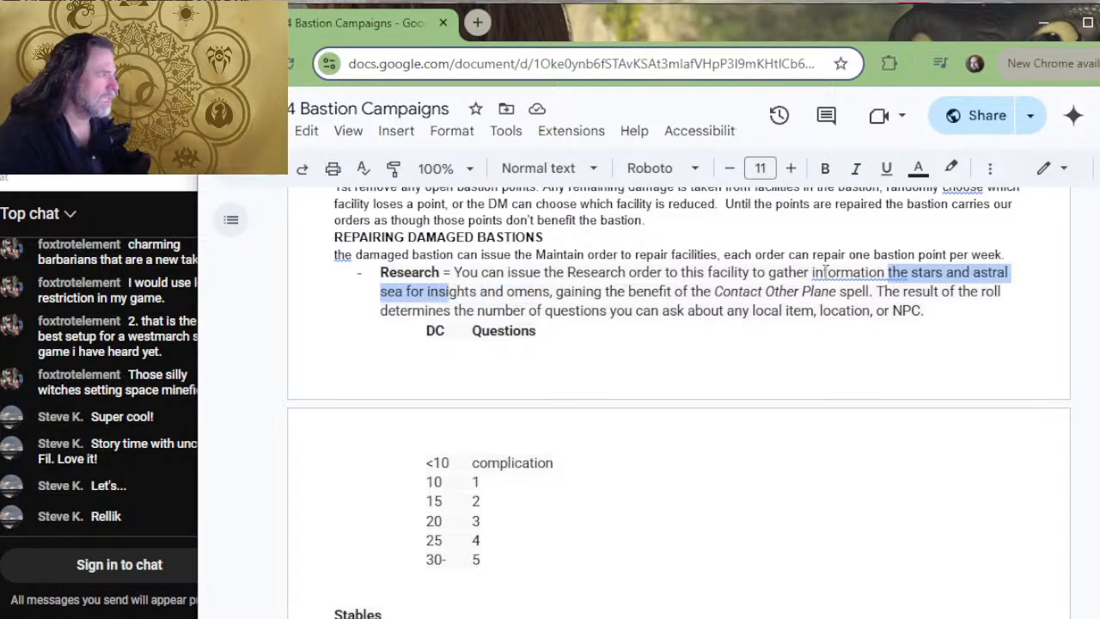
pyautogui.hotkey('shift', 'Left')
pyautogui.hotkey('shift', 'Left')
pyautogui.hotkey('shift', 'Left')
pyautogui.hotkey('shift', 'Left')
pyautogui.hotkey('shift', 'Left')
pyautogui.hotkey('shift', 'Left')
pyautogui.hotkey('shift', 'Left')
pyautogui.hotkey('shift', 'Left')
pyautogui.hotkey('shift', 'Left')
pyautogui.hotkey('shift', 'Left')
pyautogui.hotkey('shift', 'Left')
pyautogui.hotkey('shift', 'Left')
pyautogui.hotkey('shift', 'Left')
pyautogui.hotkey('shift', 'Left')
pyautogui.hotkey('shift', 'Left')
pyautogui.hotkey('shift', 'Left')
pyautogui.hotkey('shift', 'Left')
pyautogui.hotkey('shift', 'Left')
pyautogui.hotkey('shift', 'Left')
pyautogui.hotkey('shift', 'Left')
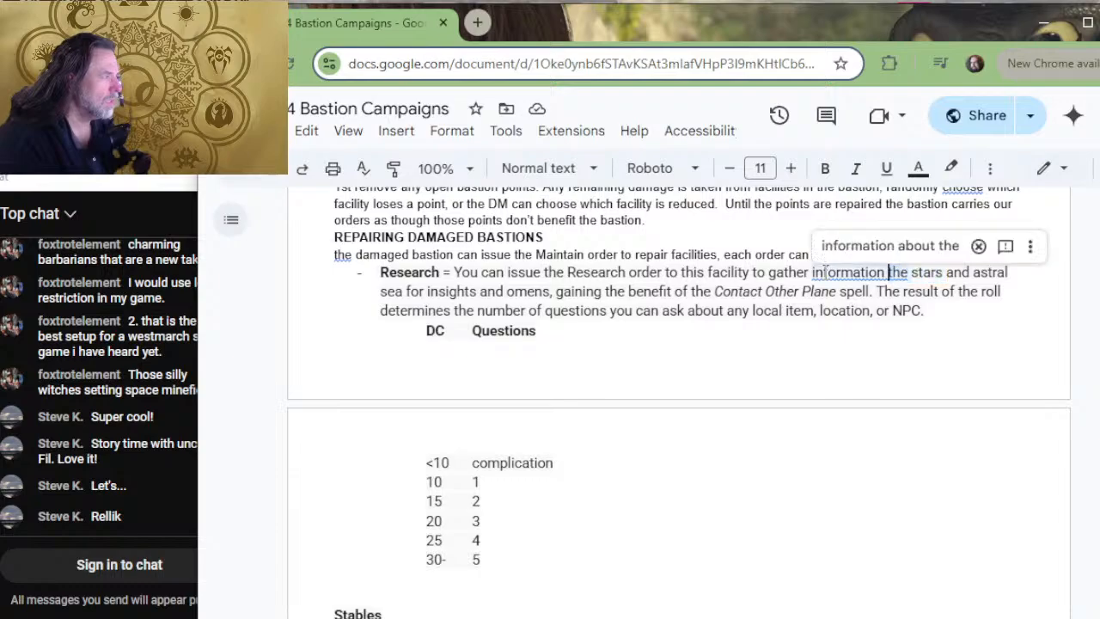
# - Replace "the stars and astral" after "gather information" with "about the people places and things" in the Research entry
pyautogui.hotkey('shift', 'Right')
pyautogui.hotkey('shift', 'Right')
pyautogui.hotkey('shift', 'Right')
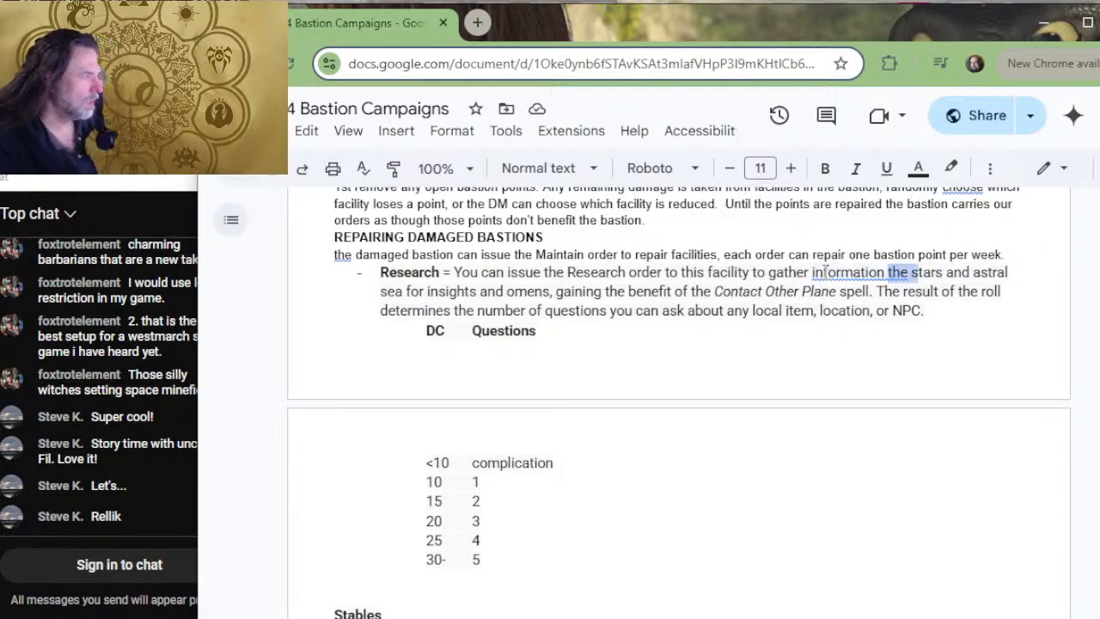
pyautogui.hotkey('shift', 'Right')
pyautogui.hotkey('shift', 'Right')
pyautogui.hotkey('shift', 'Right')
pyautogui.hotkey('shift', 'Right')
pyautogui.hotkey('shift', 'Right')
pyautogui.hotkey('shift', 'Right')
pyautogui.hotkey('shift', 'Right')
pyautogui.hotkey('shift', 'Right')
pyautogui.hotkey('shift', 'Right')
pyautogui.hotkey('shift', 'Right')
pyautogui.hotkey('shift', 'Right')
pyautogui.hotkey('shift', 'Right')
pyautogui.hotkey('shift', 'Right')
pyautogui.hotkey('shift', 'Right')
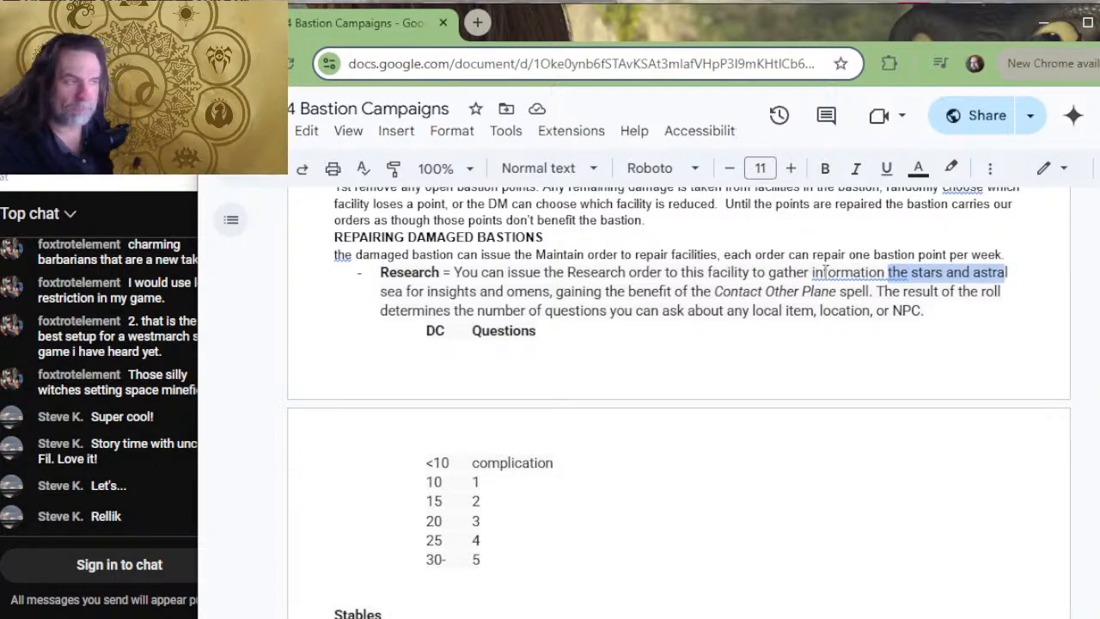
pyautogui.press('BackSpace')
pyautogui.write('about ')
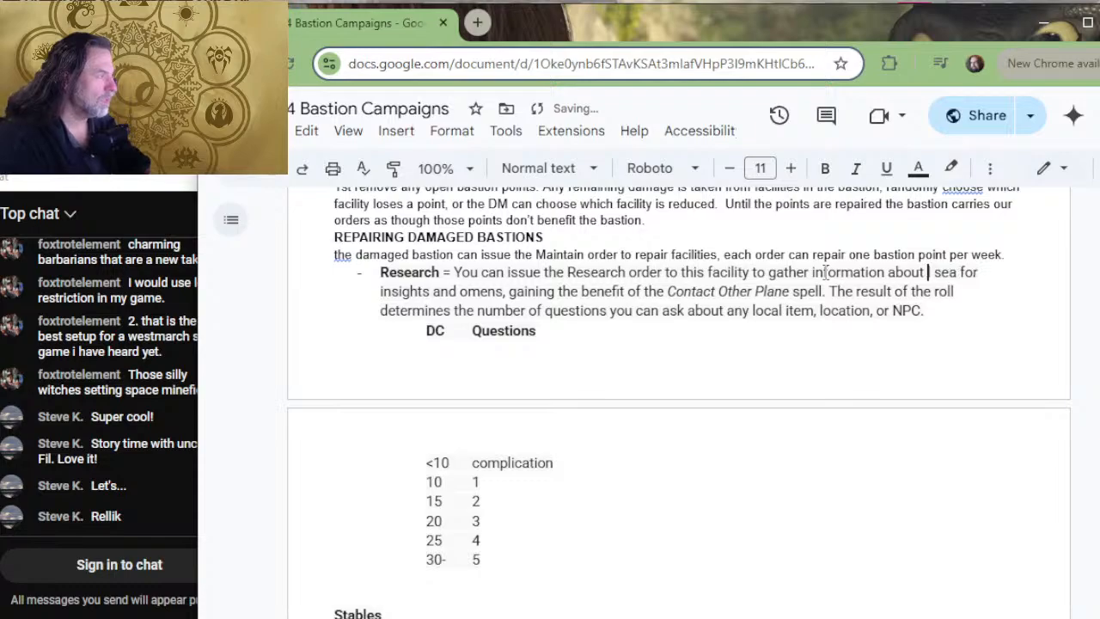
pyautogui.write('the people ')
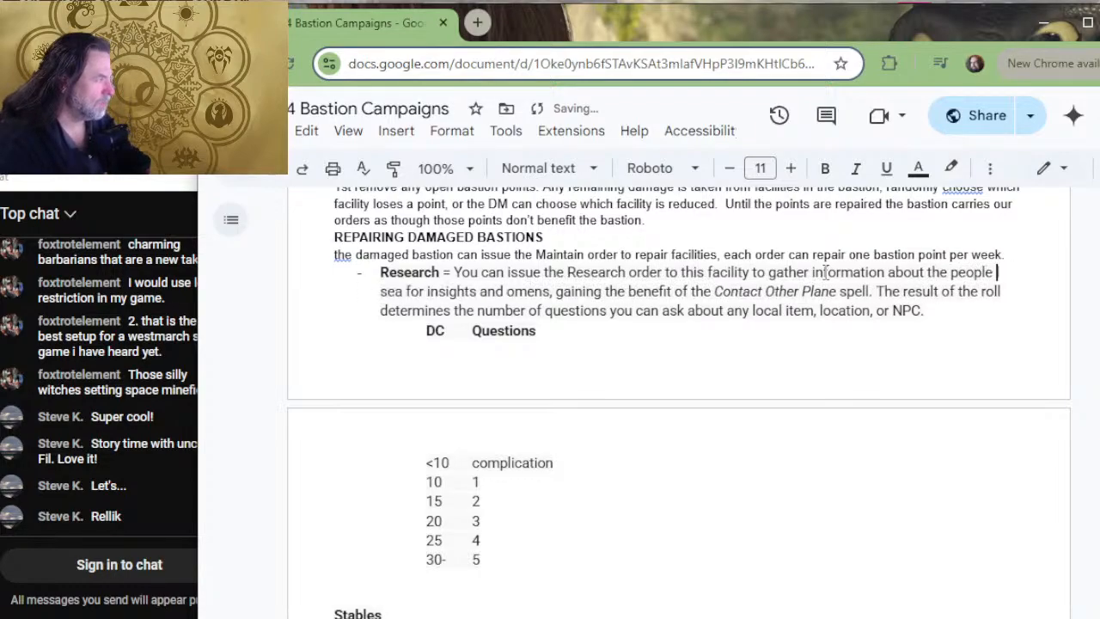
pyautogui.write('places and thin')
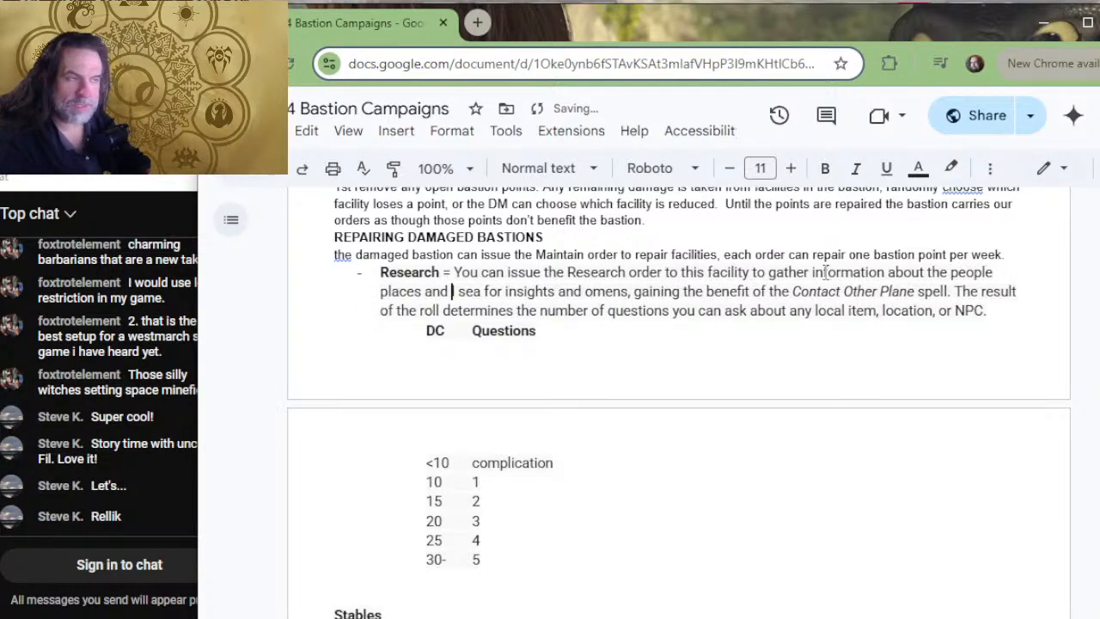
pyautogui.write('gs ')
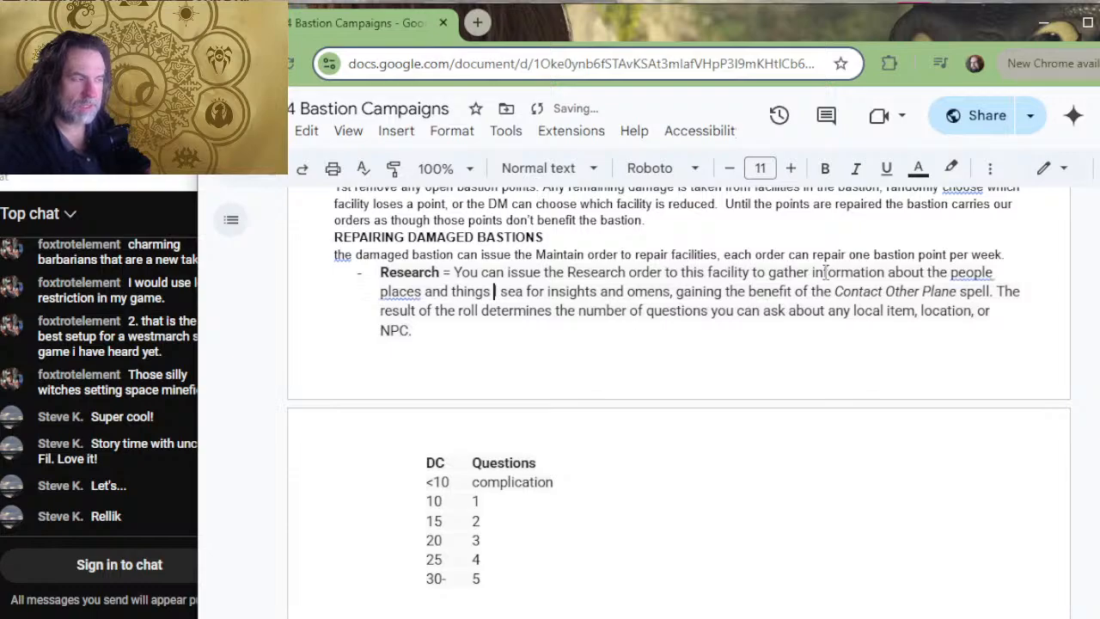
pyautogui.write('in t')
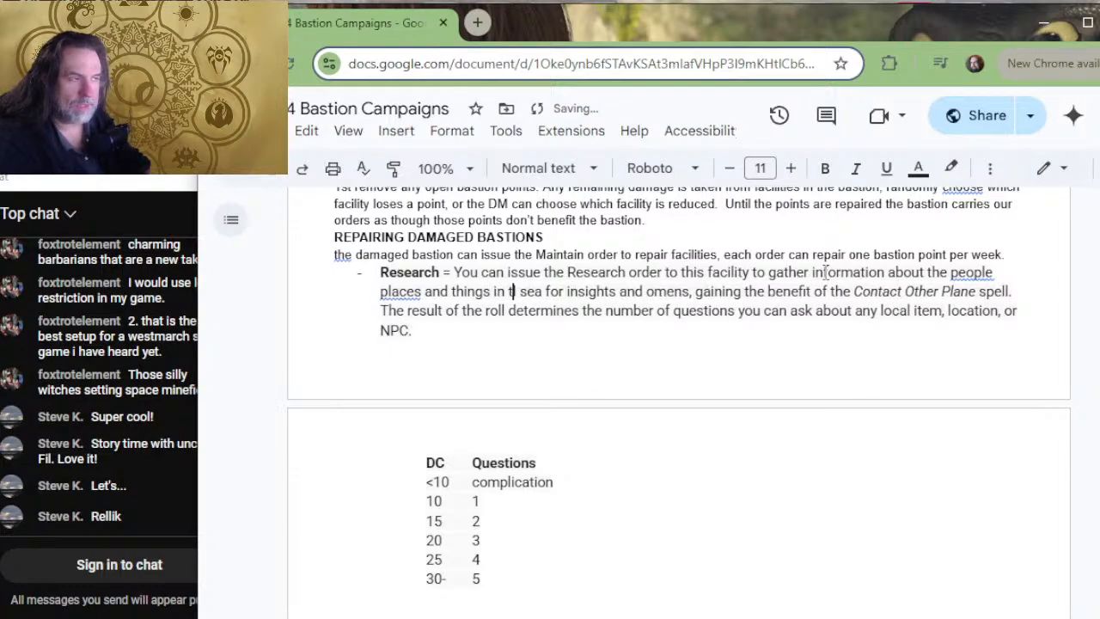
pyautogui.press('BackSpace')
pyautogui.press('BackSpace')
pyautogui.press('BackSpace')
pyautogui.press('BackSpace')
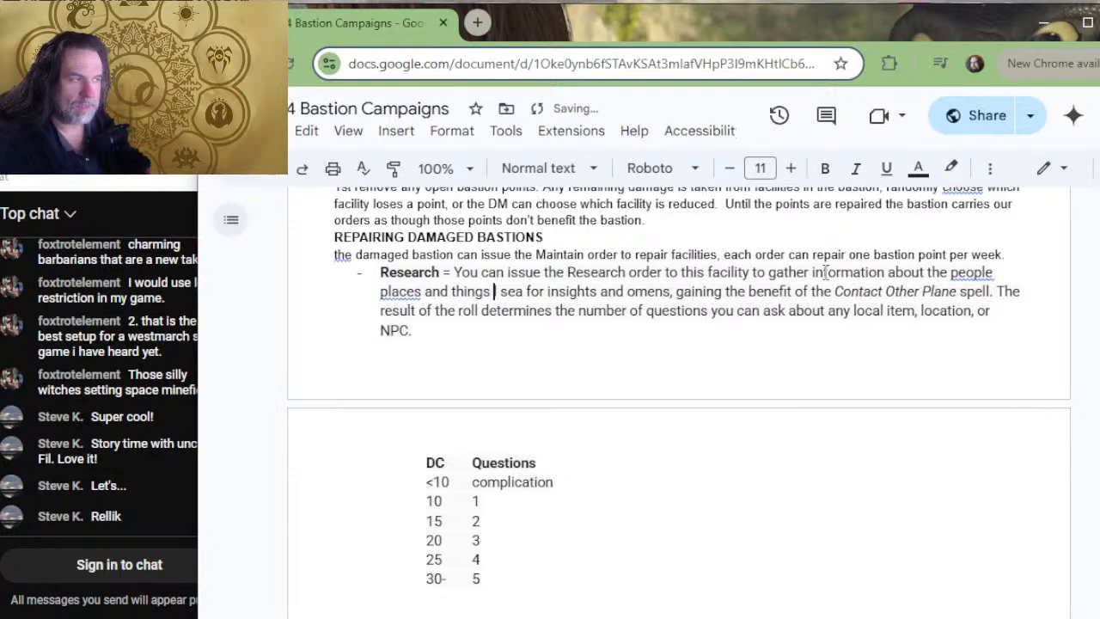
pyautogui.write('aroun')
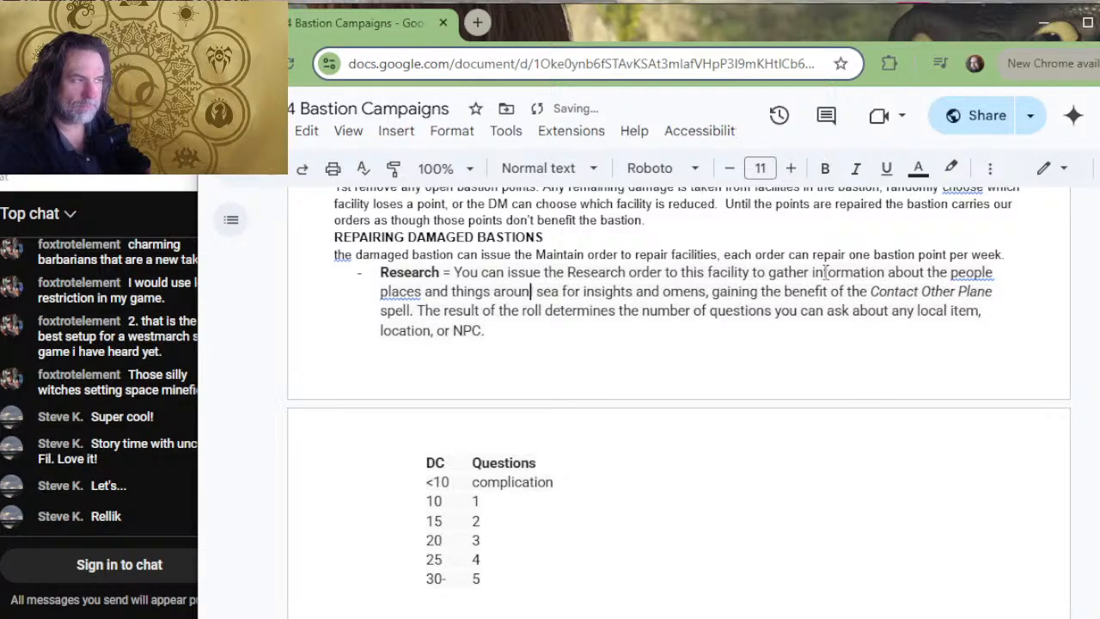
pyautogui.press('BackSpace')
pyautogui.press('BackSpace')
pyautogui.press('BackSpace')
pyautogui.press('BackSpace')
pyautogui.press('BackSpace')
# - Continue the Spy Network's Research entry after "places and things" with "in and around the bastion, searching for sabotage or information about potential rival targets"
pyautogui.write('in an')
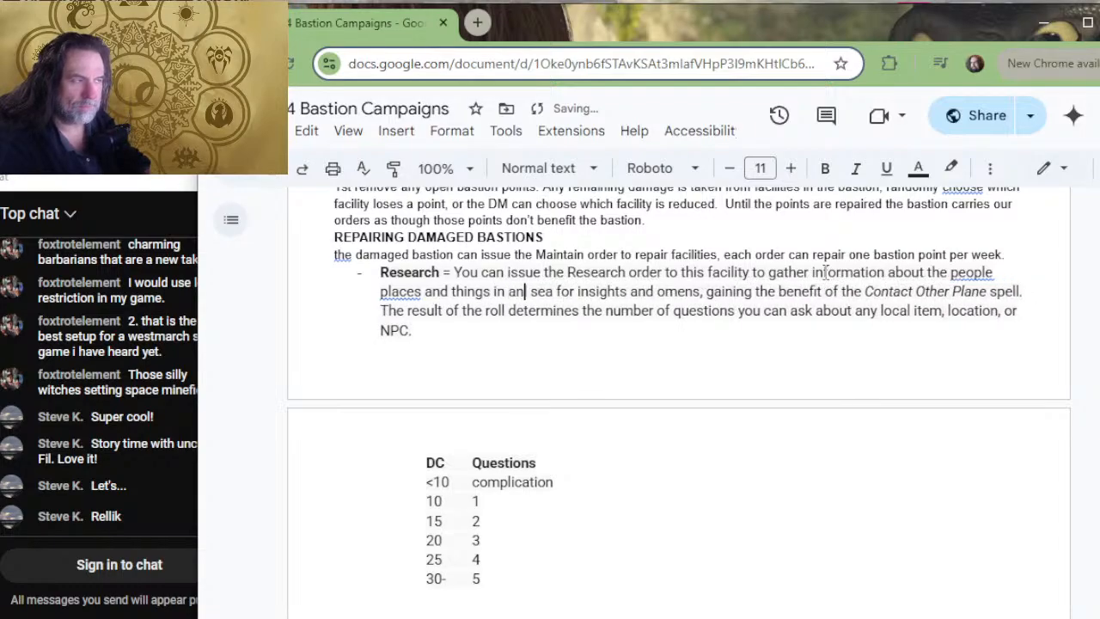
pyautogui.write('d around the bastio')
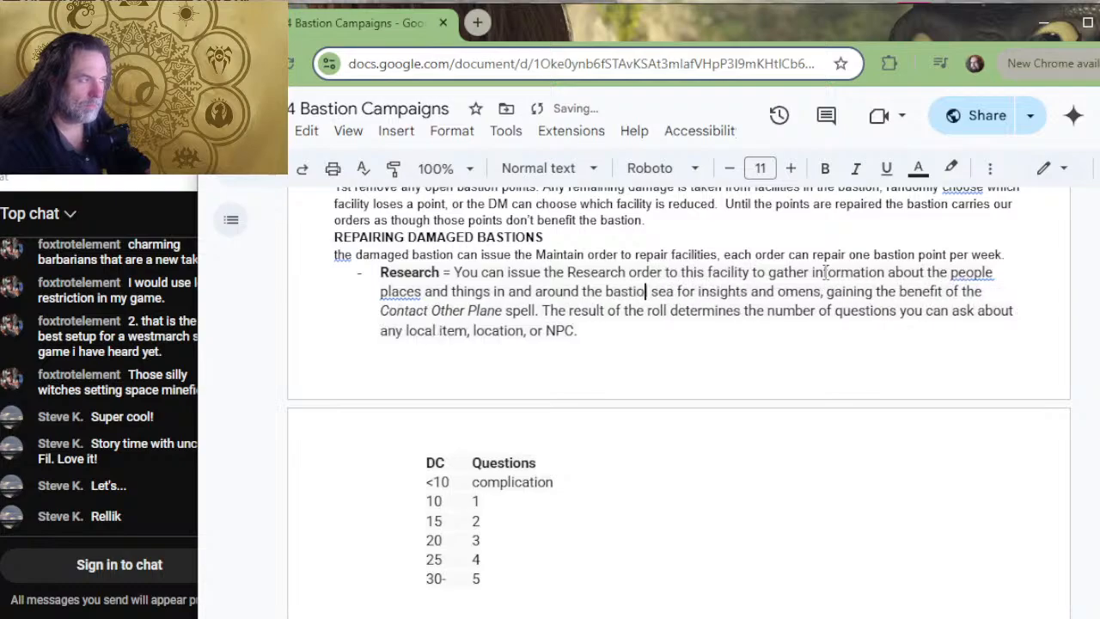
pyautogui.write('n')
pyautogui.press('BackSpace')
pyautogui.write(', sear')
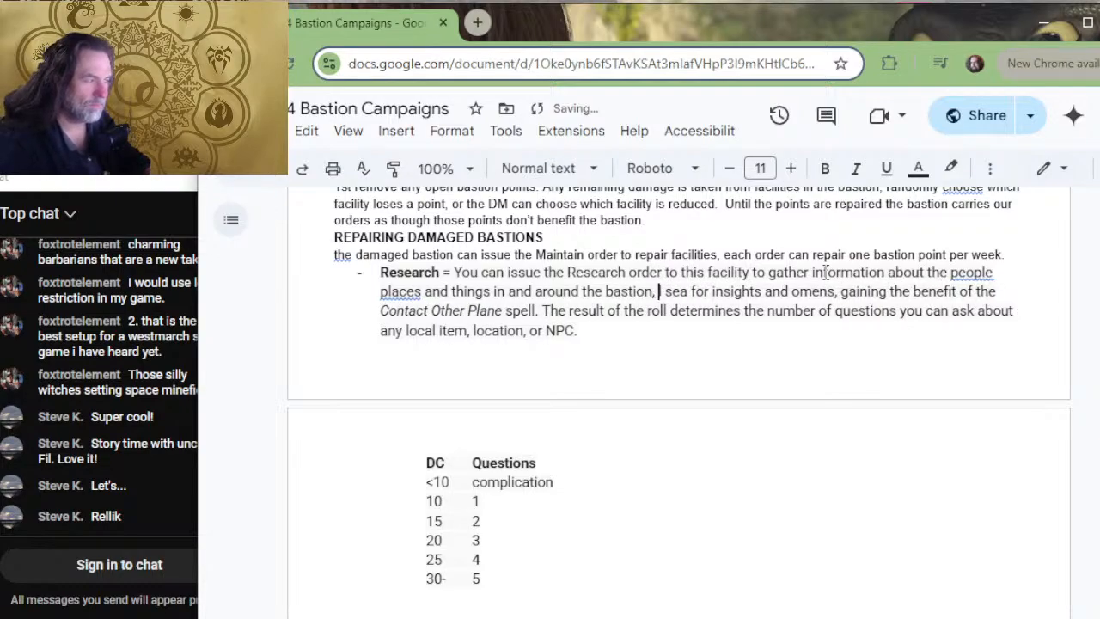
pyautogui.write('ching for ')
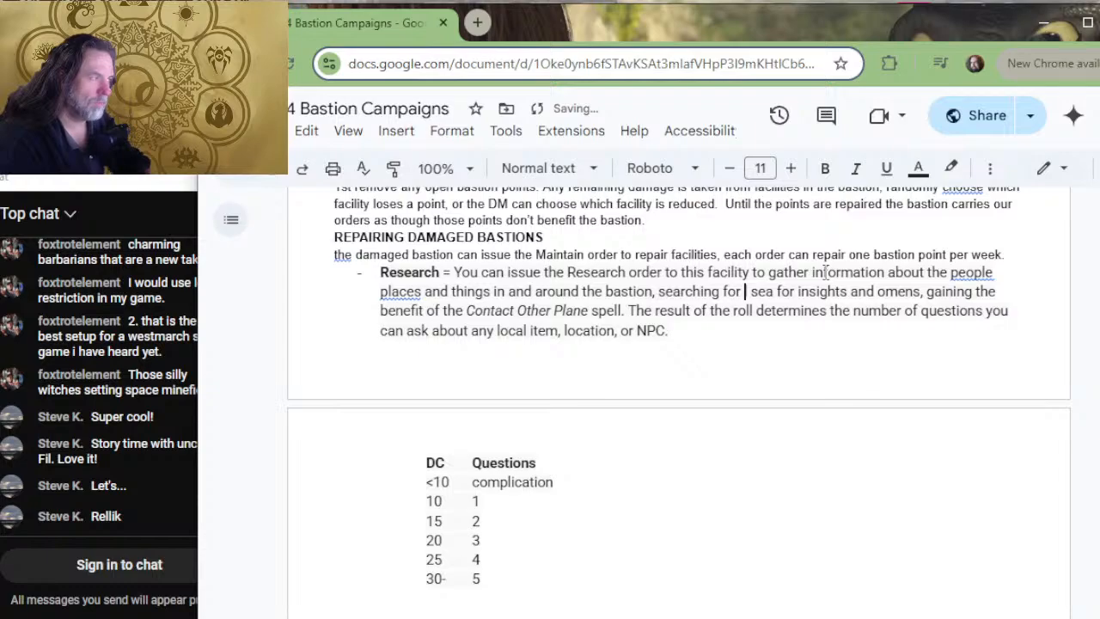
pyautogui.write('sabotage ')
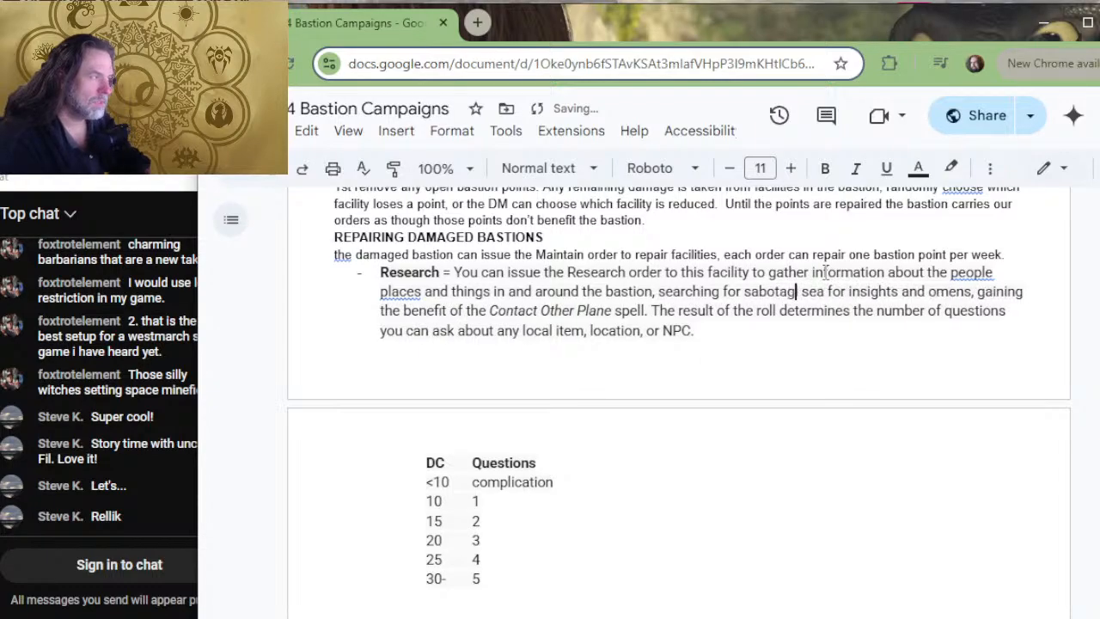
pyautogui.write('or ')
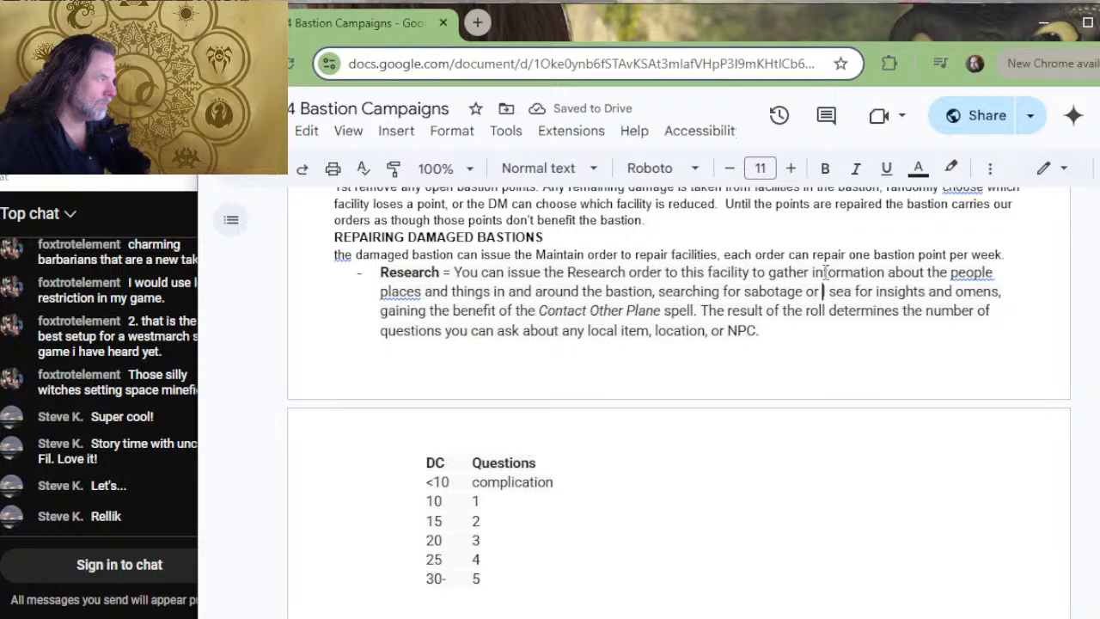
pyautogui.write('information abo')
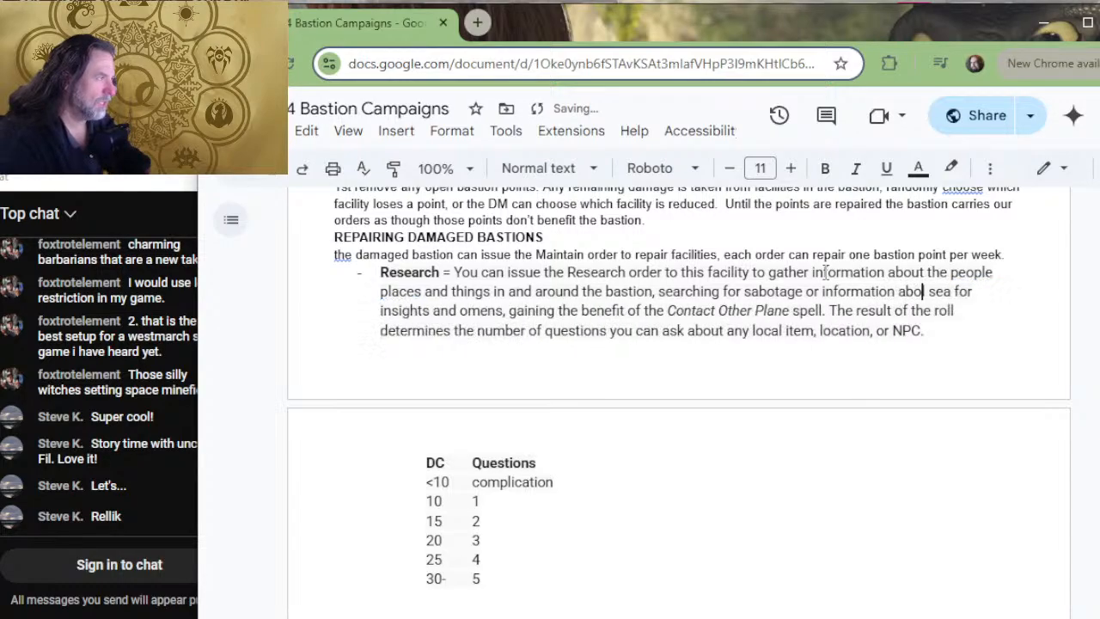
pyautogui.write('ut potential ')
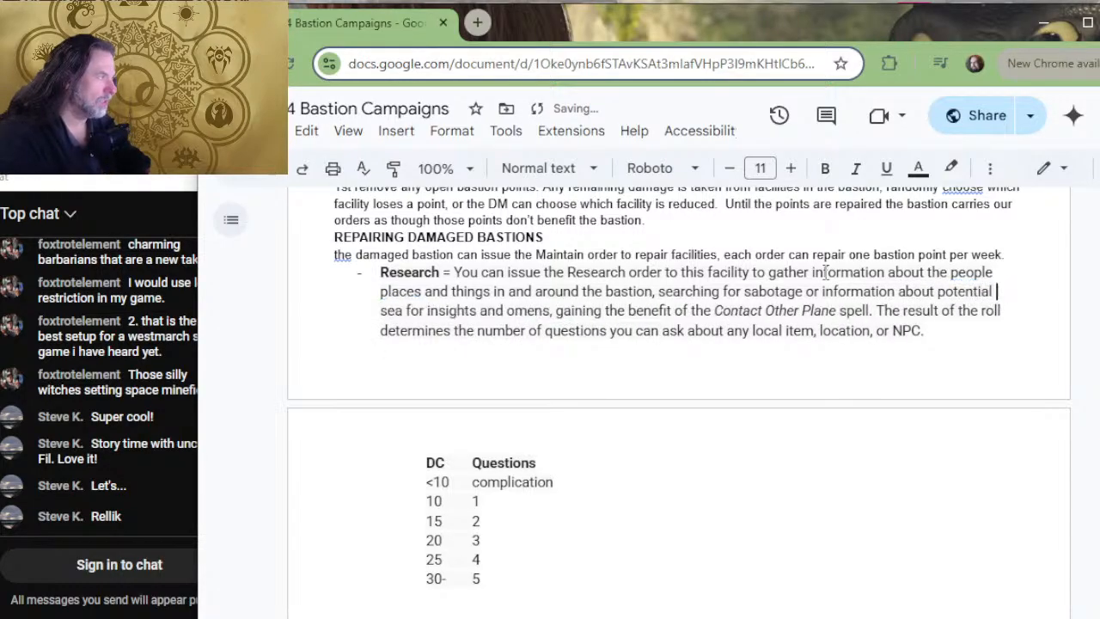
pyautogui.write('rival ta ')
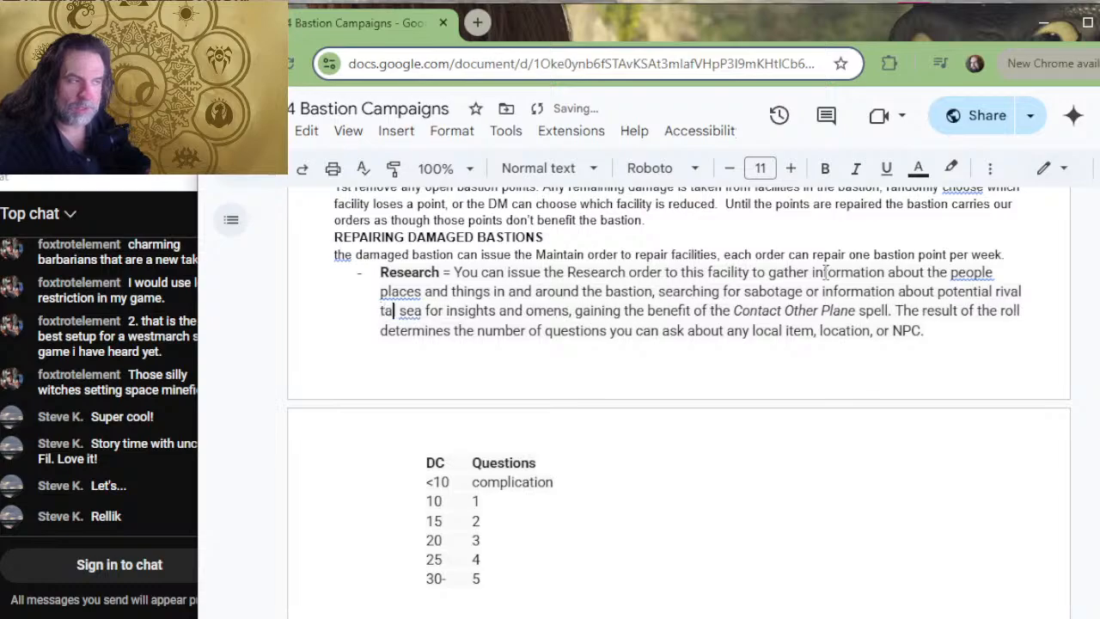
pyautogui.write('rgets.')
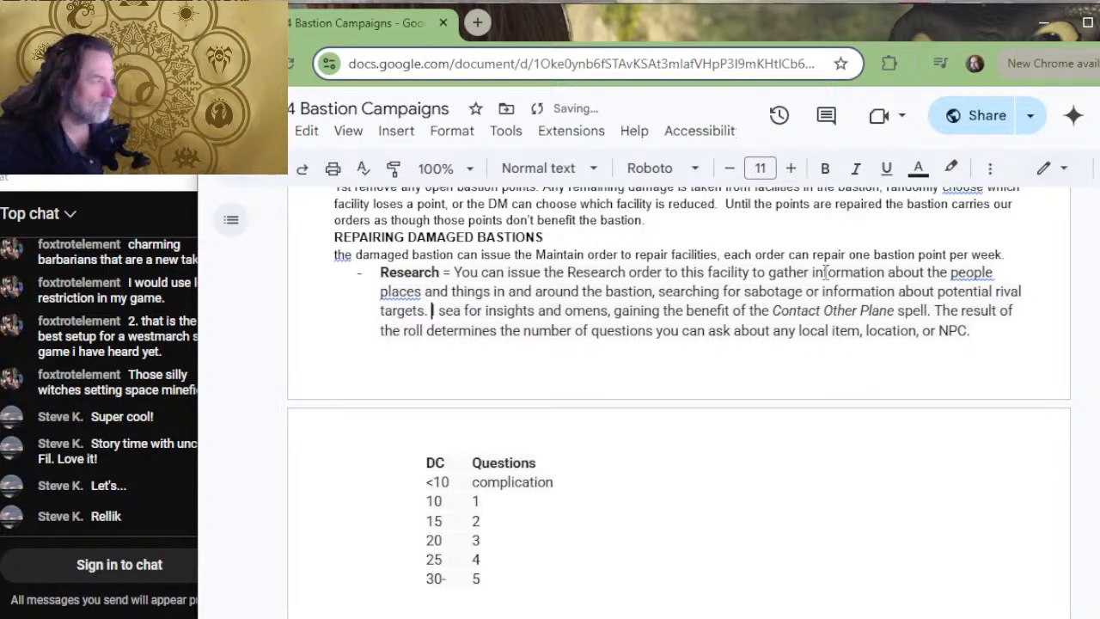
# - Remove the leftover "sea for insights and omens," and put a comma after "rival targets" so the sentence runs on into "gaining the benefit"
pyautogui.press('Delete')
pyautogui.press('Delete')
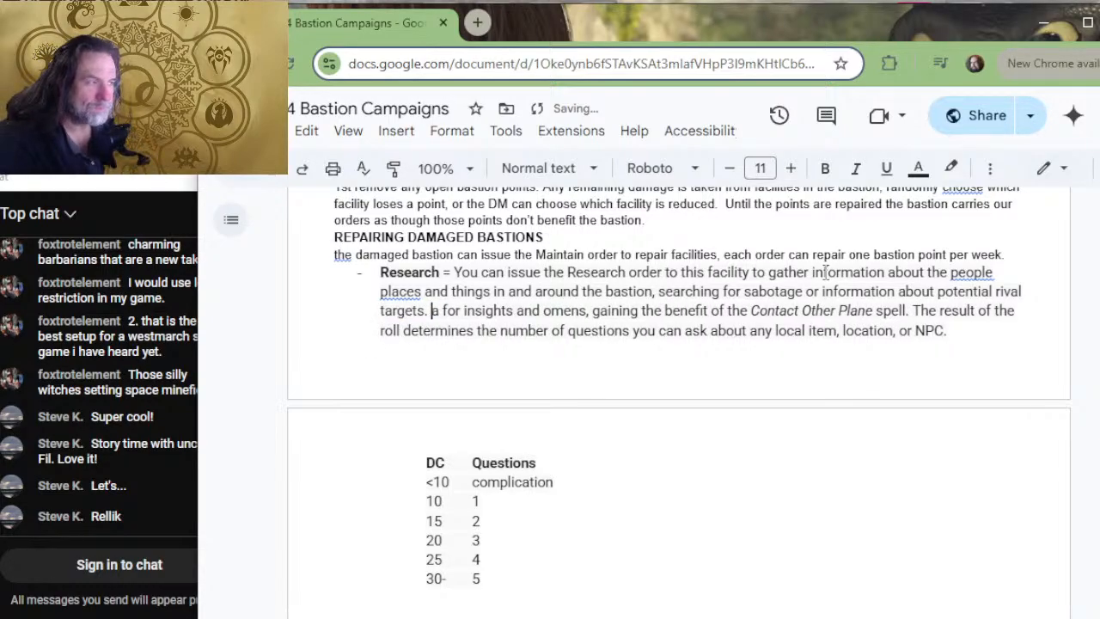
pyautogui.press('BackSpace')
pyautogui.press('BackSpace')
pyautogui.write(',')
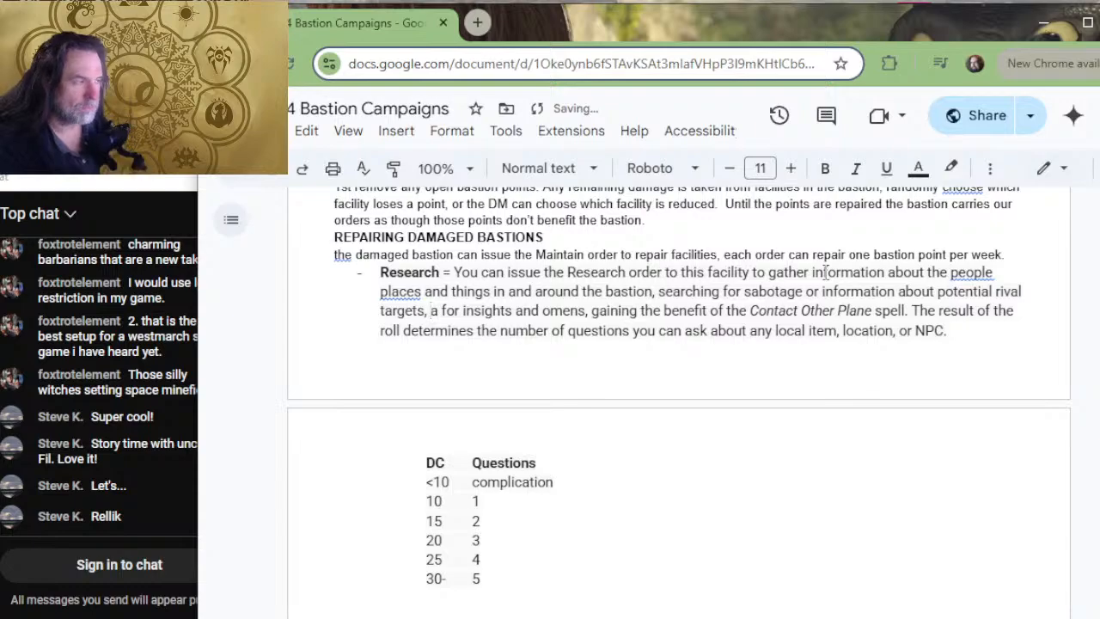
pyautogui.press('Delete')
pyautogui.press('Delete')
pyautogui.press('Delete')
pyautogui.press('Delete')
pyautogui.press('Delete')
pyautogui.press('Delete')
pyautogui.press('Delete')
pyautogui.press('Delete')
pyautogui.press('Delete')
pyautogui.press('Delete')
pyautogui.press('Delete')
pyautogui.press('Delete')
pyautogui.press('Delete')
pyautogui.press('Delete')
pyautogui.press('Delete')
pyautogui.press('Delete')
pyautogui.press('Delete')
pyautogui.press('Delete')
pyautogui.press('Delete')
pyautogui.press('Delete')
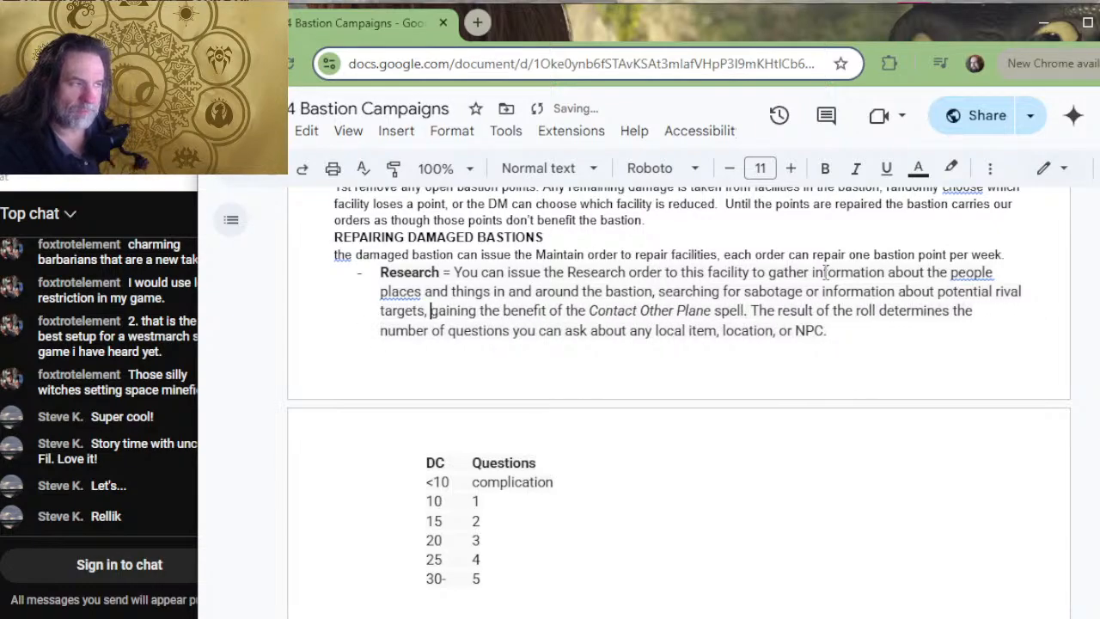
# - Examine the rest of the Research entry, from the Contact Other Plane benefit to the local item, location, or NPC questions
pyautogui.press('Right')
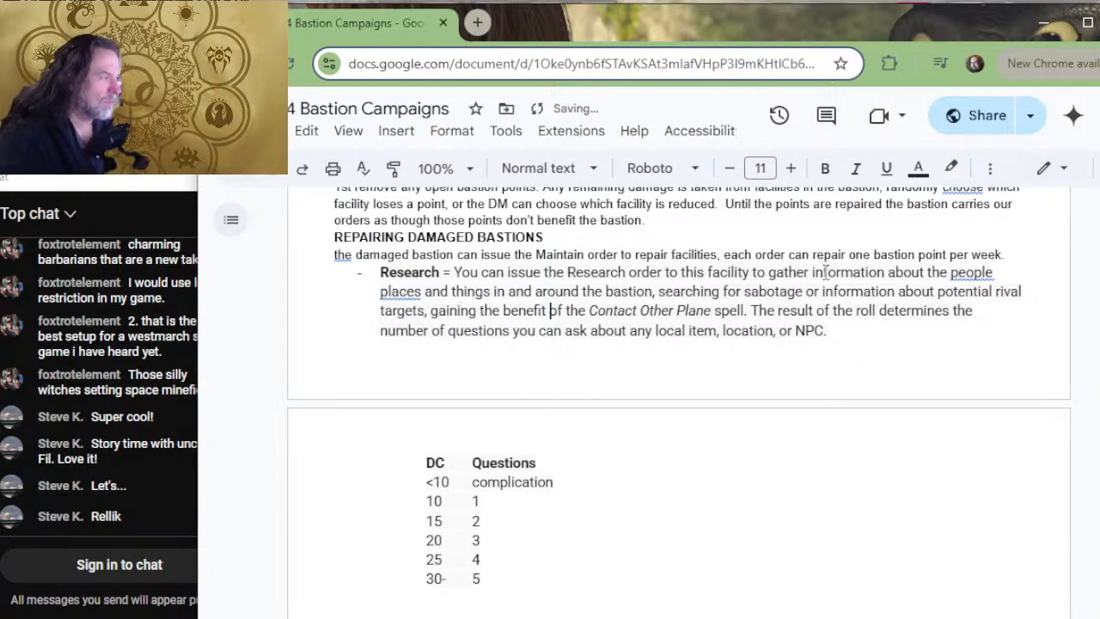
pyautogui.press('Right')
pyautogui.press('Right')
pyautogui.press('Right')
pyautogui.press('Right')
pyautogui.press('Right')
pyautogui.press('Right')
pyautogui.press('Right')
pyautogui.press('Right')
pyautogui.press('Right')
pyautogui.press('Right')
pyautogui.press('Right')
pyautogui.press('Right')
pyautogui.press('Right')
pyautogui.press('Right')
pyautogui.press('Right')
pyautogui.press('Right')
pyautogui.press('Right')
pyautogui.press('Right')
pyautogui.press('Right')
pyautogui.press('Right')
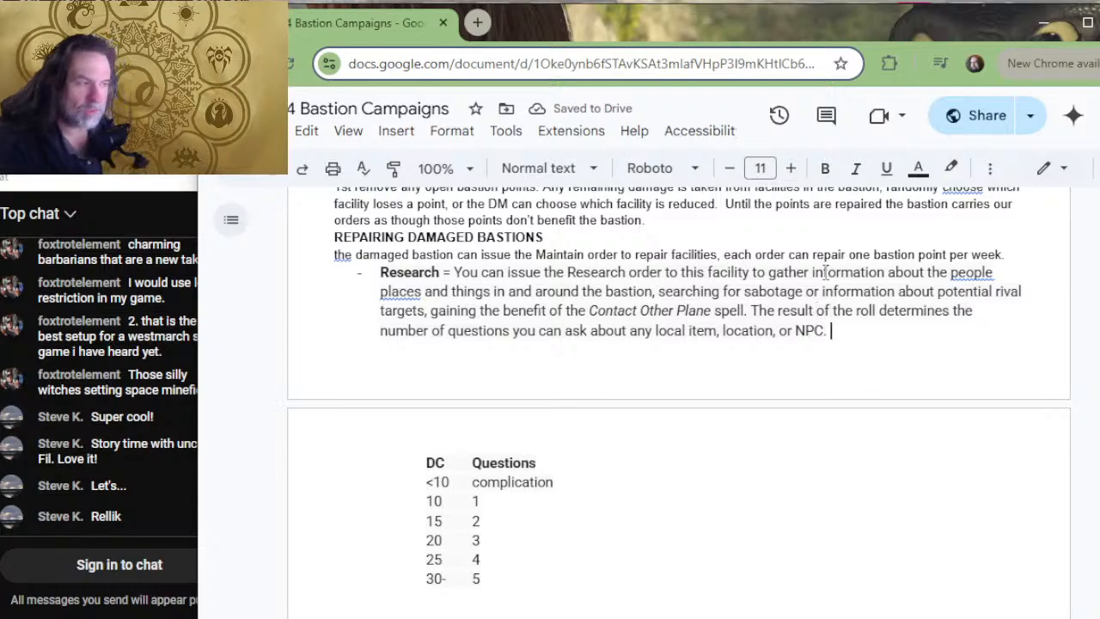
pyautogui.write(',')
pyautogui.press('Left')
pyautogui.press('Left')
pyautogui.press('Left')
pyautogui.press('Left')
pyautogui.press('Left')
pyautogui.press('Left')
pyautogui.press('Left')
pyautogui.press('Left')
pyautogui.press('Left')
pyautogui.press('Left')
pyautogui.press('Left')
pyautogui.press('Left')
pyautogui.press('Left')
pyautogui.press('Left')
pyautogui.press('Left')
pyautogui.press('Left')
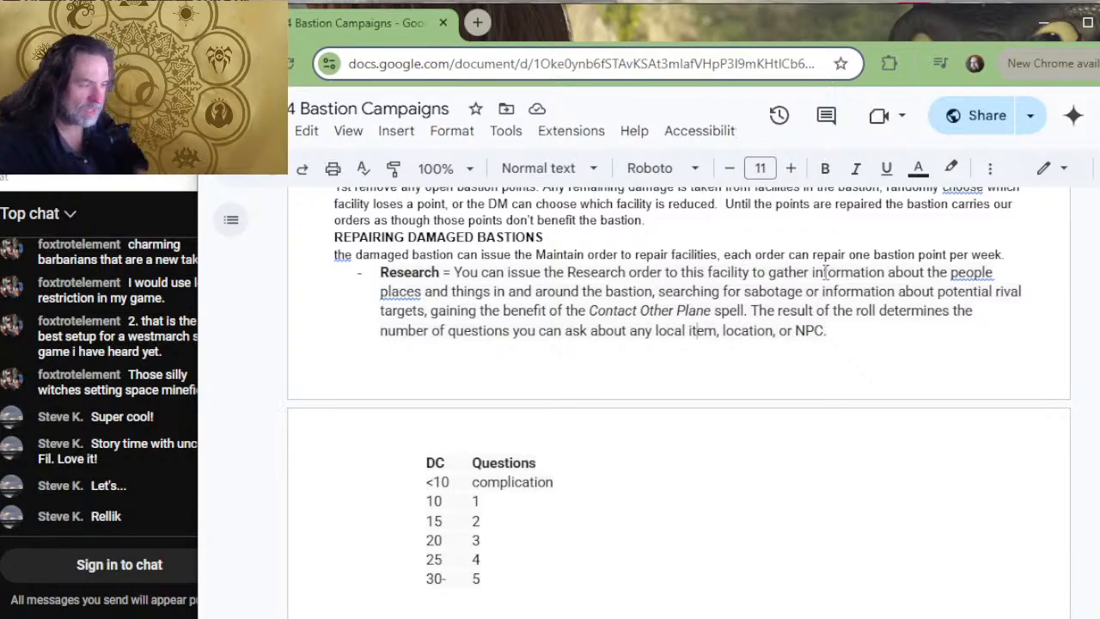
# - Remove the stray hyphen after DC 30 in the Spy Network's DC and Questions table
pyautogui.scroll(-2, 697, 352)
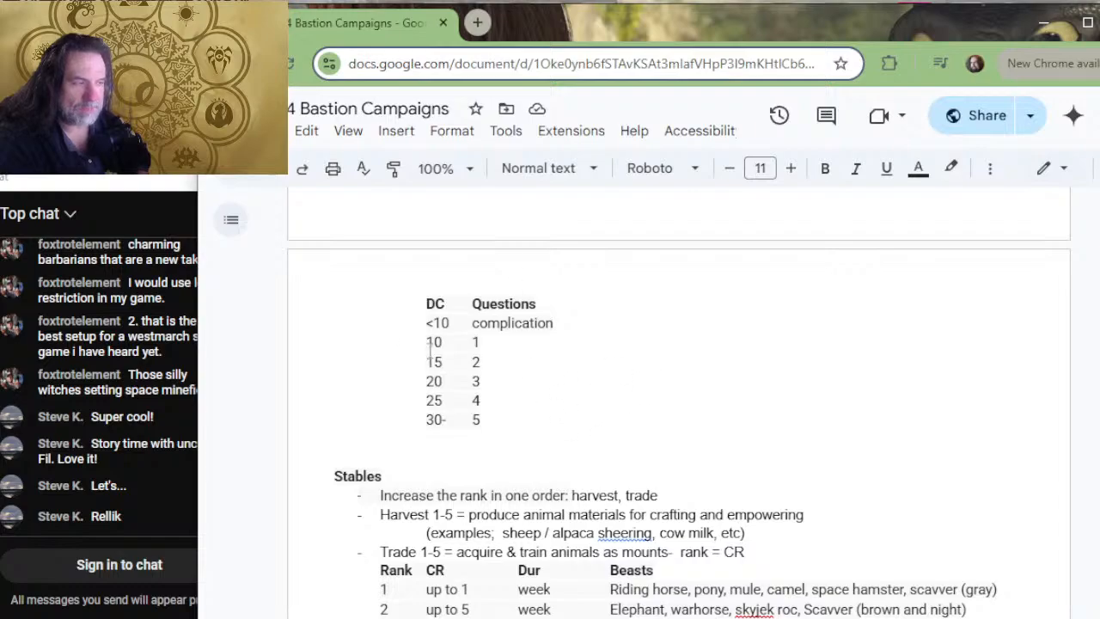
pyautogui.click(449, 420)
pyautogui.press('BackSpace')
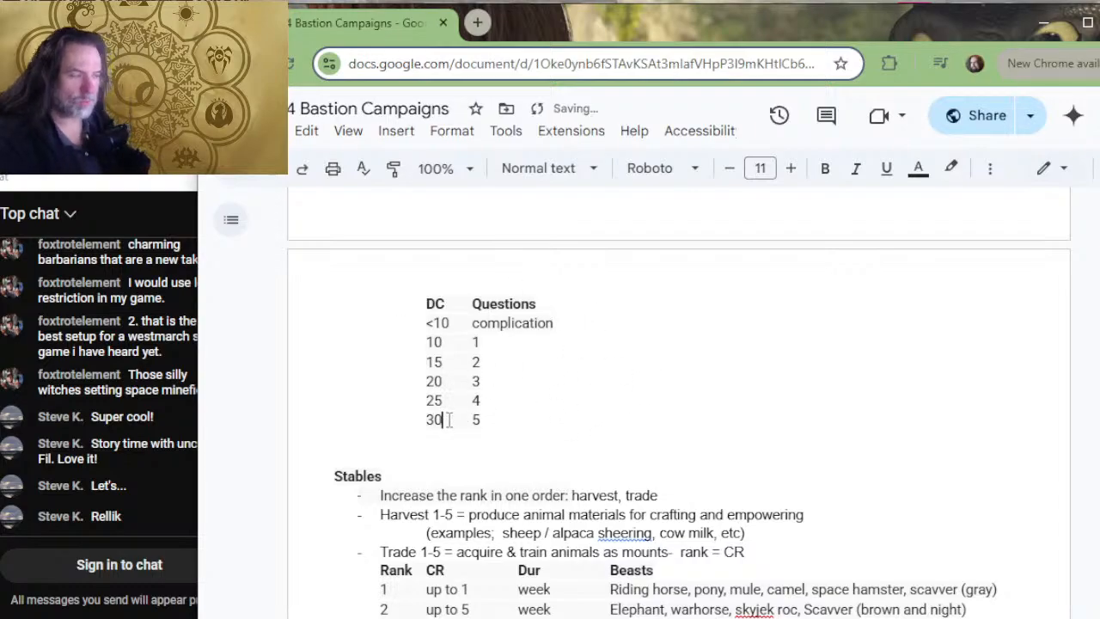
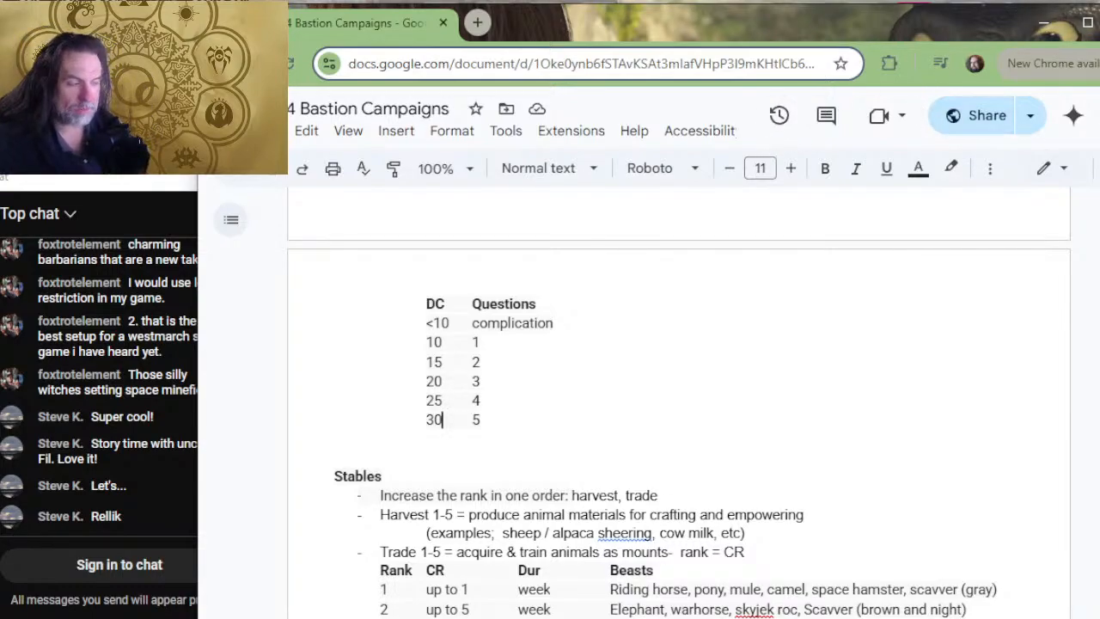
# - In the other browser window's list of facilities and orders, rename "Spy Den" to "Spy Network" to match its section heading
pyautogui.scroll(2, 956, 496)
pyautogui.scroll(5, 956, 496)
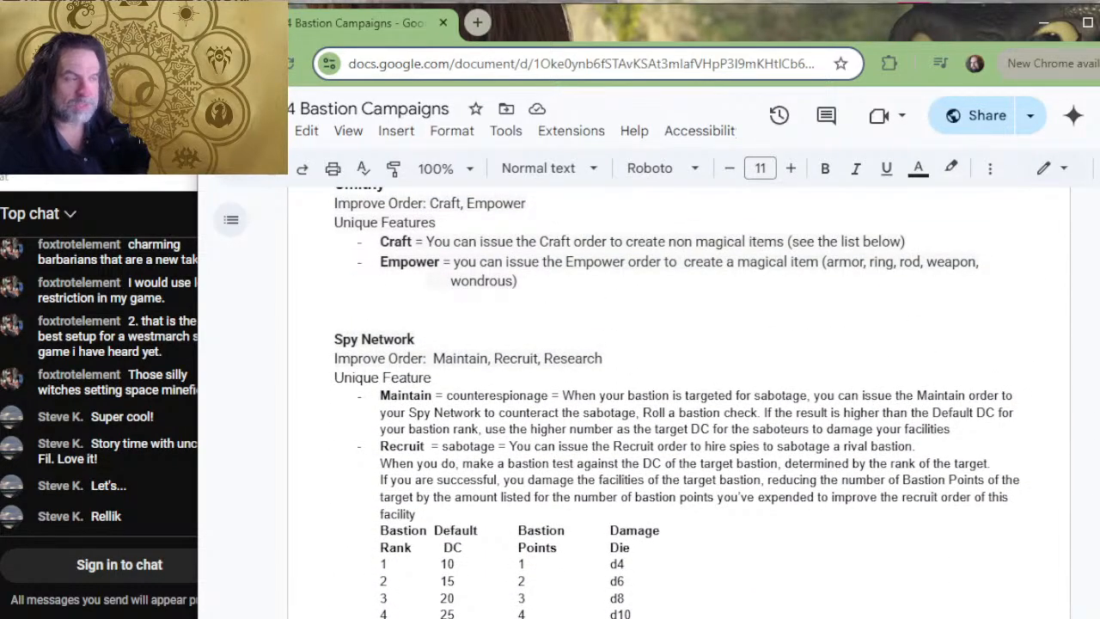
pyautogui.click(1099, 365)
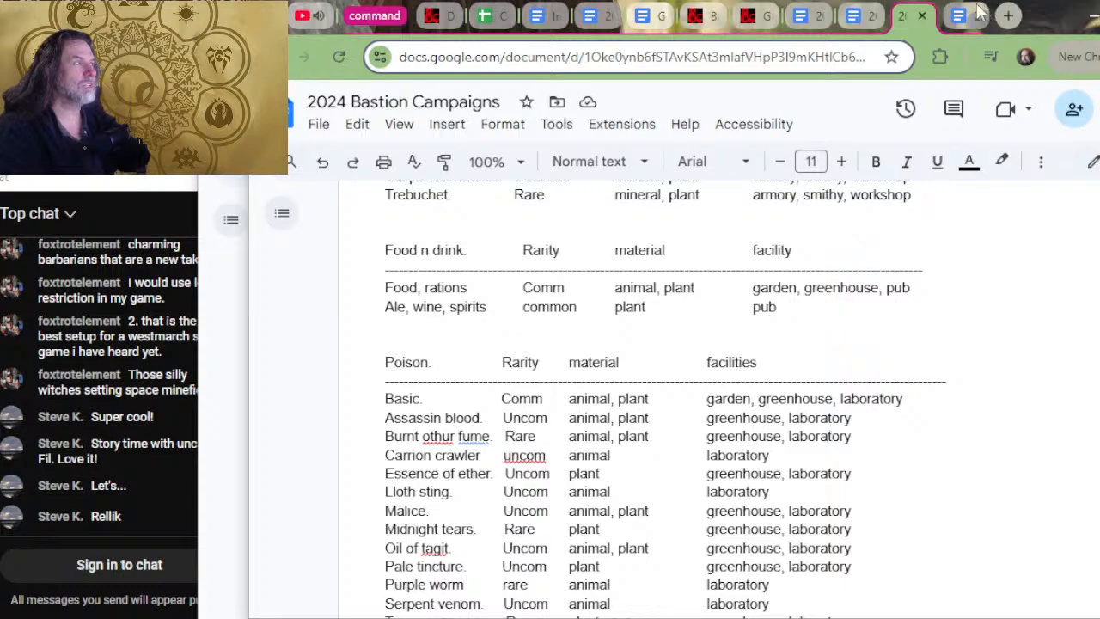
pyautogui.click(957, 24)
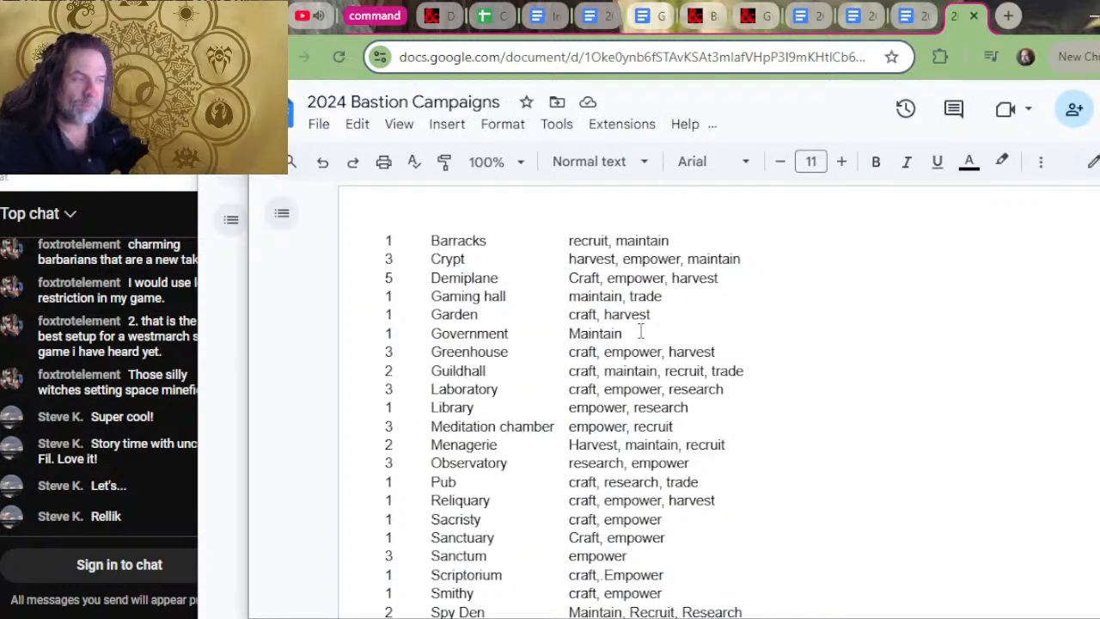
pyautogui.scroll(-2, 780, 443)
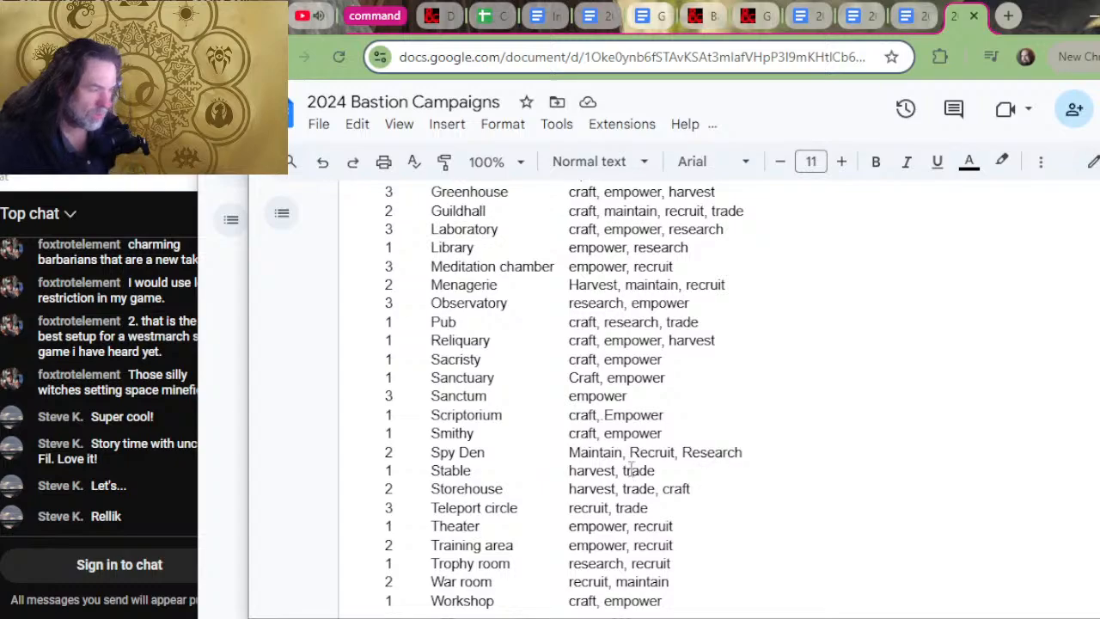
pyautogui.scroll(-2, 628, 455)
pyautogui.scroll(-2, 628, 455)
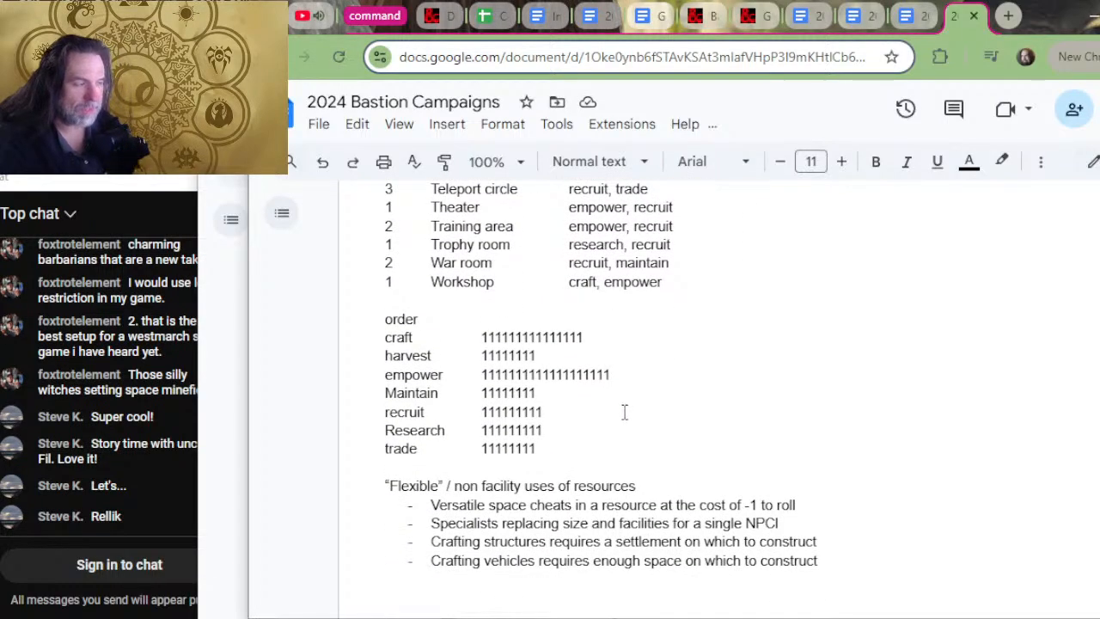
pyautogui.scroll(2, 501, 354)
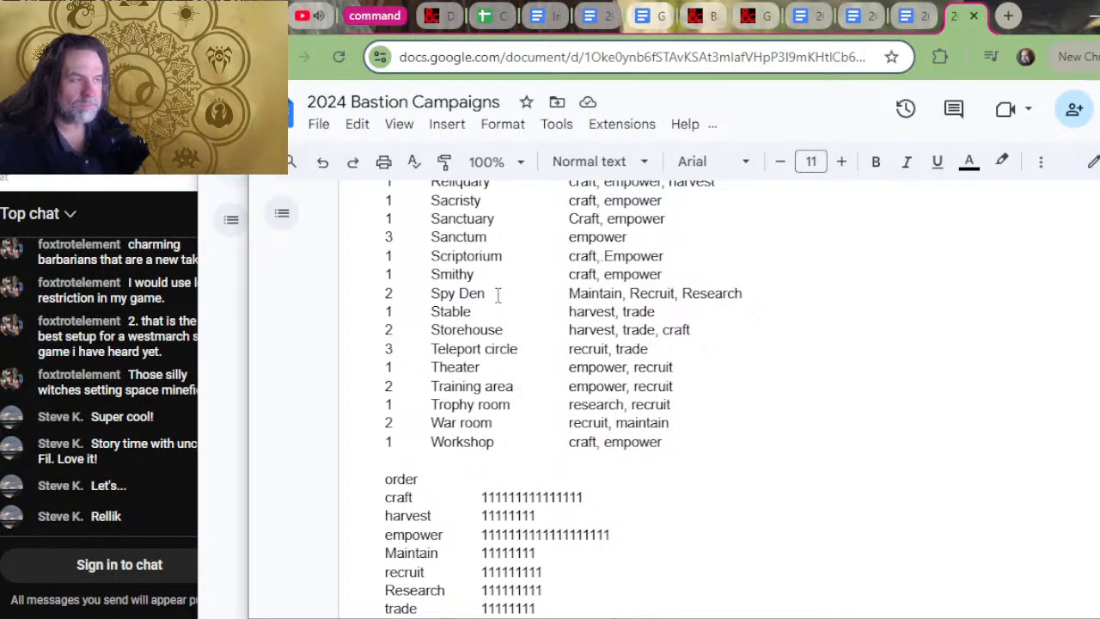
pyautogui.hotkey('alt', 'Tab')
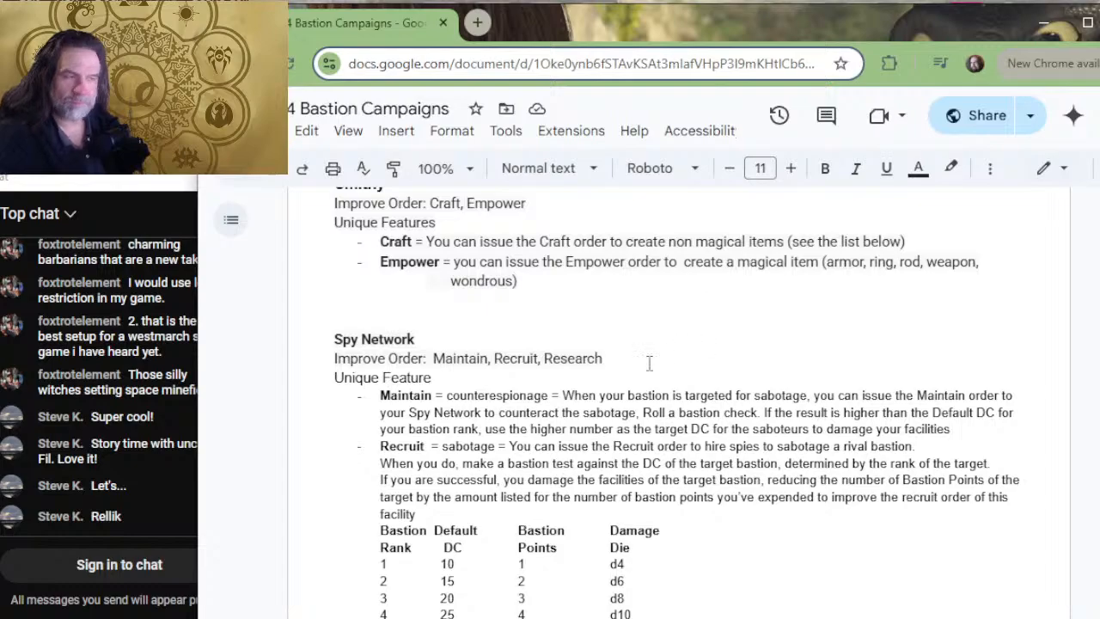
pyautogui.hotkey('alt', 'Tab')
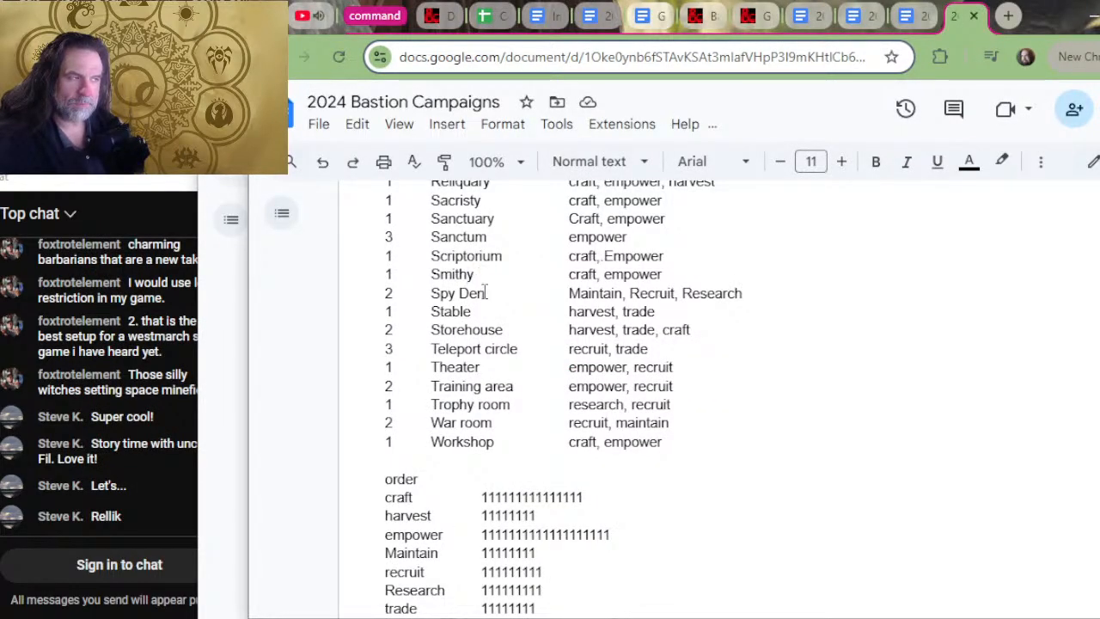
pyautogui.moveTo(485, 293); pyautogui.dragTo(464, 284)
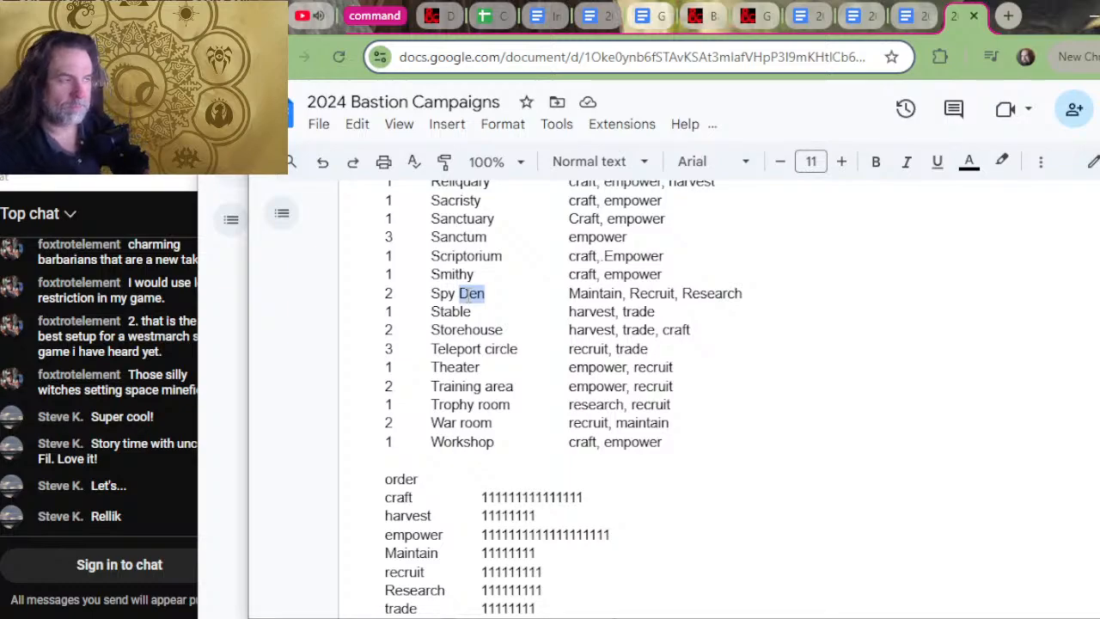
pyautogui.write('Network')
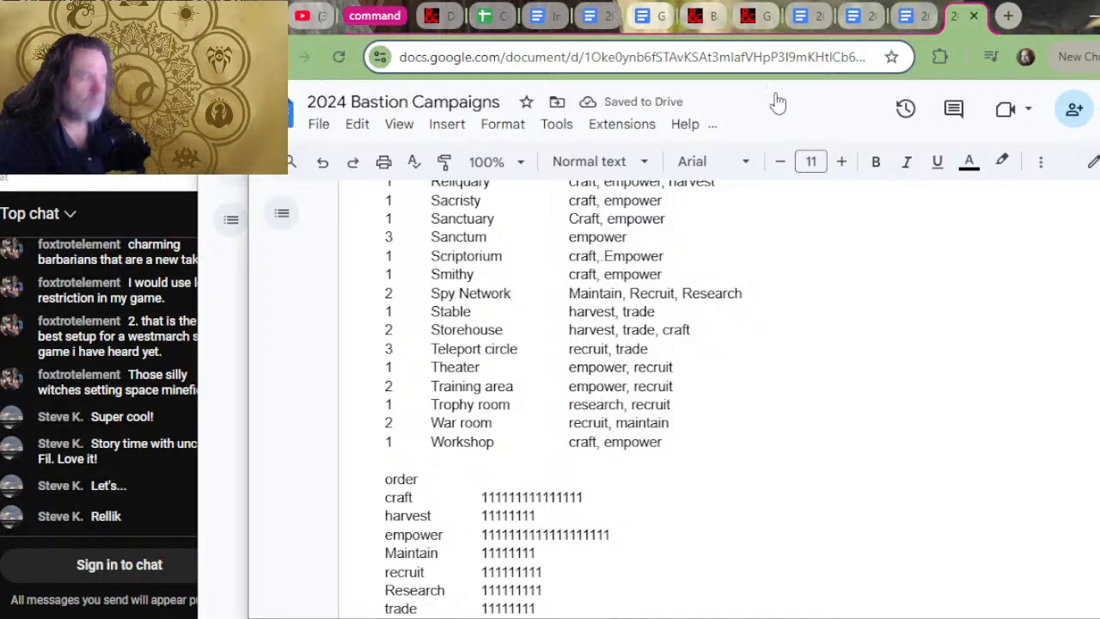
# - Copy the Spy Network's "Improve Order" and "Unique Feature" lines and go to the Stables section
pyautogui.hotkey('alt', 'Tab')
pyautogui.scroll(-5, 398, 325)
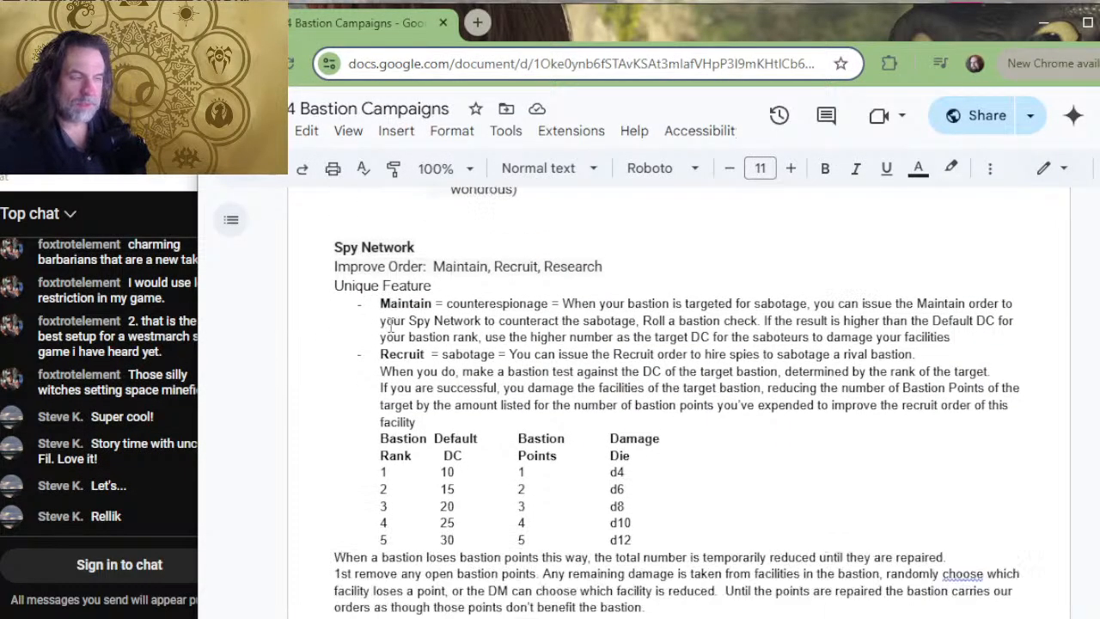
pyautogui.scroll(-5, 402, 315)
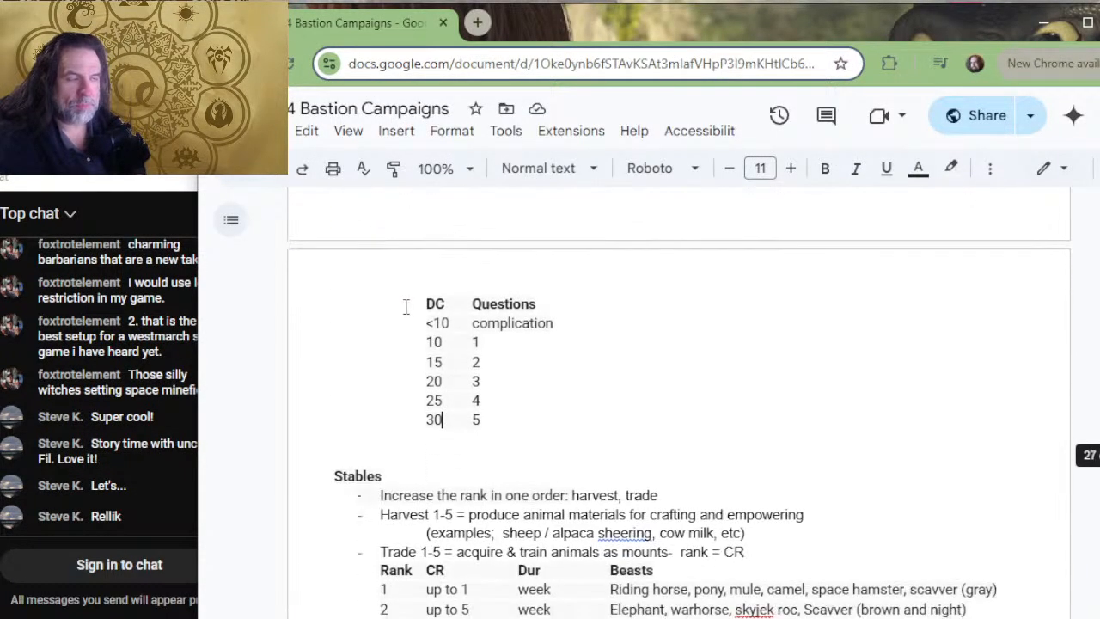
pyautogui.scroll(-1, 406, 306)
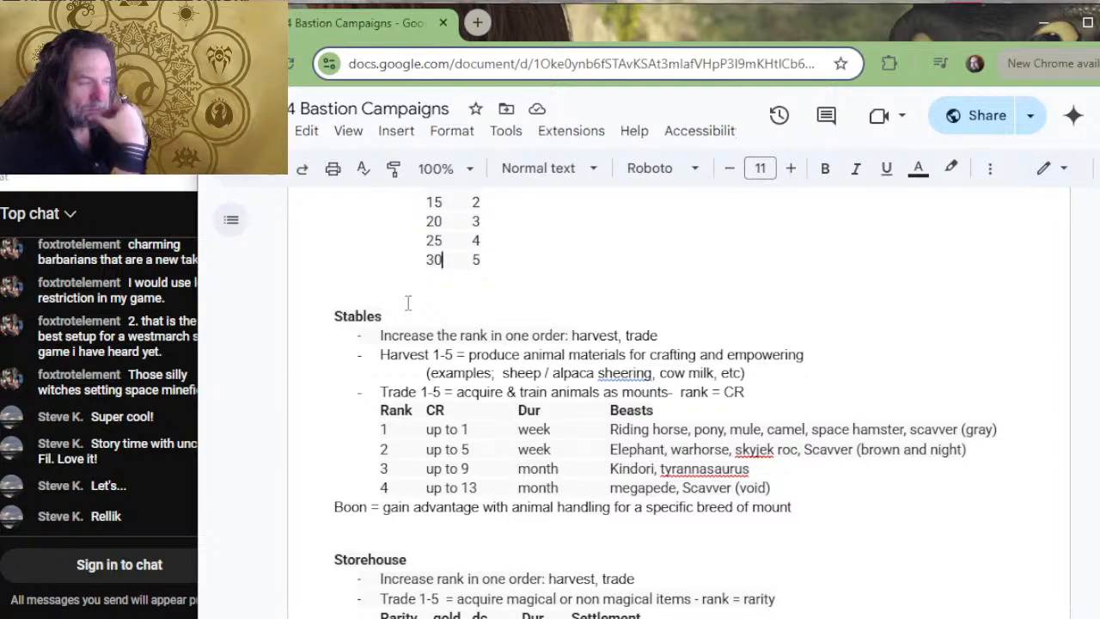
pyautogui.scroll(12, 765, 288)
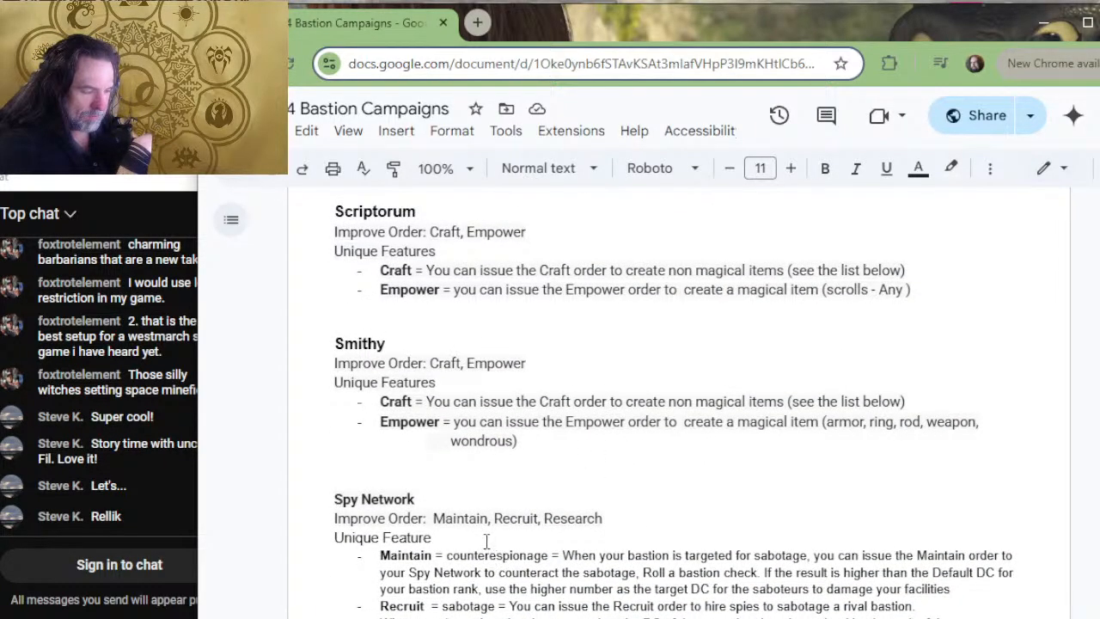
pyautogui.moveTo(486, 540); pyautogui.dragTo(474, 508)
pyautogui.hotkey('ctrl', 'c')
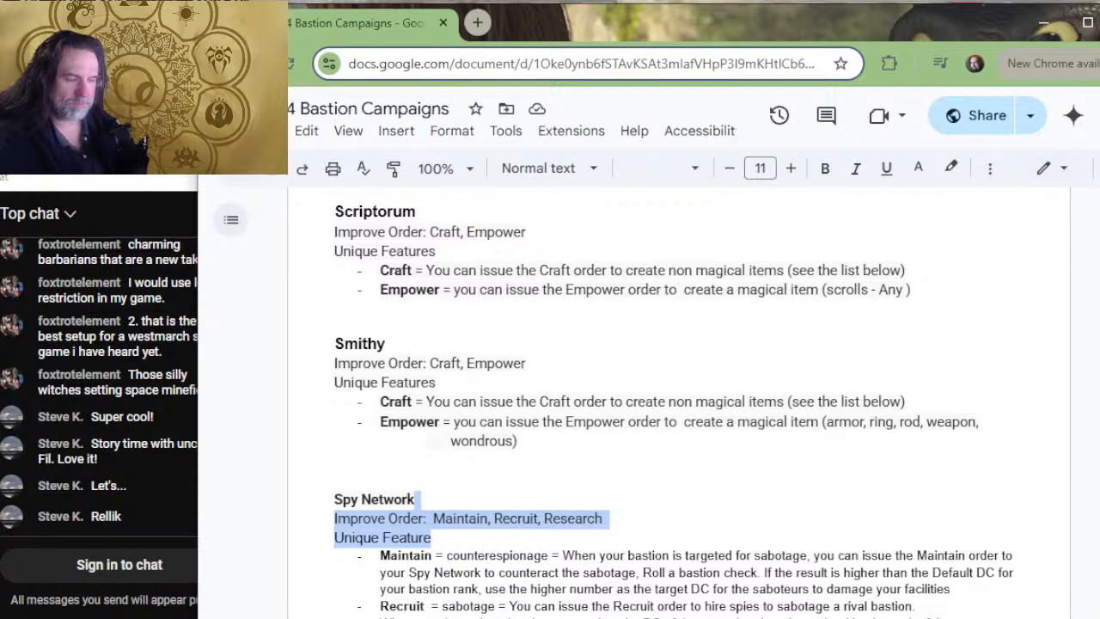
pyautogui.scroll(-10, 478, 430)
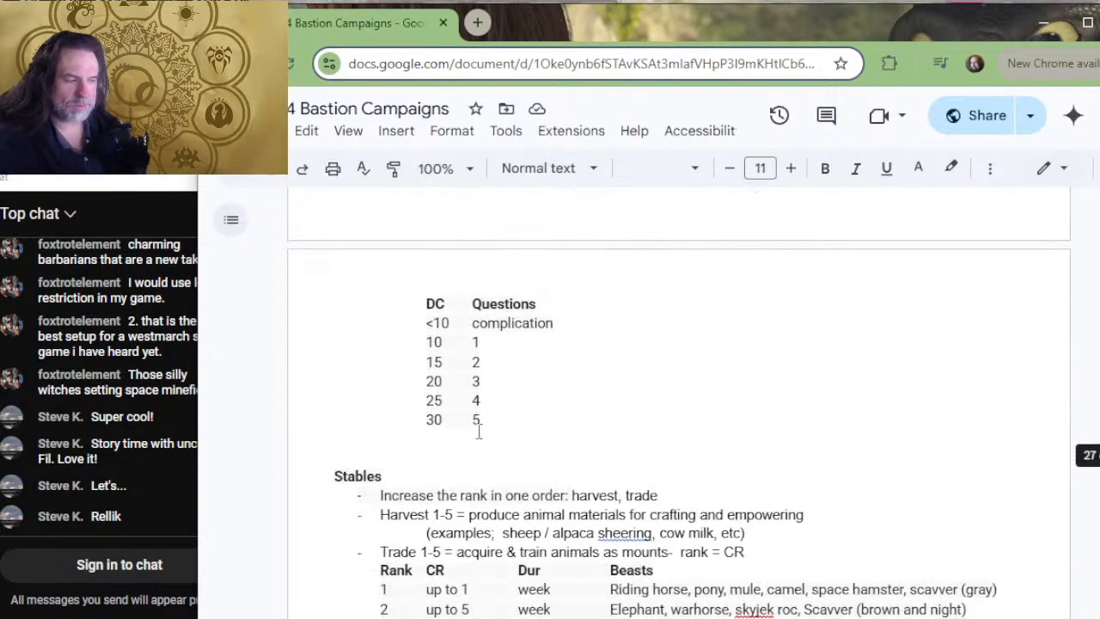
# - Insert the copied "Improve Order" and "Unique Feature" lines directly under the Stables heading
pyautogui.scroll(-2, 479, 430)
pyautogui.click(479, 313)
pyautogui.hotkey('ctrl', 'v')
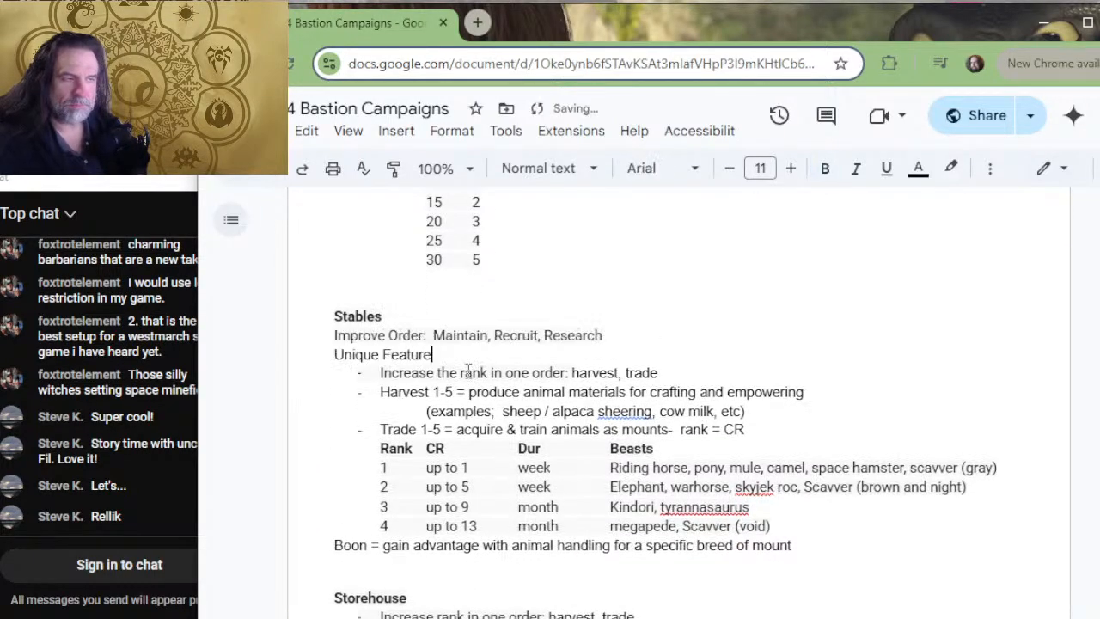
# - Check the facility list in the other browser window, then add "(Requires 2nd rank facility)" after the Spy Network heading
pyautogui.click(984, 33)
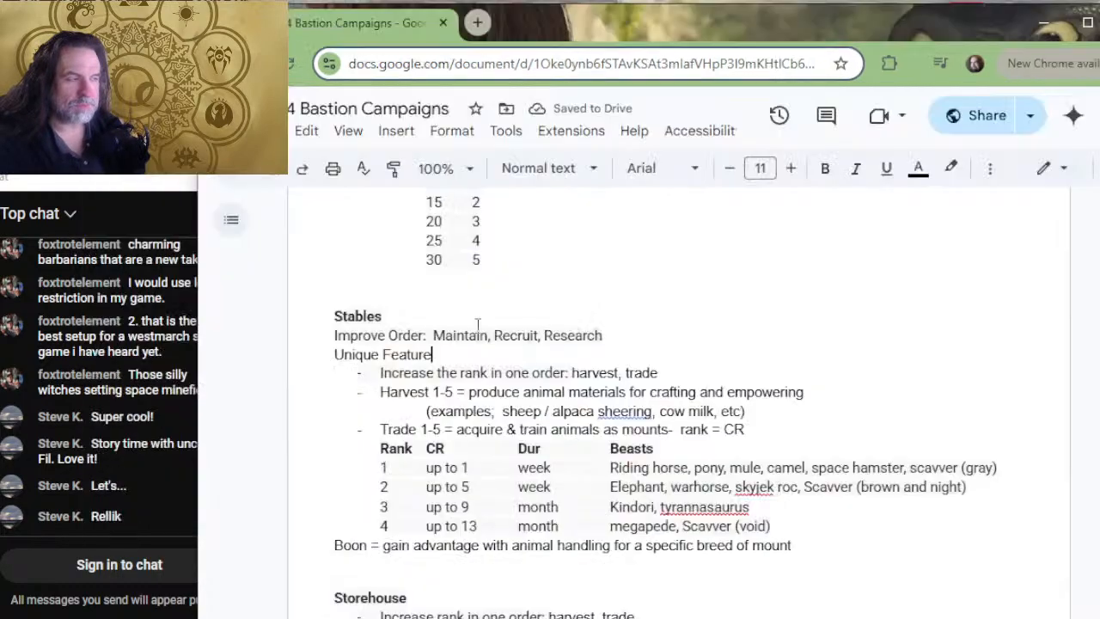
pyautogui.hotkey('alt', 'Tab')
pyautogui.scroll(8, 456, 347)
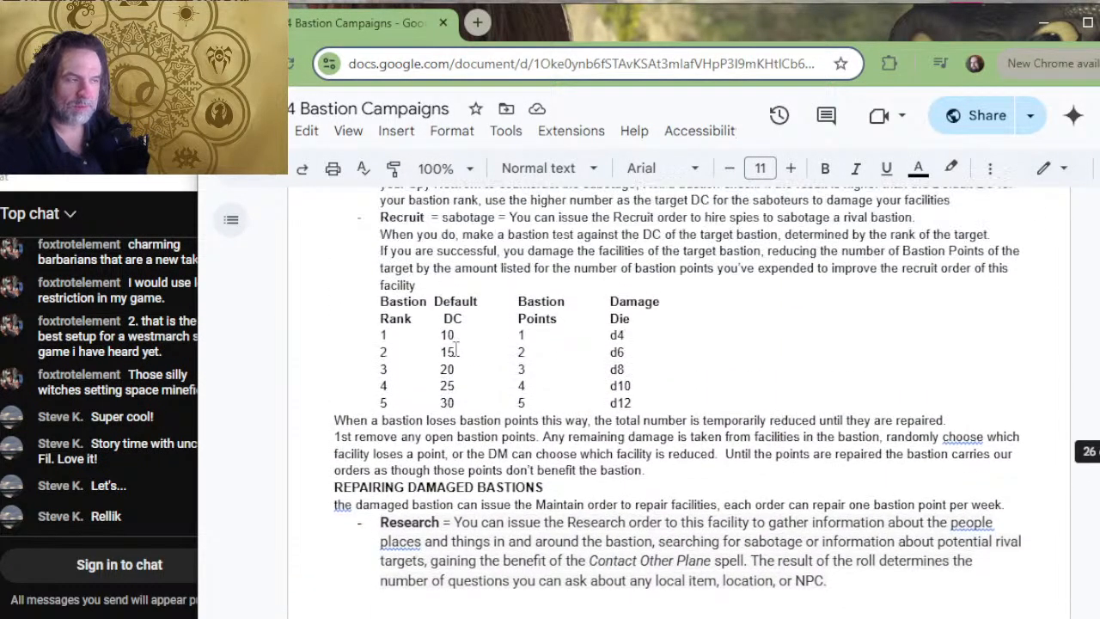
pyautogui.write('(')
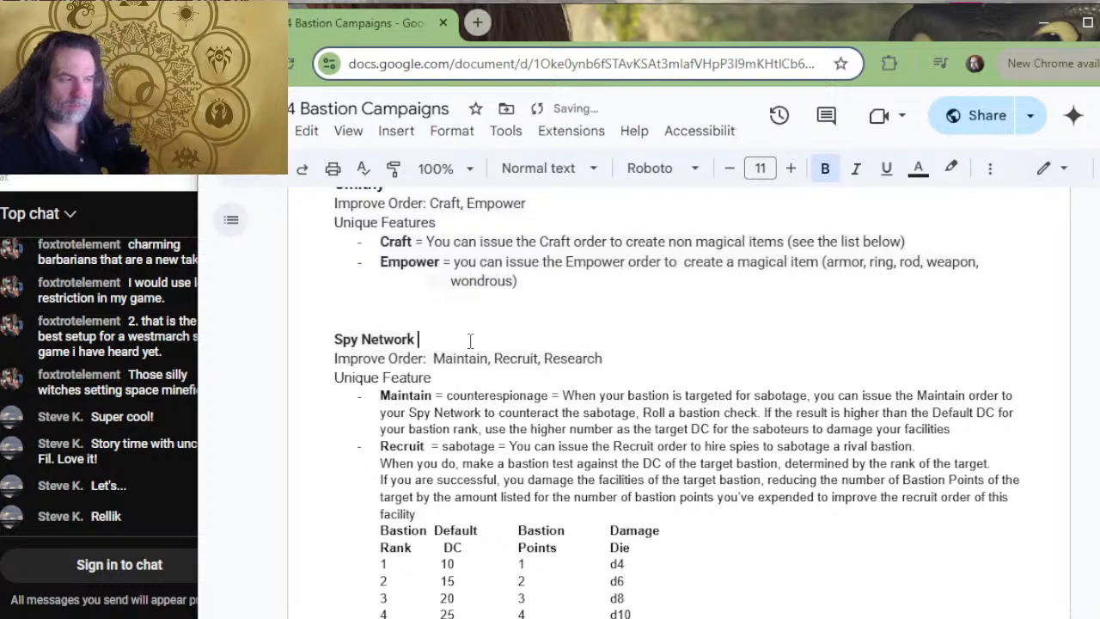
pyautogui.write('rEQUIR')
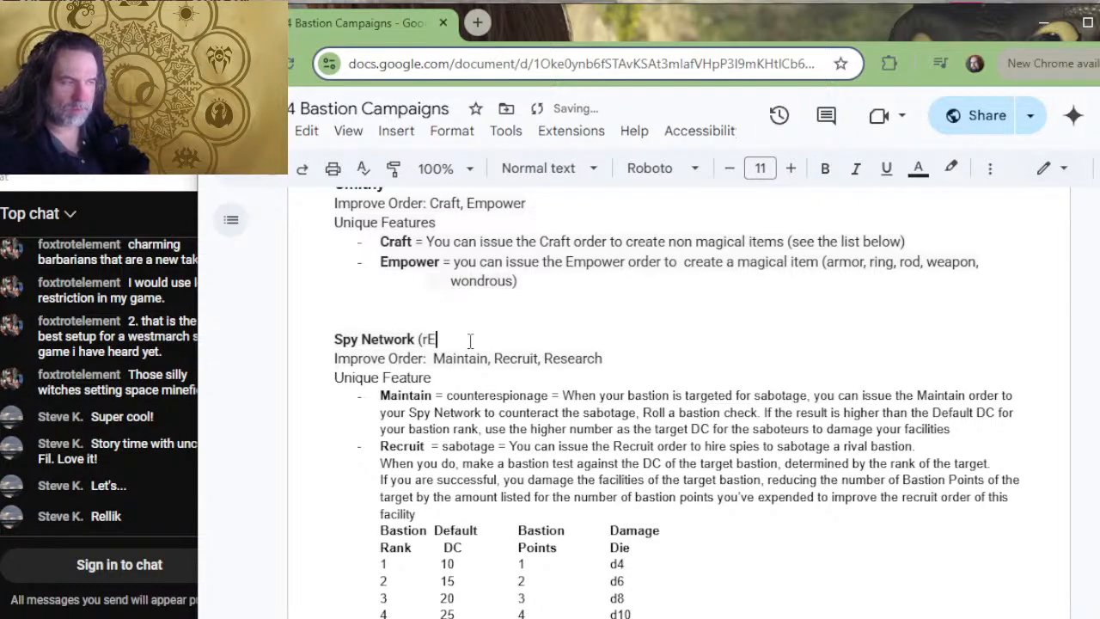
pyautogui.press('BackSpace')
pyautogui.press('BackSpace')
pyautogui.press('BackSpace')
pyautogui.press('BackSpace')
pyautogui.press('BackSpace')
pyautogui.press('BackSpace')
pyautogui.write('R')
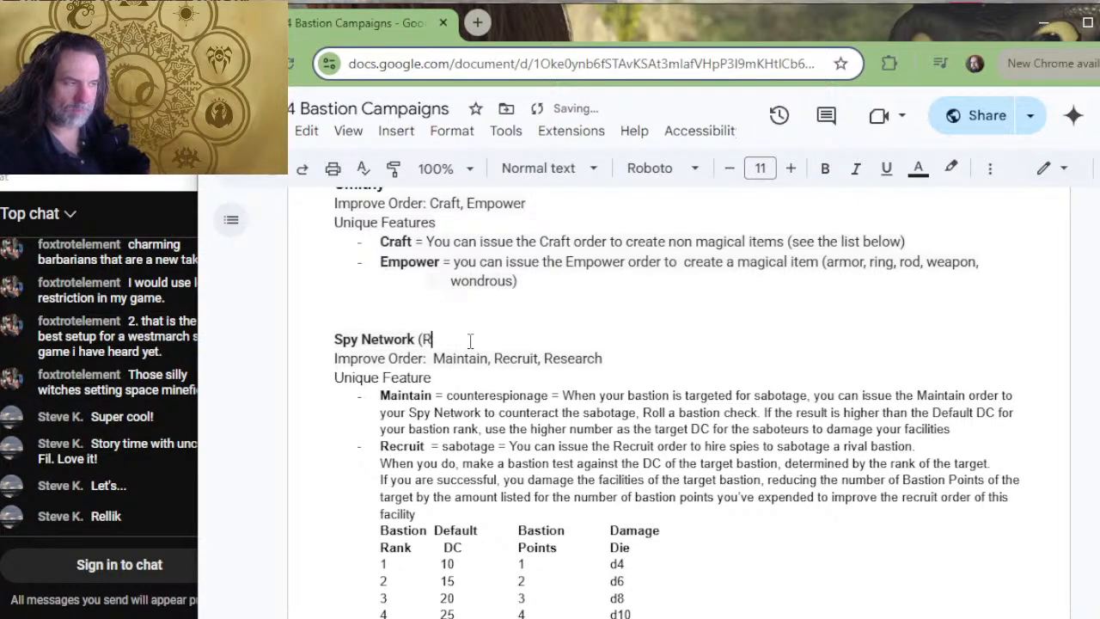
pyautogui.write('equires 2nd r')
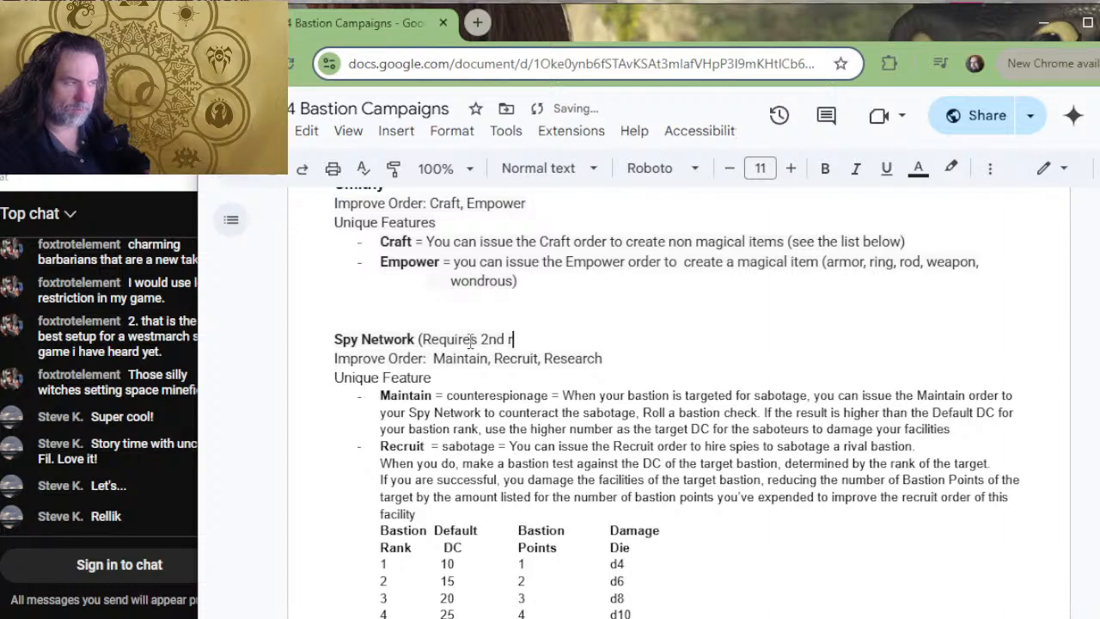
pyautogui.write('ank facility)')
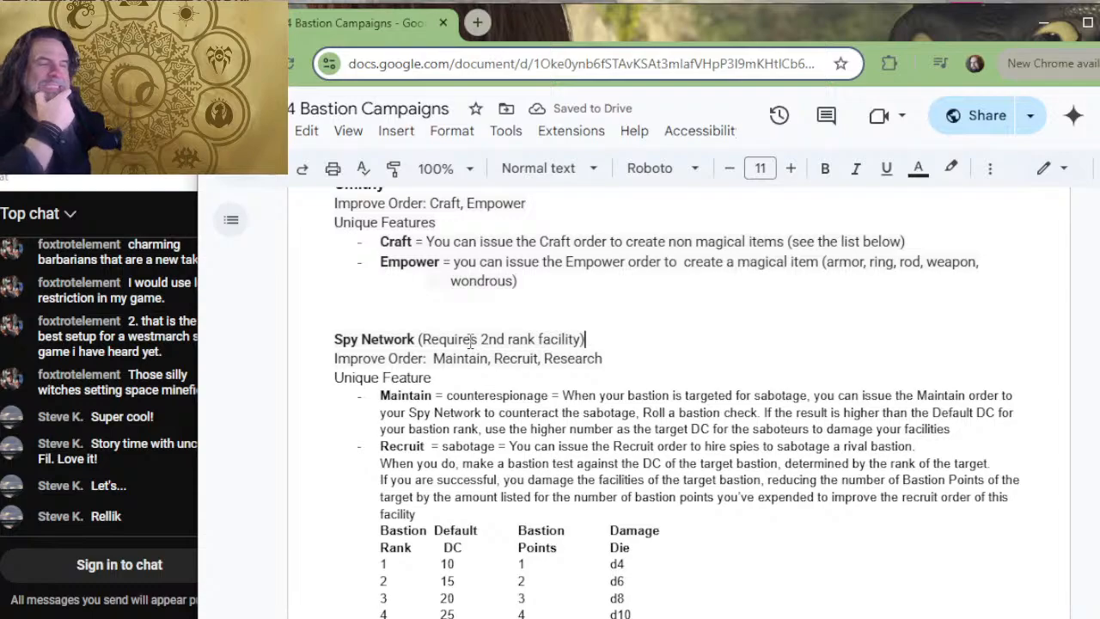
# - Remove the facility rank requirement note from the Spy Network heading
pyautogui.press('BackSpace')
pyautogui.press('BackSpace')
pyautogui.press('BackSpace')
pyautogui.press('BackSpace')
pyautogui.press('BackSpace')
pyautogui.press('BackSpace')
pyautogui.press('BackSpace')
pyautogui.press('BackSpace')
pyautogui.press('BackSpace')
pyautogui.press('BackSpace')
pyautogui.press('BackSpace')
pyautogui.press('BackSpace')
pyautogui.press('BackSpace')
pyautogui.press('BackSpace')
pyautogui.press('BackSpace')
pyautogui.press('BackSpace')
pyautogui.press('BackSpace')
pyautogui.press('BackSpace')
pyautogui.press('BackSpace')
pyautogui.press('BackSpace')
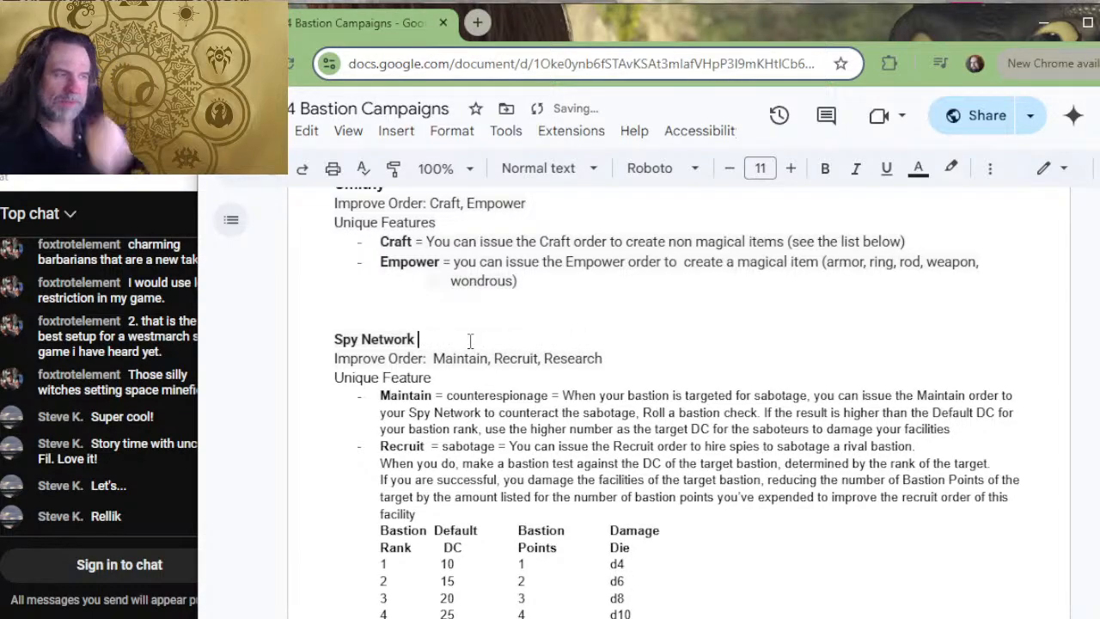
# - In the other browser window's facility list, set the Spy Network's rank to 1
pyautogui.hotkey('alt', 'Tab')
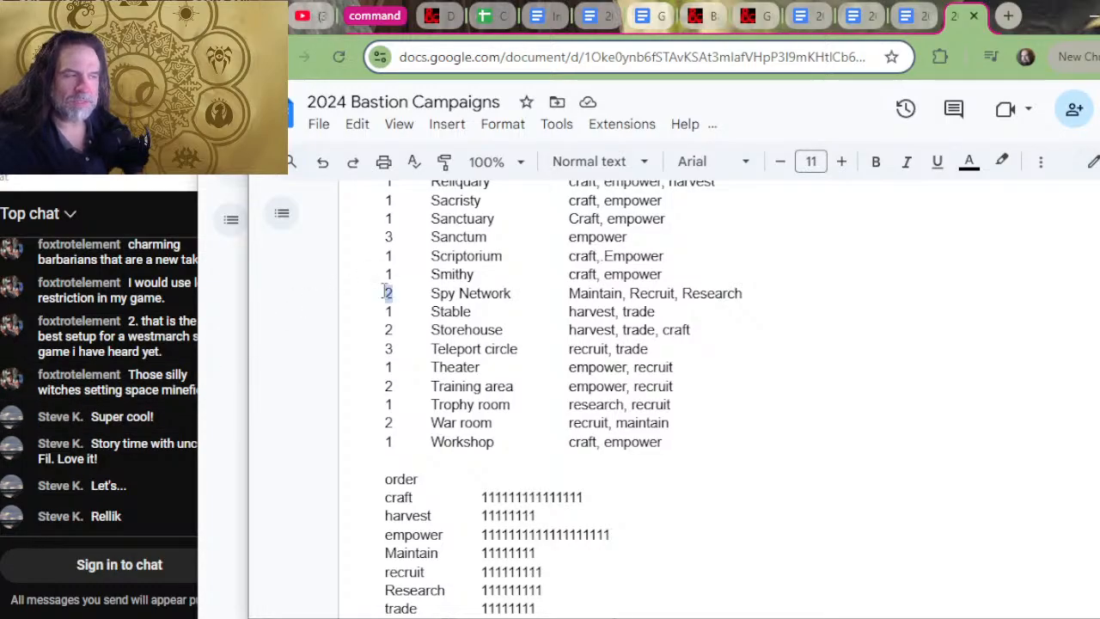
pyautogui.hotkey('alt', 'Tab')
pyautogui.hotkey('alt', 'Tab')
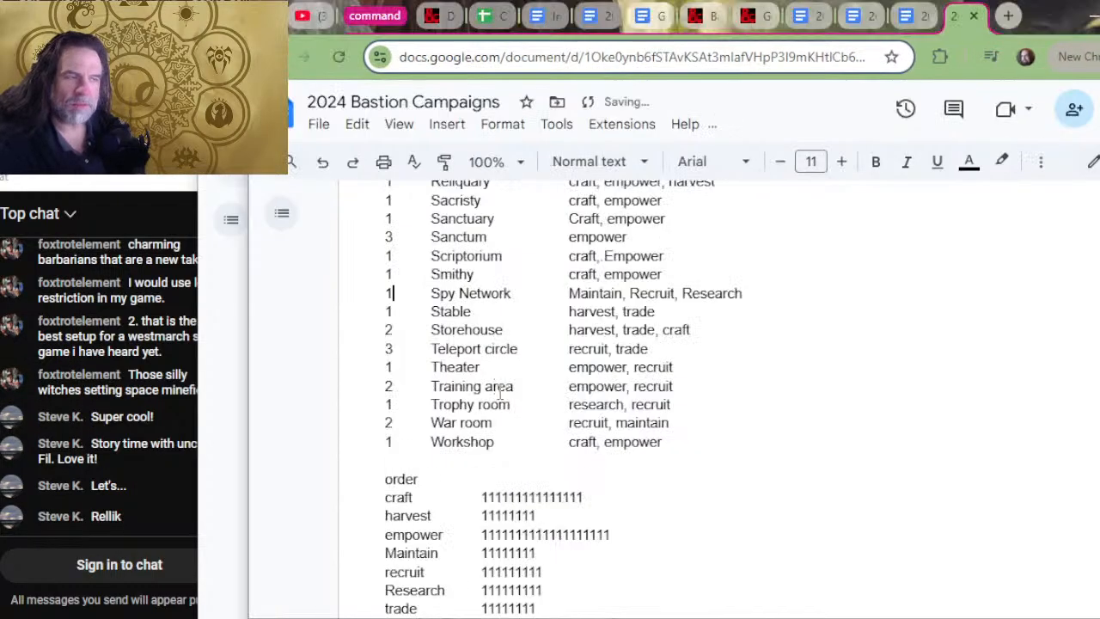
# - Return to the facility descriptions window and delete the Stables bullet "Increase the rank in one order: harvest, trade"
pyautogui.hotkey('alt', 'Tab')
pyautogui.scroll(-2, 497, 415)
pyautogui.scroll(-9, 498, 415)
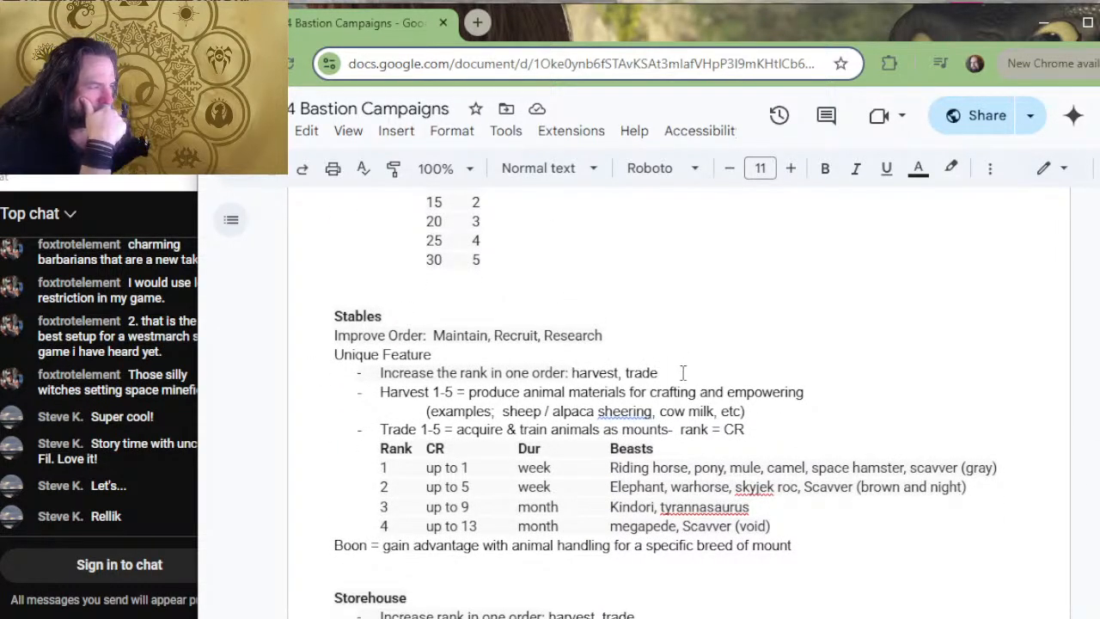
pyautogui.moveTo(675, 372); pyautogui.dragTo(673, 364)
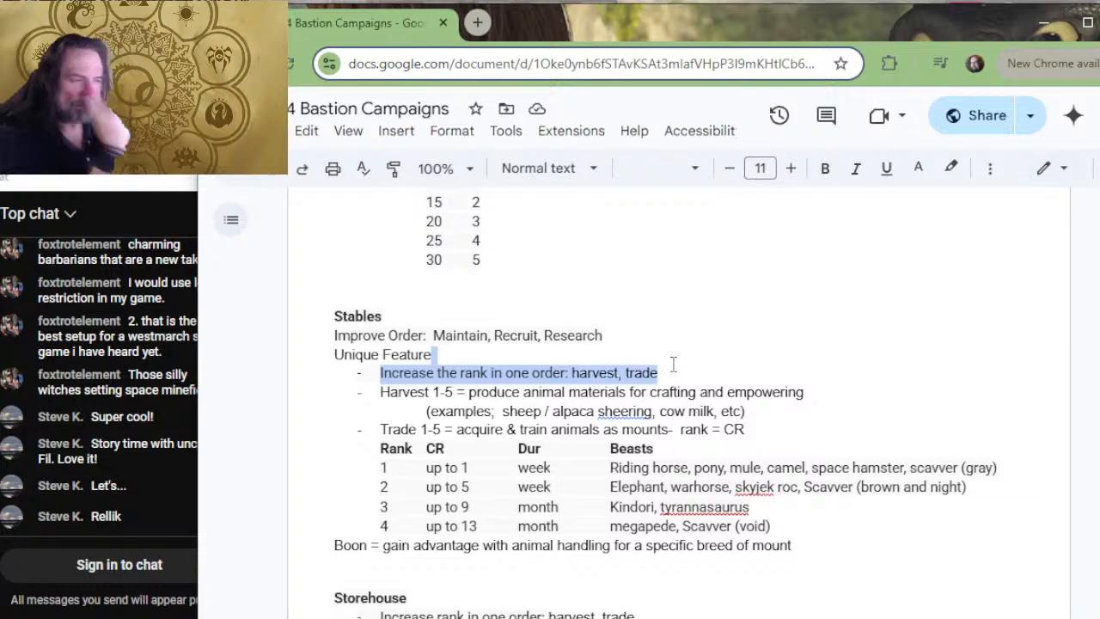
pyautogui.press('BackSpace')
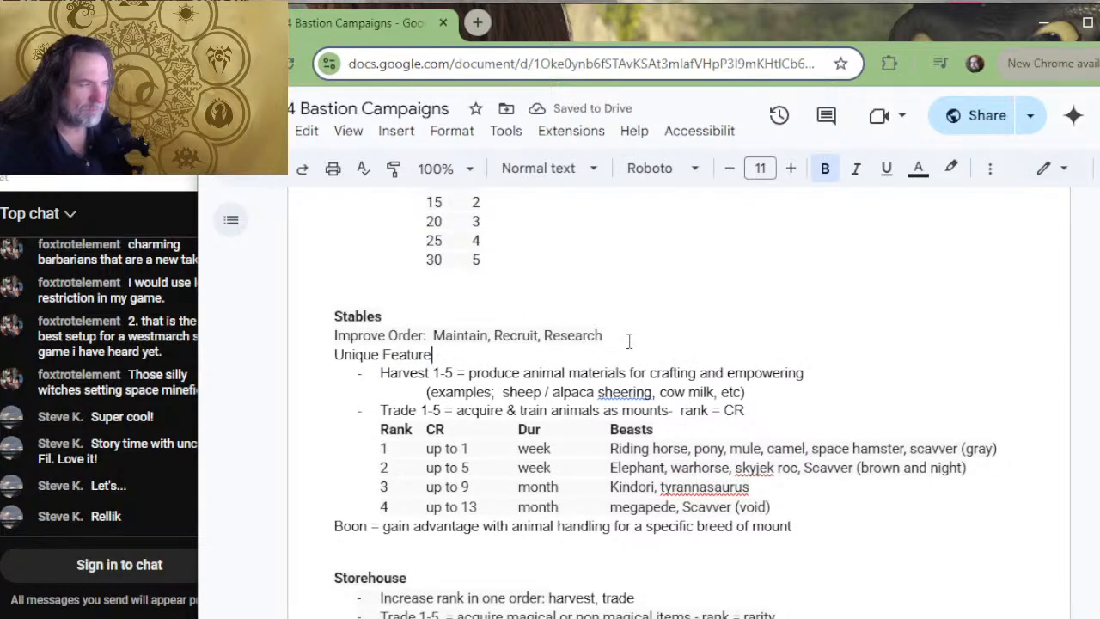
# - Replace the orders on the Stables' "Improve Order" line with "Harvest, Trade"
pyautogui.moveTo(619, 338); pyautogui.dragTo(495, 337)
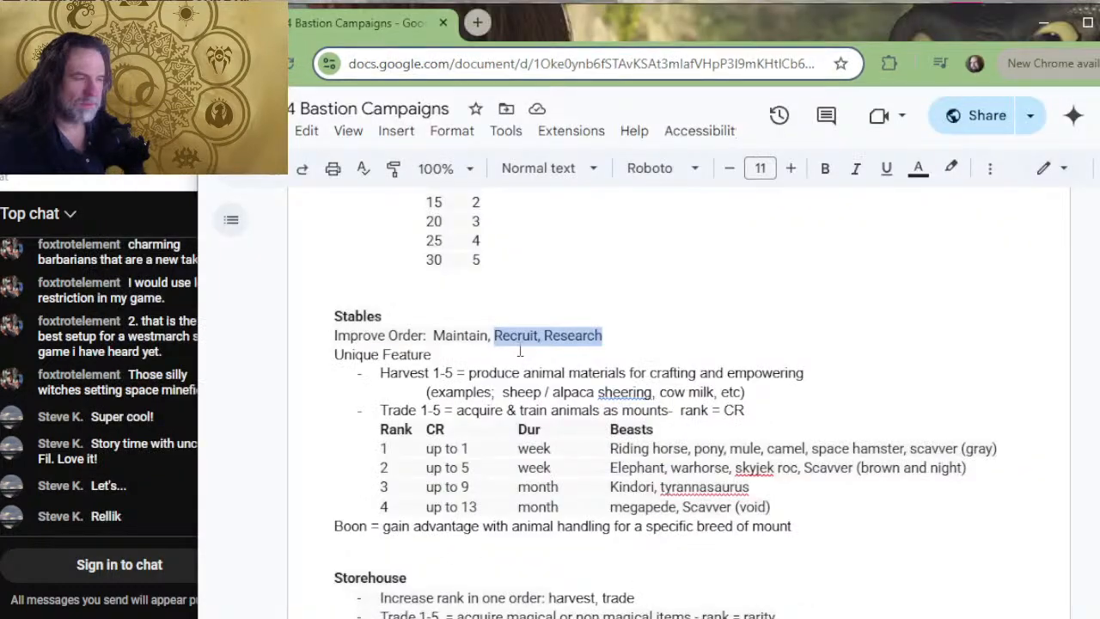
pyautogui.click(499, 335)
pyautogui.moveTo(603, 335); pyautogui.dragTo(435, 331)
pyautogui.write('HAERVEST')
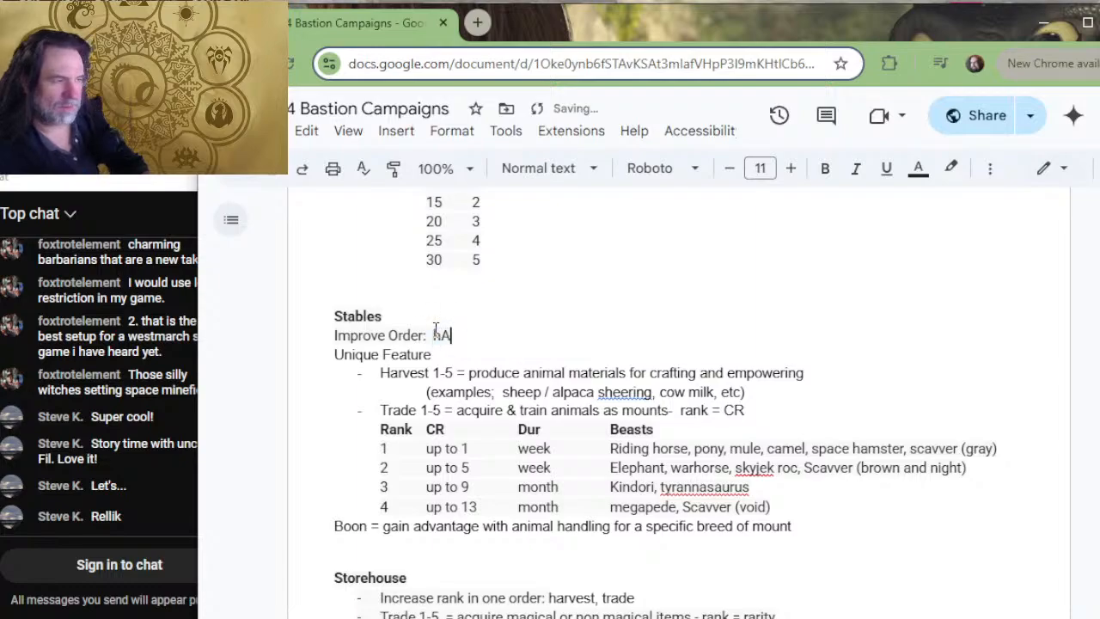
pyautogui.press('BackSpace')
pyautogui.press('BackSpace')
pyautogui.press('BackSpace')
pyautogui.press('BackSpace')
pyautogui.press('BackSpace')
pyautogui.press('BackSpace')
pyautogui.press('BackSpace')
pyautogui.press('BackSpace')
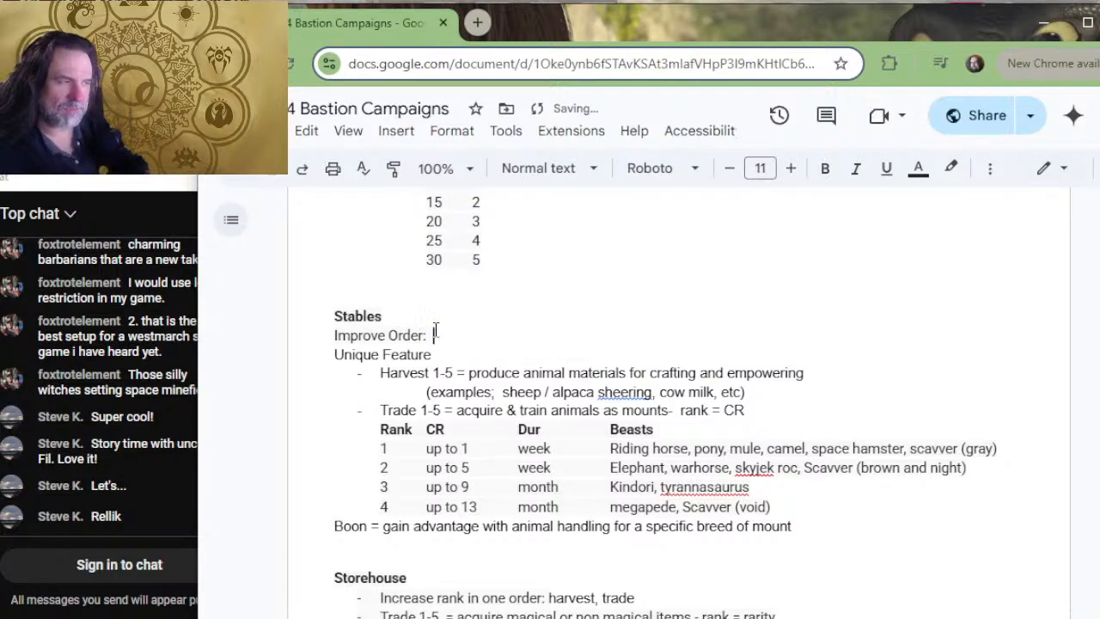
pyautogui.write('Harvest')
pyautogui.press('BackSpace')
pyautogui.write('st,l ')
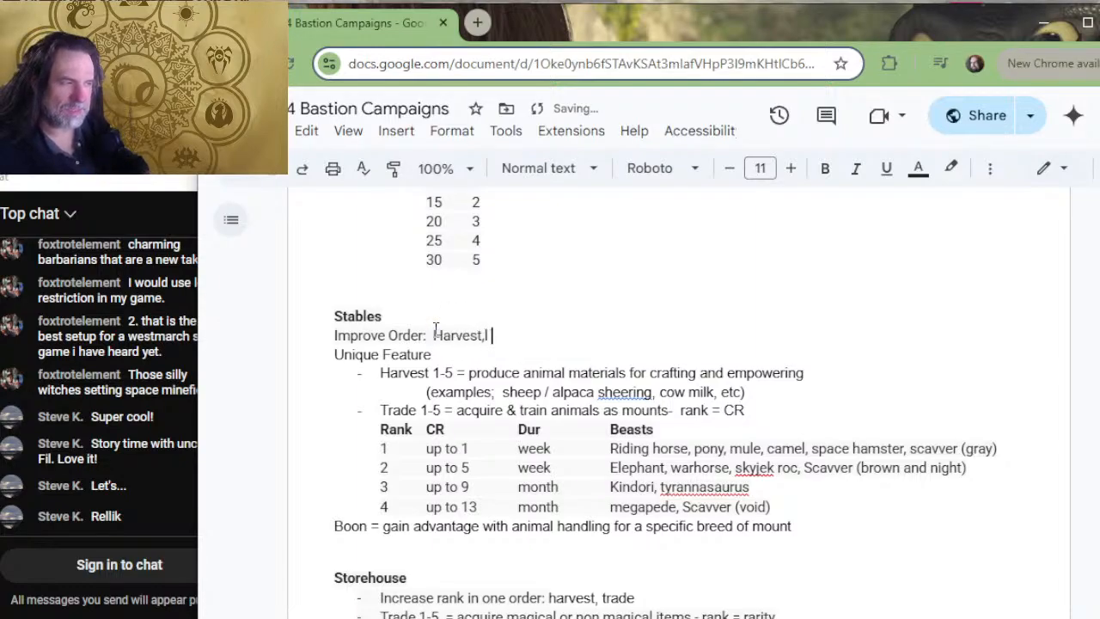
pyautogui.write('Trade')
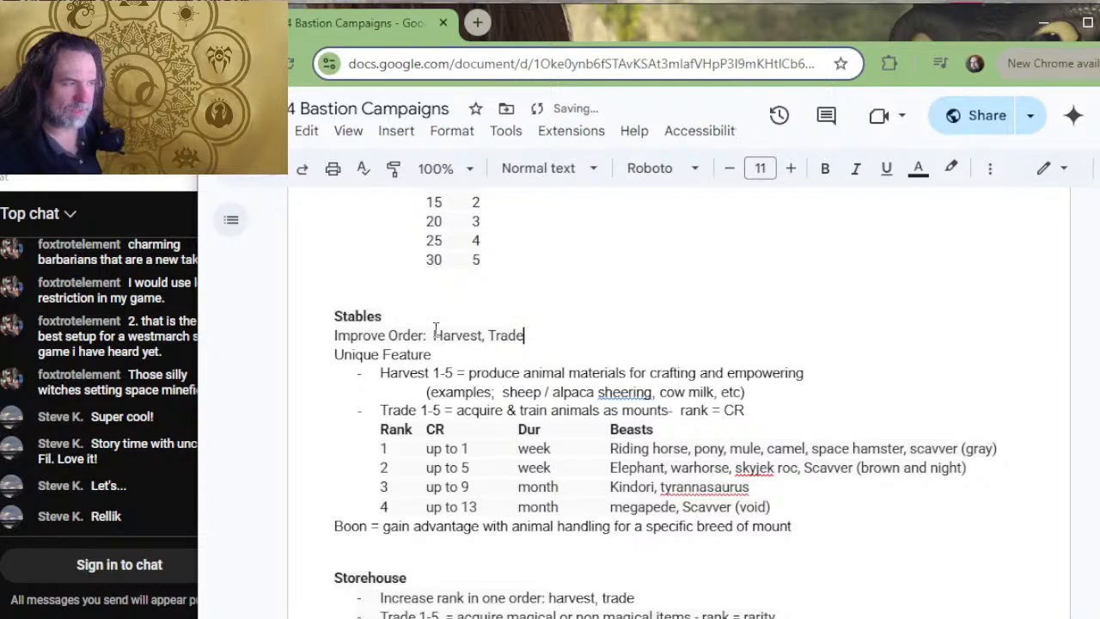
# - Remove the "1-5" rank range from the Stables' Harvest bullet
pyautogui.press('Down')
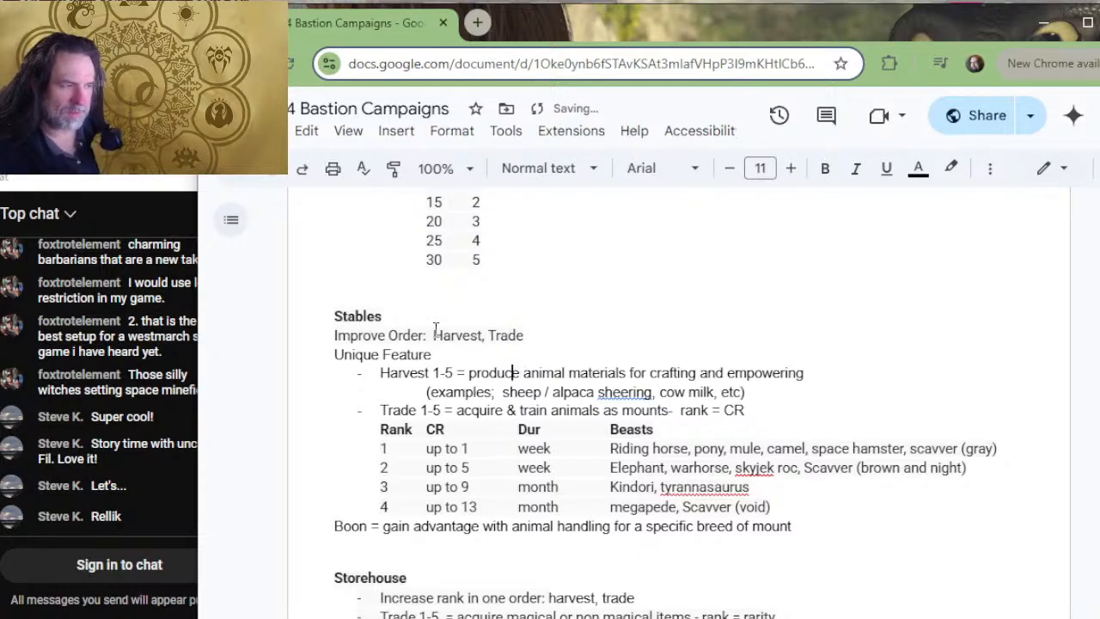
pyautogui.hotkey('ctrl', 'Left')
pyautogui.press('Delete')
pyautogui.press('Delete')
pyautogui.press('Delete')
pyautogui.press('Delete')
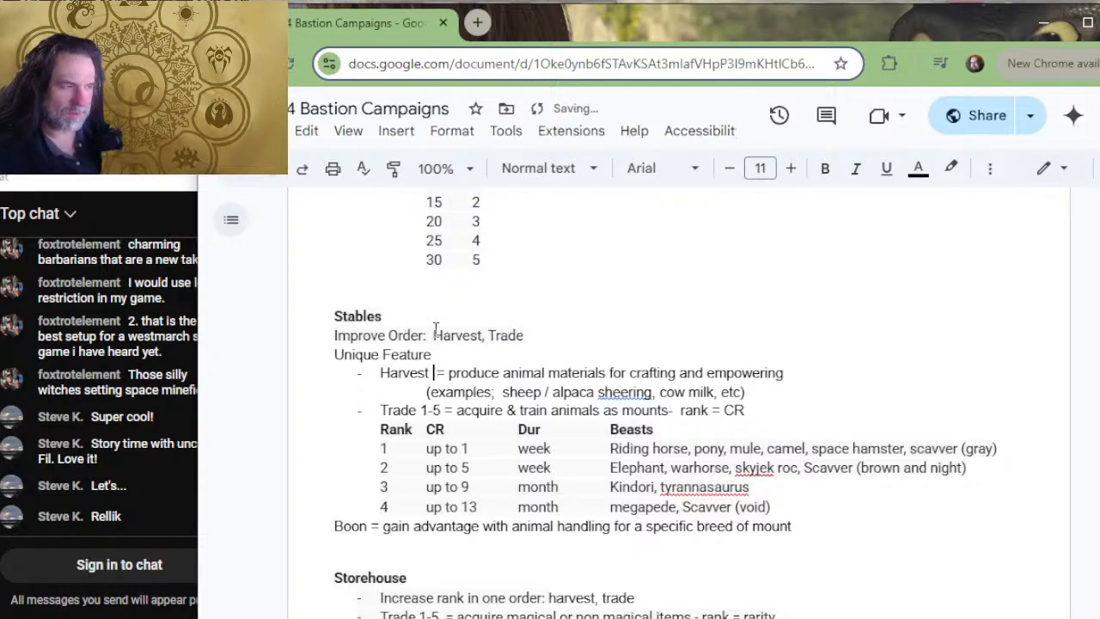
# - Bold the word "Harvest" at the start of the first Unique Feature bullet under Stables
pyautogui.hotkey('shift', 'Left')
pyautogui.hotkey('shift', 'Left')
pyautogui.hotkey('shift', 'Left')
pyautogui.hotkey('shift', 'Left')
pyautogui.hotkey('shift', 'Left')
pyautogui.hotkey('shift', 'Left')
pyautogui.hotkey('shift', 'Left')
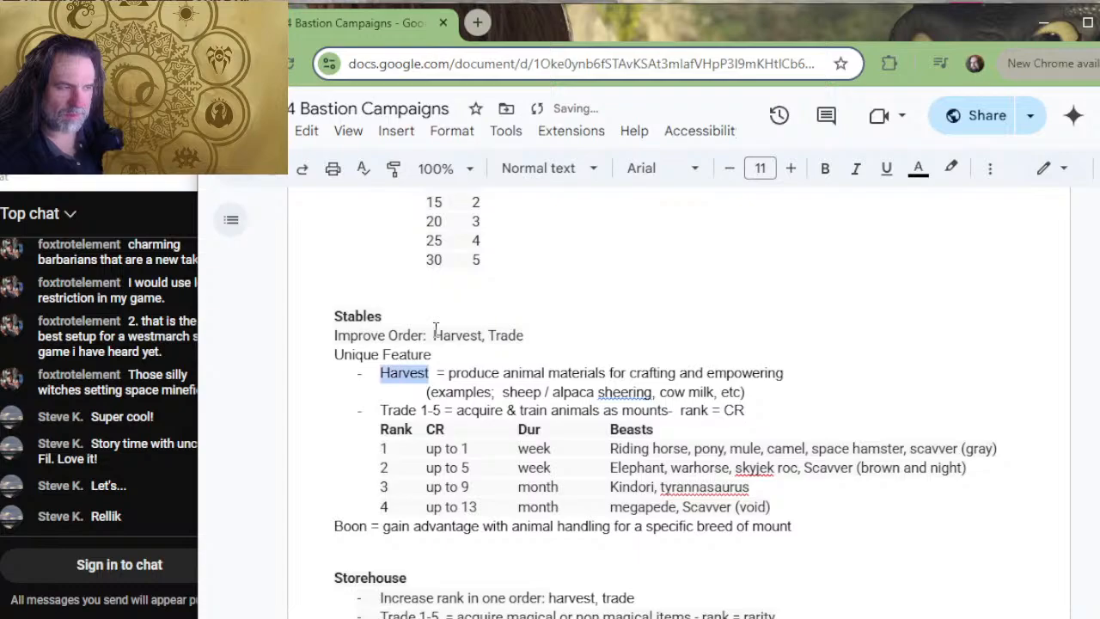
pyautogui.hotkey('ctrl', 'b')
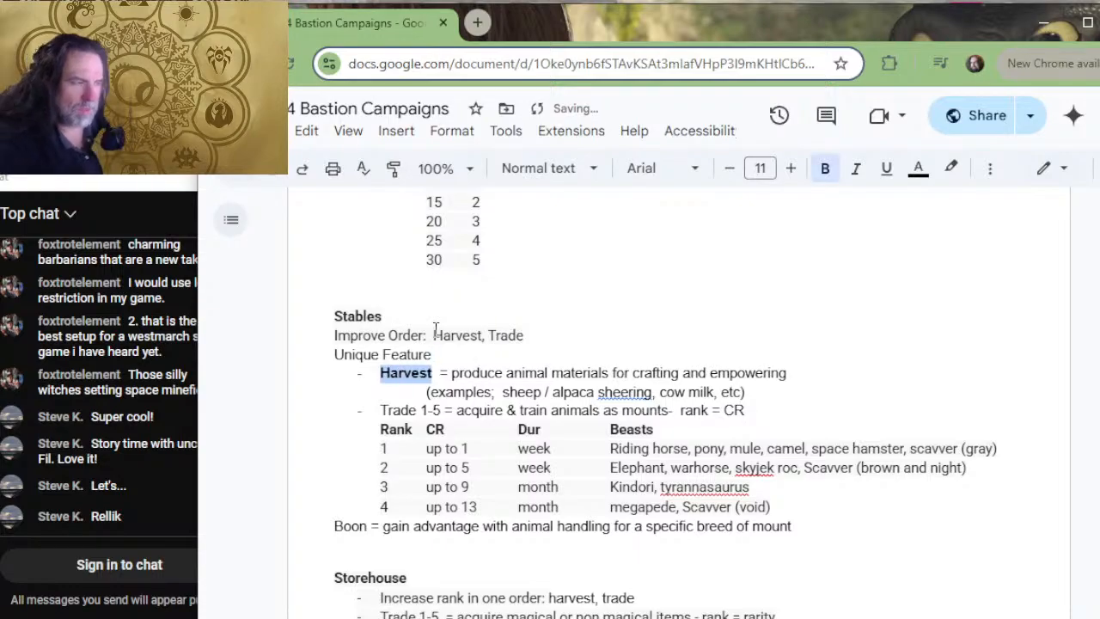
pyautogui.press('Right')
pyautogui.press('Right')
pyautogui.write('you can iss')
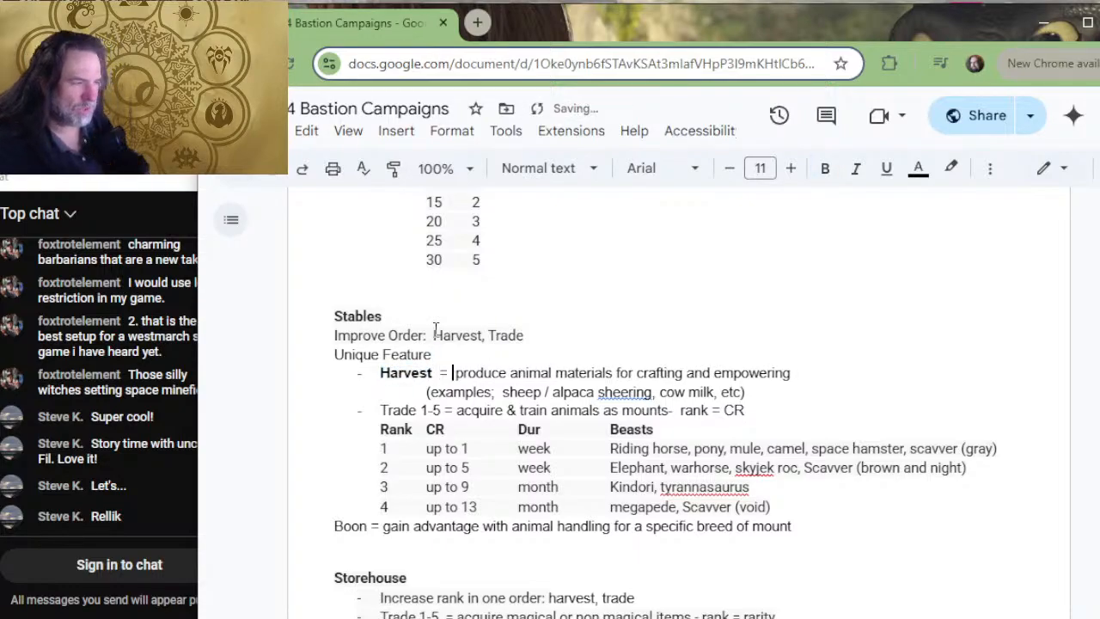
pyautogui.write('ue the ')
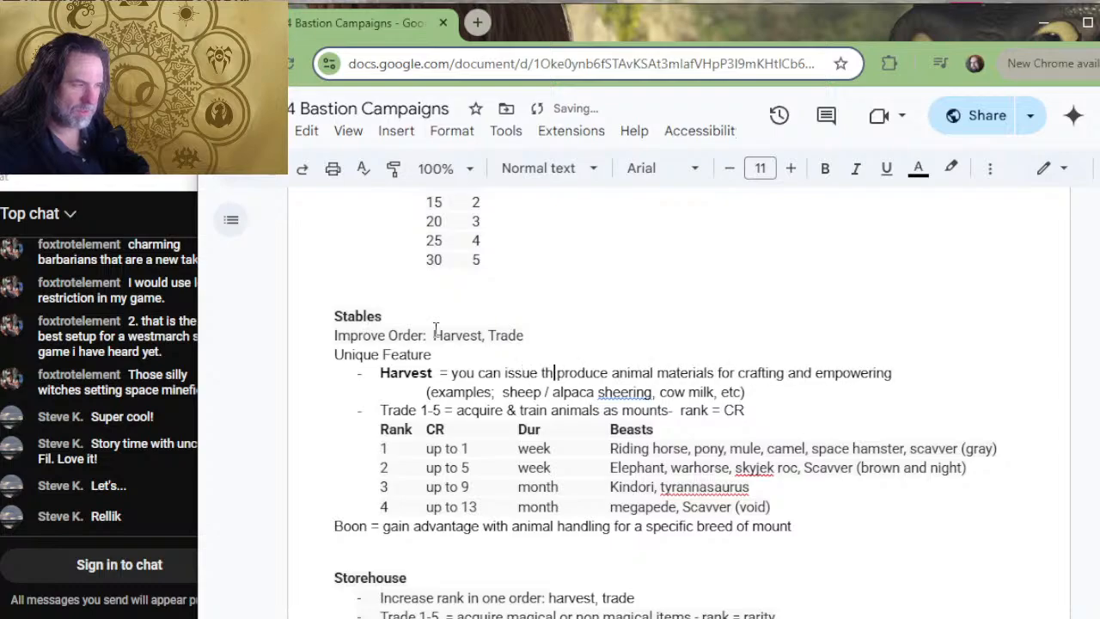
pyautogui.write('Harvest orde')
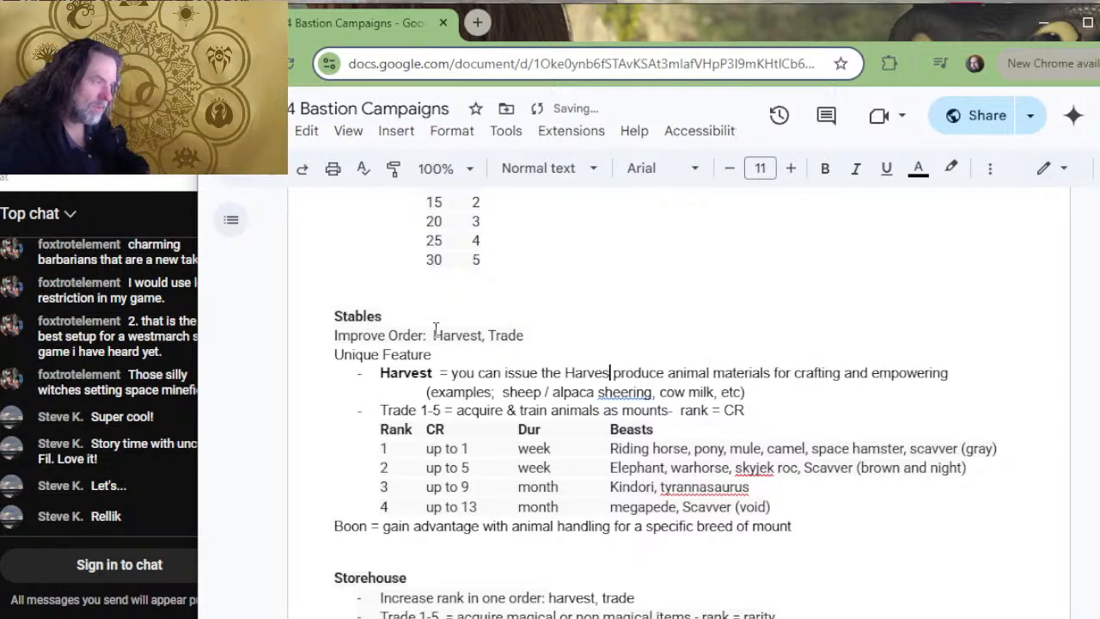
pyautogui.write('r to')
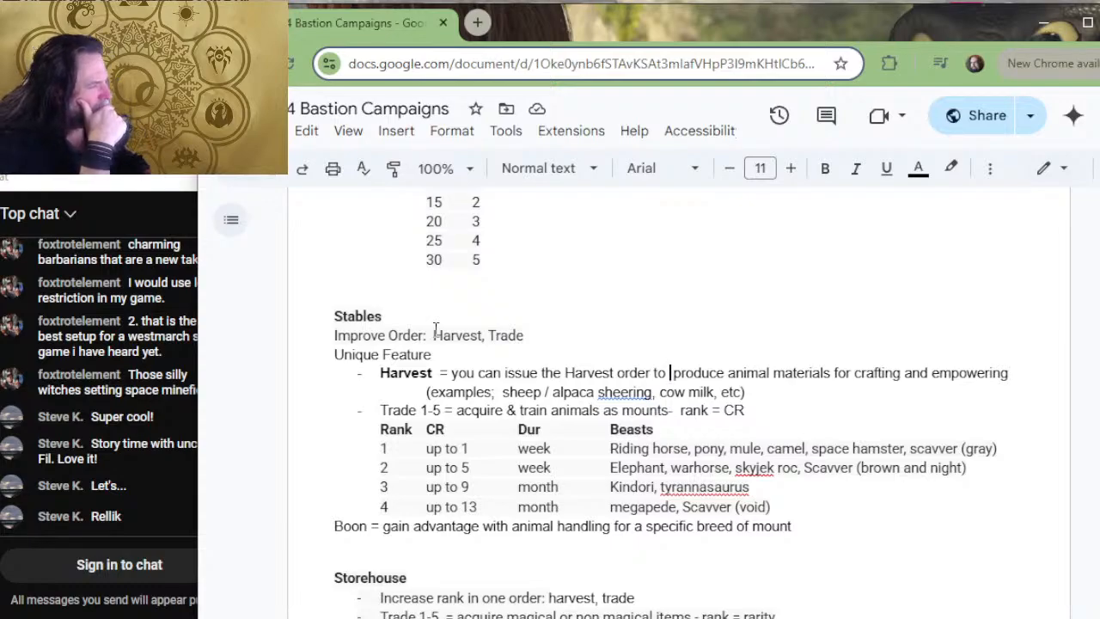
pyautogui.press('BackSpace')
pyautogui.press('BackSpace')
pyautogui.press('BackSpace')
pyautogui.press('BackSpace')
pyautogui.press('BackSpace')
pyautogui.press('BackSpace')
pyautogui.press('BackSpace')
pyautogui.press('BackSpace')
pyautogui.press('BackSpace')
pyautogui.press('BackSpace')
pyautogui.press('BackSpace')
pyautogui.press('BackSpace')
pyautogui.press('BackSpace')
pyautogui.press('BackSpace')
pyautogui.press('BackSpace')
pyautogui.press('BackSpace')
pyautogui.press('BackSpace')
pyautogui.press('BackSpace')
pyautogui.press('BackSpace')
pyautogui.press('BackSpace')
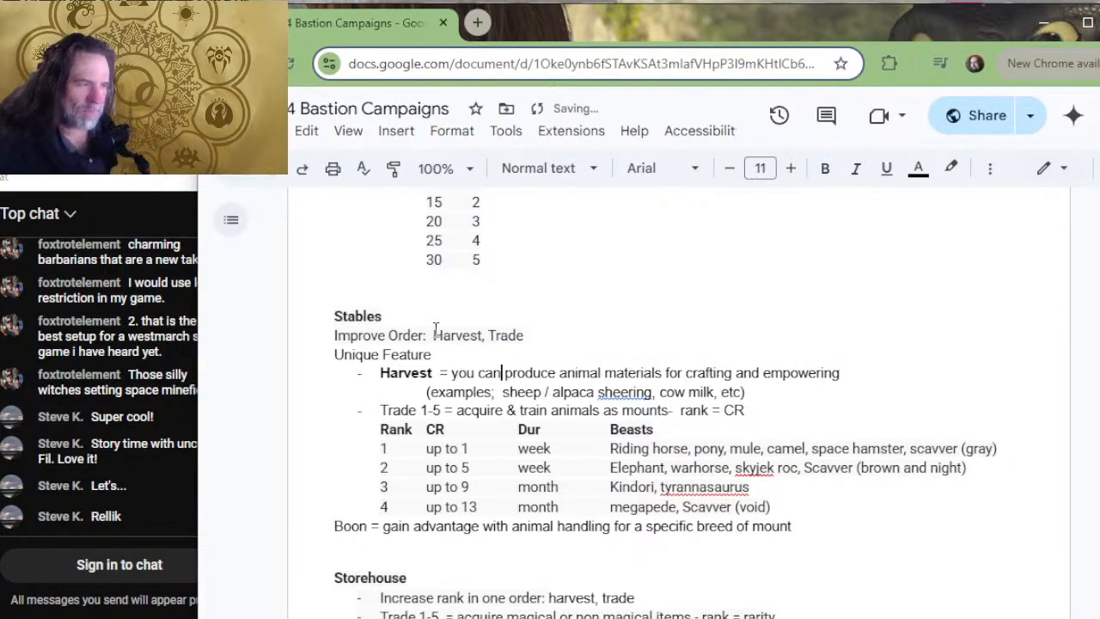
pyautogui.press('BackSpace')
pyautogui.press('BackSpace')
pyautogui.press('BackSpace')
pyautogui.press('BackSpace')
pyautogui.press('BackSpace')
pyautogui.press('BackSpace')
pyautogui.press('BackSpace')
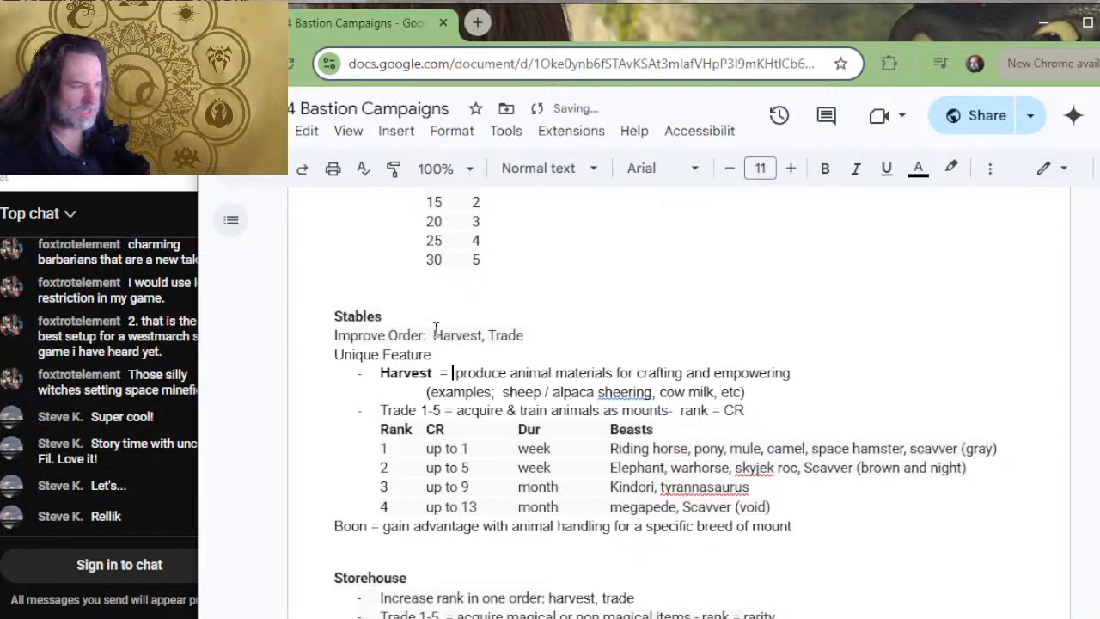
# - Begin the Stables Harvest description after the equals sign with "your facilities produce enough animal materials to craft non-magical items"
pyautogui.write('your ')
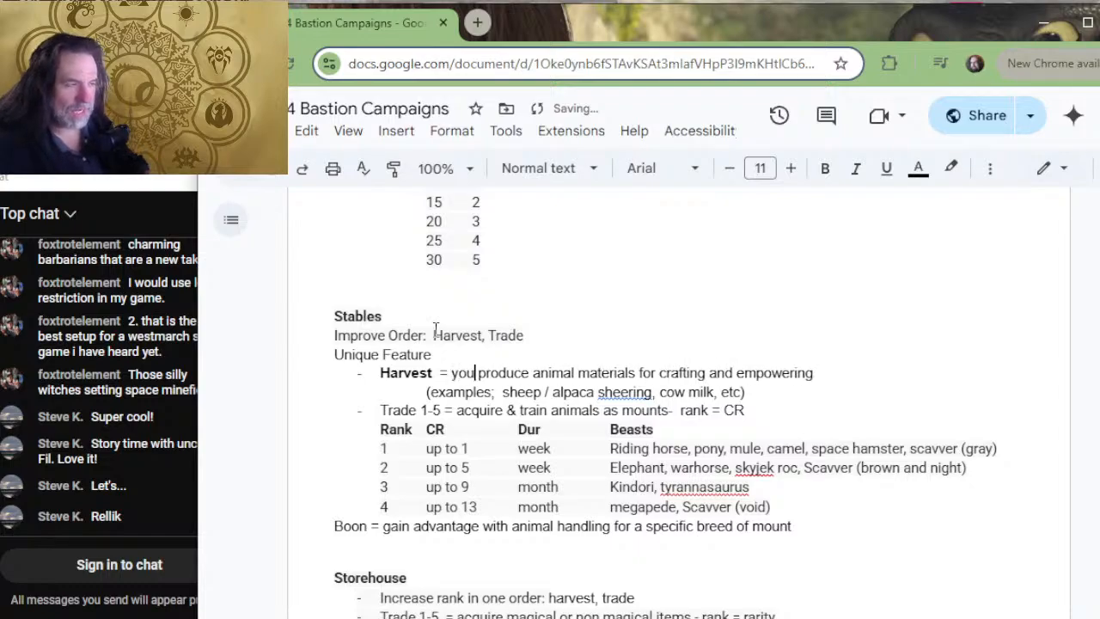
pyautogui.write('facilities prod')
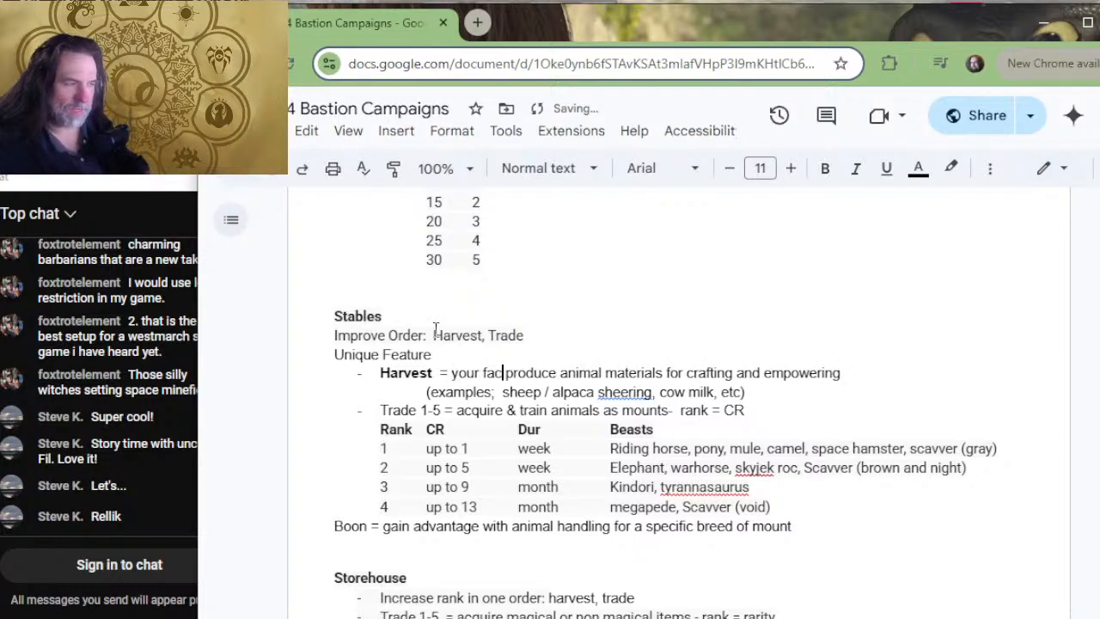
pyautogui.write('uce enough ')
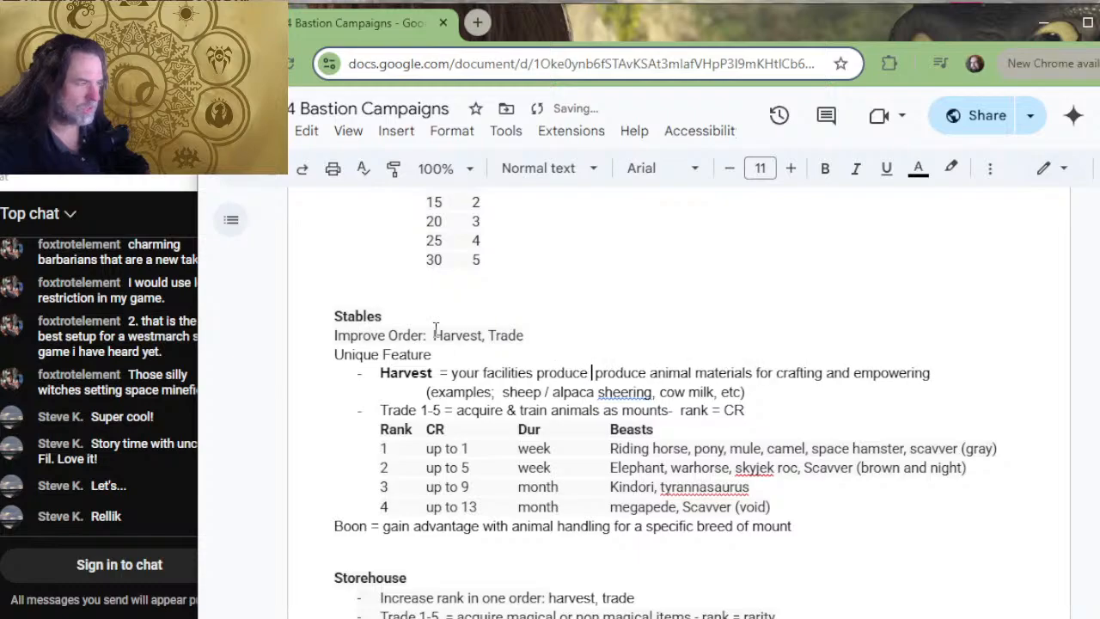
pyautogui.write('an')
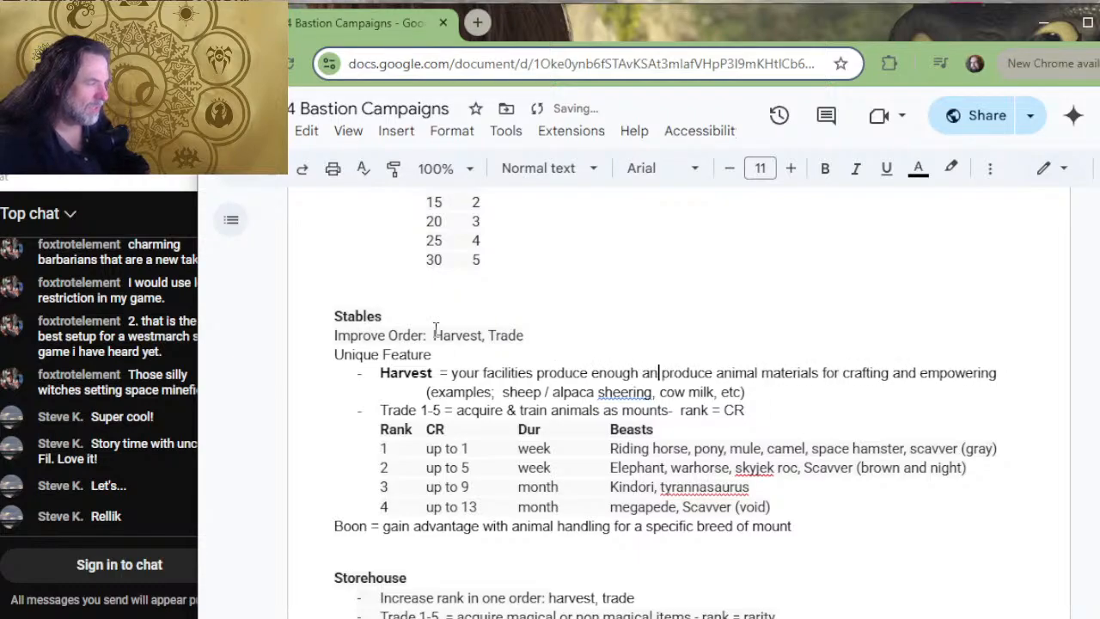
pyautogui.write('imal ')
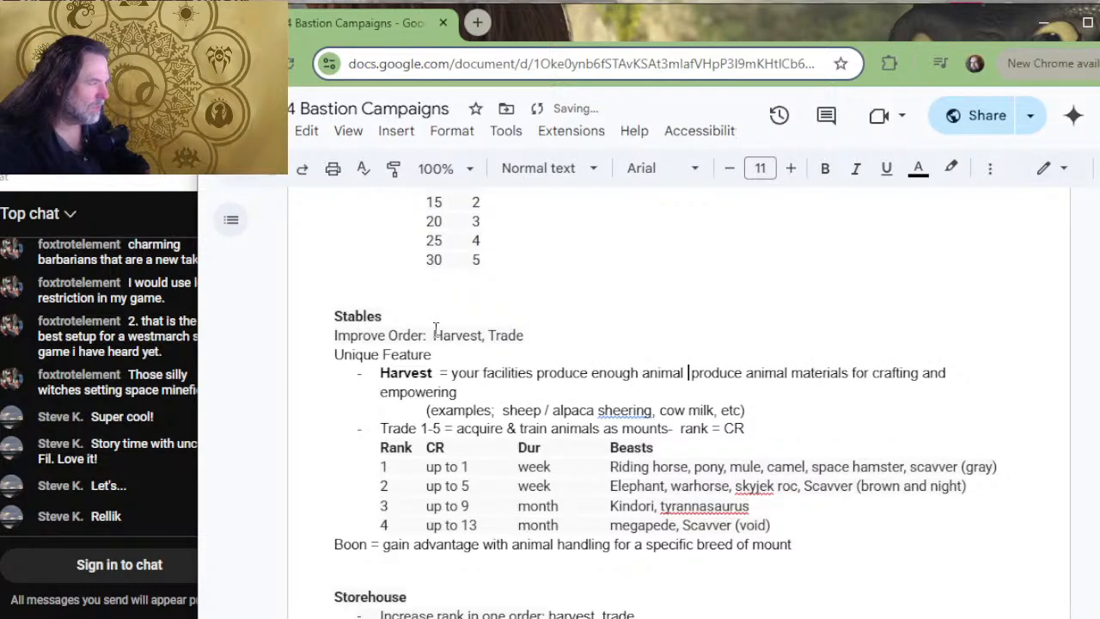
pyautogui.write('materials t')
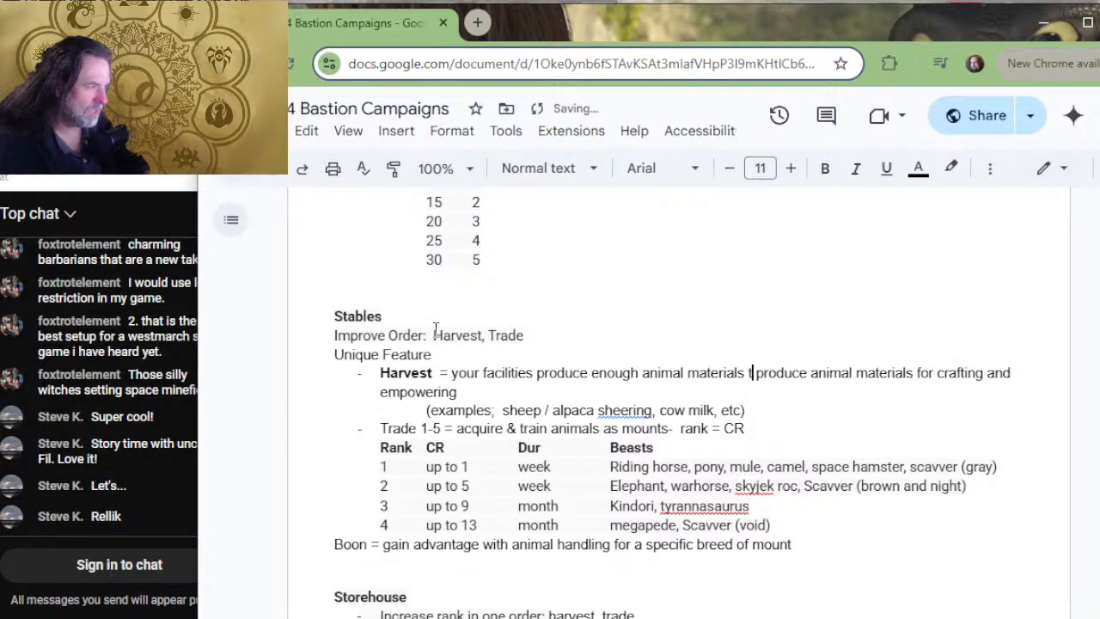
pyautogui.write('o craft ')
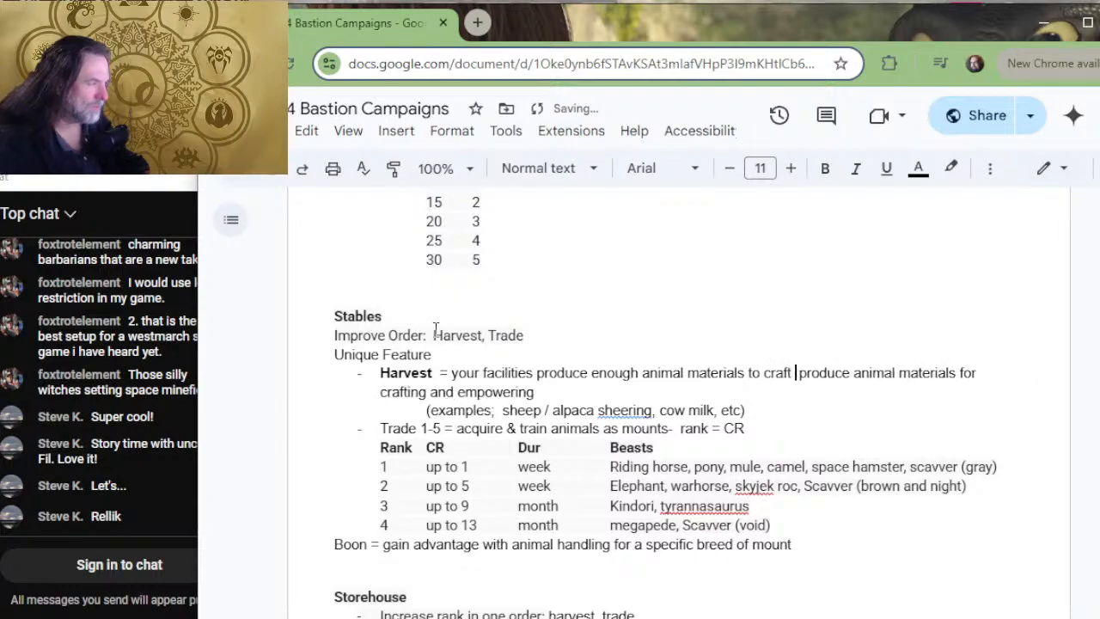
pyautogui.write('non-magical')
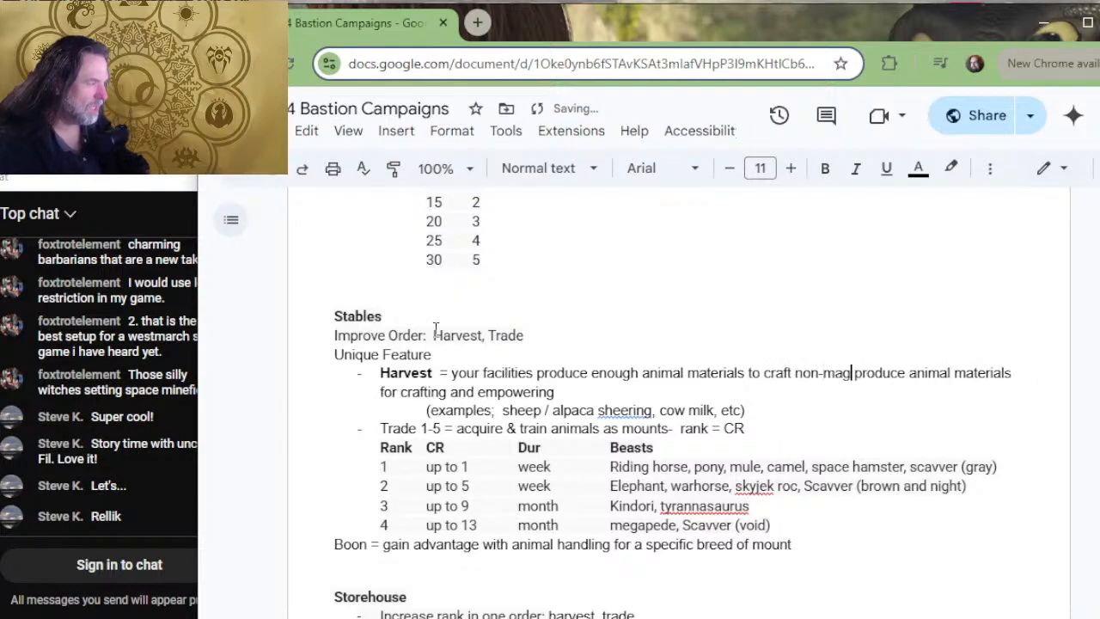
pyautogui.write(' items ')
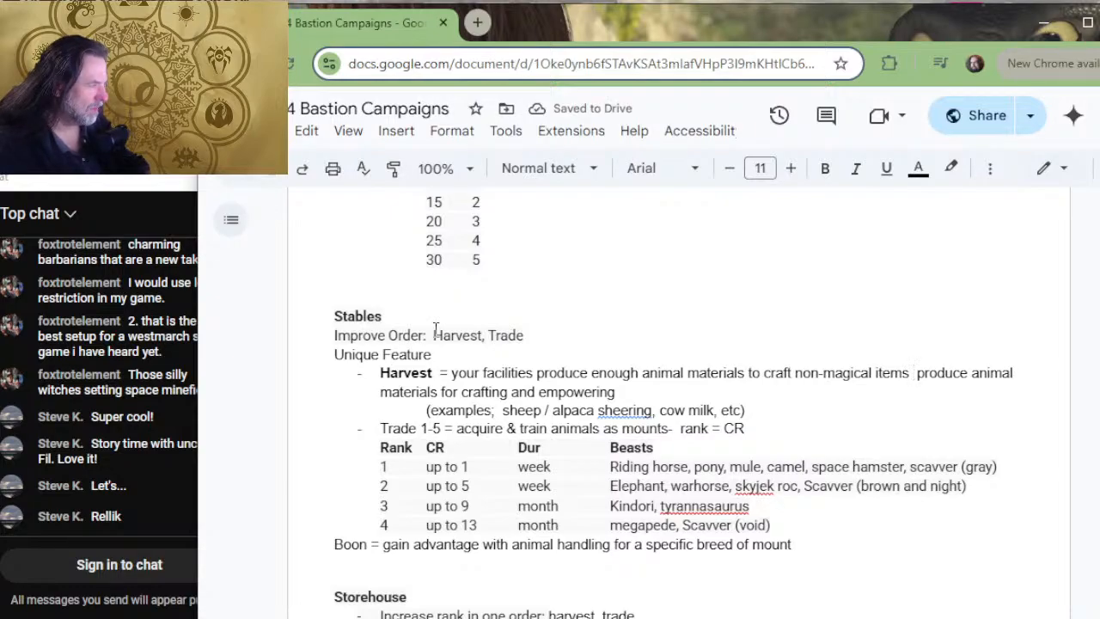
# - Continue the Harvest description with "of rarity and magnitude equal to the number of bastion points expended"
pyautogui.write('of ')
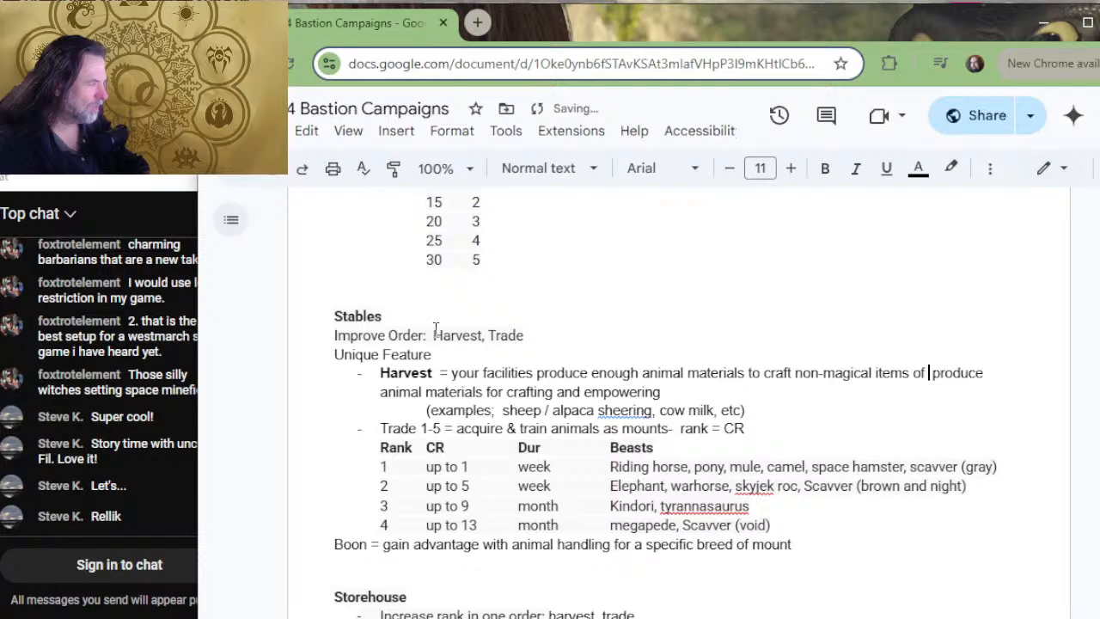
pyautogui.write('rarity and ')
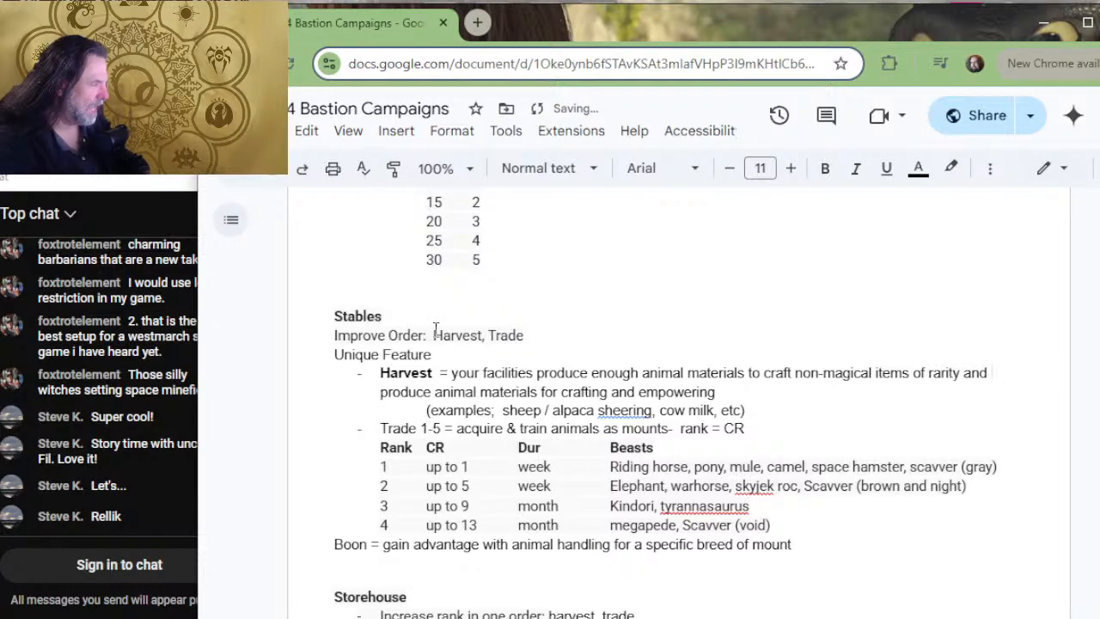
pyautogui.write('magnitude e')
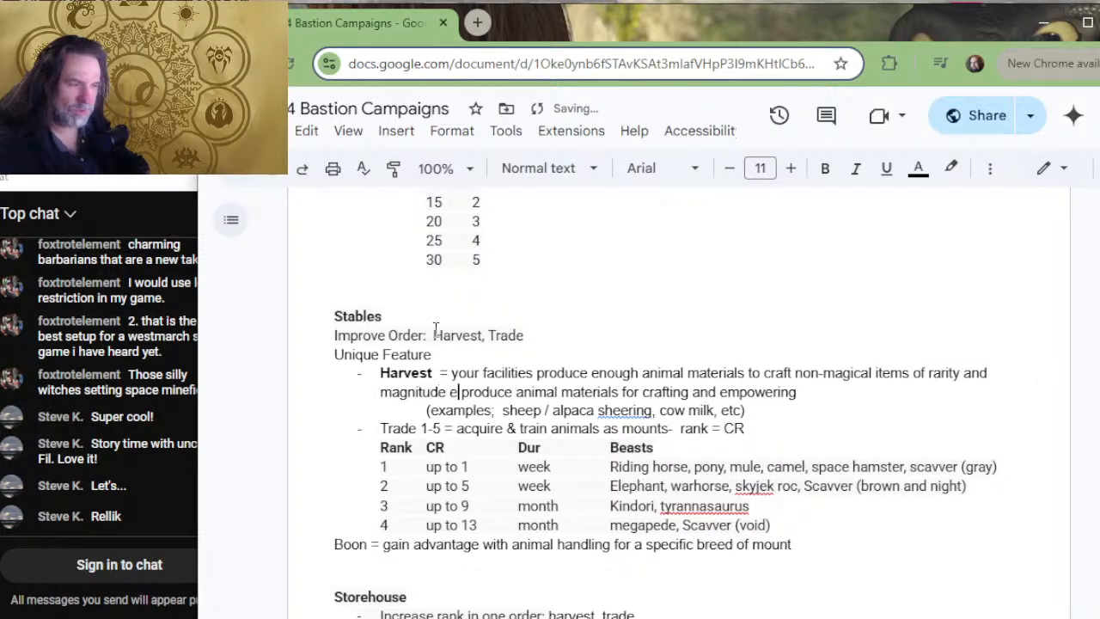
pyautogui.write('qual to')
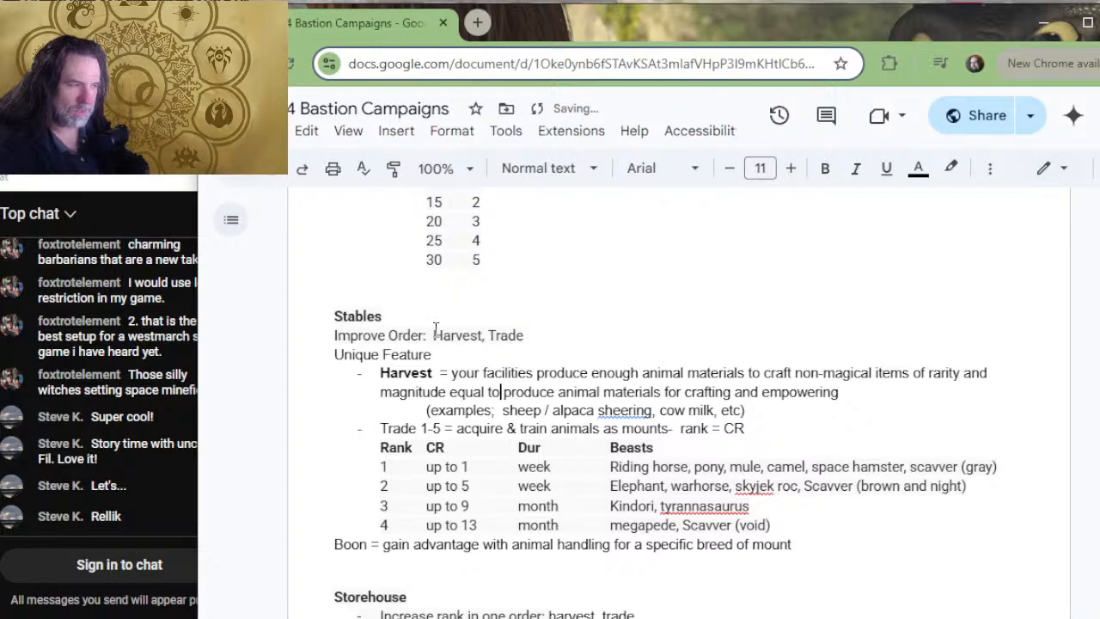
pyautogui.write(' the numbe')
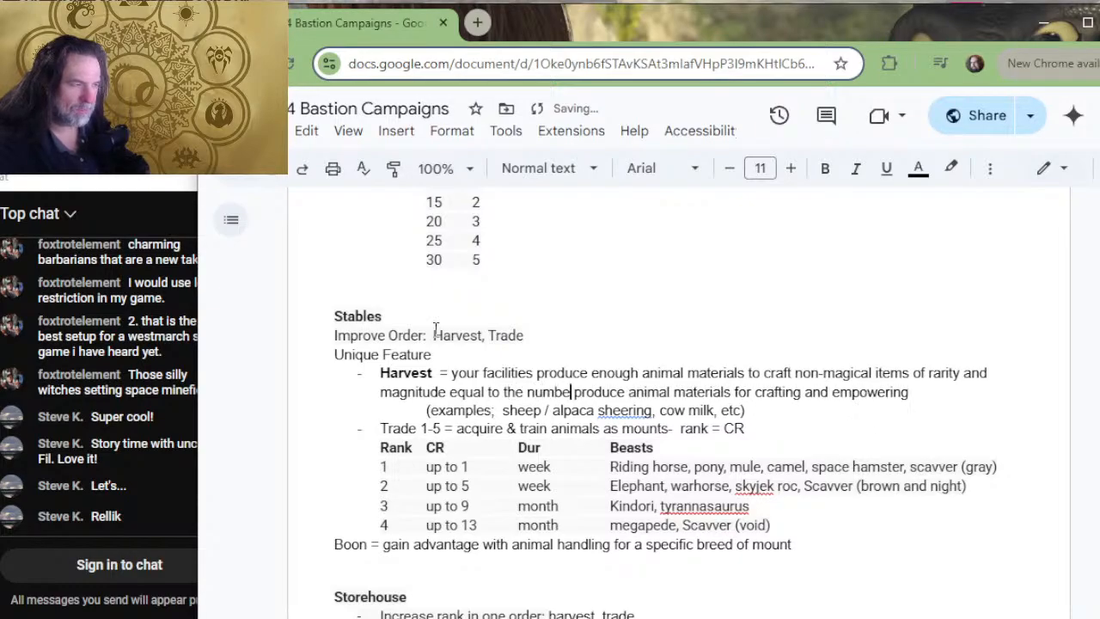
pyautogui.write('r of bastion poi')
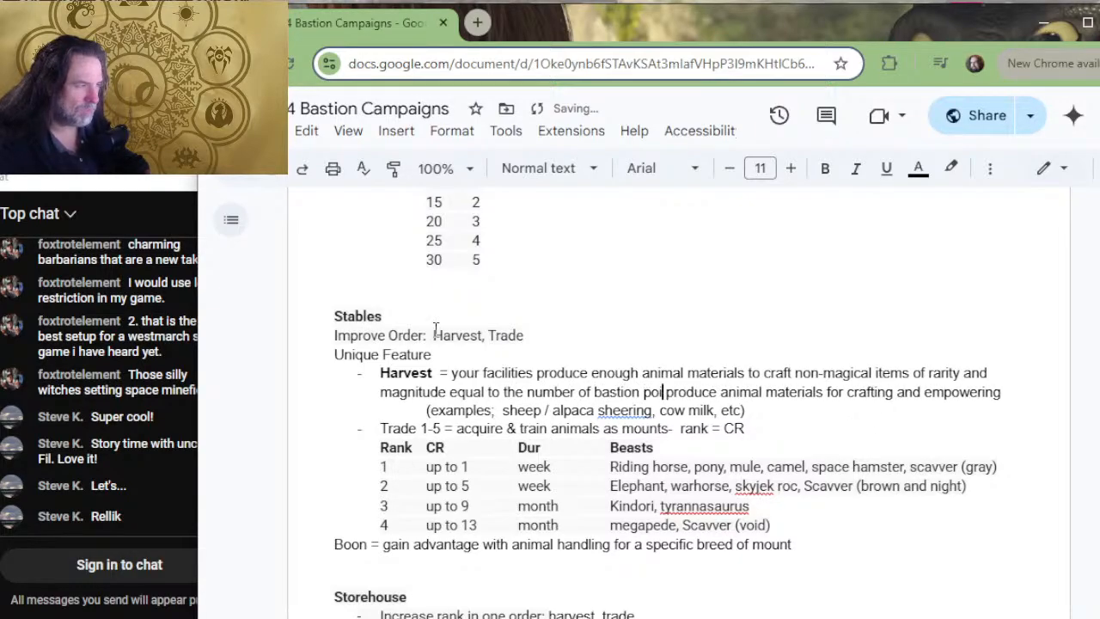
pyautogui.write('nts expended')
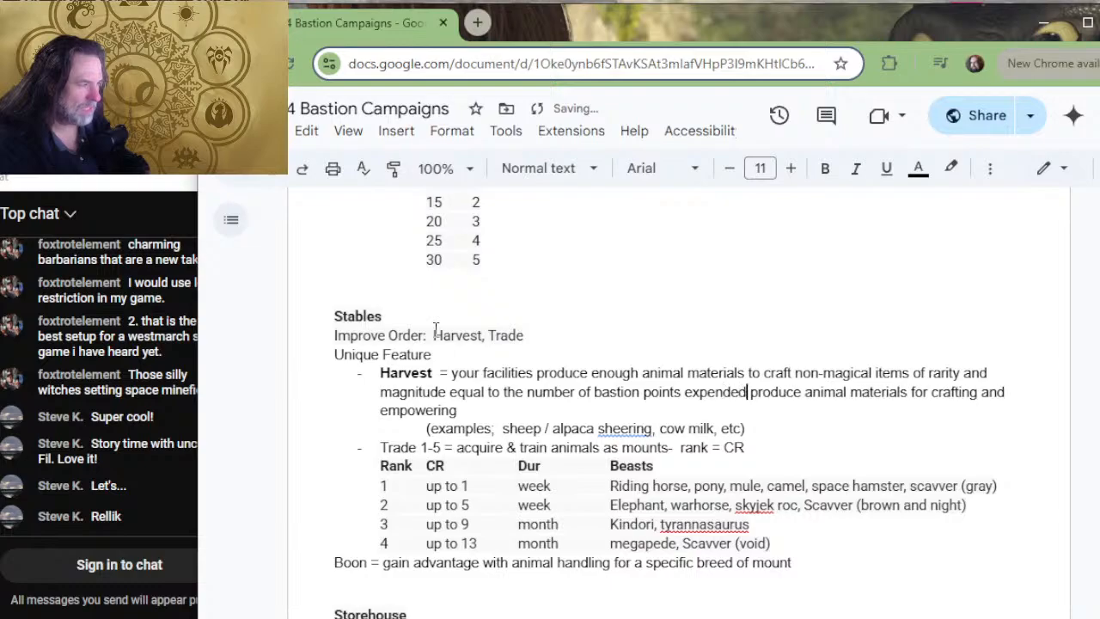
# - Finish the Harvest sentence with "to improve the harvest order through this facility."
pyautogui.write(' to ')
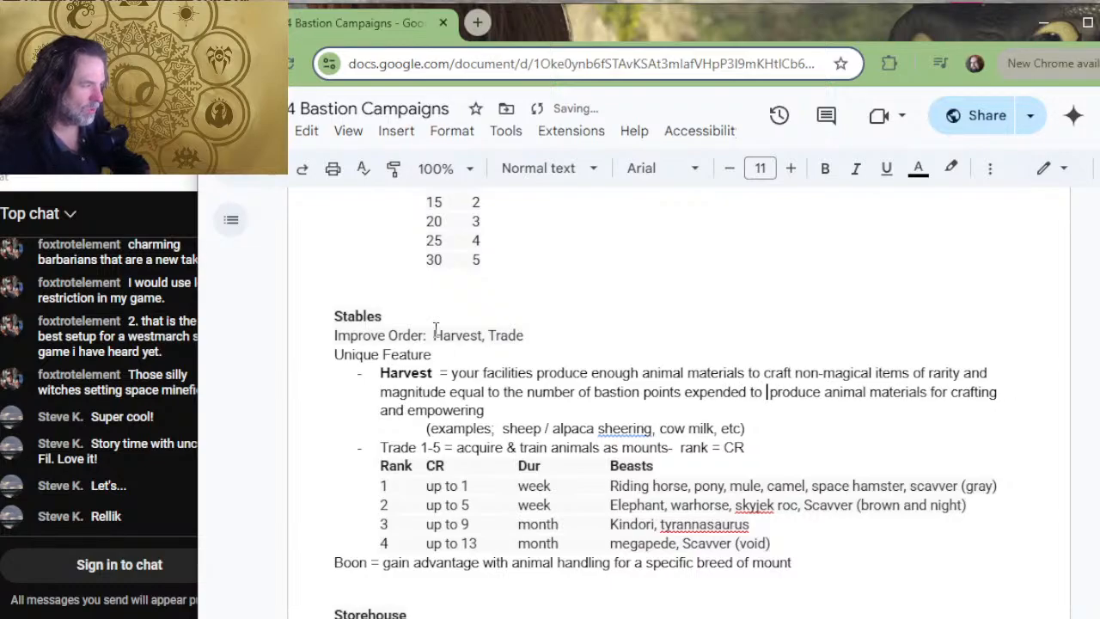
pyautogui.write('improve the ')
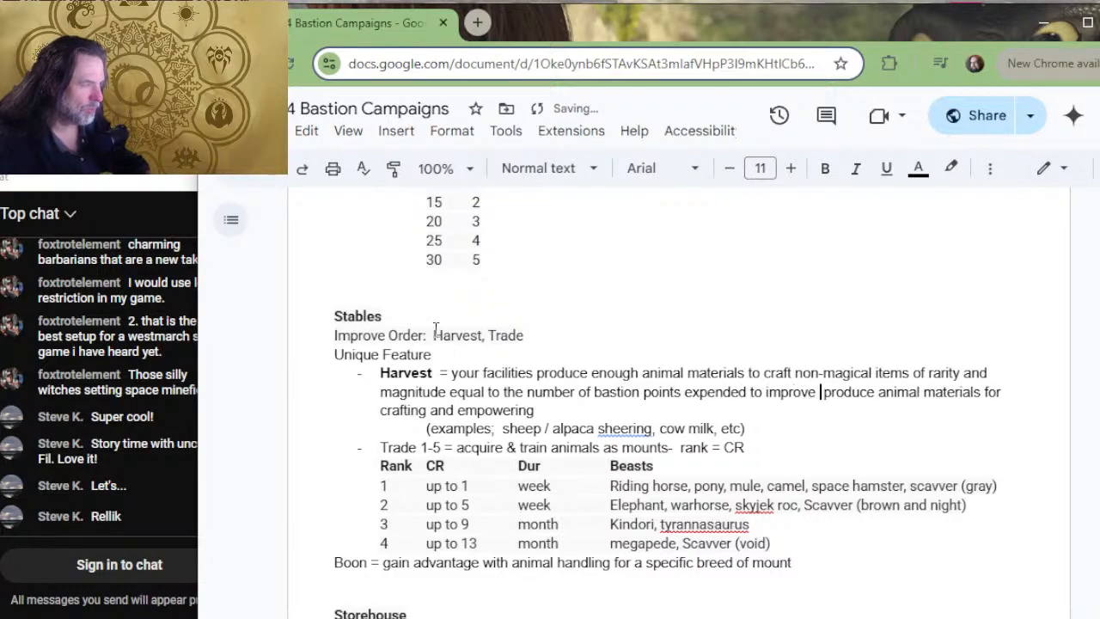
pyautogui.write('harvest order ')
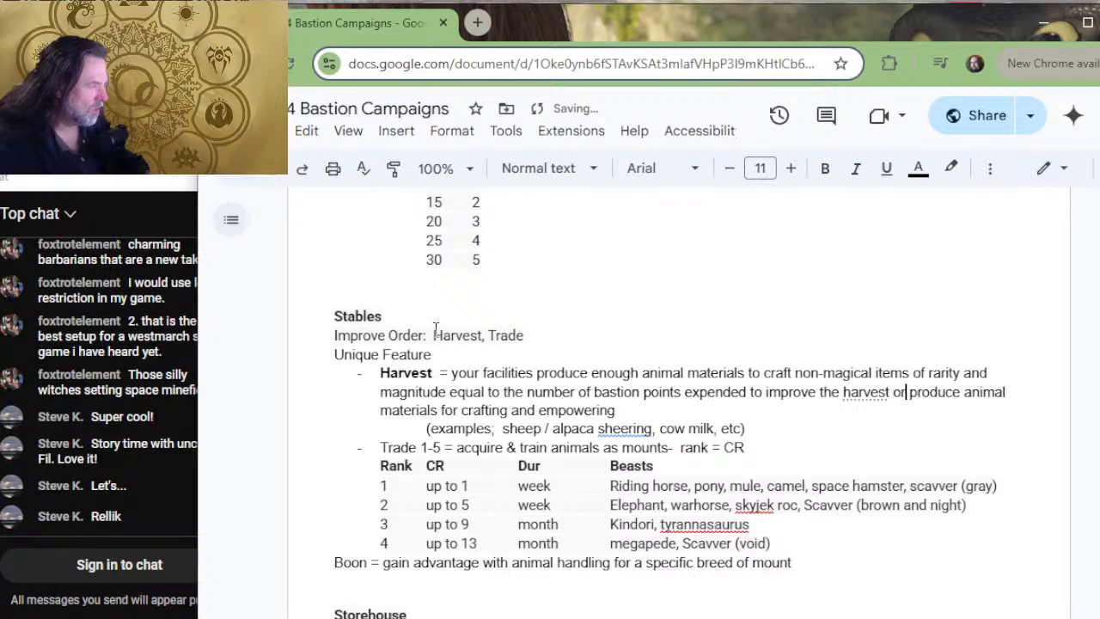
pyautogui.write('though')
pyautogui.press('BackSpace')
pyautogui.press('BackSpace')
pyautogui.press('BackSpace')
pyautogui.press('BackSpace')
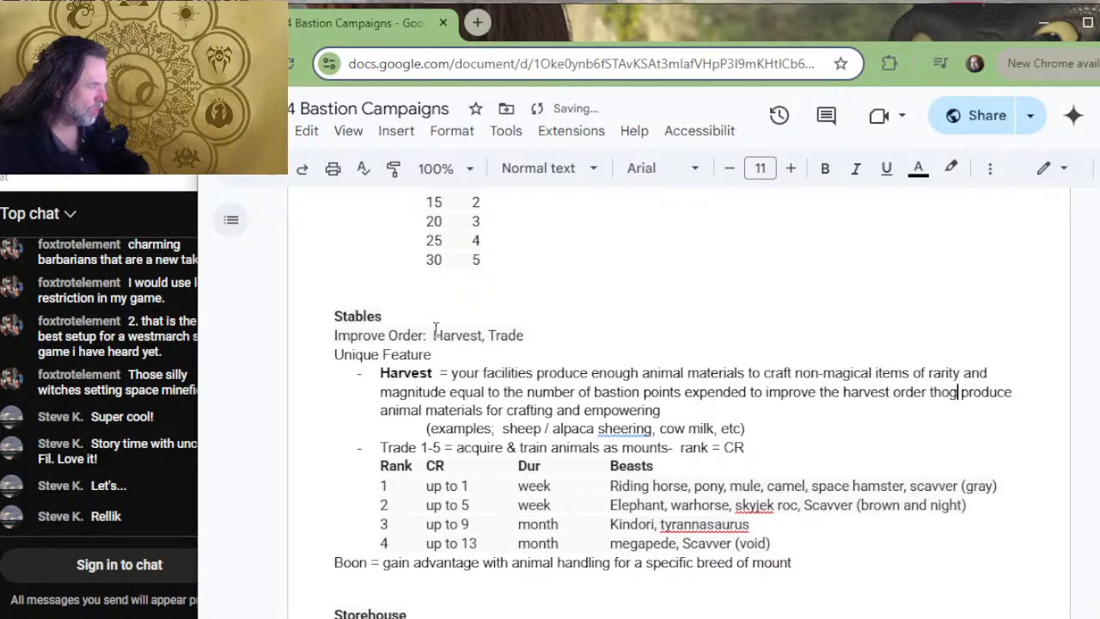
pyautogui.write('rough this fac')
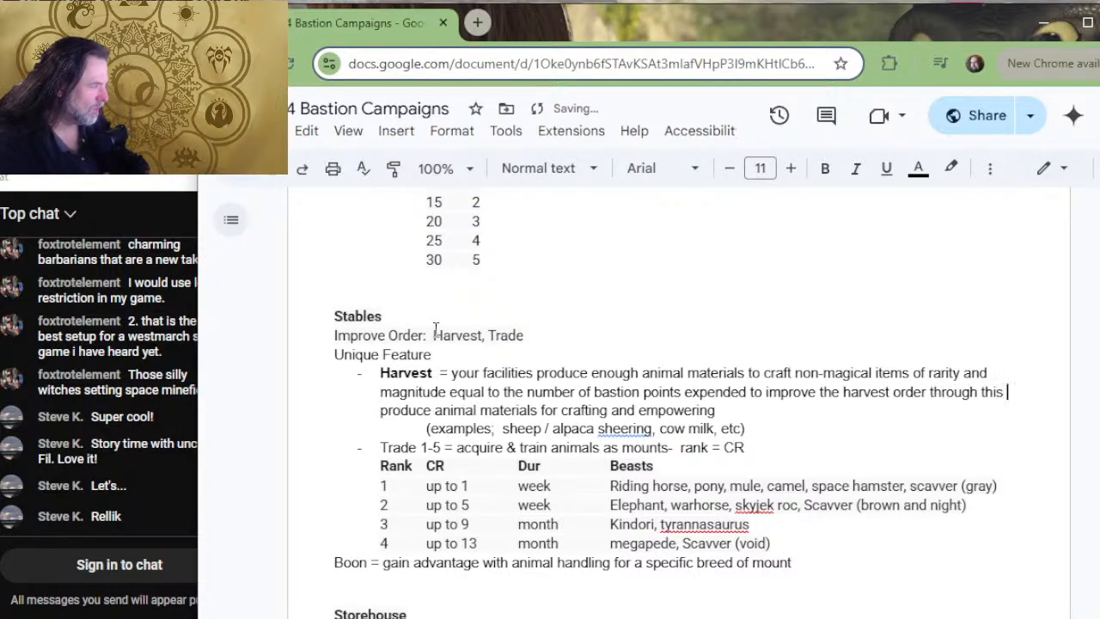
pyautogui.write('ility.')
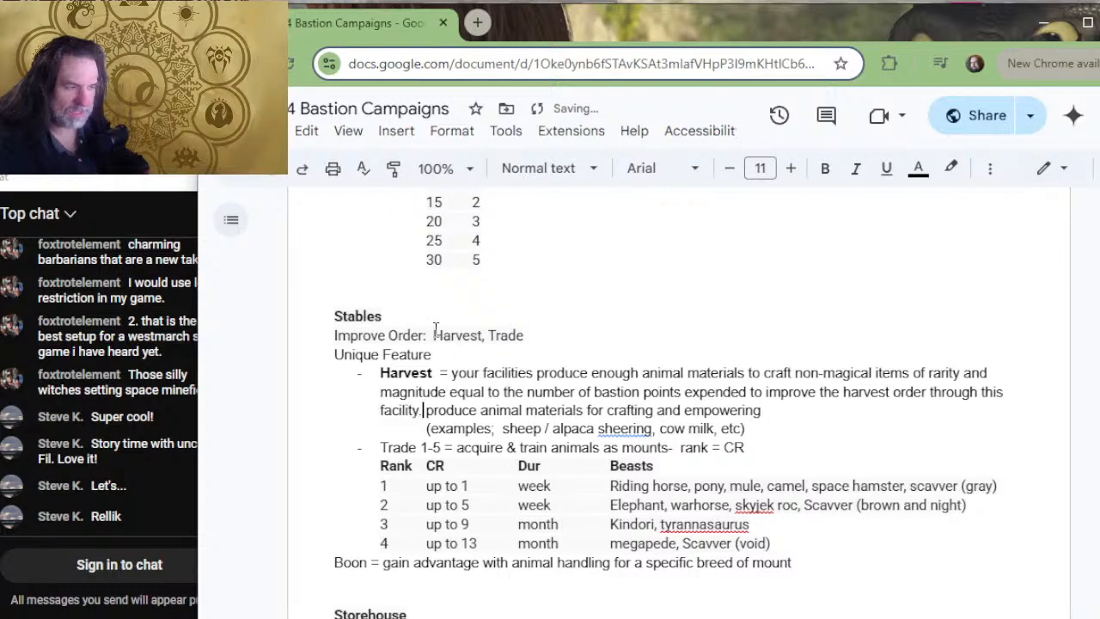
# - Delete the leftover "produce animal materials for crafting and empowering" and join the examples line onto the Harvest sentence
pyautogui.hotkey('shift', 'End')
pyautogui.press('BackSpace')
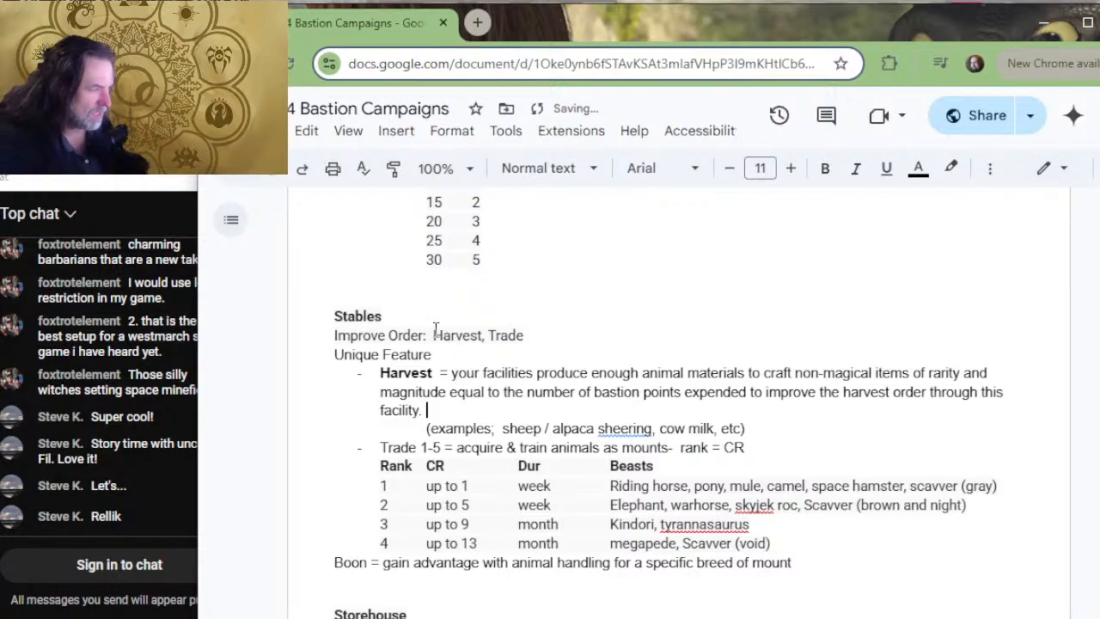
pyautogui.press('Delete')
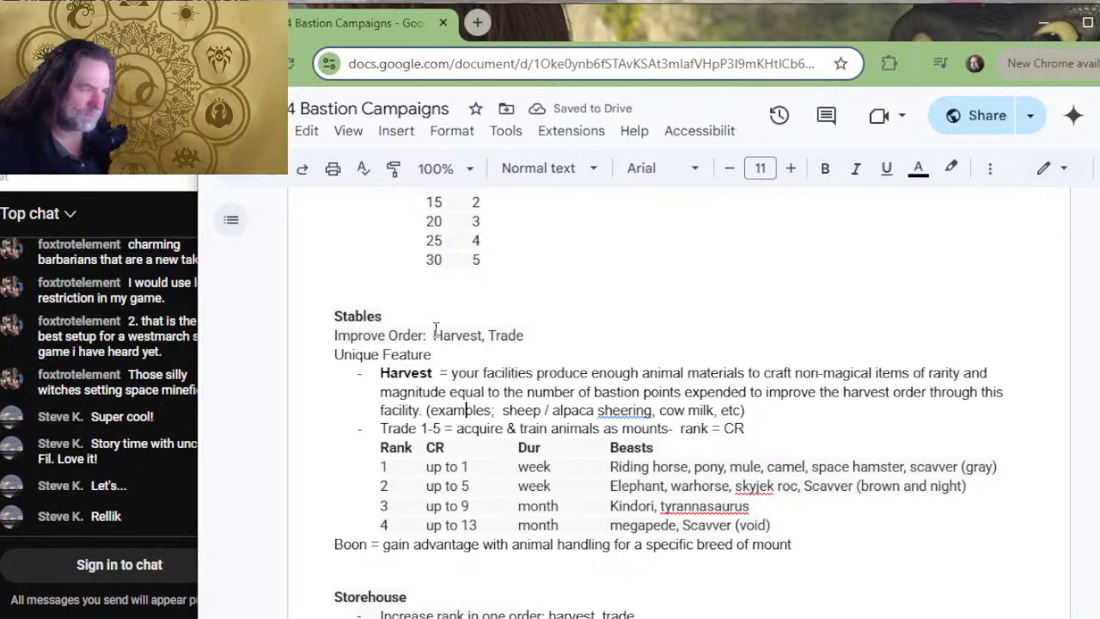
# - Remove the extra space before "sheep" in the Stables Harvest examples
pyautogui.press('Right')
pyautogui.press('Right')
pyautogui.press('Right')
pyautogui.press('BackSpace')
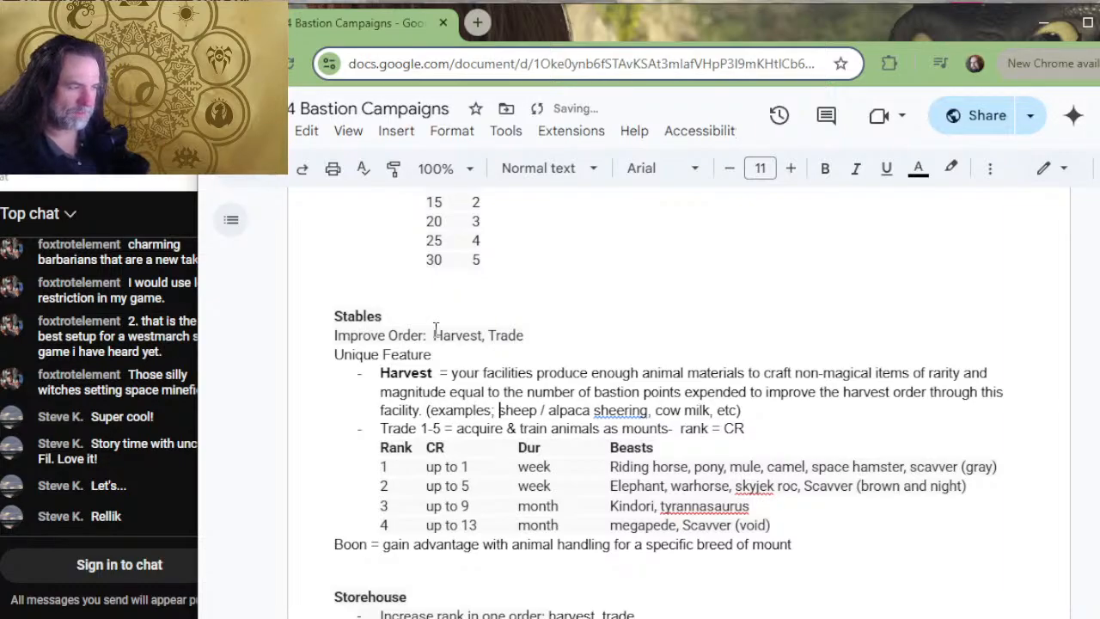
pyautogui.write('harvesting ')
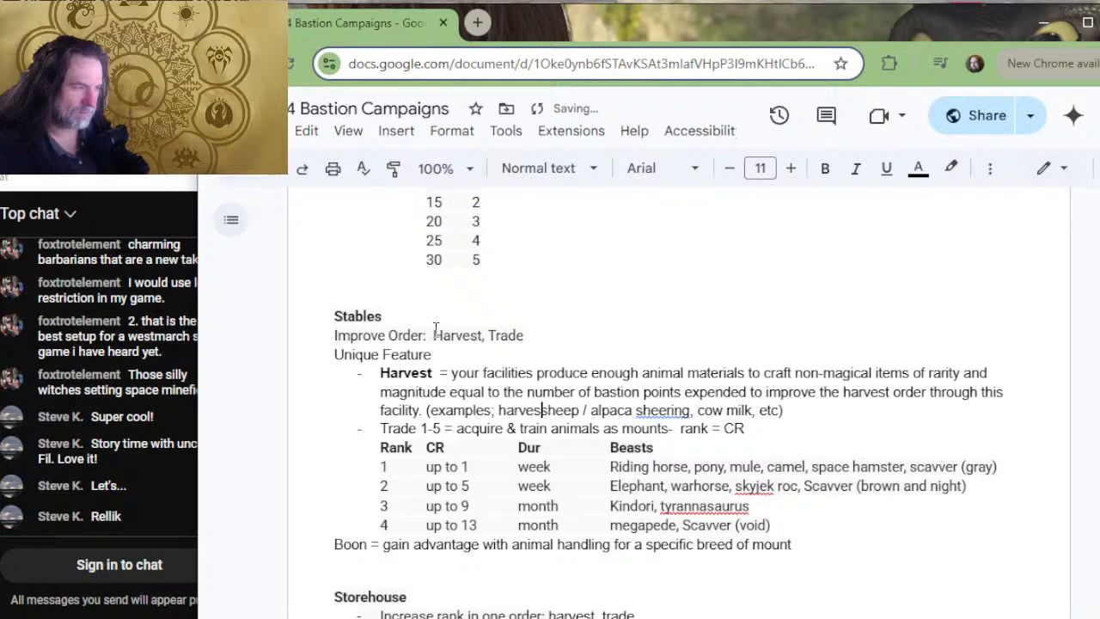
pyautogui.write('wool from')
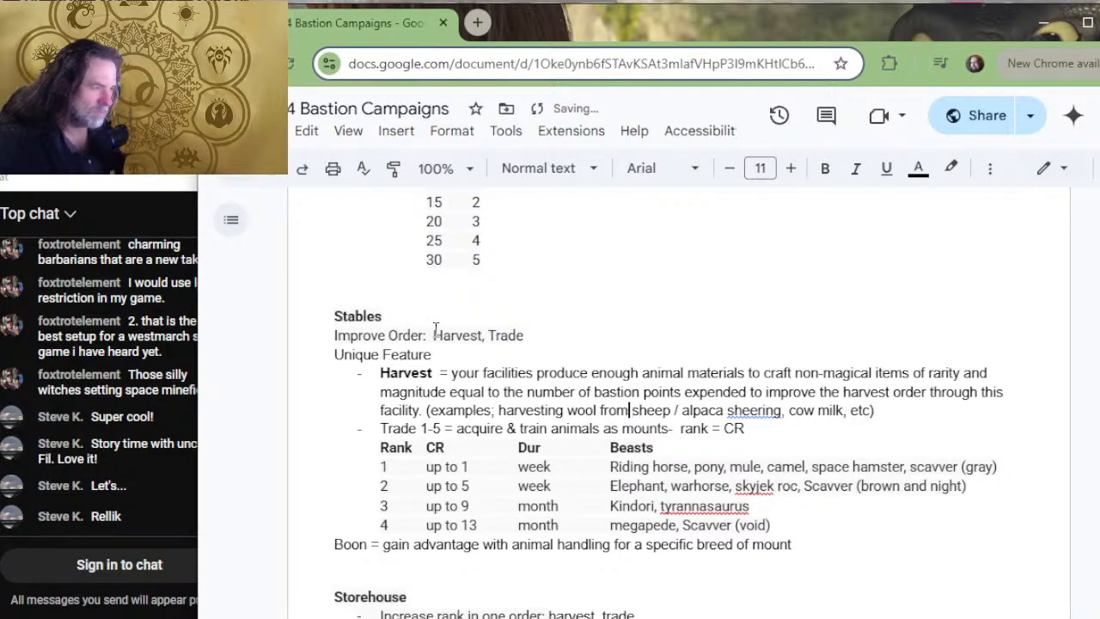
pyautogui.press('BackSpace')
pyautogui.press('BackSpace')
pyautogui.press('BackSpace')
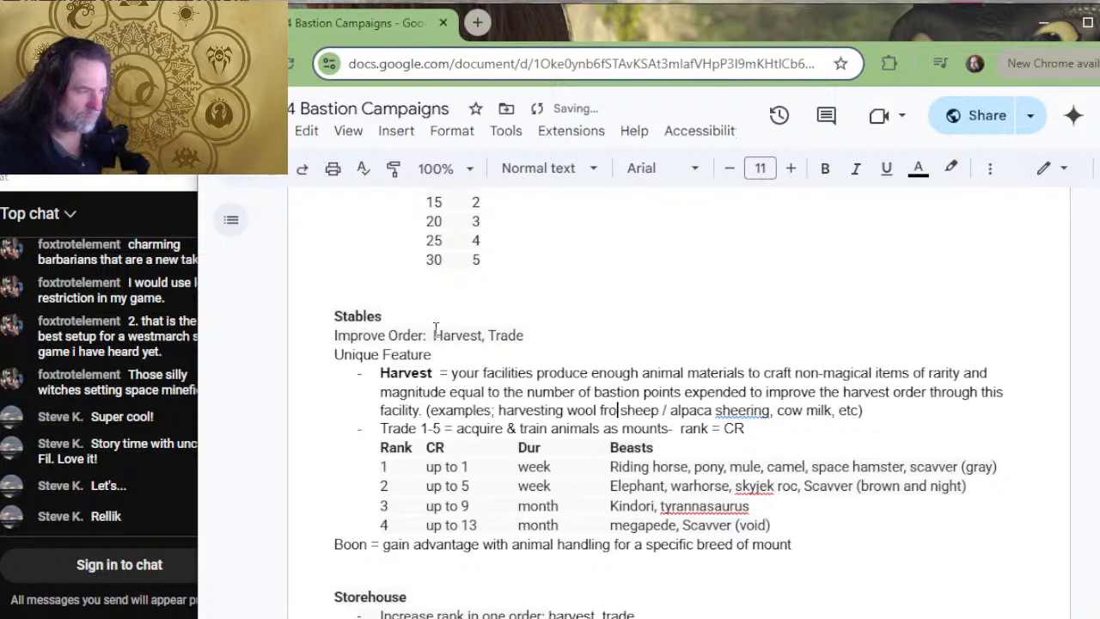
pyautogui.press('BackSpace')
pyautogui.press('BackSpace')
pyautogui.press('BackSpace')
pyautogui.press('BackSpace')
pyautogui.press('BackSpace')
pyautogui.press('BackSpace')
pyautogui.press('BackSpace')
pyautogui.press('BackSpace')
pyautogui.press('BackSpace')
pyautogui.press('BackSpace')
pyautogui.press('BackSpace')
pyautogui.press('BackSpace')
pyautogui.press('BackSpace')
pyautogui.press('BackSpace')
pyautogui.press('BackSpace')
pyautogui.press('BackSpace')
pyautogui.press('BackSpace')
pyautogui.press('BackSpace')
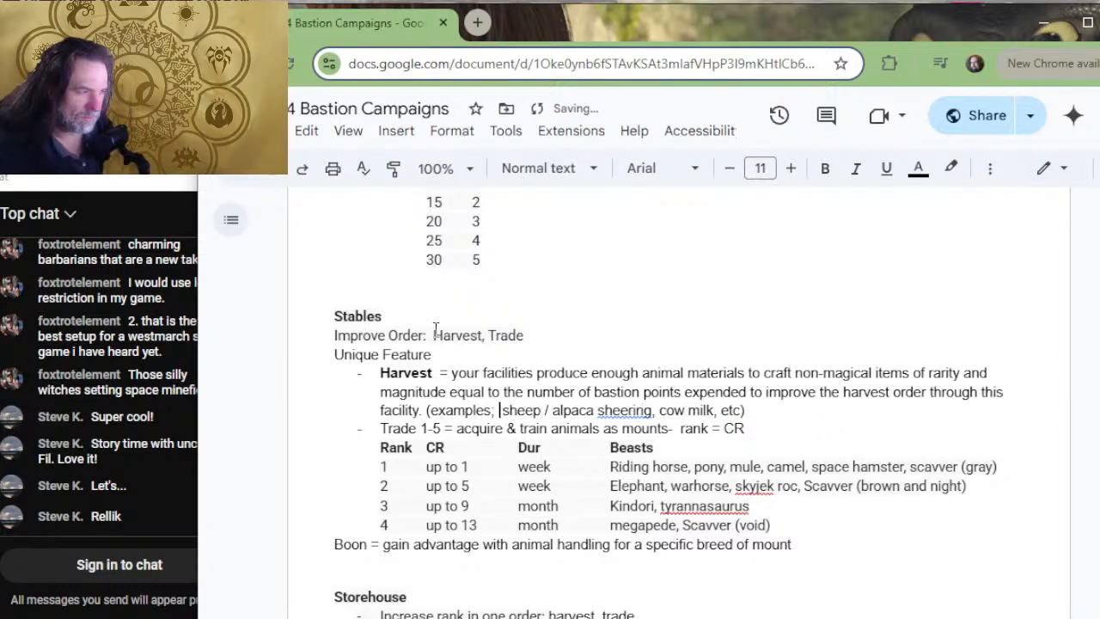
# - Reword the first Harvest example to "sheering sheep / alpaca", removing the trailing "sheering"
pyautogui.write('sheering')
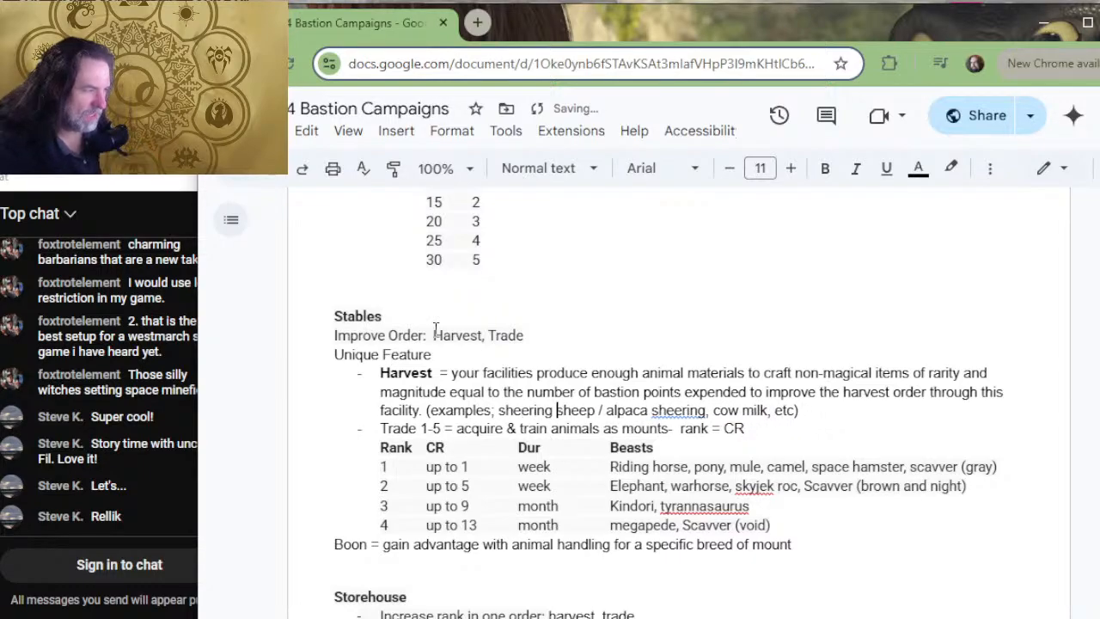
pyautogui.hotkey('ctrl', 'Right')
pyautogui.press('BackSpace')
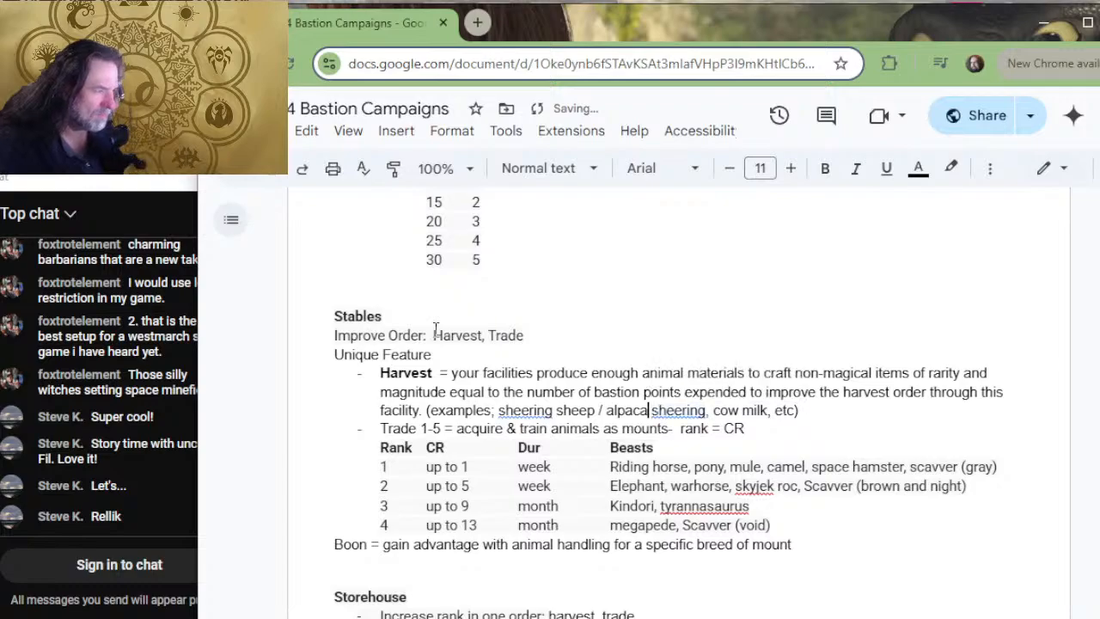
pyautogui.press('Delete')
pyautogui.press('Delete')
pyautogui.press('Delete')
pyautogui.press('Delete')
pyautogui.press('Delete')
pyautogui.press('Delete')
pyautogui.press('Delete')
pyautogui.press('Delete')
pyautogui.press('Delete')
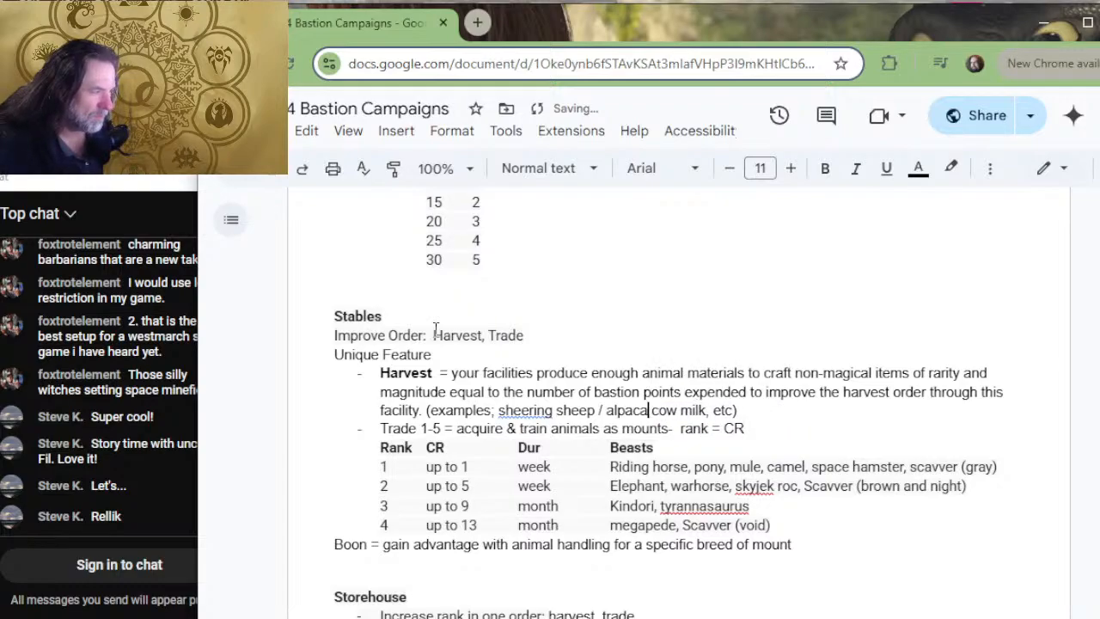
# - Replace the "cow milk" example in the Harvest description with "milking cows / goats", separated from its neighbours by commas
pyautogui.write(', milkin')
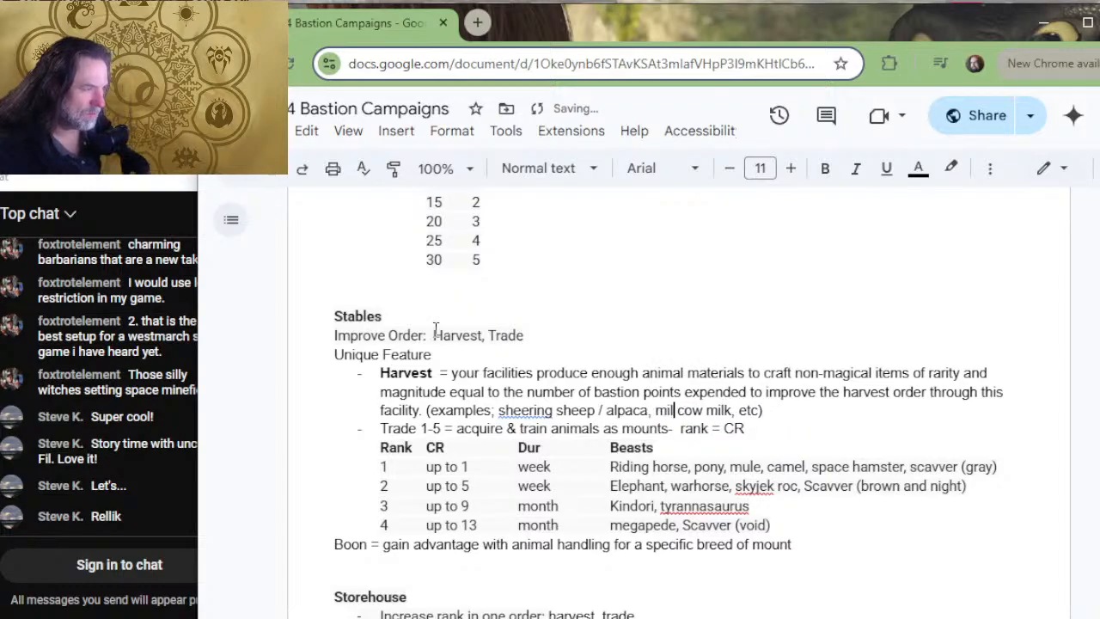
pyautogui.write('g ')
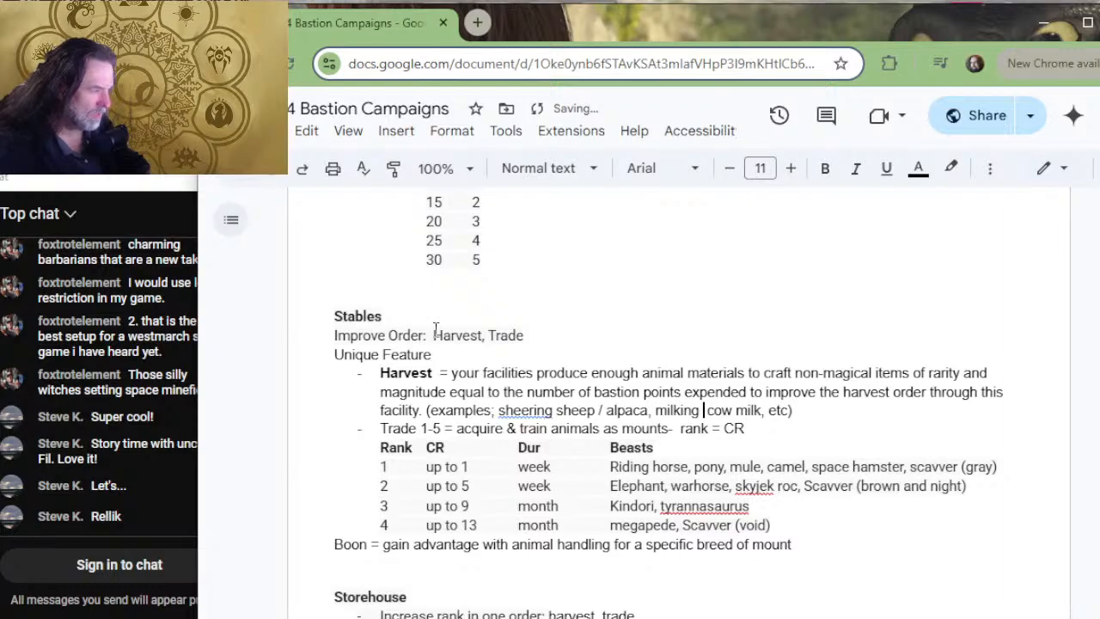
pyautogui.write('cows or')
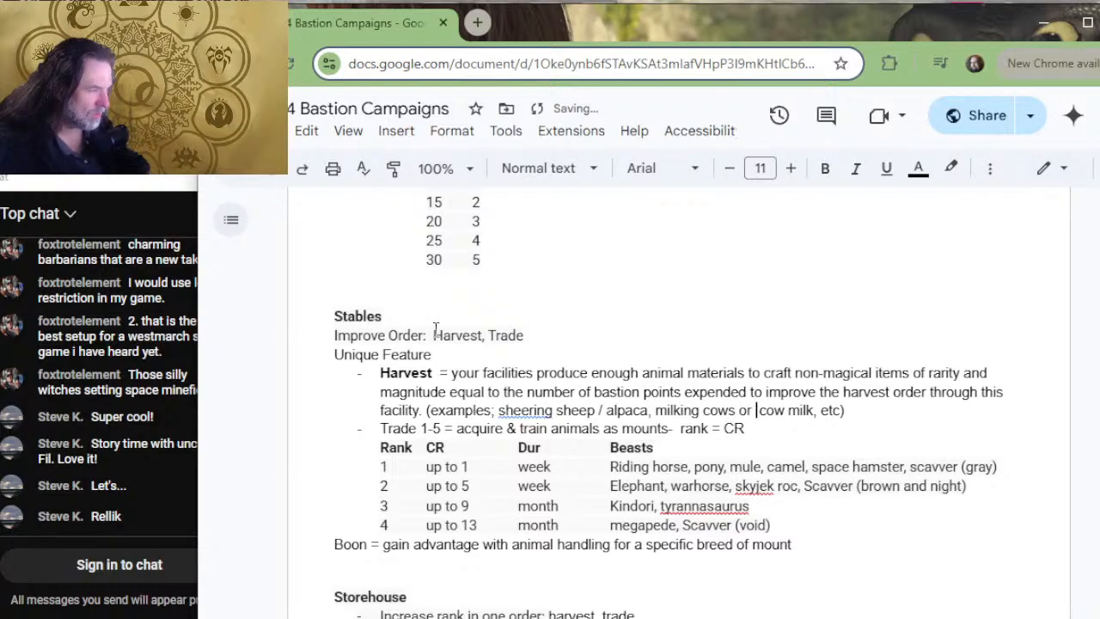
pyautogui.press('BackSpace')
pyautogui.press('BackSpace')
pyautogui.press('BackSpace')
pyautogui.write('/ goats')
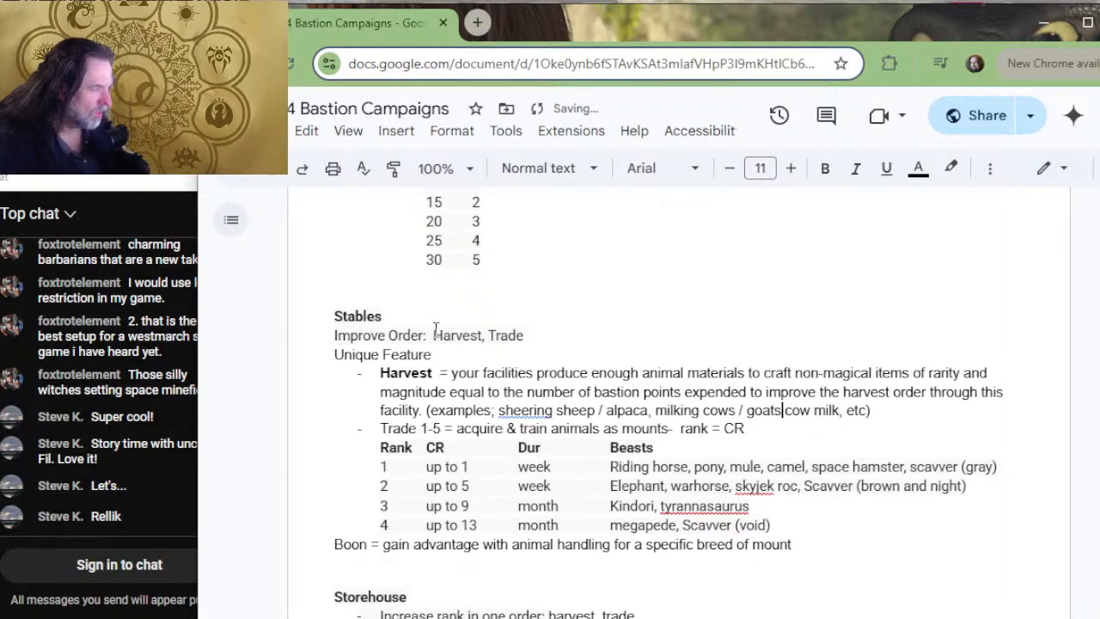
pyautogui.press('Delete')
pyautogui.press('Delete')
pyautogui.press('Delete')
pyautogui.press('Delete')
pyautogui.press('Delete')
pyautogui.press('Delete')
pyautogui.press('Delete')
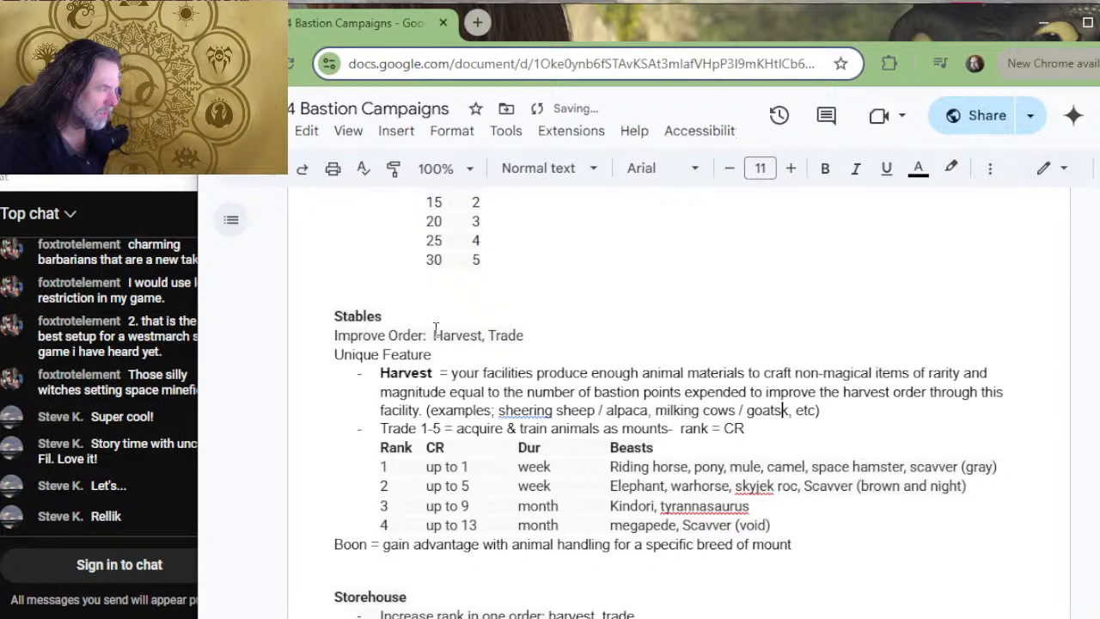
pyautogui.press('Delete')
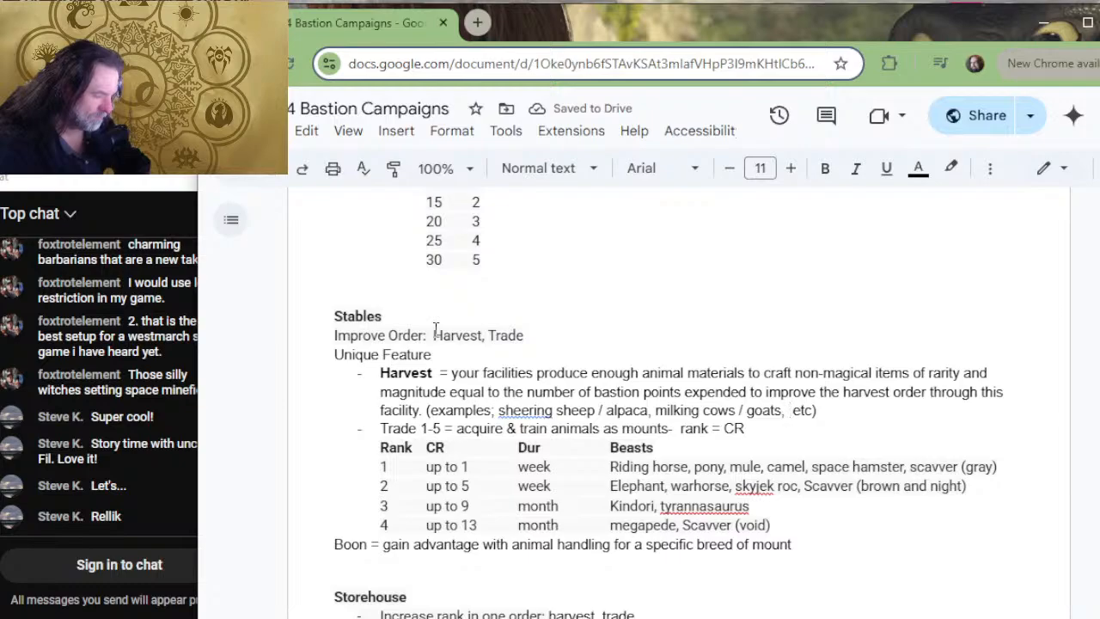
# - Add the example "spooling caterpillar / spider silk," before "etc" in the Harvest description
pyautogui.write('spool')
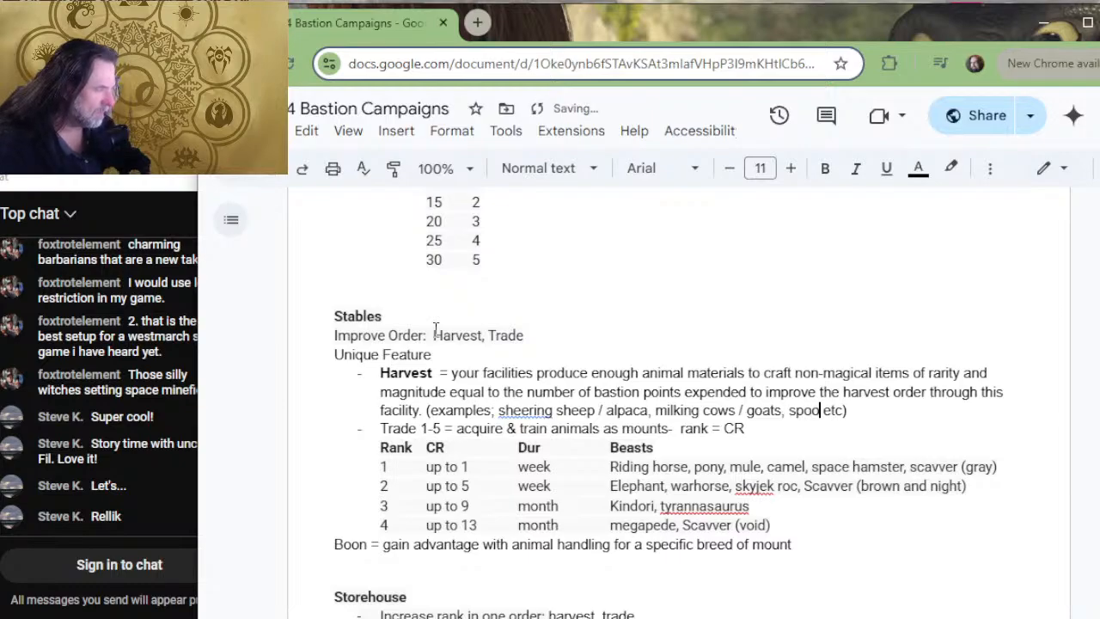
pyautogui.write('ing ')
pyautogui.write('spider /')
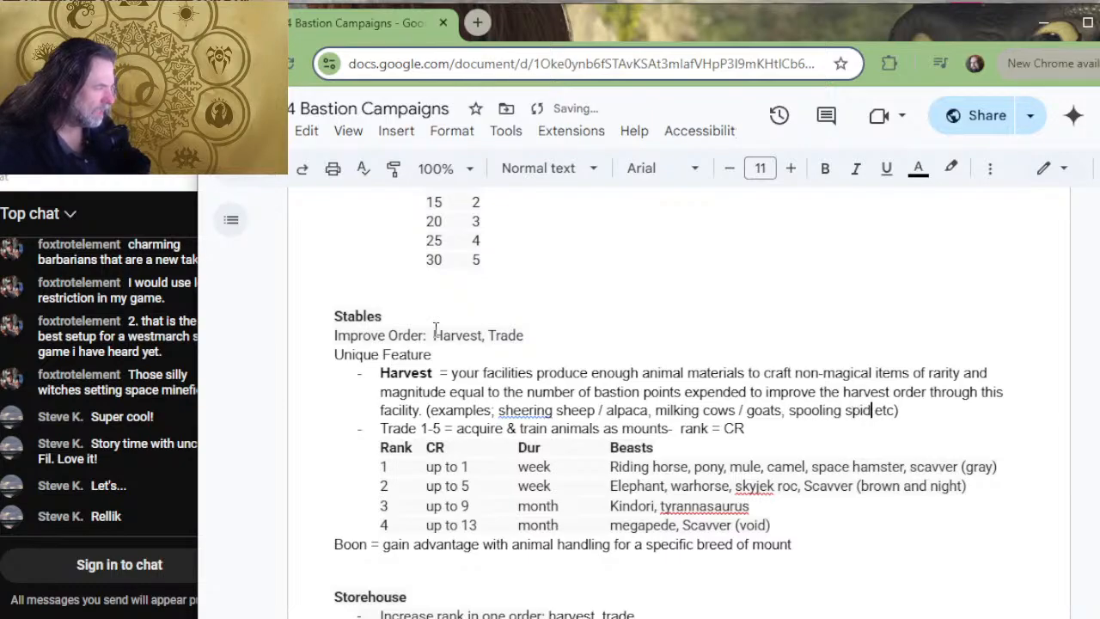
pyautogui.press('BackSpace')
pyautogui.press('BackSpace')
pyautogui.press('BackSpace')
pyautogui.press('BackSpace')
pyautogui.press('BackSpace')
pyautogui.press('BackSpace')
pyautogui.press('BackSpace')
pyautogui.press('BackSpace')
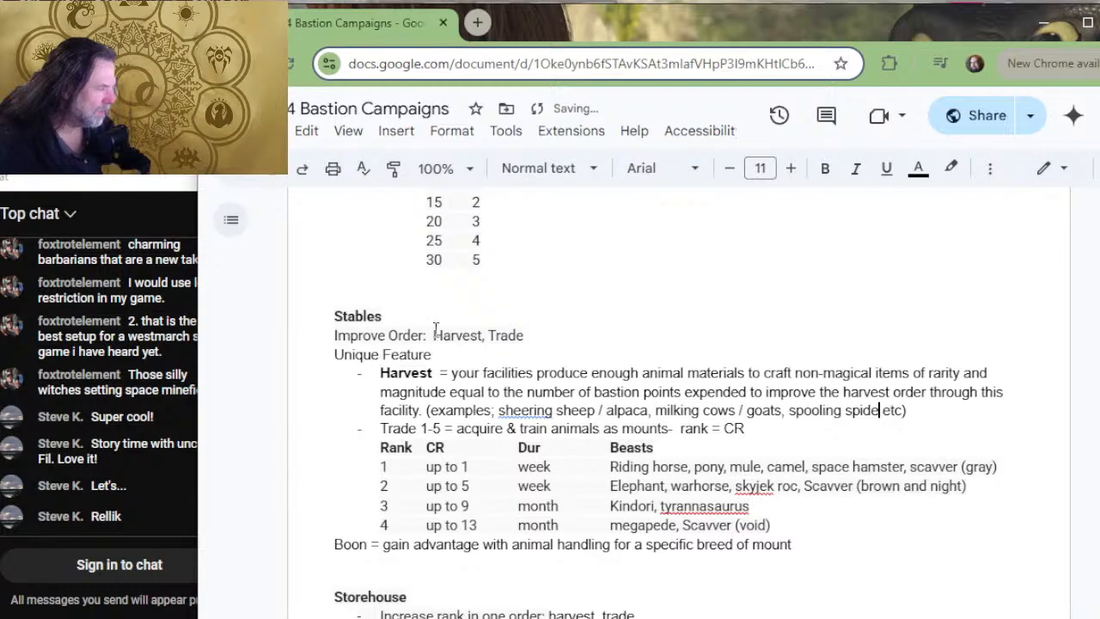
pyautogui.press('BackSpace')
pyautogui.write('caterpill')
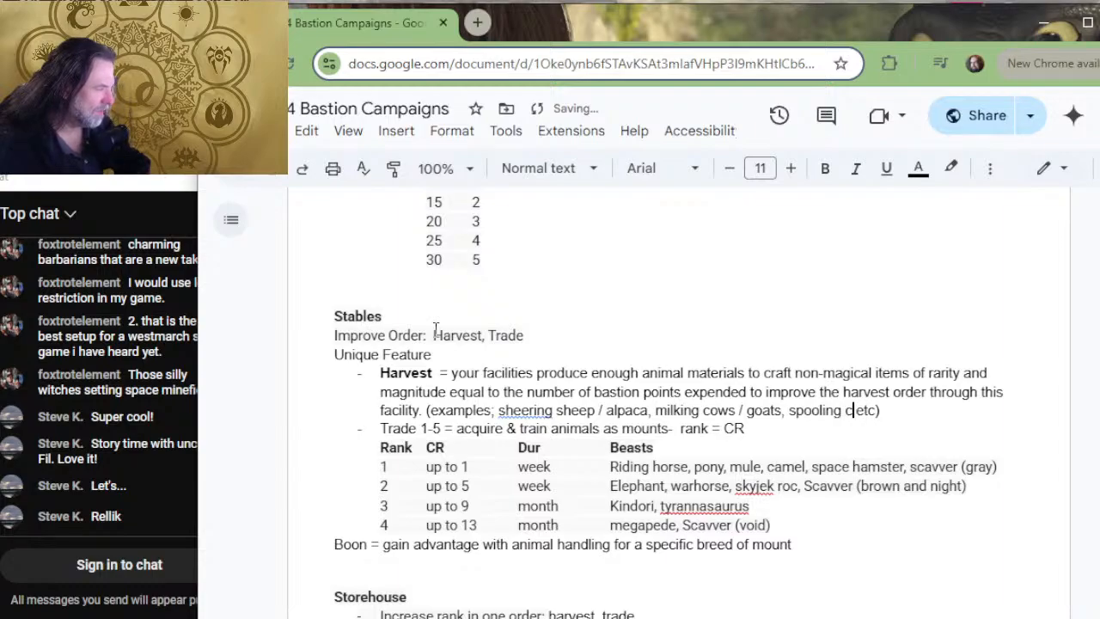
pyautogui.write('ar / spider s')
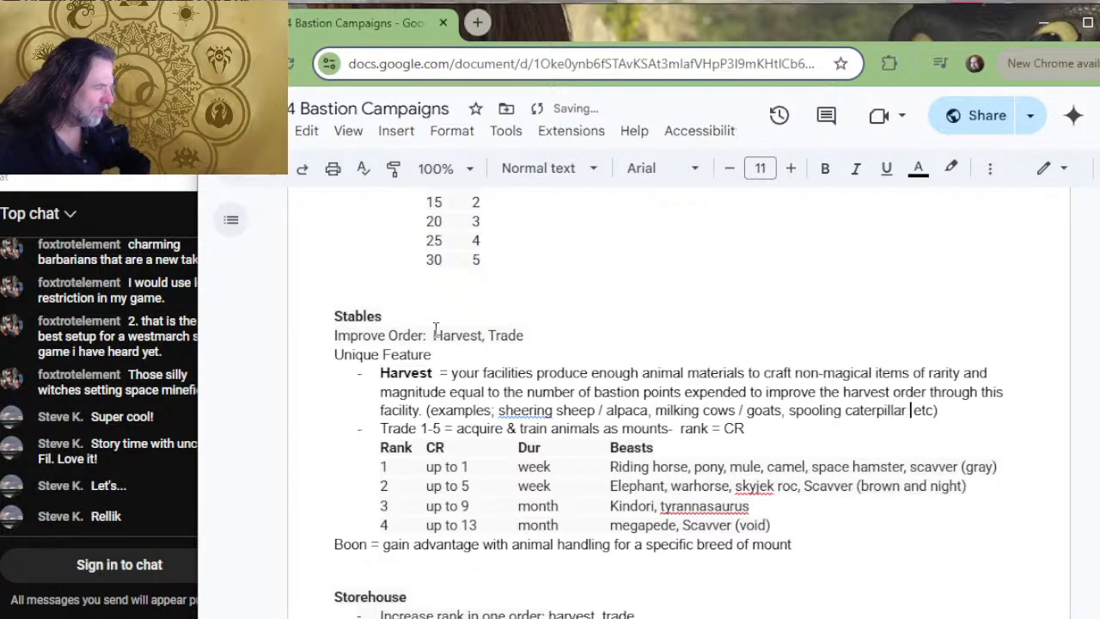
pyautogui.write('ilk,')
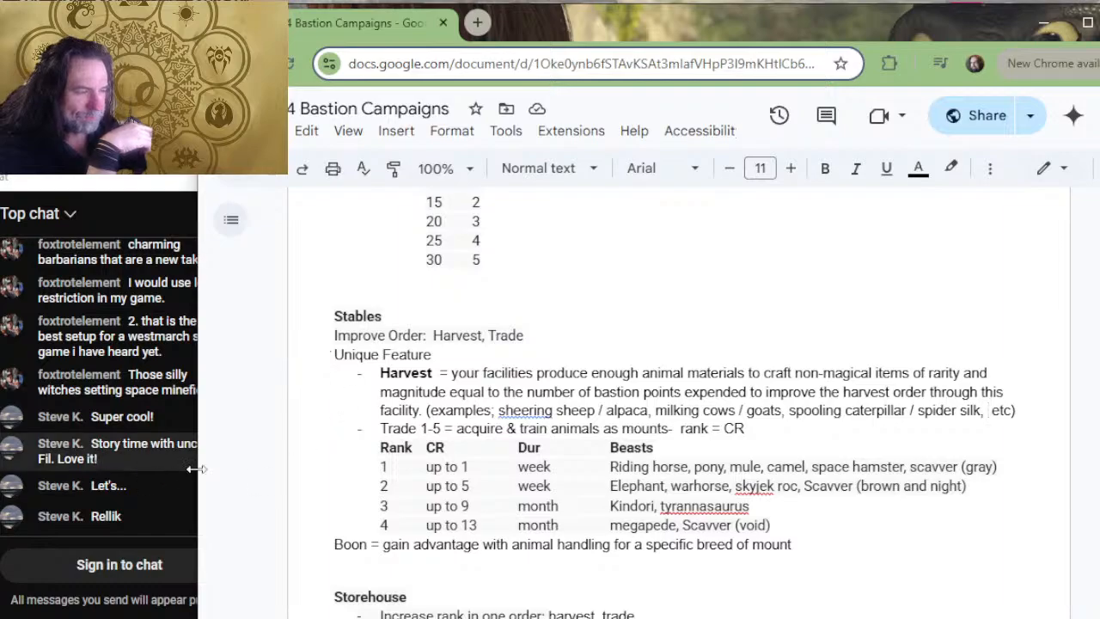
# - Bold the Stables Trade label and replace "1-5 =" before "acquire" with "You can issue the Trade order to"
pyautogui.moveTo(421, 428); pyautogui.dragTo(381, 428)
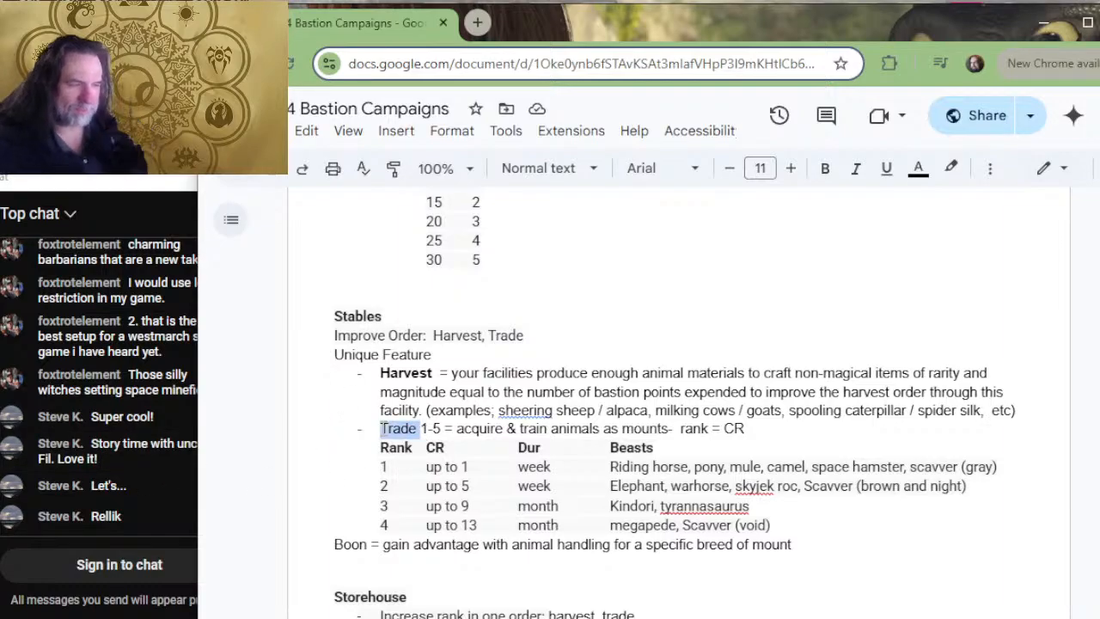
pyautogui.hotkey('ctrl', 'b')
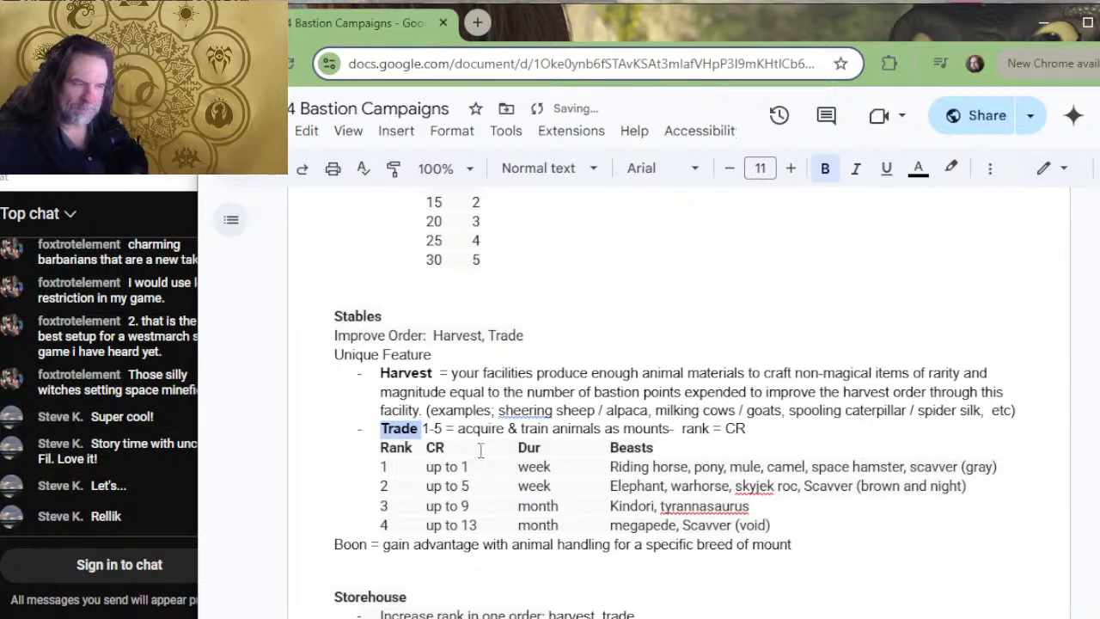
pyautogui.moveTo(467, 428); pyautogui.dragTo(429, 428)
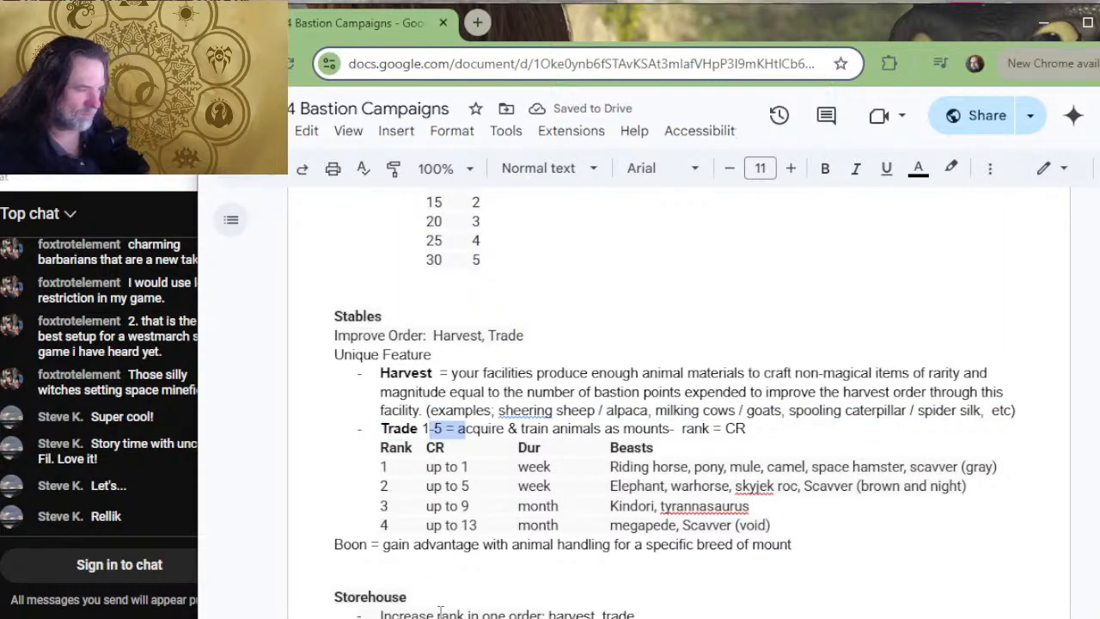
pyautogui.press('BackSpace')
pyautogui.press('BackSpace')
pyautogui.write('You can i')
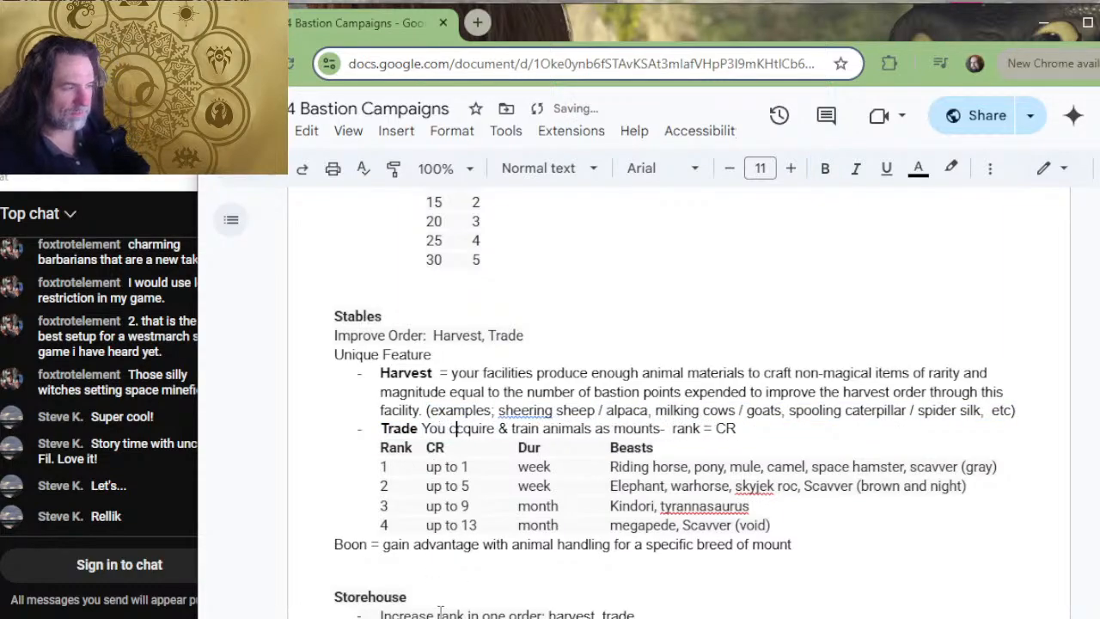
pyautogui.write('ssue the ')
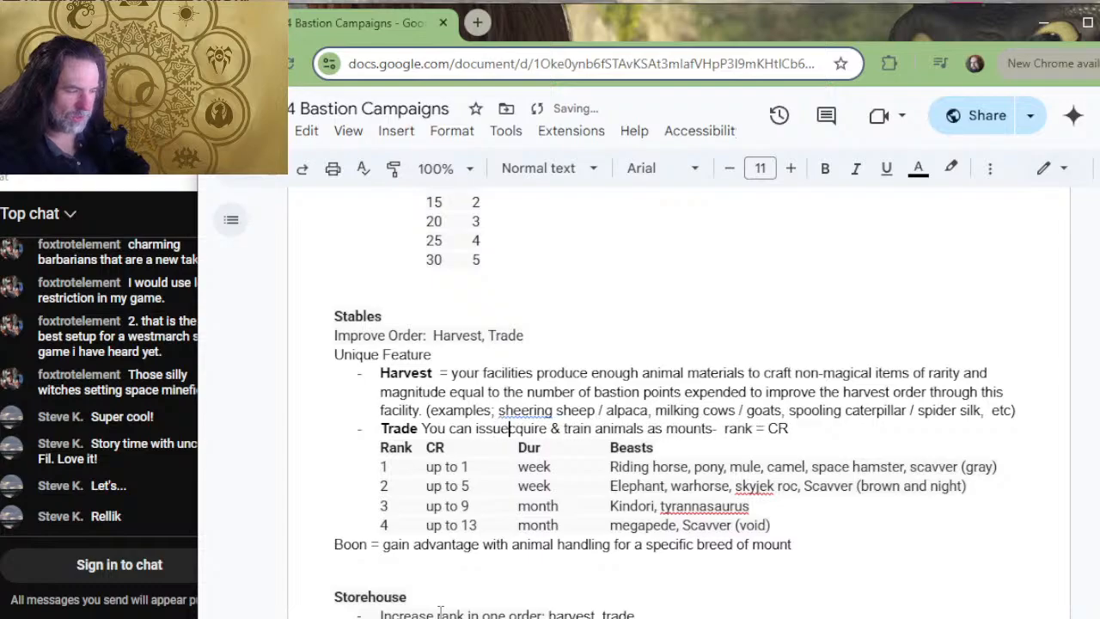
pyautogui.write('Trade order ')
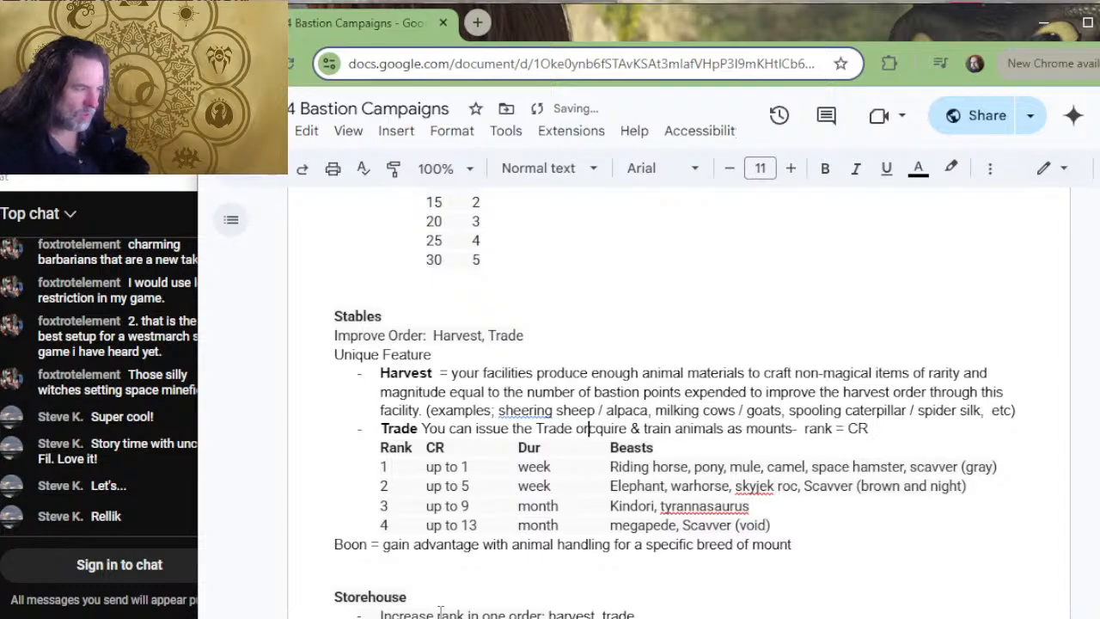
pyautogui.write('to a')
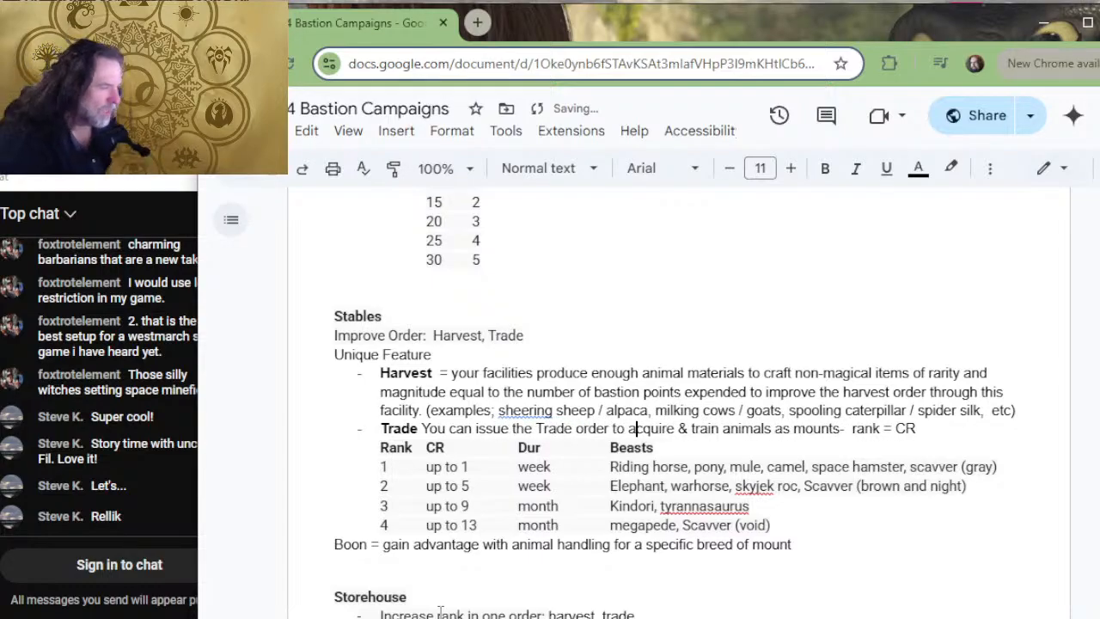
# - Delete "- rank = CR" from the Trade line and end the sentence with a period after "mounts"
pyautogui.press('Right')
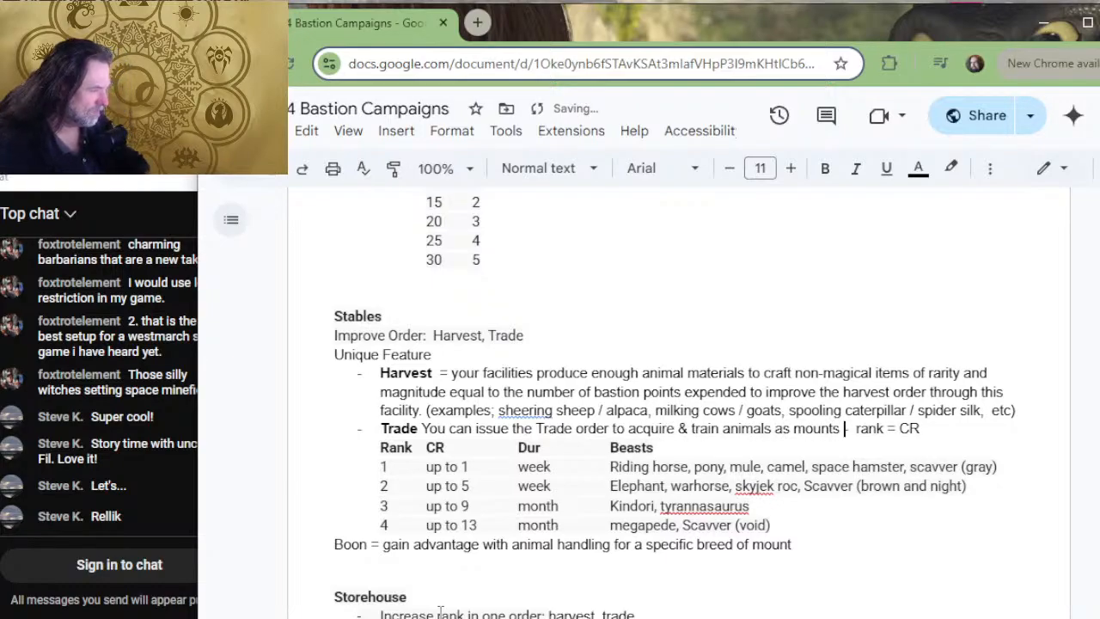
pyautogui.press('Delete')
pyautogui.press('Delete')
pyautogui.press('Delete')
pyautogui.press('Delete')
pyautogui.press('Delete')
pyautogui.press('Delete')
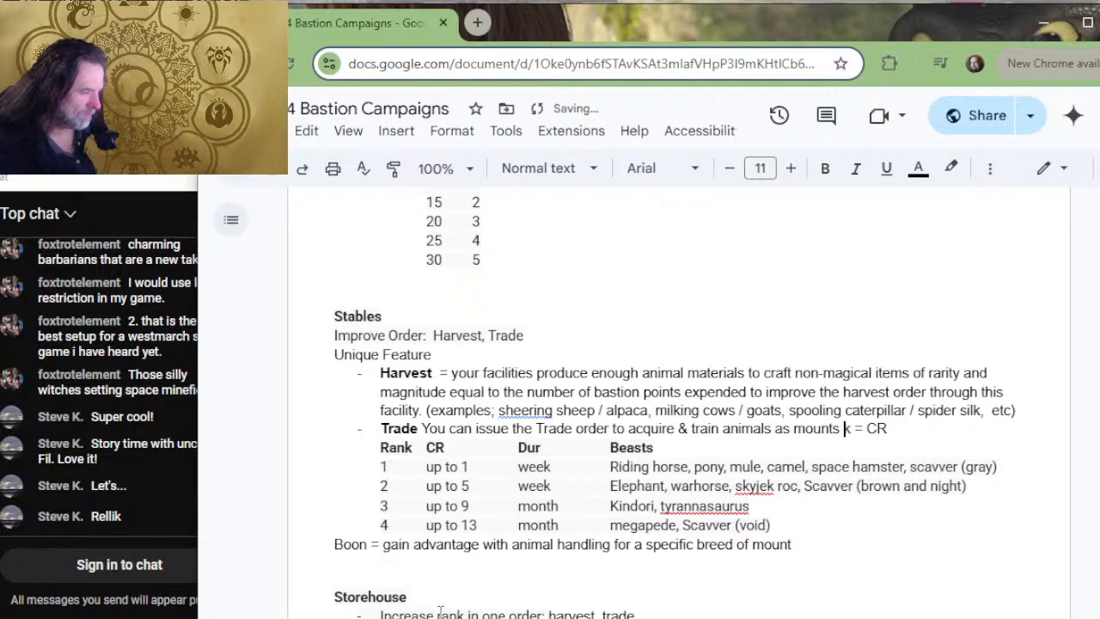
pyautogui.press('Delete')
pyautogui.press('Delete')
pyautogui.press('Delete')
pyautogui.press('Delete')
pyautogui.press('Delete')
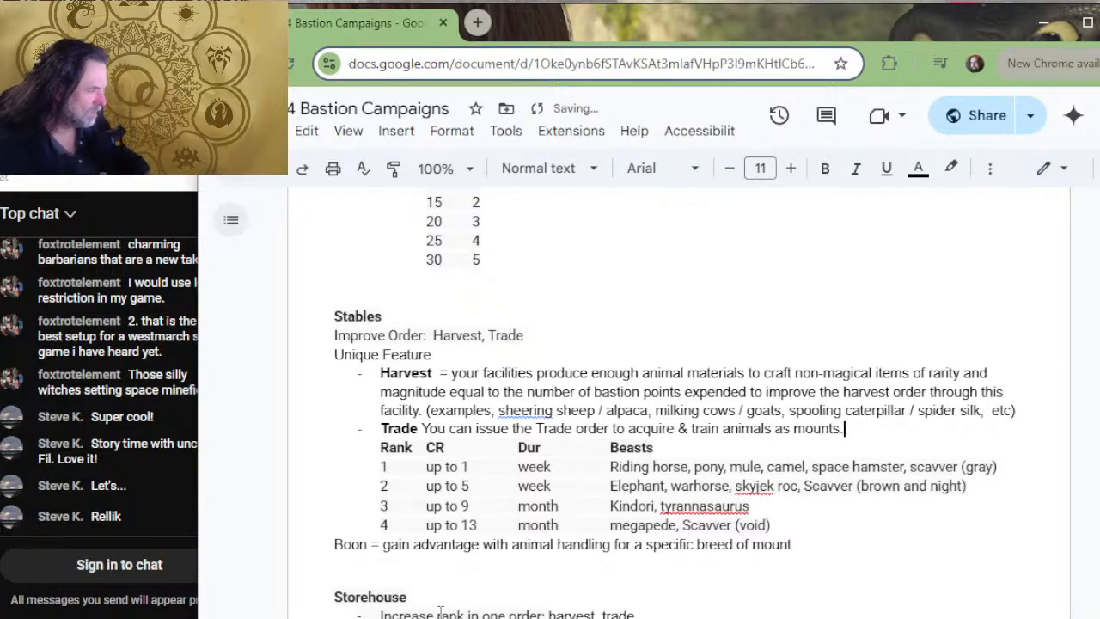
pyautogui.write('The')
pyautogui.press('BackSpace')
pyautogui.press('BackSpace')
pyautogui.press('BackSpace')
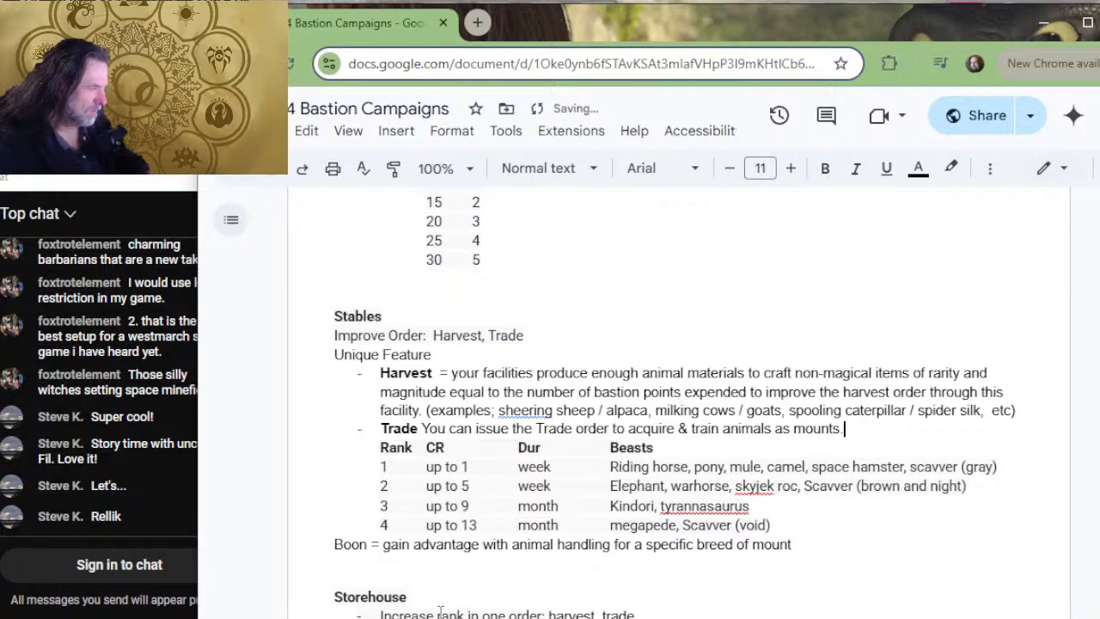
# - Add an unbulleted line under the Stables Trade sentence reading "The number of bastion points expended to improve the rank of trade"
pyautogui.press('Return')
pyautogui.write('The')
pyautogui.press('BackSpace')
pyautogui.press('BackSpace')
pyautogui.press('BackSpace')
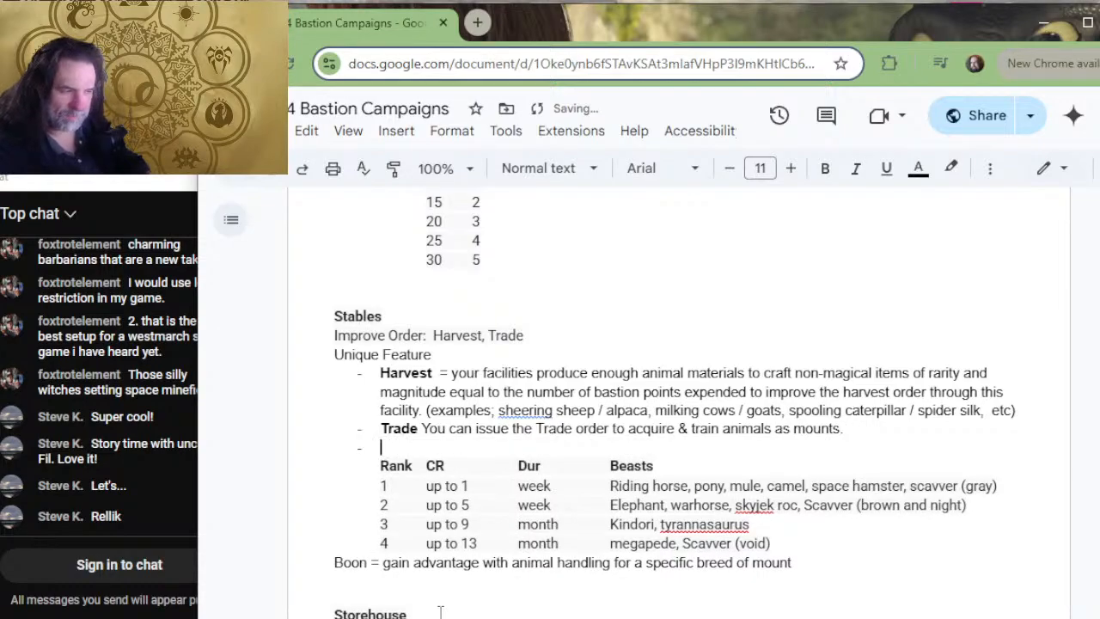
pyautogui.write('THe r')
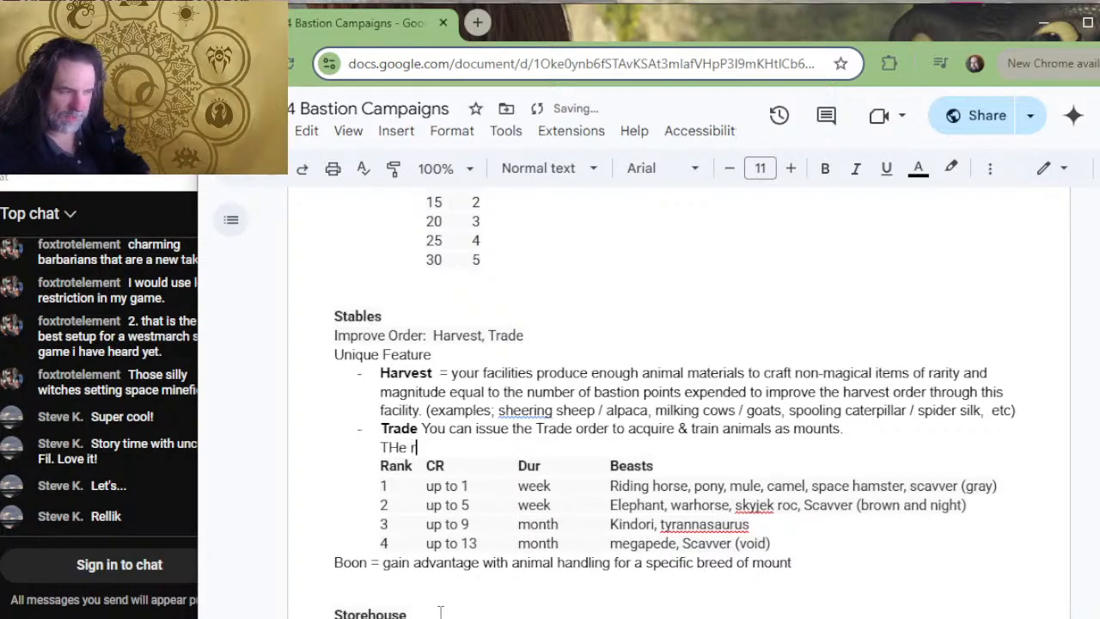
pyautogui.press('BackSpace')
pyautogui.press('BackSpace')
pyautogui.press('BackSpace')
pyautogui.write('he number of ')
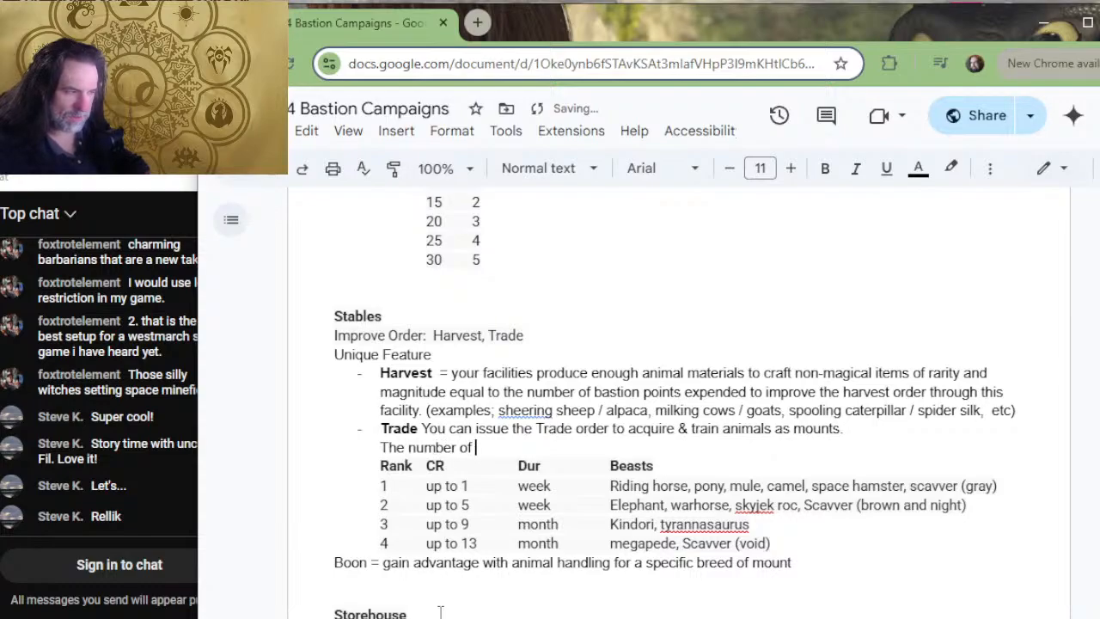
pyautogui.write('pastion ')
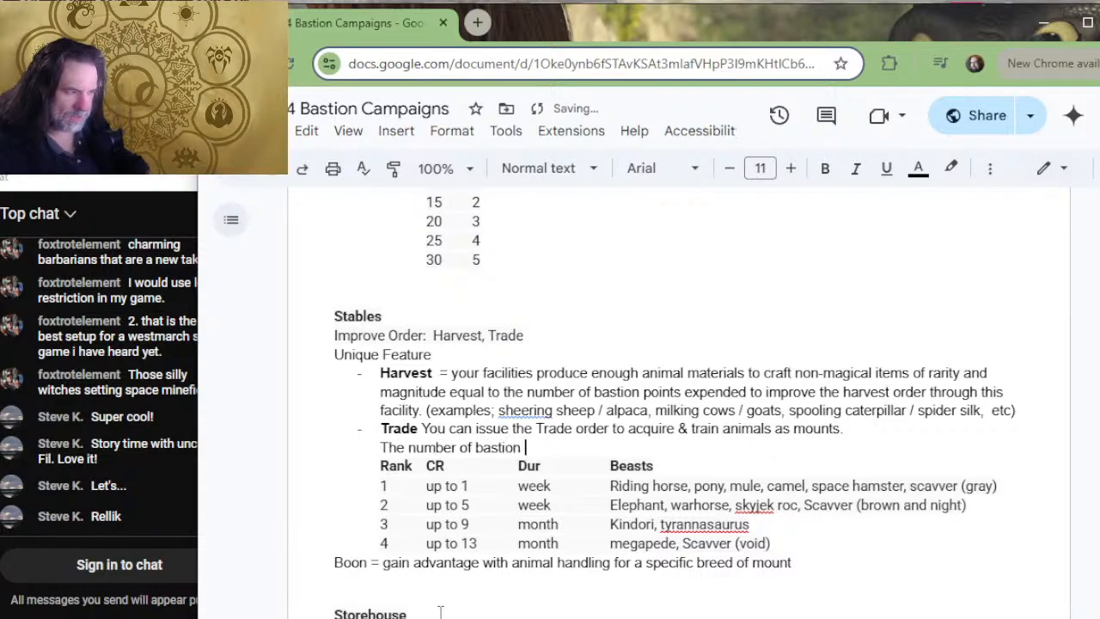
pyautogui.write('points expend')
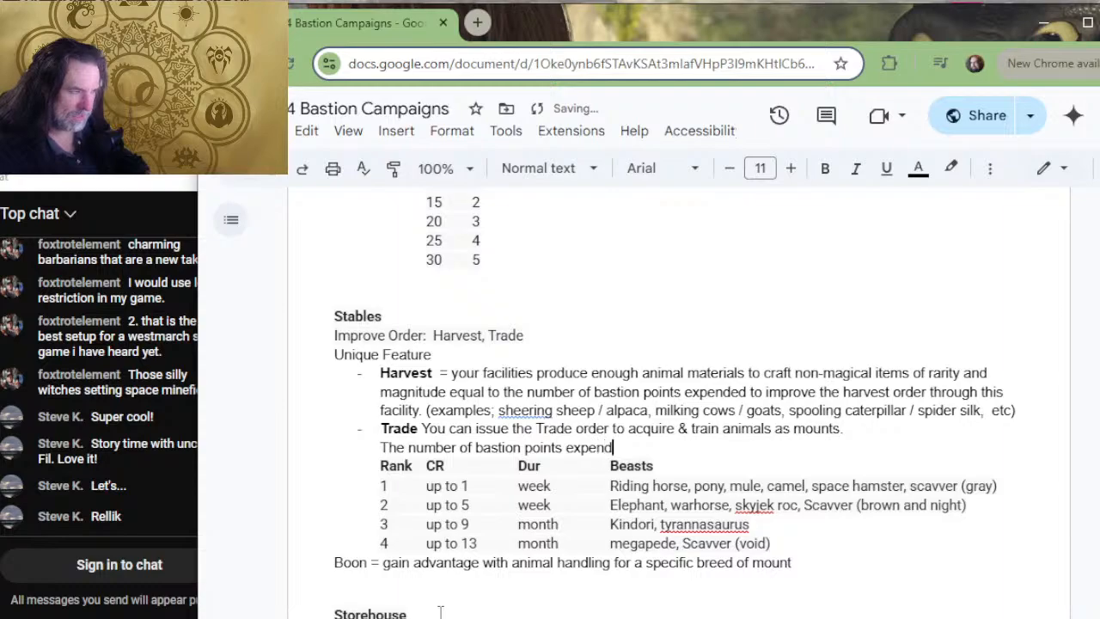
pyautogui.write('ed to improv')
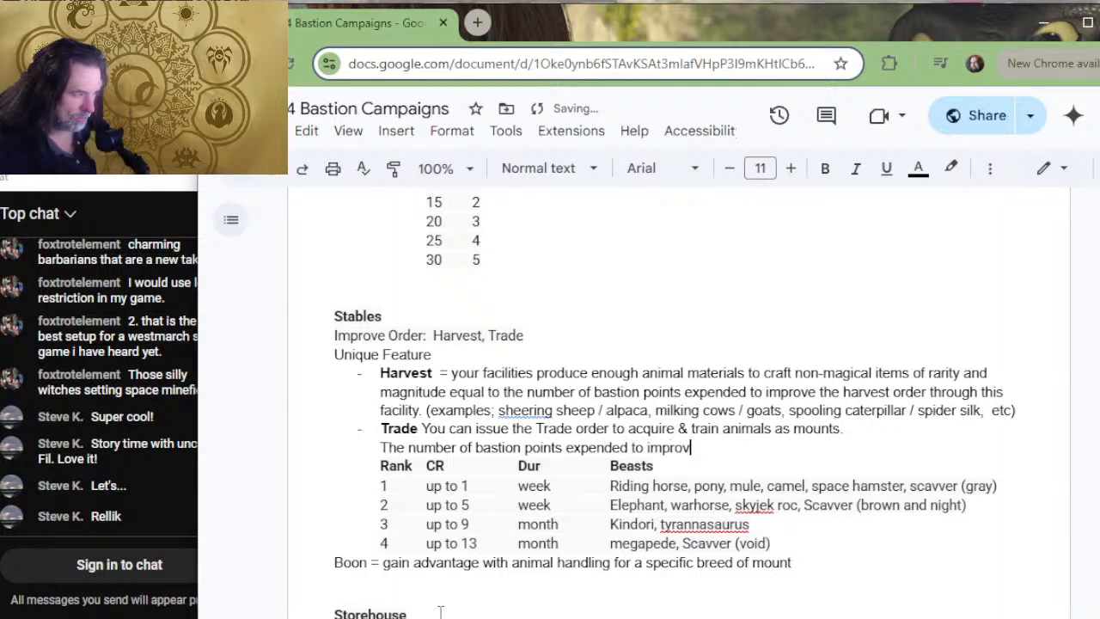
pyautogui.write('e the rank ')
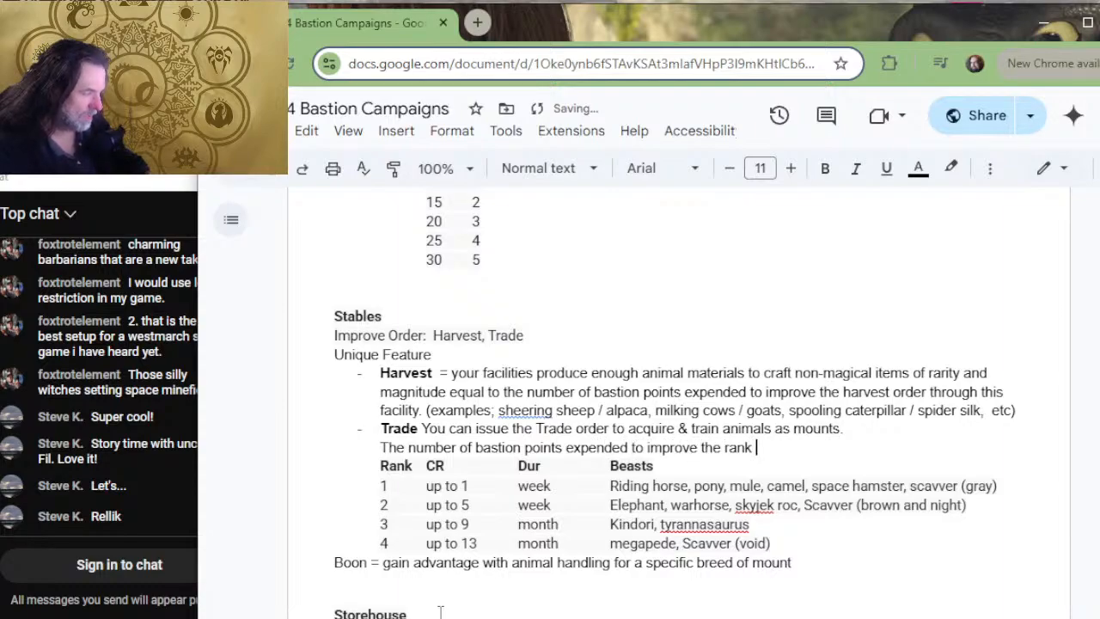
pyautogui.write('of trade')
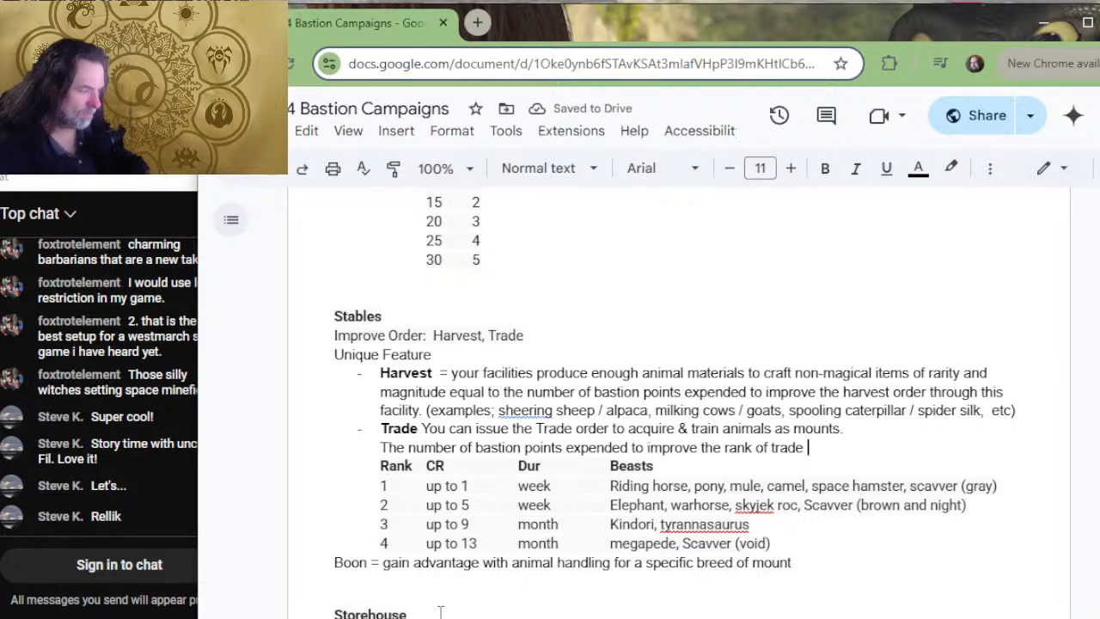
# - Insert "type of creatures that can be acquired and trained is determined by the" before "number of bastion points" in the new Trade line
pyautogui.press('Up')
pyautogui.press('Right')
pyautogui.press('Right')
pyautogui.press('Right')
pyautogui.press('Right')
pyautogui.press('Right')
pyautogui.press('Right')
pyautogui.press('Right')
pyautogui.press('Right')
pyautogui.press('Right')
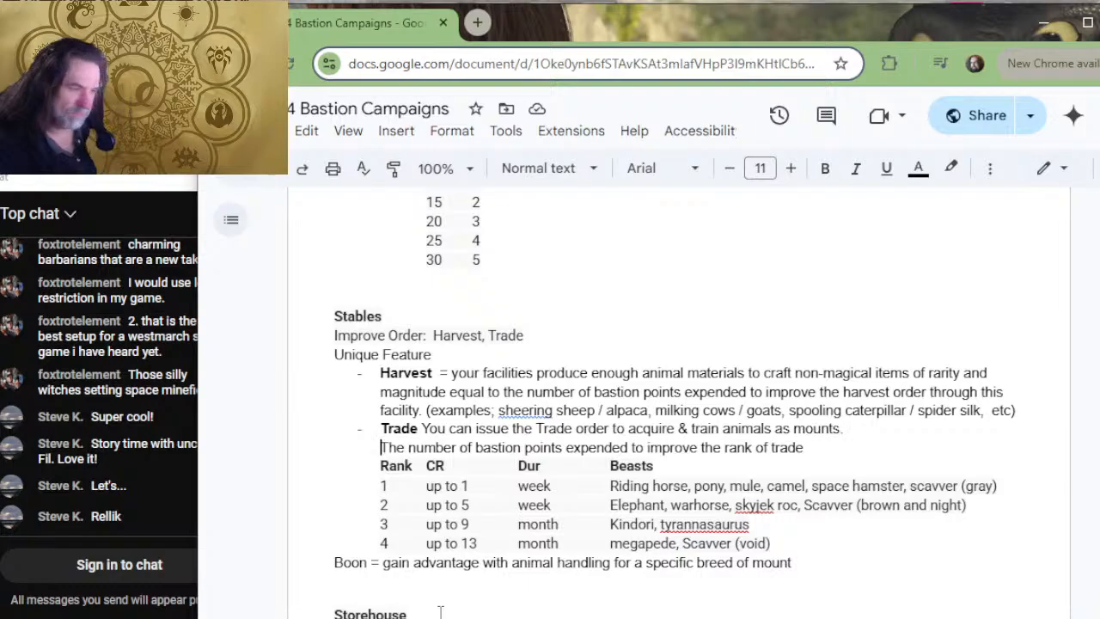
pyautogui.write('type of ')
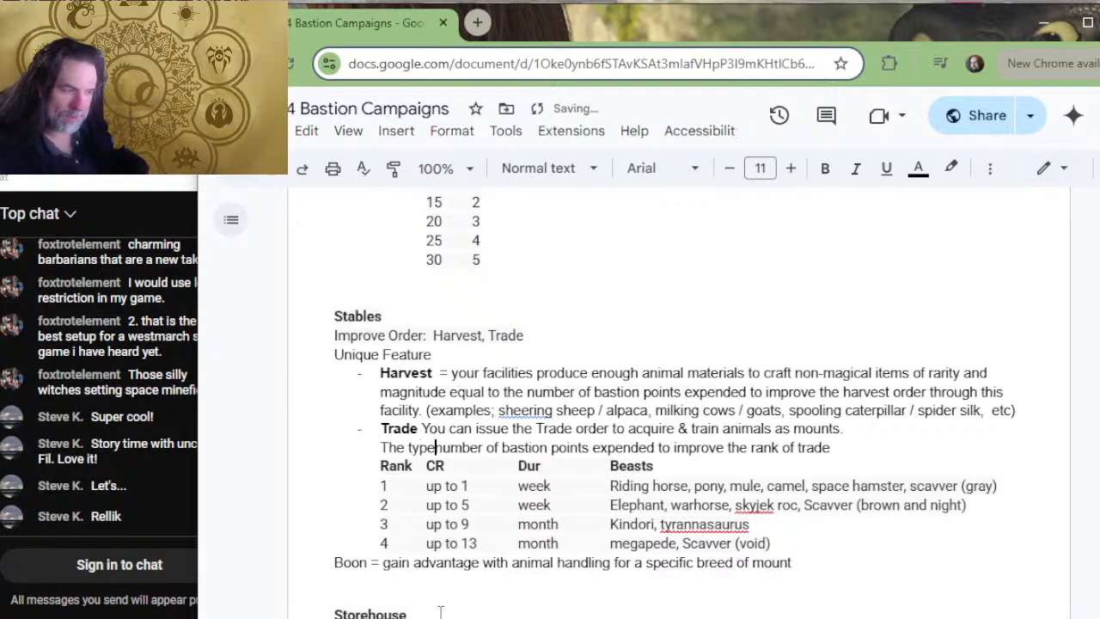
pyautogui.write('animals')
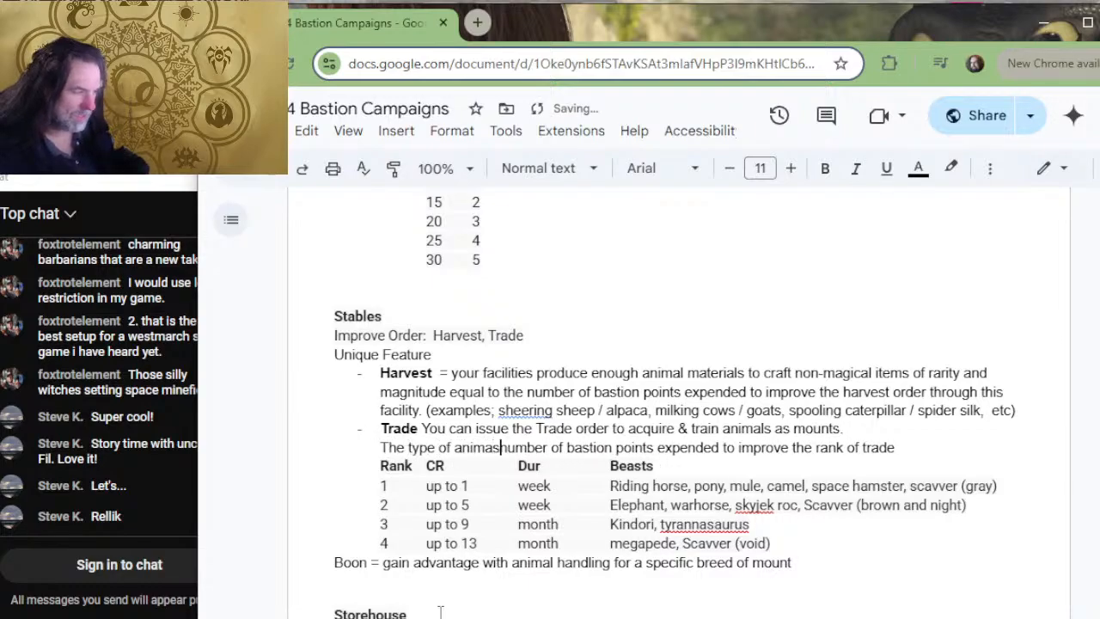
pyautogui.press('BackSpace')
pyautogui.press('BackSpace')
pyautogui.press('BackSpace')
pyautogui.press('BackSpace')
pyautogui.press('BackSpace')
pyautogui.press('BackSpace')
pyautogui.press('BackSpace')
pyautogui.write('creatures ')
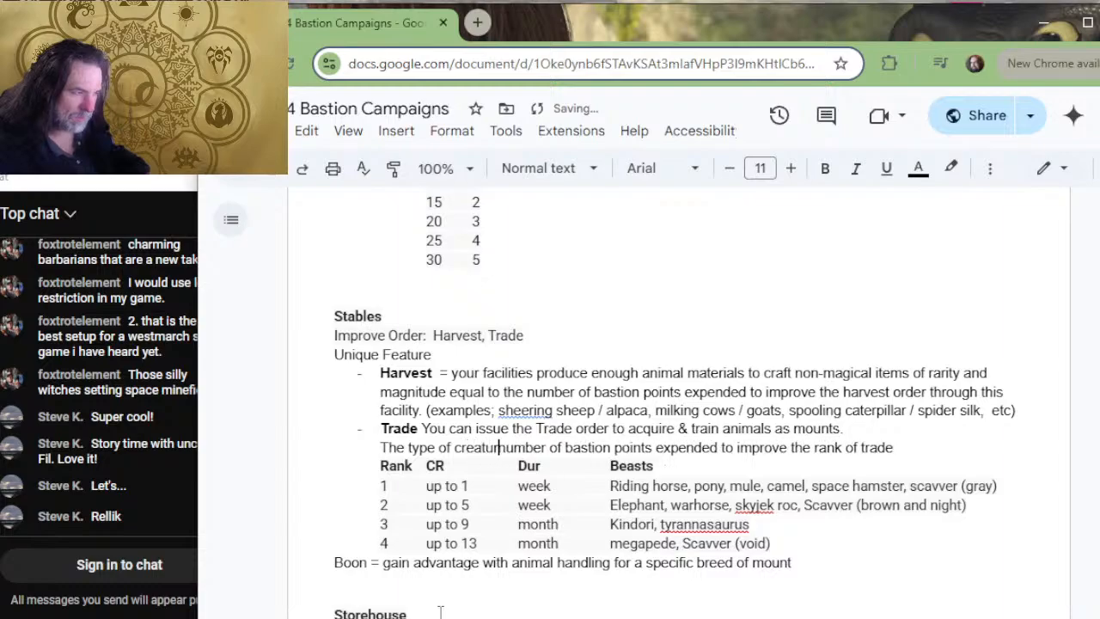
pyautogui.write('that can be ')
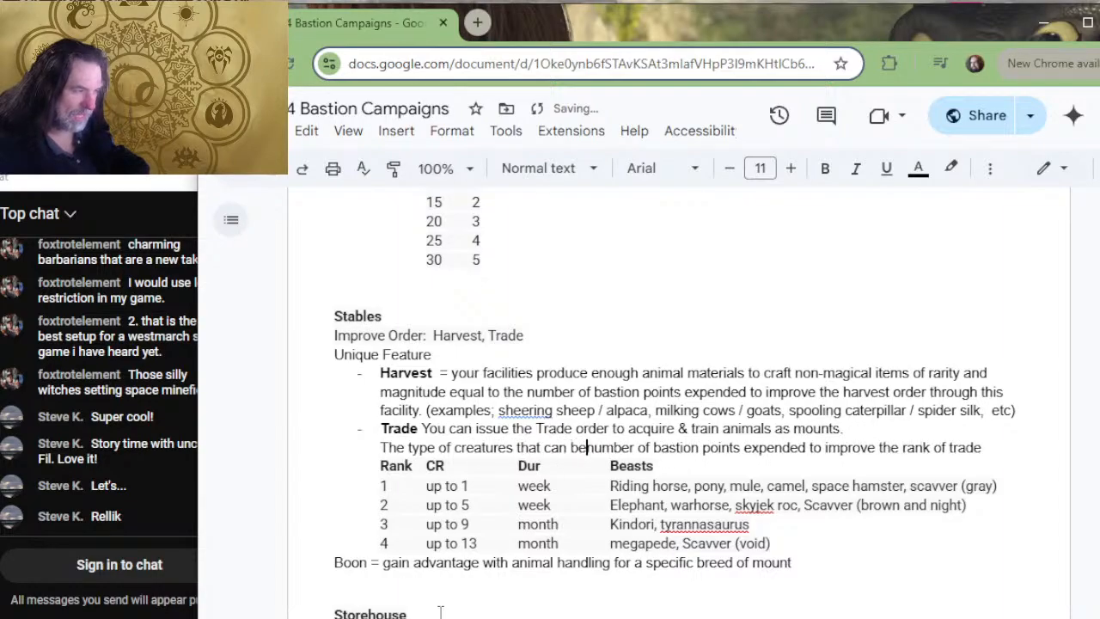
pyautogui.write('acquired and ')
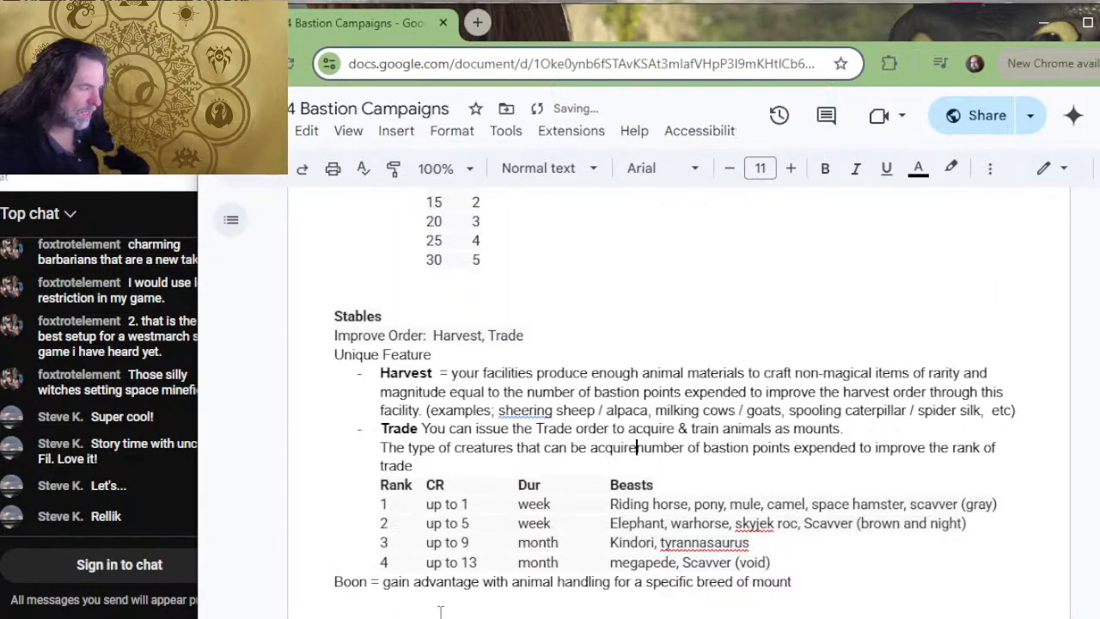
pyautogui.write('trained is de')
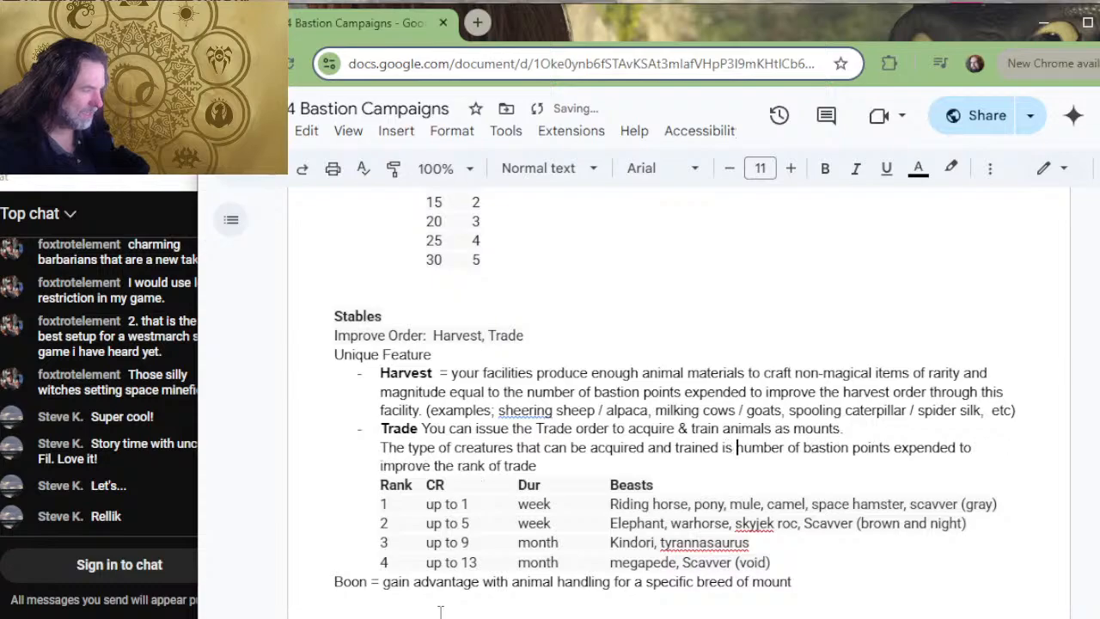
pyautogui.write('termined by the')
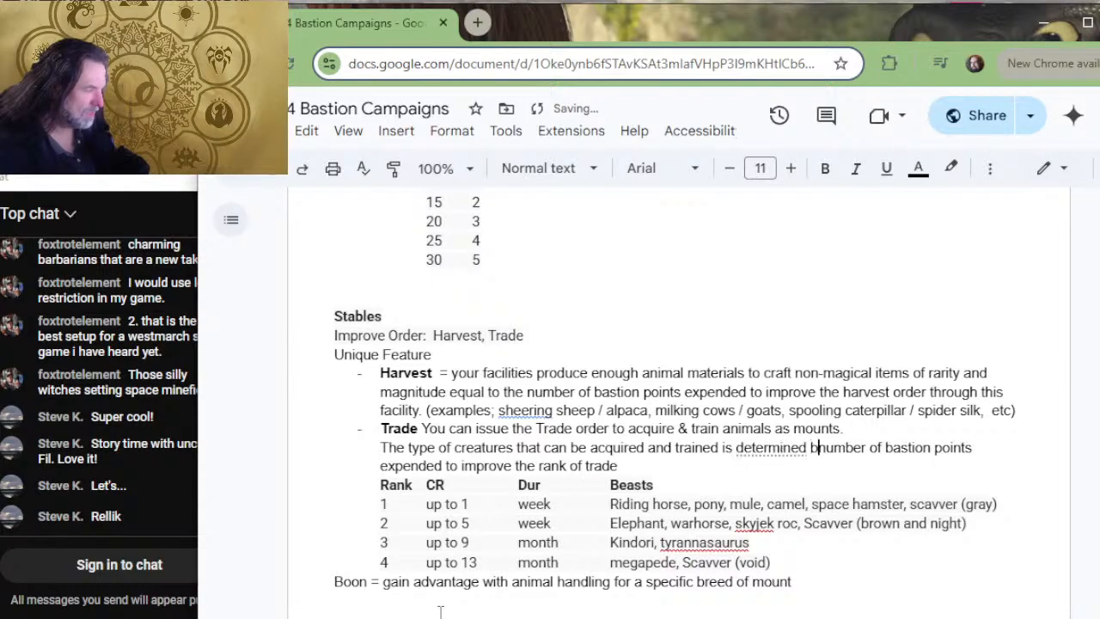
# - End the creature-type sentence after "rank of trade" with "in this facility:"
pyautogui.press('Down')
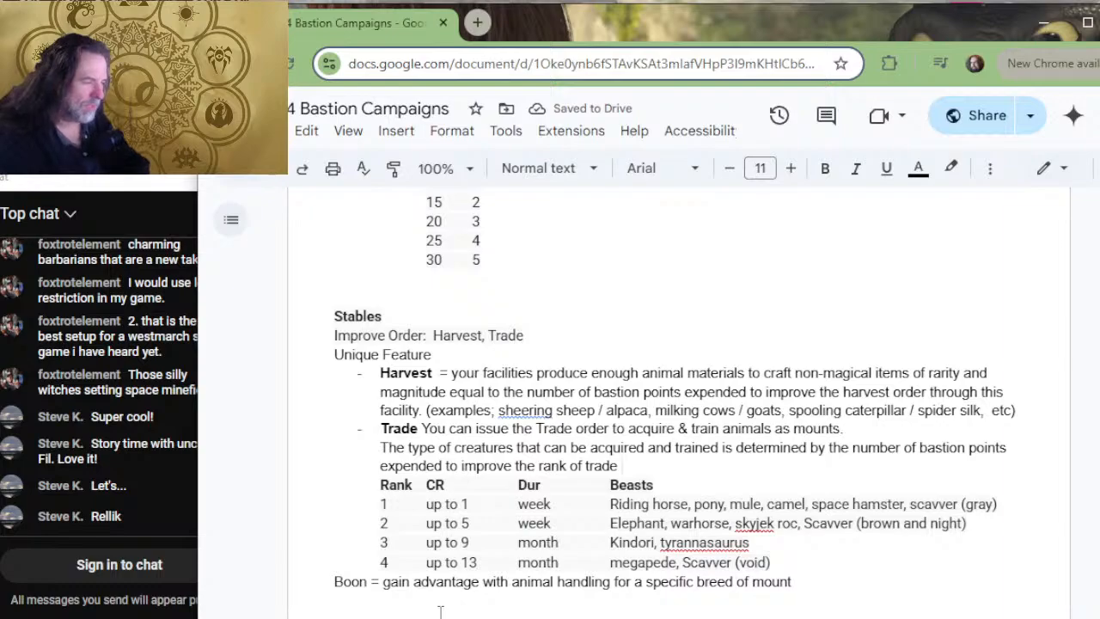
pyautogui.write('in this')
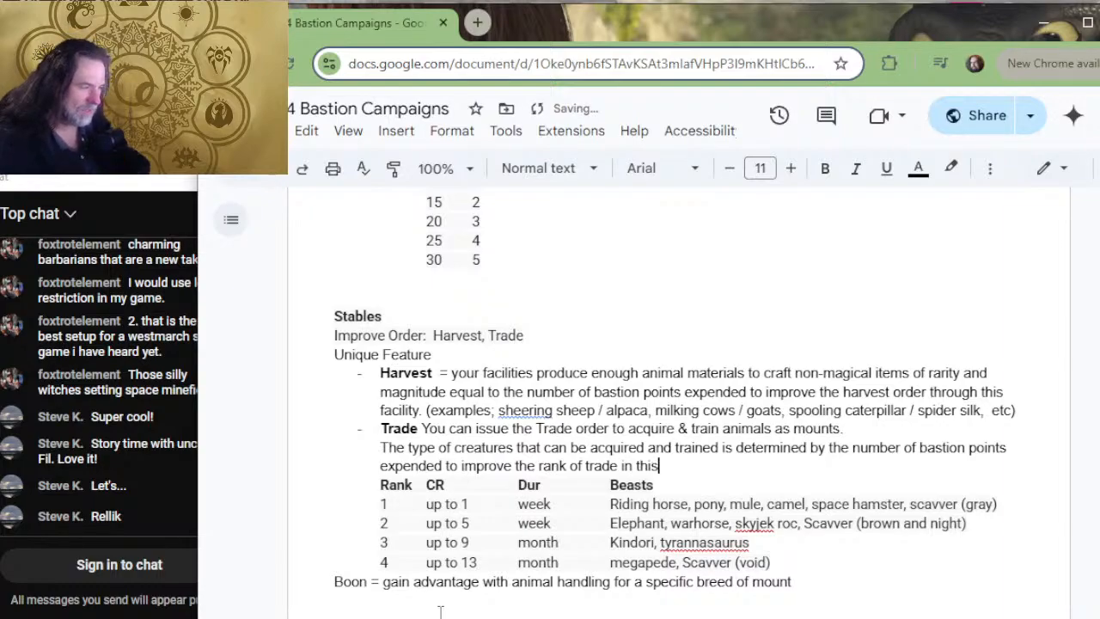
pyautogui.write(' facility:')
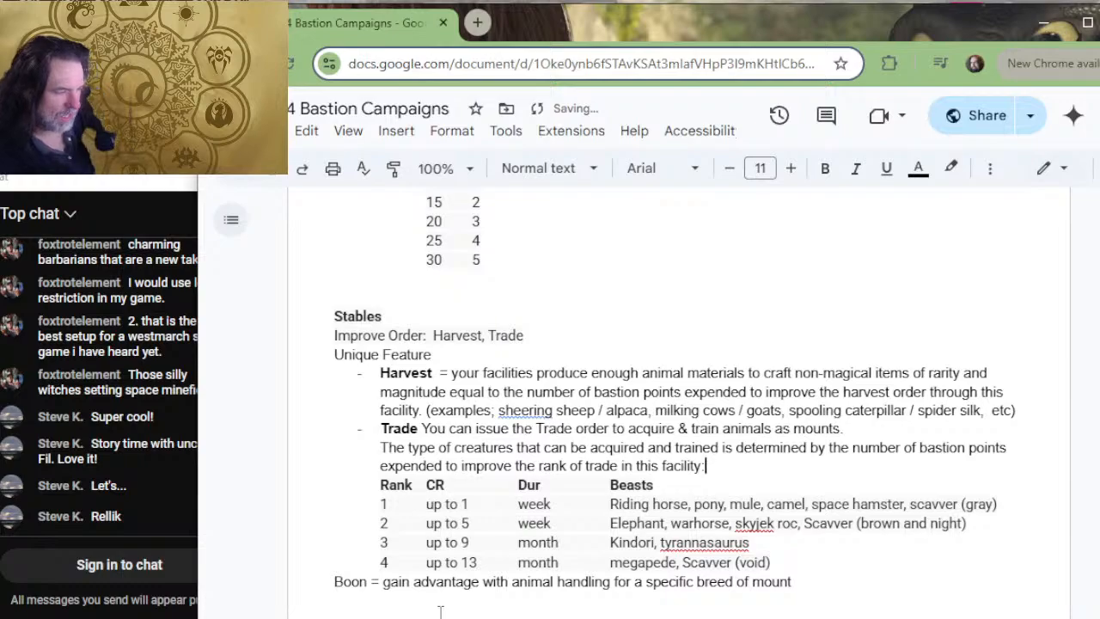
# - Replace the "Rank" heading of the Stables Trade table with "Points" and adjust the spacing before the CR heading
pyautogui.press('Right')
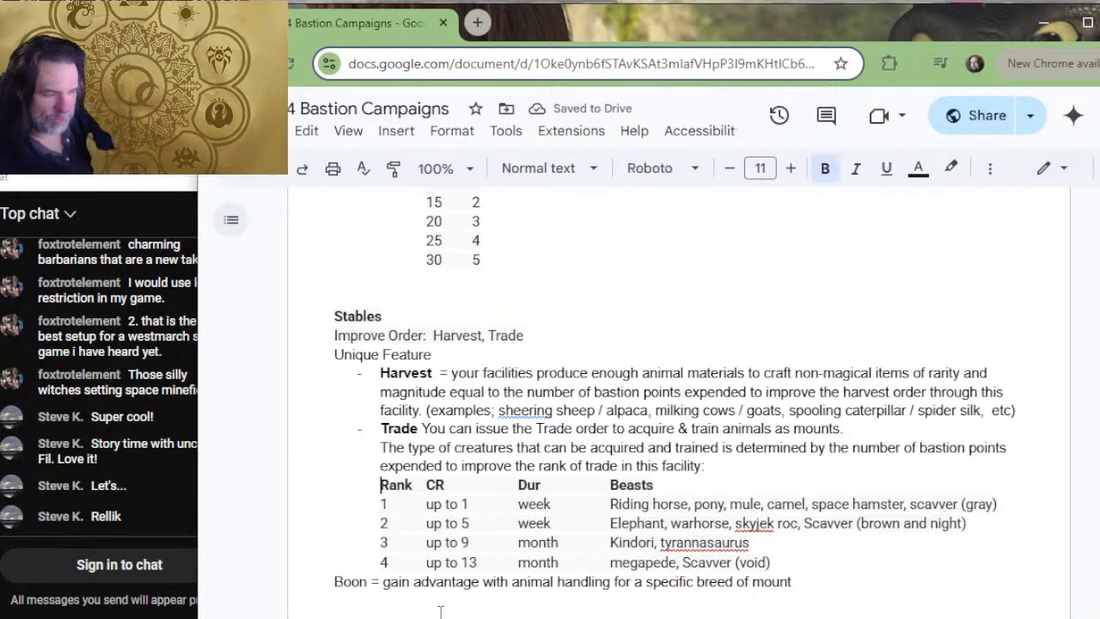
pyautogui.press('Delete')
pyautogui.press('Delete')
pyautogui.press('Delete')
pyautogui.press('Delete')
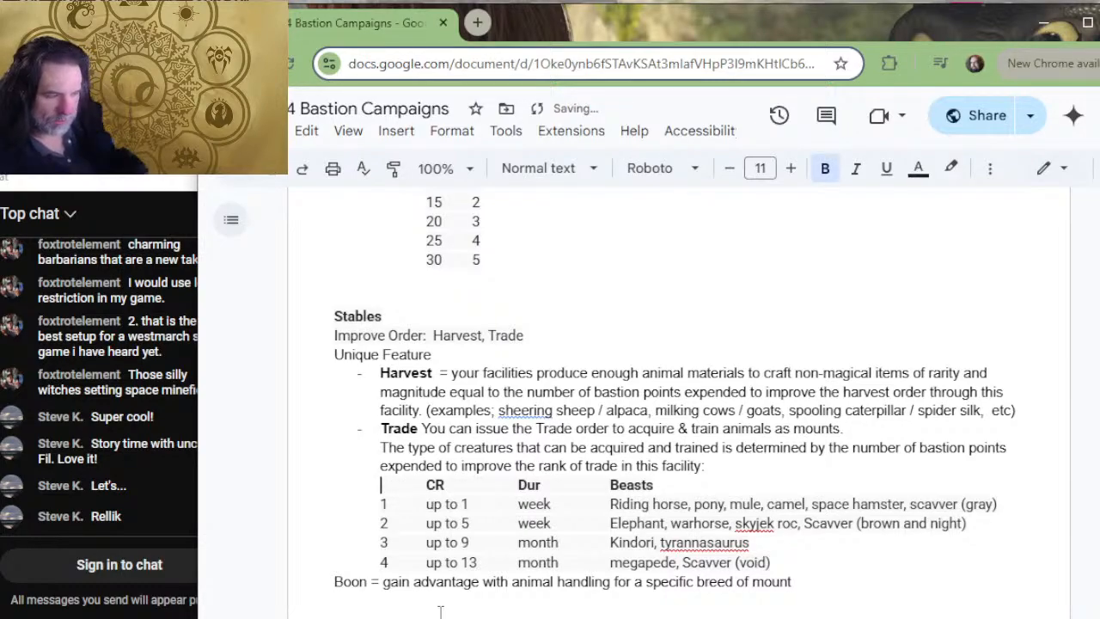
pyautogui.write('Points')
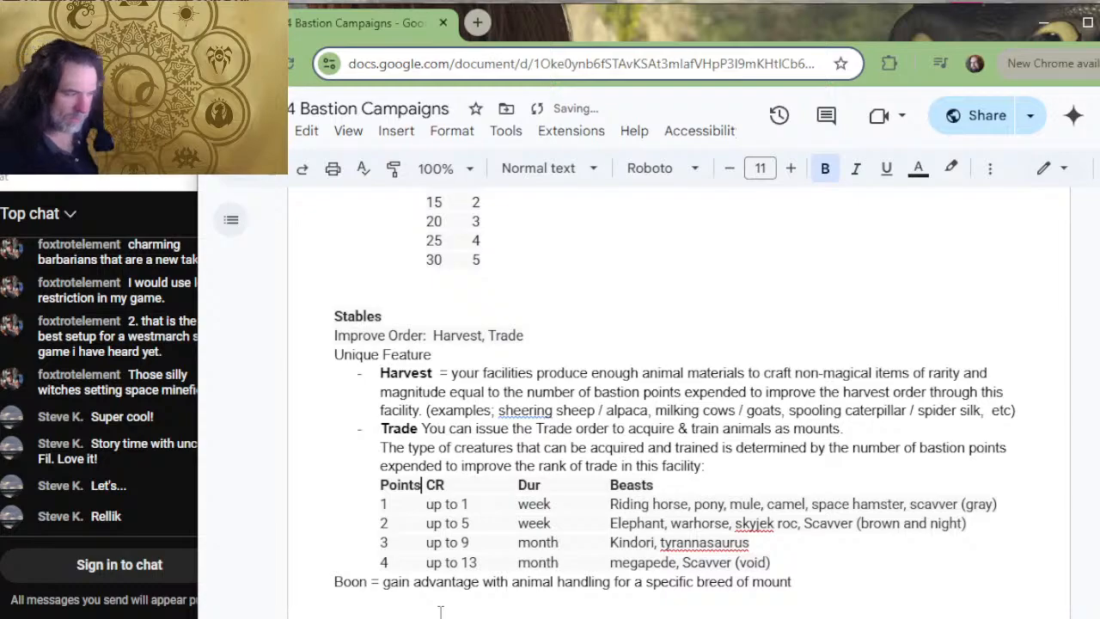
pyautogui.press('Tab')
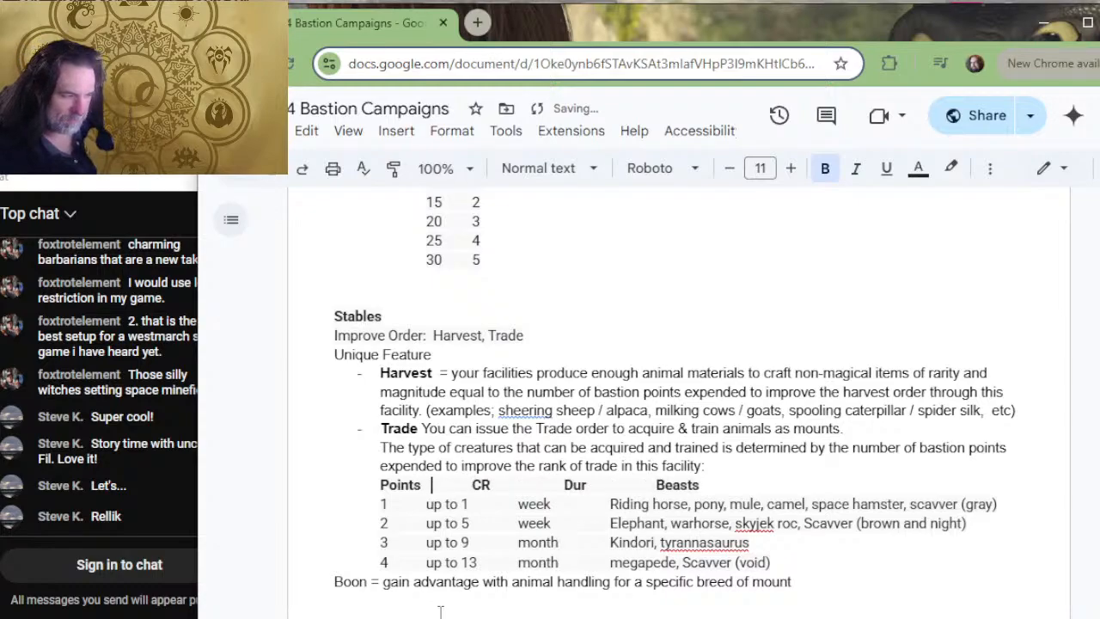
pyautogui.press('Delete')
pyautogui.press('BackSpace')
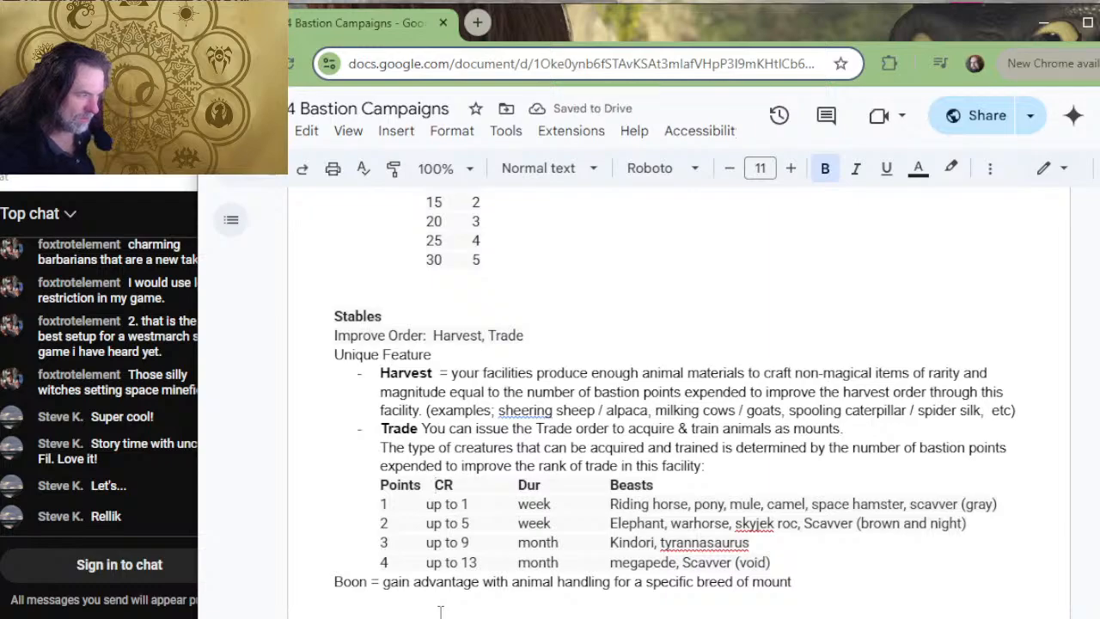
# - Delete the Boon line about animal handling advantage below the Stables Trade table
pyautogui.scroll(-1, 521, 538)
pyautogui.scroll(-1, 521, 538)
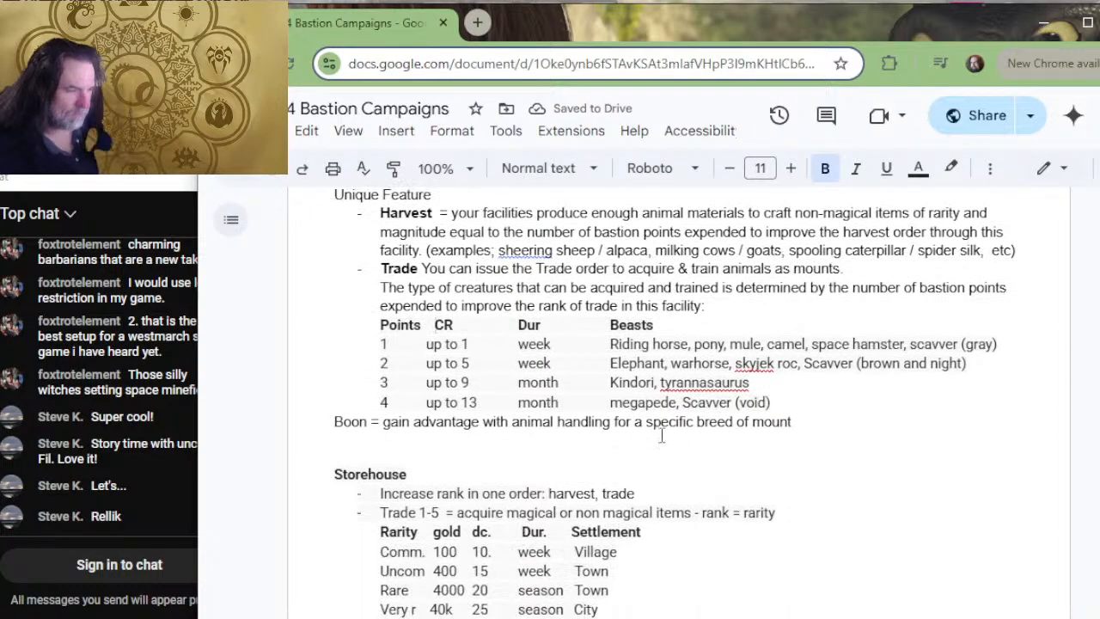
pyautogui.moveTo(795, 423); pyautogui.dragTo(302, 430)
pyautogui.press('BackSpace')
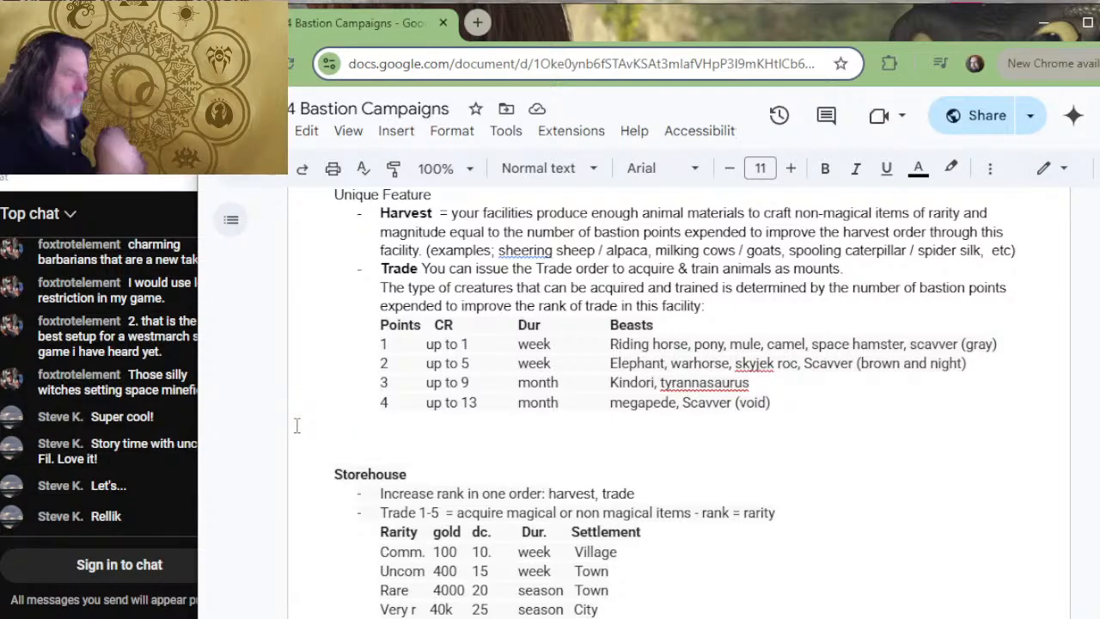
# - Start a line below the Stables Trade table reading "Characters handling creatures trained in this facility gain"
pyautogui.write('You')
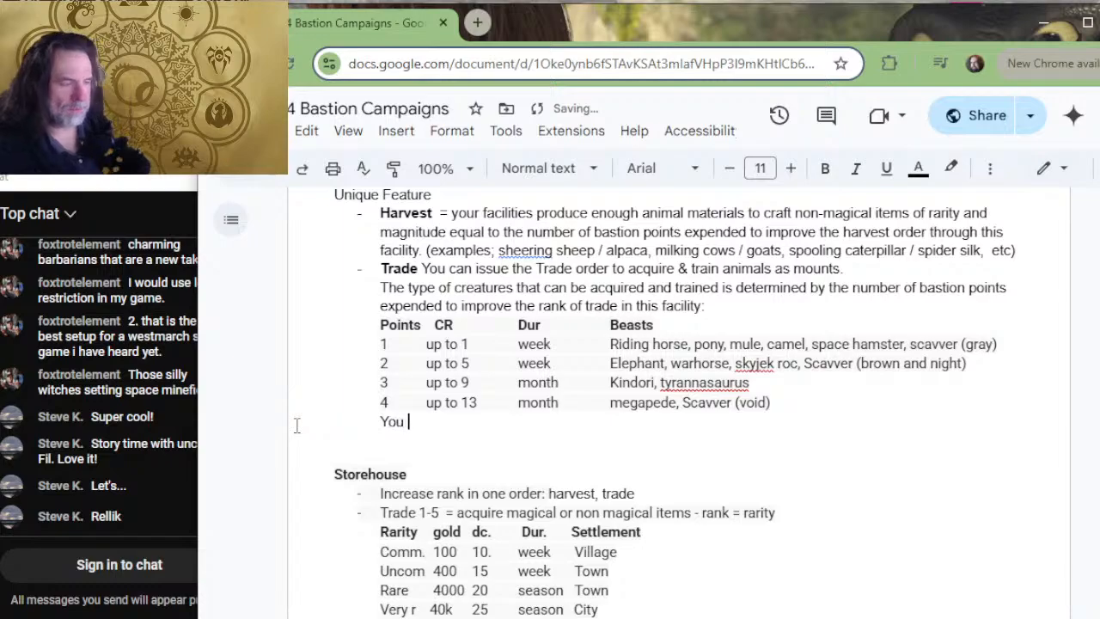
pyautogui.press('BackSpace')
pyautogui.press('BackSpace')
pyautogui.press('BackSpace')
pyautogui.press('BackSpace')
pyautogui.write('Charactgers')
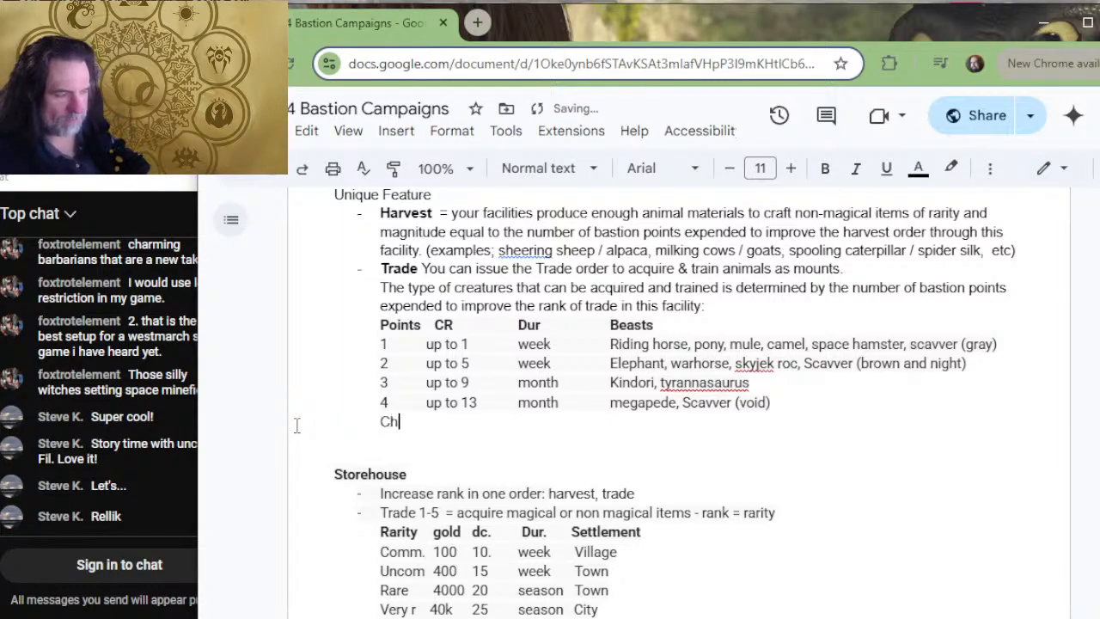
pyautogui.press('BackSpace')
pyautogui.press('BackSpace')
pyautogui.press('BackSpace')
pyautogui.press('BackSpace')
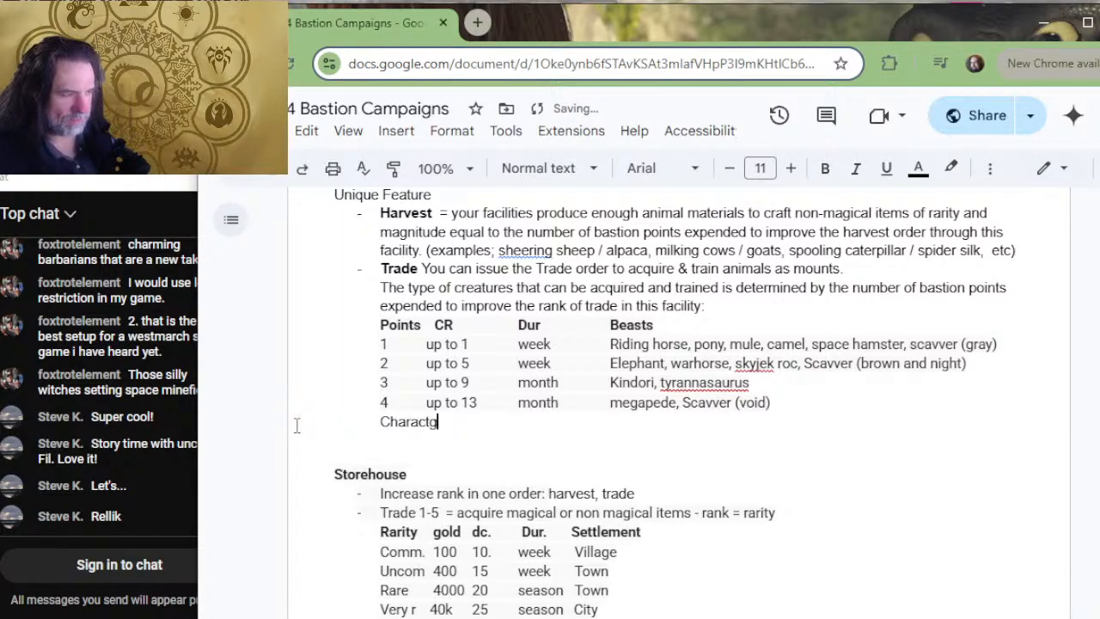
pyautogui.write('ers handling creatures ')
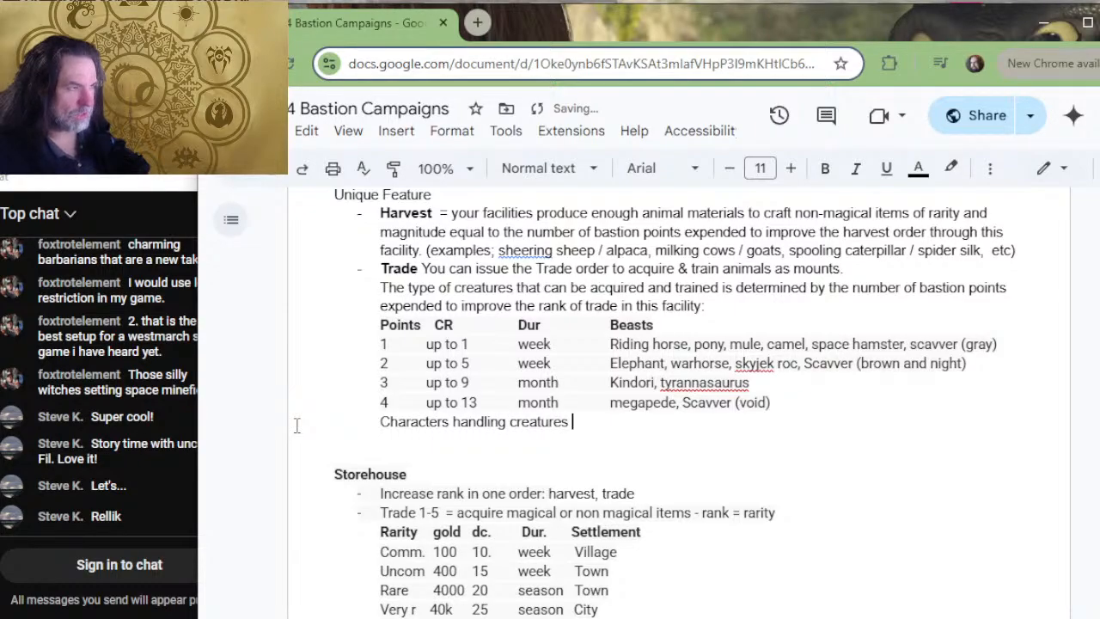
pyautogui.write('trained in ')
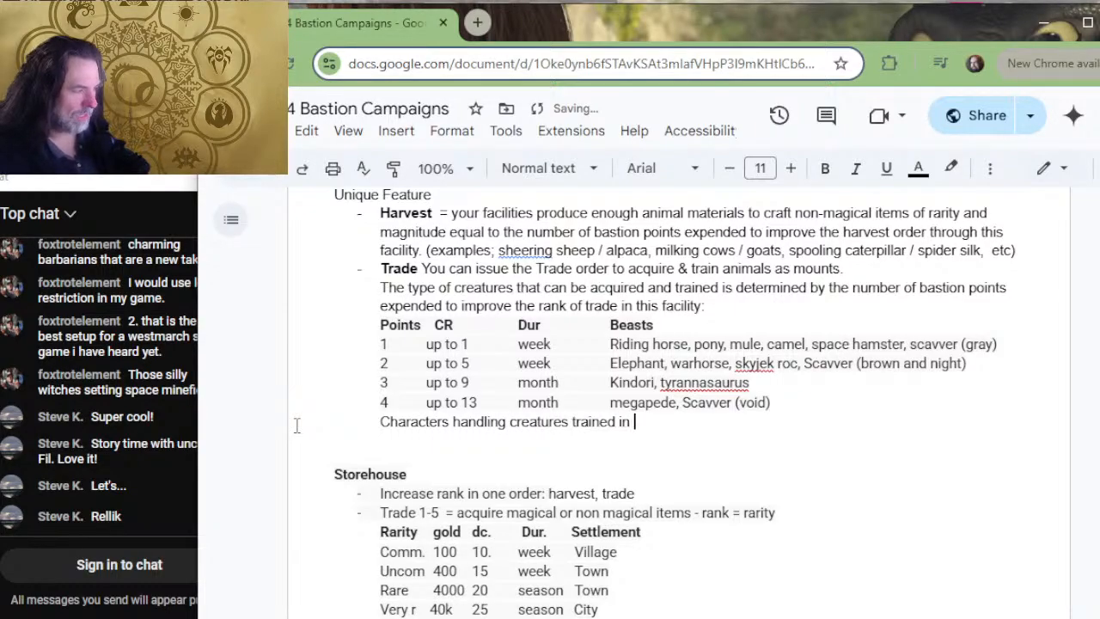
pyautogui.write('this faci')
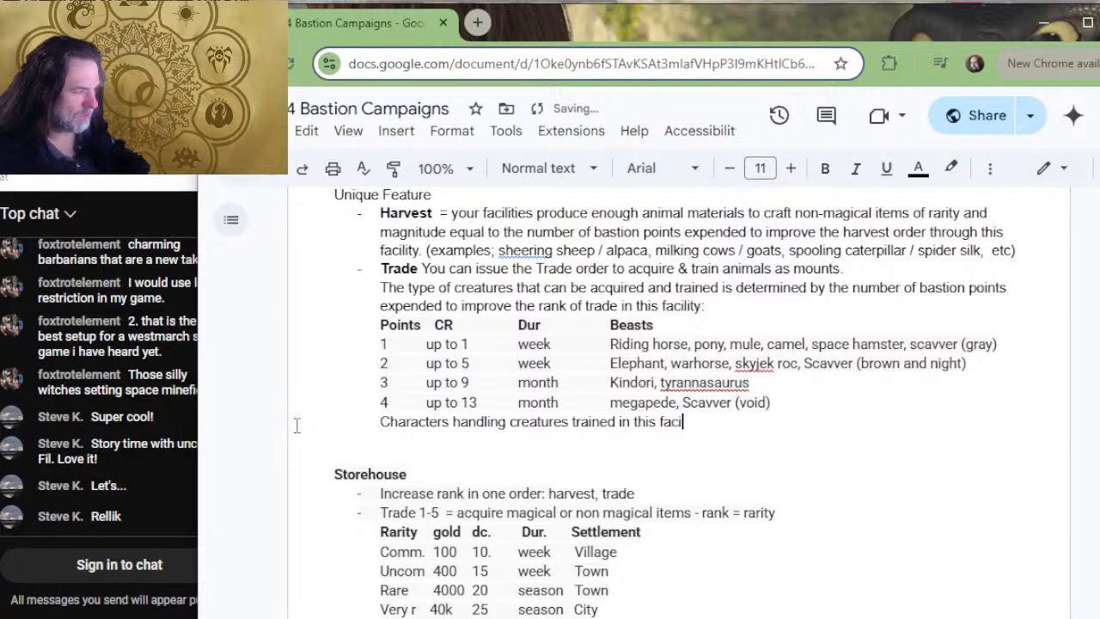
pyautogui.write('lity gain ')
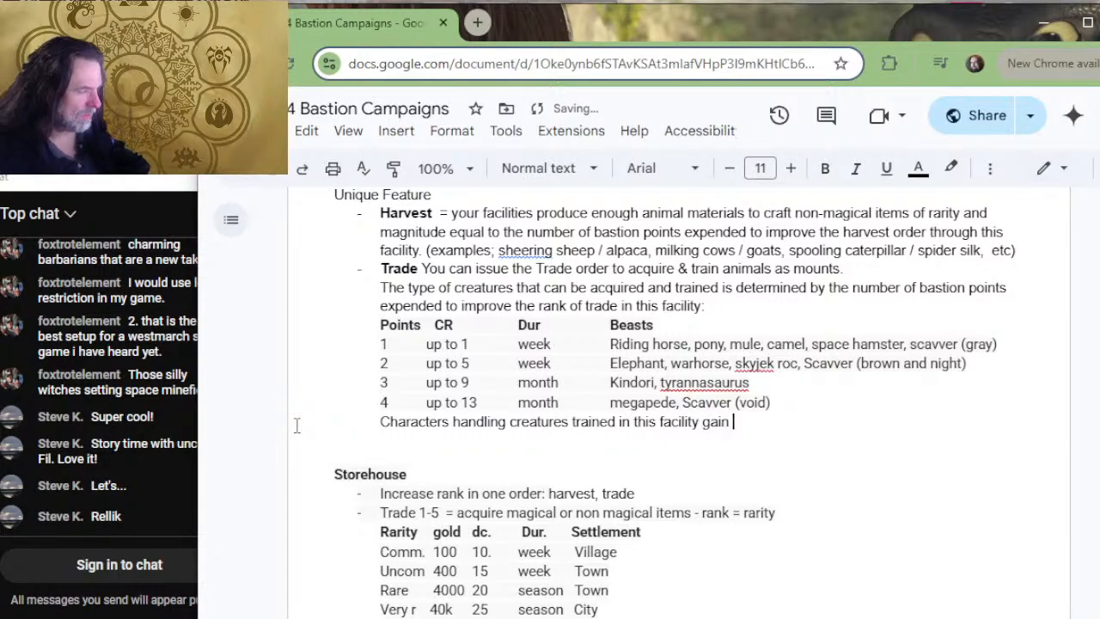
# - Complete the new line with "advantage on making Animal Handling checks to control the creature."
pyautogui.write('advantage o')
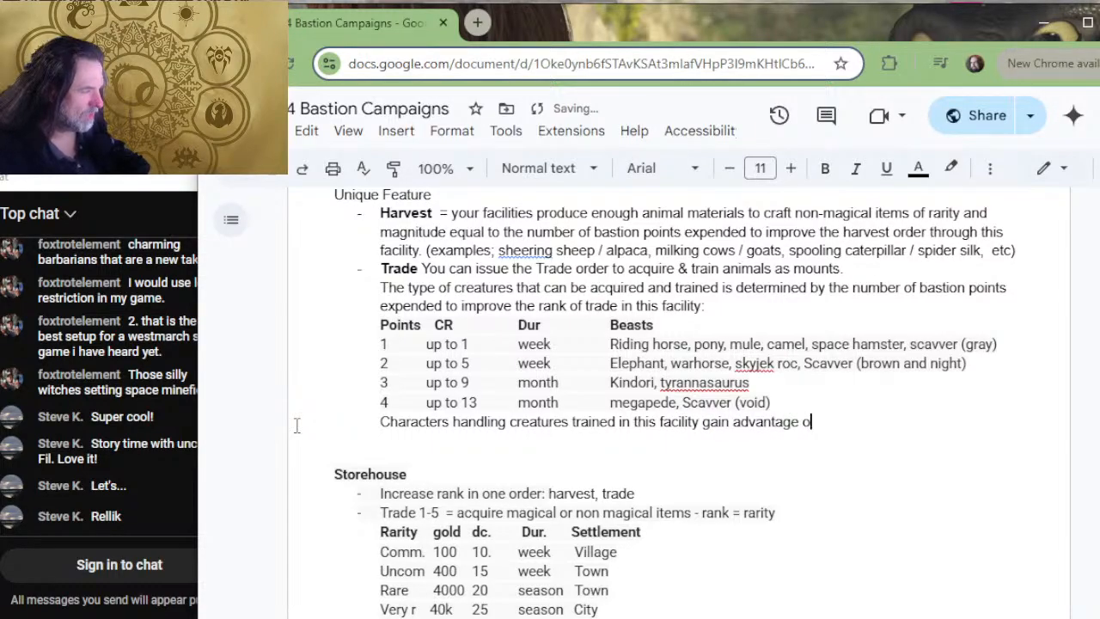
pyautogui.write('n making Anim')
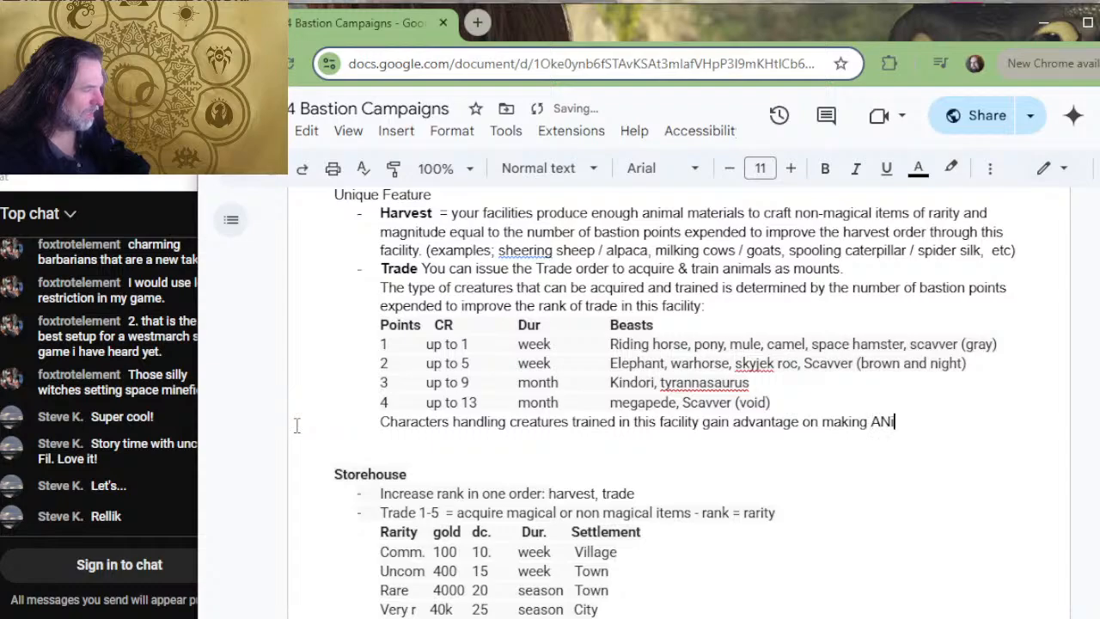
pyautogui.press('BackSpace')
pyautogui.press('BackSpace')
pyautogui.press('BackSpace')
pyautogui.write('nimal ')
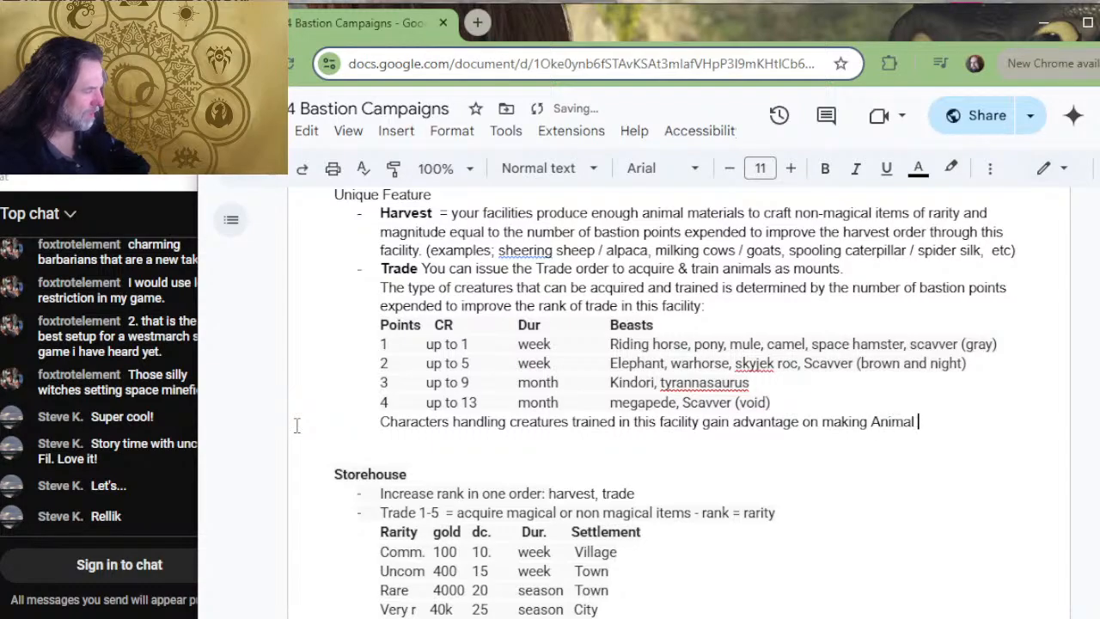
pyautogui.write('Handling chec')
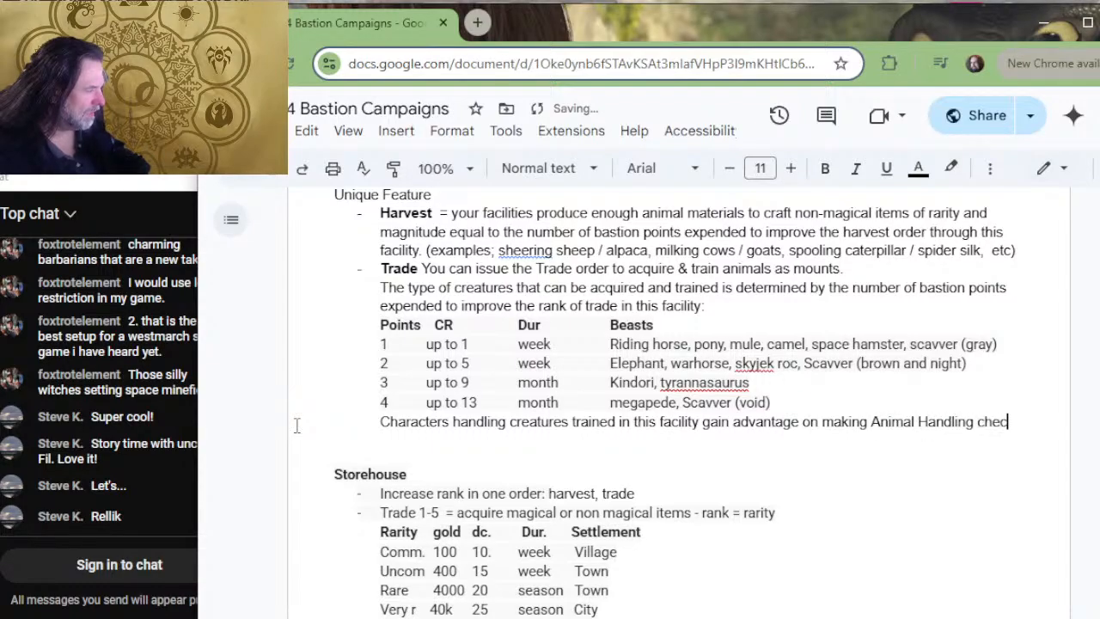
pyautogui.write('ks to control ')
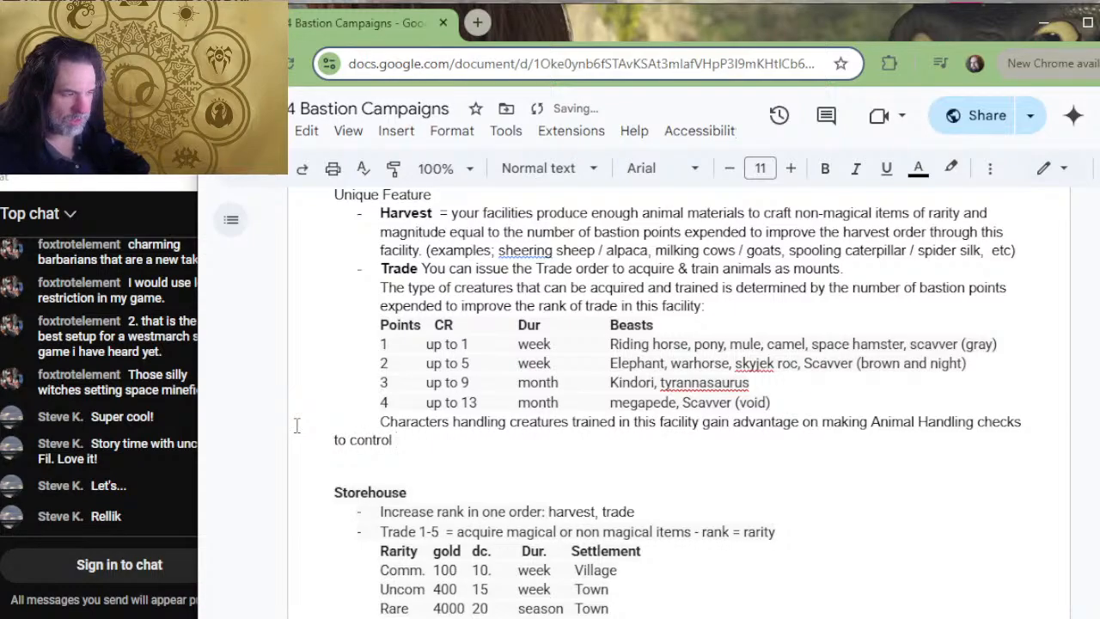
pyautogui.write('the creature')
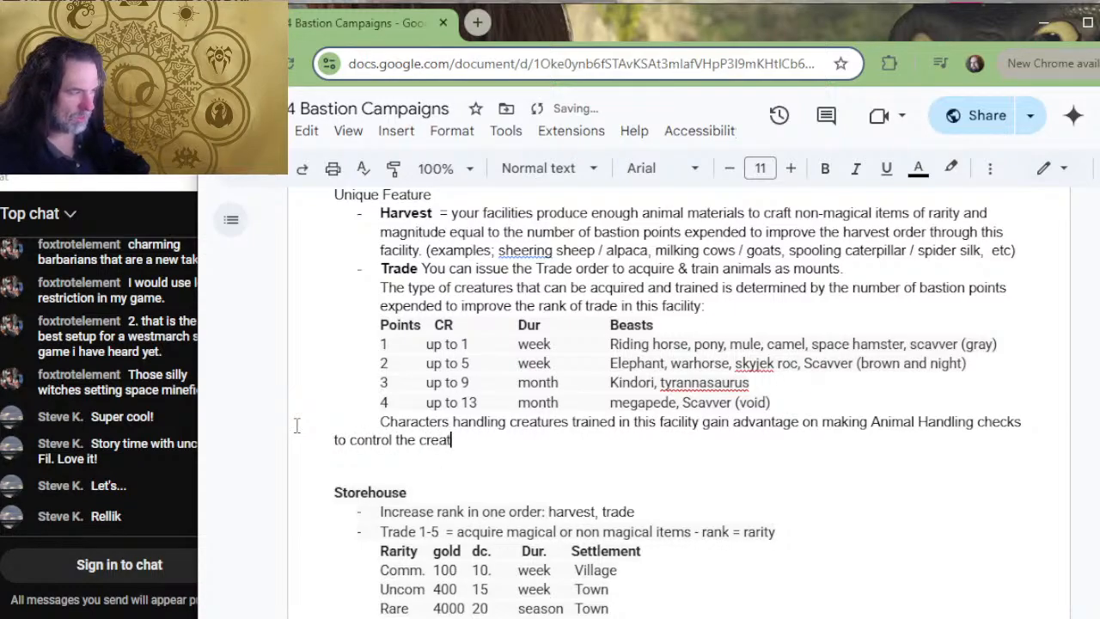
# - Delete "handling creatures trained in this facility" after "Characters" in the line below the Stables Trade table
pyautogui.press('Up')
pyautogui.press('Left')
pyautogui.press('Left')
pyautogui.press('Left')
pyautogui.press('Left')
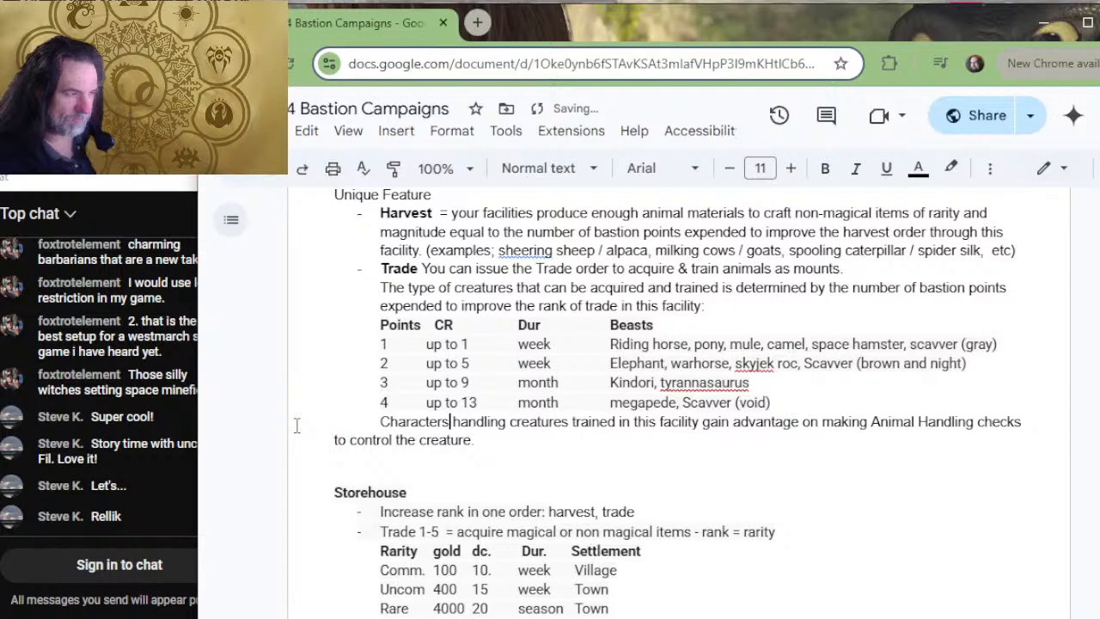
pyautogui.press('Delete')
pyautogui.press('Delete')
pyautogui.press('Delete')
pyautogui.press('Delete')
pyautogui.press('Delete')
pyautogui.press('Delete')
pyautogui.press('Delete')
pyautogui.press('Delete')
pyautogui.press('Delete')
pyautogui.press('Delete')
pyautogui.press('Delete')
pyautogui.press('Delete')
pyautogui.press('Delete')
pyautogui.press('Delete')
pyautogui.press('Delete')
pyautogui.press('Delete')
pyautogui.press('Delete')
pyautogui.press('Delete')
pyautogui.press('Delete')
pyautogui.press('Delete')
pyautogui.press('Delete')
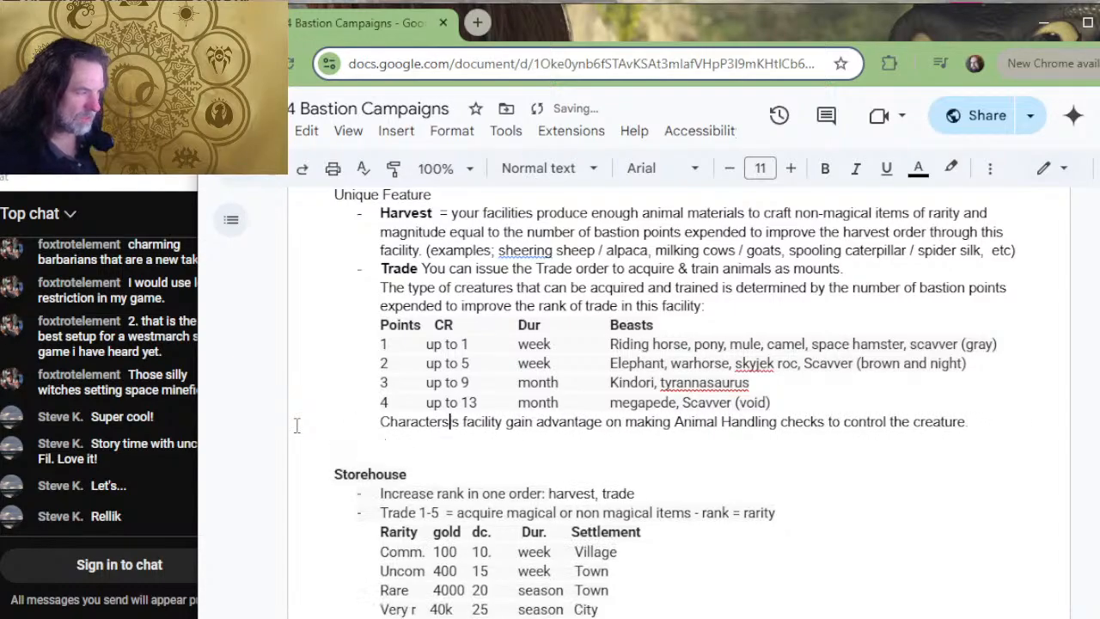
pyautogui.press('Delete')
pyautogui.press('Delete')
pyautogui.press('Delete')
pyautogui.press('Delete')
pyautogui.press('Delete')
pyautogui.press('Delete')
pyautogui.press('Delete')
pyautogui.press('Delete')
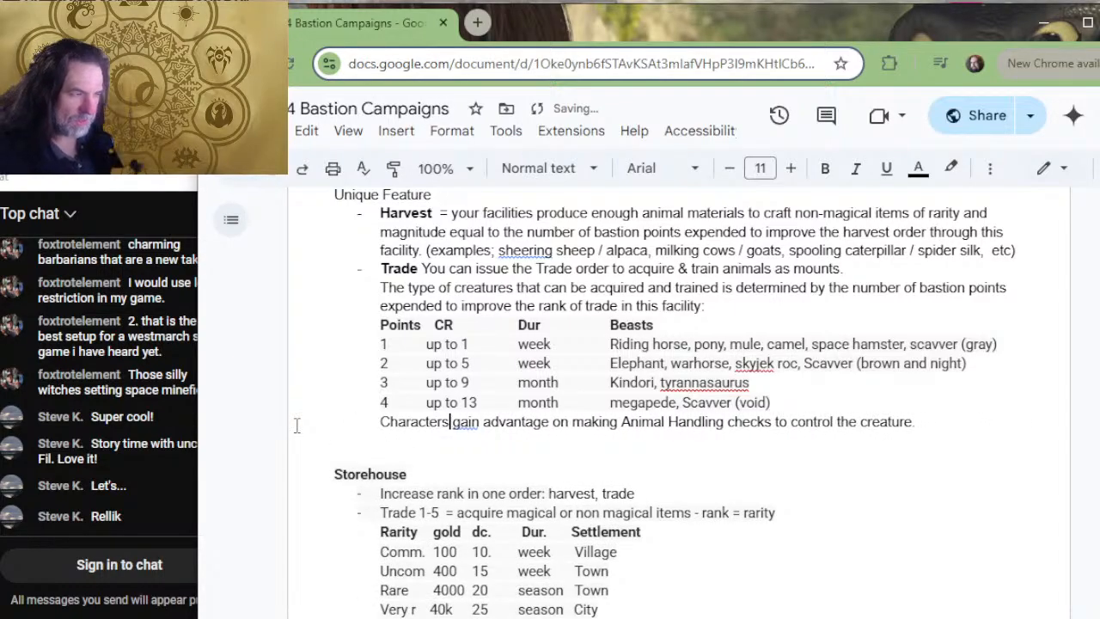
# - Remove "making" before "Animal Handling checks" in the advantage sentence
pyautogui.press('End')
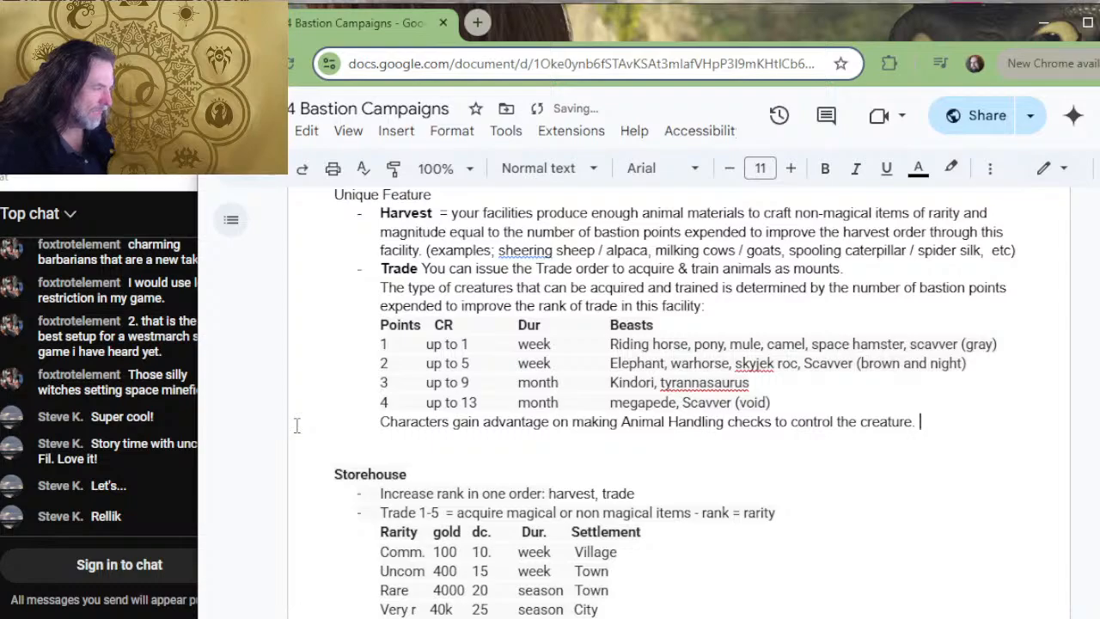
pyautogui.press('Left')
pyautogui.press('Left')
pyautogui.press('Left')
pyautogui.press('Left')
pyautogui.press('Left')
pyautogui.press('Left')
pyautogui.press('Left')
pyautogui.press('Left')
pyautogui.press('Left')
pyautogui.press('Left')
pyautogui.press('Left')
pyautogui.press('Left')
pyautogui.press('Left')
pyautogui.press('Left')
pyautogui.press('Left')
pyautogui.press('Left')
pyautogui.press('Left')
pyautogui.press('Left')
pyautogui.press('Left')
pyautogui.press('Left')
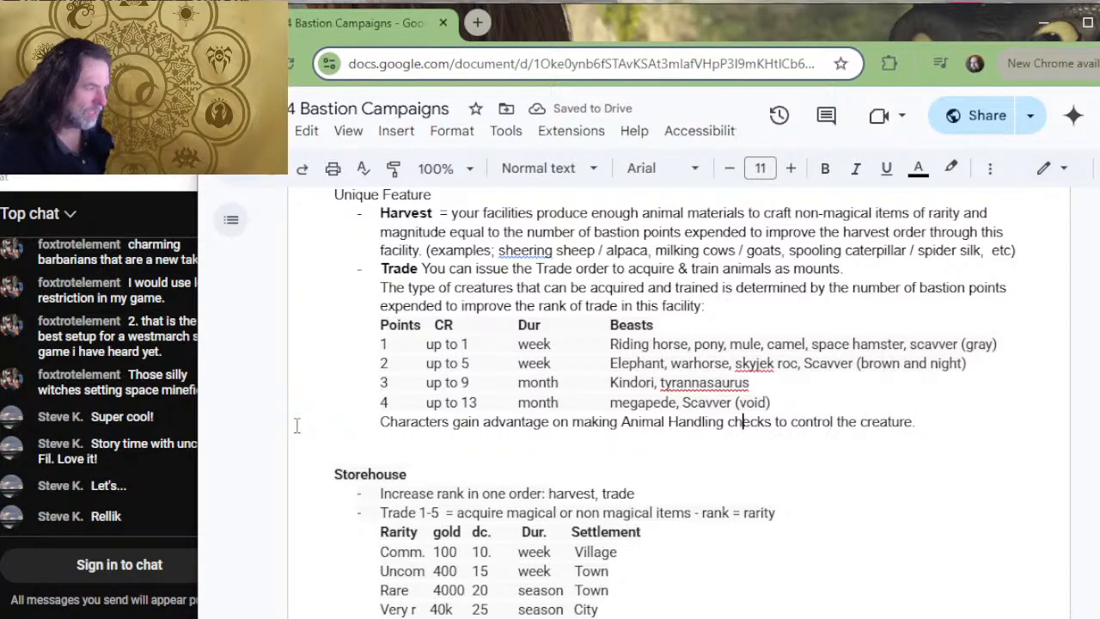
pyautogui.press('Left')
pyautogui.press('Left')
pyautogui.press('Left')
pyautogui.press('Left')
pyautogui.press('Left')
pyautogui.press('Left')
pyautogui.press('Left')
pyautogui.press('Left')
pyautogui.press('Left')
pyautogui.press('Left')
pyautogui.press('Left')
pyautogui.press('Left')
pyautogui.press('Left')
pyautogui.press('Left')
pyautogui.press('Left')
pyautogui.press('Left')
pyautogui.press('Left')
pyautogui.press('Left')
pyautogui.press('BackSpace')
pyautogui.press('BackSpace')
pyautogui.press('BackSpace')
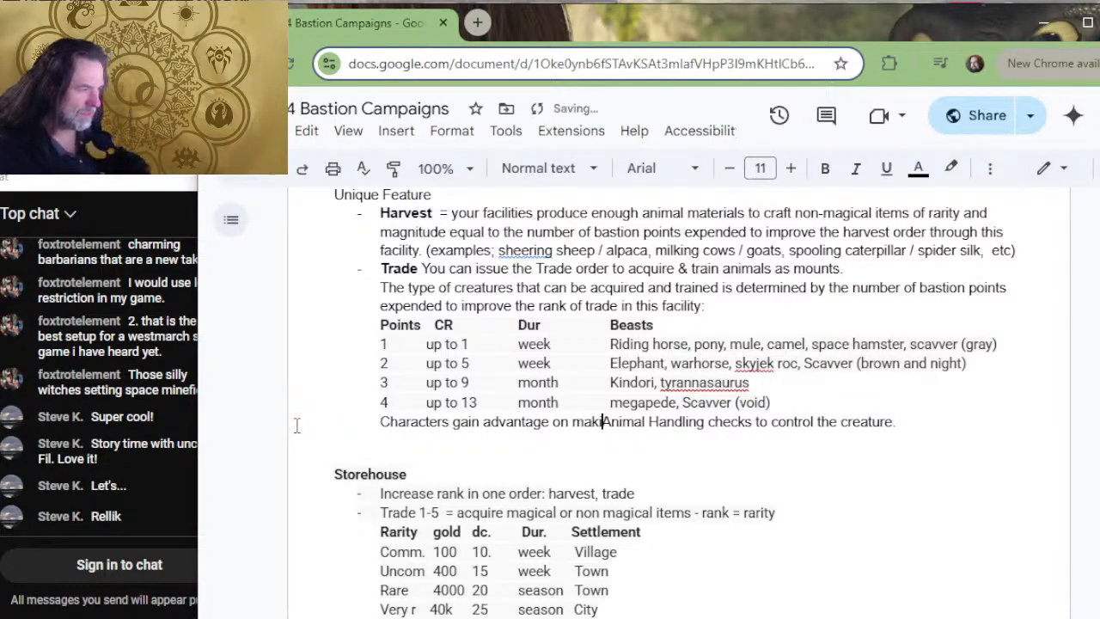
pyautogui.press('BackSpace')
pyautogui.press('BackSpace')
pyautogui.press('BackSpace')
pyautogui.press('BackSpace')
# - Replace the ending "to control the creature." with "made to control animals trained at this facility."
pyautogui.press('End')
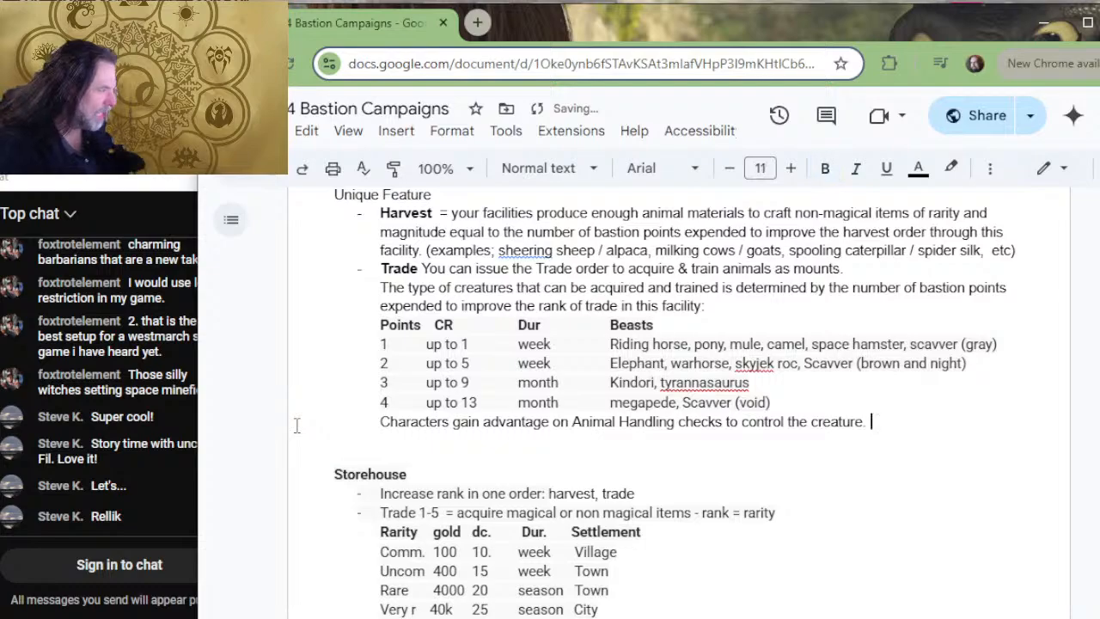
pyautogui.press('BackSpace')
pyautogui.press('BackSpace')
pyautogui.press('BackSpace')
pyautogui.press('BackSpace')
pyautogui.press('BackSpace')
pyautogui.press('BackSpace')
pyautogui.press('BackSpace')
pyautogui.press('BackSpace')
pyautogui.press('BackSpace')
pyautogui.press('BackSpace')
pyautogui.press('BackSpace')
pyautogui.press('BackSpace')
pyautogui.press('BackSpace')
pyautogui.press('BackSpace')
pyautogui.press('BackSpace')
pyautogui.press('BackSpace')
pyautogui.press('BackSpace')
pyautogui.press('BackSpace')
pyautogui.press('BackSpace')
pyautogui.press('BackSpace')
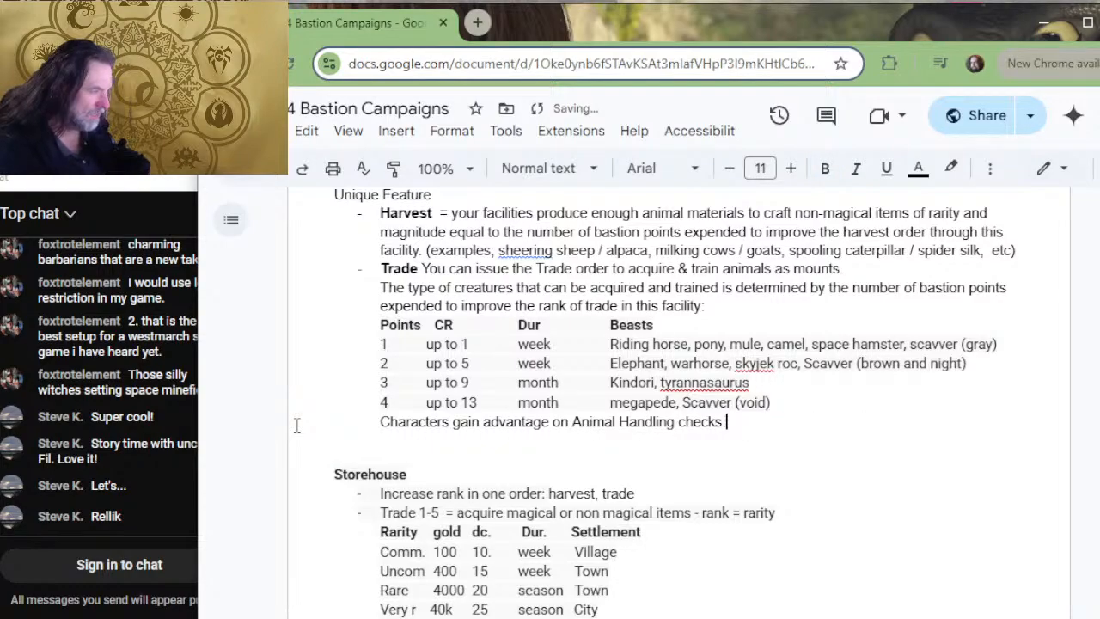
pyautogui.write('made to con')
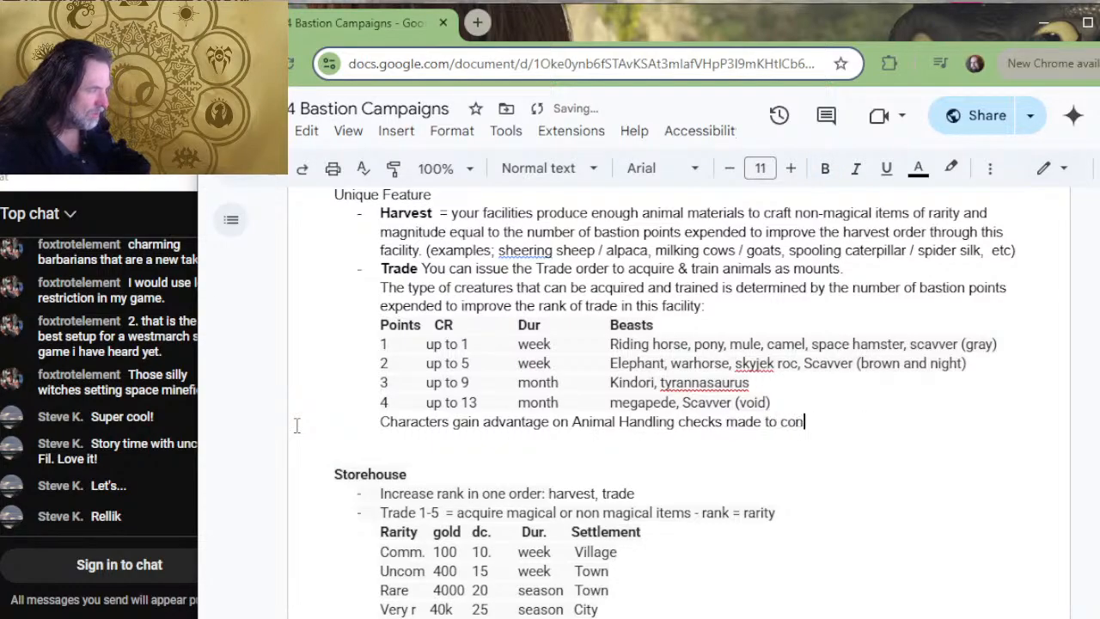
pyautogui.write('trol ani')
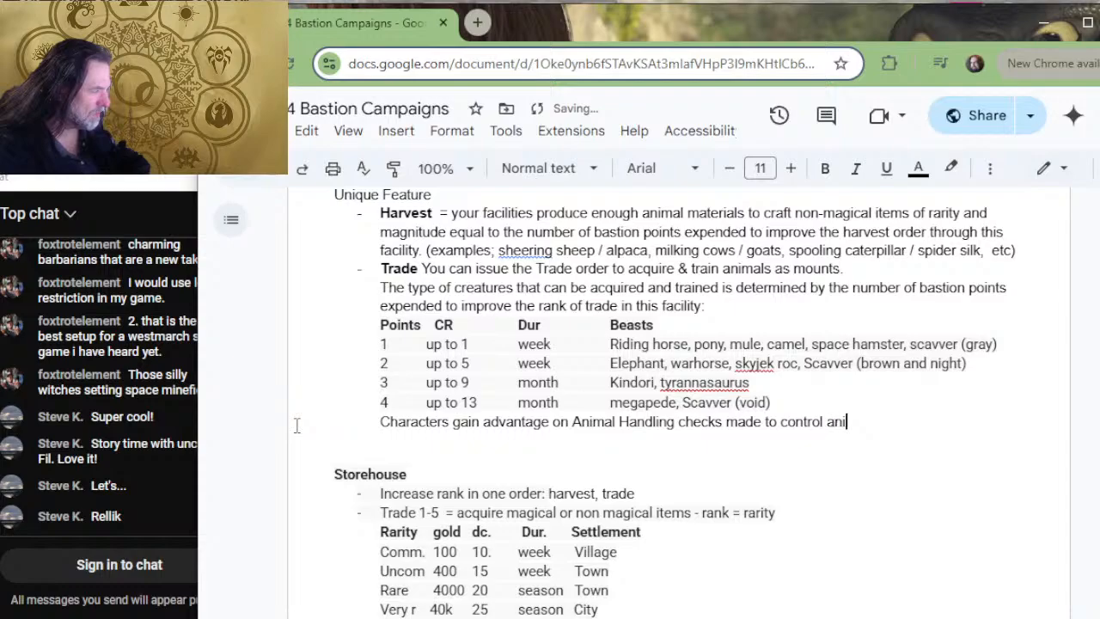
pyautogui.write('mals tra')
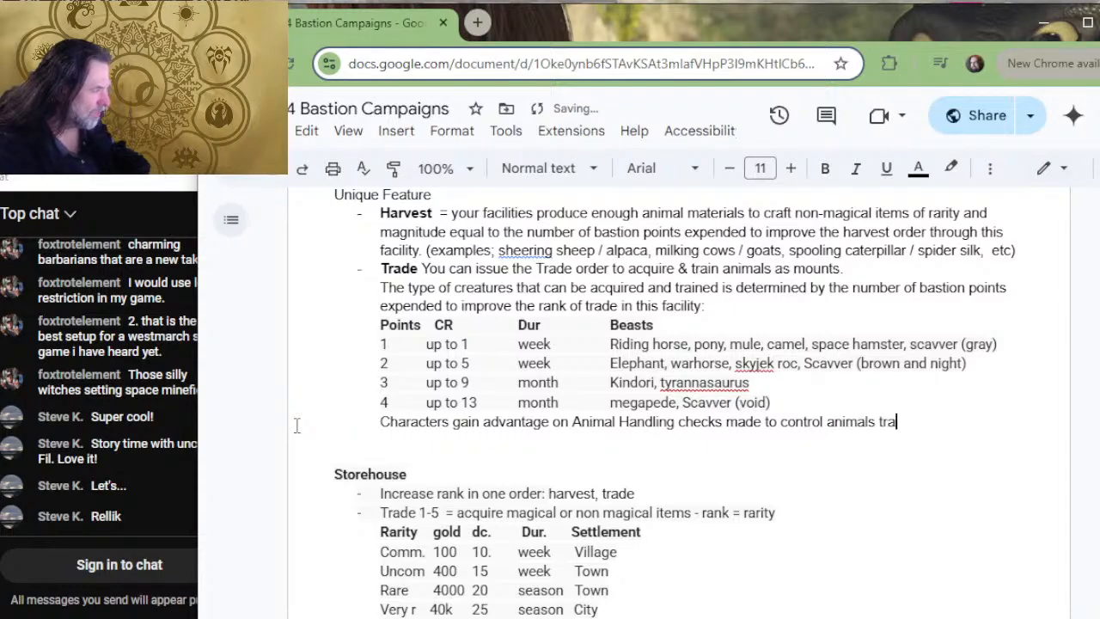
pyautogui.write('ined at this fa')
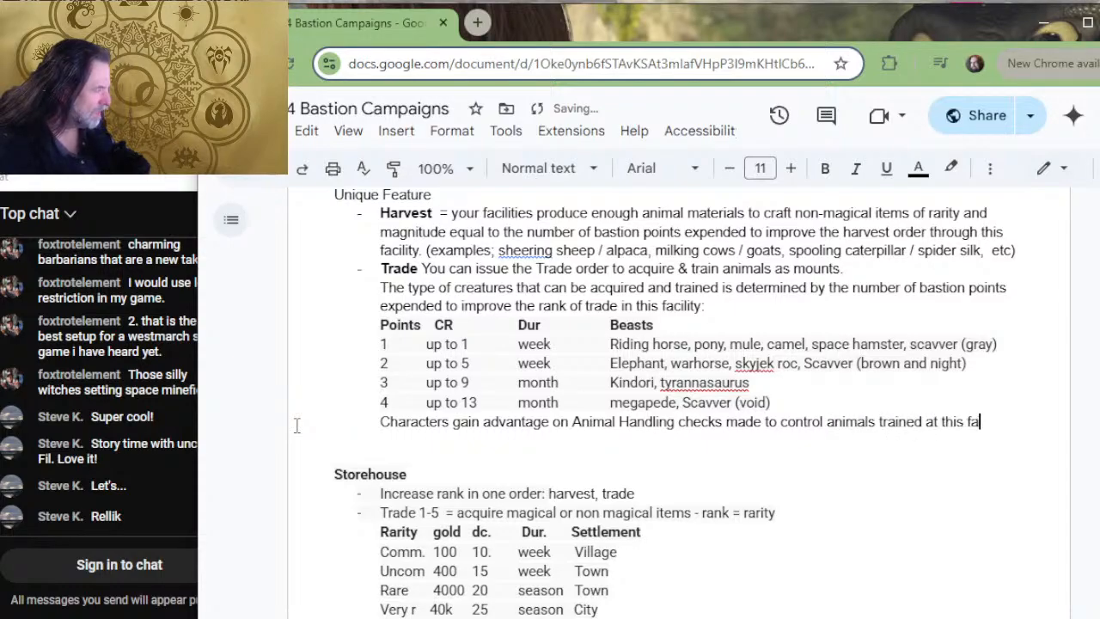
pyautogui.write('cility.')
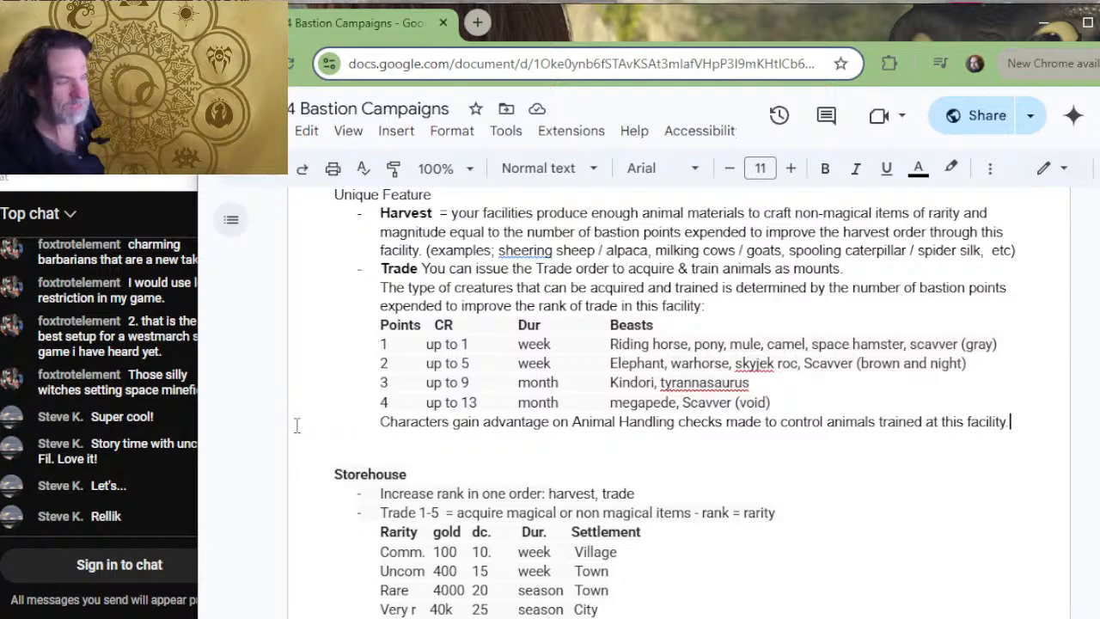
# - Copy the Stables line "Improve Order: Harvest, Trade" to a new line directly under the Storehouse heading
pyautogui.scroll(2, 530, 208)
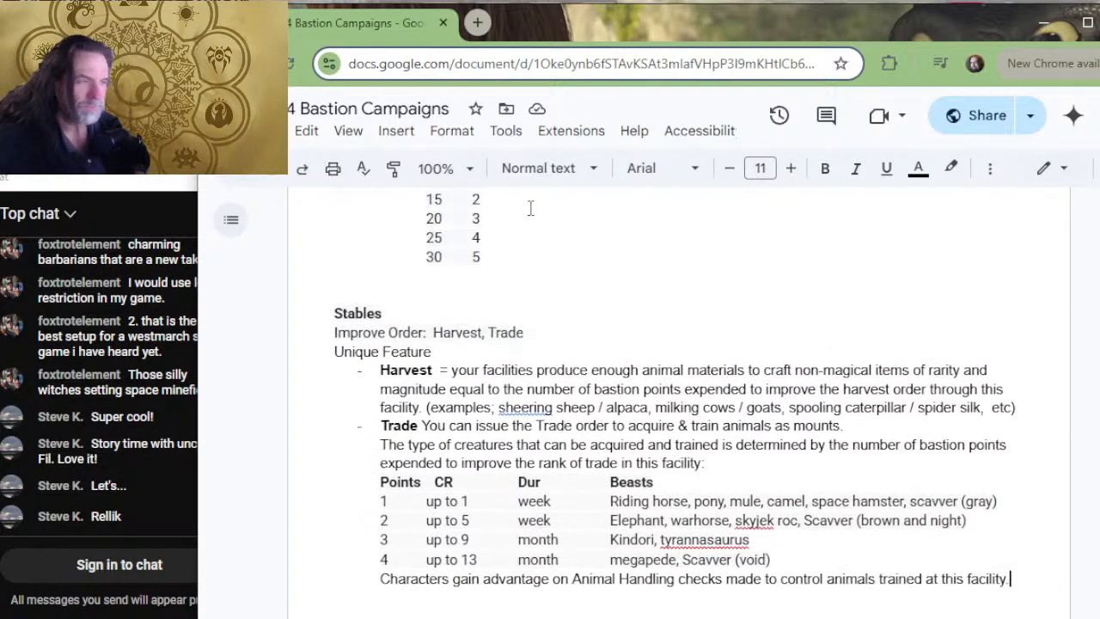
pyautogui.moveTo(533, 336); pyautogui.dragTo(533, 323)
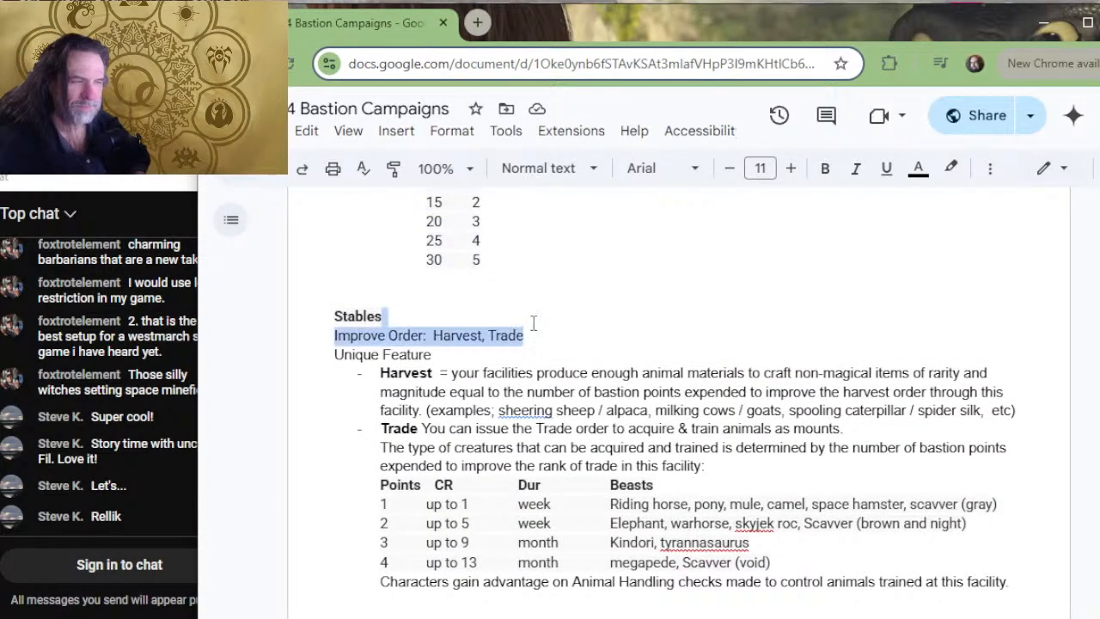
pyautogui.scroll(-4, 520, 344)
pyautogui.click(491, 315)
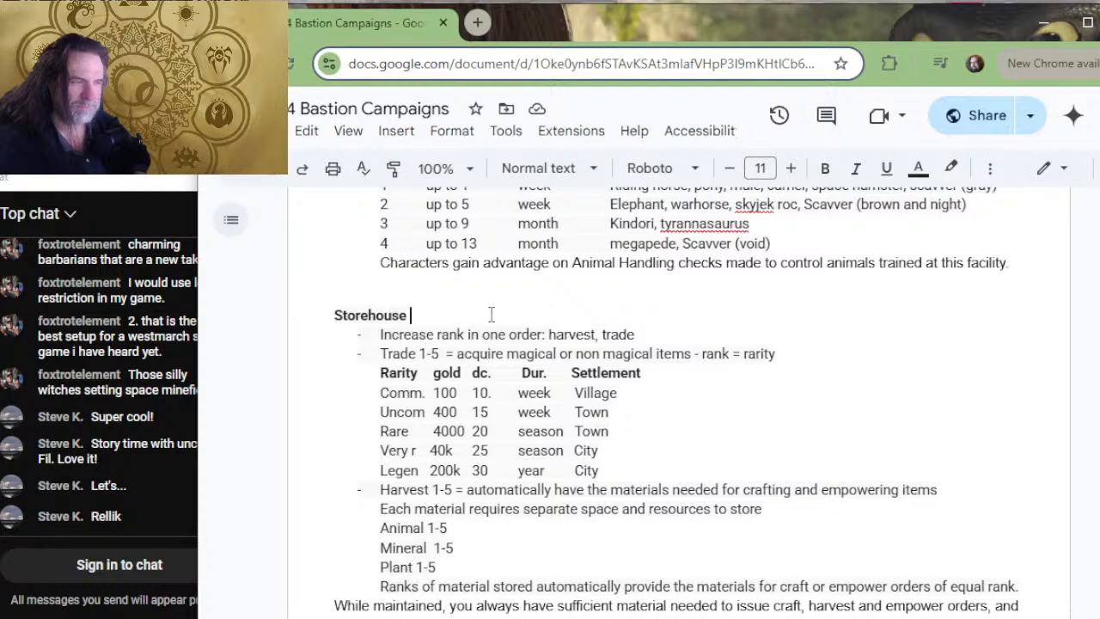
pyautogui.write('Improve Order:  Harvest, Trade')
# - Add "(Requires 2nd Rank)" in non-bold text after the Storehouse heading
pyautogui.click(466, 310)
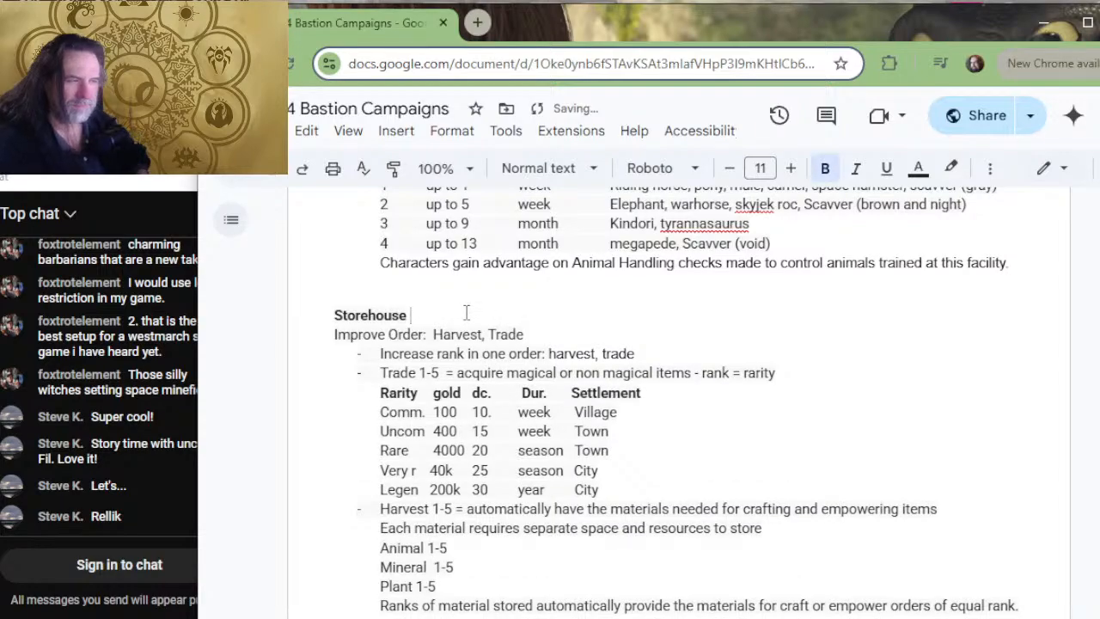
pyautogui.write('(')
pyautogui.press('BackSpace')
pyautogui.hotkey('ctrl', 'b')
pyautogui.write('v(')
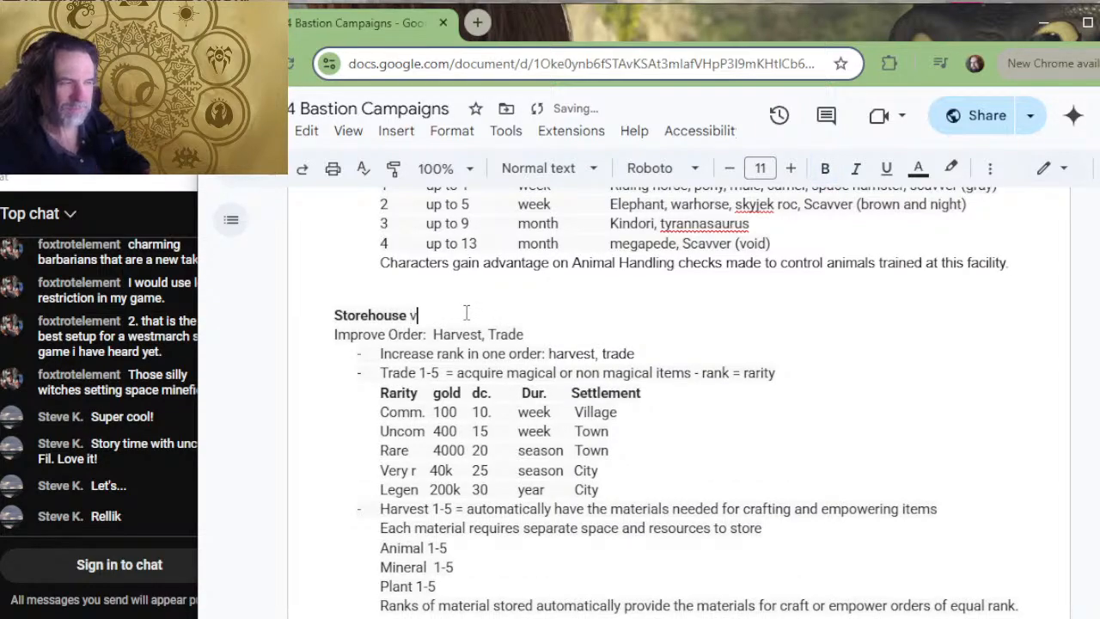
pyautogui.press('BackSpace')
pyautogui.press('BackSpace')
pyautogui.write('(')
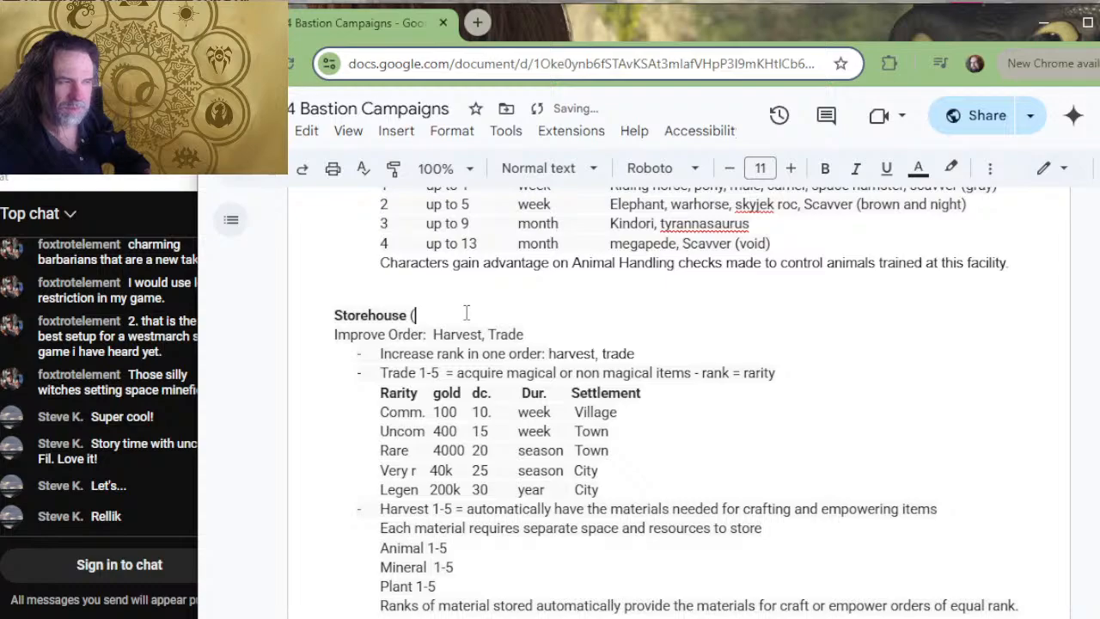
pyautogui.write('rEQU')
pyautogui.press('BackSpace')
pyautogui.press('BackSpace')
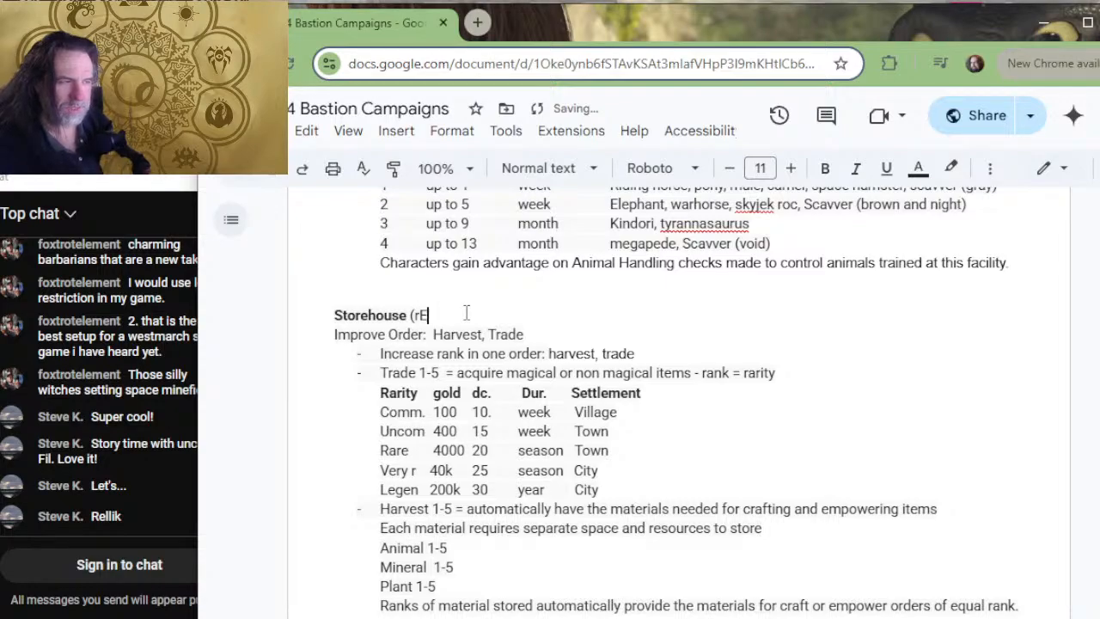
pyautogui.press('BackSpace')
pyautogui.press('BackSpace')
pyautogui.write('Requires 2n')
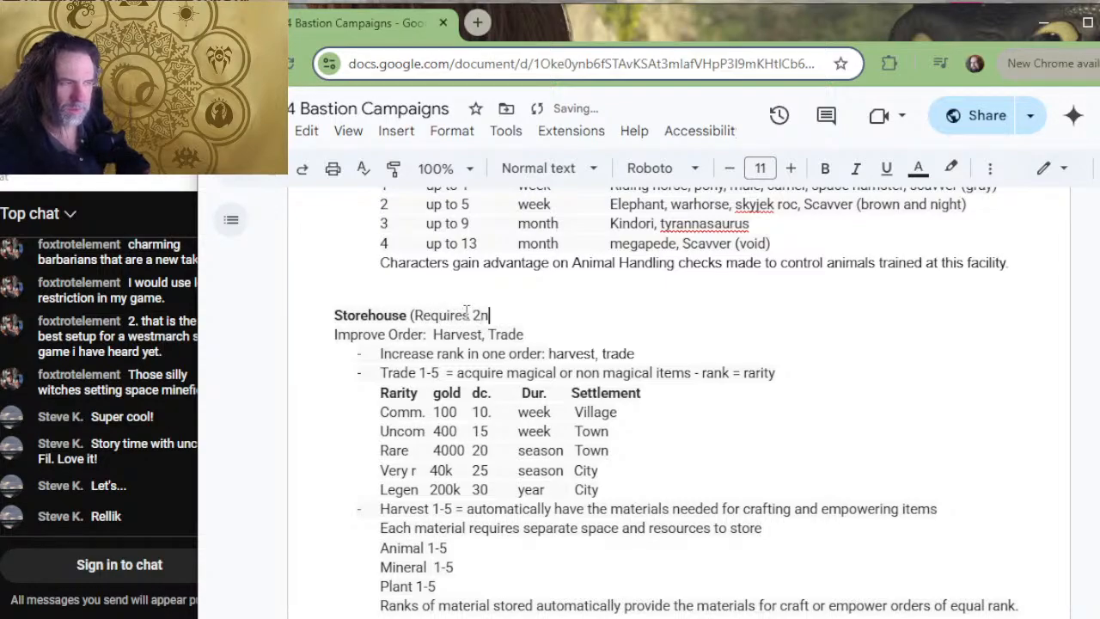
pyautogui.write('d Rank)')
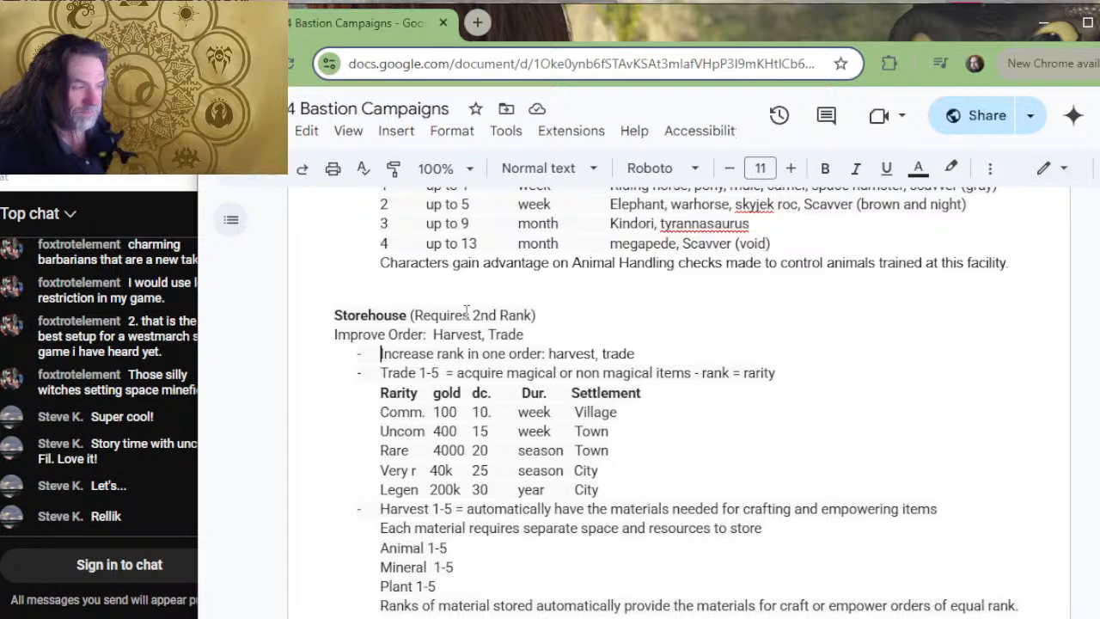
# - Delete the line "Increase rank in one order: harvest, trade" from the Storehouse entry
pyautogui.hotkey('shift', 'End')
pyautogui.press('Delete')
pyautogui.press('Delete')
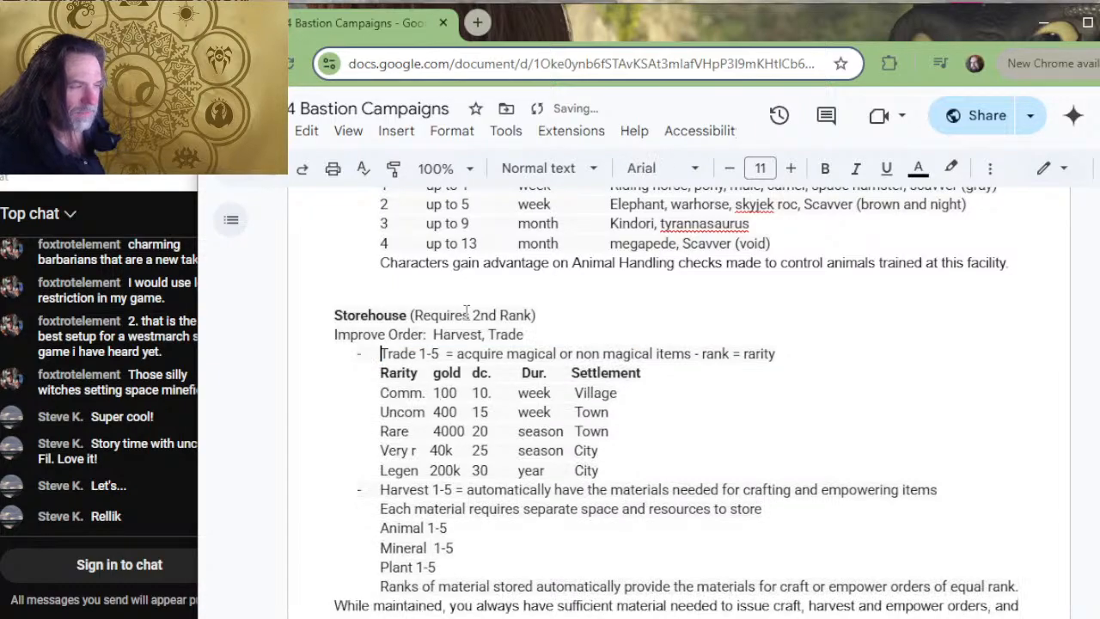
# - Add "TRADE =" at the start of the Storehouse trade bullet, with the word TRADE in bold
pyautogui.write('T')
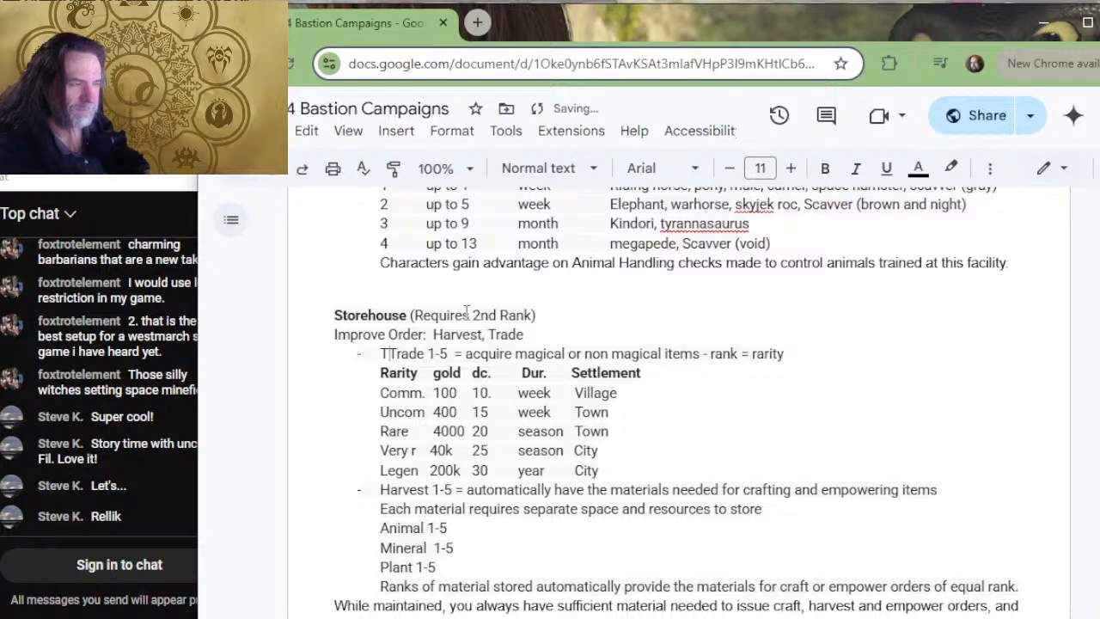
pyautogui.write('RADE')
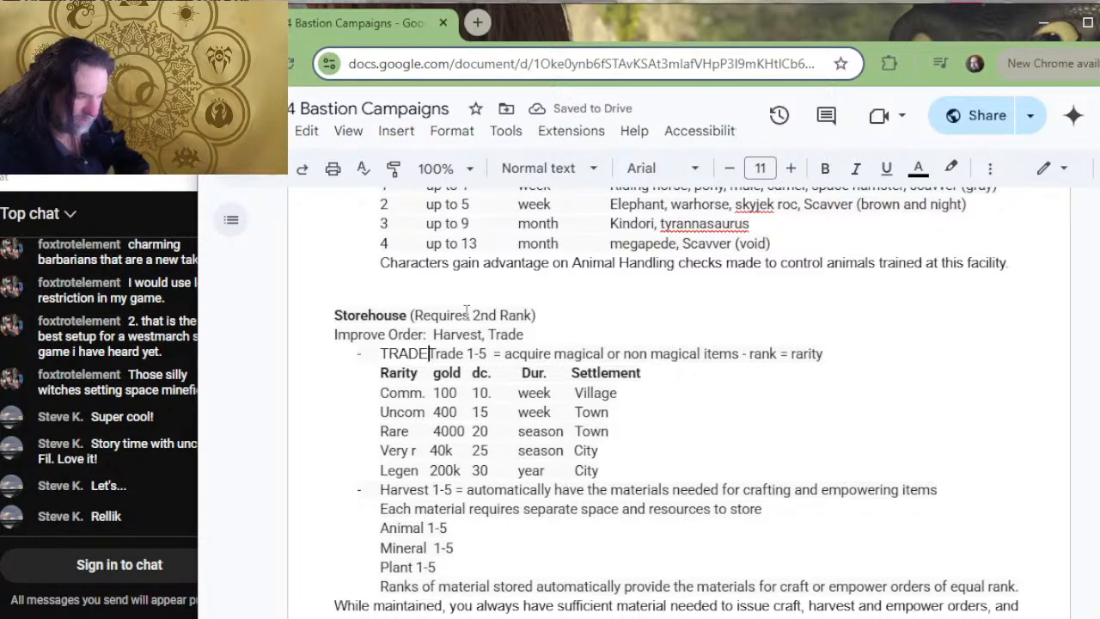
pyautogui.write(' =')
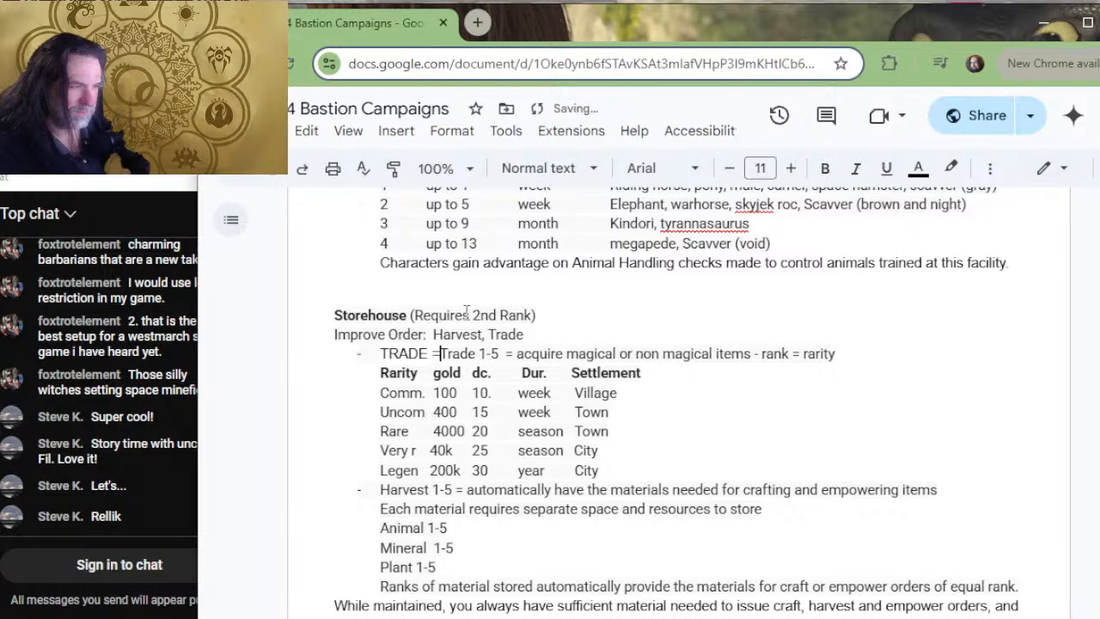
pyautogui.hotkey('shift', 'Left')
pyautogui.hotkey('shift', 'Left')
pyautogui.hotkey('shift', 'Left')
pyautogui.hotkey('shift', 'Left')
pyautogui.hotkey('shift', 'Left')
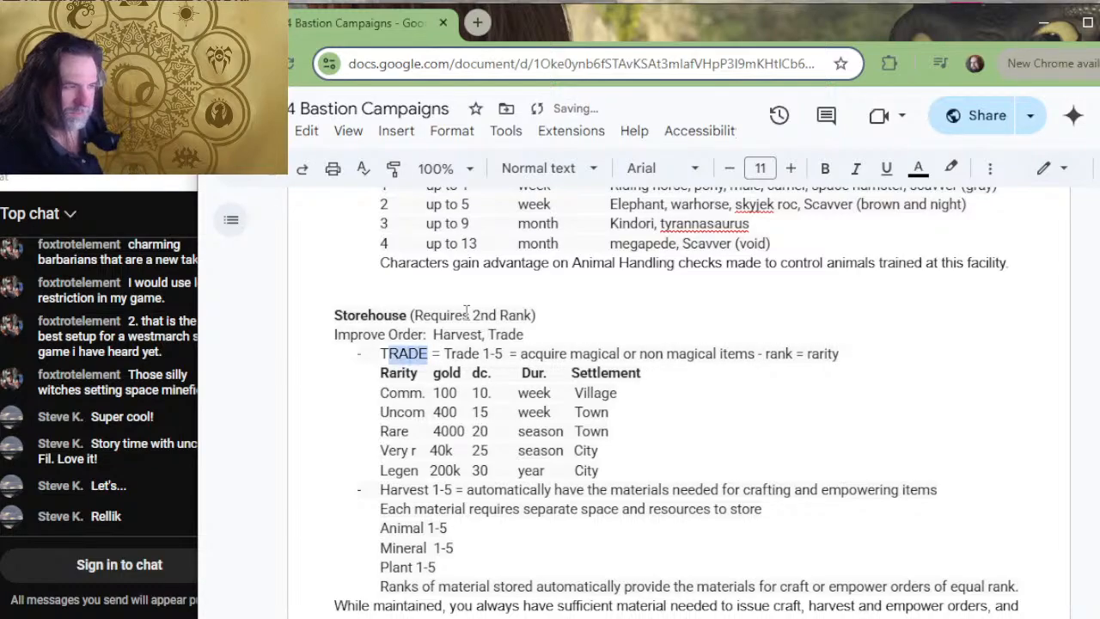
pyautogui.hotkey('ctrl', 'b')
# - Replace the word "Harvest" at the start of the Storehouse harvest bullet with "HARVEST" in capitals
pyautogui.press('Down')
pyautogui.press('Down')
pyautogui.press('Down')
pyautogui.press('Down')
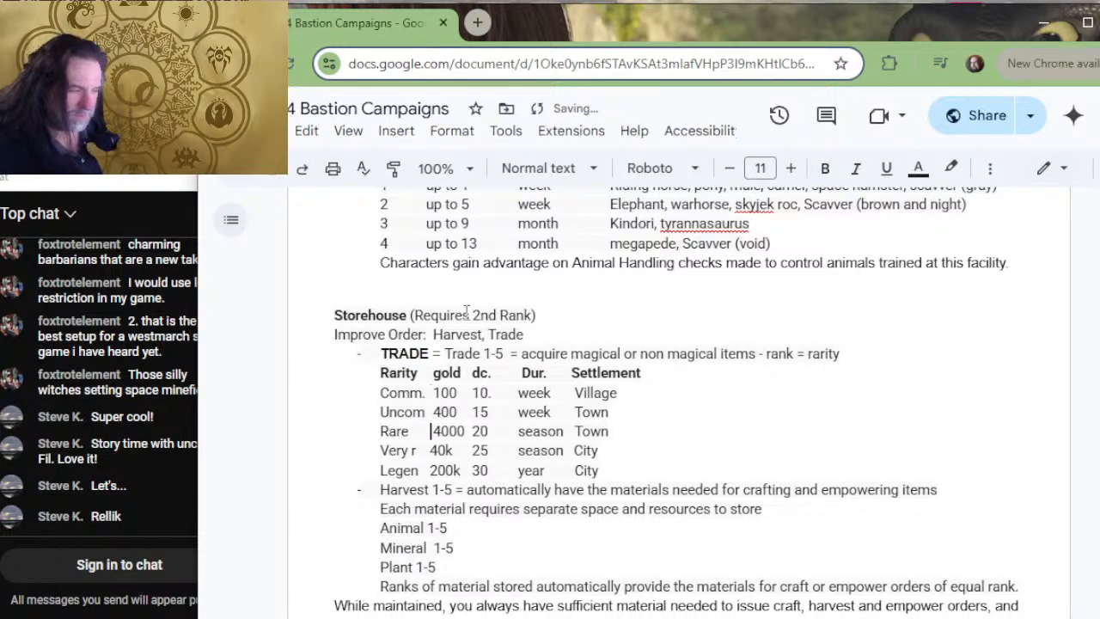
pyautogui.press('BackSpace')
pyautogui.press('BackSpace')
pyautogui.press('BackSpace')
pyautogui.press('BackSpace')
pyautogui.press('BackSpace')
pyautogui.press('BackSpace')
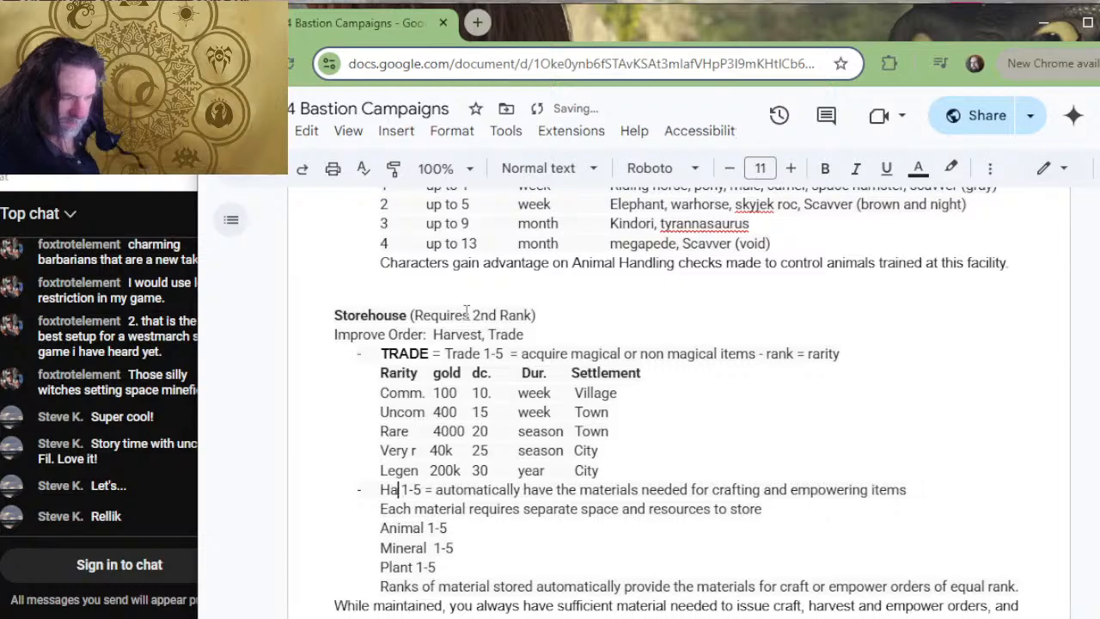
pyautogui.press('BackSpace')
pyautogui.write('Har')
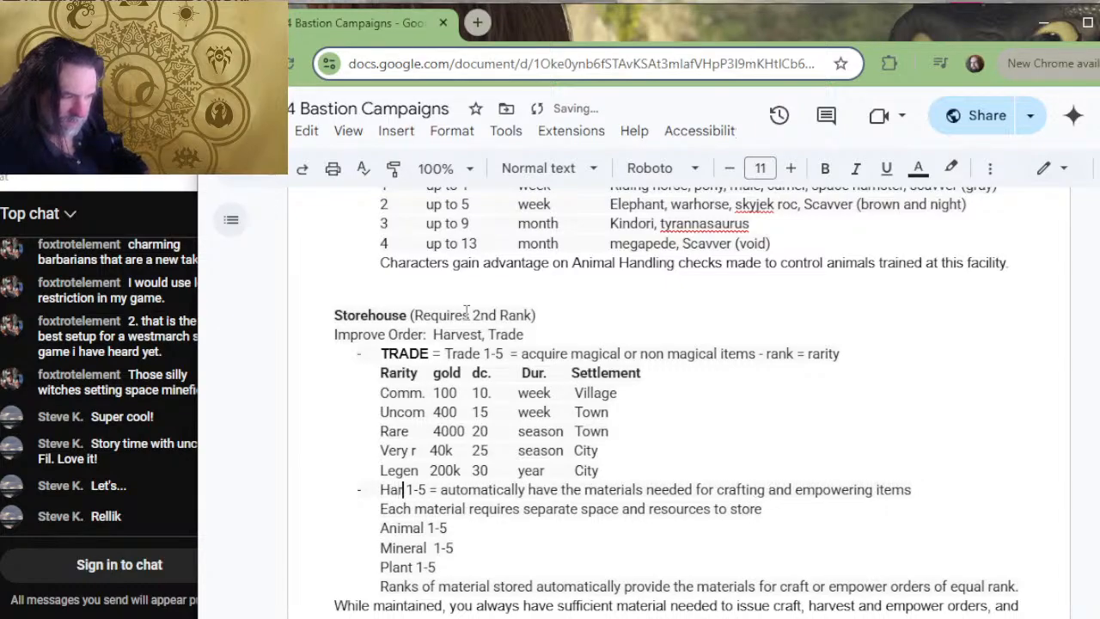
pyautogui.press('BackSpace')
pyautogui.press('BackSpace')
pyautogui.write('ARVENST')
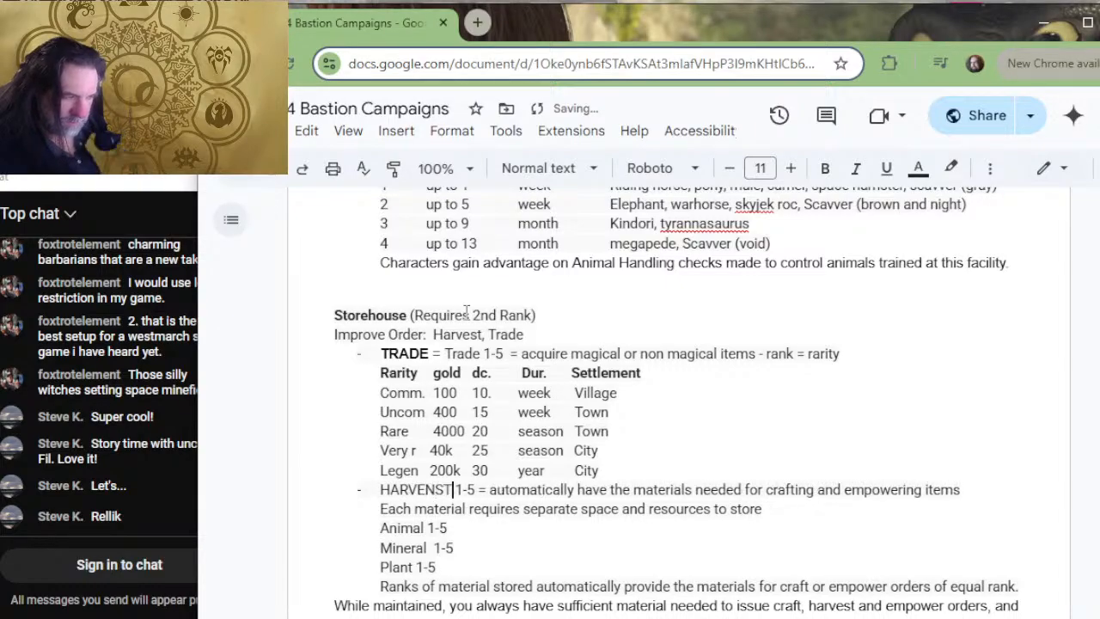
pyautogui.press('BackSpace')
pyautogui.press('BackSpace')
pyautogui.press('BackSpace')
pyautogui.press('BackSpace')
pyautogui.write('EST')
# - Make the word HARVEST at the start of the Storehouse harvest bullet bold
pyautogui.press('Left')
pyautogui.hotkey('shift', 'Left')
pyautogui.hotkey('shift', 'Left')
pyautogui.hotkey('shift', 'Left')
pyautogui.hotkey('shift', 'Left')
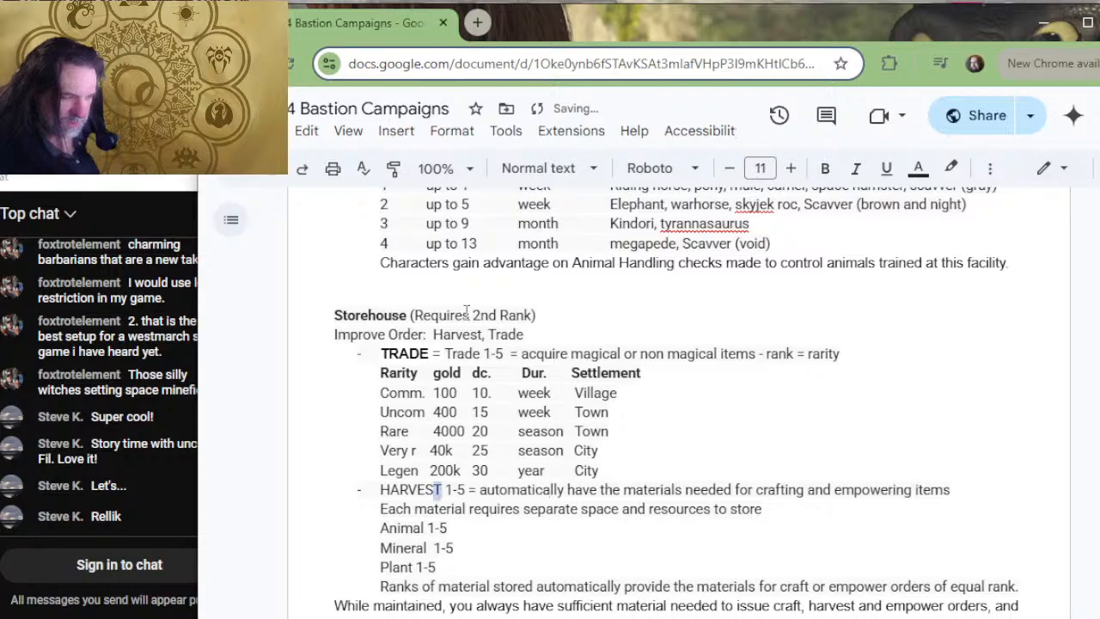
pyautogui.hotkey('shift', 'Left')
pyautogui.hotkey('shift', 'Left')
pyautogui.hotkey('shift', 'Left')
pyautogui.hotkey('shift', 'Left')
pyautogui.hotkey('shift', 'Right')
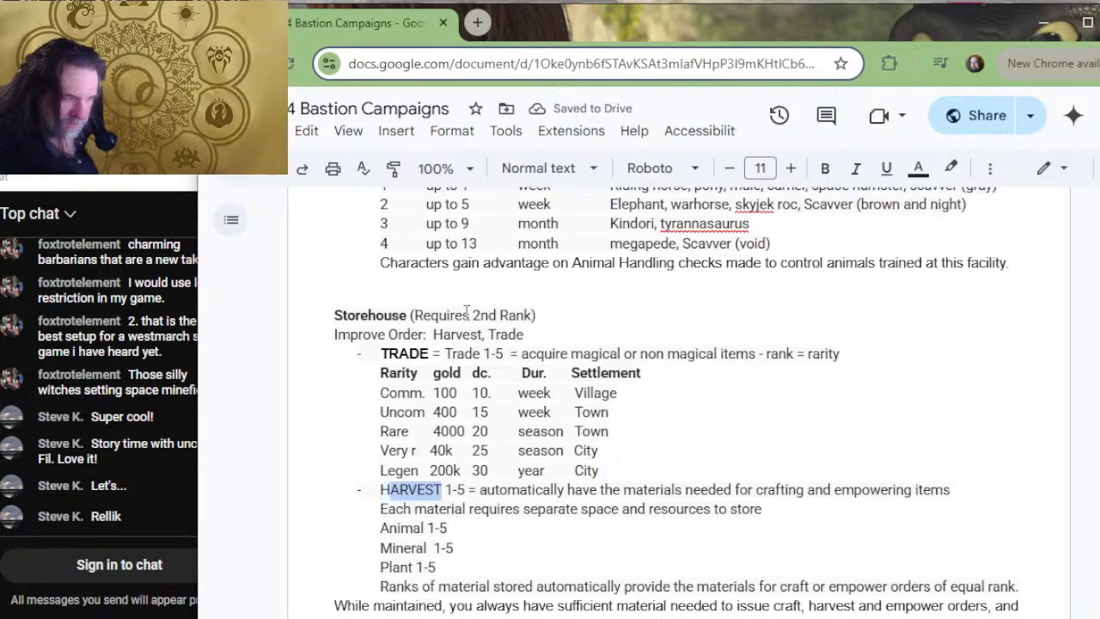
pyautogui.hotkey('ctrl', 'b')
# - Remove the "1-5" after HARVEST in the Storehouse bullet
pyautogui.press('Right')
pyautogui.press('Right')
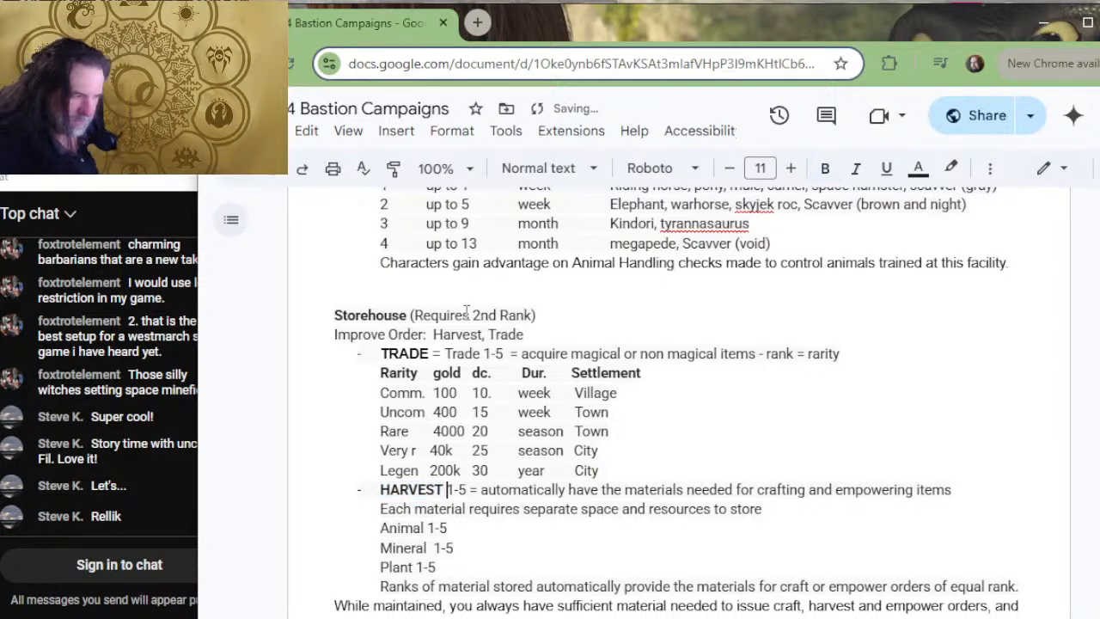
pyautogui.press('Delete')
pyautogui.press('Delete')
pyautogui.press('Delete')
pyautogui.press('Delete')
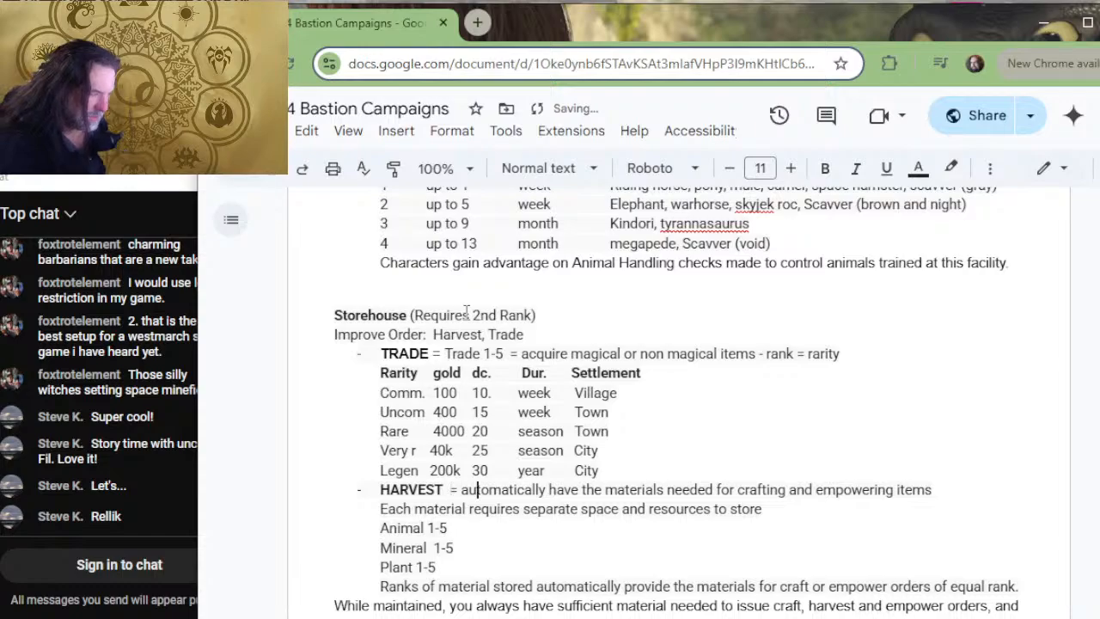
# - Insert "when you have a complication with an order that can be resolved by issuing a Harvest" before "automatically" in the HARVEST bullet
pyautogui.press('Left')
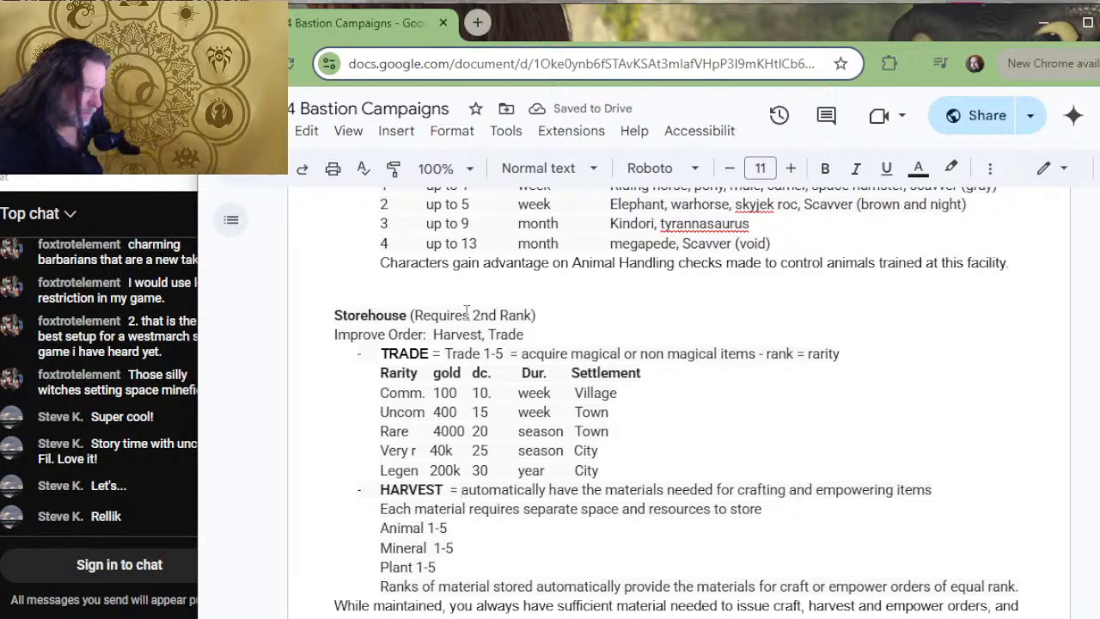
pyautogui.write('when you have a ')
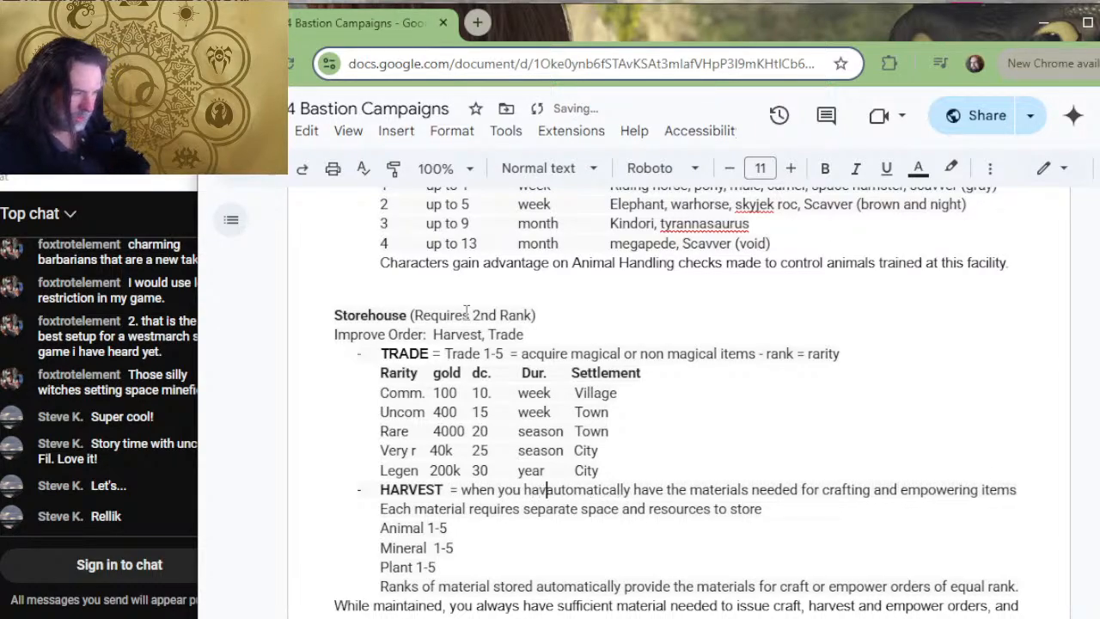
pyautogui.write('compl')
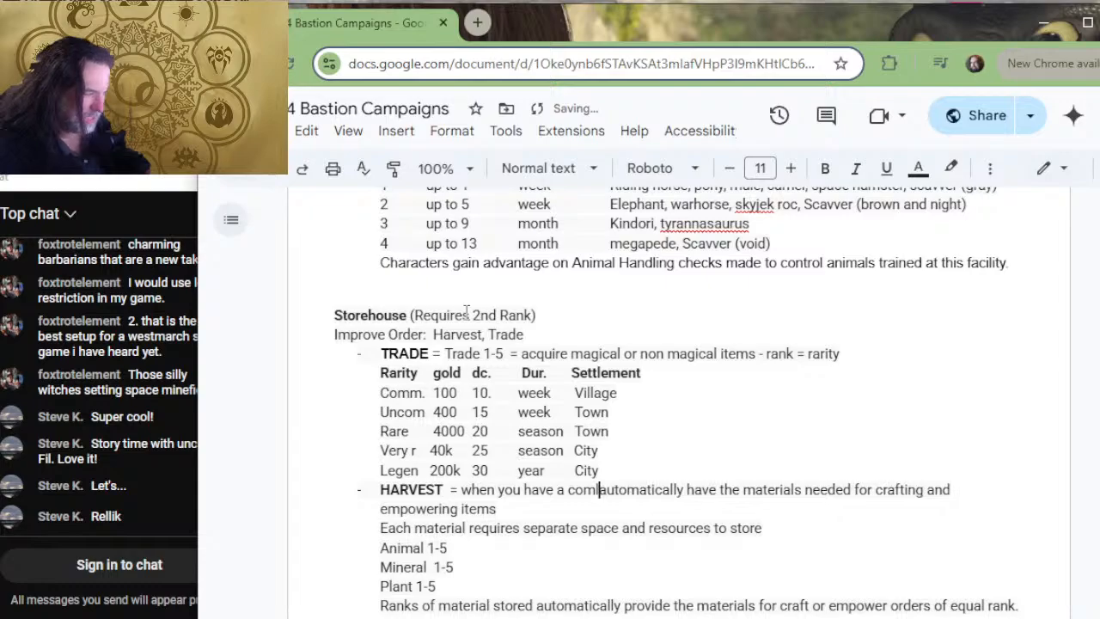
pyautogui.write('ication ')
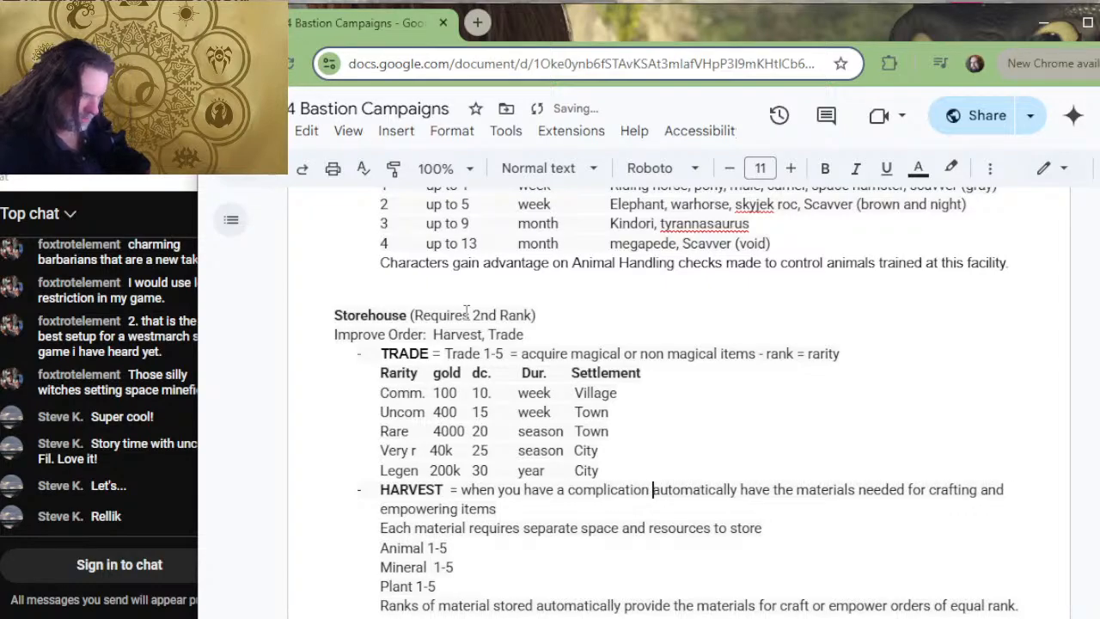
pyautogui.write('with an order ')
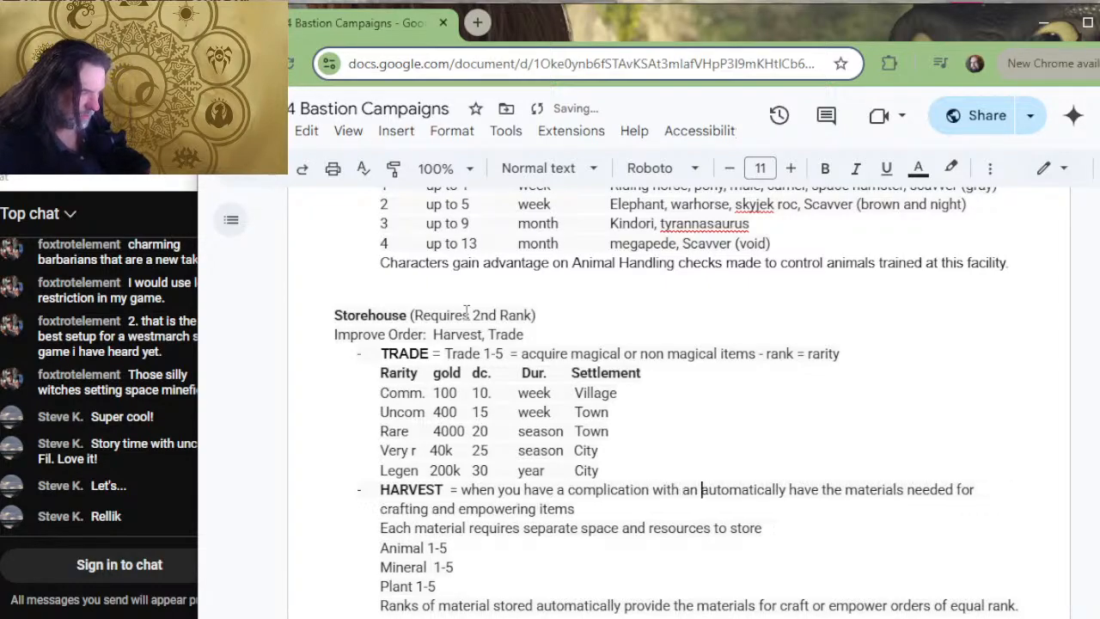
pyautogui.write('that ')
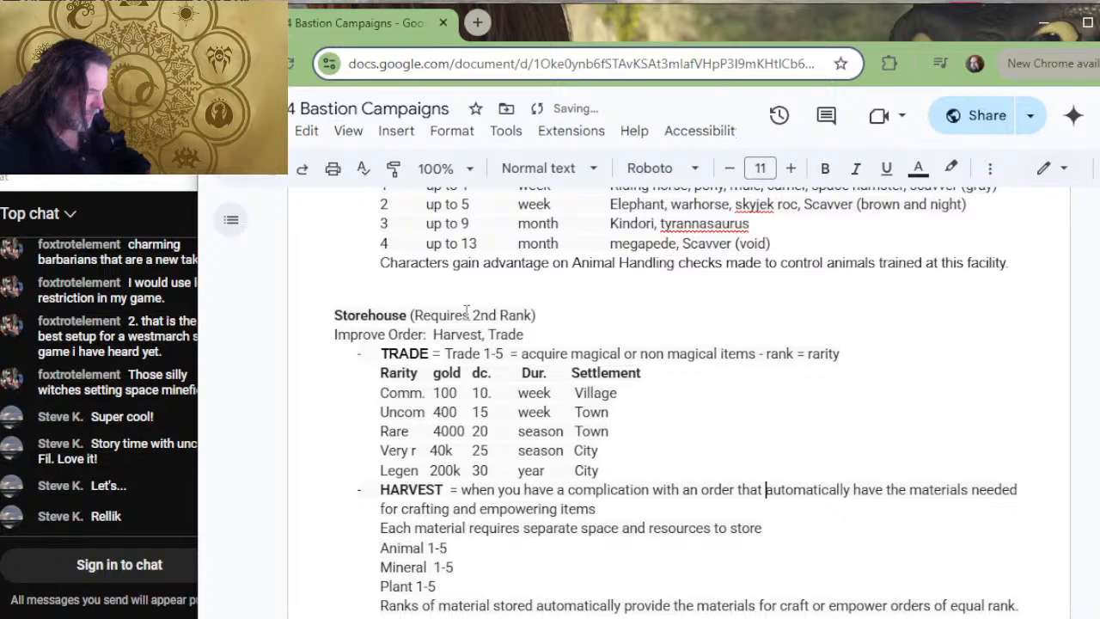
pyautogui.write('can be resol')
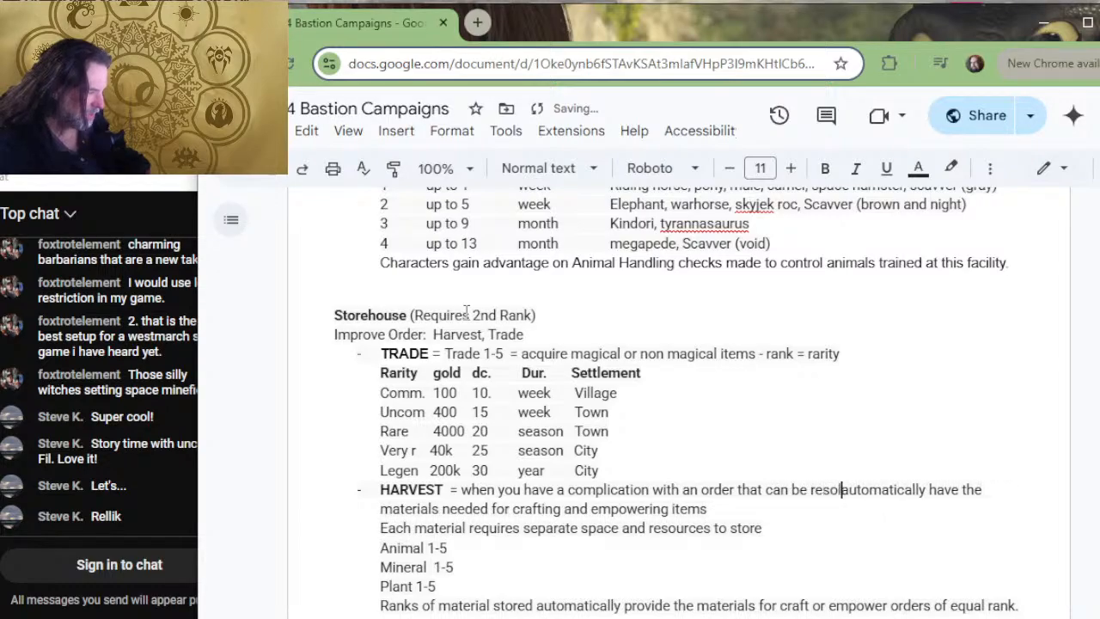
pyautogui.write('ved by the Harautomatically ha')
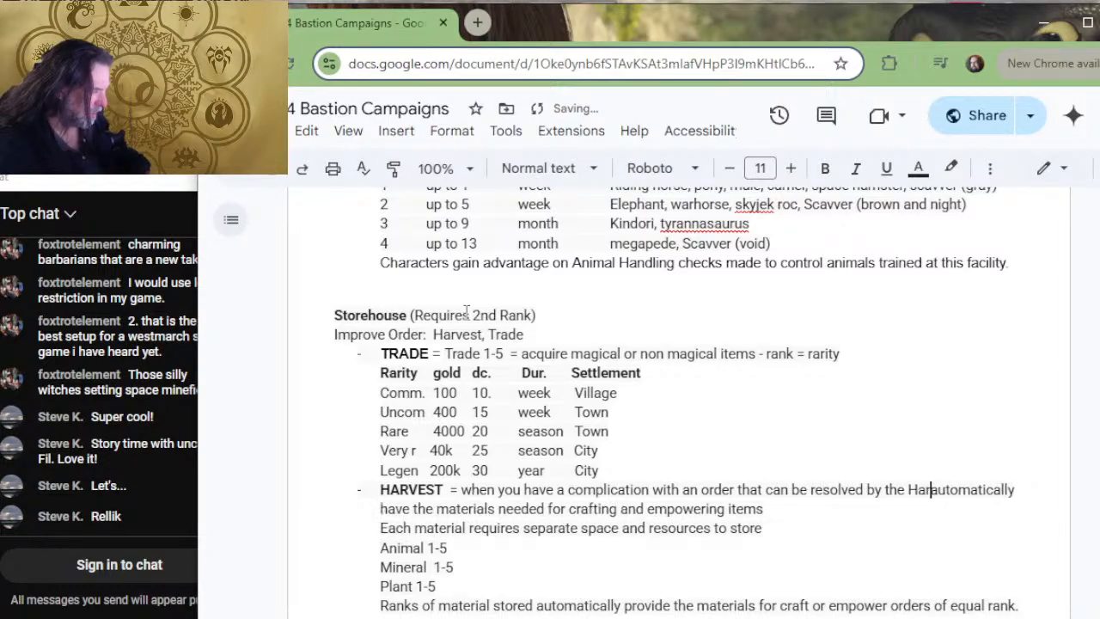
pyautogui.write('ve the materials needed for crafting')
pyautogui.press('BackSpace')
pyautogui.press('BackSpace')
pyautogui.press('BackSpace')
pyautogui.press('BackSpace')
pyautogui.press('BackSpace')
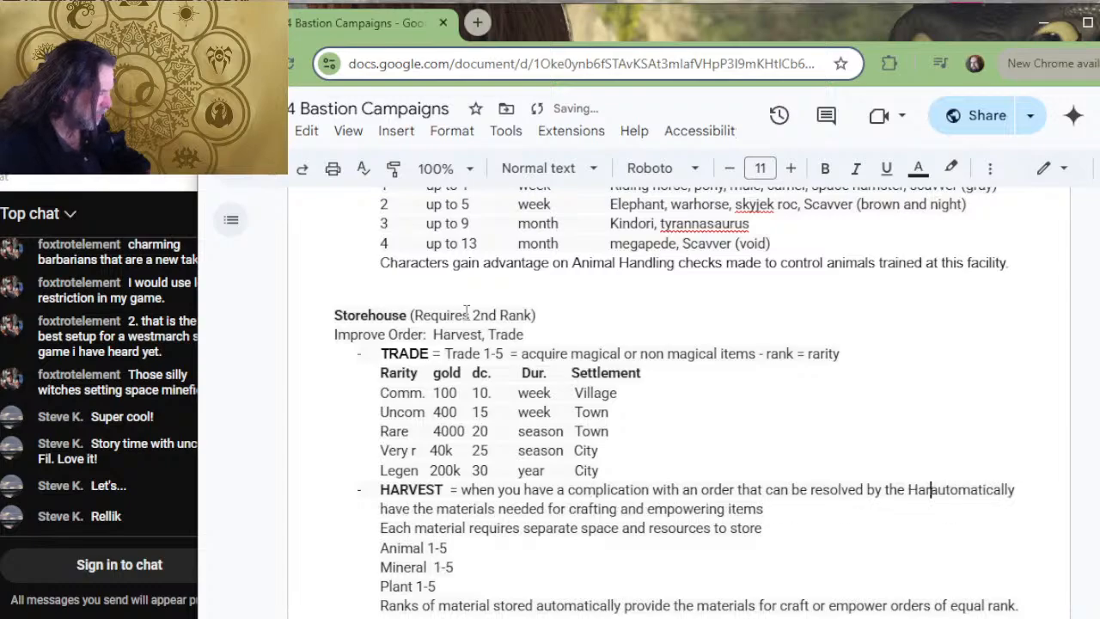
pyautogui.press('BackSpace')
pyautogui.press('BackSpace')
pyautogui.press('BackSpace')
pyautogui.press('BackSpace')
pyautogui.press('BackSpace')
pyautogui.press('BackSpace')
pyautogui.press('BackSpace')
pyautogui.write('issui')
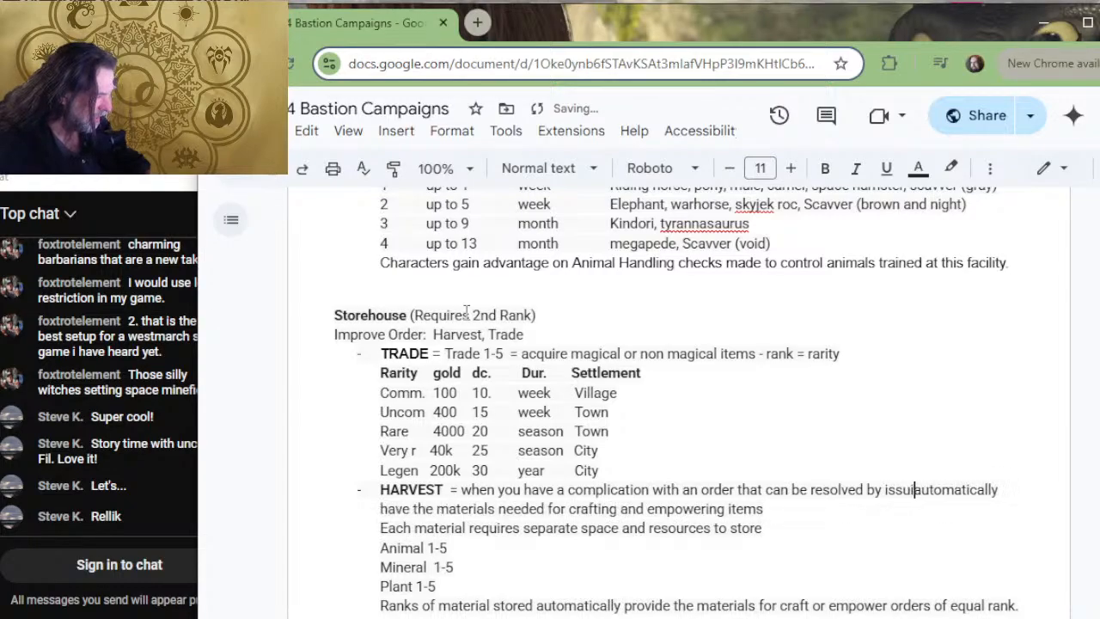
pyautogui.write('ng a Harvest')
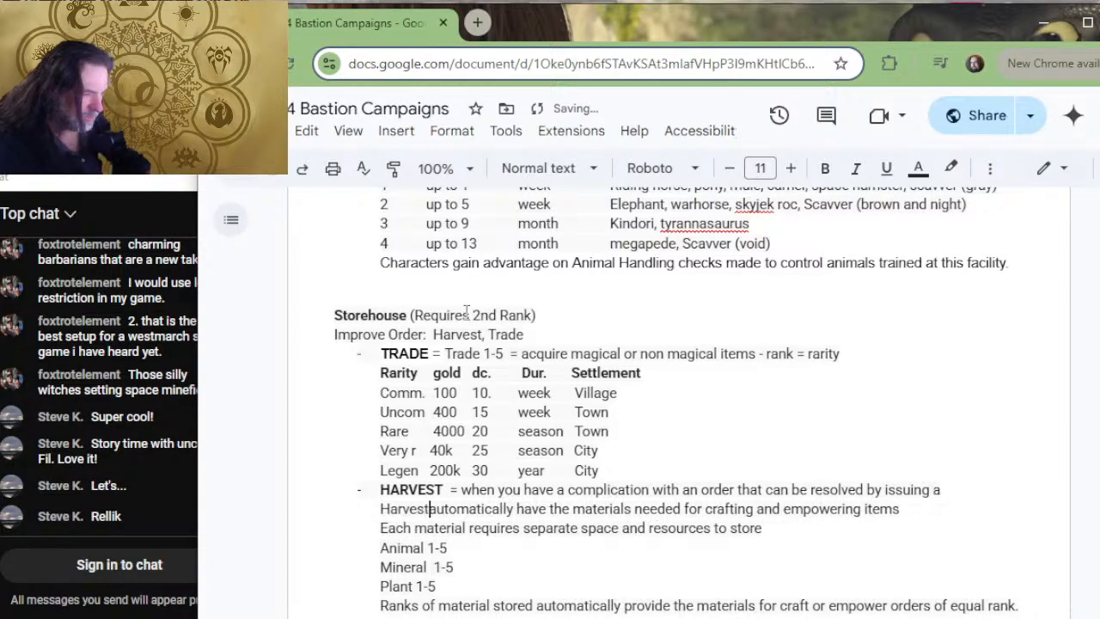
# - Continue the HARVEST sentence with "order, you can forgo issuing the order and" before "automatically have the materials"
pyautogui.write(' order, you ')
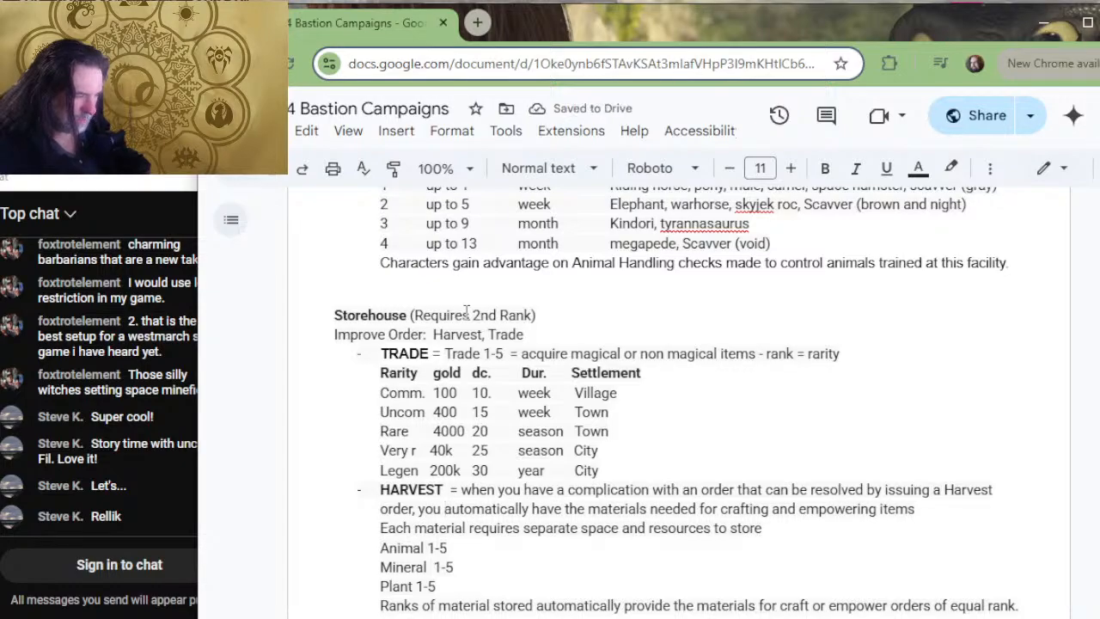
pyautogui.write('can ')
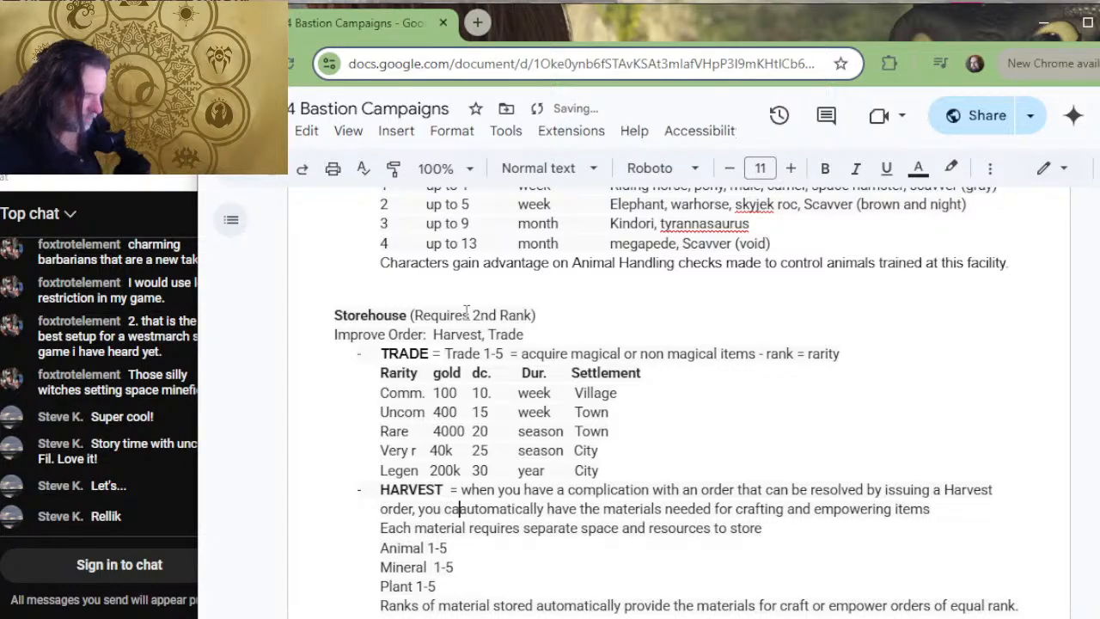
pyautogui.write('forgo ')
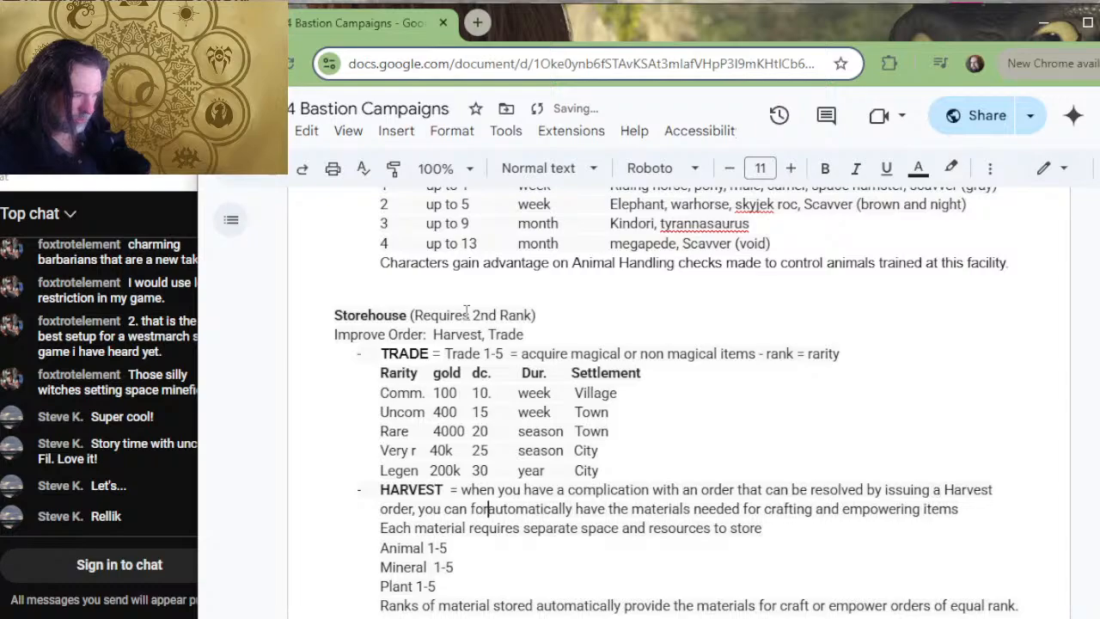
pyautogui.write('issuing the')
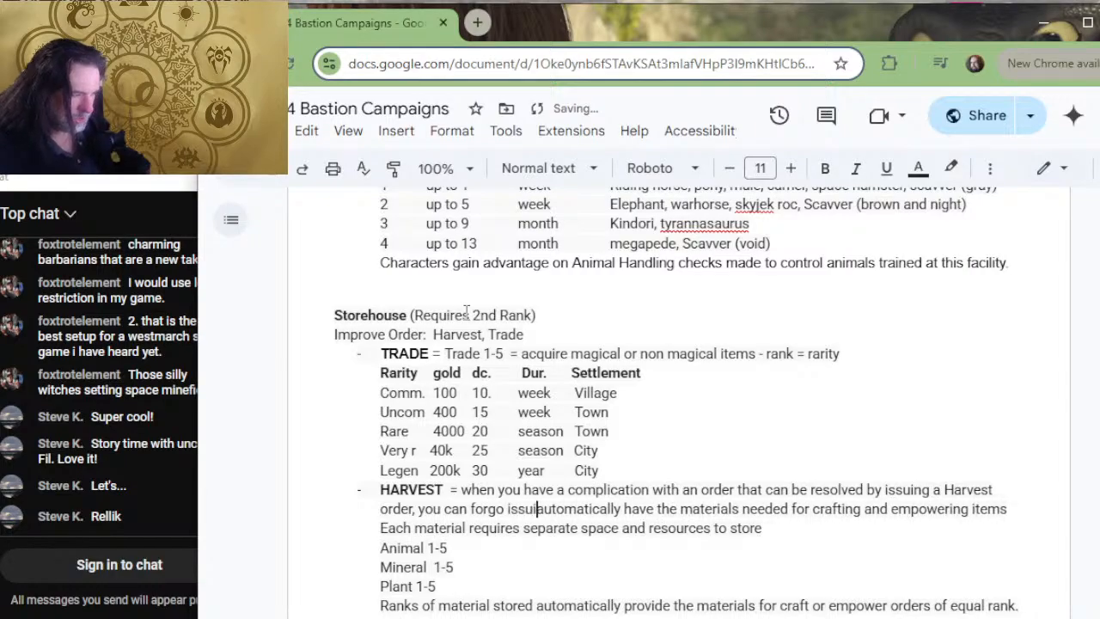
pyautogui.write(' order and')
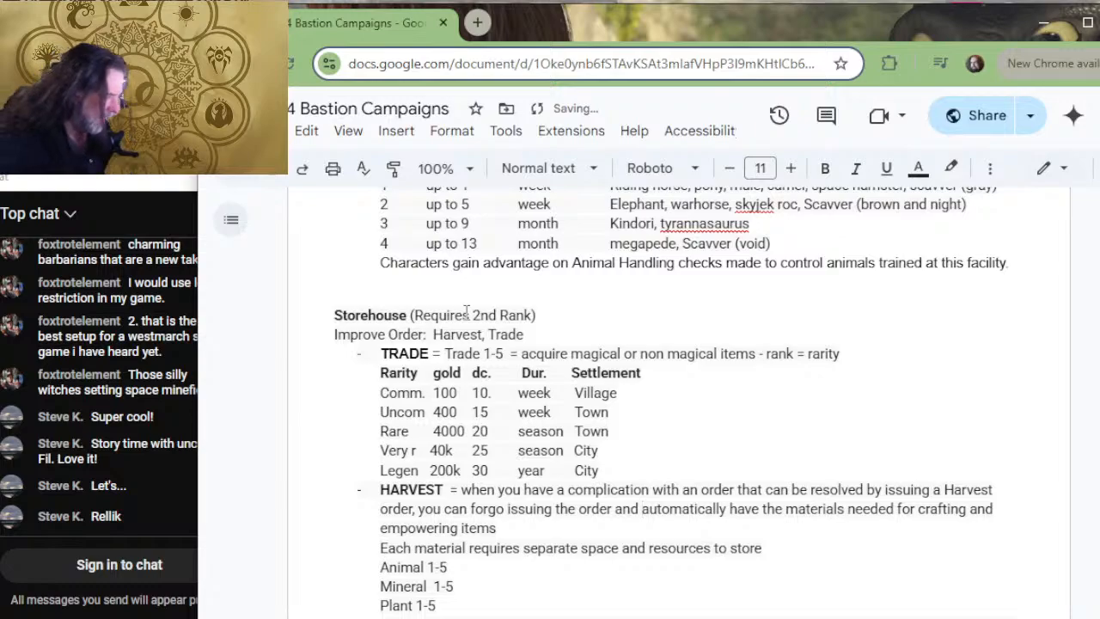
# - Replace the HARVEST sentence's ending "for crafting and empowering items" with "to resolve the complication."
pyautogui.press('Right')
pyautogui.press('Right')
pyautogui.press('Right')
pyautogui.press('Right')
pyautogui.press('Right')
pyautogui.press('Right')
pyautogui.press('Right')
pyautogui.press('Right')
pyautogui.press('Right')
pyautogui.press('Right')
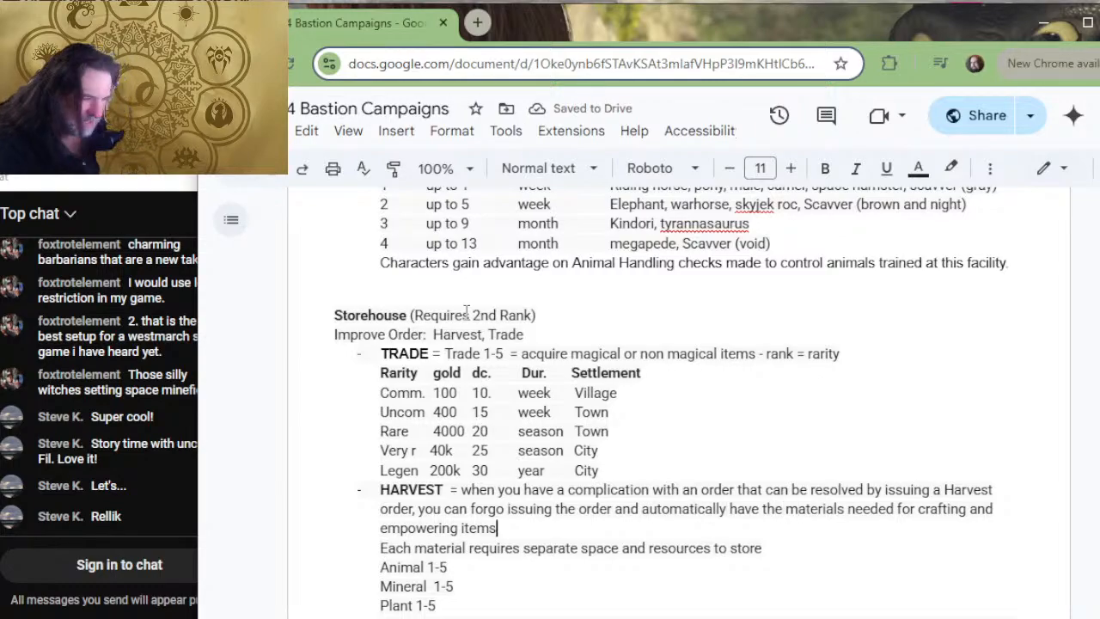
pyautogui.press('BackSpace')
pyautogui.press('BackSpace')
pyautogui.press('BackSpace')
pyautogui.press('BackSpace')
pyautogui.press('BackSpace')
pyautogui.press('BackSpace')
pyautogui.press('BackSpace')
pyautogui.press('BackSpace')
pyautogui.press('BackSpace')
pyautogui.press('BackSpace')
pyautogui.press('BackSpace')
pyautogui.press('BackSpace')
pyautogui.press('BackSpace')
pyautogui.press('BackSpace')
pyautogui.press('BackSpace')
pyautogui.press('BackSpace')
pyautogui.press('BackSpace')
pyautogui.press('BackSpace')
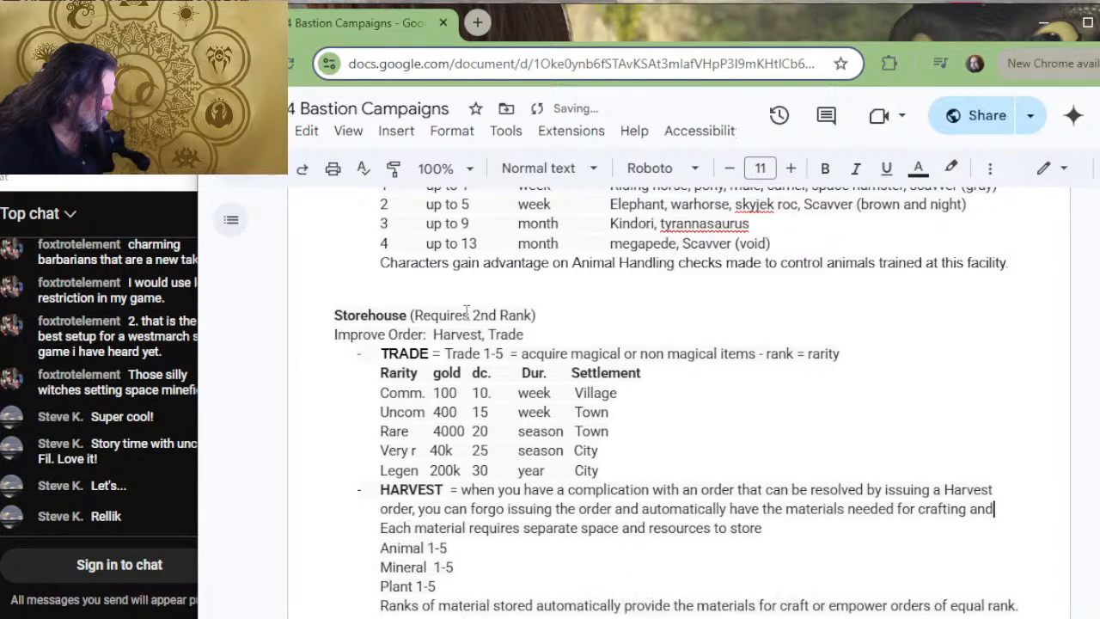
pyautogui.press('BackSpace')
pyautogui.press('BackSpace')
pyautogui.press('BackSpace')
pyautogui.press('BackSpace')
pyautogui.press('BackSpace')
pyautogui.press('BackSpace')
pyautogui.press('BackSpace')
pyautogui.press('BackSpace')
pyautogui.press('BackSpace')
pyautogui.press('BackSpace')
pyautogui.press('BackSpace')
pyautogui.press('BackSpace')
pyautogui.press('BackSpace')
pyautogui.press('BackSpace')
pyautogui.press('BackSpace')
pyautogui.press('BackSpace')
pyautogui.press('BackSpace')
pyautogui.press('BackSpace')
pyautogui.press('BackSpace')
pyautogui.press('BackSpace')
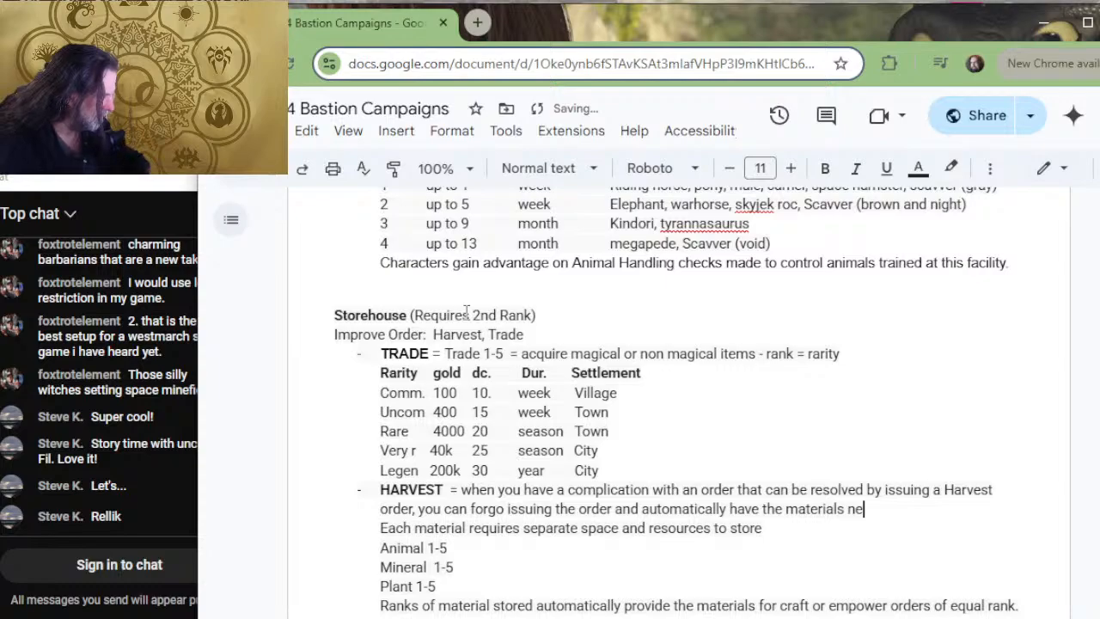
pyautogui.write('eded to resol')
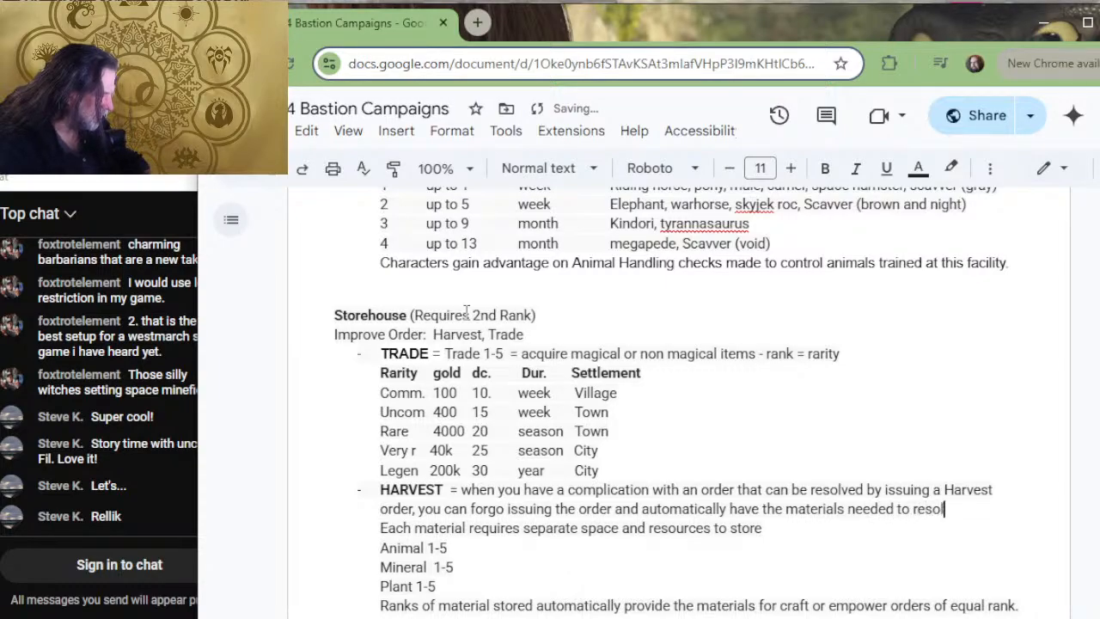
pyautogui.write('ve the complication.')
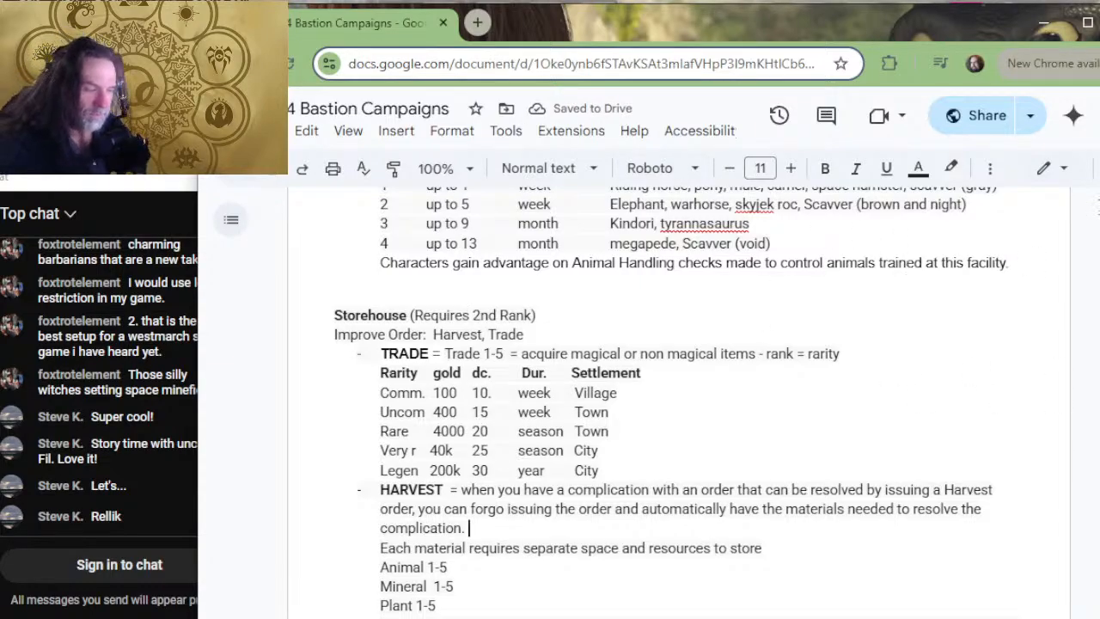
pyautogui.scroll(-1, 505, 488)
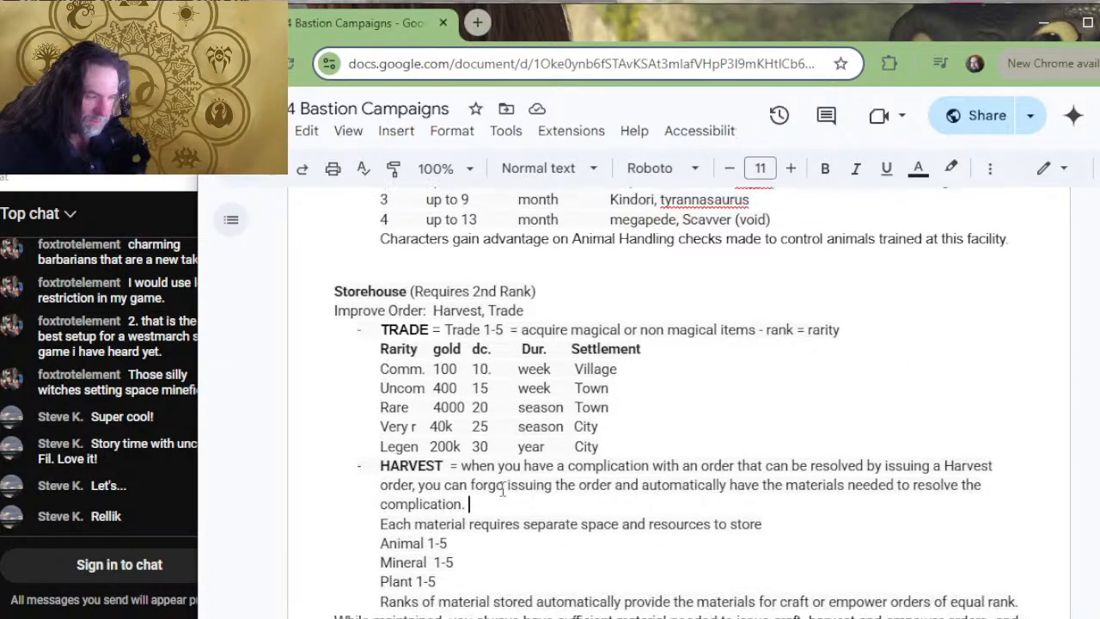
# - Cut the material storage text below the HARVEST bullet, from "Each material requires separate space" through "each bastion turn."
pyautogui.scroll(-2, 505, 488)
pyautogui.scroll(2, 456, 347)
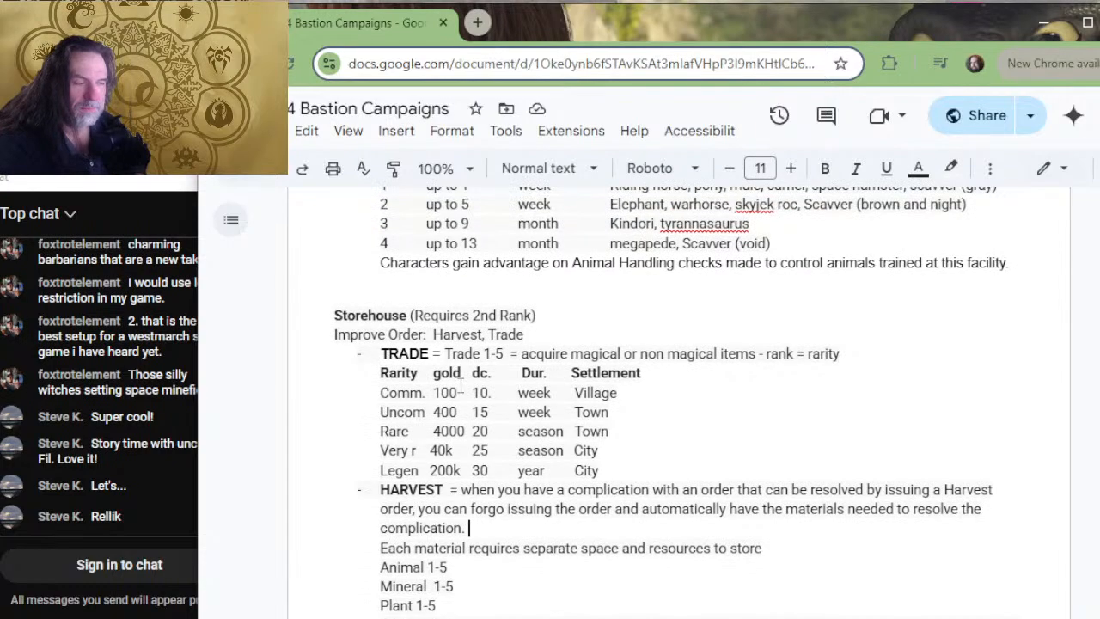
pyautogui.scroll(-2, 462, 387)
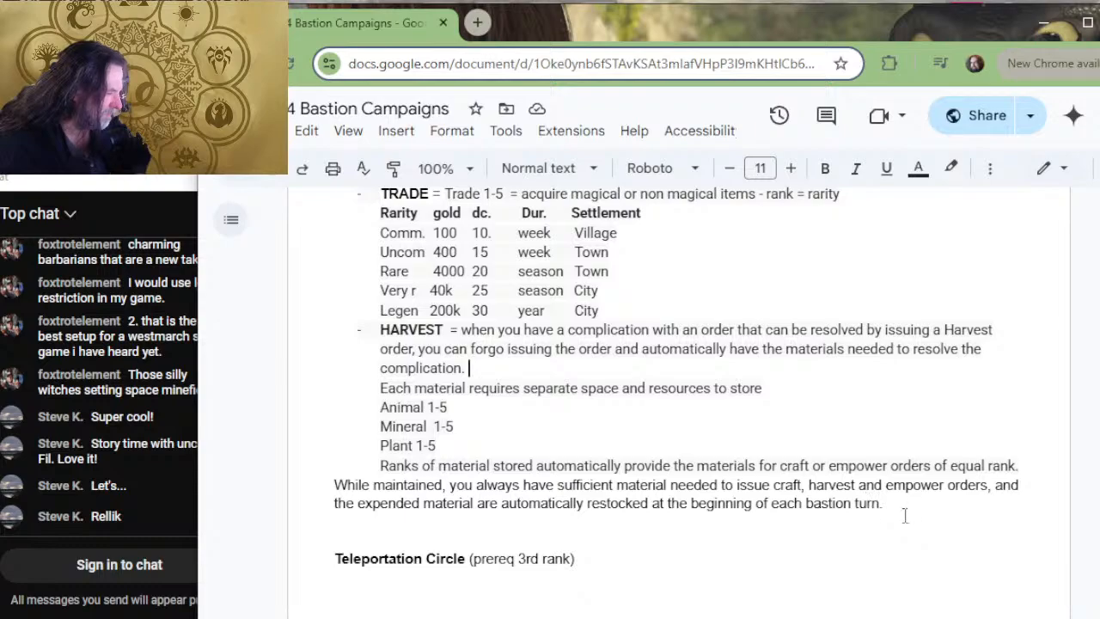
pyautogui.moveTo(918, 501); pyautogui.dragTo(307, 481)
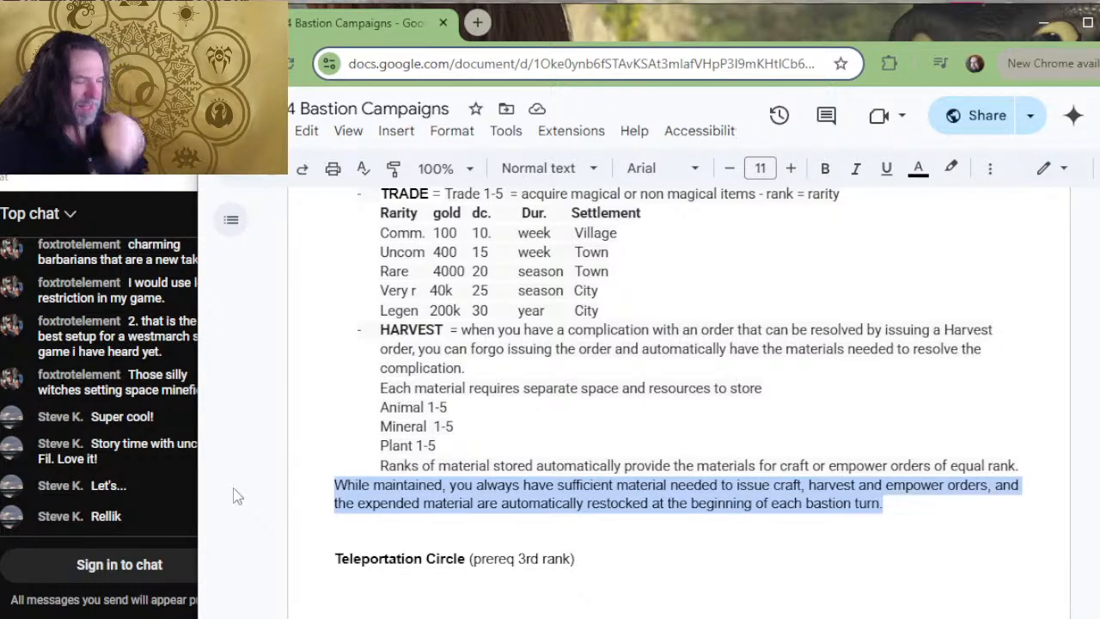
pyautogui.click(400, 407)
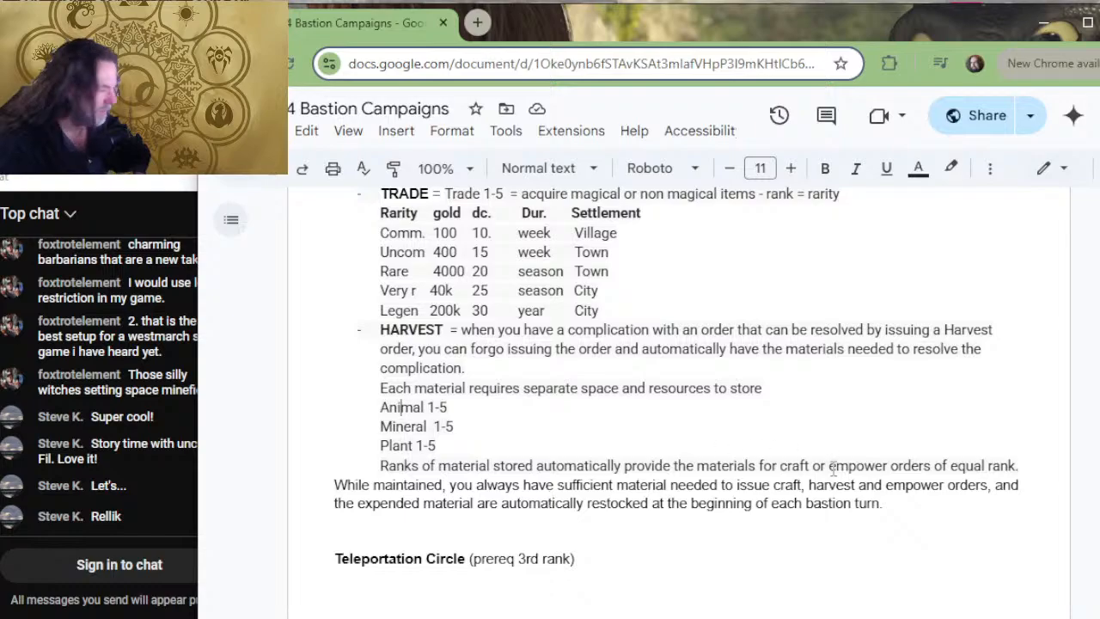
pyautogui.moveTo(890, 504); pyautogui.dragTo(265, 405)
pyautogui.hotkey('ctrl', 'c')
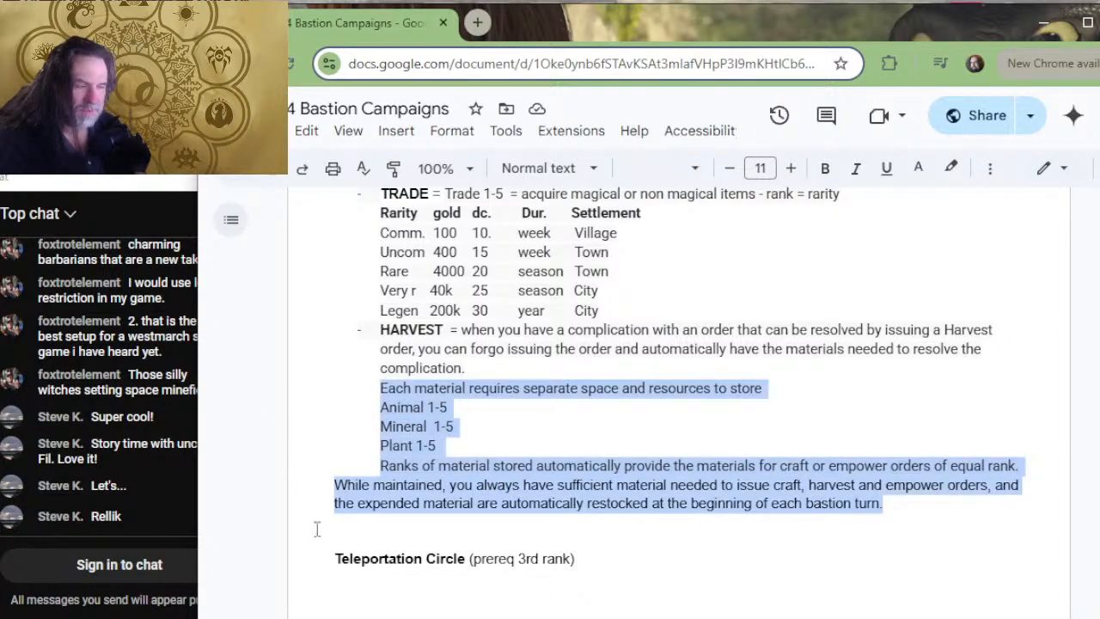
pyautogui.press('Delete')
# - Paste the cut material storage text on a new line directly under the Stables heading
pyautogui.scroll(-5, 351, 495)
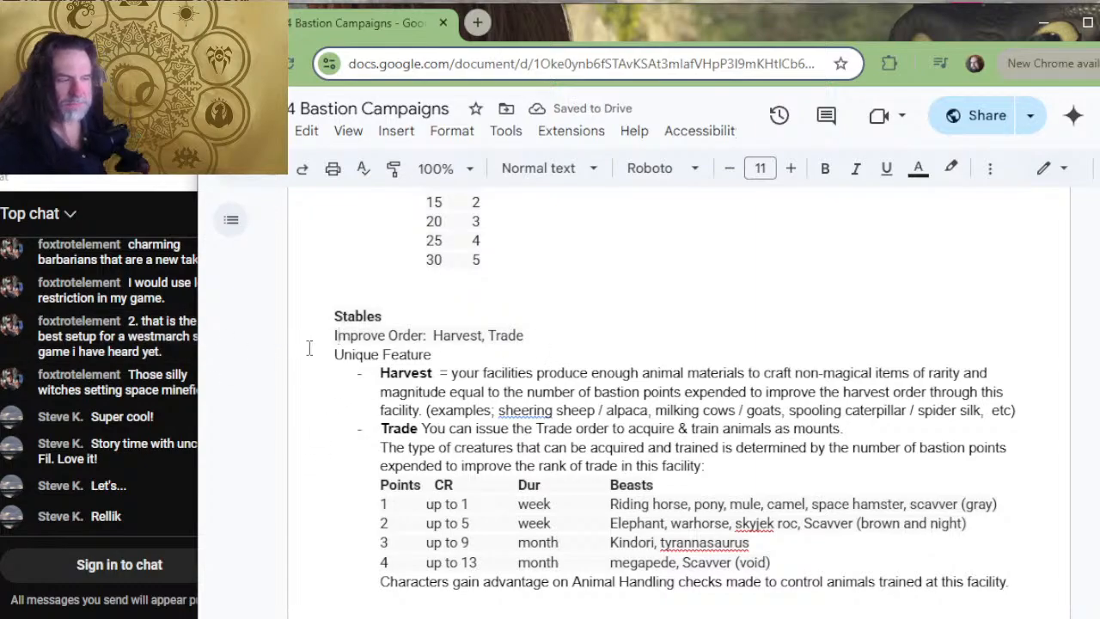
pyautogui.press('Return')
pyautogui.press('Up')
pyautogui.hotkey('ctrl', 'v')
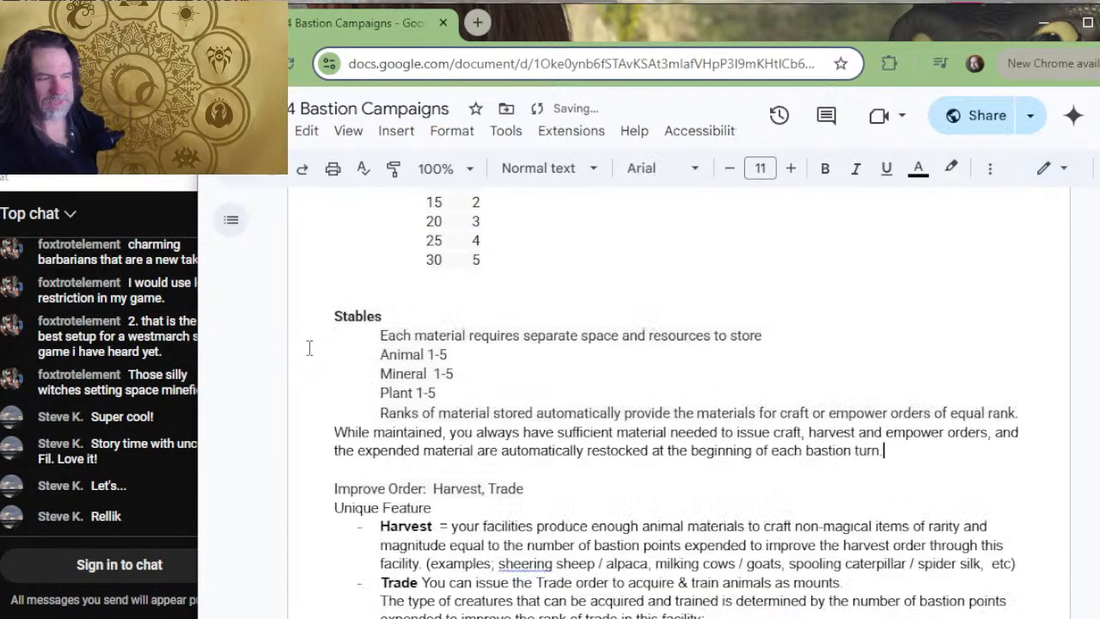
# - Move the "Each material requires separate space" line and the Animal, Mineral and Plant lines below the "While maintained" paragraph
pyautogui.press('Up')
pyautogui.press('Up')
pyautogui.press('Up')
pyautogui.press('Up')
pyautogui.press('Up')
pyautogui.press('Up')
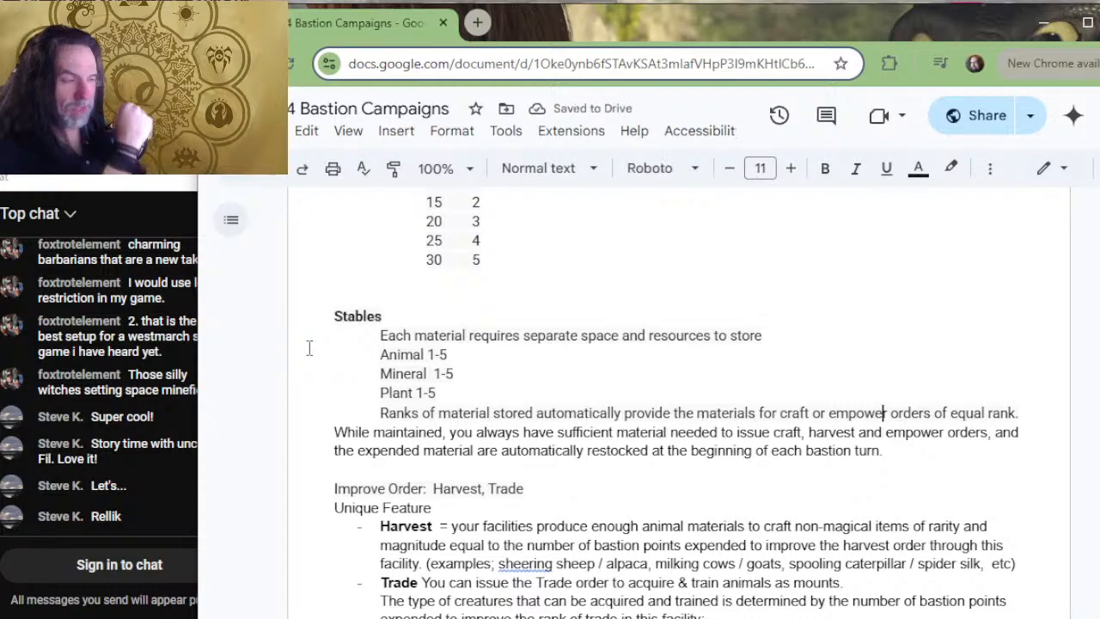
pyautogui.press('Right')
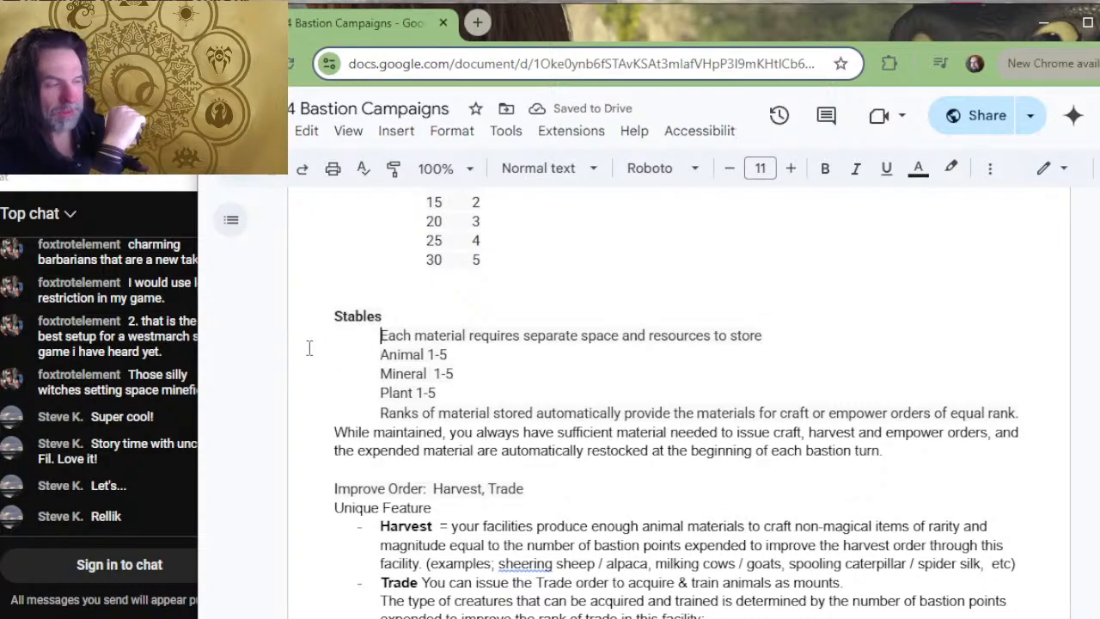
pyautogui.hotkey('shift', 'Down')
pyautogui.hotkey('shift', 'Down')
pyautogui.hotkey('shift', 'Down')
pyautogui.hotkey('shift', 'Down')
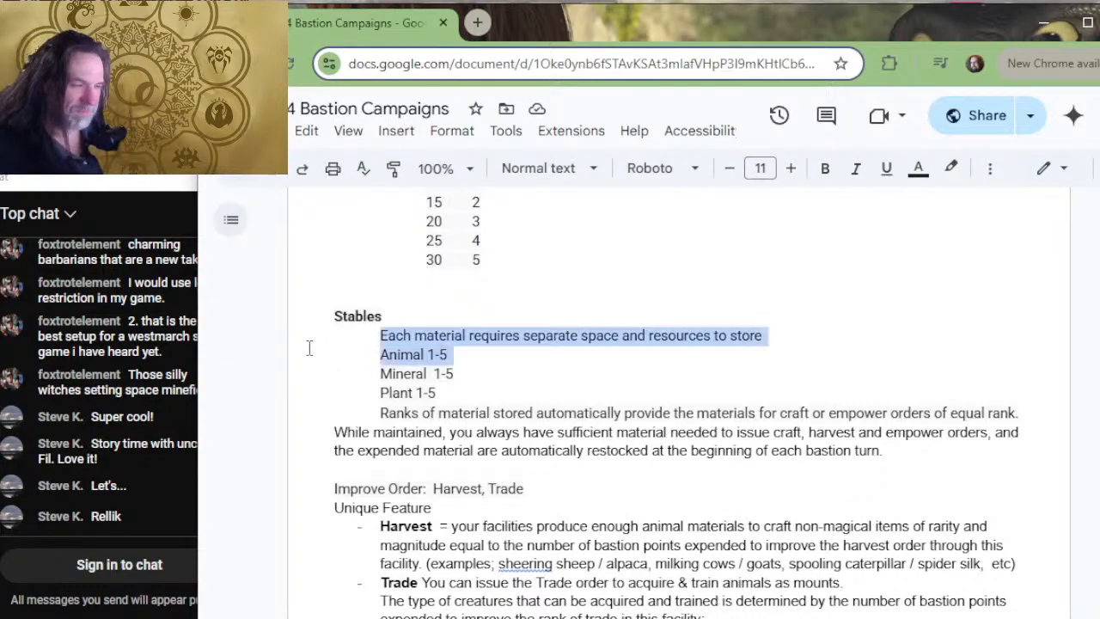
pyautogui.hotkey('shift', 'Down')
pyautogui.hotkey('shift', 'Up')
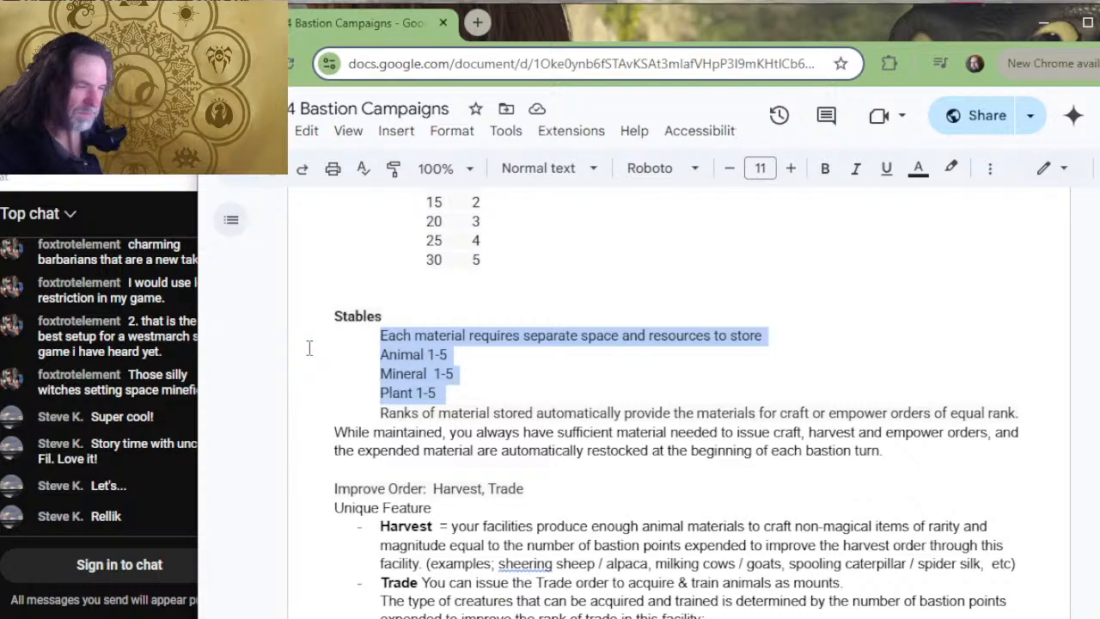
pyautogui.hotkey('ctrl', 'x')
pyautogui.press('Down')
pyautogui.press('Down')
pyautogui.press('Down')
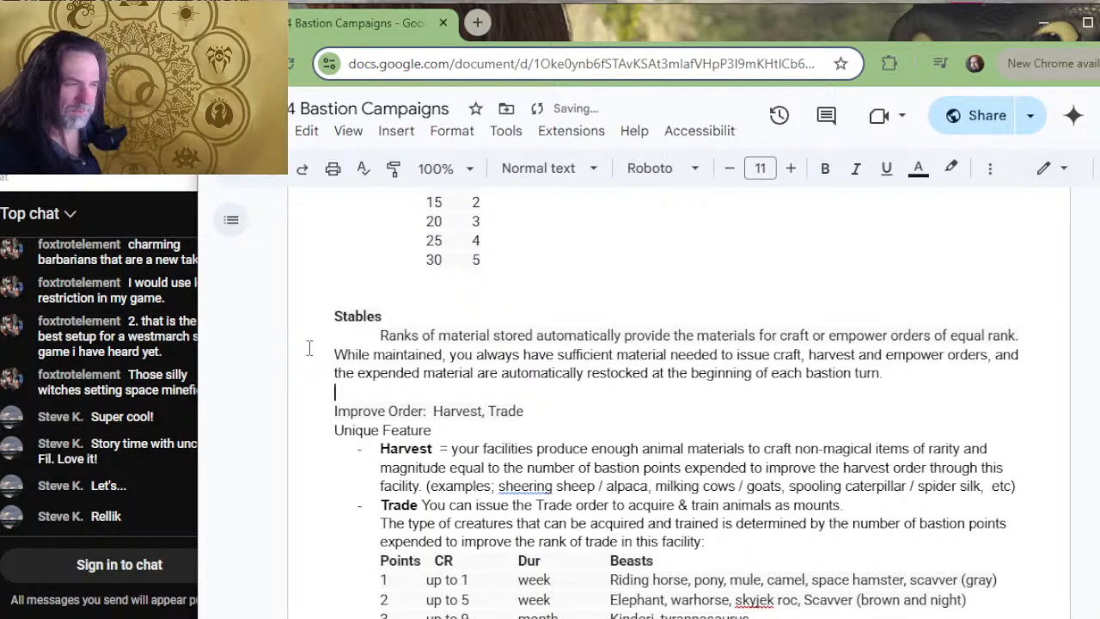
pyautogui.press('Return')
pyautogui.hotkey('ctrl', 'v')
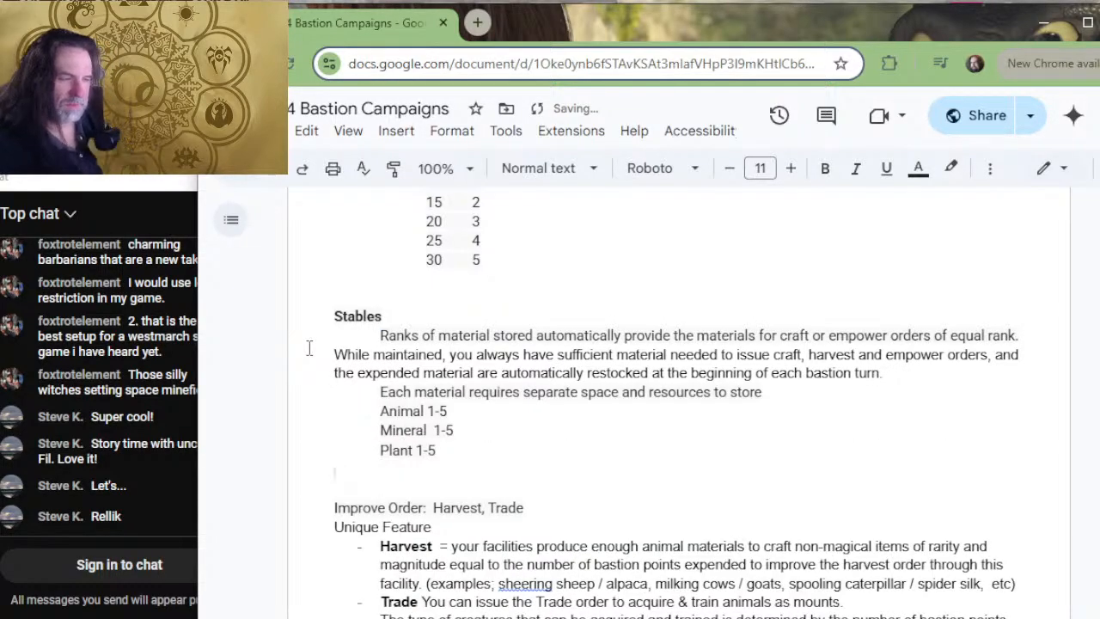
pyautogui.press('Up')
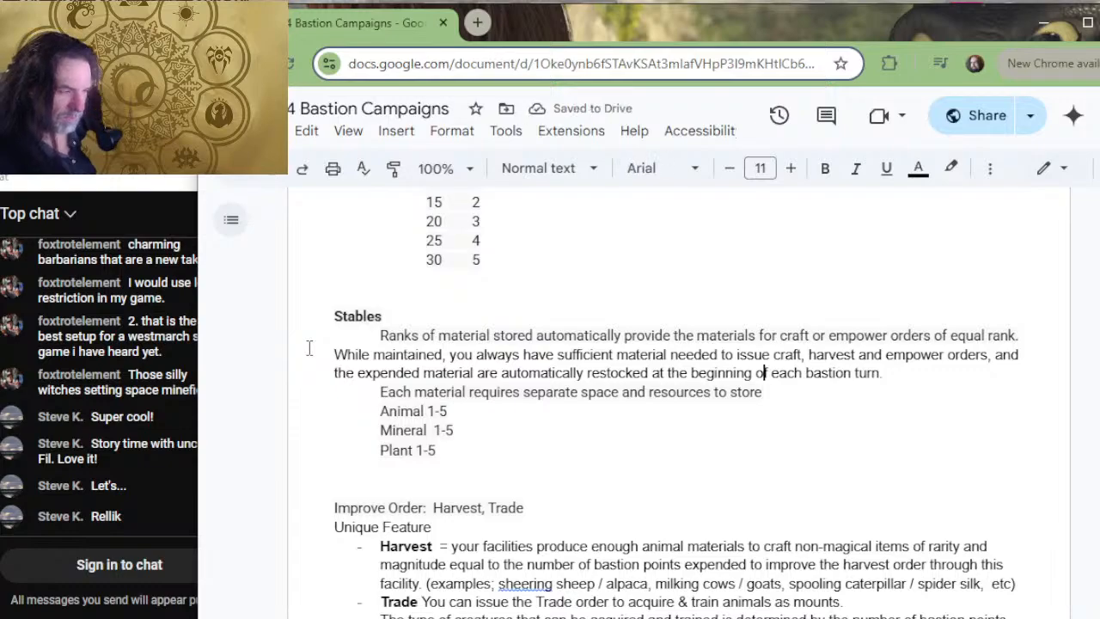
# - Move the material storage text from Stables to below Storehouse's Improve Order line, and remove the blank lines left under Stables
pyautogui.scroll(-3, 310, 348)
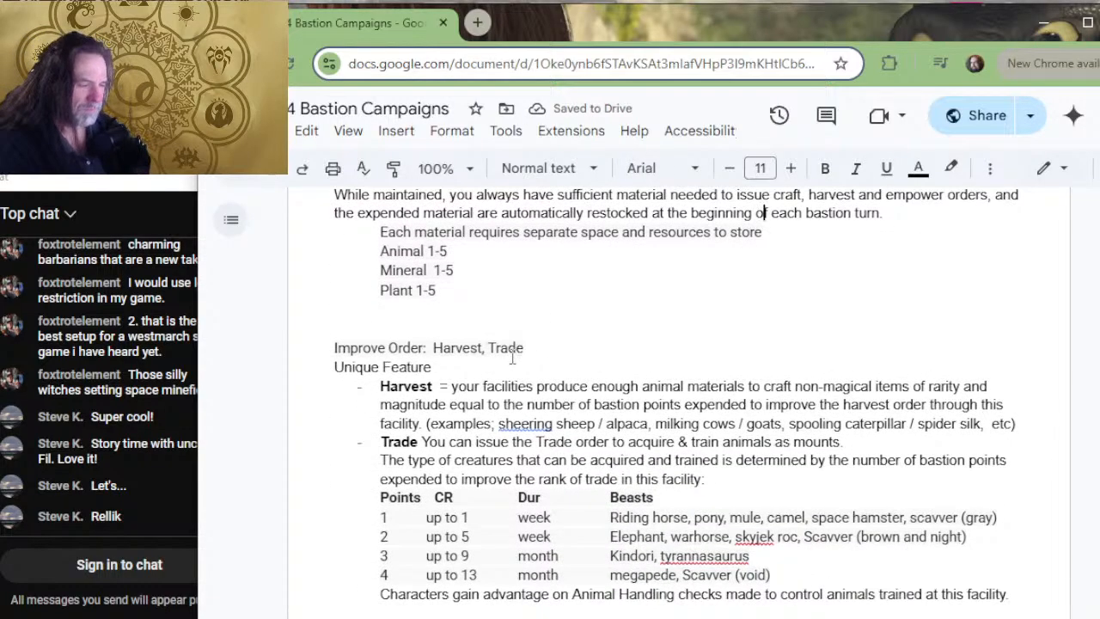
pyautogui.scroll(-3, 513, 366)
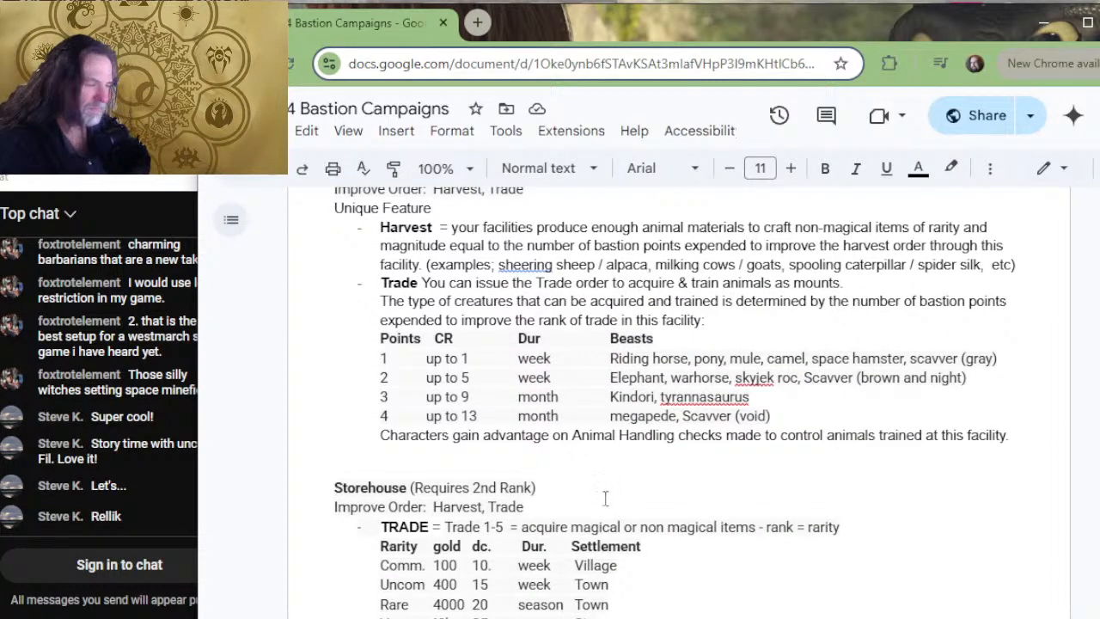
pyautogui.scroll(-3, 648, 462)
pyautogui.scroll(6, 649, 462)
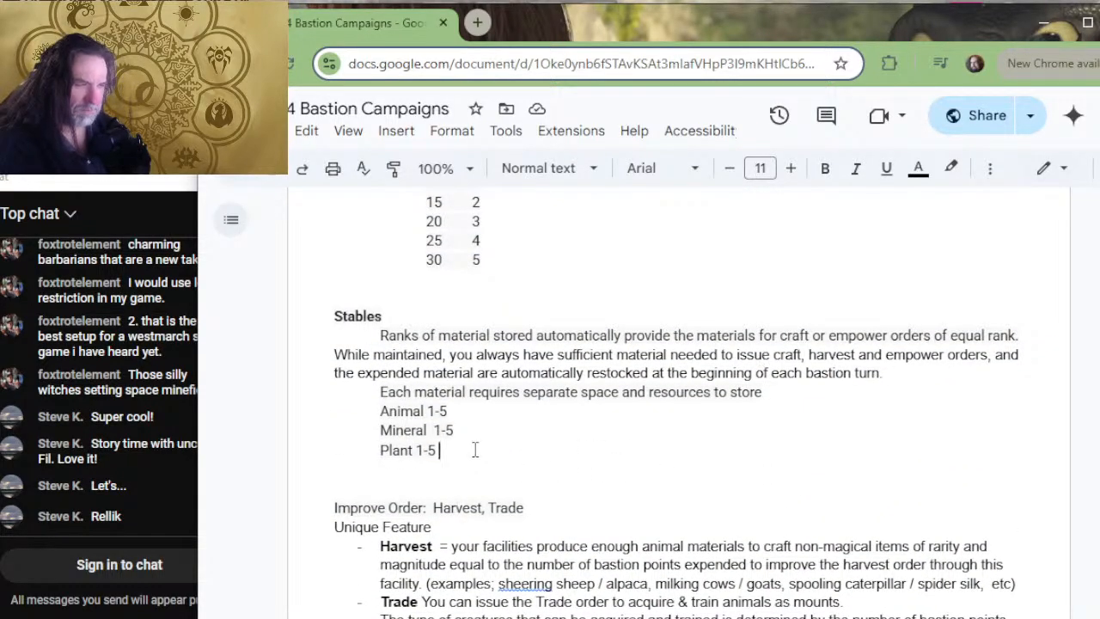
pyautogui.moveTo(473, 449); pyautogui.dragTo(289, 342)
pyautogui.press('BackSpace')
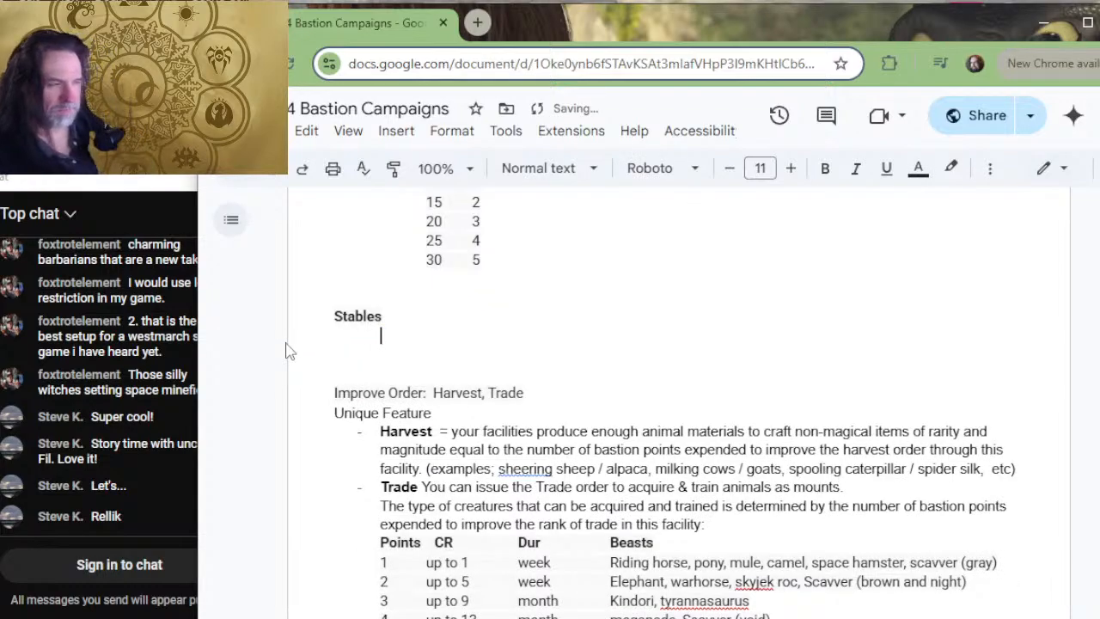
pyautogui.press('Delete')
pyautogui.press('Delete')
pyautogui.press('Delete')
pyautogui.scroll(-4, 434, 361)
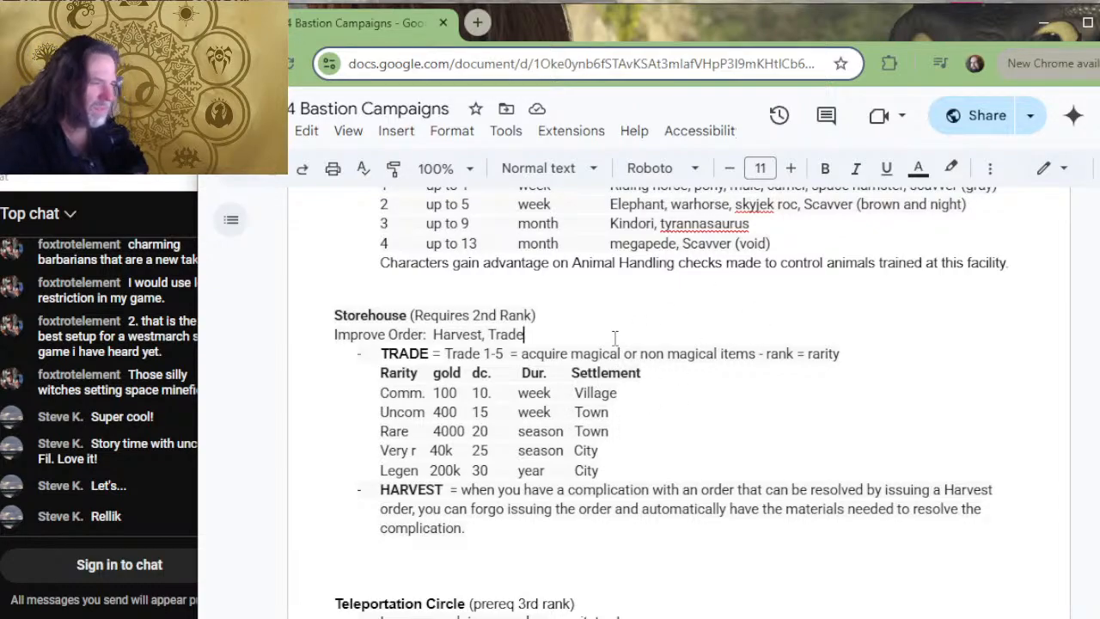
pyautogui.hotkey('ctrl', 'v')
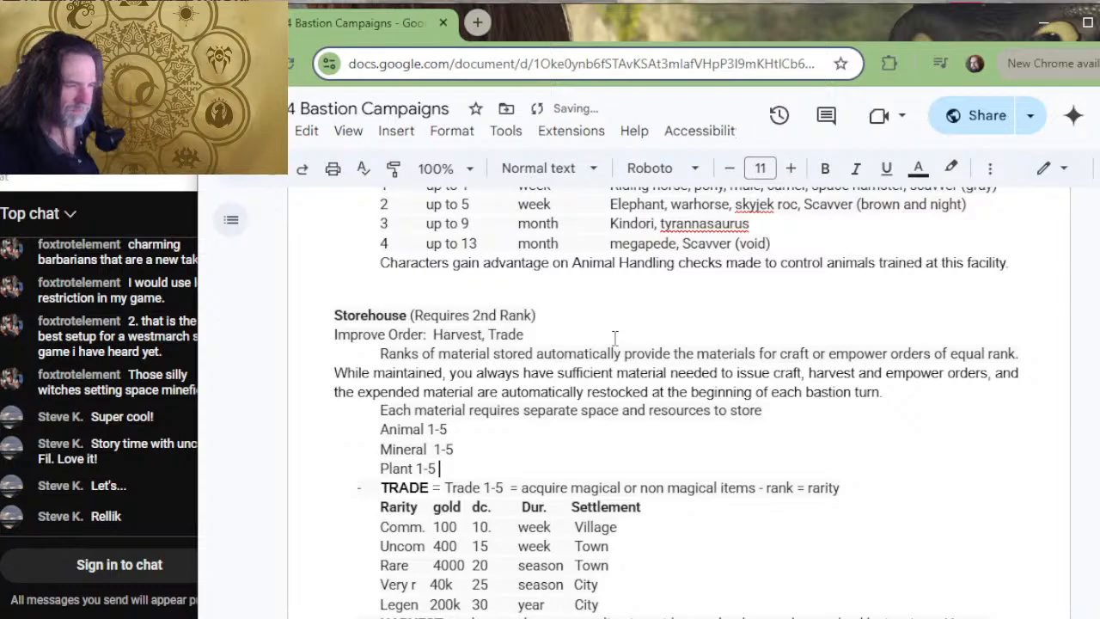
# - Move the Storehouse's HARVEST bullet above the TRADE bullet, keeping each as a separate bullet
pyautogui.scroll(-4, 615, 338)
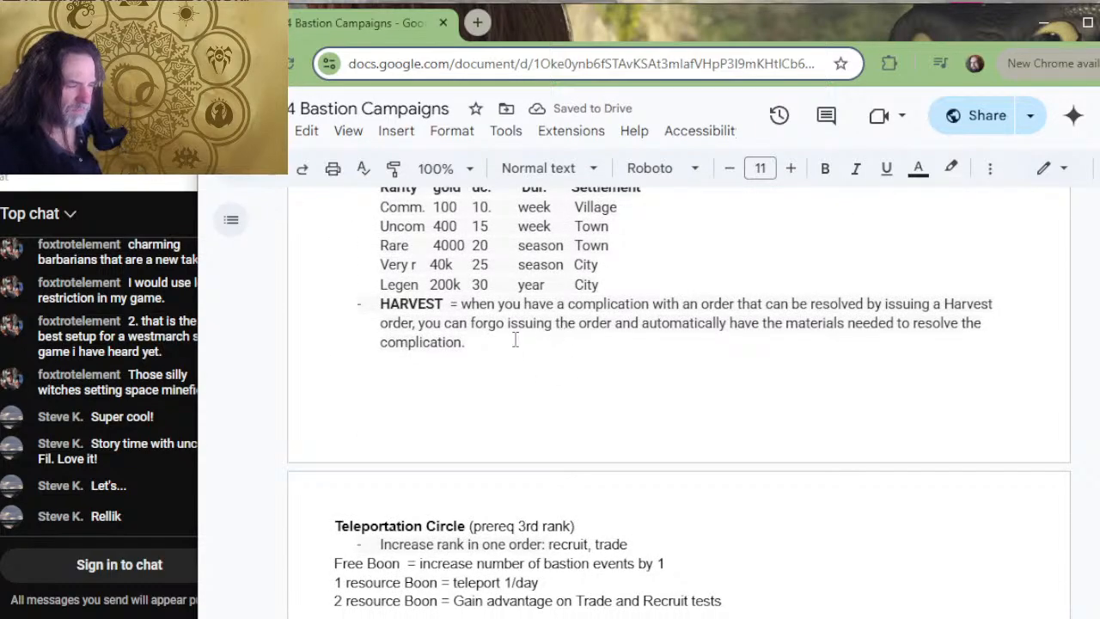
pyautogui.moveTo(468, 344); pyautogui.dragTo(379, 304)
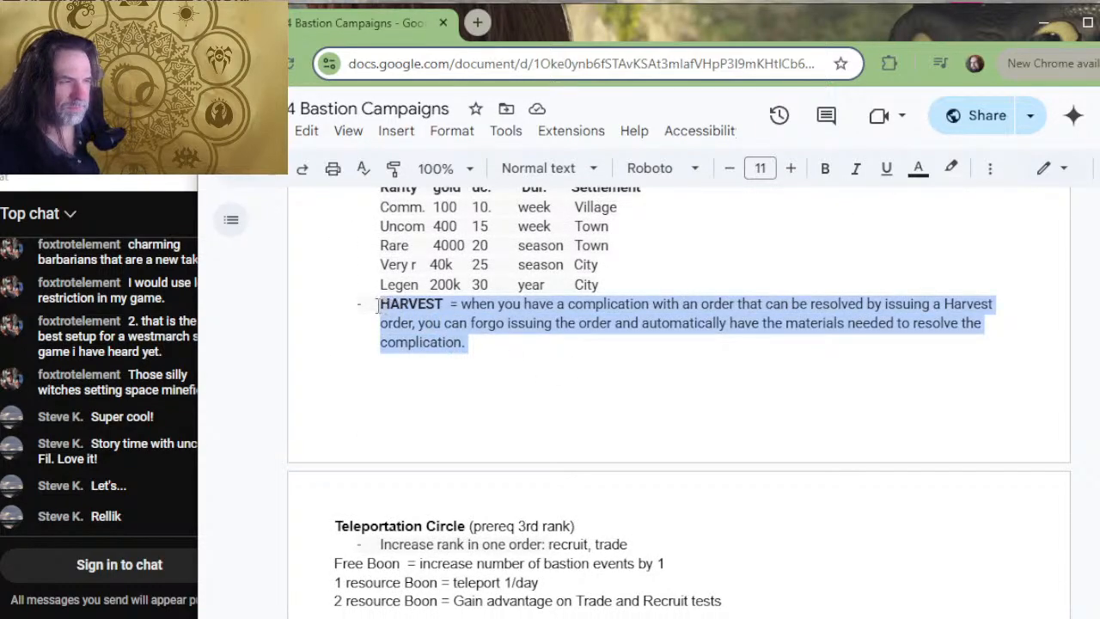
pyautogui.press('BackSpace')
pyautogui.press('BackSpace')
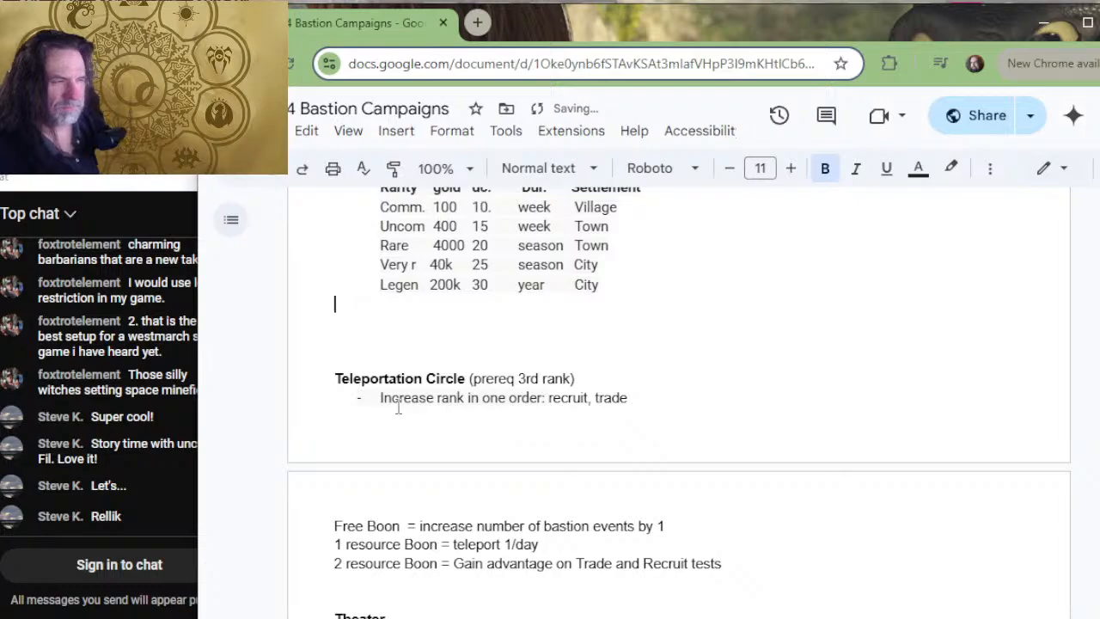
pyautogui.scroll(4, 464, 434)
pyautogui.click(503, 470)
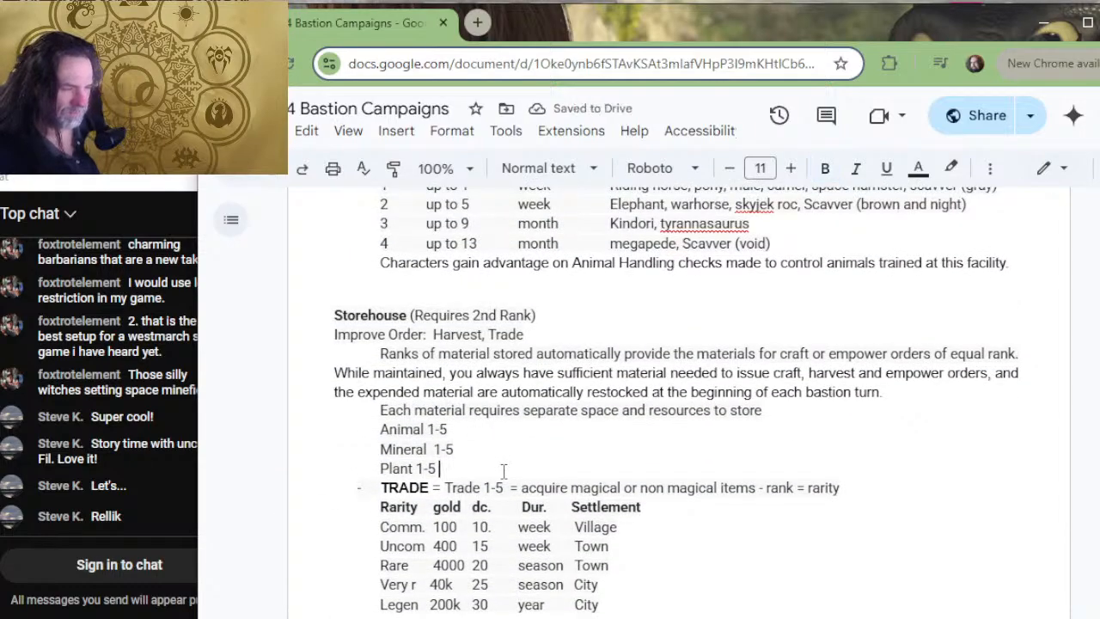
pyautogui.press('Return')
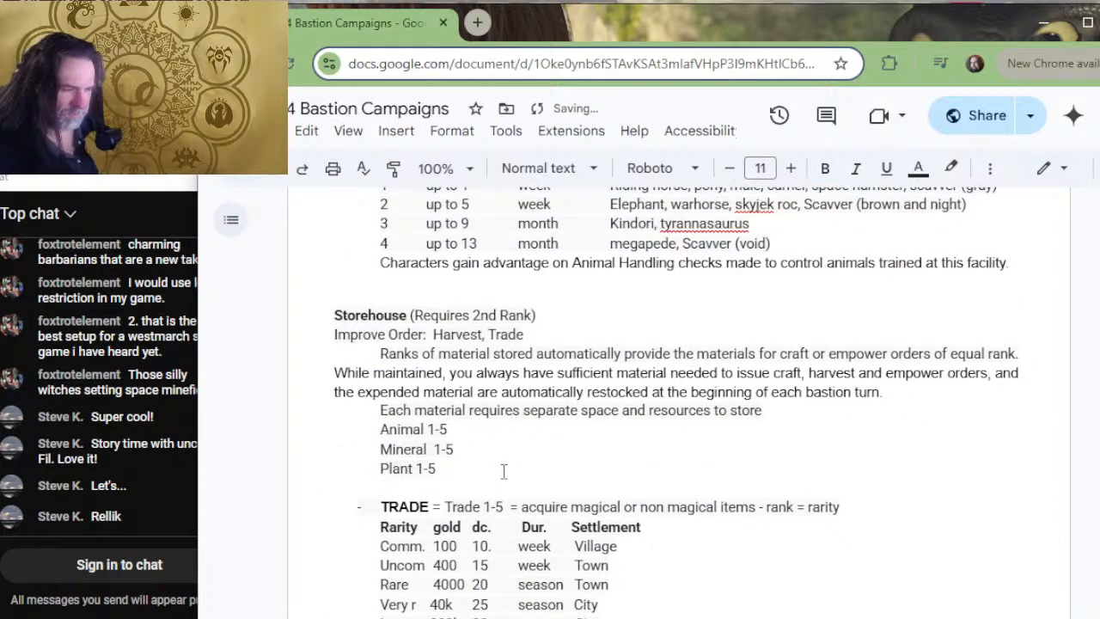
pyautogui.press('Delete')
pyautogui.hotkey('ctrl', 'v')
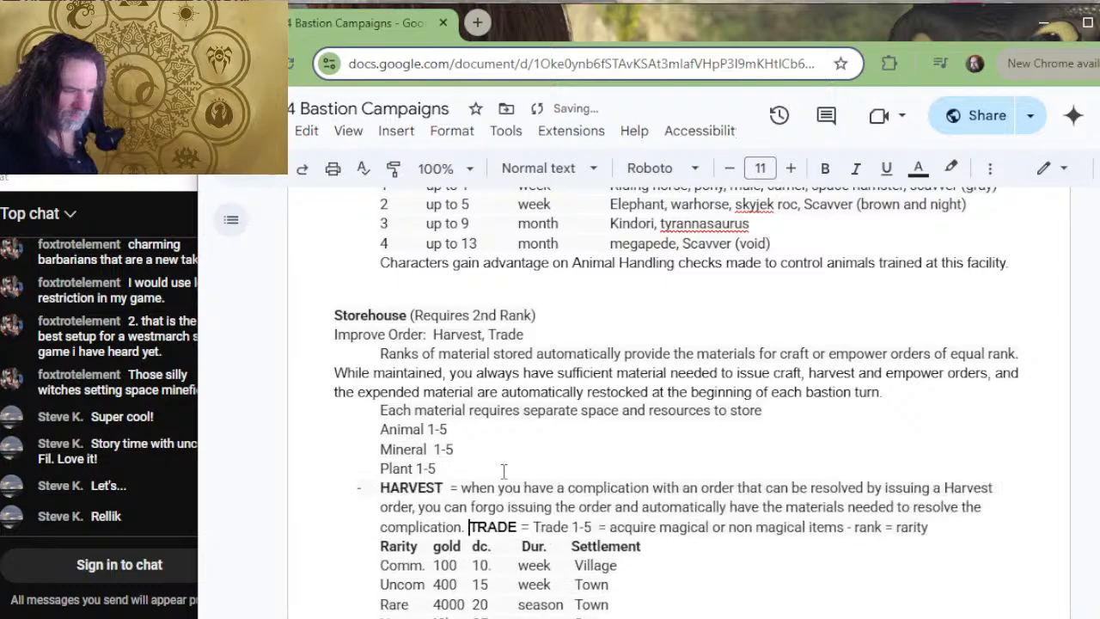
pyautogui.press('Return')
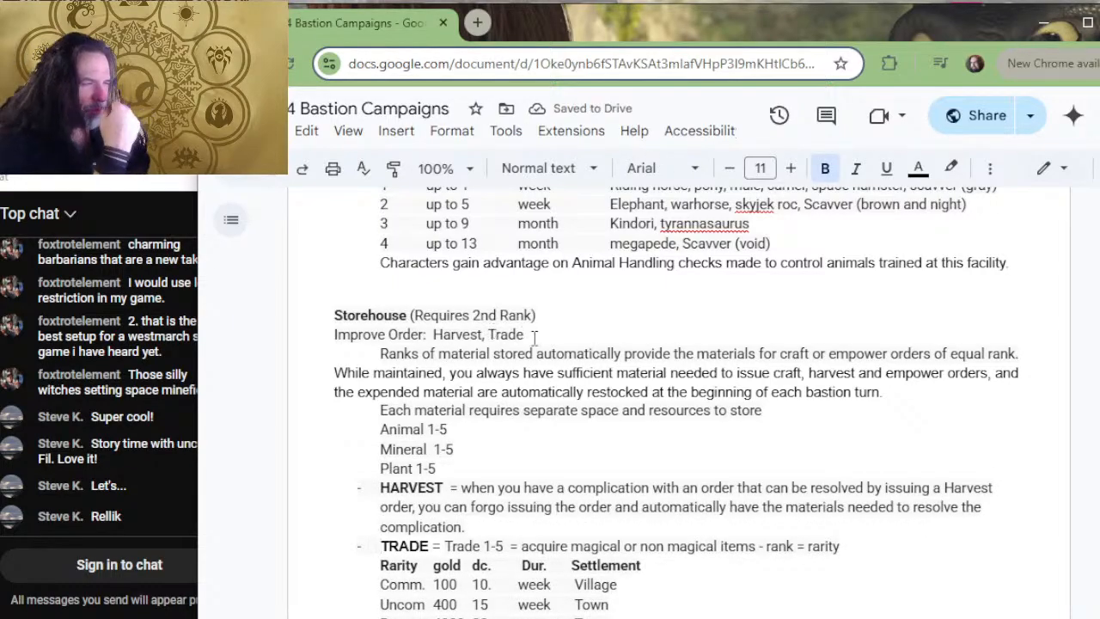
# - Remove the indent before "Ranks of material stored" under Storehouse and insert "A storehouse holds materials for use in creating items." ahead of it
pyautogui.click(376, 352)
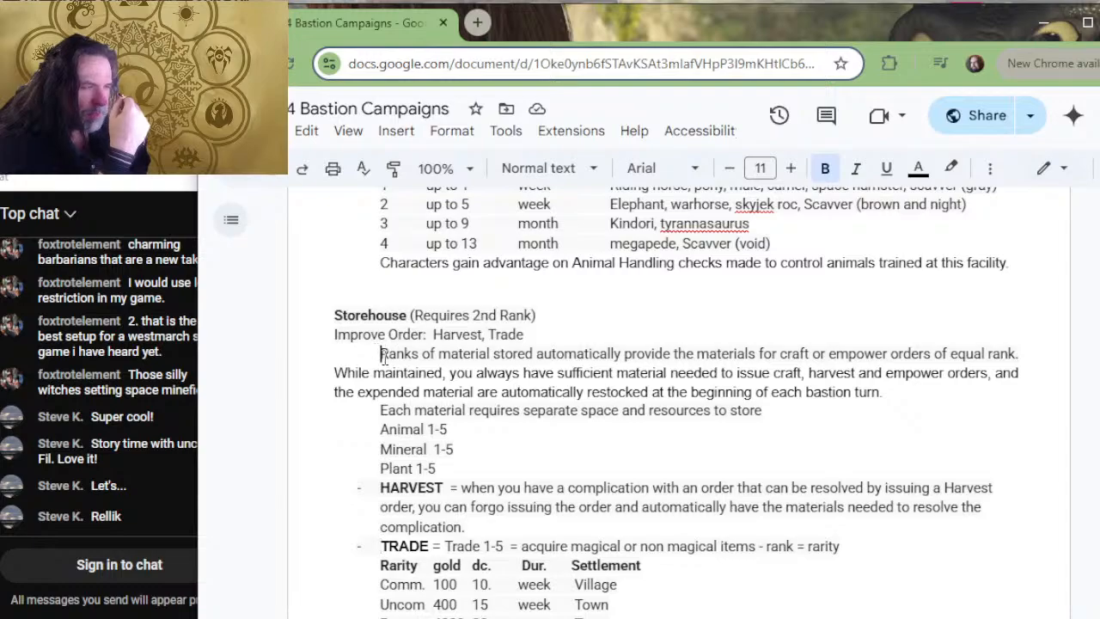
pyautogui.press('BackSpace')
pyautogui.write('A store')
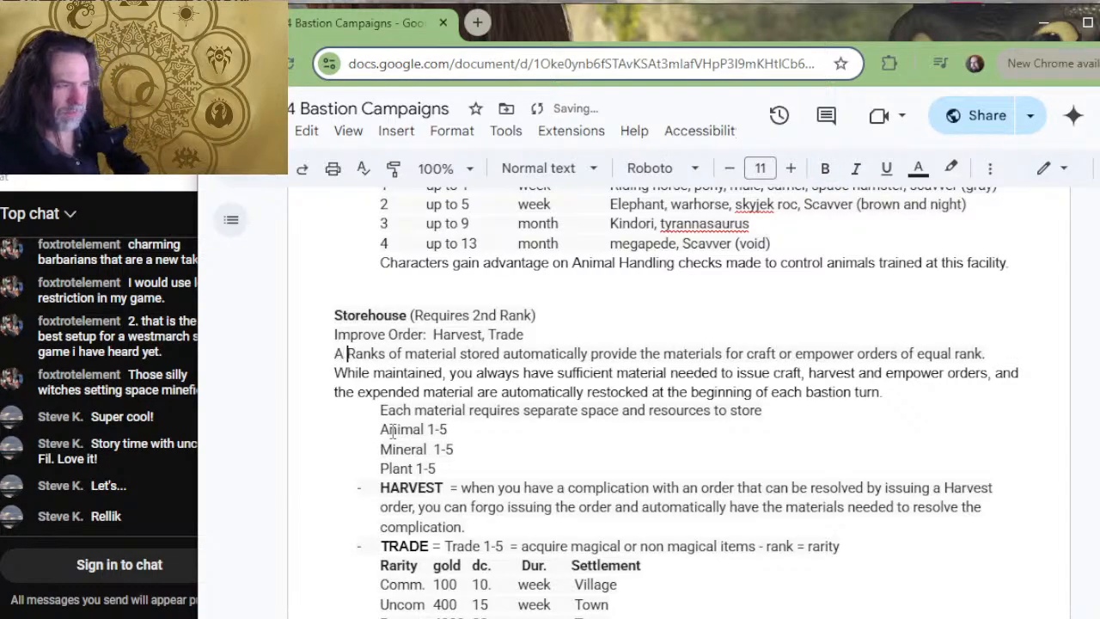
pyautogui.write('house holds ')
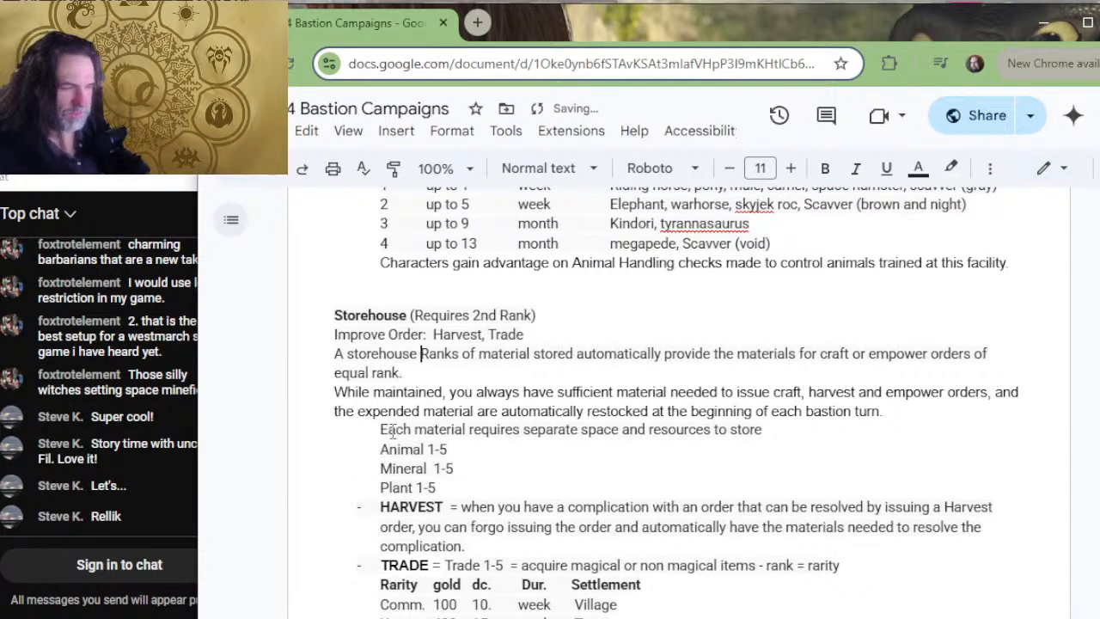
pyautogui.write('materials for ')
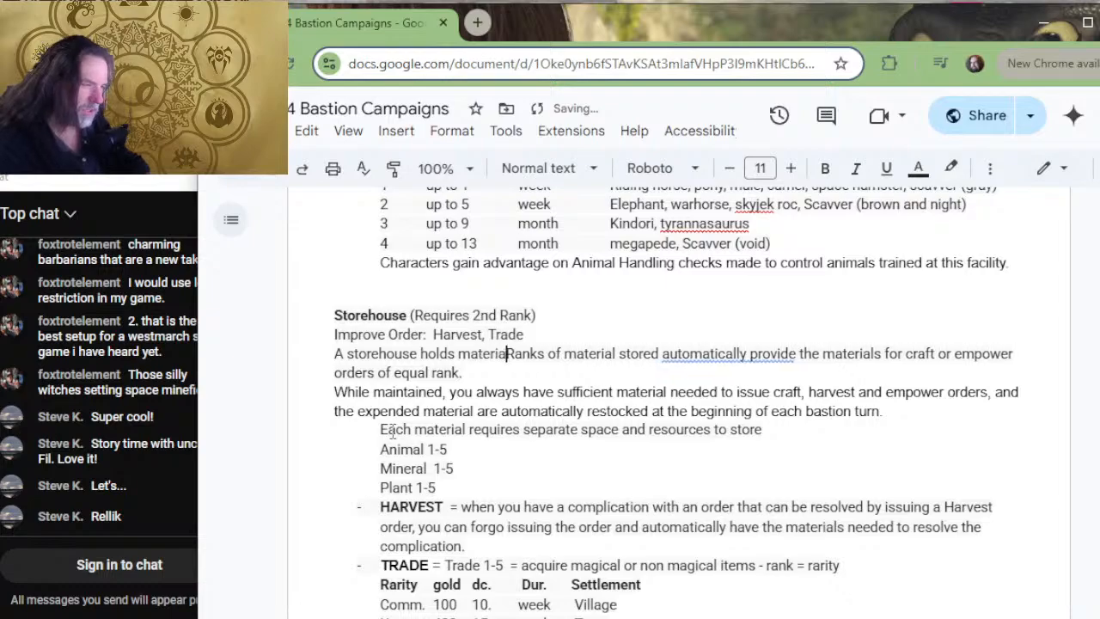
pyautogui.write('use ')
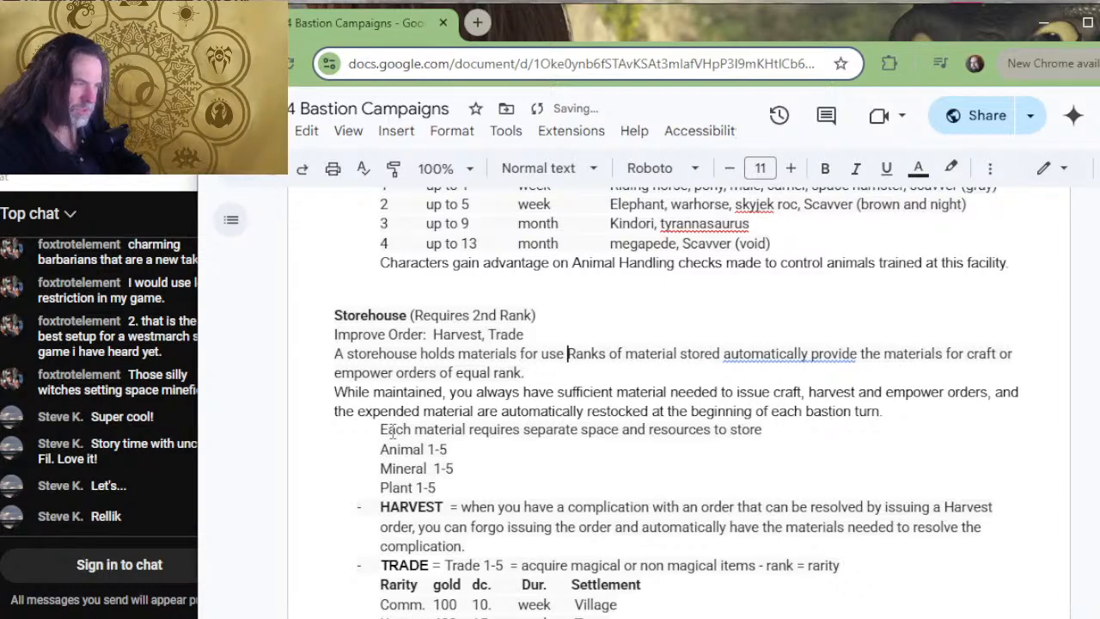
pyautogui.write('in creatin')
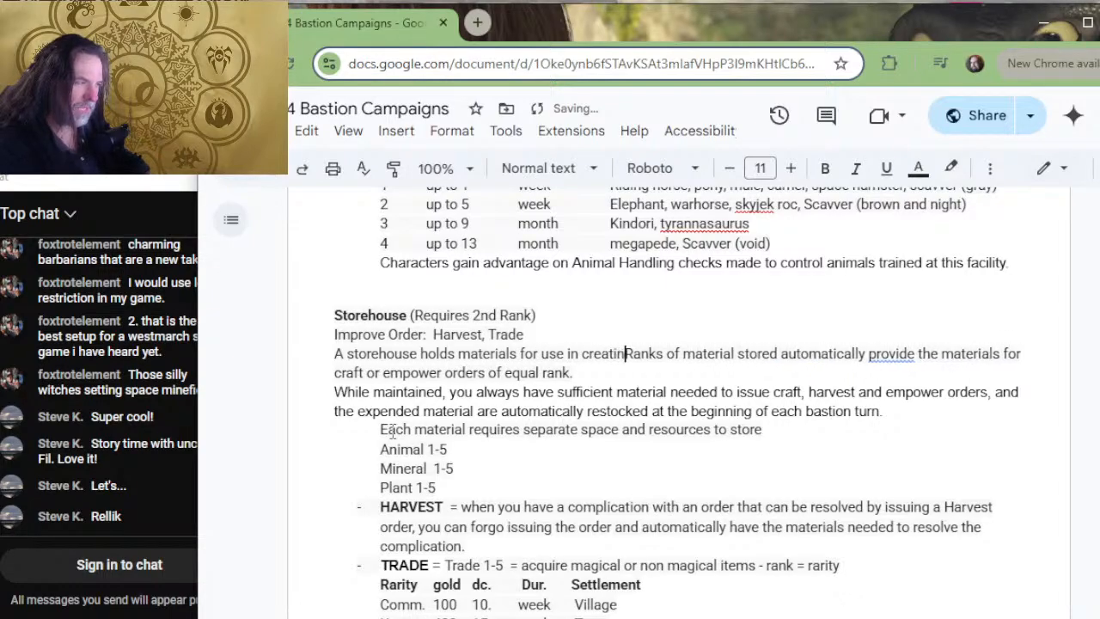
pyautogui.write('g items.  ')
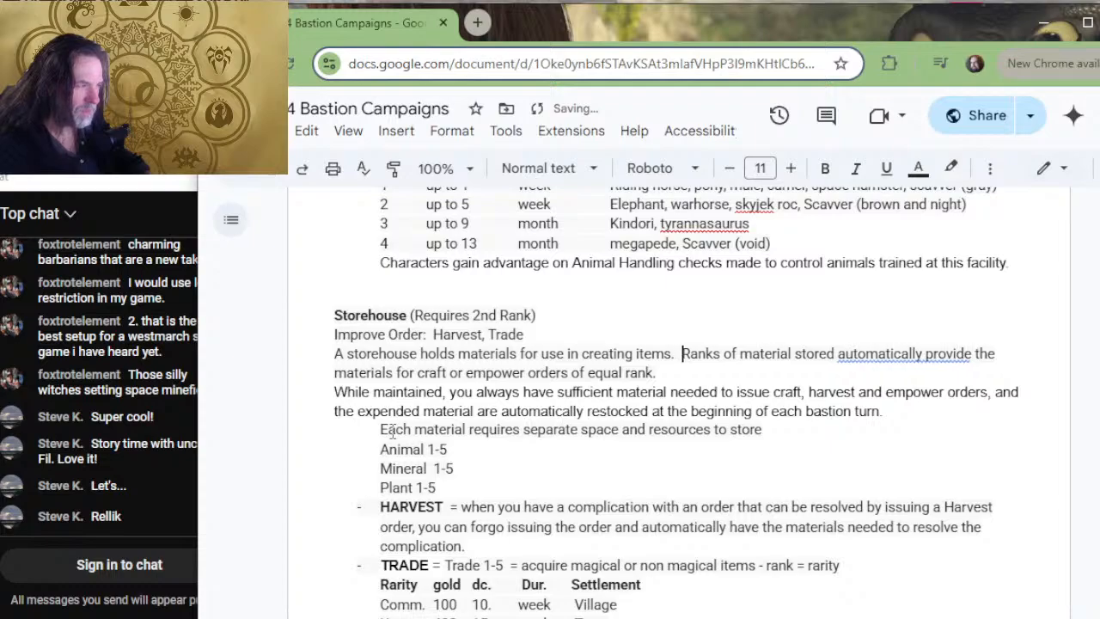
pyautogui.write('A')
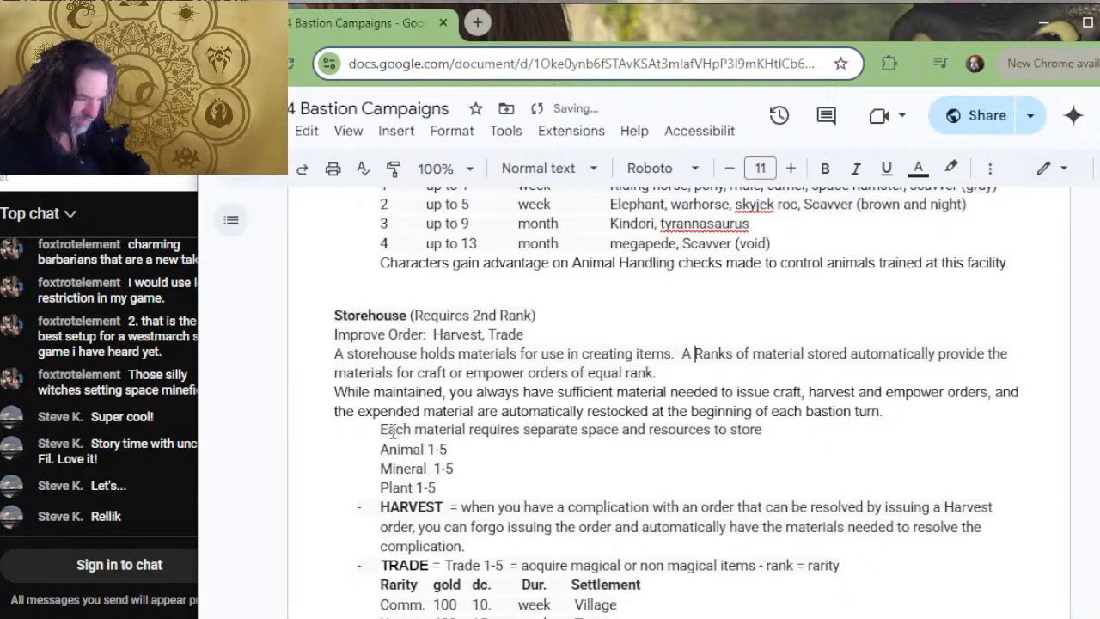
pyautogui.scroll(-2, 499, 465)
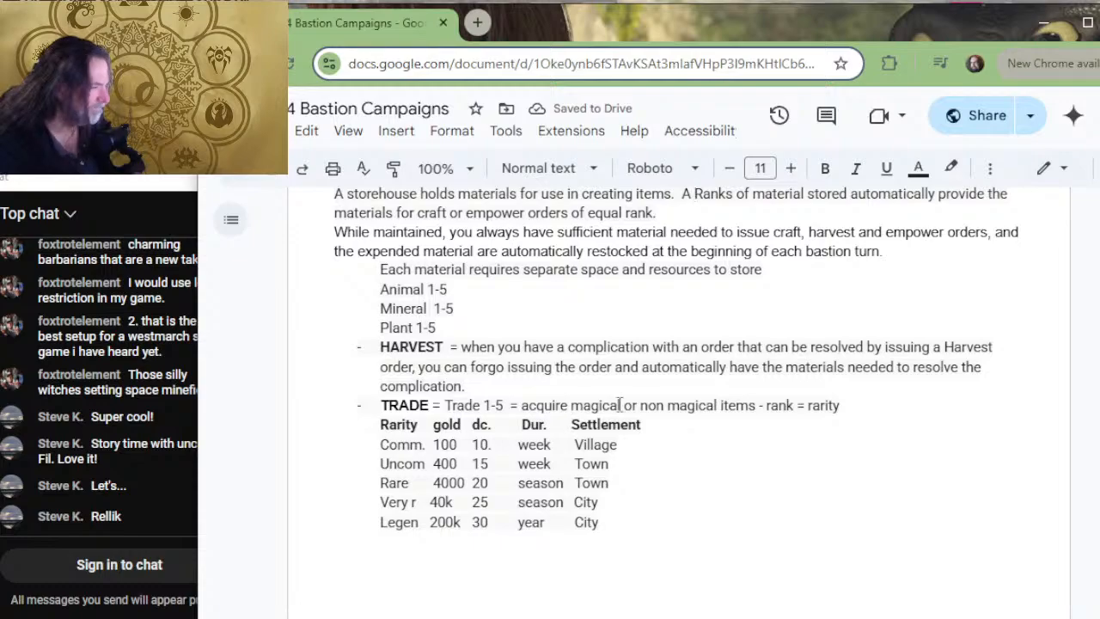
pyautogui.scroll(2, 654, 385)
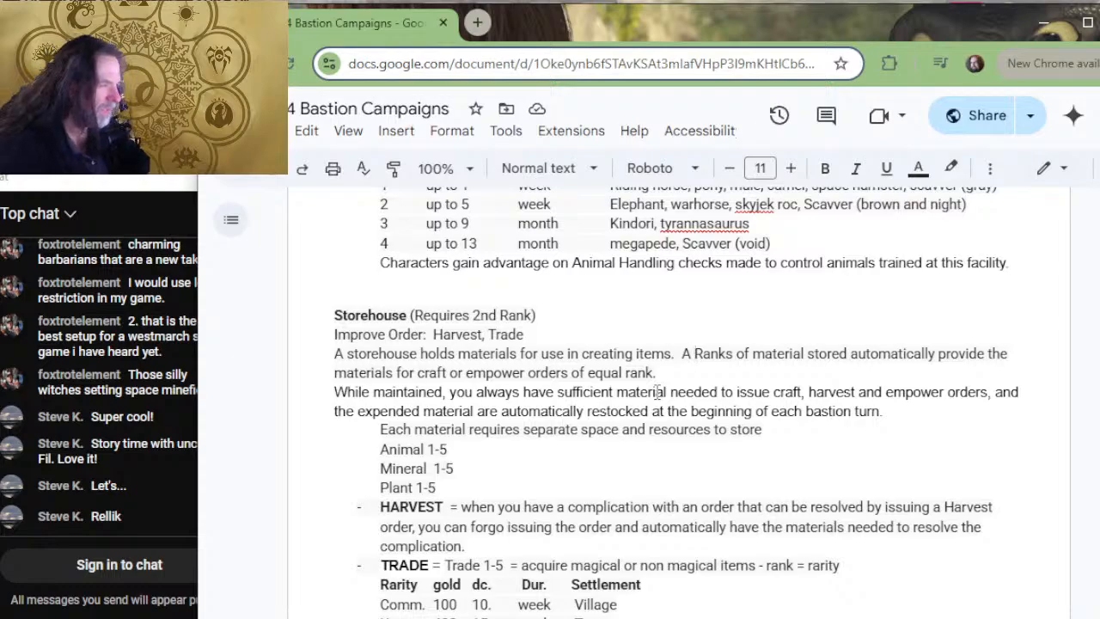
pyautogui.press('BackSpace')
pyautogui.press('BackSpace')
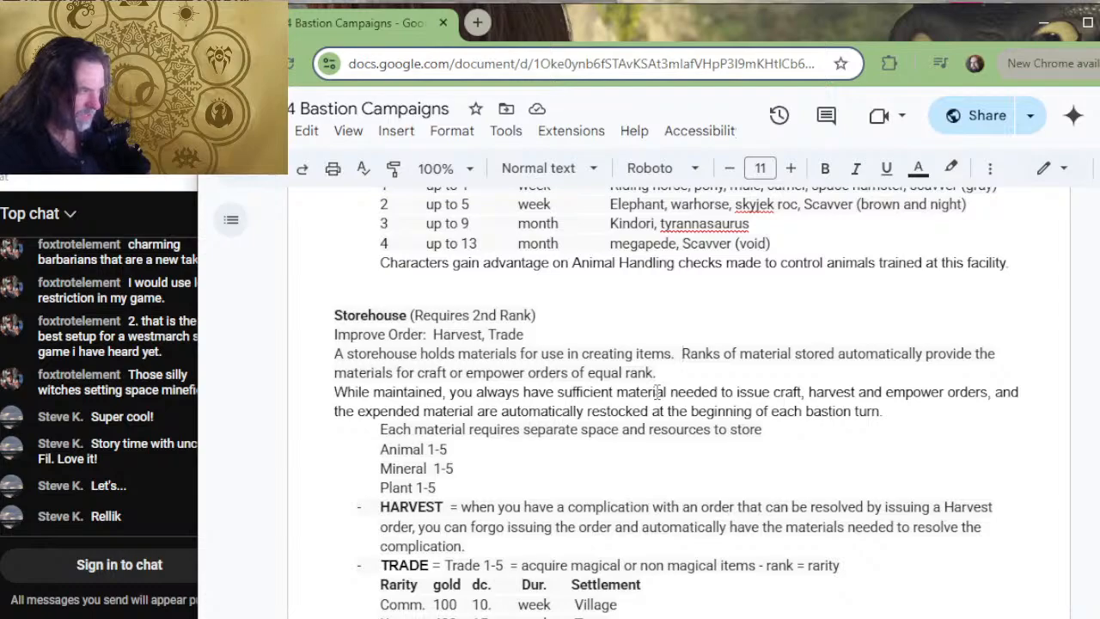
# - Start the description's second sentence with "The more BP spent to improve the Harvest order," before "Ranks of material stored"
pyautogui.write('THe mor')
pyautogui.press('BackSpace')
pyautogui.press('BackSpace')
pyautogui.press('BackSpace')
pyautogui.press('BackSpace')
pyautogui.press('BackSpace')
pyautogui.press('BackSpace')
pyautogui.press('BackSpace')
pyautogui.press('BackSpace')
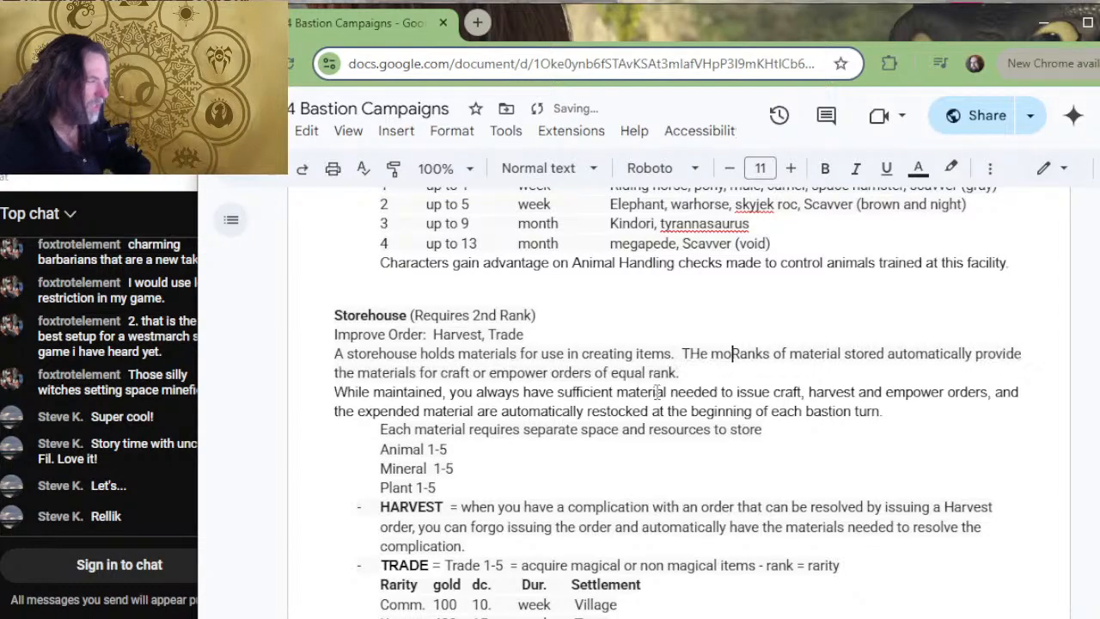
pyautogui.write('he more po')
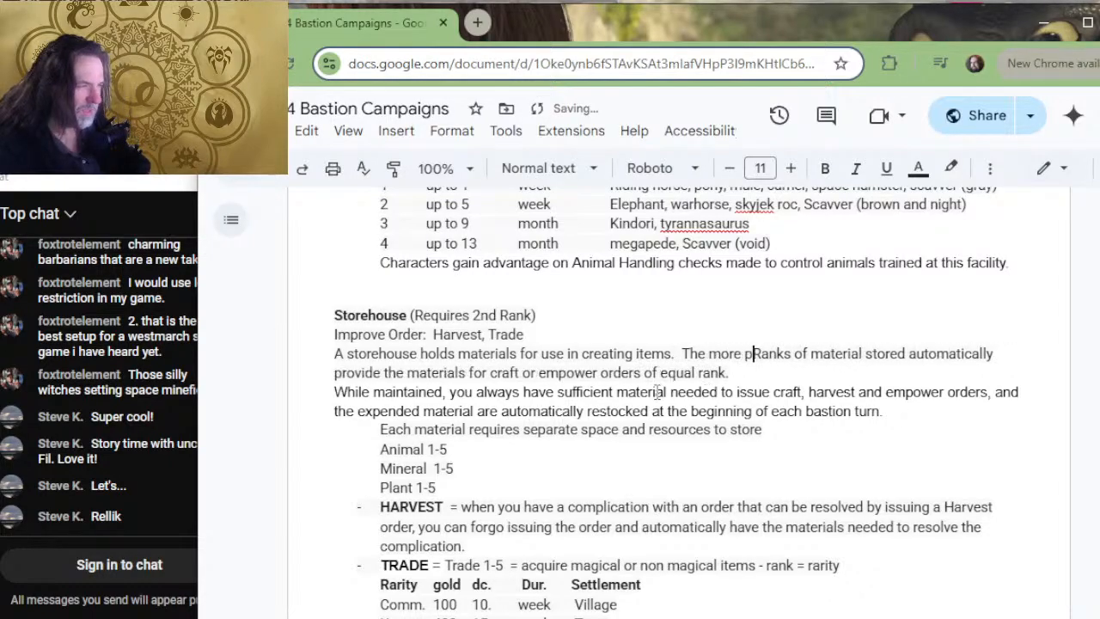
pyautogui.press('BackSpace')
pyautogui.press('BackSpace')
pyautogui.write('BP spent to ')
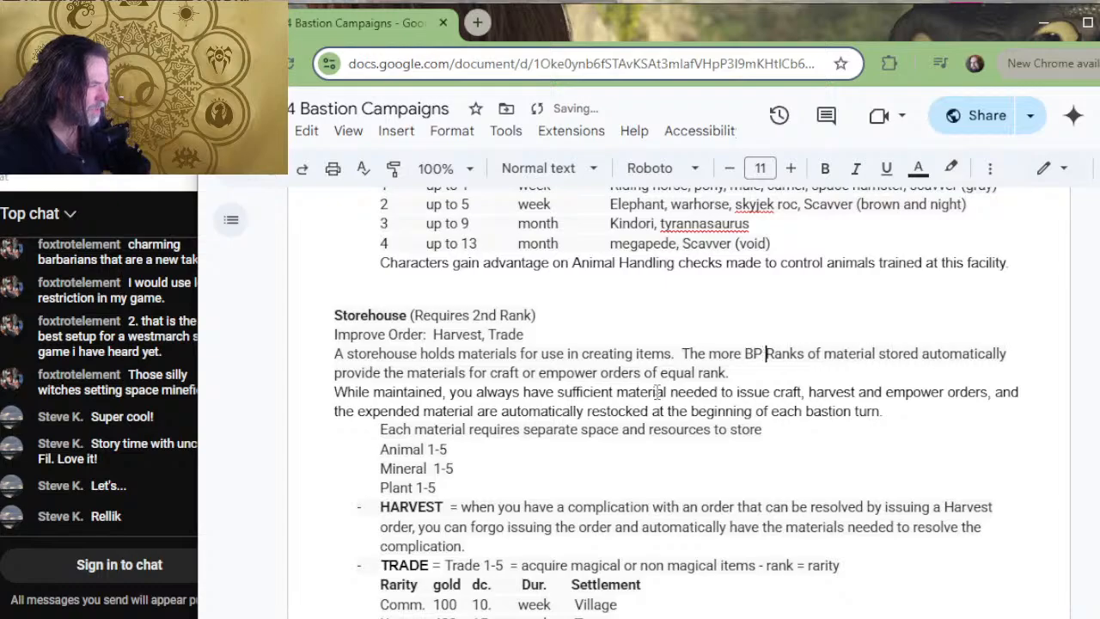
pyautogui.write('improve ')
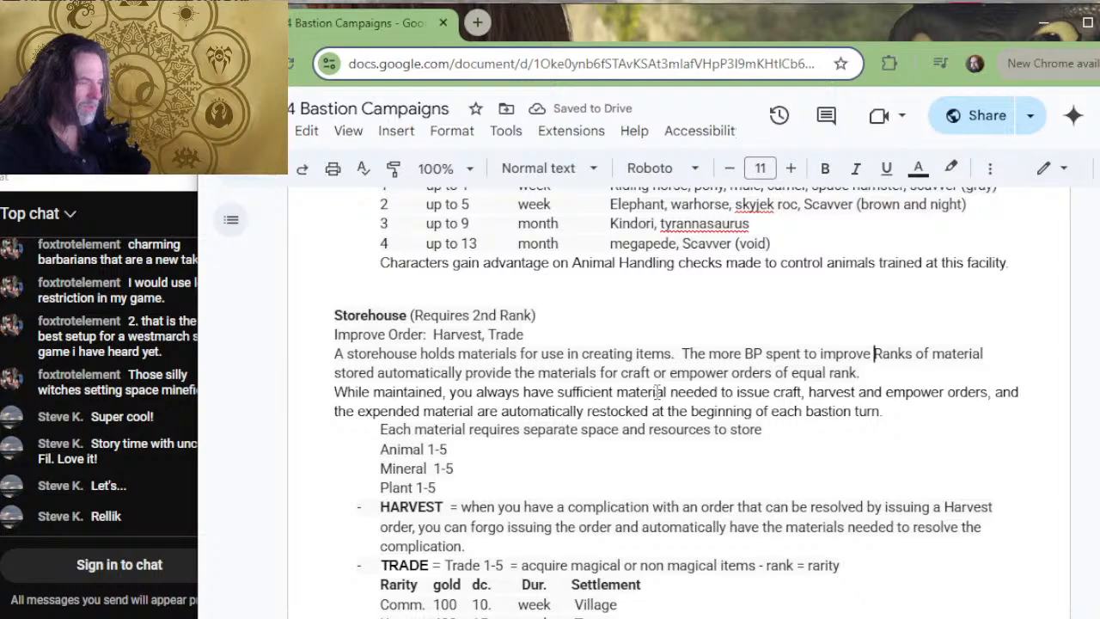
pyautogui.write('the store')
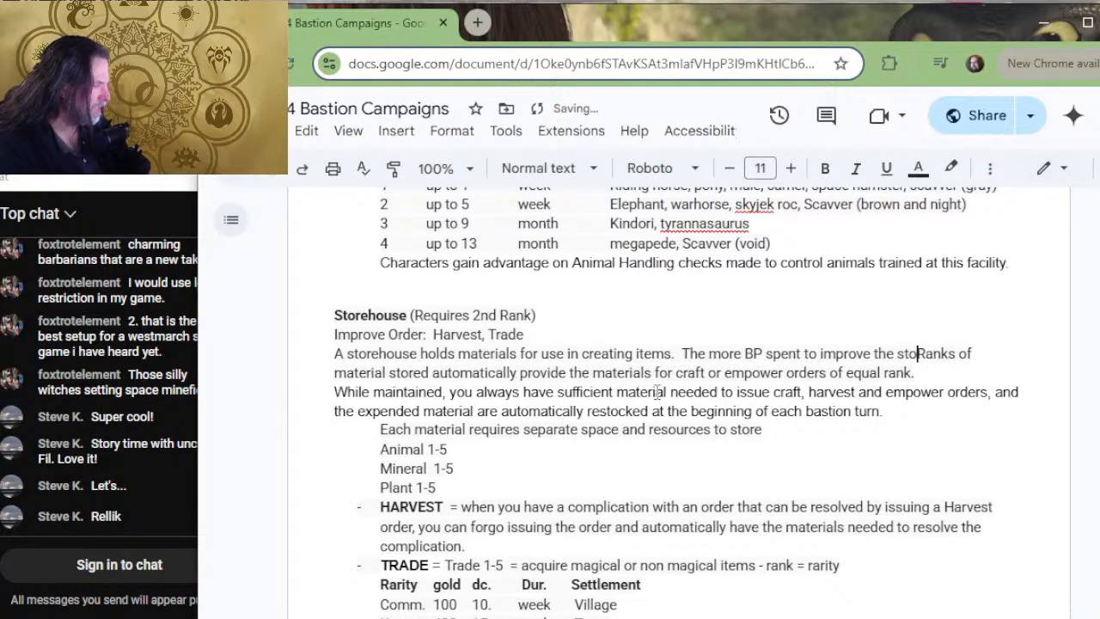
pyautogui.press('BackSpace')
pyautogui.press('BackSpace')
pyautogui.press('BackSpace')
pyautogui.write('Ha')
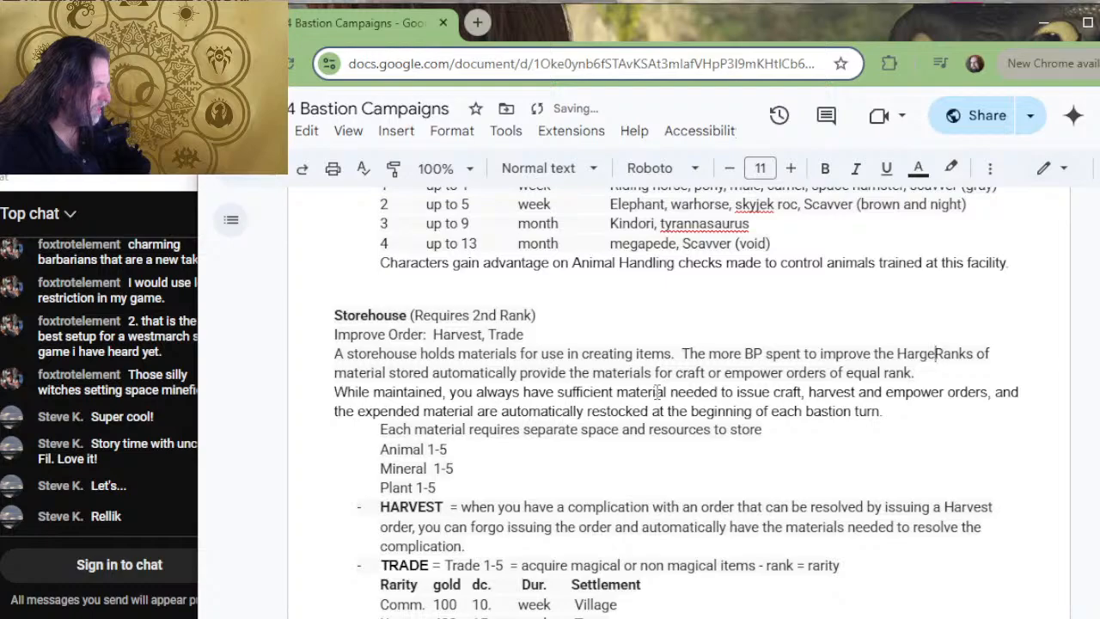
pyautogui.write('rvest order, ')
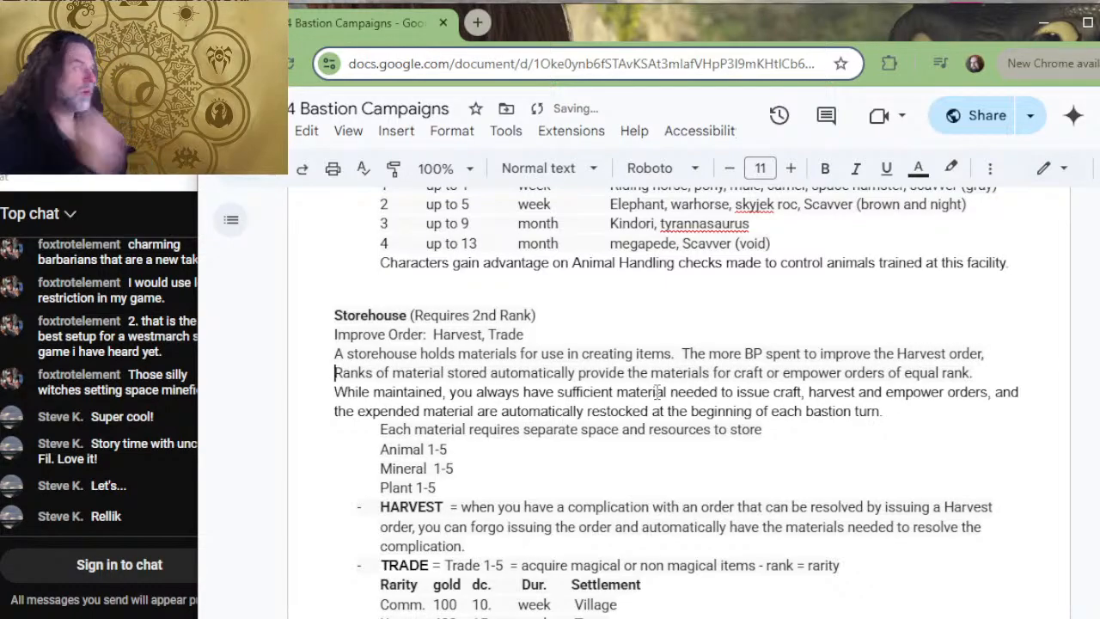
# - Complete the Harvest order sentence with "the more exotic materials can be found in storage ready for use."
pyautogui.write('the more ')
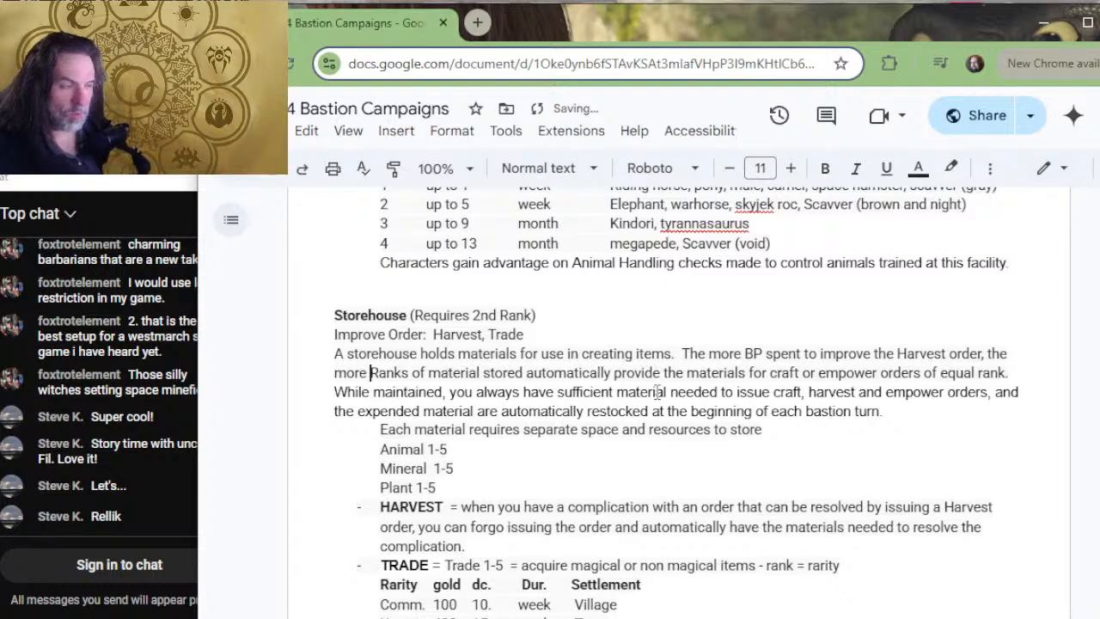
pyautogui.write('exotic ')
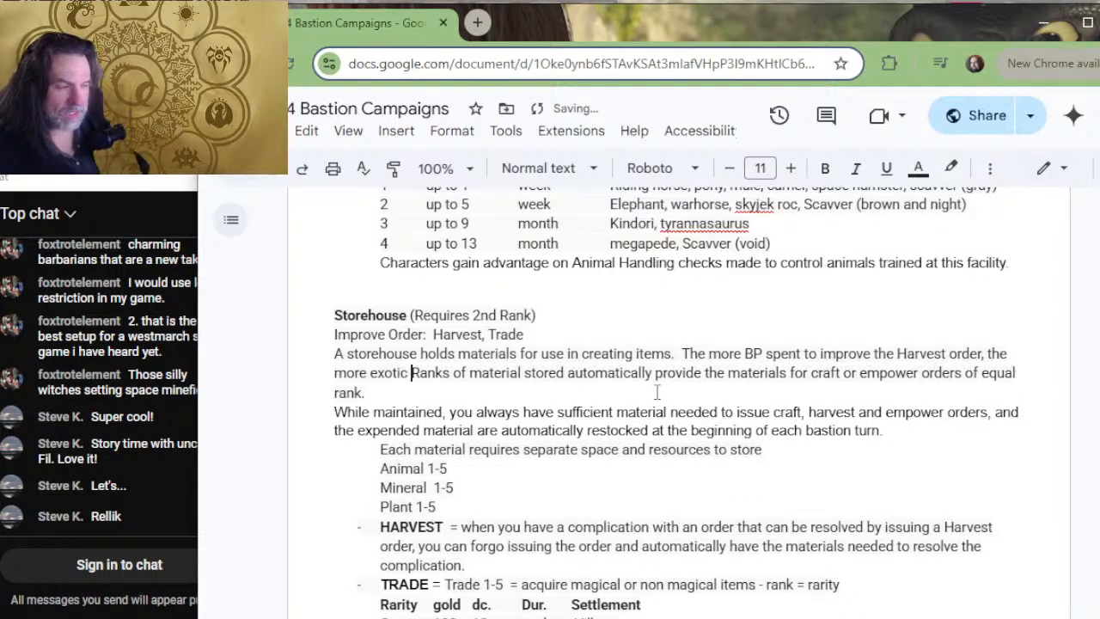
pyautogui.write('materials ')
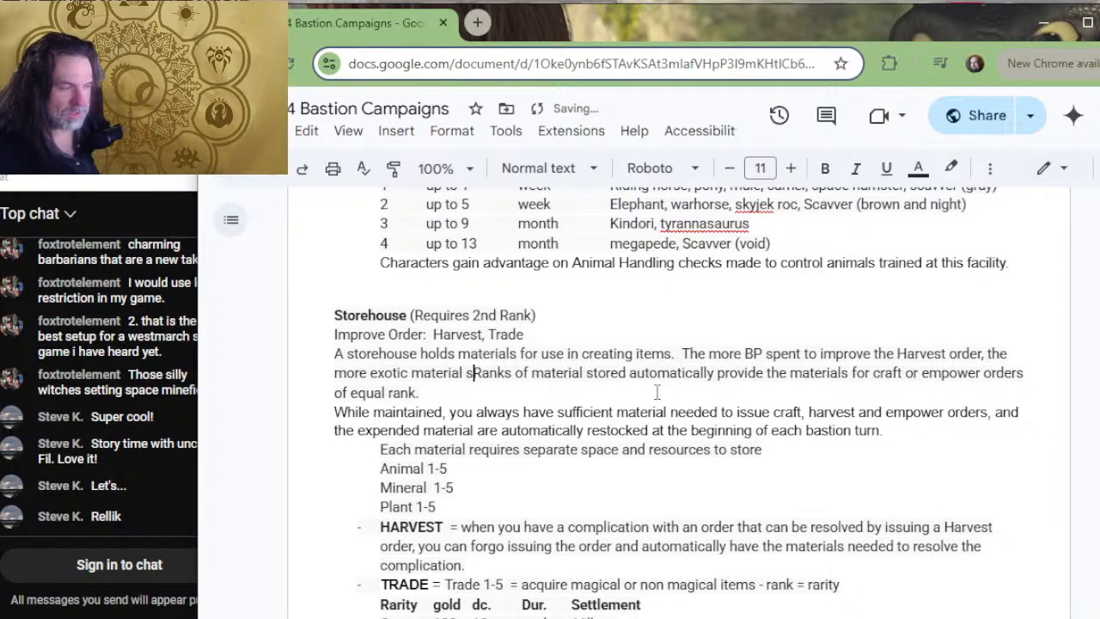
pyautogui.write('can be found ')
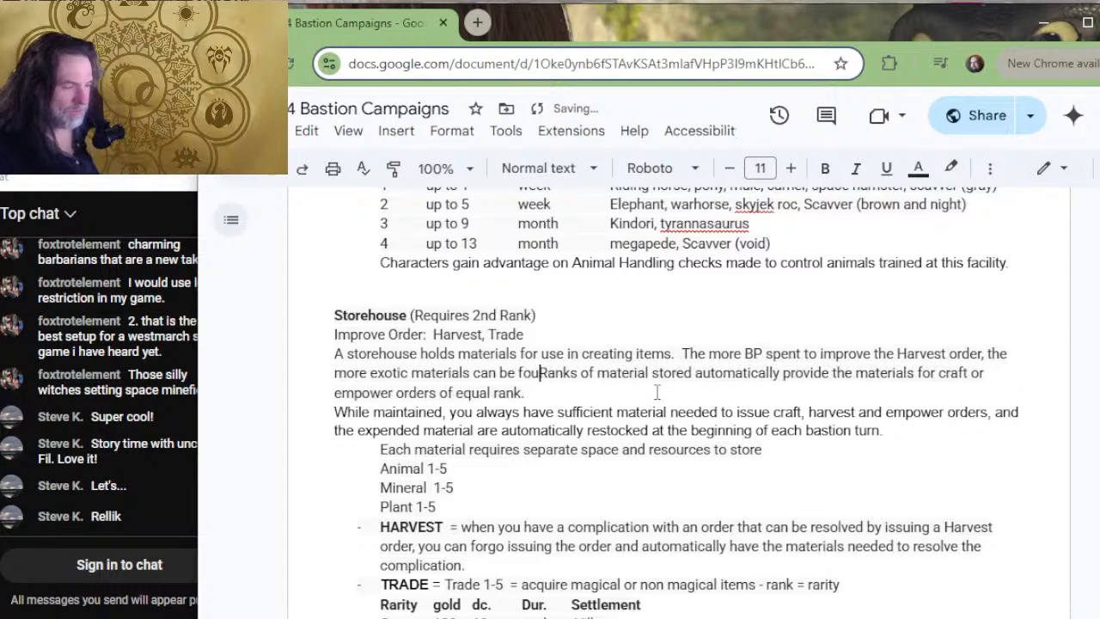
pyautogui.write('on')
pyautogui.press('BackSpace')
pyautogui.press('BackSpace')
pyautogui.press('BackSpace')
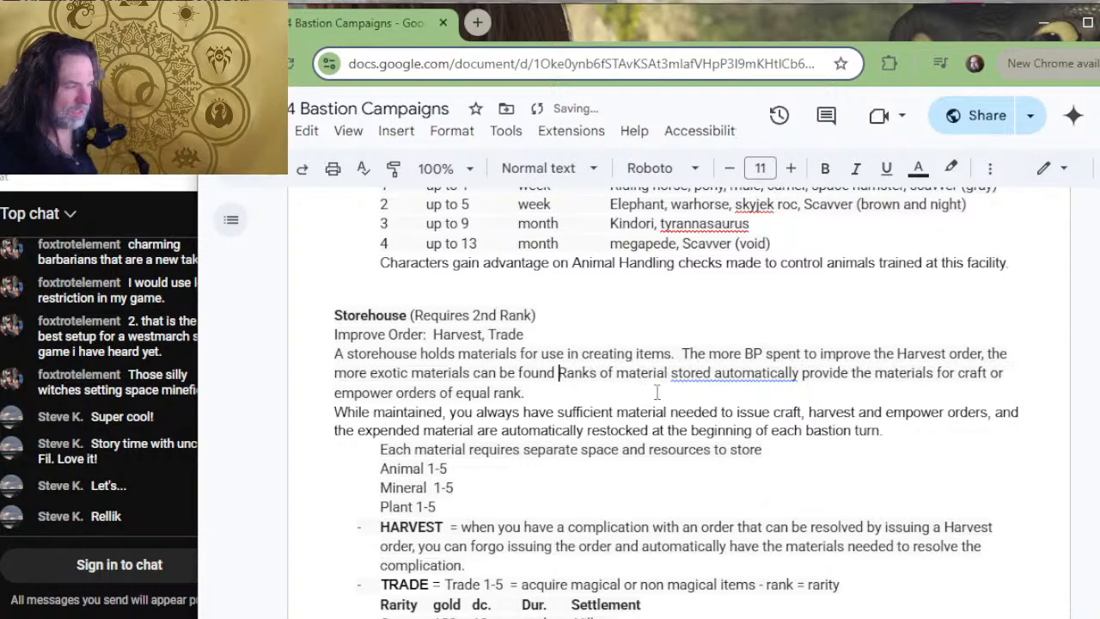
pyautogui.write('in storage ready for use.')
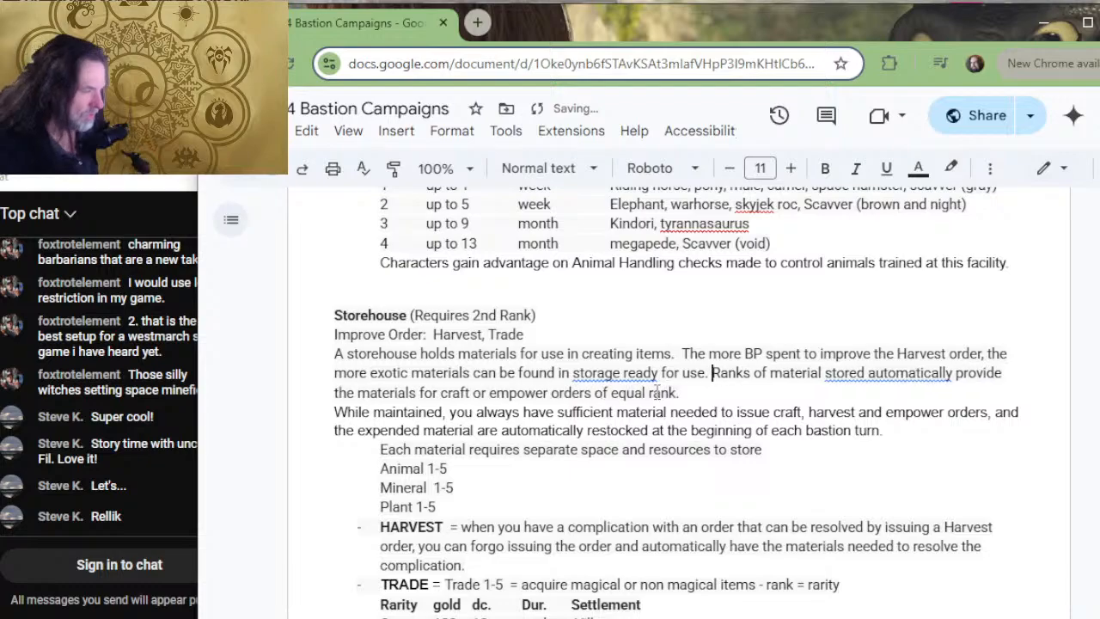
# - Delete the old "Ranks of material stored" sentence and the "While maintained" paragraph from the Storehouse entry
pyautogui.hotkey('ctrl', 'shift', 'Down')
pyautogui.press('BackSpace')
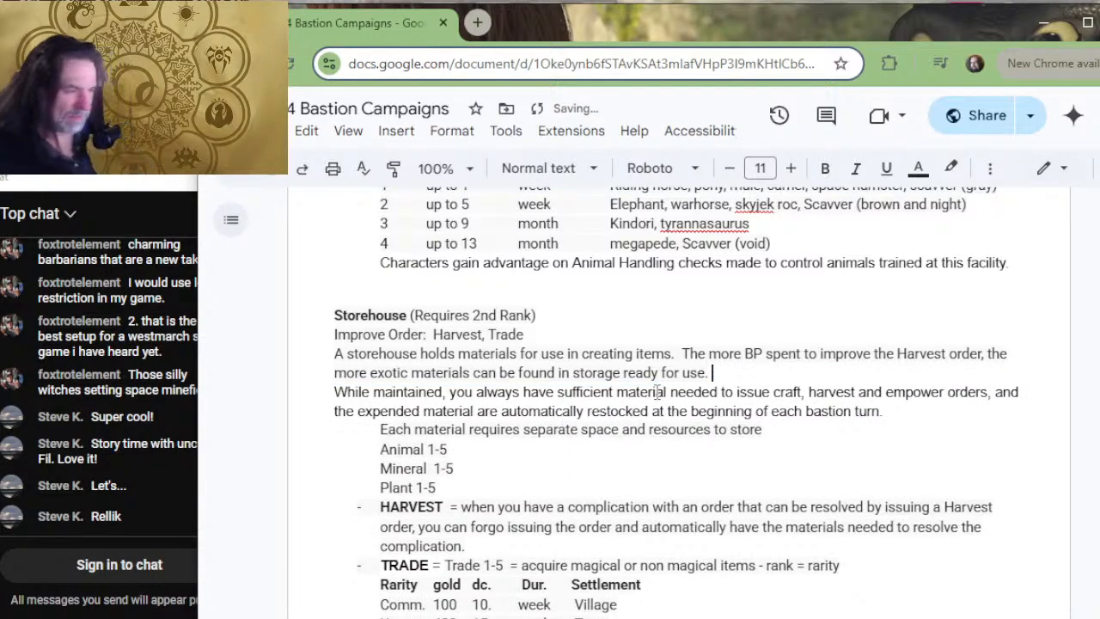
pyautogui.press('Right')
pyautogui.hotkey('shift', 'Down')
pyautogui.hotkey('shift', 'Down')
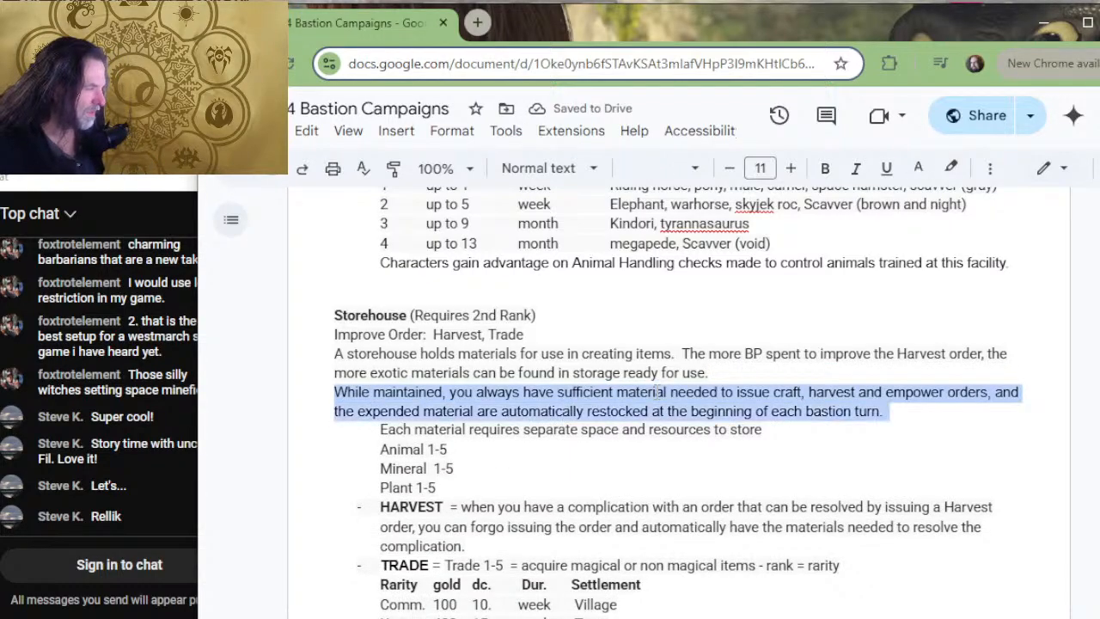
pyautogui.press('BackSpace')
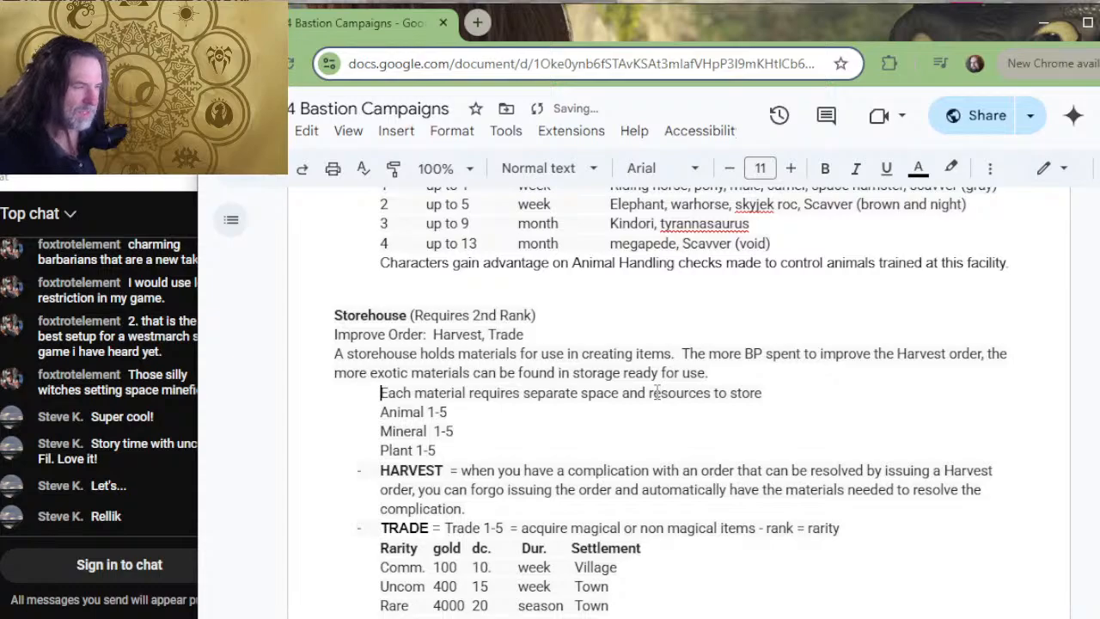
# - Join the "Each material requires separate space" line onto the end of the Storehouse description paragraph
pyautogui.press('Left')
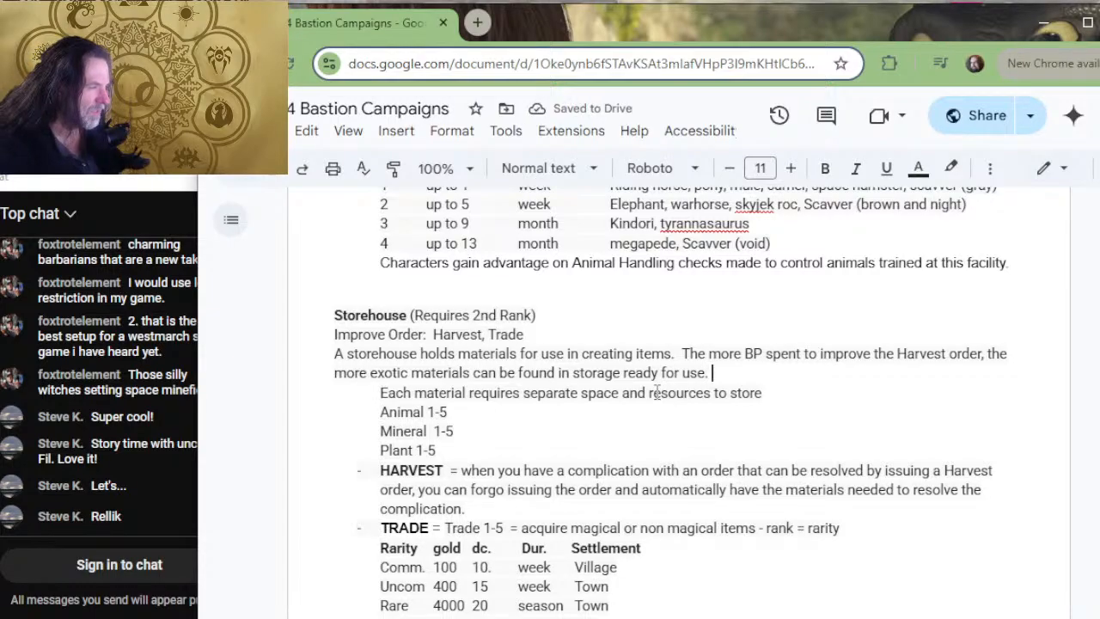
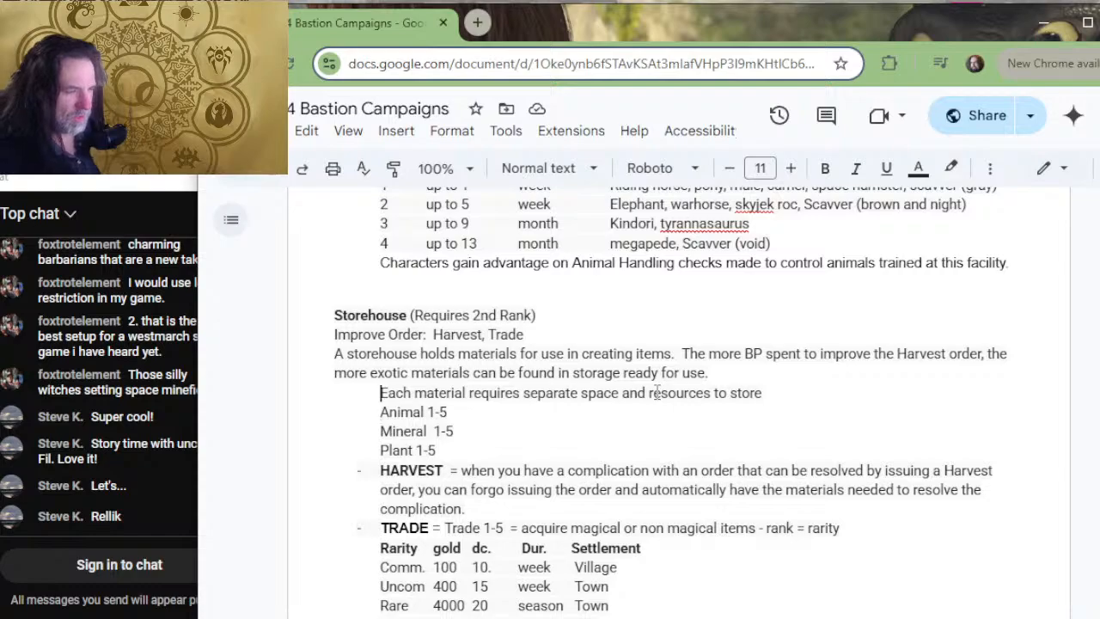
pyautogui.press('BackSpace')
pyautogui.press('BackSpace')
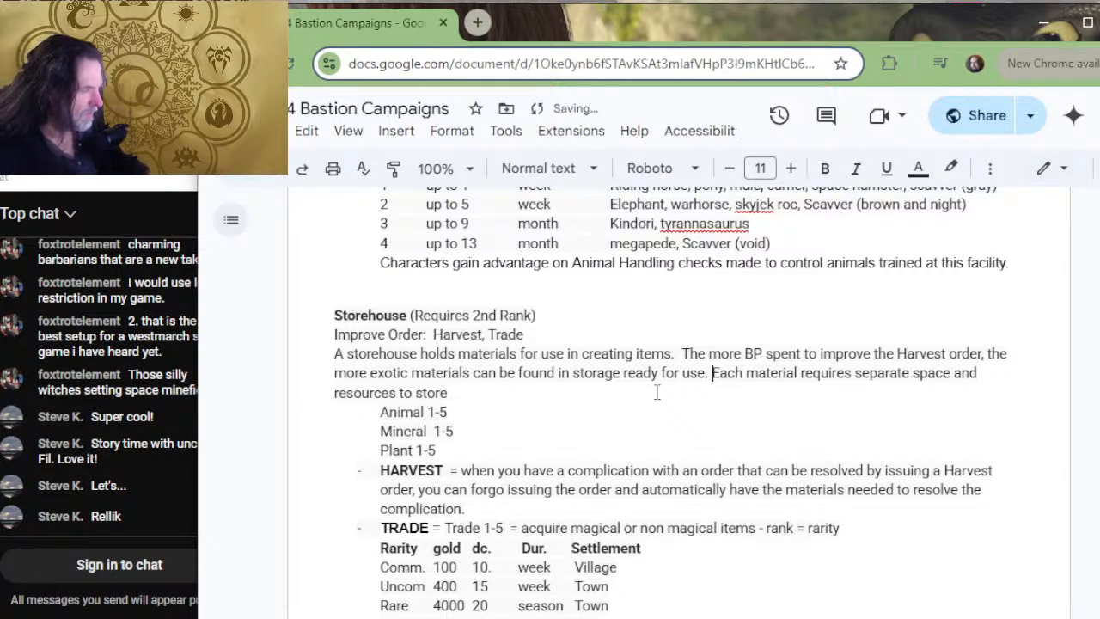
pyautogui.write('A separate ')
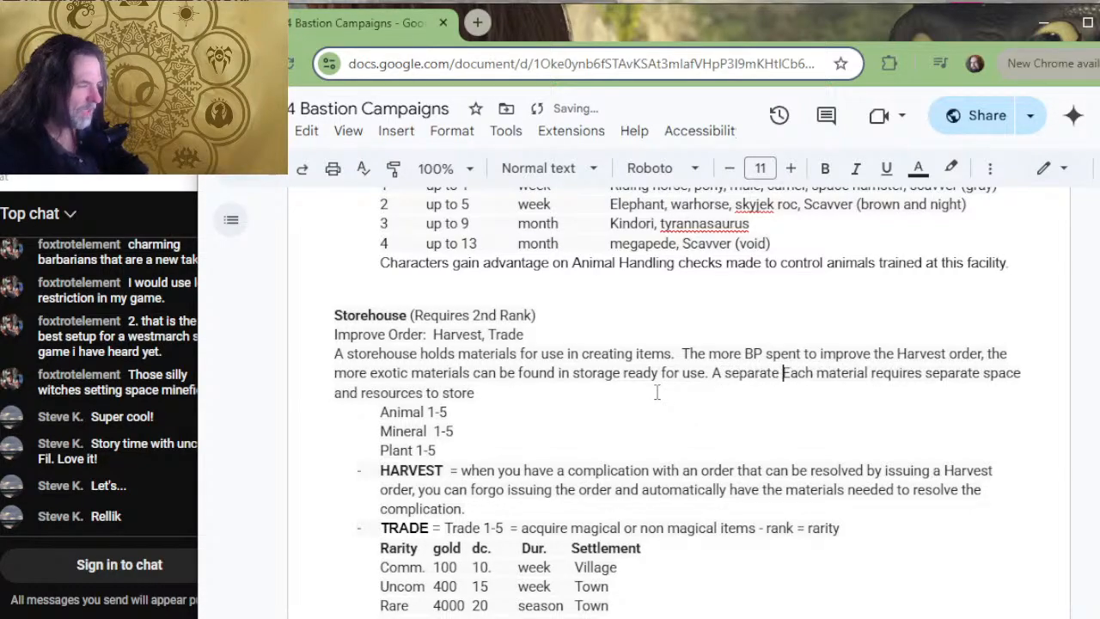
pyautogui.write('Storehouse ')
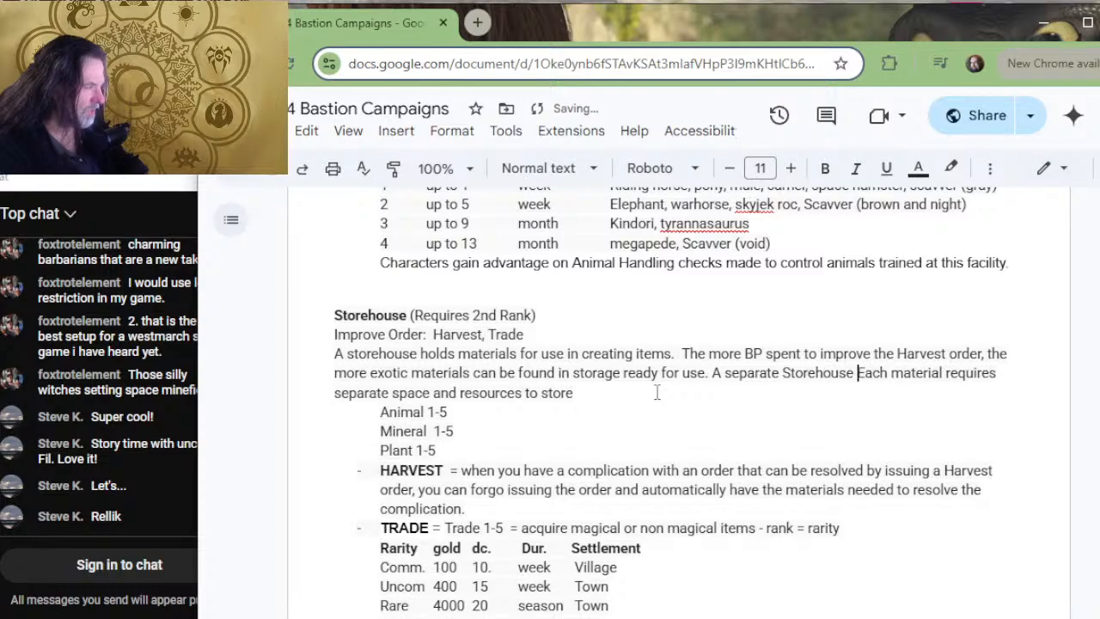
pyautogui.write('must be est')
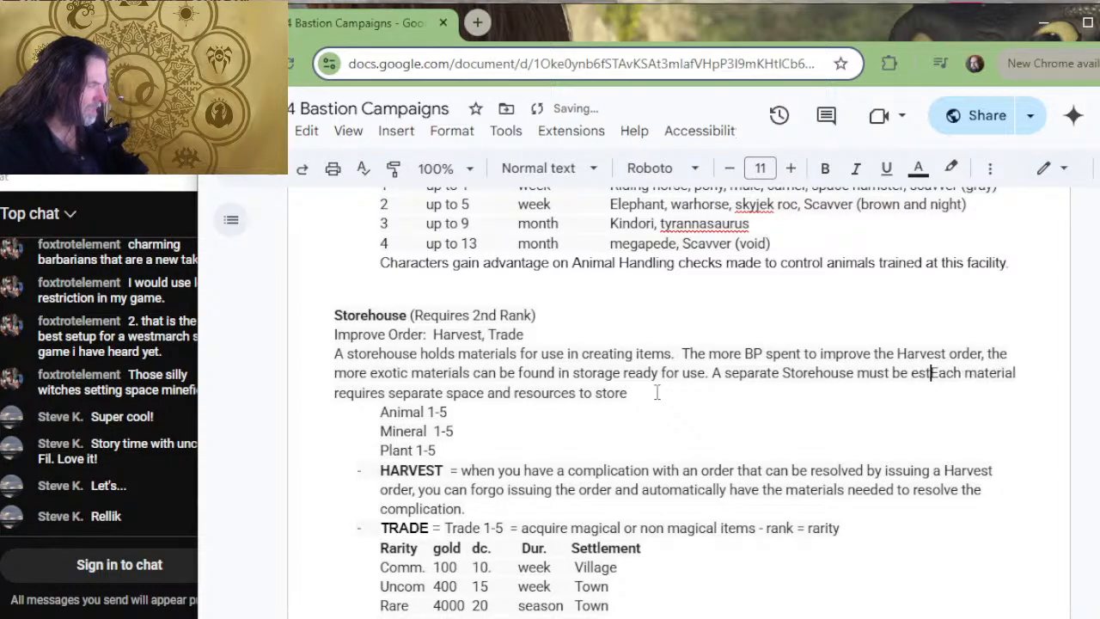
pyautogui.write('ablished')
pyautogui.press('BackSpace')
pyautogui.press('BackSpace')
pyautogui.press('BackSpace')
pyautogui.press('BackSpace')
pyautogui.press('BackSpace')
pyautogui.press('BackSpace')
pyautogui.press('BackSpace')
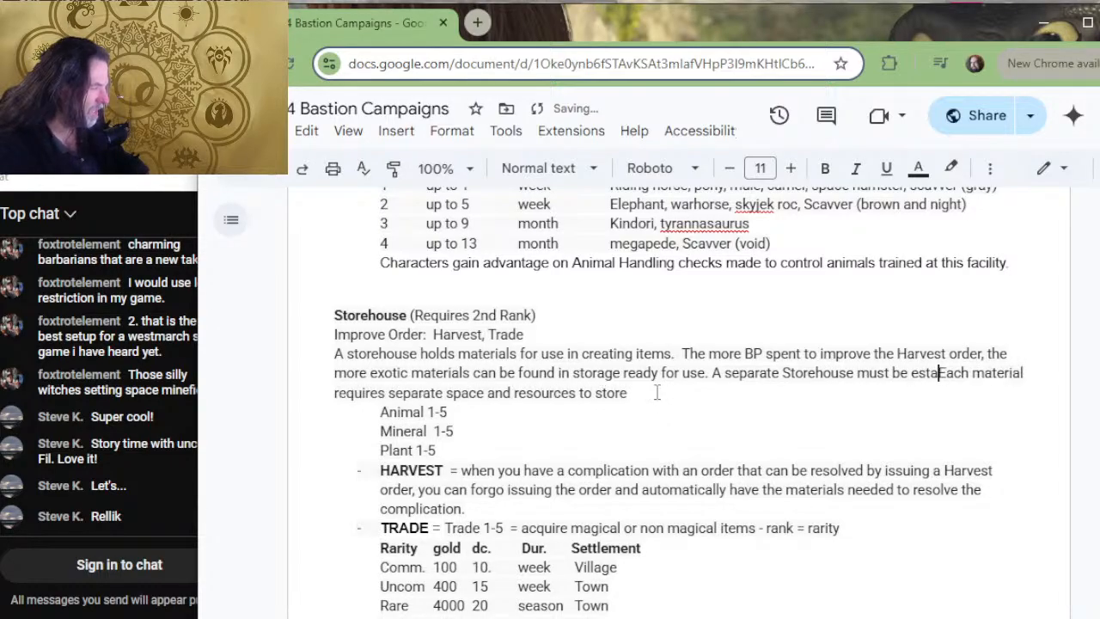
pyautogui.press('BackSpace')
pyautogui.press('BackSpace')
pyautogui.press('BackSpace')
pyautogui.press('BackSpace')
pyautogui.press('BackSpace')
pyautogui.press('BackSpace')
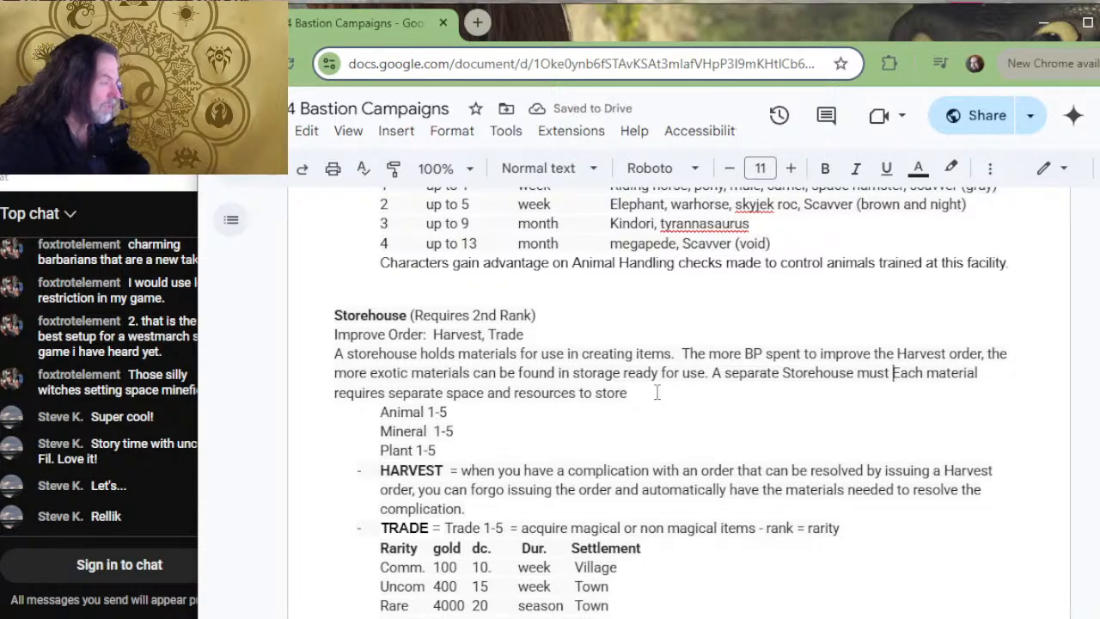
pyautogui.press('BackSpace')
pyautogui.press('BackSpace')
pyautogui.press('BackSpace')
pyautogui.press('BackSpace')
pyautogui.press('BackSpace')
pyautogui.press('BackSpace')
pyautogui.press('BackSpace')
pyautogui.press('BackSpace')
pyautogui.press('BackSpace')
pyautogui.press('BackSpace')
pyautogui.press('BackSpace')
pyautogui.press('BackSpace')
pyautogui.press('BackSpace')
pyautogui.press('BackSpace')
pyautogui.press('BackSpace')
pyautogui.press('BackSpace')
pyautogui.press('BackSpace')
pyautogui.press('BackSpace')
pyautogui.press('BackSpace')
pyautogui.press('BackSpace')
pyautogui.press('BackSpace')
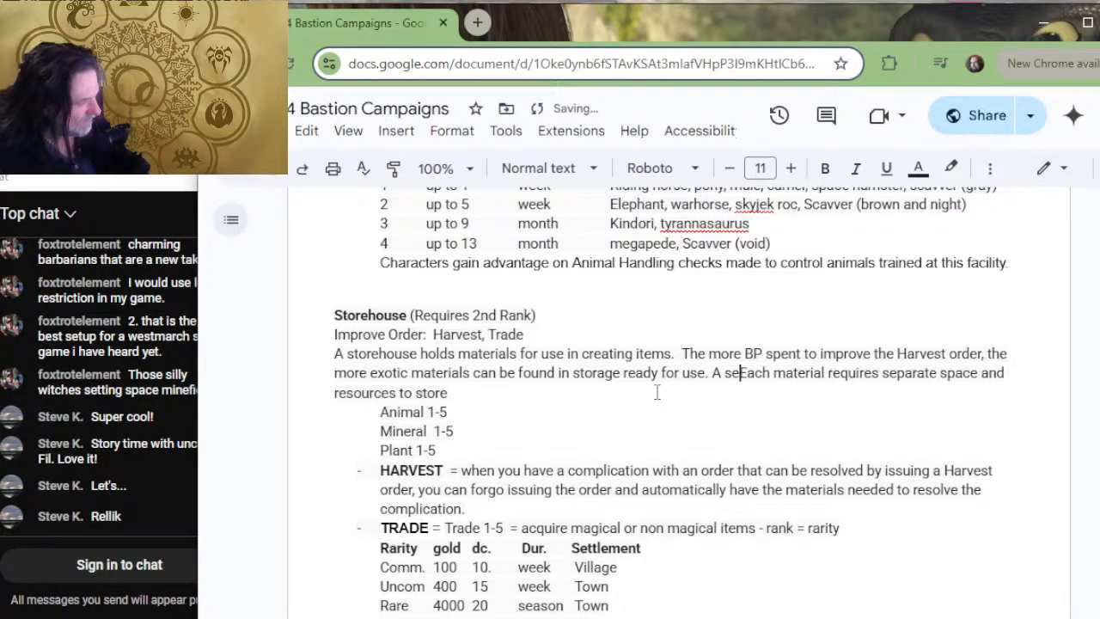
pyautogui.press('BackSpace')
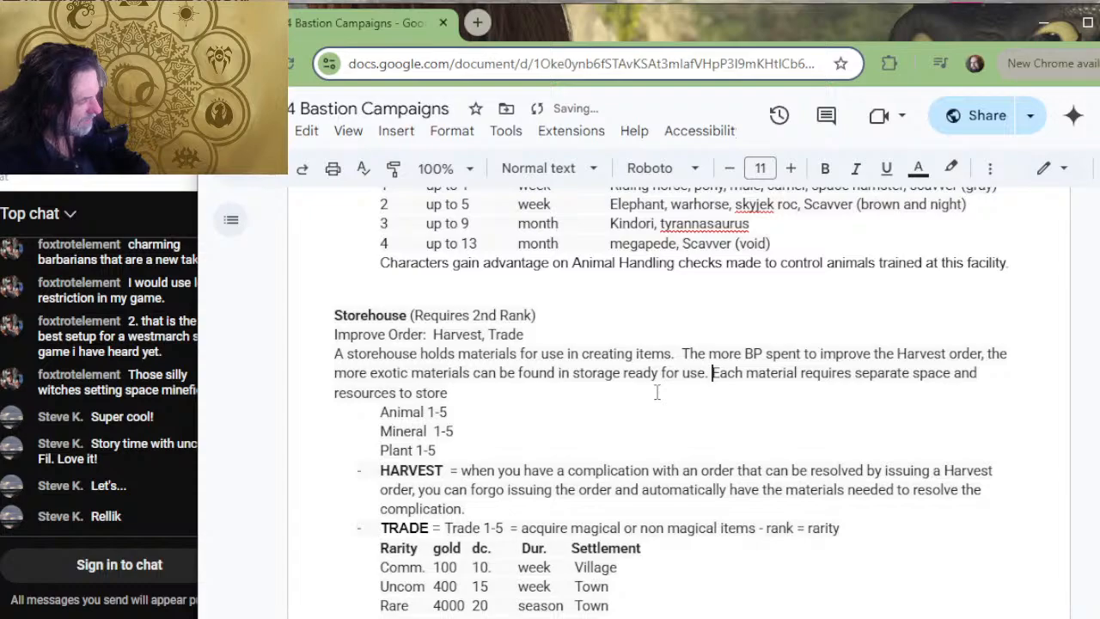
# - Insert "Each type of material requires a separate storehouse to properly store the material." after "ready for use." in the Storehouse description
pyautogui.write('Each type ')
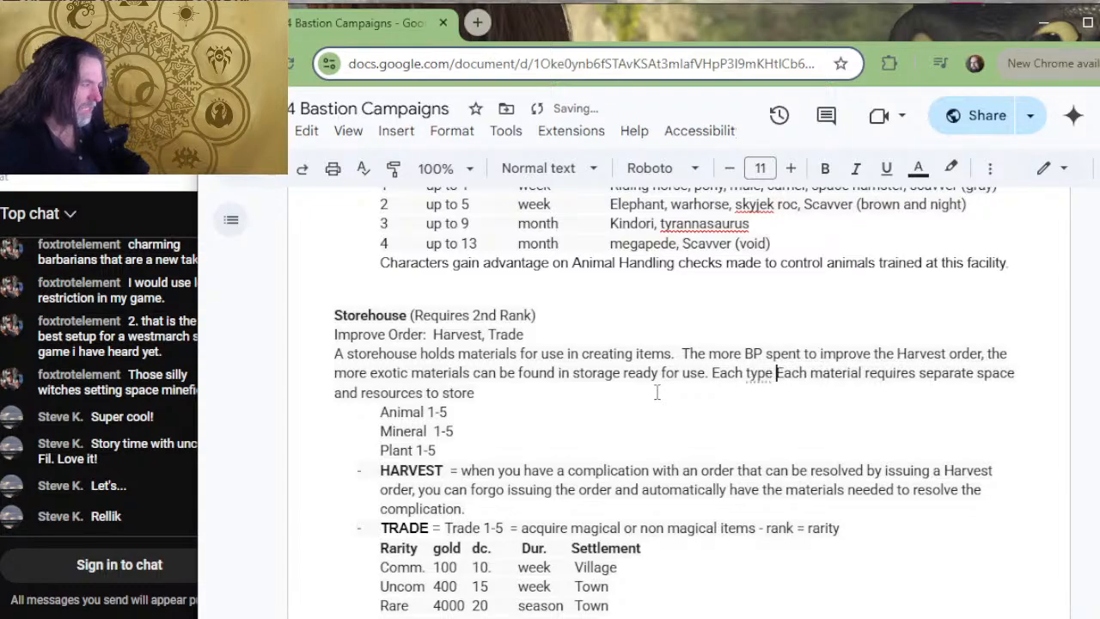
pyautogui.write('of material ')
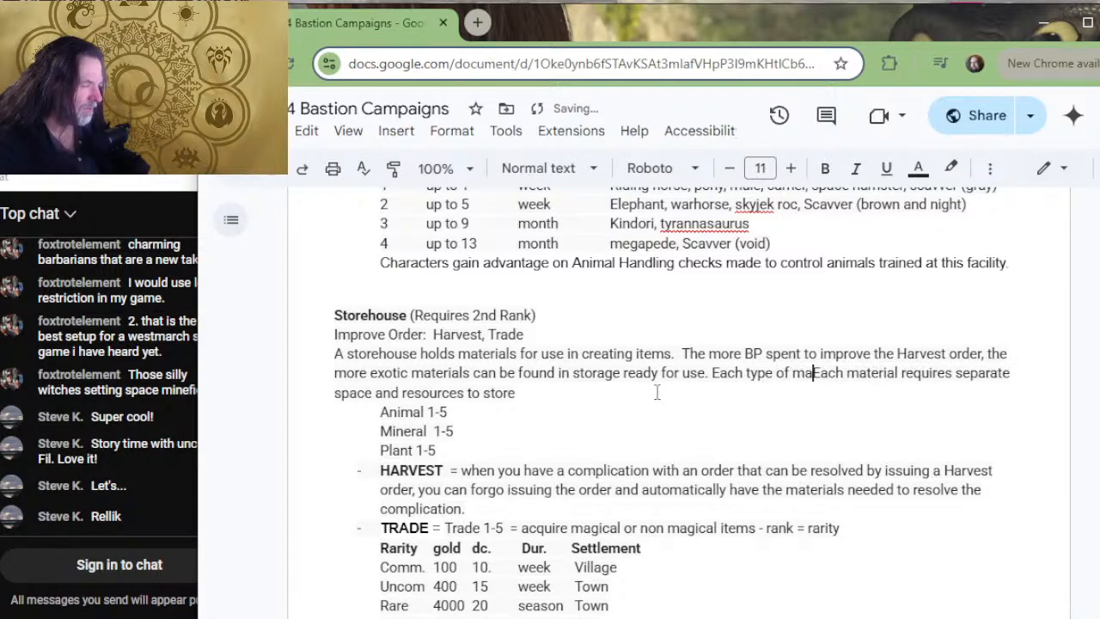
pyautogui.write('requires a se')
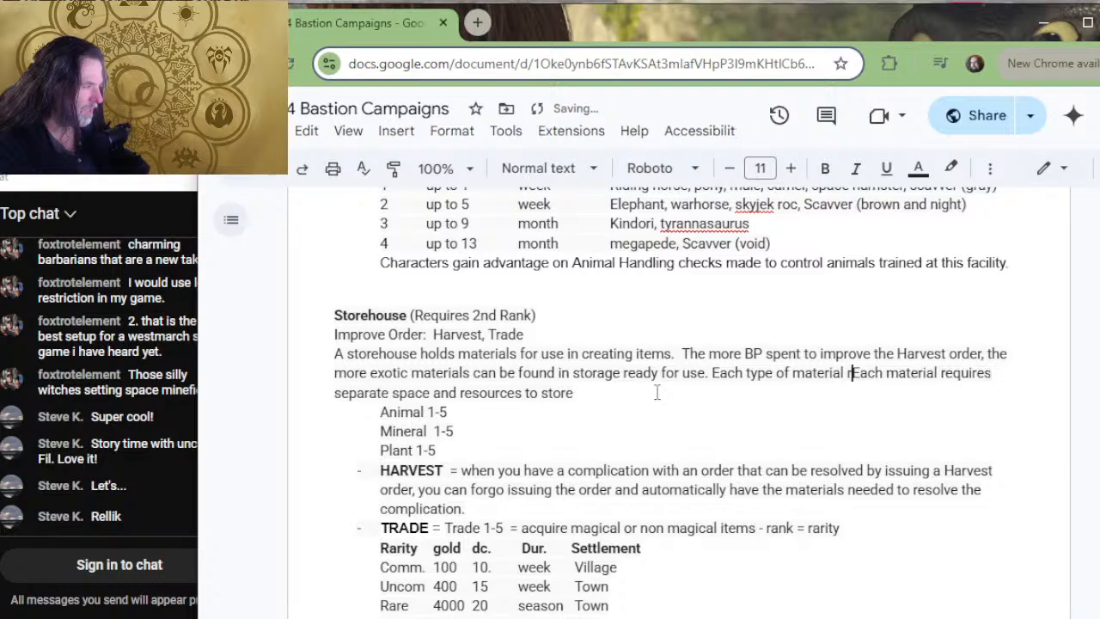
pyautogui.write('parate store')
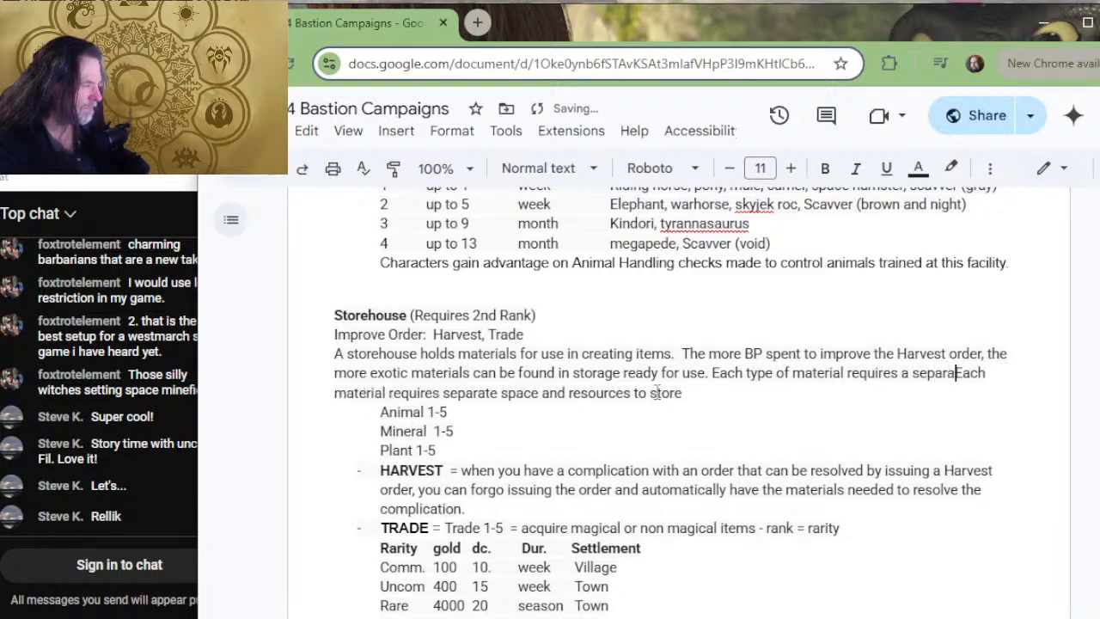
pyautogui.write('house to')
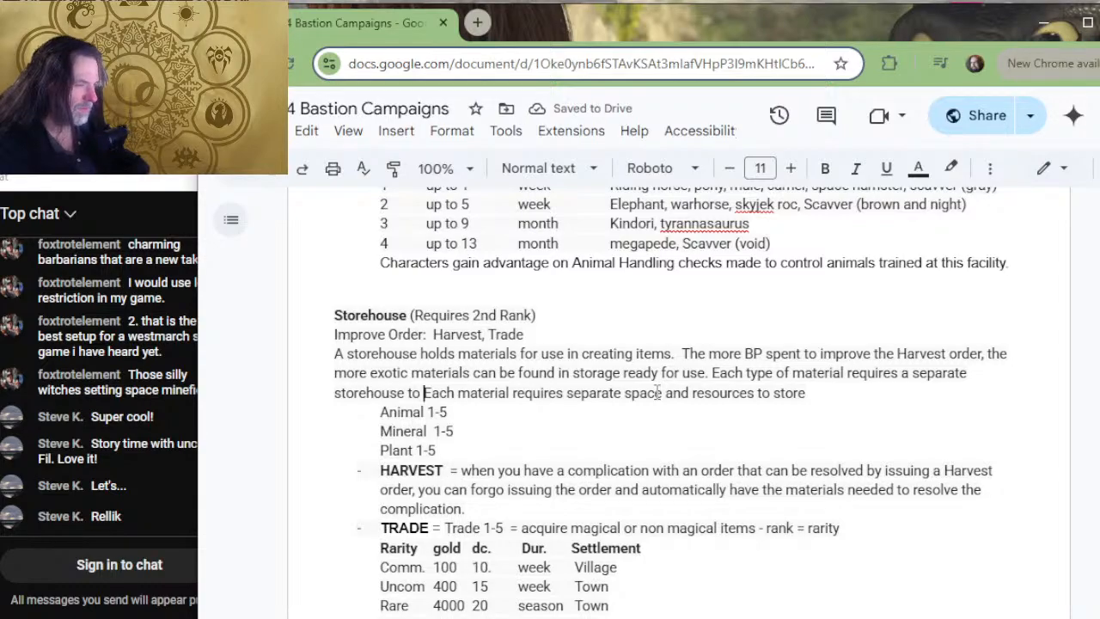
pyautogui.write('prooper')
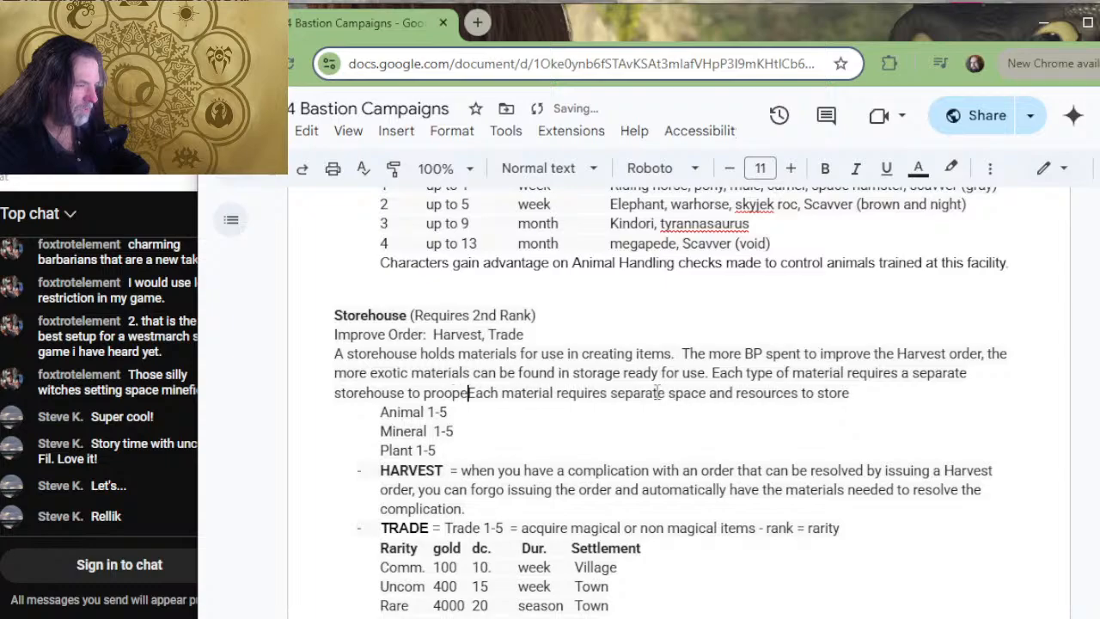
pyautogui.press('BackSpace')
pyautogui.press('BackSpace')
pyautogui.press('BackSpace')
pyautogui.press('BackSpace')
pyautogui.write('perly sto')
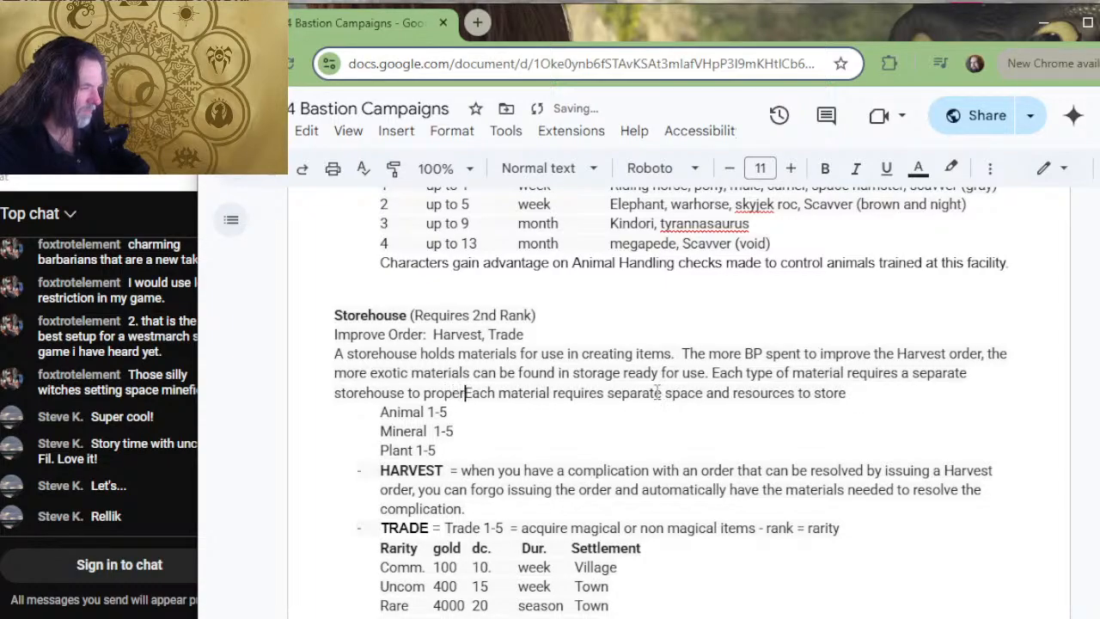
pyautogui.write('re the material.')
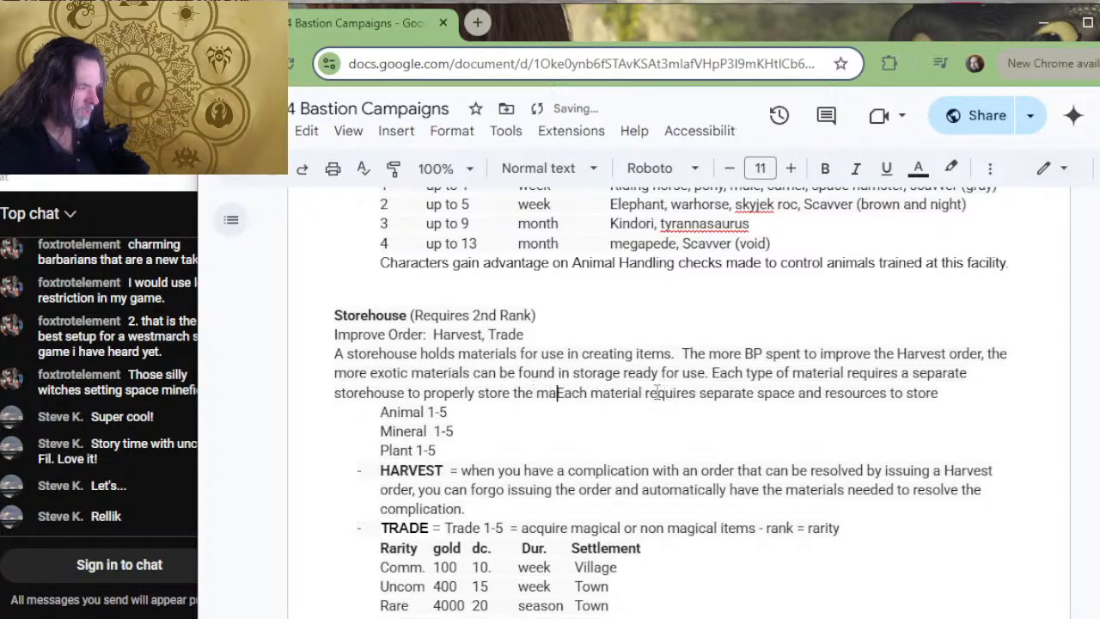
# - Delete the old "Each material requires separate space" sentence, the Animal, Mineral and Plant 1-5 lines, and the new sentence's closing period
pyautogui.hotkey('shift', 'Down')
pyautogui.hotkey('shift', 'Down')
pyautogui.hotkey('shift', 'Down')
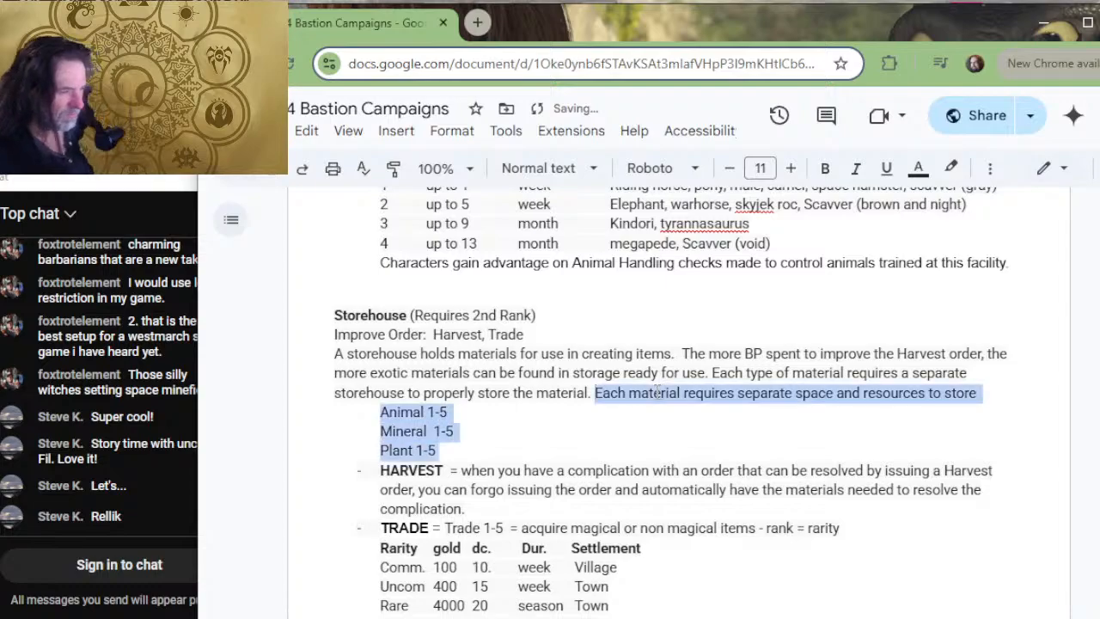
pyautogui.press('BackSpace')
pyautogui.press('BackSpace')
pyautogui.press('BackSpace')
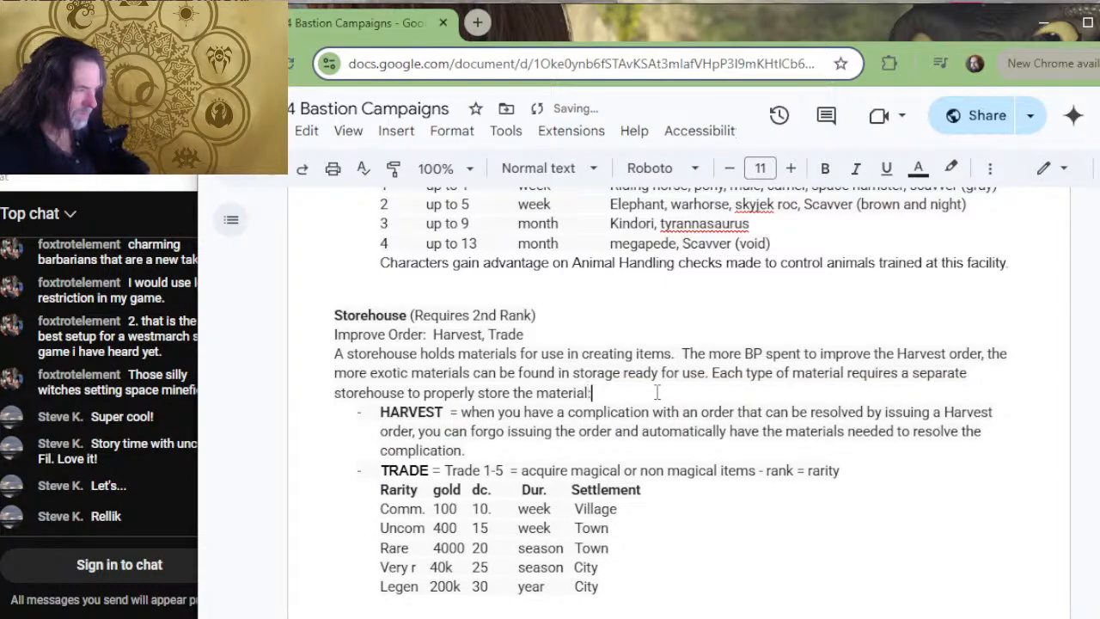
# - End the Storehouse description's last sentence with ": Animal, Mineral, and Plant."
pyautogui.write(': ANim')
pyautogui.press('BackSpace')
pyautogui.press('BackSpace')
pyautogui.press('BackSpace')
pyautogui.write('n')
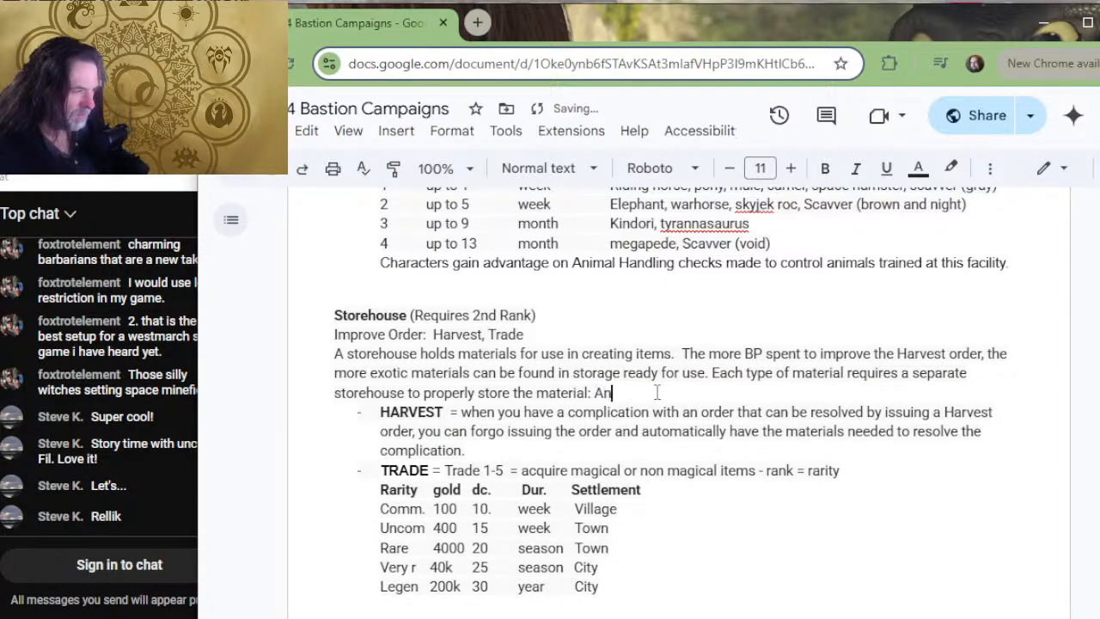
pyautogui.write('imal, Plant,')
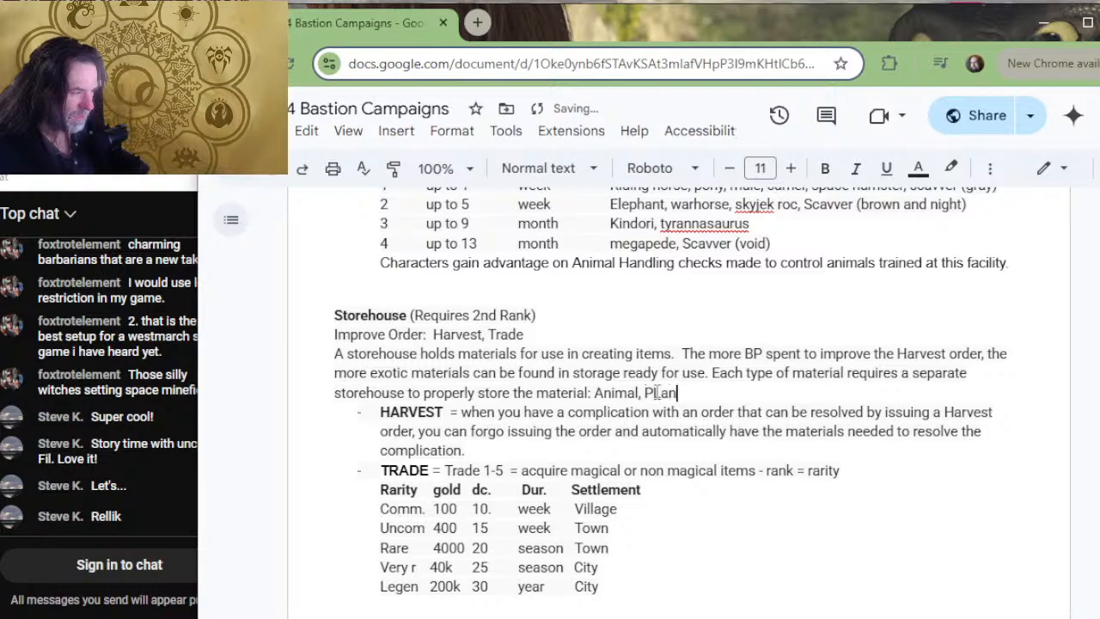
pyautogui.press('BackSpace')
pyautogui.press('BackSpace')
pyautogui.press('BackSpace')
pyautogui.press('BackSpace')
pyautogui.press('BackSpace')
pyautogui.press('BackSpace')
pyautogui.press('BackSpace')
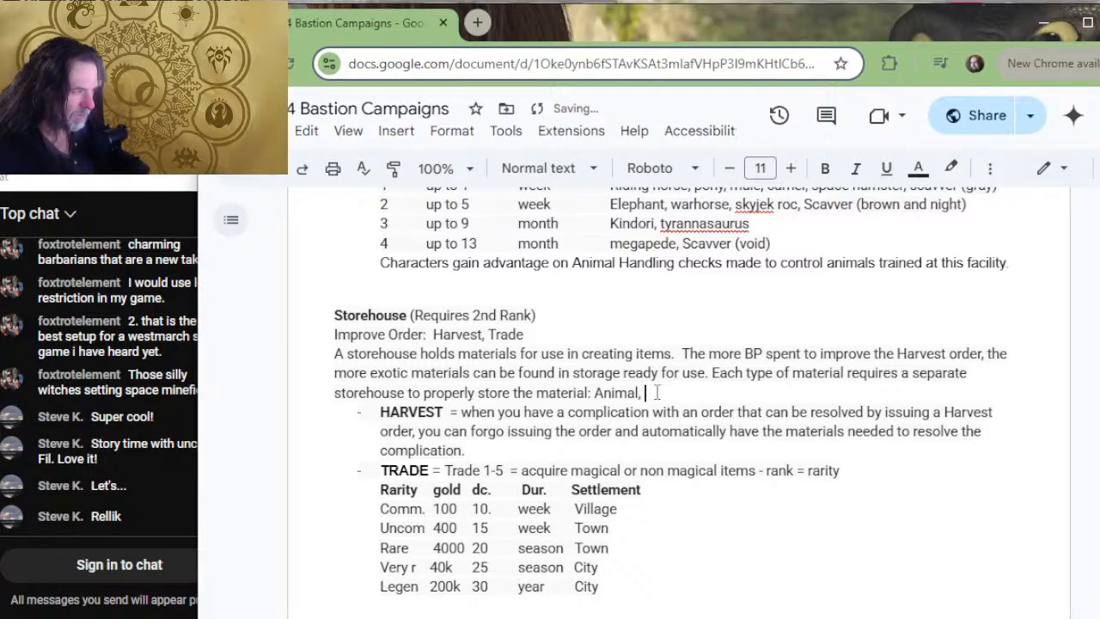
pyautogui.write('Minter')
pyautogui.write('l, and PLant')
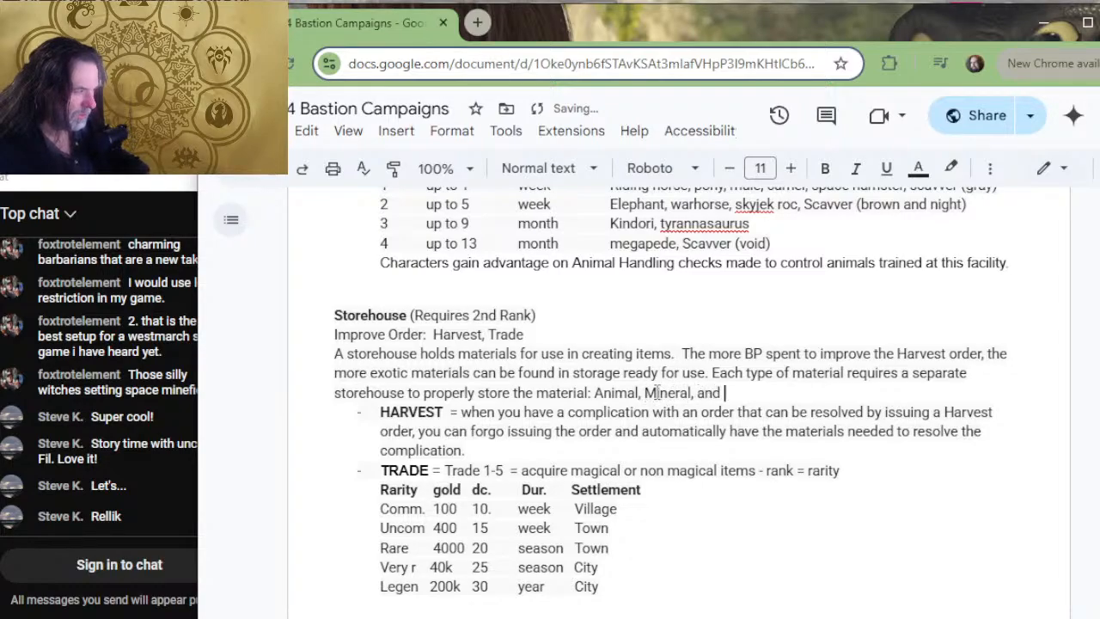
pyautogui.press('BackSpace')
pyautogui.press('BackSpace')
pyautogui.press('BackSpace')
pyautogui.press('BackSpace')
pyautogui.write('lant.')
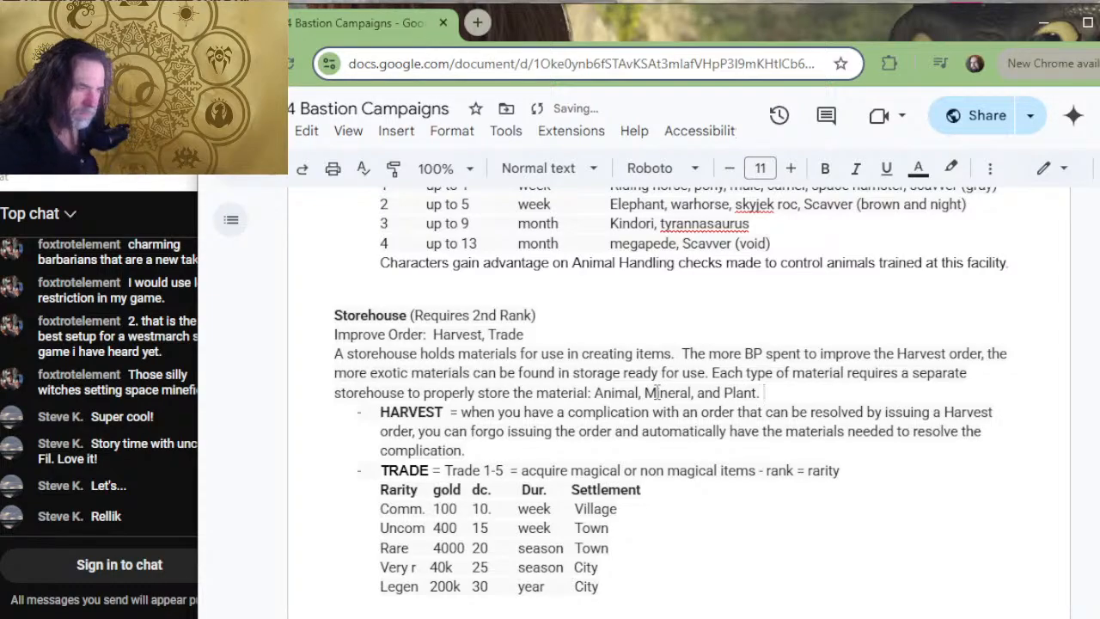
# - Move the HARVEST paragraph from below the Storehouse description to directly under the Improve Order line
pyautogui.press('Down')
pyautogui.press('Down')
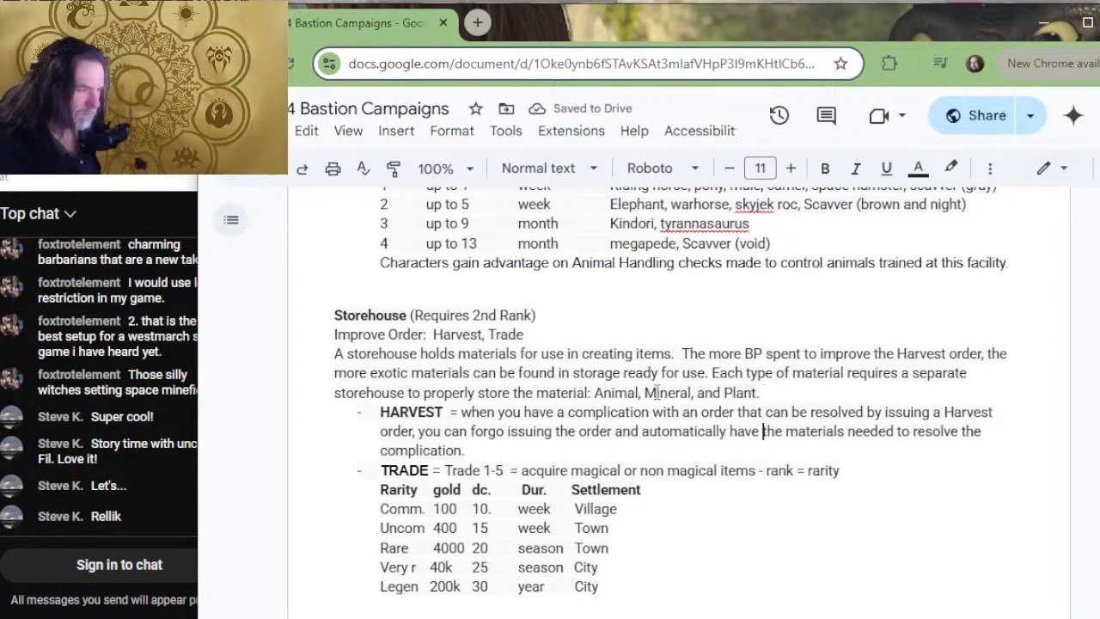
pyautogui.hotkey('ctrl', 'b')
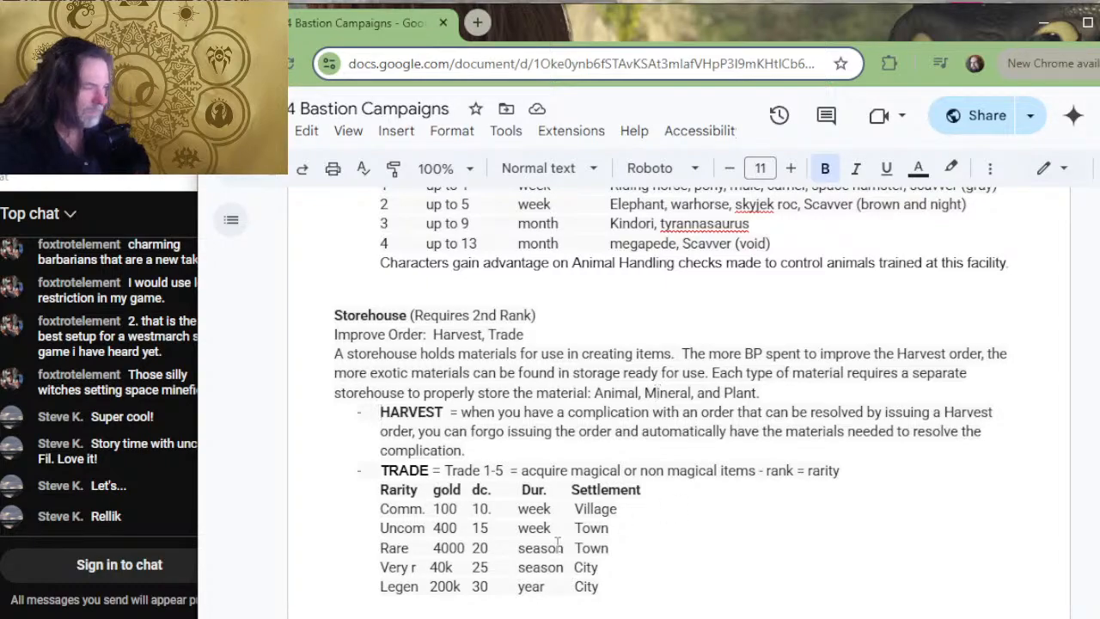
pyautogui.moveTo(469, 451); pyautogui.dragTo(384, 415)
pyautogui.hotkey('ctrl', 'c')
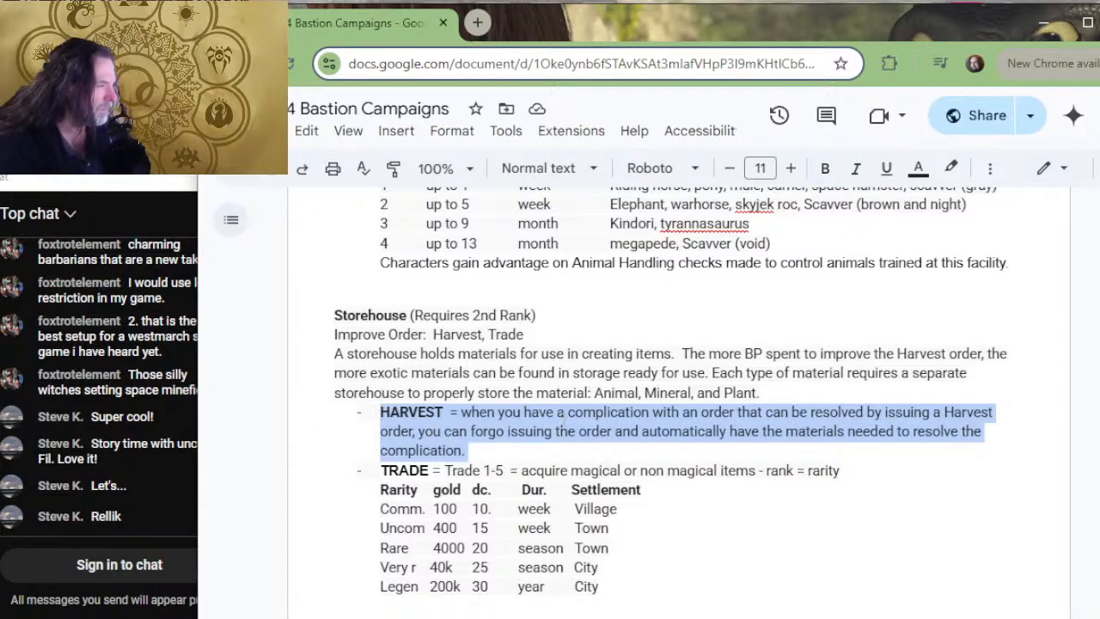
pyautogui.press('BackSpace')
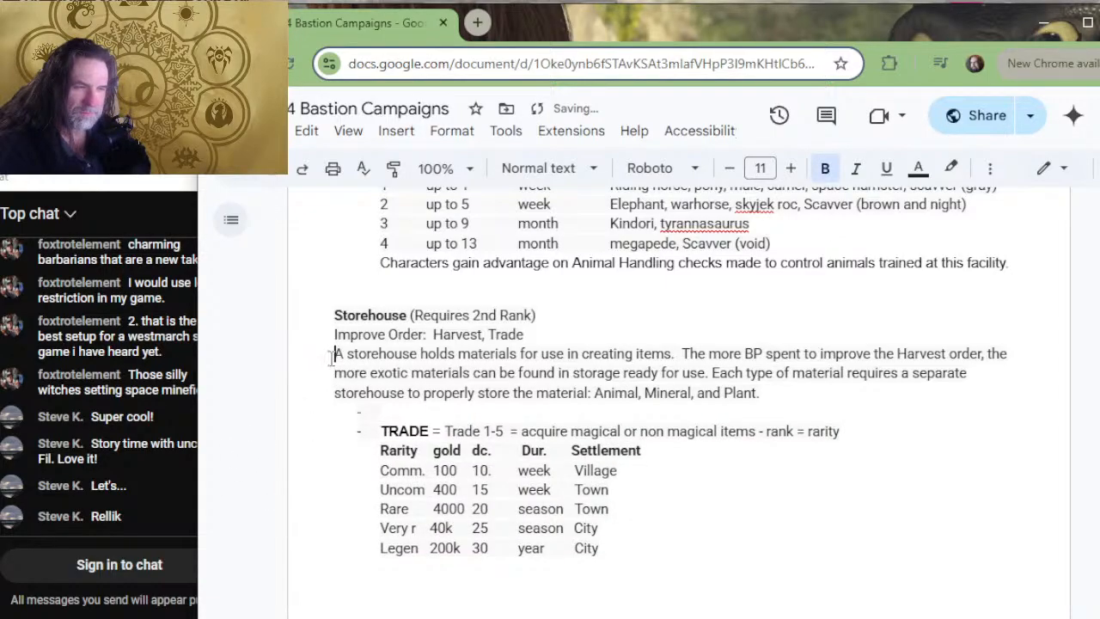
pyautogui.hotkey('ctrl', 'v')
pyautogui.press('Return')
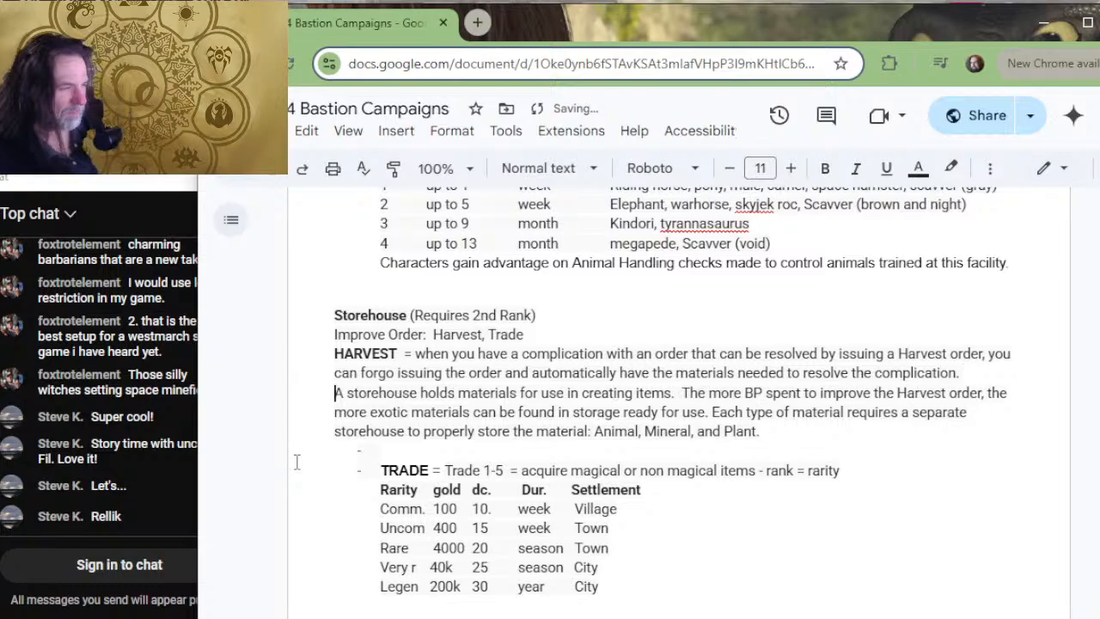
# - Format the moved HARVEST paragraph as a dashed list item, keeping the storehouse description as a separate paragraph
pyautogui.press('BackSpace')
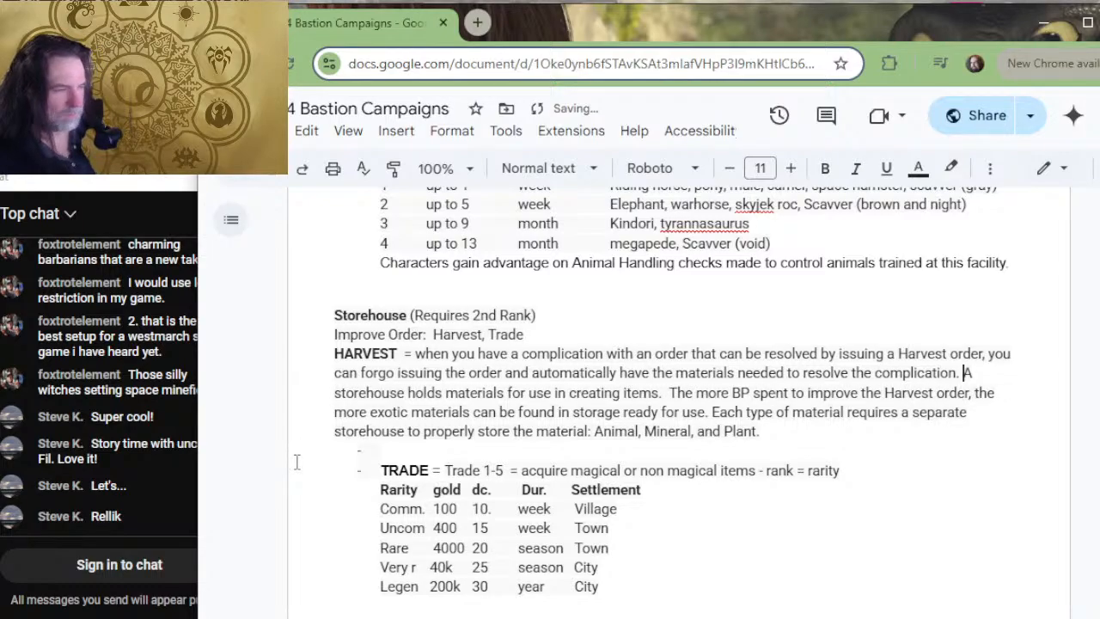
pyautogui.press('Return')
pyautogui.press('Up')
pyautogui.press('Up')
pyautogui.write('-')
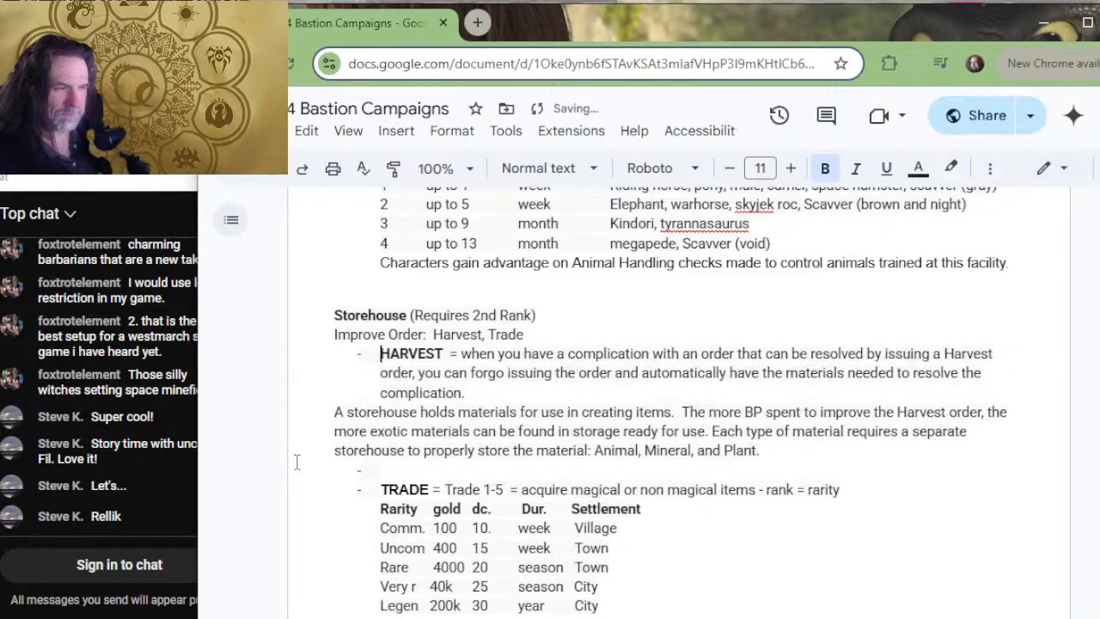
# - Indent the "A storehouse holds materials" paragraph to align with the HARVEST item's text
pyautogui.press('Down')
pyautogui.press('Down')
pyautogui.press('Left')
pyautogui.press('Down')
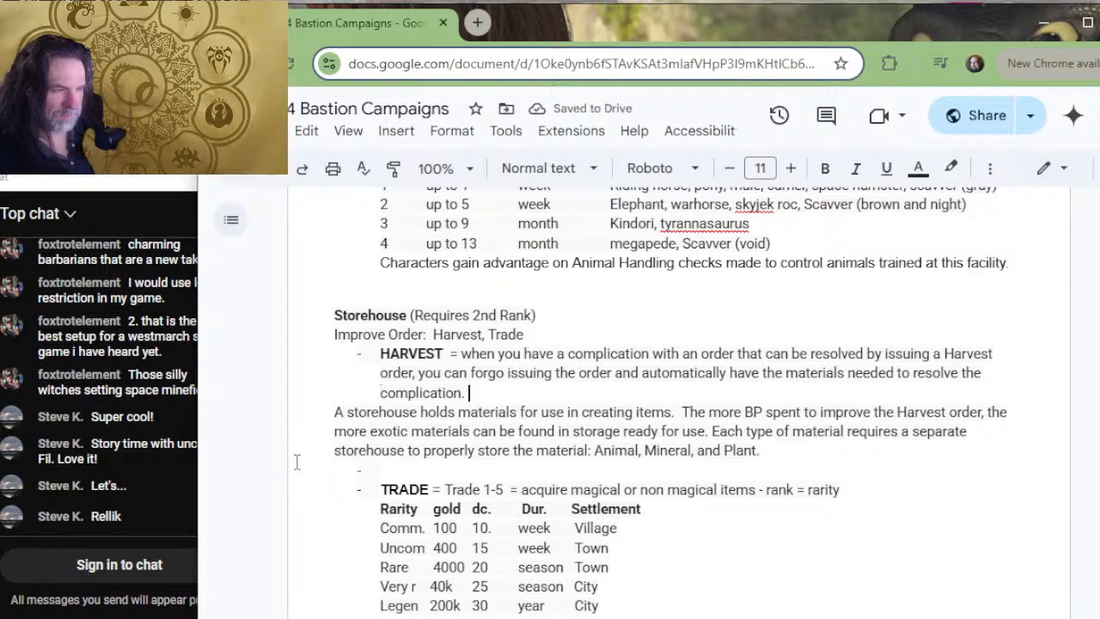
pyautogui.press('BackSpace')
pyautogui.press('BackSpace')
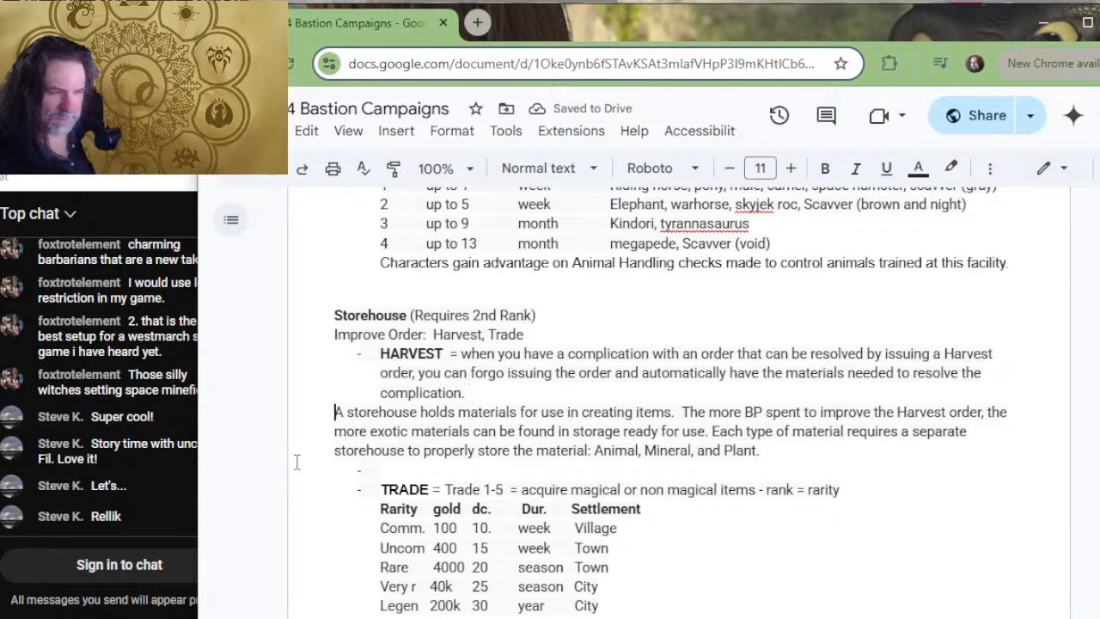
pyautogui.hotkey('shift', 'Down')
pyautogui.hotkey('shift', 'Down')
pyautogui.hotkey('shift', 'Down')
pyautogui.press('Tab')
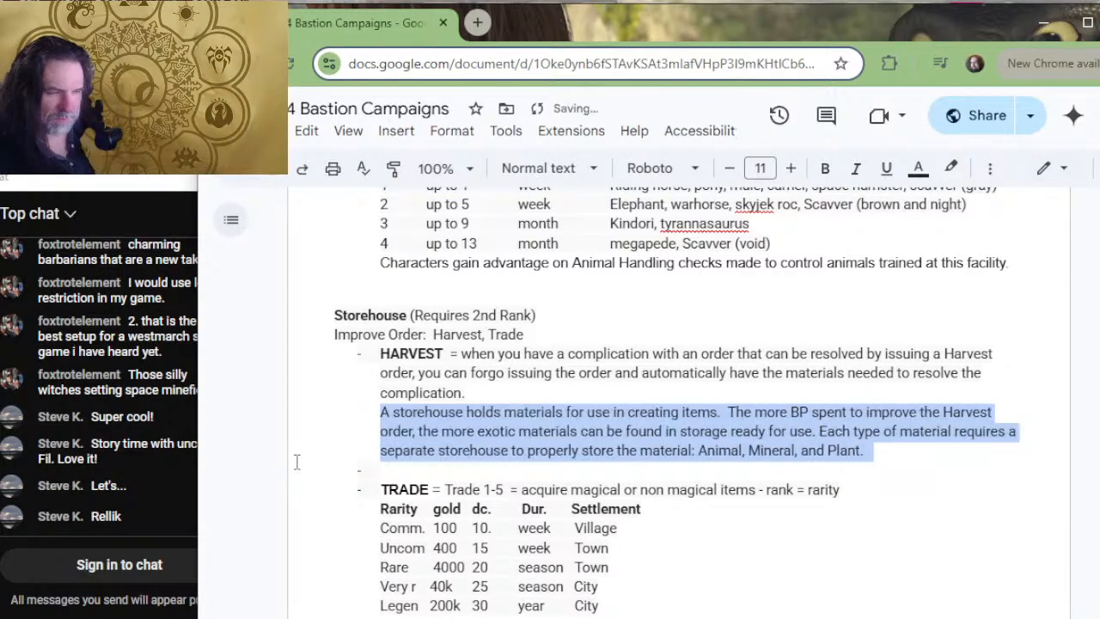
# - Remove the empty list item between the storehouse description and the TRADE item
pyautogui.press('Right')
pyautogui.press('BackSpace')
pyautogui.press('BackSpace')
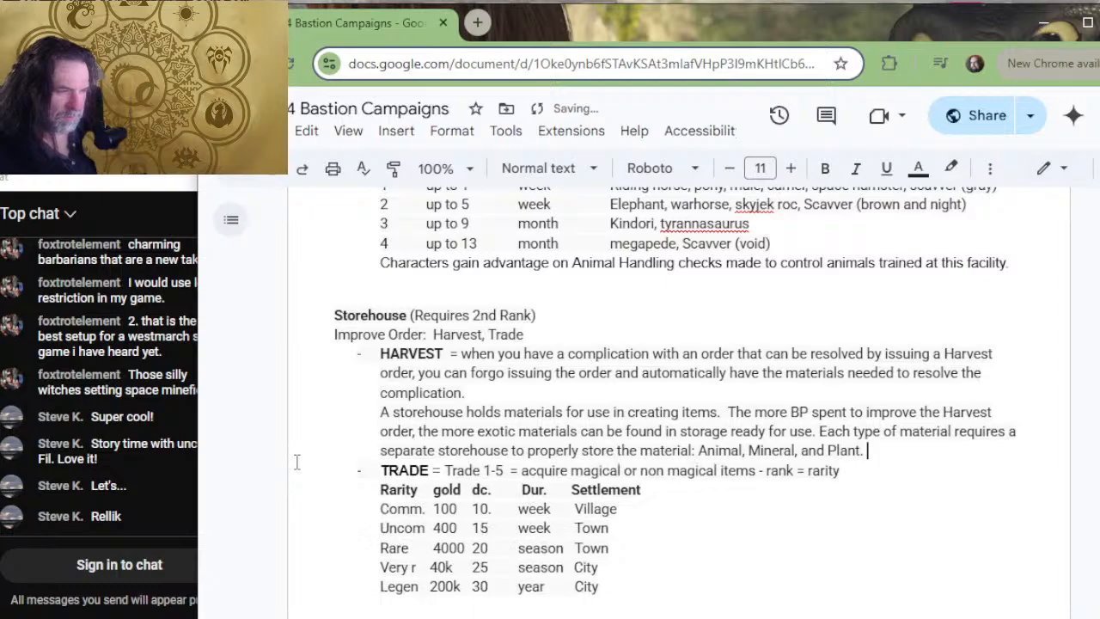
# - Delete "Trade 1-5 =" from the TRADE item so it starts with "acquire magical or non magical items"
pyautogui.scroll(-3, 296, 462)
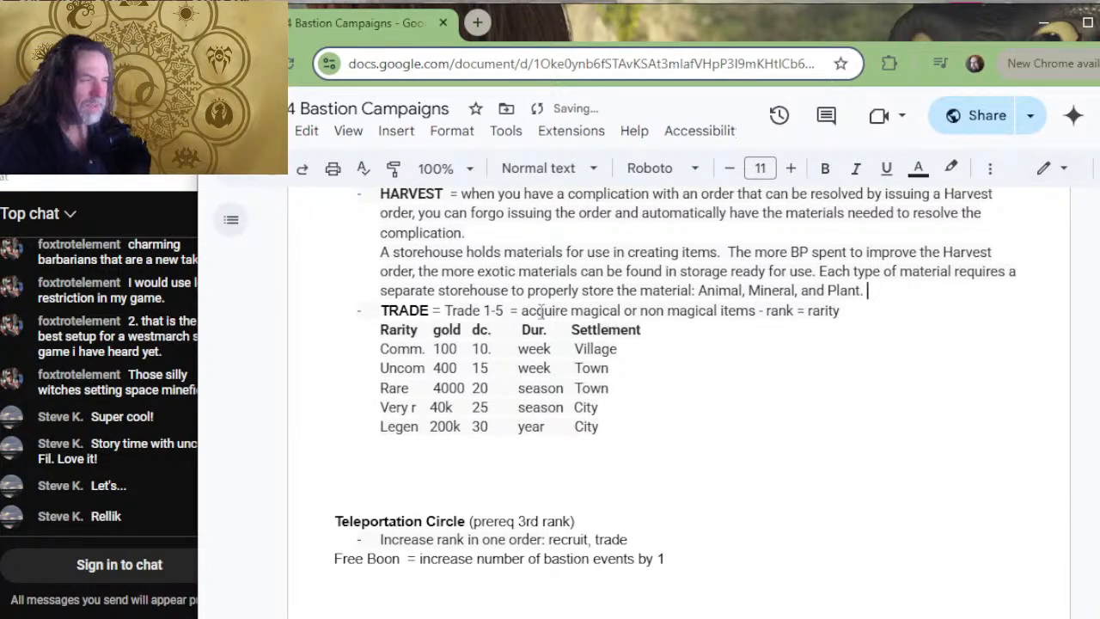
pyautogui.moveTo(505, 311); pyautogui.dragTo(445, 311)
pyautogui.press('BackSpace')
pyautogui.press('Delete')
pyautogui.press('Delete')
pyautogui.press('Delete')
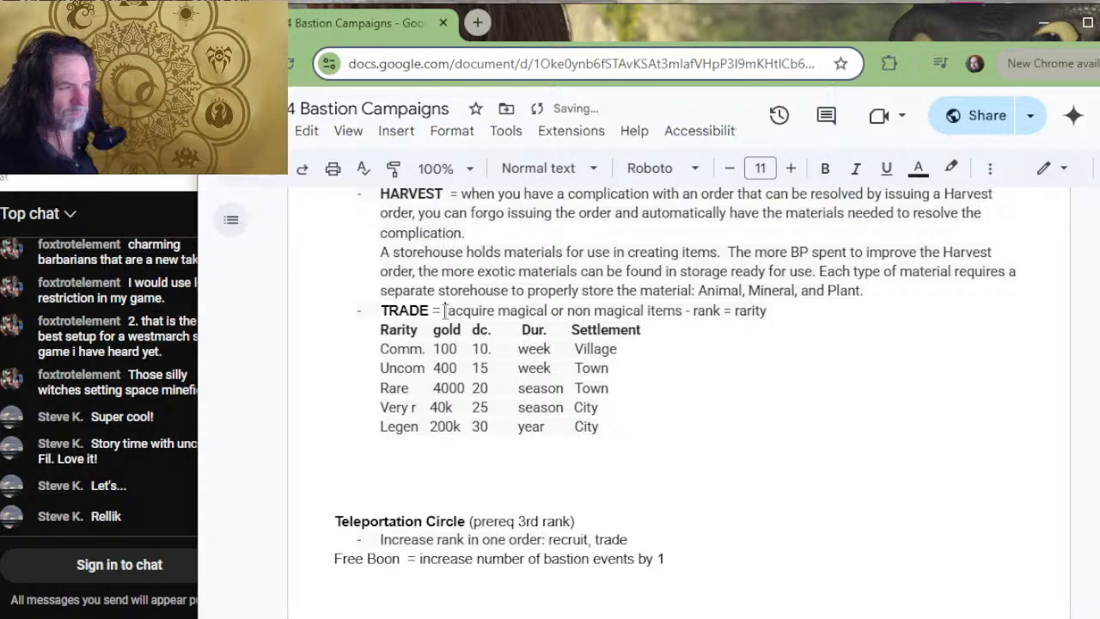
# - Insert "You can issue the Trade order to" before "acquire magical or non magical items" in Storehouse's TRADE item
pyautogui.write('YOu can')
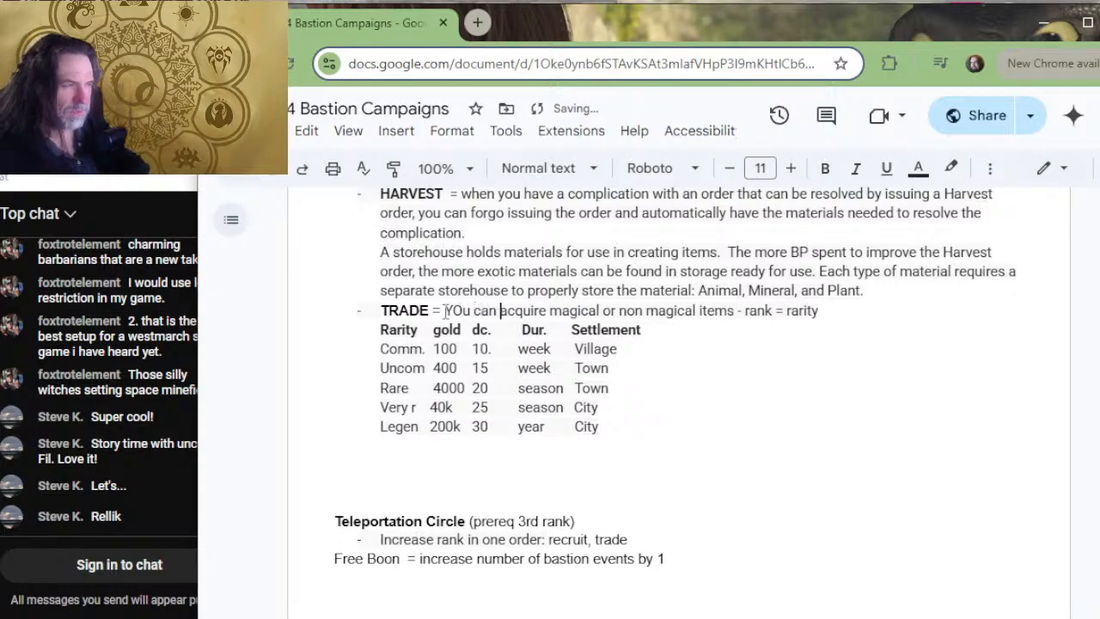
pyautogui.press('BackSpace')
pyautogui.press('BackSpace')
pyautogui.press('BackSpace')
pyautogui.press('BackSpace')
pyautogui.press('BackSpace')
pyautogui.press('BackSpace')
pyautogui.press('BackSpace')
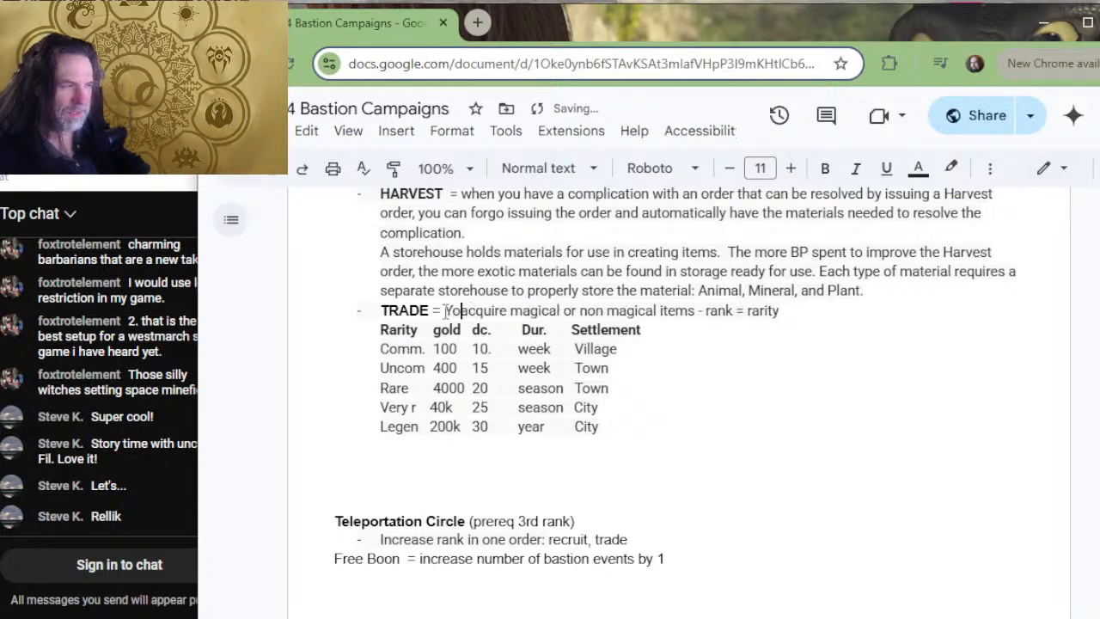
pyautogui.write('ou can issue the Trade ')
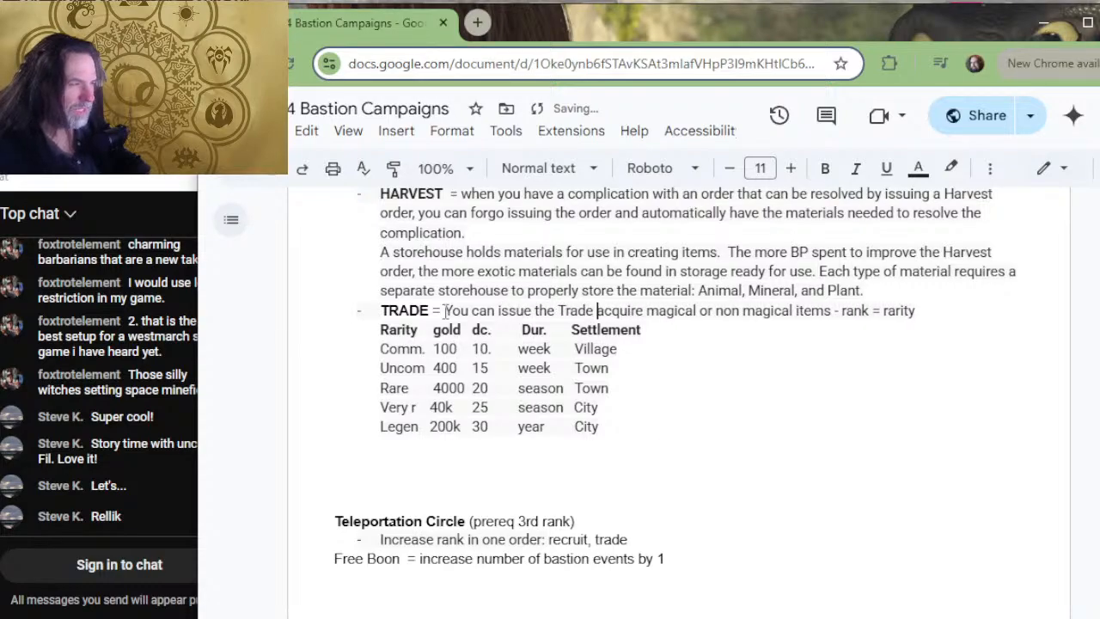
pyautogui.write('order to ')
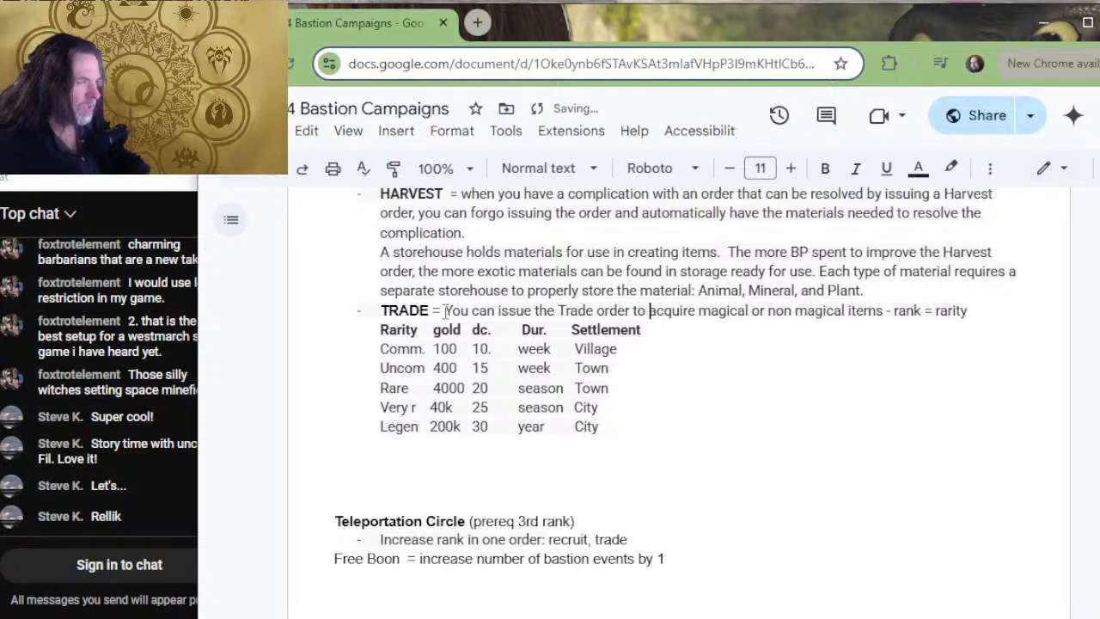
pyautogui.write('a')
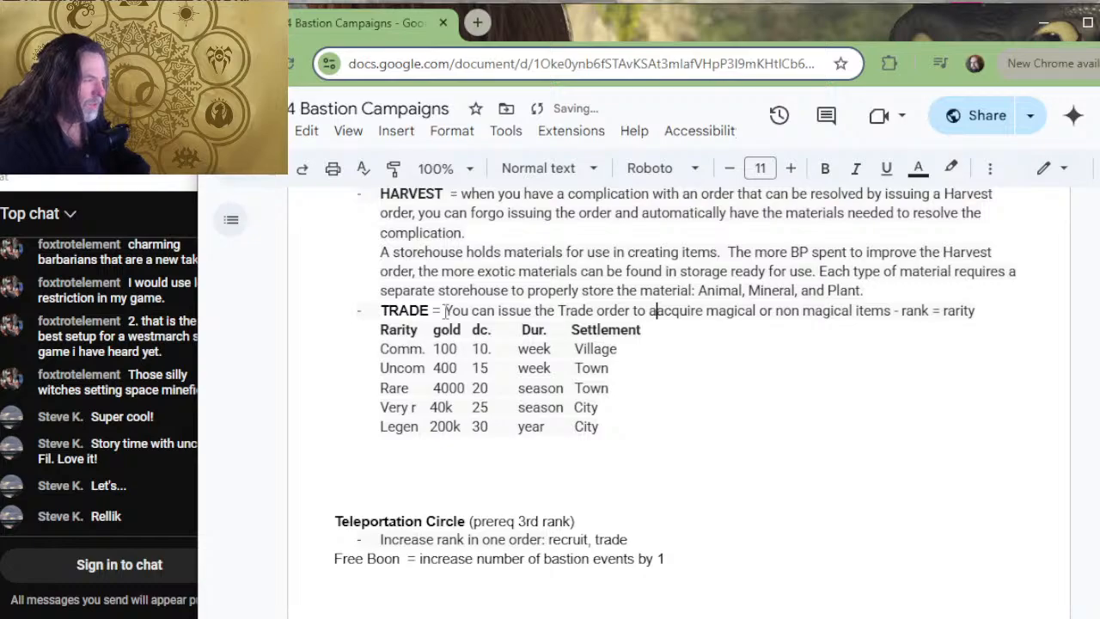
pyautogui.press('BackSpace')
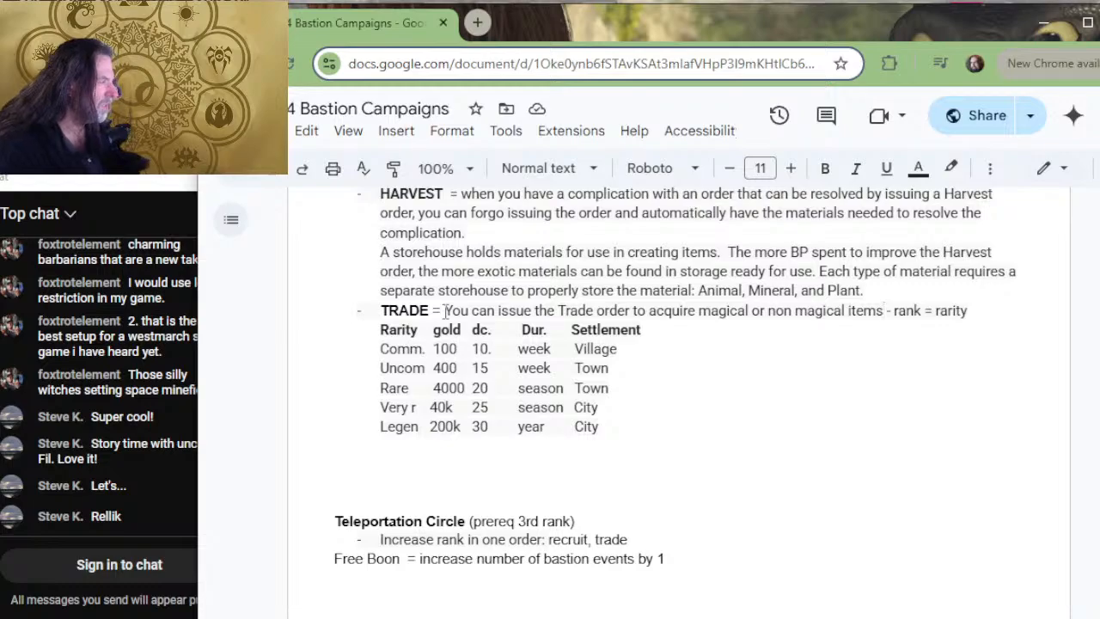
# - Delete "- rank = rarity" from the end of the TRADE sentence
pyautogui.press('Delete')
pyautogui.press('Delete')
pyautogui.press('Delete')
pyautogui.press('Delete')
pyautogui.press('Delete')
pyautogui.press('Delete')
pyautogui.press('Delete')
pyautogui.press('Delete')
pyautogui.press('Delete')
pyautogui.press('Delete')
pyautogui.press('Delete')
pyautogui.press('Delete')
pyautogui.press('Delete')
pyautogui.press('Delete')
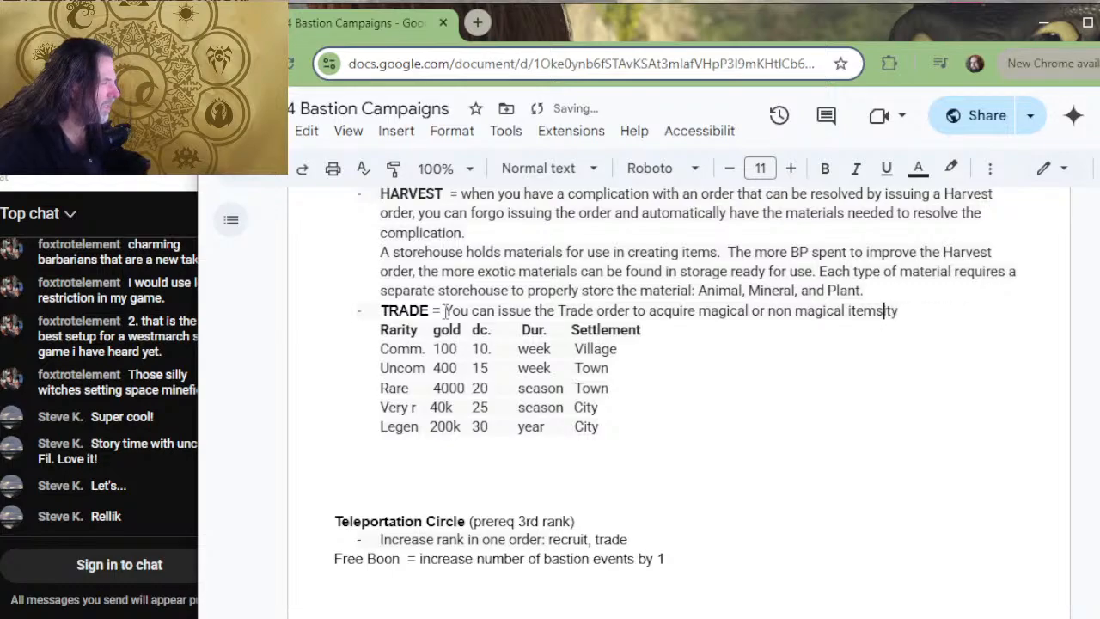
# - Add an indented line without a dash between the TRADE sentence and its table, starting with "The rarity"
pyautogui.press('Return')
pyautogui.write('T')
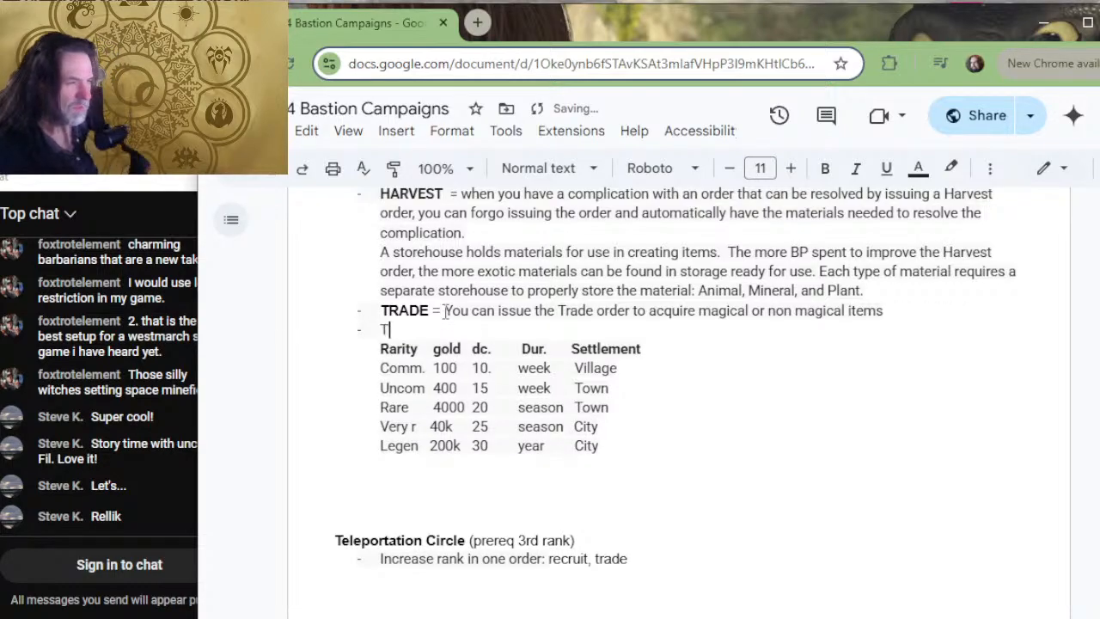
pyautogui.write('he rarity')
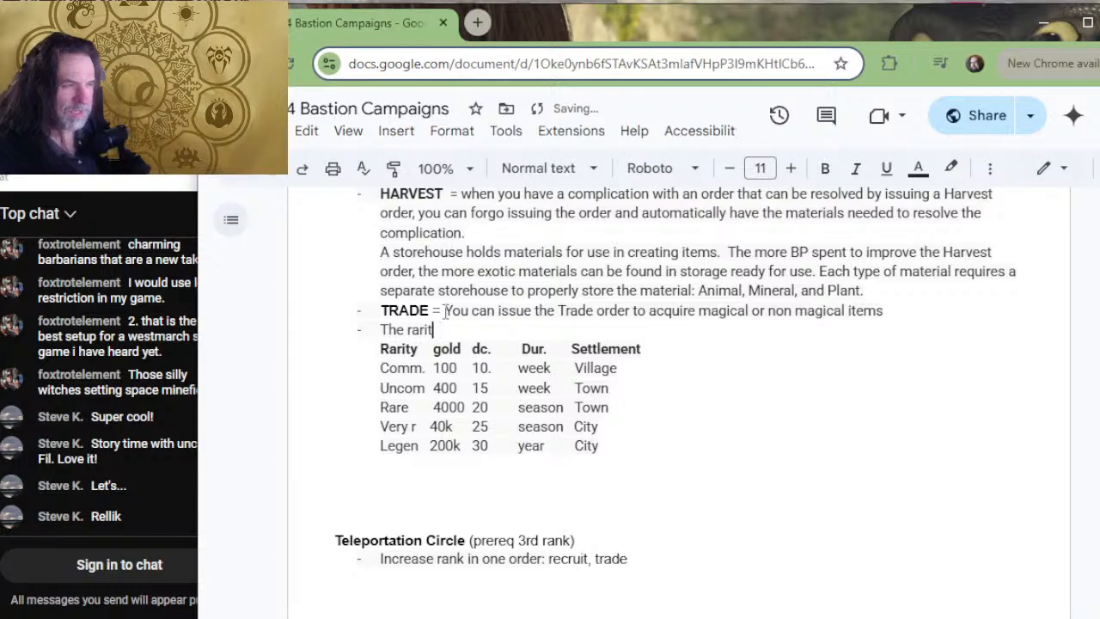
pyautogui.press('BackSpace')
pyautogui.press('BackSpace')
pyautogui.press('BackSpace')
pyautogui.press('BackSpace')
pyautogui.press('BackSpace')
pyautogui.press('BackSpace')
pyautogui.press('BackSpace')
pyautogui.press('BackSpace')
pyautogui.press('BackSpace')
pyautogui.press('BackSpace')
pyautogui.press('BackSpace')
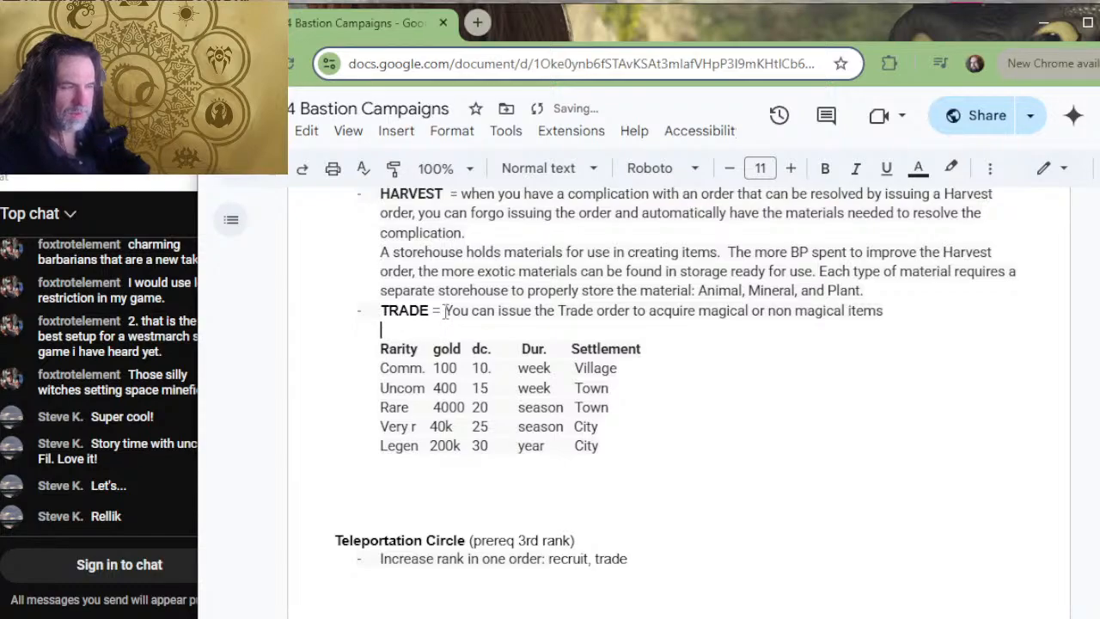
pyautogui.write('The rarity')
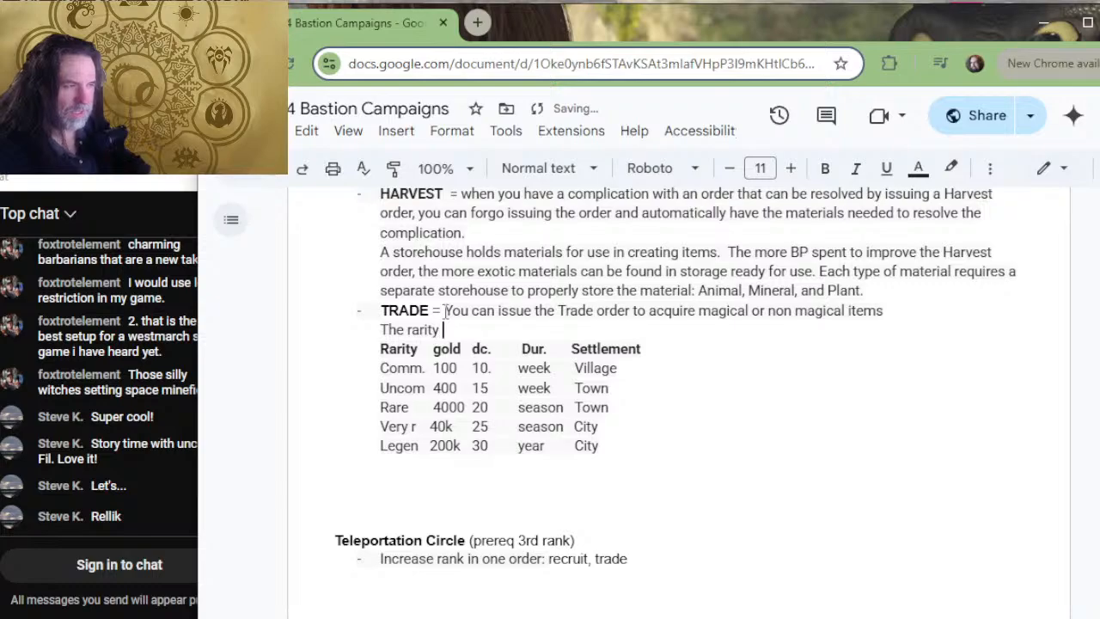
pyautogui.write(' and corresp')
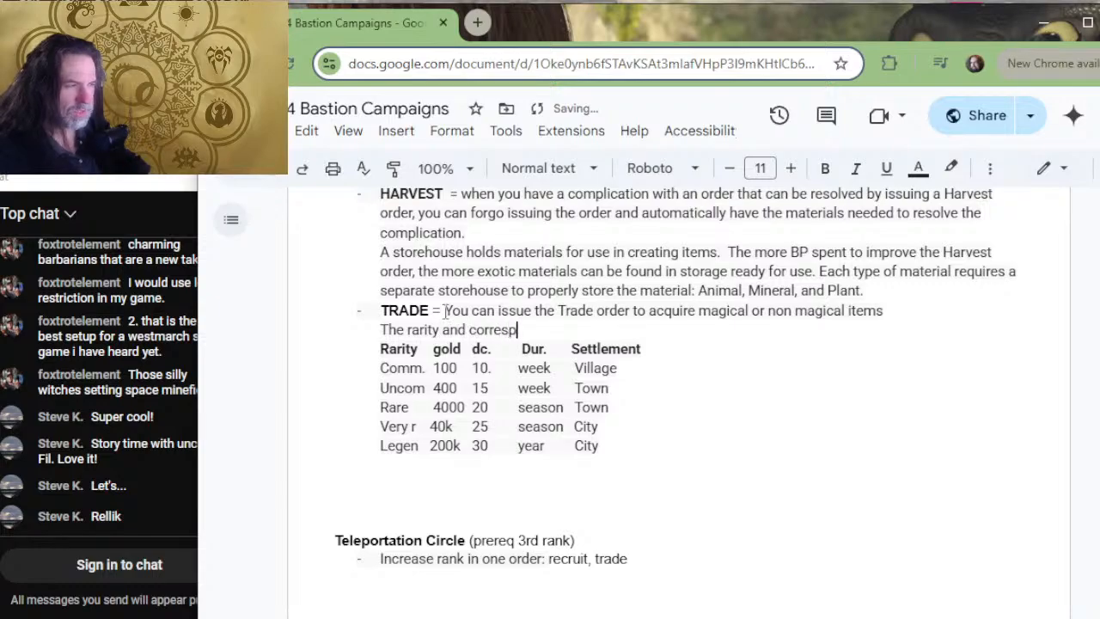
pyautogui.write('on')
pyautogui.press('BackSpace')
pyautogui.press('BackSpace')
pyautogui.press('BackSpace')
pyautogui.press('BackSpace')
pyautogui.press('BackSpace')
pyautogui.press('BackSpace')
pyautogui.press('BackSpace')
pyautogui.press('BackSpace')
pyautogui.press('BackSpace')
pyautogui.press('BackSpace')
pyautogui.press('BackSpace')
pyautogui.press('BackSpace')
pyautogui.press('BackSpace')
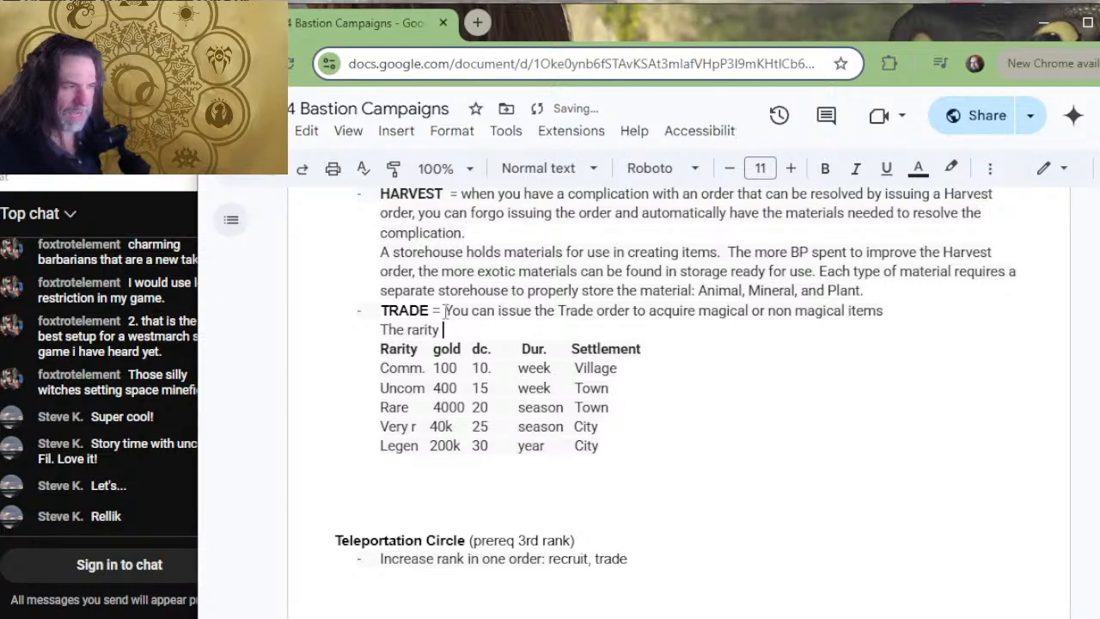
# - Continue the line after "The rarity" with "of item acquired and duration to find it"
pyautogui.write('of item')
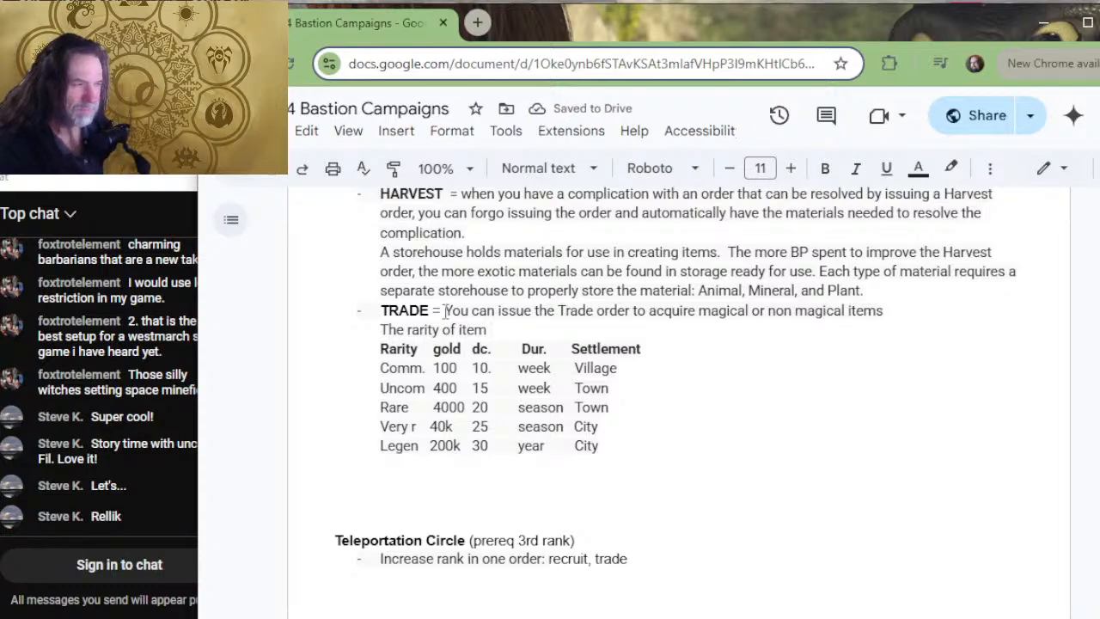
pyautogui.write('acquire')
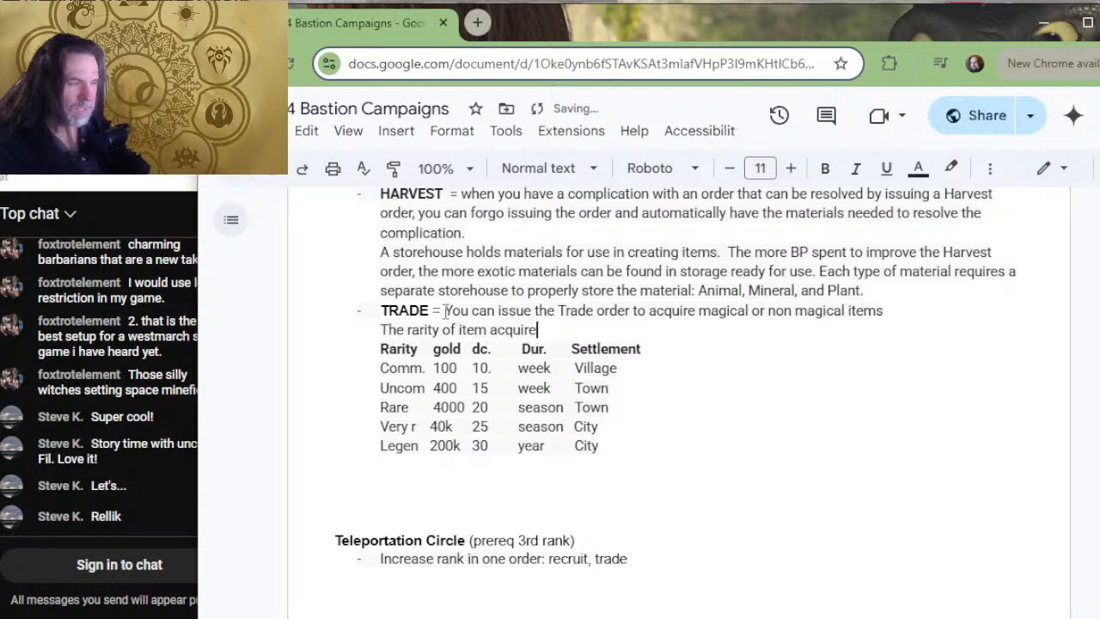
pyautogui.write('d is')
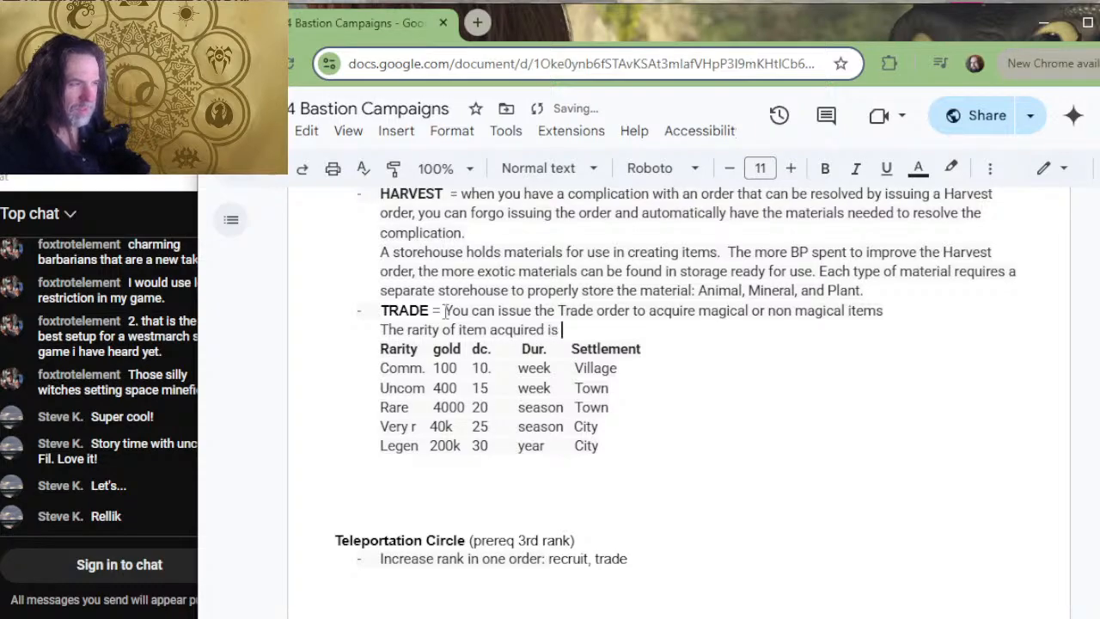
pyautogui.press('BackSpace')
pyautogui.press('BackSpace')
pyautogui.write('and durati')
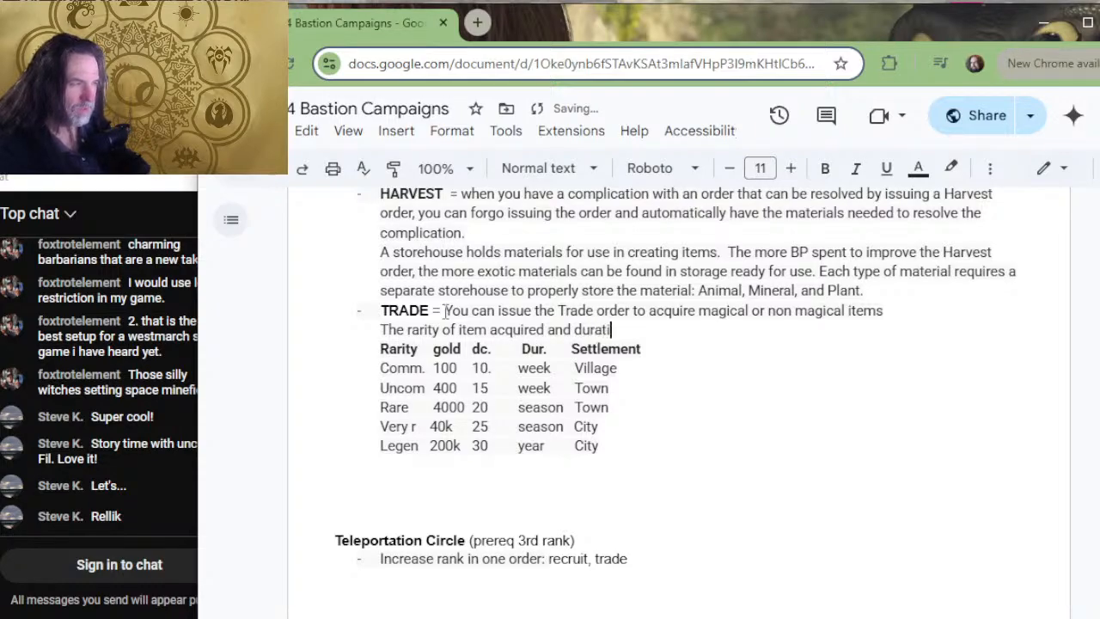
pyautogui.write('on to find it')
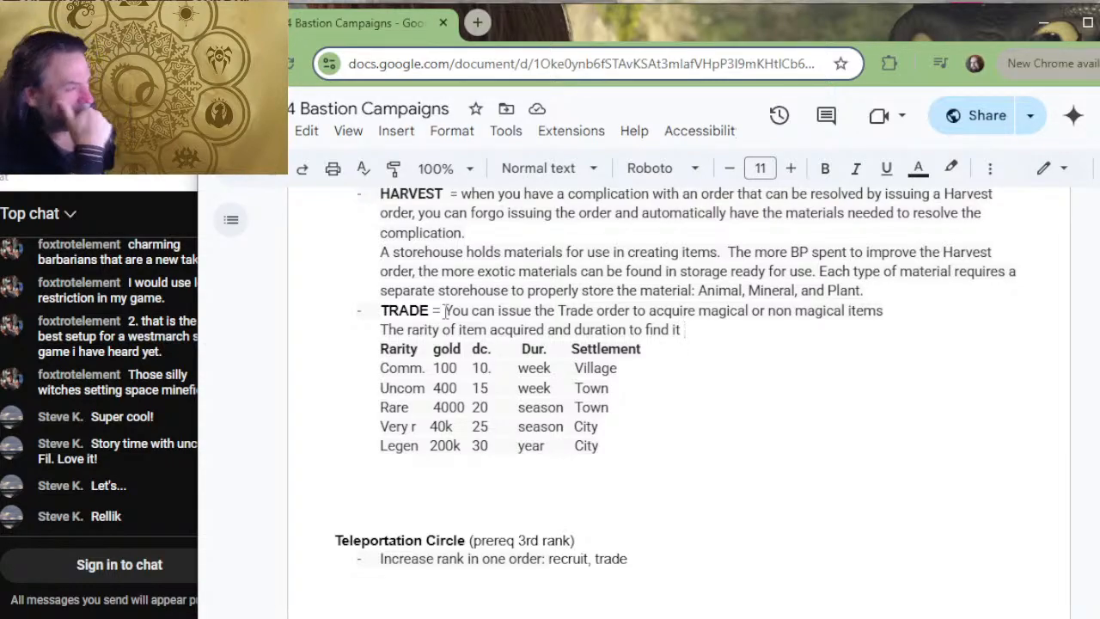
# - Copy the Auction House's Trade rules and rarity table, including the duration footnote directly above them
pyautogui.scroll(-20, 860, 477)
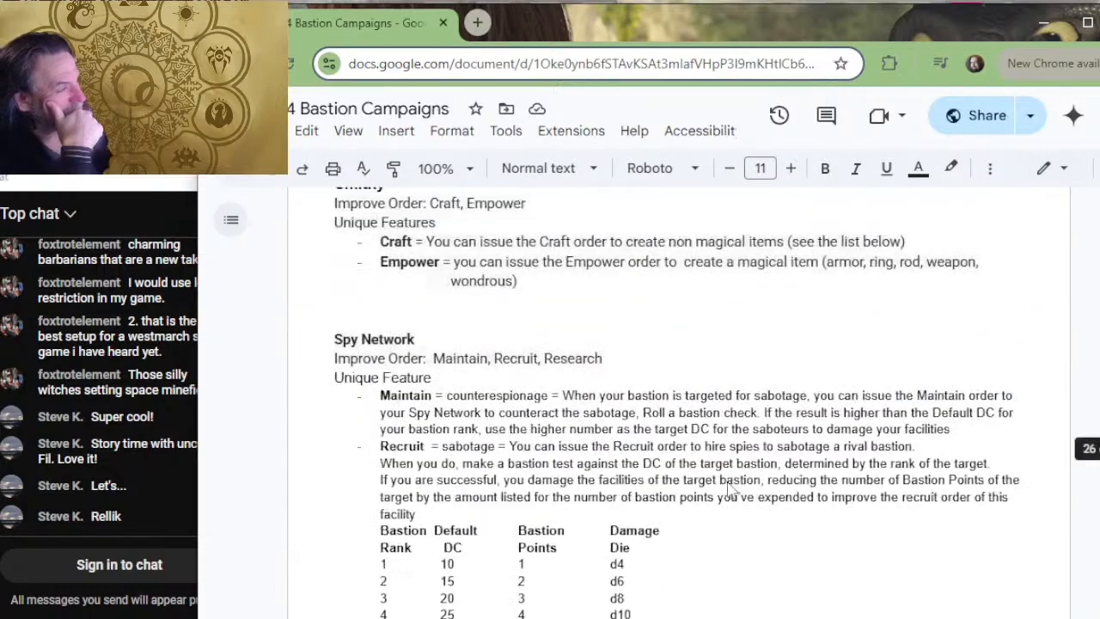
pyautogui.scroll(20, 729, 483)
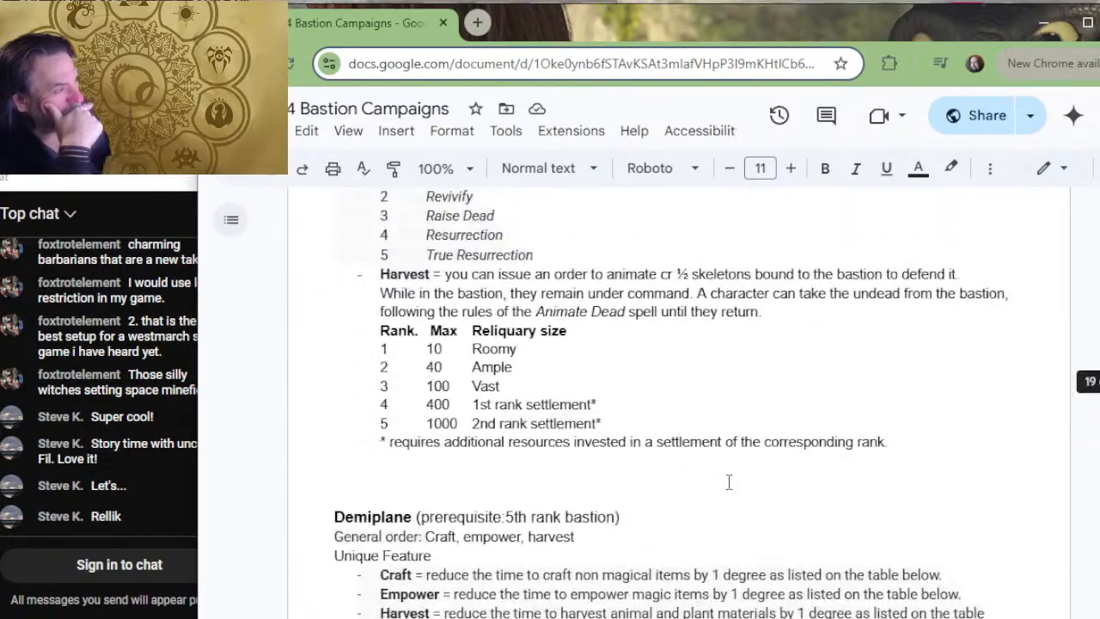
pyautogui.scroll(5, 731, 440)
pyautogui.scroll(-2, 731, 442)
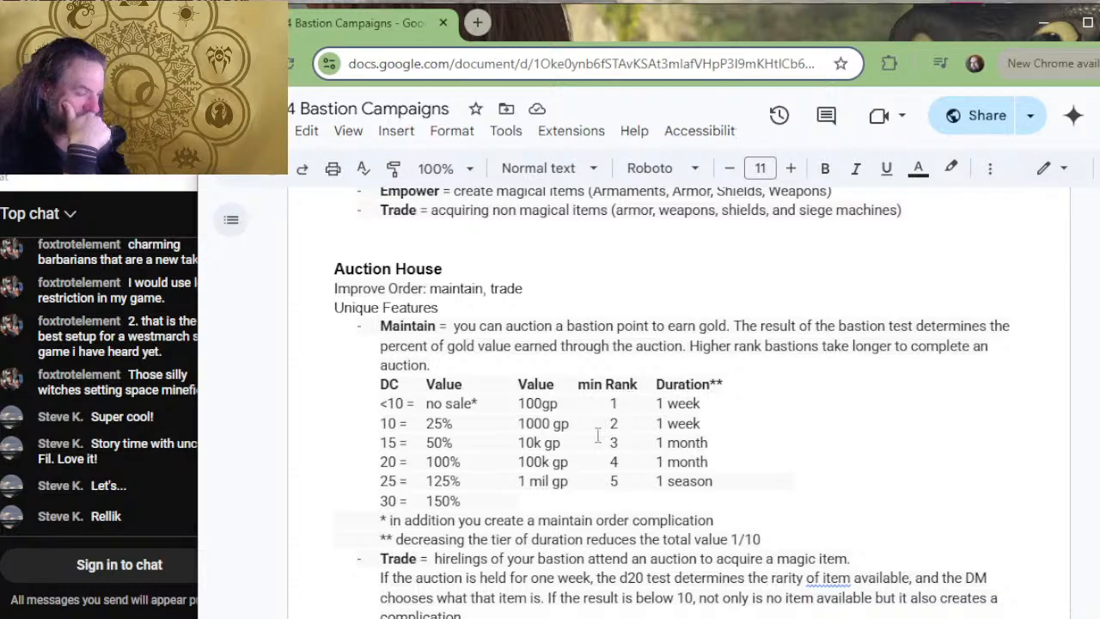
pyautogui.scroll(-2, 559, 456)
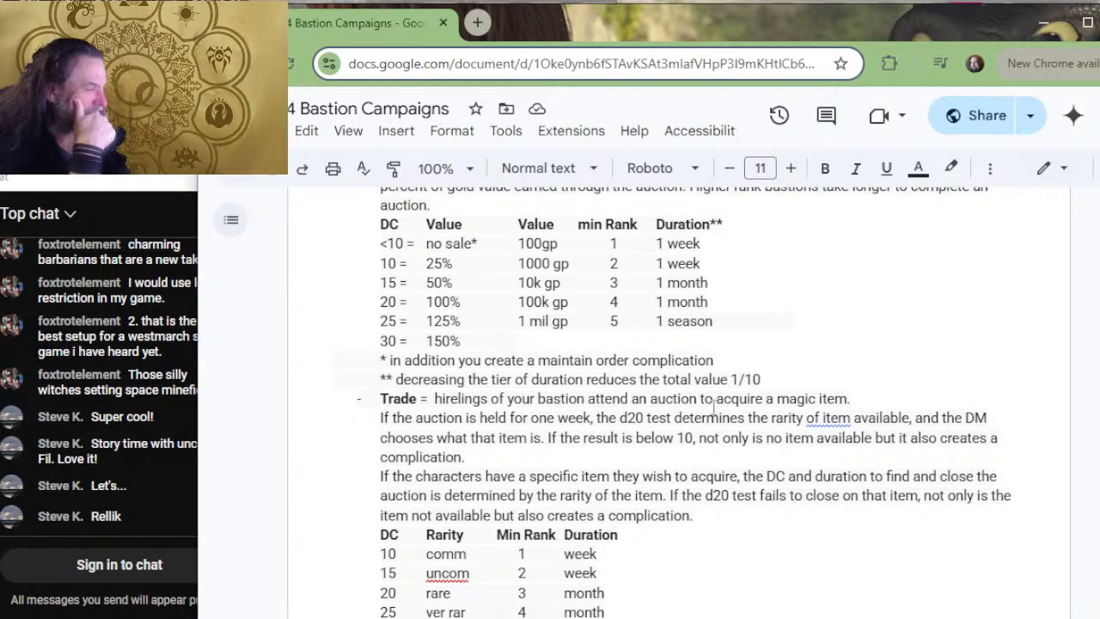
pyautogui.scroll(-2, 800, 352)
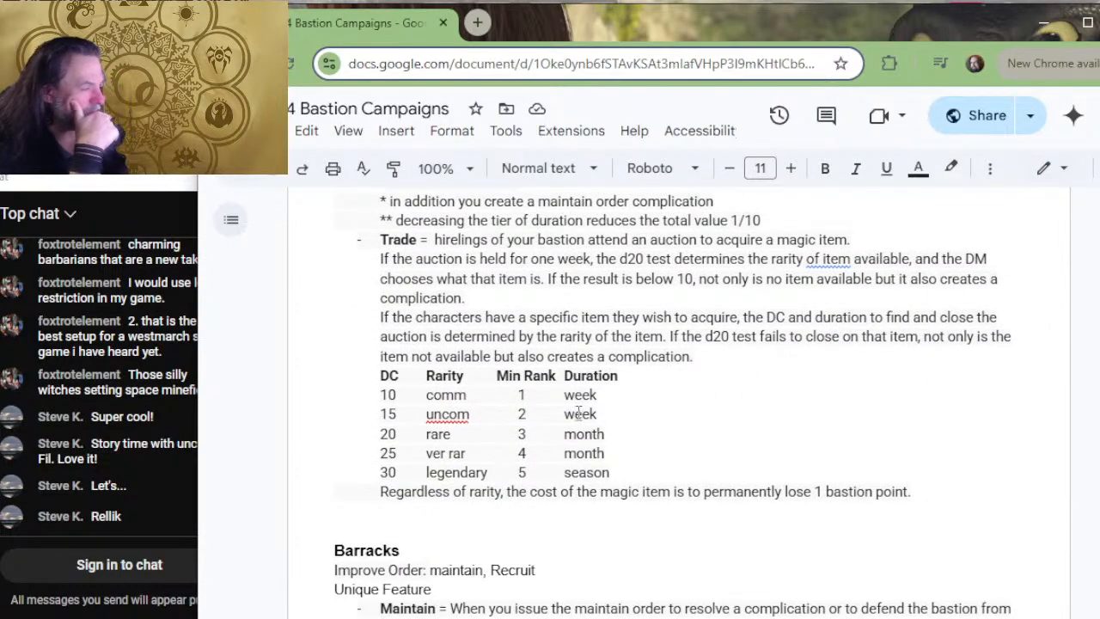
pyautogui.click(456, 509)
pyautogui.moveTo(456, 509); pyautogui.dragTo(363, 225)
pyautogui.hotkey('ctrl', 'c')
# - Look through the facility entries from Auction House down to Storehouse and review Storehouse's TRADE item and table
pyautogui.scroll(4, 668, 471)
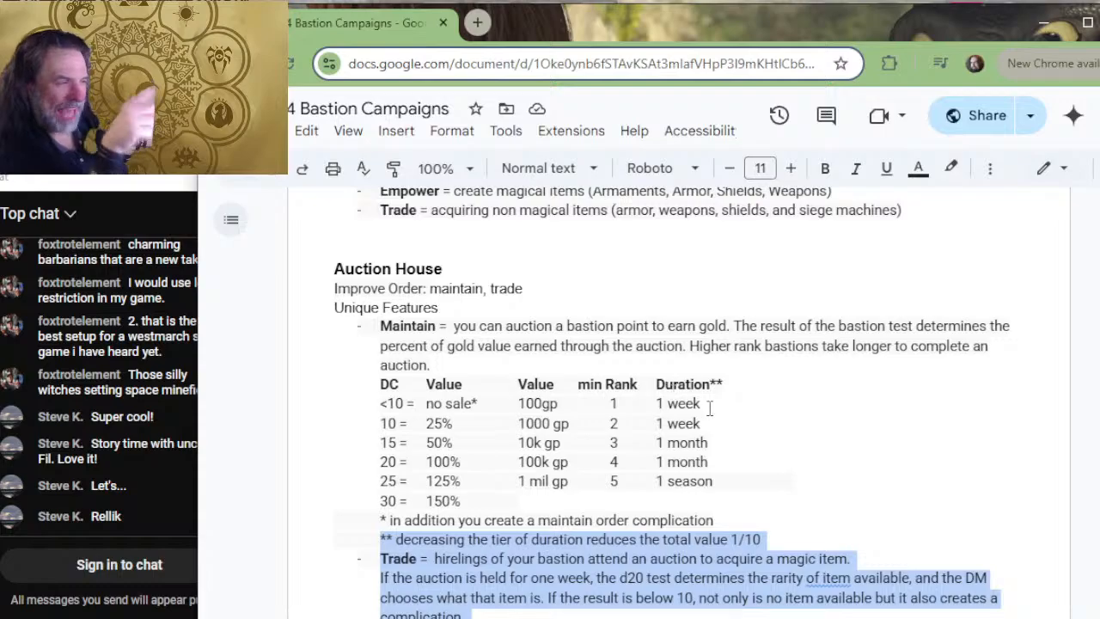
pyautogui.scroll(-8, 747, 404)
pyautogui.scroll(-20, 763, 416)
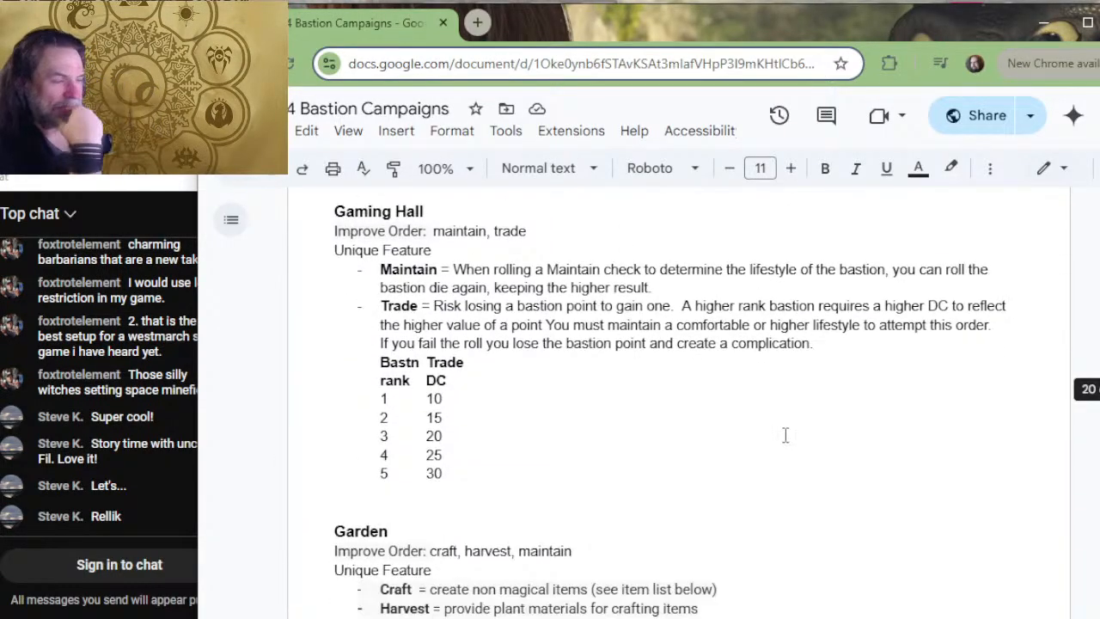
pyautogui.scroll(-12, 784, 434)
pyautogui.scroll(-5, 804, 414)
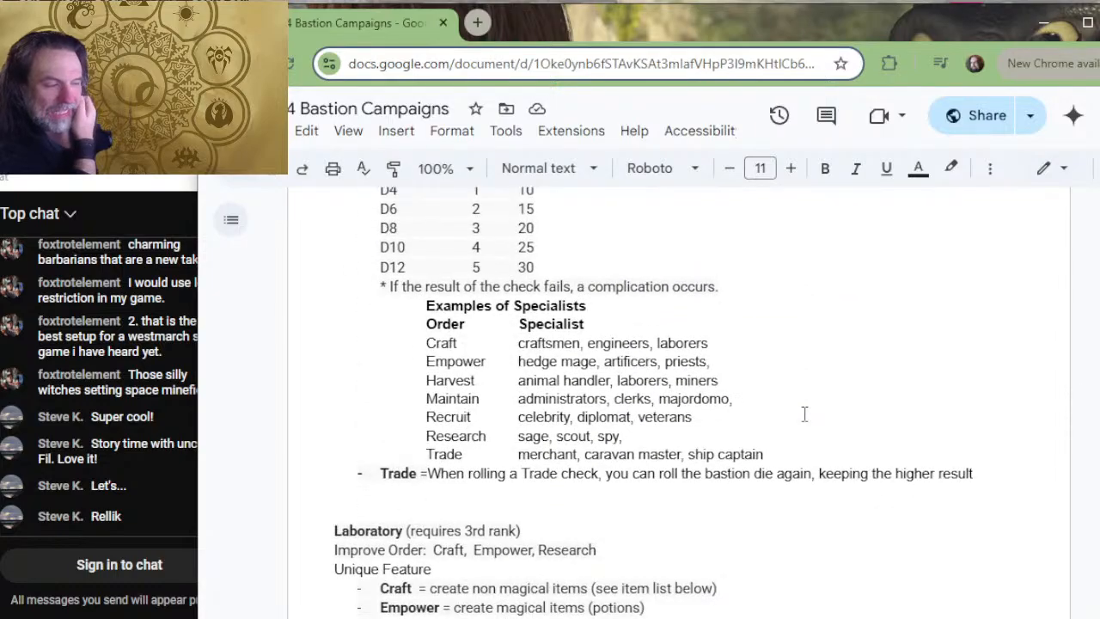
pyautogui.scroll(-15, 804, 413)
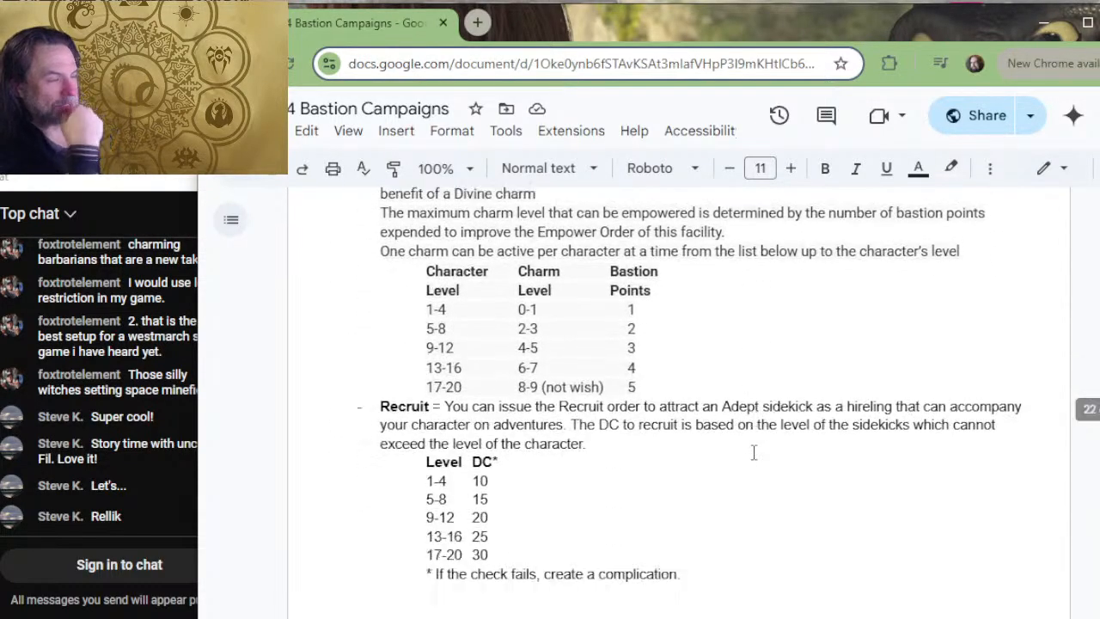
pyautogui.scroll(-4, 754, 453)
pyautogui.scroll(-15, 727, 468)
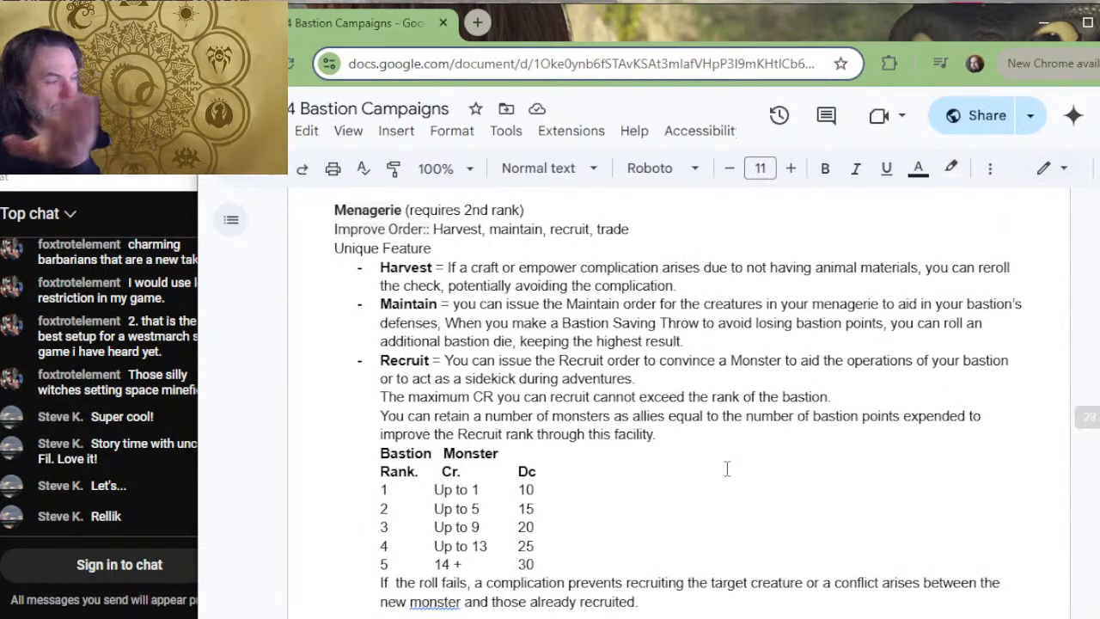
pyautogui.scroll(-9, 692, 480)
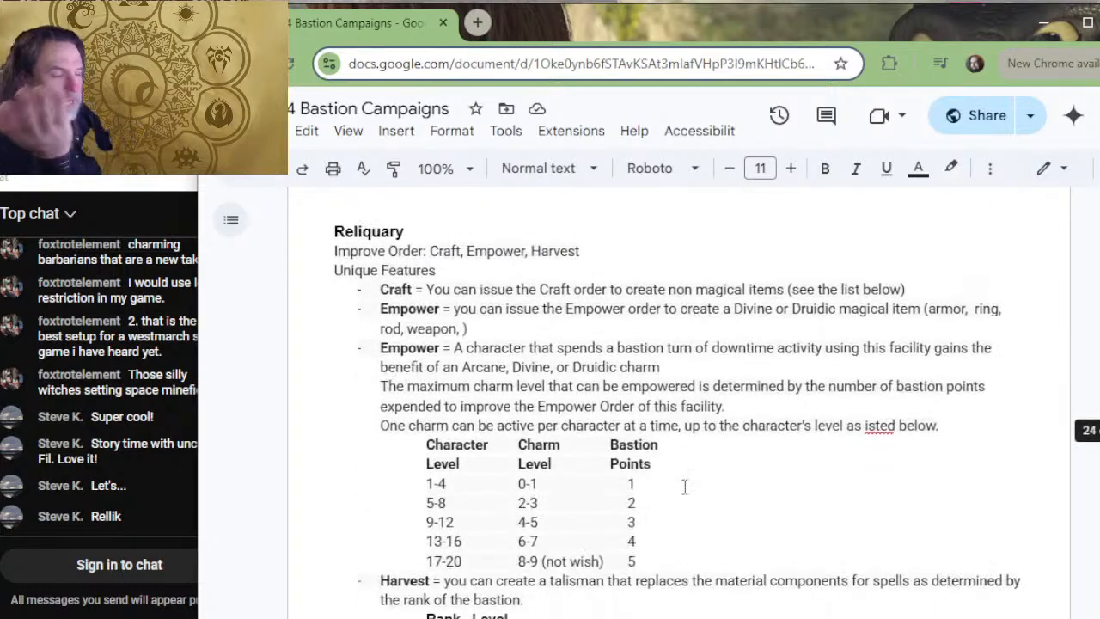
pyautogui.scroll(-10, 706, 490)
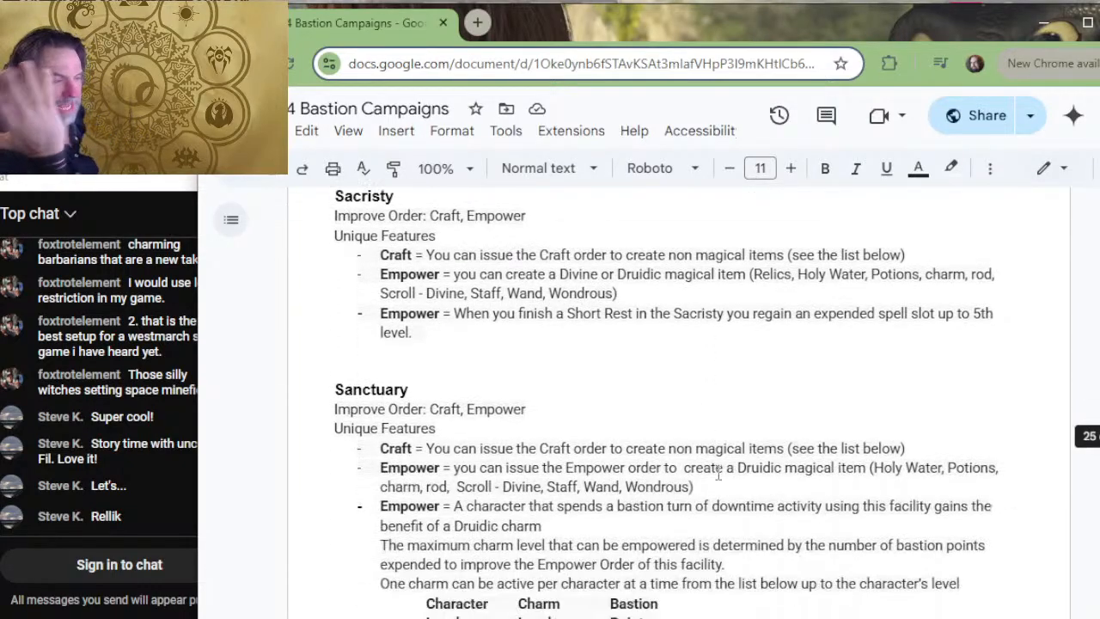
pyautogui.scroll(-12, 714, 482)
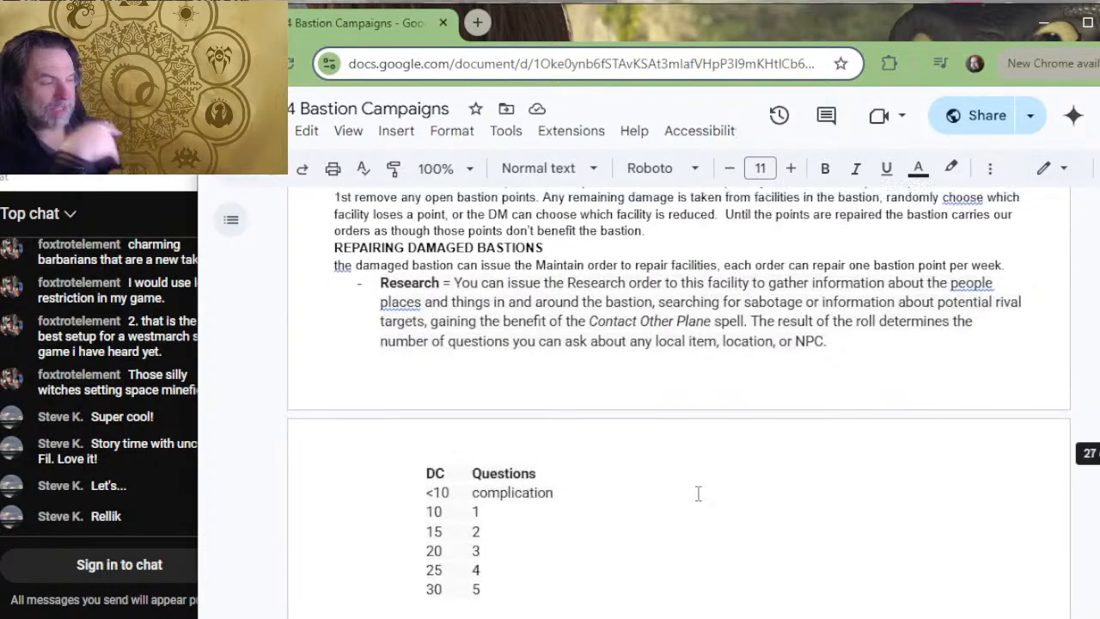
pyautogui.scroll(12, 698, 492)
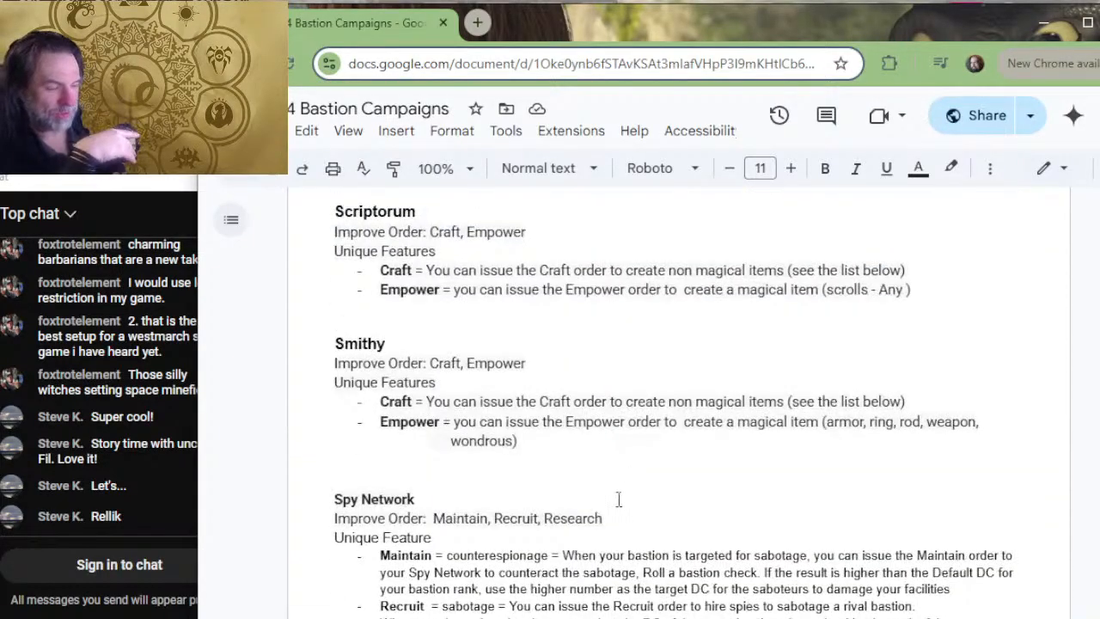
pyautogui.scroll(-12, 618, 499)
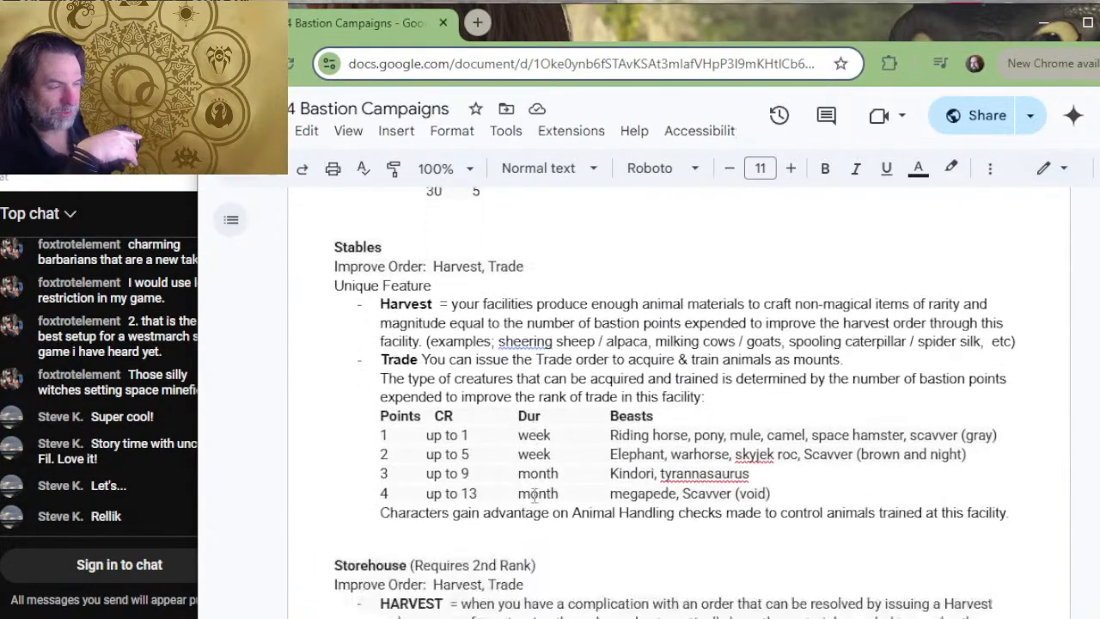
pyautogui.scroll(-5, 534, 495)
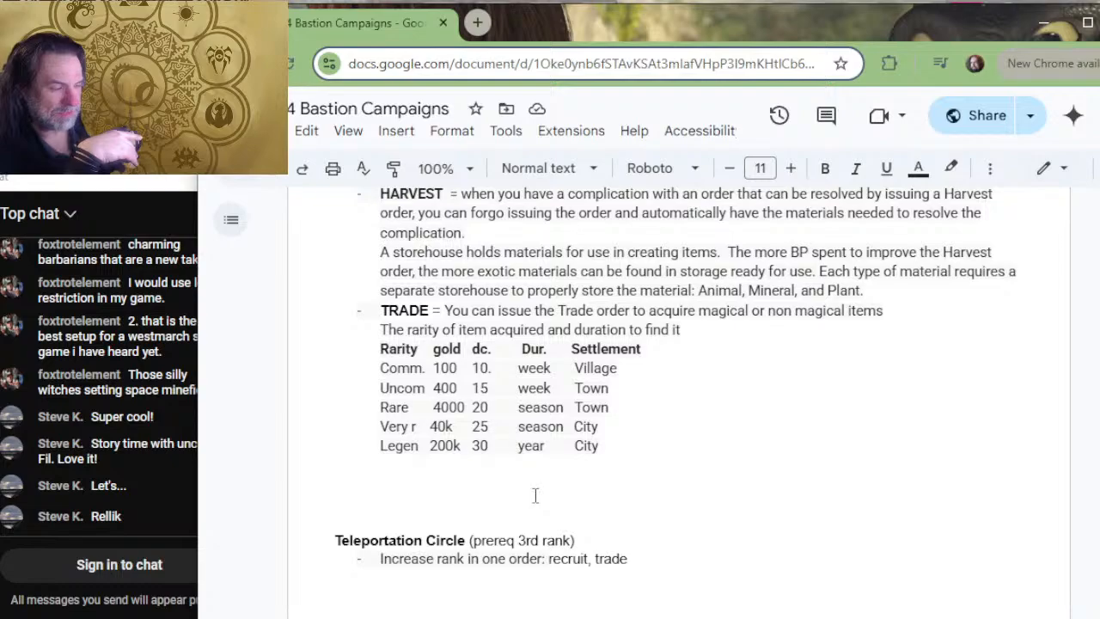
pyautogui.scroll(4, 559, 473)
pyautogui.scroll(-4, 607, 442)
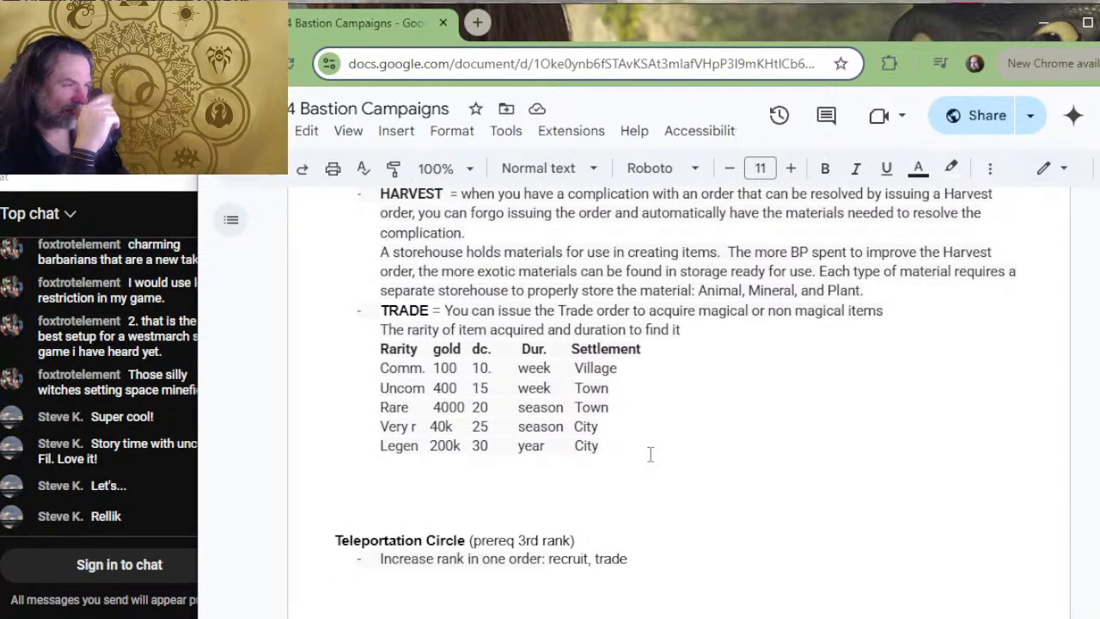
# - Paste the copied Auction House Trade rules, with the footnote and rarity table, below Storehouse's TRADE table
pyautogui.click(562, 483)
pyautogui.hotkey('ctrl', 'v')
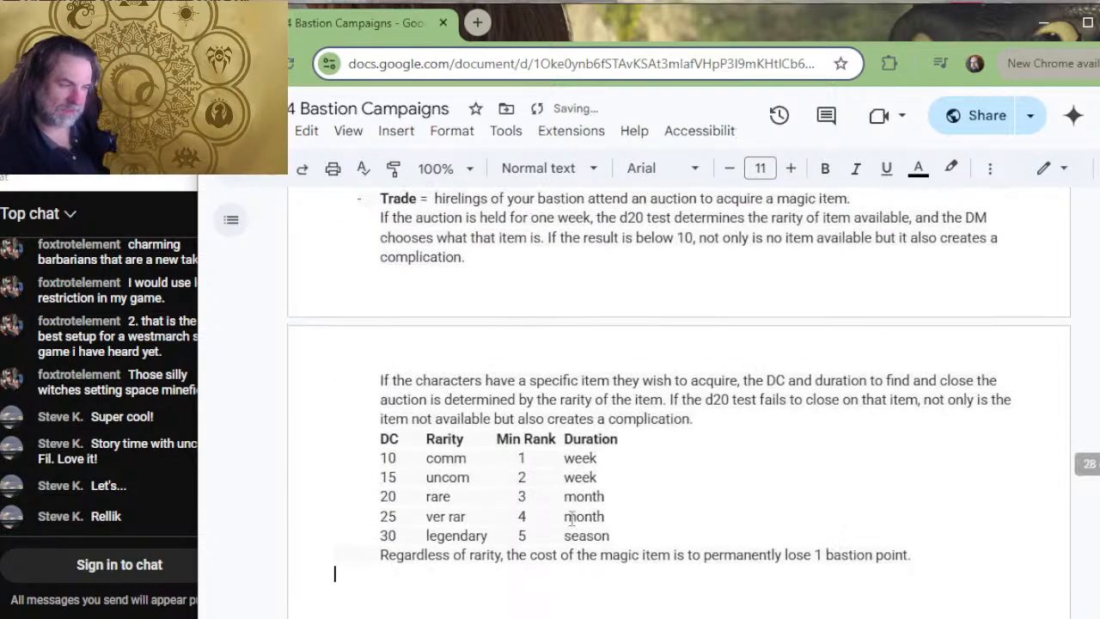
pyautogui.scroll(3, 636, 398)
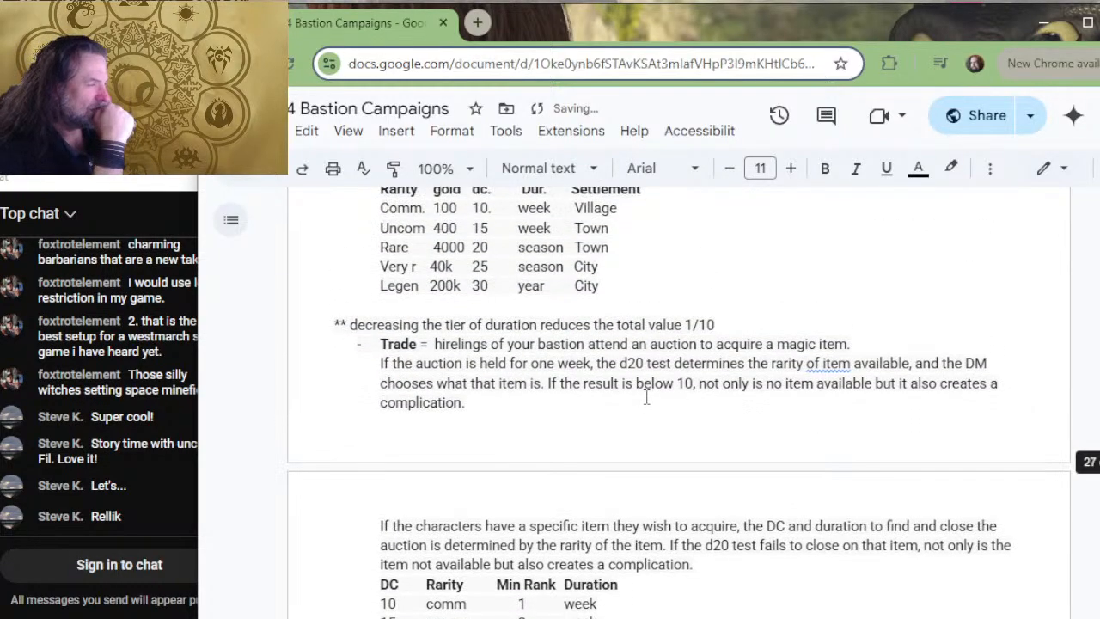
pyautogui.scroll(2, 594, 415)
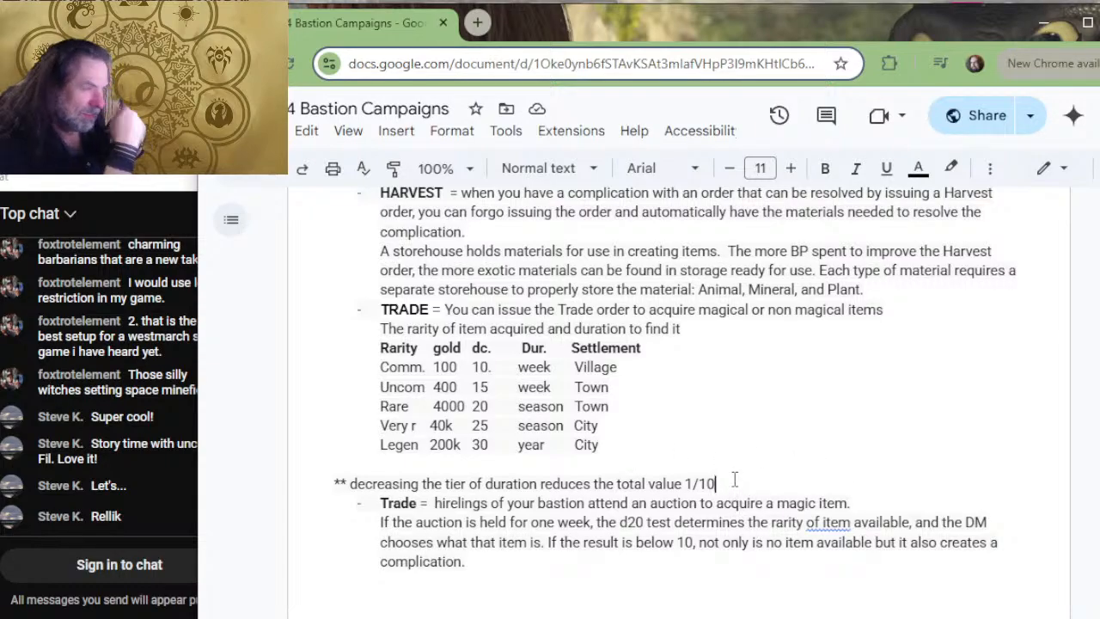
# - Delete Storehouse's old TRADE item with its gold and settlement table, the duration footnote and the leftover blank line above the pasted Trade item
pyautogui.moveTo(735, 479); pyautogui.dragTo(519, 414)
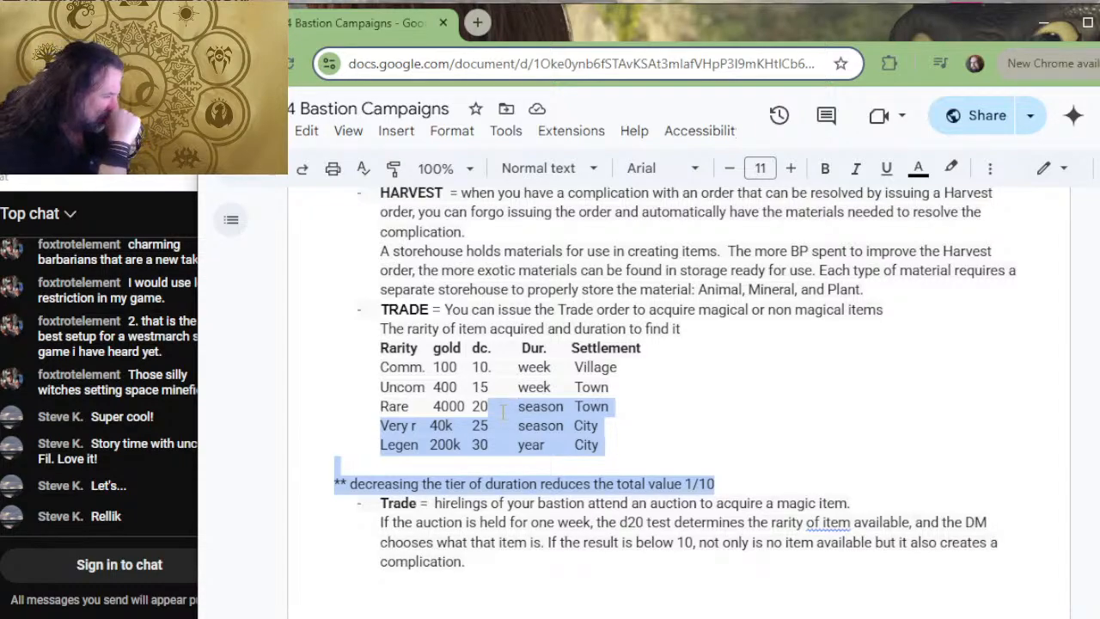
pyautogui.moveTo(503, 413); pyautogui.dragTo(563, 499)
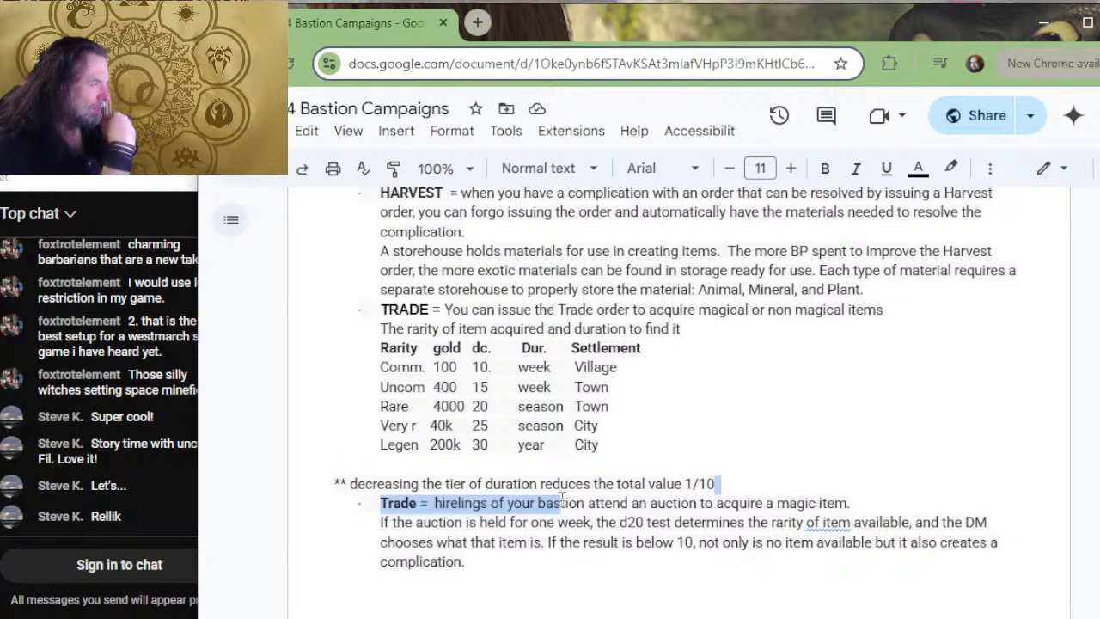
pyautogui.moveTo(563, 499); pyautogui.dragTo(329, 309)
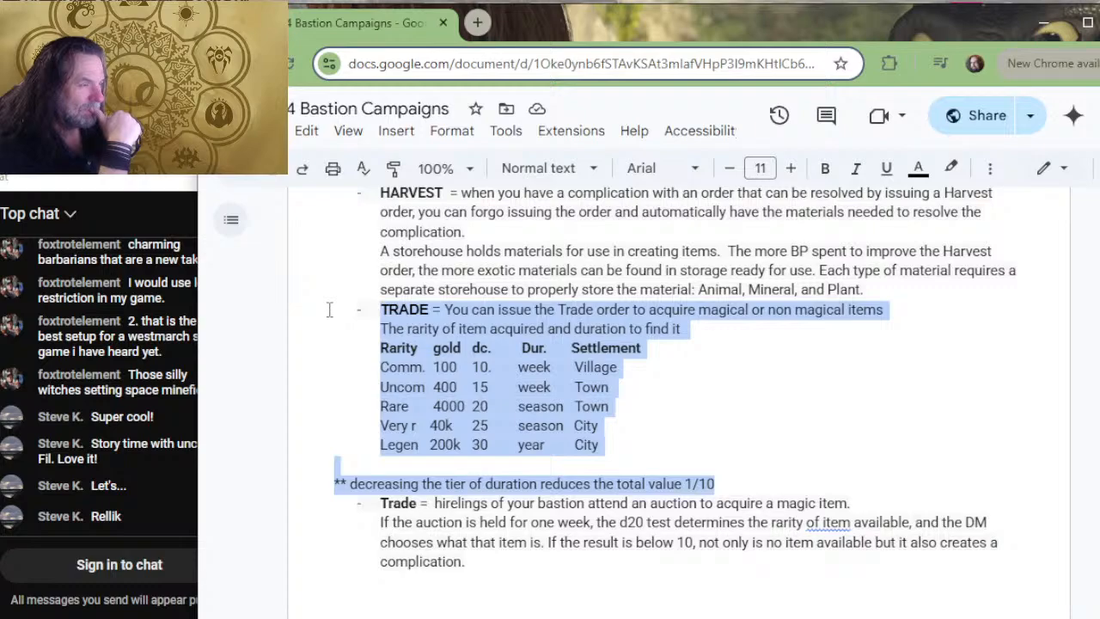
pyautogui.press('BackSpace')
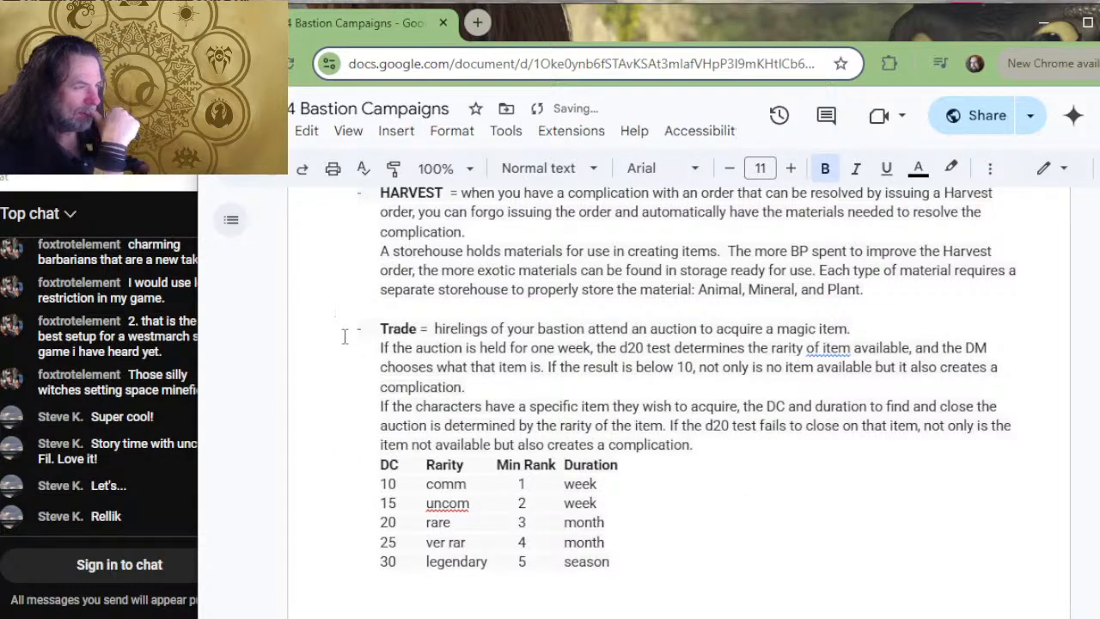
pyautogui.press('Delete')
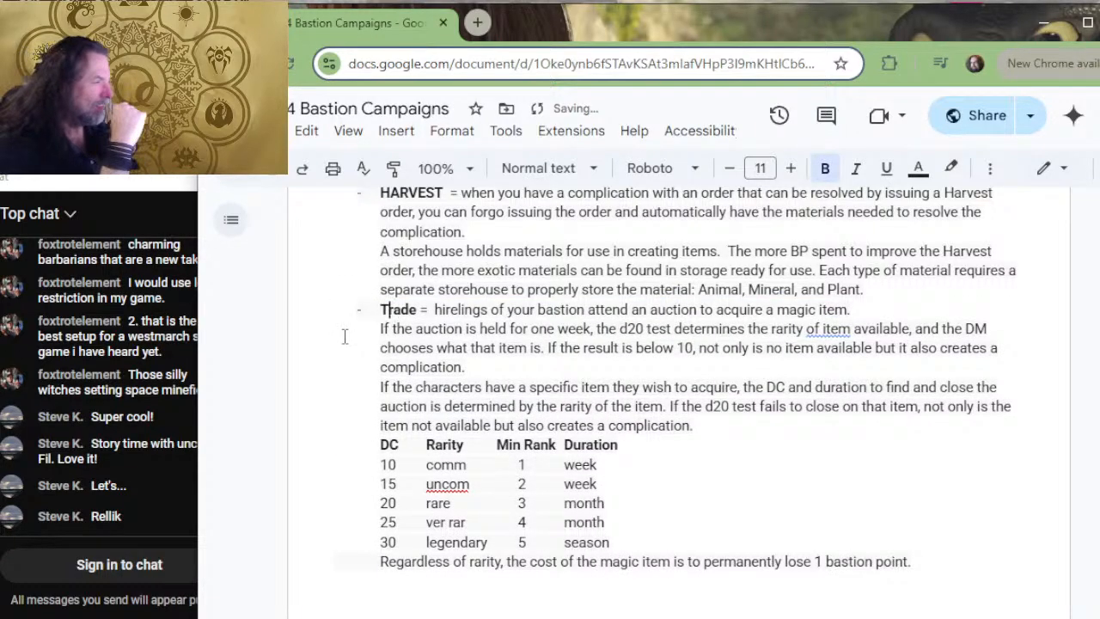
pyautogui.press('Right')
pyautogui.press('Right')
pyautogui.press('Right')
pyautogui.press('Right')
pyautogui.press('Right')
pyautogui.press('Right')
pyautogui.press('Right')
pyautogui.press('Right')
pyautogui.press('Right')
pyautogui.press('Right')
pyautogui.press('Right')
pyautogui.press('Right')
pyautogui.press('Right')
pyautogui.press('Right')
pyautogui.press('Right')
pyautogui.press('Right')
pyautogui.press('Right')
pyautogui.press('Right')
pyautogui.press('Right')
pyautogui.press('Right')
pyautogui.press('Right')
pyautogui.press('Right')
pyautogui.press('Right')
pyautogui.press('Right')
pyautogui.press('Right')
pyautogui.press('Right')
pyautogui.press('Right')
pyautogui.press('Right')
pyautogui.press('Right')
pyautogui.press('Right')
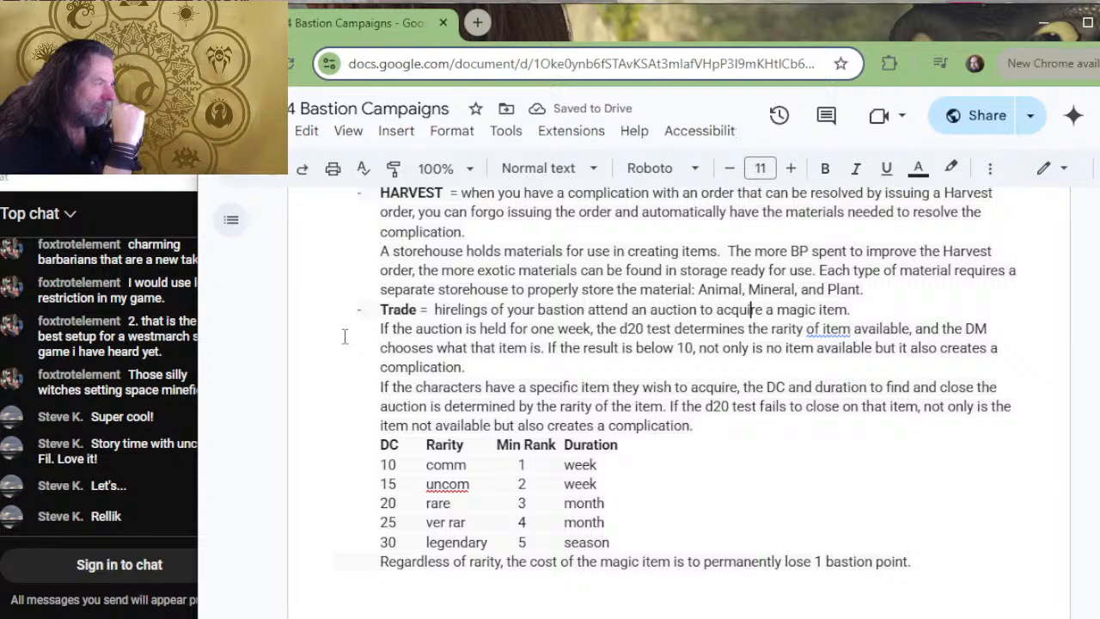
pyautogui.press('Right')
pyautogui.press('Right')
pyautogui.press('Right')
pyautogui.press('Right')
pyautogui.press('Right')
pyautogui.press('Right')
pyautogui.press('Right')
pyautogui.press('Right')
pyautogui.press('Left')
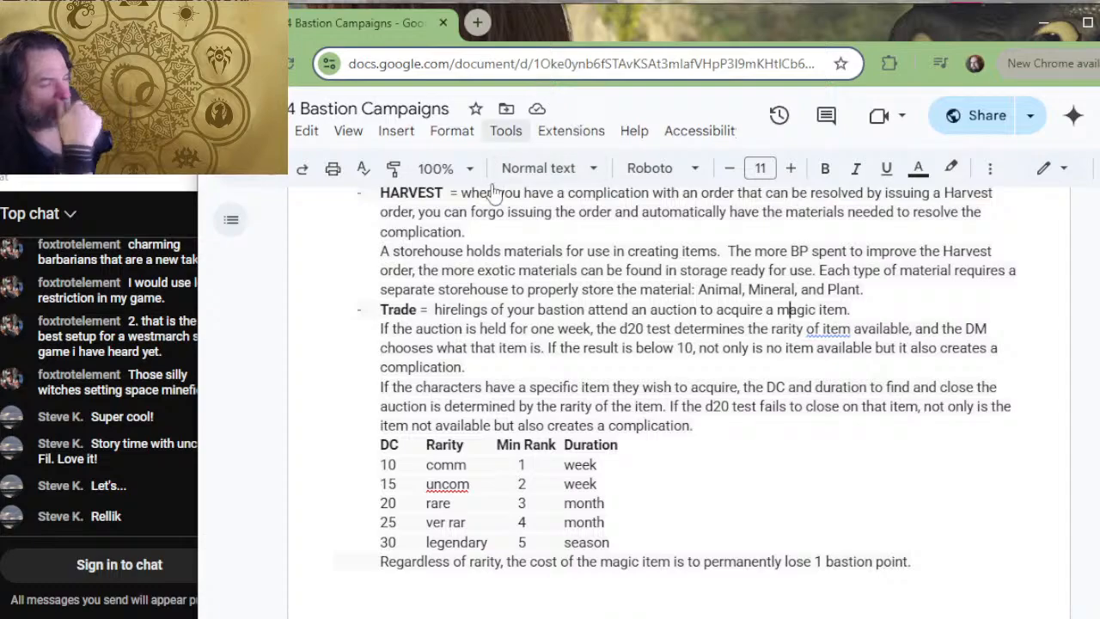
# - Remove one blank line between Storehouse's Trade rules and the Teleportation Circle heading
pyautogui.scroll(-2, 348, 311)
pyautogui.click(398, 415)
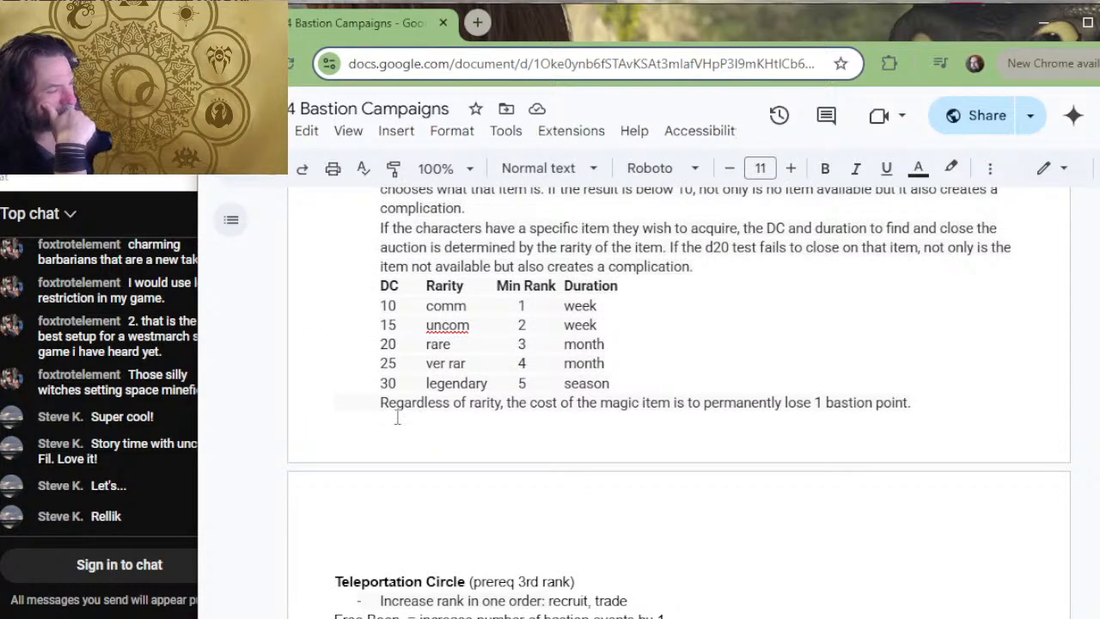
pyautogui.click(481, 559)
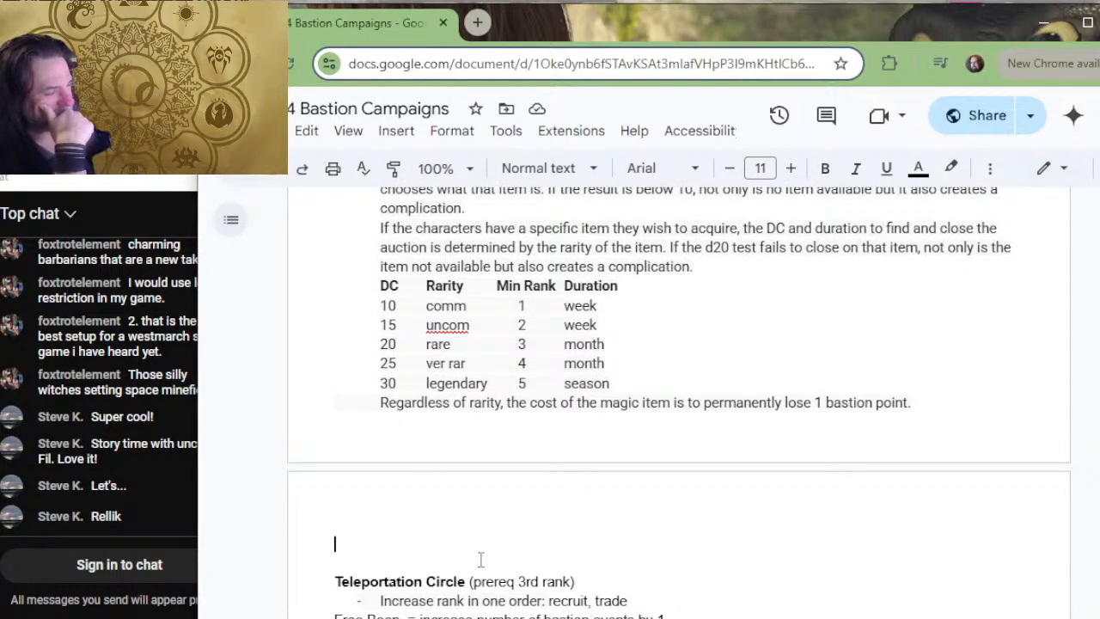
pyautogui.press('Delete')
pyautogui.scroll(-4, 507, 515)
pyautogui.scroll(2, 528, 495)
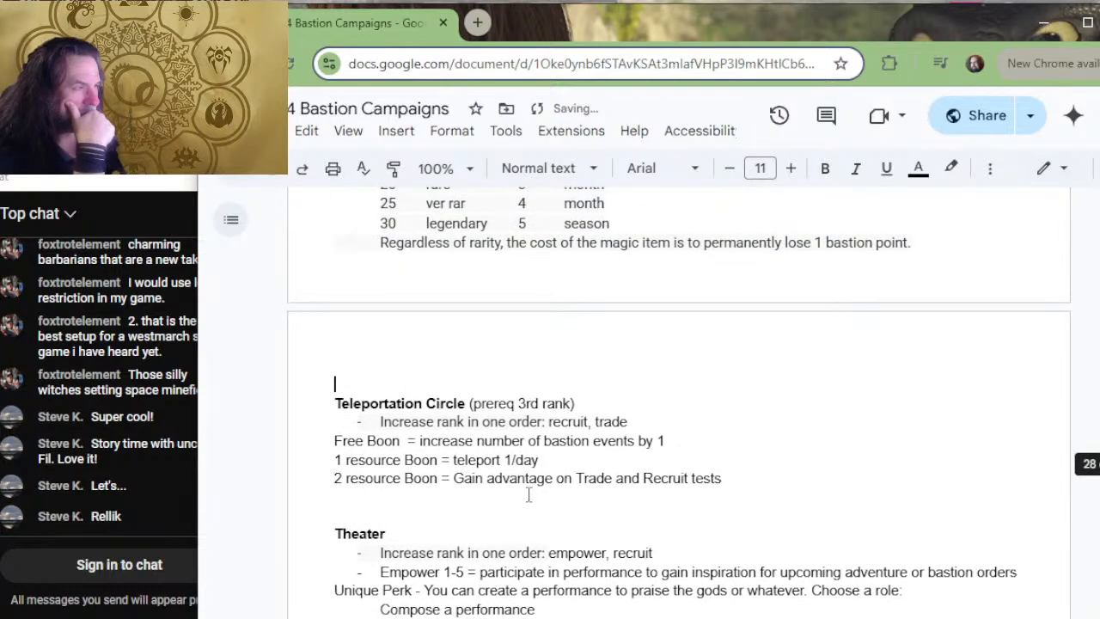
# - Add a "Unique Features" line under Storehouse's Improve Order line, above the HARVEST item
pyautogui.scroll(6, 529, 496)
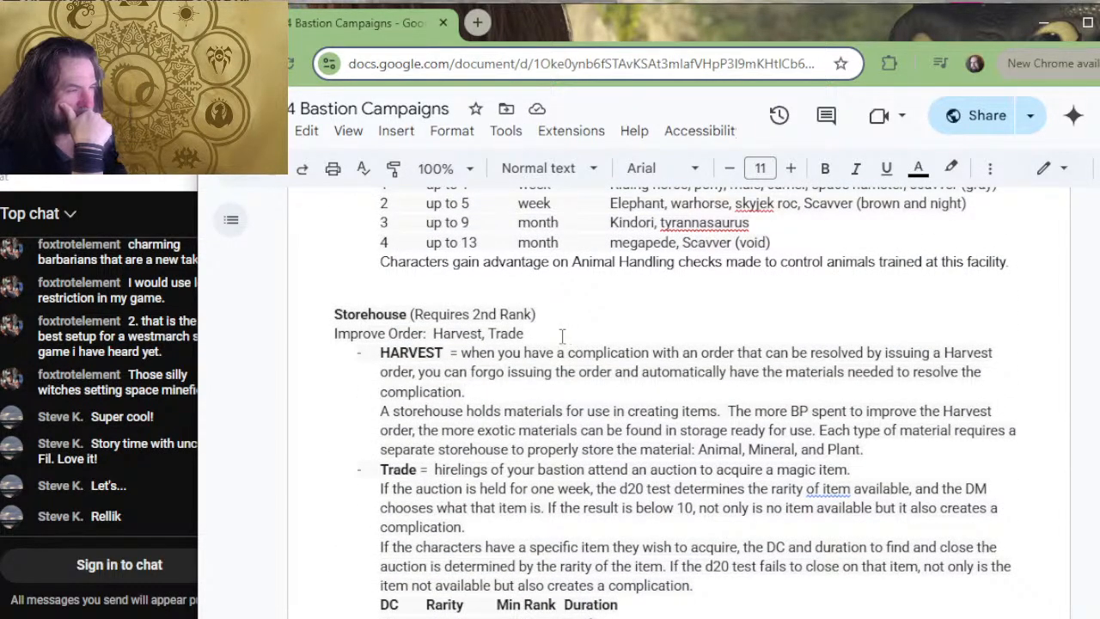
pyautogui.click(562, 335)
pyautogui.press('Return')
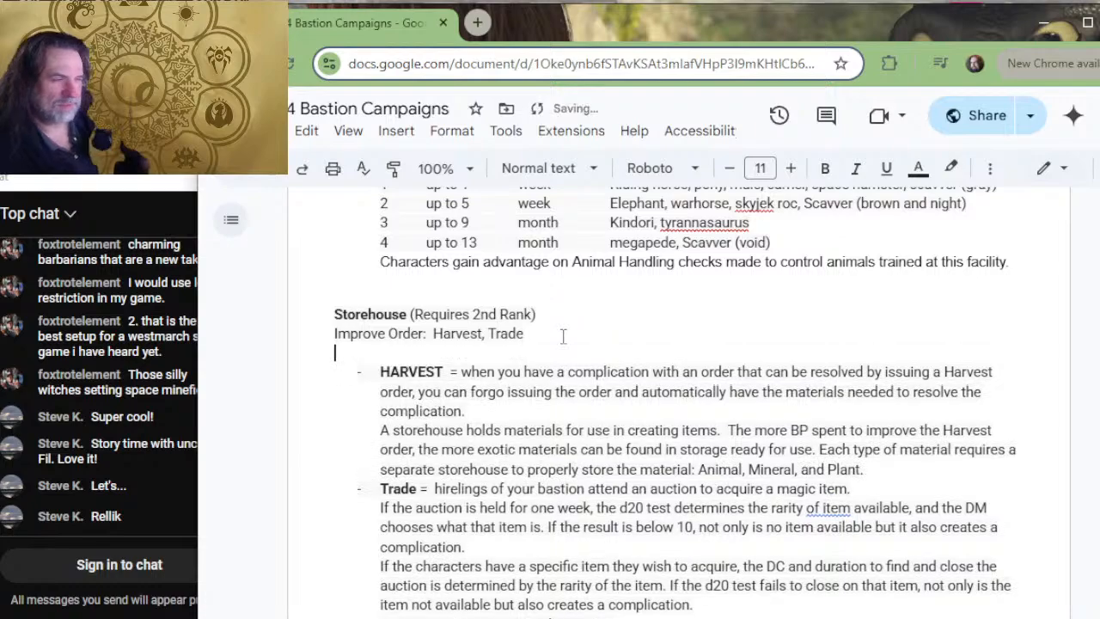
pyautogui.write('Unique F')
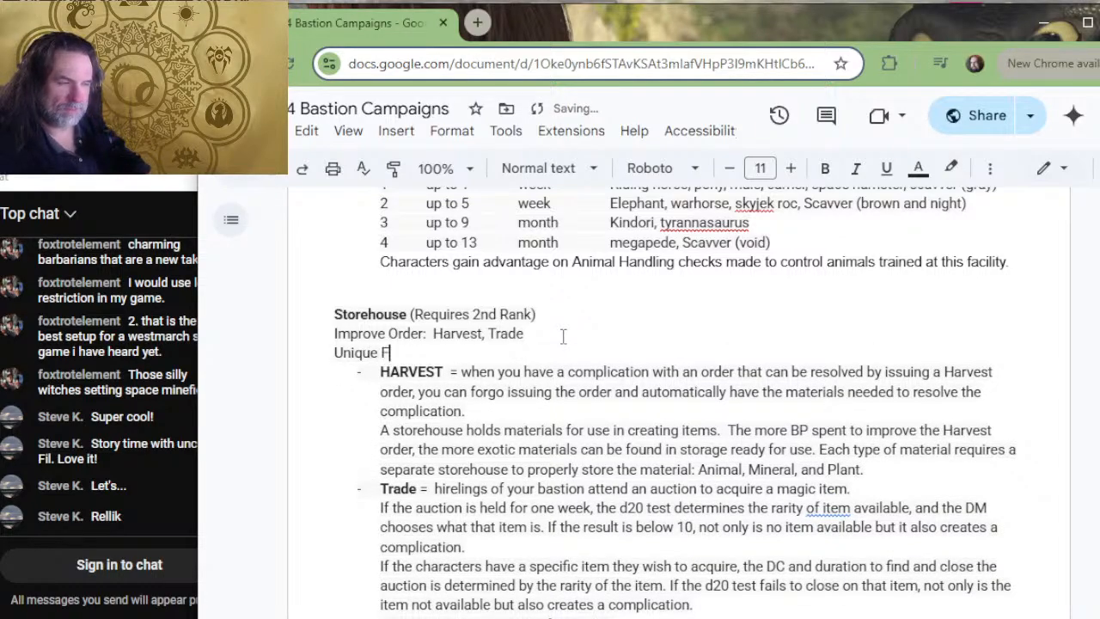
pyautogui.write('eatures')
# - Copy the Improve Order and Unique Feature lines from the Stables entry
pyautogui.scroll(4, 562, 335)
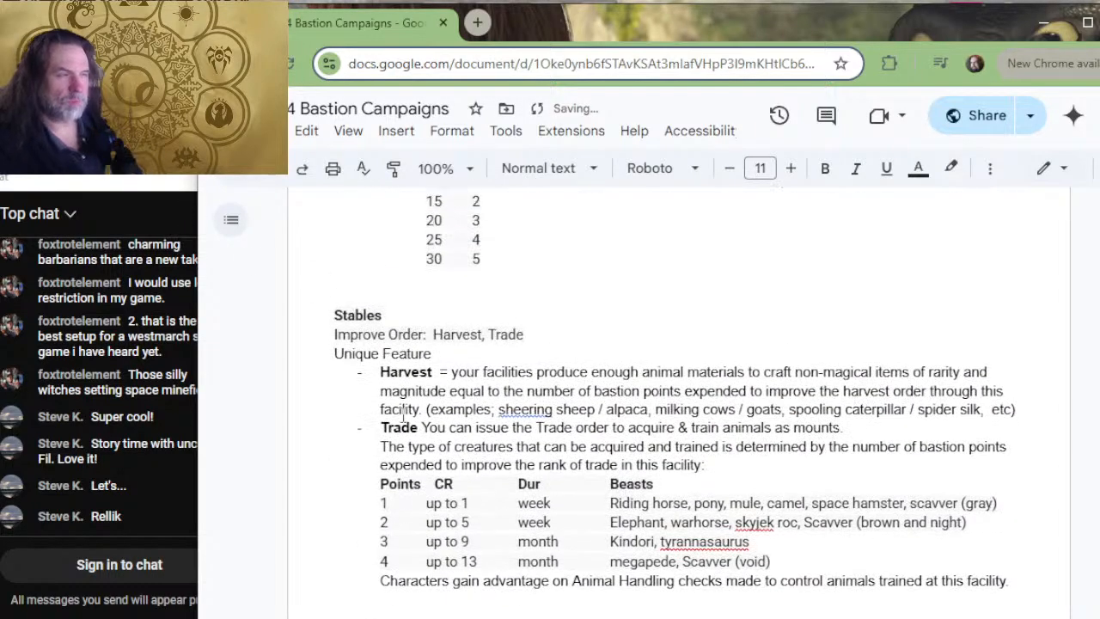
pyautogui.moveTo(493, 355); pyautogui.dragTo(484, 315)
pyautogui.hotkey('ctrl', 'c')
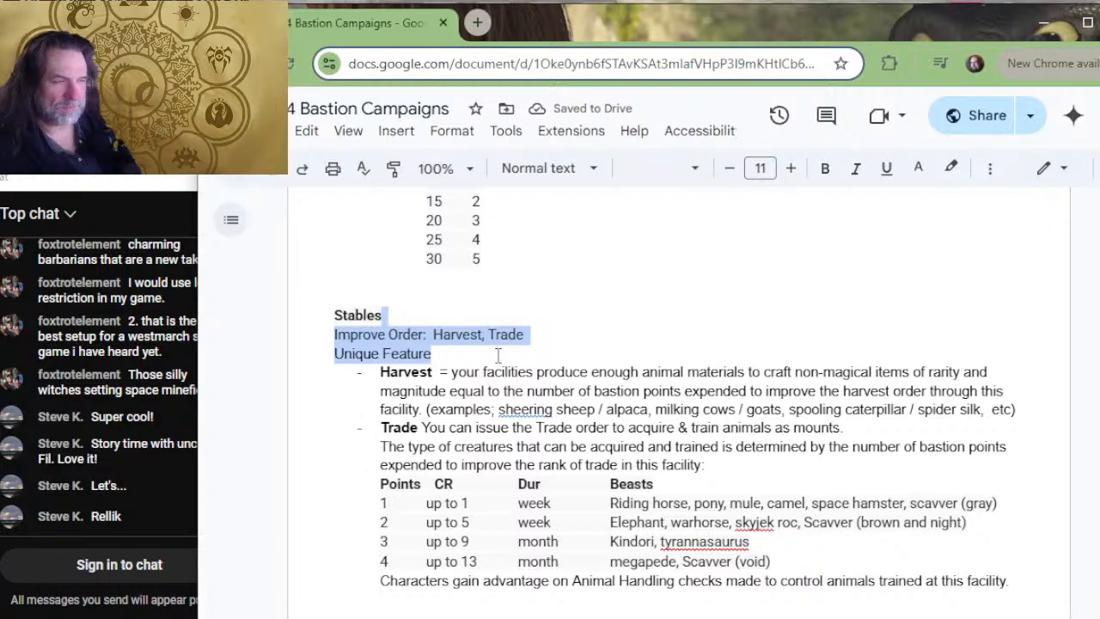
# - Replace Teleportation Circle's "Increase rank in one order" line with the copied Stables lines and change Harvest to Recruit
pyautogui.scroll(-4, 502, 361)
pyautogui.scroll(2, 513, 382)
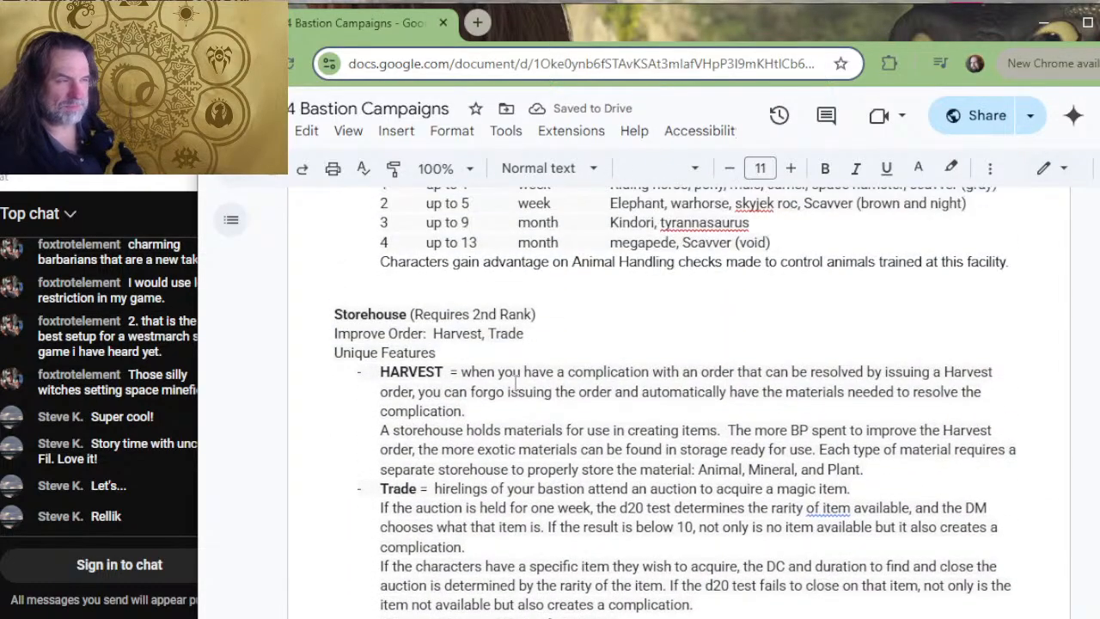
pyautogui.scroll(-6, 516, 384)
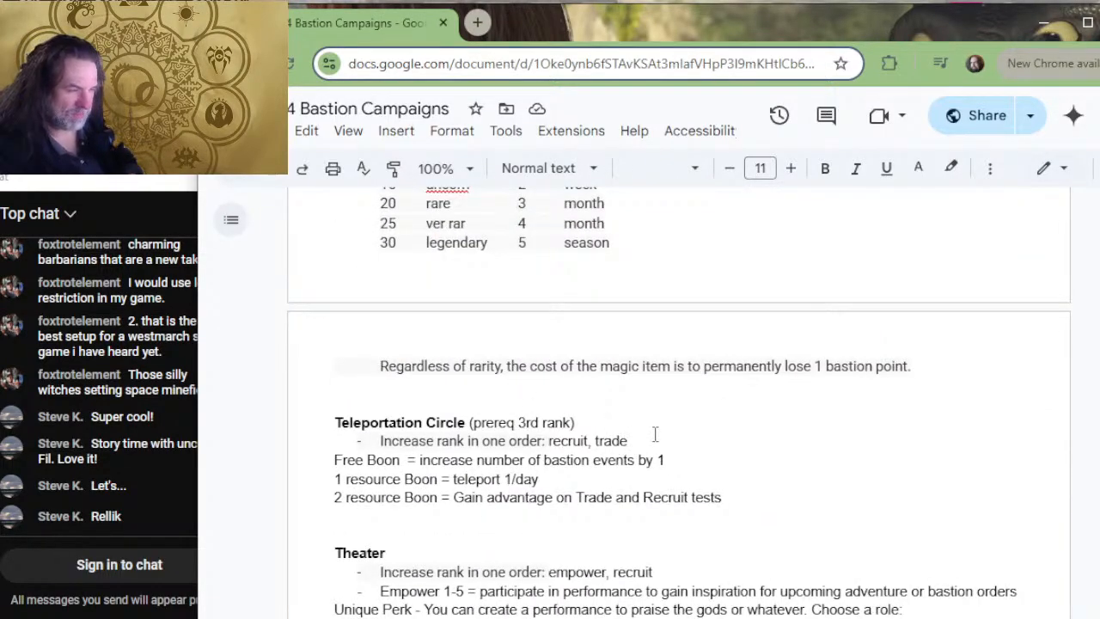
pyautogui.tripleClick(657, 440)
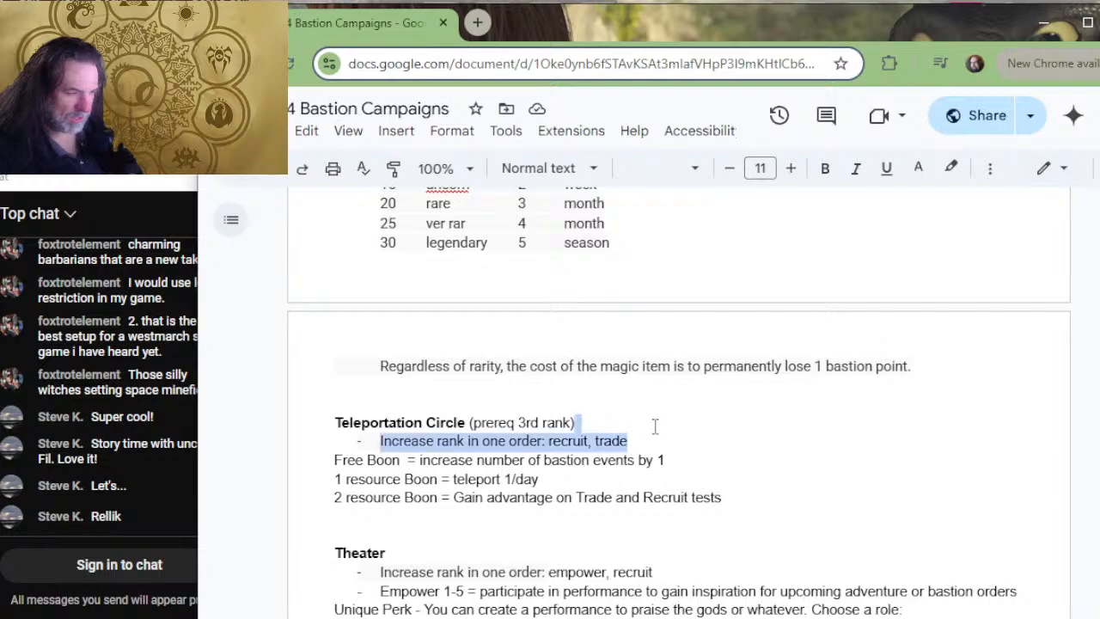
pyautogui.hotkey('ctrl', 'v')
pyautogui.moveTo(494, 444); pyautogui.dragTo(434, 441)
pyautogui.write('Recruit,')
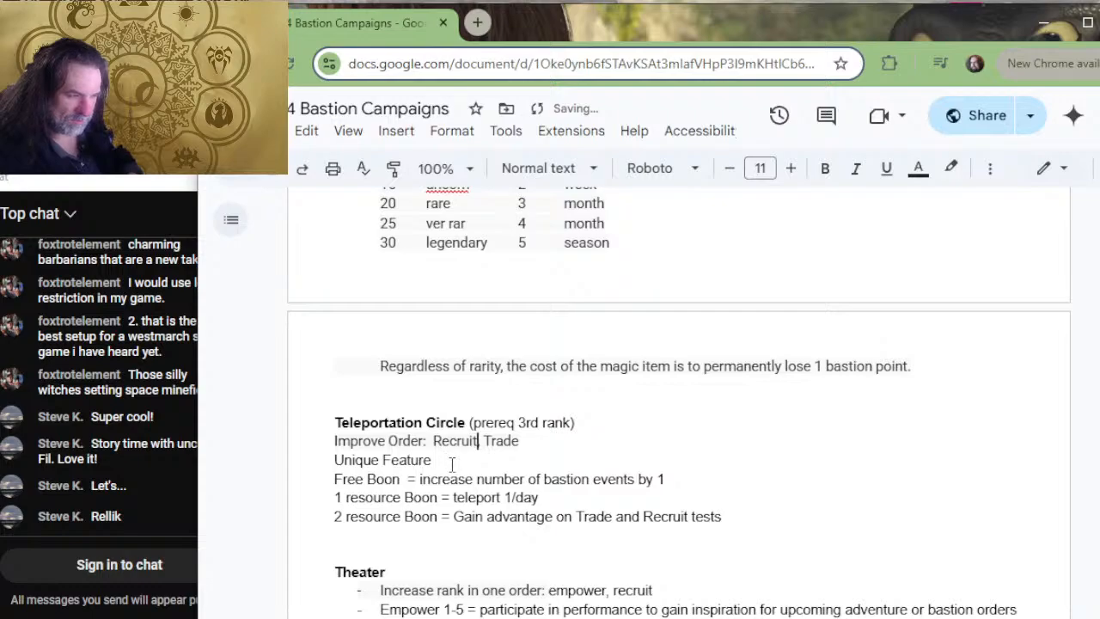
# - Remove the "Free Boon =" label from Teleportation Circle's first boon line and make the line a dashed list item
pyautogui.click(447, 460)
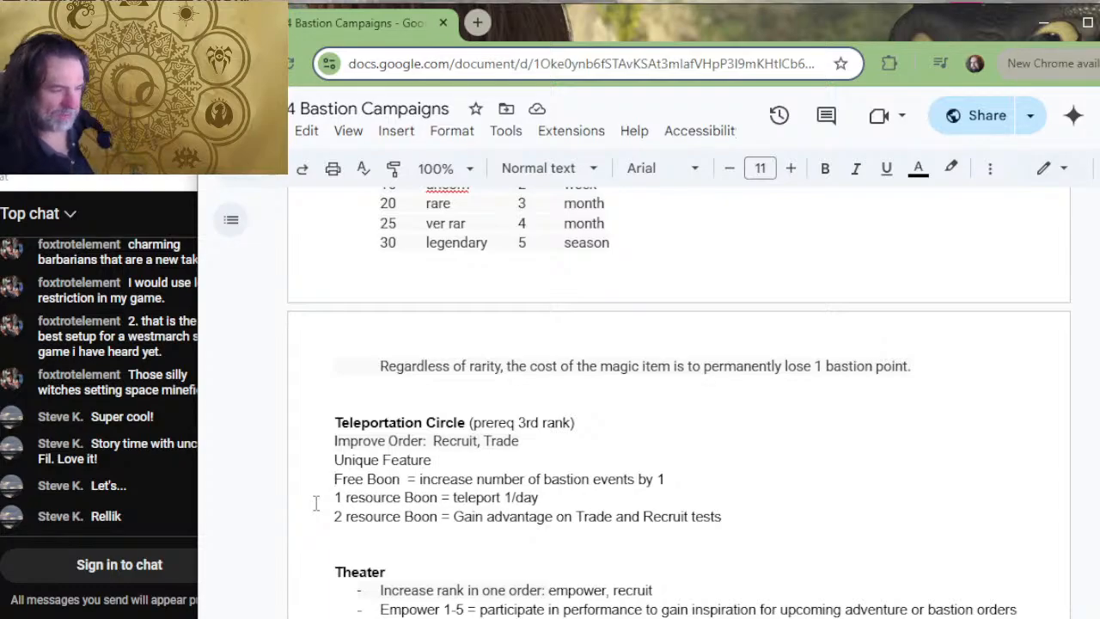
pyautogui.press('Delete')
pyautogui.press('Delete')
pyautogui.press('Delete')
pyautogui.press('Delete')
pyautogui.press('Delete')
pyautogui.press('Delete')
pyautogui.press('Delete')
pyautogui.press('Delete')
pyautogui.press('Delete')
pyautogui.press('Delete')
pyautogui.press('Delete')
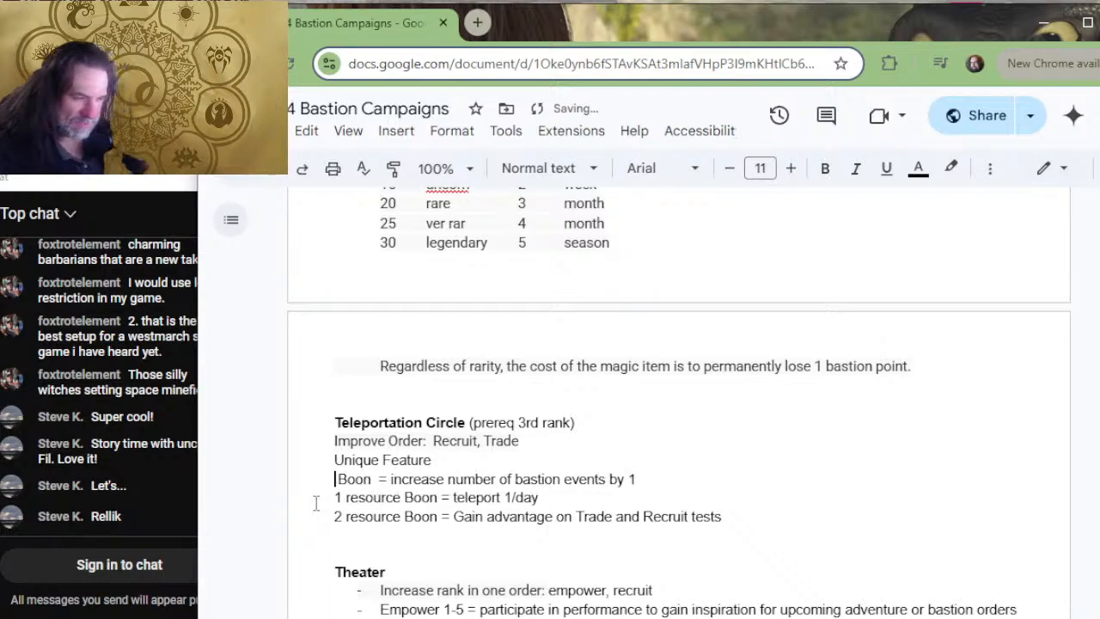
pyautogui.press('Delete')
pyautogui.press('Delete')
pyautogui.write('- ')
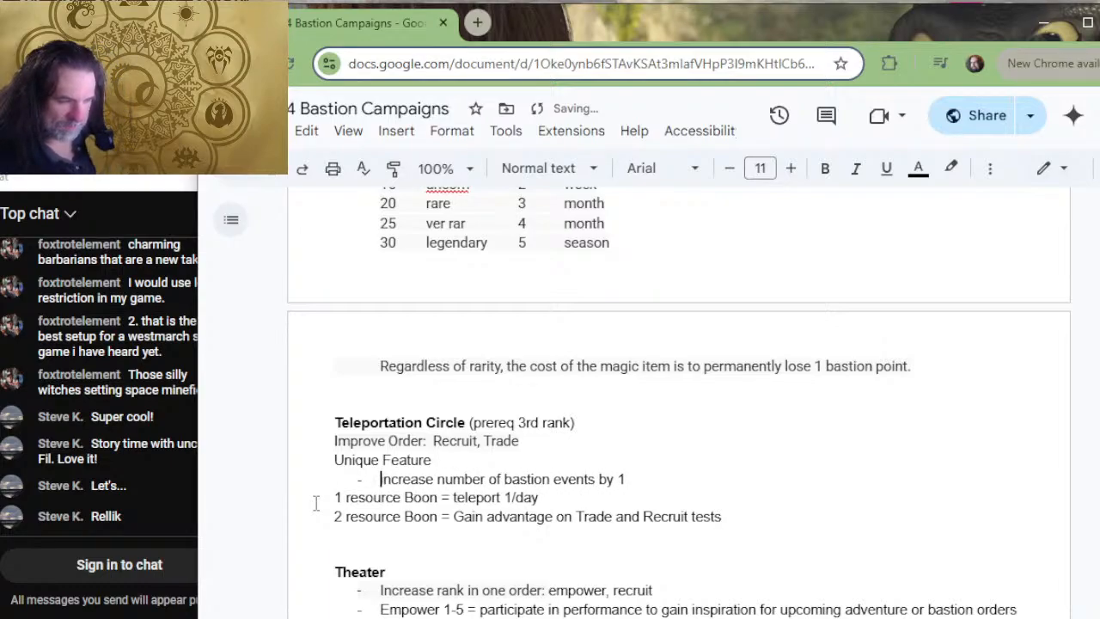
# - Begin Teleportation Circle's dashed item with the label "Events =" and make the word Events bold
pyautogui.write('Events =')
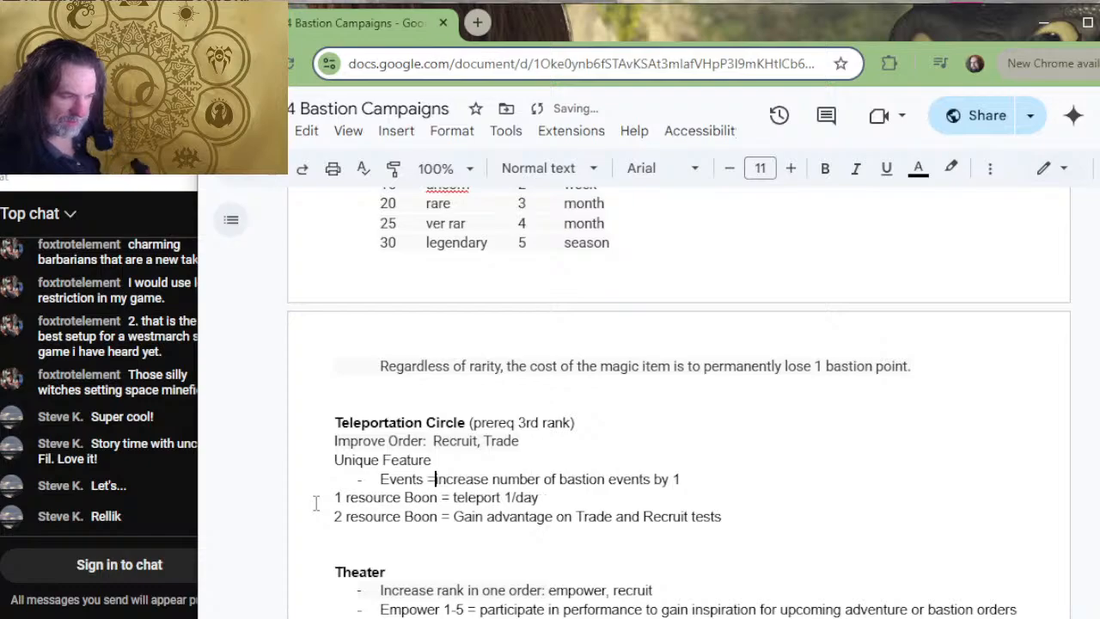
pyautogui.press('Left')
pyautogui.press('Left')
pyautogui.press('Left')
pyautogui.hotkey('ctrl', 'shift', 'Left')
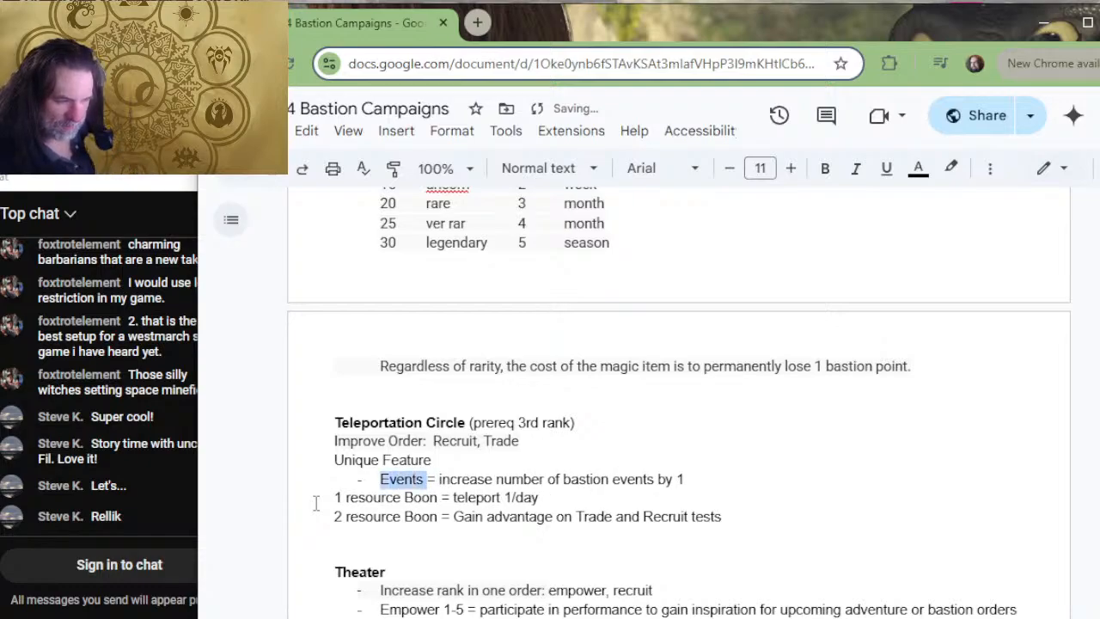
pyautogui.hotkey('ctrl', 'b')
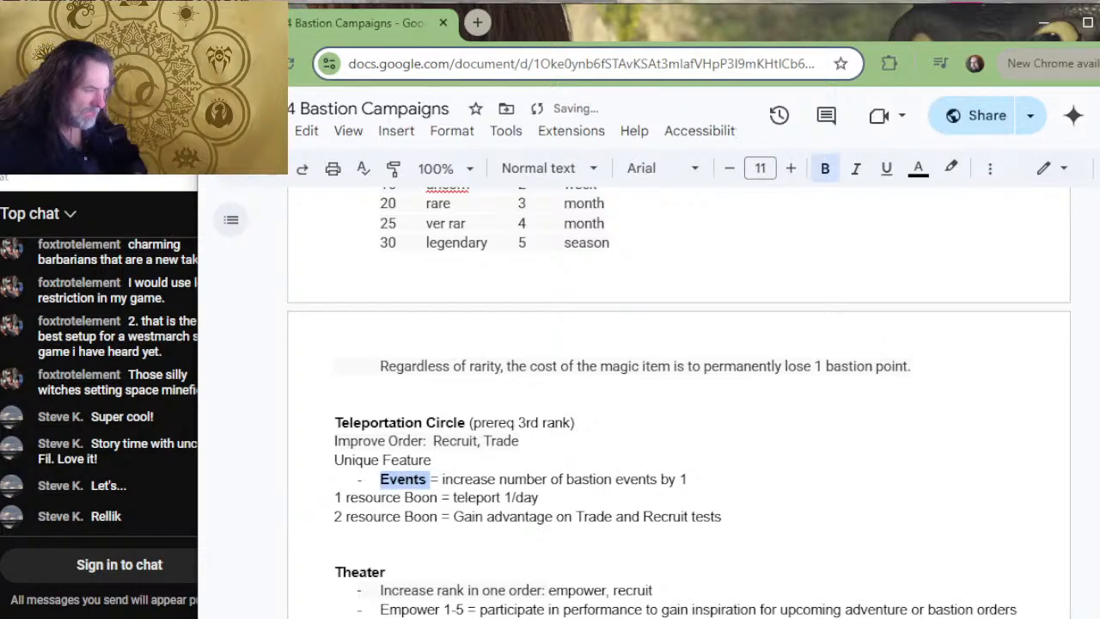
# - Replace the description of Teleportation Circle's Events item with "roll an additional event each bastion turn."
pyautogui.click(698, 475)
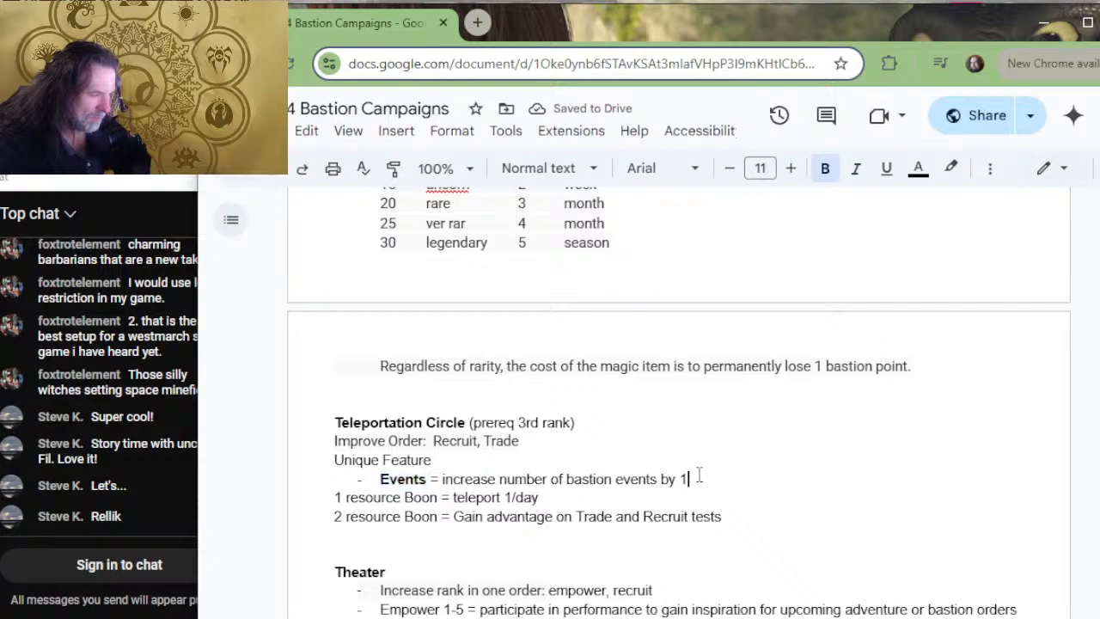
pyautogui.moveTo(699, 475); pyautogui.dragTo(440, 501)
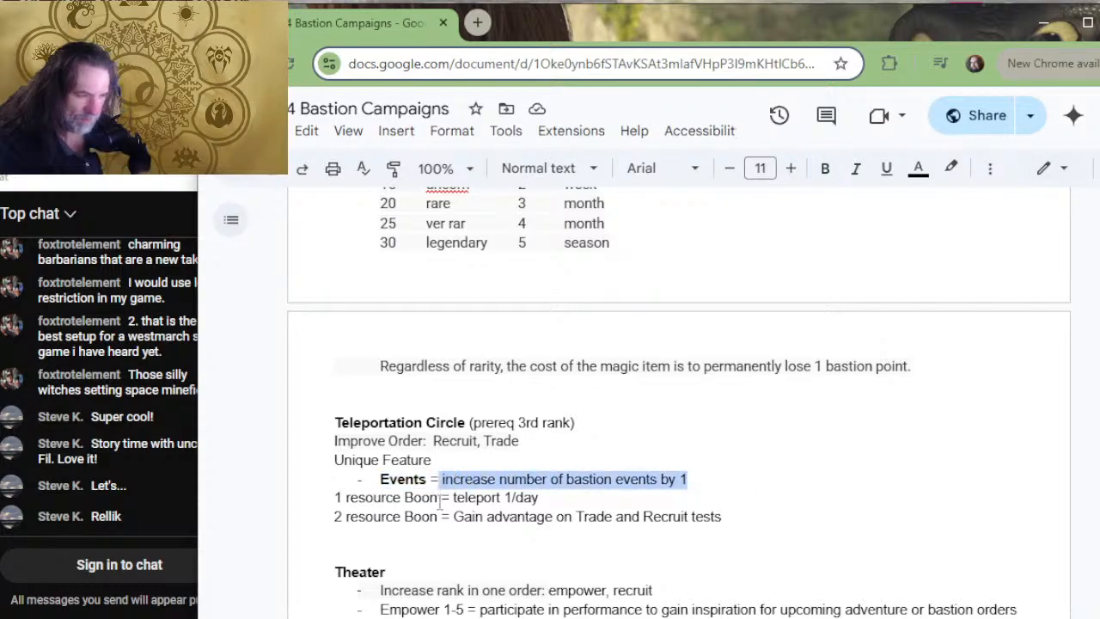
pyautogui.write('roll an')
pyautogui.press('BackSpace')
pyautogui.press('BackSpace')
pyautogui.press('BackSpace')
pyautogui.press('BackSpace')
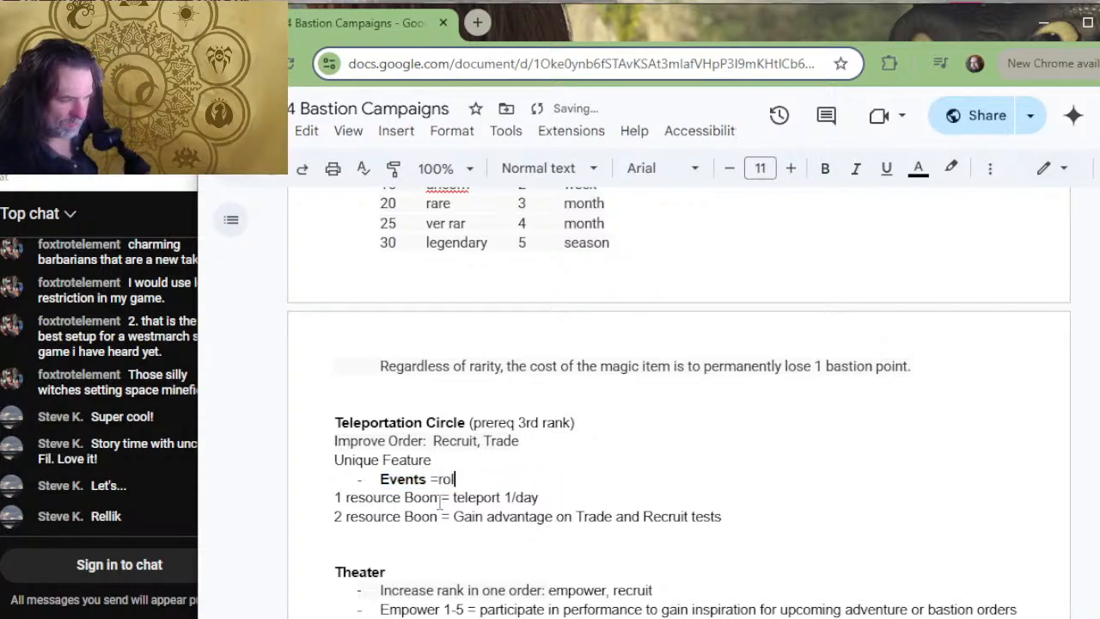
pyautogui.press('BackSpace')
pyautogui.press('BackSpace')
pyautogui.write('roll a')
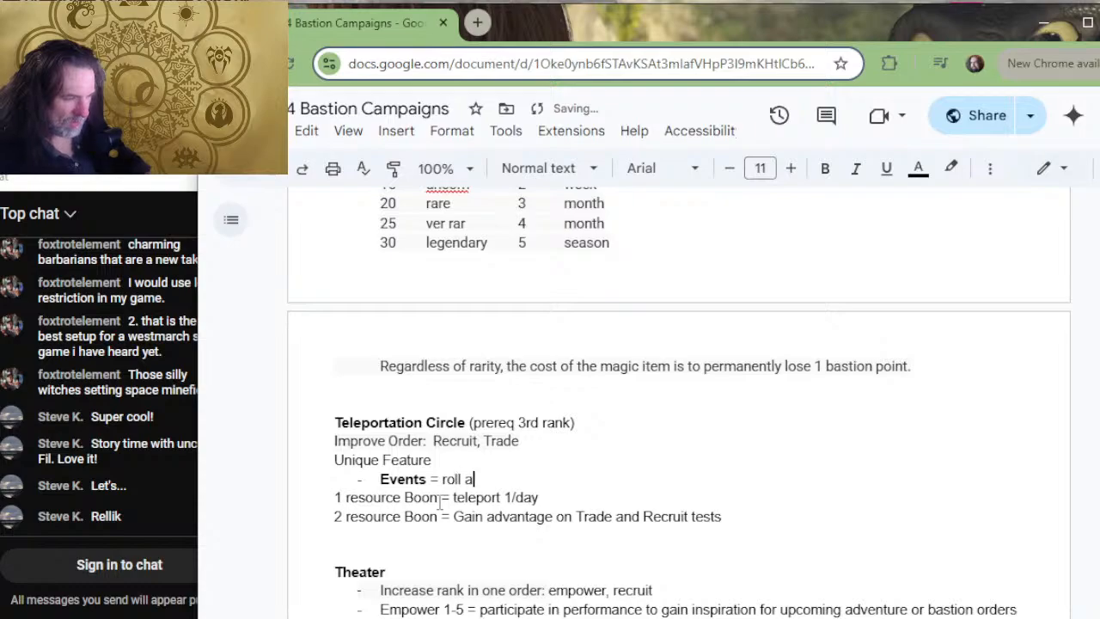
pyautogui.write('n additional ')
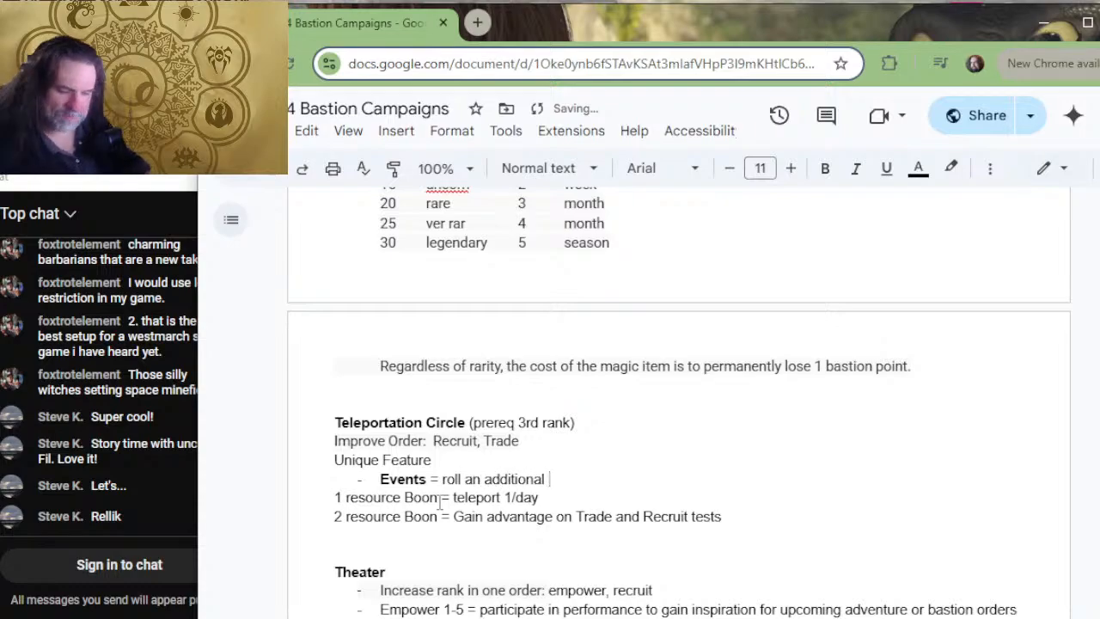
pyautogui.write('bastion')
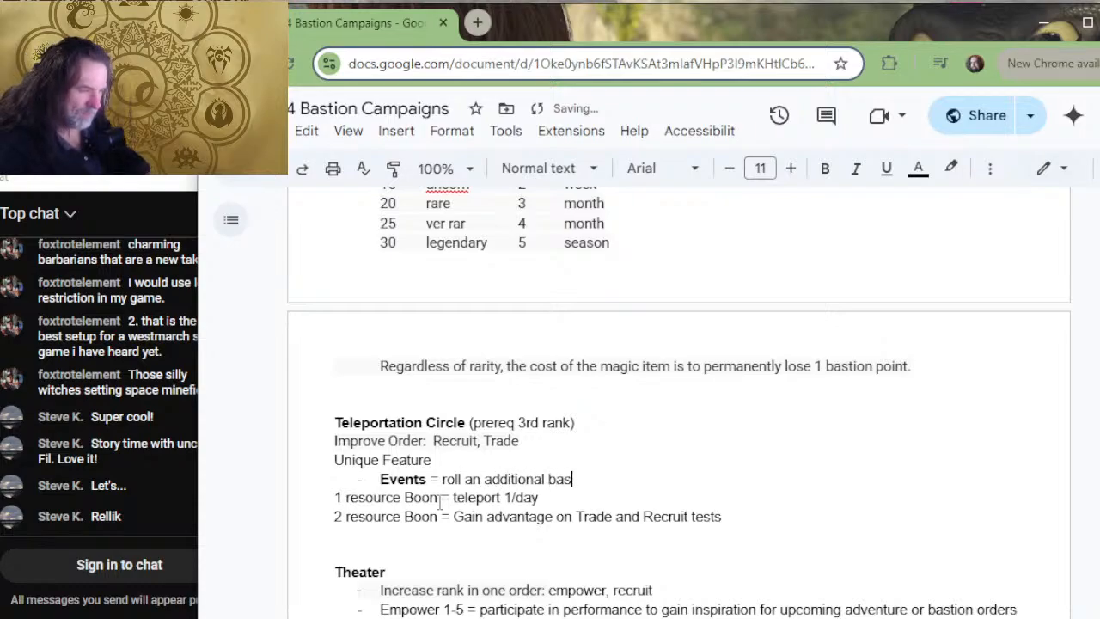
pyautogui.press('BackSpace')
pyautogui.press('BackSpace')
pyautogui.press('BackSpace')
pyautogui.press('BackSpace')
pyautogui.press('BackSpace')
pyautogui.press('BackSpace')
pyautogui.press('BackSpace')
pyautogui.press('BackSpace')
pyautogui.press('BackSpace')
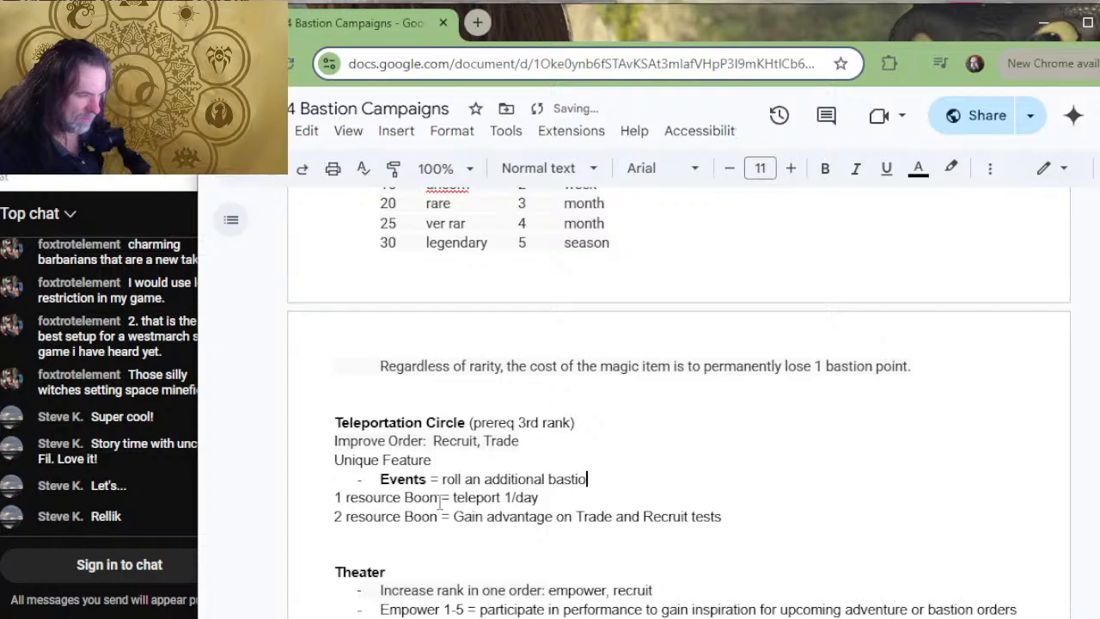
pyautogui.write('eve')
pyautogui.press('BackSpace')
pyautogui.press('BackSpace')
pyautogui.press('BackSpace')
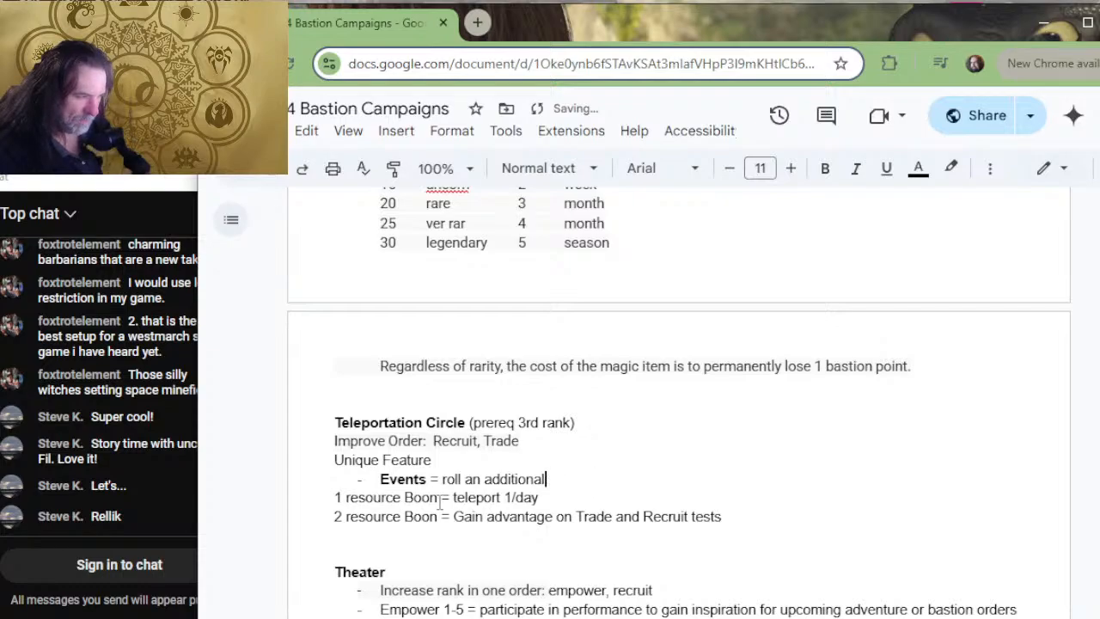
pyautogui.write('event each bastion turn.')
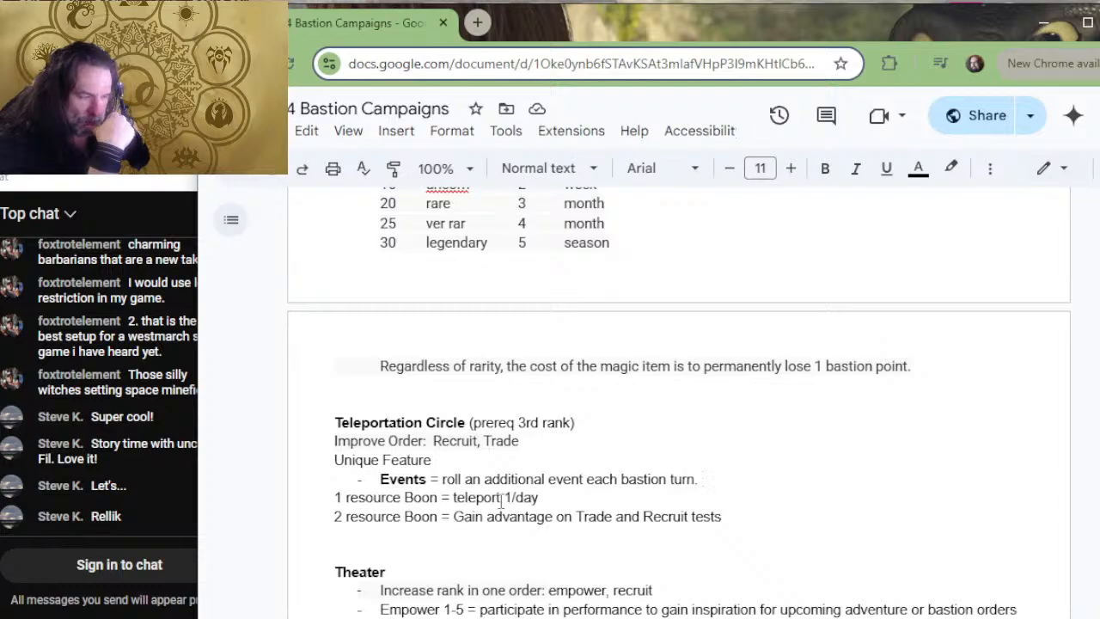
# - Change the bold label Events in Teleportation Circle's first dashed item to Recruit, keeping it bold
pyautogui.scroll(-2, 591, 386)
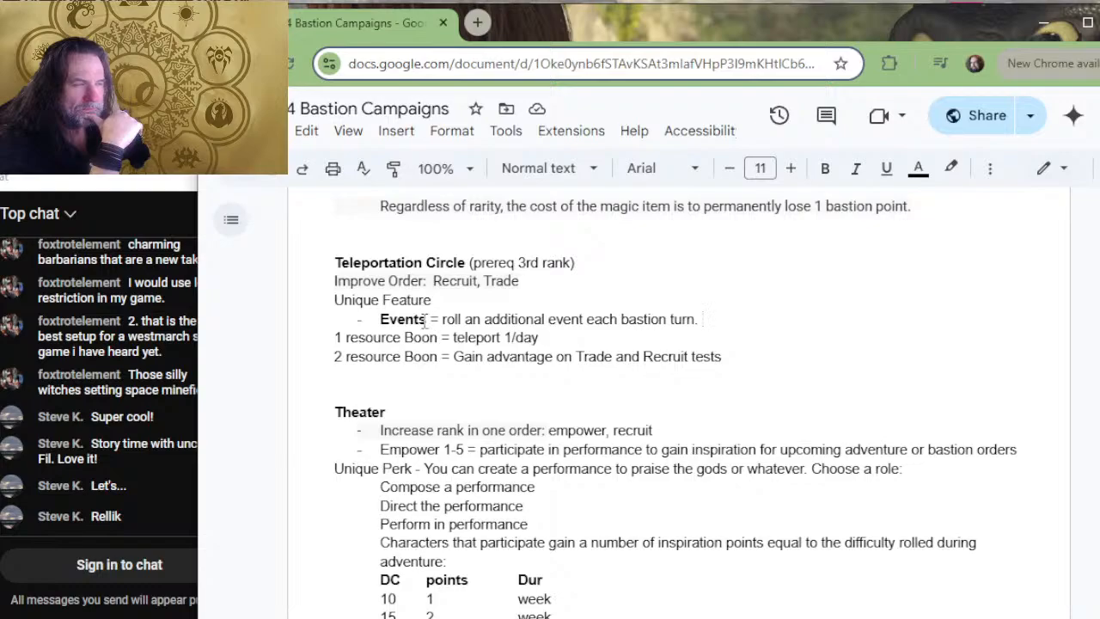
pyautogui.moveTo(426, 321); pyautogui.dragTo(381, 323)
pyautogui.hotkey('ctrl', 'b')
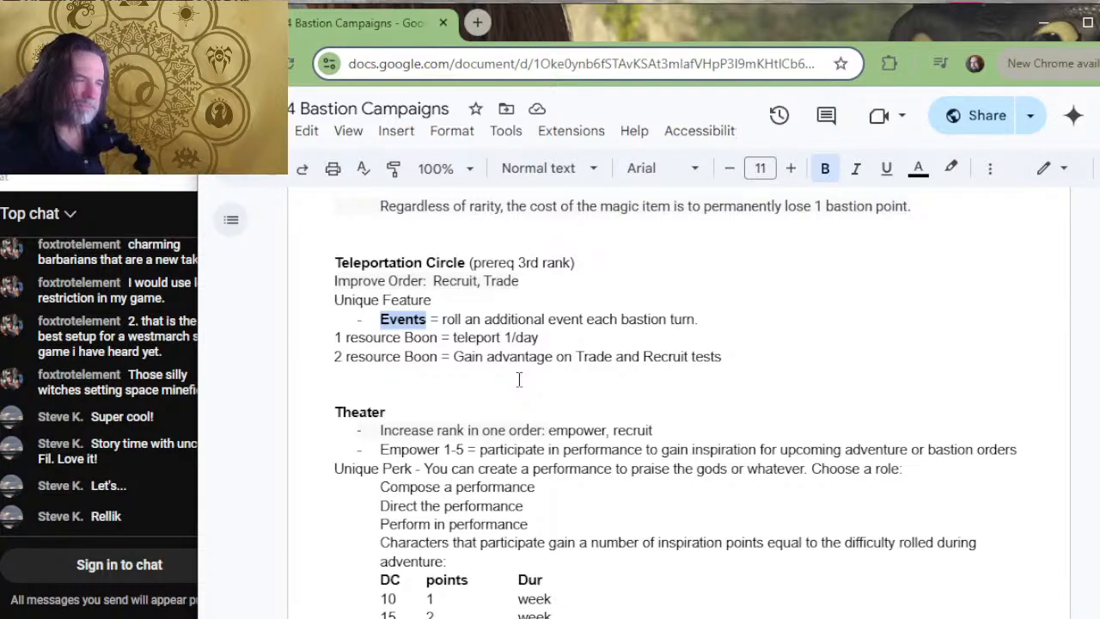
pyautogui.write('Recrui')
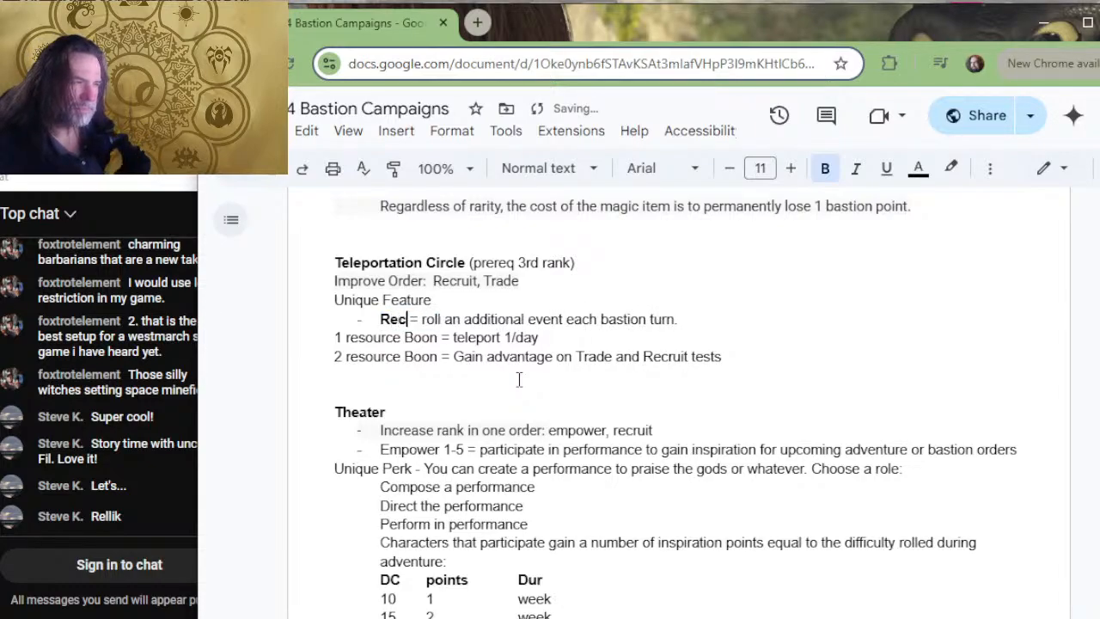
pyautogui.write('t')
# - Remove the "1 resource Boon" label from Teleportation Circle's teleport line and make the line a dashed list item
pyautogui.press('Down')
pyautogui.press('Right')
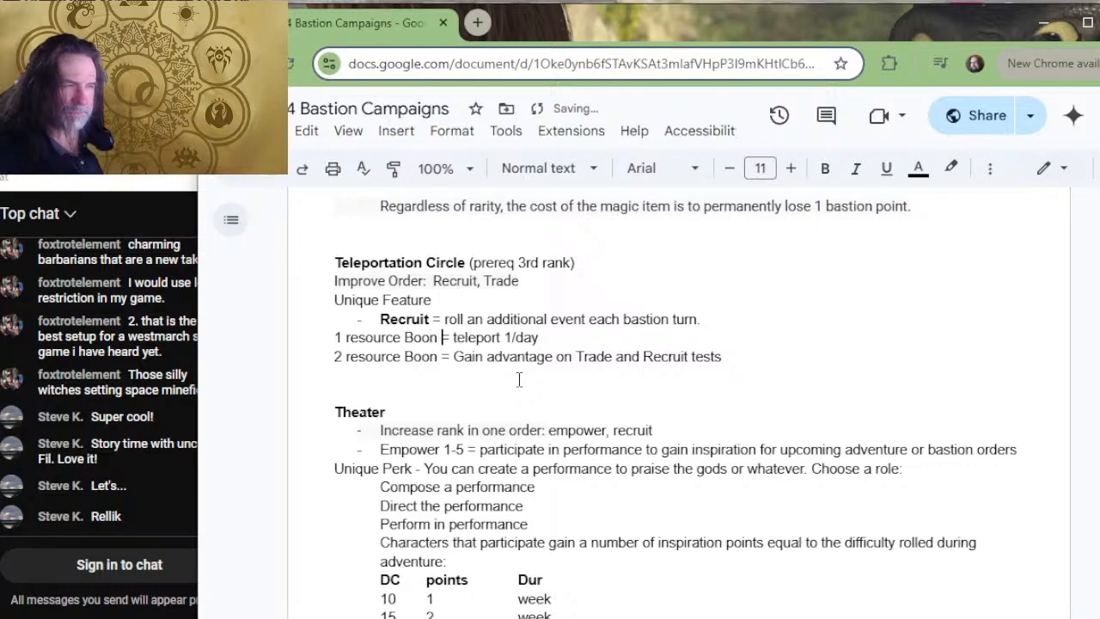
pyautogui.press('BackSpace')
pyautogui.press('BackSpace')
pyautogui.press('BackSpace')
pyautogui.press('BackSpace')
pyautogui.press('BackSpace')
pyautogui.press('BackSpace')
pyautogui.press('BackSpace')
pyautogui.press('BackSpace')
pyautogui.press('BackSpace')
pyautogui.press('BackSpace')
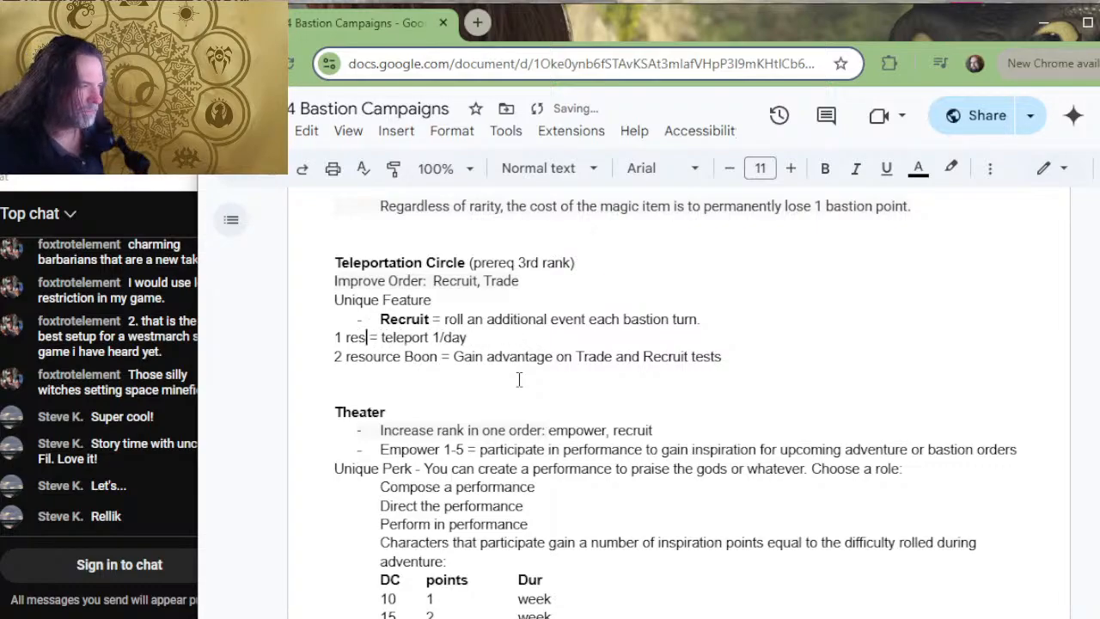
pyautogui.press('BackSpace')
pyautogui.press('BackSpace')
pyautogui.press('BackSpace')
pyautogui.press('BackSpace')
pyautogui.press('BackSpace')
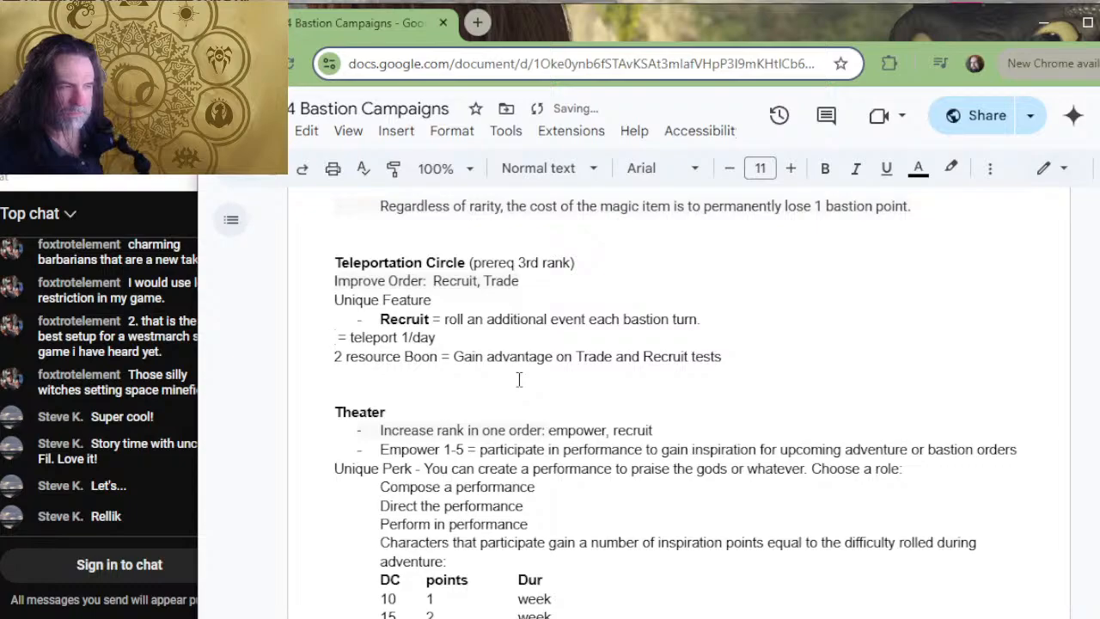
pyautogui.write('-')
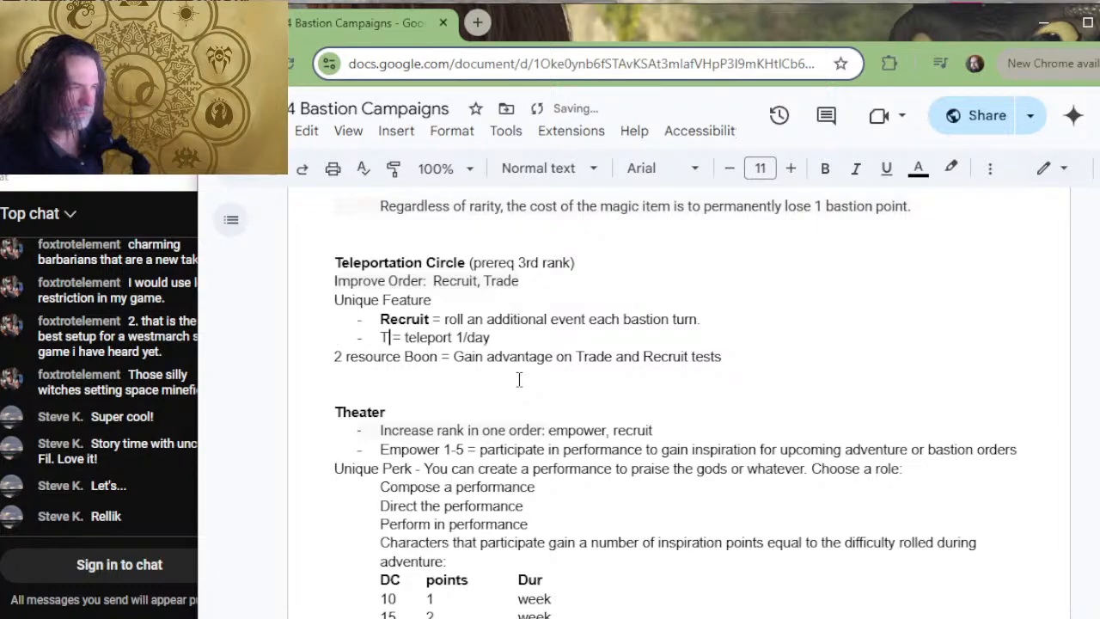
# - Label Teleportation Circle's second dashed item with the bold word Trade before the equals sign
pyautogui.hotkey('ctrl', 'b')
pyautogui.write('R')
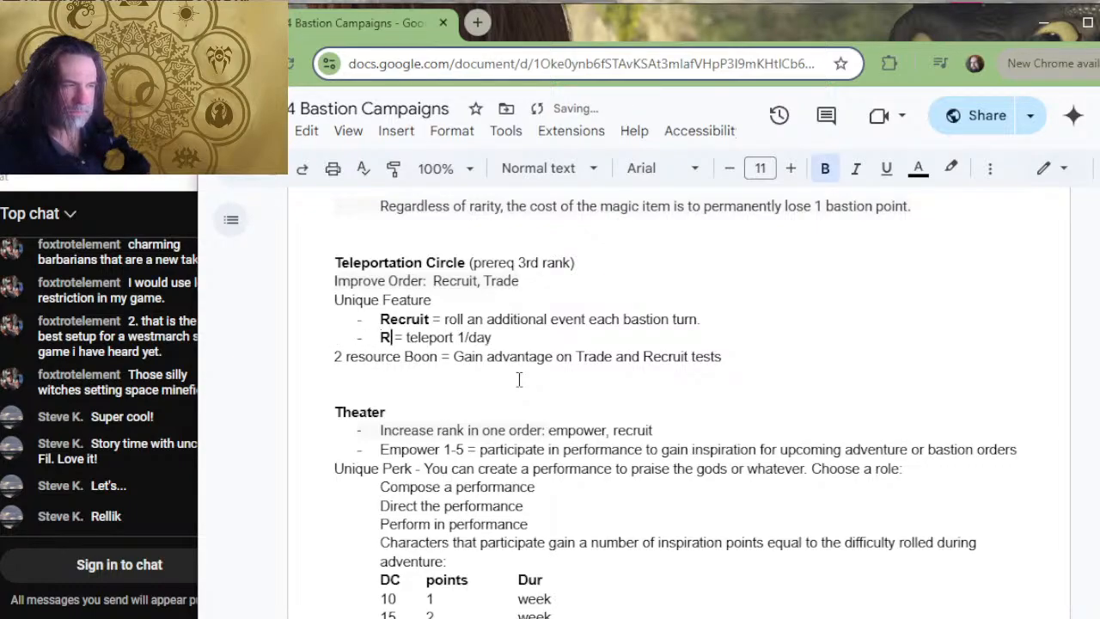
pyautogui.press('BackSpace')
pyautogui.write('Trade')
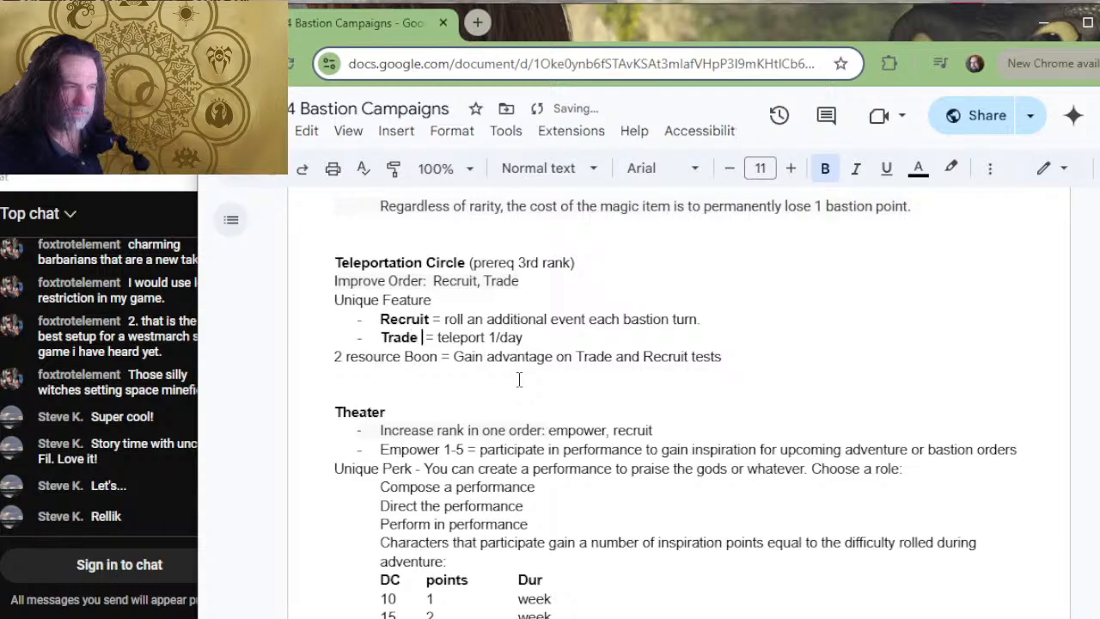
# - Begin the Trade item's description with "this facility can" in front of the existing teleport text
pyautogui.press('Right')
pyautogui.press('Right')
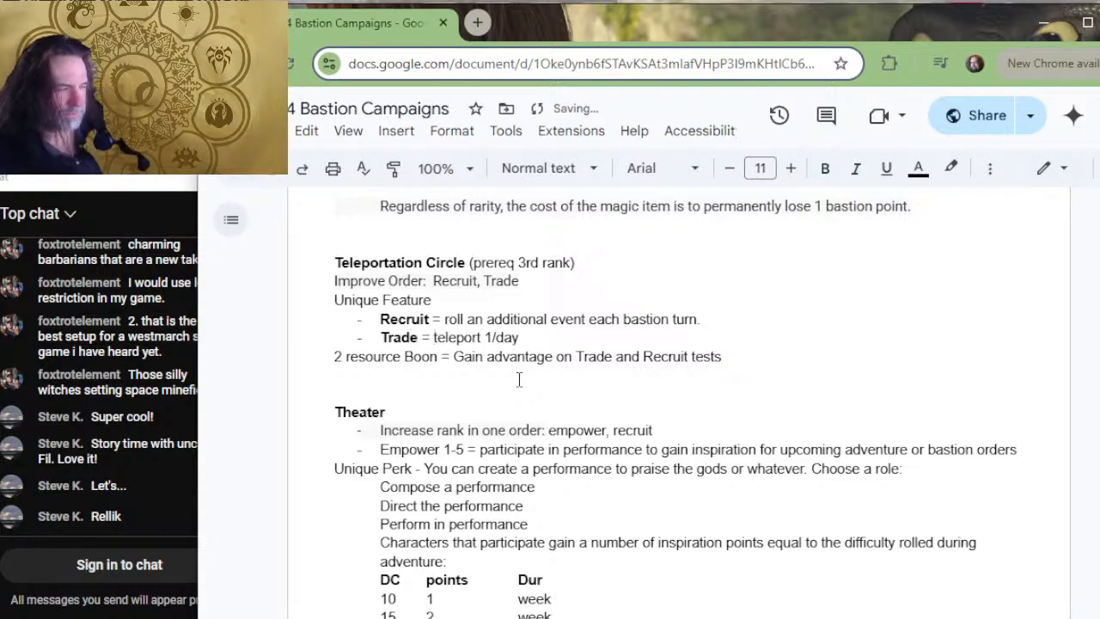
pyautogui.write('YOU')
pyautogui.press('BackSpace')
pyautogui.press('BackSpace')
pyautogui.press('BackSpace')
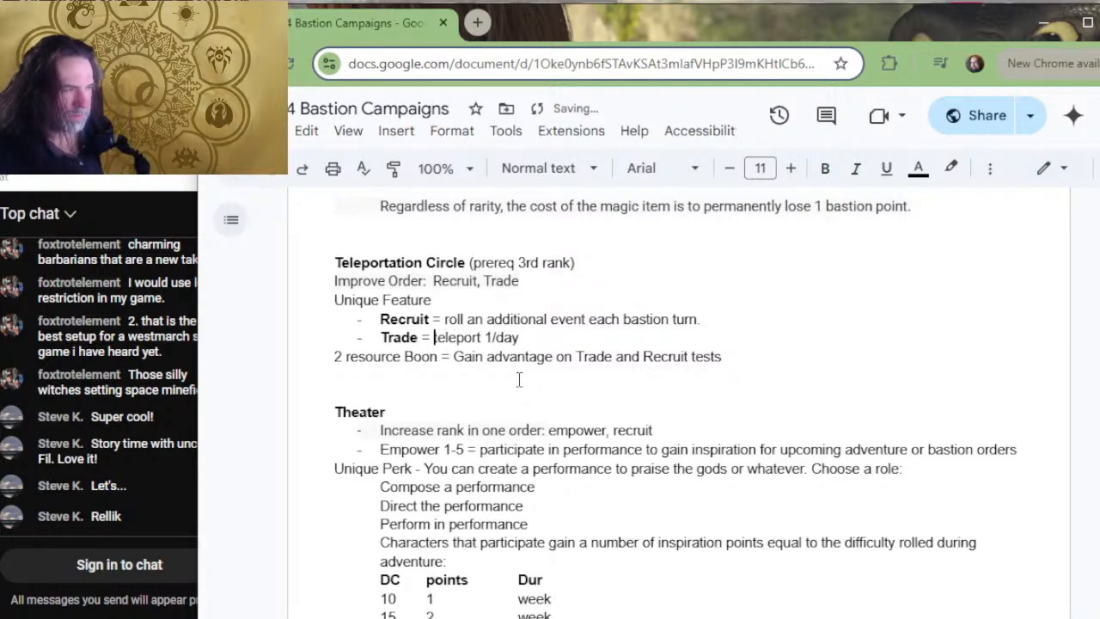
pyautogui.write('the Bastion')
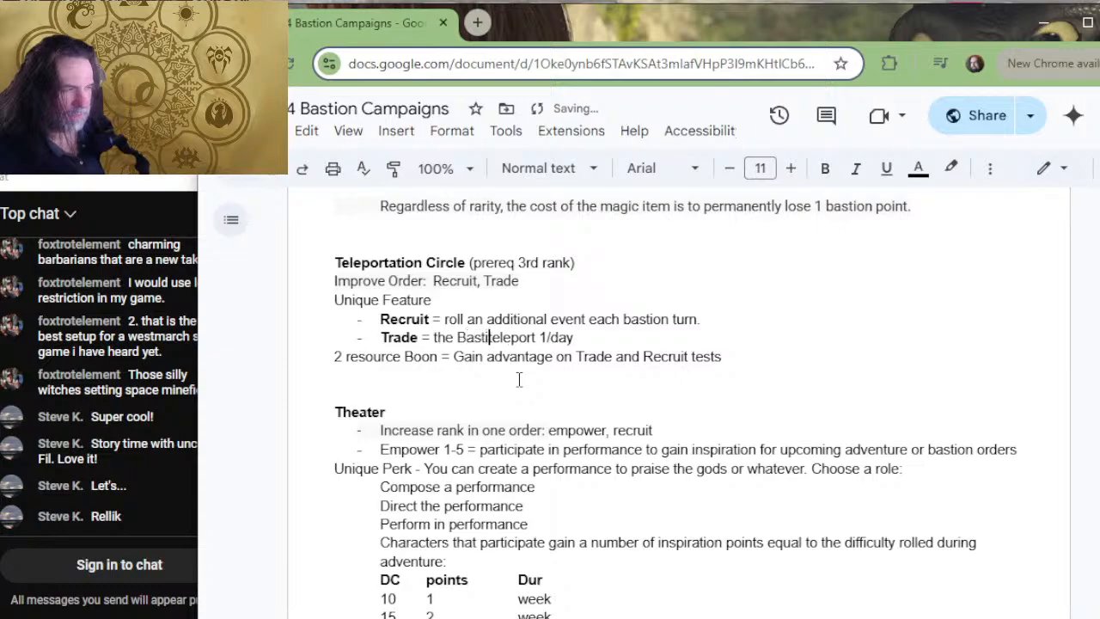
pyautogui.press('BackSpace')
pyautogui.press('BackSpace')
pyautogui.press('BackSpace')
pyautogui.press('BackSpace')
pyautogui.press('BackSpace')
pyautogui.press('BackSpace')
pyautogui.press('BackSpace')
pyautogui.press('BackSpace')
pyautogui.press('BackSpace')
pyautogui.press('BackSpace')
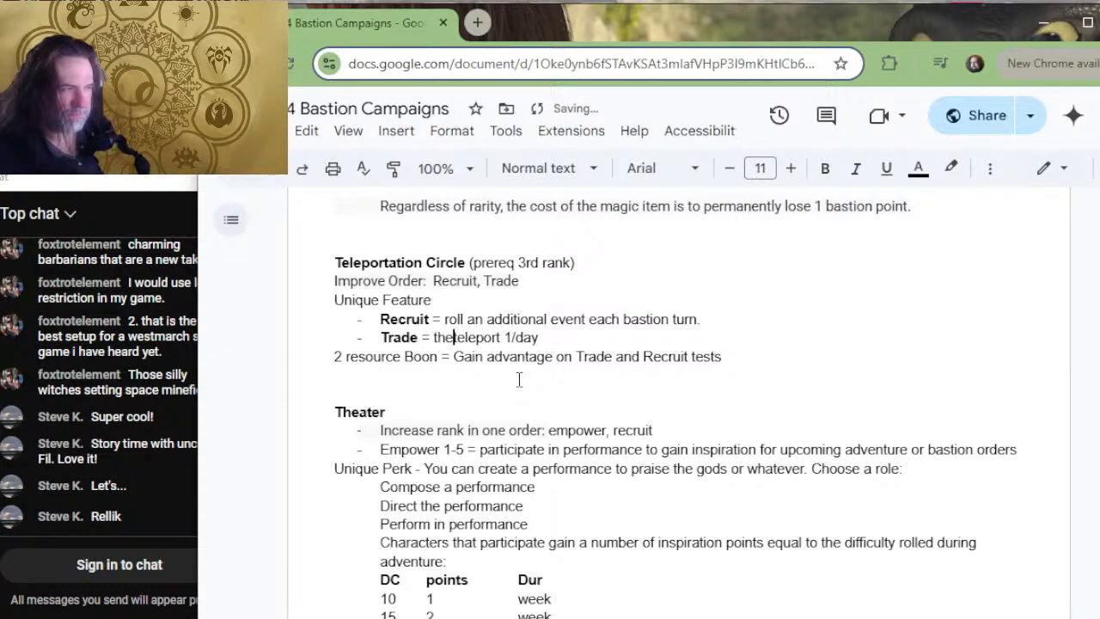
pyautogui.write('is facility can')
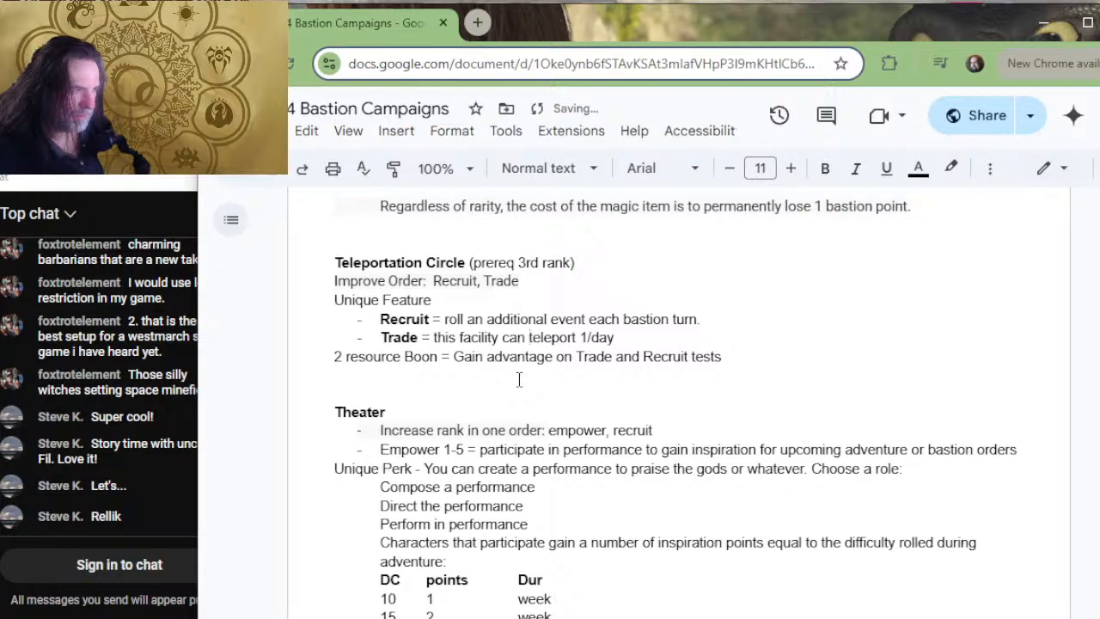
# - Continue the Trade description with "cast the Teleport spell once per day", putting the spell name Teleport in italics
pyautogui.write(' cast the te')
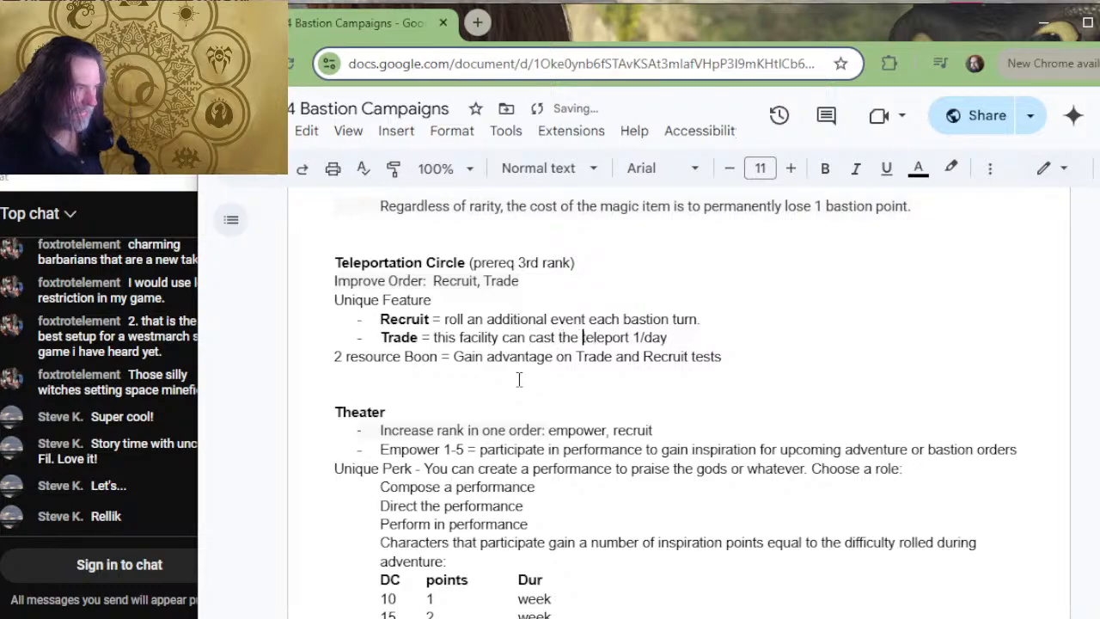
pyautogui.write('l')
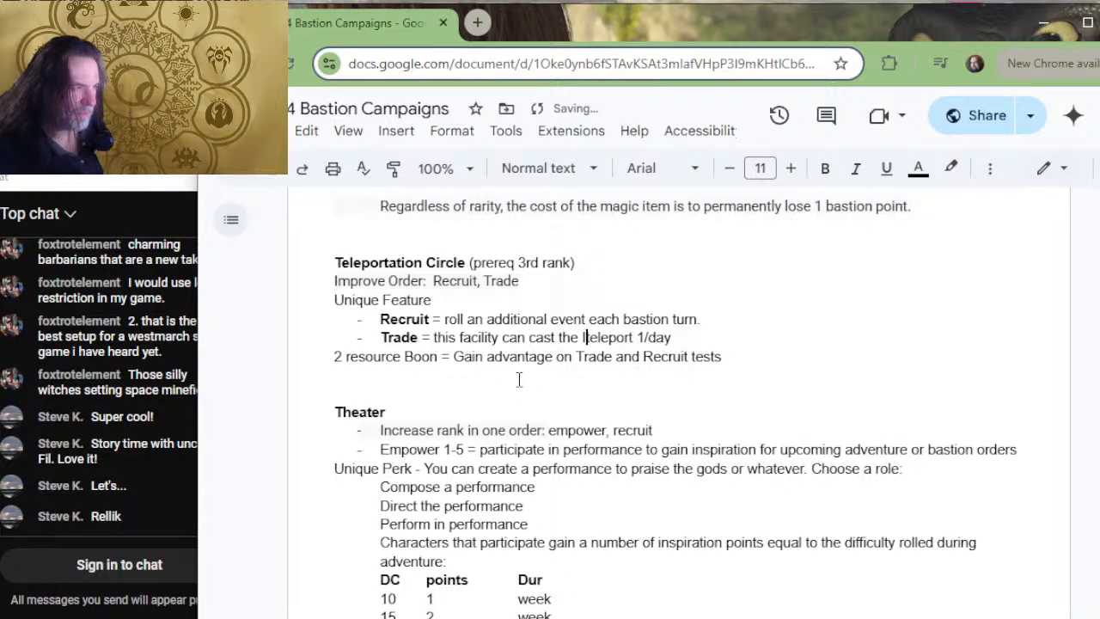
pyautogui.press('Left')
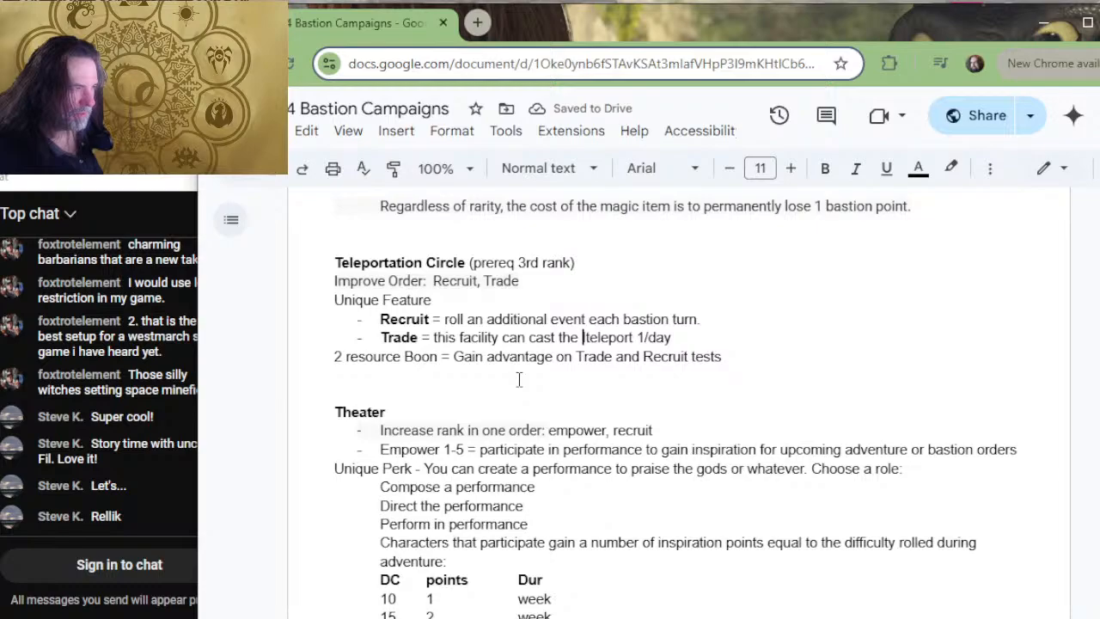
pyautogui.hotkey('ctrl', 'i')
pyautogui.write('Teleport')
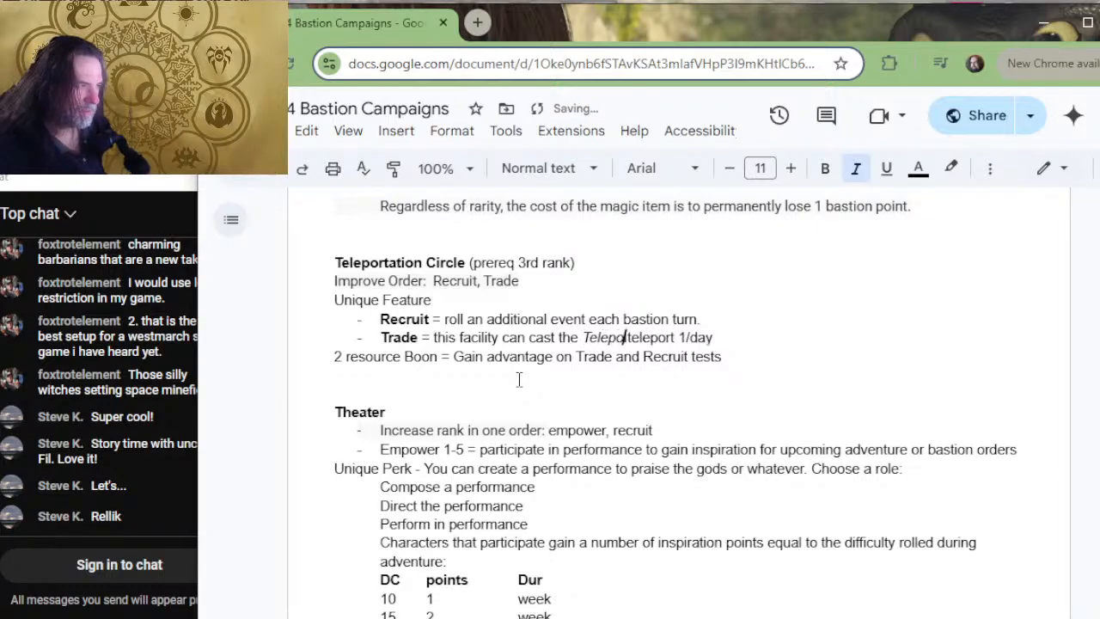
pyautogui.hotkey('ctrl', 'i')
pyautogui.write('spell on')
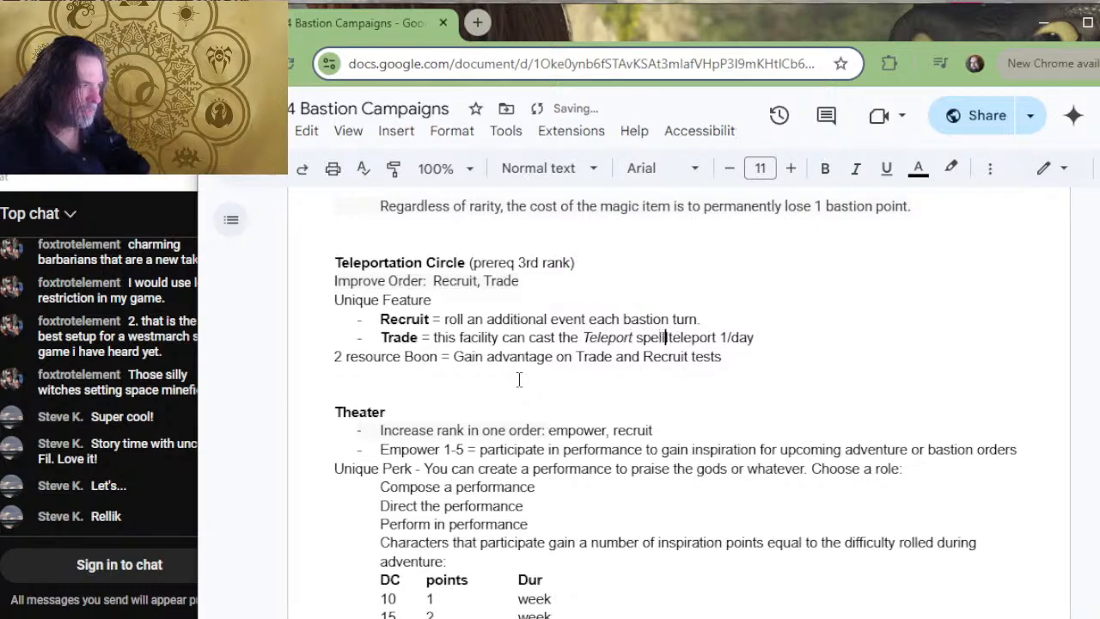
pyautogui.write('ce per day')
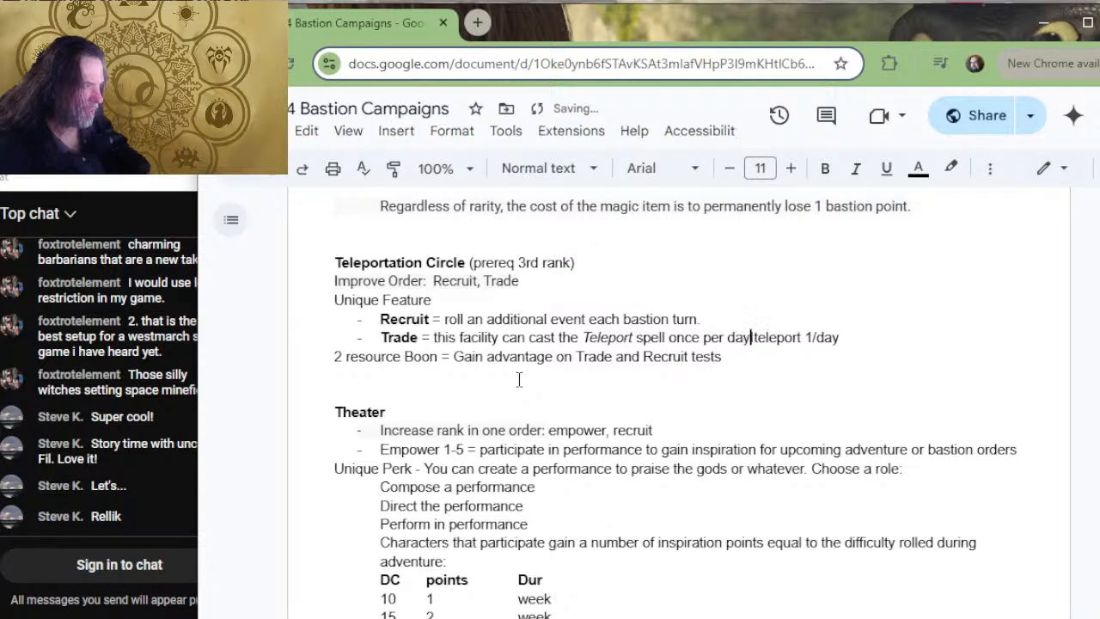
# - Delete the leftover "teleport 1/day" wording from the Trade item and end its sentence with a period
pyautogui.press('Delete')
pyautogui.press('Delete')
pyautogui.press('Delete')
pyautogui.press('Delete')
pyautogui.press('Delete')
pyautogui.press('Delete')
pyautogui.press('Delete')
pyautogui.press('Delete')
pyautogui.press('Delete')
pyautogui.press('Delete')
pyautogui.press('Delete')
pyautogui.press('Delete')
pyautogui.press('Delete')
pyautogui.press('Delete')
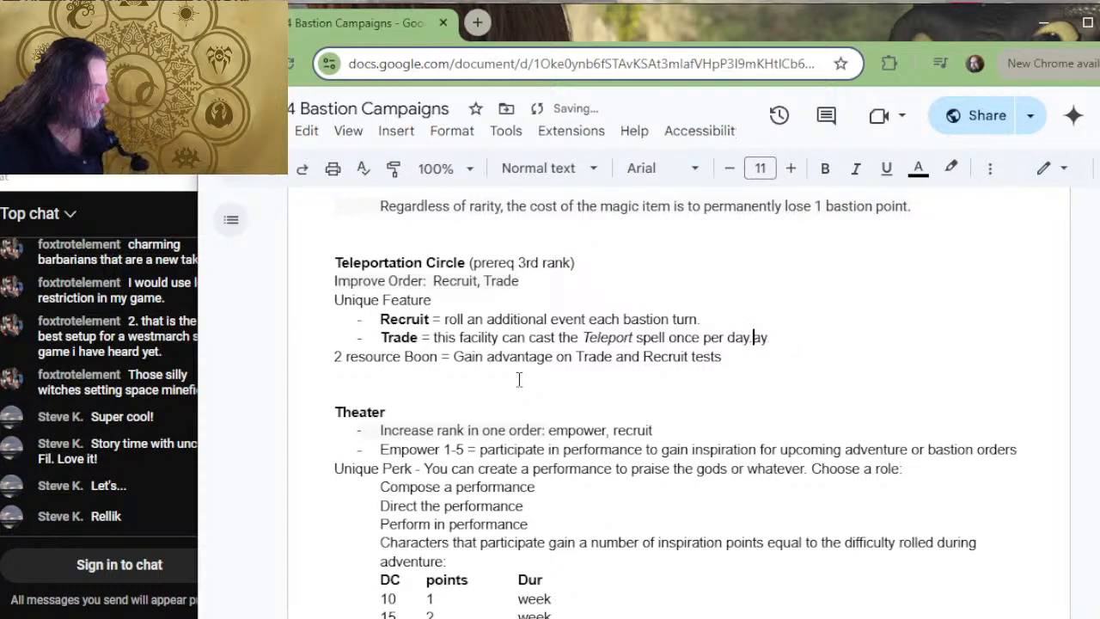
pyautogui.press('Right')
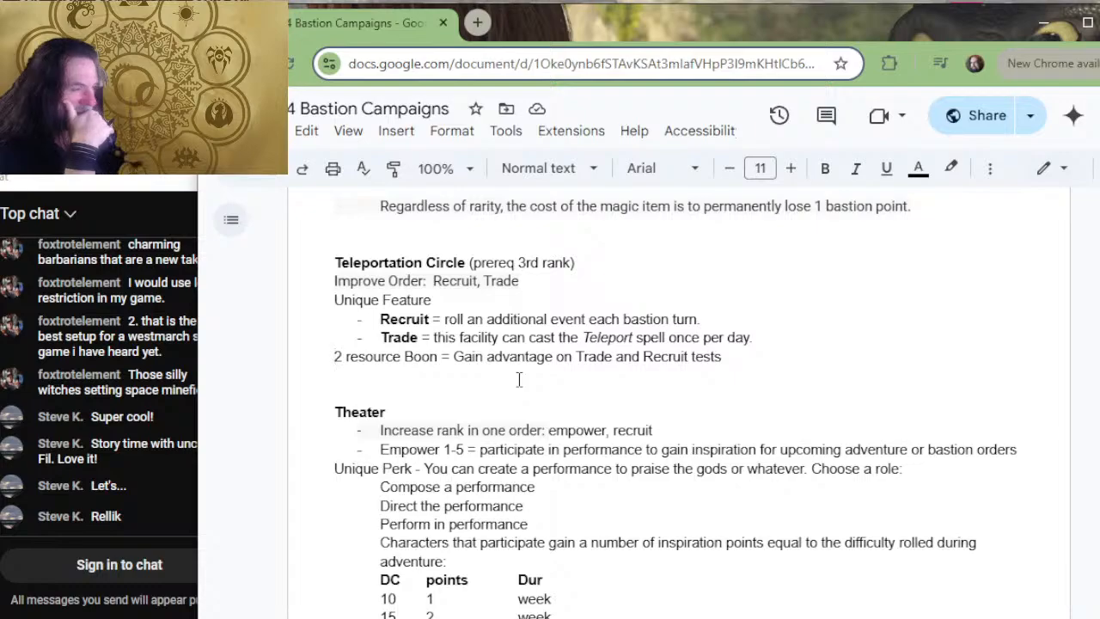
# - Insert a second dashed item labelled with bold "Recruit" and an equals sign above Teleportation Circle's Trade item
pyautogui.press('Up')
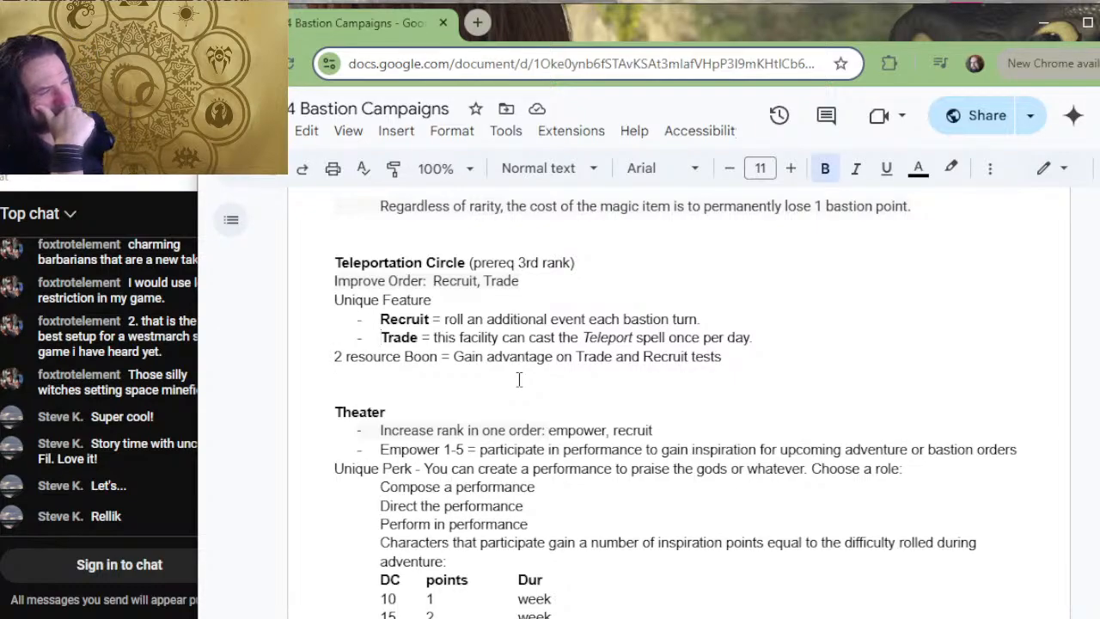
pyautogui.press('Return')
pyautogui.press('Up')
pyautogui.write('Recruit =')
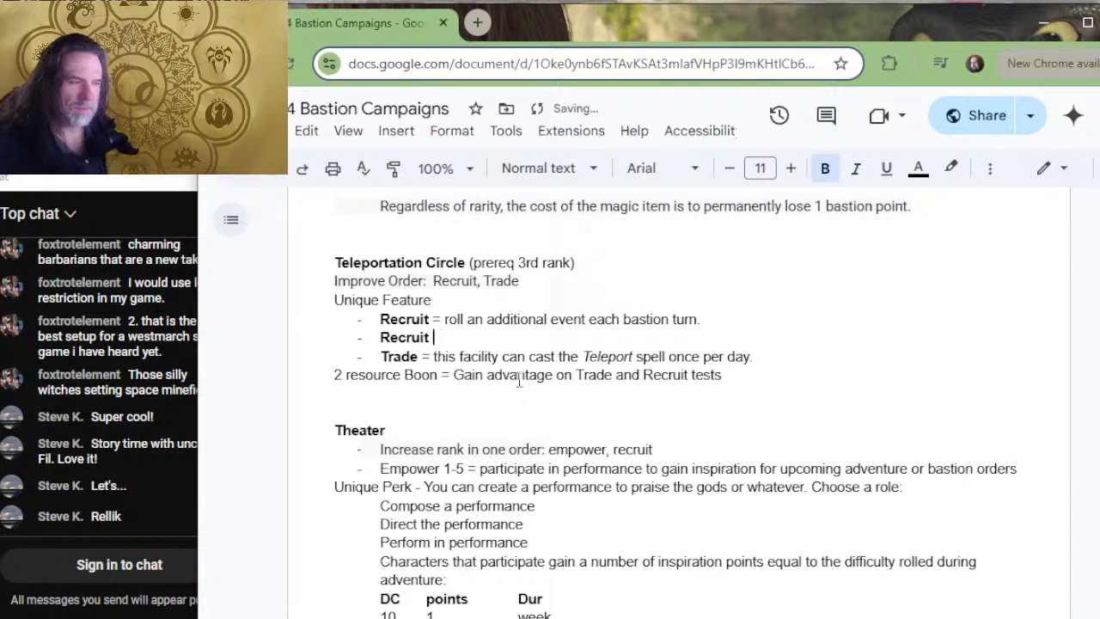
pyautogui.hotkey('ctrl', 'b')
# - Begin the new Recruit item's description in regular weight with "When you issue the Recruit order to"
pyautogui.write('WHen')
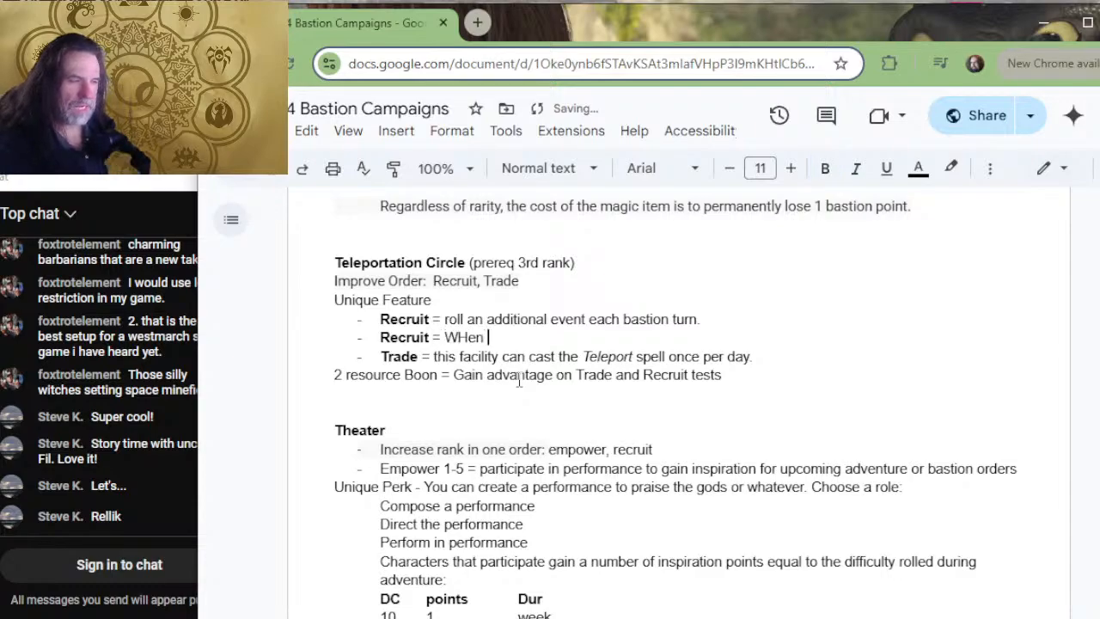
pyautogui.press('BackSpace')
pyautogui.press('BackSpace')
pyautogui.press('BackSpace')
pyautogui.press('BackSpace')
pyautogui.write('hen y')
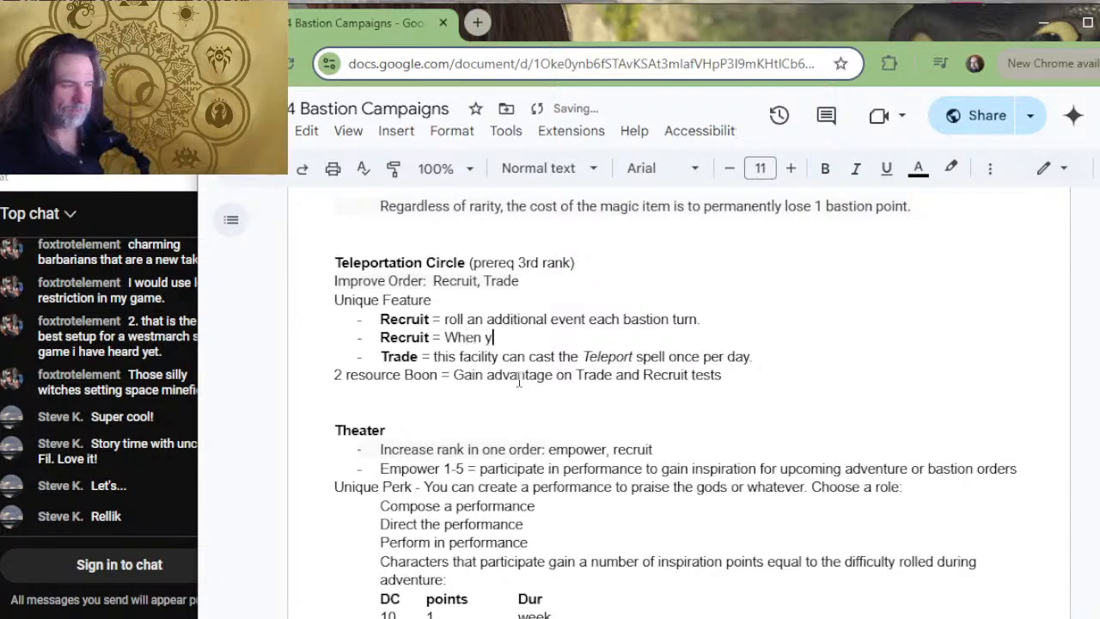
pyautogui.write('ou issue the ')
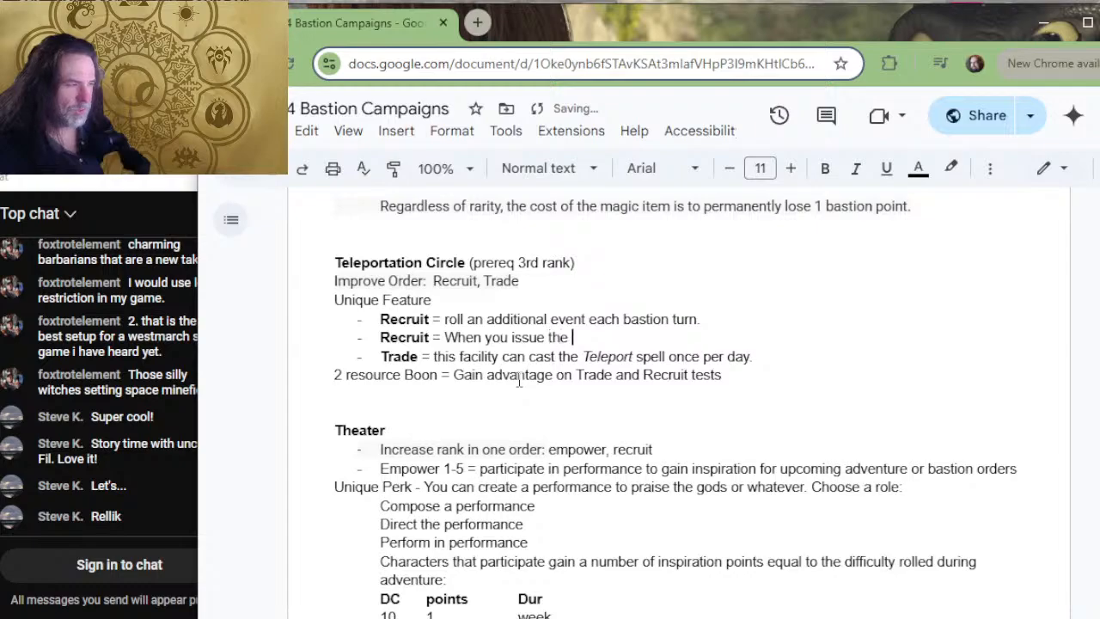
pyautogui.write('Recruit ')
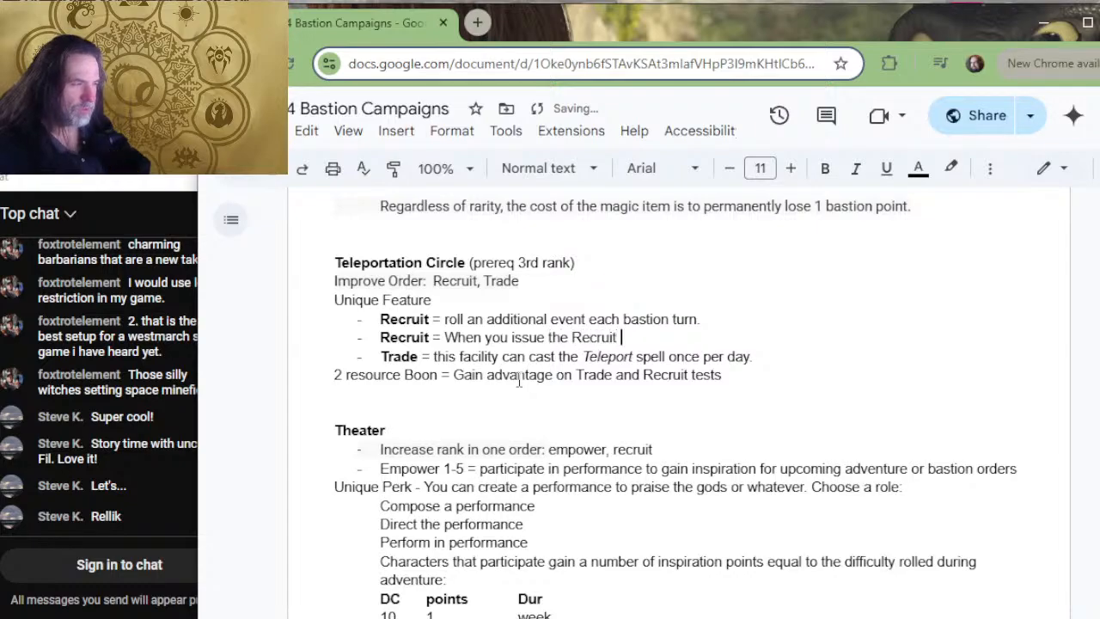
pyautogui.write('order to h')
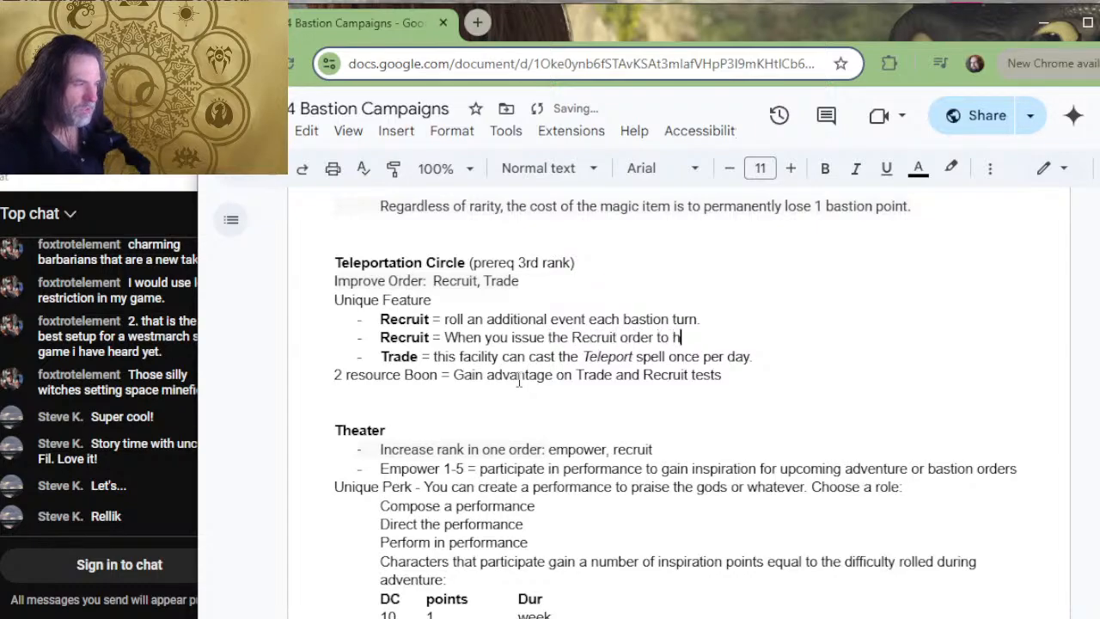
pyautogui.write('ire NPC')
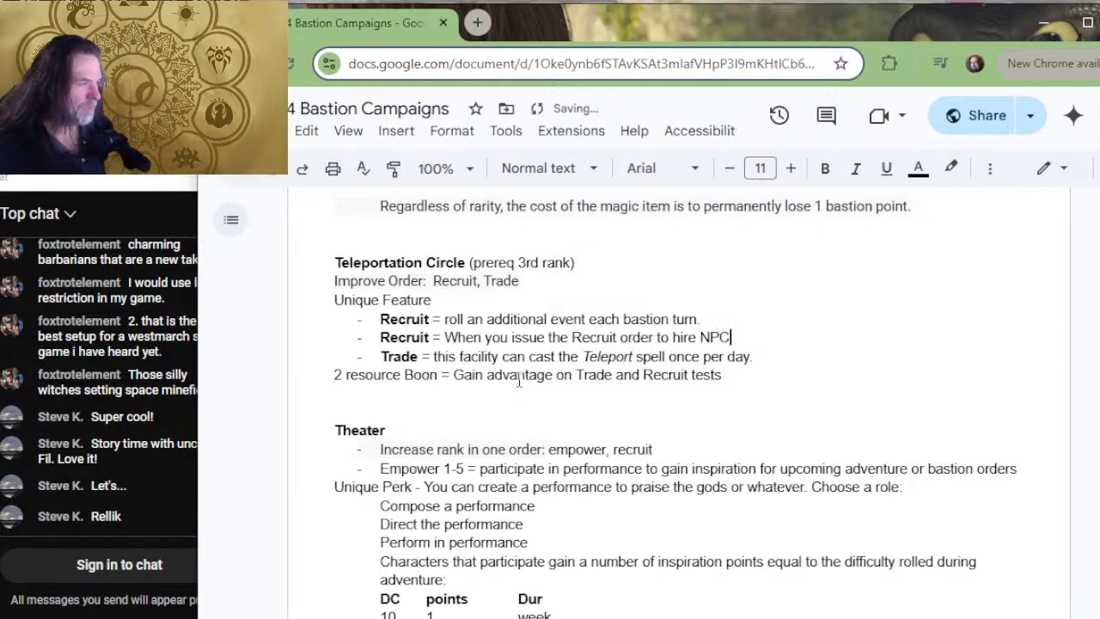
pyautogui.press('BackSpace')
pyautogui.press('BackSpace')
pyautogui.press('BackSpace')
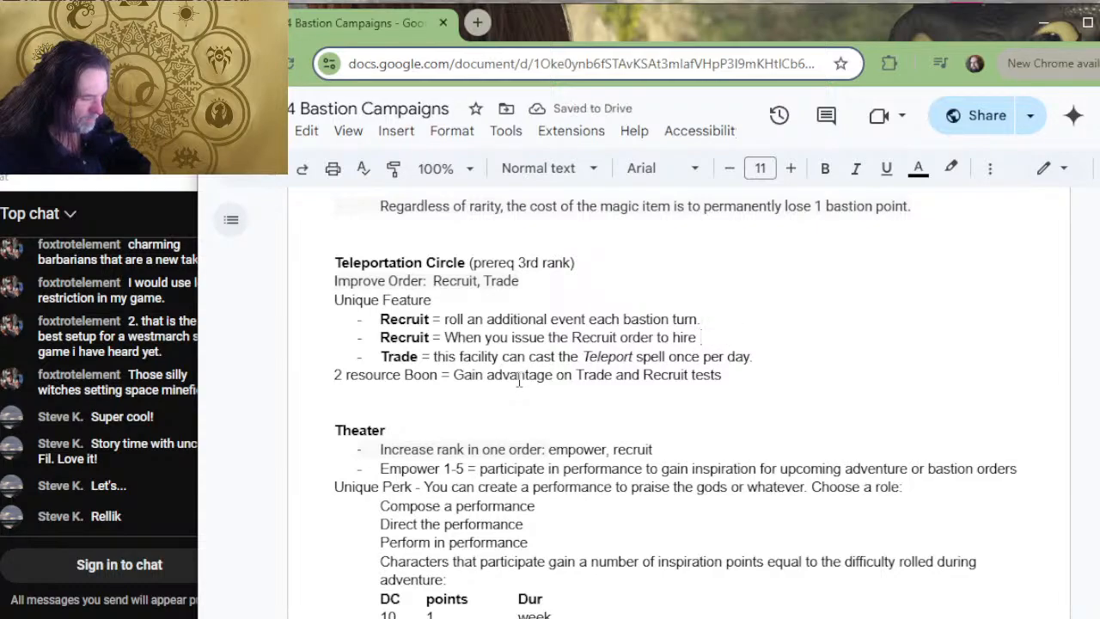
pyautogui.write('sidep')
pyautogui.press('BackSpace')
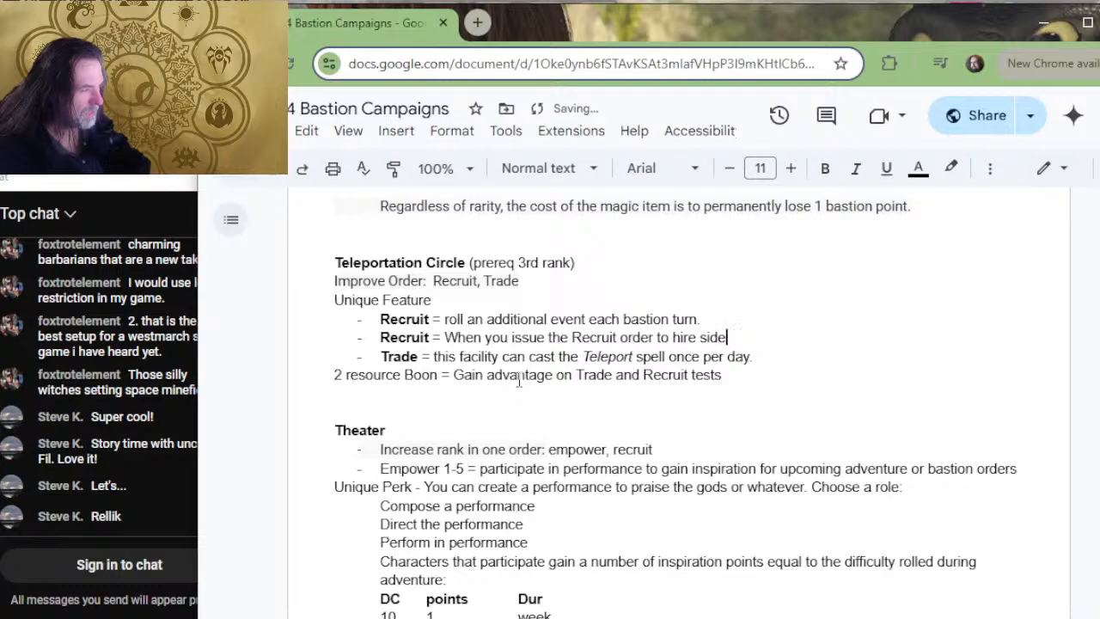
pyautogui.write('ki')
pyautogui.press('BackSpace')
pyautogui.press('BackSpace')
pyautogui.press('BackSpace')
pyautogui.press('BackSpace')
pyautogui.press('BackSpace')
pyautogui.press('BackSpace')
pyautogui.press('BackSpace')
pyautogui.press('BackSpace')
pyautogui.press('BackSpace')
pyautogui.press('BackSpace')
pyautogui.press('BackSpace')
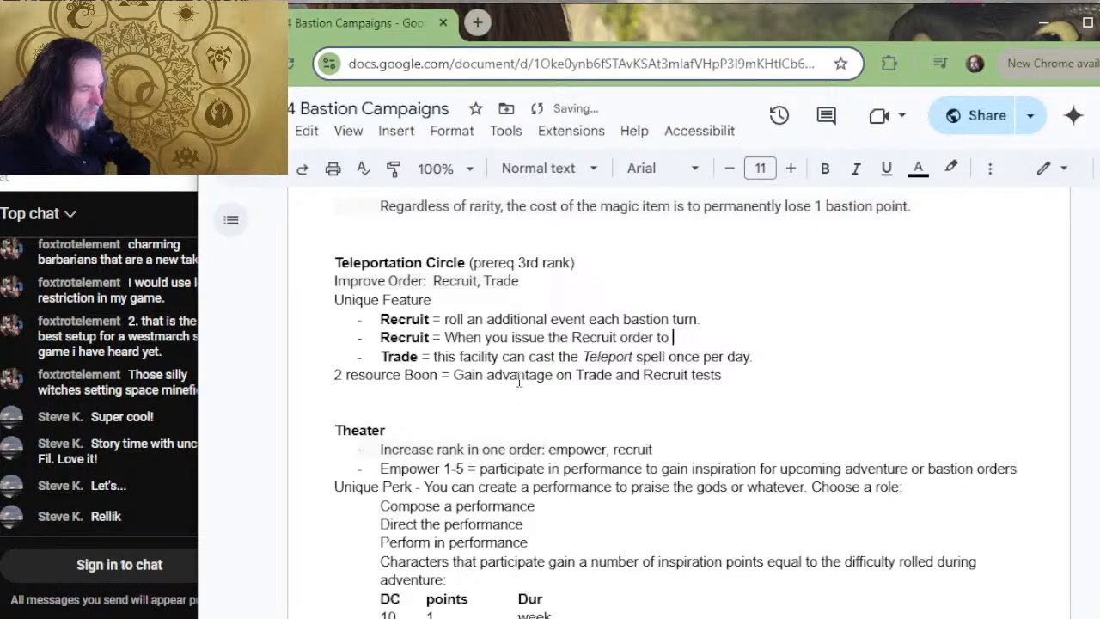
# - Complete the second Recruit item's sentence with "acquire monsters, sidekicks, or specialists, roll with adv."
pyautogui.write('acquire monsters,')
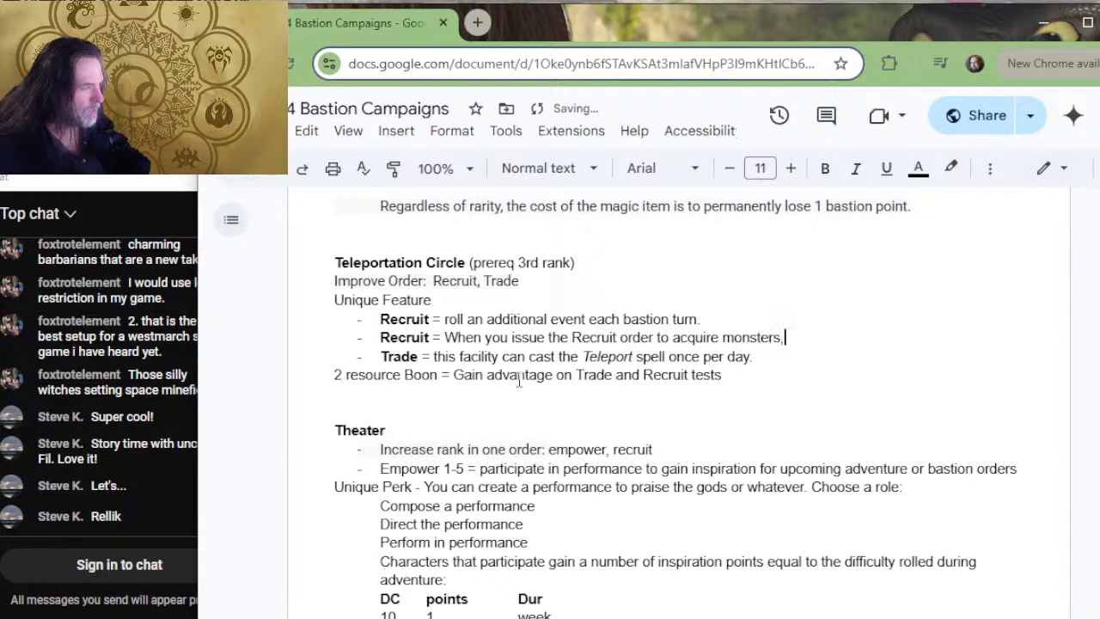
pyautogui.write(' si')
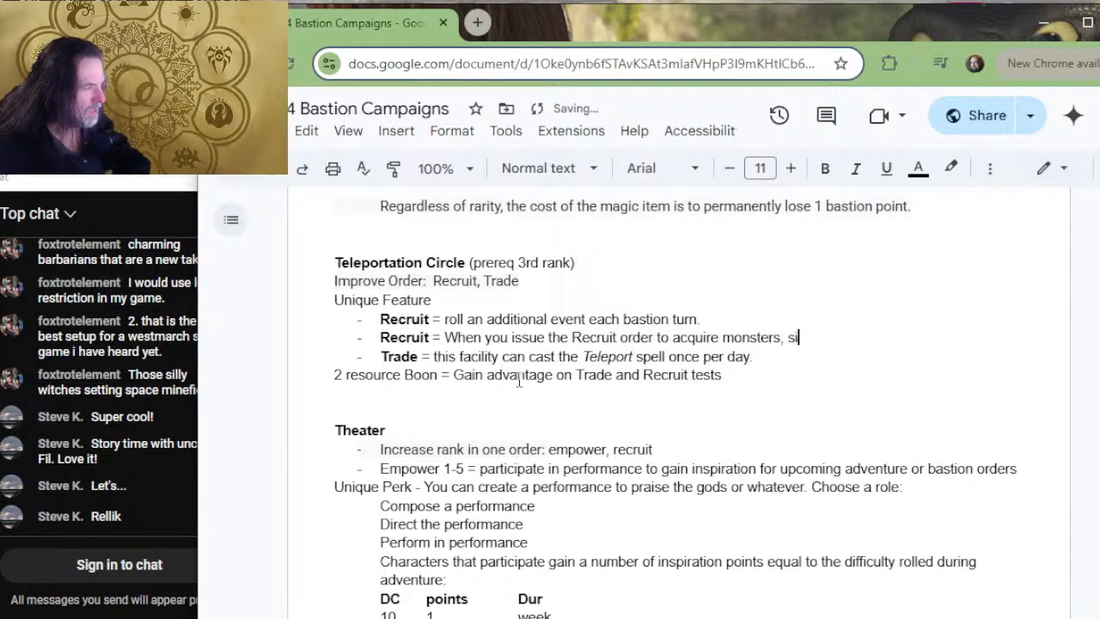
pyautogui.write('dekicks, or ')
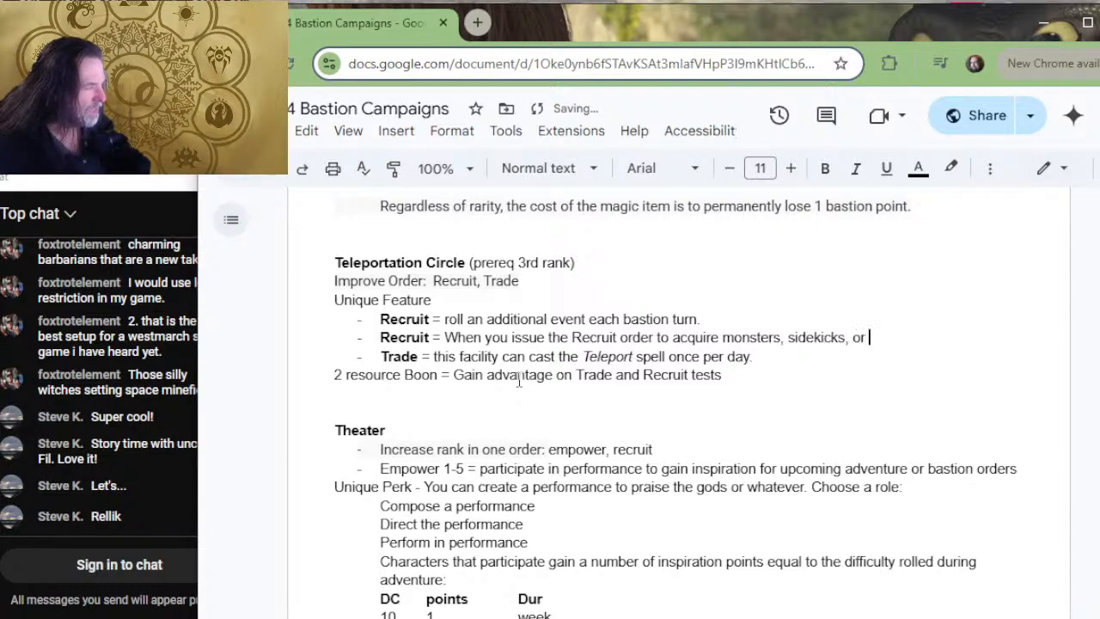
pyautogui.write('spelci')
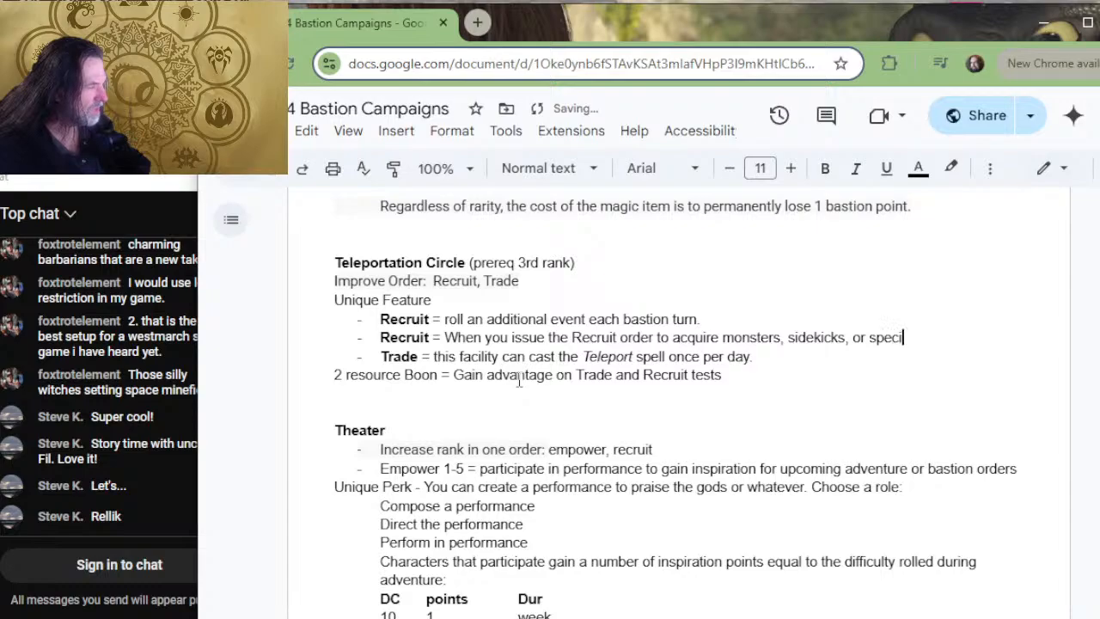
pyautogui.write('allsts,')
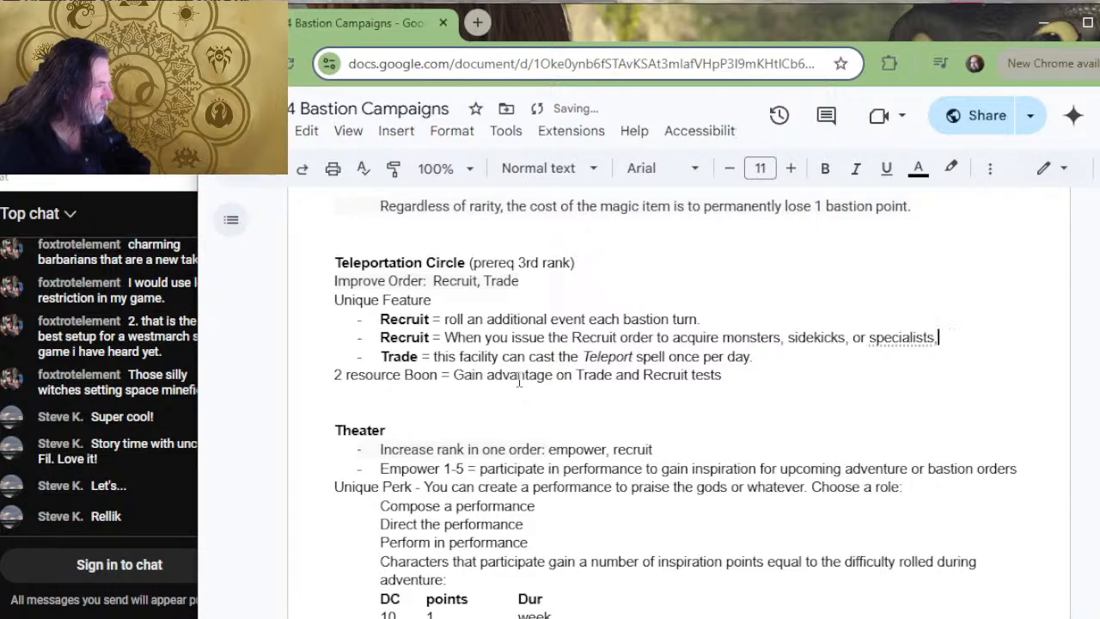
pyautogui.write(' roll with adv.')
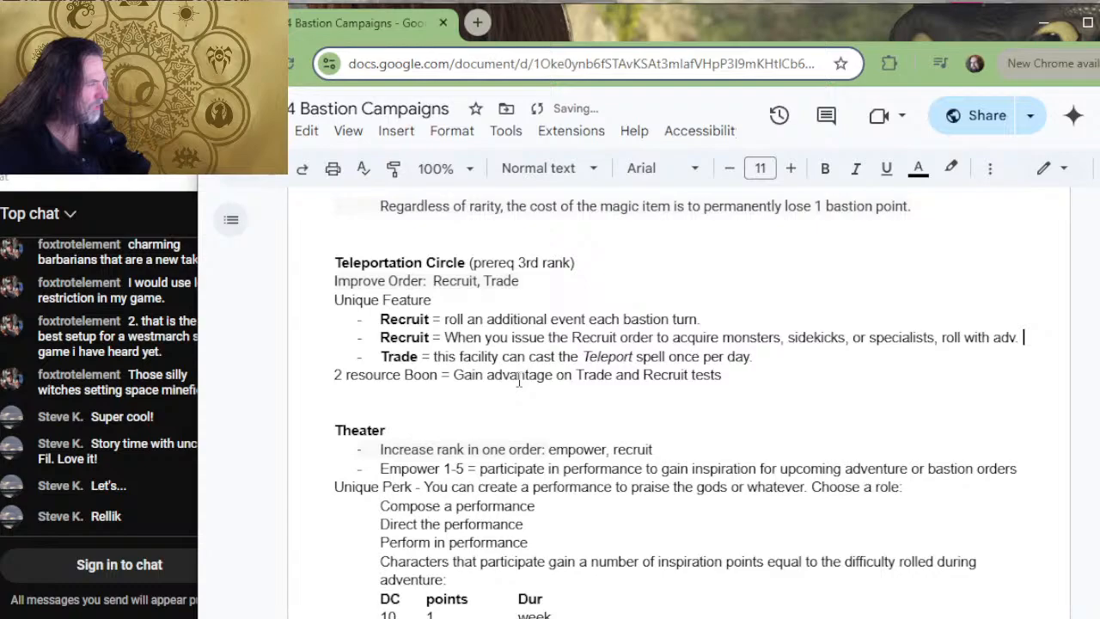
# - Add a second Trade item below the Teleport one, reading "Trade = WHen you issue the Trade order to acquire materials"
pyautogui.press('Down')
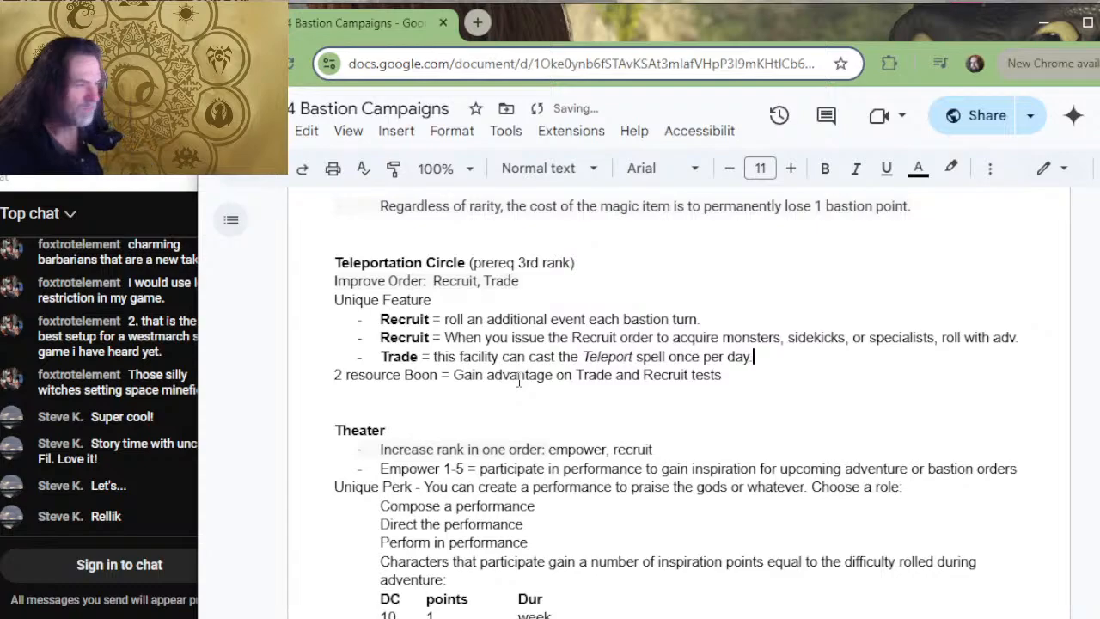
pyautogui.press('Return')
pyautogui.write('Trade = ')
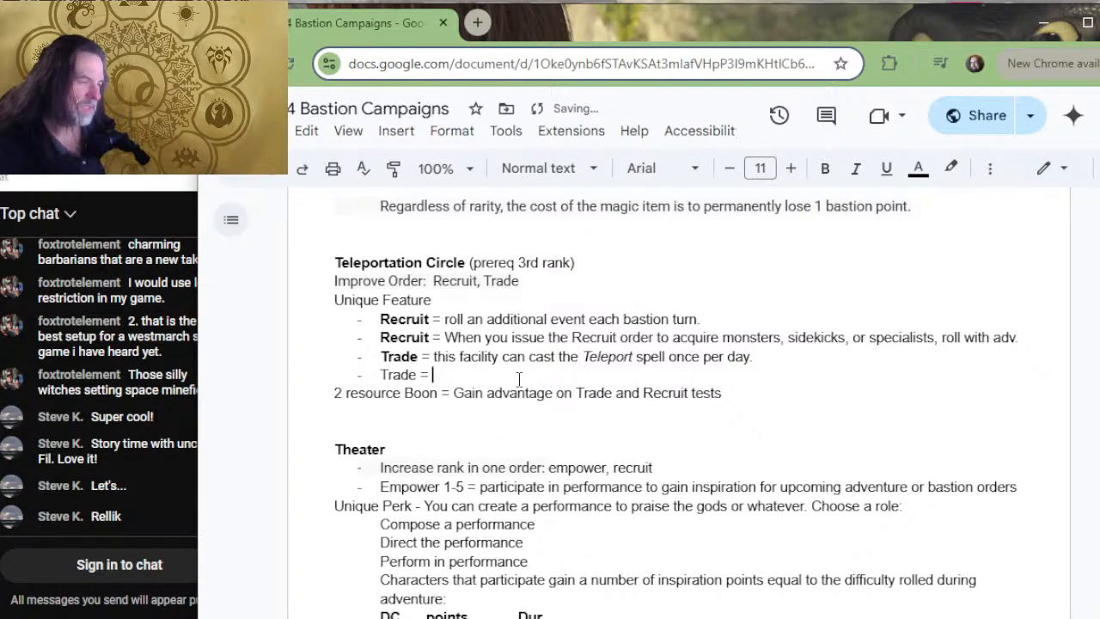
pyautogui.write('WHen you is')
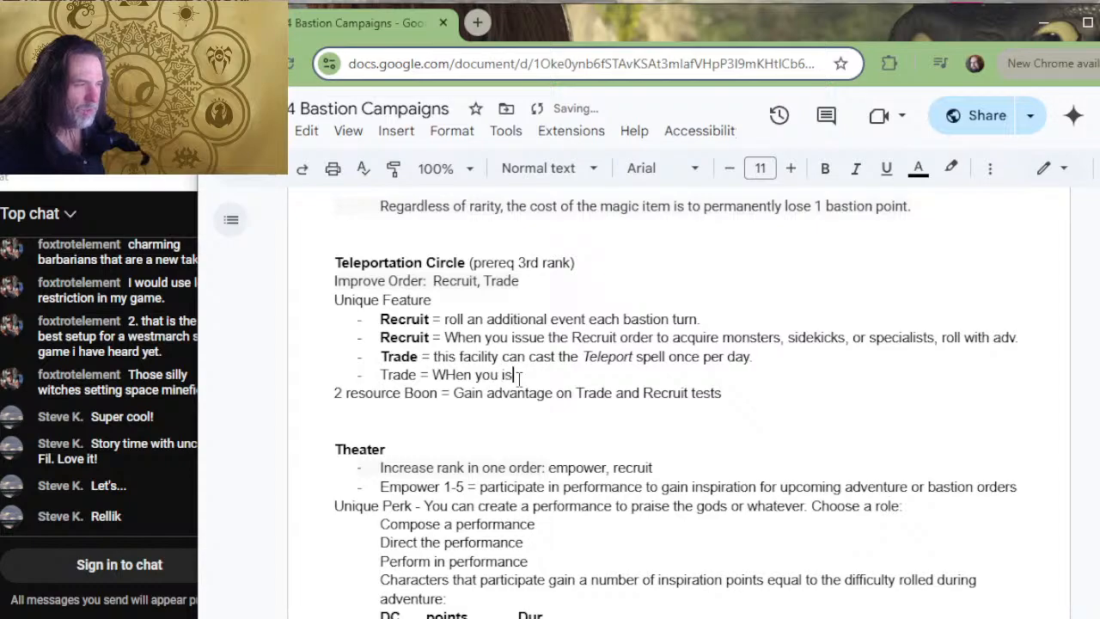
pyautogui.write('sue the Trade or')
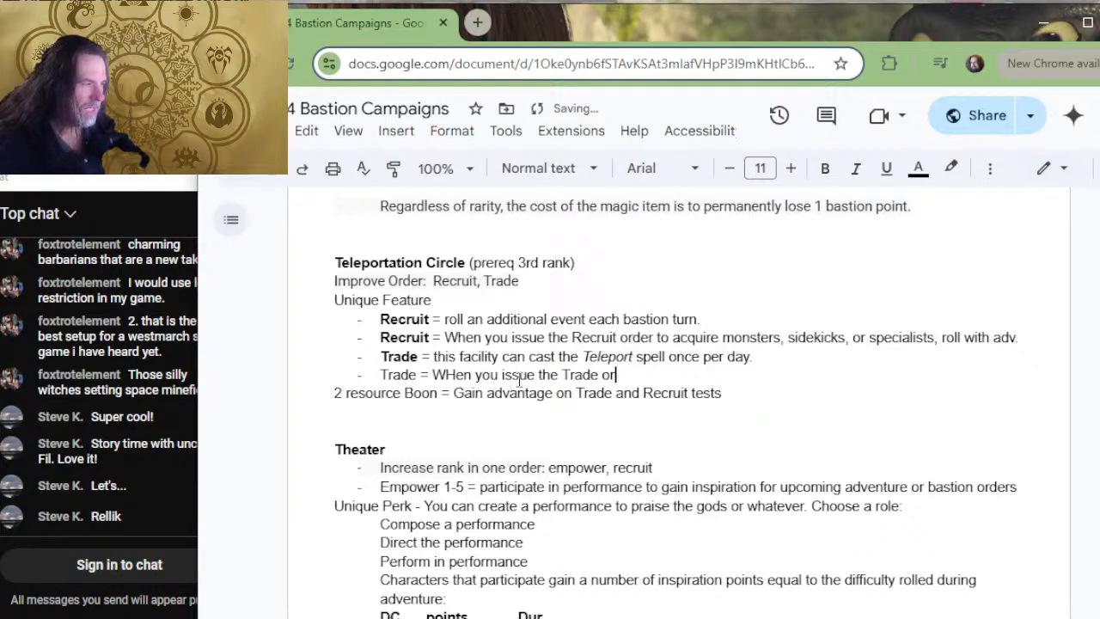
pyautogui.write('der to ac')
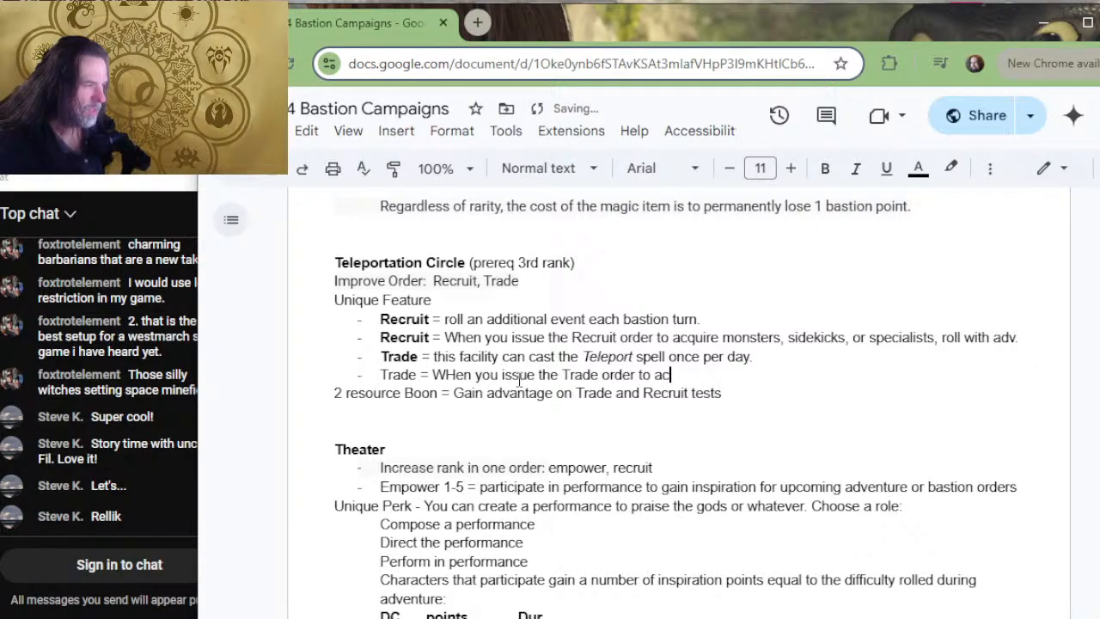
pyautogui.write('quire ')
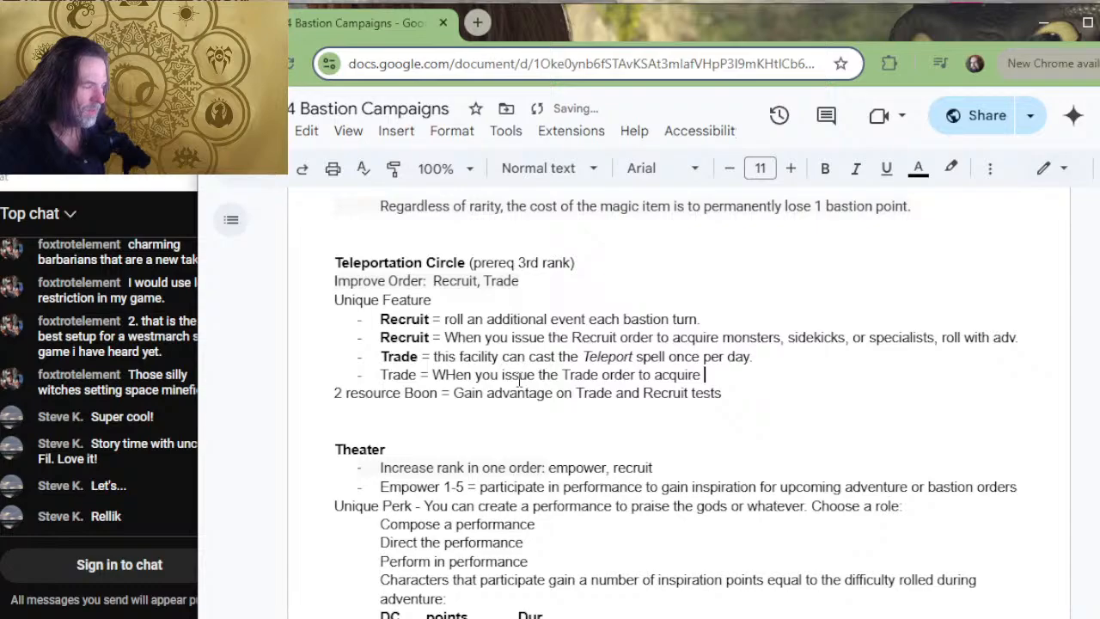
pyautogui.write('materials o')
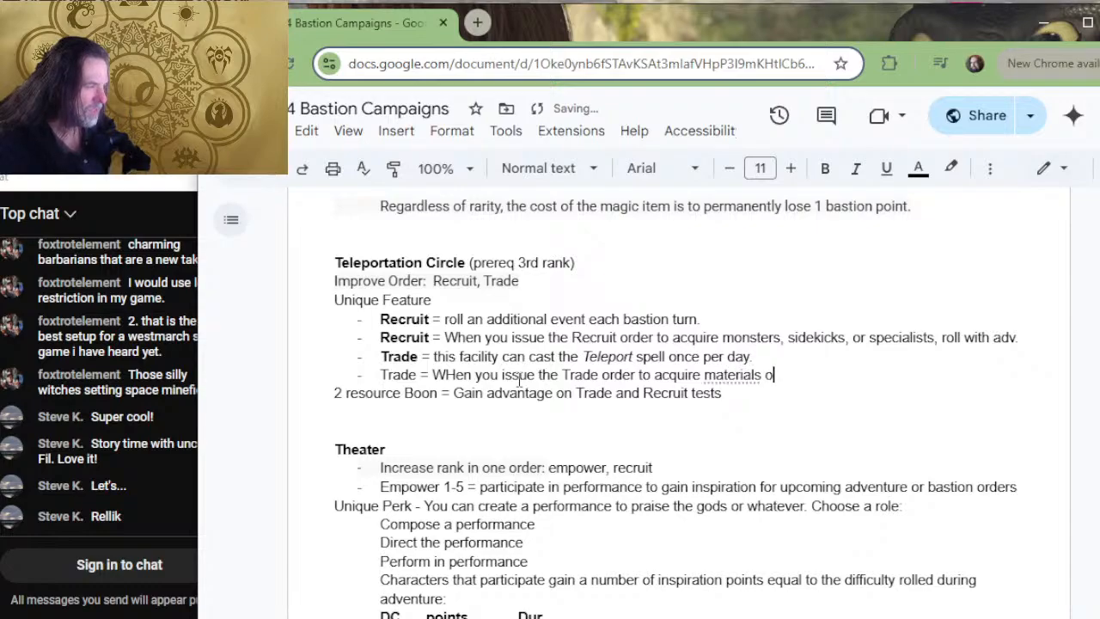
pyautogui.write('r specif')
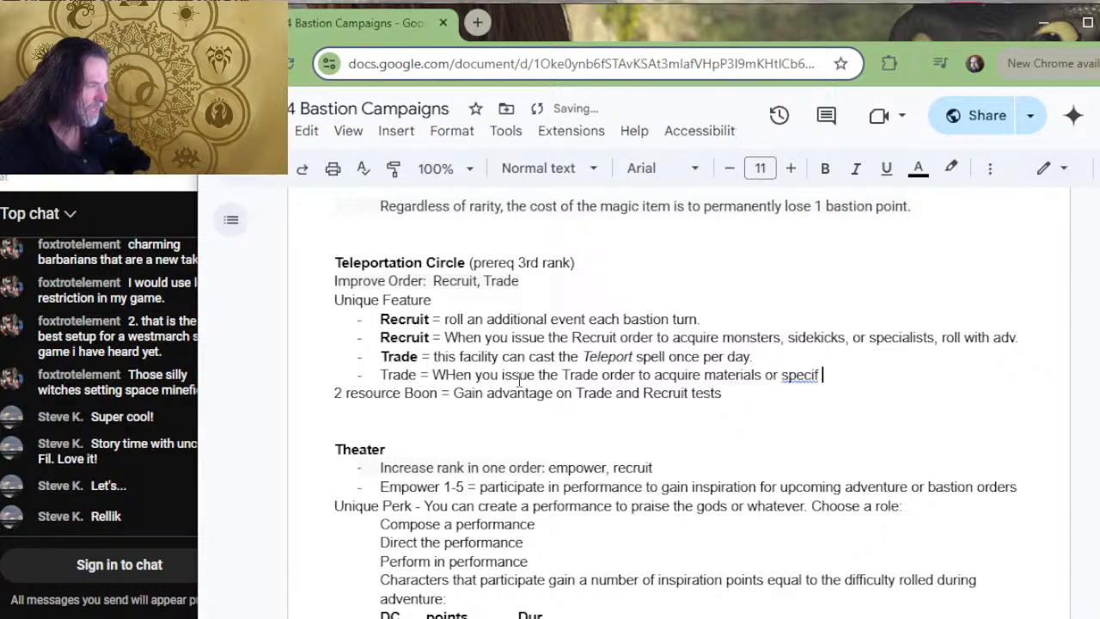
pyautogui.press('BackSpace')
pyautogui.press('BackSpace')
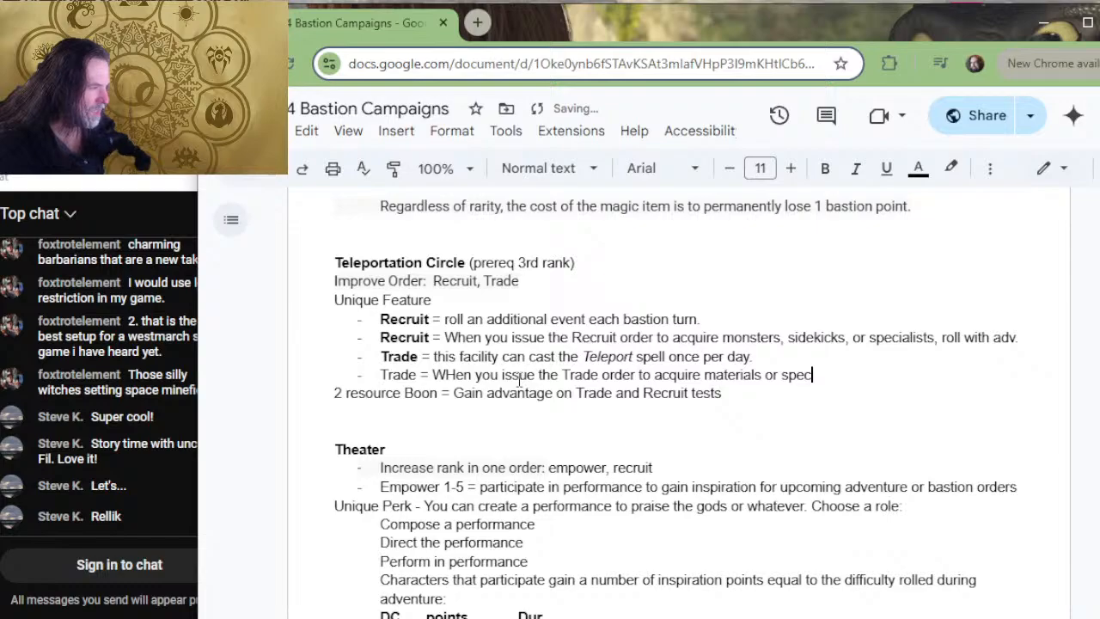
pyautogui.press('BackSpace')
pyautogui.press('BackSpace')
pyautogui.press('BackSpace')
pyautogui.press('BackSpace')
pyautogui.press('BackSpace')
pyautogui.press('BackSpace')
pyautogui.press('BackSpace')
pyautogui.press('BackSpace')
pyautogui.press('BackSpace')
# - Finish the second Trade item's sentence with ", roll with advantage." after the word materials
pyautogui.write(', ')
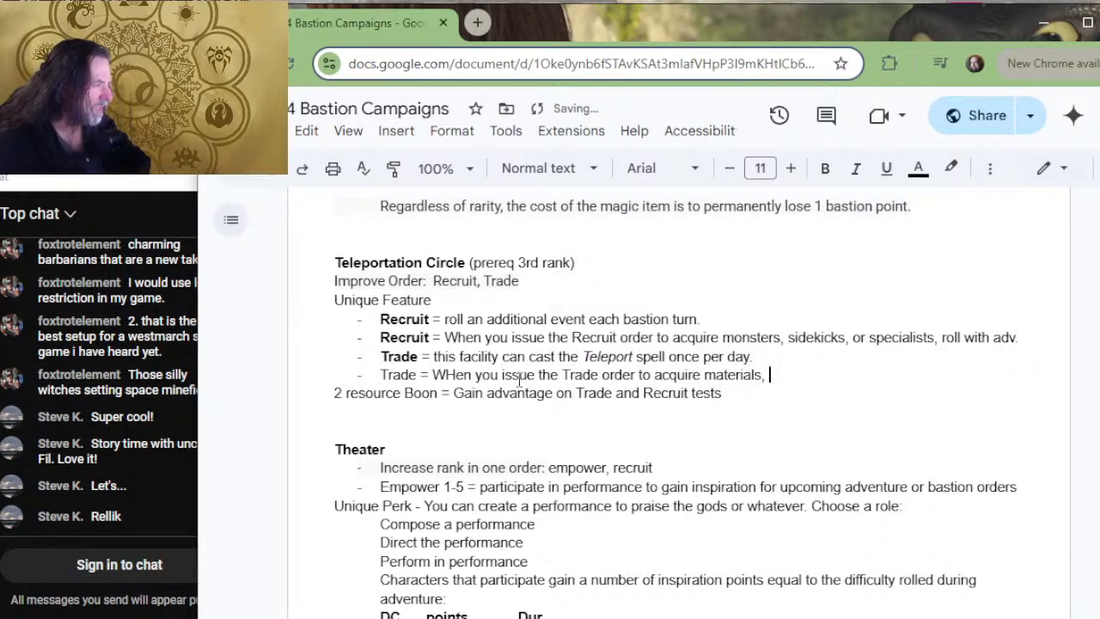
pyautogui.write('rol')
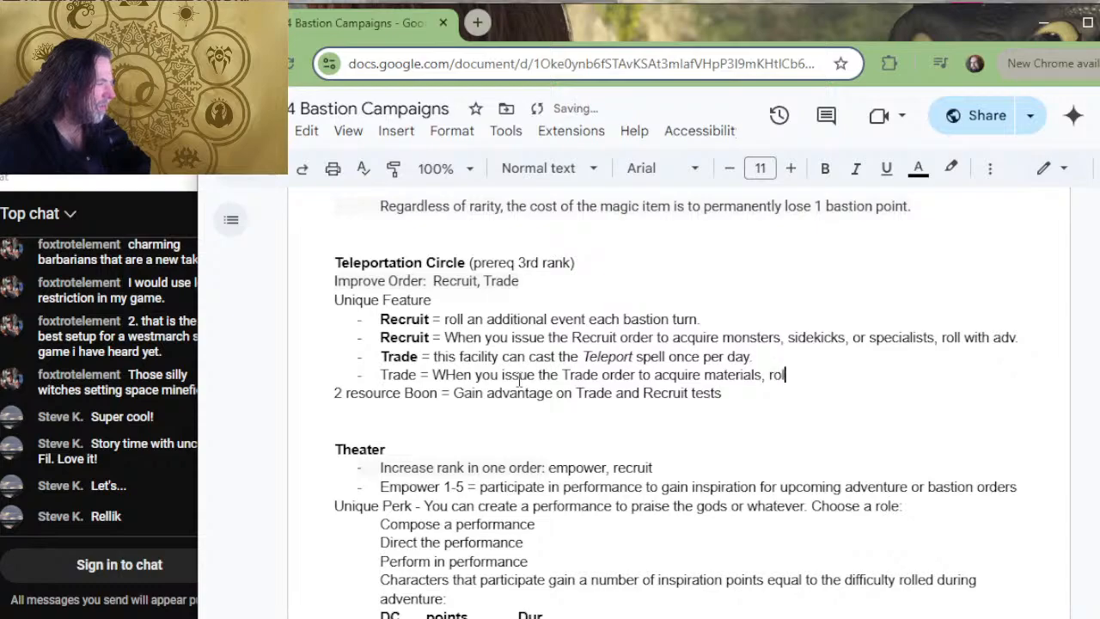
pyautogui.write('l with advna')
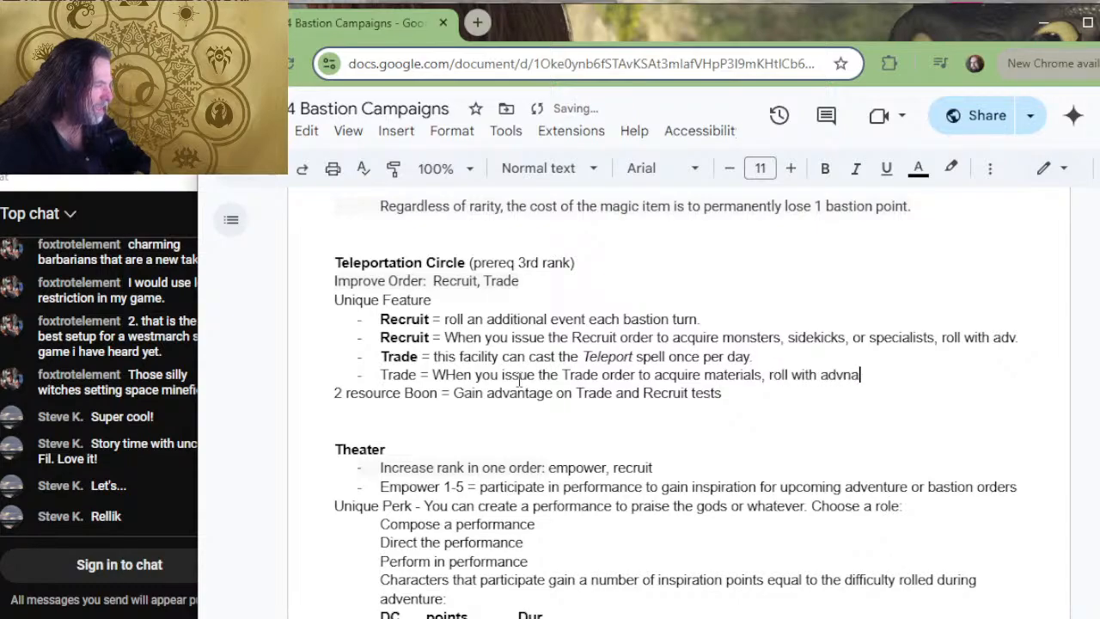
pyautogui.press('BackSpace')
pyautogui.press('BackSpace')
pyautogui.write('antage.')
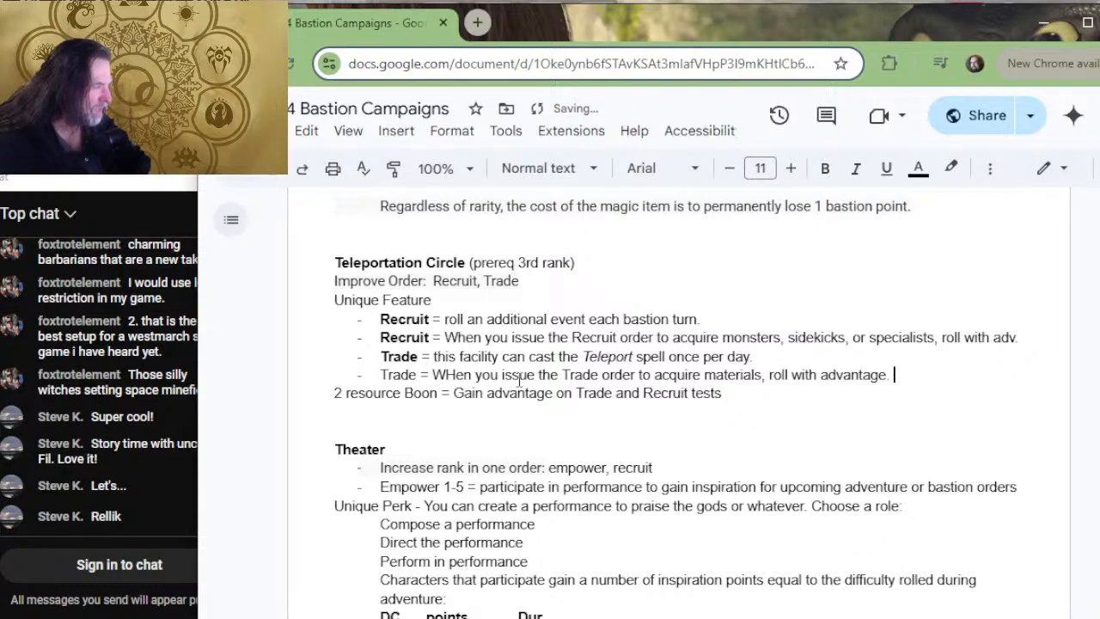
# - Delete the "2 resource Boon" line below Teleportation Circle's Trade items
pyautogui.press('Right')
pyautogui.hotkey('shift', 'Down')
pyautogui.press('Delete')
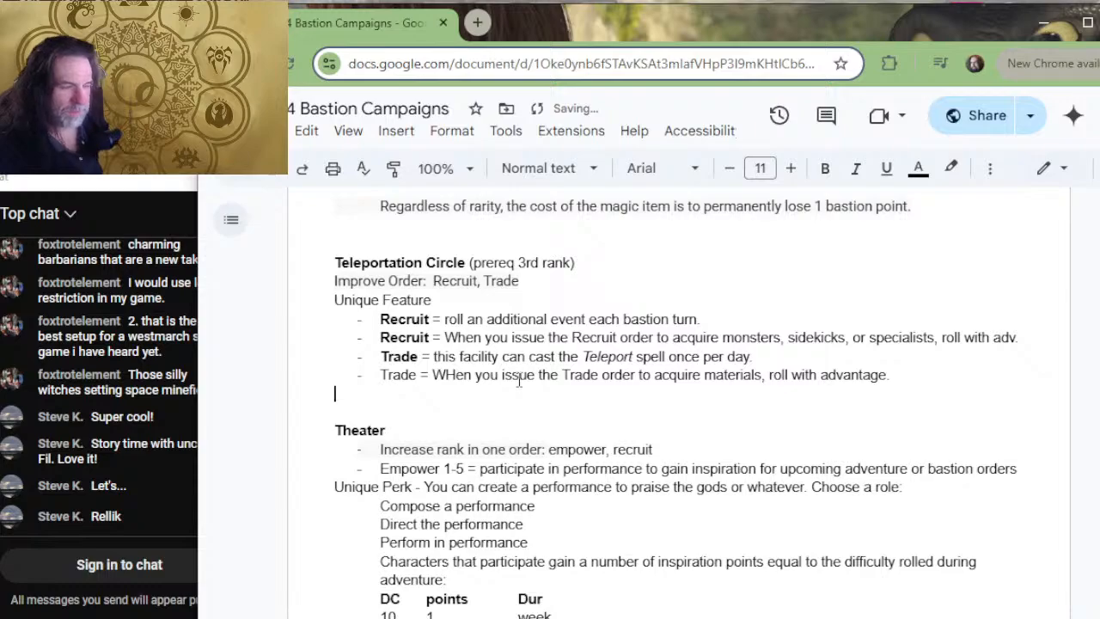
# - Make the label word Trade bold in Teleportation Circle's last dashed item
pyautogui.press('Up')
pyautogui.hotkey('shift', 'Right')
pyautogui.hotkey('shift', 'Right')
pyautogui.hotkey('shift', 'Right')
pyautogui.hotkey('shift', 'Right')
pyautogui.hotkey('shift', 'Right')
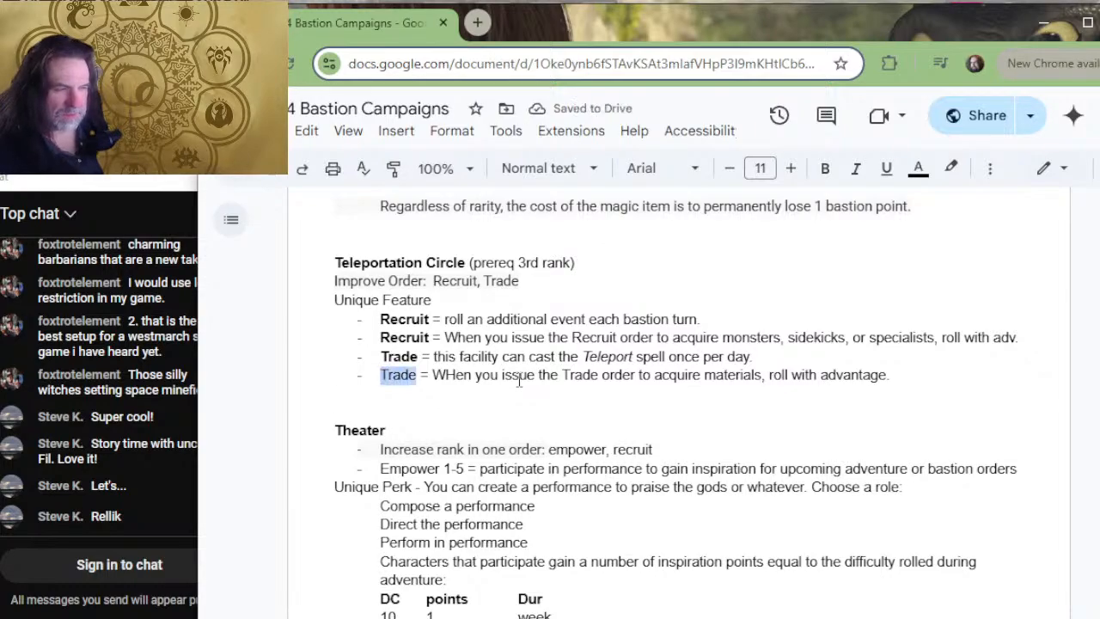
pyautogui.hotkey('ctrl', 'b')
pyautogui.press('Down')
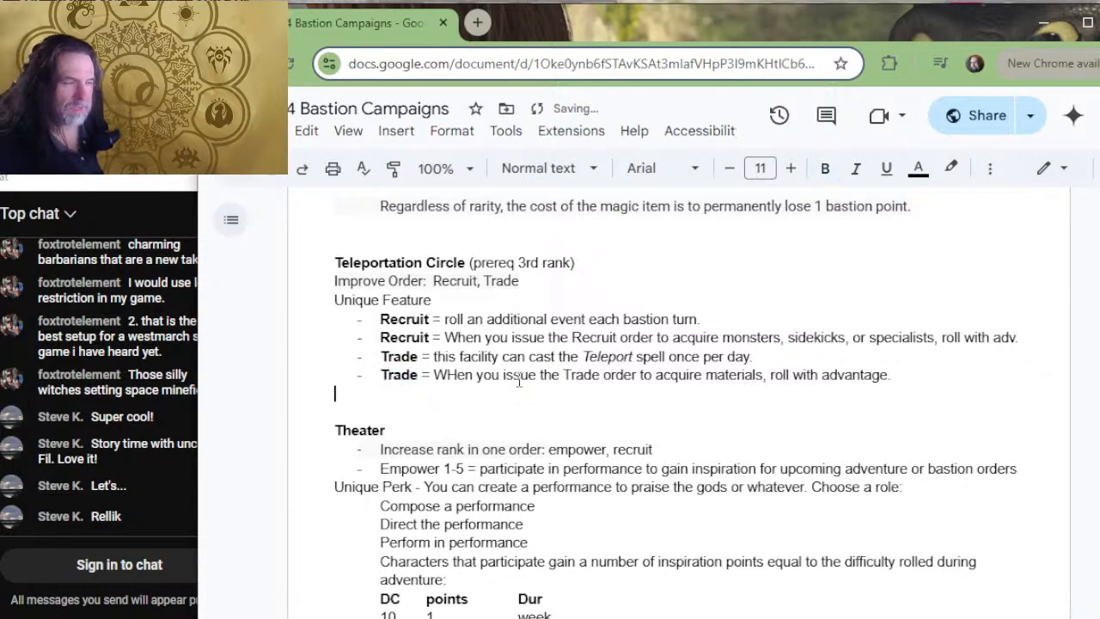
# - Place the text cursor just before "acquire" in Teleportation Circle's last Trade item
pyautogui.press('Left')
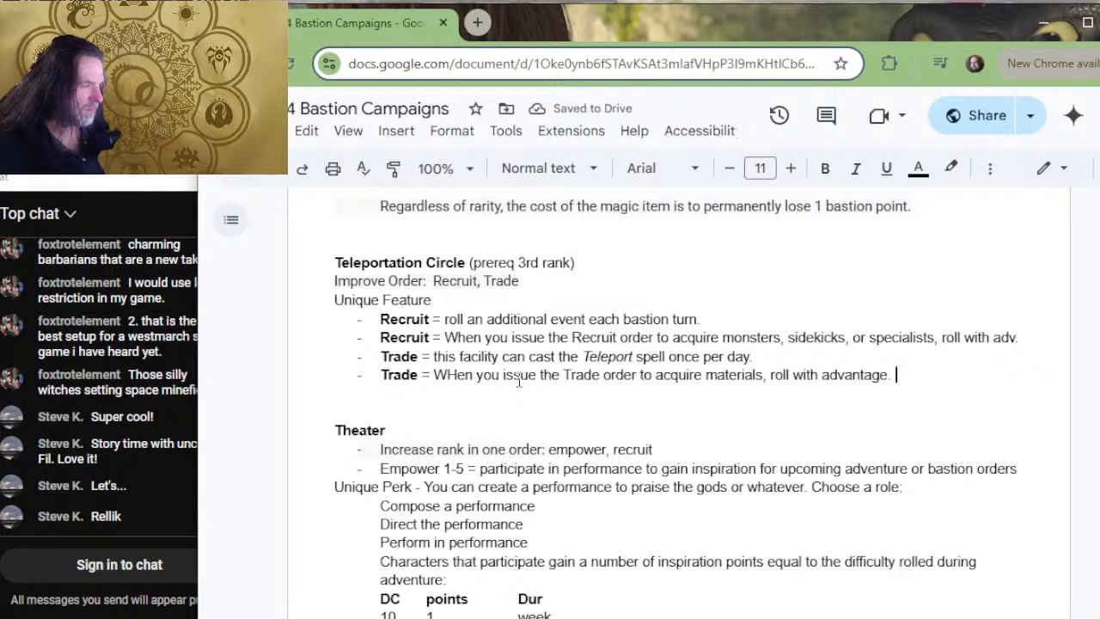
pyautogui.press('Left')
pyautogui.press('Left')
pyautogui.press('Left')
pyautogui.press('Left')
pyautogui.press('Left')
pyautogui.press('Left')
pyautogui.press('Left')
pyautogui.press('Left')
pyautogui.press('Left')
pyautogui.press('Left')
pyautogui.press('Left')
pyautogui.press('Left')
pyautogui.press('Left')
pyautogui.press('Left')
pyautogui.press('Left')
pyautogui.press('Left')
pyautogui.press('Left')
pyautogui.press('Left')
pyautogui.press('Left')
pyautogui.press('Left')
pyautogui.press('Left')
pyautogui.press('Left')
pyautogui.press('Left')
pyautogui.press('Left')
pyautogui.press('Left')
pyautogui.press('Left')
pyautogui.press('Left')
pyautogui.press('Left')
pyautogui.press('Left')
pyautogui.press('Left')
pyautogui.press('Left')
pyautogui.press('Left')
pyautogui.press('Left')
pyautogui.press('Left')
pyautogui.press('Left')
pyautogui.press('Left')
pyautogui.press('Left')
pyautogui.press('Left')
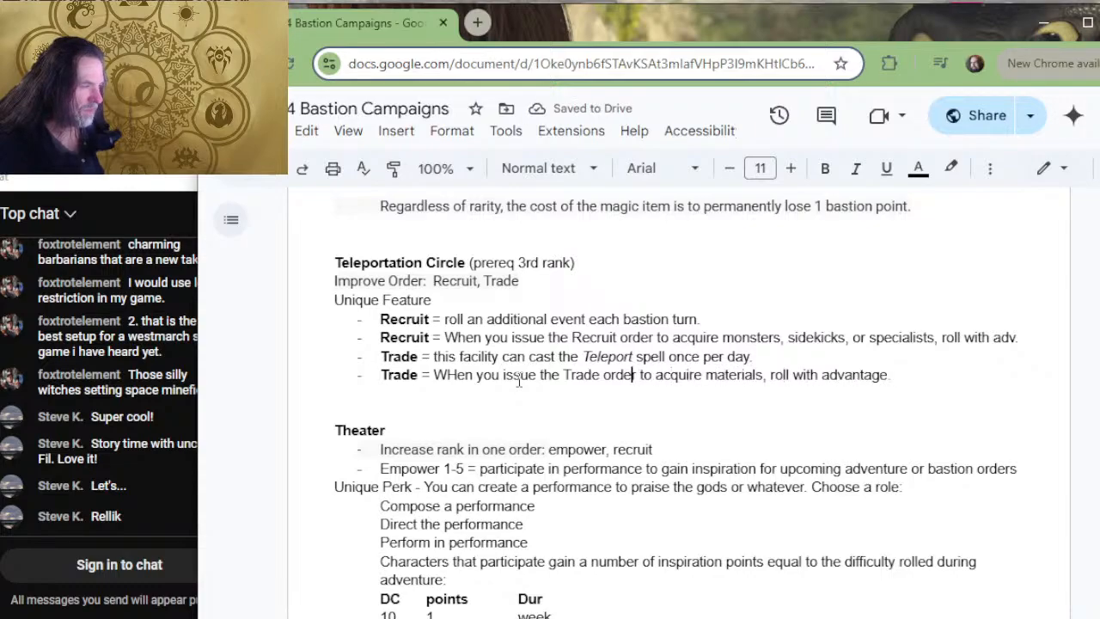
pyautogui.press('Right')
pyautogui.press('Right')
pyautogui.press('Right')
pyautogui.press('Right')
pyautogui.press('Right')
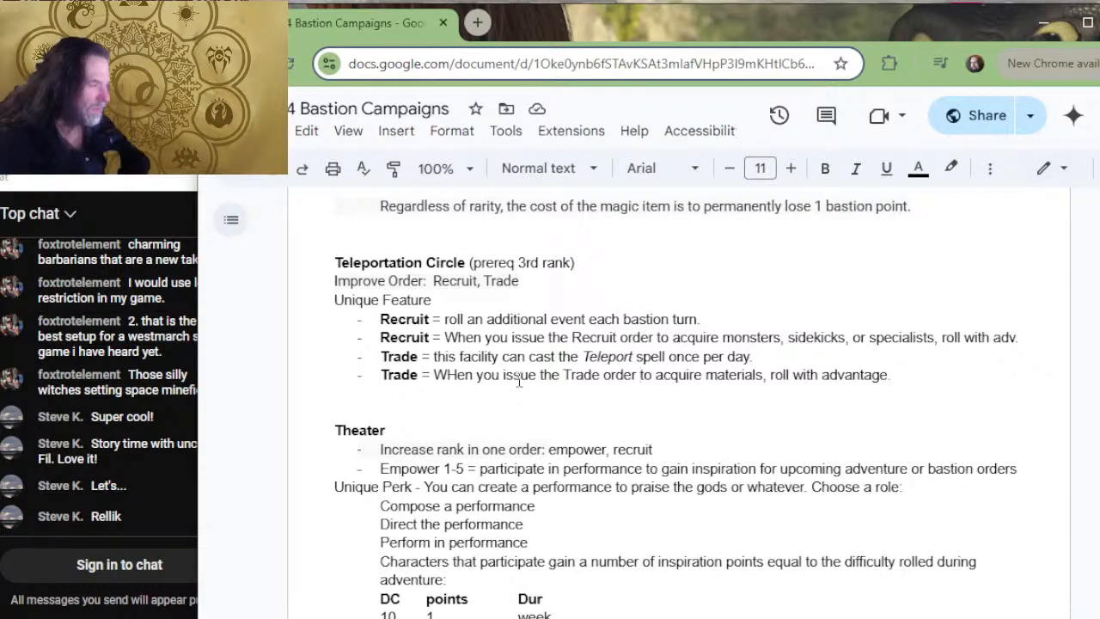
# - Insert "through another facility" before "to acquire materials" in the Teleportation Circle's last Trade bullet
pyautogui.write('through ')
pyautogui.write('another facil')
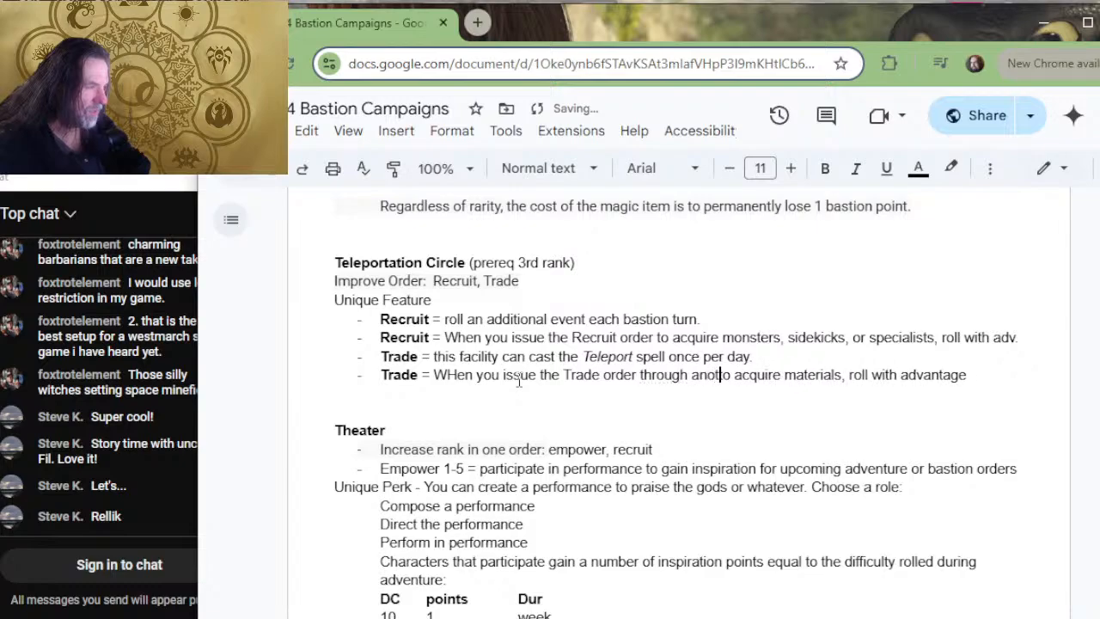
pyautogui.write('ity, you can')
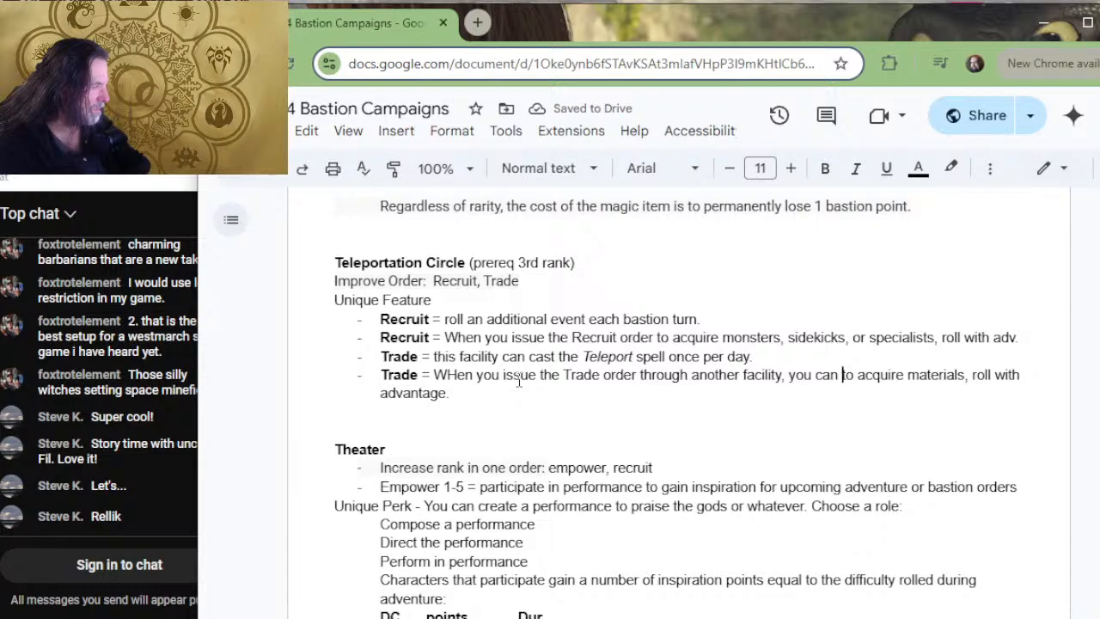
pyautogui.press('BackSpace')
pyautogui.press('BackSpace')
pyautogui.press('BackSpace')
pyautogui.press('BackSpace')
pyautogui.press('BackSpace')
pyautogui.press('BackSpace')
pyautogui.press('BackSpace')
pyautogui.press('BackSpace')
pyautogui.press('BackSpace')
pyautogui.press('BackSpace')
pyautogui.press('BackSpace')
pyautogui.press('BackSpace')
pyautogui.press('BackSpace')
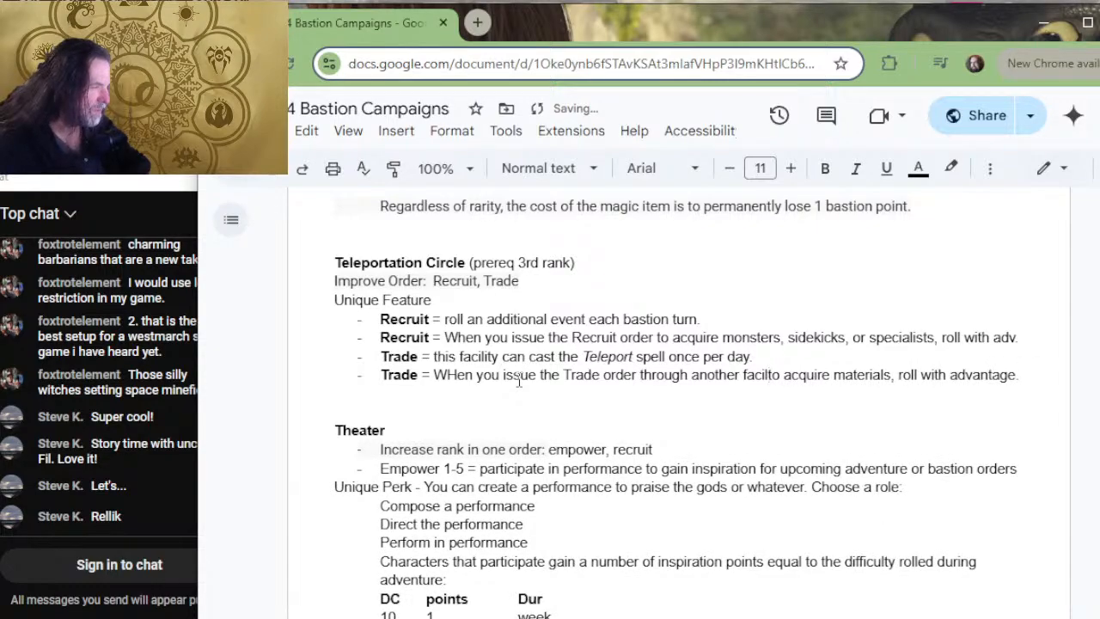
pyautogui.write('ity to')
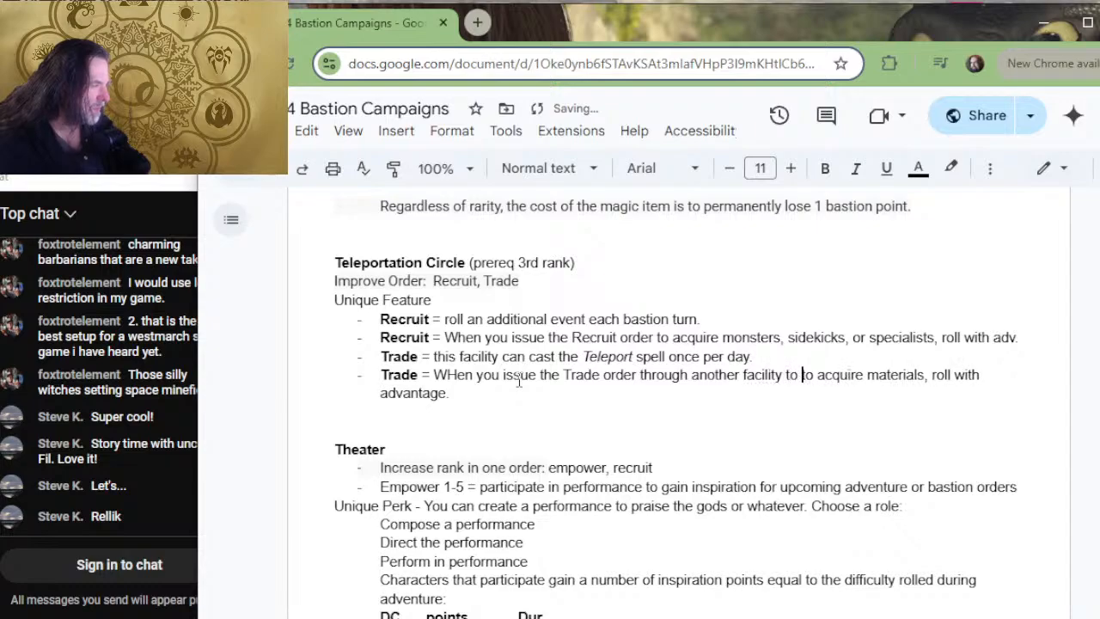
pyautogui.press('Delete')
pyautogui.press('Delete')
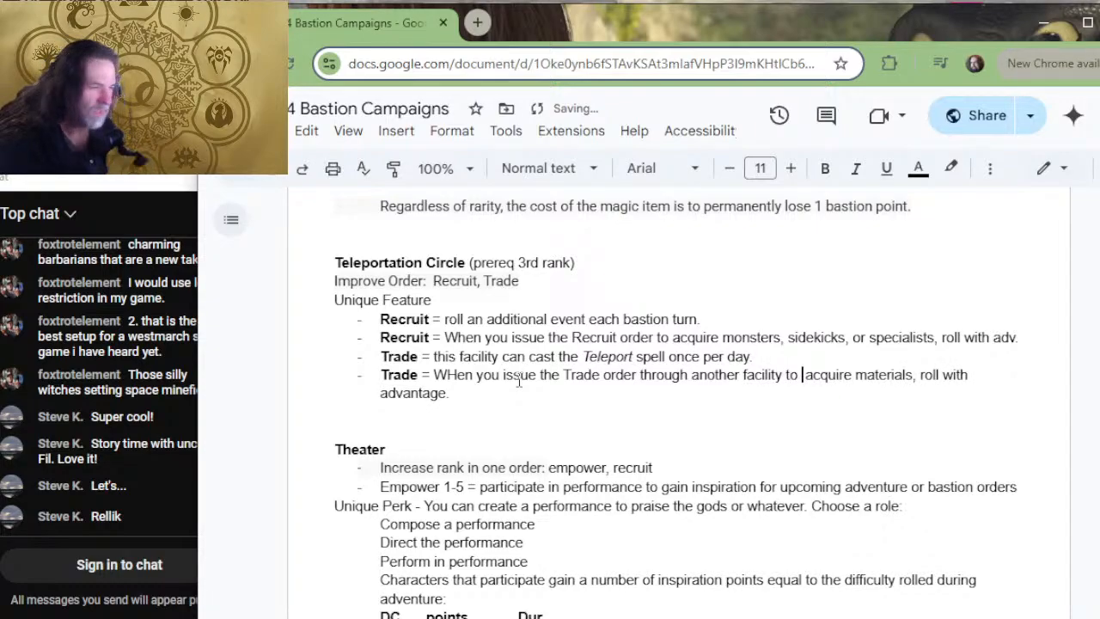
# - Remove the extra space before "acquire materials" in the Teleportation Circle's last Trade bullet
pyautogui.press('Left')
pyautogui.press('Left')
pyautogui.press('Left')
pyautogui.press('Left')
pyautogui.press('Left')
pyautogui.press('Left')
pyautogui.press('Left')
pyautogui.press('Left')
pyautogui.press('Left')
pyautogui.press('Left')
pyautogui.press('Left')
pyautogui.press('Left')
pyautogui.press('Left')
pyautogui.press('Left')
pyautogui.press('Left')
pyautogui.press('Left')
pyautogui.press('Left')
pyautogui.press('Left')
pyautogui.press('Left')
pyautogui.press('Left')
pyautogui.press('Left')
pyautogui.press('Left')
pyautogui.press('Left')
pyautogui.press('Left')
pyautogui.press('Left')
pyautogui.press('Left')
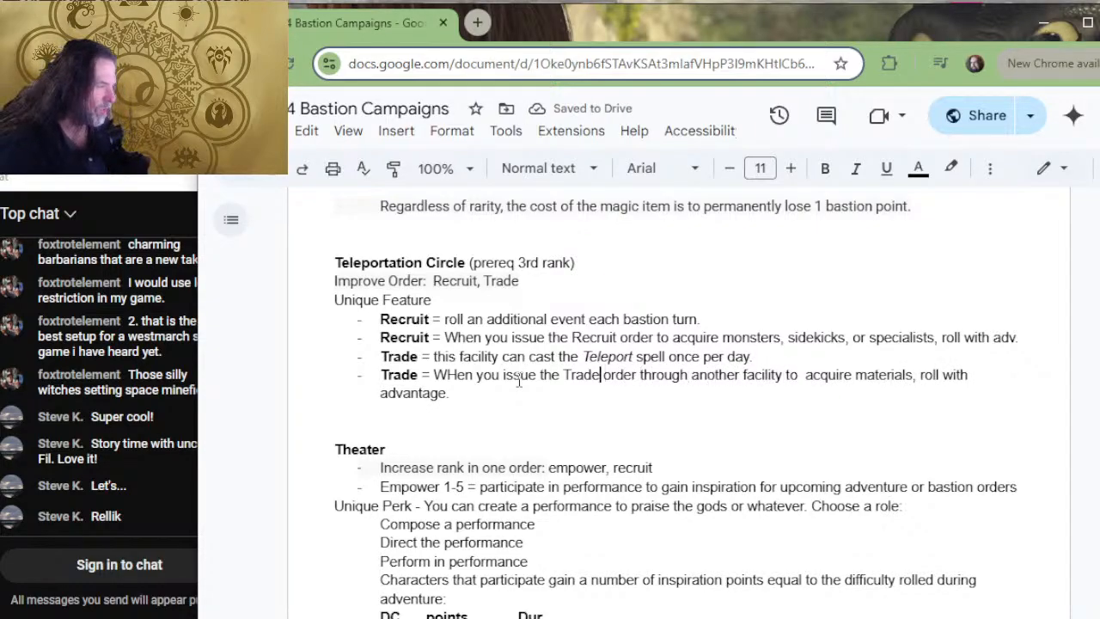
pyautogui.press('Right')
pyautogui.press('Right')
pyautogui.press('Right')
pyautogui.press('Right')
pyautogui.press('Right')
pyautogui.press('Right')
pyautogui.press('Right')
pyautogui.press('Right')
pyautogui.press('Right')
pyautogui.press('Right')
pyautogui.press('Right')
pyautogui.press('Right')
pyautogui.press('Right')
pyautogui.press('Right')
pyautogui.press('Right')
pyautogui.press('Right')
pyautogui.press('Right')
pyautogui.press('Right')
pyautogui.press('Right')
pyautogui.press('Right')
pyautogui.press('Right')
pyautogui.press('Right')
pyautogui.press('Right')
pyautogui.press('Right')
pyautogui.press('Right')
pyautogui.press('Right')
pyautogui.press('Right')
pyautogui.press('Right')
pyautogui.press('Right')
pyautogui.press('Right')
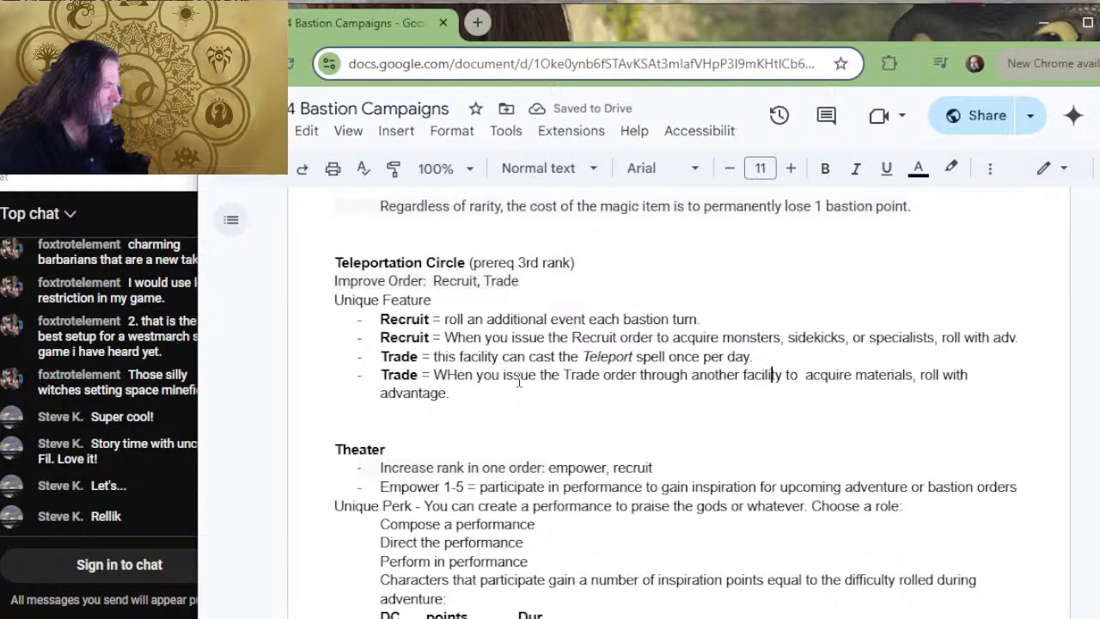
pyautogui.press('Right')
pyautogui.press('Delete')
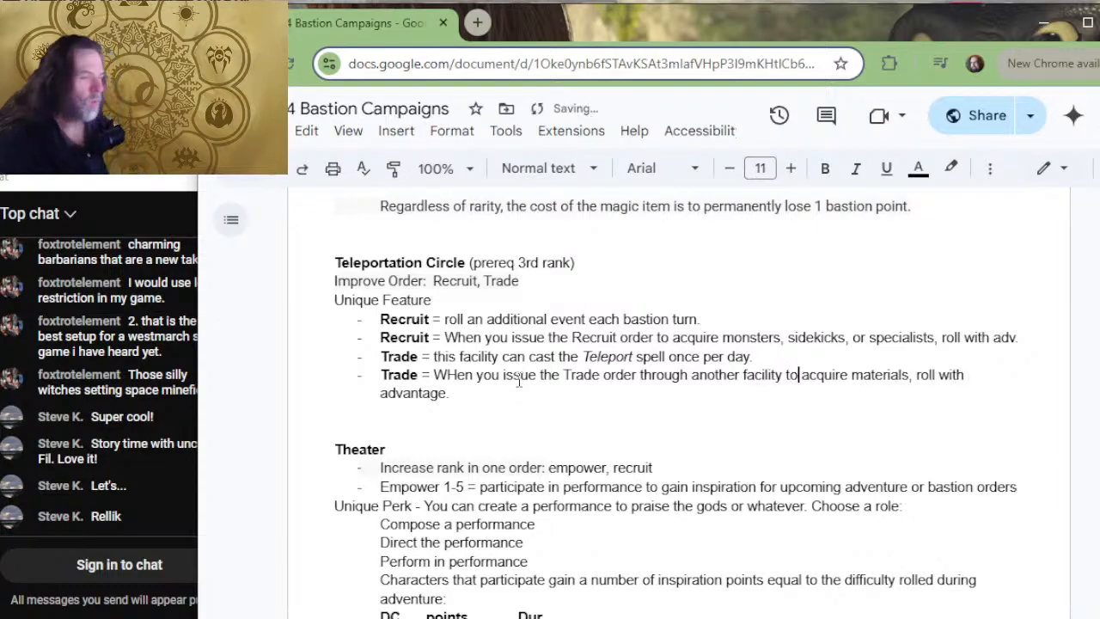
# - Insert "through another facility" before "to acquire monsters" in the Teleportation Circle's second Recruit bullet, keeping single spacing
pyautogui.press('Up')
pyautogui.press('Up')
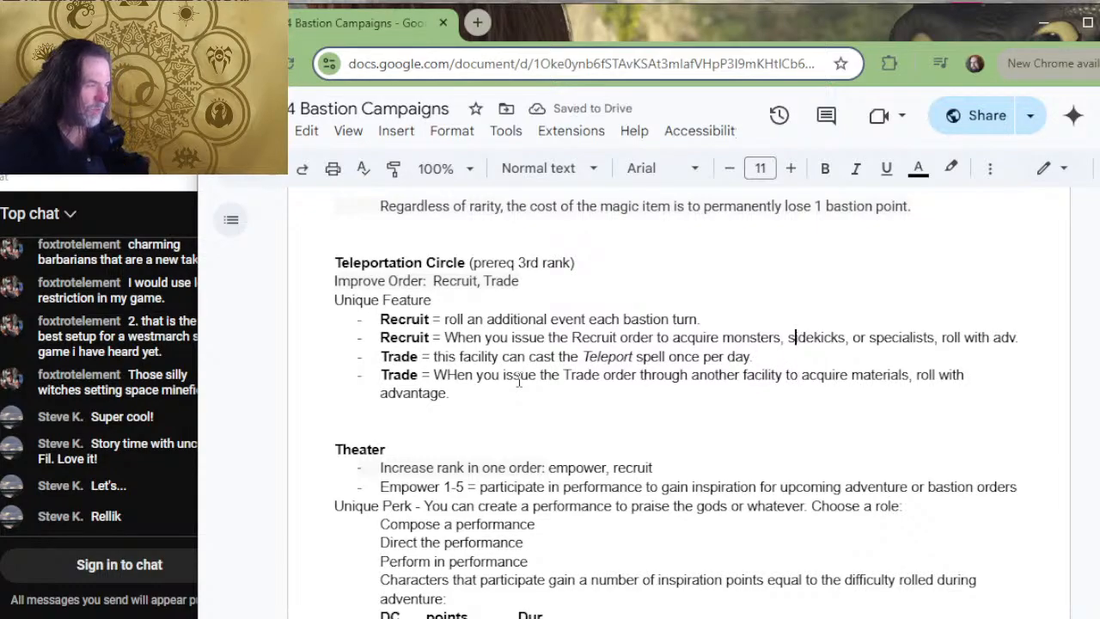
pyautogui.press('Left')
pyautogui.press('Left')
pyautogui.press('Left')
pyautogui.press('Left')
pyautogui.press('Left')
pyautogui.press('Left')
pyautogui.press('Left')
pyautogui.press('Left')
pyautogui.press('Left')
pyautogui.press('Left')
pyautogui.press('Left')
pyautogui.press('Left')
pyautogui.press('Left')
pyautogui.press('Left')
pyautogui.press('Left')
pyautogui.press('Left')
pyautogui.press('Left')
pyautogui.press('Left')
pyautogui.press('Left')
pyautogui.press('Left')
pyautogui.press('Left')
pyautogui.press('Left')
pyautogui.press('Left')
pyautogui.press('Left')
pyautogui.write('through an')
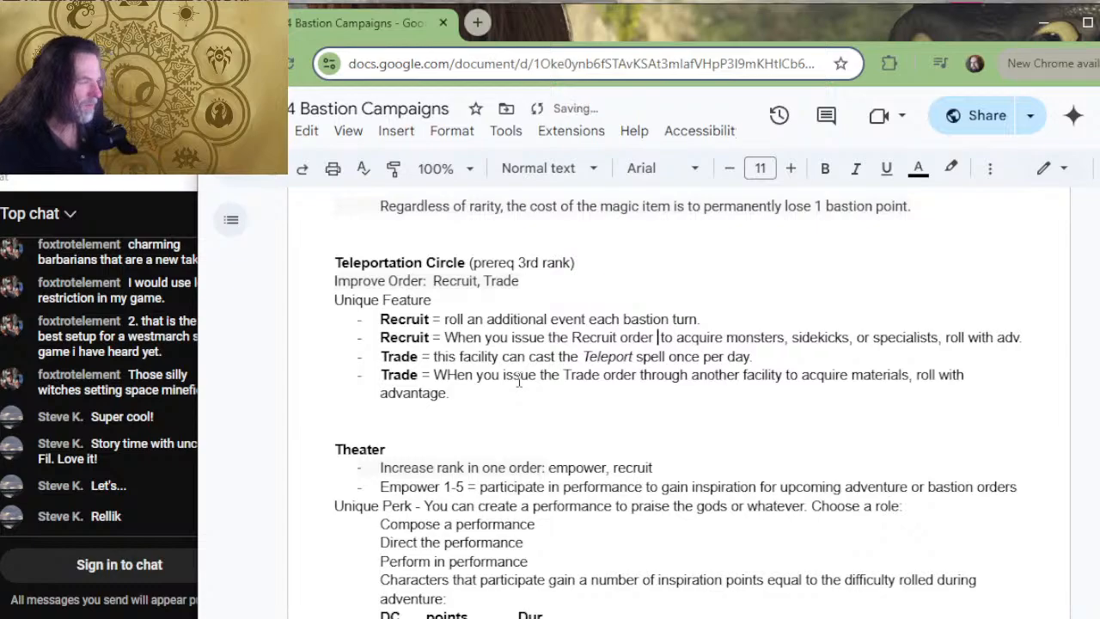
pyautogui.write('other fac ili')
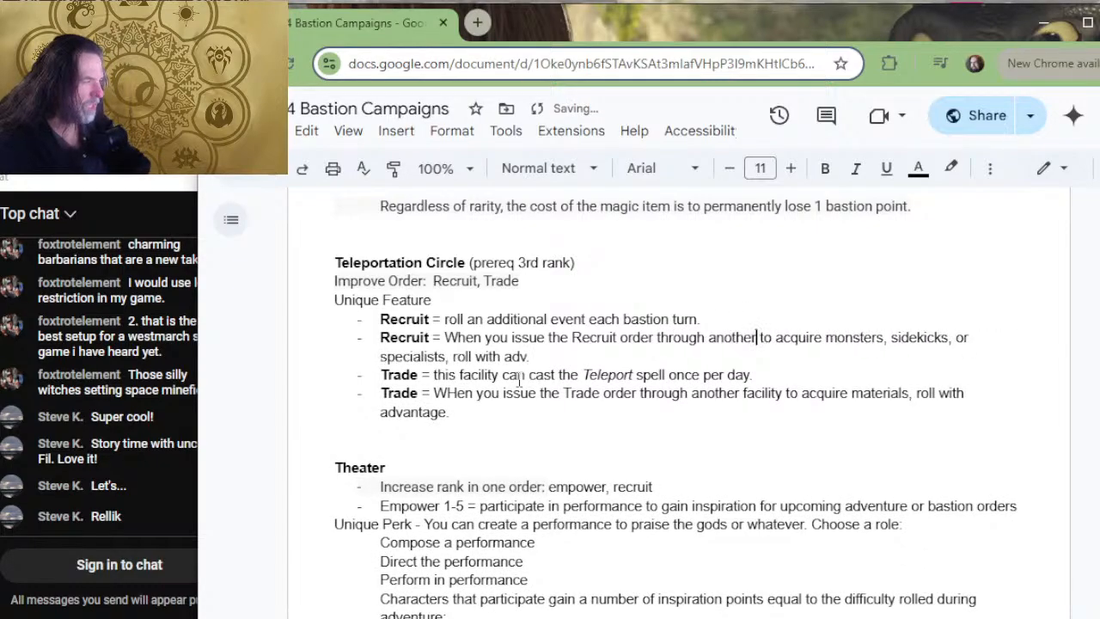
pyautogui.press('BackSpace')
pyautogui.press('BackSpace')
pyautogui.press('BackSpace')
pyautogui.press('BackSpace')
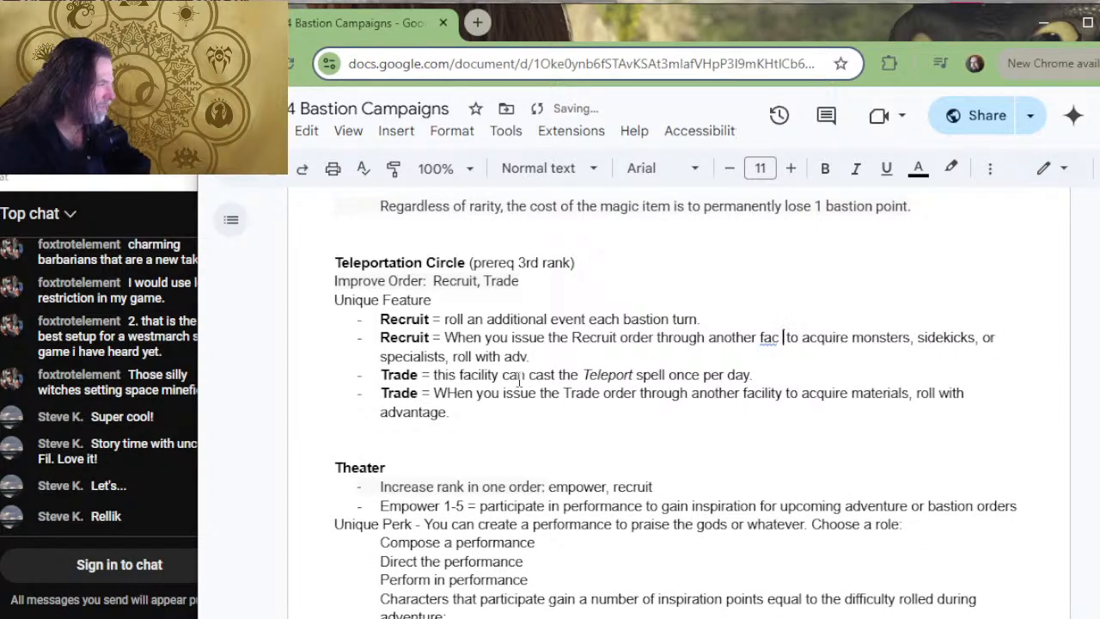
pyautogui.write('ily')
pyautogui.press('BackSpace')
pyautogui.write('ity')
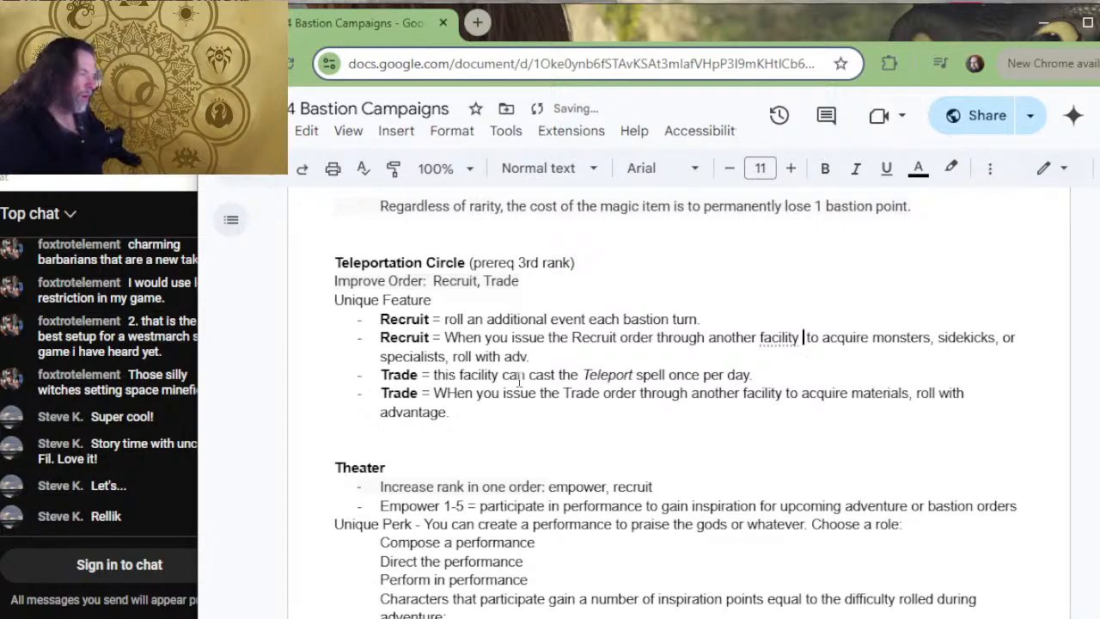
pyautogui.press('Delete')
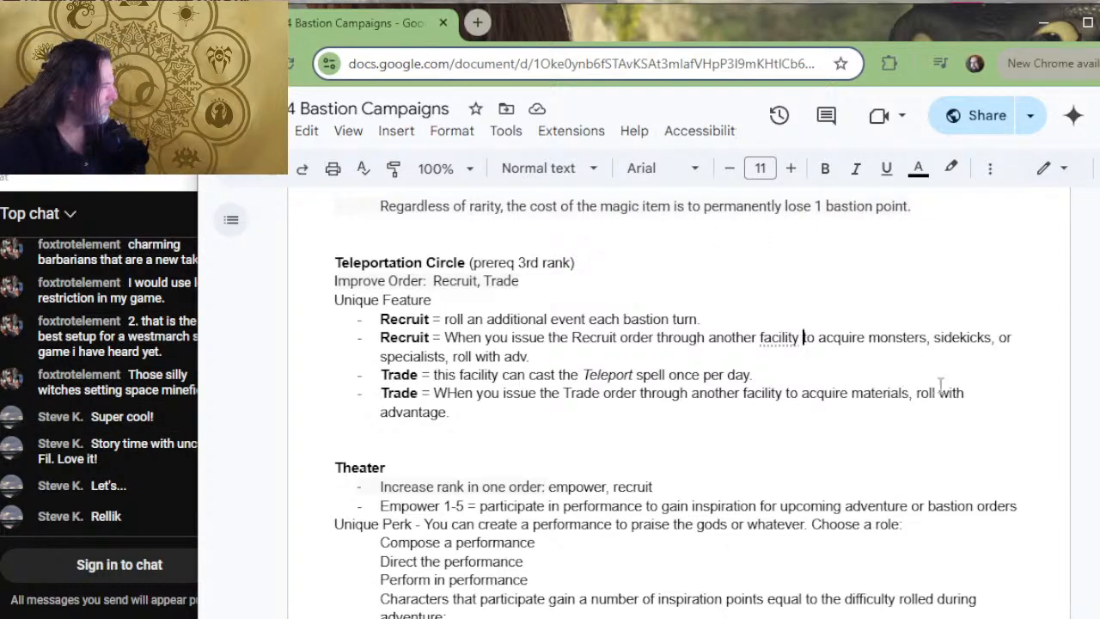
# - Shorten "advantage" to "adv" at the end of the Teleportation Circle's last Trade bullet
pyautogui.press('Delete')
pyautogui.press('Delete')
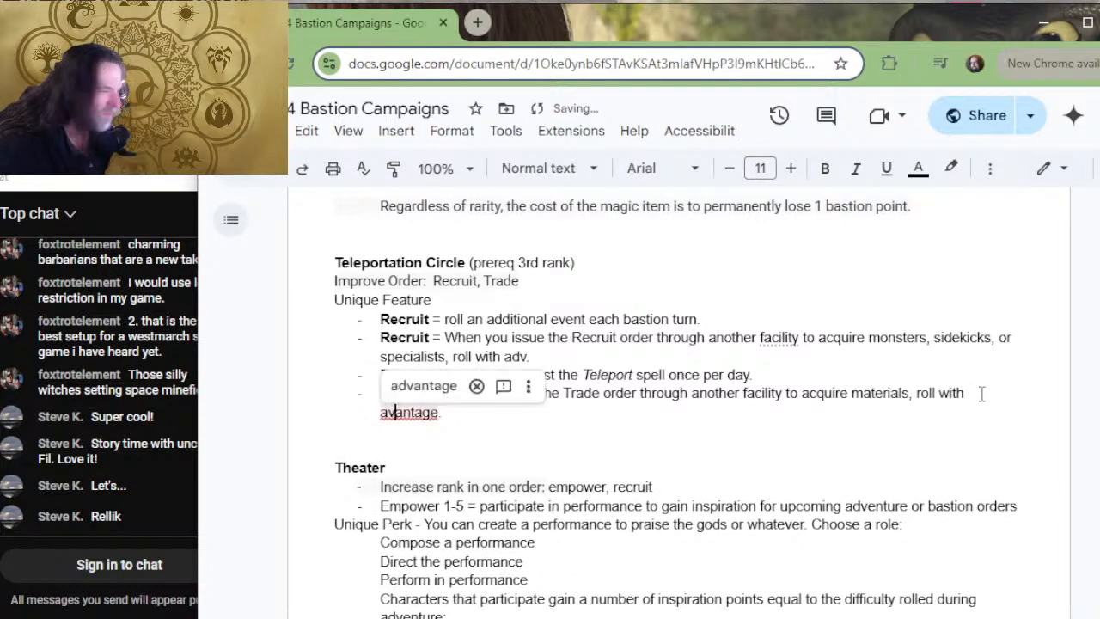
pyautogui.press('Left')
pyautogui.press('Left')
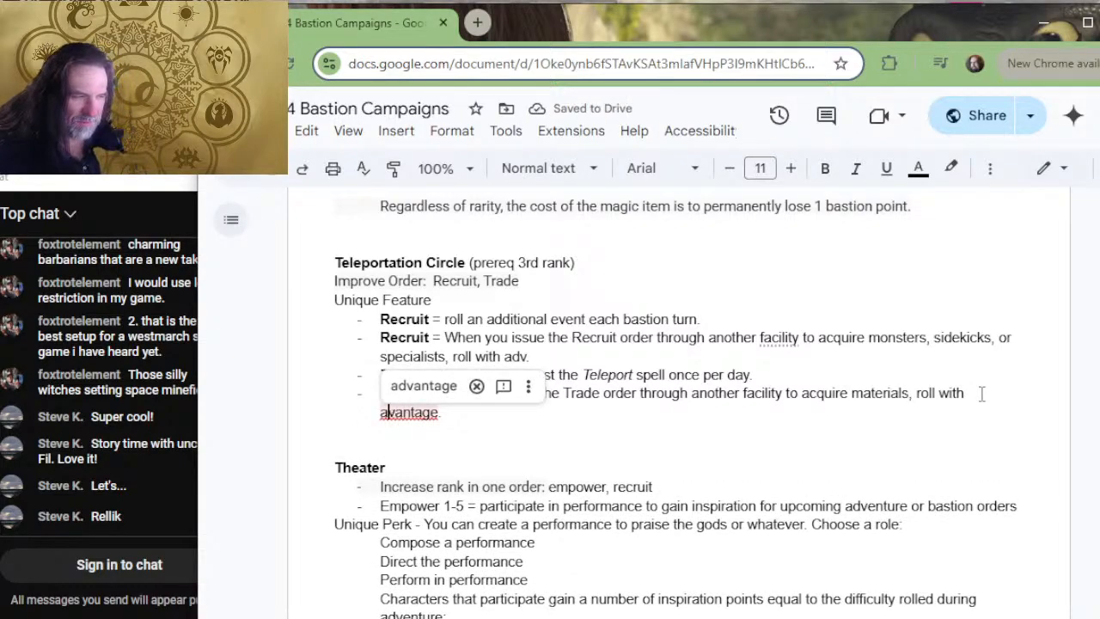
pyautogui.write('d')
pyautogui.press('Right')
pyautogui.press('Delete')
pyautogui.press('Delete')
pyautogui.press('Delete')
pyautogui.press('Delete')
pyautogui.press('Delete')
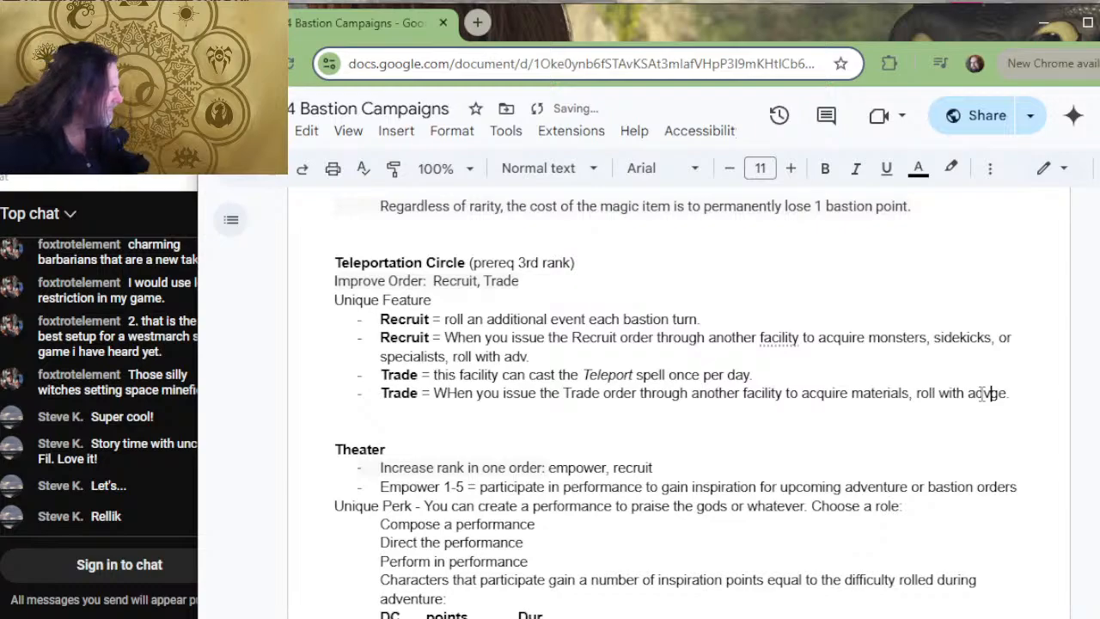
pyautogui.press('Delete')
pyautogui.press('Up')
pyautogui.press('Up')
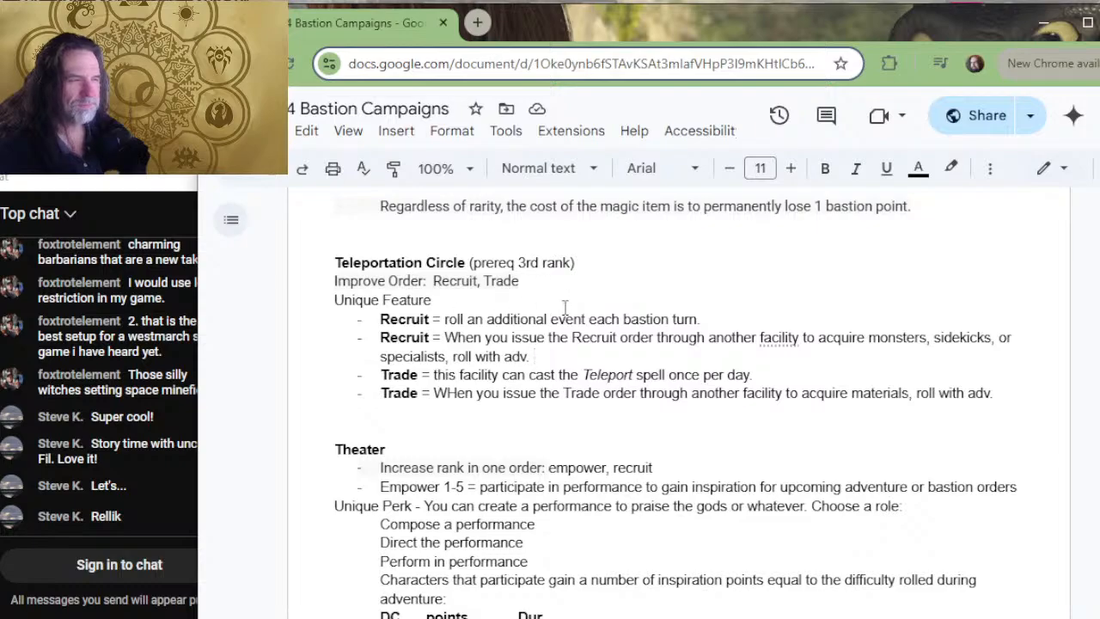
# - Copy the Teleportation Circle's Improve Order and Unique Feature lines to directly below the Theater heading
pyautogui.moveTo(565, 307); pyautogui.dragTo(634, 260)
pyautogui.hotkey('ctrl', 'c')
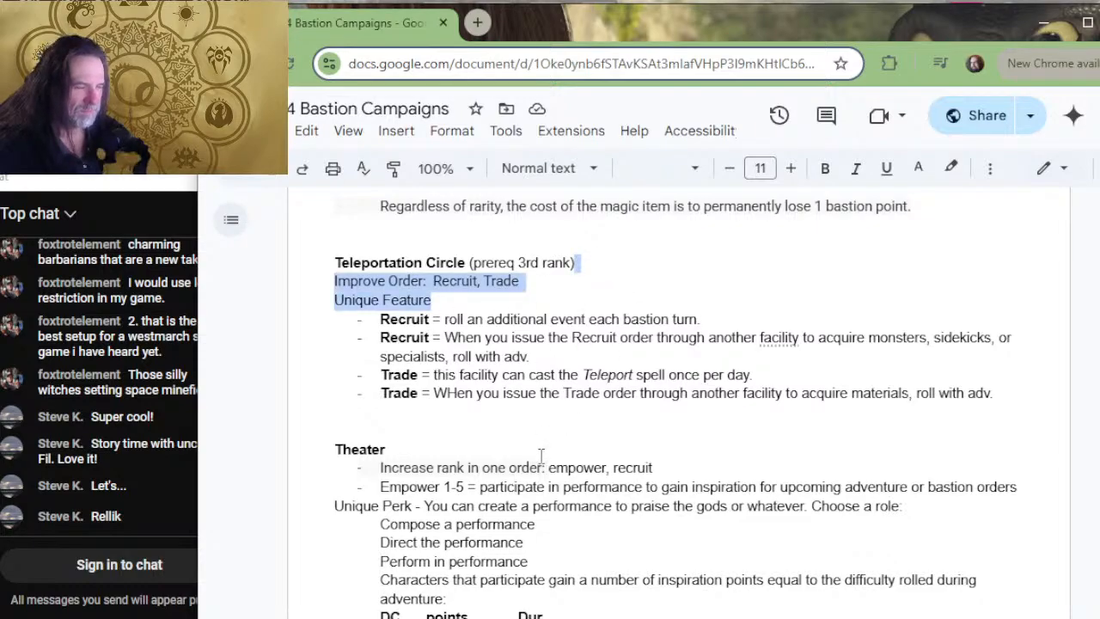
pyautogui.click(540, 453)
pyautogui.hotkey('ctrl', 'v')
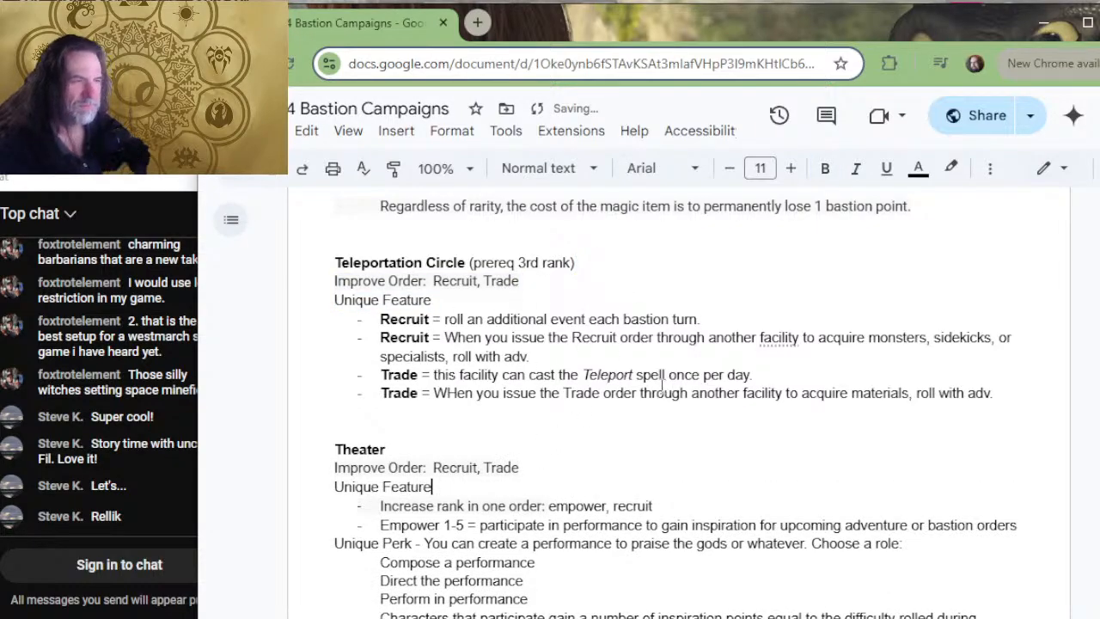
# - Review the facility sections after Theater and check the facility summary list for the orders assigned to Theater
pyautogui.hotkey('alt', 'Tab')
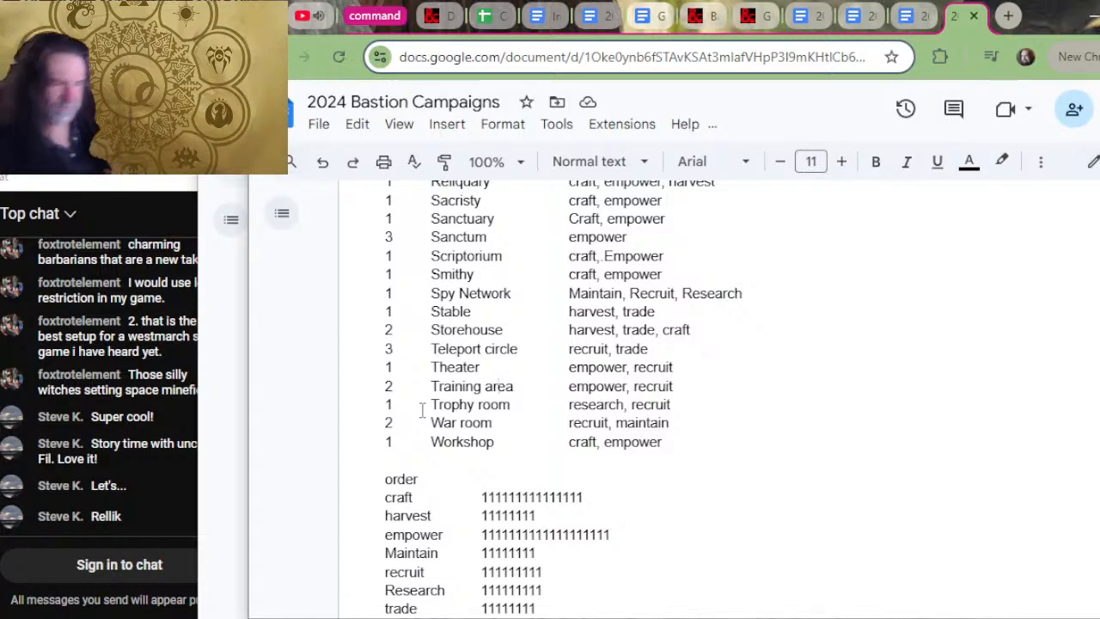
pyautogui.hotkey('alt', 'Tab')
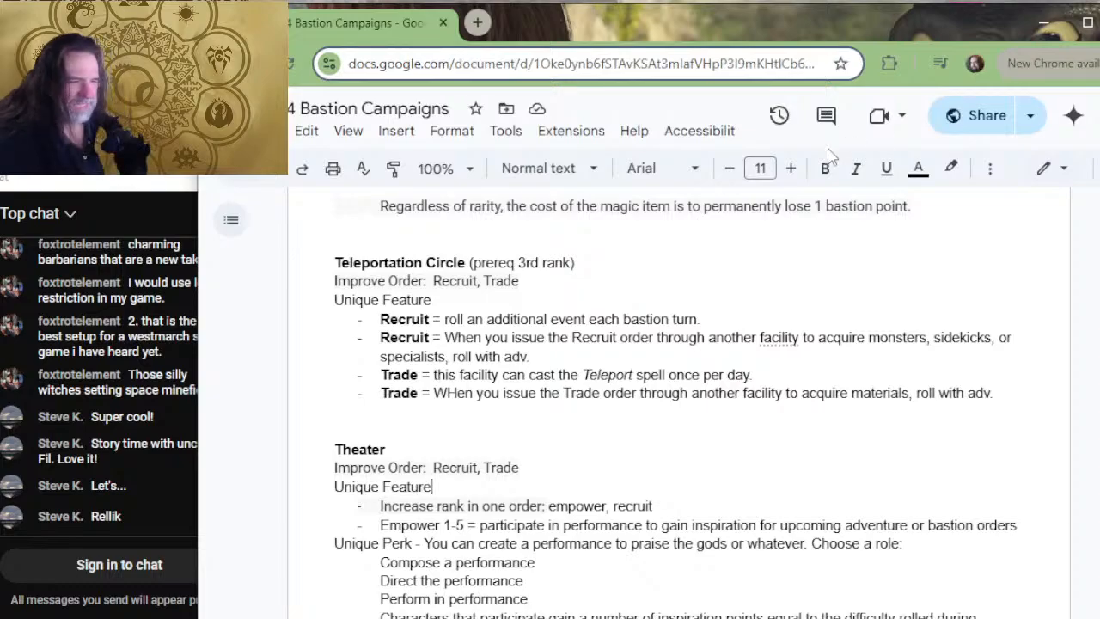
pyautogui.scroll(-2, 651, 265)
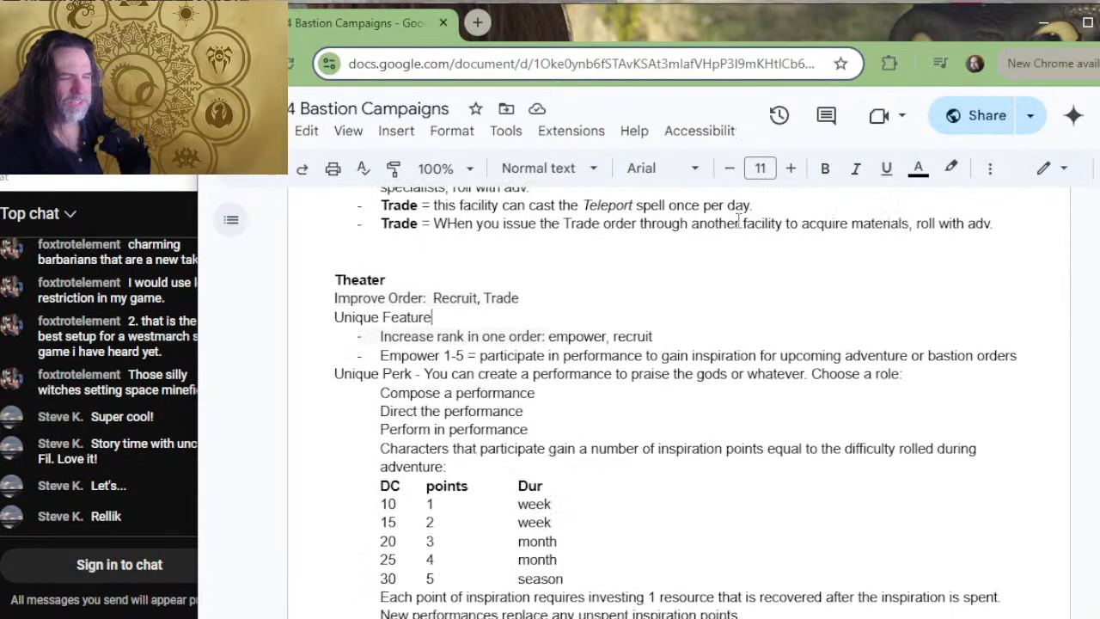
pyautogui.scroll(-12, 738, 224)
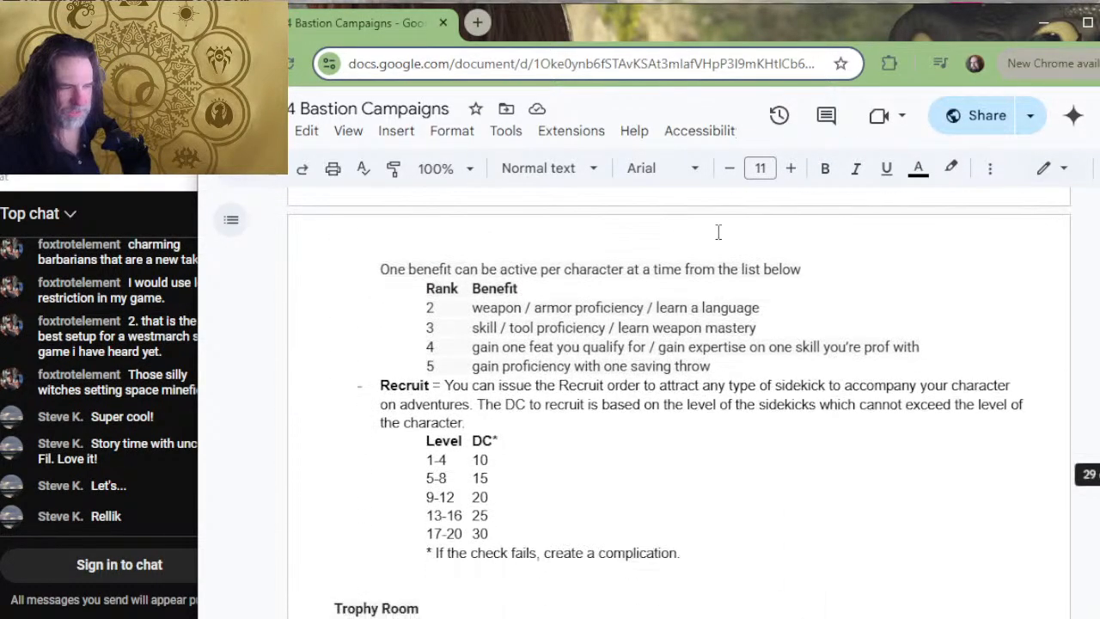
pyautogui.scroll(-10, 718, 232)
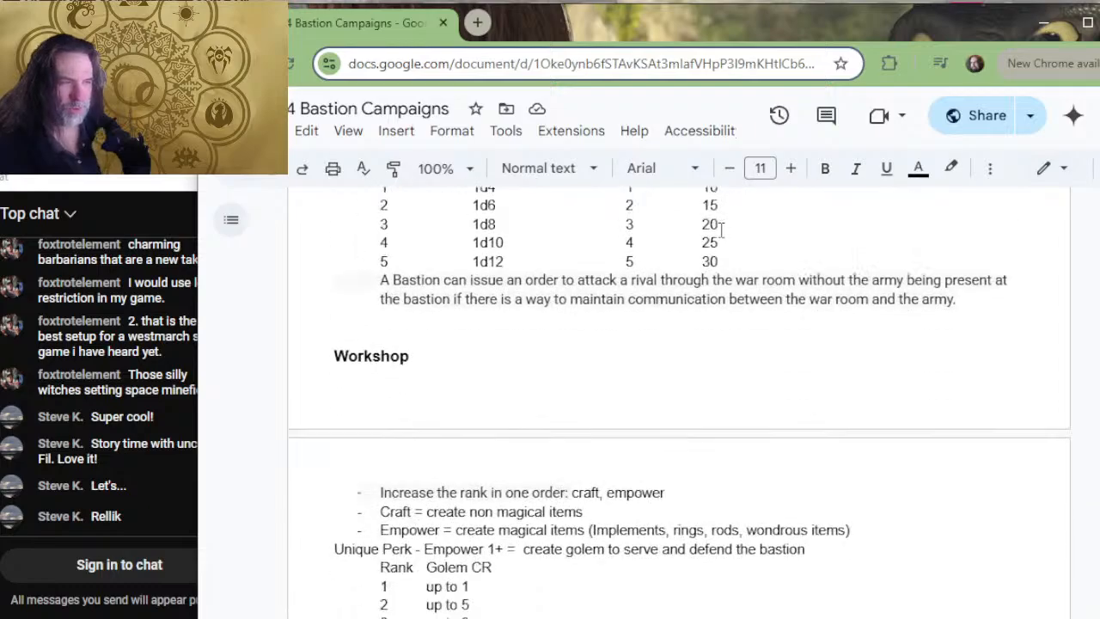
pyautogui.scroll(-5, 720, 228)
pyautogui.scroll(5, 699, 245)
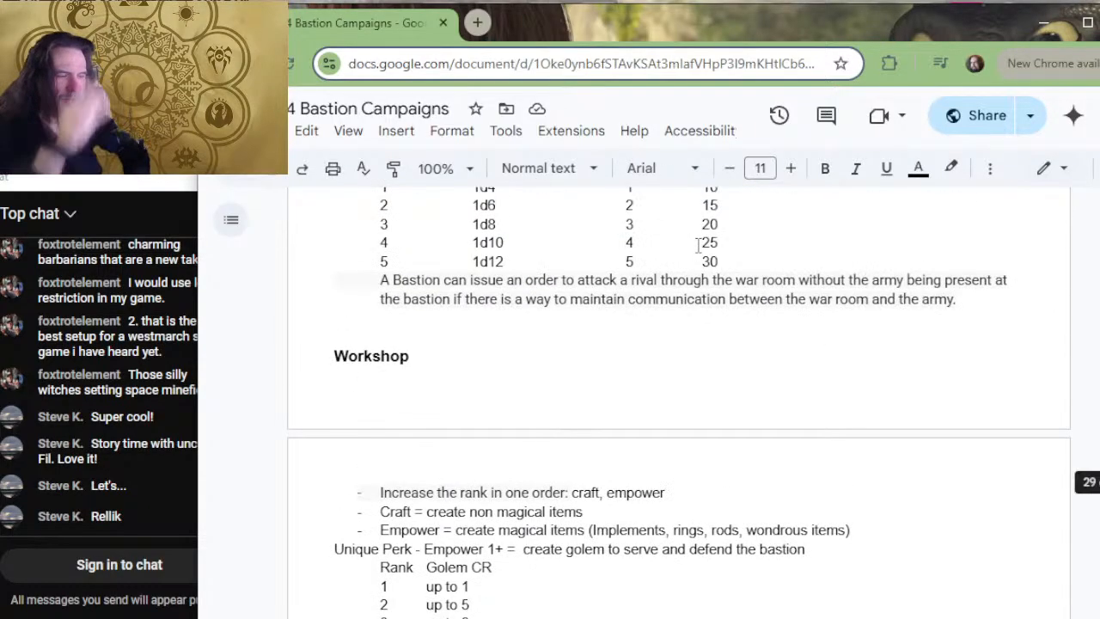
pyautogui.scroll(10, 699, 245)
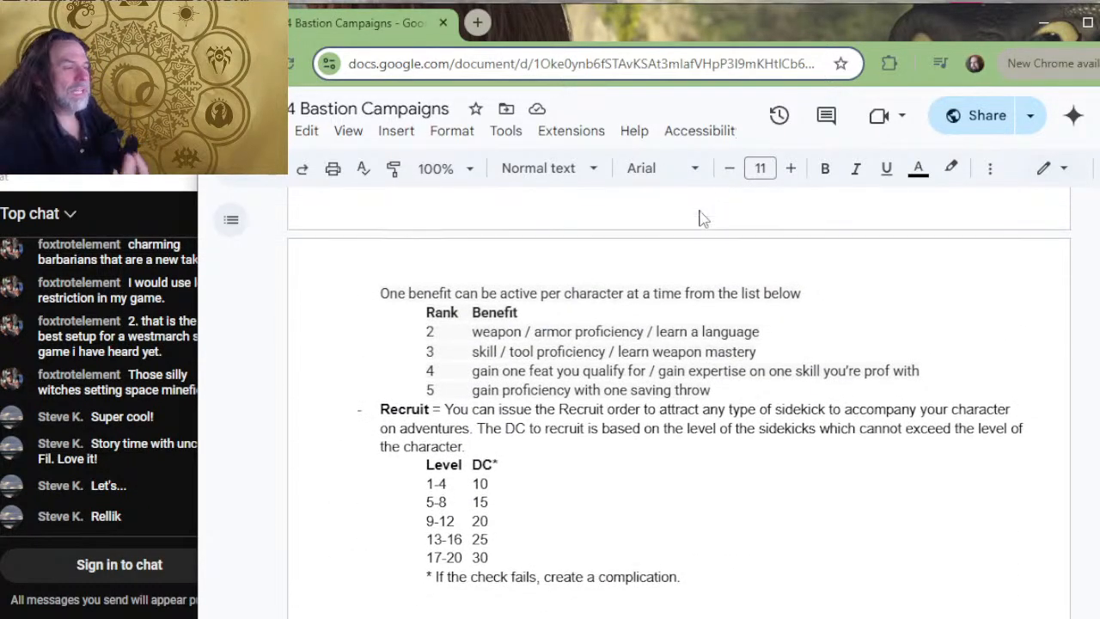
pyautogui.scroll(10, 699, 218)
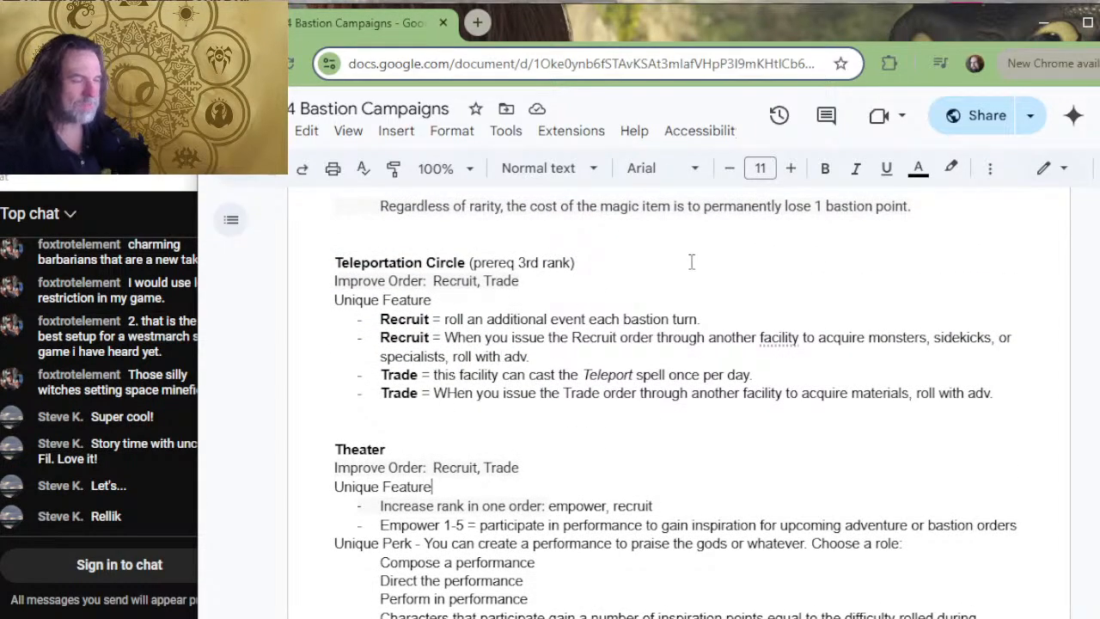
pyautogui.hotkey('alt', 'Tab')
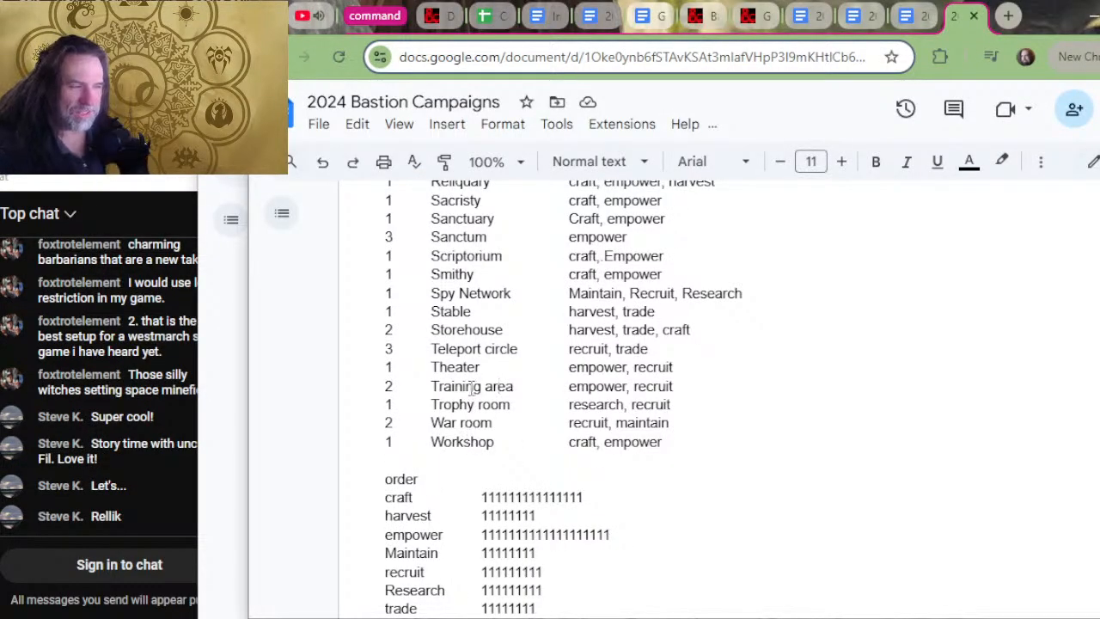
pyautogui.hotkey('alt', 'Tab')
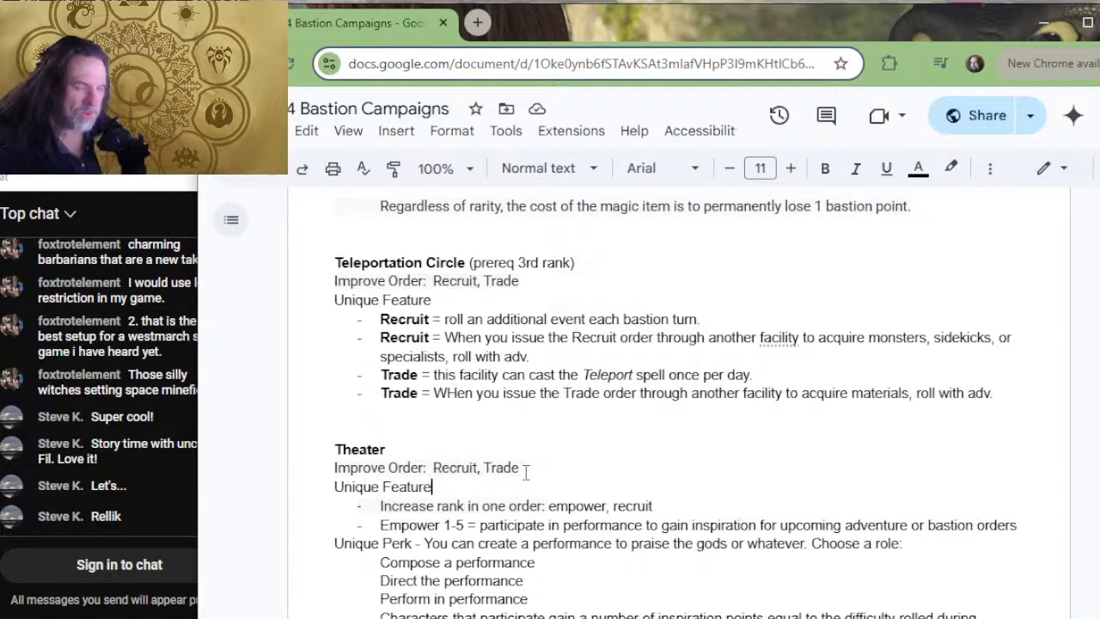
pyautogui.hotkey('alt', 'Tab')
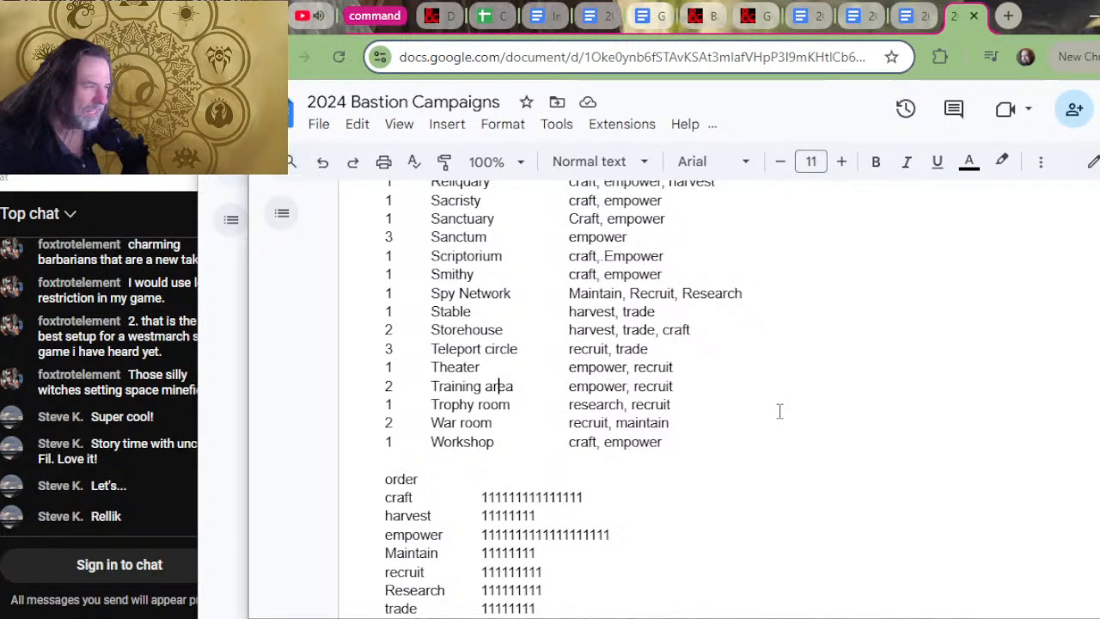
pyautogui.hotkey('alt', 'Tab')
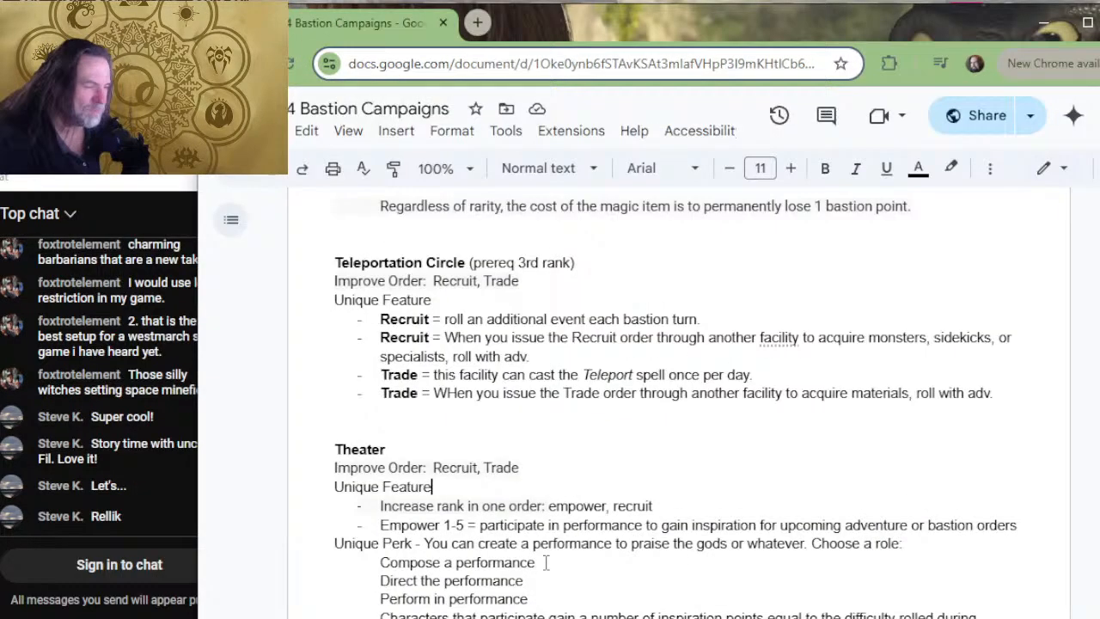
# - Change the orders on the Theater's Improve Order line to "Empower, Recruit", removing Trade
pyautogui.click(434, 467)
pyautogui.write('E')
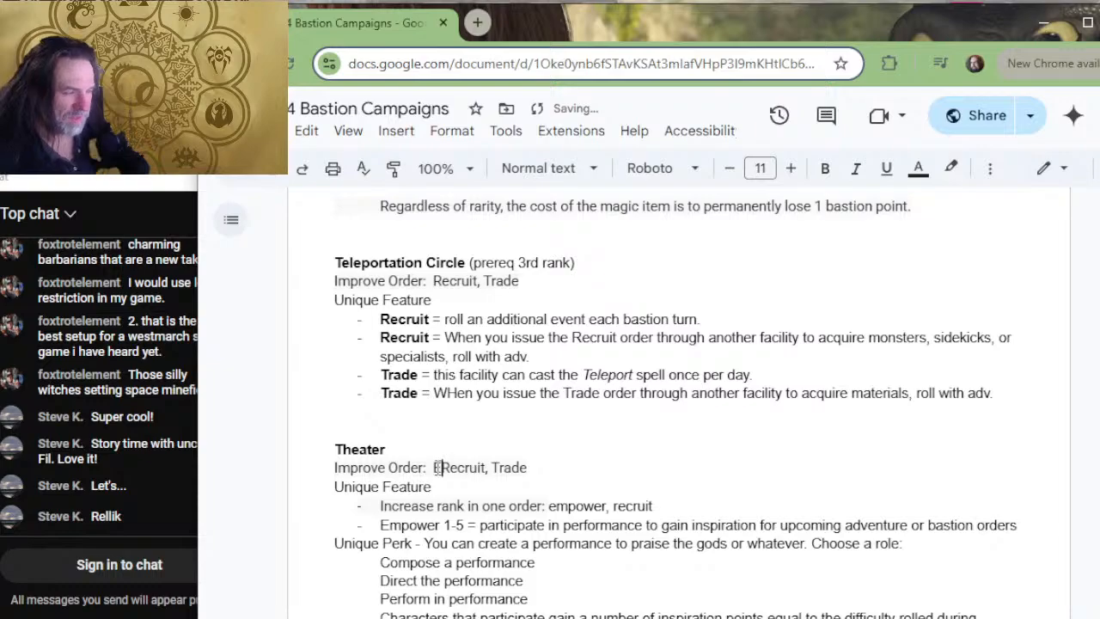
pyautogui.write('mpower,')
pyautogui.press('Right')
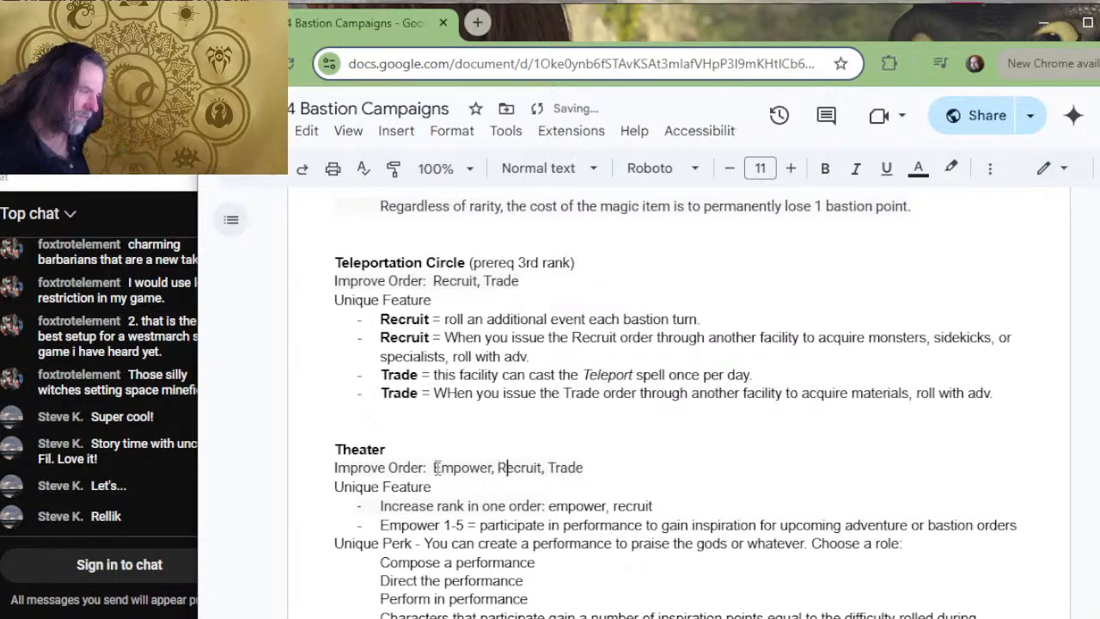
pyautogui.press('Right')
pyautogui.press('Right')
pyautogui.press('Right')
pyautogui.press('Right')
pyautogui.press('Right')
pyautogui.press('Right')
pyautogui.press('Delete')
pyautogui.press('Delete')
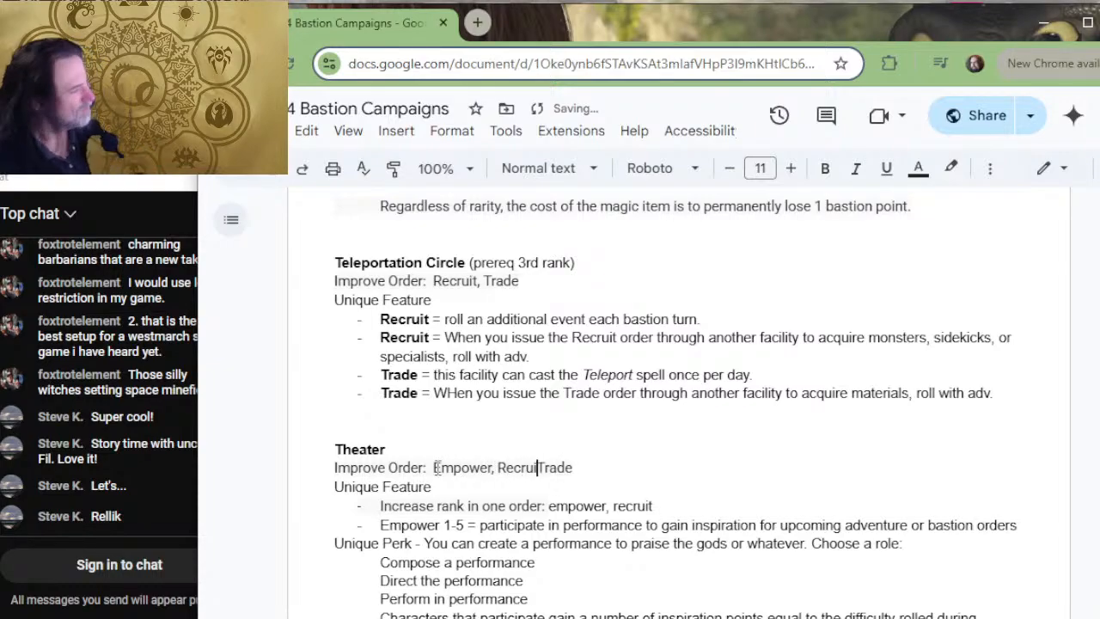
pyautogui.press('Delete')
pyautogui.press('Delete')
pyautogui.press('Delete')
pyautogui.press('Delete')
pyautogui.press('Delete')
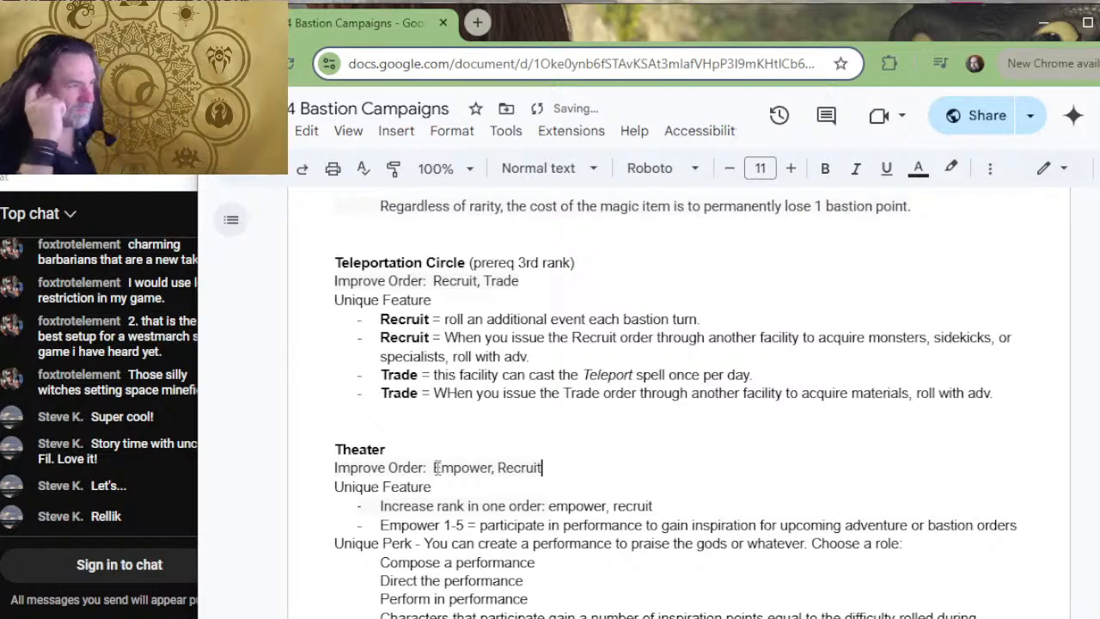
pyautogui.press('Right')
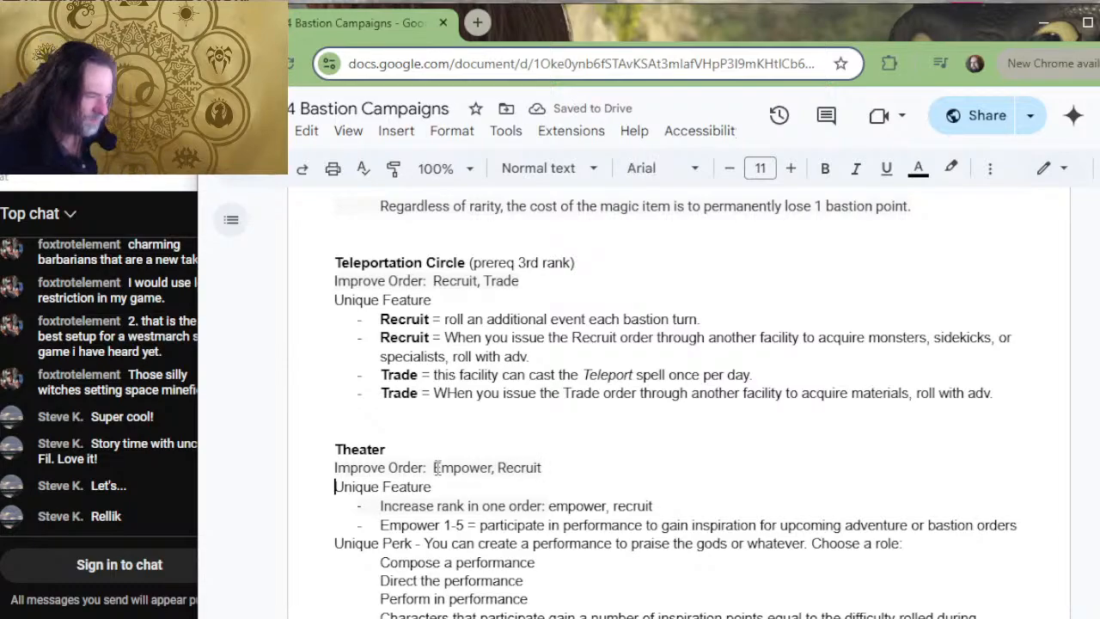
# - Delete the "Increase rank in one order: empower, recruit" bullet under the Theater's Unique Feature
pyautogui.scroll(-2, 584, 473)
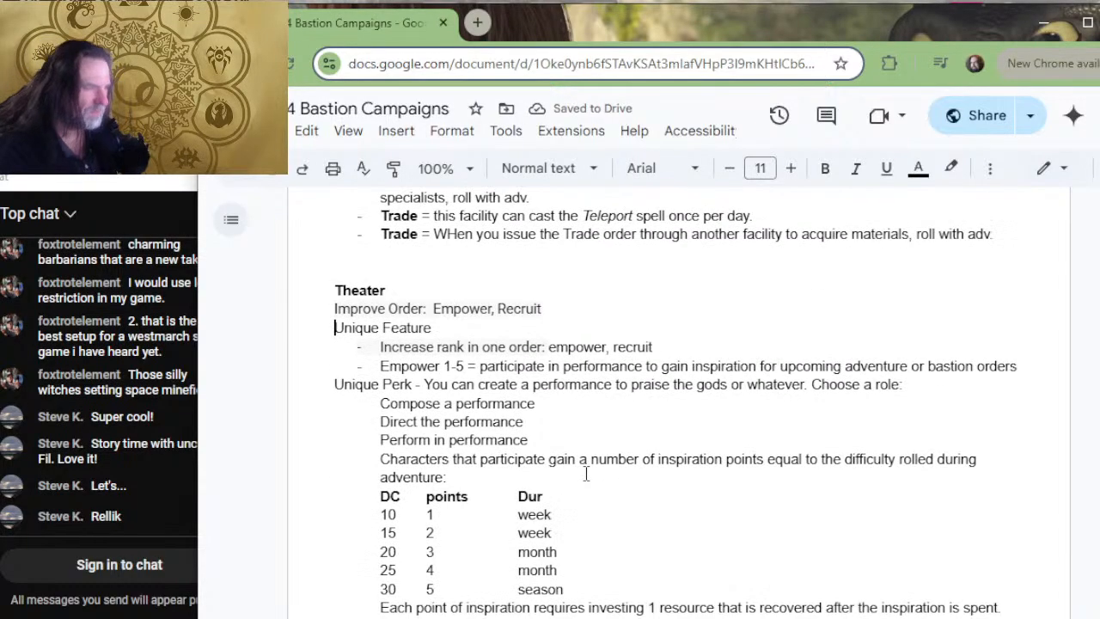
pyautogui.moveTo(655, 347); pyautogui.dragTo(676, 332)
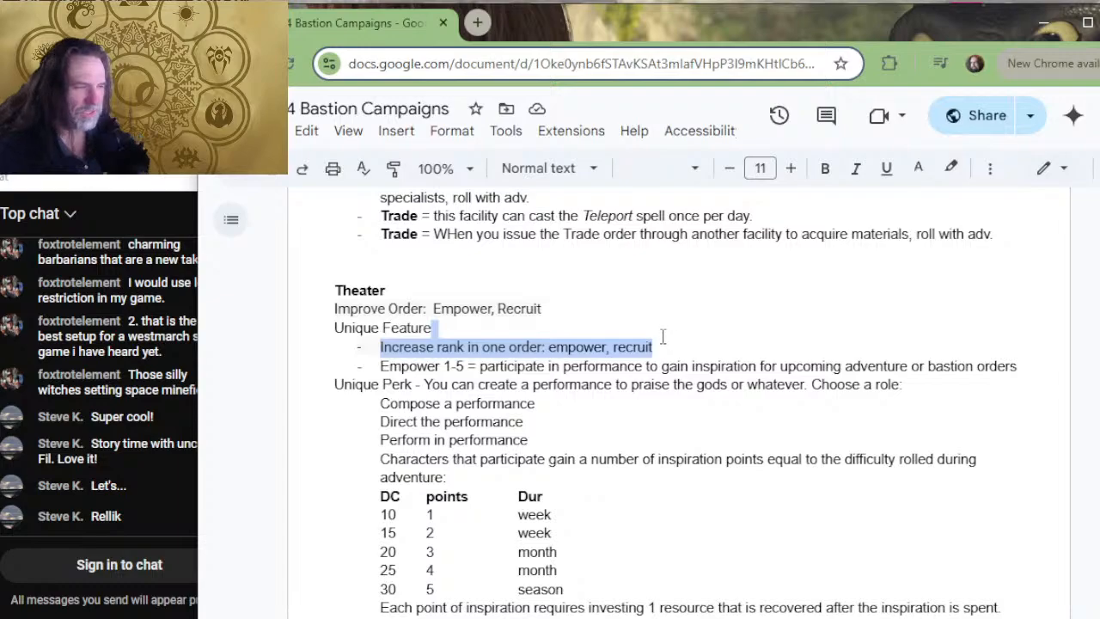
pyautogui.press('BackSpace')
# - Bold the word "Empower" in the Theater's remaining bullet and remove the "1-5" after it
pyautogui.press('Right')
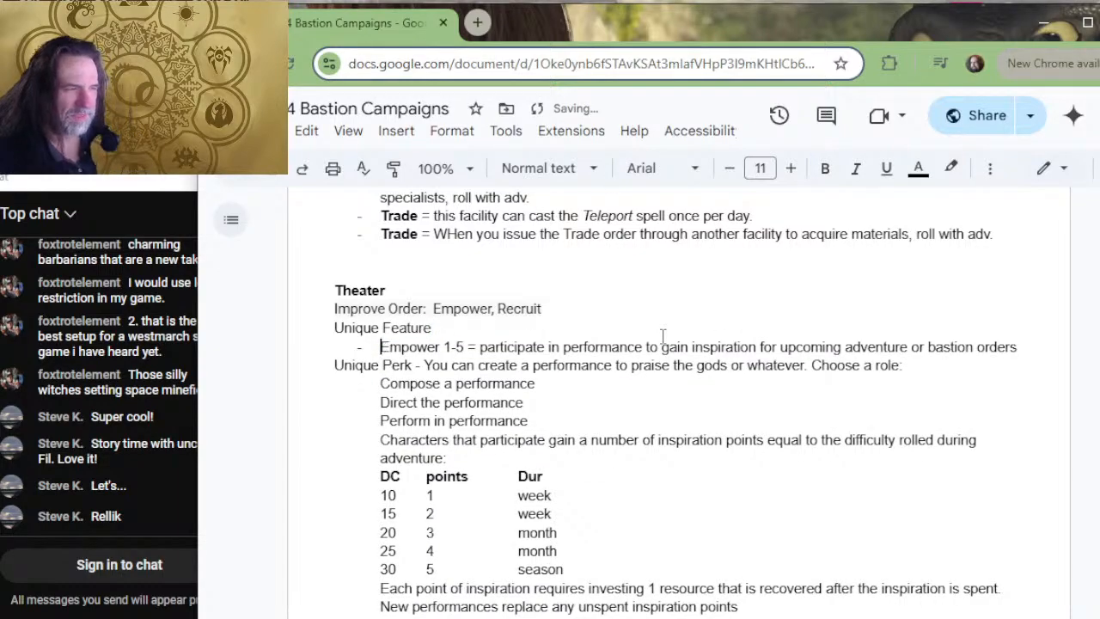
pyautogui.hotkey('shift', 'Right')
pyautogui.hotkey('shift', 'Right')
pyautogui.hotkey('shift', 'Right')
pyautogui.hotkey('shift', 'Right')
pyautogui.hotkey('shift', 'Right')
pyautogui.hotkey('shift', 'Right')
pyautogui.hotkey('shift', 'Right')
pyautogui.hotkey('ctrl', 'b')
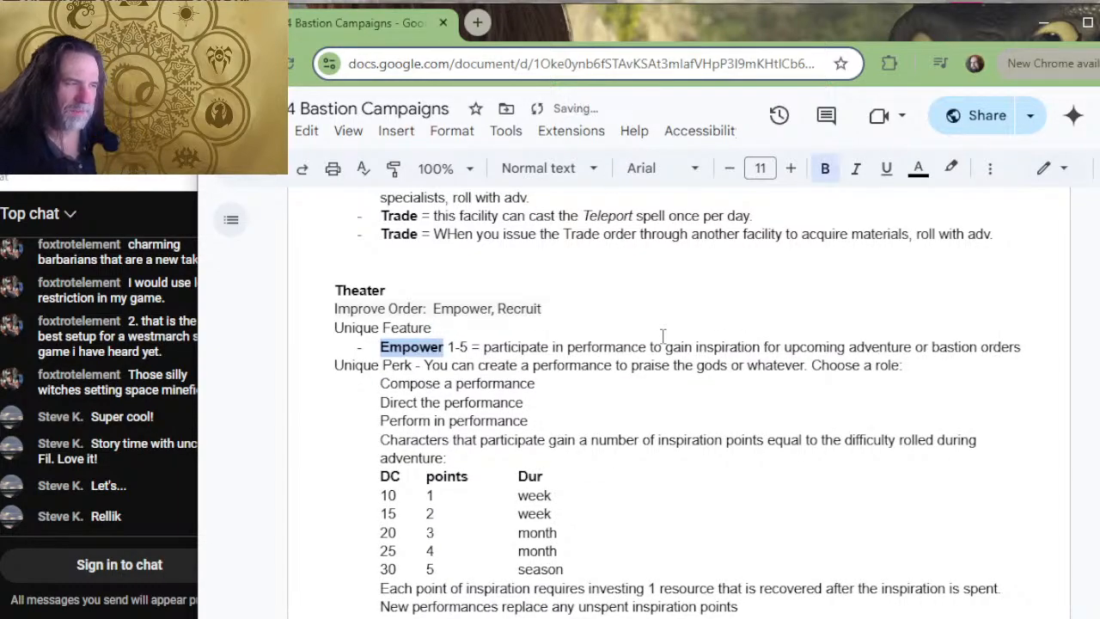
pyautogui.press('Right')
pyautogui.press('Delete')
pyautogui.press('Delete')
pyautogui.press('Delete')
pyautogui.press('Delete')
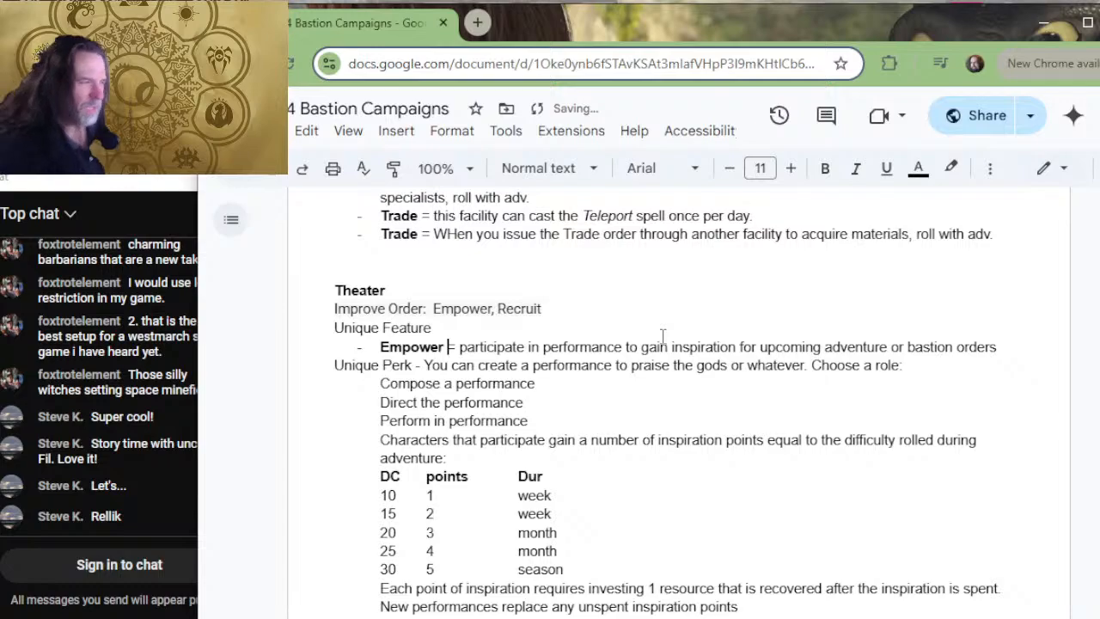
# - Strip the characters "Unique Pe" from the start of the Theater's Unique Perk line
pyautogui.press('Right')
pyautogui.press('Right')
pyautogui.press('Right')
pyautogui.press('Right')
pyautogui.press('Right')
pyautogui.press('Right')
pyautogui.press('Right')
pyautogui.press('Right')
pyautogui.press('Right')
pyautogui.press('Right')
pyautogui.press('Right')
pyautogui.press('Right')
pyautogui.press('Right')
pyautogui.press('Right')
pyautogui.press('Right')
pyautogui.press('Right')
pyautogui.press('Right')
pyautogui.press('Right')
pyautogui.press('Right')
pyautogui.press('Right')
pyautogui.press('Right')
pyautogui.press('Right')
pyautogui.press('Right')
pyautogui.press('Right')
pyautogui.press('Right')
pyautogui.press('Right')
pyautogui.press('Right')
pyautogui.press('Right')
pyautogui.press('Right')
pyautogui.press('Right')
pyautogui.press('Right')
pyautogui.press('Right')
pyautogui.press('Right')
pyautogui.press('Right')
pyautogui.press('Right')
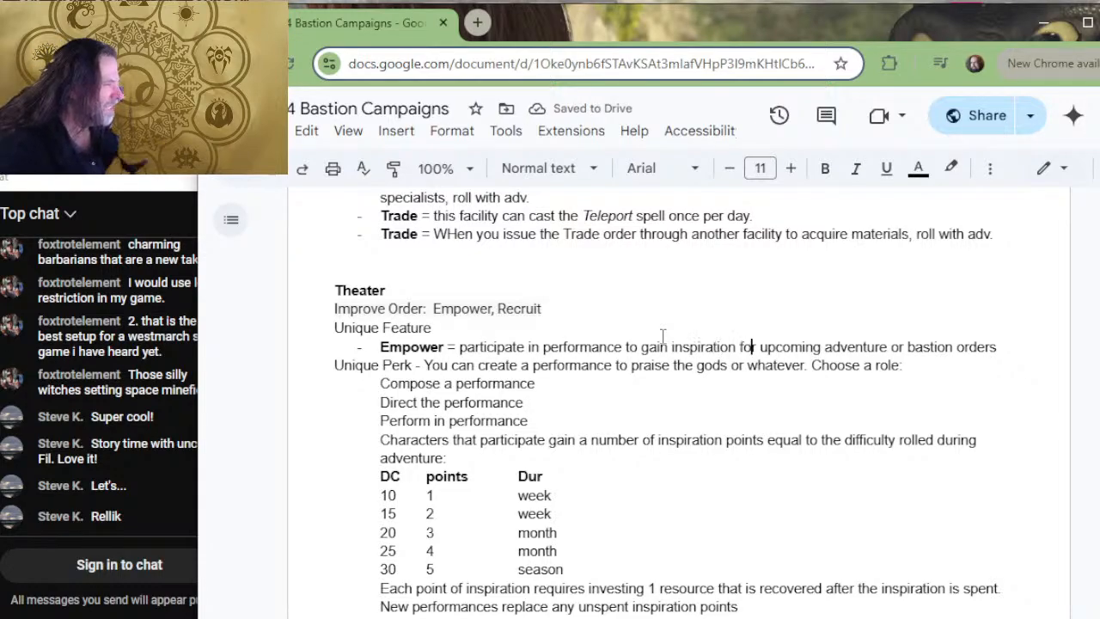
pyautogui.press('Right')
pyautogui.press('Right')
pyautogui.press('Right')
pyautogui.press('Right')
pyautogui.press('Right')
pyautogui.press('Right')
pyautogui.press('Right')
pyautogui.press('Right')
pyautogui.press('Right')
pyautogui.press('Right')
pyautogui.press('Right')
pyautogui.press('Right')
pyautogui.press('Right')
pyautogui.press('Right')
pyautogui.press('Right')
pyautogui.press('Right')
pyautogui.press('Right')
pyautogui.press('Right')
pyautogui.press('Right')
pyautogui.press('Right')
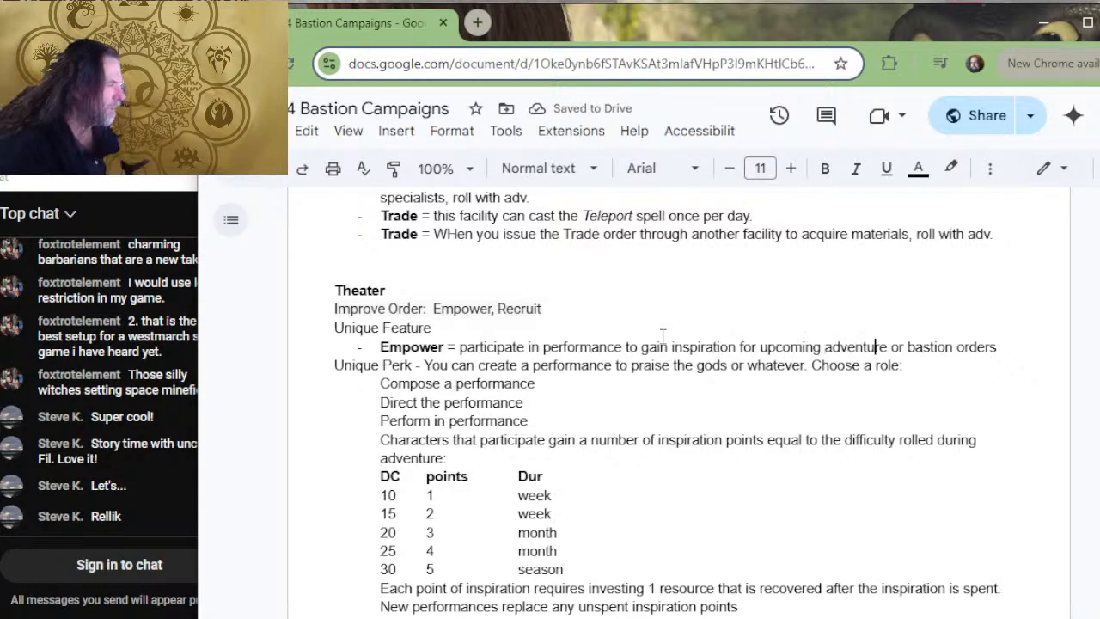
pyautogui.press('Right')
pyautogui.press('Right')
pyautogui.press('Right')
pyautogui.press('Right')
pyautogui.press('Right')
pyautogui.press('Right')
pyautogui.press('Right')
pyautogui.press('Right')
pyautogui.press('Right')
pyautogui.press('Right')
pyautogui.press('Right')
pyautogui.press('Right')
pyautogui.press('Right')
pyautogui.press('Right')
pyautogui.press('Right')
pyautogui.press('Right')
pyautogui.press('Right')
pyautogui.press('Right')
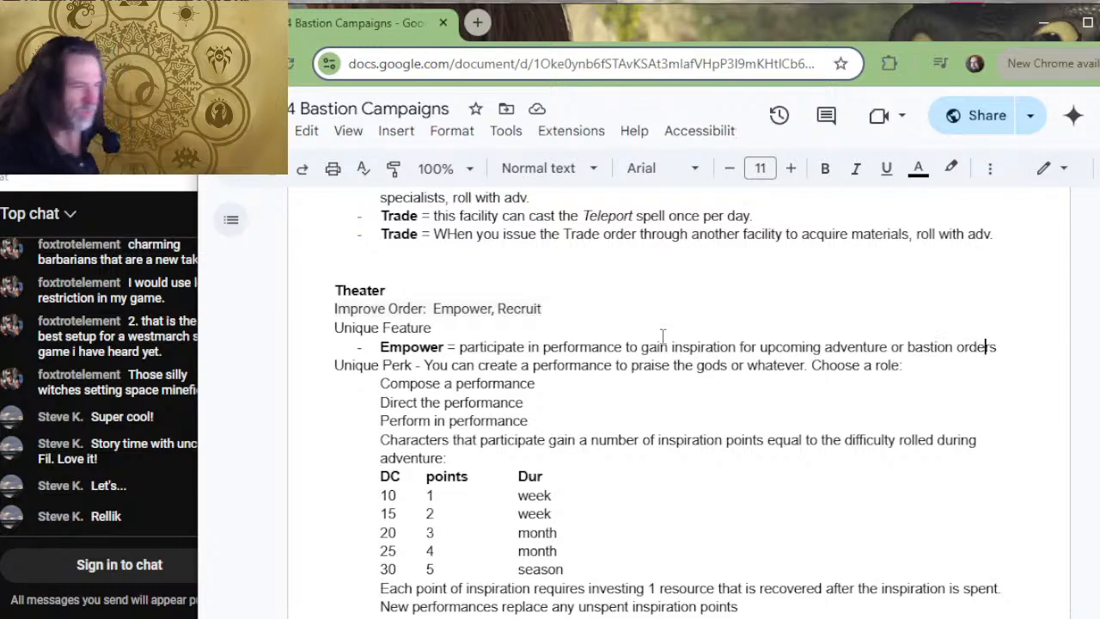
pyautogui.press('Right')
pyautogui.press('Right')
pyautogui.press('Right')
pyautogui.press('Right')
pyautogui.press('Right')
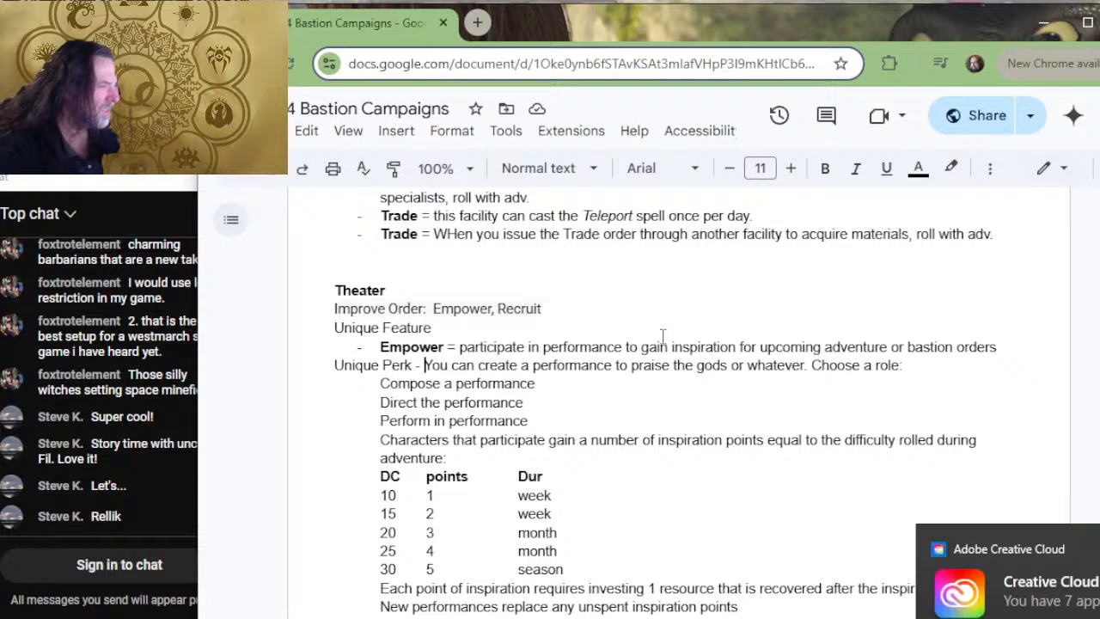
pyautogui.press('Left')
pyautogui.press('Left')
pyautogui.press('Left')
pyautogui.press('Left')
pyautogui.press('Left')
pyautogui.press('Left')
pyautogui.press('Left')
pyautogui.press('Left')
pyautogui.press('Left')
pyautogui.press('Left')
pyautogui.press('Left')
pyautogui.press('Left')
pyautogui.press('Left')
pyautogui.press('Left')
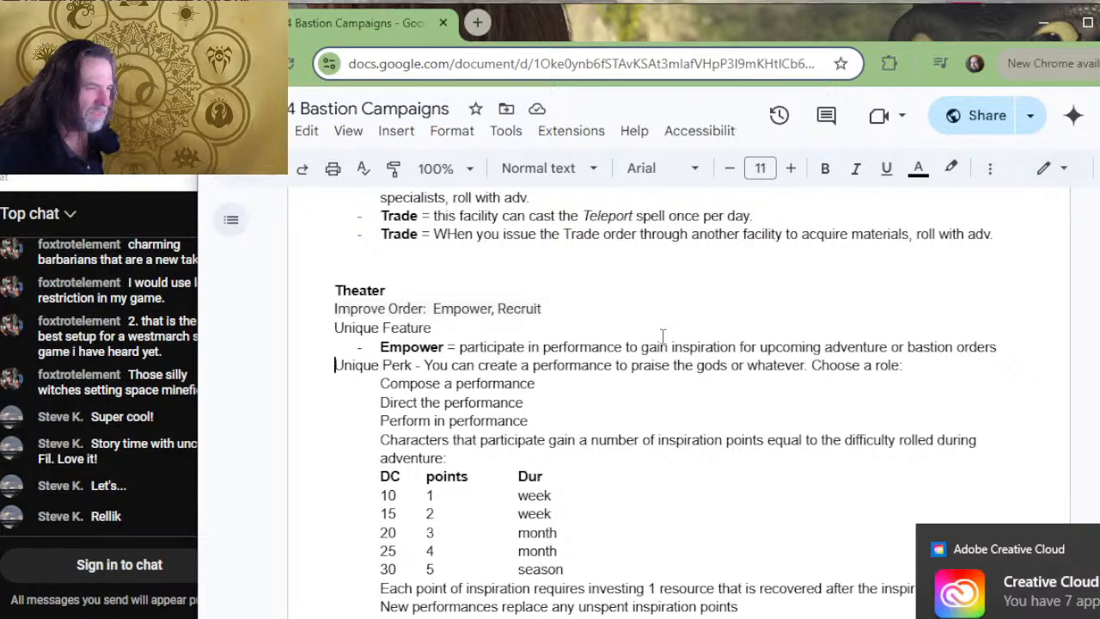
pyautogui.press('Delete')
pyautogui.press('Delete')
pyautogui.press('Delete')
pyautogui.press('Delete')
pyautogui.press('Delete')
pyautogui.press('Delete')
pyautogui.press('Delete')
pyautogui.press('Delete')
pyautogui.press('Delete')
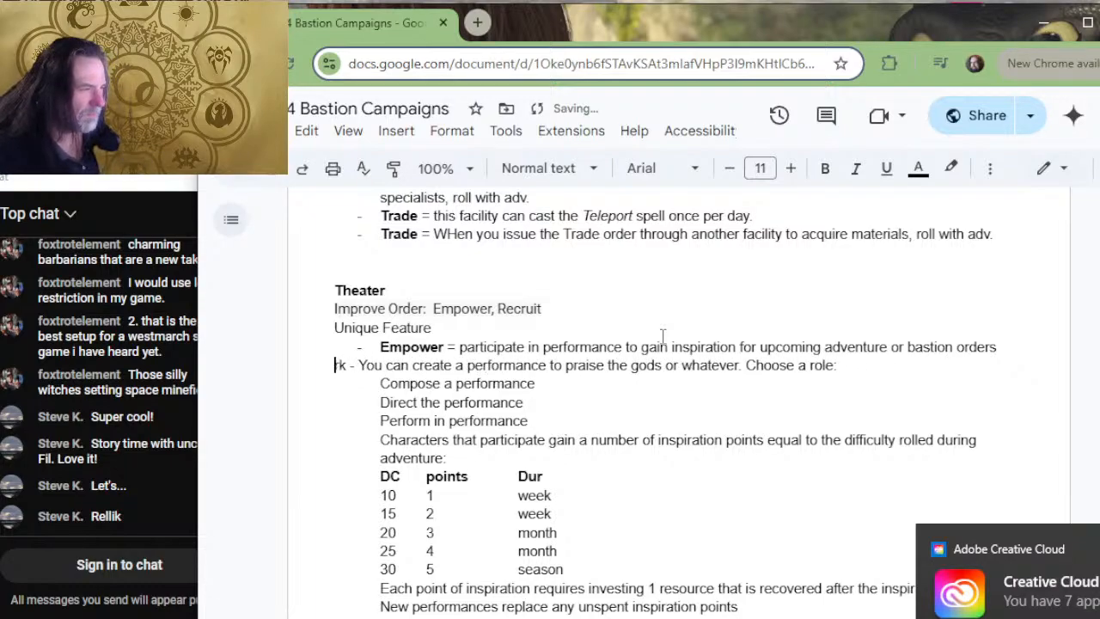
# - Insert "that praises the gods" after "participate in performance" in the Theater's Empower bullet
pyautogui.press('Up')
pyautogui.press('Right')
pyautogui.press('Right')
pyautogui.press('Right')
pyautogui.press('Right')
pyautogui.press('Right')
pyautogui.press('Right')
pyautogui.press('Right')
pyautogui.press('Right')
pyautogui.press('Right')
pyautogui.press('Right')
pyautogui.press('Right')
pyautogui.press('Right')
pyautogui.press('Right')
pyautogui.press('Right')
pyautogui.press('Right')
pyautogui.press('Right')
pyautogui.press('Right')
pyautogui.press('Right')
pyautogui.press('Right')
pyautogui.press('Right')
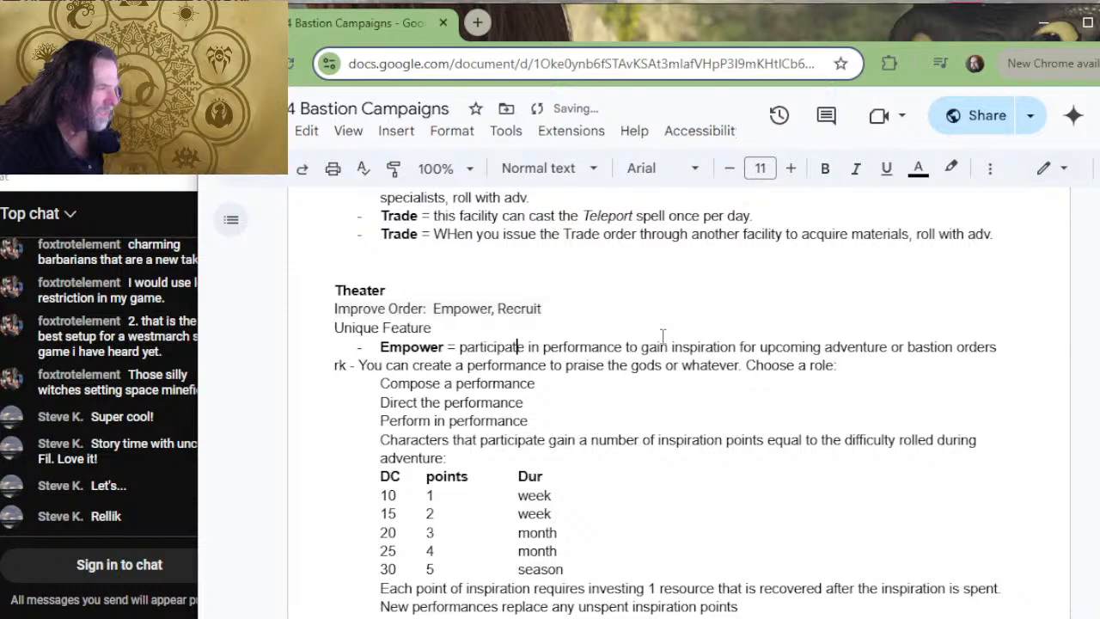
pyautogui.press('Right')
pyautogui.press('Right')
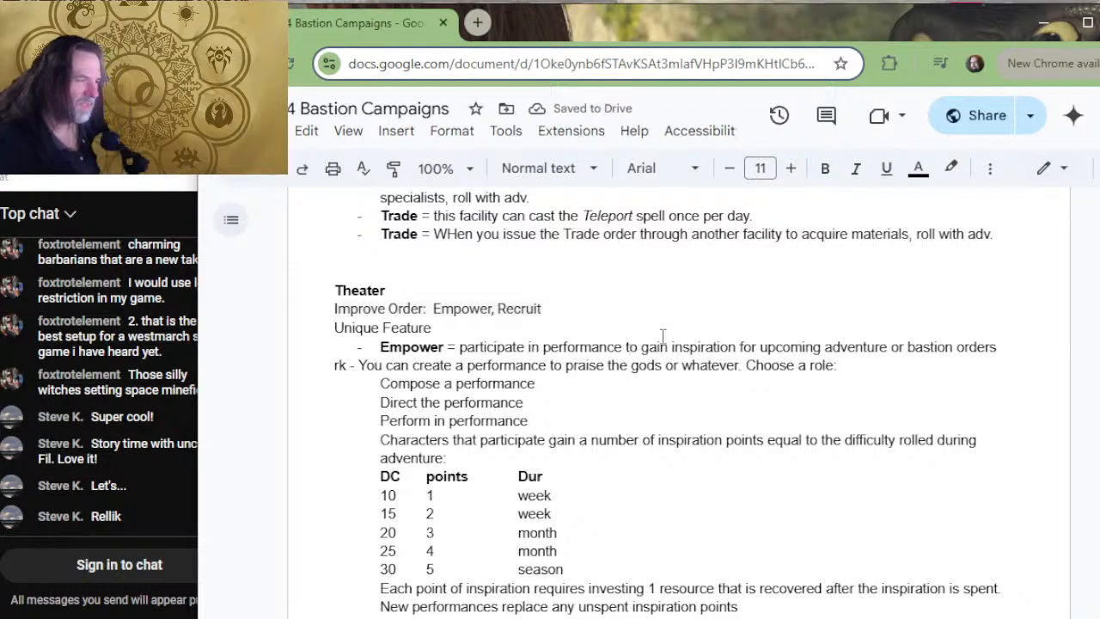
pyautogui.write('tht')
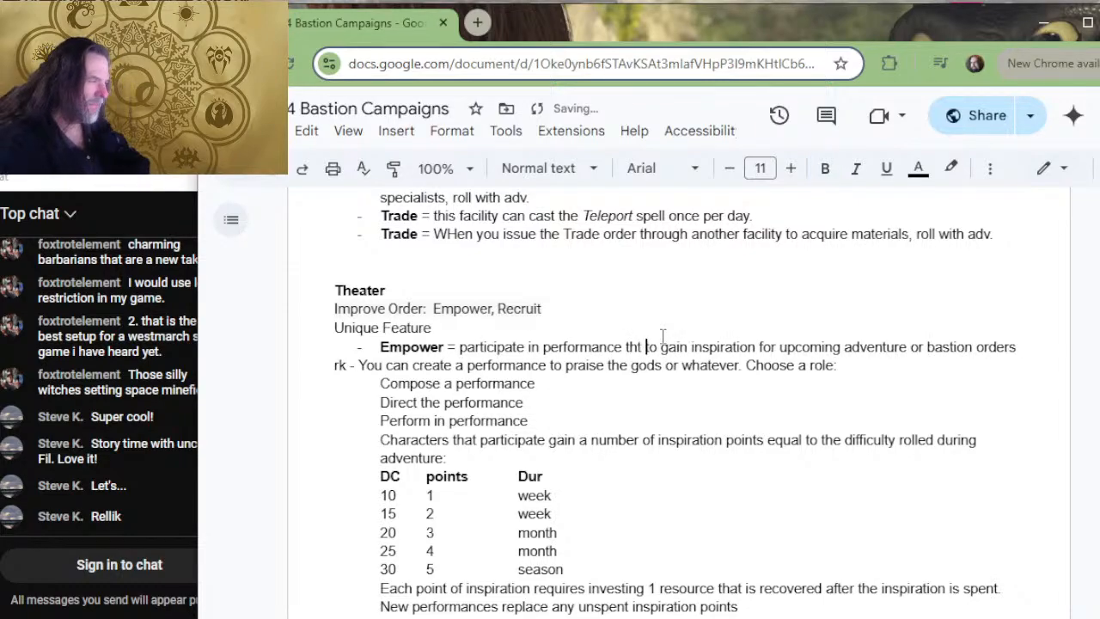
pyautogui.press('BackSpace')
pyautogui.press('BackSpace')
pyautogui.write('at pora')
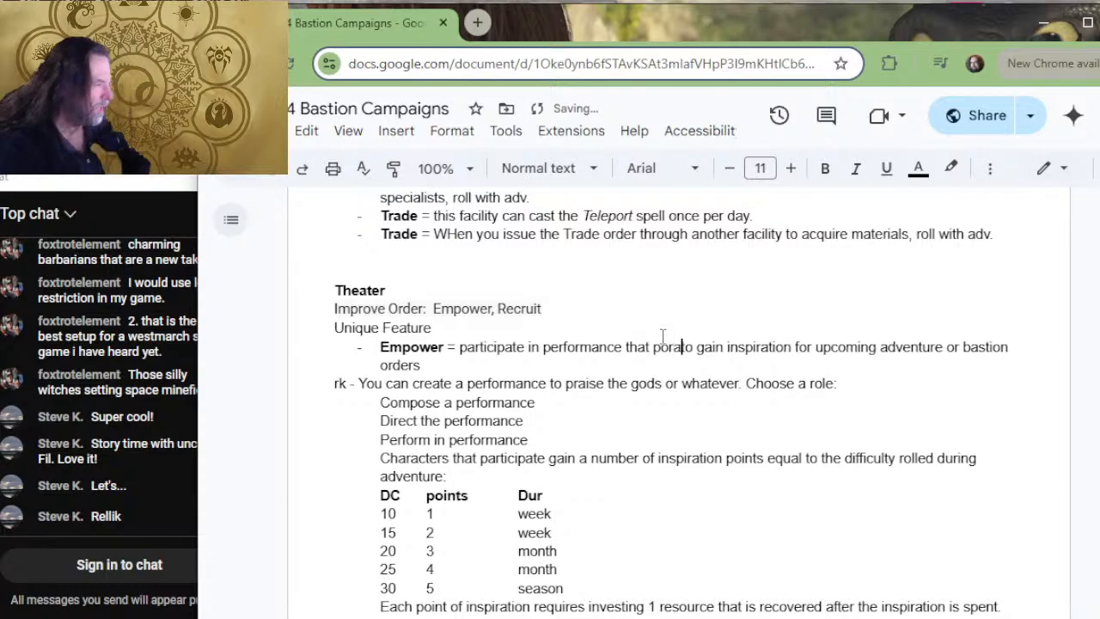
pyautogui.press('BackSpace')
pyautogui.press('BackSpace')
pyautogui.press('BackSpace')
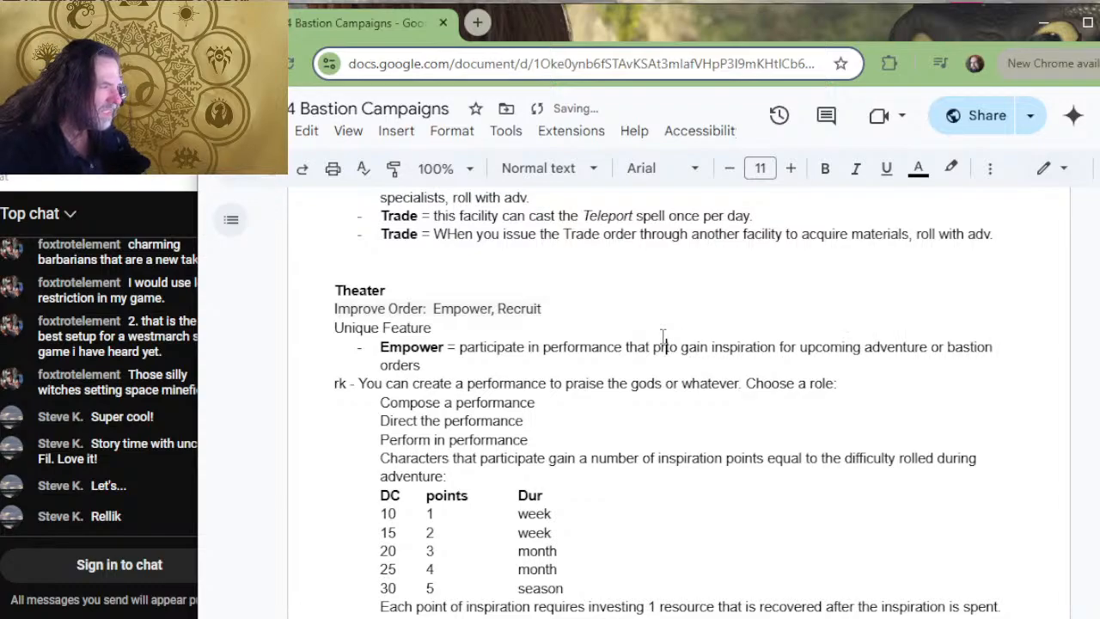
pyautogui.write('raises the Gods')
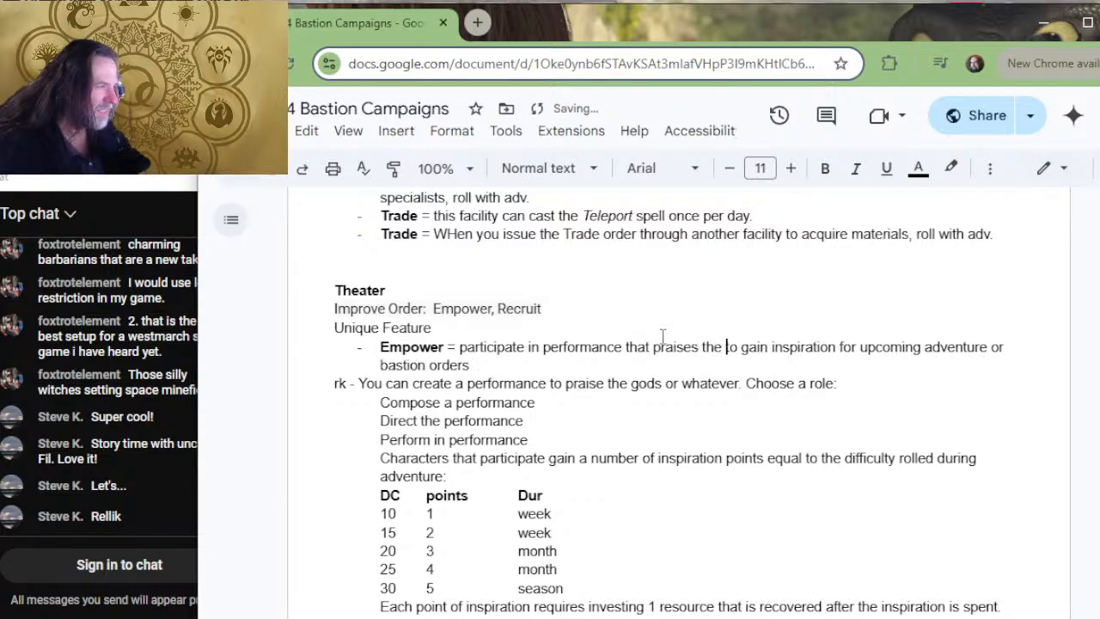
pyautogui.press('BackSpace')
pyautogui.press('BackSpace')
pyautogui.press('BackSpace')
pyautogui.press('BackSpace')
pyautogui.press('BackSpace')
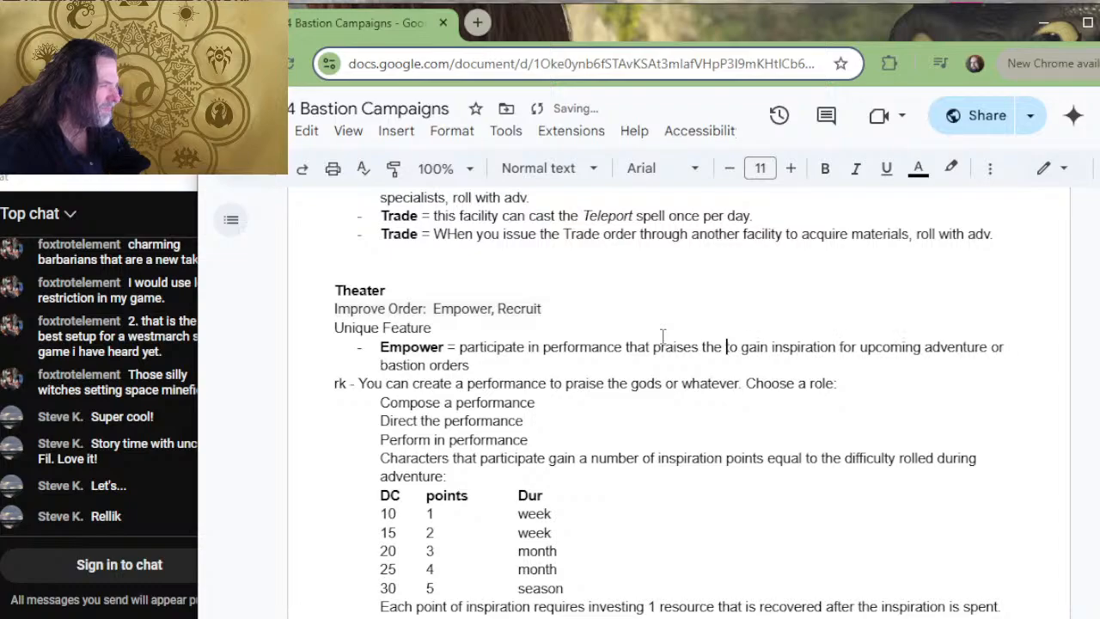
pyautogui.write('gods')
# - Remove the stray "rk - " before "You can create a performance" and place that sentence on its own indented line beneath the Empower bullet
pyautogui.press('Down')
pyautogui.press('Right')
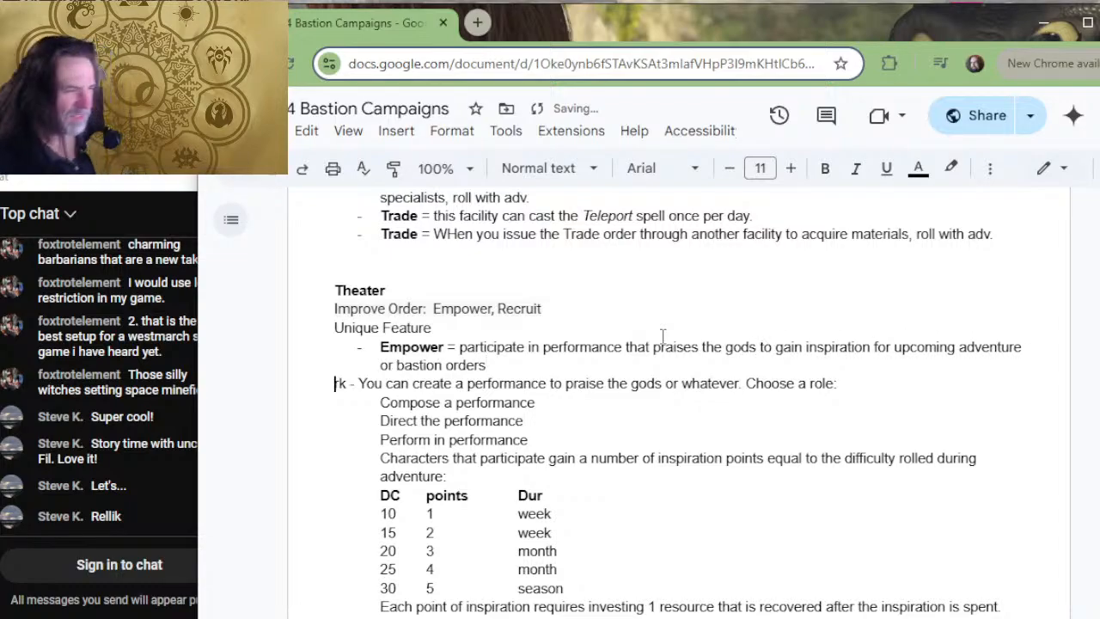
pyautogui.press('Left')
pyautogui.press('Delete')
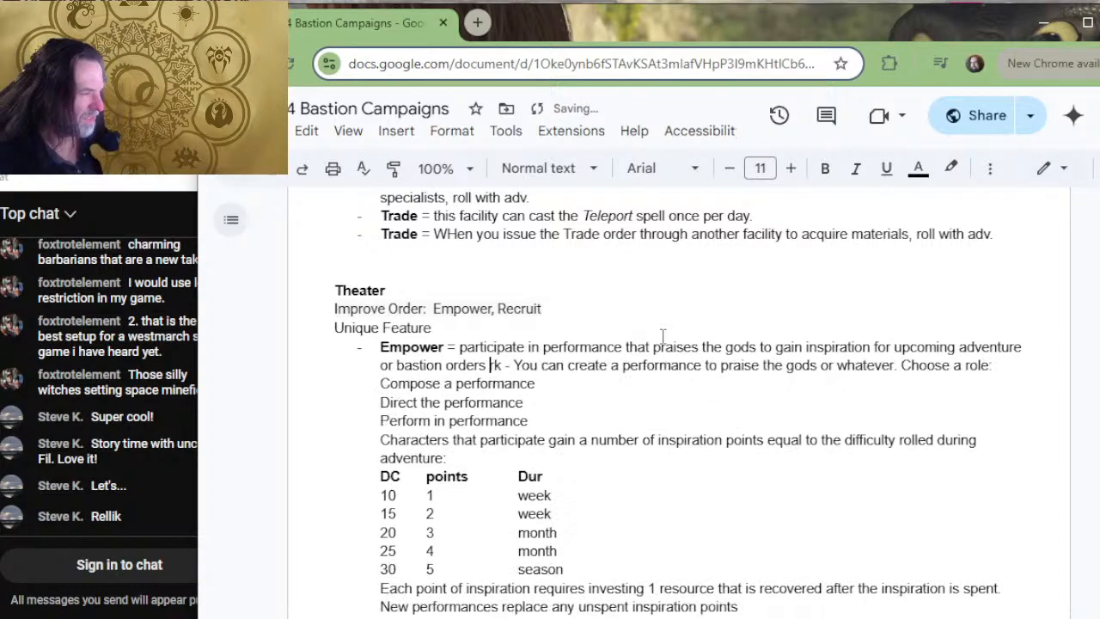
pyautogui.press('Delete')
pyautogui.press('Delete')
pyautogui.press('Delete')
pyautogui.press('Delete')
pyautogui.press('Delete')
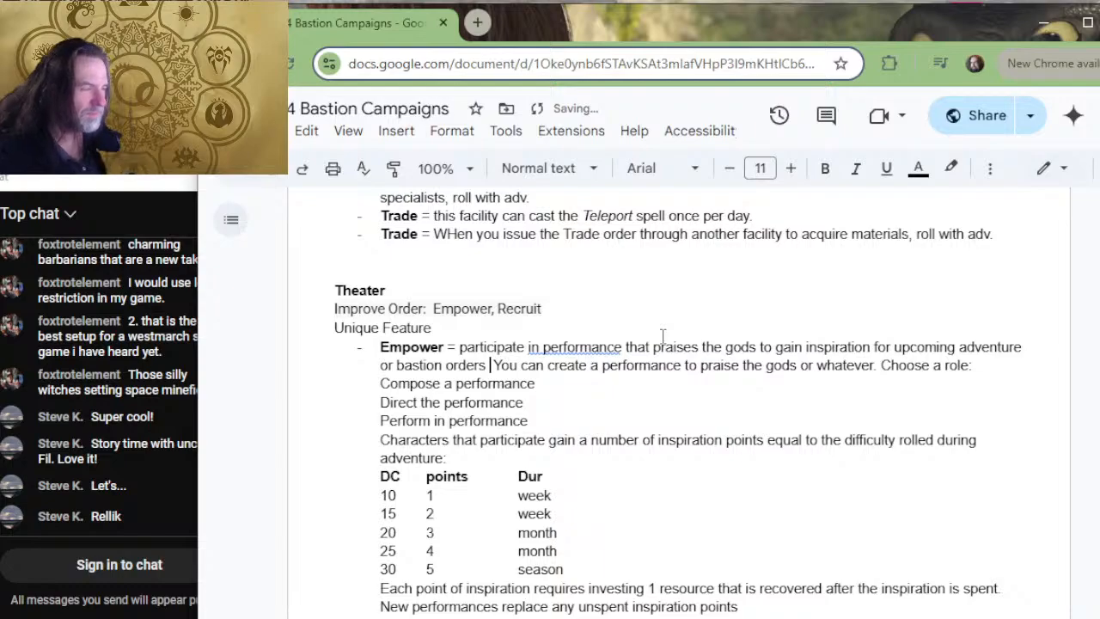
pyautogui.press('Return')
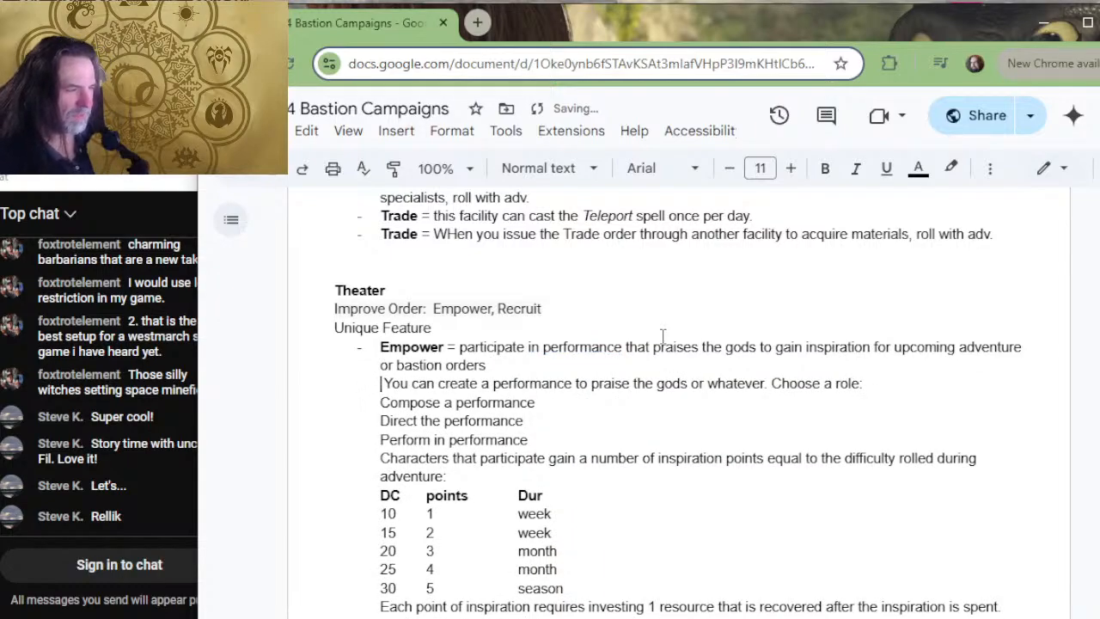
pyautogui.press('Delete')
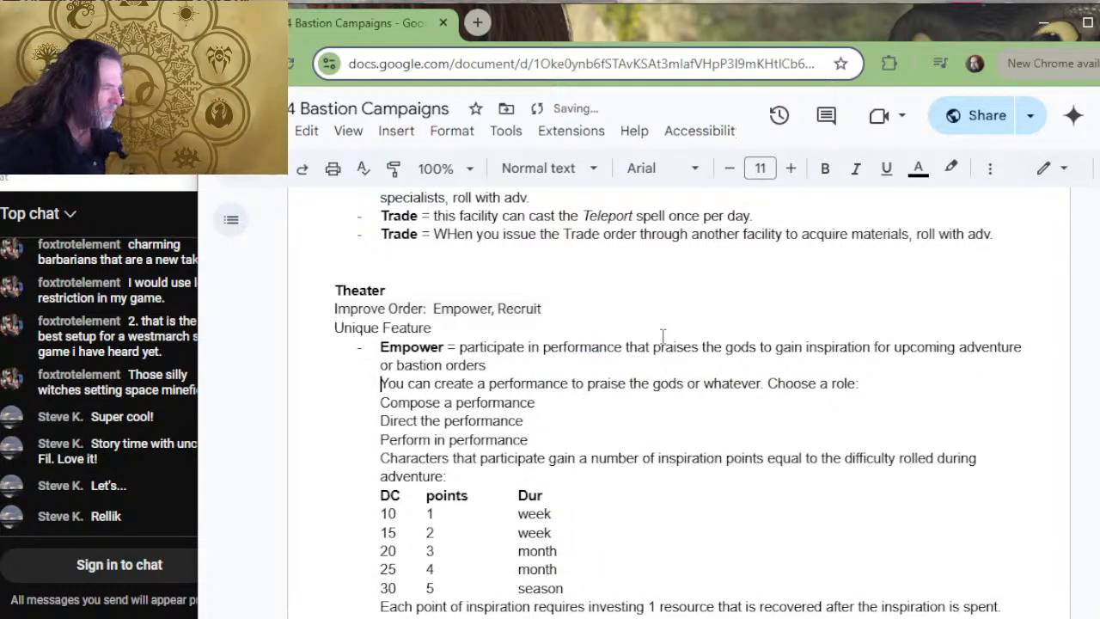
# - End the Theater's Empower sentence with a period after "bastion orders" and add "Each participant chooses a role:"
pyautogui.press('Left')
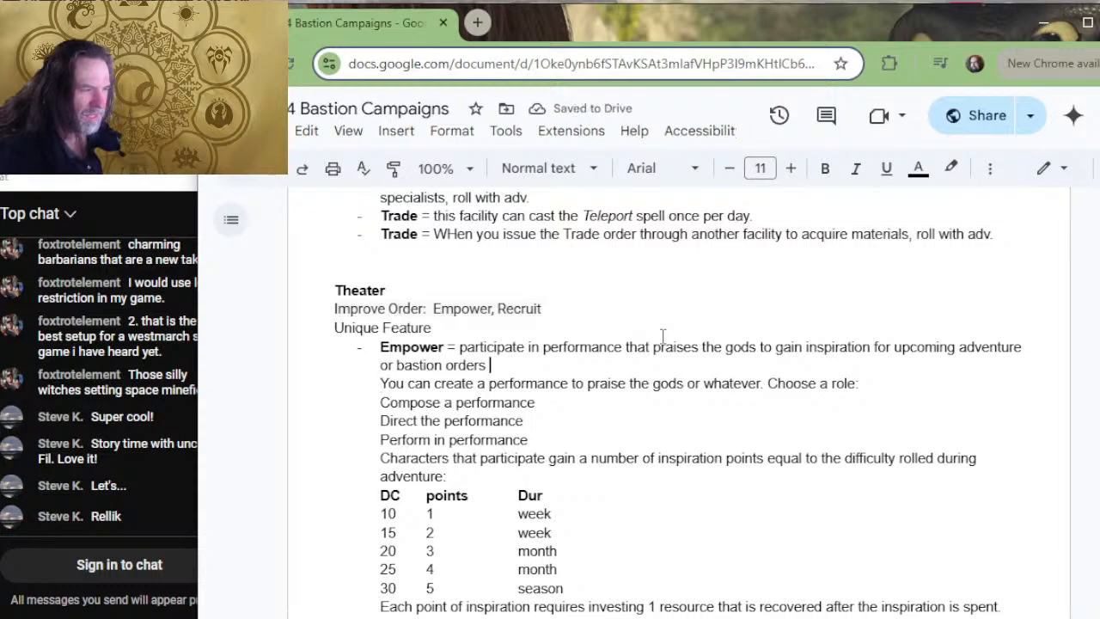
pyautogui.write('orders')
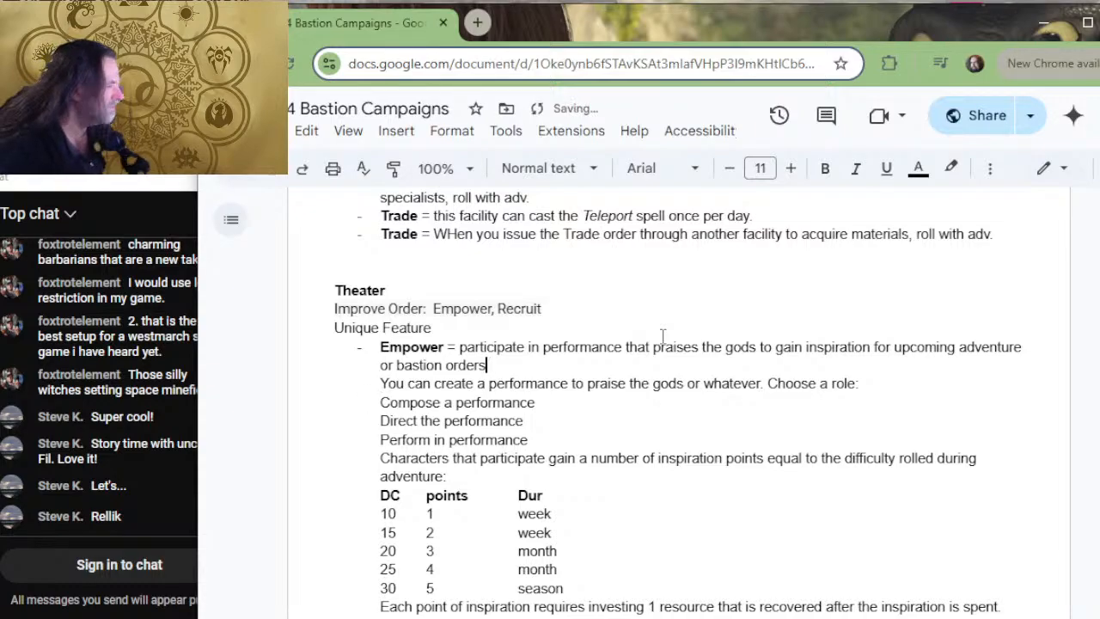
pyautogui.write('. Eac')
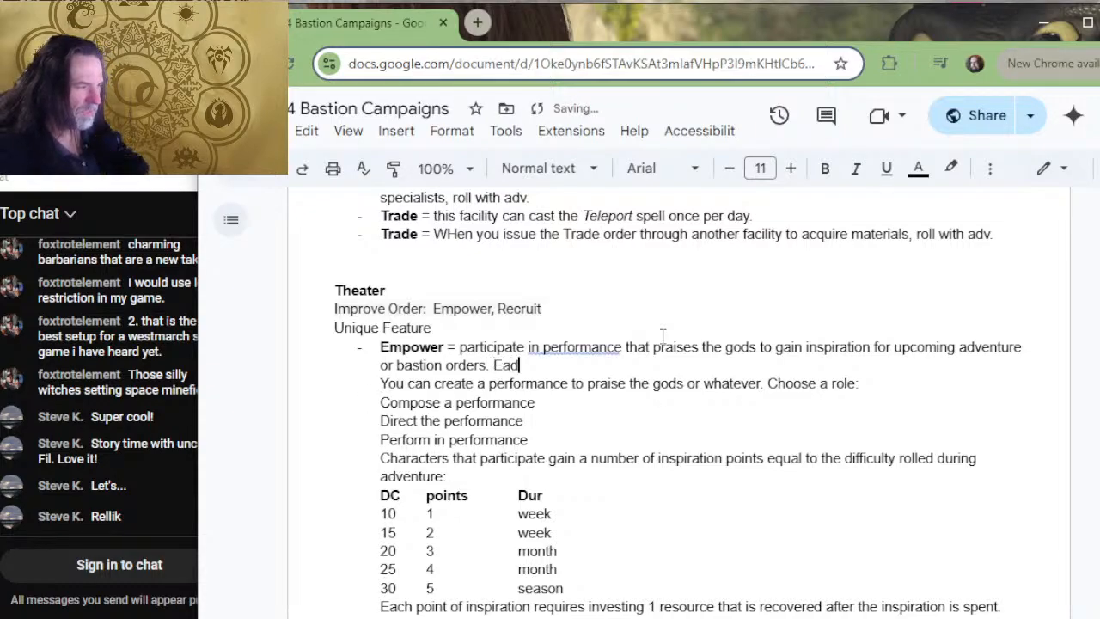
pyautogui.write('h parti')
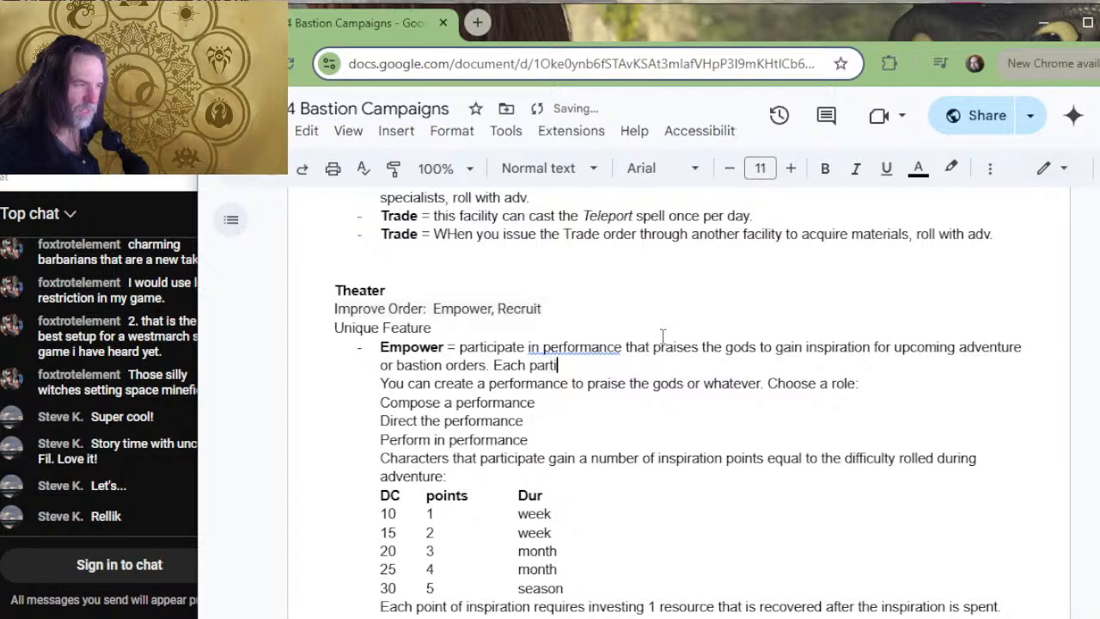
pyautogui.write('cipant ch')
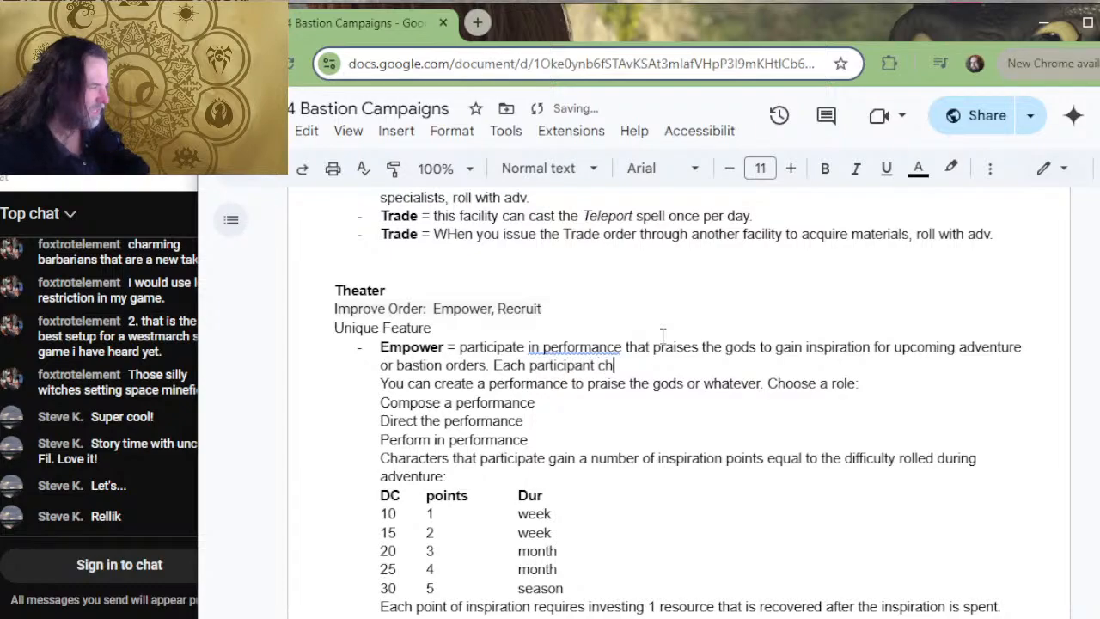
pyautogui.write('ooses a role:')
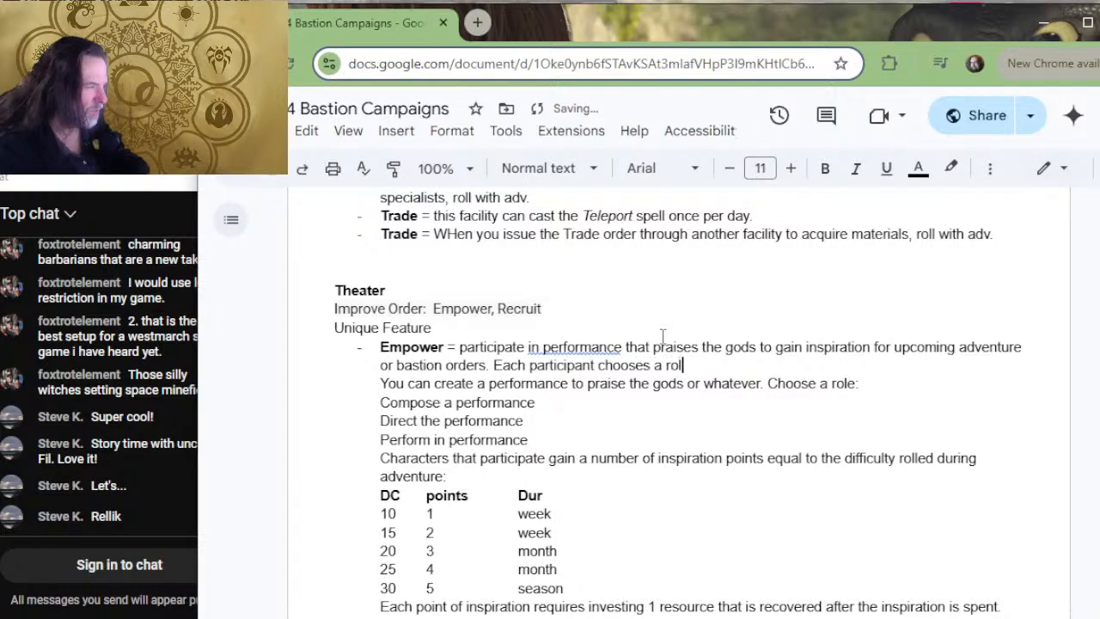
# - Delete the line "You can create a performance to praise the gods or whatever. Choose a role:" so the role list directly follows the Empower text
pyautogui.hotkey('shift', 'Down')
pyautogui.hotkey('shift', 'Right')
pyautogui.hotkey('shift', 'Right')
pyautogui.hotkey('shift', 'Right')
pyautogui.hotkey('shift', 'Right')
pyautogui.hotkey('shift', 'Right')
pyautogui.hotkey('shift', 'Right')
pyautogui.hotkey('shift', 'Right')
pyautogui.hotkey('shift', 'Right')
pyautogui.hotkey('shift', 'Right')
pyautogui.hotkey('shift', 'Right')
pyautogui.hotkey('shift', 'Right')
pyautogui.hotkey('shift', 'Right')
pyautogui.hotkey('shift', 'Right')
pyautogui.hotkey('shift', 'Right')
pyautogui.hotkey('shift', 'Right')
pyautogui.hotkey('shift', 'Right')
pyautogui.hotkey('shift', 'Right')
pyautogui.hotkey('shift', 'Right')
pyautogui.hotkey('shift', 'Right')
pyautogui.hotkey('shift', 'Right')
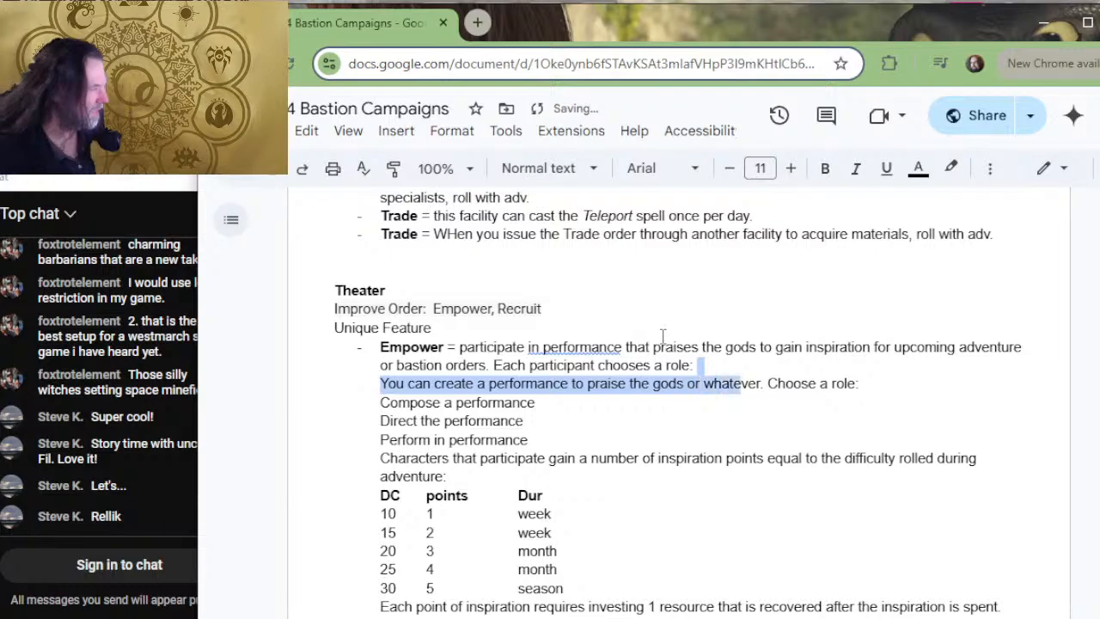
pyautogui.hotkey('shift', 'Right')
pyautogui.press('BackSpace')
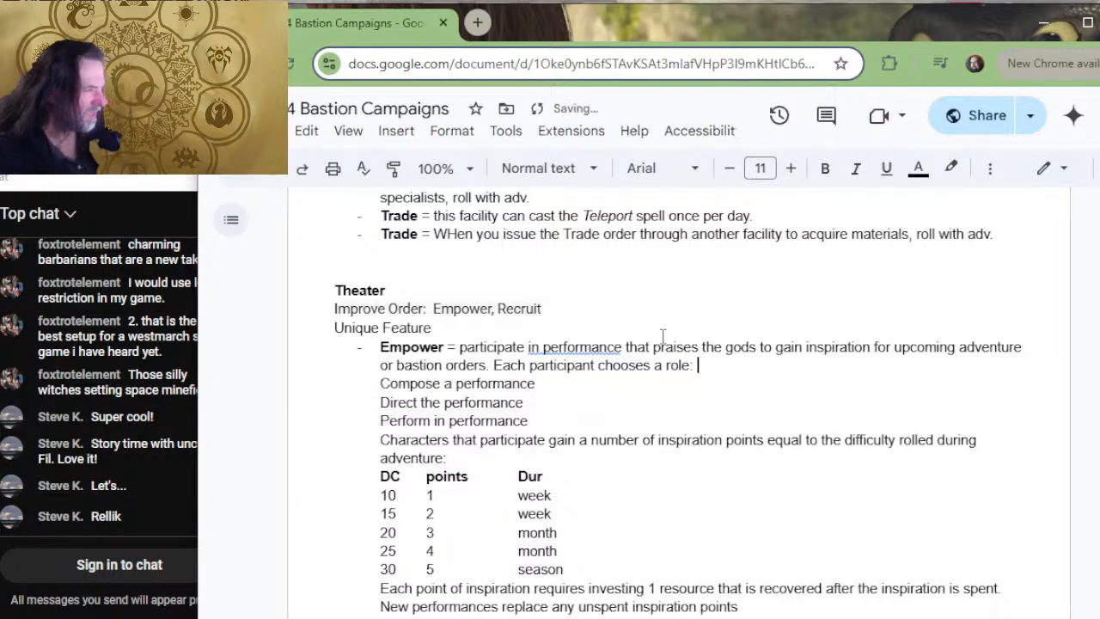
pyautogui.press('BackSpace')
pyautogui.press('BackSpace')
pyautogui.write(':')
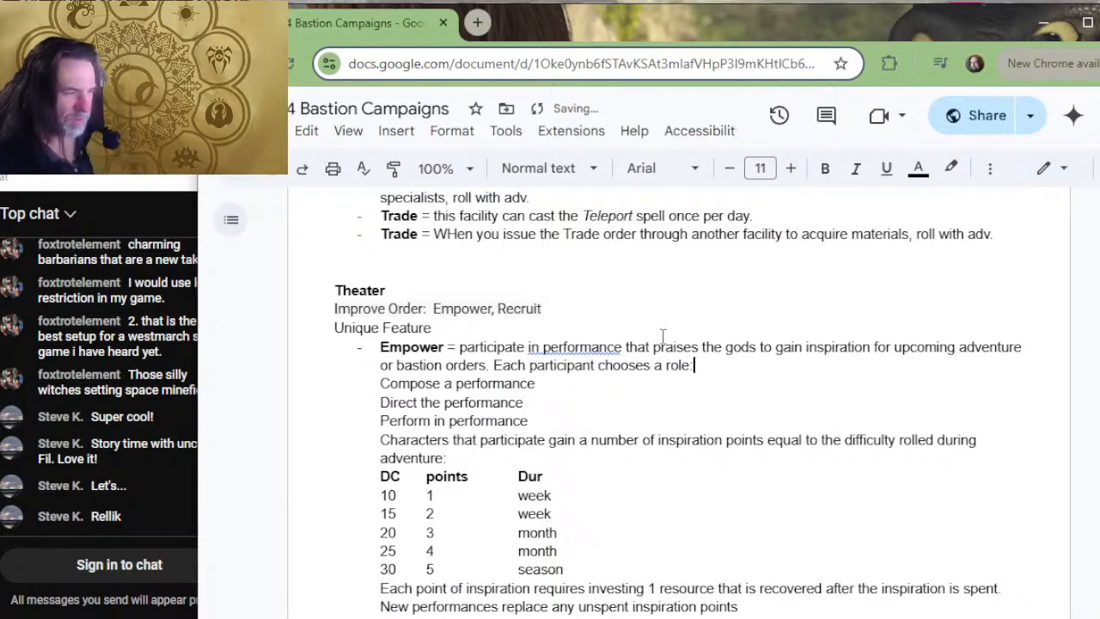
# - Read through the sentence on how many inspiration points participating characters gain, below the Theater's role list
pyautogui.press('Down')
pyautogui.press('Down')
pyautogui.press('Down')
pyautogui.press('Down')
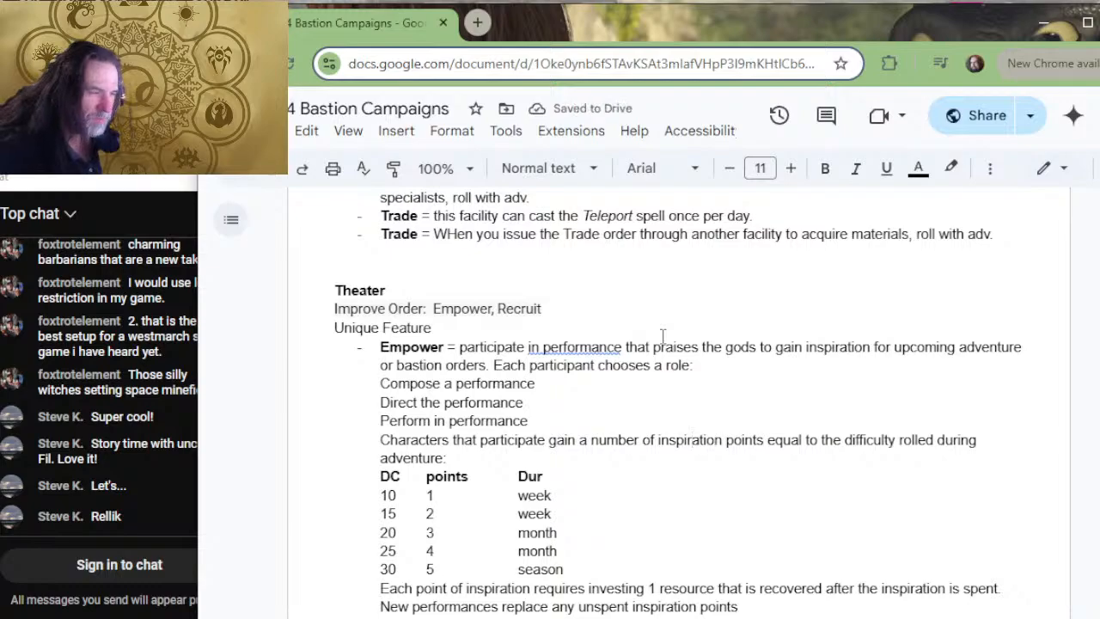
pyautogui.press('Right')
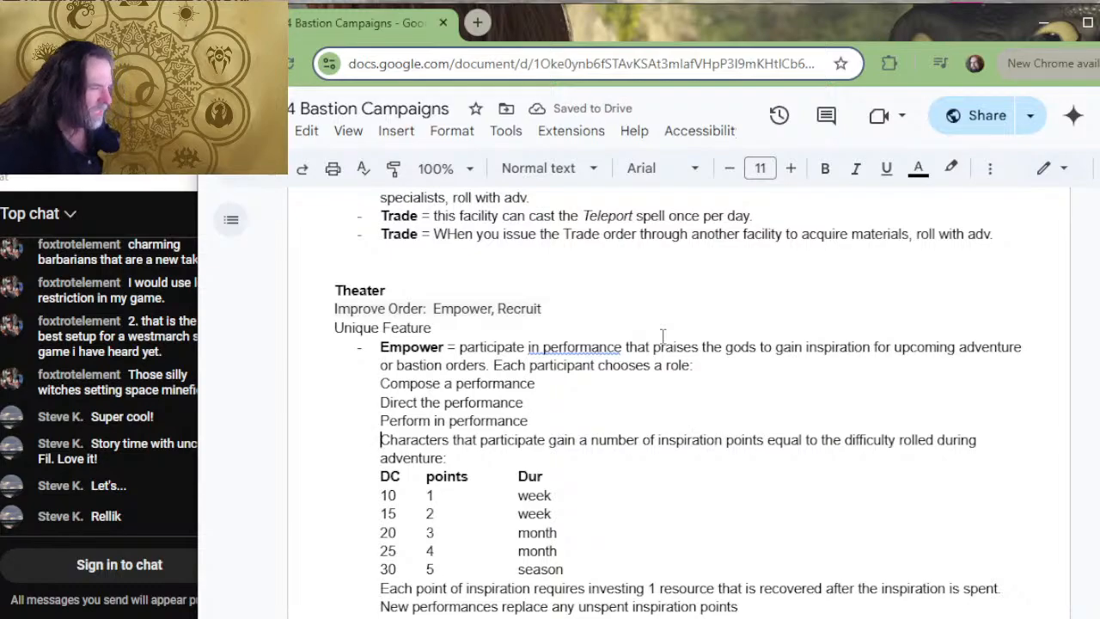
pyautogui.press('Right')
pyautogui.press('Right')
pyautogui.press('Right')
pyautogui.press('Right')
pyautogui.press('Right')
pyautogui.press('Right')
pyautogui.press('Right')
pyautogui.press('Right')
pyautogui.press('Right')
pyautogui.press('Right')
pyautogui.press('Right')
pyautogui.press('Right')
pyautogui.press('Right')
pyautogui.press('Right')
pyautogui.press('Right')
pyautogui.press('Right')
pyautogui.press('Right')
pyautogui.press('Right')
pyautogui.press('Right')
pyautogui.press('Right')
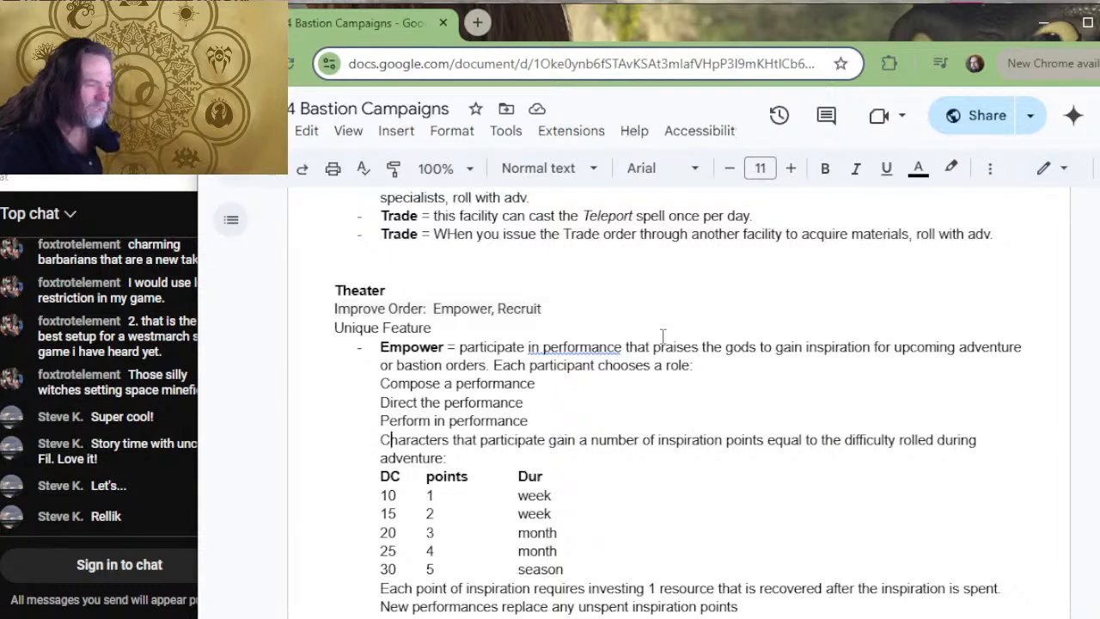
pyautogui.press('Right')
pyautogui.press('Right')
pyautogui.press('Right')
pyautogui.press('Right')
pyautogui.press('Right')
pyautogui.press('Right')
pyautogui.press('Right')
pyautogui.press('Right')
pyautogui.press('Right')
pyautogui.press('Right')
pyautogui.press('Right')
pyautogui.press('Right')
pyautogui.press('Right')
pyautogui.press('Right')
pyautogui.press('Right')
pyautogui.press('Right')
pyautogui.press('Right')
pyautogui.press('Right')
pyautogui.press('Right')
pyautogui.press('Right')
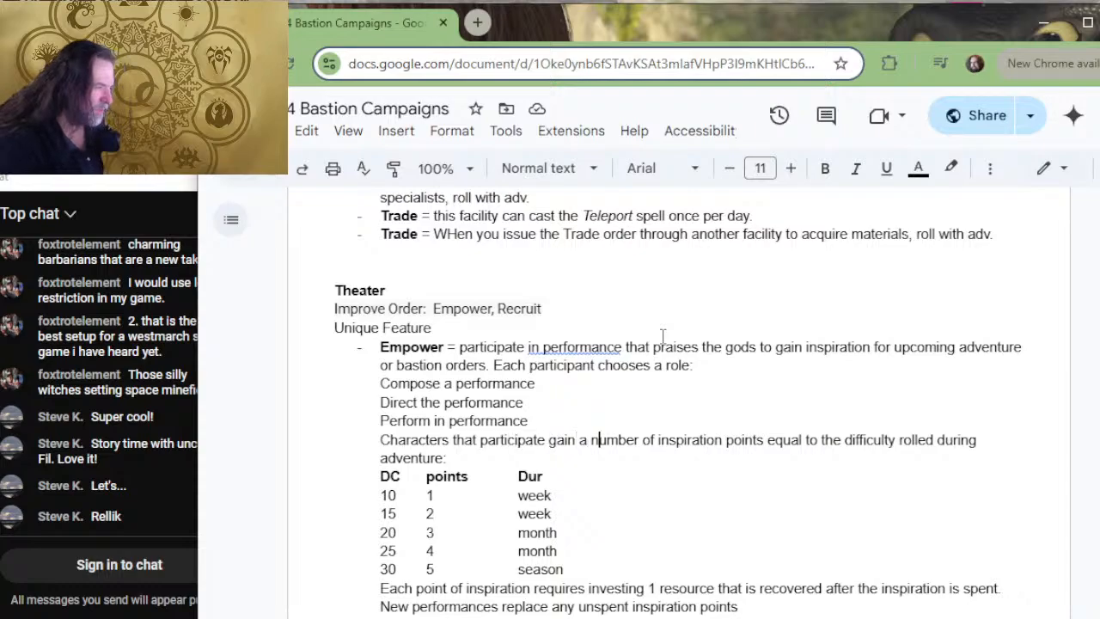
pyautogui.press('Right')
pyautogui.press('Right')
pyautogui.press('Right')
pyautogui.press('Right')
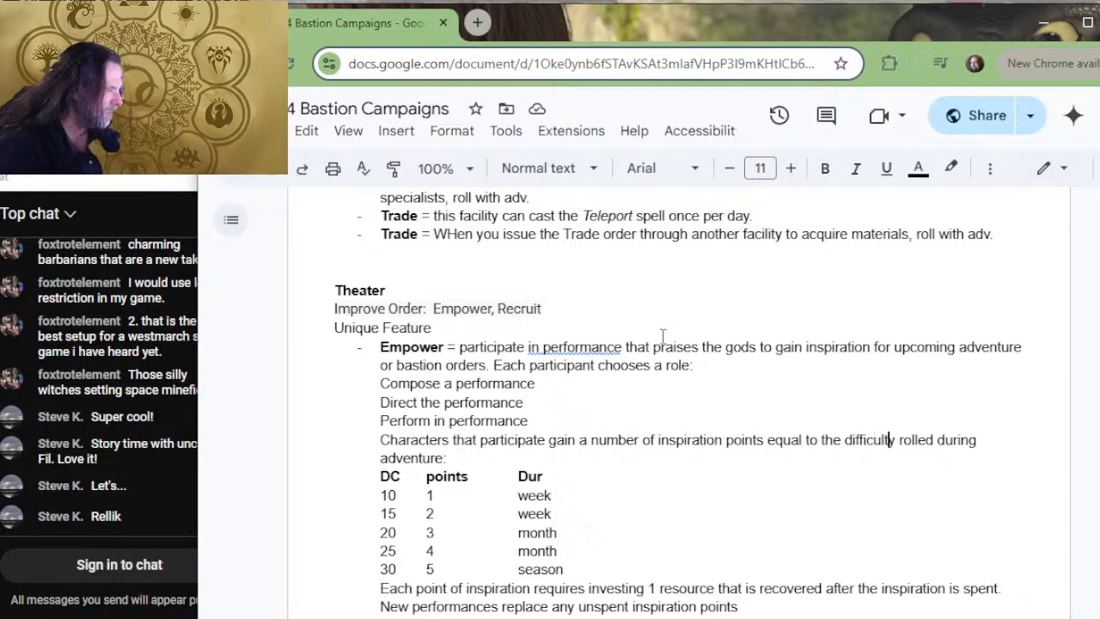
pyautogui.press('Left')
pyautogui.press('Left')
pyautogui.press('Left')
pyautogui.press('Left')
pyautogui.press('Left')
pyautogui.press('Left')
pyautogui.press('Left')
pyautogui.press('Left')
pyautogui.press('Left')
pyautogui.press('Left')
pyautogui.press('Left')
pyautogui.press('Left')
pyautogui.press('Left')
pyautogui.press('Left')
pyautogui.press('Left')
pyautogui.press('Left')
pyautogui.press('Left')
pyautogui.press('Left')
pyautogui.press('Left')
pyautogui.press('Left')
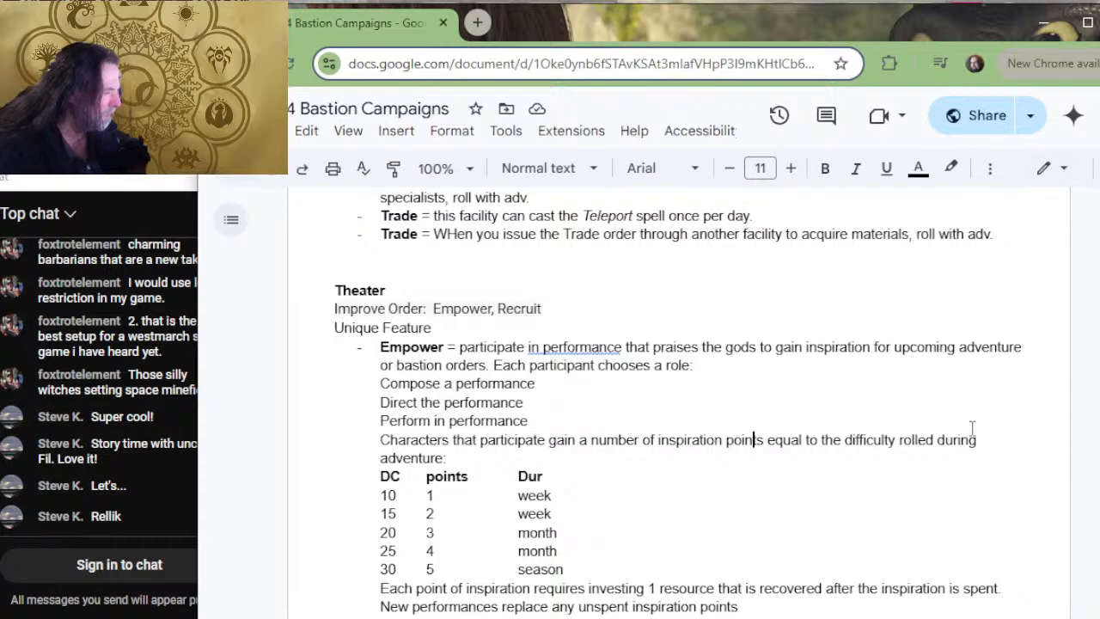
# - Remove the colon after "adventure" at the end of the sentence on inspiration points gained
pyautogui.scroll(-2, 1060, 262)
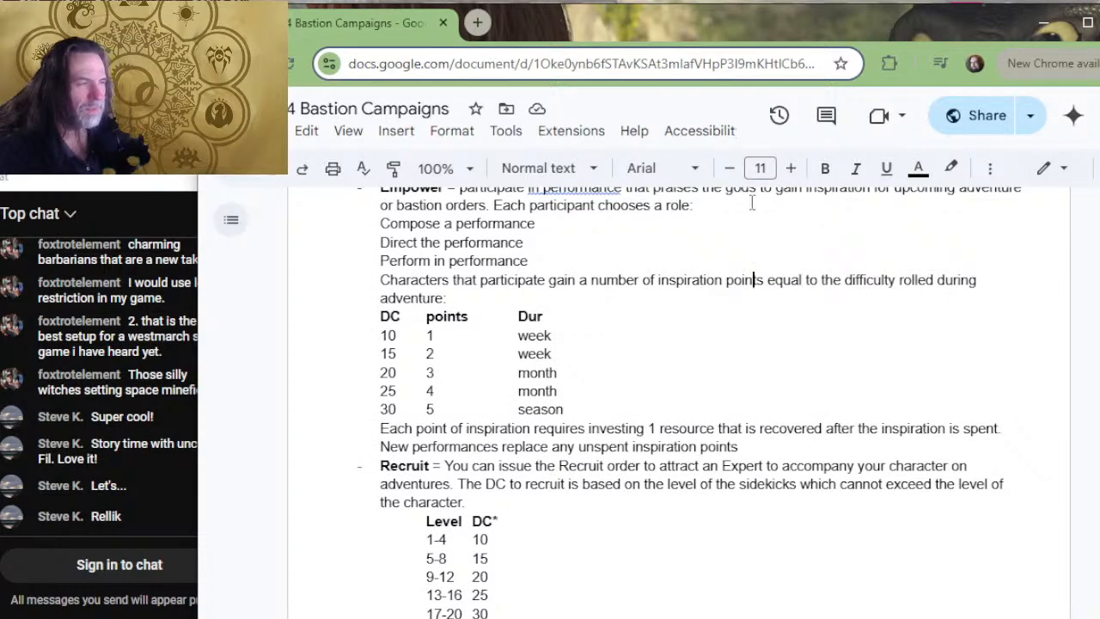
pyautogui.click(545, 306)
pyautogui.press('BackSpace')
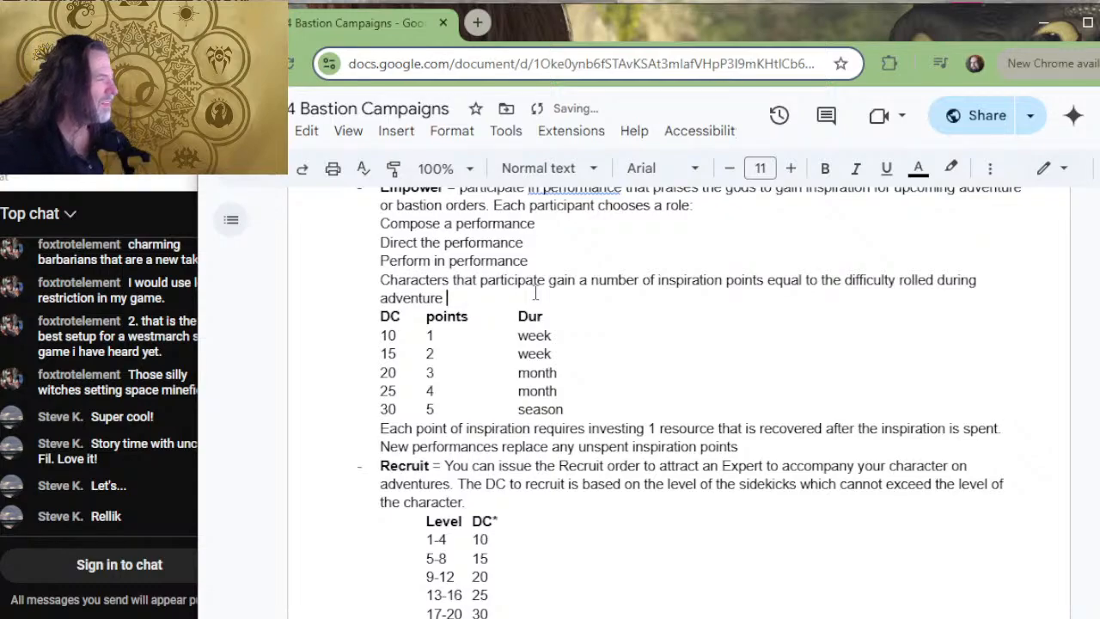
pyautogui.press('Up')
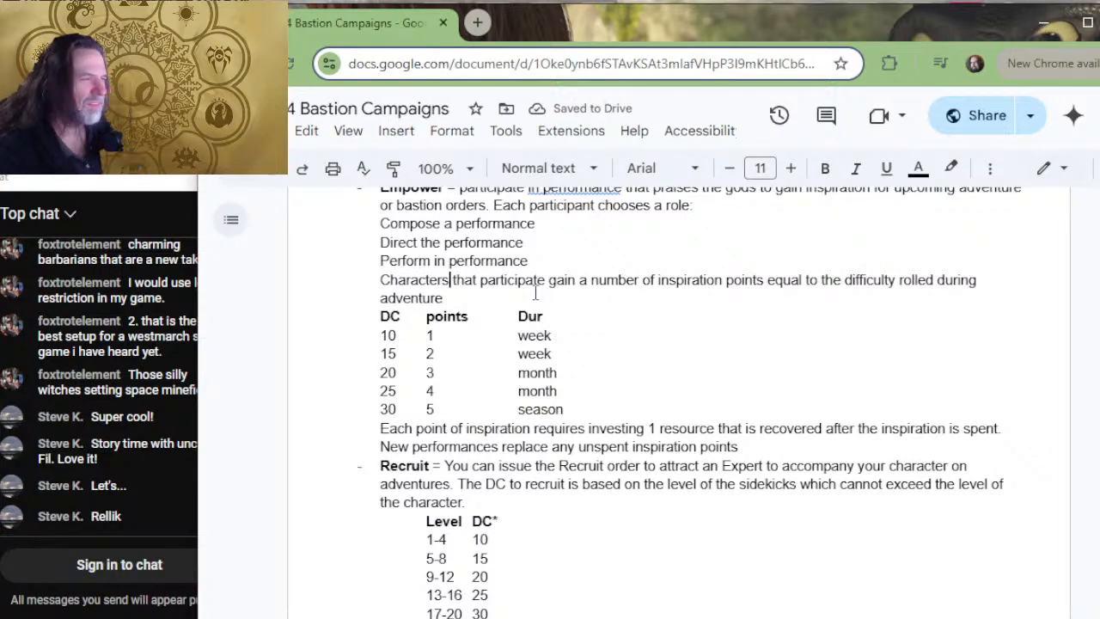
# - Insert "for the listed duration" after "Characters that participate" in the Theater's inspiration points sentence
pyautogui.press('Right')
pyautogui.press('Right')
pyautogui.press('Right')
pyautogui.press('Right')
pyautogui.press('Right')
pyautogui.press('Right')
pyautogui.press('Right')
pyautogui.press('Right')
pyautogui.press('Right')
pyautogui.press('Right')
pyautogui.press('Right')
pyautogui.press('Right')
pyautogui.press('Right')
pyautogui.press('Right')
pyautogui.press('Right')
pyautogui.press('Right')
pyautogui.press('Right')
pyautogui.press('Right')
pyautogui.press('Right')
pyautogui.press('Right')
pyautogui.press('Right')
pyautogui.press('Right')
pyautogui.press('Right')
pyautogui.press('Right')
pyautogui.press('Right')
pyautogui.press('Left')
pyautogui.press('Left')
pyautogui.press('Left')
pyautogui.press('Left')
pyautogui.press('Left')
pyautogui.press('Left')
pyautogui.press('Left')
pyautogui.press('Left')
pyautogui.press('Left')
pyautogui.press('Left')
pyautogui.press('Left')
pyautogui.press('Left')
pyautogui.press('Left')
pyautogui.press('Left')
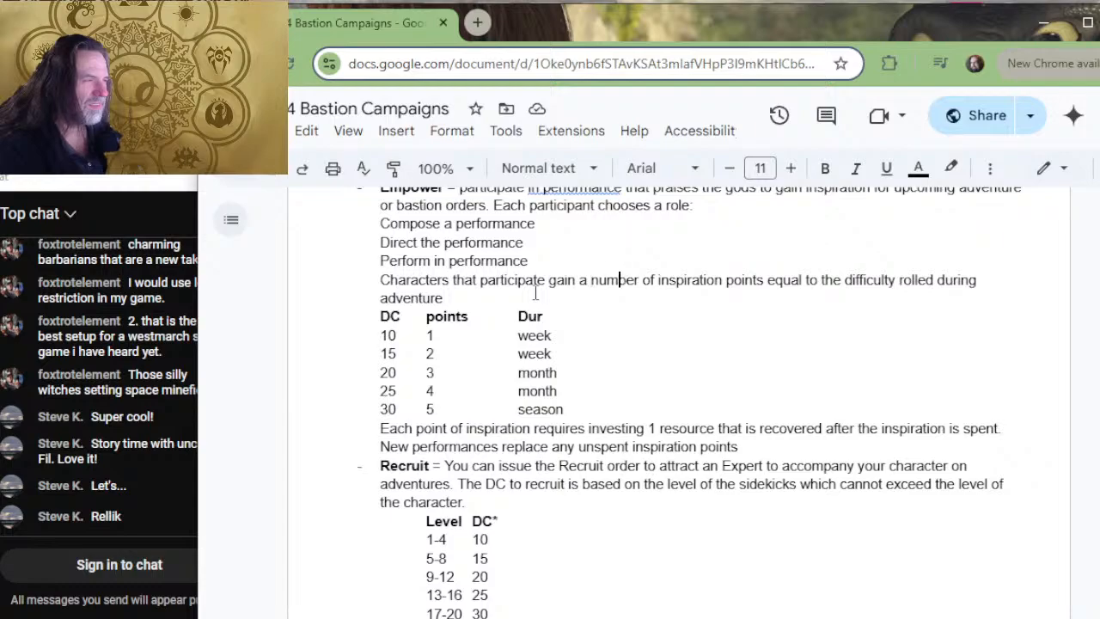
pyautogui.press('Right')
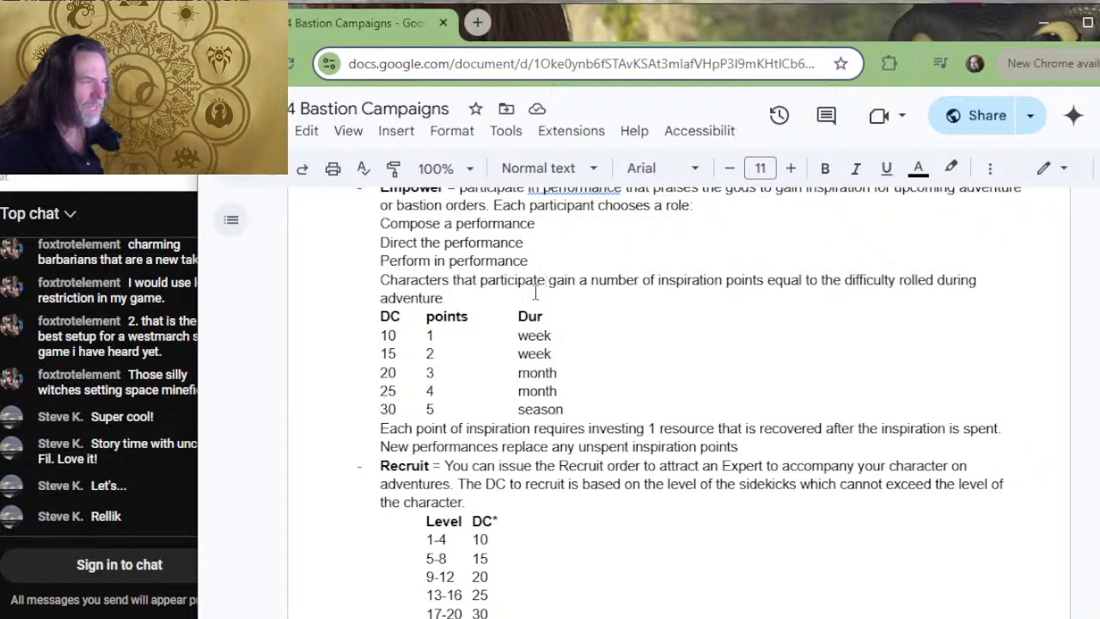
pyautogui.write('for the lis')
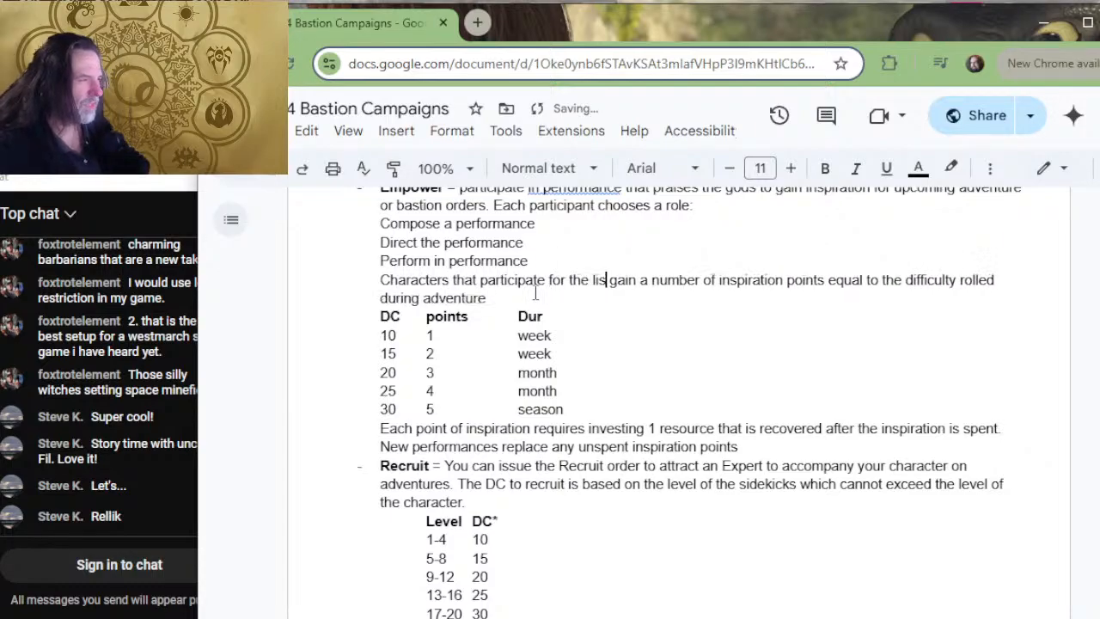
pyautogui.write('ted duration')
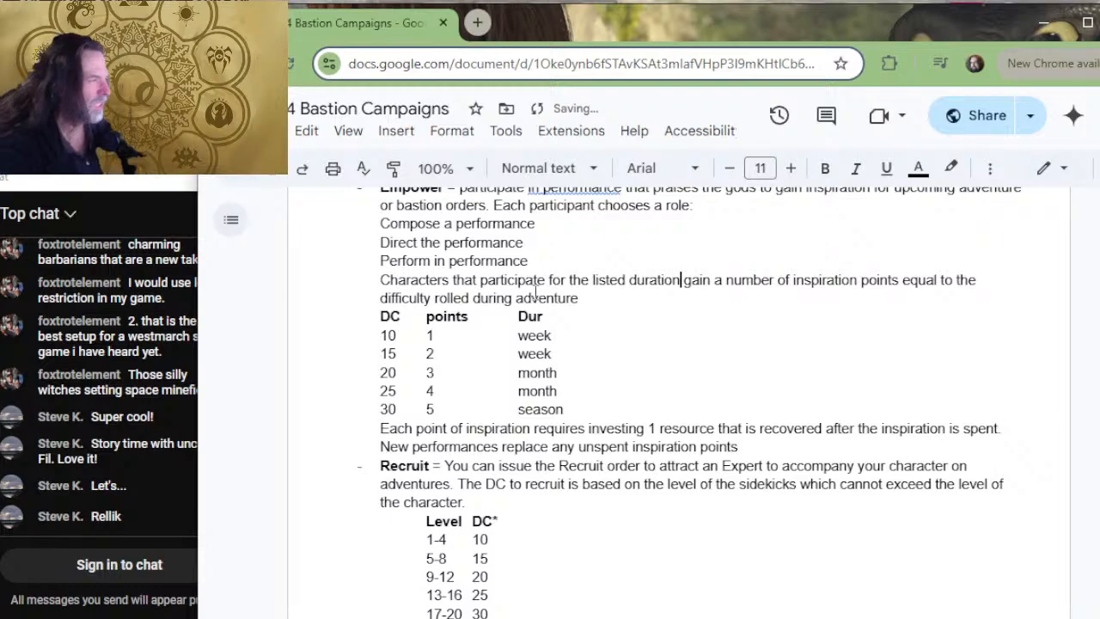
# - Replace "during adventure" at the end of the inspiration points sentence with "the performance."
pyautogui.press('Down')
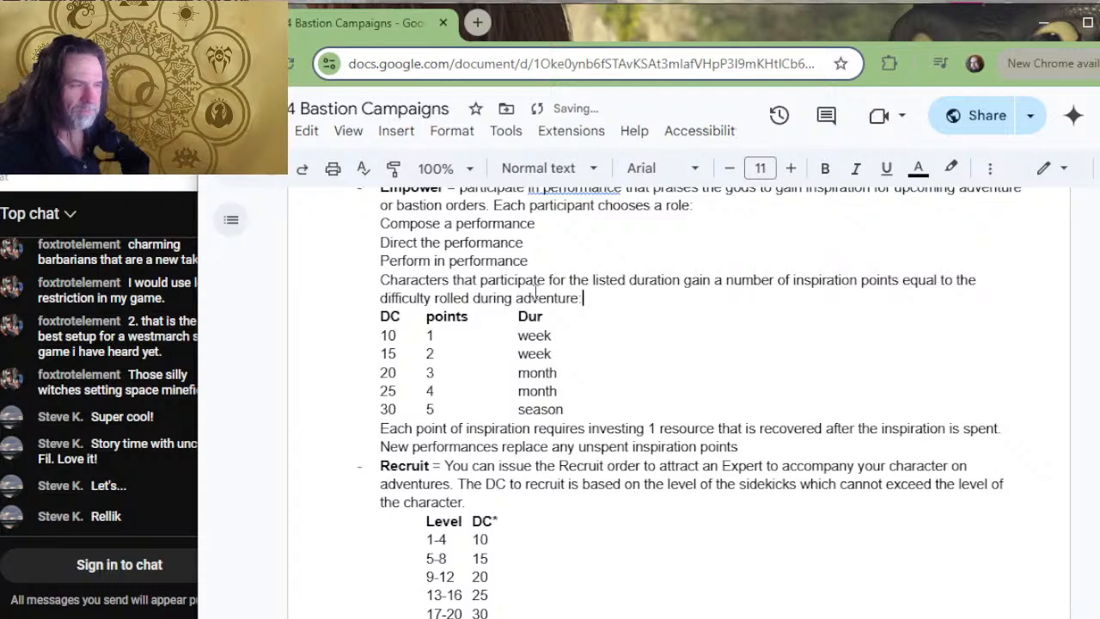
pyautogui.press('BackSpace')
pyautogui.press('BackSpace')
pyautogui.press('BackSpace')
pyautogui.press('BackSpace')
pyautogui.press('BackSpace')
pyautogui.press('BackSpace')
pyautogui.press('BackSpace')
pyautogui.press('BackSpace')
pyautogui.press('BackSpace')
pyautogui.press('BackSpace')
pyautogui.press('BackSpace')
pyautogui.press('BackSpace')
pyautogui.press('BackSpace')
pyautogui.press('BackSpace')
pyautogui.press('BackSpace')
pyautogui.press('BackSpace')
pyautogui.press('BackSpace')
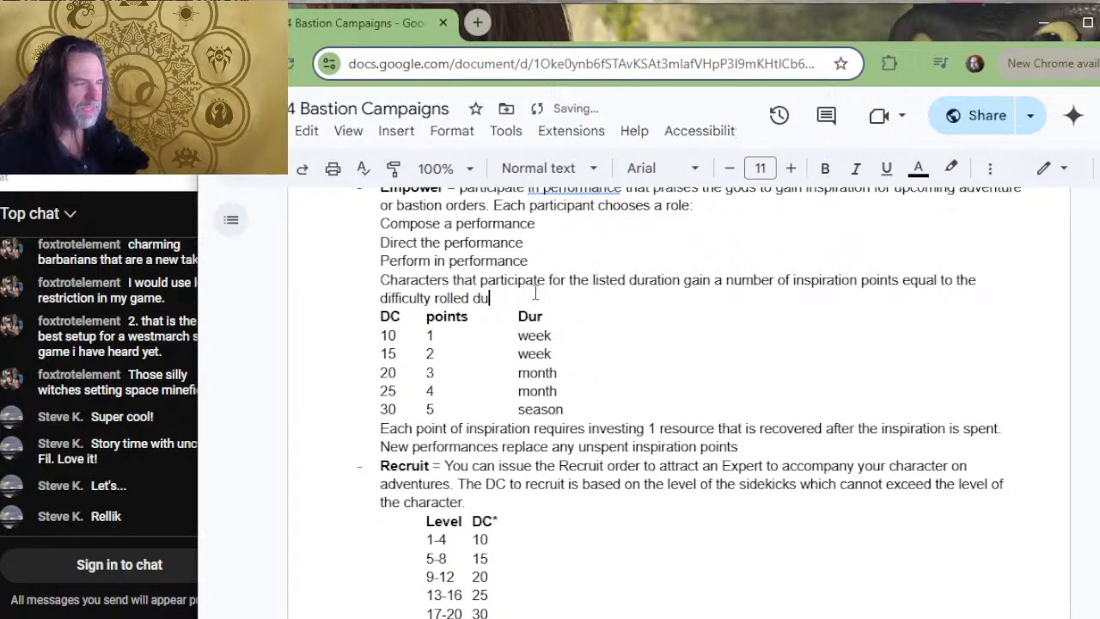
pyautogui.write('the ')
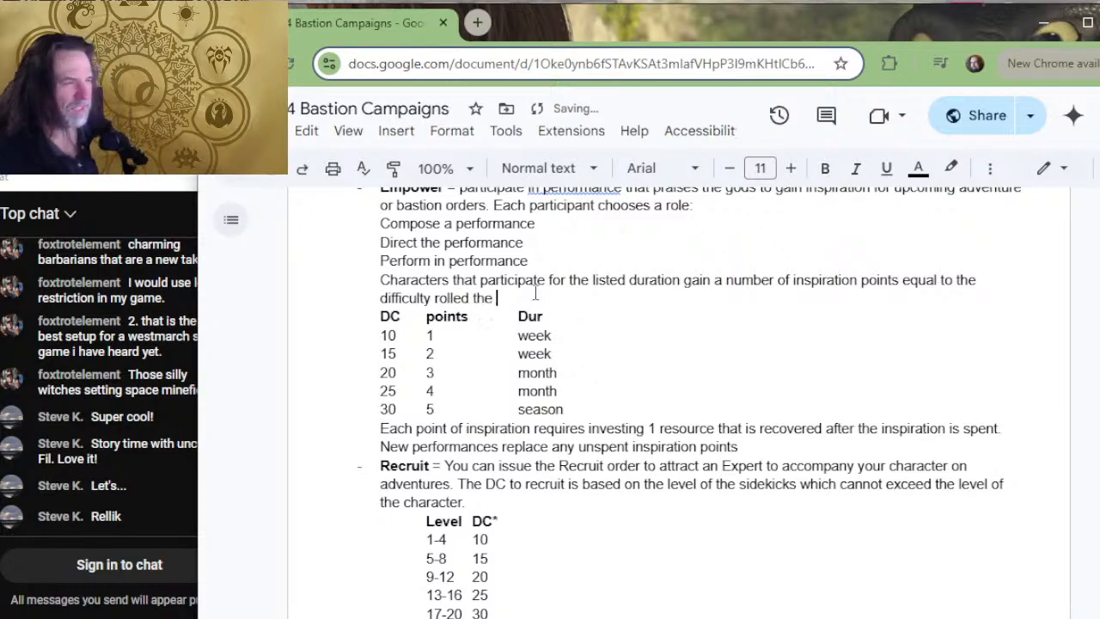
pyautogui.write('performance.')
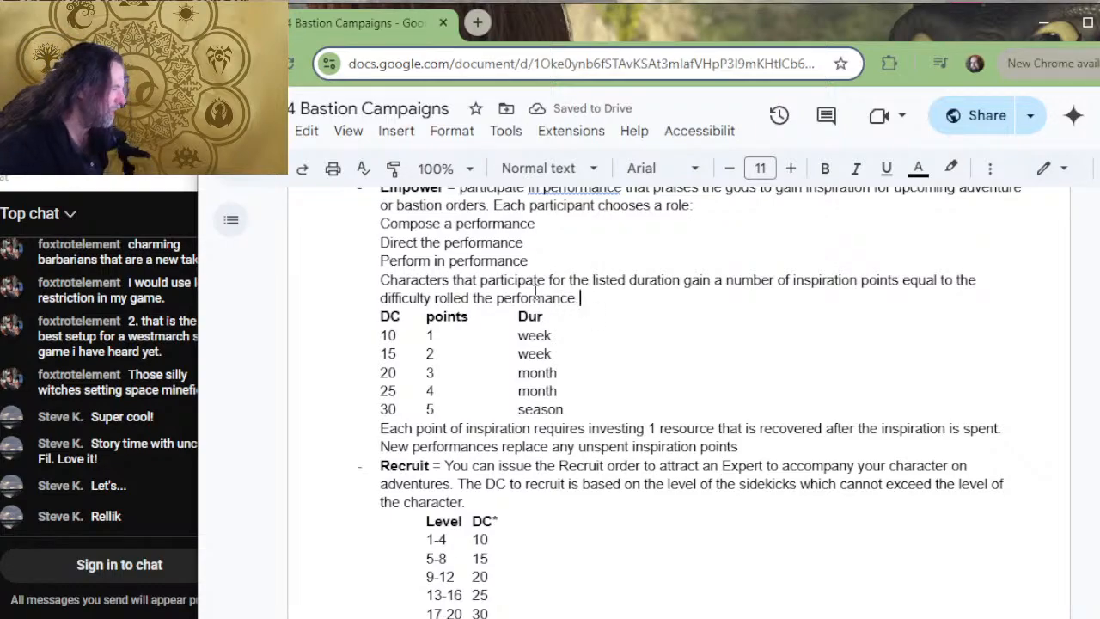
# - Delete the line "Each point of inspiration requires investing 1 resource that is recovered after the inspiration is spent." below the points table
pyautogui.press('Down')
pyautogui.press('Down')
pyautogui.press('Down')
pyautogui.press('Down')
pyautogui.press('Down')
pyautogui.press('Down')
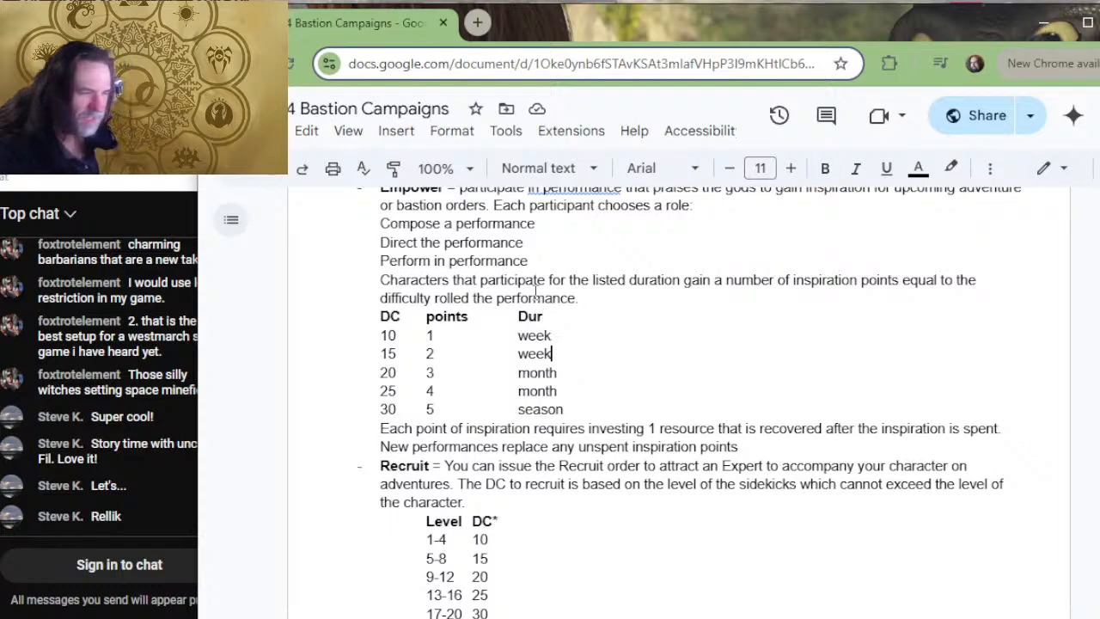
pyautogui.press('Down')
pyautogui.press('Home')
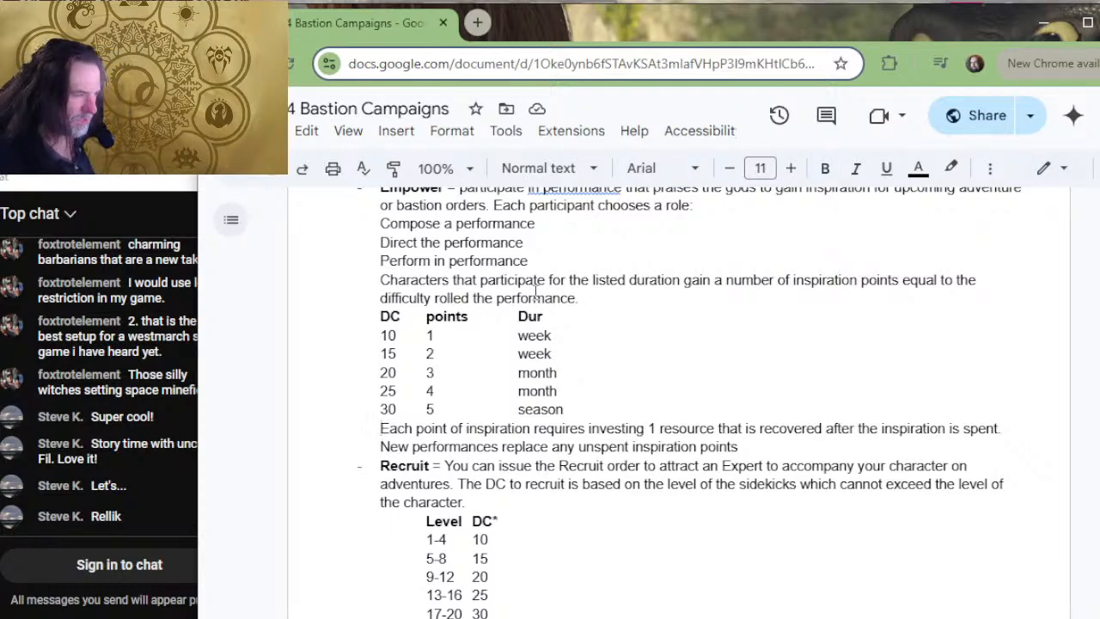
pyautogui.press('Left')
pyautogui.press('Left')
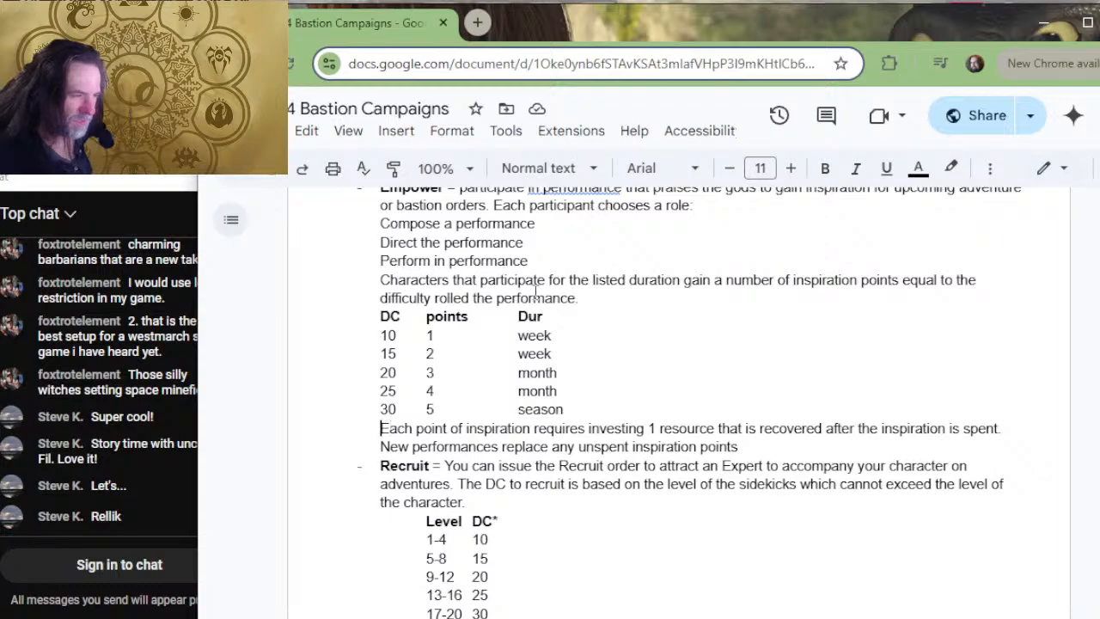
pyautogui.hotkey('shift', 'Down')
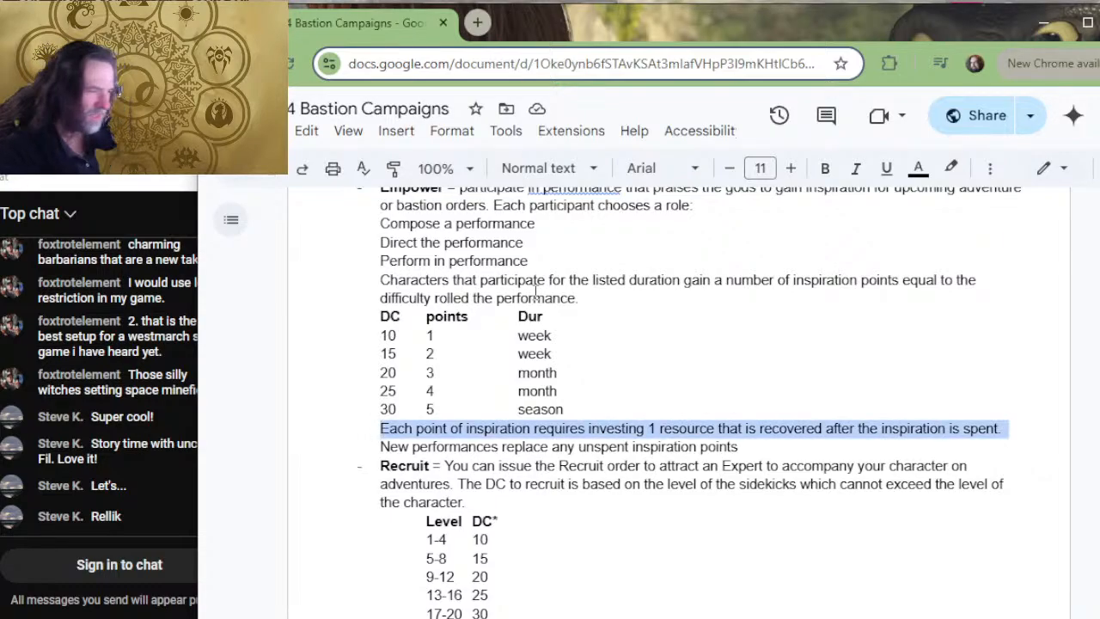
pyautogui.press('BackSpace')
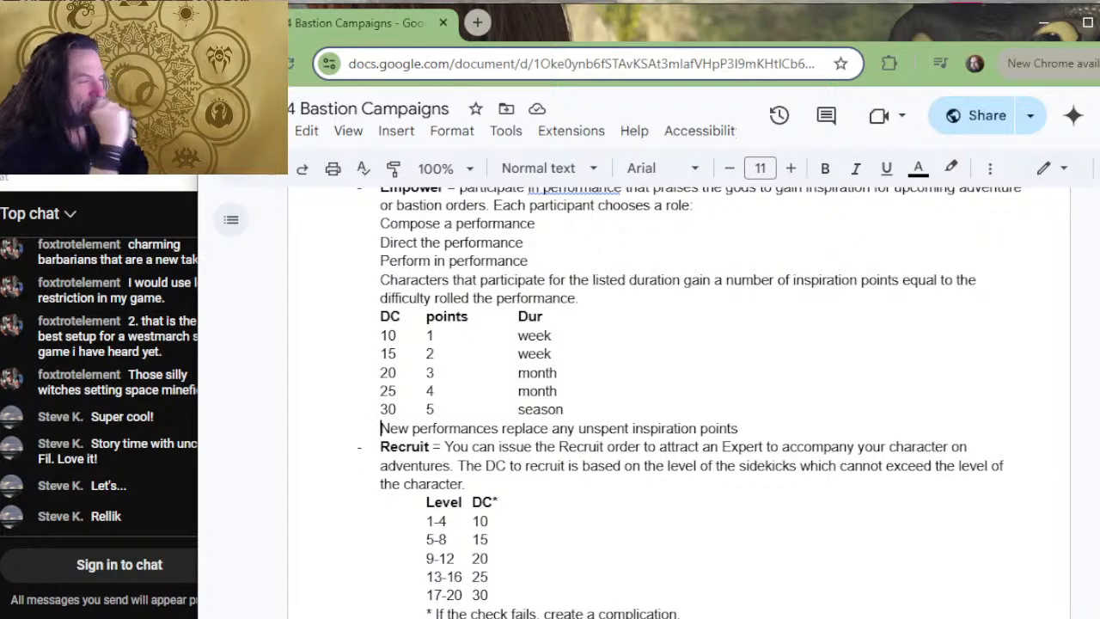
# - Add a first row under the Theater's DC table header with DC "> 10", points "0*" and duration "week"
pyautogui.click(735, 315)
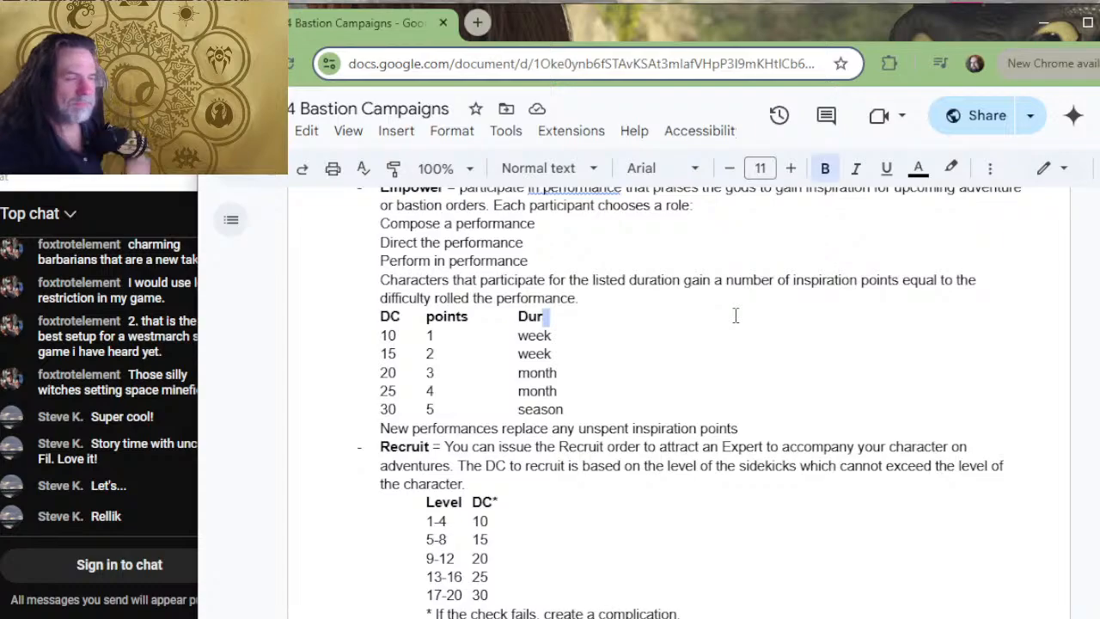
pyautogui.press('Right')
pyautogui.press('Return')
pyautogui.press('Up')
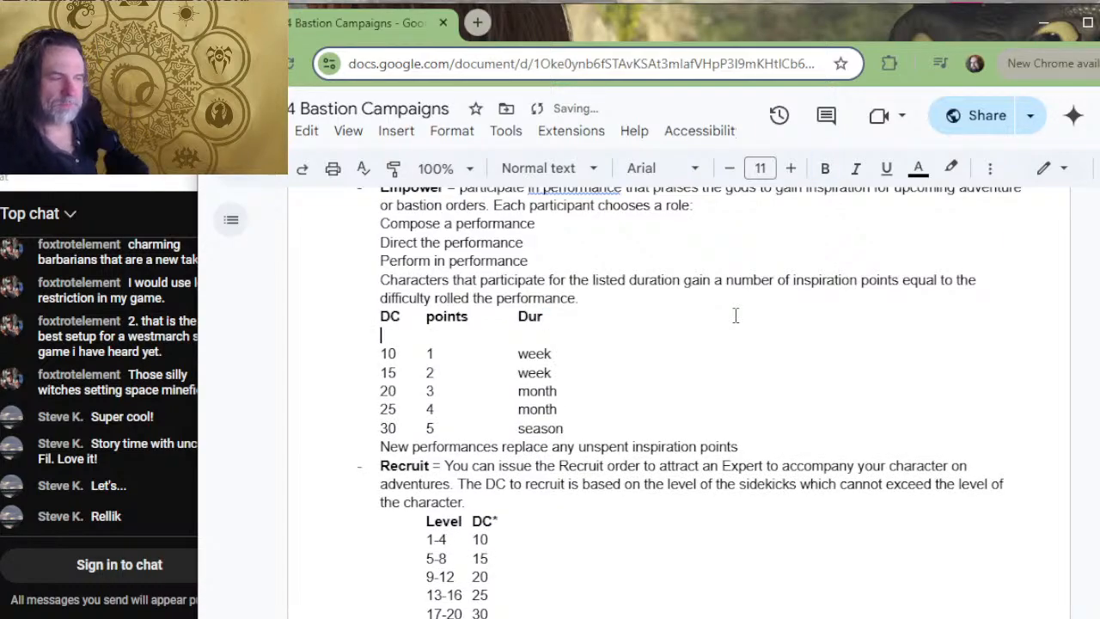
pyautogui.write('> 10')
pyautogui.press('Tab')
pyautogui.write('0')
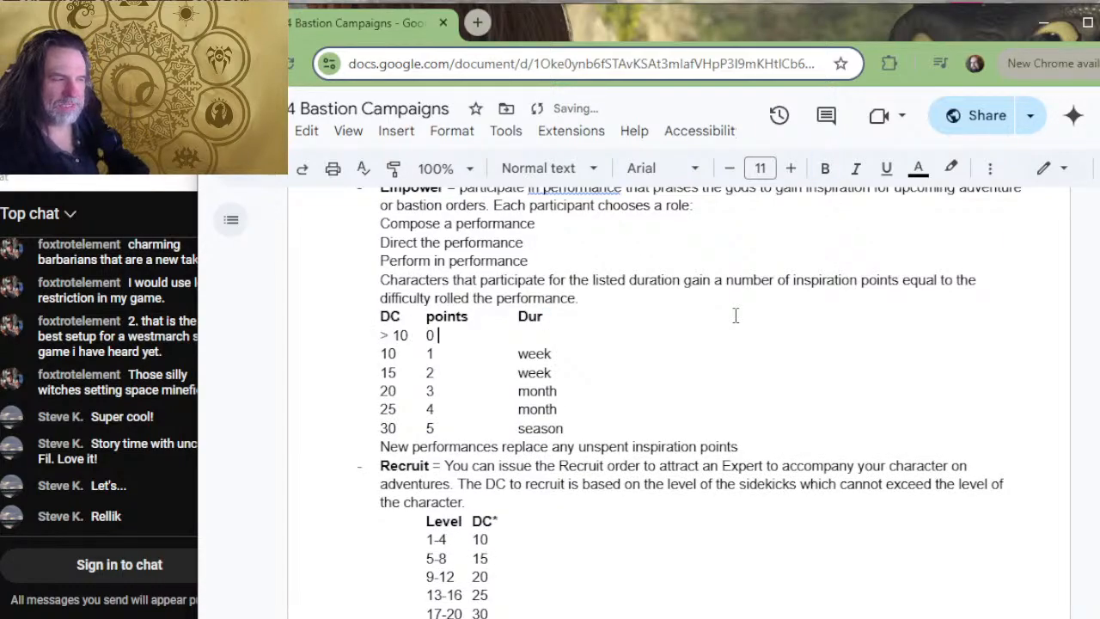
pyautogui.press('Tab')
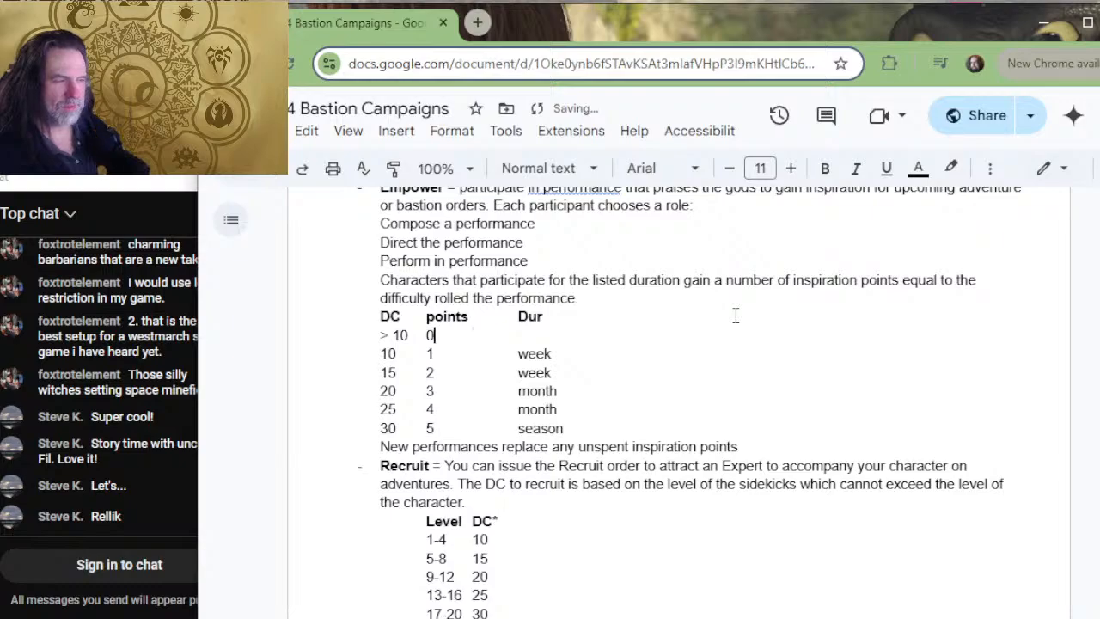
pyautogui.write('(')
pyautogui.press('BackSpace')
pyautogui.write('*')
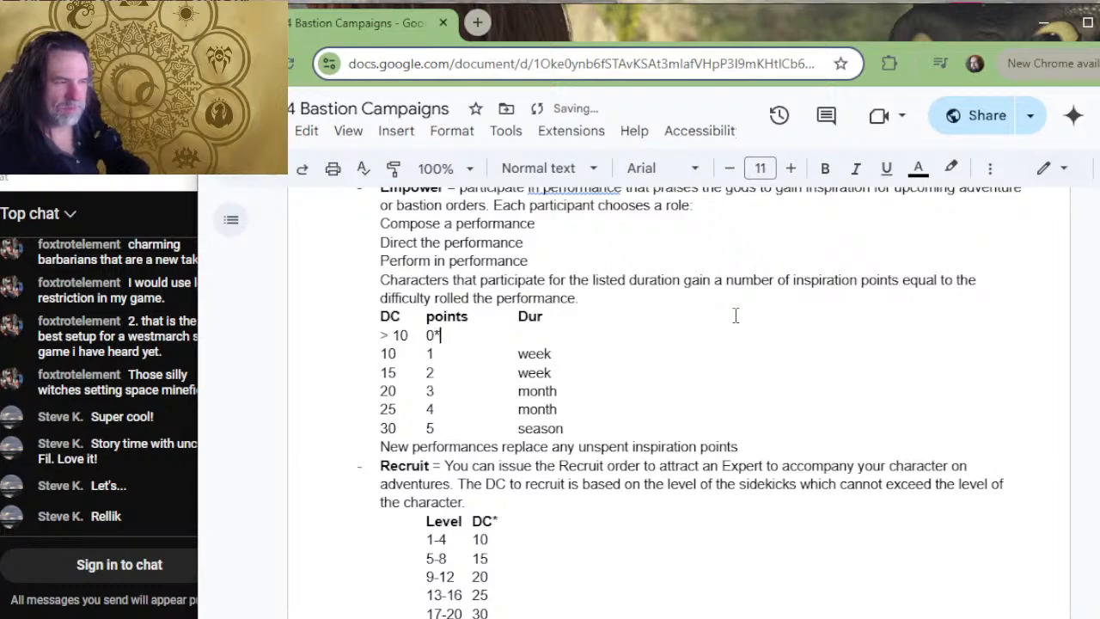
pyautogui.press('Tab')
pyautogui.press('Tab')
pyautogui.write('week')
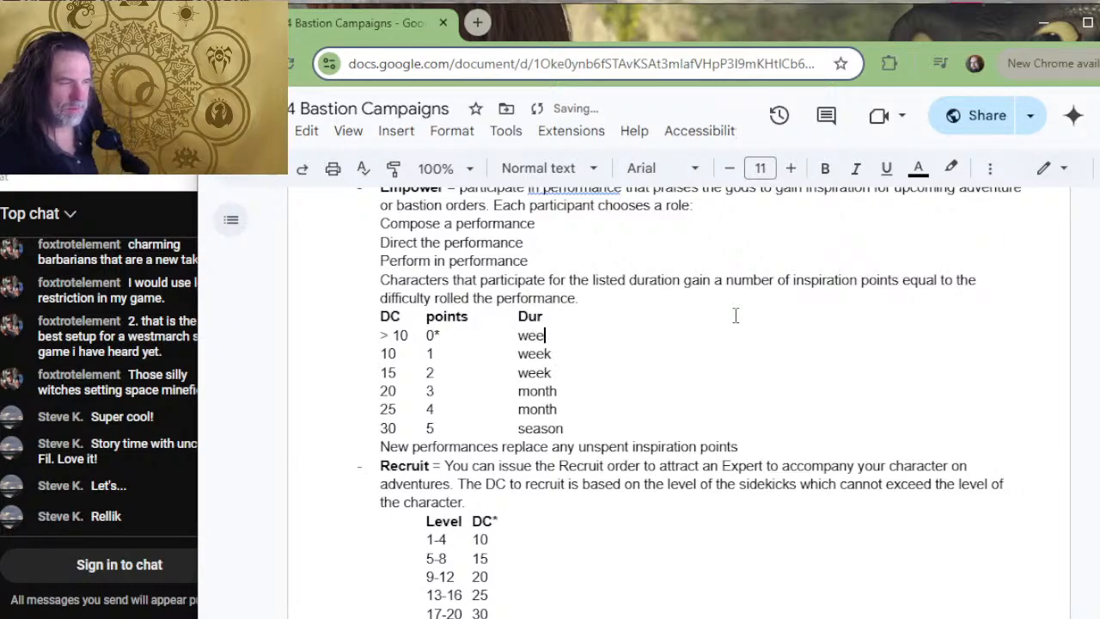
# - Add the footnote line "* create a complication." directly below the DC 30 row of the Theater's table
pyautogui.press('Right')
pyautogui.press('Down')
pyautogui.press('Down')
pyautogui.press('Down')
pyautogui.press('Down')
pyautogui.press('Down')
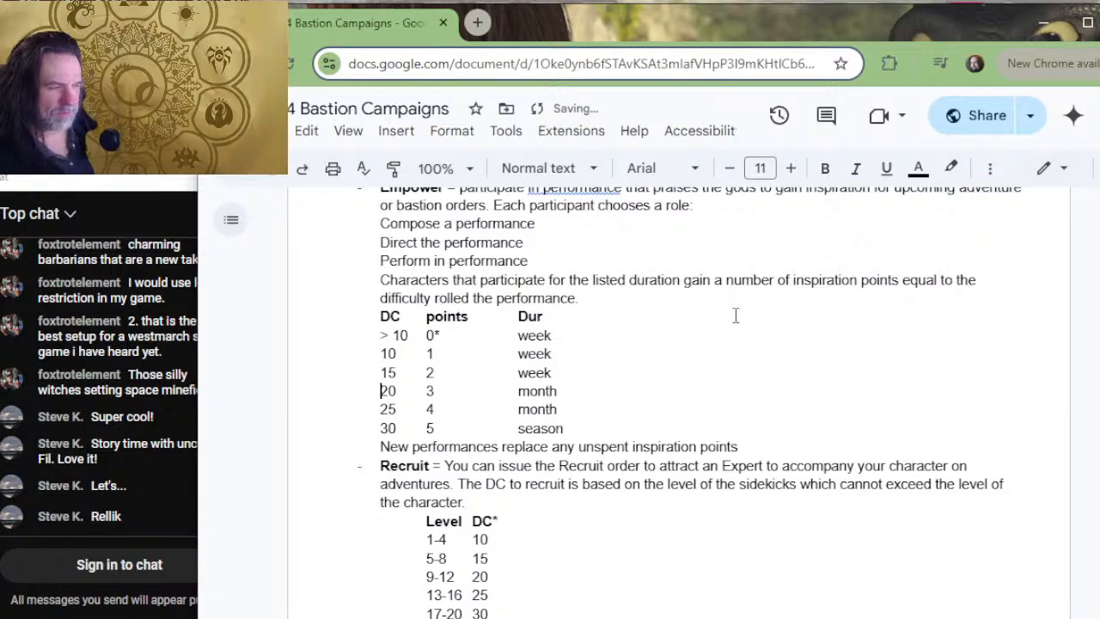
pyautogui.press('Return')
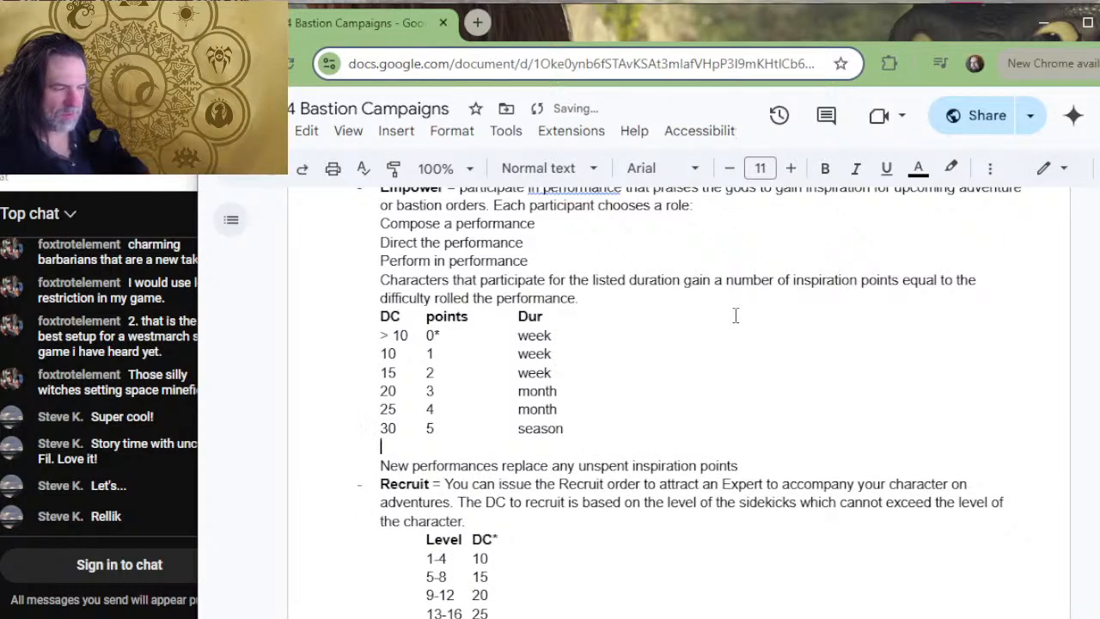
pyautogui.write('*')
pyautogui.hotkey('ctrl', 'z')
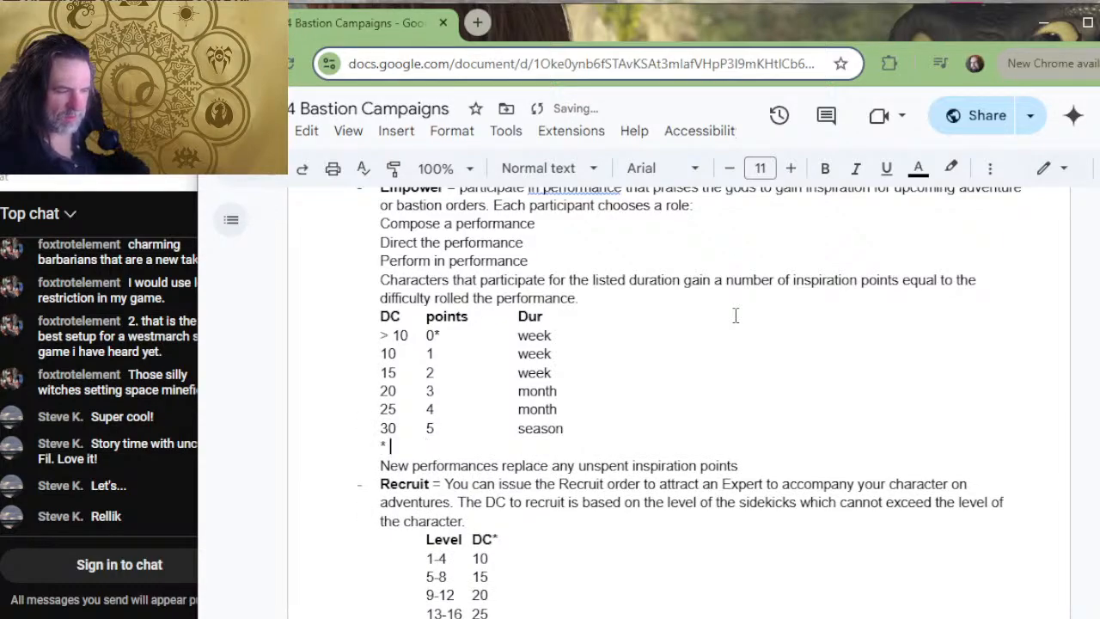
pyautogui.write('create a ')
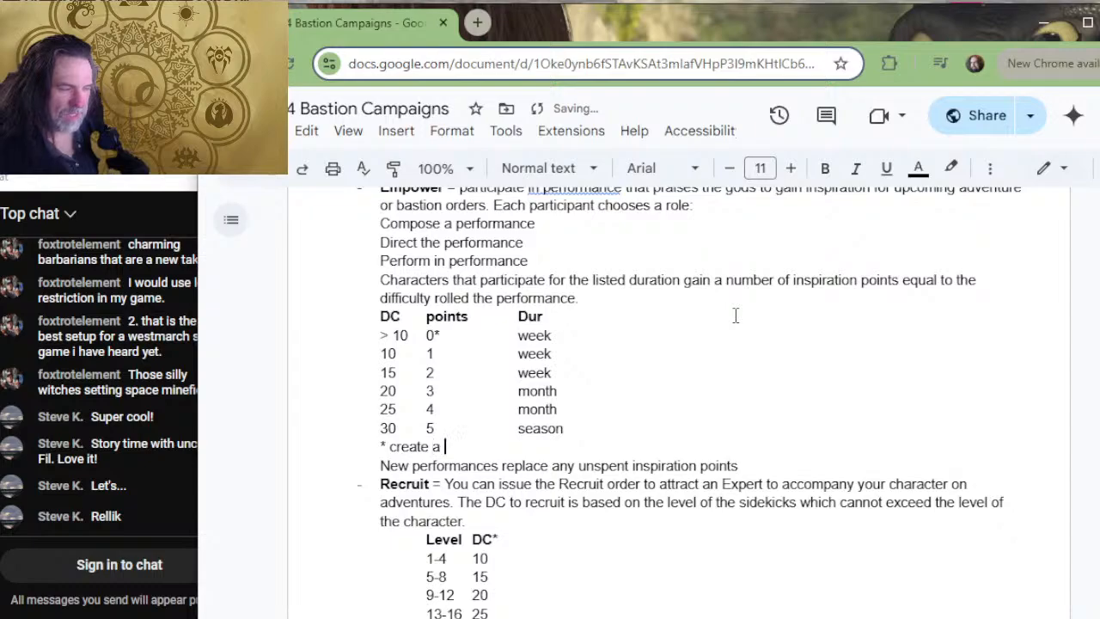
pyautogui.write('complication')
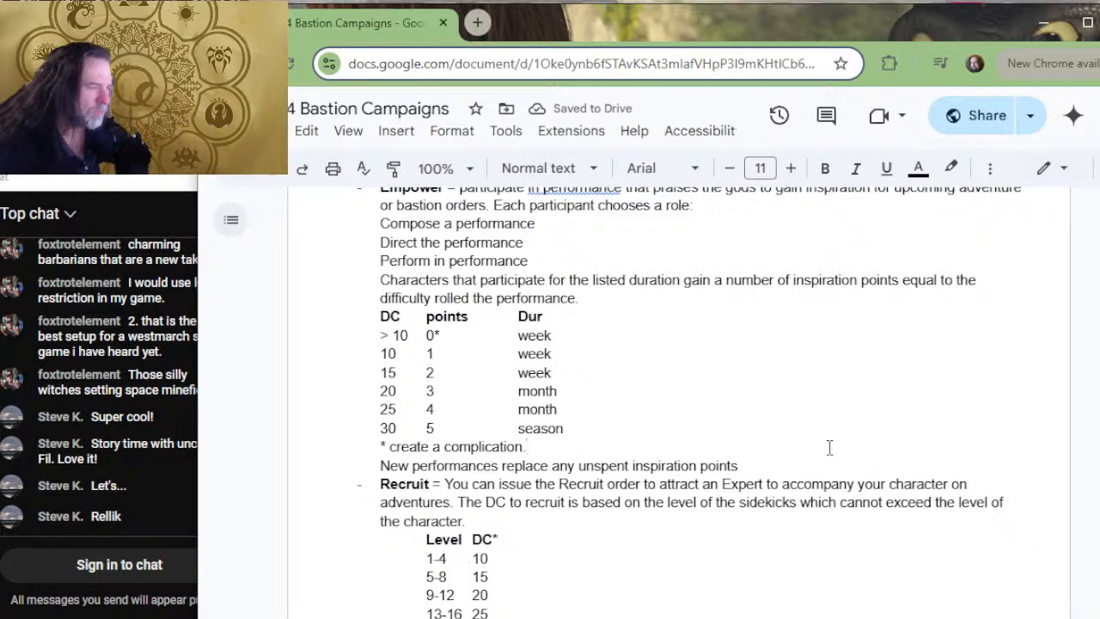
# - Extend the Theater's Recruit sentence after "adventures" with "or to aid in the operation of your facilities"
pyautogui.scroll(-2, 739, 409)
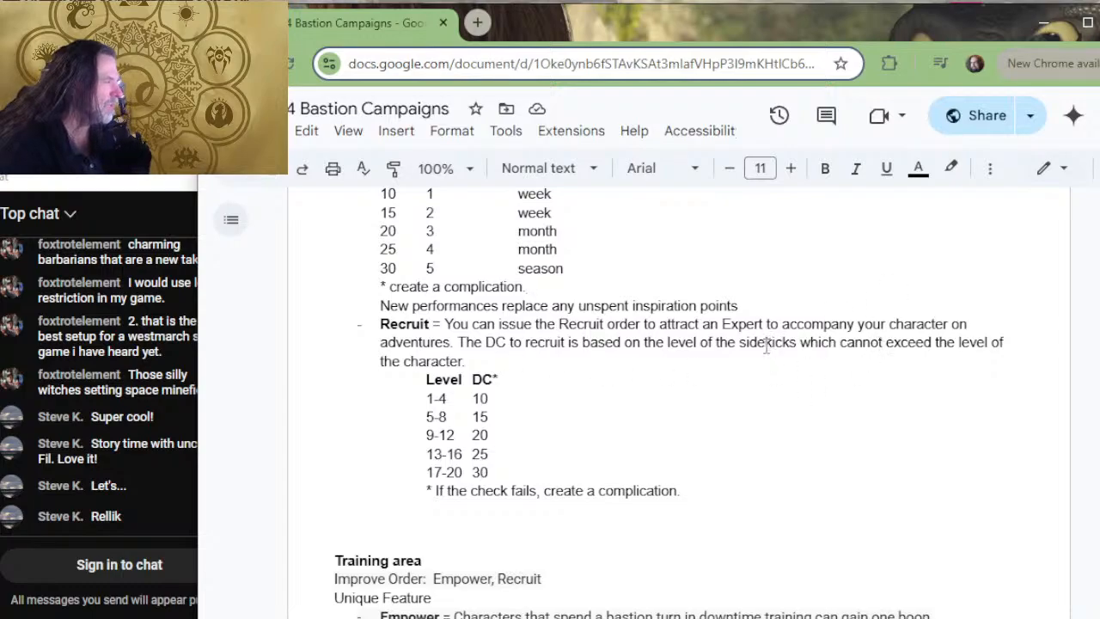
pyautogui.click(451, 342)
pyautogui.write('or to ')
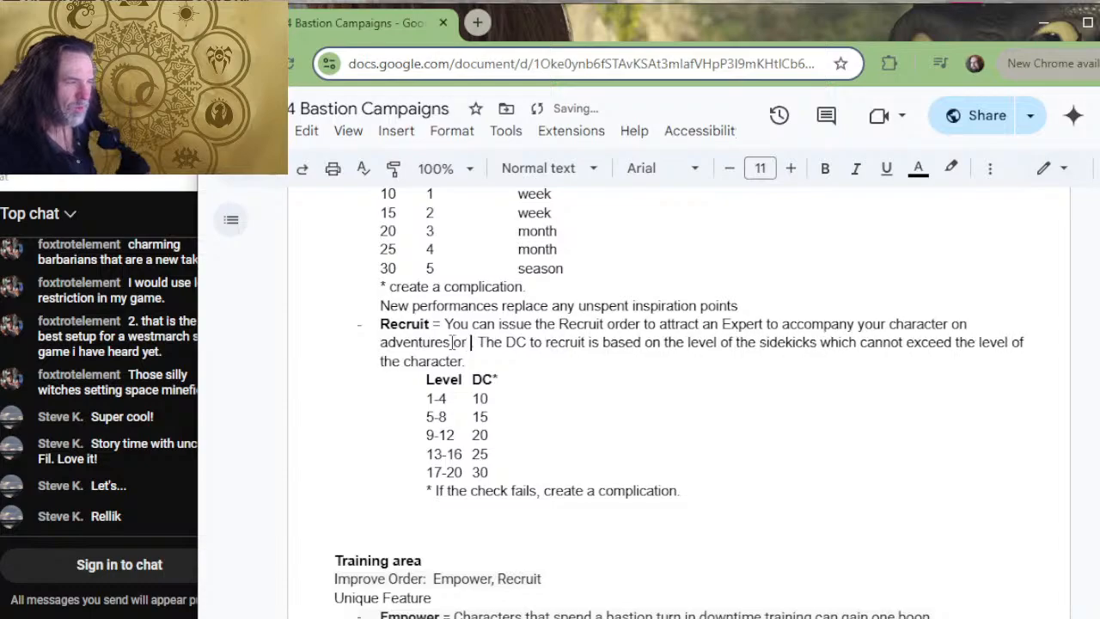
pyautogui.write('aid ')
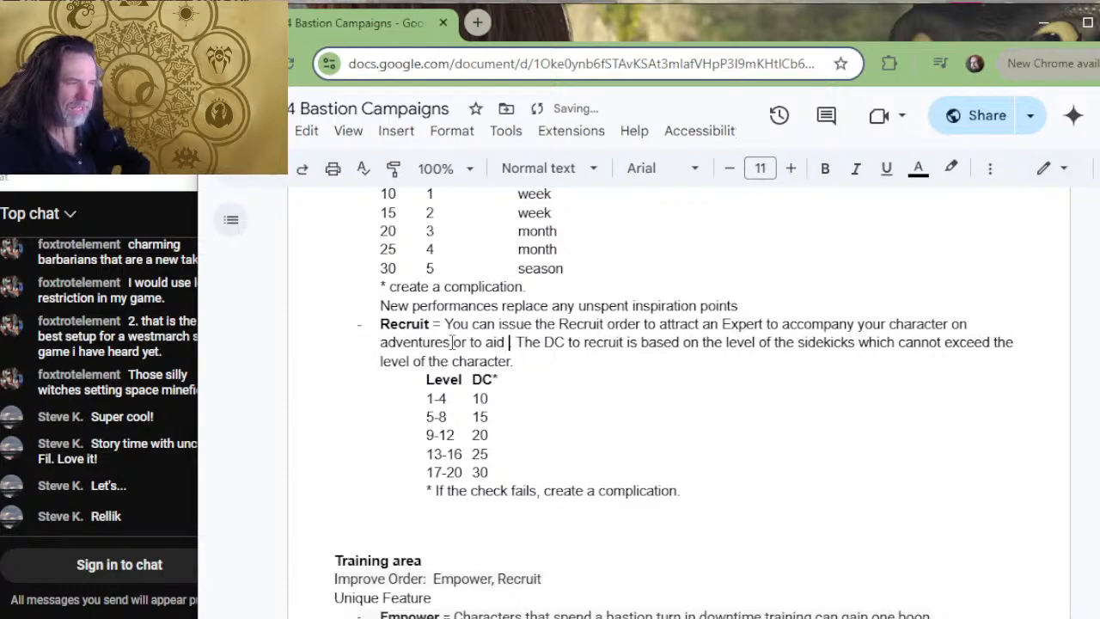
pyautogui.write('in the operation')
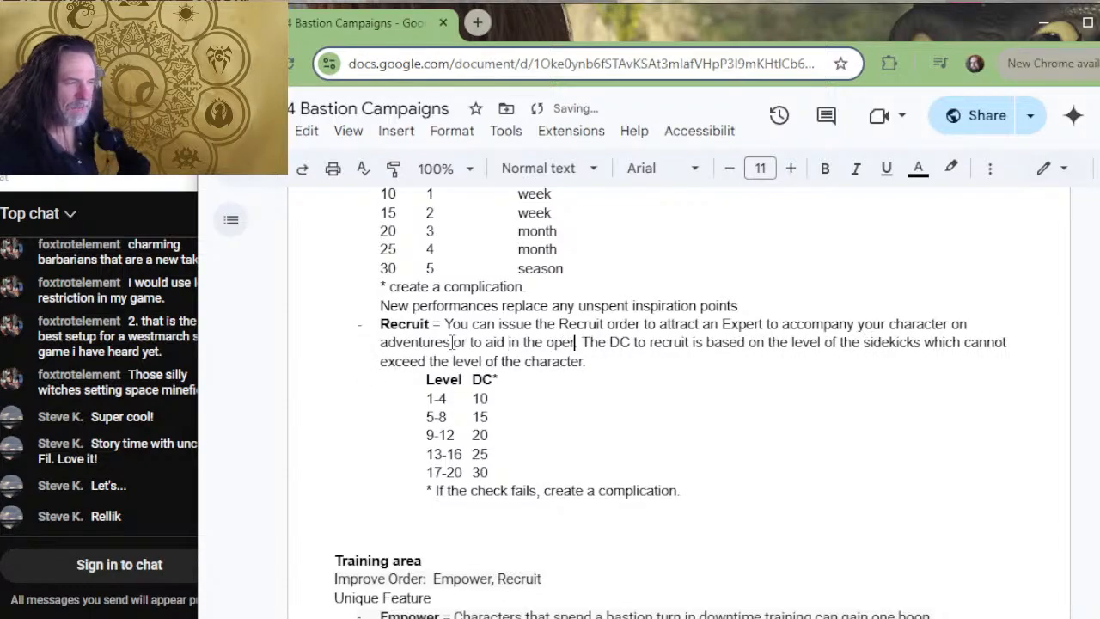
pyautogui.write(' of your fa')
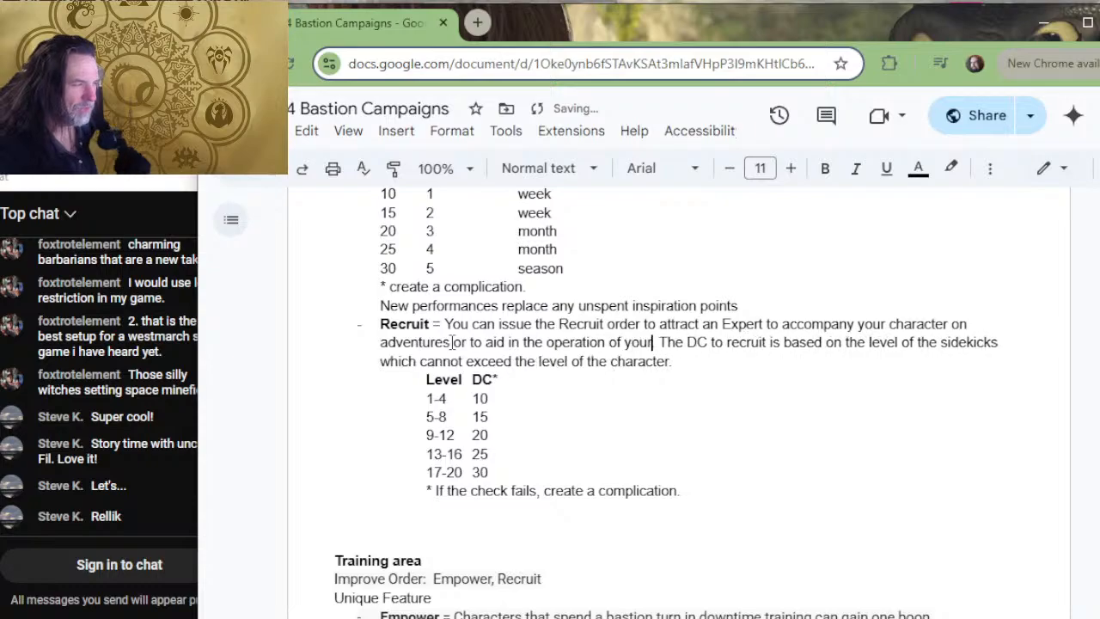
pyautogui.write('ciliuties')
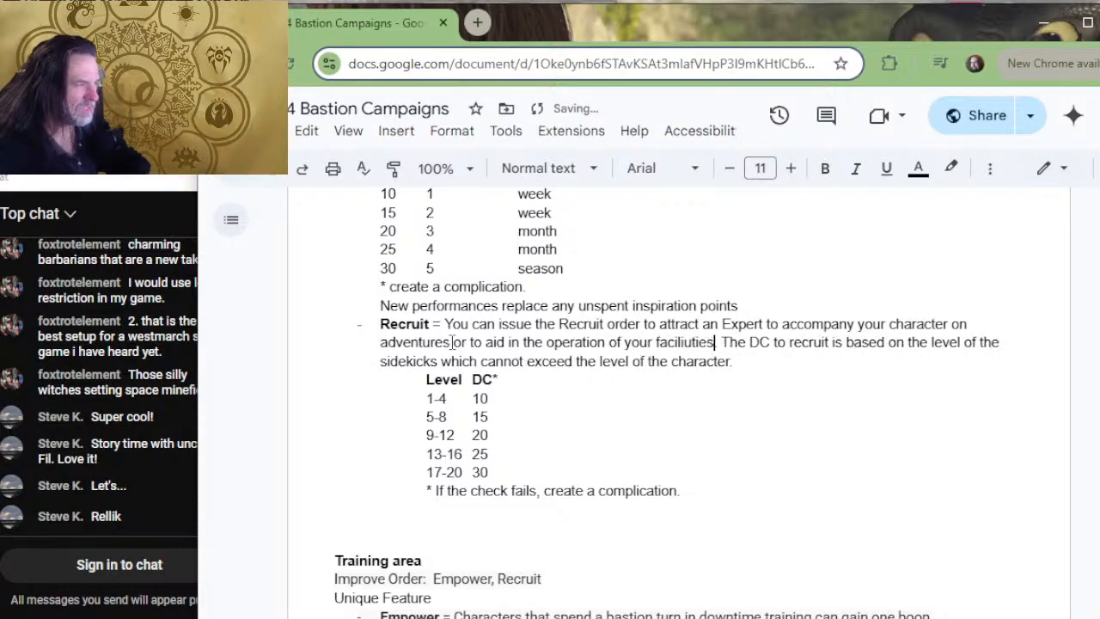
pyautogui.press('BackSpace')
pyautogui.press('BackSpace')
pyautogui.write('ties')
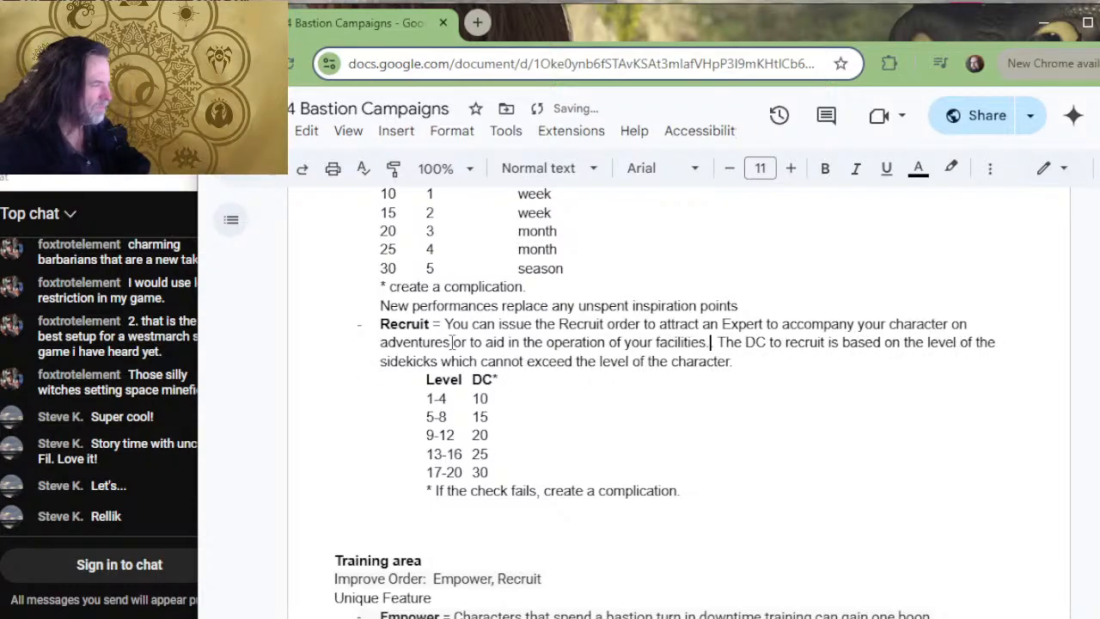
# - Put the sentence "The DC to recruit is based on the level of the sidekicks" on its own indented line within the Recruit entry
pyautogui.press('Return')
pyautogui.press('Return')
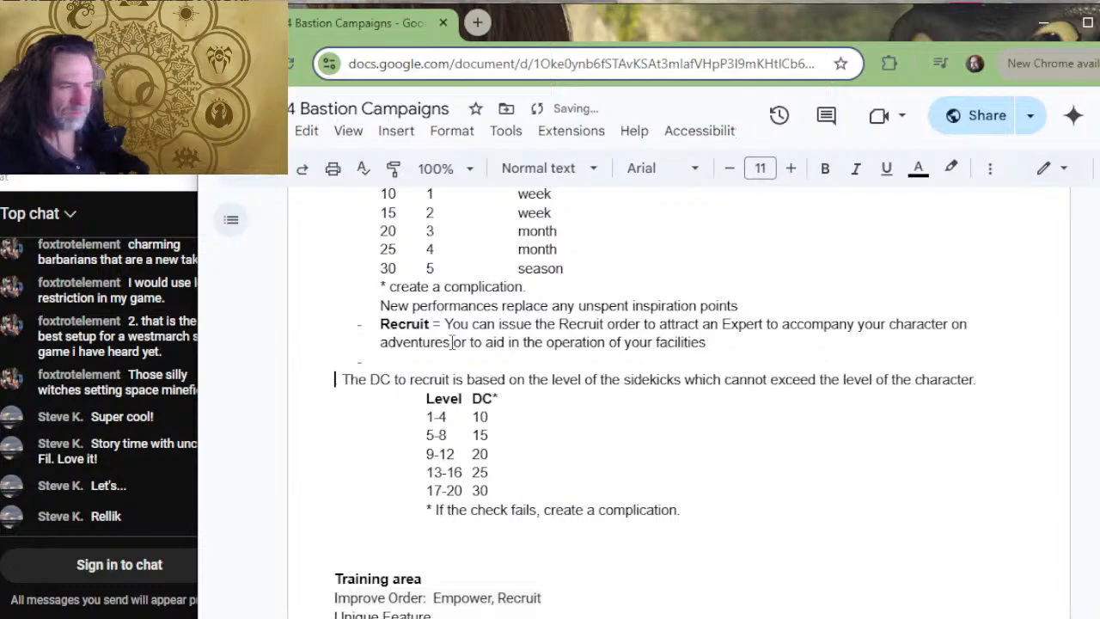
pyautogui.press('BackSpace')
pyautogui.press('Delete')
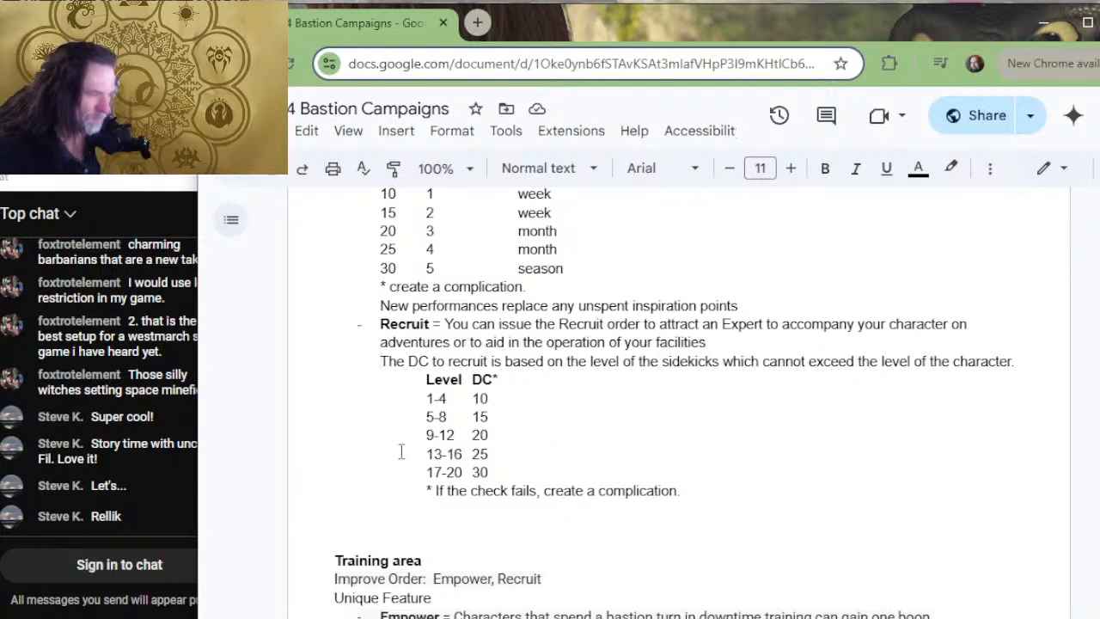
# - Remove one of the blank lines between the Recruit footnote and the Training area heading
pyautogui.scroll(-2, 419, 424)
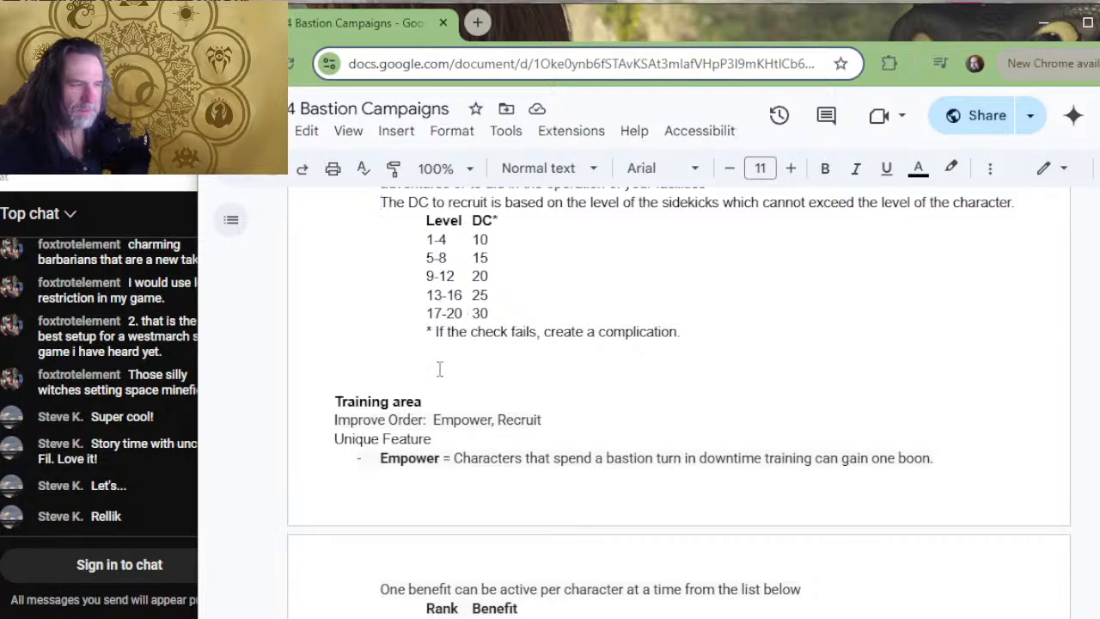
pyautogui.press('Down')
pyautogui.press('Delete')
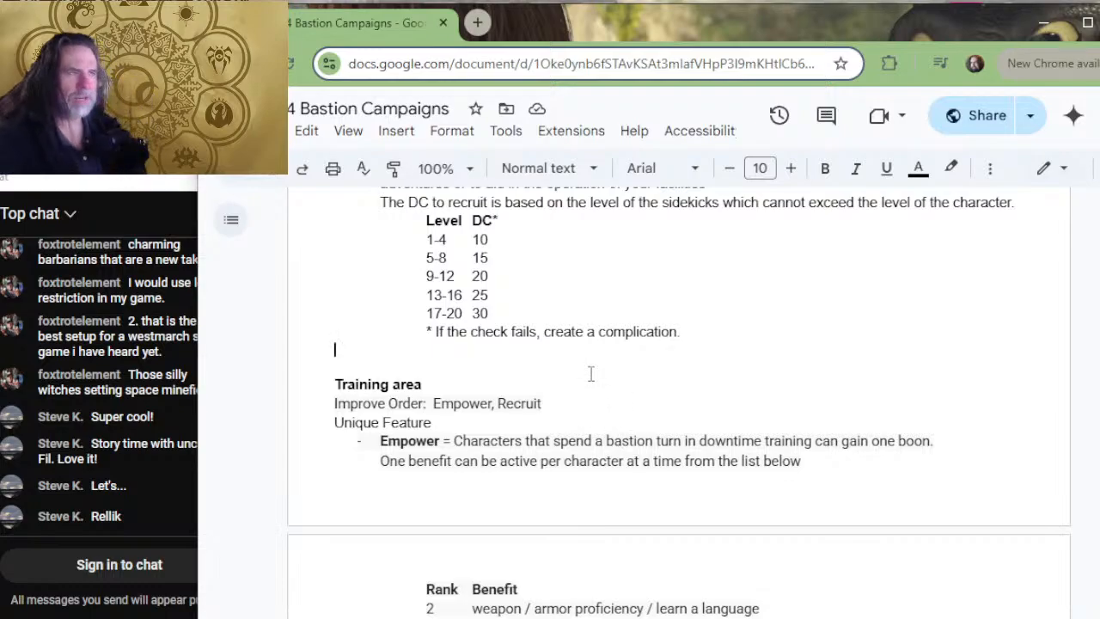
# - Add "(Requires 2nd Rank)" in non-bold text after the Training area heading, checking the required rank in the facility list
pyautogui.hotkey('alt', 'Tab')
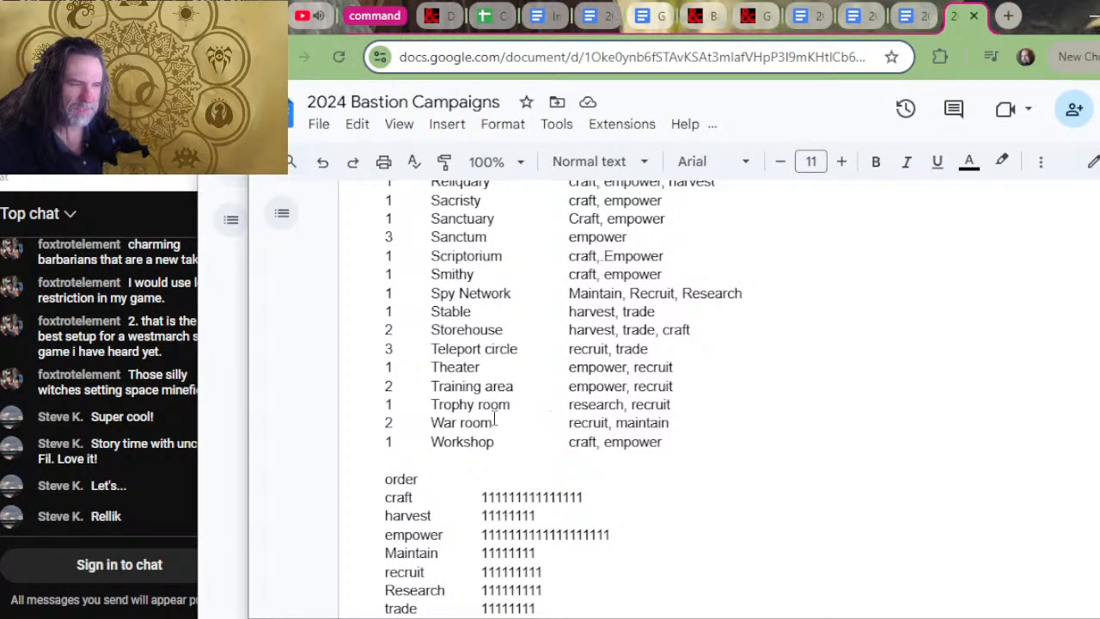
pyautogui.hotkey('alt', 'Tab')
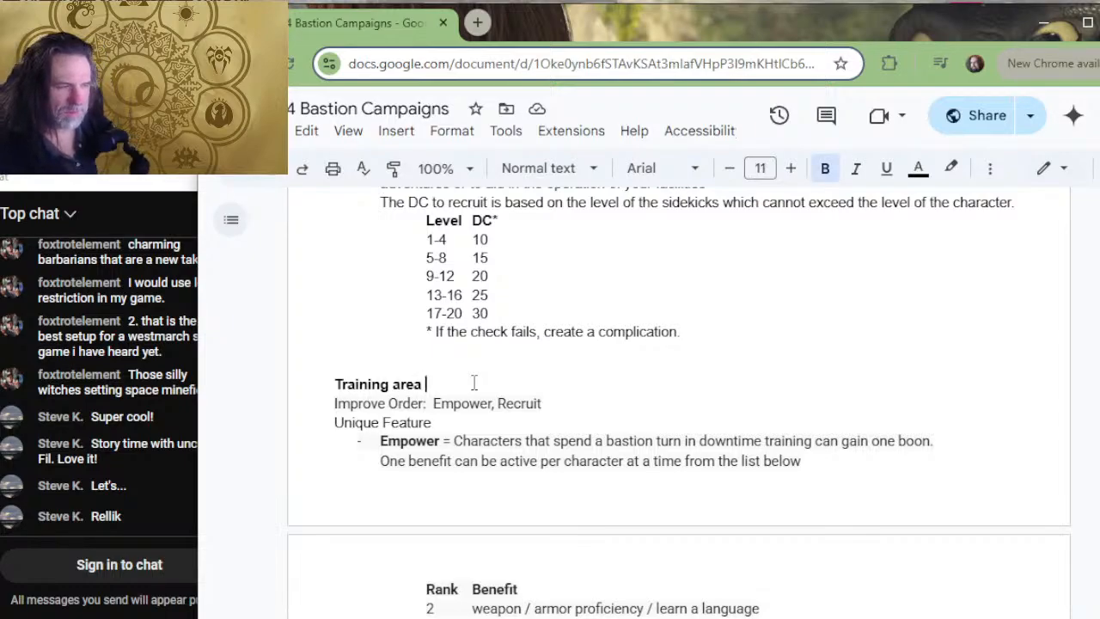
pyautogui.write('(')
pyautogui.press('BackSpace')
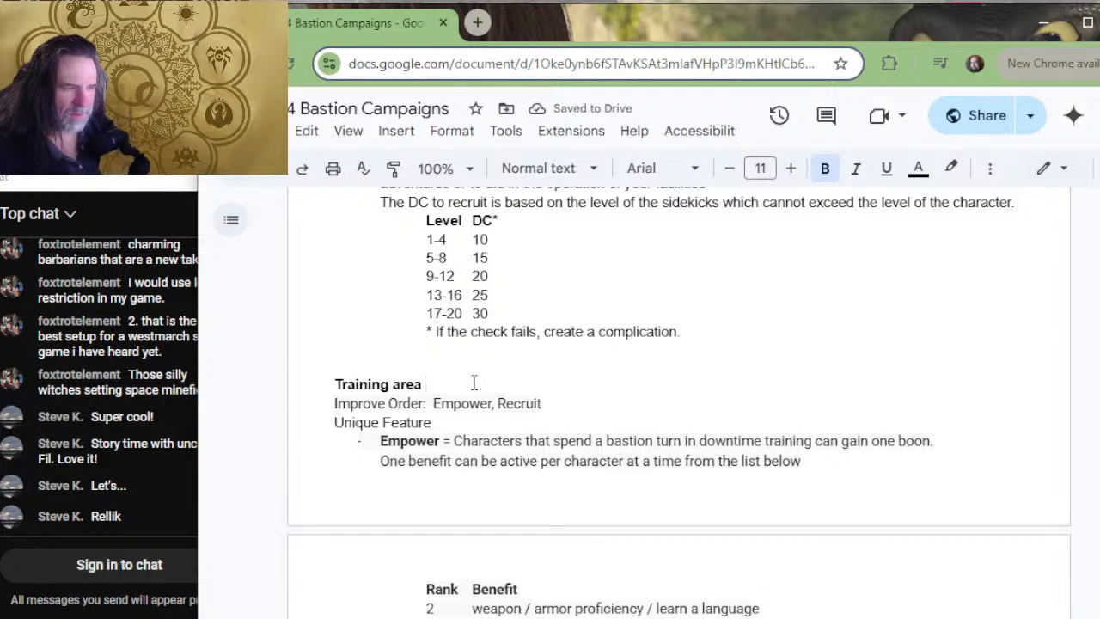
pyautogui.hotkey('ctrl', 'b')
pyautogui.write('(')
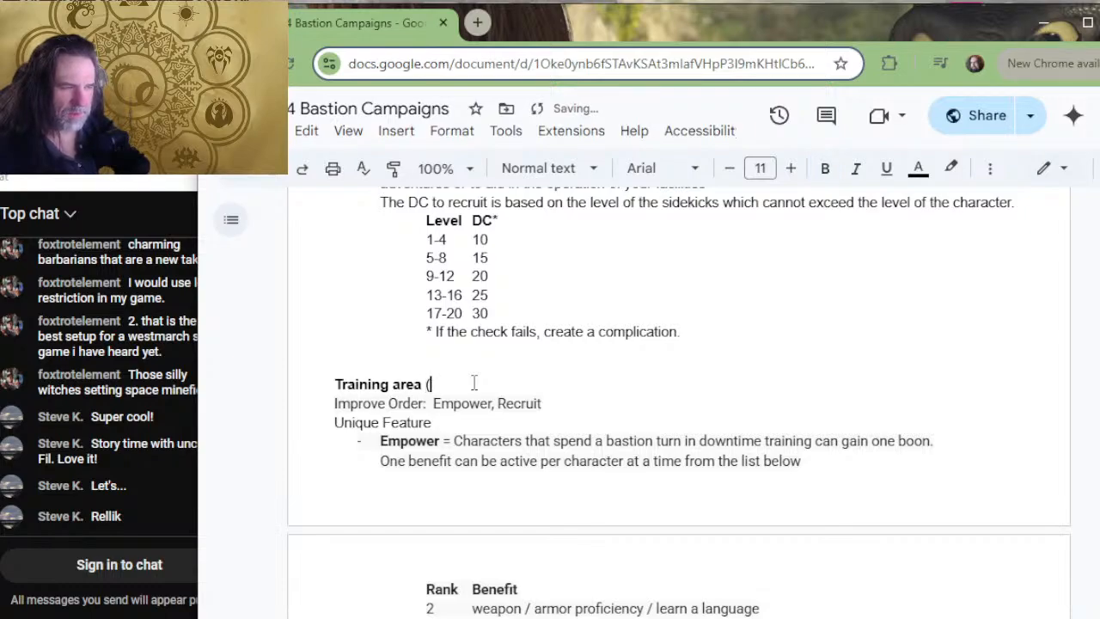
pyautogui.write('Req')
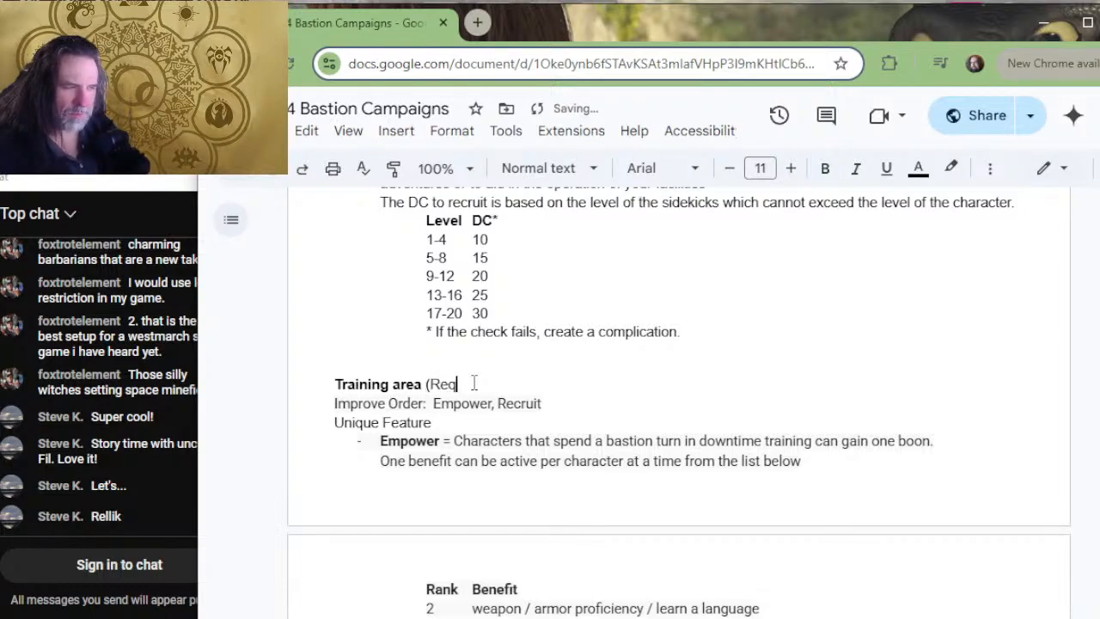
pyautogui.write('uires 2nd Rank)')
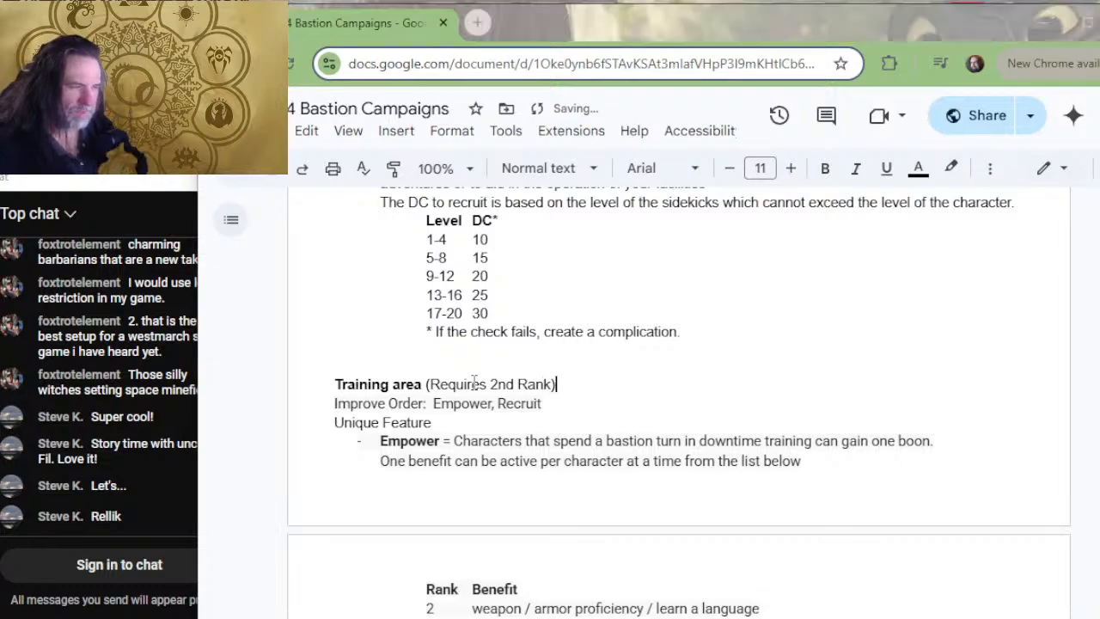
pyautogui.hotkey('alt', 'Tab')
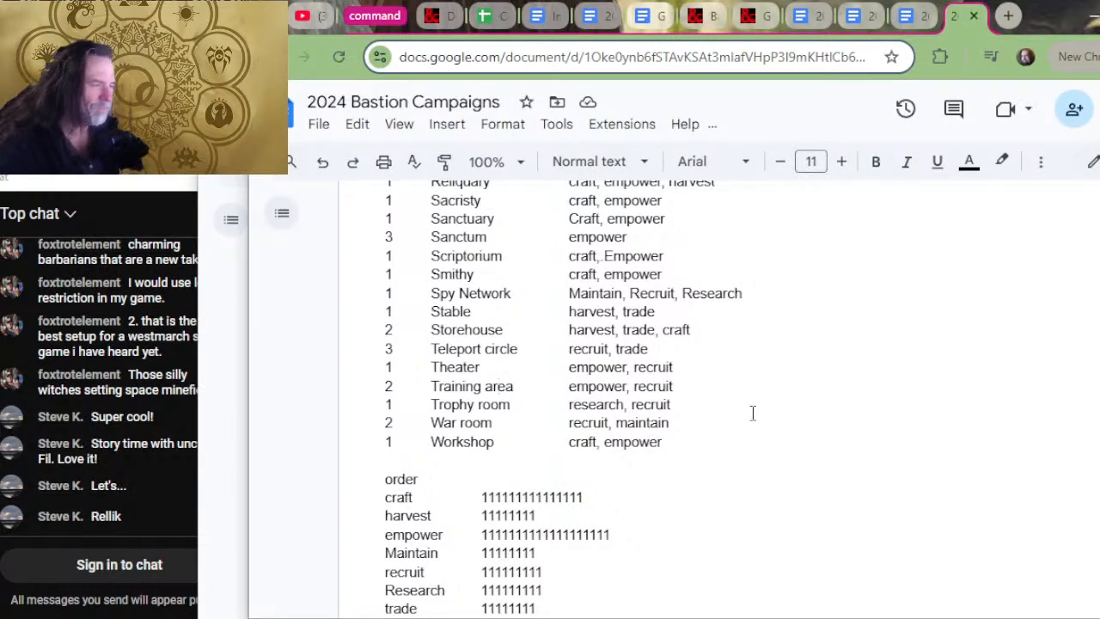
pyautogui.hotkey('alt', 'Tab')
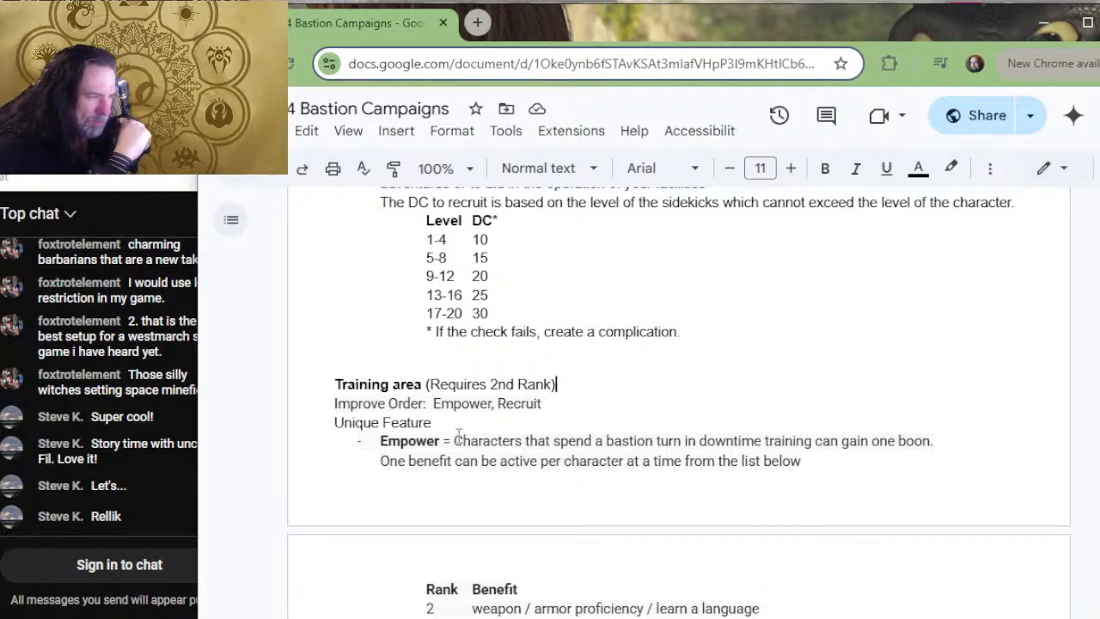
# - Replace the word "benefit" with "boon" in the second sentence of the Training area's Empower entry
pyautogui.click(452, 461)
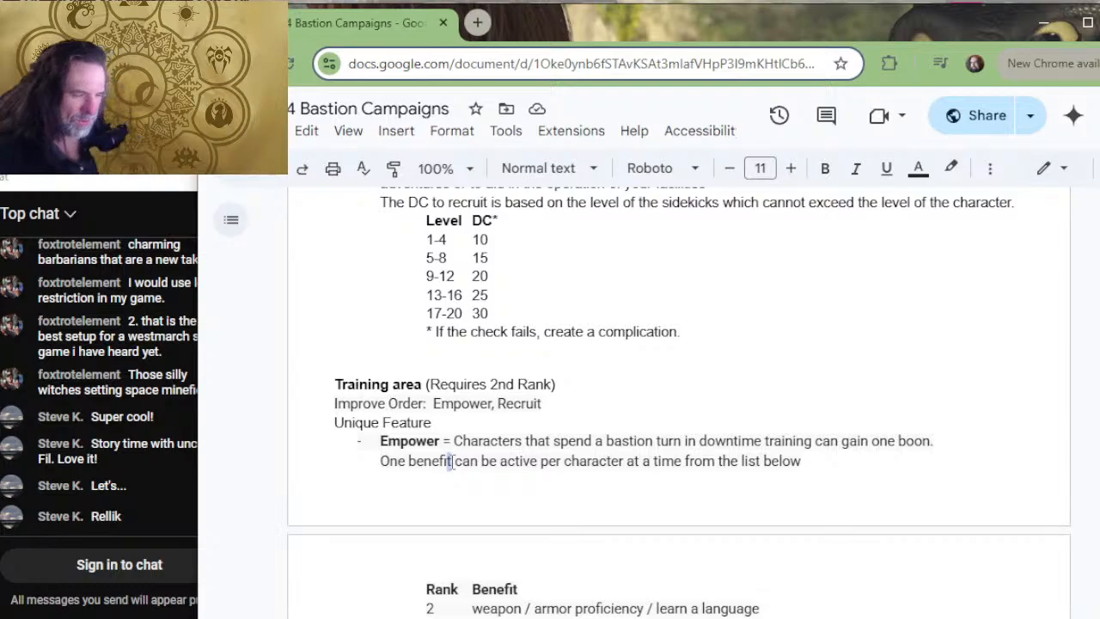
pyautogui.press('BackSpace')
pyautogui.press('BackSpace')
pyautogui.press('BackSpace')
pyautogui.press('BackSpace')
pyautogui.press('BackSpace')
pyautogui.press('BackSpace')
pyautogui.write('oon')
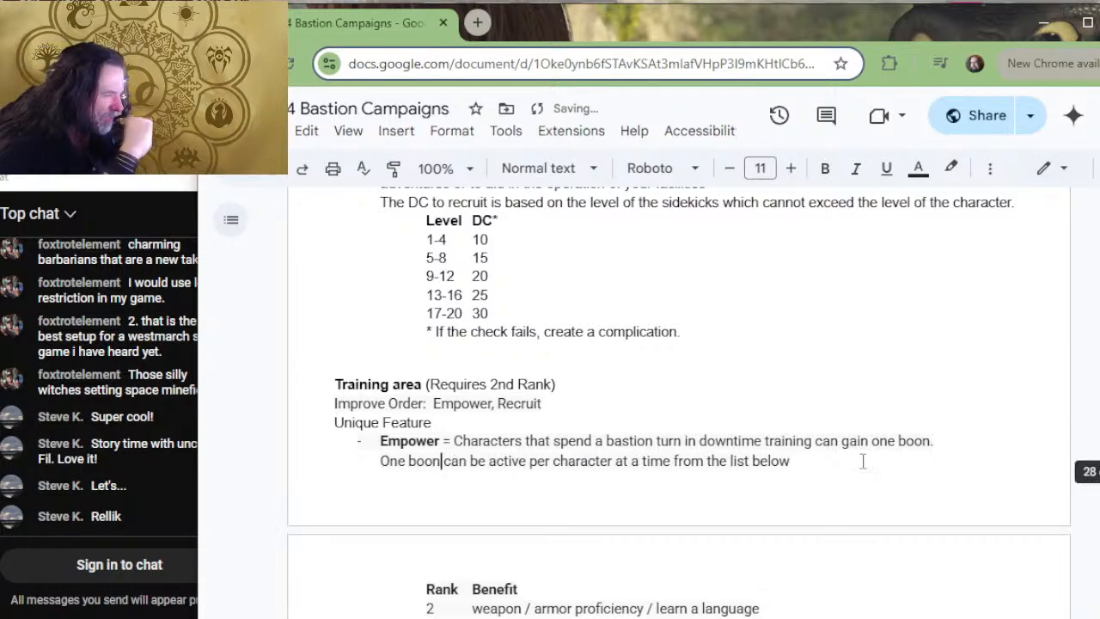
# - Extend the Training area's Empower sentence after "from the list below" with "as determined by the rank of the bastion."
pyautogui.scroll(-2, 886, 436)
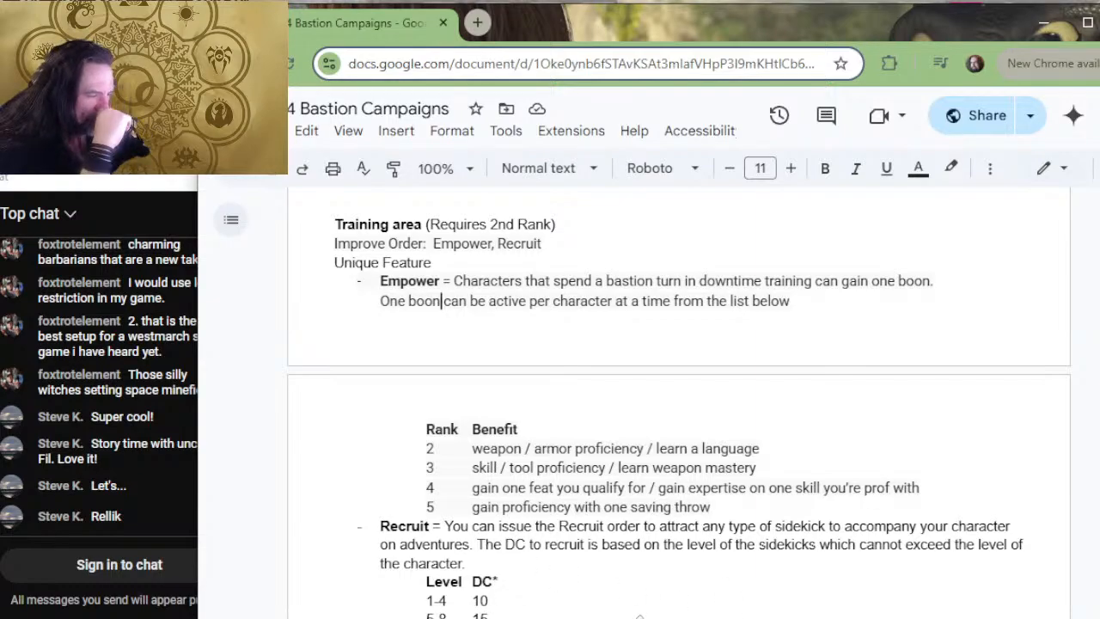
pyautogui.scroll(-4, 626, 498)
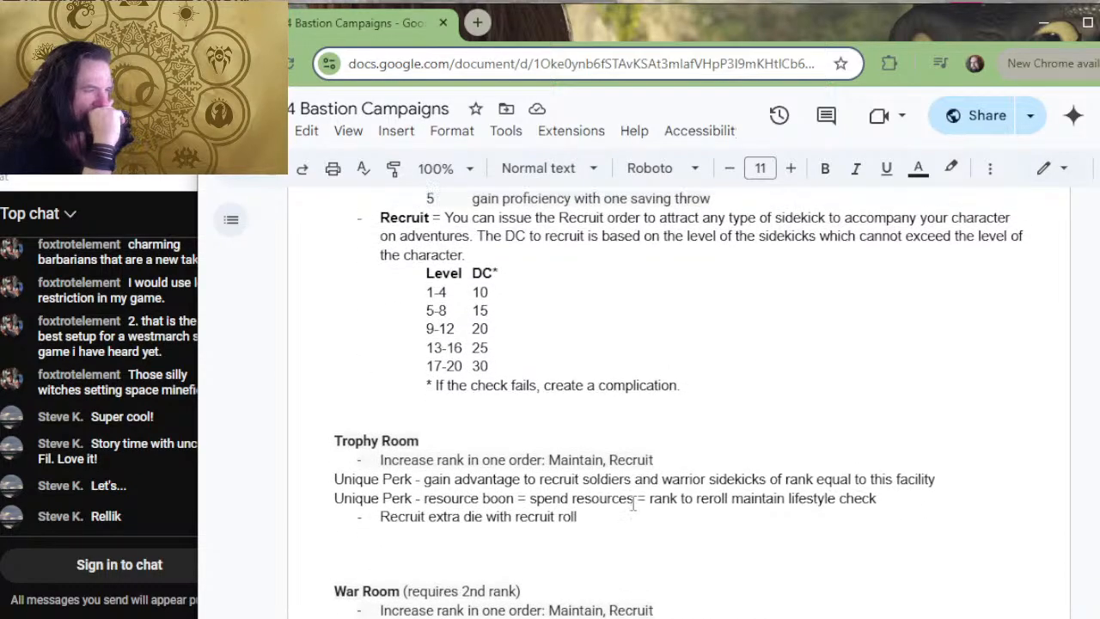
pyautogui.scroll(4, 634, 502)
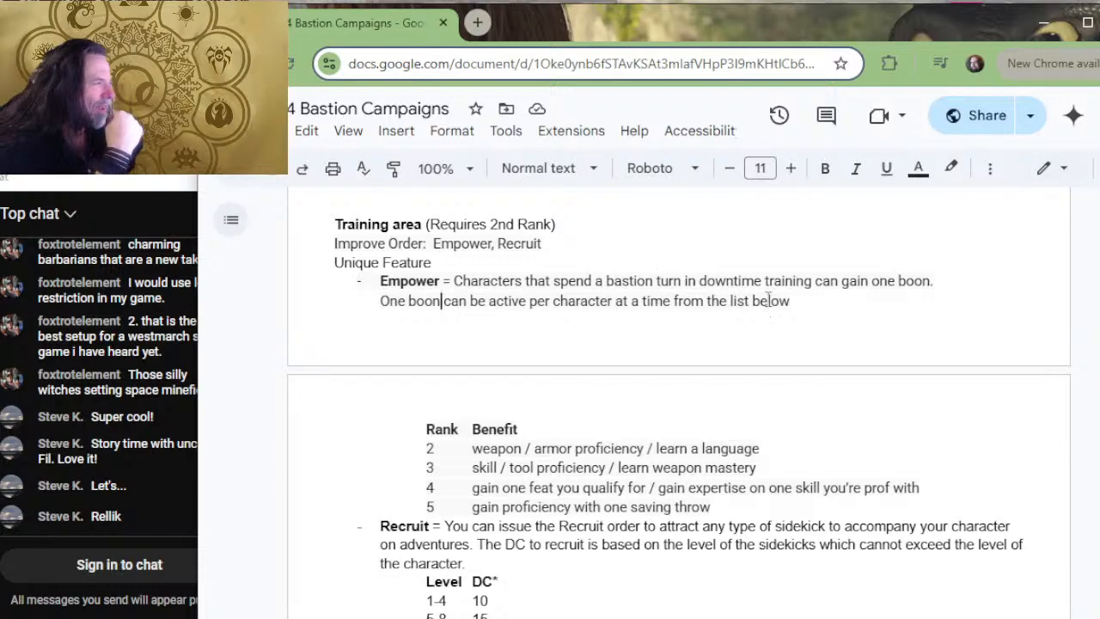
pyautogui.click(811, 301)
pyautogui.write('a')
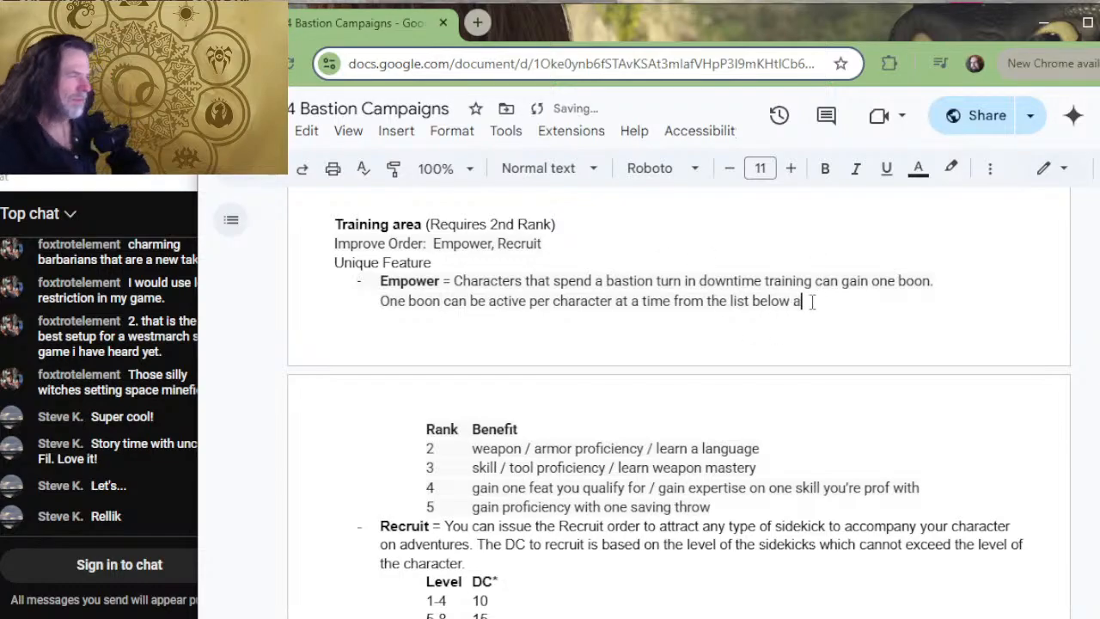
pyautogui.write('s determined by the rank')
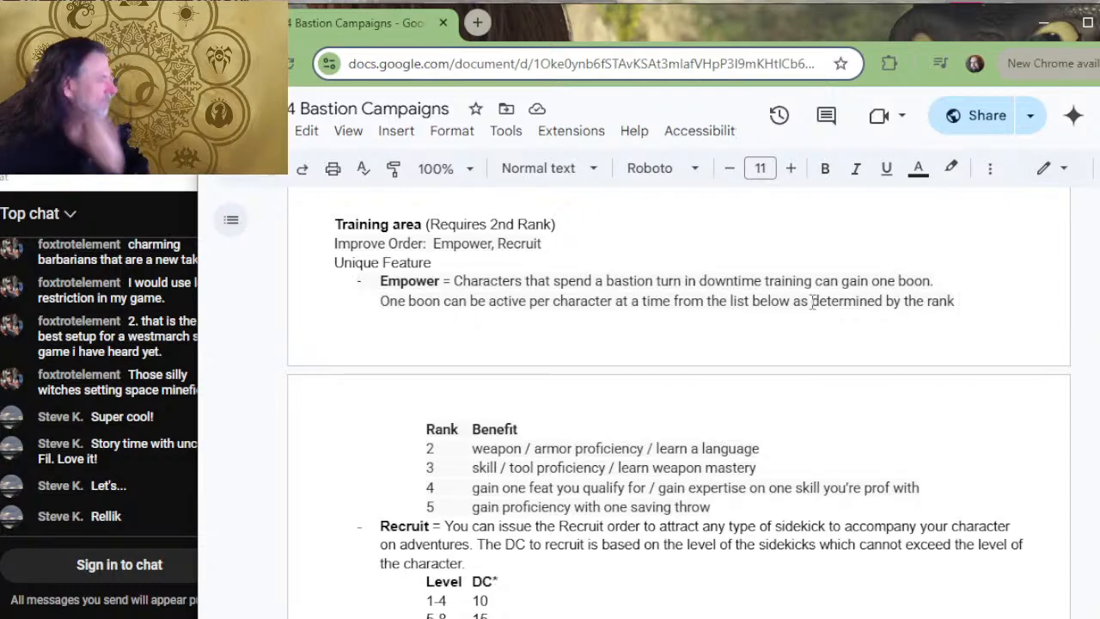
pyautogui.write('of the bastion.')
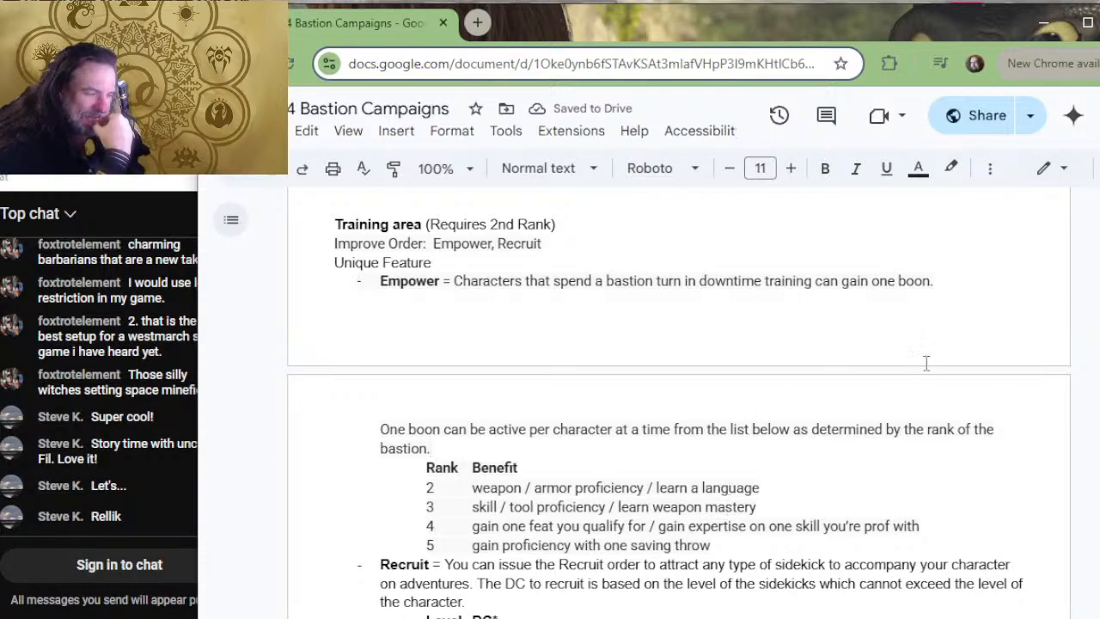
# - Copy the Training area's "Improve Order" and "Unique Feature" lines and paste them directly below the Trophy Room heading
pyautogui.scroll(-2, 926, 364)
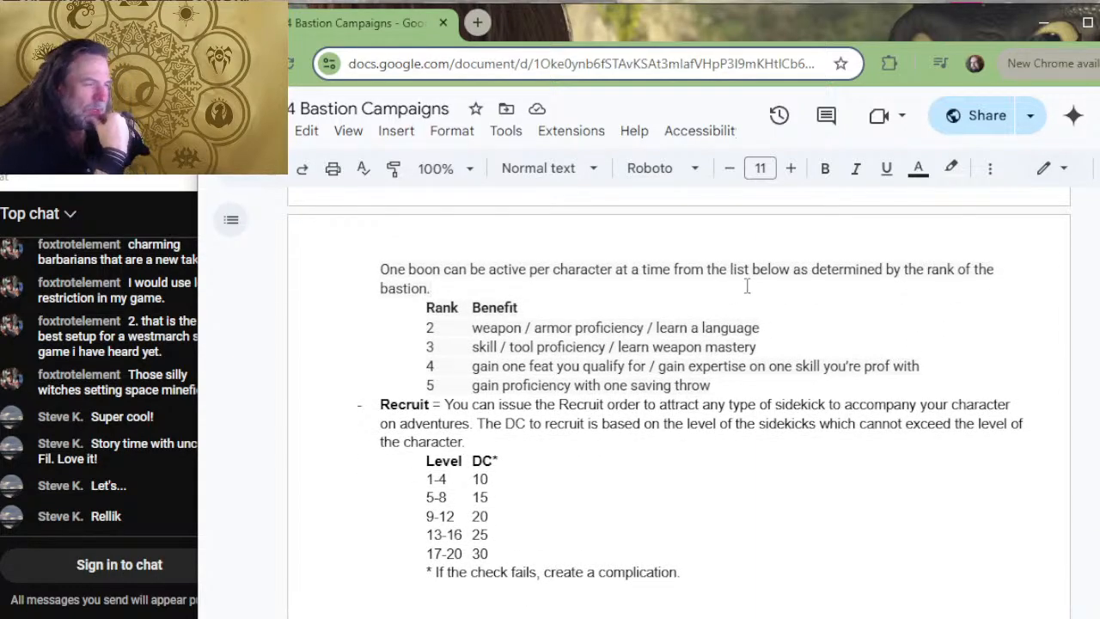
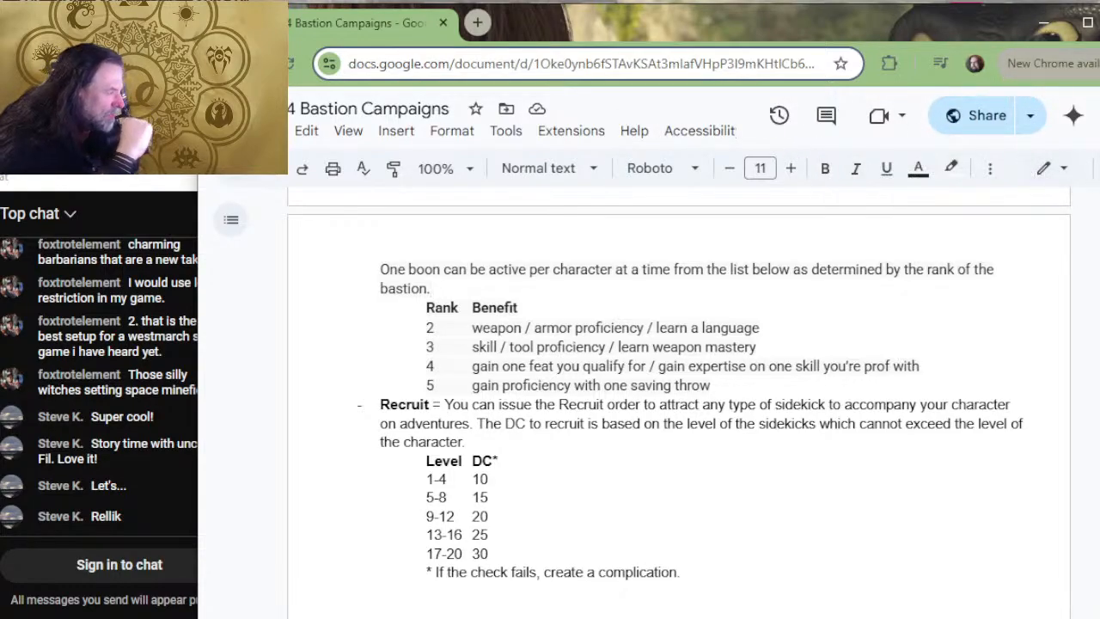
pyautogui.scroll(2, 782, 240)
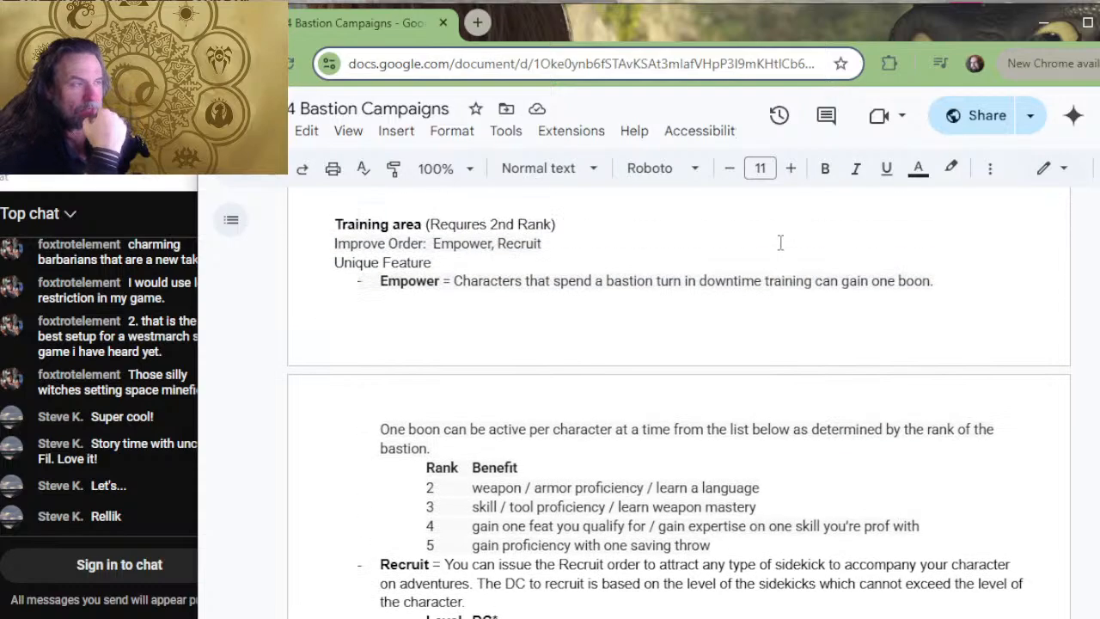
pyautogui.scroll(-4, 783, 241)
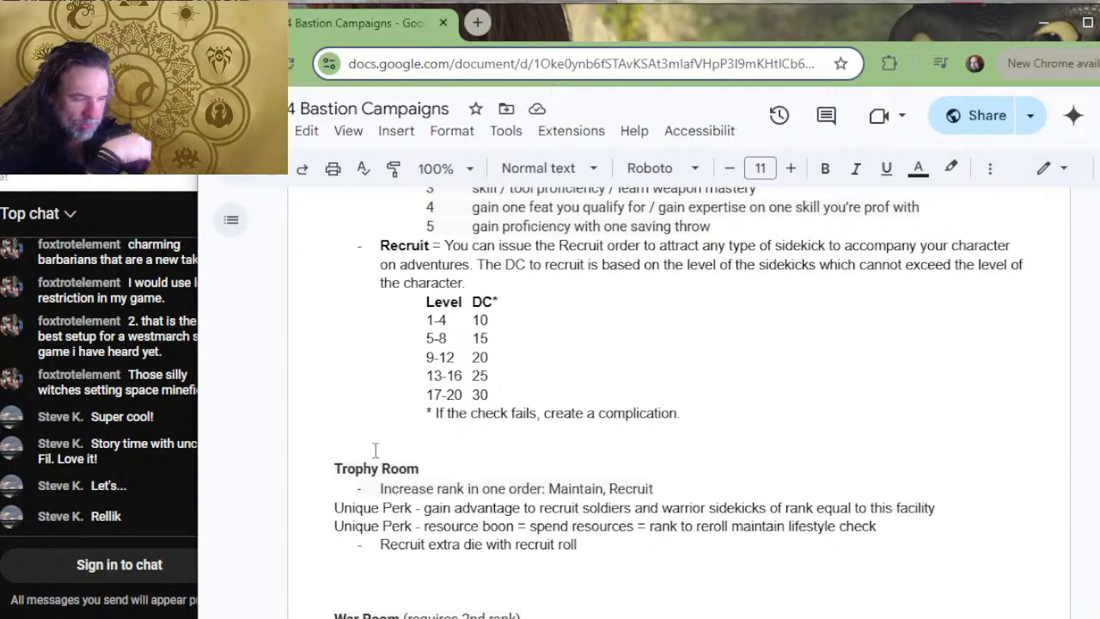
pyautogui.scroll(4, 453, 486)
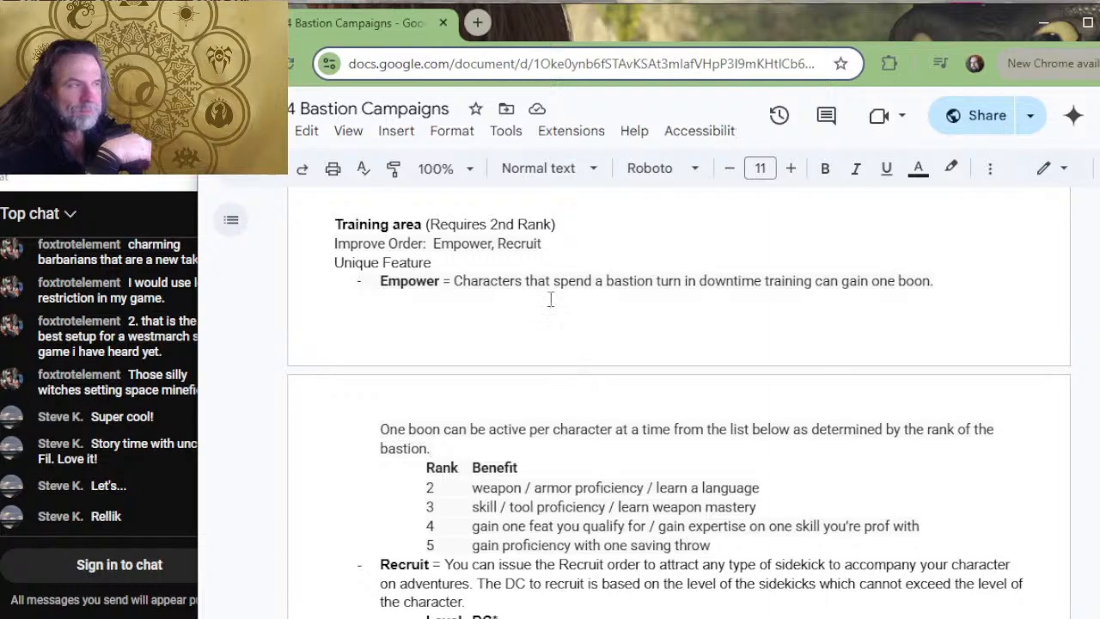
pyautogui.moveTo(578, 265); pyautogui.dragTo(602, 232)
pyautogui.hotkey('ctrl', 'c')
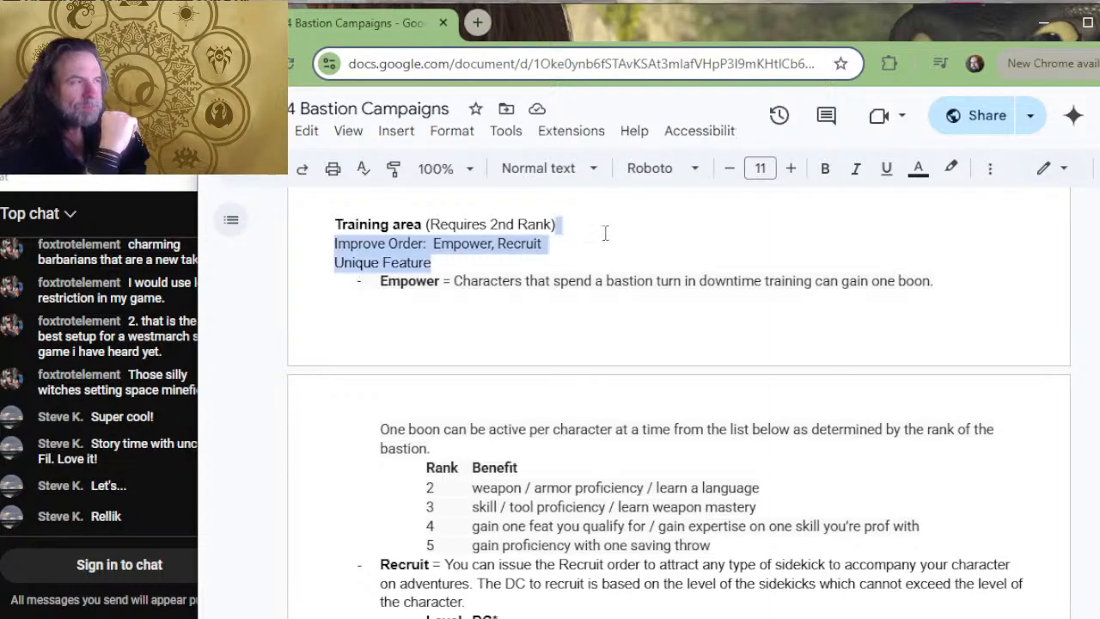
pyautogui.hotkey('alt', 'Tab')
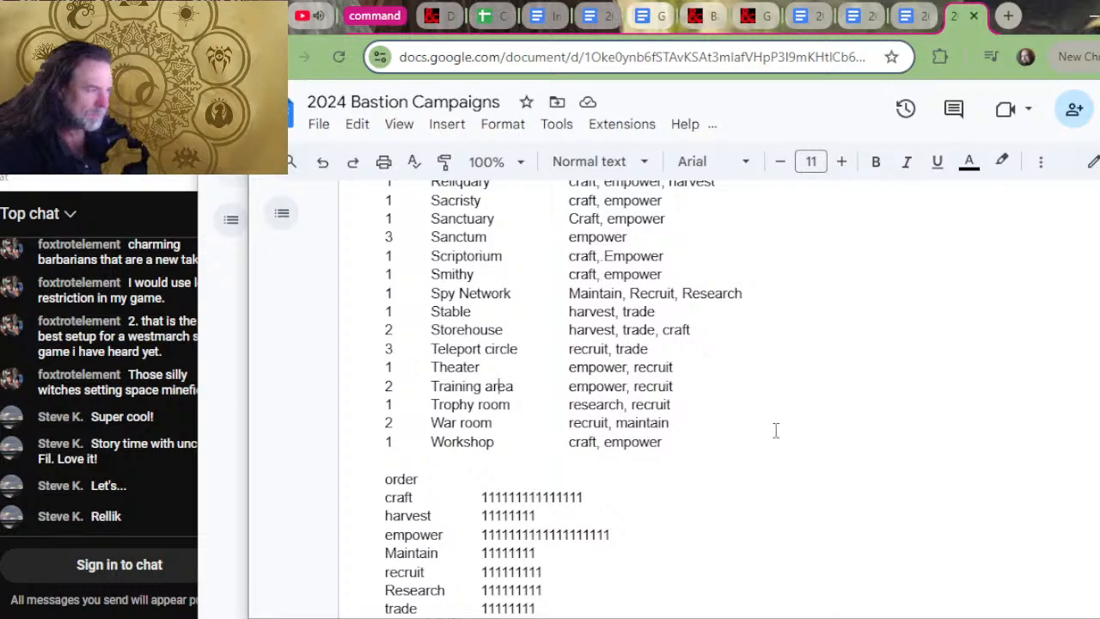
pyautogui.hotkey('alt', 'Tab')
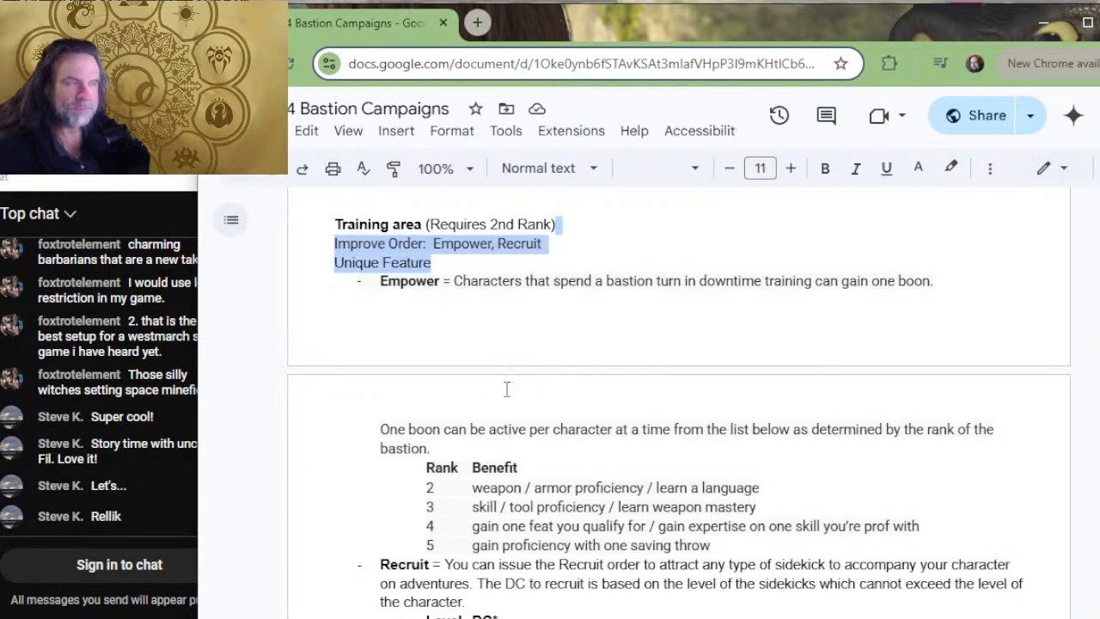
pyautogui.scroll(-8, 508, 389)
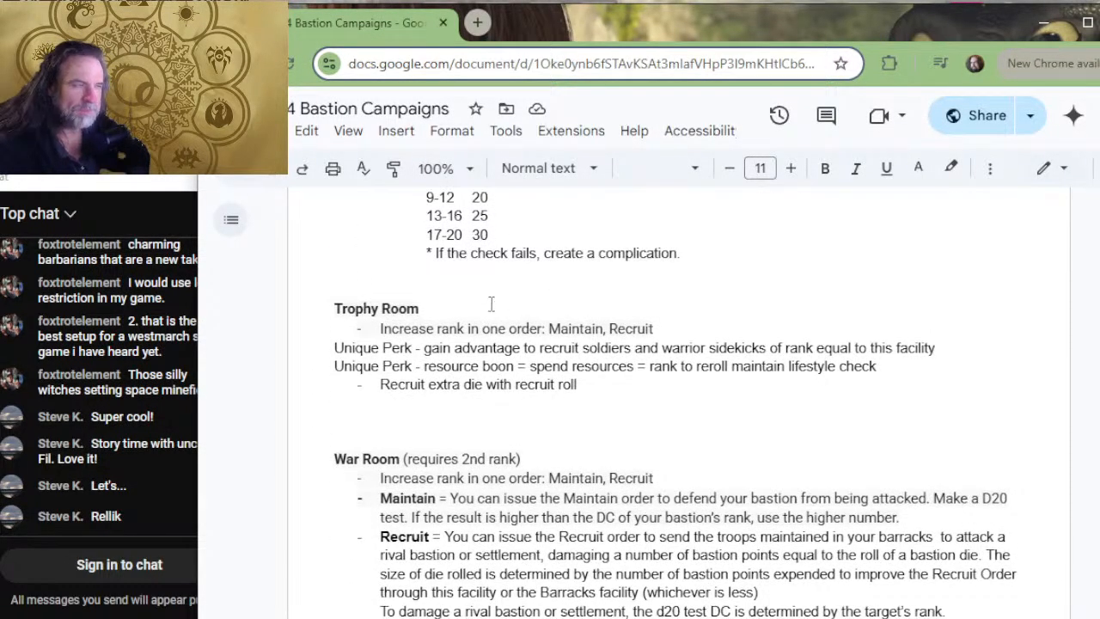
pyautogui.click(491, 305)
pyautogui.hotkey('ctrl', 'v')
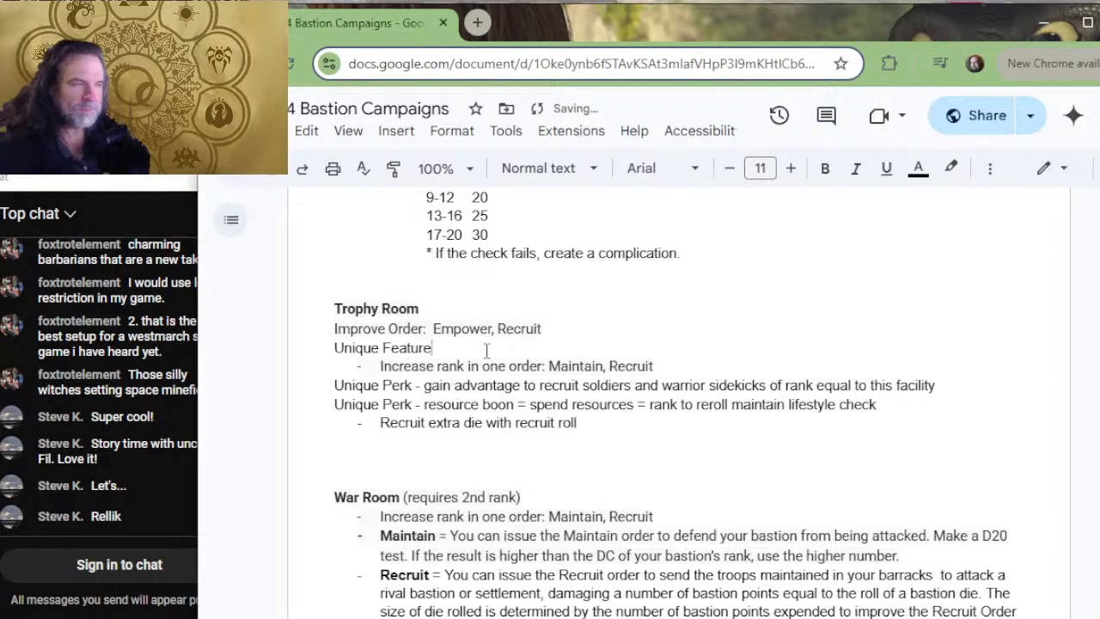
# - Replace "Empower" with "Research" in the Trophy Room's Improve Order line so it reads "Research, Recruit"
pyautogui.moveTo(493, 328); pyautogui.dragTo(428, 326)
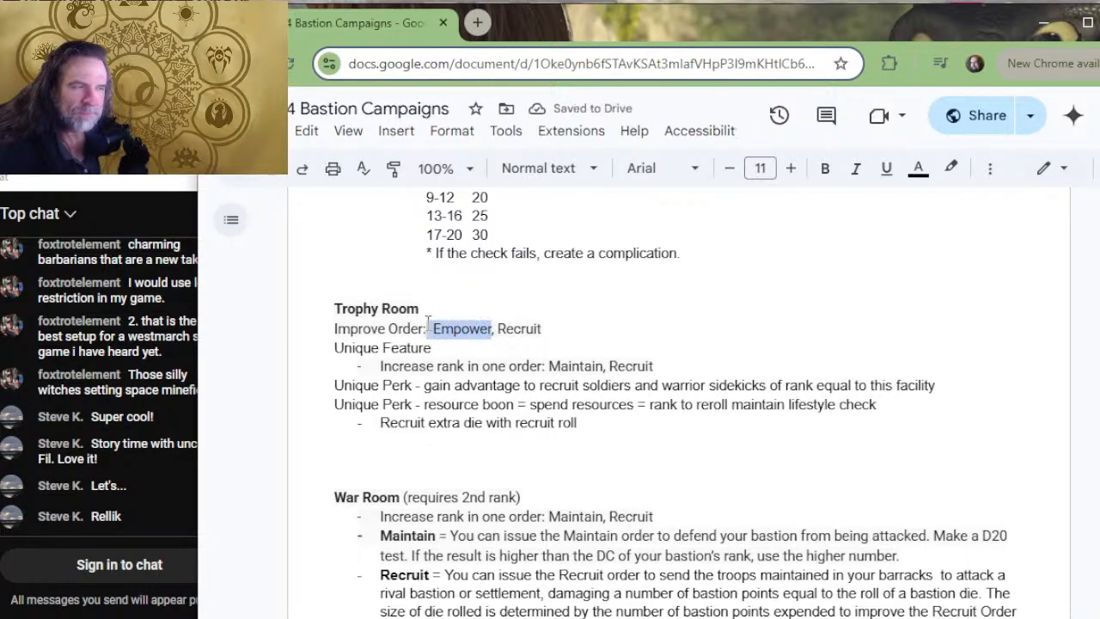
pyautogui.press('Delete')
pyautogui.press('Delete')
pyautogui.press('Delete')
pyautogui.write('R')
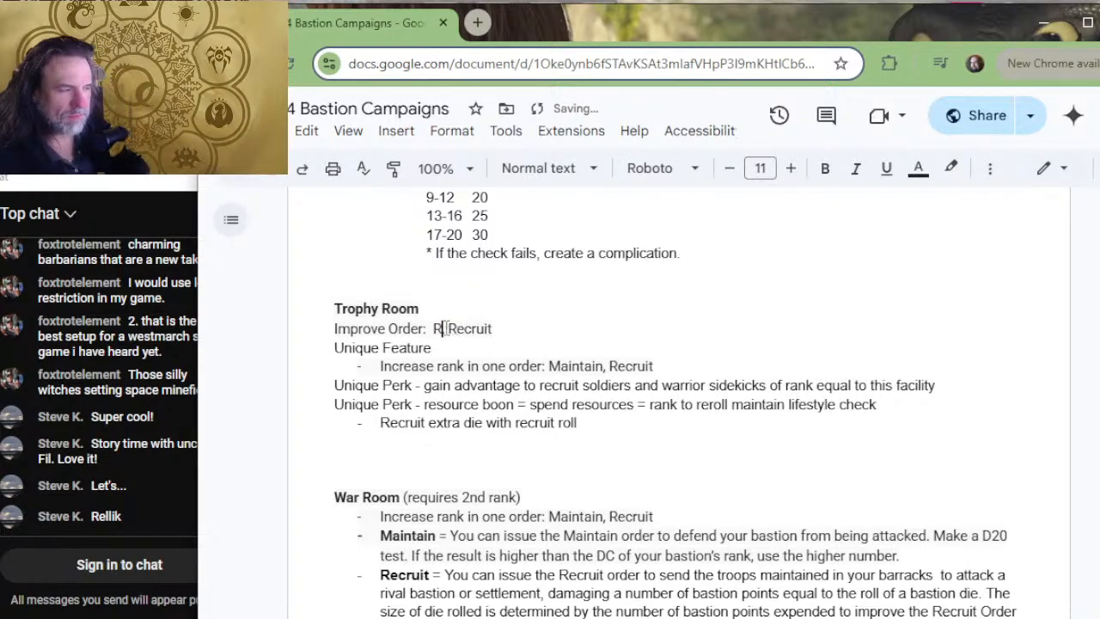
pyautogui.write('esearch ')
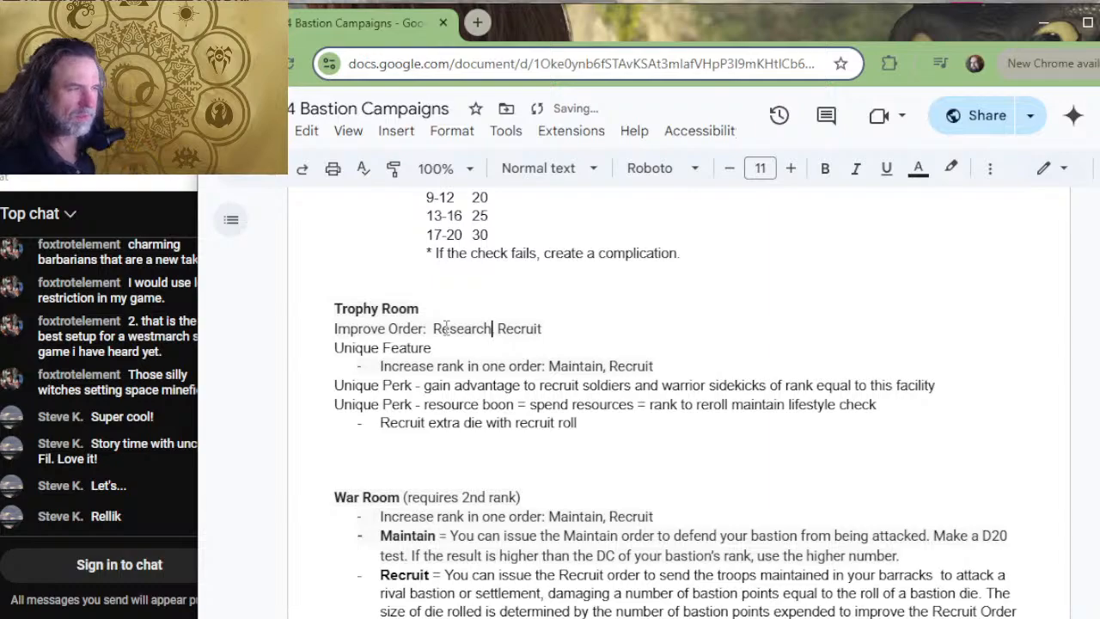
pyautogui.write(',')
# - Delete the "Unique Feature" line and the old "Increase rank in one order" bullet from the Trophy Room section
pyautogui.press('Down')
pyautogui.press('Home')
pyautogui.hotkey('shift', 'Down')
pyautogui.hotkey('shift', 'Down')
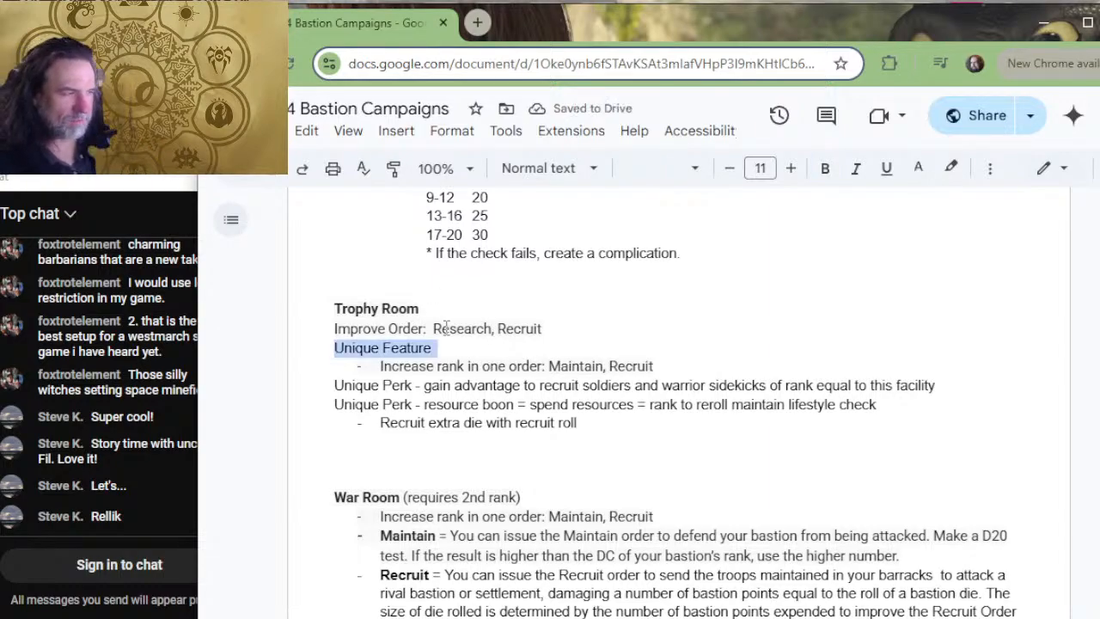
pyautogui.press('BackSpace')
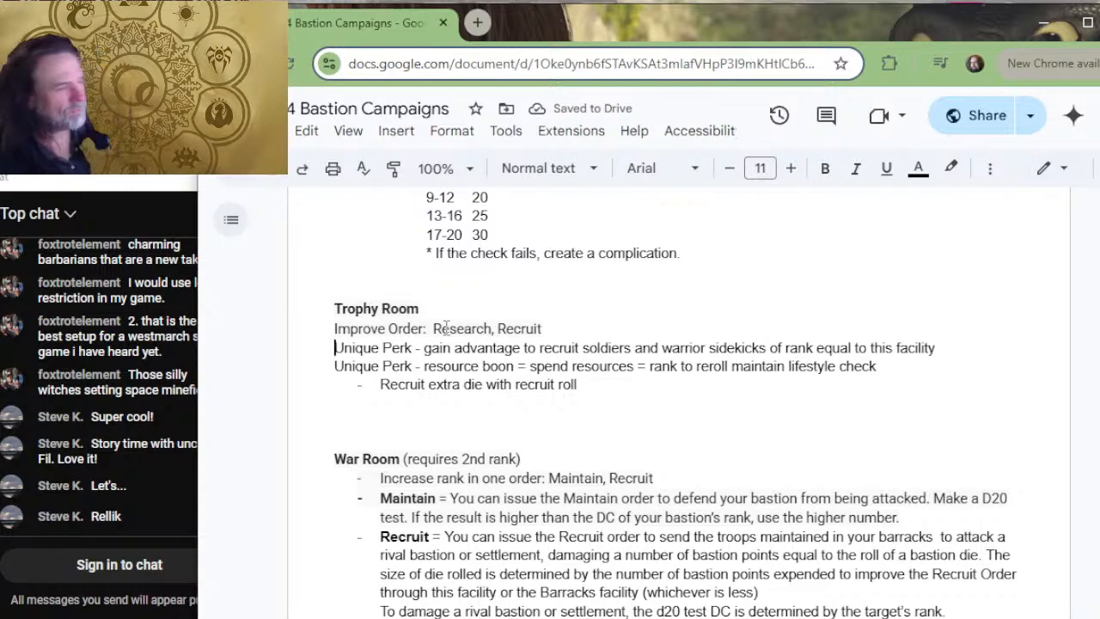
# - Turn the first Unique Perk line under Trophy Room into a dash bullet that starts with "Recruit ="
pyautogui.write('- ')
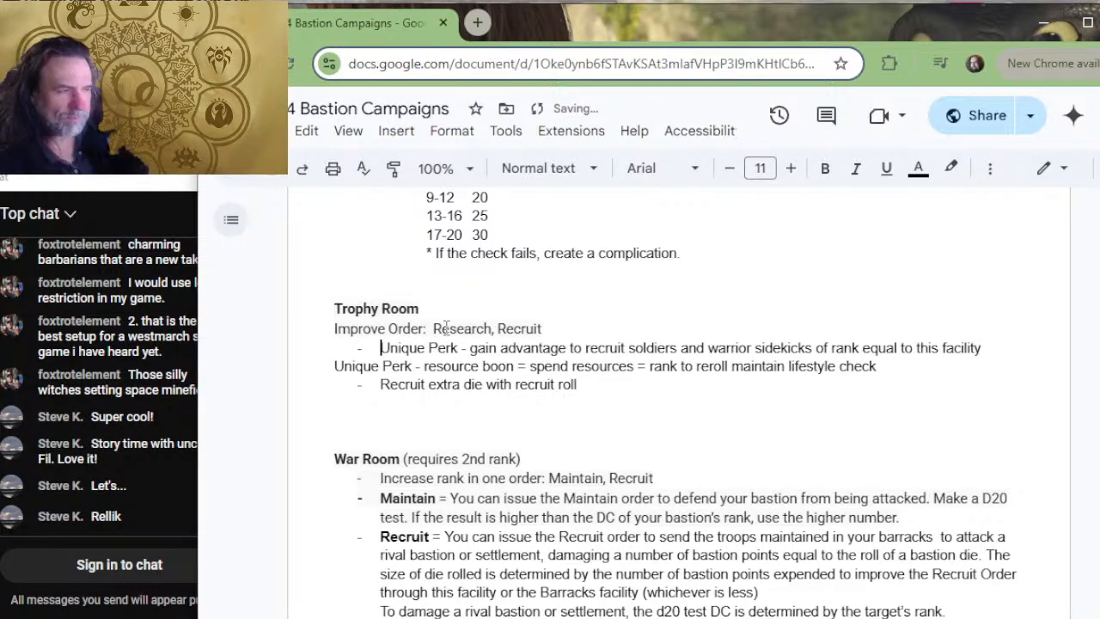
pyautogui.write('Recruit =')
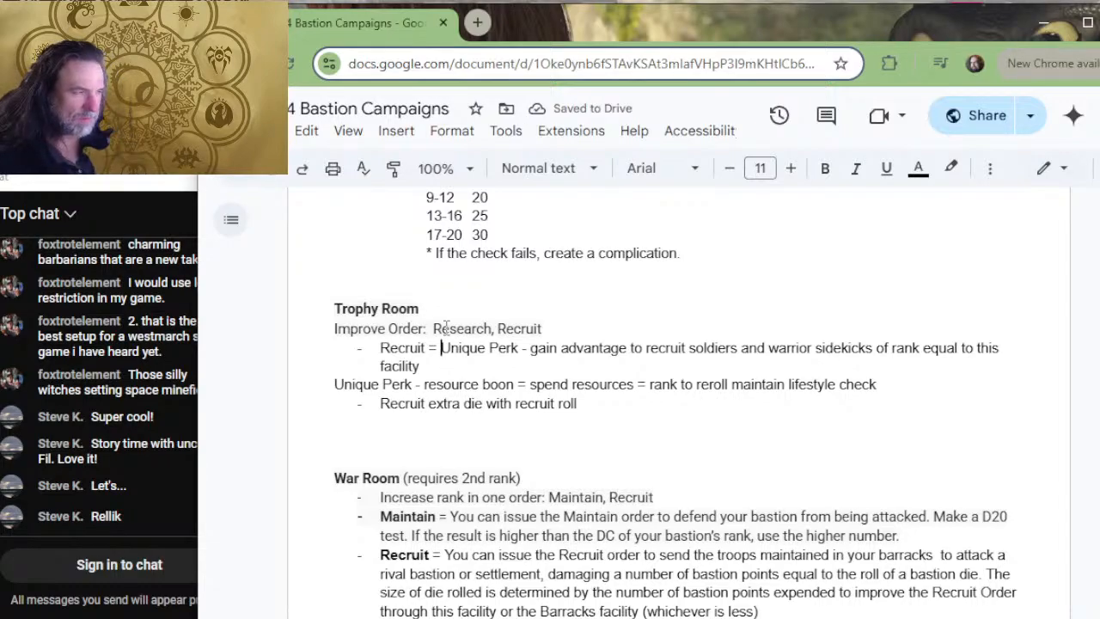
pyautogui.write(' You can')
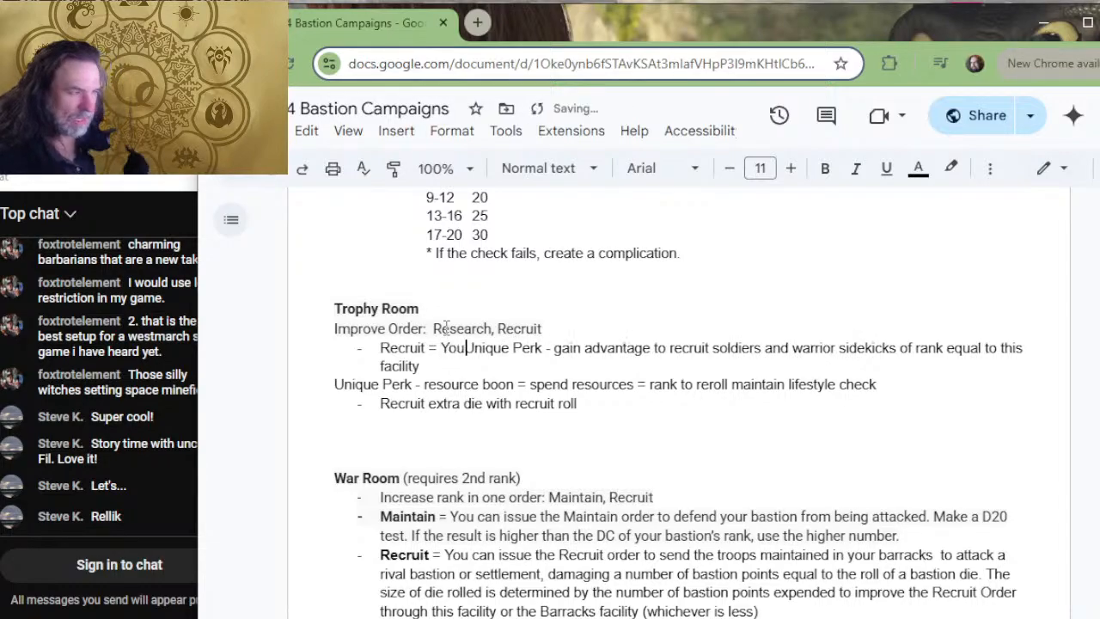
pyautogui.press('BackSpace')
pyautogui.press('BackSpace')
pyautogui.press('BackSpace')
pyautogui.press('BackSpace')
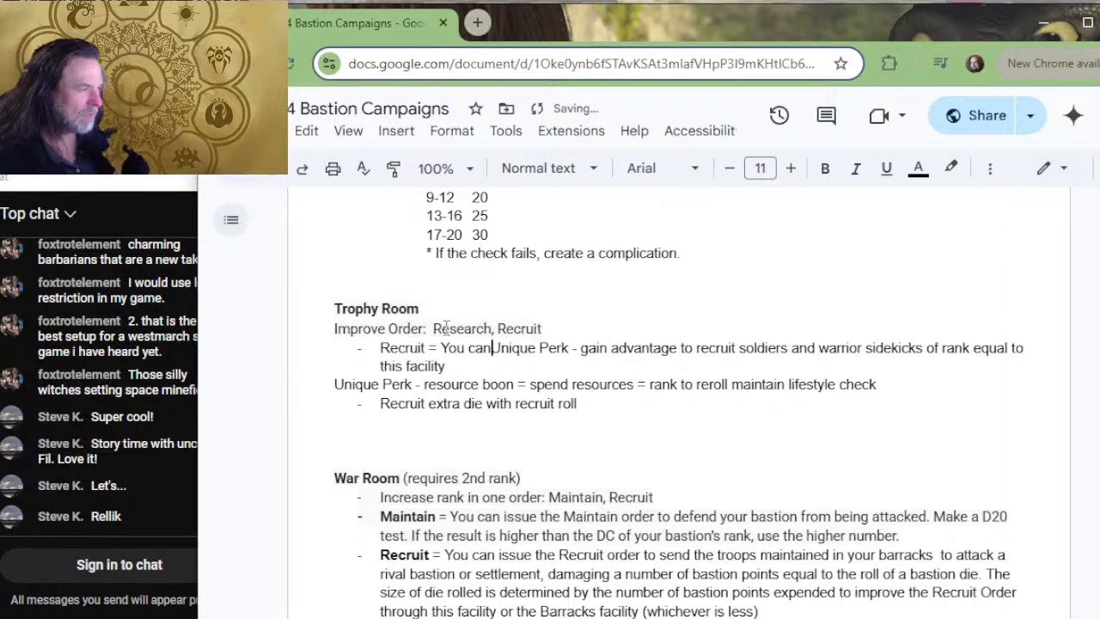
pyautogui.press('BackSpace')
pyautogui.press('BackSpace')
pyautogui.press('BackSpace')
pyautogui.press('BackSpace')
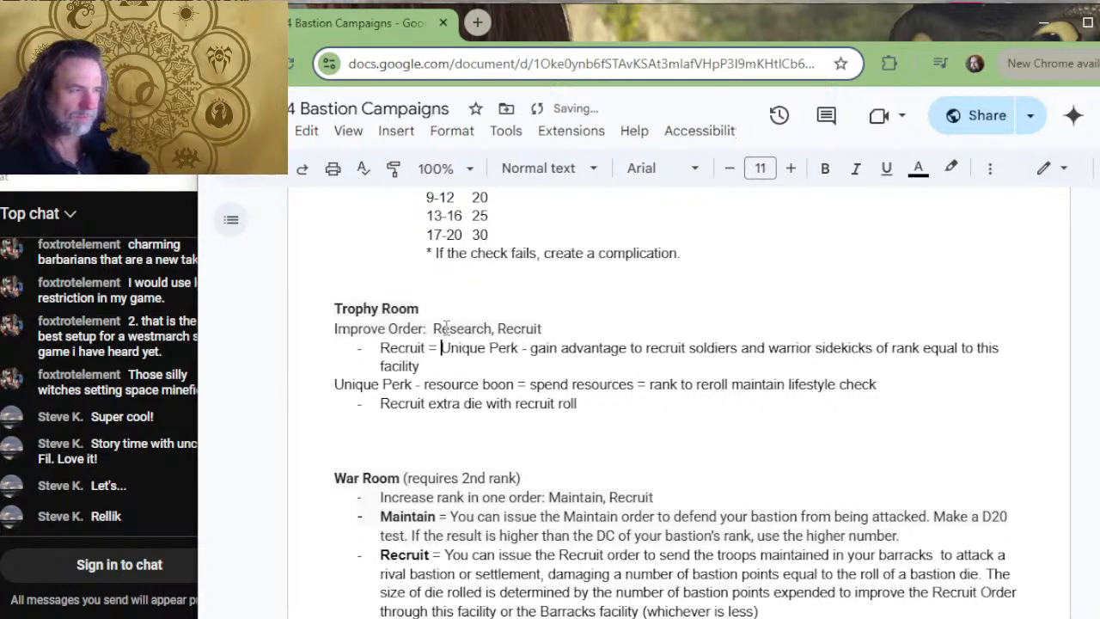
# - Add "When you issue an order to recruit" after "Recruit =" in the Trophy Room bullet
pyautogui.write('WHen you')
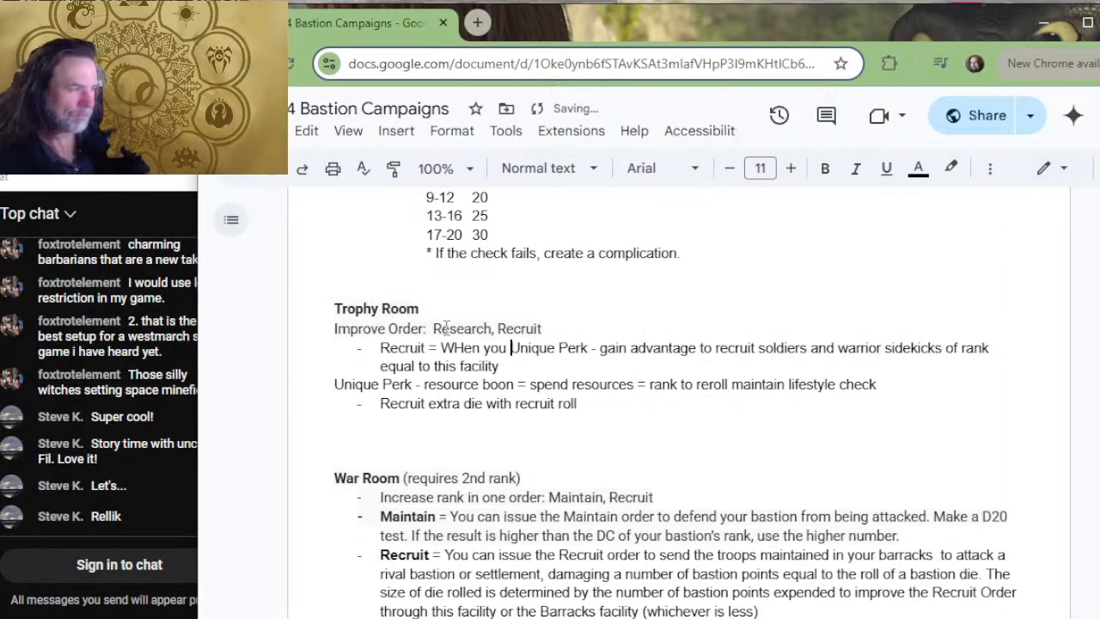
pyautogui.press('BackSpace')
pyautogui.press('BackSpace')
pyautogui.press('BackSpace')
pyautogui.press('BackSpace')
pyautogui.press('BackSpace')
pyautogui.press('BackSpace')
pyautogui.press('BackSpace')
pyautogui.press('BackSpace')
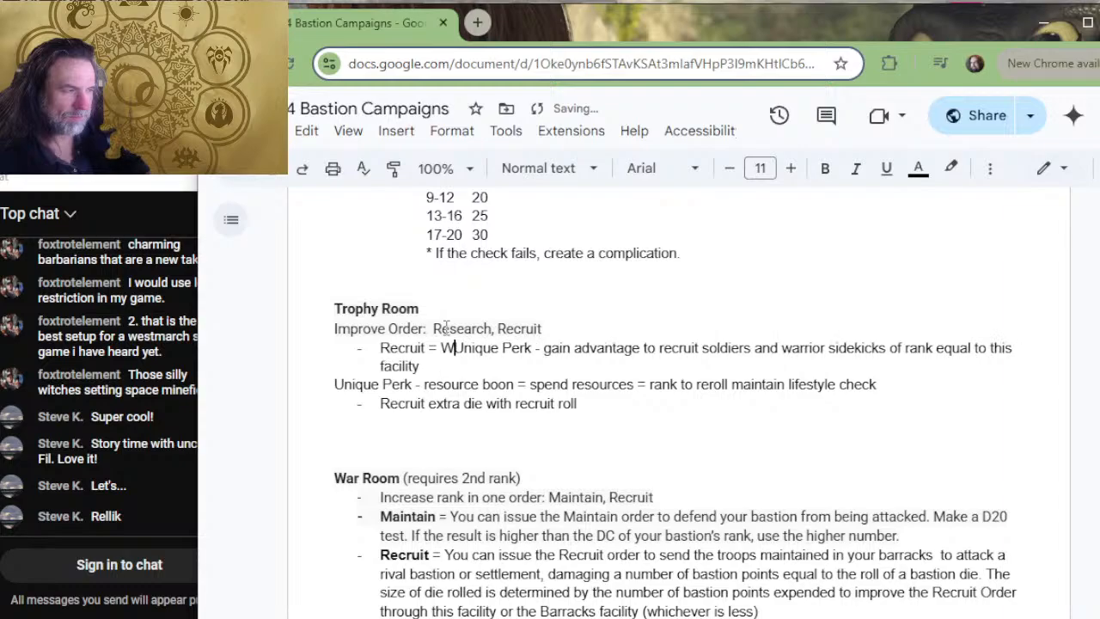
pyautogui.write('hen you issue a')
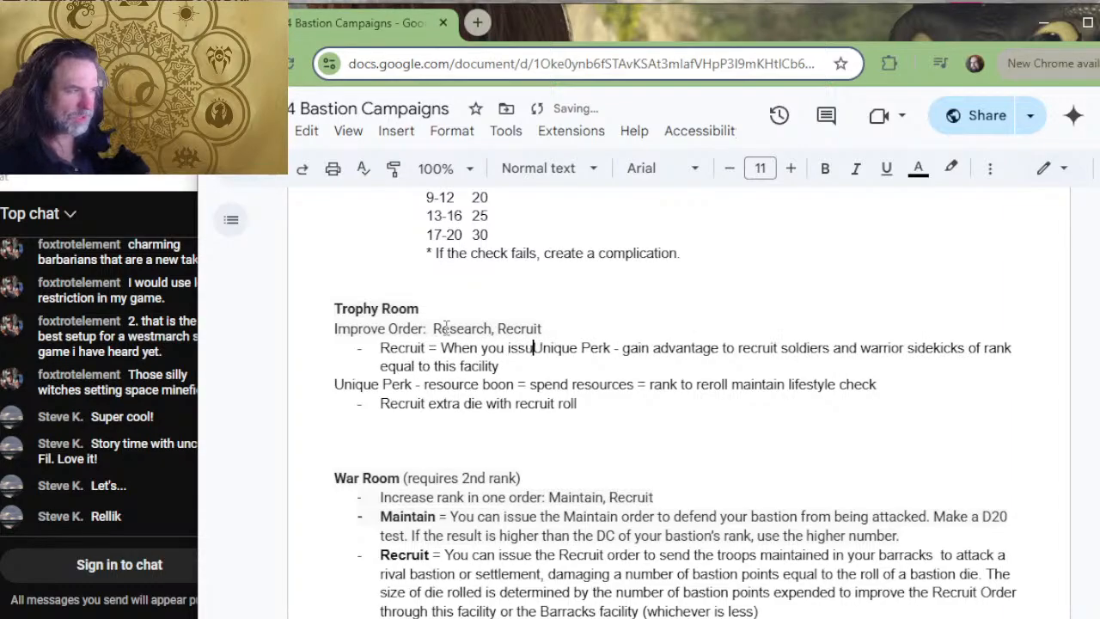
pyautogui.write('n order ')
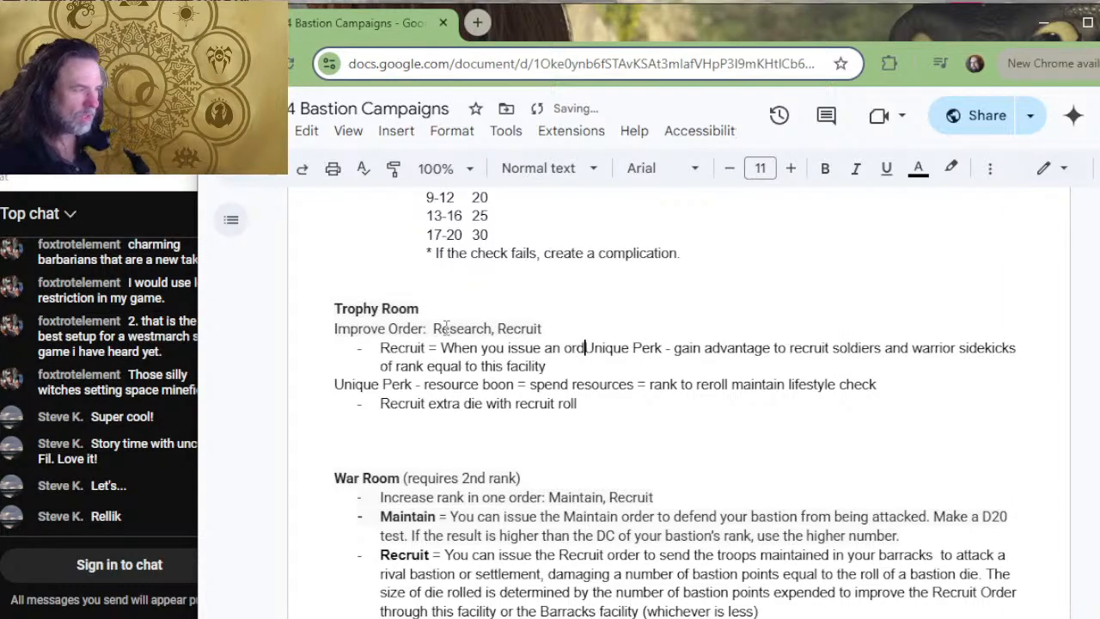
pyautogui.write('to re')
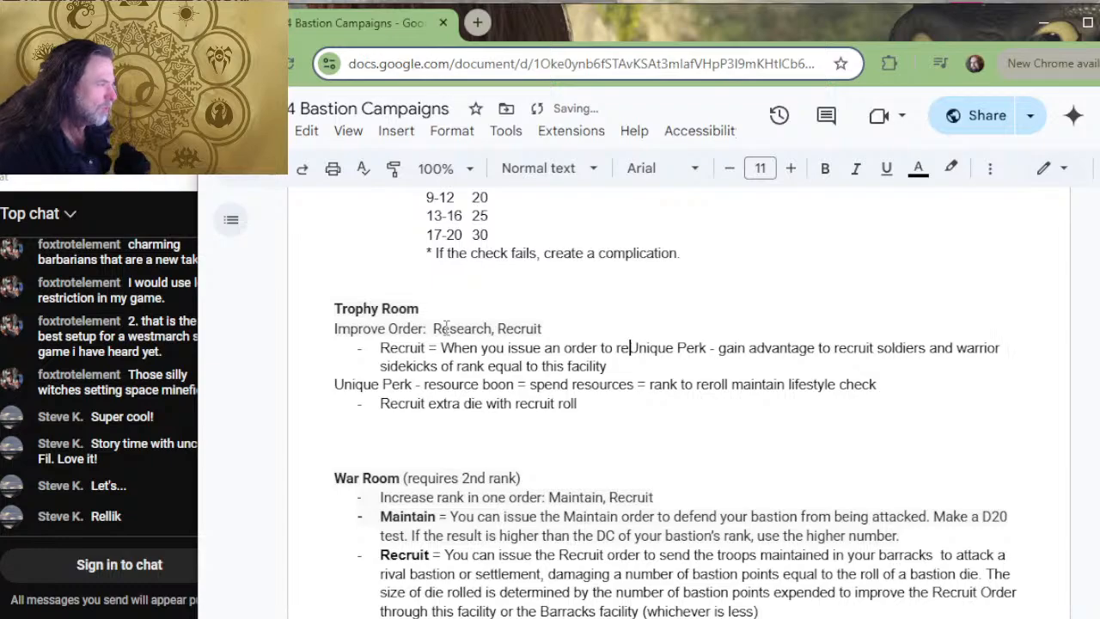
pyautogui.write('cruit')
# - Delete the old wording "Unique Perk - gain advantage to recruit" so the Recruit sentence runs straight into "soldiers"
pyautogui.press('Delete')
pyautogui.press('Delete')
pyautogui.press('Delete')
pyautogui.press('Delete')
pyautogui.press('Delete')
pyautogui.press('Delete')
pyautogui.press('Delete')
pyautogui.press('Delete')
pyautogui.press('Delete')
pyautogui.press('Delete')
pyautogui.press('Delete')
pyautogui.press('Delete')
pyautogui.press('Delete')
pyautogui.press('Delete')
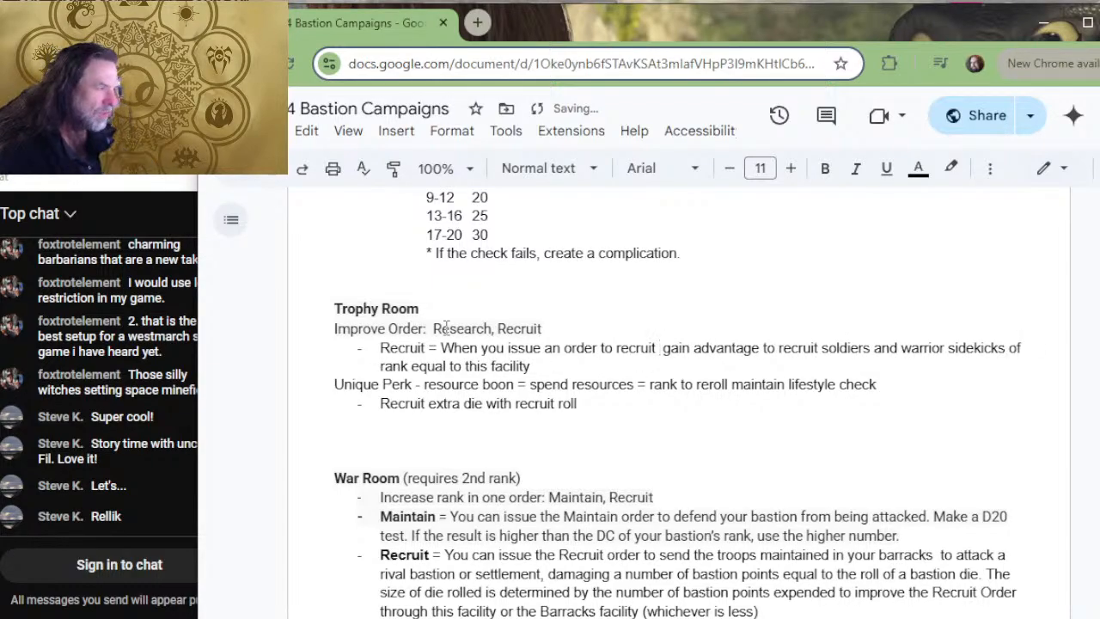
pyautogui.press('Delete')
pyautogui.press('Delete')
pyautogui.press('Delete')
pyautogui.press('Delete')
pyautogui.press('Delete')
pyautogui.press('Delete')
pyautogui.press('Delete')
pyautogui.press('Delete')
pyautogui.press('Delete')
pyautogui.press('Delete')
pyautogui.press('Delete')
pyautogui.press('Delete')
pyautogui.press('Delete')
pyautogui.press('Delete')
pyautogui.press('Delete')
pyautogui.press('Delete')
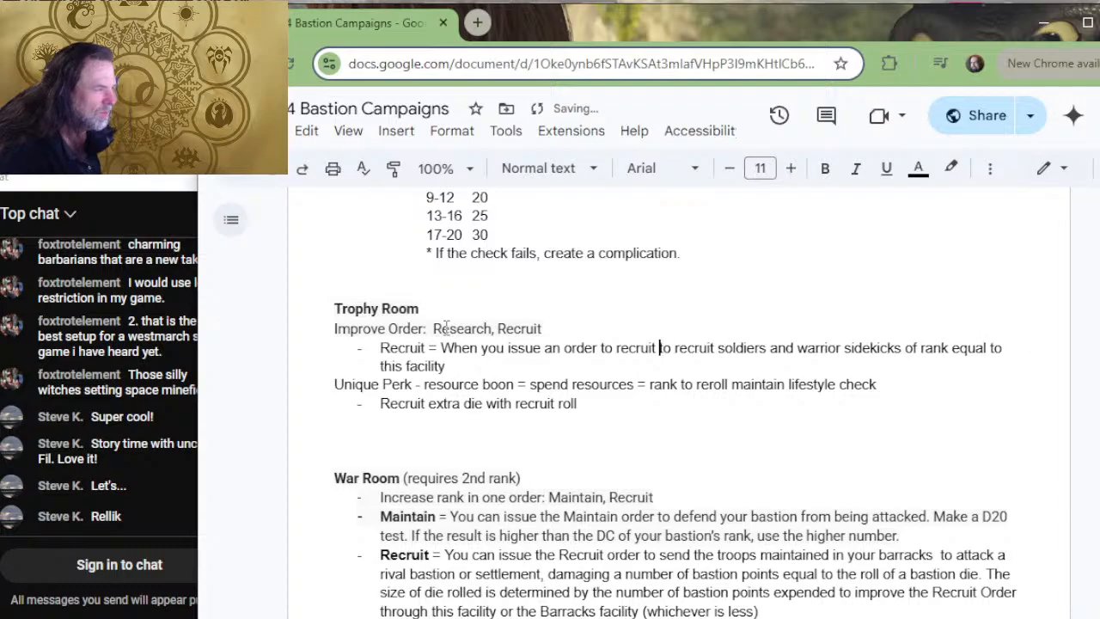
pyautogui.press('Delete')
pyautogui.press('Delete')
pyautogui.press('Delete')
pyautogui.press('Delete')
pyautogui.press('Delete')
pyautogui.press('Delete')
pyautogui.press('Delete')
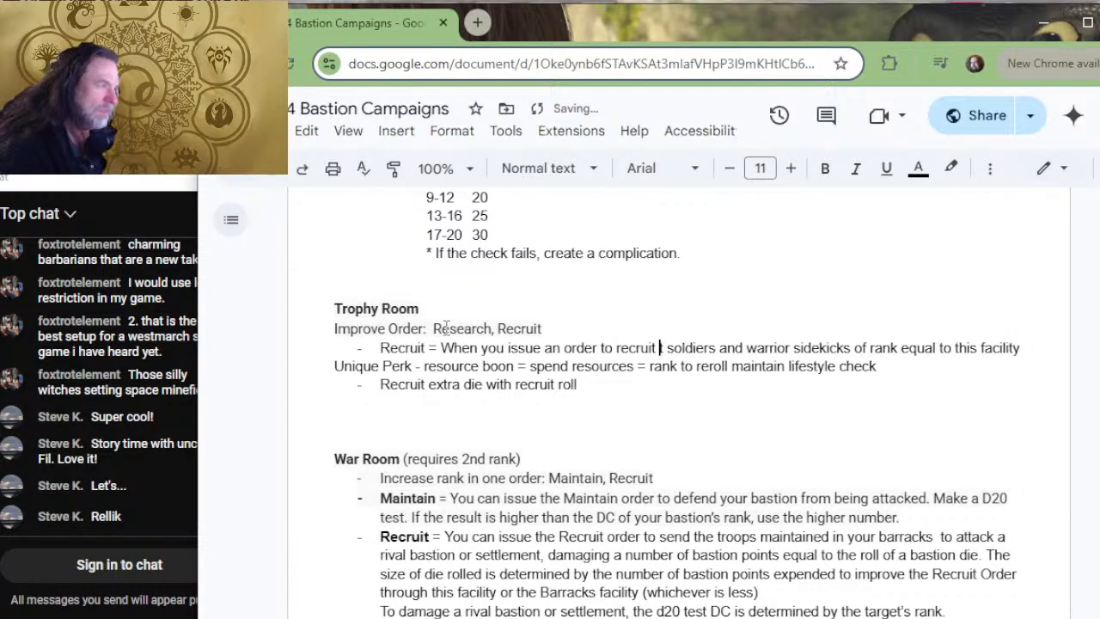
pyautogui.press('Delete')
pyautogui.press('Delete')
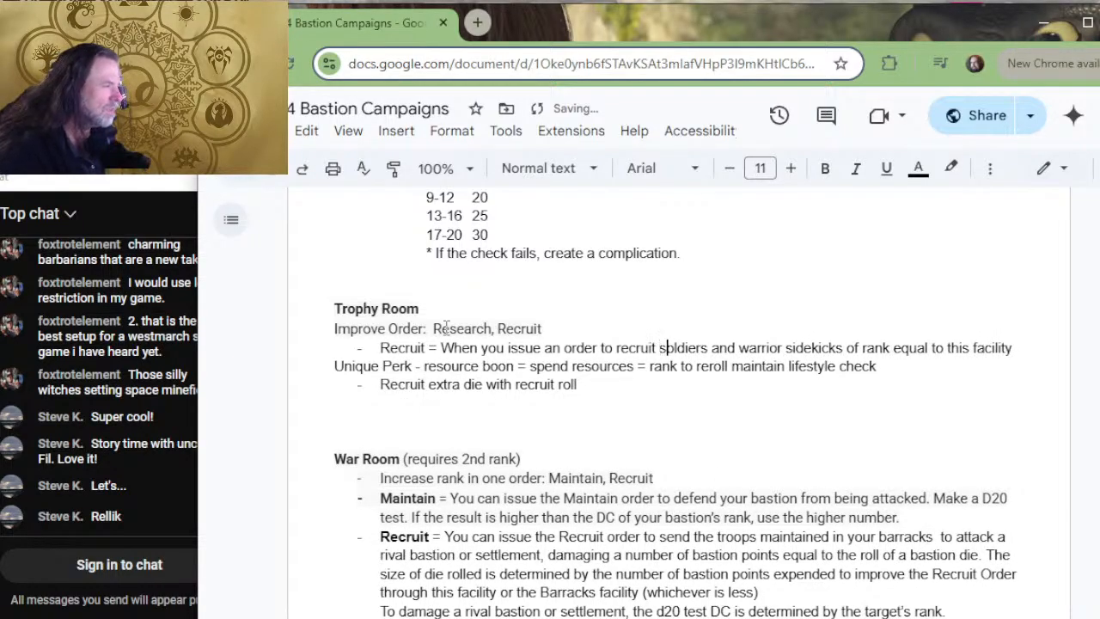
# - Insert "monsters," before "soldiers and warrior sidekicks" in the Trophy Room's Recruit bullet
pyautogui.press('Left')
pyautogui.press('Left')
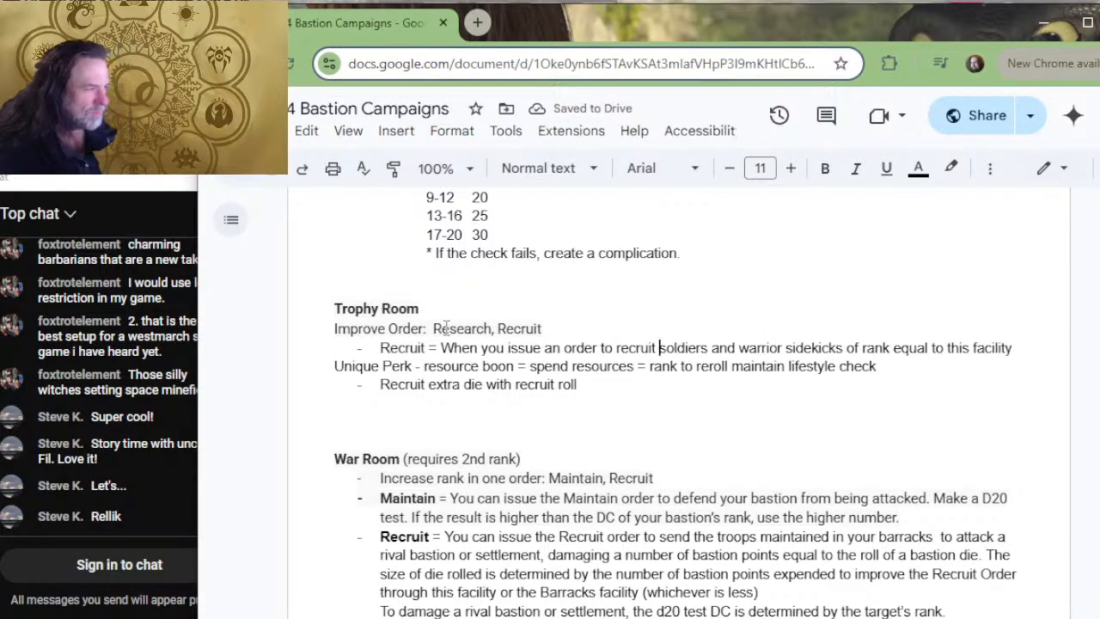
pyautogui.write('monsters,')
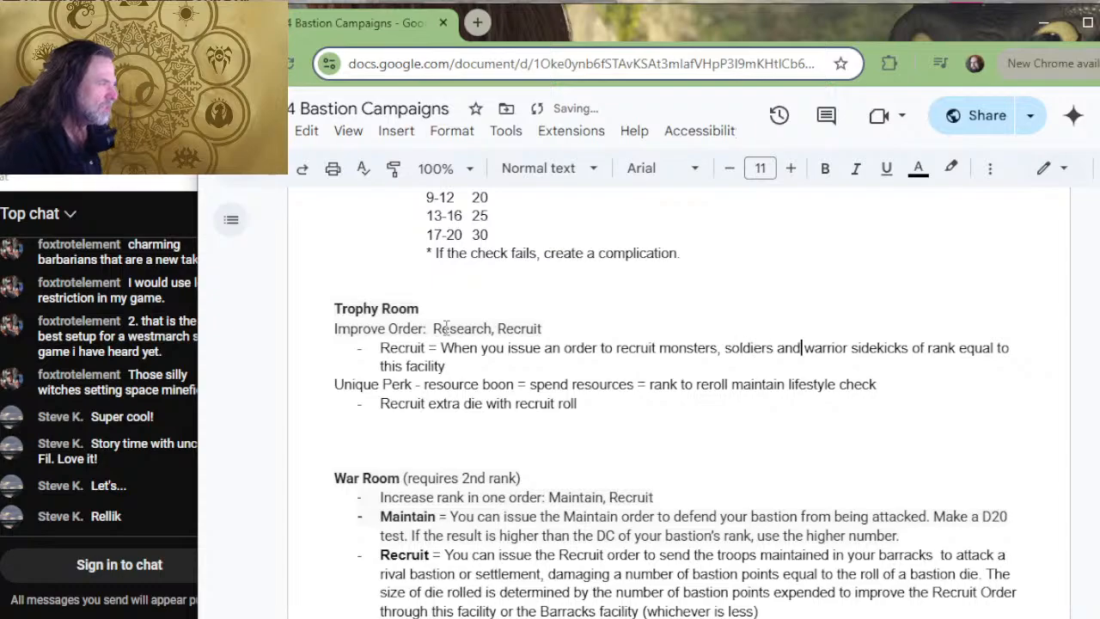
pyautogui.press('Right')
pyautogui.press('Right')
pyautogui.press('Right')
pyautogui.press('Right')
pyautogui.press('Right')
pyautogui.press('Right')
pyautogui.press('Right')
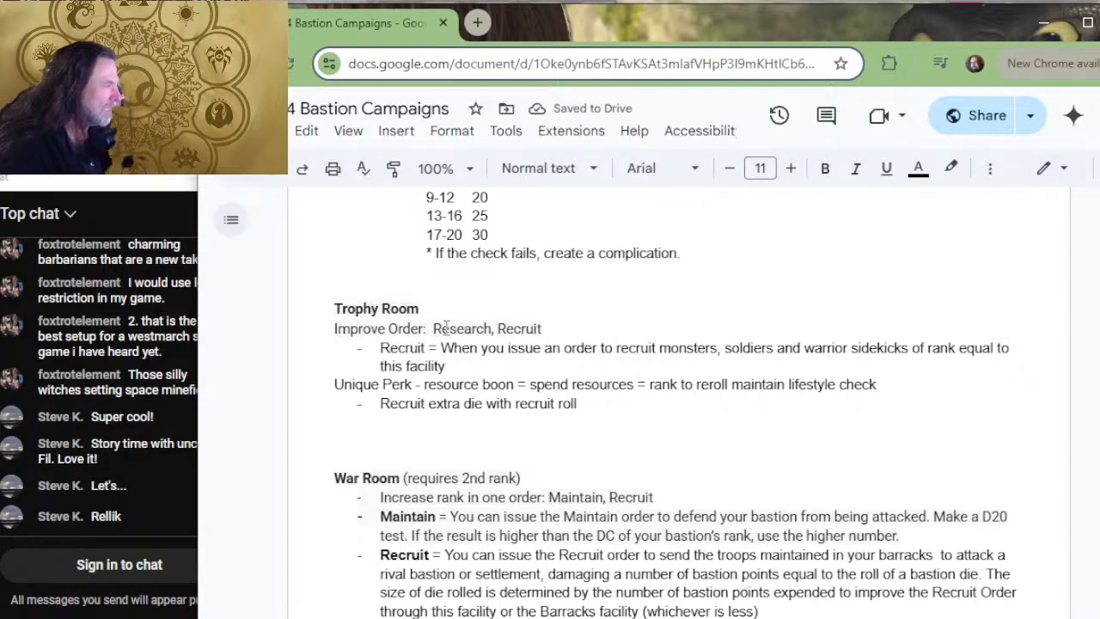
# - Replace "this facility" at the bullet's end with "or less than this number of bastion points expended to improve Recruit order though this facility, gain"
pyautogui.press('Down')
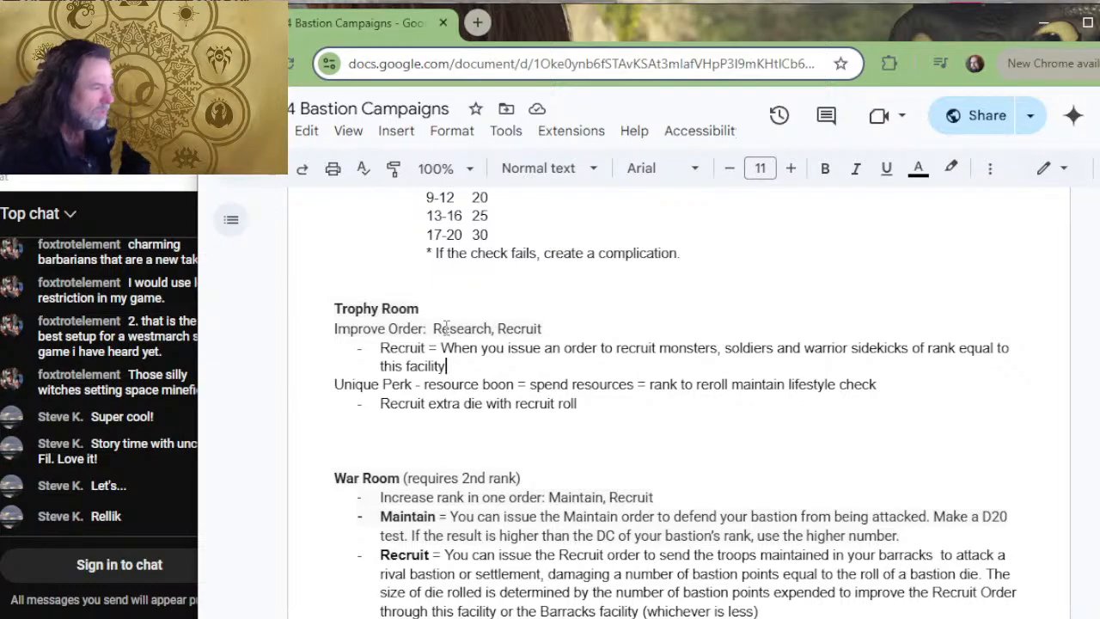
pyautogui.press('BackSpace')
pyautogui.press('BackSpace')
pyautogui.press('BackSpace')
pyautogui.press('BackSpace')
pyautogui.press('BackSpace')
pyautogui.press('BackSpace')
pyautogui.press('BackSpace')
pyautogui.press('BackSpace')
pyautogui.press('BackSpace')
pyautogui.press('BackSpace')
pyautogui.press('BackSpace')
pyautogui.press('BackSpace')
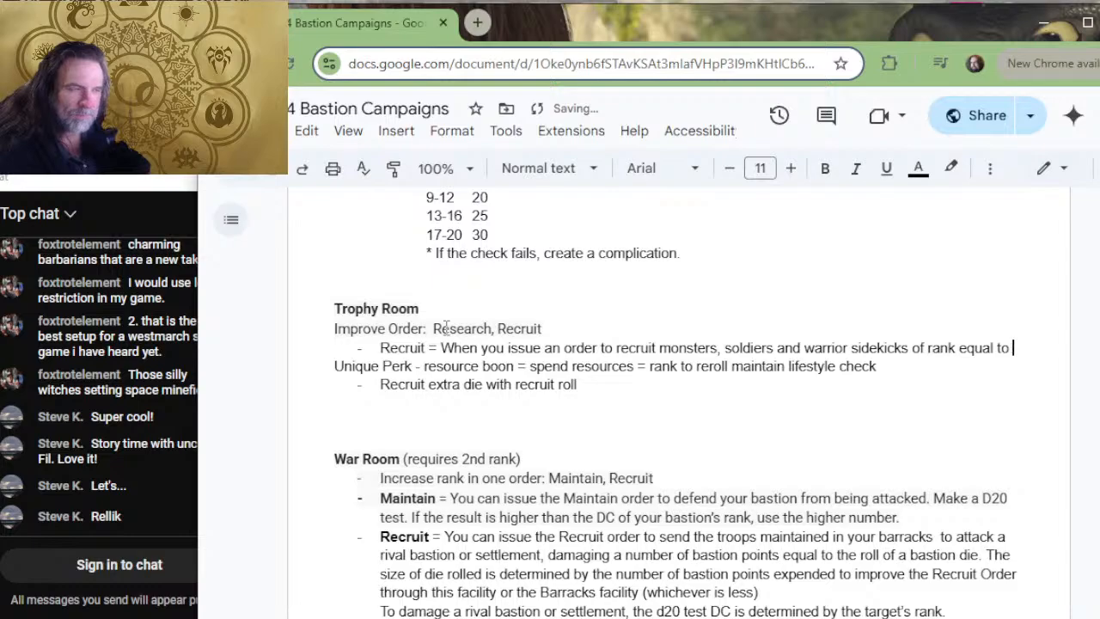
pyautogui.write('or less than this ')
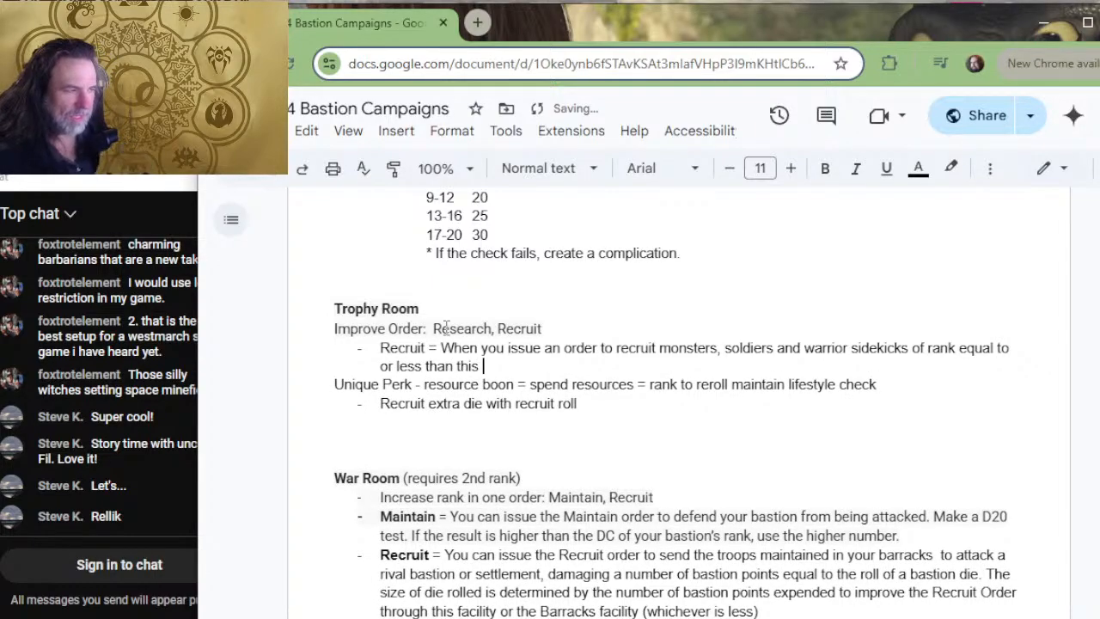
pyautogui.write('number')
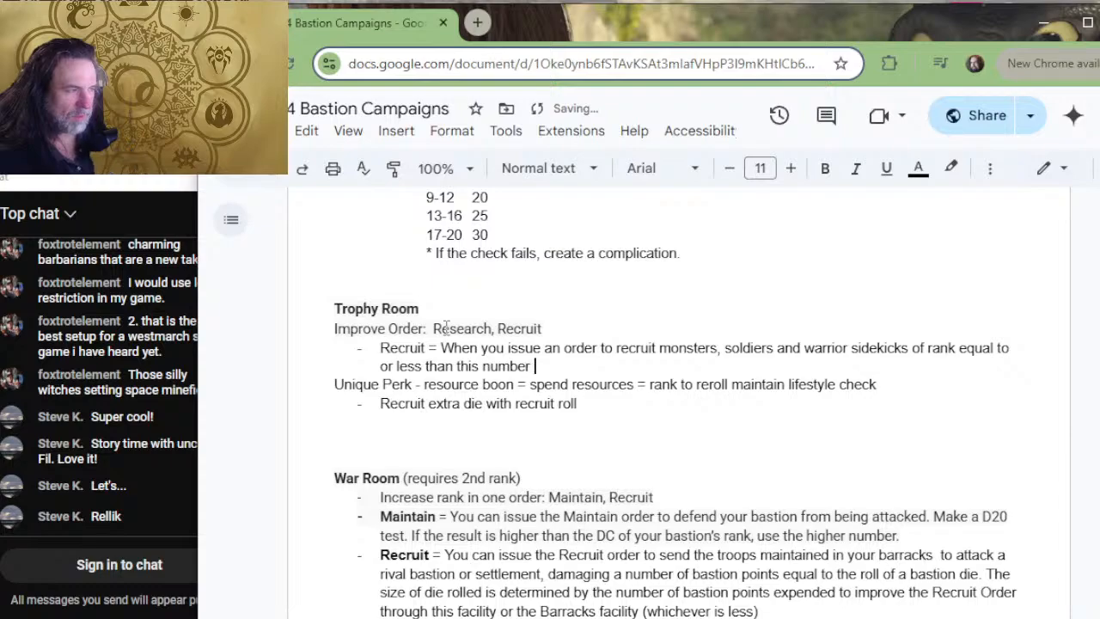
pyautogui.write(' of')
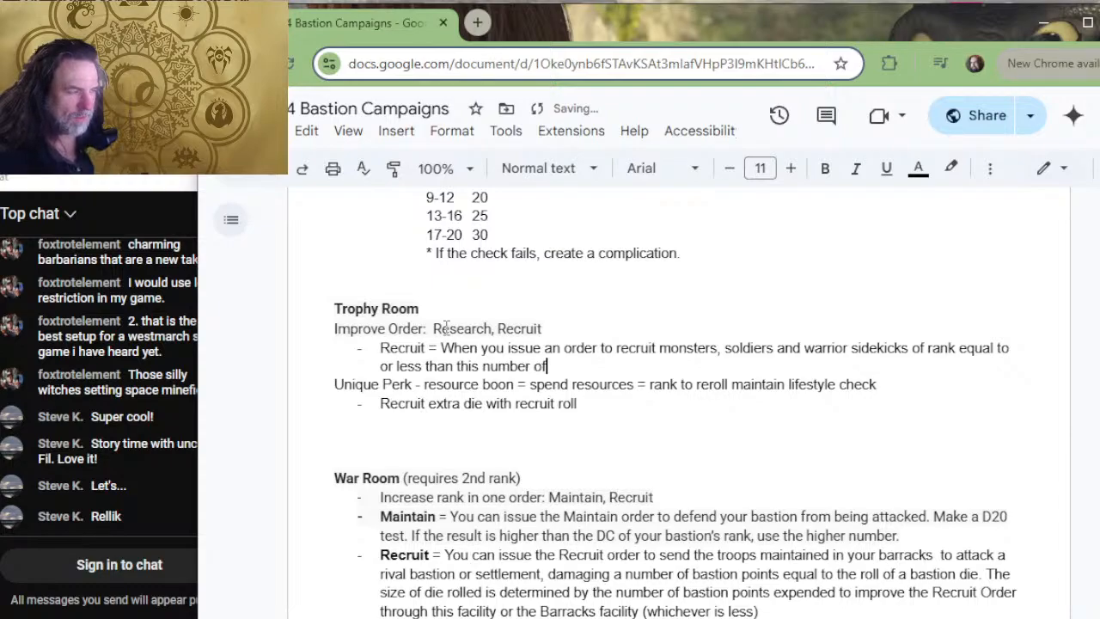
pyautogui.write(' bastion points ')
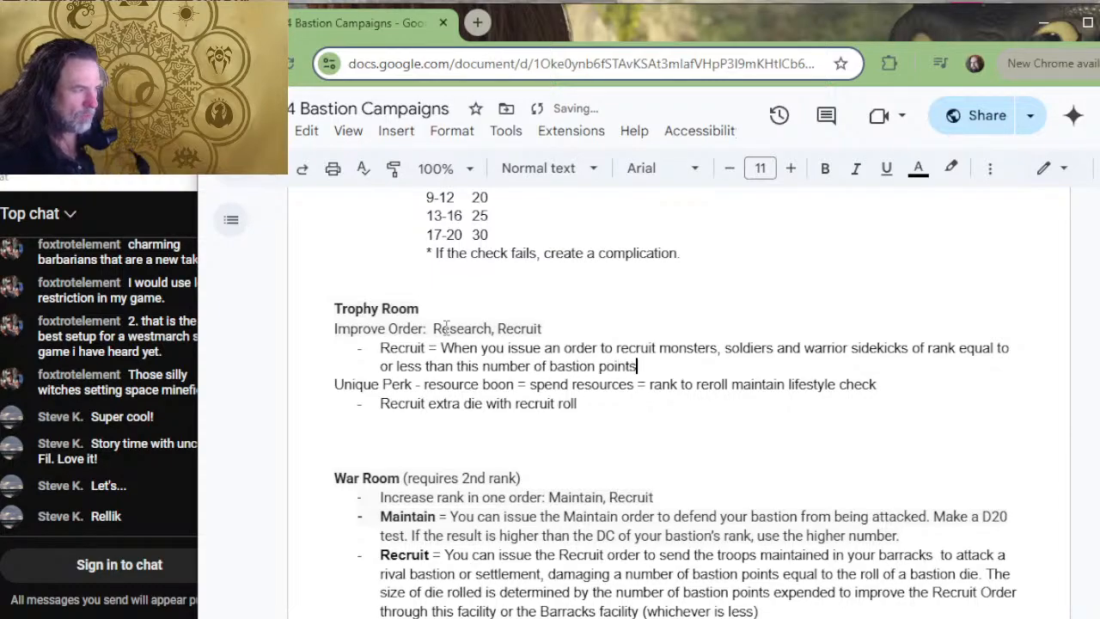
pyautogui.write('expended to')
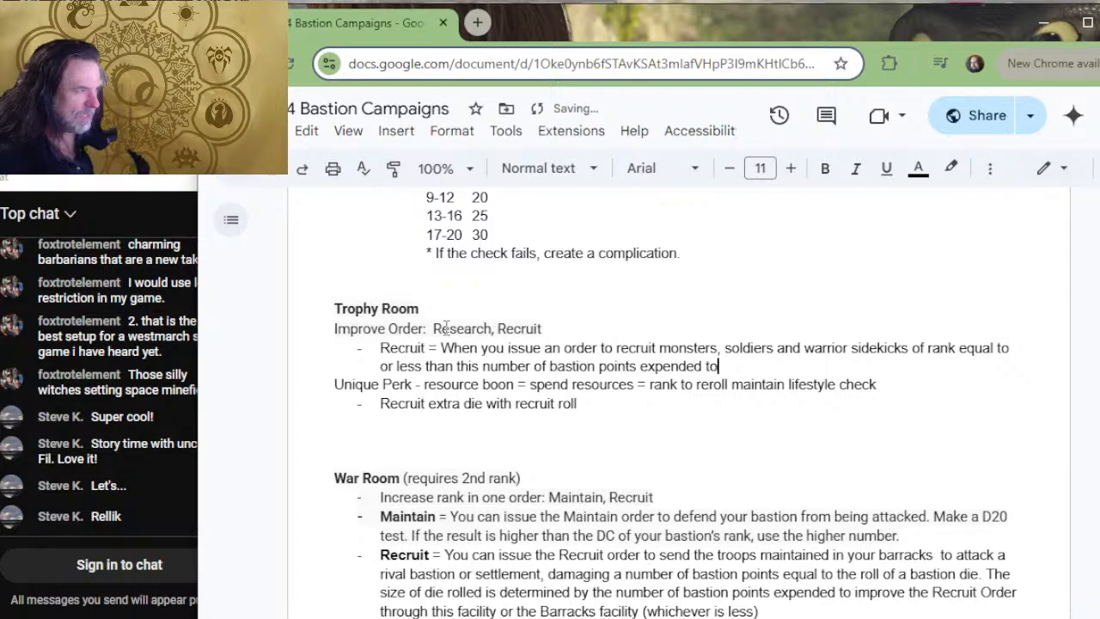
pyautogui.write(' improve R')
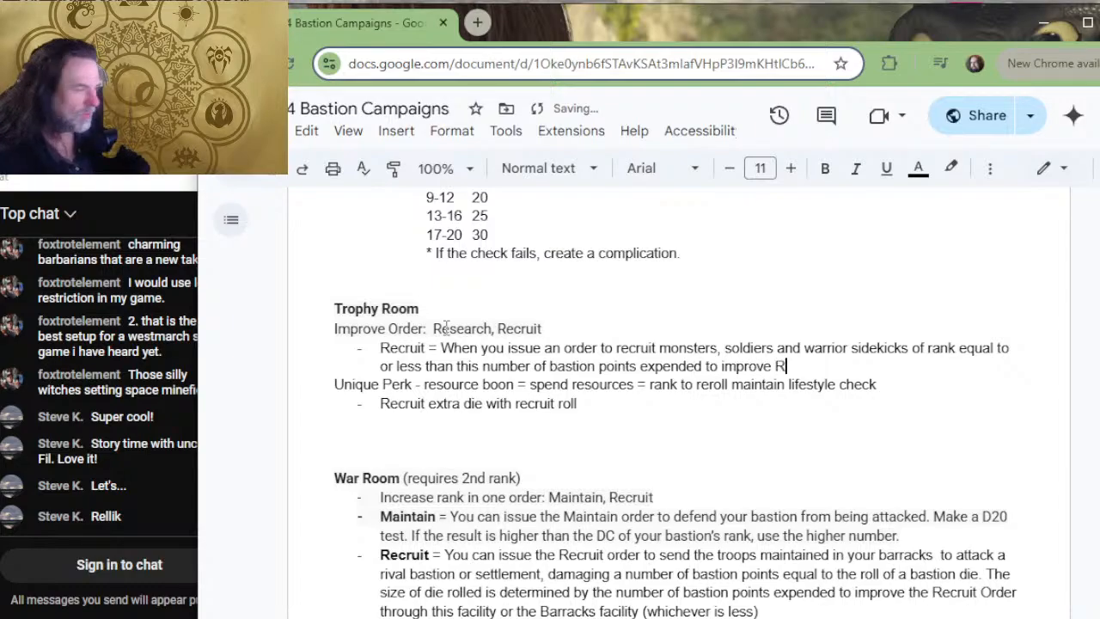
pyautogui.write('ecruit or')
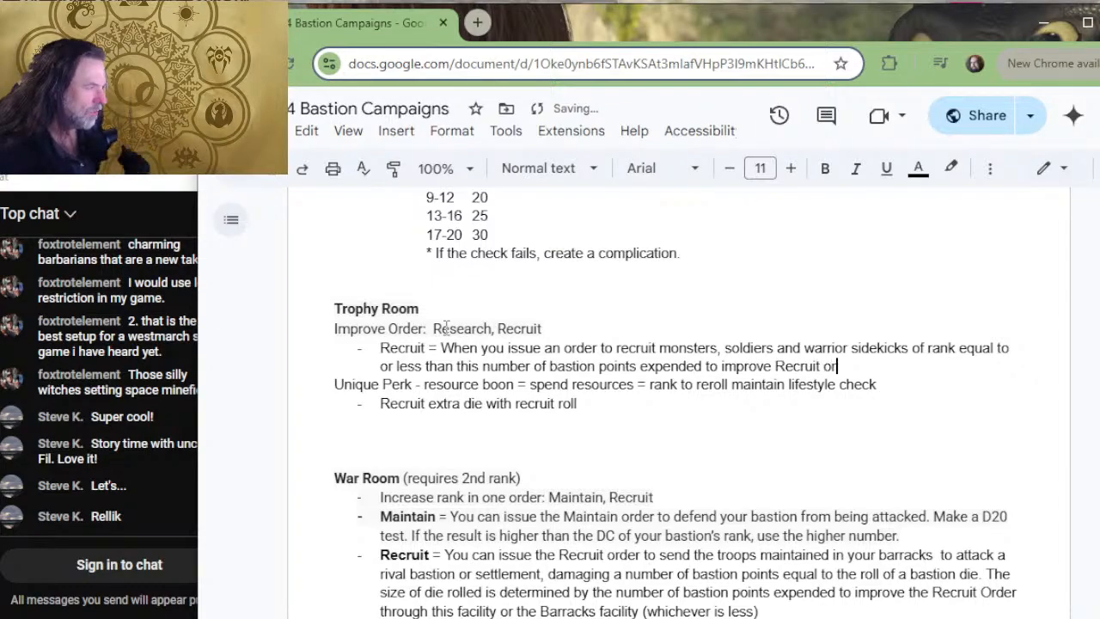
pyautogui.write('der though this fa')
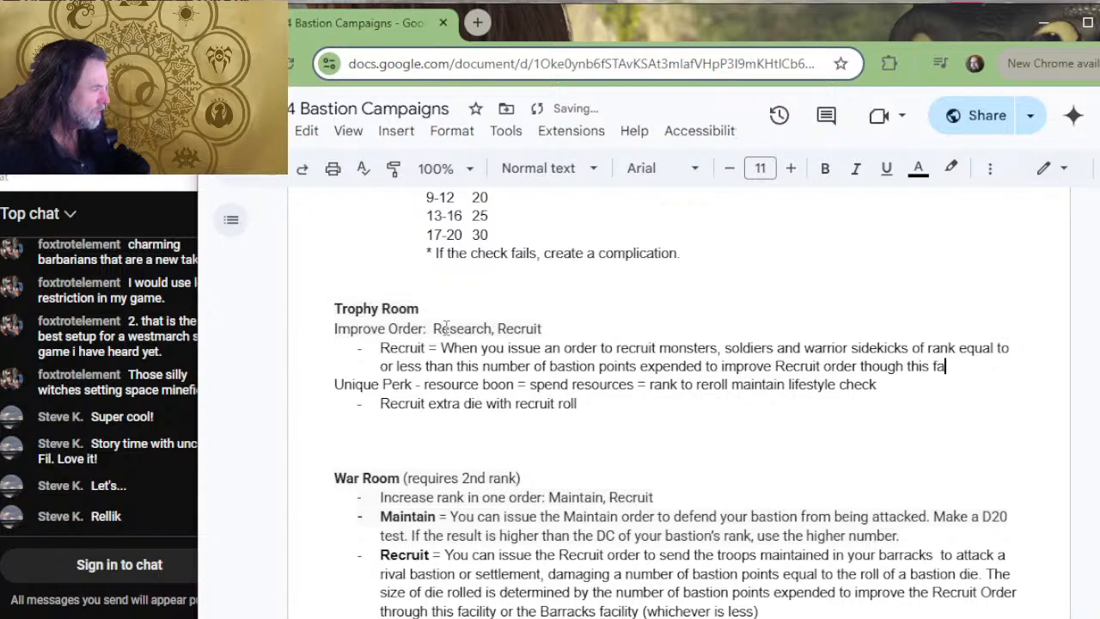
pyautogui.write('cility, gain a')
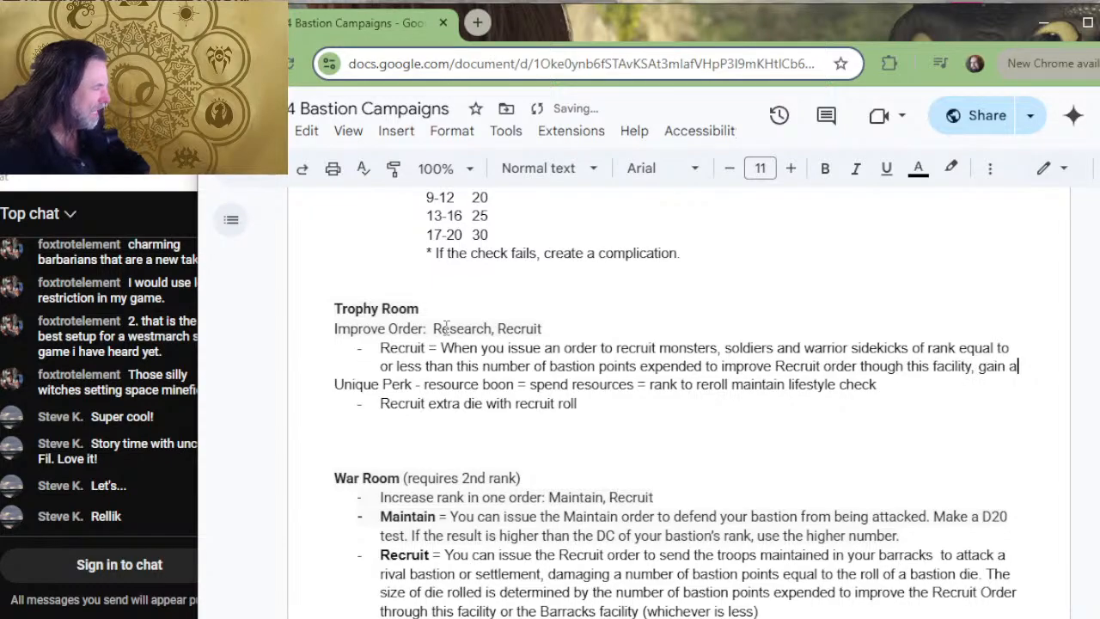
# - Finish the Trophy Room's Recruit sentence with "advantage on the bastion check"
pyautogui.write('dvantage on ')
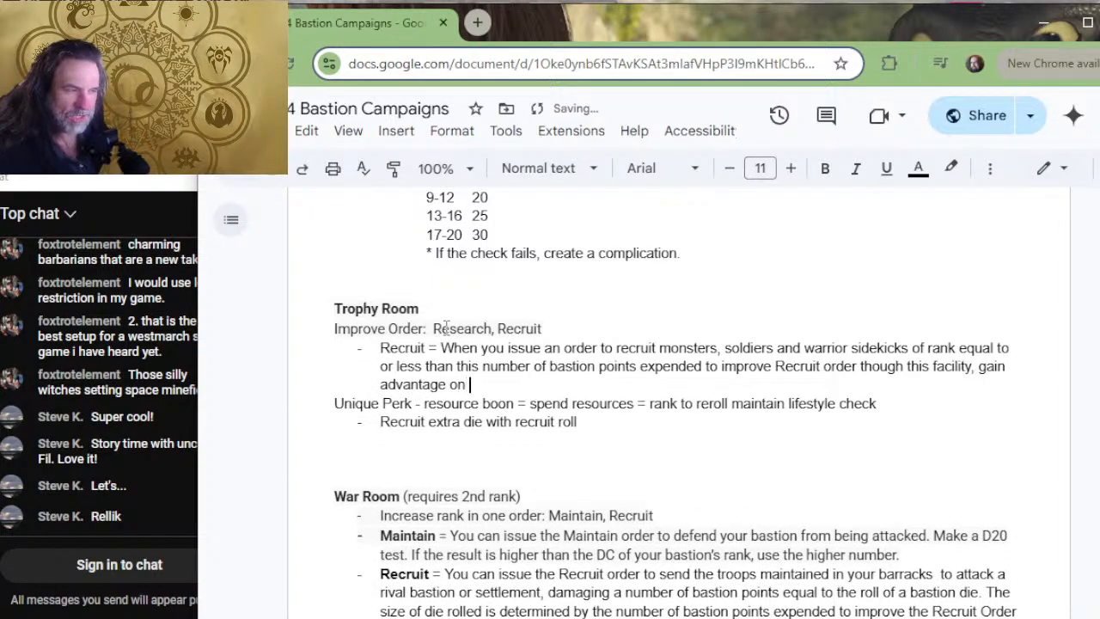
pyautogui.write('the bastion test')
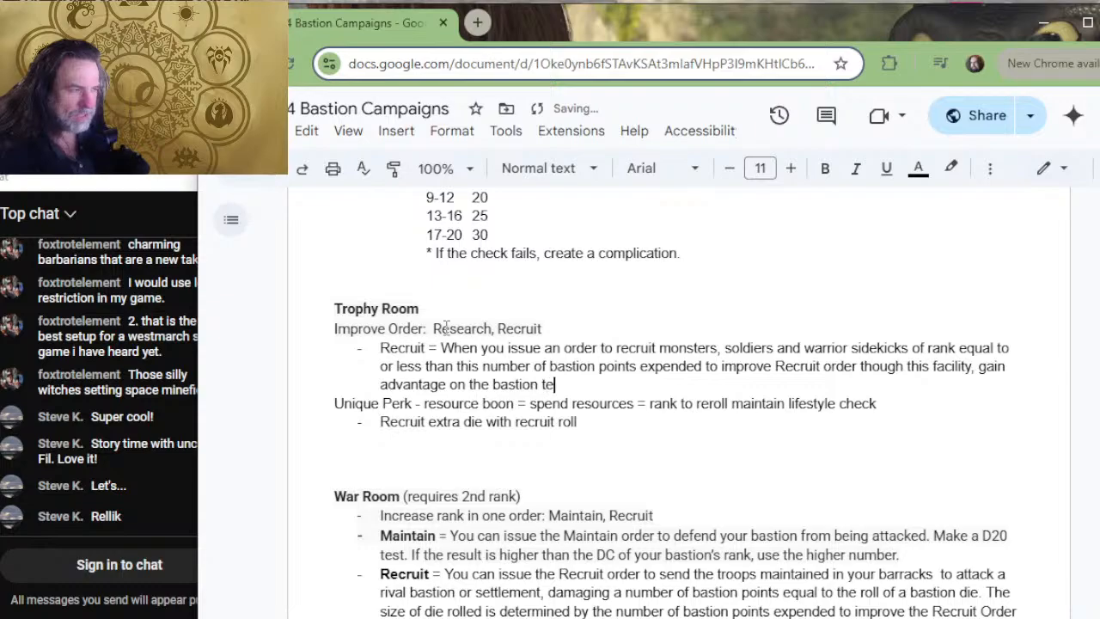
pyautogui.press('BackSpace')
pyautogui.press('BackSpace')
pyautogui.press('BackSpace')
pyautogui.press('BackSpace')
pyautogui.press('BackSpace')
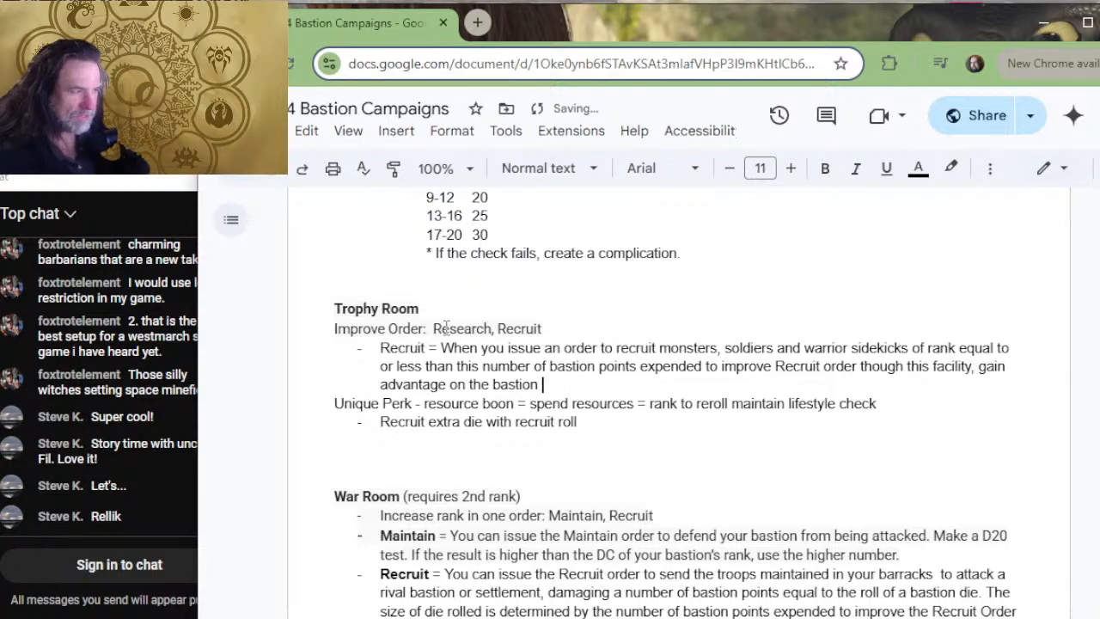
pyautogui.write('checkj')
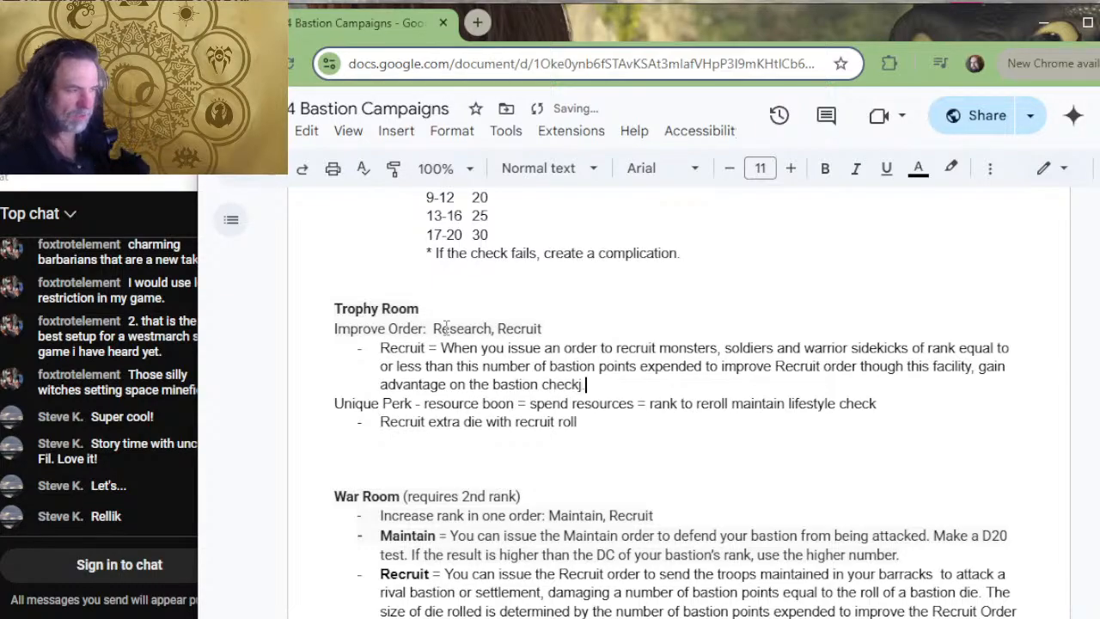
# - Make the word "Recruit" at the start of the Trophy Room bullet bold
pyautogui.press('Up')
pyautogui.press('Up')
pyautogui.press('Up')
pyautogui.press('Right')
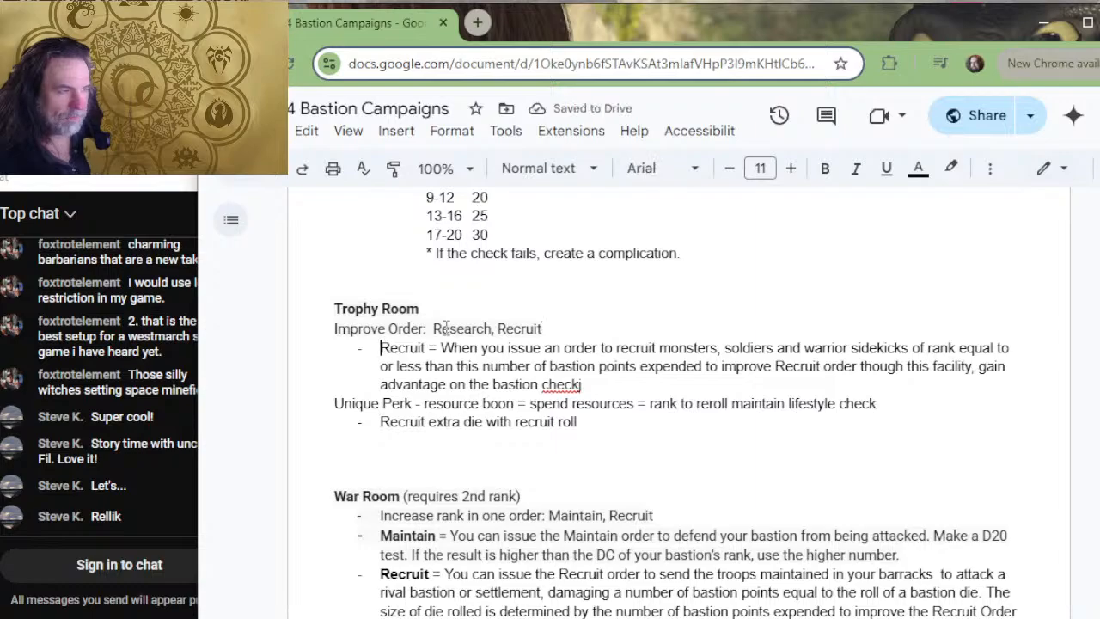
pyautogui.hotkey('shift', 'Right')
pyautogui.hotkey('shift', 'Right')
pyautogui.hotkey('shift', 'Right')
pyautogui.hotkey('shift', 'Right')
pyautogui.hotkey('shift', 'Right')
pyautogui.hotkey('shift', 'Right')
pyautogui.hotkey('shift', 'Right')
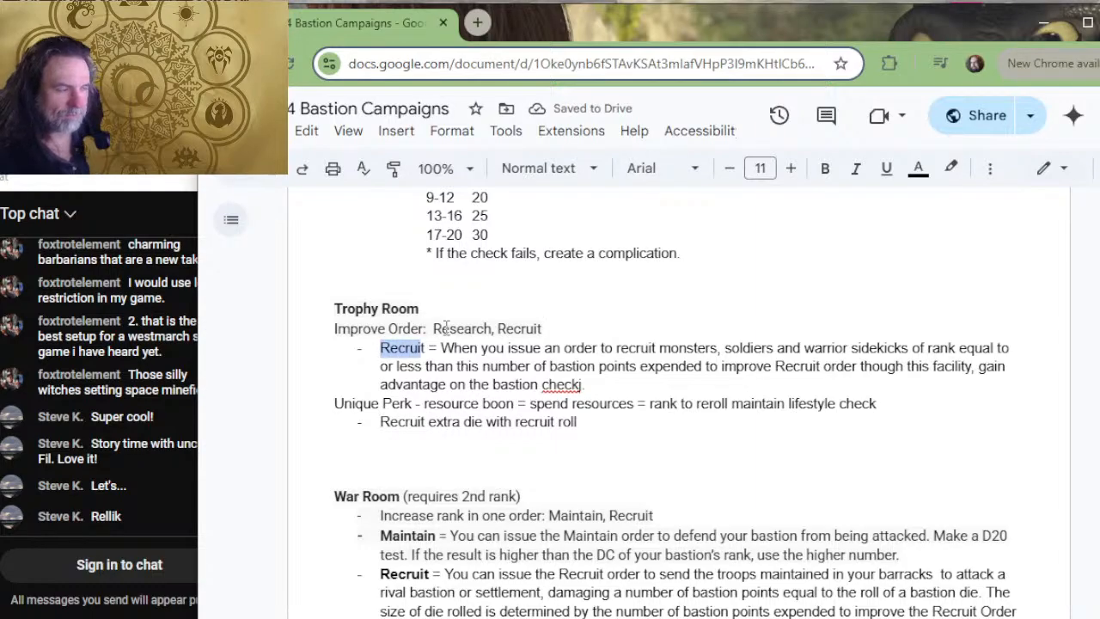
pyautogui.hotkey('ctrl', 'b')
pyautogui.press('Down')
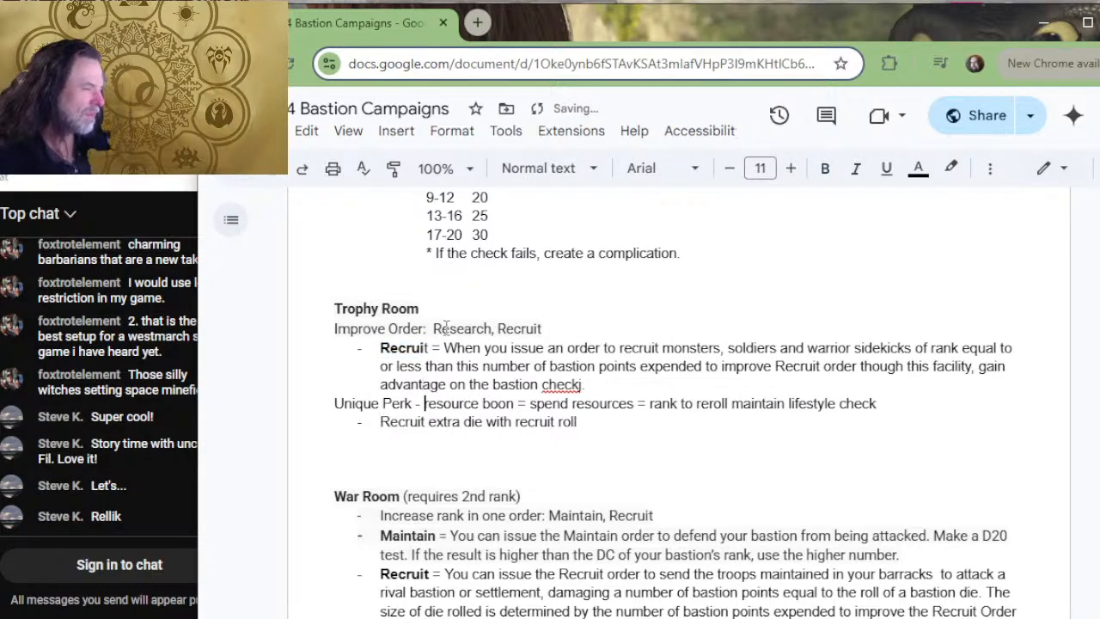
# - Delete the "Unique Perk - resource boon" line below the Trophy Room's Recruit bullet and the stray "j" after "check"
pyautogui.press('Down')
pyautogui.press('Down')
pyautogui.press('BackSpace')
pyautogui.press('BackSpace')
pyautogui.press('BackSpace')
pyautogui.press('BackSpace')
pyautogui.press('BackSpace')
pyautogui.press('BackSpace')
pyautogui.press('BackSpace')
pyautogui.press('BackSpace')
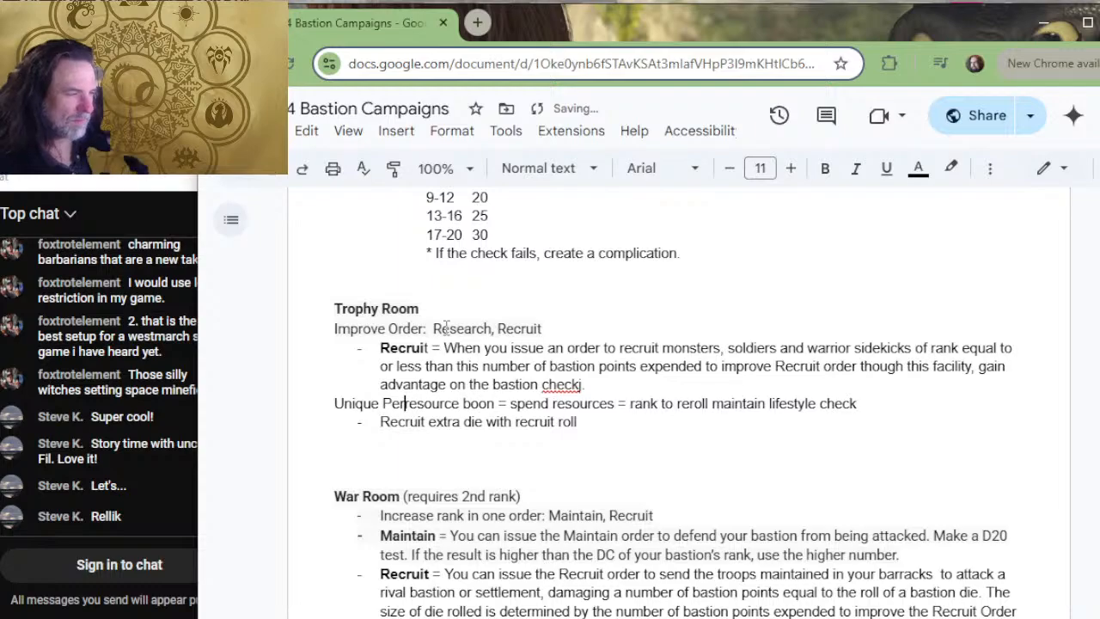
pyautogui.press('BackSpace')
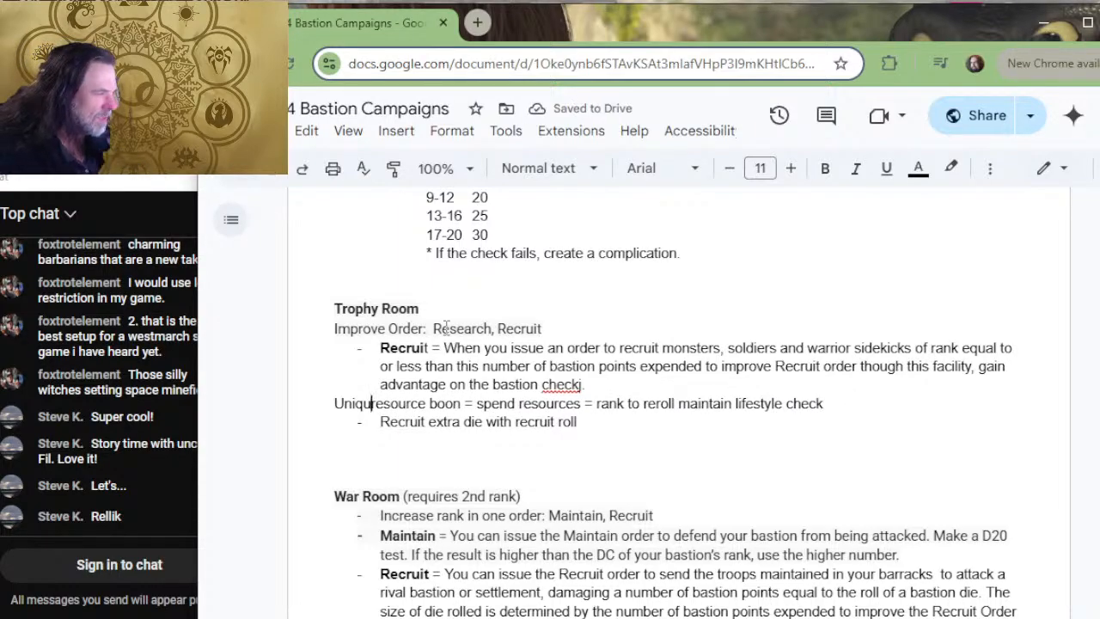
pyautogui.press('BackSpace')
pyautogui.press('BackSpace')
pyautogui.press('BackSpace')
pyautogui.press('BackSpace')
pyautogui.press('BackSpace')
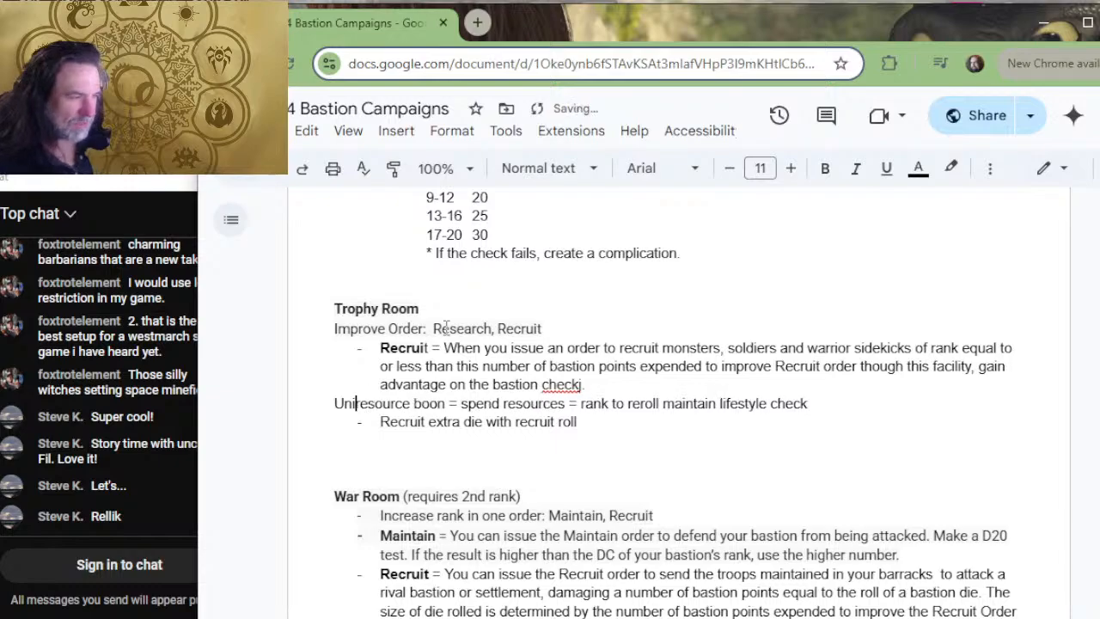
pyautogui.press('BackSpace')
pyautogui.press('BackSpace')
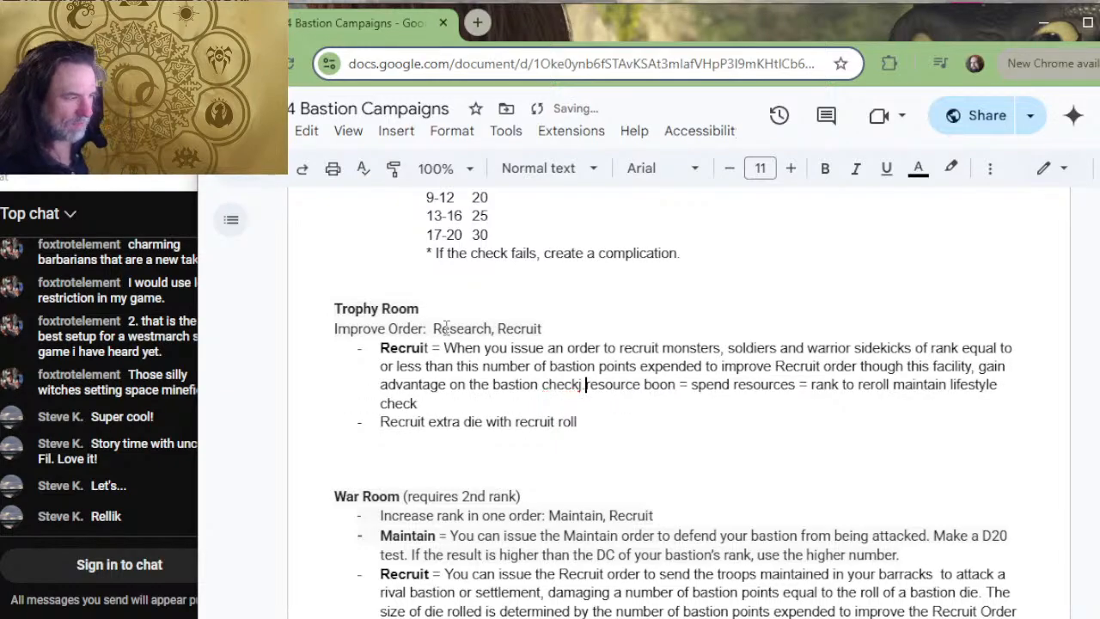
pyautogui.hotkey('ctrl', 'shift', 'Down')
pyautogui.press('BackSpace')
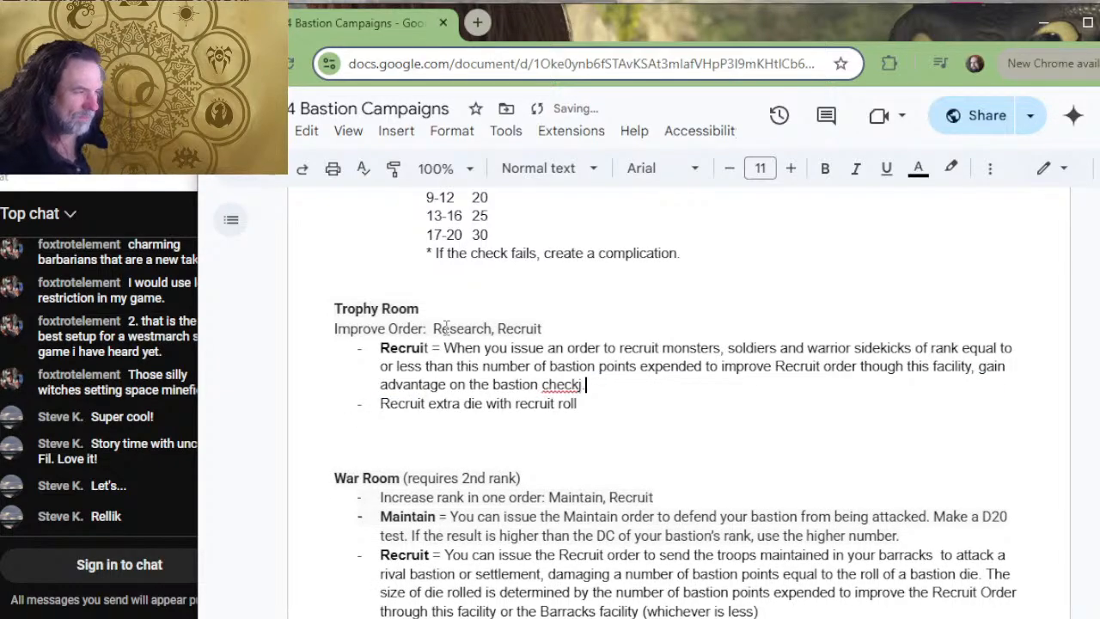
pyautogui.press('Up')
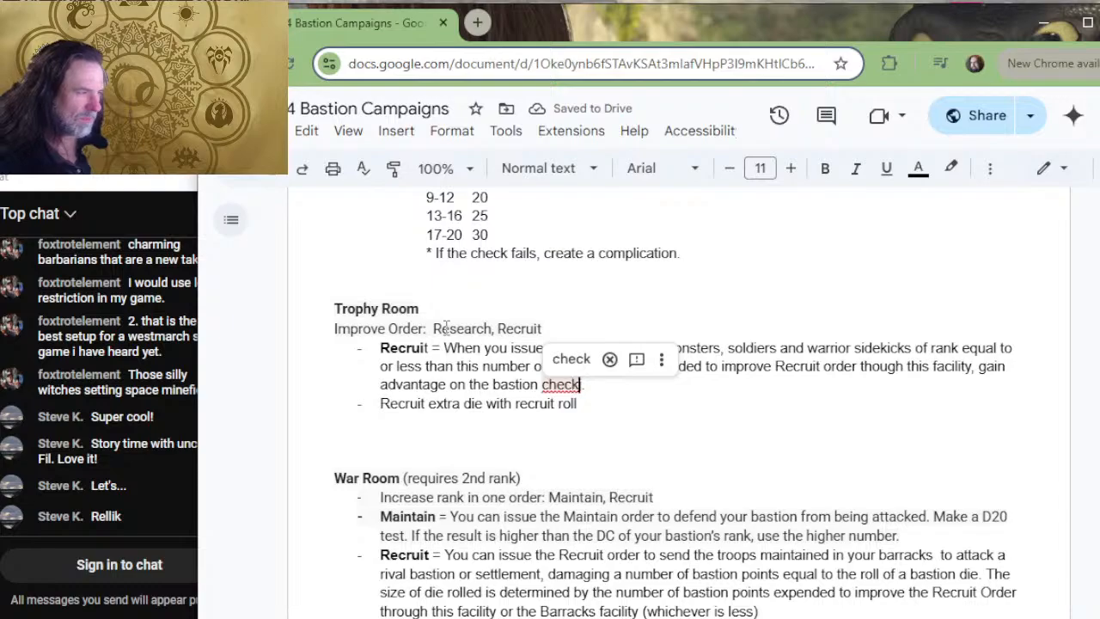
pyautogui.press('Delete')
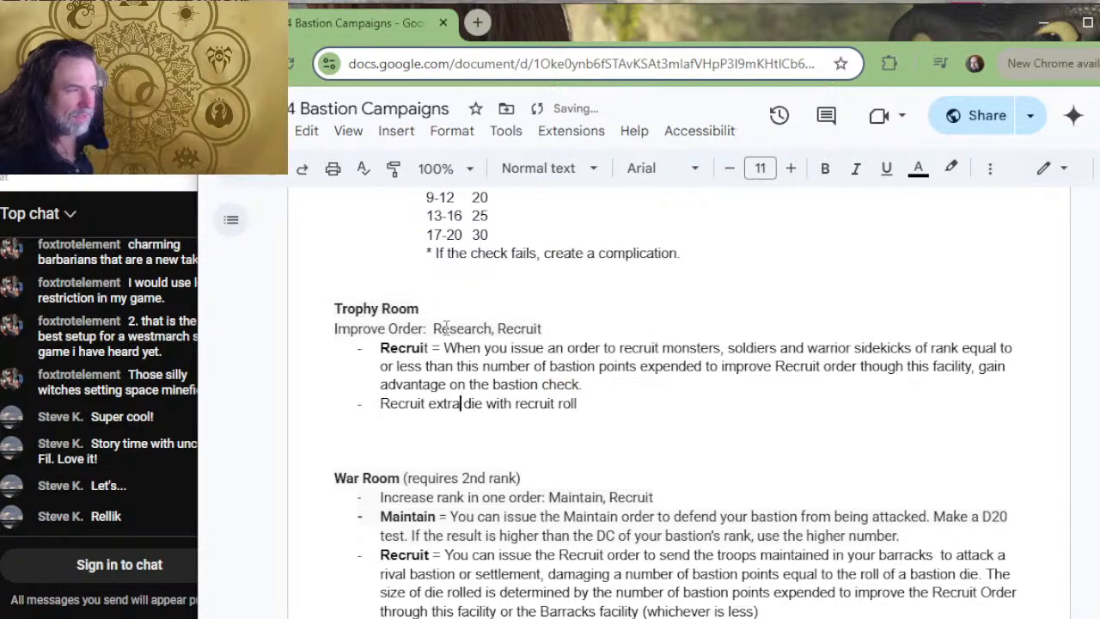
# - Replace "Recruit" at the start of the Trophy Room's second bullet with "Research ="
pyautogui.press('Left')
pyautogui.press('Left')
pyautogui.press('Left')
pyautogui.press('Left')
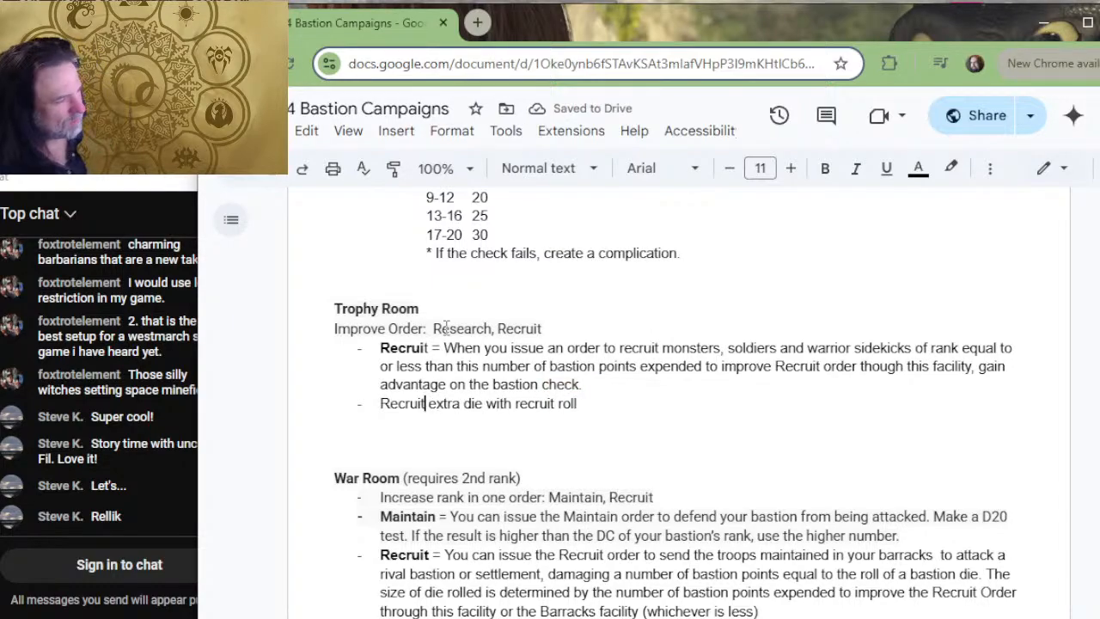
pyautogui.press('Left')
pyautogui.press('Left')
pyautogui.write('search')
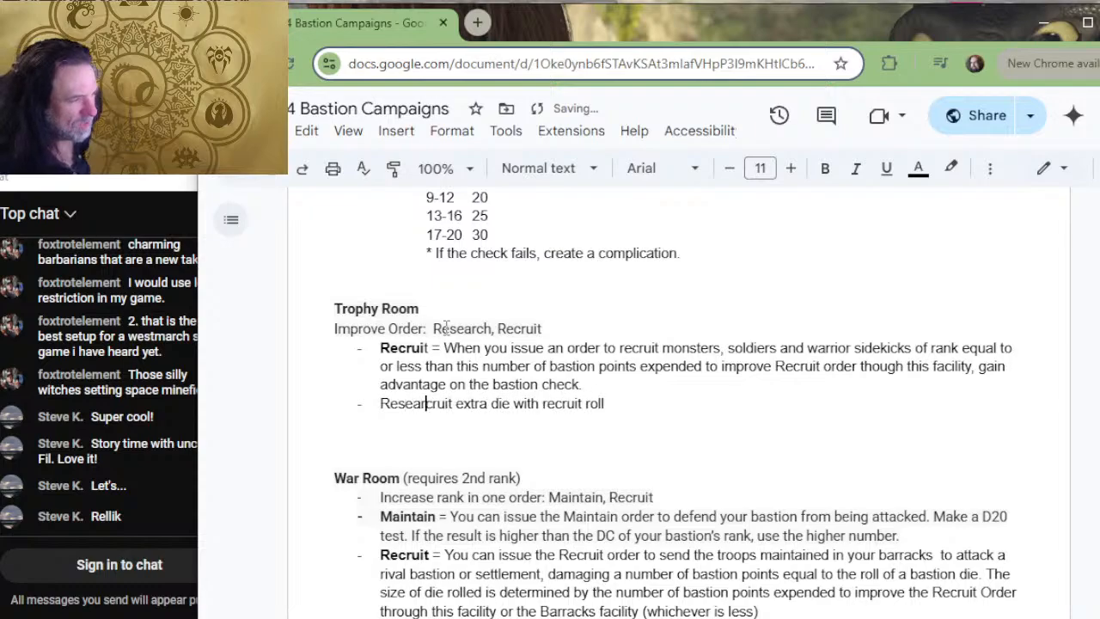
pyautogui.write(' =')
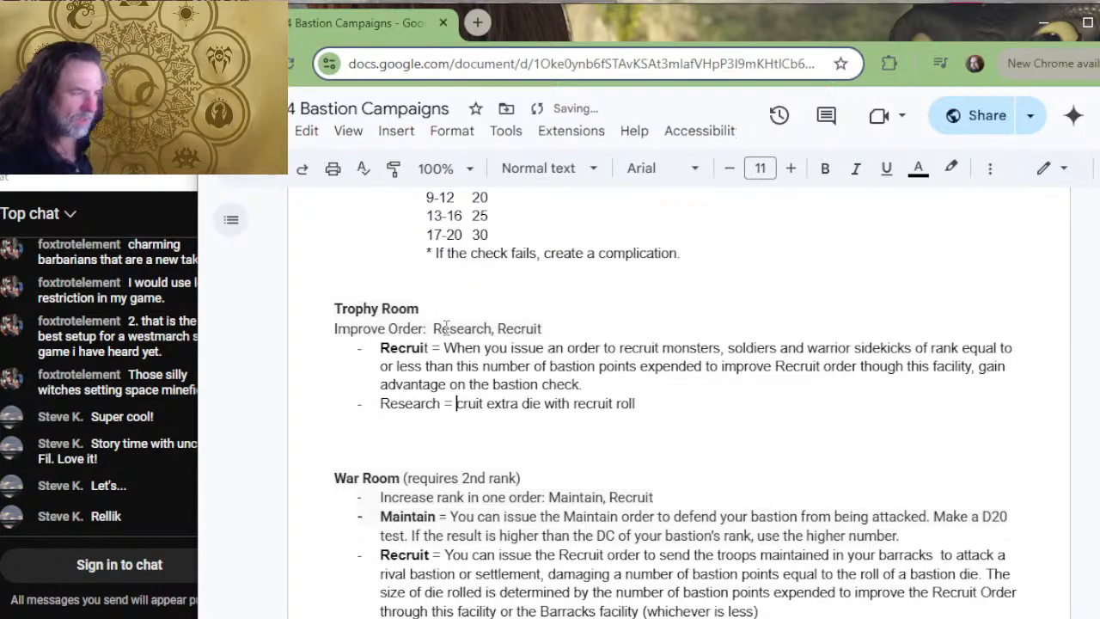
pyautogui.press('Delete')
pyautogui.press('Delete')
pyautogui.press('Delete')
pyautogui.press('Delete')
pyautogui.press('Delete')
pyautogui.press('Delete')
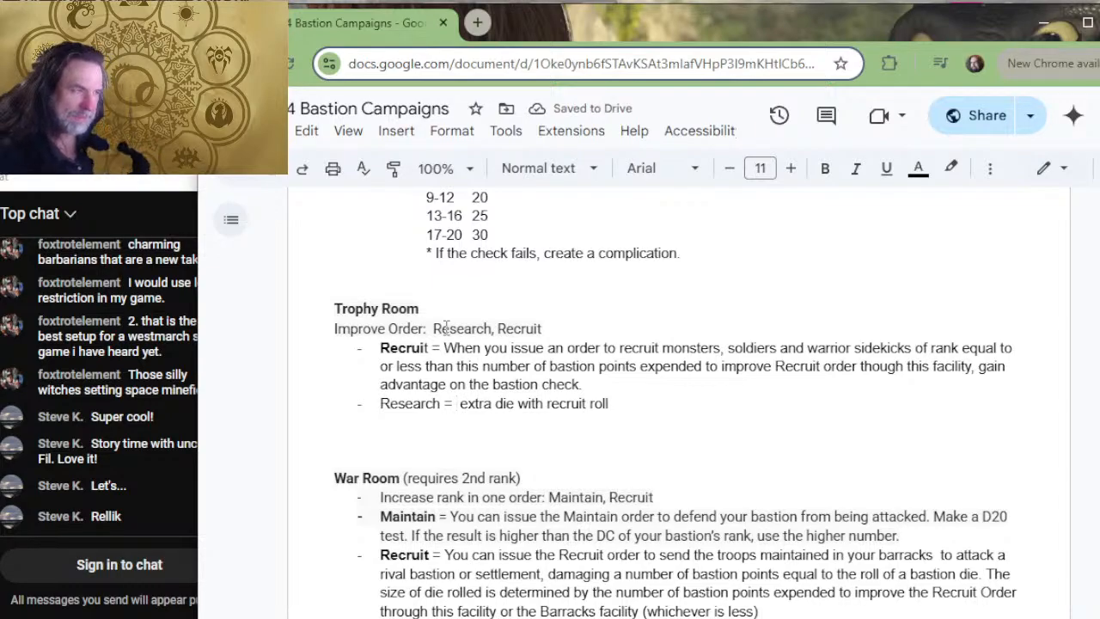
# - Begin the Research bullet's sentence with "When you issue an order to research a type of creature or"
pyautogui.write('WHen')
pyautogui.press('BackSpace')
pyautogui.press('BackSpace')
pyautogui.press('BackSpace')
pyautogui.press('BackSpace')
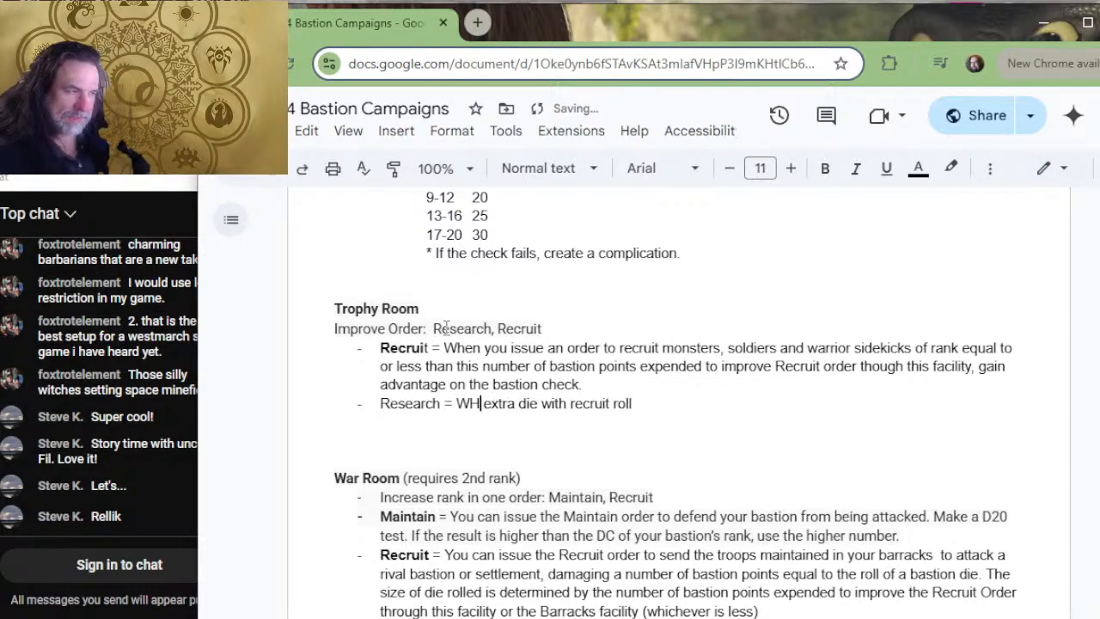
pyautogui.write('hen you issue an ')
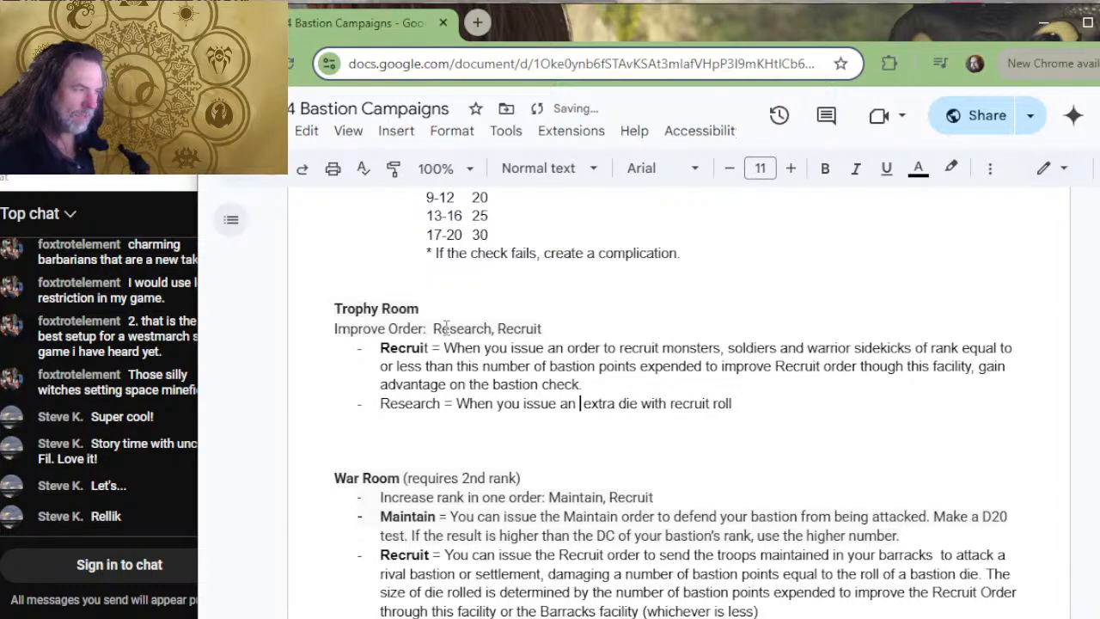
pyautogui.write('order to rese ')
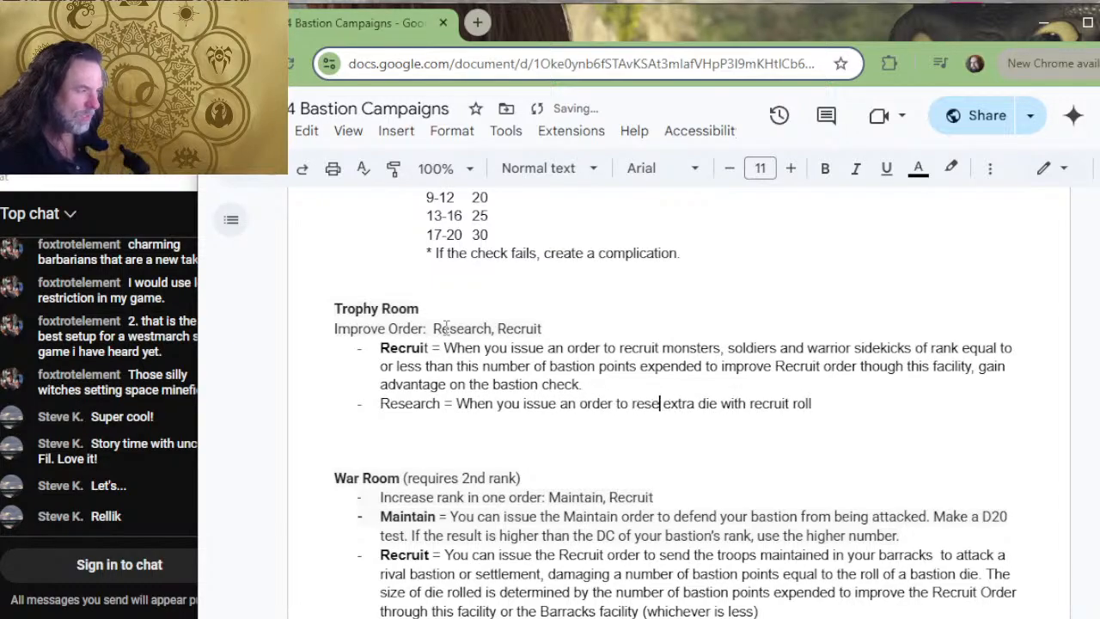
pyautogui.write('arch a tyh')
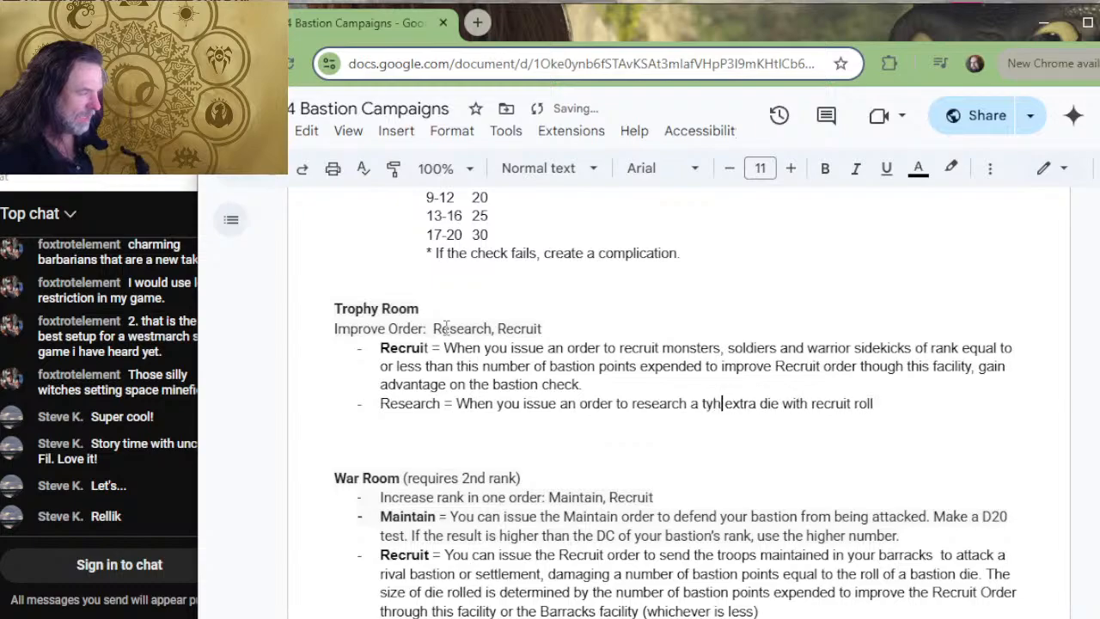
pyautogui.press('BackSpace')
pyautogui.write('pe of creat')
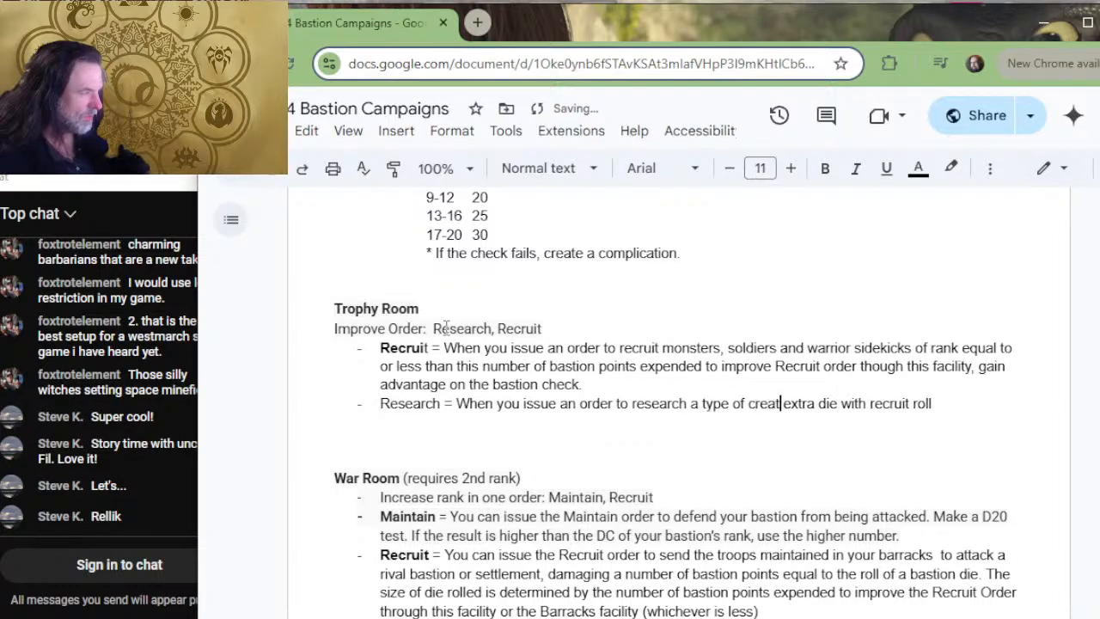
pyautogui.write('ure or  ')
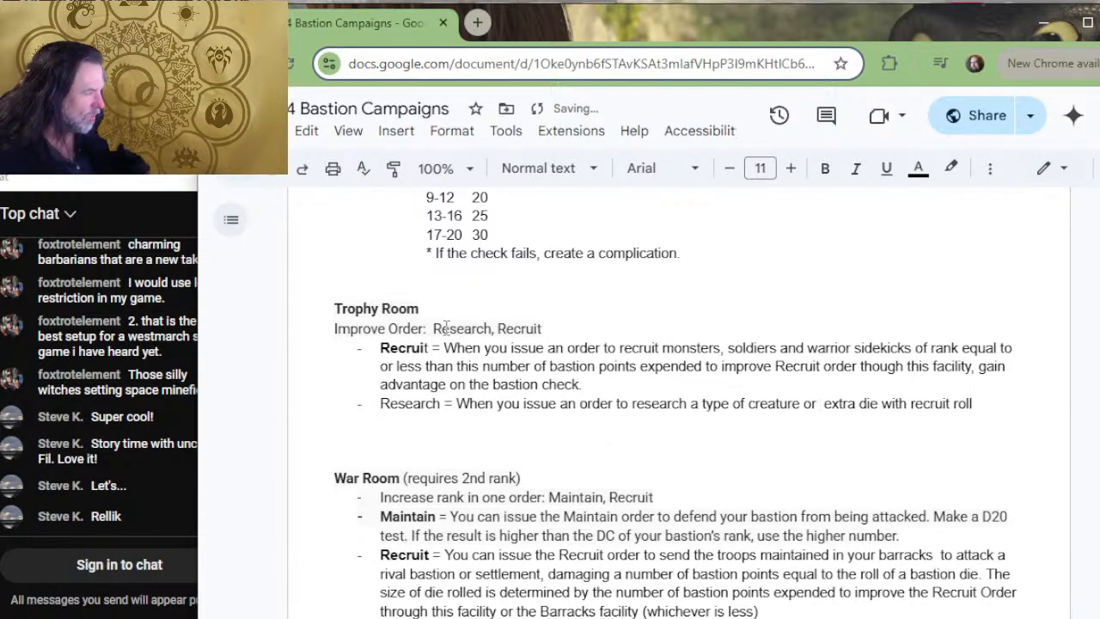
# - Continue the Research bullet's sentence with "environment, you"
pyautogui.write('habitat')
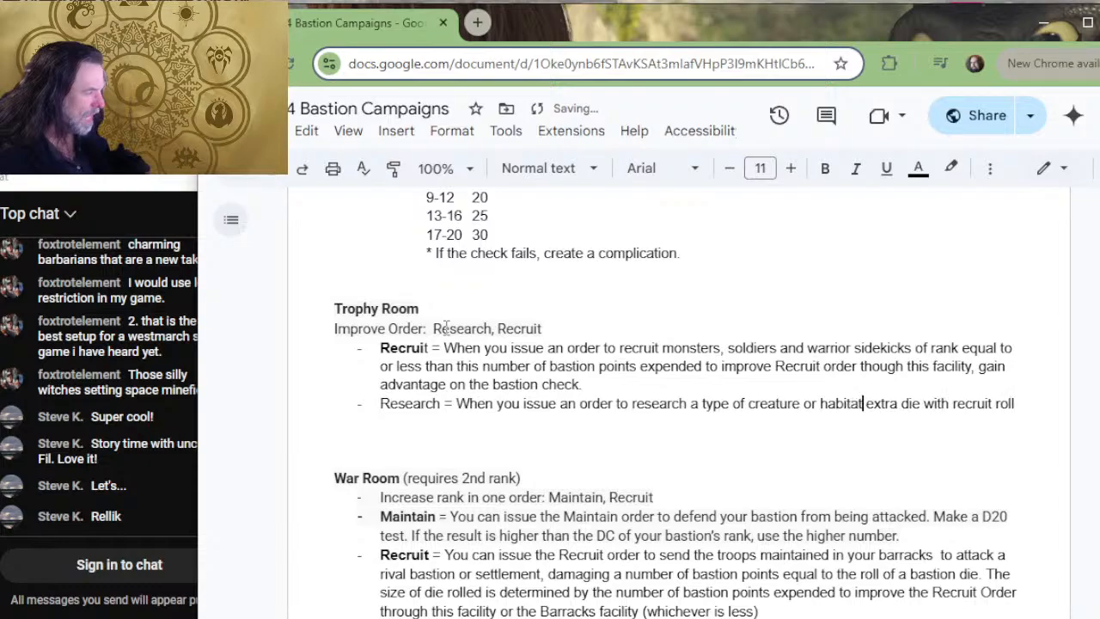
pyautogui.press('BackSpace')
pyautogui.press('BackSpace')
pyautogui.press('BackSpace')
pyautogui.press('BackSpace')
pyautogui.press('BackSpace')
pyautogui.press('BackSpace')
pyautogui.press('BackSpace')
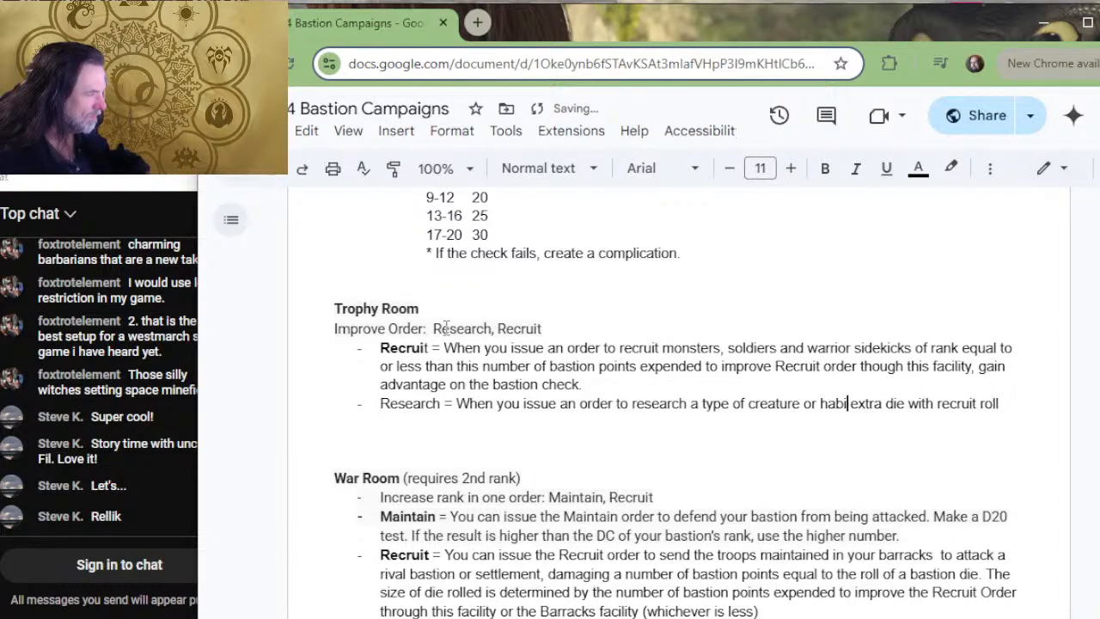
pyautogui.write('envi')
pyautogui.write('ronment, you')
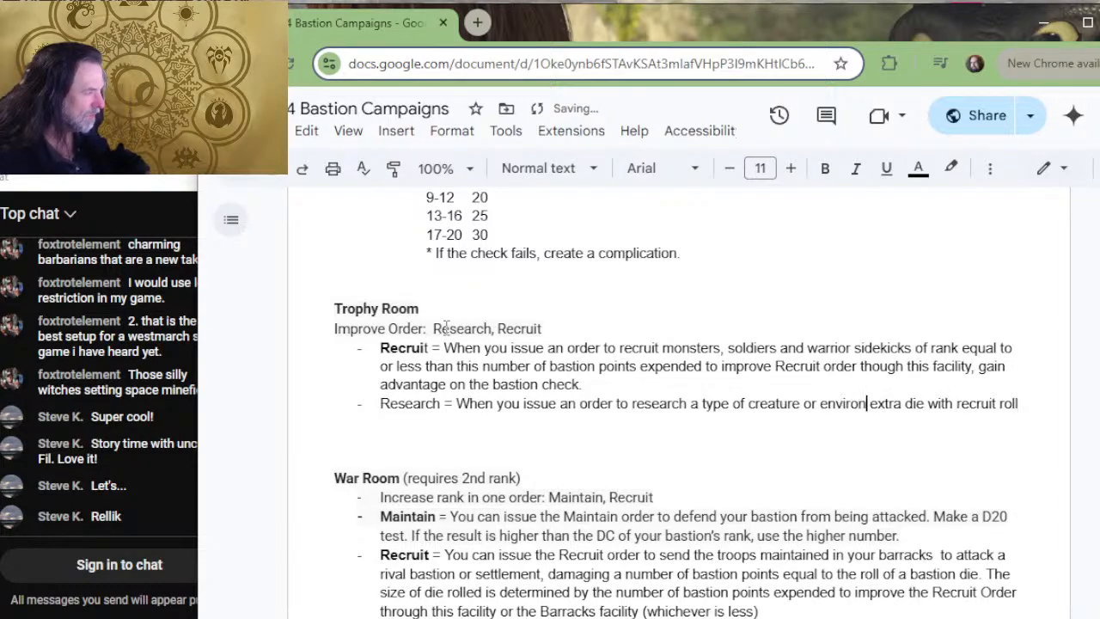
# - Finish the Research sentence with "can roll withi advantage." and delete the leftover "extra die with recruit roll"
pyautogui.write(' can roll withi')
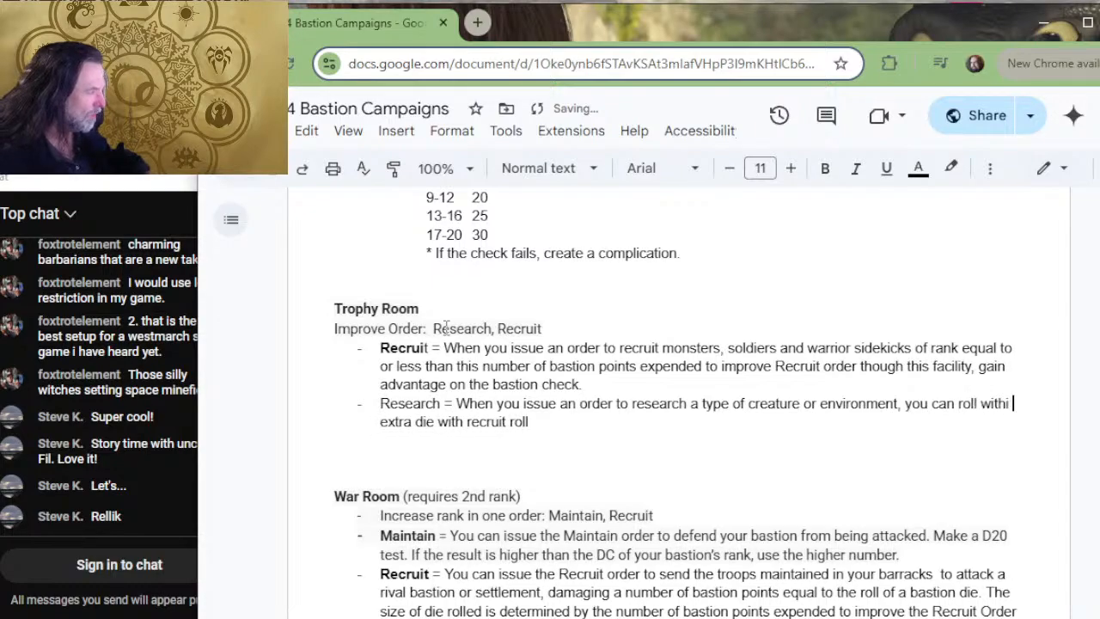
pyautogui.write(' advantag')
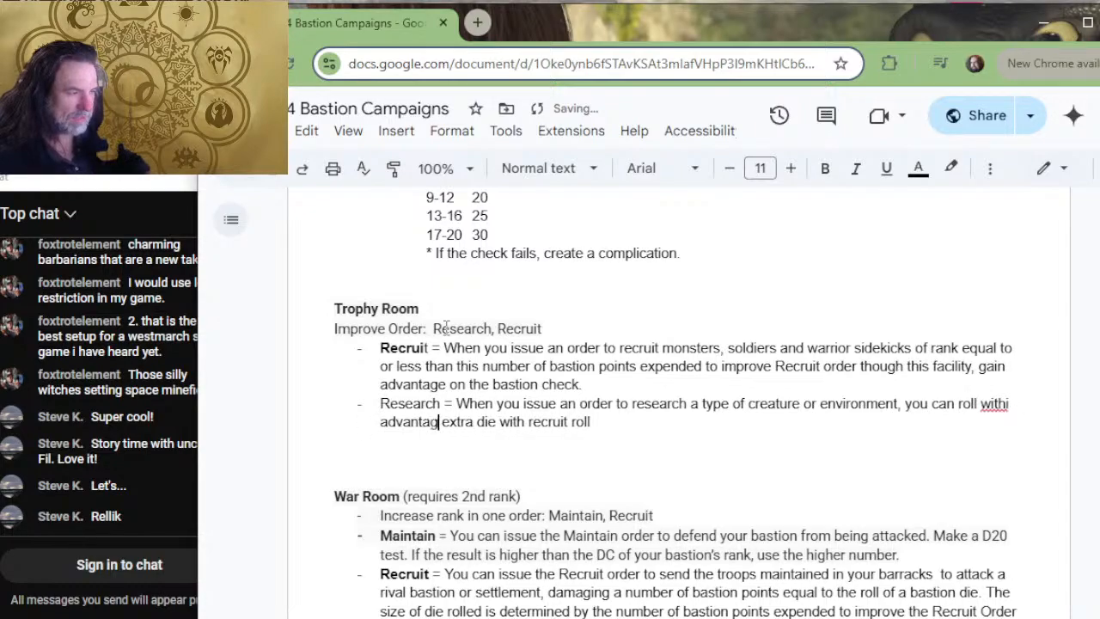
pyautogui.write('e. e')
pyautogui.hotkey('shift', 'End')
pyautogui.press('Delete')
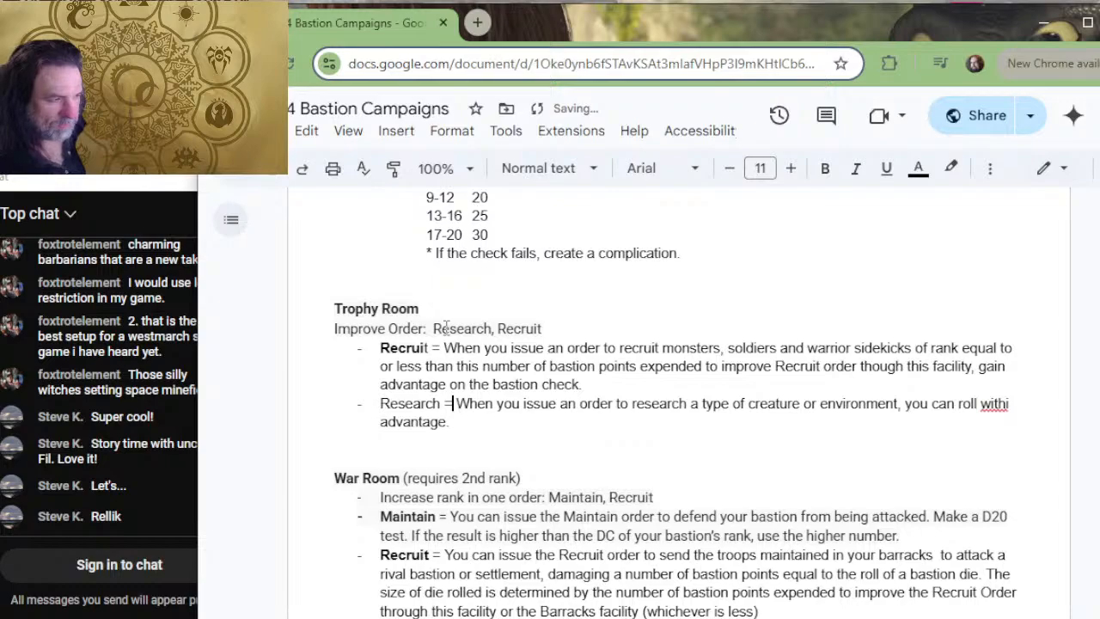
# - Make the word "Research" at the start of the Trophy Room's second bullet bold
pyautogui.hotkey('shift', 'Left')
pyautogui.hotkey('shift', 'Left')
pyautogui.hotkey('shift', 'Left')
pyautogui.hotkey('shift', 'Left')
pyautogui.hotkey('shift', 'Left')
pyautogui.hotkey('shift', 'Left')
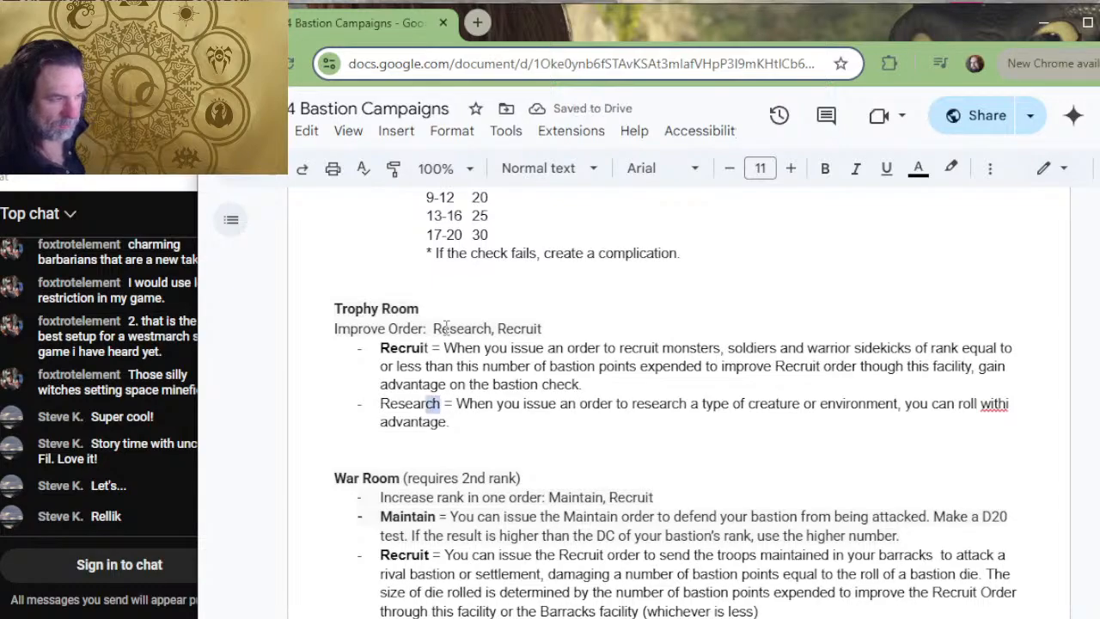
pyautogui.hotkey('shift', 'Left')
pyautogui.hotkey('shift', 'Left')
pyautogui.hotkey('ctrl', 'b')
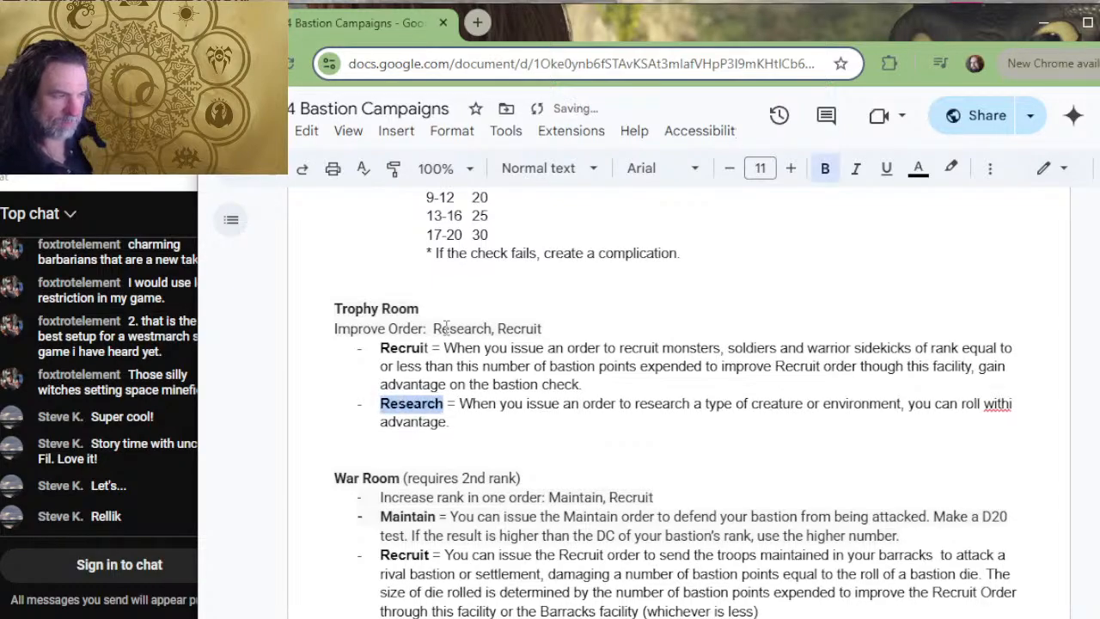
# - Move the whole Research bullet above the Recruit bullet in the Trophy Room section
pyautogui.press('Left')
pyautogui.hotkey('shift', 'Down')
pyautogui.hotkey('shift', 'End')
pyautogui.press('BackSpace')
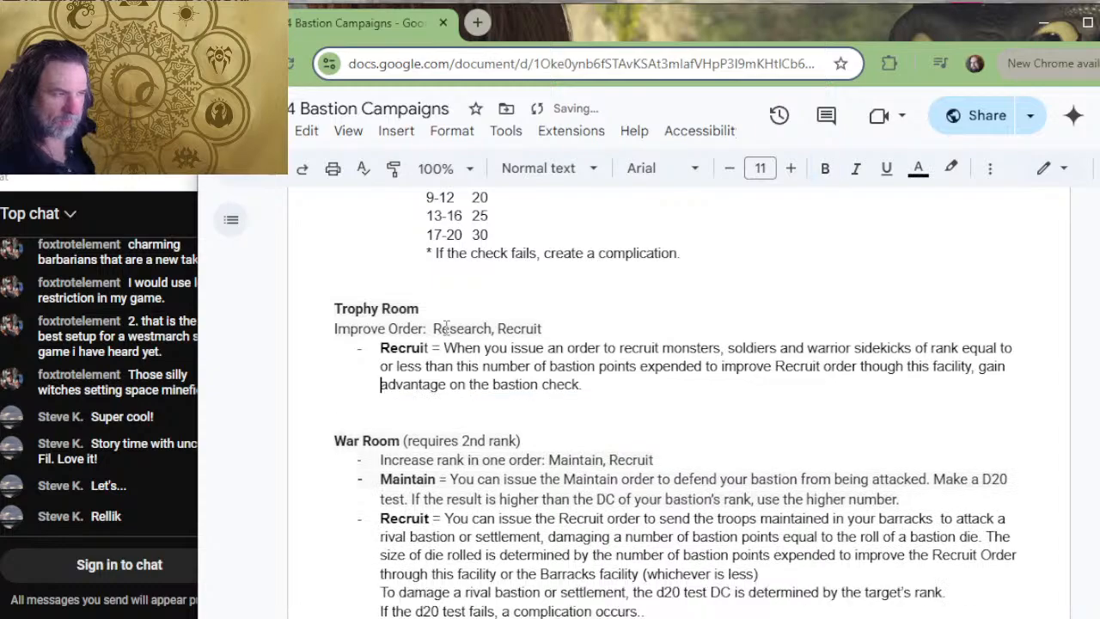
pyautogui.hotkey('ctrl', 'z')
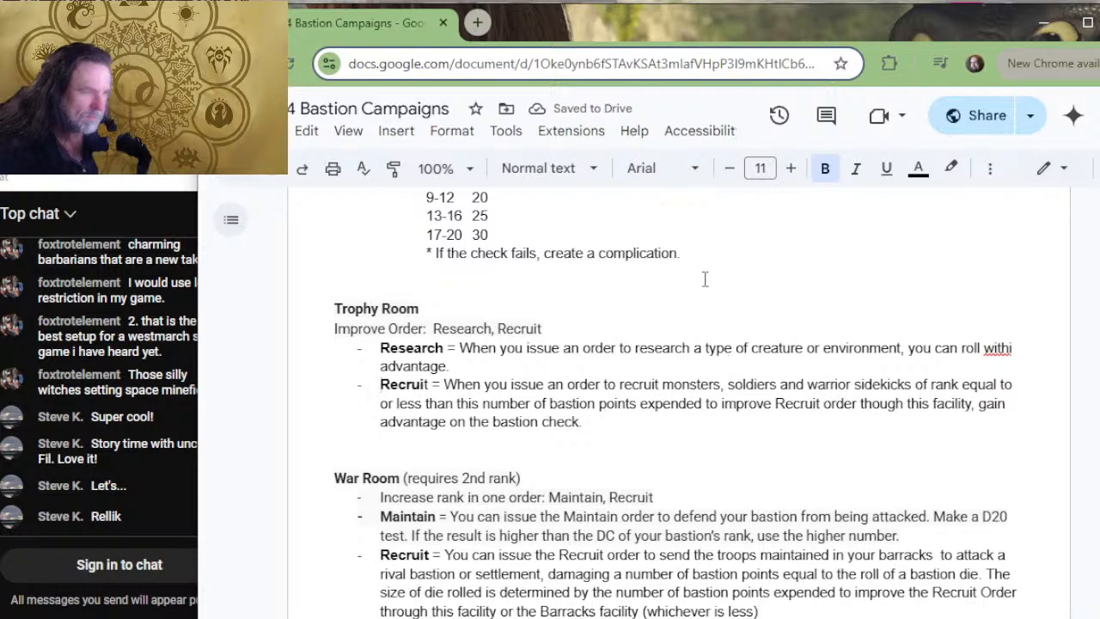
# - Add a line reading "Unique Benefits:" beneath the Trophy Room's Improve Order line
pyautogui.click(579, 328)
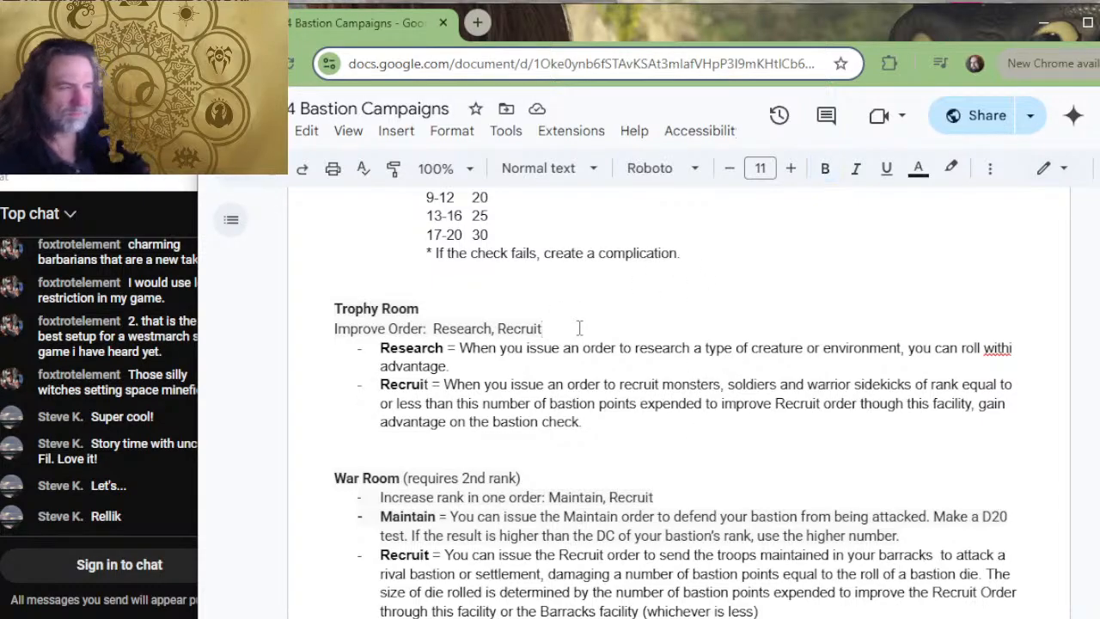
pyautogui.press('Return')
pyautogui.write('Unique ')
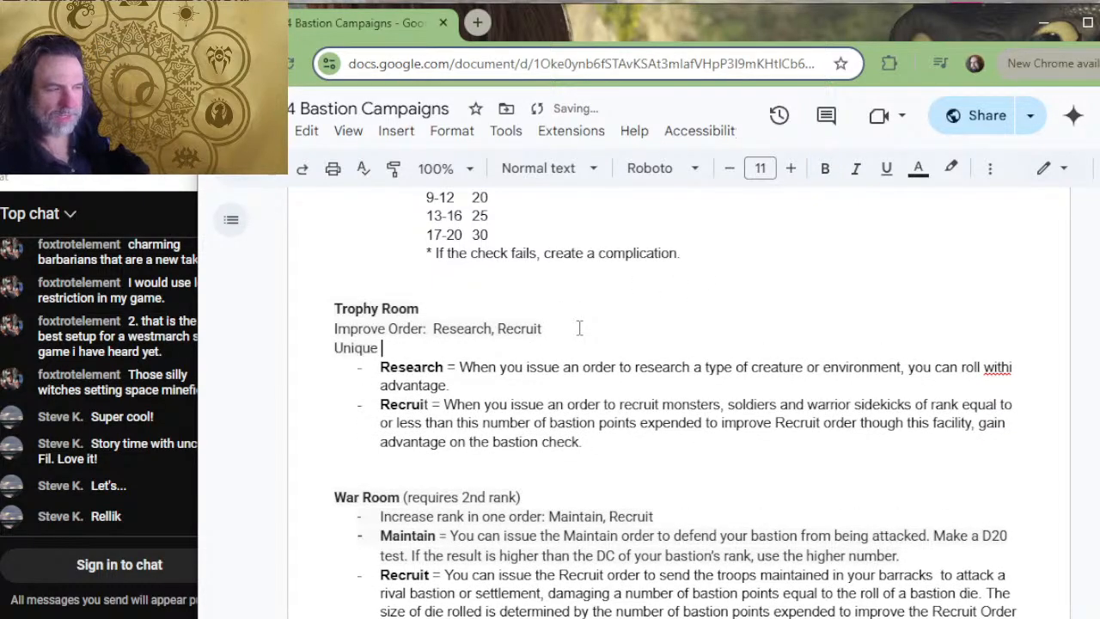
pyautogui.write('Benefits:')
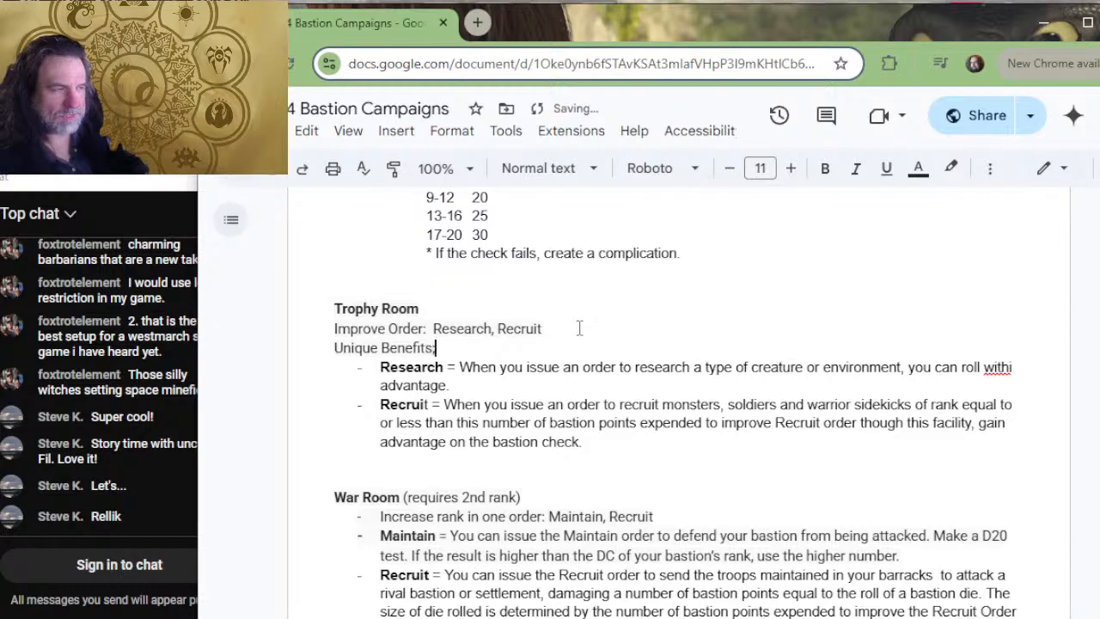
# - Reword the Trophy Room's "Unique Benefits:" line to "Unique Features", matching the Training area's heading style
pyautogui.scroll(5, 579, 329)
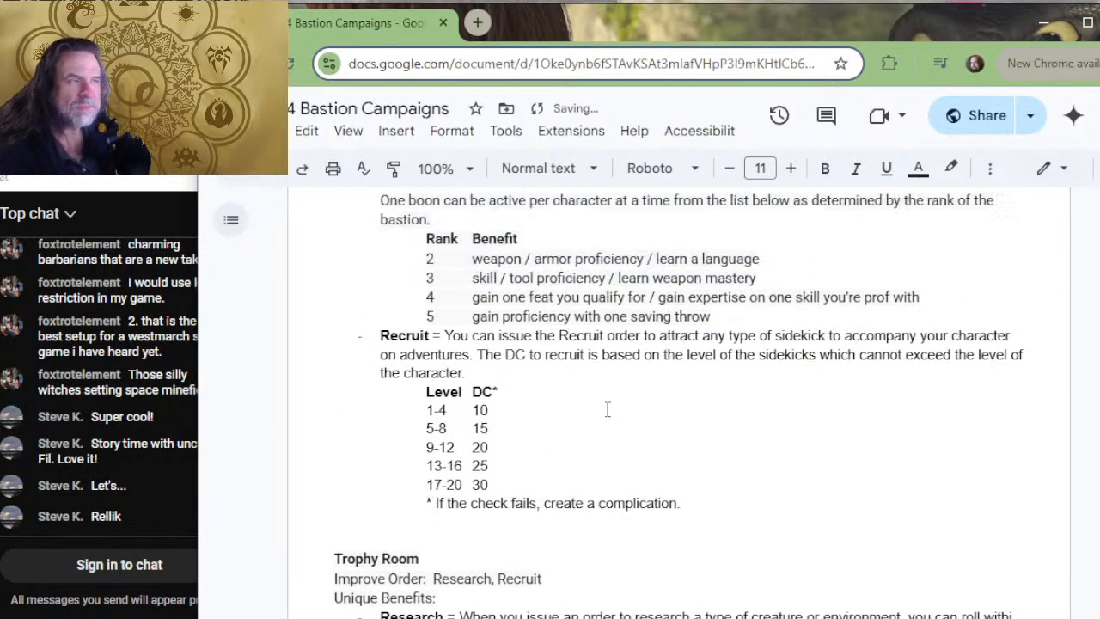
pyautogui.scroll(2, 442, 410)
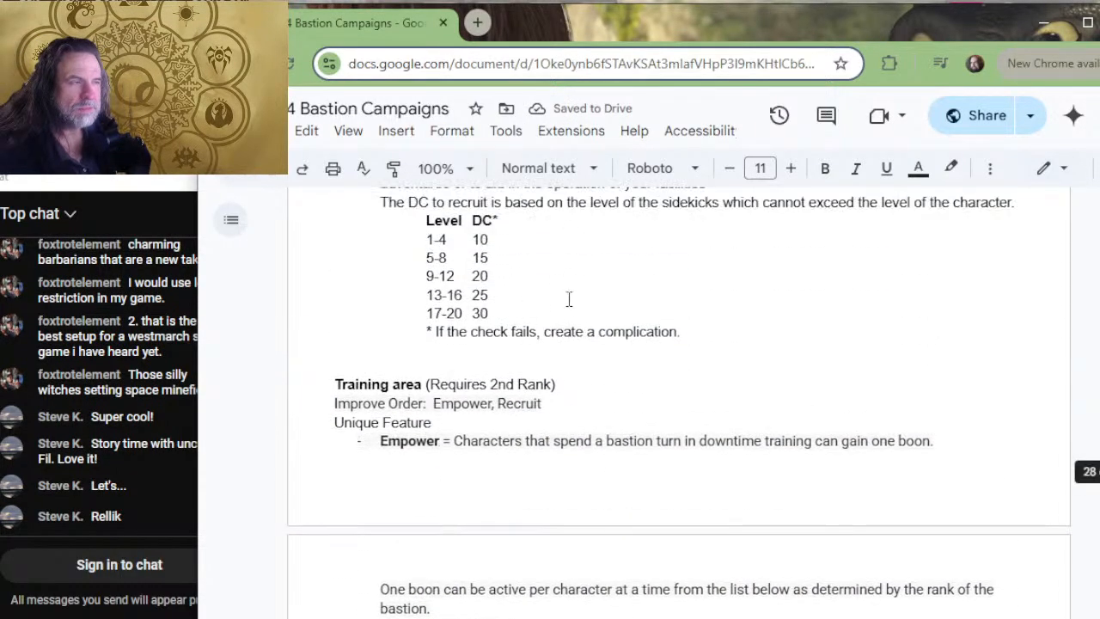
pyautogui.scroll(-10, 537, 430)
pyautogui.scroll(-3, 540, 421)
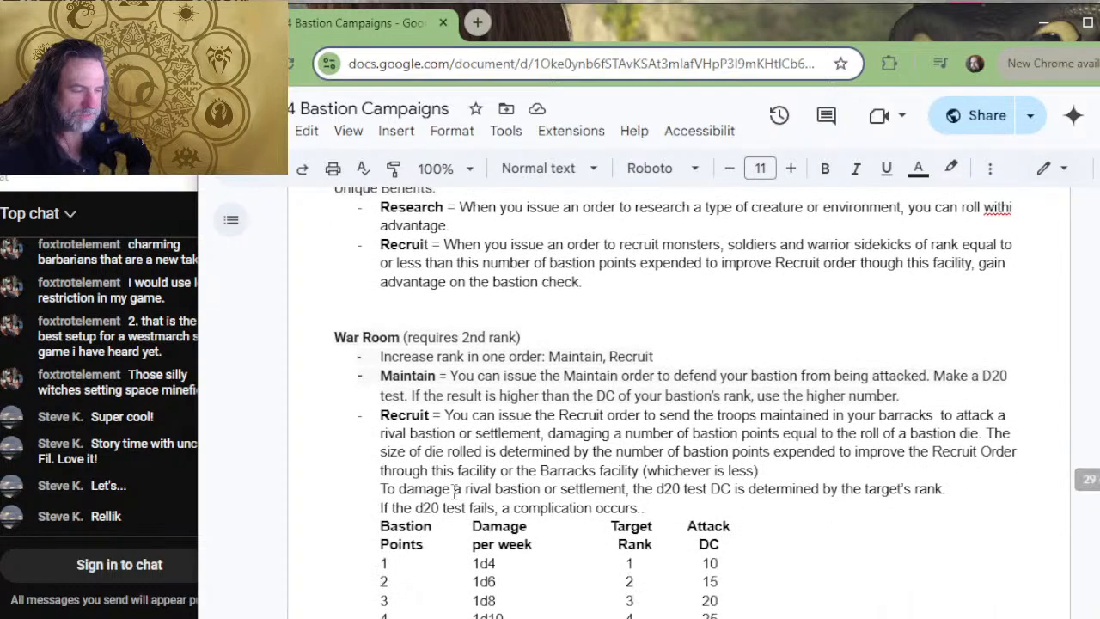
pyautogui.scroll(5, 435, 462)
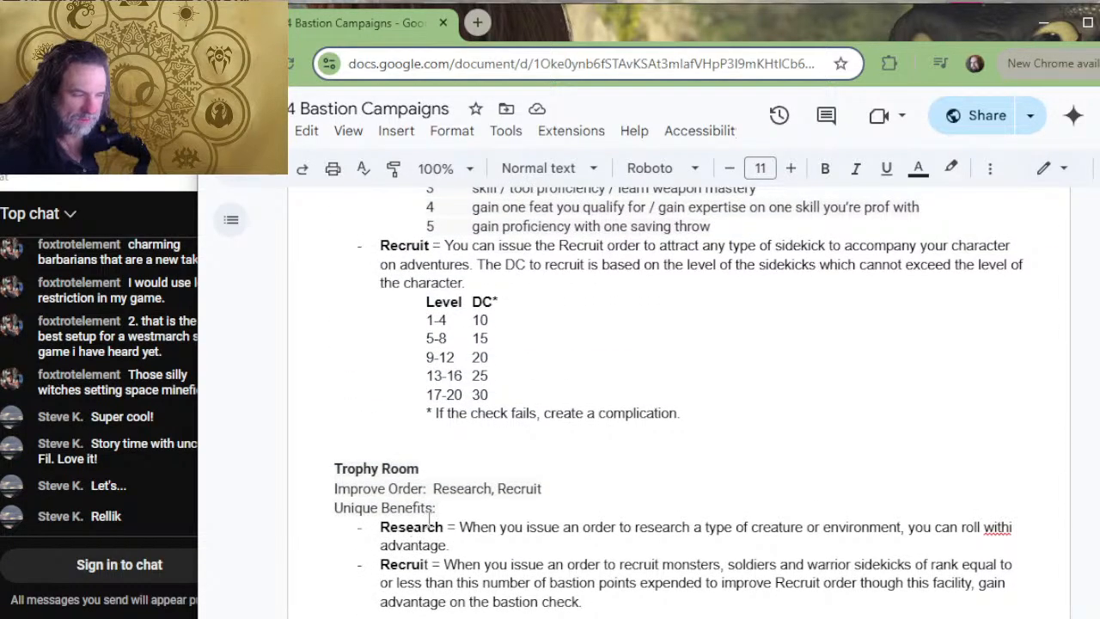
pyautogui.moveTo(440, 508); pyautogui.dragTo(379, 508)
pyautogui.press('BackSpace')
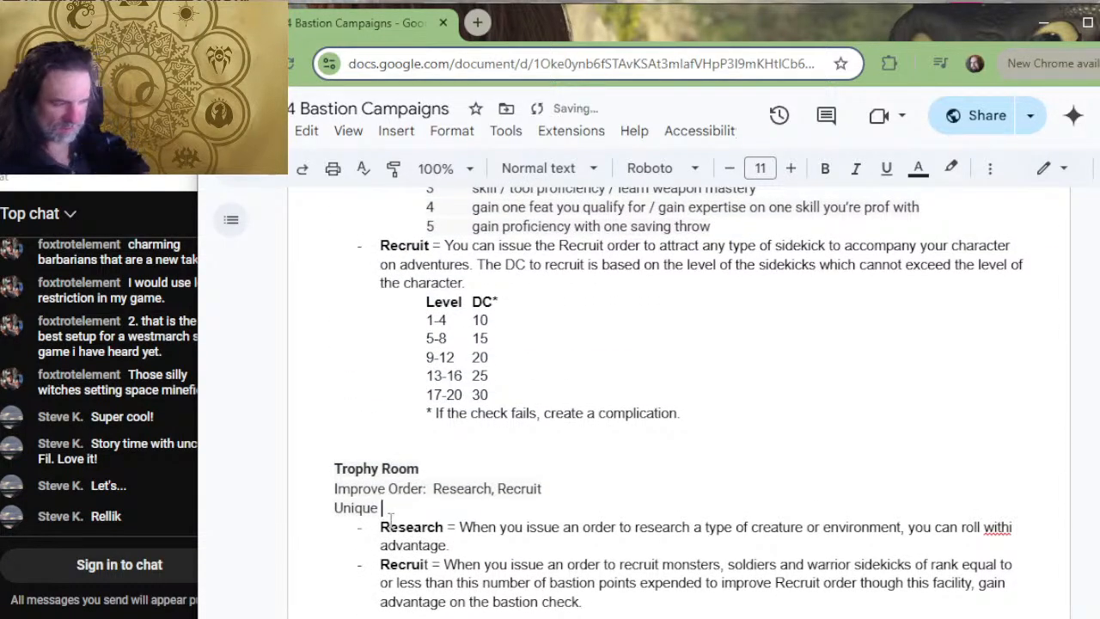
pyautogui.write('Features')
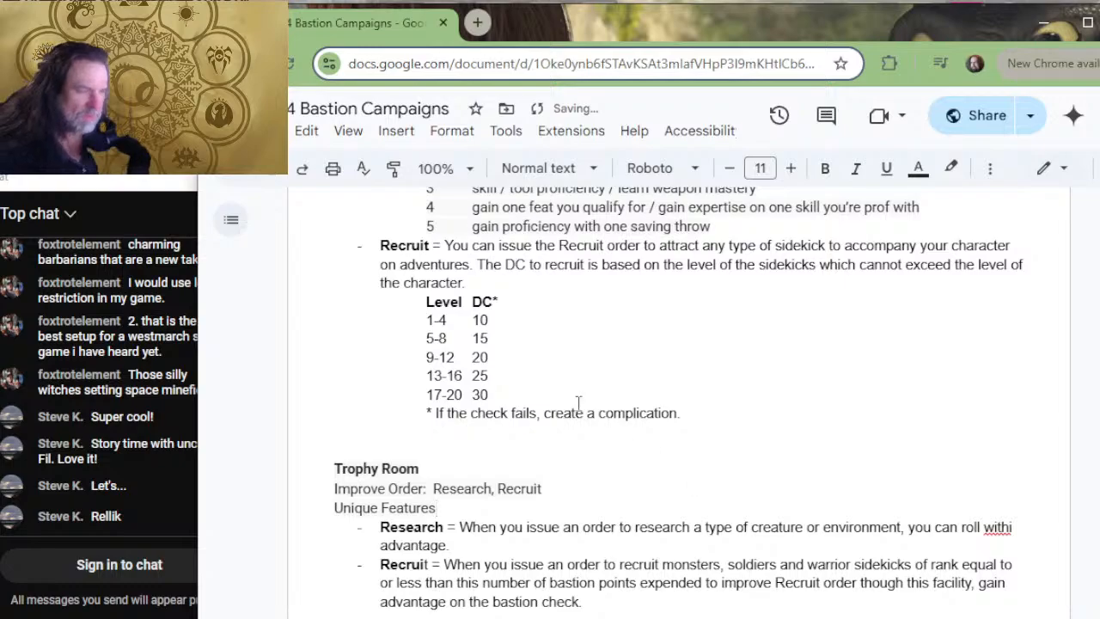
# - Copy the Trophy Room's Improve Order and Unique Features lines to directly beneath the War Room heading
pyautogui.moveTo(548, 512); pyautogui.dragTo(545, 469)
pyautogui.hotkey('ctrl', 'c')
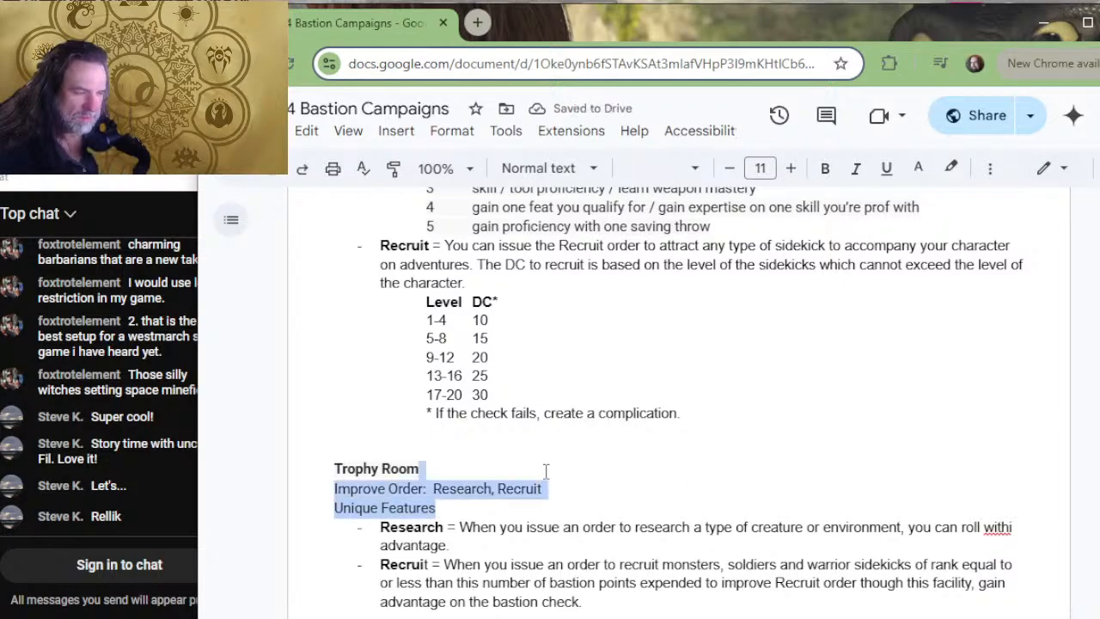
pyautogui.scroll(-4, 547, 456)
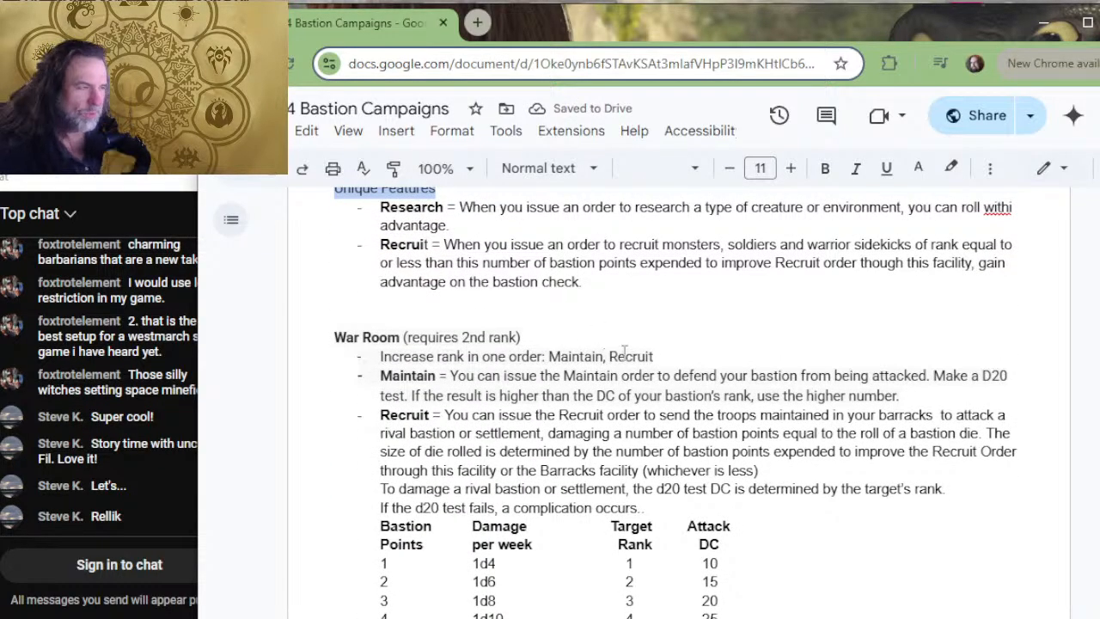
pyautogui.click(624, 343)
pyautogui.hotkey('ctrl', 'v')
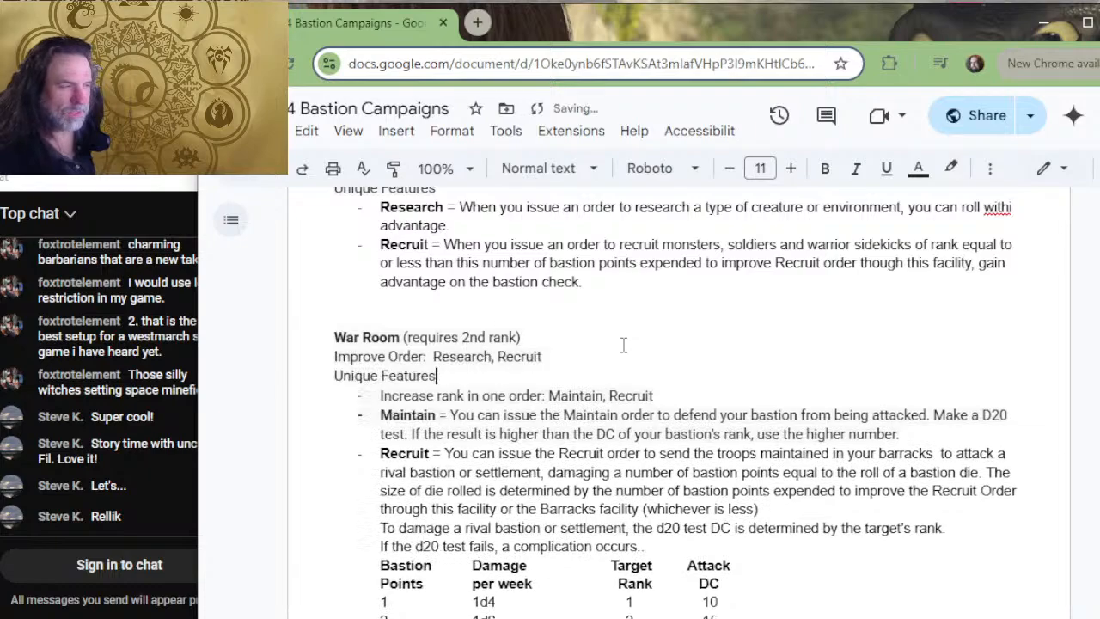
# - Replace "Research" with "Maintain" in the War Room's Improve Order line so it reads "Maintain, Recruit"
pyautogui.press('Up')
pyautogui.press('Delete')
pyautogui.press('Delete')
pyautogui.press('Delete')
pyautogui.press('Delete')
pyautogui.press('Delete')
pyautogui.press('Delete')
pyautogui.press('Delete')
pyautogui.press('Delete')
pyautogui.press('Delete')
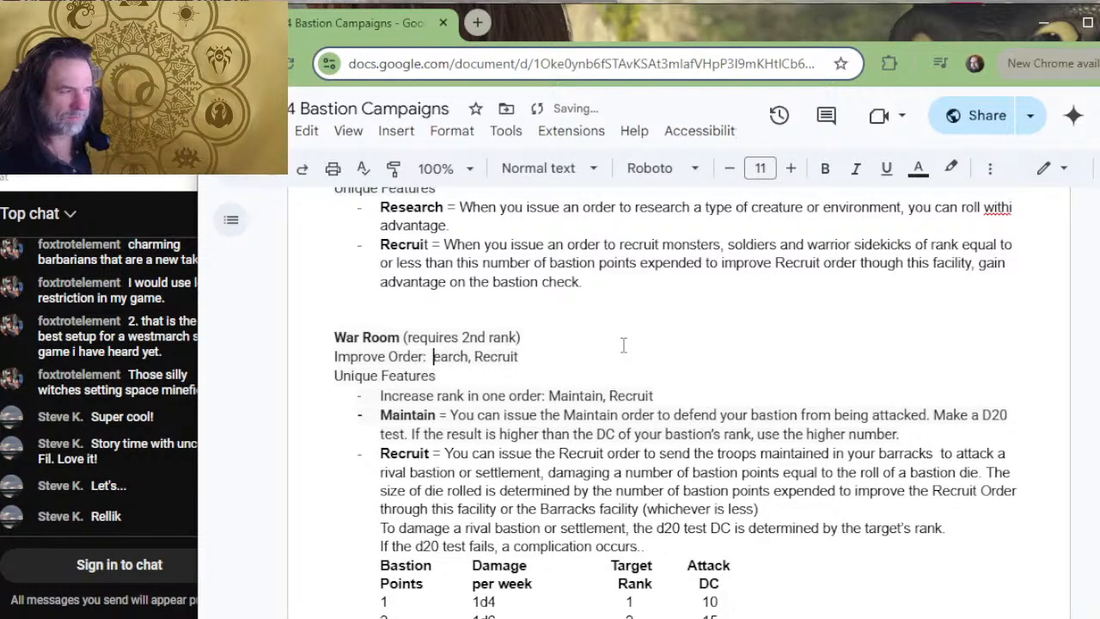
pyautogui.write('Maintain')
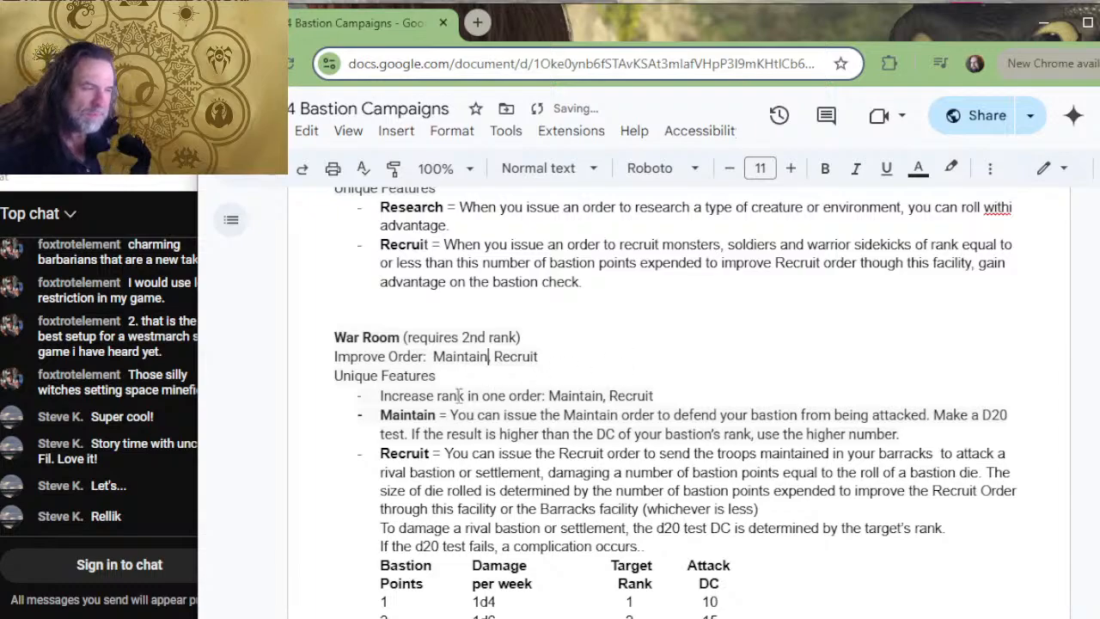
pyautogui.write(',')
# - Delete the War Room bullet "Increase rank in one order: Maintain, Recruit"
pyautogui.click(670, 395)
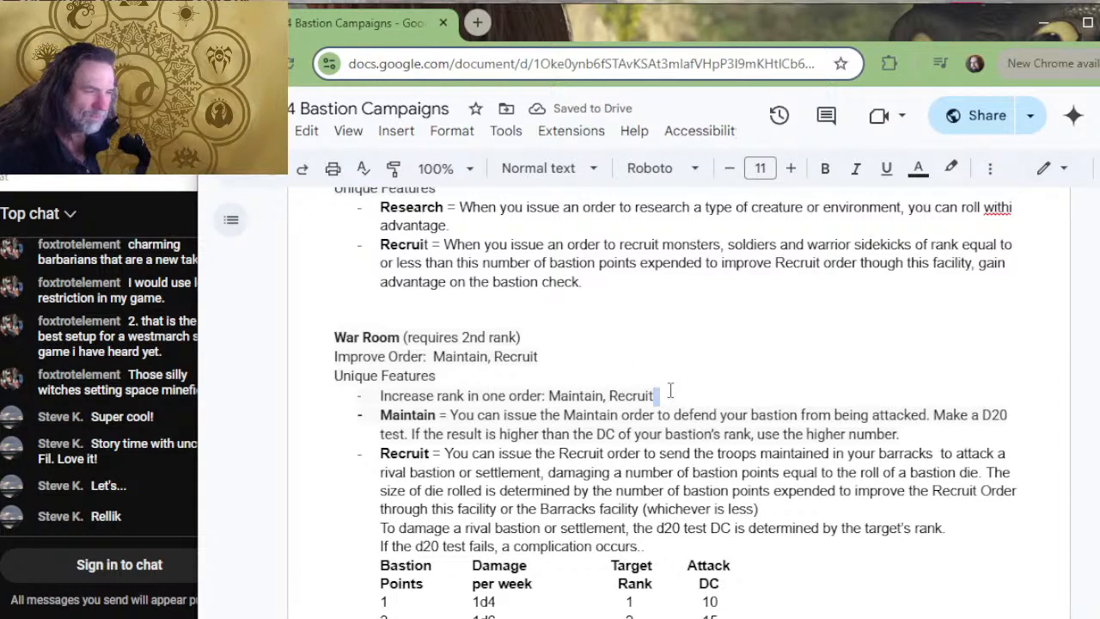
pyautogui.moveTo(670, 394); pyautogui.dragTo(670, 380)
pyautogui.press('BackSpace')
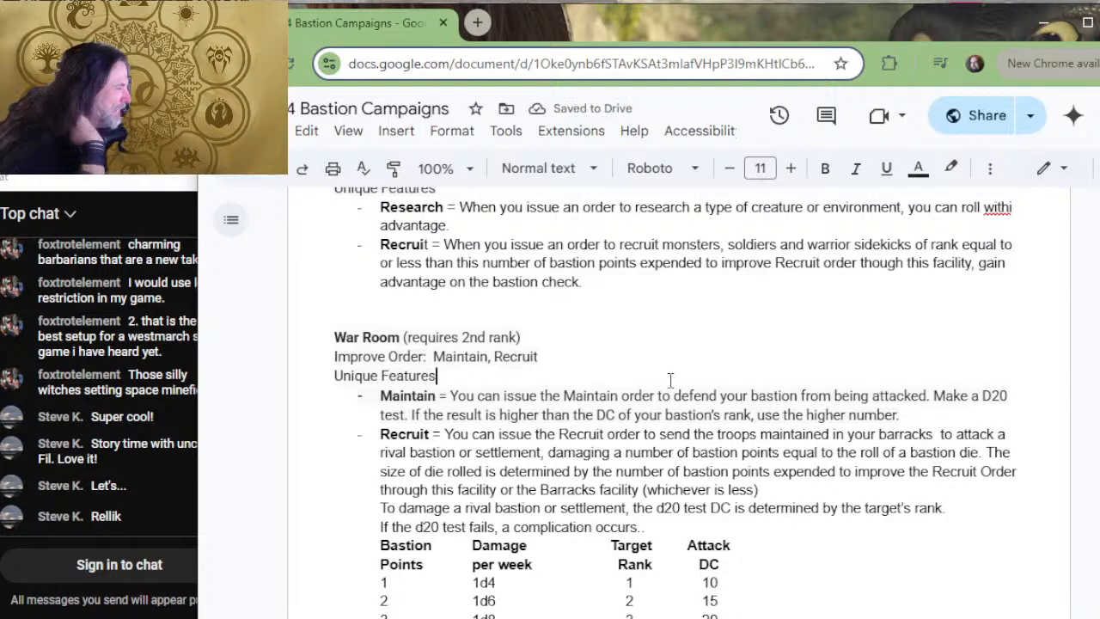
# - Read through the War Room's Maintain bullet to check the wording of its defense rule
pyautogui.press('Down')
pyautogui.press('Down')
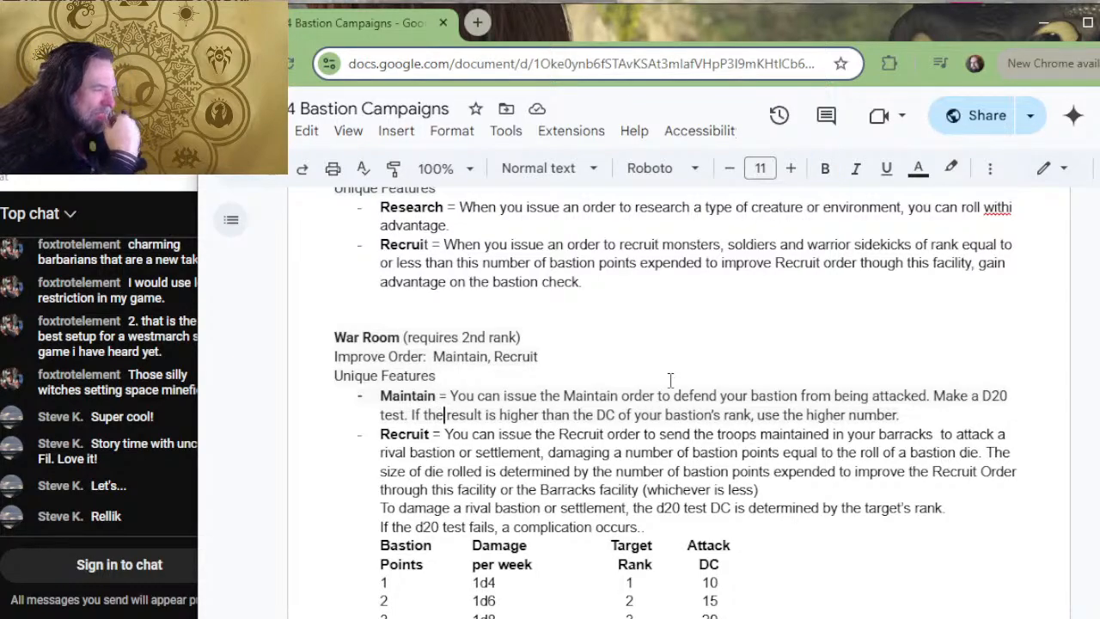
pyautogui.press('Right')
pyautogui.press('Right')
pyautogui.press('Right')
pyautogui.press('Right')
pyautogui.press('Right')
pyautogui.press('Right')
pyautogui.press('Right')
pyautogui.press('Right')
pyautogui.press('Right')
pyautogui.press('Right')
pyautogui.press('Right')
pyautogui.press('Right')
pyautogui.press('Right')
pyautogui.press('Right')
pyautogui.press('Right')
pyautogui.press('Right')
pyautogui.press('Right')
pyautogui.press('Right')
pyautogui.press('Right')
pyautogui.press('Right')
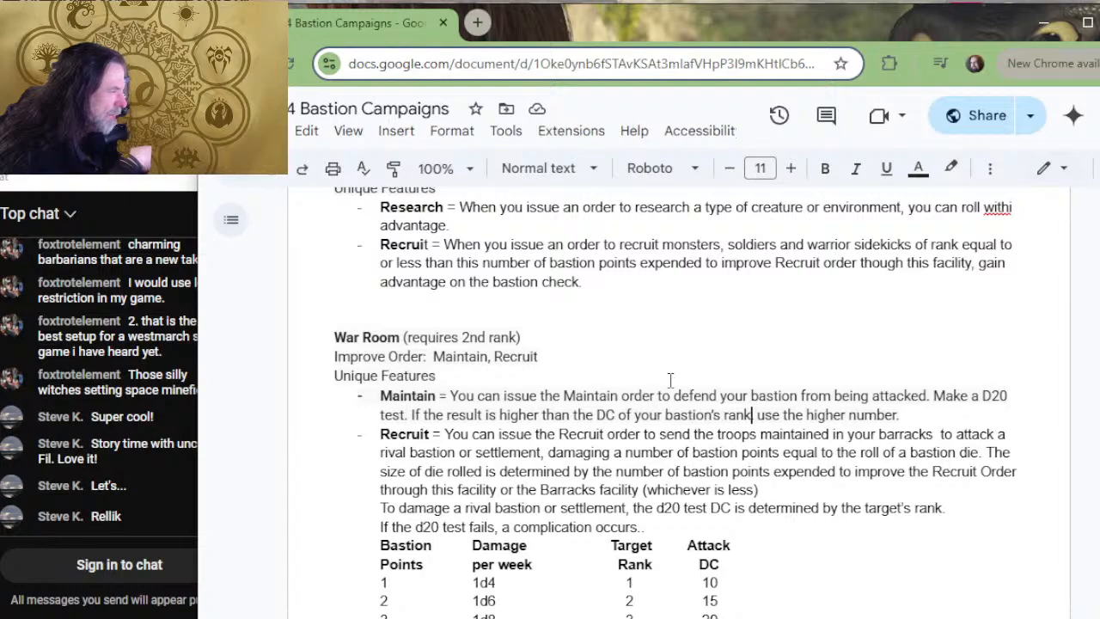
pyautogui.write(',')
pyautogui.press('Right')
pyautogui.press('Right')
pyautogui.press('Right')
pyautogui.press('Right')
pyautogui.press('Right')
pyautogui.press('Right')
pyautogui.press('Right')
pyautogui.press('Right')
pyautogui.press('Right')
pyautogui.press('Right')
pyautogui.press('Right')
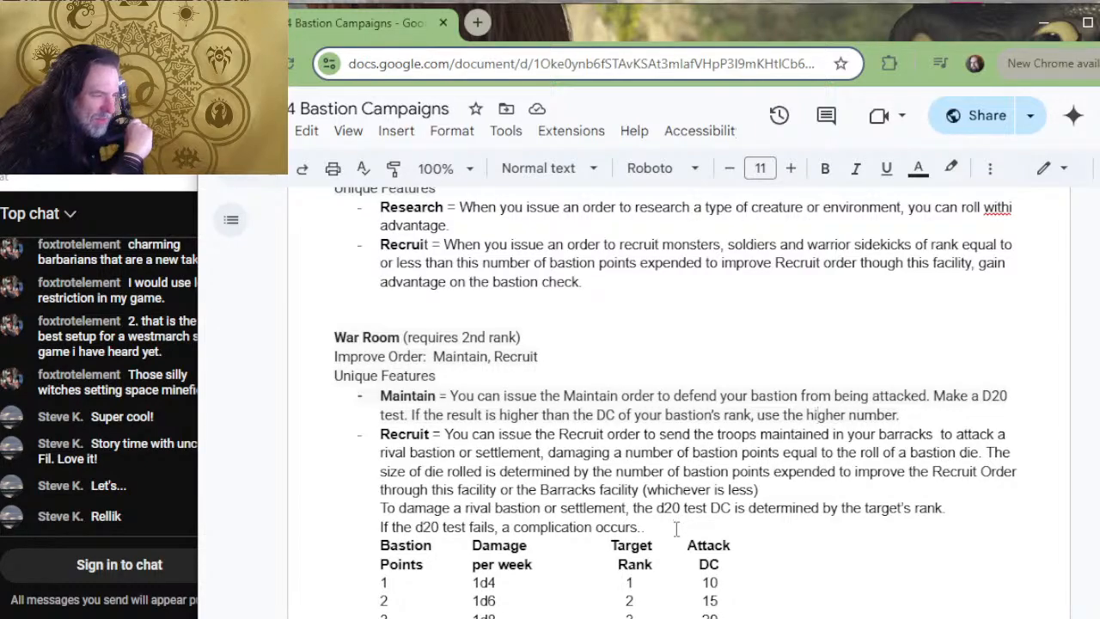
# - Move the War Room's "To damage a rival bastion or settlement" sentence into the Recruit bullet, after "attack a rival bastion or settlement."
pyautogui.moveTo(963, 510); pyautogui.dragTo(960, 492)
pyautogui.hotkey('ctrl', 'c')
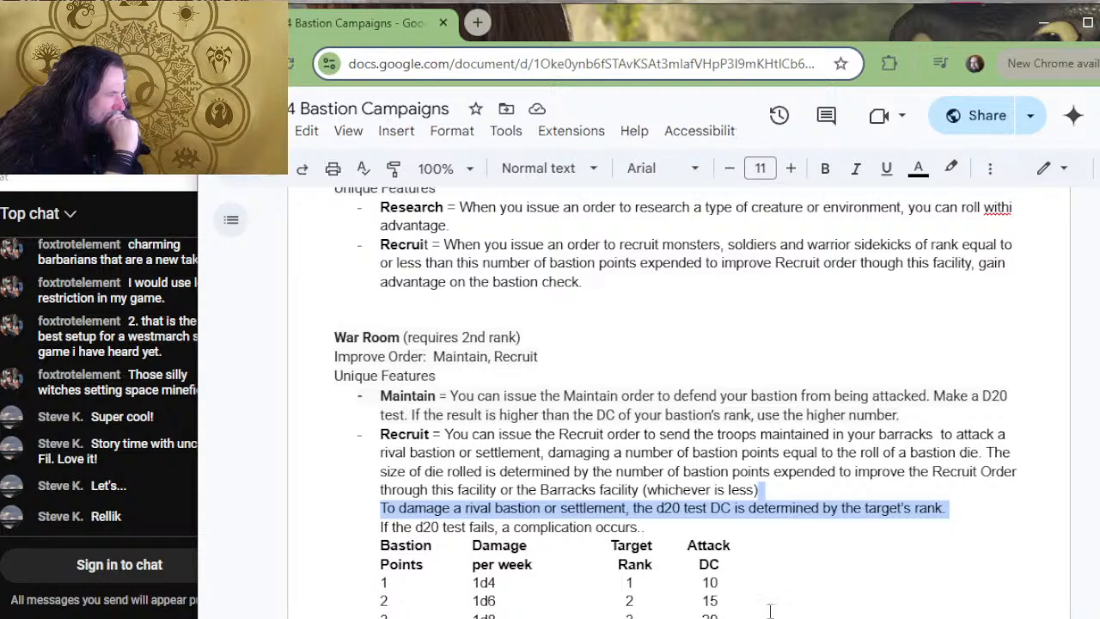
pyautogui.press('BackSpace')
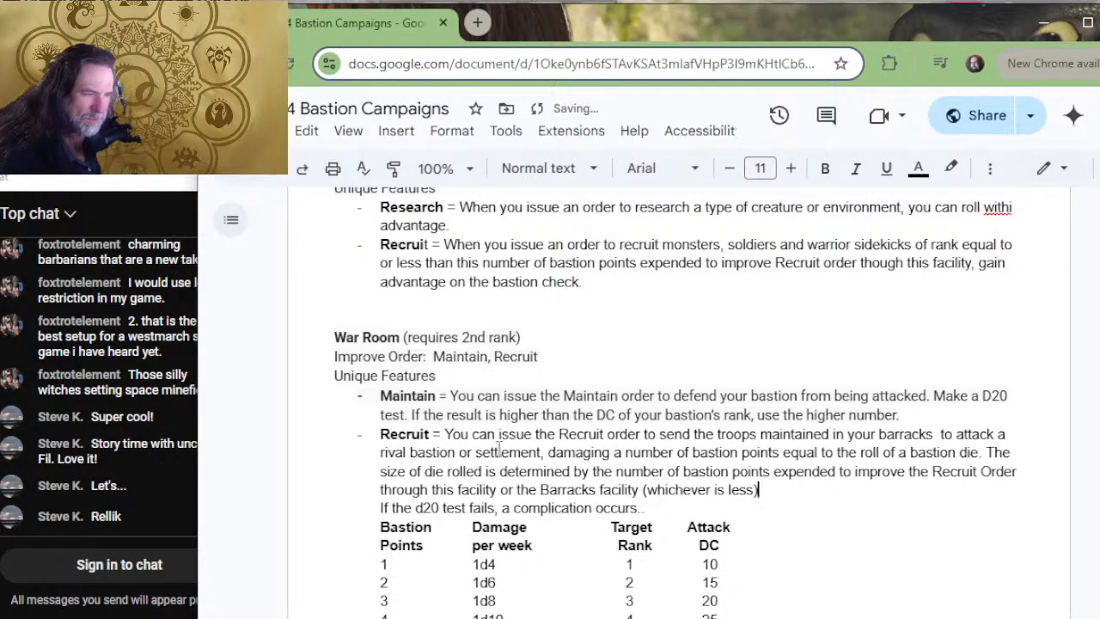
pyautogui.click(542, 453)
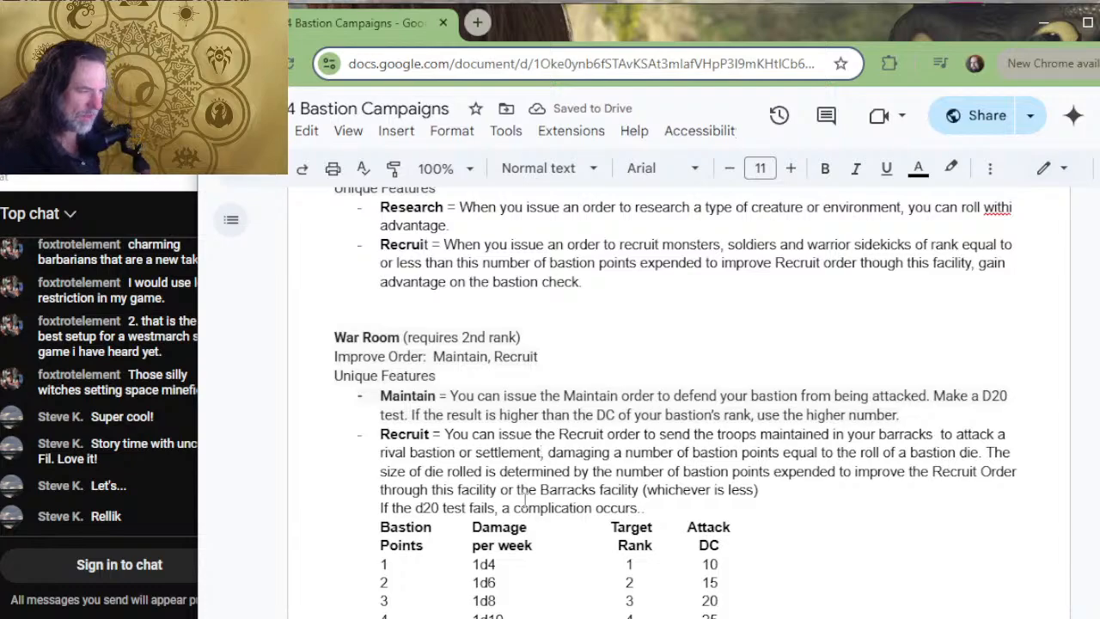
pyautogui.write('.')
pyautogui.hotkey('ctrl', 'v')
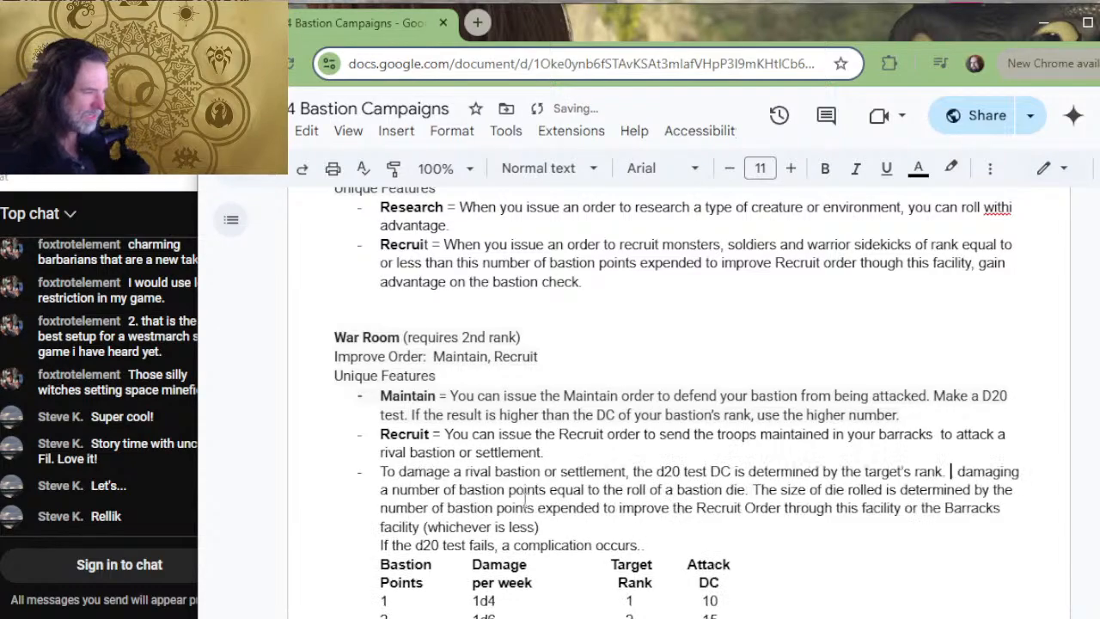
pyautogui.press('Delete')
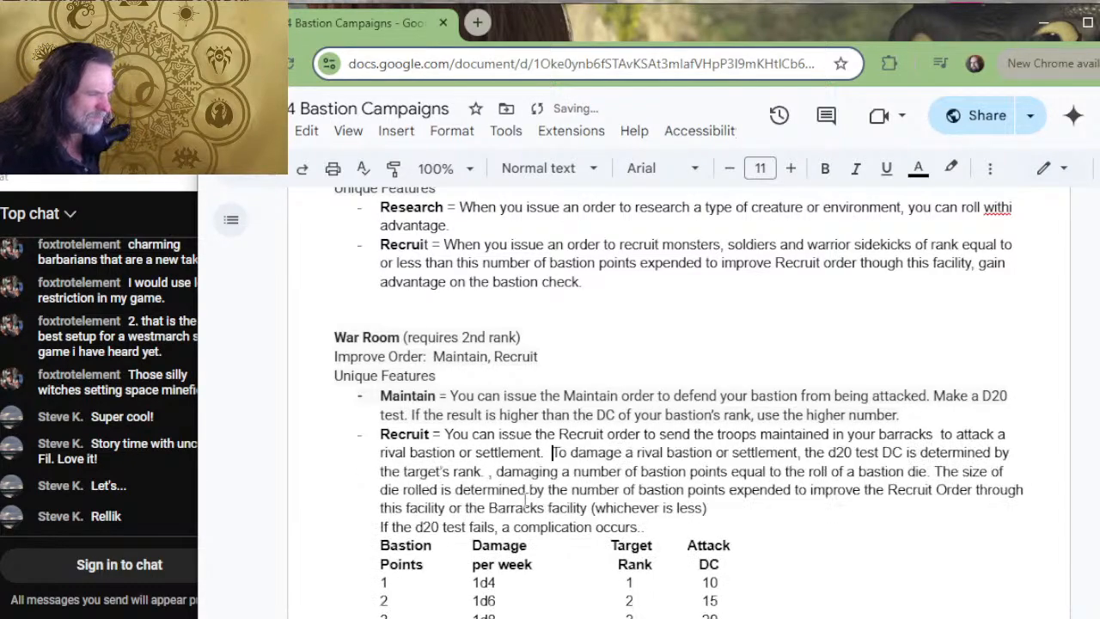
# - Replace "To damage a rival bastion or settlement, the d20 test" in the War Room's Recruit bullet with "Make a bastion check."
pyautogui.press('Delete')
pyautogui.press('Delete')
pyautogui.press('Delete')
pyautogui.press('Delete')
pyautogui.press('Delete')
pyautogui.press('Delete')
pyautogui.press('Delete')
pyautogui.press('Delete')
pyautogui.press('Delete')
pyautogui.press('Delete')
pyautogui.press('Delete')
pyautogui.press('Delete')
pyautogui.press('Delete')
pyautogui.press('Delete')
pyautogui.press('Delete')
pyautogui.press('Delete')
pyautogui.press('Delete')
pyautogui.press('Delete')
pyautogui.press('Delete')
pyautogui.press('Delete')
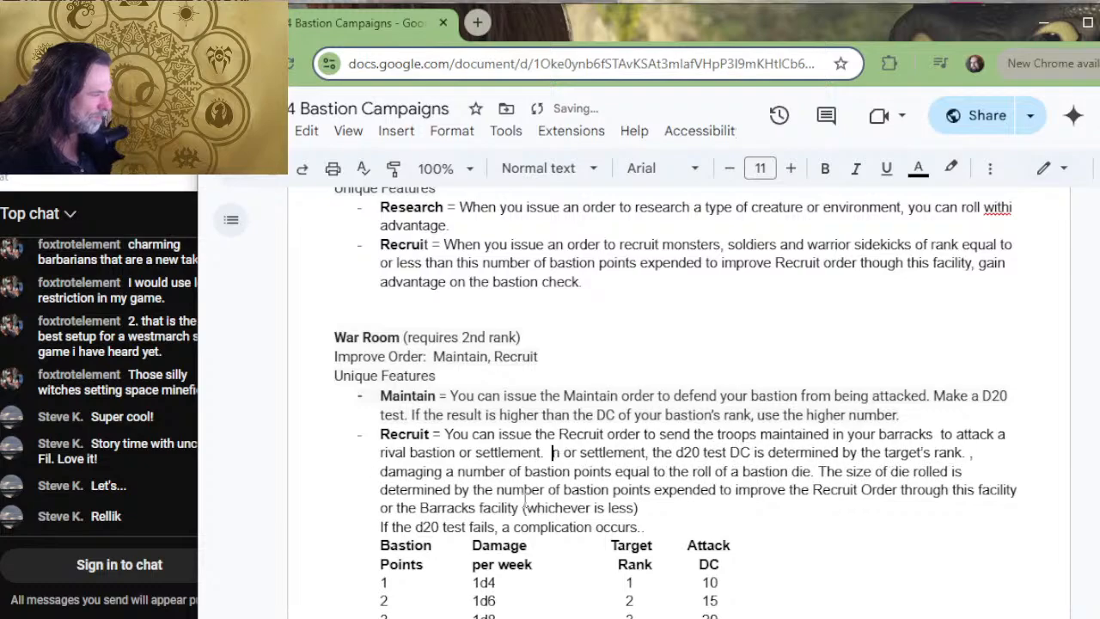
pyautogui.press('Delete')
pyautogui.press('Delete')
pyautogui.press('Delete')
pyautogui.press('Delete')
pyautogui.press('Delete')
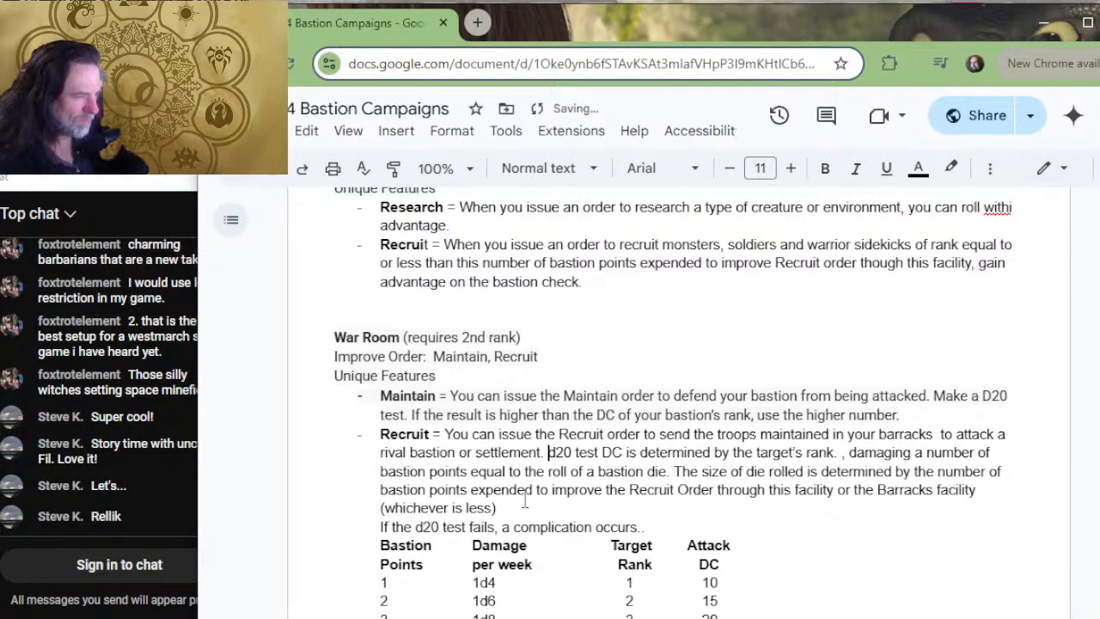
pyautogui.write('Make a bastion ')
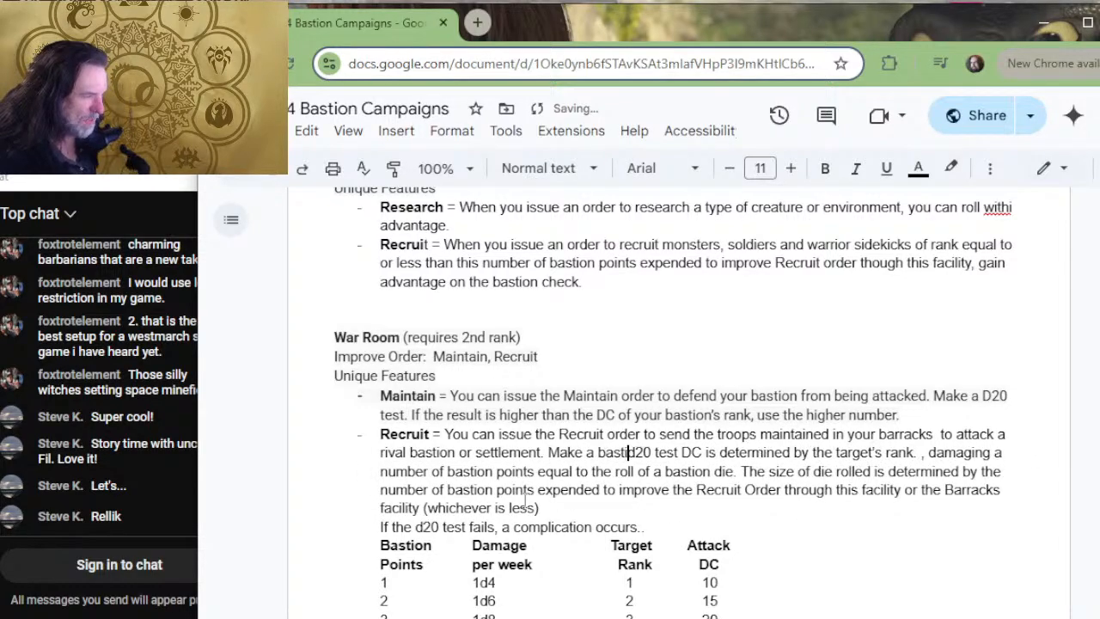
pyautogui.write('check')
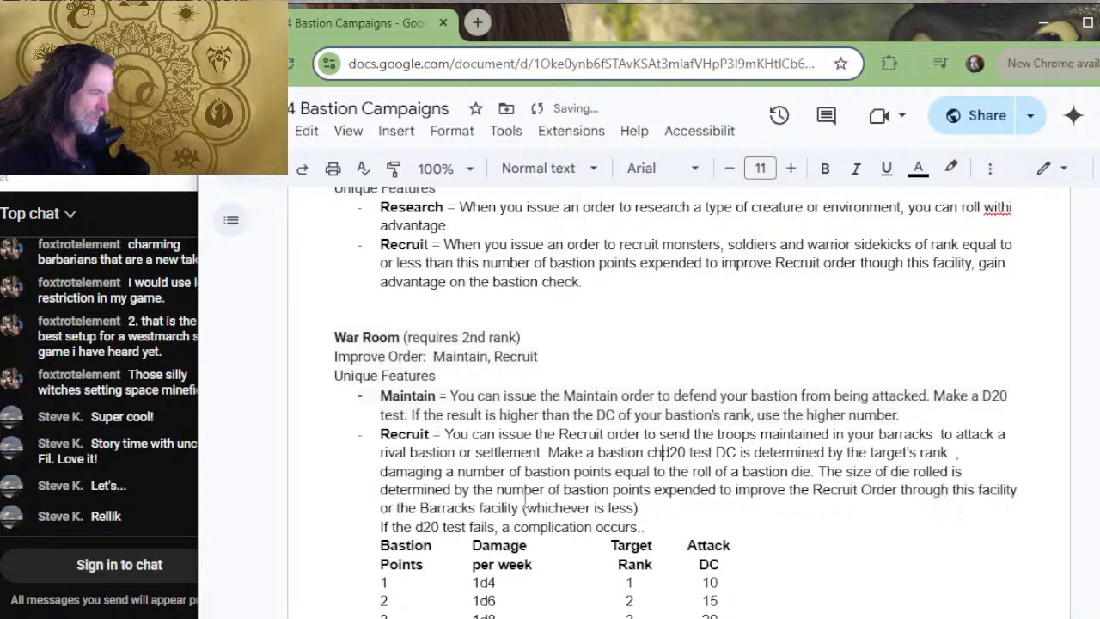
pyautogui.press('Delete')
pyautogui.press('Delete')
pyautogui.press('Delete')
pyautogui.press('Delete')
pyautogui.press('Delete')
pyautogui.press('Delete')
pyautogui.press('Delete')
pyautogui.press('Delete')
pyautogui.press('Delete')
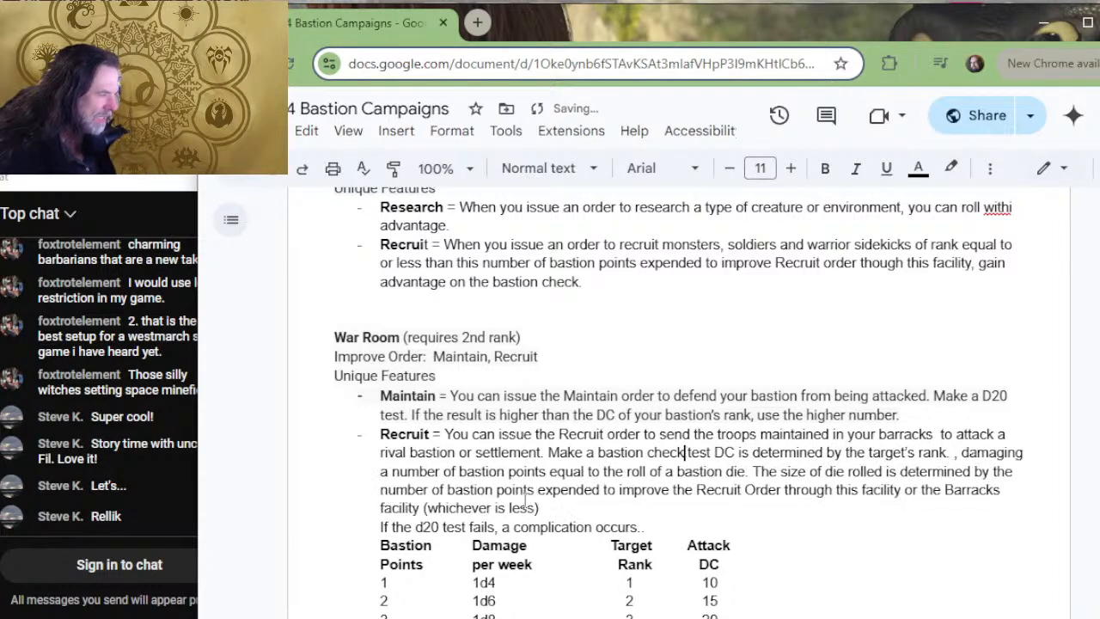
pyautogui.write('. ')
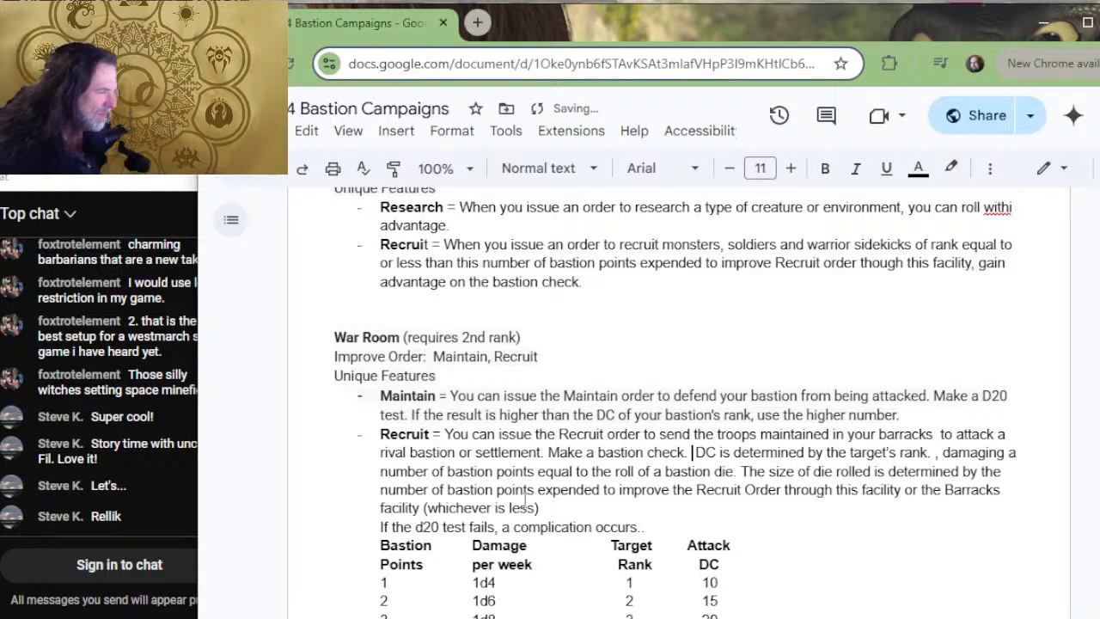
# - Start the DC sentence in the War Room's Recruit bullet with "The" and remove the stray punctuation after "target's rank"
pyautogui.write('The')
pyautogui.hotkey('ctrl', 'Right')
pyautogui.hotkey('ctrl', 'Right')
pyautogui.hotkey('ctrl', 'Right')
pyautogui.hotkey('ctrl', 'Right')
pyautogui.hotkey('ctrl', 'Right')
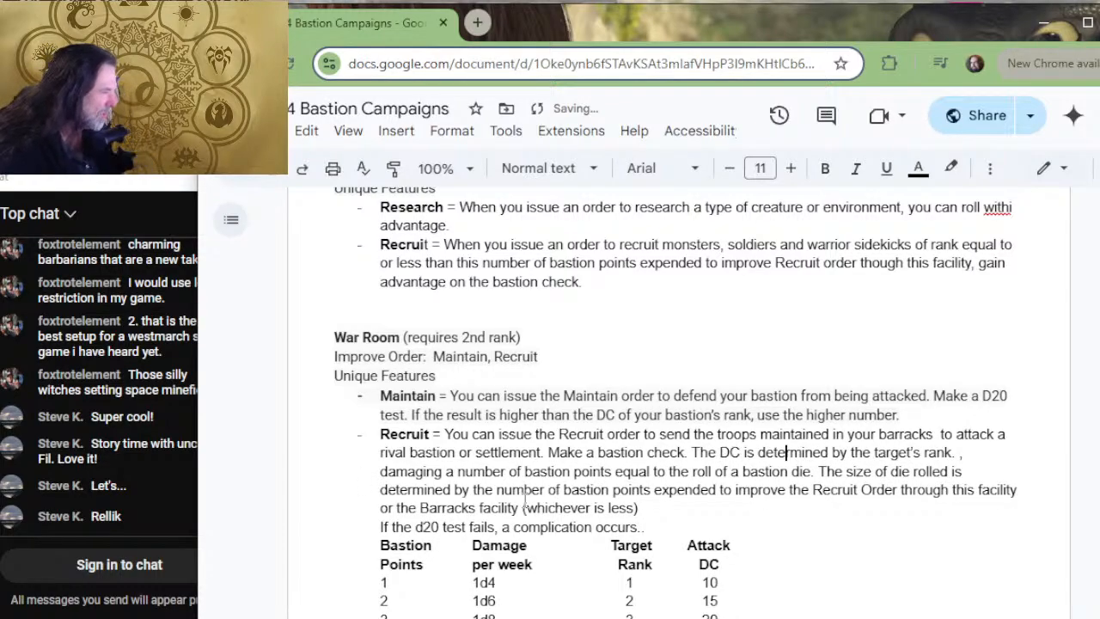
pyautogui.press('Delete')
pyautogui.press('Delete')
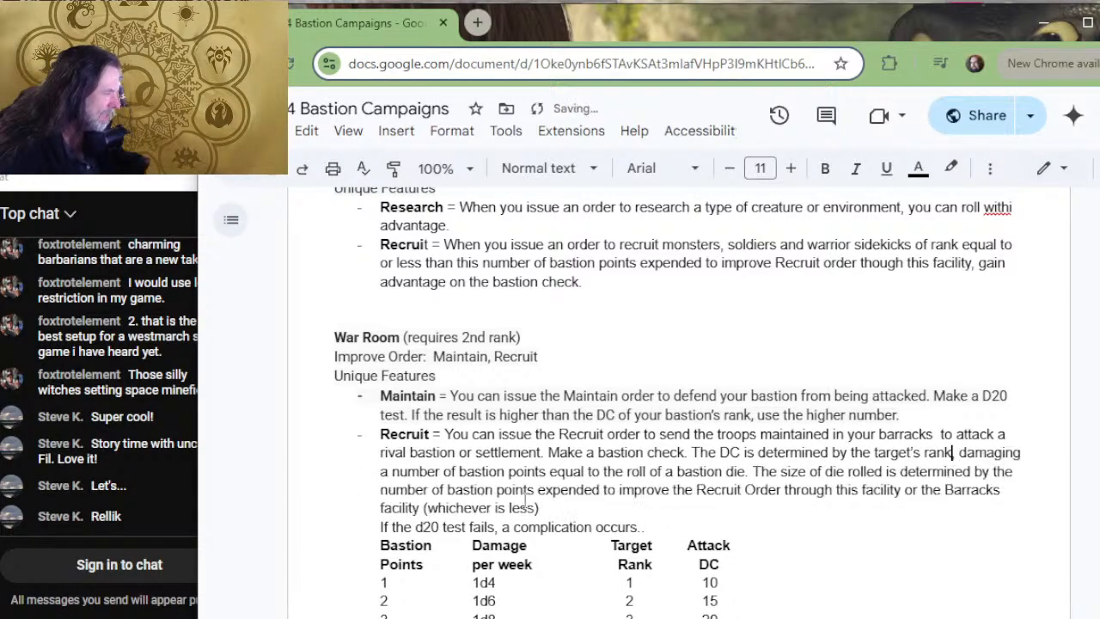
pyautogui.write('.')
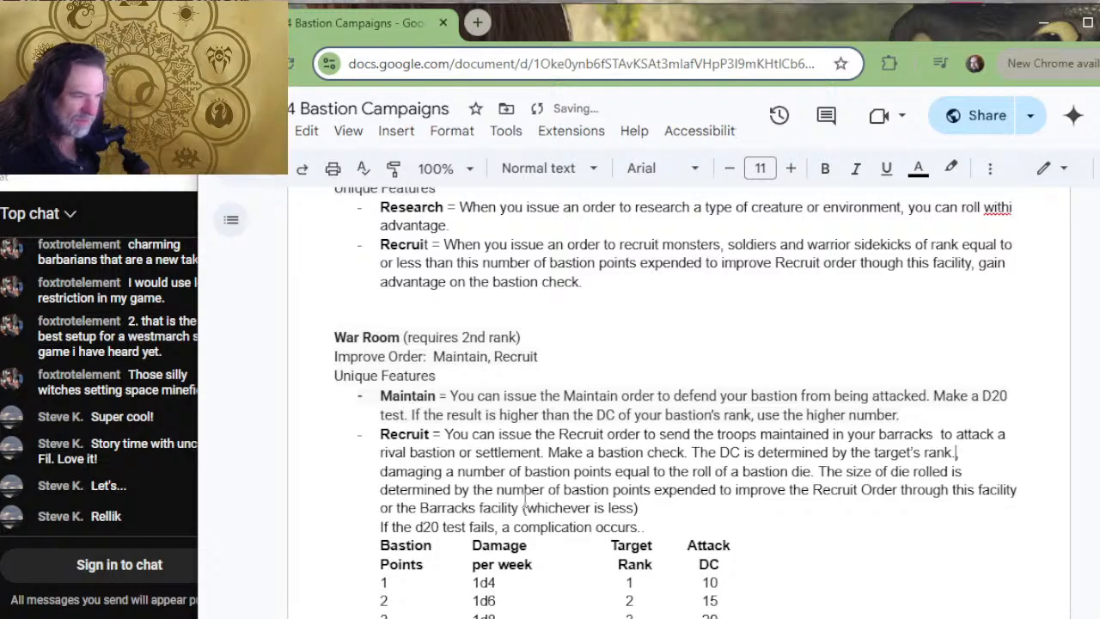
pyautogui.press('BackSpace')
pyautogui.write(',')
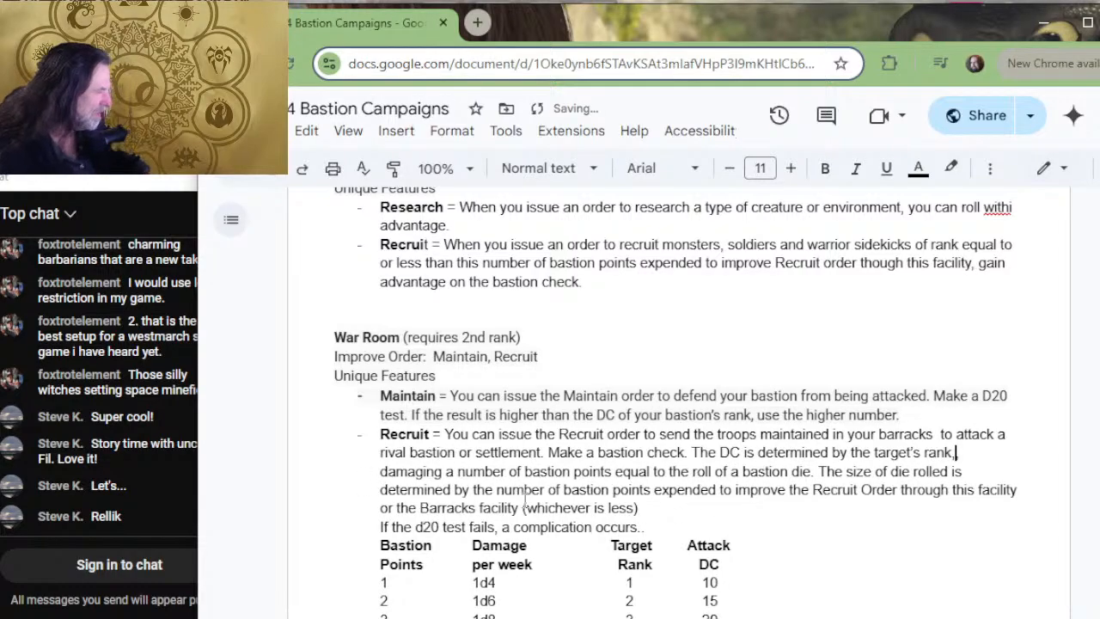
pyautogui.press('Delete')
pyautogui.press('BackSpace')
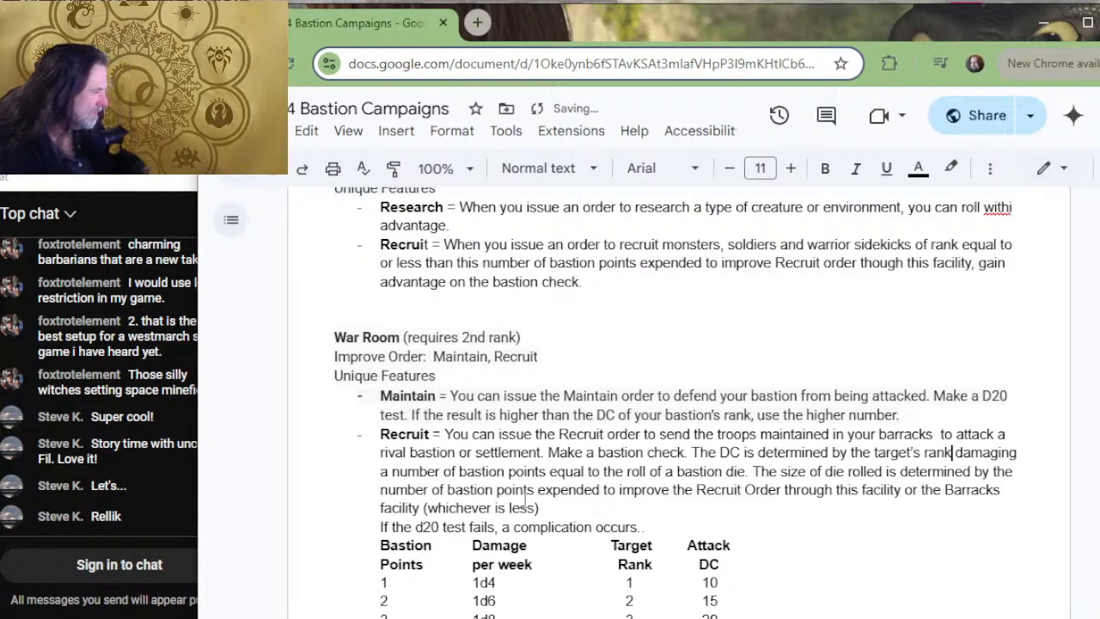
# - Replace "damaging" in the War Room's Recruit bullet with a new sentence opening "If the check succeeds you damage the target by"
pyautogui.write('. If the d')
pyautogui.write('heck succeeds')
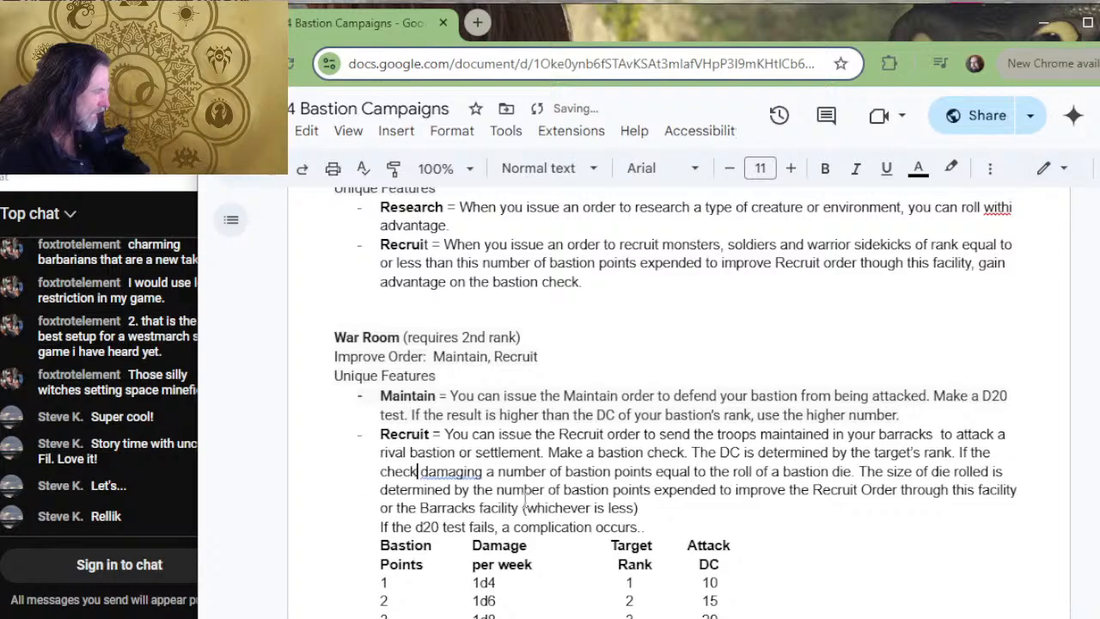
pyautogui.write(' you ')
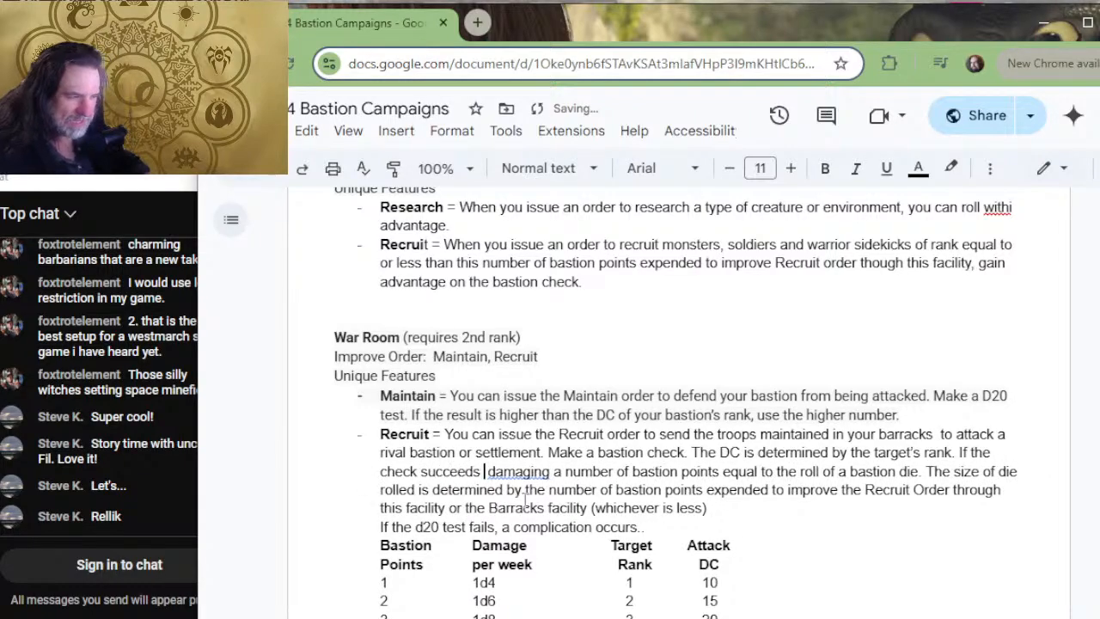
pyautogui.write('damage the ')
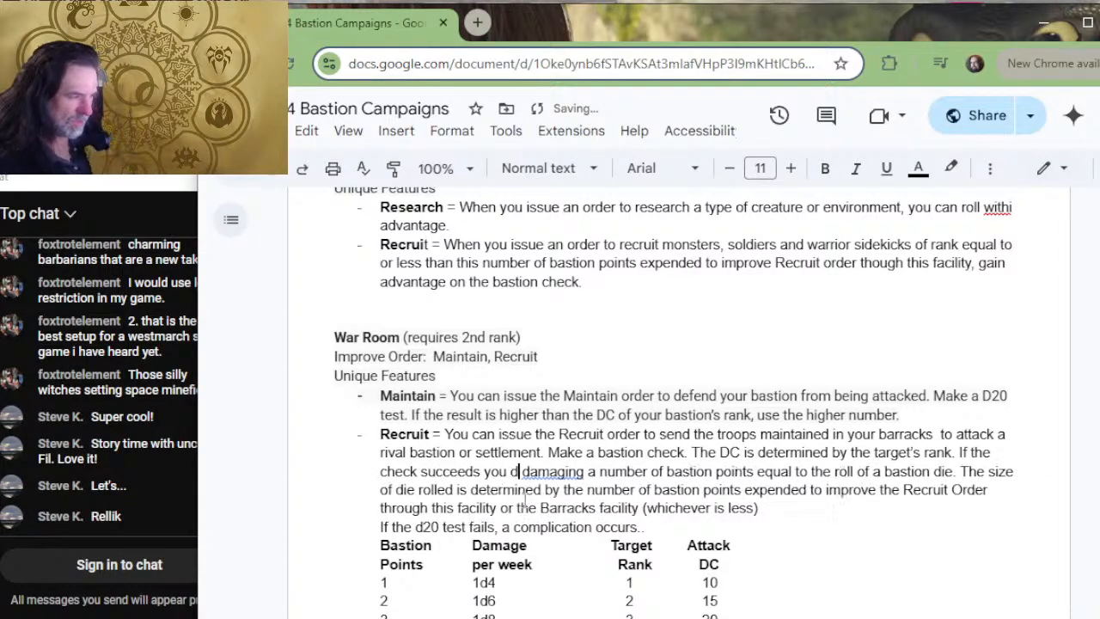
pyautogui.write('target')
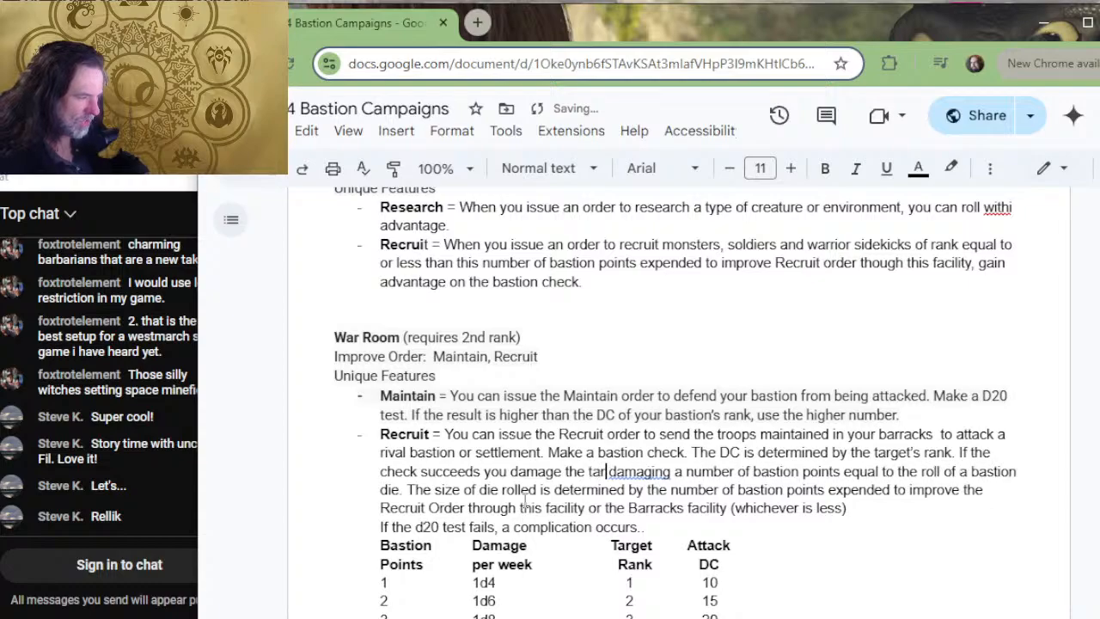
pyautogui.press('Delete')
pyautogui.press('Delete')
pyautogui.press('Delete')
pyautogui.press('Delete')
pyautogui.press('Delete')
pyautogui.press('Delete')
pyautogui.press('Delete')
pyautogui.press('Delete')
pyautogui.press('Delete')
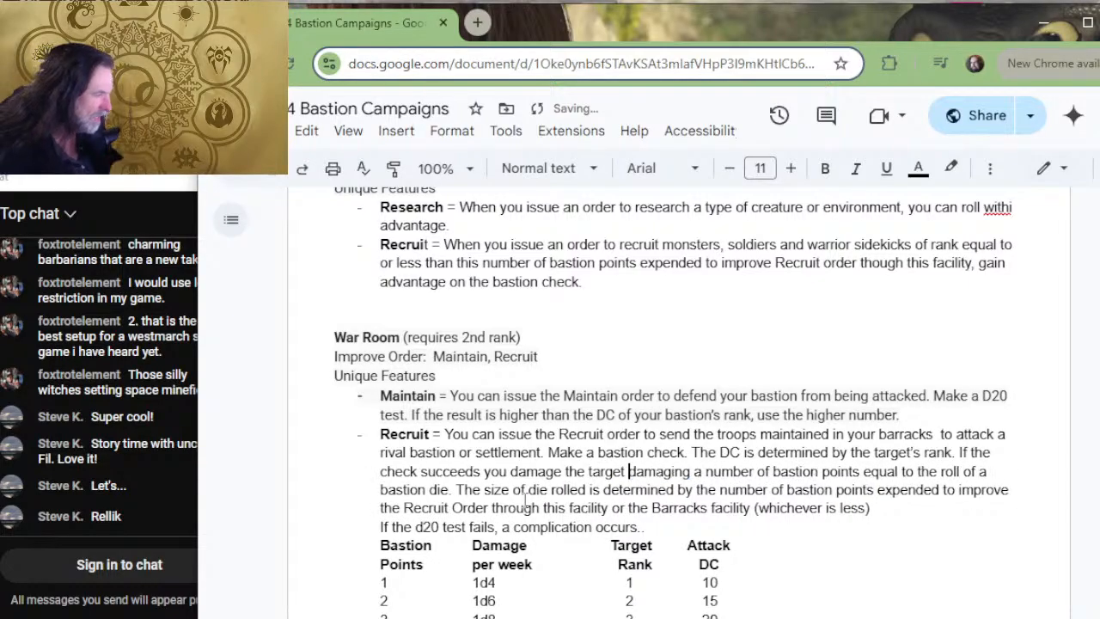
pyautogui.write('by')
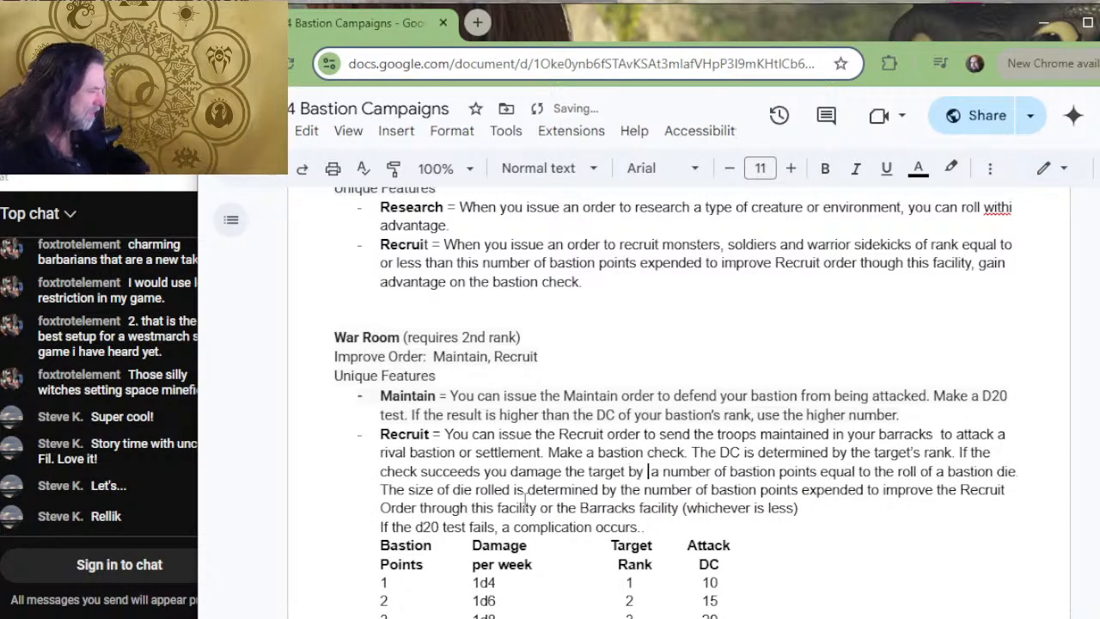
pyautogui.press('Delete')
# - Delete the sentence starting "The size of die rolled is determined by" from the War Room's Recruit bullet
pyautogui.press('Right')
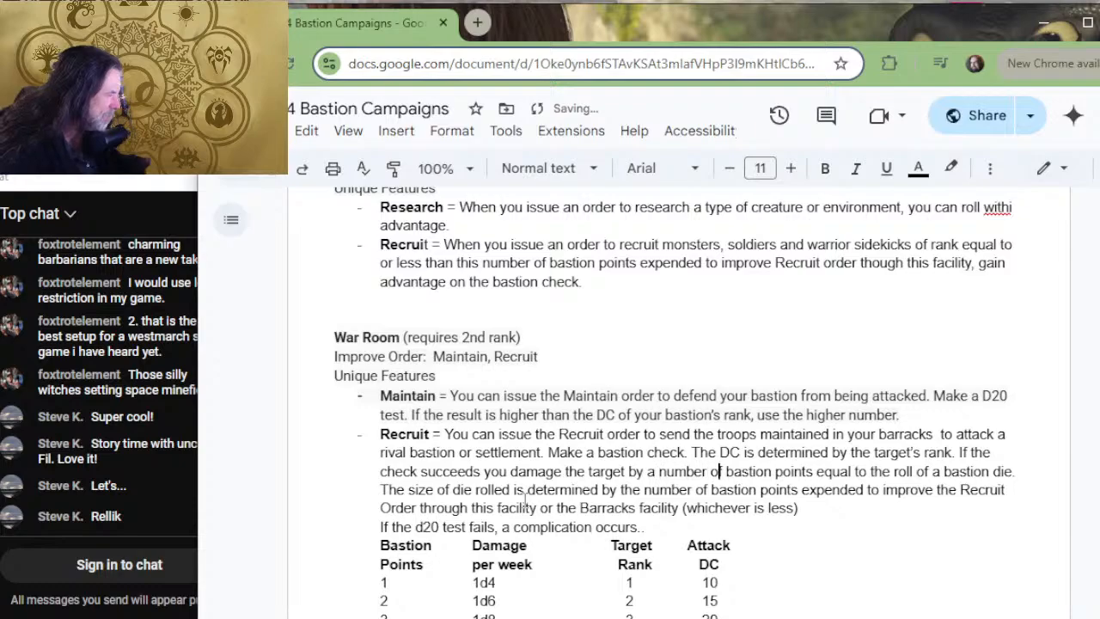
pyautogui.press('Right')
pyautogui.press('Right')
pyautogui.press('Right')
pyautogui.press('Right')
pyautogui.press('Right')
pyautogui.press('Right')
pyautogui.press('Right')
pyautogui.press('Right')
pyautogui.press('Right')
pyautogui.press('Right')
pyautogui.press('Right')
pyautogui.press('Right')
pyautogui.press('Right')
pyautogui.press('Right')
pyautogui.press('Right')
pyautogui.press('Right')
pyautogui.press('Right')
pyautogui.press('Right')
pyautogui.press('Right')
pyautogui.press('Right')
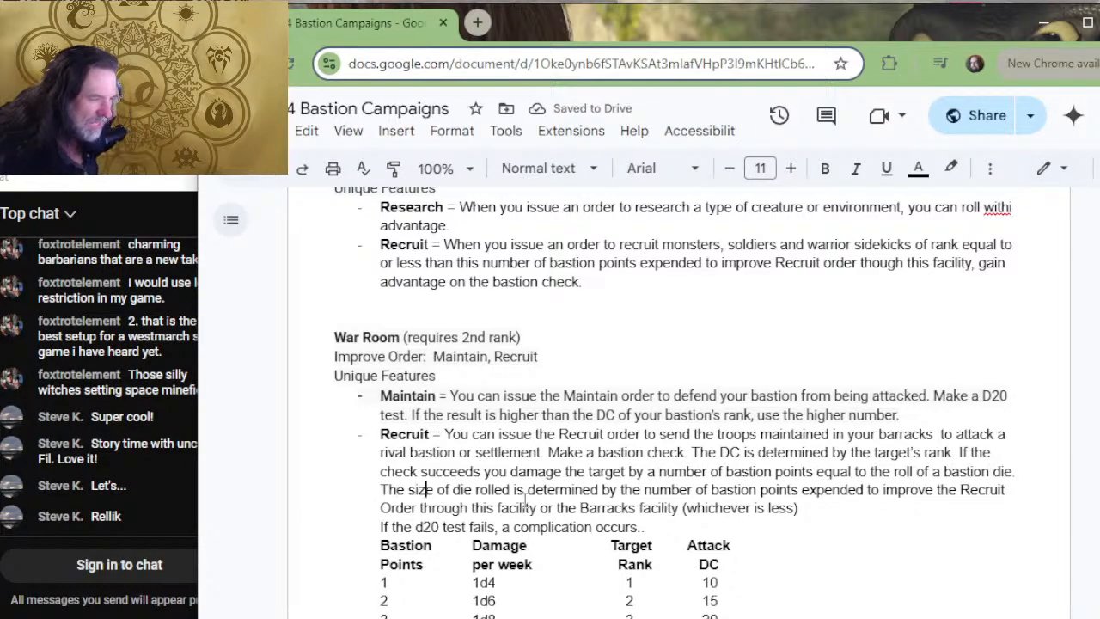
pyautogui.press('Right')
pyautogui.press('Right')
pyautogui.press('Right')
pyautogui.press('Right')
pyautogui.press('Right')
pyautogui.press('Right')
pyautogui.press('Right')
pyautogui.press('Right')
pyautogui.press('Right')
pyautogui.press('Right')
pyautogui.press('Right')
pyautogui.press('Right')
pyautogui.press('Right')
pyautogui.press('Right')
pyautogui.press('Right')
pyautogui.press('Right')
pyautogui.press('Right')
pyautogui.press('Right')
pyautogui.press('Right')
pyautogui.press('Right')
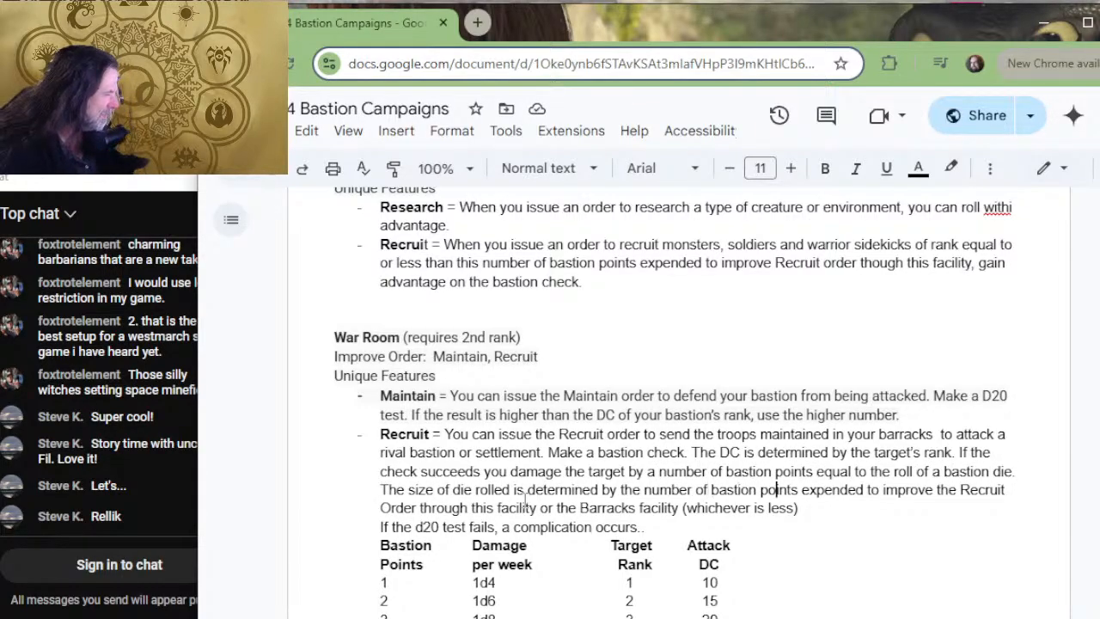
pyautogui.press('Left')
pyautogui.press('Left')
pyautogui.press('Left')
pyautogui.press('Left')
pyautogui.press('Left')
pyautogui.press('Left')
pyautogui.press('Left')
pyautogui.press('Left')
pyautogui.press('Left')
pyautogui.press('Left')
pyautogui.press('Left')
pyautogui.press('Left')
pyautogui.press('Left')
pyautogui.press('Left')
pyautogui.press('Left')
pyautogui.press('Left')
pyautogui.press('Left')
pyautogui.press('Left')
pyautogui.press('Left')
pyautogui.press('Left')
pyautogui.press('Left')
pyautogui.press('Left')
pyautogui.press('Left')
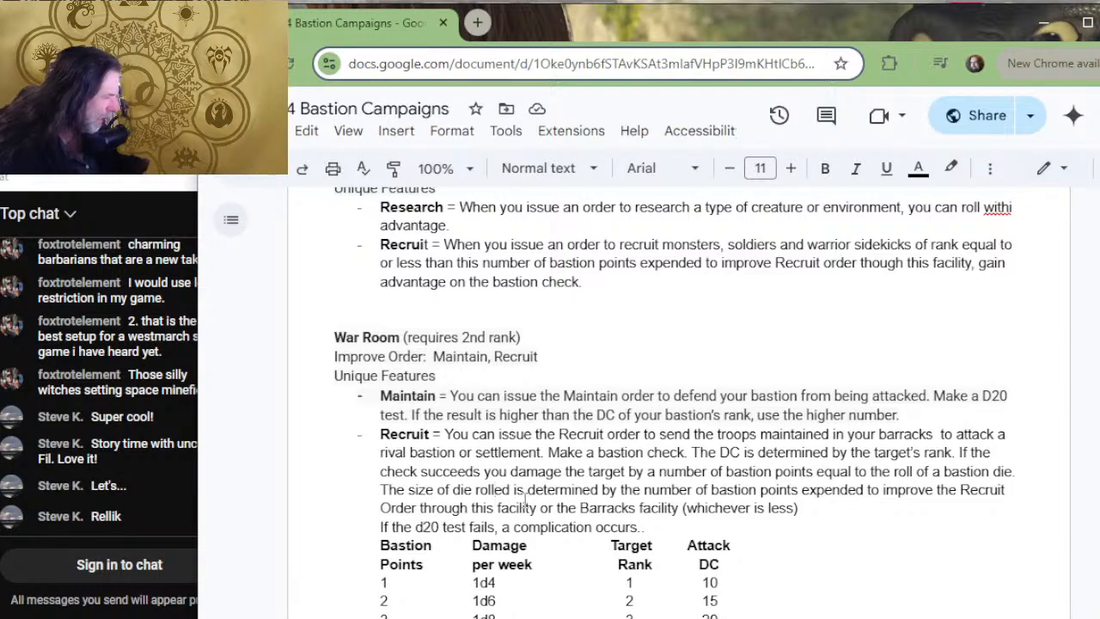
pyautogui.press('Left')
pyautogui.press('Left')
pyautogui.press('Left')
pyautogui.press('Left')
pyautogui.press('Left')
pyautogui.press('Left')
pyautogui.press('Left')
pyautogui.press('Left')
pyautogui.press('Left')
pyautogui.press('Left')
pyautogui.press('Left')
pyautogui.press('Left')
pyautogui.press('Left')
pyautogui.press('Left')
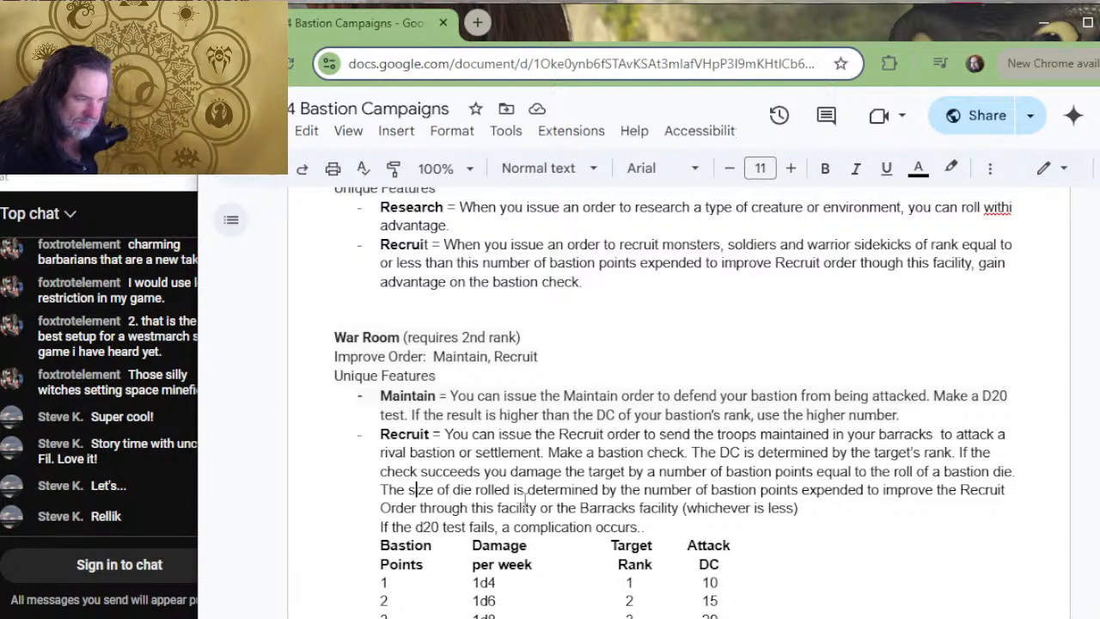
pyautogui.press('Left')
pyautogui.press('Left')
pyautogui.press('Left')
pyautogui.press('Left')
pyautogui.press('Left')
pyautogui.hotkey('shift', 'Down')
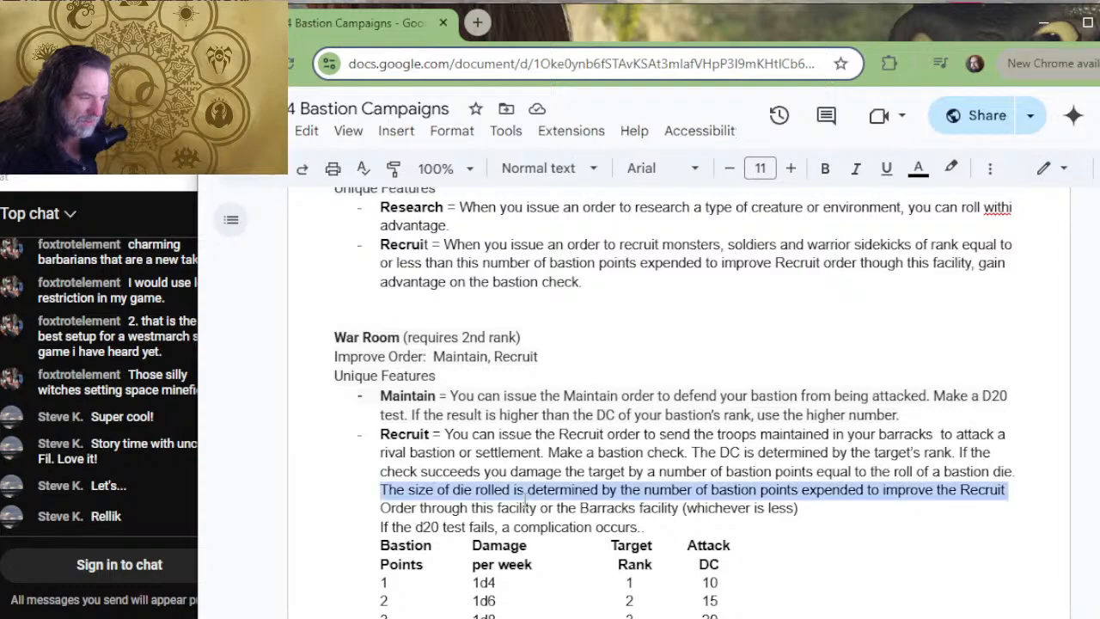
pyautogui.hotkey('shift', 'Down')
pyautogui.press('Delete')
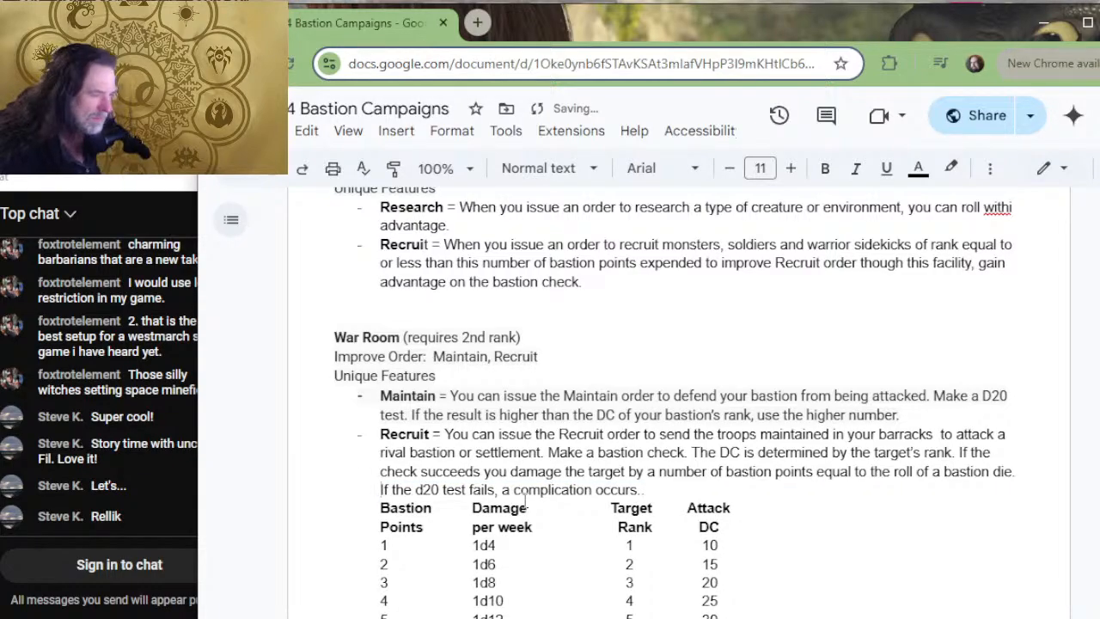
# - Change the "Damage per week" column heading in the War Room's table to "Damage per order"
pyautogui.scroll(-2, 1037, 546)
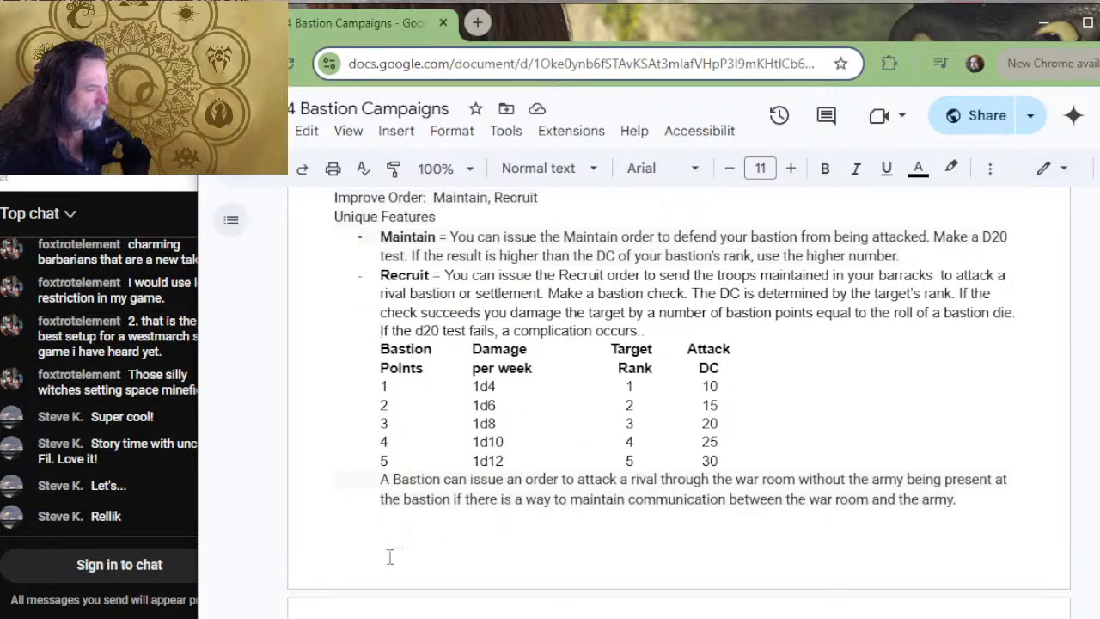
pyautogui.click(518, 370)
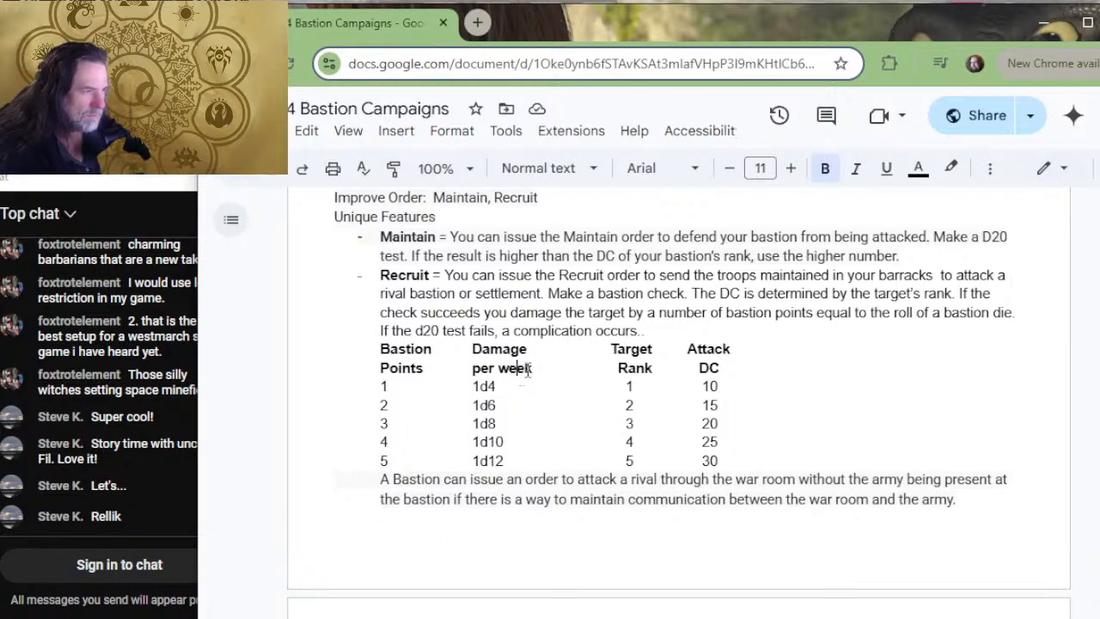
pyautogui.doubleClick(519, 369)
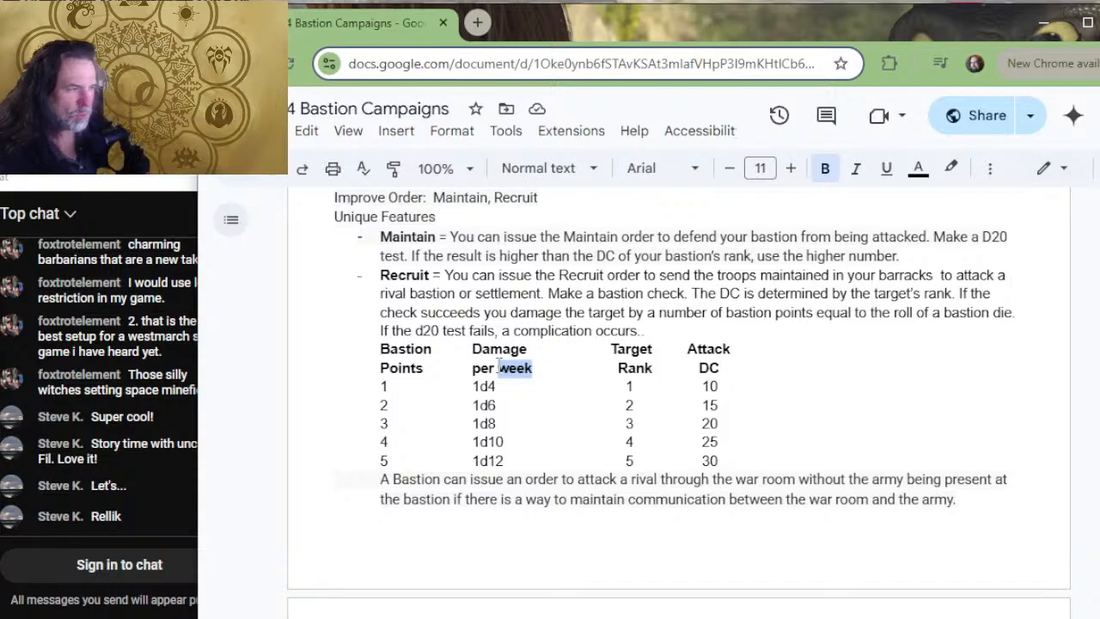
pyautogui.write('order')
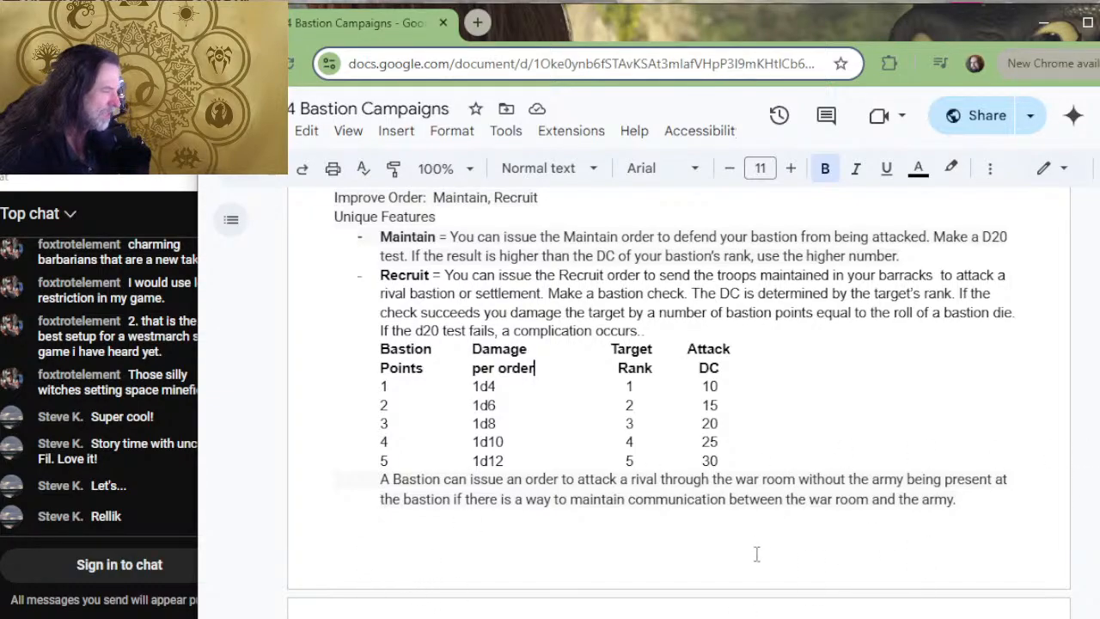
# - Copy the War Room's "Improve Order" and "Unique Features" lines and paste them directly under the Workshop heading
pyautogui.scroll(-2, 701, 440)
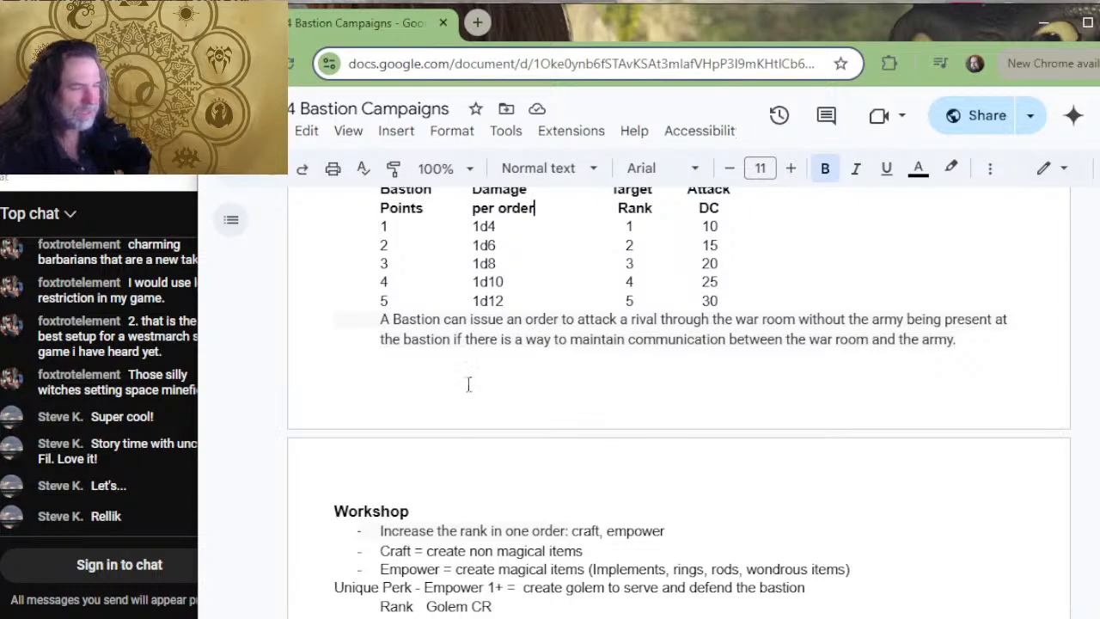
pyautogui.click(455, 456)
pyautogui.scroll(-5, 460, 457)
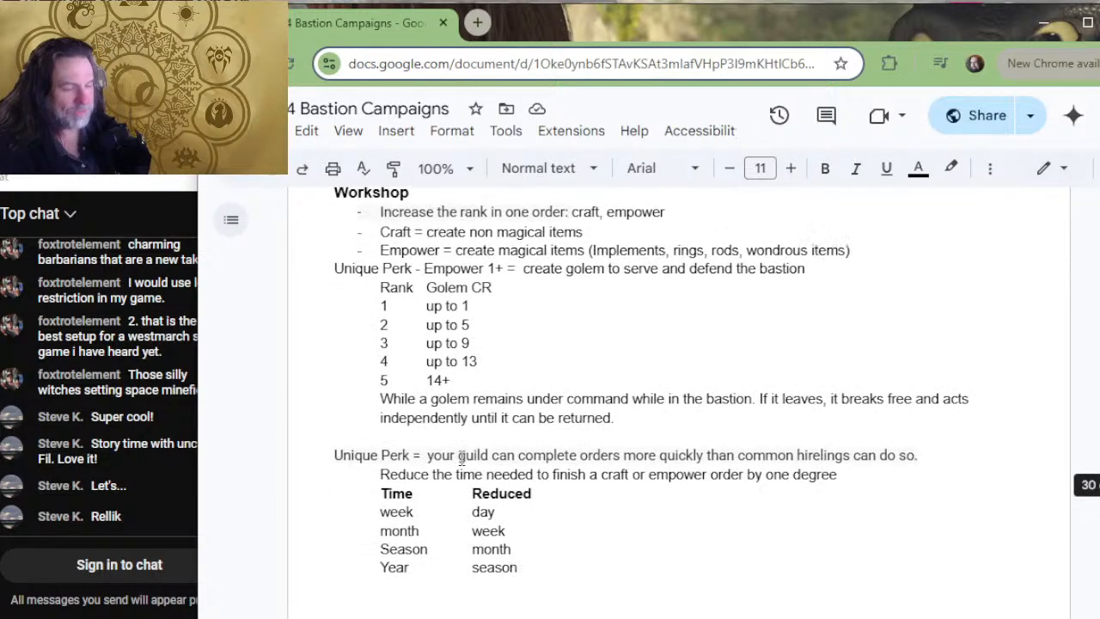
pyautogui.scroll(-1, 462, 447)
pyautogui.scroll(6, 462, 451)
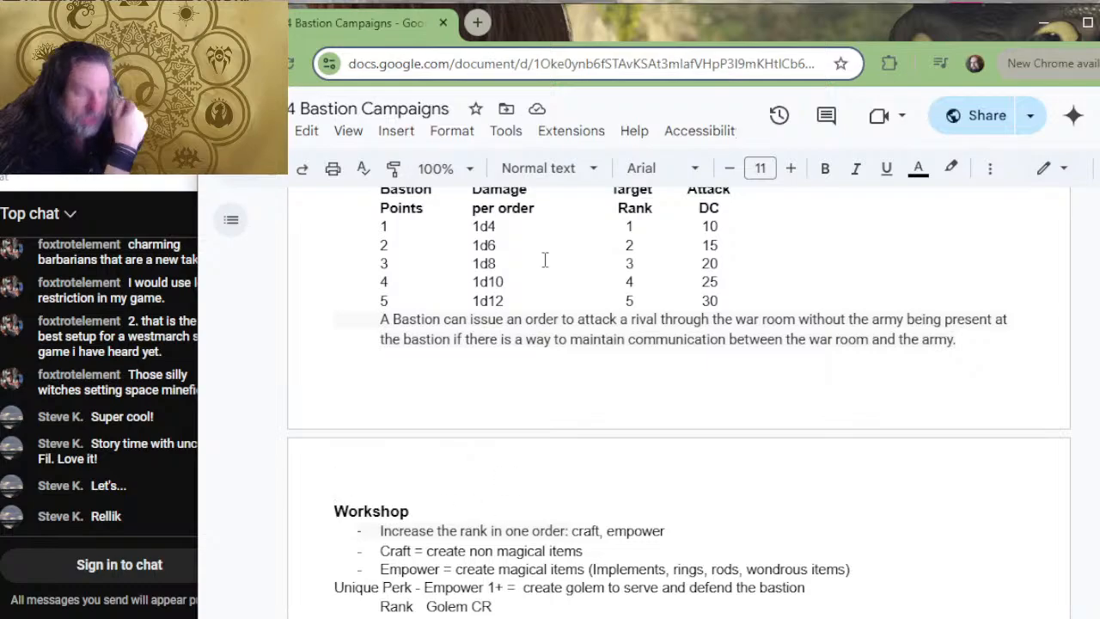
pyautogui.scroll(4, 545, 258)
pyautogui.click(570, 380)
pyautogui.moveTo(570, 380); pyautogui.dragTo(590, 332)
pyautogui.hotkey('ctrl', 'c')
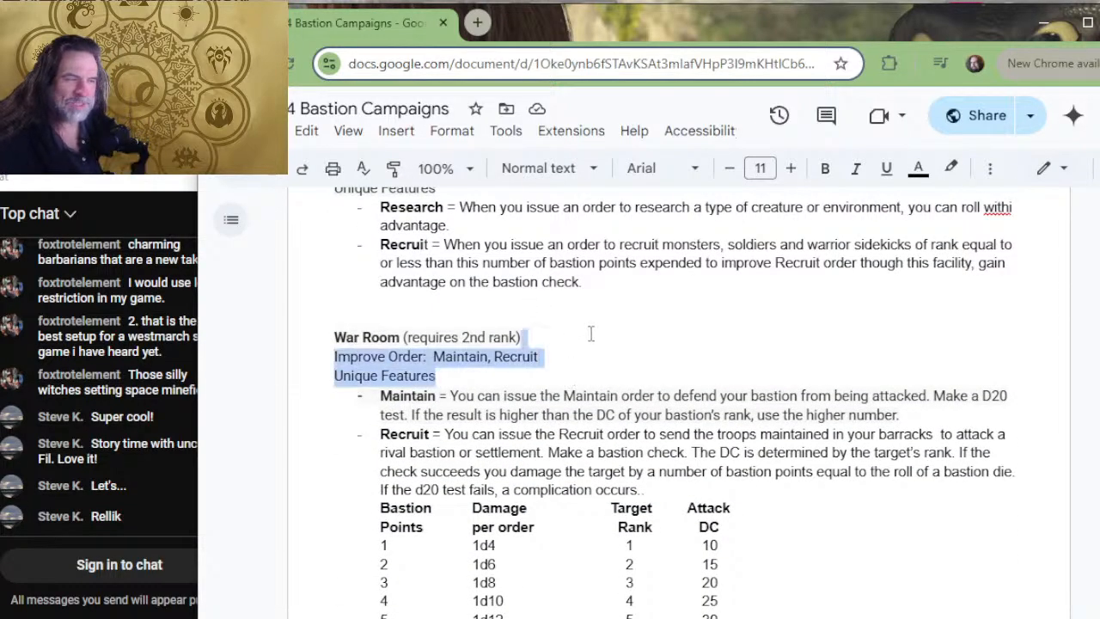
pyautogui.scroll(-4, 532, 447)
pyautogui.scroll(-2, 533, 442)
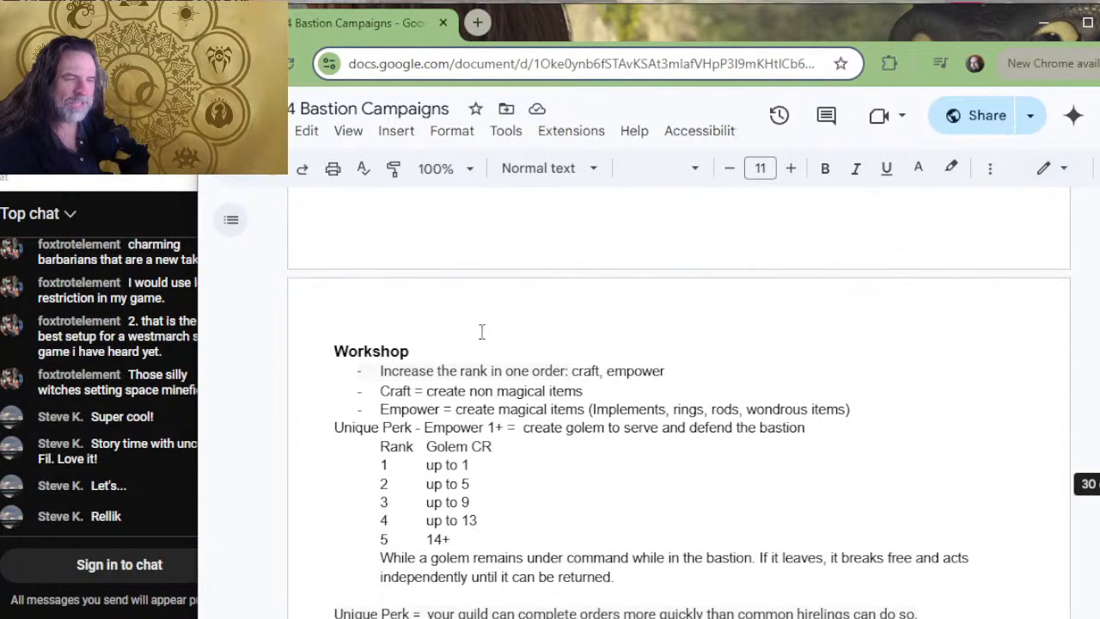
pyautogui.click(483, 335)
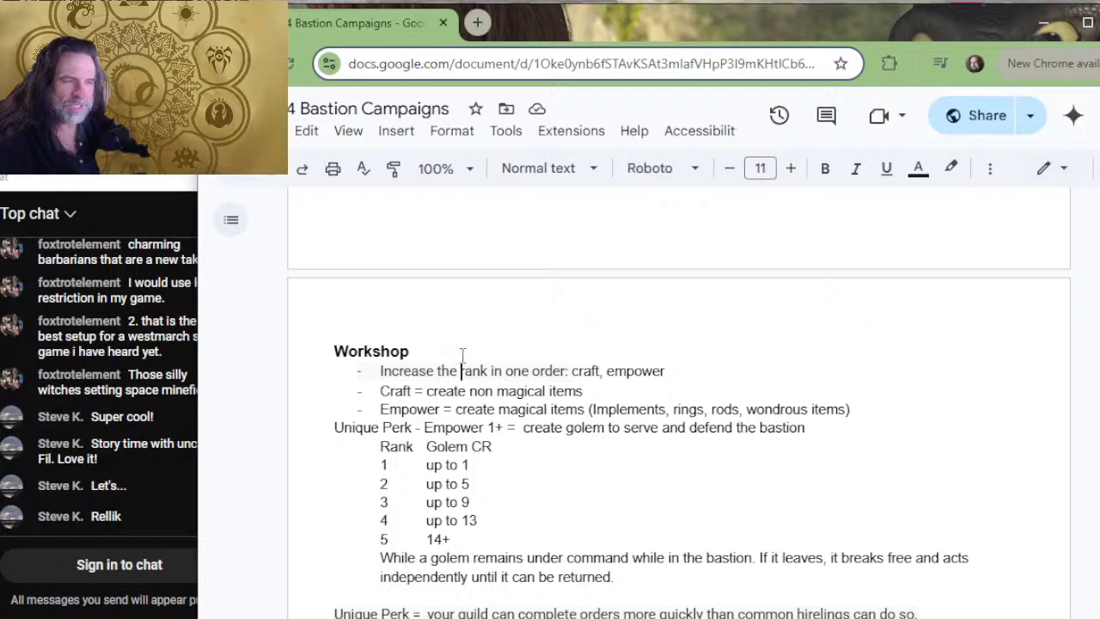
pyautogui.click(410, 351)
pyautogui.hotkey('ctrl', 'v')
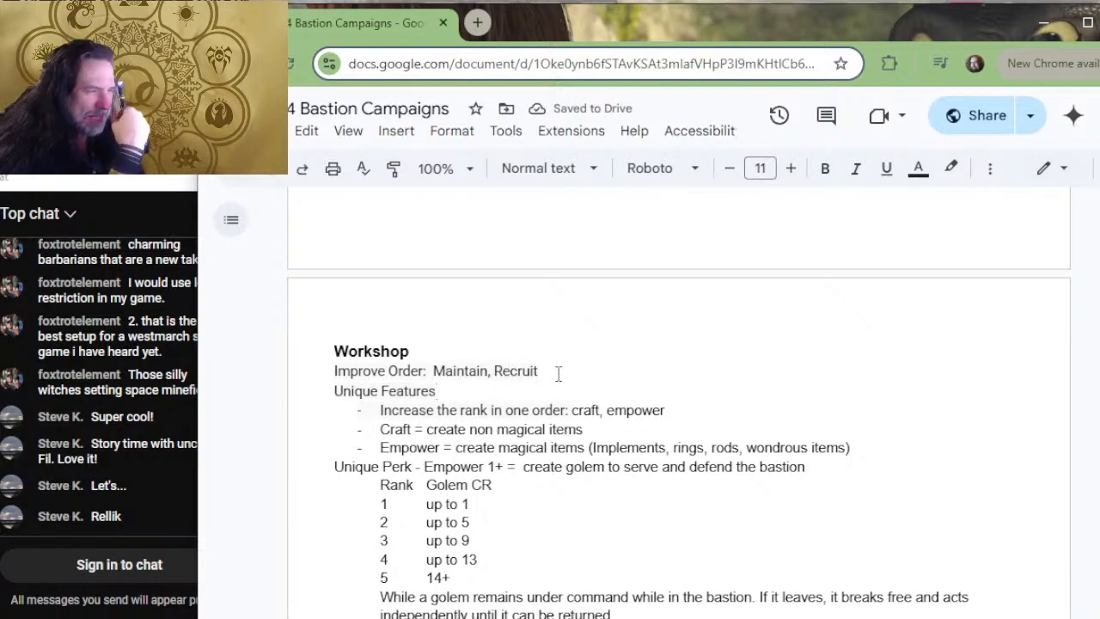
# - Set the Workshop's Improve Order line to "Craft, Empower" and delete the "Increase the rank in one order" bullet
pyautogui.moveTo(558, 372); pyautogui.dragTo(433, 371)
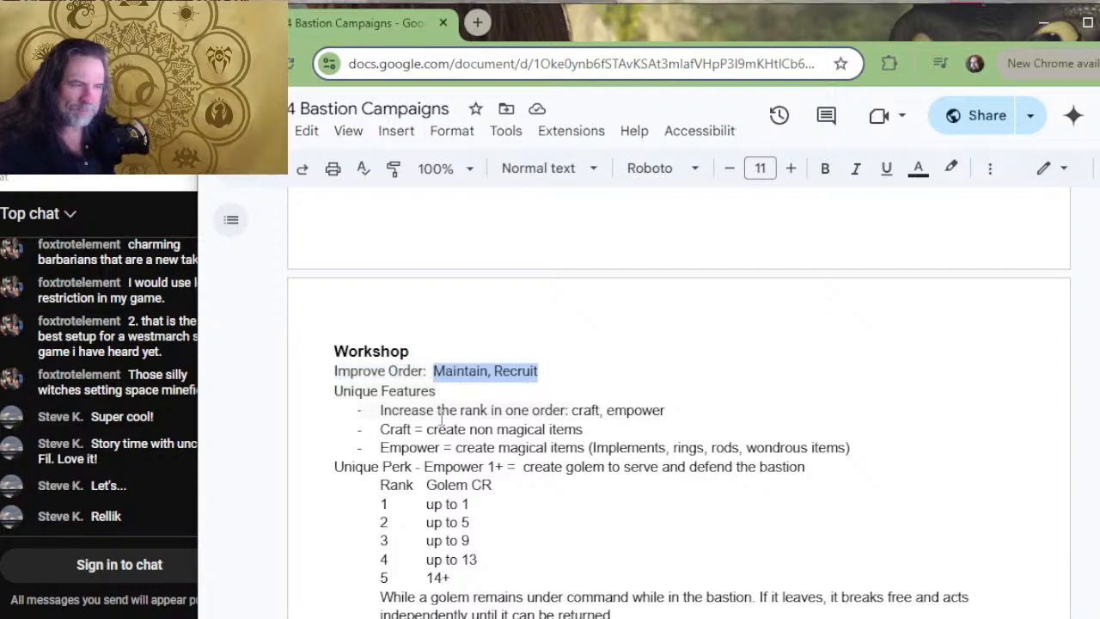
pyautogui.write('Craft')
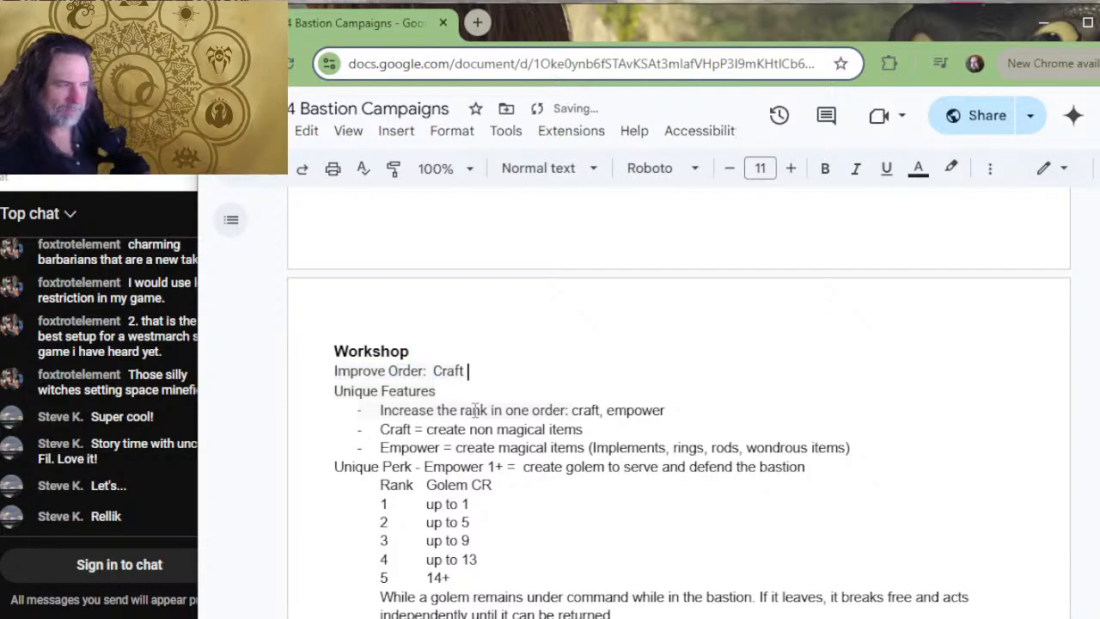
pyautogui.press('BackSpace')
pyautogui.write(', Empower')
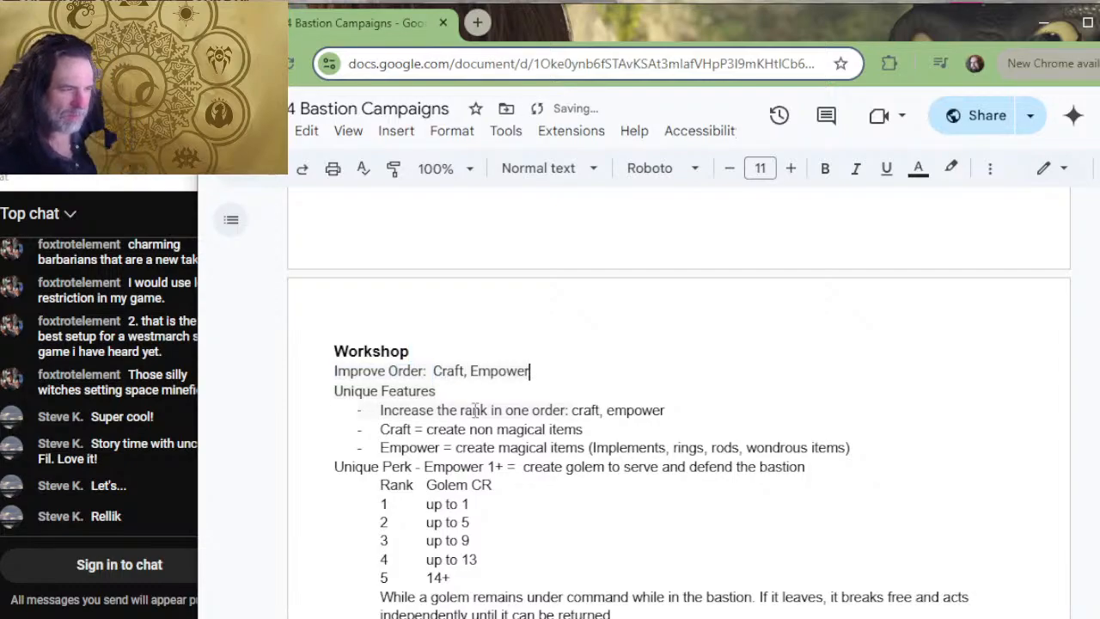
pyautogui.press('Right')
pyautogui.press('Down')
pyautogui.hotkey('shift', 'Down')
pyautogui.press('Delete')
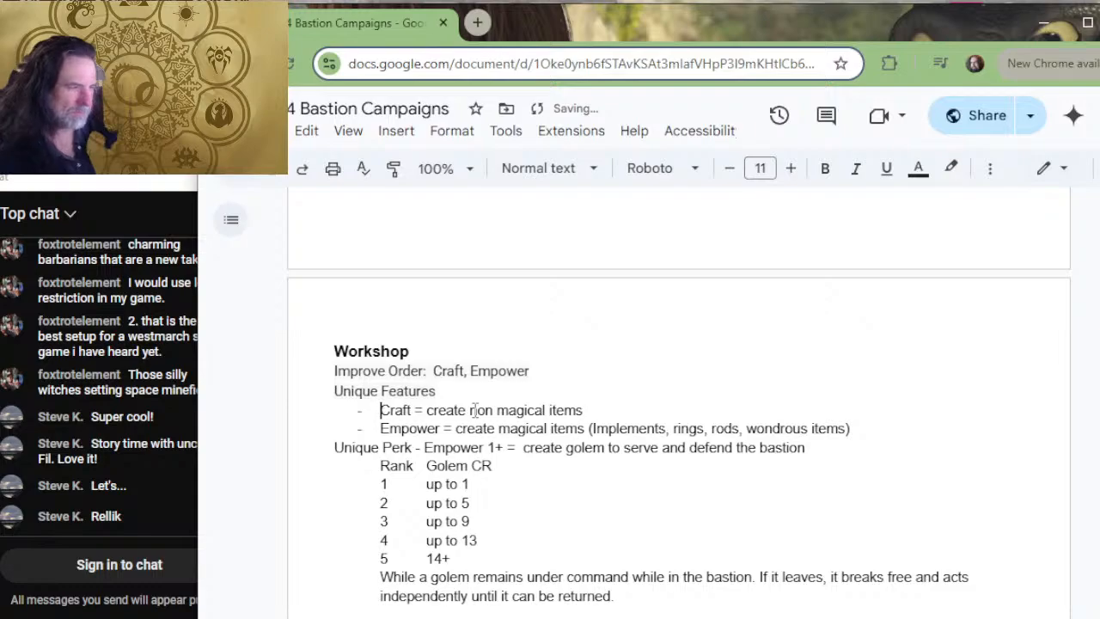
# - Make the word "Craft" at the start of the Workshop's first Unique Features bullet bold
pyautogui.click(588, 410)
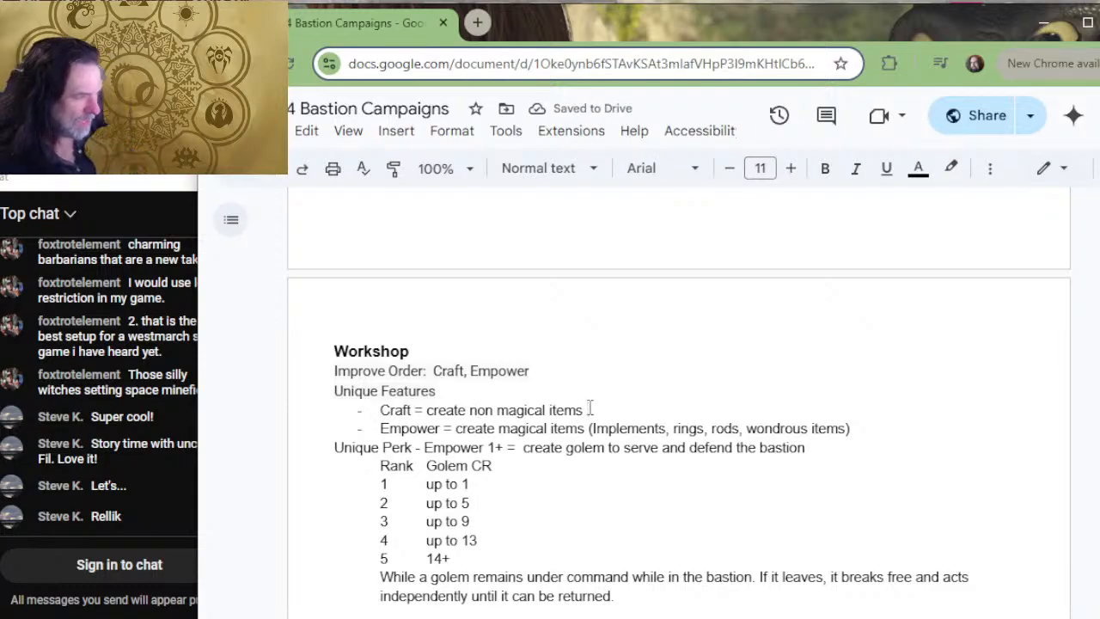
pyautogui.hotkey('ctrl', 'Left')
pyautogui.hotkey('ctrl', 'Left')
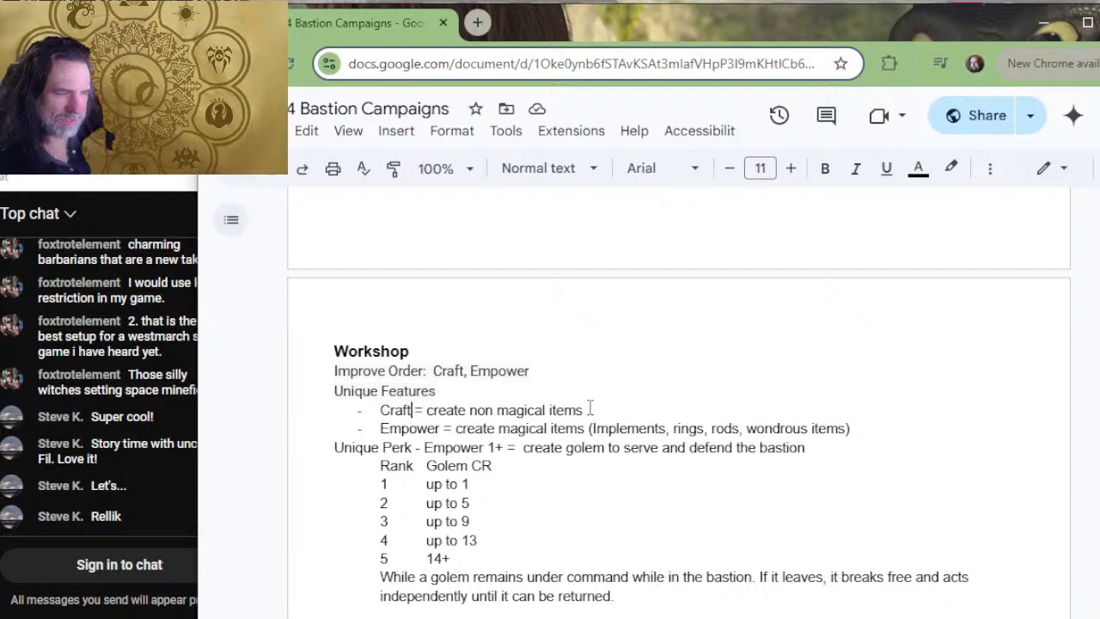
pyautogui.hotkey('shift', 'Left')
pyautogui.hotkey('shift', 'Left')
pyautogui.hotkey('shift', 'Left')
pyautogui.hotkey('shift', 'Left')
pyautogui.hotkey('shift', 'Left')
pyautogui.hotkey('ctrl', 'b')
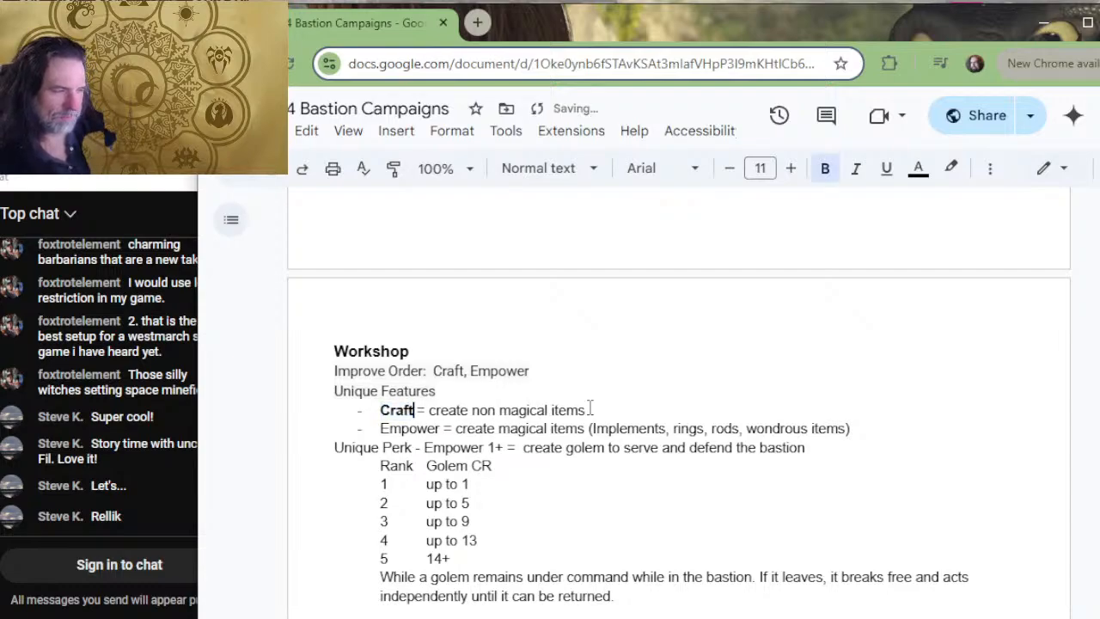
# - Insert "You can issue the Craft order to" before "create non magical items" in the Workshop's Craft bullet
pyautogui.press('Right')
pyautogui.hotkey('ctrl', 'Right')
pyautogui.write('YOu can')
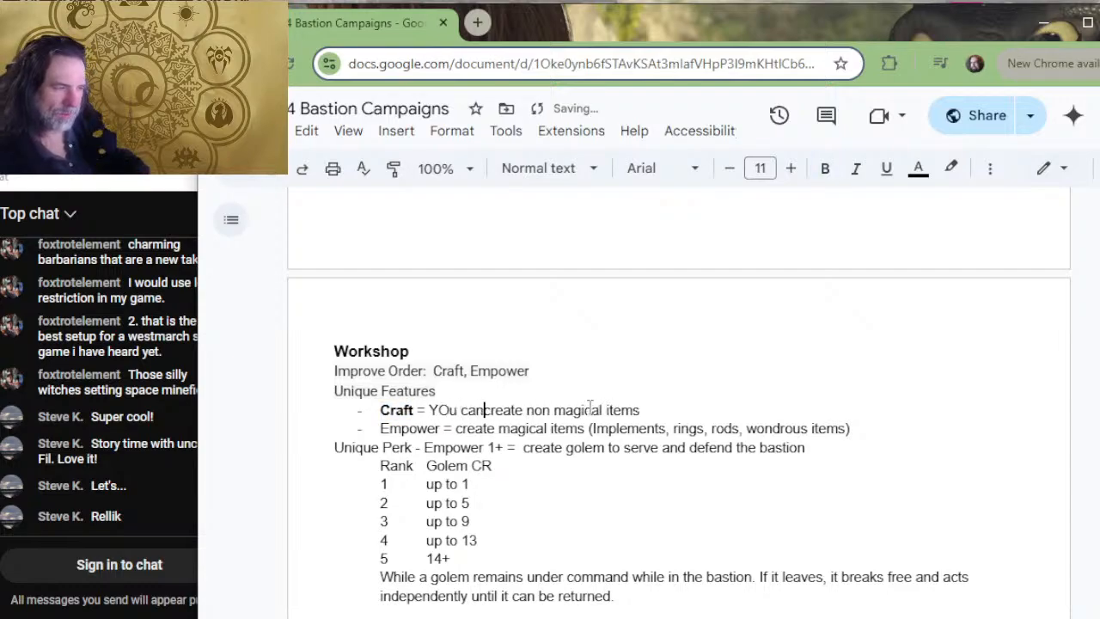
pyautogui.press('BackSpace')
pyautogui.press('BackSpace')
pyautogui.press('BackSpace')
pyautogui.press('BackSpace')
pyautogui.press('BackSpace')
pyautogui.press('BackSpace')
pyautogui.press('BackSpace')
pyautogui.write('ou ')
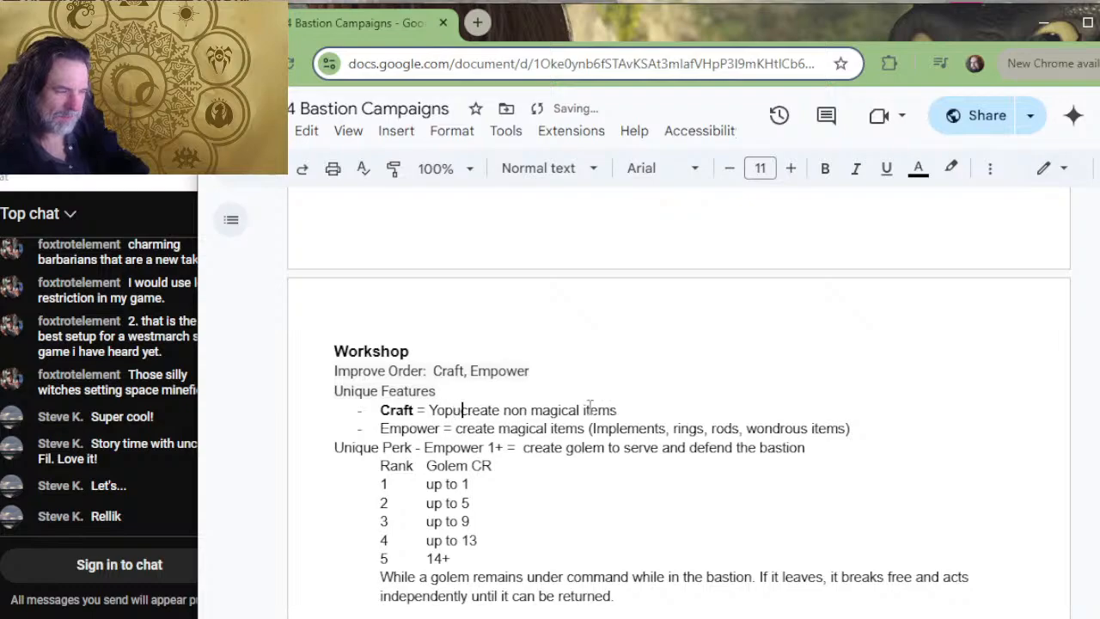
pyautogui.write('can issue the C')
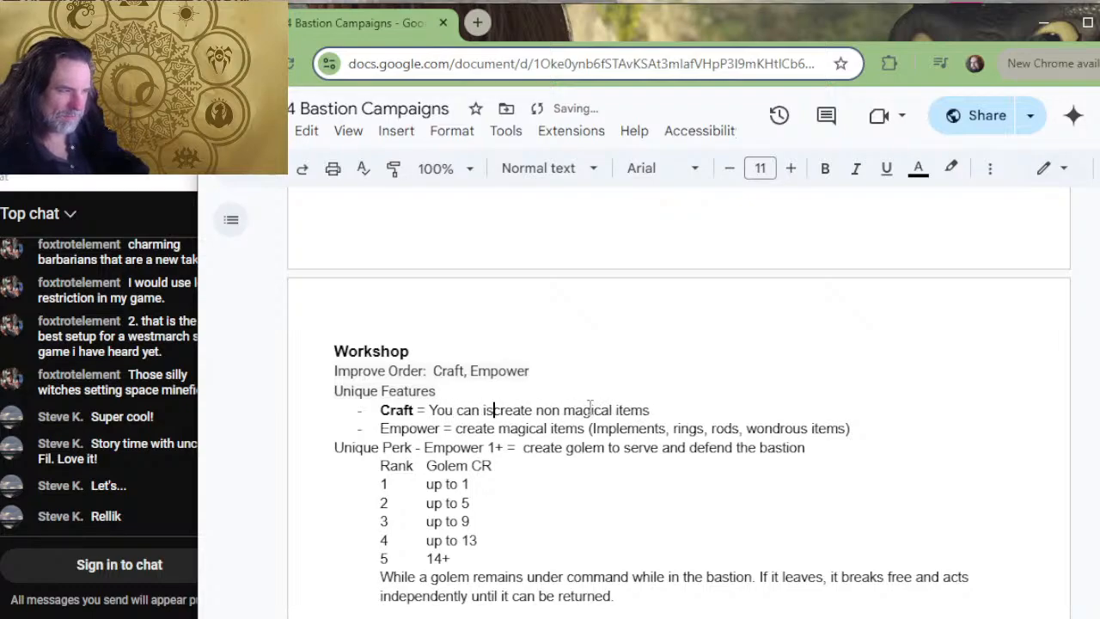
pyautogui.write('raft order to')
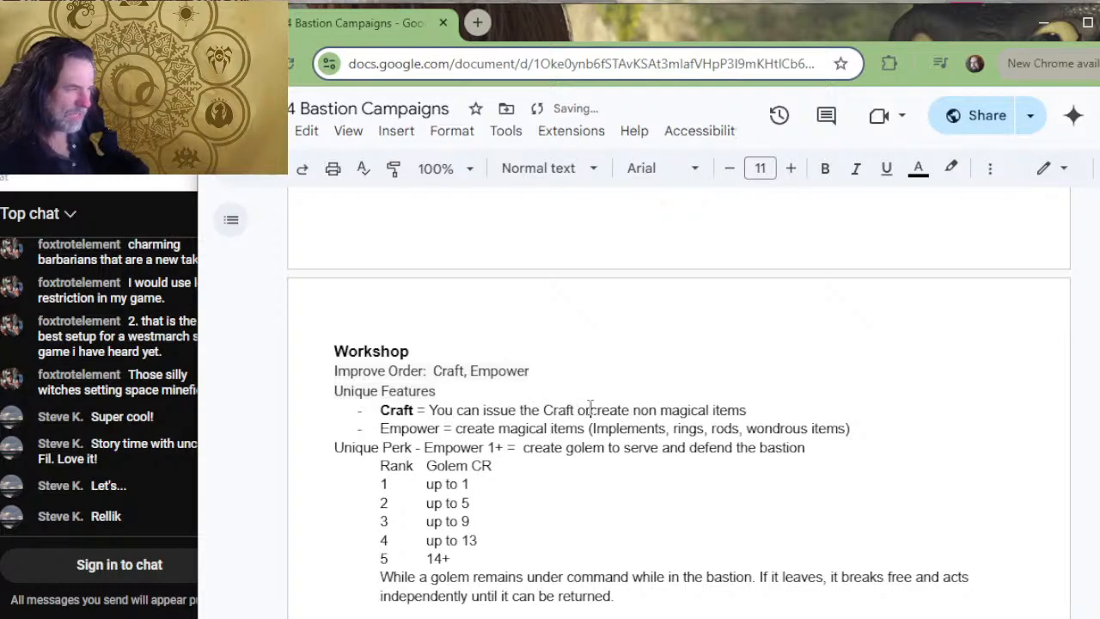
# - Append "(see the list below)" to the end of the Workshop's Craft bullet about non magical items
pyautogui.press('Home')
pyautogui.press('End')
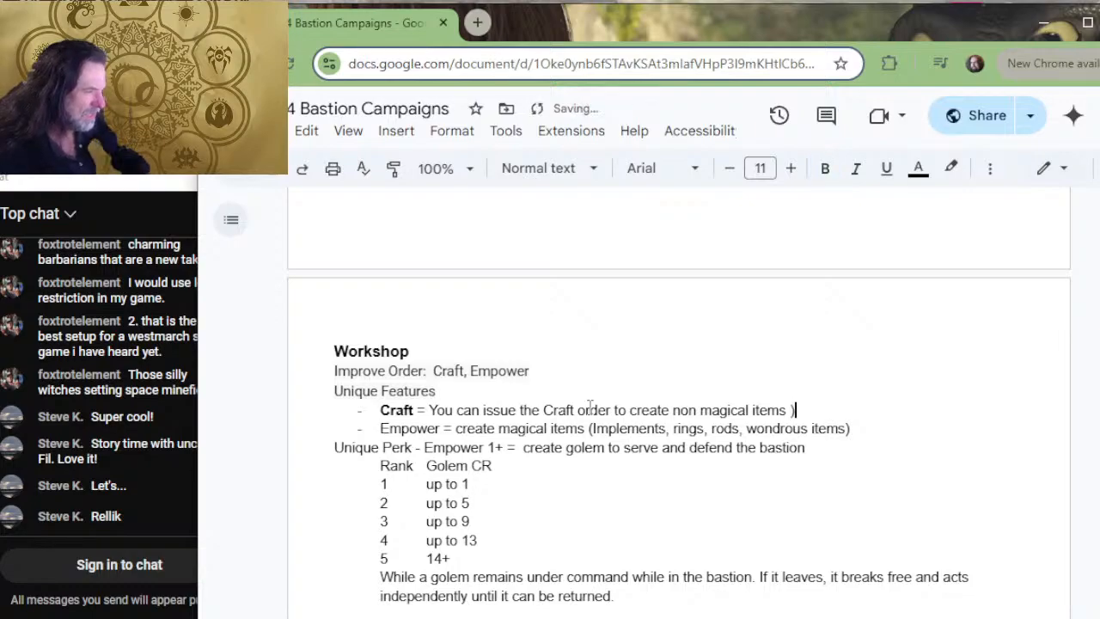
pyautogui.write(')as')
pyautogui.press('BackSpace')
pyautogui.press('BackSpace')
pyautogui.press('BackSpace')
pyautogui.press('BackSpace')
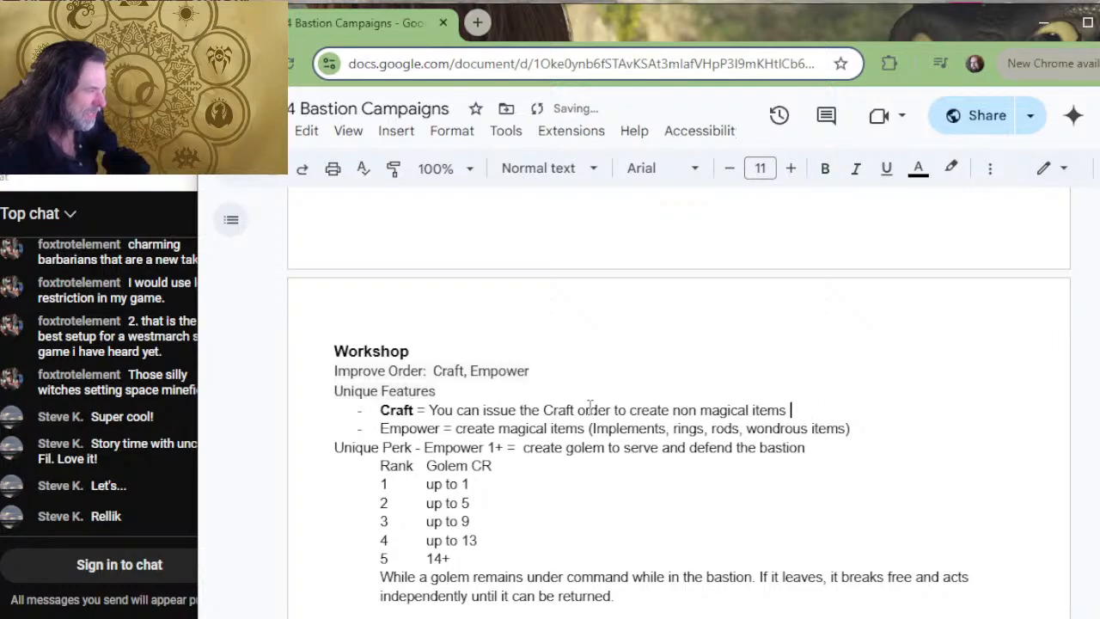
pyautogui.write('(see t')
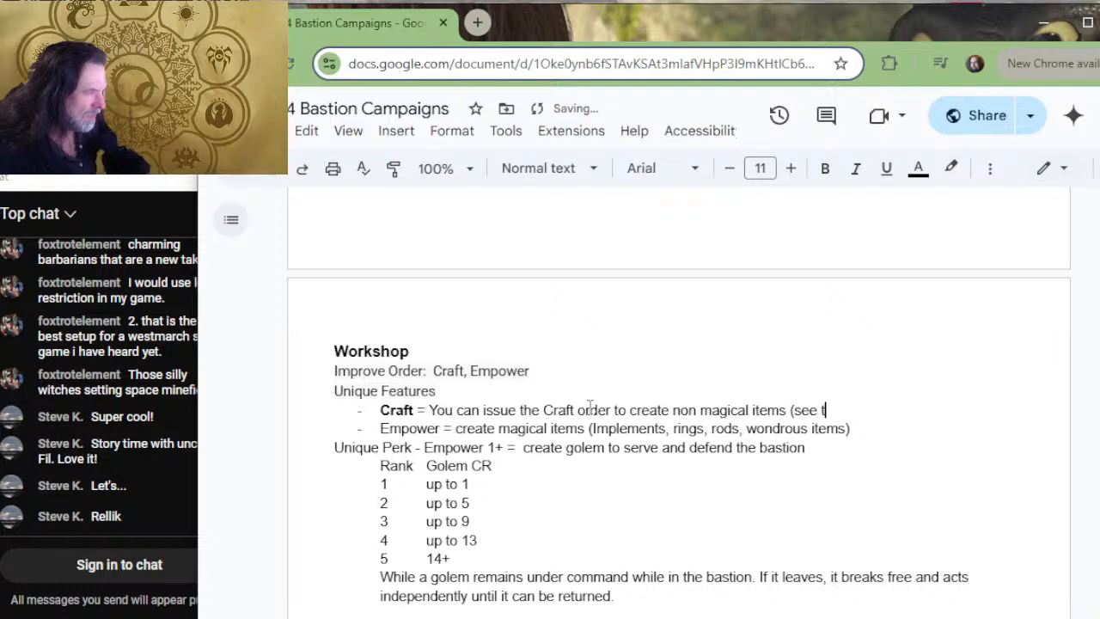
pyautogui.write('he list below')
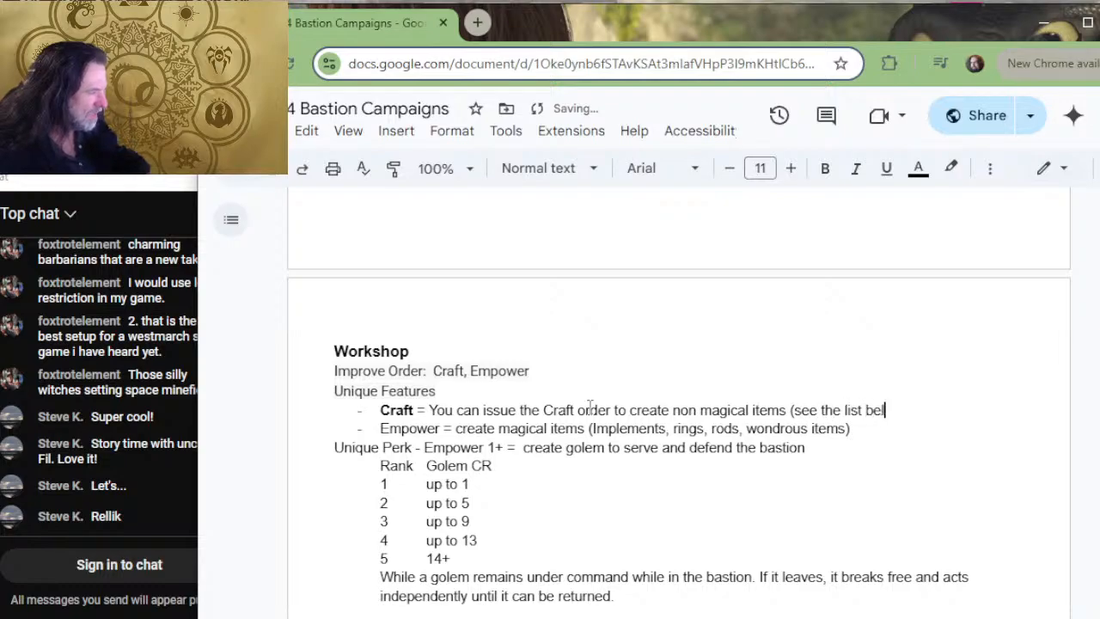
pyautogui.press('BackSpace')
pyautogui.press('BackSpace')
pyautogui.write('ow)')
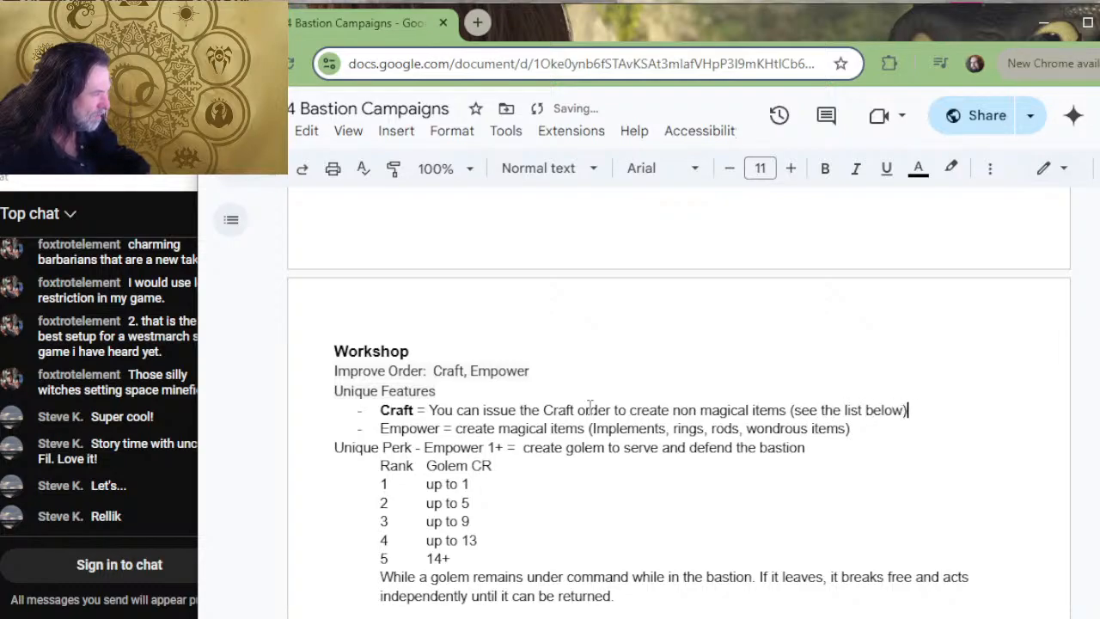
# - Make the word "Empower" at the start of the Workshop's second Unique Features bullet bold
pyautogui.hotkey('shift', 'Right')
pyautogui.hotkey('shift', 'Right')
pyautogui.hotkey('shift', 'Right')
pyautogui.hotkey('shift', 'Right')
pyautogui.hotkey('shift', 'Right')
pyautogui.hotkey('shift', 'Right')
pyautogui.hotkey('shift', 'Right')
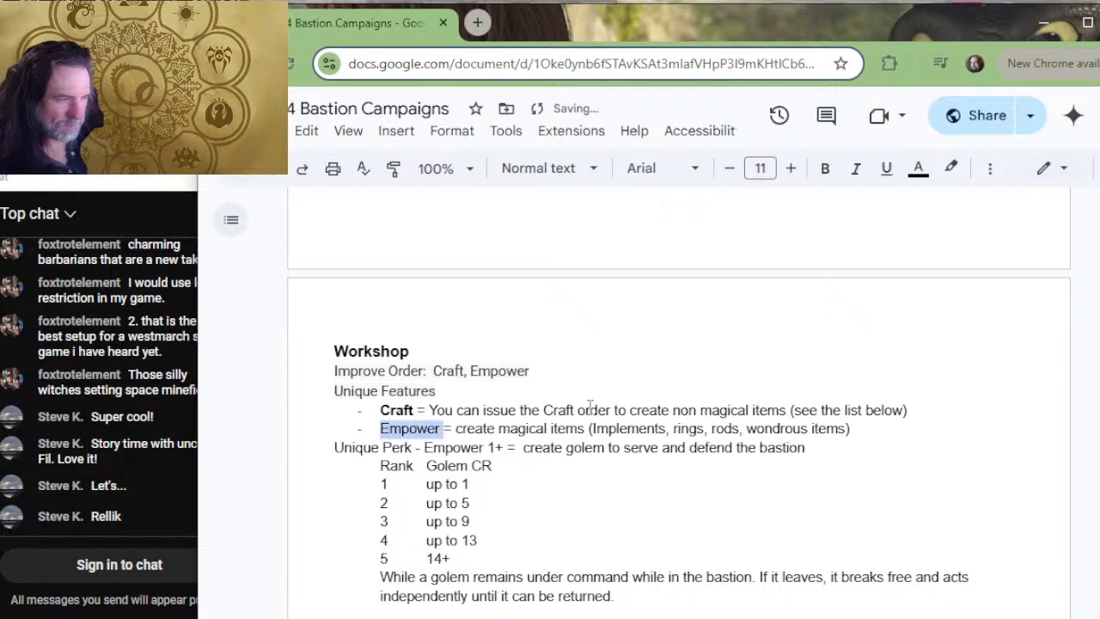
pyautogui.hotkey('ctrl', 'b')
# - Insert "you can issue the Empower order to" before "create magical items" in the Workshop's Empower bullet
pyautogui.press('Right')
pyautogui.press('Right')
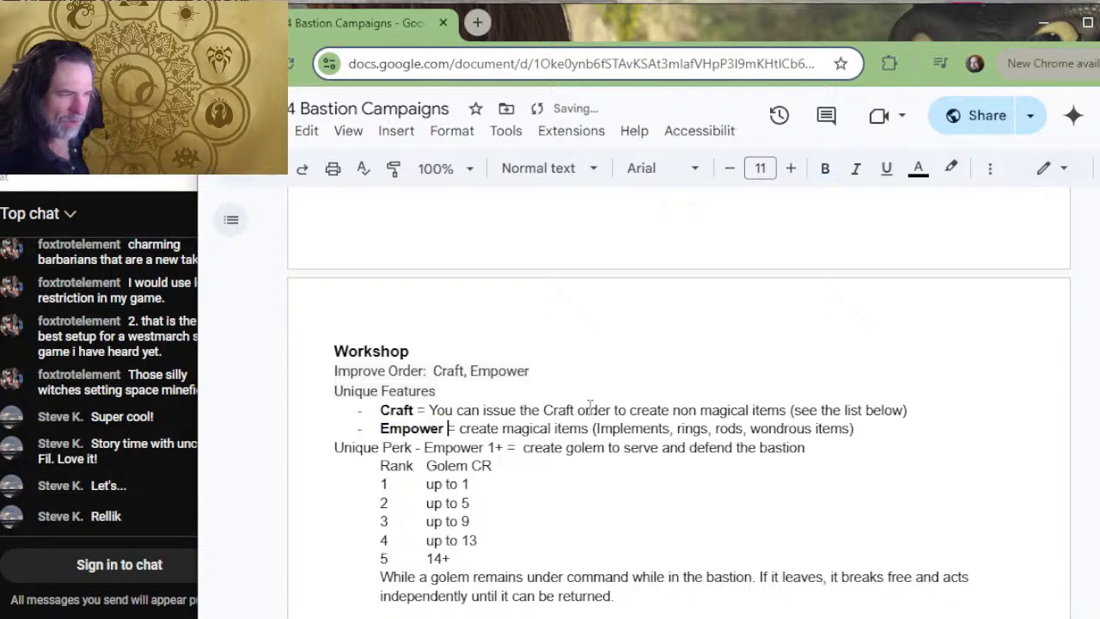
pyautogui.write('you cah')
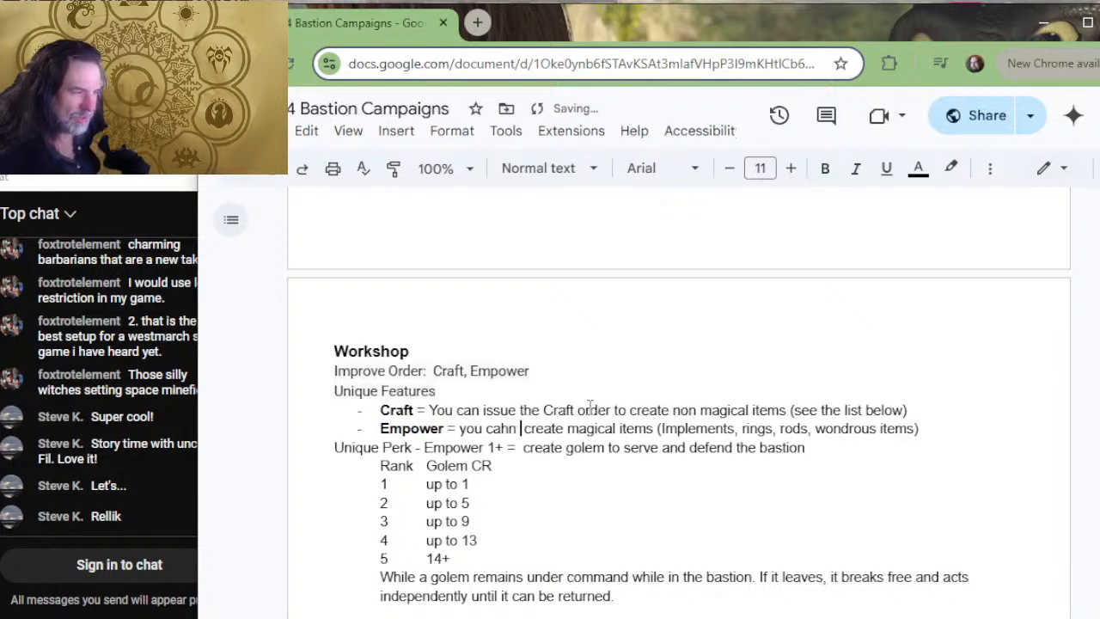
pyautogui.press('BackSpace')
pyautogui.write('n issue ')
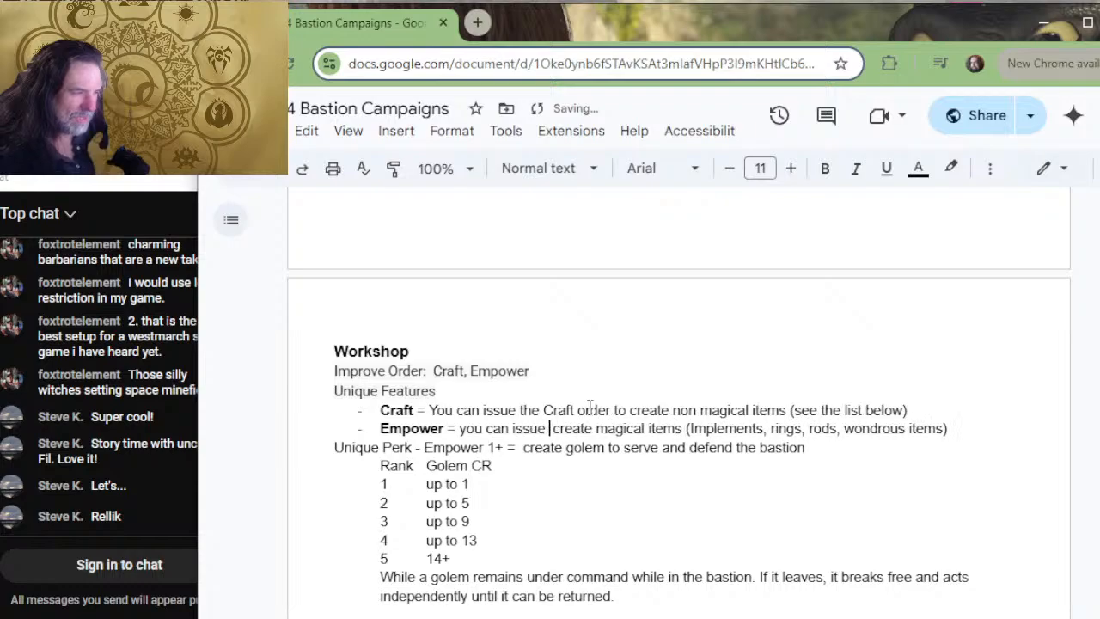
pyautogui.write('the Empower o')
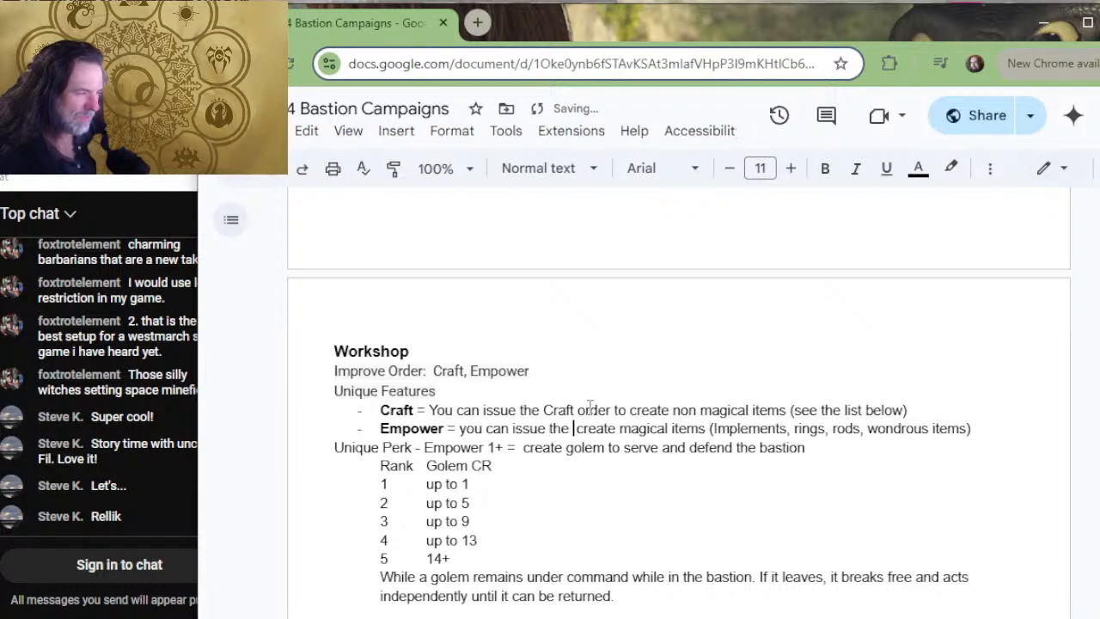
pyautogui.write('rder to')
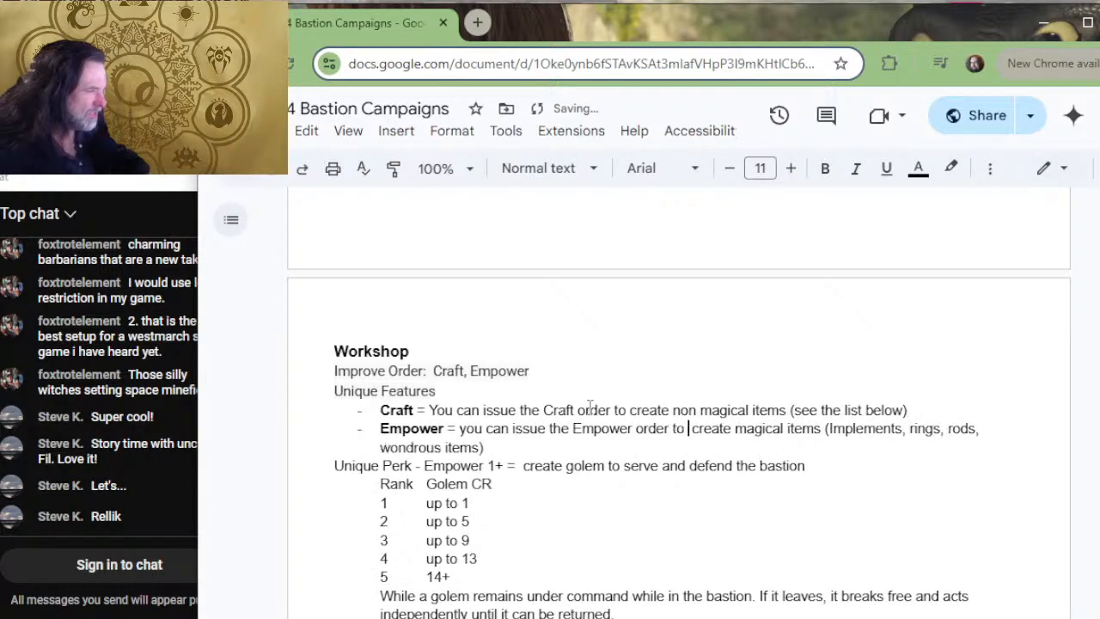
# - Turn the Workshop's Unique Perk line into a third dash bullet and begin it with "Empower ="
pyautogui.press('Down')
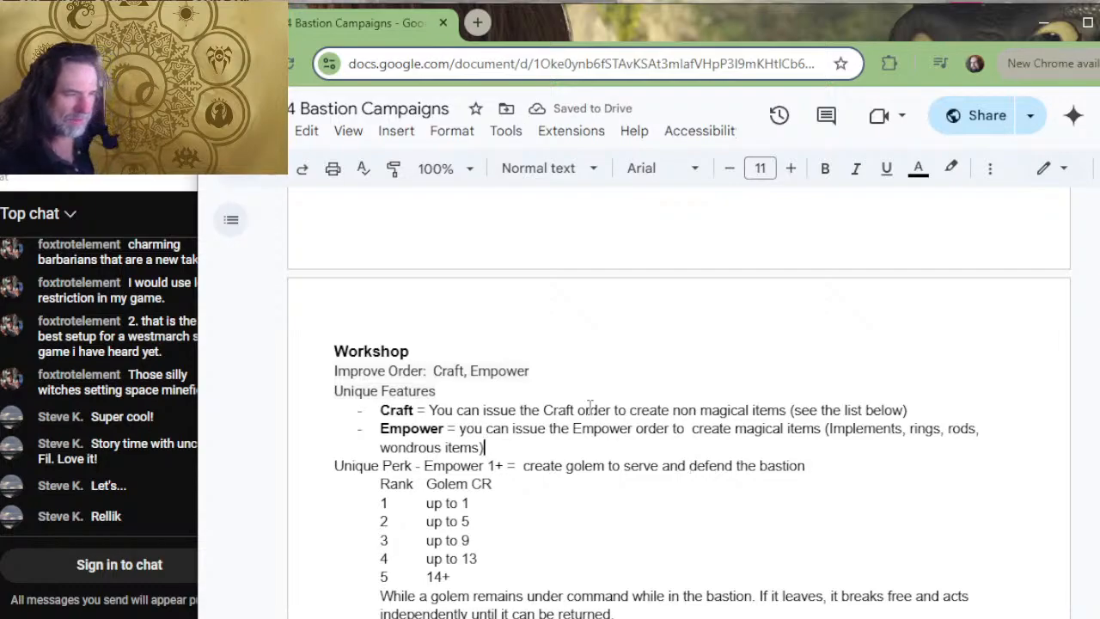
pyautogui.press('Home')
pyautogui.write('- Empo')
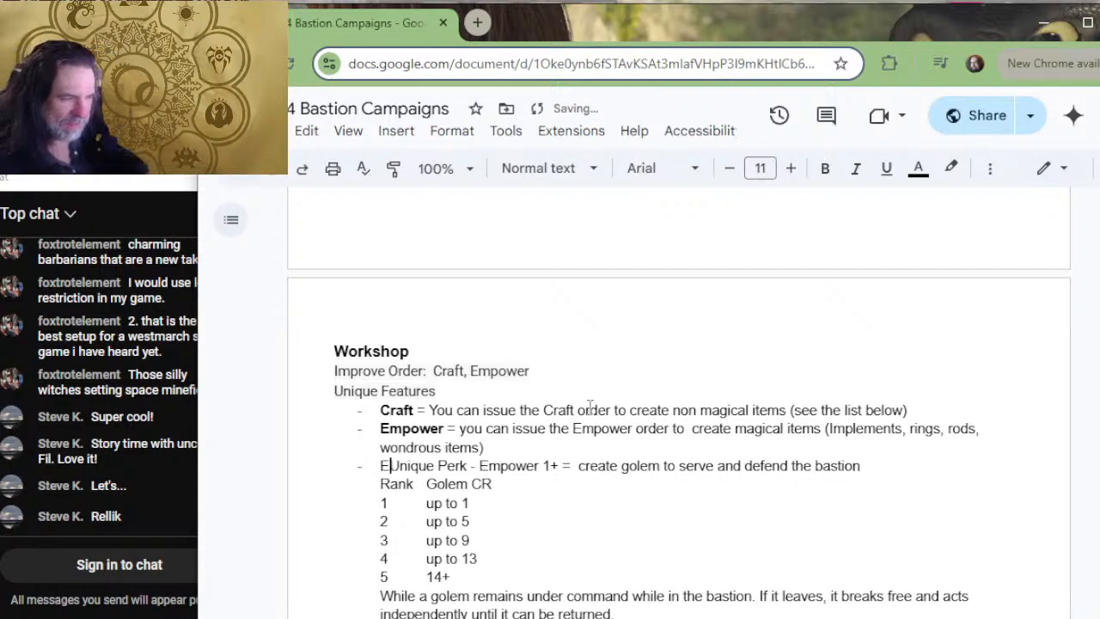
pyautogui.press('BackSpace')
pyautogui.press('BackSpace')
pyautogui.press('BackSpace')
pyautogui.press('BackSpace')
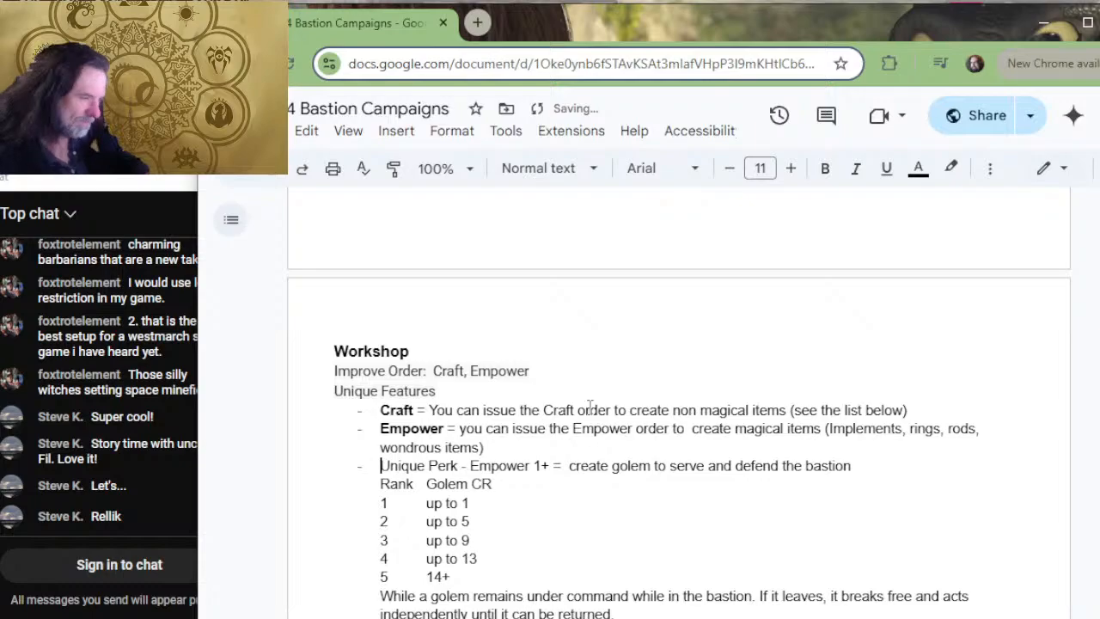
pyautogui.write('Empower ')
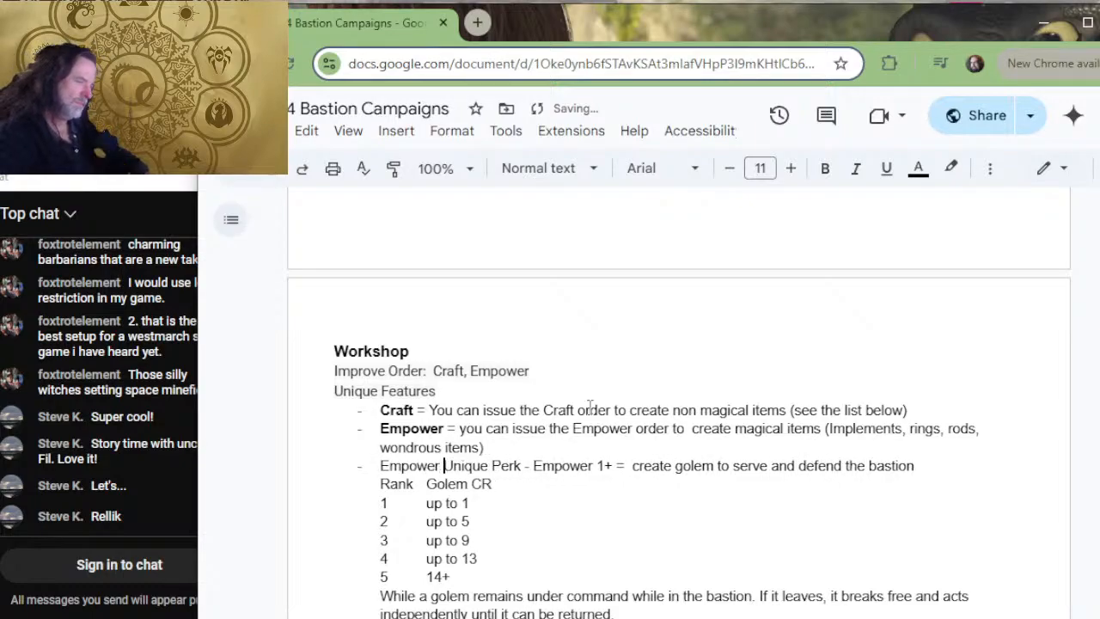
pyautogui.write('=')
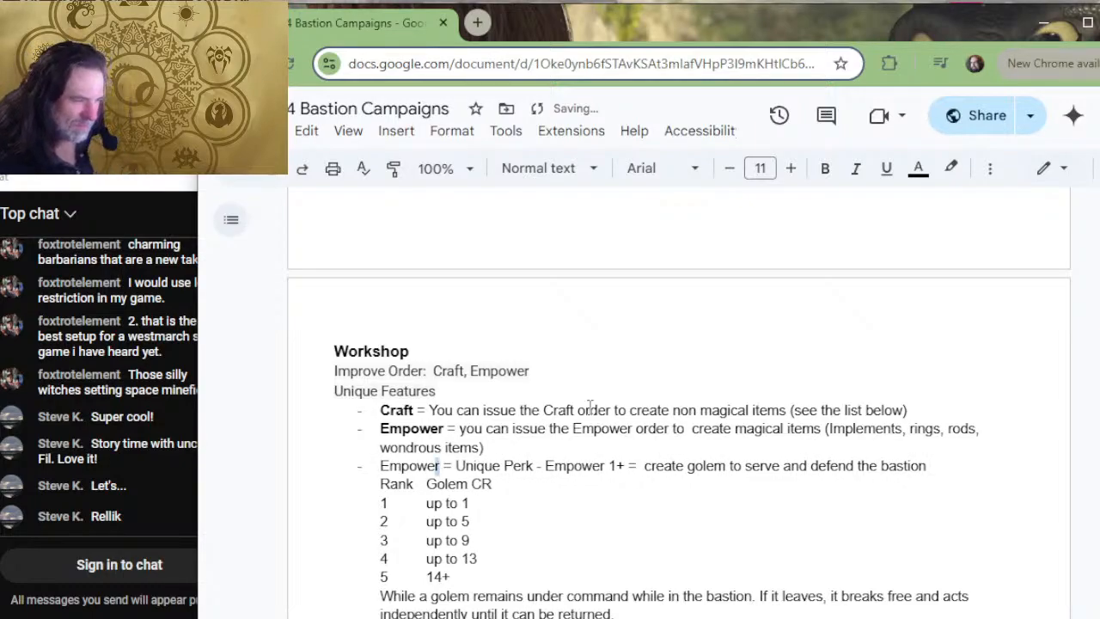
# - Replace the leading word "Empower" with "Craft" in the Workshop's third bullet
pyautogui.hotkey('shift', 'Left')
pyautogui.hotkey('shift', 'Left')
pyautogui.hotkey('shift', 'Left')
pyautogui.hotkey('shift', 'Left')
pyautogui.hotkey('shift', 'Left')
pyautogui.hotkey('shift', 'Left')
pyautogui.hotkey('shift', 'Left')
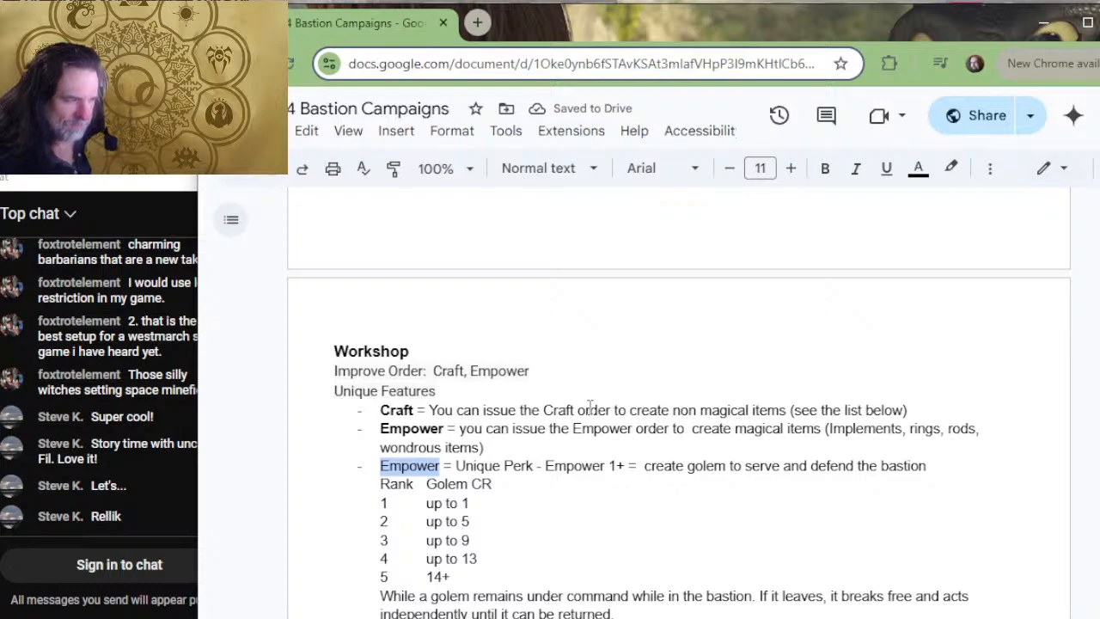
pyautogui.write('Craft')
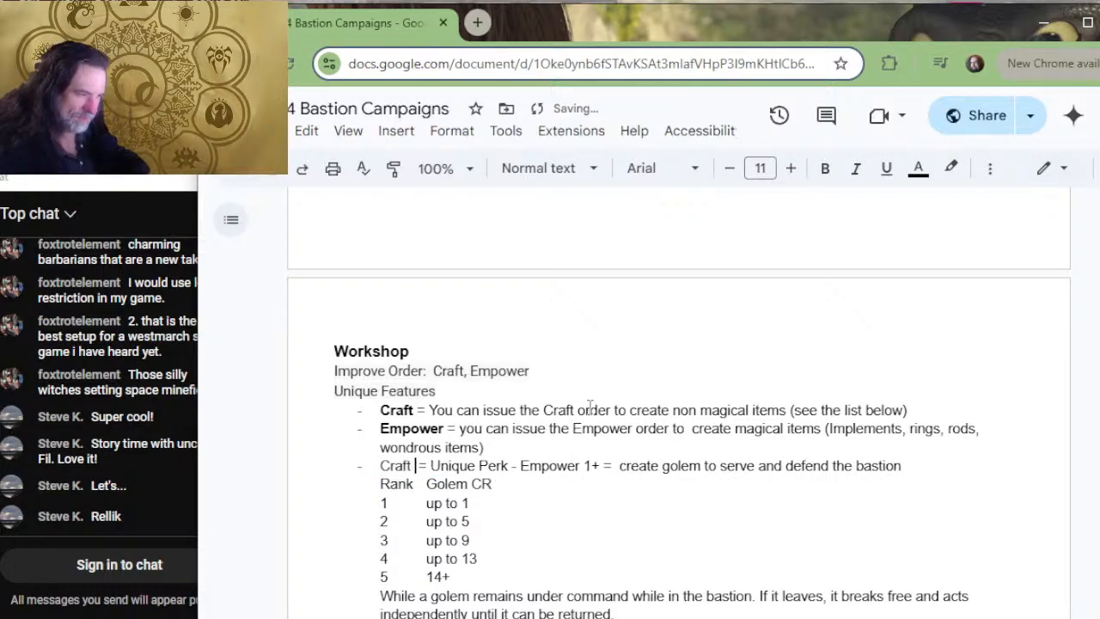
# - Make the leading word "Craft" in the Workshop's golem bullet bold
pyautogui.hotkey('shift', 'Left')
pyautogui.hotkey('shift', 'Left')
pyautogui.hotkey('shift', 'Left')
pyautogui.hotkey('shift', 'Left')
pyautogui.hotkey('shift', 'Left')
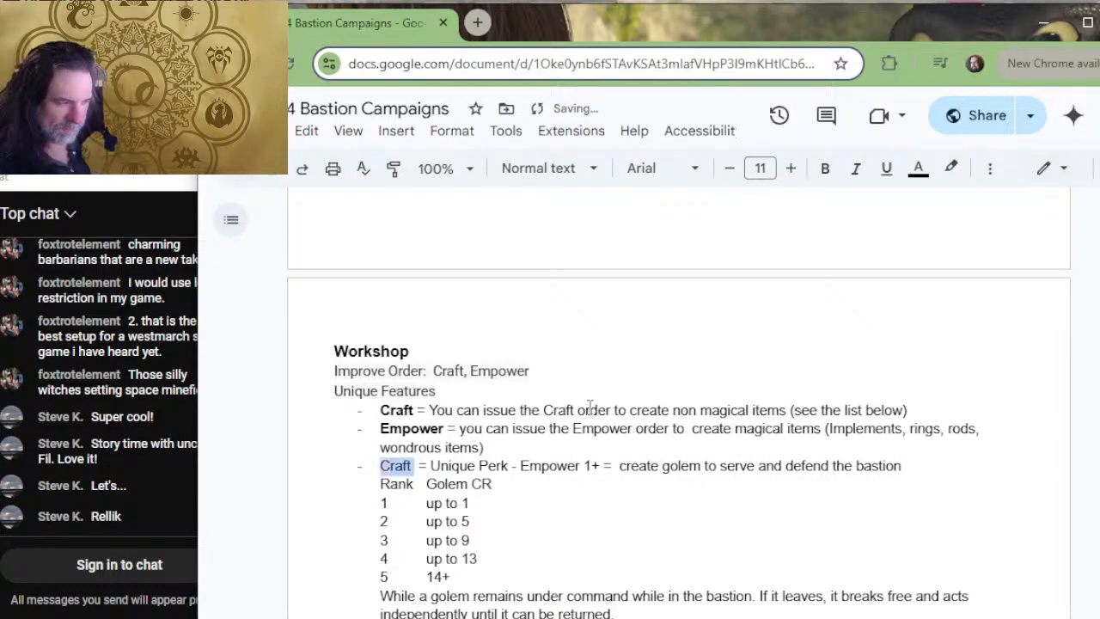
pyautogui.rightClick(533, 530)
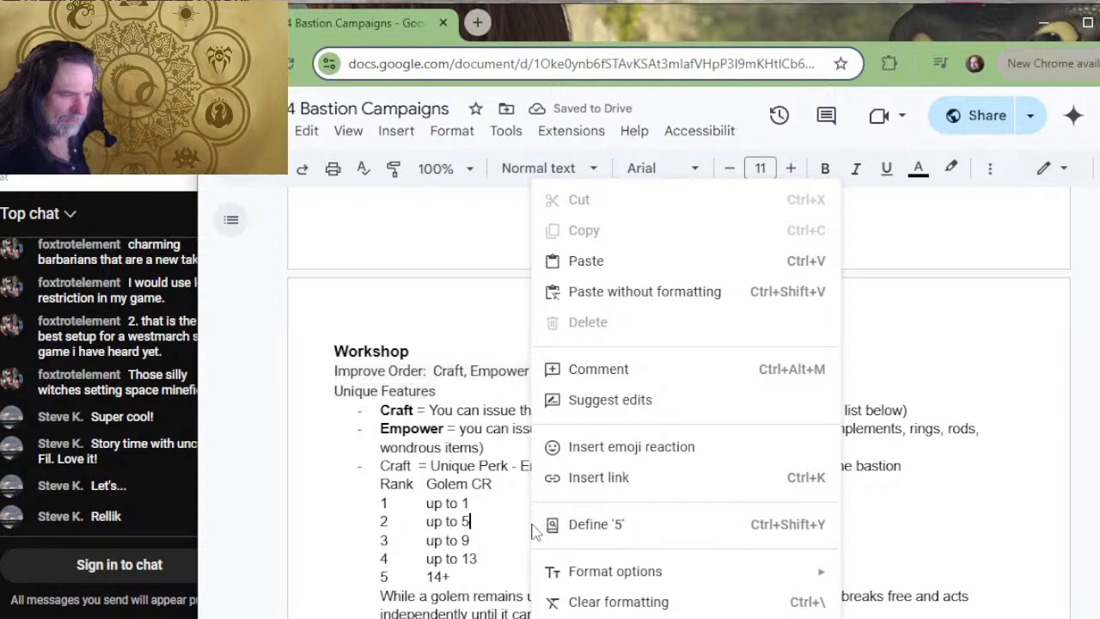
pyautogui.press('Escape')
pyautogui.moveTo(411, 465); pyautogui.dragTo(383, 462)
pyautogui.hotkey('ctrl', 'b')
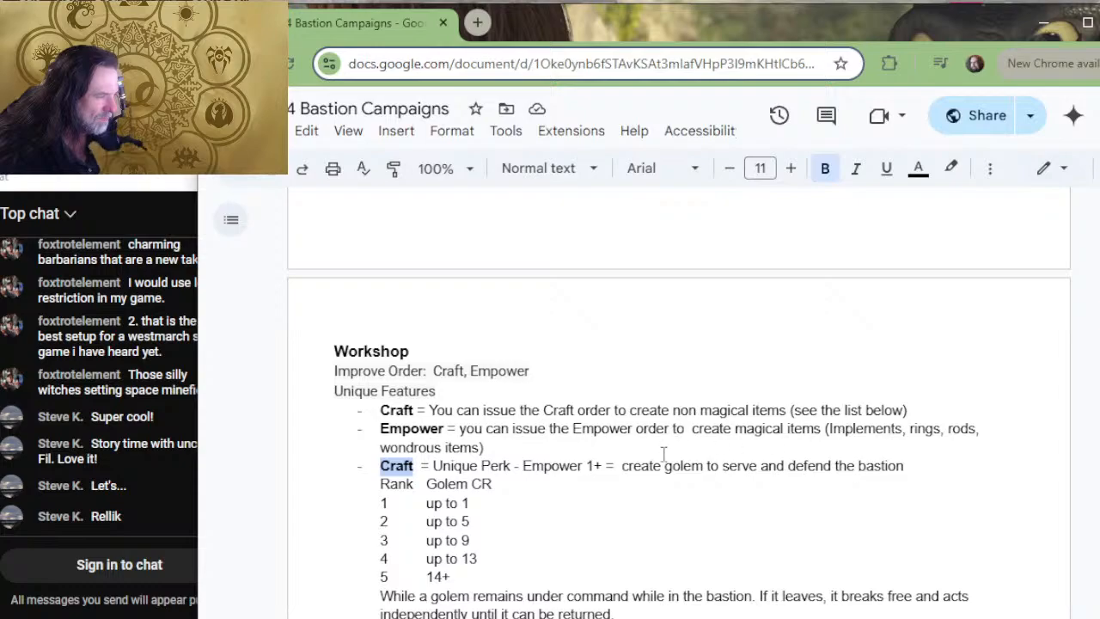
# - In the golem bullet, make "golem" plural and replace "Unique Perk - Empower 1+ =" with "Assembled Guardians = you issue the Craft order to"
pyautogui.click(705, 465)
pyautogui.write('s')
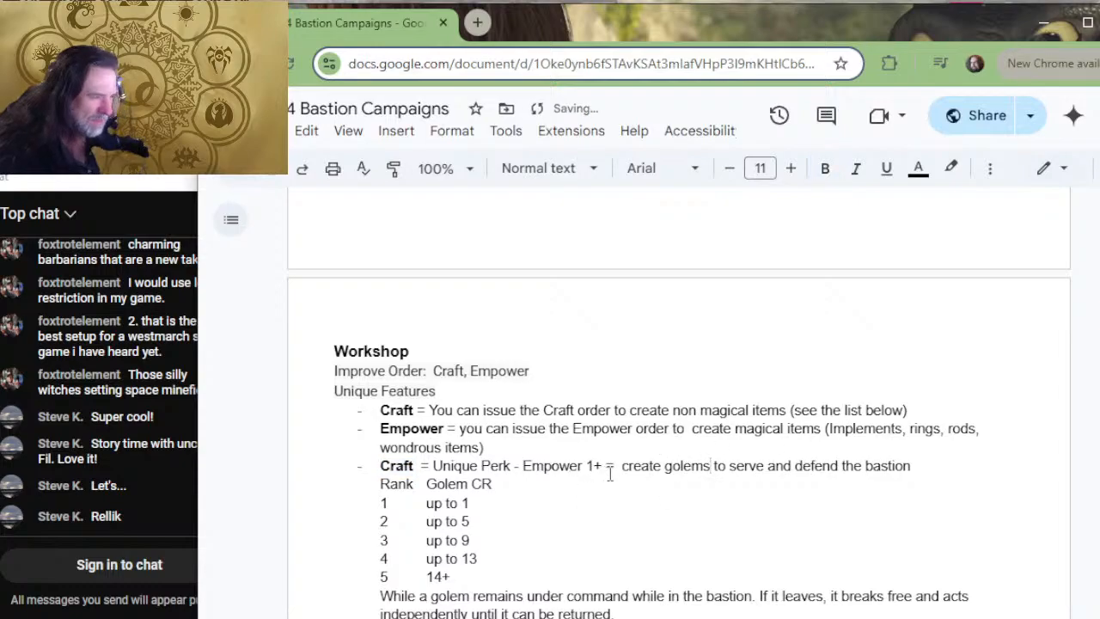
pyautogui.moveTo(622, 465); pyautogui.dragTo(432, 465)
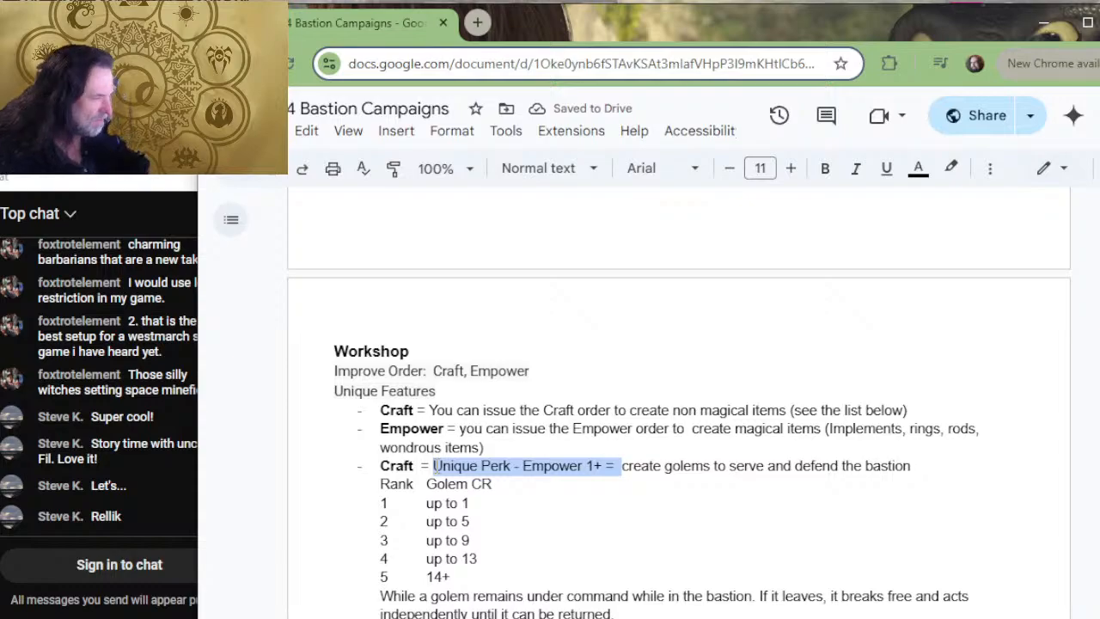
pyautogui.write('A')
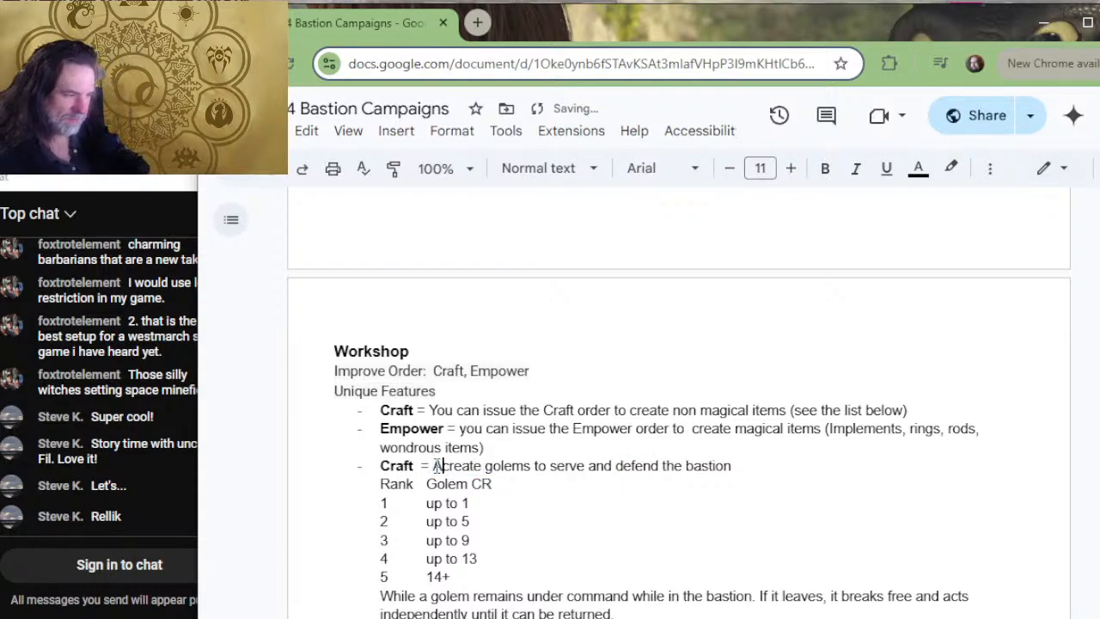
pyautogui.write('ssembl')
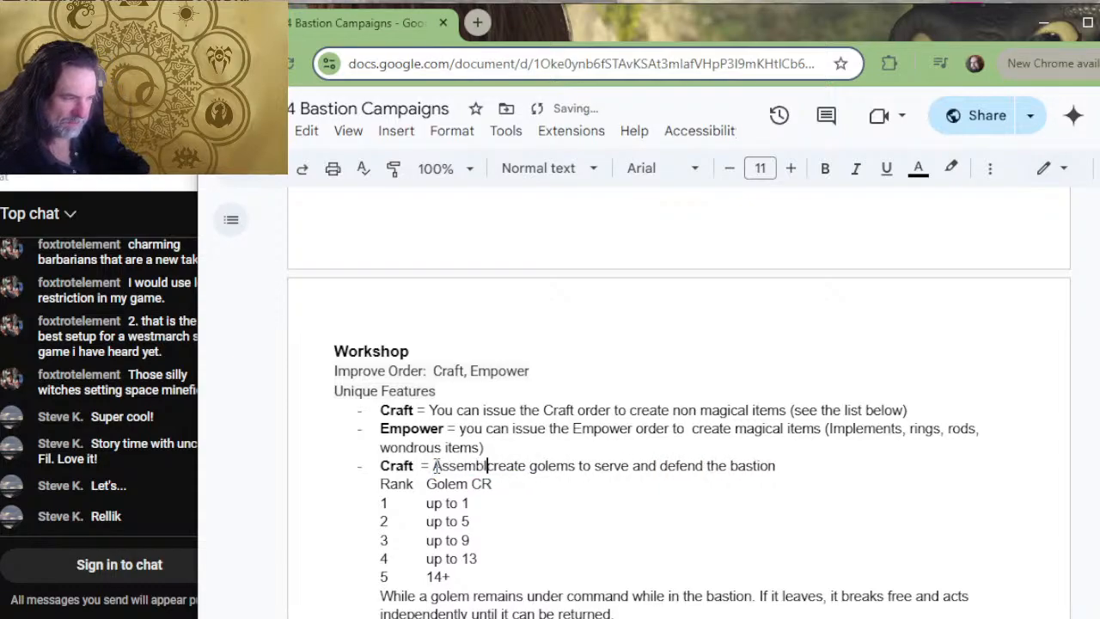
pyautogui.write('ed Guard')
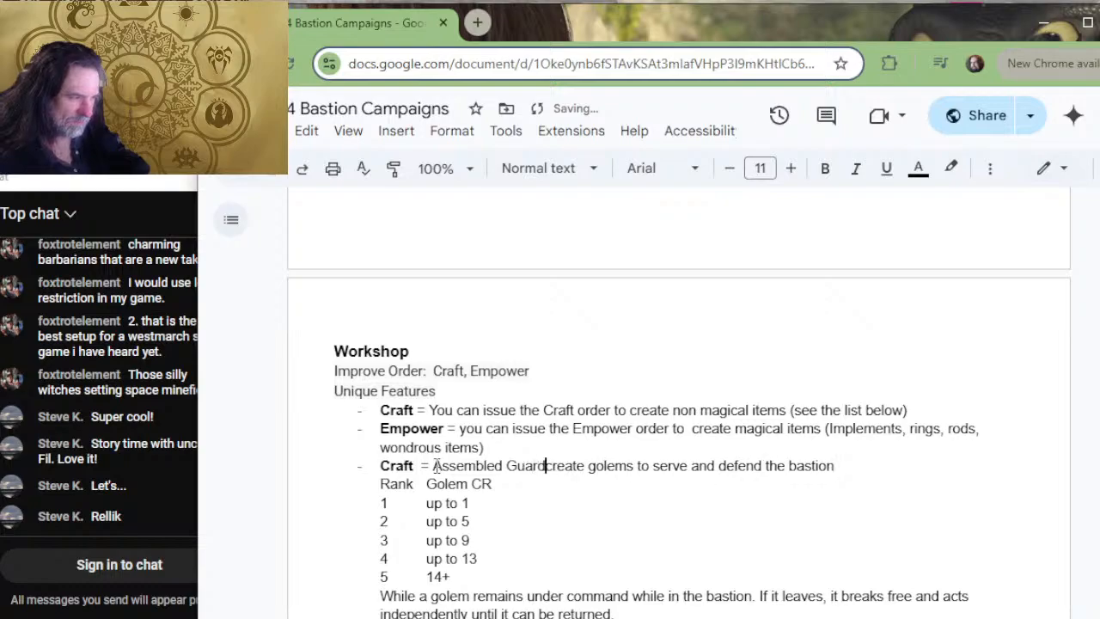
pyautogui.write('ians = ')
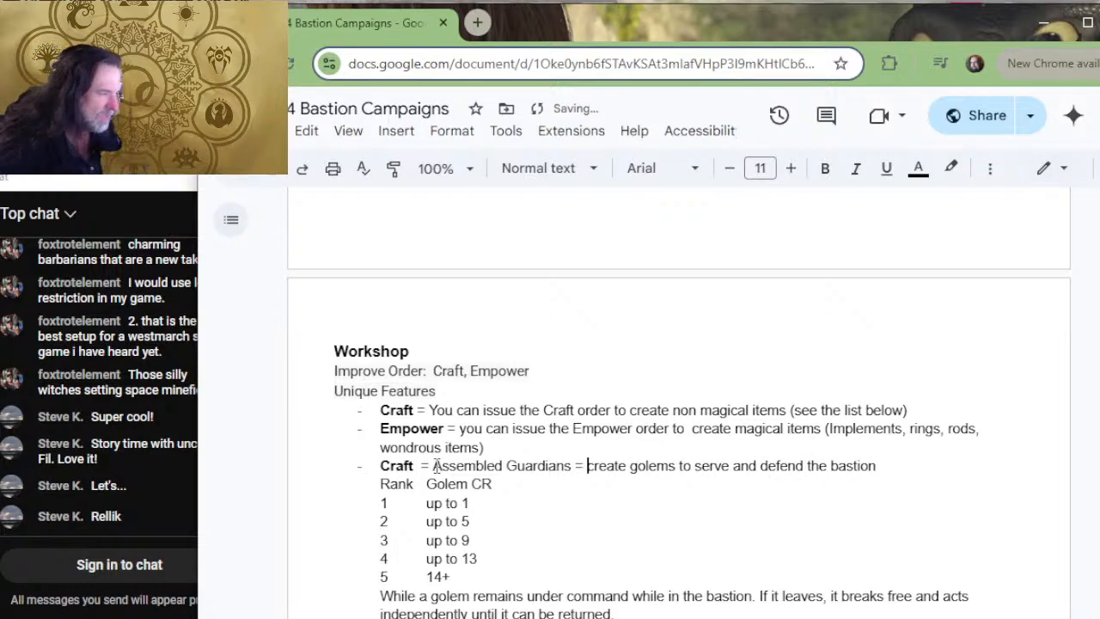
pyautogui.write('you issue the ')
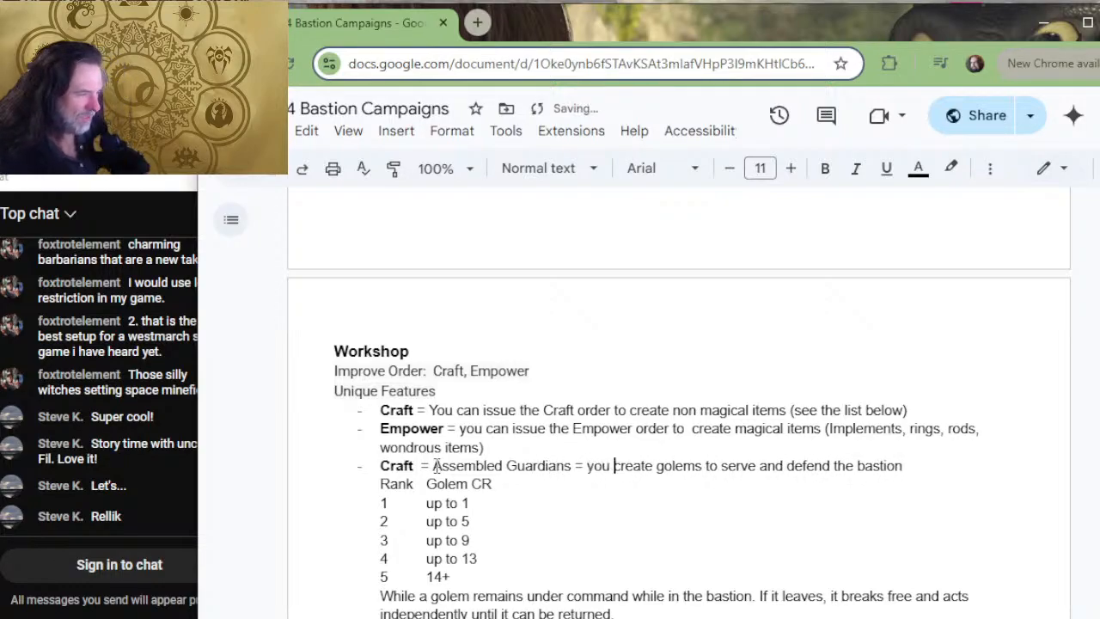
pyautogui.write('Craft order to')
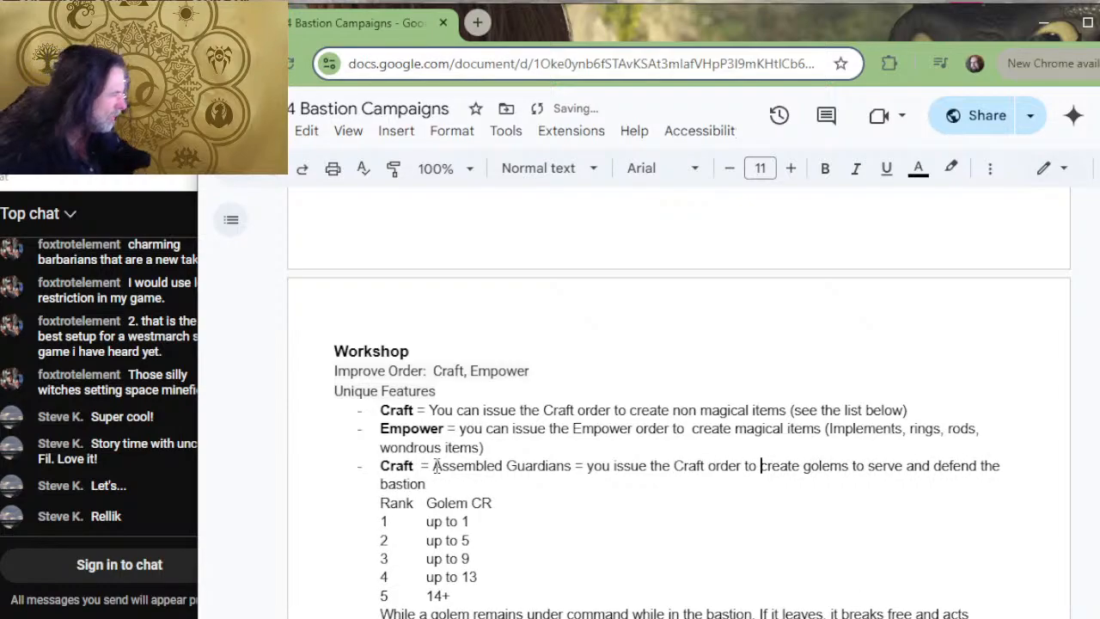
# - Change "golems to serve" to "golems that serve" in the Assembled Guardians bullet
pyautogui.press('Right')
pyautogui.press('Right')
pyautogui.press('Right')
pyautogui.press('Right')
pyautogui.press('Right')
pyautogui.press('Right')
pyautogui.press('Right')
pyautogui.press('Right')
pyautogui.press('Right')
pyautogui.press('Right')
pyautogui.press('Right')
pyautogui.press('Right')
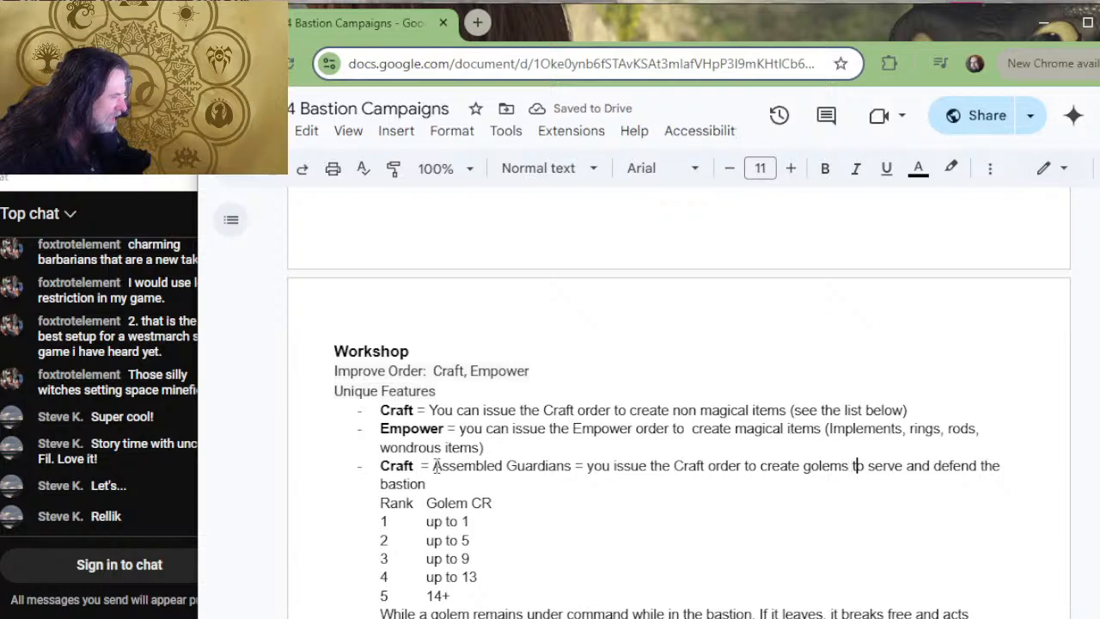
pyautogui.press('Delete')
pyautogui.press('Delete')
pyautogui.write('hat')
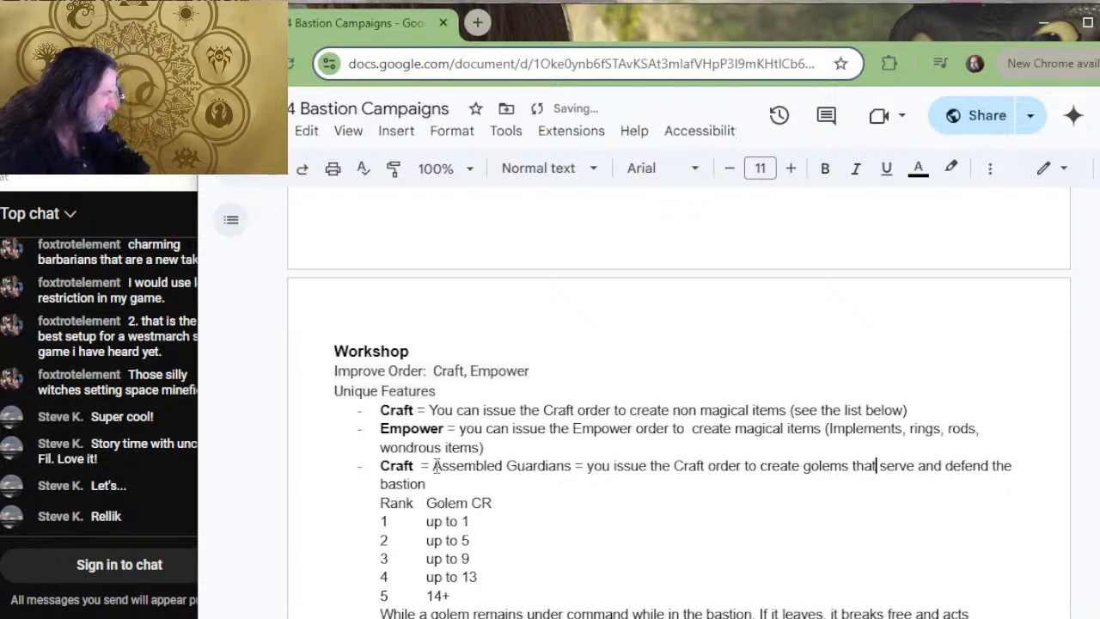
# - Append the sentence opening "The CR of golem created this way is determined by the" to the Assembled Guardians bullet
pyautogui.press('Down')
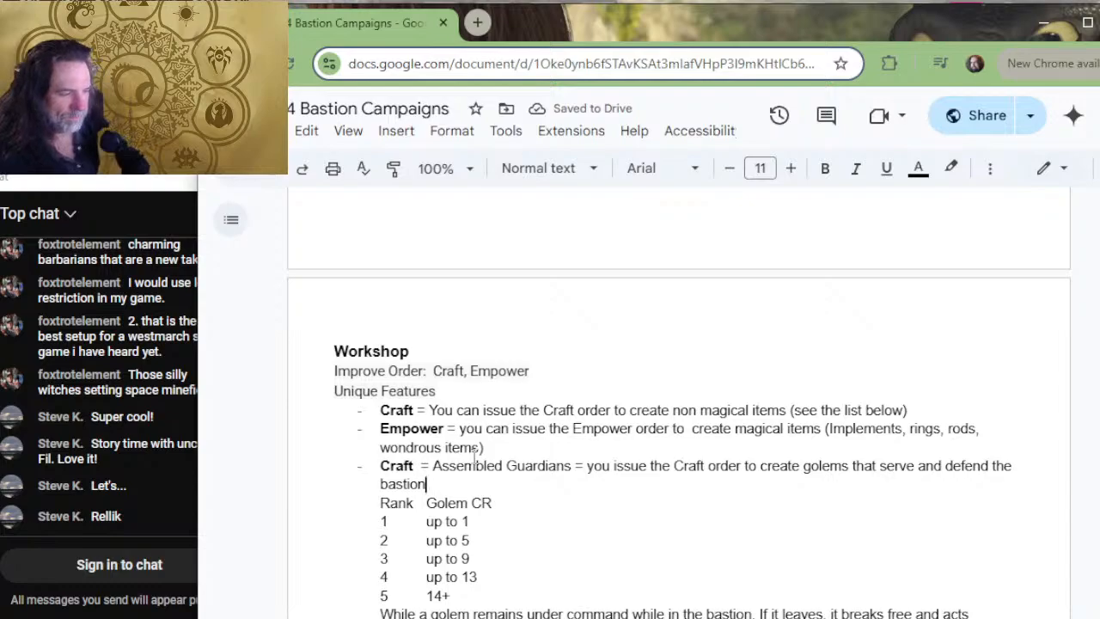
pyautogui.write('. The rank of')
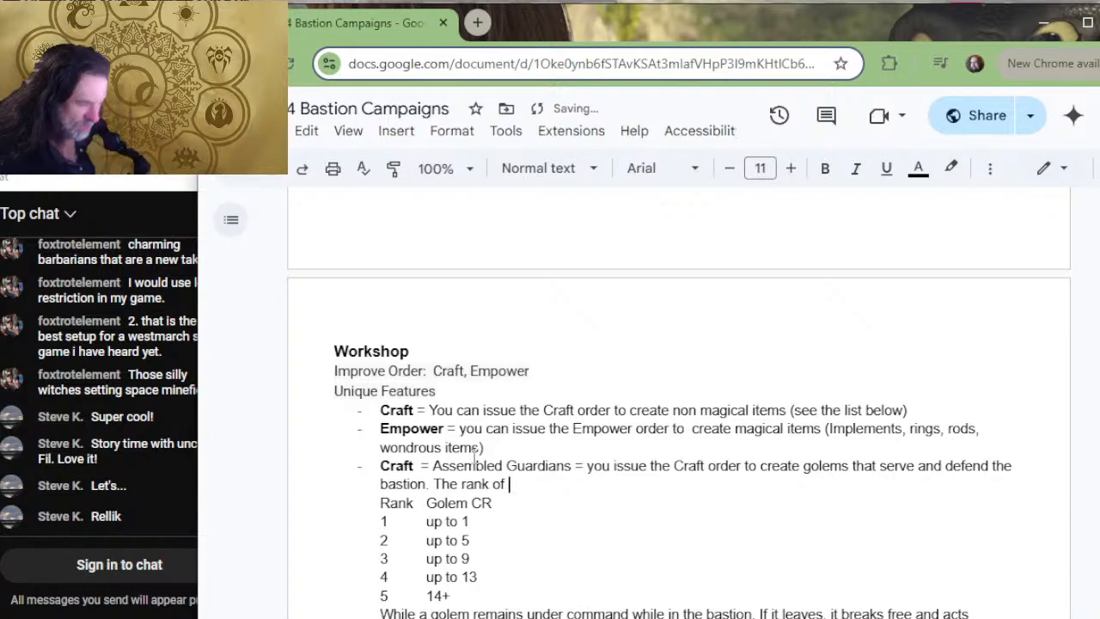
pyautogui.write(' gol')
pyautogui.press('BackSpace')
pyautogui.press('BackSpace')
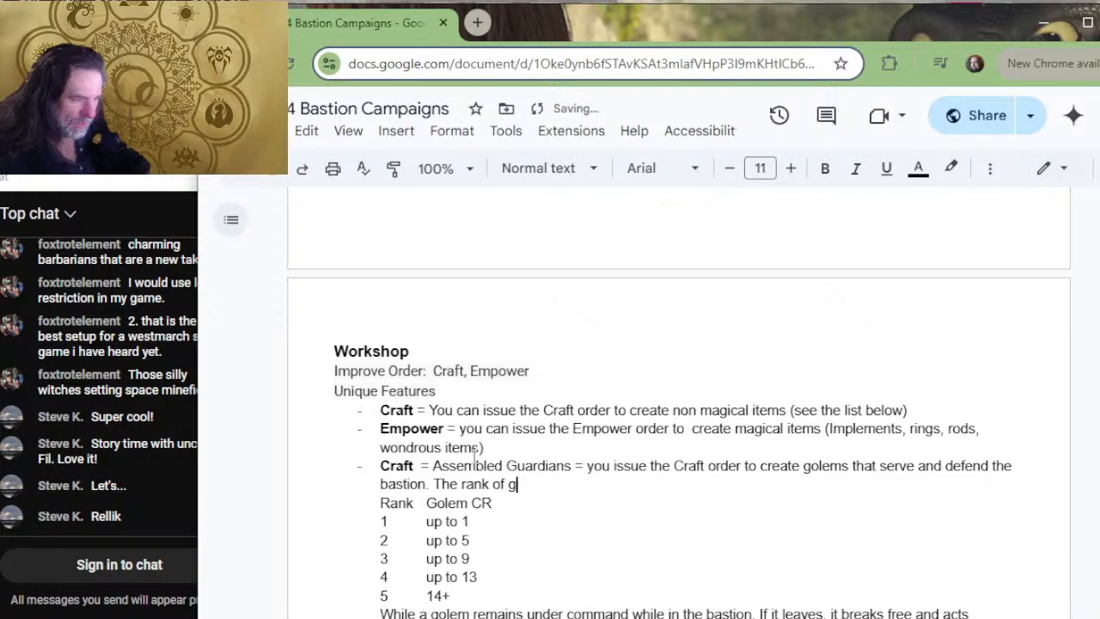
pyautogui.press('BackSpace')
pyautogui.press('BackSpace')
pyautogui.press('BackSpace')
pyautogui.press('BackSpace')
pyautogui.press('BackSpace')
pyautogui.press('BackSpace')
pyautogui.press('BackSpace')
pyautogui.press('BackSpace')
pyautogui.press('BackSpace')
pyautogui.write('CR')
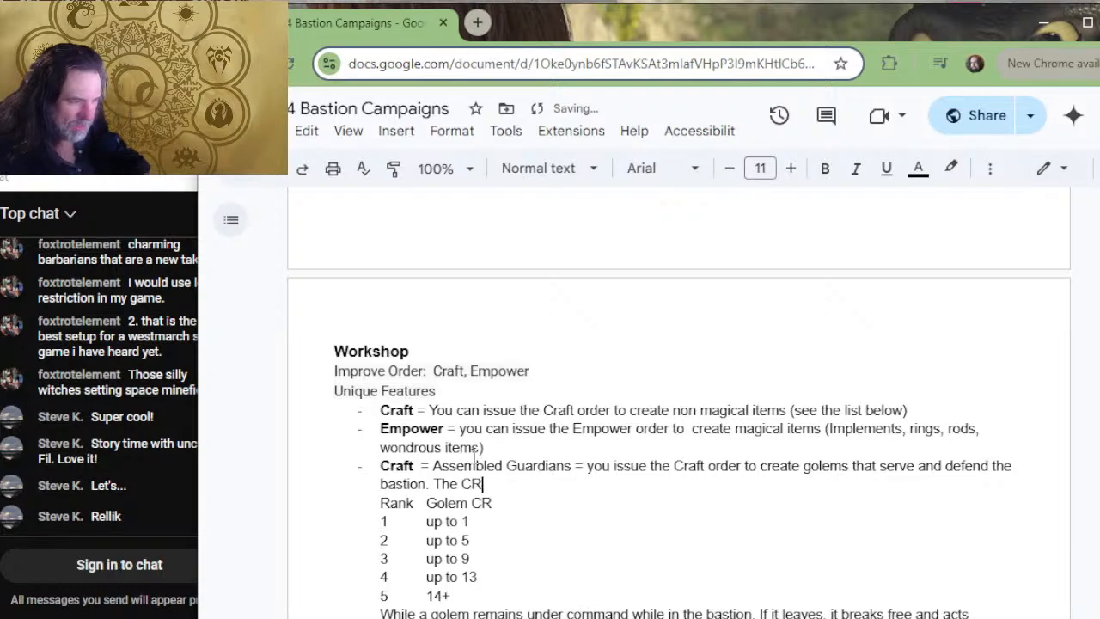
pyautogui.write(' of golem cr')
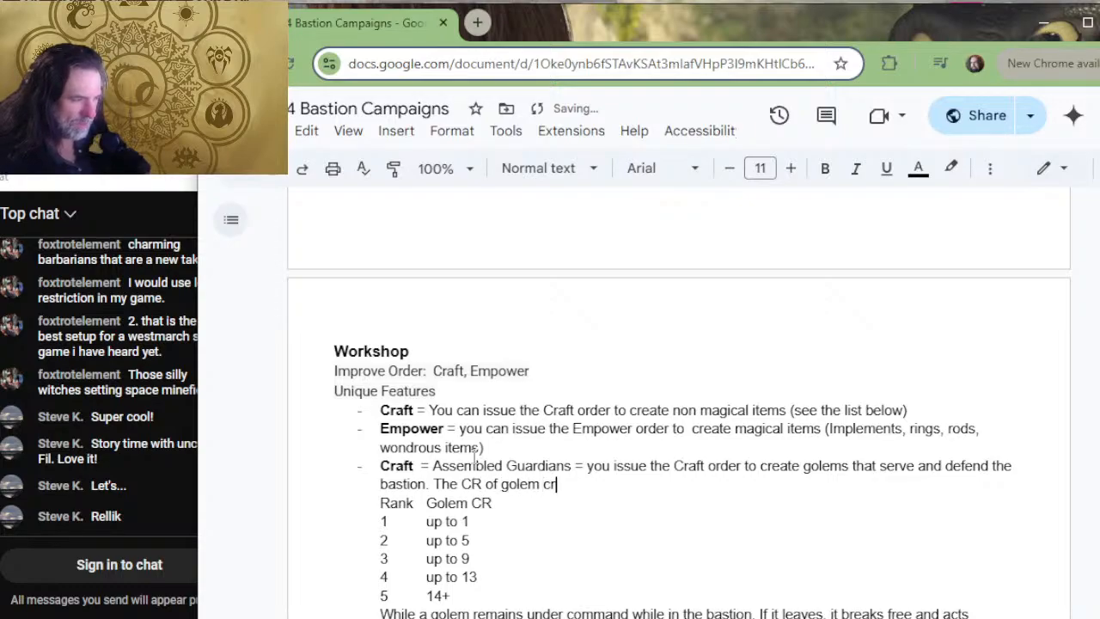
pyautogui.write('eated this way')
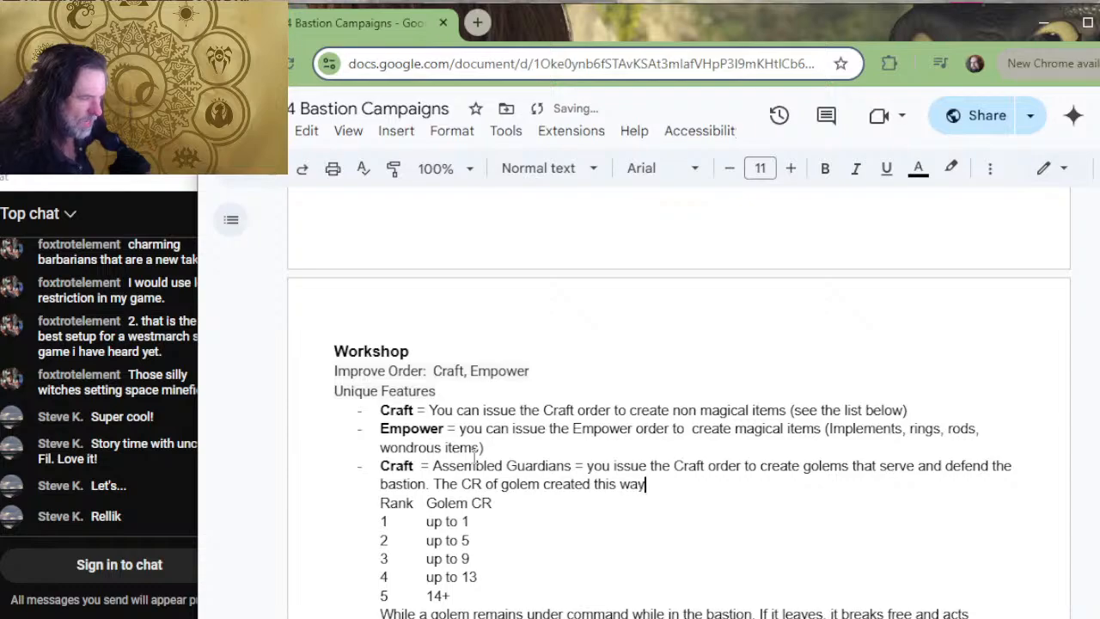
pyautogui.write(' is deter')
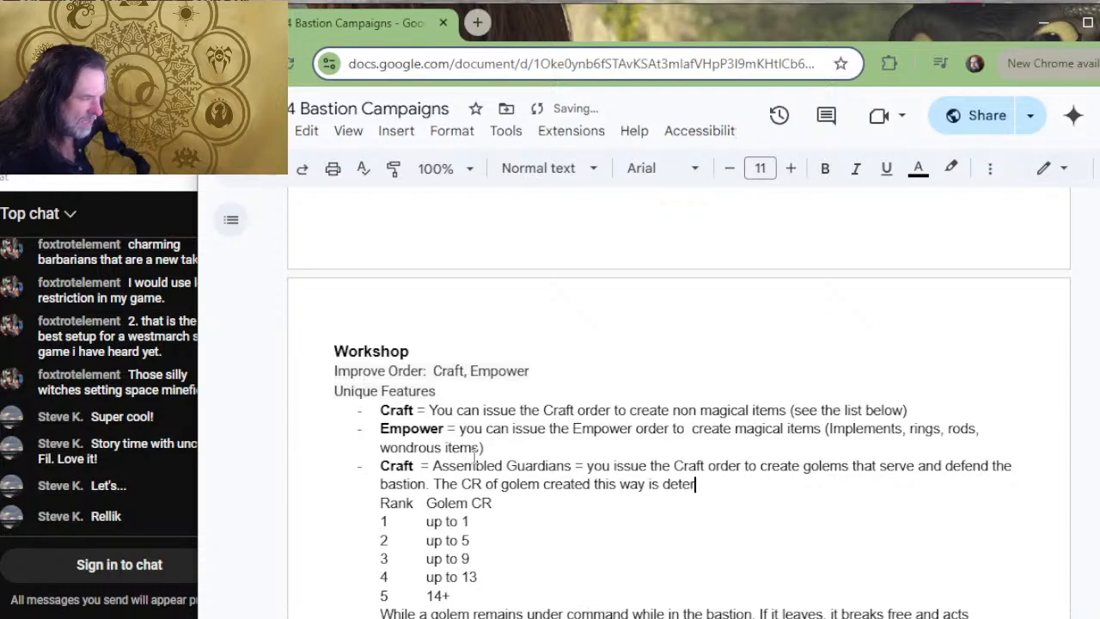
pyautogui.write('mined by the m')
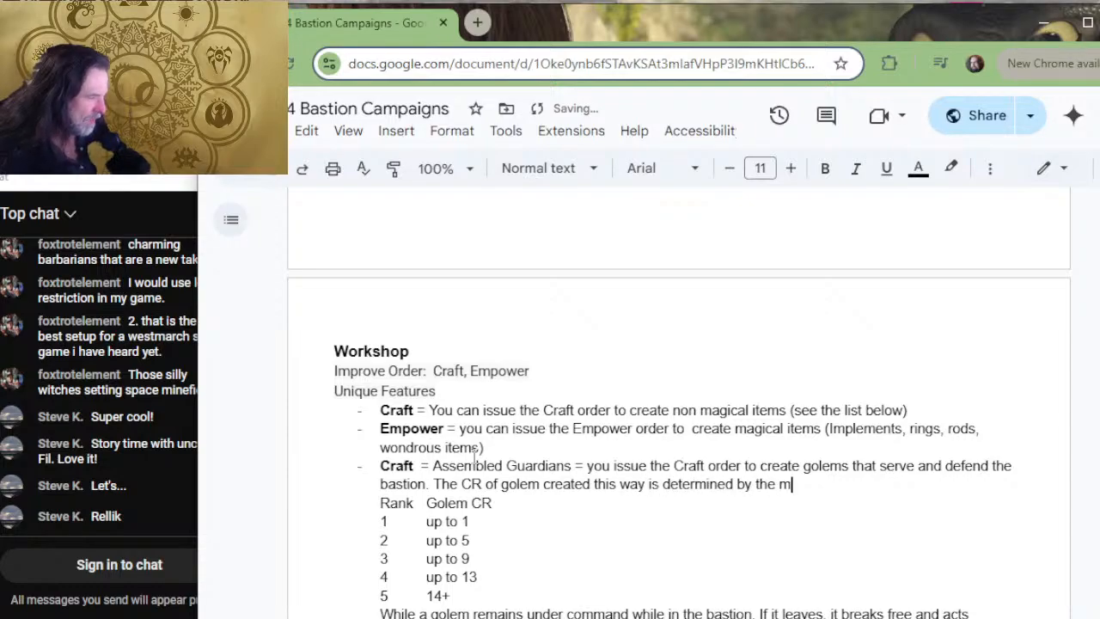
pyautogui.write('ax rank ')
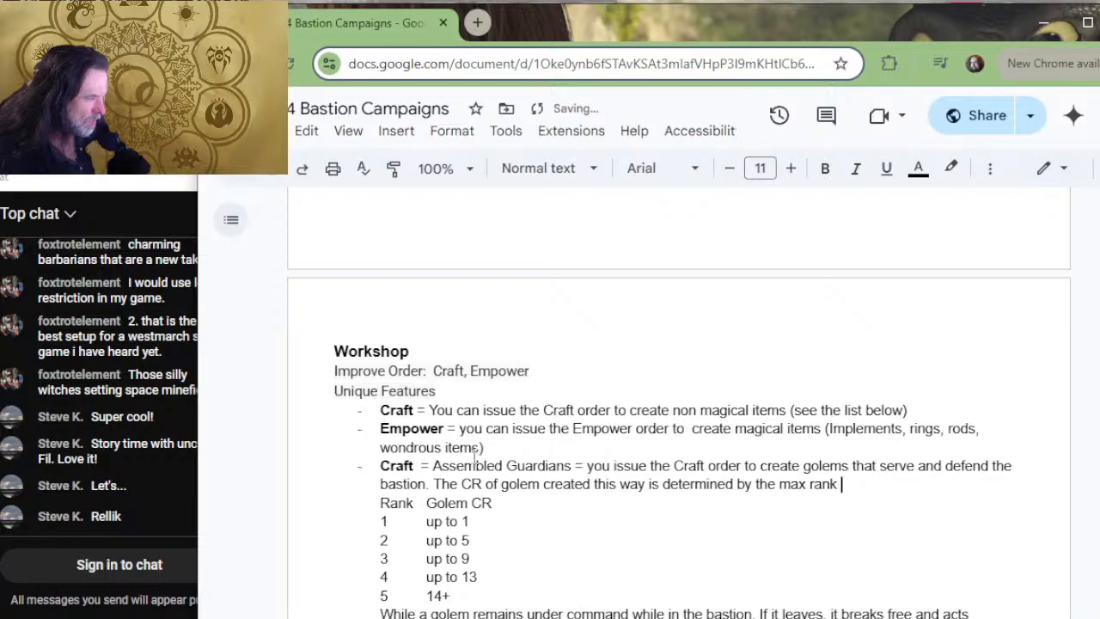
pyautogui.write('of Craft')
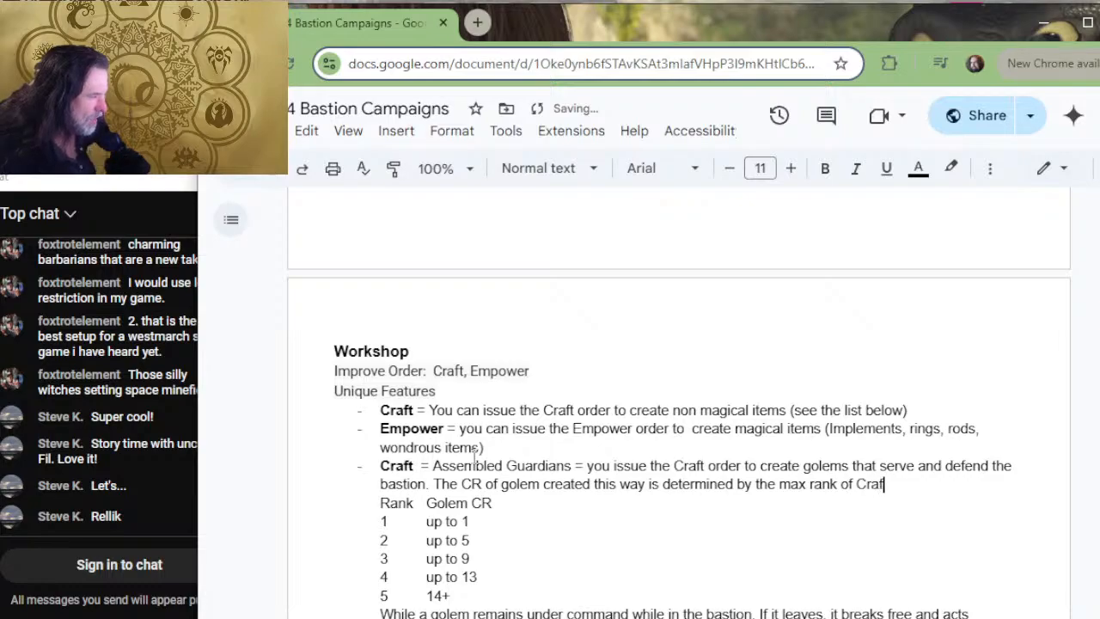
pyautogui.press('BackSpace')
pyautogui.press('BackSpace')
pyautogui.press('BackSpace')
pyautogui.press('BackSpace')
pyautogui.press('BackSpace')
pyautogui.press('BackSpace')
pyautogui.press('BackSpace')
pyautogui.press('BackSpace')
pyautogui.press('BackSpace')
pyautogui.press('BackSpace')
pyautogui.press('BackSpace')
pyautogui.press('BackSpace')
pyautogui.press('BackSpace')
pyautogui.press('BackSpace')
pyautogui.press('BackSpace')
pyautogui.press('BackSpace')
pyautogui.press('BackSpace')
pyautogui.press('BackSpace')
pyautogui.press('BackSpace')
pyautogui.press('BackSpace')
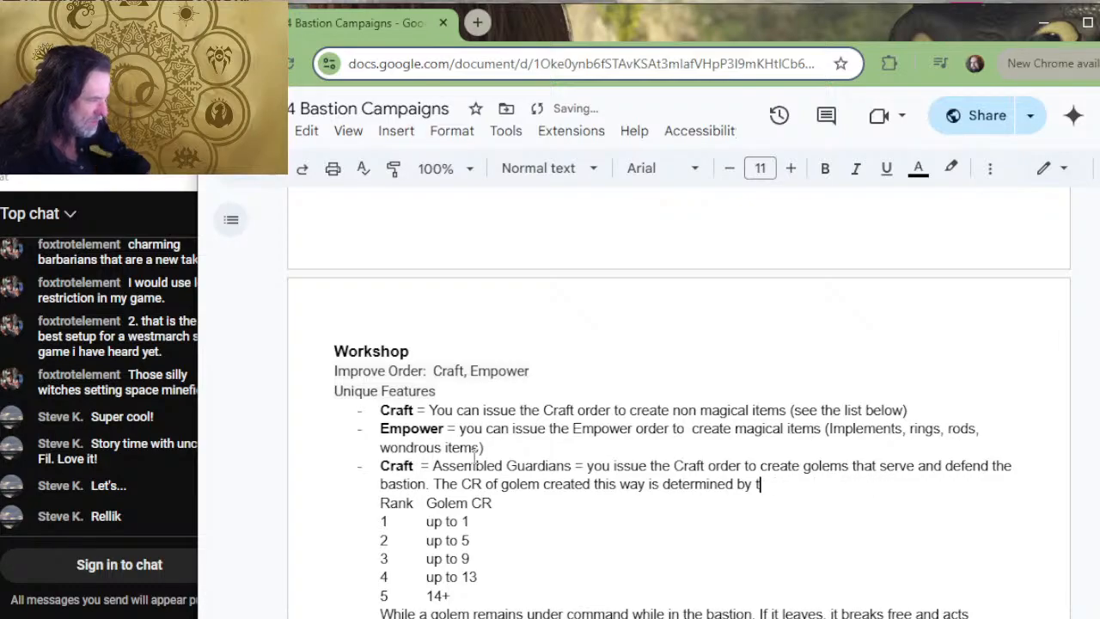
# - Continue the golem CR sentence after "determined by" with "the number of points spent to improve the Craft"
pyautogui.write('the num')
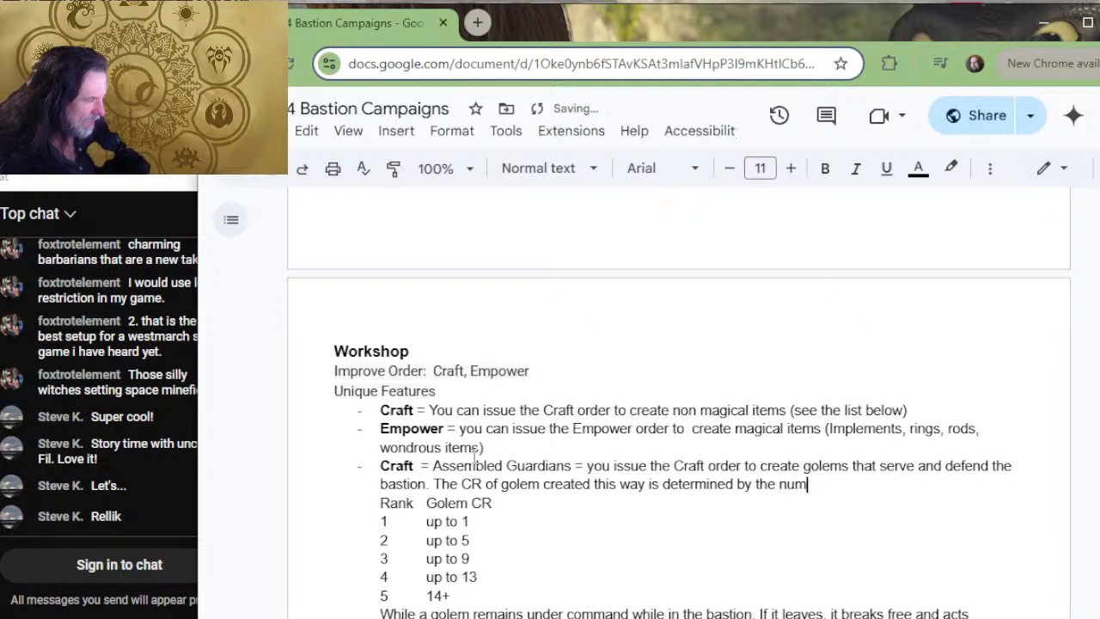
pyautogui.write('ber of points ')
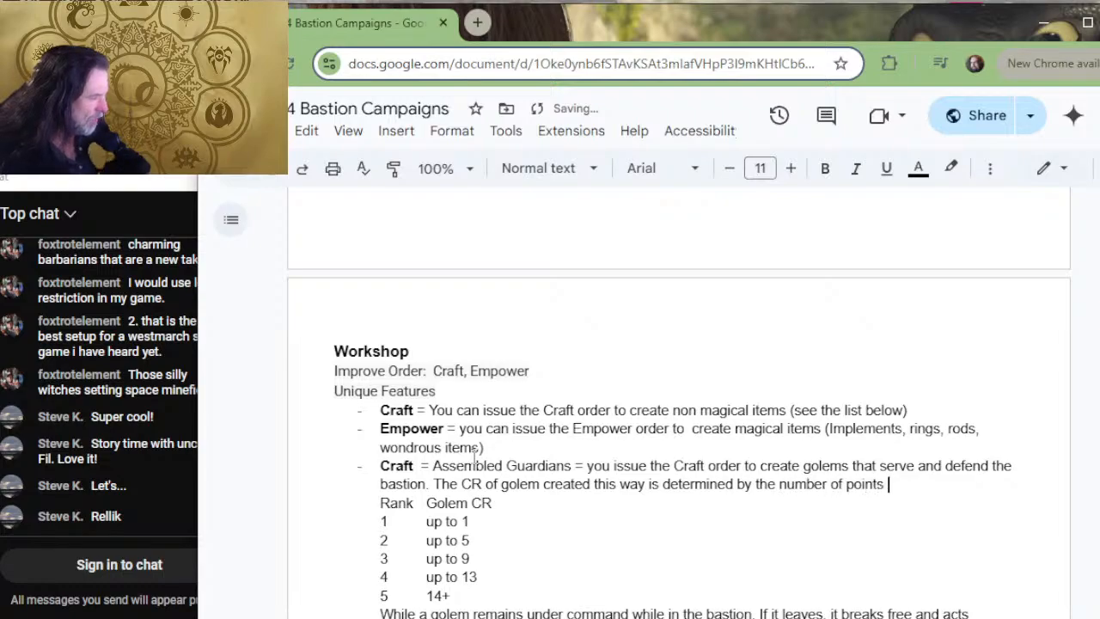
pyautogui.write('spen')
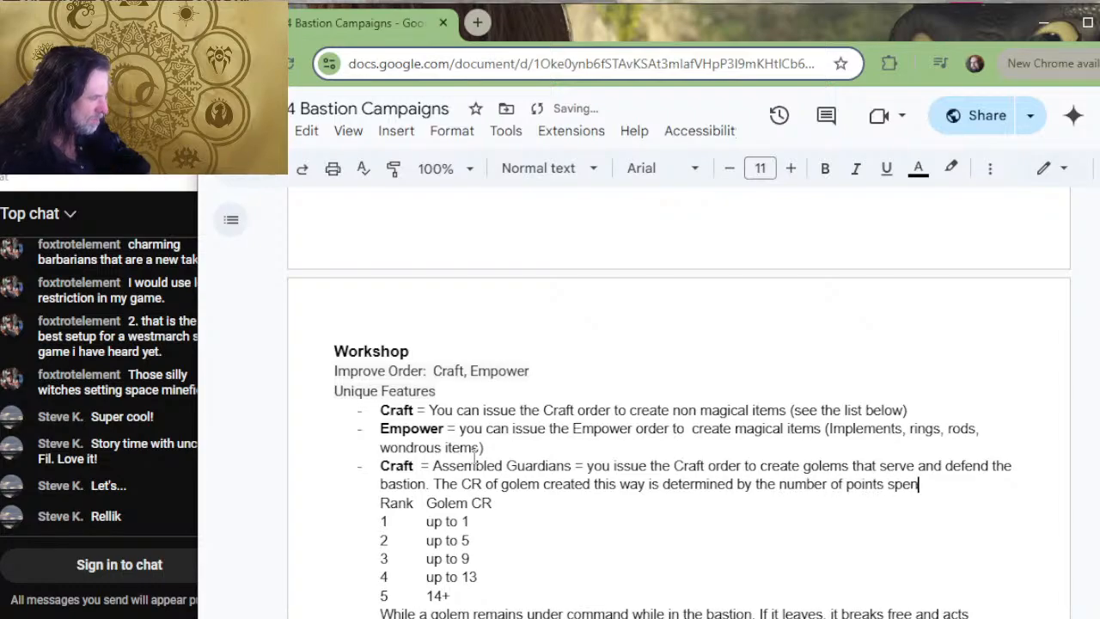
pyautogui.write('t to increase ')
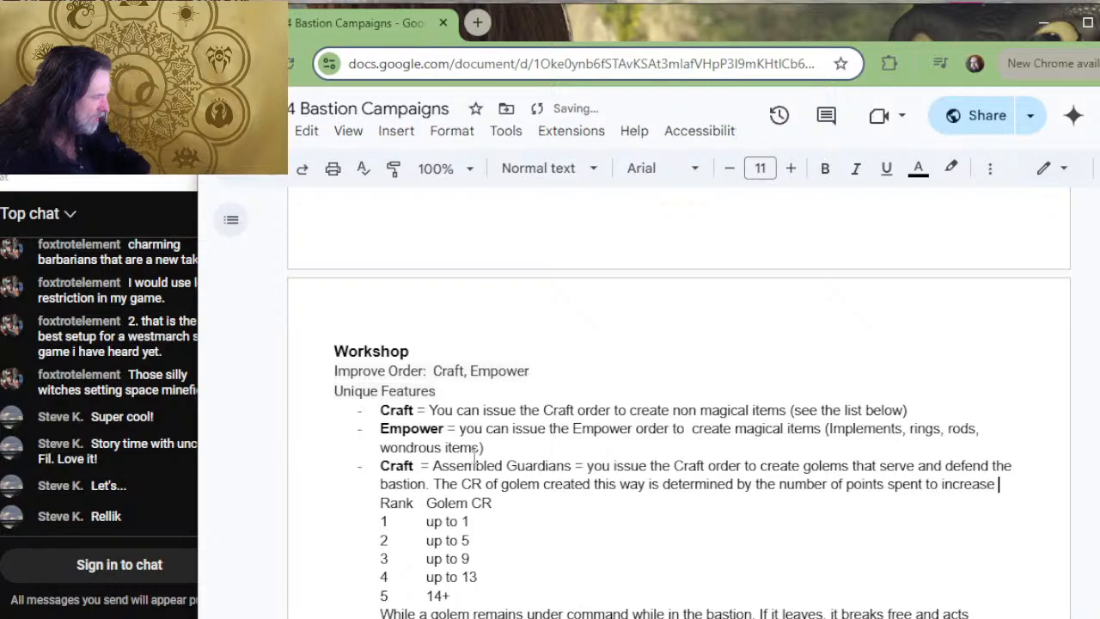
pyautogui.write('the')
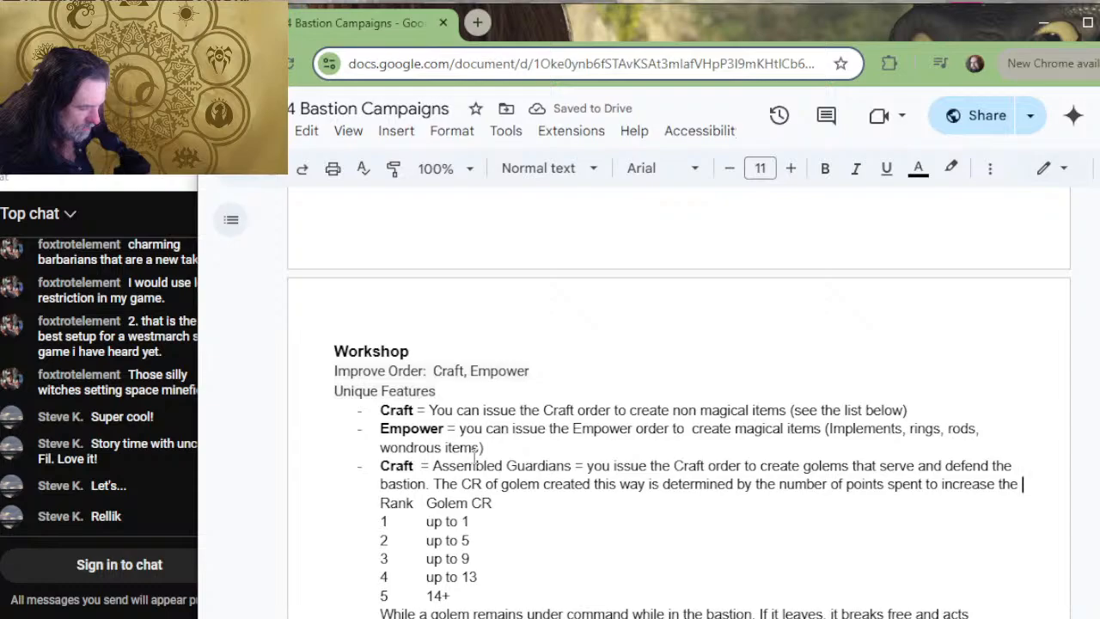
pyautogui.press('BackSpace')
pyautogui.press('BackSpace')
pyautogui.press('BackSpace')
pyautogui.press('BackSpace')
pyautogui.press('BackSpace')
pyautogui.press('BackSpace')
pyautogui.press('BackSpace')
pyautogui.press('BackSpace')
pyautogui.press('BackSpace')
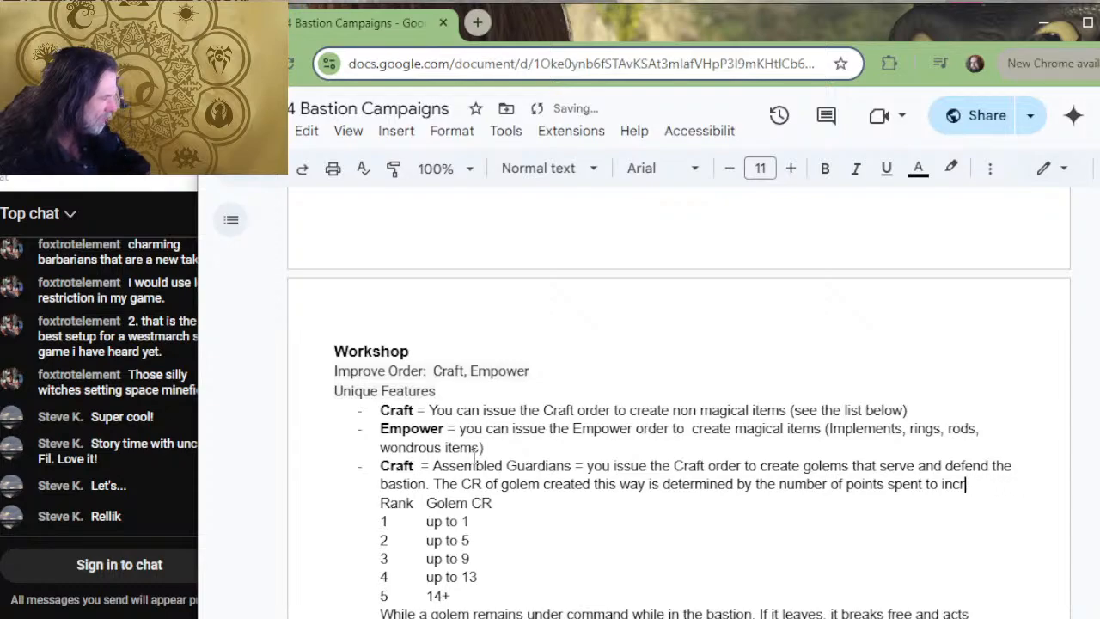
pyautogui.press('BackSpace')
pyautogui.press('BackSpace')
pyautogui.press('BackSpace')
pyautogui.write('mpro')
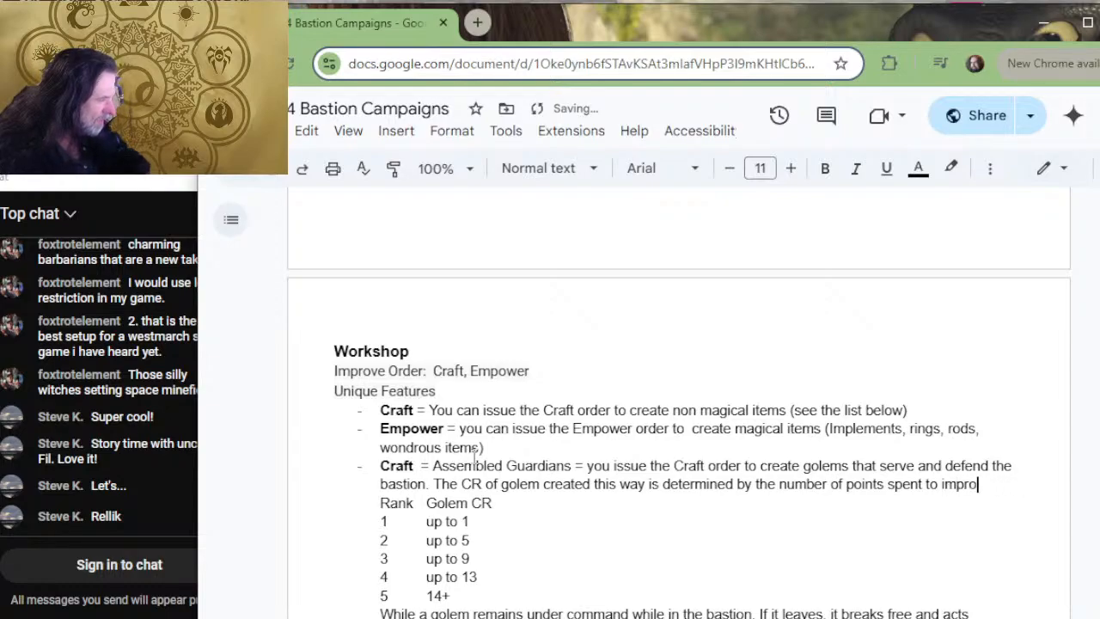
pyautogui.write('ve the Craft ')
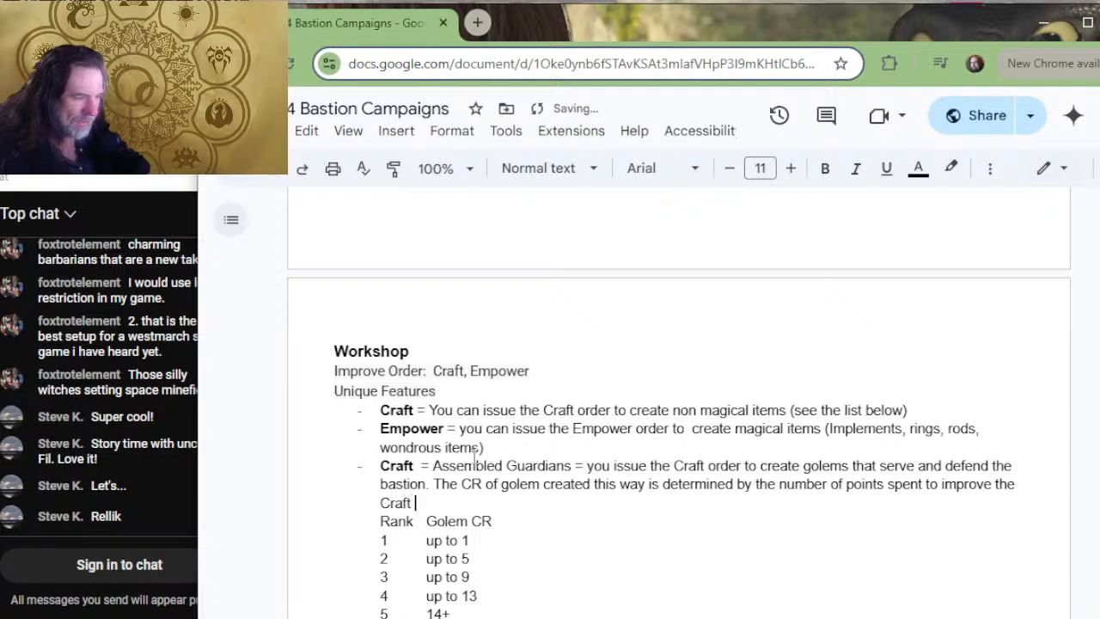
# - Finish the golem CR sentence with "and Empower order (whichever is less)."
pyautogui.write('oa')
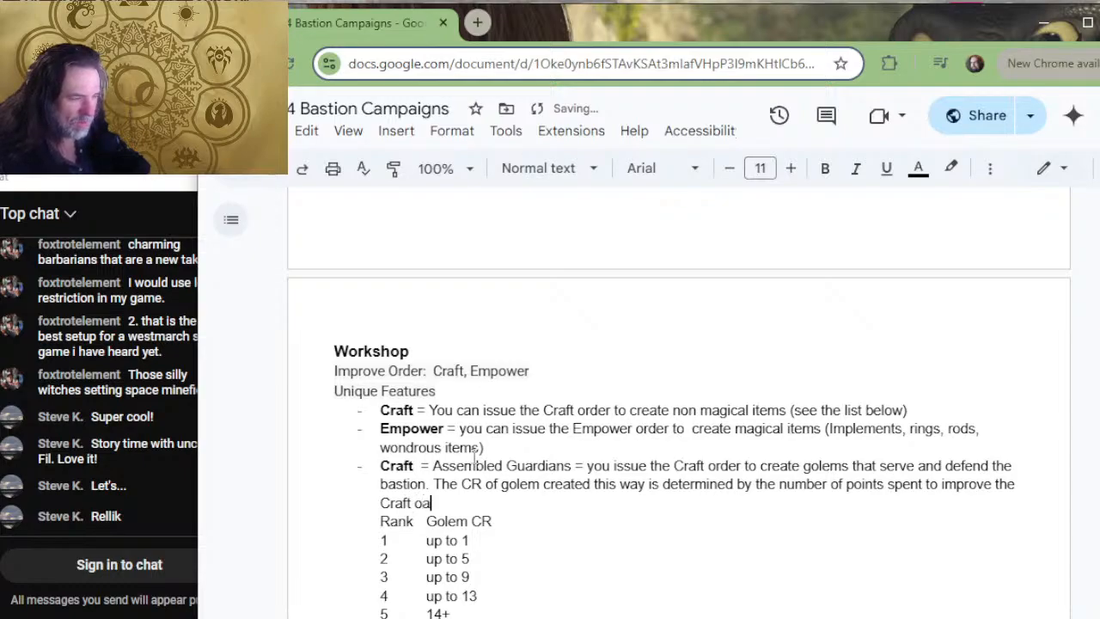
pyautogui.press('BackSpace')
pyautogui.press('BackSpace')
pyautogui.write('and Empower ')
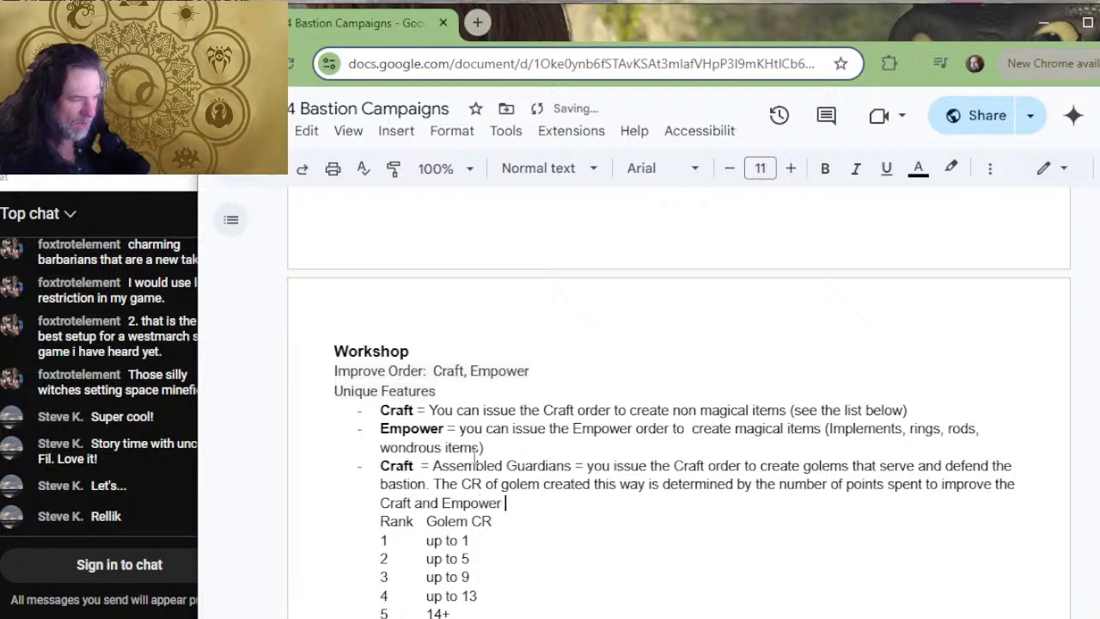
pyautogui.write('order (which')
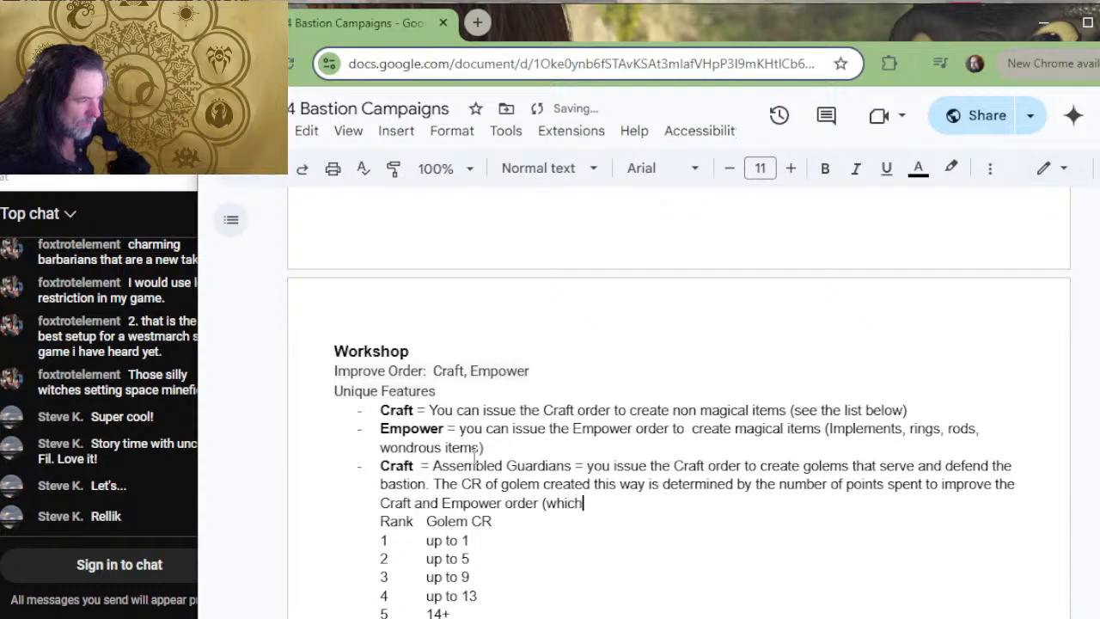
pyautogui.write('ever is less).')
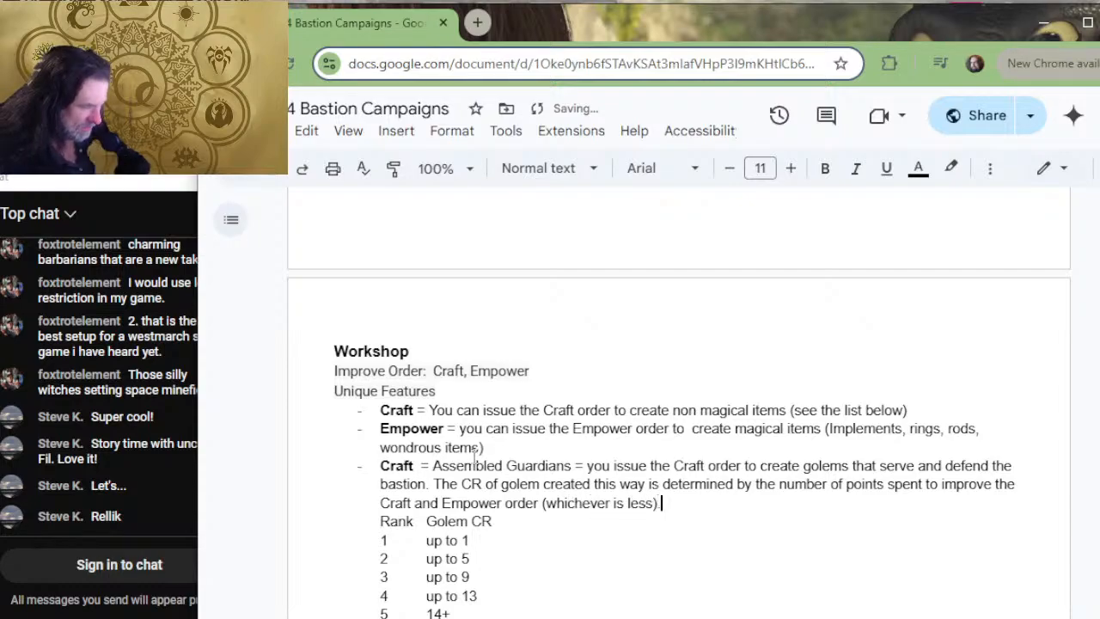
# - Make "order" plural in the golem CR sentence and insert "through this facility" before "(whichever is less)"
pyautogui.press('BackSpace')
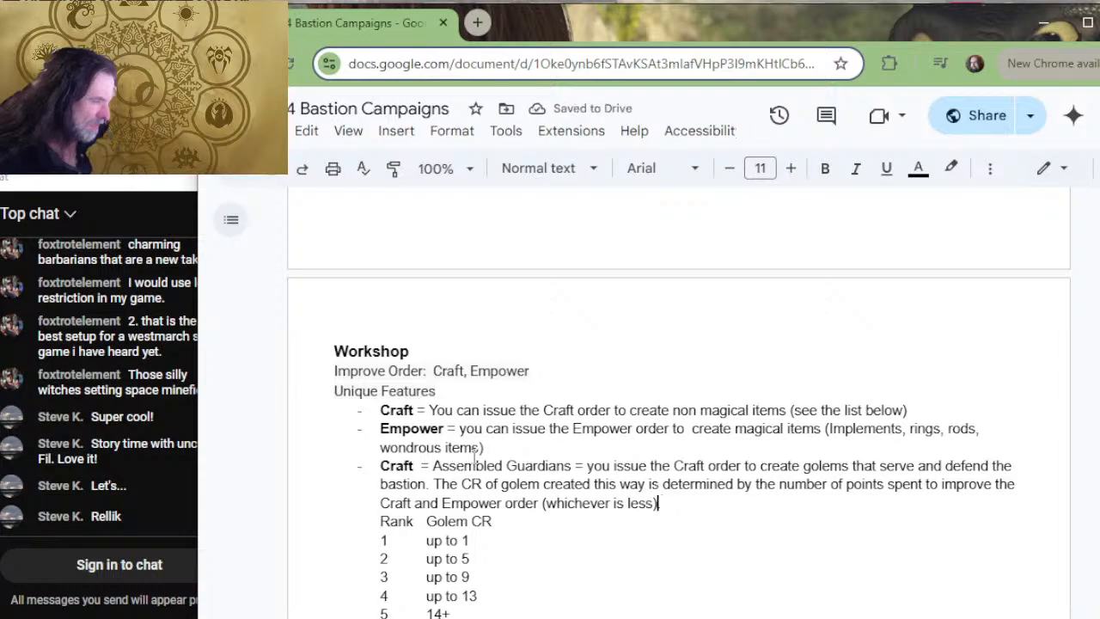
pyautogui.write('s through ')
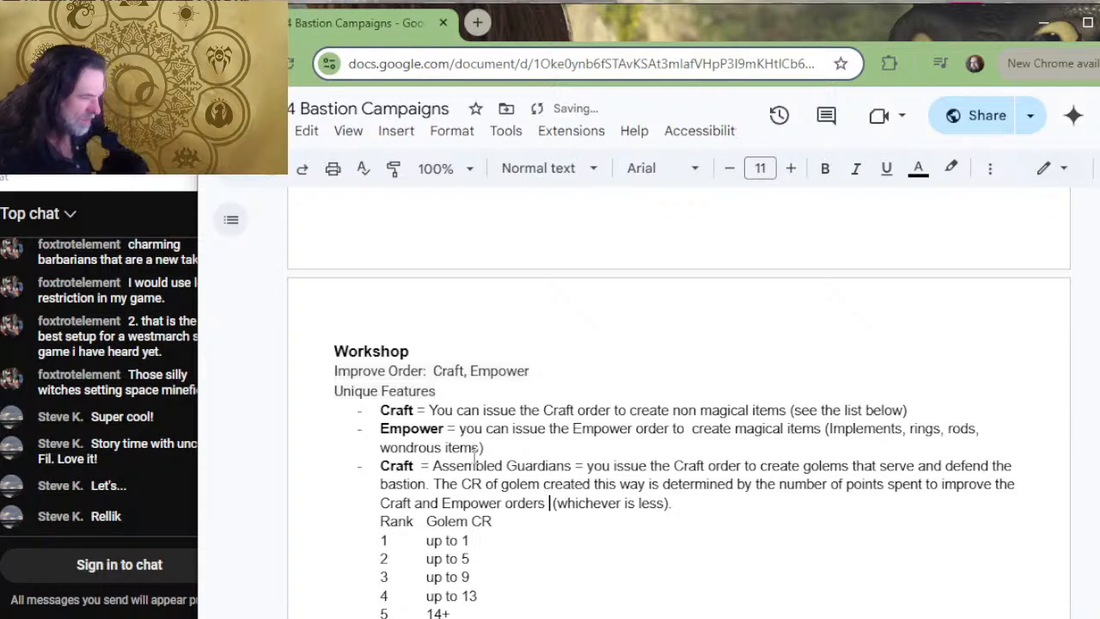
pyautogui.write('this facility')
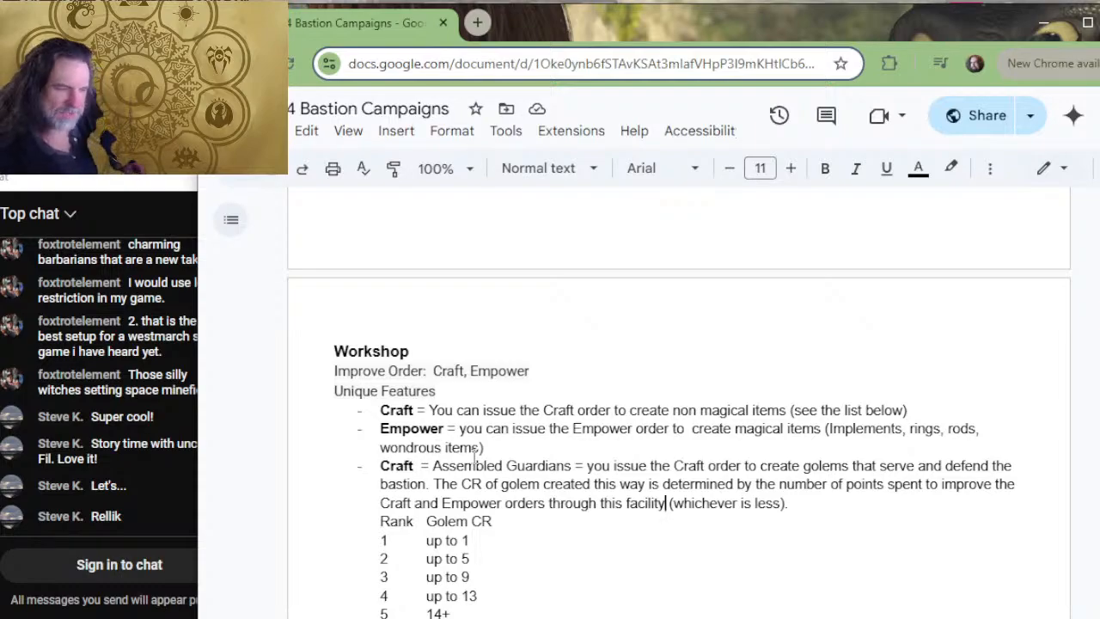
# - Replace "while in" with "within" in the golem command sentence below the rank table
pyautogui.scroll(-2, 474, 460)
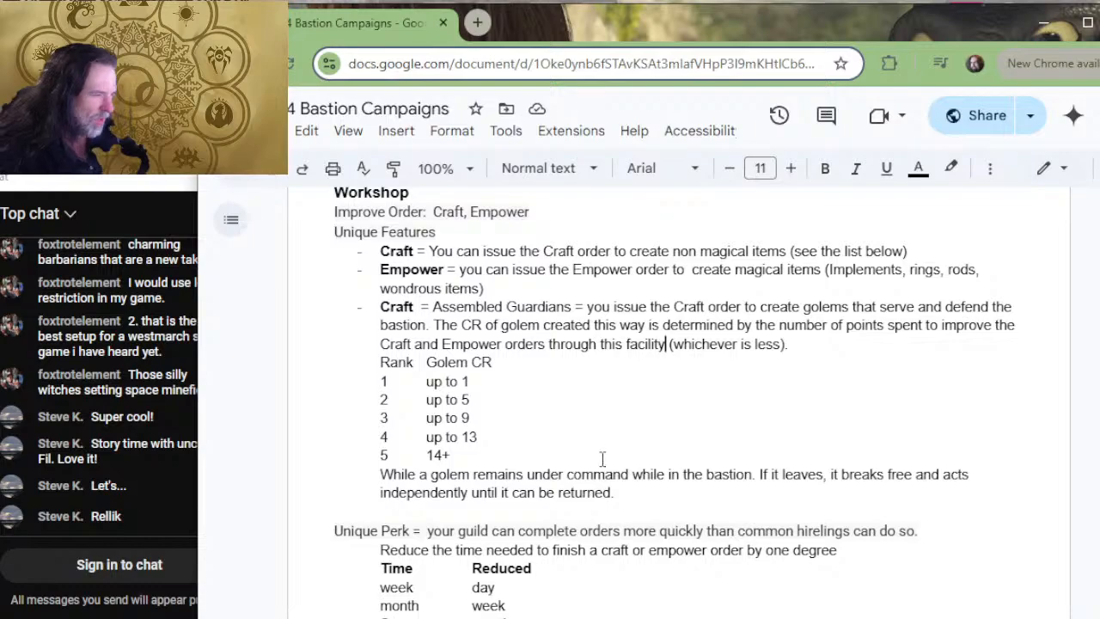
pyautogui.click(658, 475)
pyautogui.click(666, 475)
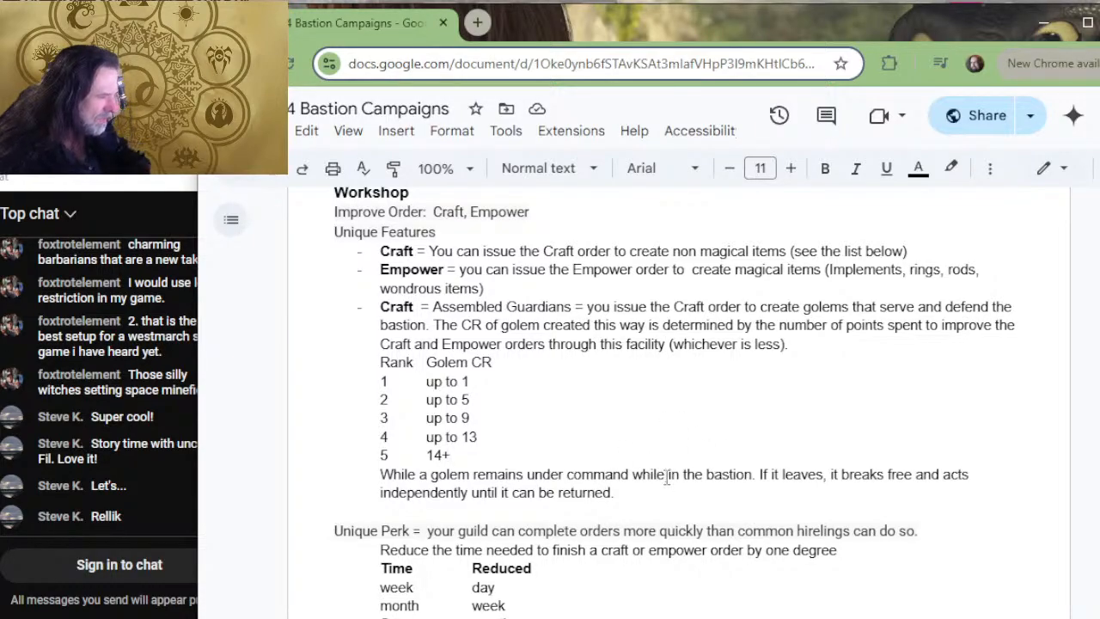
pyautogui.press('BackSpace')
pyautogui.press('BackSpace')
pyautogui.press('BackSpace')
pyautogui.press('BackSpace')
pyautogui.press('BackSpace')
pyautogui.write('with')
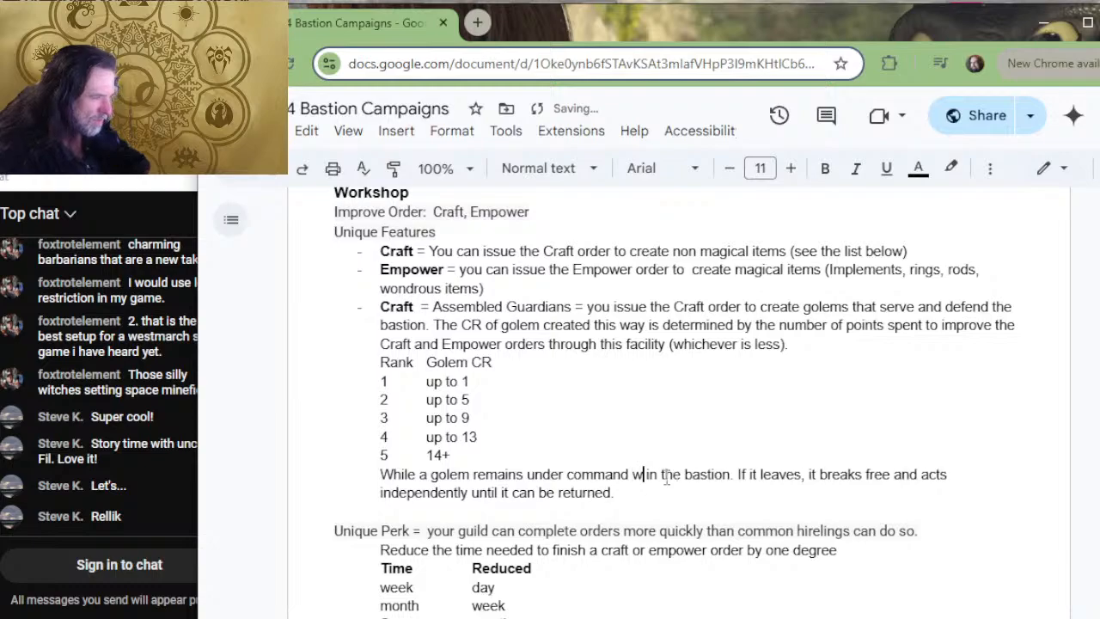
pyautogui.press('Delete')
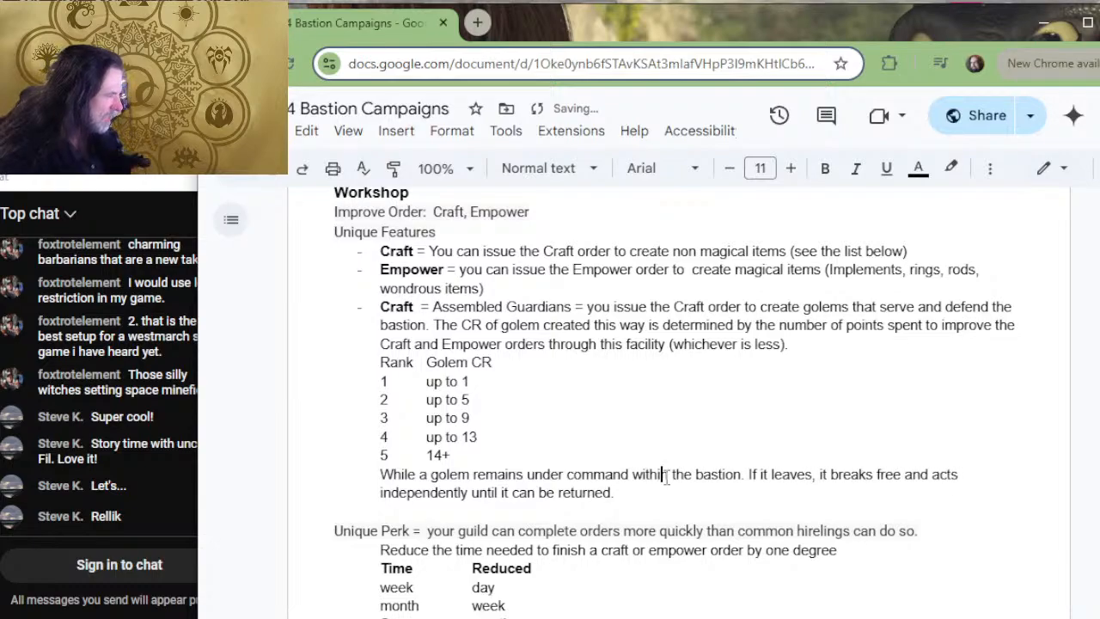
# - Delete "under command" so the golem sentence reads "While a golem remains within the bastion"
pyautogui.press('Right')
pyautogui.press('Right')
pyautogui.press('Right')
pyautogui.press('Right')
pyautogui.press('Right')
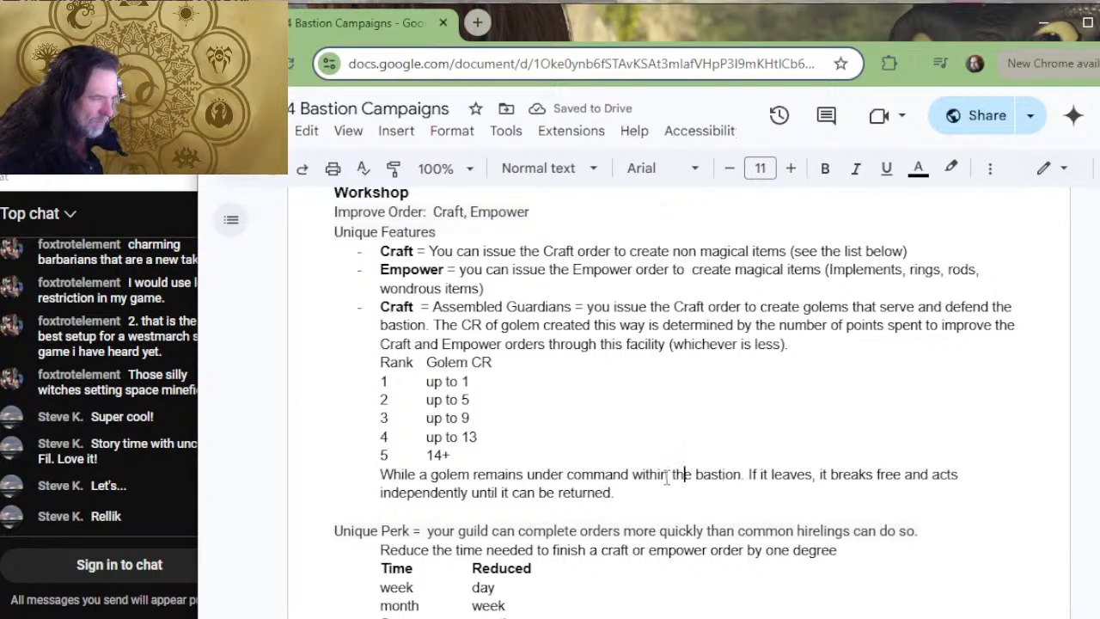
pyautogui.press('Left')
pyautogui.press('Left')
pyautogui.press('Left')
pyautogui.press('Left')
pyautogui.press('Left')
pyautogui.press('Left')
pyautogui.press('Left')
pyautogui.press('Left')
pyautogui.press('Left')
pyautogui.press('Left')
pyautogui.press('Left')
pyautogui.press('Left')
pyautogui.press('Left')
pyautogui.press('Left')
pyautogui.press('Left')
pyautogui.press('Left')
pyautogui.press('Left')
pyautogui.press('Left')
pyautogui.press('Left')
pyautogui.press('Left')
pyautogui.press('Left')
pyautogui.press('Left')
pyautogui.press('Left')
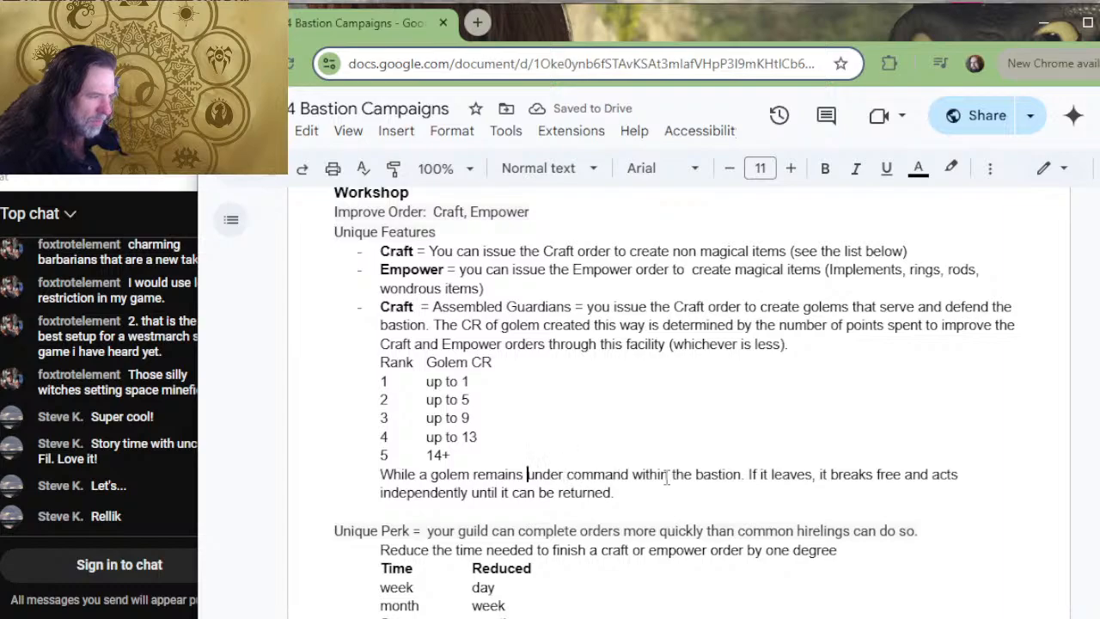
pyautogui.press('Delete')
pyautogui.press('Delete')
pyautogui.press('Delete')
pyautogui.press('Delete')
pyautogui.press('Delete')
pyautogui.press('Delete')
pyautogui.press('Delete')
pyautogui.press('Delete')
pyautogui.press('Delete')
pyautogui.press('Delete')
pyautogui.press('Delete')
pyautogui.press('Delete')
pyautogui.press('Delete')
pyautogui.press('Delete')
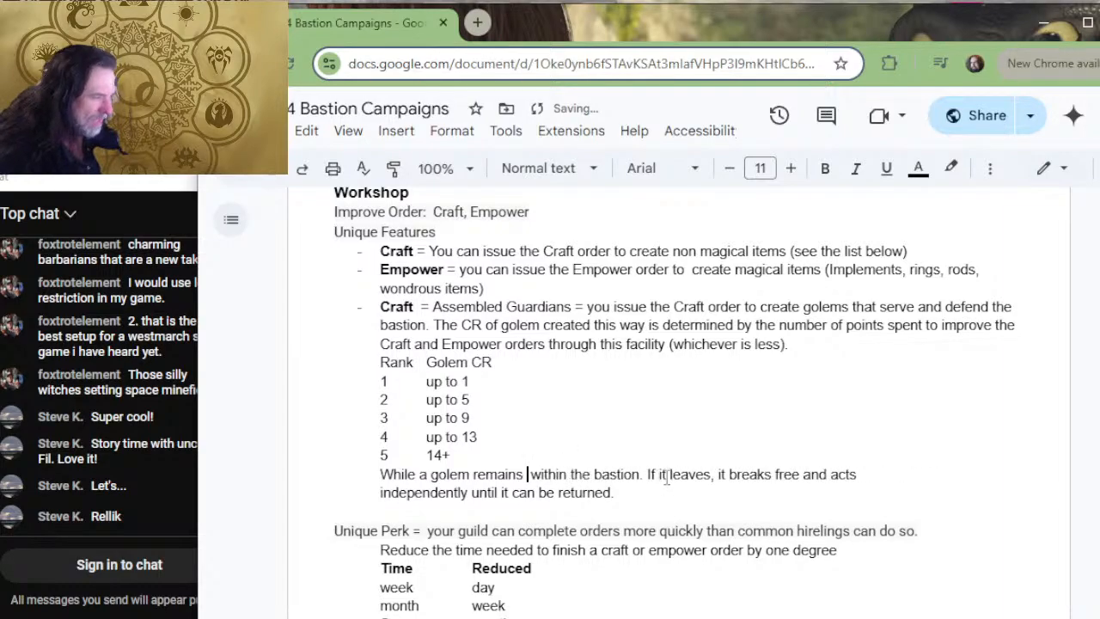
# - Finish the sentence "While a golem remains within the bastion" with ", it can be commanded without difficulty"
pyautogui.press('Right')
pyautogui.press('Right')
pyautogui.press('Right')
pyautogui.press('Right')
pyautogui.press('Right')
pyautogui.press('Right')
pyautogui.press('Right')
pyautogui.press('Right')
pyautogui.press('Right')
pyautogui.press('Right')
pyautogui.press('Right')
pyautogui.press('Right')
pyautogui.press('Right')
pyautogui.press('Right')
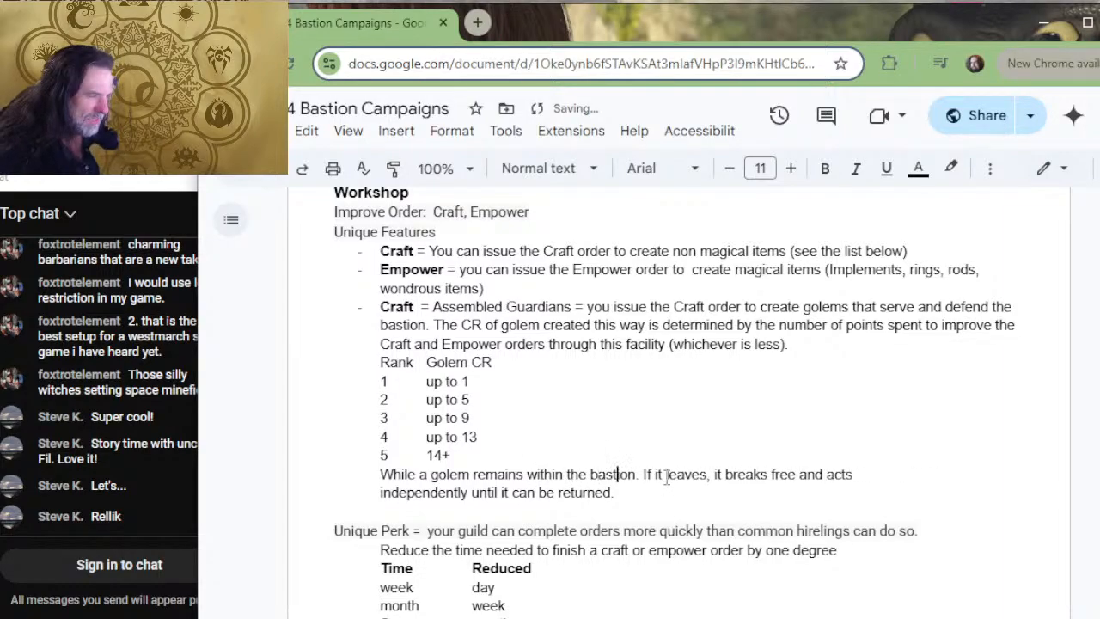
pyautogui.write(', it rema')
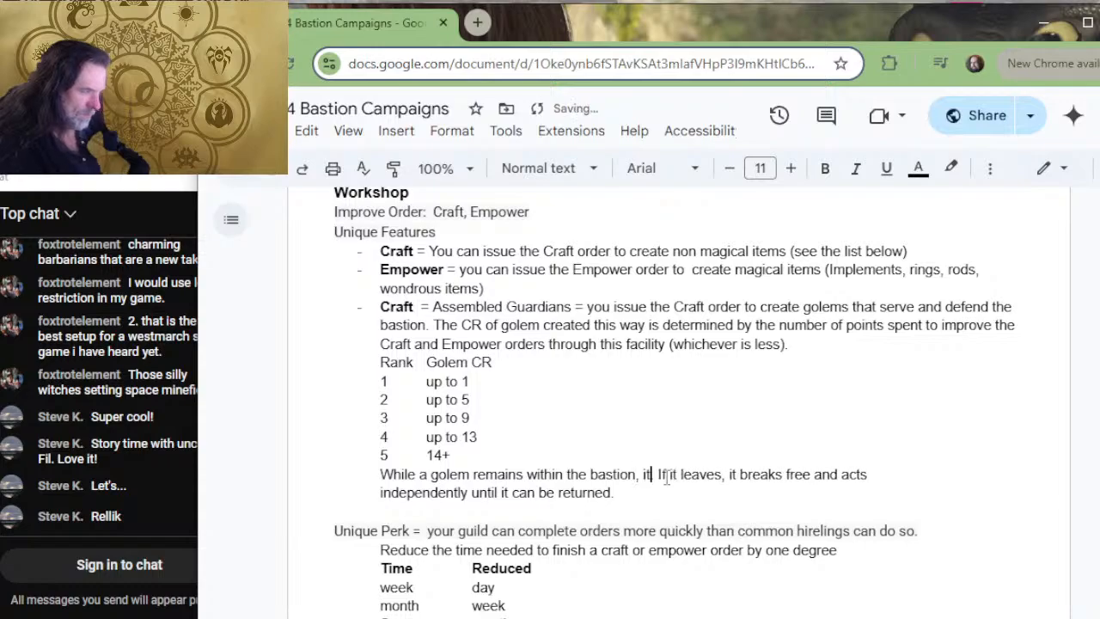
pyautogui.press('BackSpace')
pyautogui.press('BackSpace')
pyautogui.press('BackSpace')
pyautogui.press('BackSpace')
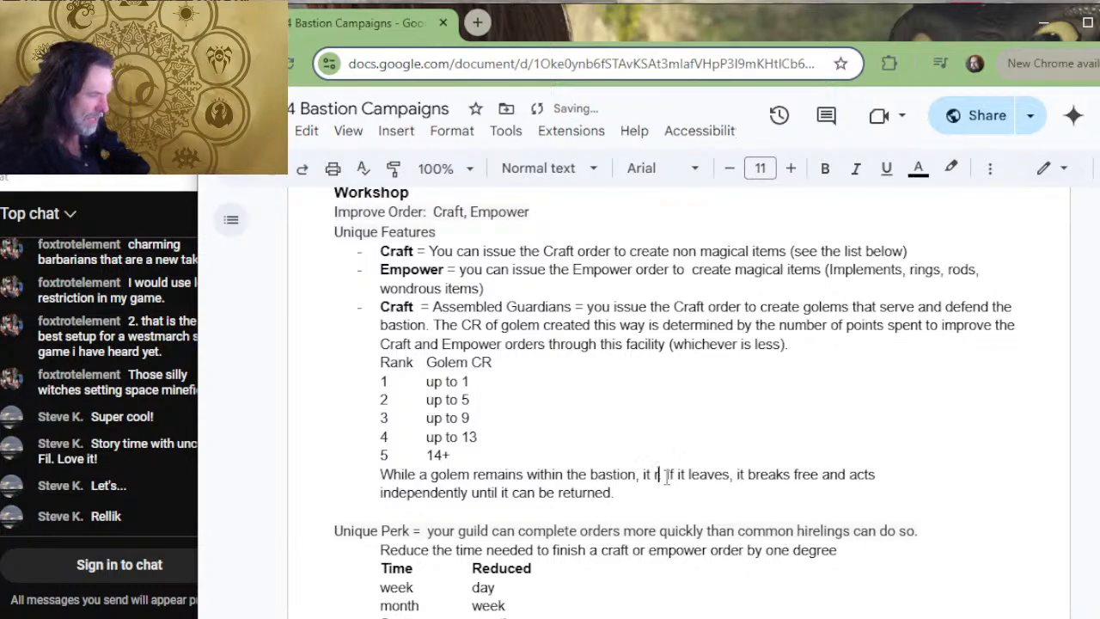
pyautogui.write('can b')
pyautogui.write('e commanded')
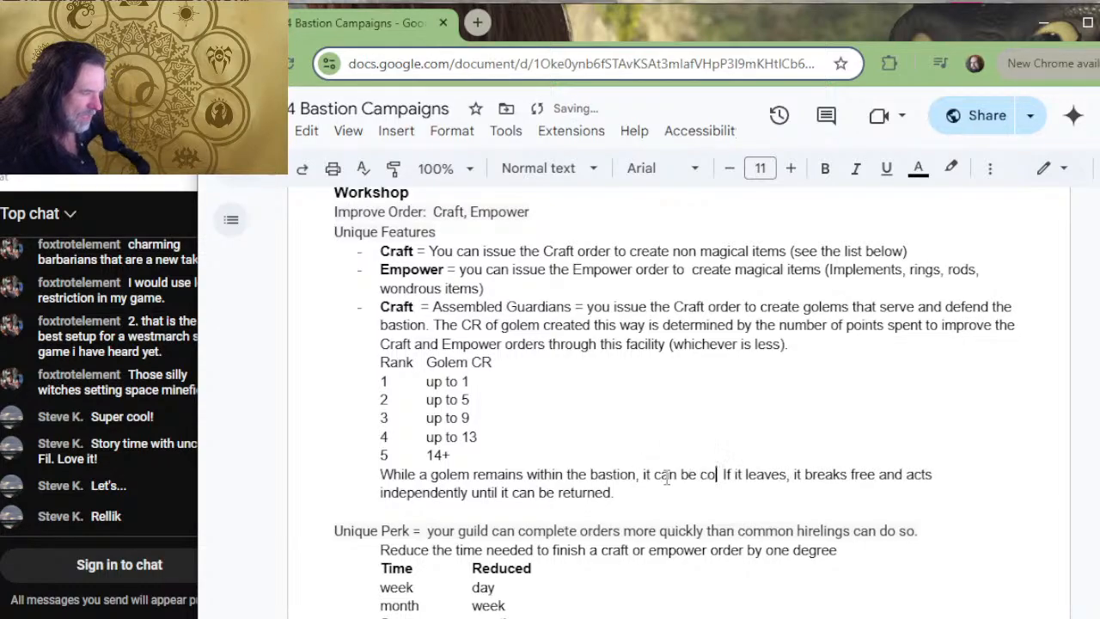
pyautogui.write('out difficult')
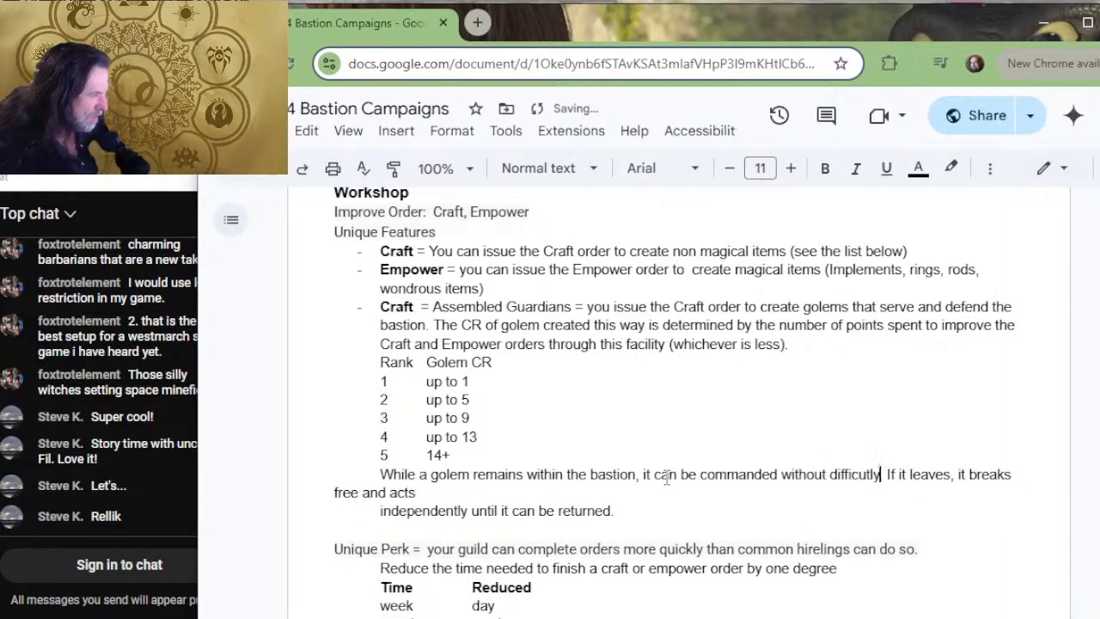
pyautogui.write('y')
# - Move the "If it leaves" golem sentence onto its own line and remove its leading space
pyautogui.press('Return')
pyautogui.press('Delete')
pyautogui.press('Delete')
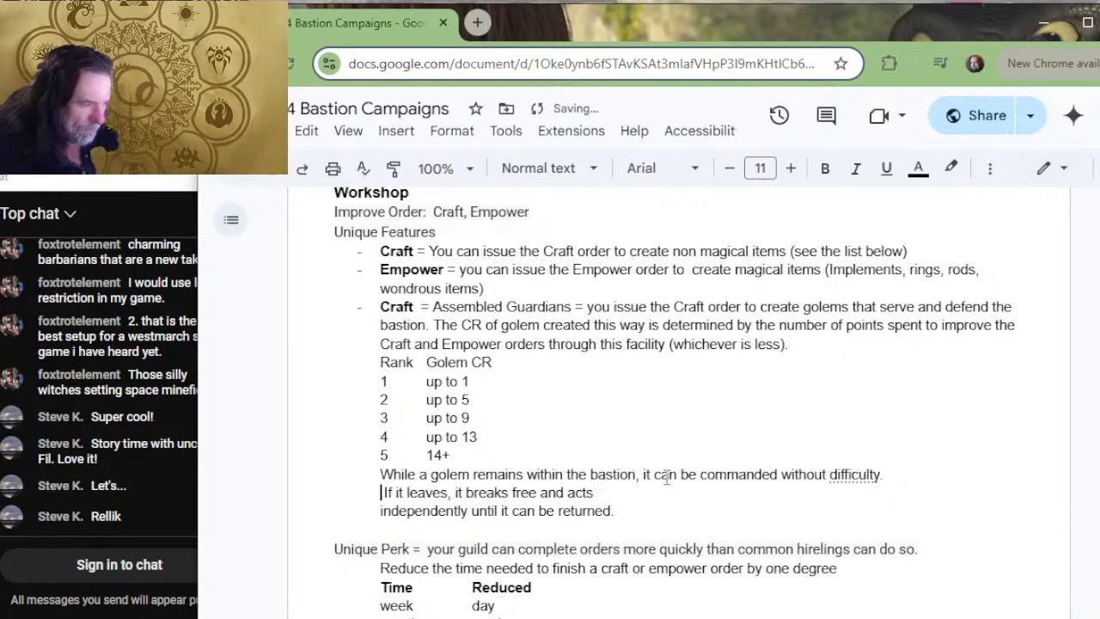
# - Change "it breaks free" to "it can break free" in the sentence about a golem leaving the bastion
pyautogui.press('End')
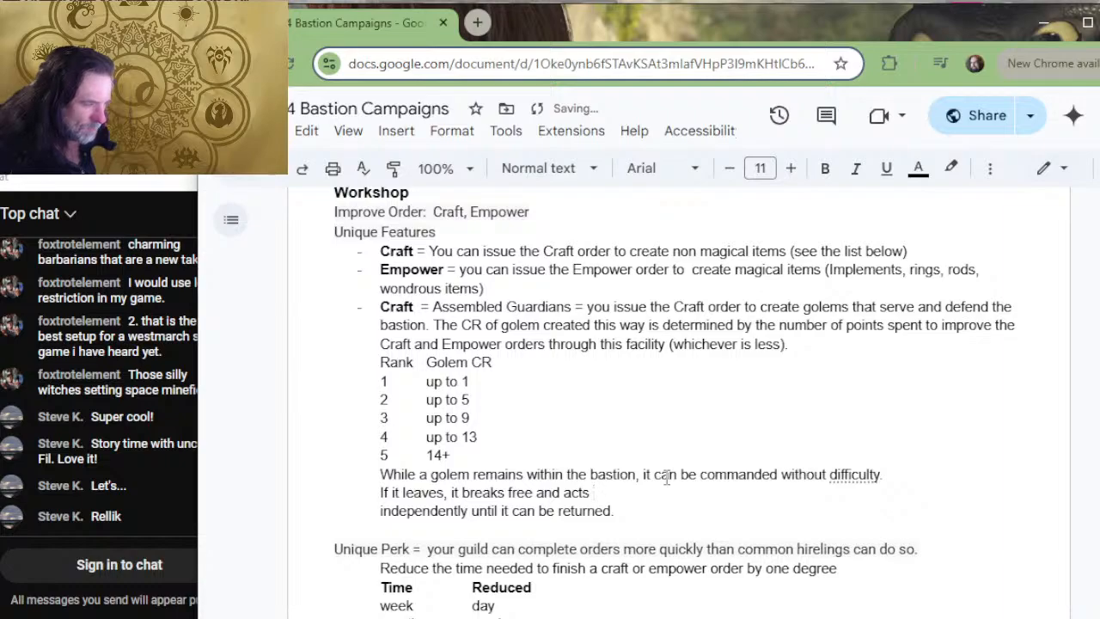
pyautogui.press('Left')
pyautogui.press('Left')
pyautogui.press('Left')
pyautogui.press('Left')
pyautogui.press('Left')
pyautogui.press('Left')
pyautogui.press('Left')
pyautogui.press('Left')
pyautogui.press('Left')
pyautogui.press('Left')
pyautogui.press('Left')
pyautogui.press('Left')
pyautogui.press('Left')
pyautogui.press('Left')
pyautogui.press('Left')
pyautogui.press('Left')
pyautogui.press('Left')
pyautogui.press('Left')
pyautogui.press('Left')
pyautogui.press('Left')
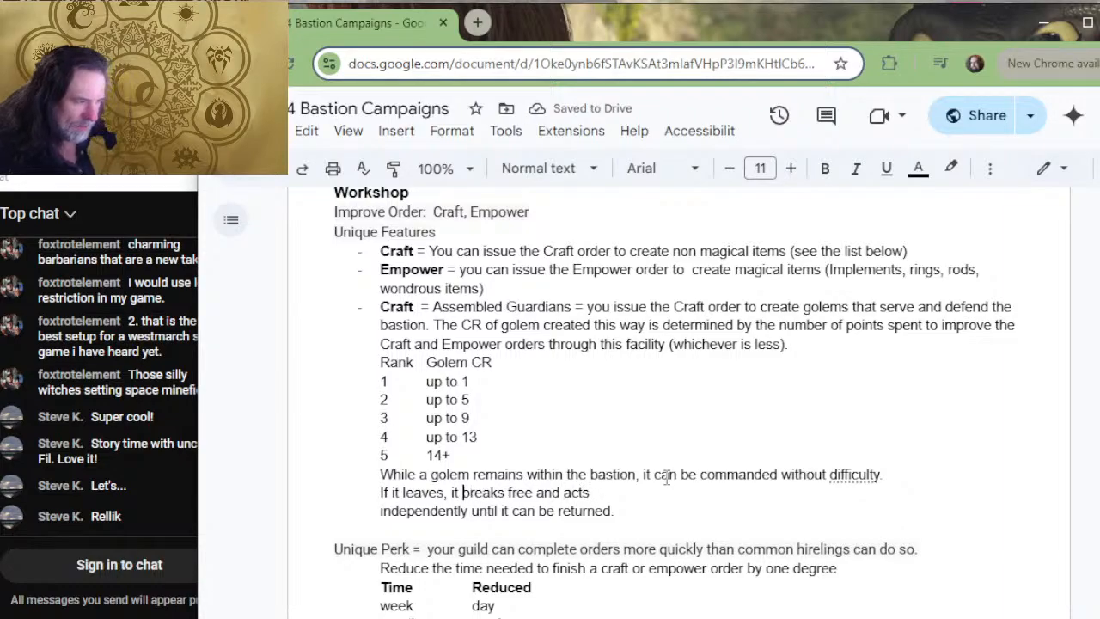
pyautogui.write('can')
pyautogui.press('Right')
pyautogui.press('Right')
pyautogui.press('Right')
pyautogui.press('Right')
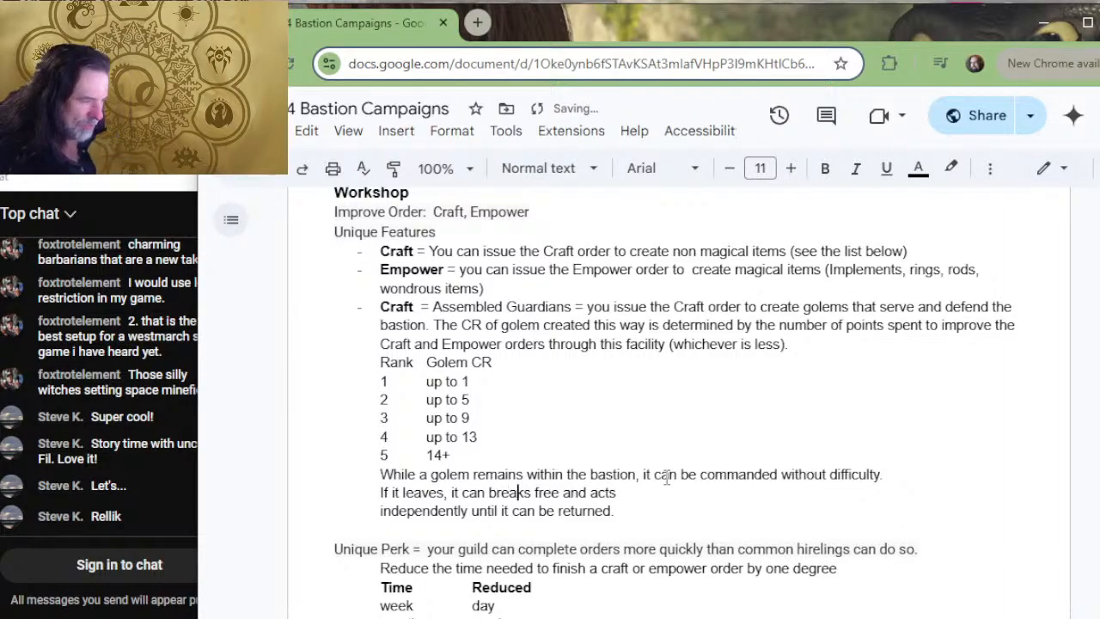
pyautogui.press('Right')
pyautogui.press('Delete')
# - Change "acts" to "act" in the same golem sentence and join it with the line "independently until it can be returned."
pyautogui.hotkey('ctrl', 'Right')
pyautogui.hotkey('ctrl', 'Right')
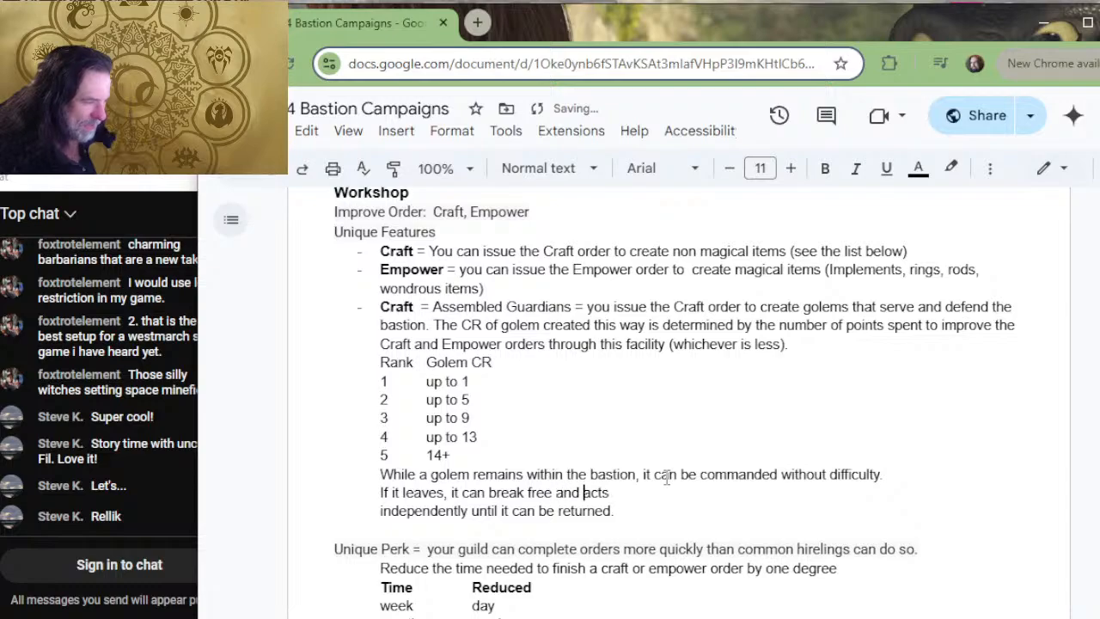
pyautogui.press('Right')
pyautogui.press('Right')
pyautogui.press('Right')
pyautogui.press('Delete')
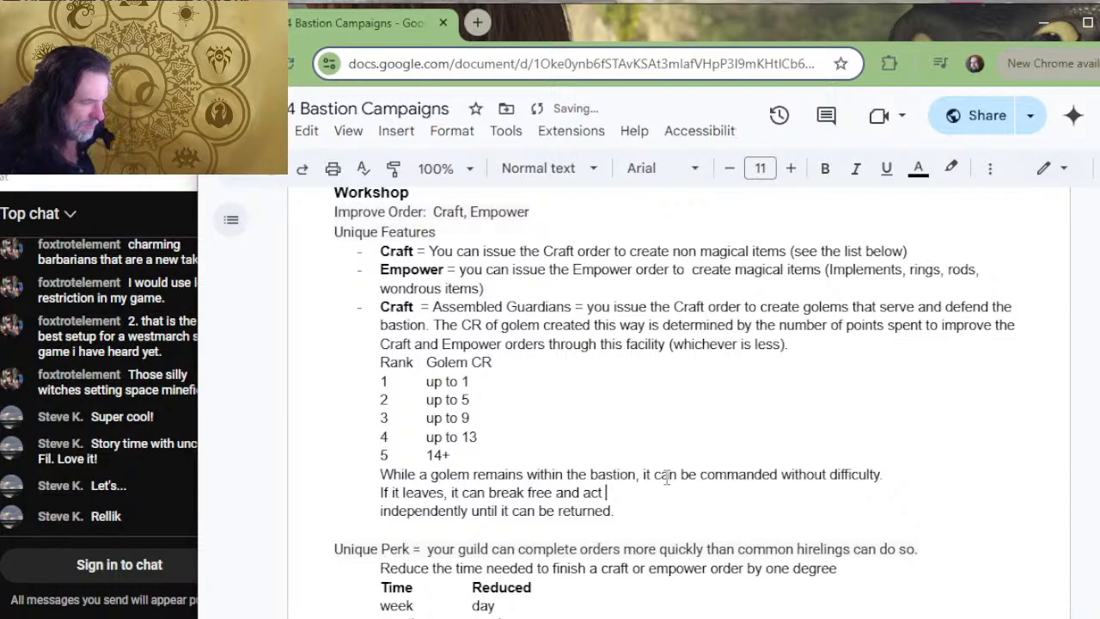
pyautogui.press('Delete')
pyautogui.press('End')
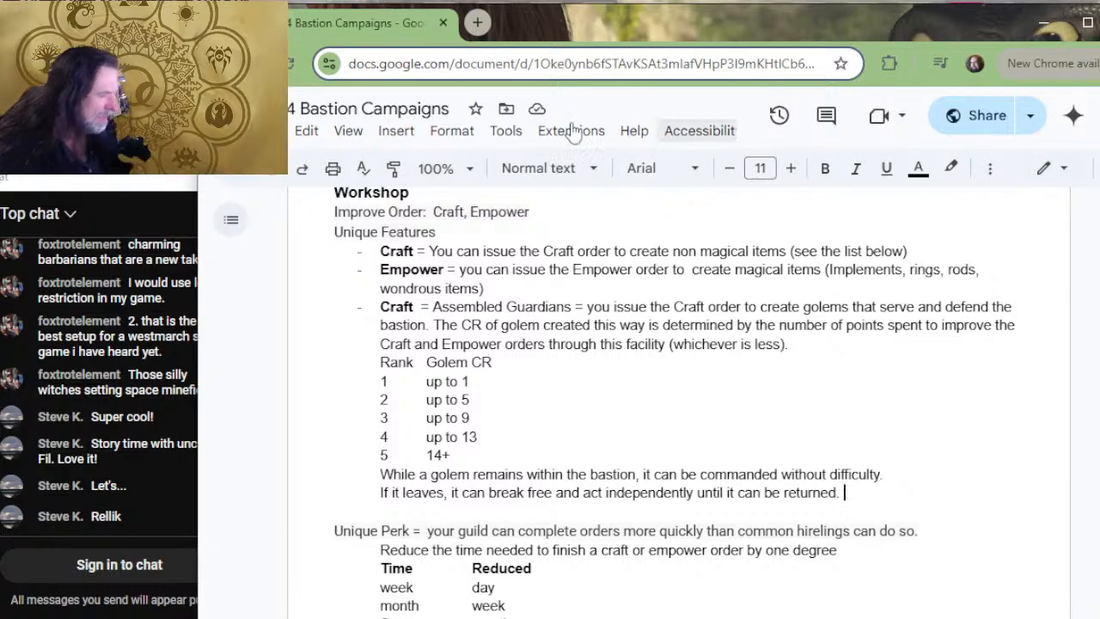
# - Review the facility entries from the Meditation Chamber through the Workshop to the Settlements section, comparing their orders and unique features
pyautogui.scroll(2, 614, 335)
pyautogui.scroll(-5, 614, 334)
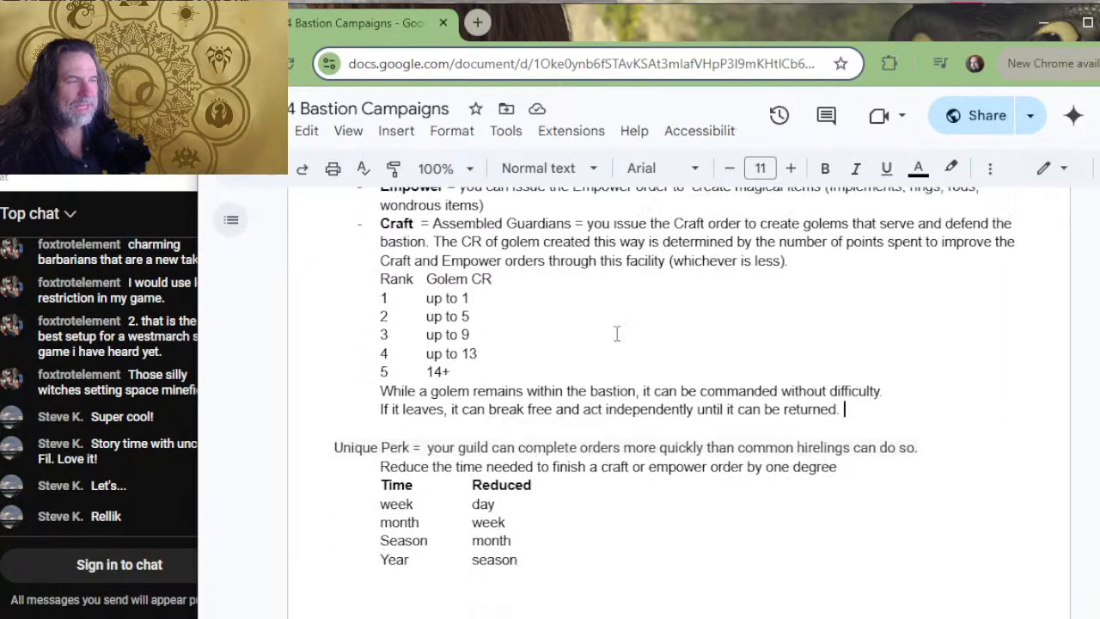
pyautogui.scroll(1, 614, 337)
pyautogui.scroll(-2, 516, 418)
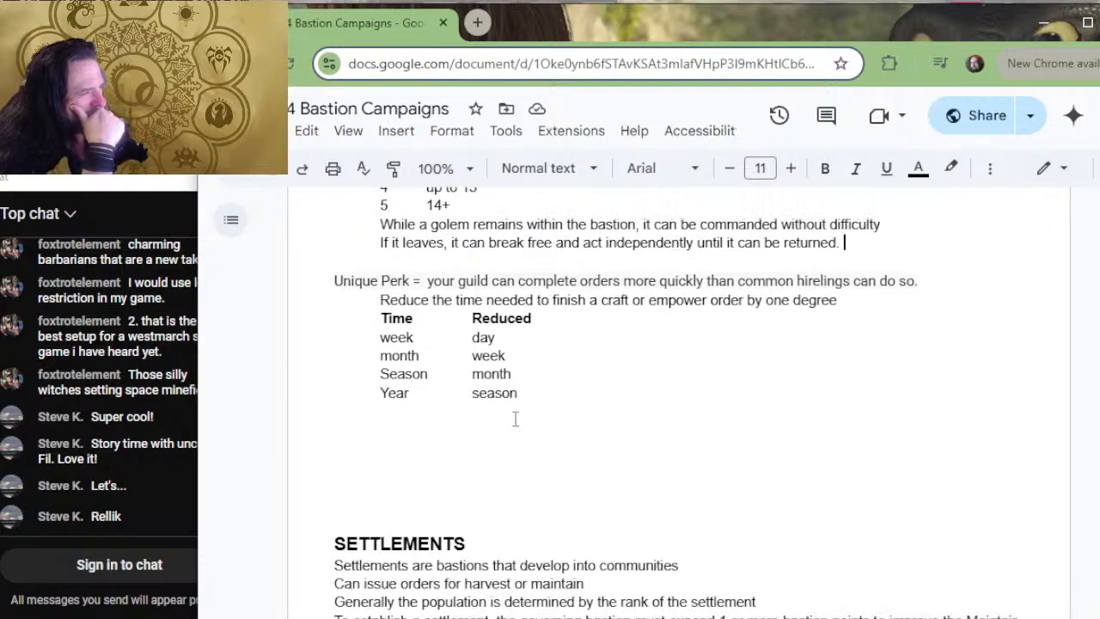
pyautogui.scroll(2, 571, 347)
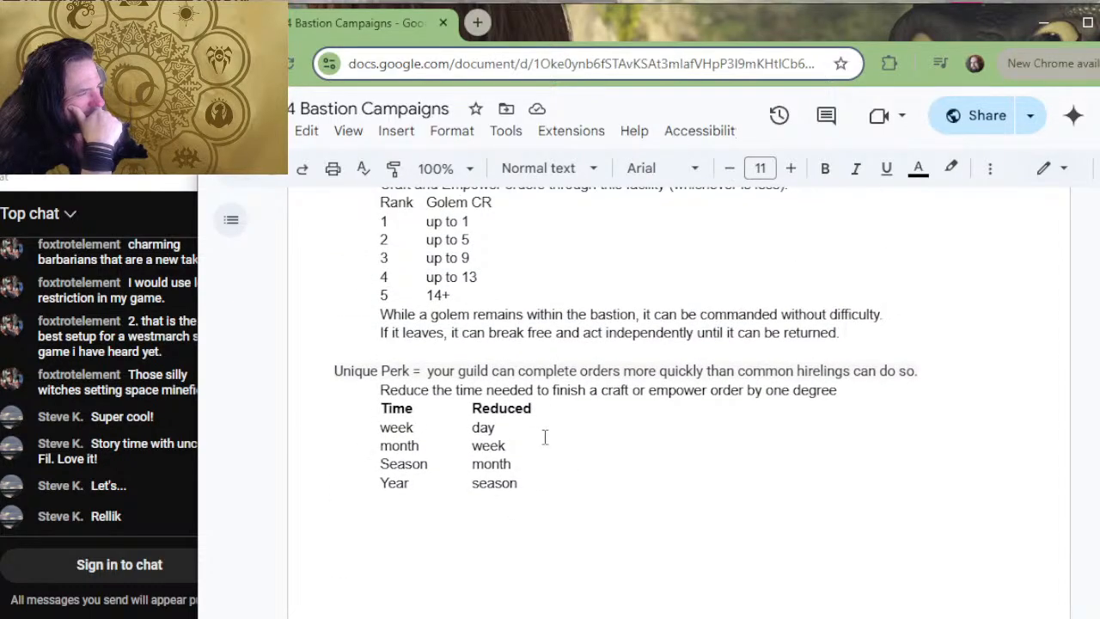
pyautogui.click(562, 486)
pyautogui.scroll(-20, 559, 464)
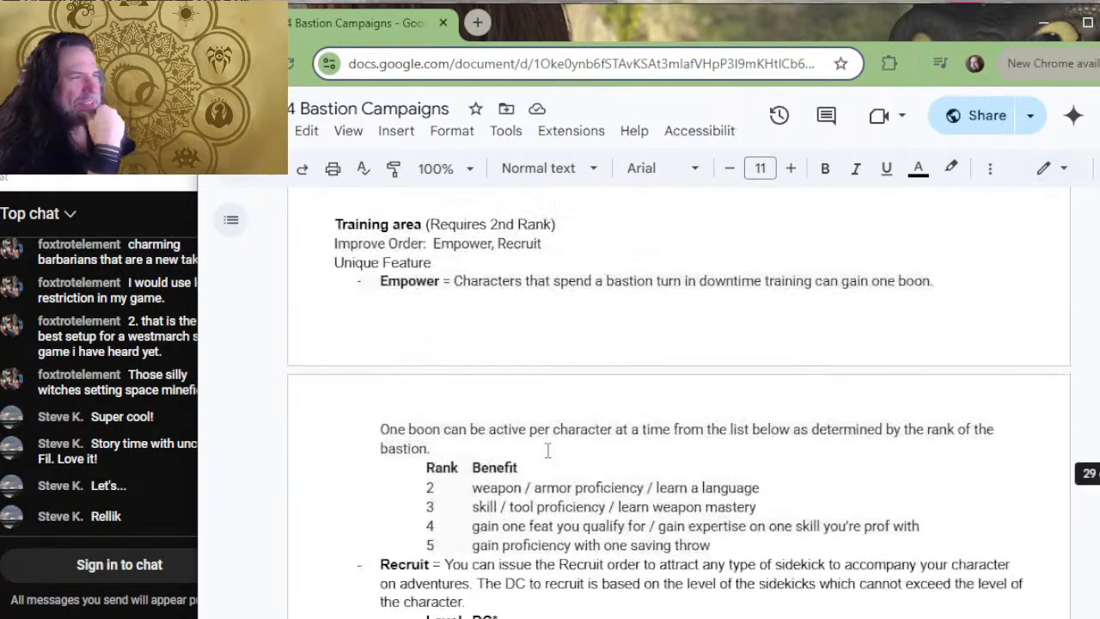
pyautogui.scroll(-15, 554, 423)
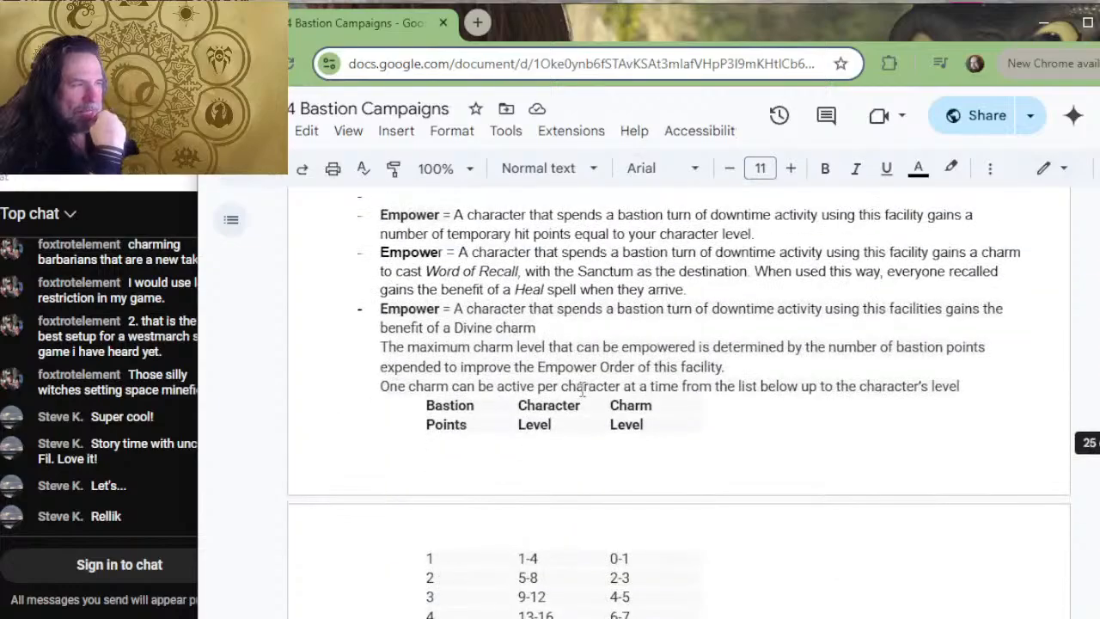
pyautogui.scroll(2, 602, 376)
pyautogui.scroll(12, 602, 376)
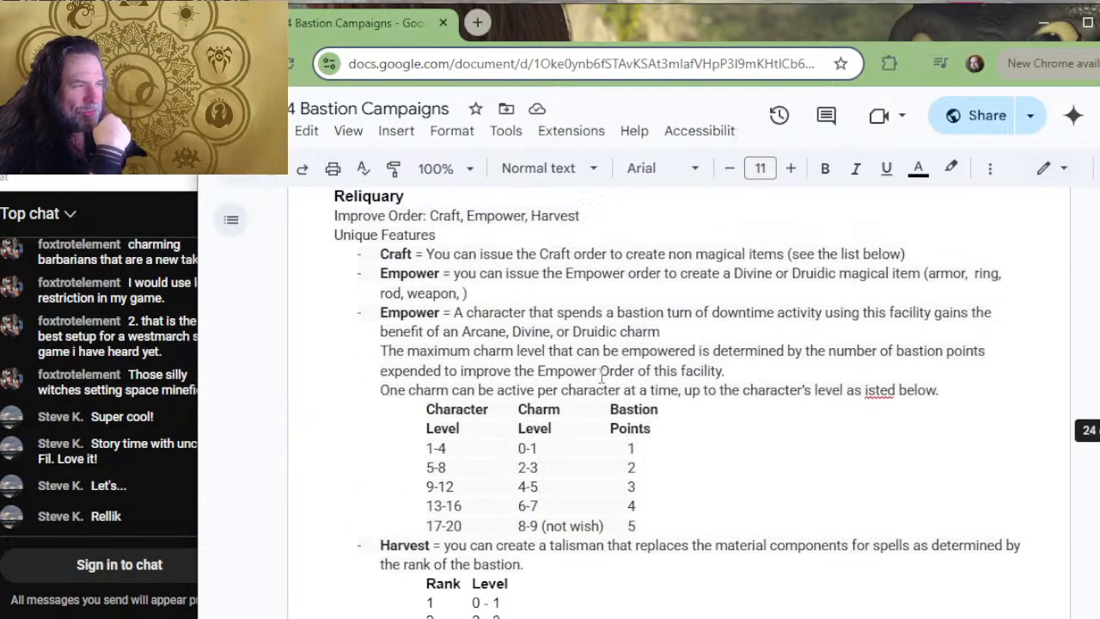
pyautogui.scroll(8, 601, 375)
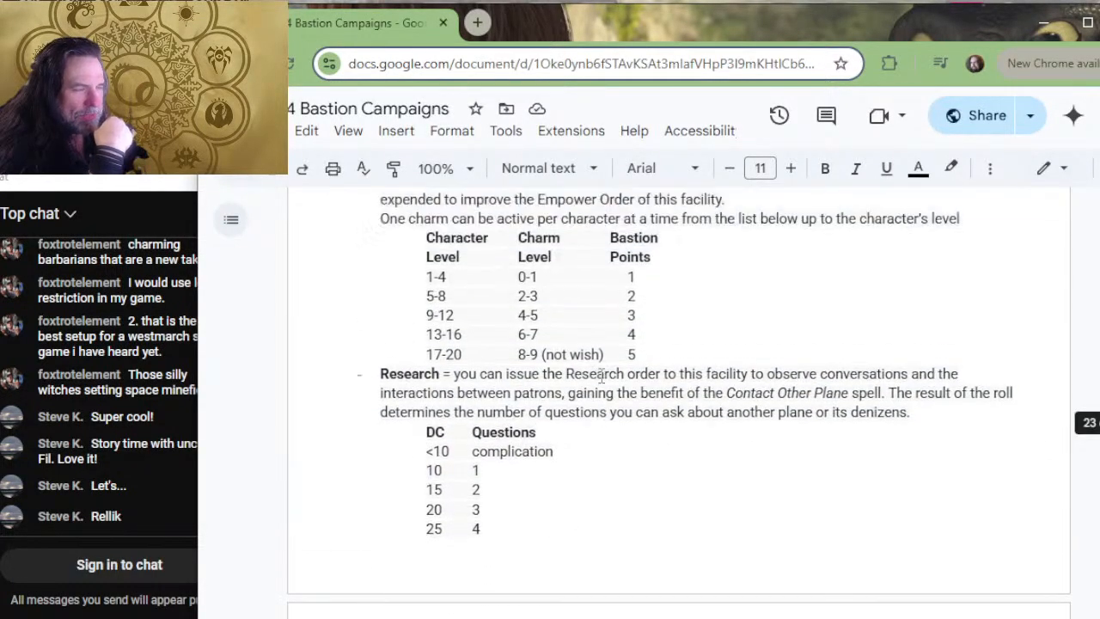
pyautogui.scroll(15, 602, 376)
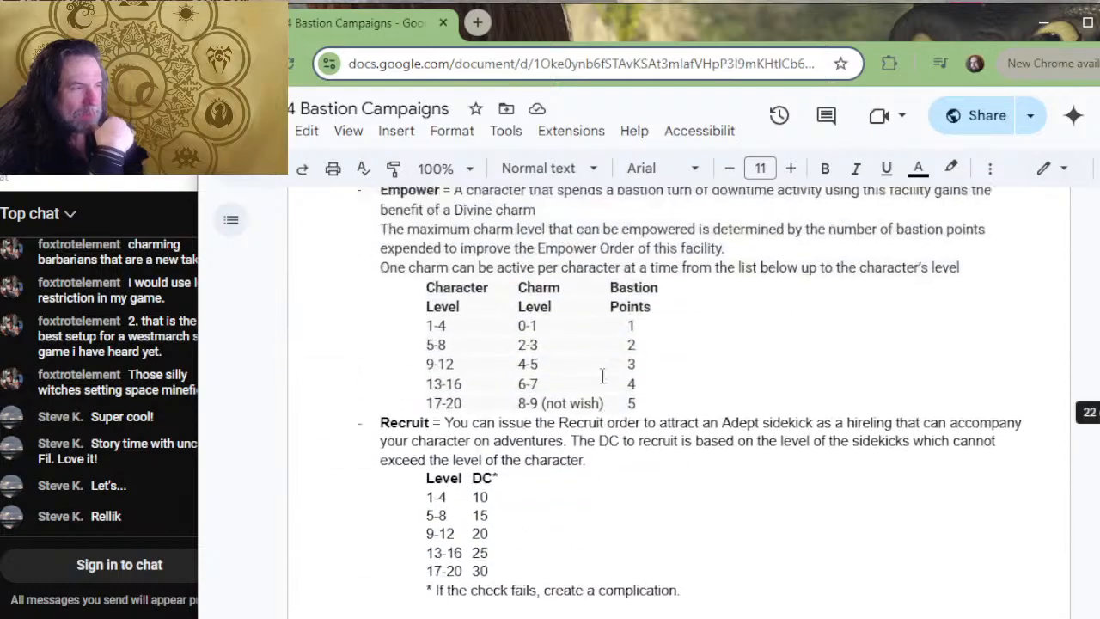
pyautogui.scroll(4, 603, 375)
pyautogui.scroll(-20, 602, 375)
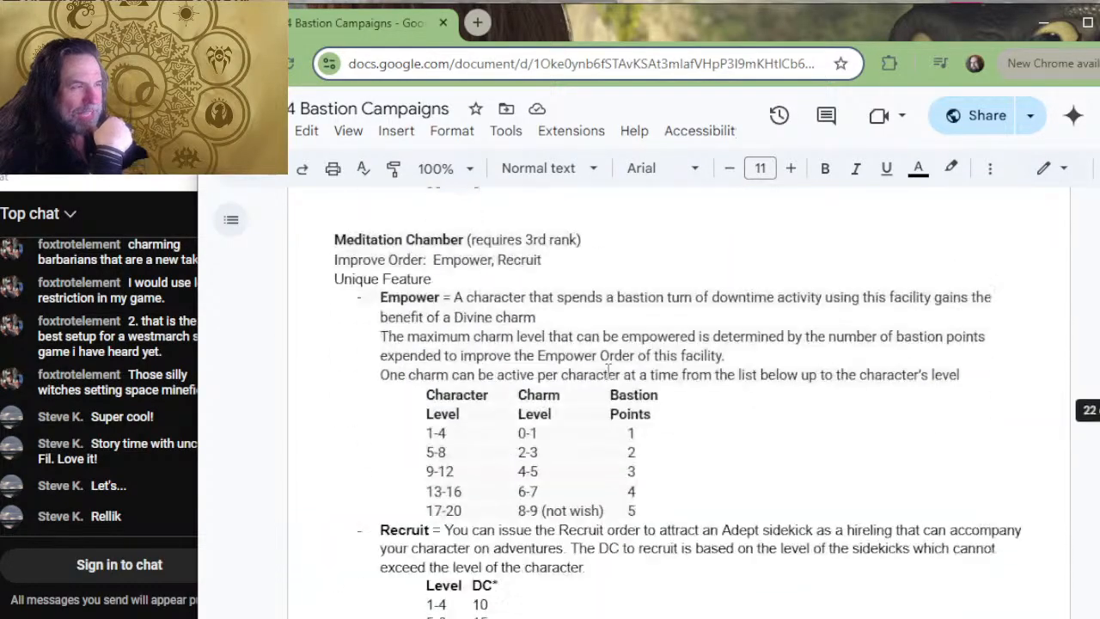
pyautogui.scroll(-15, 624, 348)
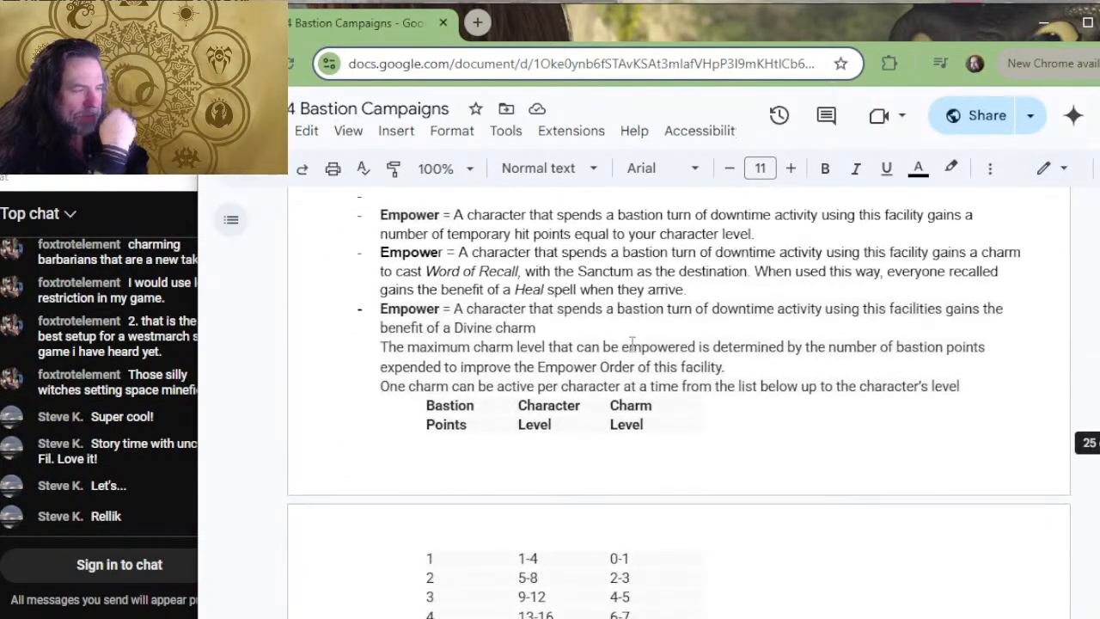
pyautogui.scroll(-3, 632, 343)
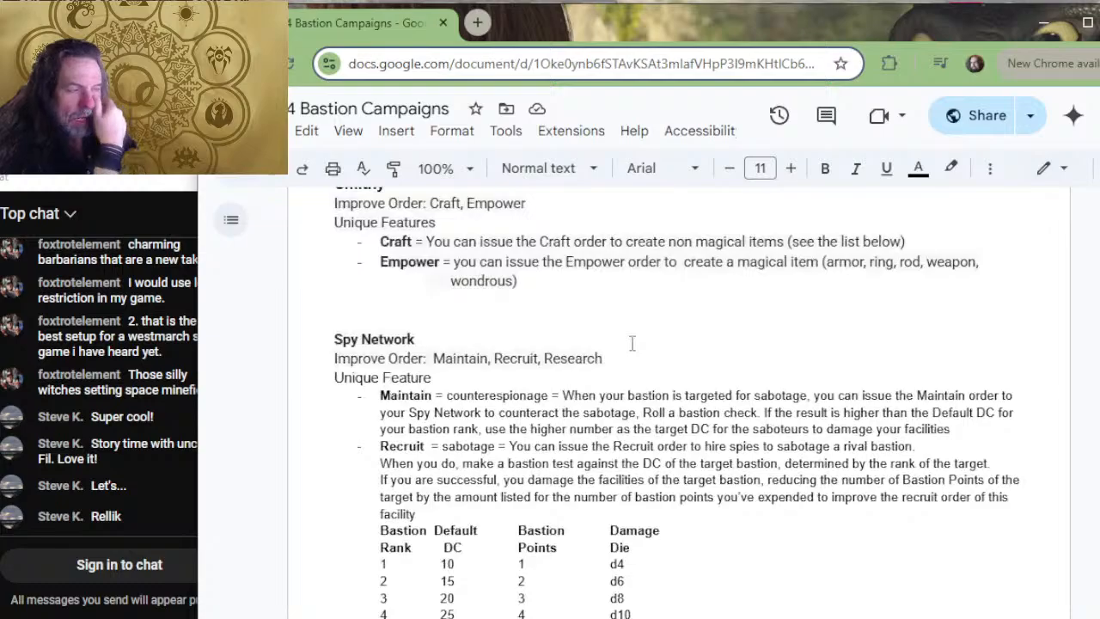
pyautogui.scroll(-4, 632, 343)
pyautogui.scroll(-15, 633, 339)
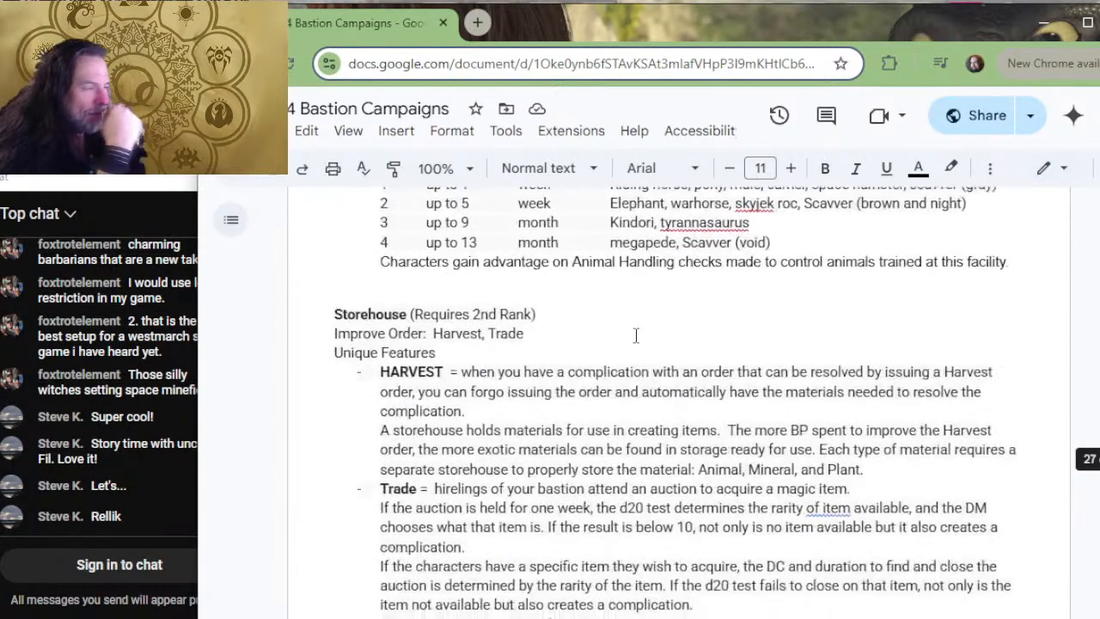
pyautogui.scroll(-15, 630, 340)
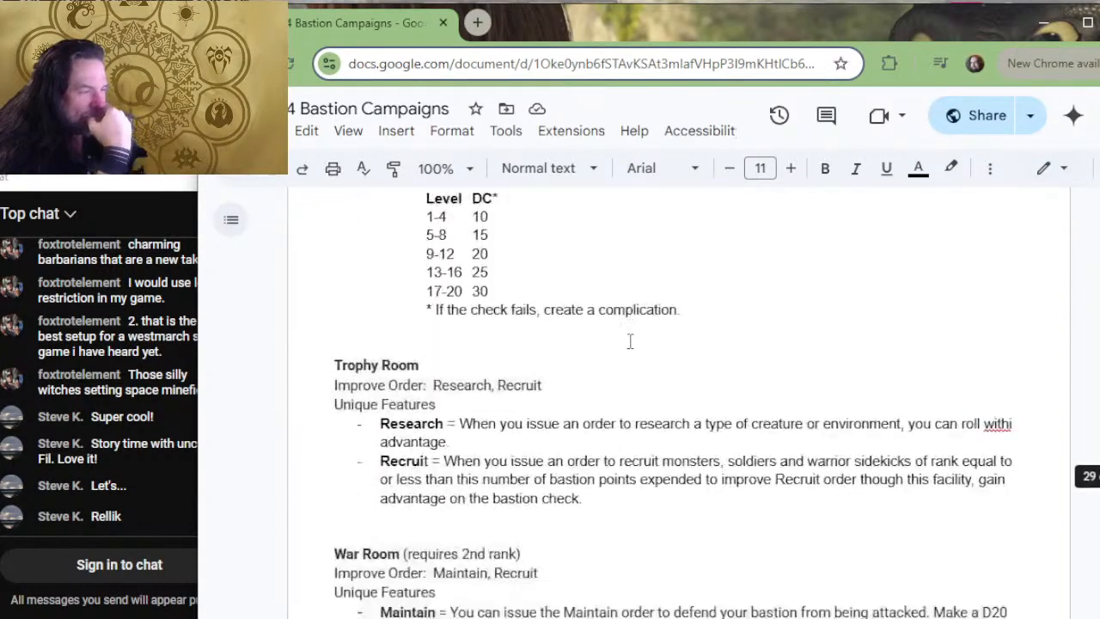
pyautogui.scroll(-5, 632, 341)
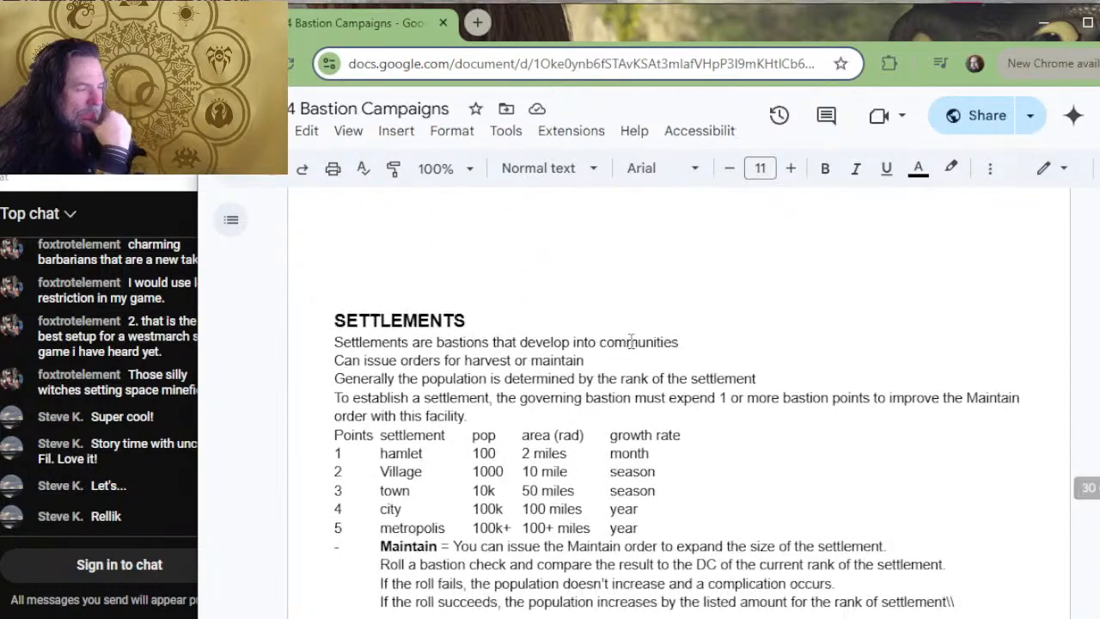
# - Delete the Workshop's Unique Perk paragraph together with its Time/Reduced table
pyautogui.scroll(3, 602, 530)
pyautogui.click(590, 424)
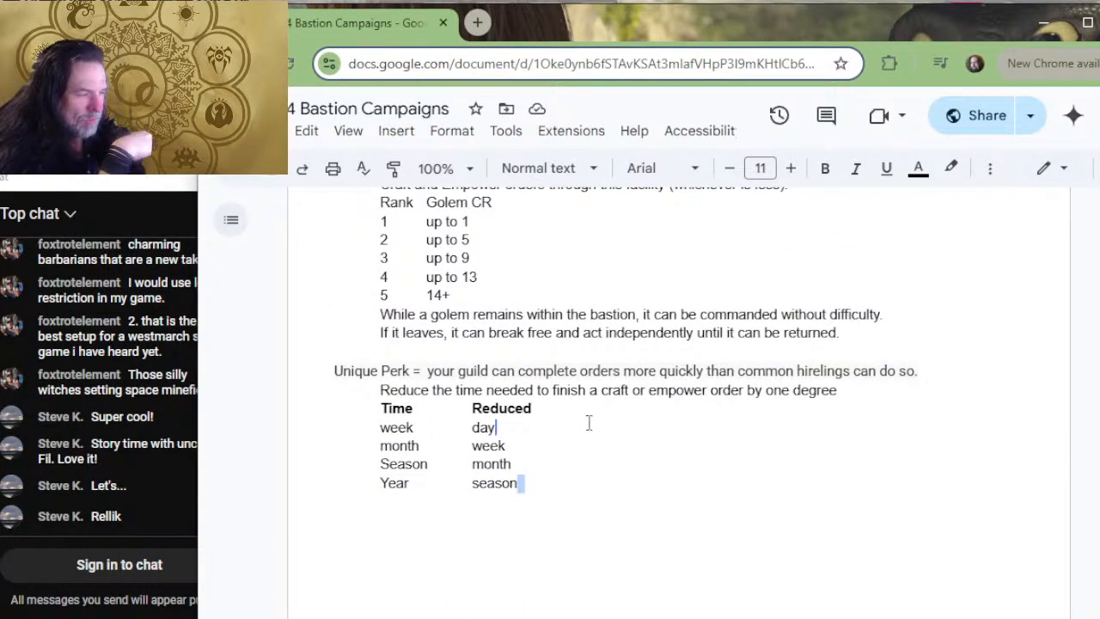
pyautogui.click(589, 370)
pyautogui.press('Return')
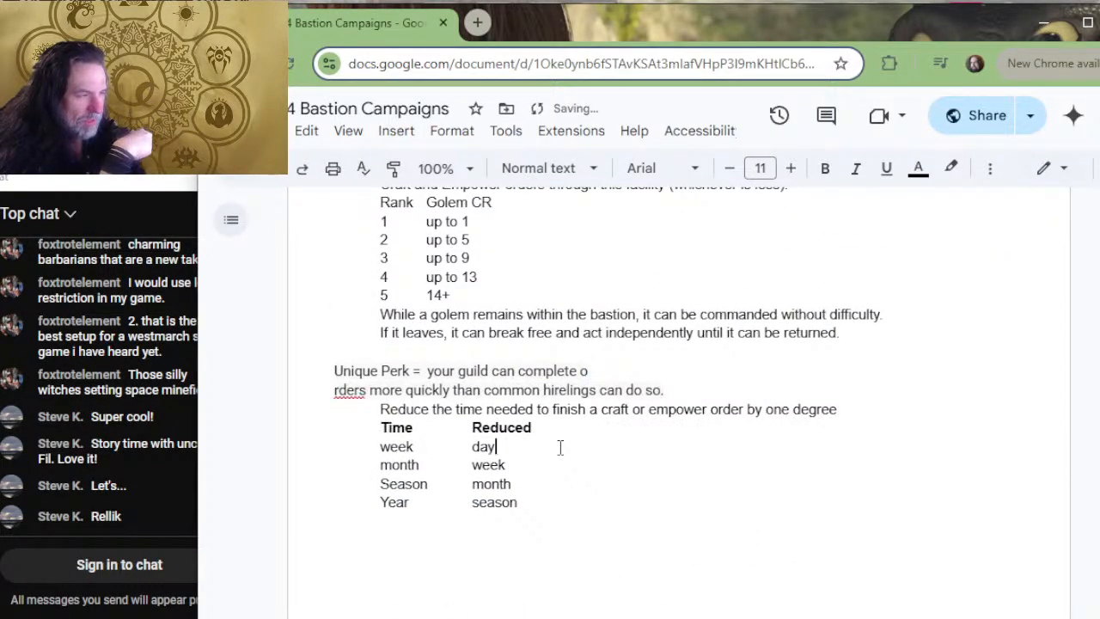
pyautogui.moveTo(518, 505); pyautogui.dragTo(567, 354)
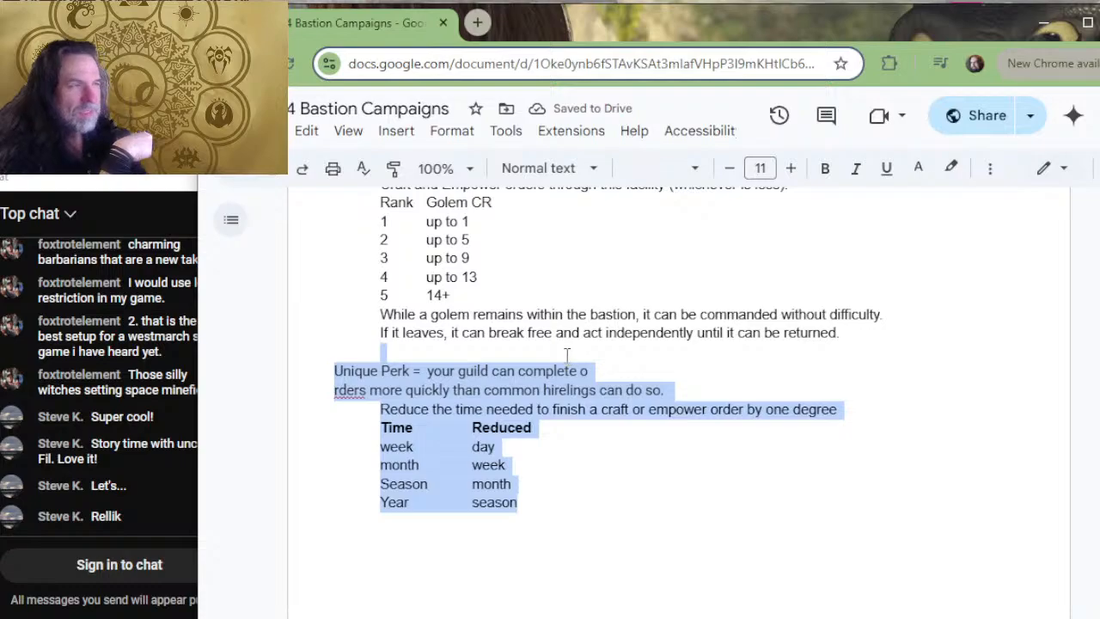
pyautogui.press('Delete')
# - Review the revised Workshop entry and the Settlements rules with their rank and growth tables
pyautogui.scroll(4, 564, 353)
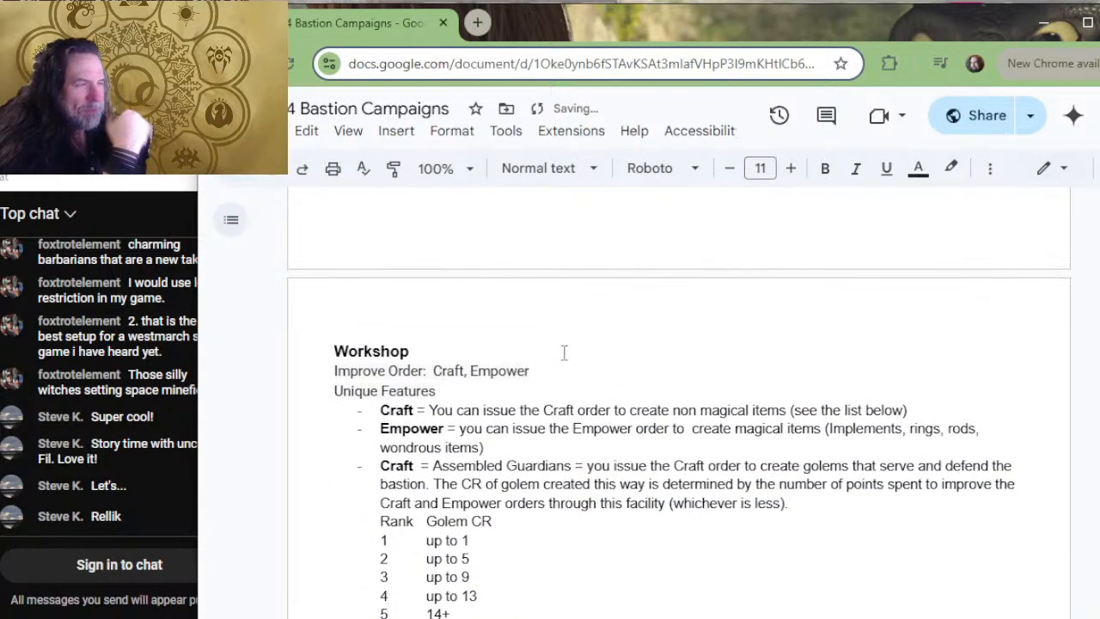
pyautogui.scroll(-4, 563, 353)
pyautogui.scroll(2, 563, 352)
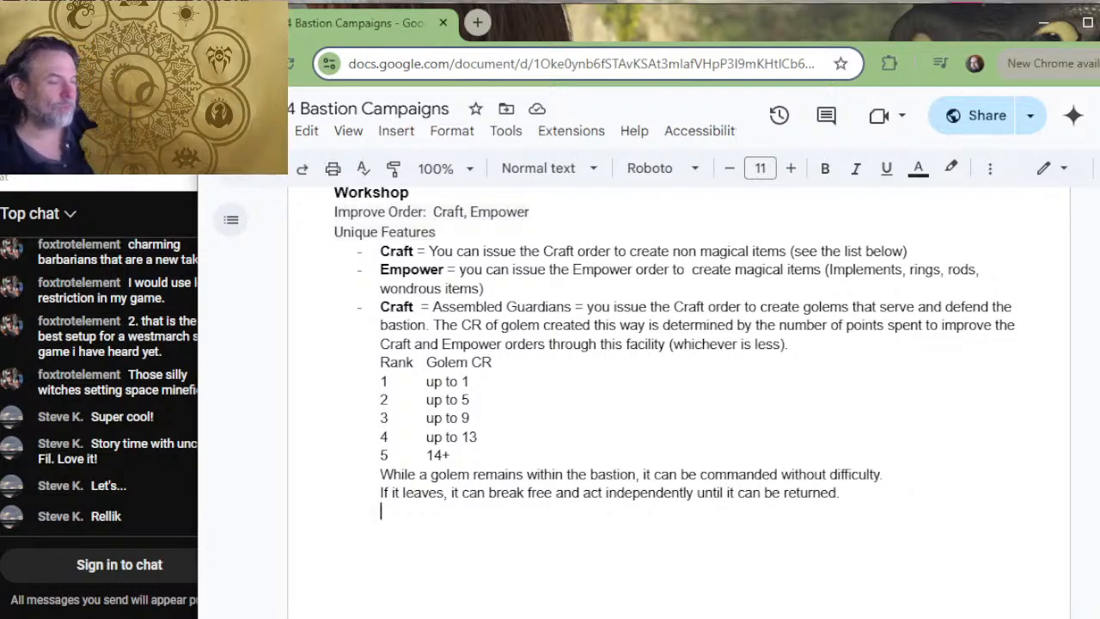
pyautogui.scroll(2, 788, 530)
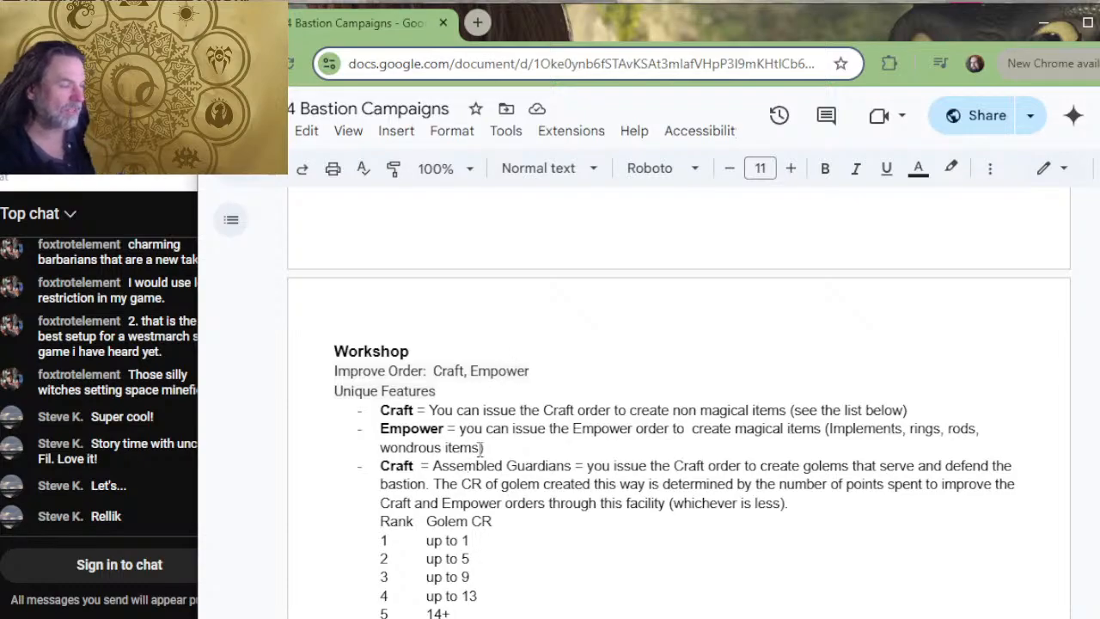
pyautogui.write('While a golem remains within the bastion, it can be commanded without difficulty. If it leaves, it can break free and act independently until it can be returned.')
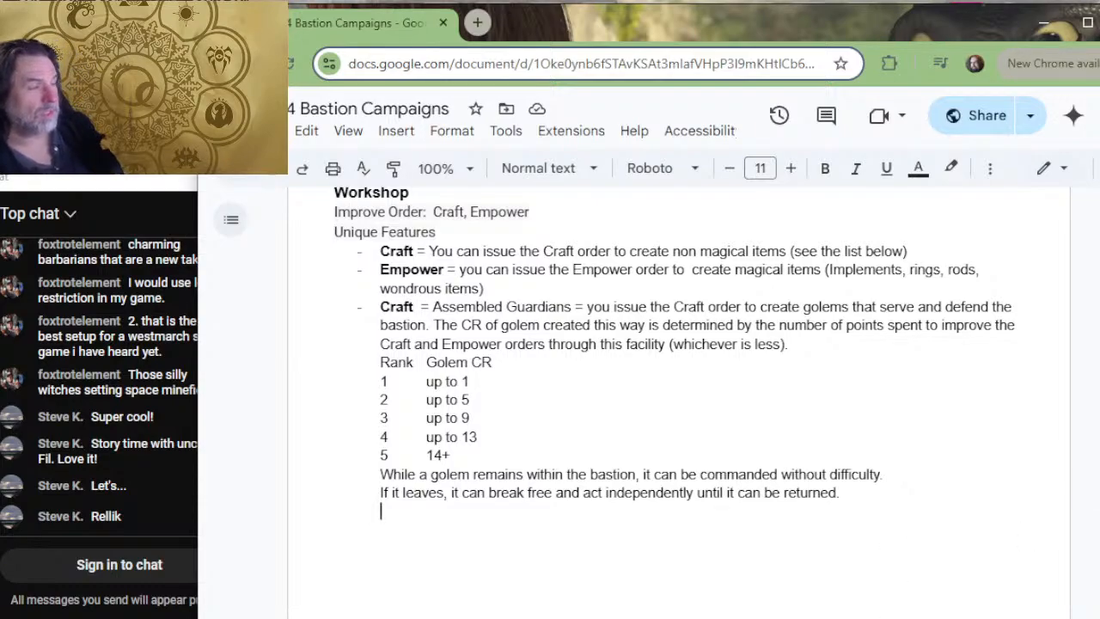
pyautogui.scroll(-4, 471, 471)
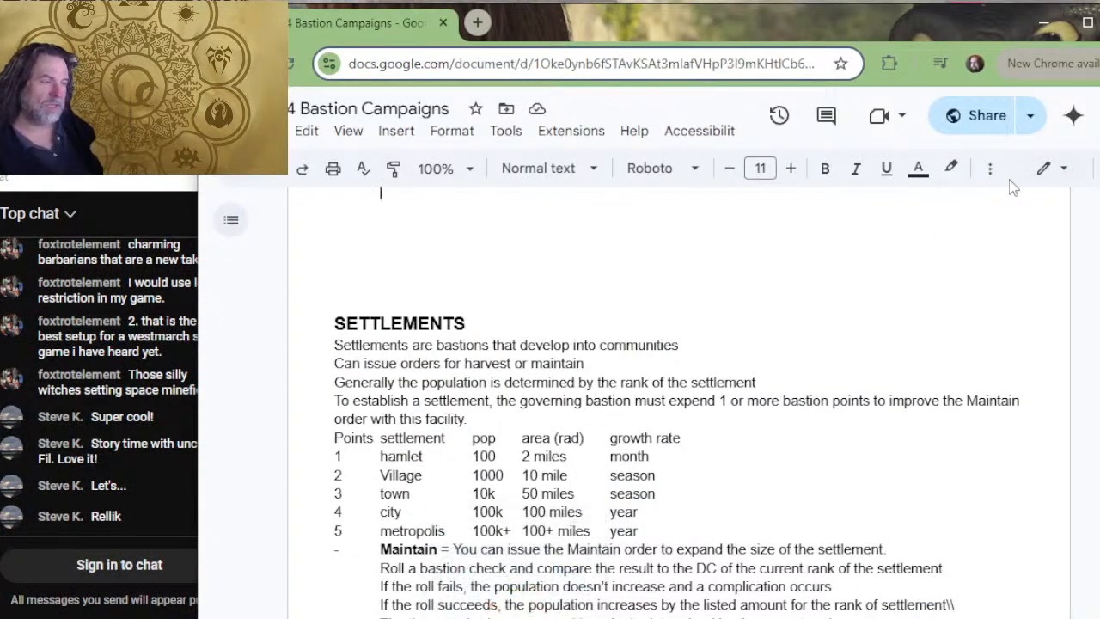
pyautogui.scroll(-10, 997, 215)
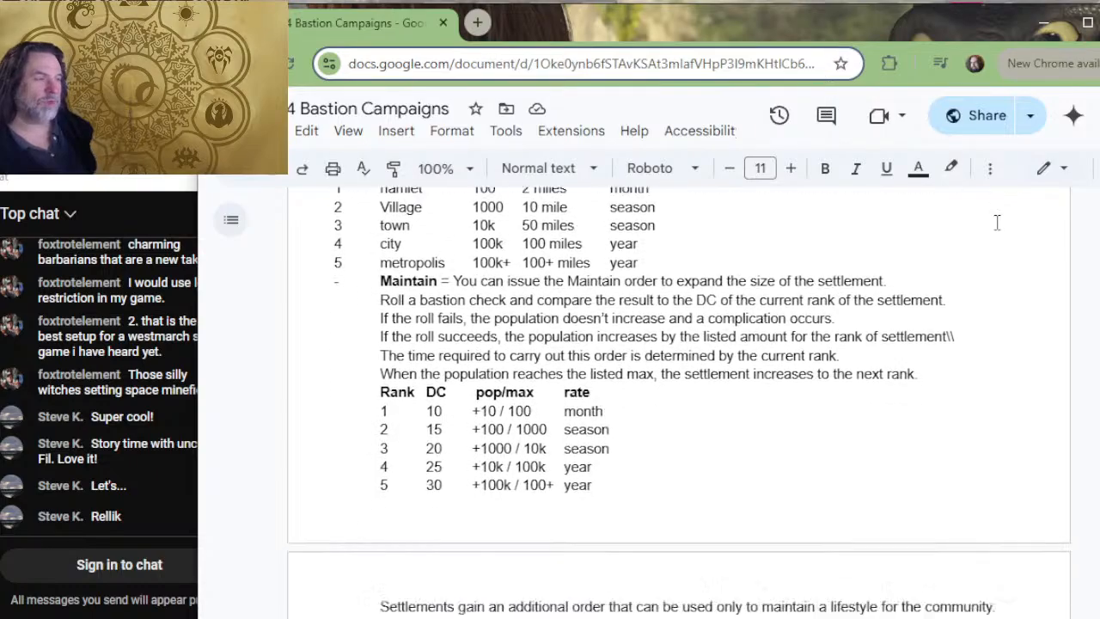
# - Review the Bastion Events and Complications rules, from the order of operations and d20 events through the Empower, Harvest and Maintain complications
pyautogui.scroll(5, 971, 222)
pyautogui.scroll(-10, 946, 219)
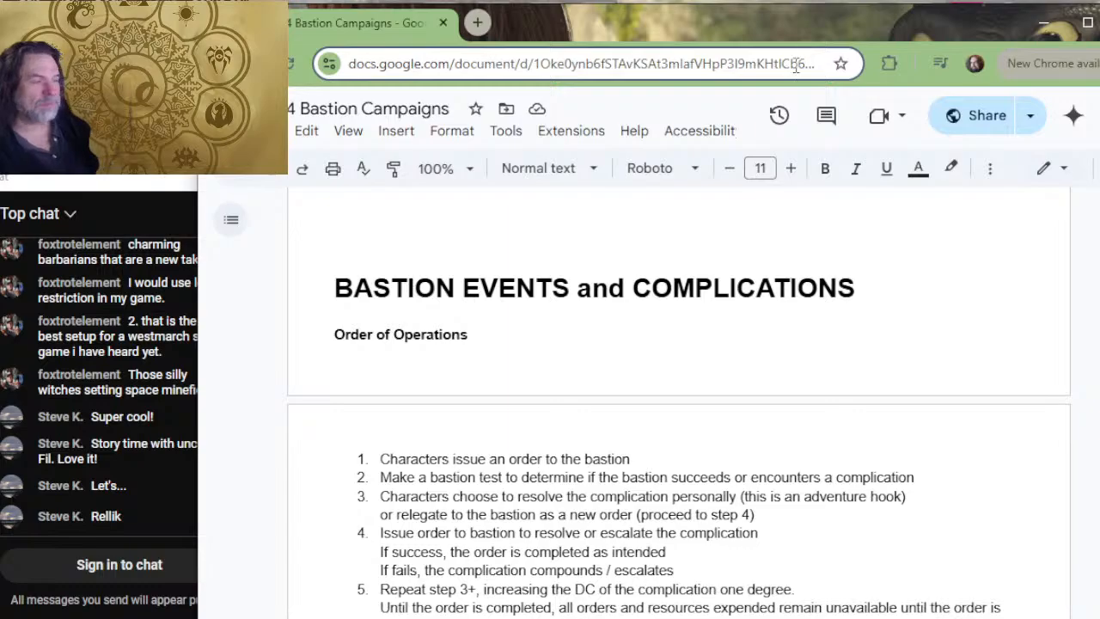
pyautogui.scroll(-14, 533, 395)
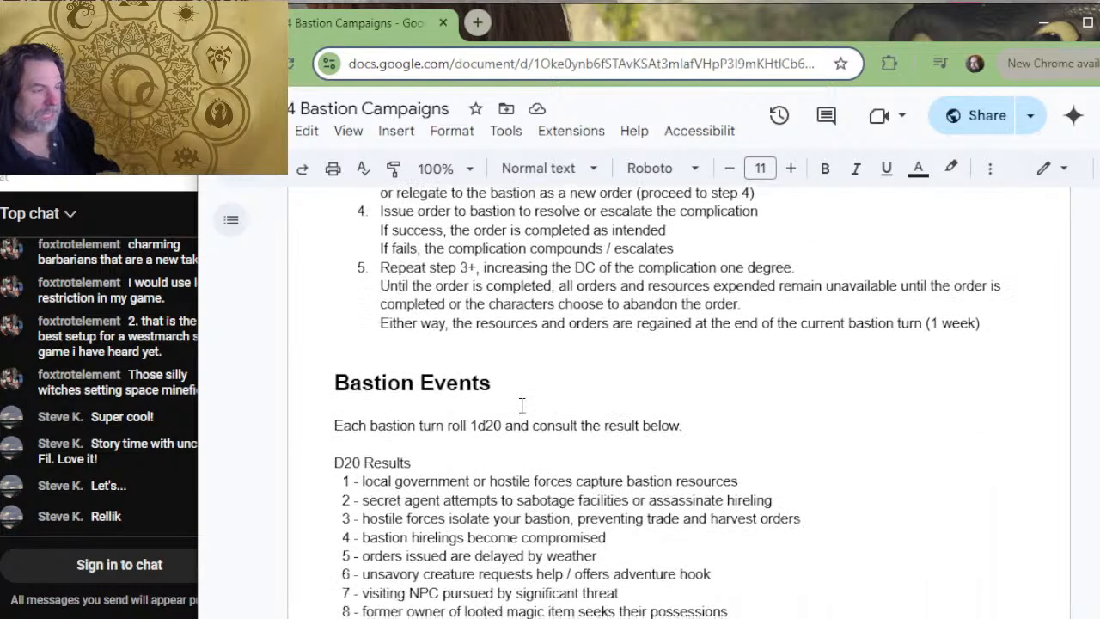
pyautogui.scroll(-8, 552, 384)
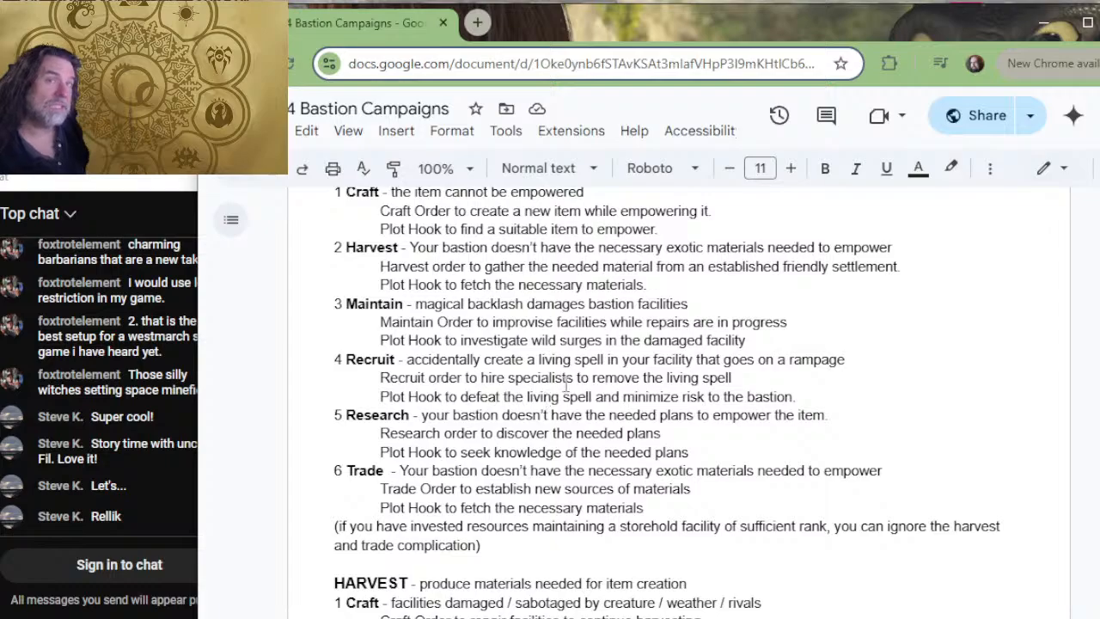
pyautogui.scroll(-4, 567, 335)
pyautogui.scroll(-4, 646, 425)
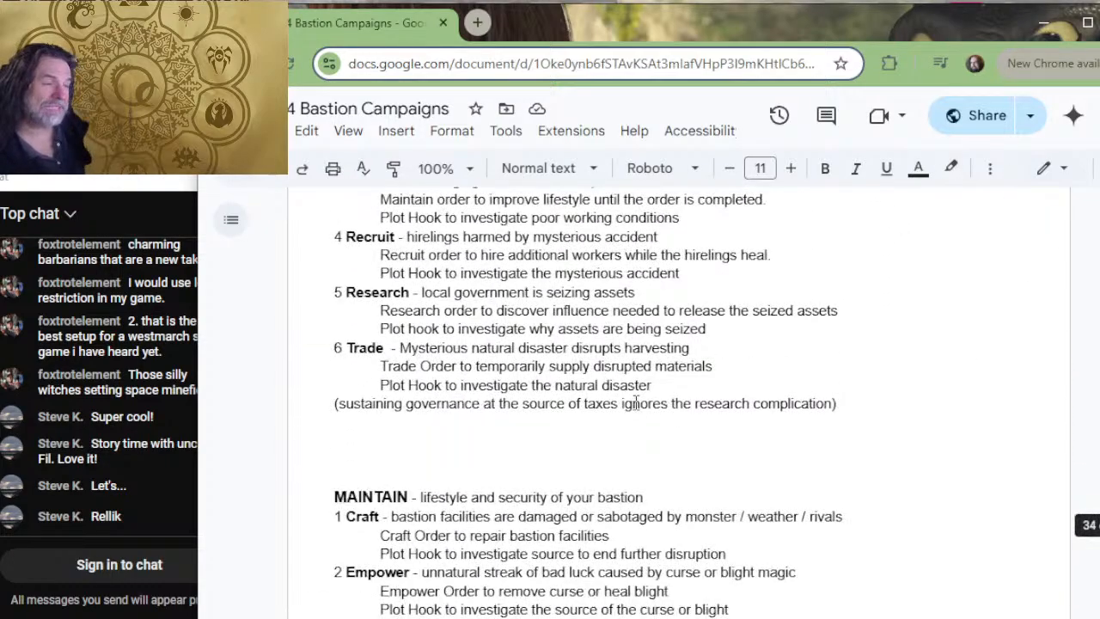
pyautogui.click(388, 422)
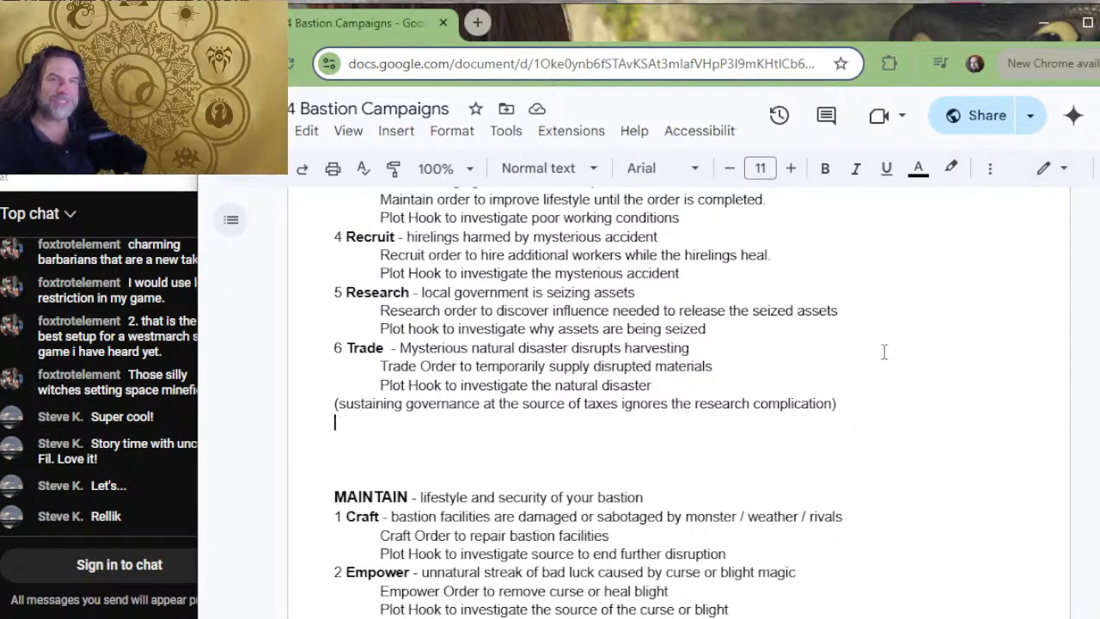
pyautogui.hotkey('alt', 'Tab')
pyautogui.hotkey('alt', 'Tab')
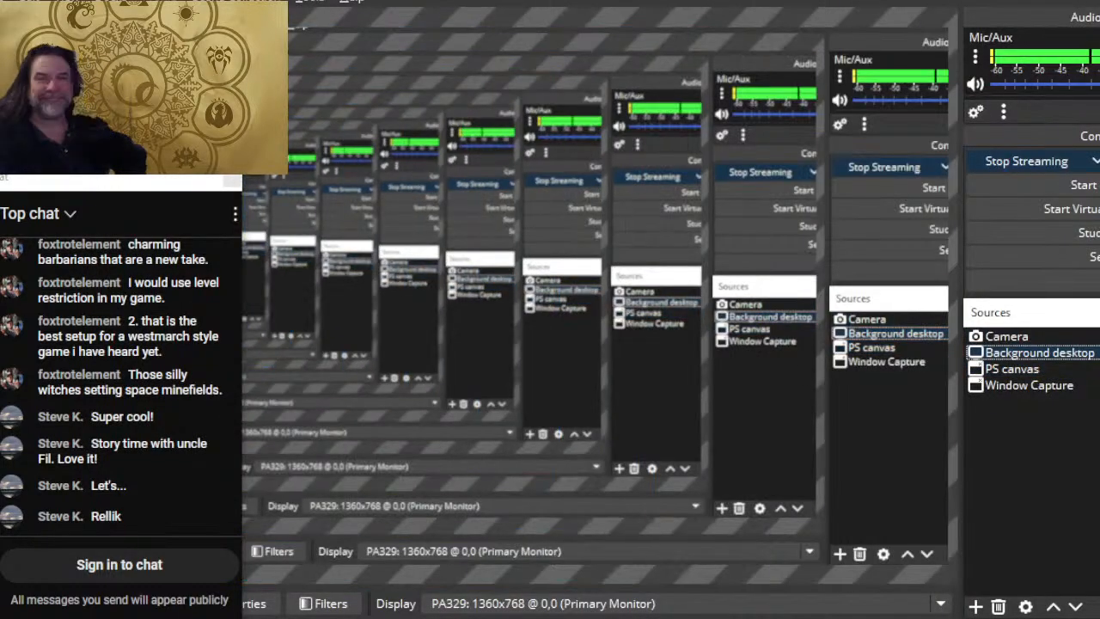